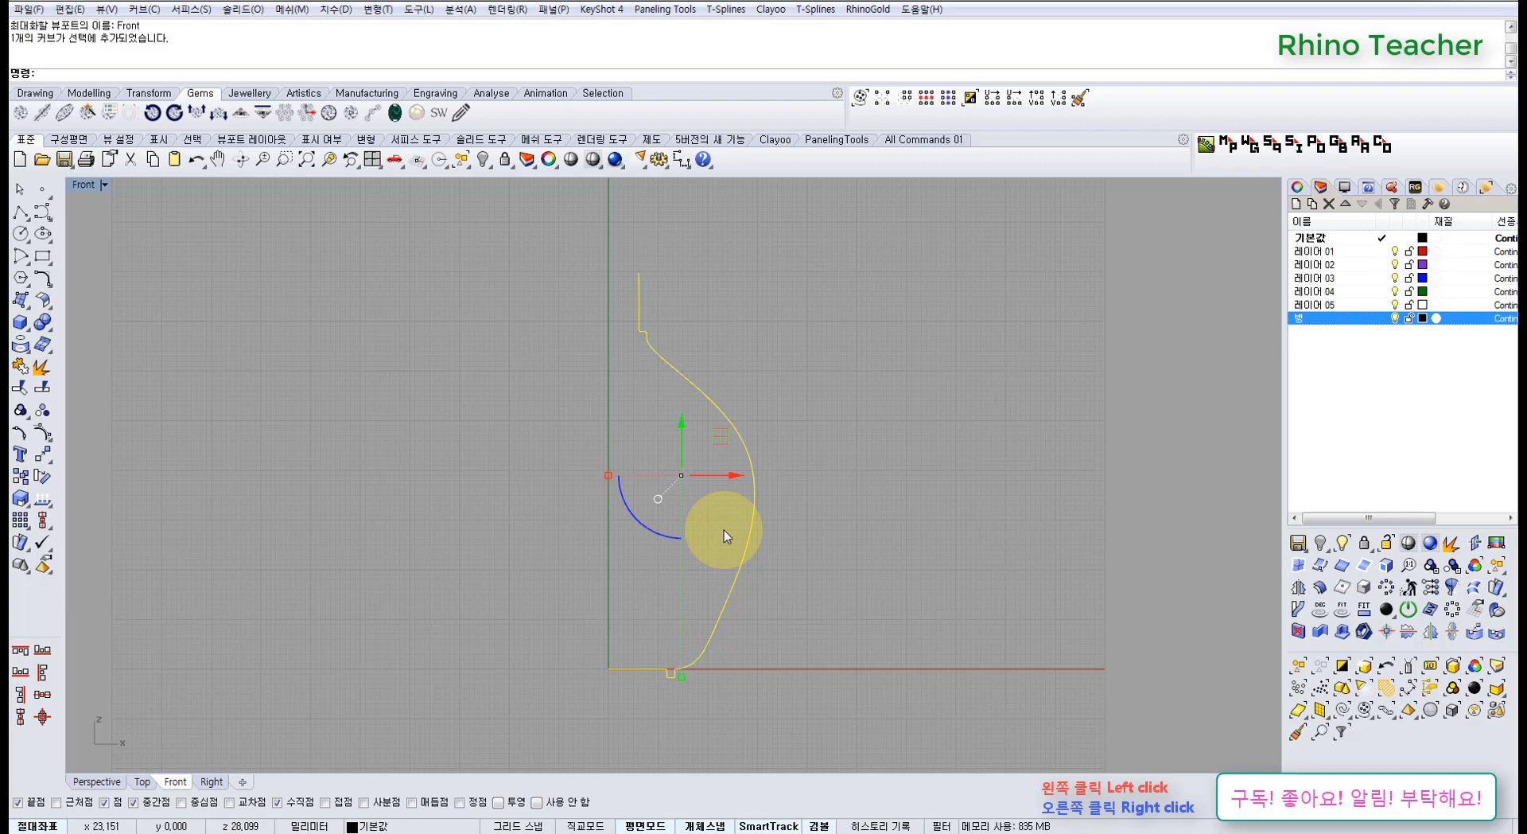
# Examine the control points of the bottle profile curve around the small notch in its base
pyautogui.moveTo(719, 644); pyautogui.dragTo(722, 604, button='right')
pyautogui.scroll(8, 720, 590)
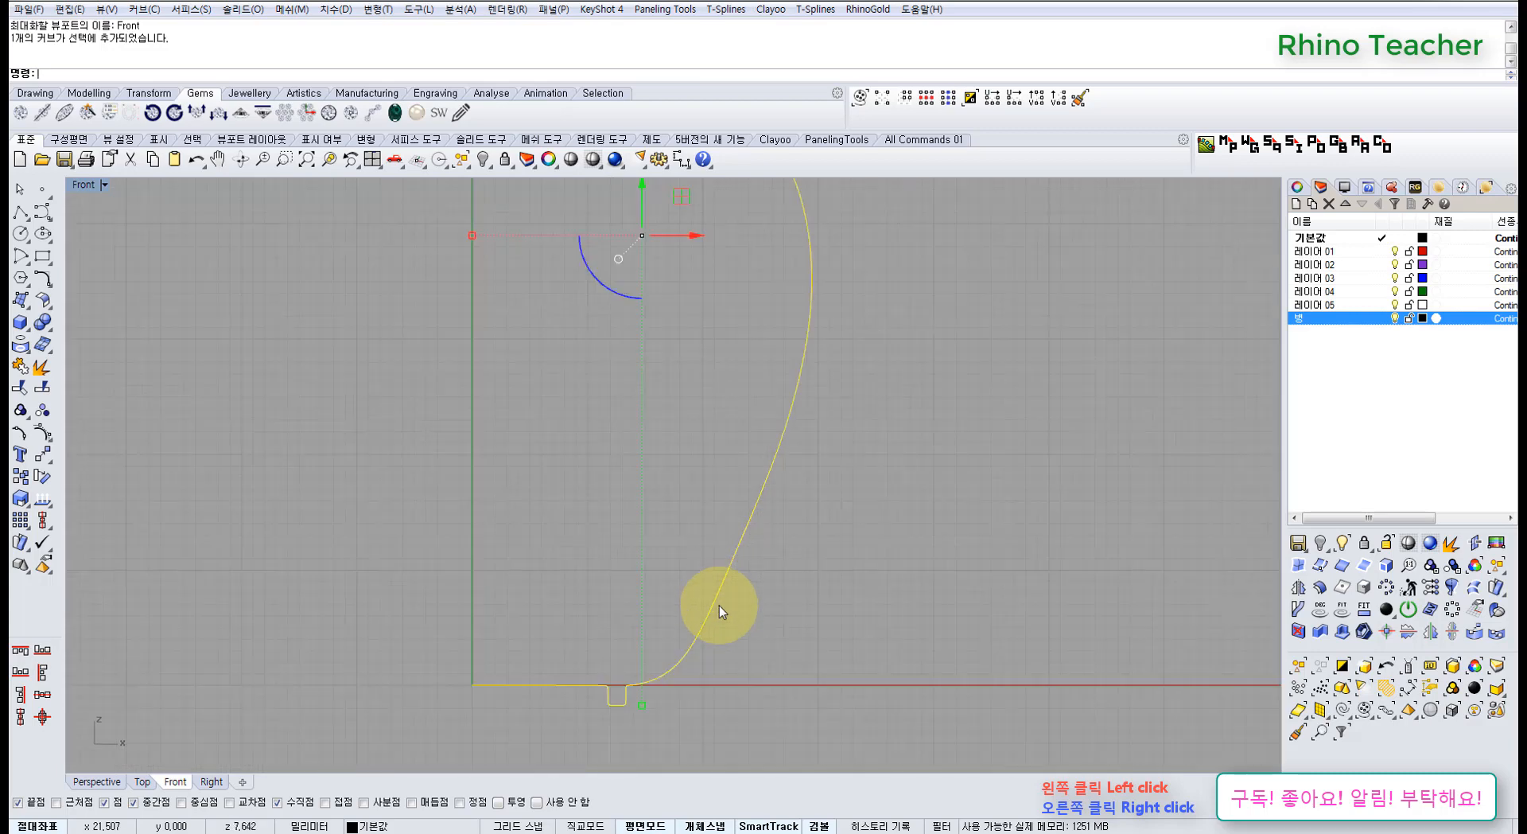
pyautogui.moveTo(737, 678); pyautogui.dragTo(607, 578)
pyautogui.moveTo(607, 578); pyautogui.dragTo(674, 587, button='right')
pyautogui.scroll(-6, 598, 407)
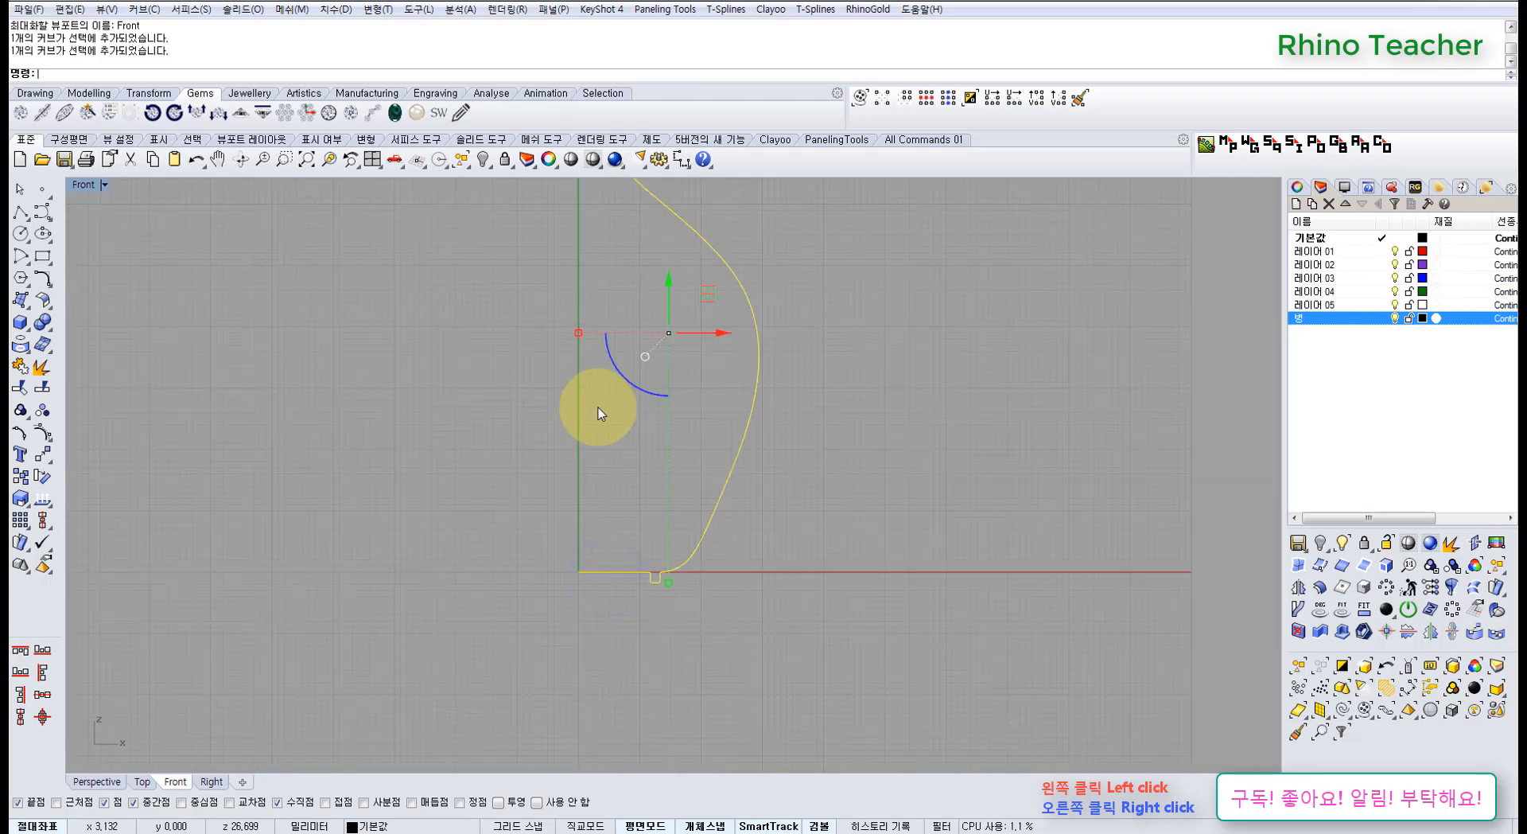
pyautogui.moveTo(597, 415); pyautogui.dragTo(542, 373, button='right')
pyautogui.press('F10')
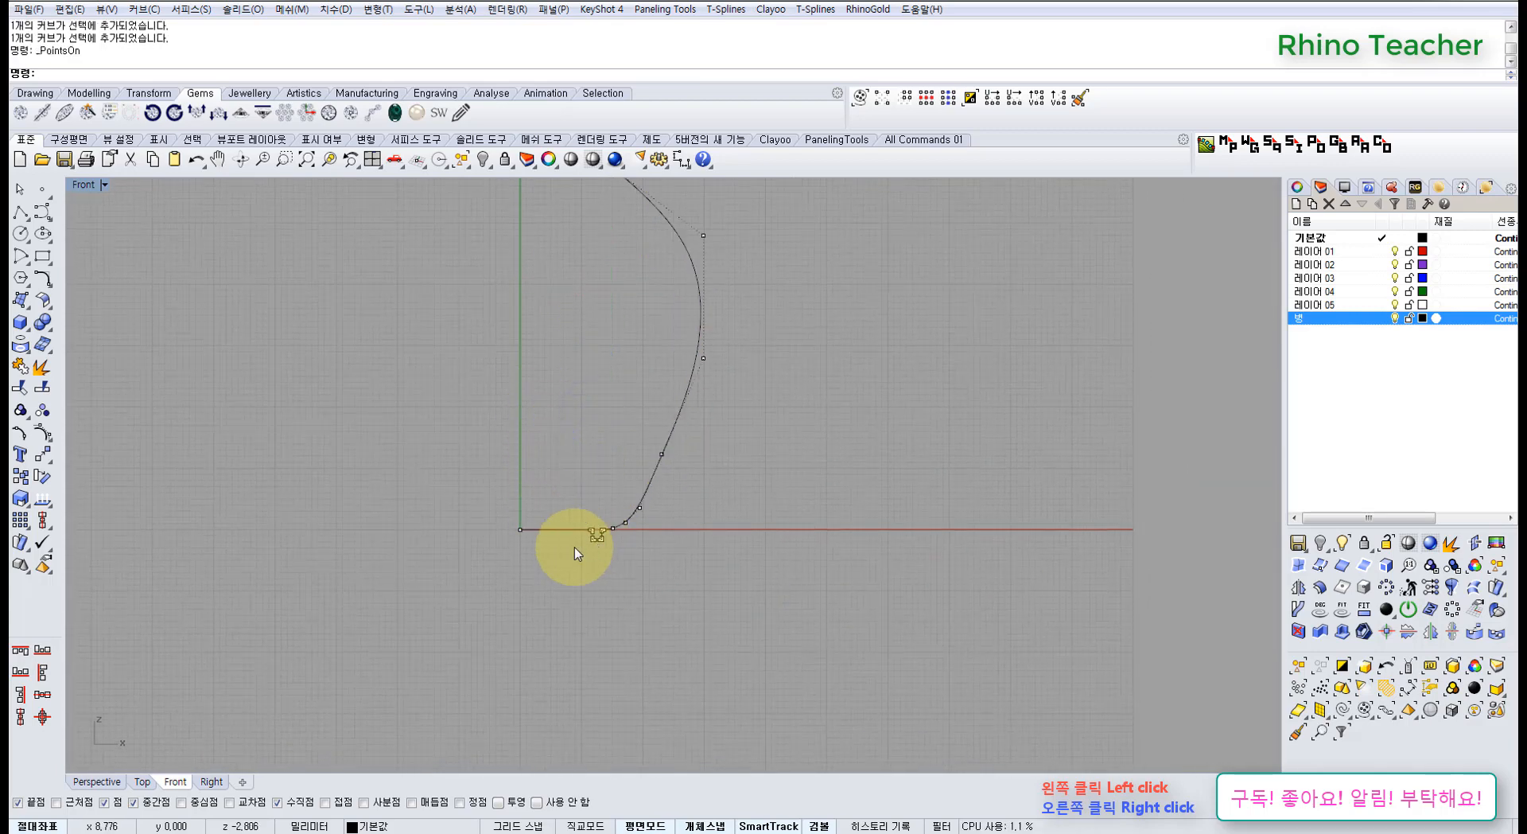
pyautogui.scroll(8, 600, 525)
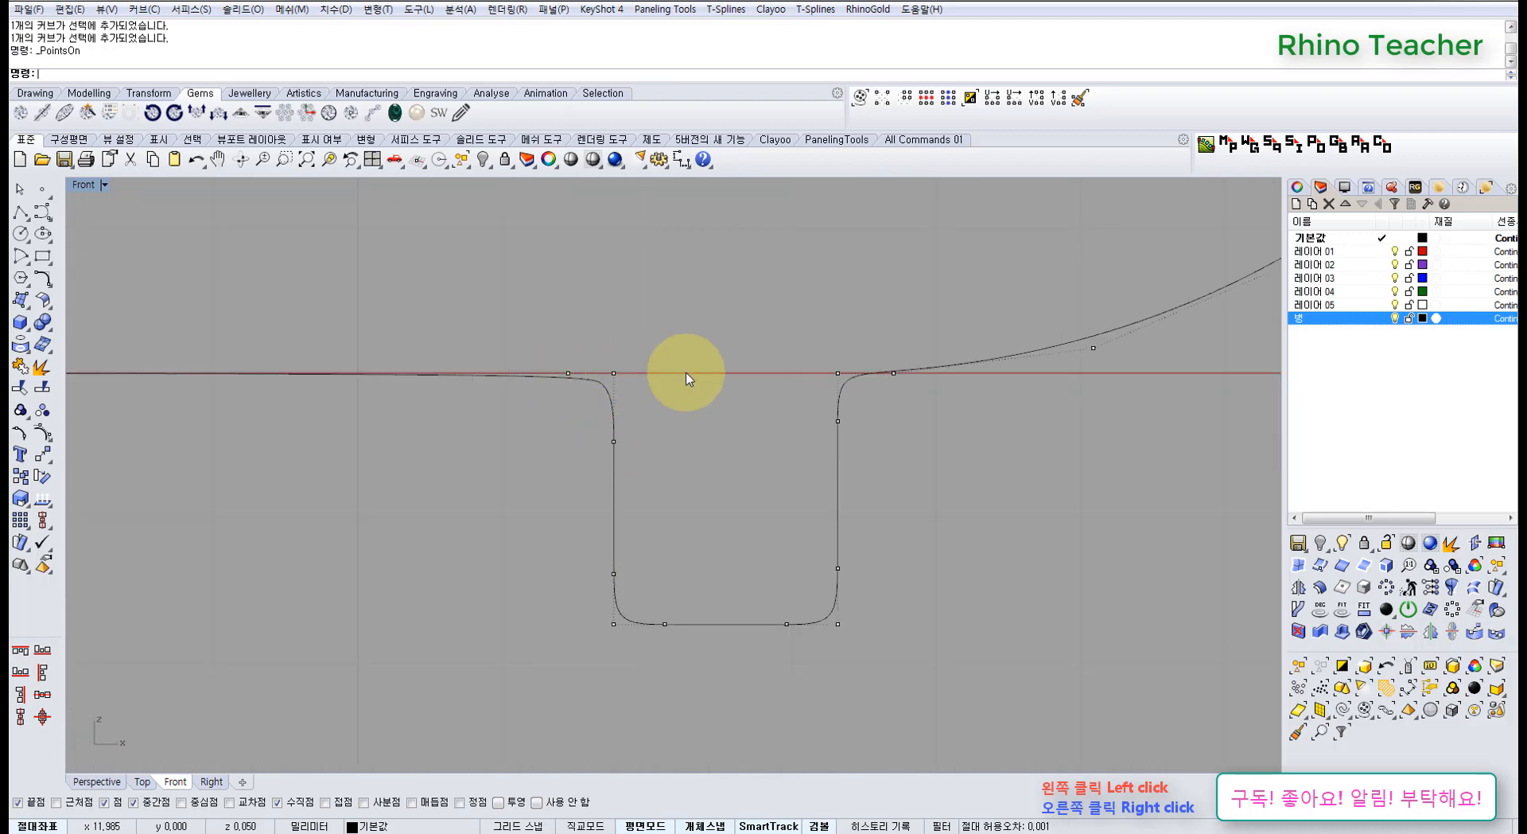
pyautogui.scroll(-5, 613, 386)
pyautogui.moveTo(634, 392); pyautogui.dragTo(600, 440, button='right')
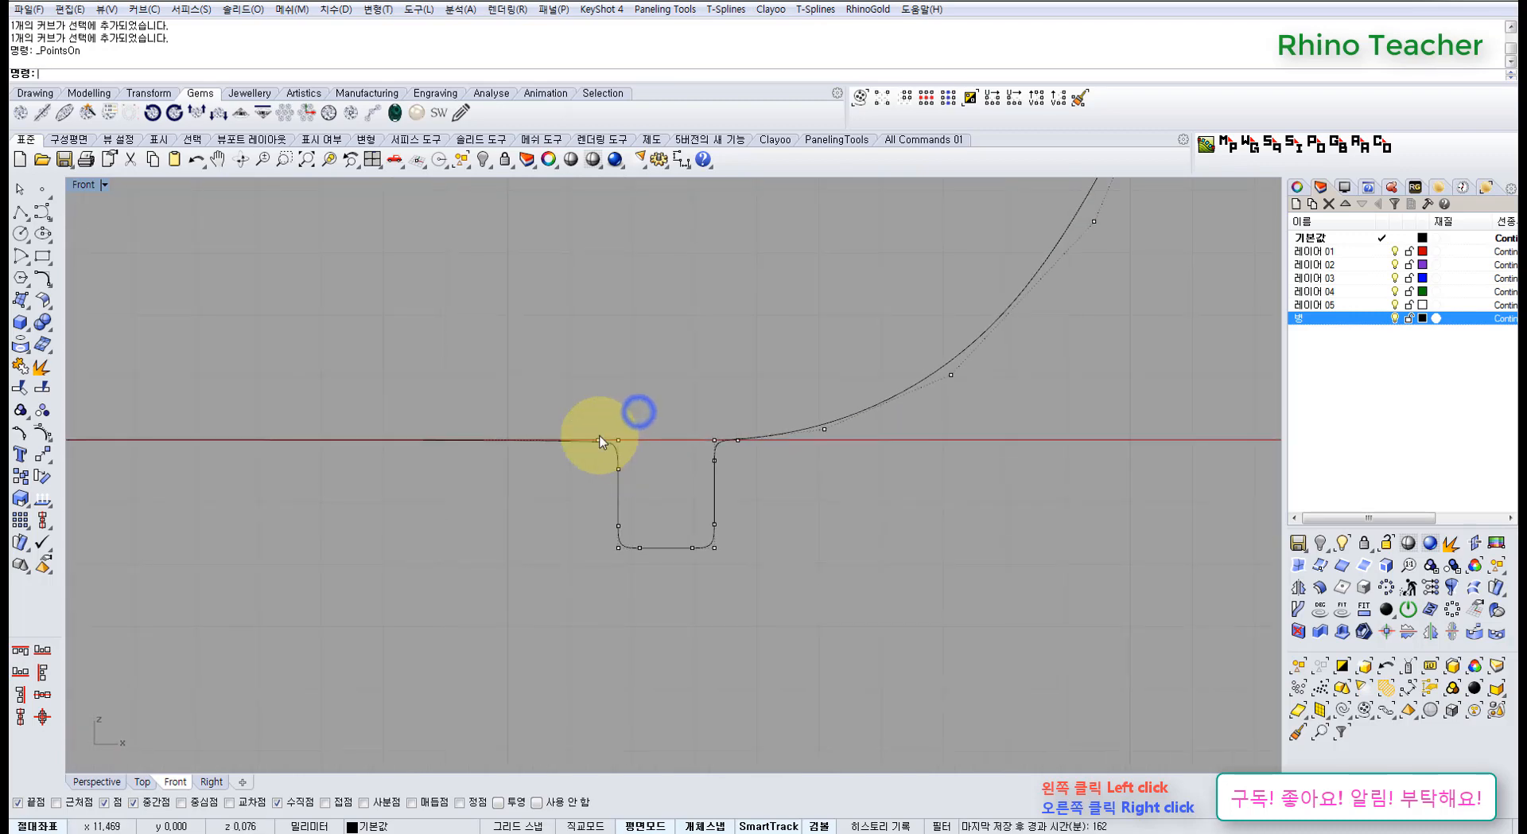
pyautogui.scroll(5, 600, 436)
pyautogui.scroll(-8, 675, 447)
pyautogui.moveTo(791, 430); pyautogui.dragTo(657, 568, button='right')
pyautogui.press('Escape')
# Select the bottle profile curve and inspect its body, shoulder and neck shape
pyautogui.click(781, 548)
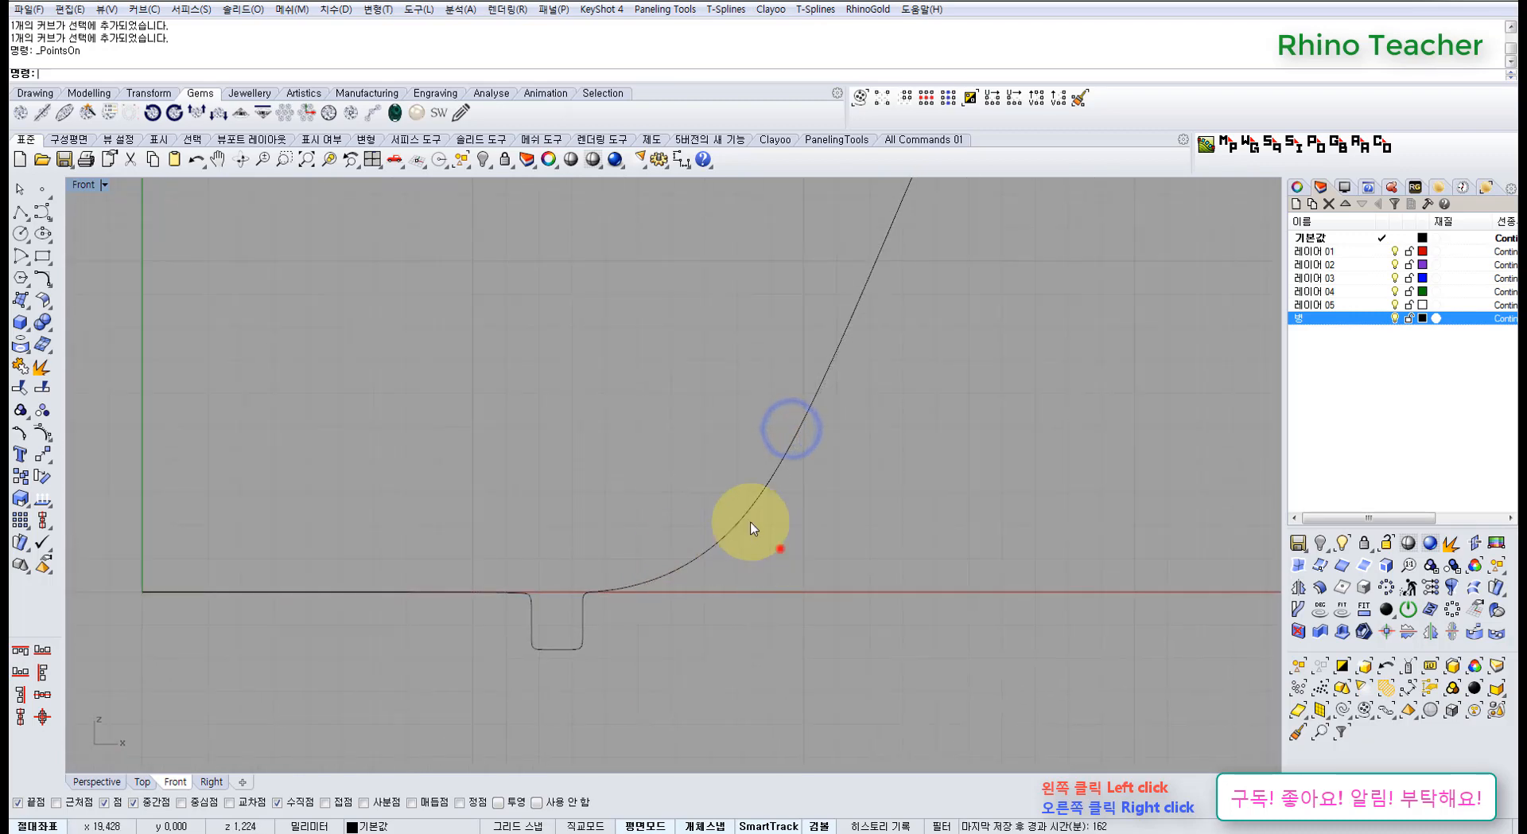
pyautogui.moveTo(751, 522); pyautogui.dragTo(692, 474)
pyautogui.scroll(-9, 692, 474)
pyautogui.moveTo(777, 338); pyautogui.dragTo(721, 674, button='right')
pyautogui.moveTo(636, 289); pyautogui.dragTo(654, 375, button='right')
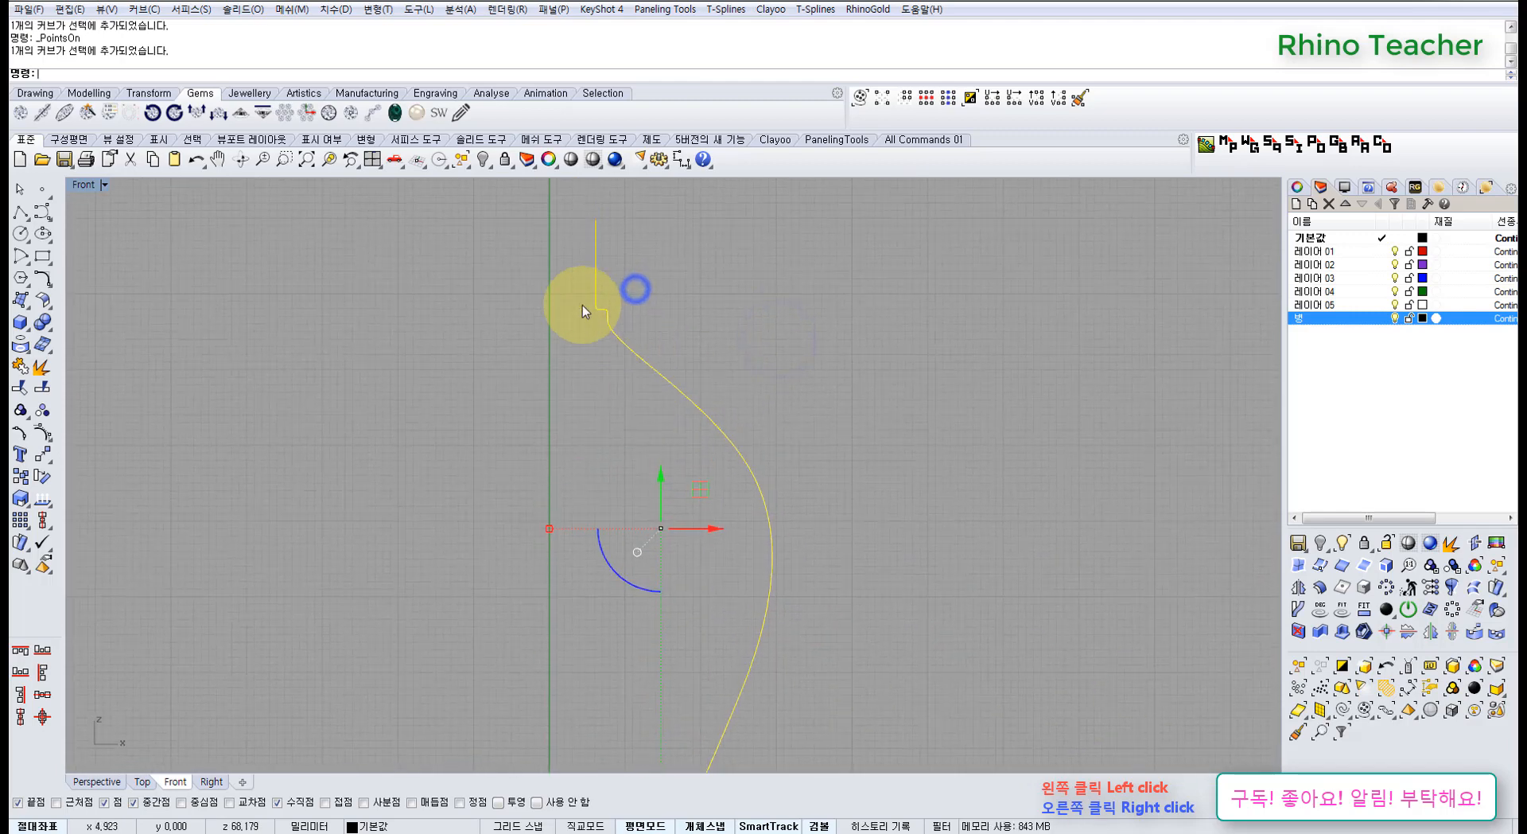
pyautogui.scroll(10, 585, 304)
pyautogui.scroll(-4, 624, 327)
pyautogui.scroll(-5, 732, 376)
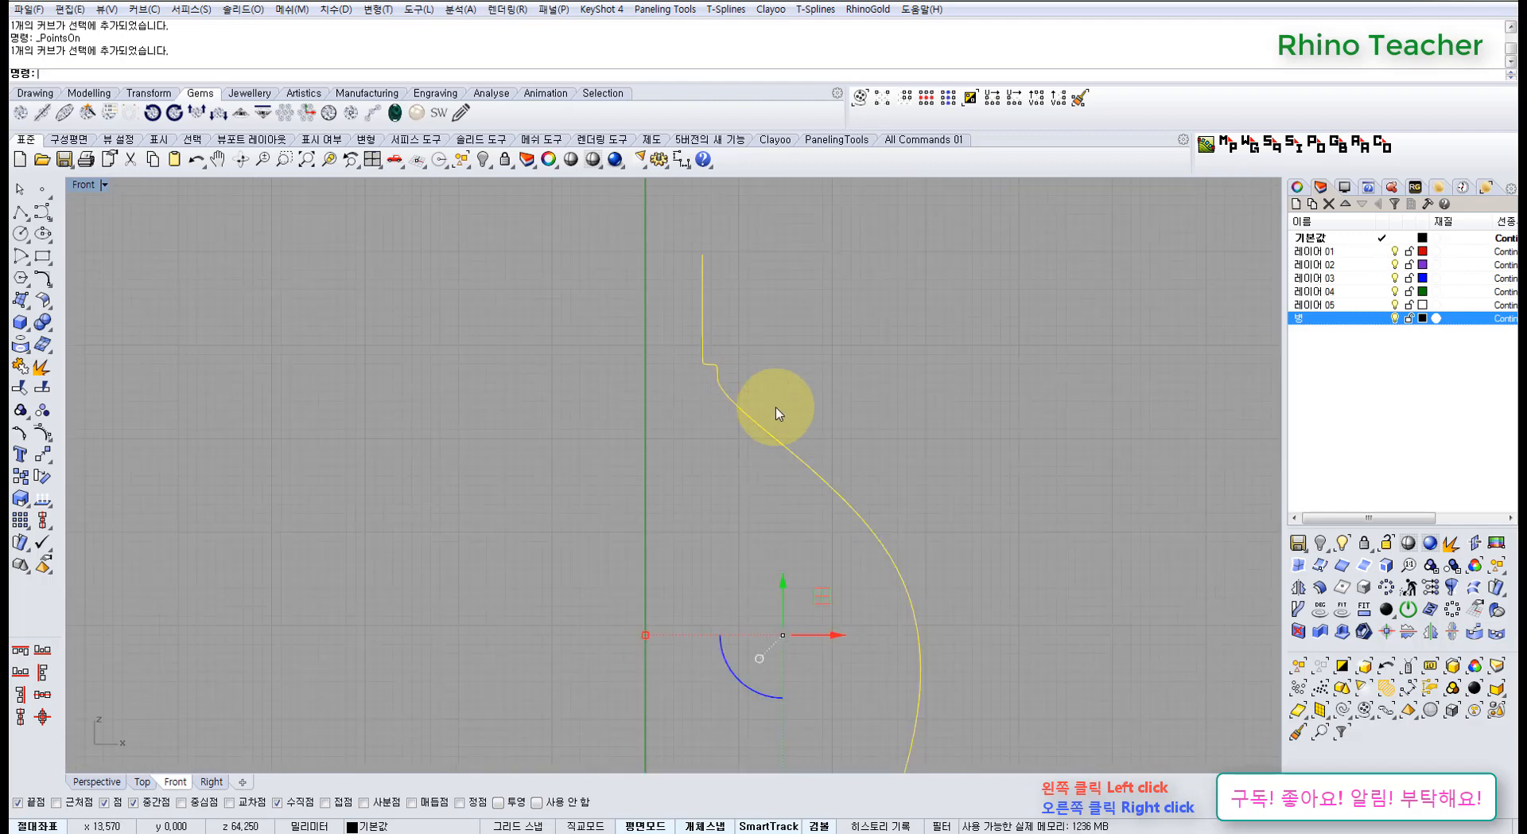
pyautogui.scroll(-8, 775, 408)
pyautogui.moveTo(828, 491); pyautogui.dragTo(624, 378, button='right')
pyautogui.scroll(15, 539, 548)
# Show the bottle profile curve's control points and check how they are spaced around the base notch
pyautogui.click(597, 536)
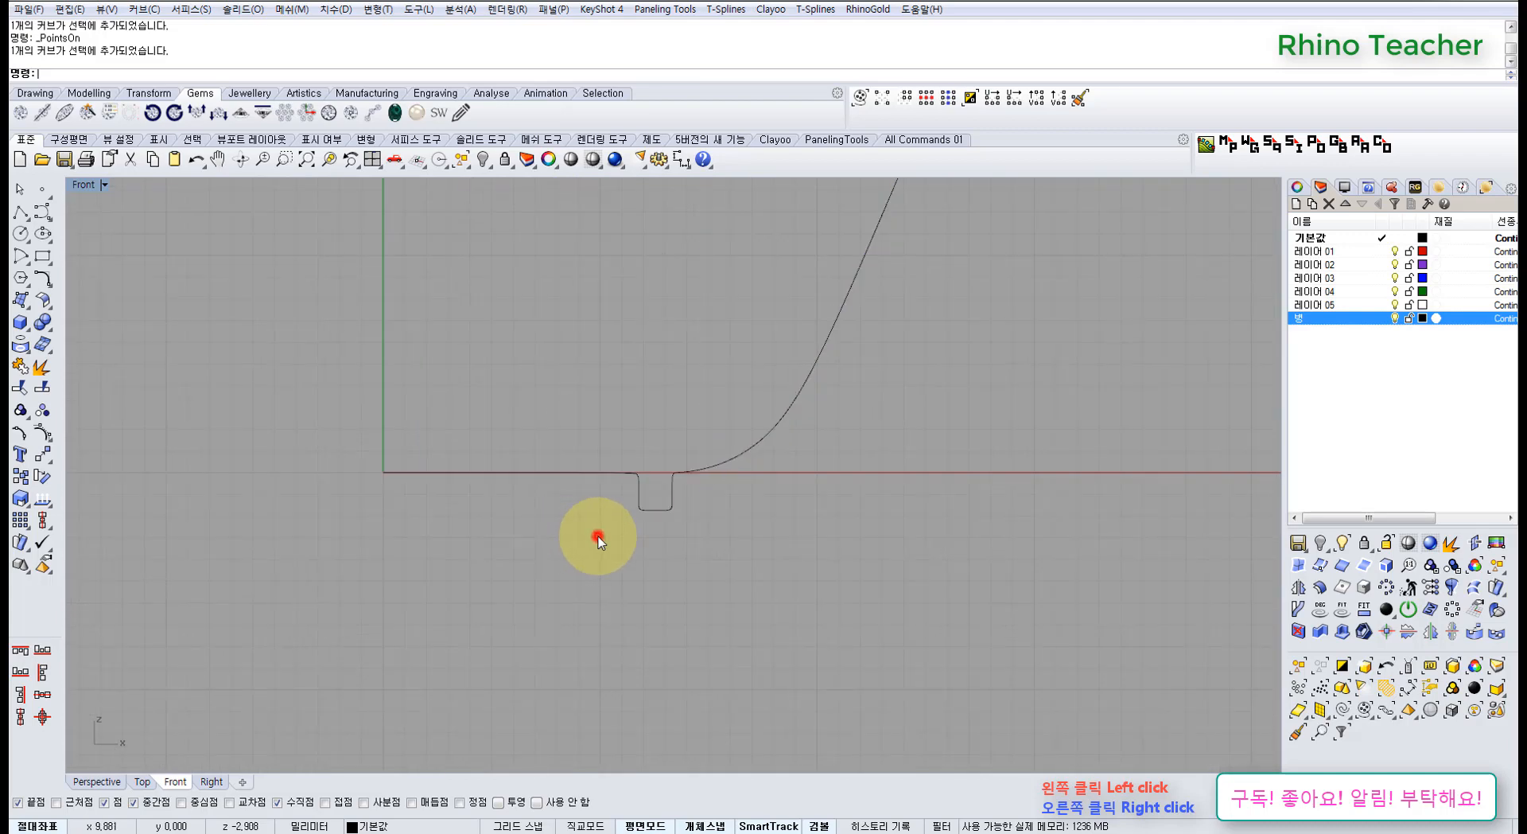
pyautogui.moveTo(672, 488); pyautogui.dragTo(607, 528, button='right')
pyautogui.scroll(10, 607, 528)
pyautogui.moveTo(700, 556); pyautogui.dragTo(519, 513)
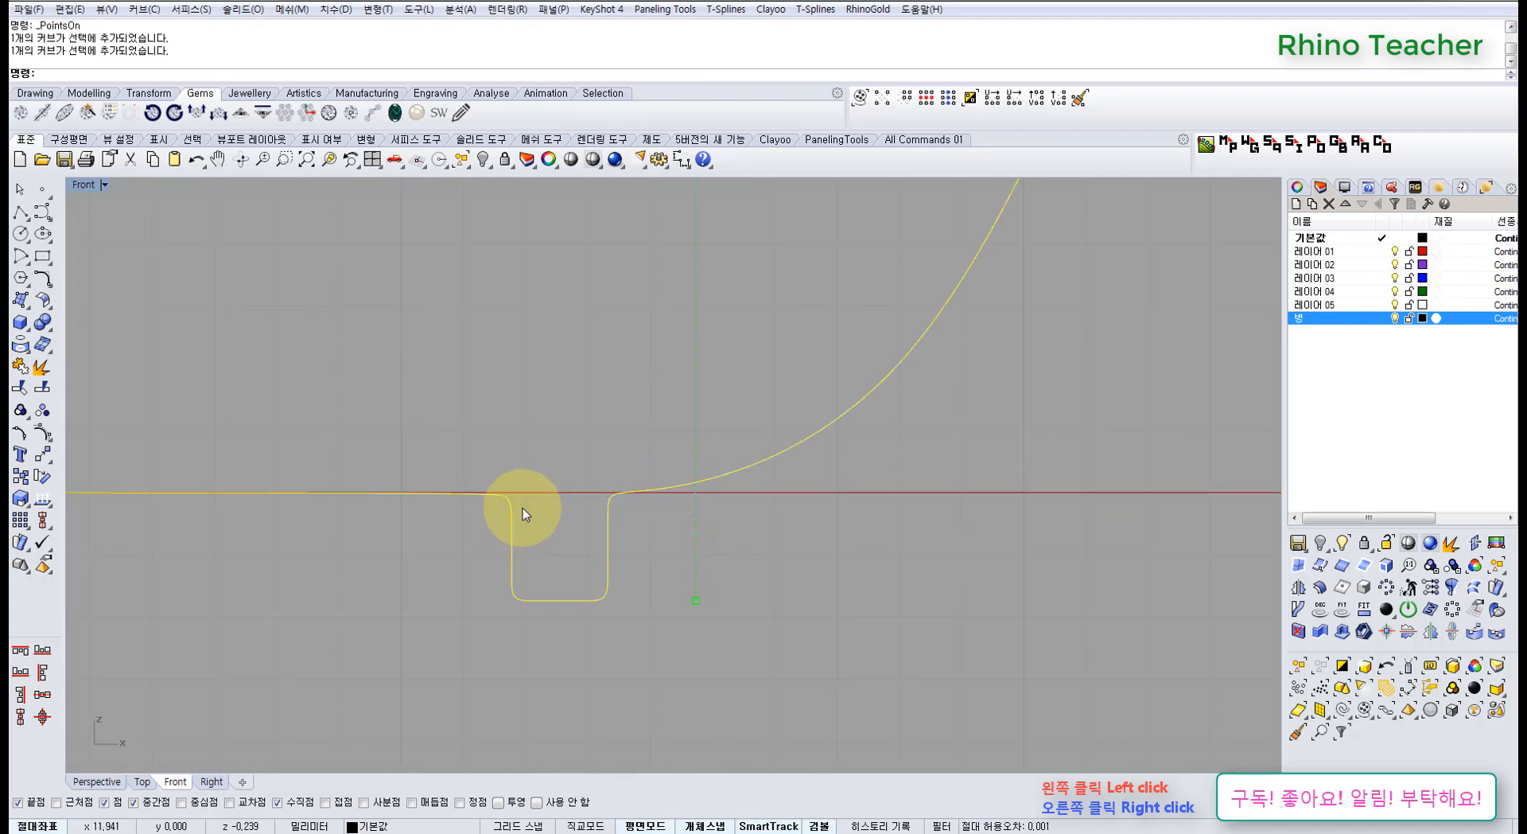
pyautogui.scroll(-6, 522, 508)
pyautogui.moveTo(533, 517); pyautogui.dragTo(659, 448, button='right')
pyautogui.click(555, 541)
pyautogui.moveTo(747, 551); pyautogui.dragTo(601, 438)
pyautogui.press('F10')
pyautogui.scroll(6, 599, 493)
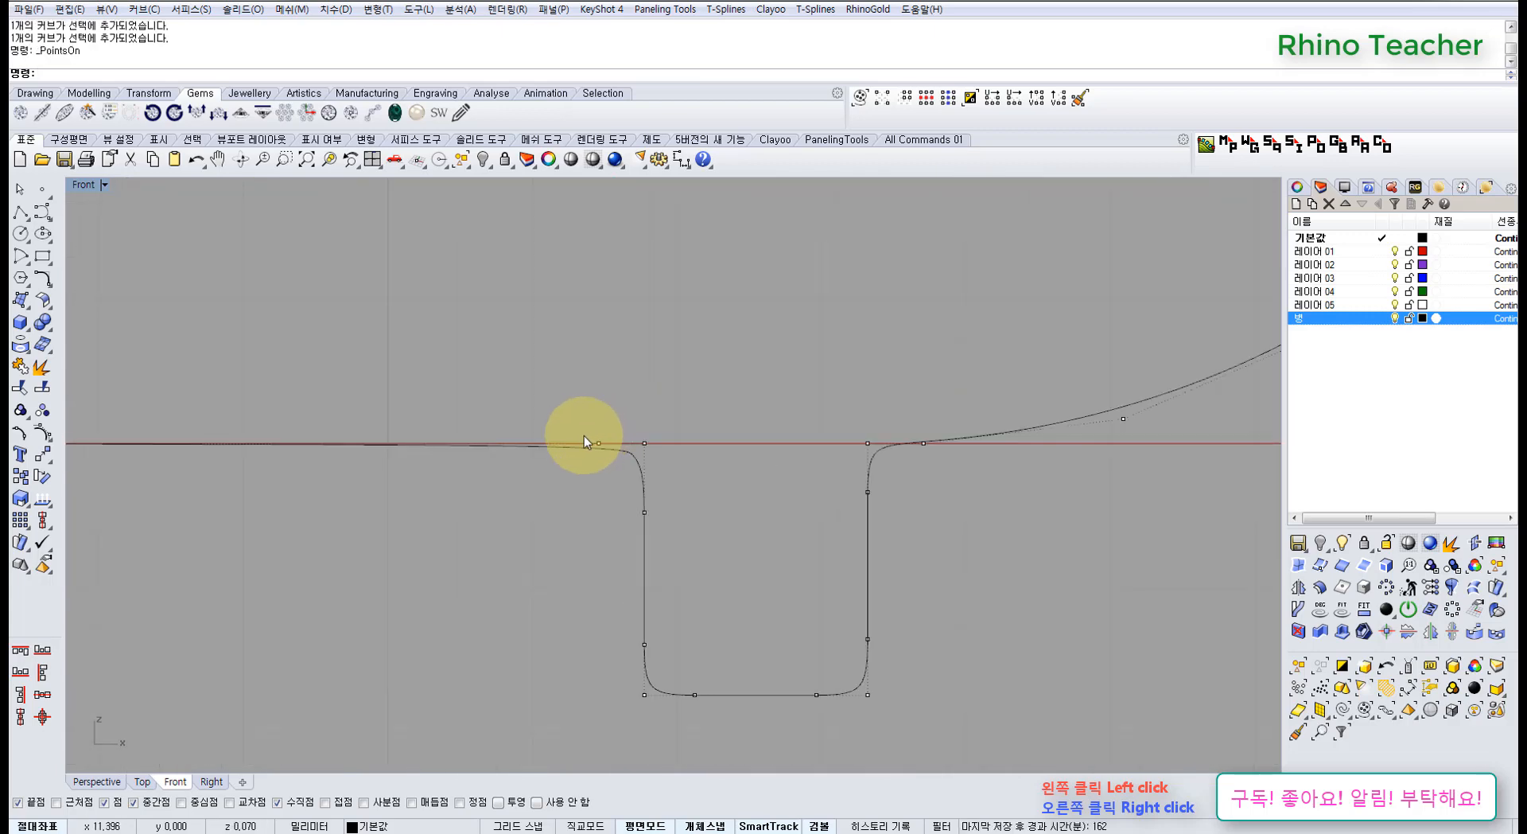
pyautogui.scroll(-4, 635, 541)
pyautogui.moveTo(671, 525); pyautogui.dragTo(716, 495, button='right')
pyautogui.scroll(-10, 716, 491)
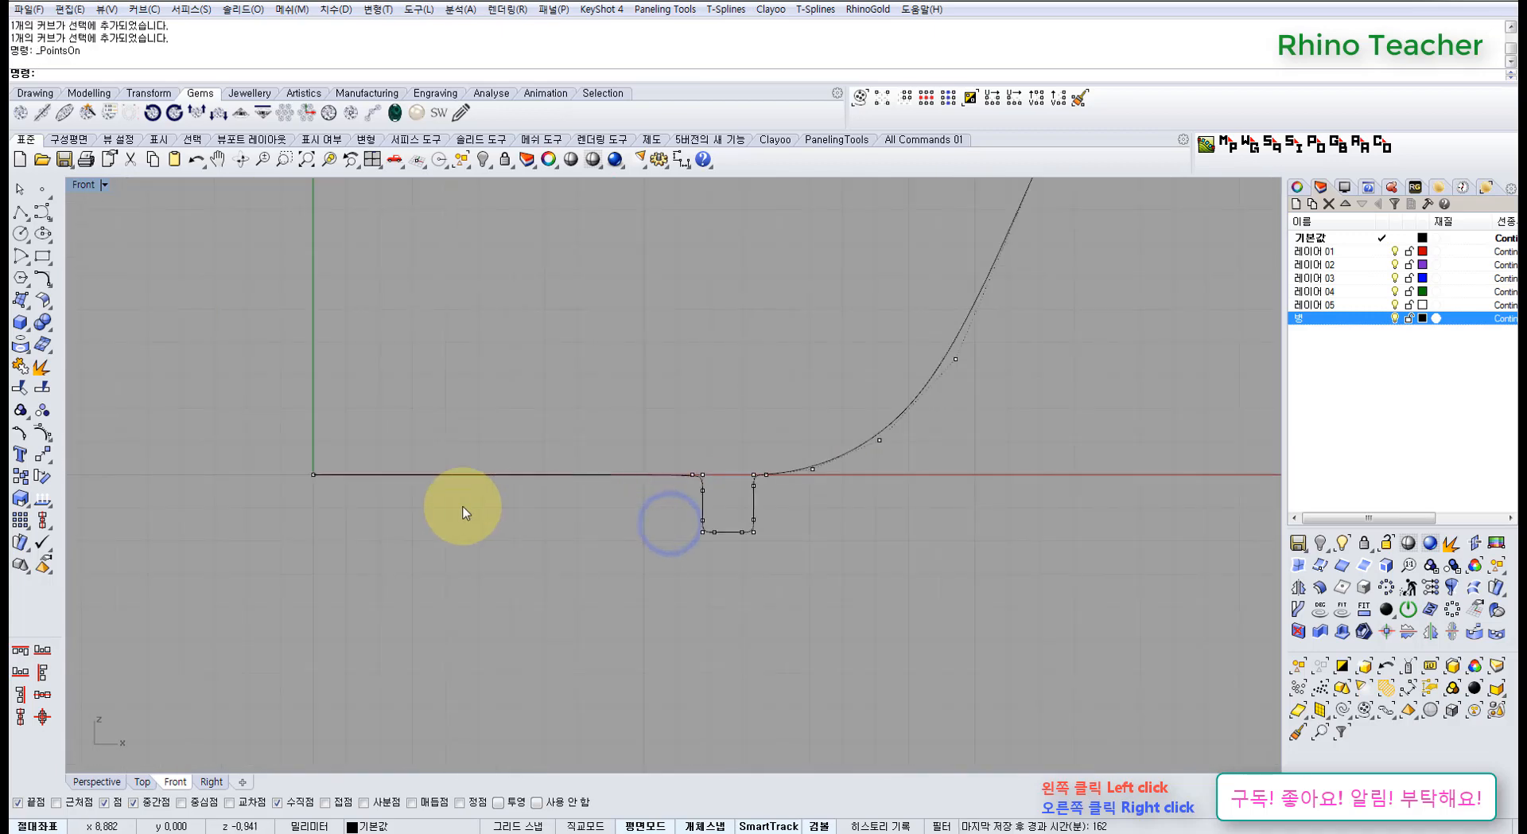
pyautogui.click(42, 213)
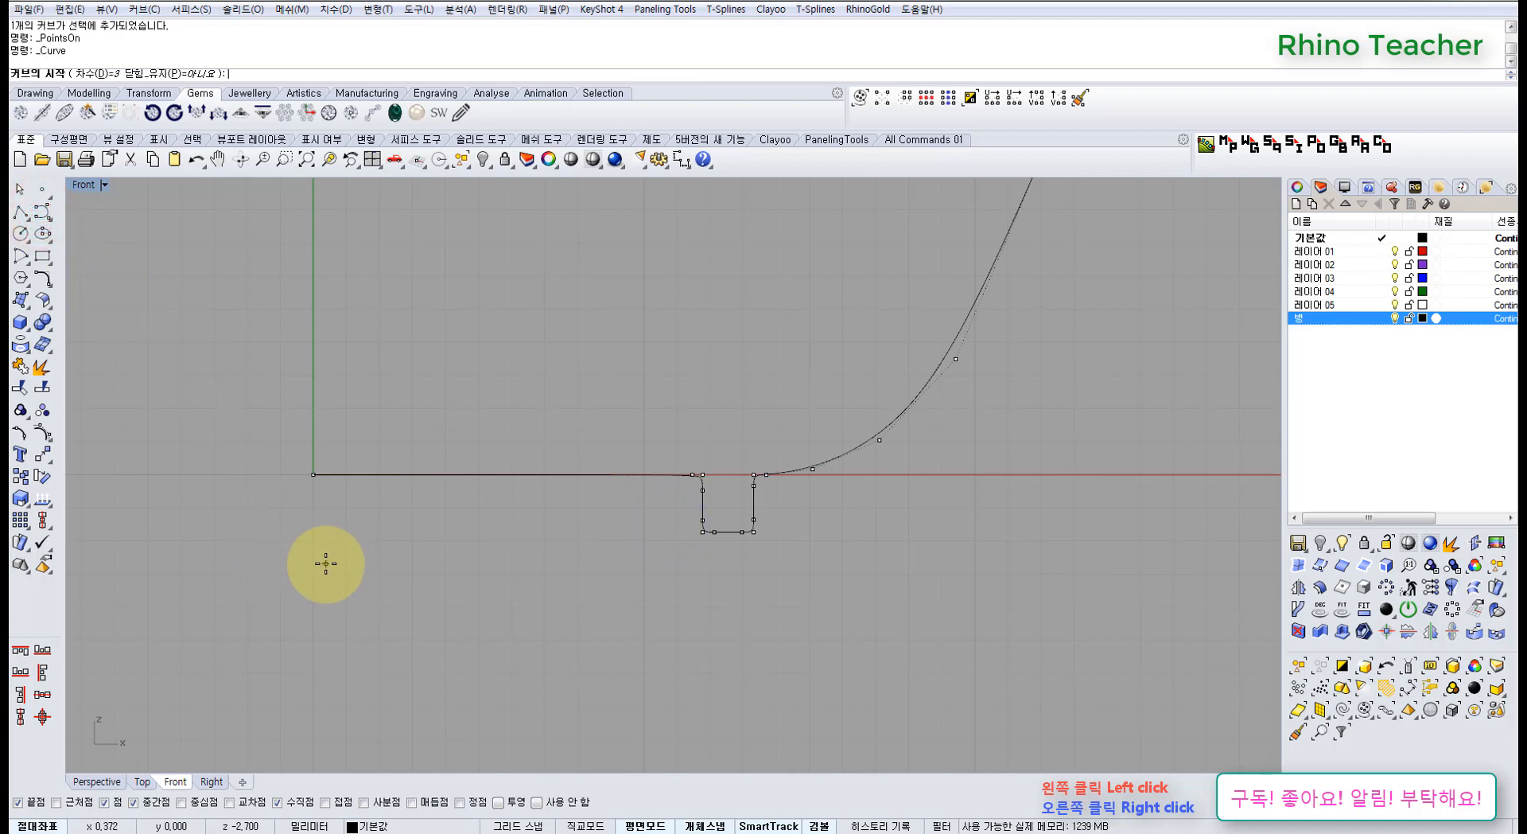
pyautogui.scroll(-8, 325, 564)
pyautogui.press('Escape')
pyautogui.scroll(-6, 325, 563)
pyautogui.moveTo(253, 537); pyautogui.dragTo(309, 480, button='right')
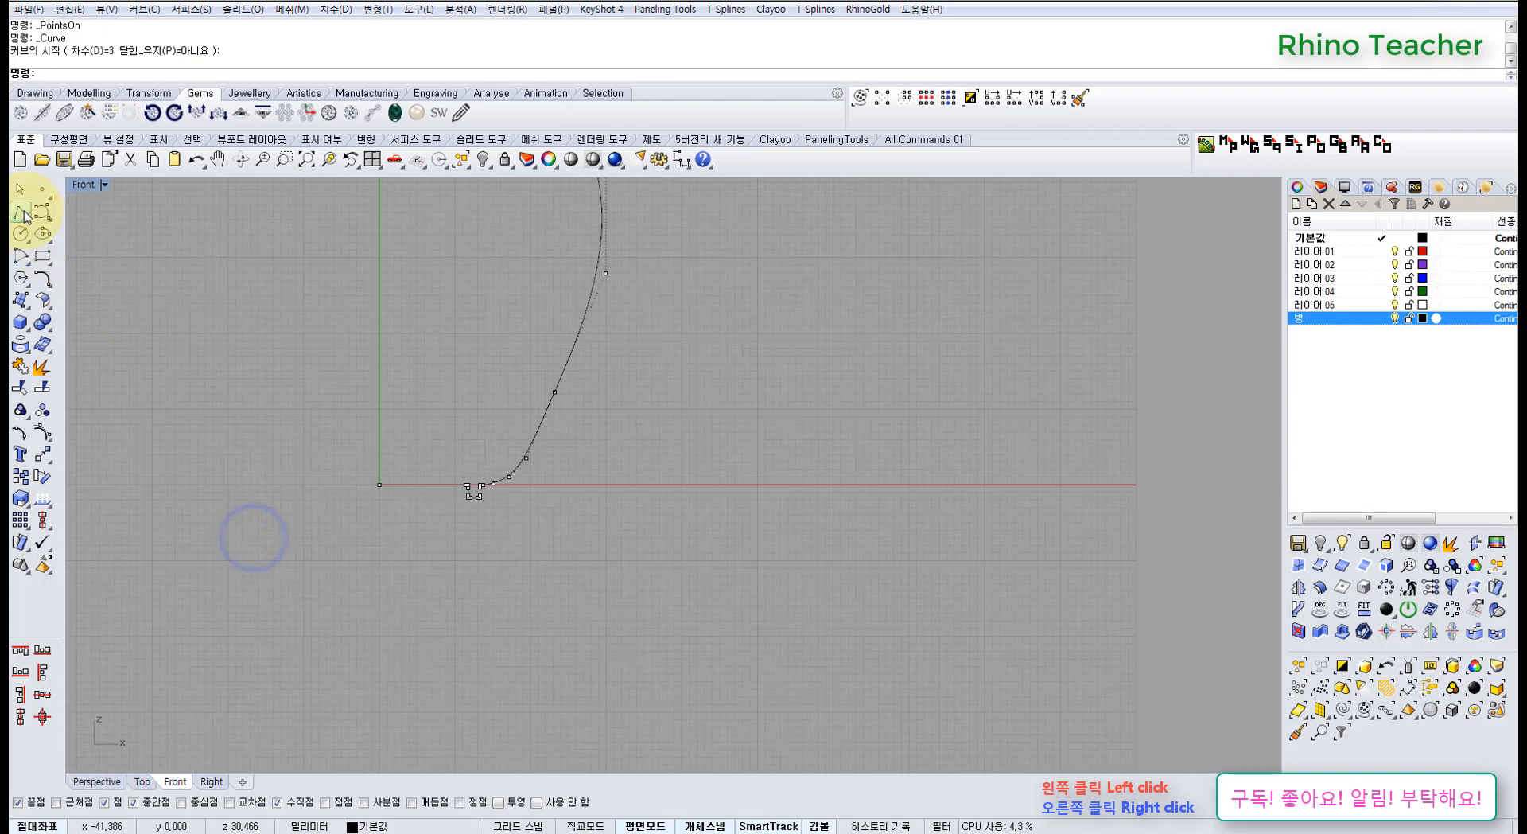
# Draw a vertical both-sides line centred on the origin at 0 as the bottle's centre axis, and select it
pyautogui.scroll(12, 384, 488)
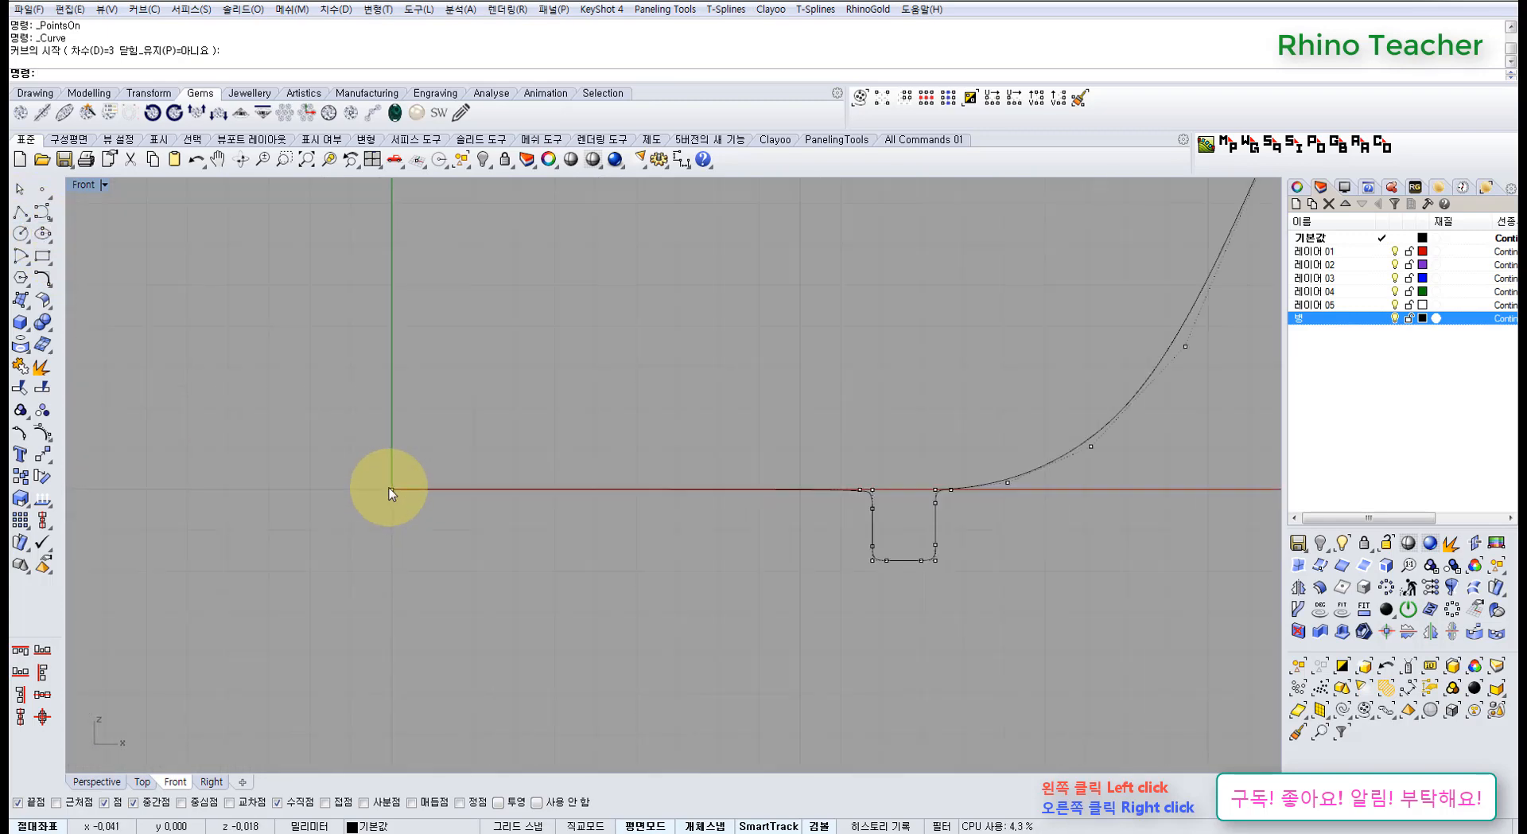
pyautogui.scroll(-8, 390, 493)
pyautogui.click(21, 213)
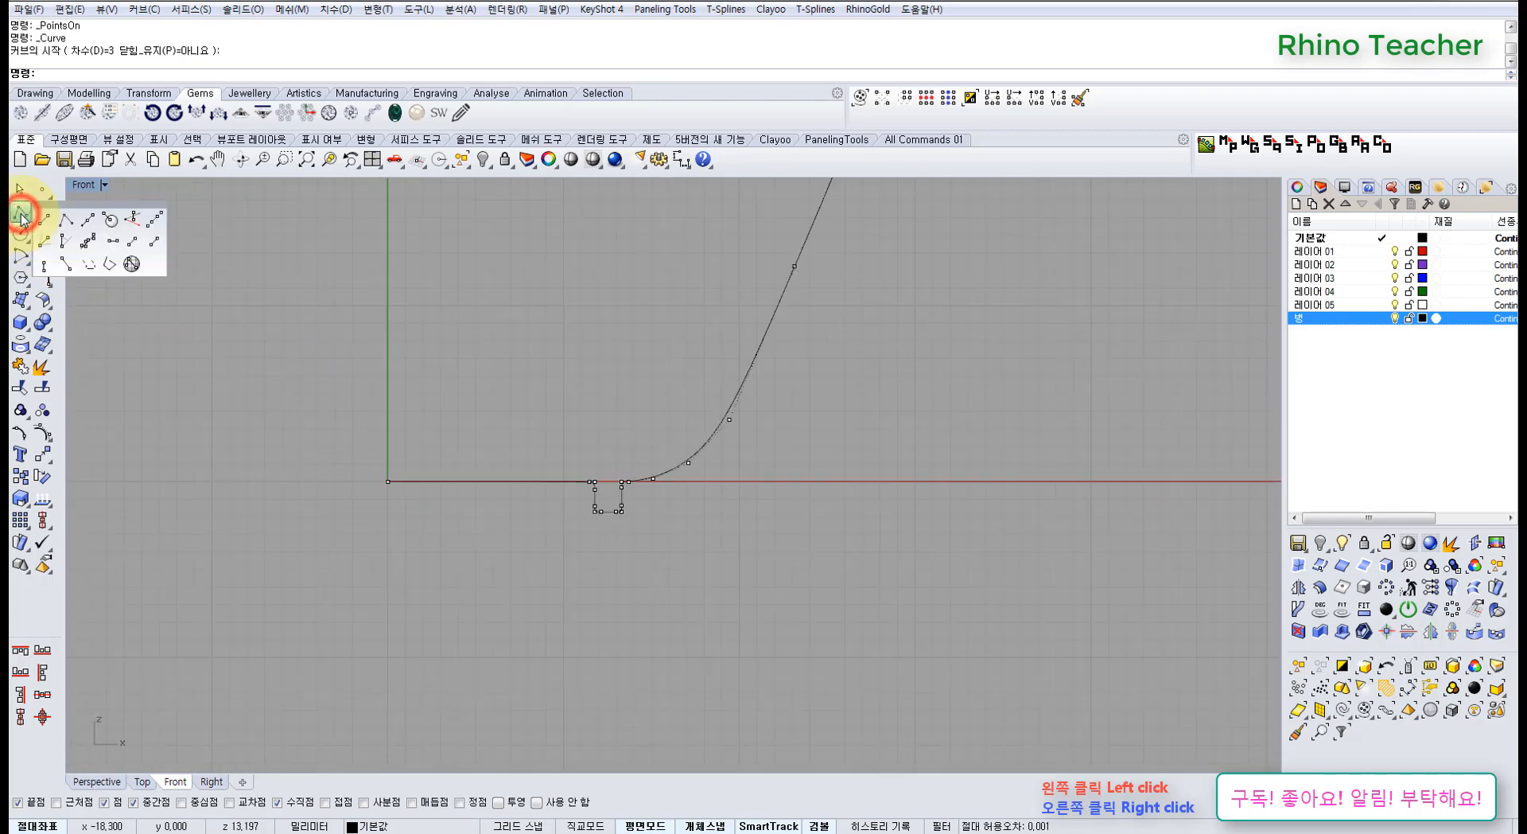
pyautogui.click(87, 223)
pyautogui.write('0')
pyautogui.press('Return')
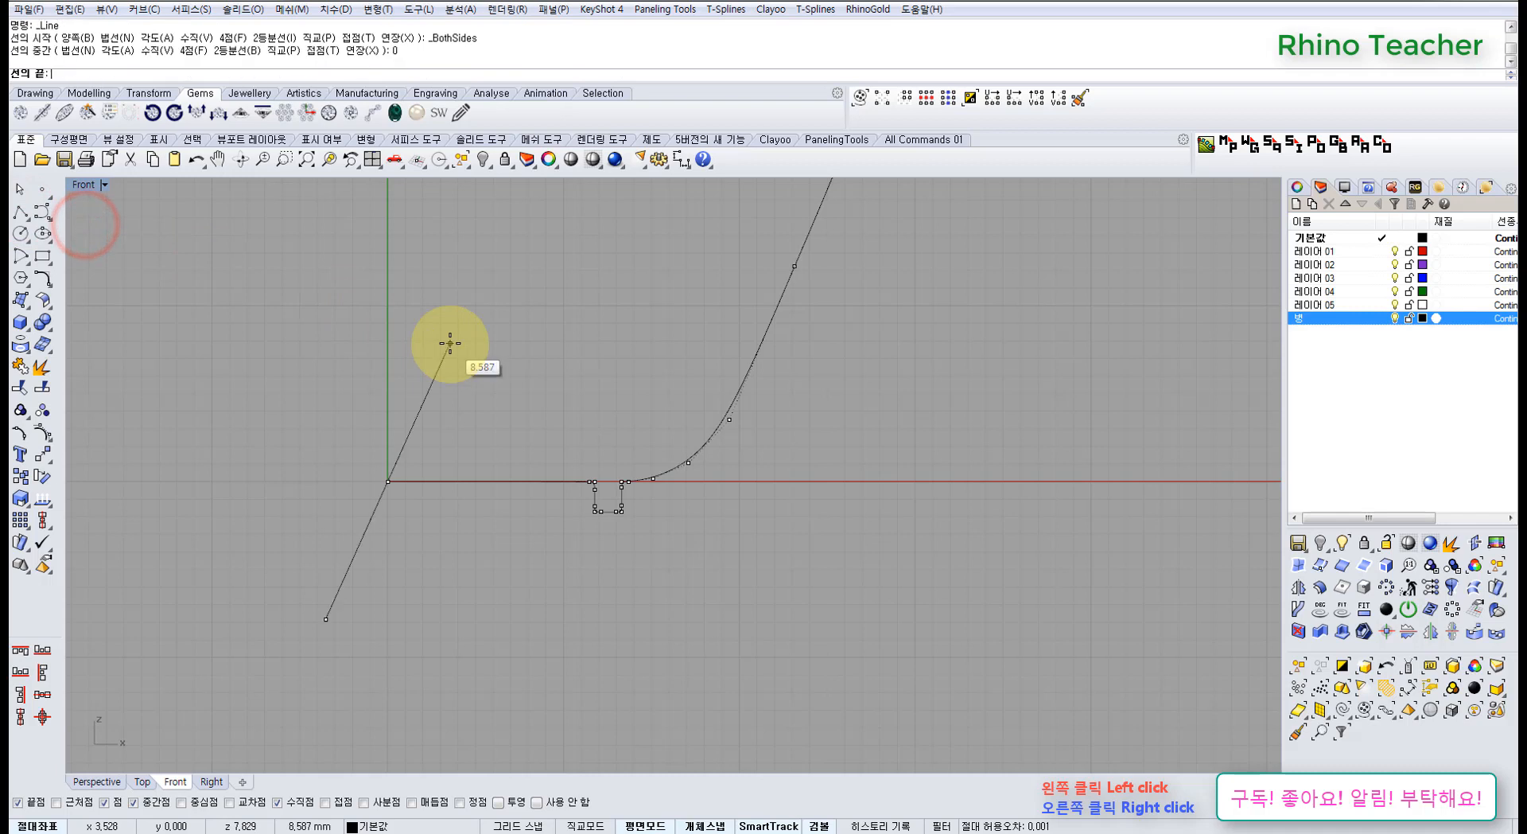
pyautogui.click(396, 681)
pyautogui.moveTo(484, 626); pyautogui.dragTo(302, 531)
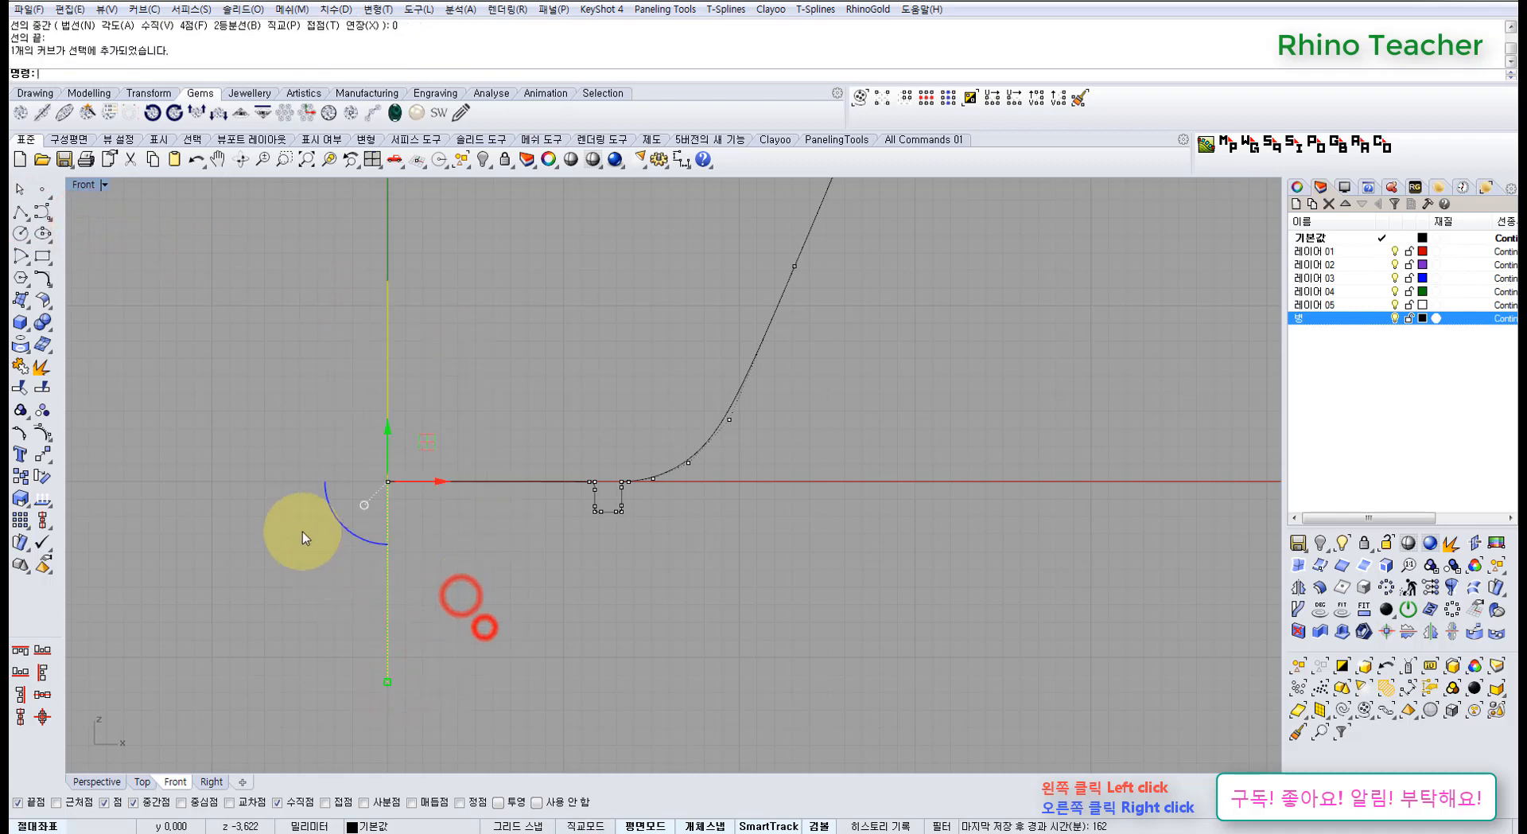
# Turn on grid snap and try a control-point curve from x 0, z -4 through x 9 and x 10, then down to z -5
pyautogui.click(521, 825)
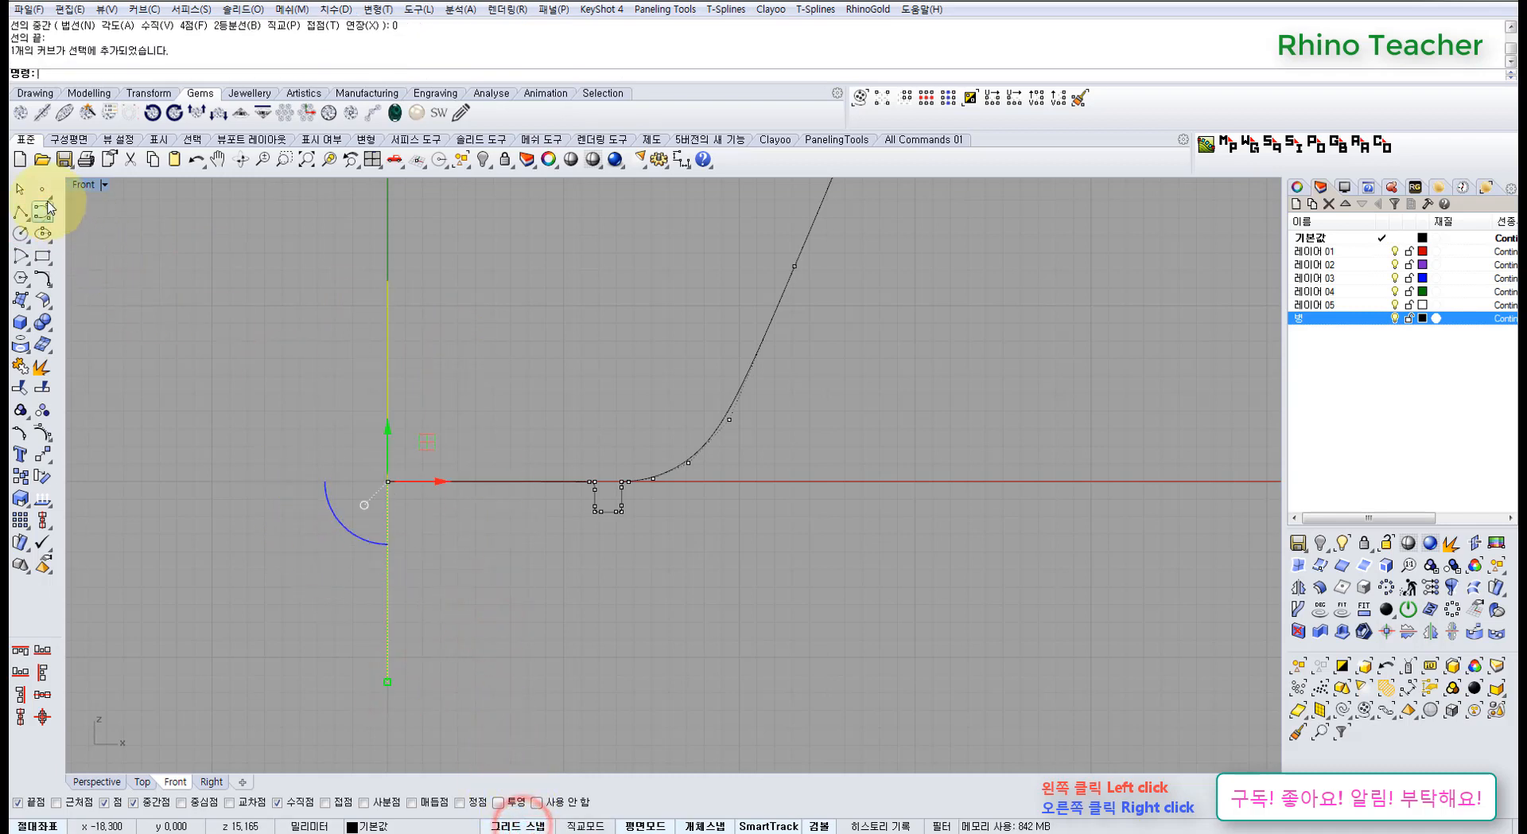
pyautogui.click(41, 213)
pyautogui.scroll(2, 383, 542)
pyautogui.click(392, 559)
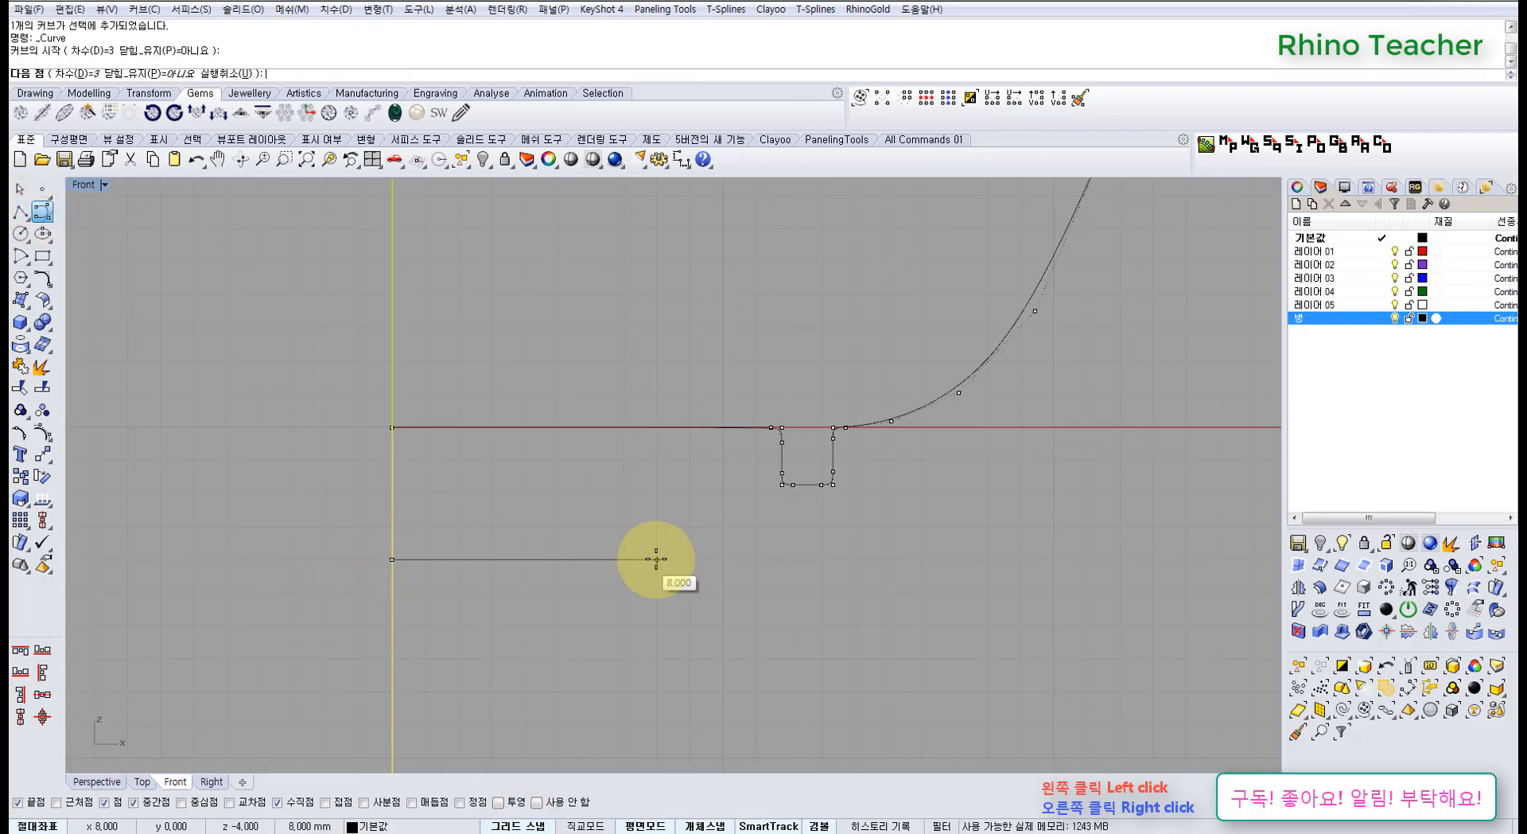
pyautogui.scroll(2, 695, 560)
pyautogui.scroll(2, 696, 562)
pyautogui.click(687, 555)
pyautogui.click(749, 556)
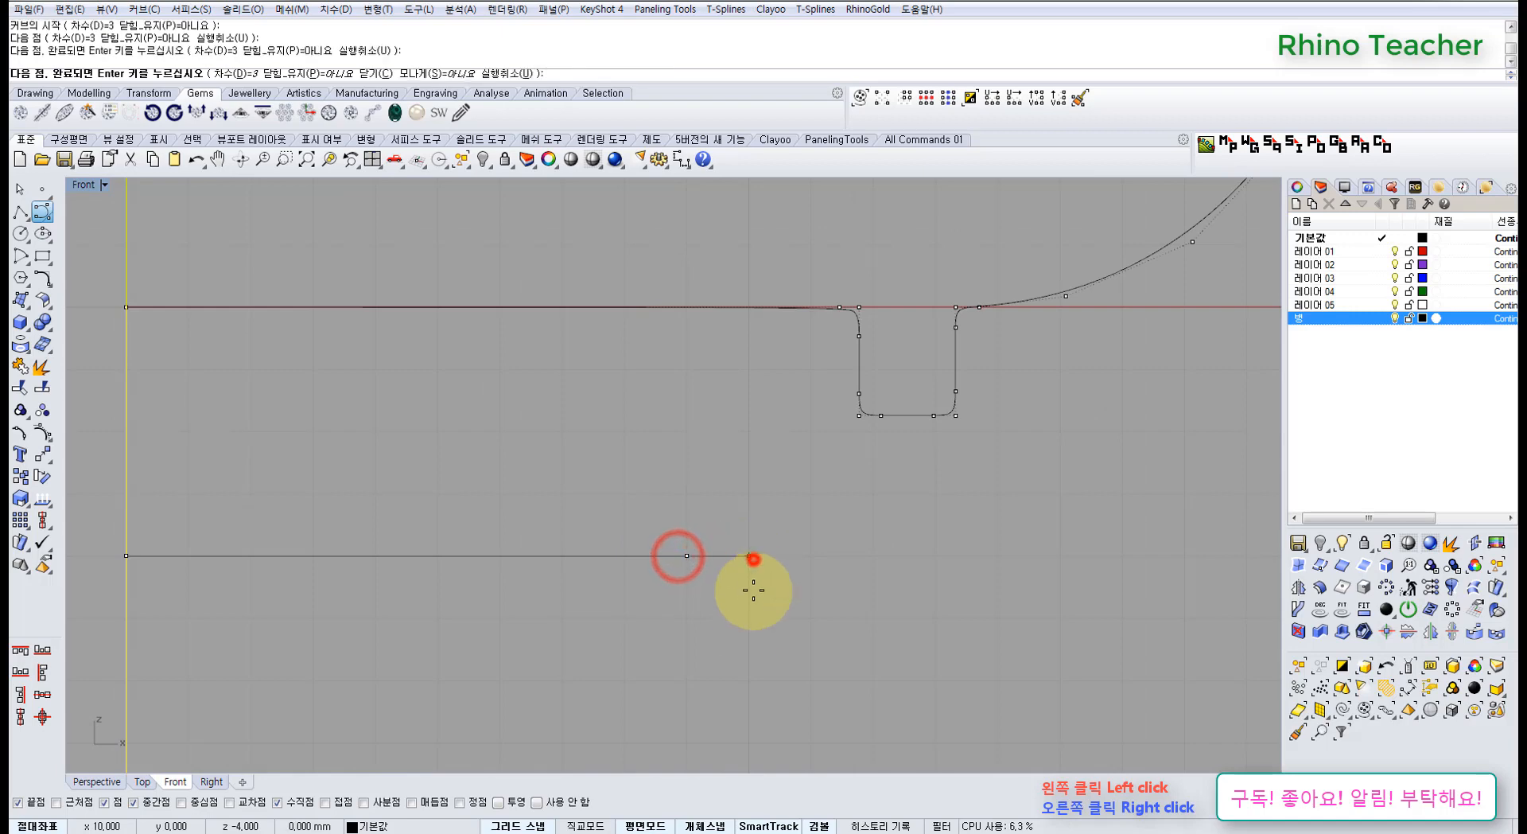
pyautogui.click(753, 617)
pyautogui.moveTo(753, 617); pyautogui.dragTo(614, 506, button='right')
pyautogui.scroll(-2, 614, 506)
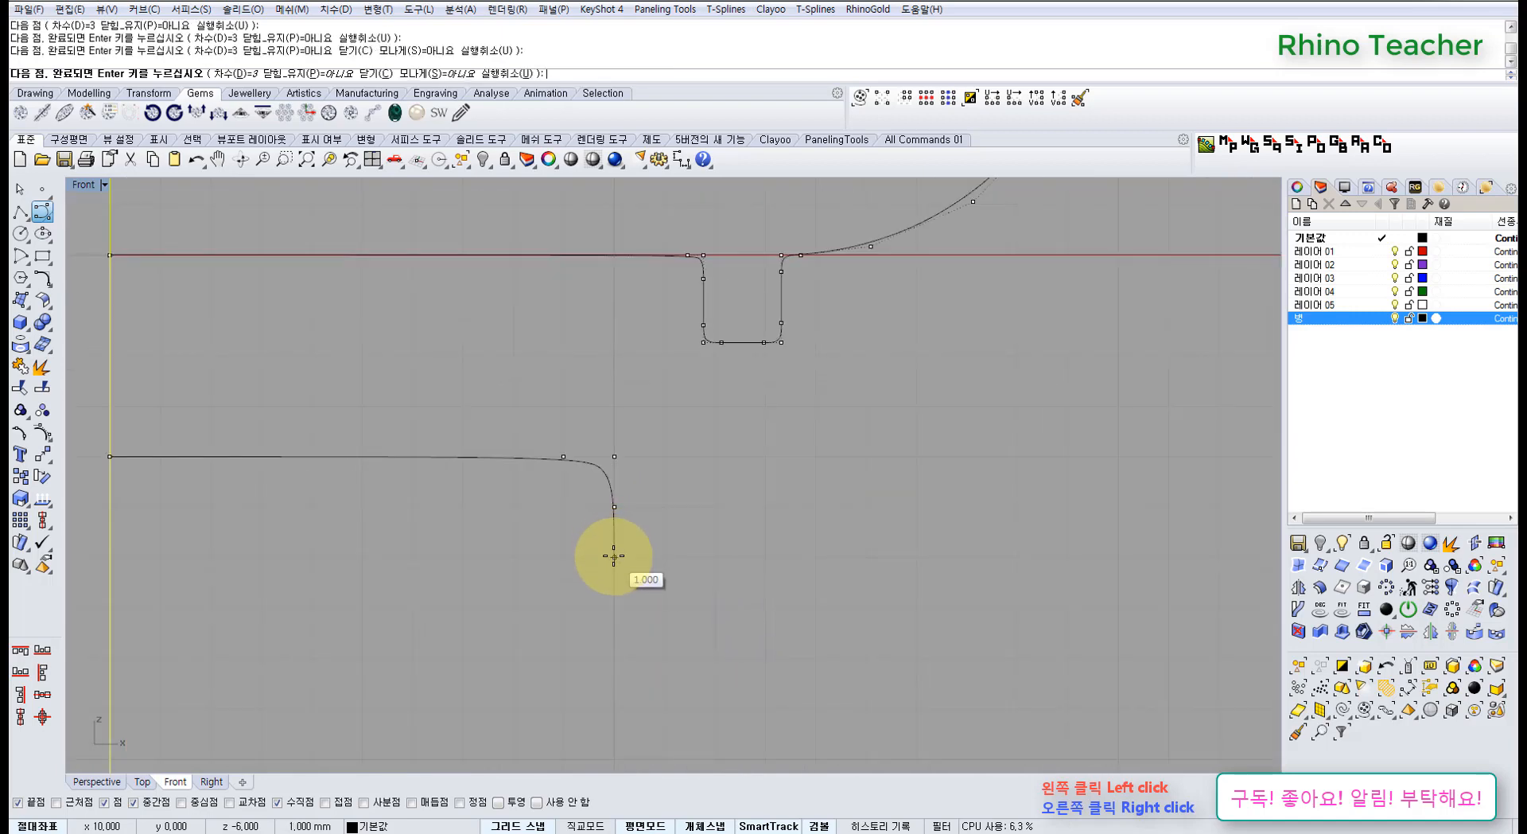
# Try continuing the notch down to z -7, across to x 13 and back up to z -4, then abandon the curve
pyautogui.click(614, 556)
pyautogui.click(614, 607)
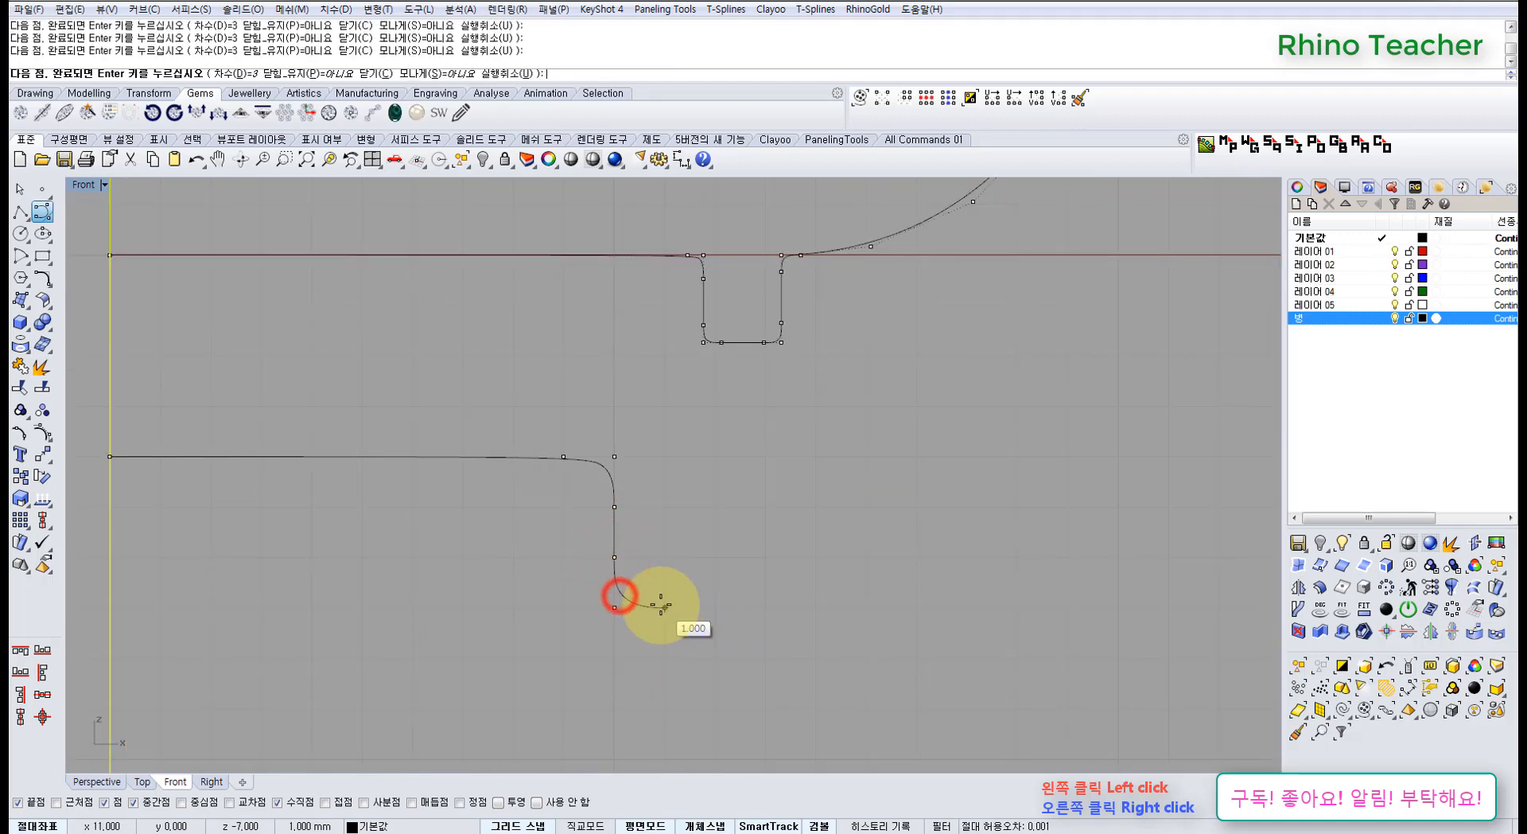
pyautogui.click(664, 606)
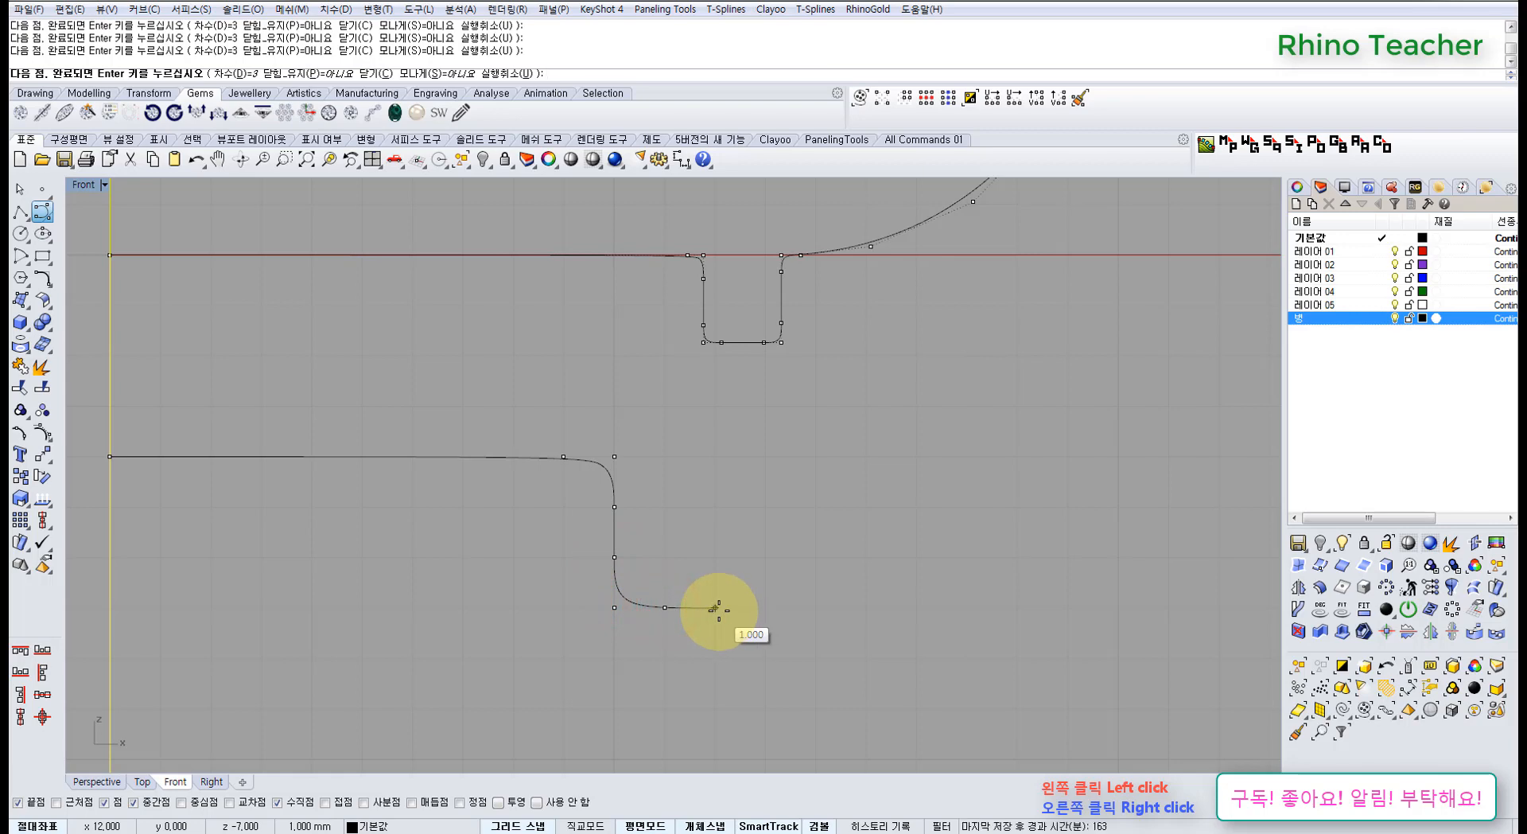
pyautogui.click(715, 608)
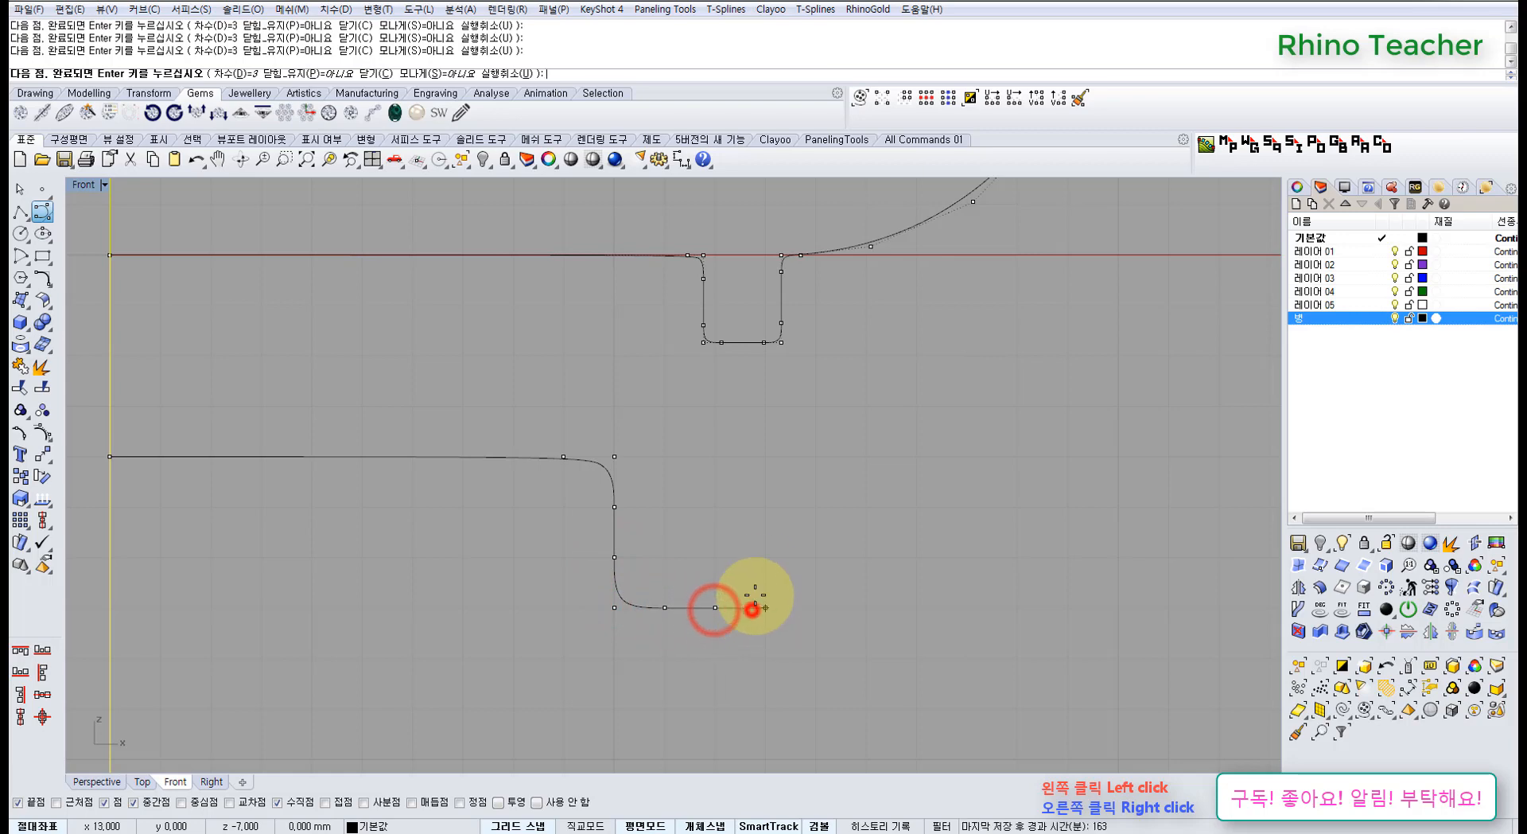
pyautogui.click(752, 609)
pyautogui.click(756, 558)
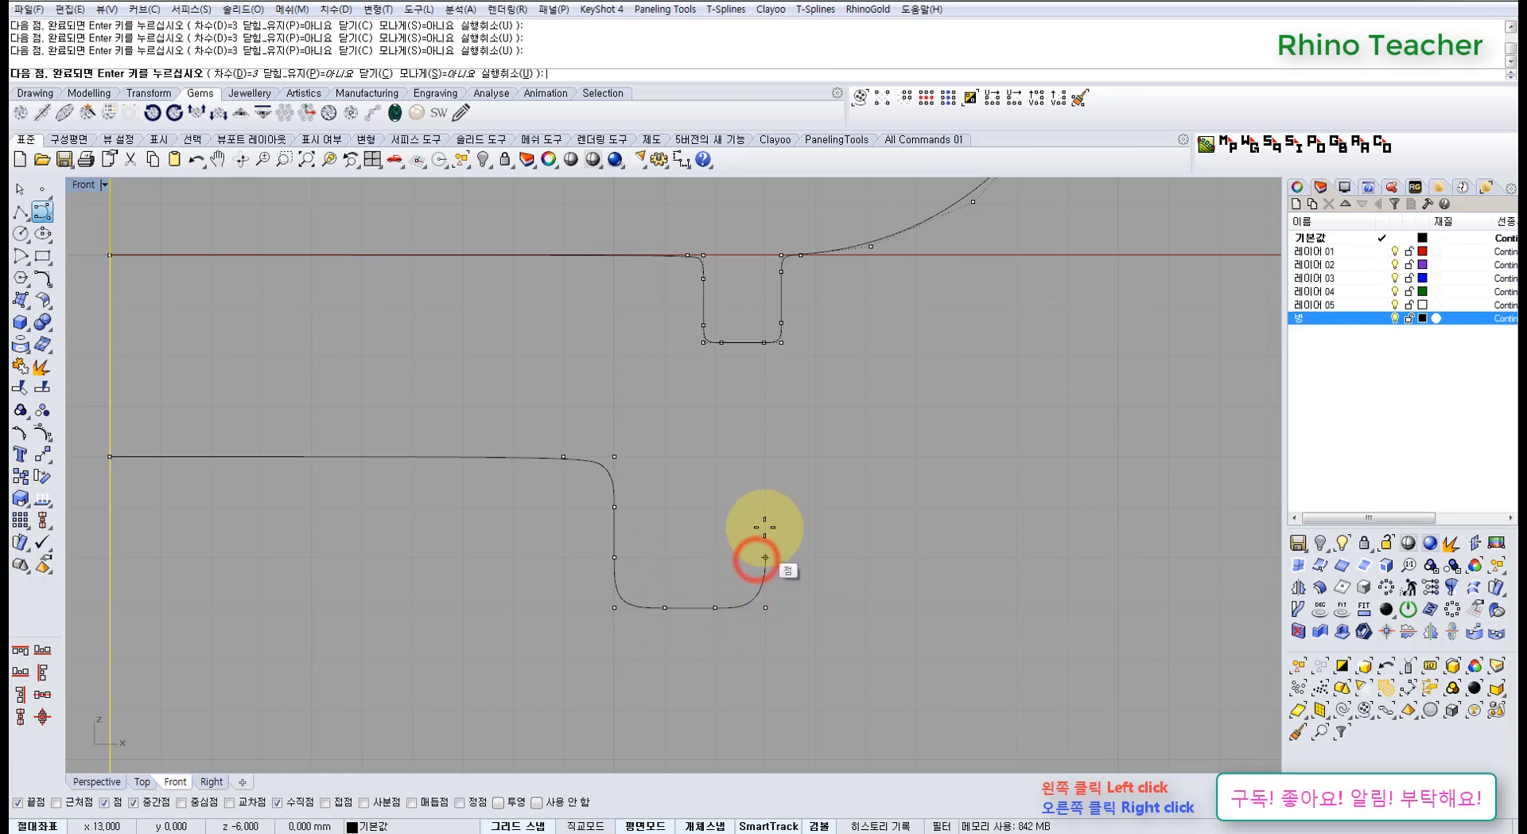
pyautogui.click(764, 510)
pyautogui.click(765, 457)
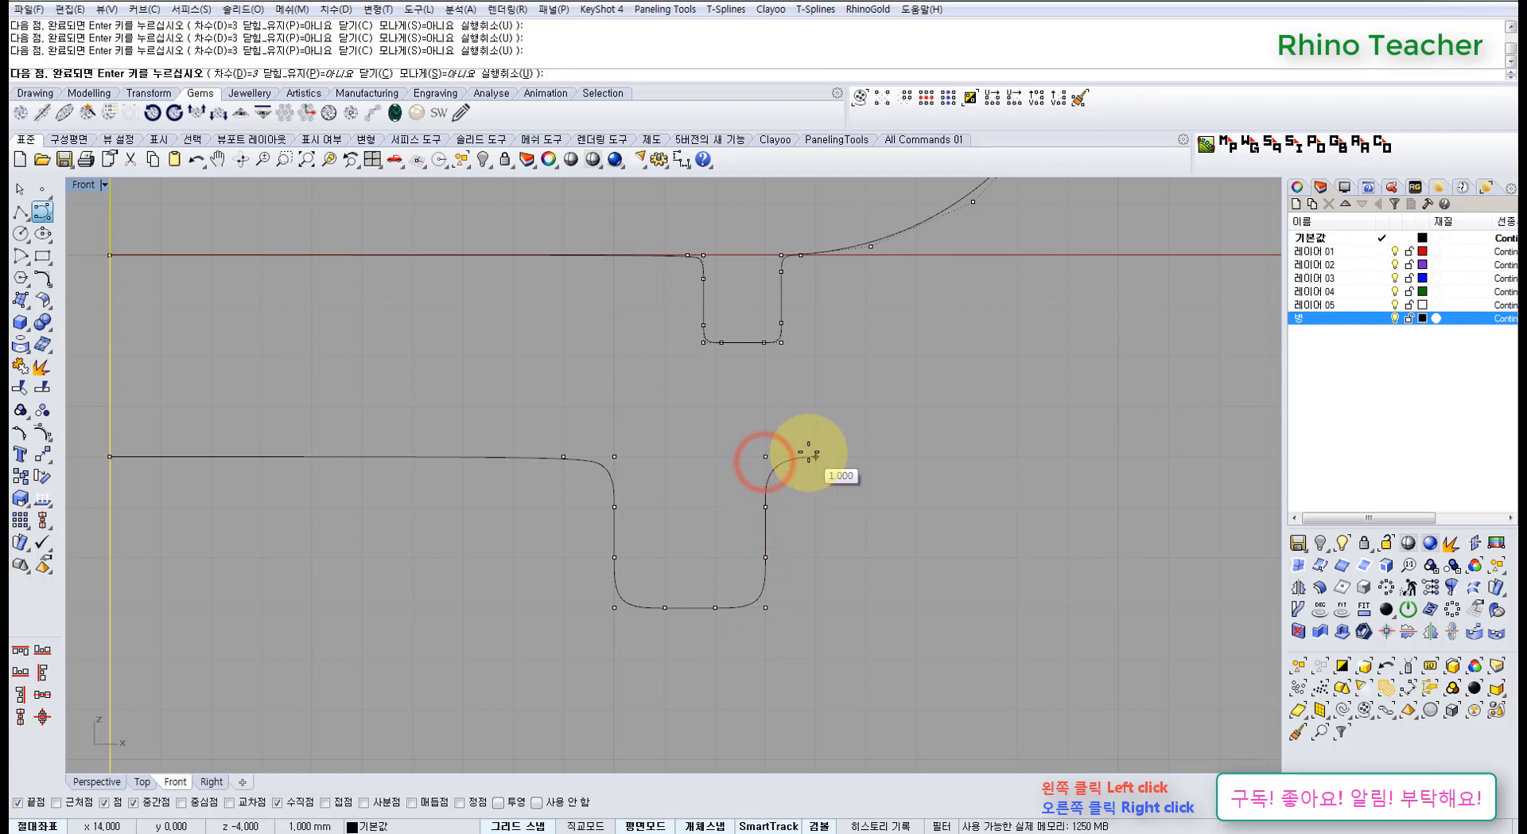
pyautogui.scroll(-3, 808, 452)
pyautogui.press('Escape')
pyautogui.moveTo(676, 547); pyautogui.dragTo(553, 589, button='right')
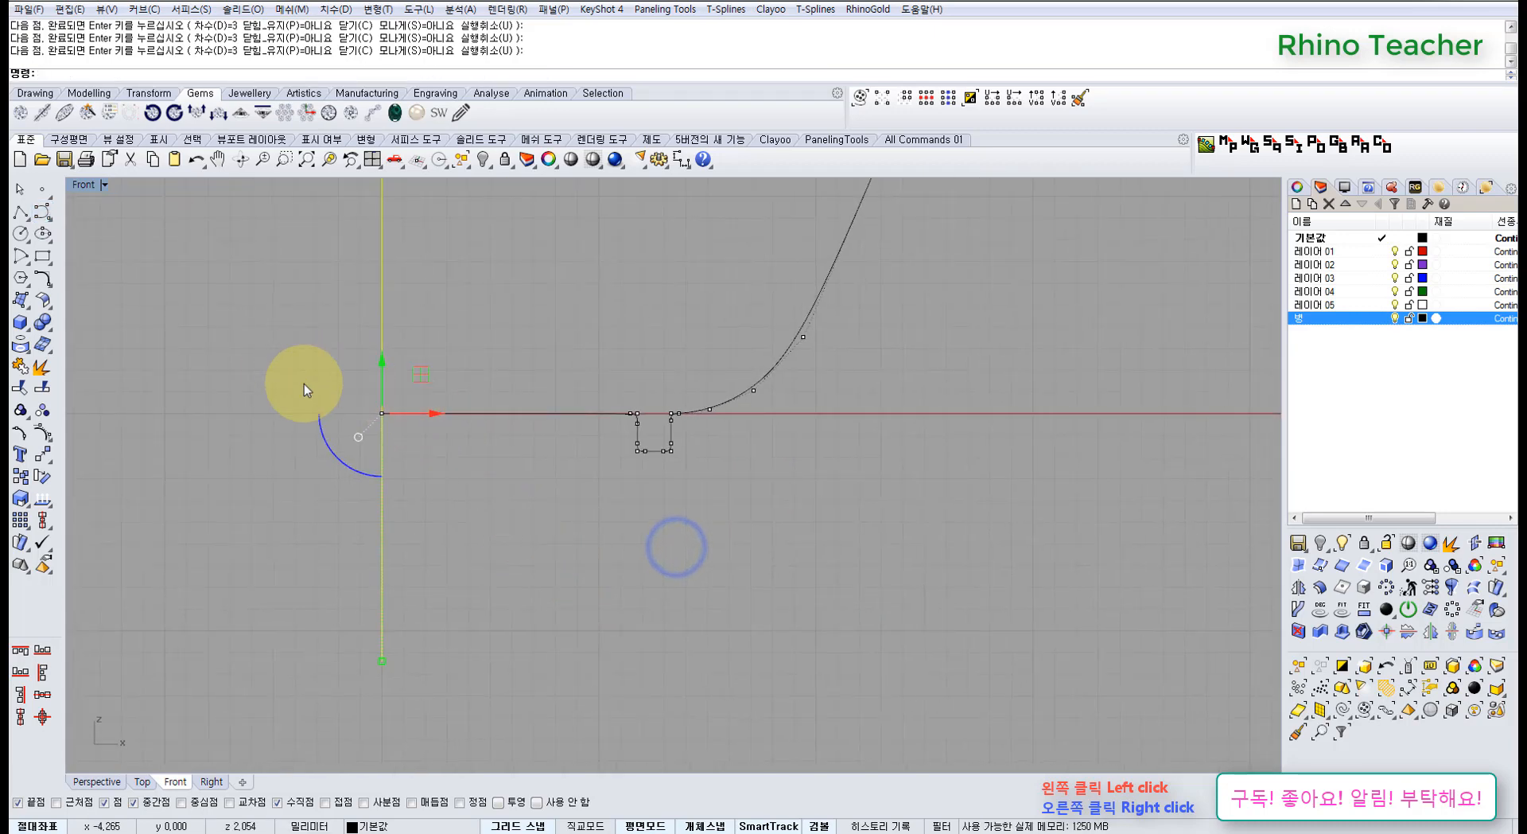
# Start a trial control-point curve on the centre axis at z about -3.2, with grid snap off and the Near object snap on
pyautogui.scroll(8, 617, 434)
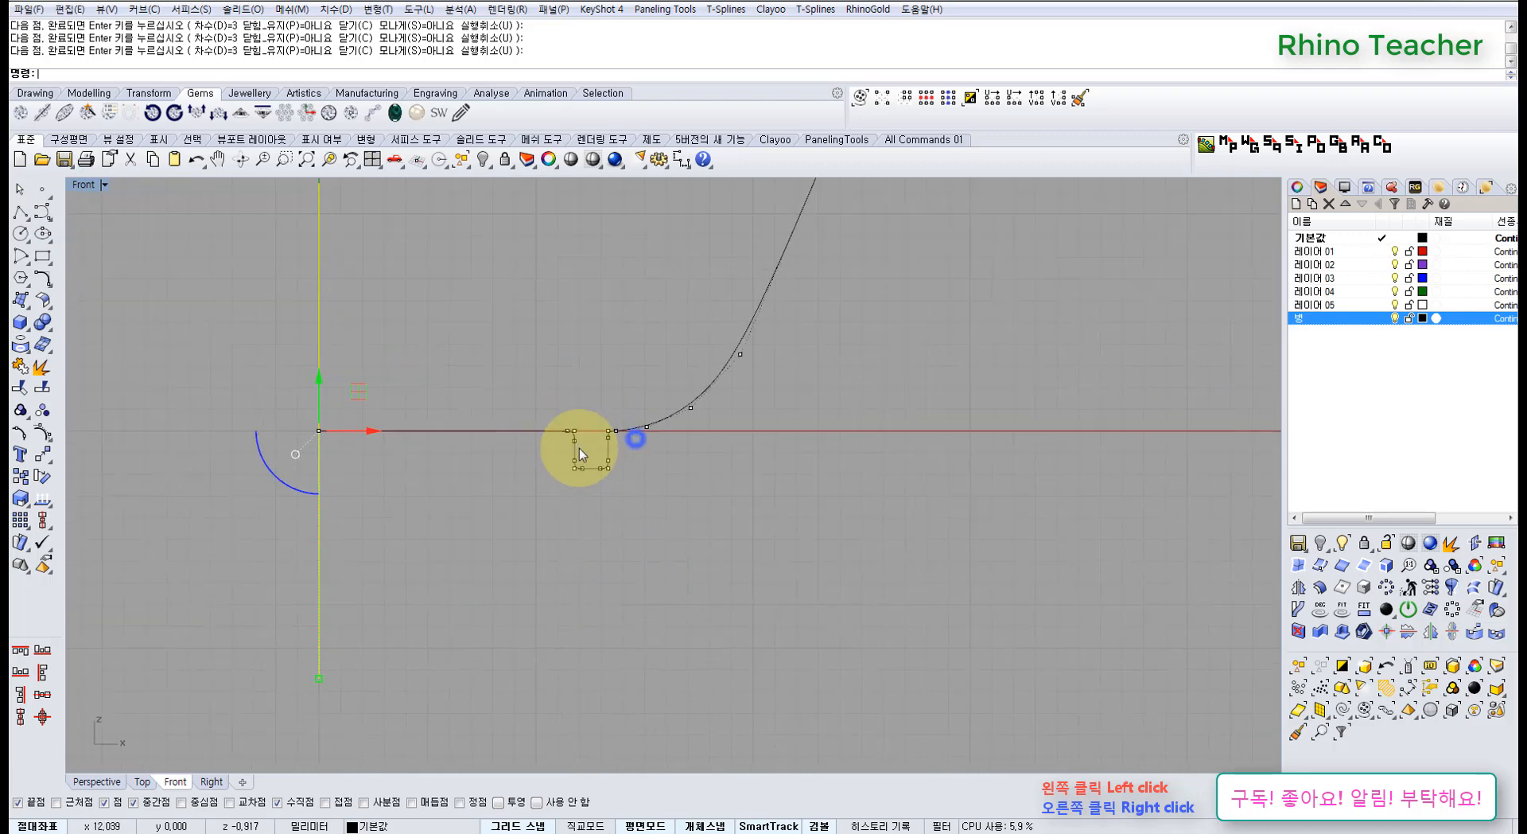
pyautogui.scroll(-2, 613, 442)
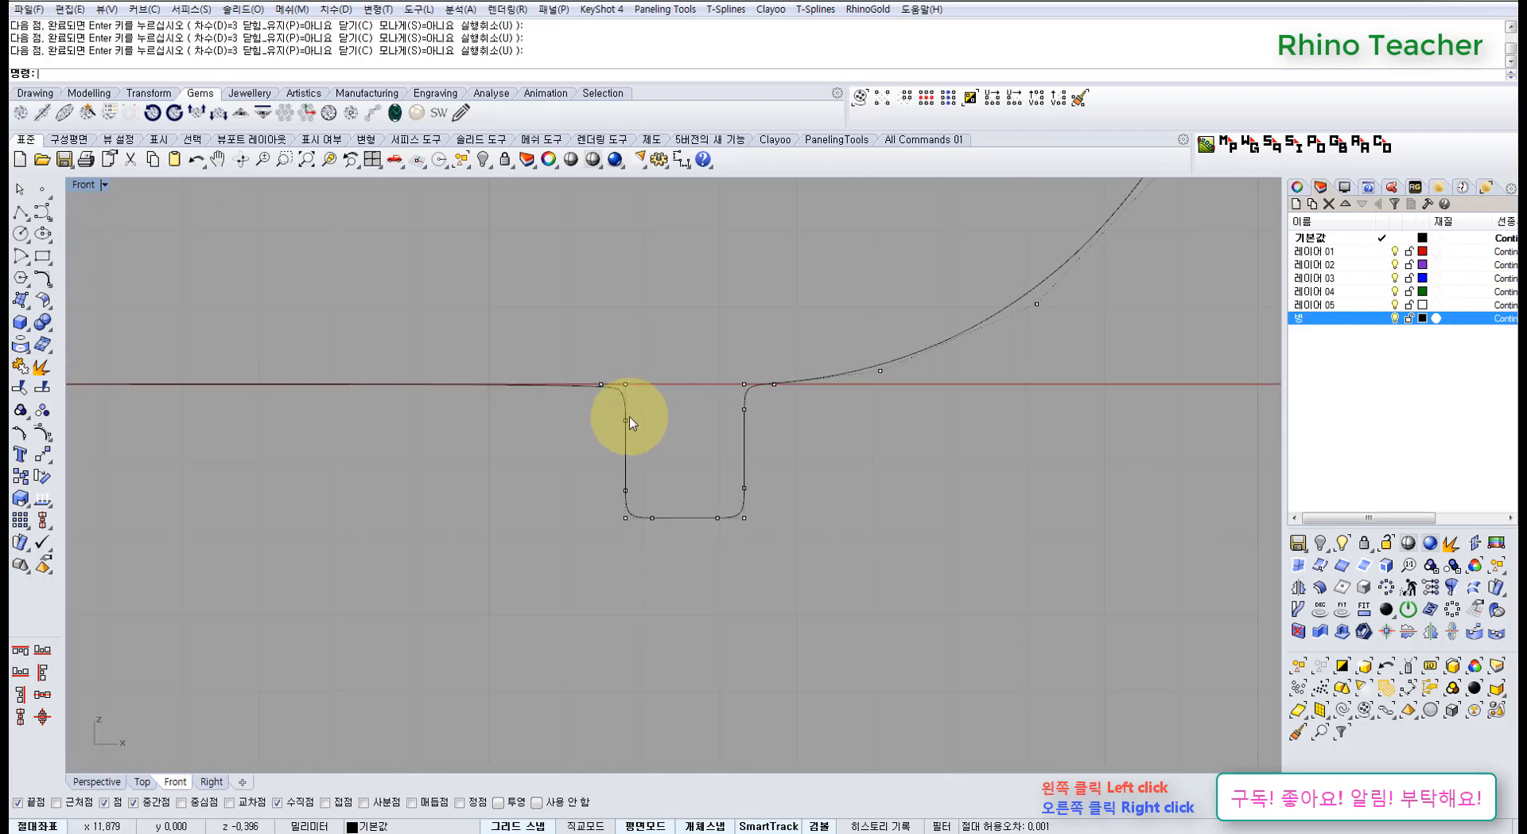
pyautogui.moveTo(323, 491); pyautogui.dragTo(547, 461, button='right')
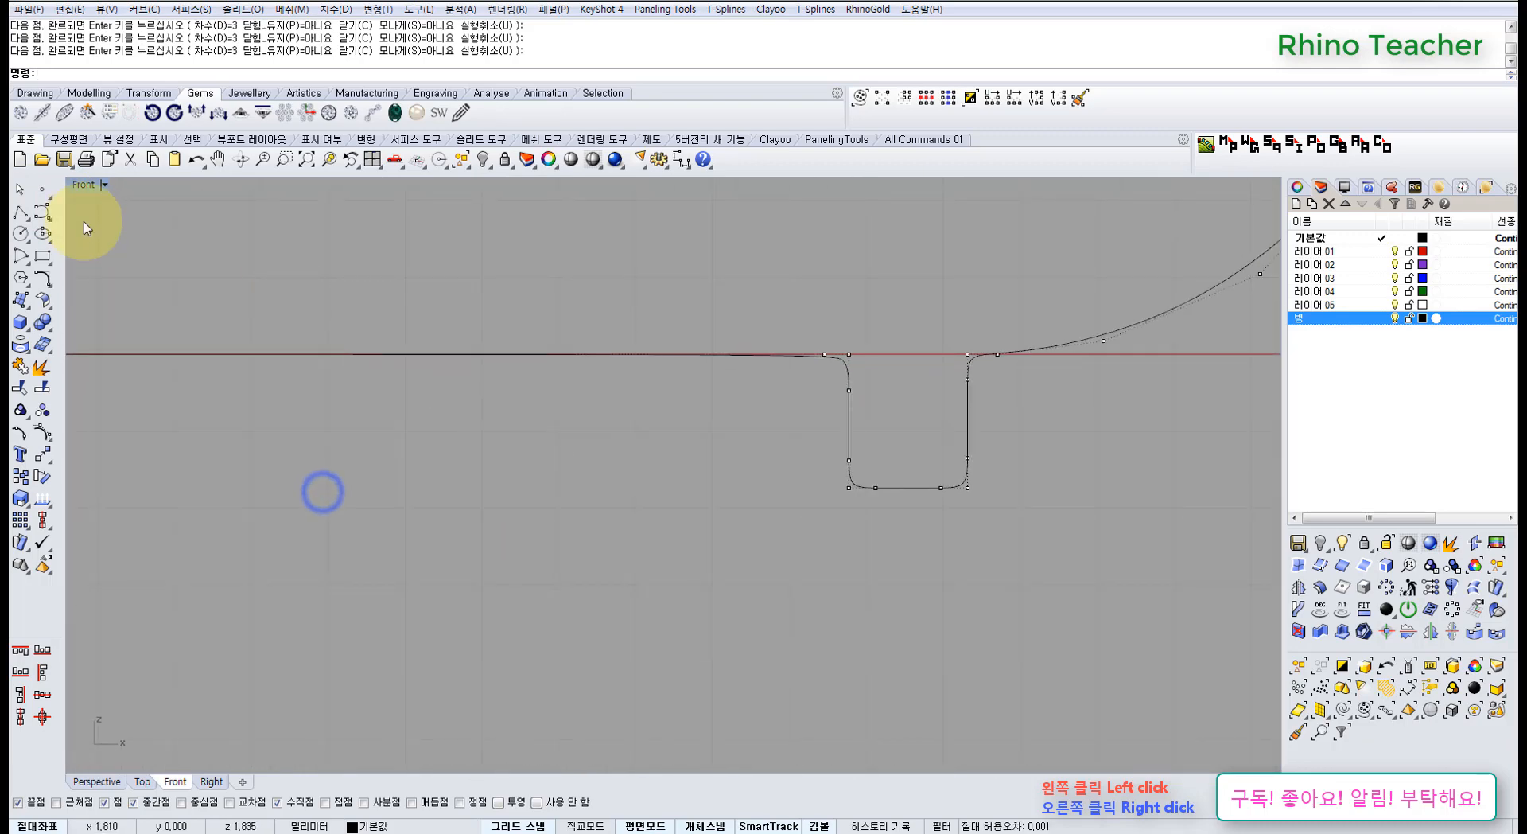
pyautogui.click(41, 211)
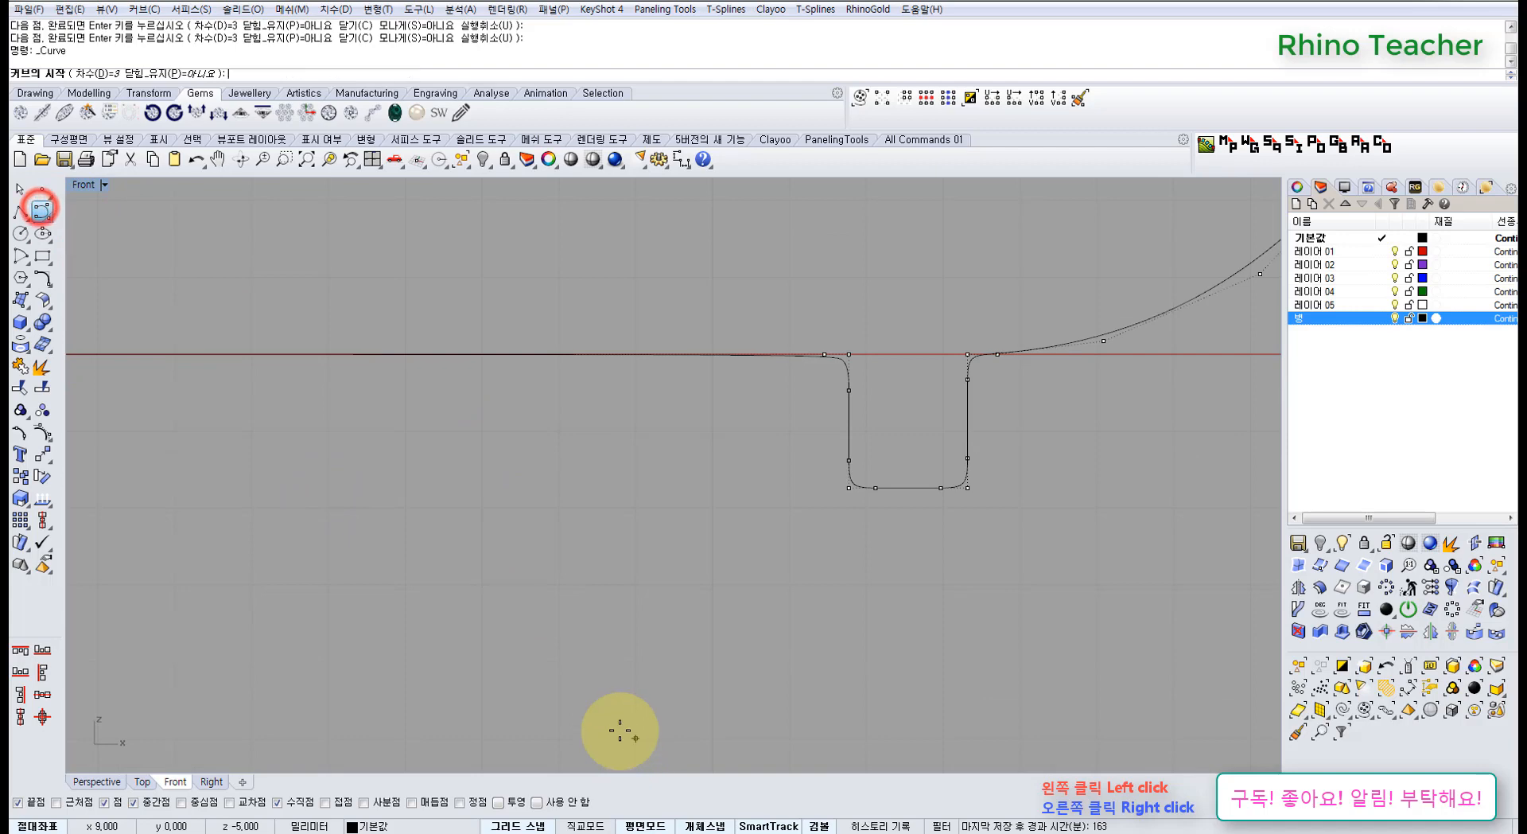
pyautogui.click(547, 824)
pyautogui.scroll(-6, 611, 684)
pyautogui.moveTo(480, 614); pyautogui.dragTo(654, 561, button='right')
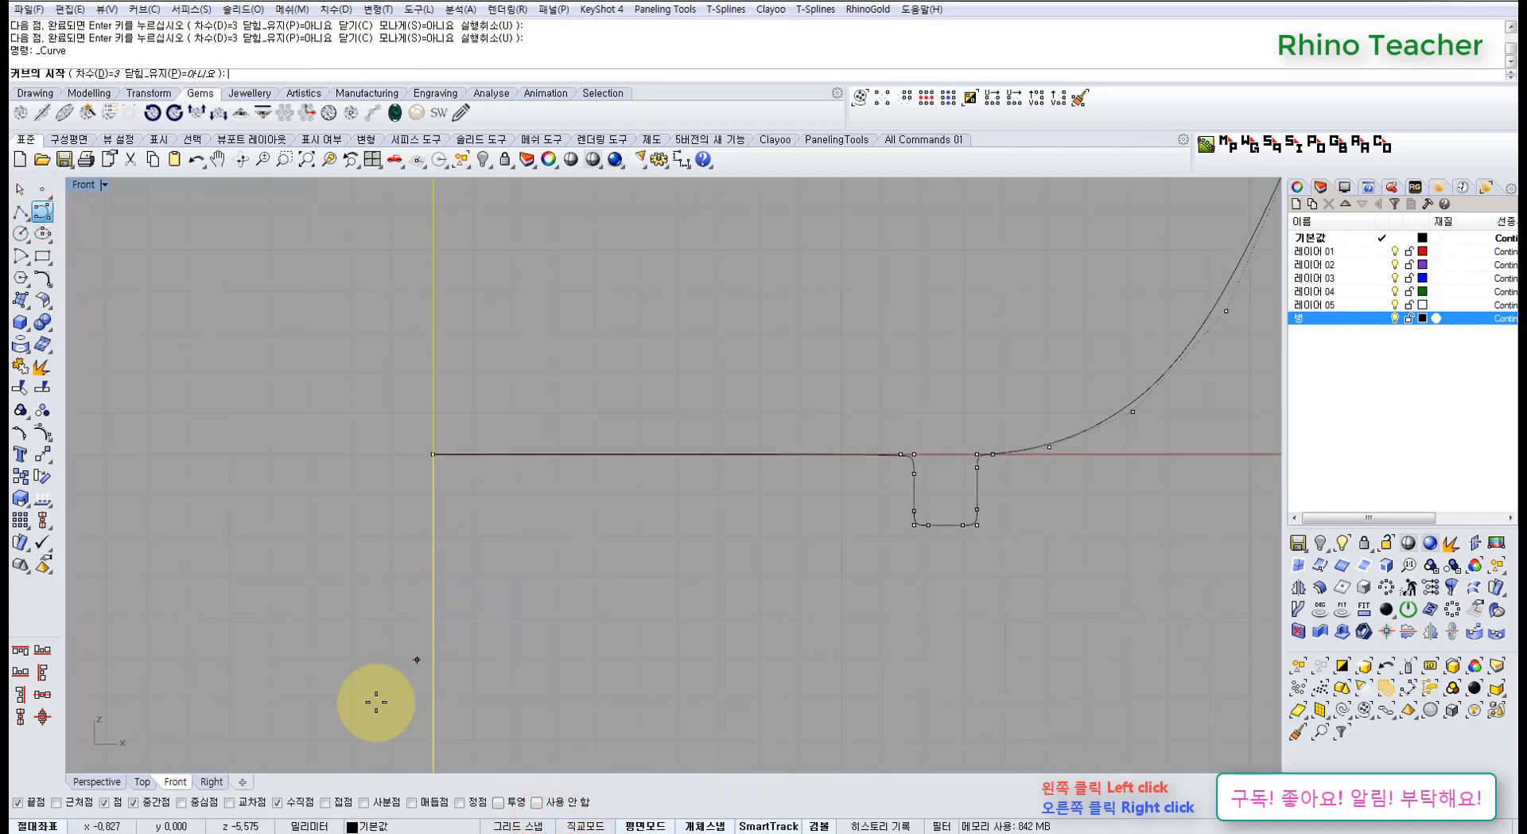
pyautogui.click(58, 802)
pyautogui.click(433, 586)
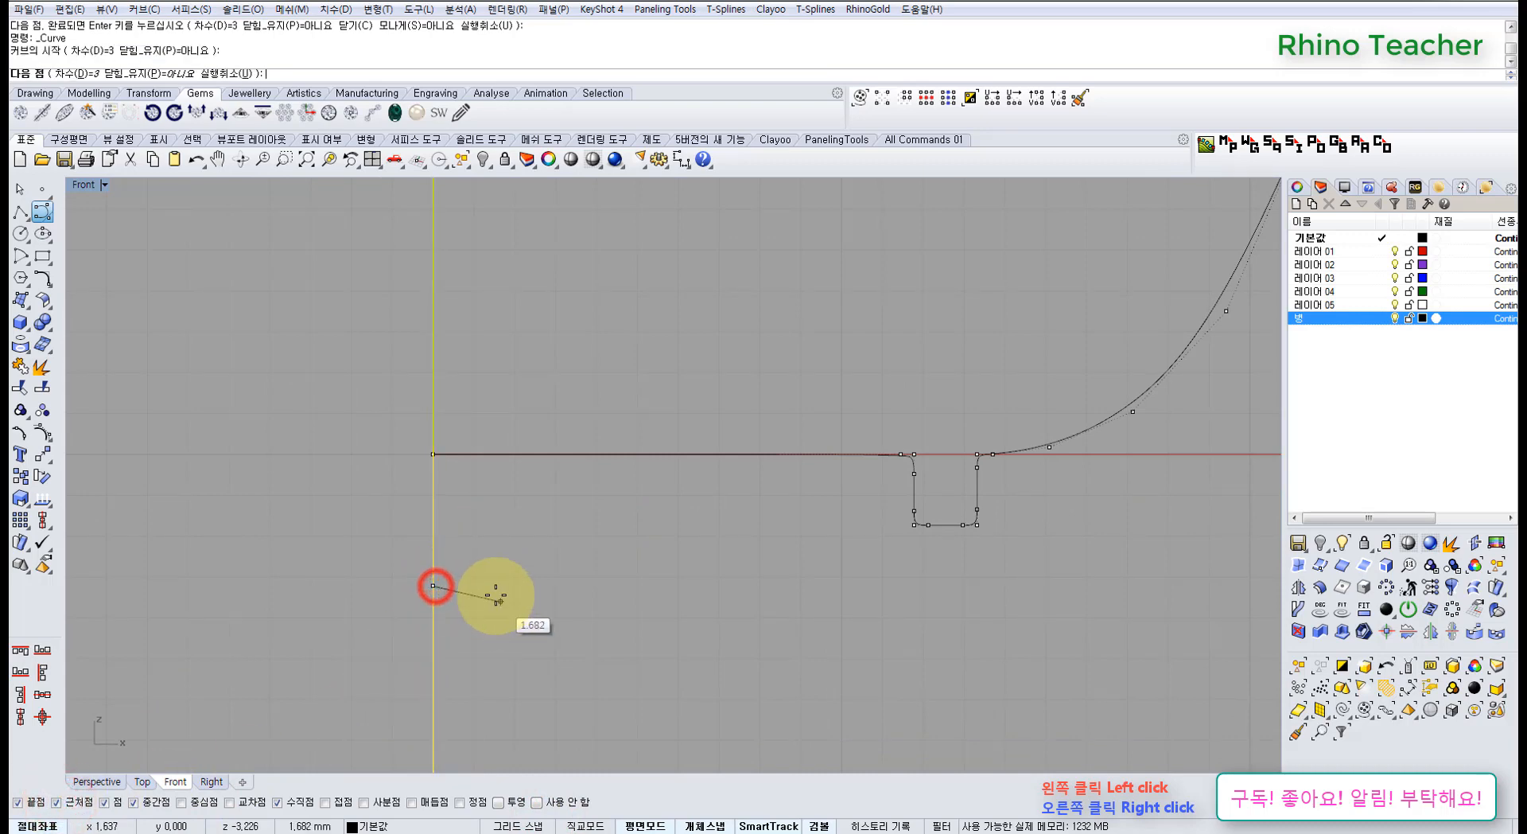
# Run the trial curve horizontally to x about 10.1 and down to z about -5, placing closely spaced points around each corner
pyautogui.scroll(-3, 512, 585)
pyautogui.scroll(4, 563, 586)
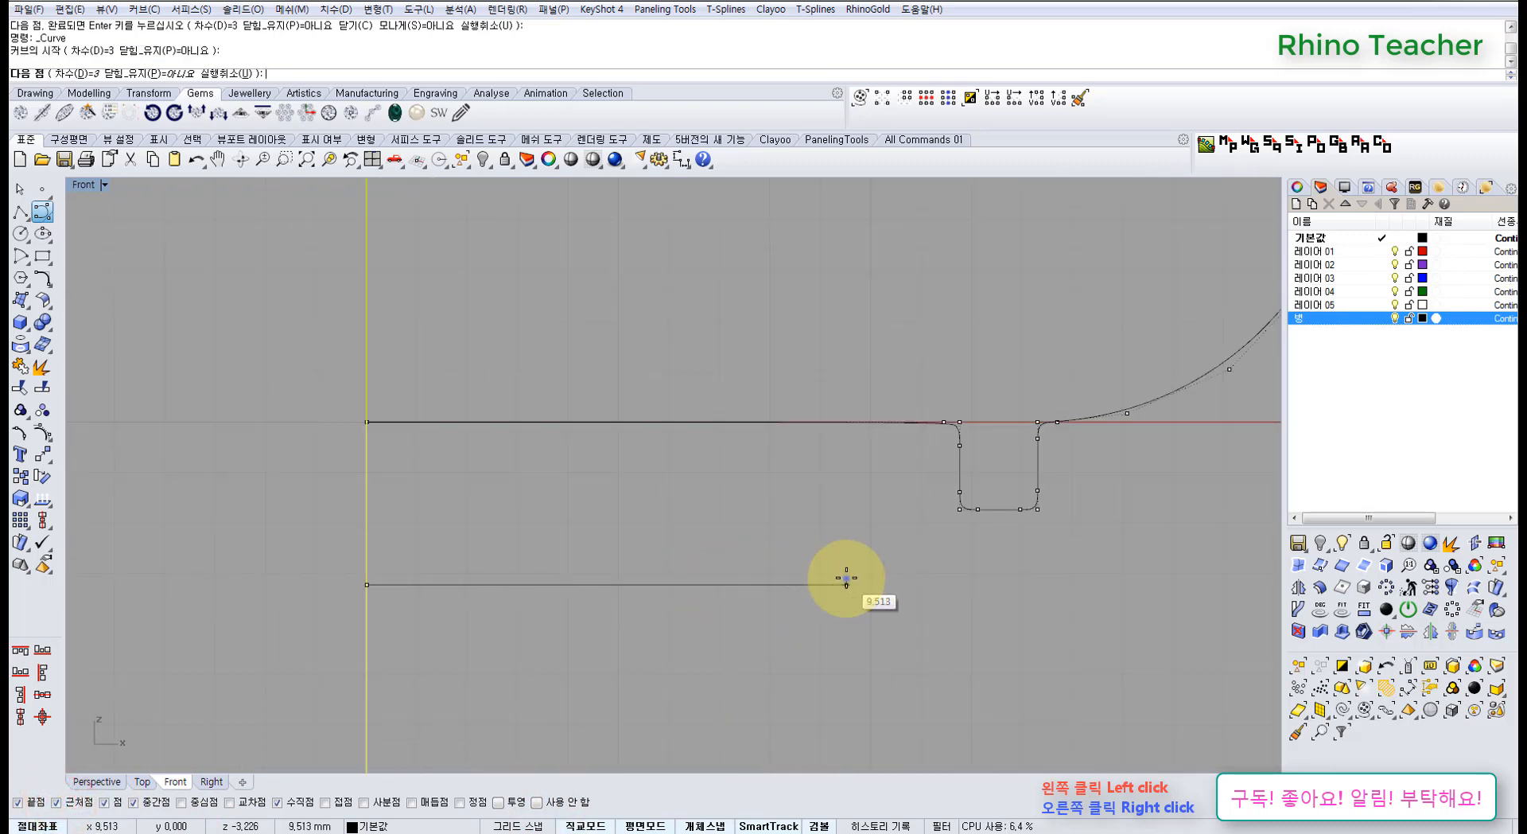
pyautogui.moveTo(845, 579); pyautogui.dragTo(572, 581, button='right')
pyautogui.scroll(3, 571, 580)
pyautogui.click(594, 586)
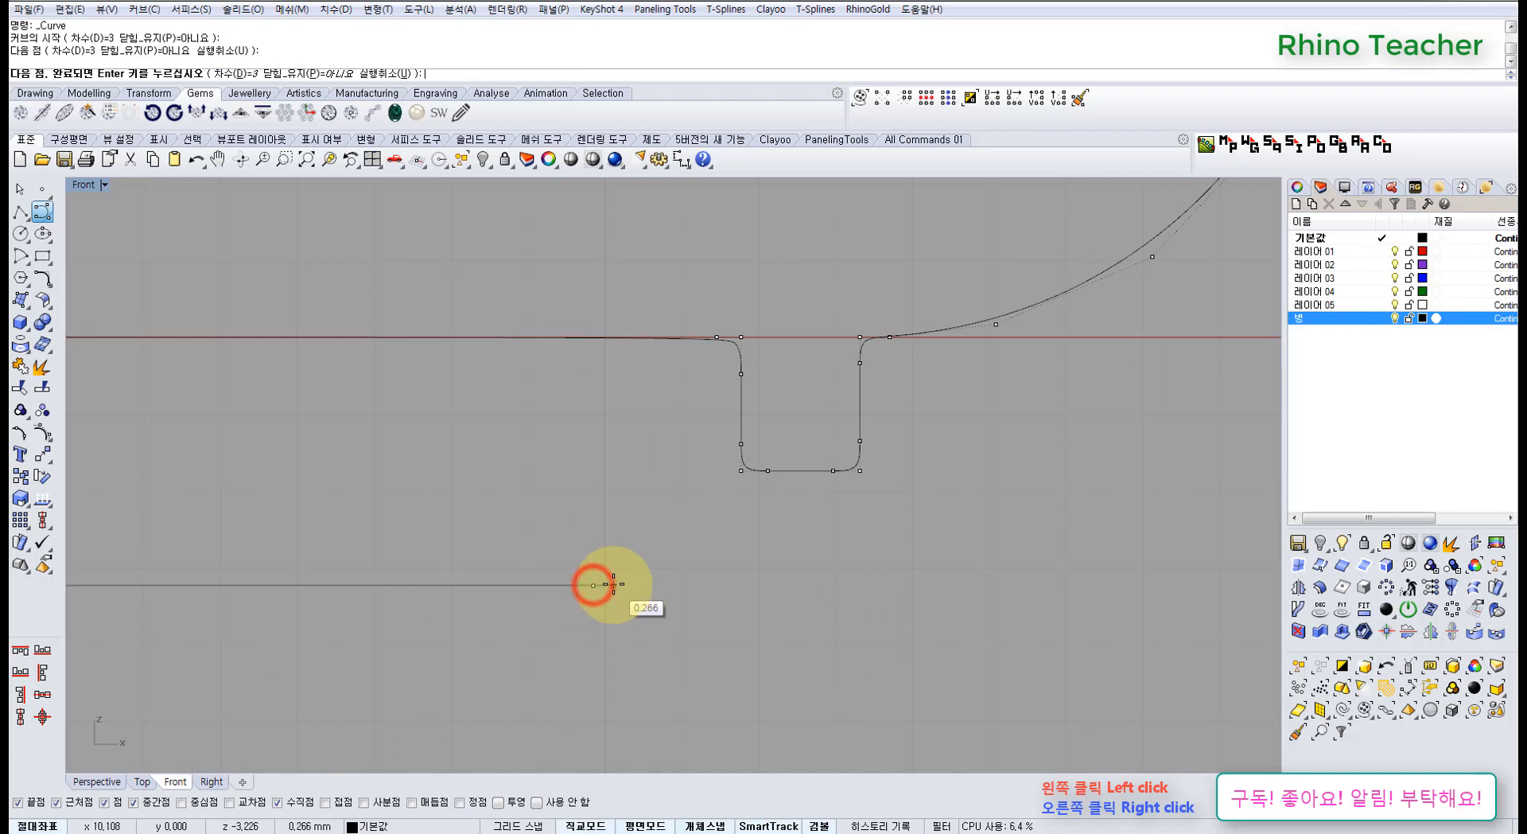
pyautogui.click(615, 586)
pyautogui.click(615, 608)
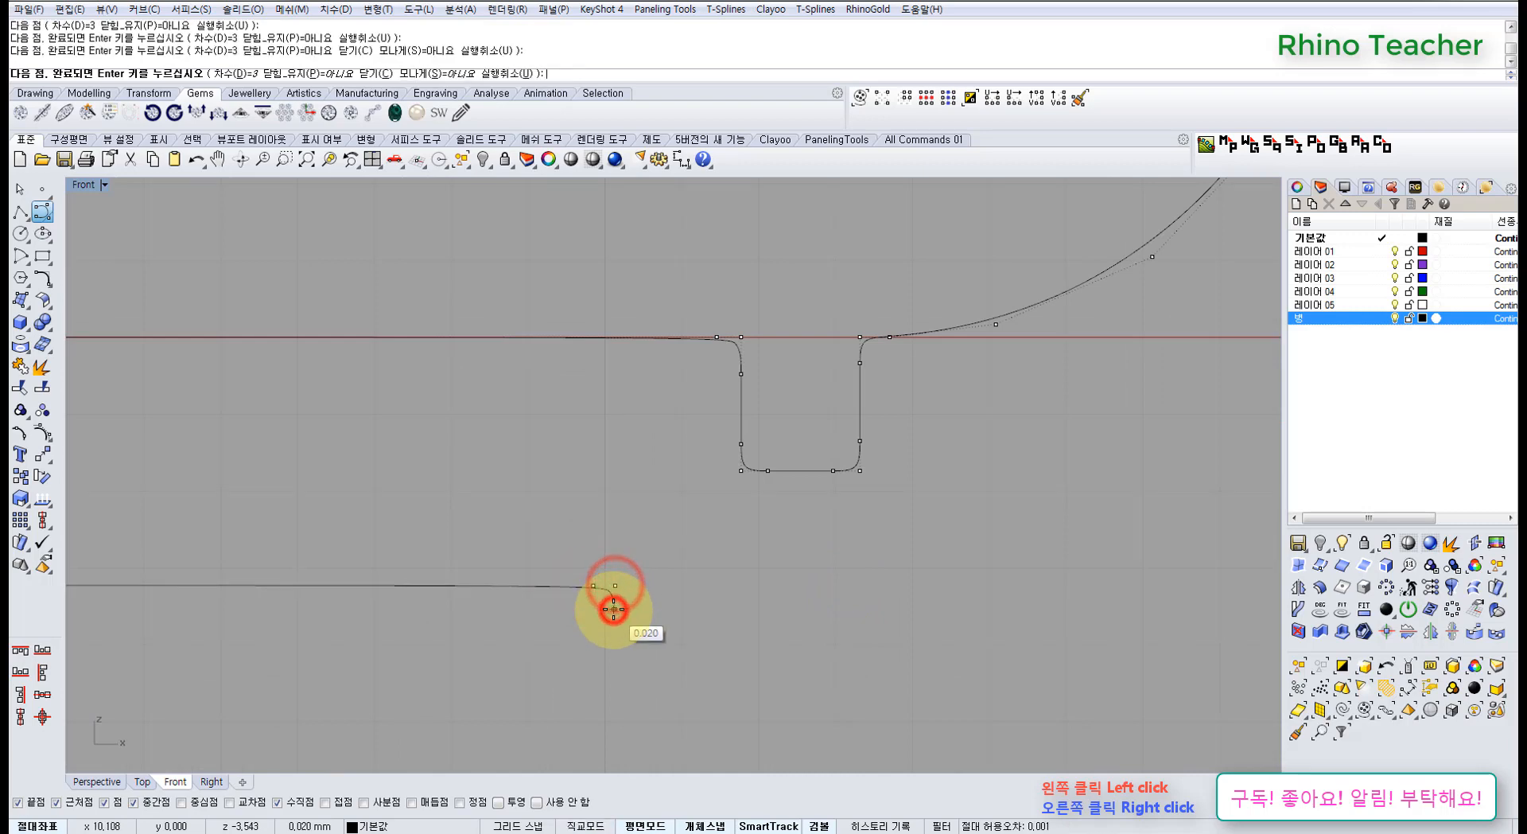
pyautogui.click(615, 692)
pyautogui.click(615, 719)
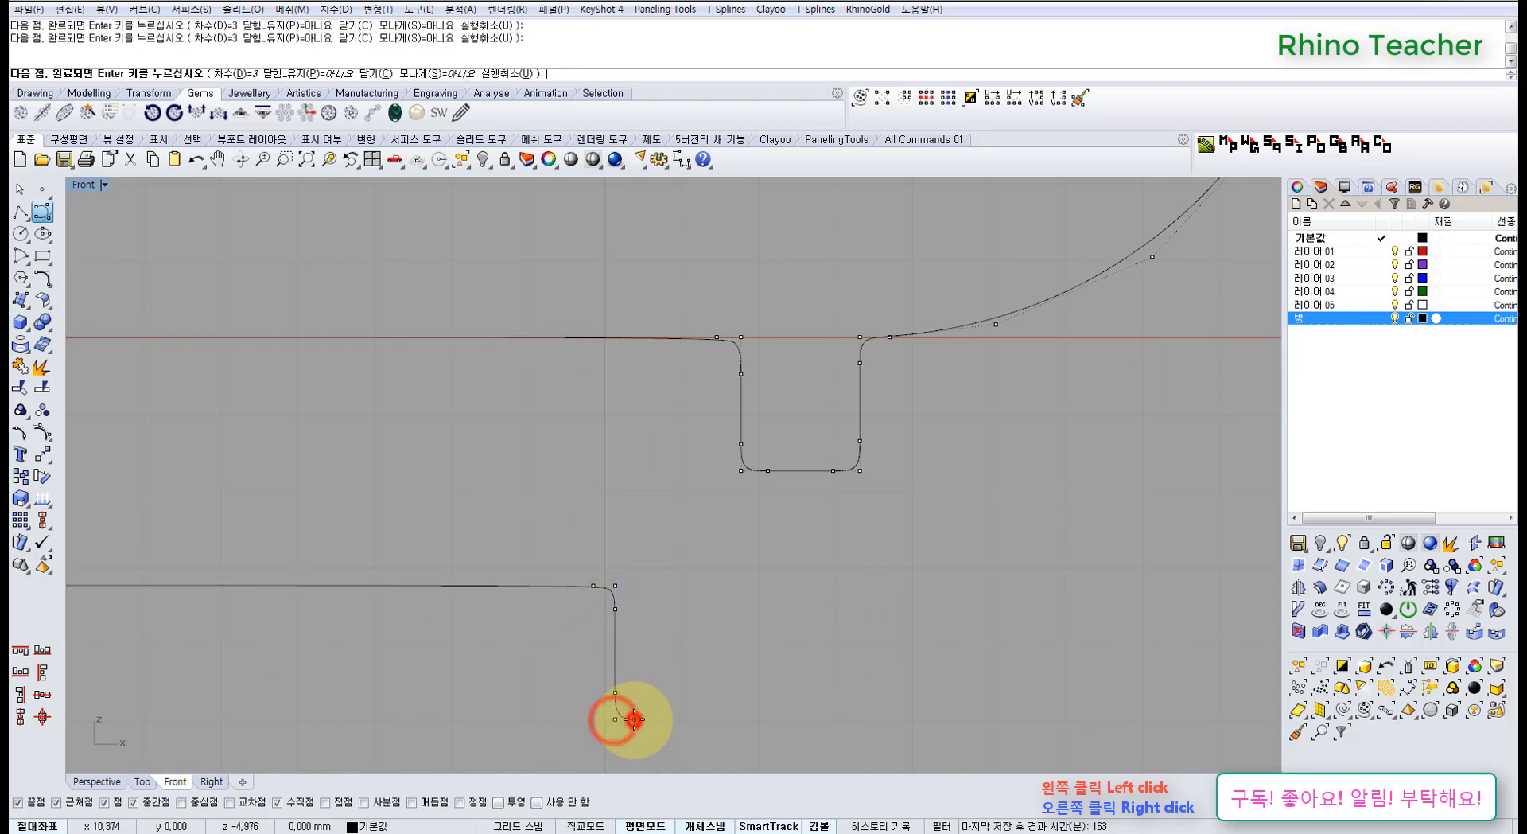
# Continue the trial curve across the notch floor to x about 11.7 and back up to z about -3.2, with paired corner points
pyautogui.click(634, 719)
pyautogui.click(717, 719)
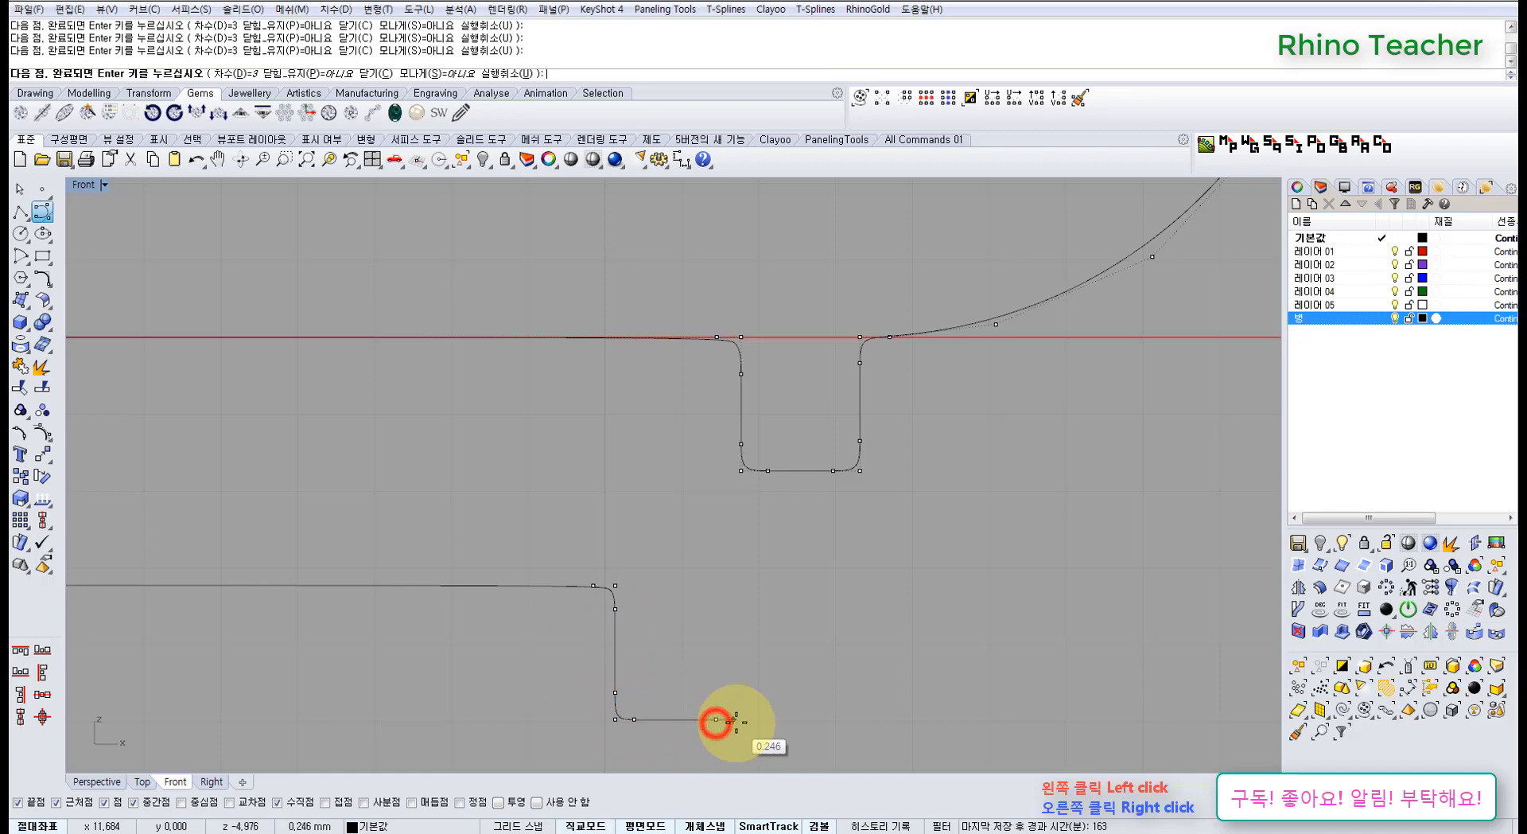
pyautogui.click(736, 719)
pyautogui.click(736, 693)
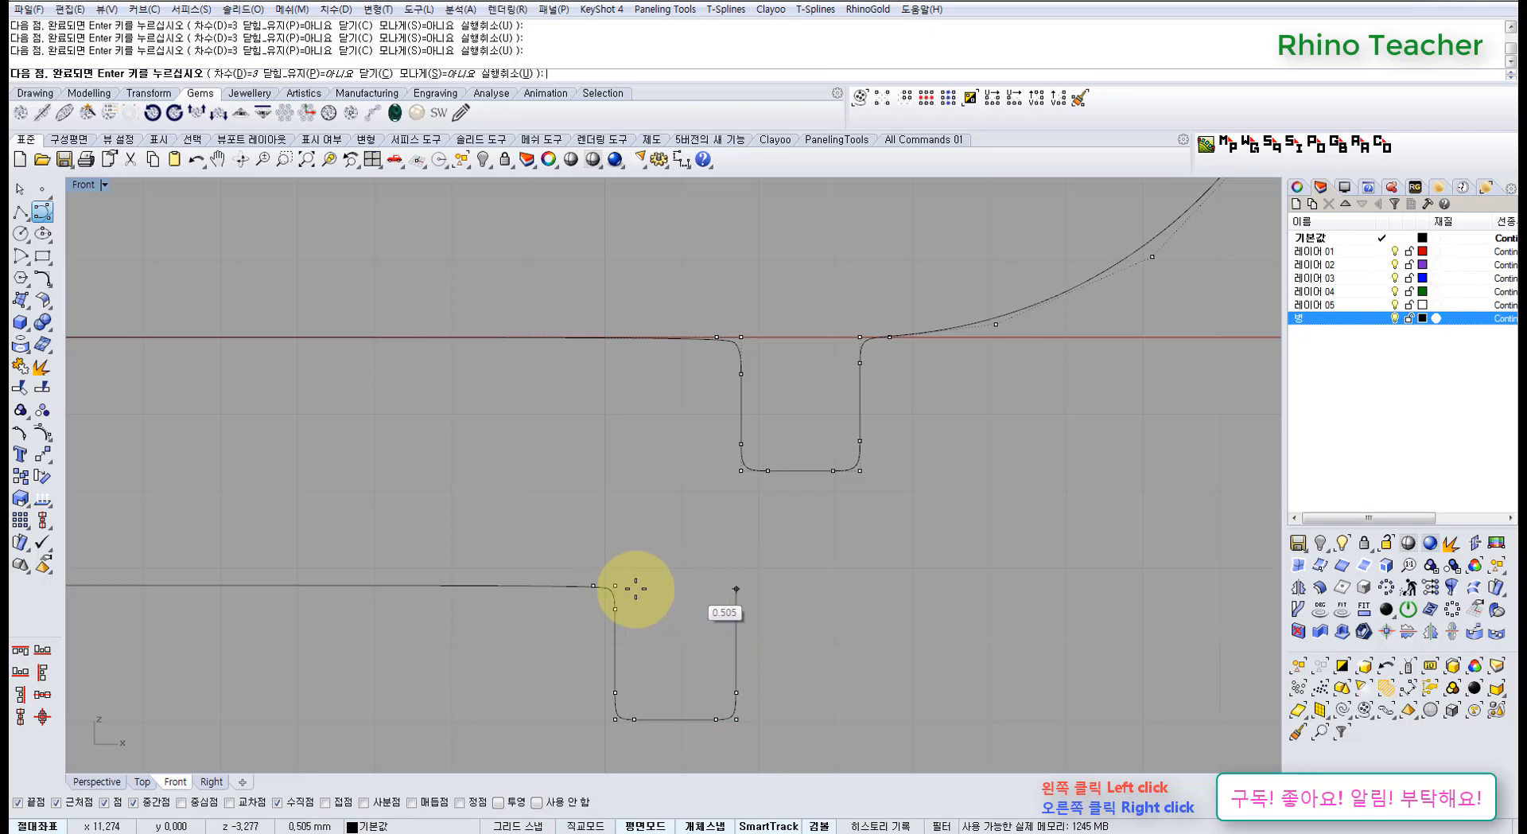
pyautogui.click(740, 608)
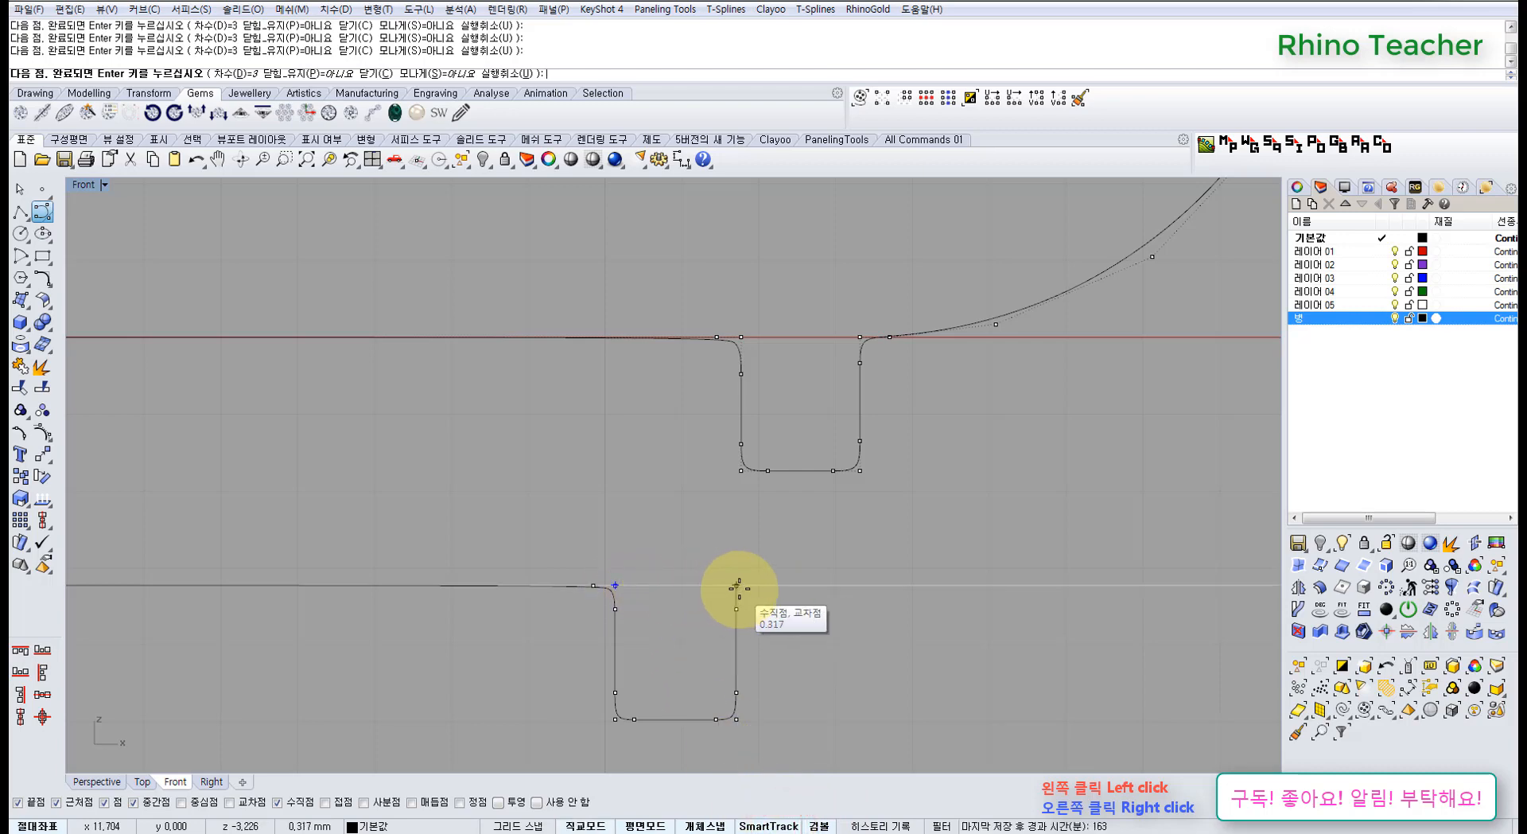
pyautogui.click(737, 587)
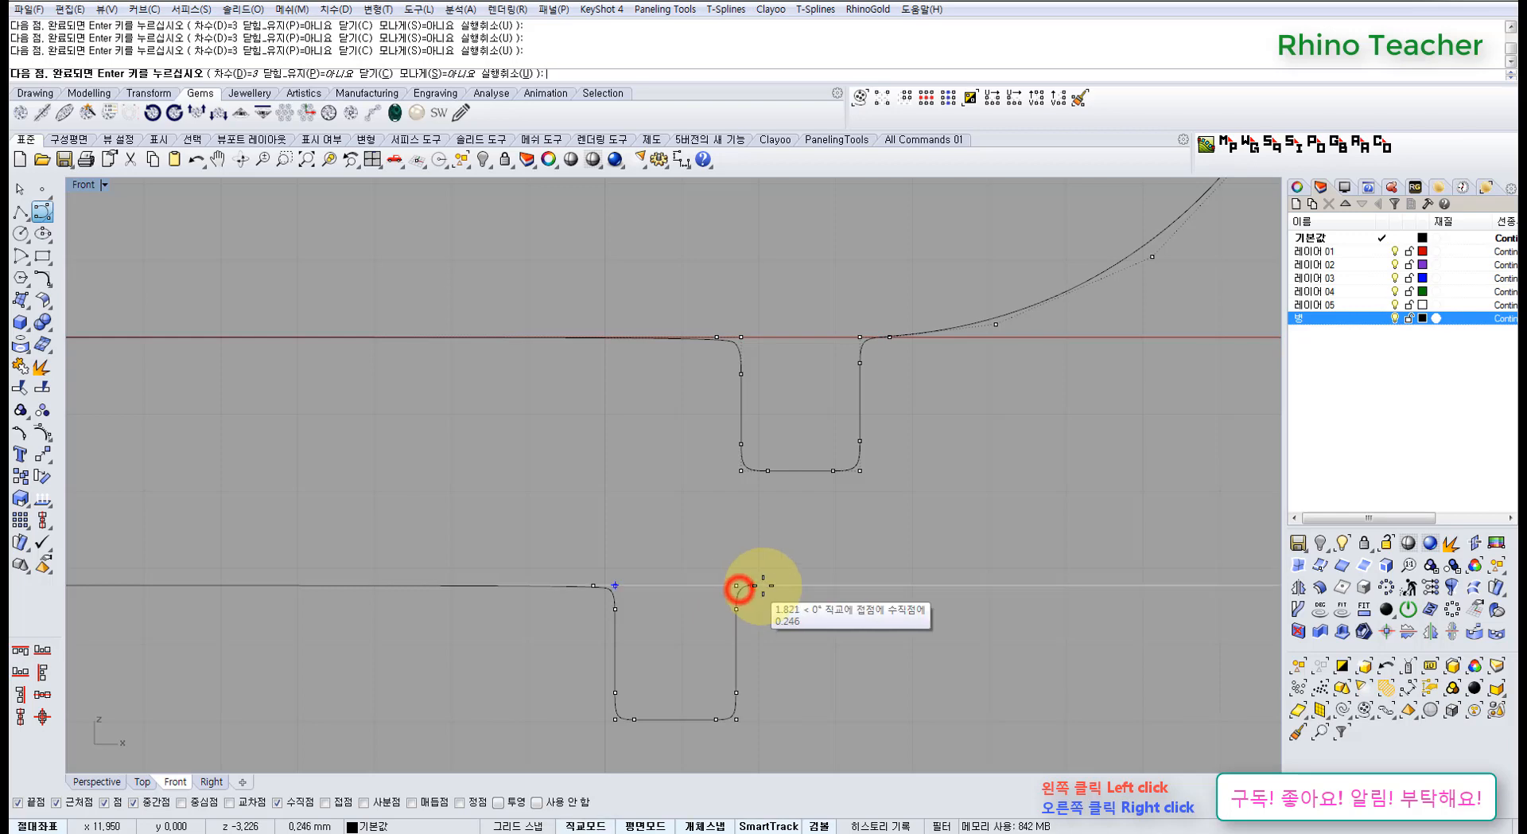
pyautogui.keyDown('shift'); pyautogui.click(766, 585); pyautogui.keyUp('shift')
# Turn off SmartTrack, try extending the curve outward beyond the notch, and abandon it
pyautogui.scroll(-10, 872, 583)
pyautogui.moveTo(880, 588); pyautogui.dragTo(653, 605, button='right')
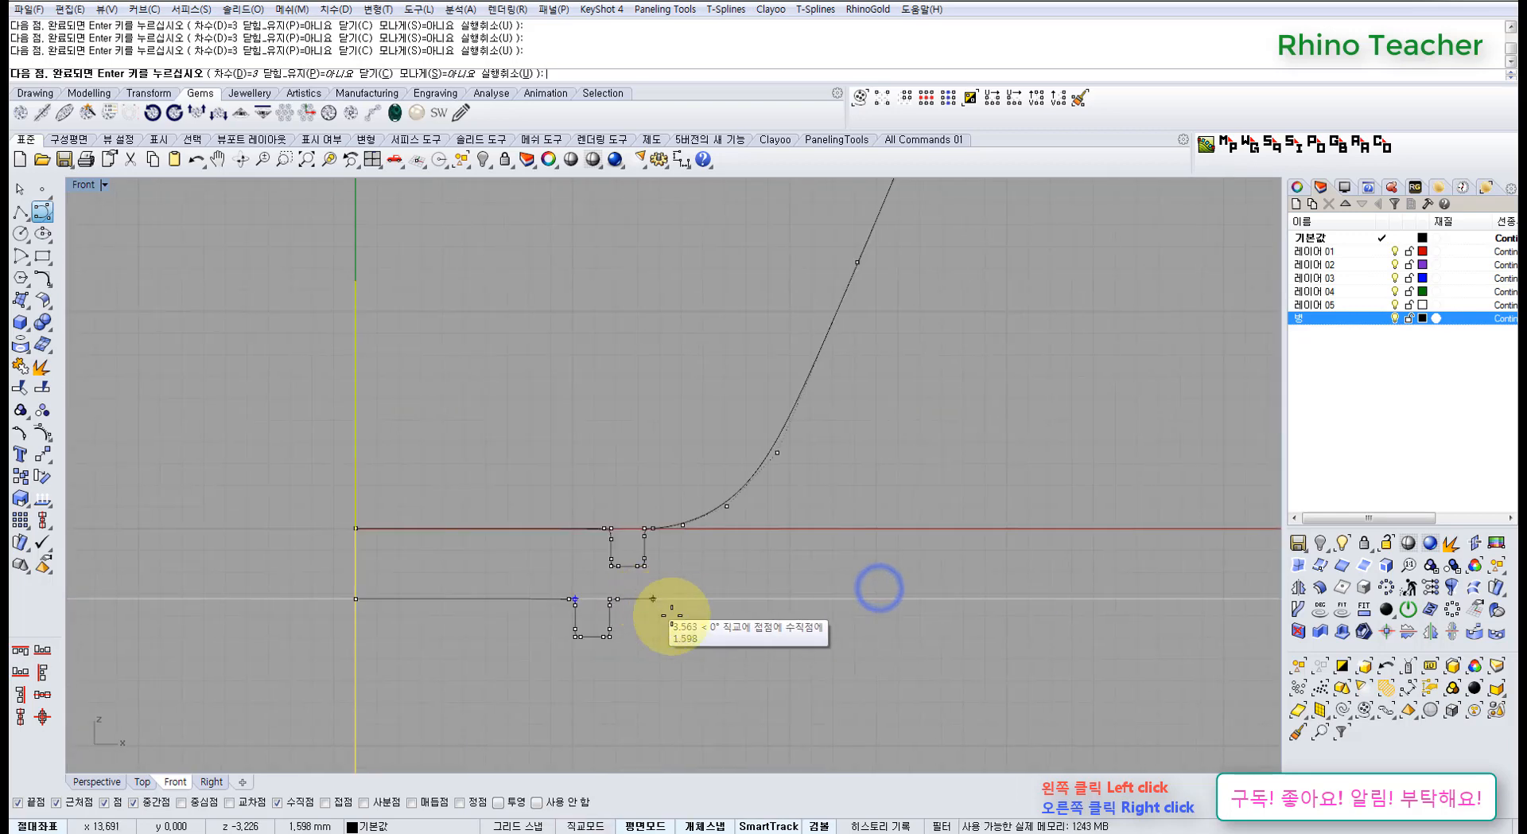
pyautogui.click(772, 825)
pyautogui.click(666, 600)
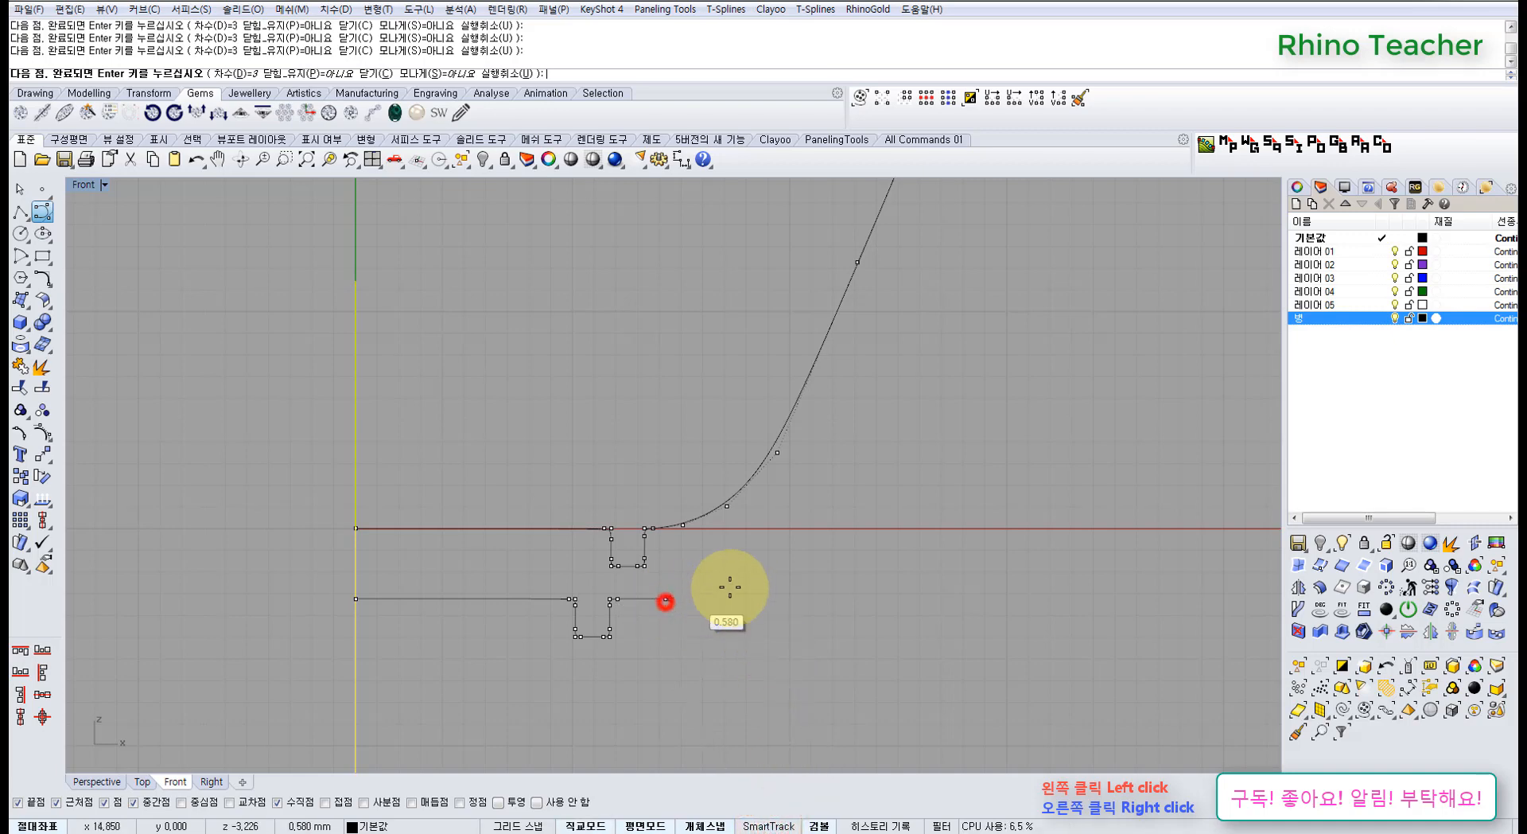
pyautogui.click(731, 585)
pyautogui.scroll(-4, 831, 459)
pyautogui.moveTo(804, 494); pyautogui.dragTo(670, 610, button='right')
pyautogui.press('Escape')
pyautogui.press('Escape')
# Delete the vertical centre axis line below the bottle profile
pyautogui.moveTo(494, 694); pyautogui.dragTo(729, 578, button='right')
pyautogui.moveTo(602, 671); pyautogui.dragTo(466, 629)
pyautogui.scroll(-6, 467, 631)
pyautogui.moveTo(535, 651); pyautogui.dragTo(477, 668, button='right')
pyautogui.press('Delete')
pyautogui.scroll(-6, 516, 626)
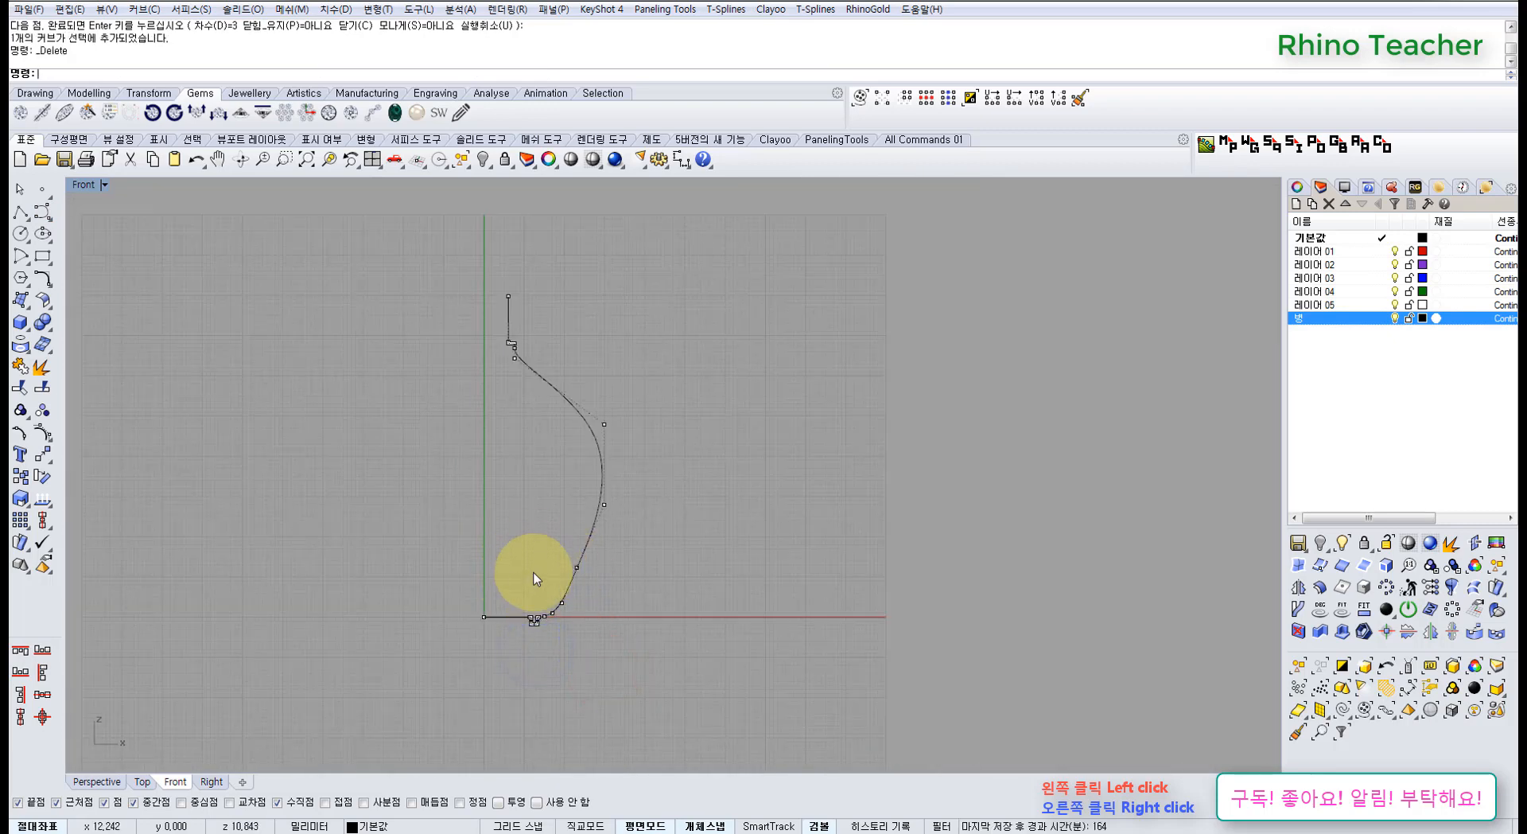
# Turn off the bottle profile's control points and select the whole profile curve
pyautogui.press('Escape')
pyautogui.moveTo(502, 508); pyautogui.dragTo(714, 507, button='right')
pyautogui.scroll(8, 784, 361)
pyautogui.moveTo(787, 359); pyautogui.dragTo(700, 517)
pyautogui.scroll(-6, 697, 523)
pyautogui.moveTo(611, 519); pyautogui.dragTo(568, 422, button='right')
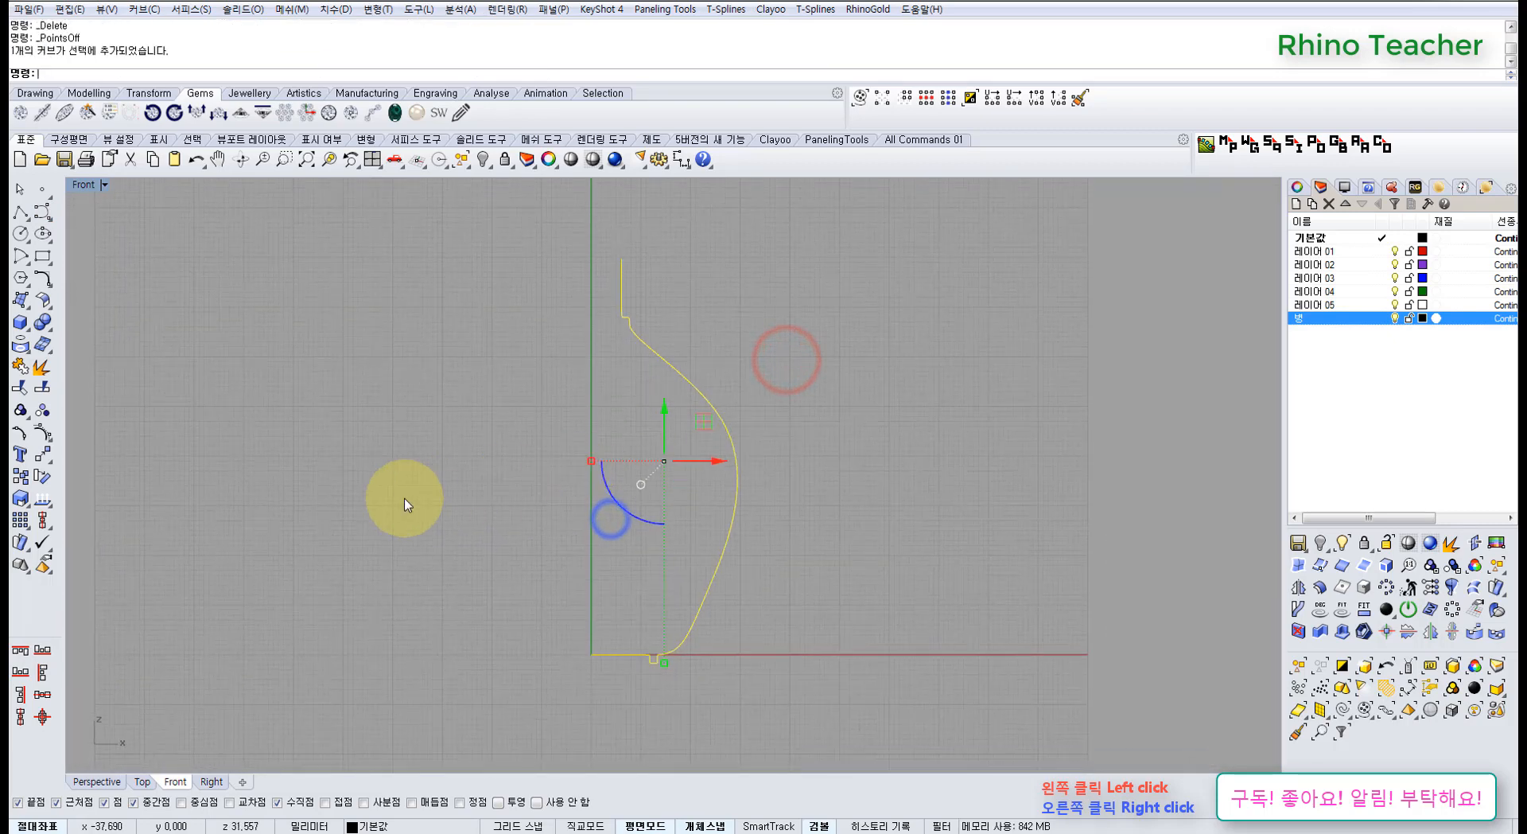
# Revolve the profile curve a full 360 degrees around the vertical axis starting at the origin 0
pyautogui.click(43, 457)
pyautogui.moveTo(86, 451); pyautogui.dragTo(101, 445)
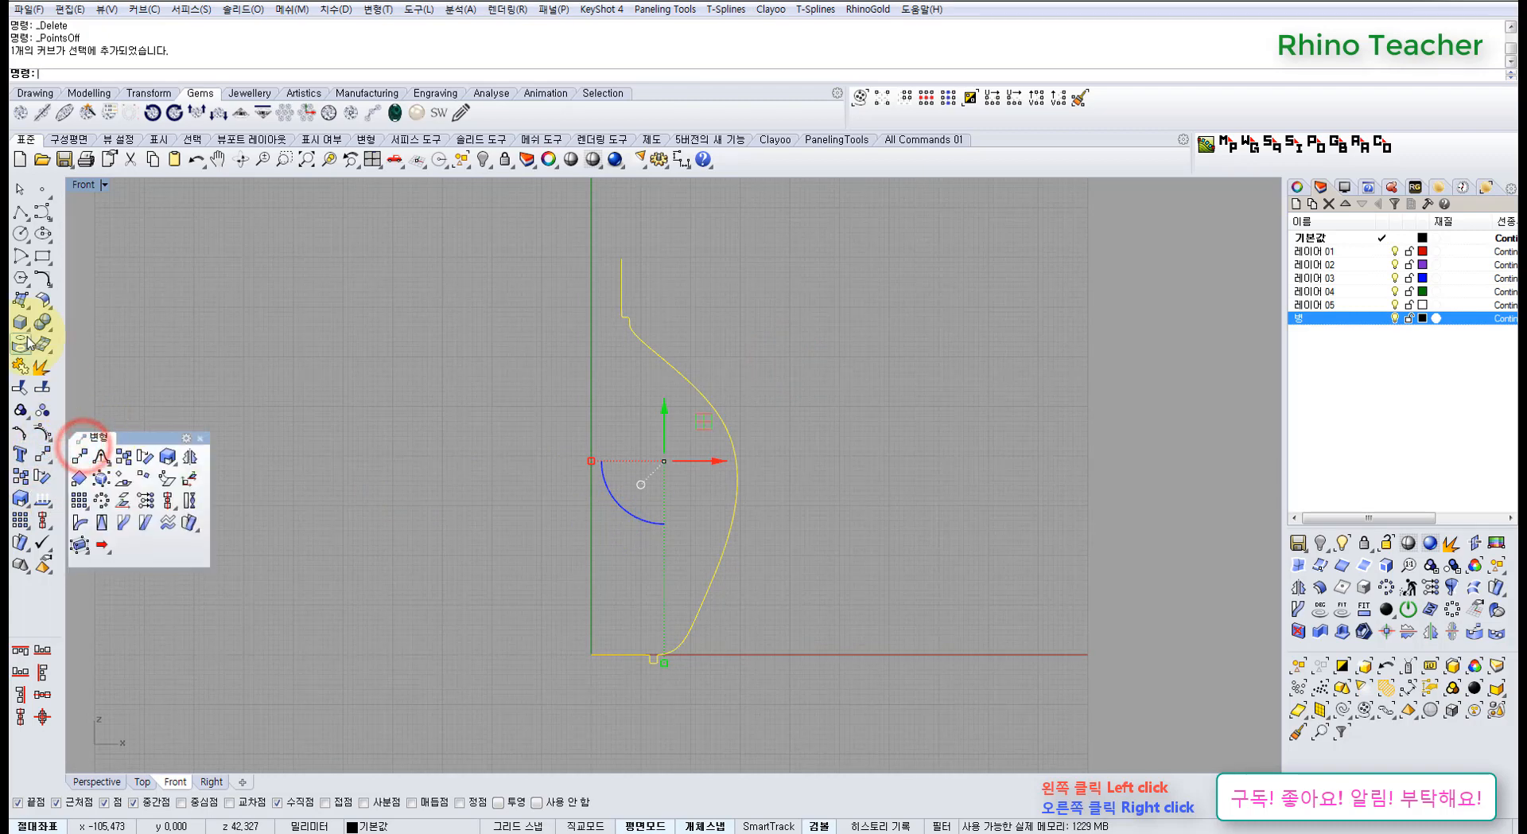
pyautogui.click(22, 298)
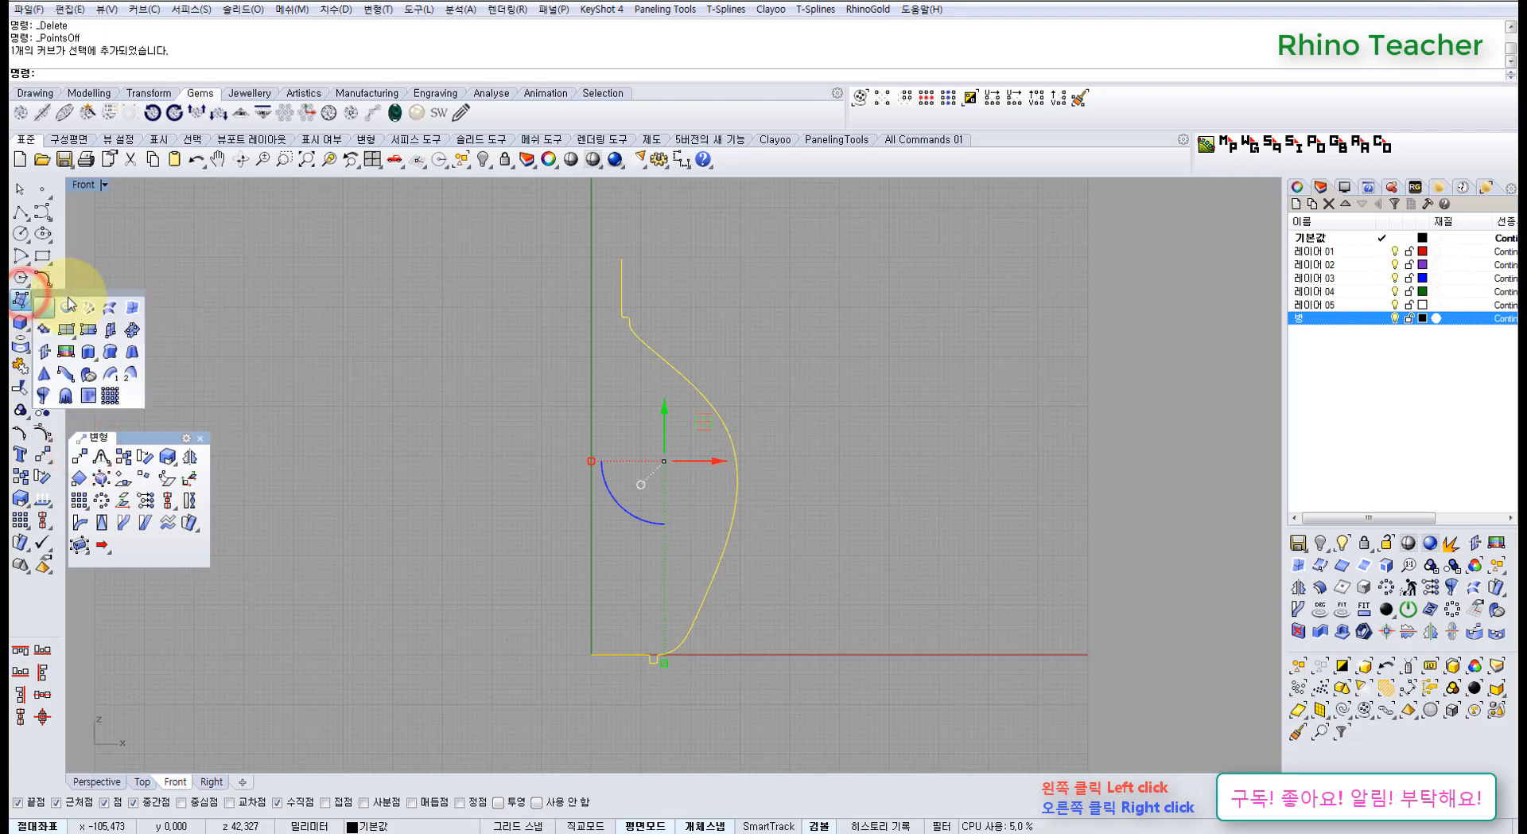
pyautogui.moveTo(70, 296); pyautogui.dragTo(143, 302)
pyautogui.click(116, 411)
pyautogui.scroll(-8, 481, 432)
pyautogui.moveTo(443, 462); pyautogui.dragTo(514, 480, button='right')
pyautogui.write('0')
pyautogui.press('Return')
pyautogui.click(601, 370)
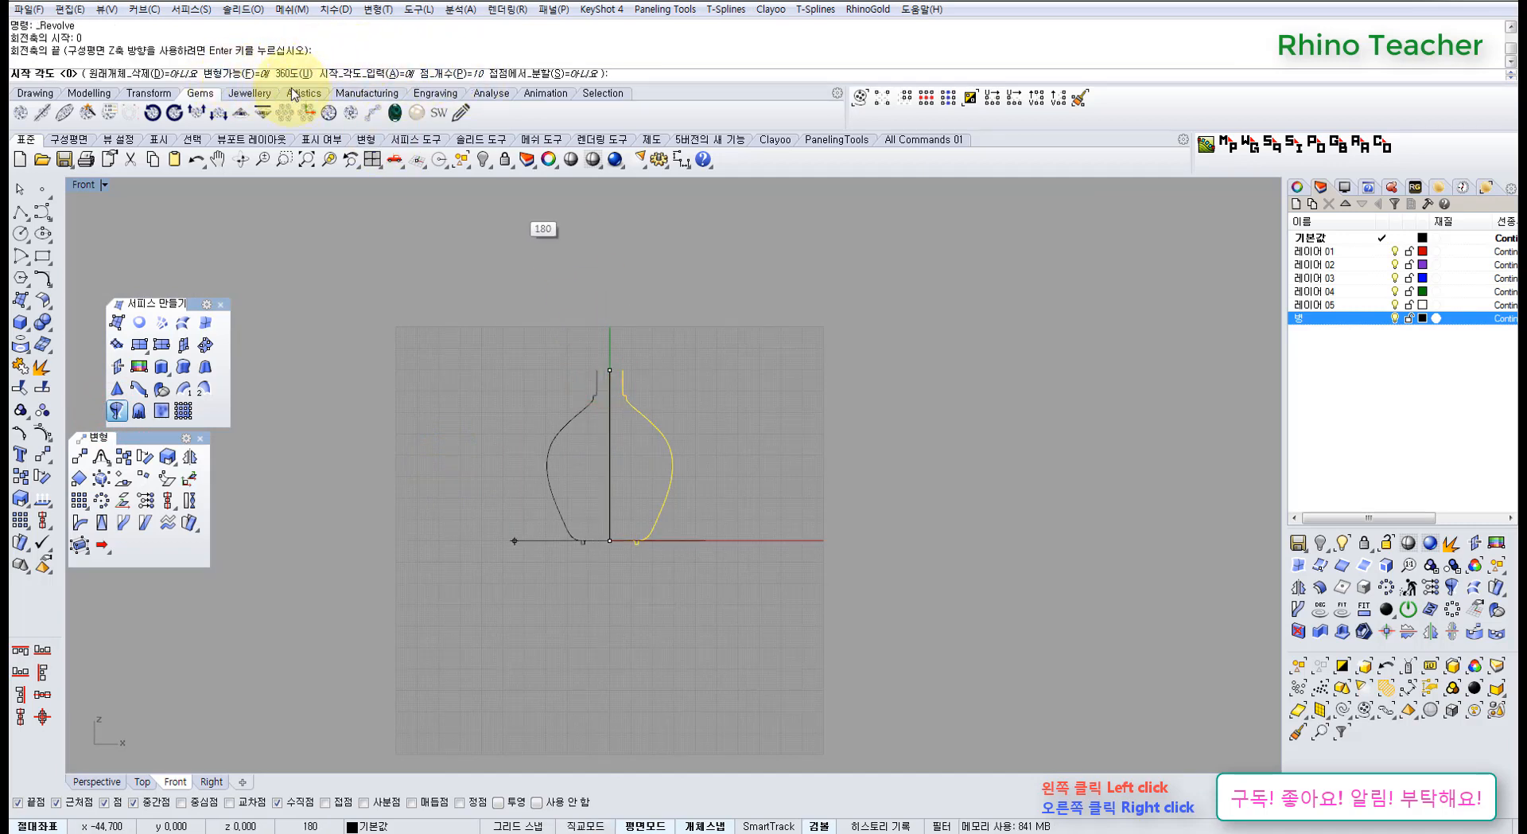
pyautogui.click(293, 73)
pyautogui.moveTo(702, 502); pyautogui.dragTo(628, 552, button='right')
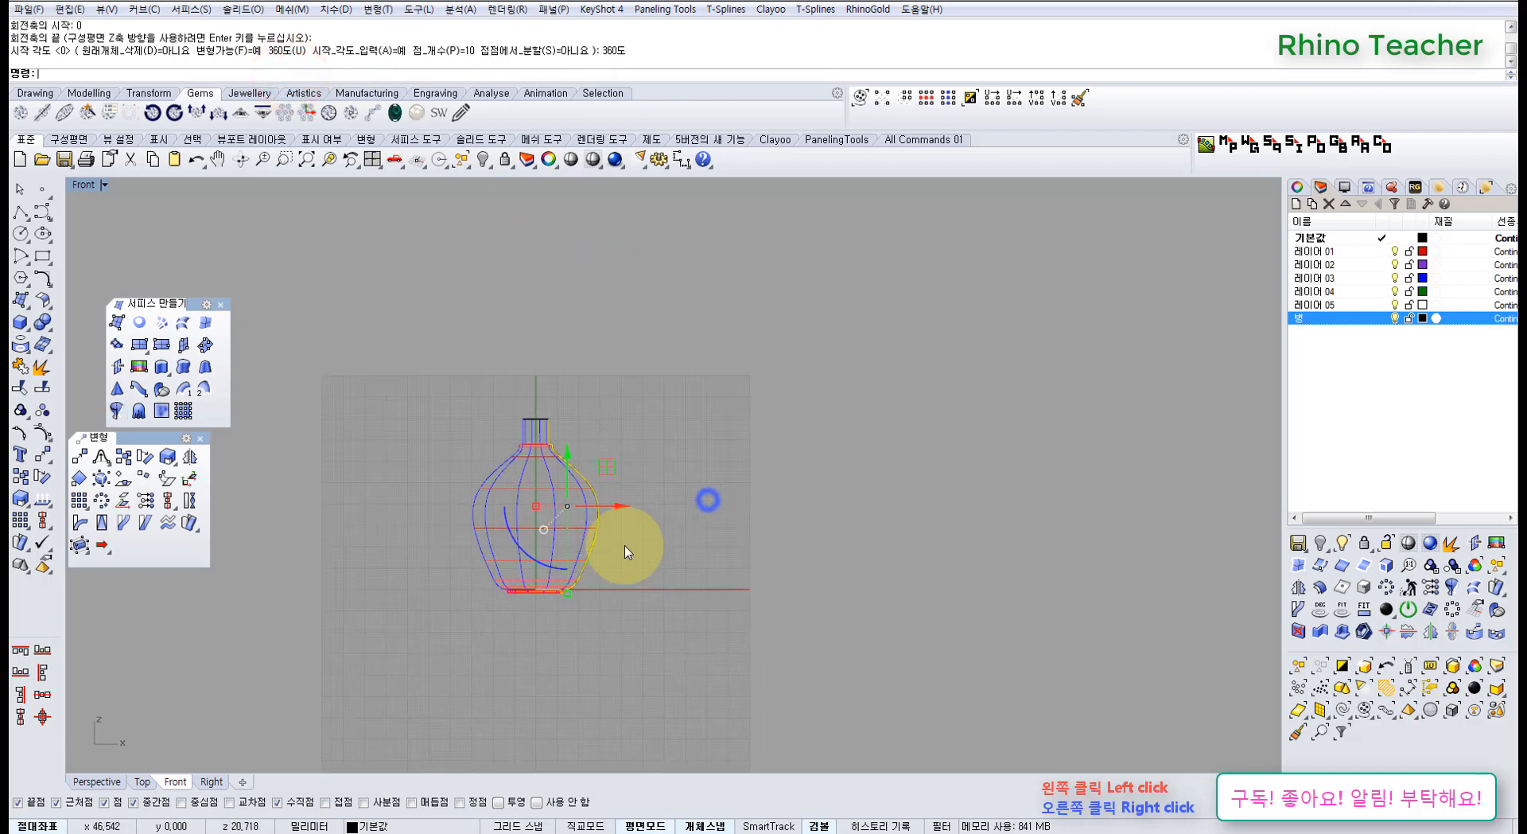
# Check the revolved bottle's neck in the Perspective view and select the bottle surface
pyautogui.hotkey('ctrl', 'F4')
pyautogui.moveTo(784, 491)
pyautogui.mouseDown(button='right')
pyautogui.moveTo(975, 515)
pyautogui.moveTo(700, 493)
pyautogui.mouseUp(button='right')
pyautogui.scroll(5, 986, 517)
pyautogui.moveTo(703, 446); pyautogui.dragTo(741, 556, button='right')
pyautogui.scroll(8, 823, 525)
pyautogui.moveTo(839, 524); pyautogui.dragTo(871, 469, button='right')
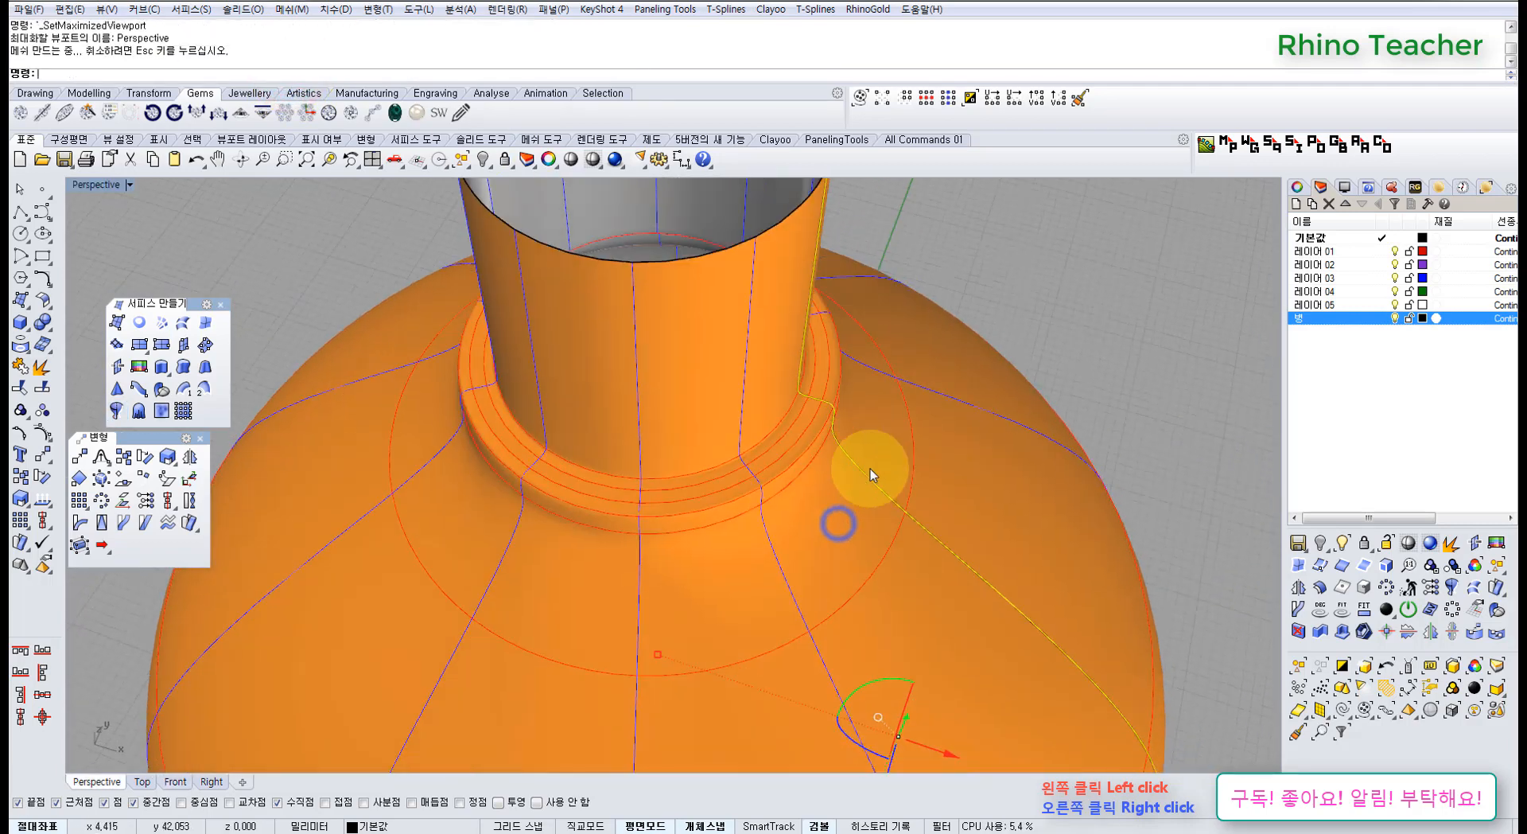
pyautogui.click(948, 461)
pyautogui.scroll(-8, 945, 469)
pyautogui.moveTo(932, 512); pyautogui.dragTo(789, 517, button='right')
pyautogui.scroll(-5, 963, 465)
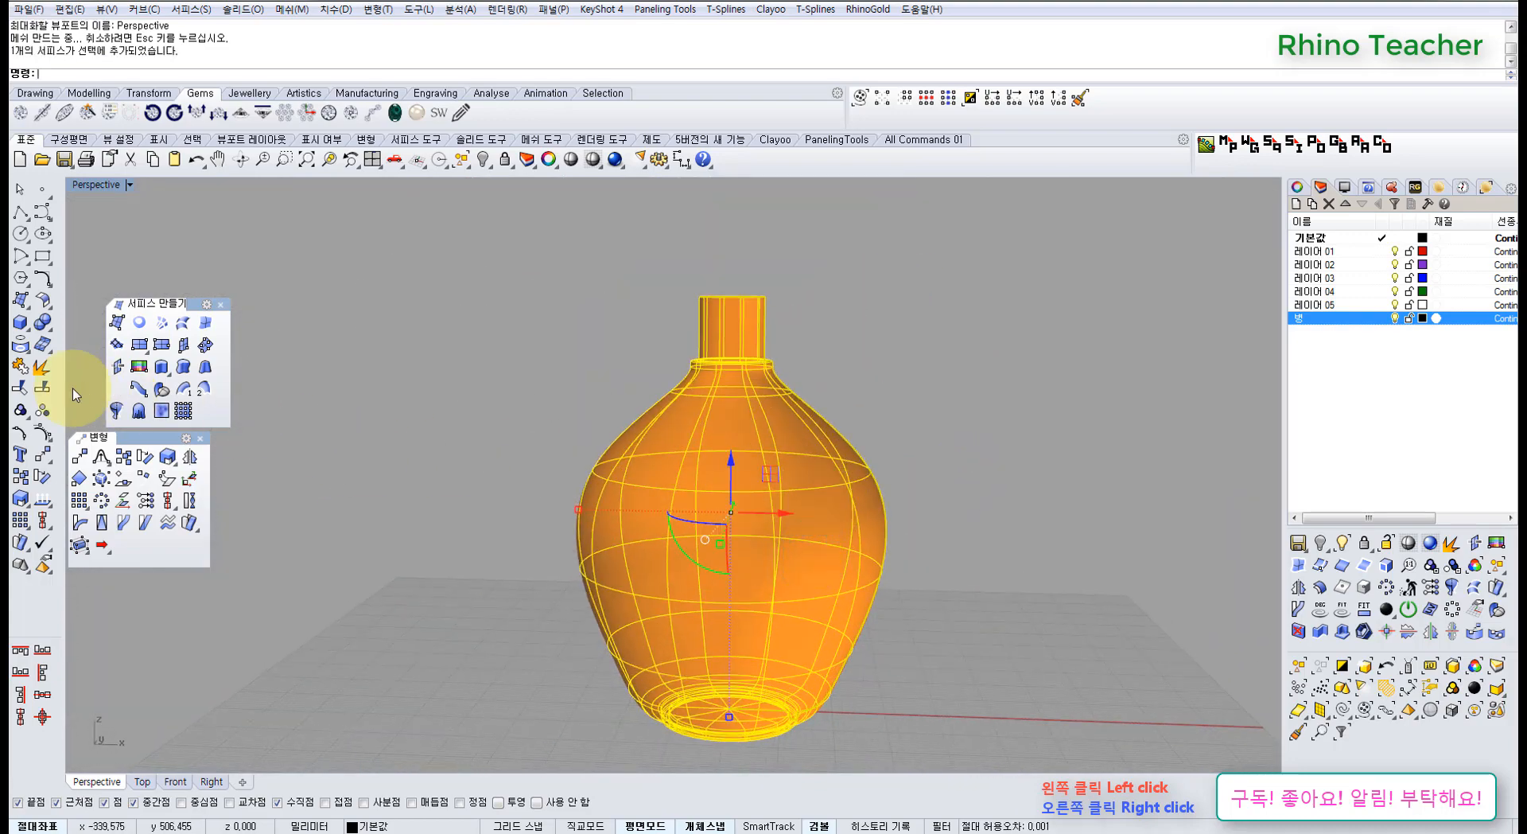
# Offset the bottle surface inward by a distance of 1.5 with Solid set to No
pyautogui.click(44, 301)
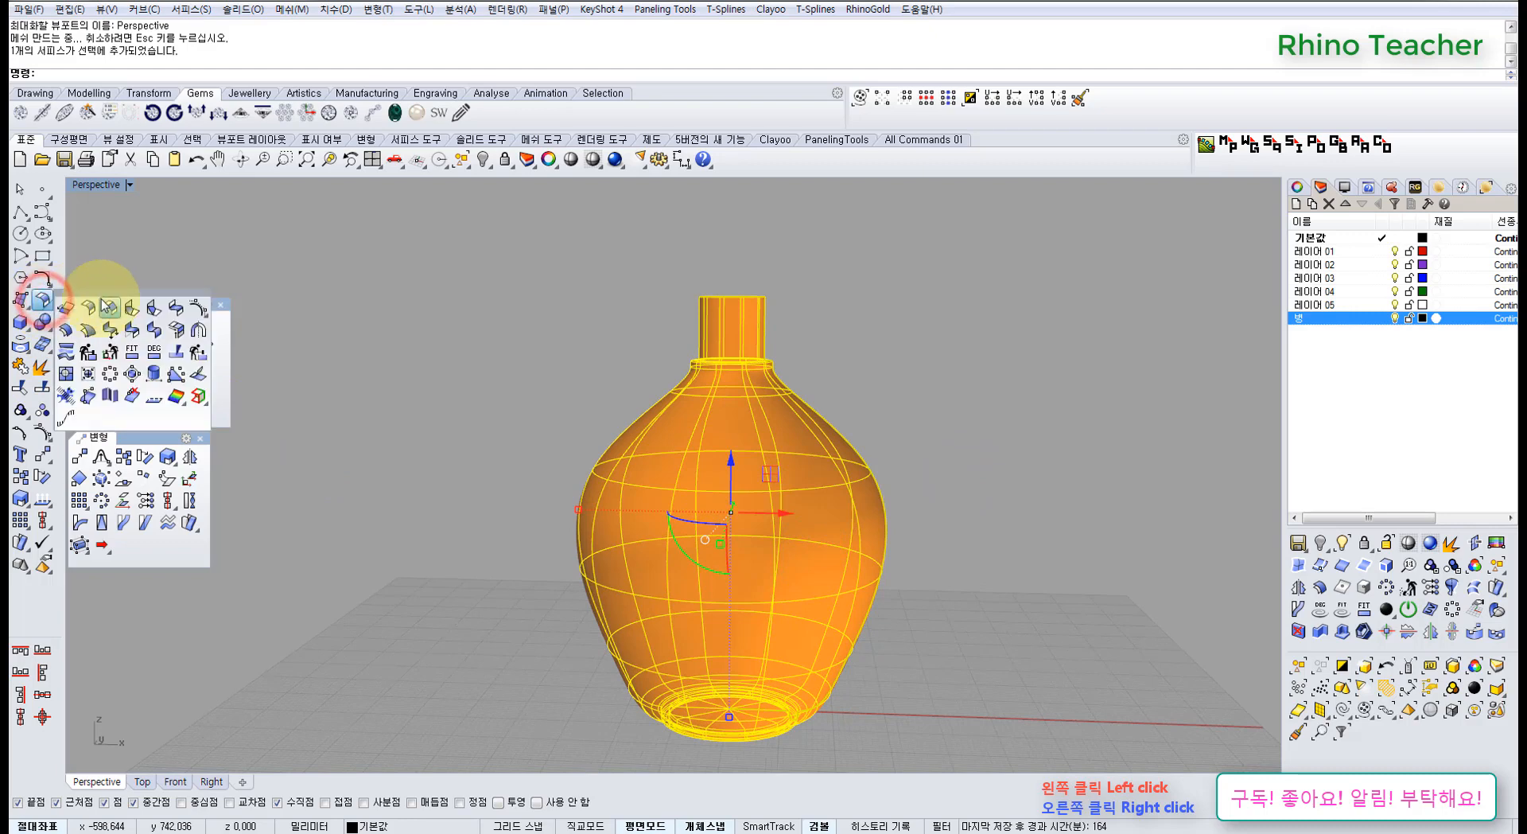
pyautogui.moveTo(102, 296); pyautogui.dragTo(288, 243)
pyautogui.click(251, 277)
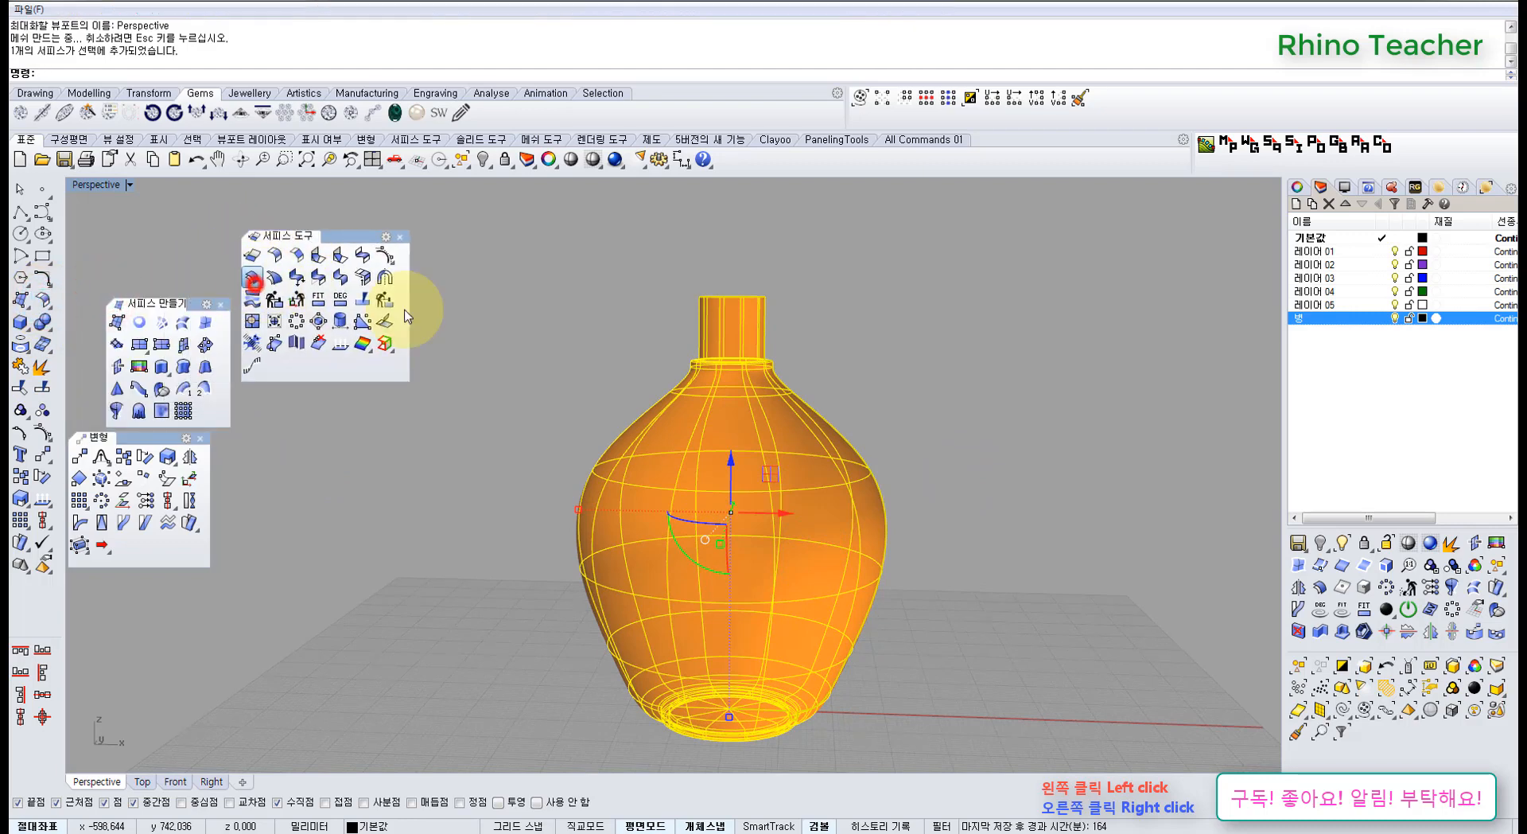
pyautogui.moveTo(808, 348)
pyautogui.mouseDown(button='right')
pyautogui.moveTo(809, 403)
pyautogui.moveTo(790, 372)
pyautogui.mouseUp(button='right')
pyautogui.scroll(6, 791, 372)
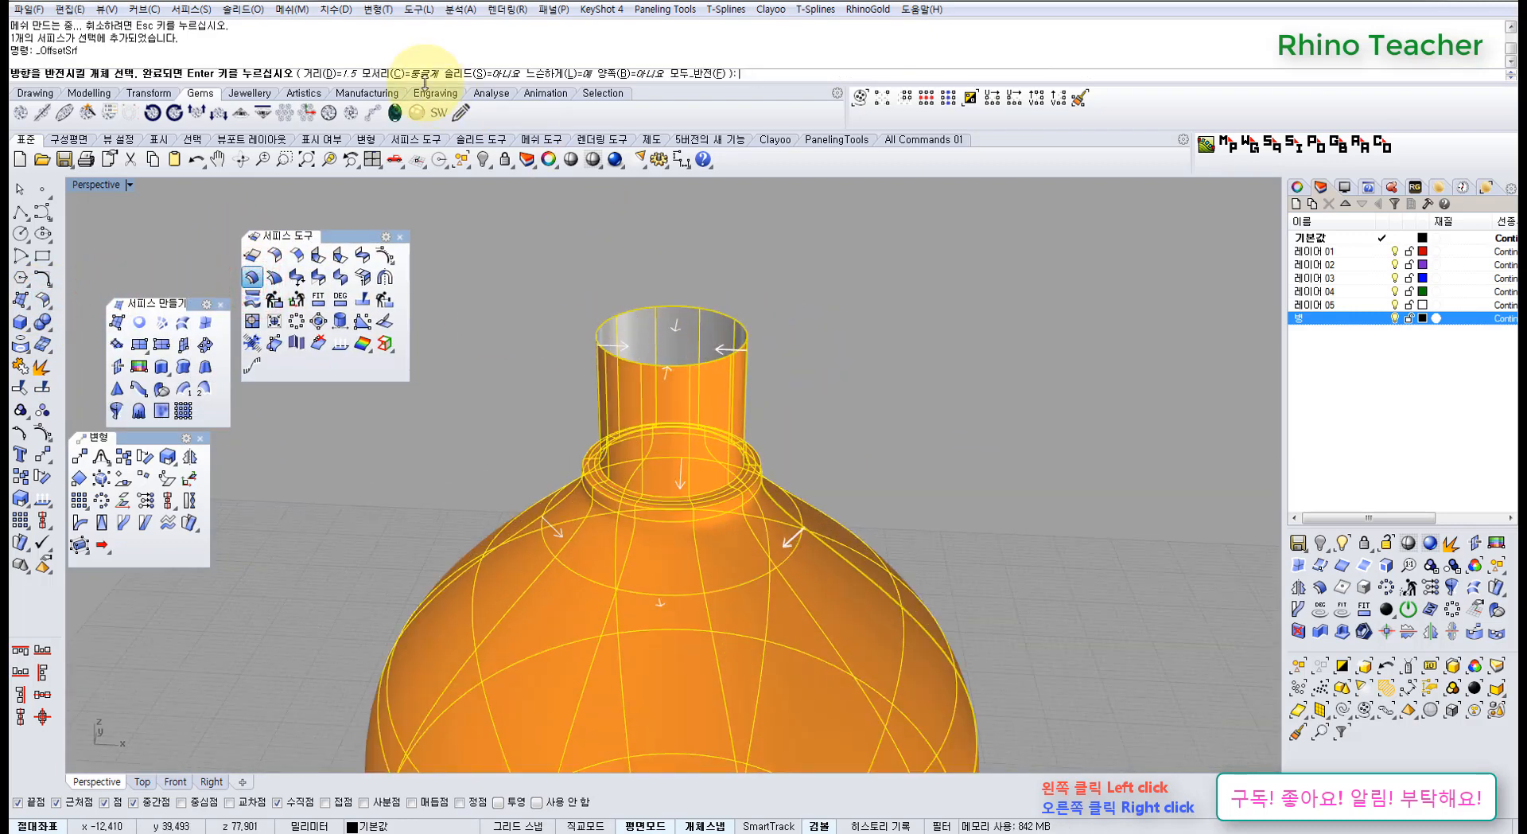
pyautogui.rightClick(598, 260)
# Hide the original outer bottle surface, leaving the inner offset surface
pyautogui.click(851, 410)
pyautogui.click(804, 529)
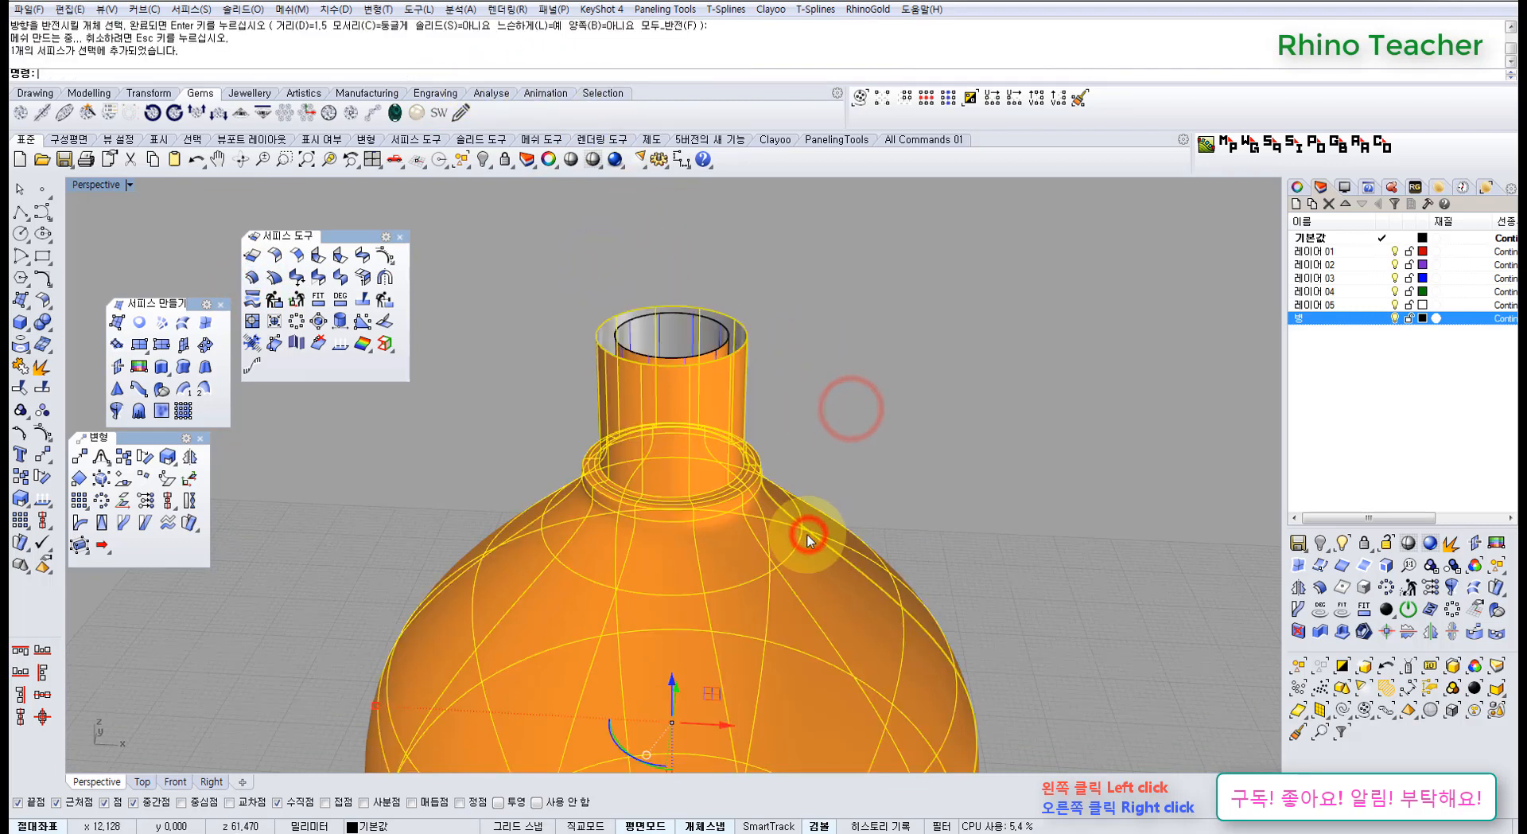
pyautogui.hotkey('ctrl', 'h')
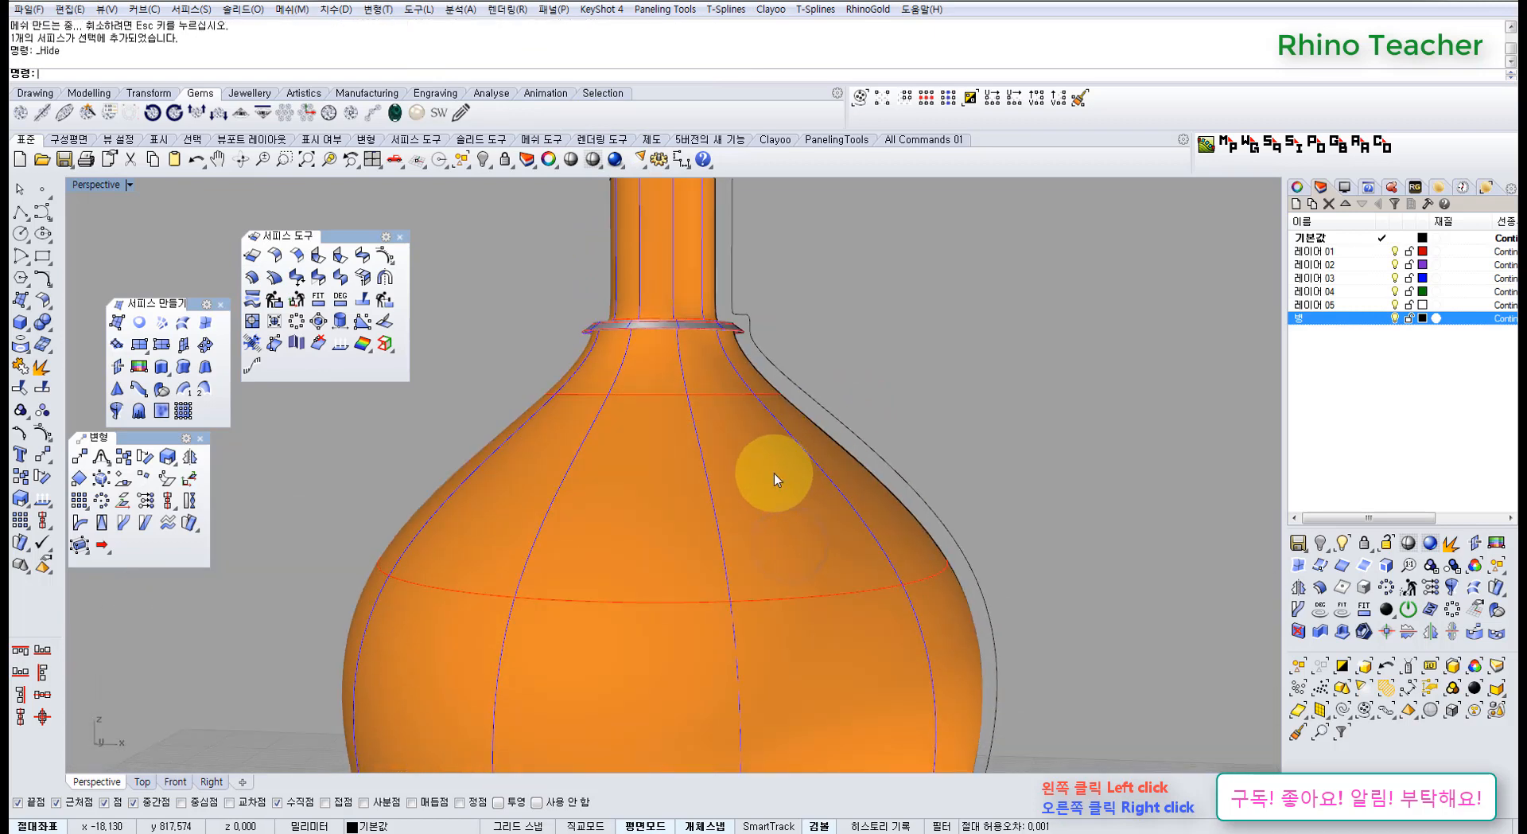
# Switch to the Front view and turn on the control points of the inner offset surface
pyautogui.hotkey('ctrl', 'F2')
pyautogui.scroll(8, 573, 448)
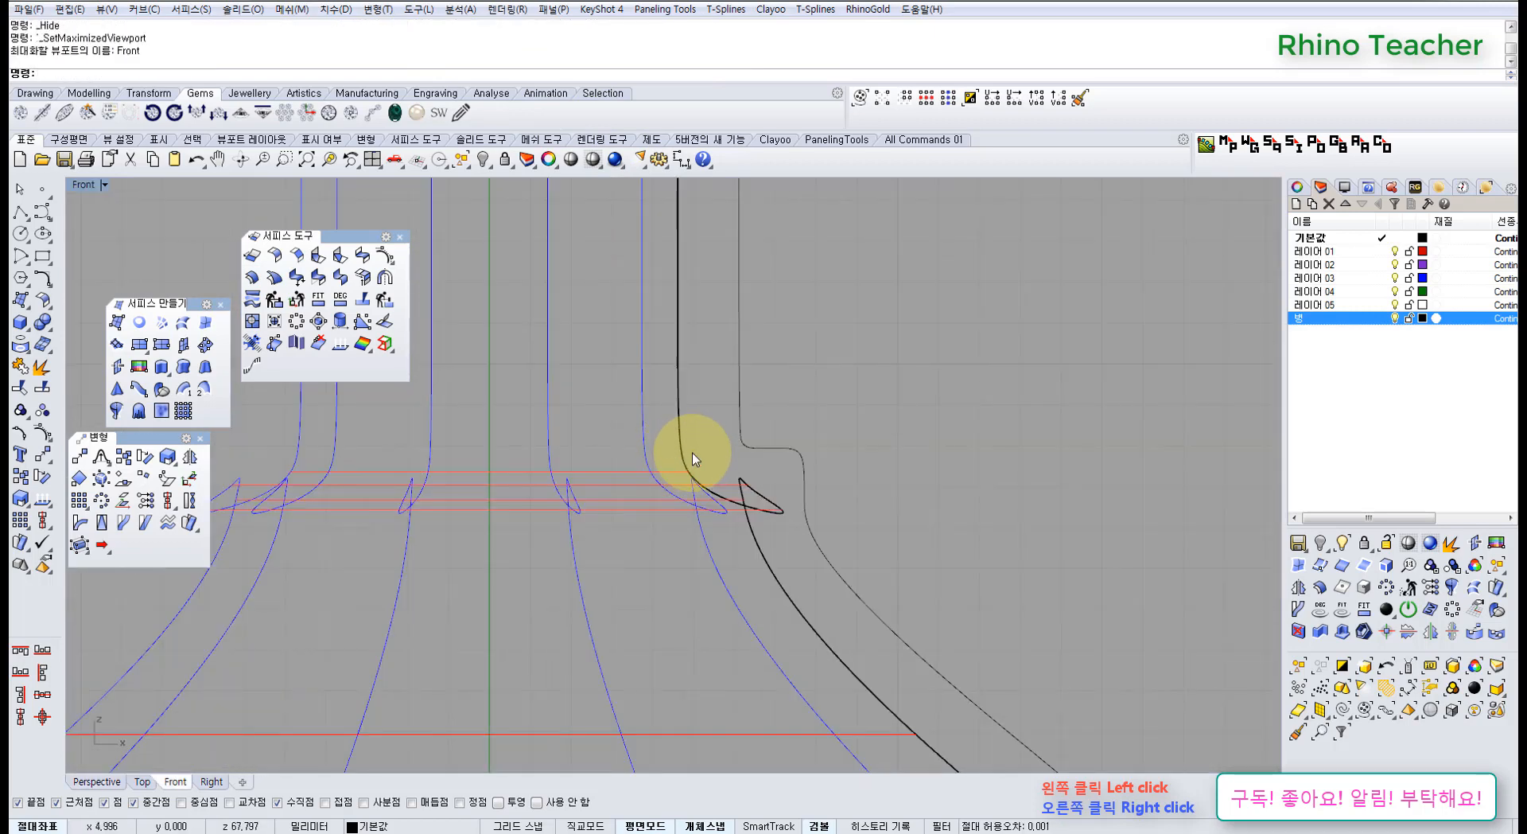
pyautogui.click(683, 445)
pyautogui.moveTo(686, 463); pyautogui.dragTo(733, 450, button='right')
pyautogui.press('F10')
pyautogui.scroll(4, 633, 443)
pyautogui.scroll(-4, 633, 442)
pyautogui.scroll(-6, 642, 440)
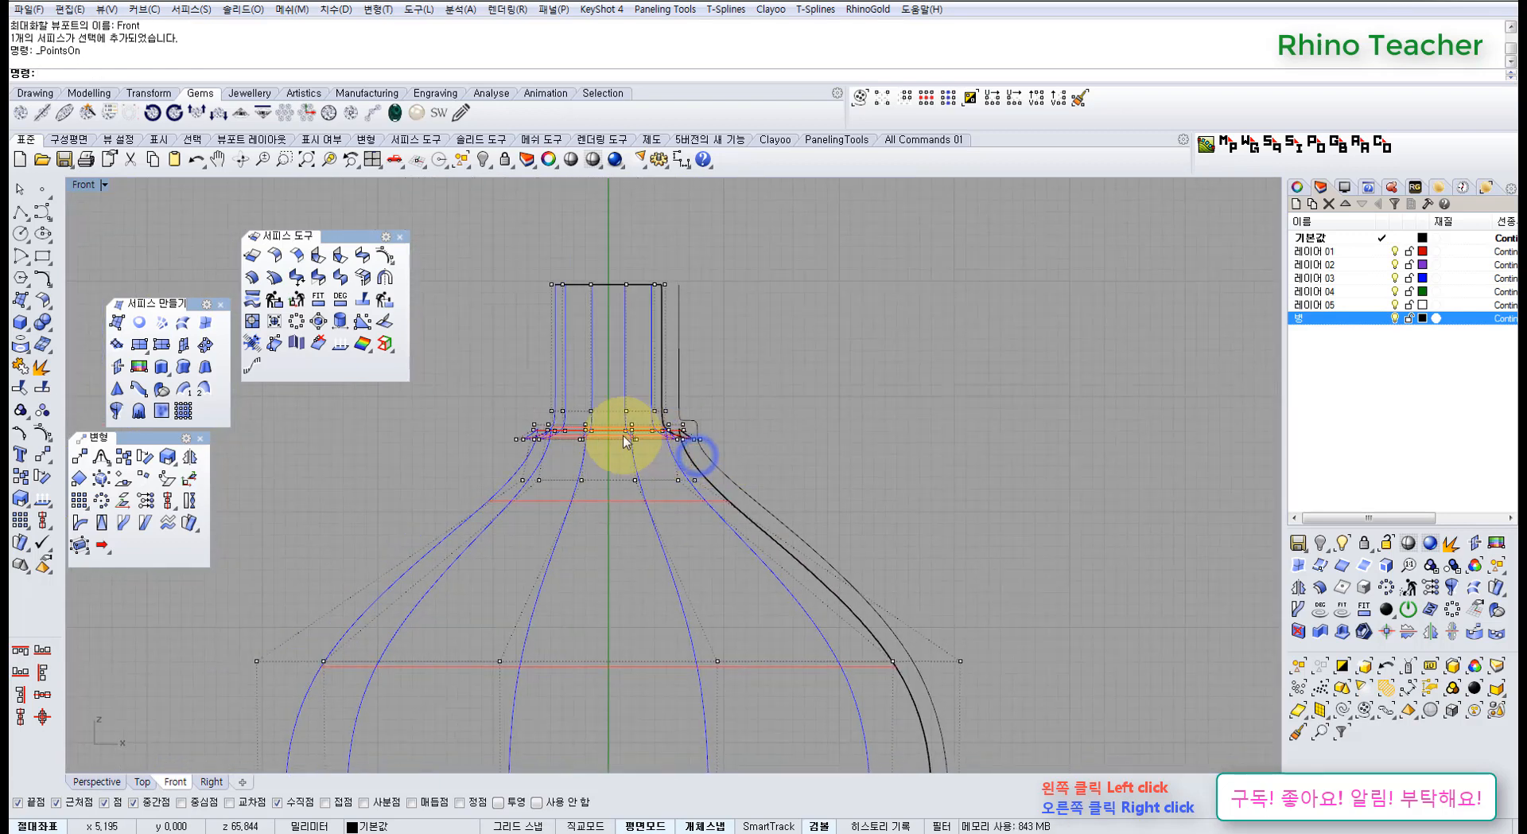
# Examine the inner offset surface and its control points around the neck ring in the Front and Perspective views
pyautogui.scroll(6, 620, 439)
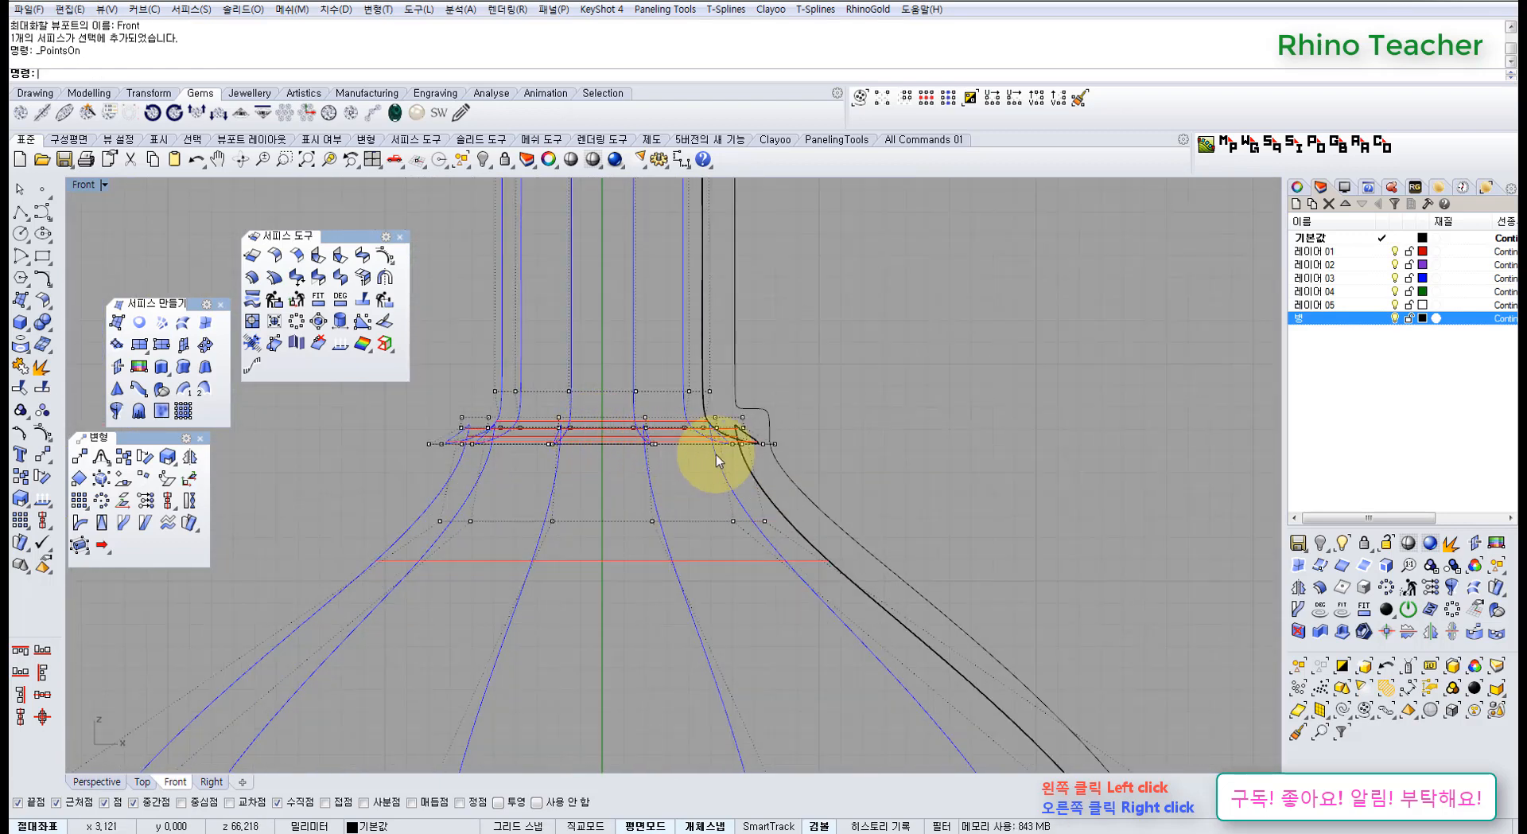
pyautogui.scroll(4, 725, 434)
pyautogui.scroll(2, 726, 434)
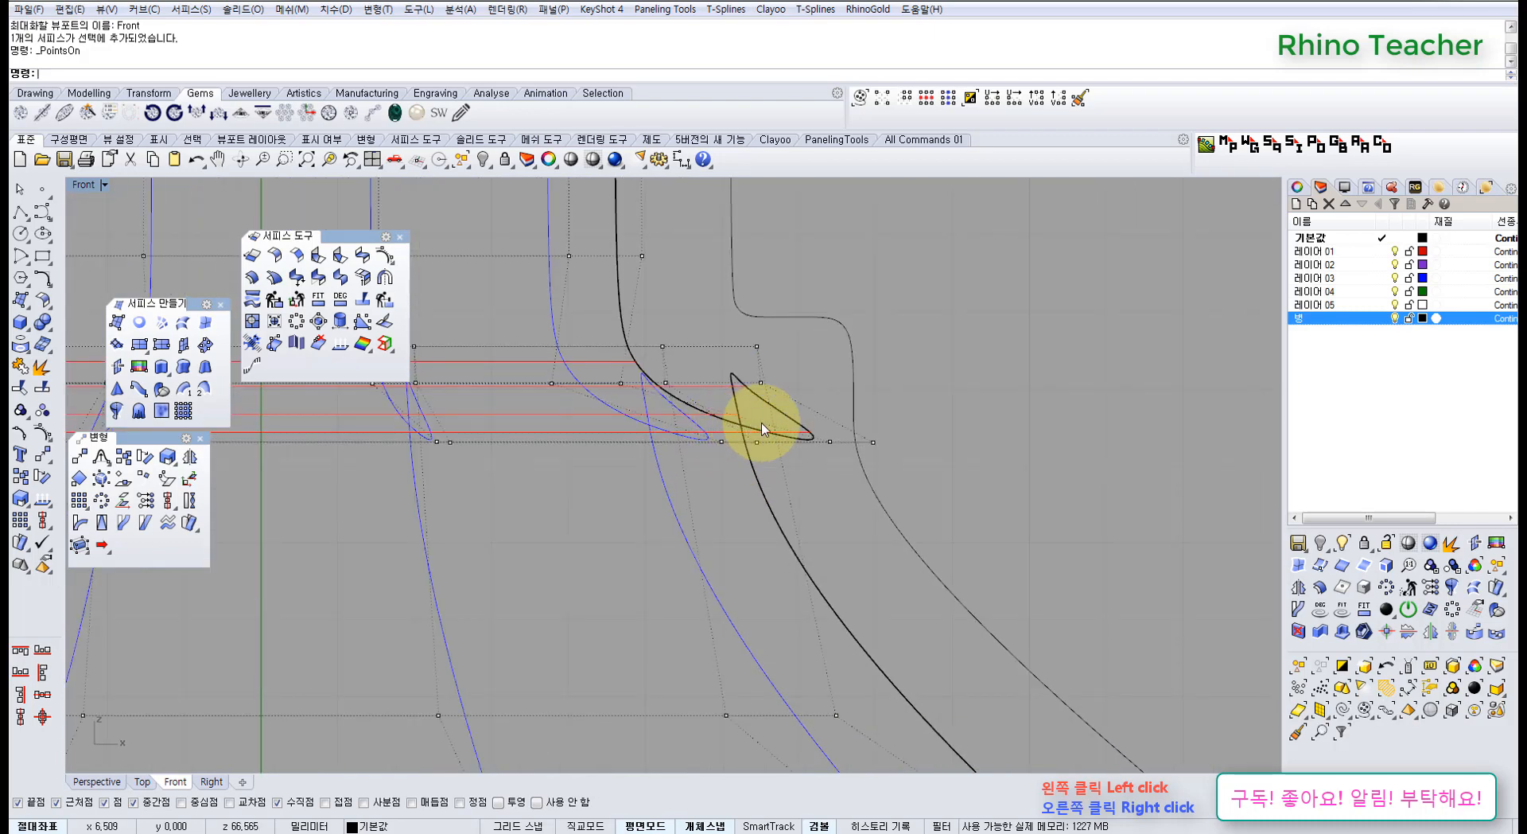
pyautogui.scroll(-4, 764, 429)
pyautogui.moveTo(776, 427); pyautogui.dragTo(727, 436, button='right')
pyautogui.scroll(5, 724, 435)
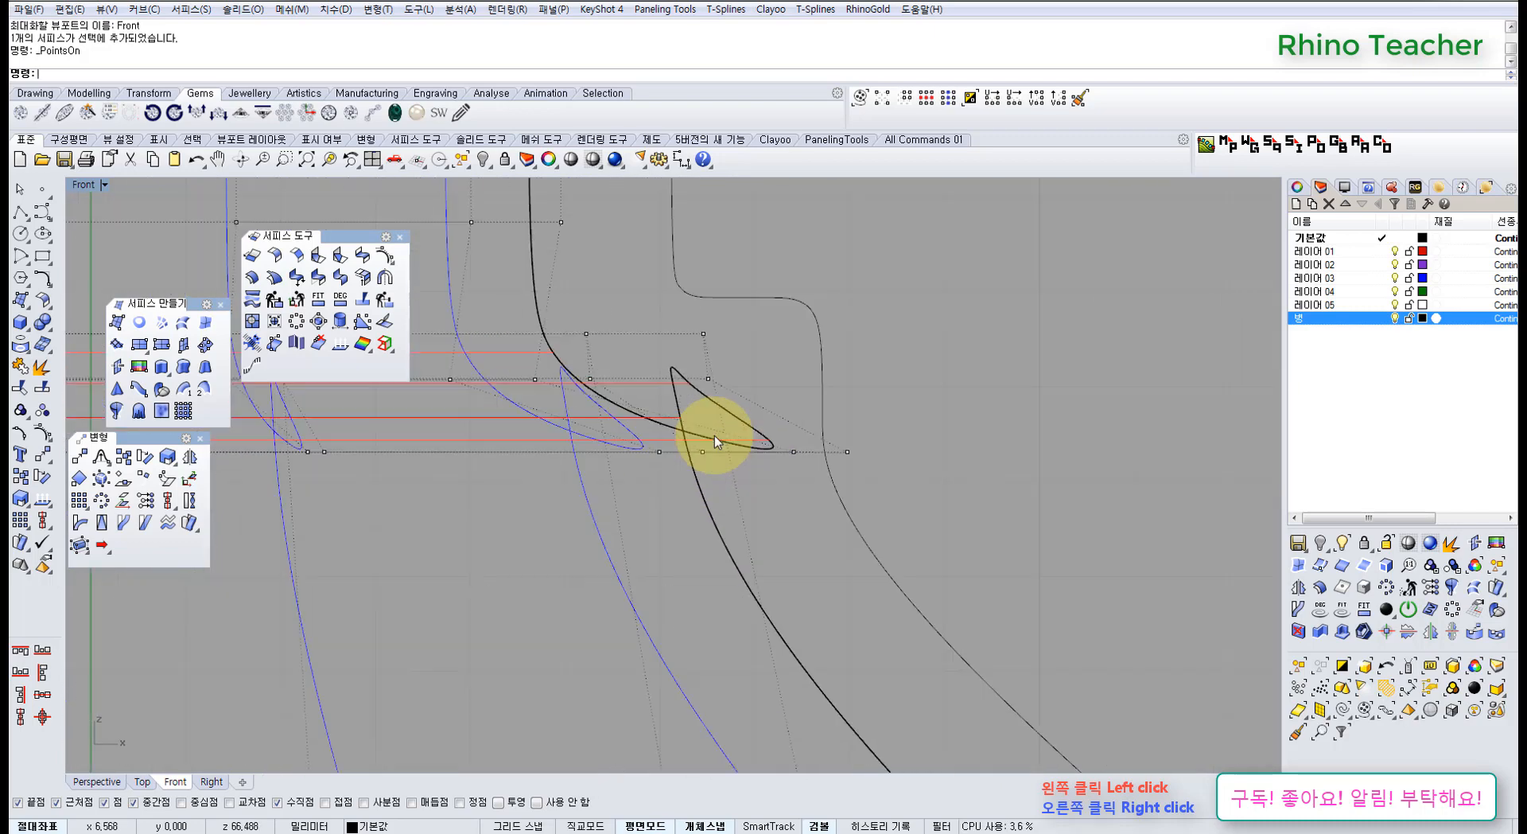
pyautogui.scroll(2, 715, 436)
pyautogui.hotkey('ctrl', 'F4')
pyautogui.moveTo(760, 411); pyautogui.dragTo(614, 489, button='right')
pyautogui.scroll(10, 614, 489)
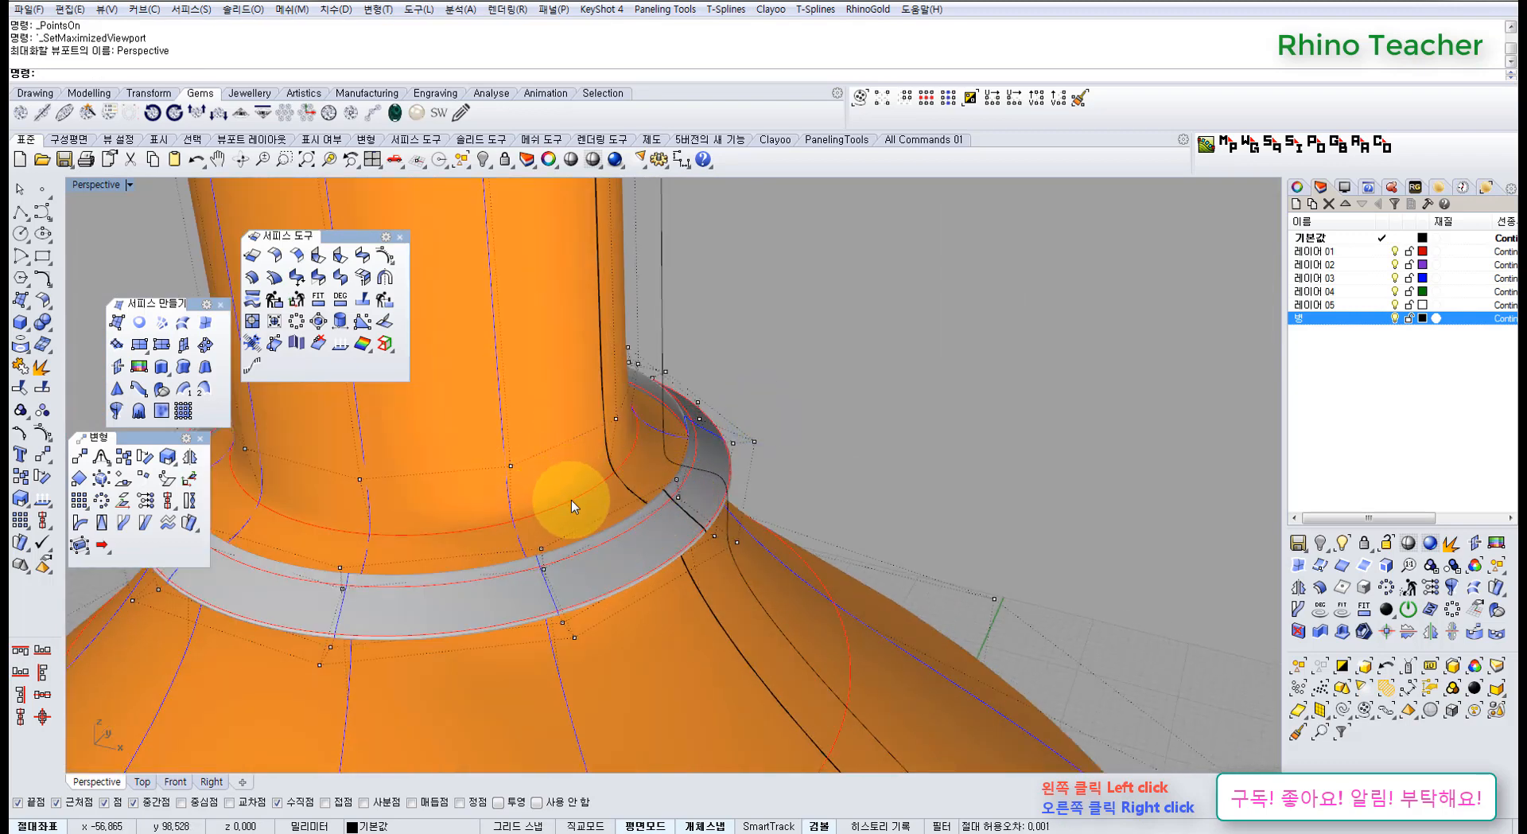
# Split the inner offset surface at the neck ring along a U-direction isocurve with Shrink set to Yes
pyautogui.scroll(-6, 571, 499)
pyautogui.click(591, 396)
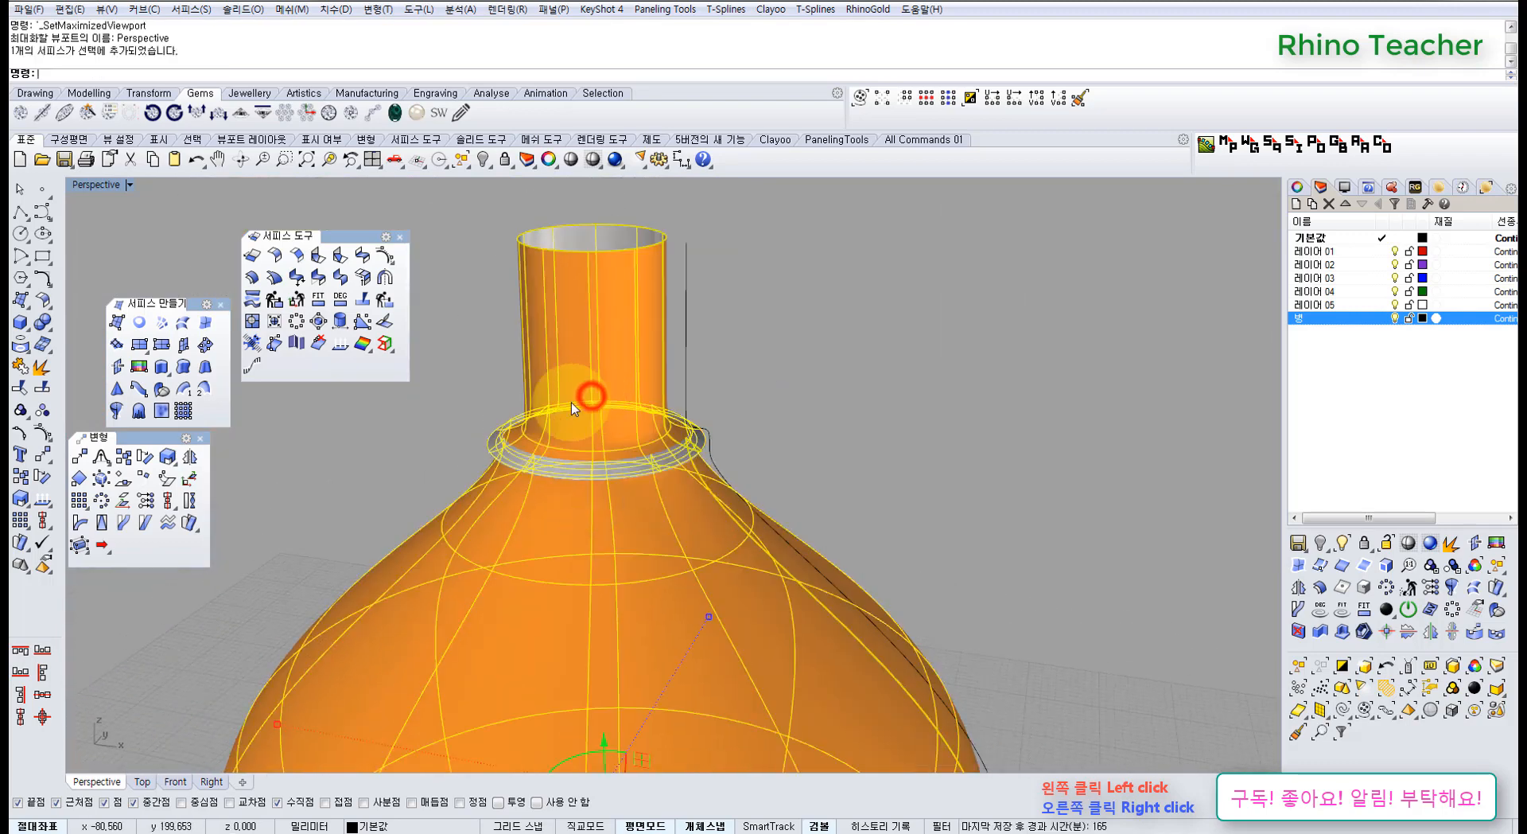
pyautogui.rightClick(42, 388)
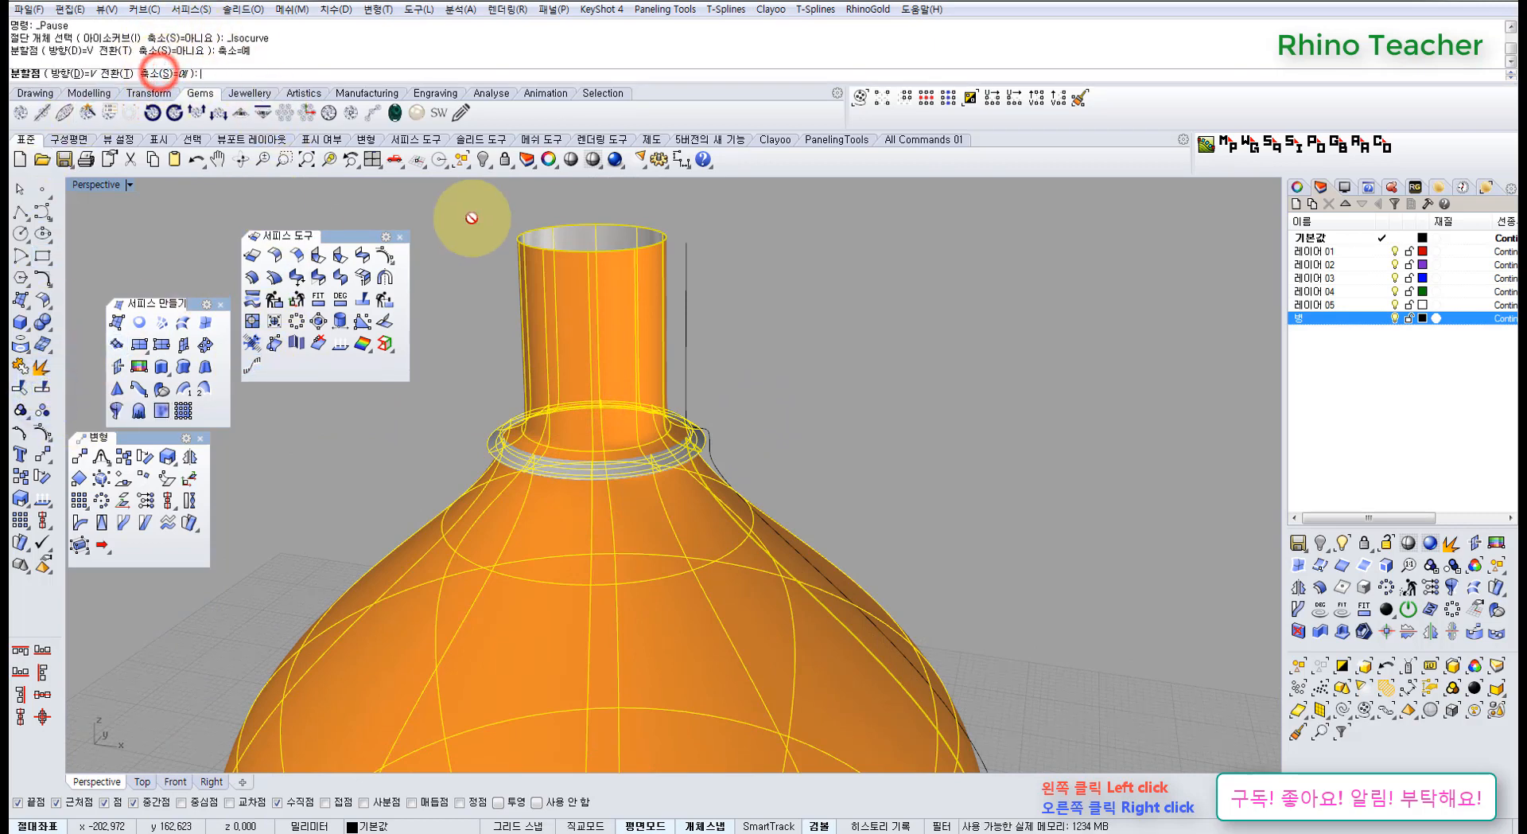
pyautogui.click(115, 70)
pyautogui.scroll(4, 678, 463)
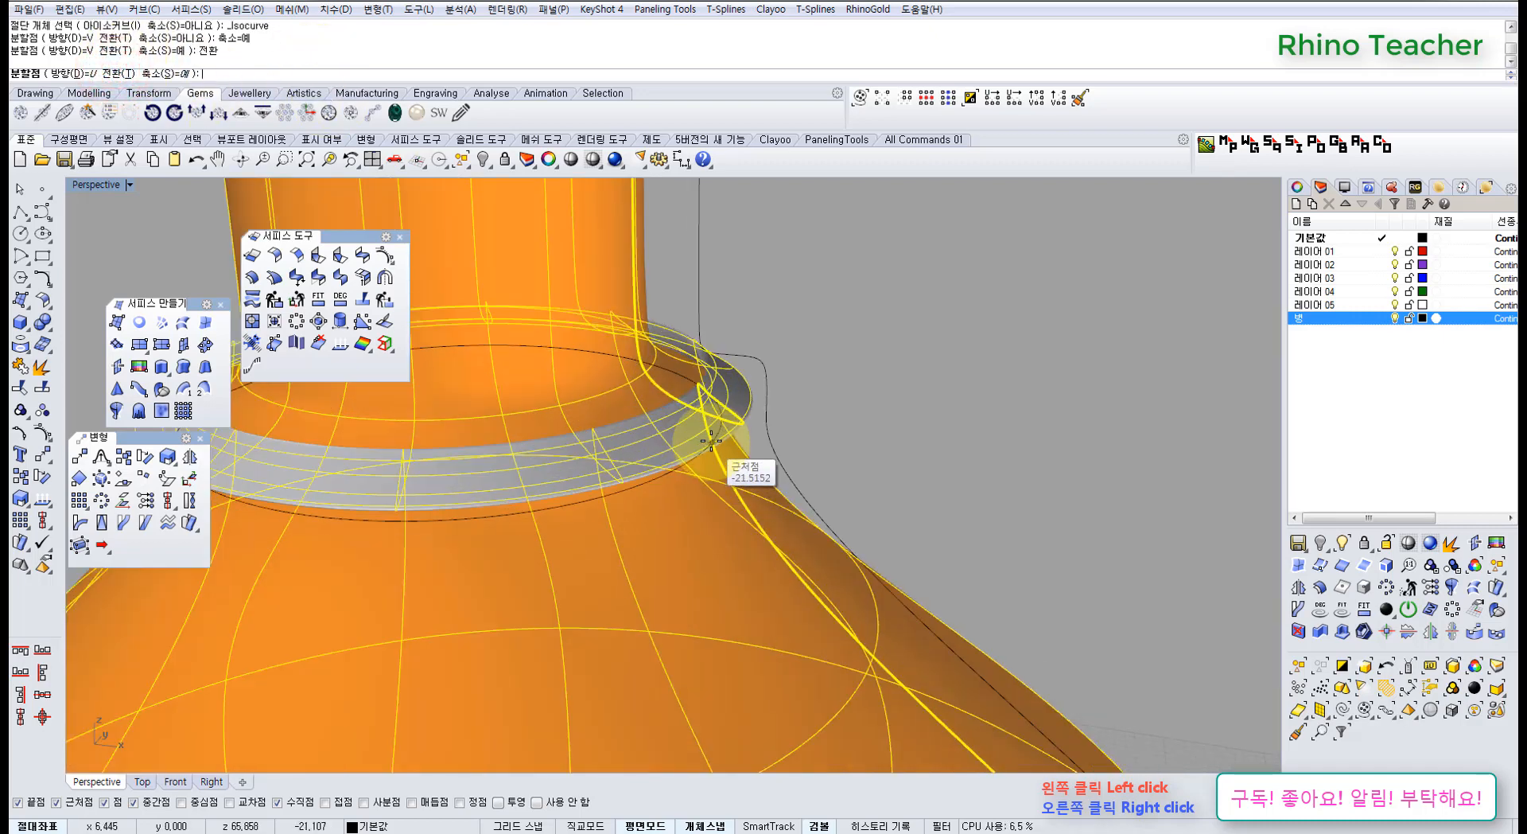
pyautogui.scroll(3, 740, 373)
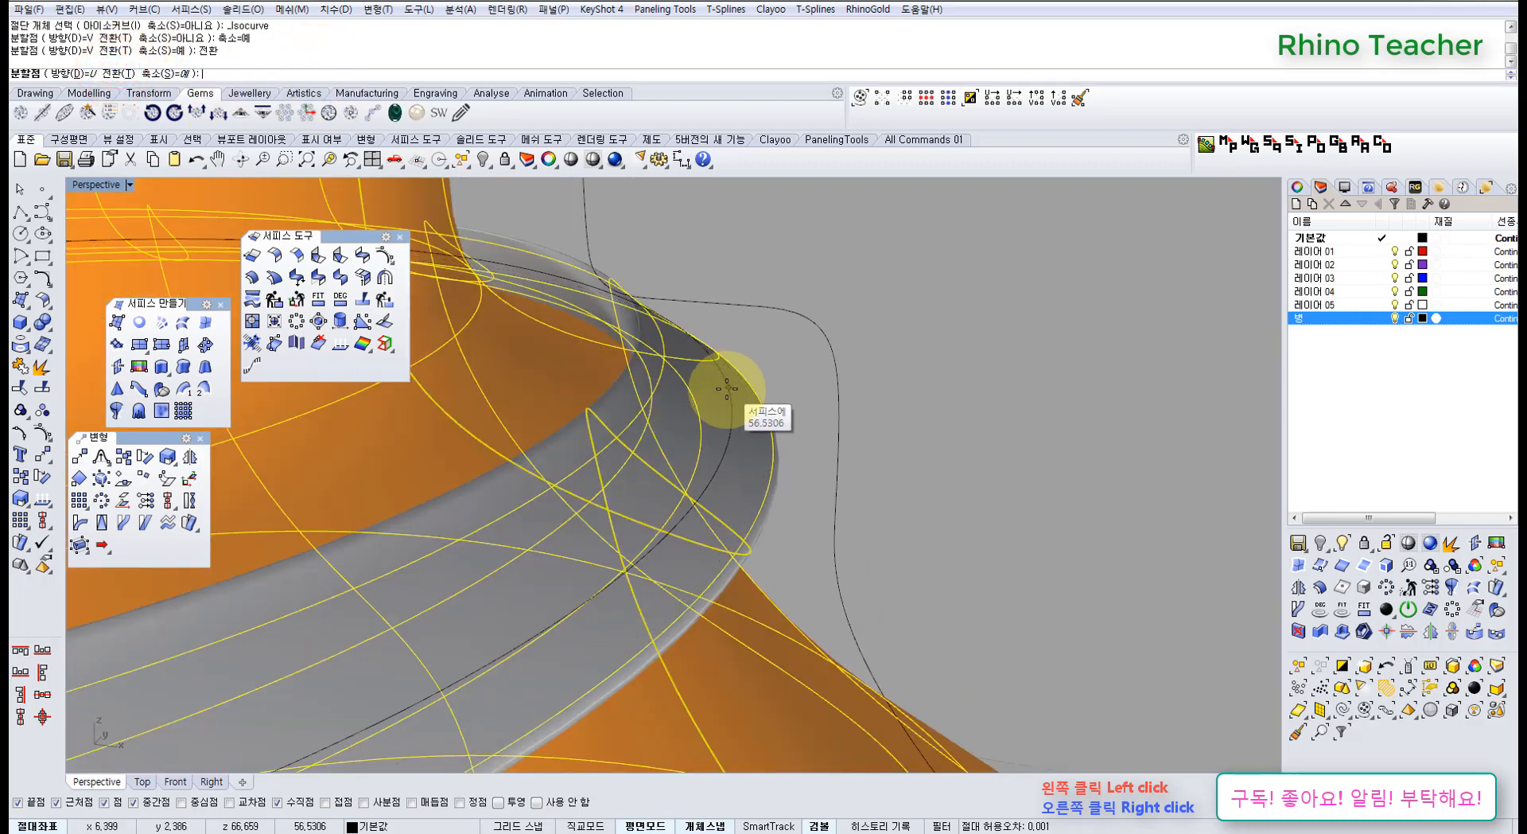
pyautogui.click(705, 390)
pyautogui.scroll(-5, 705, 389)
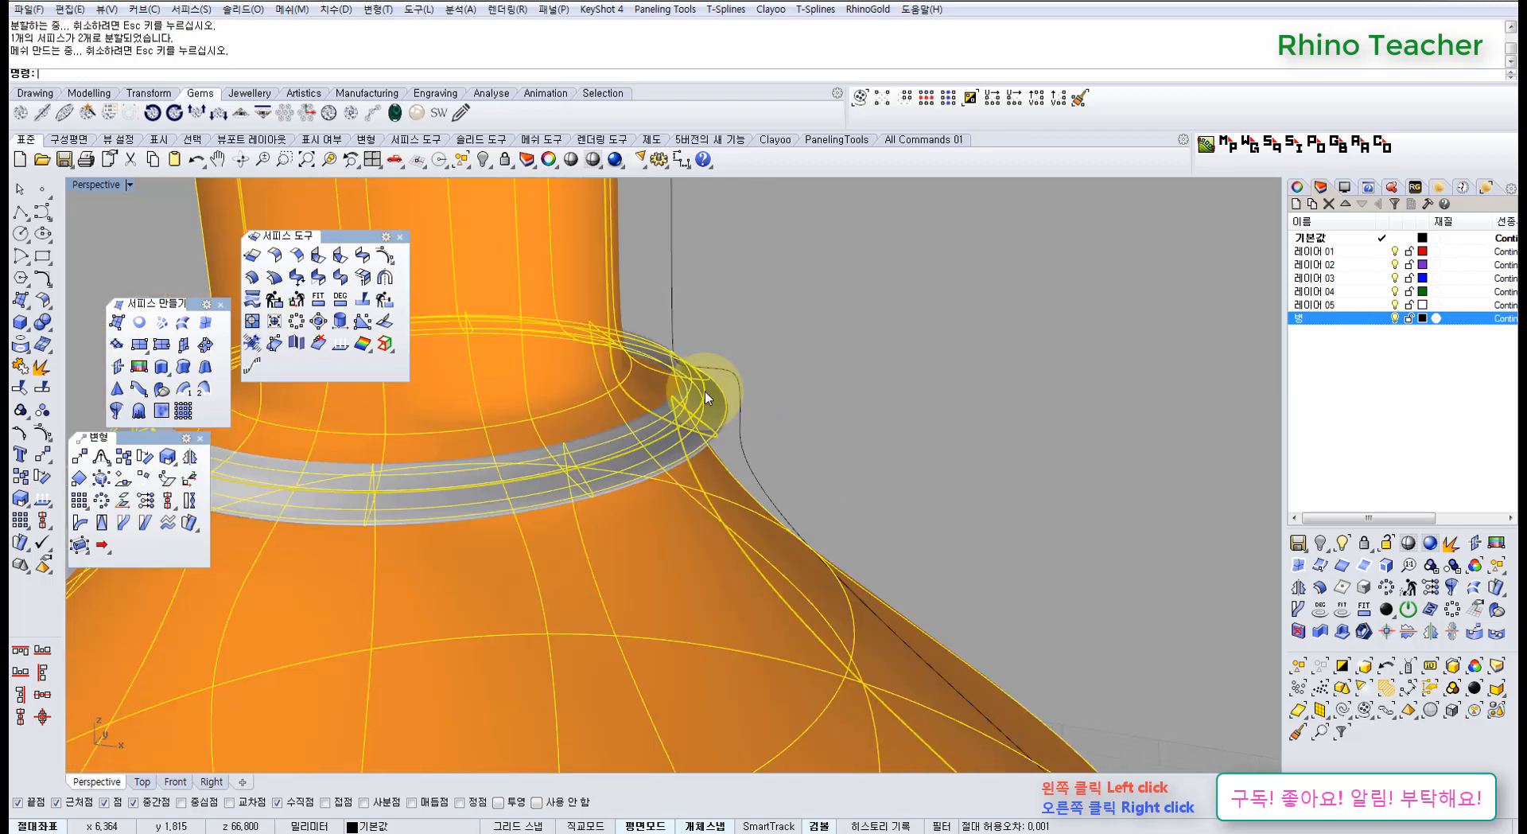
# Trim the overlapping ring portions of the split neck and body surfaces against each other
pyautogui.click(852, 385)
pyautogui.click(632, 367)
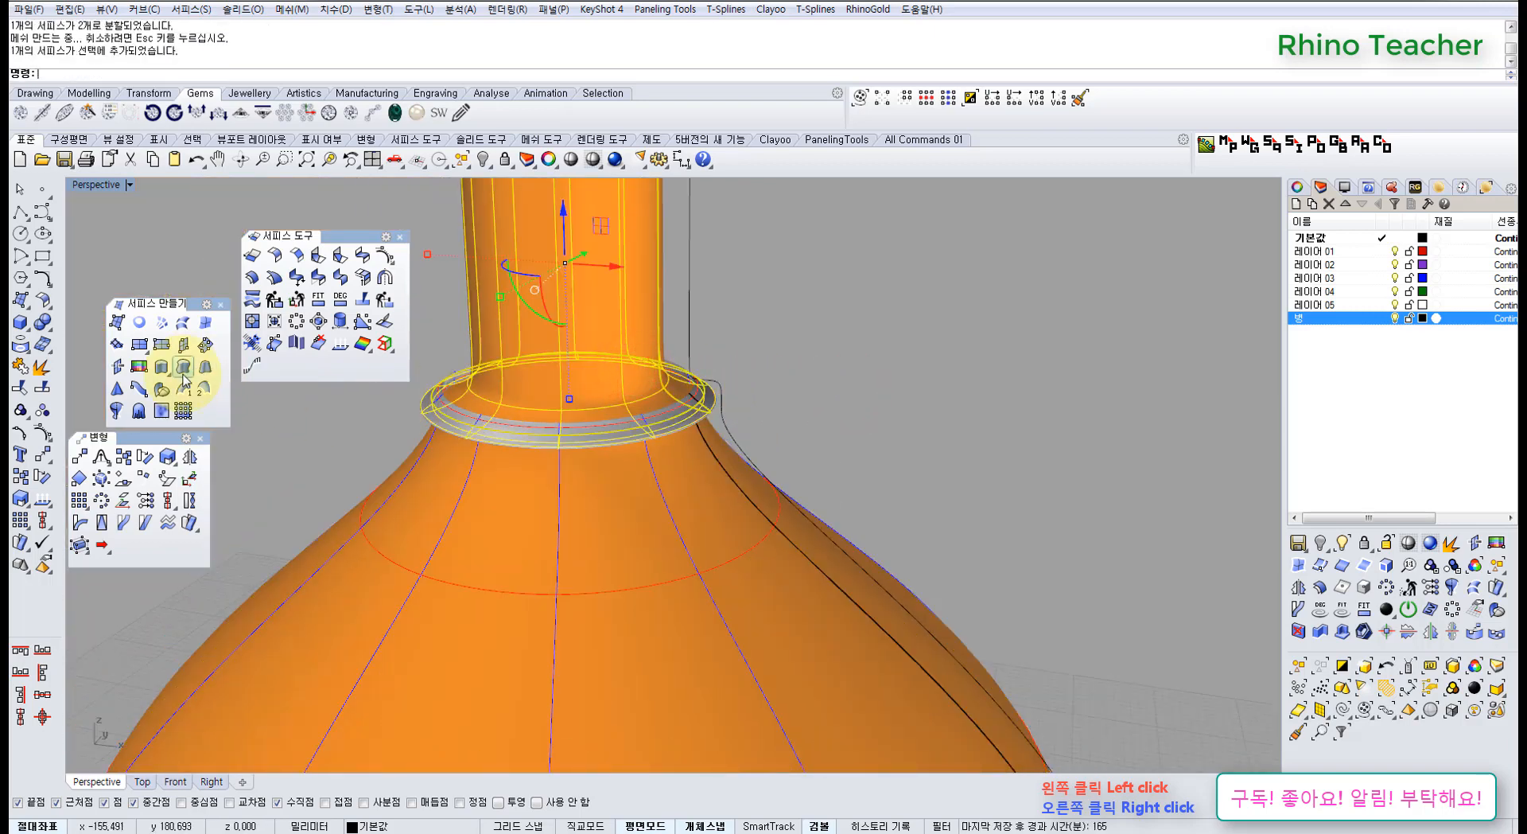
pyautogui.keyDown('shift'); pyautogui.click(533, 485); pyautogui.keyUp('shift')
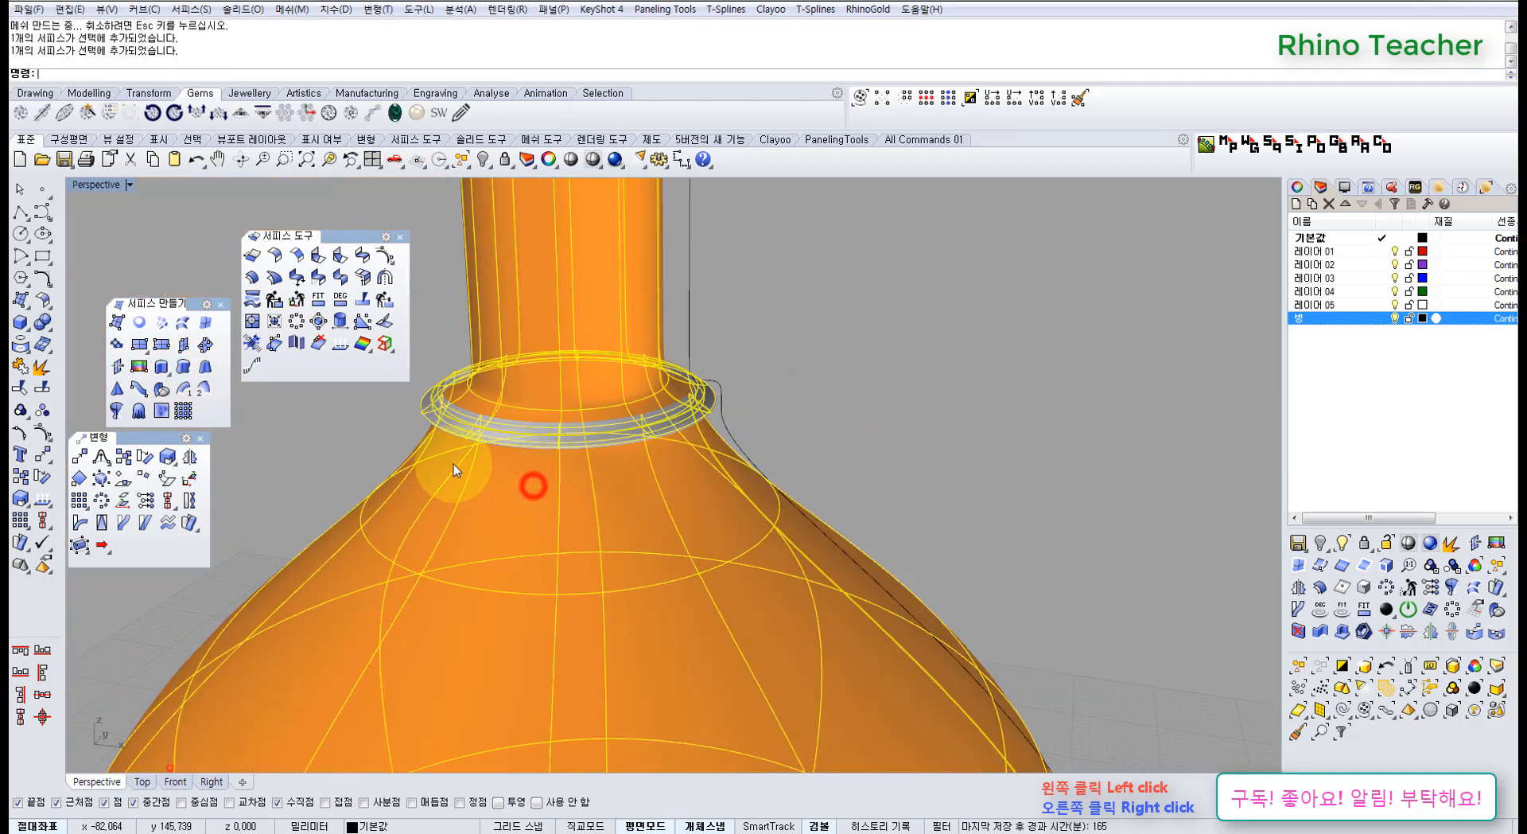
pyautogui.click(20, 387)
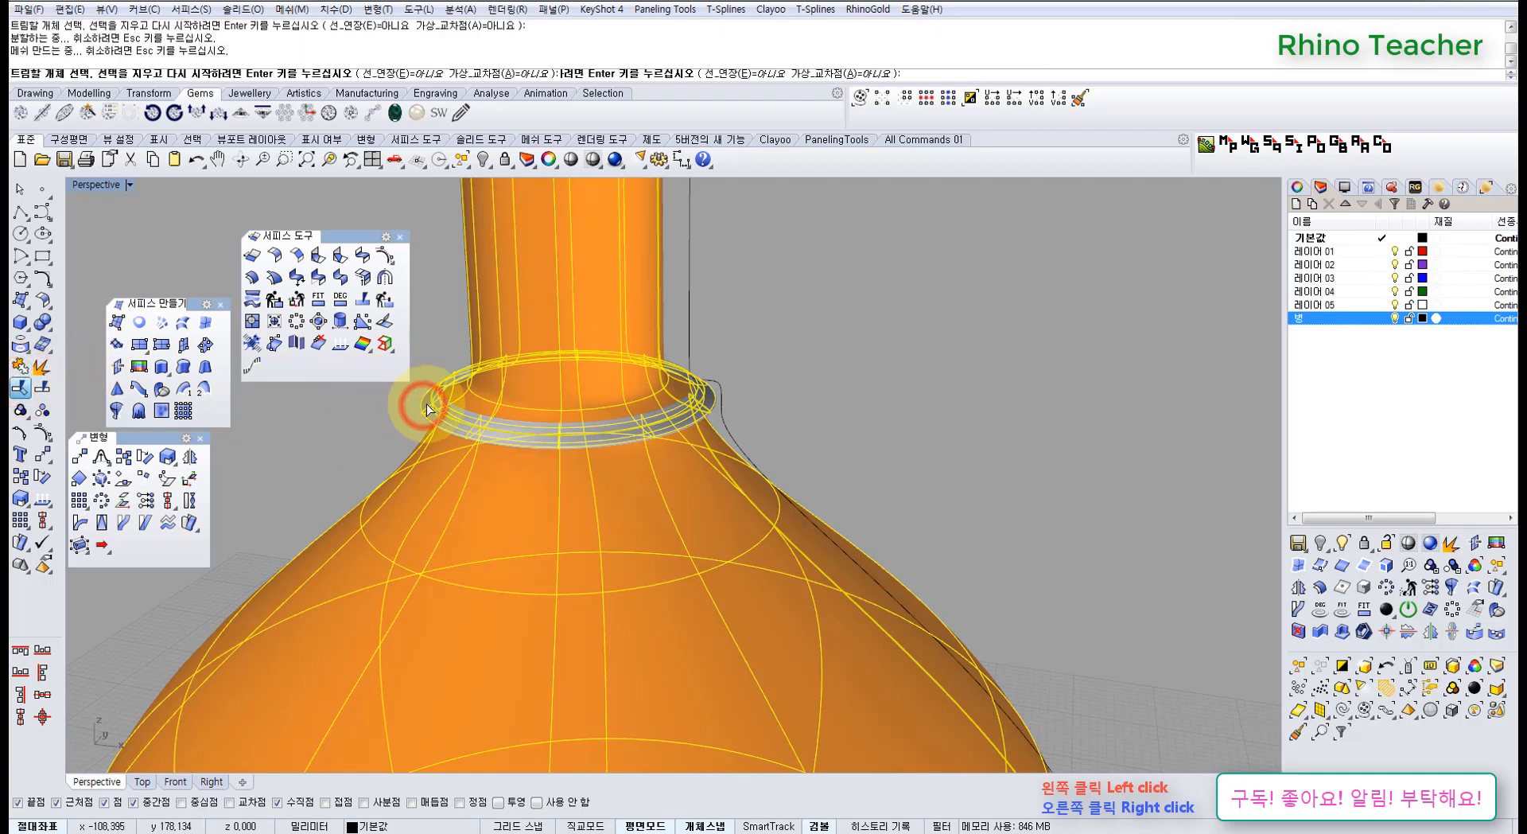
pyautogui.scroll(2, 441, 402)
pyautogui.click(433, 384)
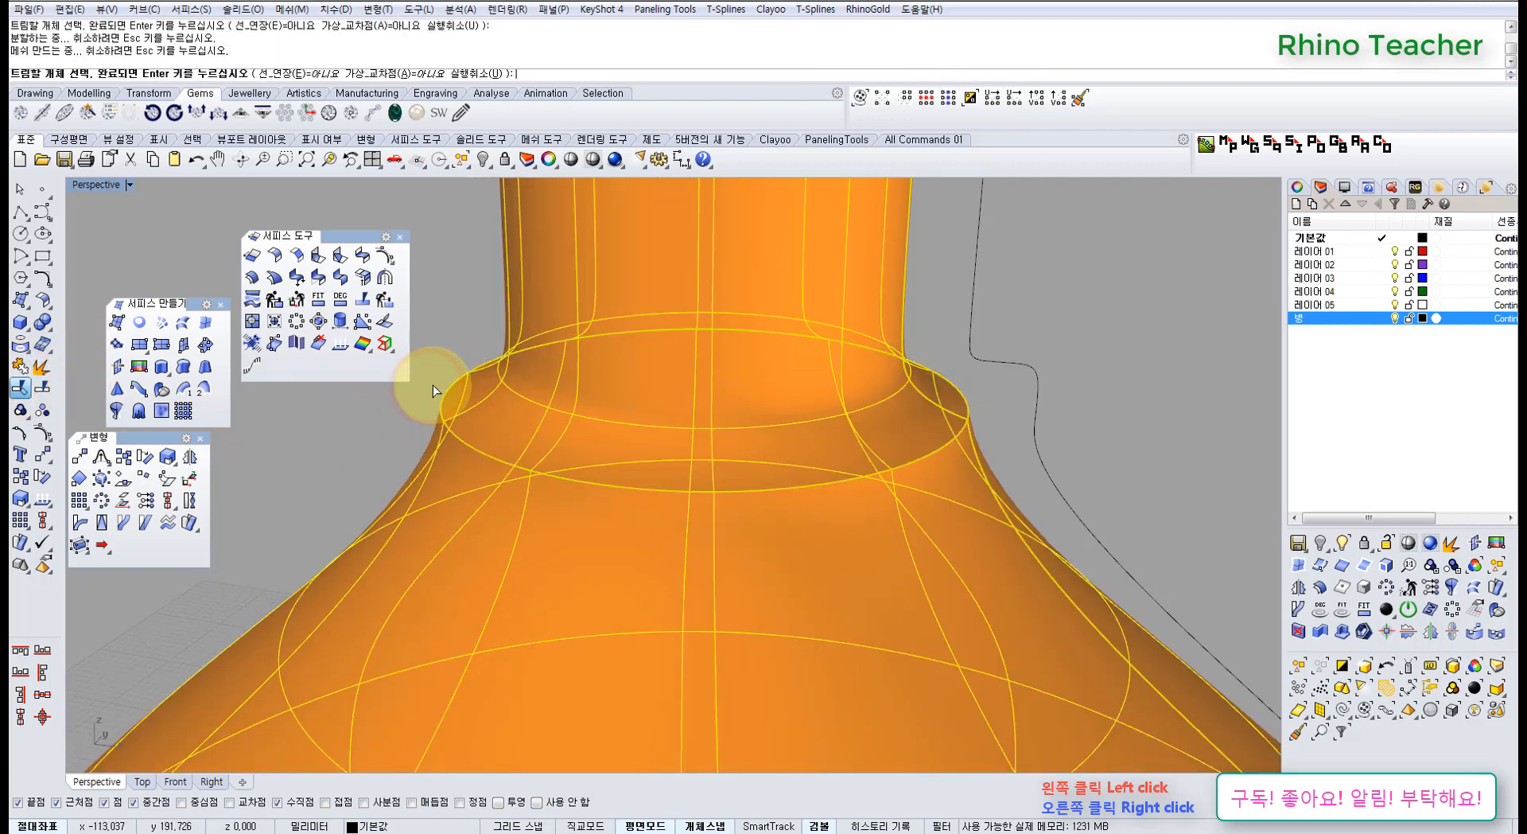
pyautogui.moveTo(426, 420); pyautogui.dragTo(758, 274, button='right')
pyautogui.rightClick(757, 274)
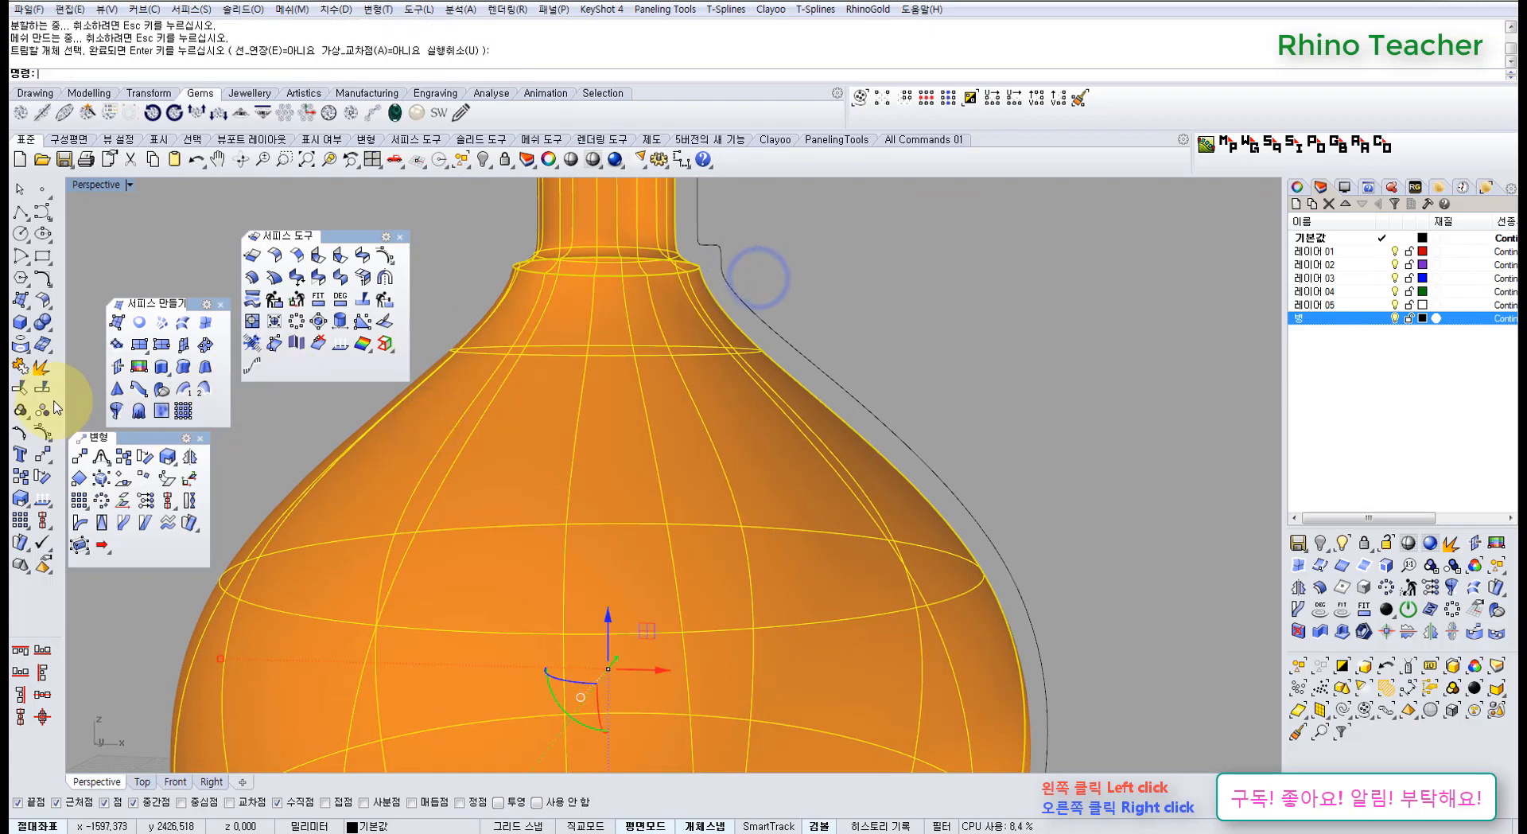
pyautogui.moveTo(818, 301); pyautogui.dragTo(804, 354, button='right')
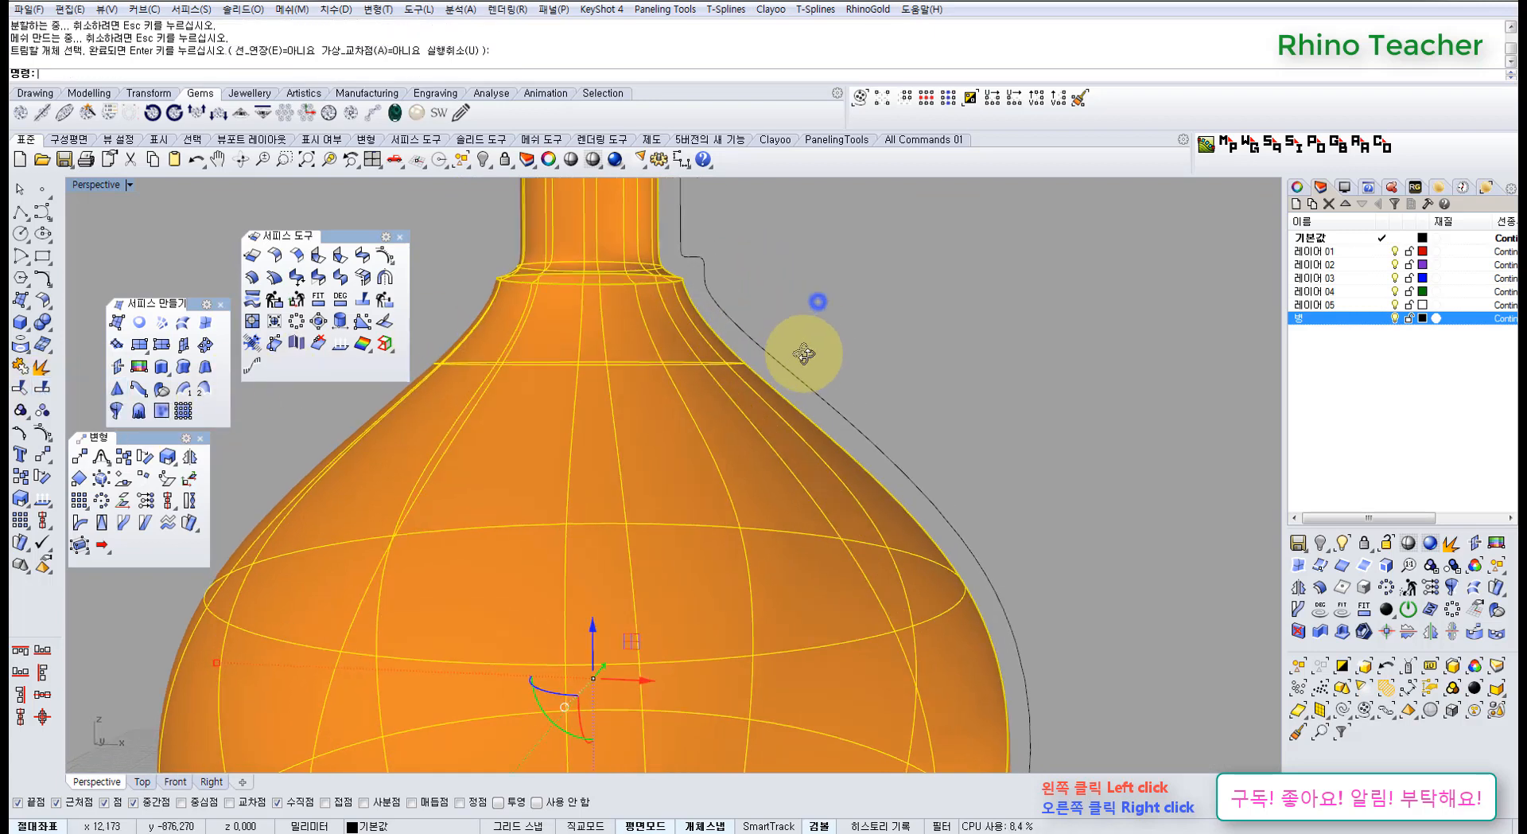
pyautogui.click(804, 353)
# Fillet the seam between the inner neck and body surfaces with radius 1.000, Extend and Trim set to Yes
pyautogui.scroll(5, 648, 433)
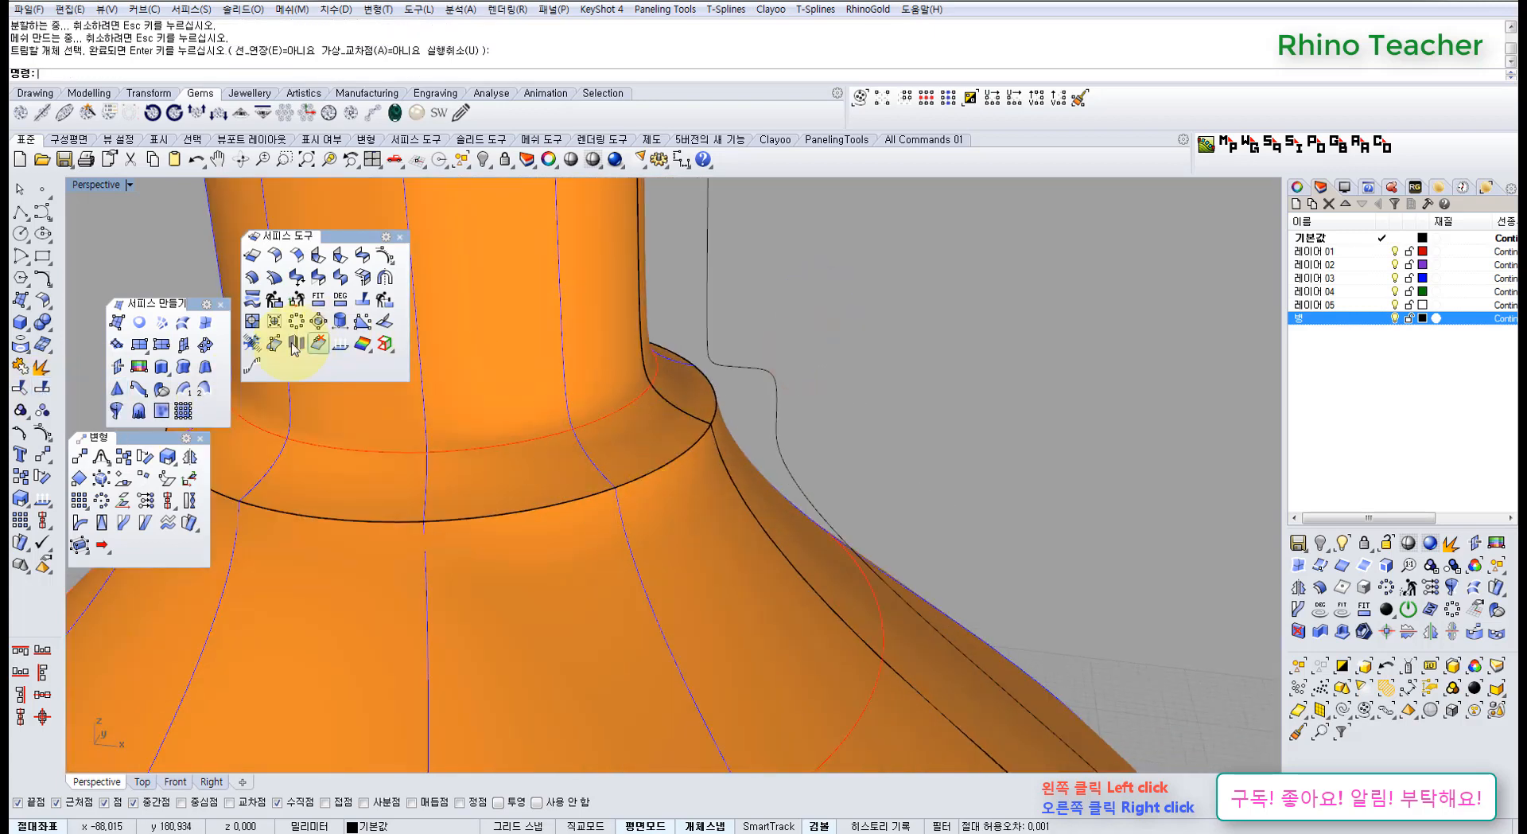
pyautogui.click(274, 255)
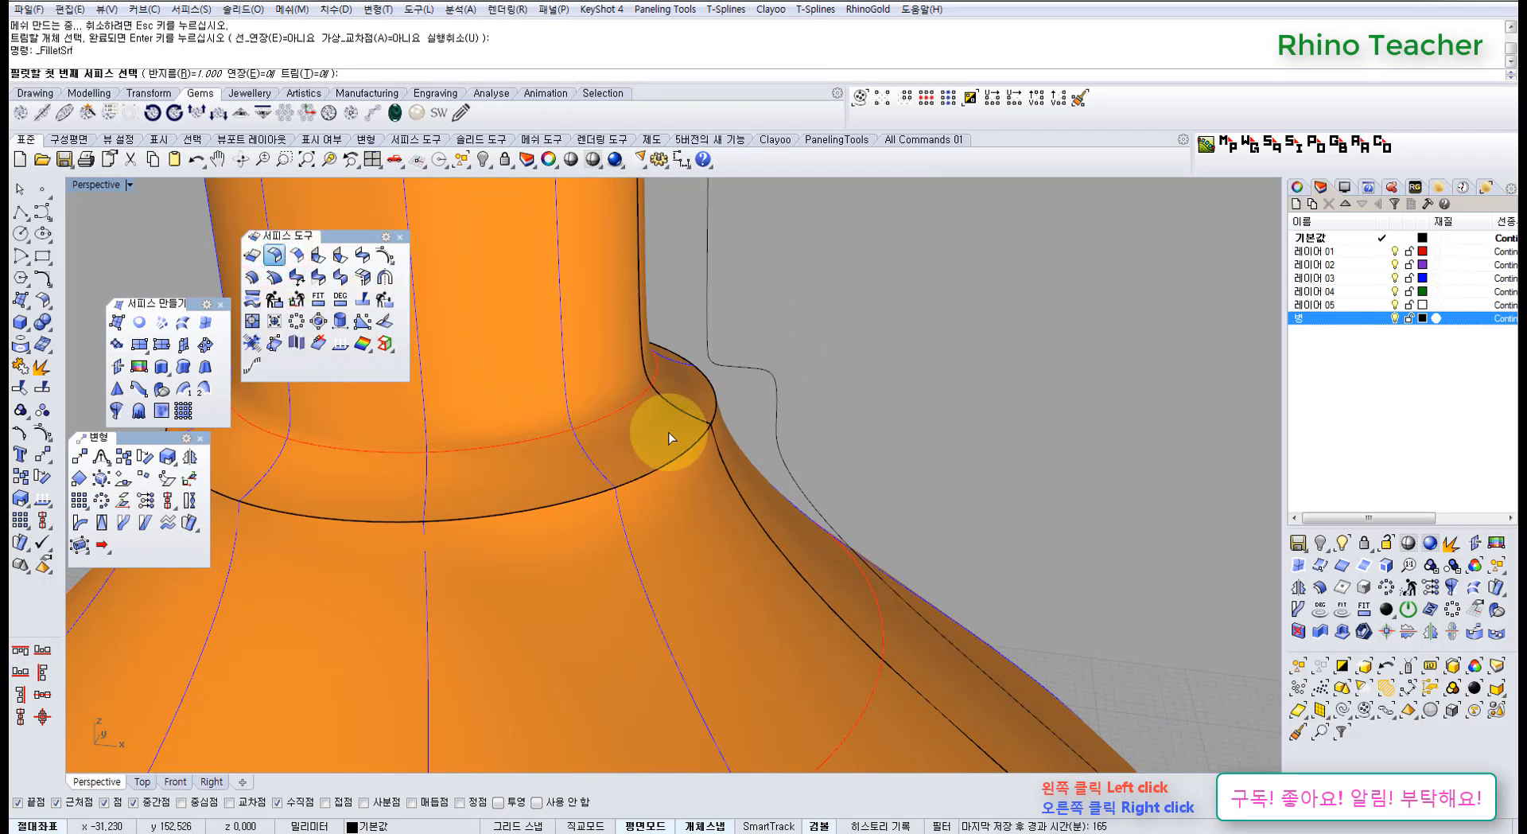
pyautogui.click(643, 448)
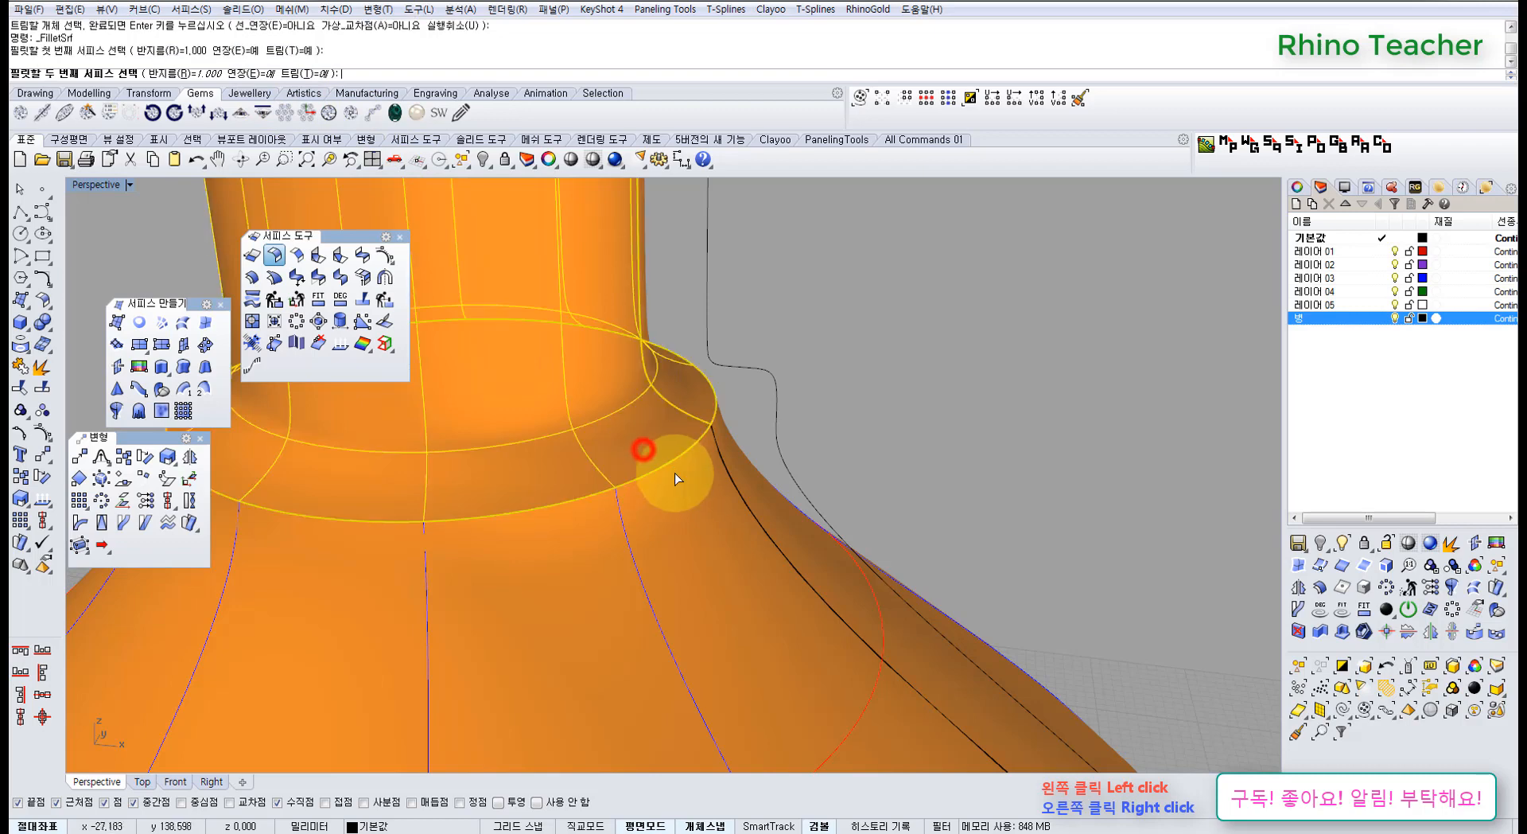
pyautogui.click(683, 480)
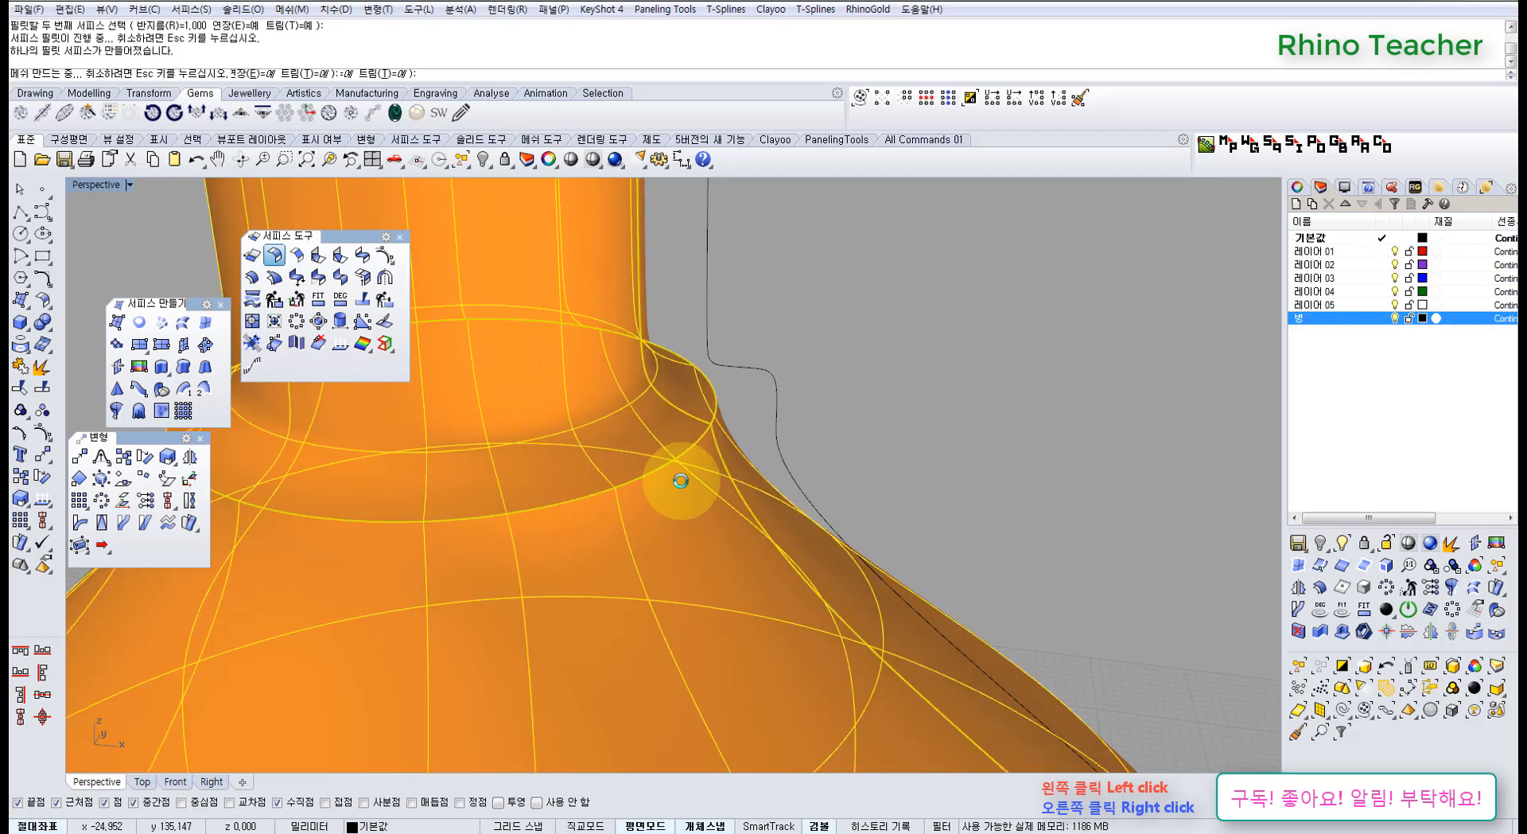
pyautogui.moveTo(685, 474); pyautogui.dragTo(743, 430, button='right')
pyautogui.scroll(-12, 789, 422)
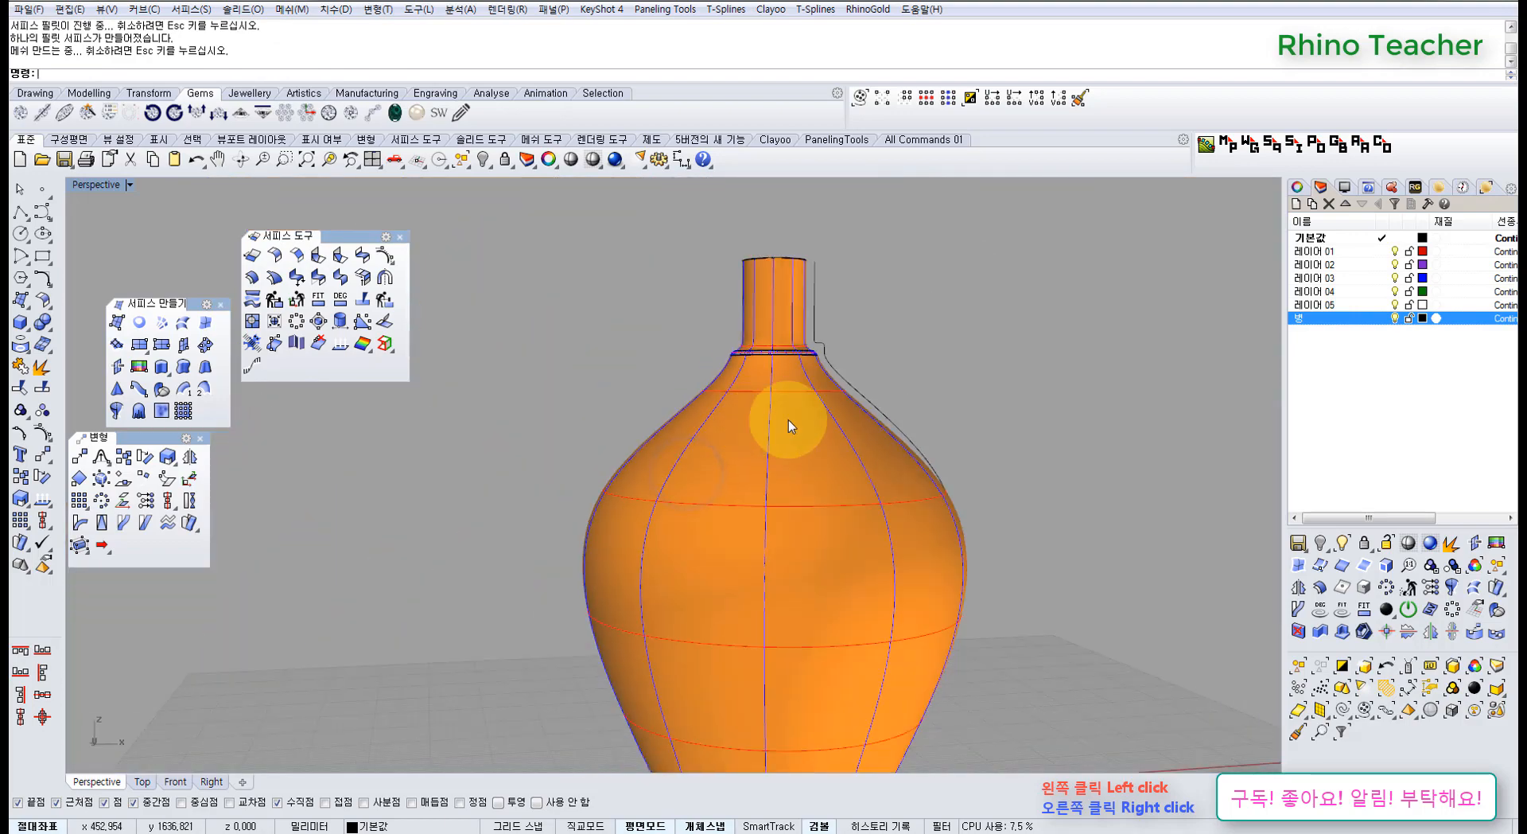
# Examine the inner offset surface at the bottle's base ring in the Front view
pyautogui.moveTo(822, 397); pyautogui.dragTo(756, 286, button='right')
pyautogui.scroll(5, 773, 700)
pyautogui.moveTo(774, 706); pyautogui.dragTo(708, 499, button='right')
pyautogui.hotkey('ctrl', 'F2')
pyautogui.scroll(-6, 744, 589)
pyautogui.moveTo(708, 573); pyautogui.dragTo(689, 369, button='right')
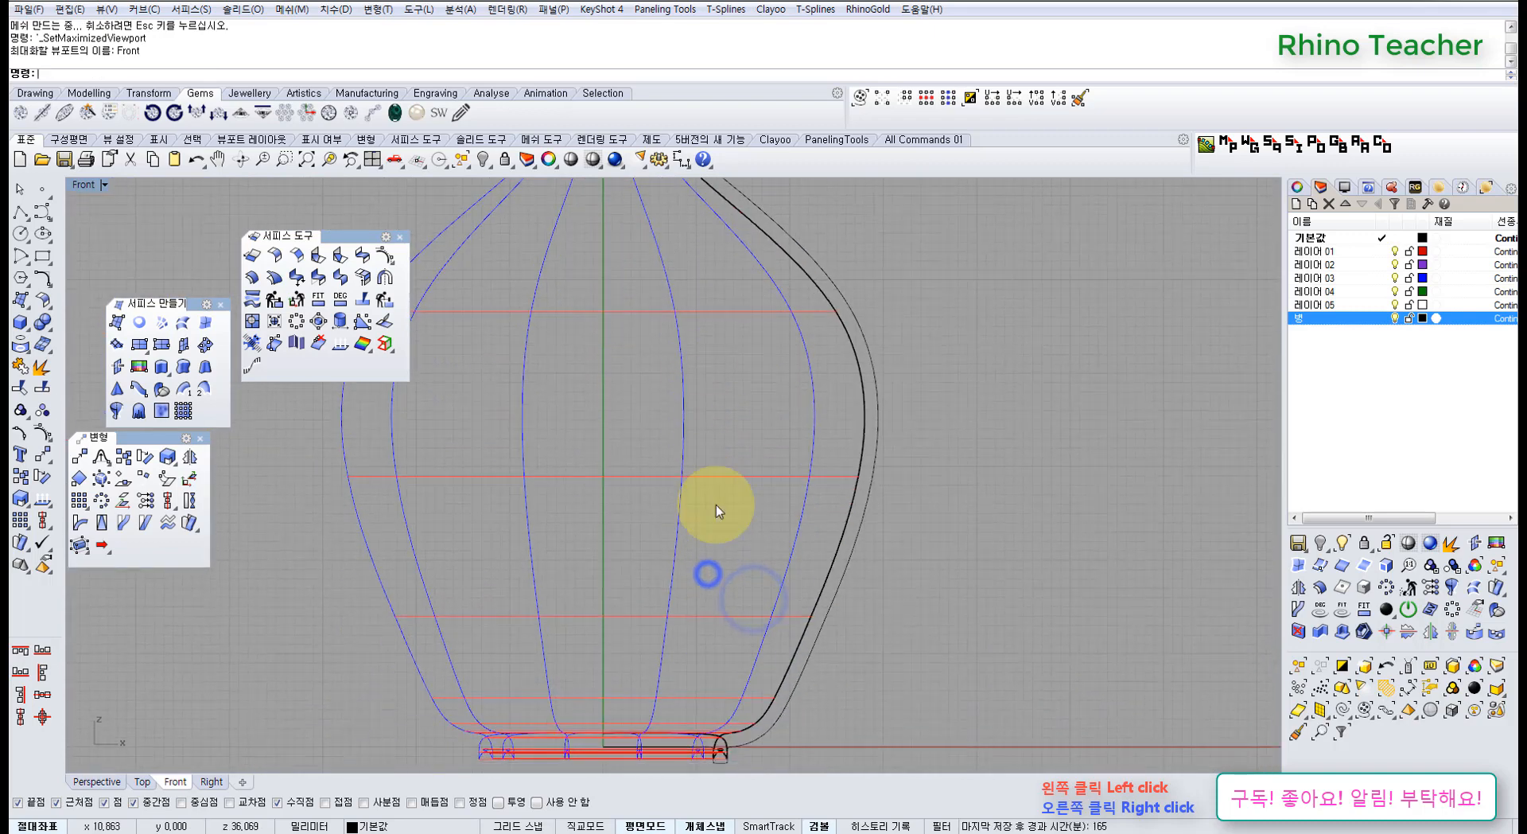
pyautogui.moveTo(732, 641); pyautogui.dragTo(694, 437, button='right')
pyautogui.scroll(16, 676, 521)
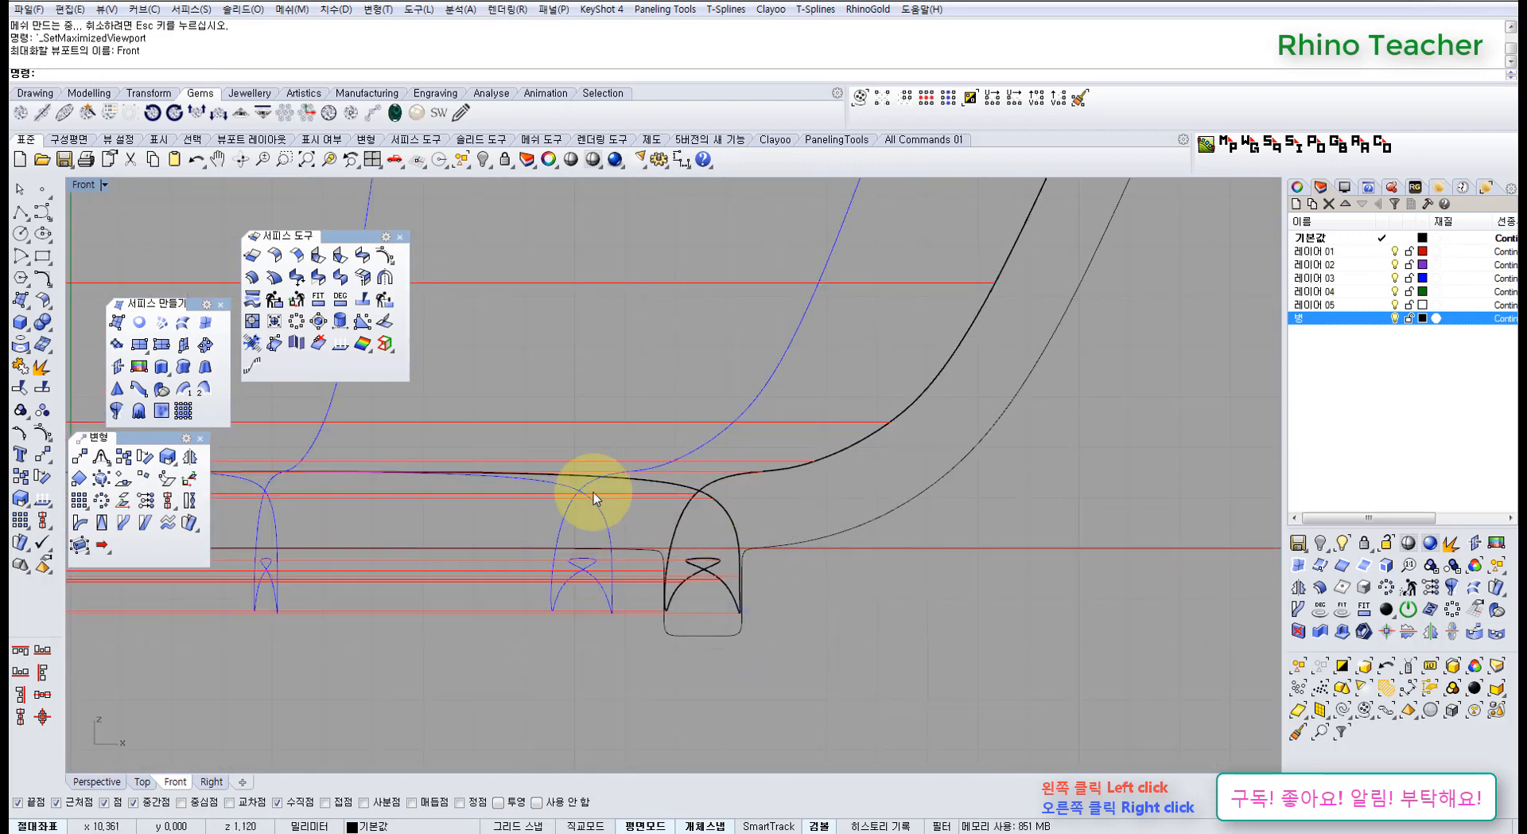
# Delete the inner offset surfaces, including the neck and fillet pieces
pyautogui.click(746, 501)
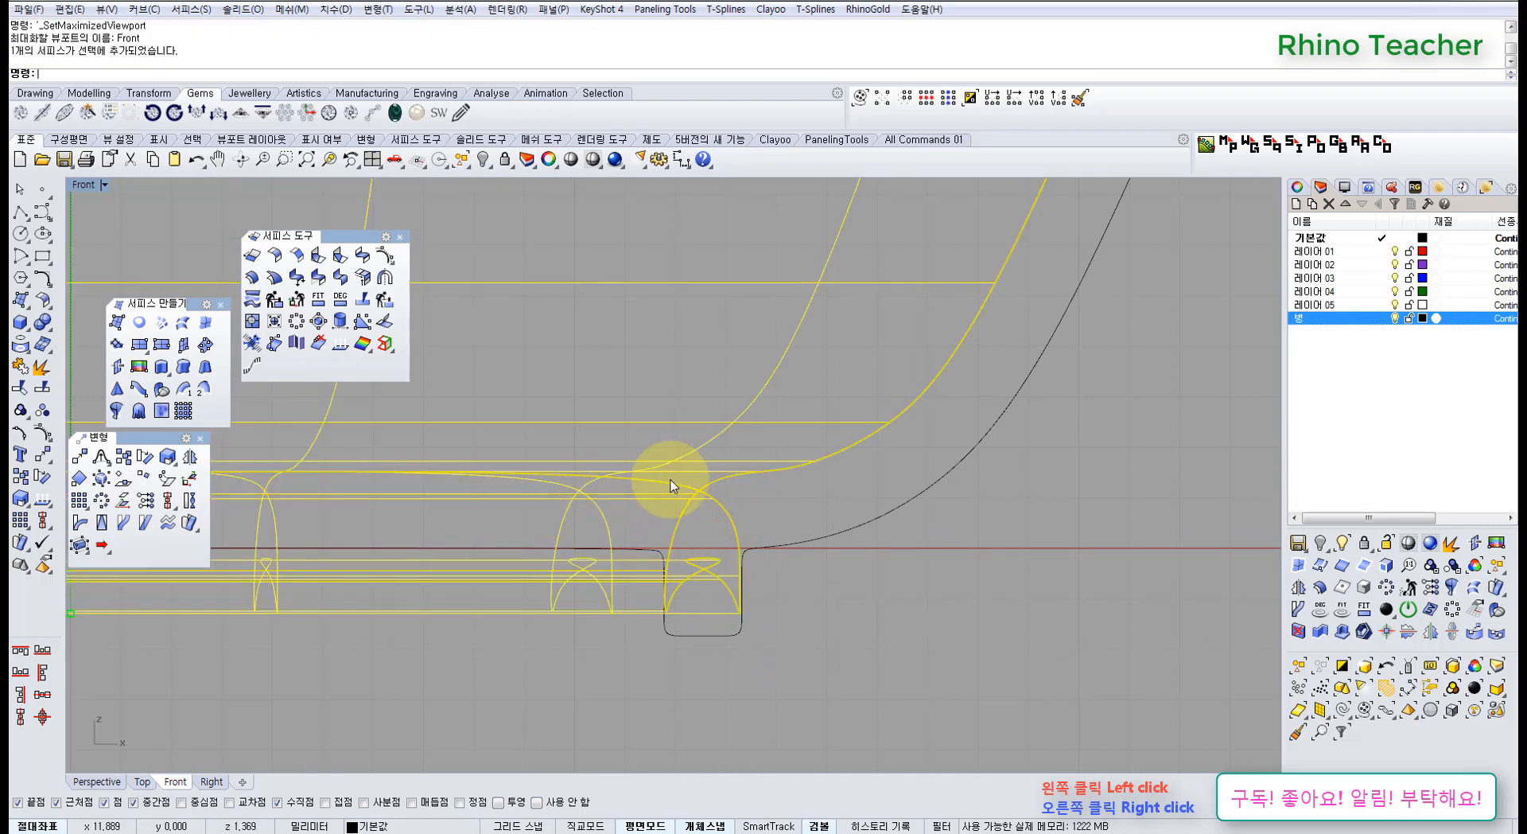
pyautogui.scroll(-7, 690, 418)
pyautogui.moveTo(762, 325); pyautogui.dragTo(664, 480, button='right')
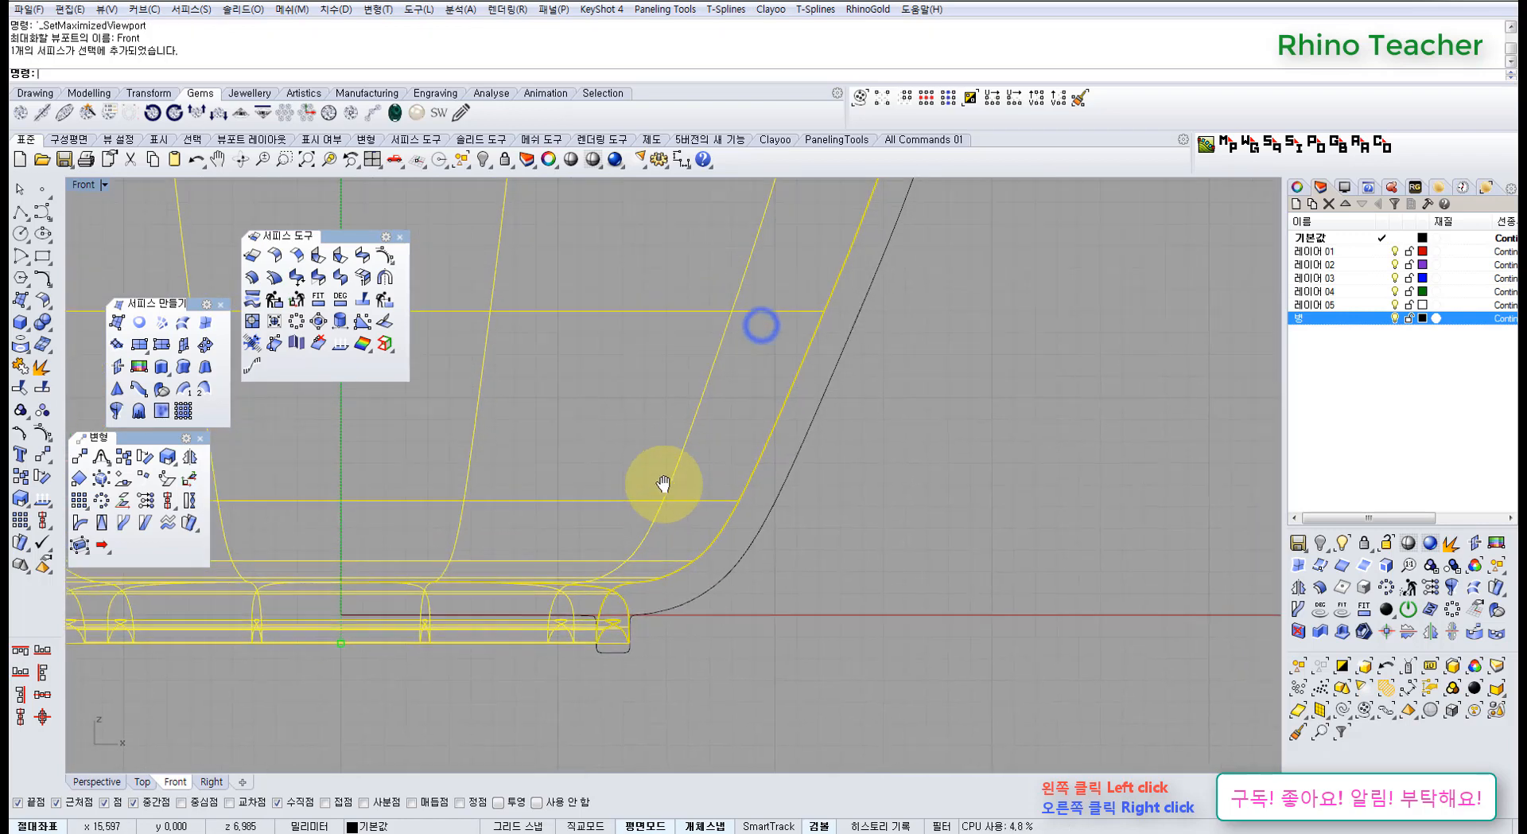
pyautogui.scroll(-10, 667, 474)
pyautogui.scroll(-8, 667, 475)
pyautogui.scroll(-5, 675, 395)
pyautogui.press('Delete')
pyautogui.scroll(12, 623, 317)
pyautogui.moveTo(586, 272); pyautogui.dragTo(795, 427)
pyautogui.press('Delete')
# Unhide the original outer bottle surface and delete it, leaving only the half-profile curve
pyautogui.moveTo(787, 420); pyautogui.dragTo(726, 360, button='right')
pyautogui.middleClick(656, 395)
pyautogui.click(607, 351)
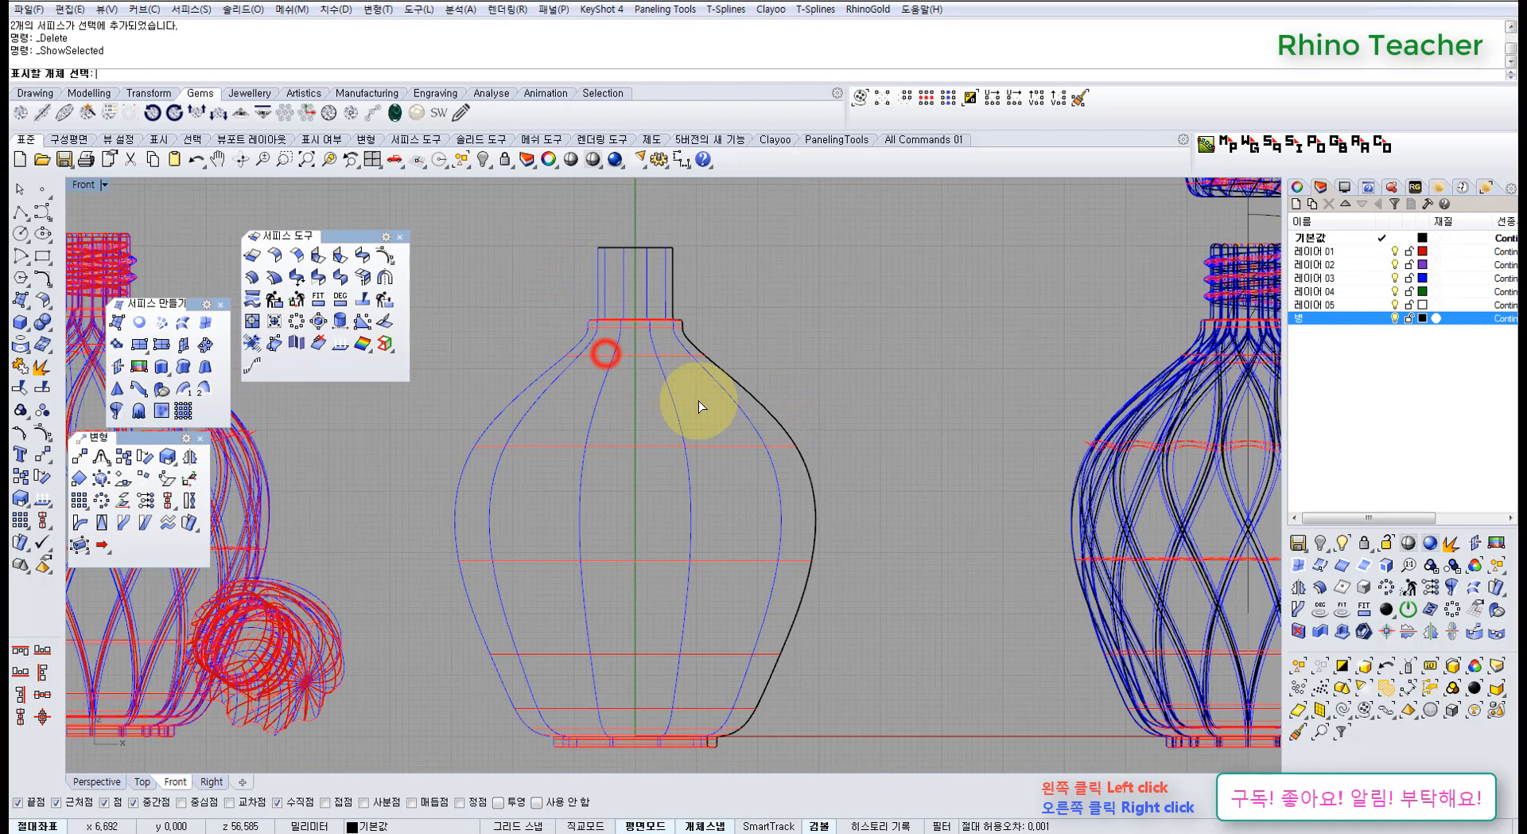
pyautogui.click(672, 402)
pyautogui.rightClick(671, 401)
pyautogui.click(671, 402)
pyautogui.moveTo(688, 419); pyautogui.dragTo(636, 388, button='right')
pyautogui.press('Delete')
# Offset the bottle's half-profile curve inward by 1.5 with sharp corners
pyautogui.moveTo(755, 340); pyautogui.dragTo(549, 433)
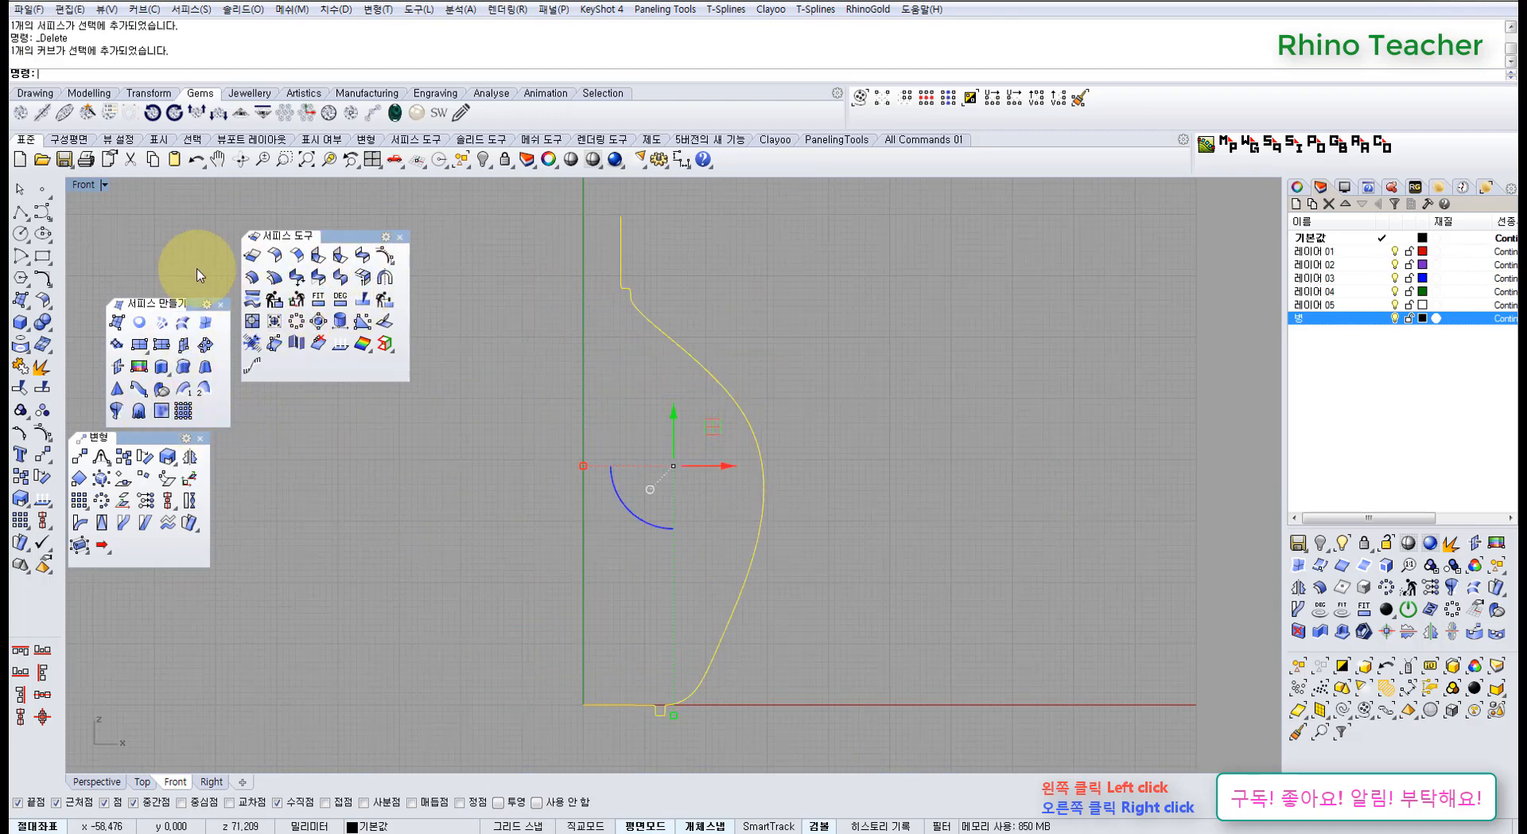
pyautogui.click(46, 286)
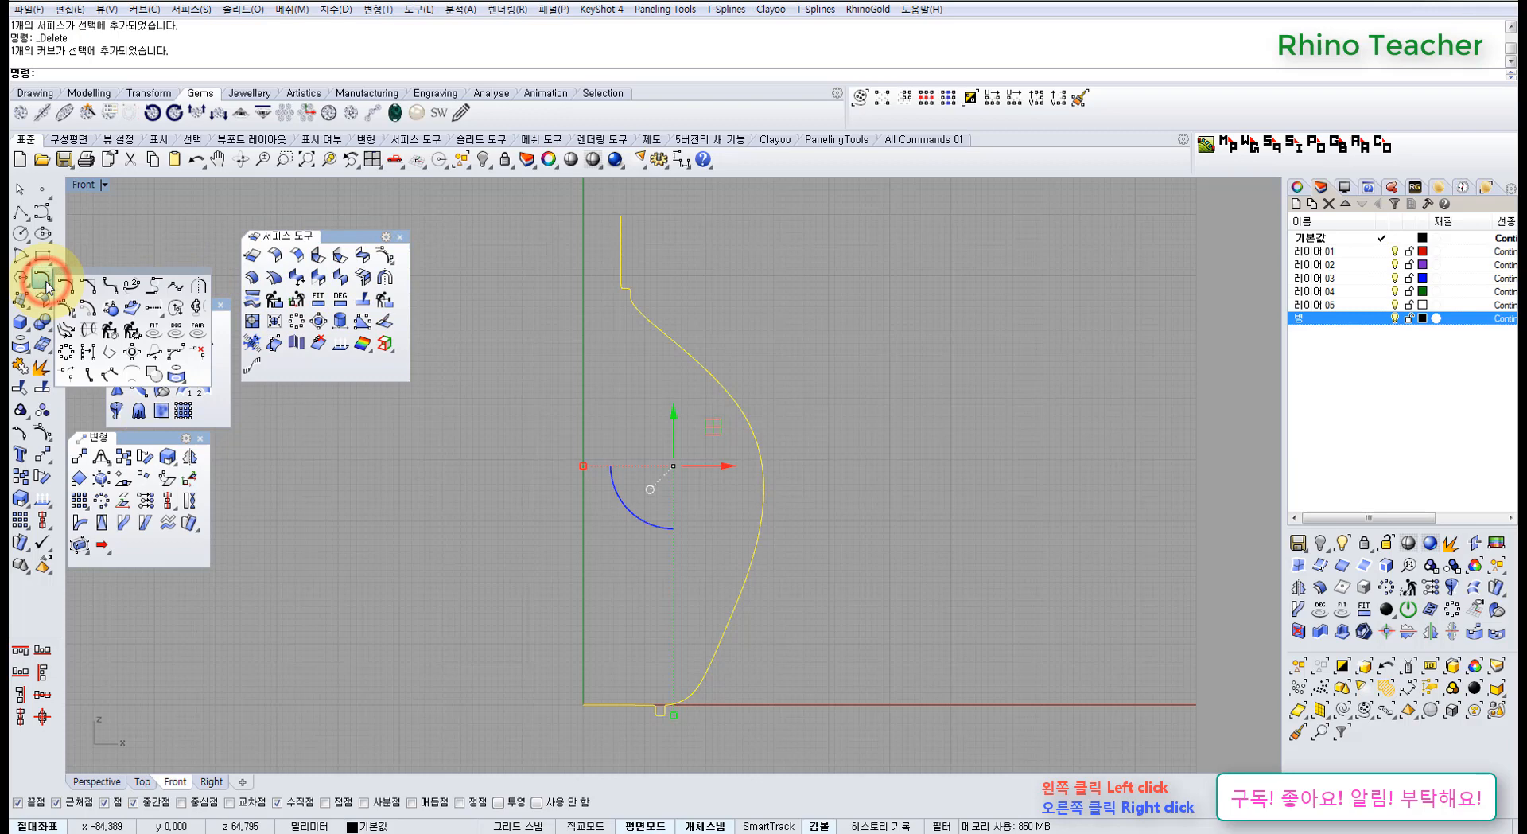
pyautogui.click(87, 312)
pyautogui.scroll(4, 606, 280)
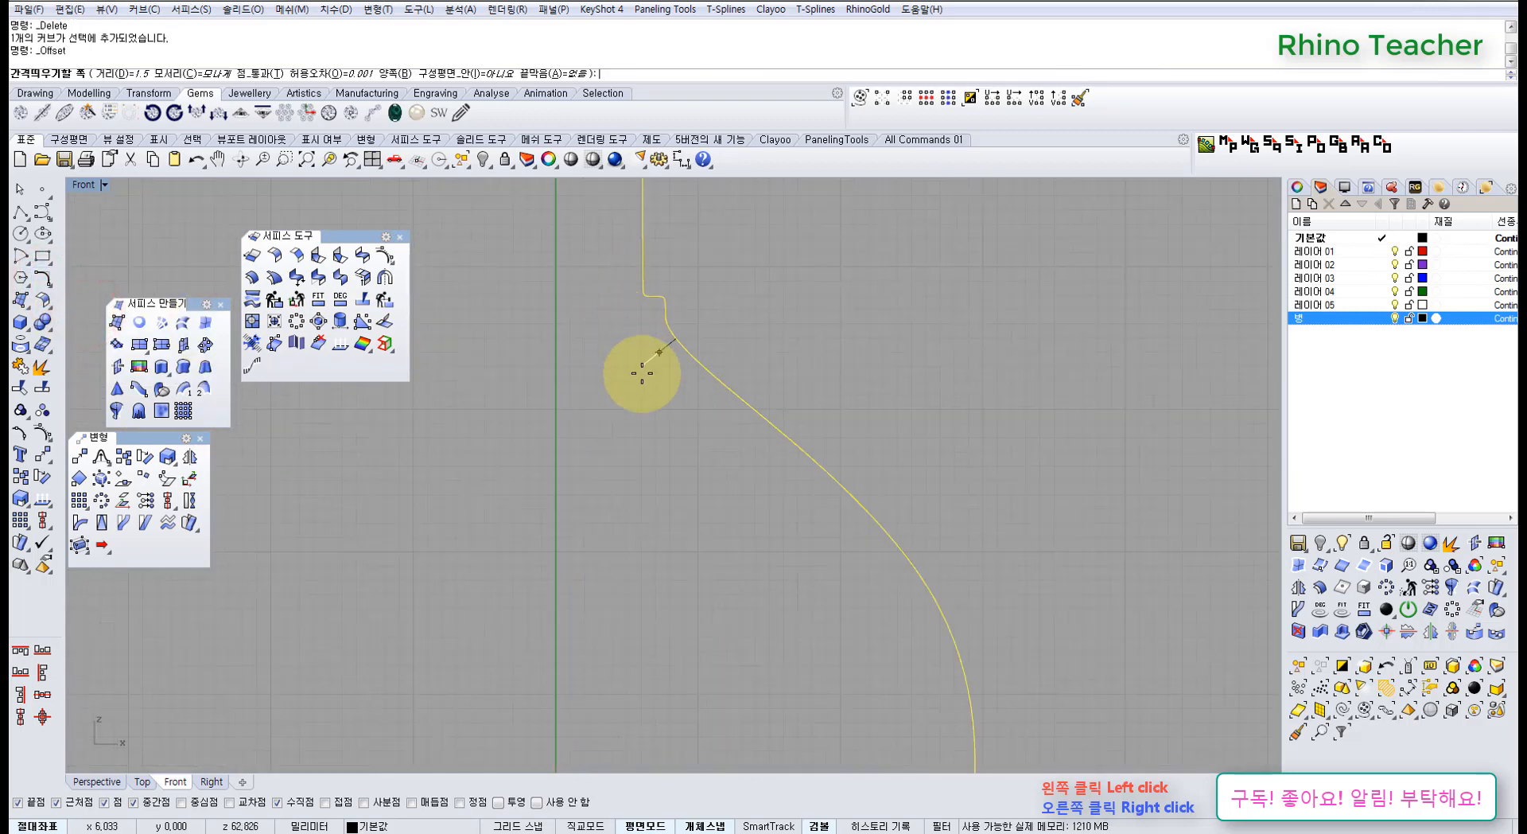
pyautogui.scroll(6, 639, 322)
pyautogui.moveTo(685, 338); pyautogui.dragTo(627, 396)
pyautogui.scroll(-3, 627, 396)
pyautogui.moveTo(656, 424); pyautogui.dragTo(586, 414, button='right')
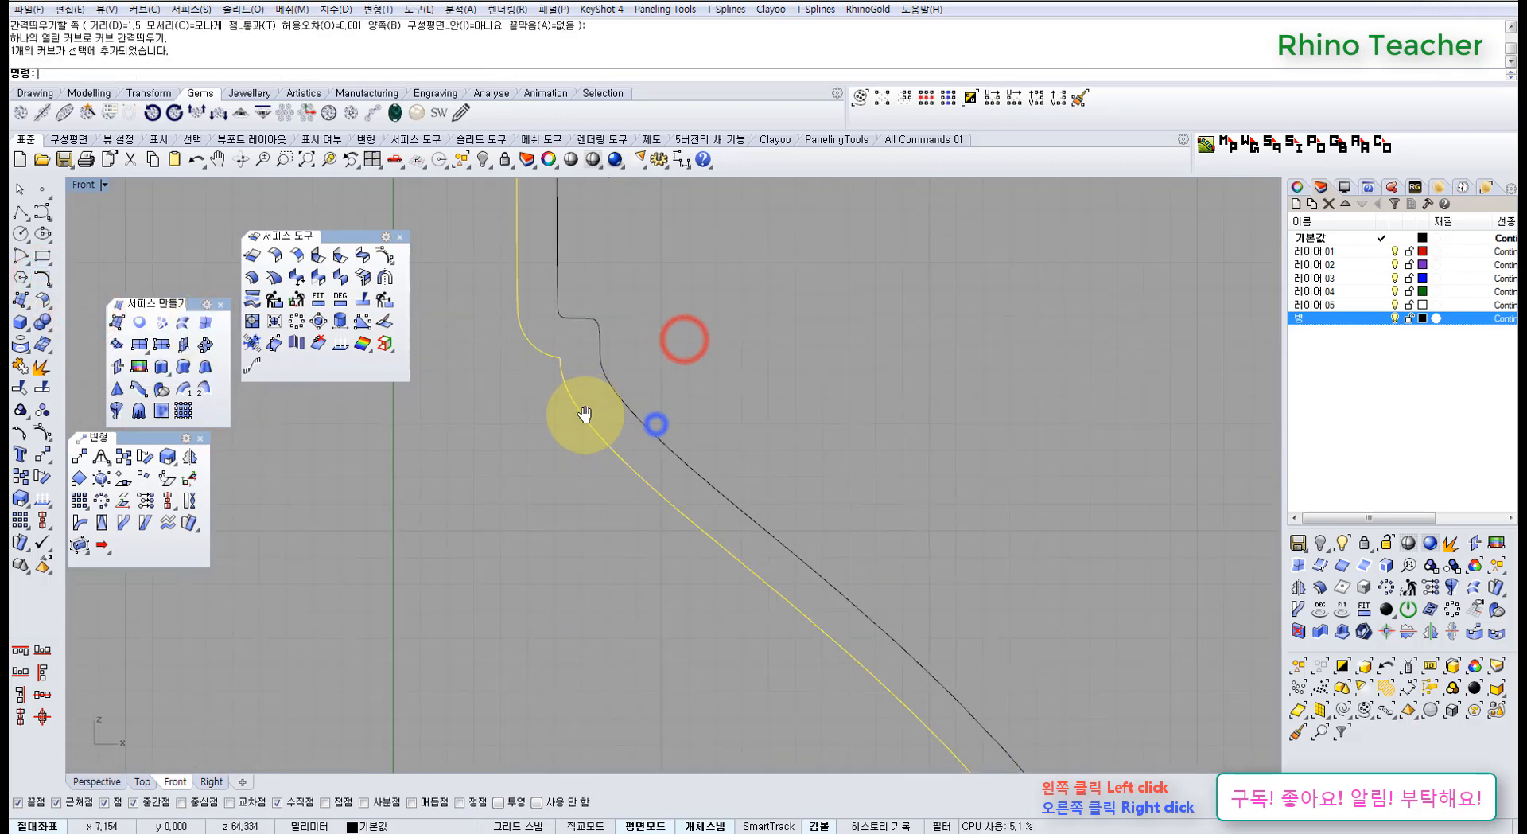
# Turn on the control points of the inner offset curve and examine them around the neck ring
pyautogui.click(587, 385)
pyautogui.press('F10')
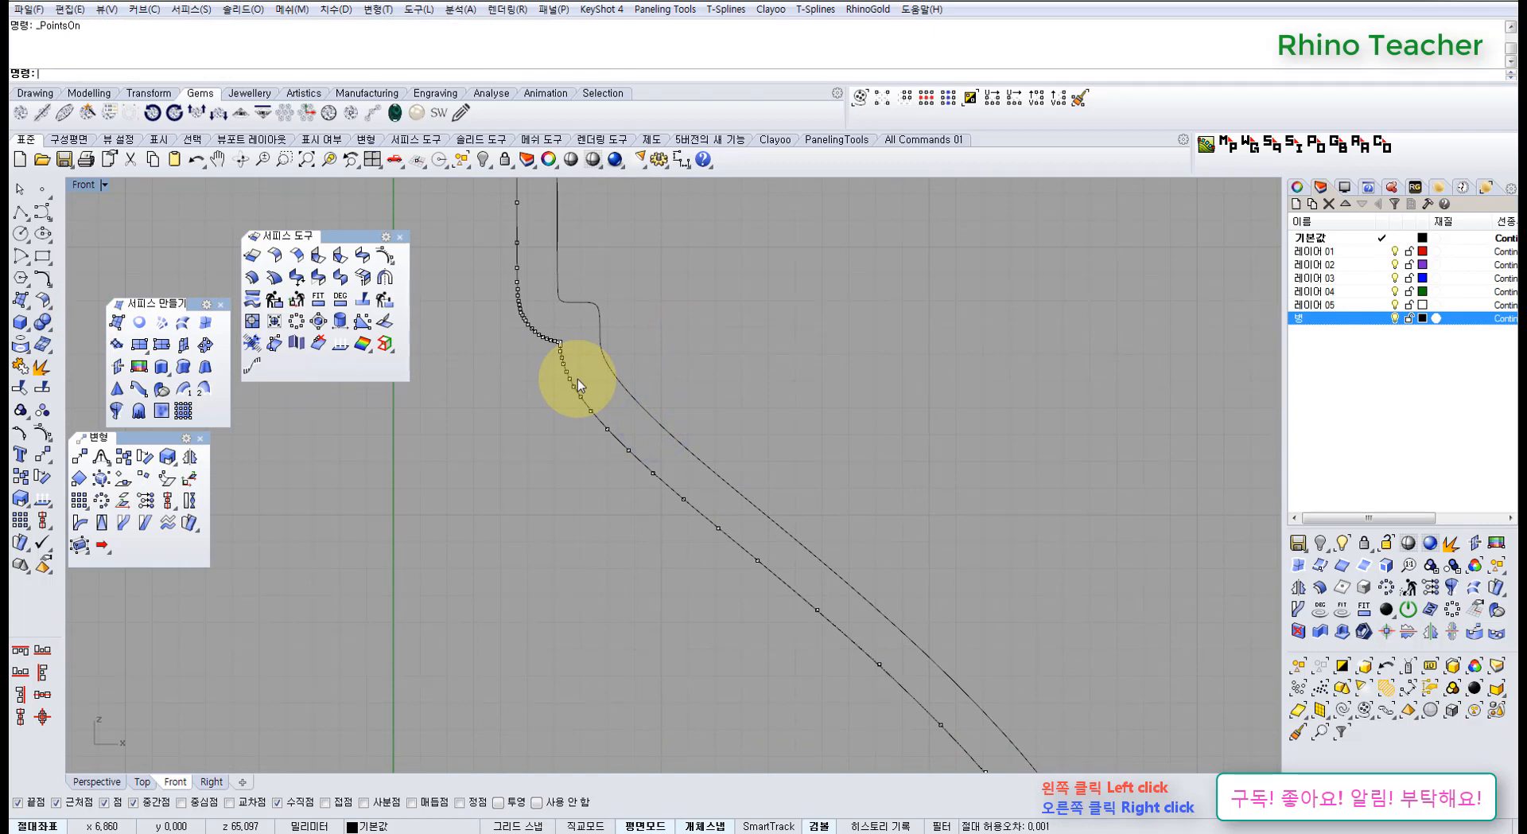
pyautogui.scroll(2, 576, 348)
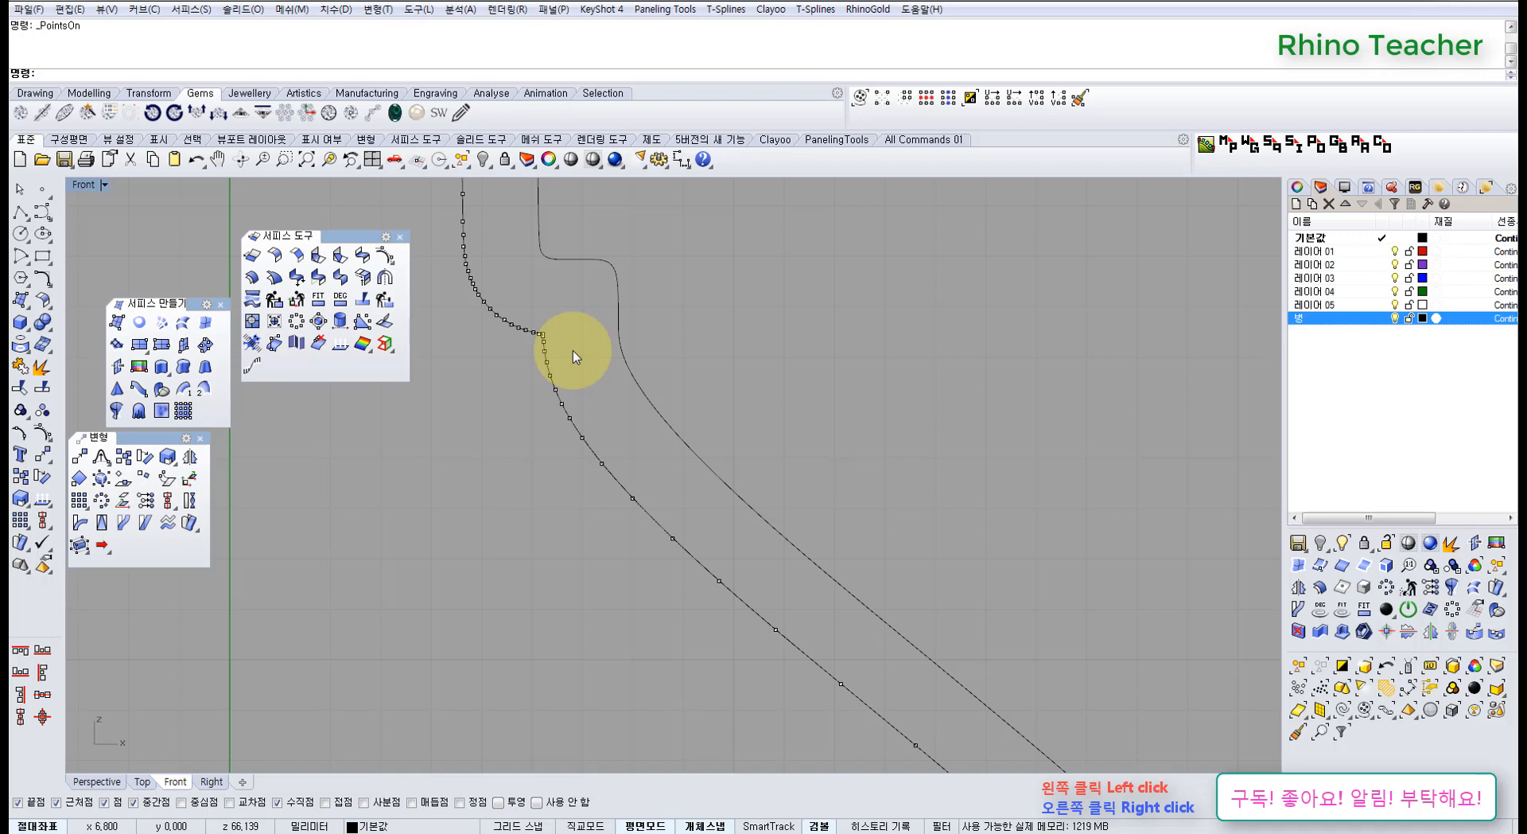
pyautogui.moveTo(582, 399); pyautogui.dragTo(641, 443, button='right')
pyautogui.scroll(3, 579, 366)
pyautogui.scroll(-10, 580, 367)
pyautogui.moveTo(580, 367); pyautogui.dragTo(604, 398, button='right')
pyautogui.scroll(14, 573, 431)
pyautogui.scroll(-8, 591, 455)
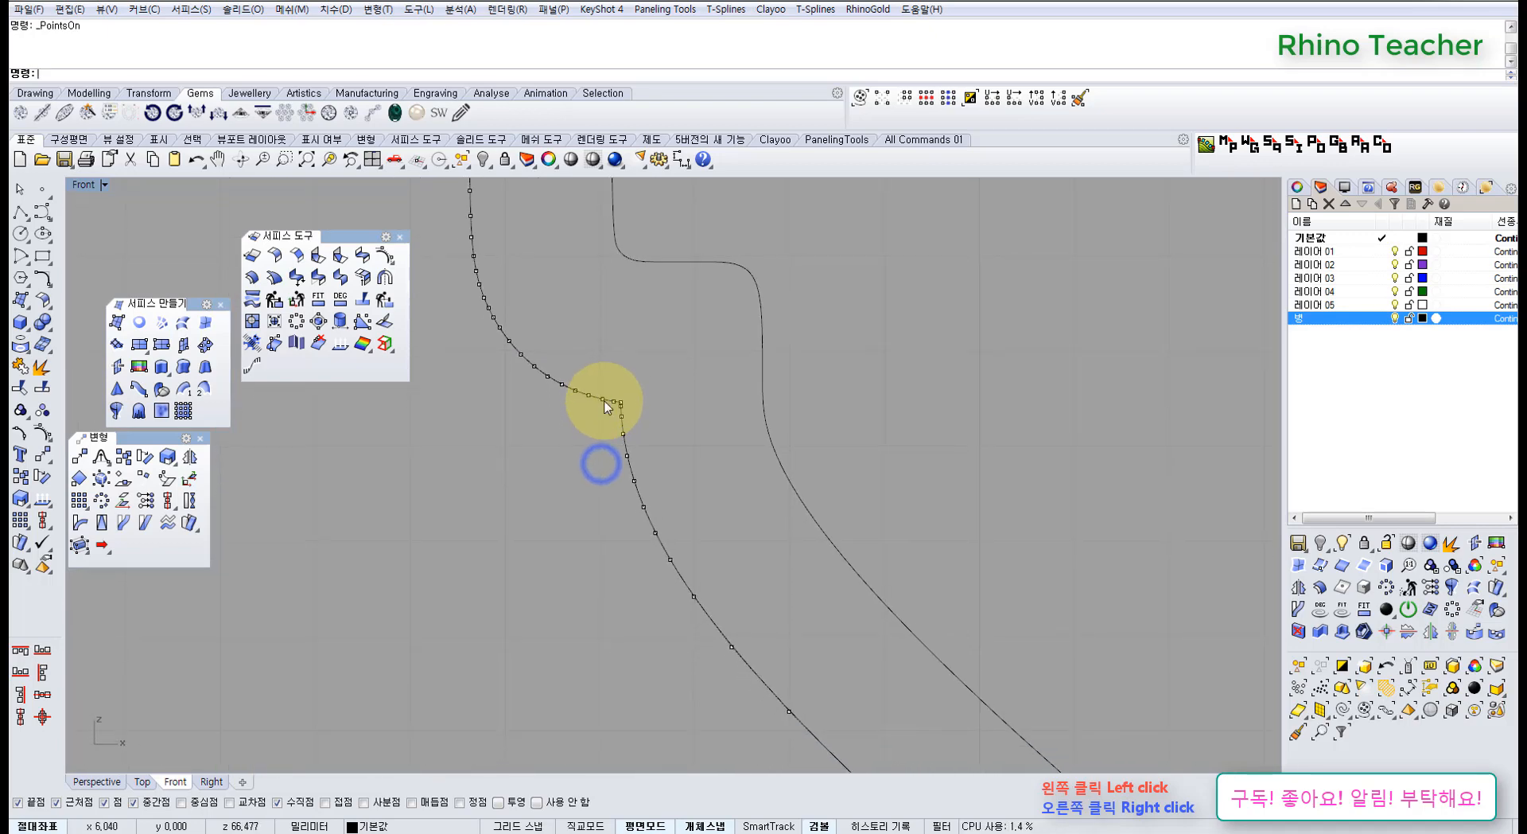
pyautogui.scroll(-8, 617, 425)
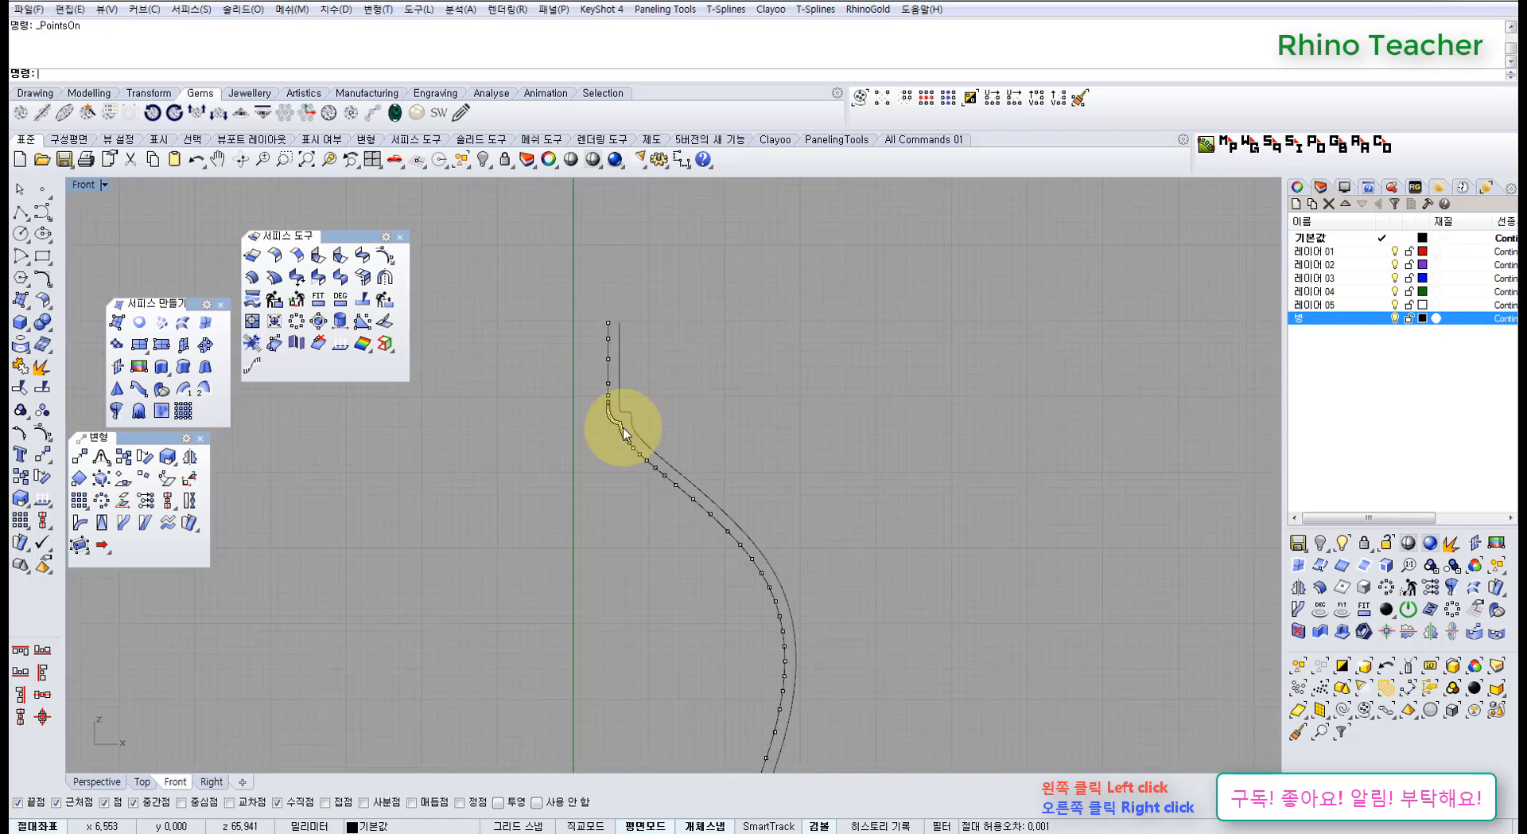
# Try deleting the control points around the offset curve's kink below the neck, and undo the deletion
pyautogui.scroll(5, 623, 434)
pyautogui.moveTo(513, 332); pyautogui.dragTo(656, 464)
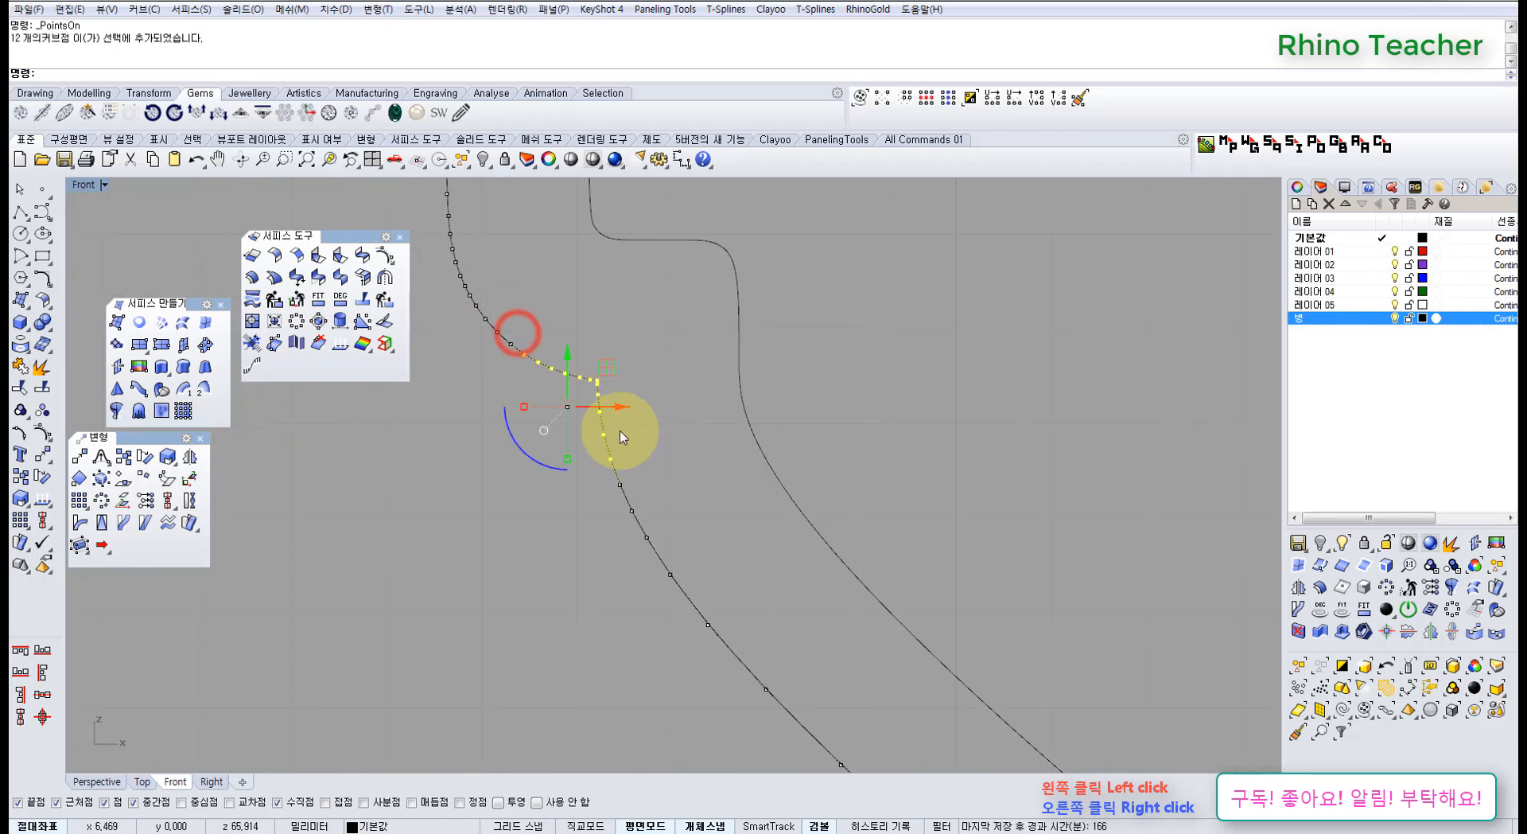
pyautogui.press('Delete')
pyautogui.scroll(-6, 615, 421)
pyautogui.moveTo(685, 495); pyautogui.dragTo(613, 425, button='right')
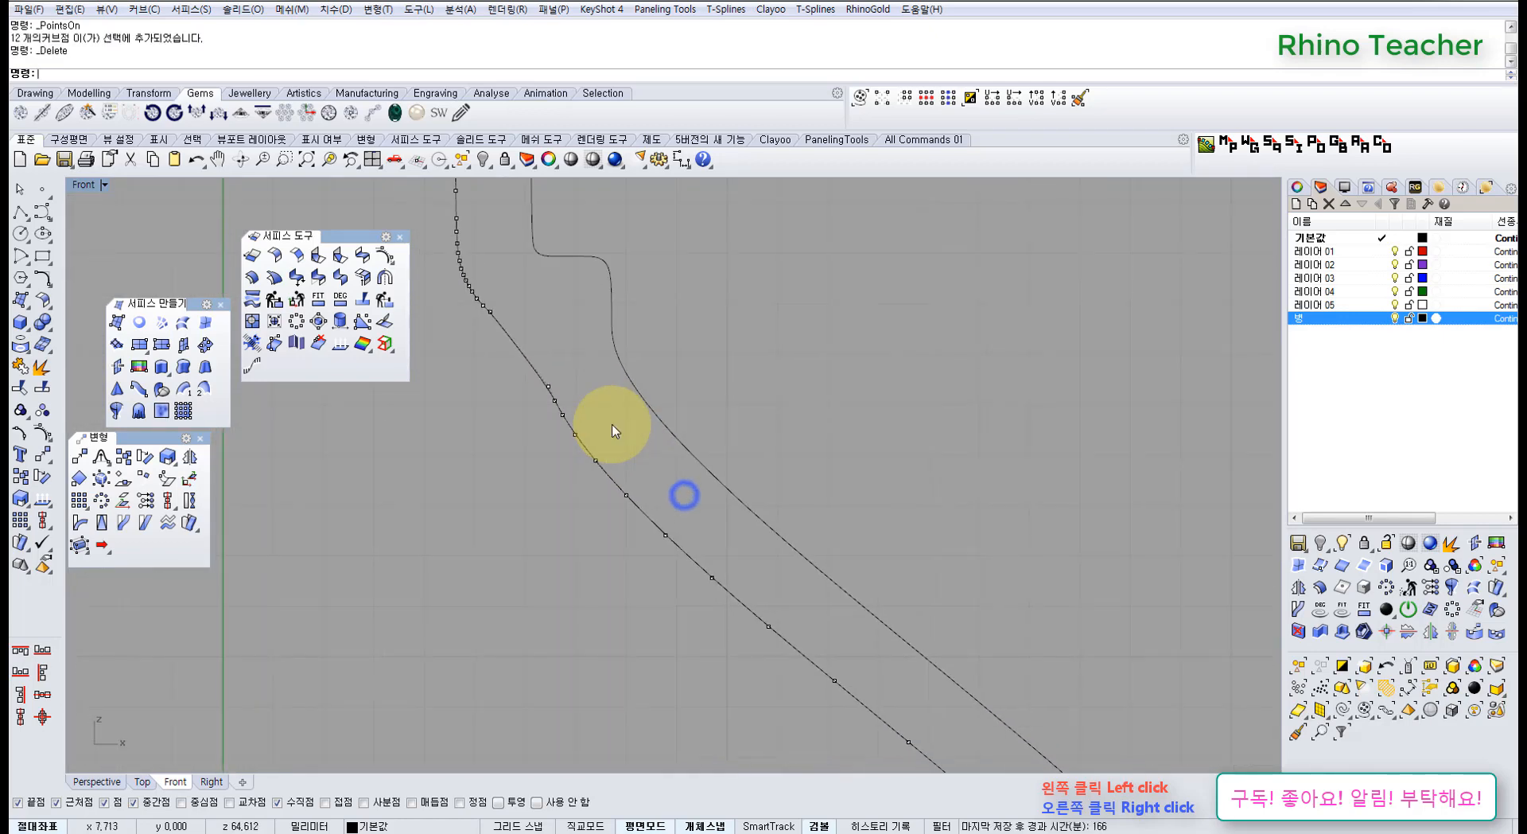
pyautogui.scroll(-9, 613, 425)
pyautogui.hotkey('ctrl', 'z')
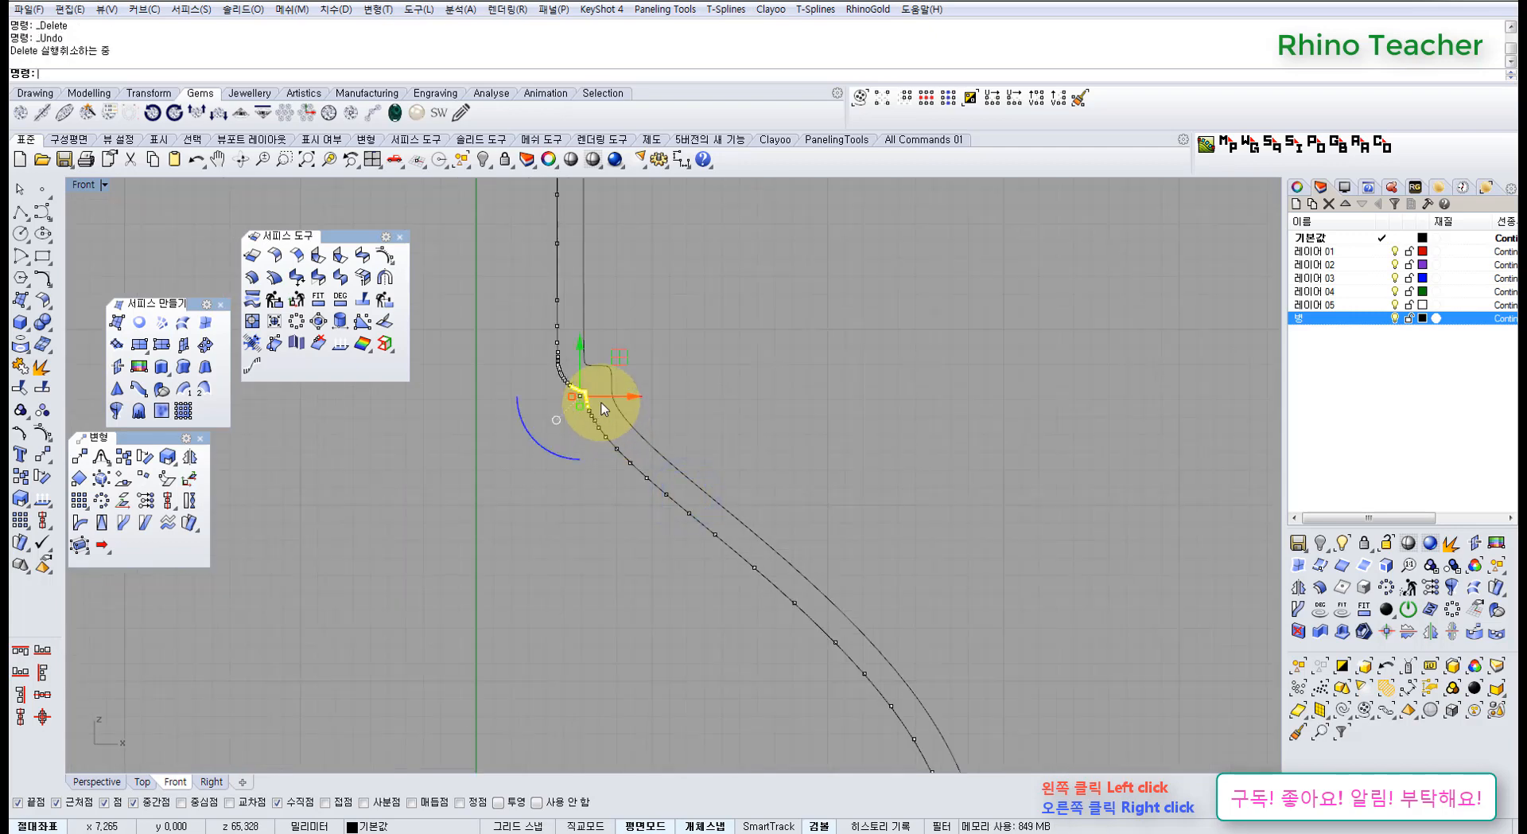
# Examine the inner offset curve's sharp corners at the neck ring and at the base
pyautogui.scroll(8, 589, 397)
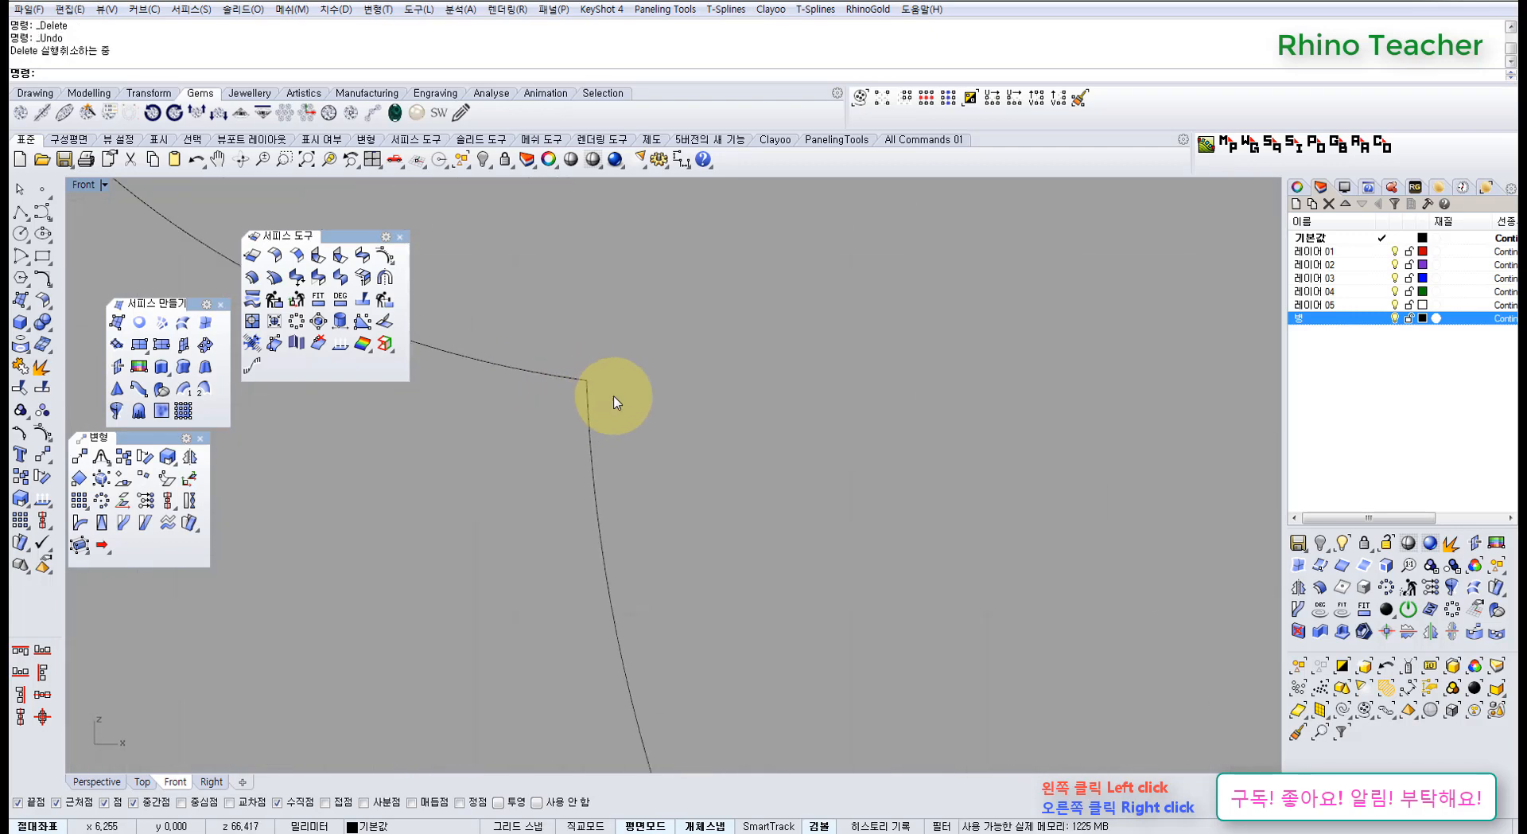
pyautogui.click(611, 395)
pyautogui.scroll(-5, 573, 432)
pyautogui.scroll(-4, 596, 430)
pyautogui.moveTo(650, 541); pyautogui.dragTo(658, 311, button='right')
pyautogui.scroll(20, 657, 654)
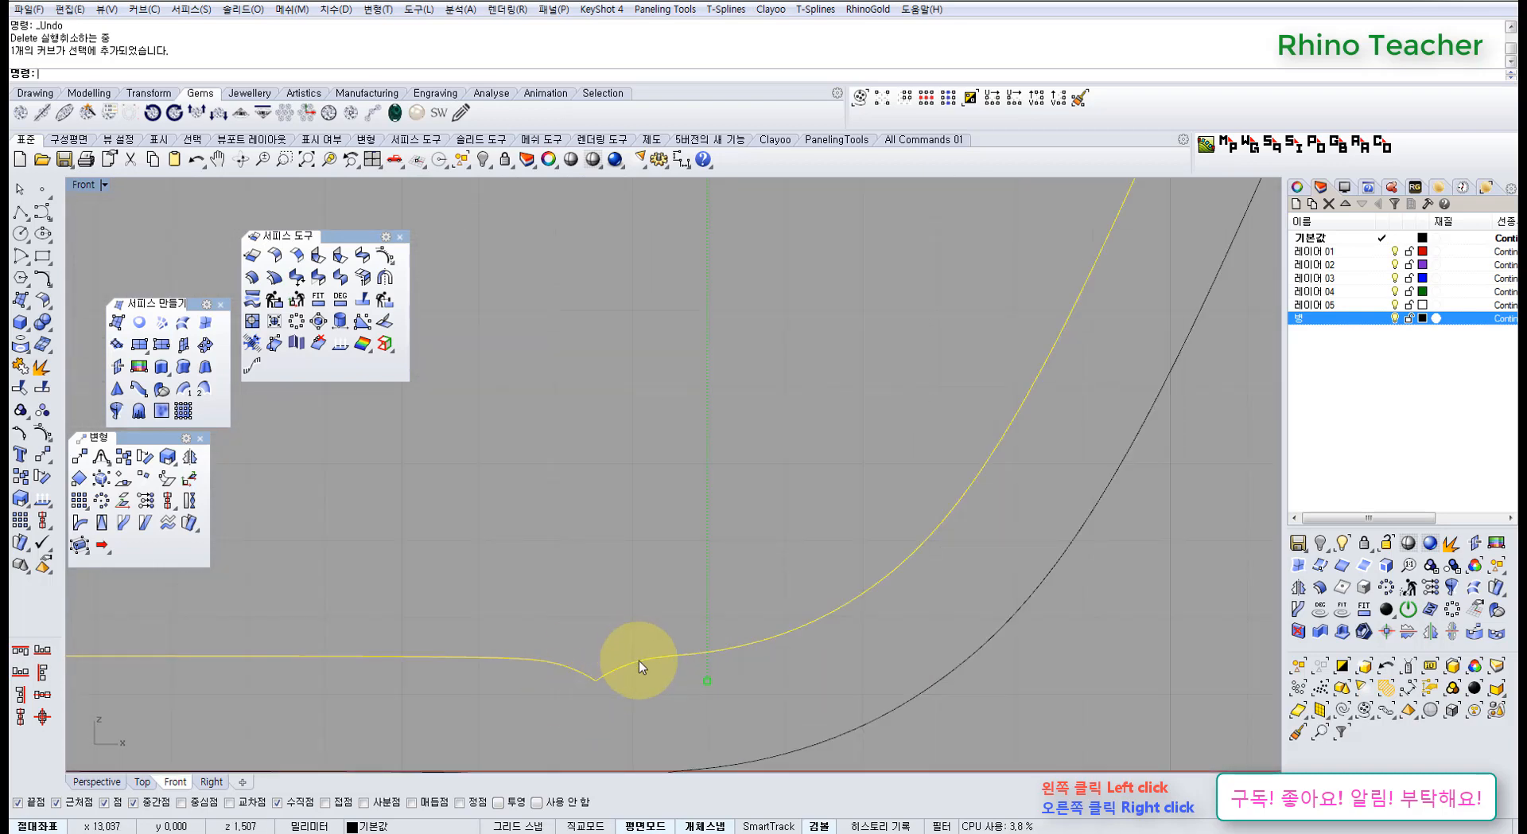
pyautogui.scroll(-15, 629, 656)
pyautogui.moveTo(686, 481); pyautogui.dragTo(674, 328, button='right')
pyautogui.scroll(10, 587, 368)
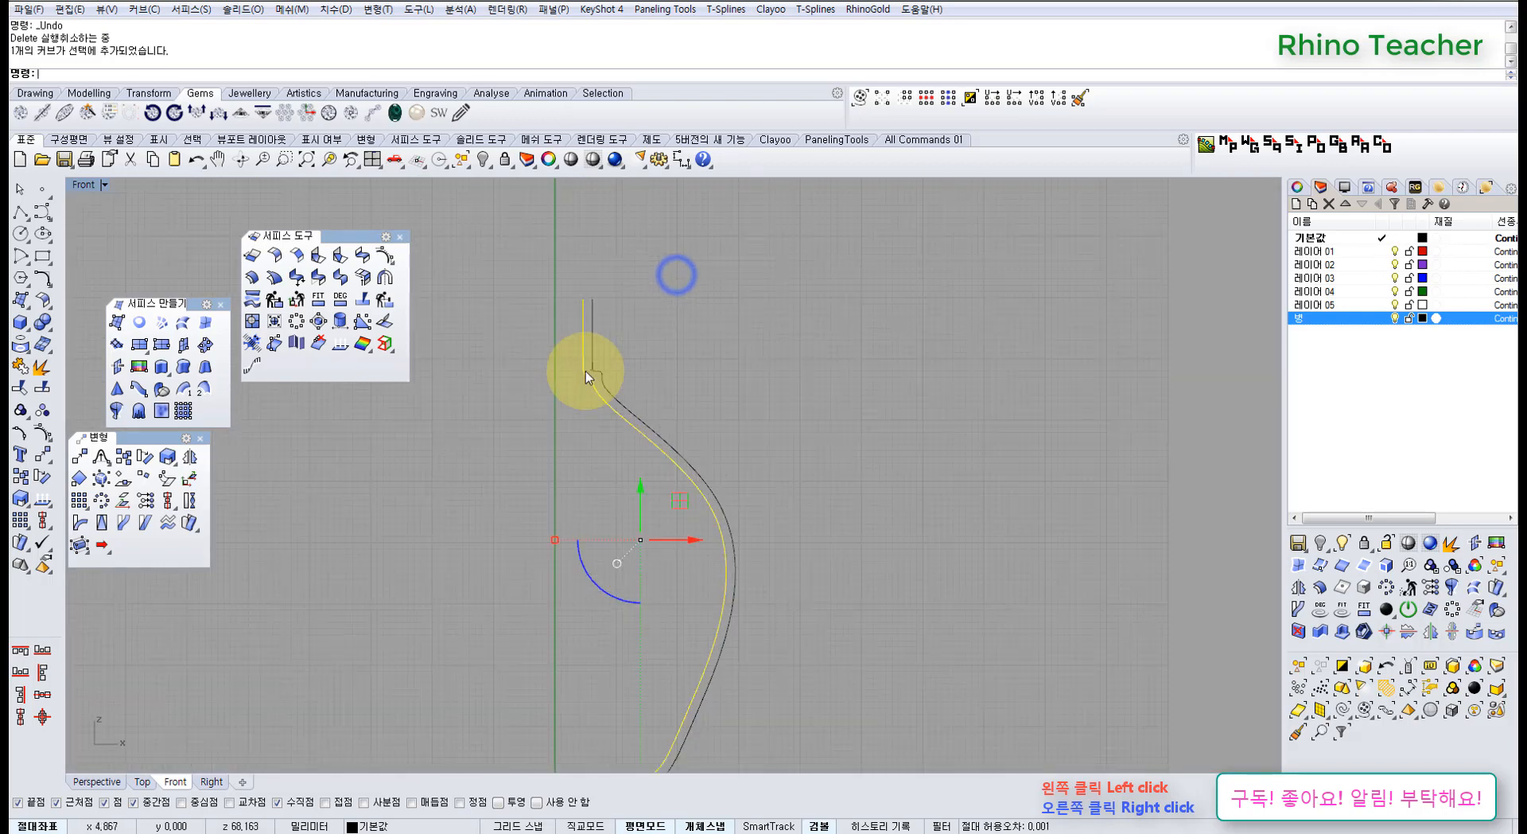
# Fillet the inner offset curve's sharp corner beside the neck ring with a radius of 1
pyautogui.click(739, 521)
pyautogui.click(364, 461)
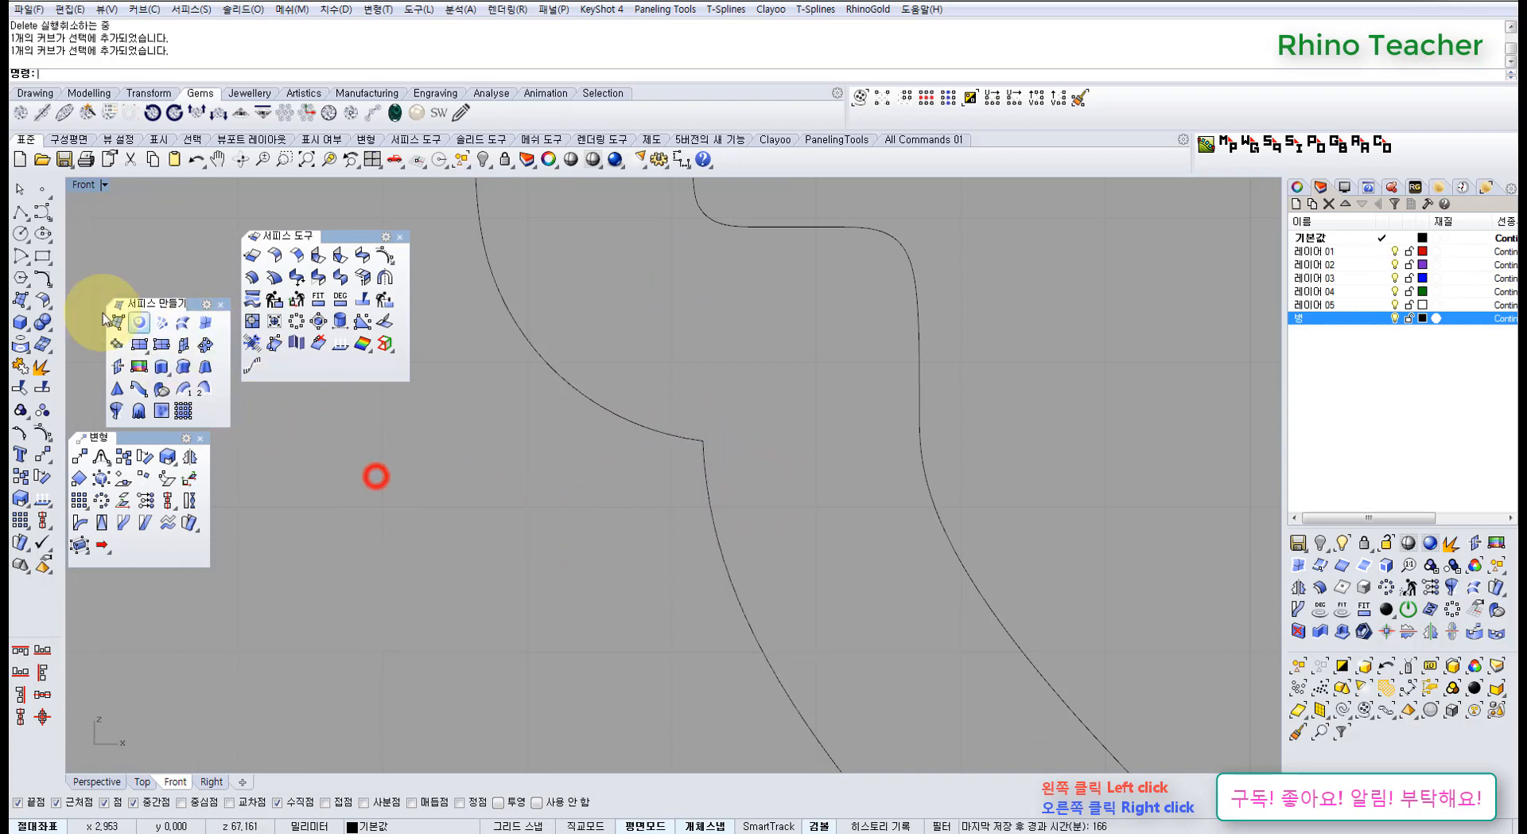
pyautogui.click(40, 279)
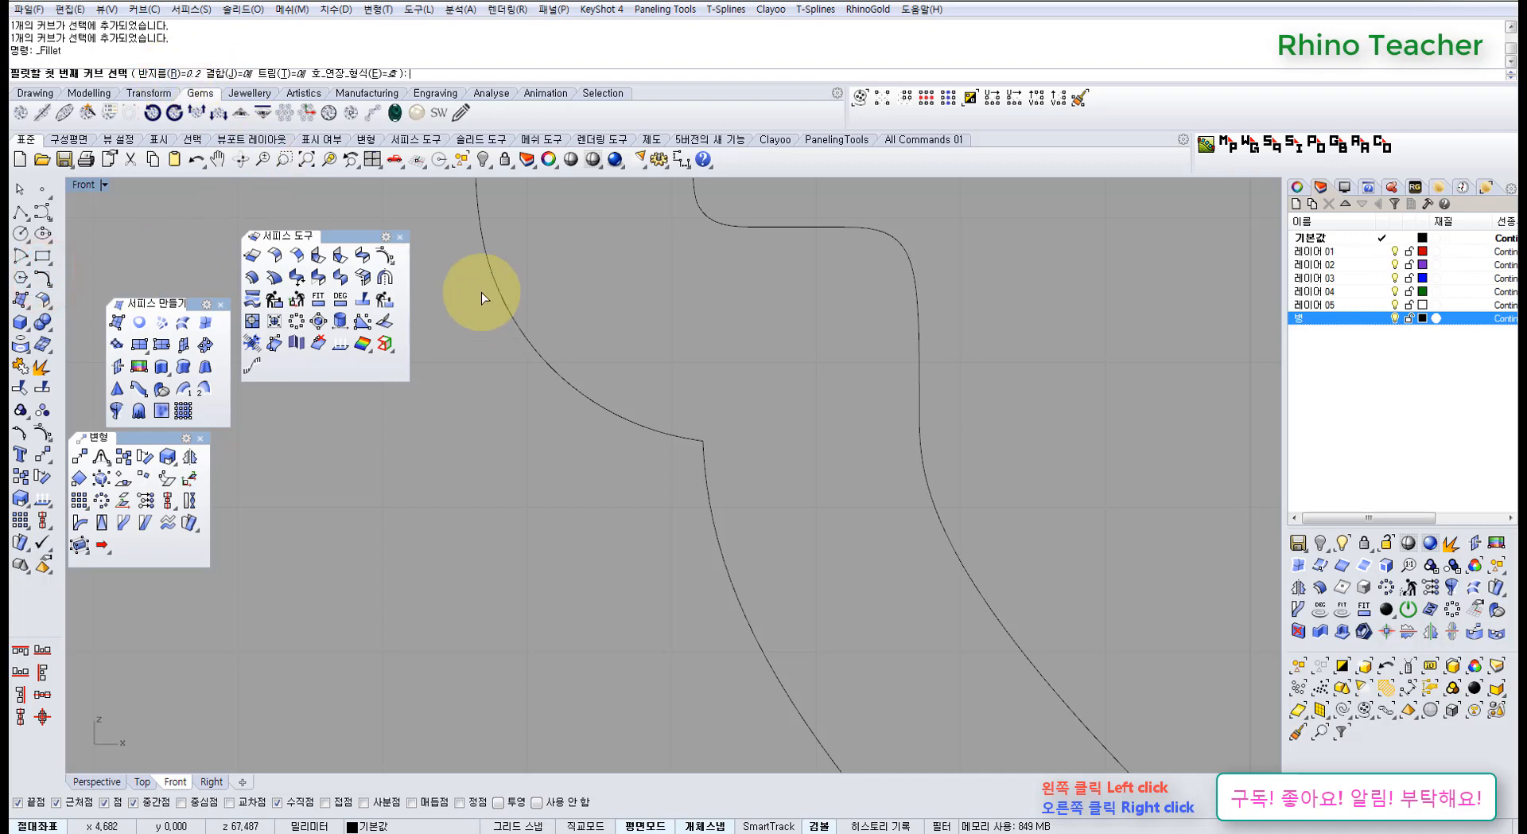
pyautogui.write('1')
pyautogui.press('Return')
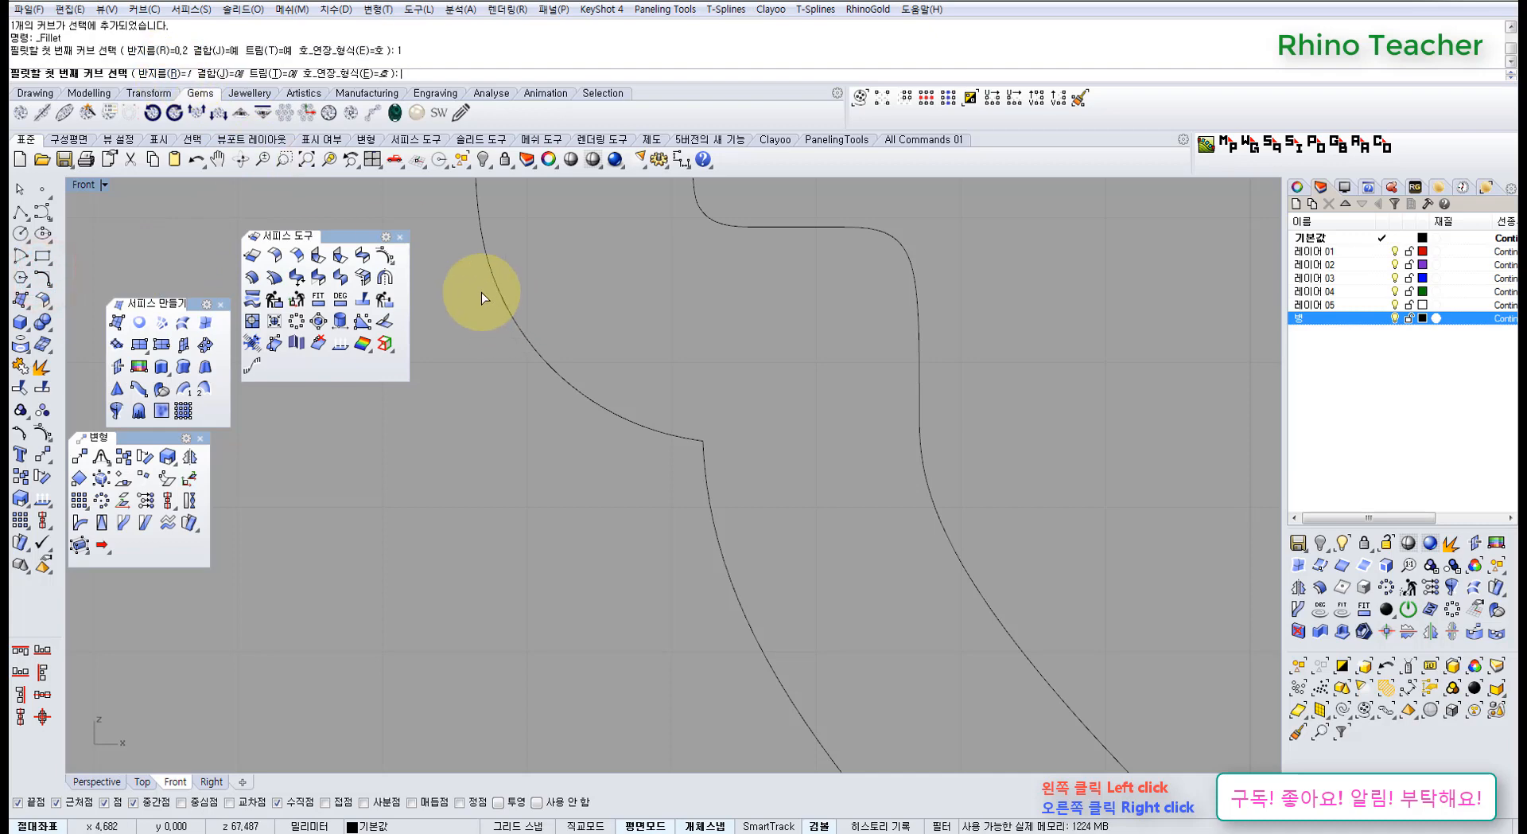
pyautogui.click(670, 432)
pyautogui.click(708, 475)
# Fillet the inner offset curve's sharp corner at the base above the foot with radius 1
pyautogui.scroll(-15, 780, 502)
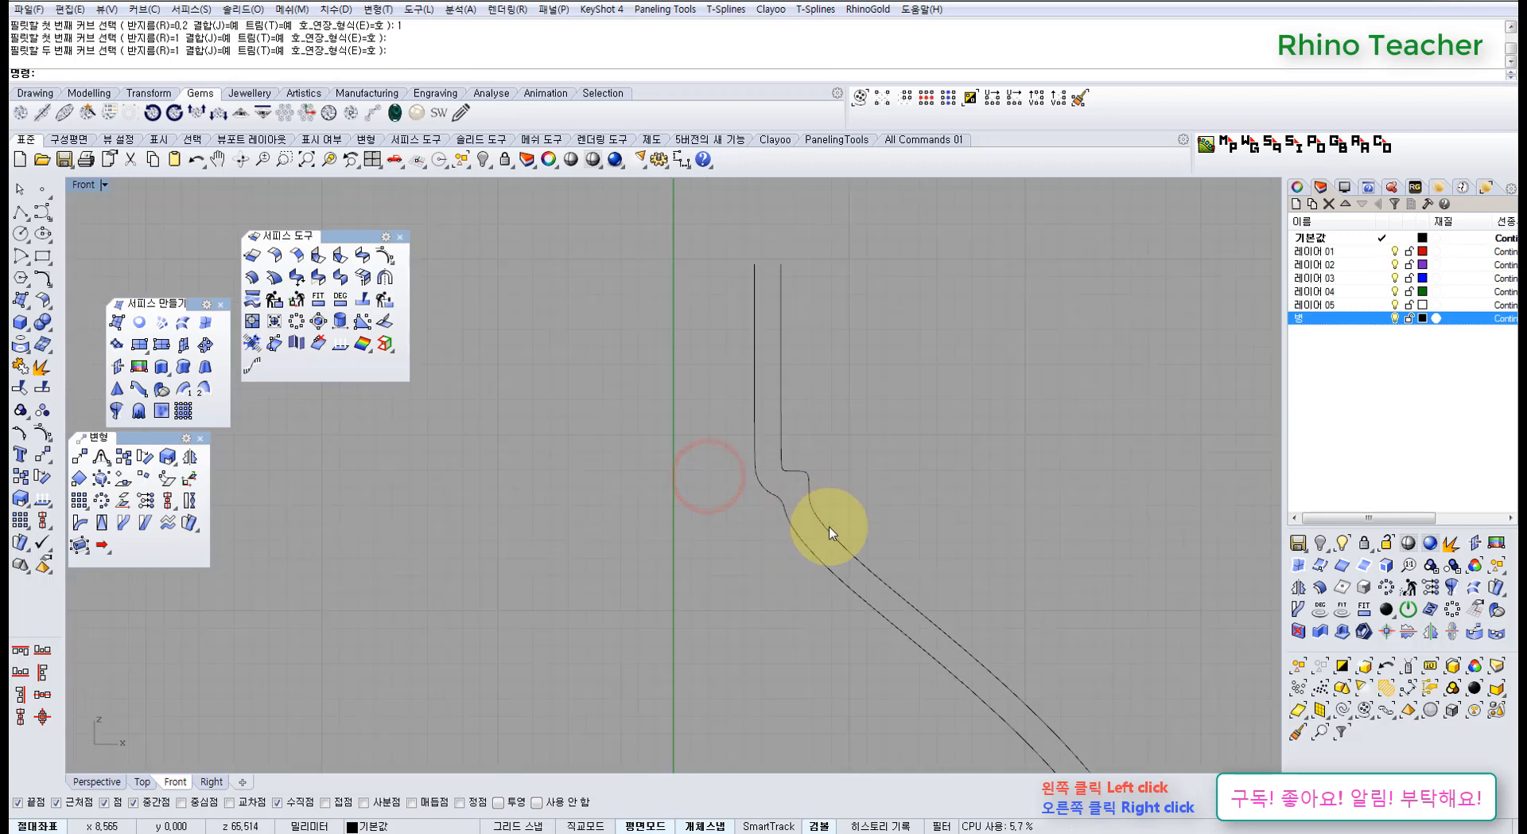
pyautogui.moveTo(910, 619); pyautogui.dragTo(639, 318, button='right')
pyautogui.moveTo(666, 647); pyautogui.dragTo(697, 541, button='right')
pyautogui.rightClick(698, 541)
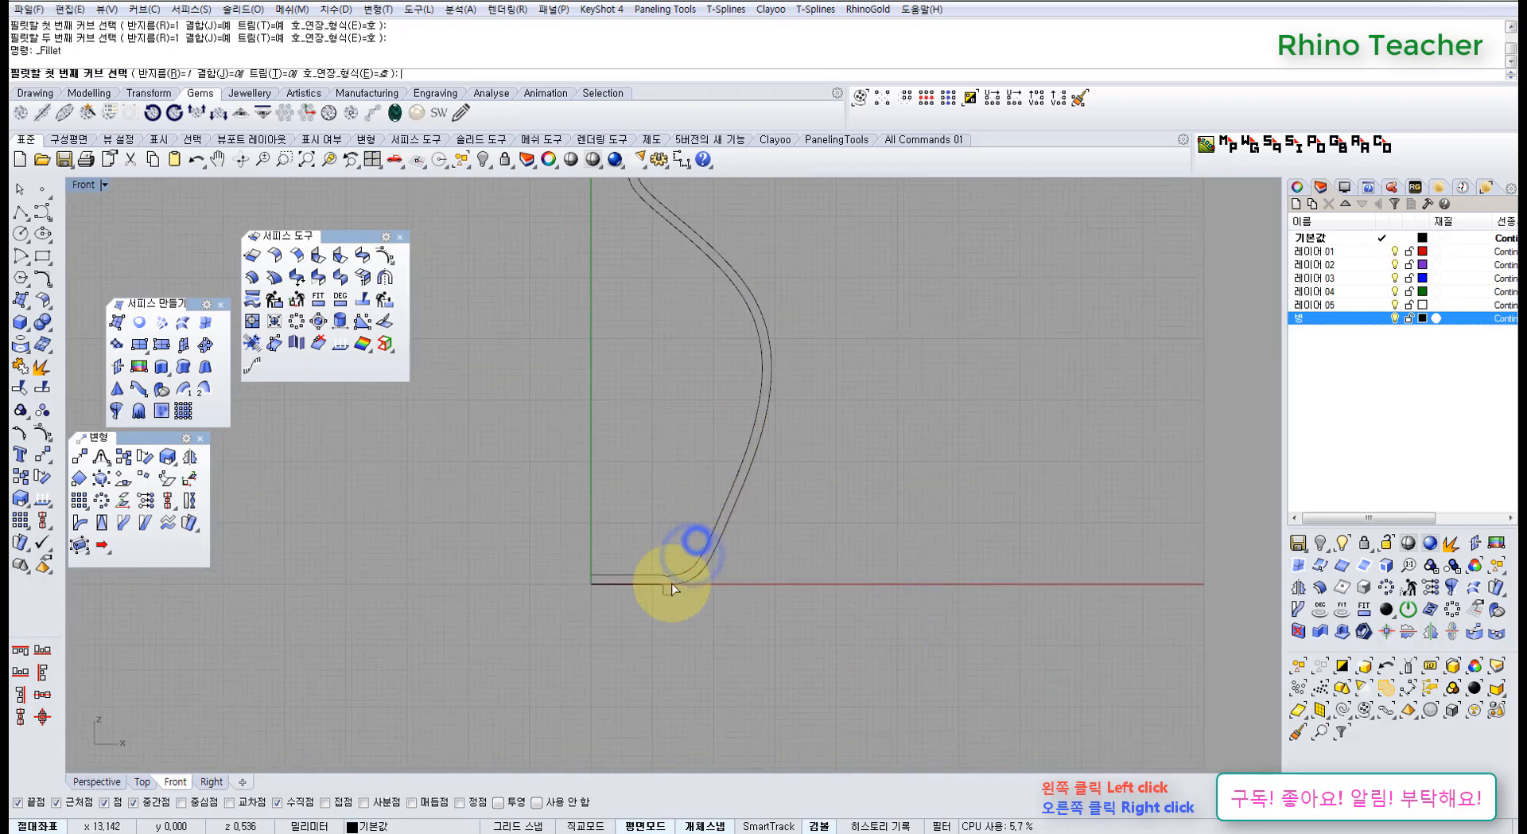
pyautogui.scroll(15, 671, 577)
pyautogui.click(648, 555)
pyautogui.click(682, 552)
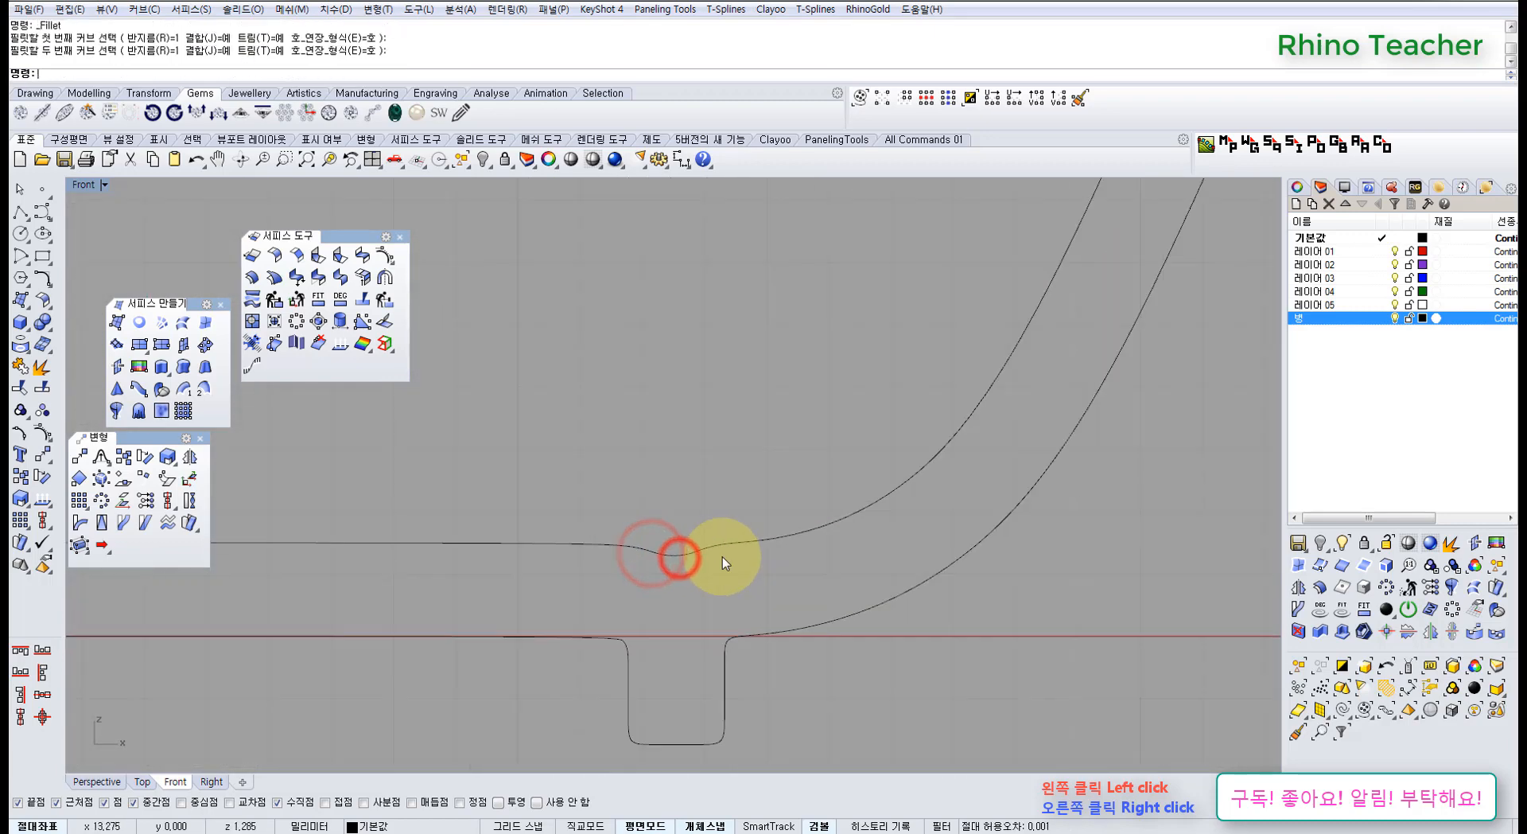
# Try deleting the inner offset curve, and undo both the deletion and the fillets on it
pyautogui.scroll(-7, 739, 543)
pyautogui.scroll(-8, 758, 506)
pyautogui.moveTo(794, 409); pyautogui.dragTo(755, 574, button='right')
pyautogui.scroll(8, 678, 381)
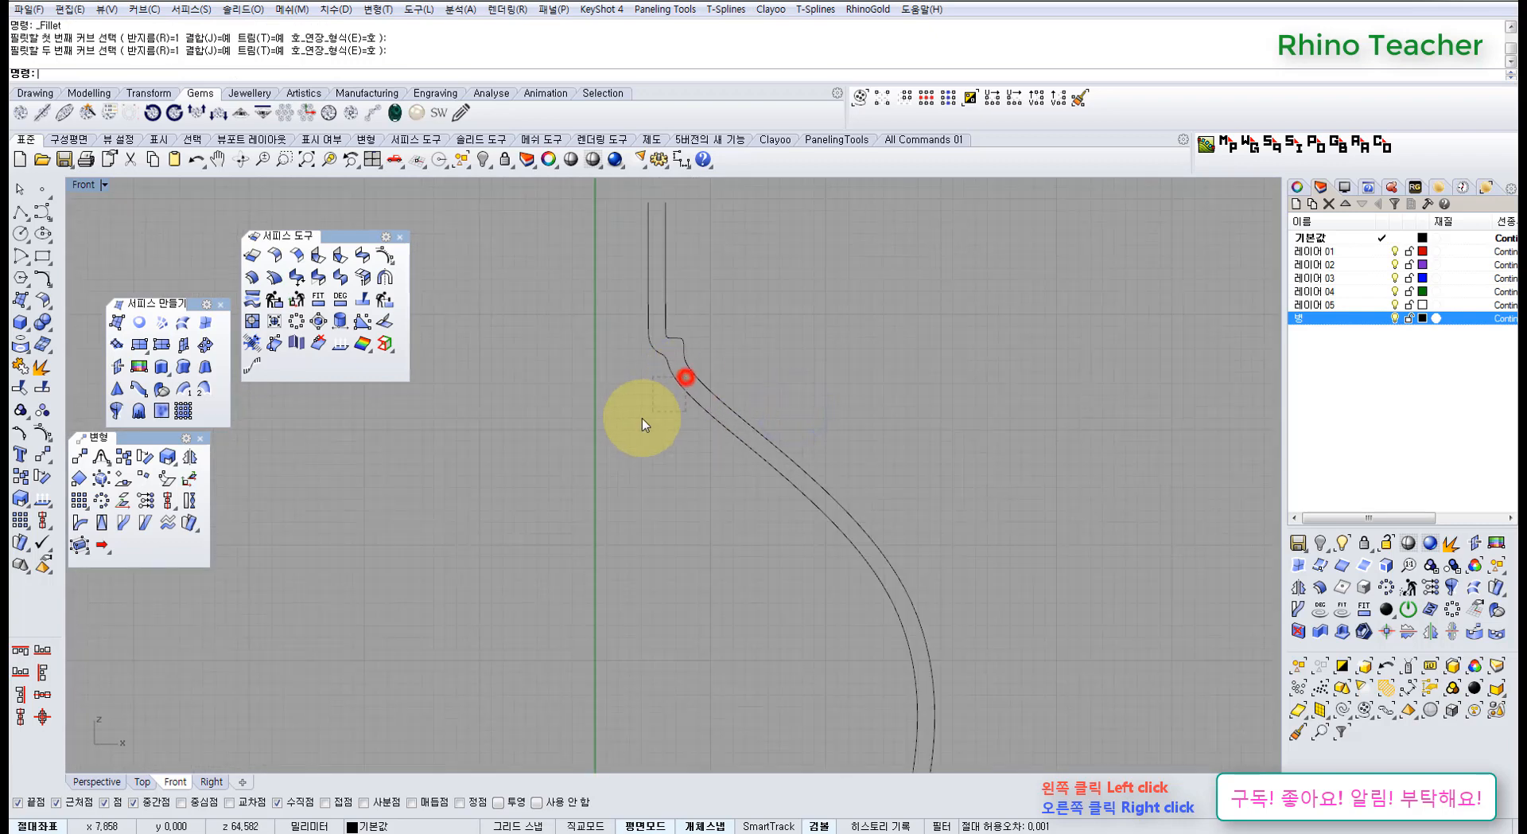
pyautogui.moveTo(686, 377); pyautogui.dragTo(642, 418)
pyautogui.moveTo(648, 430); pyautogui.dragTo(618, 460, button='right')
pyautogui.press('Delete')
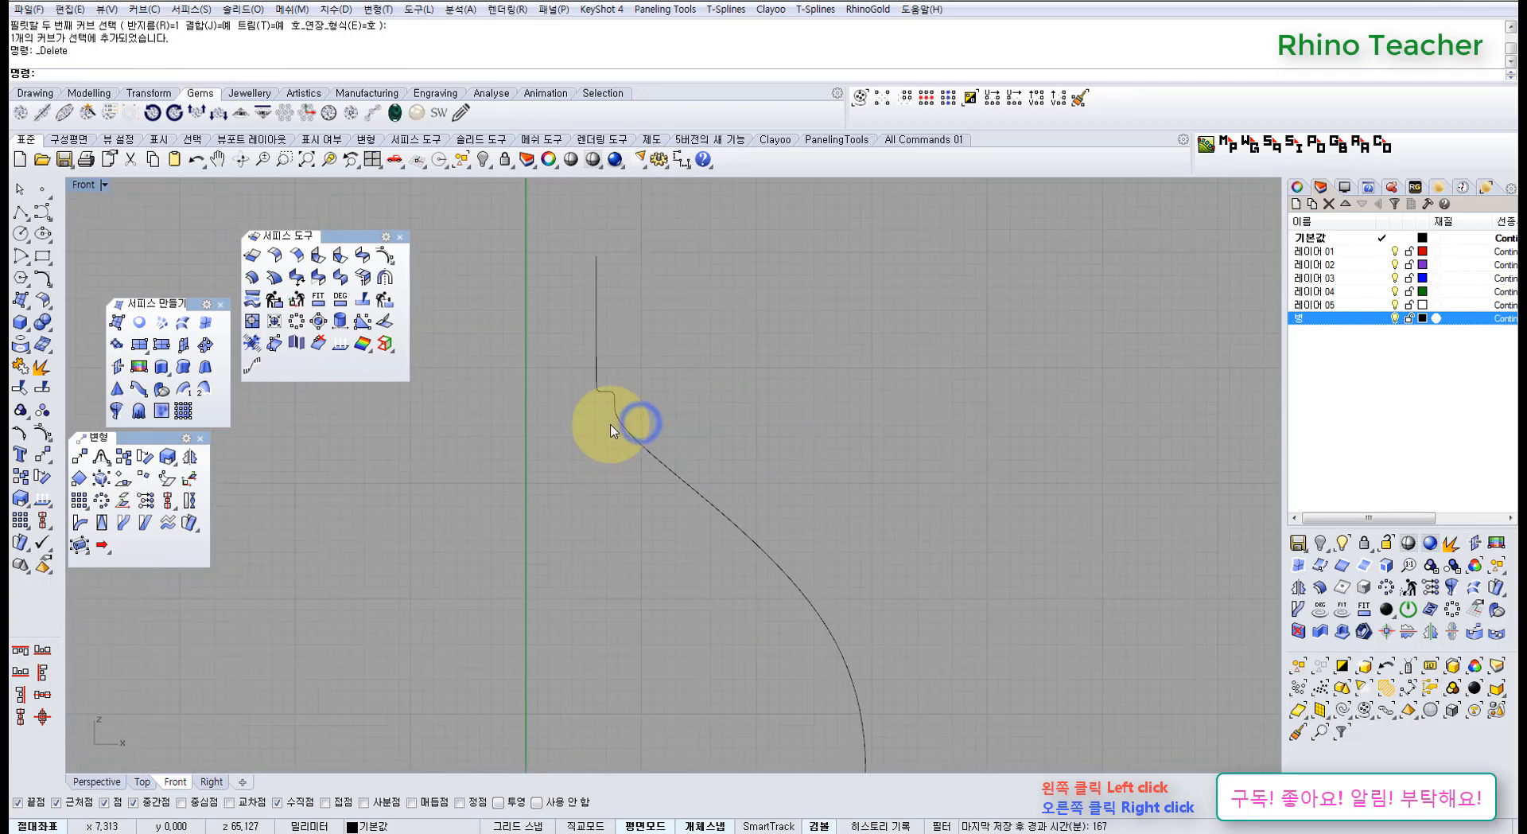
pyautogui.hotkey('ctrl', 'z')
pyautogui.hotkey('ctrl', 'z')
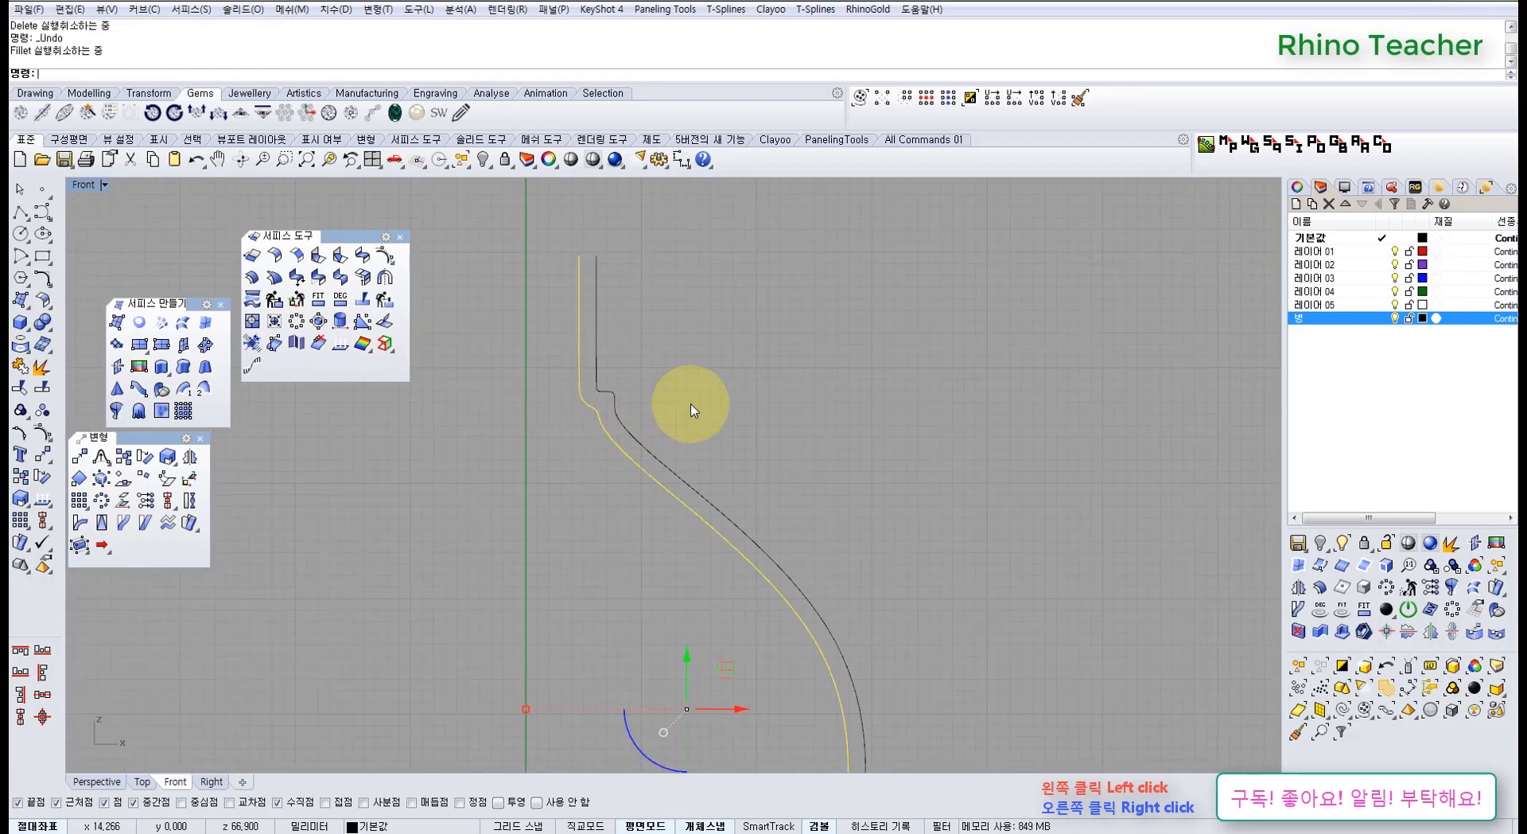
pyautogui.click(690, 407)
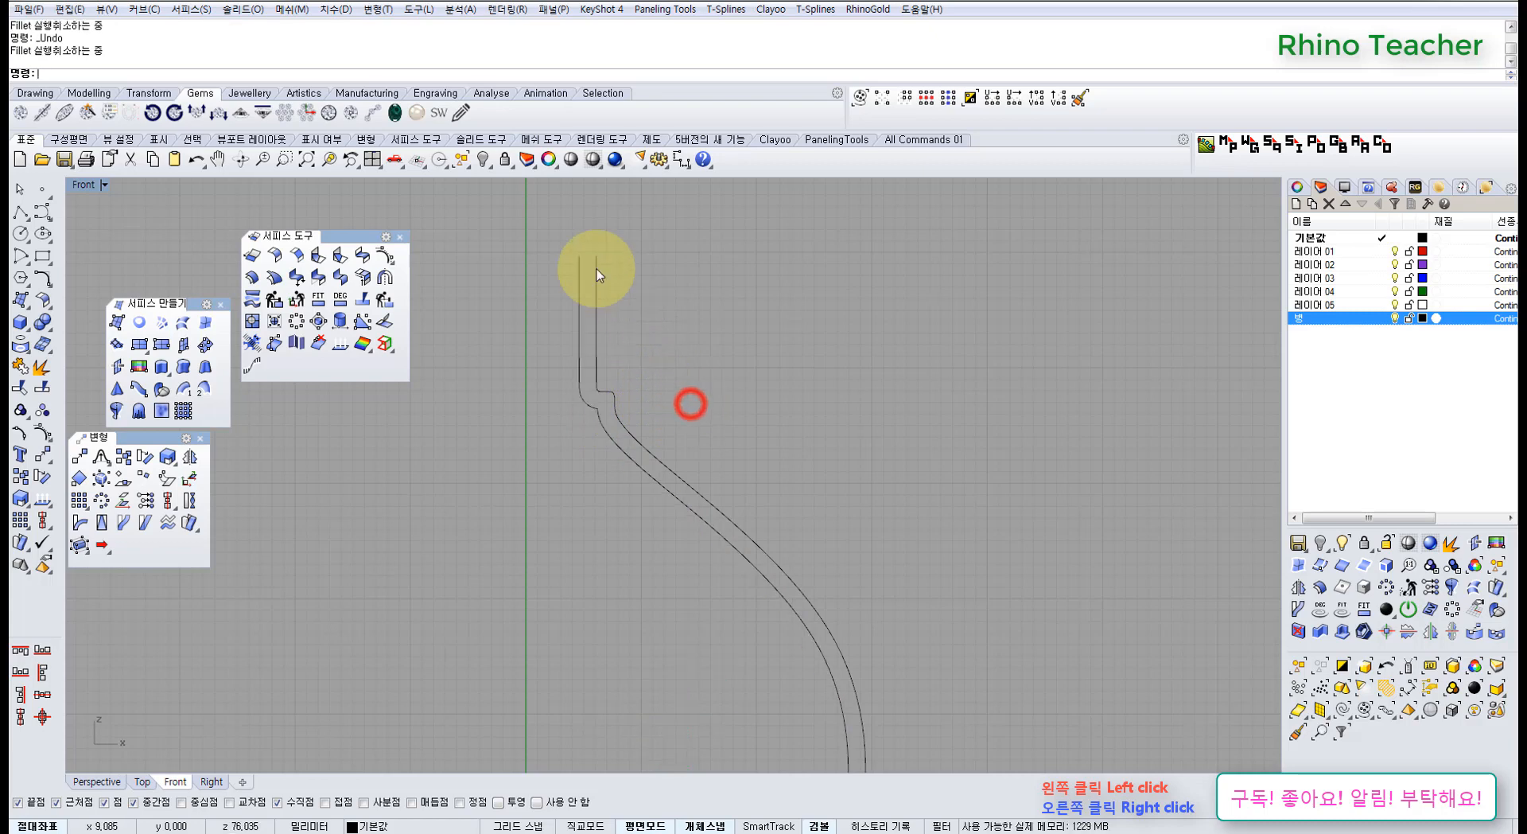
# Examine the inner and outer profile curves along the neck and their open ends at the bottle's mouth
pyautogui.keyDown('ctrl'); pyautogui.moveTo(581, 266); pyautogui.dragTo(622, 318, button='right'); pyautogui.keyUp('ctrl')
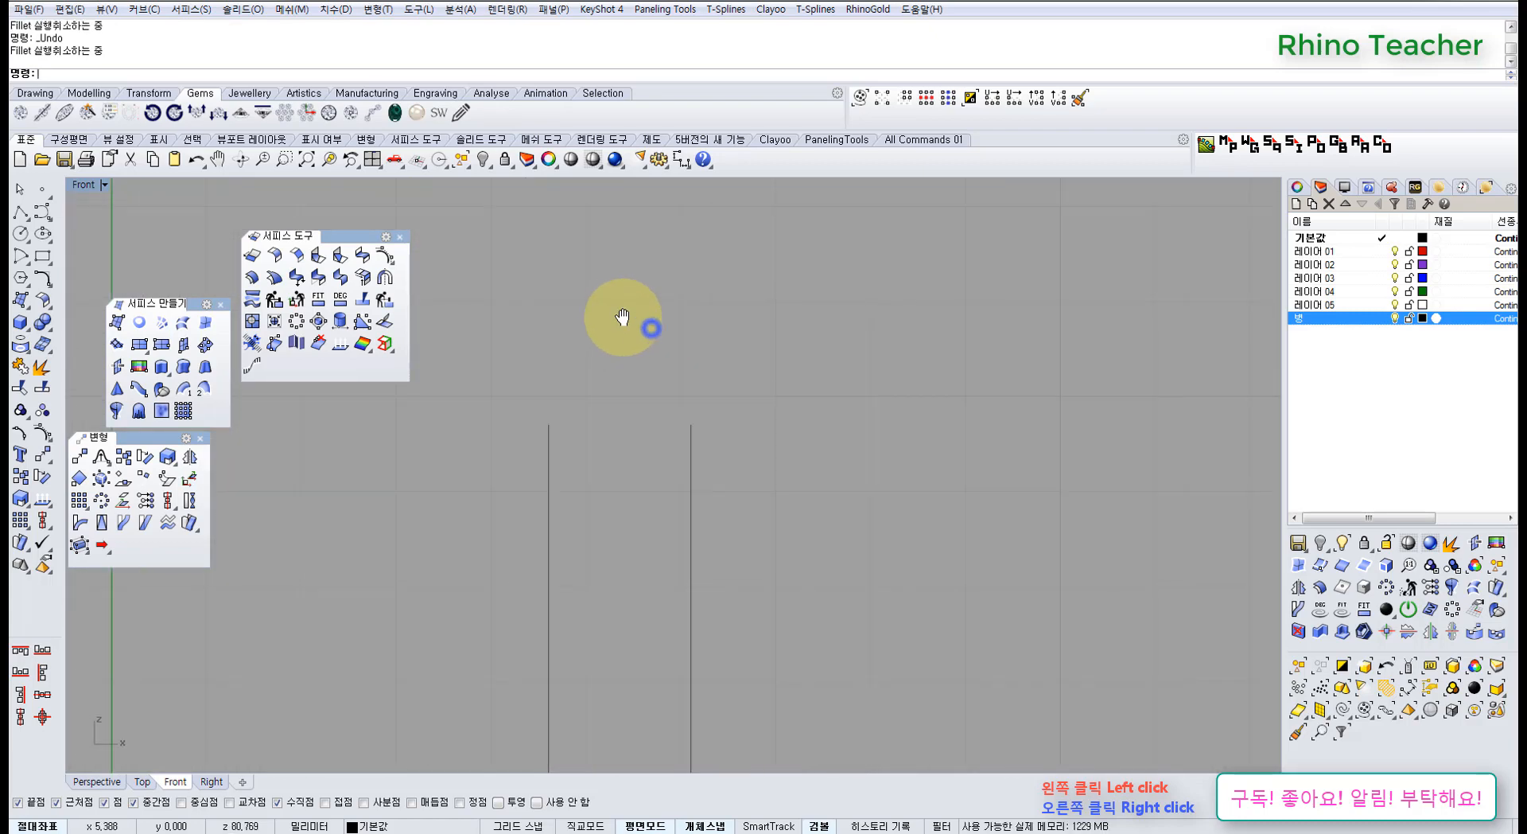
pyautogui.scroll(-20, 584, 362)
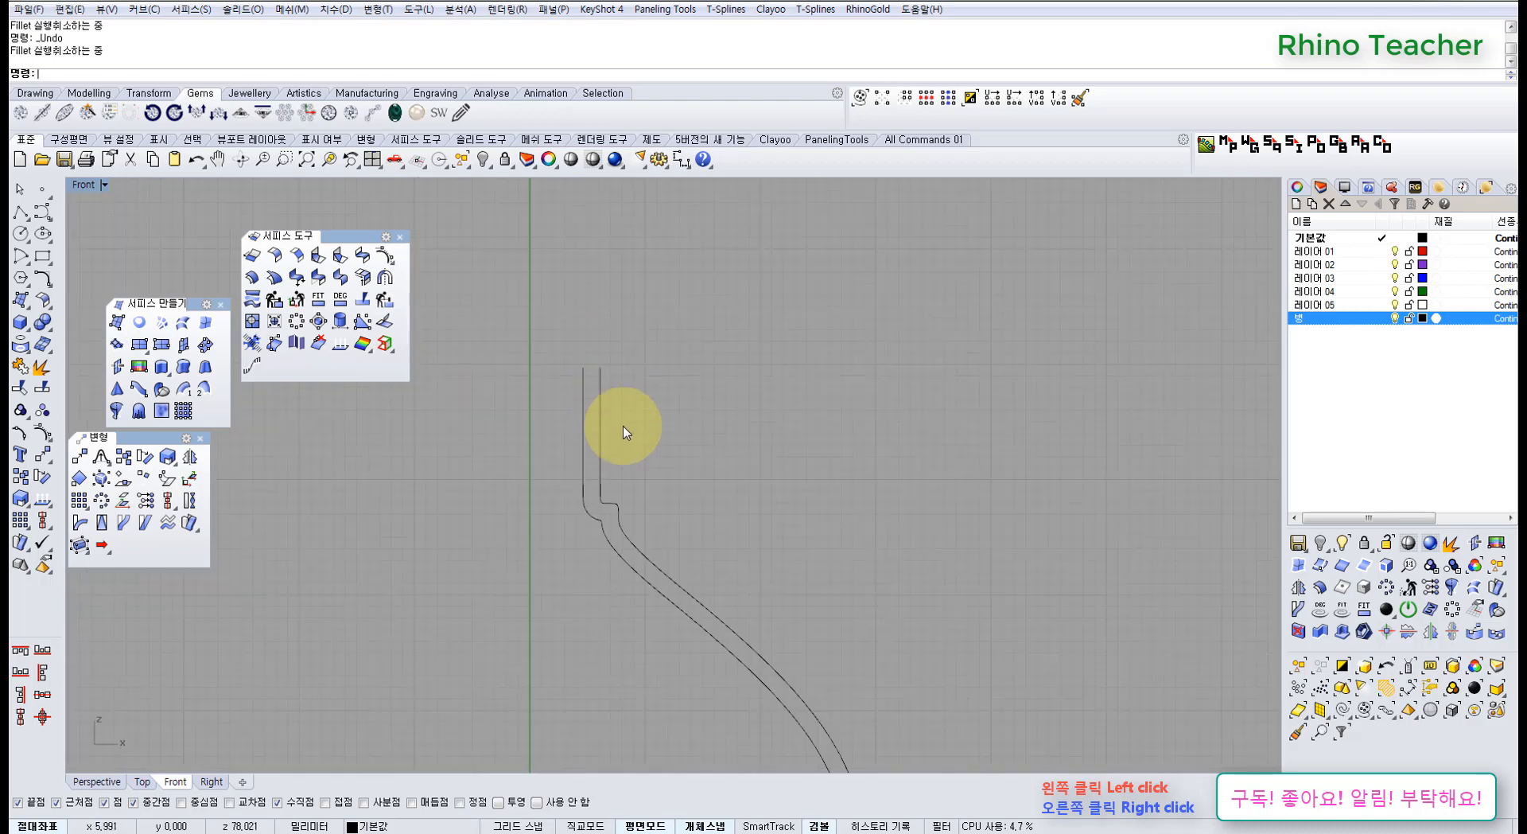
pyautogui.moveTo(674, 525); pyautogui.dragTo(690, 310, button='right')
pyautogui.moveTo(794, 517); pyautogui.dragTo(680, 453)
pyautogui.moveTo(648, 321); pyautogui.dragTo(639, 410, button='right')
pyautogui.moveTo(794, 439); pyautogui.dragTo(686, 503)
pyautogui.moveTo(569, 306); pyautogui.dragTo(649, 354, button='right')
pyautogui.scroll(18, 592, 346)
pyautogui.click(688, 326)
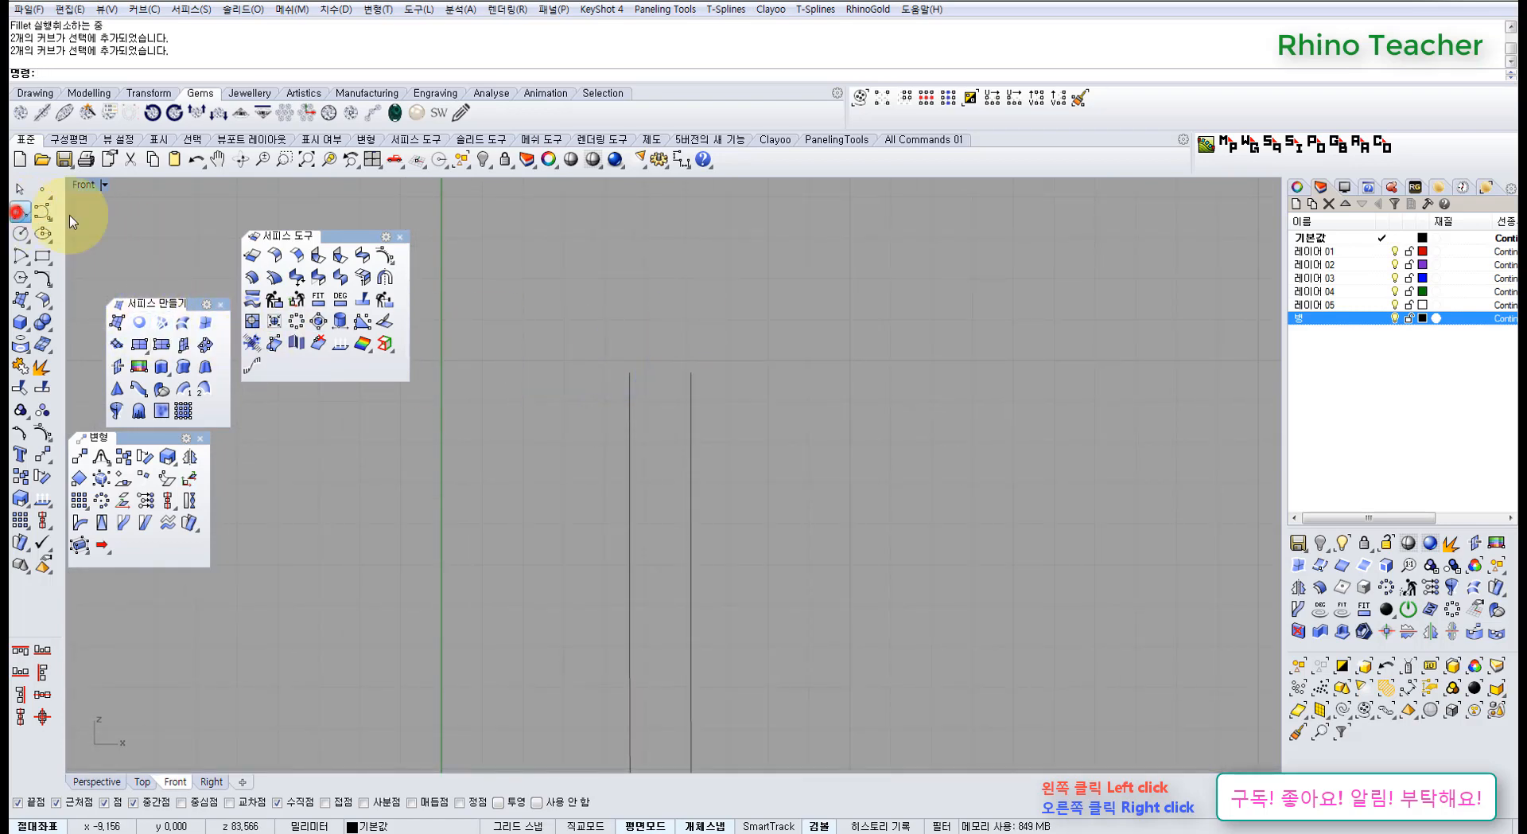
# Try closing the mouth with a straight line between the two profile ends, and delete the line
pyautogui.click(630, 372)
pyautogui.click(690, 372)
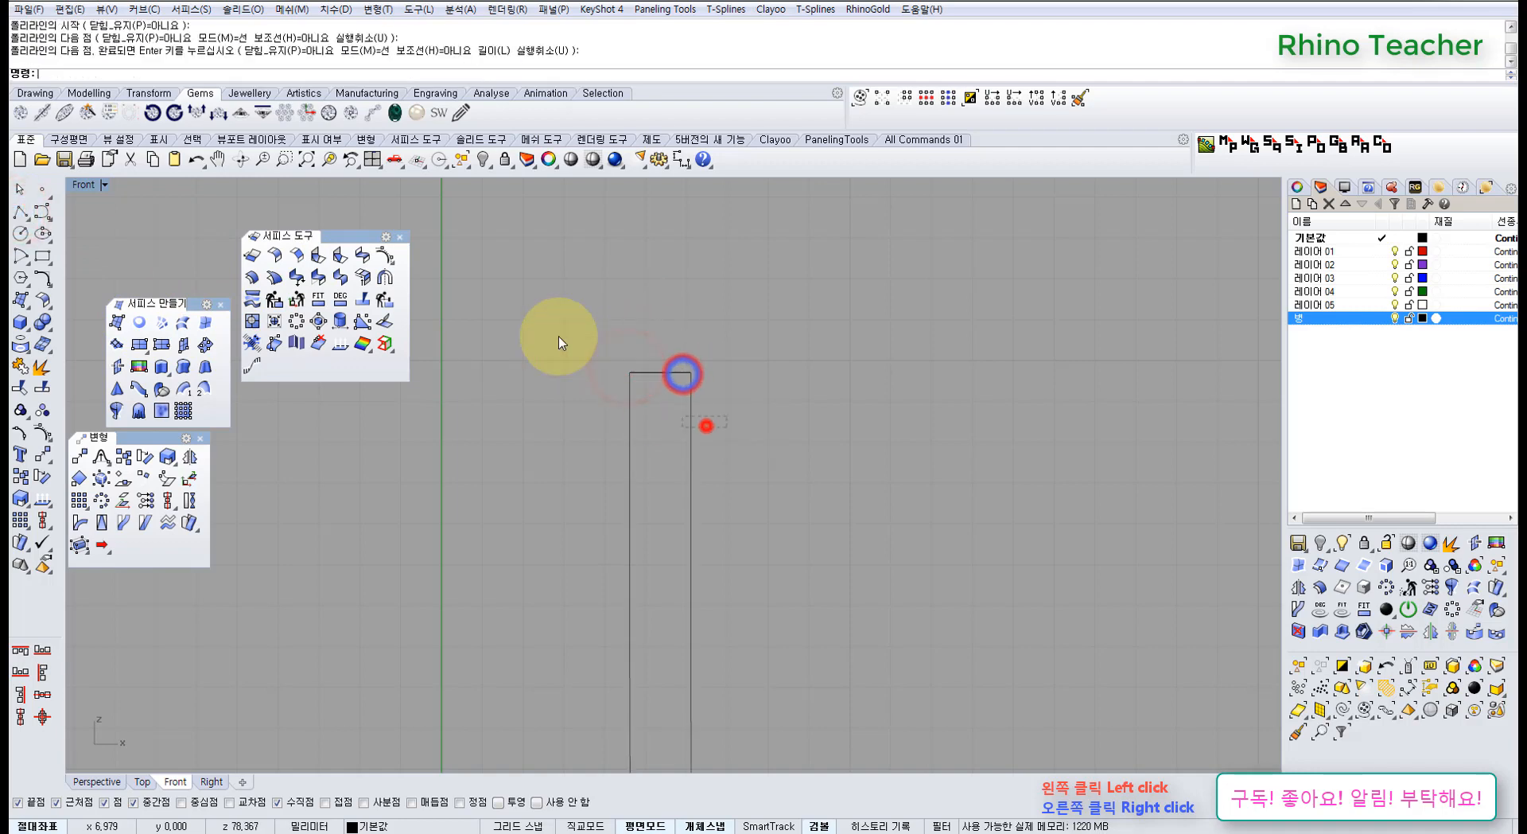
pyautogui.moveTo(727, 427); pyautogui.dragTo(693, 416)
pyautogui.click(589, 285)
pyautogui.moveTo(726, 392); pyautogui.dragTo(583, 442, button='right')
pyautogui.press('Delete')
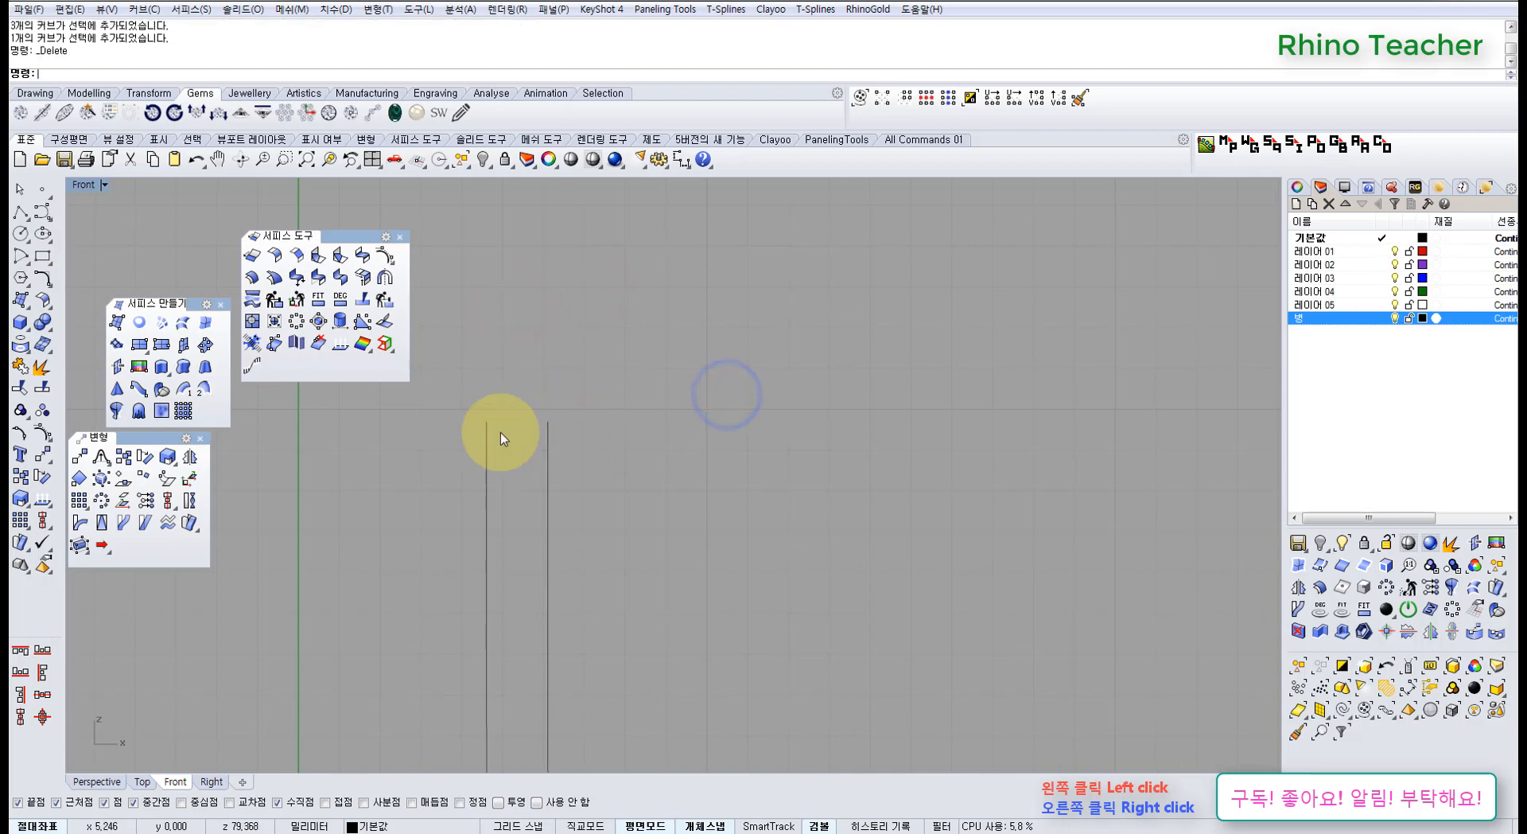
# Try capping the two profile ends at the mouth with an arc blend, and delete the arc
pyautogui.moveTo(504, 361); pyautogui.dragTo(572, 341, button='right')
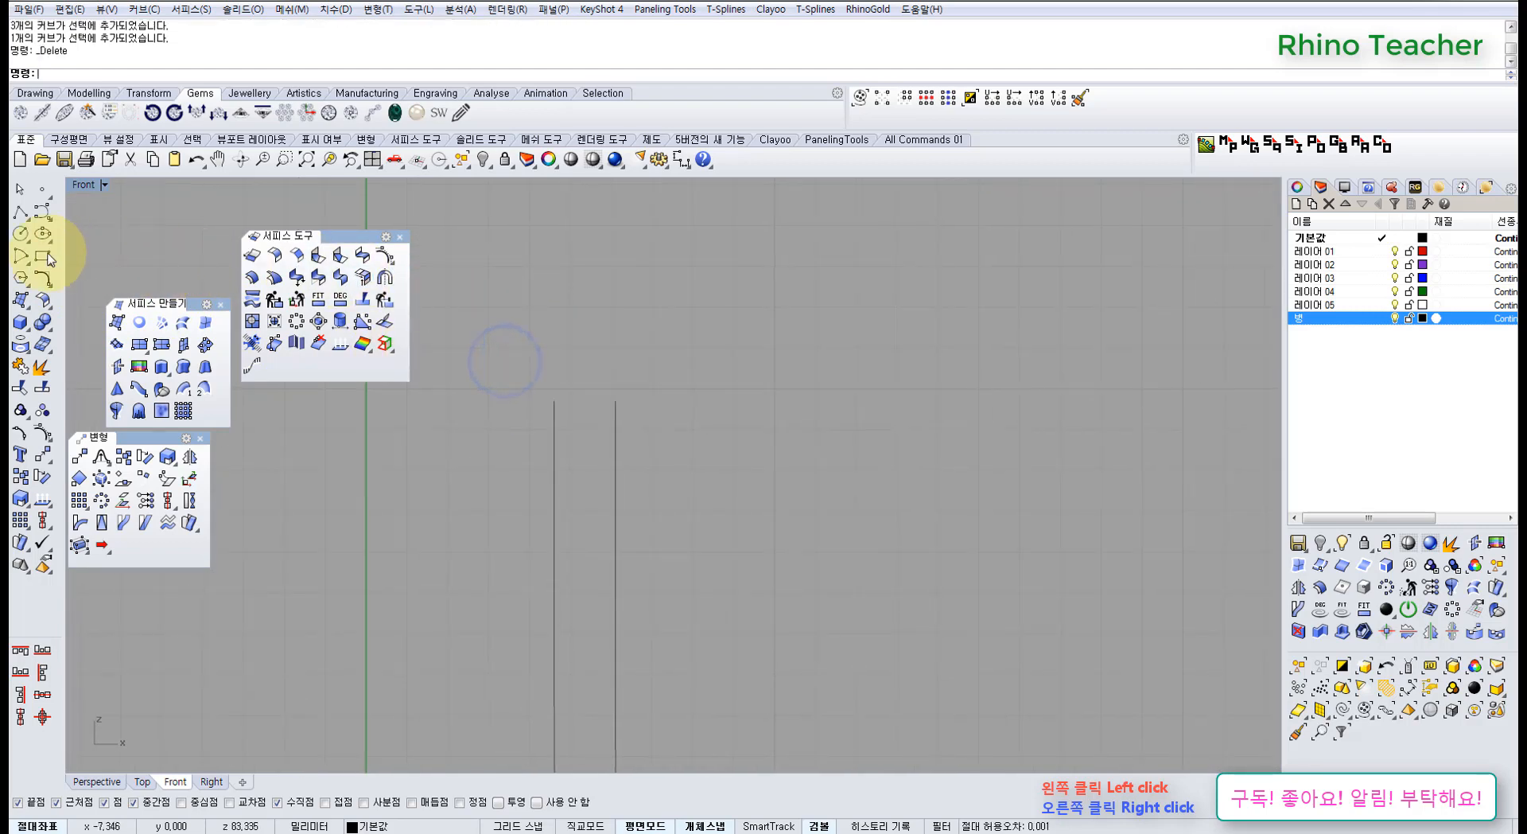
pyautogui.click(41, 278)
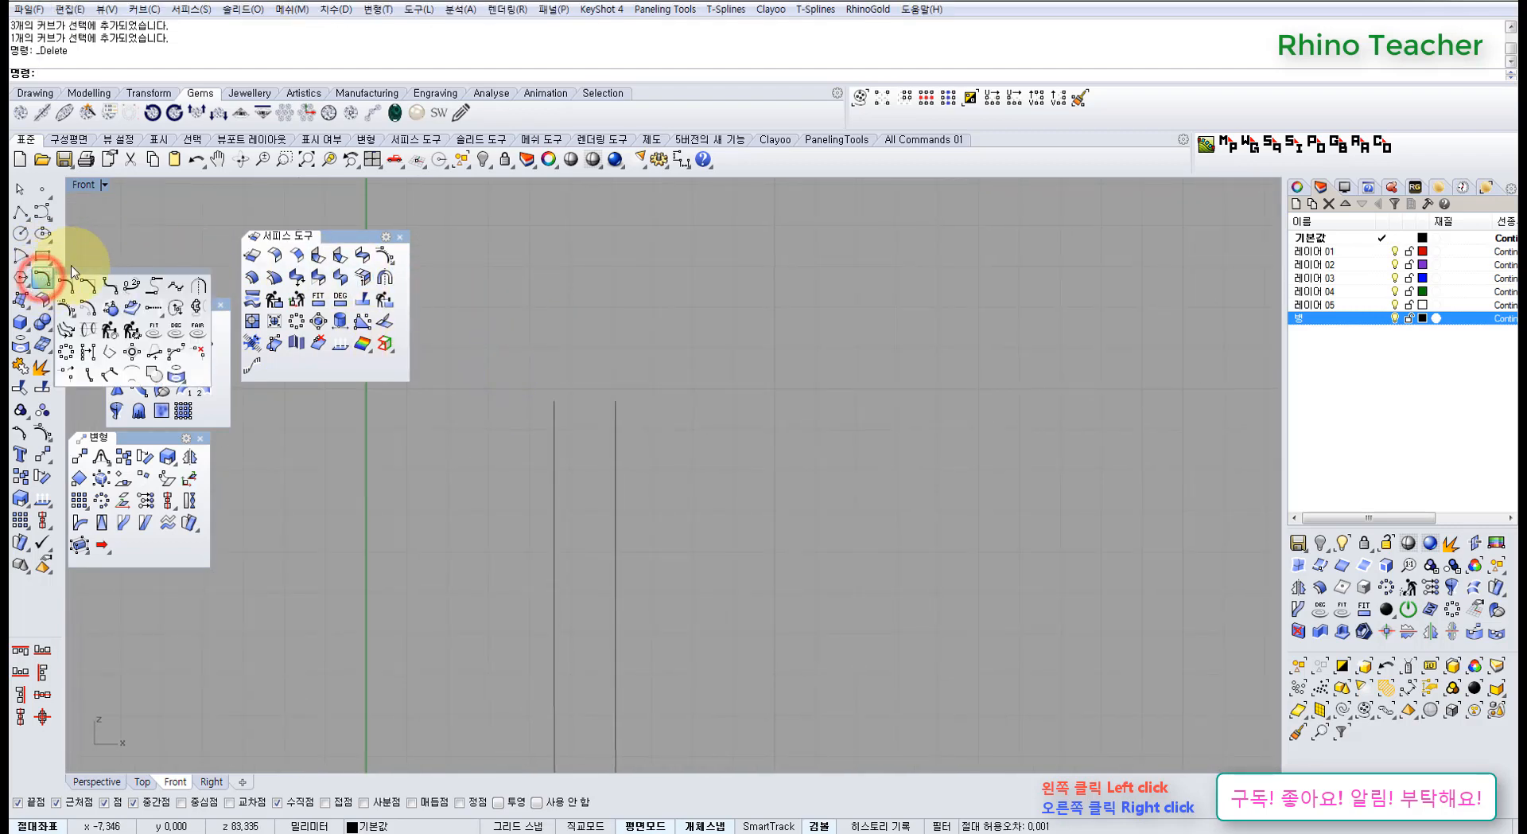
pyautogui.moveTo(86, 271); pyautogui.dragTo(258, 436)
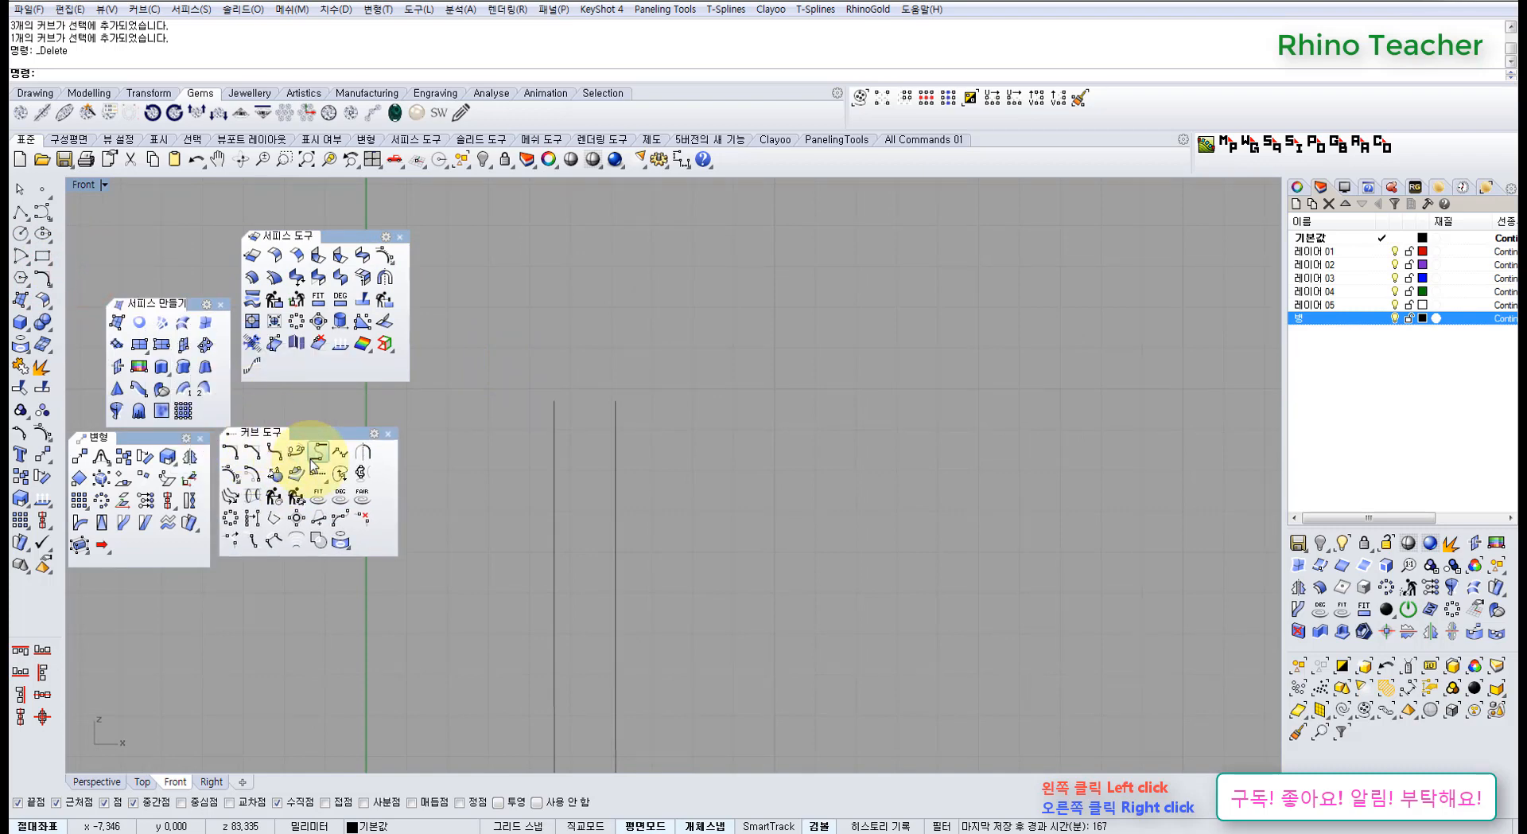
pyautogui.click(317, 452)
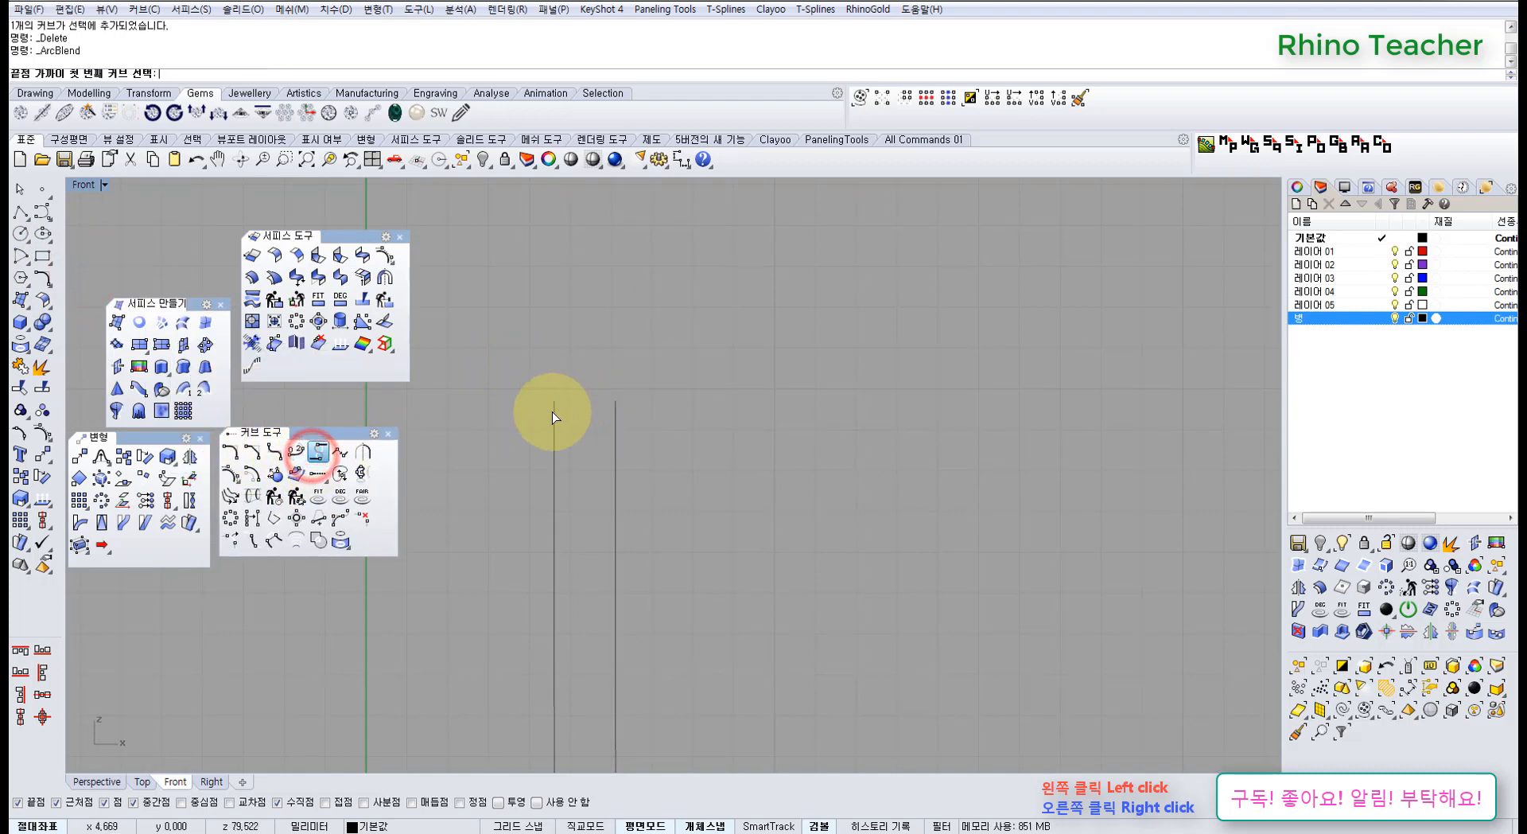
pyautogui.click(554, 412)
pyautogui.click(615, 412)
pyautogui.rightClick(597, 409)
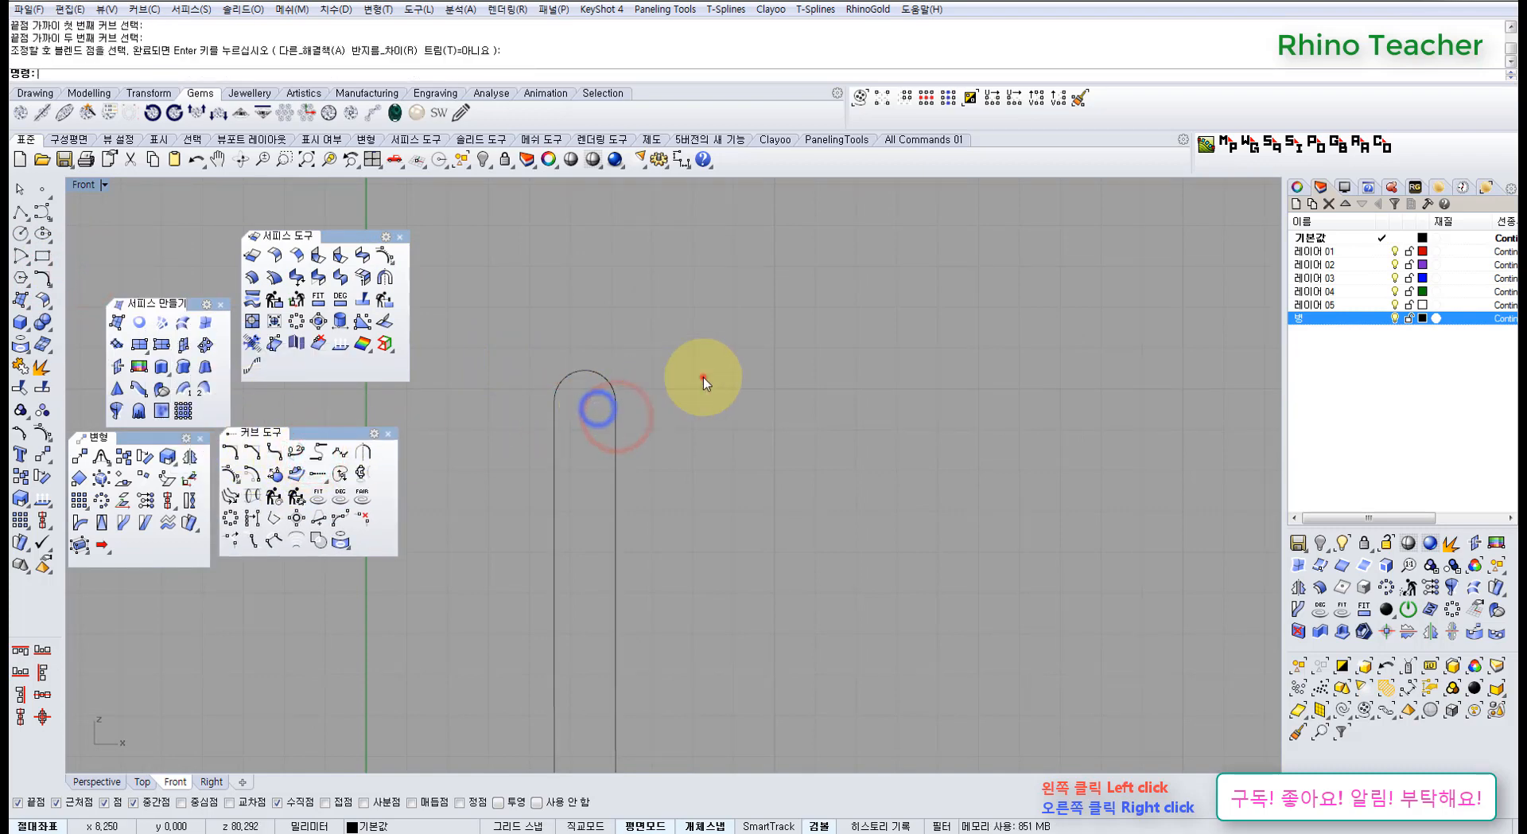
pyautogui.click(577, 374)
pyautogui.press('Delete')
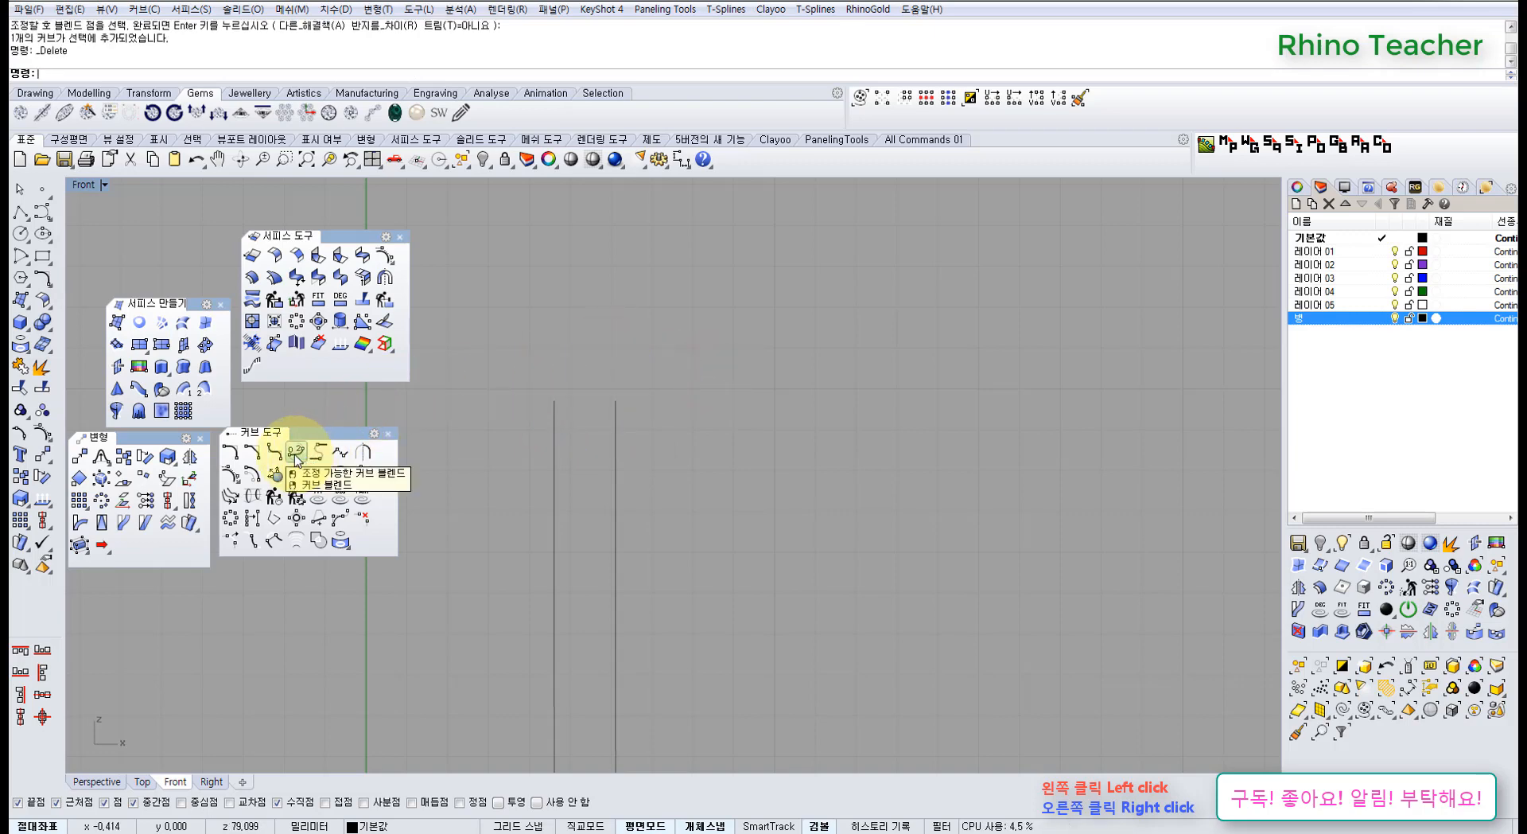
# Try an adjustable curve blend between the two profile ends at the mouth, and raise both of its handles symmetrically
pyautogui.click(295, 454)
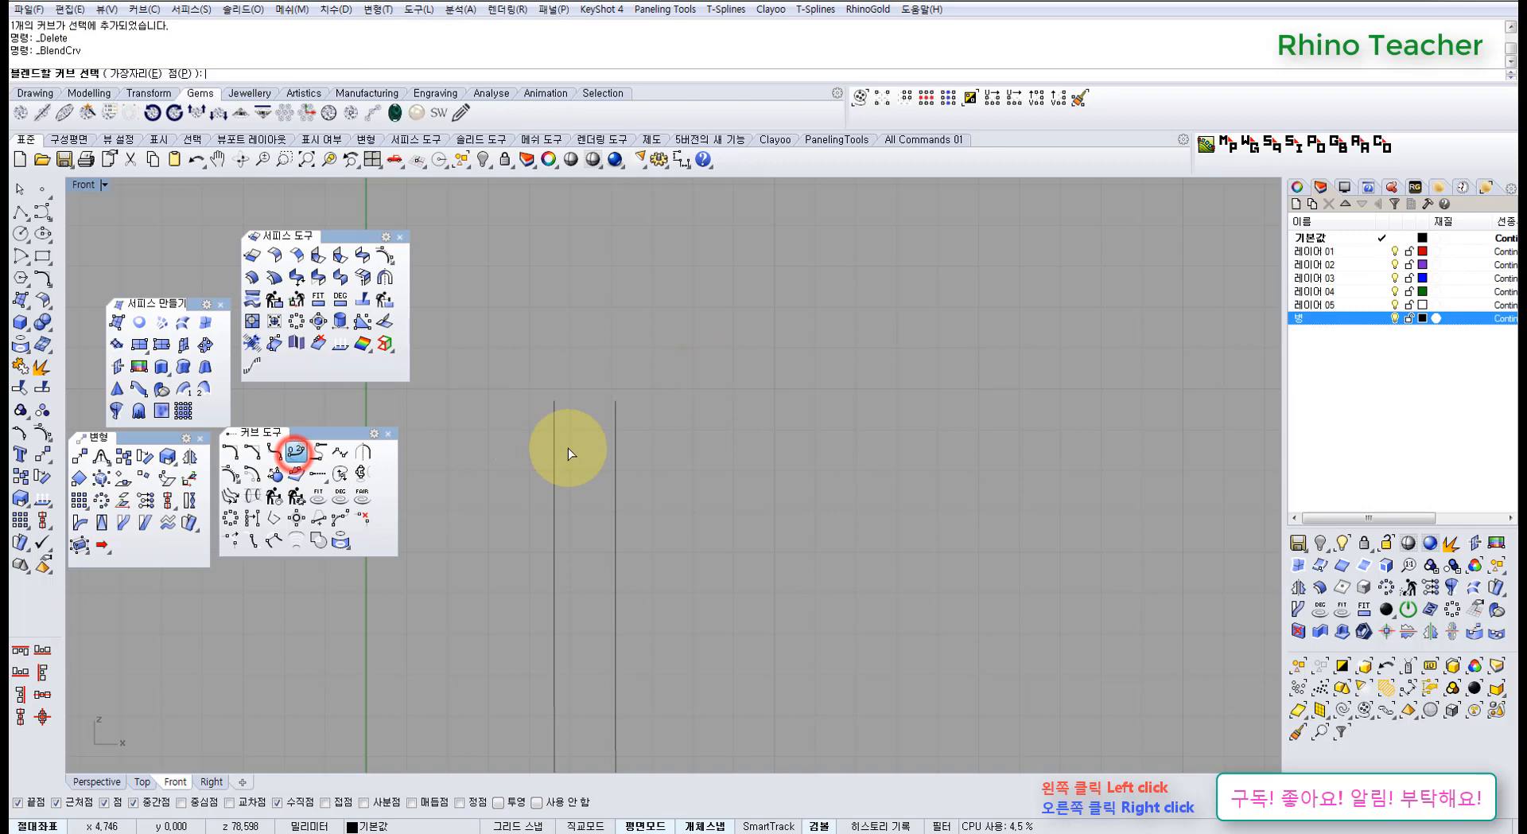
pyautogui.click(553, 409)
pyautogui.click(615, 419)
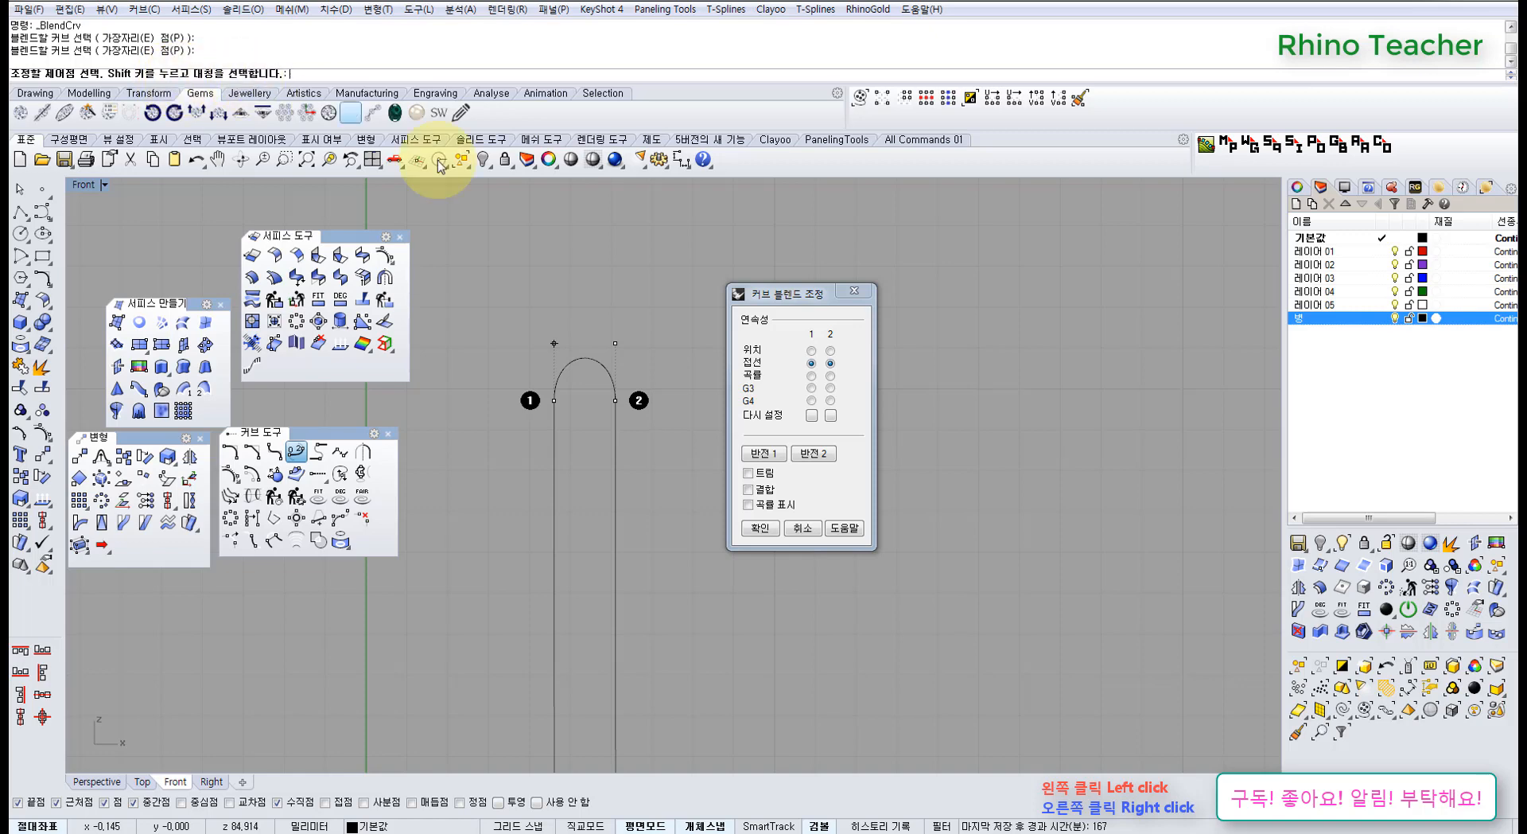
pyautogui.click(555, 344)
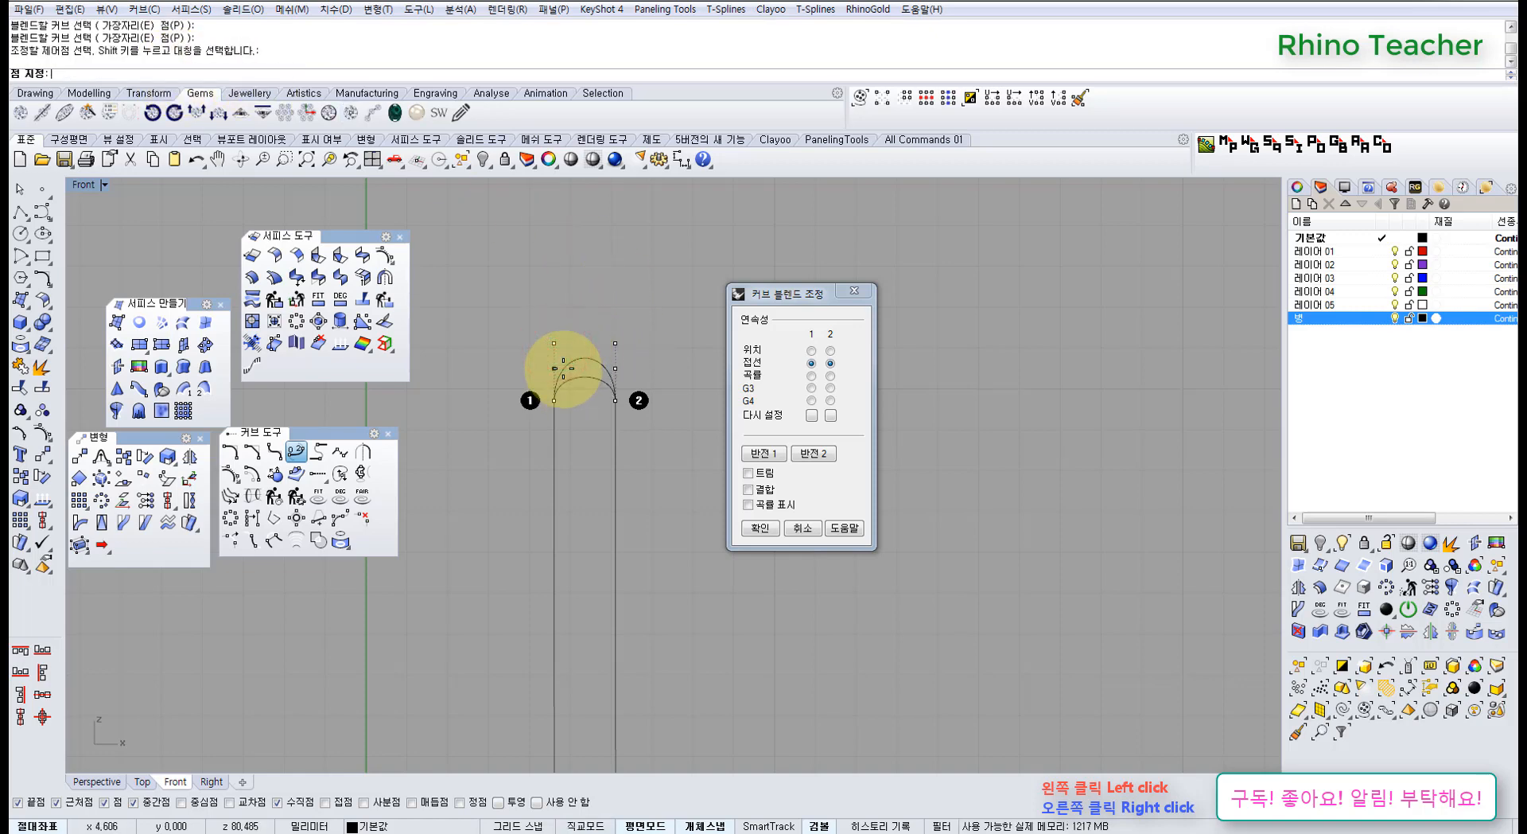
pyautogui.click(563, 368)
pyautogui.click(556, 368)
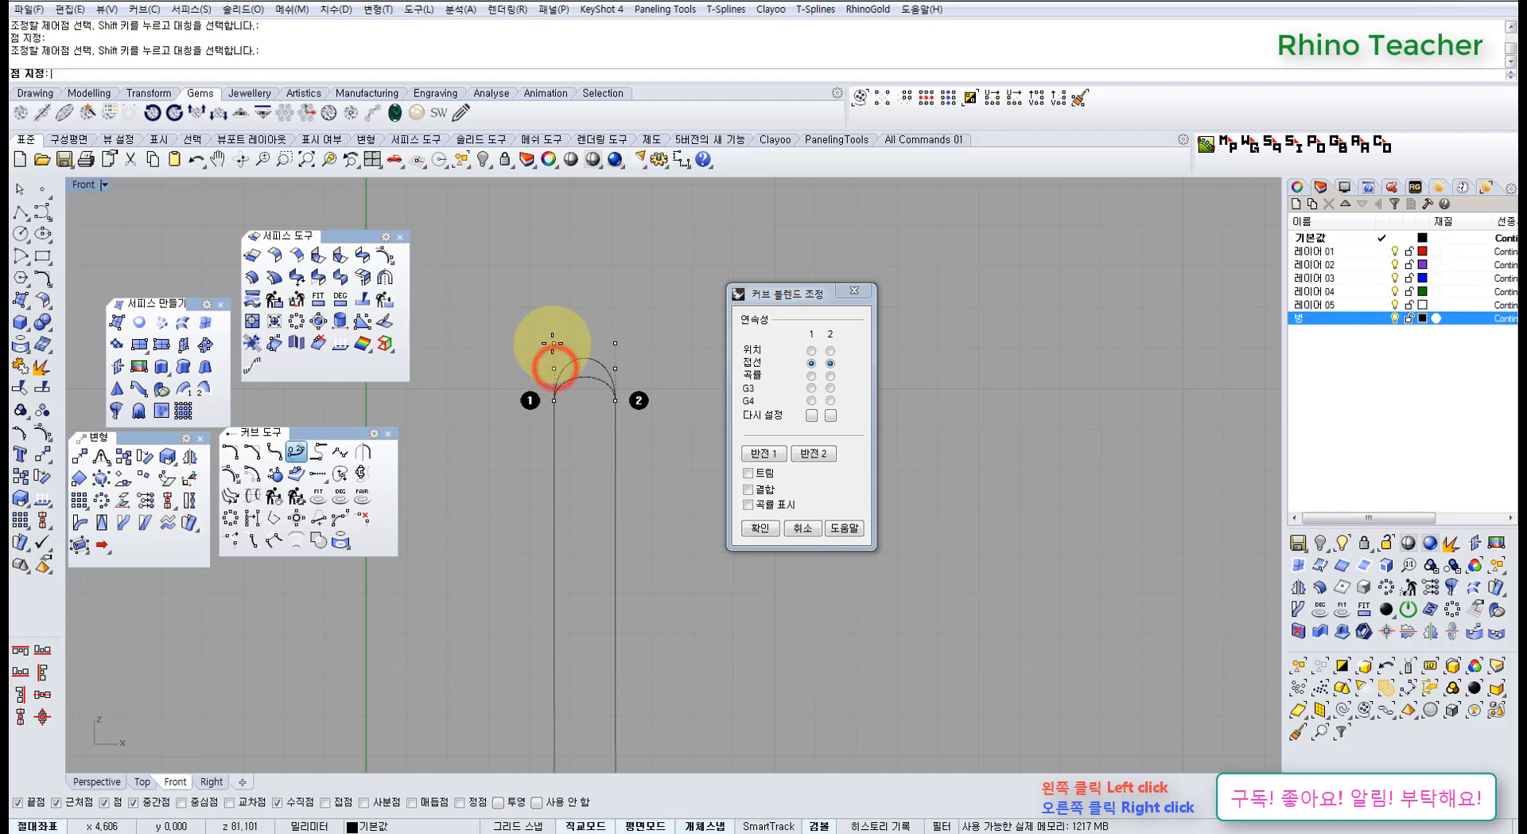
pyautogui.scroll(3, 560, 343)
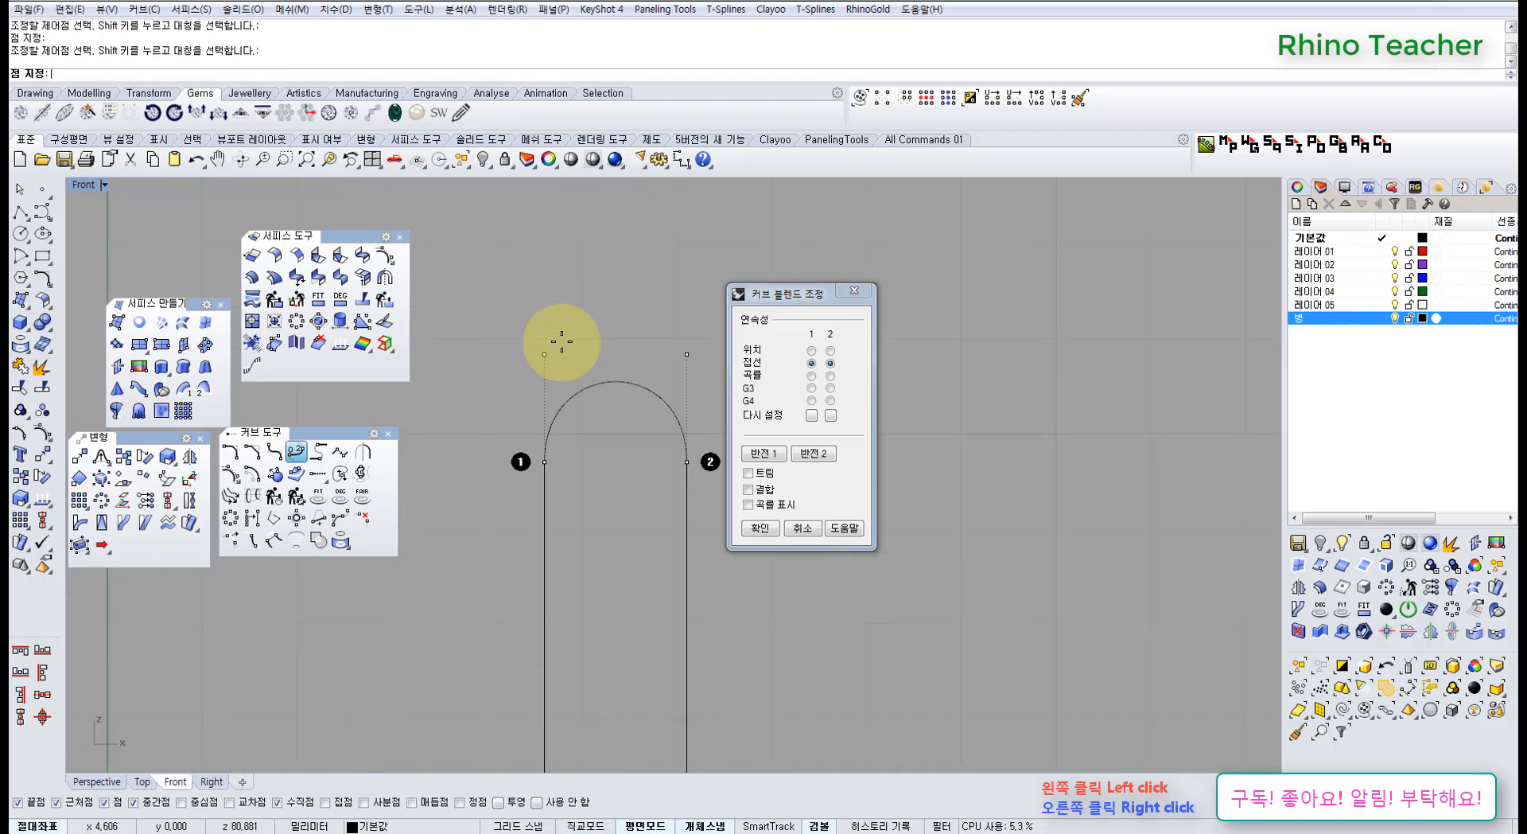
pyautogui.scroll(-2, 563, 333)
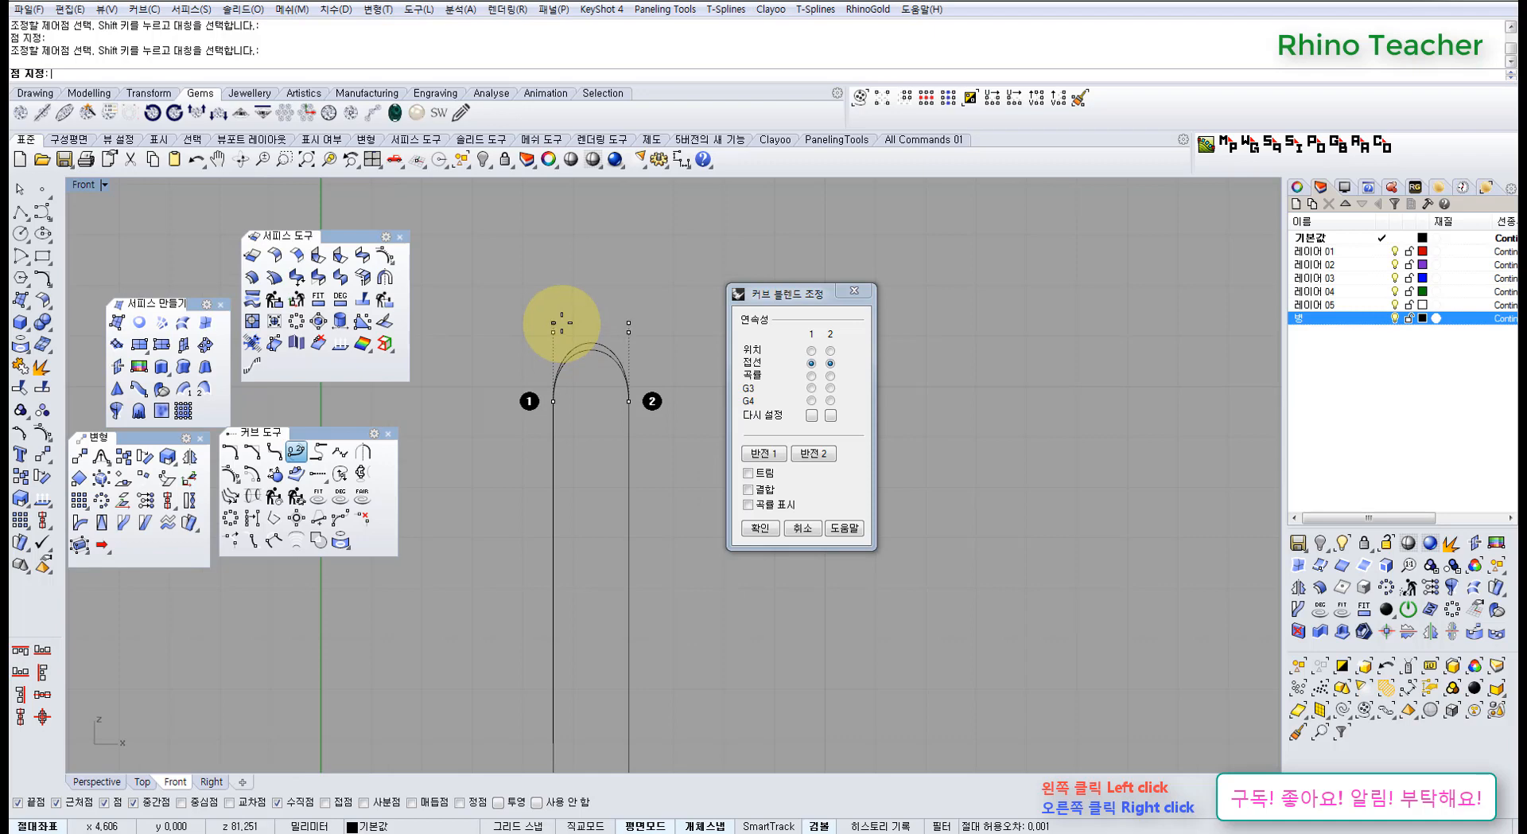
pyautogui.click(562, 324)
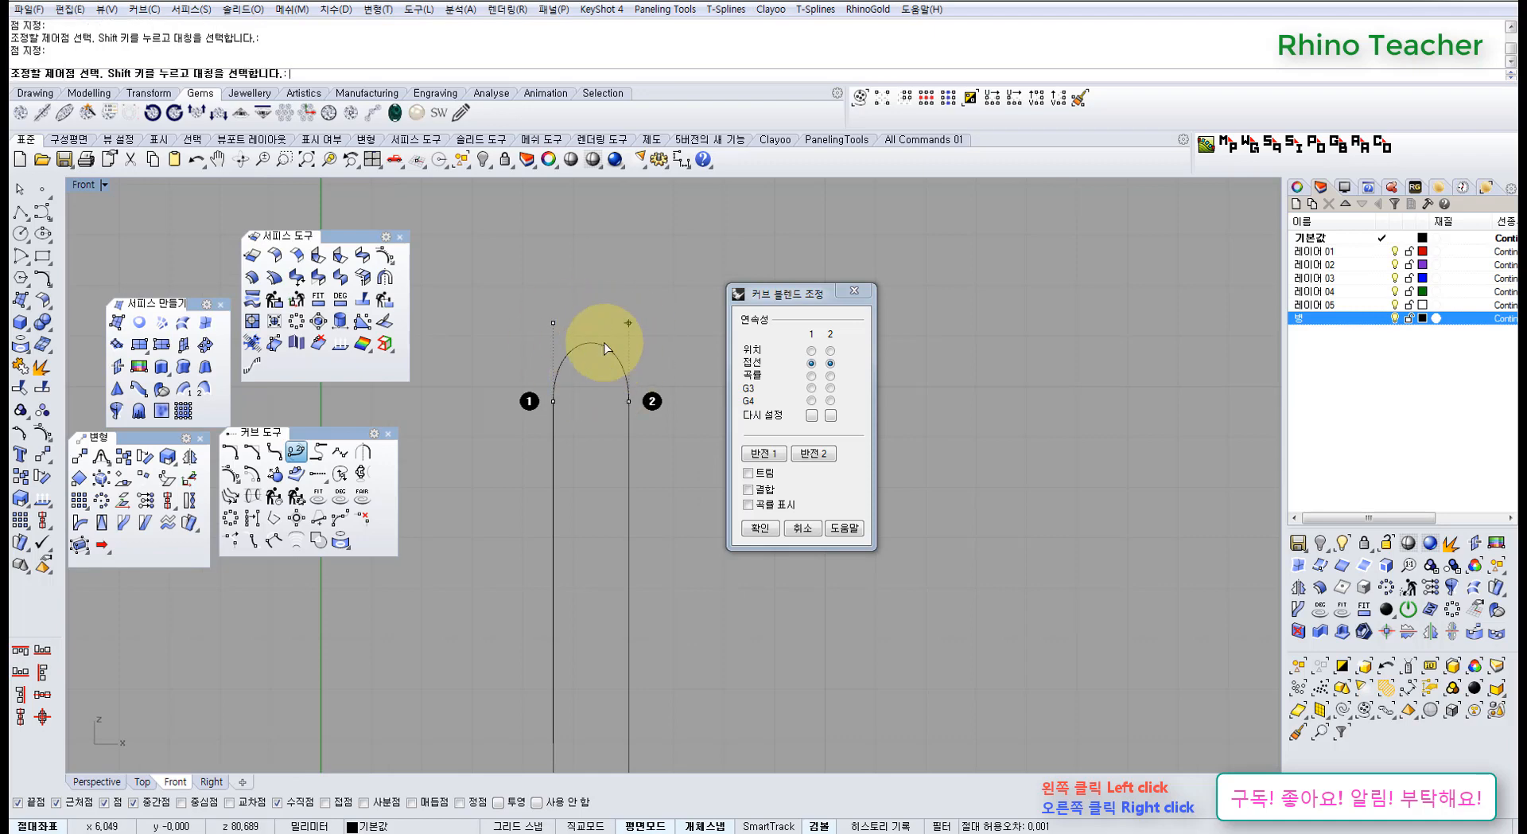
# Try lowering only the inner-side handle of the mouth blend, and cancel the blend
pyautogui.click(553, 323)
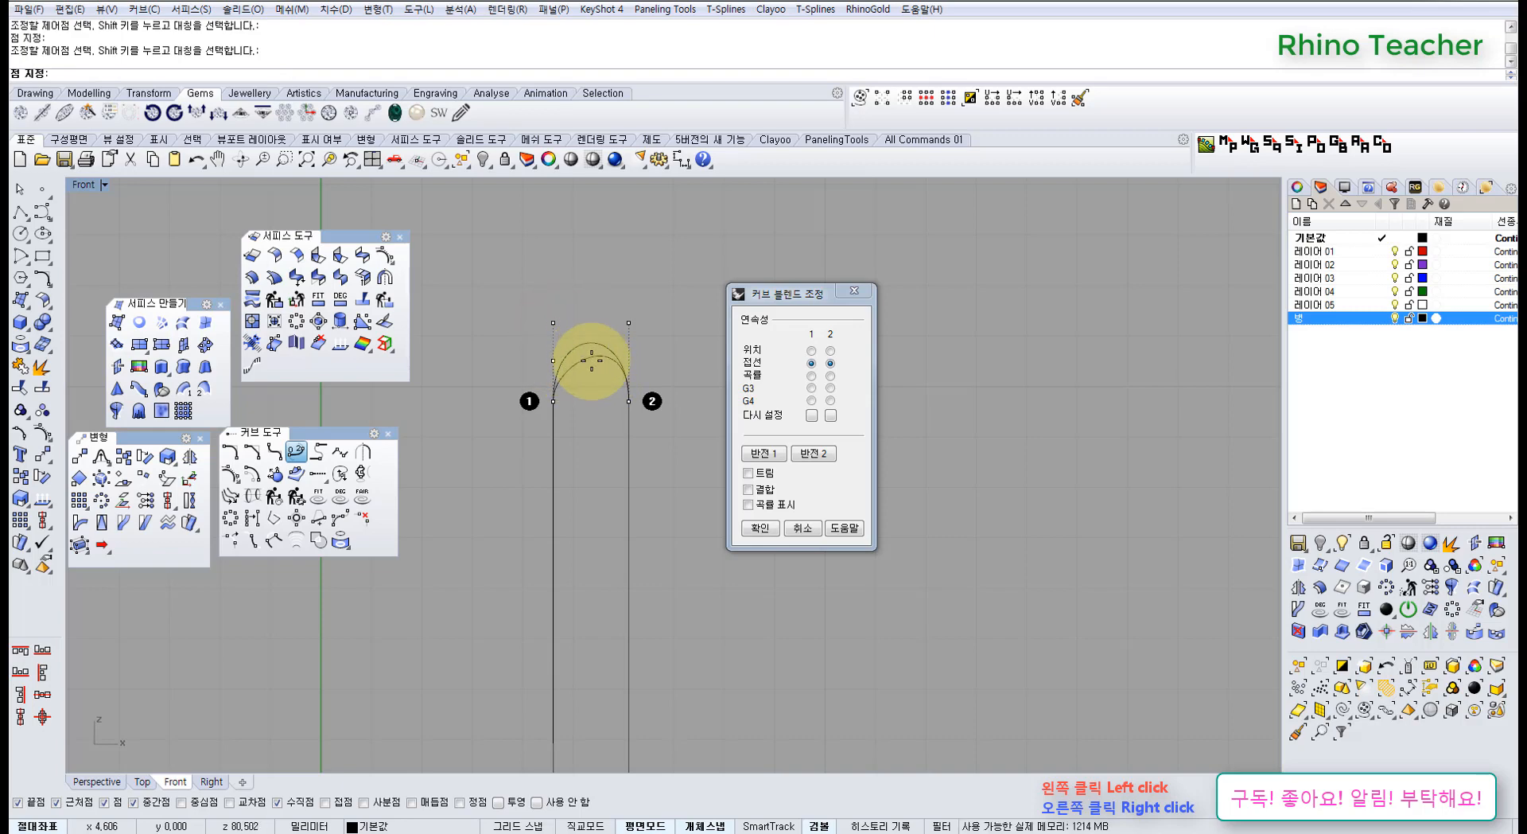
pyautogui.click(591, 359)
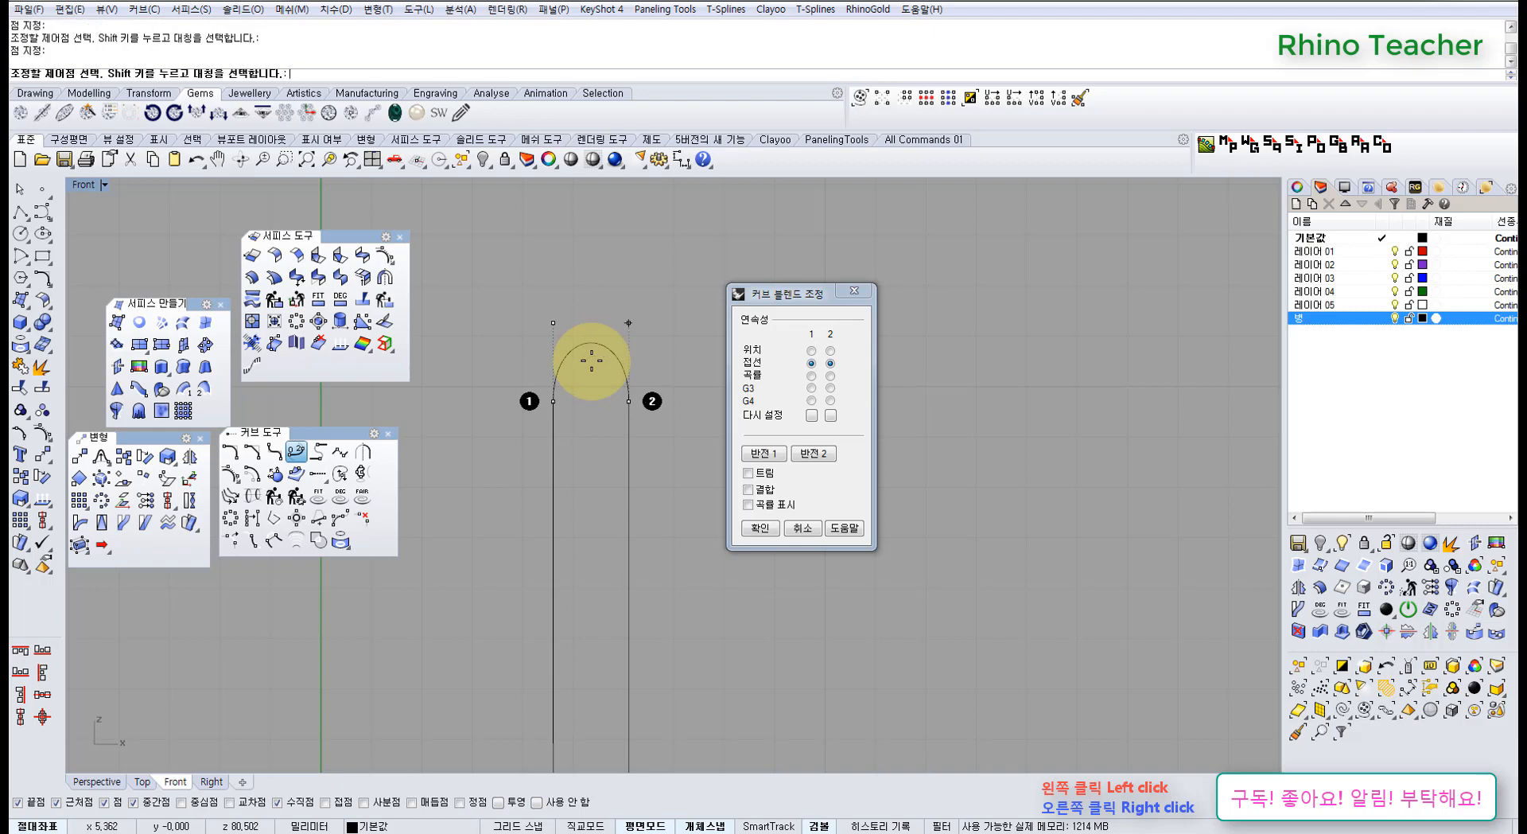
pyautogui.click(555, 325)
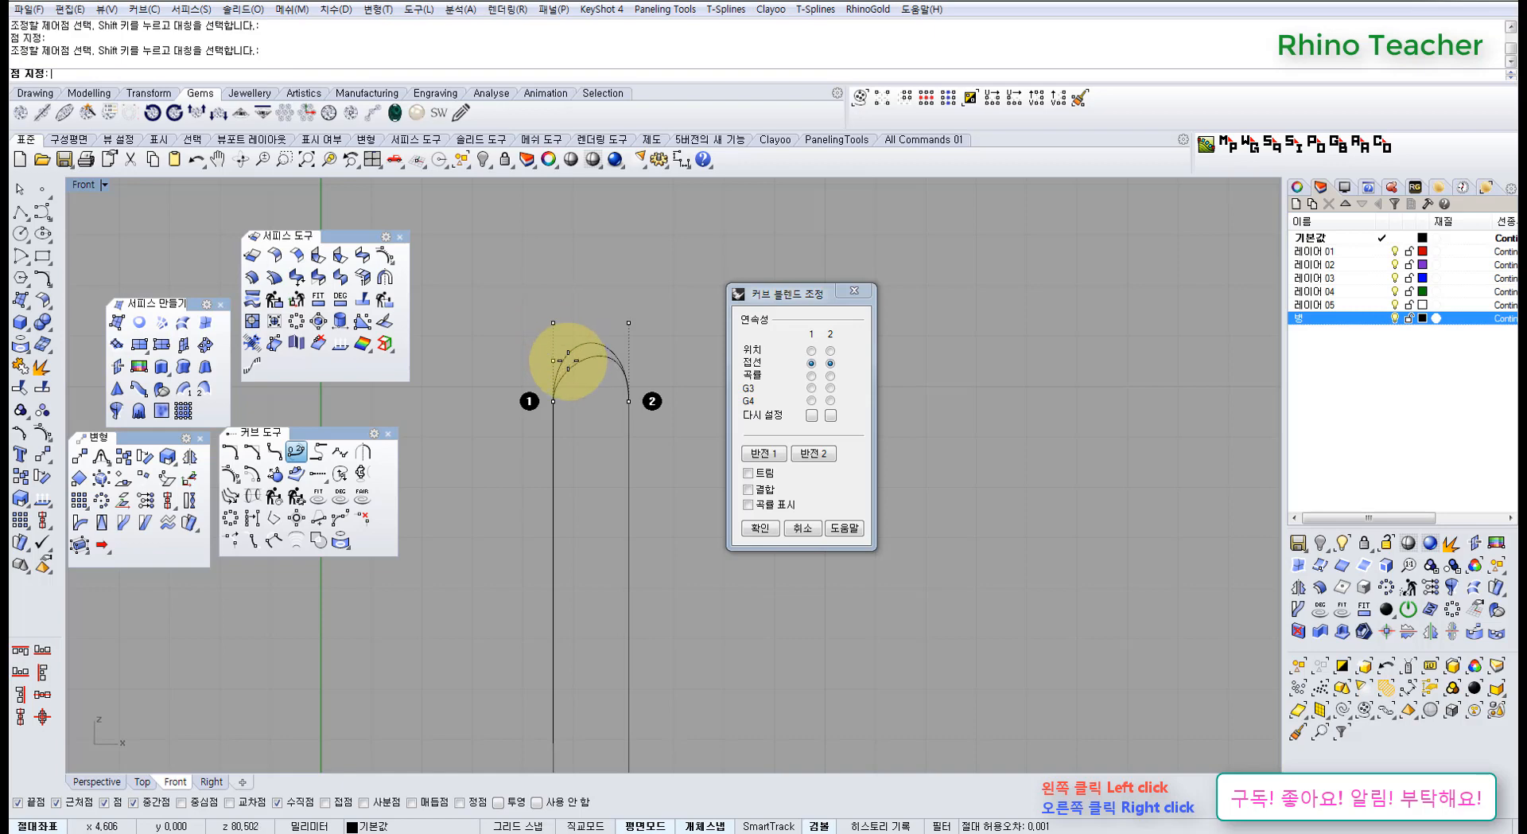
pyautogui.click(566, 358)
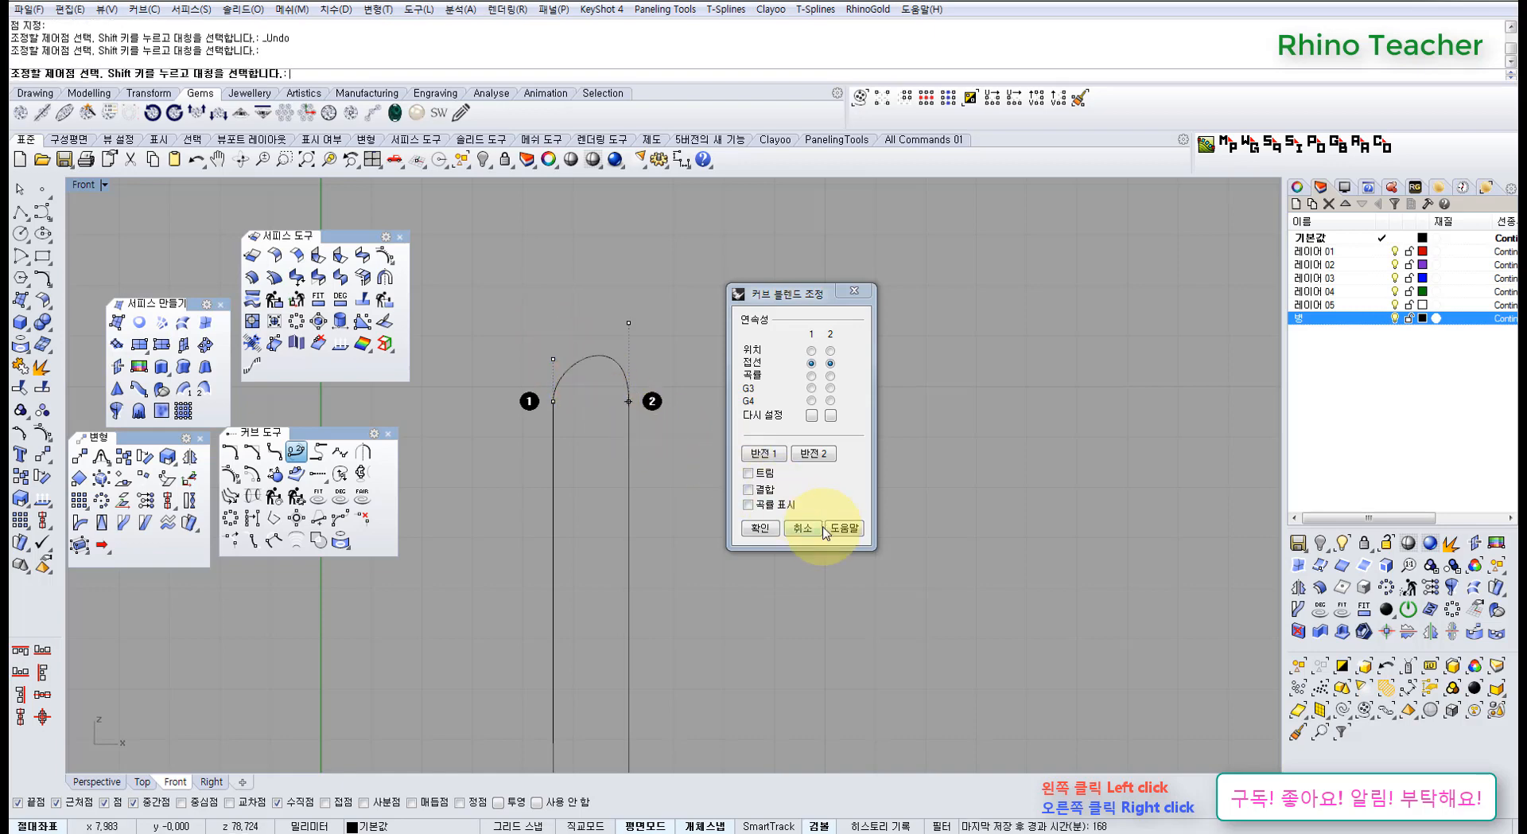
pyautogui.click(804, 528)
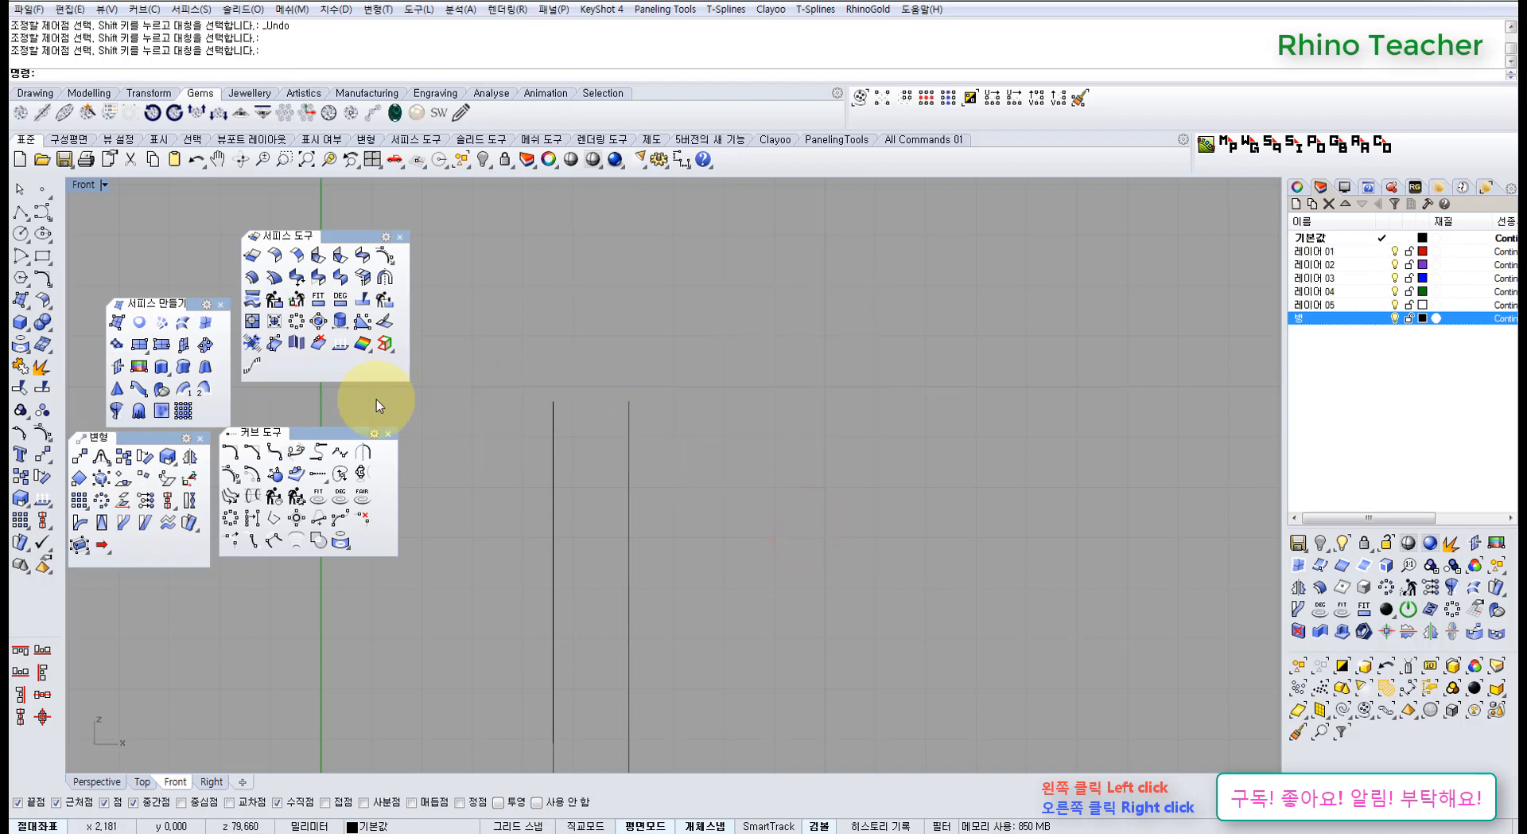
# Create an adjustable blend between the two profile ends at the mouth, and lower both of its handles symmetrically with tangency continuity
pyautogui.click(295, 453)
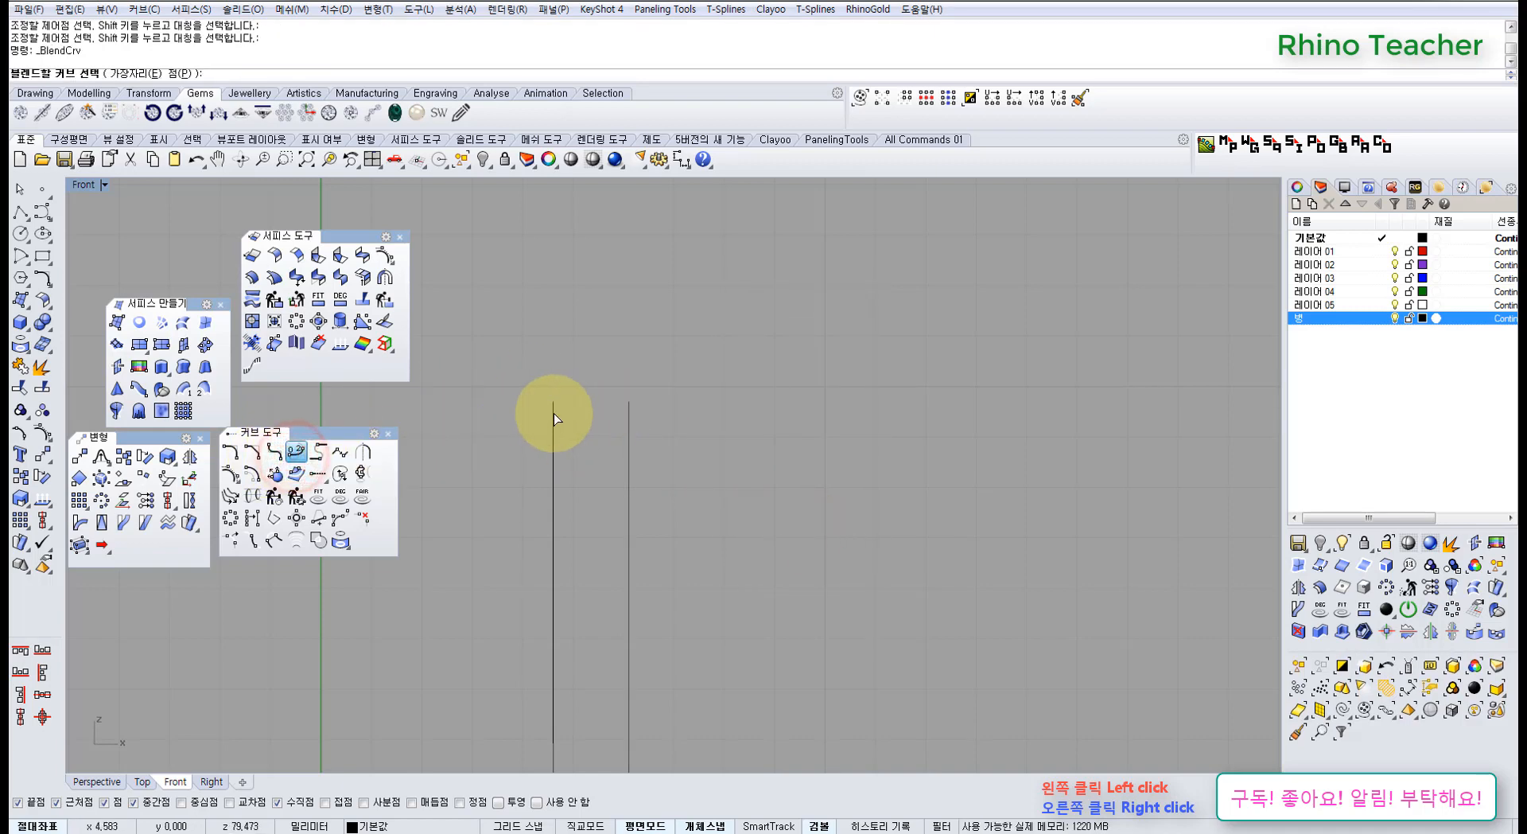
pyautogui.click(554, 413)
pyautogui.click(629, 414)
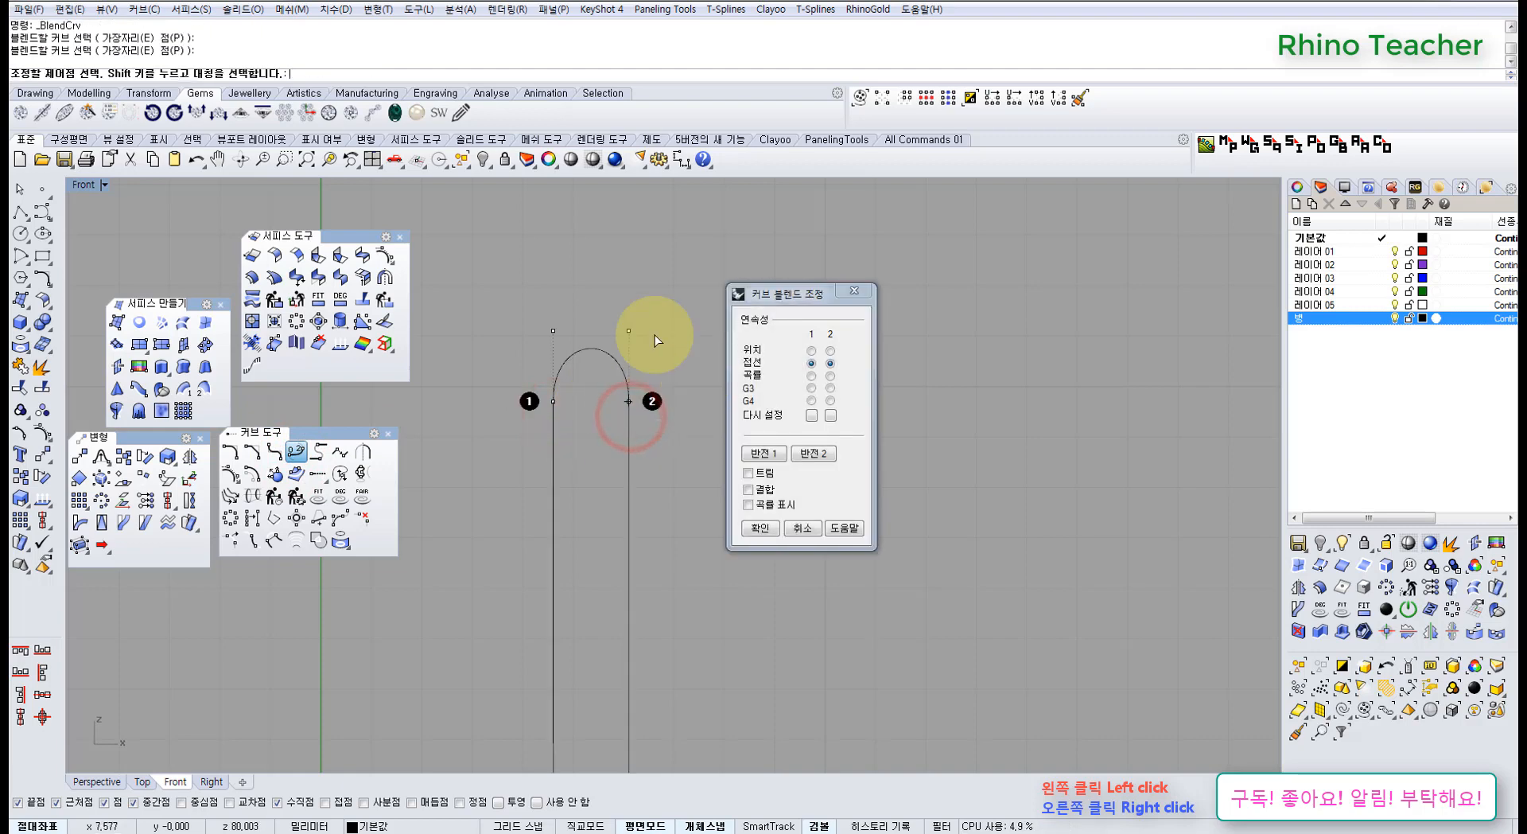
pyautogui.click(553, 332)
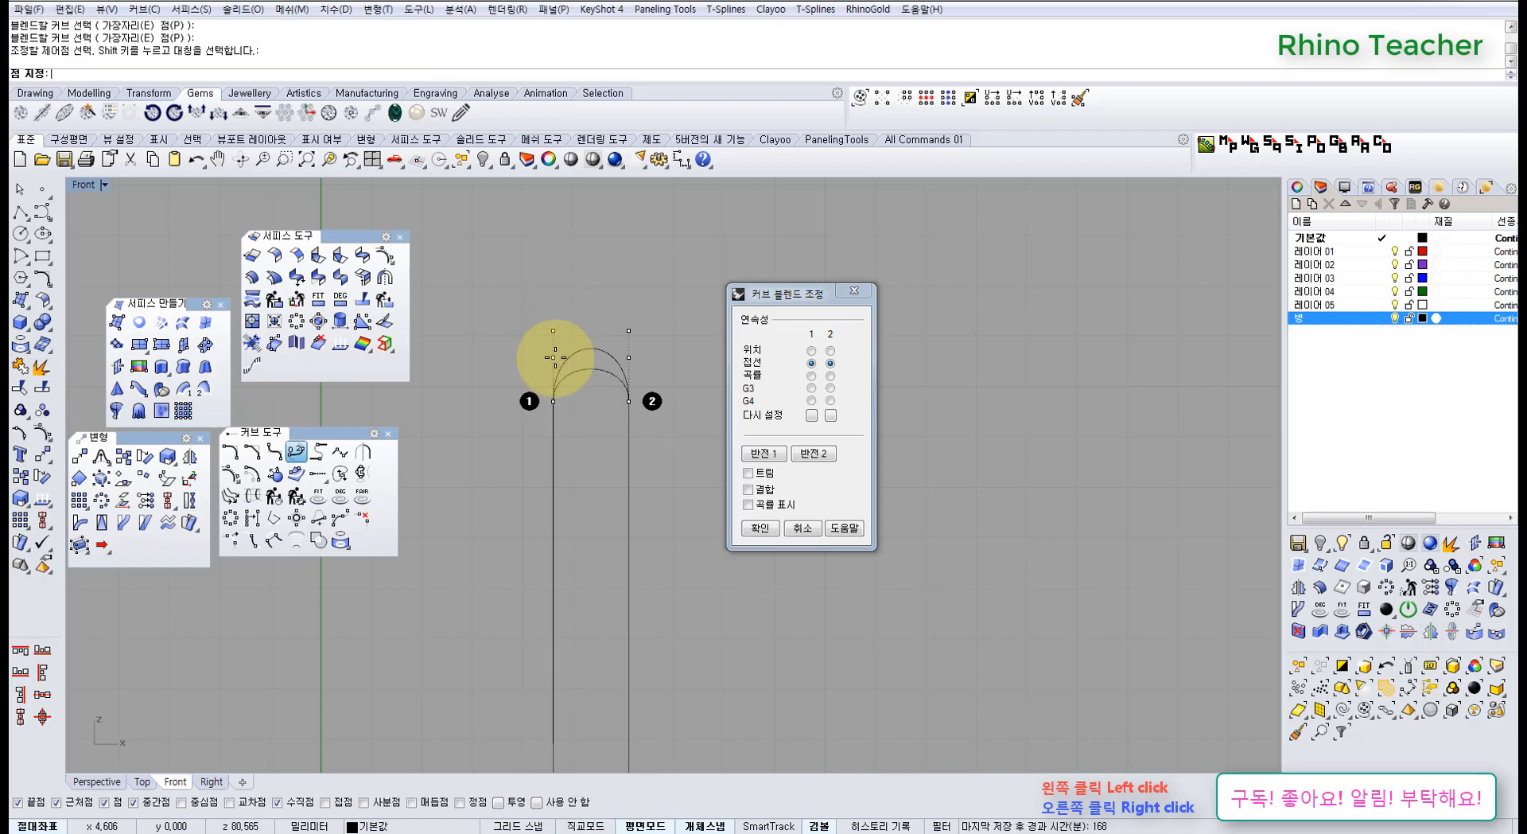
pyautogui.click(554, 352)
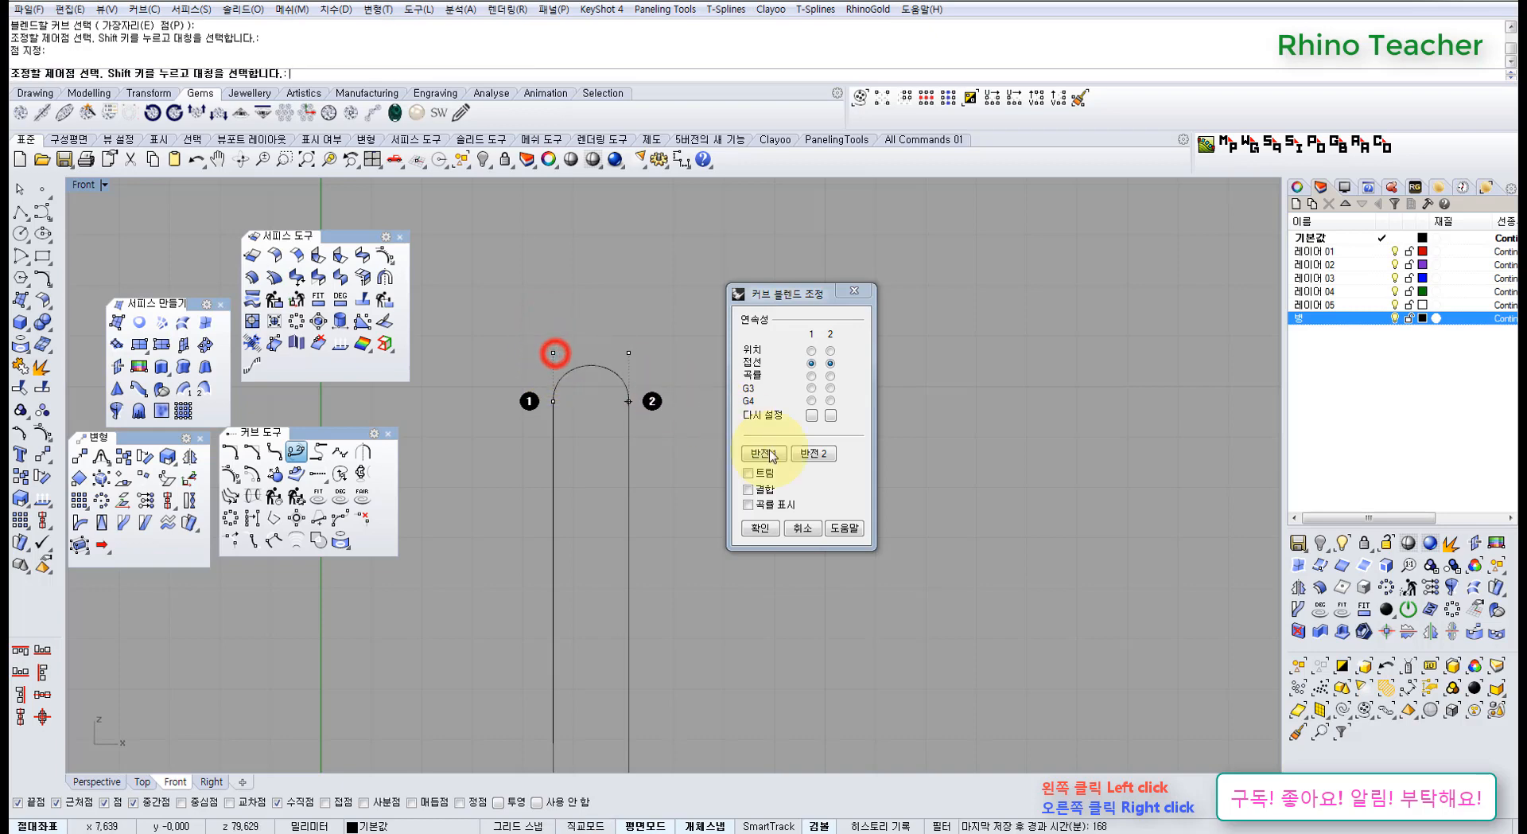
# Try curvature continuity at both ends of the mouth blend, and lower its handles symmetrically
pyautogui.click(810, 375)
pyautogui.click(830, 375)
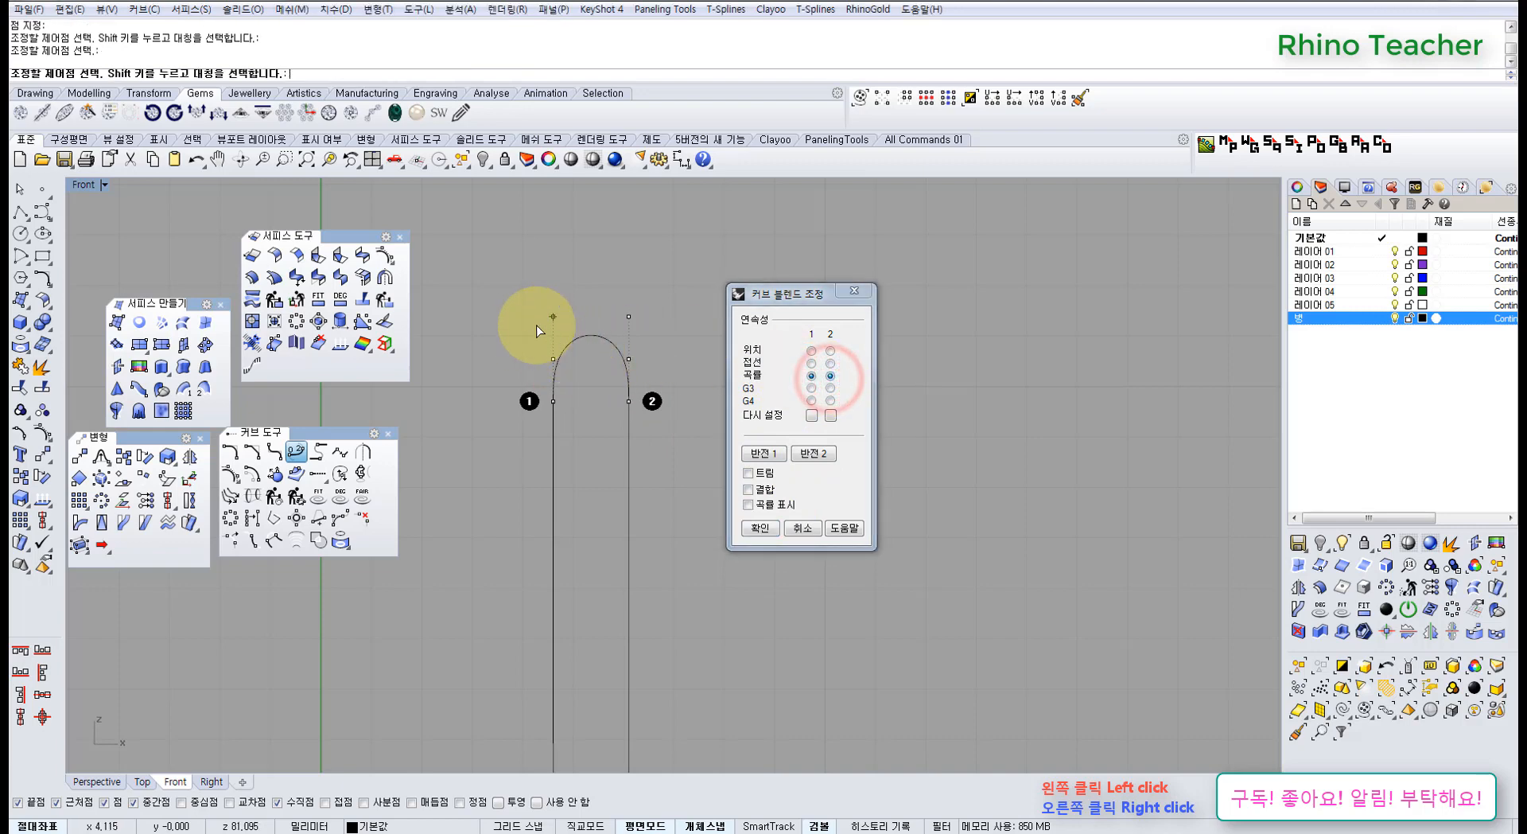
pyautogui.click(553, 357)
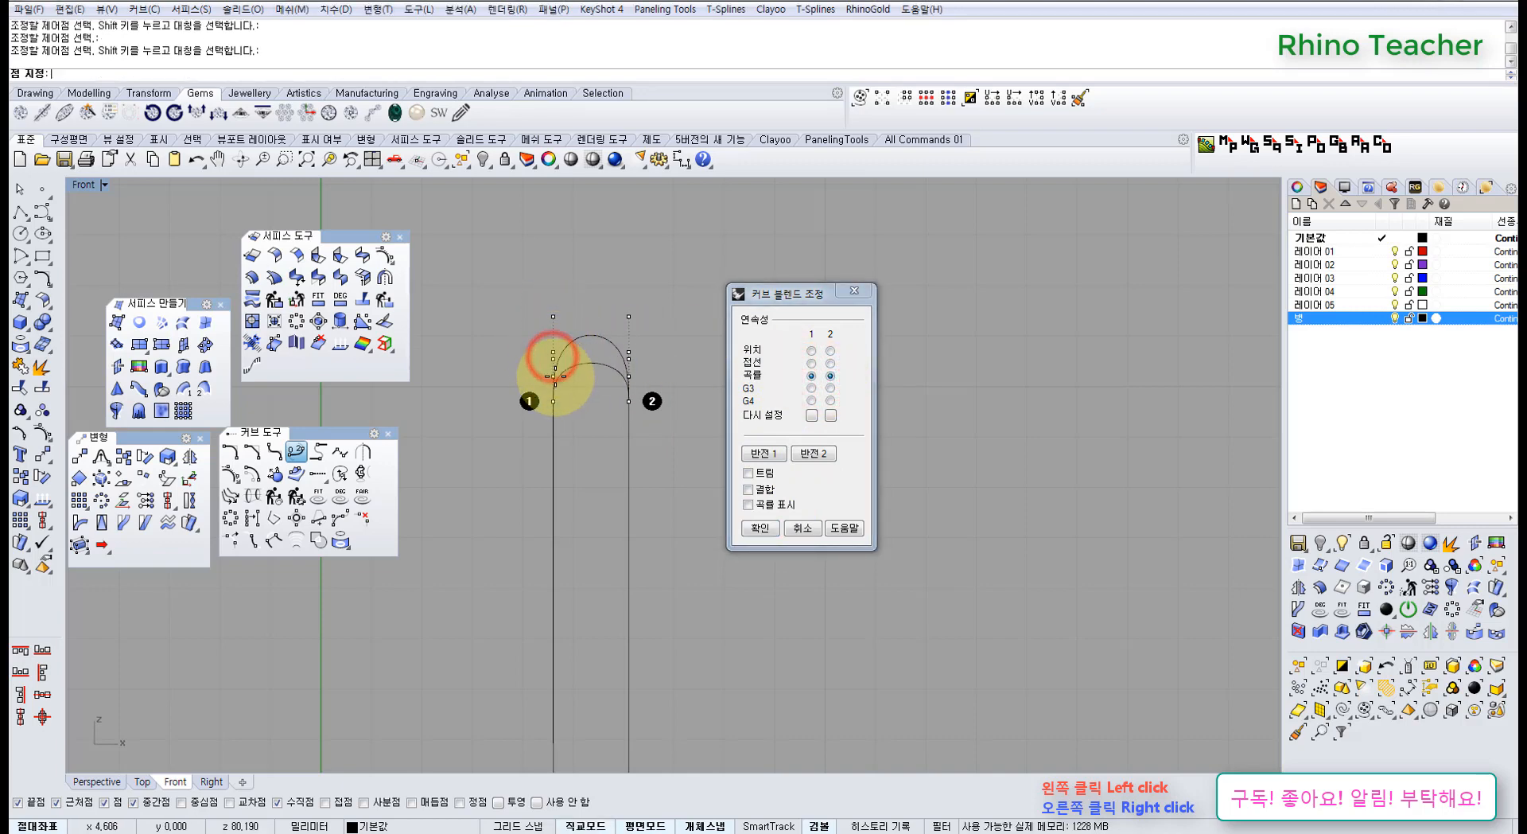
pyautogui.click(554, 374)
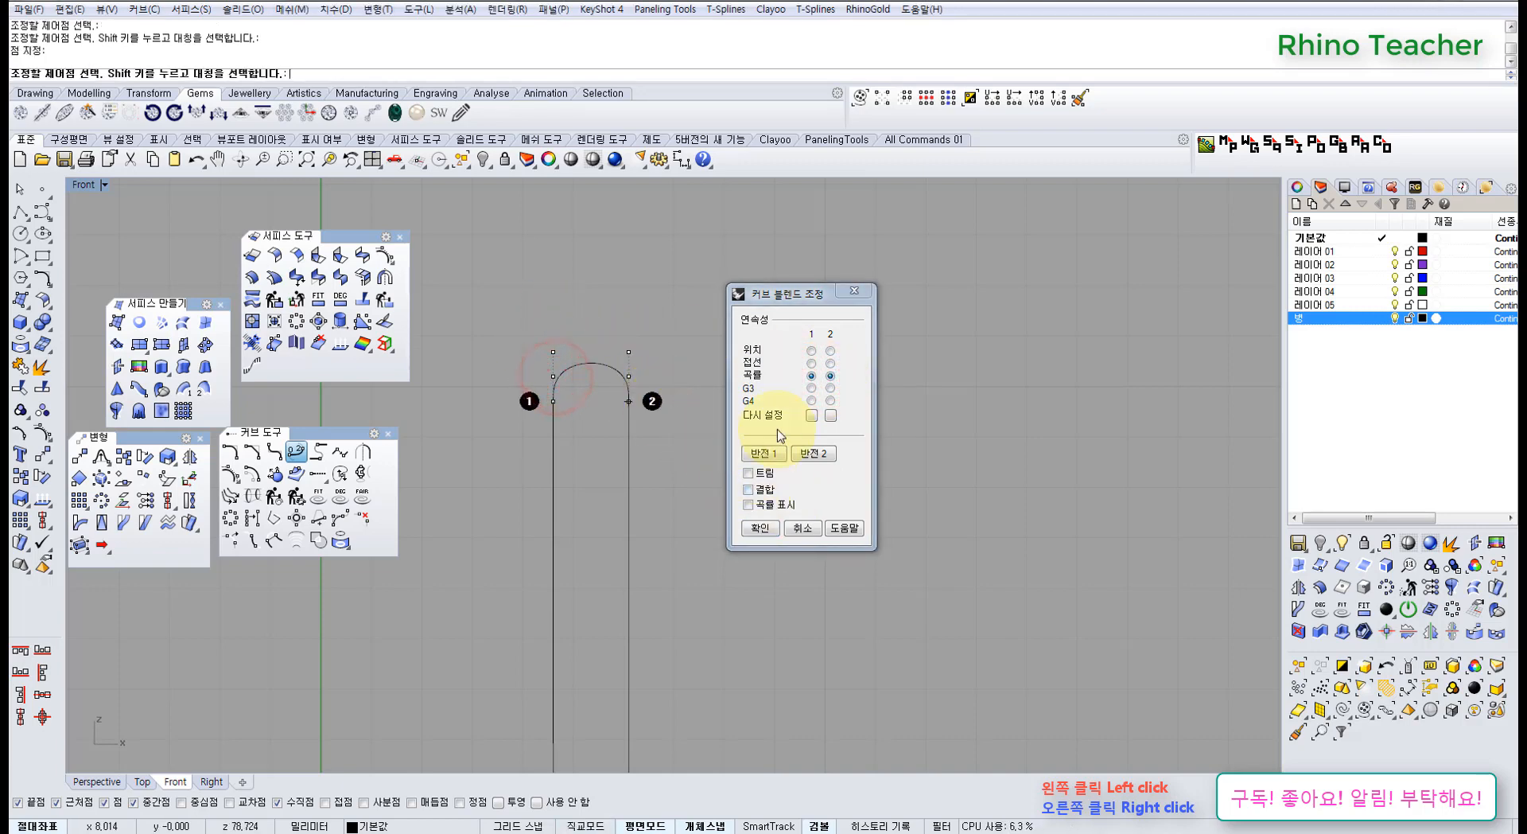
# Set both ends of the mouth blend back to tangency, lower its handles symmetrically, and accept the blend
pyautogui.click(809, 364)
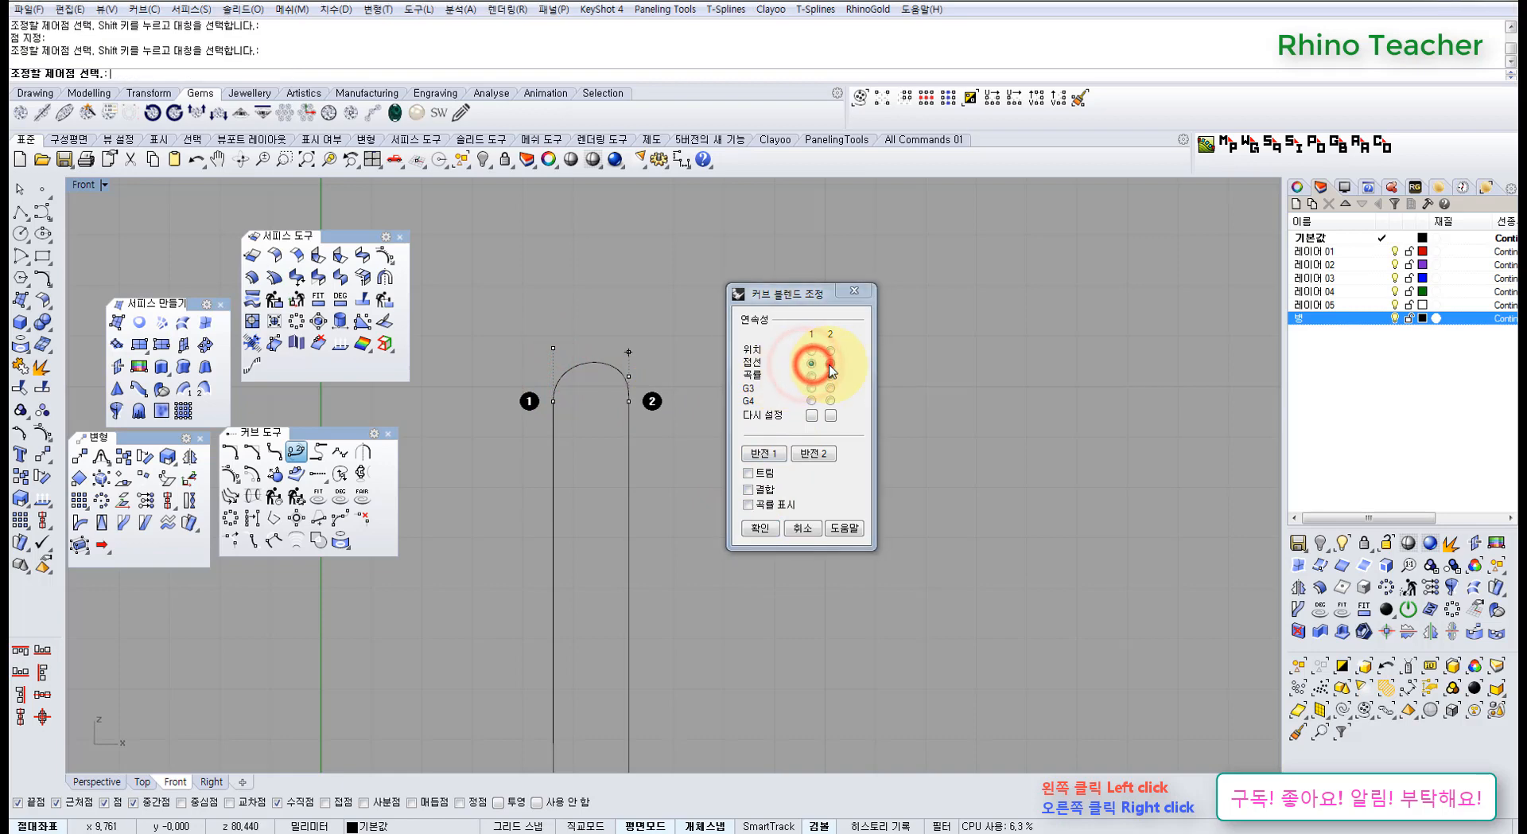
pyautogui.click(829, 363)
pyautogui.click(554, 330)
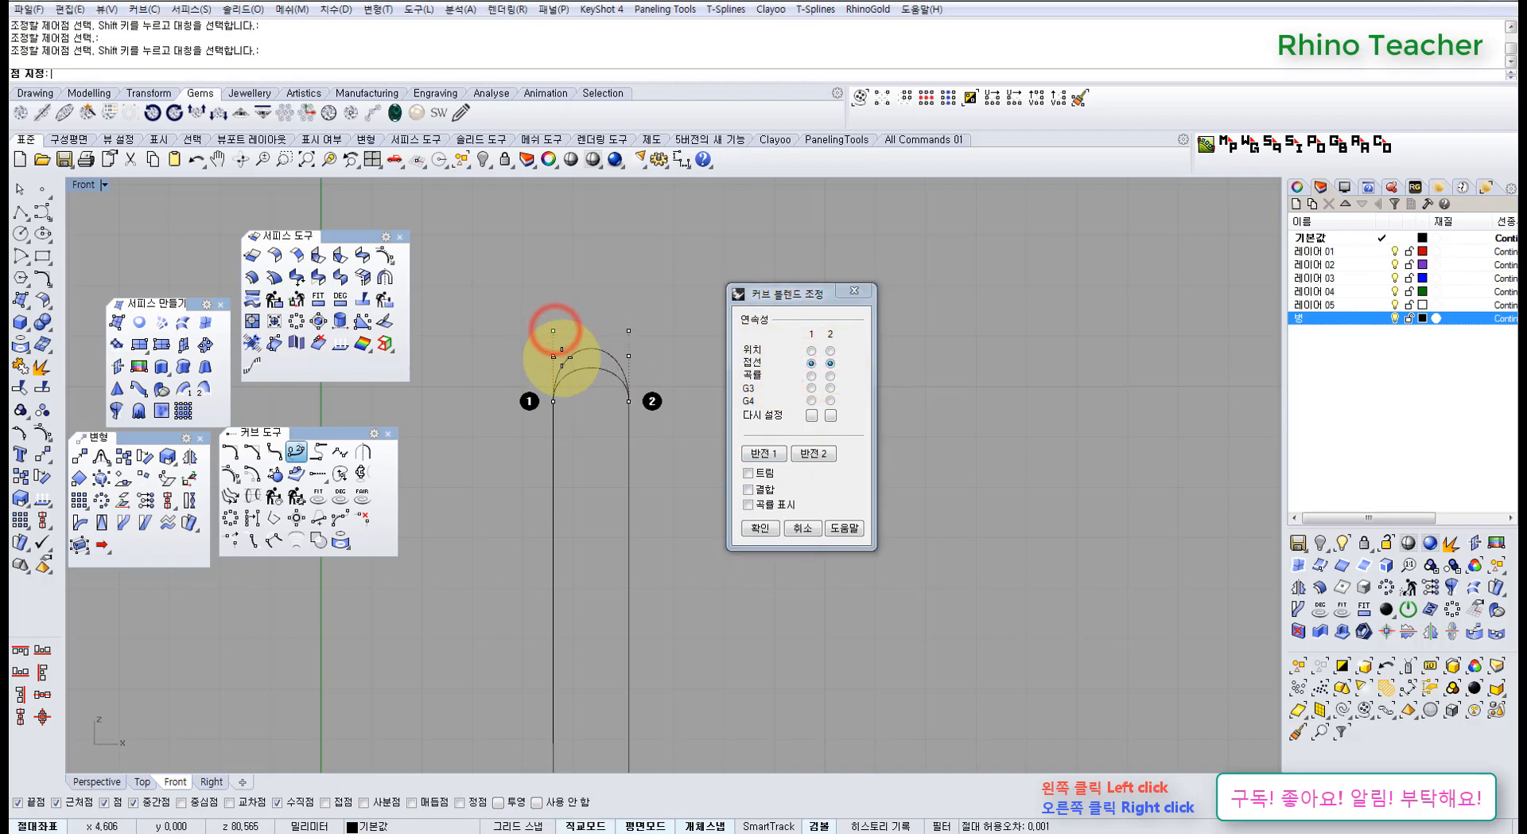
pyautogui.click(562, 358)
pyautogui.click(760, 528)
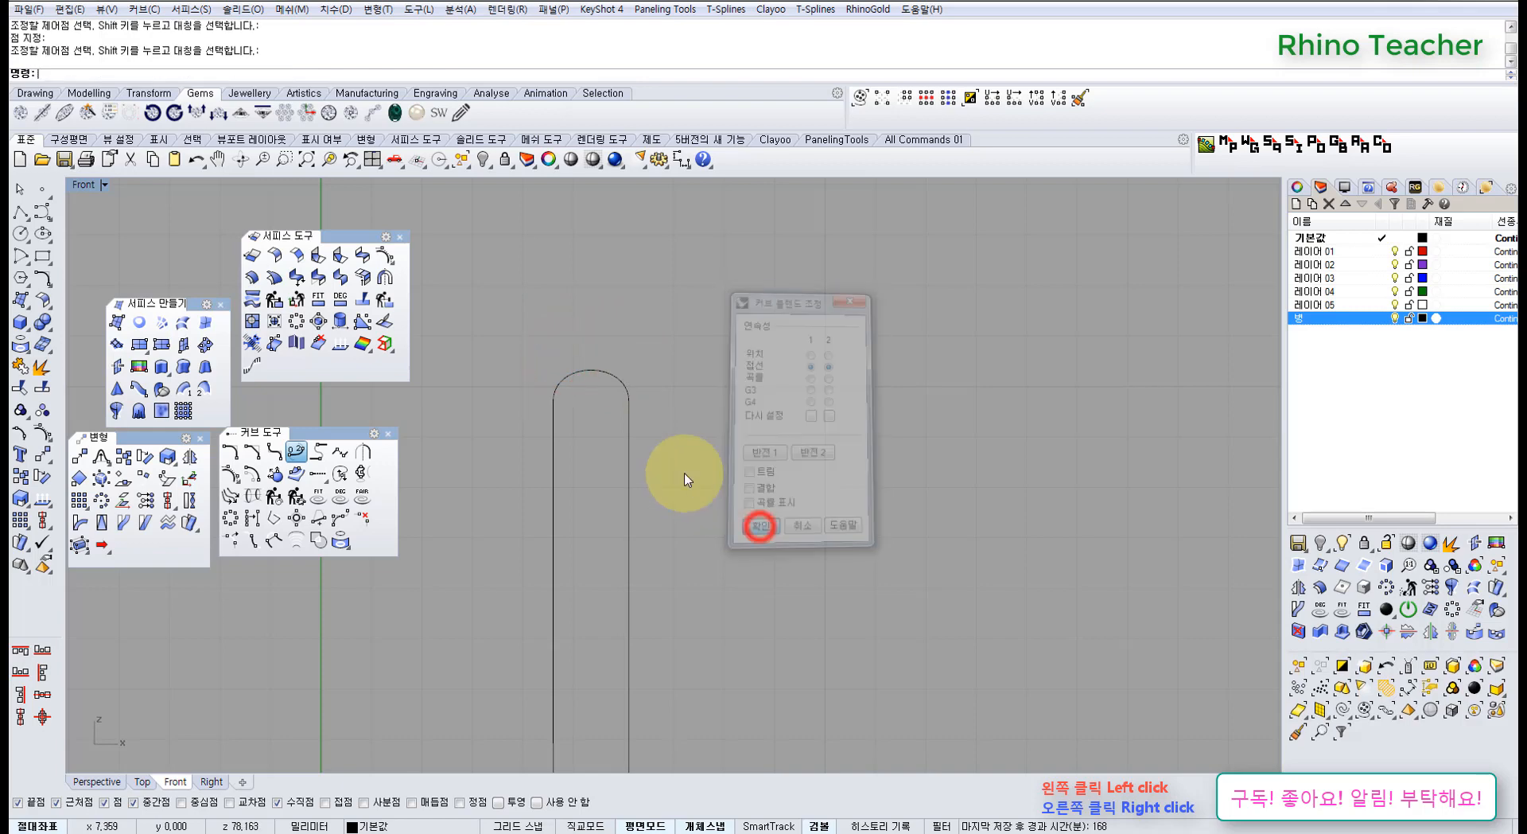
# Join the outer profile, the inner profile and the mouth blend into one curve
pyautogui.click(684, 471)
pyautogui.scroll(-5, 757, 381)
pyautogui.moveTo(740, 358); pyautogui.dragTo(628, 512)
pyautogui.scroll(-6, 619, 544)
pyautogui.moveTo(617, 546); pyautogui.dragTo(653, 361, button='right')
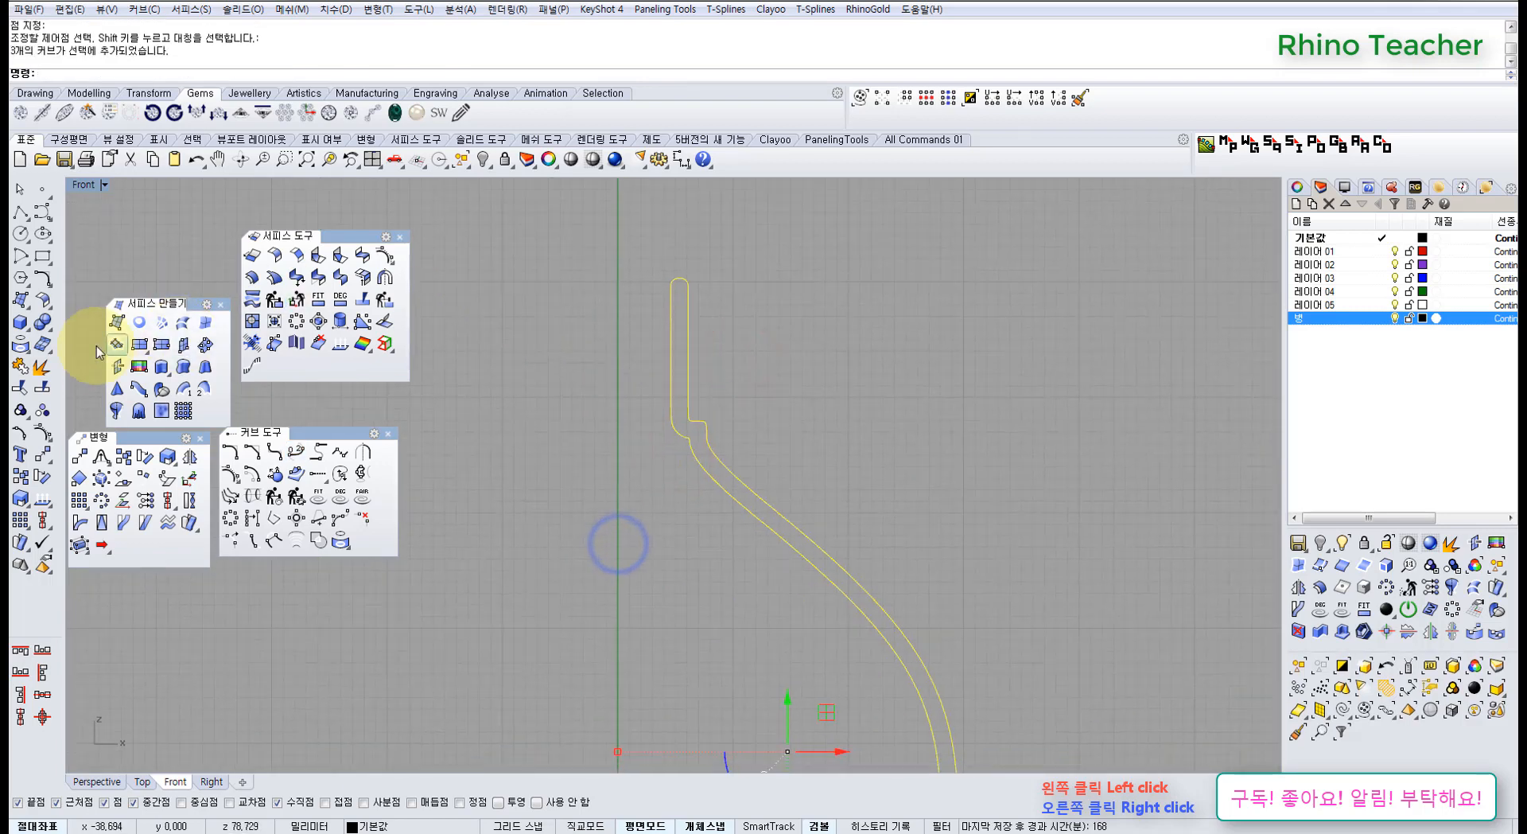
pyautogui.click(20, 365)
pyautogui.scroll(-5, 605, 414)
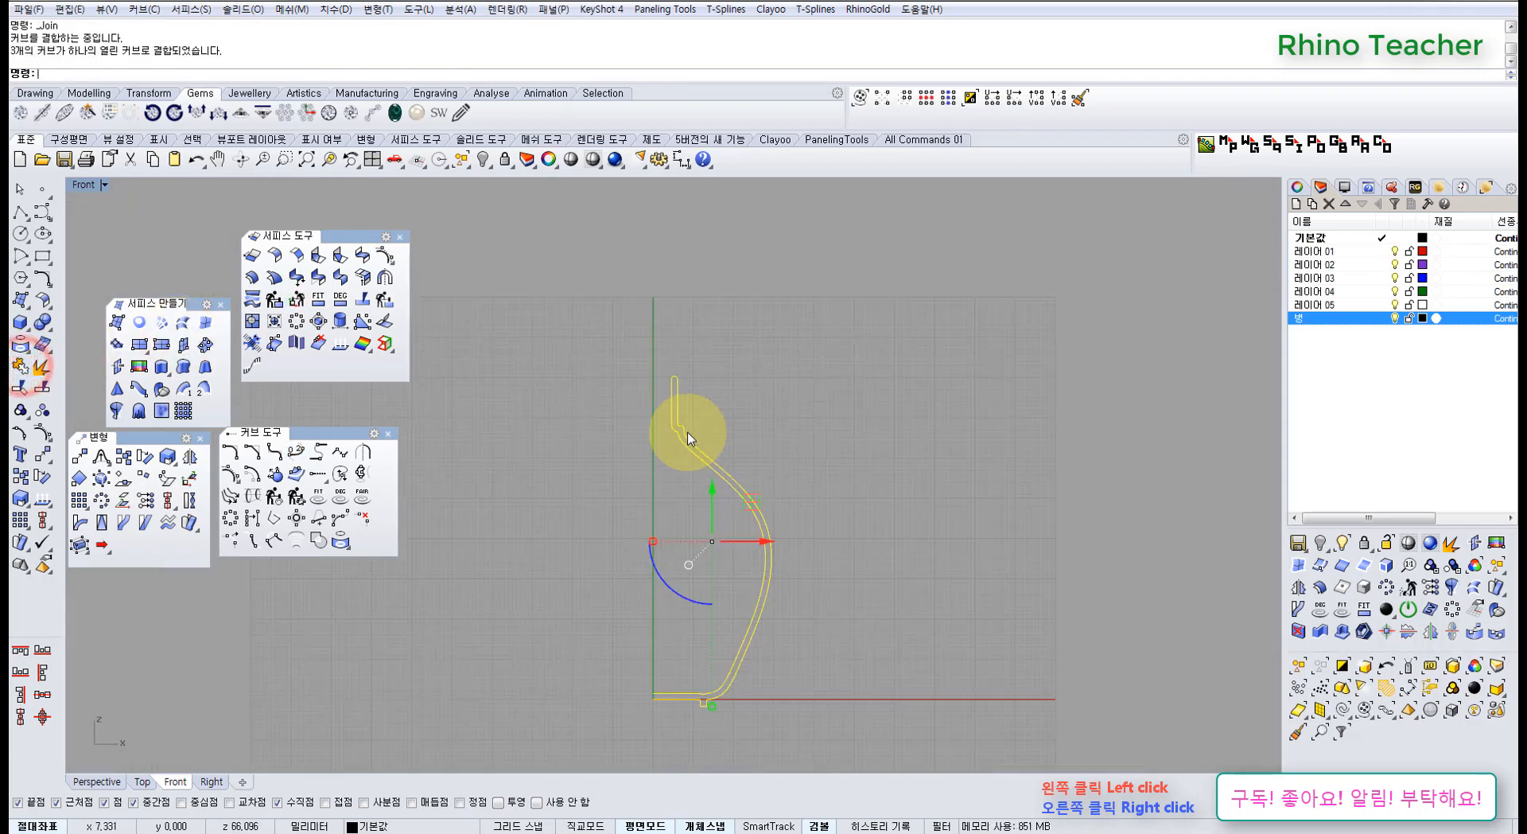
# Revolve the joined profile 360° about the vertical axis starting at the origin (0)
pyautogui.click(116, 409)
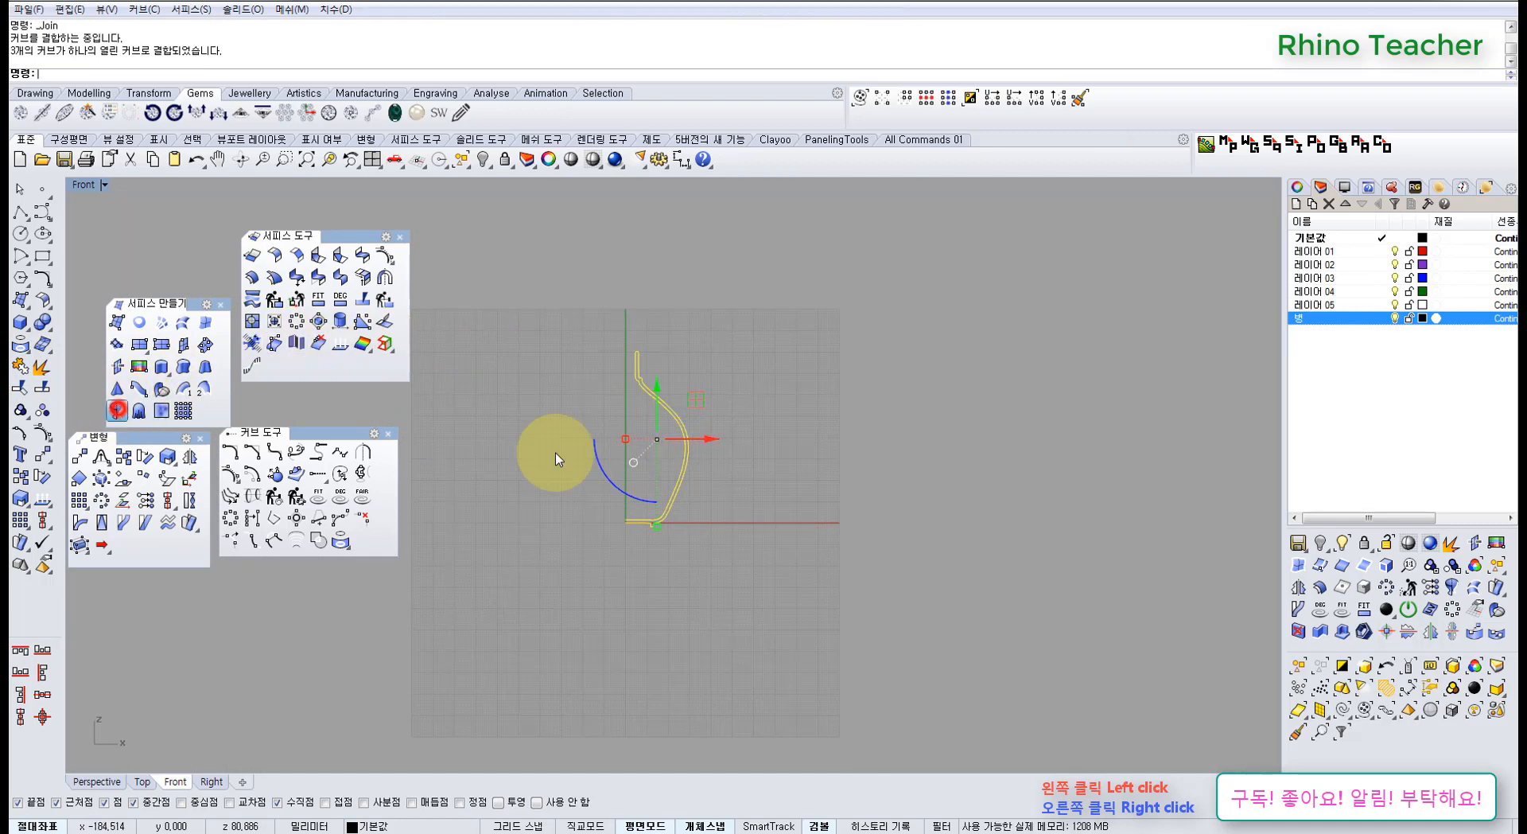
pyautogui.write('0')
pyautogui.press('Return')
pyautogui.click(634, 444)
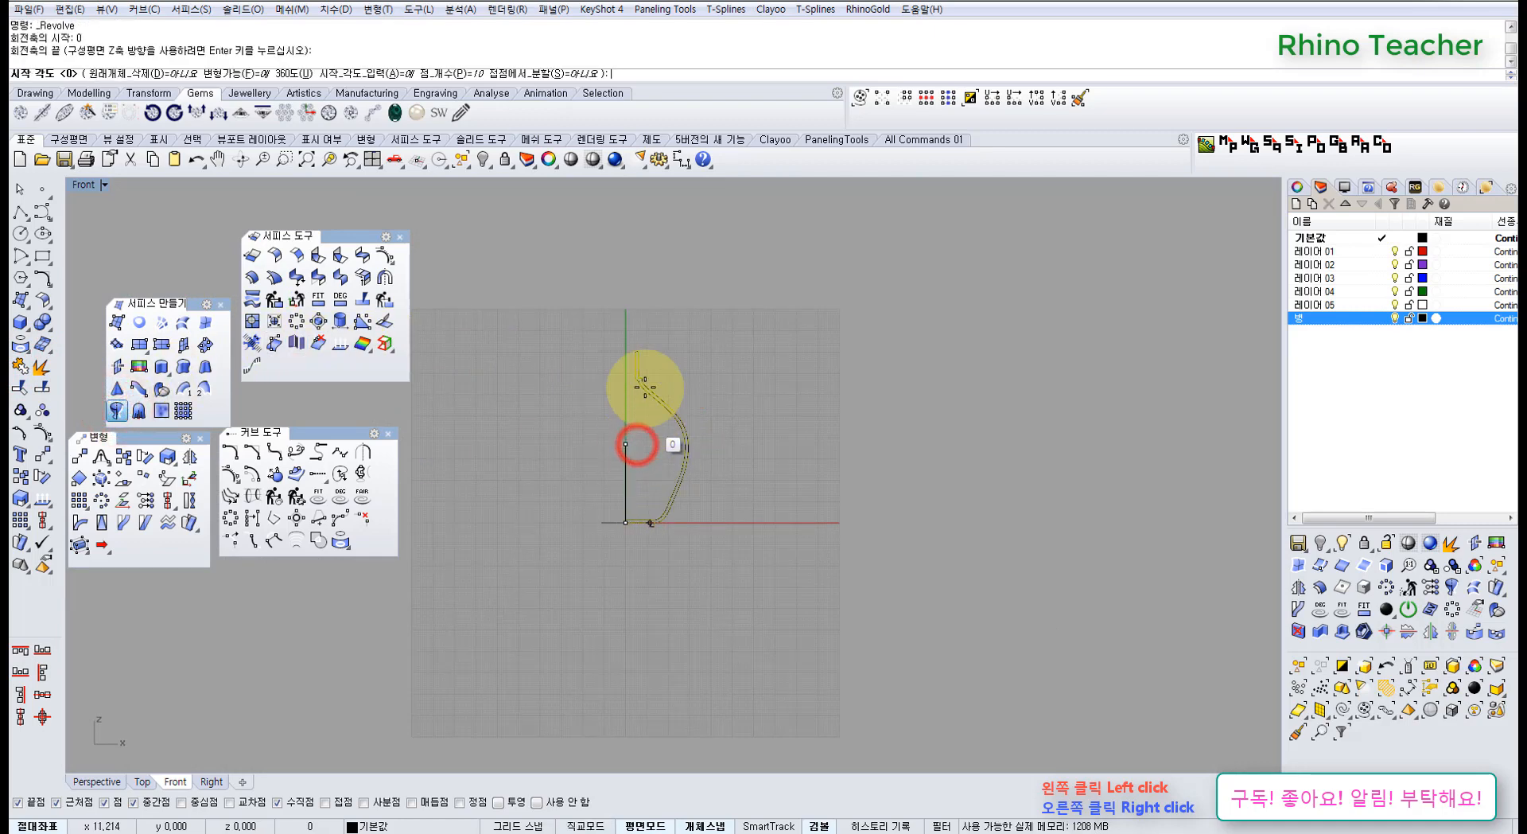
pyautogui.click(291, 74)
pyautogui.click(725, 310)
pyautogui.moveTo(687, 350); pyautogui.dragTo(629, 436, button='right')
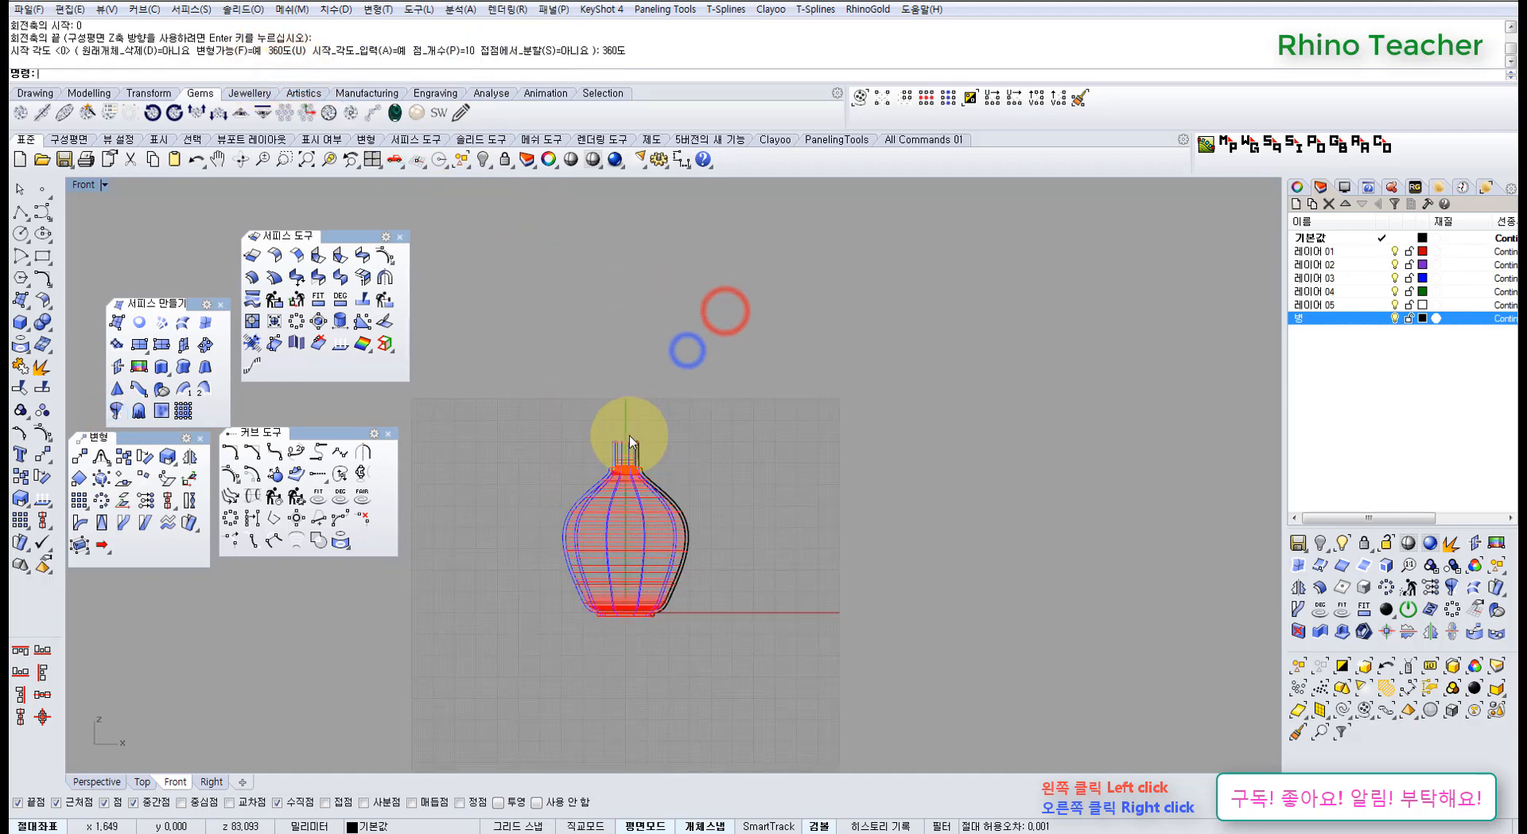
# Try turning on the control points of the revolved bottle in the Perspective view
pyautogui.hotkey('ctrl', 'F4')
pyautogui.moveTo(645, 351); pyautogui.dragTo(655, 487, button='right')
pyautogui.scroll(-4, 655, 487)
pyautogui.moveTo(665, 398); pyautogui.dragTo(639, 587, button='right')
pyautogui.scroll(5, 640, 587)
pyautogui.click(623, 543)
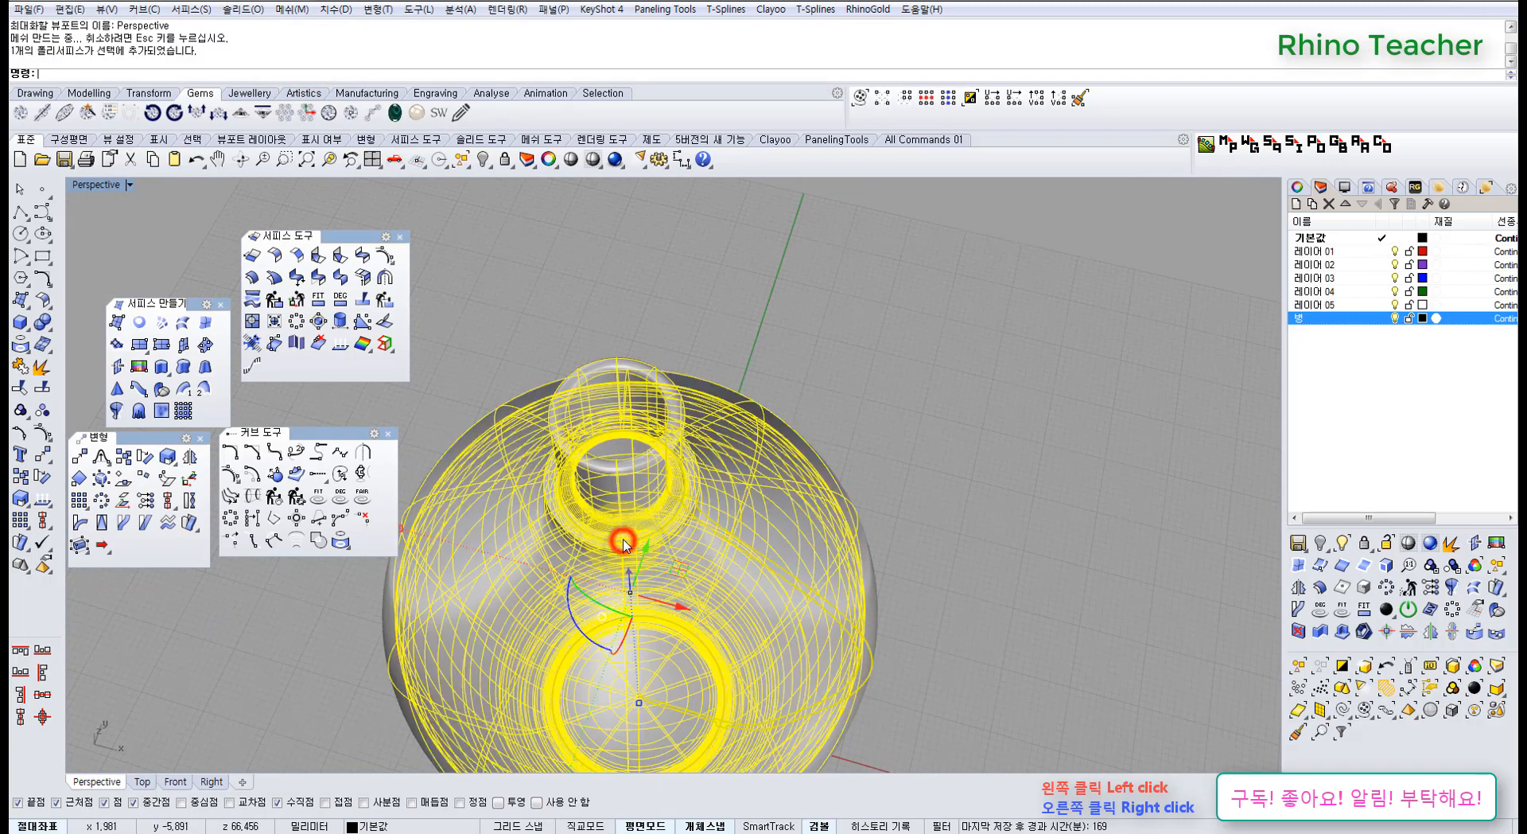
pyautogui.press('F10')
pyautogui.moveTo(679, 504); pyautogui.dragTo(711, 422, button='right')
pyautogui.press('Escape')
# Explode the bottle polysurface into its separate surfaces
pyautogui.scroll(-6, 719, 446)
pyautogui.moveTo(717, 487); pyautogui.dragTo(693, 589, button='right')
pyautogui.scroll(10, 700, 389)
pyautogui.moveTo(709, 404); pyautogui.dragTo(750, 448, button='right')
pyautogui.click(752, 448)
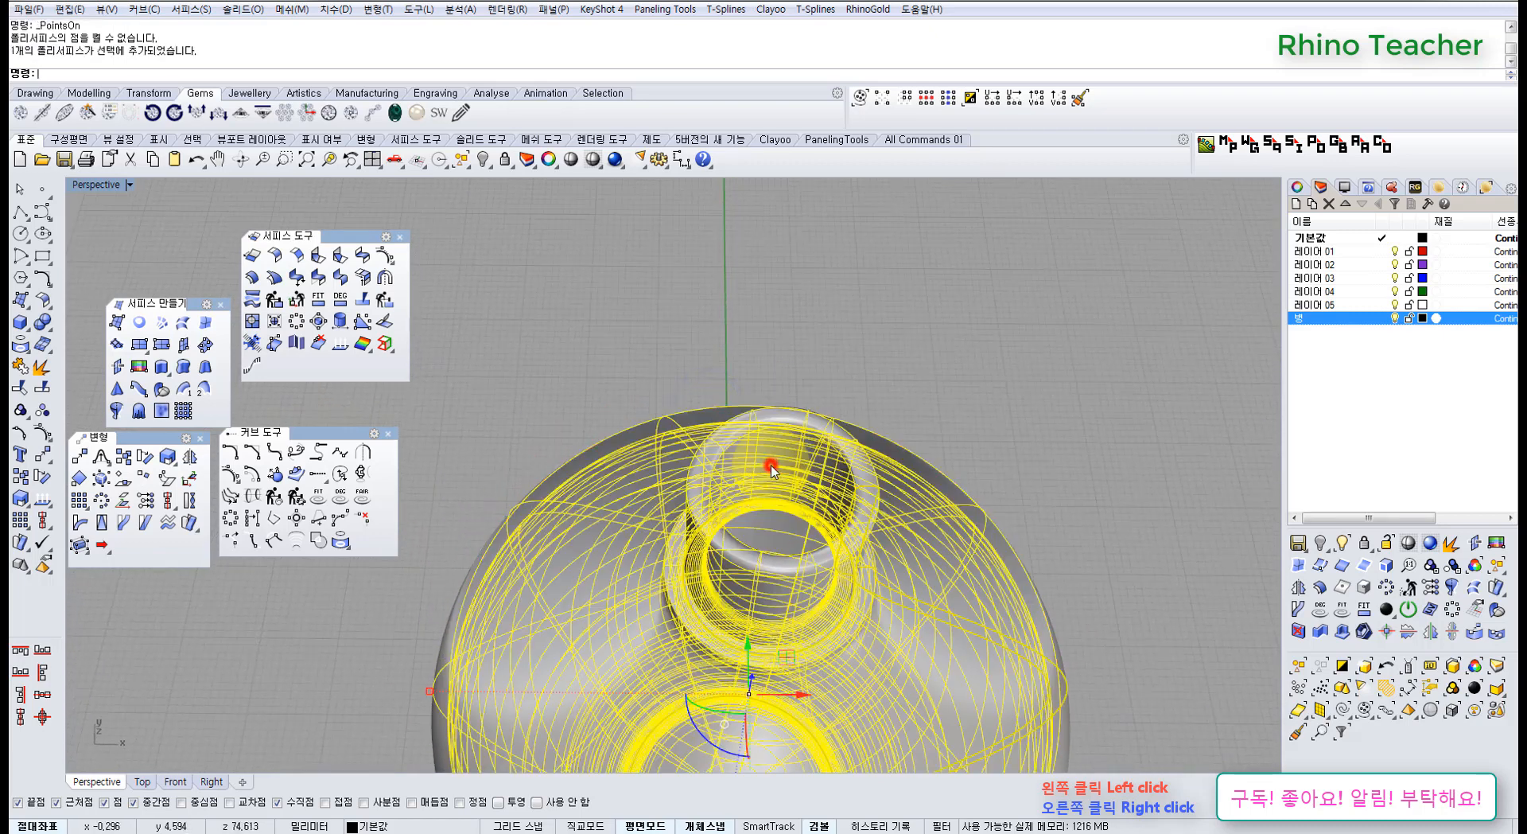
pyautogui.click(44, 386)
pyautogui.click(44, 370)
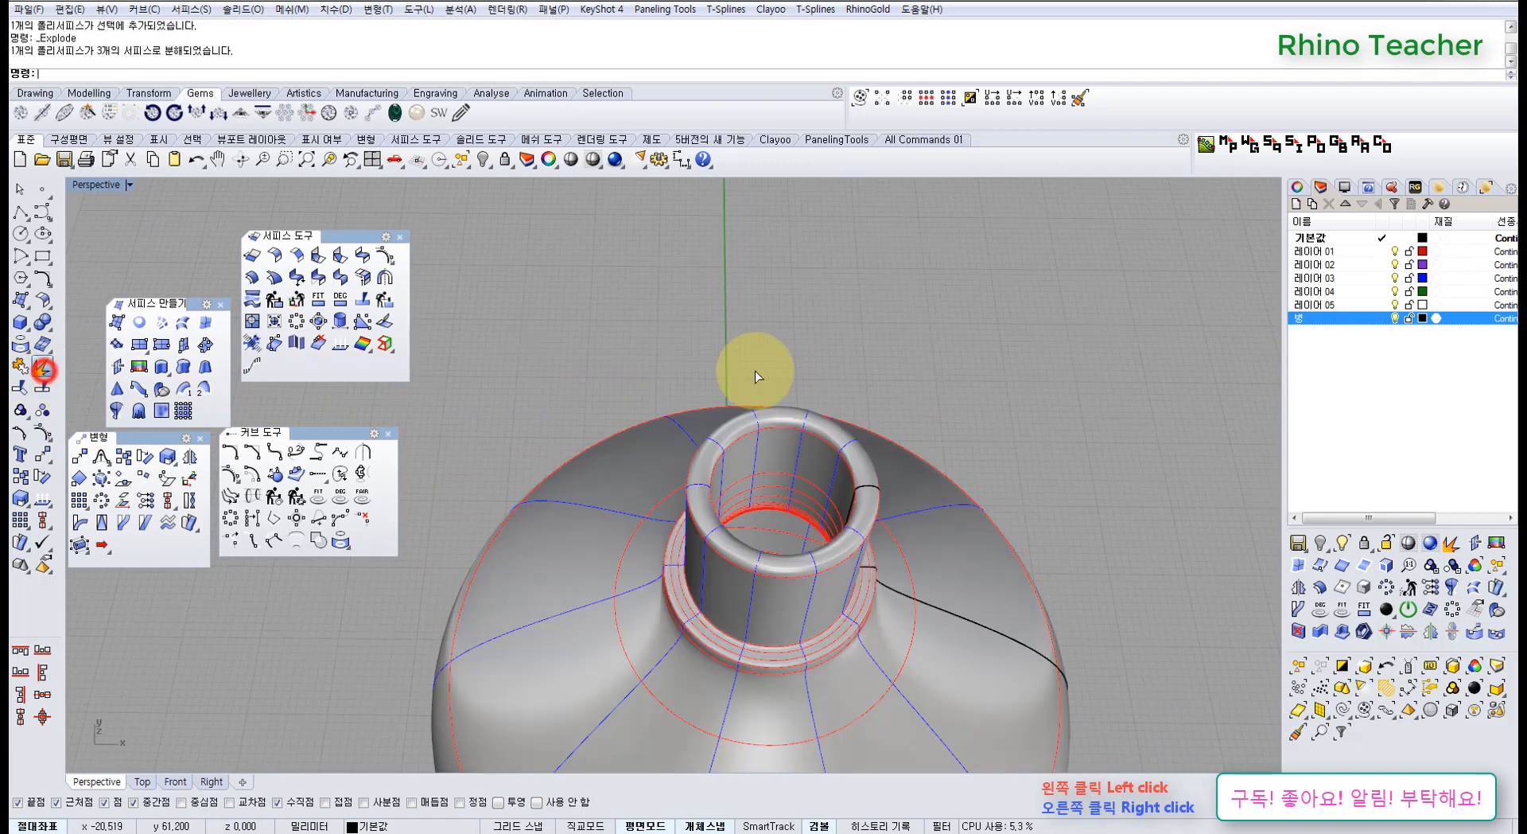
pyautogui.click(763, 344)
# Move the bottle's outer surface along the X axis, clear of the inner body
pyautogui.moveTo(869, 399); pyautogui.dragTo(813, 350, button='right')
pyautogui.click(814, 382)
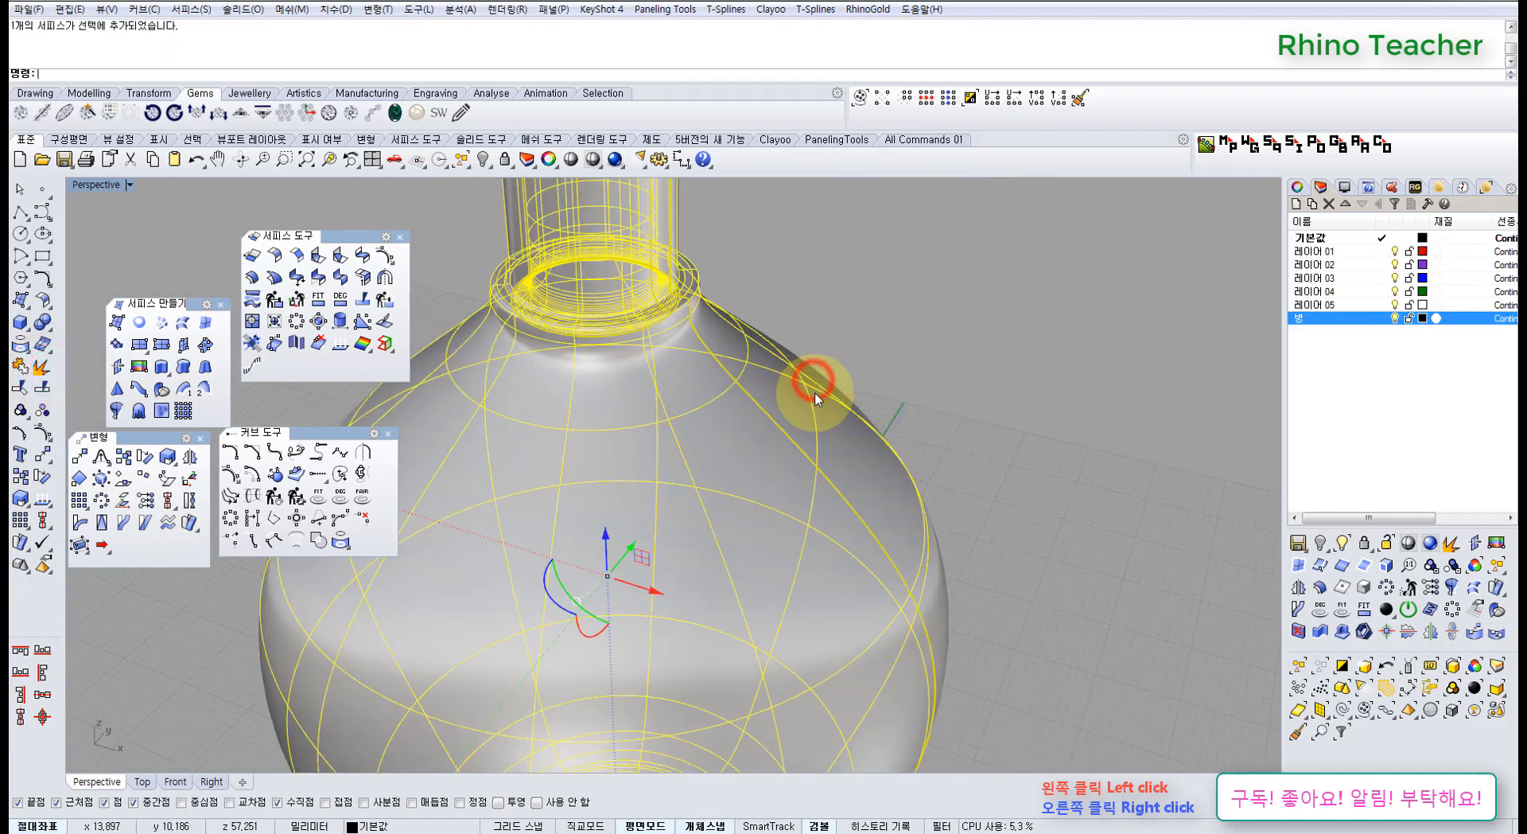
pyautogui.scroll(-5, 815, 385)
pyautogui.moveTo(774, 404); pyautogui.dragTo(834, 370, button='right')
pyautogui.scroll(-6, 839, 353)
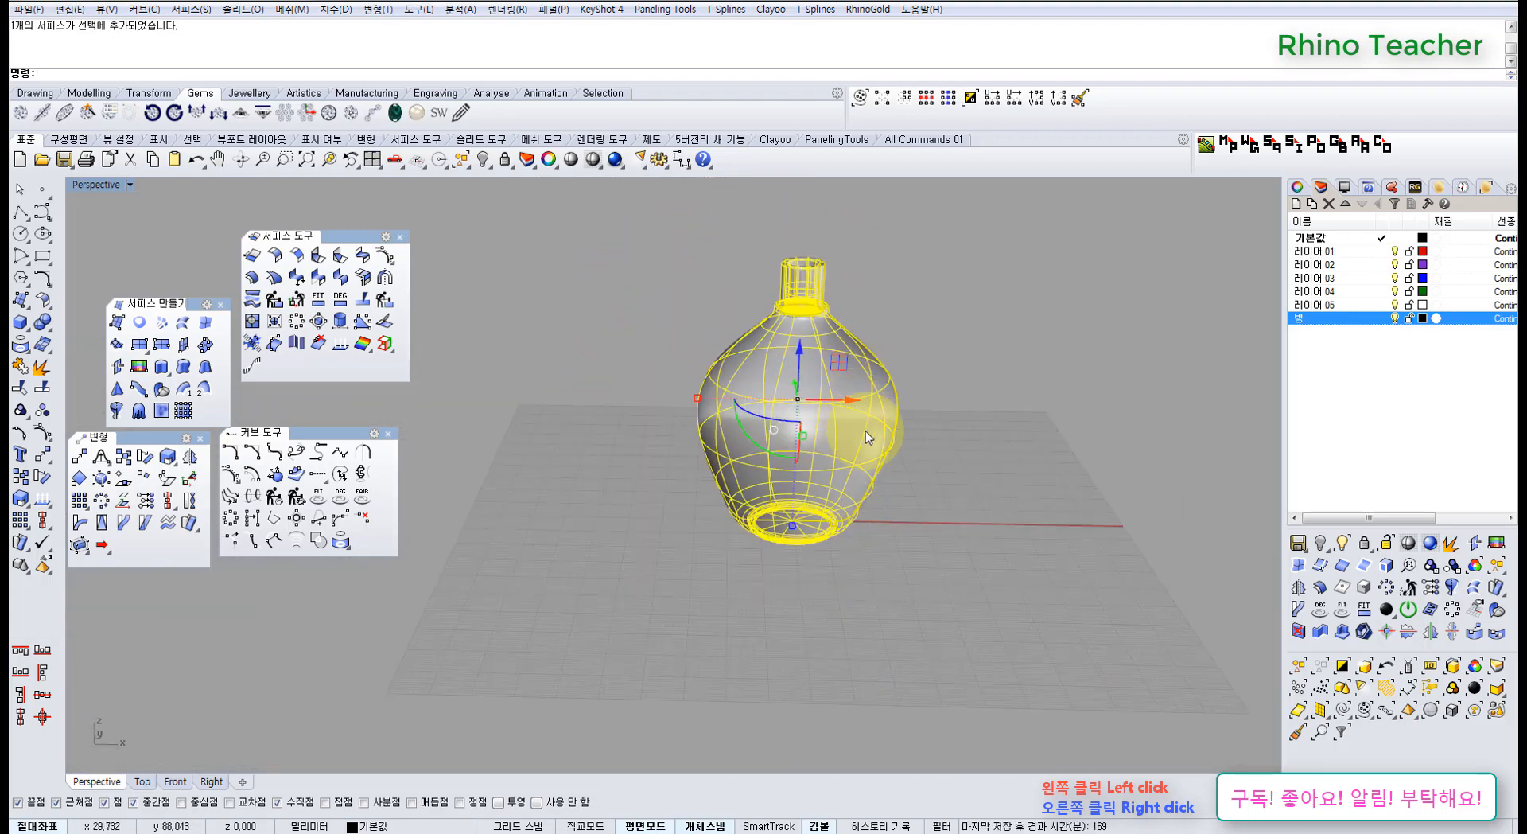
pyautogui.moveTo(857, 403); pyautogui.dragTo(1093, 404)
pyautogui.click(881, 288)
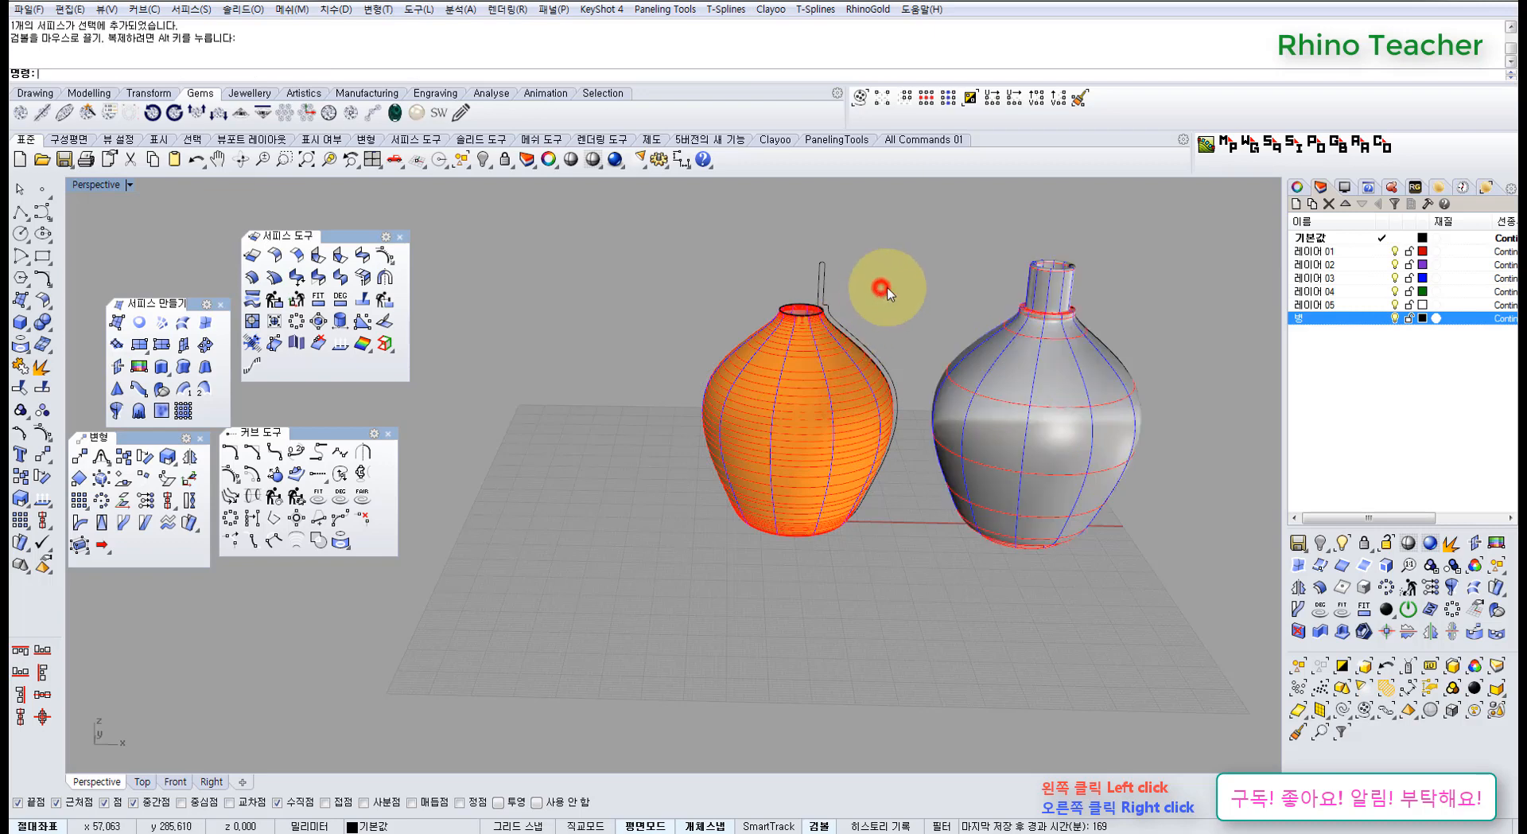
pyautogui.scroll(4, 1057, 255)
pyautogui.keyDown('shift'); pyautogui.moveTo(938, 326); pyautogui.dragTo(743, 437, button='right'); pyautogui.keyUp('shift')
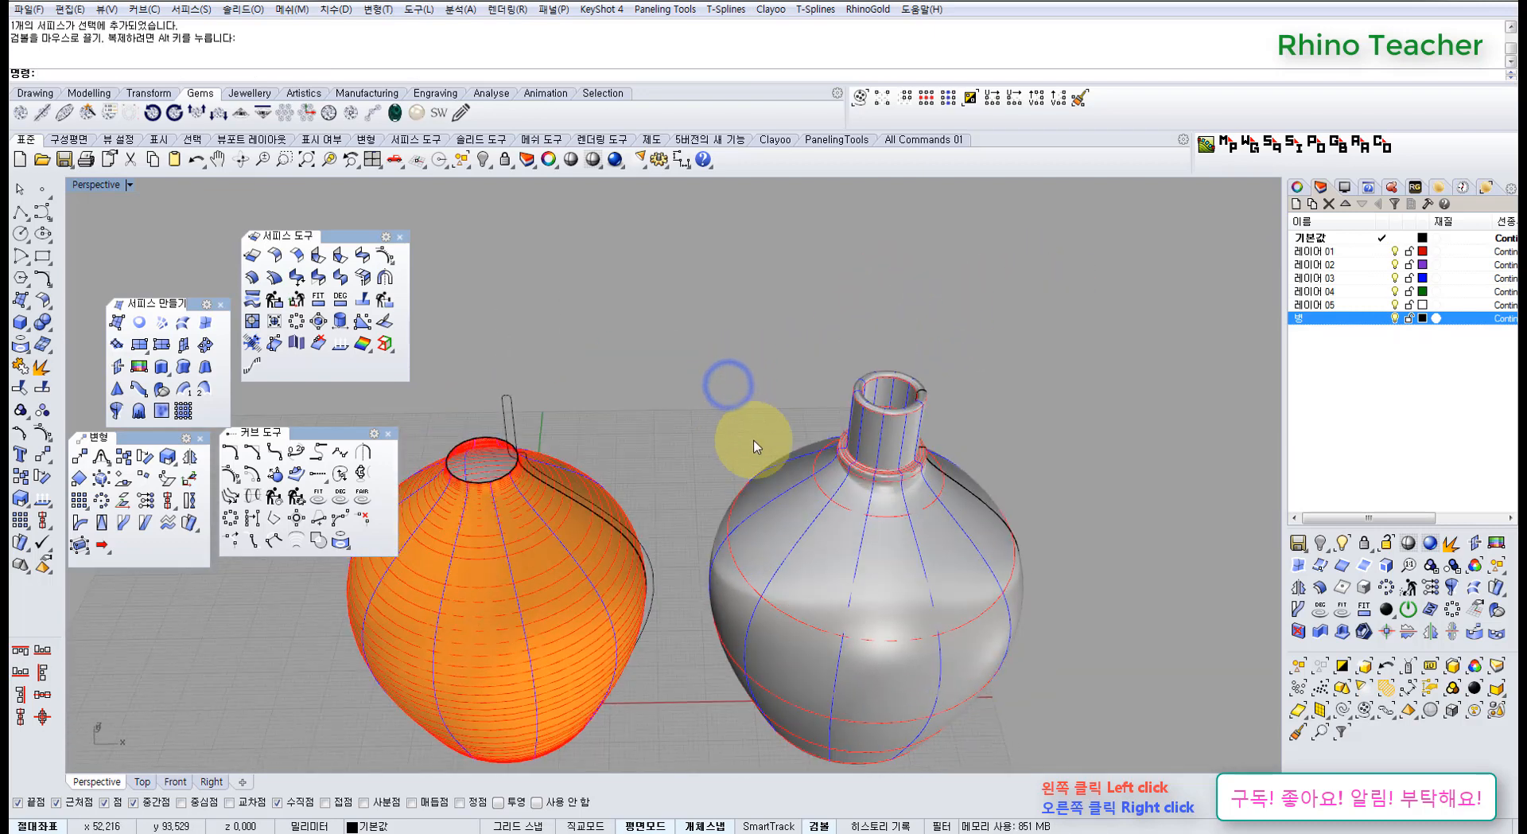
# Delete the orange inner body surface and the moved outer surface
pyautogui.click(586, 534)
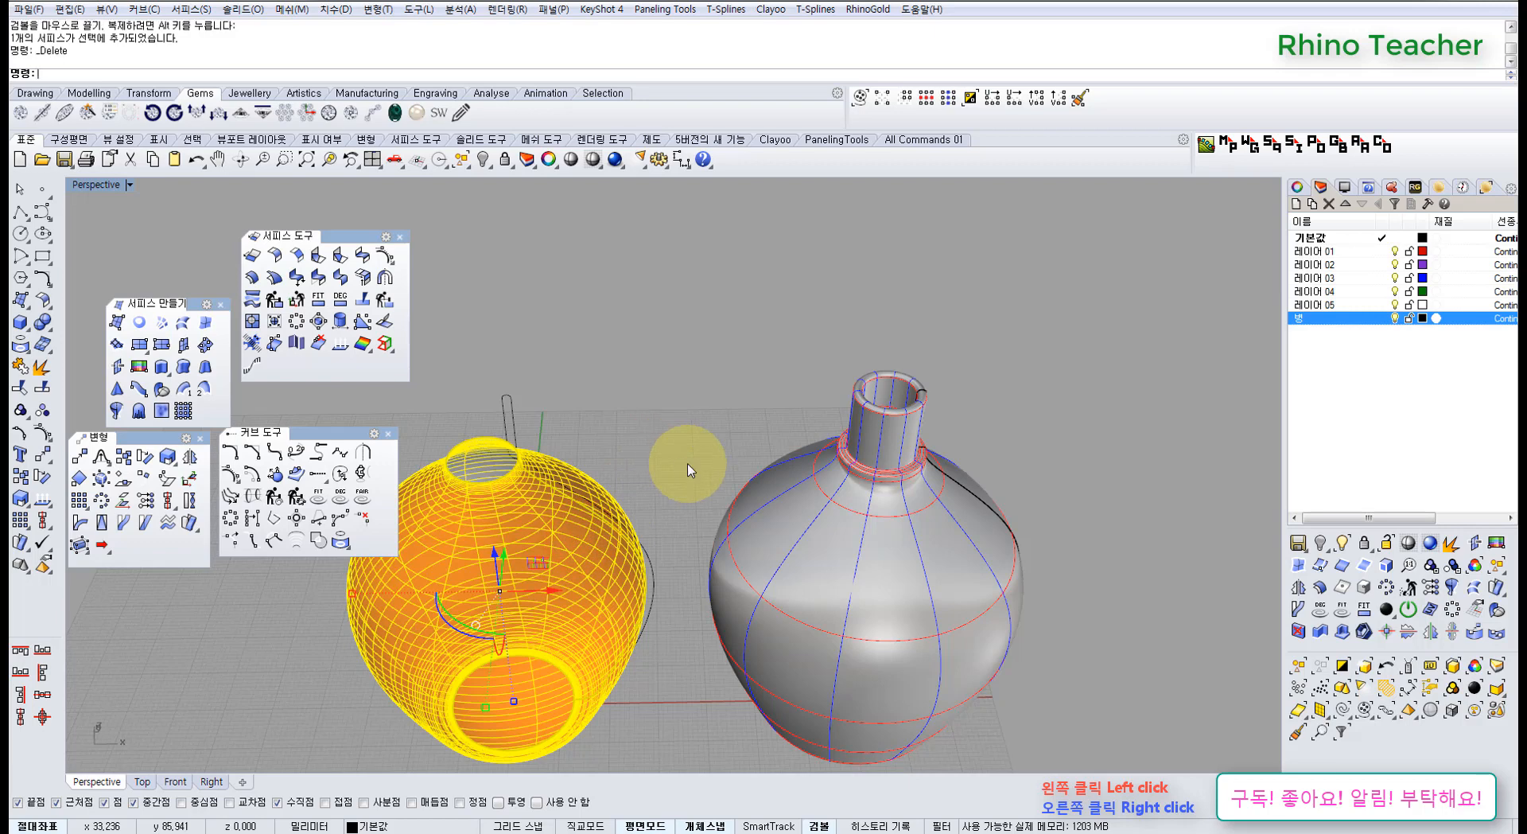
pyautogui.press('Delete')
pyautogui.click(829, 519)
pyautogui.press('Delete')
pyautogui.rightClick(690, 544)
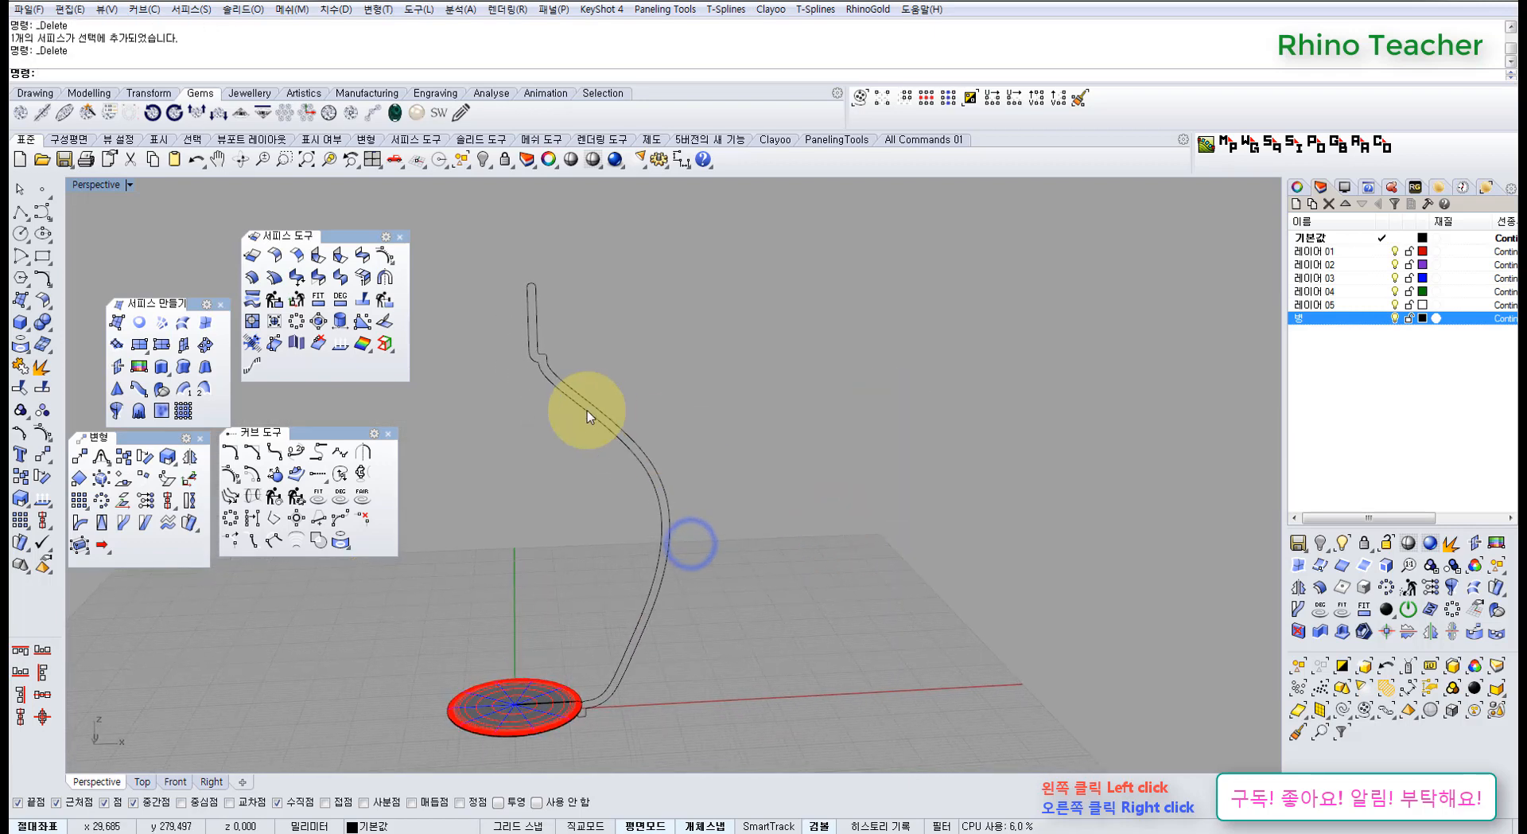
# Undo the deletions, move, explode, revolve, join, mouth blend and offset, back to the single half-profile curve
pyautogui.hotkey('ctrl', 'z')
pyautogui.hotkey('ctrl', 'z')
pyautogui.hotkey('ctrl', 'z')
pyautogui.hotkey('ctrl', 'z')
pyautogui.hotkey('ctrl', 'z')
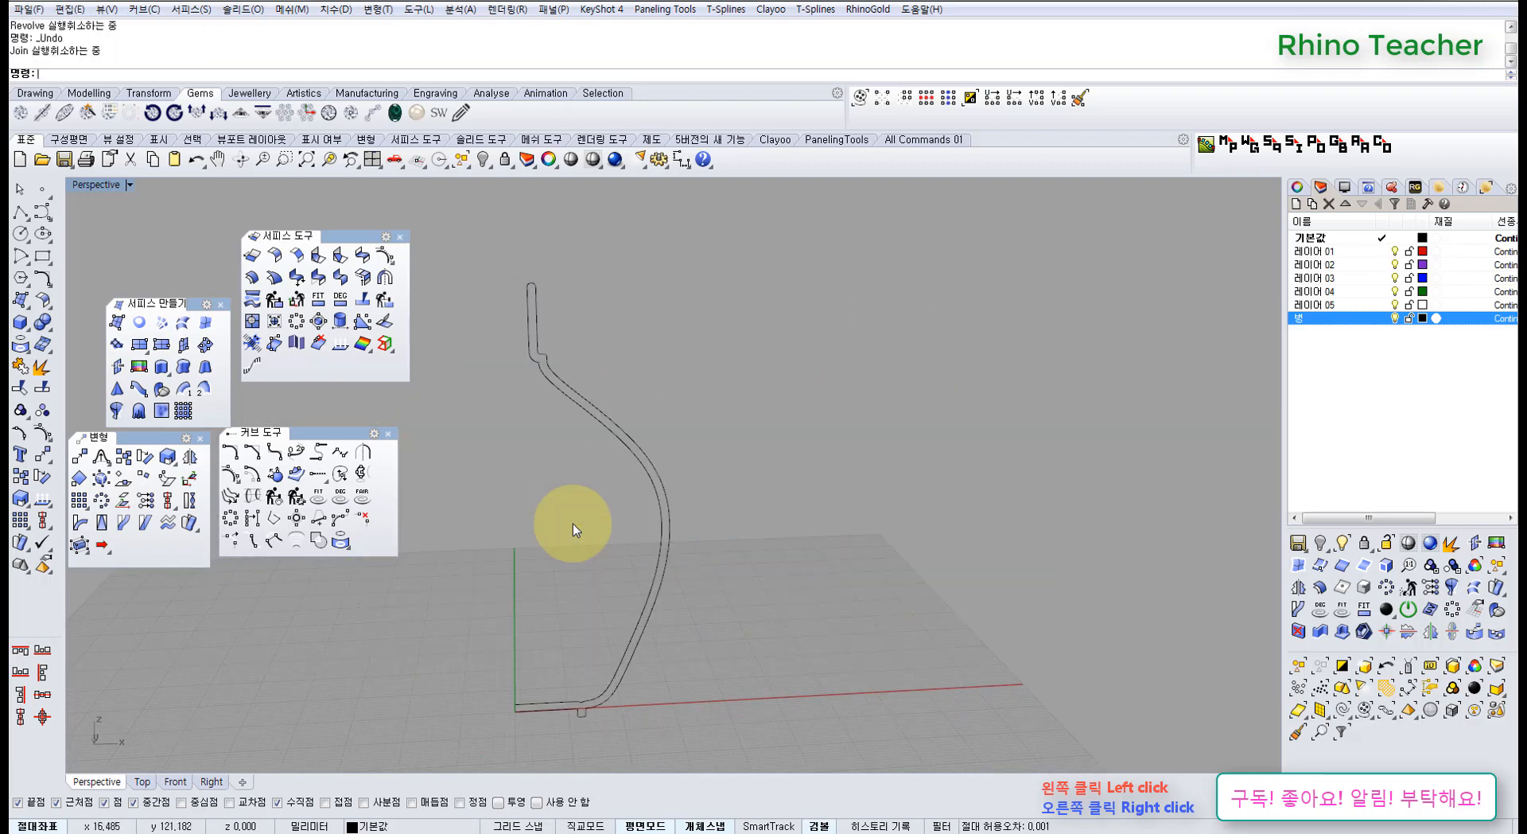
pyautogui.hotkey('ctrl', 'z')
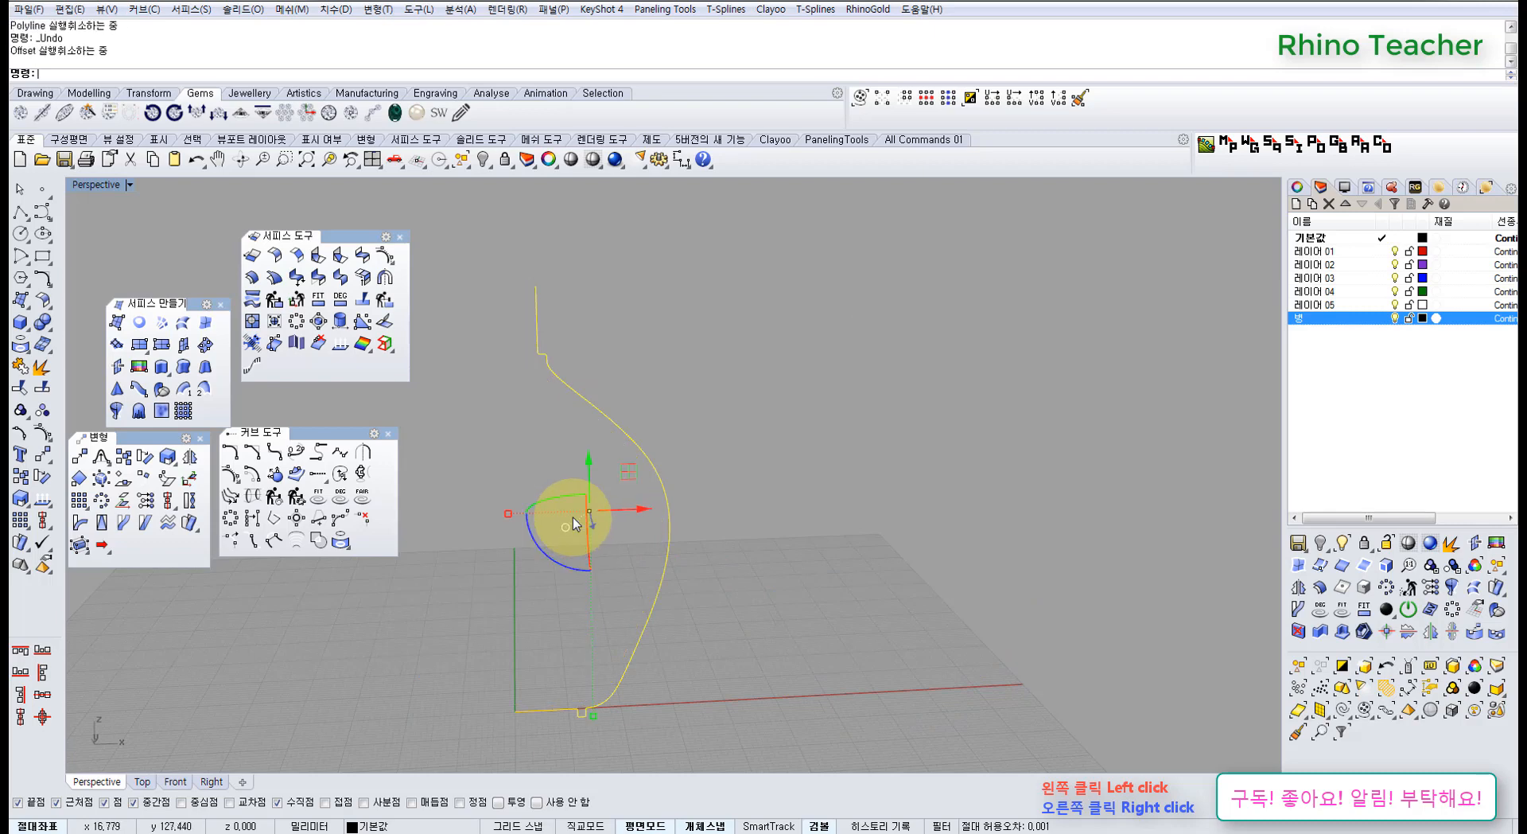
# Revolve the single half-profile 360° in the Front view about the vertical axis from the origin (0), with a deformable point count of 16
pyautogui.click(641, 415)
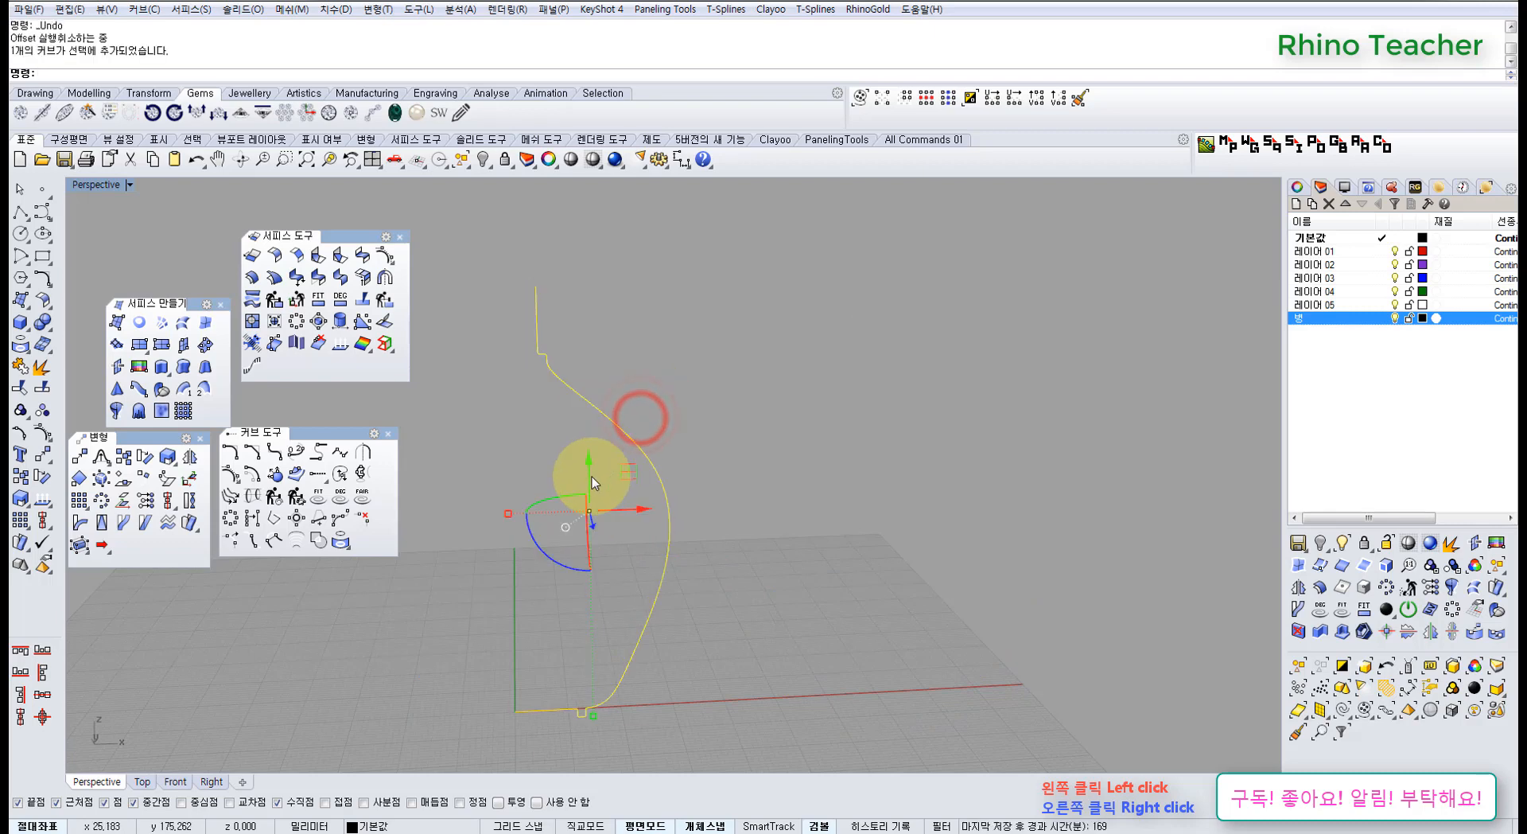
pyautogui.hotkey('ctrl', 'F2')
pyautogui.moveTo(576, 509); pyautogui.dragTo(541, 539, button='right')
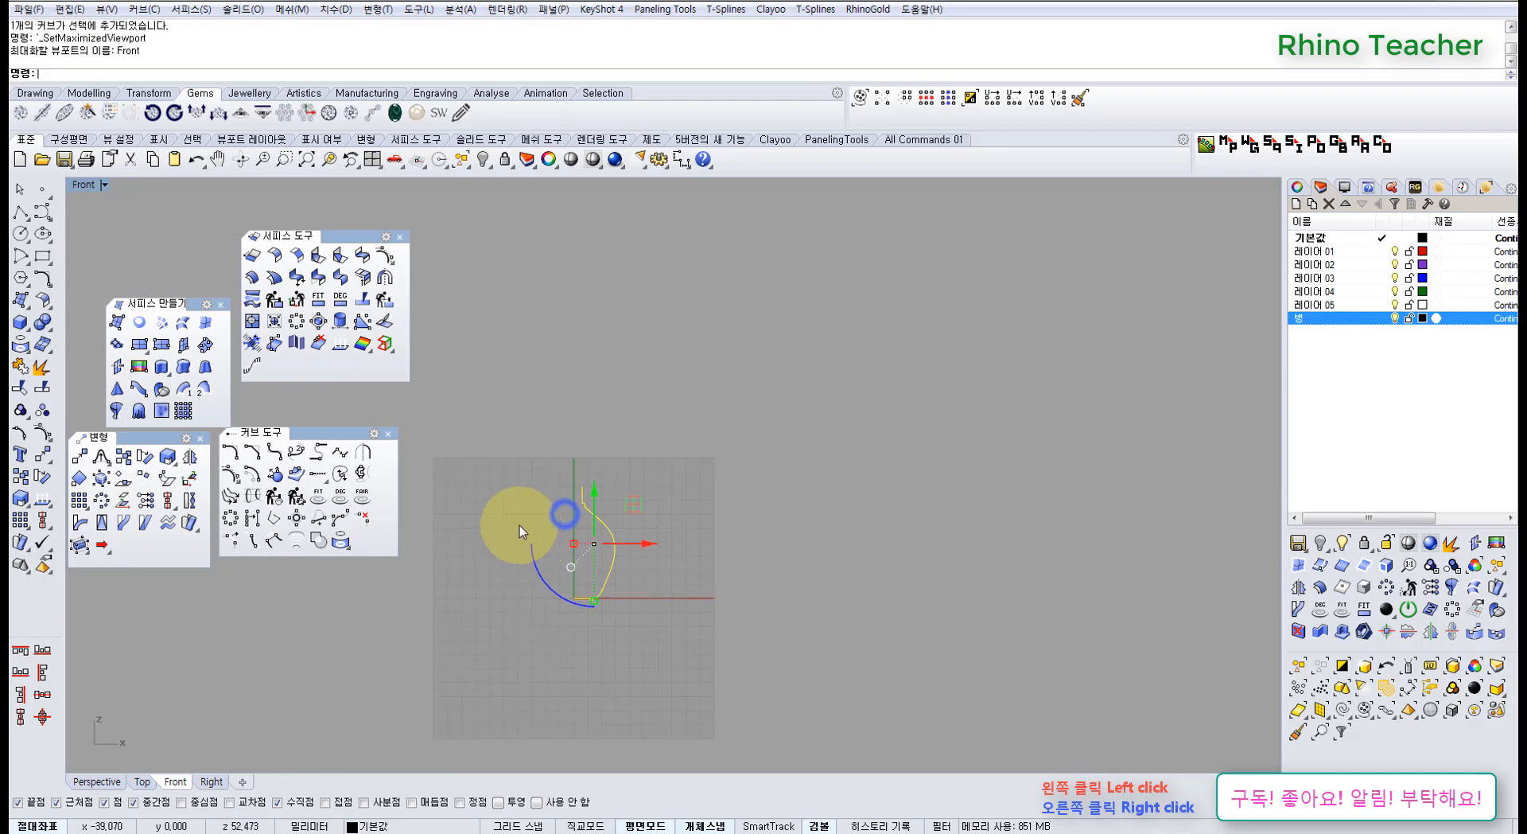
pyautogui.click(117, 411)
pyautogui.write('0')
pyautogui.press('Return')
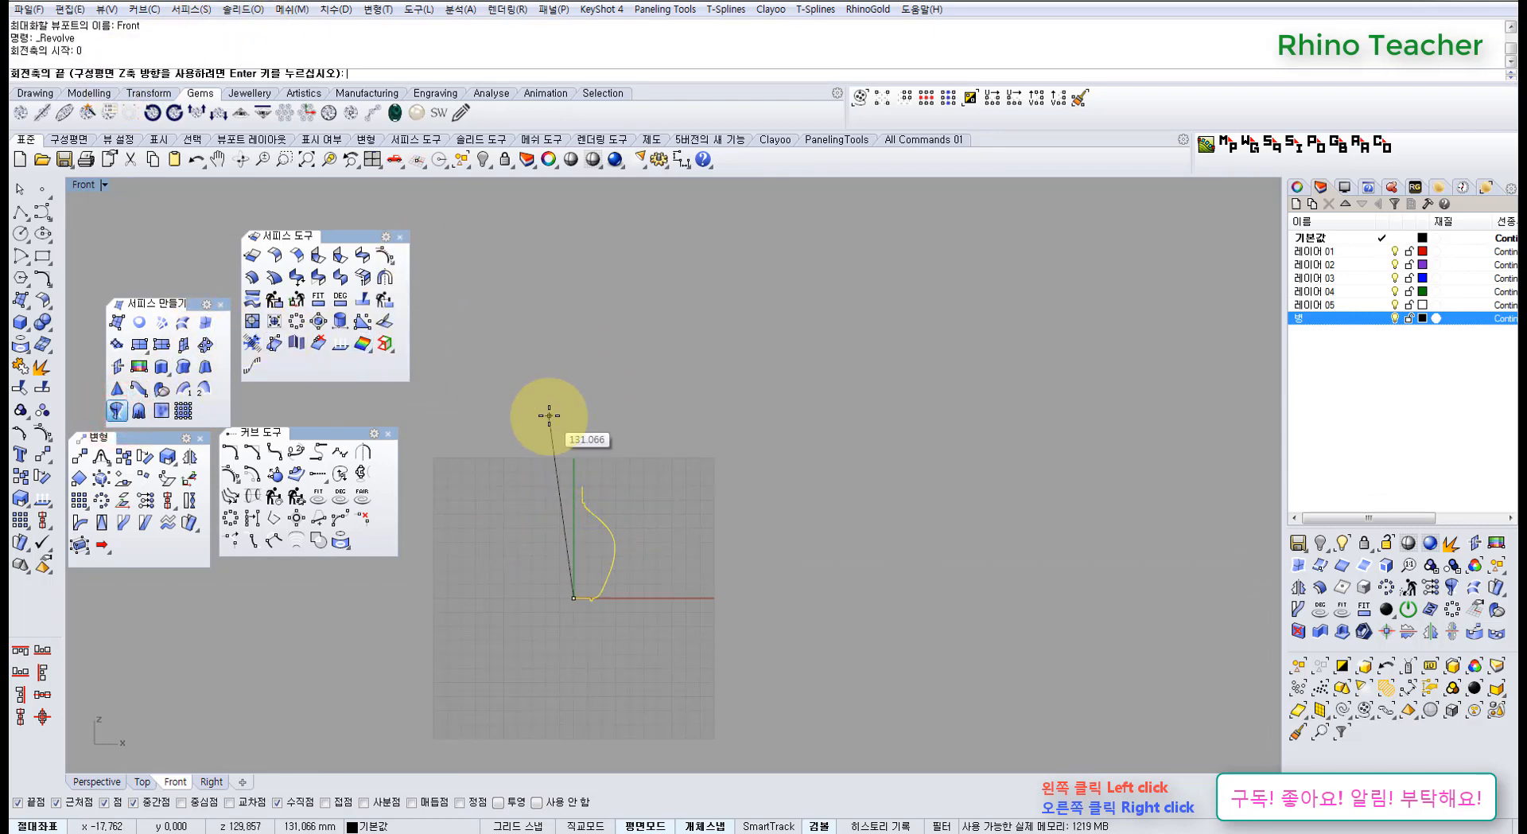
pyautogui.click(574, 422)
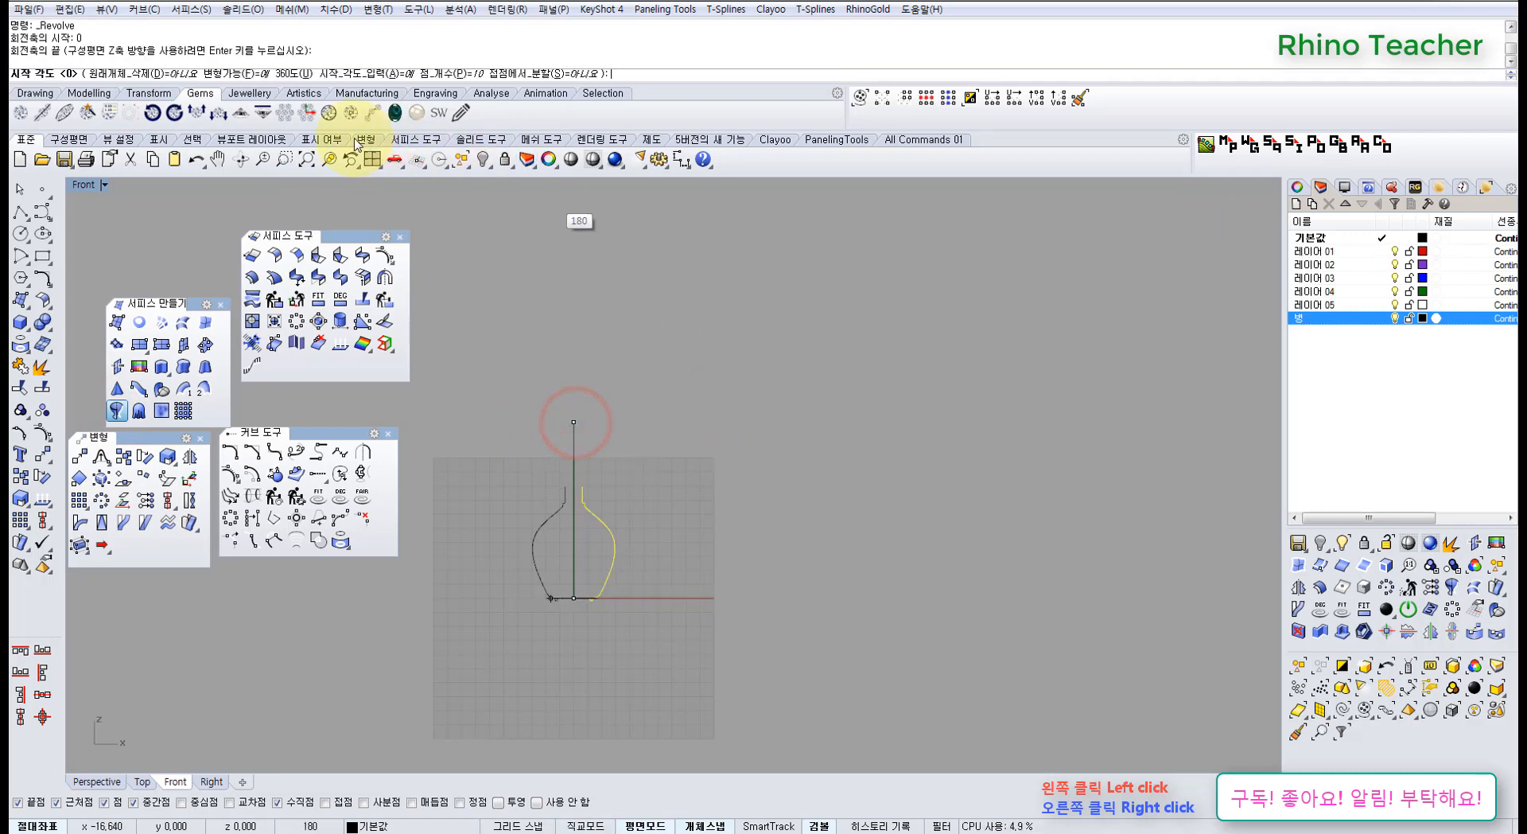
pyautogui.click(443, 73)
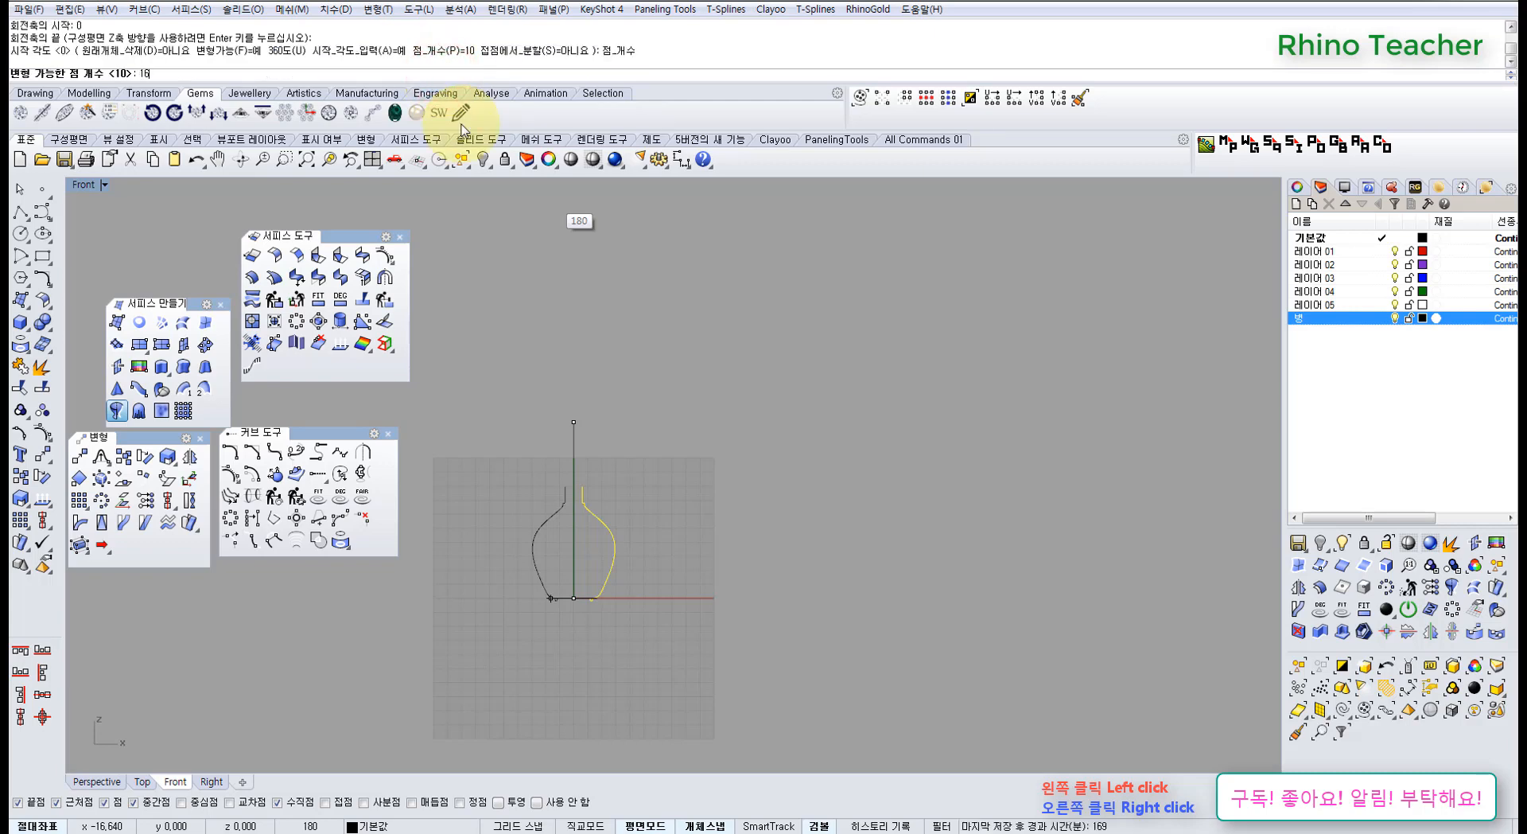
pyautogui.write('16')
pyautogui.press('Return')
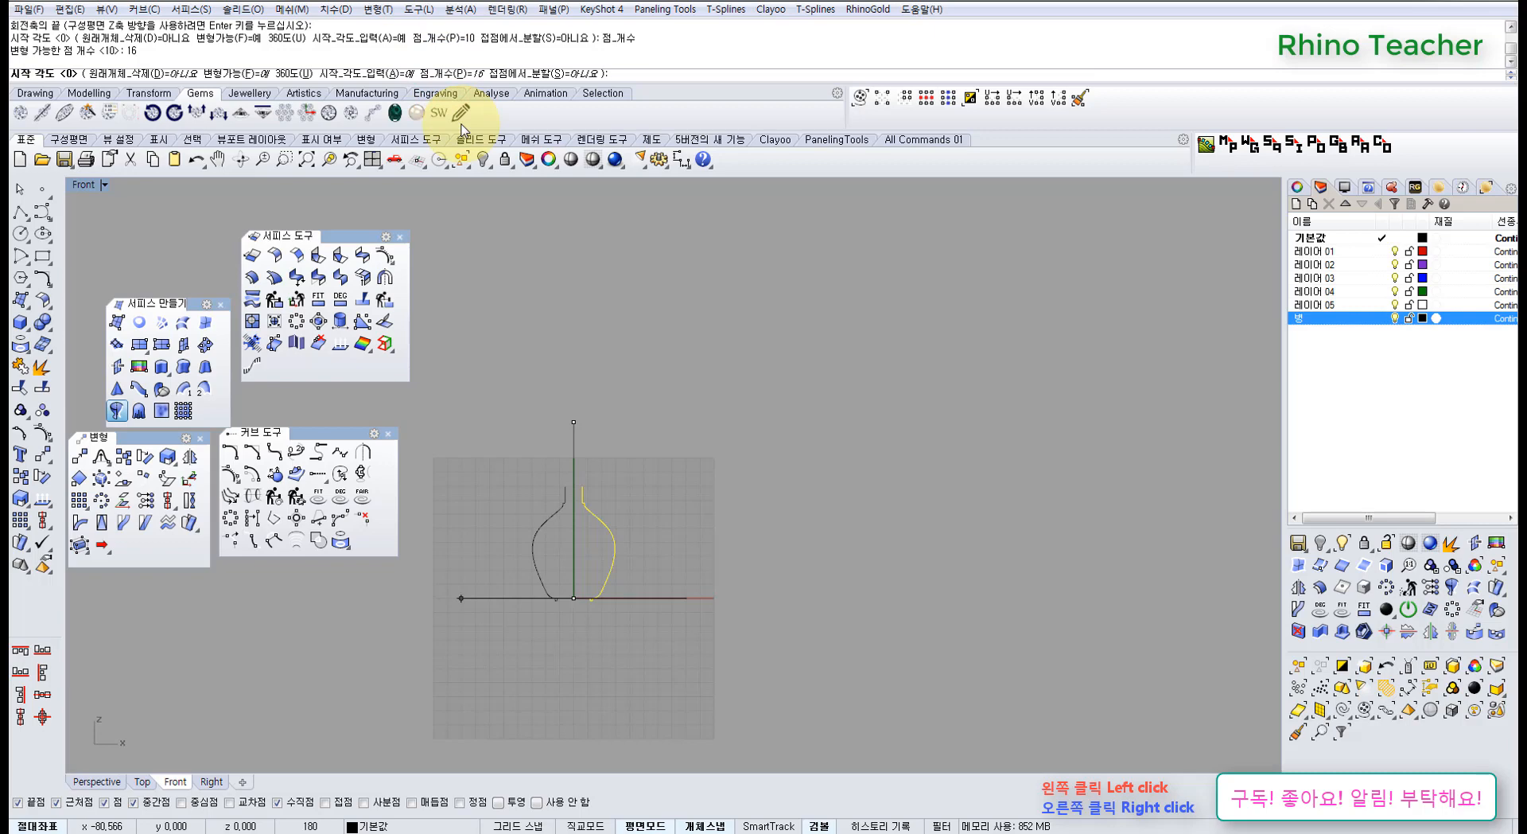
pyautogui.click(288, 75)
# Check the revolved bottle in the Perspective view, and undo the revolve
pyautogui.hotkey('ctrl', 'F4')
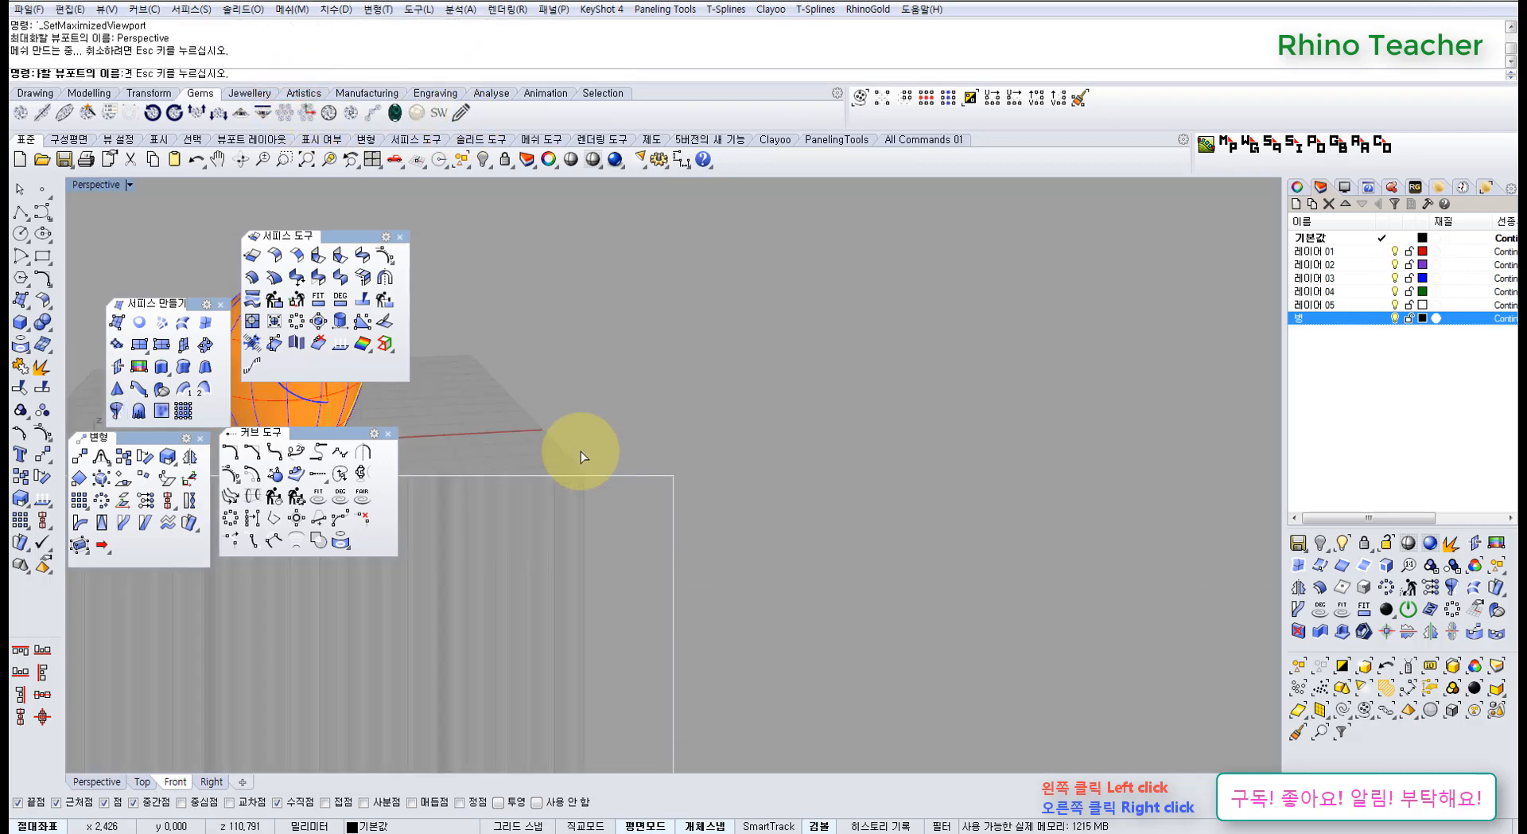
pyautogui.moveTo(548, 439); pyautogui.dragTo(549, 572, button='right')
pyautogui.keyDown('shift'); pyautogui.moveTo(549, 572); pyautogui.dragTo(661, 481, button='right'); pyautogui.keyUp('shift')
pyautogui.hotkey('ctrl', 'z')
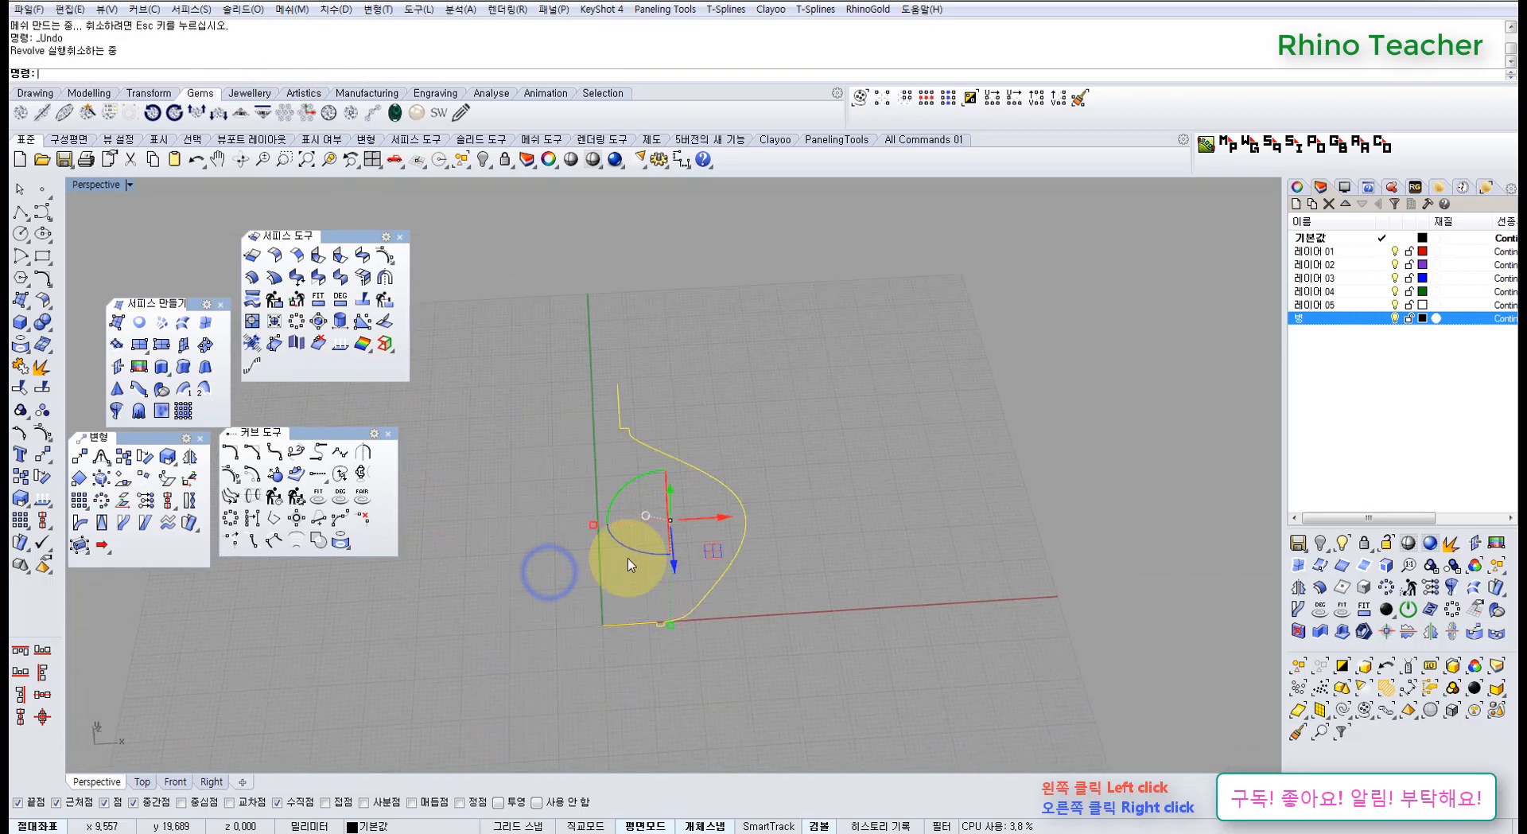
# Revolve the half-profile curve 360° in the Front view about the vertical axis from the origin (0), with a deformable point count of 10
pyautogui.moveTo(628, 557); pyautogui.dragTo(518, 490, button='right')
pyautogui.hotkey('ctrl', 'F2')
pyautogui.scroll(-10, 608, 477)
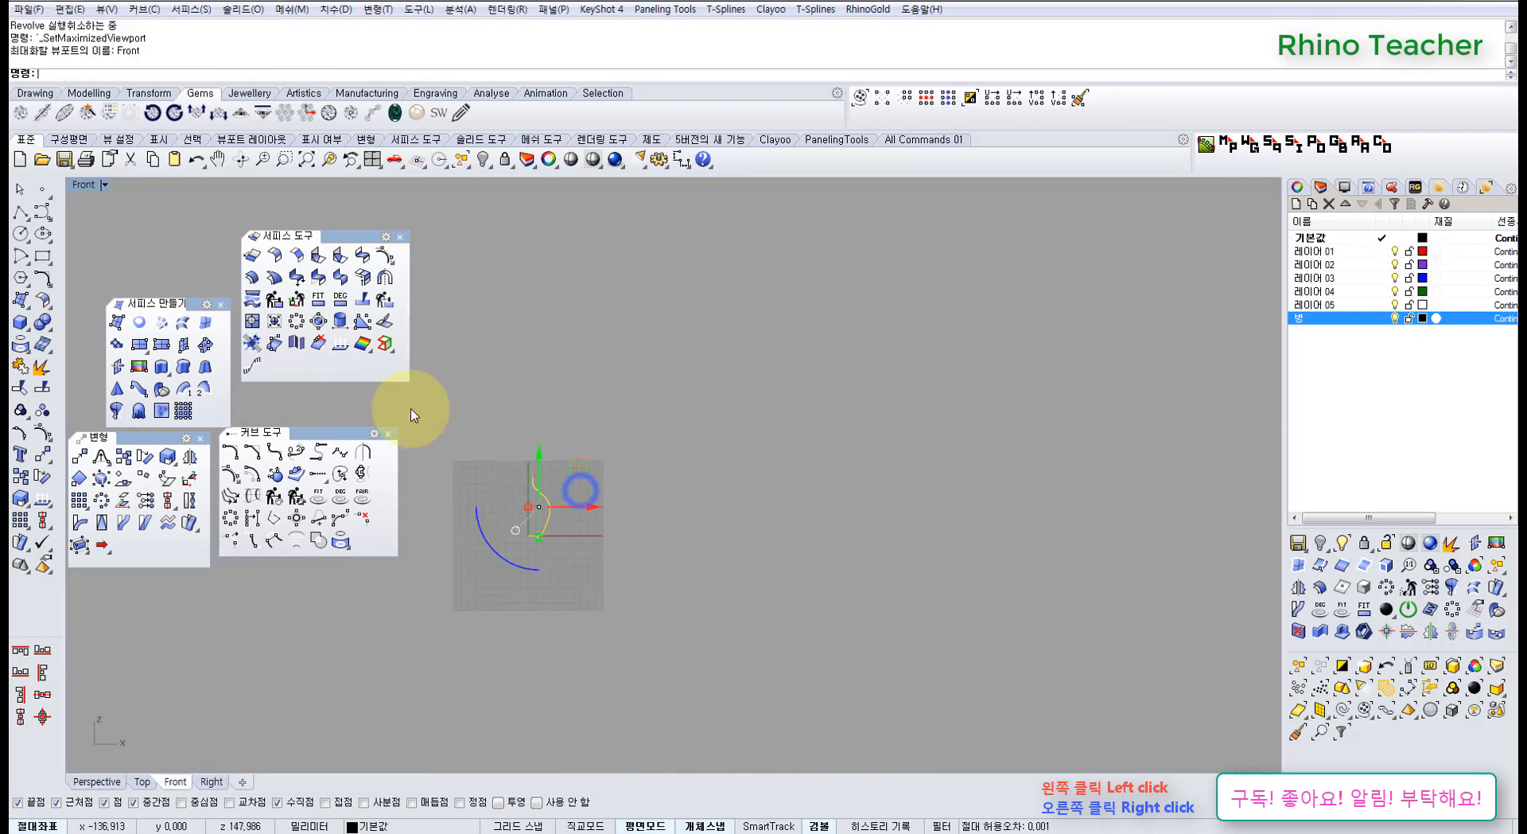
pyautogui.click(116, 409)
pyautogui.moveTo(549, 403); pyautogui.dragTo(657, 387, button='right')
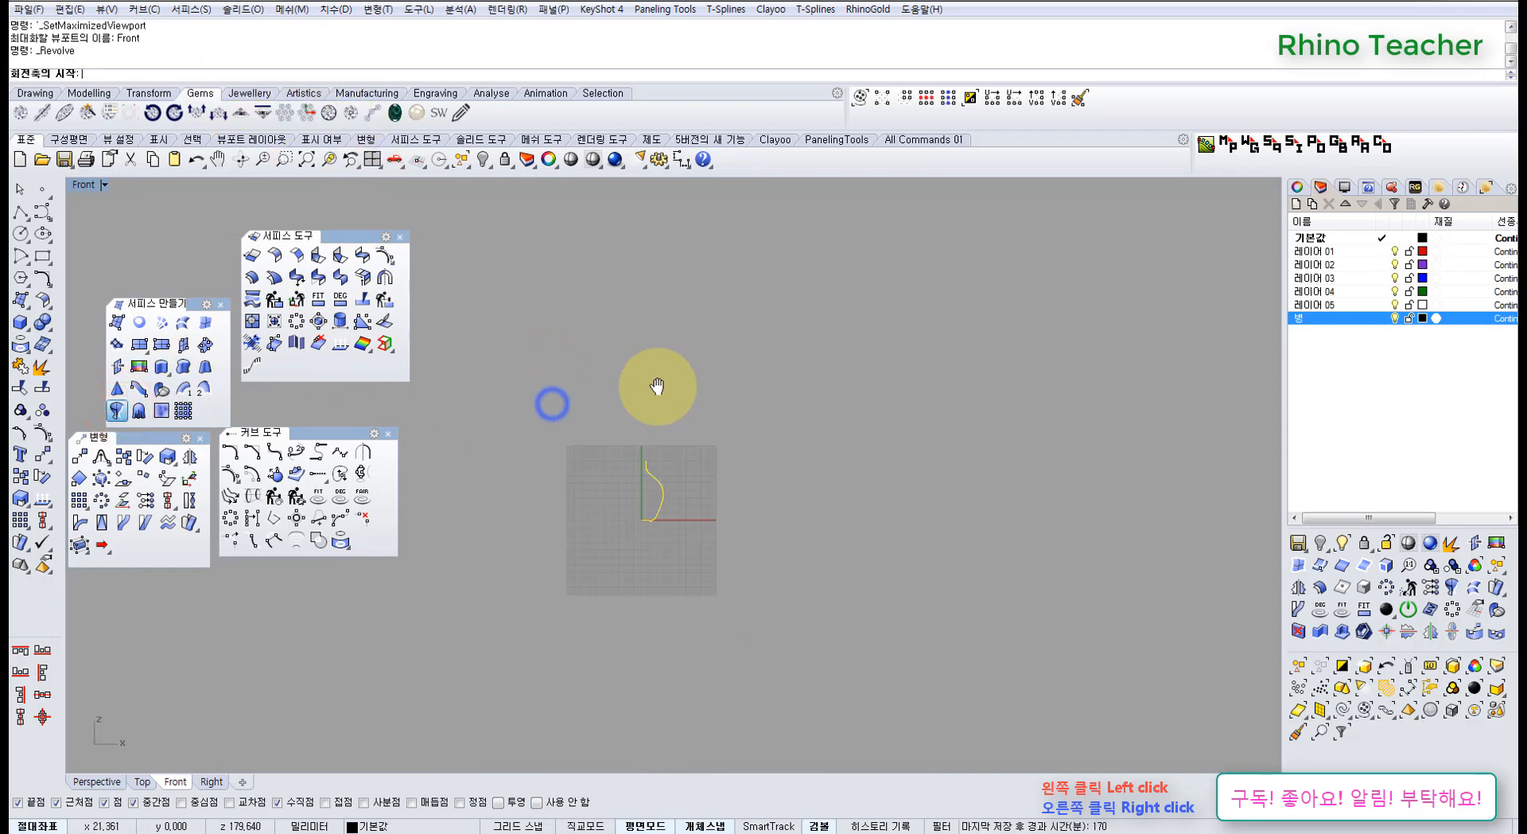
pyautogui.write('0')
pyautogui.press('Return')
pyautogui.click(657, 386)
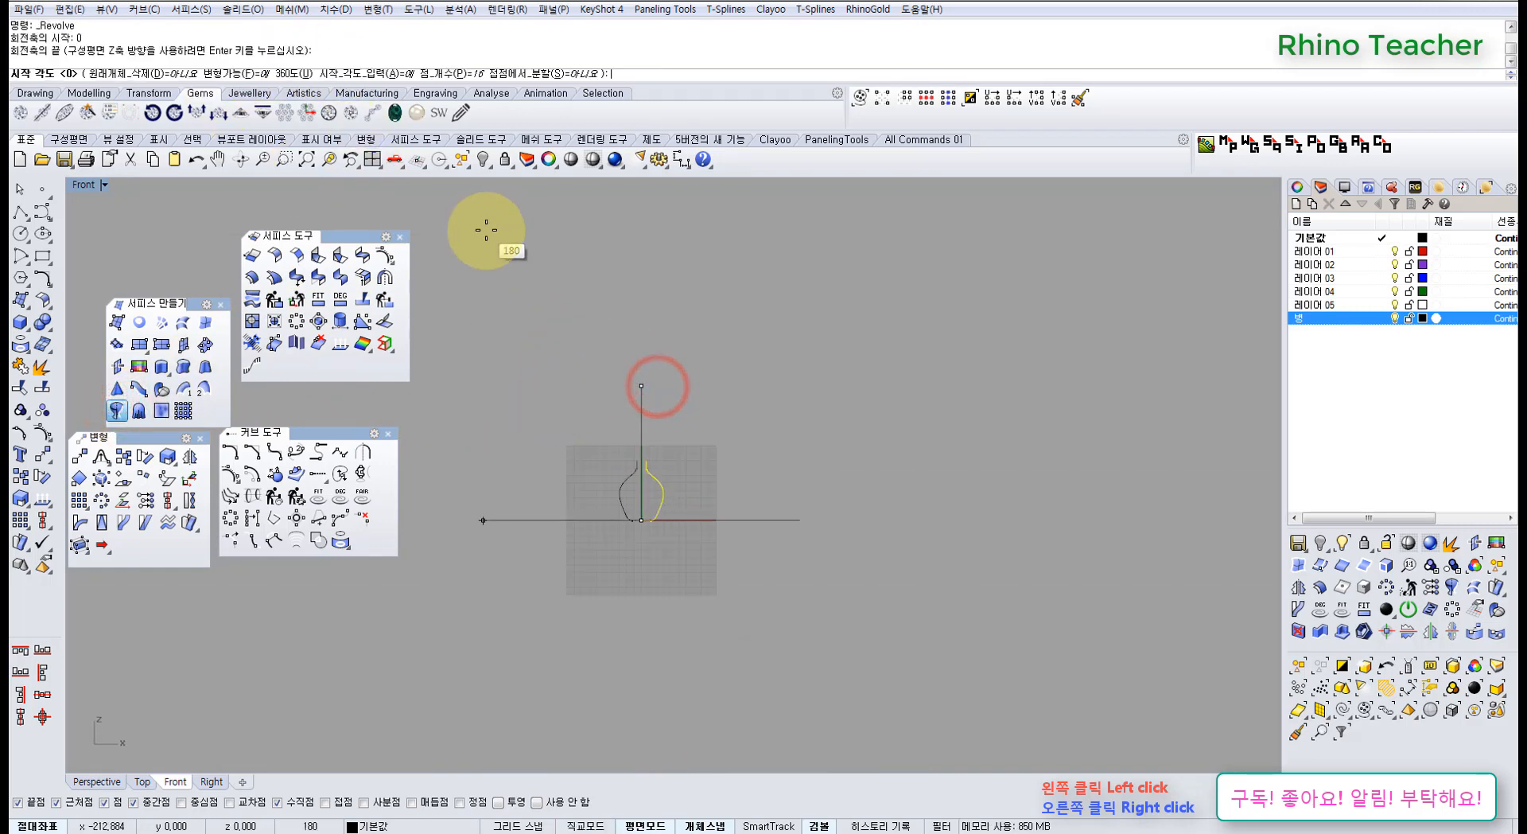
pyautogui.click(451, 75)
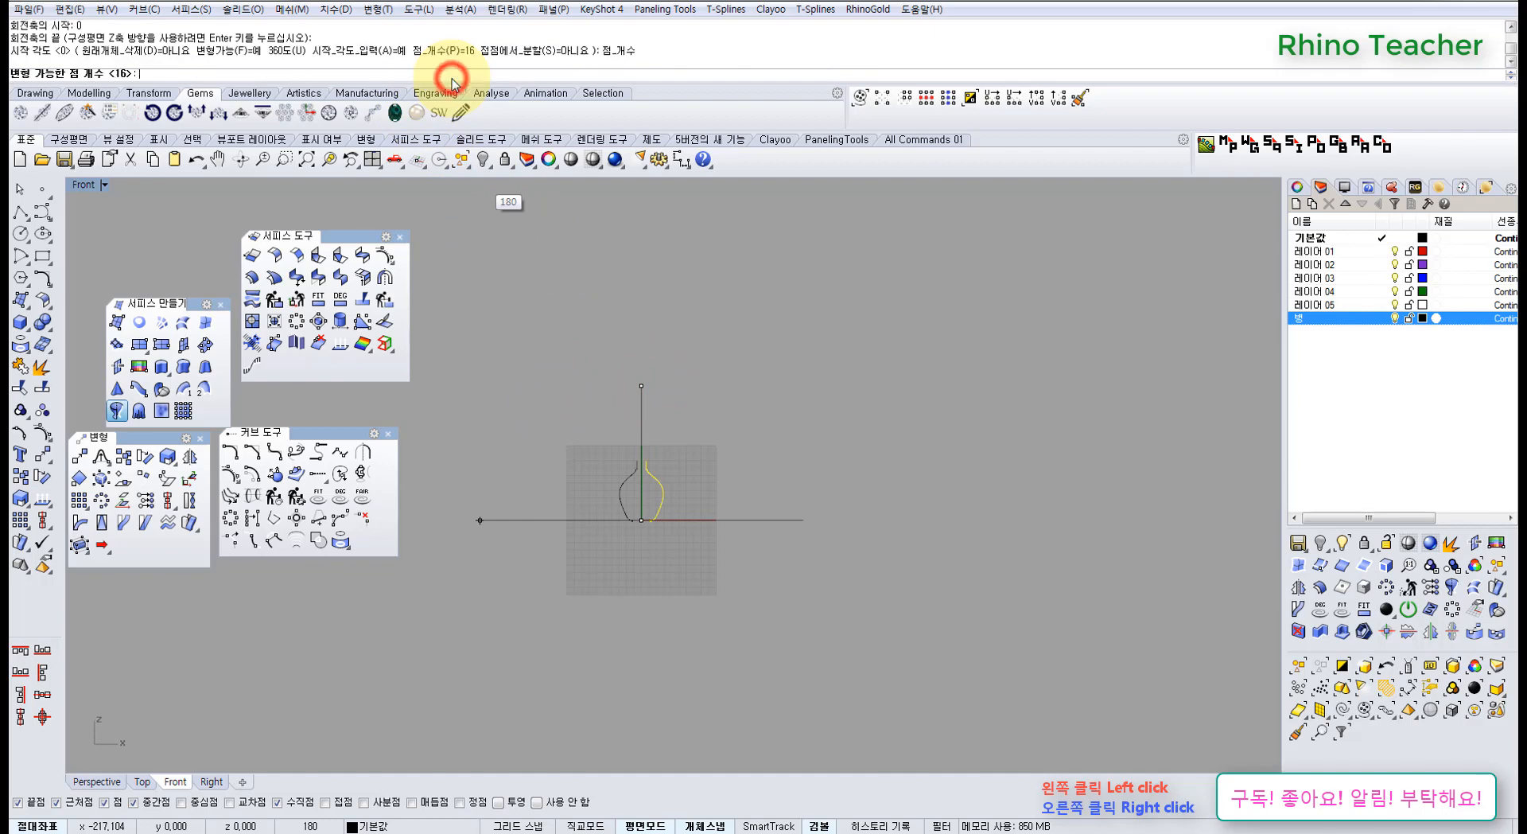
pyautogui.write('10')
pyautogui.press('Return')
pyautogui.press('Return')
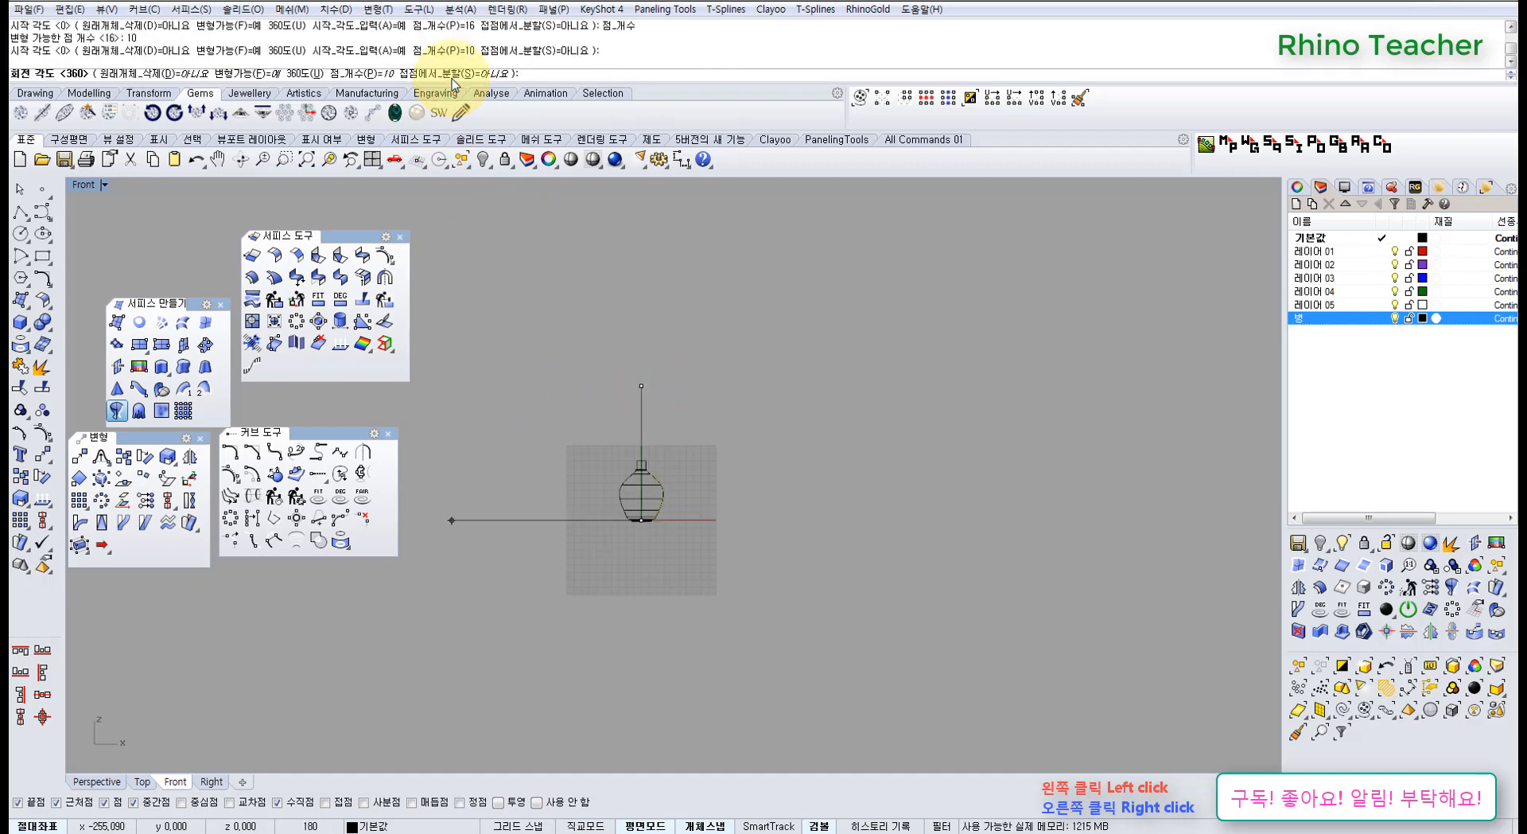
pyautogui.press('Return')
# Hide the profile curve in the Perspective view and turn on the control points of the revolved bottle surface
pyautogui.hotkey('ctrl', 'F4')
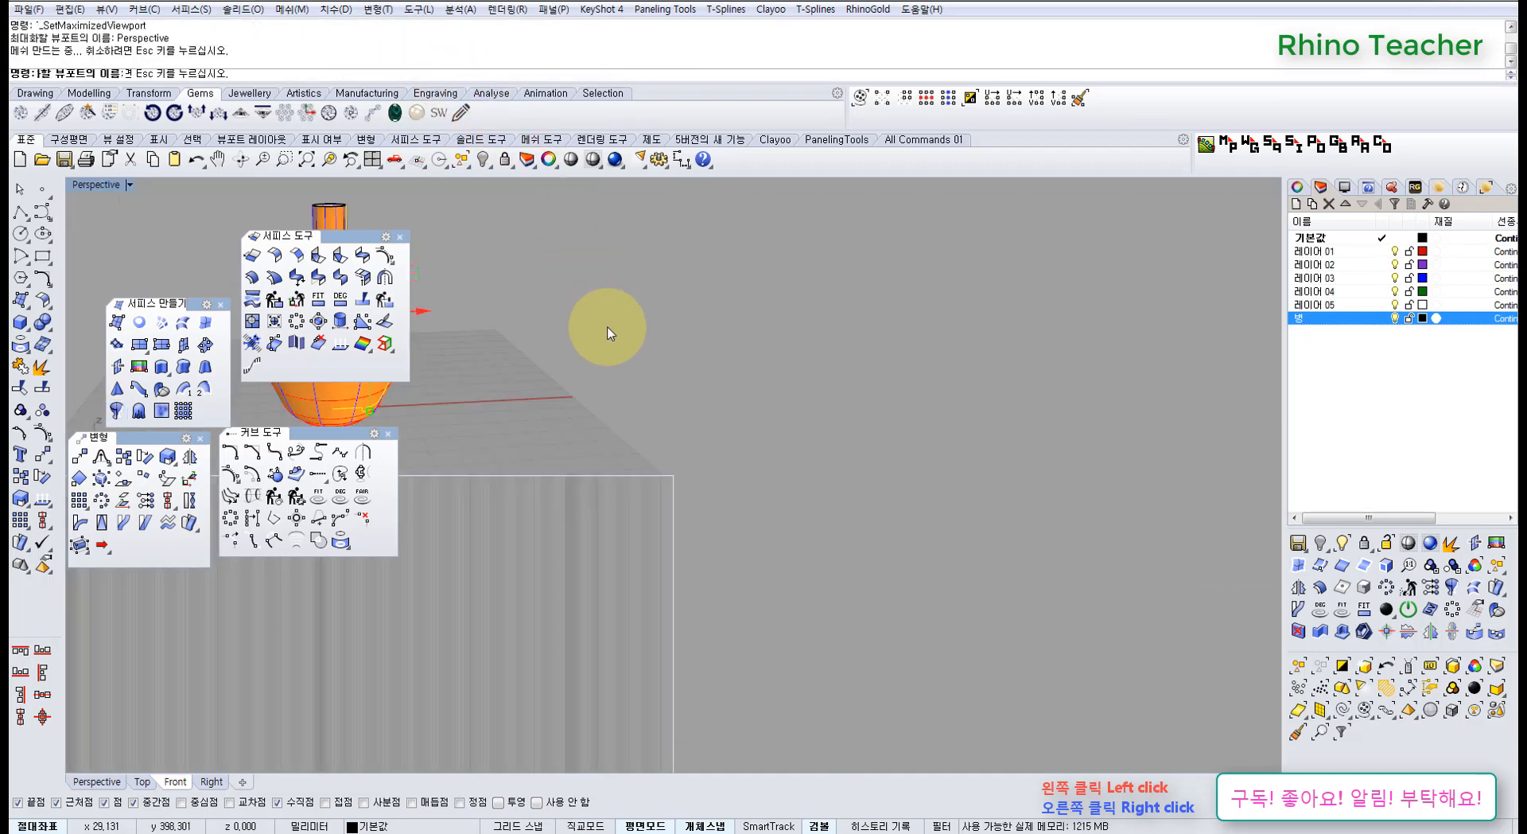
pyautogui.scroll(5, 692, 409)
pyautogui.moveTo(683, 380)
pyautogui.mouseDown(button='right')
pyautogui.moveTo(634, 426)
pyautogui.moveTo(649, 493)
pyautogui.moveTo(658, 398)
pyautogui.moveTo(673, 467)
pyautogui.moveTo(701, 454)
pyautogui.mouseUp(button='right')
pyautogui.scroll(-5, 632, 426)
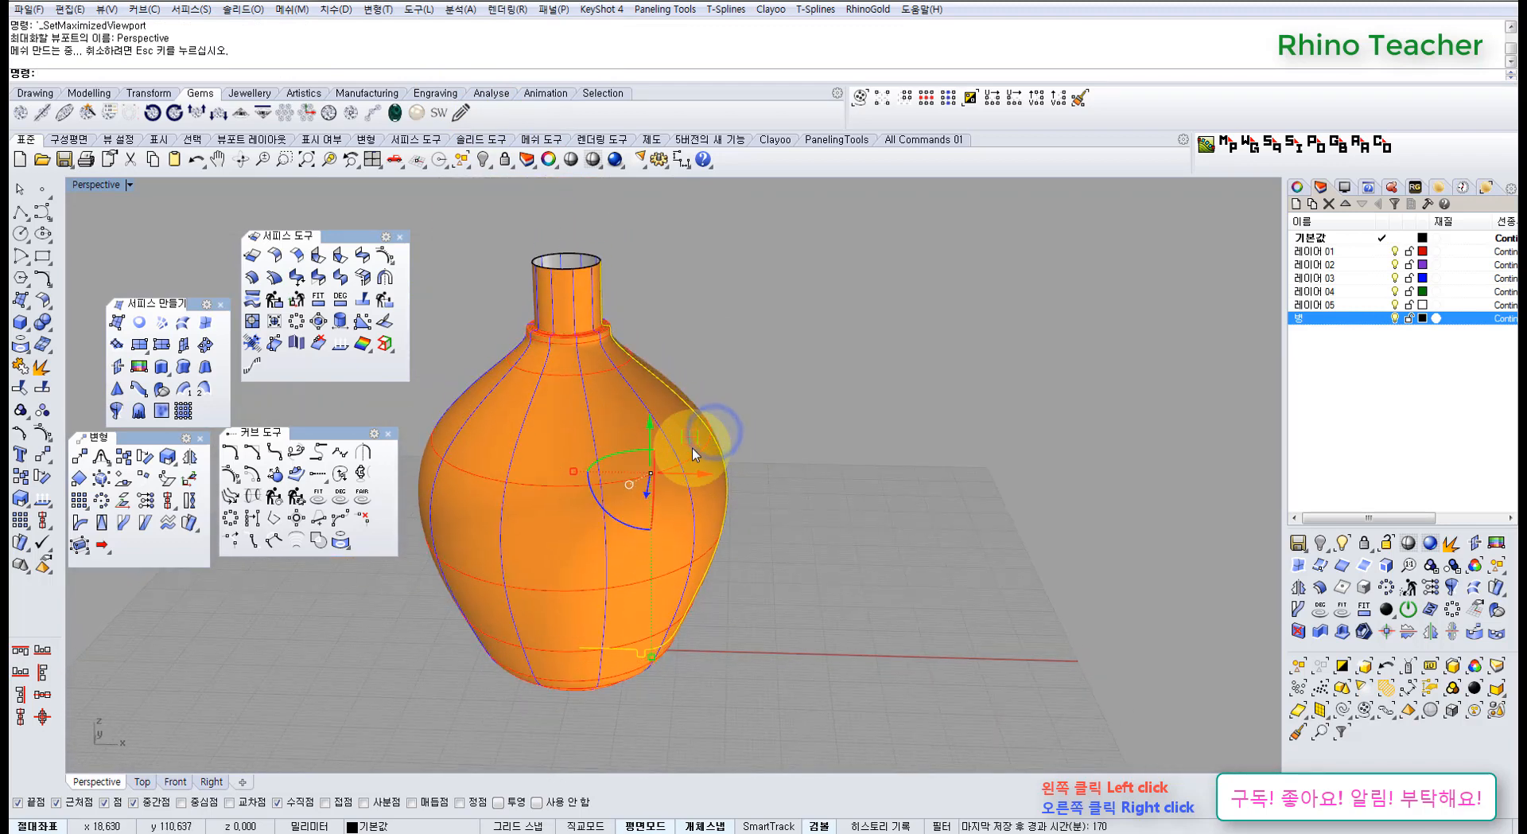
pyautogui.hotkey('ctrl', 'h')
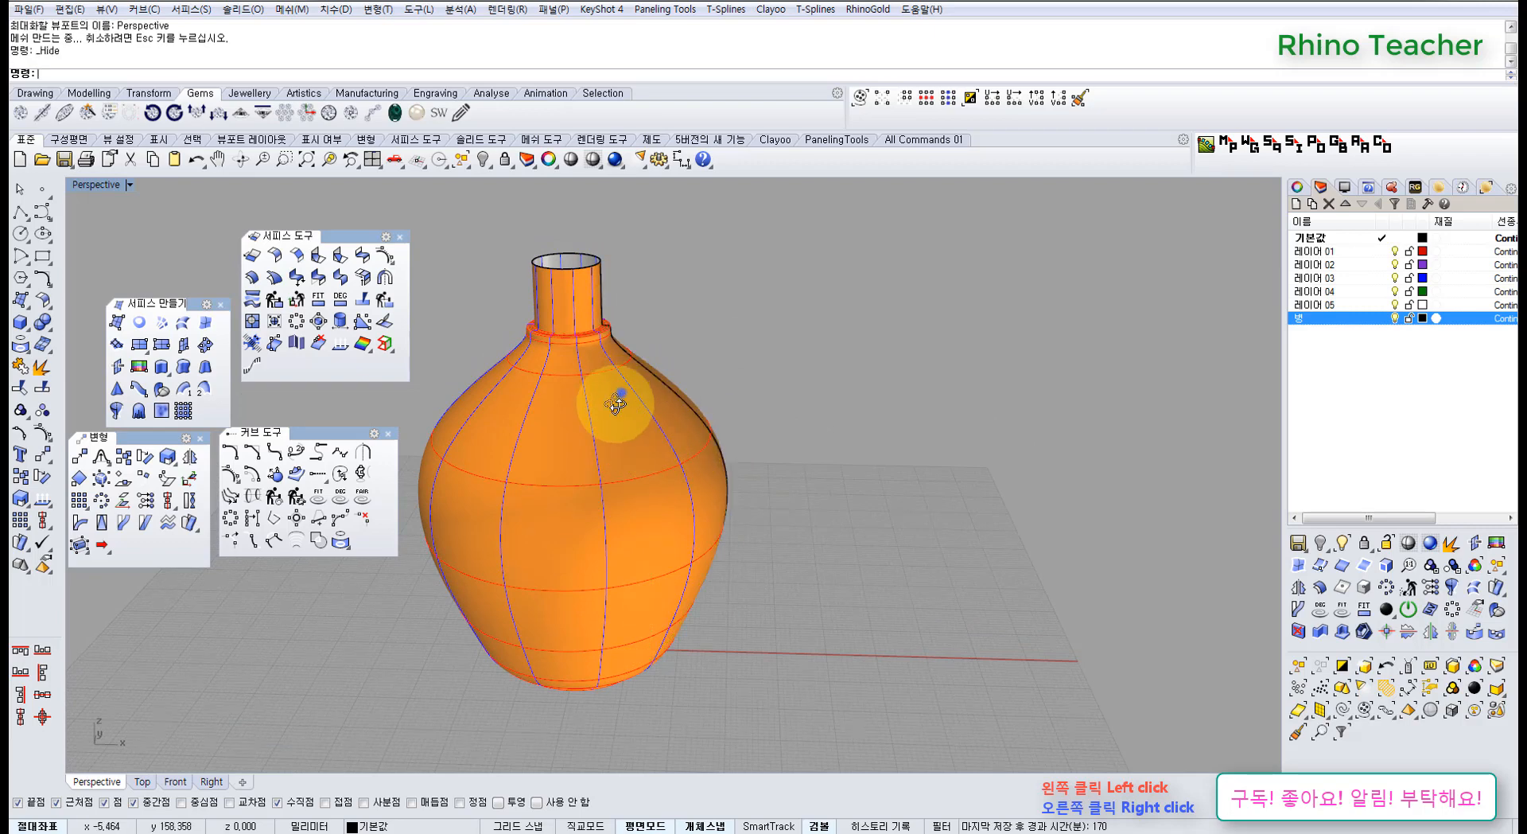
pyautogui.click(590, 471)
pyautogui.press('F10')
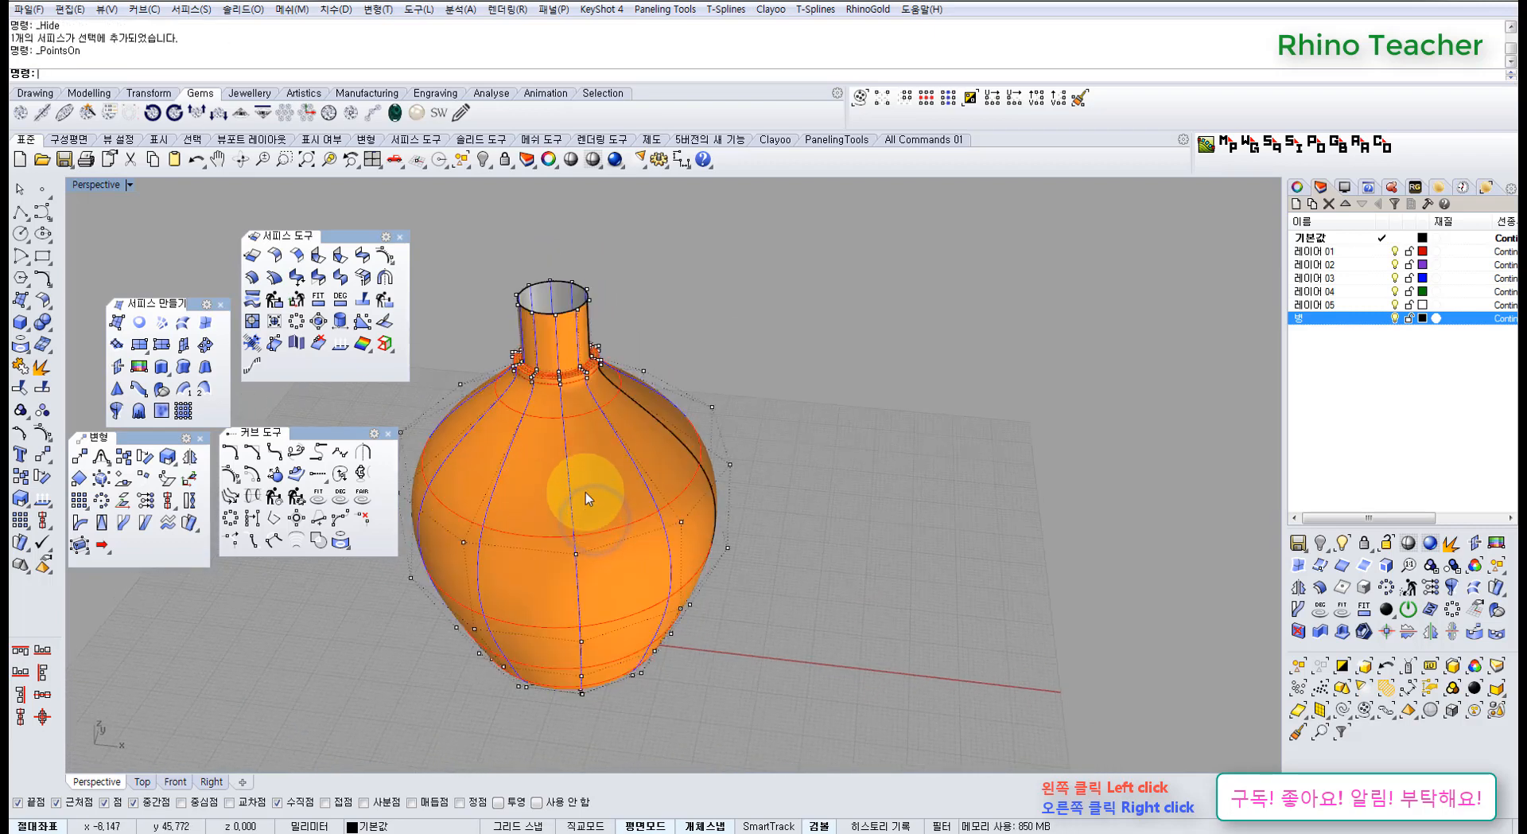
pyautogui.moveTo(585, 492); pyautogui.dragTo(614, 638, button='right')
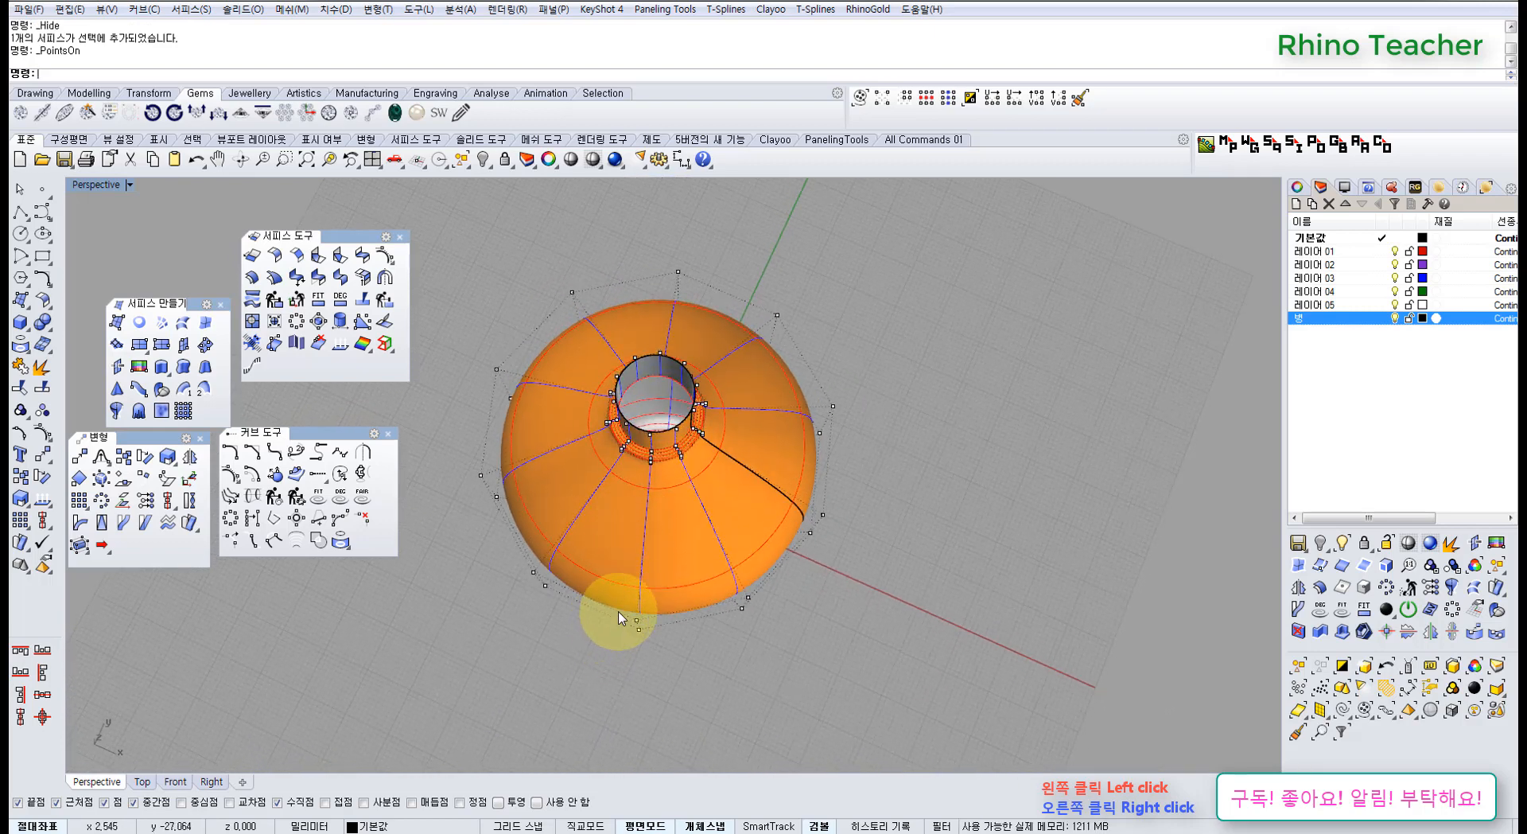
# In the Top view, select the outer body control points at every other position around the bottle, five positions in all
pyautogui.hotkey('ctrl', 'F1')
pyautogui.scroll(6, 625, 528)
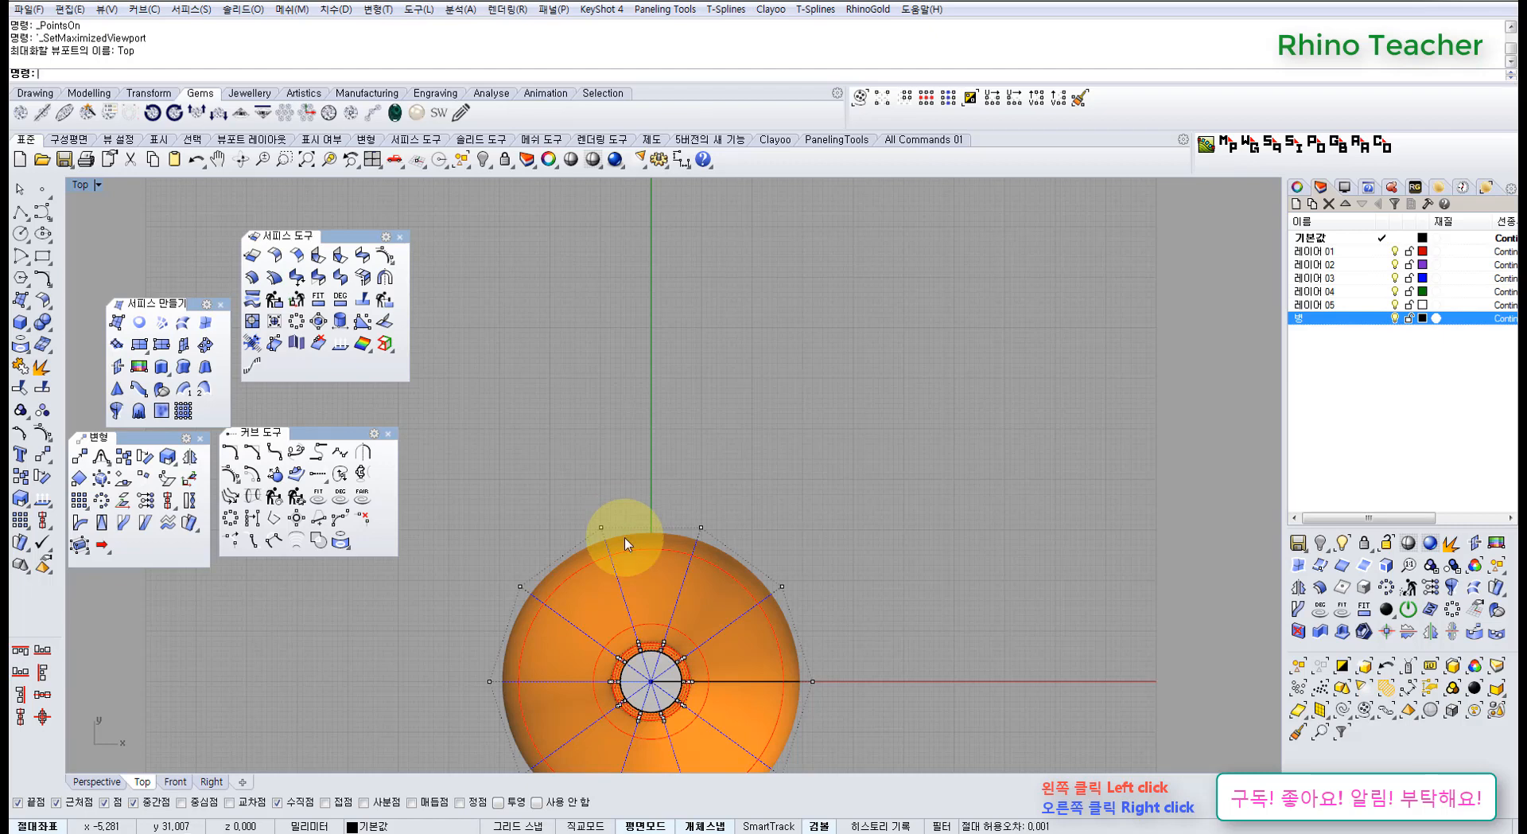
pyautogui.moveTo(625, 544); pyautogui.dragTo(630, 483, button='right')
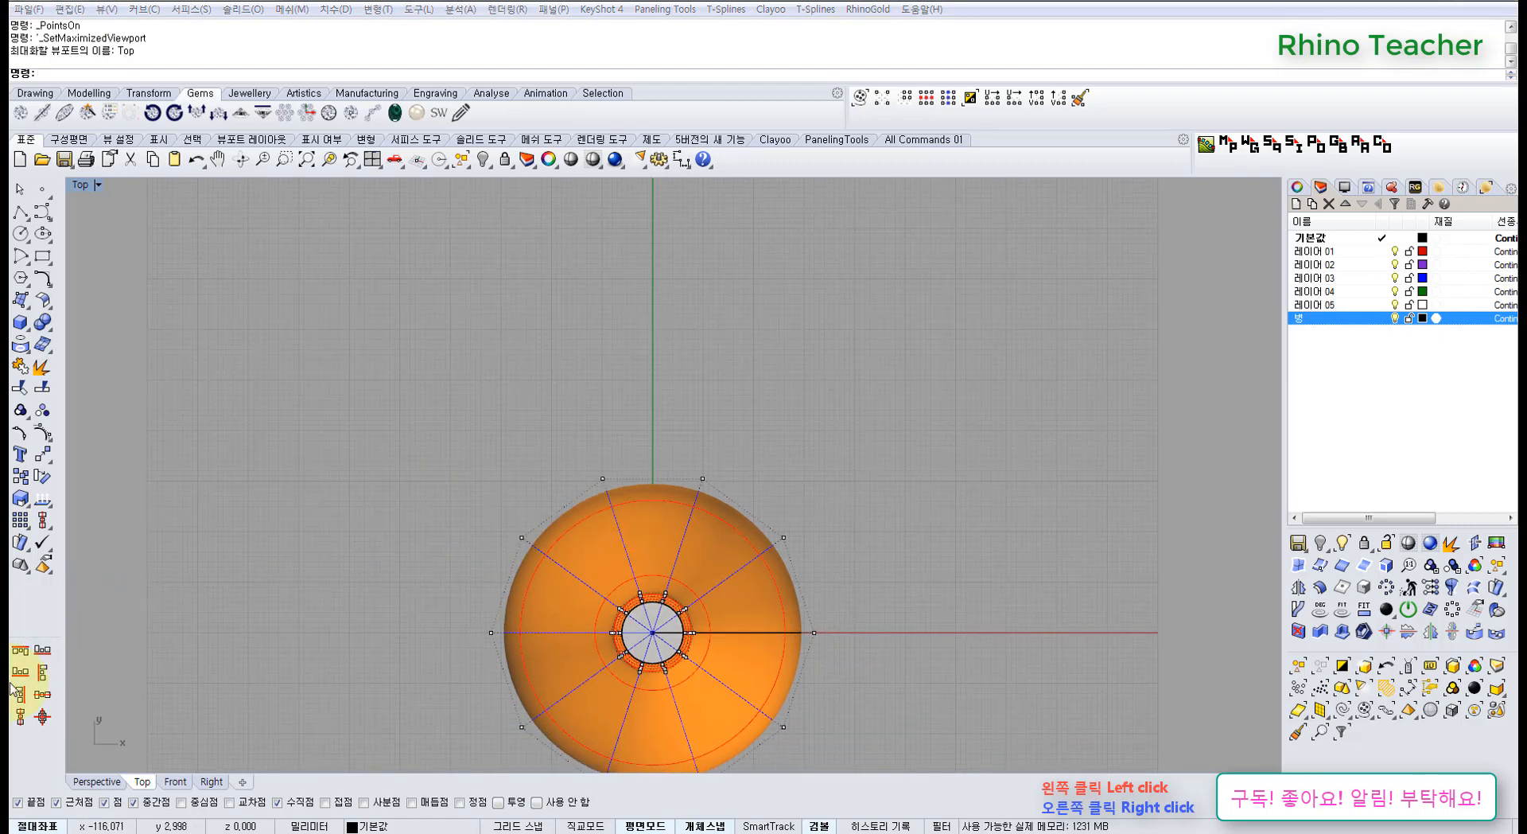
pyautogui.moveTo(450, 645)
pyautogui.mouseDown(button='right')
pyautogui.moveTo(427, 603)
pyautogui.moveTo(527, 561)
pyautogui.mouseUp(button='right')
pyautogui.scroll(6, 554, 529)
pyautogui.moveTo(602, 517)
pyautogui.mouseDown(button='right')
pyautogui.moveTo(587, 494)
pyautogui.moveTo(551, 534)
pyautogui.mouseUp(button='right')
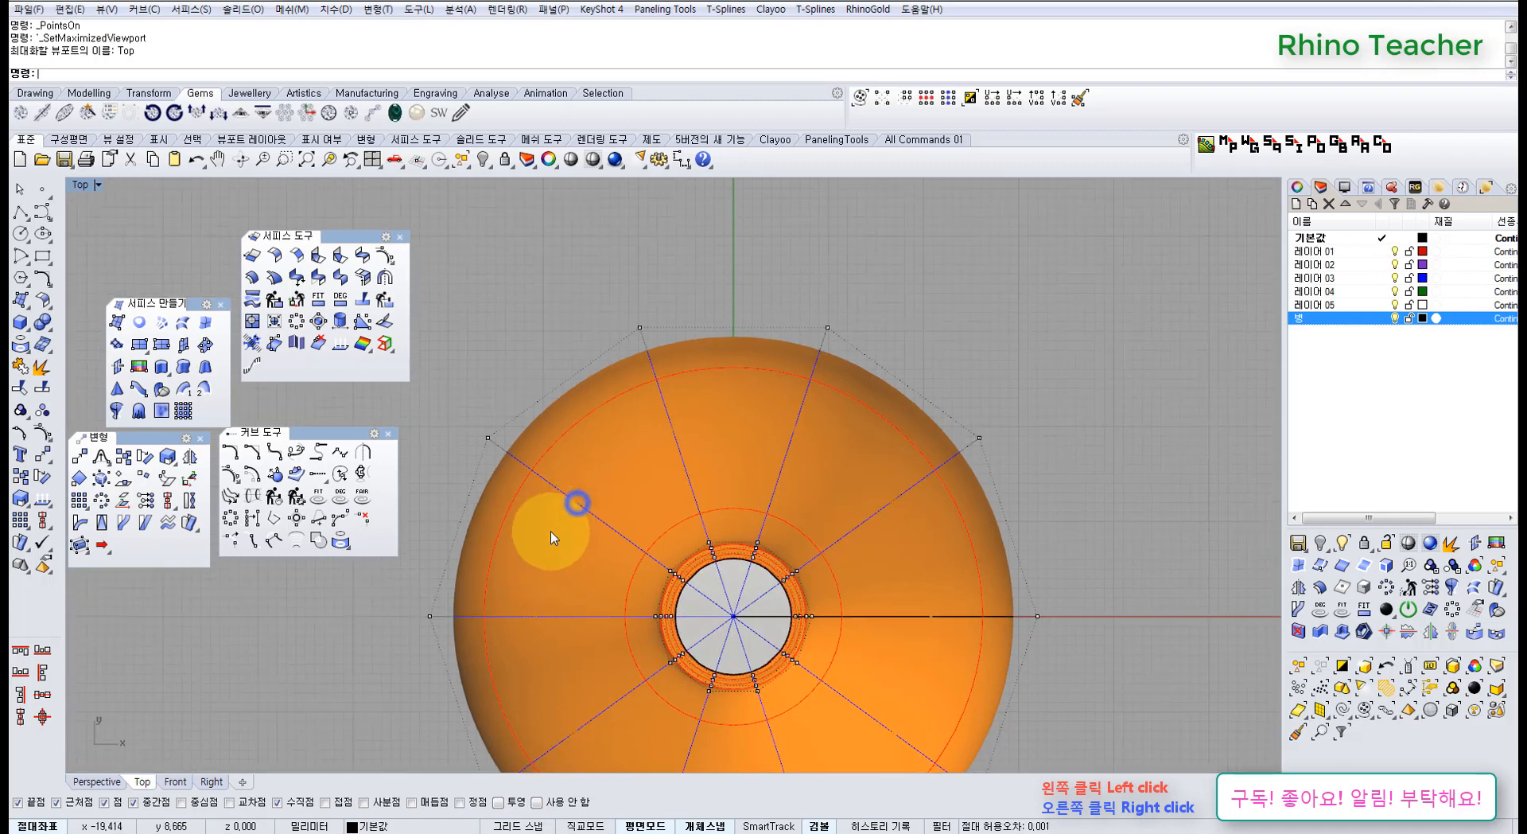
pyautogui.scroll(-5, 585, 489)
pyautogui.scroll(5, 638, 432)
pyautogui.moveTo(573, 353); pyautogui.dragTo(636, 434)
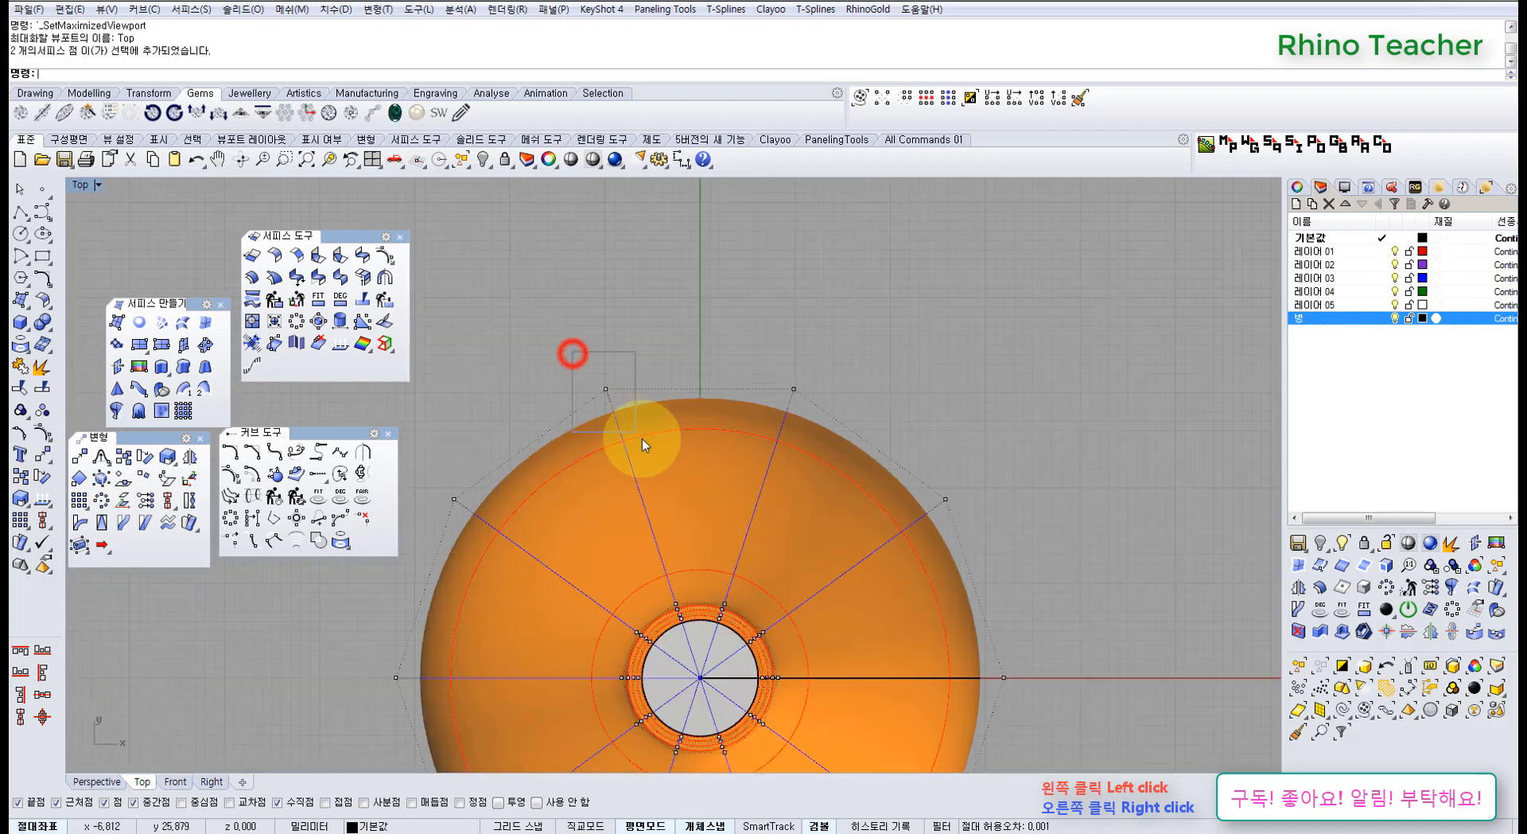
pyautogui.scroll(-4, 652, 445)
pyautogui.moveTo(647, 528); pyautogui.dragTo(697, 414, button='right')
pyautogui.keyDown('shift'); pyautogui.moveTo(490, 461); pyautogui.dragTo(562, 532); pyautogui.keyUp('shift')
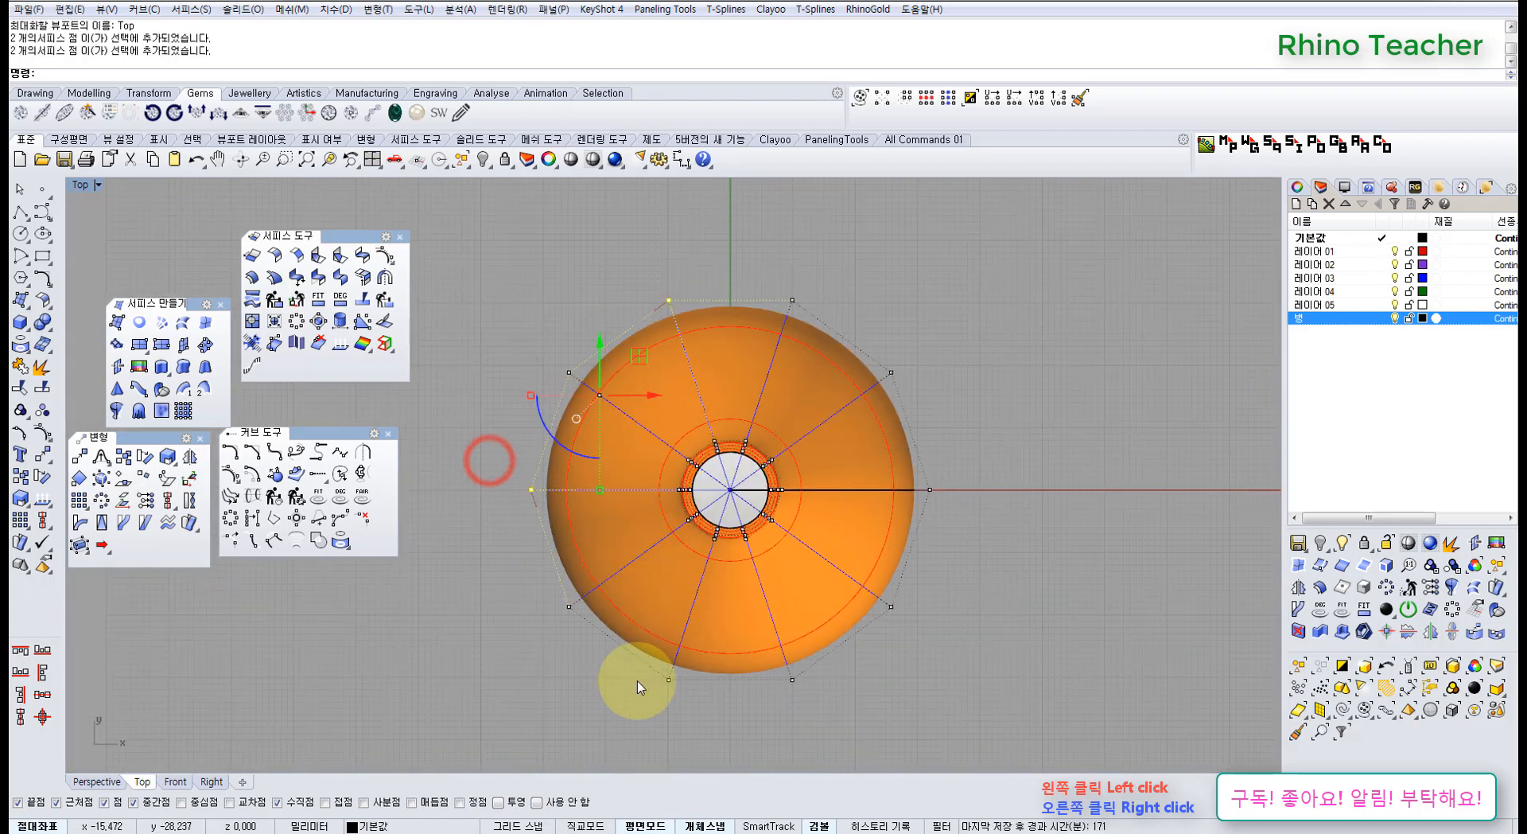
pyautogui.keyDown('shift'); pyautogui.moveTo(629, 666); pyautogui.dragTo(786, 649); pyautogui.keyUp('shift')
pyautogui.moveTo(873, 580); pyautogui.dragTo(792, 589, button='right')
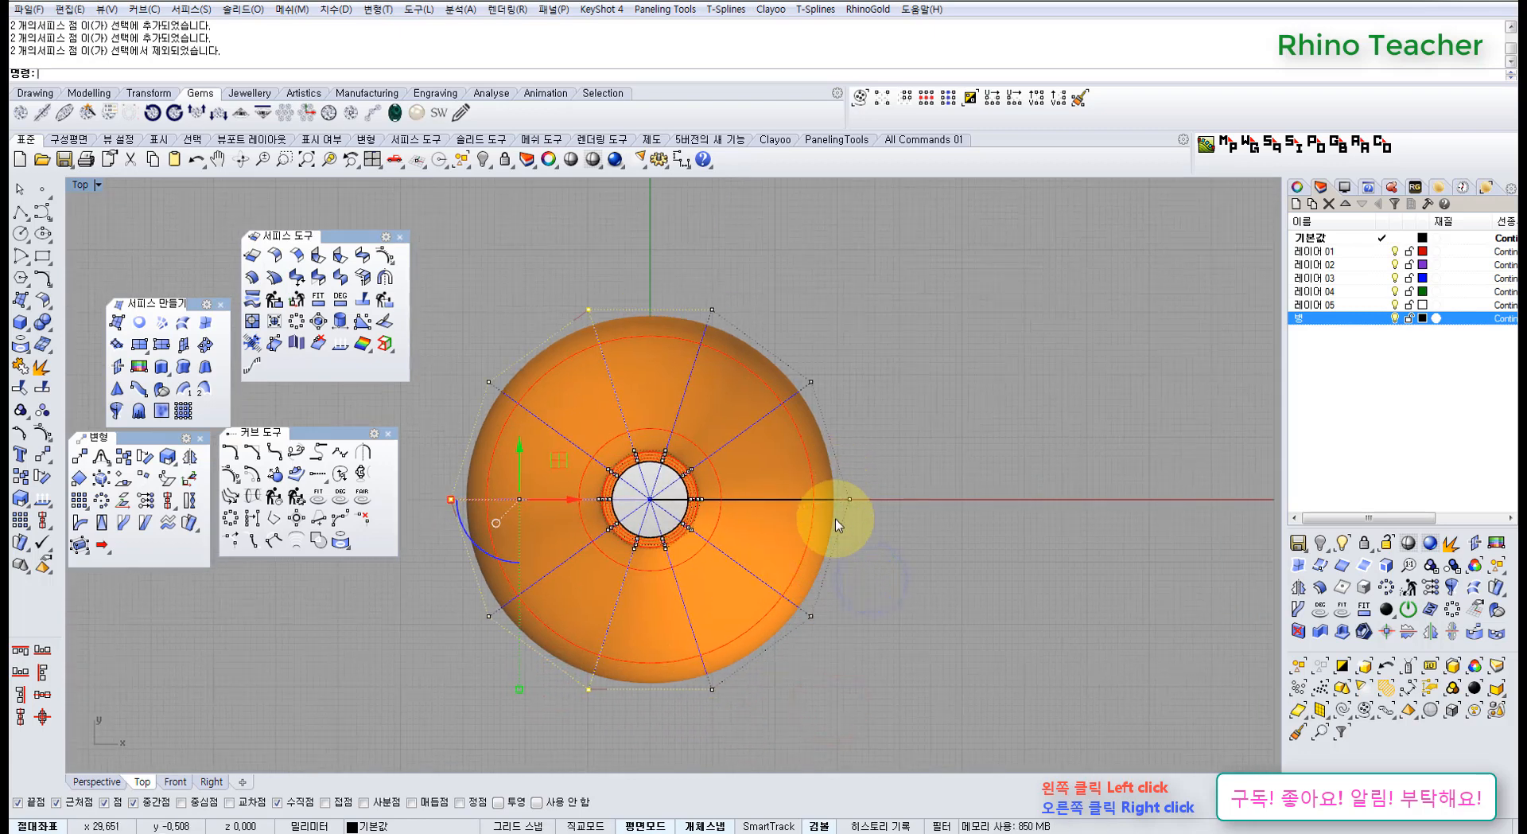
pyautogui.keyDown('shift'); pyautogui.moveTo(851, 649); pyautogui.dragTo(795, 590); pyautogui.keyUp('shift')
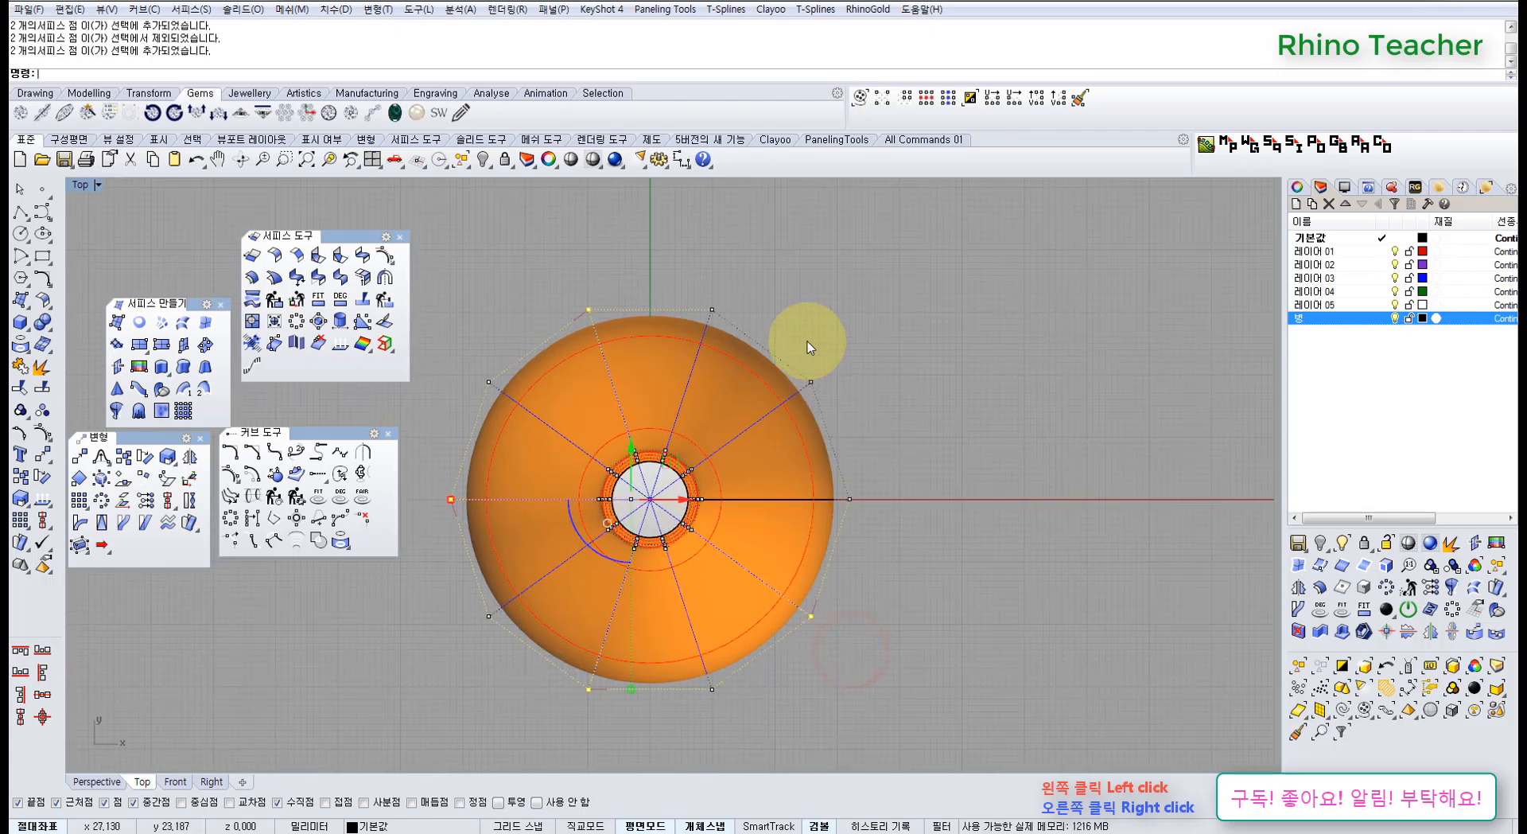
pyautogui.keyDown('shift'); pyautogui.moveTo(795, 335); pyautogui.dragTo(853, 423); pyautogui.keyUp('shift')
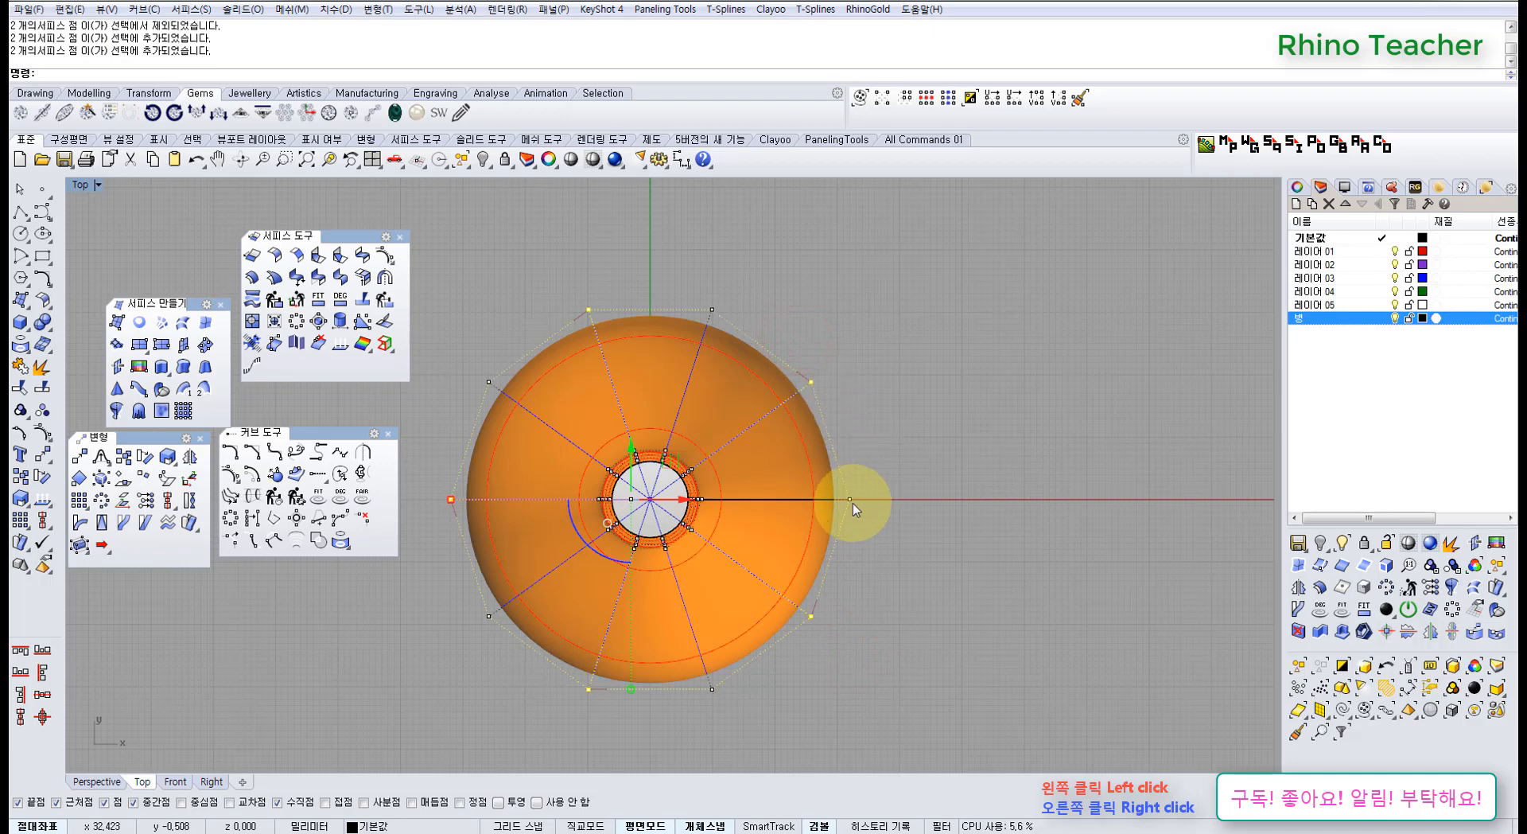
# Try scaling the selected control points inward in the Perspective view, and undo the change
pyautogui.hotkey('ctrl', 'F4')
pyautogui.moveTo(744, 549); pyautogui.dragTo(869, 461, button='right')
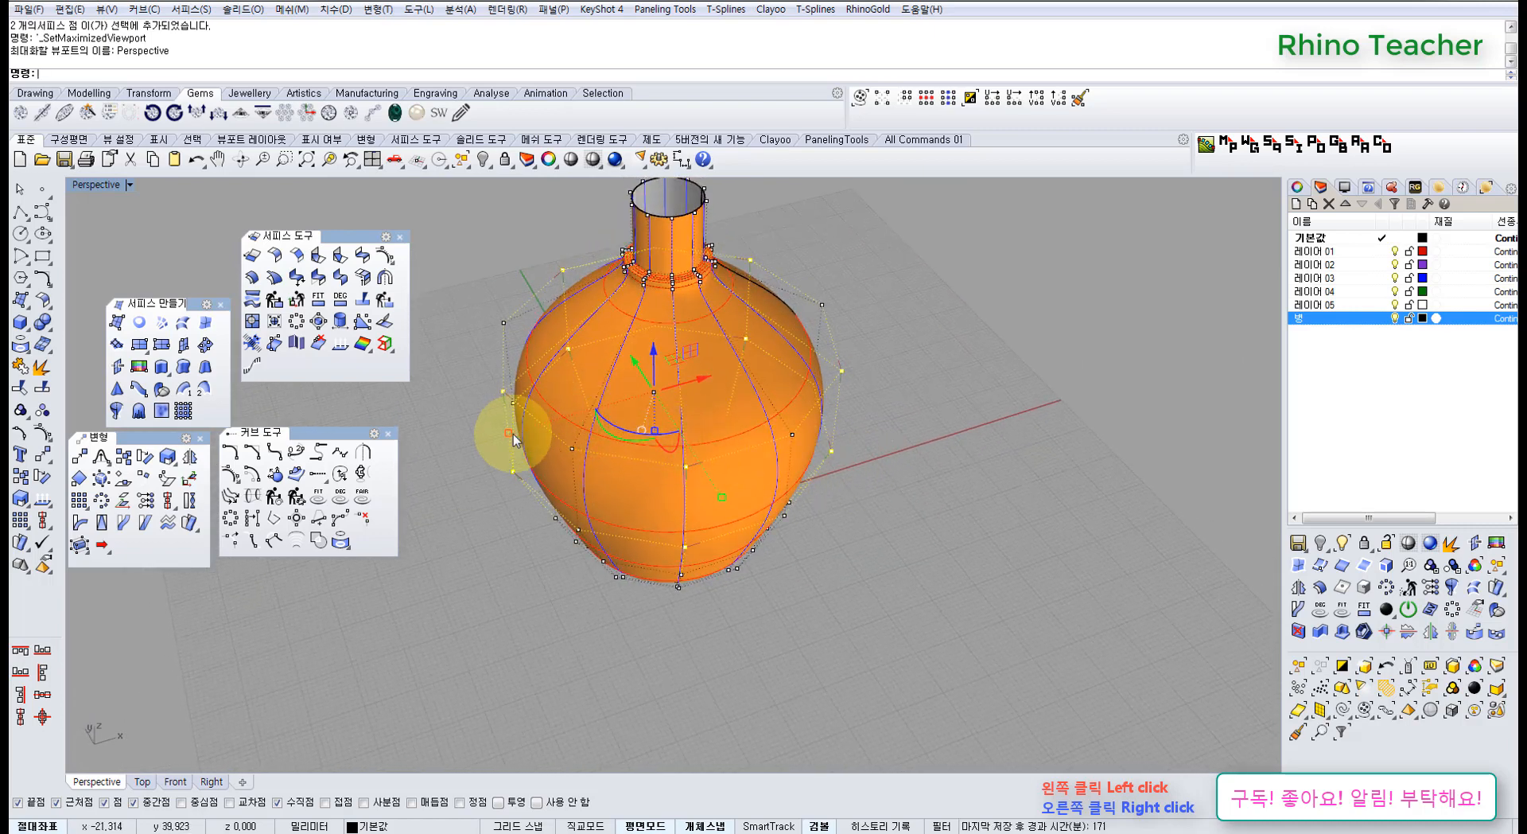
pyautogui.moveTo(513, 434); pyautogui.dragTo(581, 451)
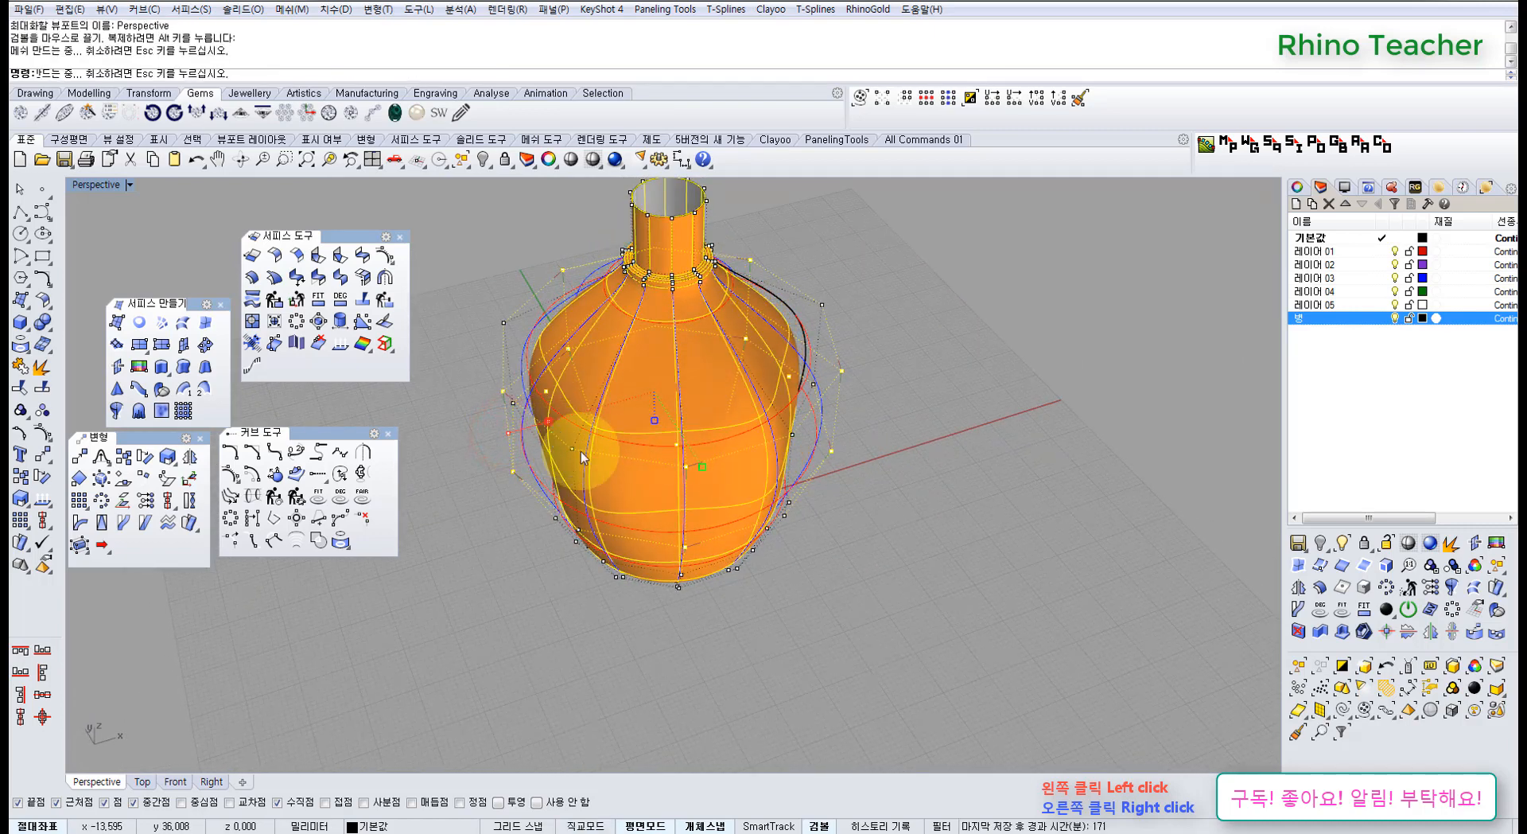
pyautogui.moveTo(708, 470); pyautogui.dragTo(725, 496, button='right')
pyautogui.hotkey('ctrl', 'z')
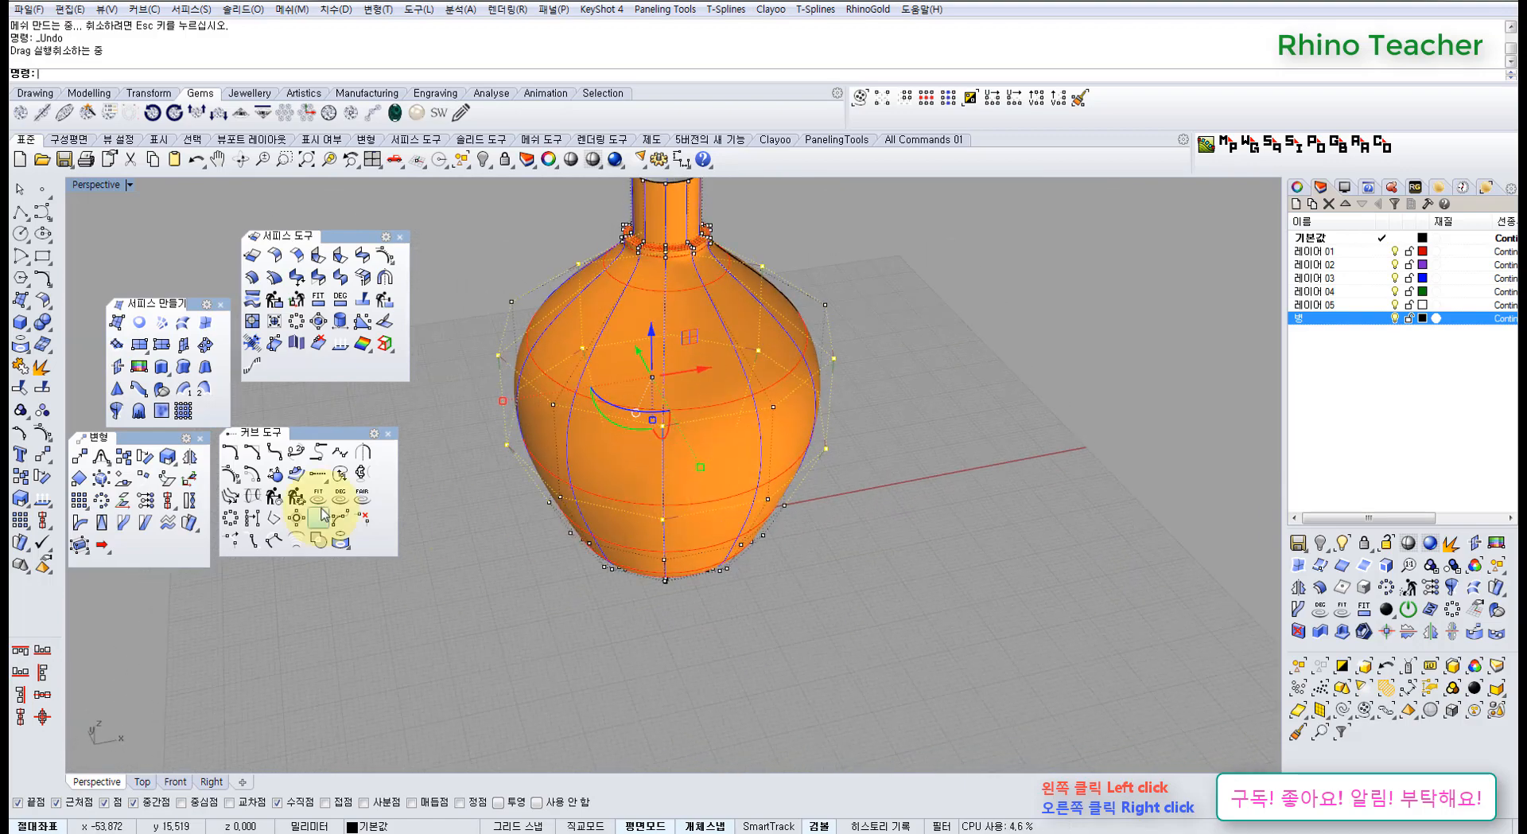
# Put away the floating curve and transform tool sets and float the point-editing tool set beside the model
pyautogui.click(389, 436)
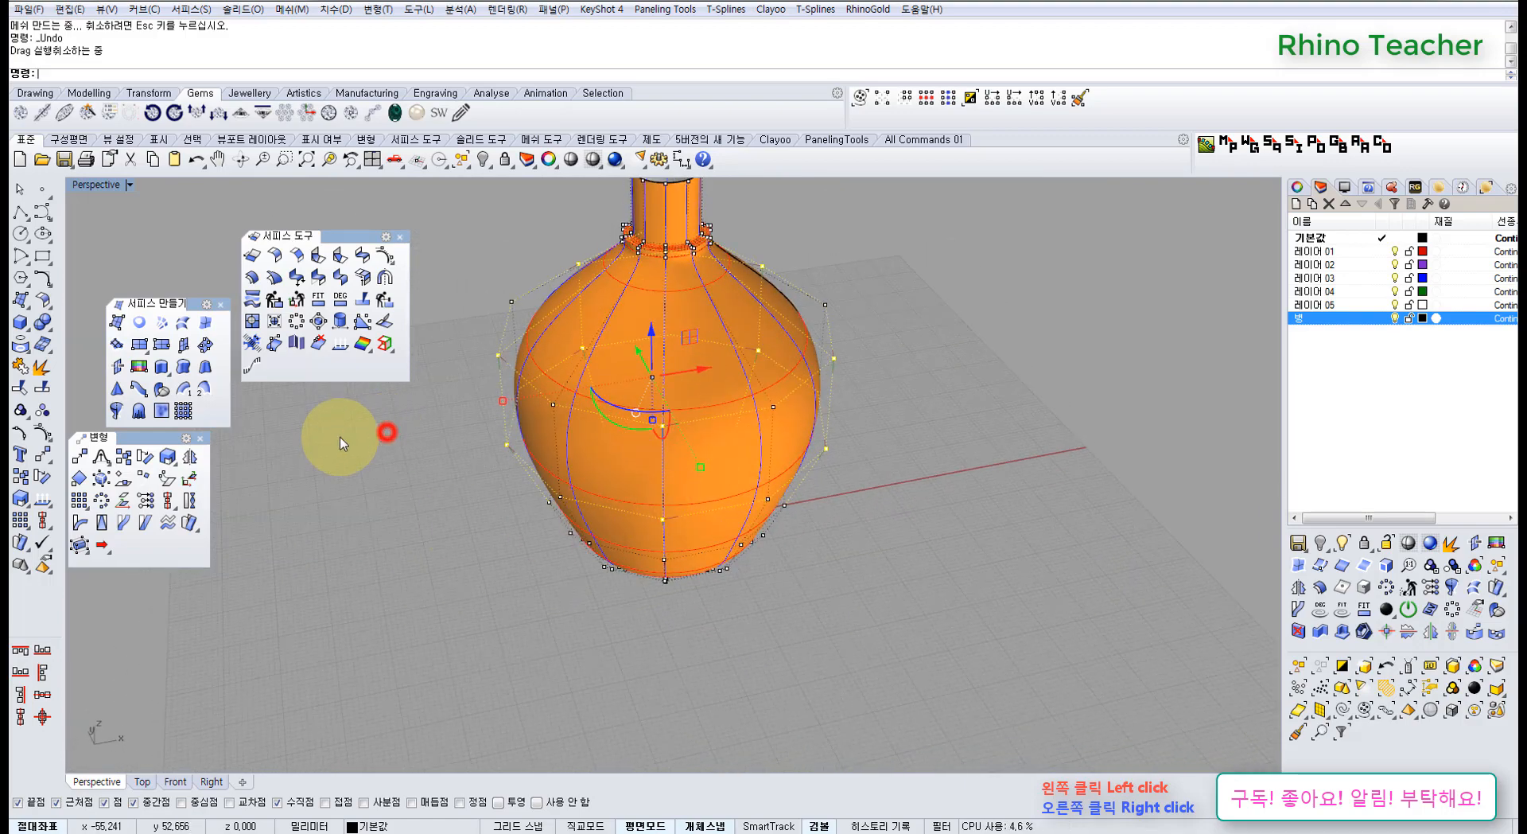
pyautogui.click(199, 441)
pyautogui.click(49, 441)
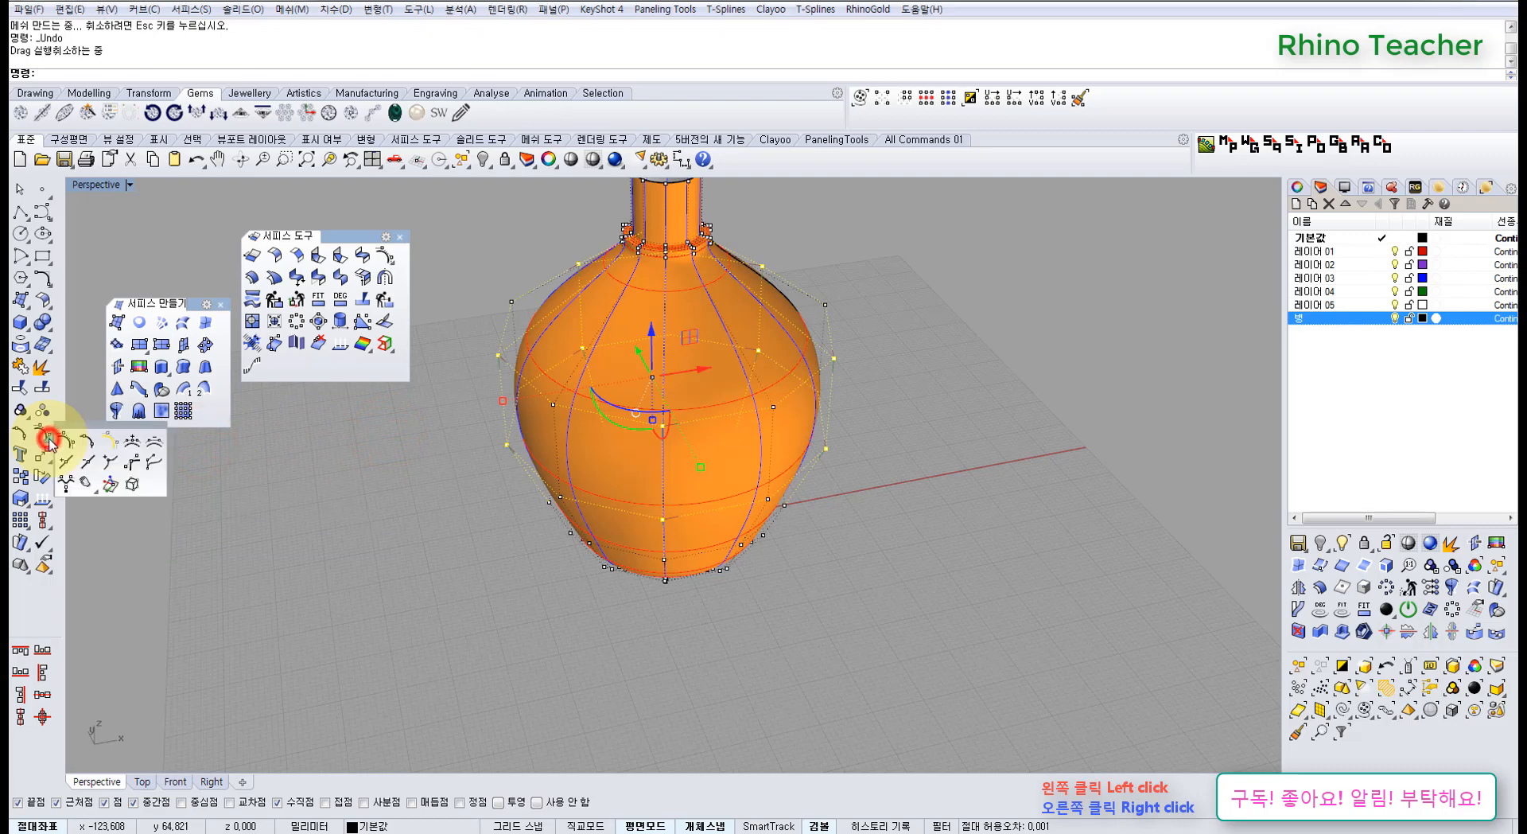
pyautogui.moveTo(79, 430); pyautogui.dragTo(104, 476)
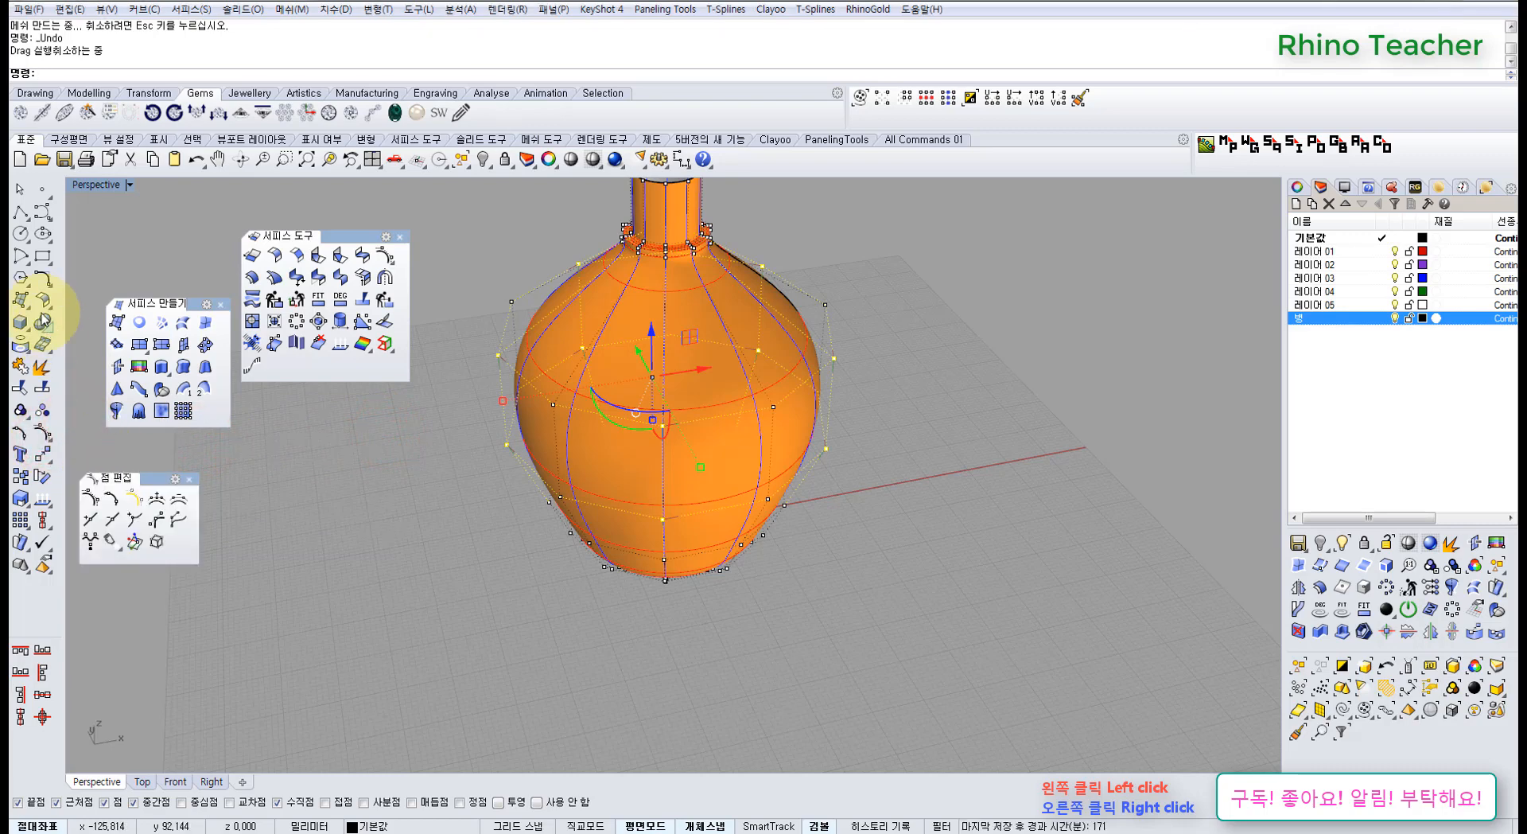
pyautogui.rightClick(265, 411)
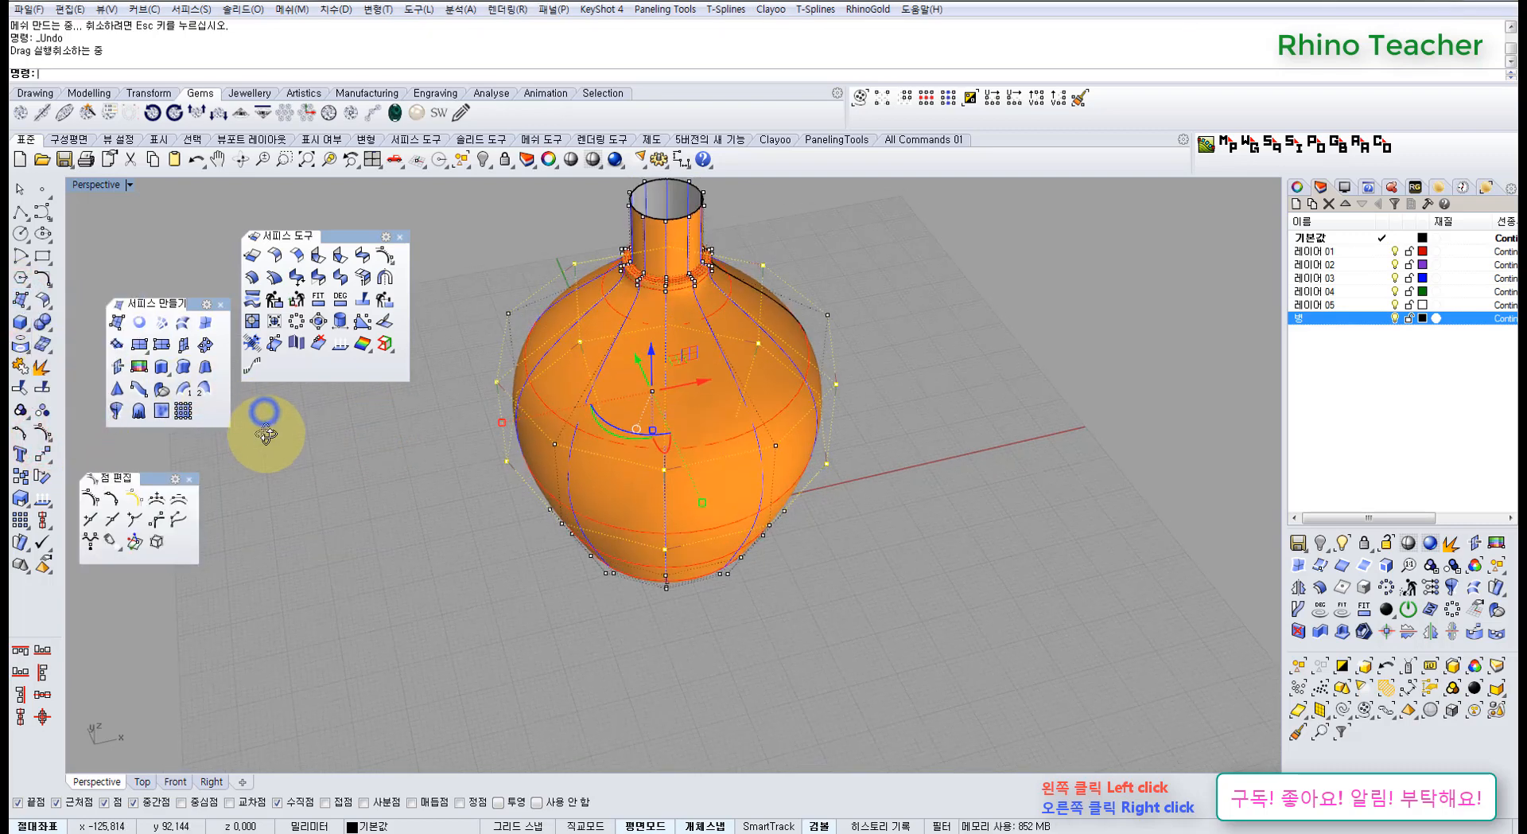
pyautogui.click(49, 304)
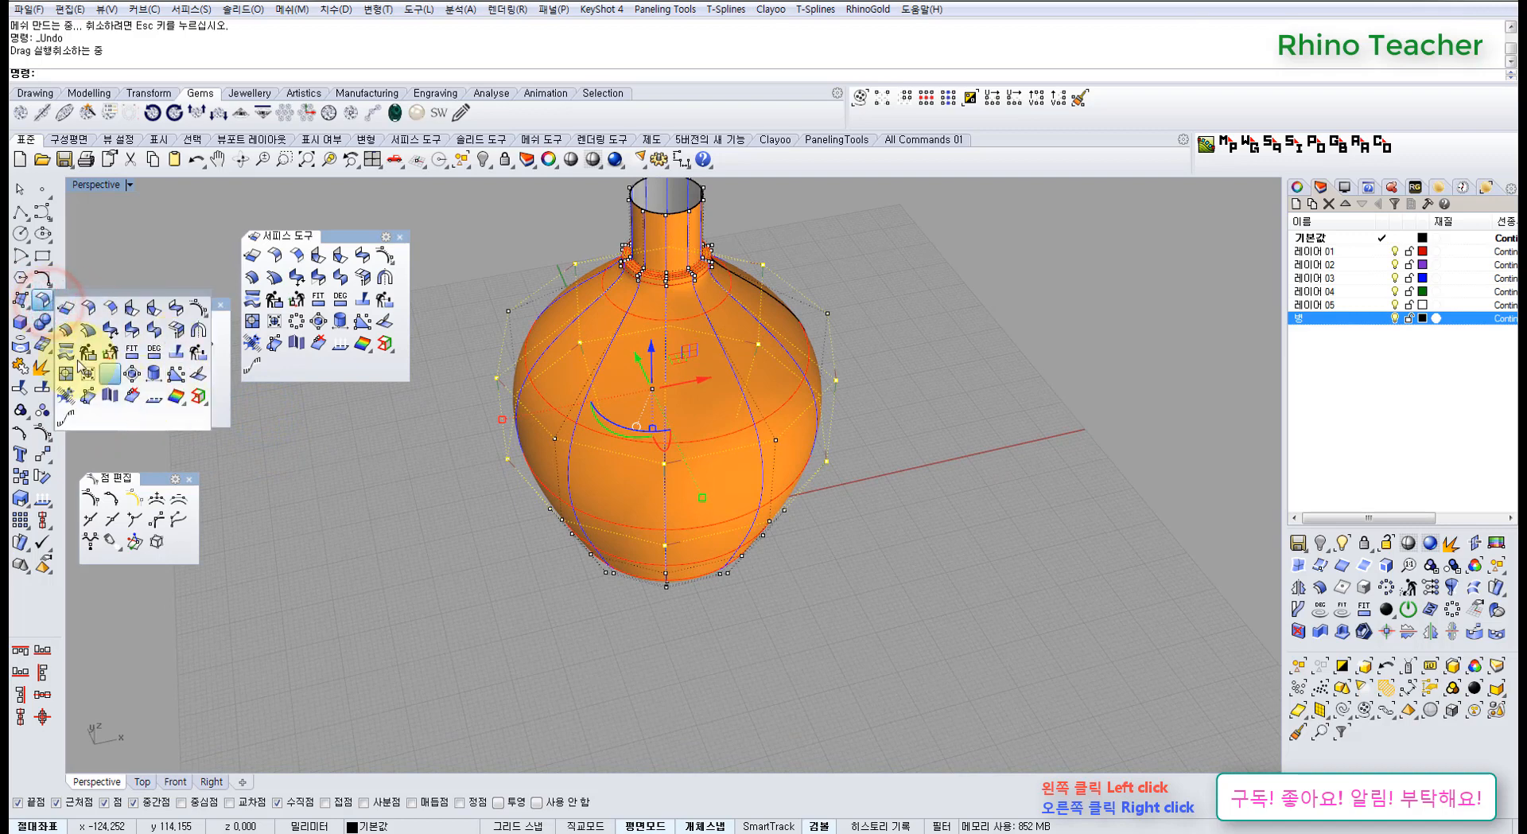
pyautogui.rightClick(253, 519)
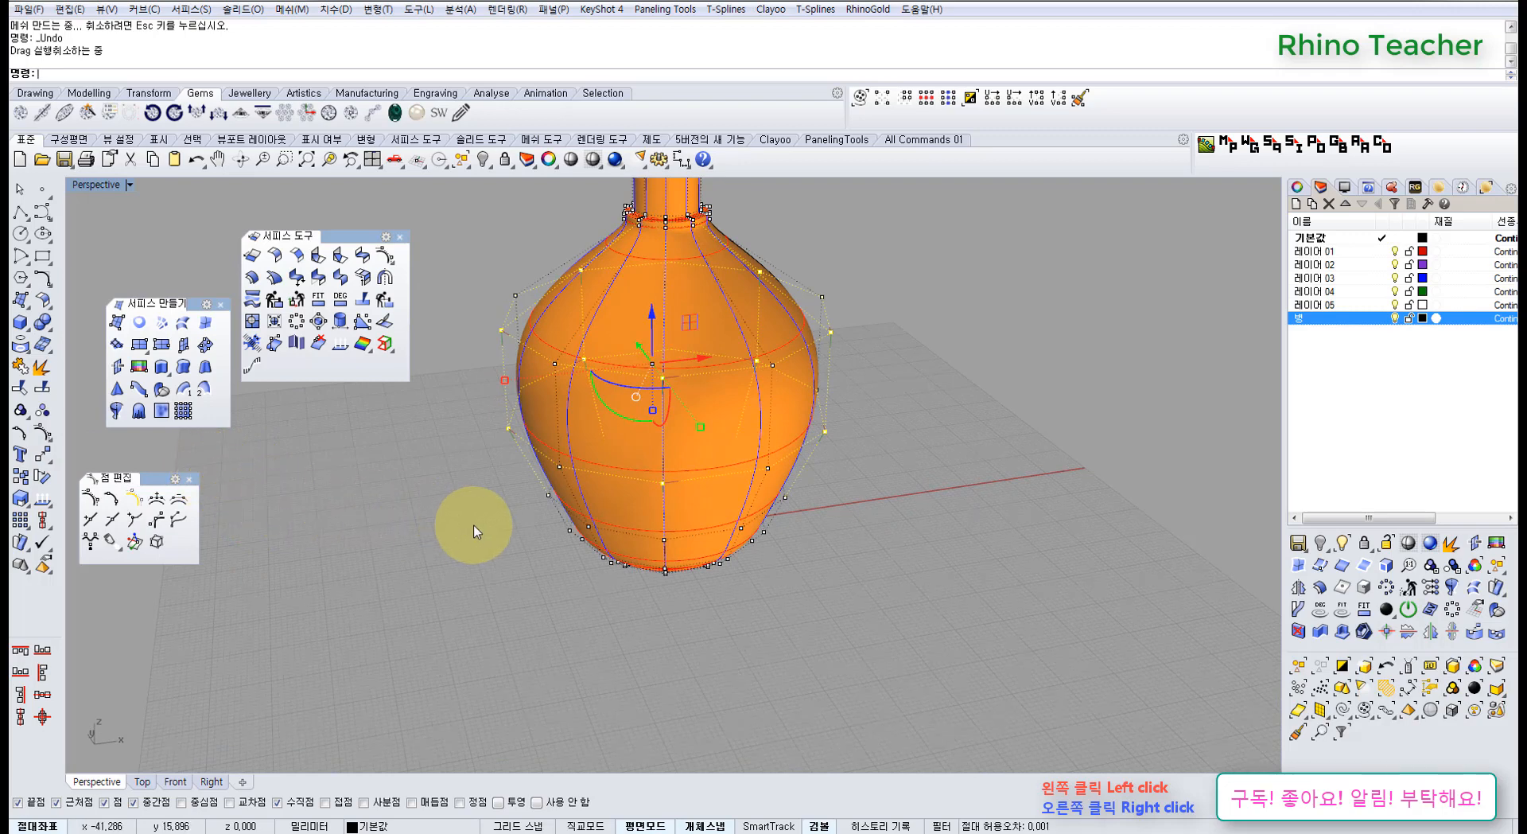
pyautogui.moveTo(470, 523); pyautogui.dragTo(473, 557, button='right')
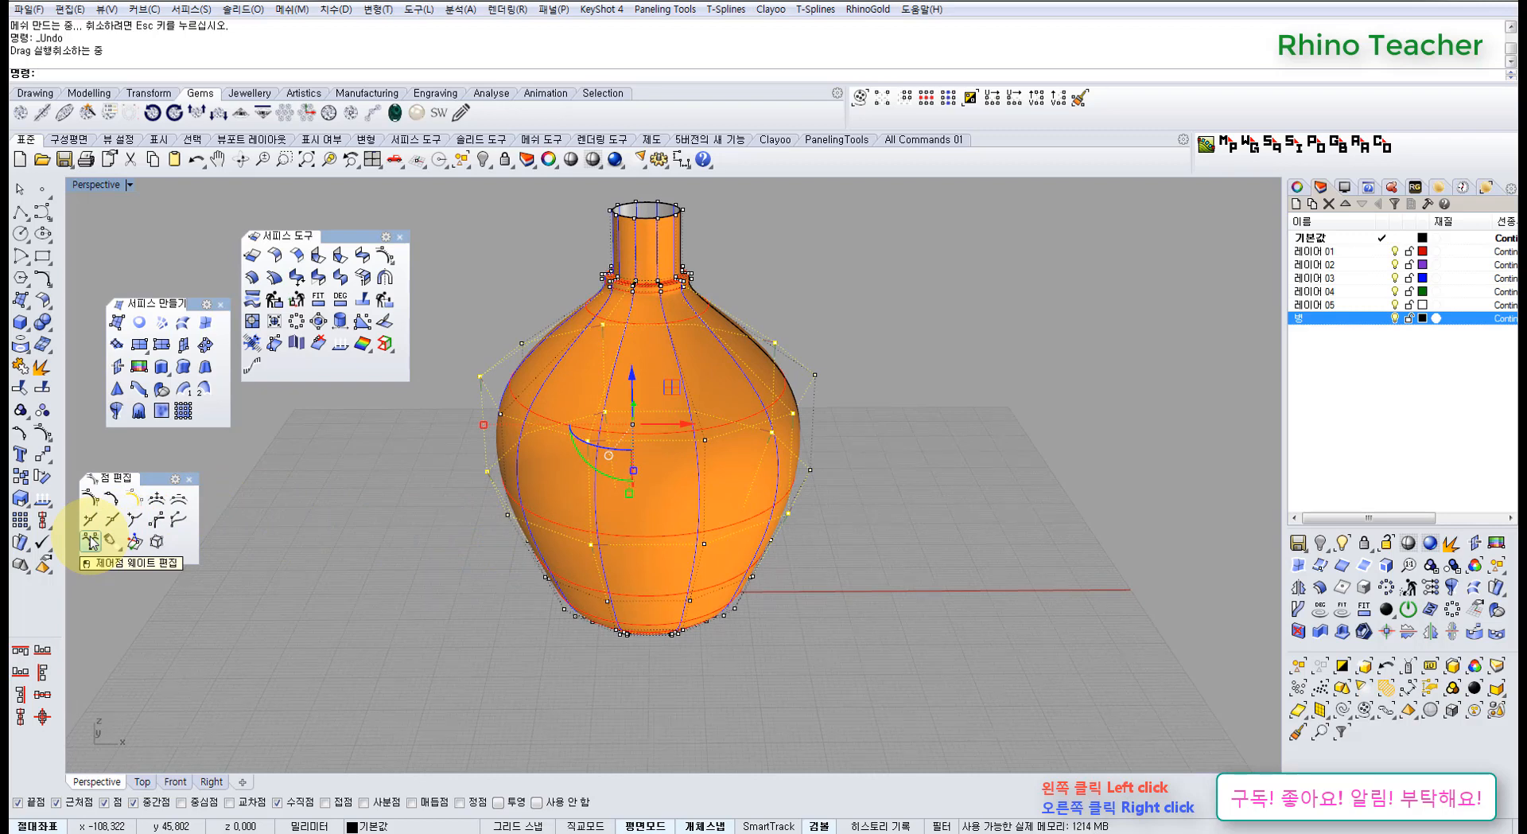
pyautogui.moveTo(419, 528); pyautogui.dragTo(480, 576, button='right')
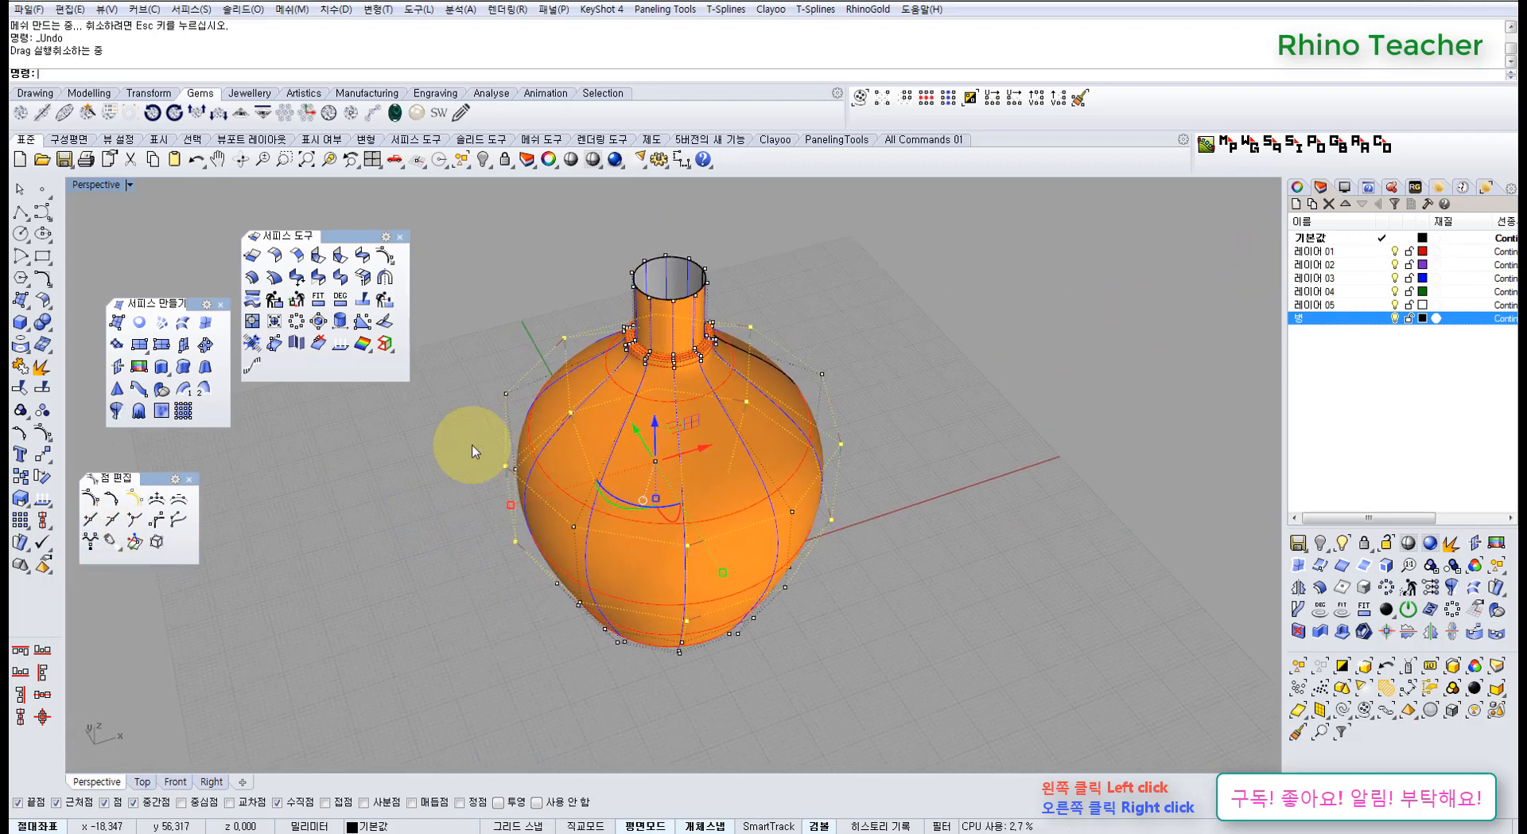
# Try the Weight command on the selected alternate body control points with a weight of 10.0, checking the shape in the Perspective and Top views
pyautogui.click(92, 543)
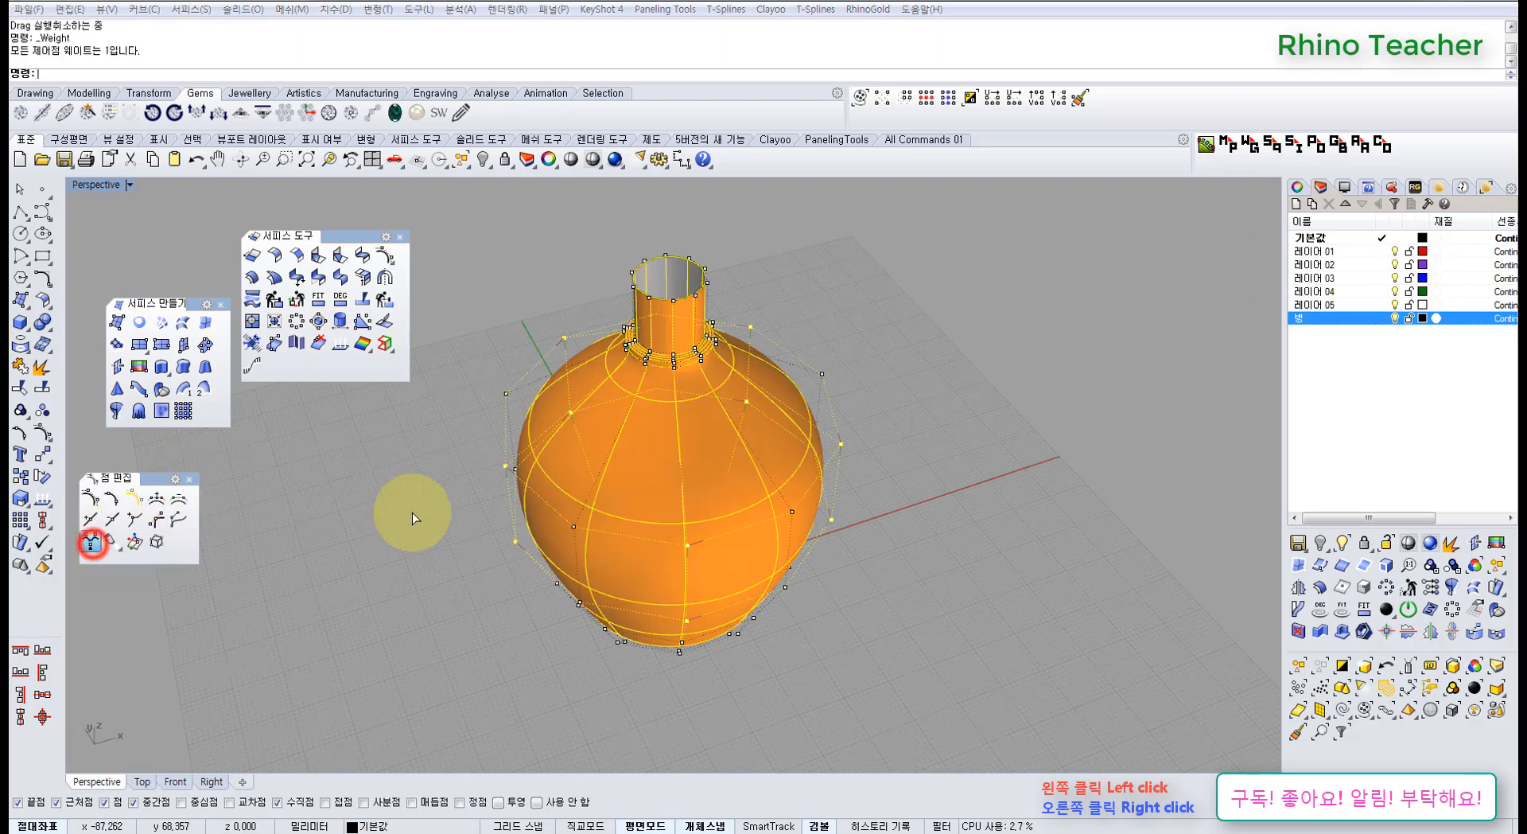
pyautogui.click(1370, 191)
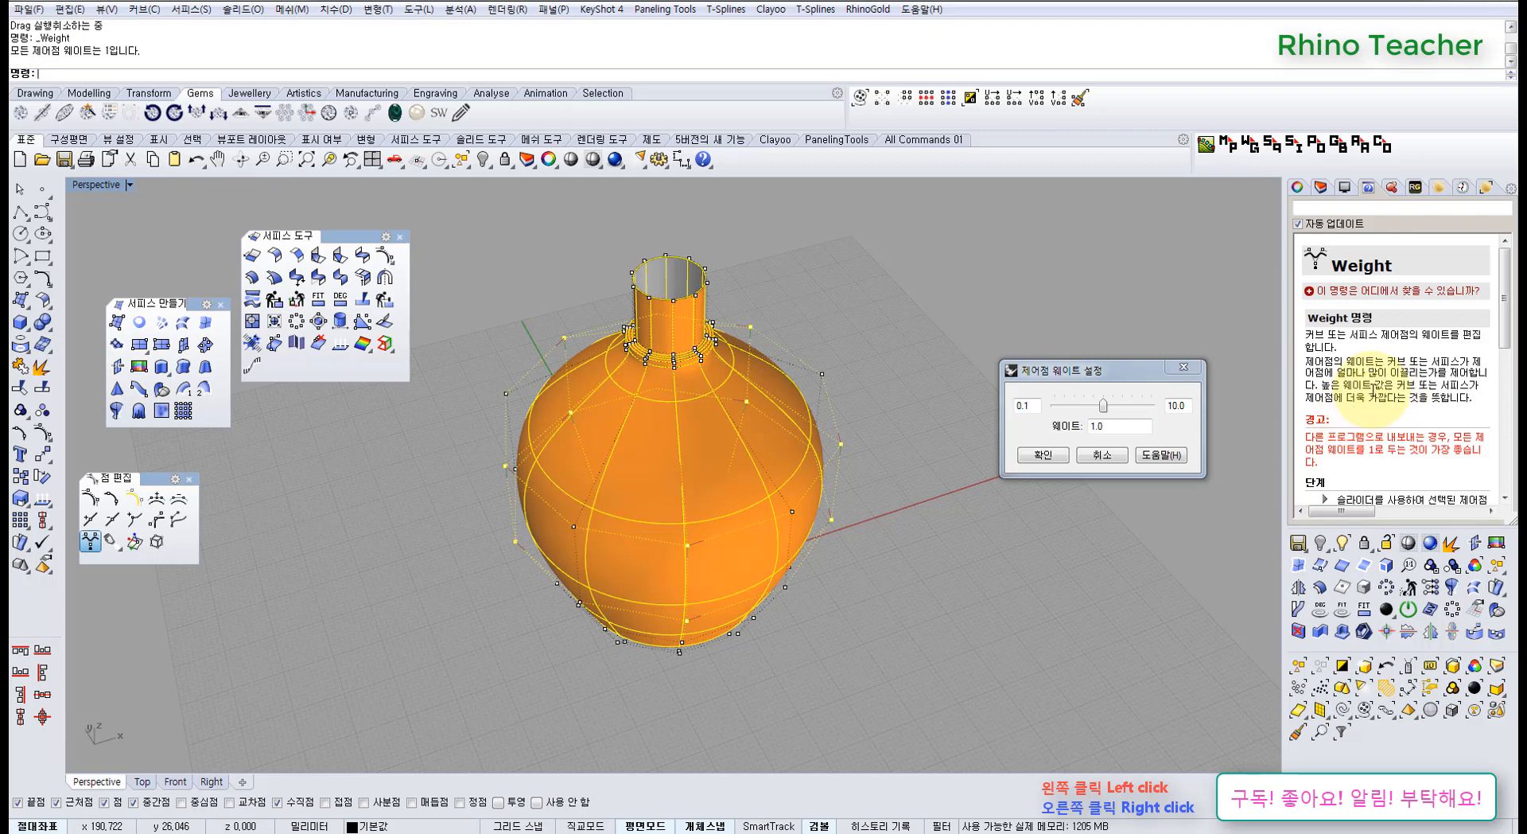
pyautogui.click(1299, 188)
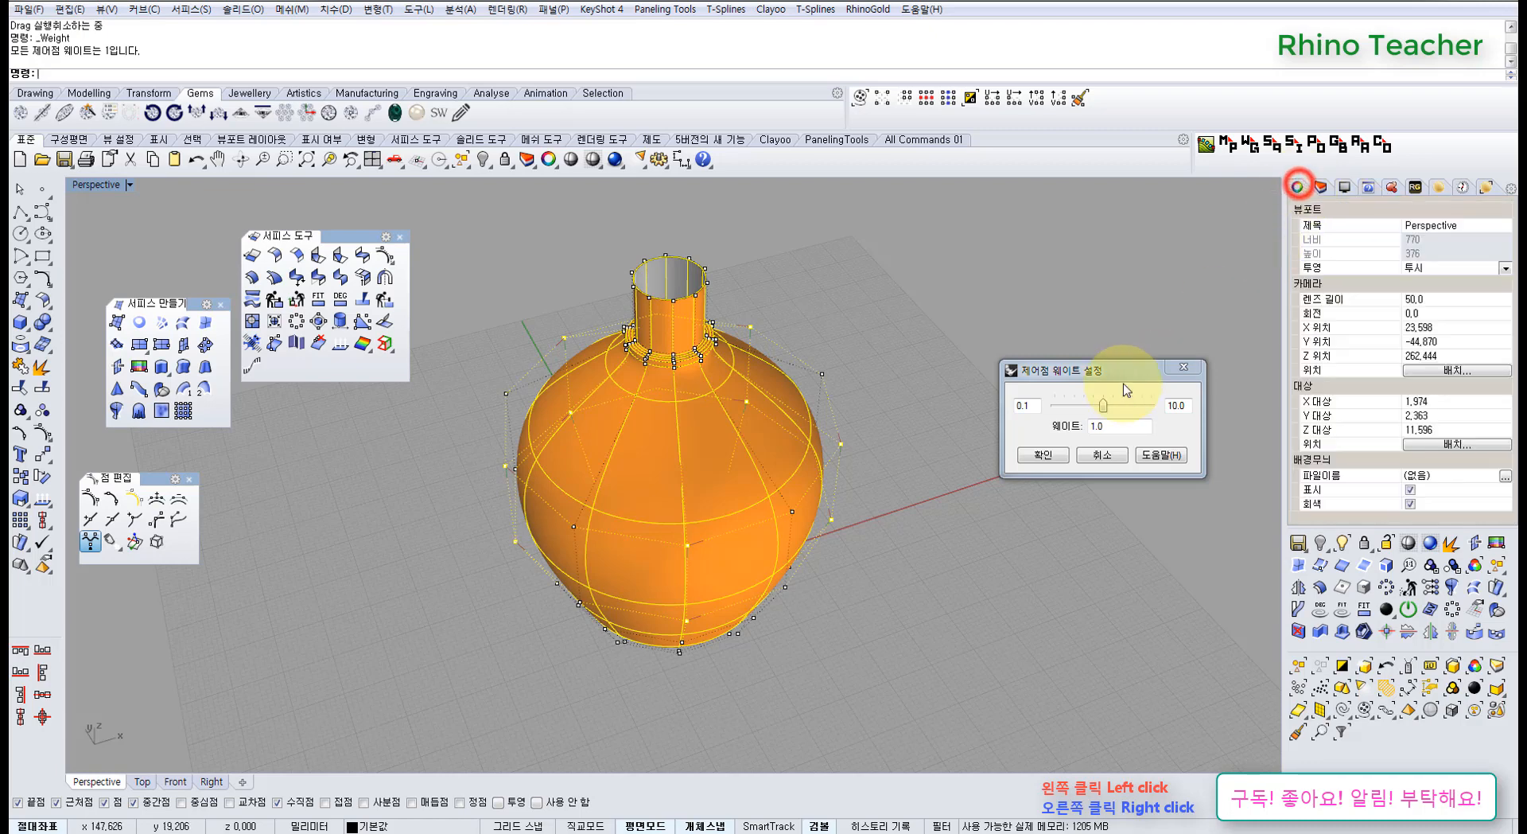
pyautogui.moveTo(789, 487); pyautogui.dragTo(748, 443, button='right')
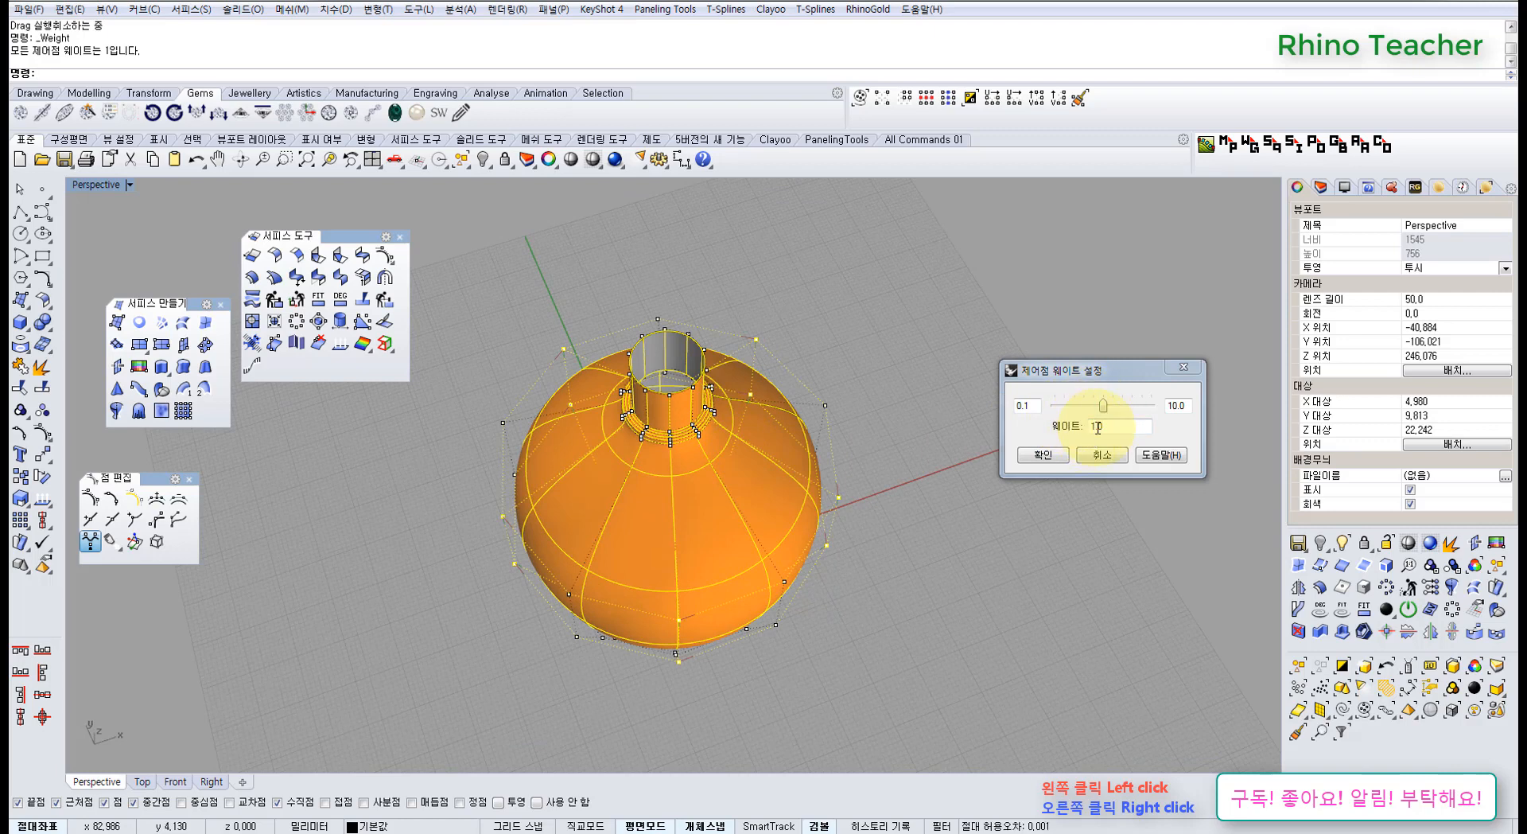
pyautogui.moveTo(1102, 411); pyautogui.dragTo(1144, 419)
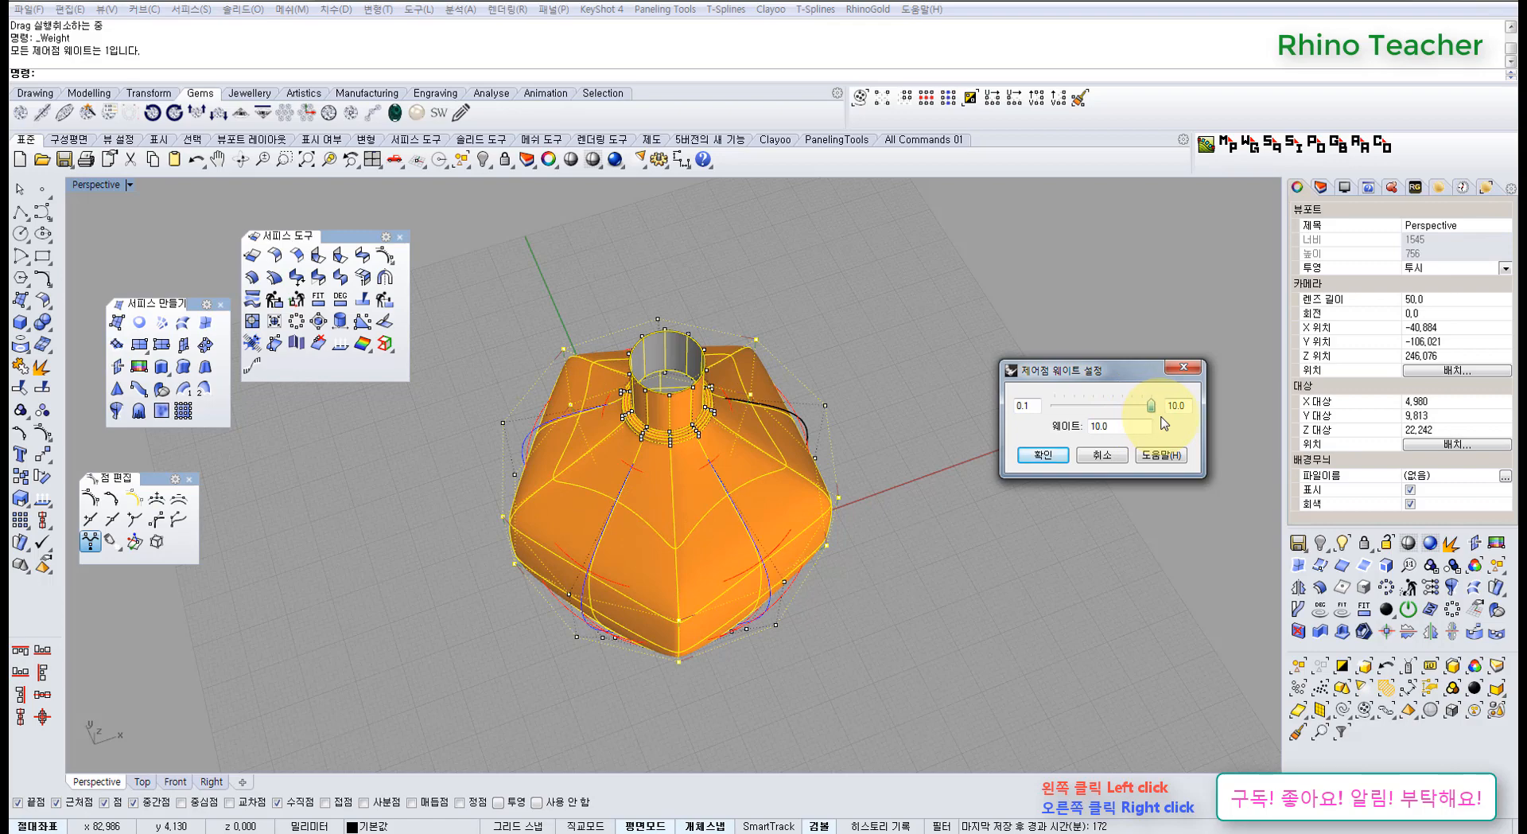
pyautogui.moveTo(904, 528); pyautogui.dragTo(736, 605, button='right')
pyautogui.scroll(7, 704, 463)
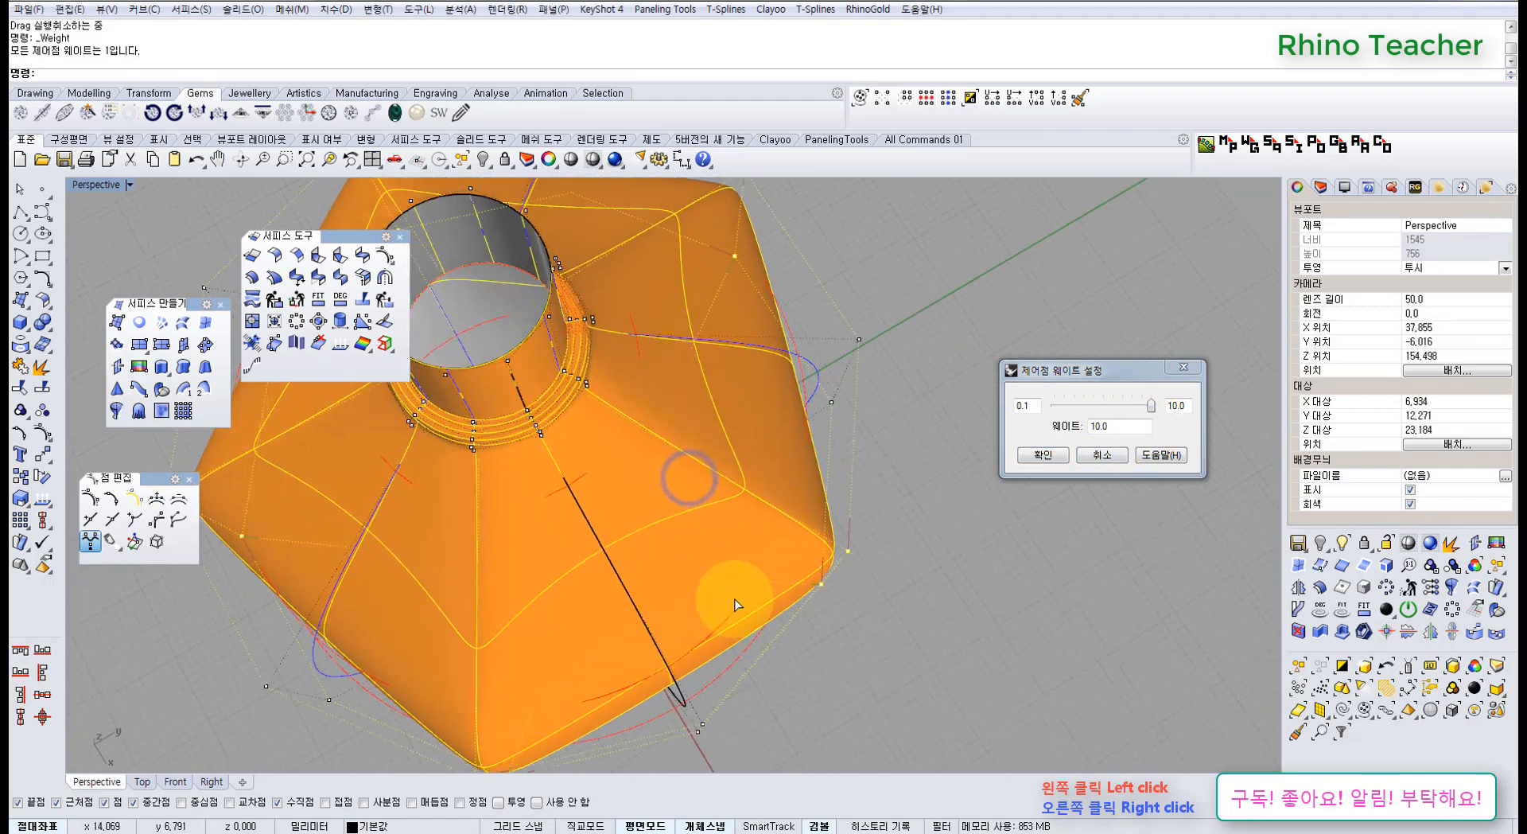
pyautogui.scroll(3, 889, 566)
pyautogui.scroll(-5, 846, 541)
pyautogui.hotkey('ctrl', 'F1')
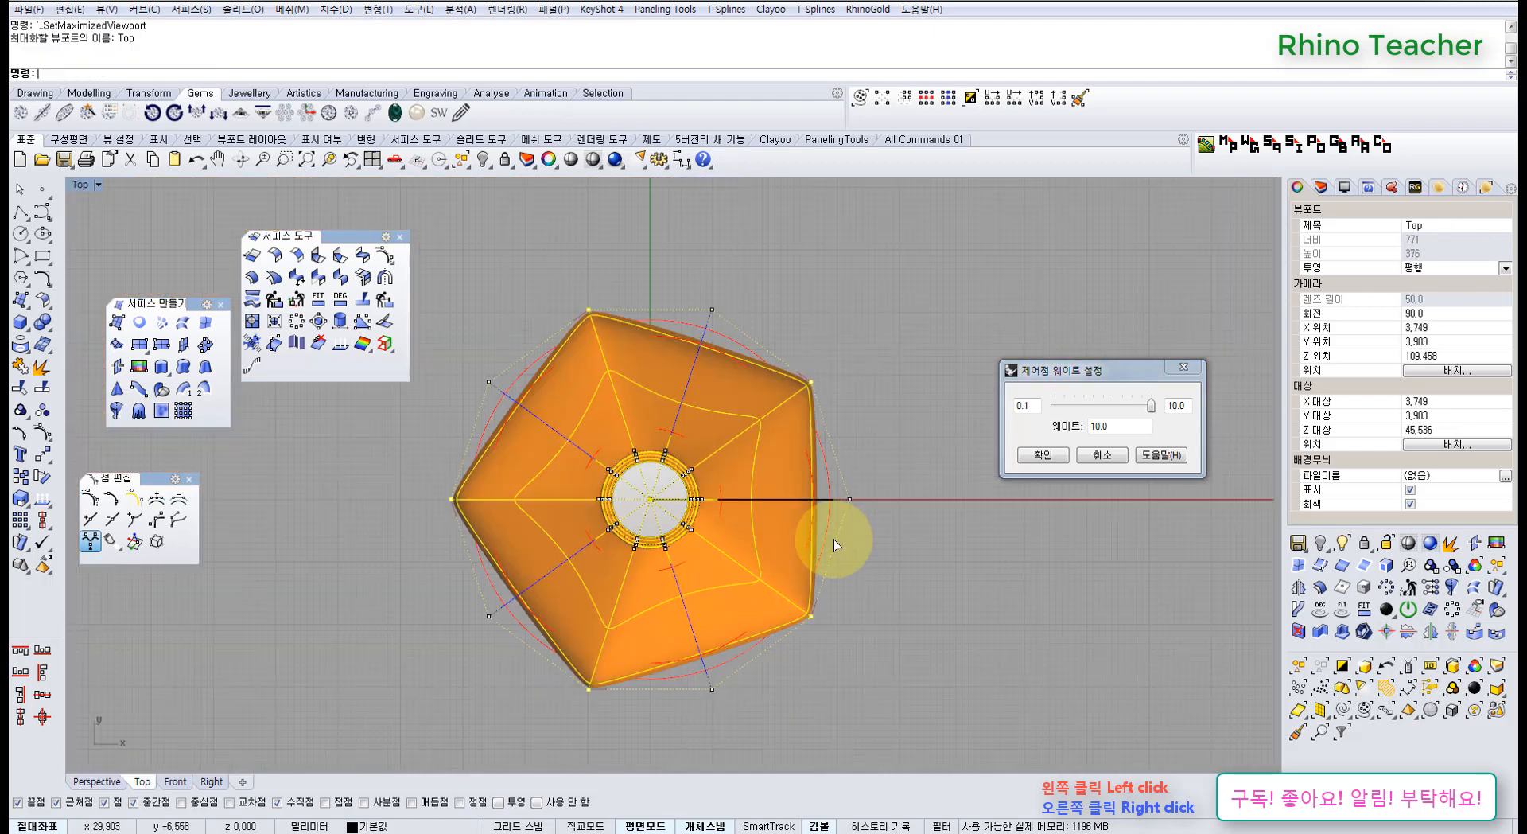
# Try lowering the selected points' weight to about 4.48, inspect the body in the Perspective view, and cancel the weight edit
pyautogui.moveTo(1151, 407)
pyautogui.mouseDown()
pyautogui.moveTo(1062, 420)
pyautogui.moveTo(1134, 428)
pyautogui.mouseUp()
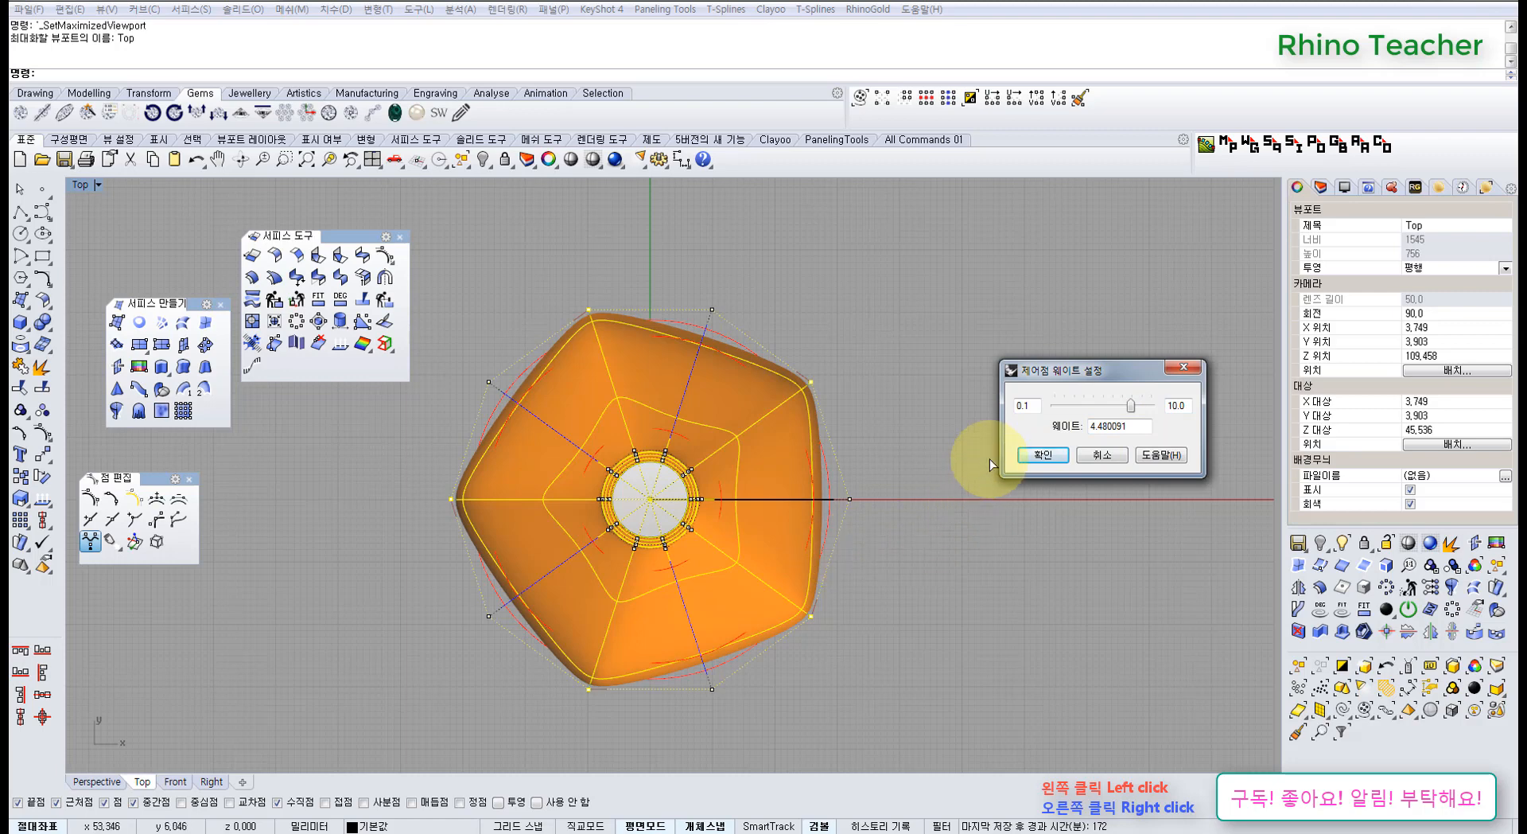
pyautogui.moveTo(875, 563); pyautogui.dragTo(817, 486, button='right')
pyautogui.hotkey('ctrl', 'F4')
pyautogui.scroll(-8, 773, 404)
pyautogui.click(818, 485)
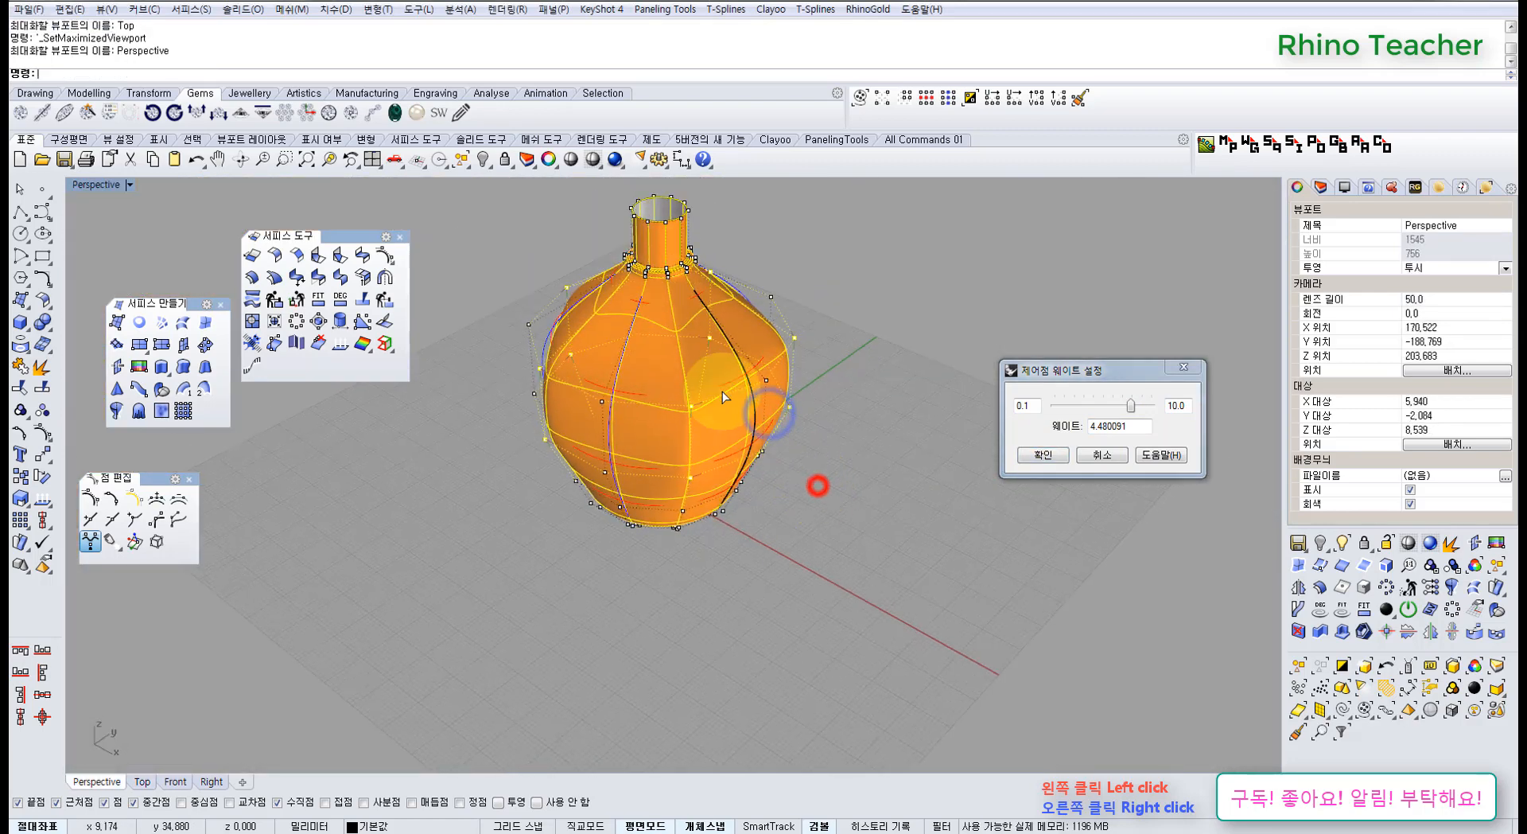
pyautogui.scroll(7, 722, 397)
pyautogui.moveTo(703, 393); pyautogui.dragTo(734, 410, button='right')
pyautogui.press('Escape')
pyautogui.press('Escape')
pyautogui.press('Escape')
pyautogui.scroll(-4, 741, 459)
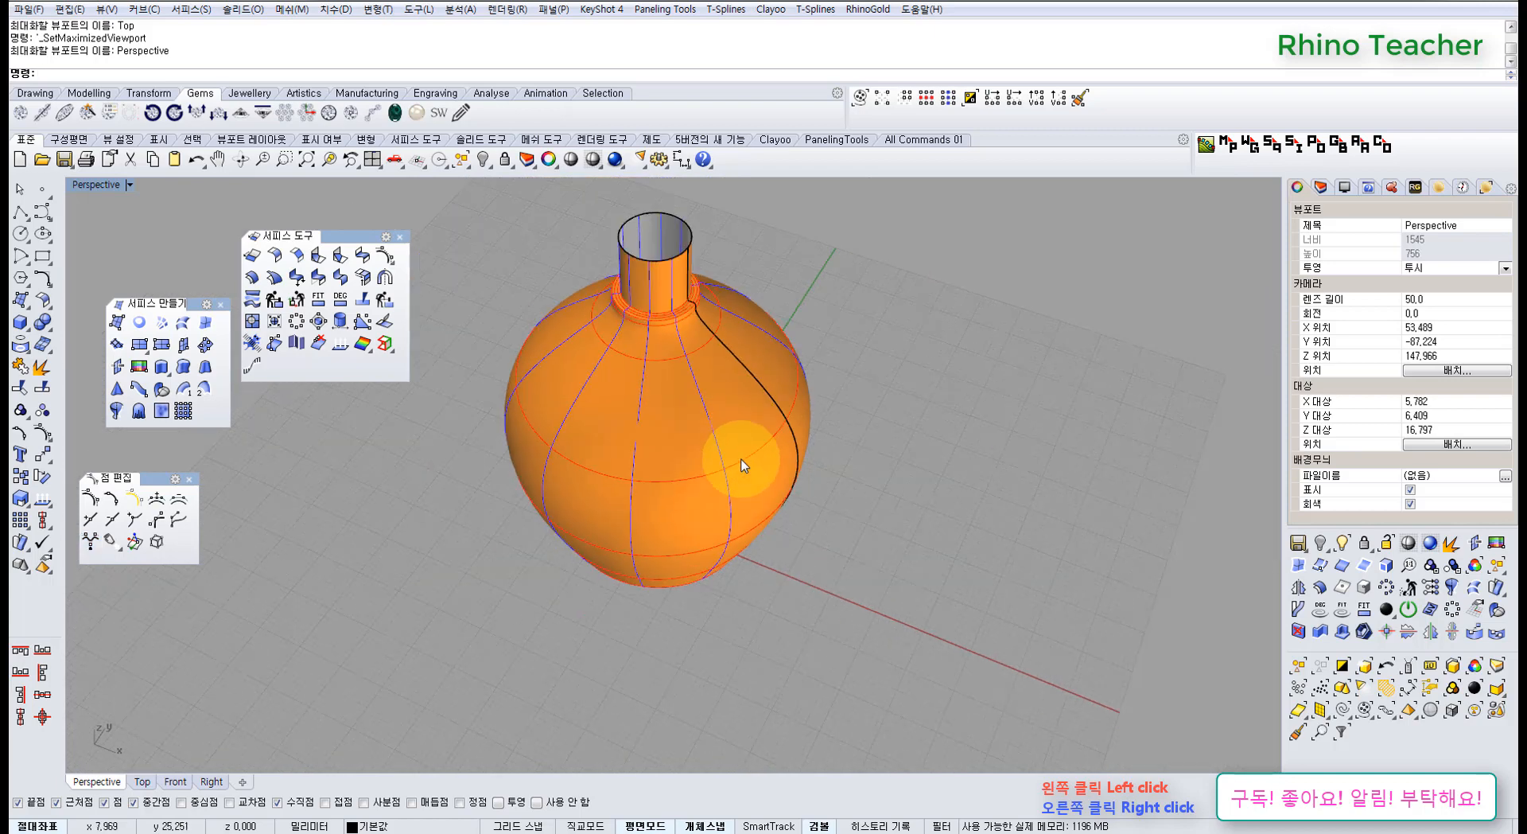
# Turn the bottle surface's control points back on and select the outer body points at five alternate positions in the Top view
pyautogui.click(740, 465)
pyautogui.hotkey('ctrl', 'F1')
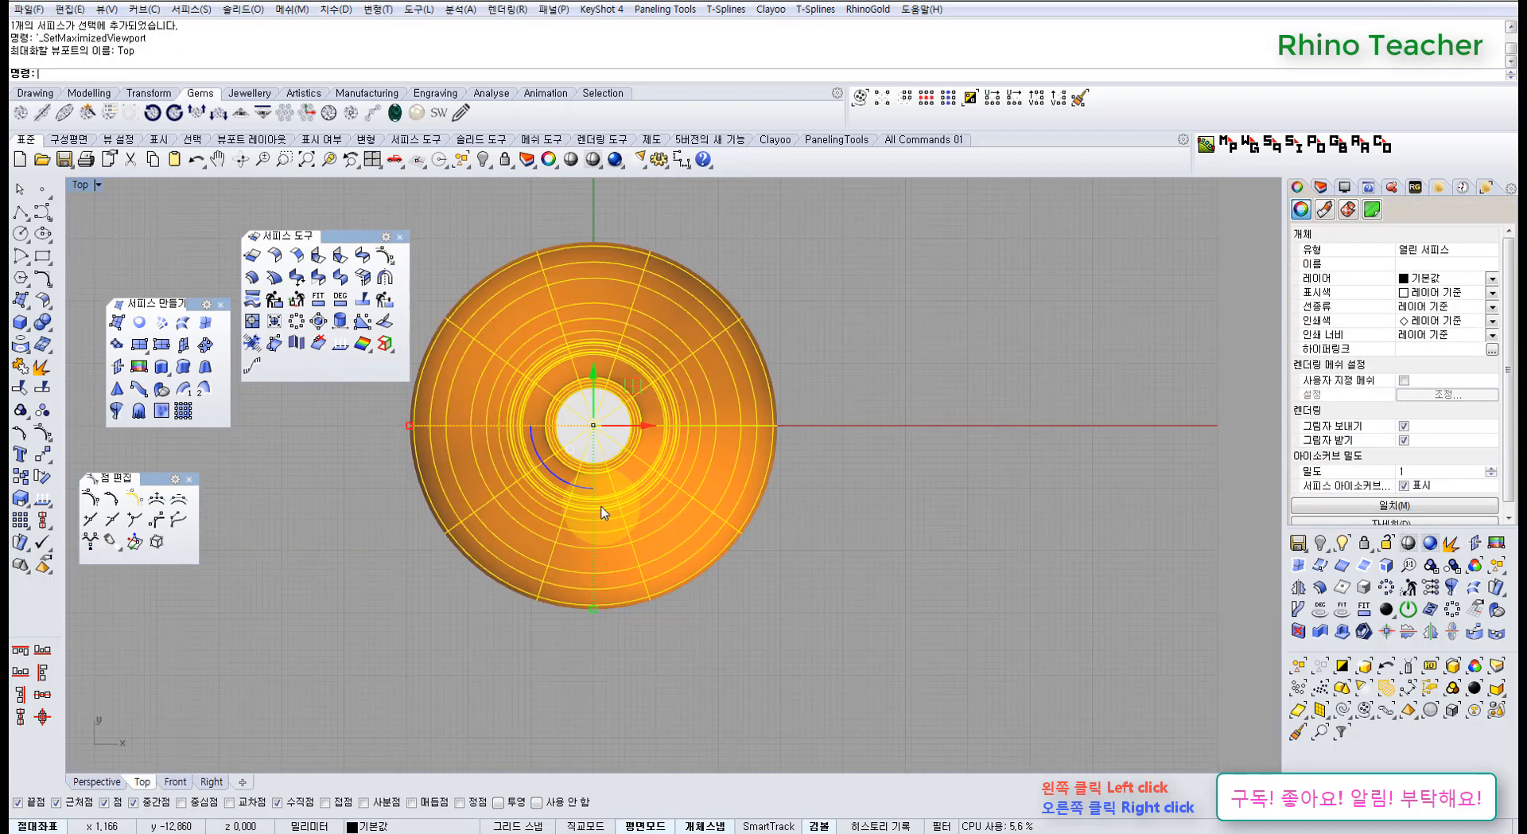
pyautogui.click(92, 544)
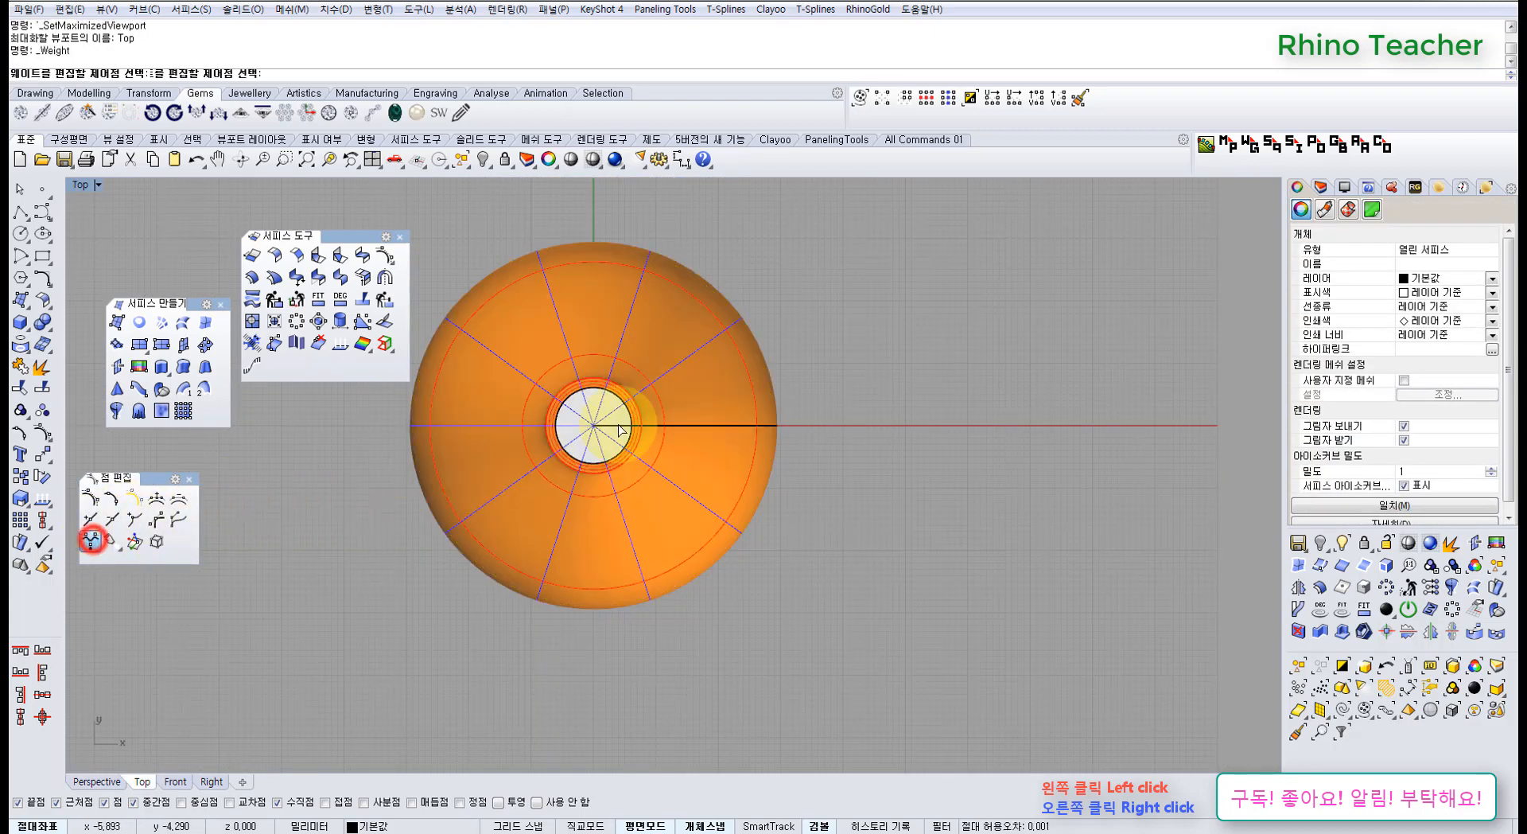
pyautogui.click(603, 337)
pyautogui.moveTo(576, 299); pyautogui.dragTo(657, 376, button='right')
pyautogui.moveTo(574, 280); pyautogui.dragTo(667, 365)
pyautogui.keyDown('shift'); pyautogui.moveTo(805, 327); pyautogui.dragTo(892, 402); pyautogui.keyUp('shift')
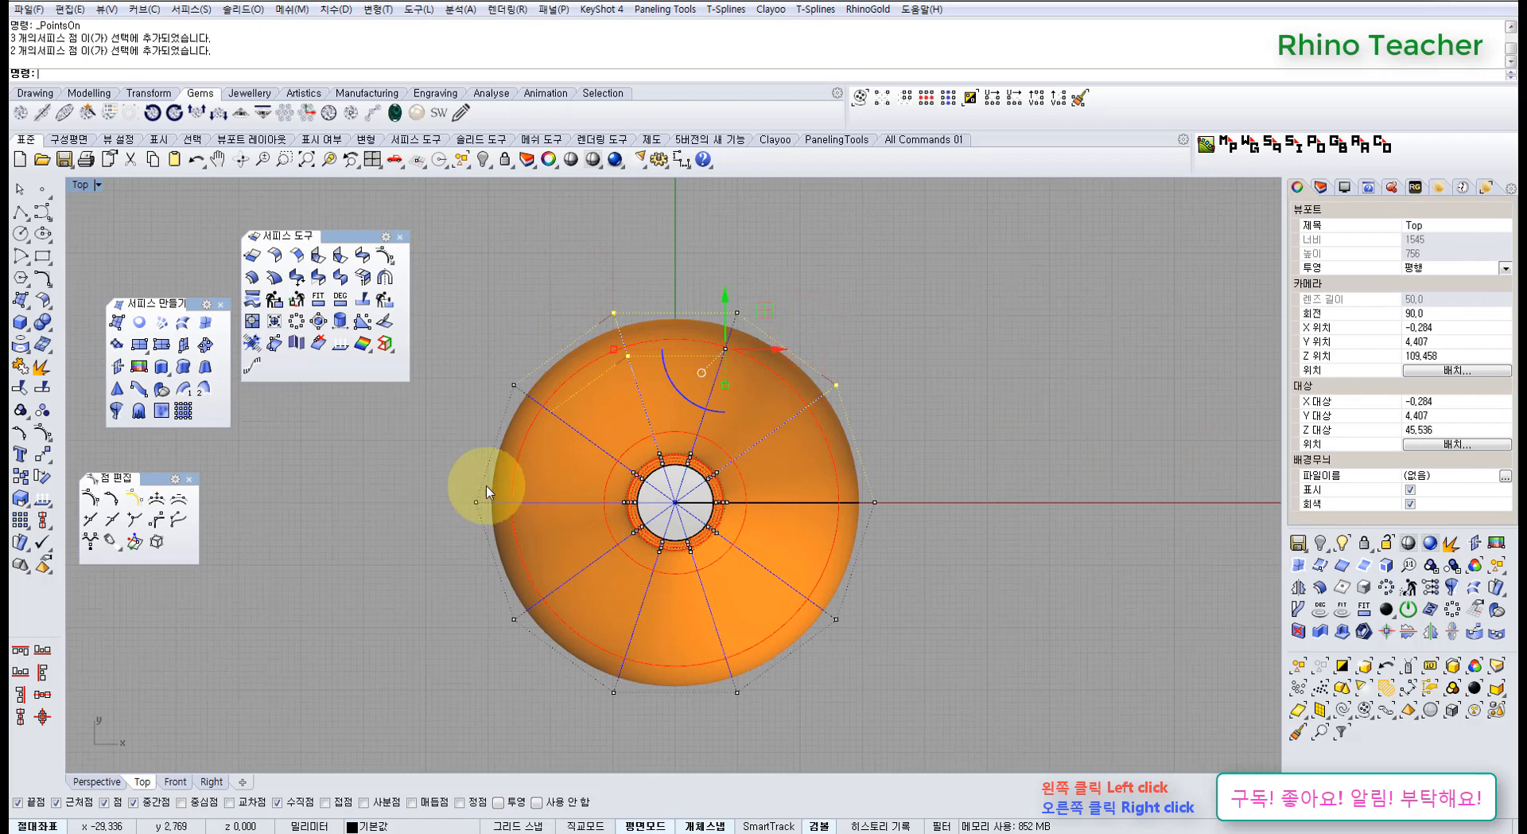
pyautogui.keyDown('shift'); pyautogui.moveTo(446, 482); pyautogui.dragTo(501, 543); pyautogui.keyUp('shift')
pyautogui.keyDown('shift'); pyautogui.moveTo(567, 680); pyautogui.dragTo(636, 712); pyautogui.keyUp('shift')
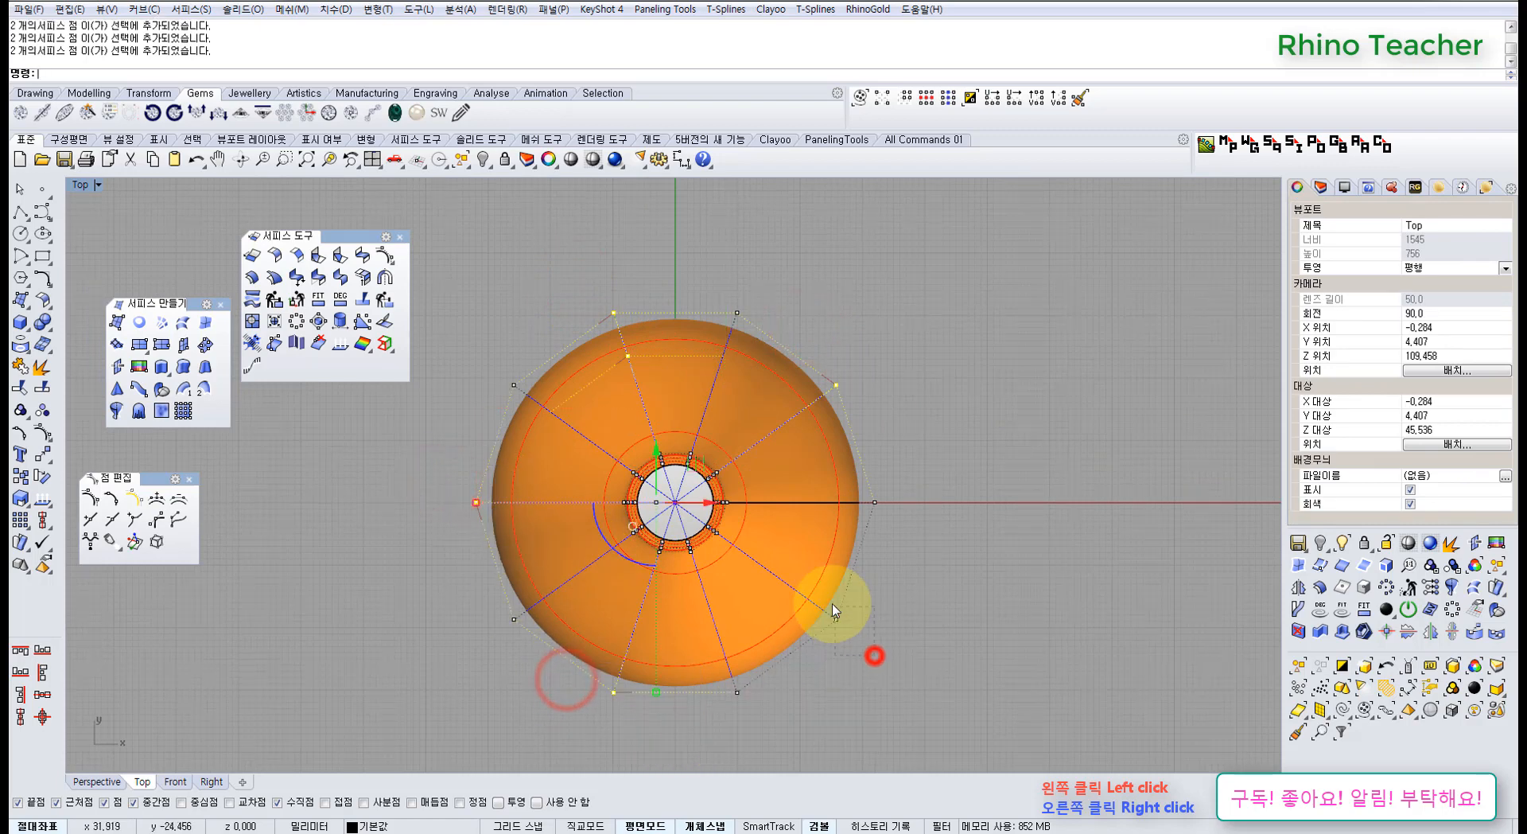
pyautogui.moveTo(856, 578); pyautogui.dragTo(776, 513, button='right')
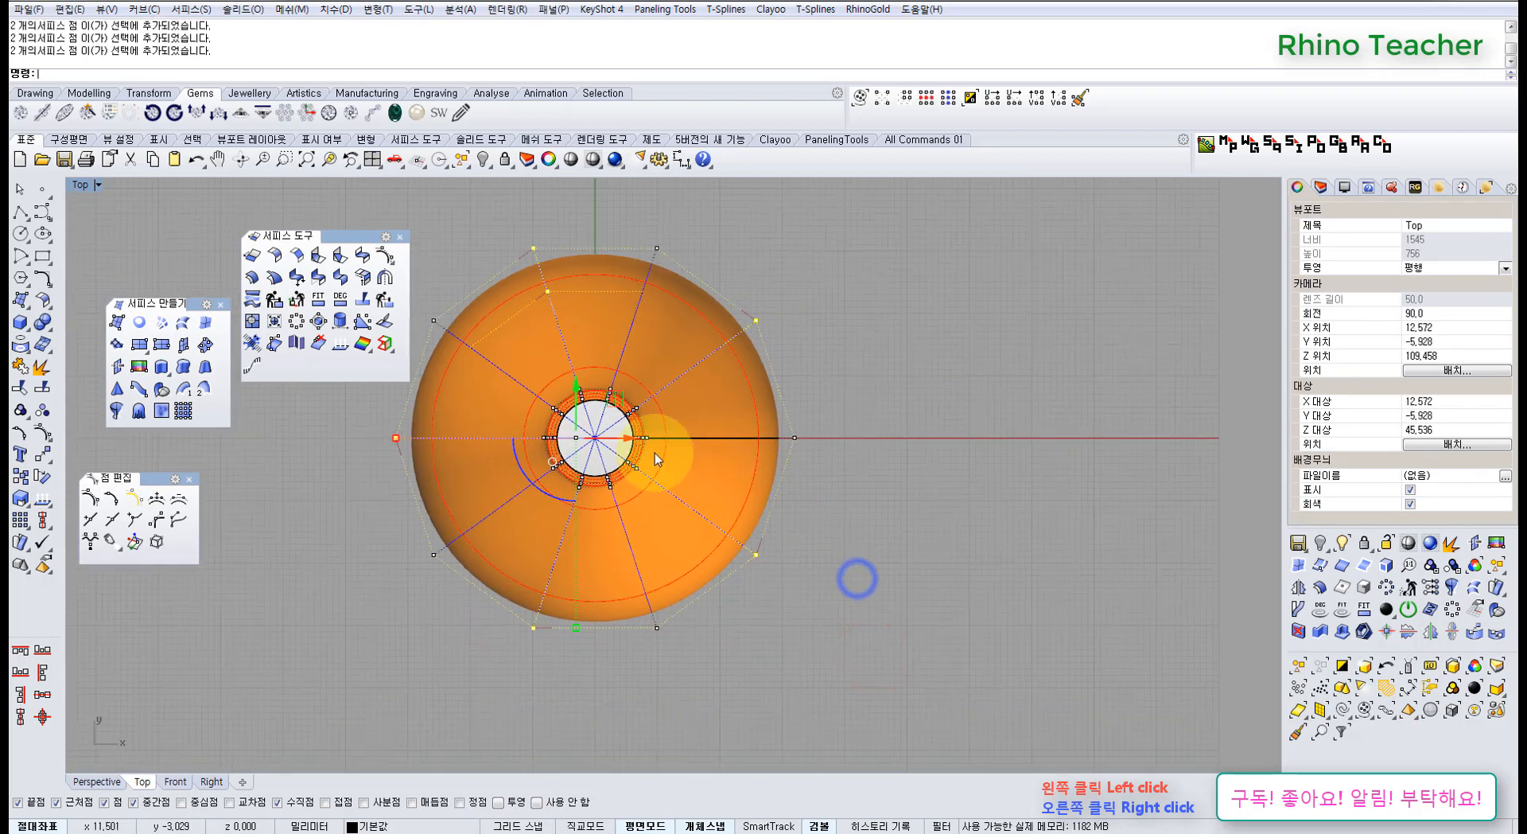
# Raise the weight of the selected control points well above 1 to pull the body into a pentagonal shape, and deselect them
pyautogui.click(93, 539)
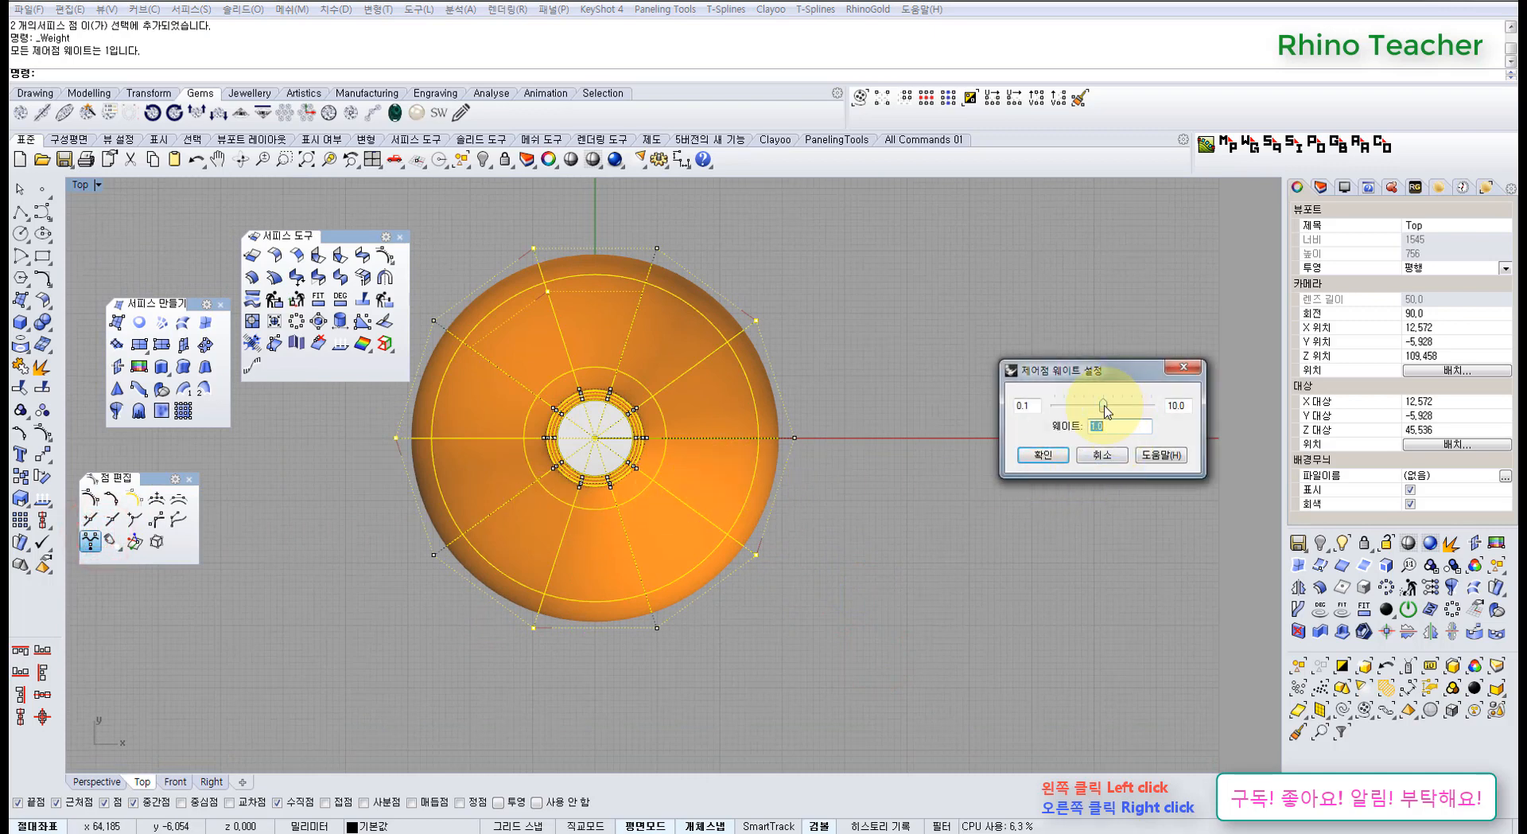
pyautogui.moveTo(1104, 406); pyautogui.dragTo(1143, 405)
pyautogui.click(1059, 456)
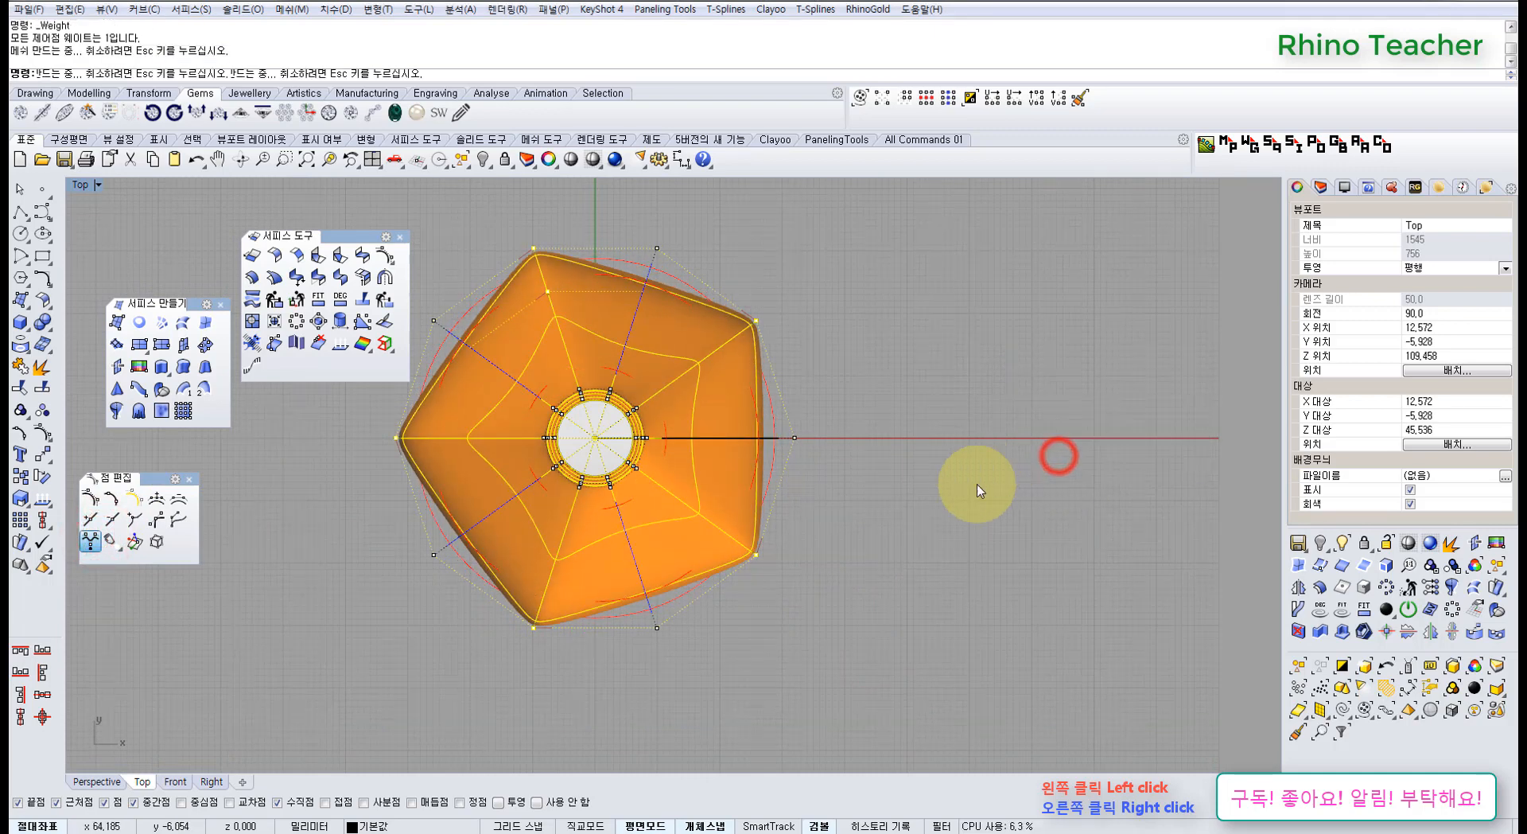
pyautogui.click(962, 489)
# Offset the pentagonal bottle surface by 1.5 mm with Offset Surface, flipping all directions outward
pyautogui.press('F10')
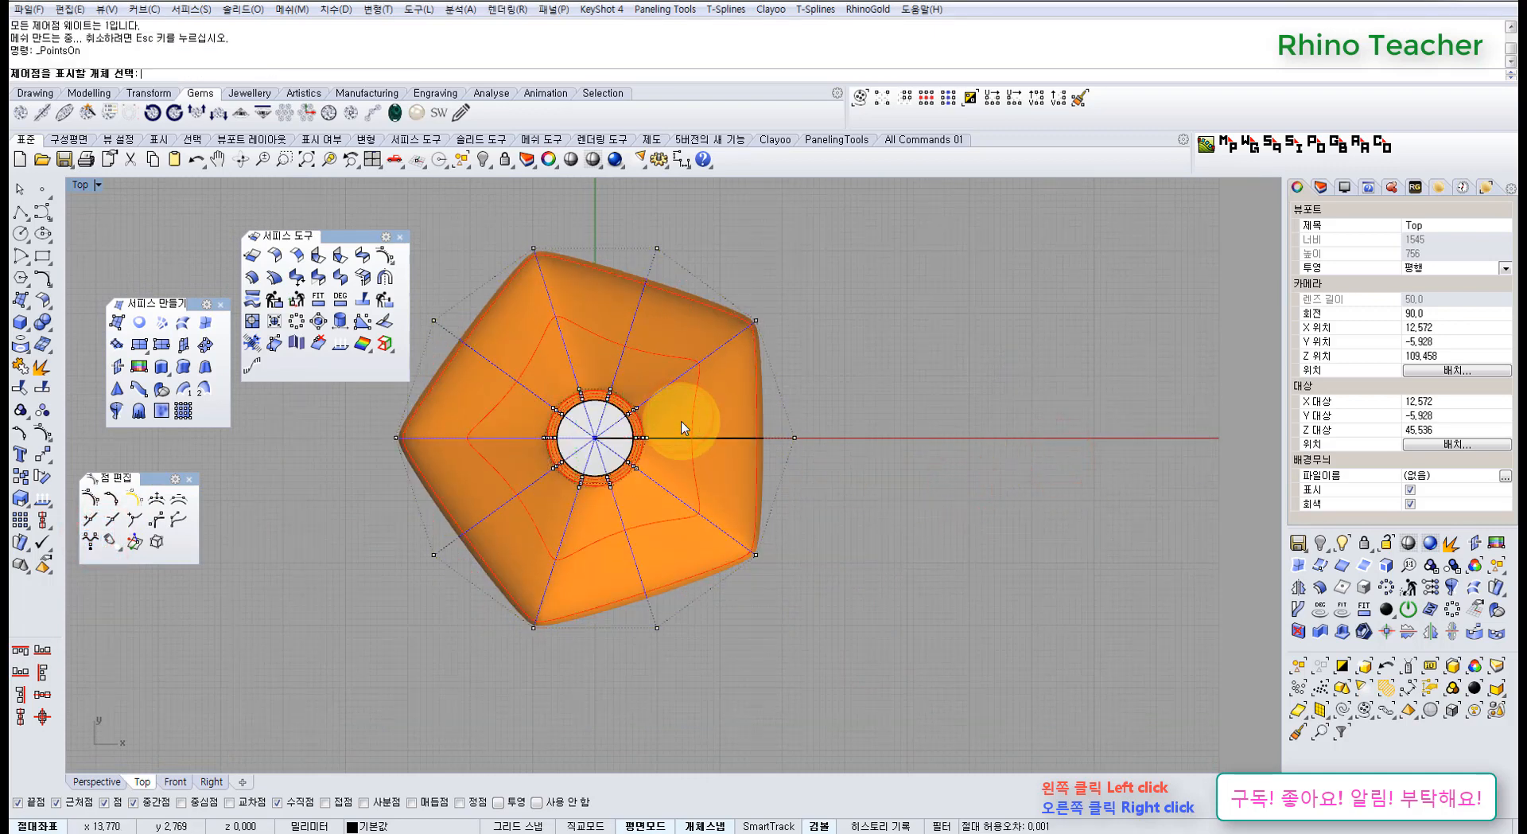
pyautogui.click(706, 404)
pyautogui.hotkey('ctrl', 'F4')
pyautogui.moveTo(682, 482); pyautogui.dragTo(719, 448, button='right')
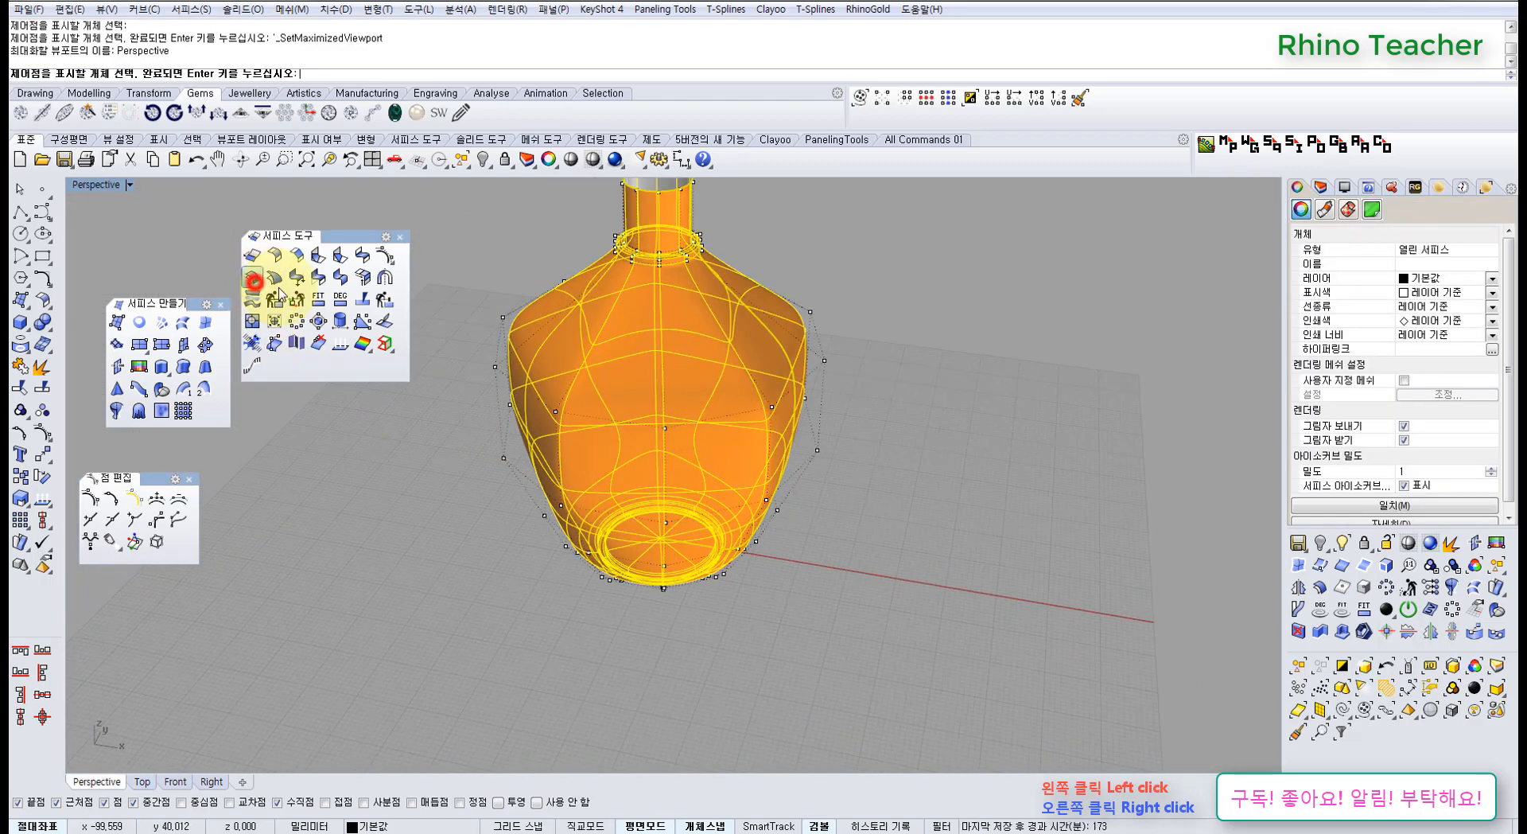
pyautogui.click(253, 278)
pyautogui.keyDown('shift'); pyautogui.moveTo(675, 329); pyautogui.dragTo(665, 409, button='right'); pyautogui.keyUp('shift')
pyautogui.click(665, 409)
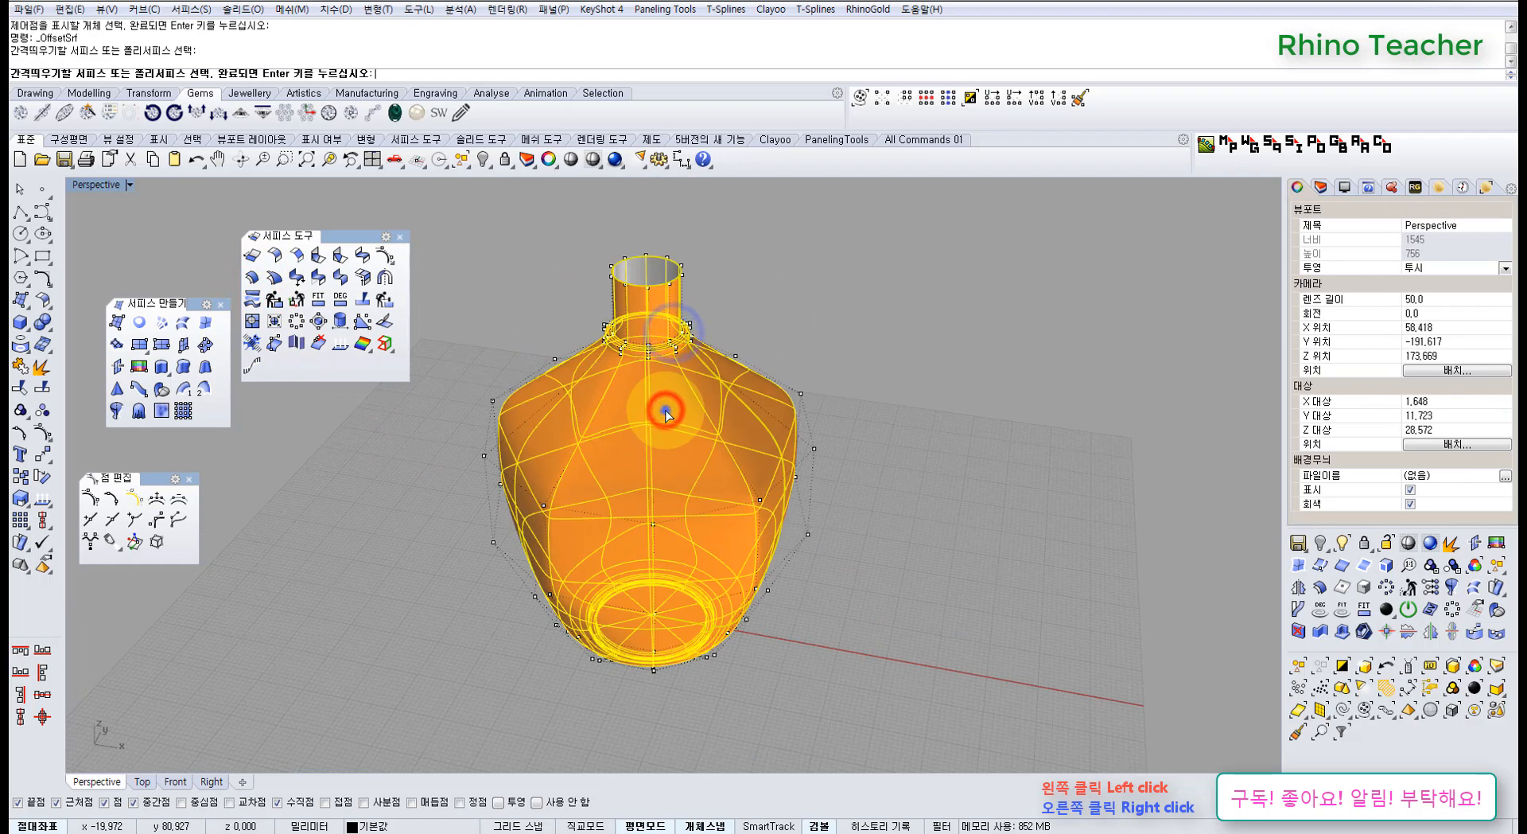
pyautogui.rightClick(665, 409)
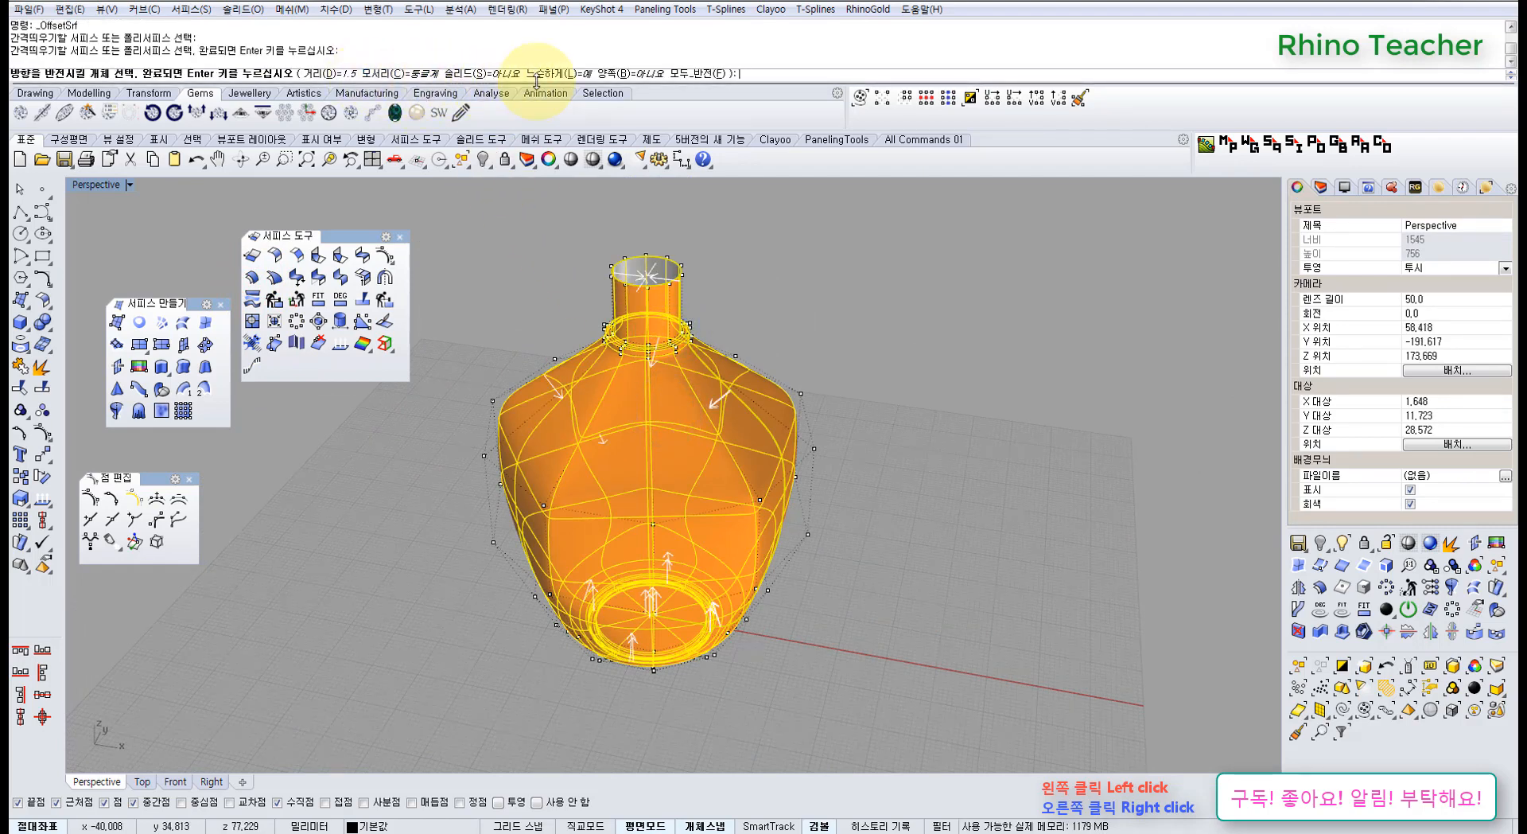
pyautogui.click(690, 74)
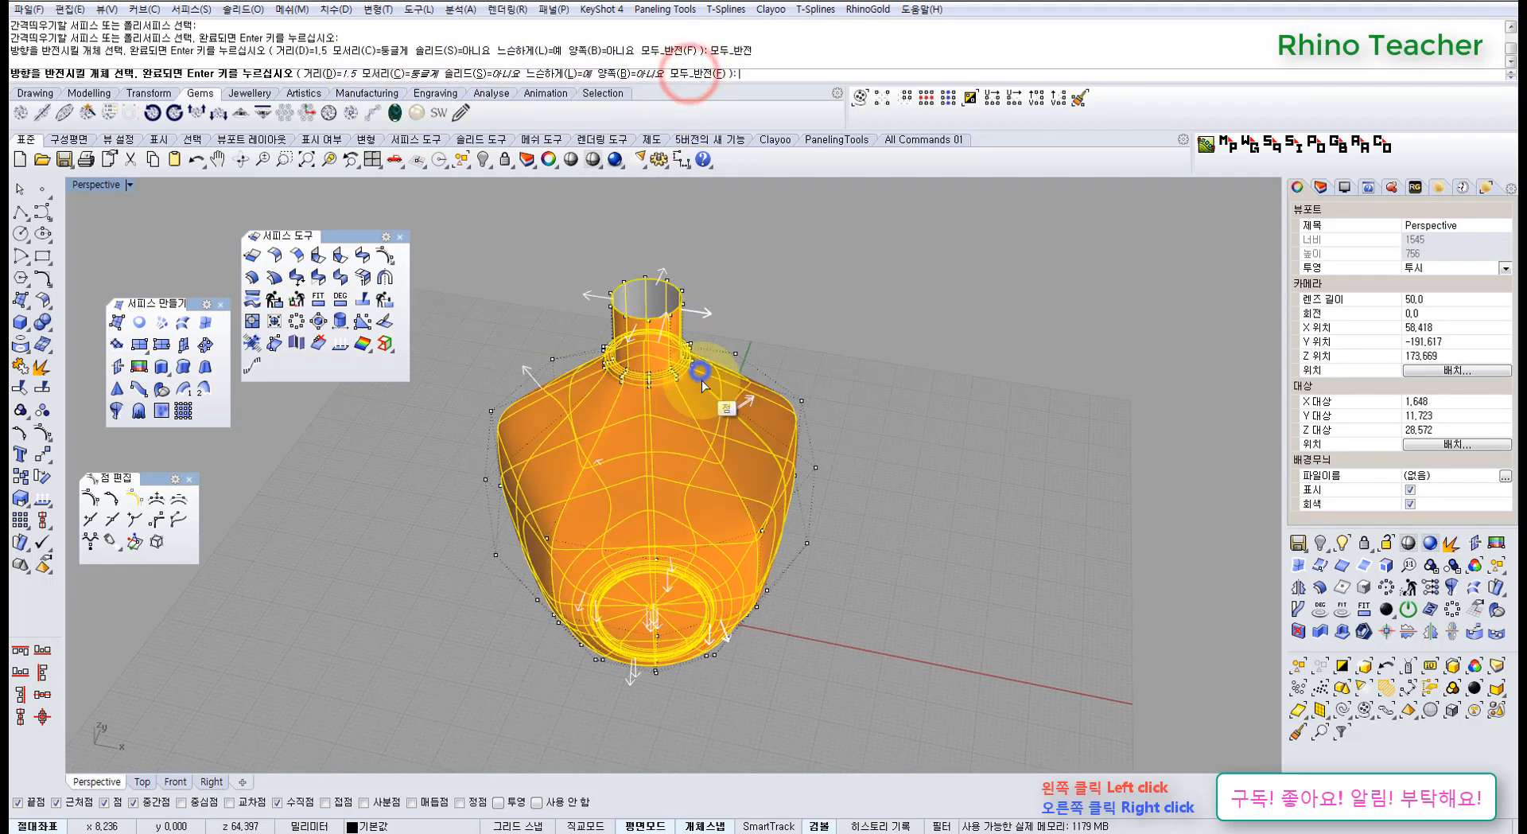
pyautogui.rightClick(702, 380)
# Inspect the outward offset up close in the Perspective view and delete that outer surface
pyautogui.moveTo(809, 450); pyautogui.dragTo(742, 443, button='right')
pyautogui.scroll(5, 786, 480)
pyautogui.click(786, 482)
pyautogui.scroll(-3, 786, 481)
pyautogui.press('Delete')
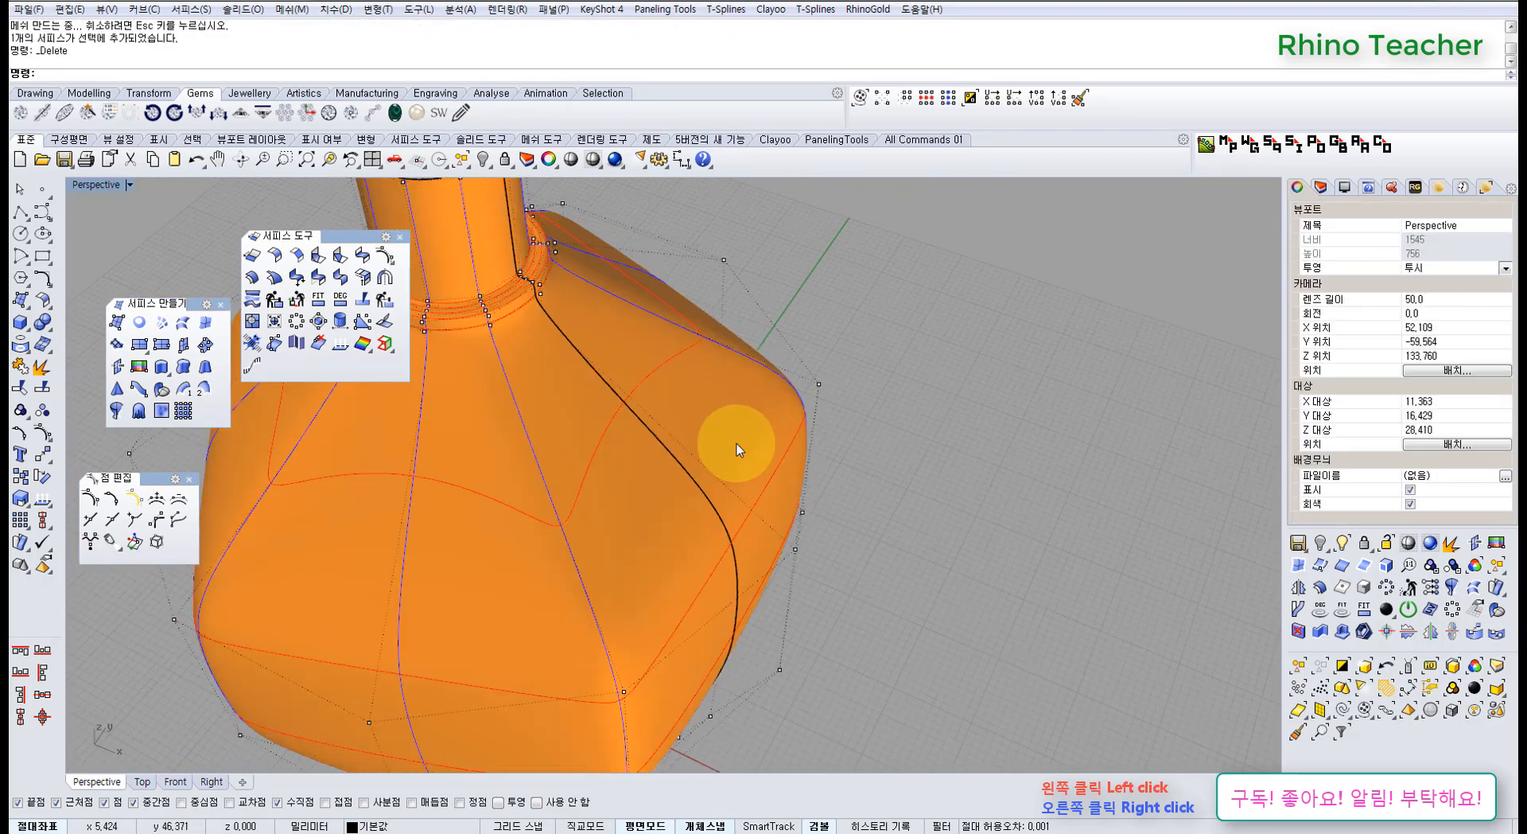
# Turn off the control points and offset the bottle surface 1.5 mm inward
pyautogui.scroll(-4, 736, 443)
pyautogui.click(736, 443)
pyautogui.press('Escape')
pyautogui.click(730, 432)
pyautogui.moveTo(668, 446); pyautogui.dragTo(700, 438, button='right')
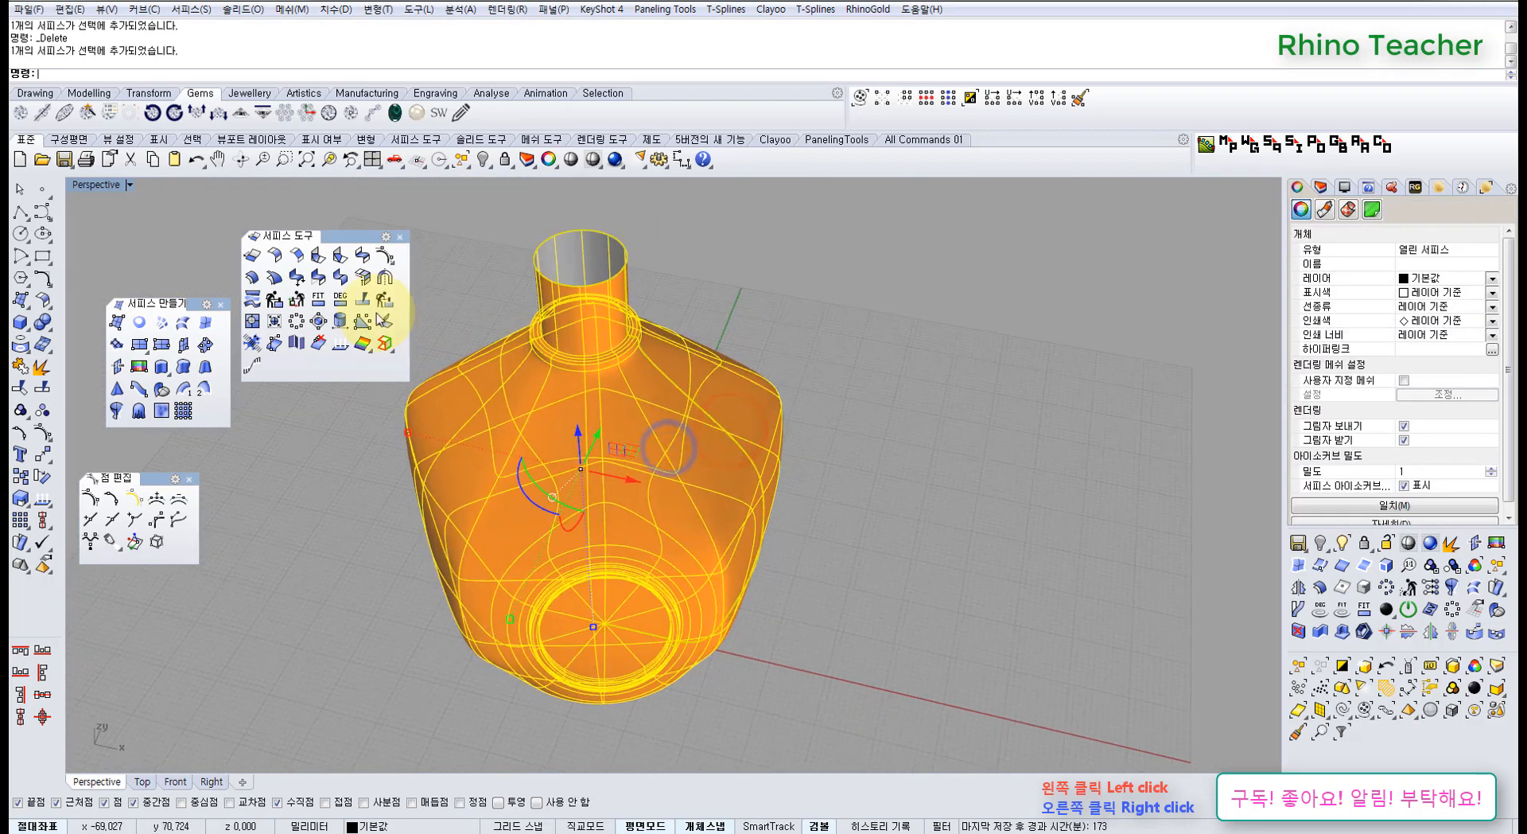
pyautogui.click(253, 278)
pyautogui.moveTo(730, 380)
pyautogui.mouseDown(button='right')
pyautogui.moveTo(716, 436)
pyautogui.moveTo(721, 370)
pyautogui.mouseUp(button='right')
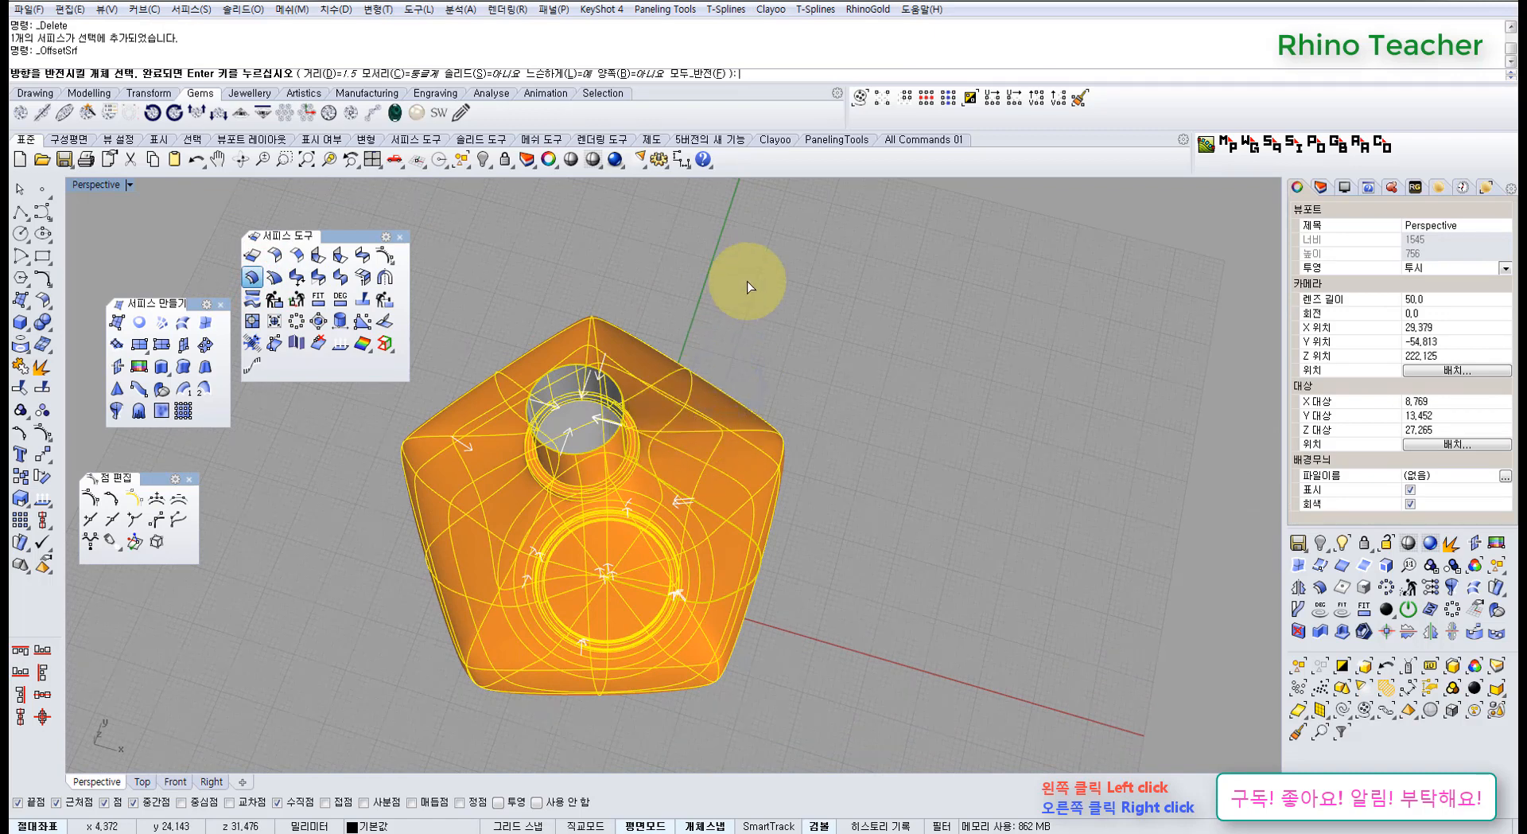
pyautogui.rightClick(713, 300)
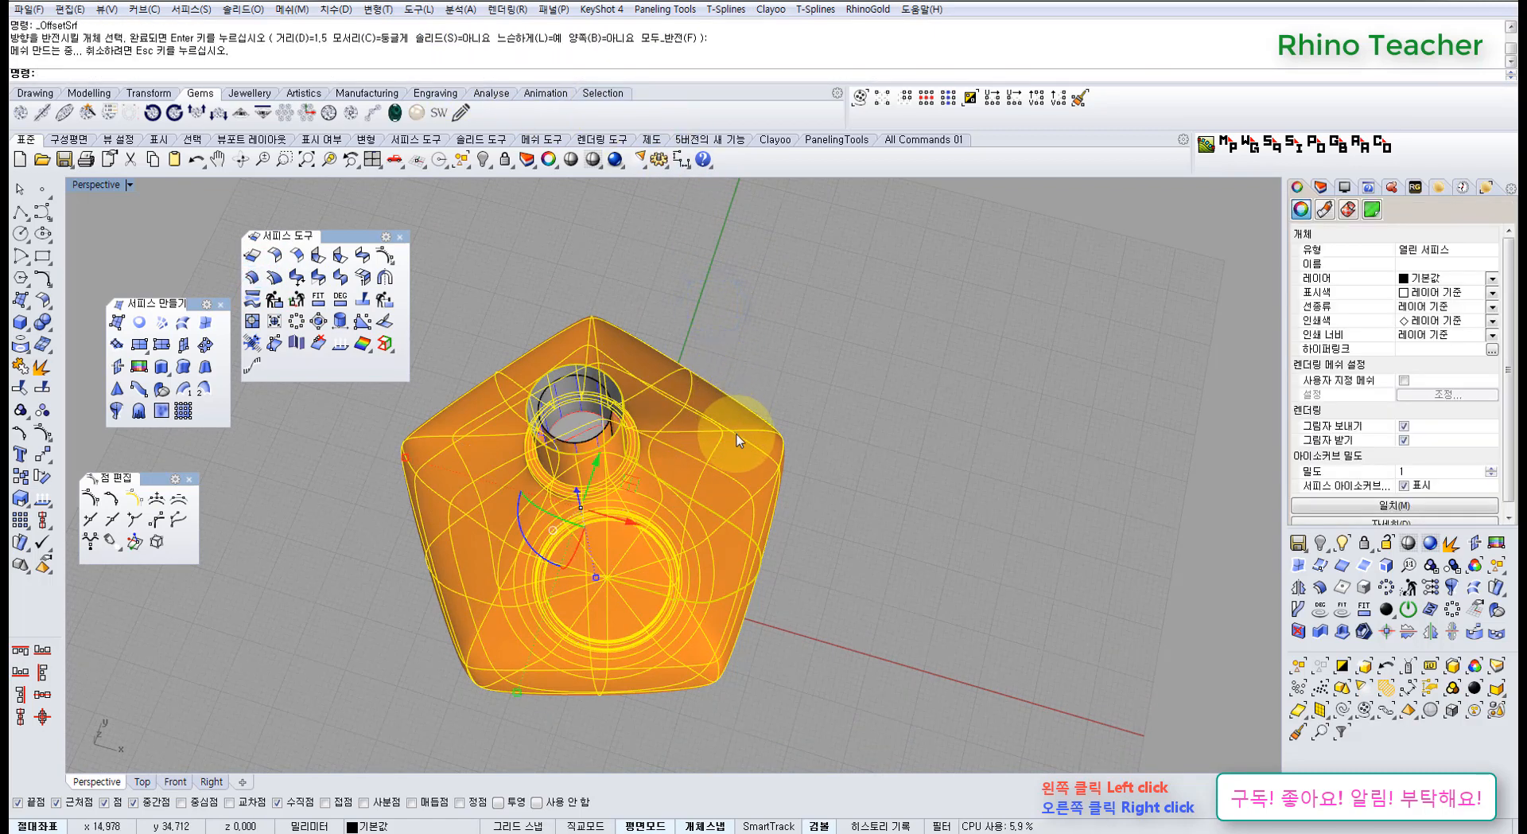
# Delete the original outer bottle surface and inspect the remaining inner offset surface
pyautogui.press('Delete')
pyautogui.moveTo(740, 436); pyautogui.dragTo(733, 359, button='right')
pyautogui.moveTo(583, 293); pyautogui.dragTo(712, 389, button='right')
pyautogui.scroll(4, 711, 390)
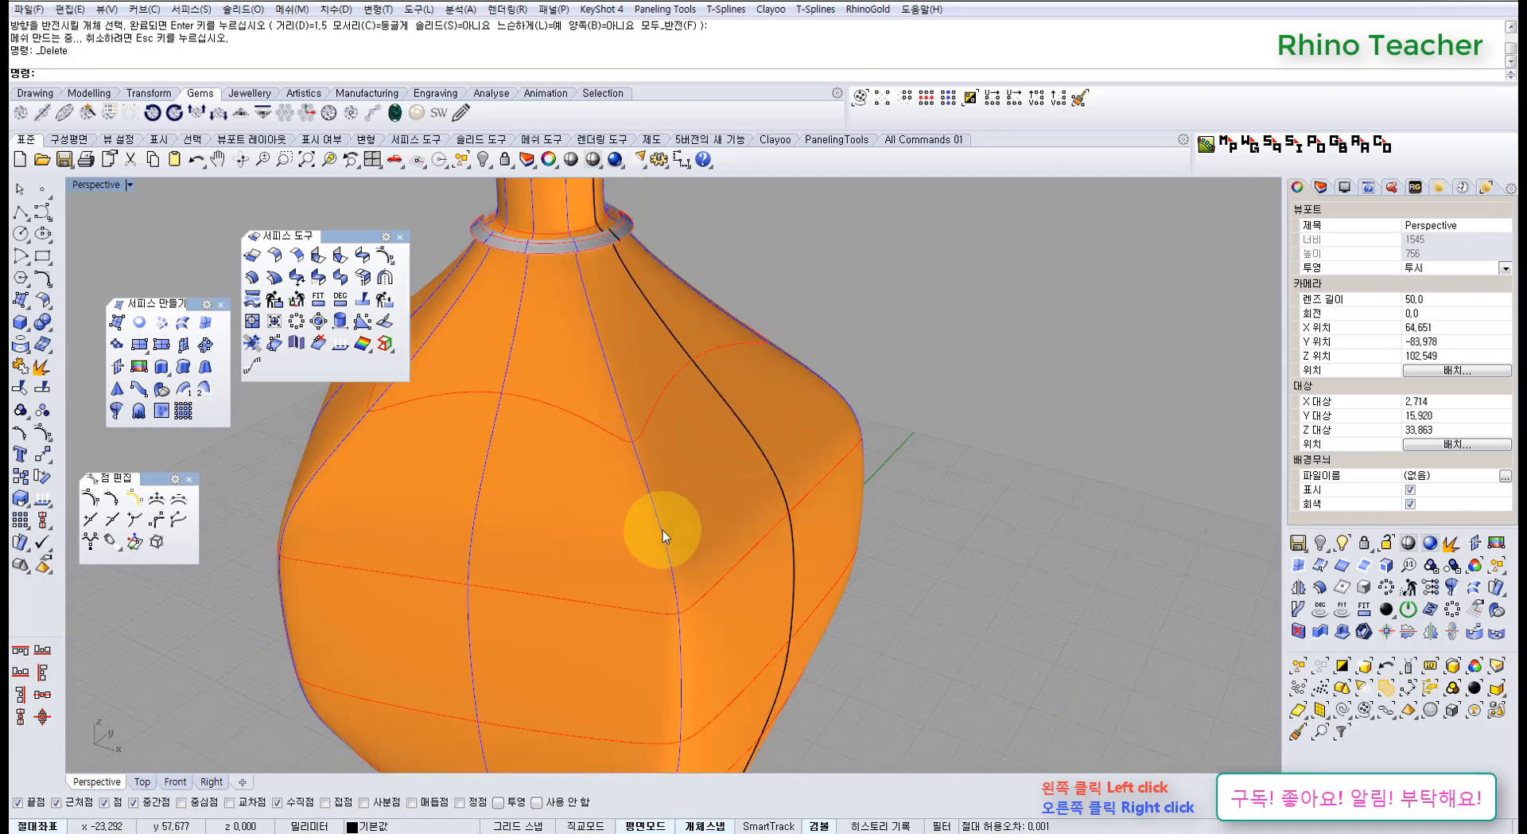
pyautogui.moveTo(812, 461); pyautogui.dragTo(800, 501, button='right')
# Undo the deletions, the surface offsets and the control-point weight change on the bottle
pyautogui.hotkey('ctrl', 'z')
pyautogui.hotkey('ctrl', 'z')
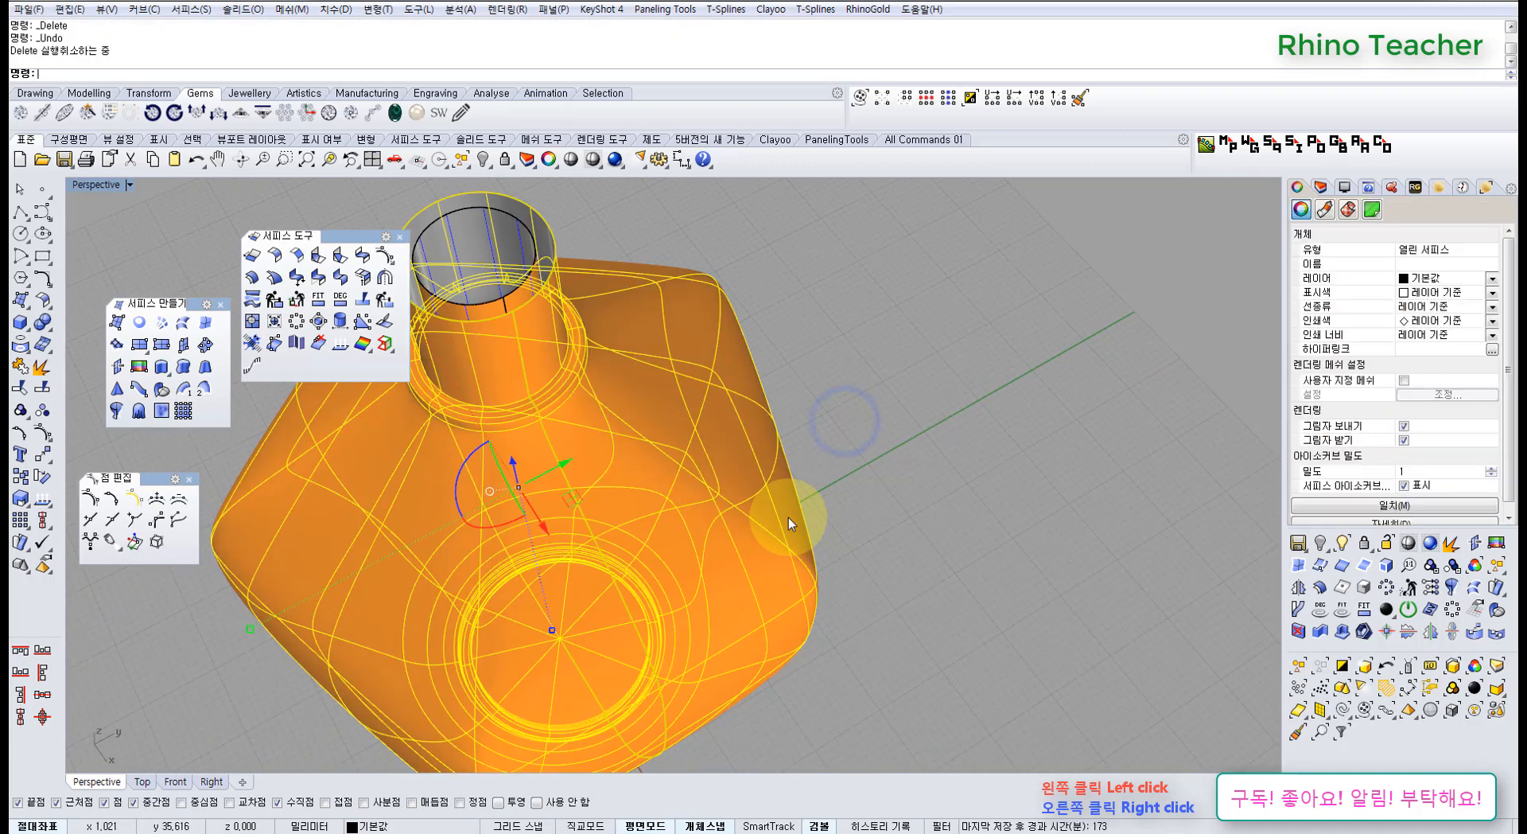
pyautogui.hotkey('ctrl', 'z')
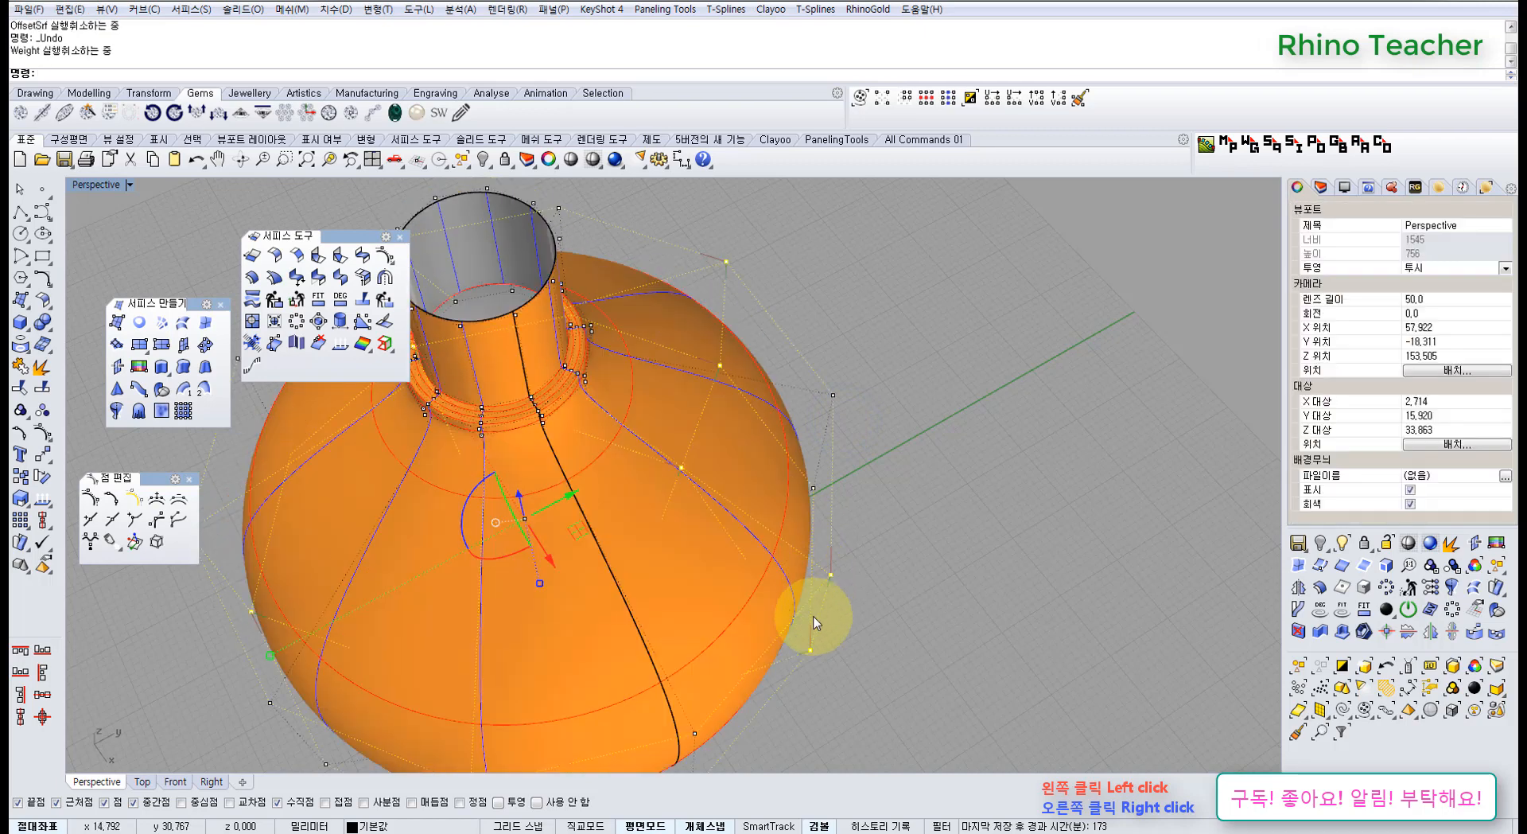
# Select all control points in the three rows around the bottle's body, from the shoulder to above the base, in the Perspective view
pyautogui.moveTo(668, 534); pyautogui.dragTo(746, 468, button='right')
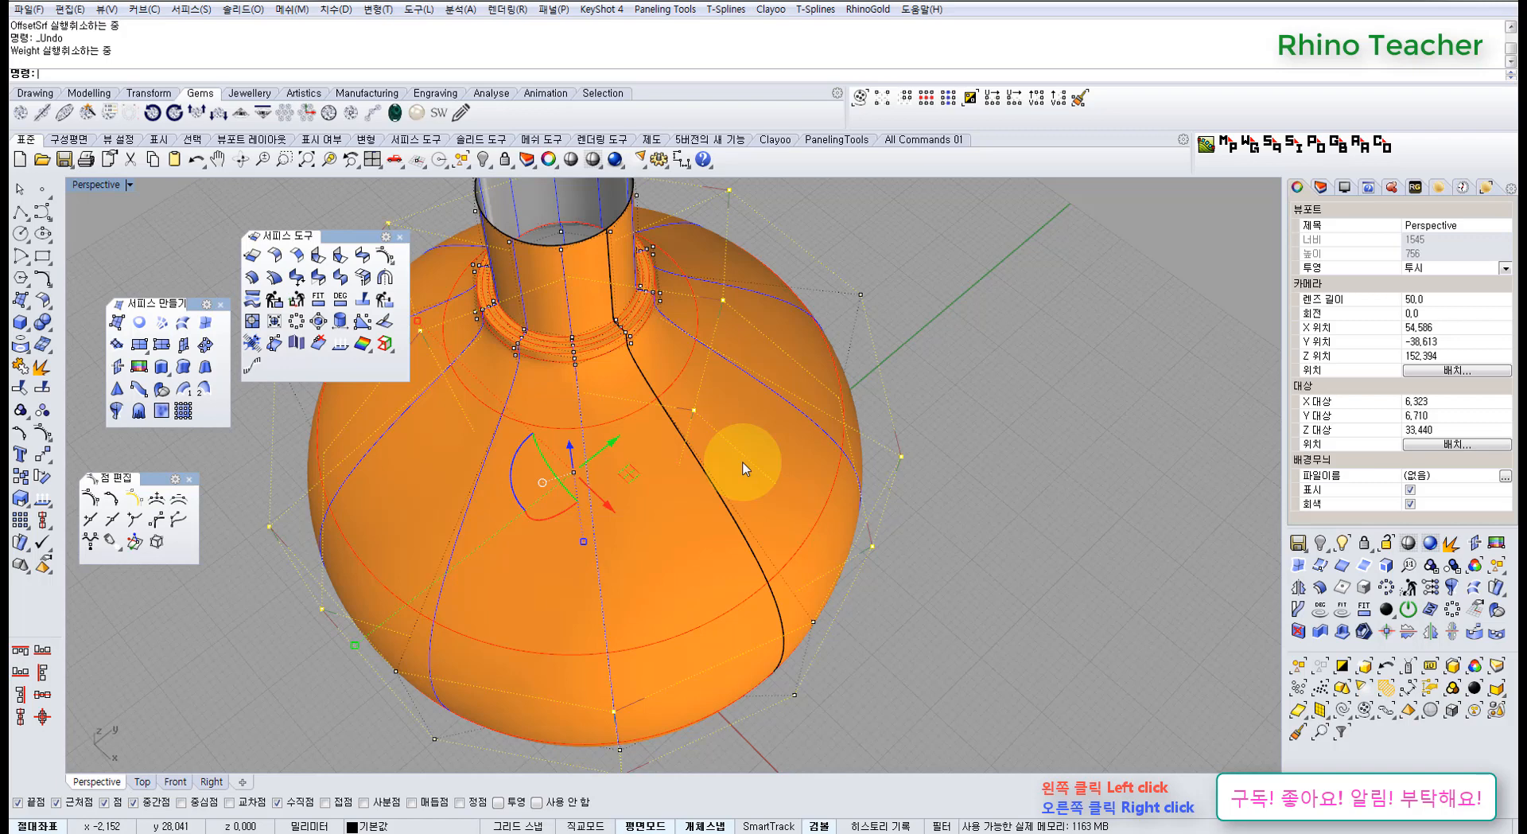
pyautogui.moveTo(727, 536); pyautogui.dragTo(788, 387, button='right')
pyautogui.scroll(-5, 819, 413)
pyautogui.scroll(-2, 819, 545)
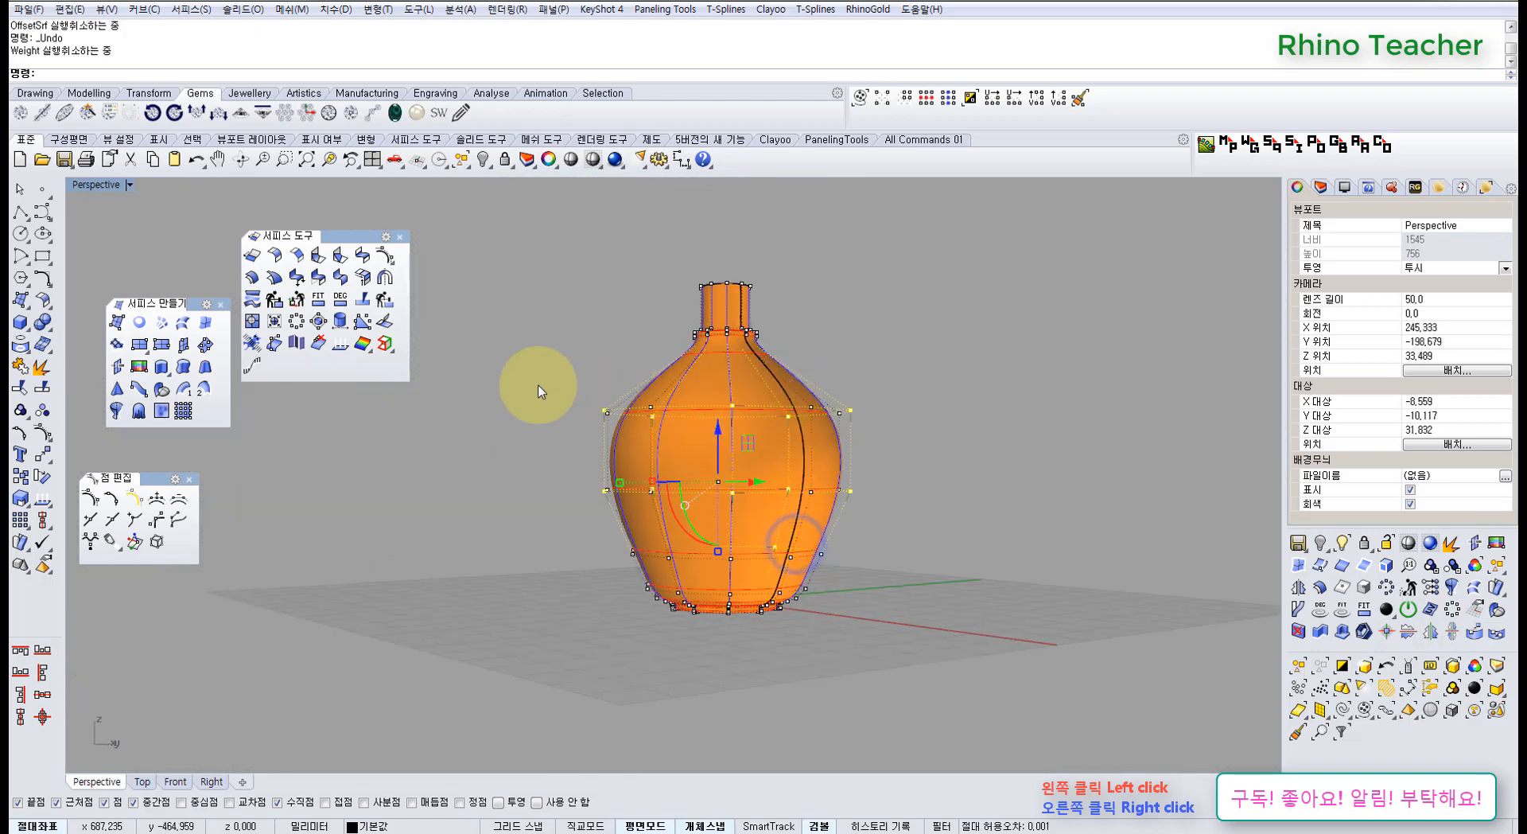
pyautogui.moveTo(719, 482); pyautogui.dragTo(896, 507)
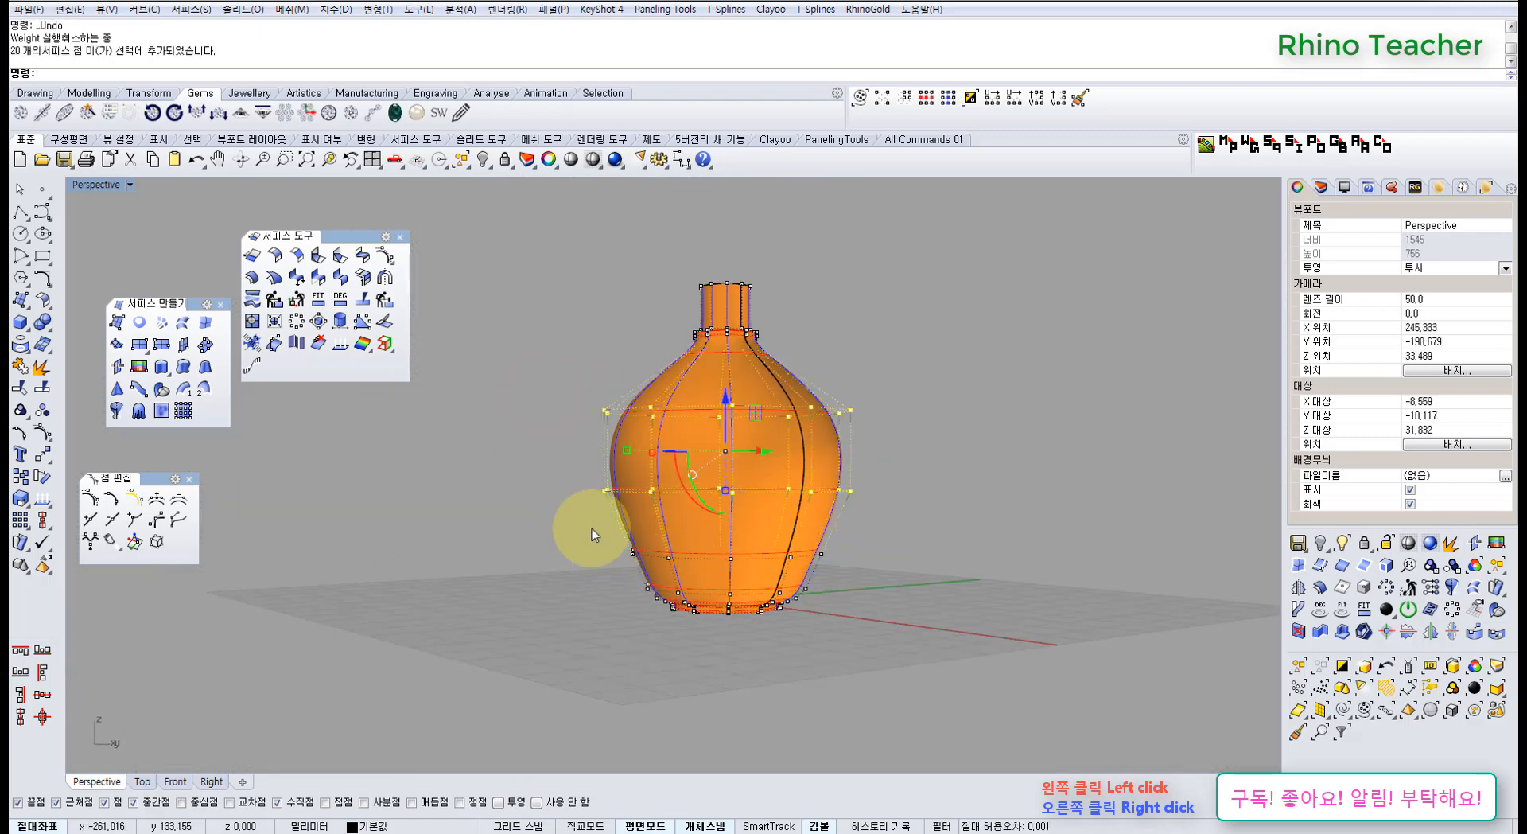
pyautogui.moveTo(589, 524); pyautogui.dragTo(862, 565)
pyautogui.scroll(4, 762, 546)
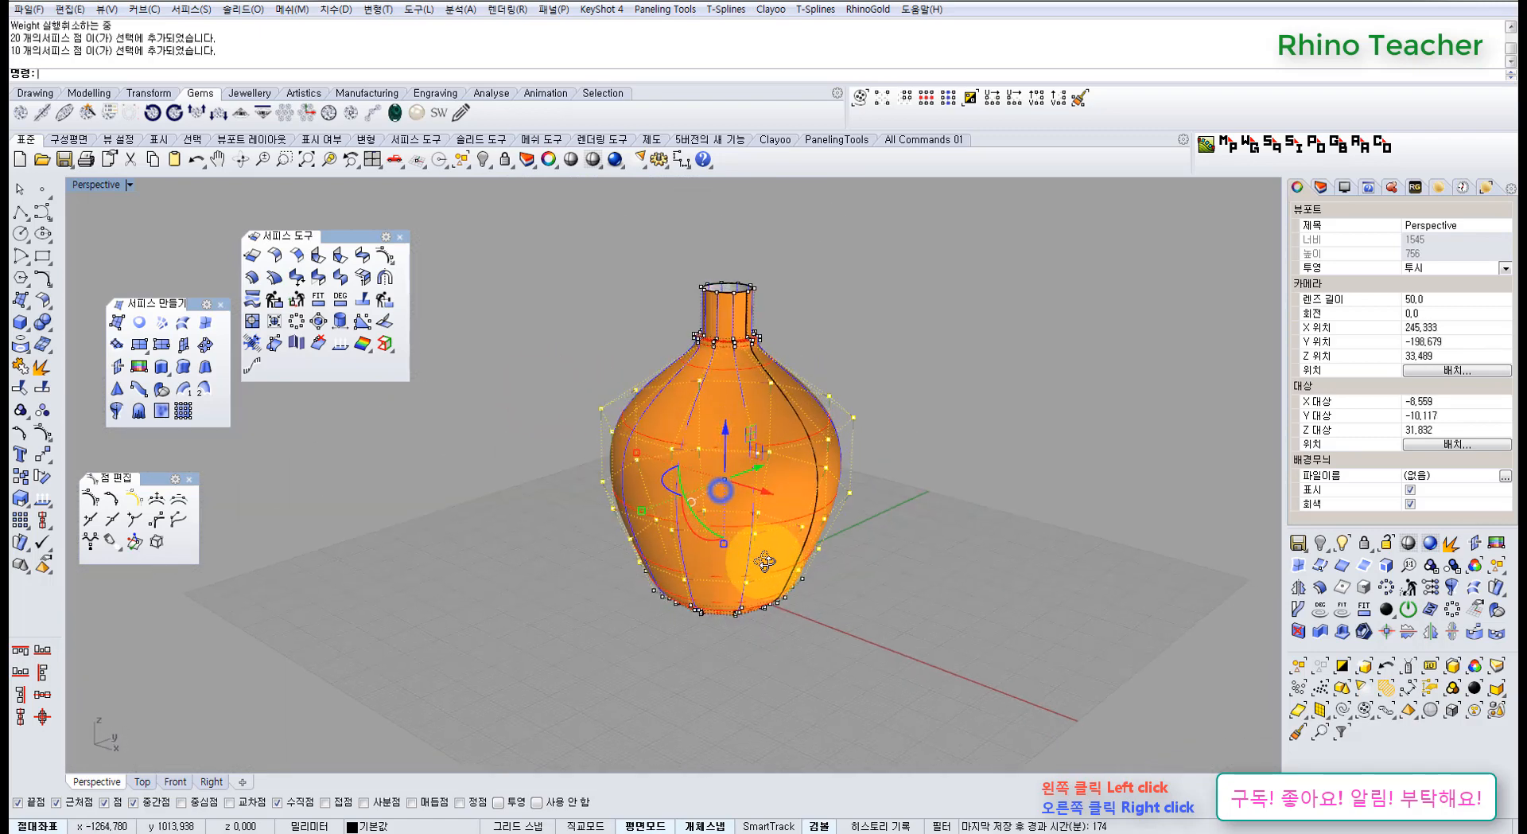
pyautogui.moveTo(724, 547); pyautogui.dragTo(701, 467, button='right')
pyautogui.scroll(-4, 731, 357)
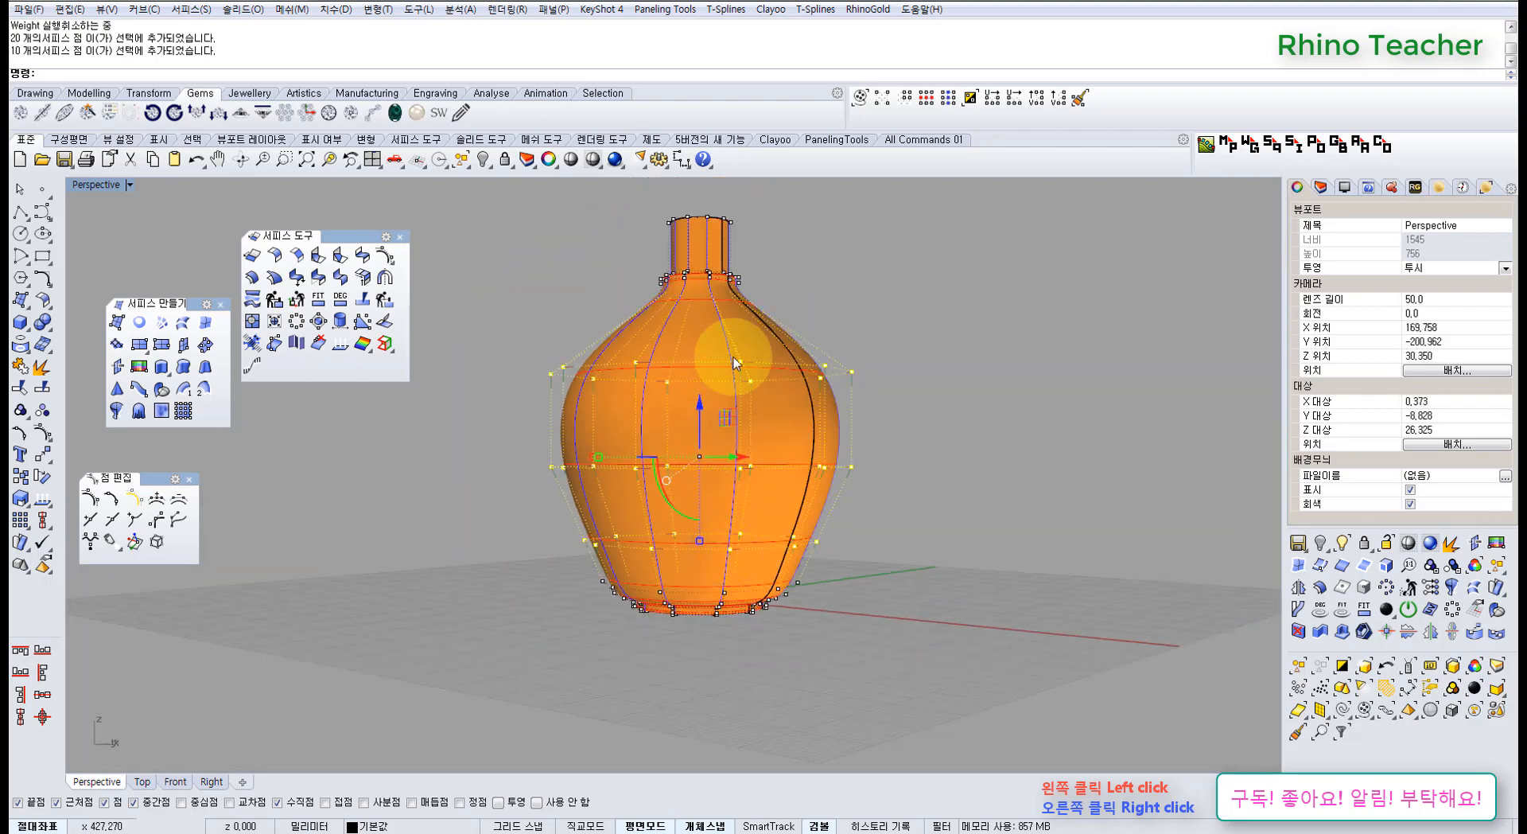
pyautogui.moveTo(732, 357); pyautogui.dragTo(703, 391, button='right')
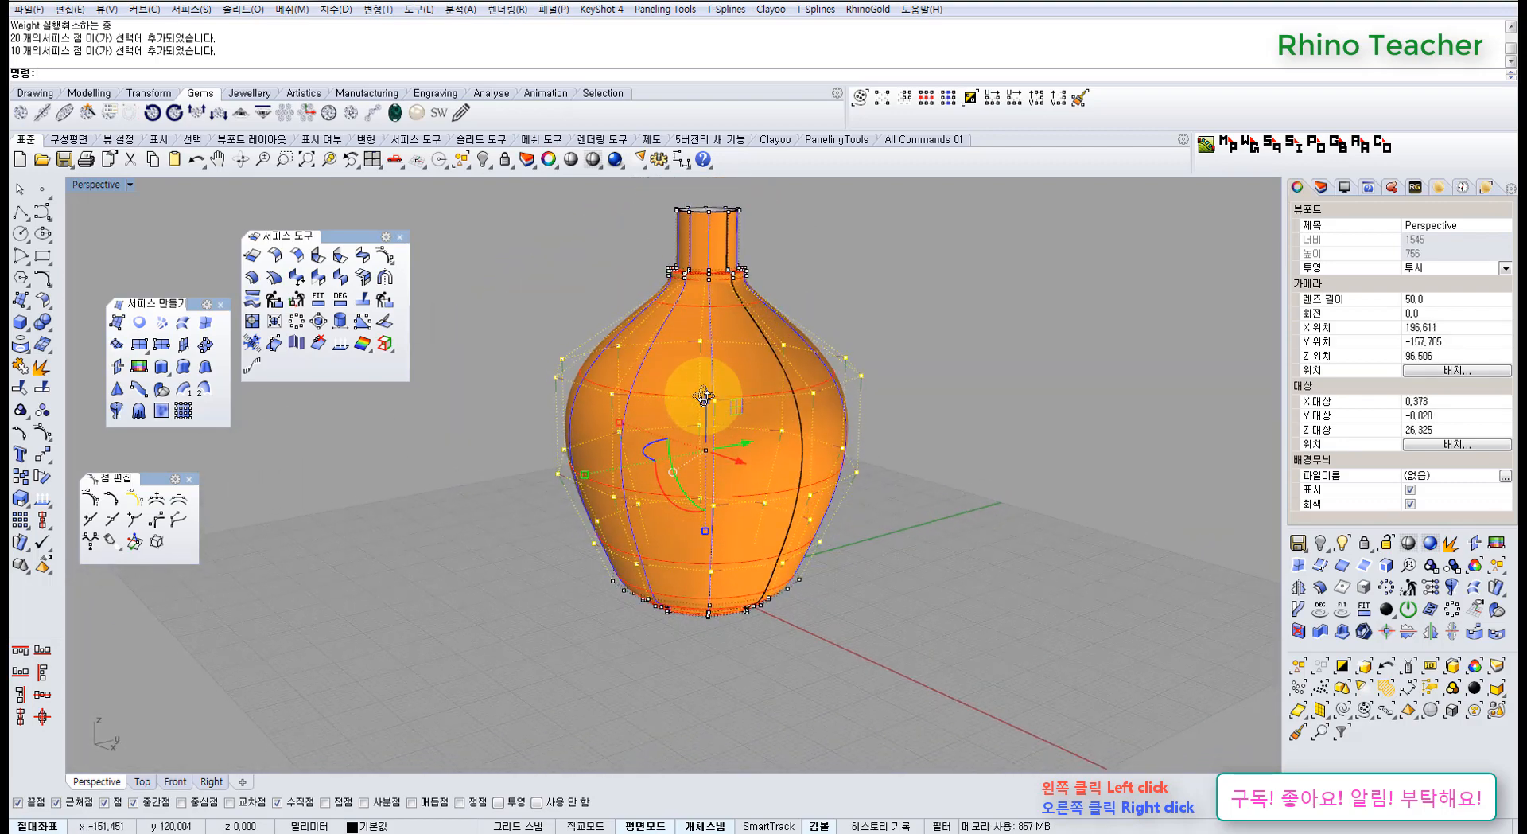
# Add the row of control points just below the bottle's neck to the selection in the Front view, and return to Perspective
pyautogui.hotkey('ctrl', 'F2')
pyautogui.scroll(6, 647, 461)
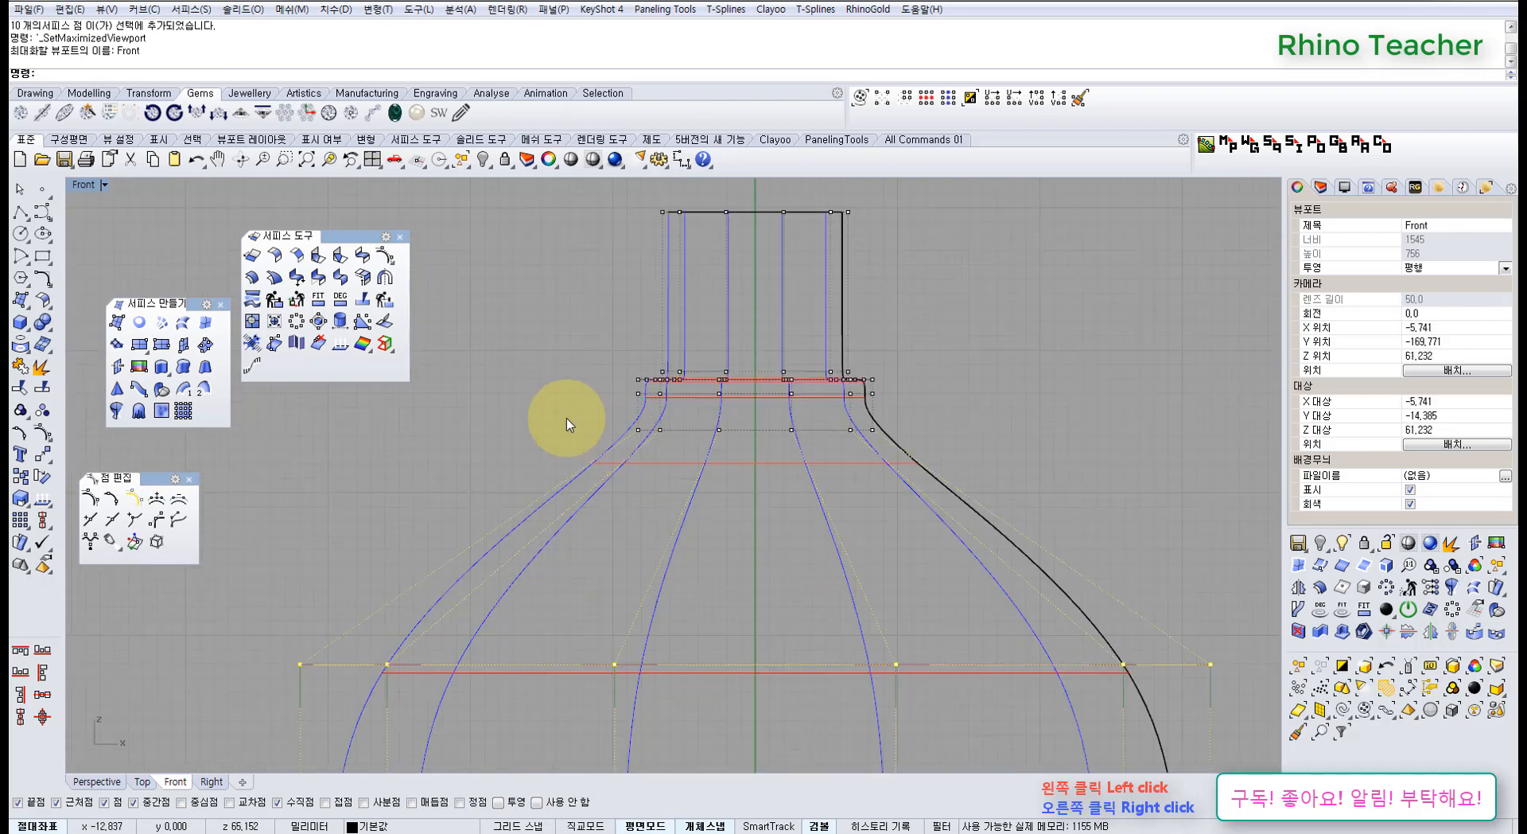
pyautogui.moveTo(569, 420); pyautogui.dragTo(853, 509)
pyautogui.hotkey('ctrl', 'F4')
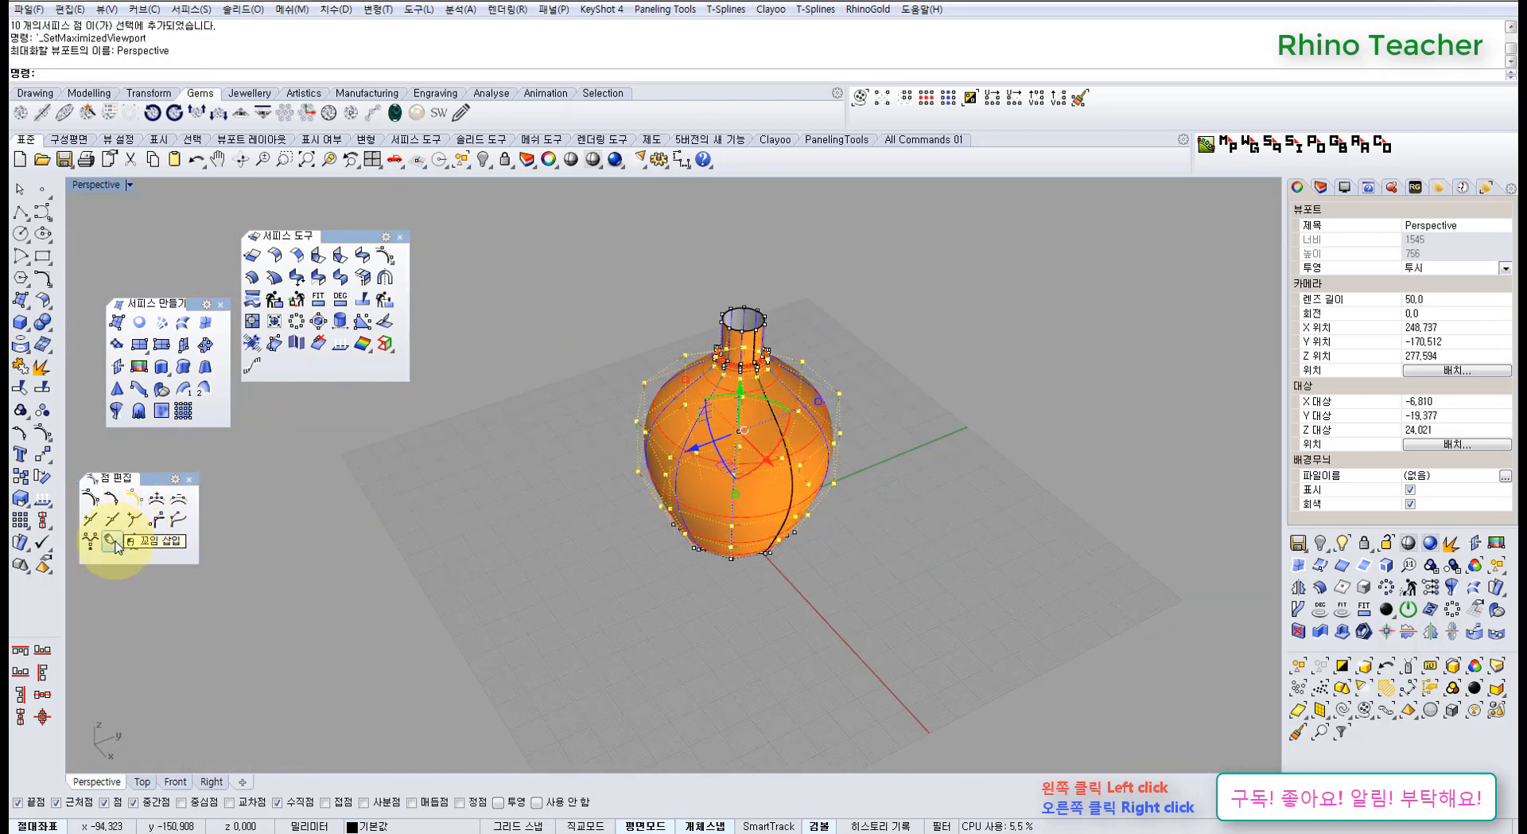
# Try a weight of about 2.98 on the selected control points and inspect the bottle's shape from below
pyautogui.click(91, 540)
pyautogui.moveTo(865, 475); pyautogui.dragTo(679, 472, button='right')
pyautogui.scroll(5, 679, 473)
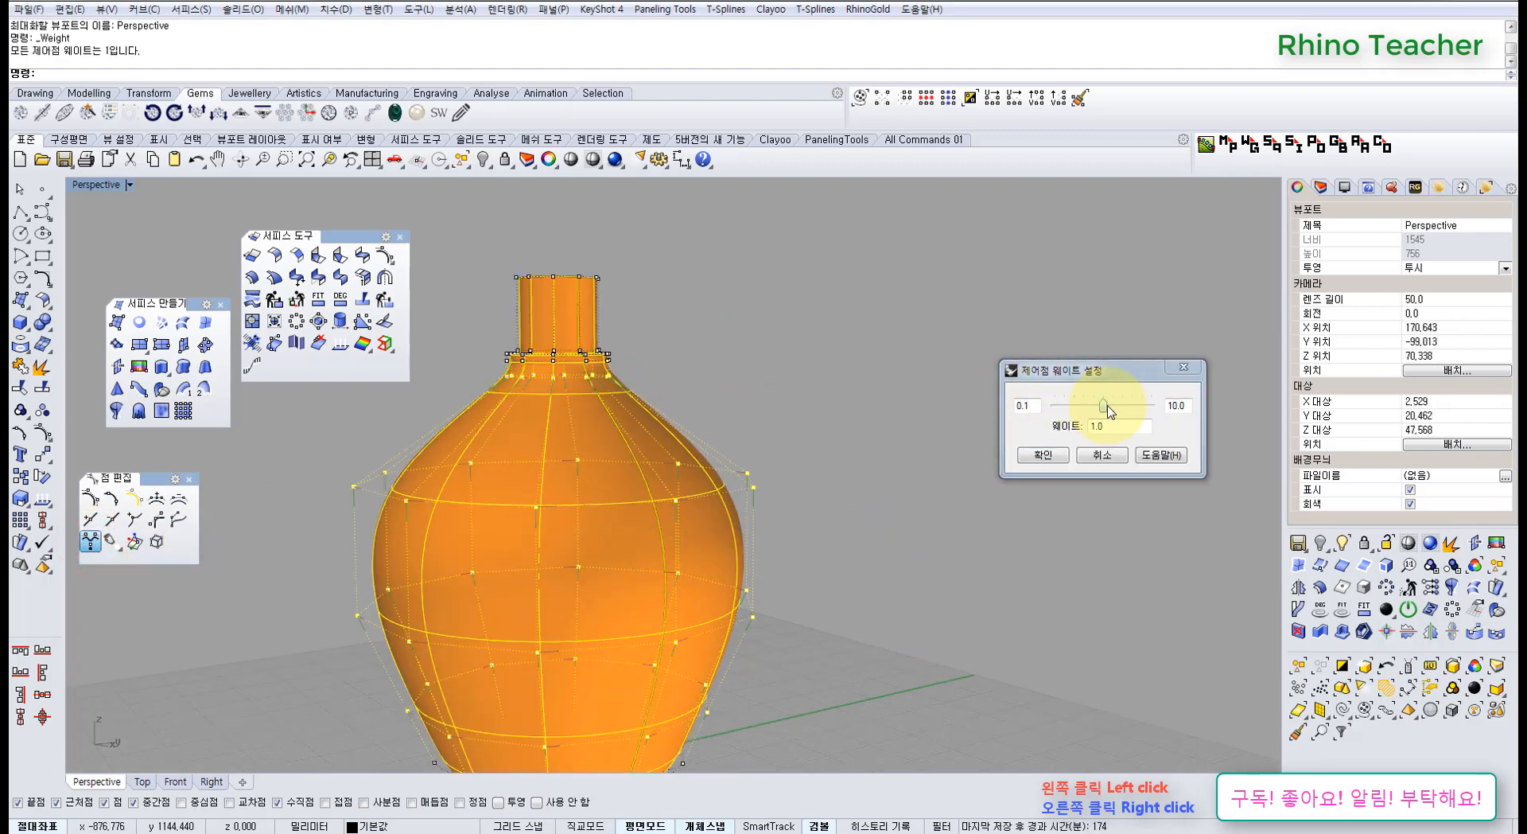
pyautogui.moveTo(1109, 410); pyautogui.dragTo(1113, 415)
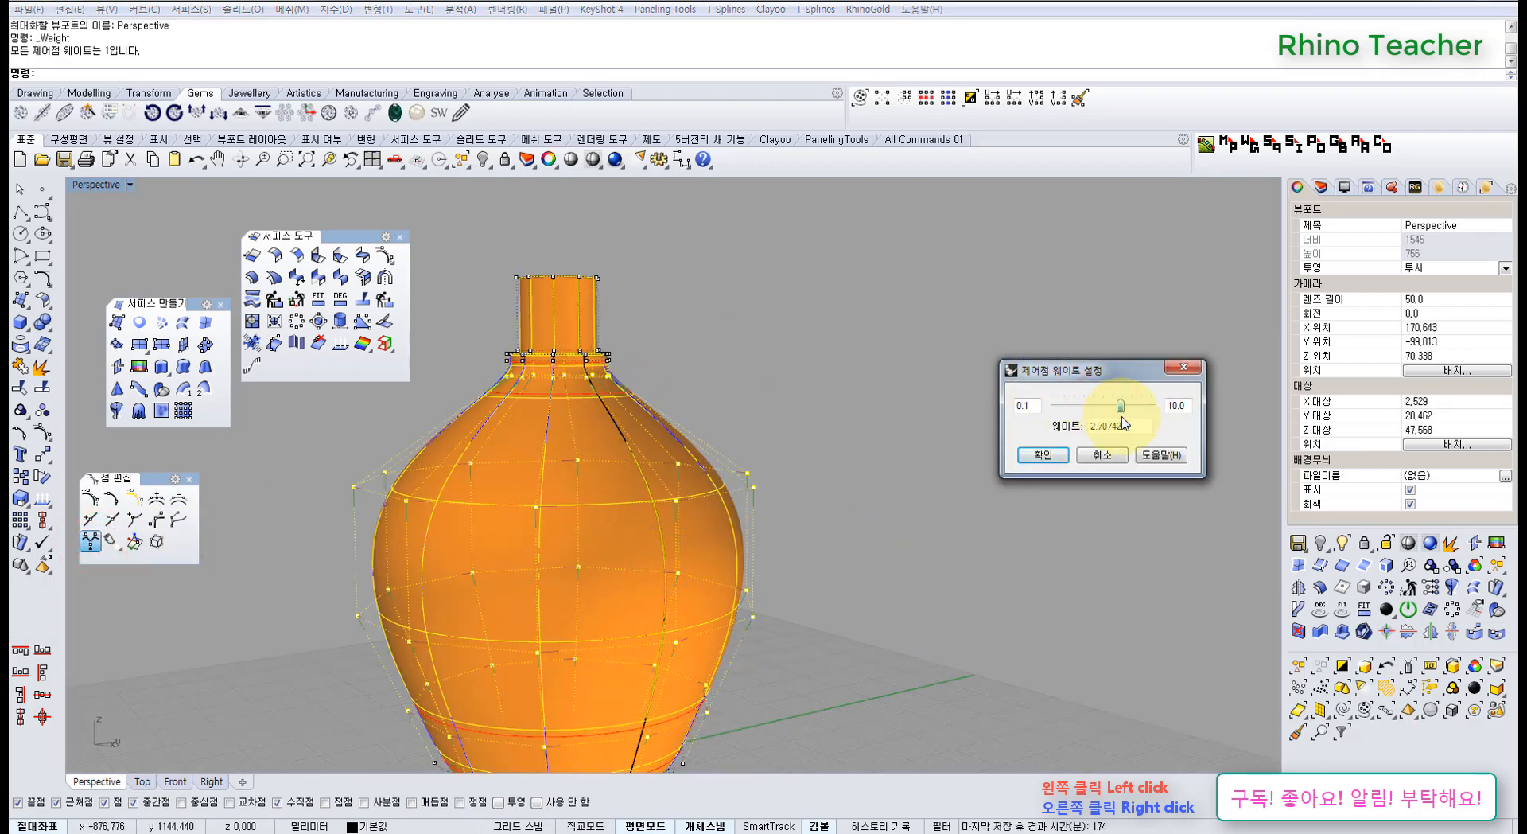
pyautogui.moveTo(851, 622); pyautogui.dragTo(832, 425, button='right')
pyautogui.scroll(5, 748, 385)
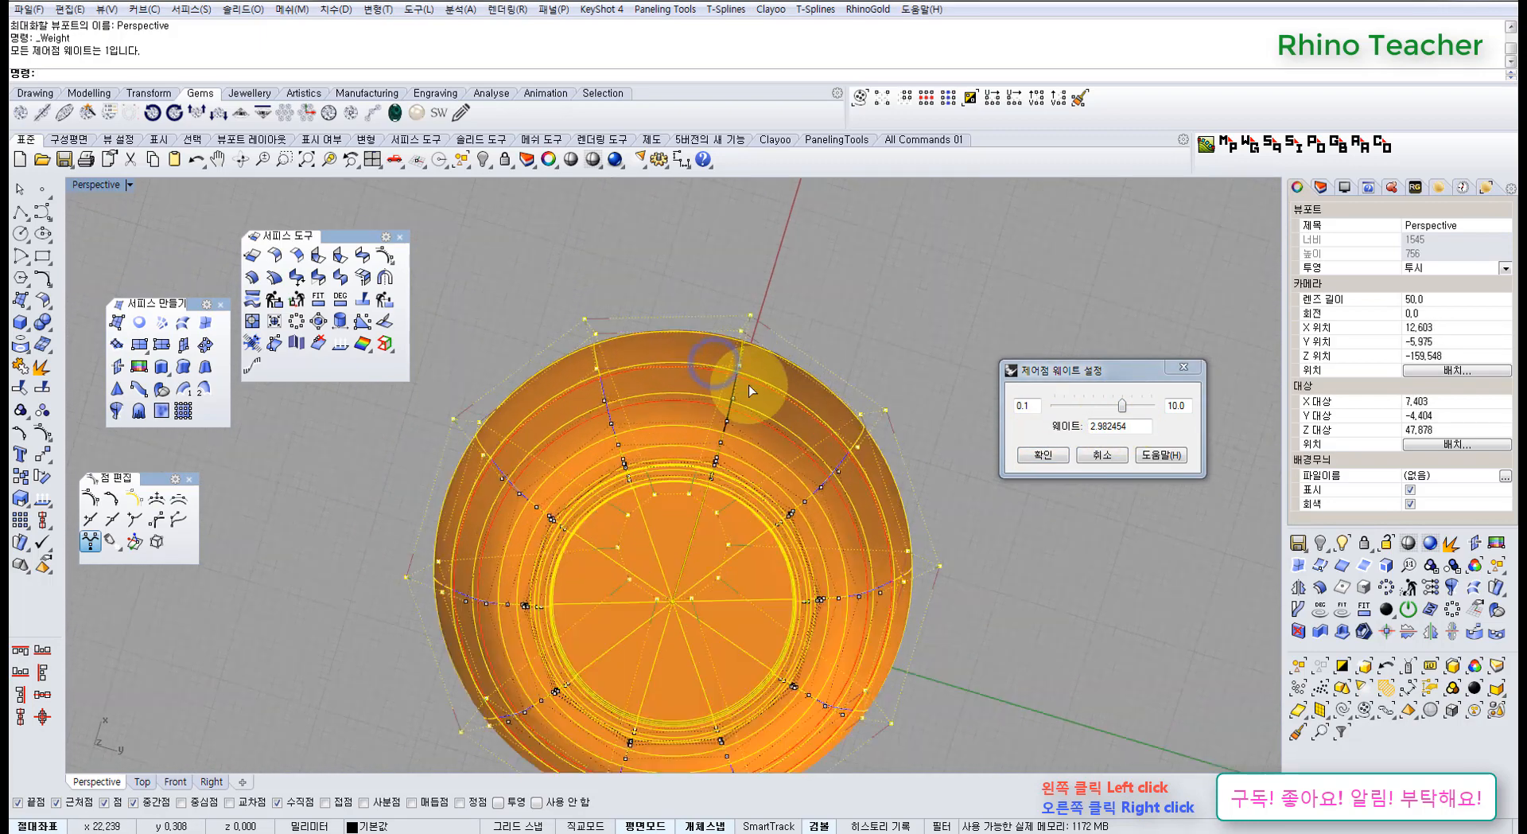
# Raise the weight of the selected control points to about 5.74, inspect the bottle and apply the change
pyautogui.moveTo(1124, 408); pyautogui.dragTo(1138, 406)
pyautogui.moveTo(808, 389); pyautogui.dragTo(730, 525, button='right')
pyautogui.scroll(-9, 737, 532)
pyautogui.scroll(6, 707, 518)
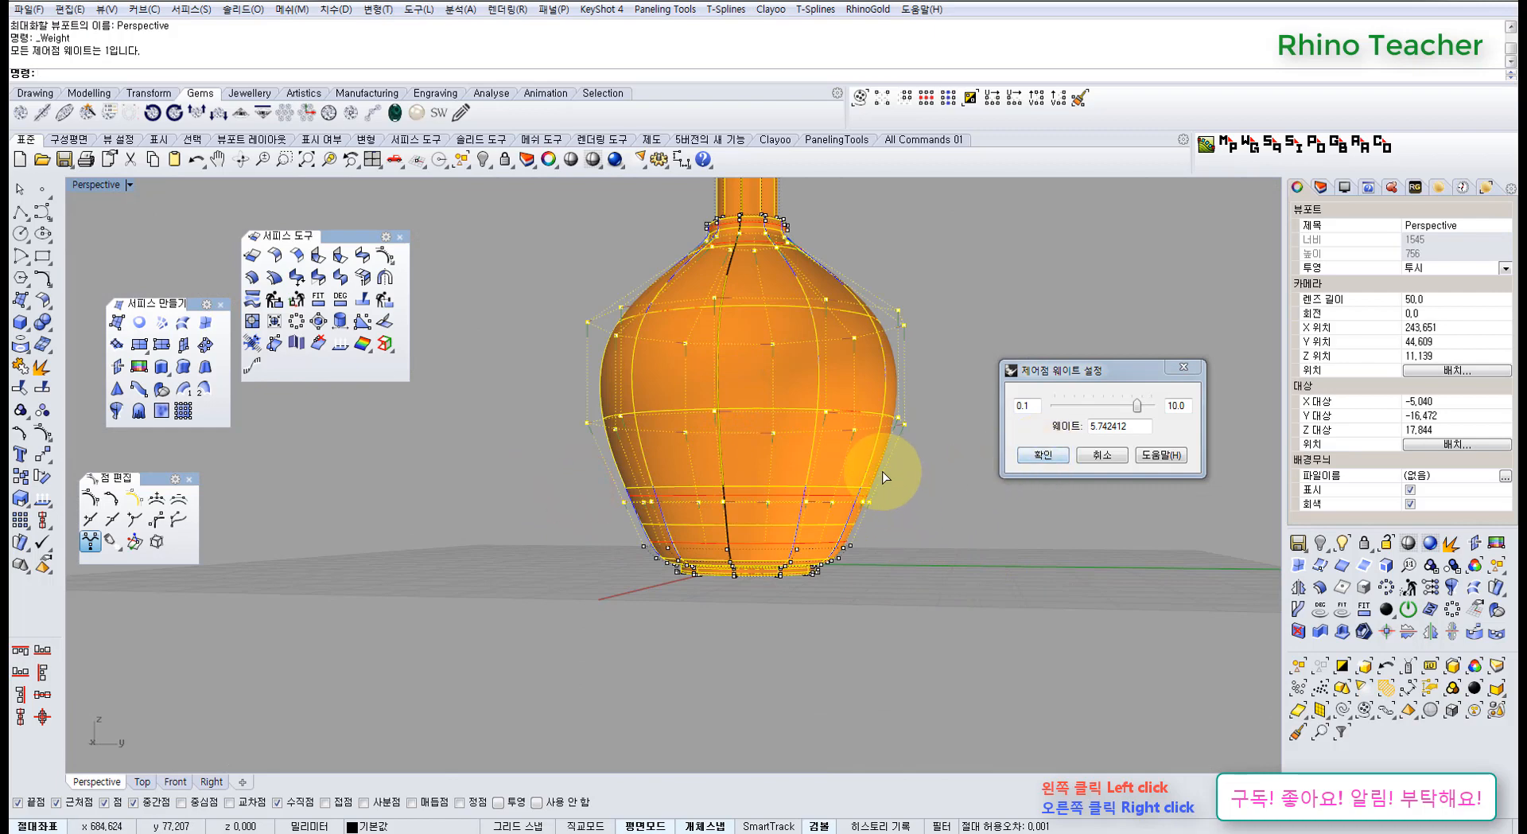
pyautogui.moveTo(881, 471); pyautogui.dragTo(823, 458, button='right')
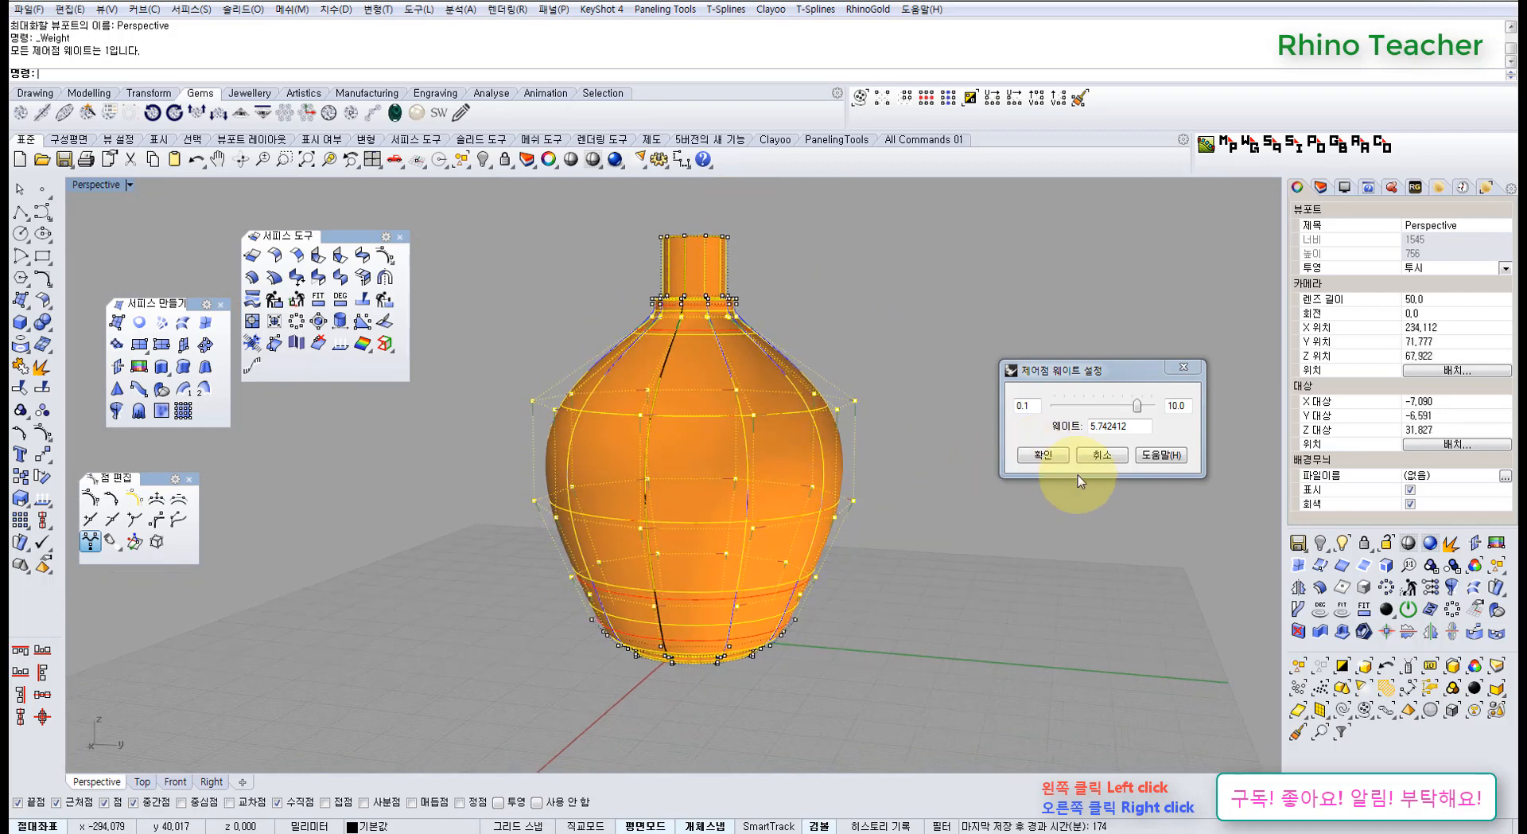
pyautogui.click(1038, 453)
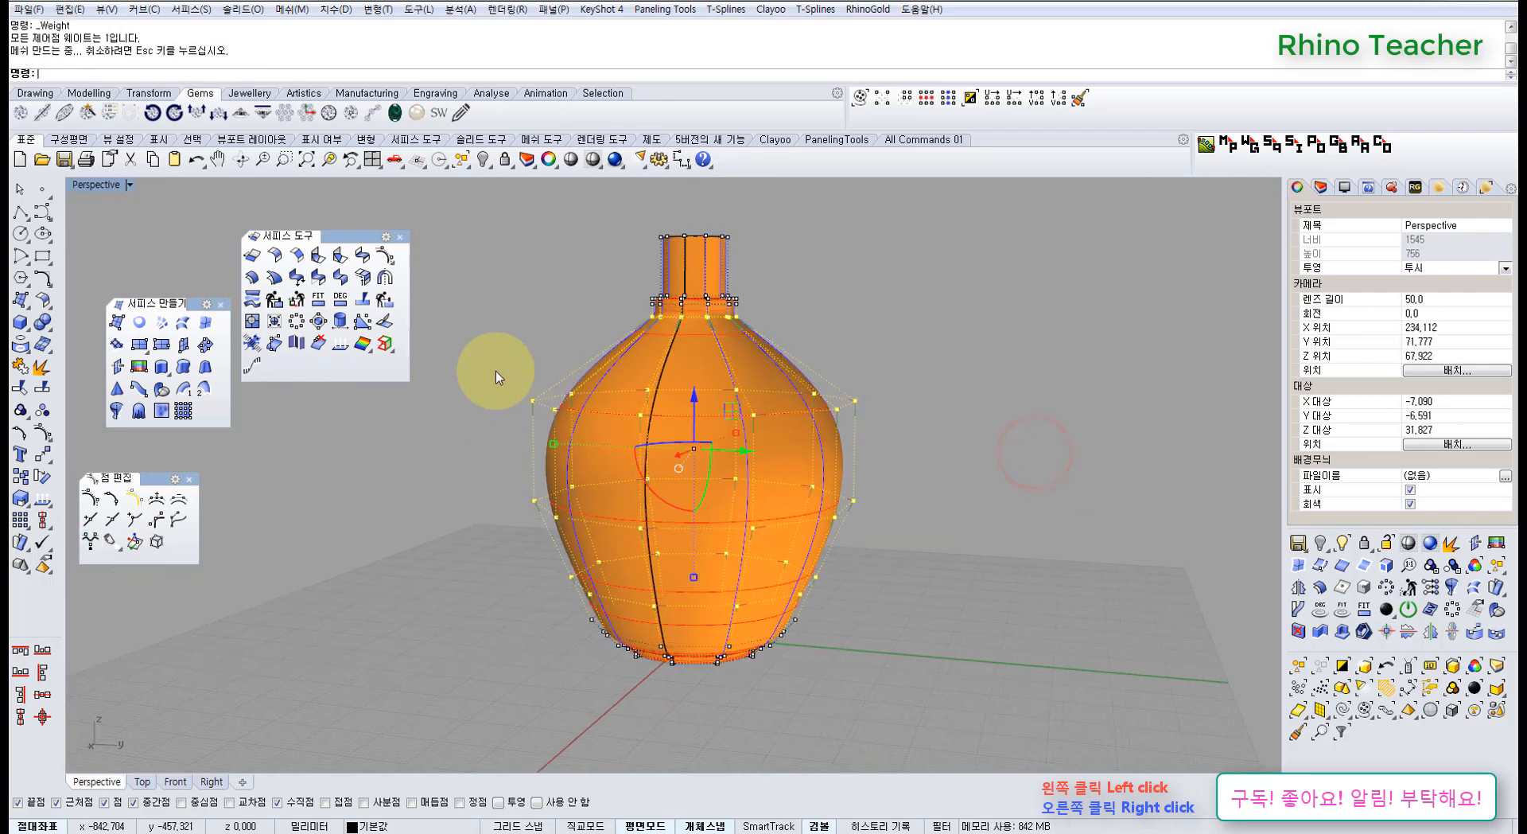
# Deselect the row of control points just below the bottle's neck in the Perspective view
pyautogui.moveTo(584, 428); pyautogui.dragTo(568, 345, button='right')
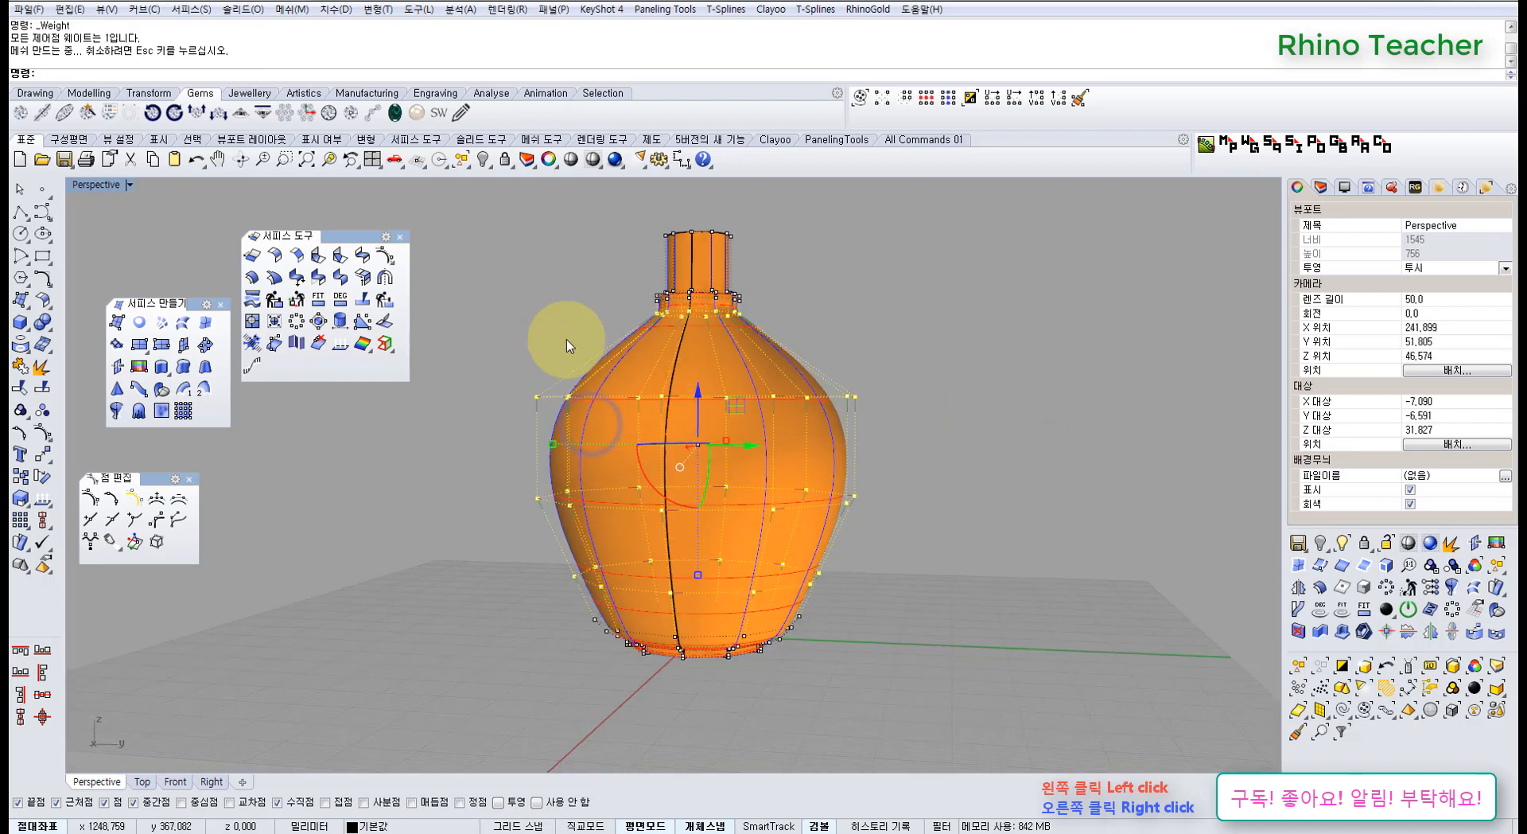
pyautogui.keyDown('ctrl'); pyautogui.moveTo(587, 282); pyautogui.dragTo(887, 363); pyautogui.keyUp('ctrl')
pyautogui.moveTo(838, 414); pyautogui.dragTo(756, 455, button='right')
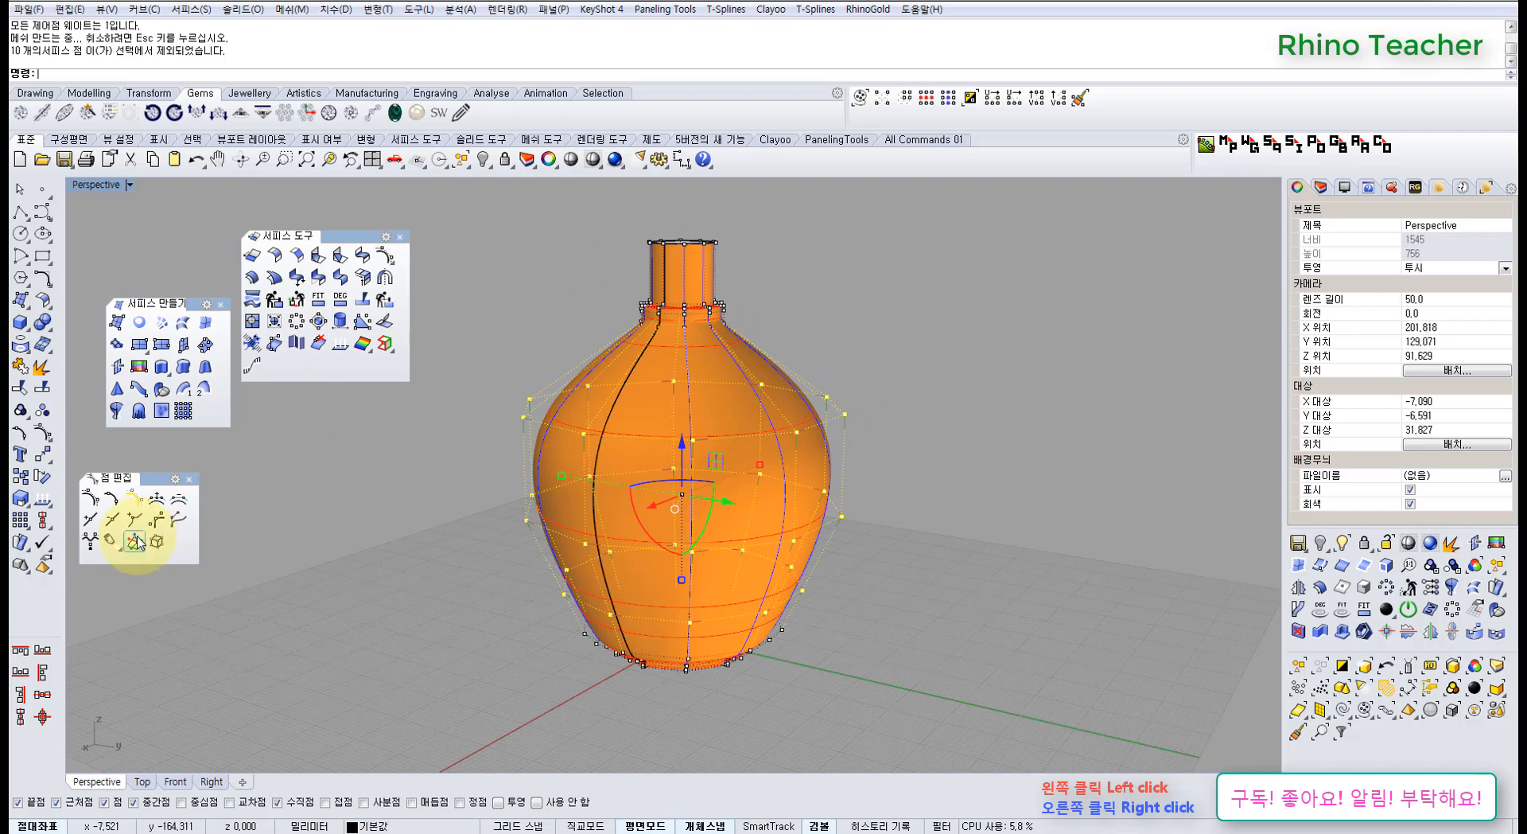
# Try a weight of 10.0 on the remaining selected control points around the bottle's body and apply it
pyautogui.click(92, 544)
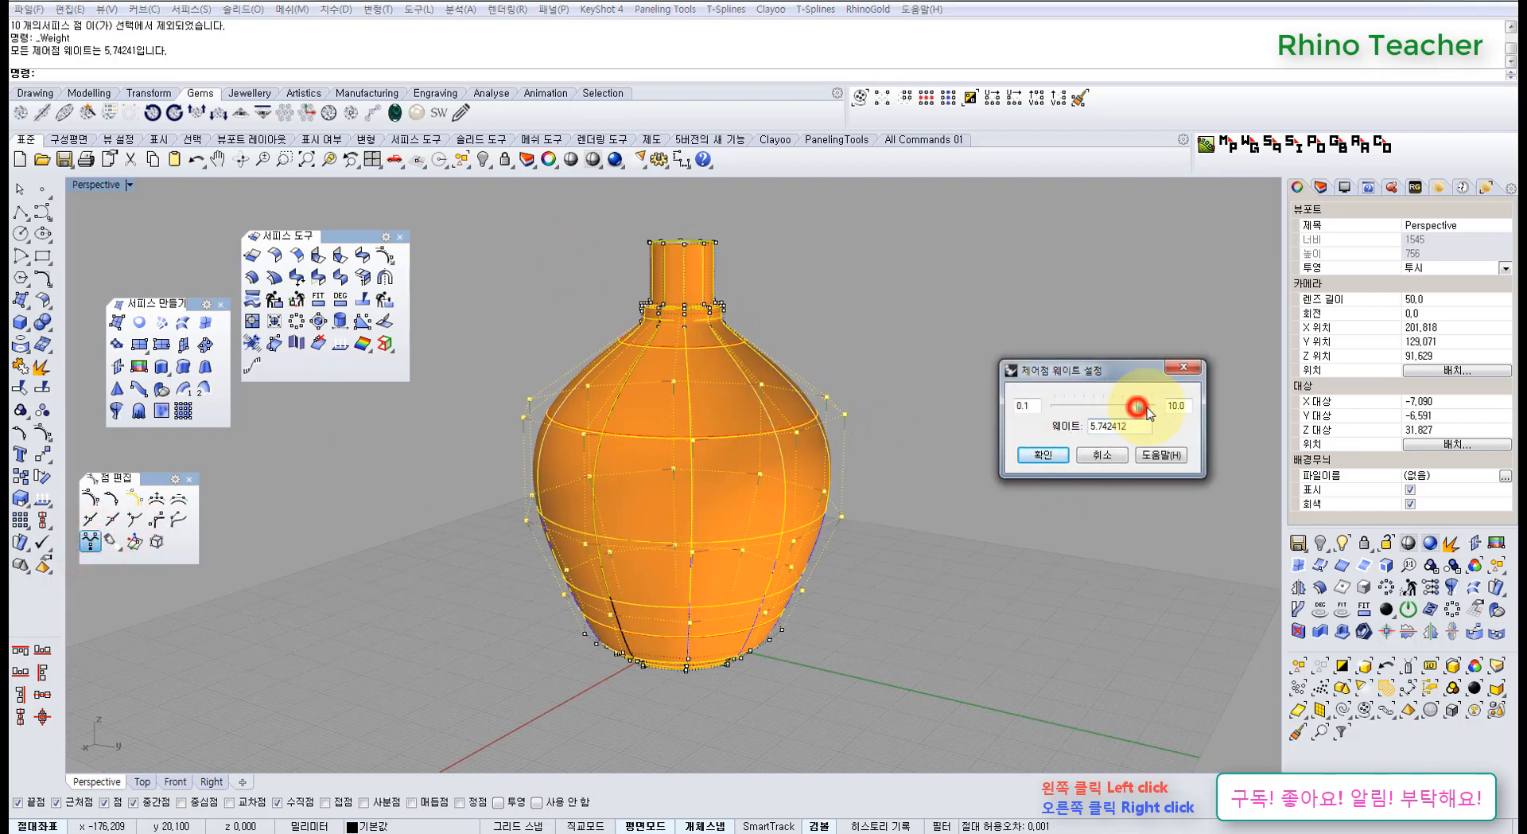
pyautogui.moveTo(1146, 408); pyautogui.dragTo(1174, 410)
pyautogui.click(491, 359)
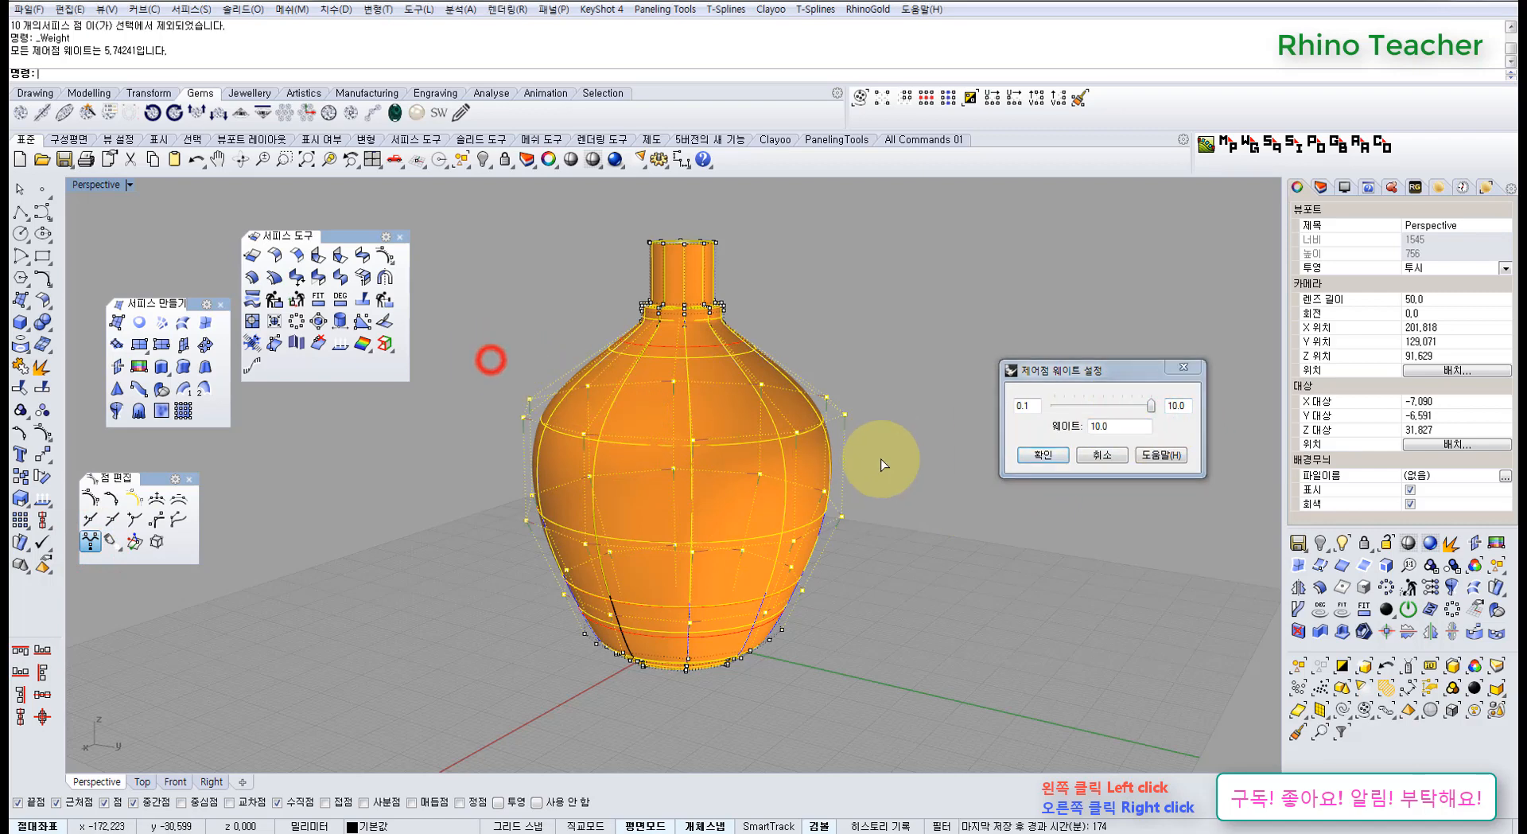
pyautogui.click(889, 378)
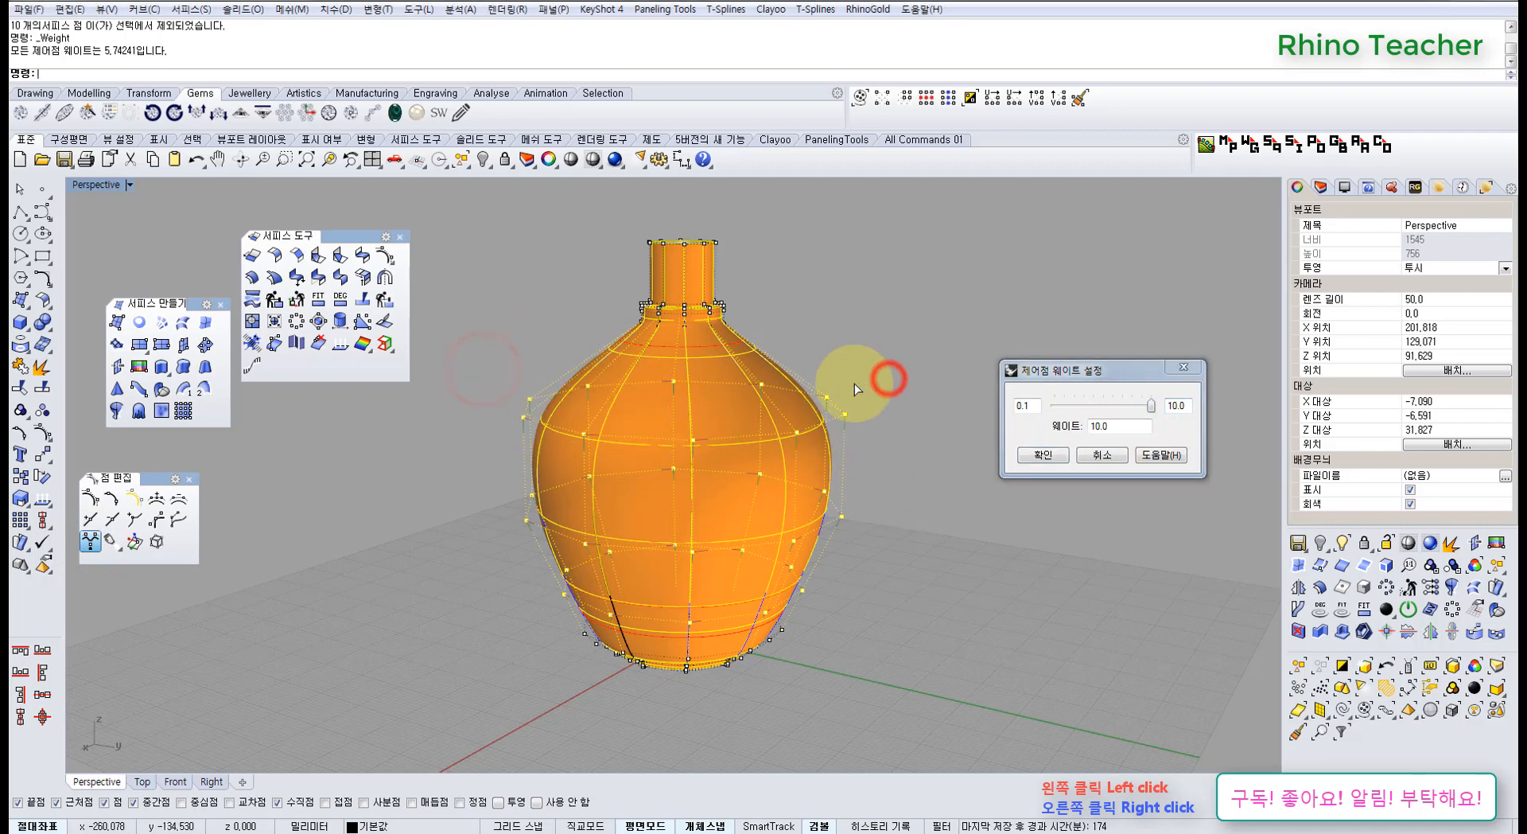
pyautogui.click(1045, 455)
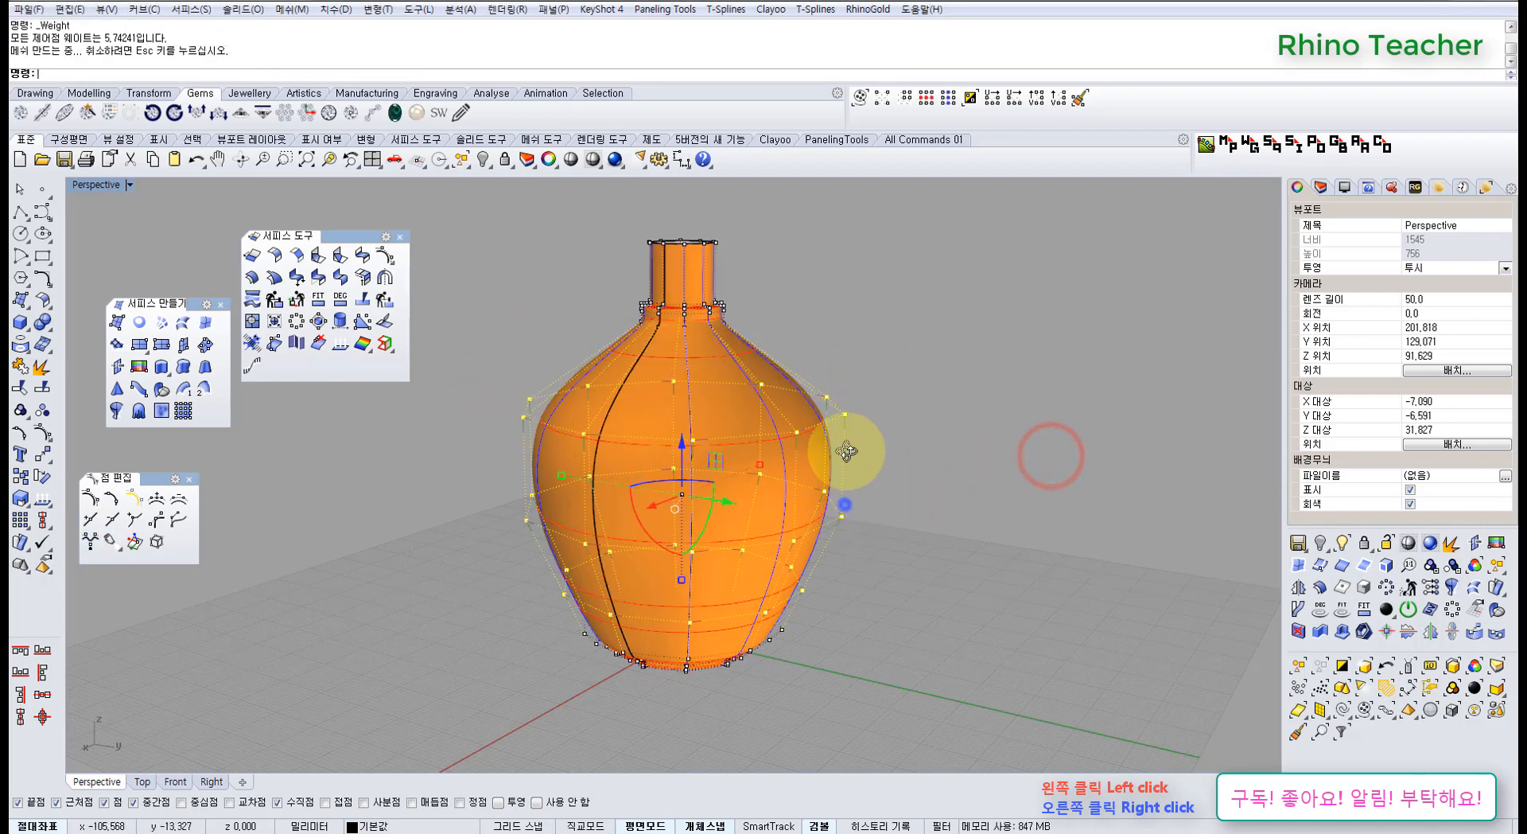
# Undo both weight changes and the earlier hide operation, keeping the revolved bottle surface
pyautogui.moveTo(845, 504); pyautogui.dragTo(705, 571, button='right')
pyautogui.scroll(5, 642, 476)
pyautogui.scroll(-3, 665, 557)
pyautogui.hotkey('ctrl', 'z')
pyautogui.hotkey('ctrl', 'z')
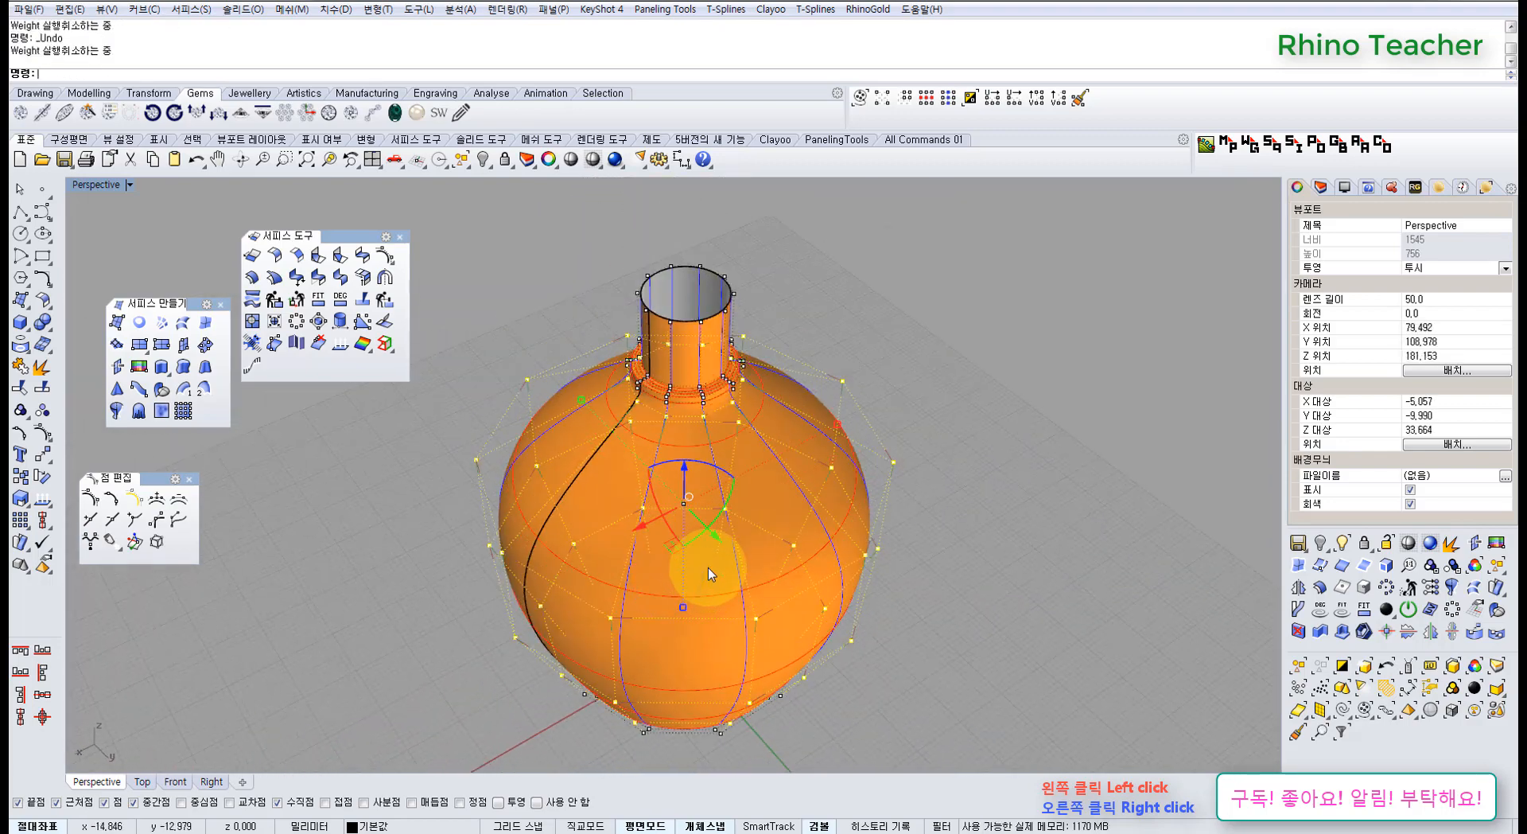
pyautogui.hotkey('ctrl', 'z')
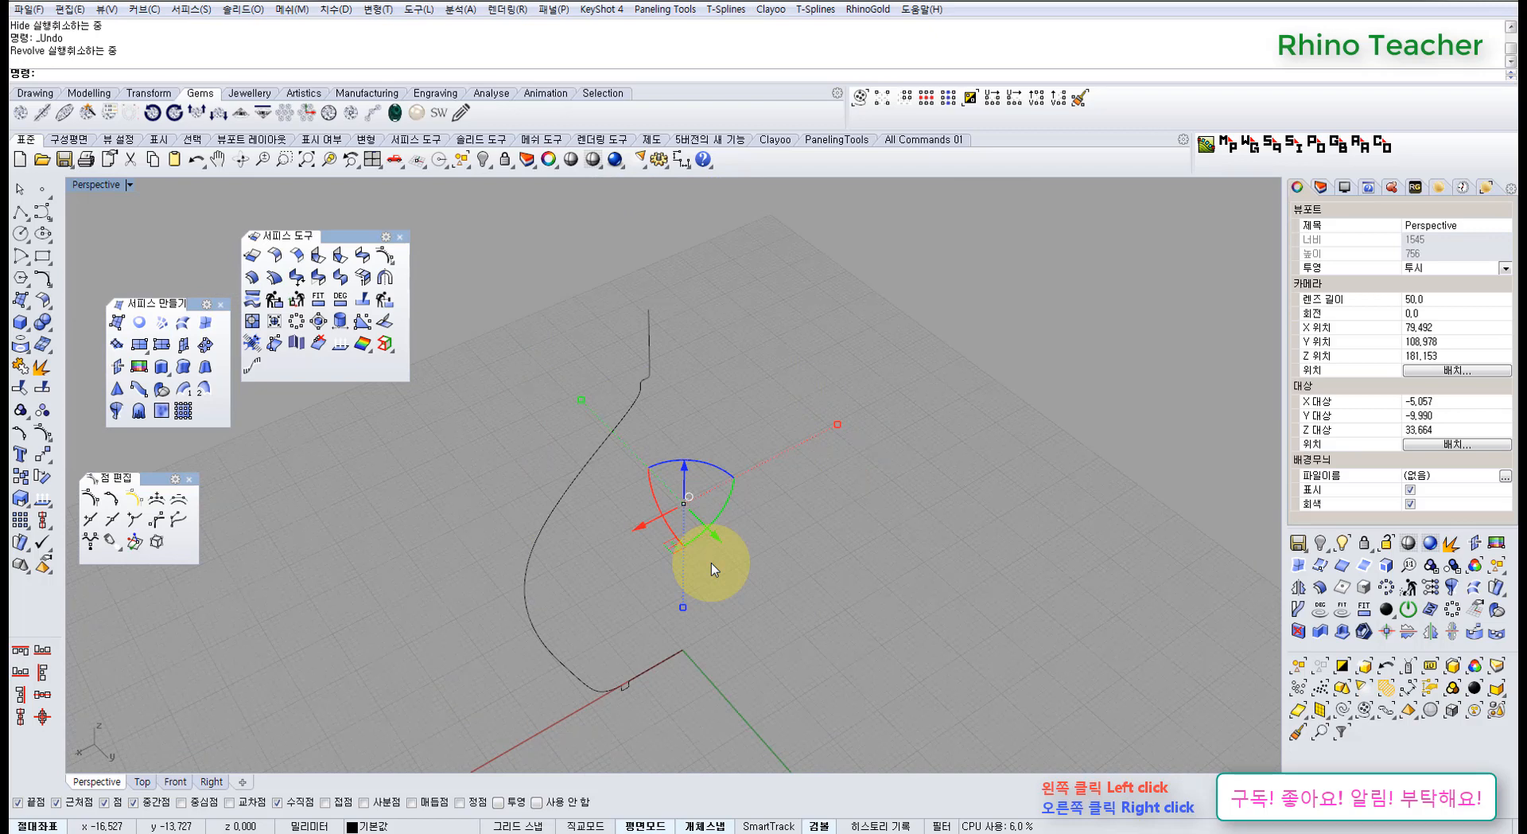
pyautogui.hotkey('ctrl', 'y')
# Select every second outer control point around the bottle in the Top view, giving five alternating positions
pyautogui.moveTo(724, 542)
pyautogui.mouseDown(button='right')
pyautogui.moveTo(737, 572)
pyautogui.moveTo(724, 566)
pyautogui.mouseUp(button='right')
pyautogui.hotkey('ctrl', 'F2')
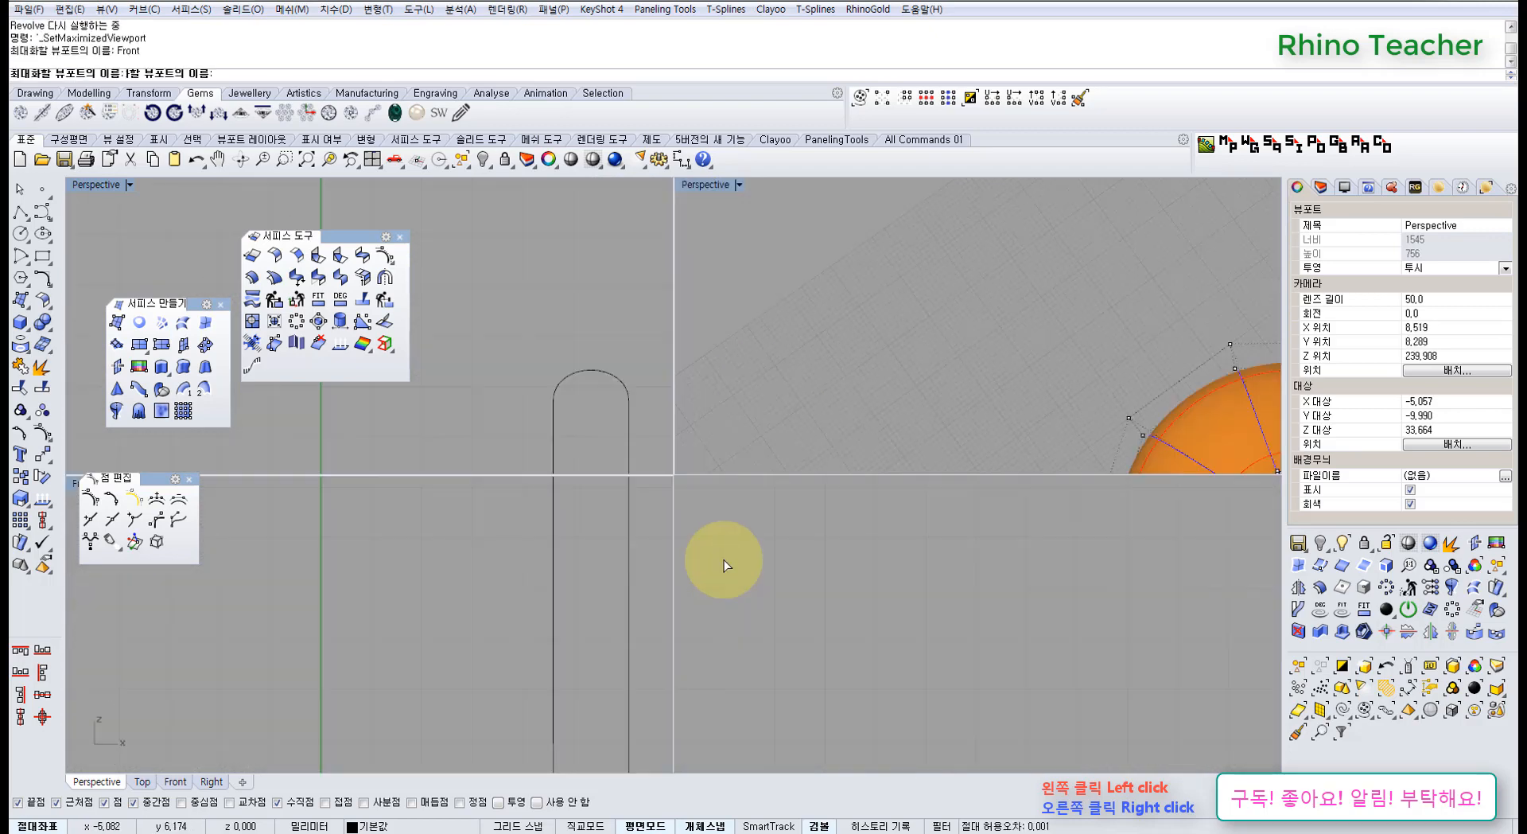
pyautogui.scroll(-5, 723, 517)
pyautogui.hotkey('ctrl', 'F1')
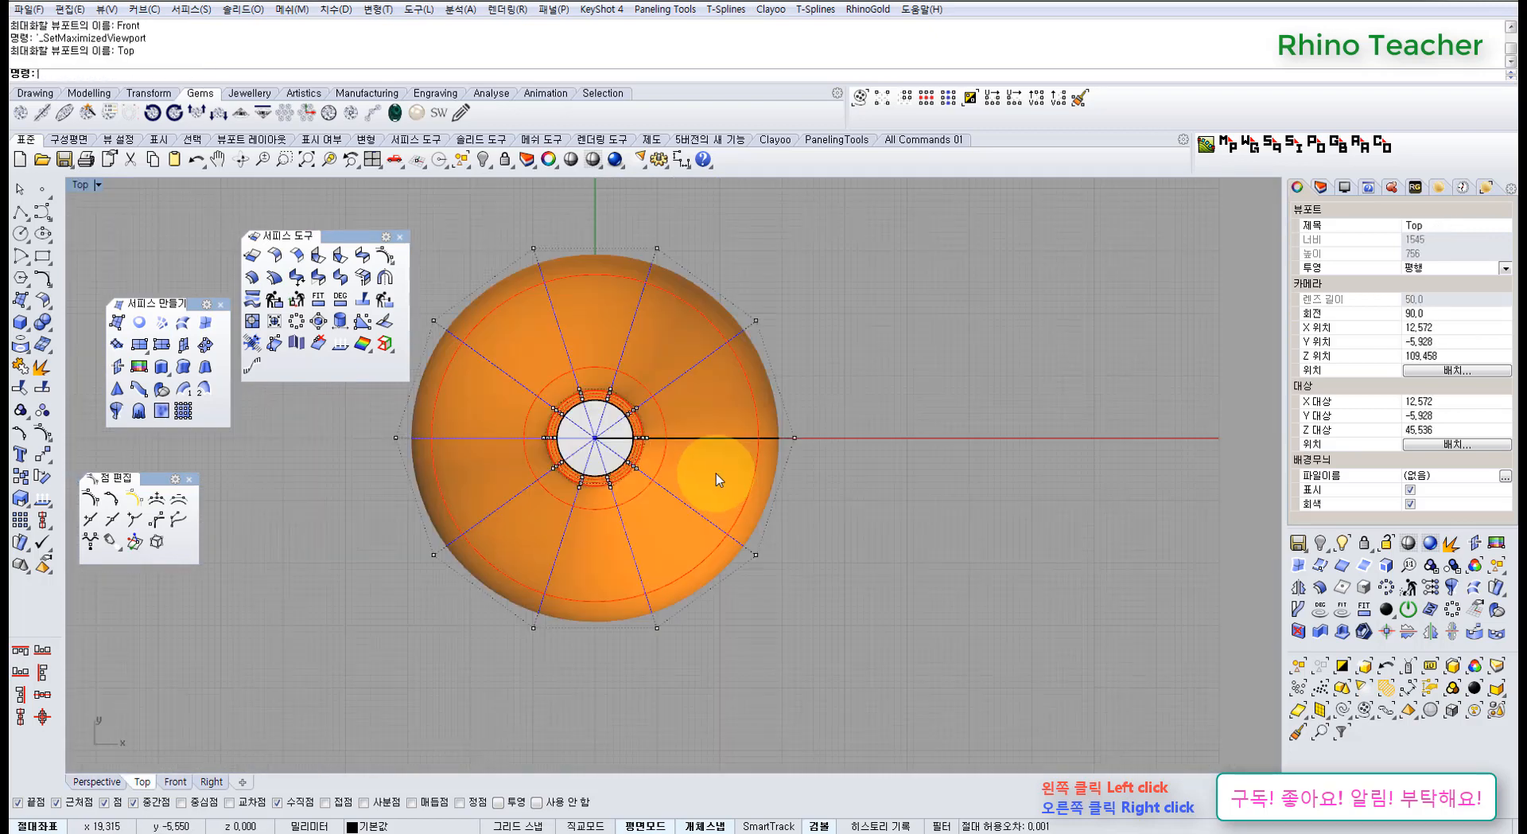
pyautogui.scroll(-2, 705, 409)
pyautogui.moveTo(591, 287); pyautogui.dragTo(636, 422)
pyautogui.moveTo(636, 422)
pyautogui.mouseDown(button='right')
pyautogui.moveTo(650, 379)
pyautogui.moveTo(627, 401)
pyautogui.mouseUp(button='right')
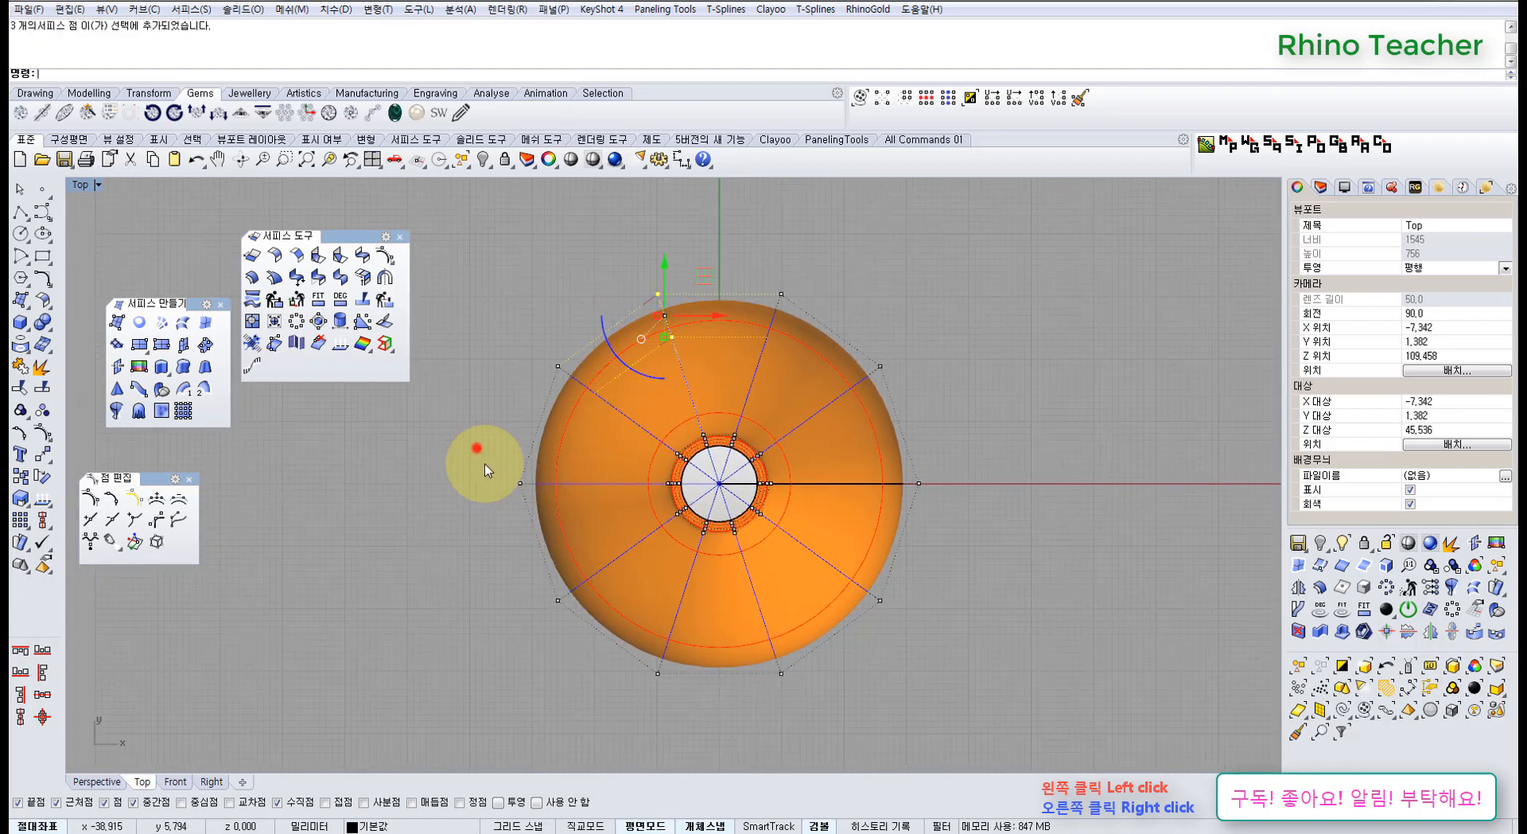
pyautogui.keyDown('shift'); pyautogui.moveTo(487, 470); pyautogui.dragTo(613, 598); pyautogui.keyUp('shift')
pyautogui.keyDown('shift'); pyautogui.moveTo(661, 682); pyautogui.dragTo(748, 708); pyautogui.keyUp('shift')
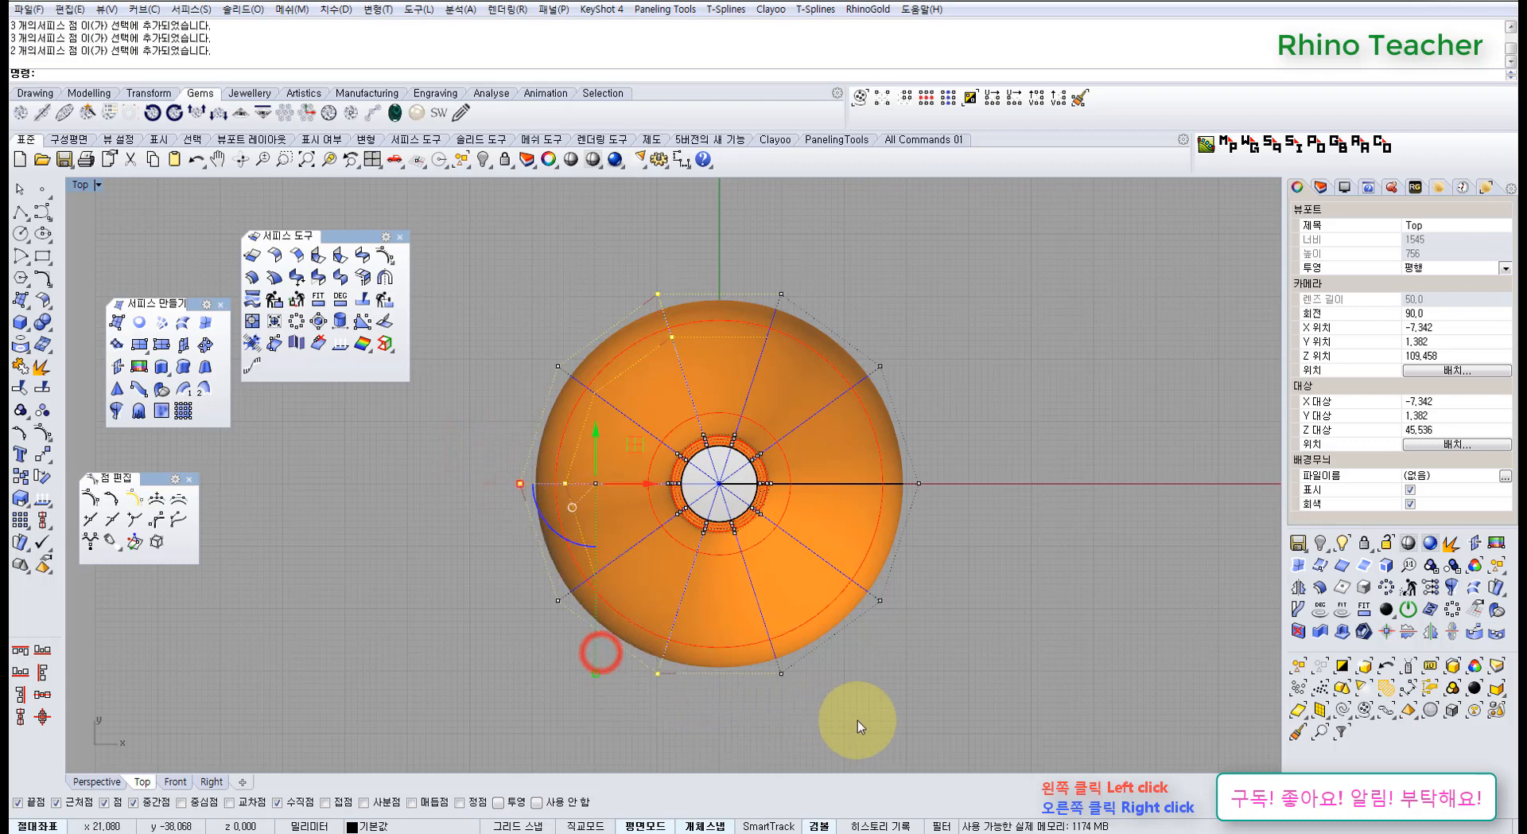
pyautogui.keyDown('shift'); pyautogui.moveTo(919, 653); pyautogui.dragTo(867, 584); pyautogui.keyUp('shift')
pyautogui.keyDown('shift'); pyautogui.moveTo(868, 345); pyautogui.dragTo(909, 412); pyautogui.keyUp('shift')
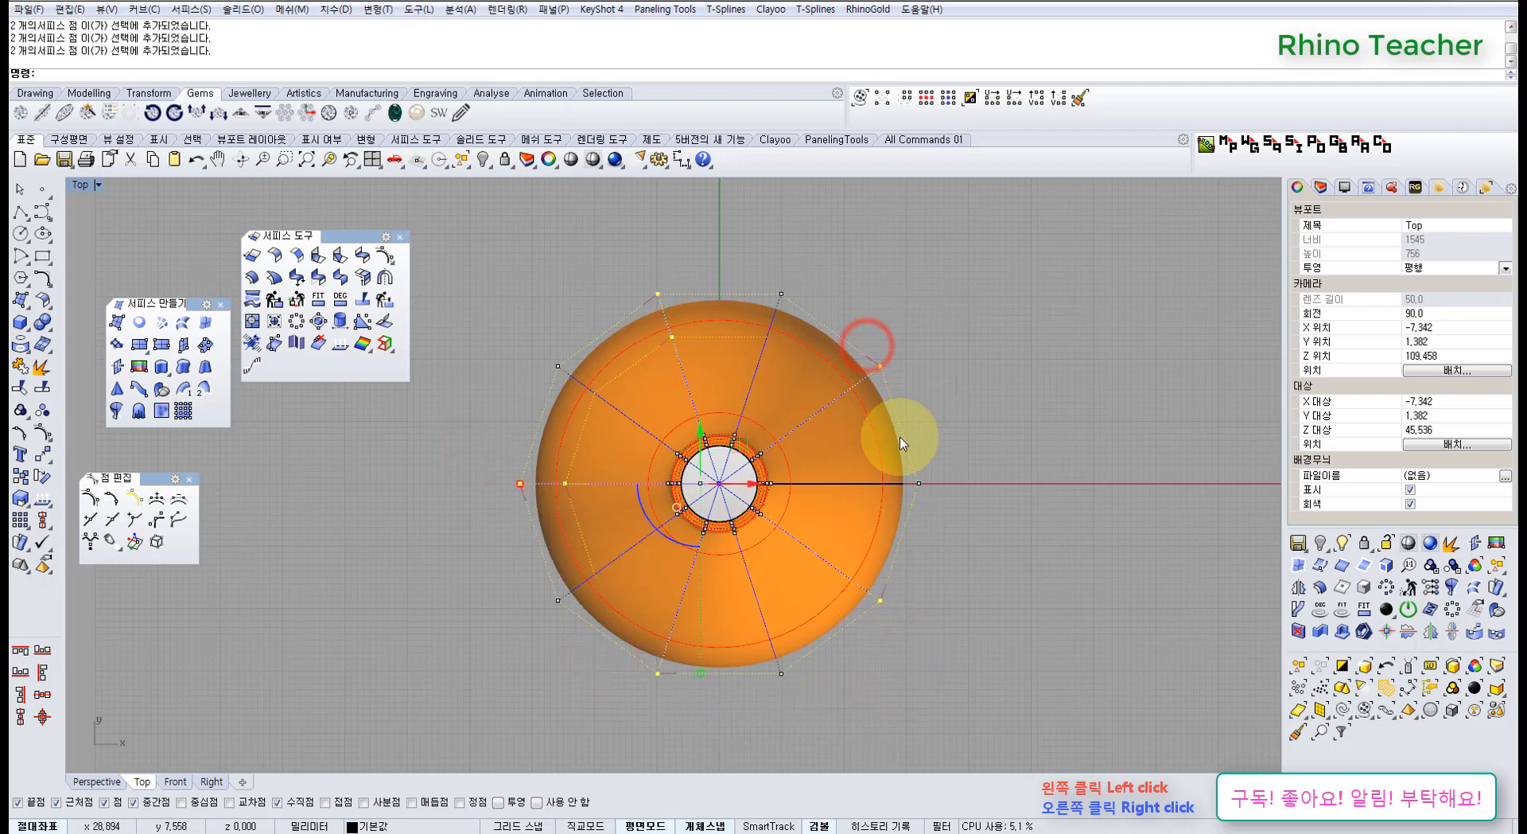
# Extend the selection along the surface's V direction and deselect the control points of the neck in the Front view
pyautogui.hotkey('ctrl', 'F4')
pyautogui.moveTo(781, 535); pyautogui.dragTo(778, 334, button='right')
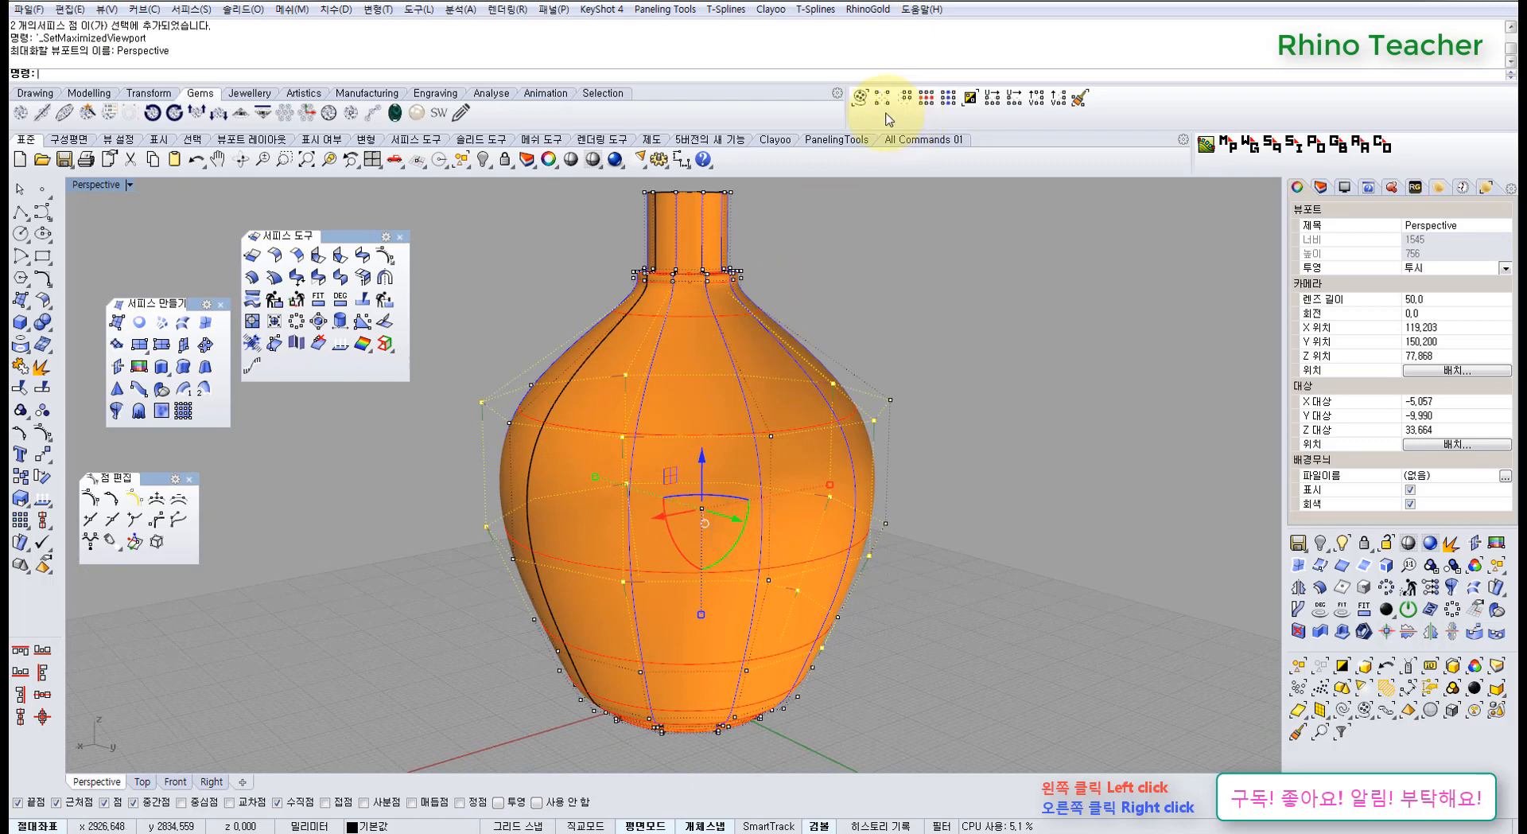
pyautogui.click(935, 101)
pyautogui.hotkey('ctrl', 'F1')
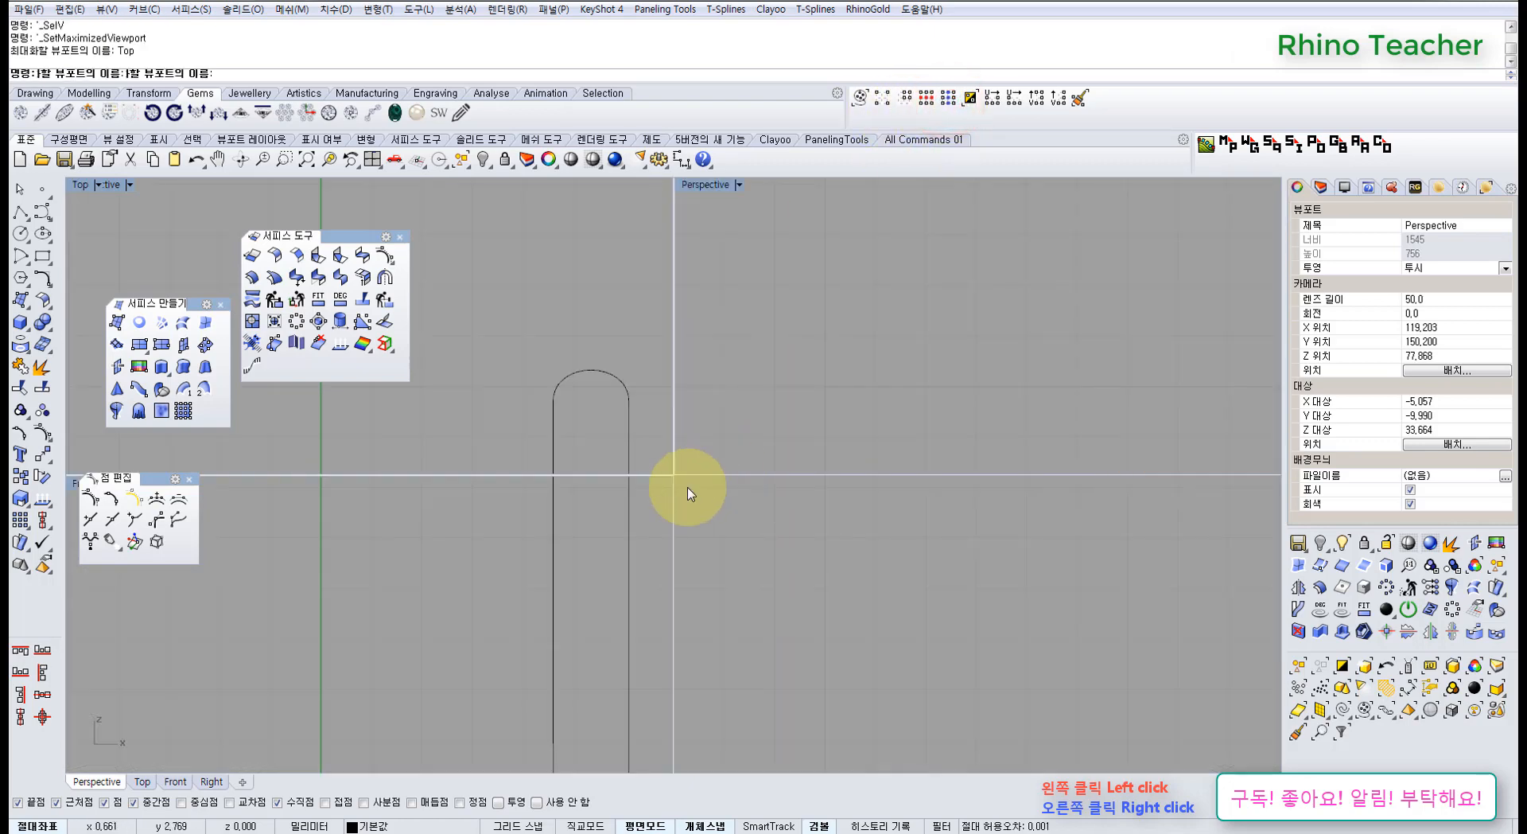
pyautogui.hotkey('ctrl', 'F2')
pyautogui.scroll(5, 648, 450)
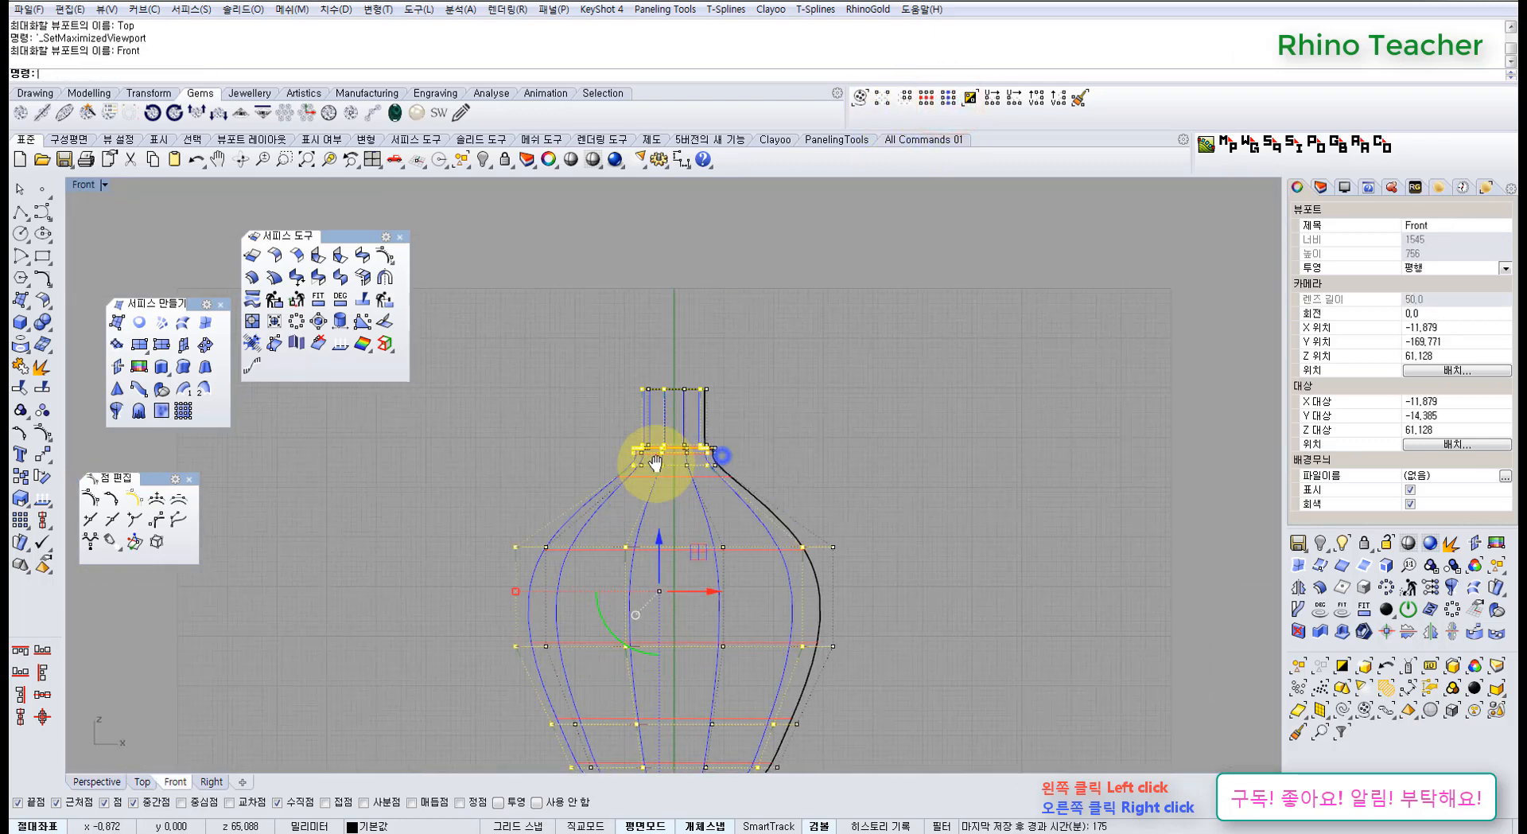
pyautogui.moveTo(517, 301); pyautogui.dragTo(847, 522)
pyautogui.scroll(-9, 846, 521)
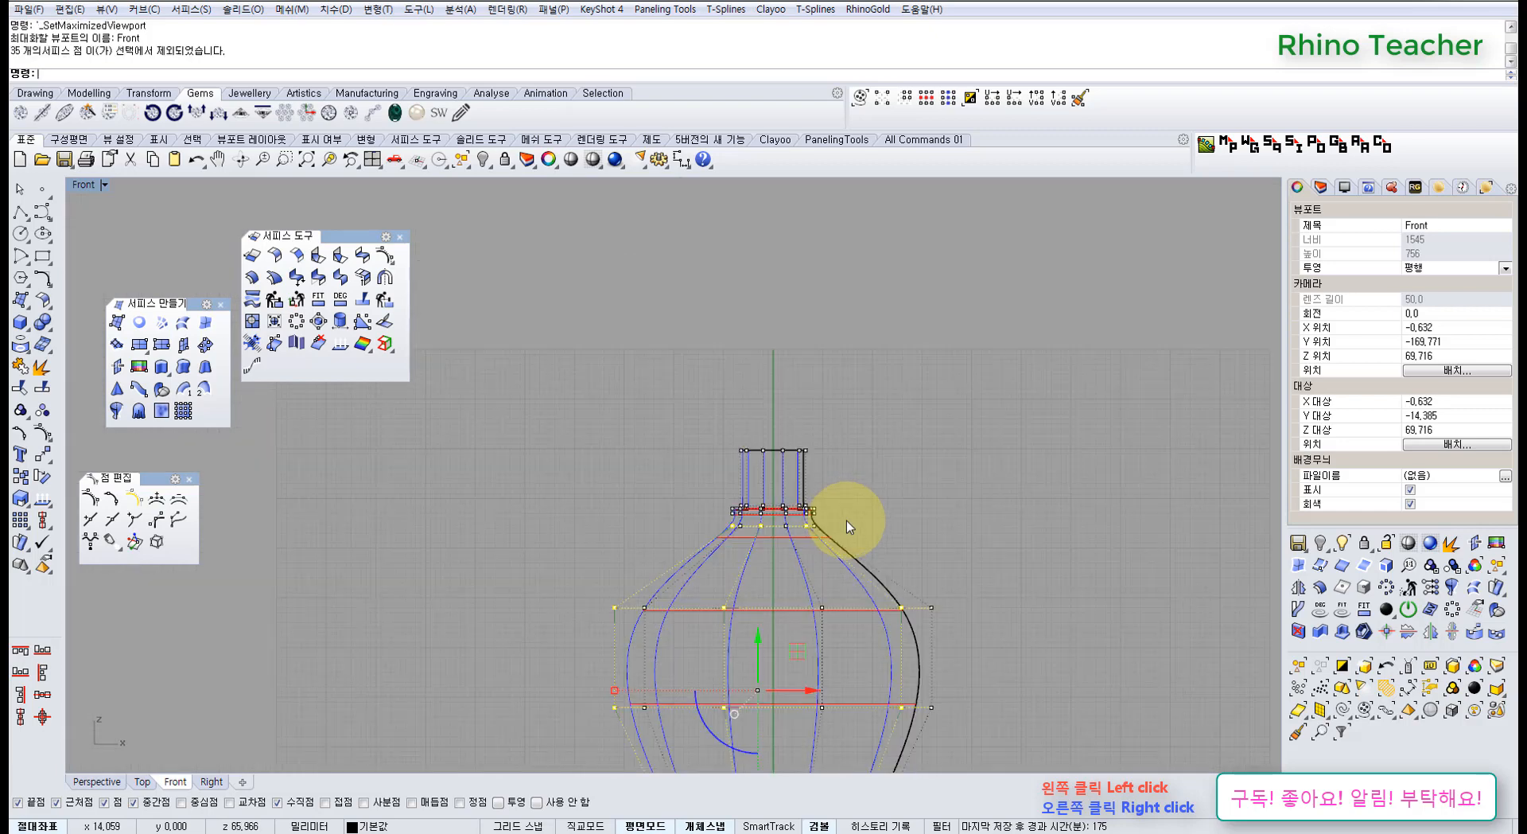
# Deselect the control points around the bottle's base in the Front view and return to Perspective
pyautogui.moveTo(832, 582); pyautogui.dragTo(727, 391, button='right')
pyautogui.scroll(7, 691, 506)
pyautogui.scroll(4, 661, 540)
pyautogui.keyDown('ctrl'); pyautogui.moveTo(478, 443); pyautogui.dragTo(1035, 581); pyautogui.keyUp('ctrl')
pyautogui.hotkey('ctrl', 'F4')
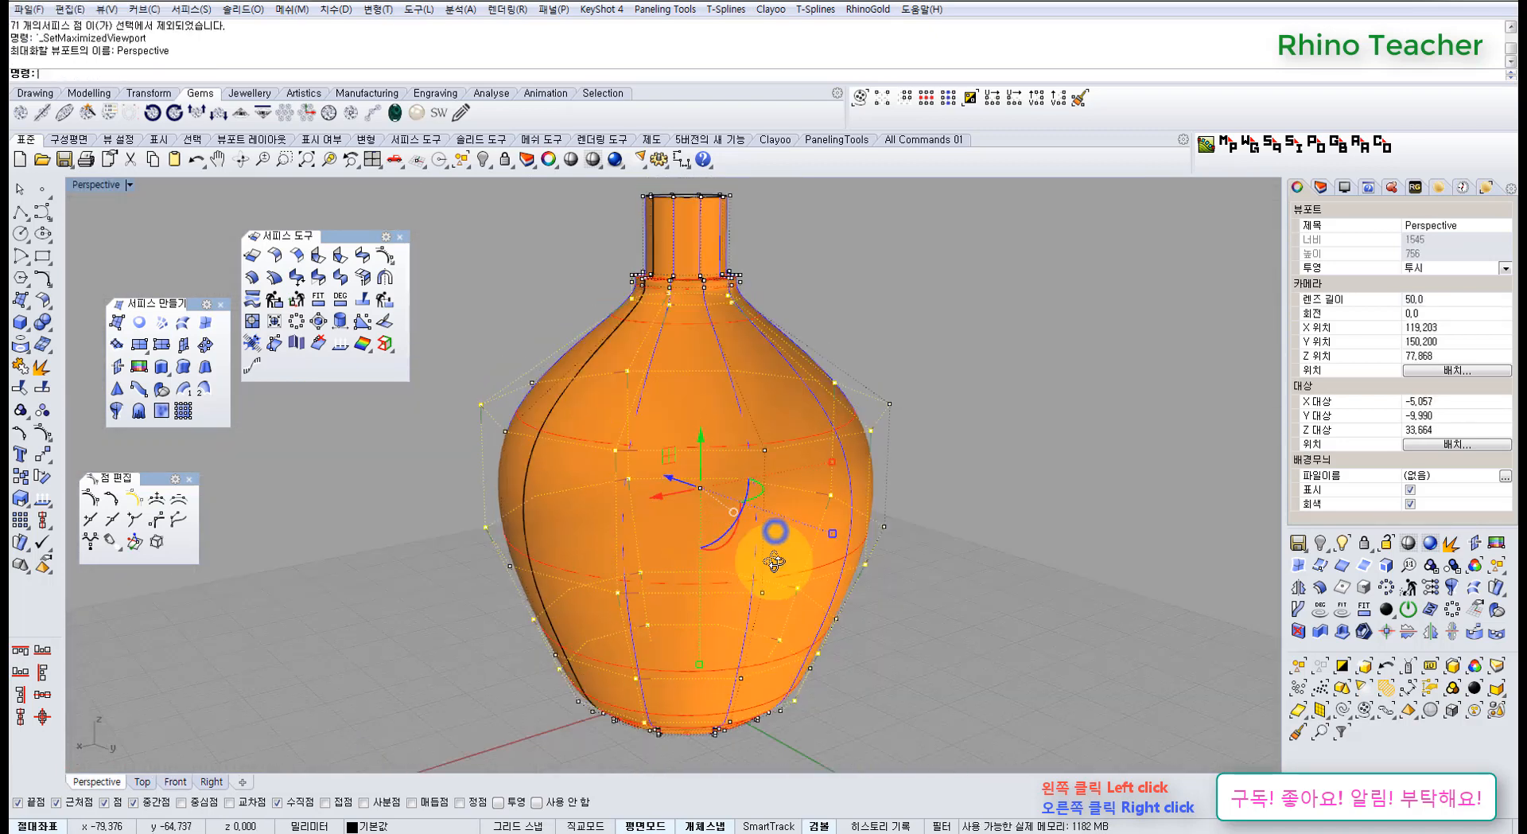
# Test a weight of 10.0 on the alternating control points, then reduce it to about 3.13 and apply it
pyautogui.click(92, 543)
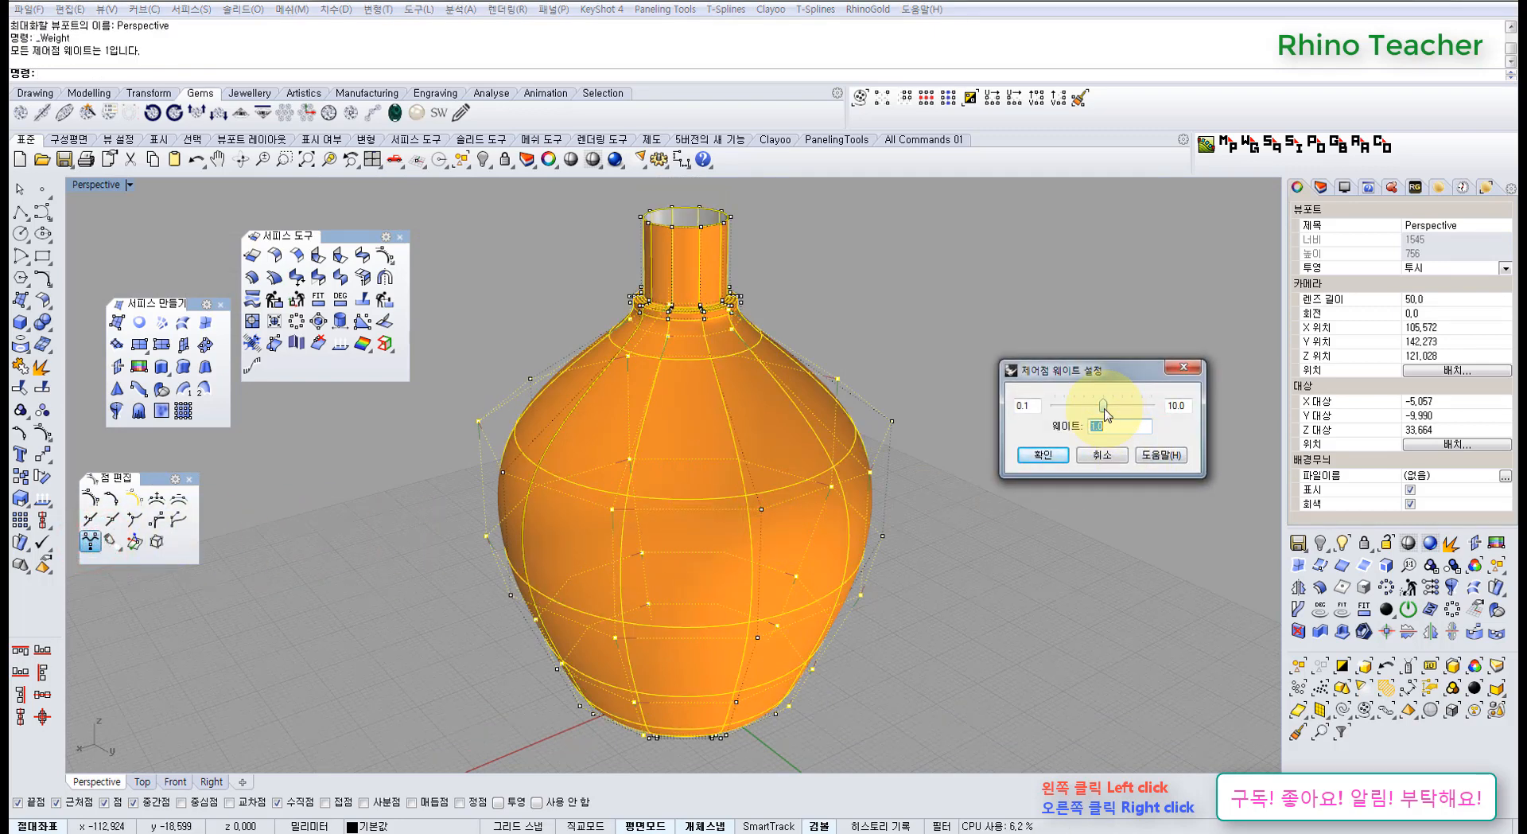
pyautogui.moveTo(1104, 409); pyautogui.dragTo(1209, 409)
pyautogui.moveTo(891, 337); pyautogui.dragTo(813, 319, button='right')
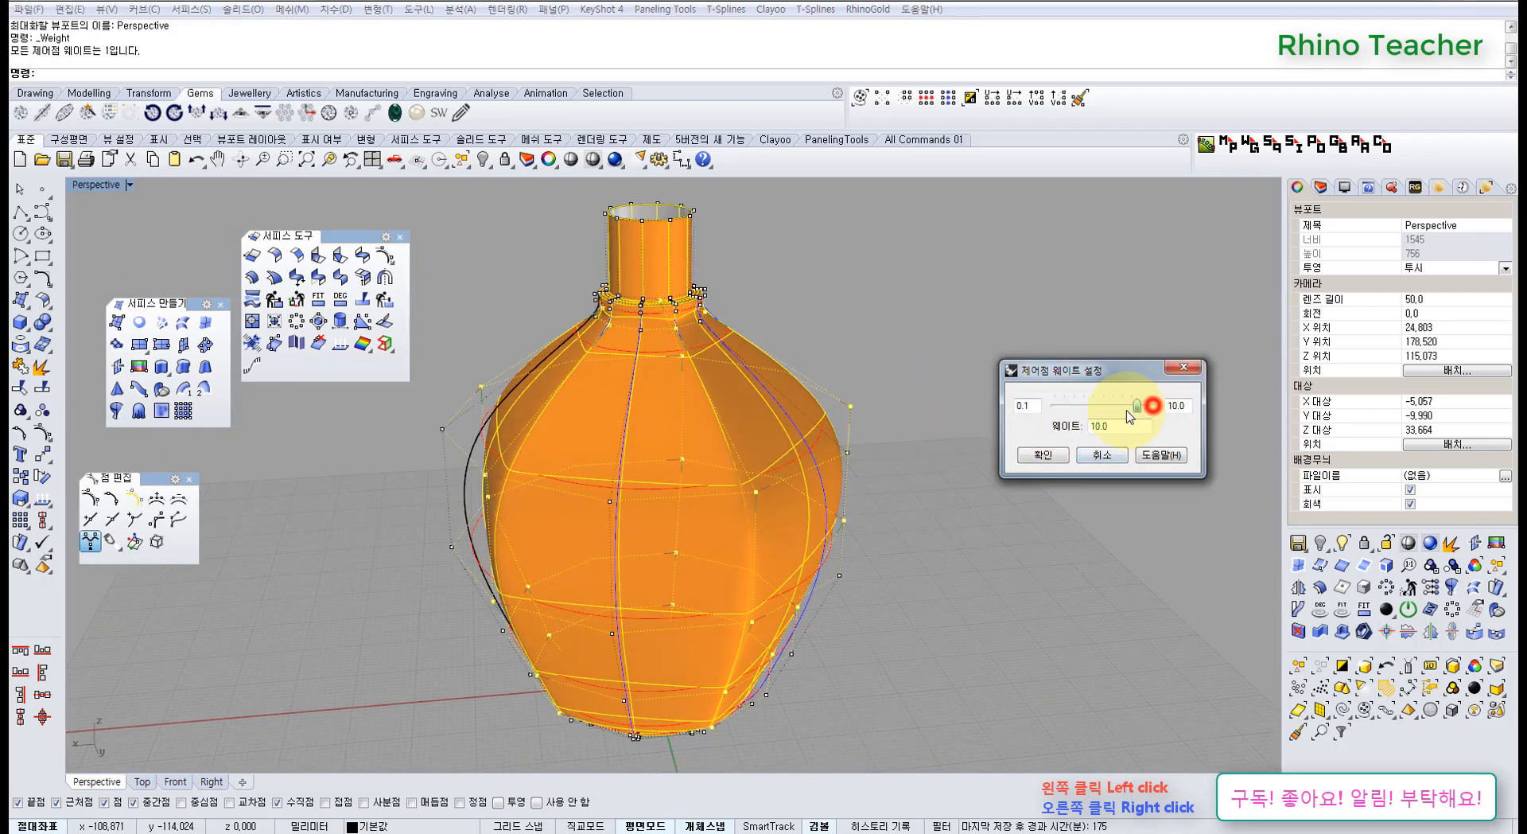
pyautogui.moveTo(1150, 407)
pyautogui.mouseDown()
pyautogui.moveTo(1091, 409)
pyautogui.moveTo(1123, 419)
pyautogui.mouseUp()
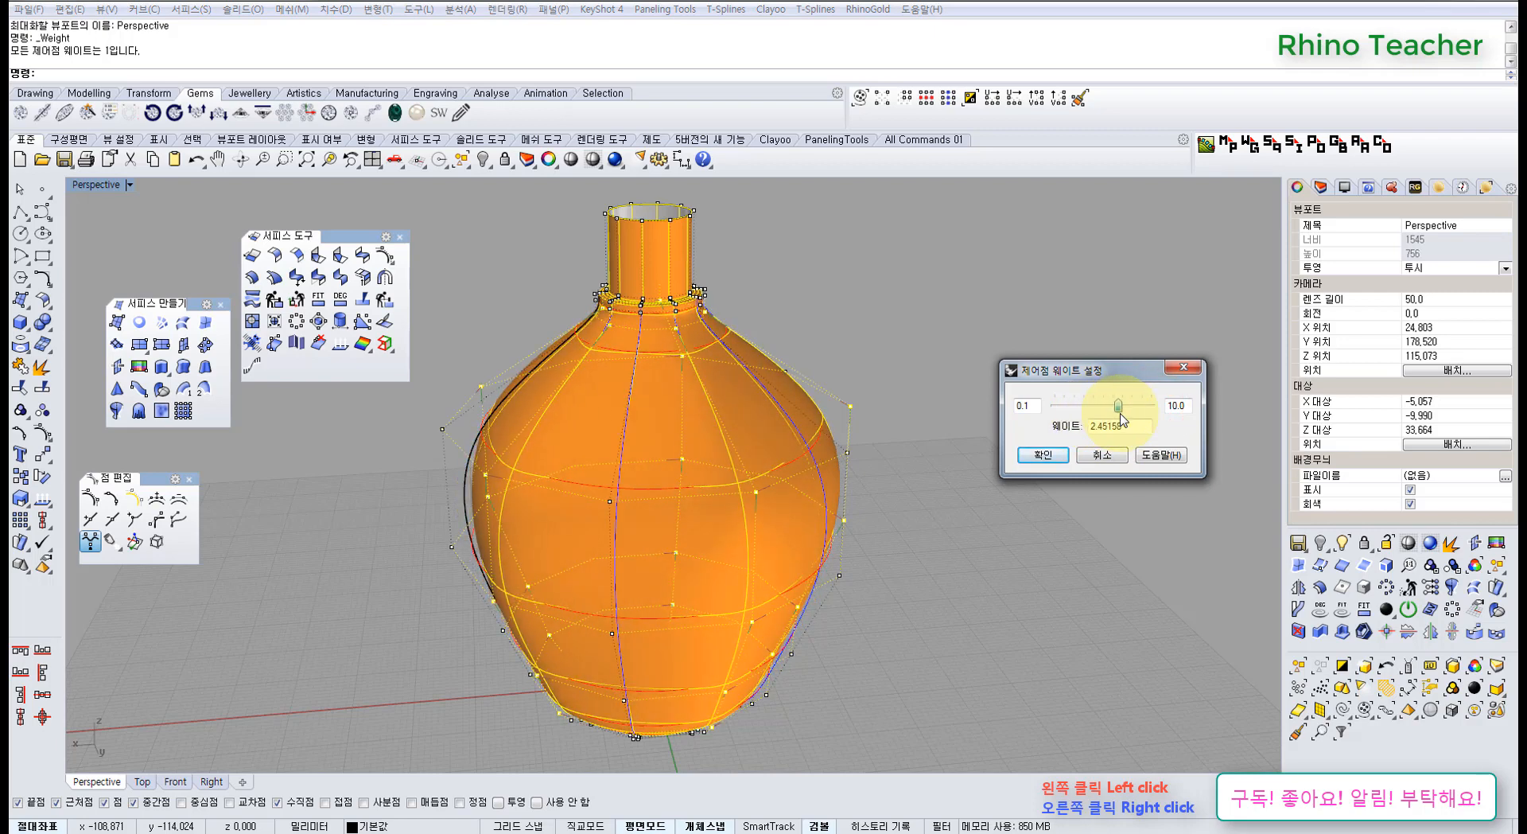
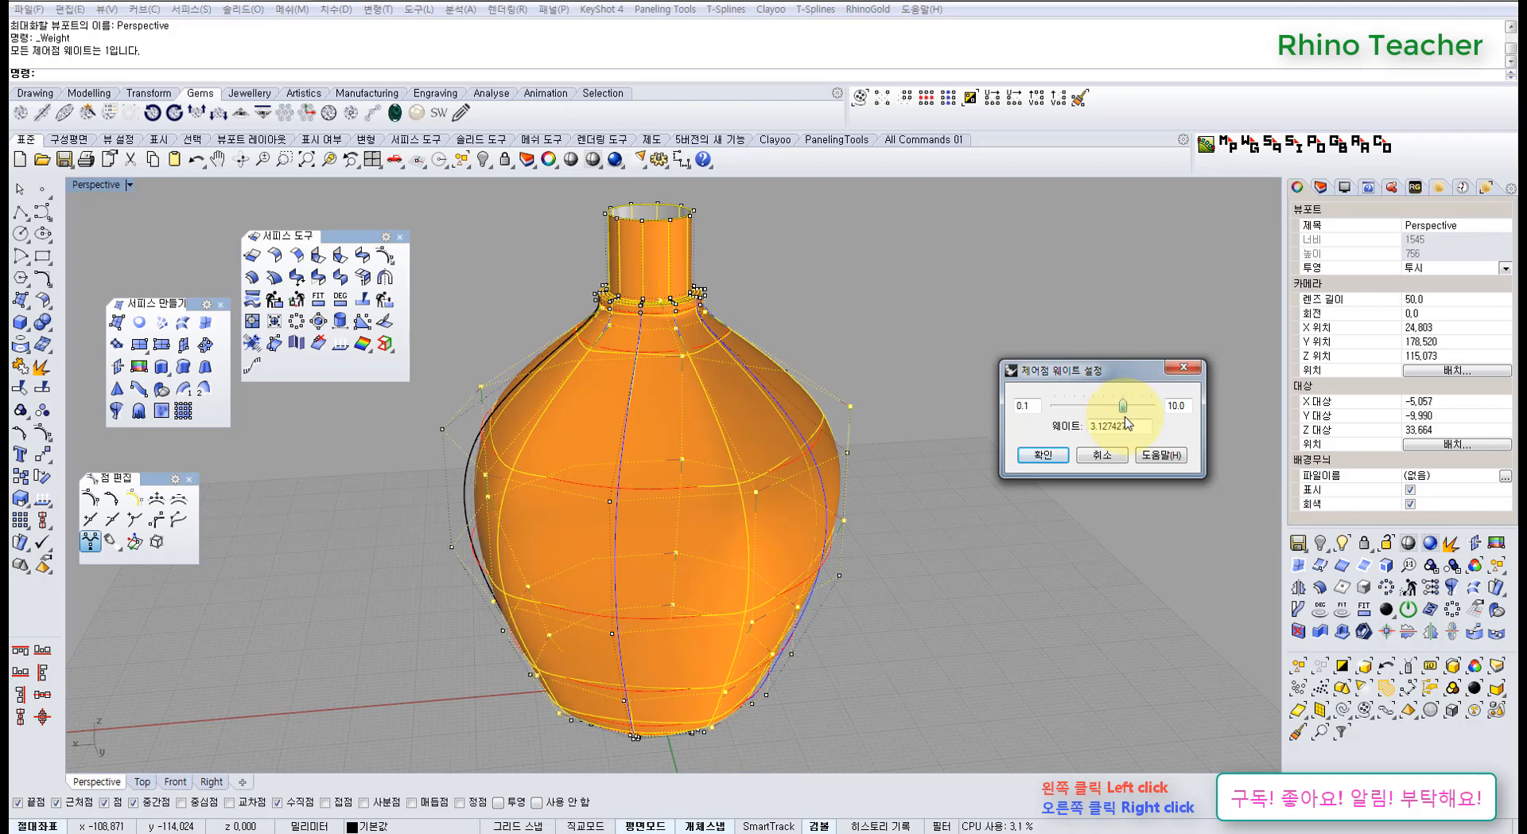
pyautogui.moveTo(697, 368); pyautogui.dragTo(700, 362, button='right')
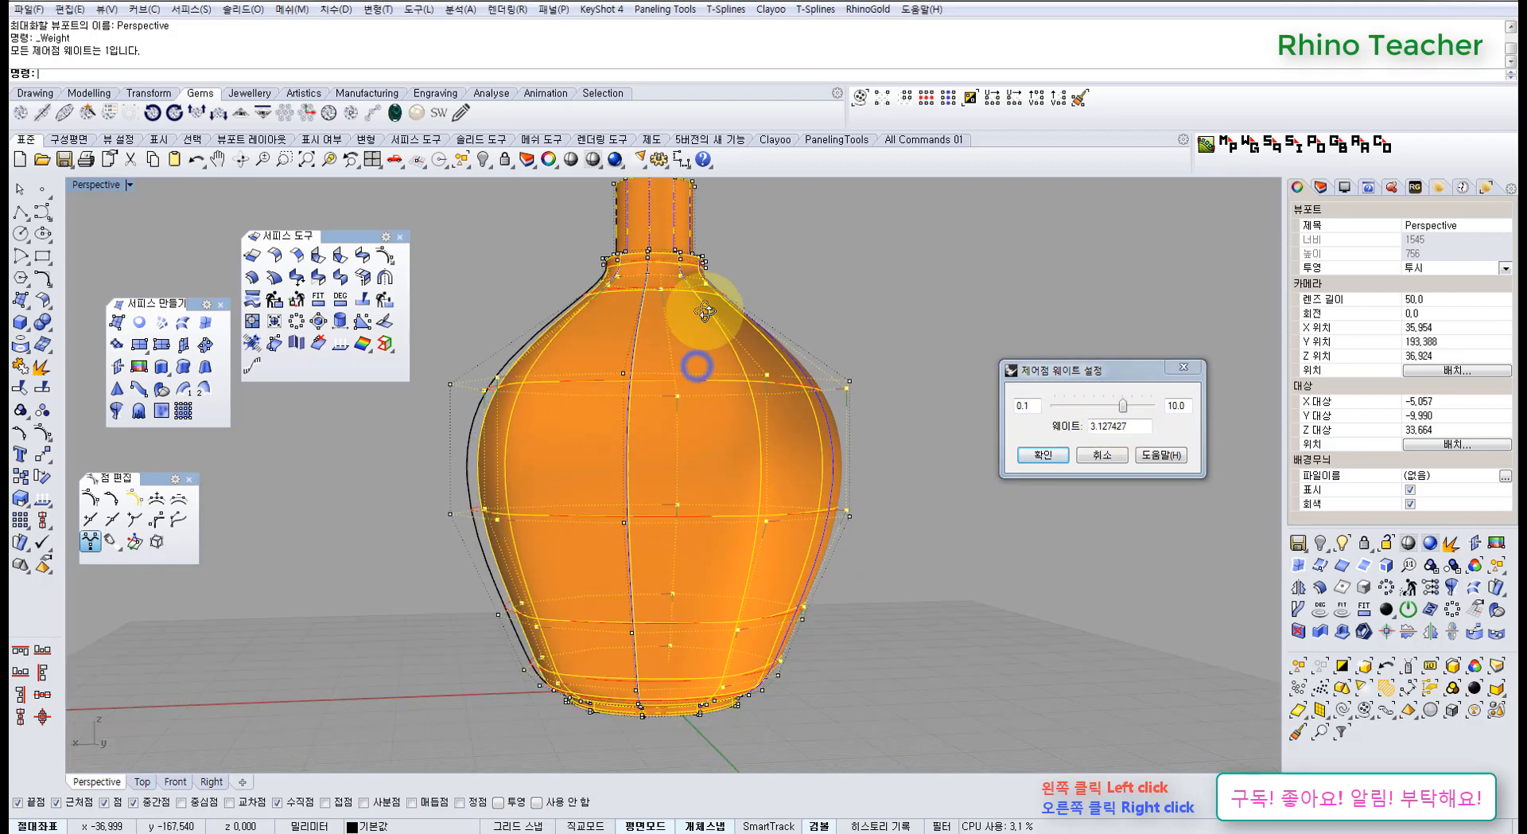
pyautogui.click(1042, 455)
pyautogui.rightClick(1054, 454)
# Deselect the row of selected control points just below the neck and the row nearest the bottle's base
pyautogui.keyDown('ctrl'); pyautogui.moveTo(804, 327); pyautogui.dragTo(804, 327); pyautogui.keyUp('ctrl')
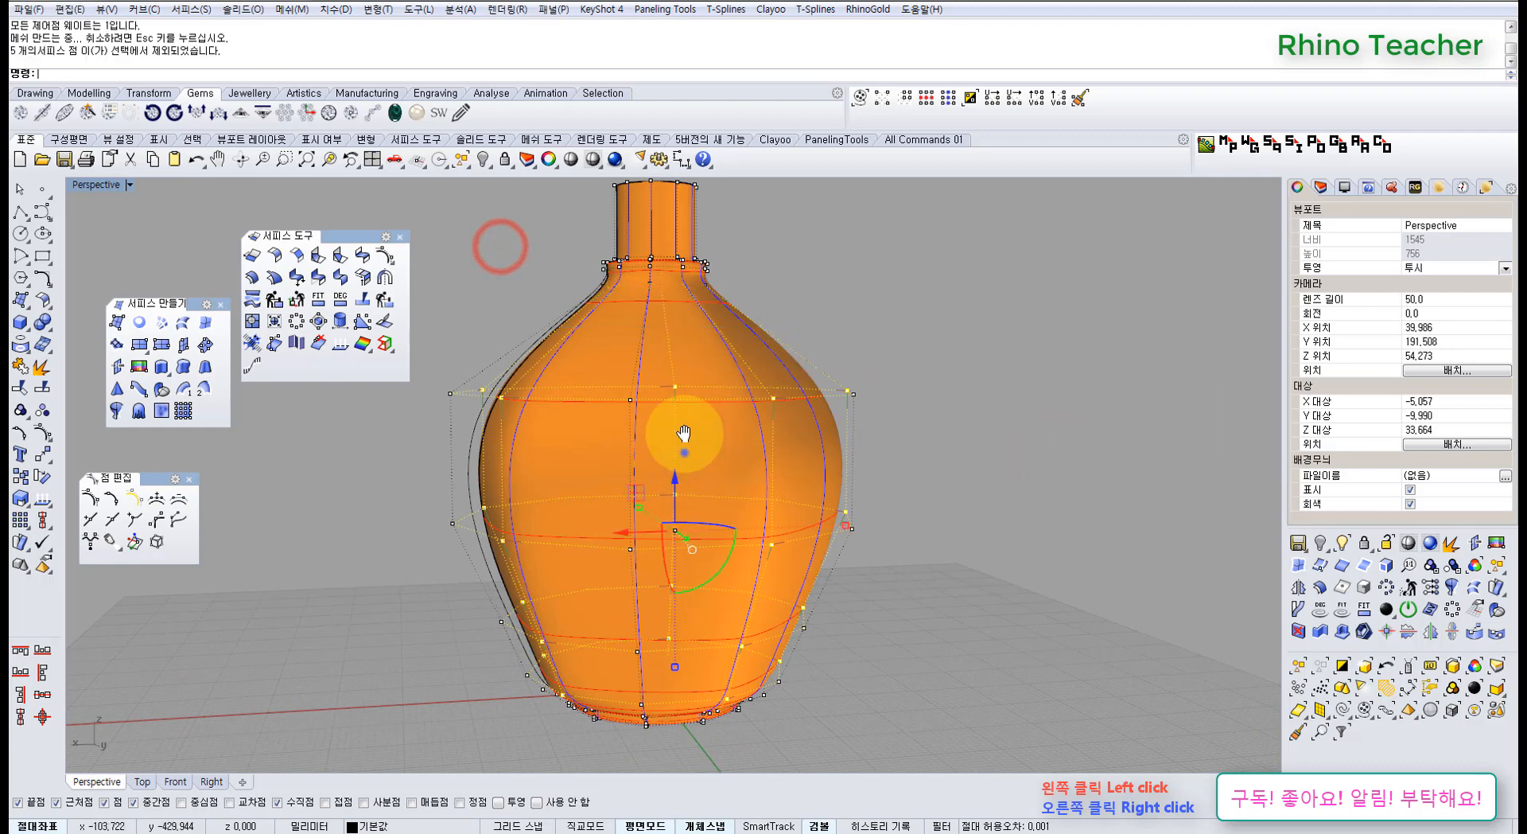
pyautogui.keyDown('shift'); pyautogui.moveTo(685, 454); pyautogui.dragTo(625, 422, button='right'); pyautogui.keyUp('shift')
pyautogui.moveTo(526, 546); pyautogui.dragTo(525, 560, button='right')
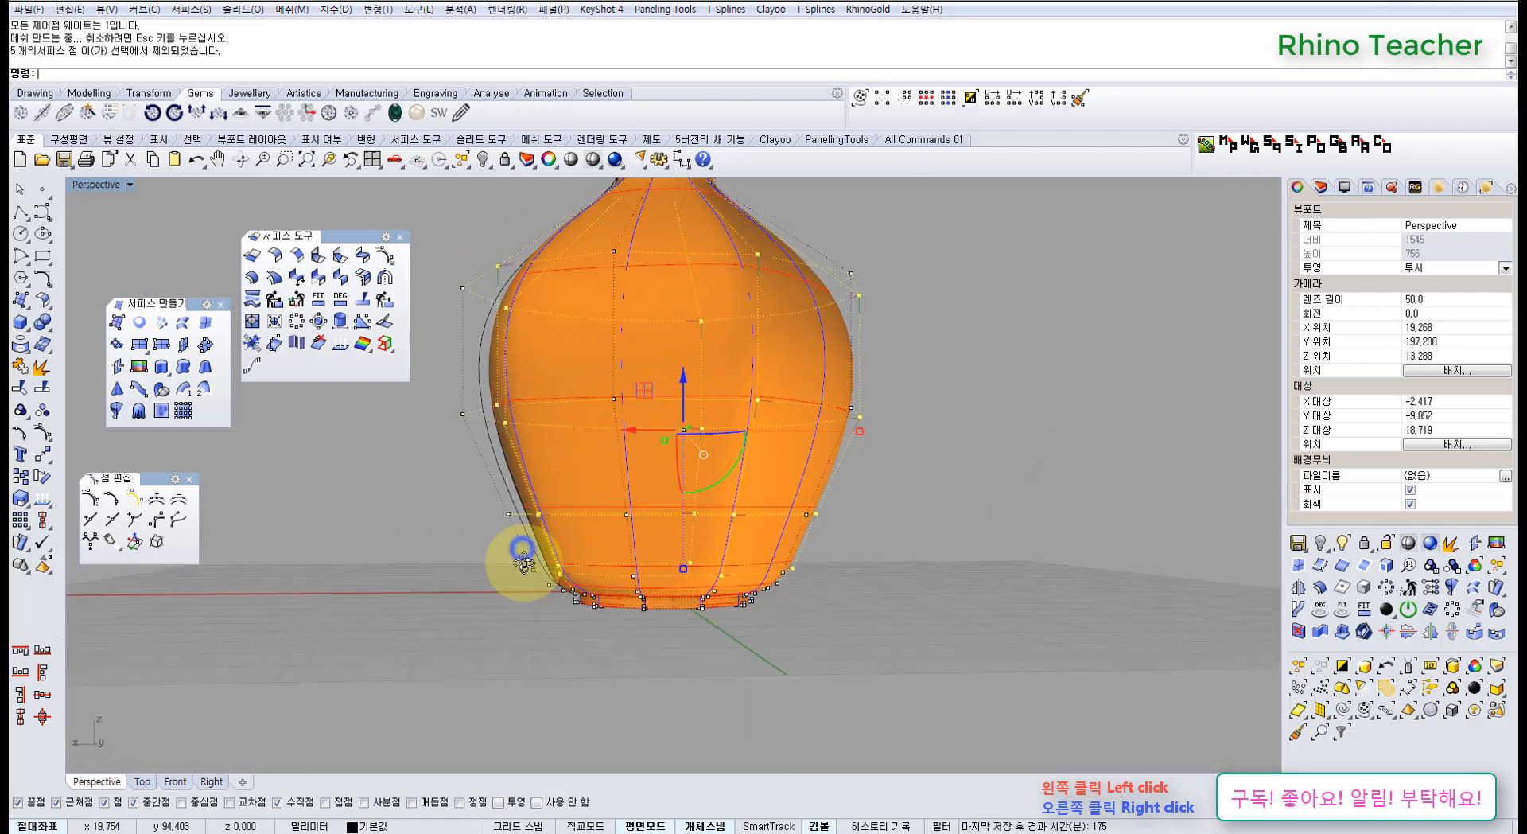
pyautogui.keyDown('ctrl'); pyautogui.moveTo(467, 538); pyautogui.dragTo(904, 624); pyautogui.keyUp('ctrl')
pyautogui.moveTo(756, 408); pyautogui.dragTo(730, 461, button='right')
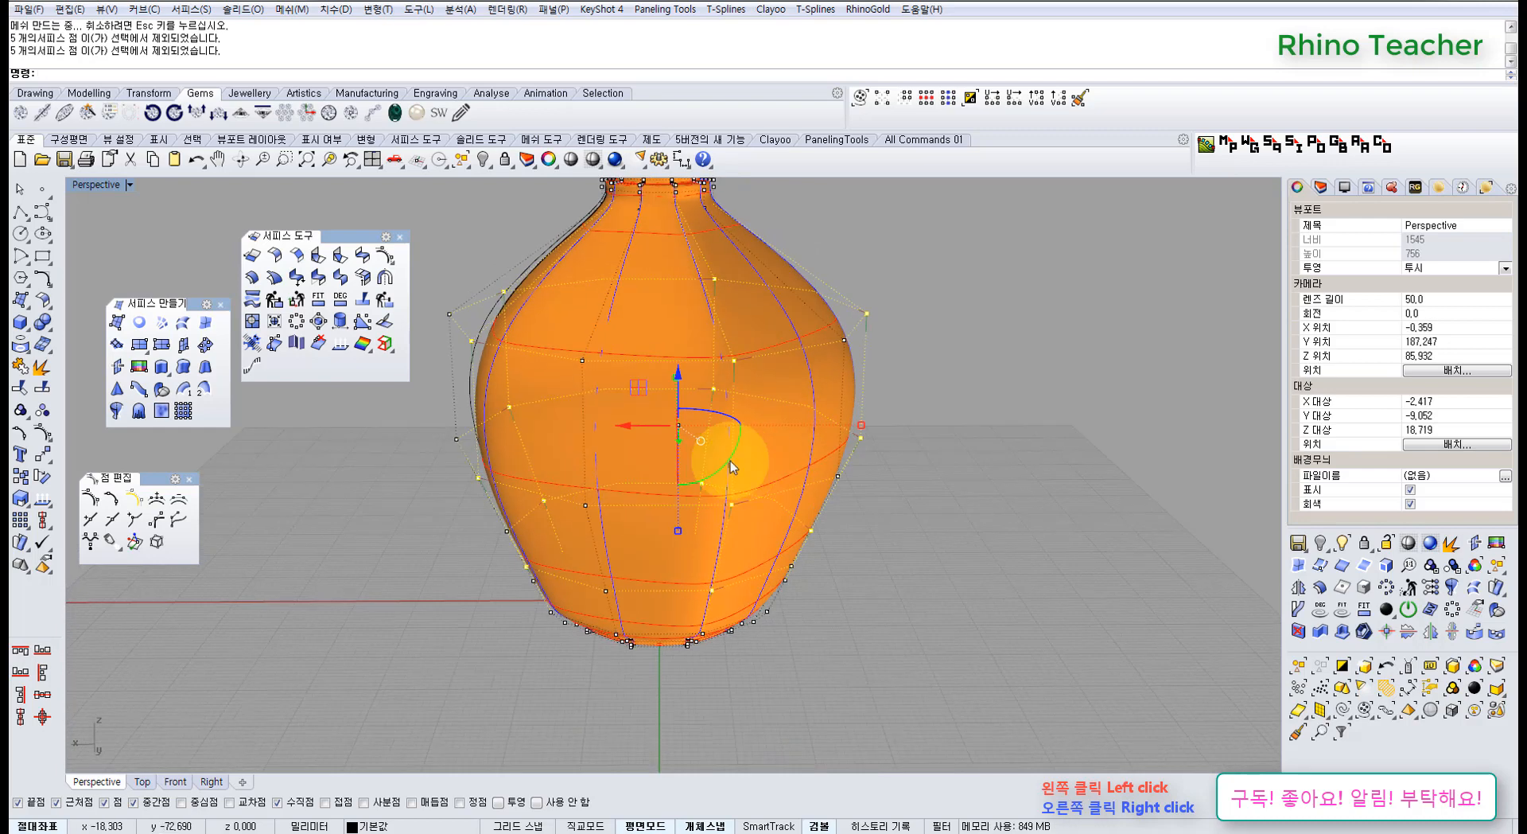
# Raise the weight of the remaining alternating control points on the bottle's body to about 5.52
pyautogui.click(93, 539)
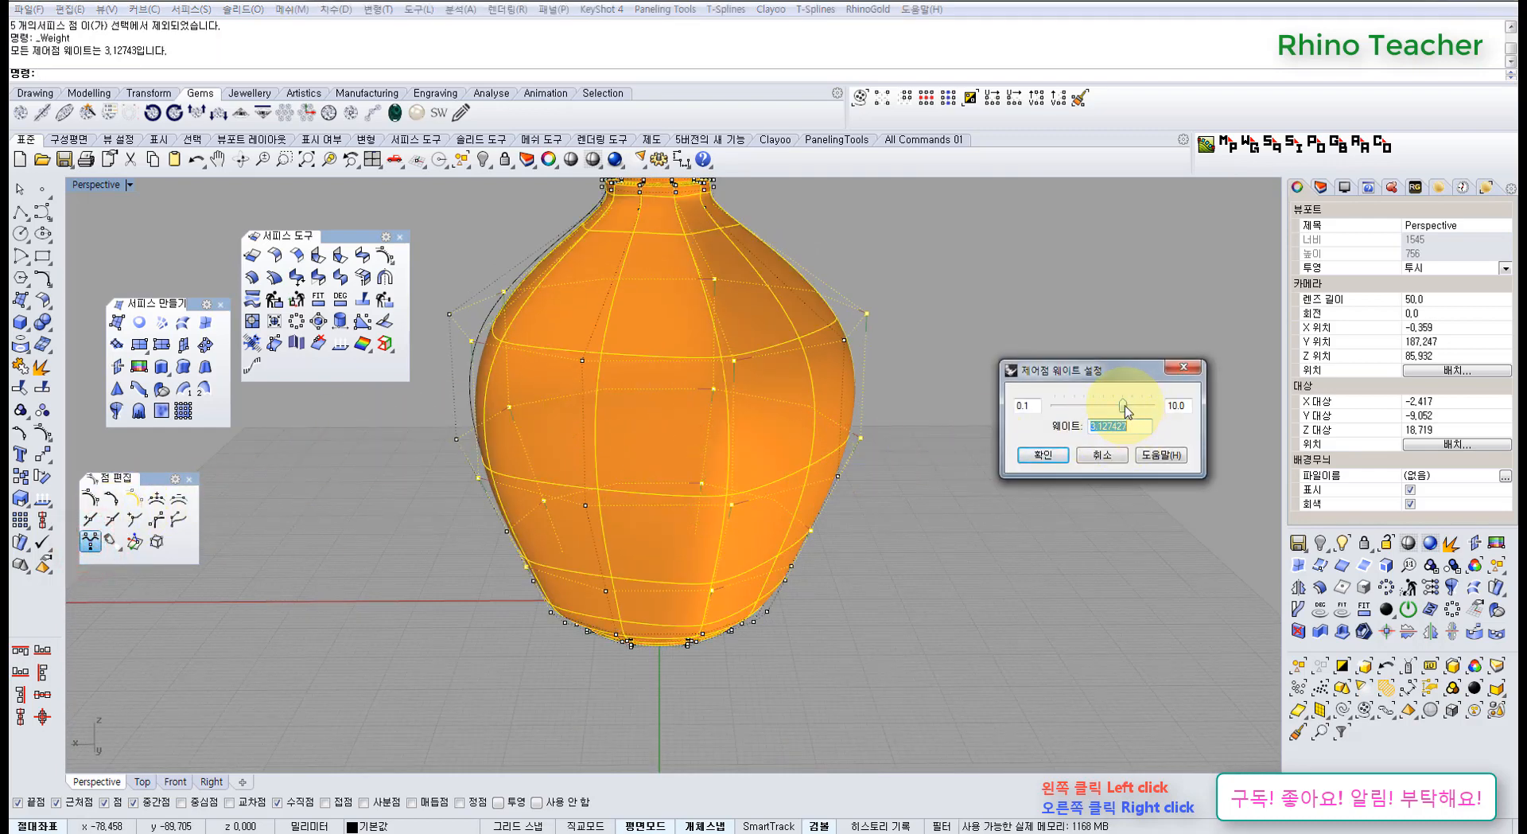
pyautogui.moveTo(1128, 406); pyautogui.dragTo(1141, 417)
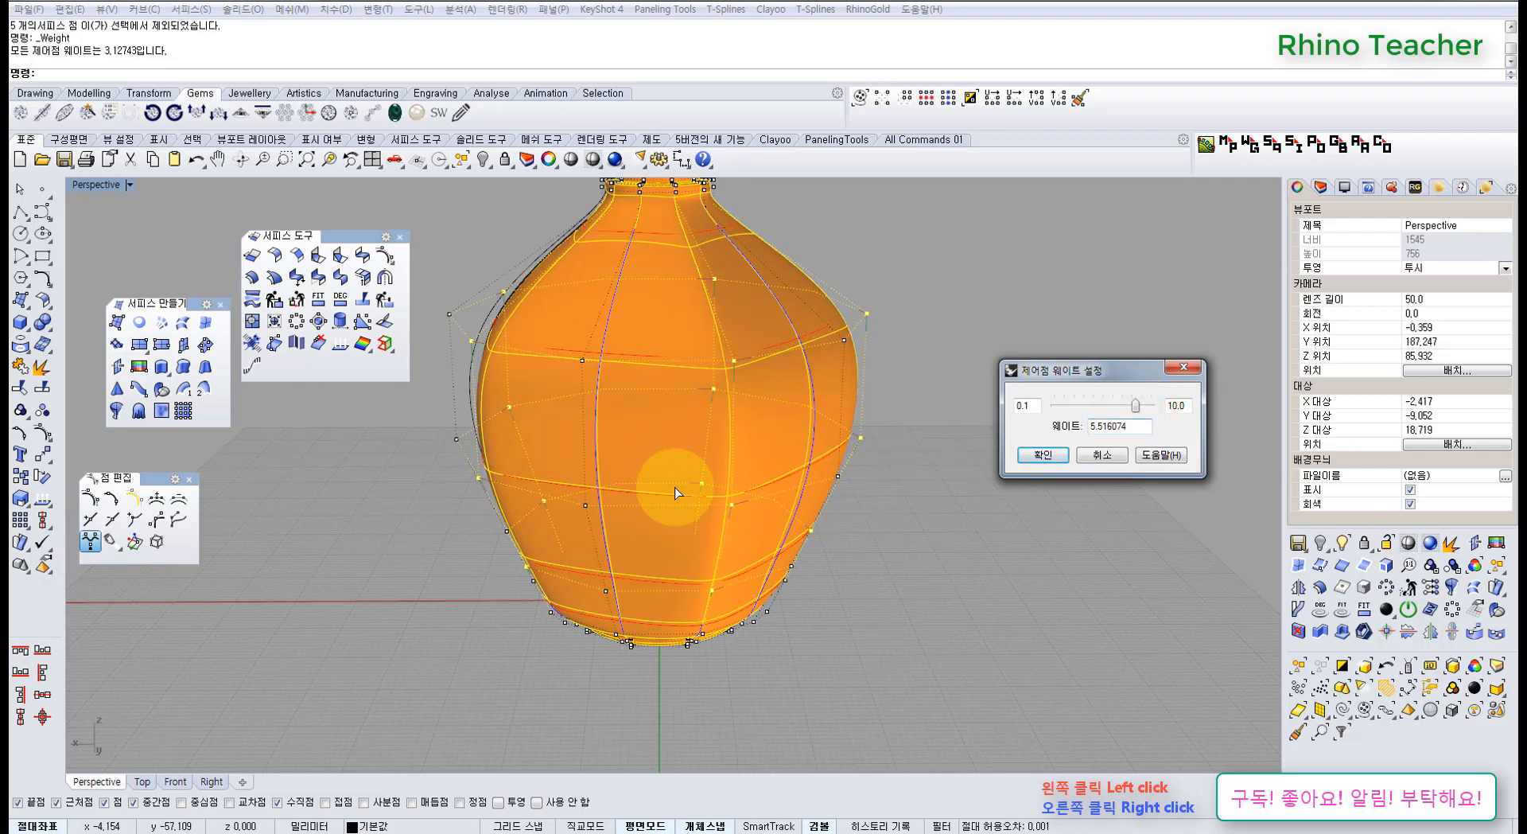
pyautogui.click(1042, 468)
pyautogui.moveTo(607, 538); pyautogui.dragTo(597, 500, button='right')
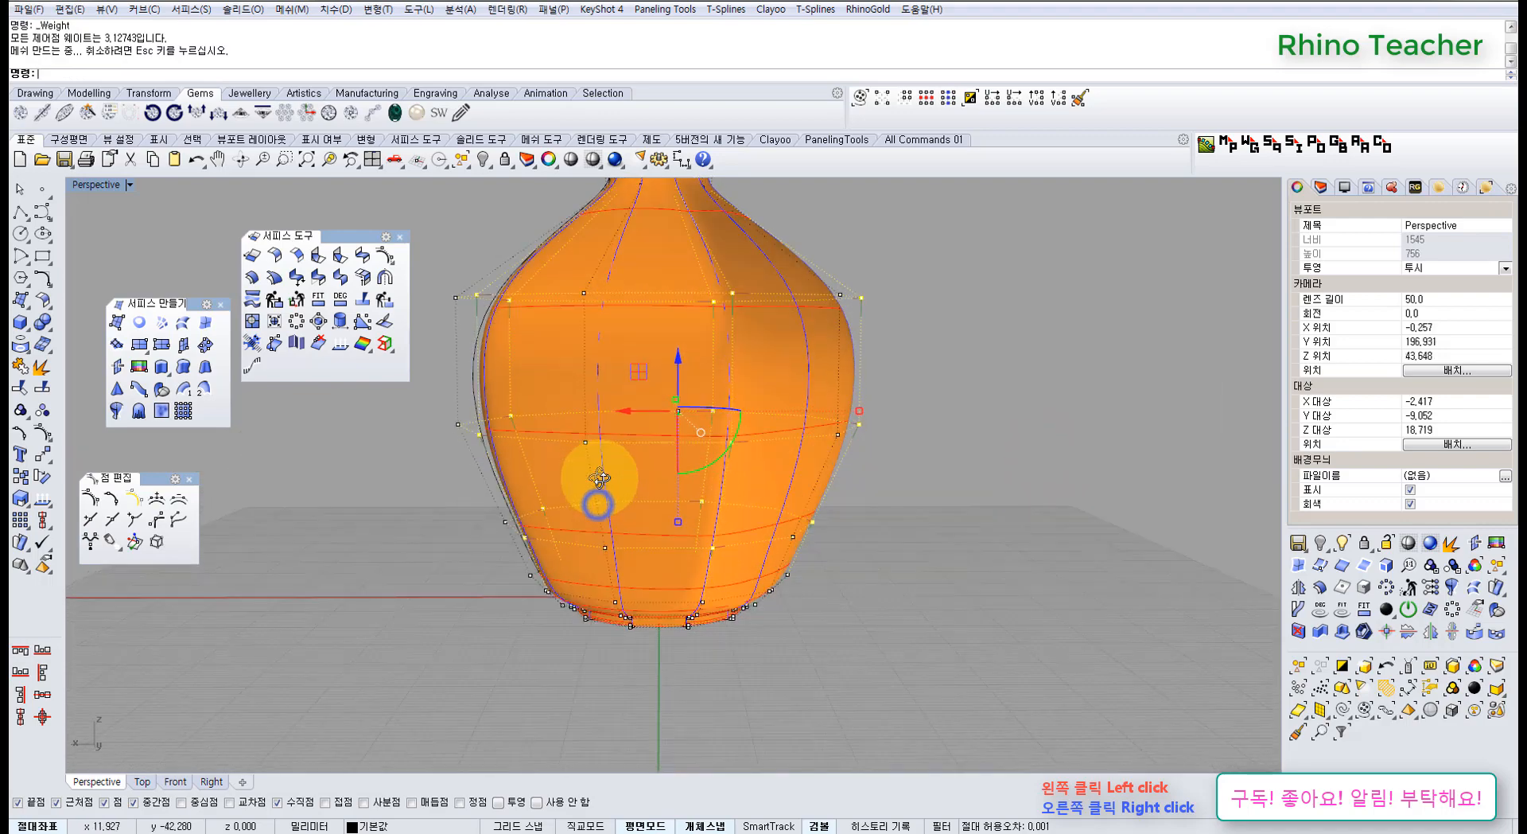
# Deselect the lower rows of control points so that only the five alternating shoulder points stay selected
pyautogui.click(415, 479)
pyautogui.moveTo(669, 376); pyautogui.dragTo(705, 495, button='right')
pyautogui.click(437, 403)
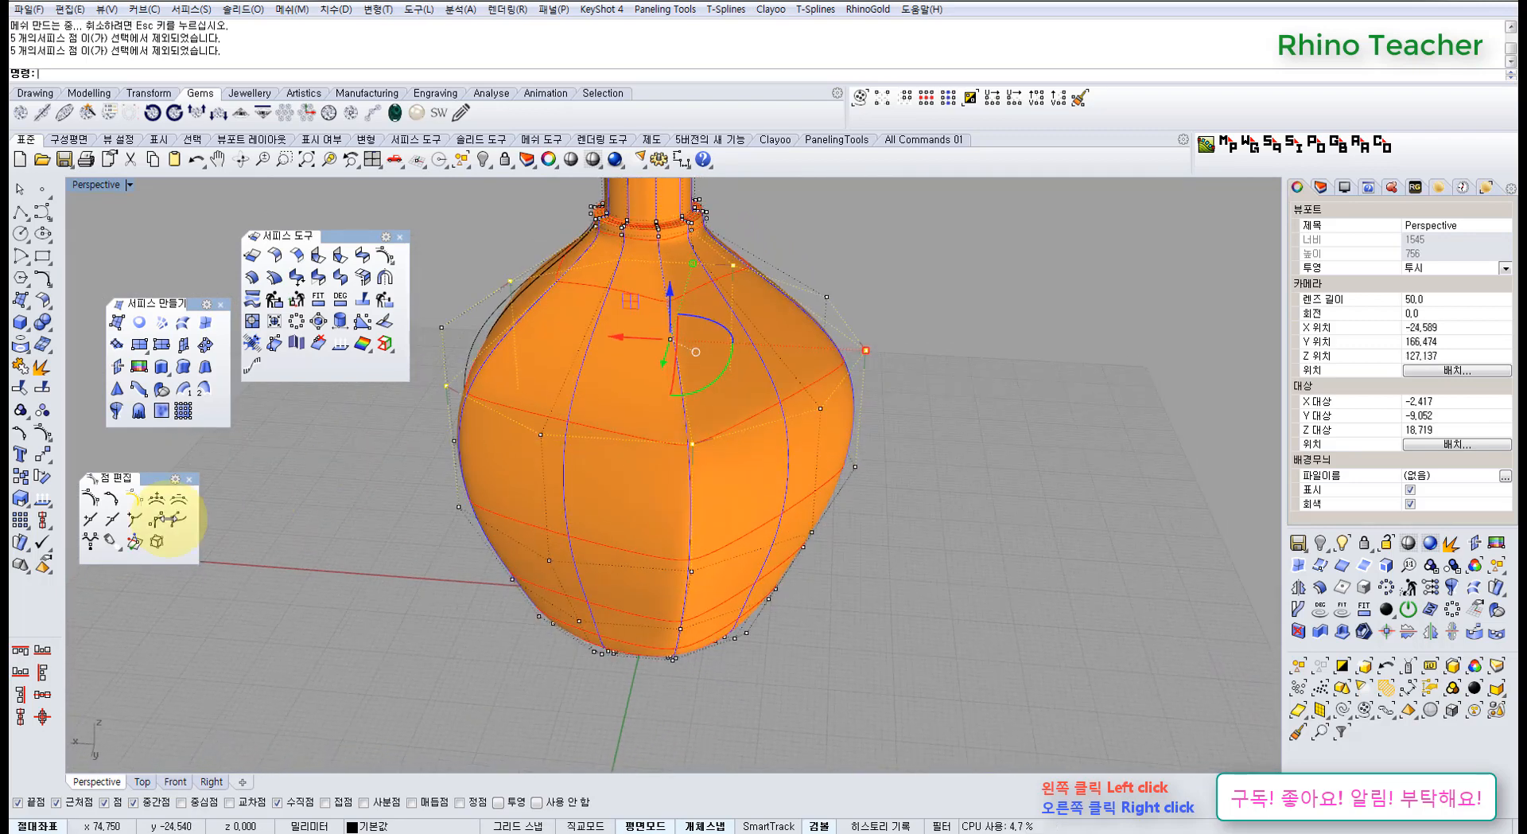
# Apply a weight of 10.0 to the alternating shoulder points, inspect the bottle, and undo that weight change
pyautogui.click(91, 543)
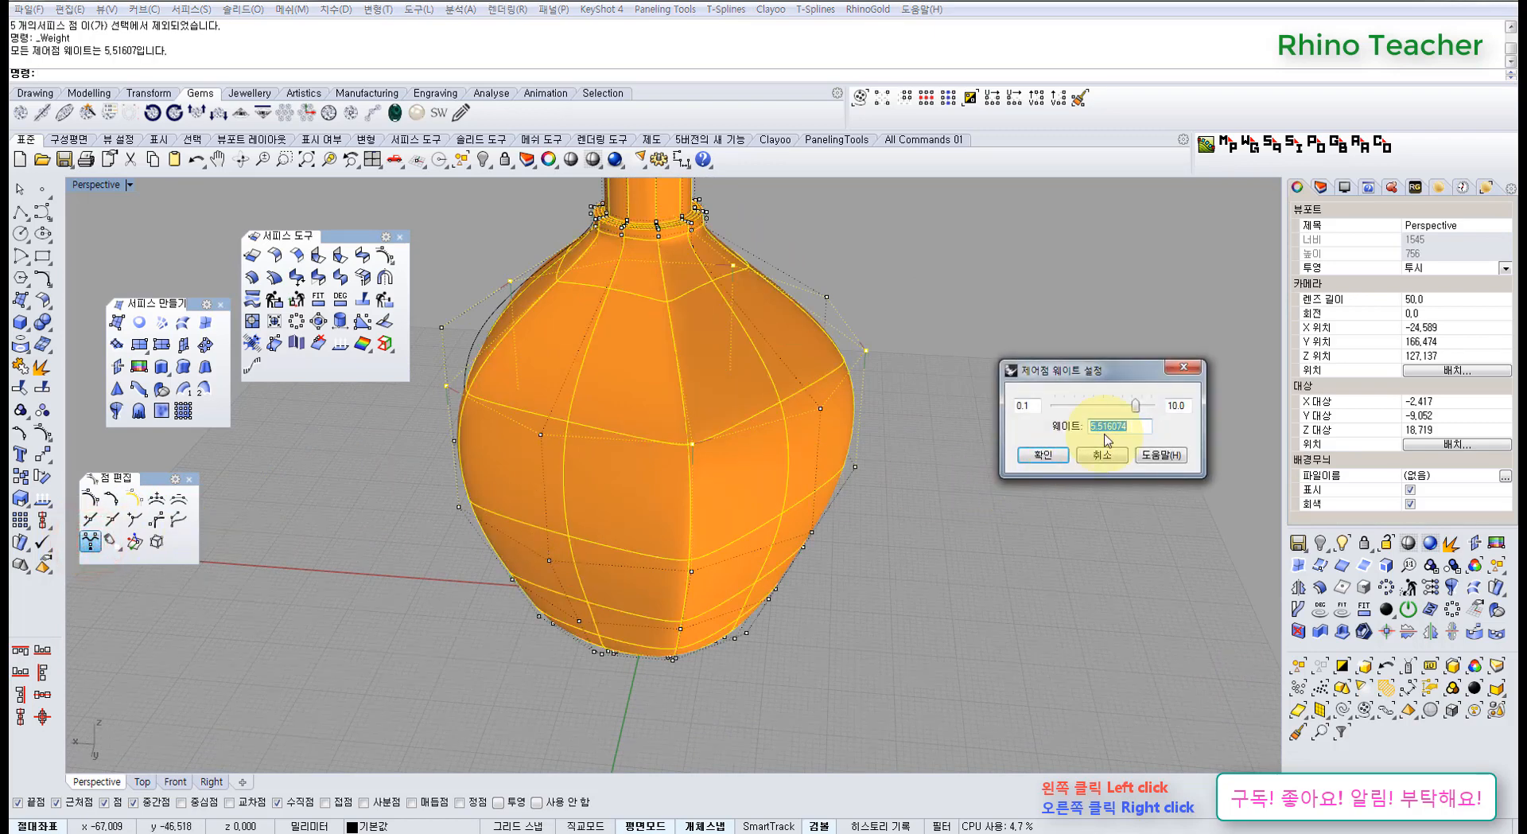
pyautogui.moveTo(1137, 411); pyautogui.dragTo(1135, 408)
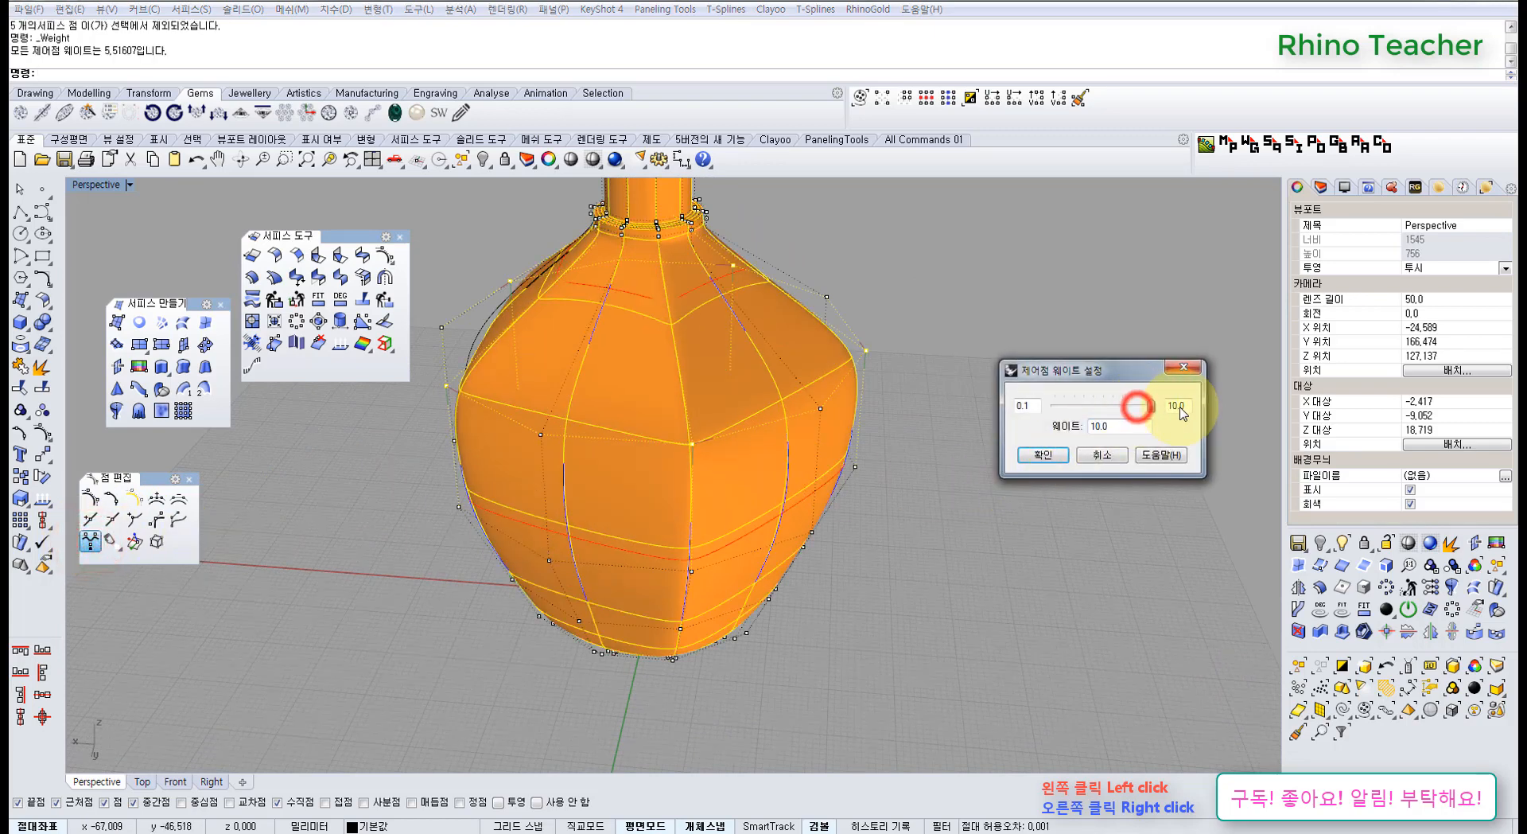
pyautogui.click(1035, 455)
pyautogui.moveTo(845, 542); pyautogui.dragTo(799, 422, button='right')
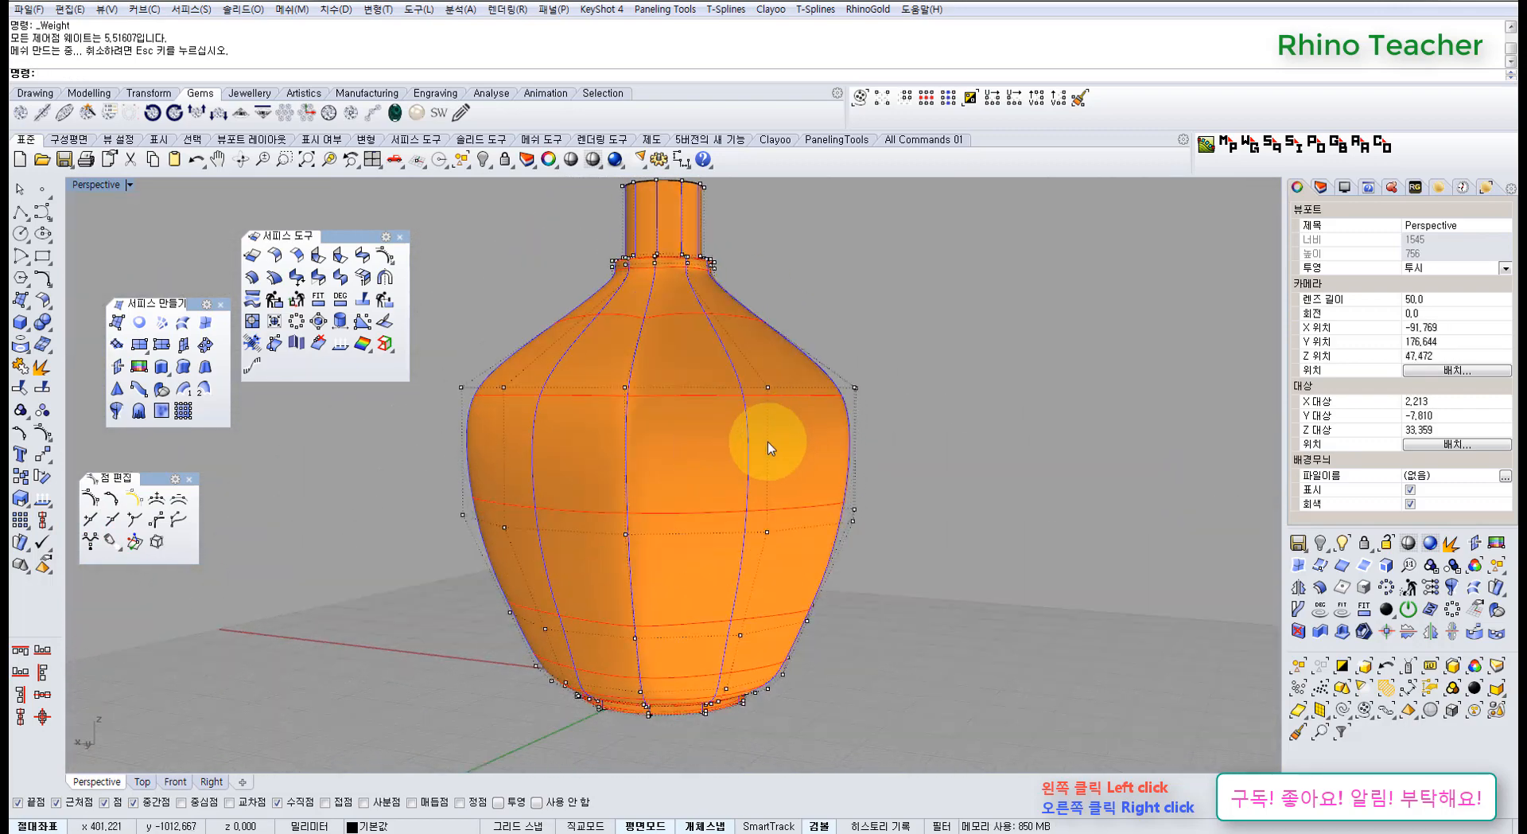
pyautogui.hotkey('ctrl', 'z')
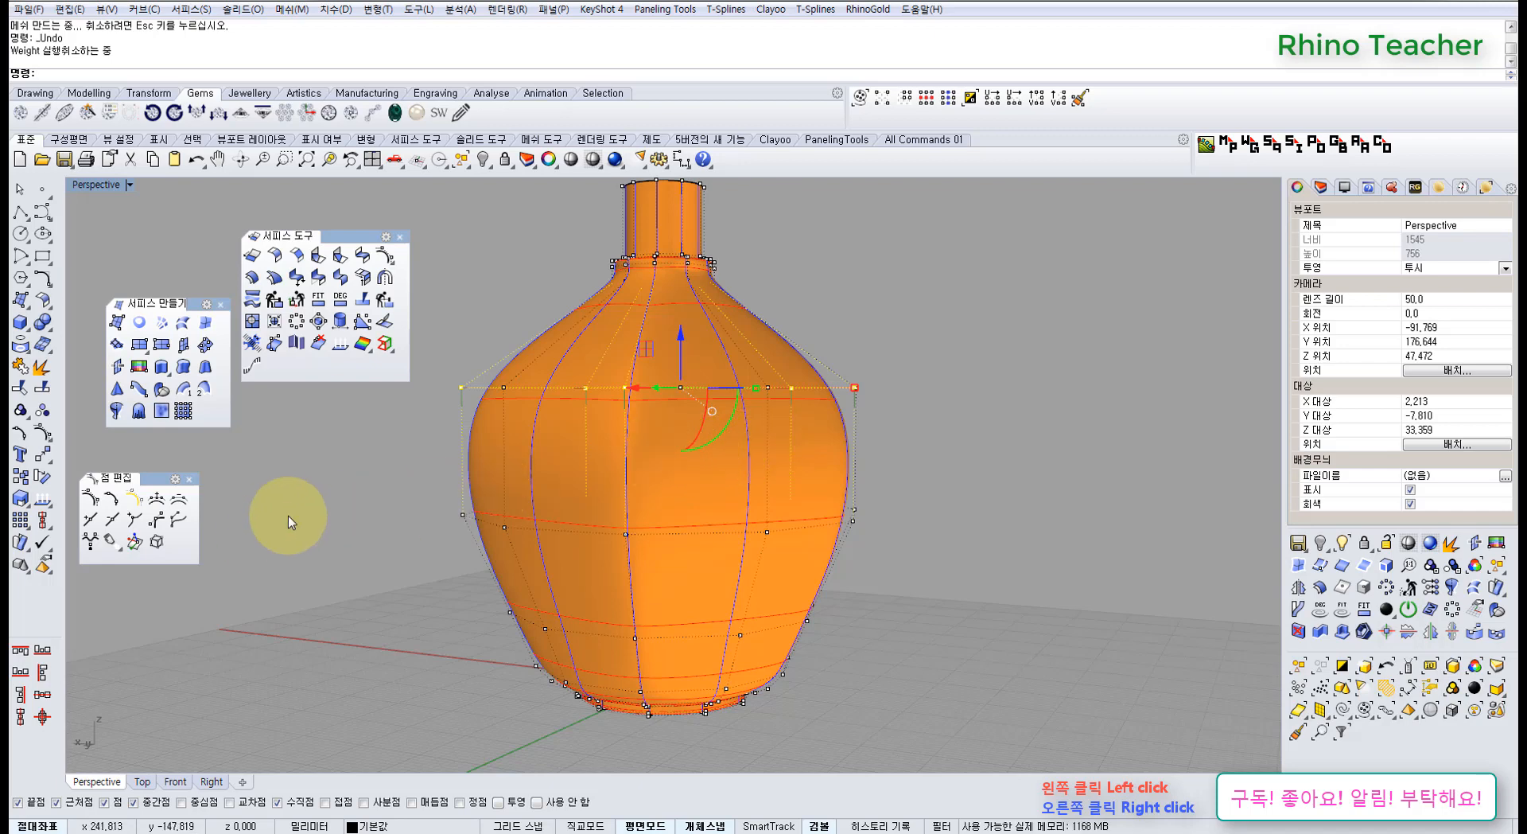
# Extend the weight range's maximum to 20, set the shoulder points' weight to 20.0, and extend the maximum to 30
pyautogui.click(91, 542)
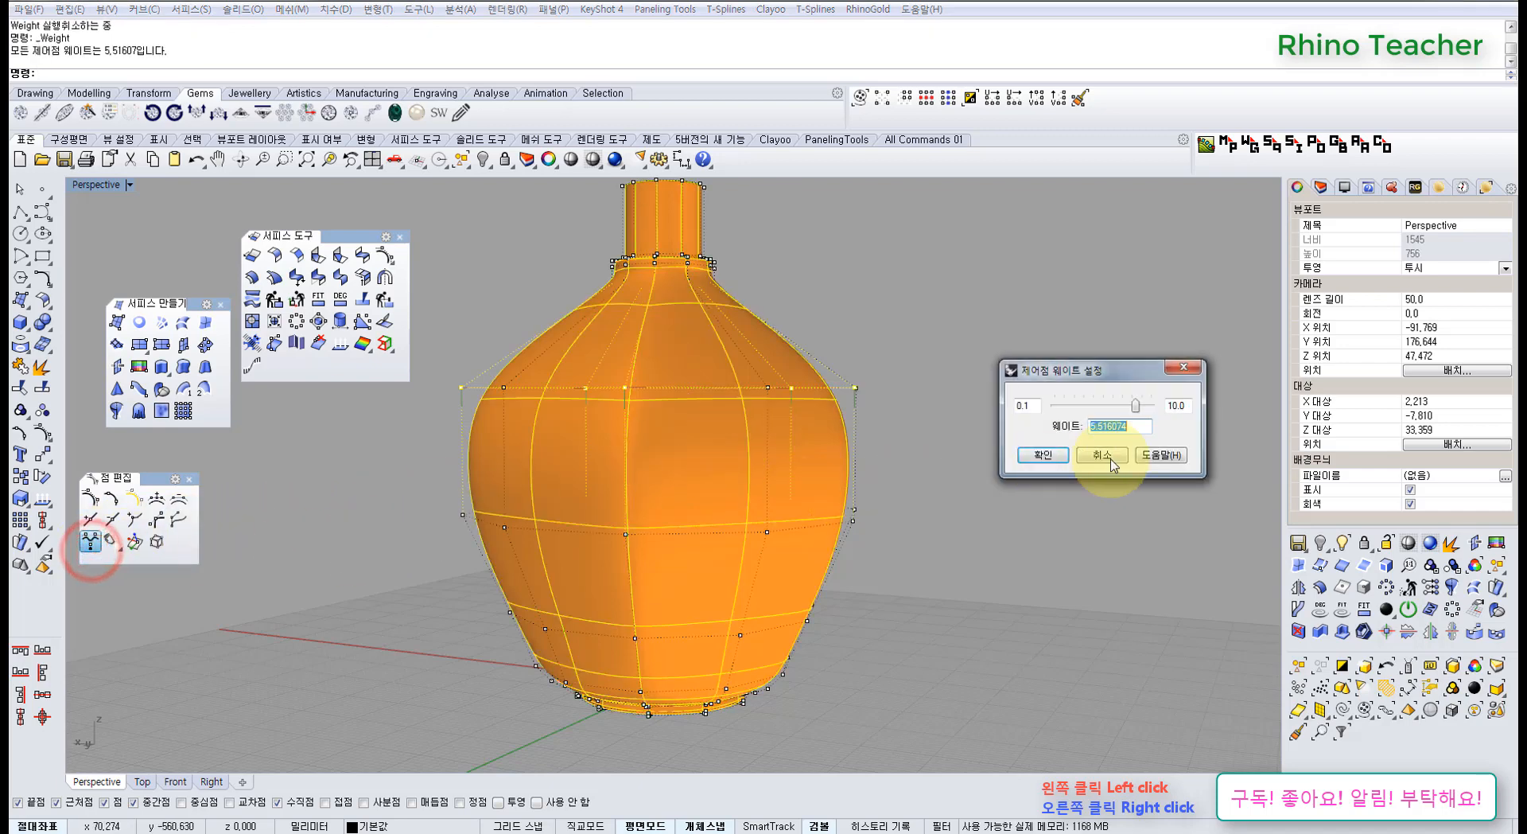
pyautogui.moveTo(1168, 407); pyautogui.dragTo(1224, 404)
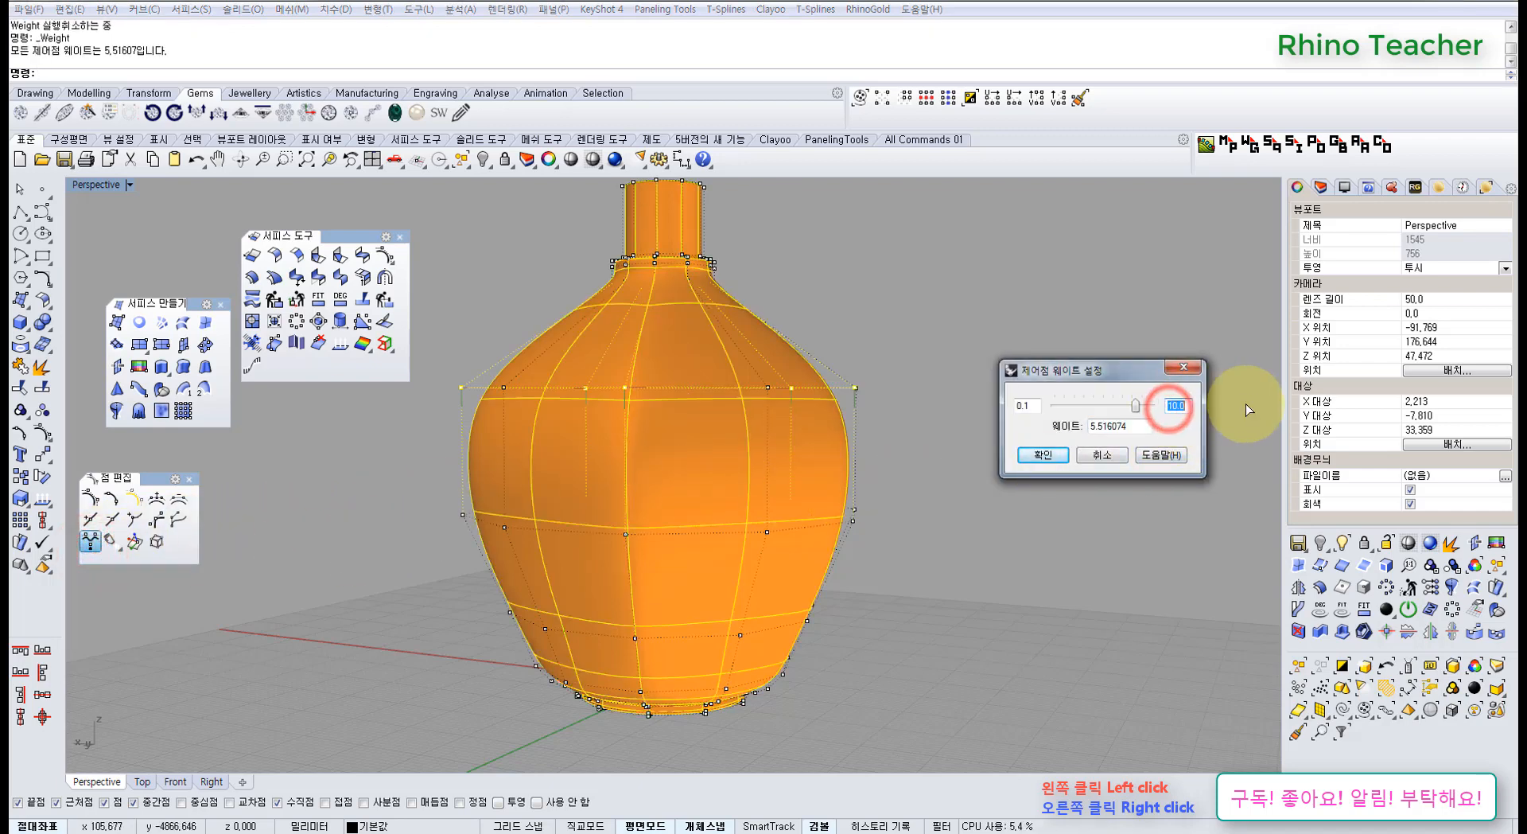
pyautogui.write('20')
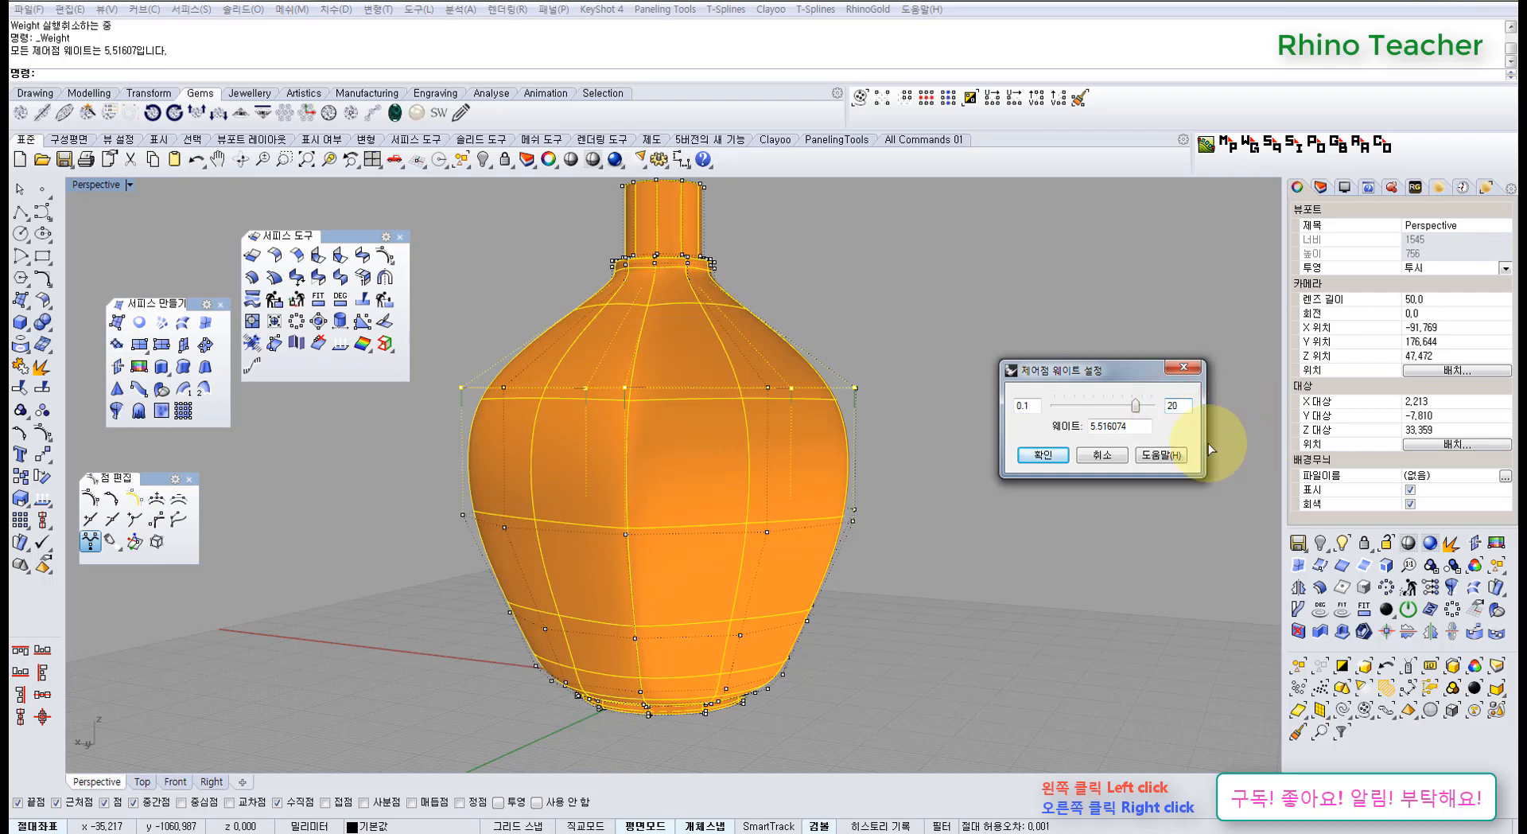
pyautogui.press('Return')
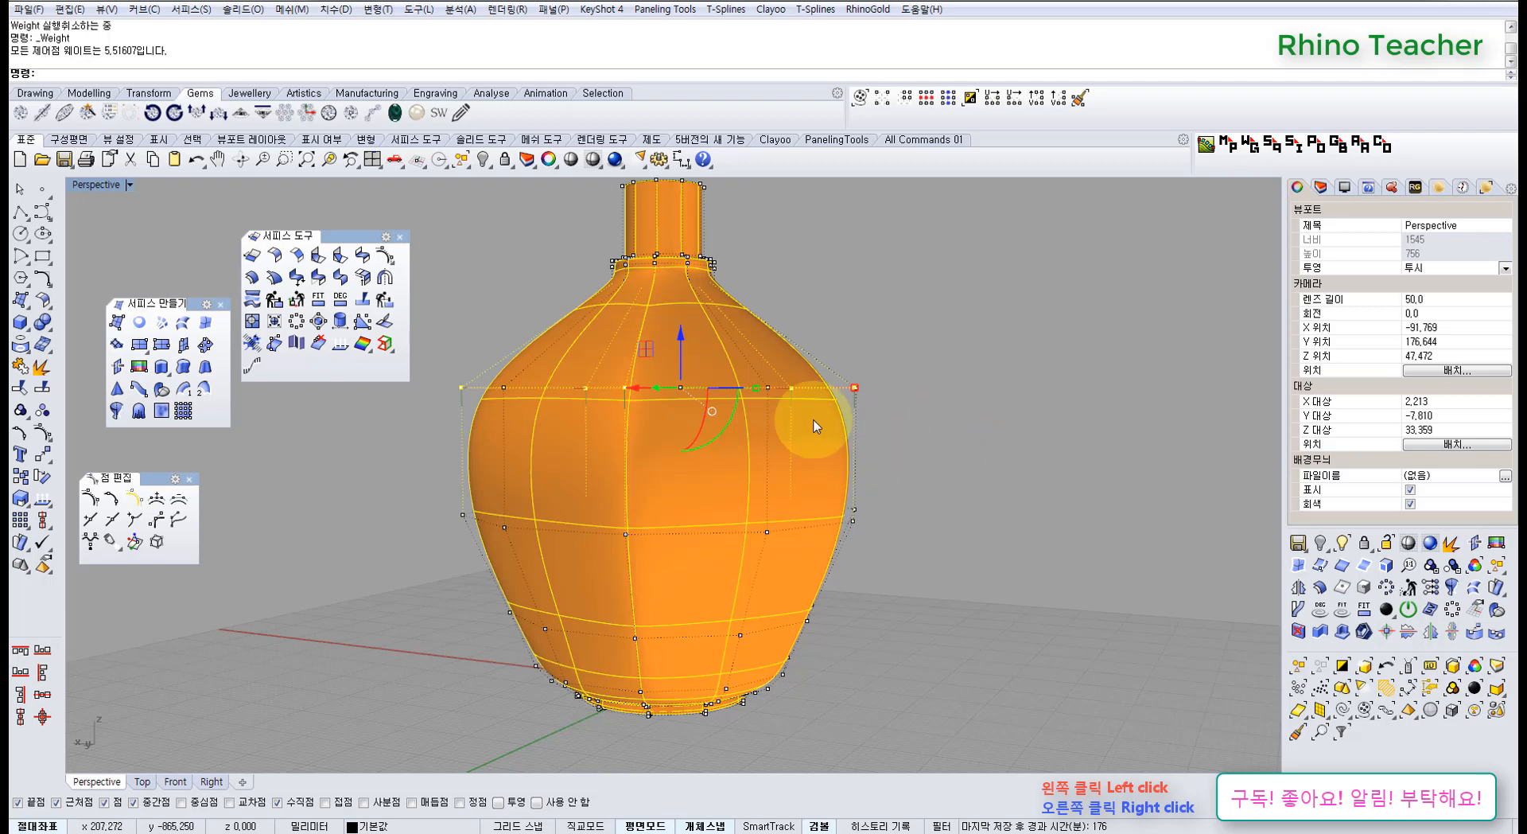
pyautogui.rightClick(752, 417)
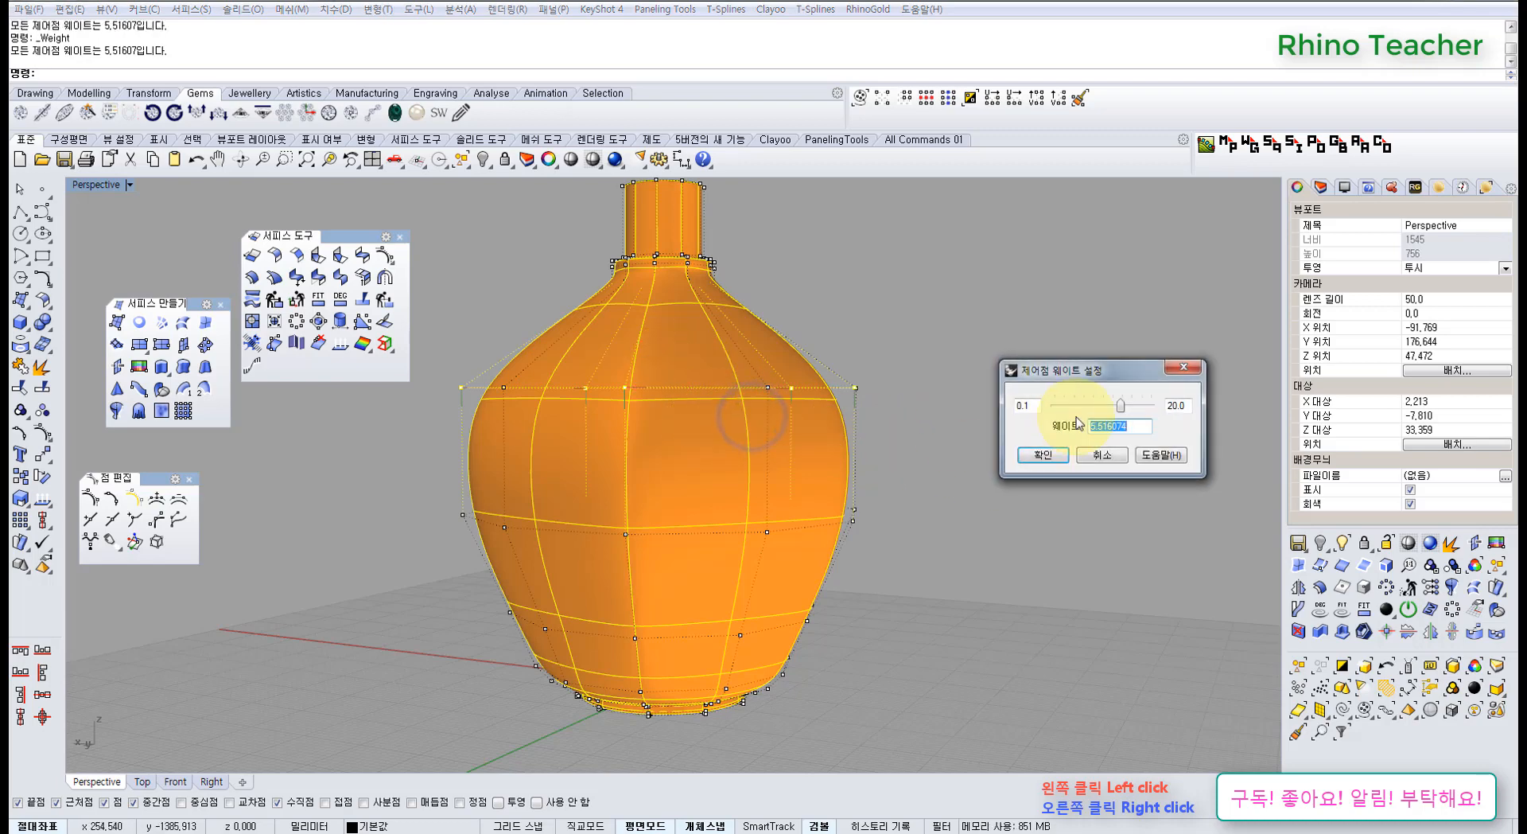
pyautogui.moveTo(1120, 407); pyautogui.dragTo(1168, 421)
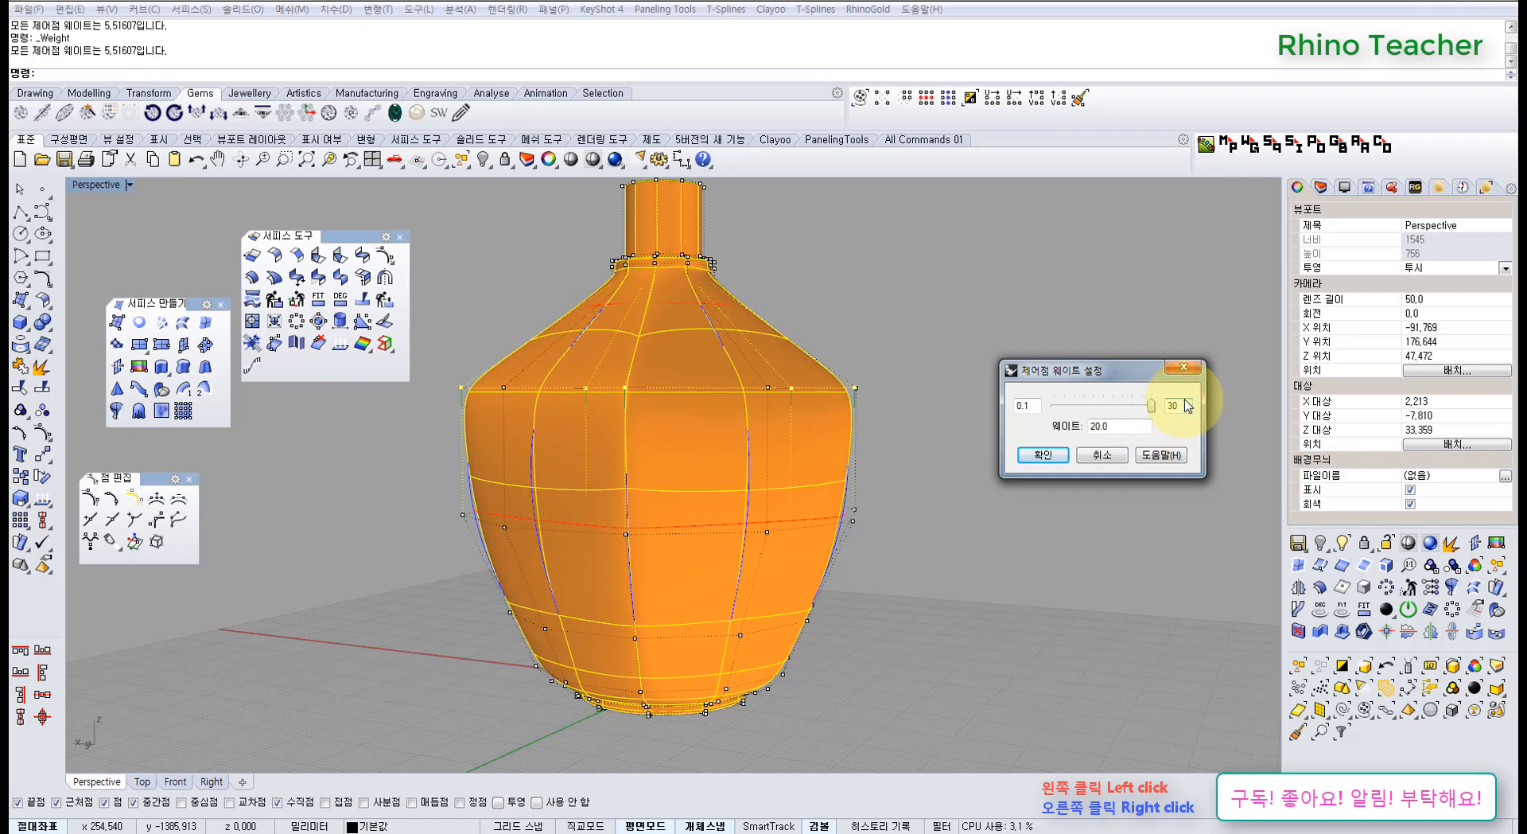
pyautogui.press('Return')
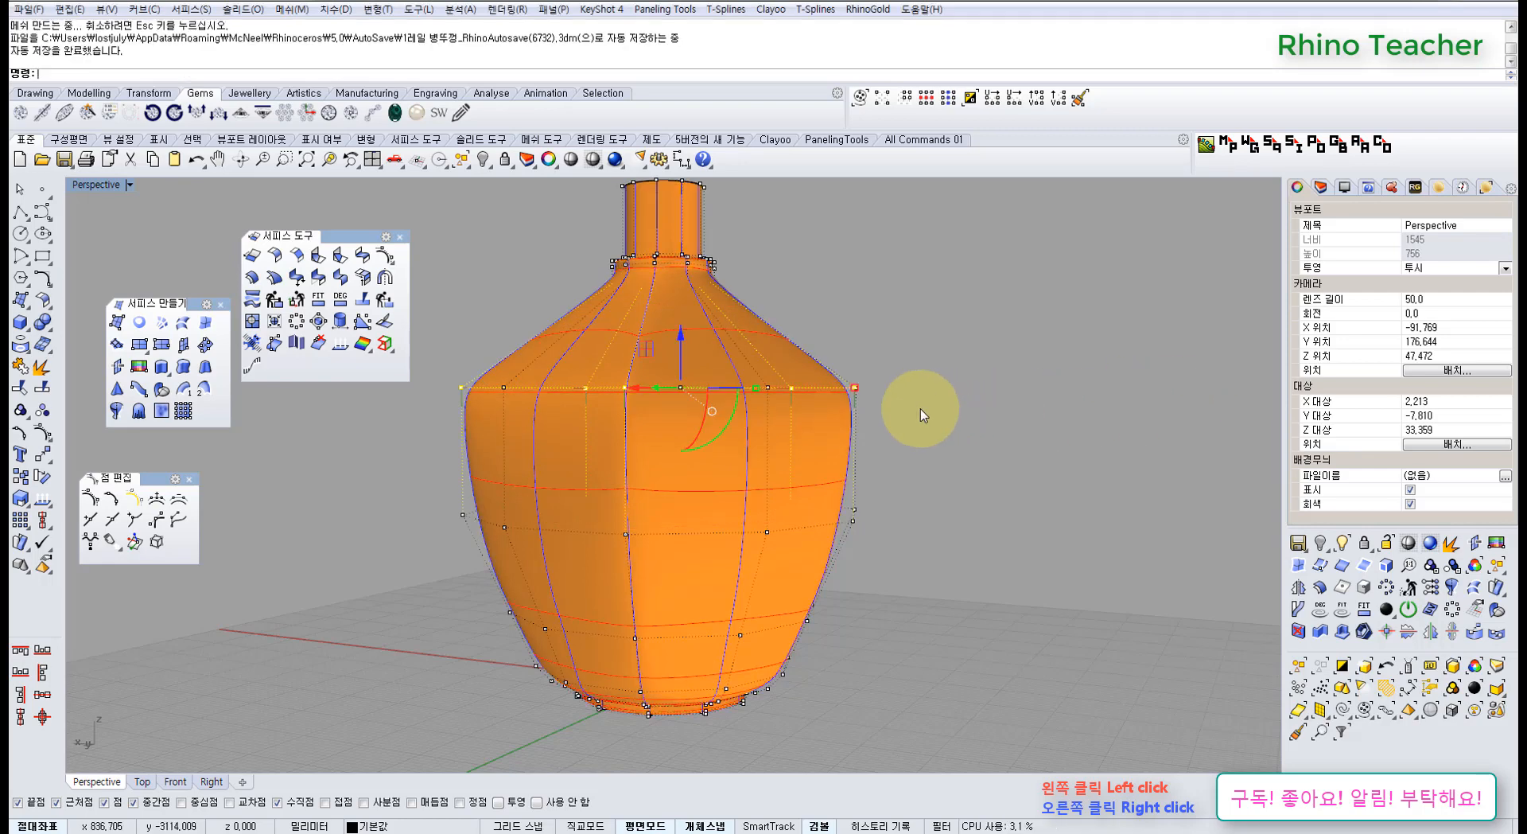
# Apply a weight of 30.0 to the shoulder points, inspect the faceted bottle, and undo the last weight changes
pyautogui.rightClick(921, 411)
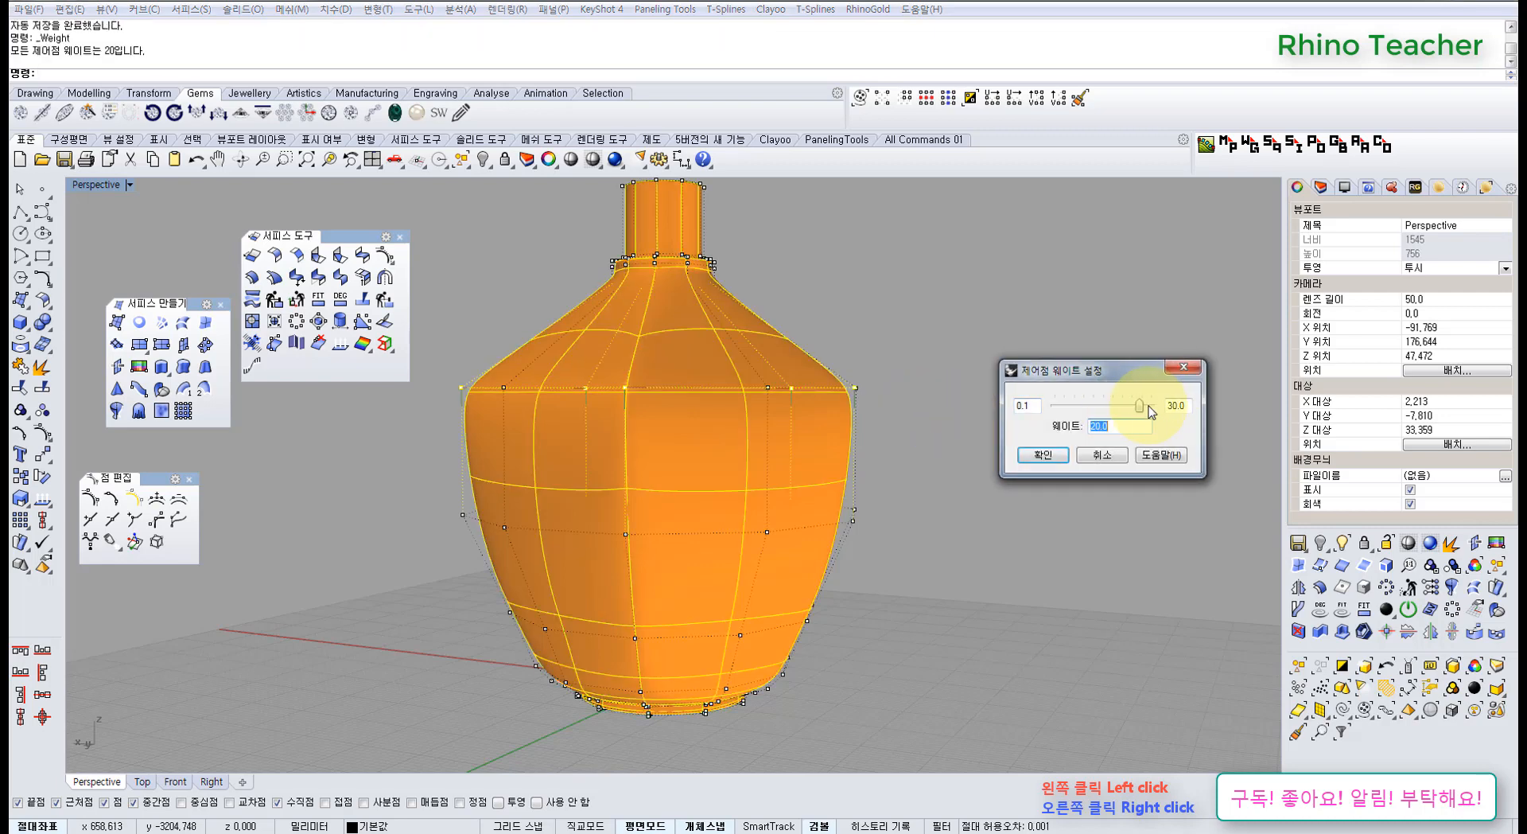
pyautogui.moveTo(1143, 407); pyautogui.dragTo(1152, 406)
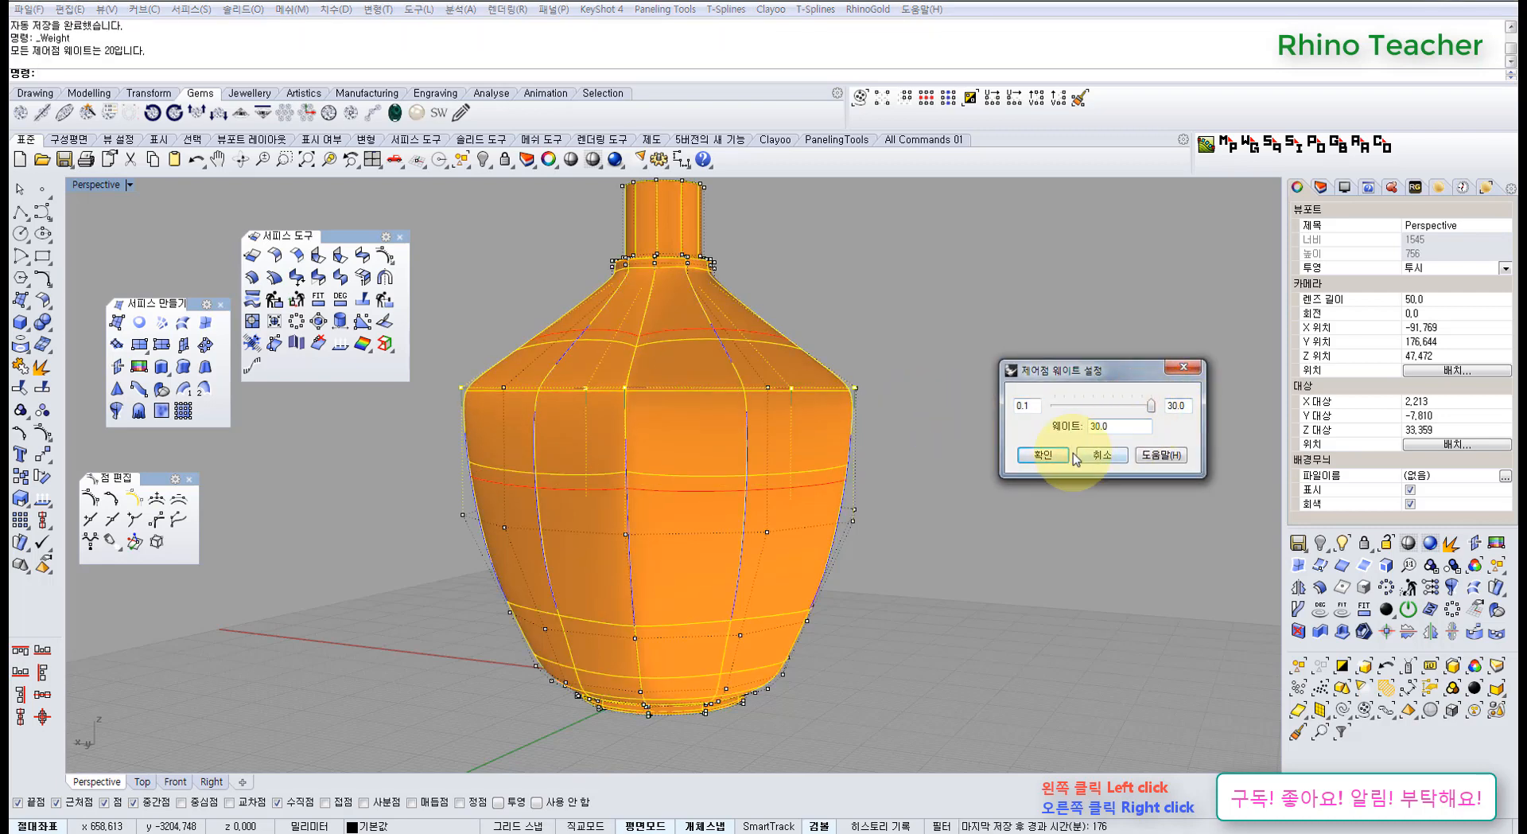
pyautogui.click(1043, 455)
pyautogui.moveTo(905, 399); pyautogui.dragTo(716, 443, button='right')
pyautogui.click(716, 443)
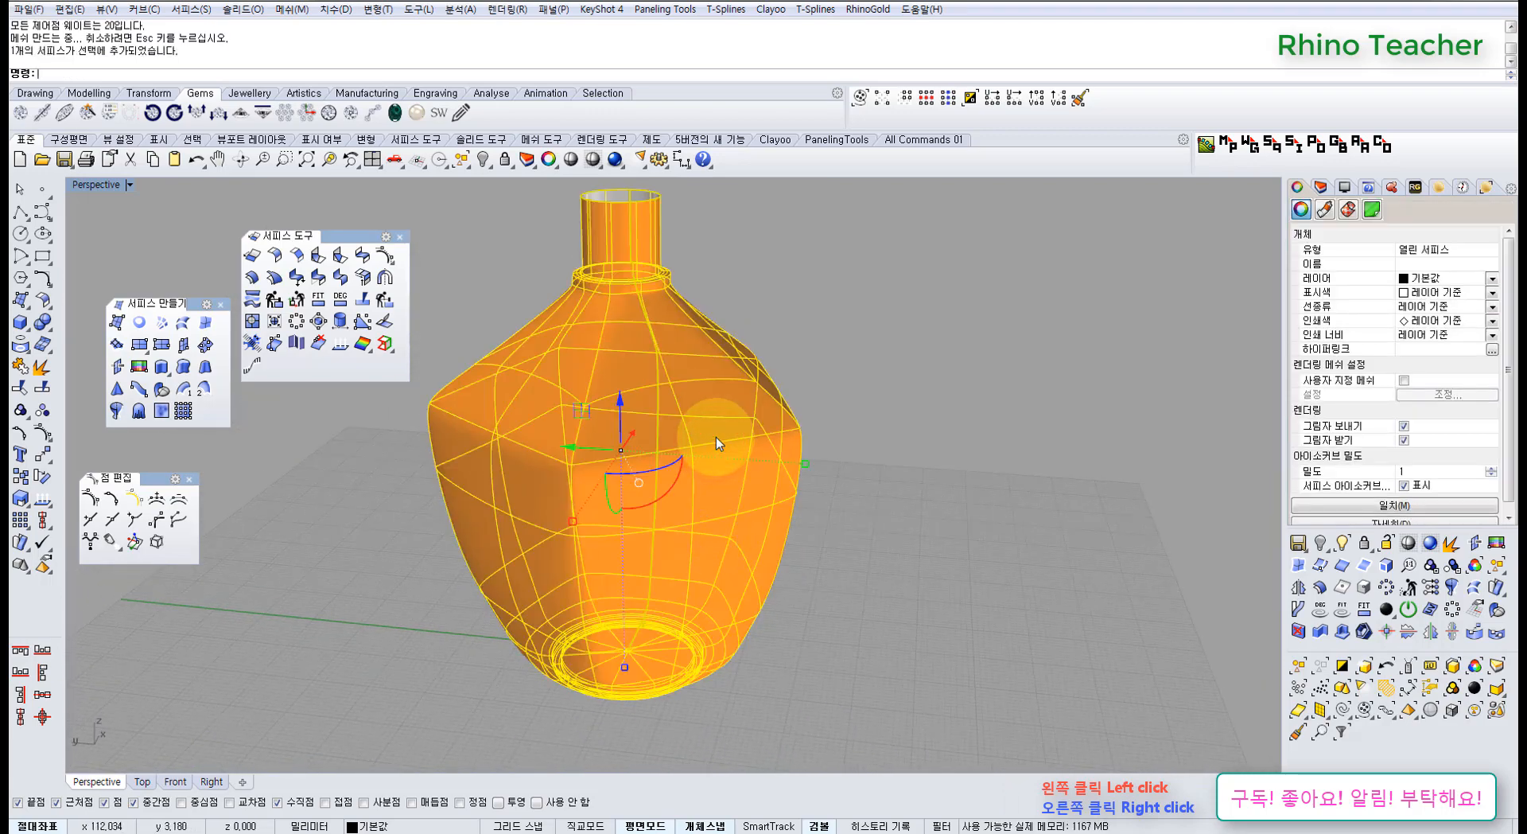
pyautogui.hotkey('ctrl', 'z')
pyautogui.hotkey('ctrl', 'z')
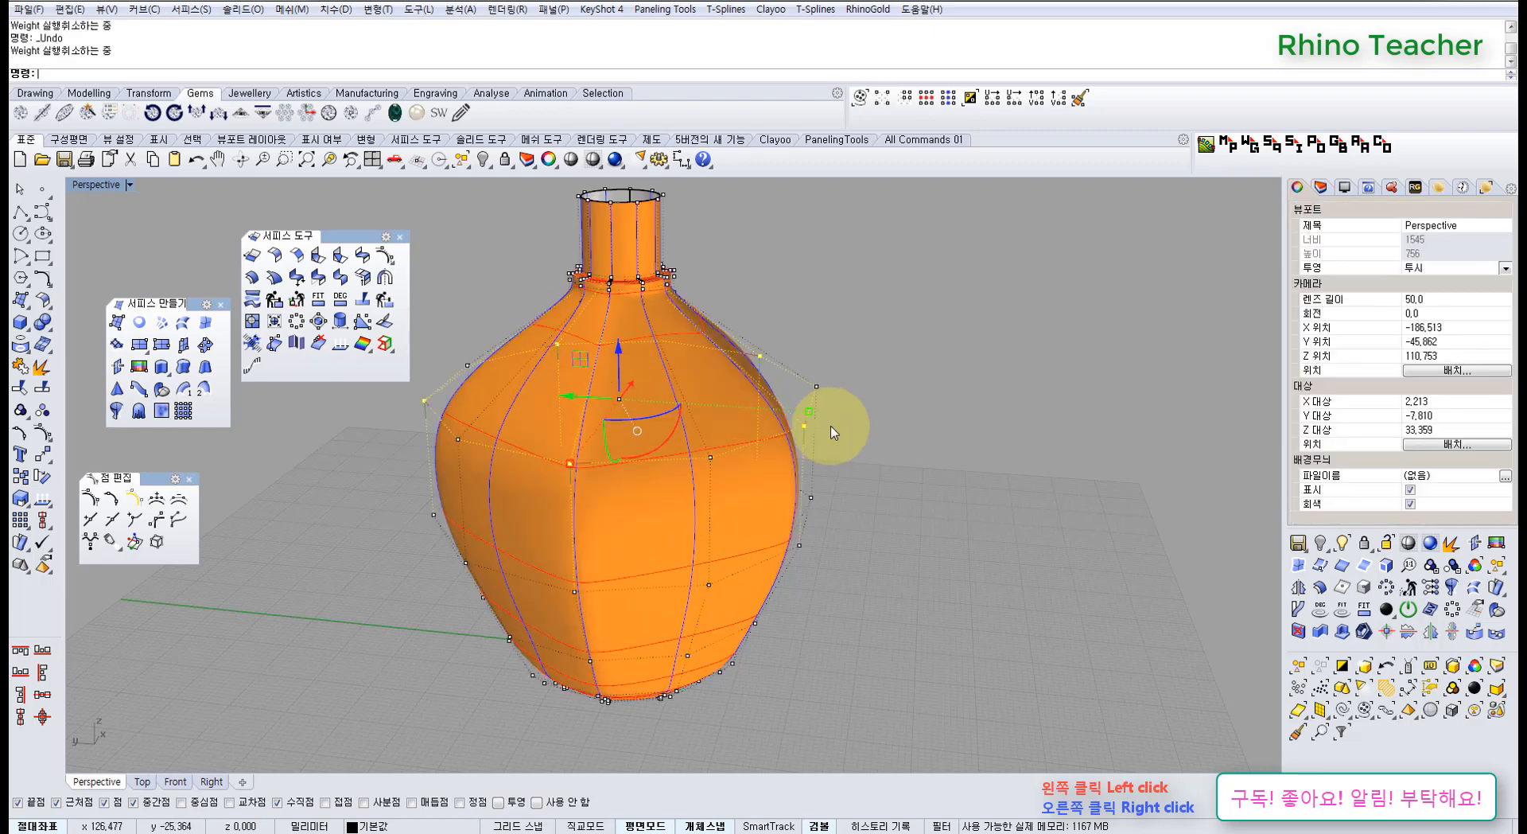
# Delete the faceted bottle surface, keeping only the half-profile curve, and show it in the Front view
pyautogui.moveTo(833, 432); pyautogui.dragTo(573, 477, button='right')
pyautogui.click(767, 505)
pyautogui.press('Delete')
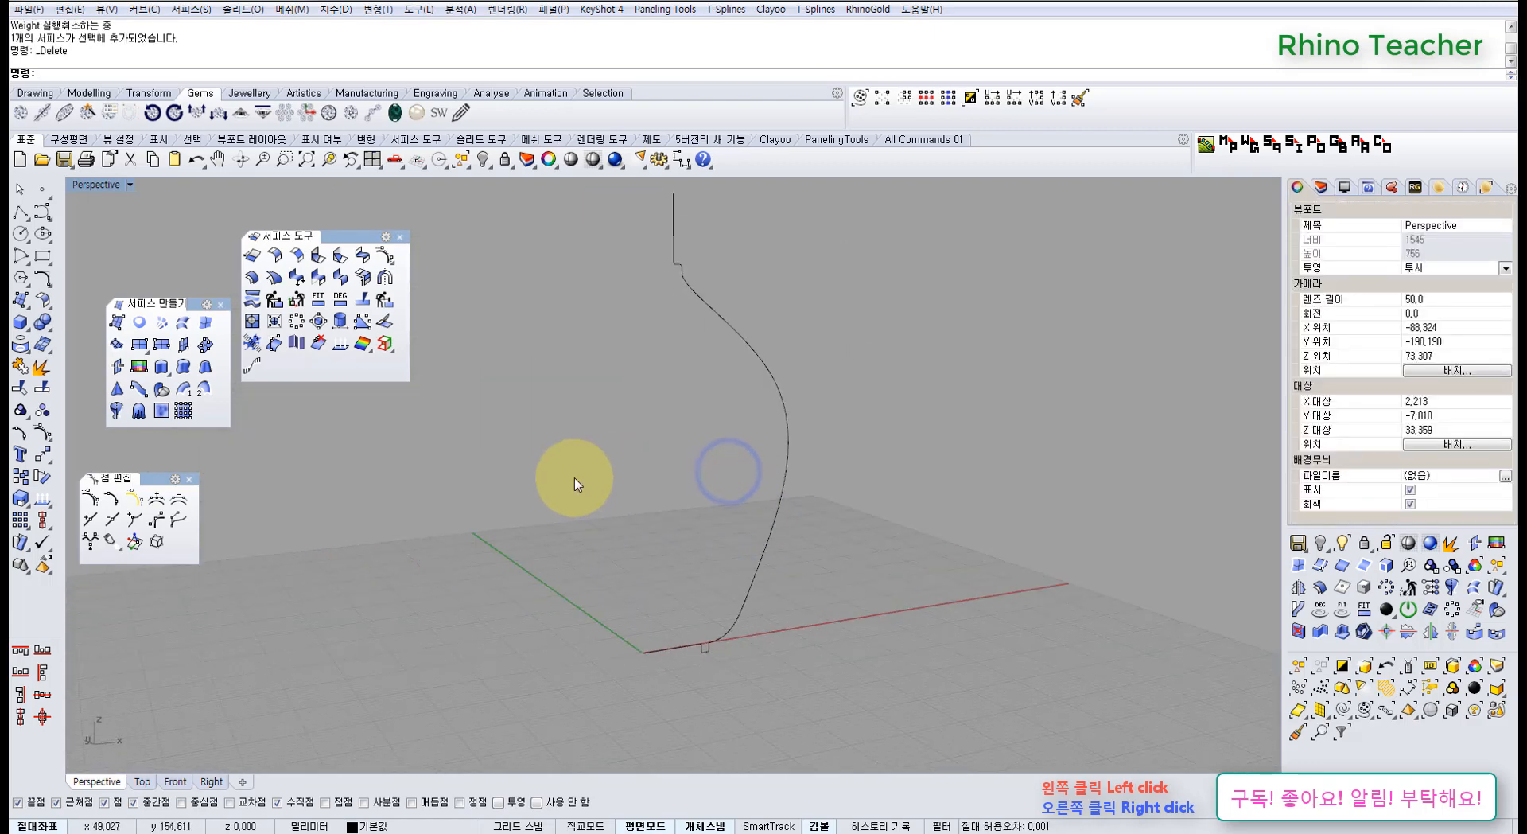
pyautogui.scroll(-9, 657, 466)
pyautogui.moveTo(783, 395); pyautogui.dragTo(699, 478, button='right')
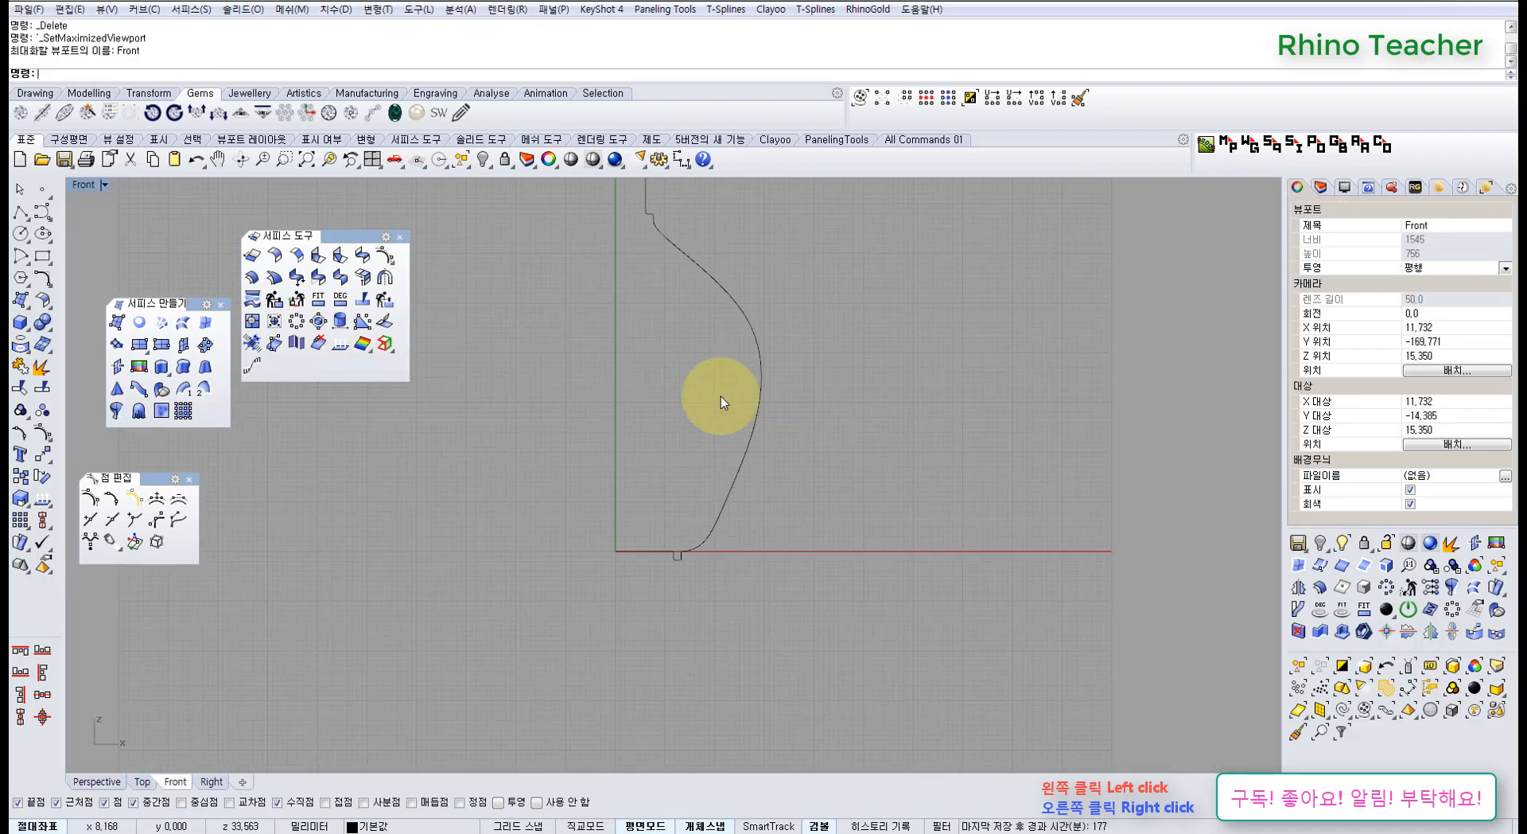
pyautogui.moveTo(726, 413); pyautogui.dragTo(771, 398, button='right')
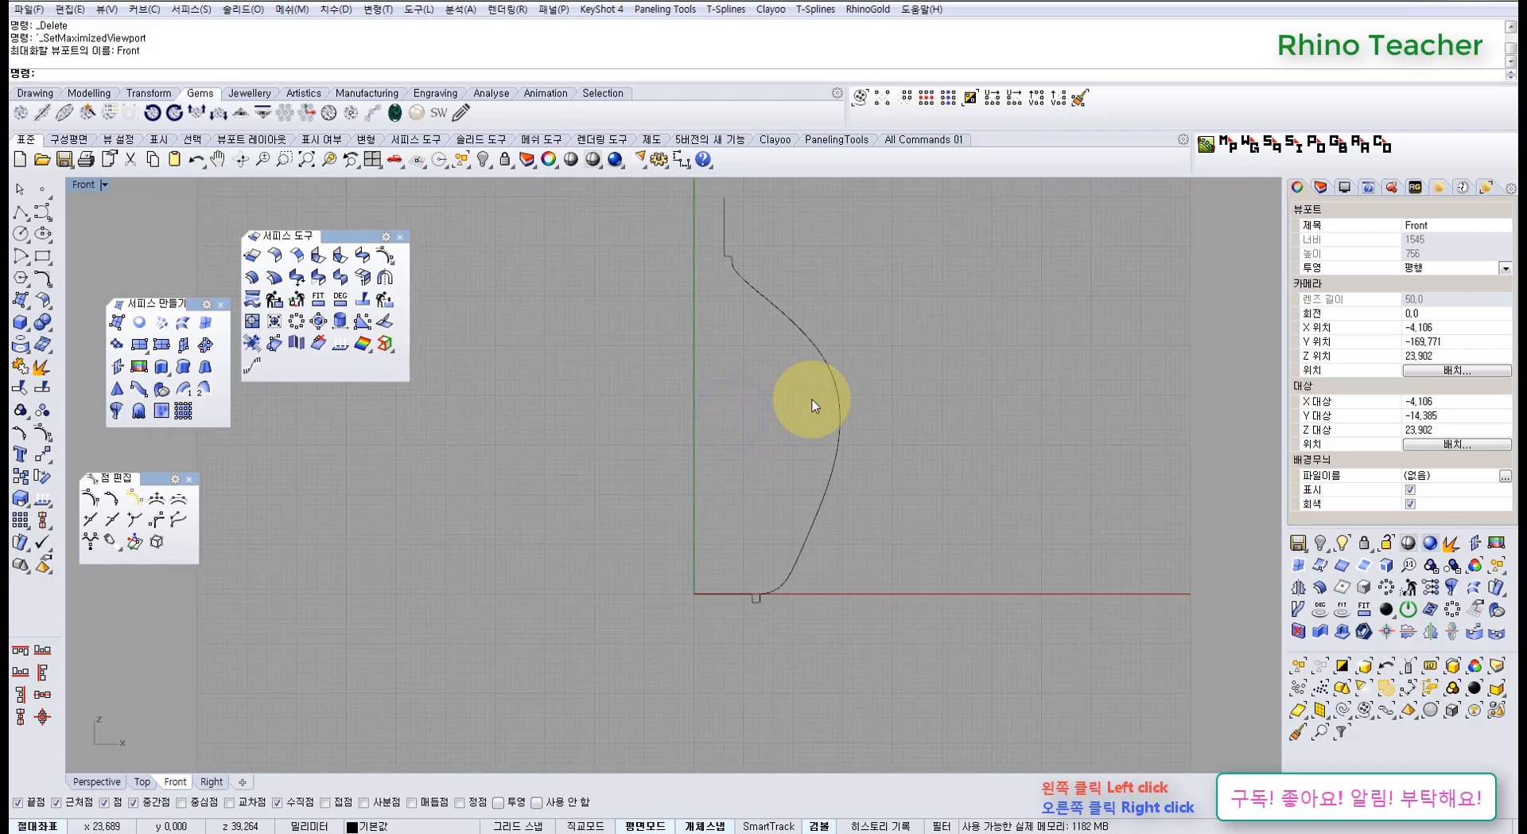
# Polar-array the bottle's half-profile curve around the origin with 8 items over 360 degrees
pyautogui.moveTo(883, 372); pyautogui.dragTo(751, 420)
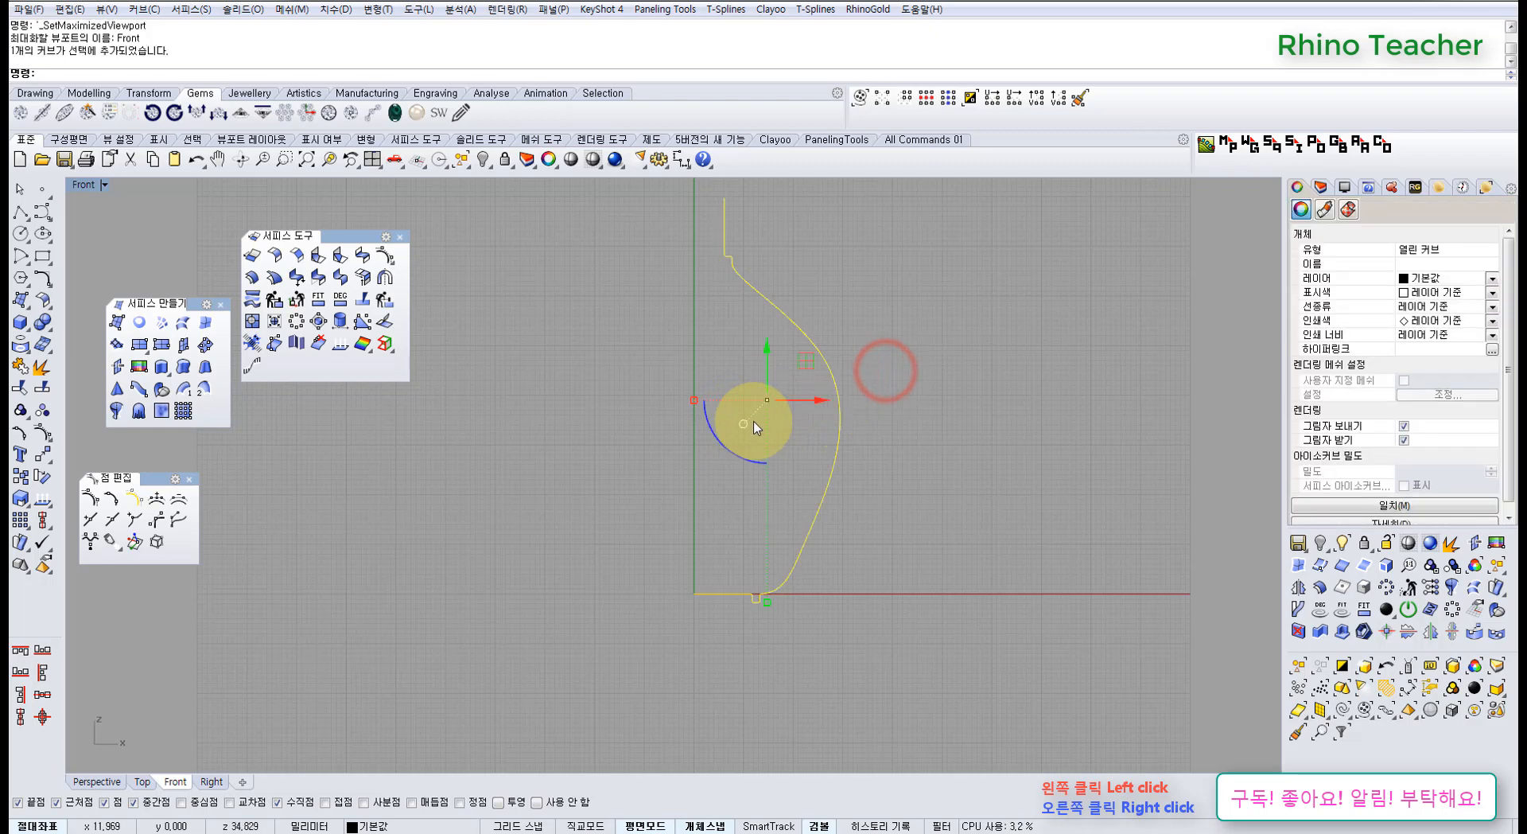
pyautogui.hotkey('ctrl', 'F1')
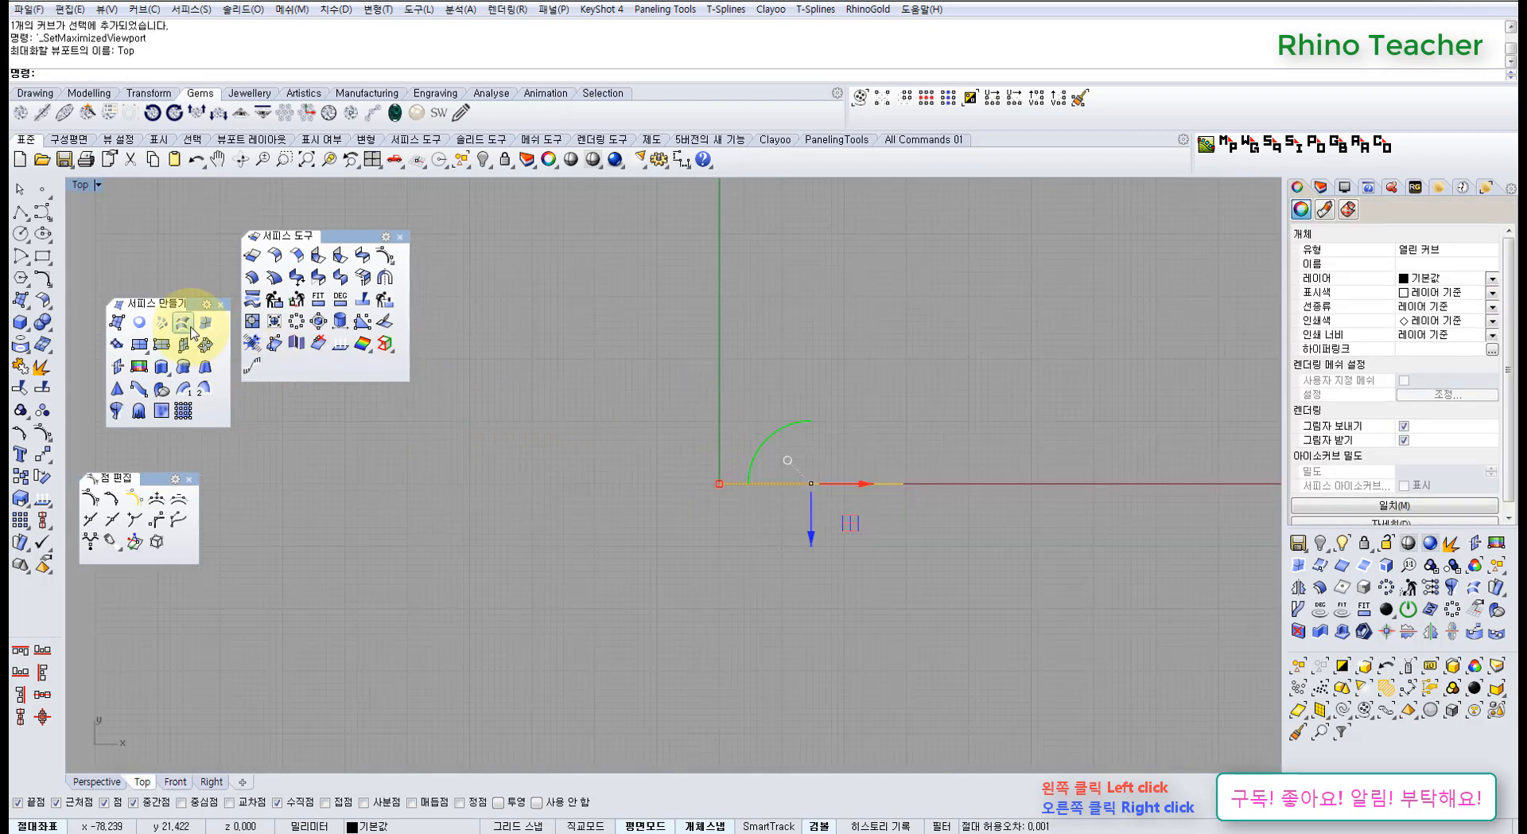
pyautogui.hotkey('ctrl', 'F4')
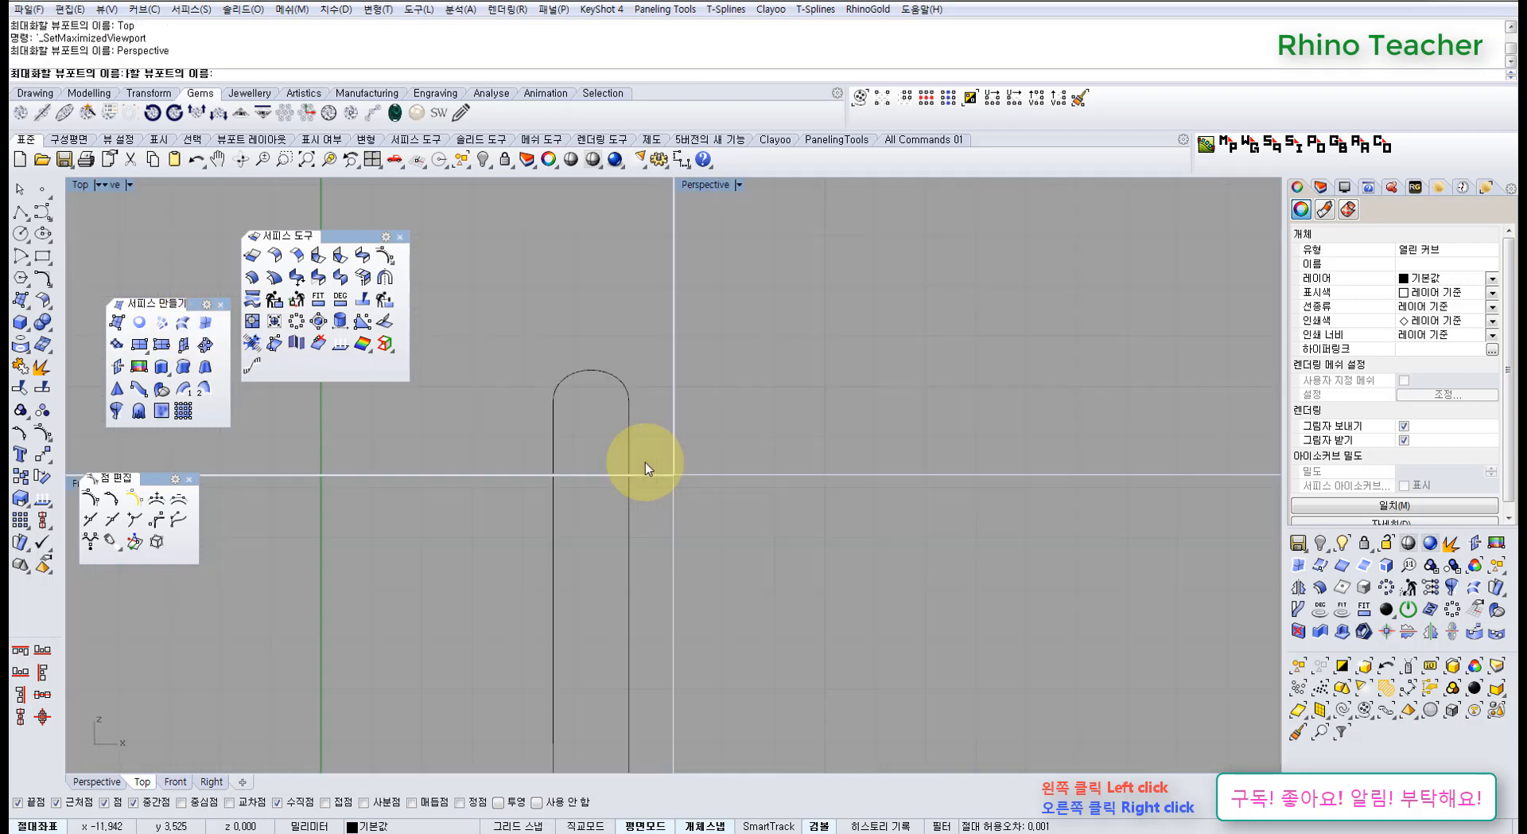
pyautogui.moveTo(646, 462); pyautogui.dragTo(655, 568, button='right')
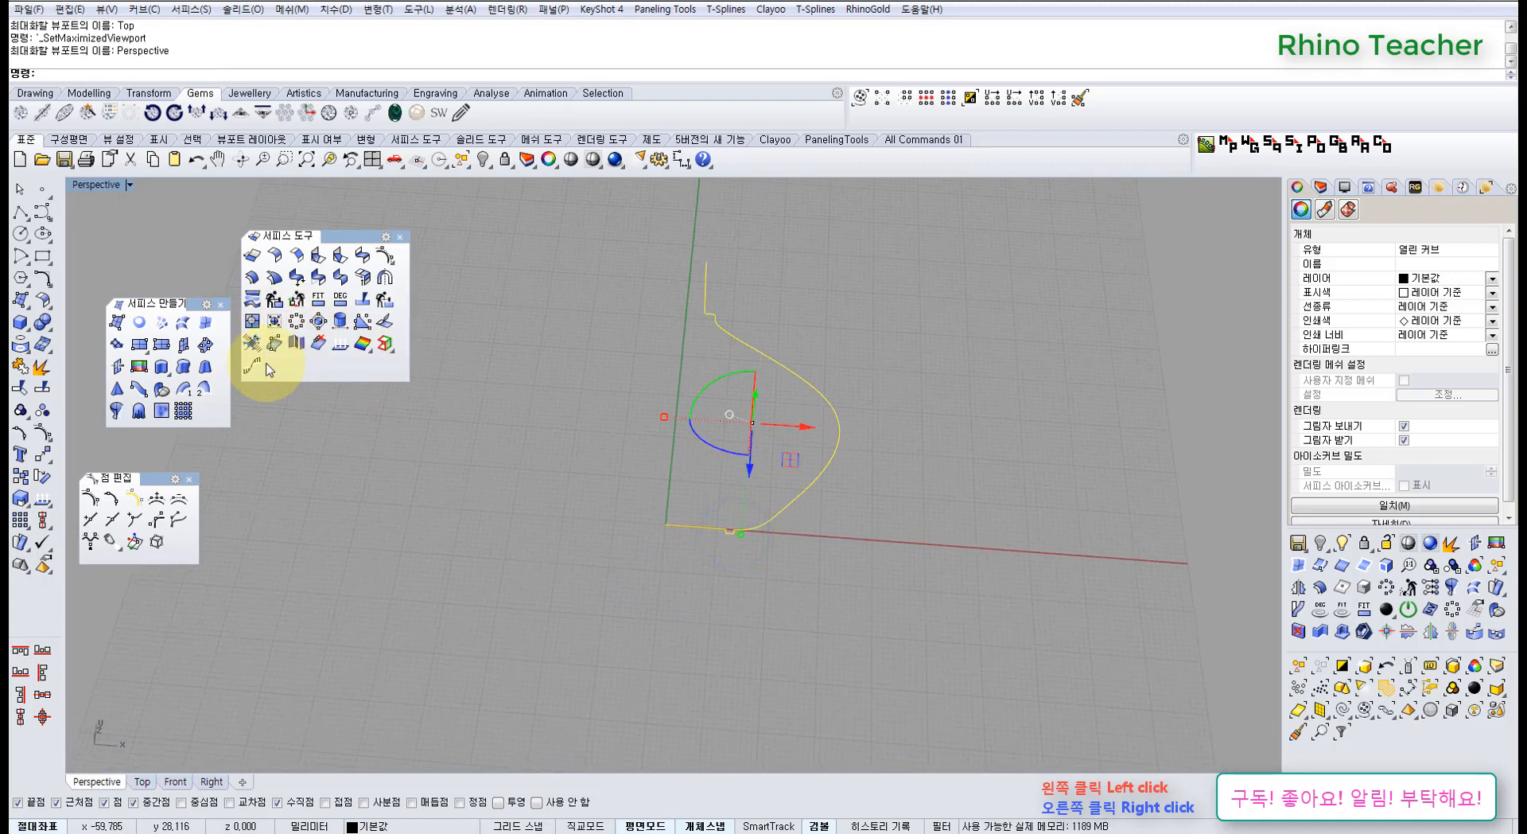
pyautogui.click(48, 458)
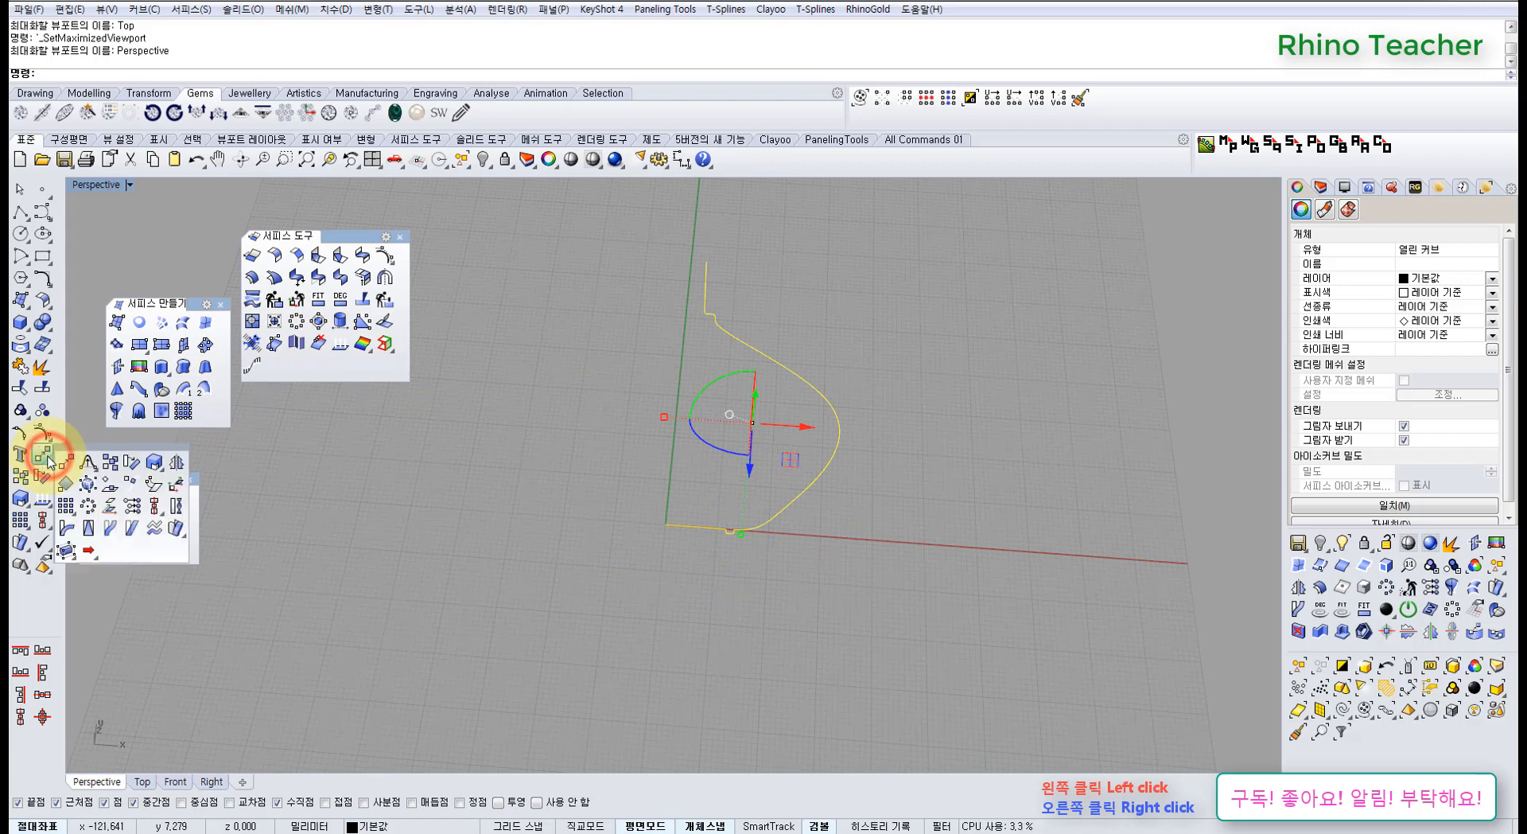
pyautogui.click(88, 505)
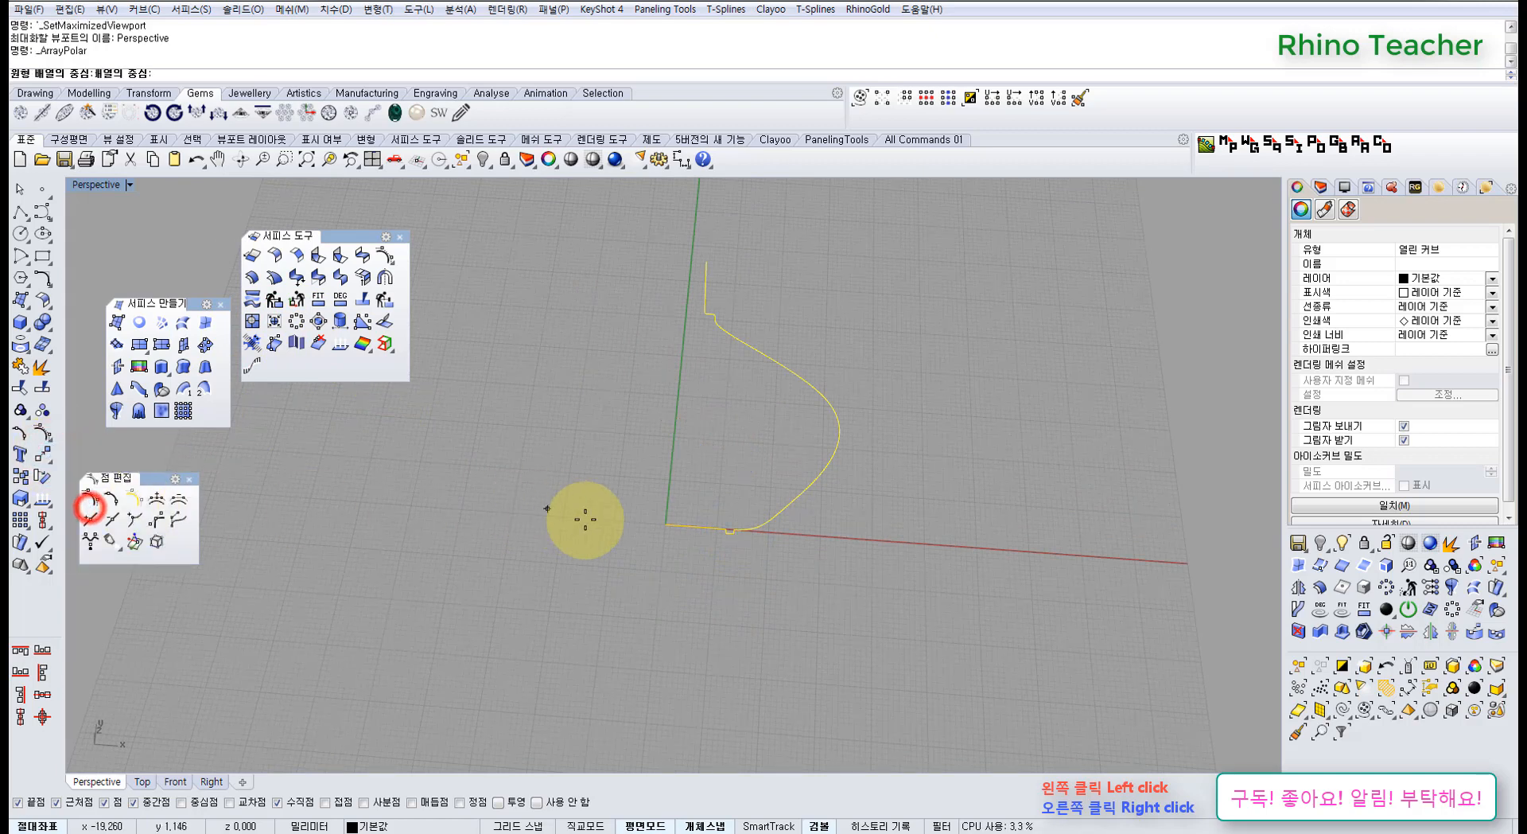
pyautogui.rightClick(589, 521)
pyautogui.rightClick(589, 520)
pyautogui.rightClick(589, 520)
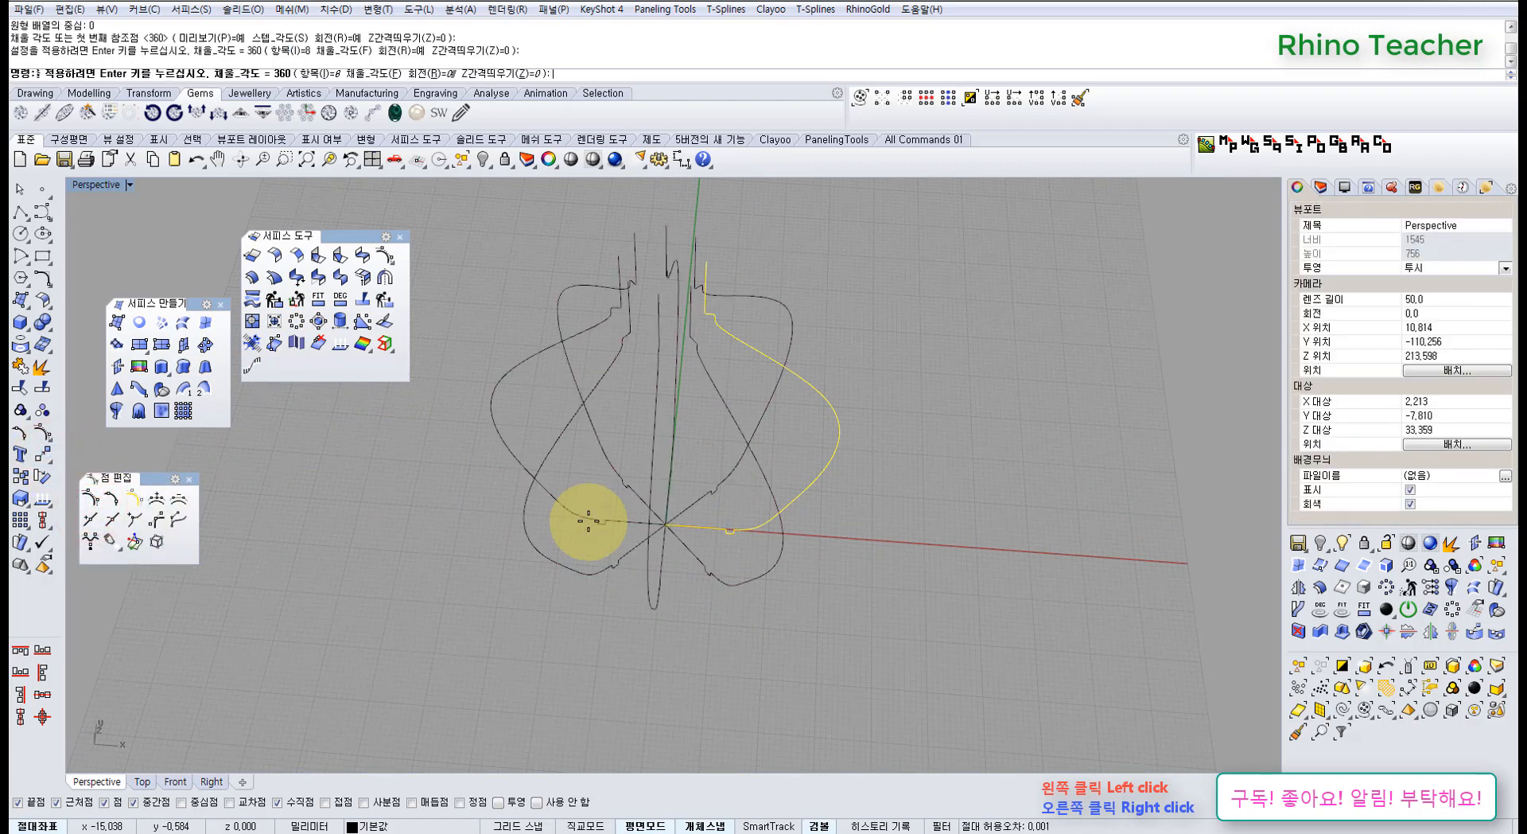
pyautogui.click(969, 385)
# In the Top view, delete five arrayed profiles, keeping those along positive X, negative Y and the diagonal between them
pyautogui.moveTo(870, 368); pyautogui.dragTo(737, 448, button='right')
pyautogui.hotkey('ctrl', 'F1')
pyautogui.moveTo(800, 440); pyautogui.dragTo(565, 366)
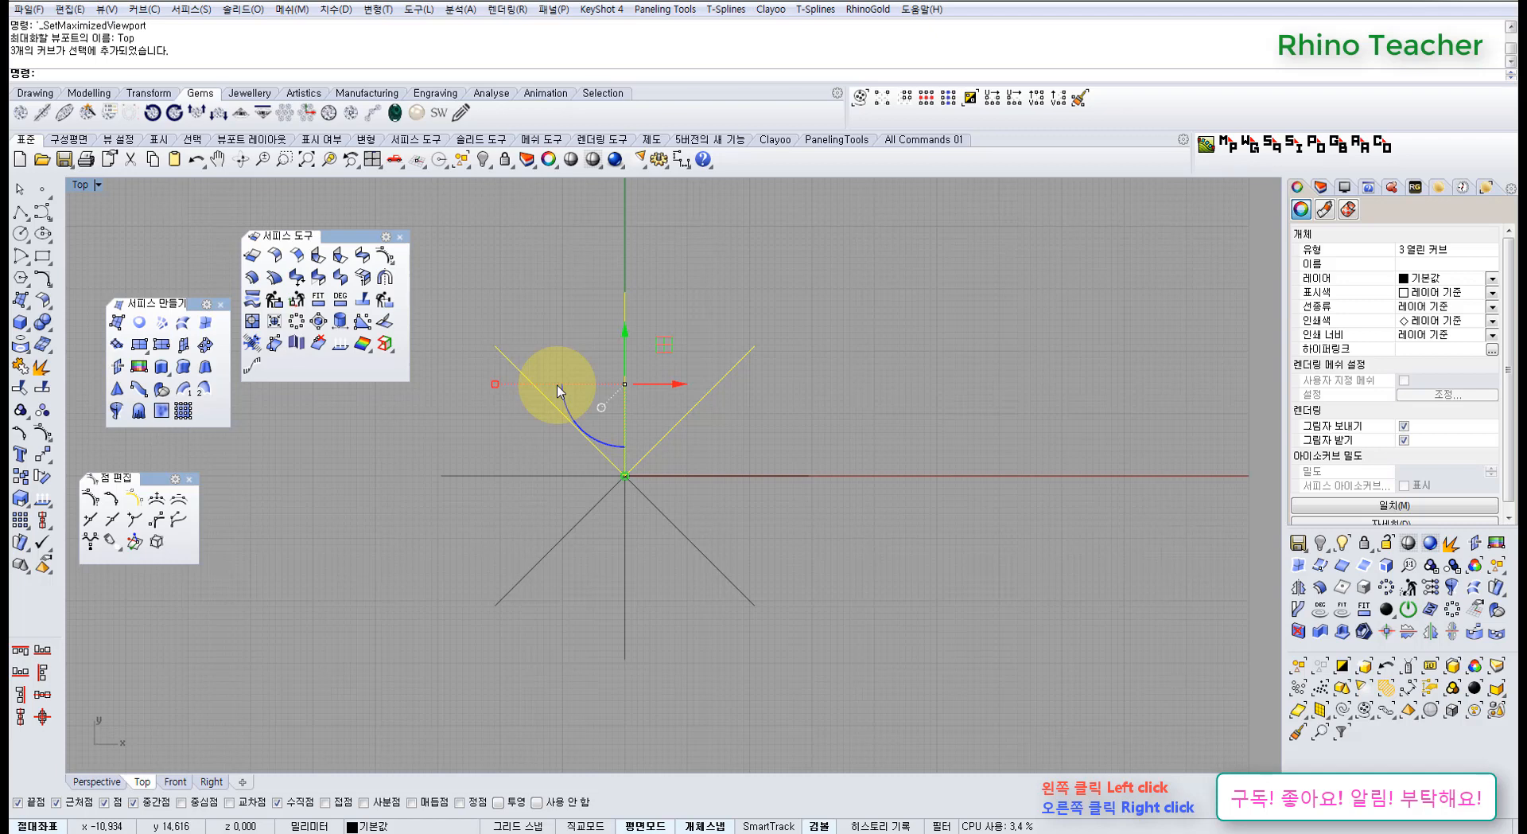
pyautogui.press('Delete')
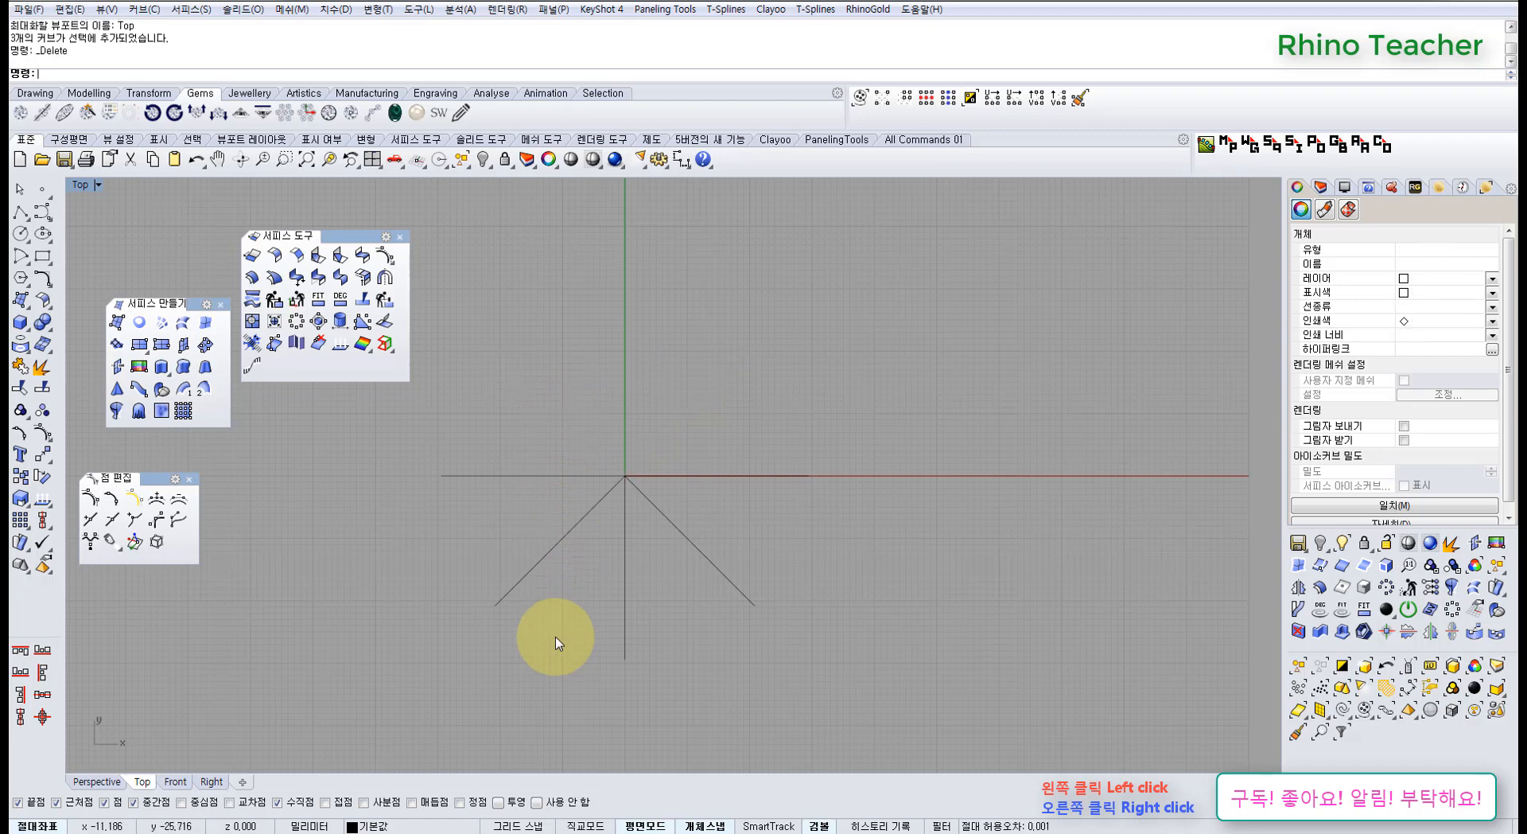
pyautogui.moveTo(549, 634); pyautogui.dragTo(422, 442)
pyautogui.press('Delete')
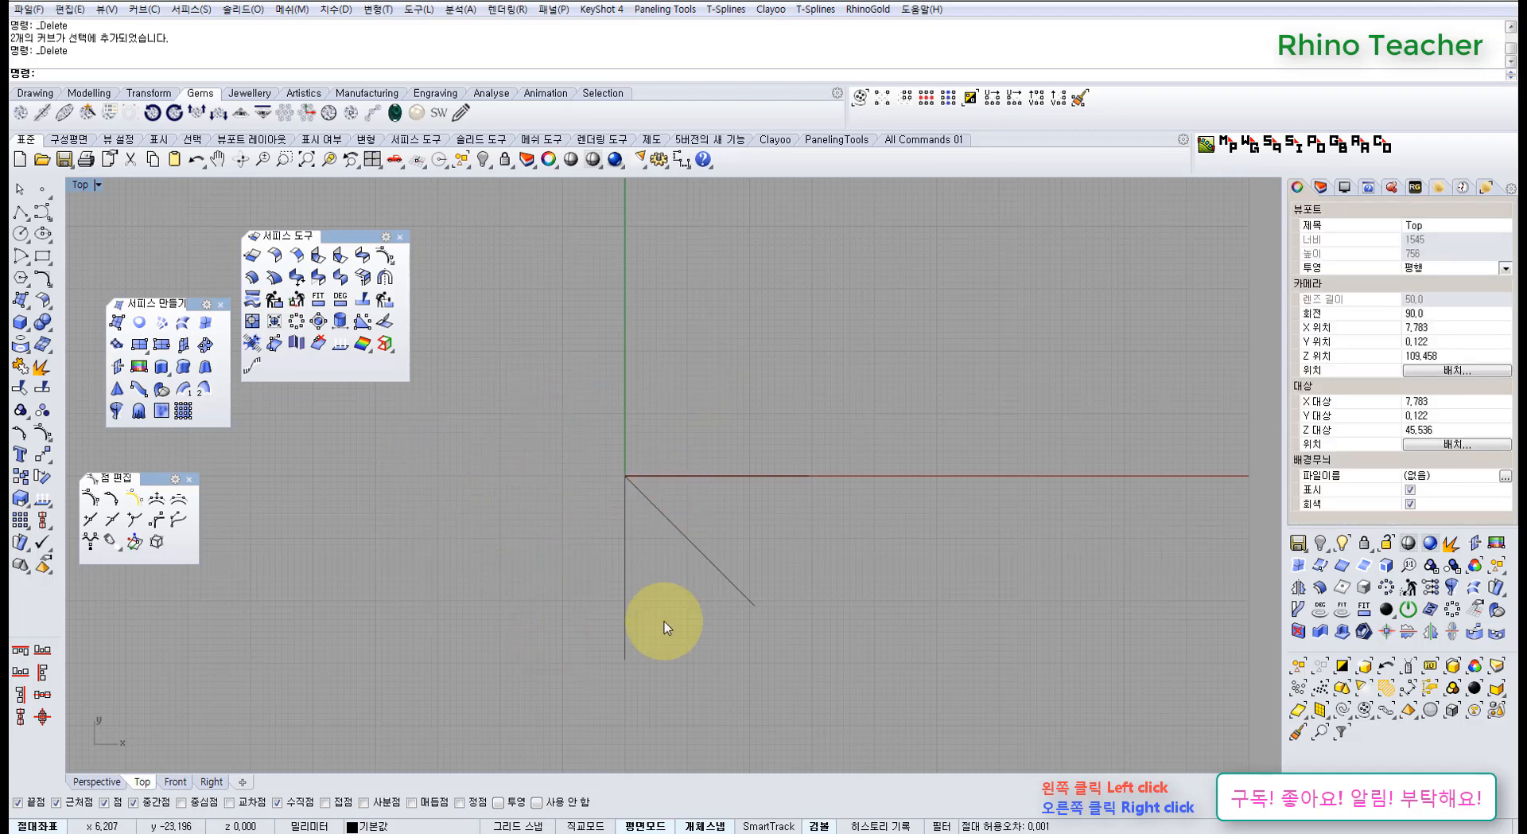
# Delete the profile along negative Y and undo that deletion
pyautogui.click(659, 623)
pyautogui.moveTo(705, 535); pyautogui.dragTo(642, 493, button='right')
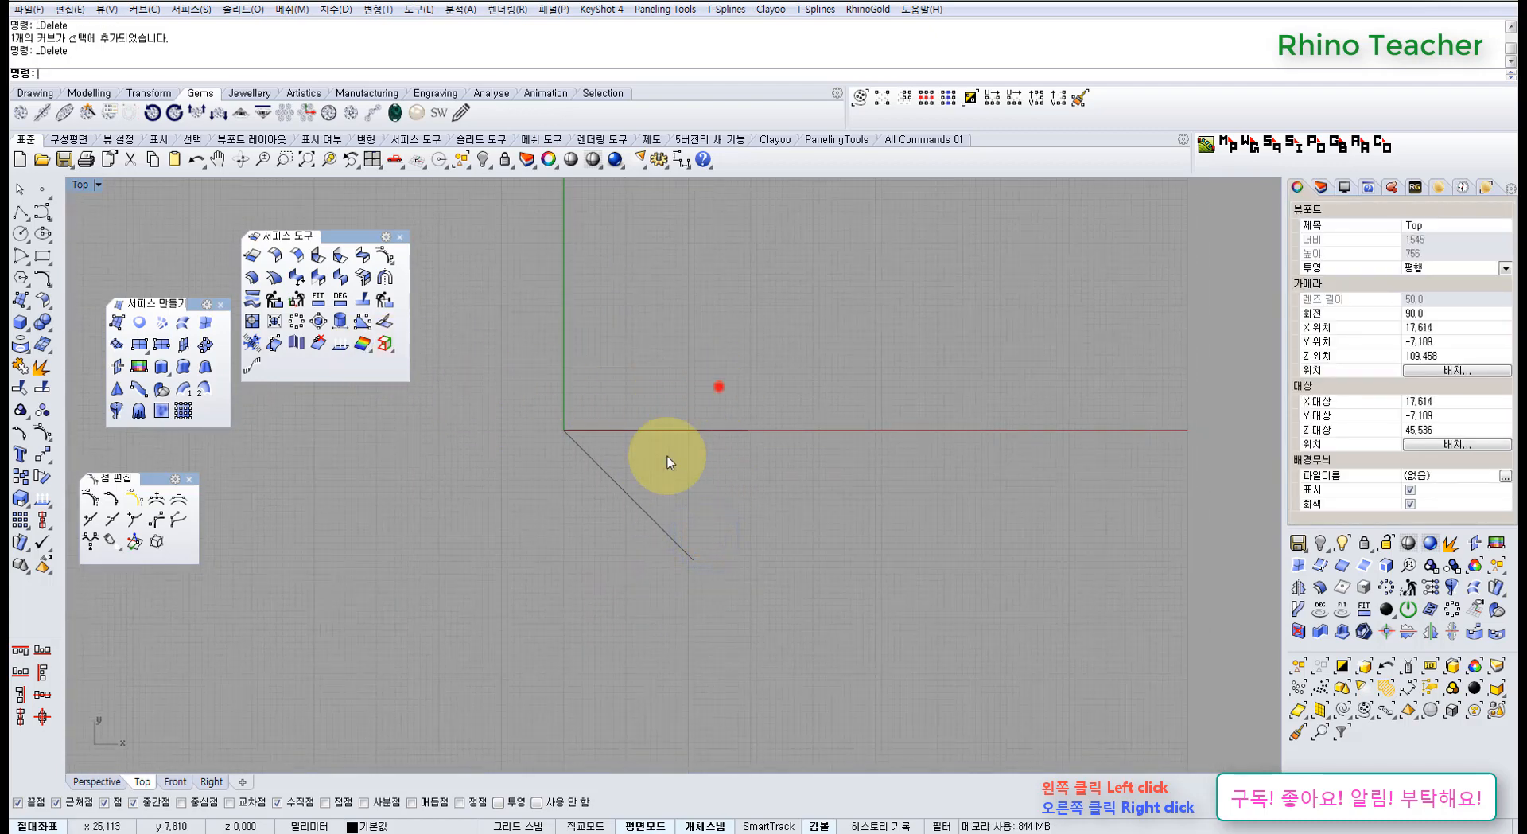
pyautogui.moveTo(667, 456); pyautogui.dragTo(587, 535)
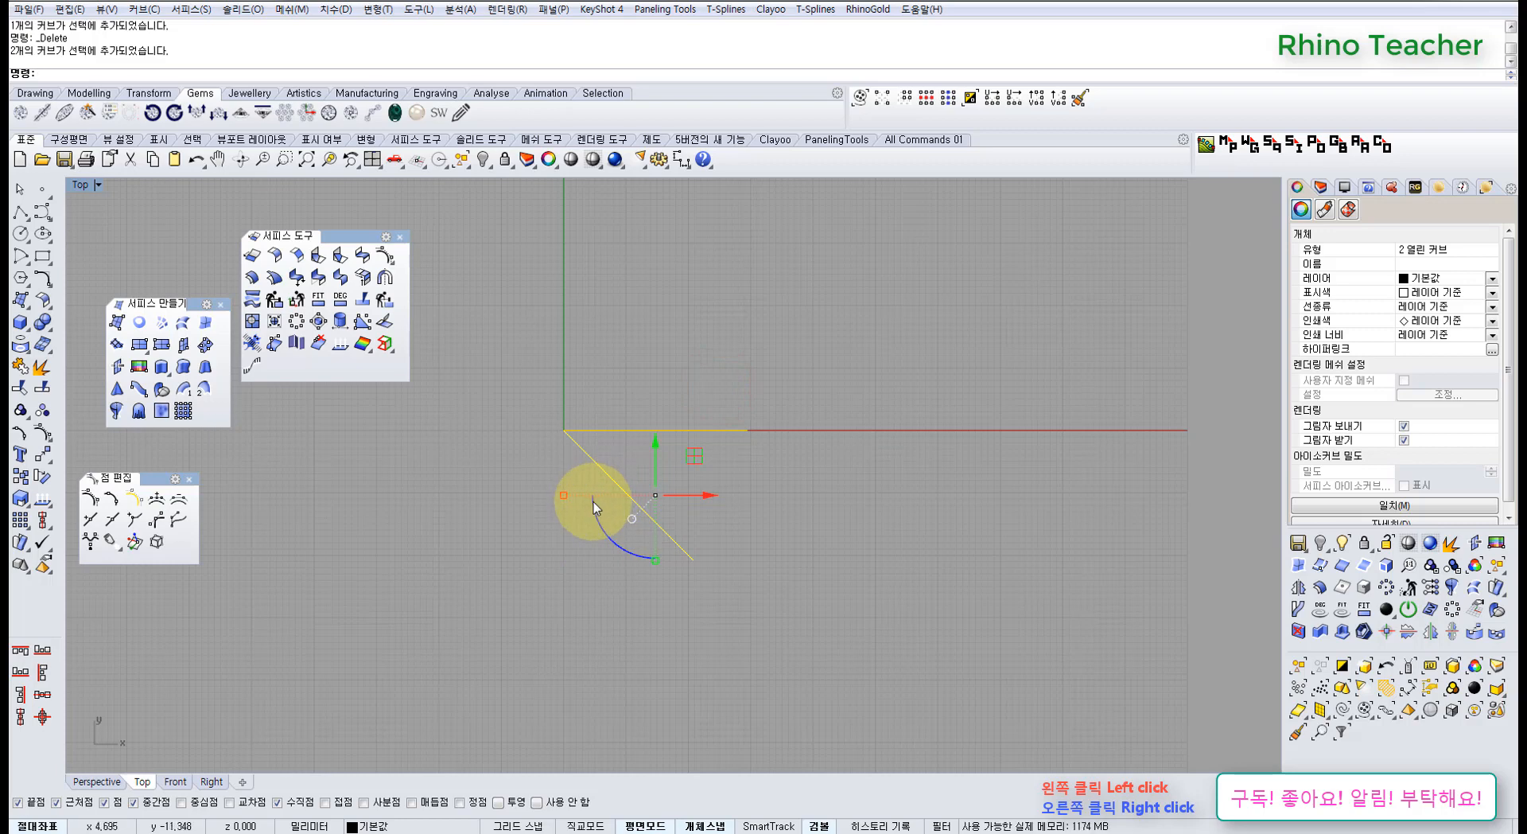
pyautogui.hotkey('ctrl', 'z')
pyautogui.click(481, 436)
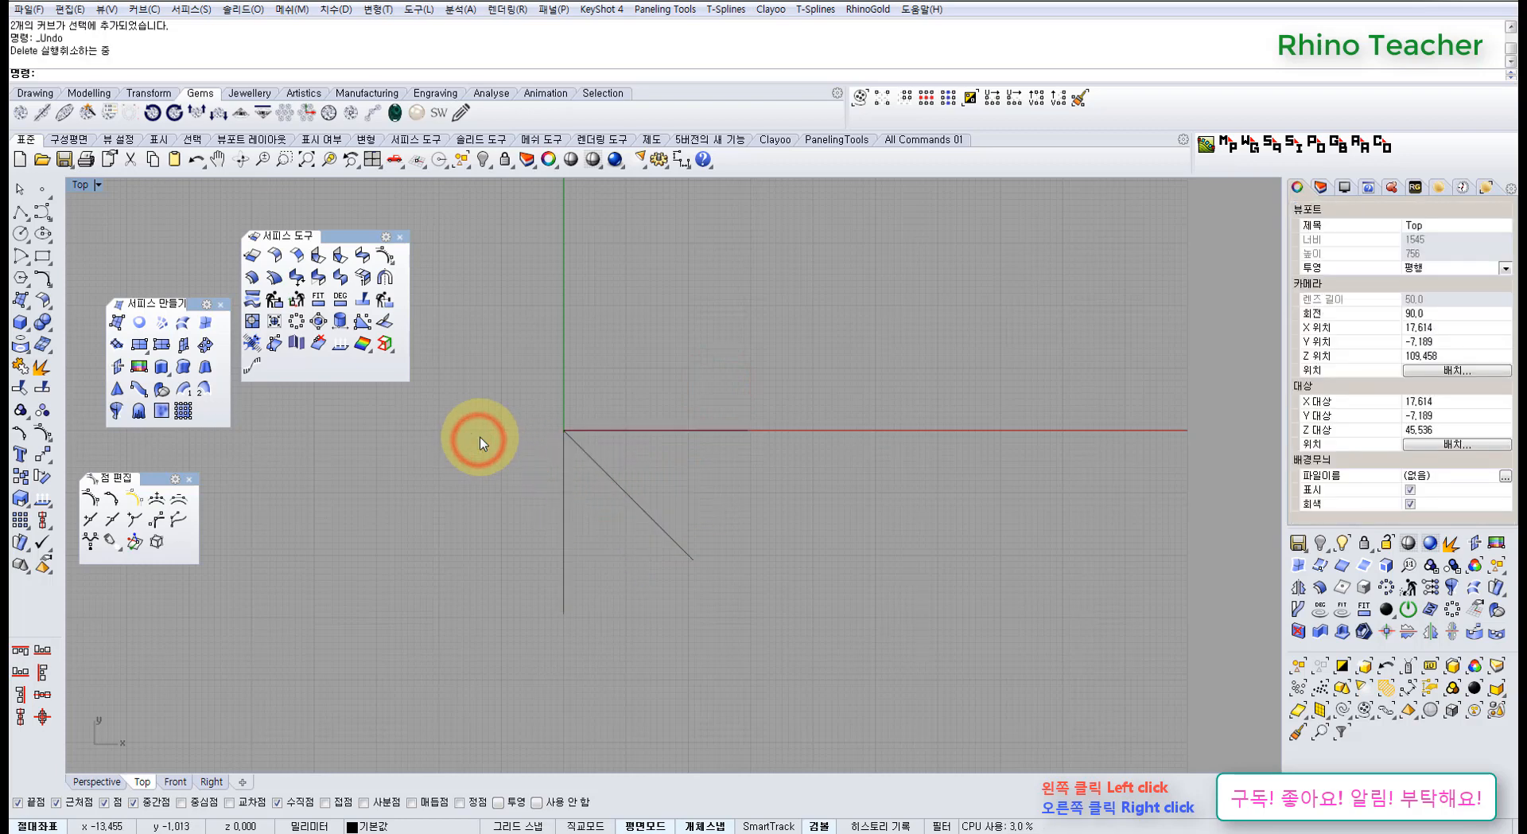
# Examine the three remaining profiles in the Top view by selecting them one at a time
pyautogui.moveTo(764, 447); pyautogui.dragTo(683, 389)
pyautogui.click(617, 563)
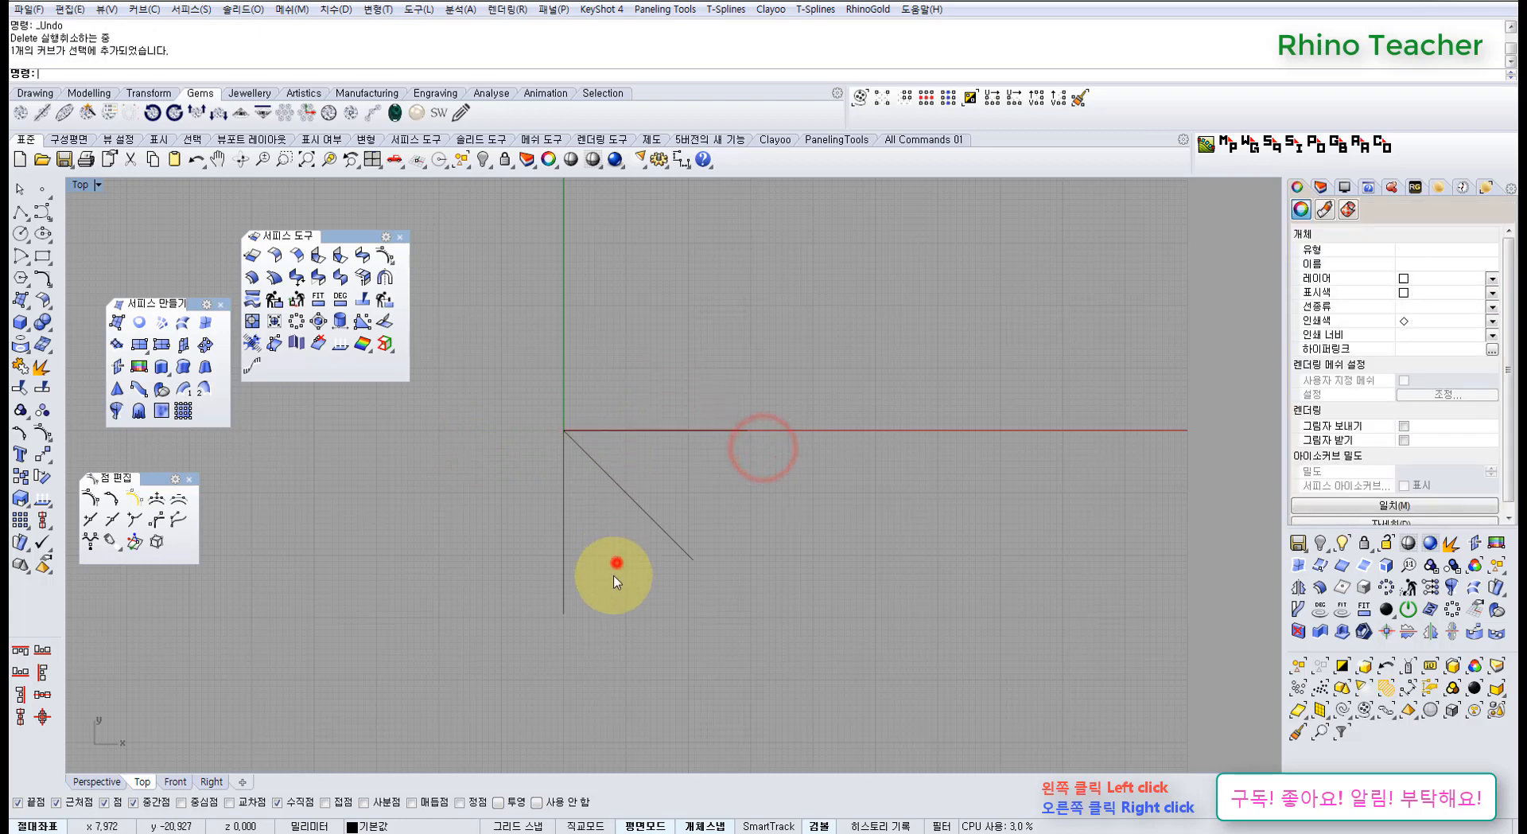
pyautogui.moveTo(627, 598); pyautogui.dragTo(539, 547)
pyautogui.moveTo(726, 460); pyautogui.dragTo(622, 402)
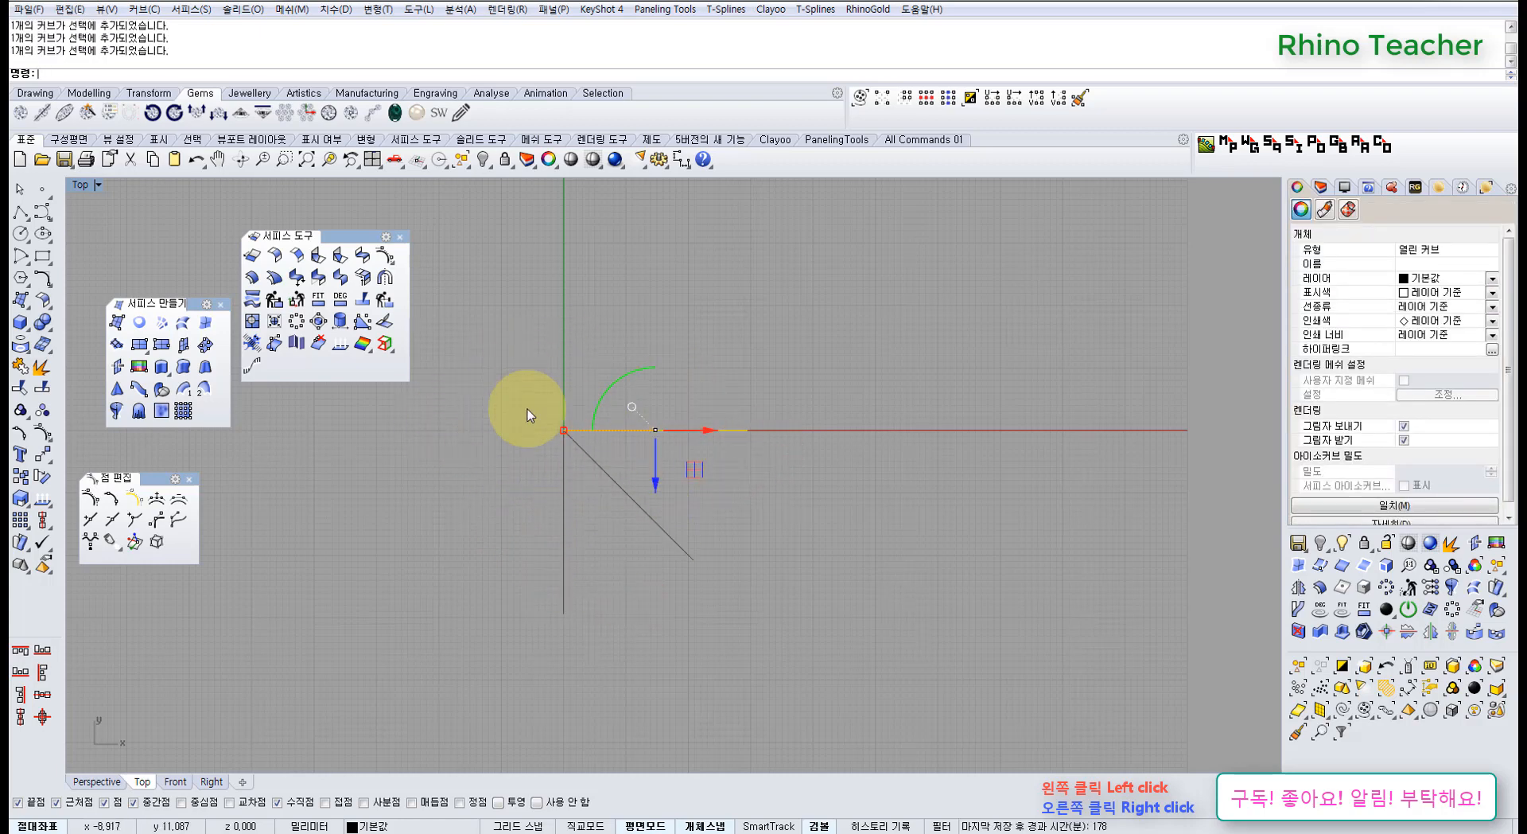
pyautogui.click(637, 606)
pyautogui.click(750, 623)
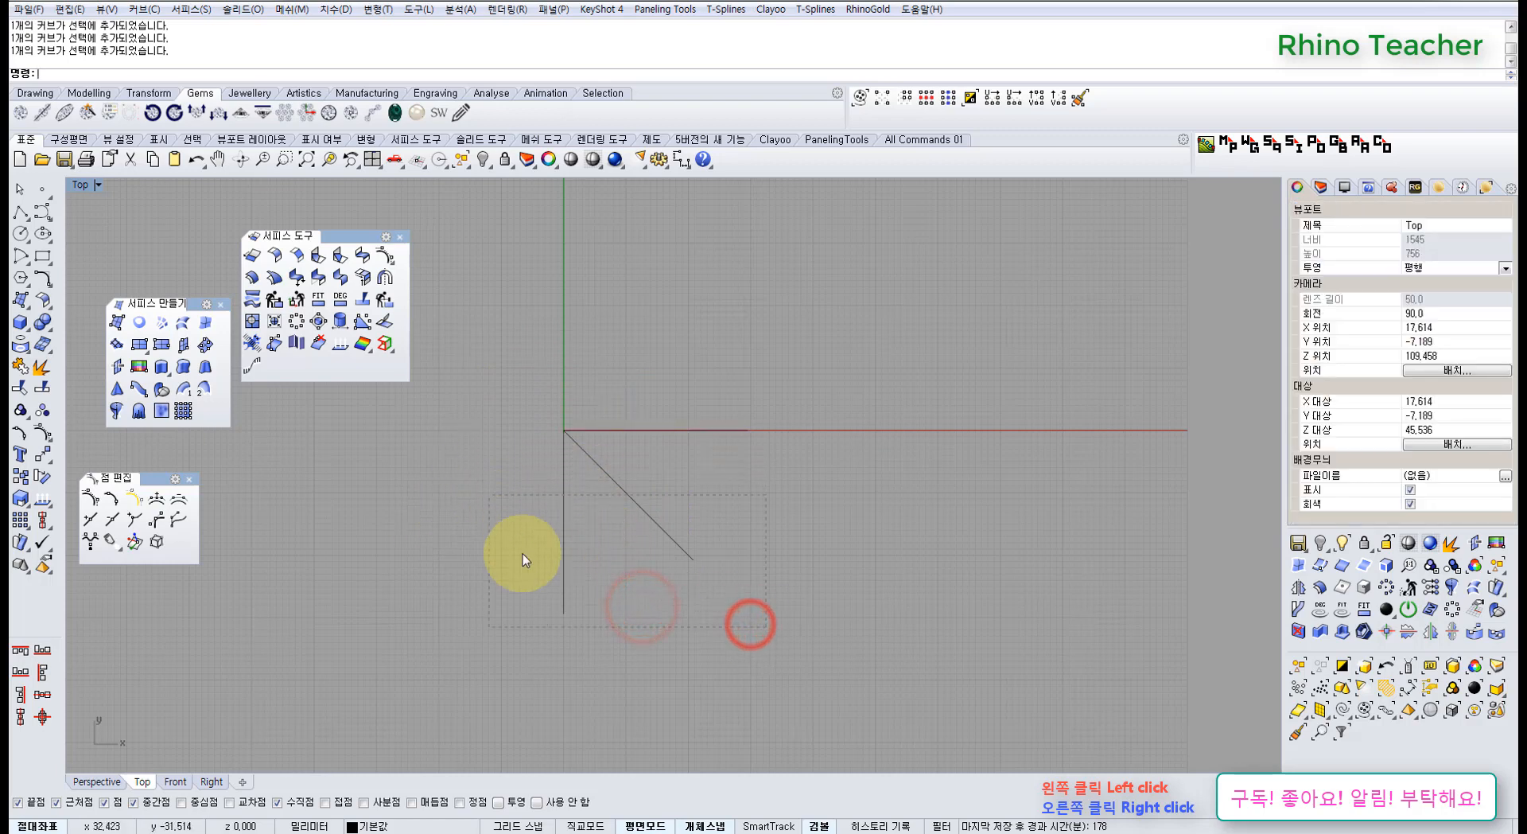
pyautogui.click(659, 525)
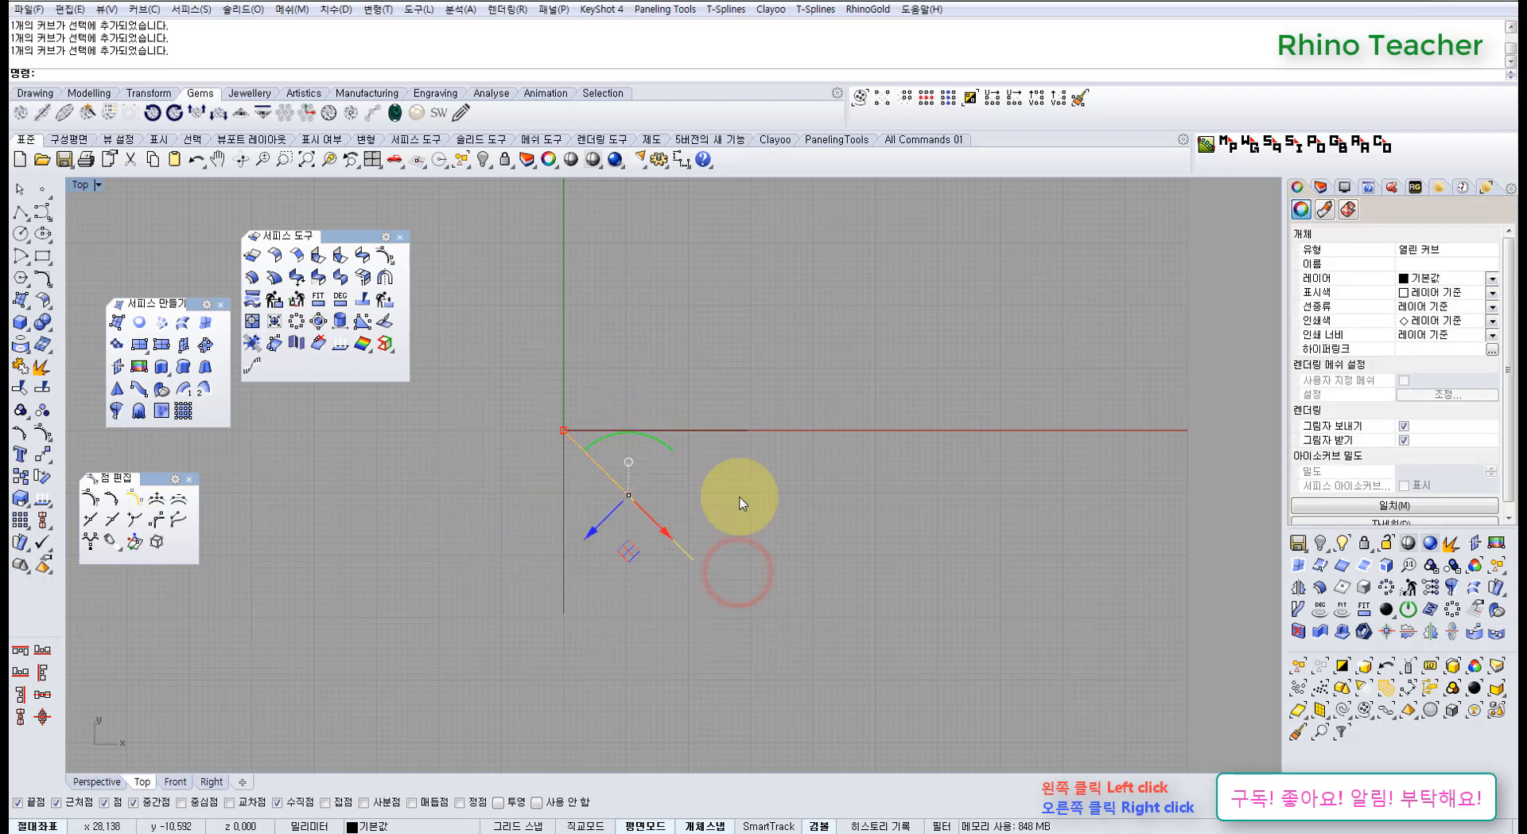
pyautogui.click(791, 565)
# Delete the profile along negative Y, keeping the positive X and diagonal curves
pyautogui.click(720, 599)
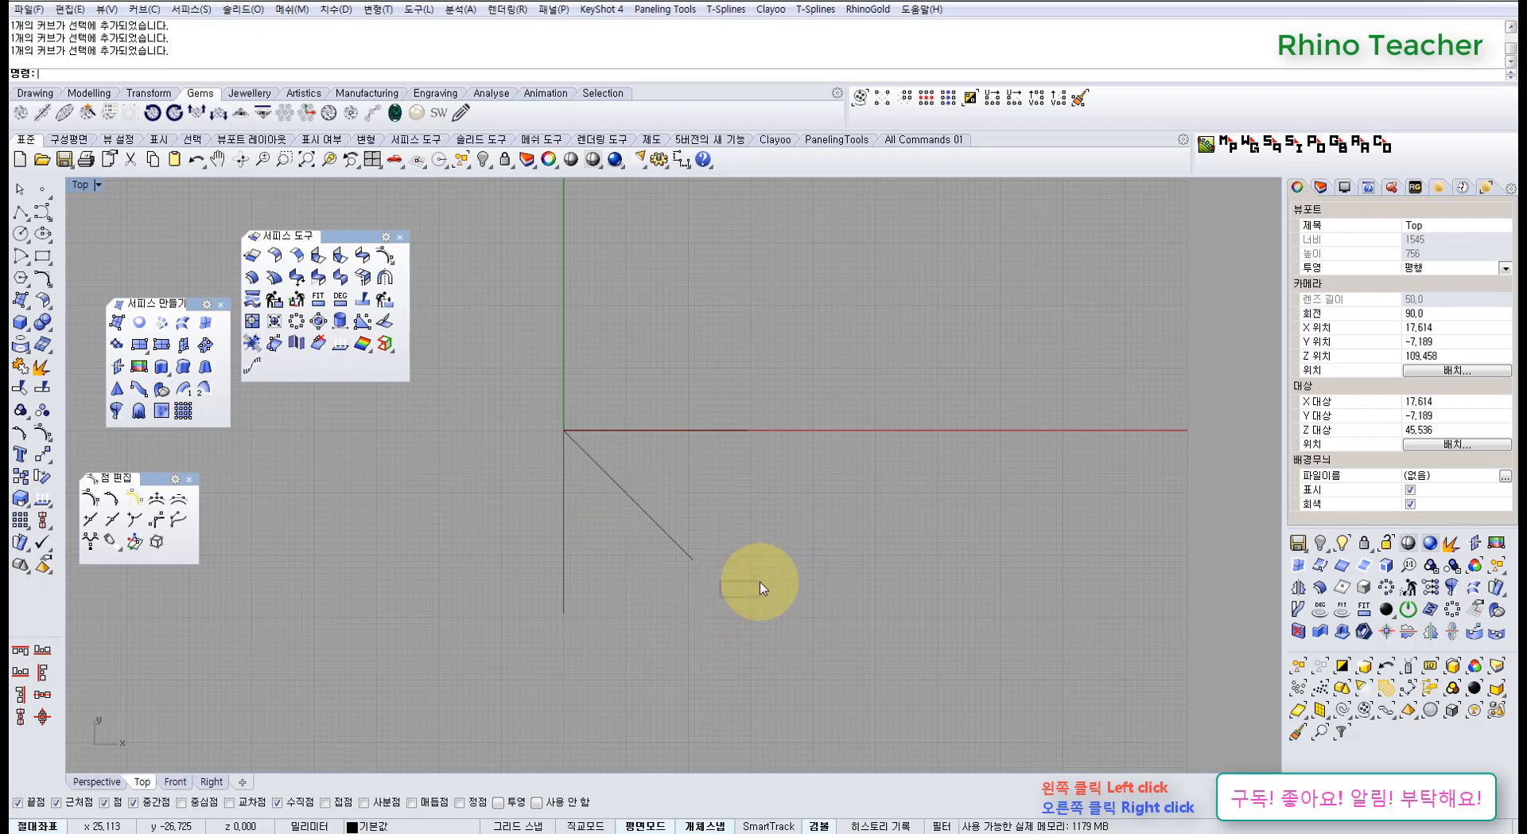
pyautogui.click(613, 604)
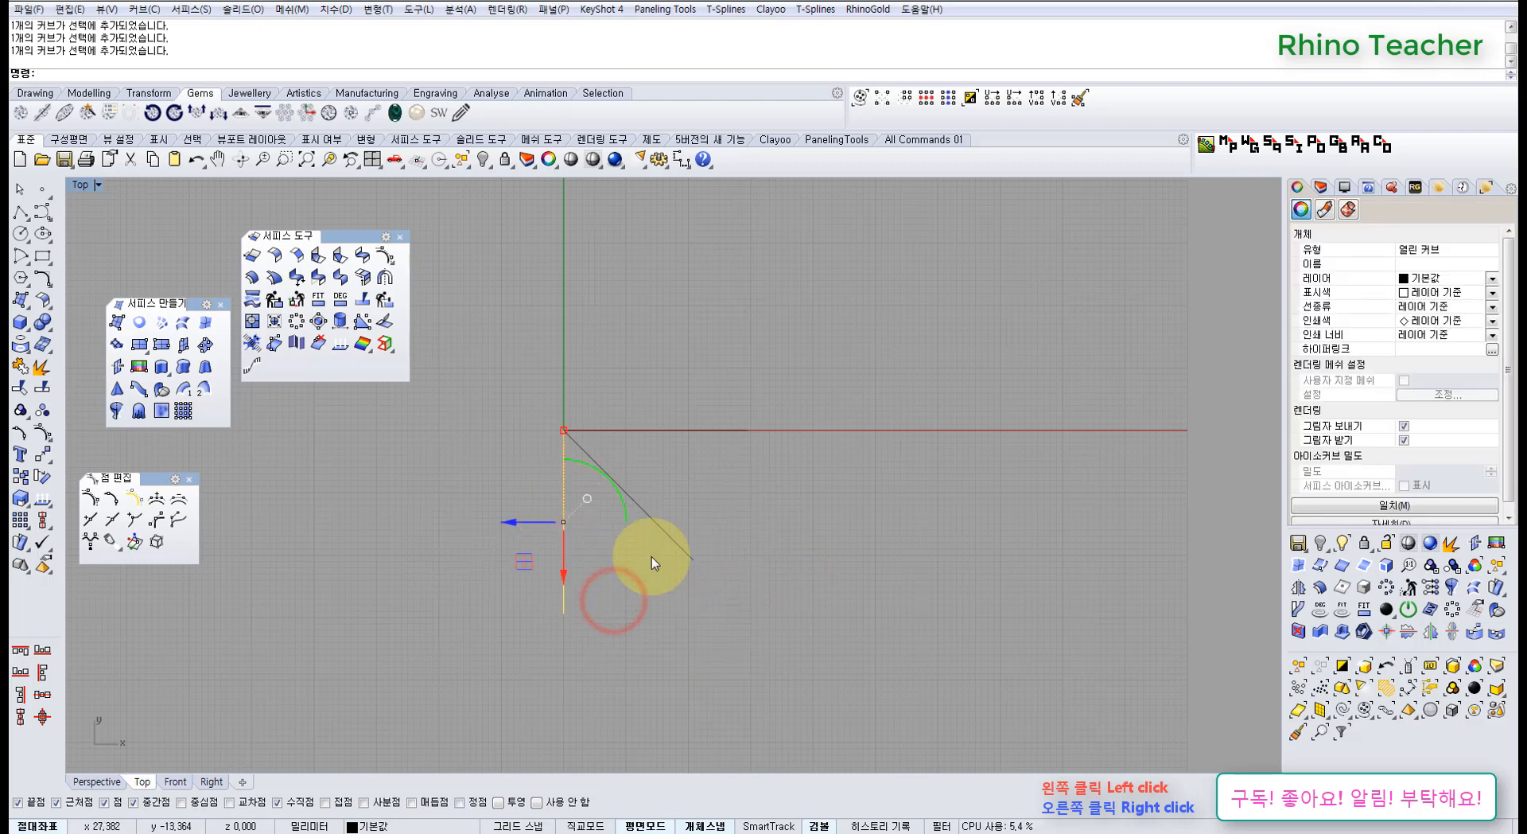
pyautogui.press('Delete')
# Polar-array the positive X and diagonal profiles around the origin with 4 items over 360 degrees, and undo the array
pyautogui.moveTo(762, 406); pyautogui.dragTo(527, 474)
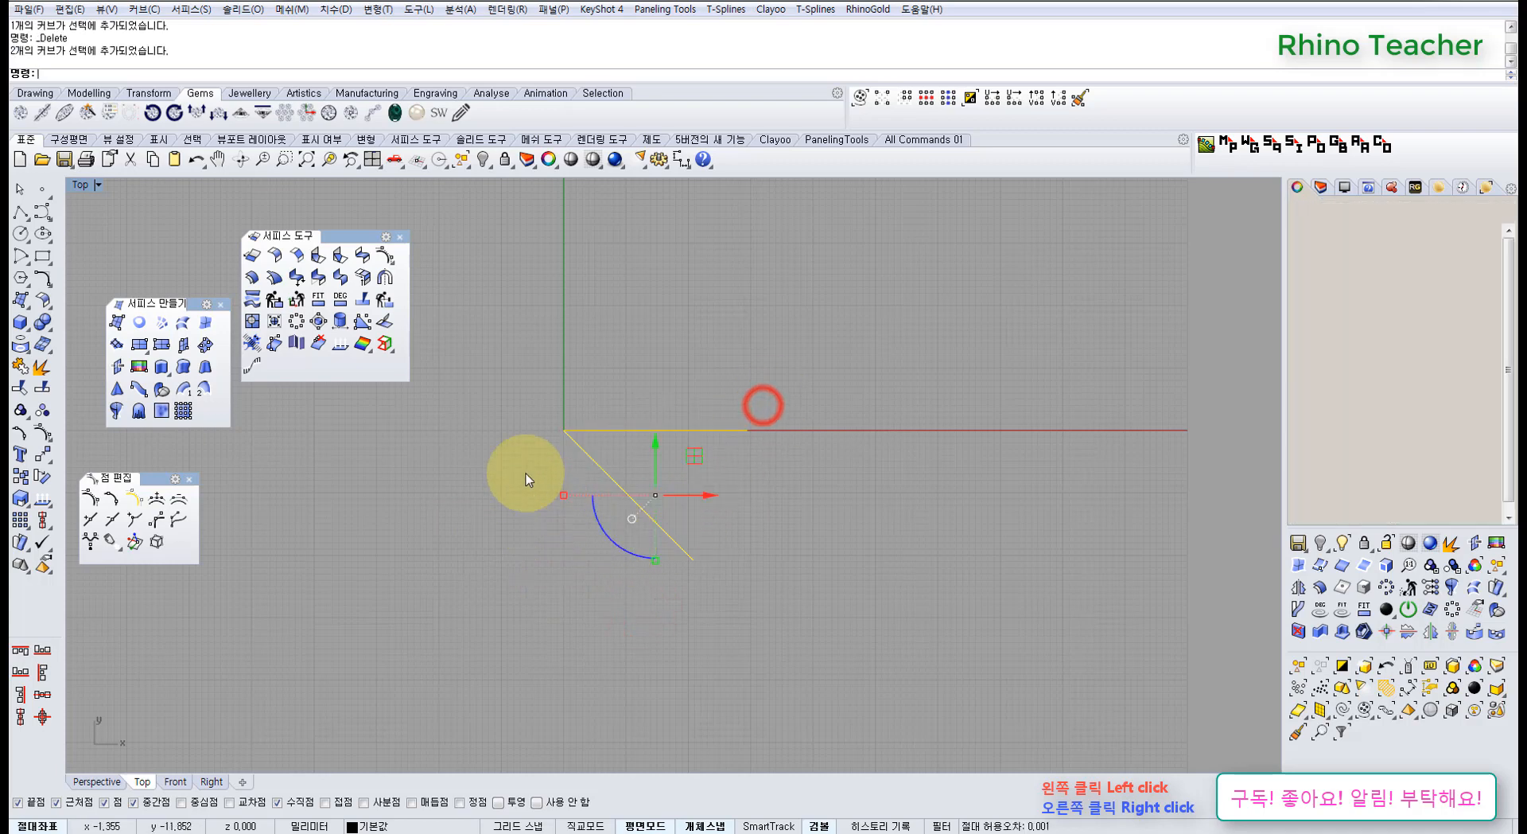
pyautogui.click(49, 454)
pyautogui.click(87, 502)
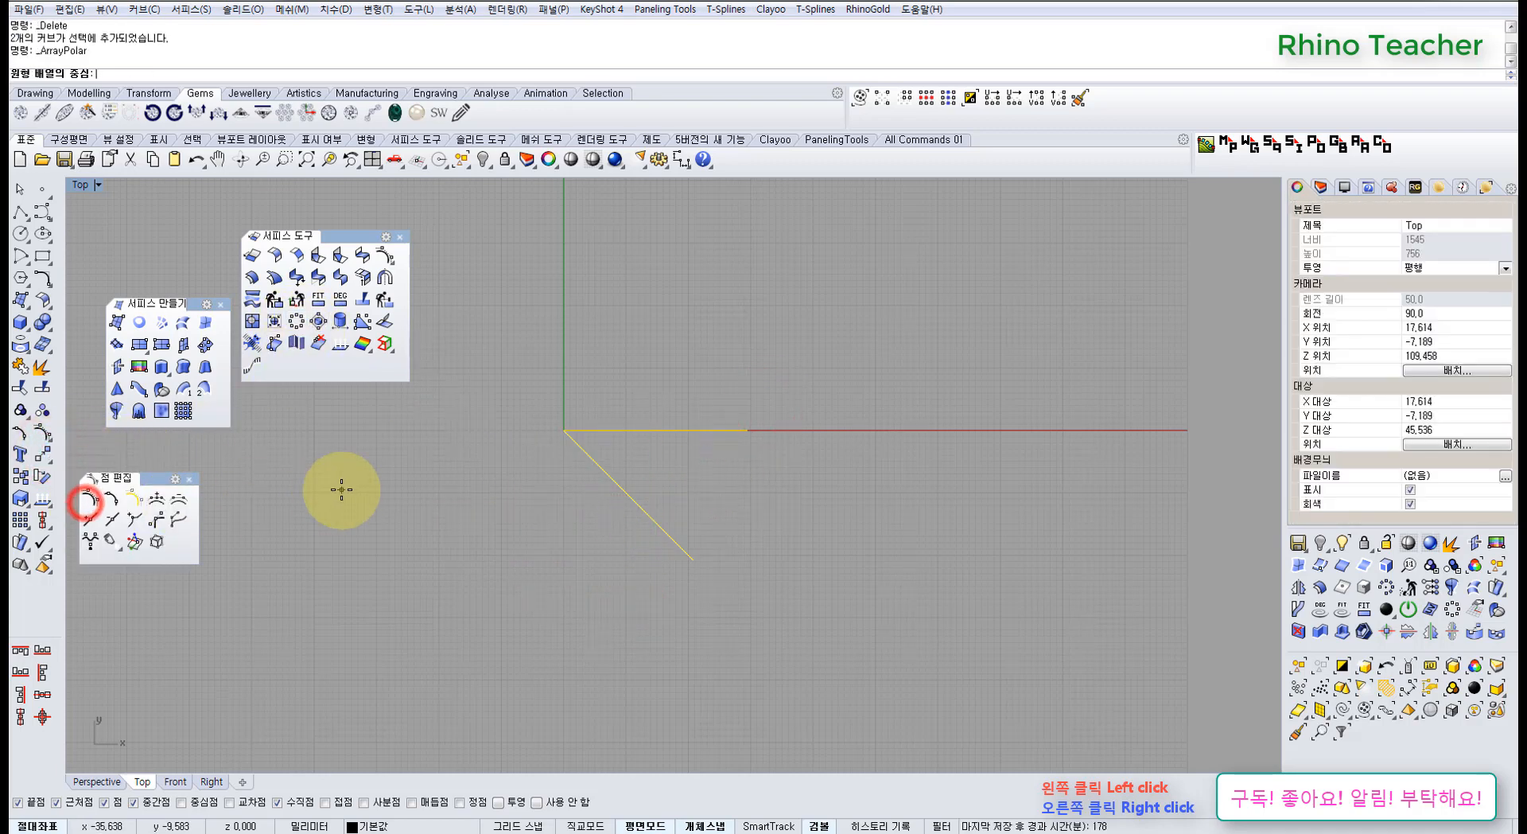
pyautogui.write('0')
pyautogui.press('Return')
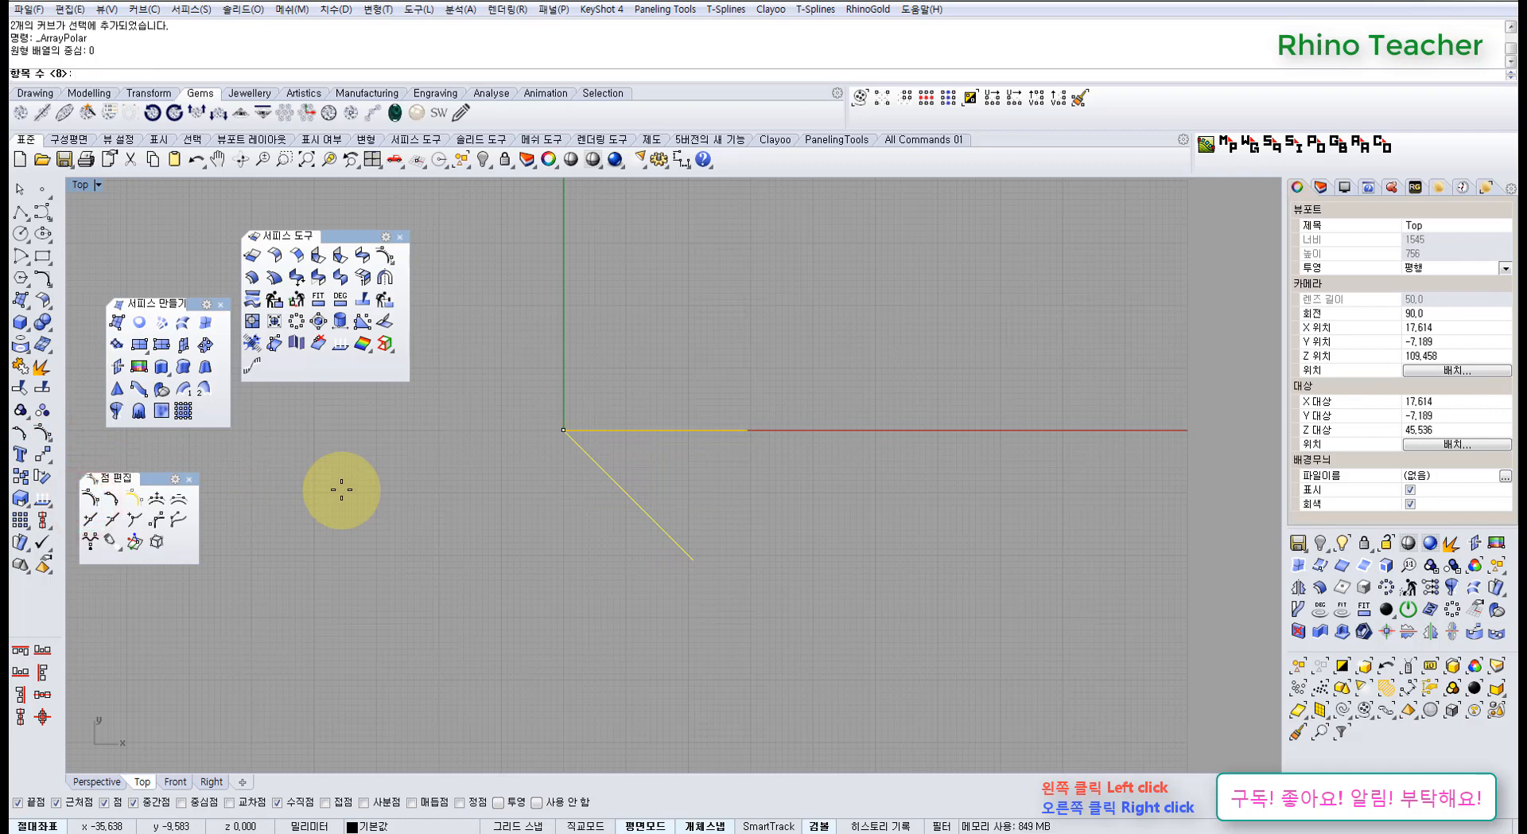
pyautogui.write('4')
pyautogui.press('Return')
pyautogui.press('Return')
pyautogui.press('Return')
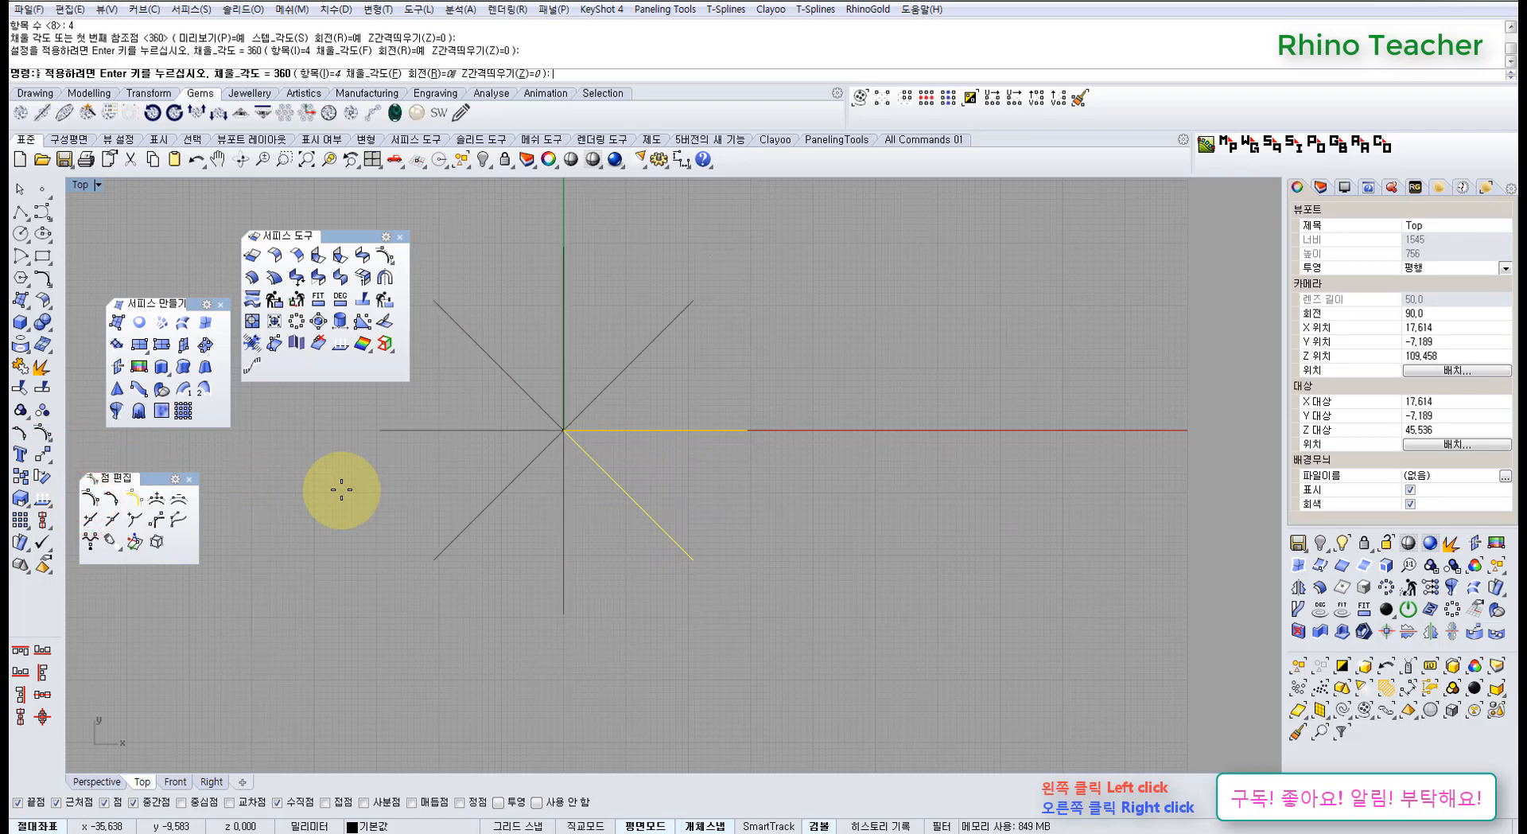
pyautogui.hotkey('ctrl', 'z')
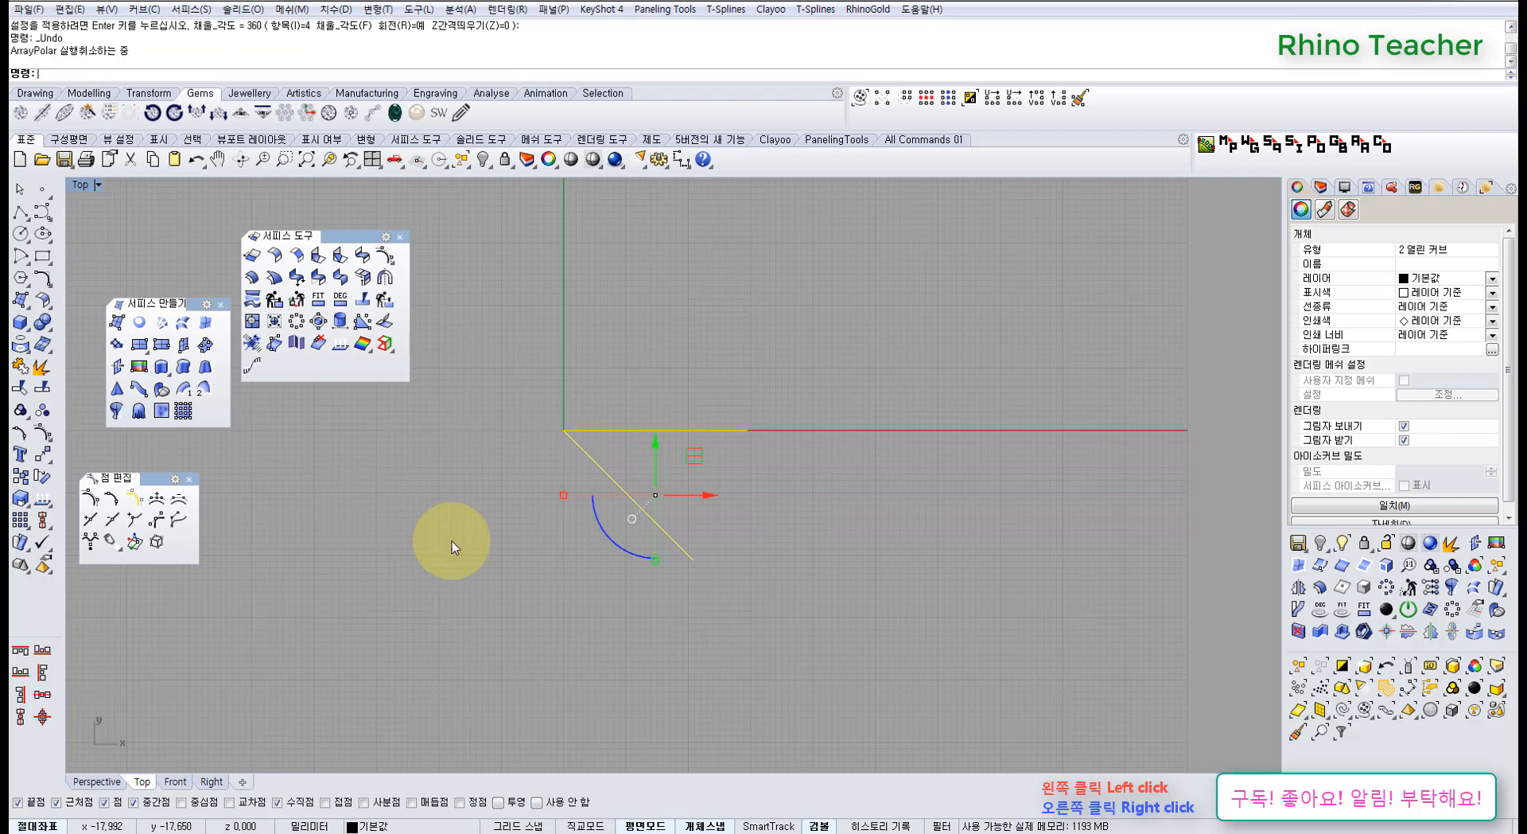
# Polar-array the two profiles around the origin with 4 items over 360 degrees, with history recording on
pyautogui.rightClick(508, 540)
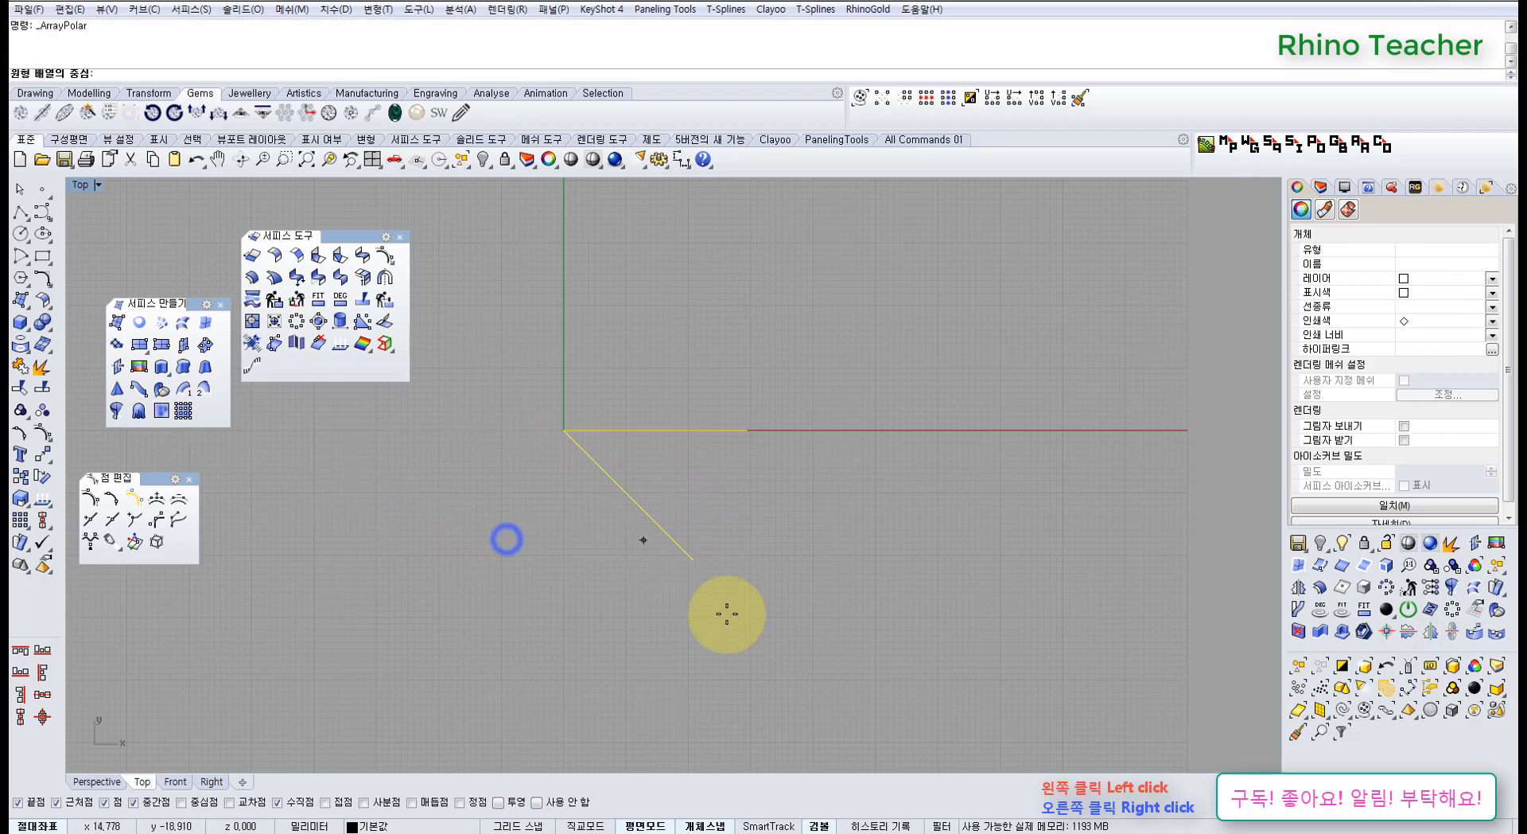
pyautogui.click(878, 820)
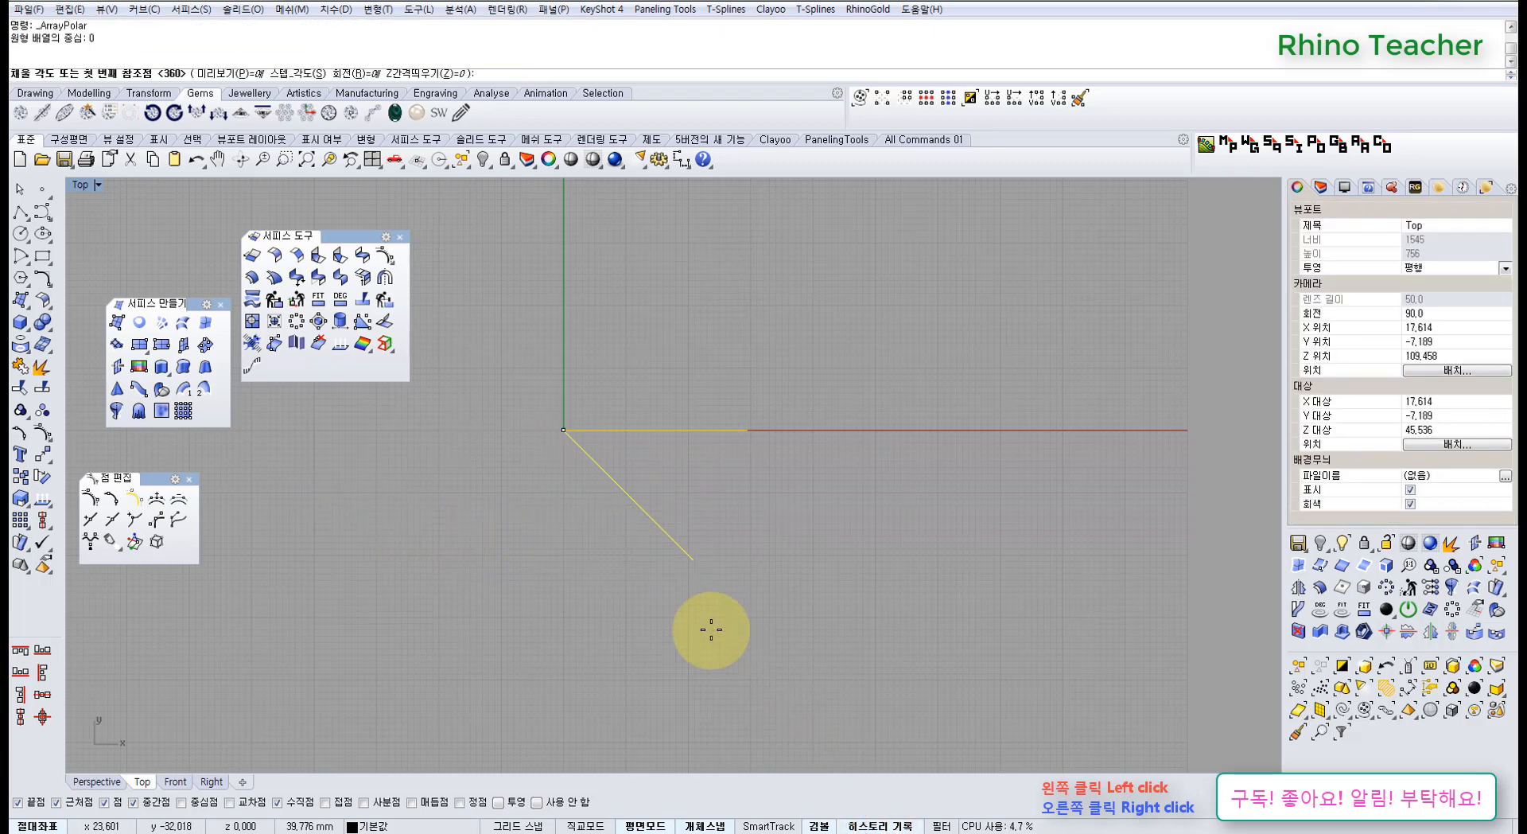
pyautogui.press('Return')
pyautogui.press('Return')
pyautogui.moveTo(754, 661); pyautogui.dragTo(804, 646)
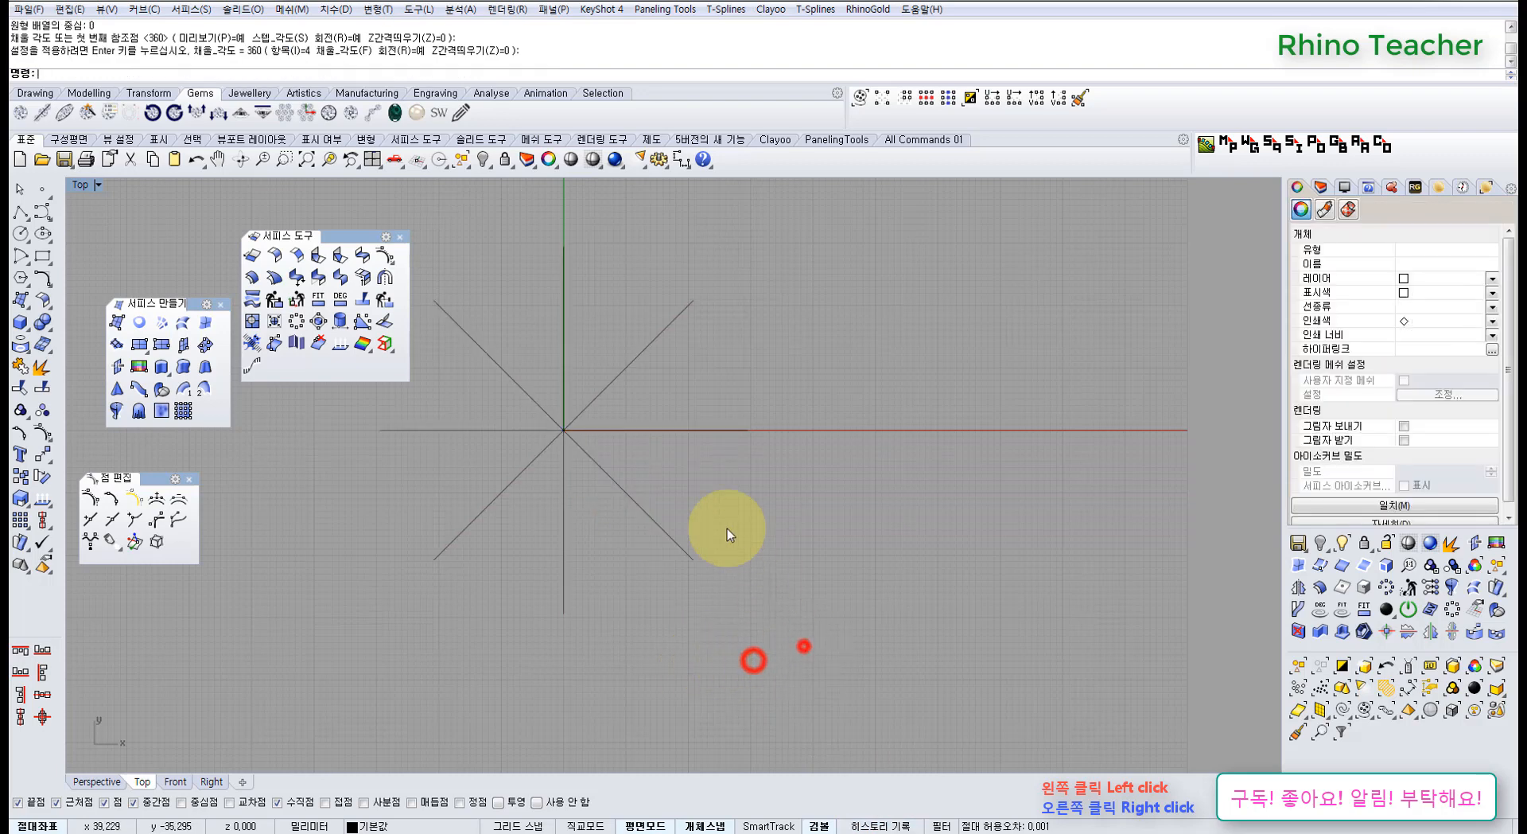
# Set the display color of the two source profiles, along positive X and the lower diagonal, to red
pyautogui.moveTo(728, 534); pyautogui.dragTo(648, 422)
pyautogui.click(1428, 291)
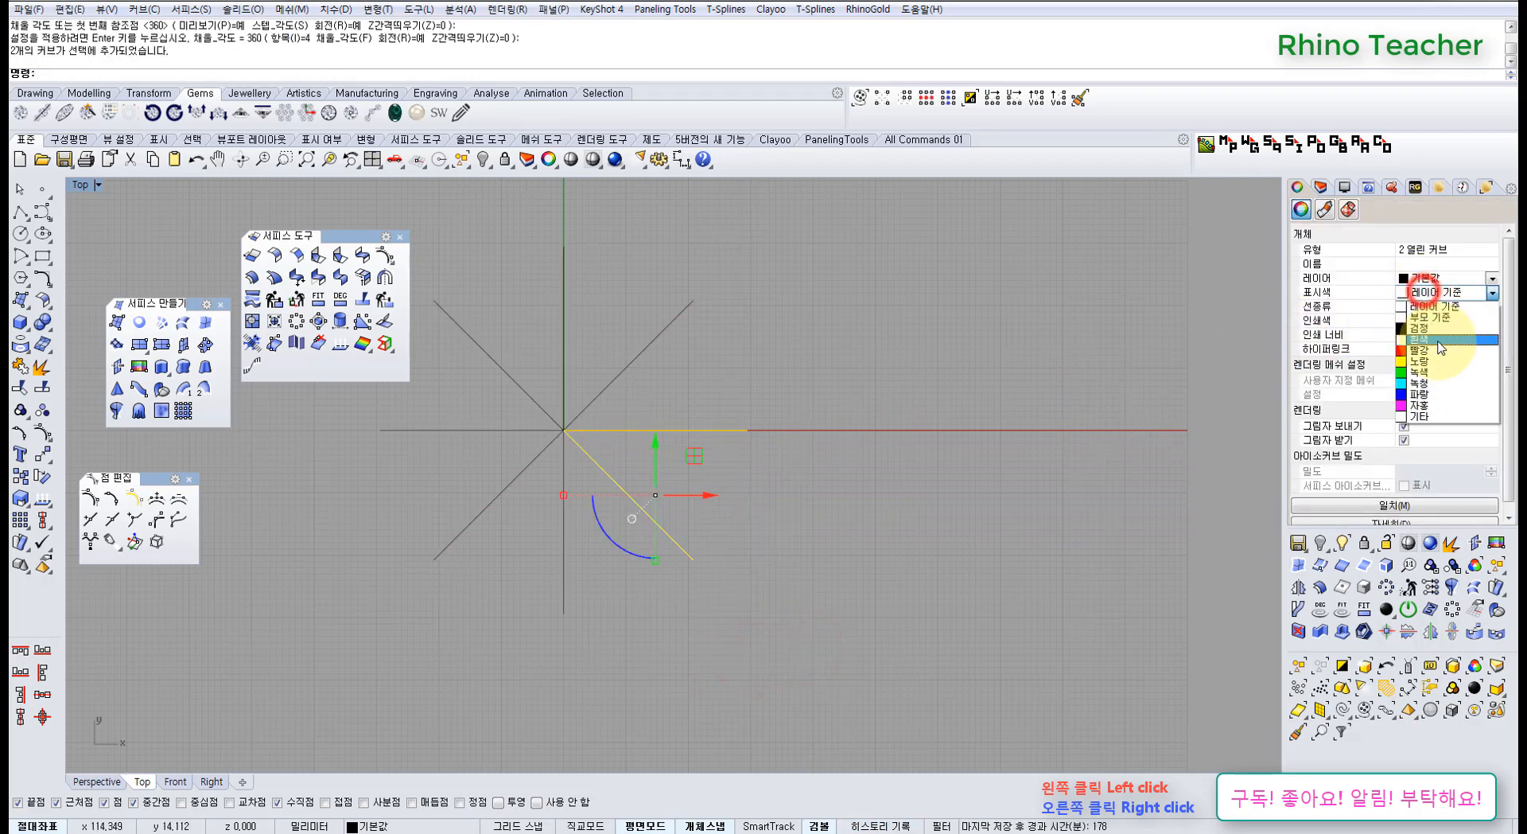
pyautogui.click(1431, 350)
pyautogui.click(1012, 430)
# In the Perspective view, start a Loft through all eight profile curves
pyautogui.hotkey('ctrl', 'F4')
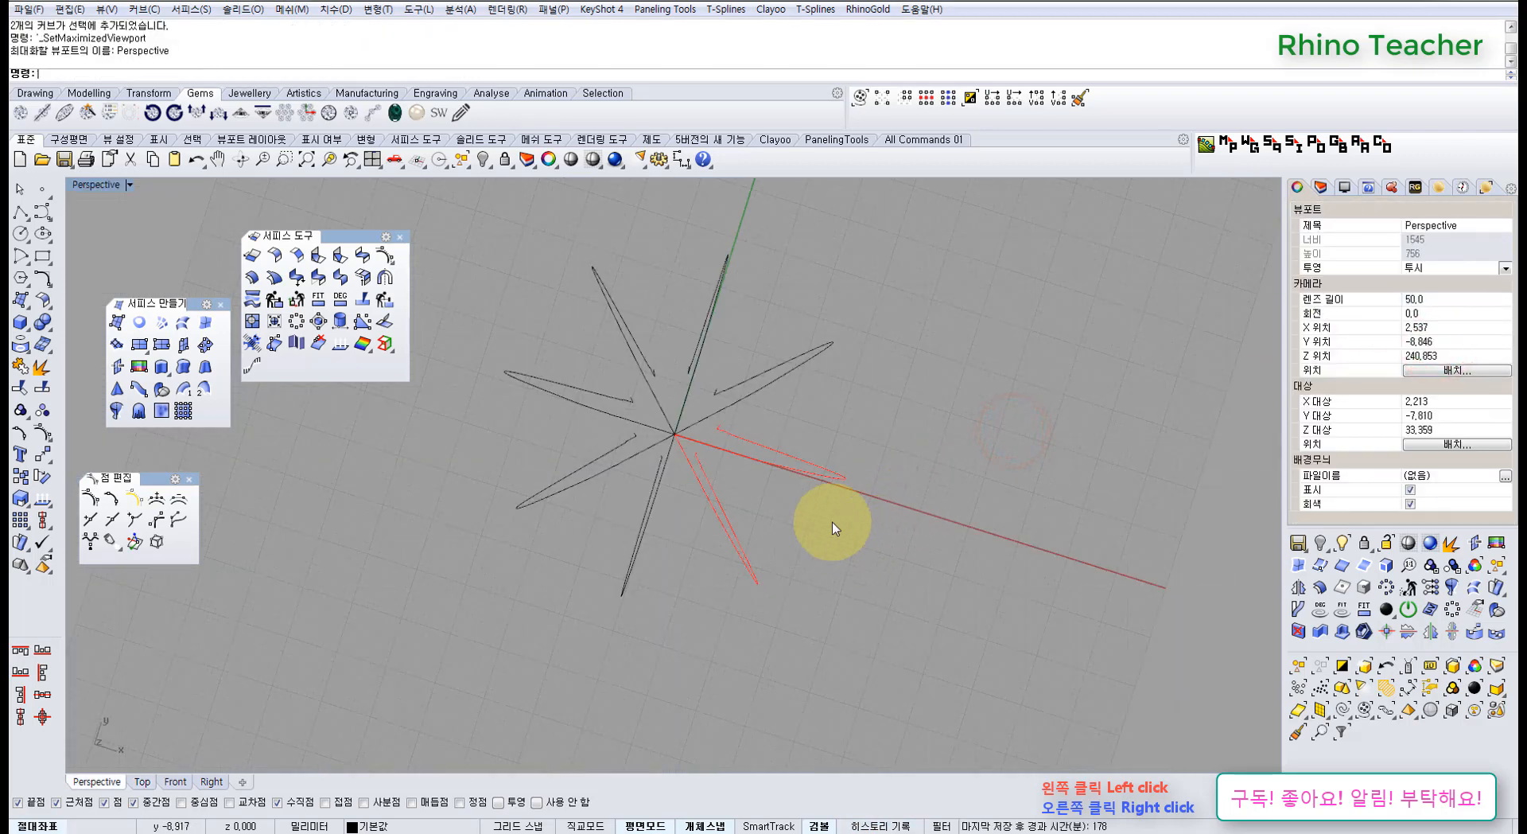
pyautogui.moveTo(790, 488); pyautogui.dragTo(732, 401, button='right')
pyautogui.moveTo(815, 470); pyautogui.dragTo(775, 382, button='right')
pyautogui.click(182, 325)
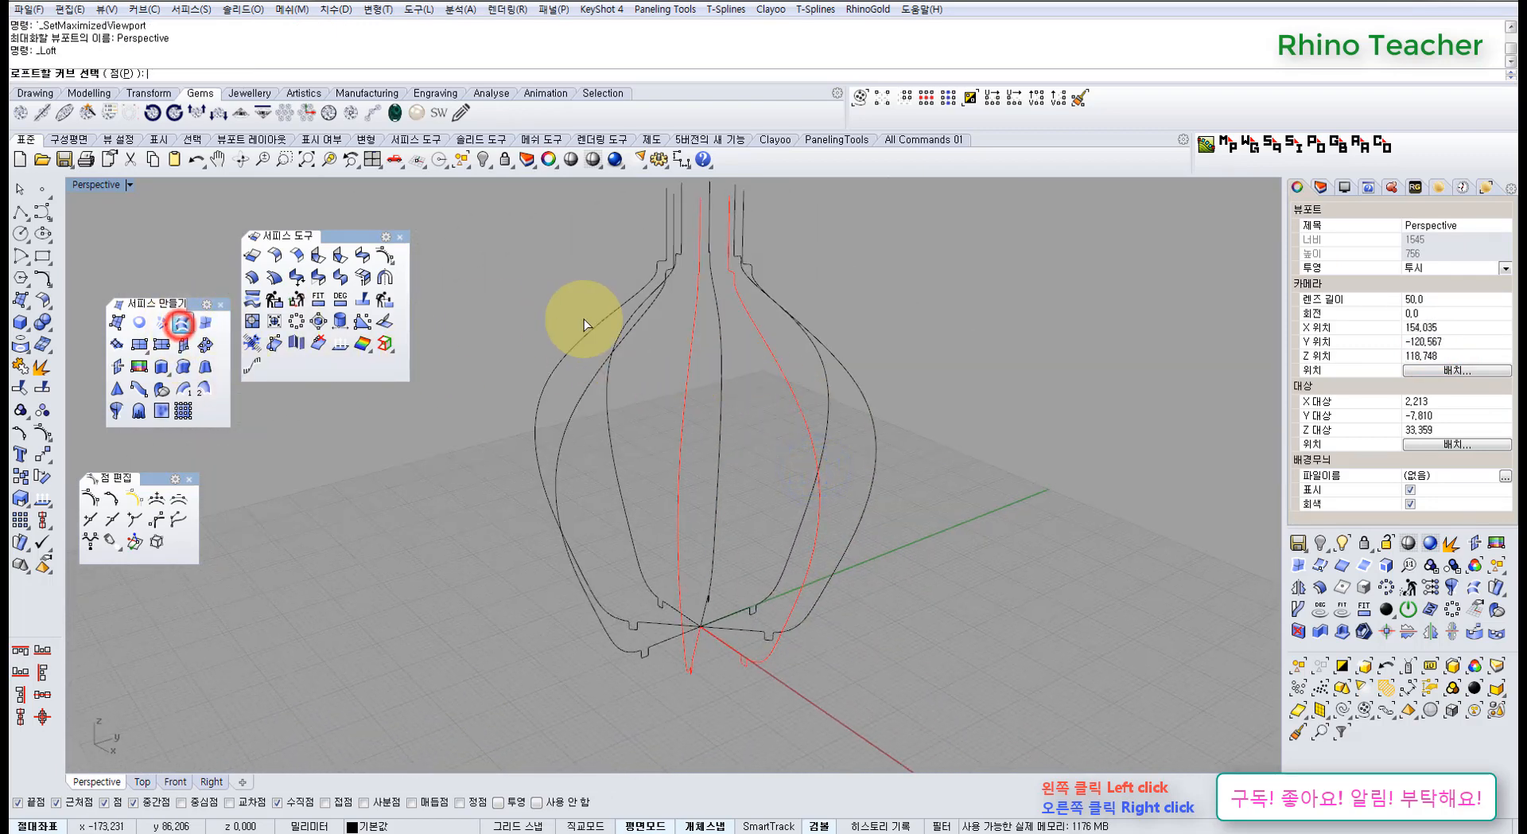
pyautogui.keyDown('shift'); pyautogui.moveTo(728, 301); pyautogui.dragTo(700, 381, button='right'); pyautogui.keyUp('shift')
pyautogui.moveTo(794, 324); pyautogui.dragTo(559, 399)
pyautogui.press('Return')
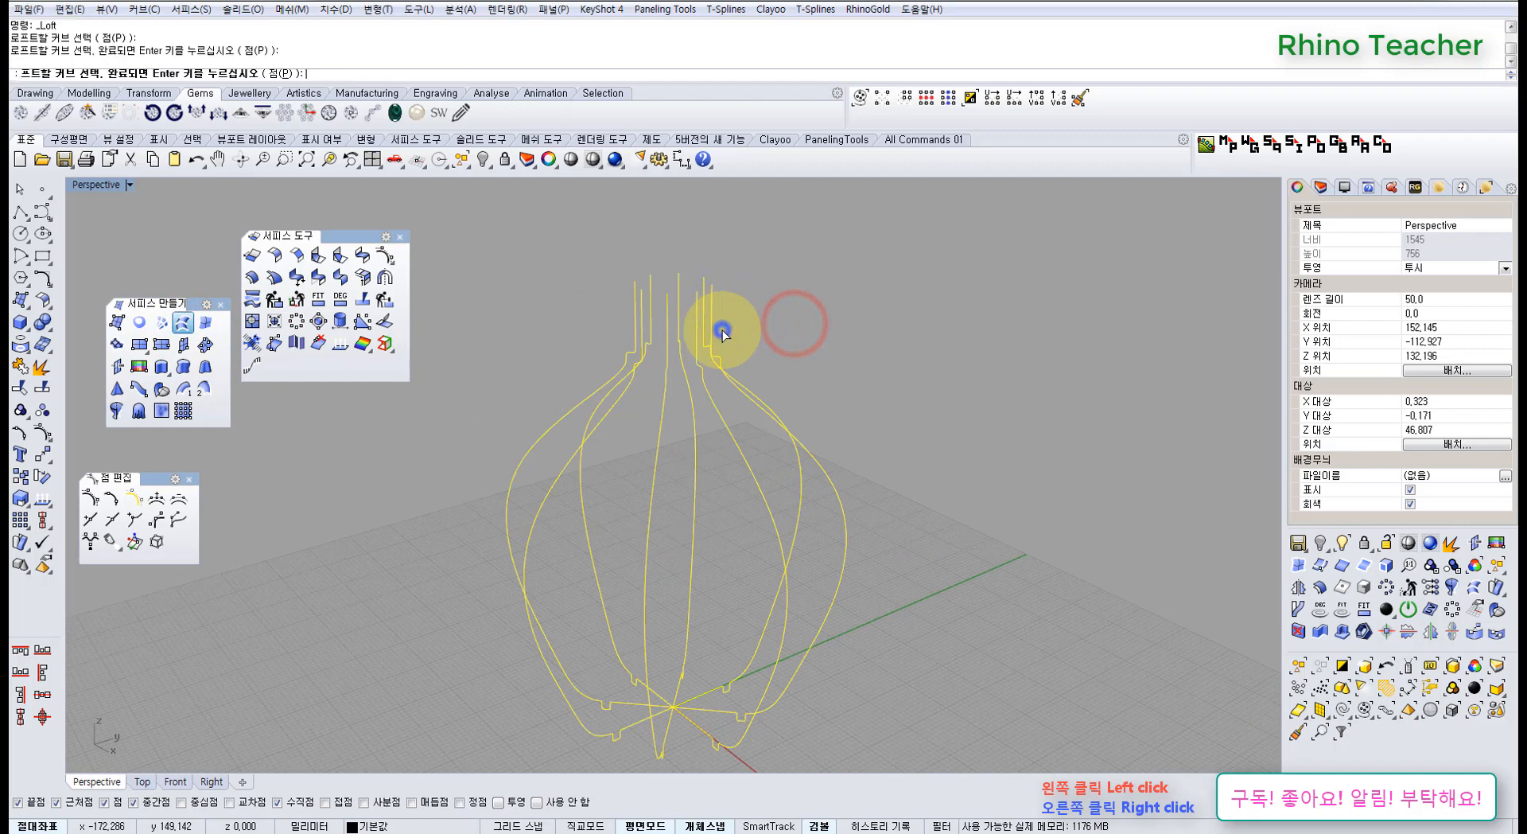
# Make the loft closed, preview it with the Loose style, and inspect the neck and shoulder
pyautogui.click(840, 389)
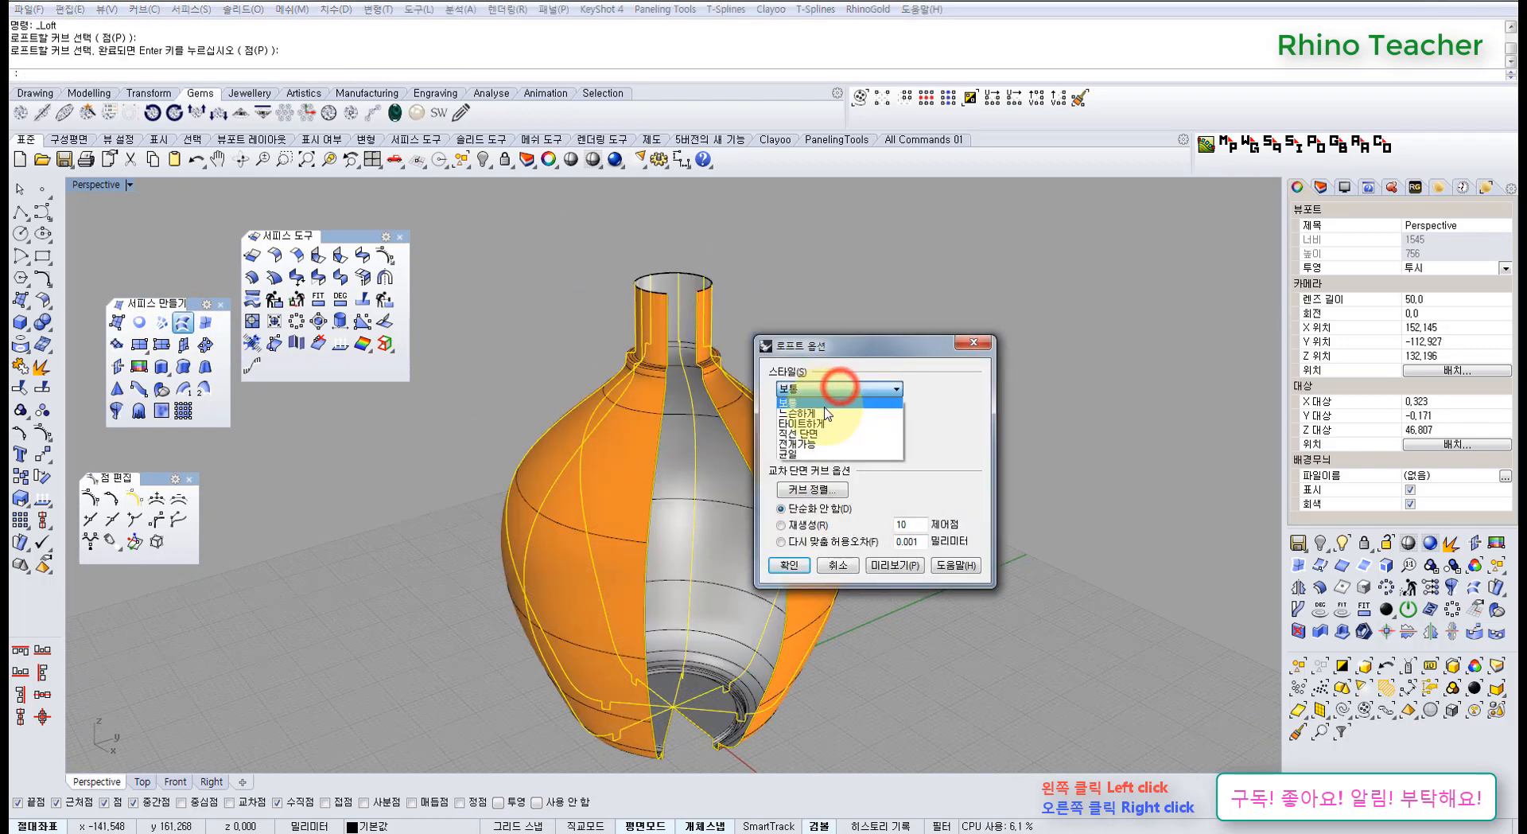
pyautogui.click(823, 401)
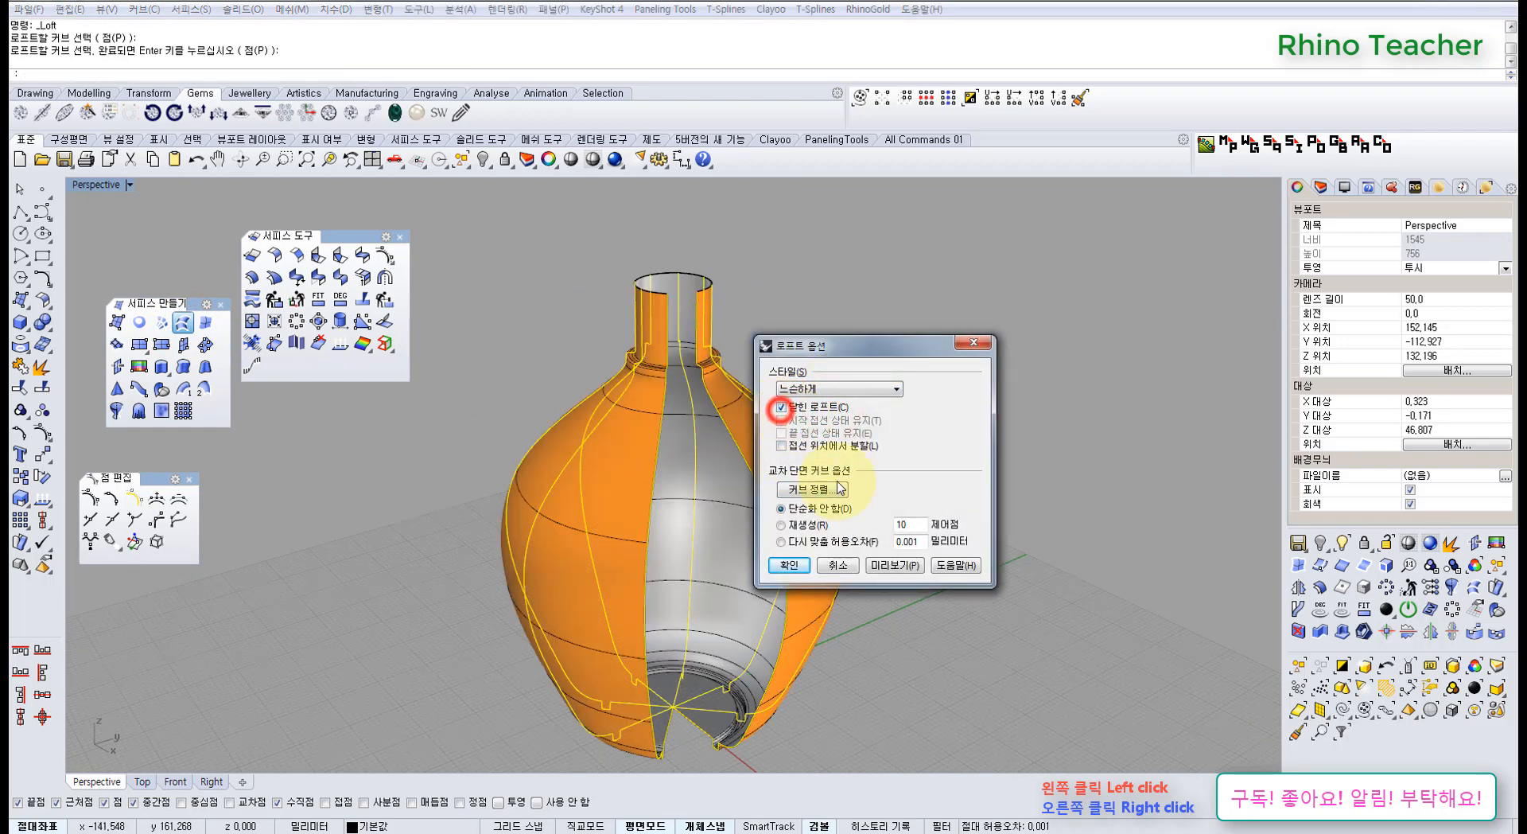
pyautogui.click(888, 564)
pyautogui.moveTo(619, 430); pyautogui.dragTo(631, 368, button='right')
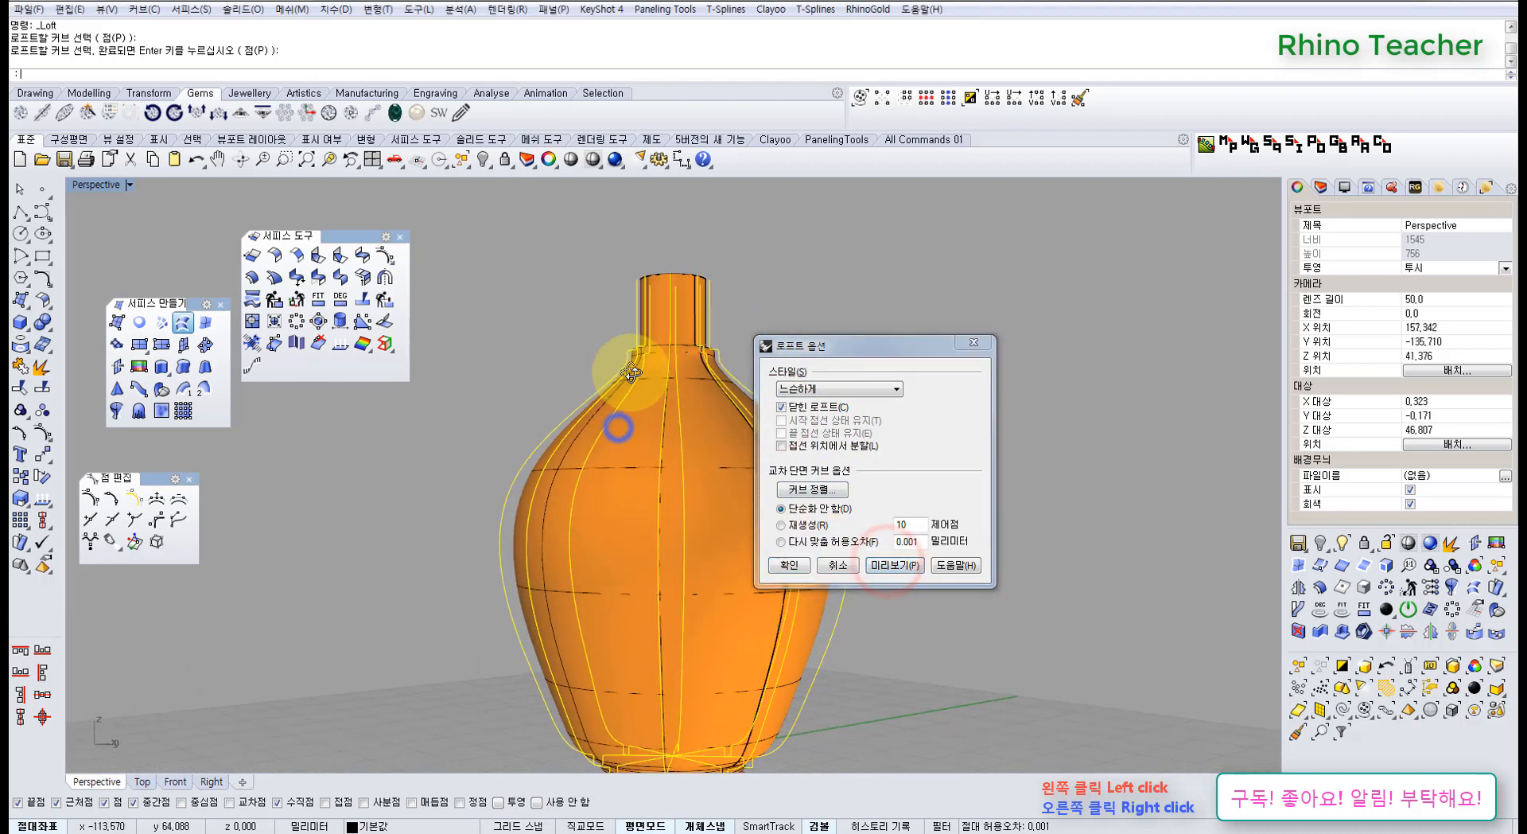
pyautogui.scroll(8, 675, 293)
pyautogui.moveTo(668, 321); pyautogui.dragTo(829, 409, button='right')
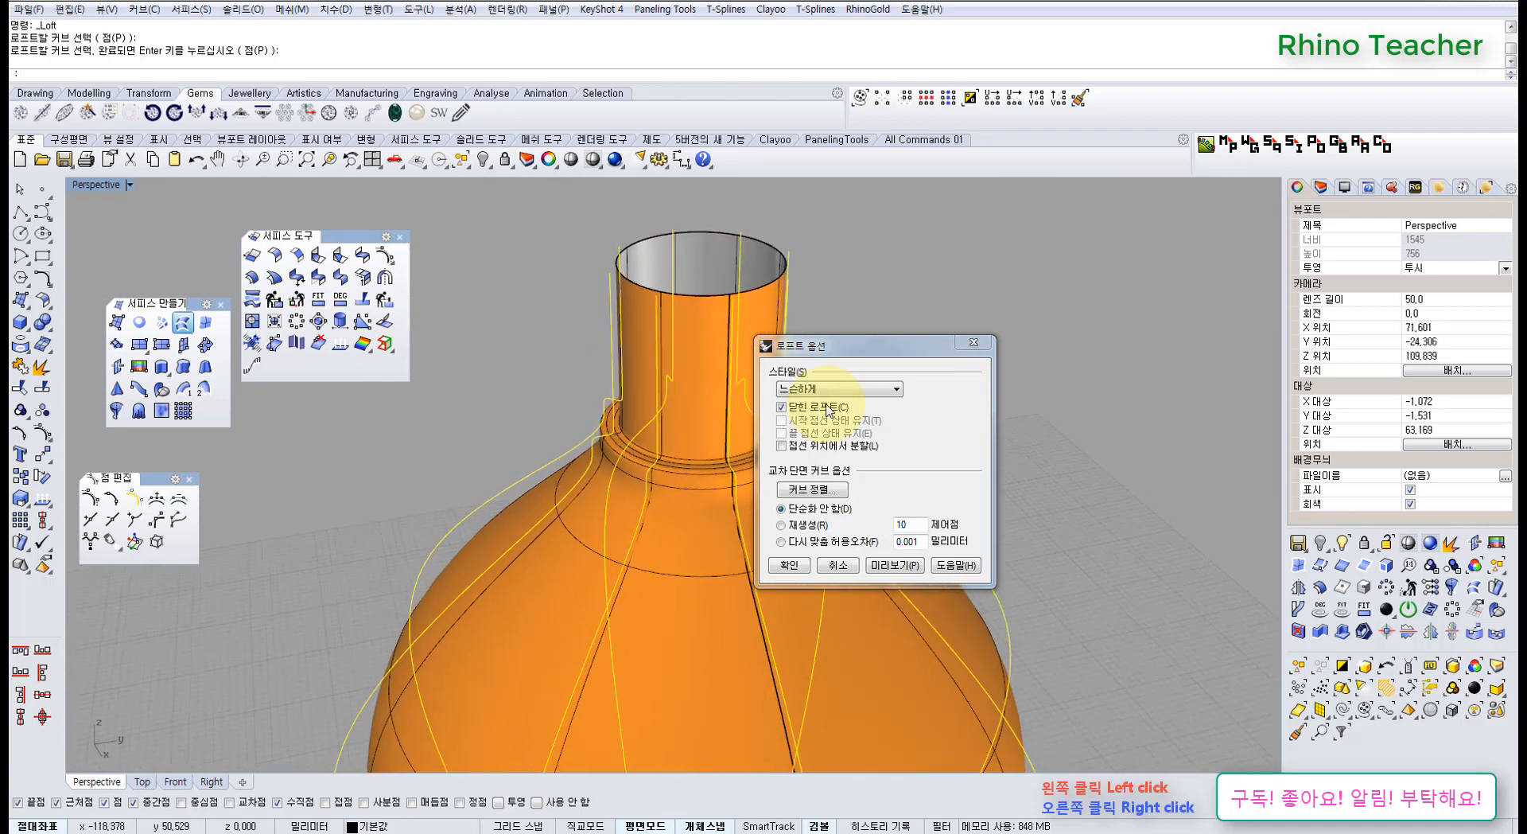
# Create the closed bottle loft with the Normal style and history recording on
pyautogui.click(821, 390)
pyautogui.click(807, 402)
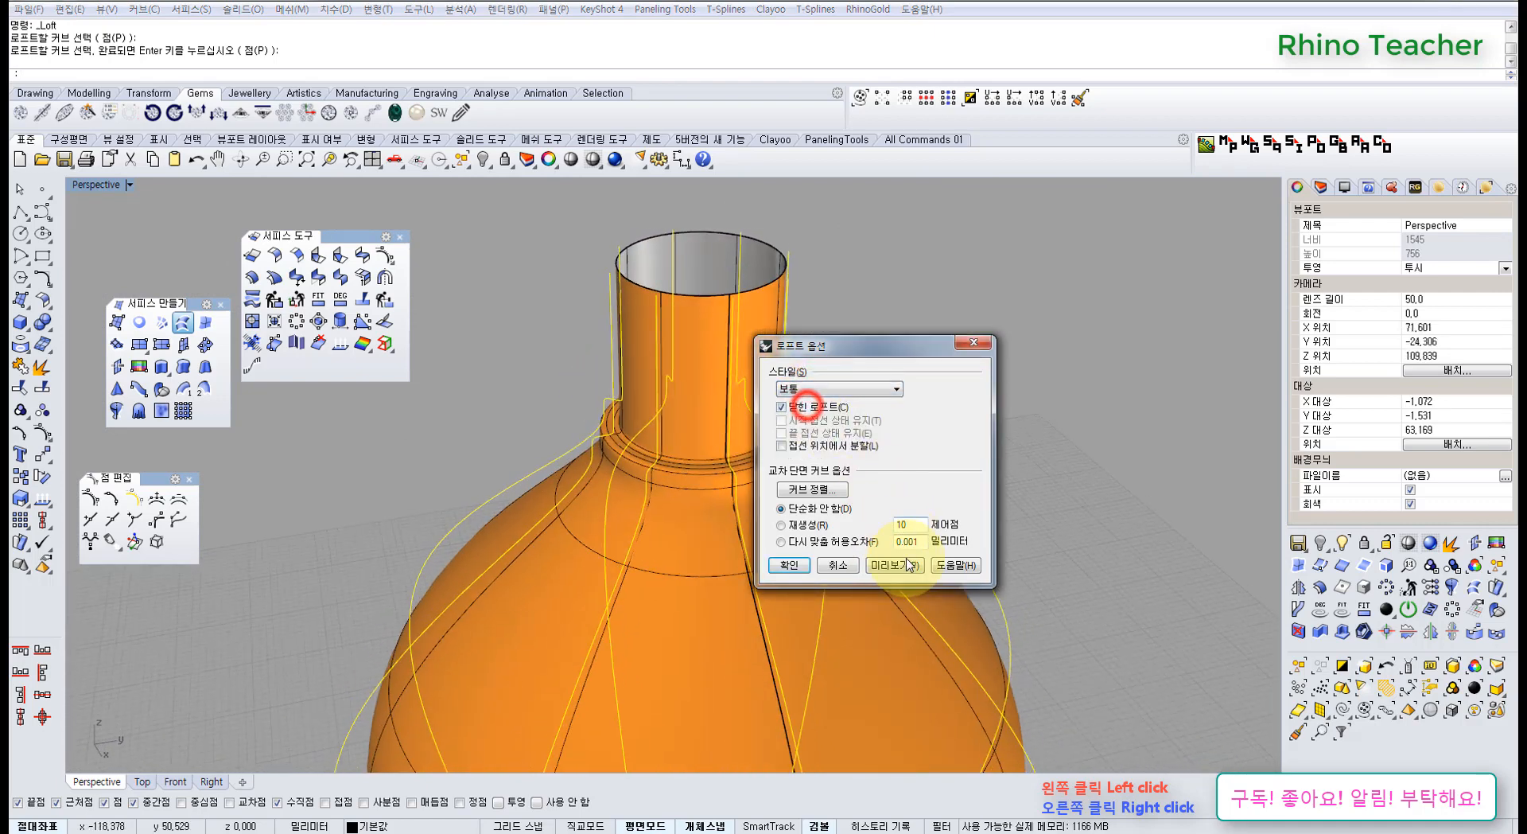
pyautogui.click(894, 567)
pyautogui.moveTo(672, 340); pyautogui.dragTo(602, 356, button='right')
pyautogui.click(878, 826)
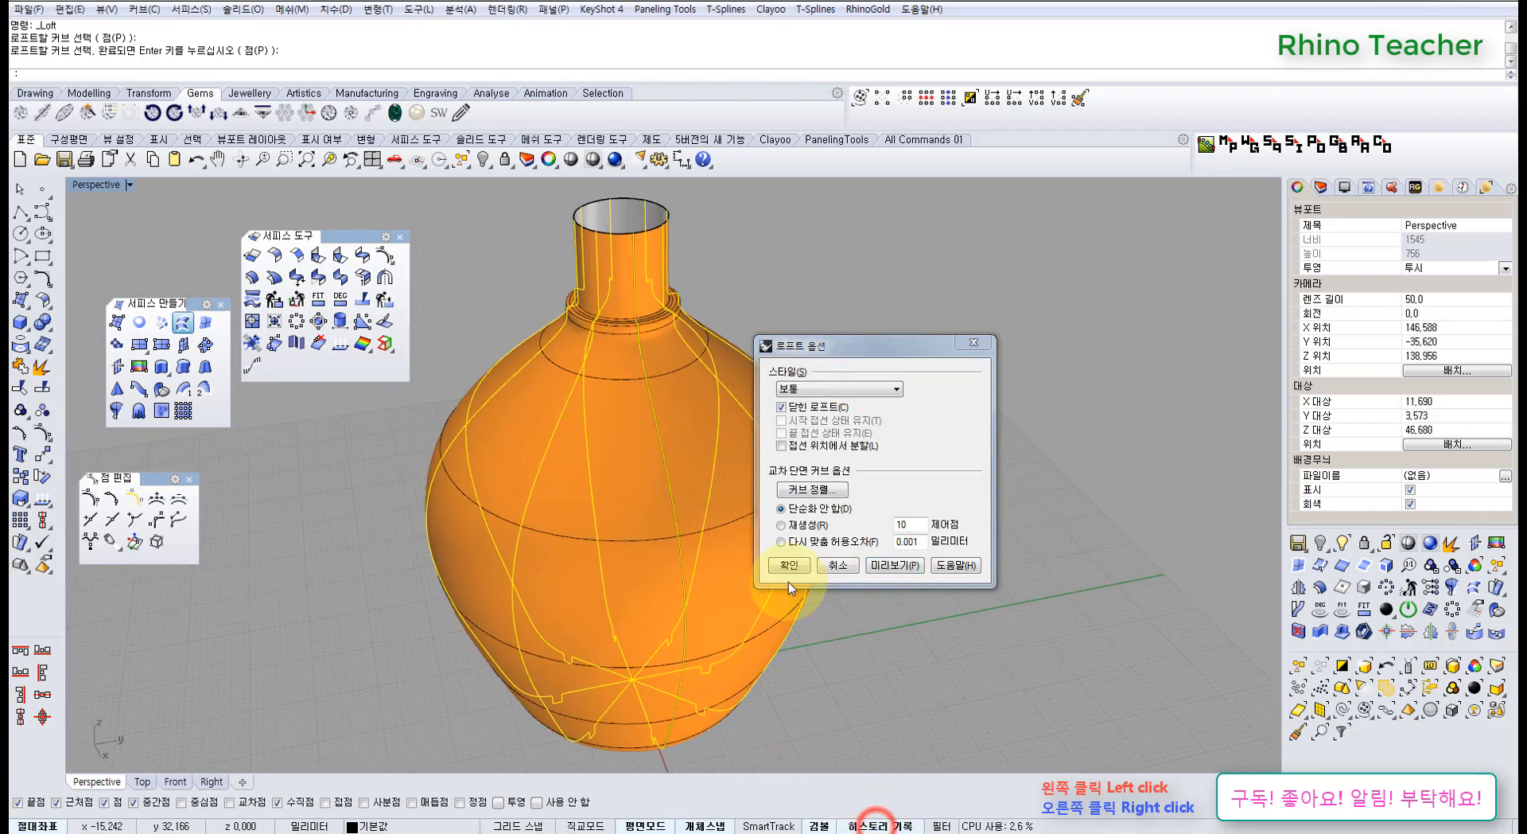
pyautogui.click(790, 566)
# Turn on the control points of the two red source curves
pyautogui.click(923, 537)
pyautogui.moveTo(923, 537); pyautogui.dragTo(666, 466, button='right')
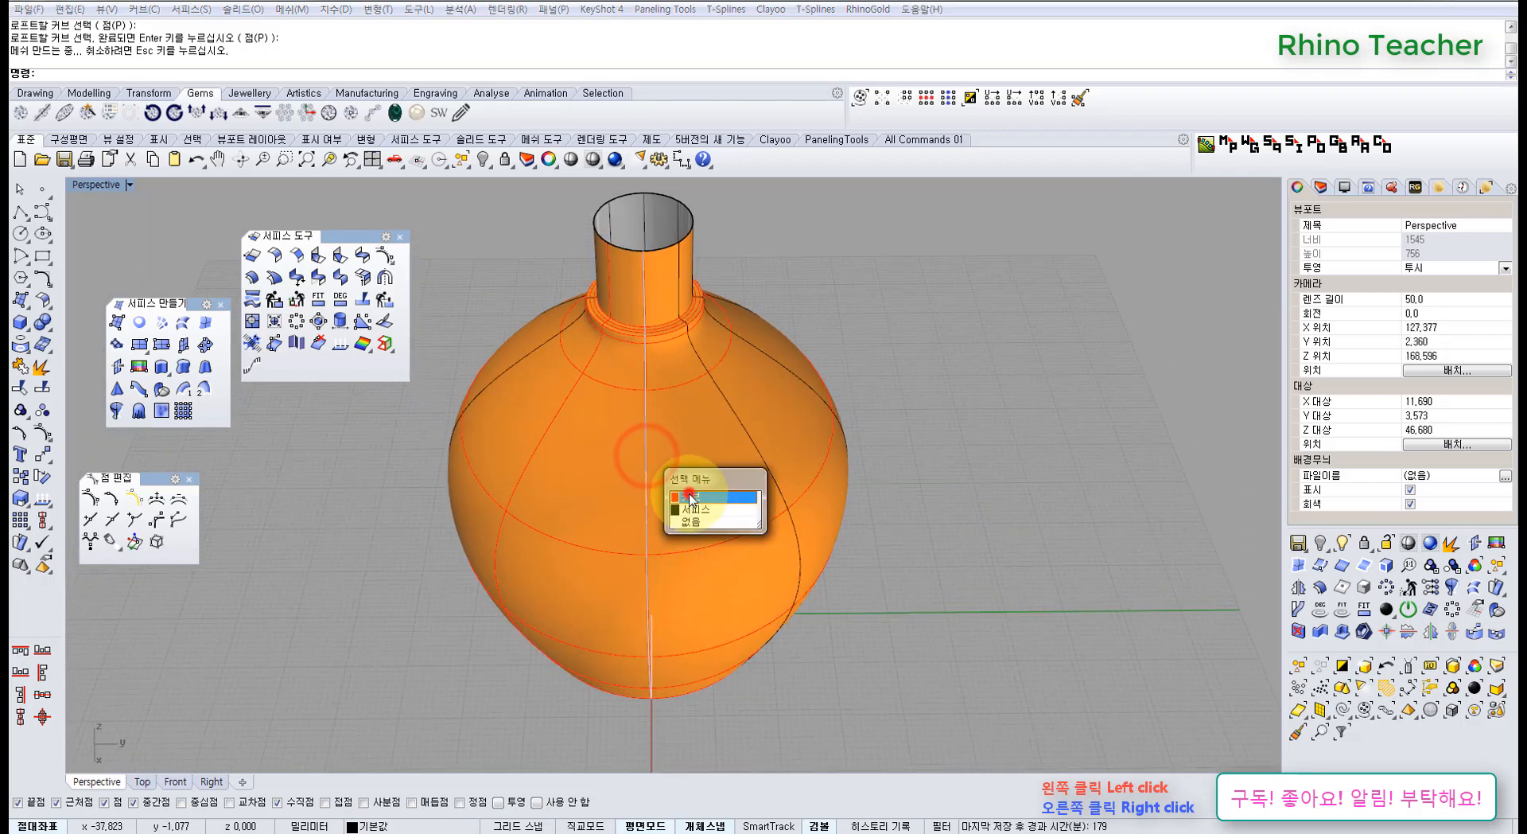
pyautogui.click(684, 495)
pyautogui.click(533, 449)
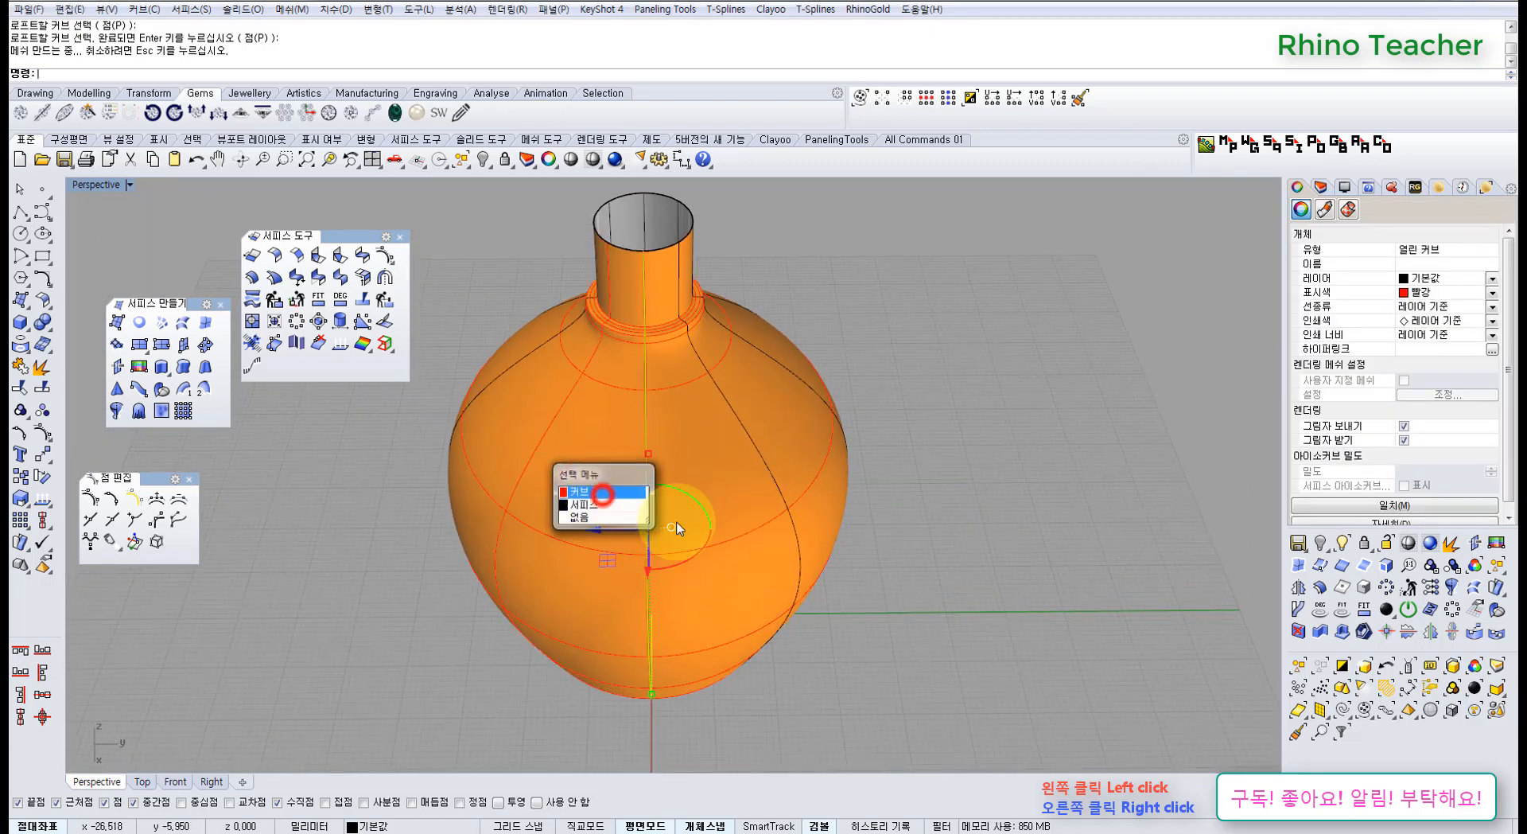
pyautogui.click(603, 494)
pyautogui.press('F10')
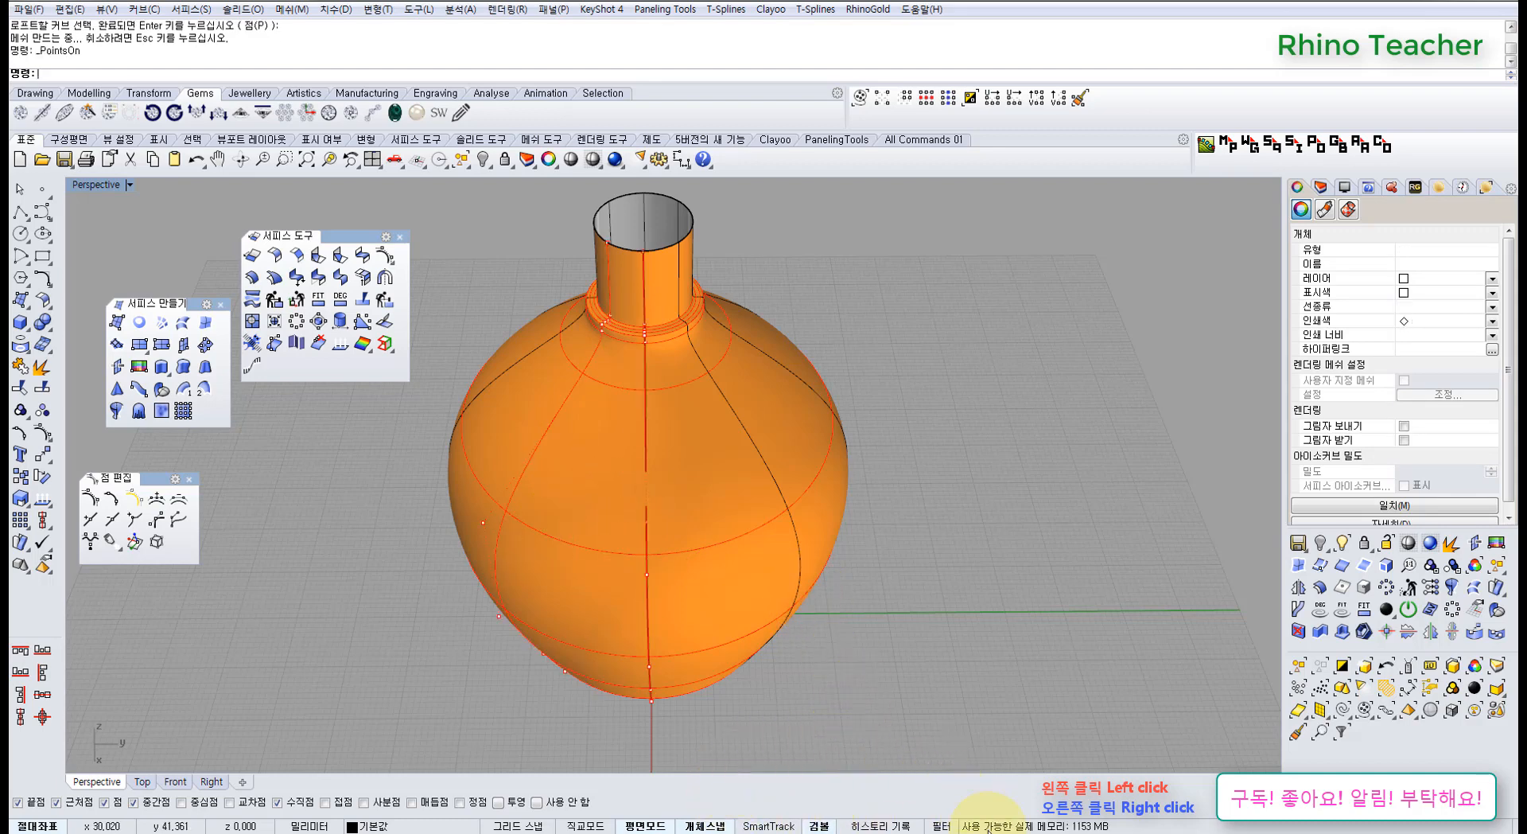
# Restrict the selection filter to control points only
pyautogui.click(941, 826)
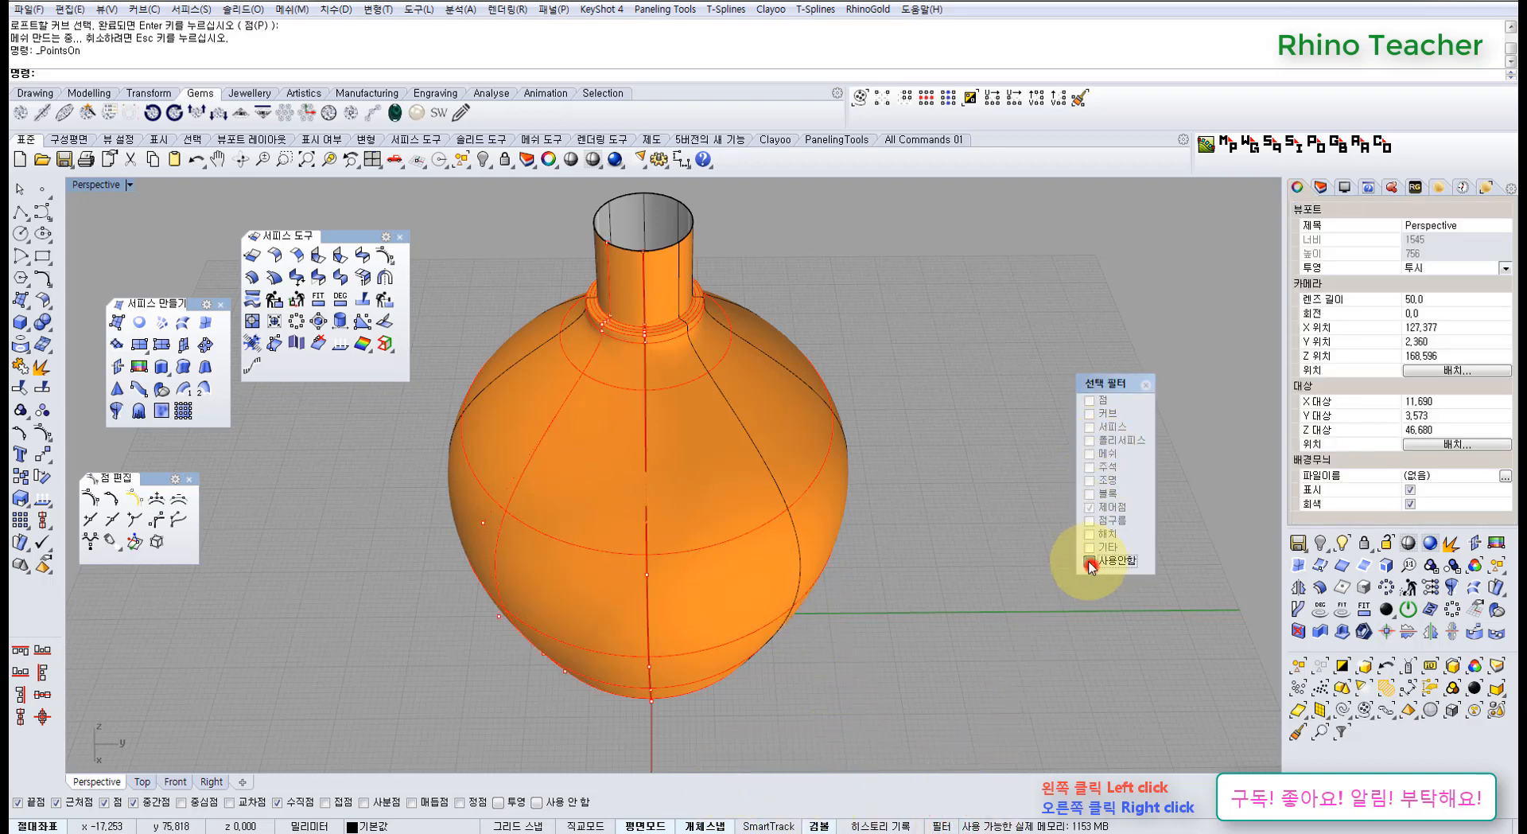
pyautogui.click(1090, 562)
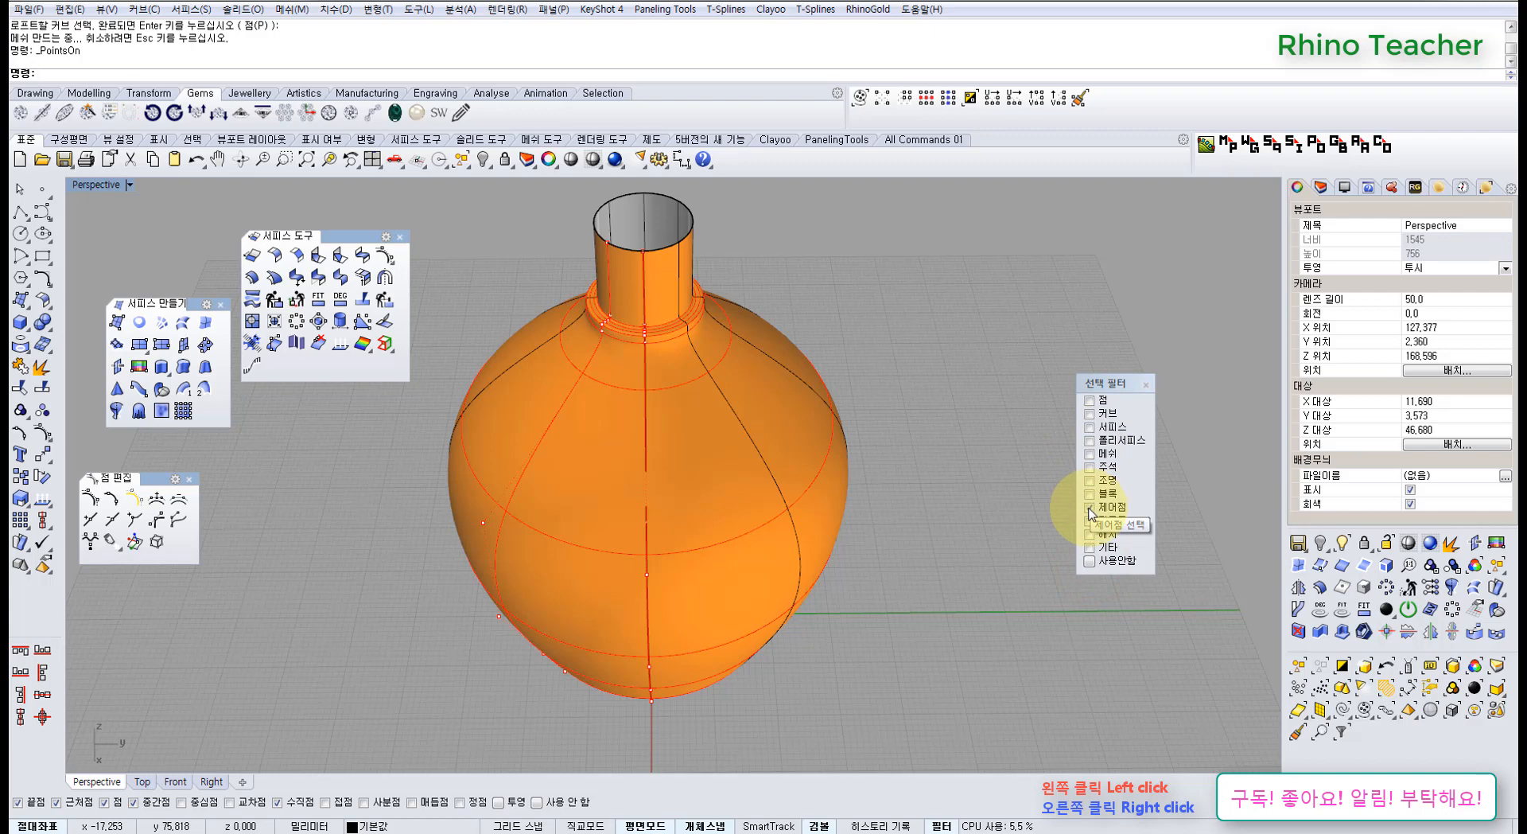
pyautogui.rightClick(1090, 510)
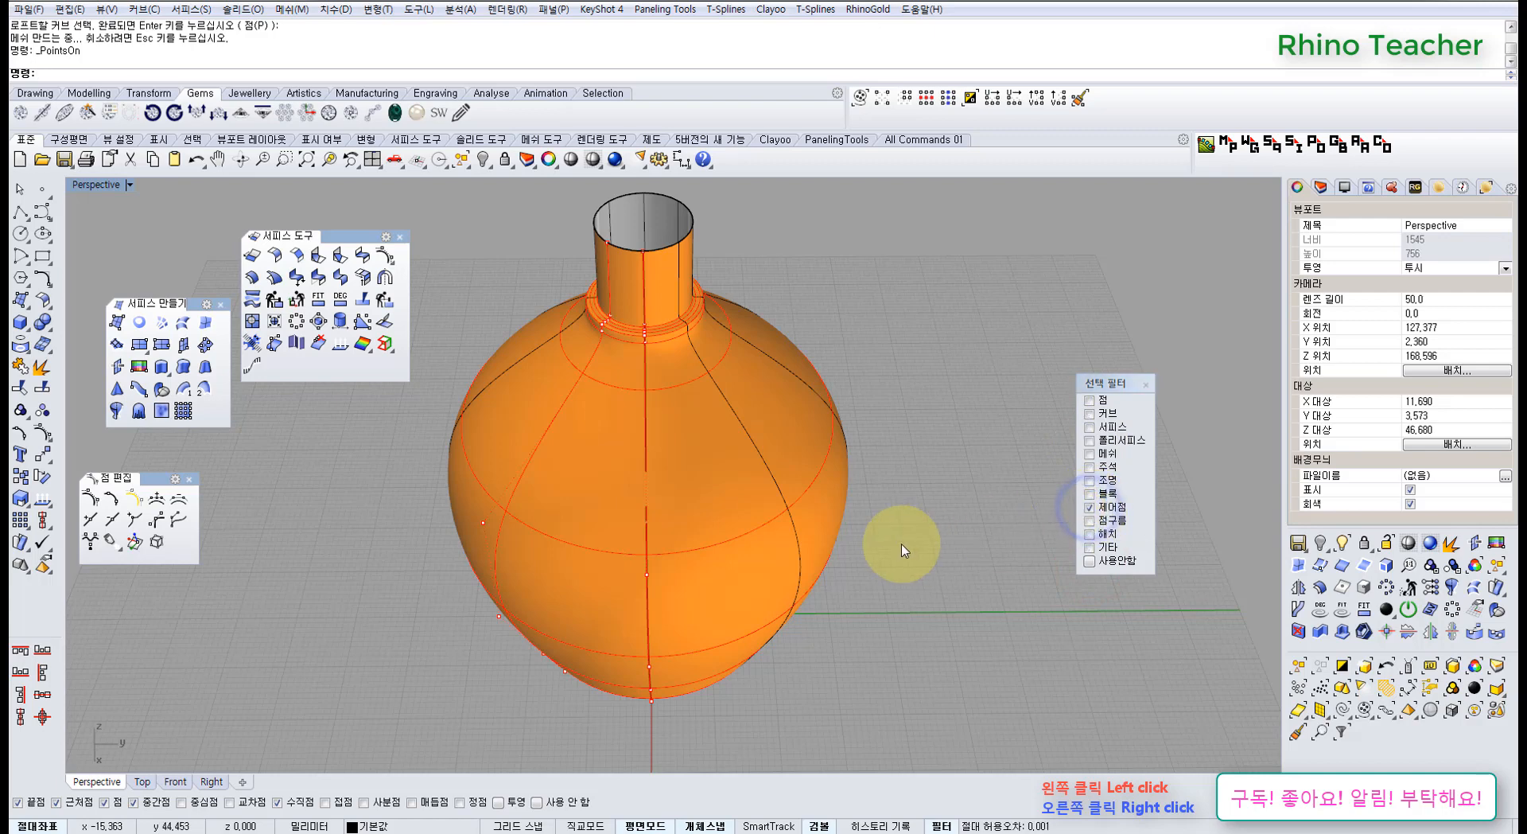
pyautogui.moveTo(882, 582); pyautogui.dragTo(869, 515, button='right')
pyautogui.click(868, 515)
pyautogui.moveTo(906, 560); pyautogui.dragTo(872, 530)
pyautogui.moveTo(907, 575); pyautogui.dragTo(711, 565, button='right')
pyautogui.hotkey('ctrl', 'z')
# In the Top view, move the outermost belly control point of the diagonal red curve diagonally inward toward the bottle's axis
pyautogui.click(700, 573)
pyautogui.hotkey('ctrl', 'F1')
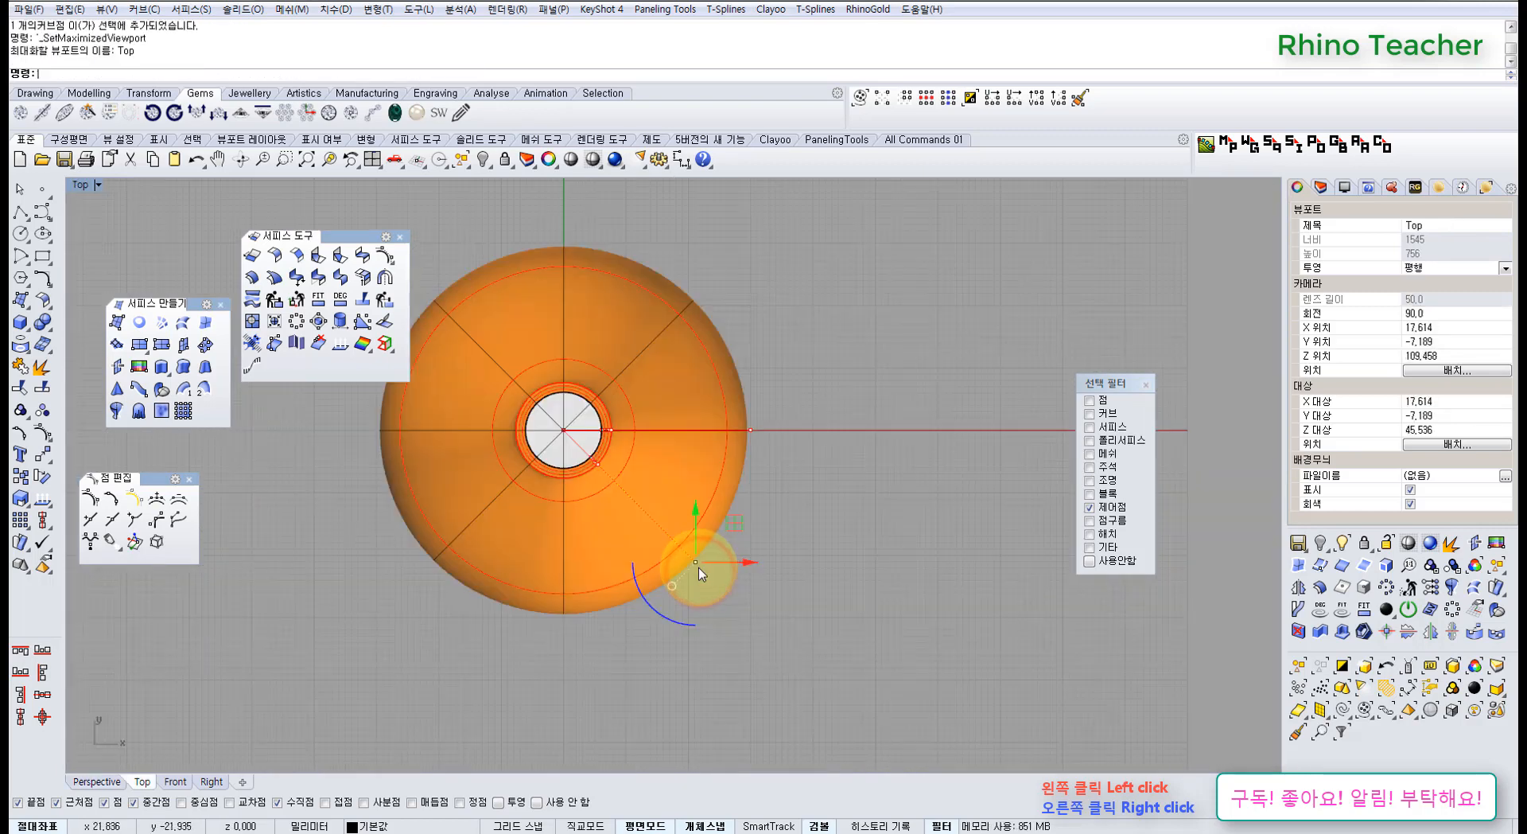
pyautogui.scroll(3, 719, 541)
pyautogui.moveTo(789, 507); pyautogui.dragTo(752, 471)
pyautogui.scroll(-3, 775, 505)
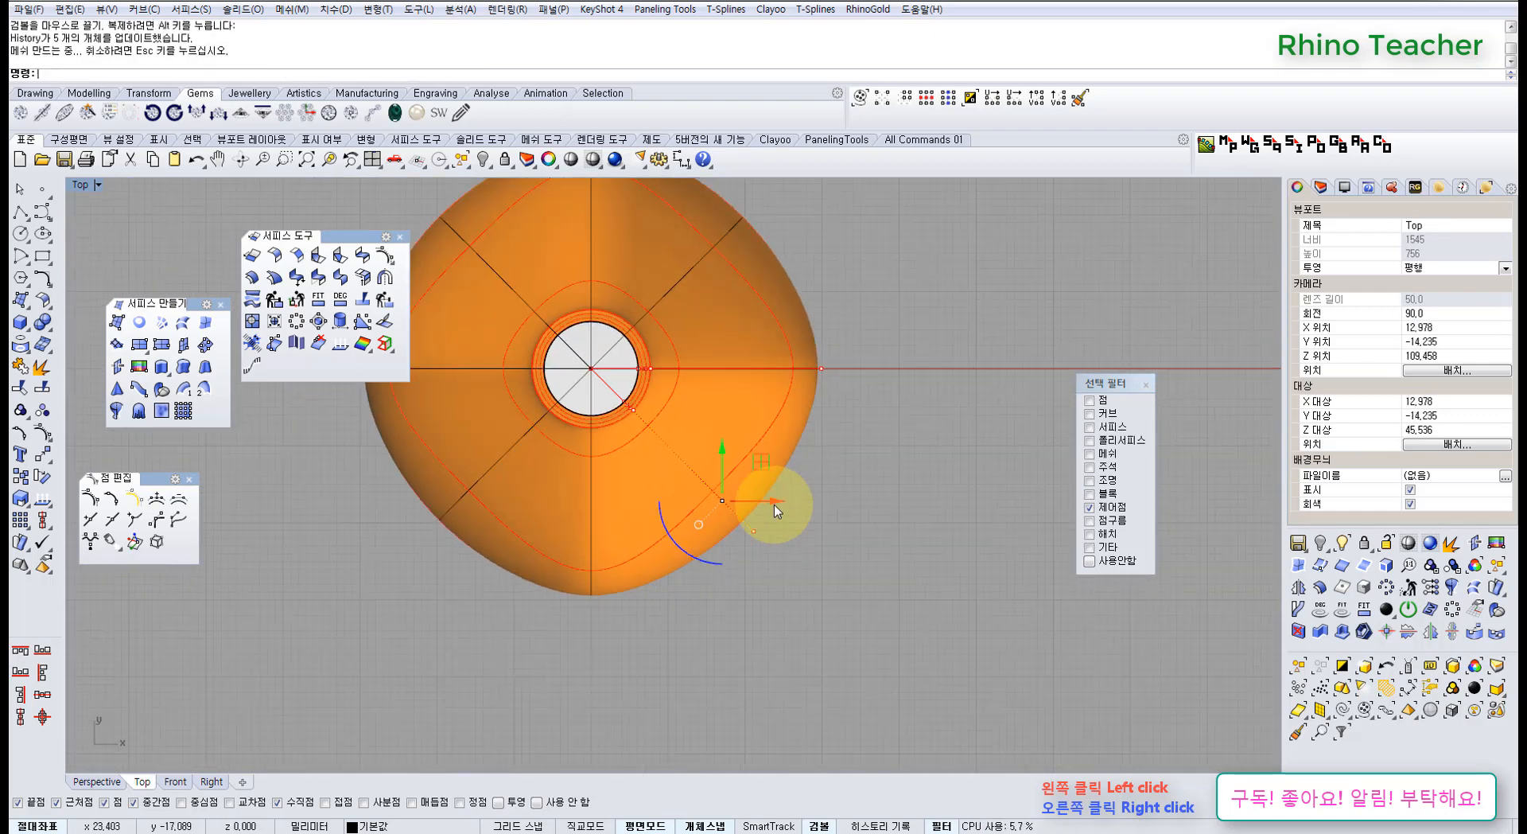
# Undo the last control-point move on the diagonal red curve
pyautogui.hotkey('ctrl', 'z')
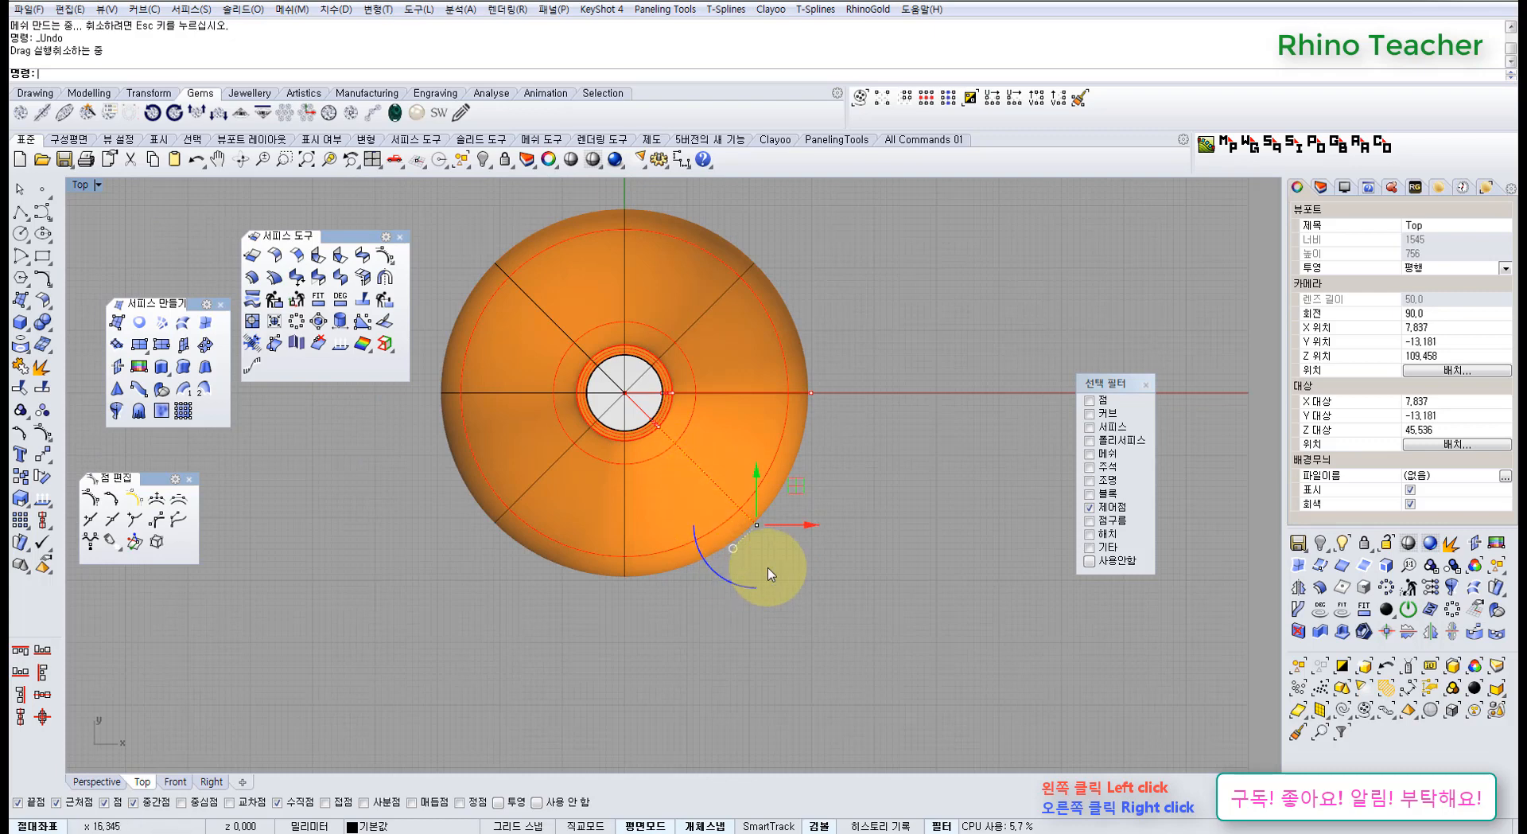
pyautogui.scroll(4, 641, 479)
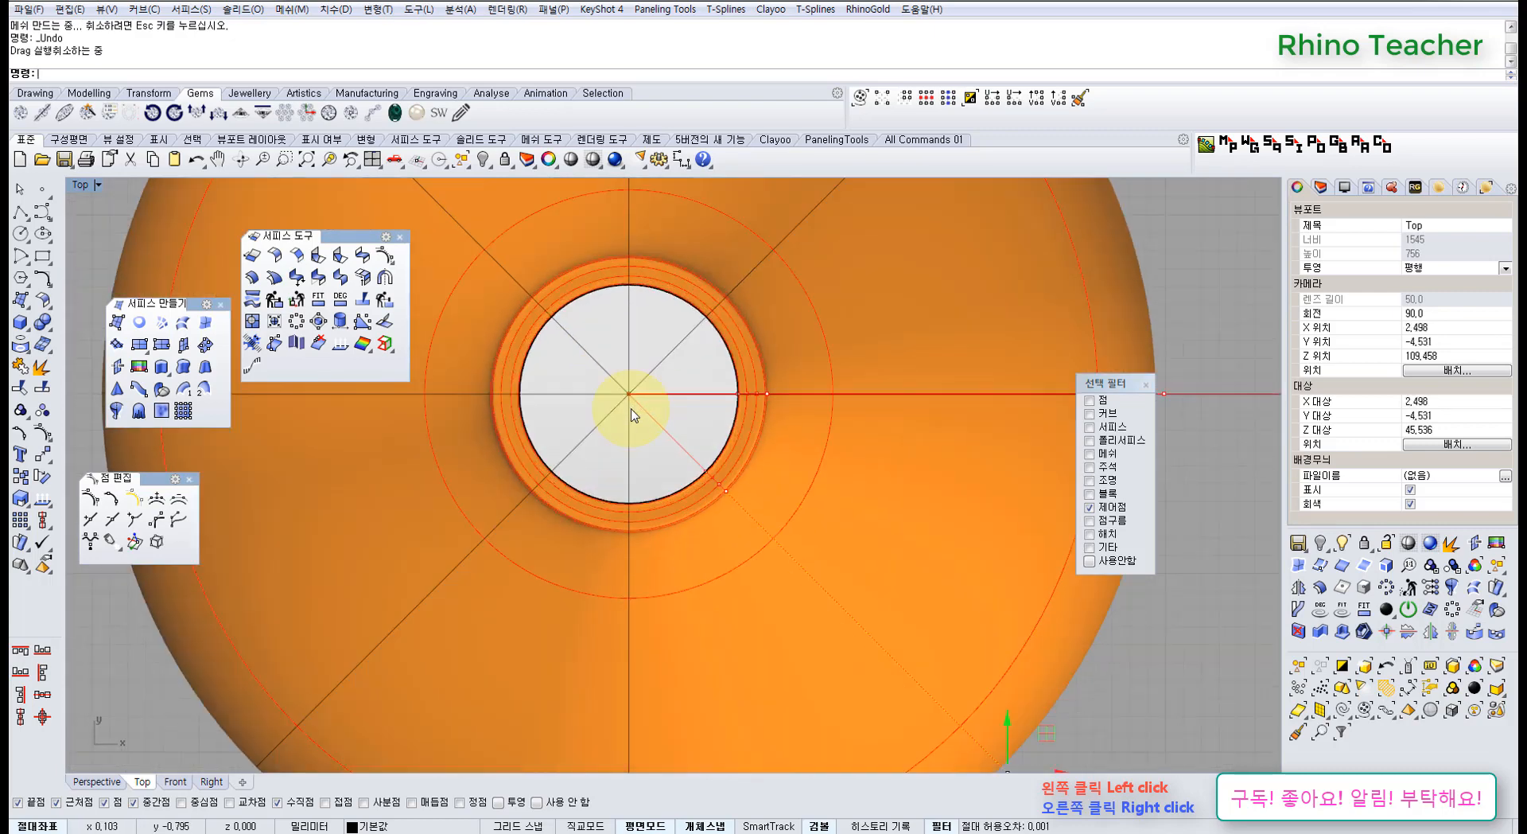
pyautogui.scroll(-1, 674, 461)
pyautogui.scroll(-2, 674, 461)
pyautogui.moveTo(776, 553); pyautogui.dragTo(694, 517, button='right')
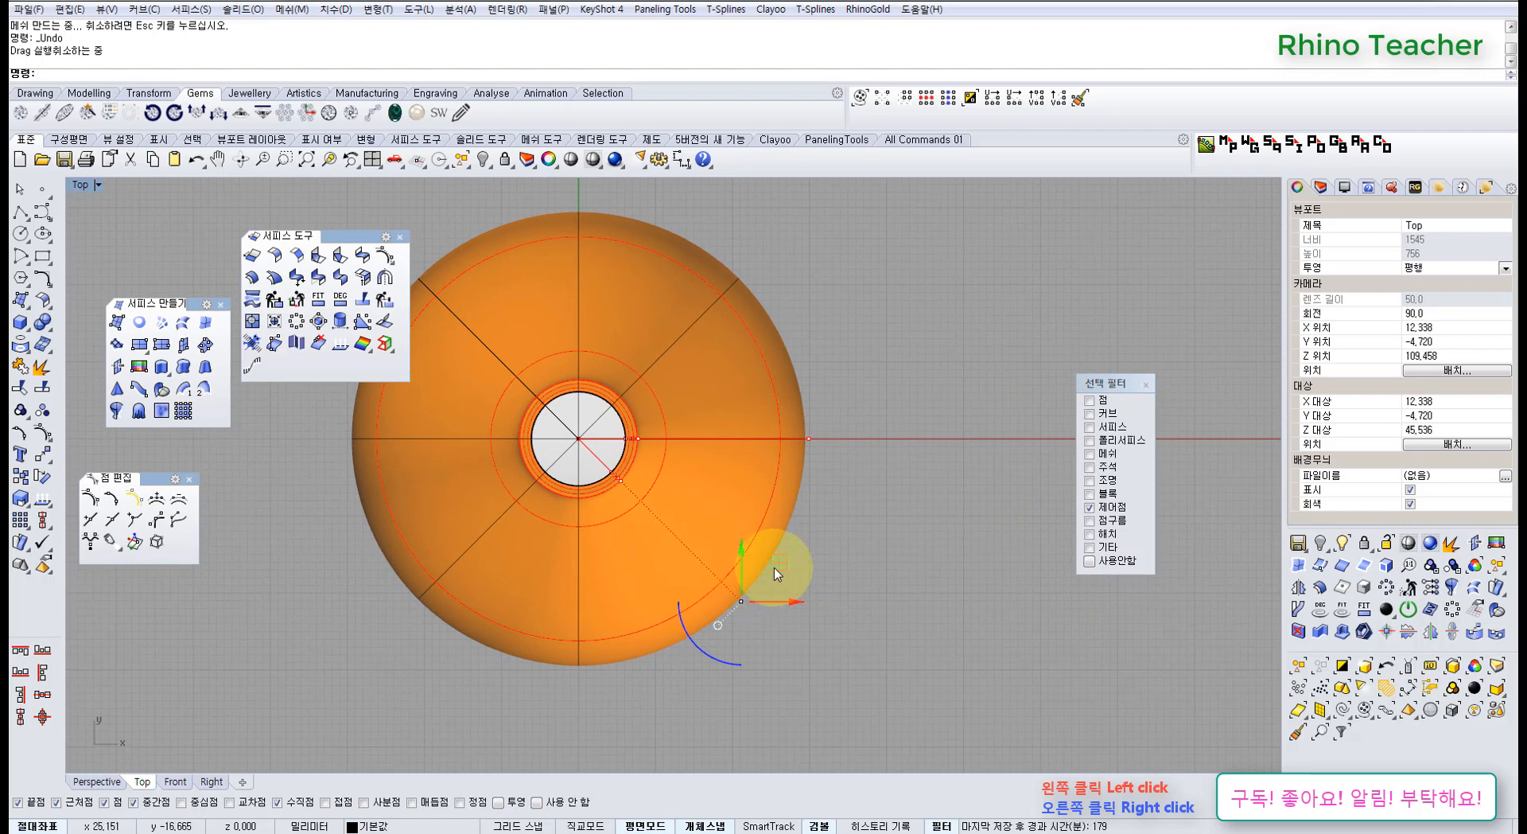
# Select the outermost belly control points of the red curve on the X axis and move them inward along X in the Perspective view
pyautogui.click(808, 439)
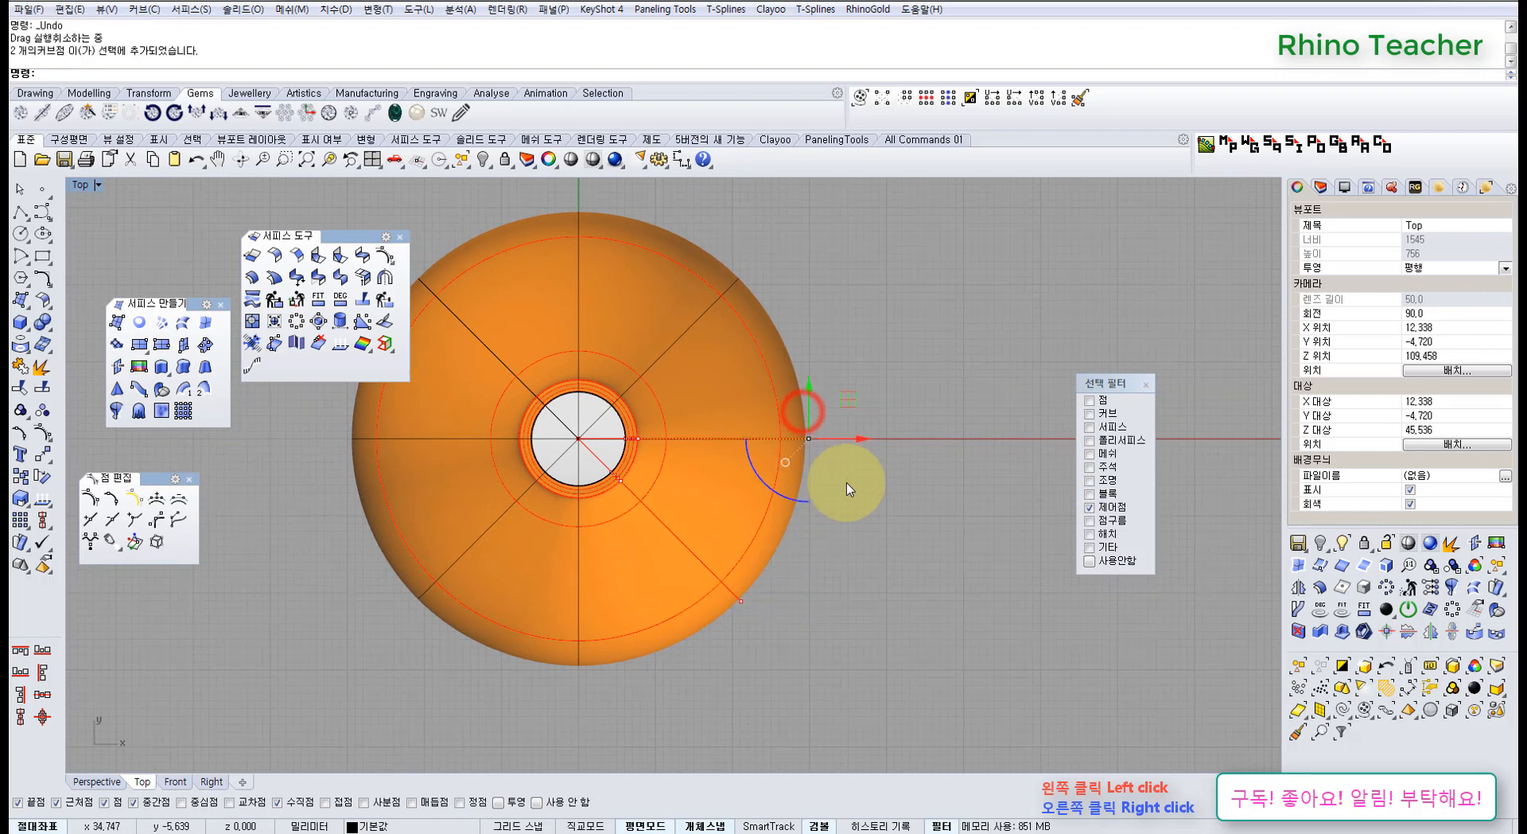
pyautogui.hotkey('ctrl', 'F4')
pyautogui.moveTo(781, 541); pyautogui.dragTo(833, 452, button='right')
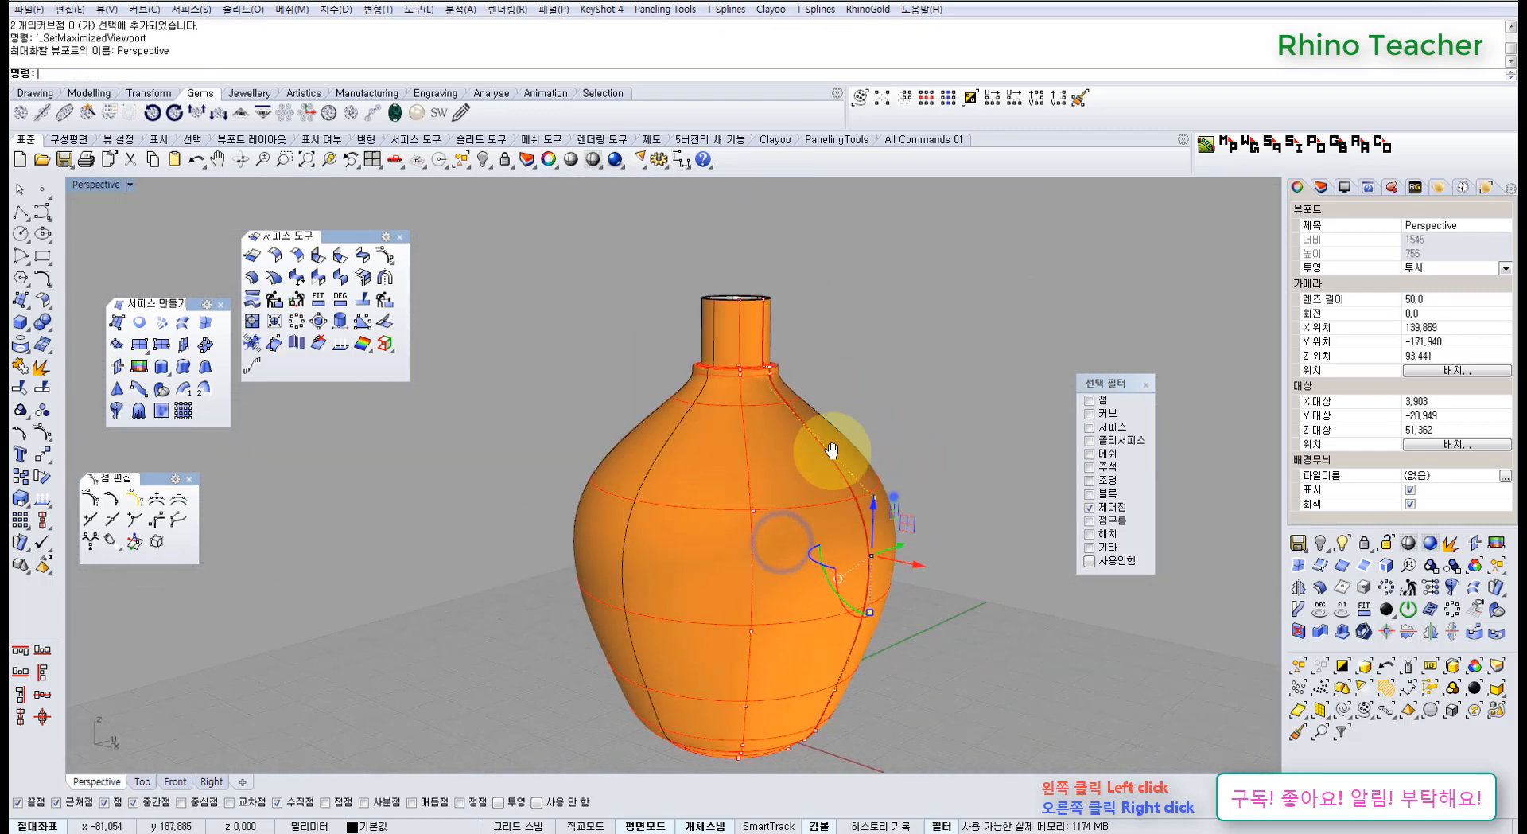
pyautogui.keyDown('shift'); pyautogui.moveTo(894, 496); pyautogui.dragTo(768, 437, button='right'); pyautogui.keyUp('shift')
pyautogui.moveTo(768, 436); pyautogui.dragTo(836, 409, button='right')
pyautogui.scroll(4, 800, 504)
pyautogui.moveTo(796, 503); pyautogui.dragTo(724, 501)
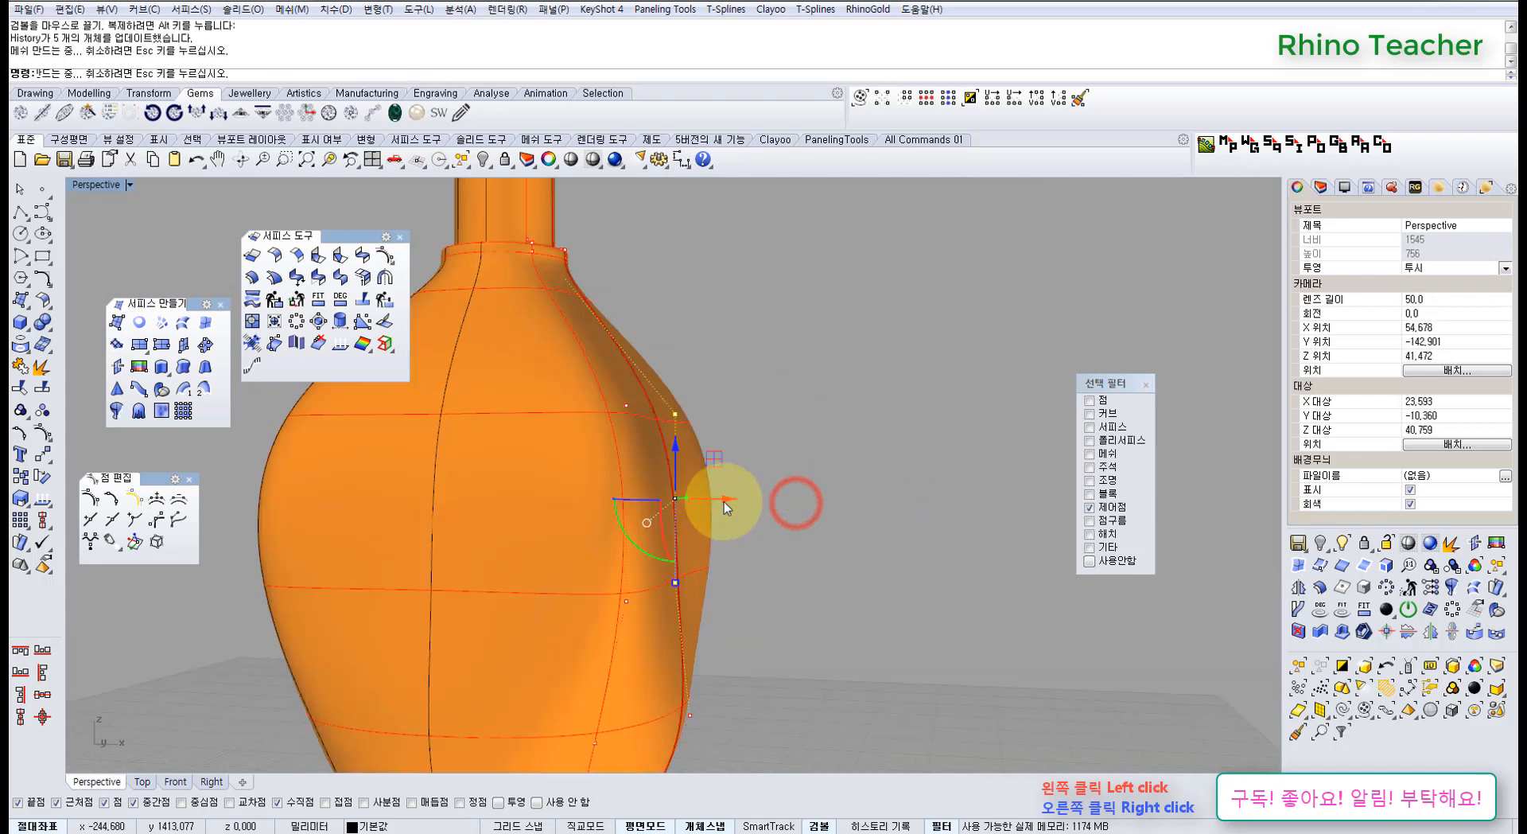
# In the Top view, try moving the same belly points slightly back outward along X, and undo both point moves
pyautogui.hotkey('ctrl', 'F1')
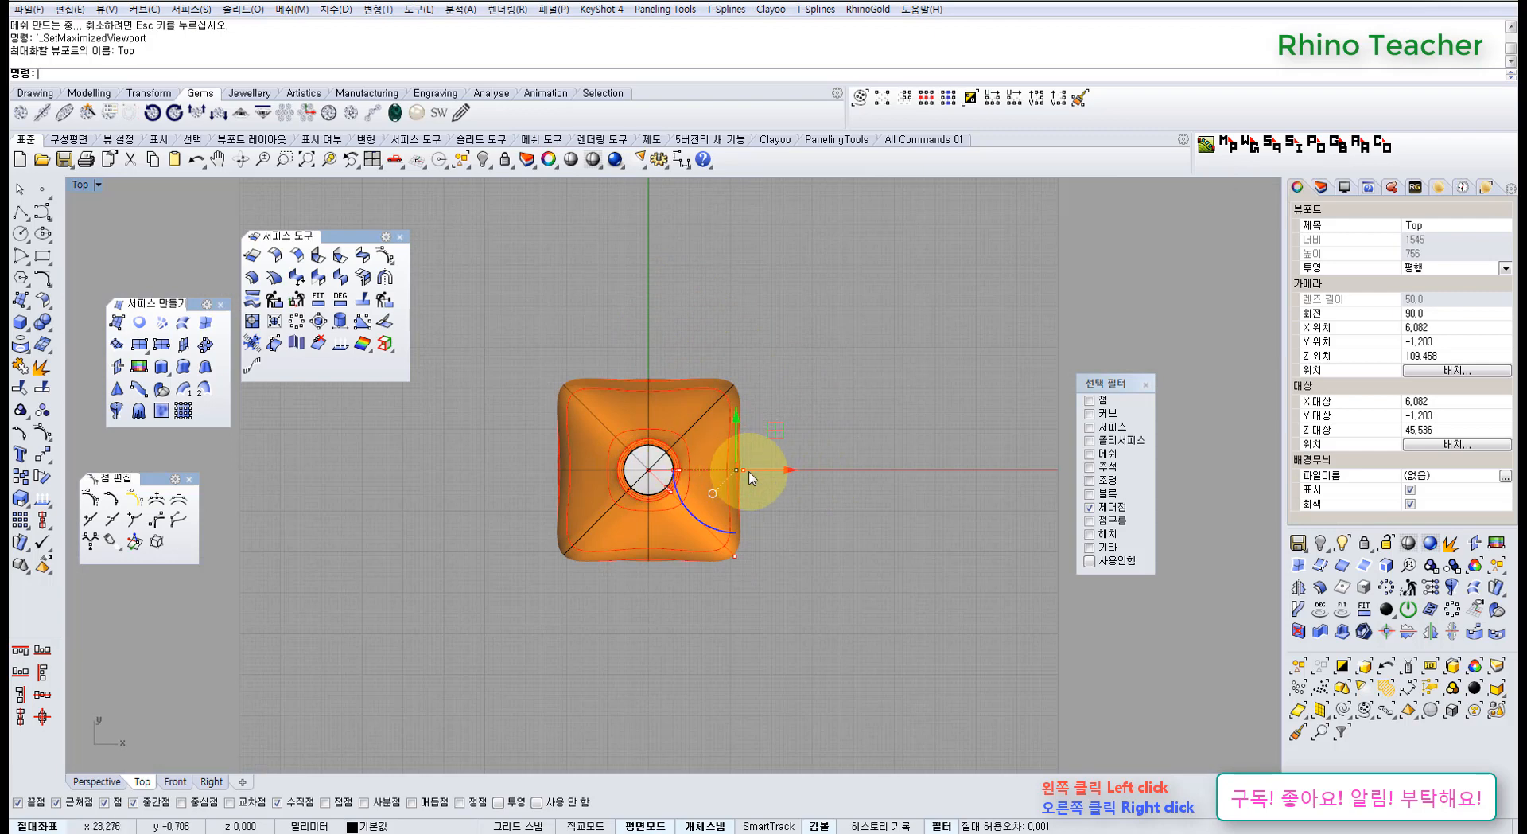
pyautogui.scroll(3, 749, 477)
pyautogui.moveTo(780, 468); pyautogui.dragTo(808, 471)
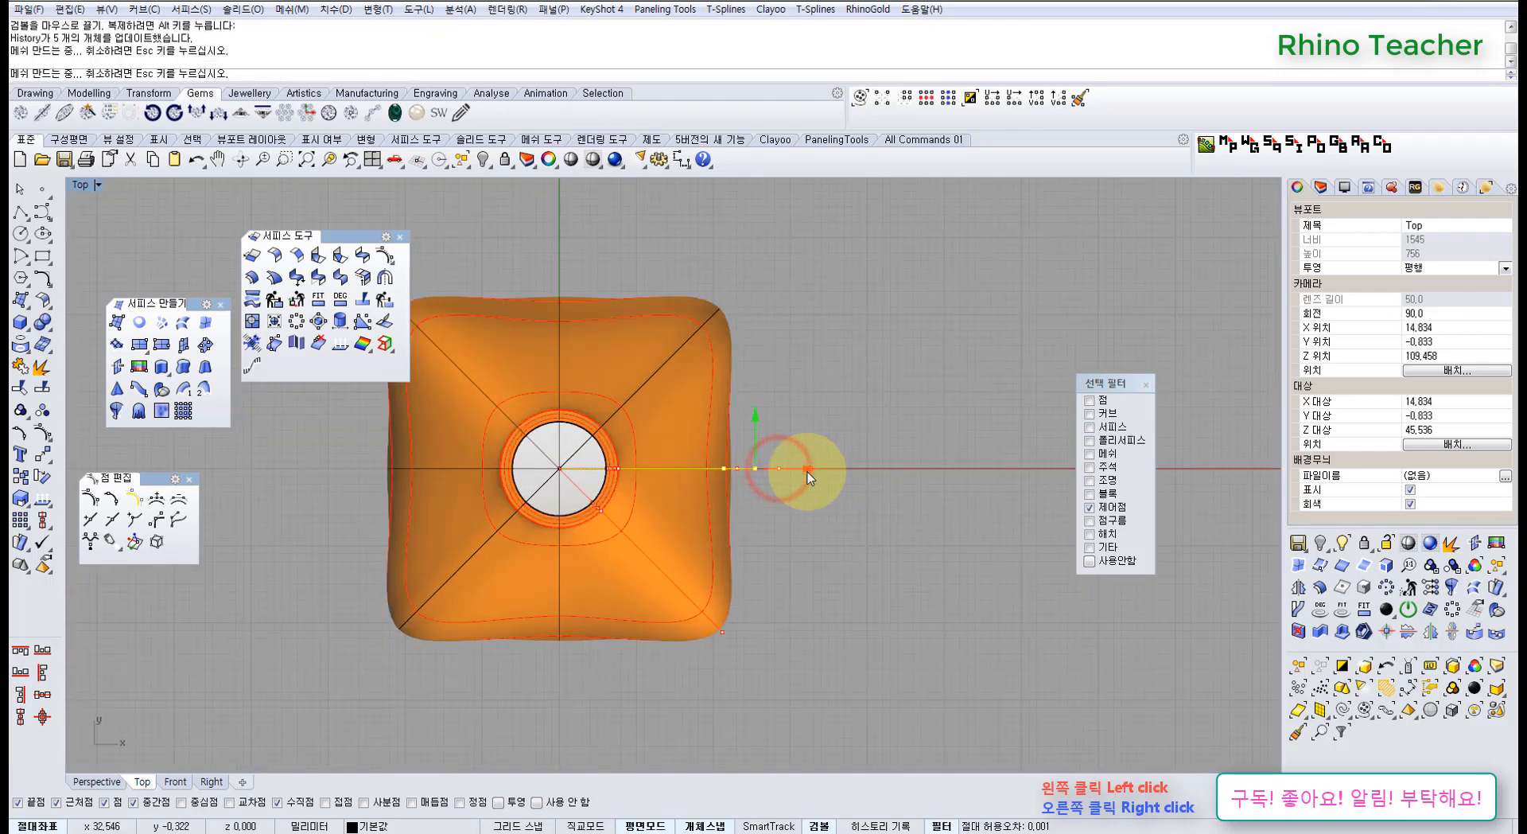
pyautogui.hotkey('ctrl', 'z')
pyautogui.hotkey('ctrl', 'z')
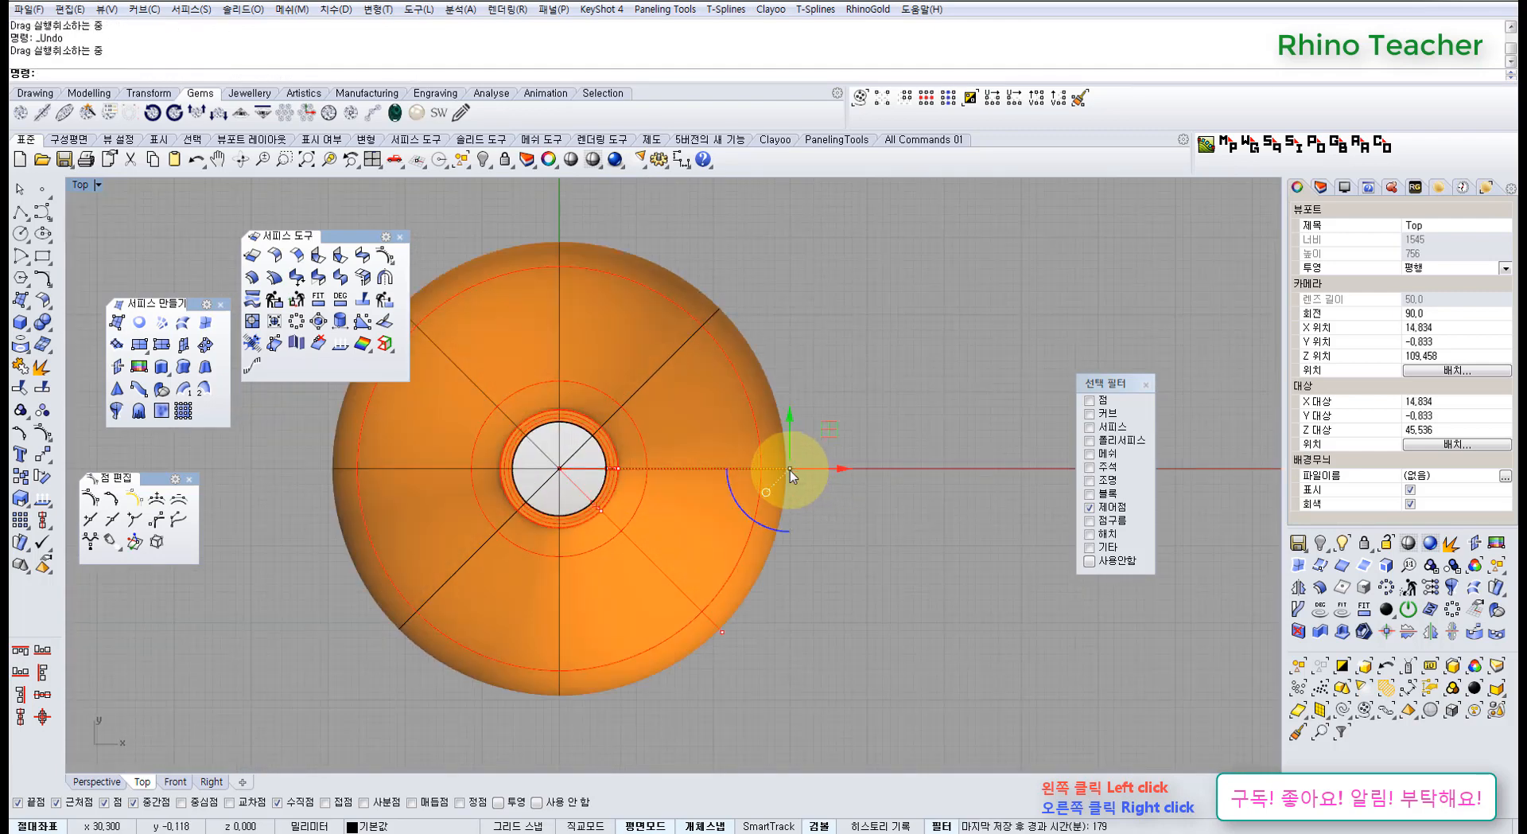
# Scale the diagonal red curve's outermost belly control points inward with Scale2D from origin 0, with Copy set to No
pyautogui.click(769, 668)
pyautogui.moveTo(761, 669); pyautogui.dragTo(766, 596, button='right')
pyautogui.moveTo(781, 642); pyautogui.dragTo(696, 552)
pyautogui.scroll(4, 684, 527)
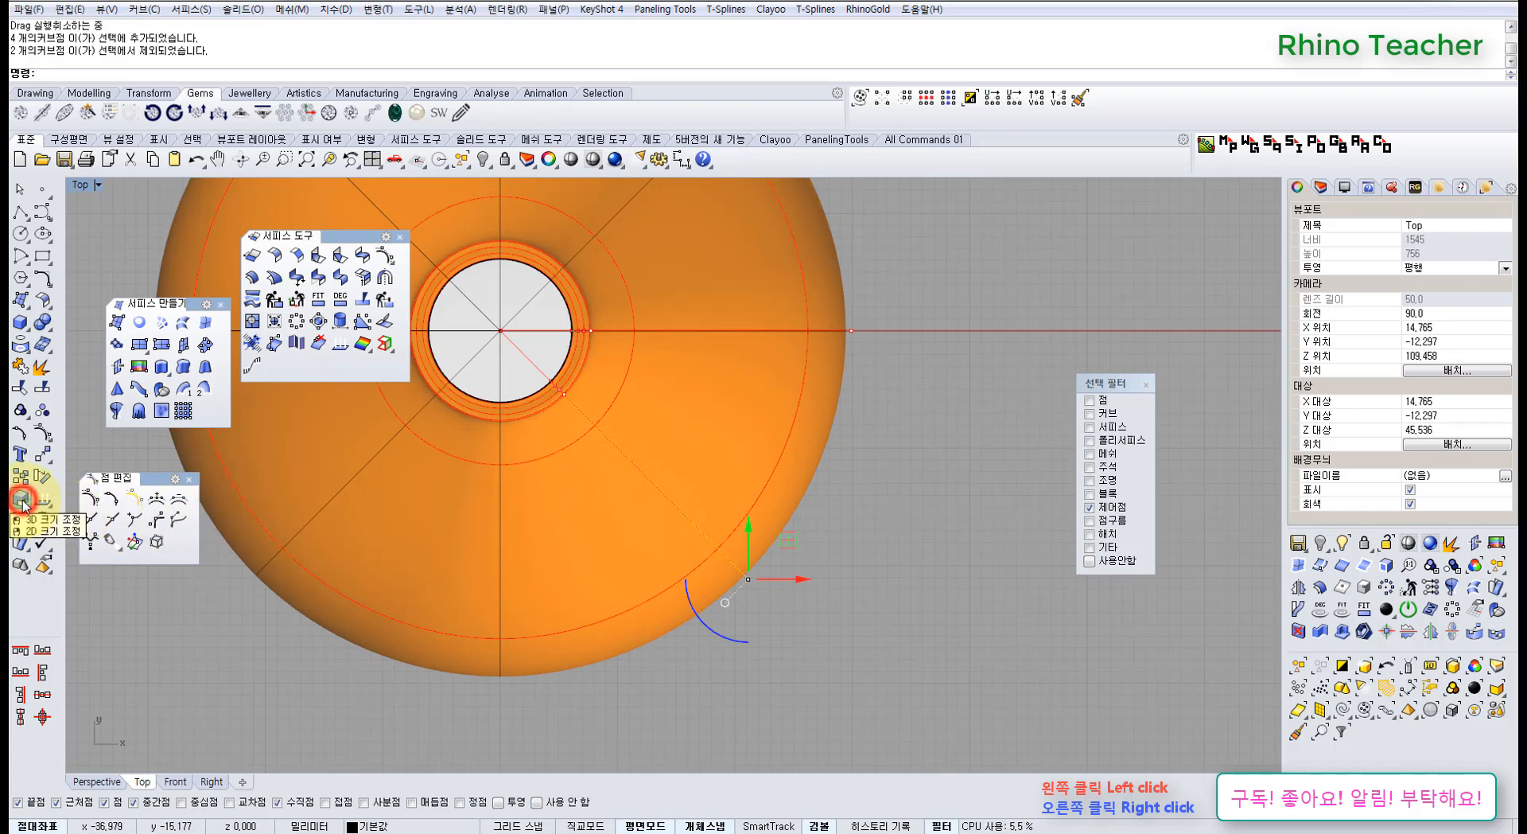
pyautogui.moveTo(66, 502); pyautogui.dragTo(111, 609)
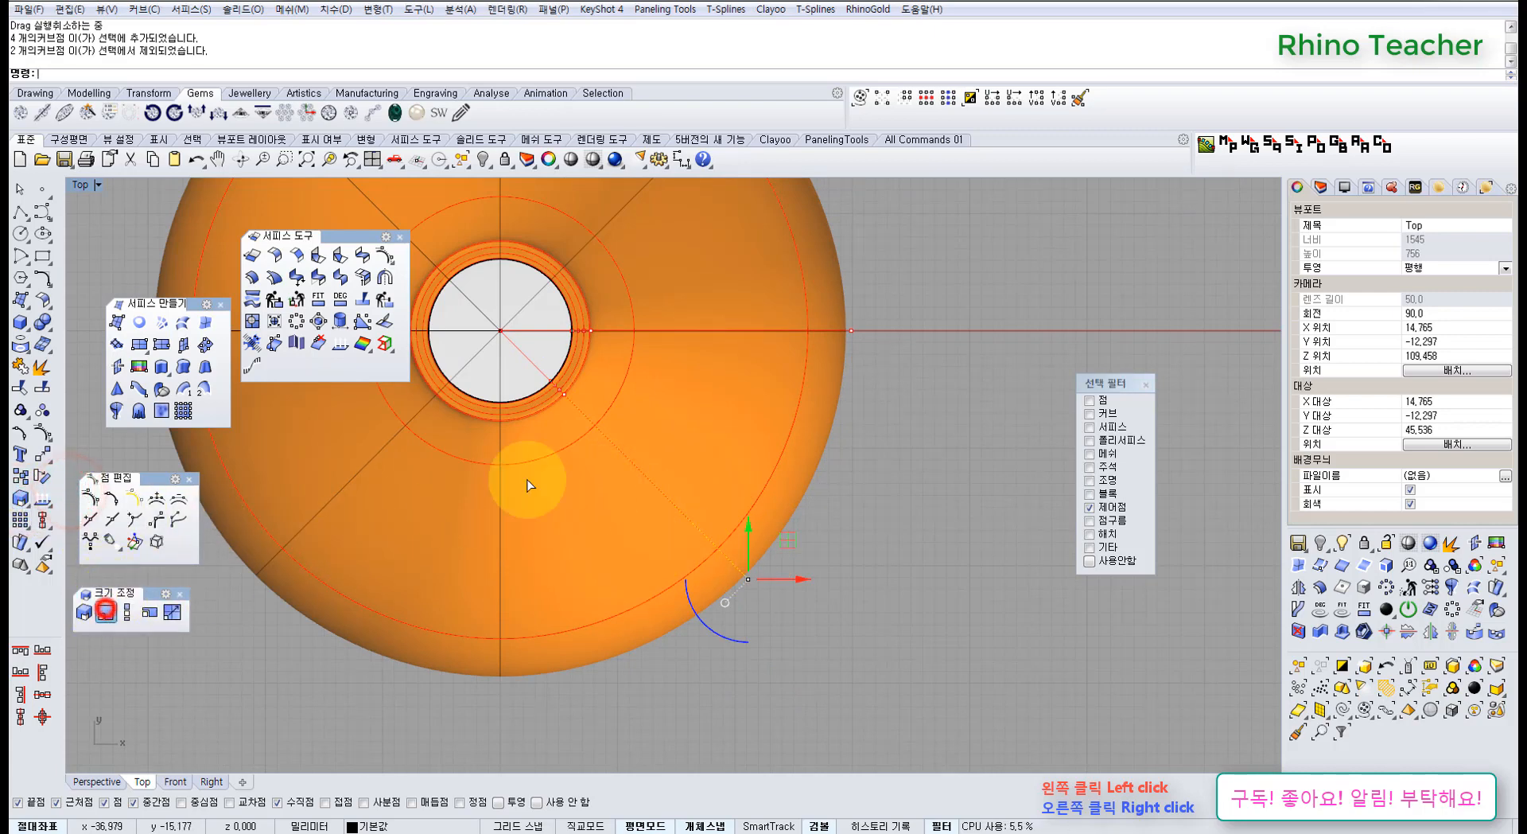
pyautogui.press('Return')
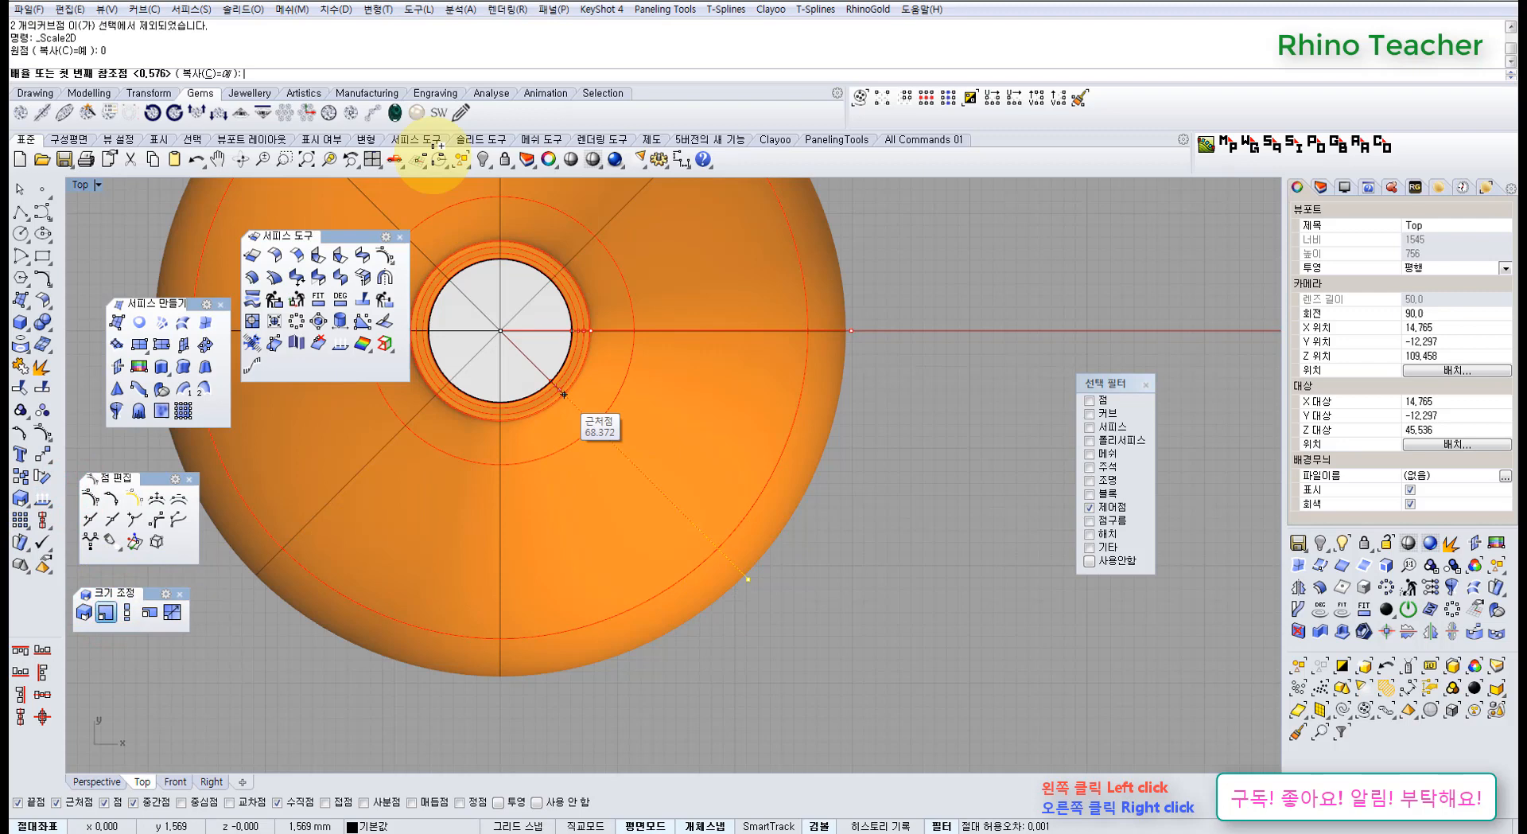
pyautogui.click(203, 73)
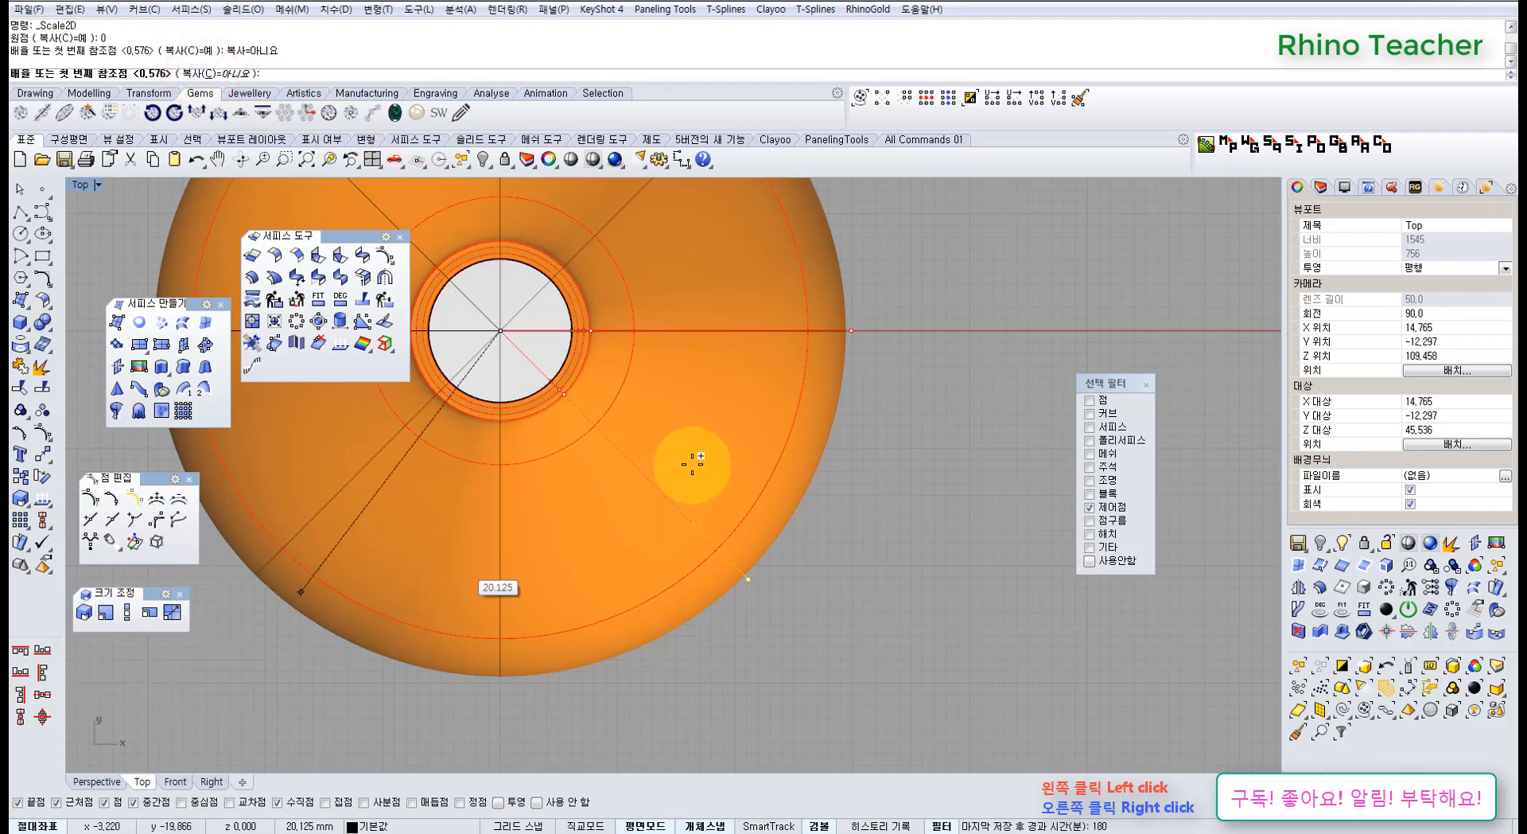
pyautogui.click(951, 497)
pyautogui.click(876, 466)
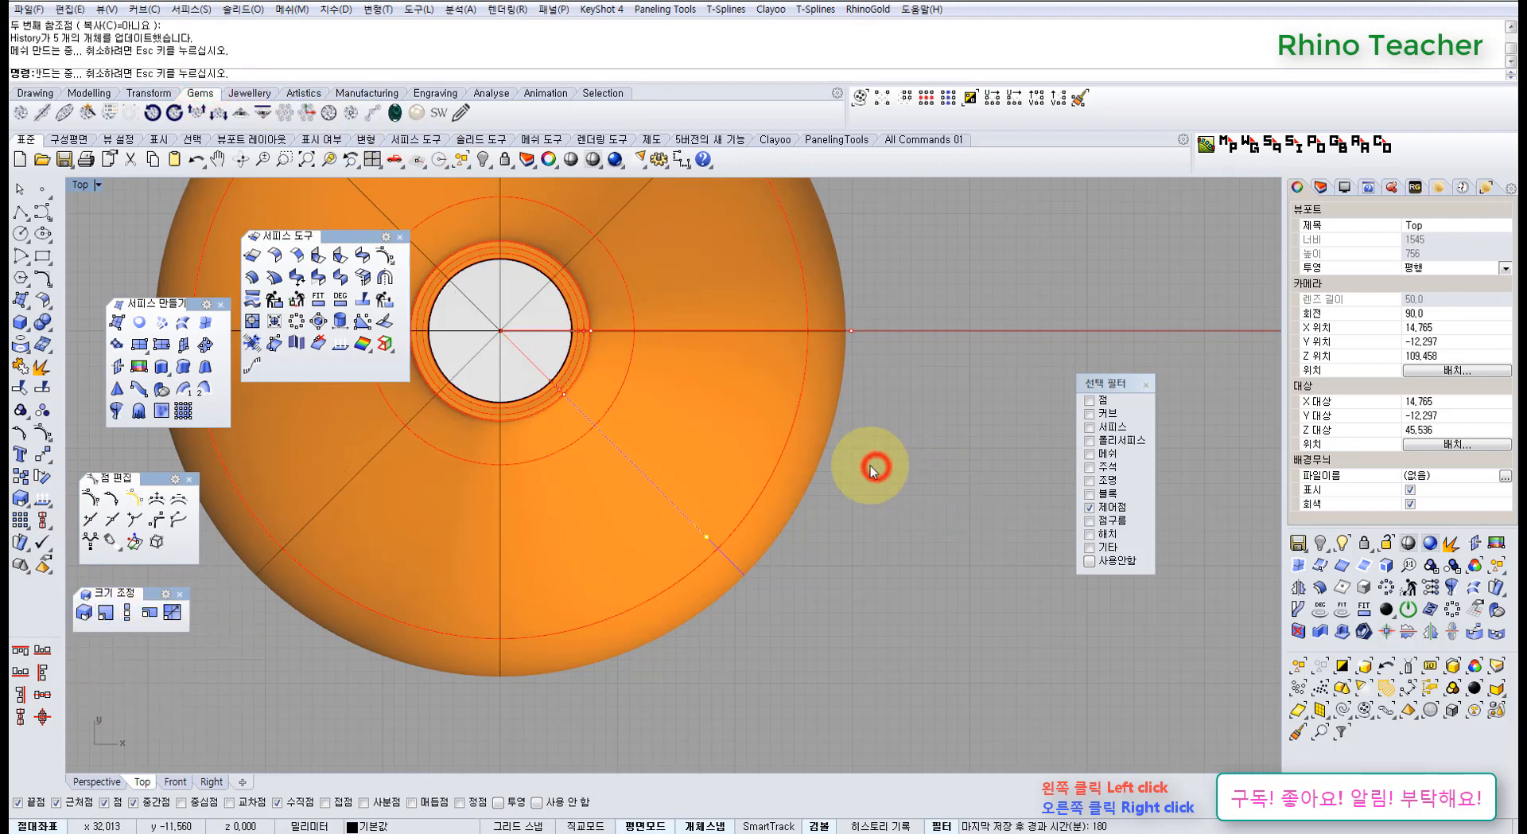
# Inspect the reshaped bottle in the Perspective view and undo the Scale2D of the control points
pyautogui.hotkey('ctrl', 'F4')
pyautogui.moveTo(768, 507); pyautogui.dragTo(754, 403, button='right')
pyautogui.hotkey('ctrl', 'z')
# Allow curves in the selection filter and select the two red source curves on the bottle
pyautogui.scroll(5, 743, 528)
pyautogui.moveTo(907, 485); pyautogui.dragTo(606, 420)
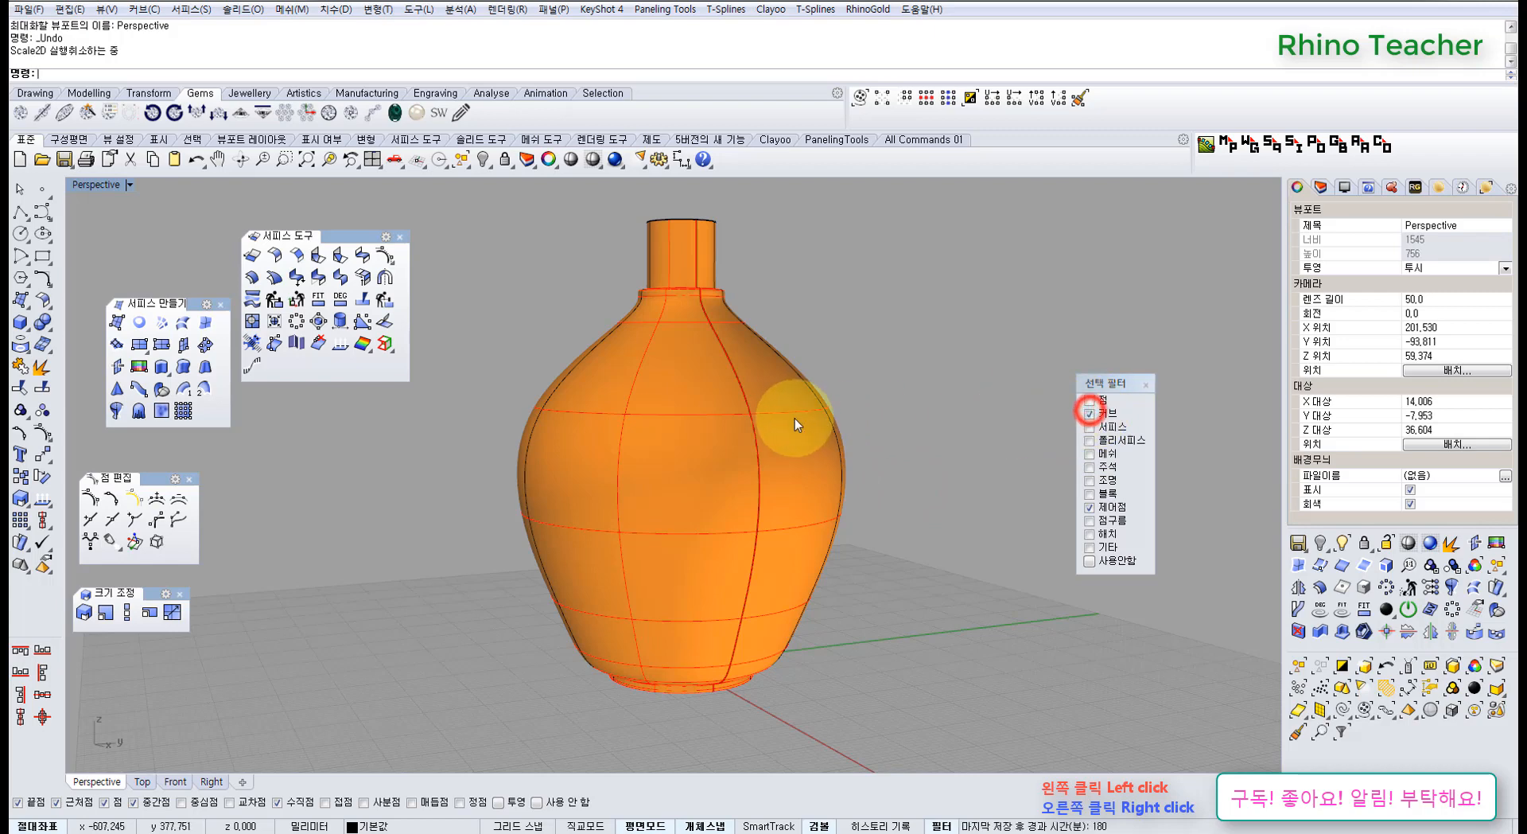
pyautogui.click(752, 422)
pyautogui.keyDown('shift'); pyautogui.click(627, 422); pyautogui.keyUp('shift')
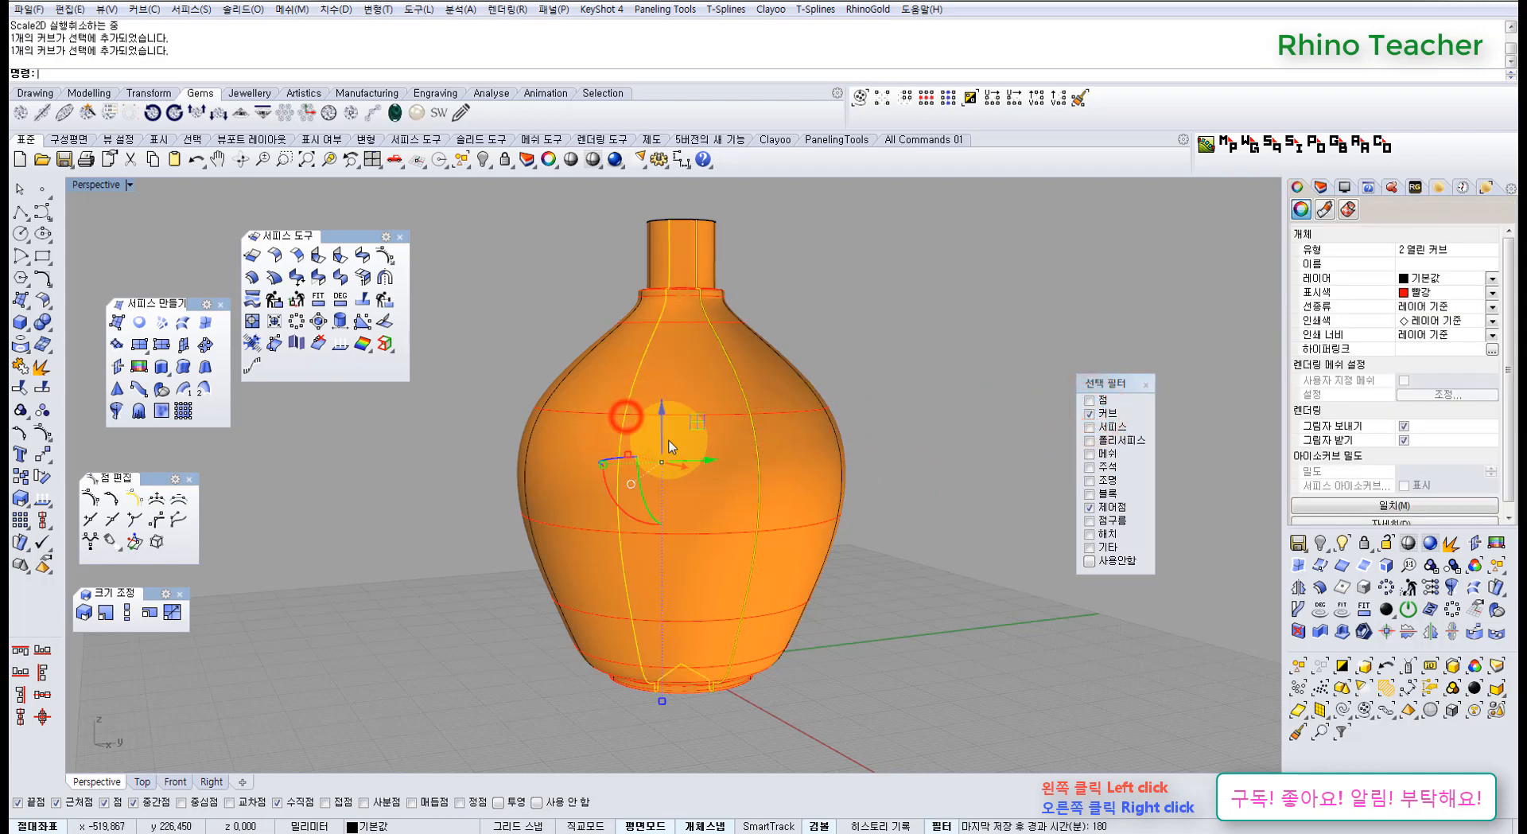
pyautogui.moveTo(630, 385); pyautogui.dragTo(733, 480, button='right')
pyautogui.scroll(-10, 733, 481)
pyautogui.middleClick(545, 467)
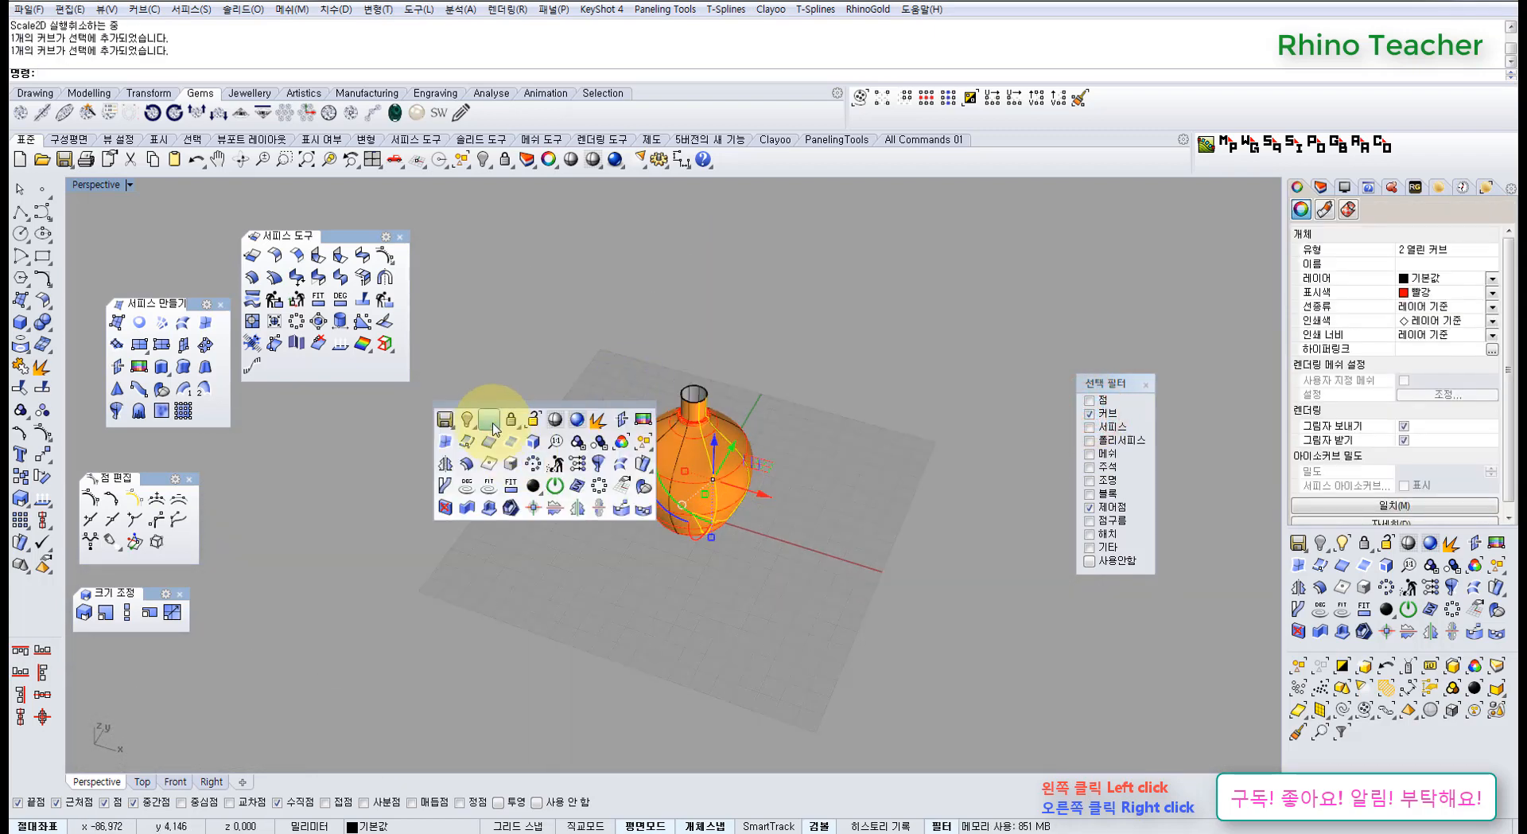
# Unhide the red fluted bottle with Show Selected, allowing polysurfaces in the selection filter, and examine the grooves on its body
pyautogui.click(493, 419)
pyautogui.rightClick(509, 427)
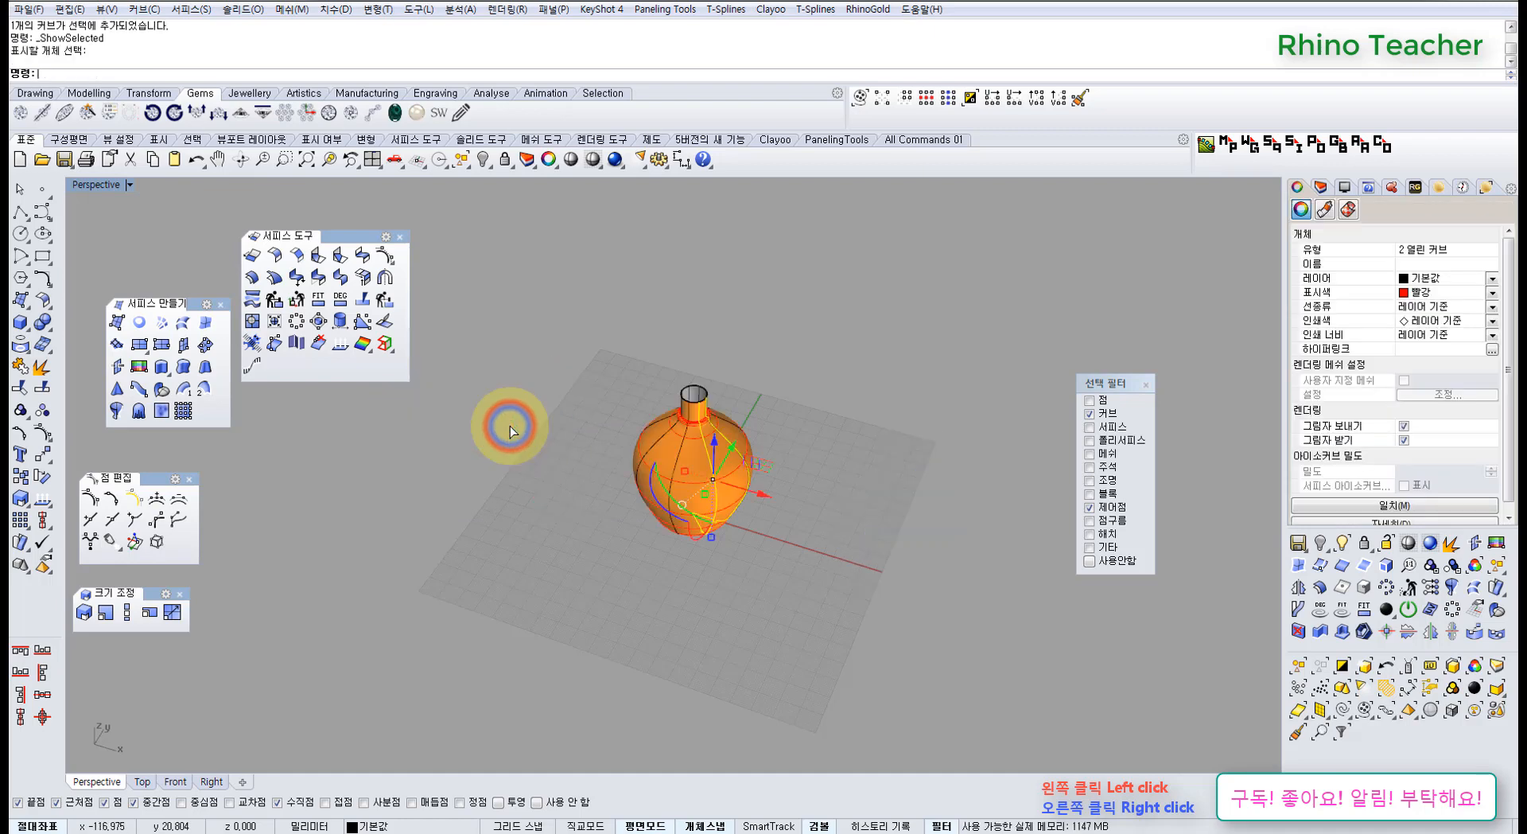
pyautogui.rightClick(510, 427)
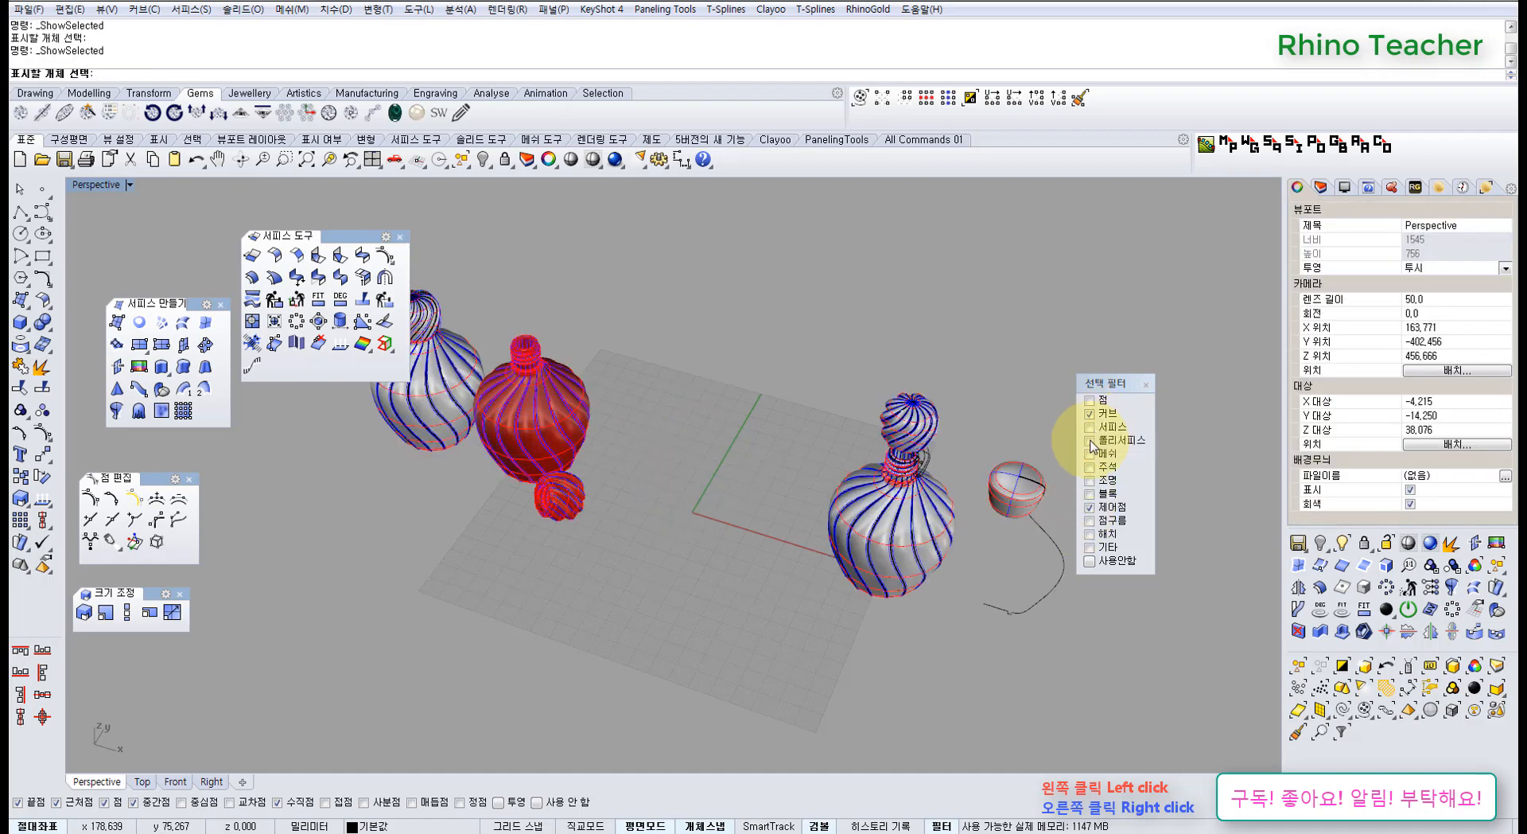
pyautogui.click(554, 429)
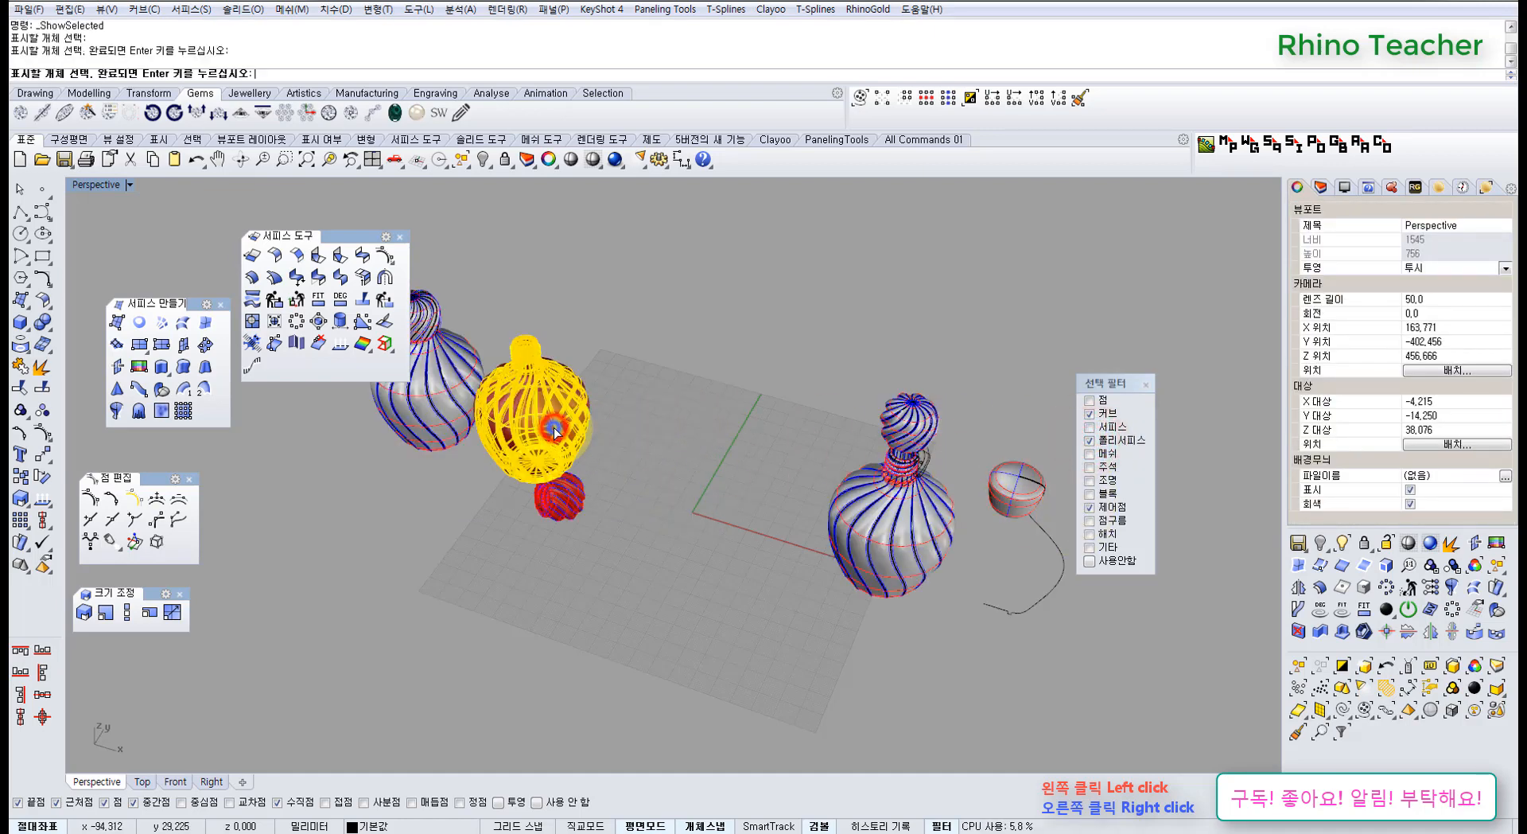
pyautogui.rightClick(554, 430)
pyautogui.scroll(3, 517, 426)
pyautogui.moveTo(494, 484); pyautogui.dragTo(657, 550, button='right')
pyautogui.scroll(12, 544, 413)
pyautogui.scroll(-6, 676, 490)
pyautogui.scroll(-6, 642, 511)
pyautogui.scroll(10, 657, 551)
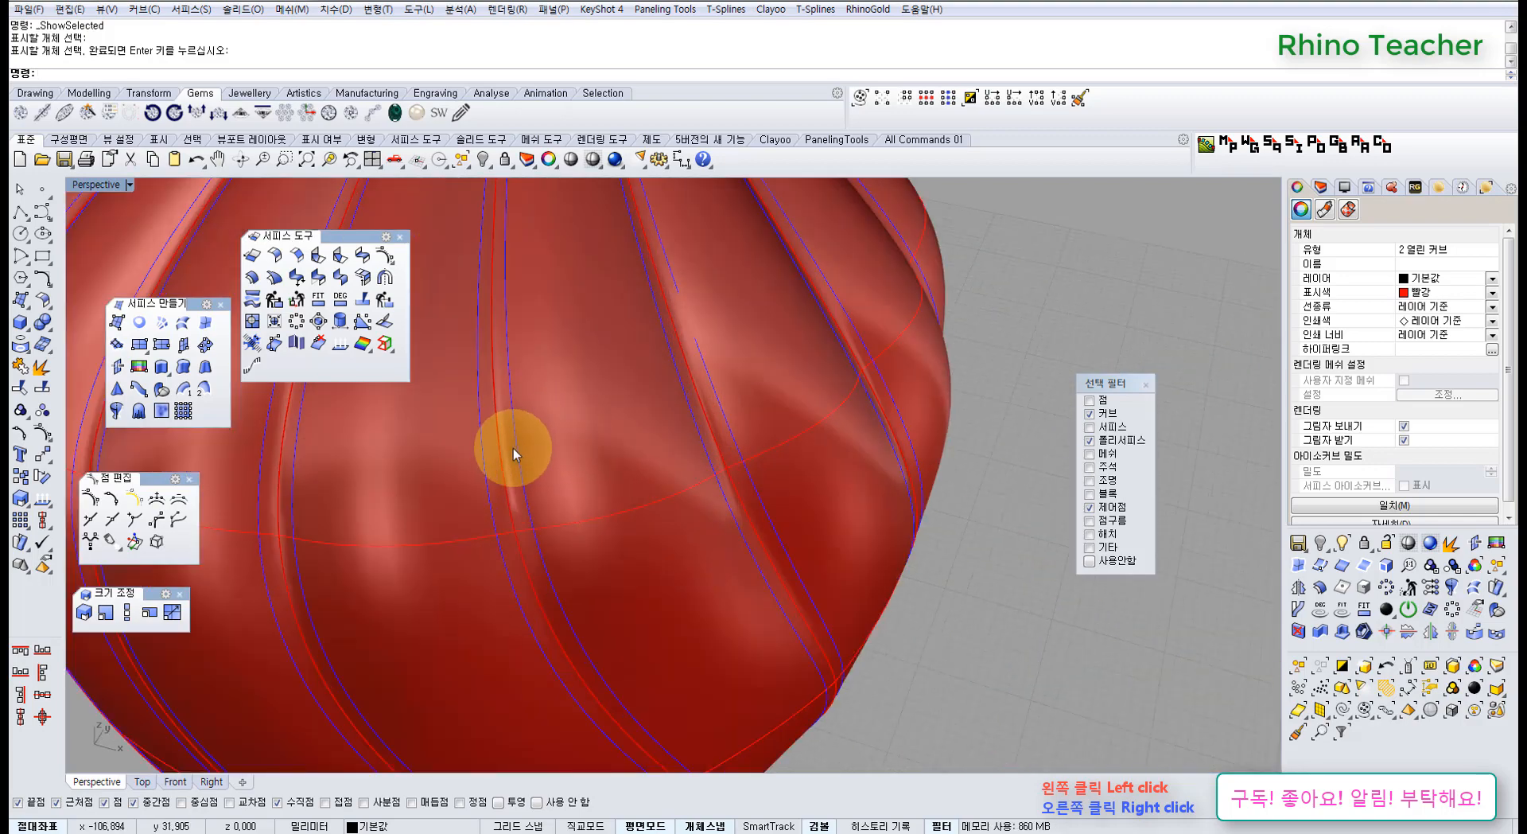
pyautogui.scroll(-12, 512, 513)
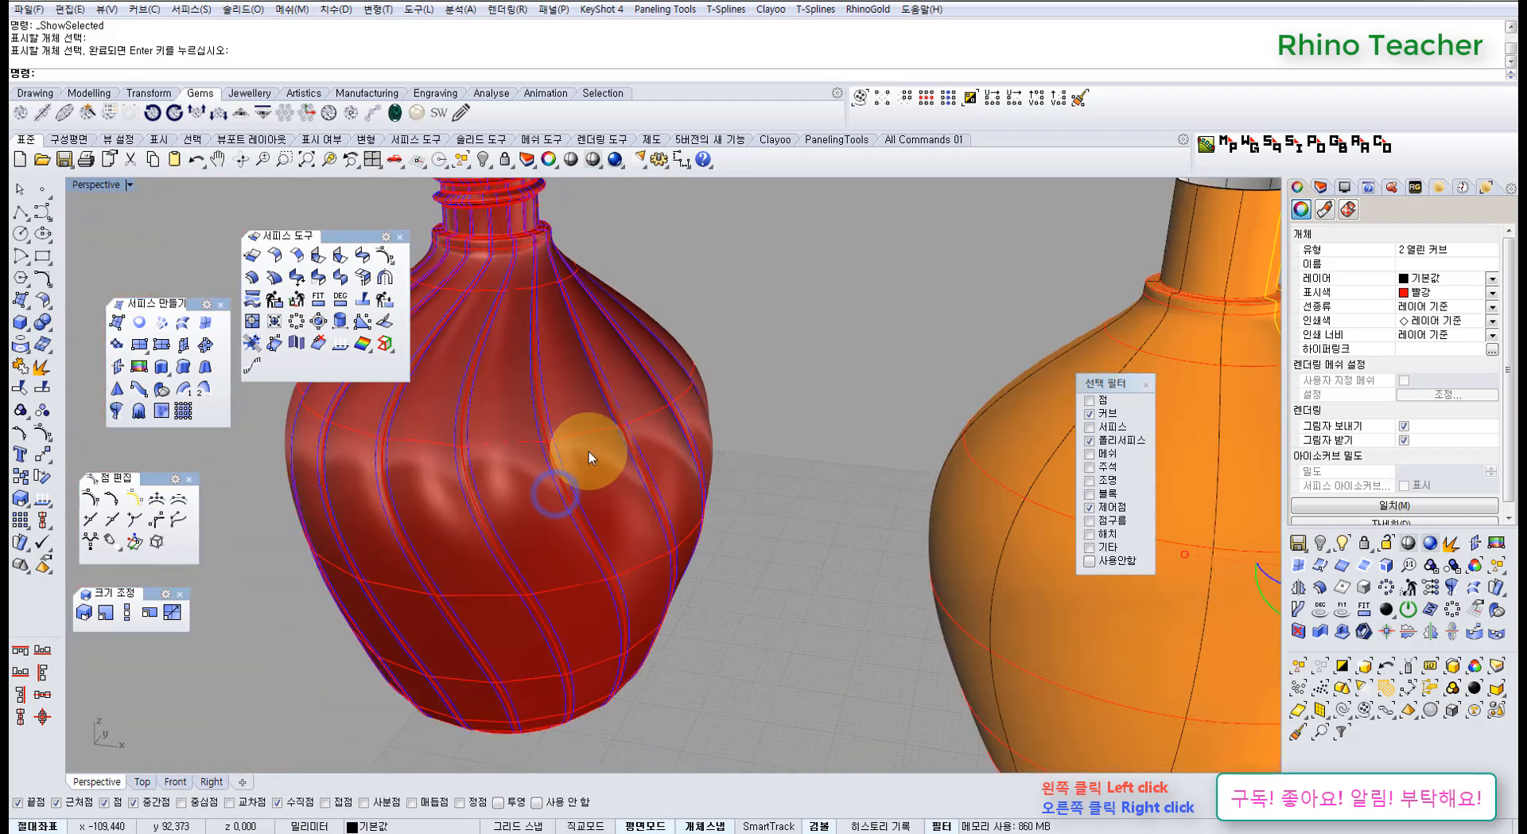
# Hide the red fluted bottle and disable the selection filter, leaving the orange bottle deselected
pyautogui.click(570, 480)
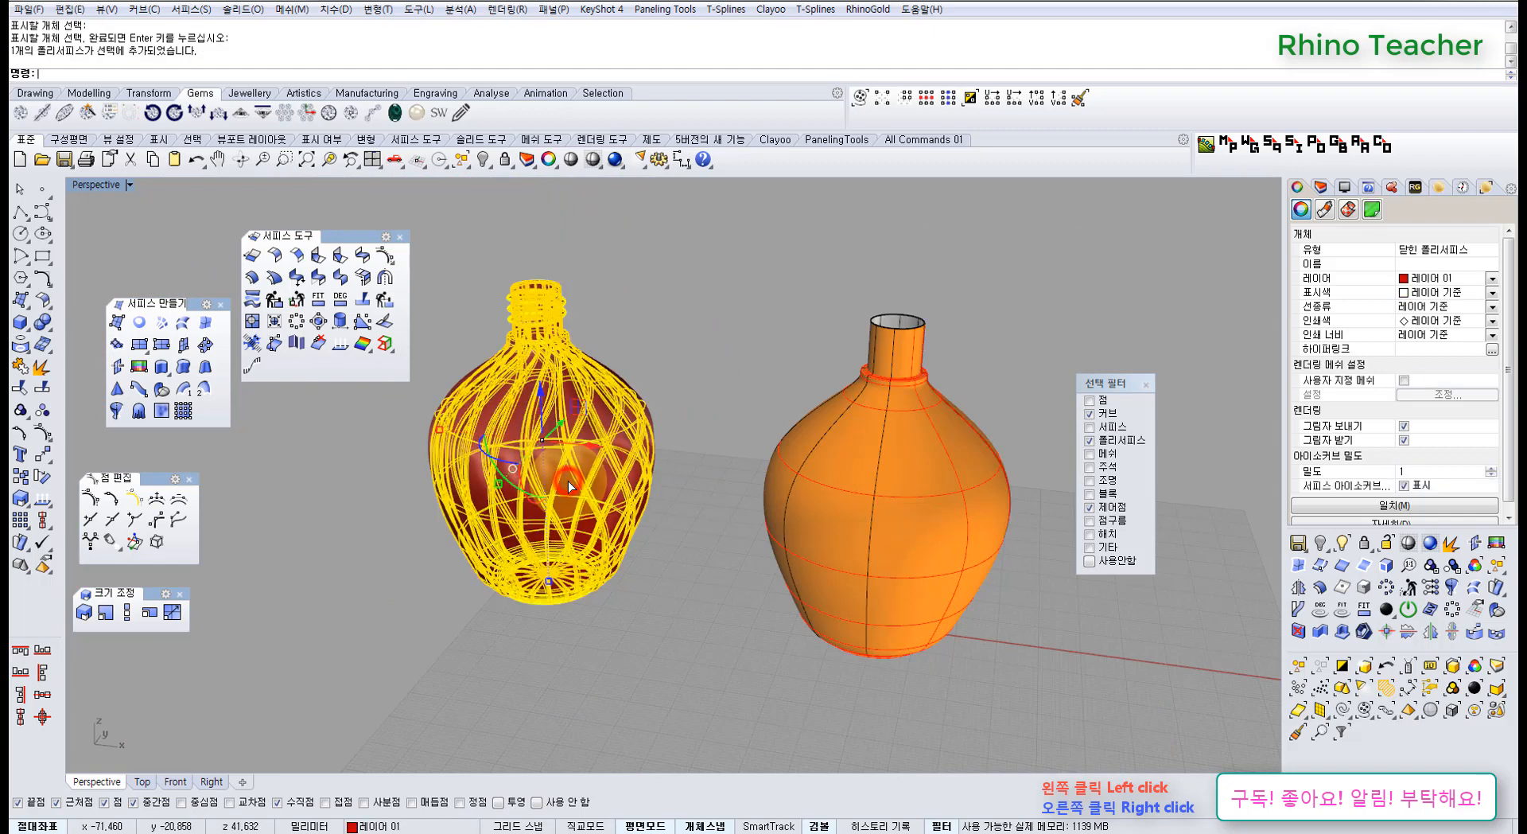
pyautogui.rightClick(567, 479)
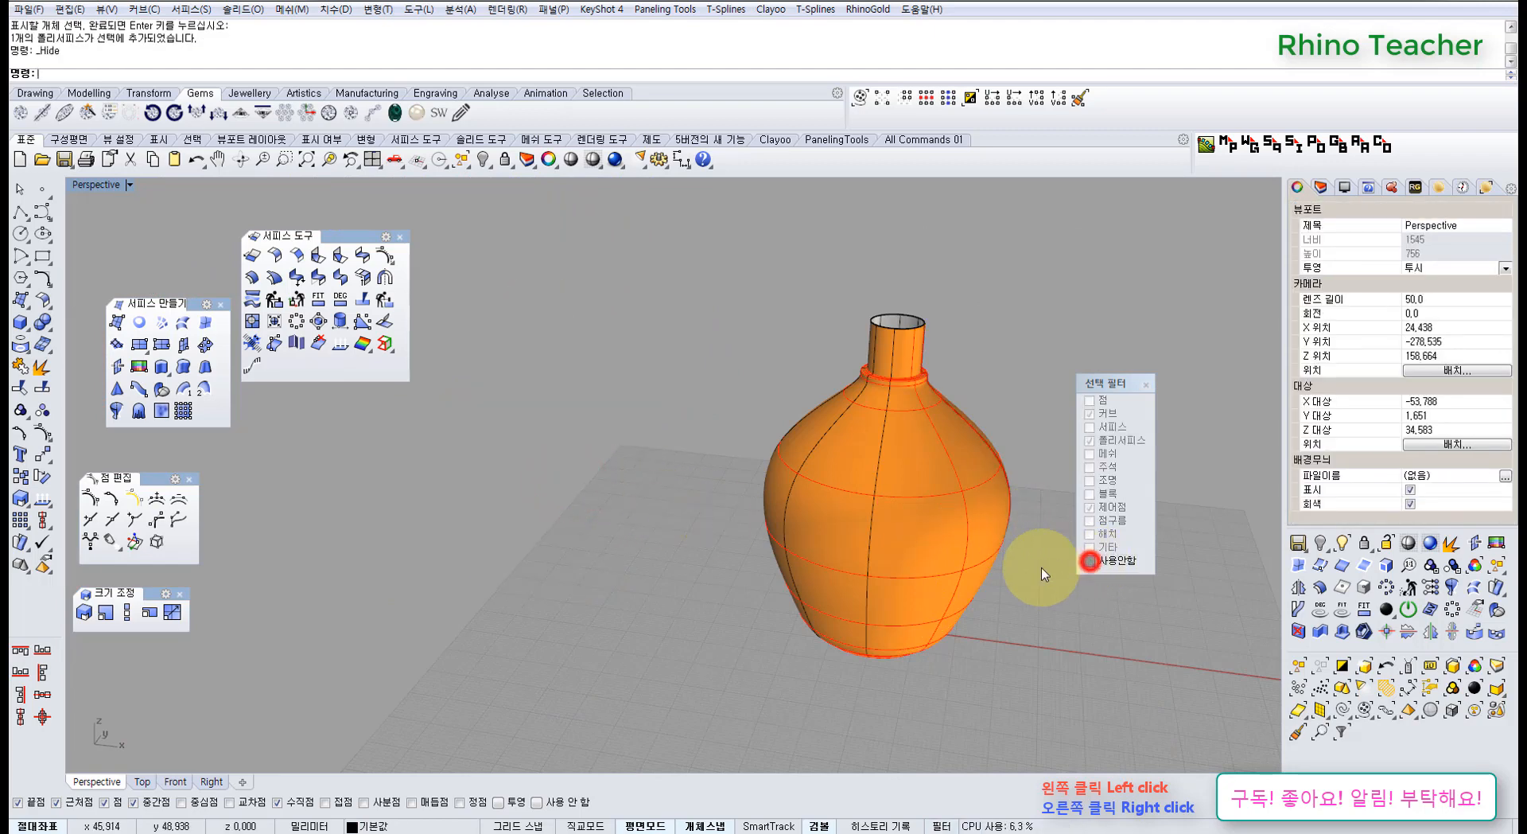
pyautogui.keyDown('shift'); pyautogui.moveTo(991, 560); pyautogui.dragTo(719, 450, button='right'); pyautogui.keyUp('shift')
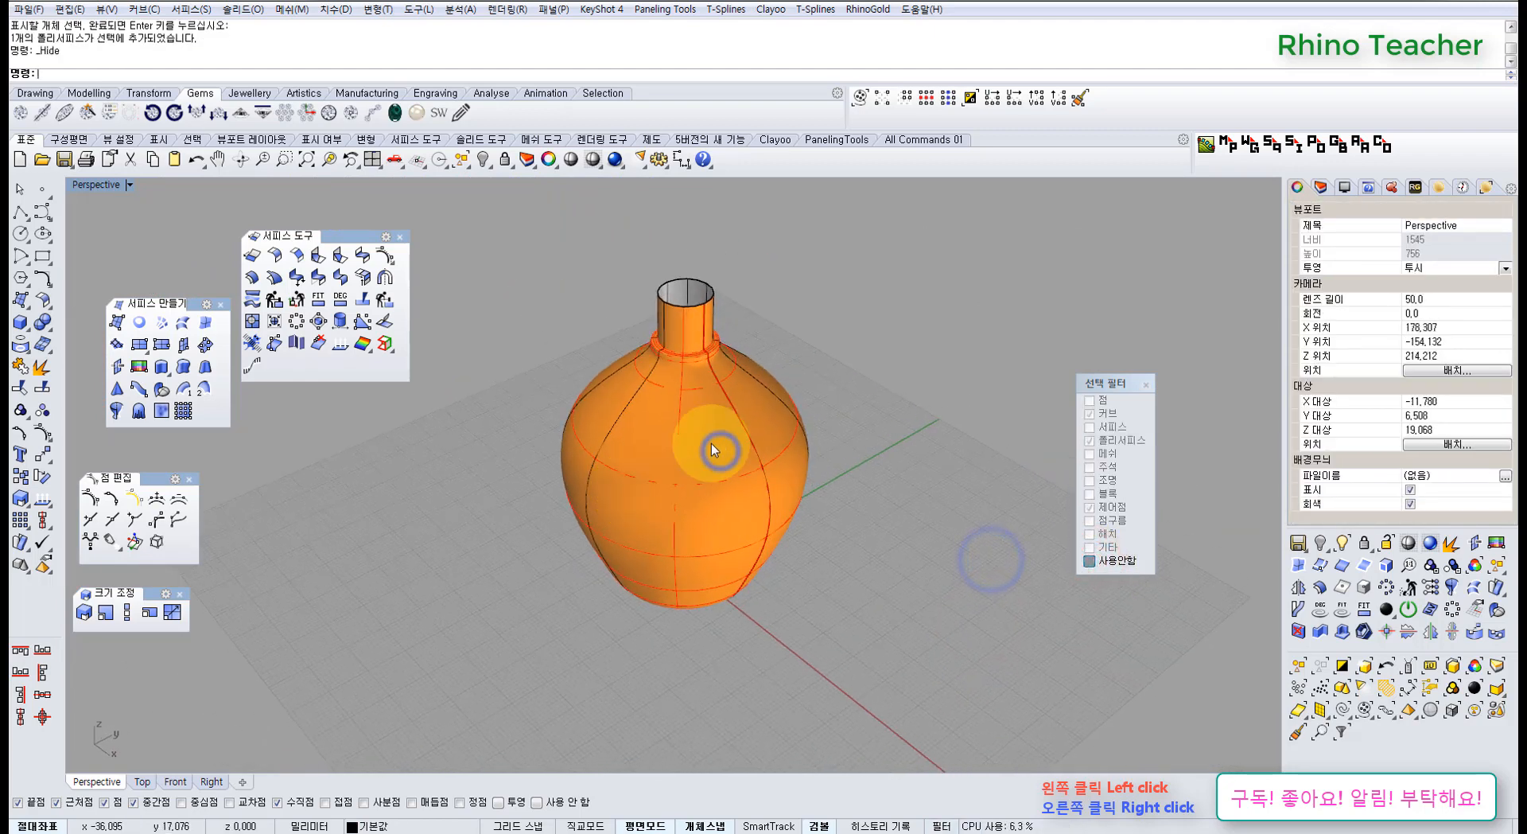
pyautogui.scroll(4, 716, 455)
pyautogui.click(716, 456)
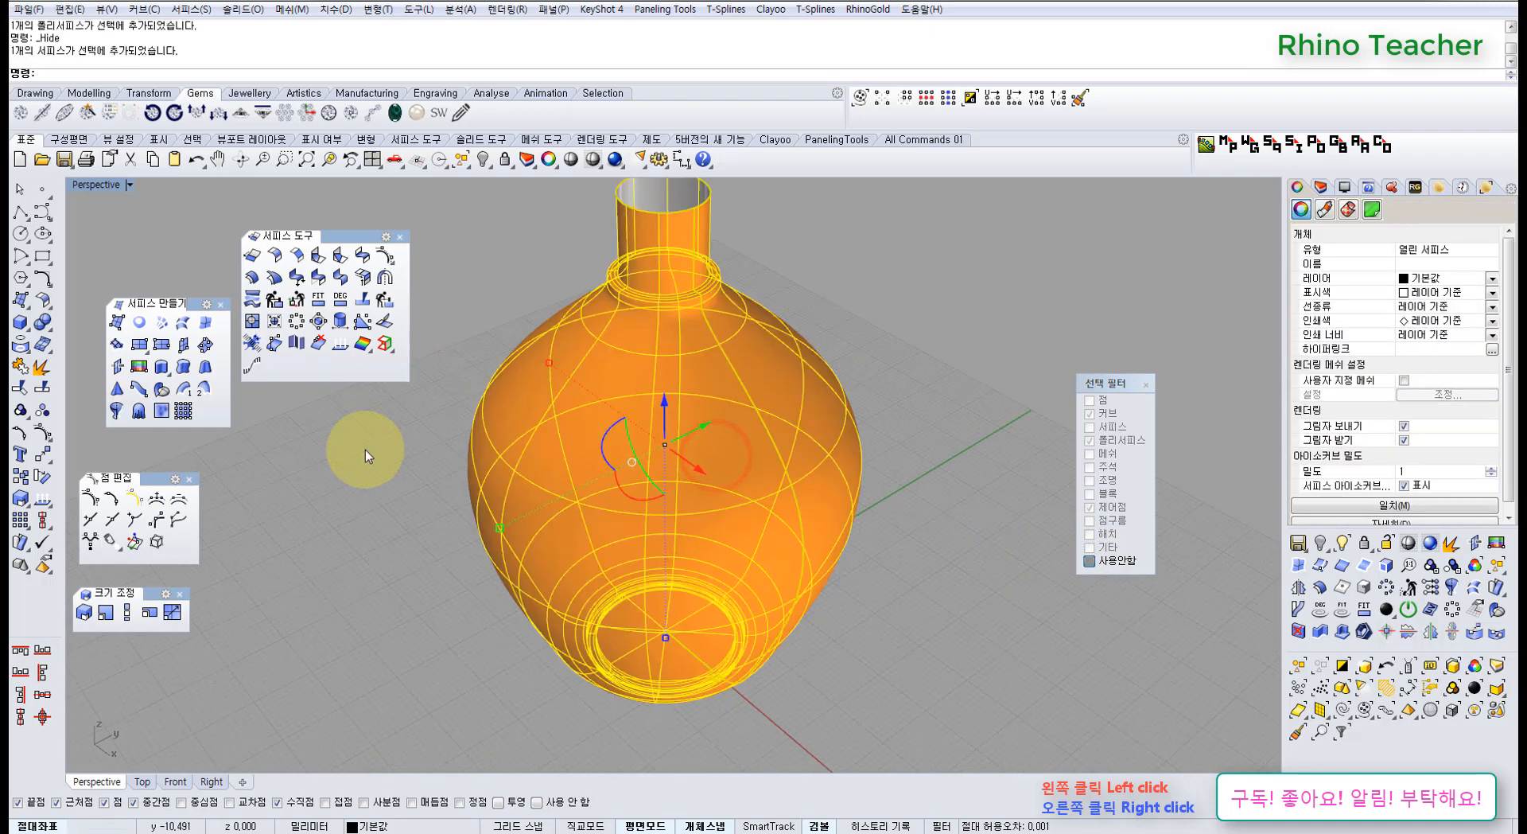
pyautogui.click(371, 514)
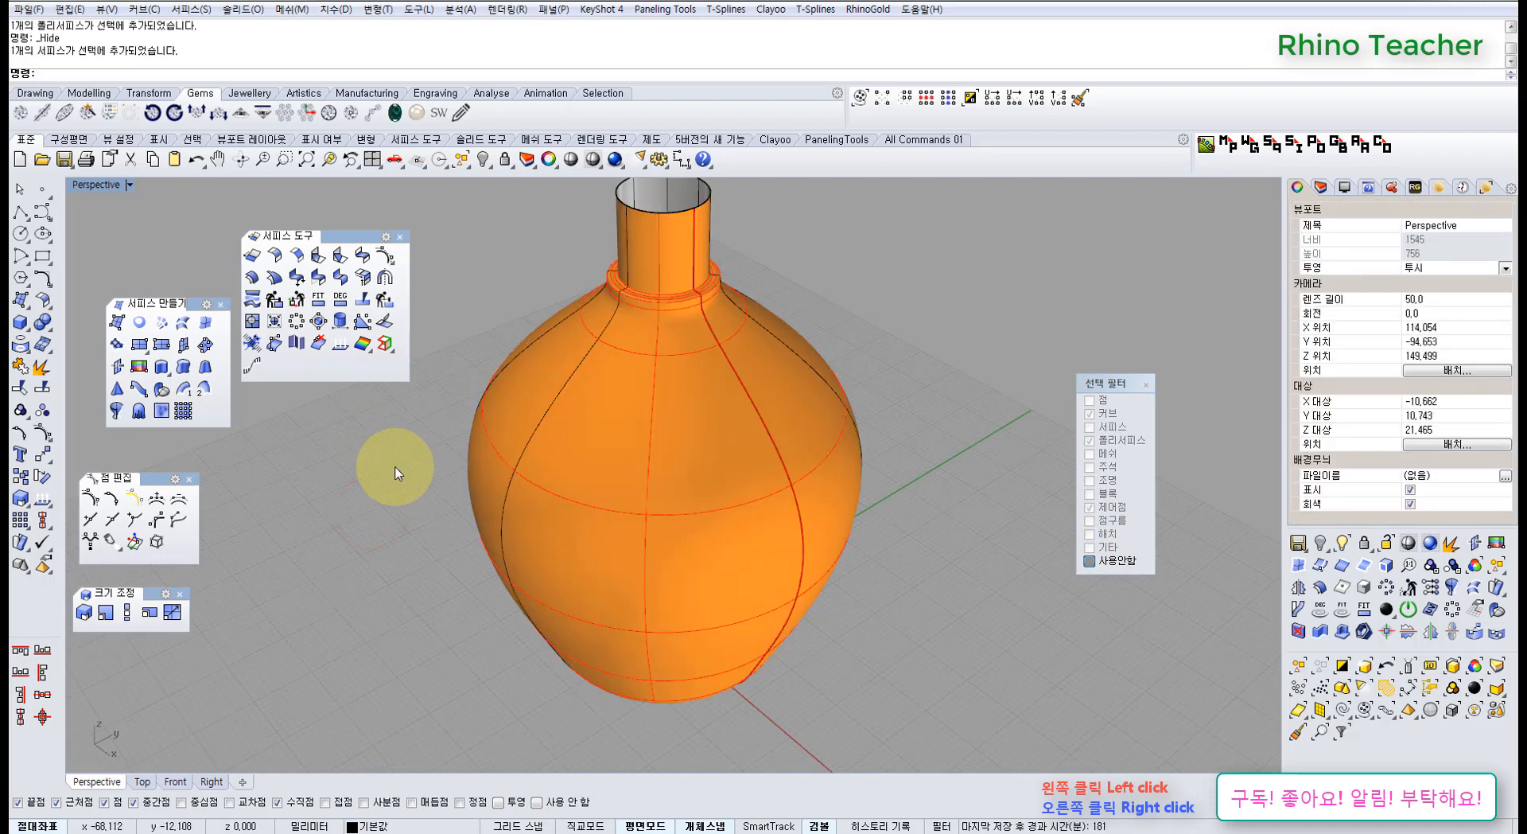
# Split the orange bottle surface by isocurve in the V direction with Shrink set to Yes, separating a narrow vertical wedge
pyautogui.rightClick(42, 387)
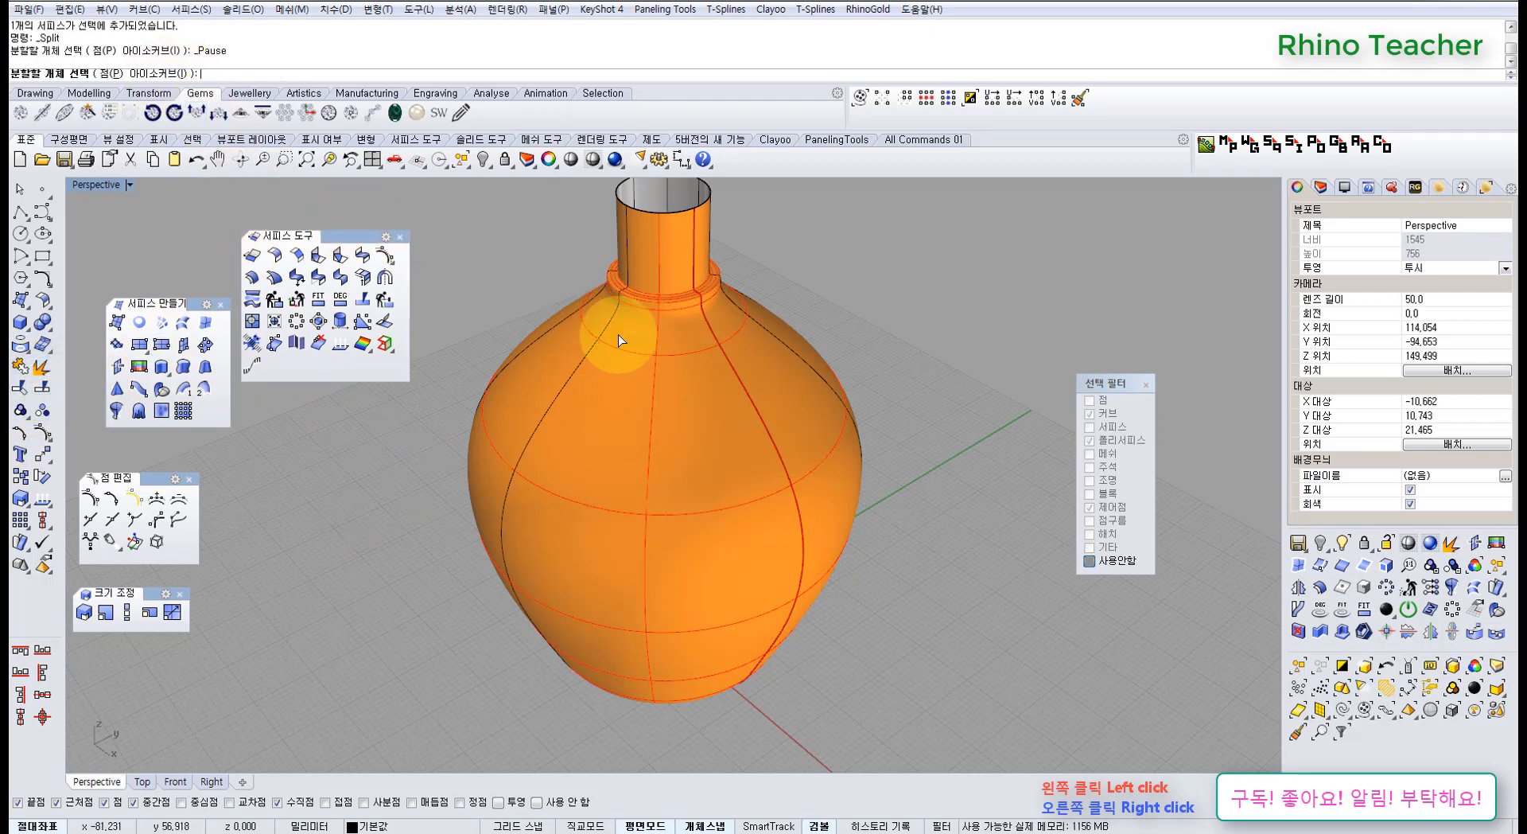
pyautogui.moveTo(607, 379); pyautogui.dragTo(623, 395, button='right')
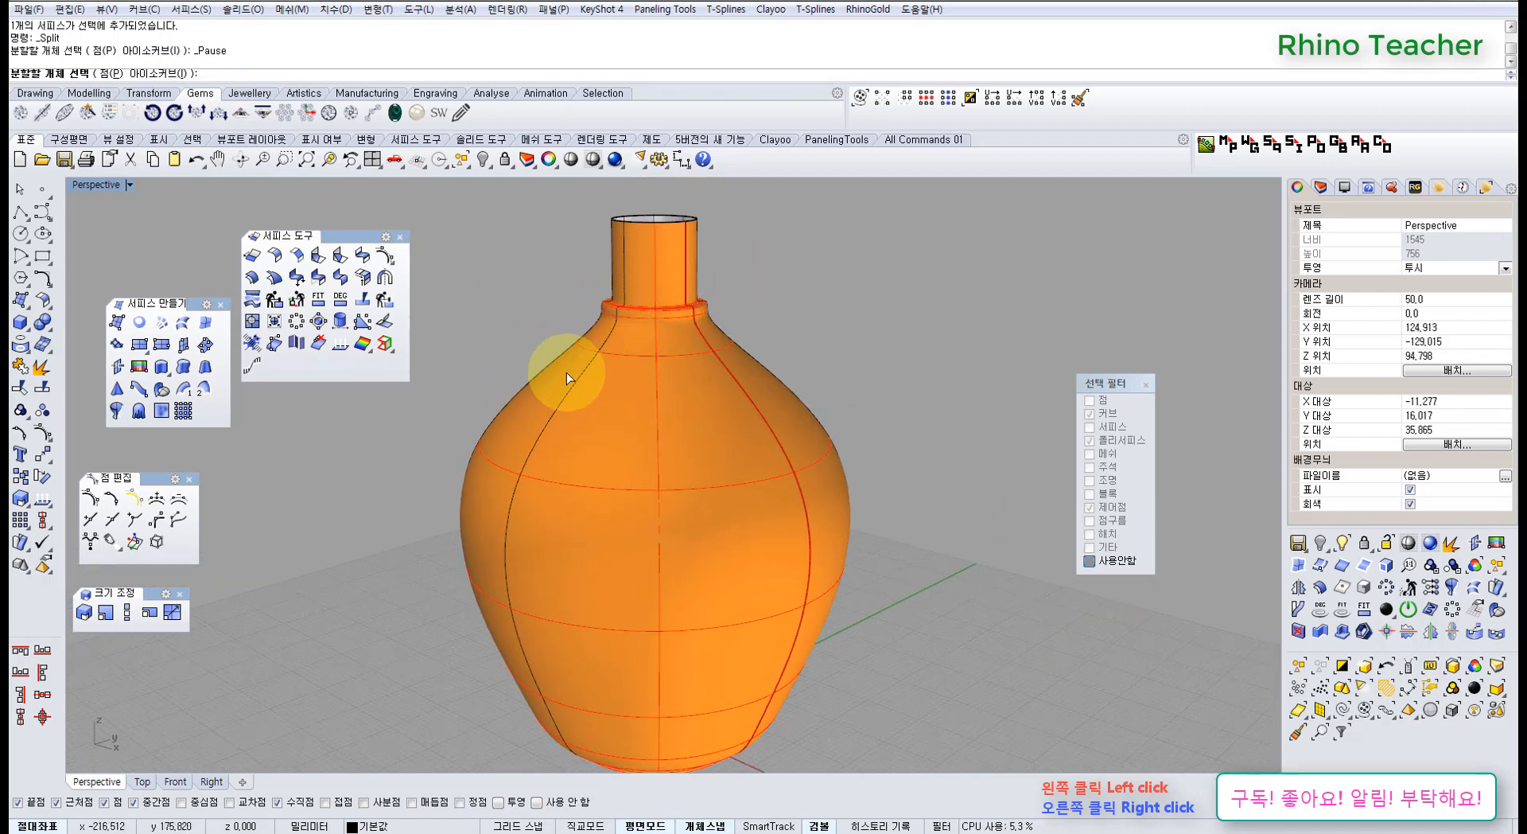
pyautogui.moveTo(720, 378)
pyautogui.mouseDown(button='right')
pyautogui.moveTo(625, 511)
pyautogui.moveTo(649, 398)
pyautogui.moveTo(732, 387)
pyautogui.mouseUp(button='right')
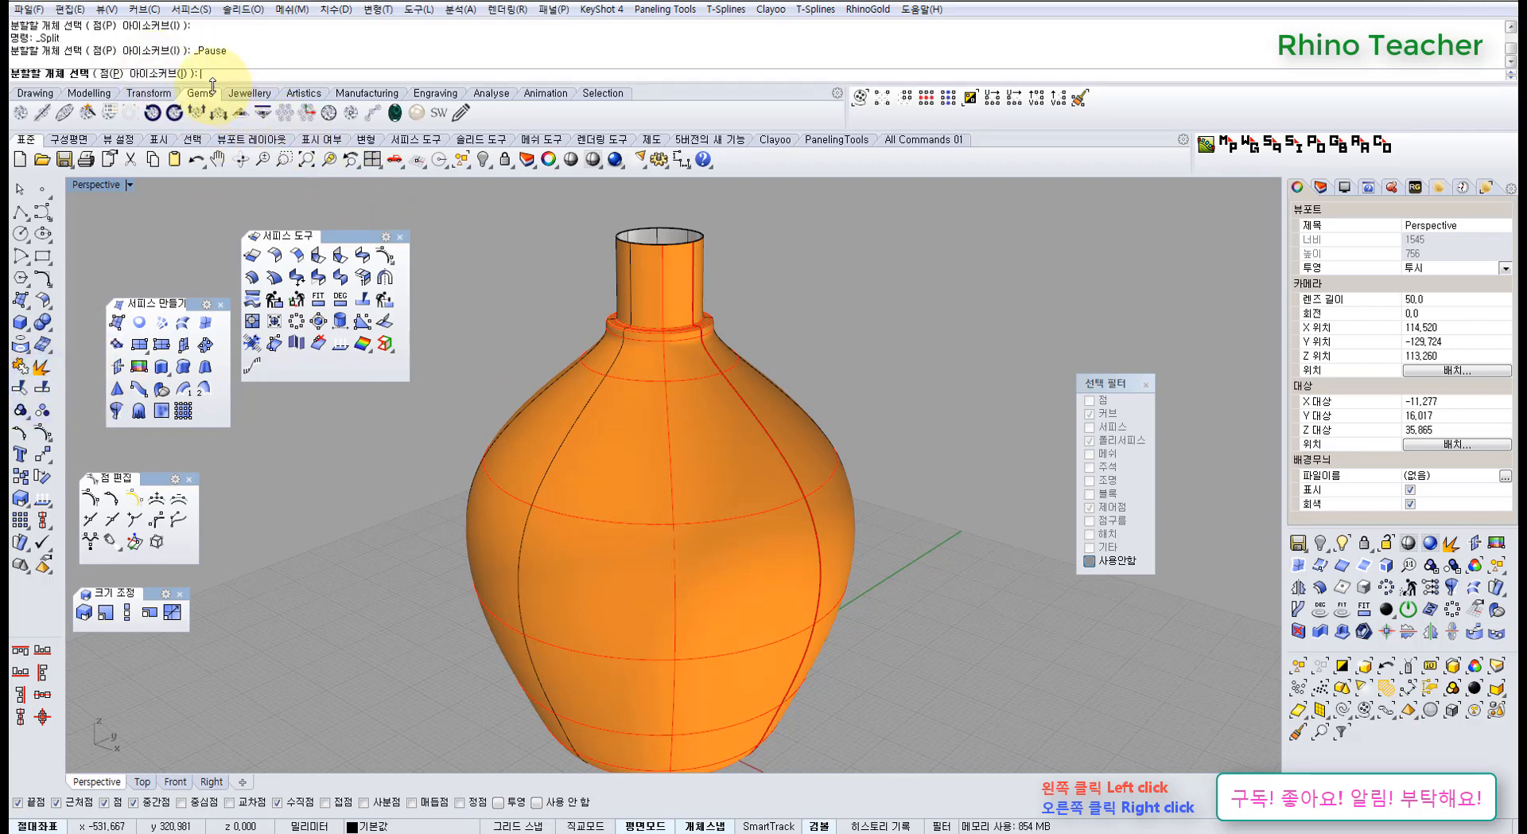
pyautogui.click(165, 73)
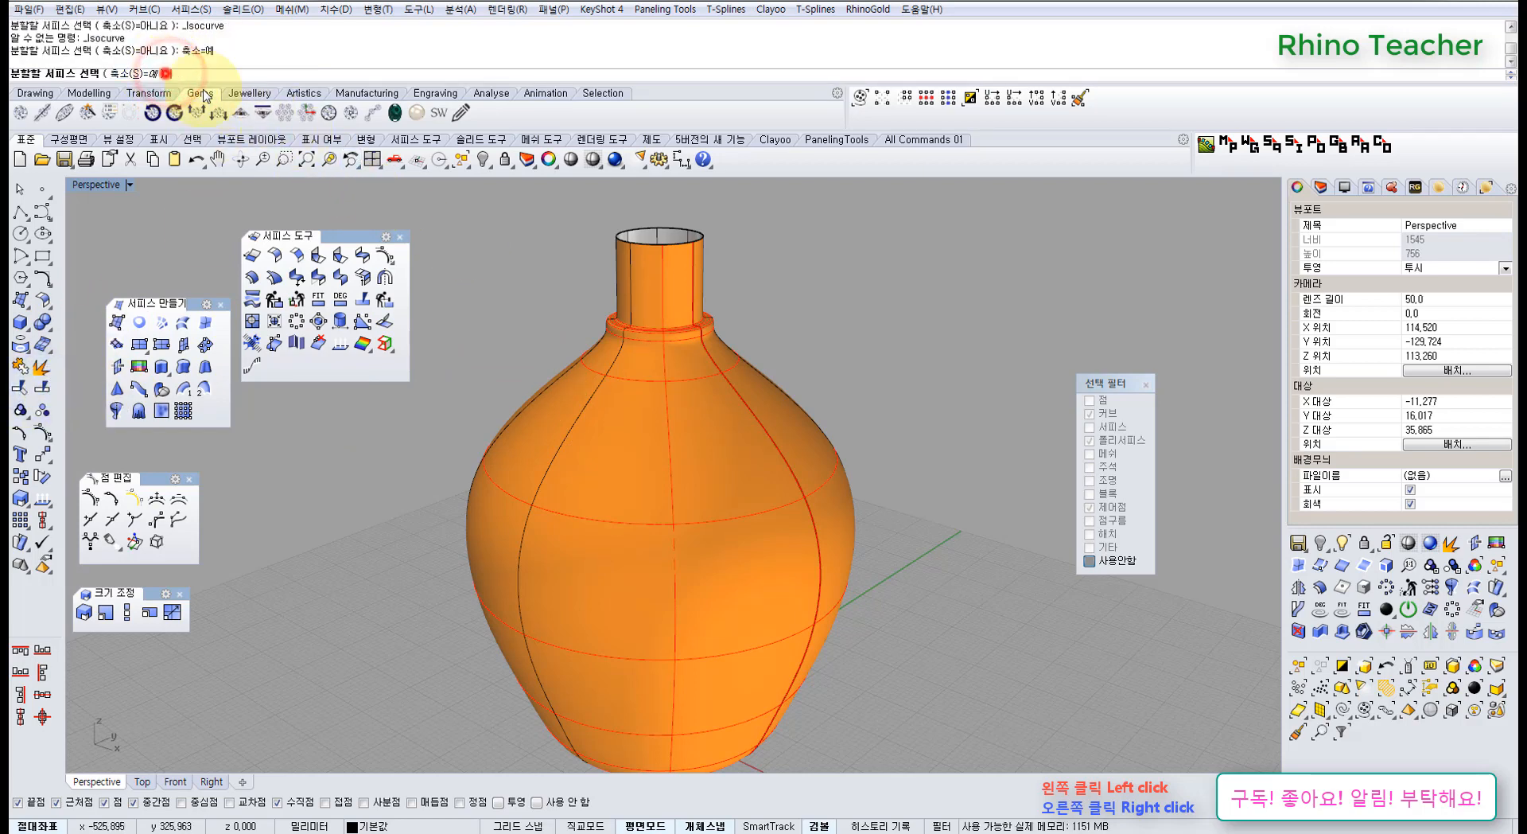
pyautogui.click(733, 491)
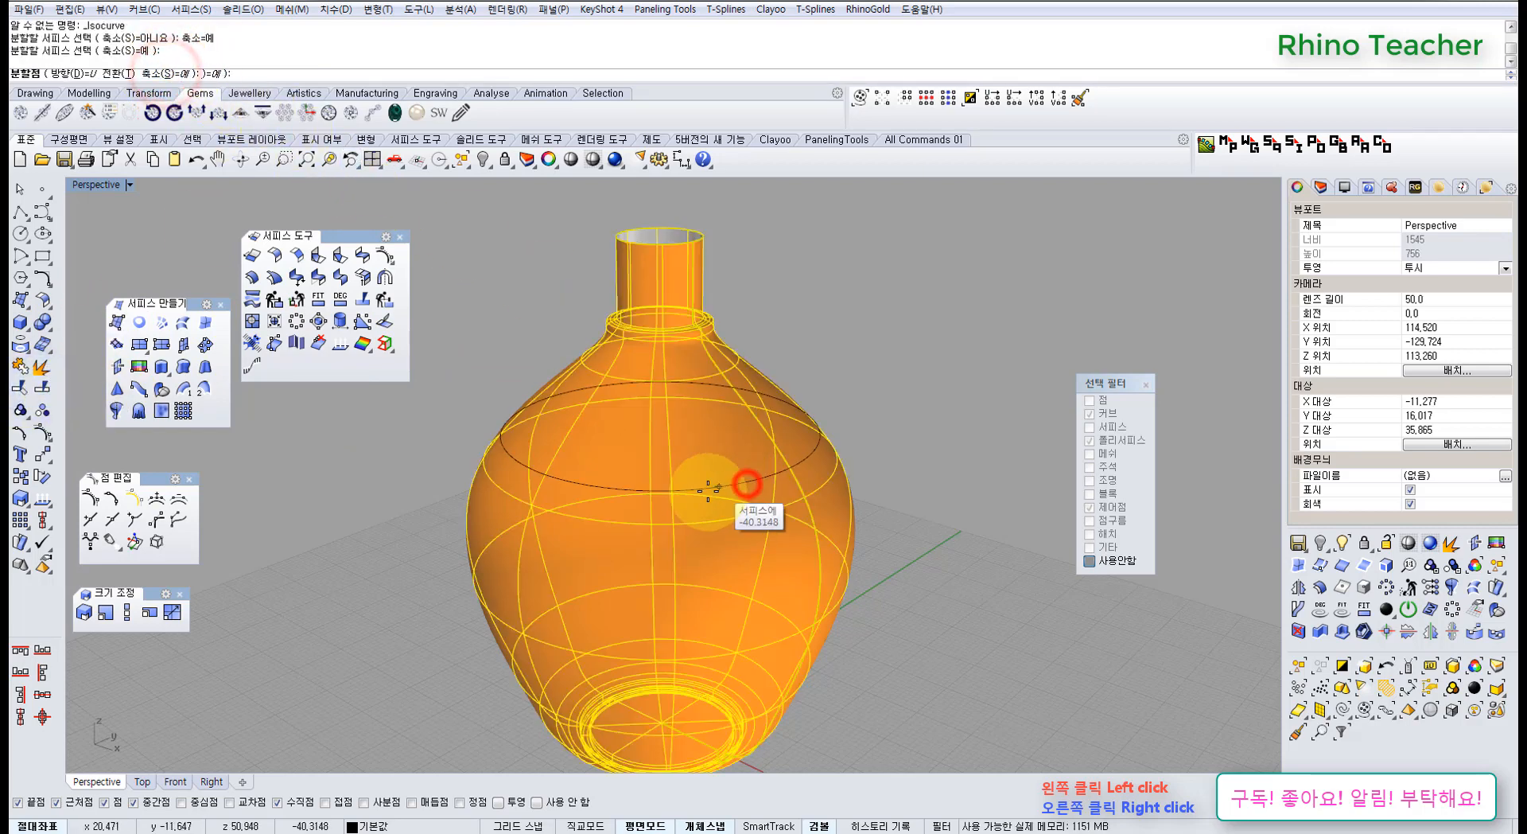
pyautogui.click(118, 73)
pyautogui.moveTo(681, 477); pyautogui.dragTo(757, 544, button='right')
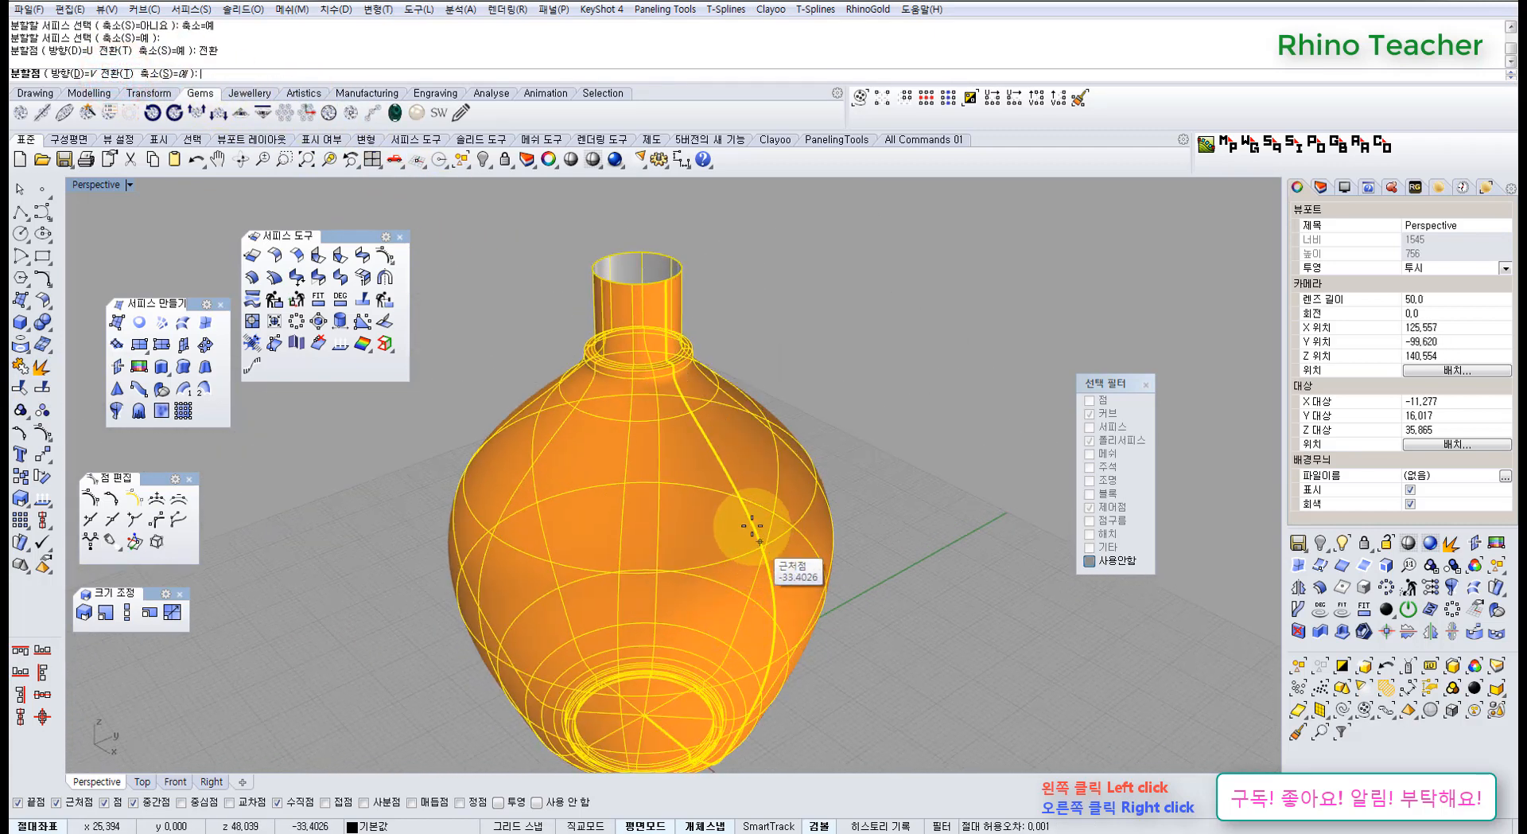
pyautogui.click(749, 522)
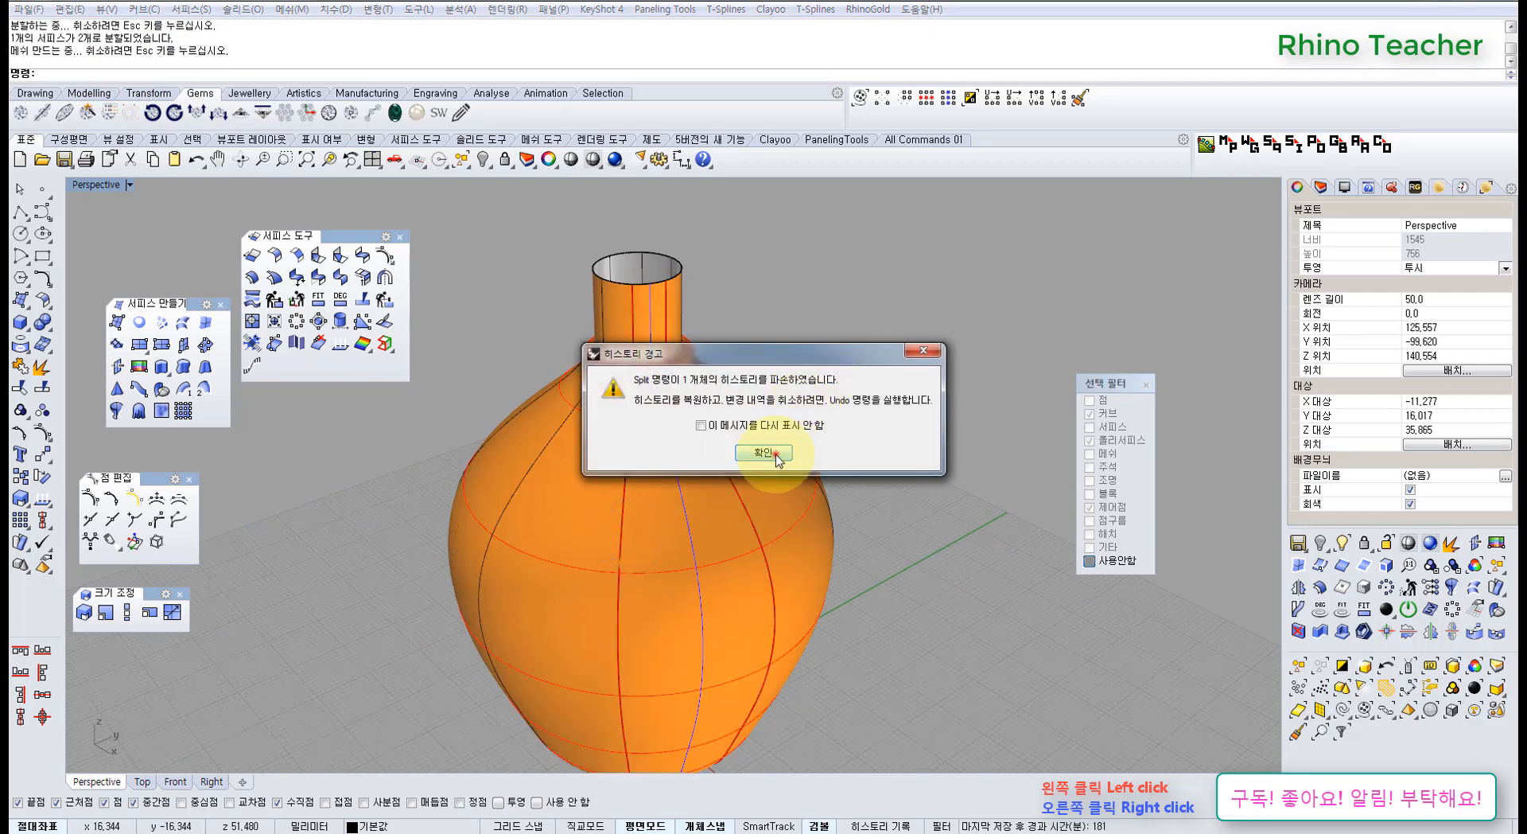
pyautogui.click(762, 453)
pyautogui.click(867, 324)
# Delete the large remaining part of the bottle surface, keeping only the narrow wedge
pyautogui.click(779, 467)
pyautogui.click(778, 471)
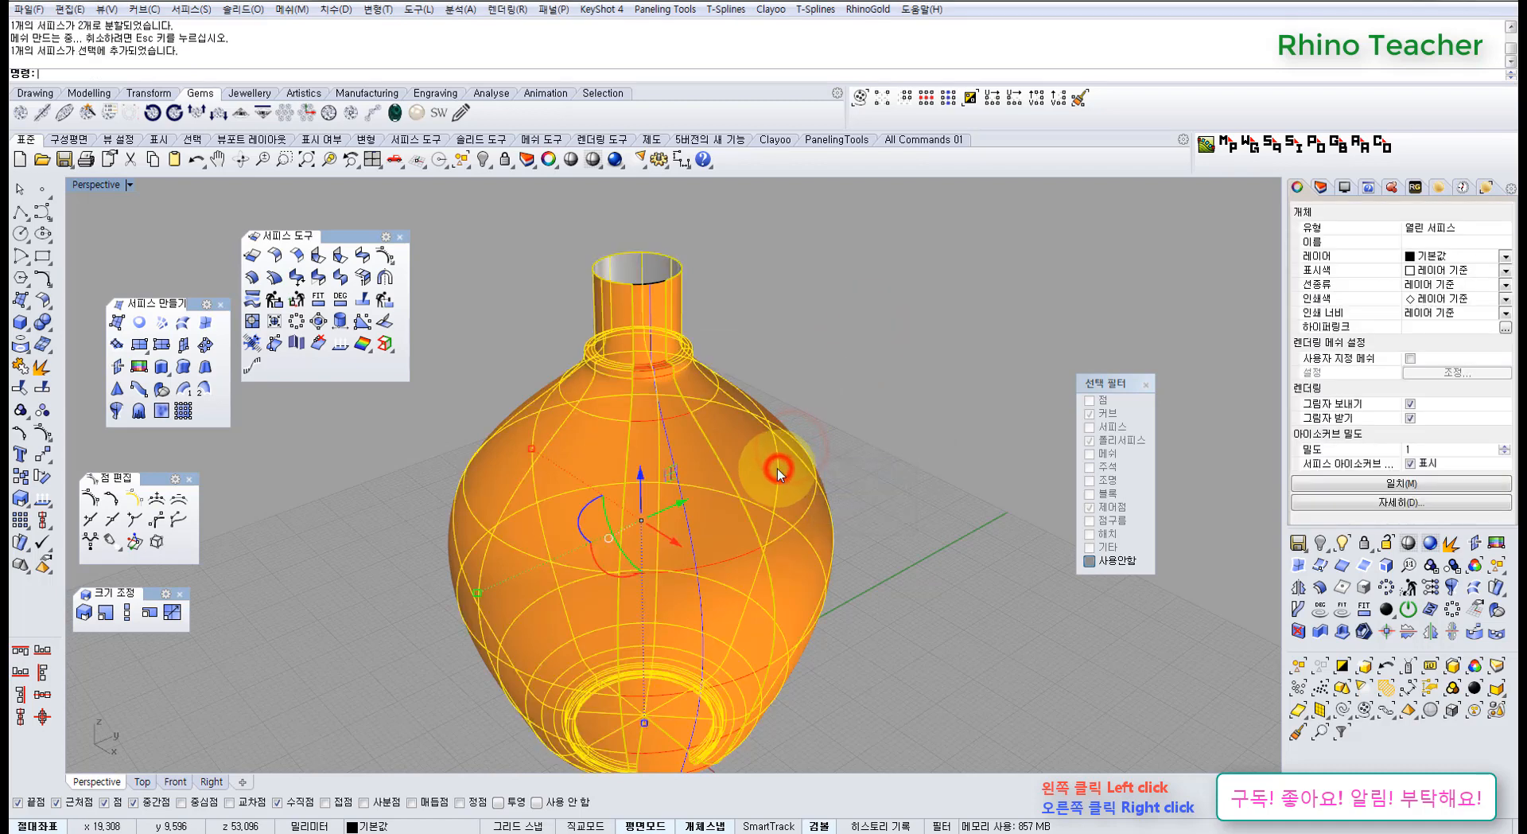
pyautogui.press('Delete')
# Delete the loose profile curves left standing around the wedge surface
pyautogui.moveTo(793, 451); pyautogui.dragTo(749, 328, button='right')
pyautogui.moveTo(749, 323); pyautogui.dragTo(694, 392)
pyautogui.press('Delete')
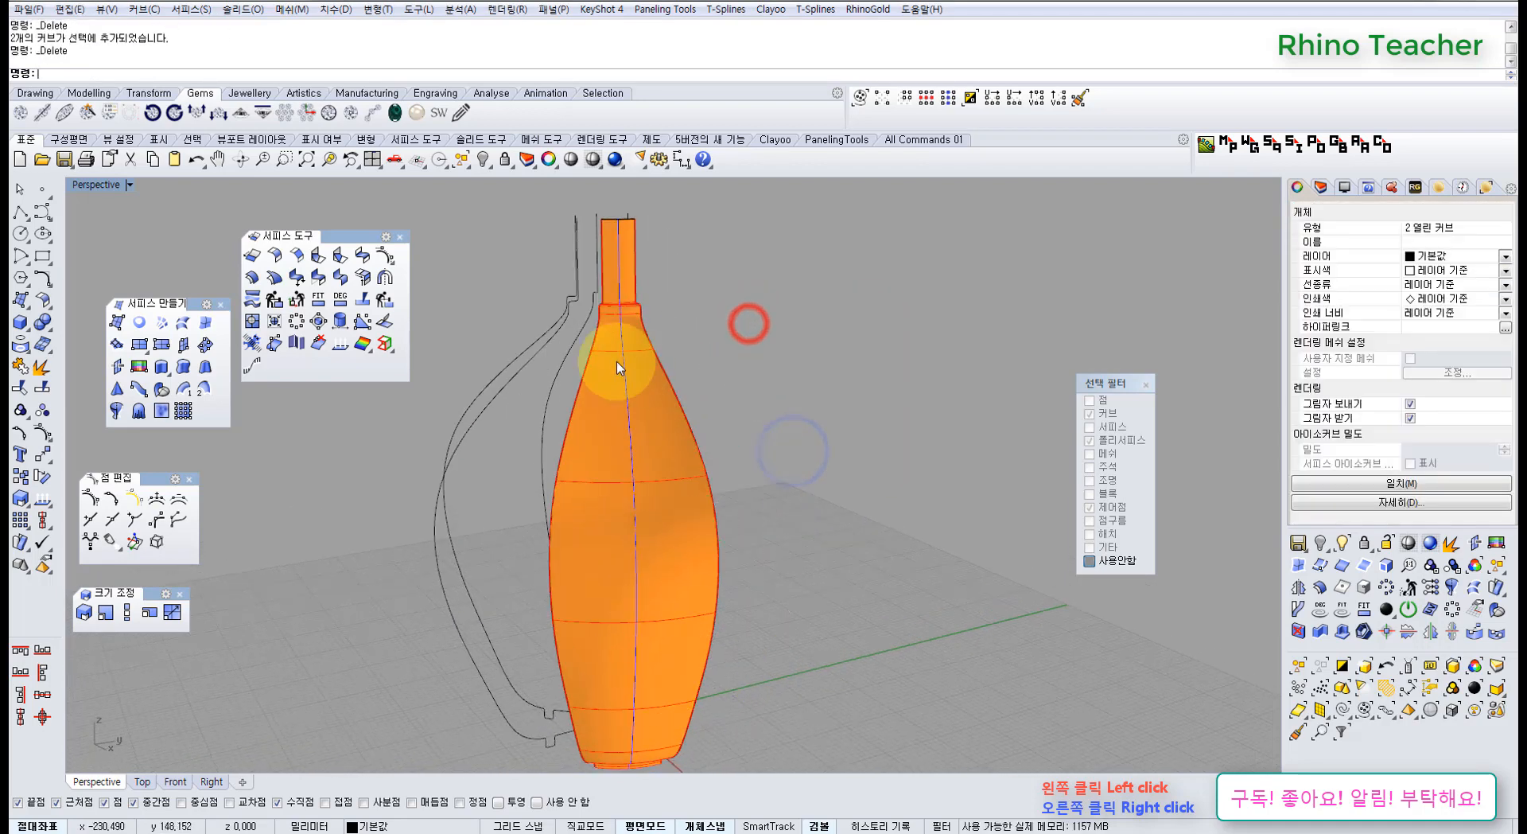
pyautogui.scroll(4, 568, 367)
pyautogui.moveTo(566, 369); pyautogui.dragTo(504, 355)
pyautogui.press('Delete')
pyautogui.scroll(-6, 509, 353)
pyautogui.moveTo(526, 348); pyautogui.dragTo(693, 531, button='right')
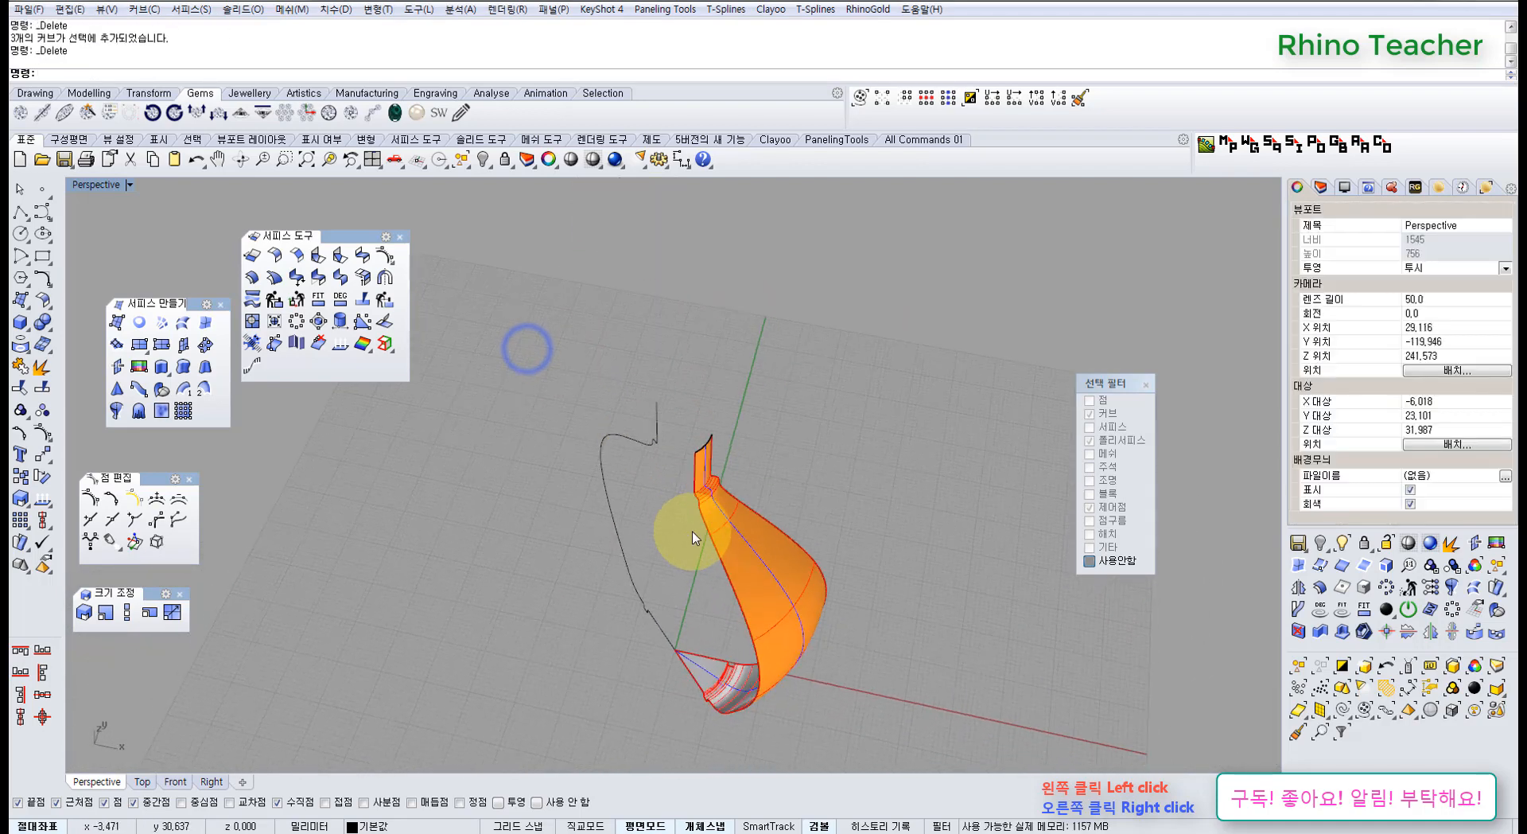
pyautogui.moveTo(693, 537); pyautogui.dragTo(556, 445)
pyautogui.moveTo(556, 446); pyautogui.dragTo(692, 512, button='right')
pyautogui.press('Delete')
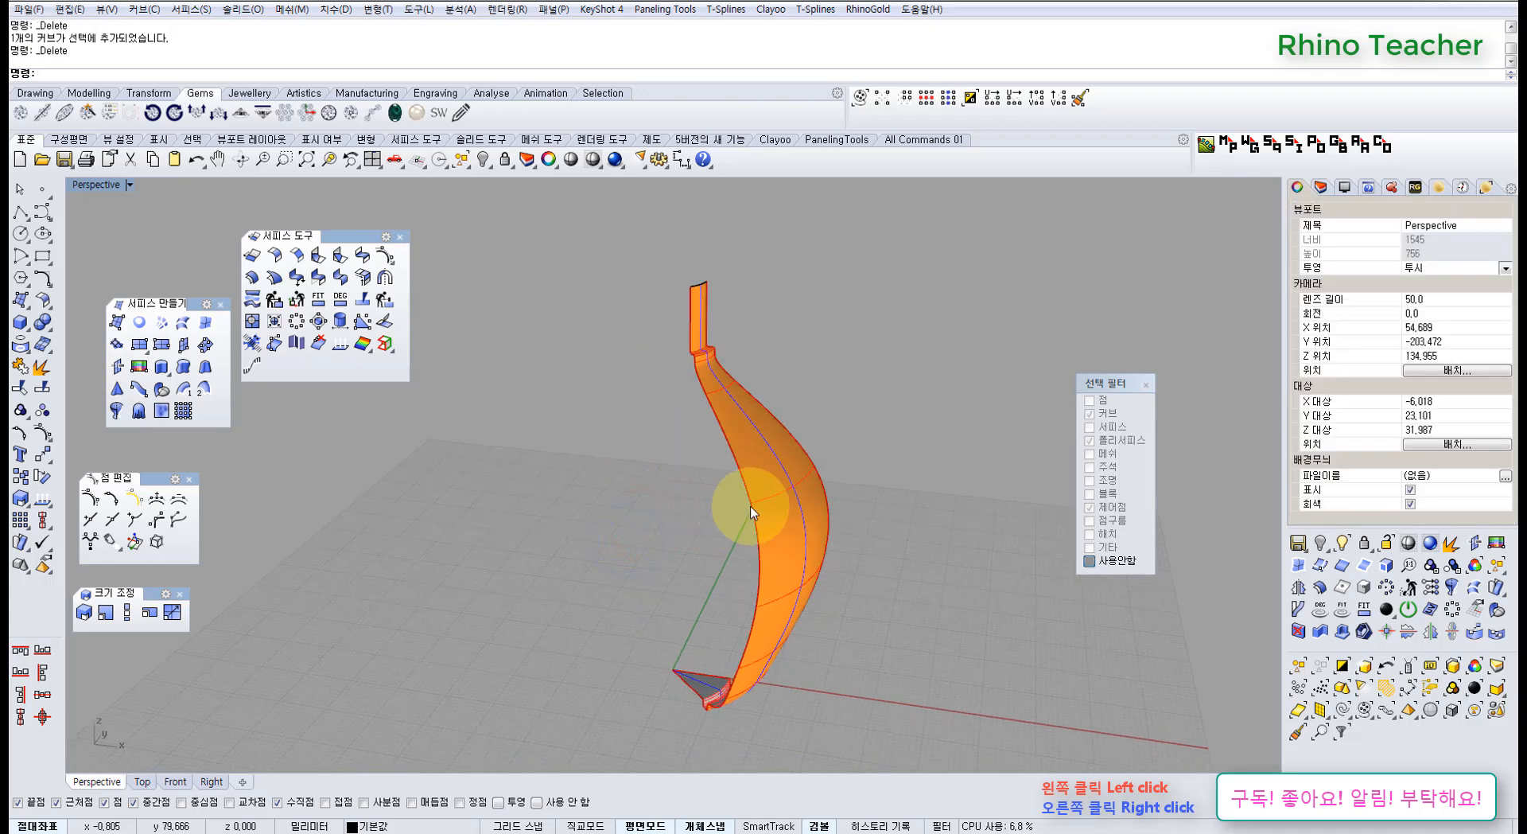
# Delete the red curve along one edge of the wedge and lock the red curve along its opposite edge
pyautogui.click(752, 513)
pyautogui.click(798, 533)
pyautogui.press('Delete')
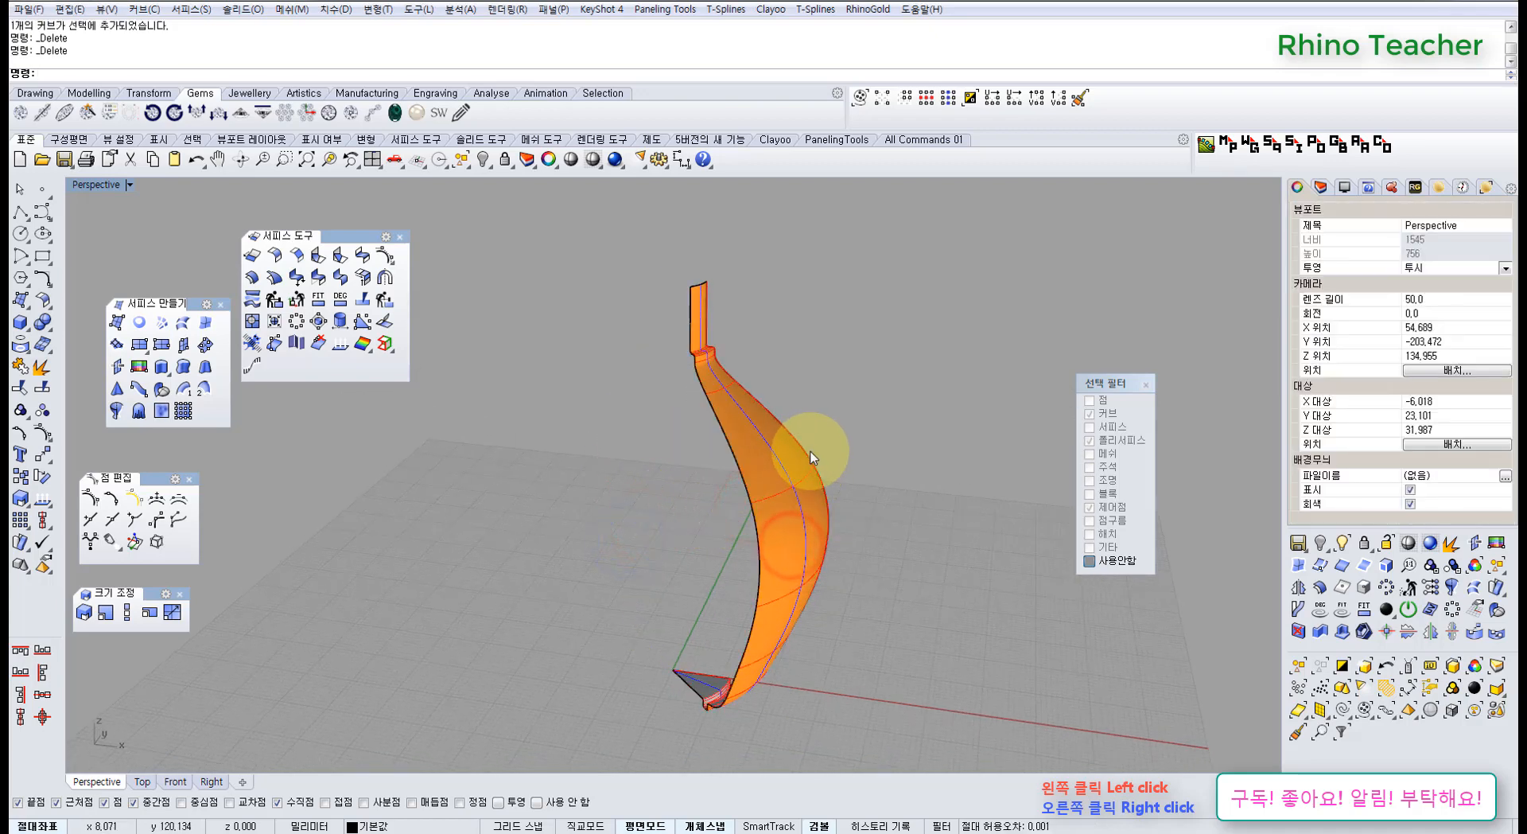
pyautogui.click(811, 458)
pyautogui.click(852, 485)
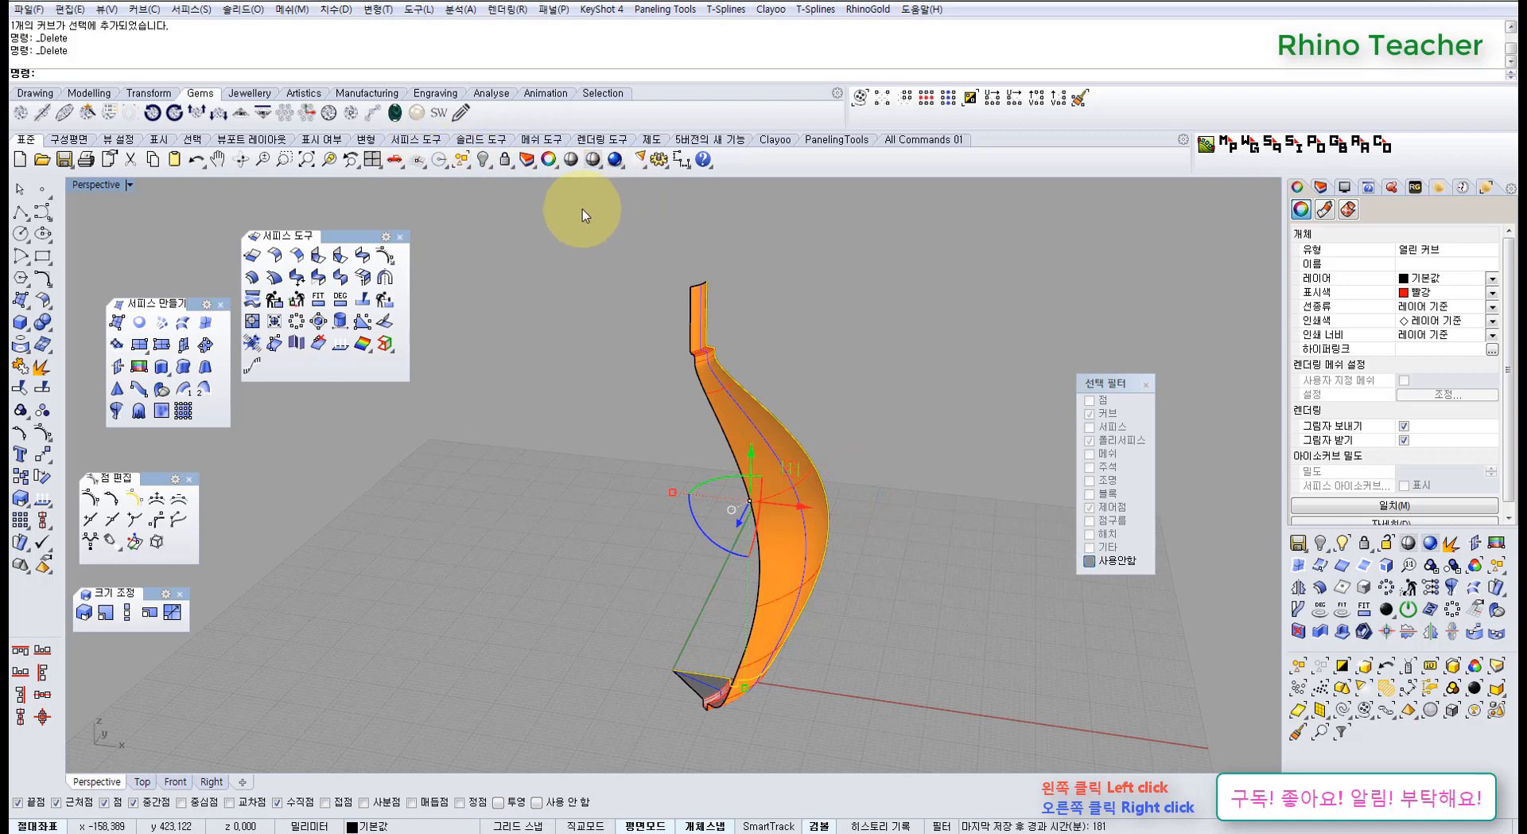
pyautogui.click(505, 159)
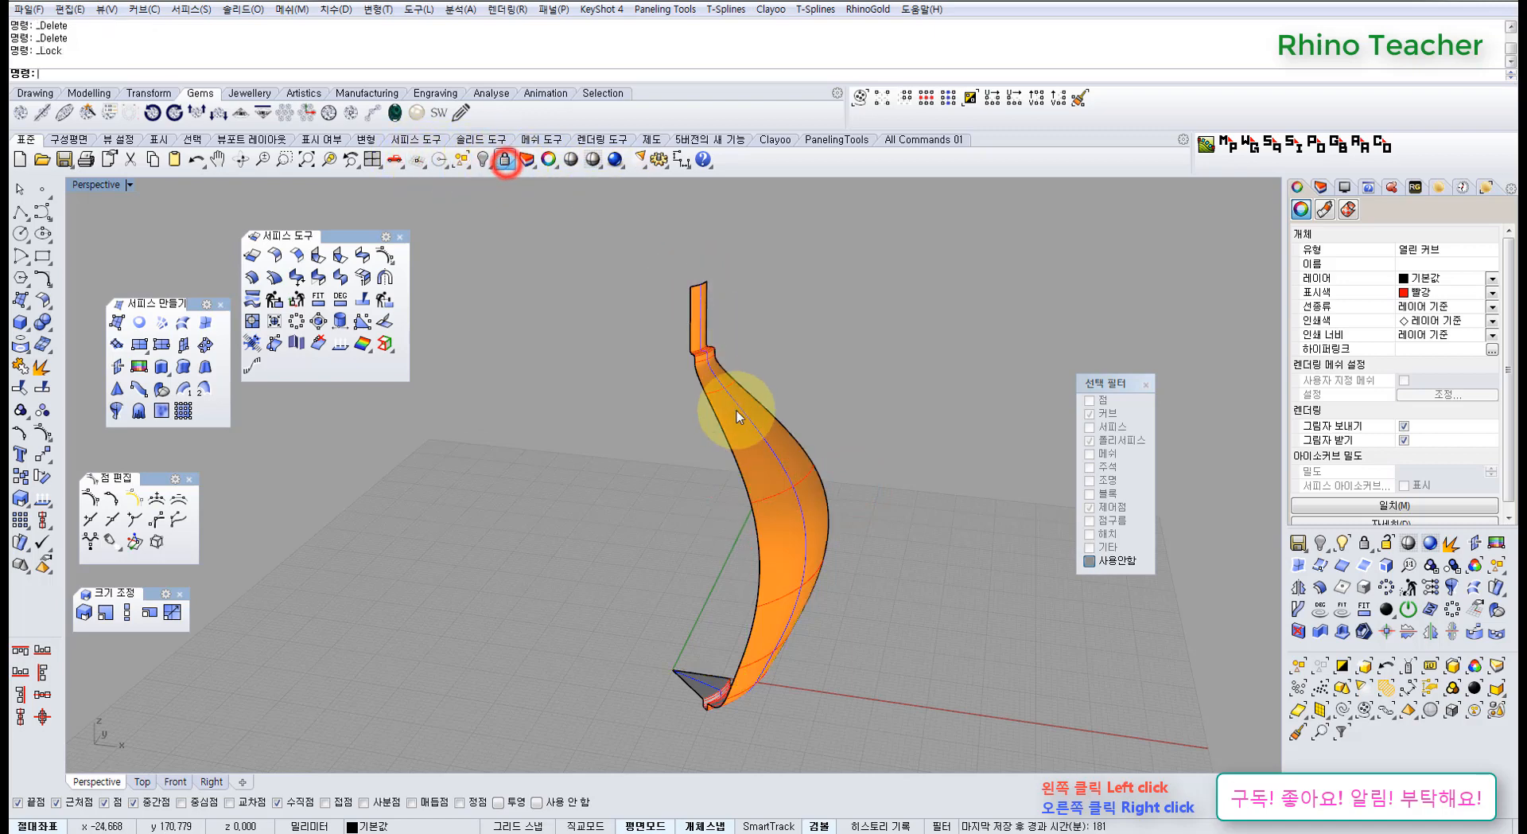
# Select the wedge surface and show it in the maximized Top view
pyautogui.click(750, 435)
pyautogui.moveTo(756, 480); pyautogui.dragTo(677, 497, button='right')
pyautogui.press('F10')
pyautogui.click(677, 501)
pyautogui.hotkey('ctrl', 'F1')
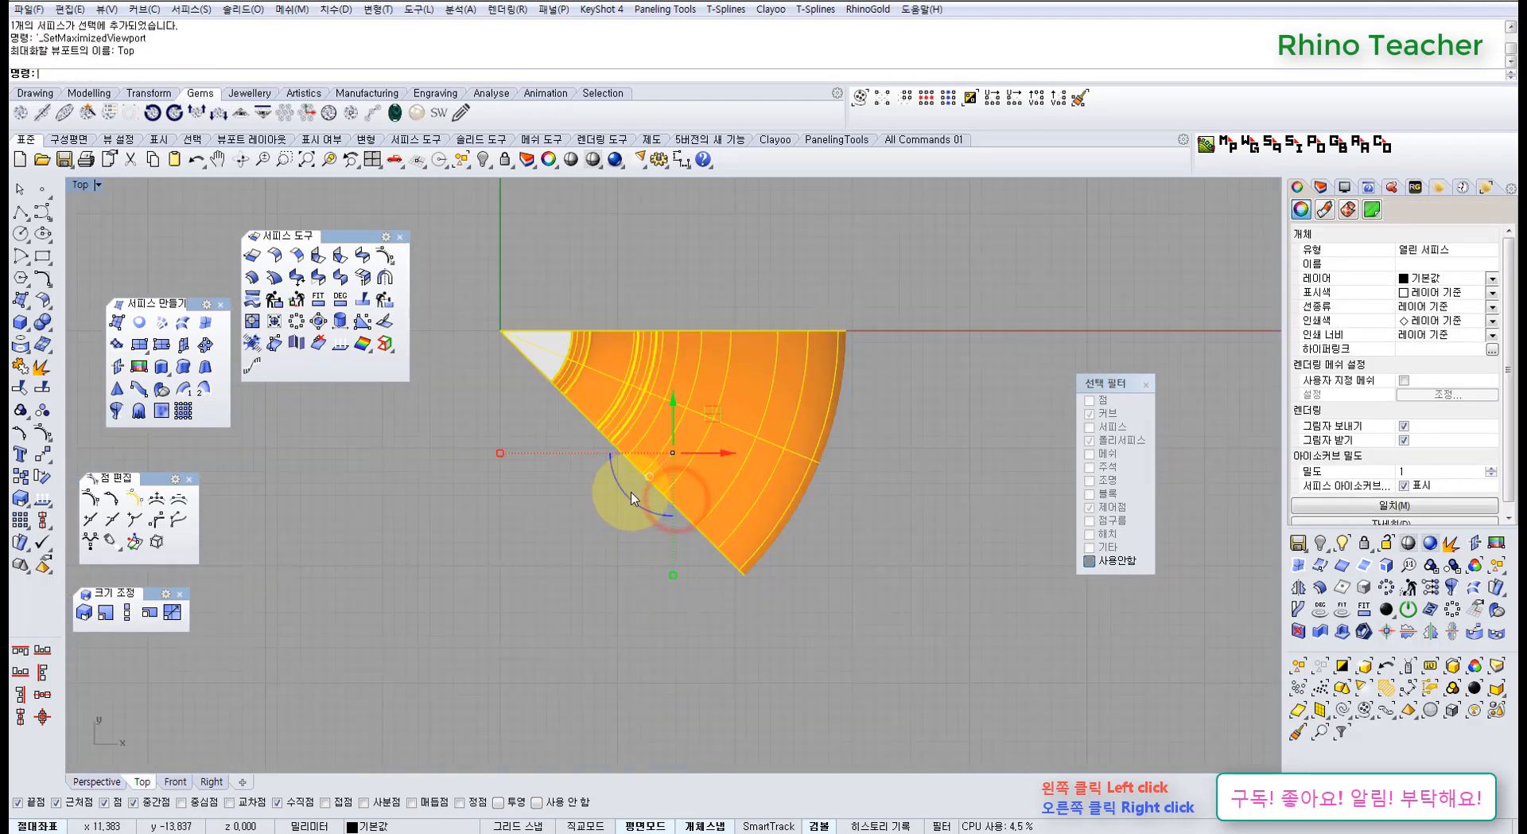
pyautogui.scroll(-6, 632, 488)
pyautogui.moveTo(658, 448); pyautogui.dragTo(631, 491, button='right')
pyautogui.press('r')
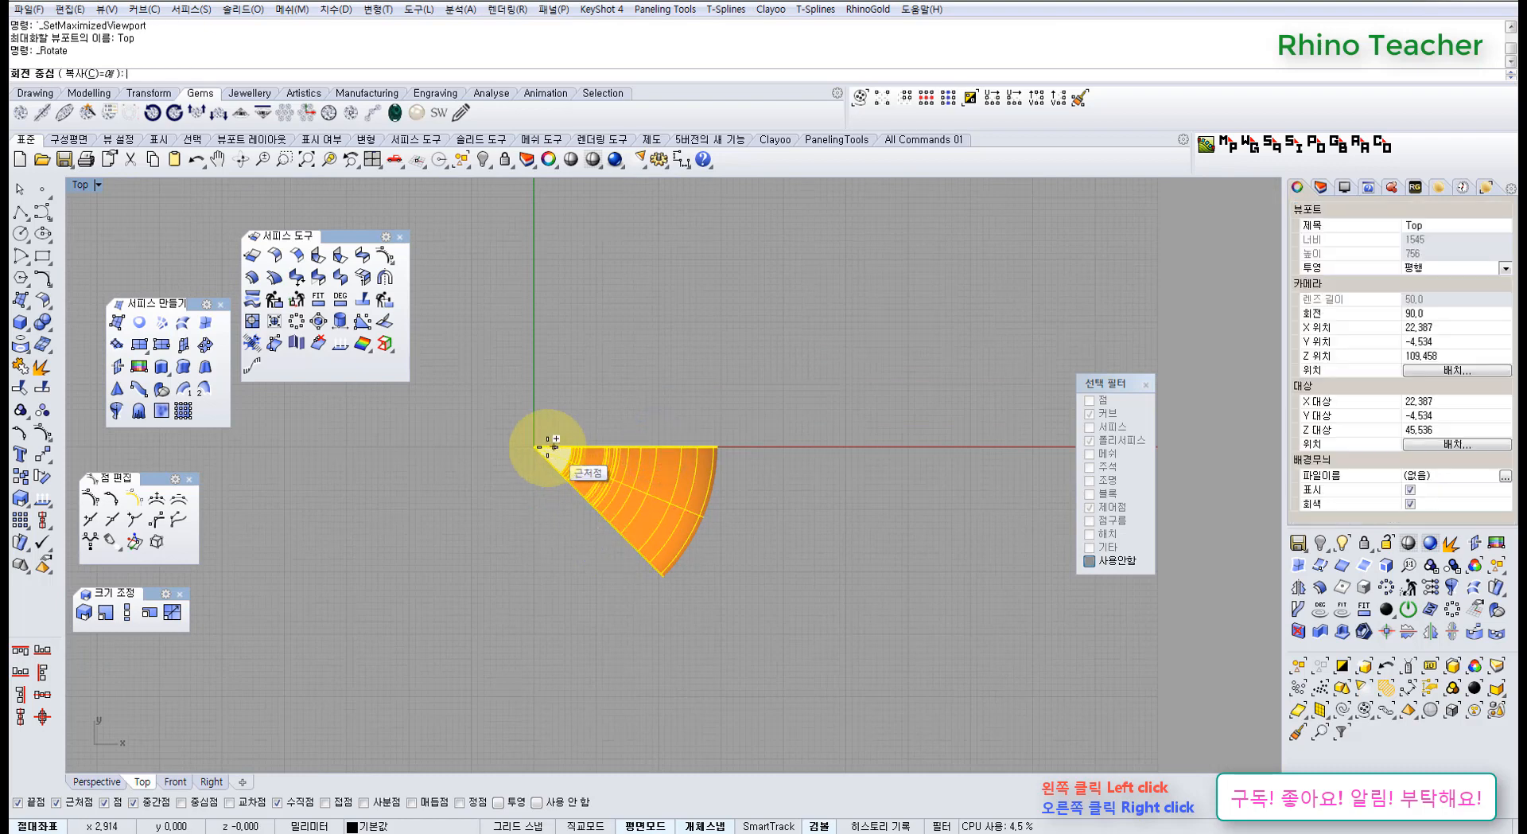
pyautogui.click(101, 78)
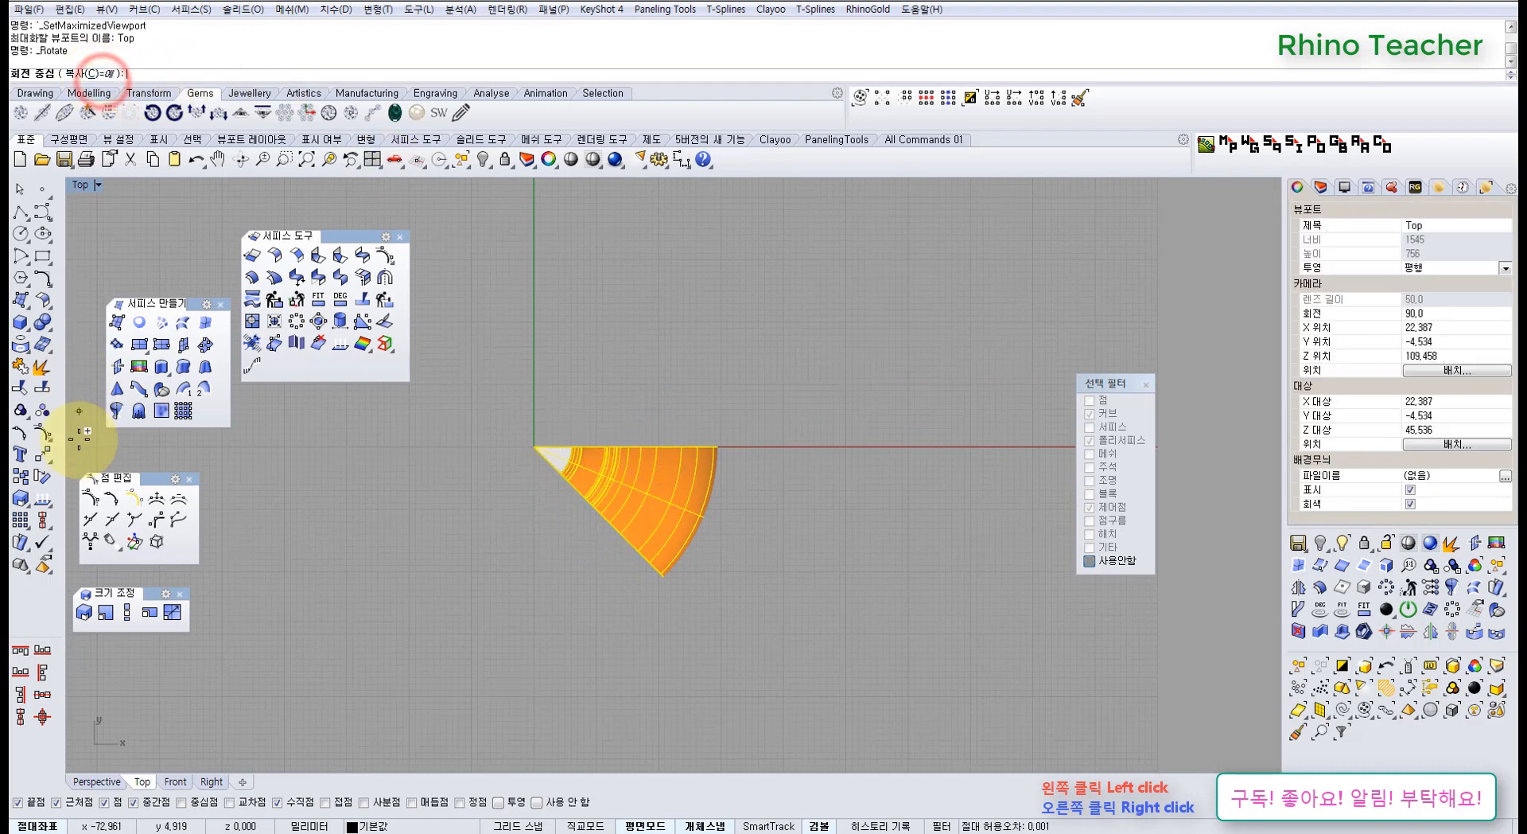
pyautogui.click(89, 74)
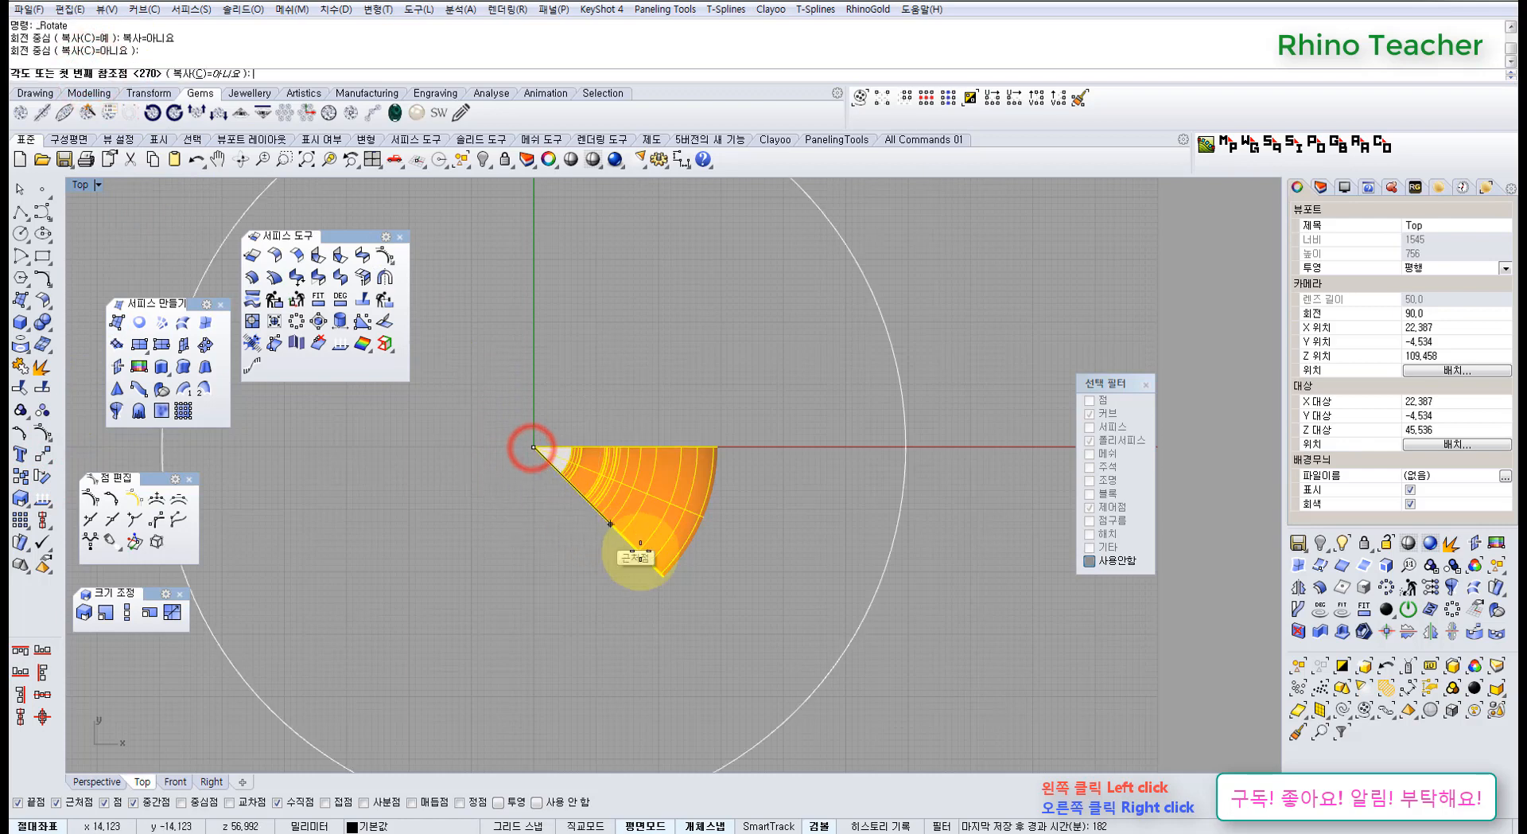
pyautogui.press('Escape')
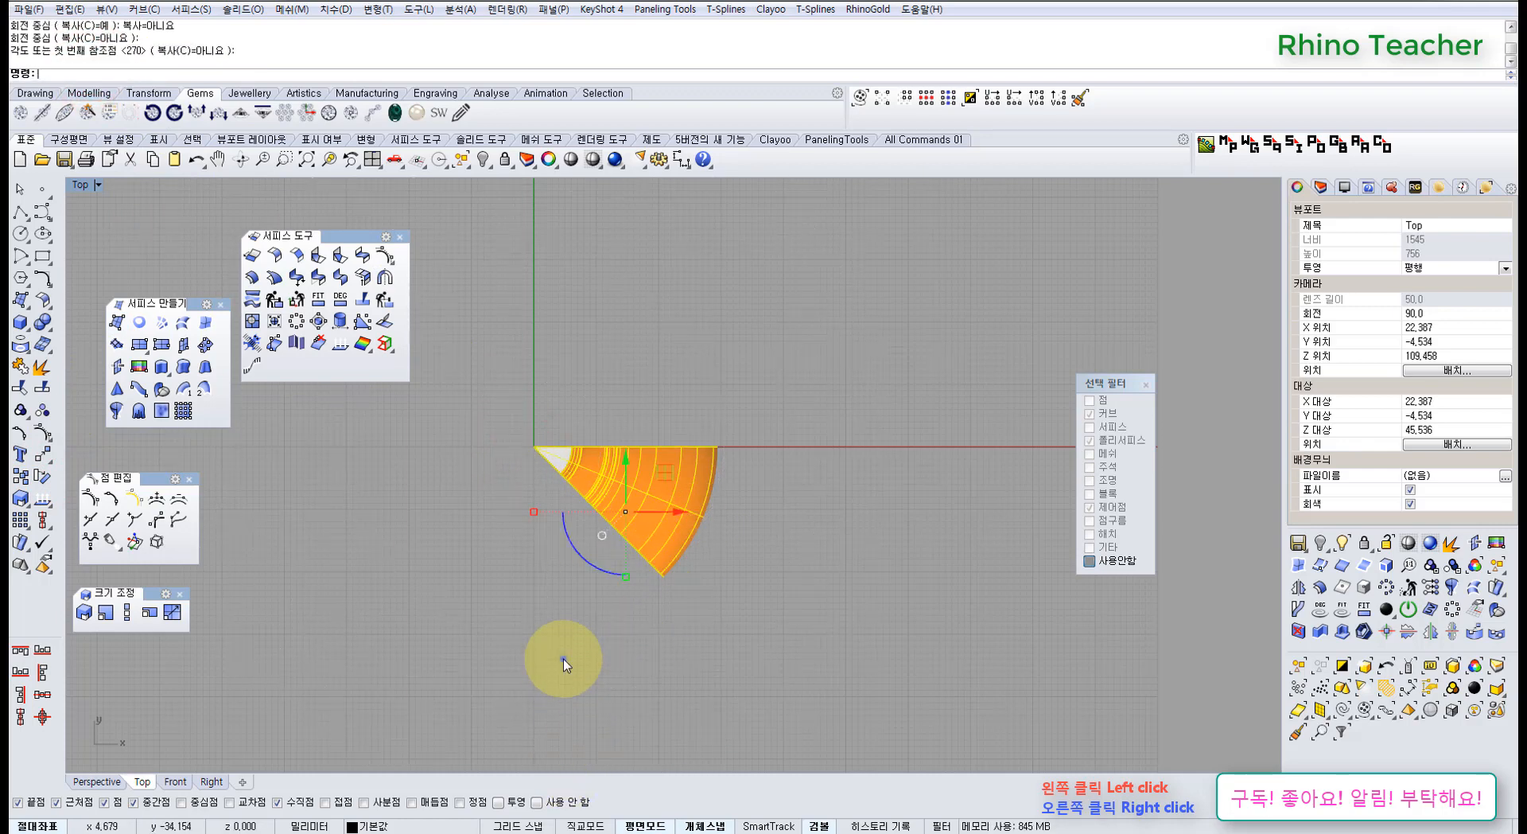
# Rotate the wedge surface counterclockwise about the origin without copying, with Project snapping on and its x-axis edge as the first reference
pyautogui.rightClick(566, 659)
pyautogui.click(506, 797)
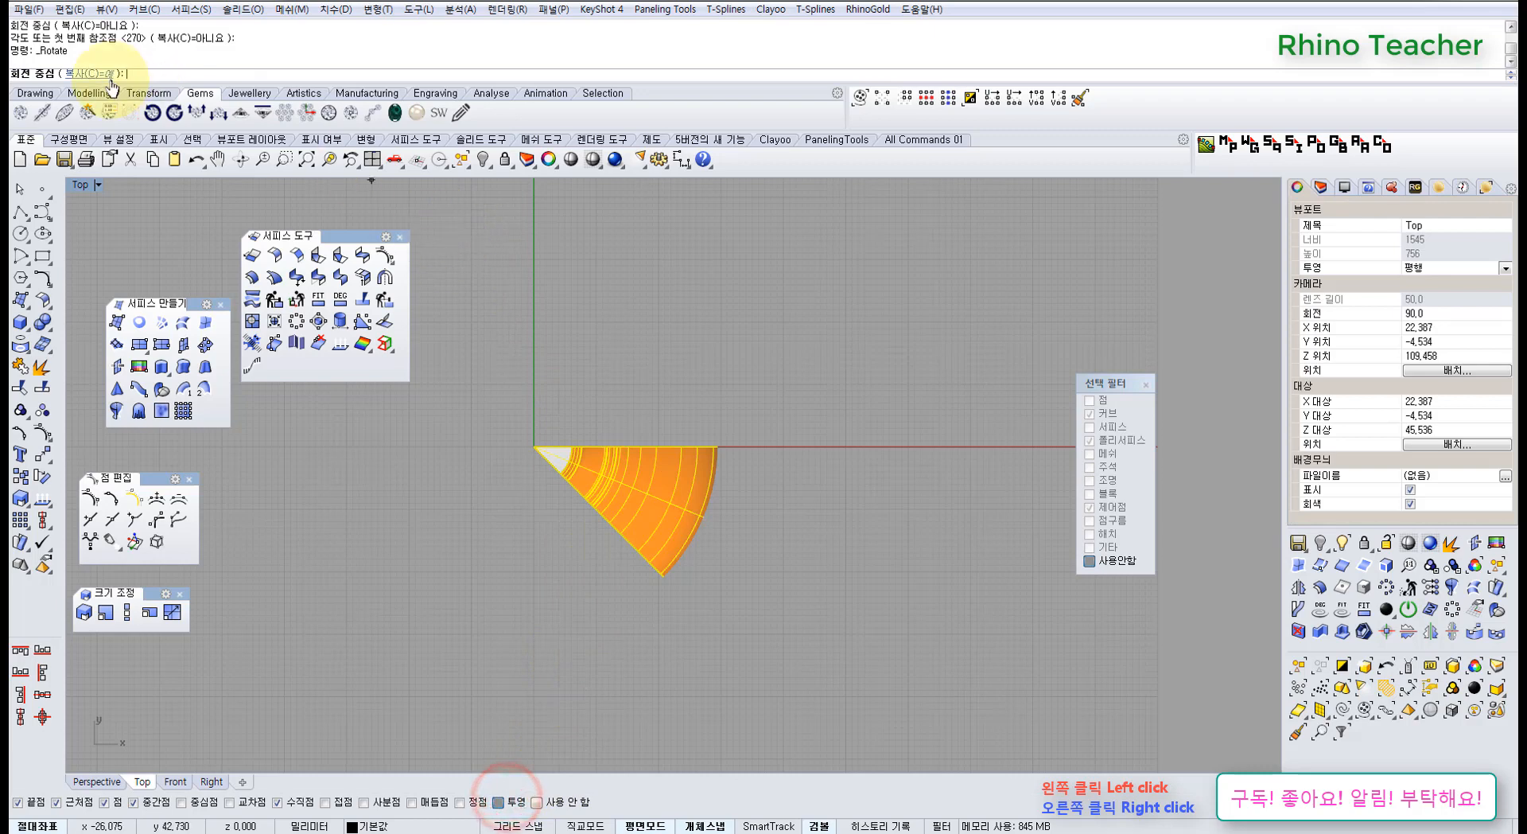
pyautogui.click(89, 73)
pyautogui.click(529, 444)
pyautogui.scroll(5, 705, 511)
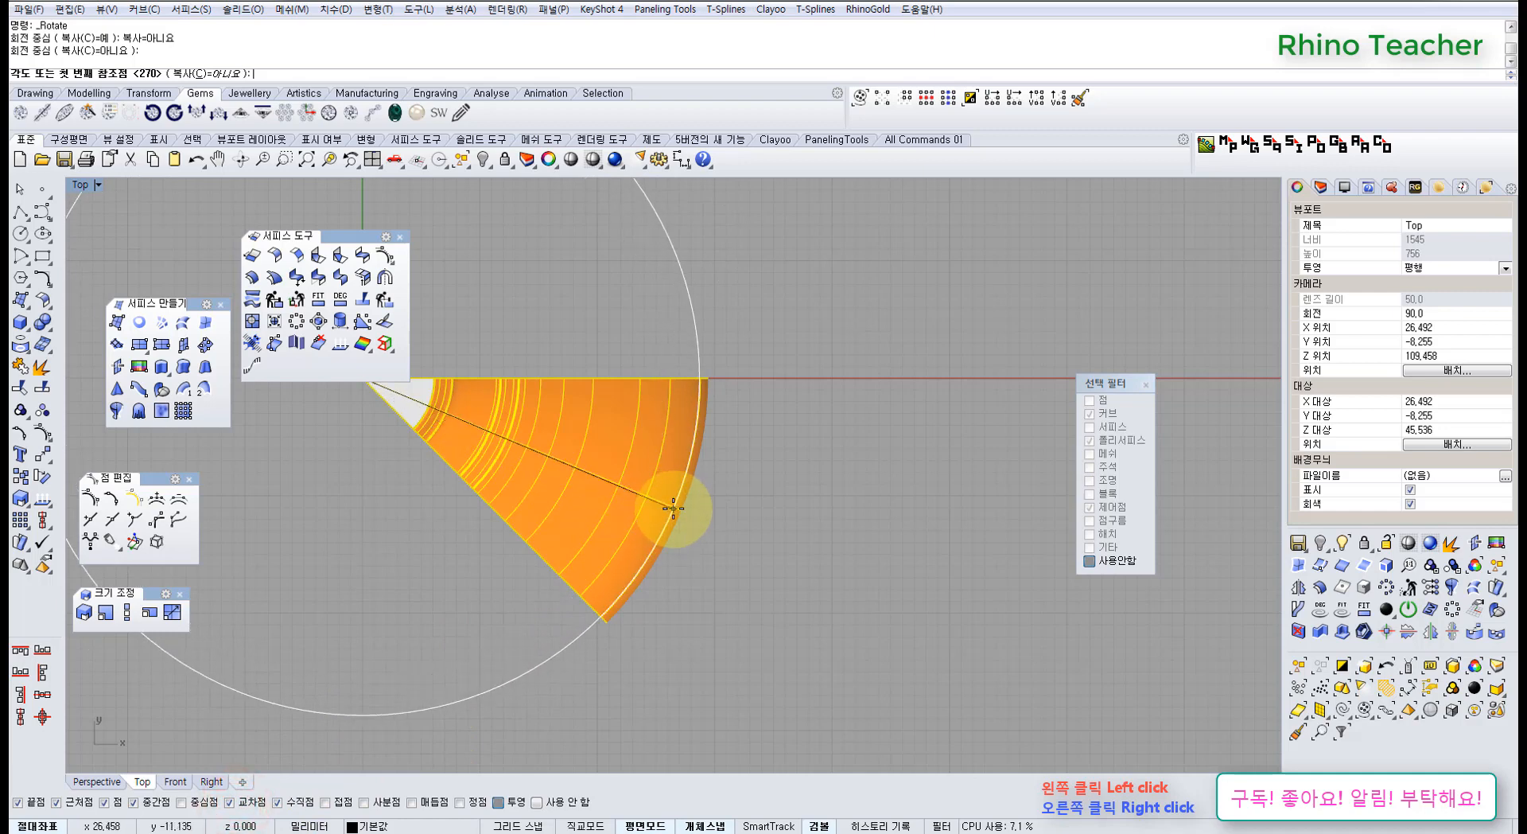
pyautogui.moveTo(453, 418); pyautogui.dragTo(619, 482, button='right')
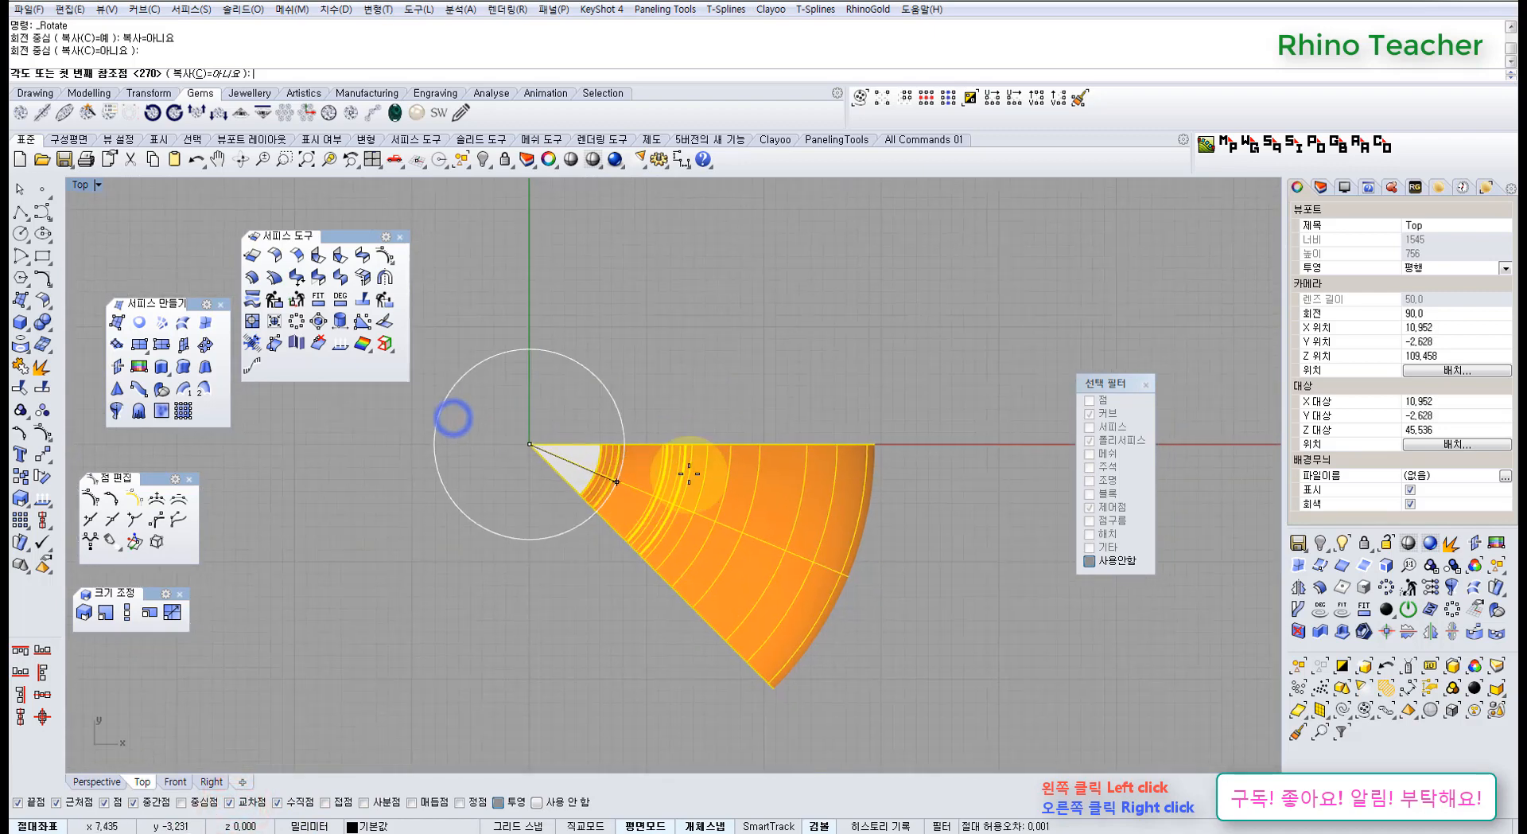
pyautogui.moveTo(883, 467); pyautogui.dragTo(756, 493, button='right')
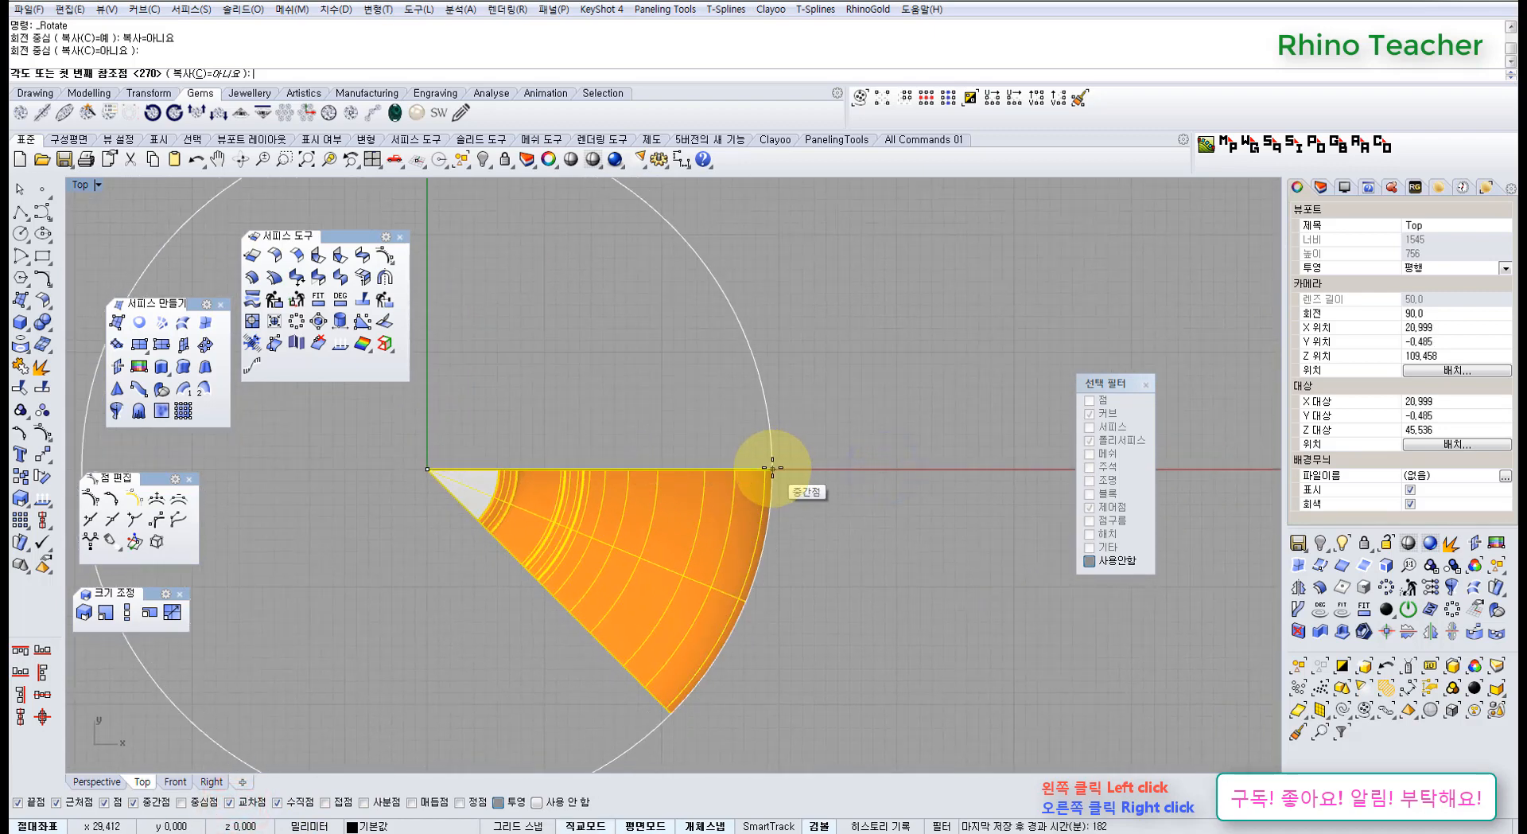
pyautogui.click(772, 468)
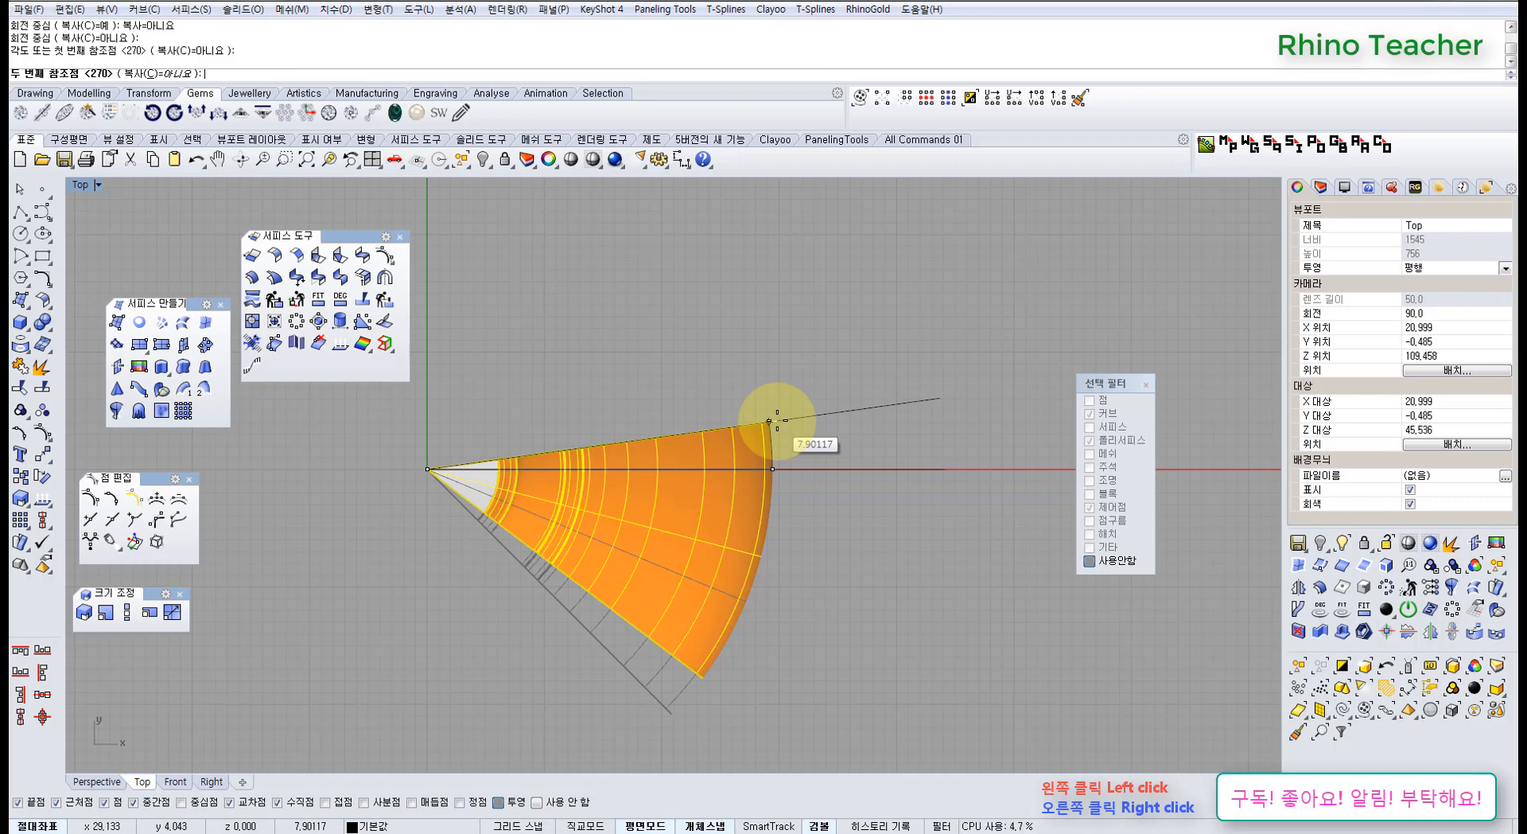
pyautogui.write('<')
pyautogui.press('Return')
pyautogui.click(818, 418)
# Return to the maximized Perspective view and turn on the wedge surface's control points
pyautogui.moveTo(730, 447); pyautogui.dragTo(699, 433, button='right')
pyautogui.scroll(6, 607, 454)
pyautogui.click(608, 454)
pyautogui.hotkey('ctrl', 'F4')
pyautogui.press('F10')
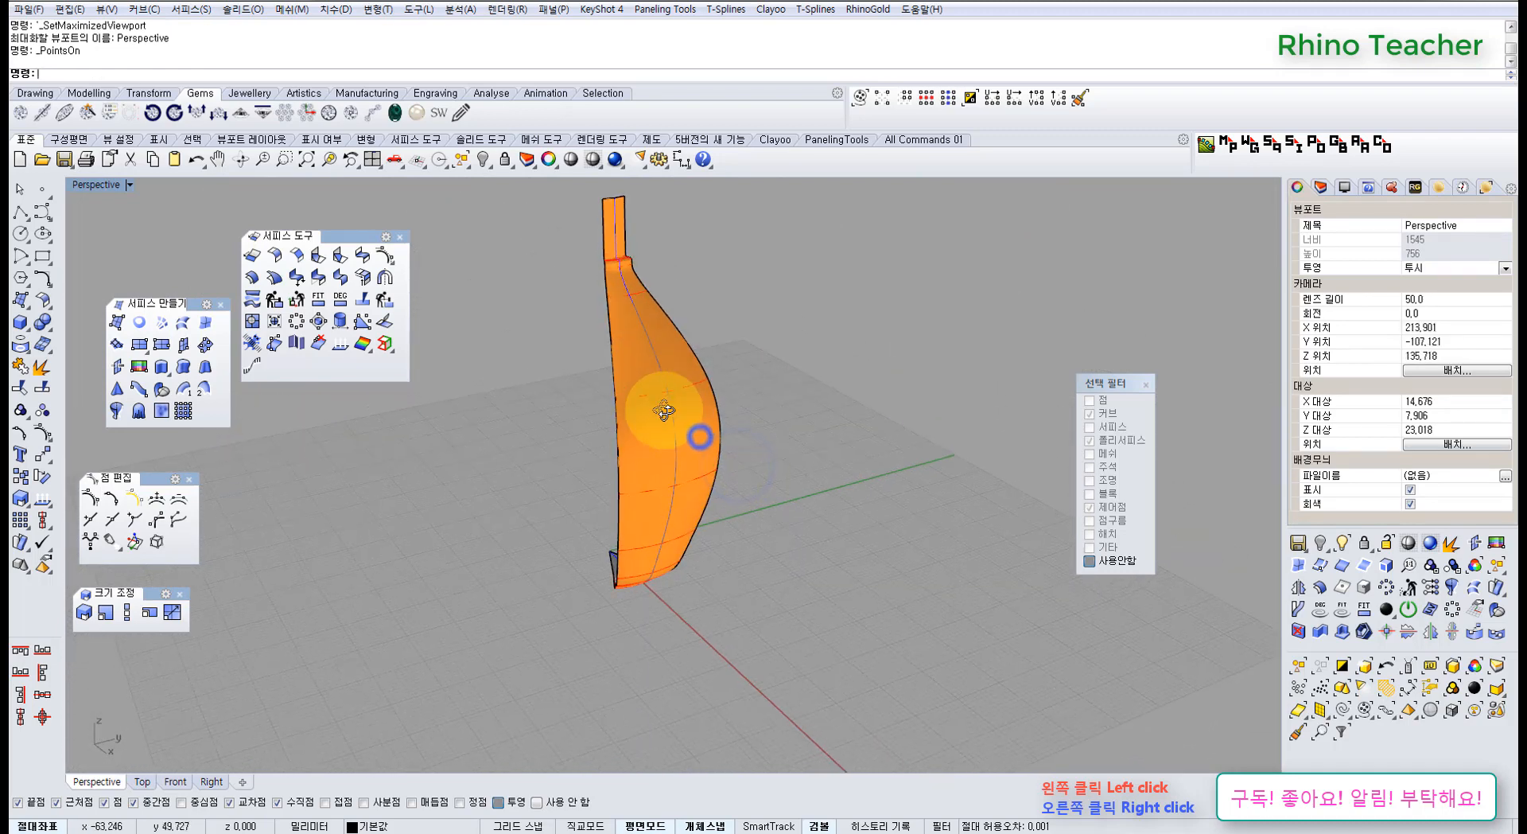
# Polar-array the wedge surface around the origin with 8 items through 360 degrees, with history recording on
pyautogui.click(665, 410)
pyautogui.moveTo(593, 332); pyautogui.dragTo(699, 513, button='right')
pyautogui.middleClick(698, 513)
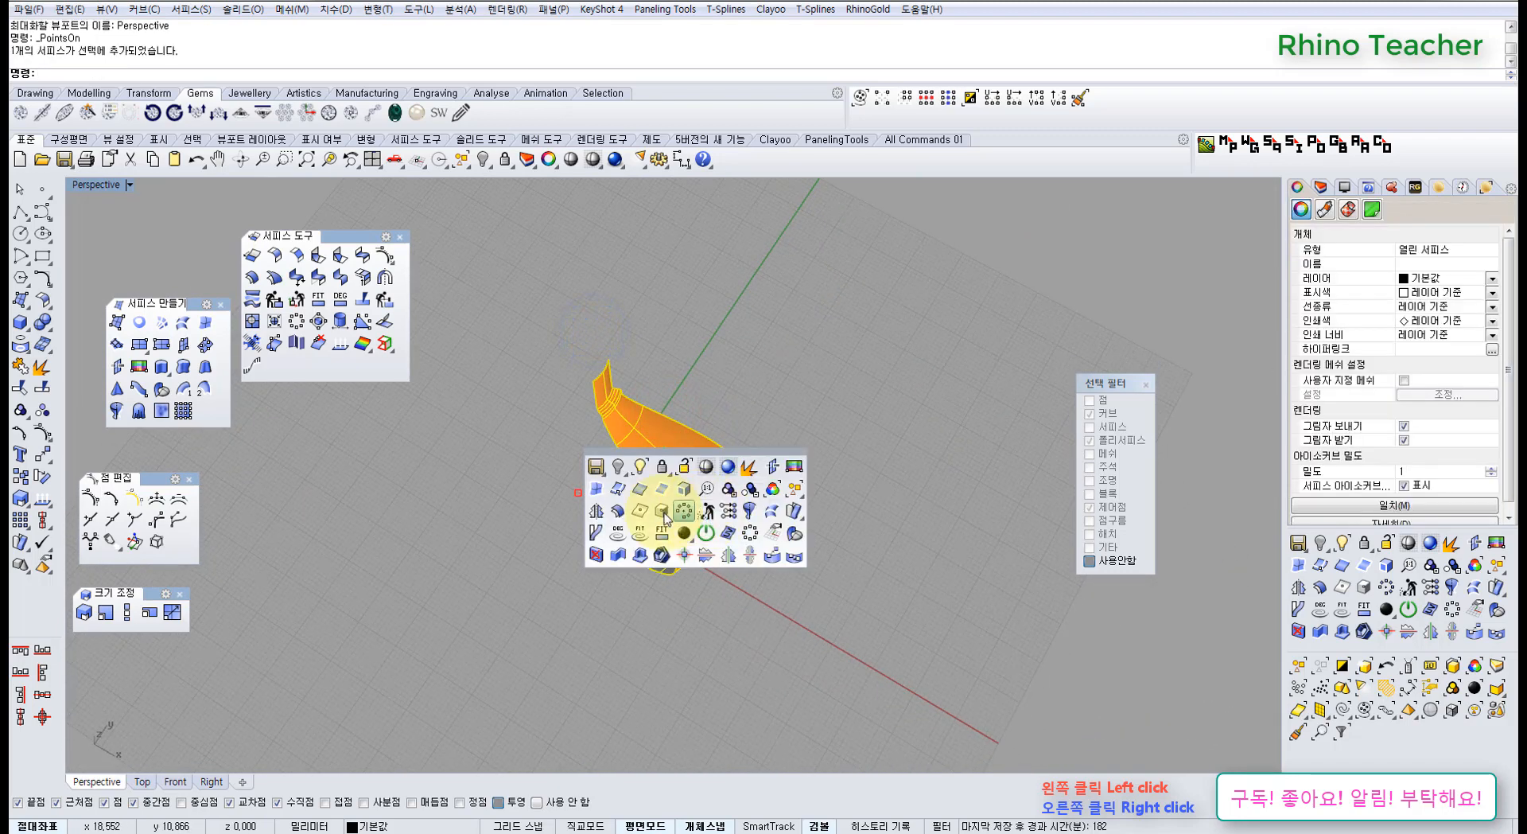
pyautogui.moveTo(430, 477); pyautogui.dragTo(457, 453, button='right')
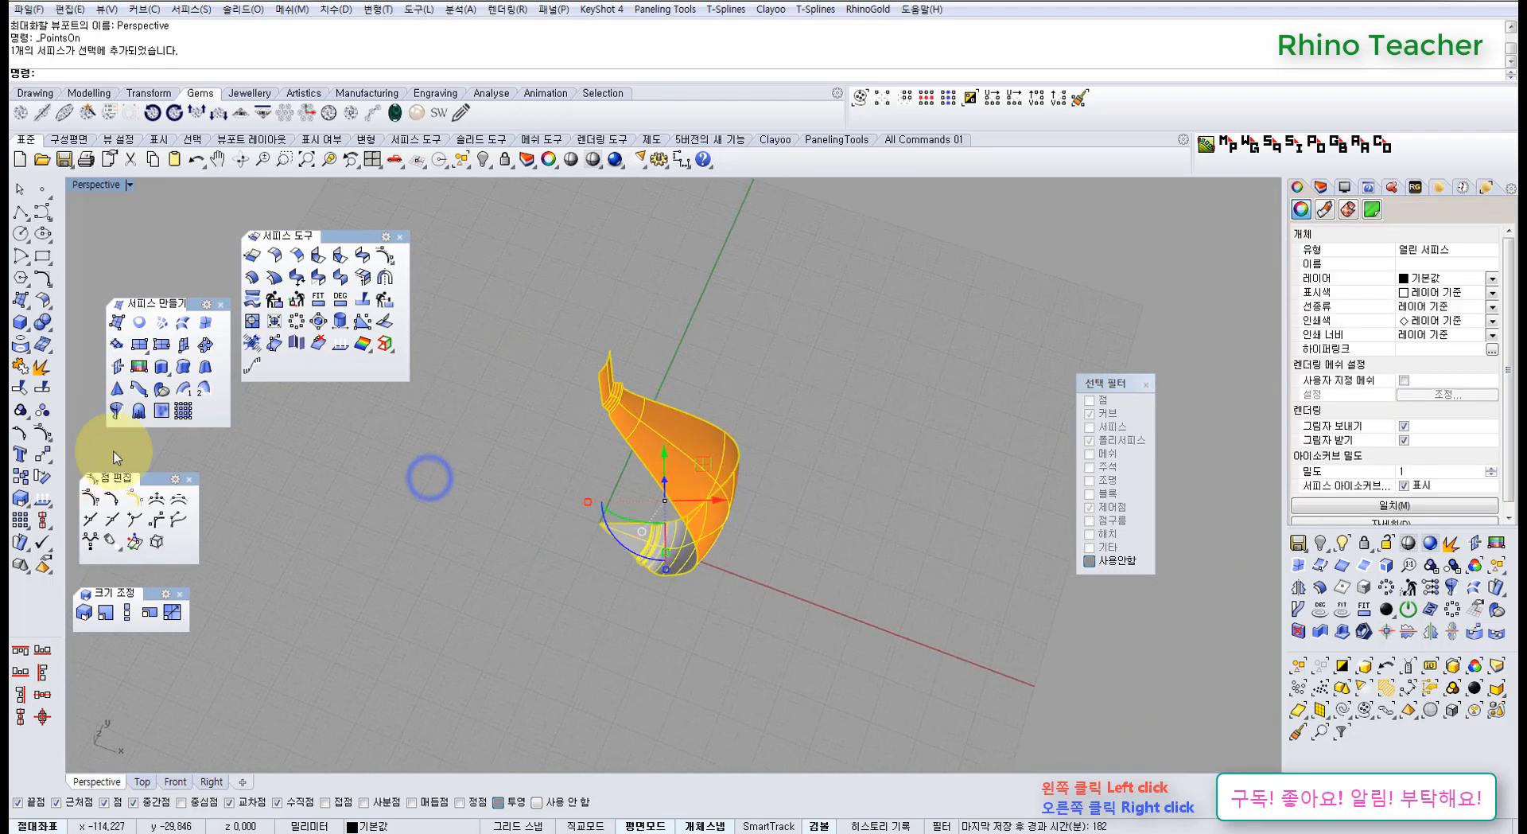
pyautogui.click(49, 453)
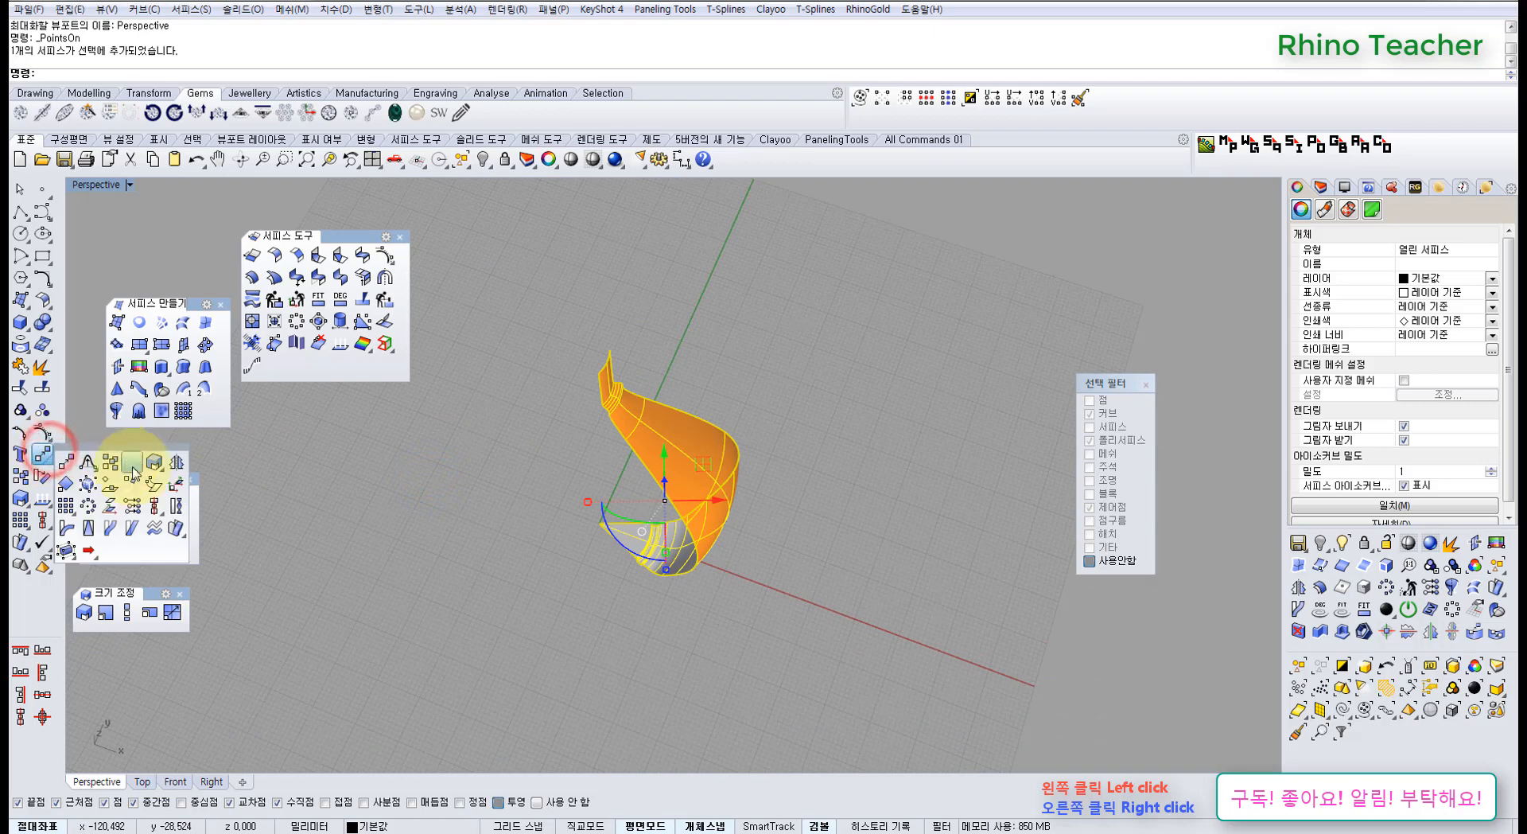
pyautogui.click(101, 517)
pyautogui.moveTo(461, 488); pyautogui.dragTo(494, 516, button='right')
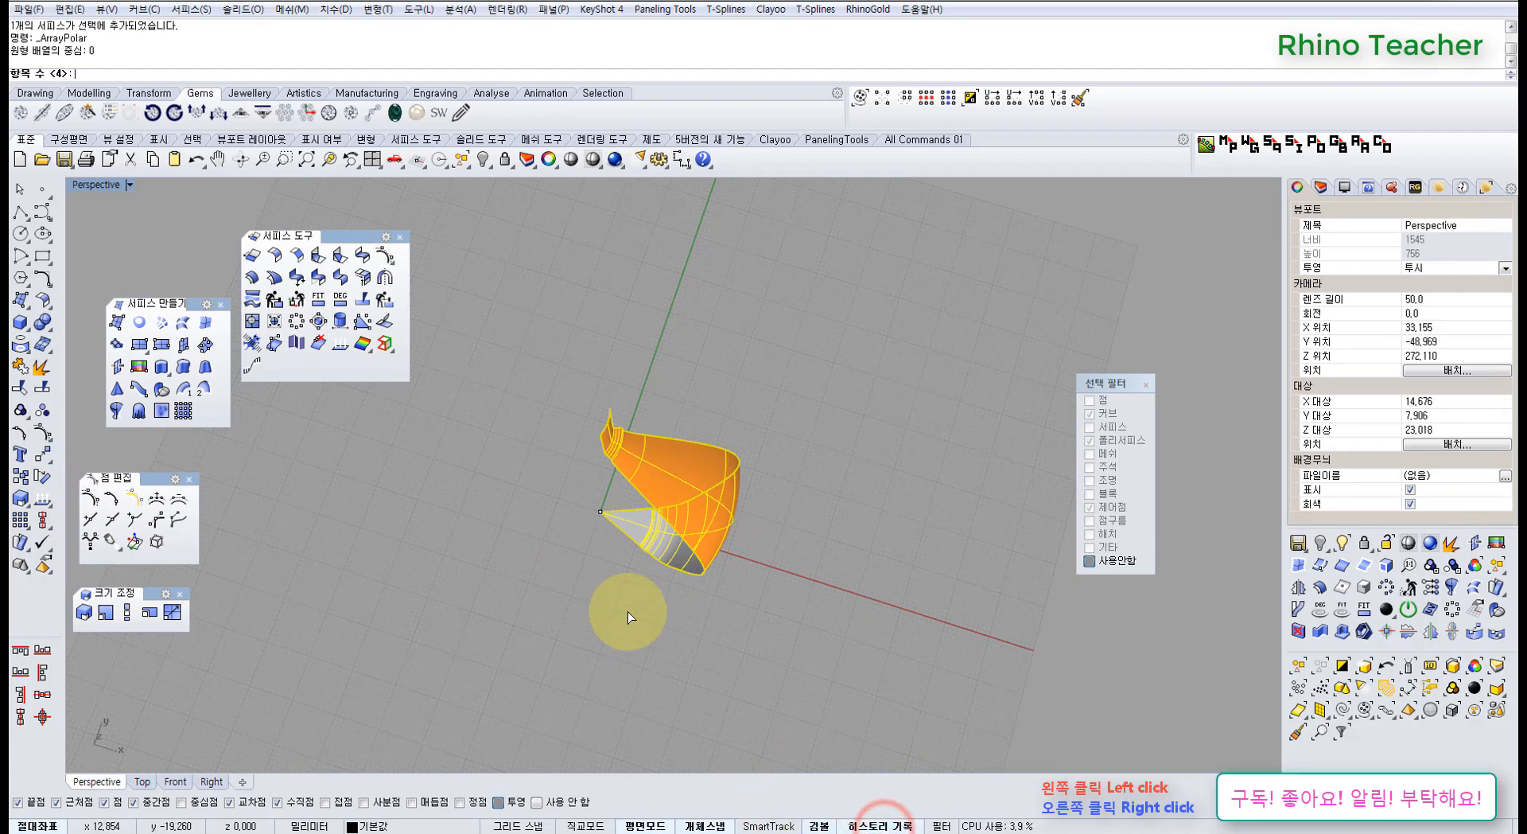
pyautogui.write('8')
pyautogui.press('Return')
pyautogui.press('Return')
pyautogui.press('Return')
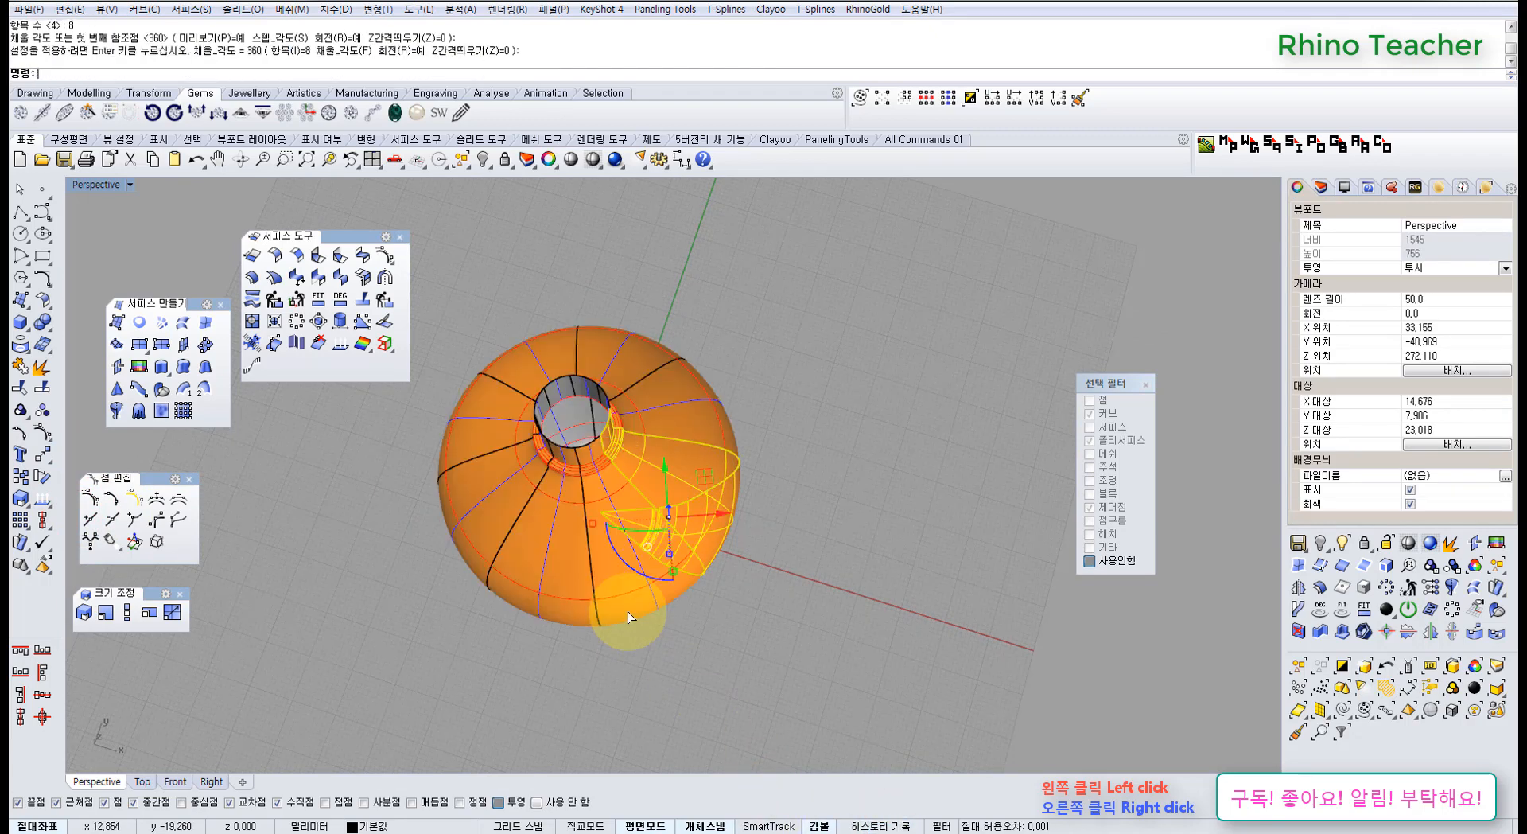
# Turn on the original wedge's control points and restrict the selection filter to control points only
pyautogui.press('F10')
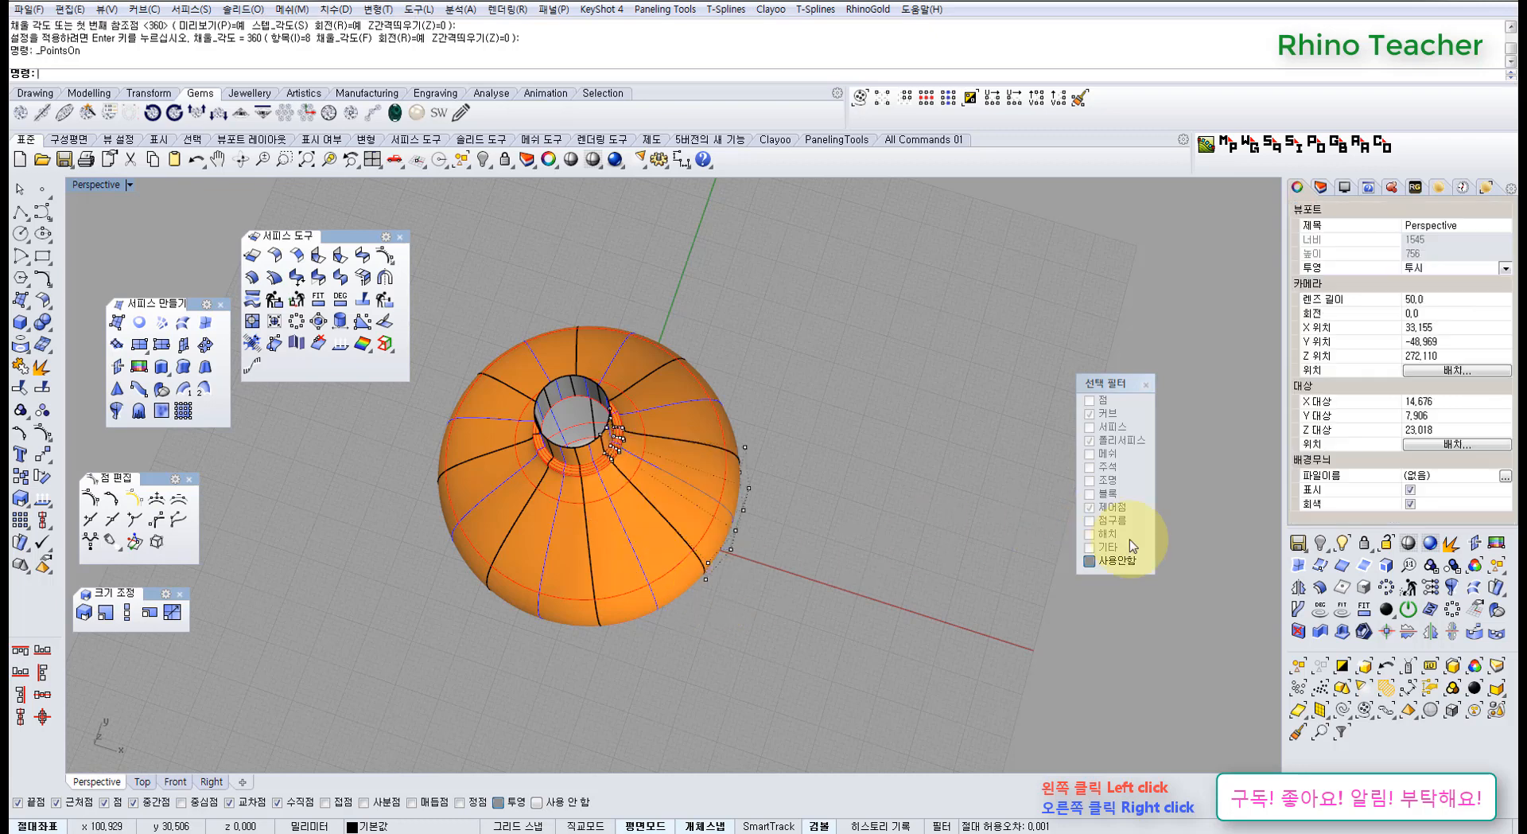
pyautogui.click(1090, 561)
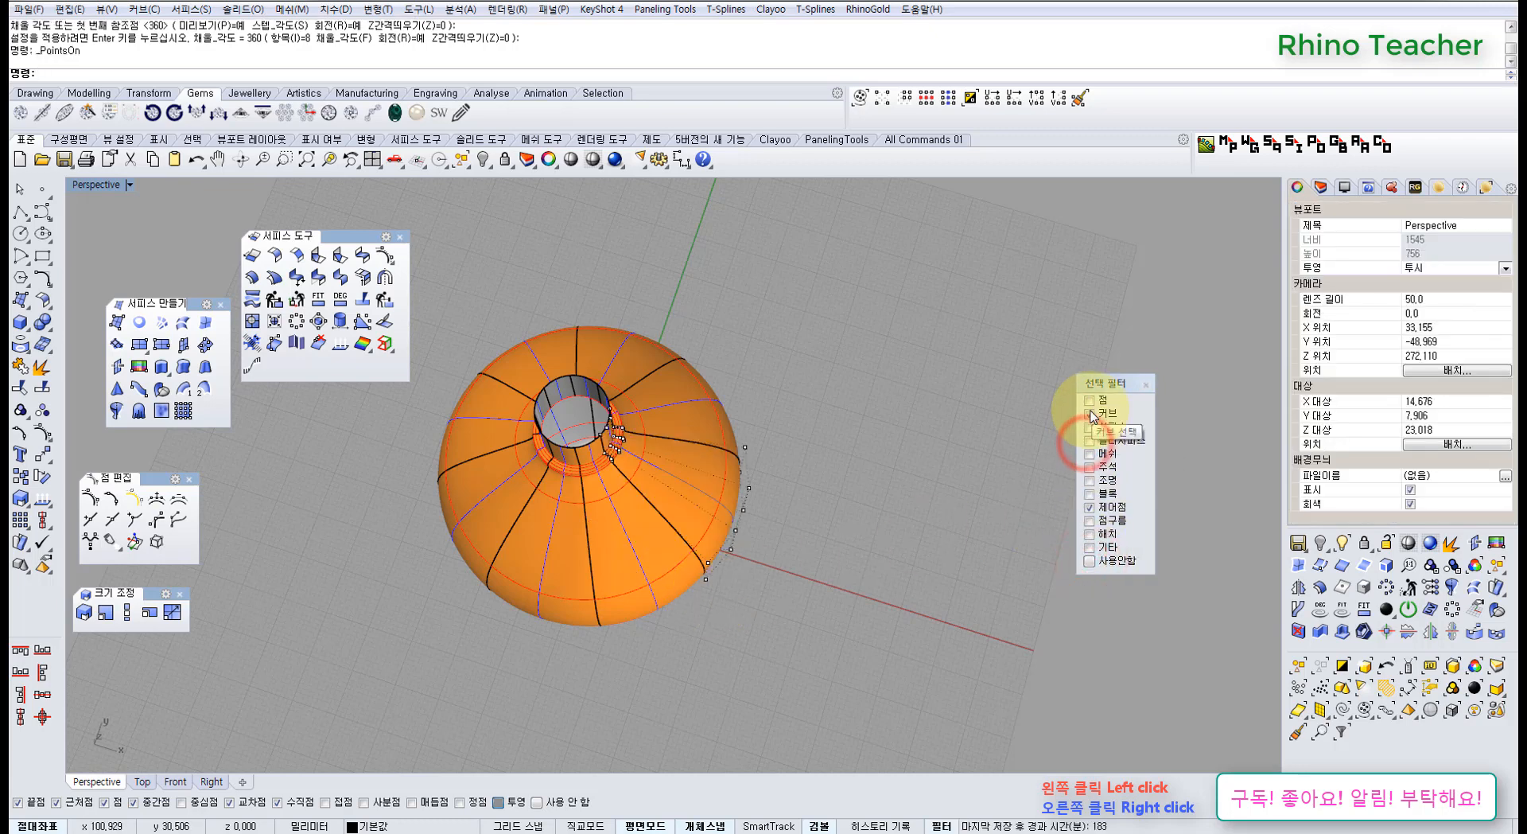
pyautogui.click(1091, 413)
pyautogui.moveTo(788, 558); pyautogui.dragTo(598, 450, button='right')
pyautogui.scroll(4, 657, 373)
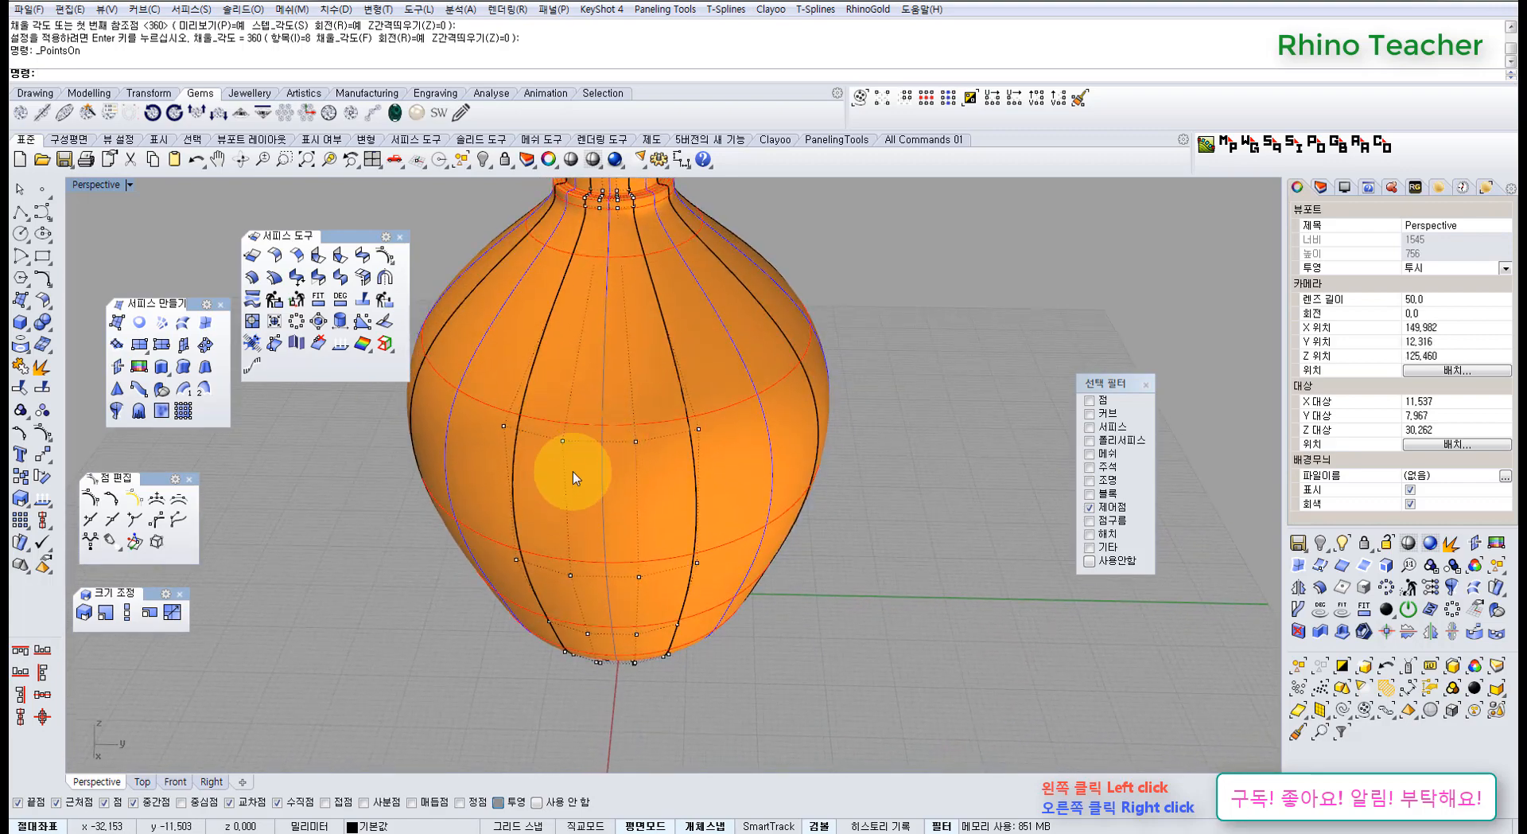
# Try pulling the original wedge's four middle control points outward along the gumball's x-axis, and undo the move
pyautogui.moveTo(549, 427); pyautogui.dragTo(658, 600)
pyautogui.moveTo(599, 531); pyautogui.dragTo(740, 491, button='right')
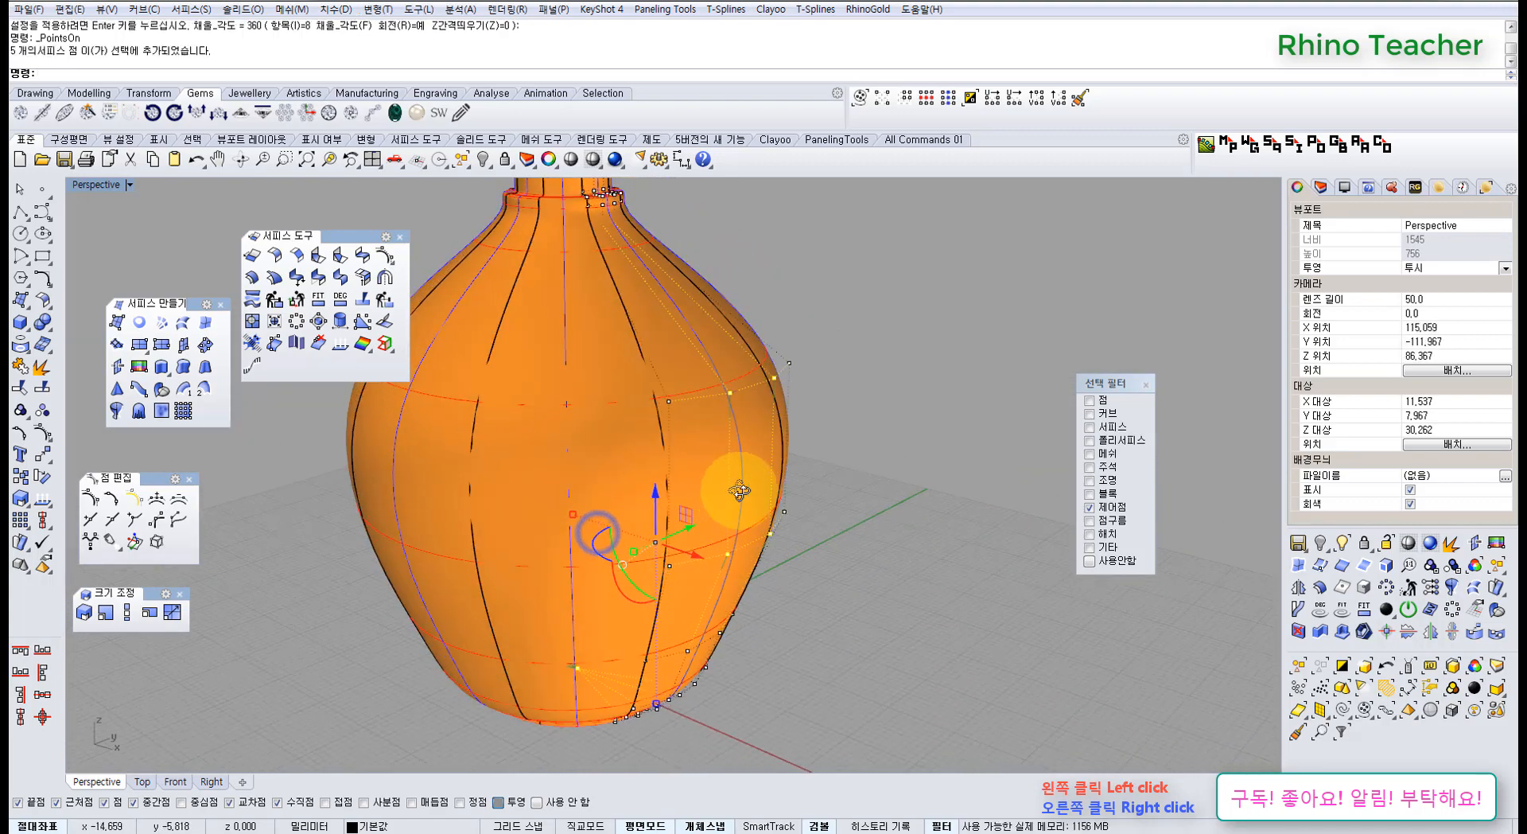
pyautogui.keyDown('ctrl'); pyautogui.moveTo(767, 714); pyautogui.dragTo(543, 631); pyautogui.keyUp('ctrl')
pyautogui.moveTo(724, 483); pyautogui.dragTo(799, 549, button='right')
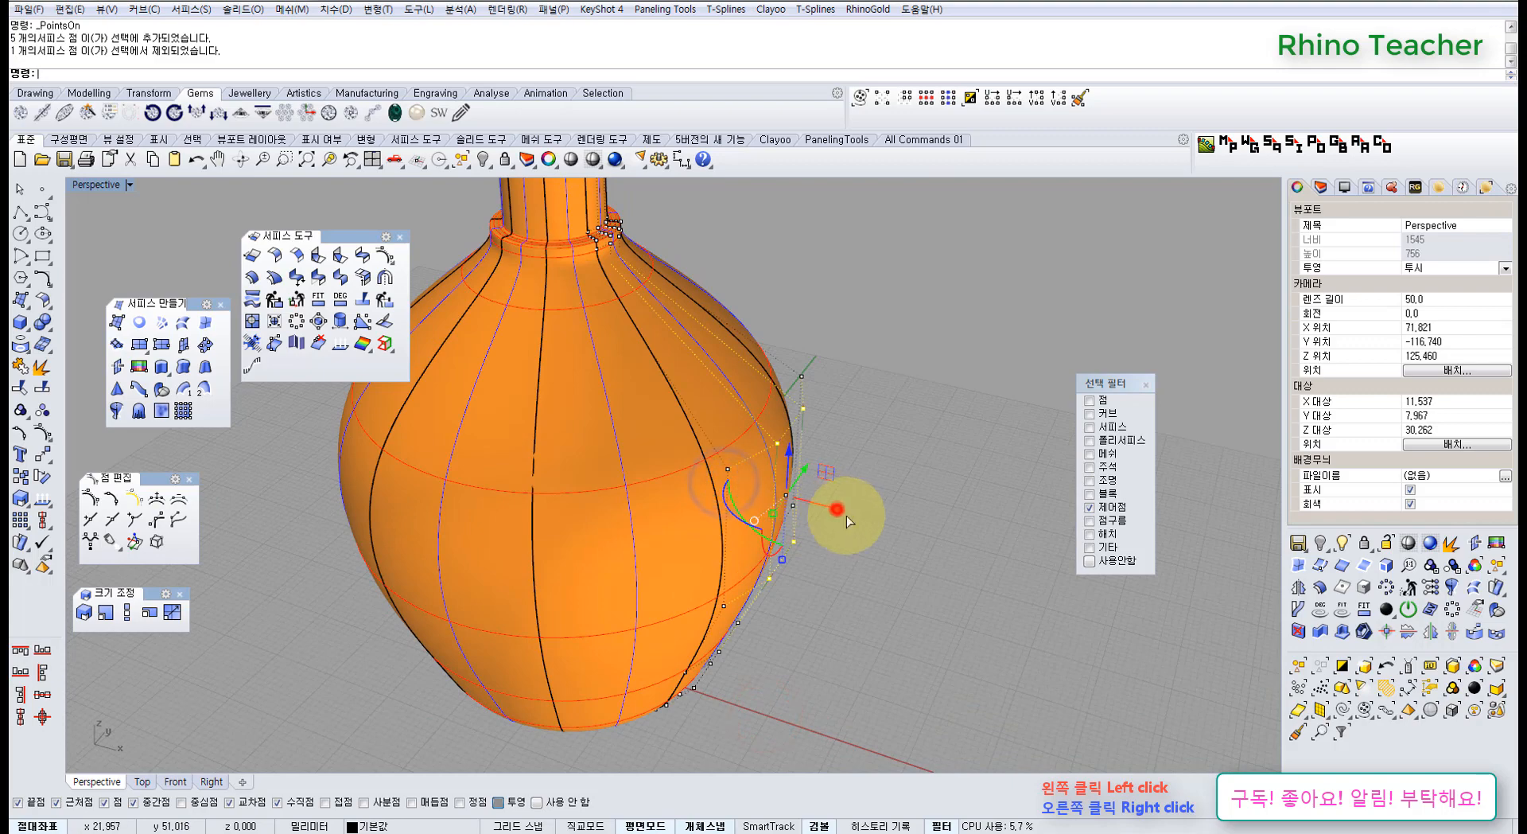
pyautogui.moveTo(846, 515); pyautogui.dragTo(869, 526)
pyautogui.moveTo(841, 468); pyautogui.dragTo(703, 514, button='right')
pyautogui.scroll(4, 561, 280)
pyautogui.scroll(-11, 746, 385)
pyautogui.hotkey('ctrl', 'z')
pyautogui.moveTo(747, 381); pyautogui.dragTo(627, 490, button='right')
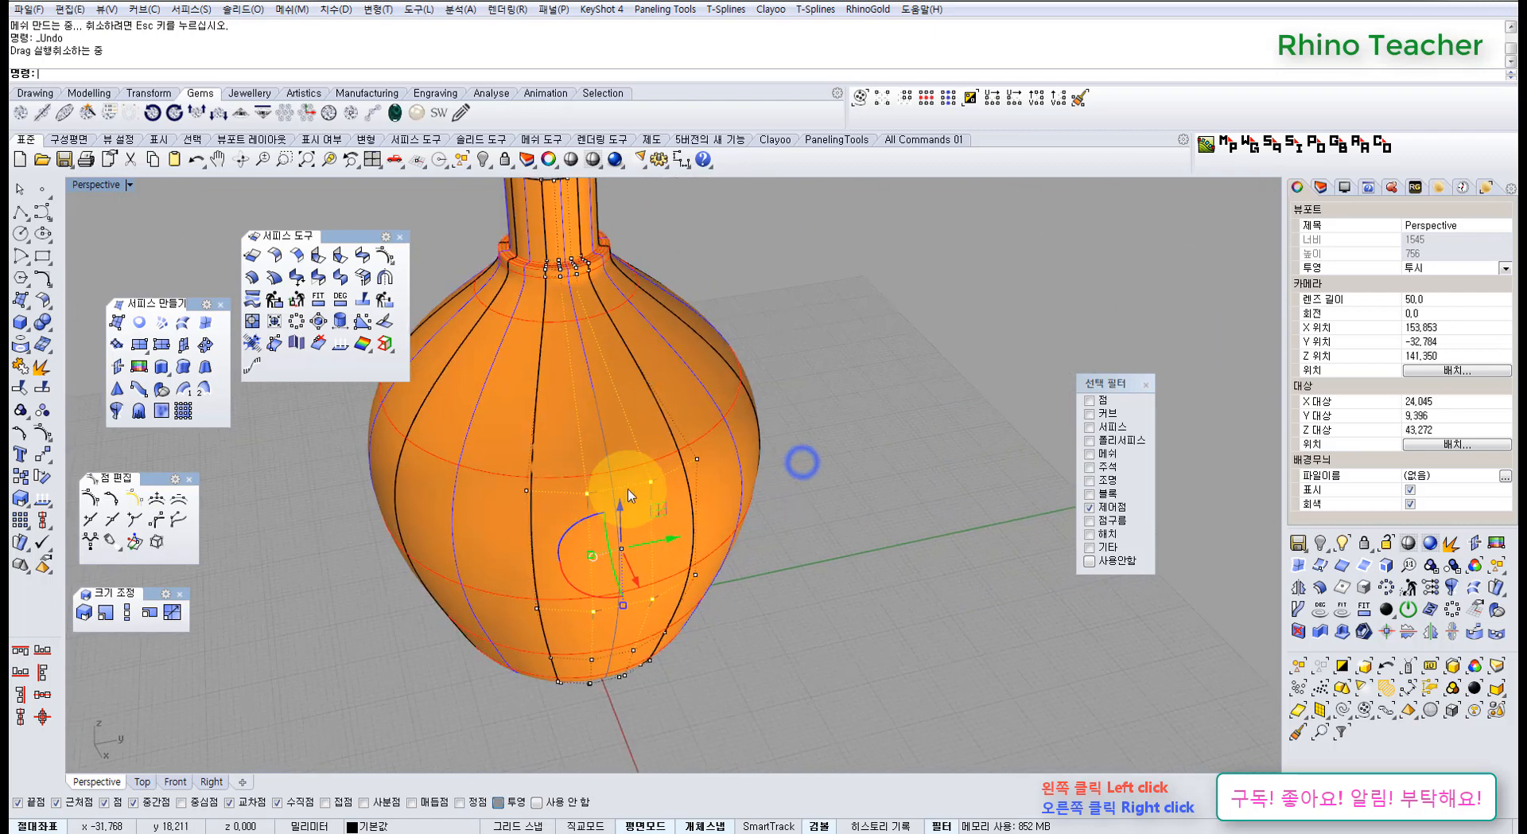
# Allow surfaces in the selection filter and insert symmetric V-direction knots close to the side edges of the original wedge
pyautogui.click(90, 522)
pyautogui.scroll(5, 561, 441)
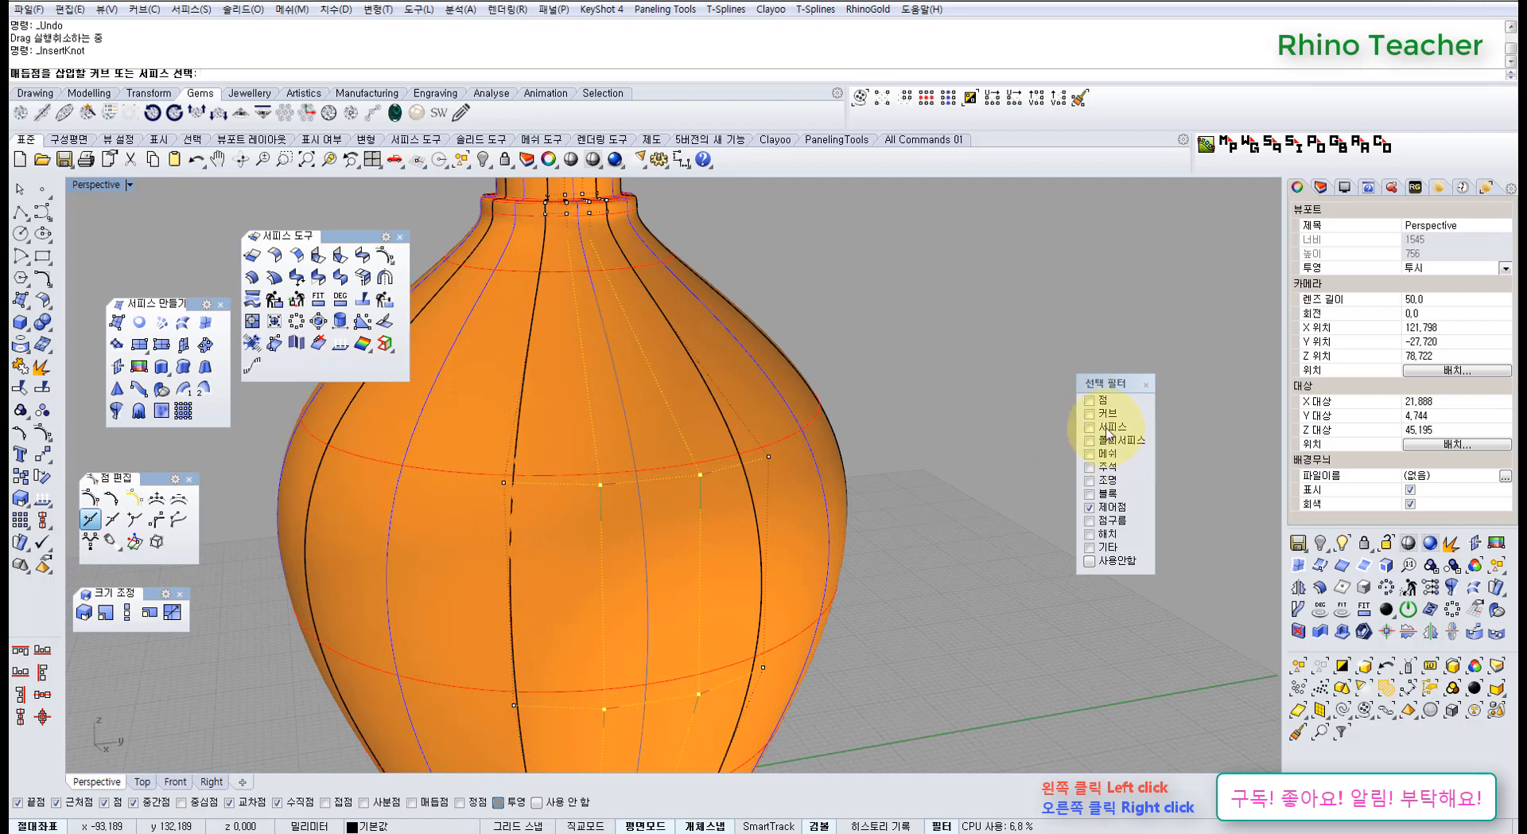
pyautogui.click(1089, 428)
pyautogui.click(541, 436)
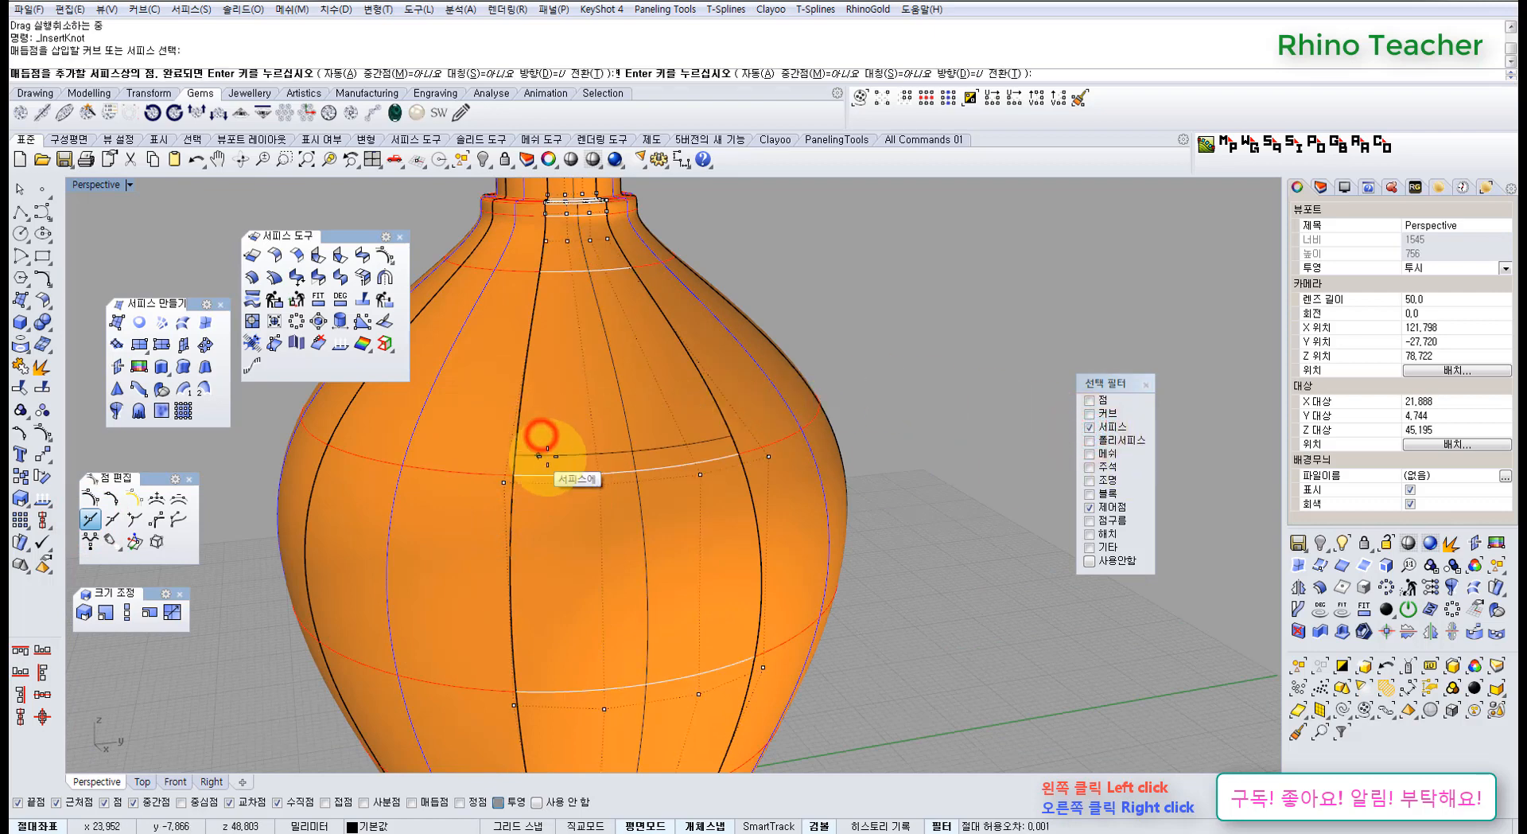
pyautogui.click(585, 74)
pyautogui.click(486, 73)
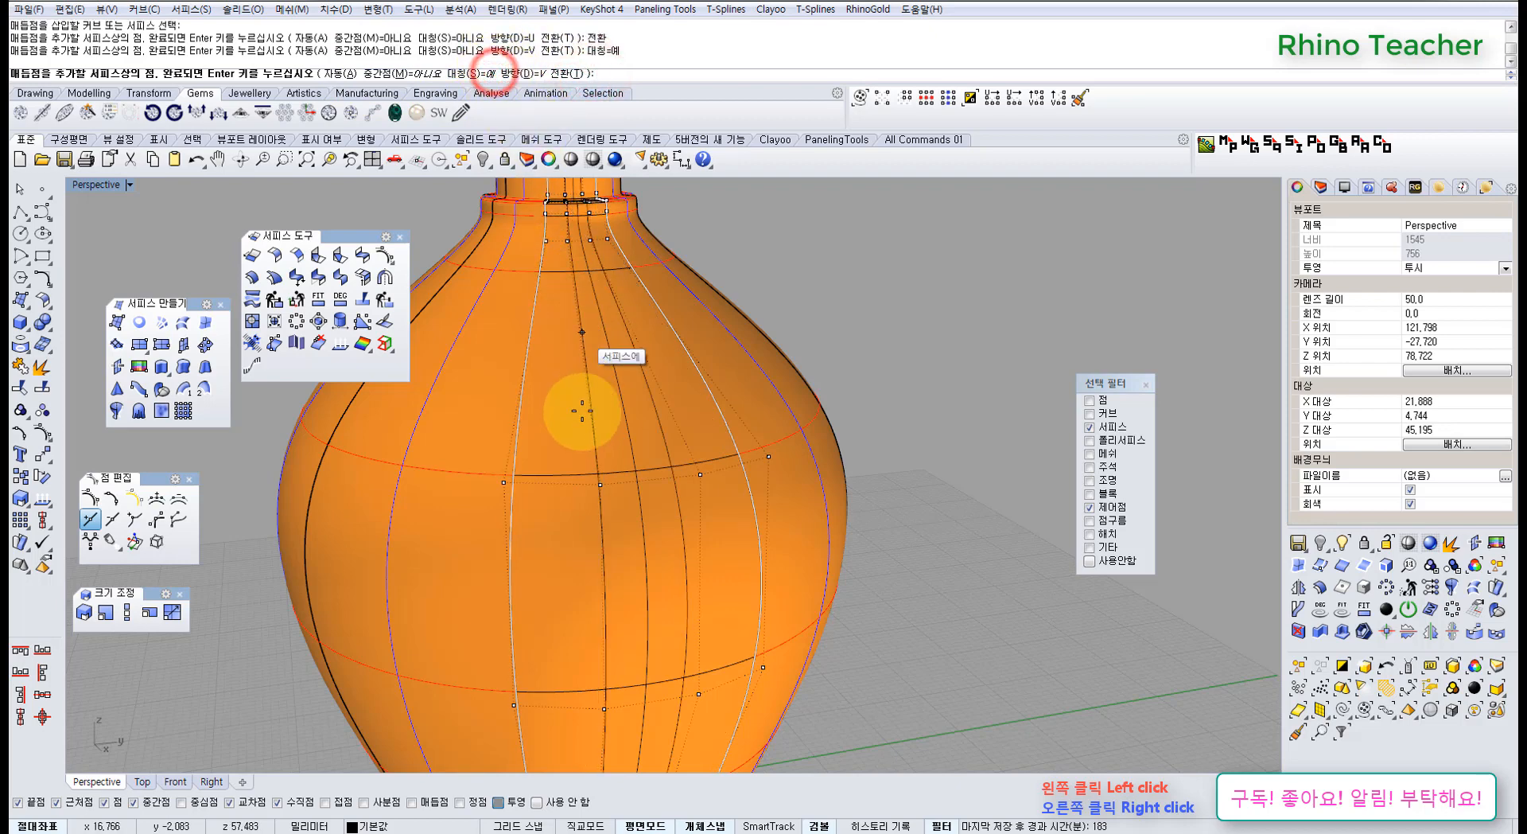
pyautogui.click(542, 481)
pyautogui.rightClick(543, 482)
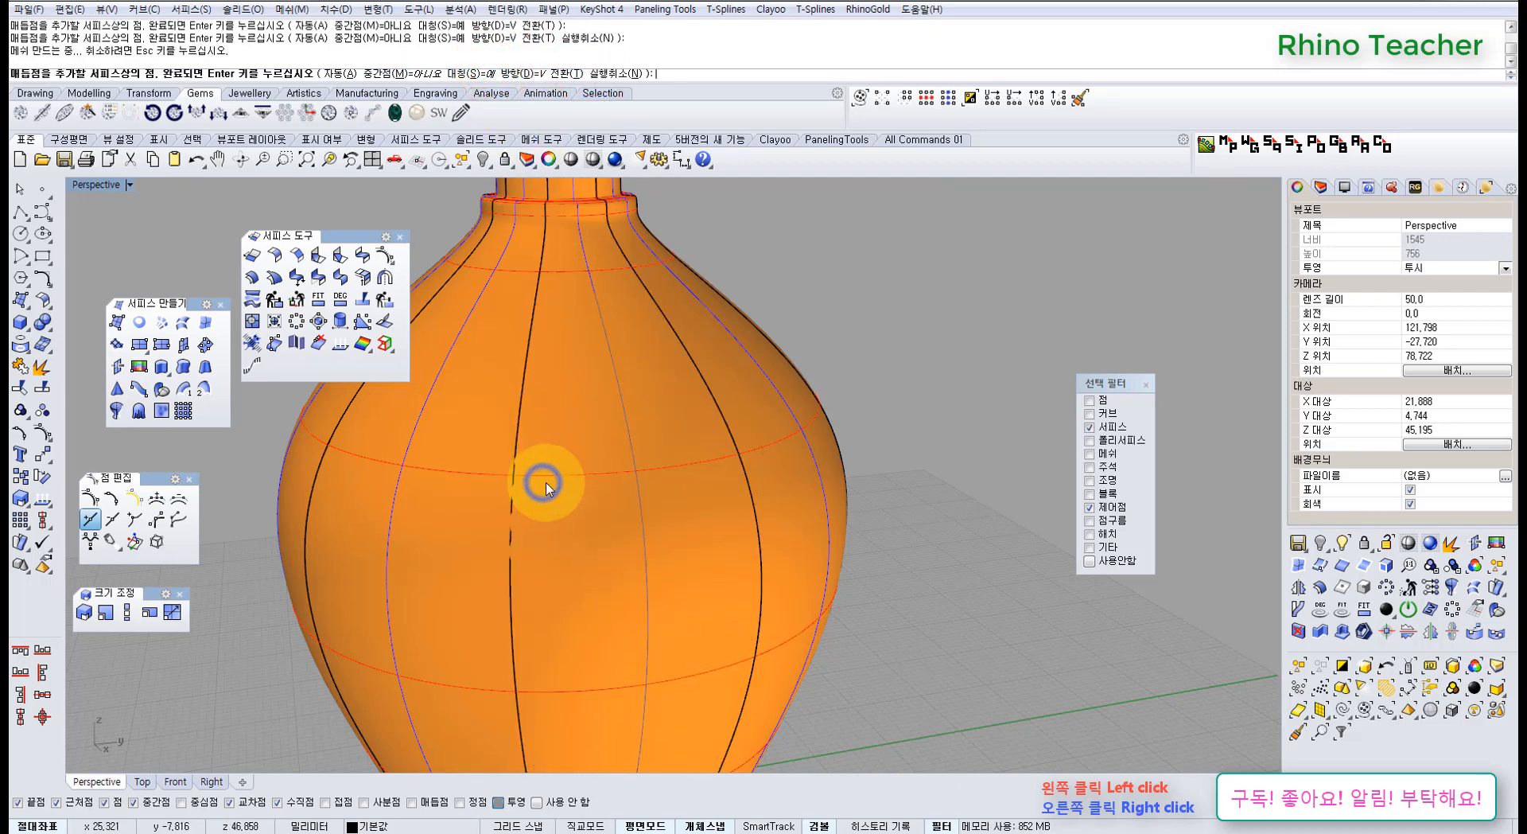
pyautogui.moveTo(581, 481); pyautogui.dragTo(647, 546, button='right')
pyautogui.scroll(-6, 642, 546)
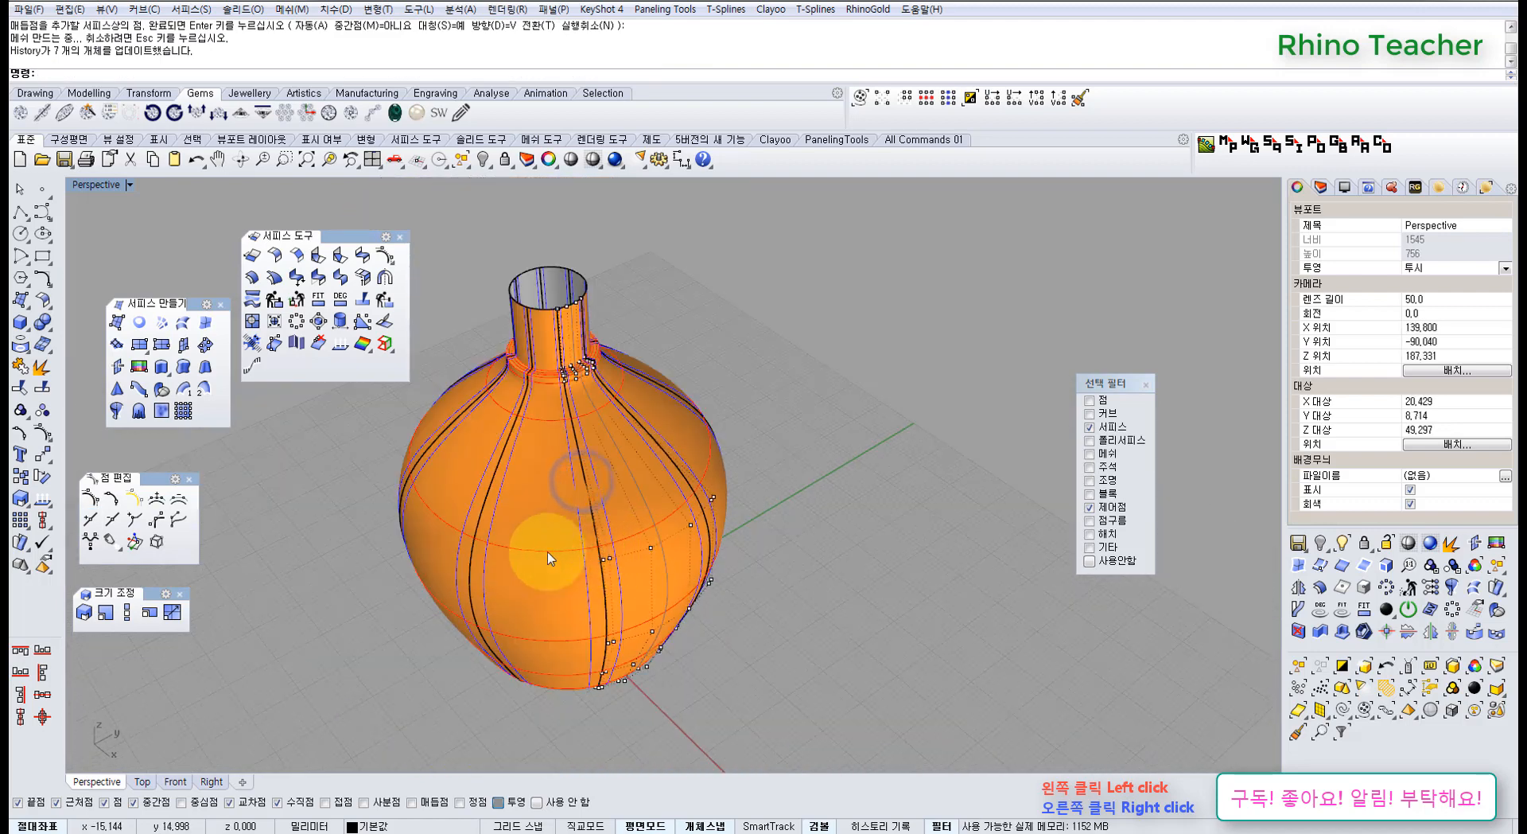
# Try to select the wedge's middle control points, clear the selection and exclude surfaces from the selection filter
pyautogui.scroll(3, 651, 546)
pyautogui.click(648, 541)
pyautogui.keyDown('shift'); pyautogui.click(714, 511); pyautogui.keyUp('shift')
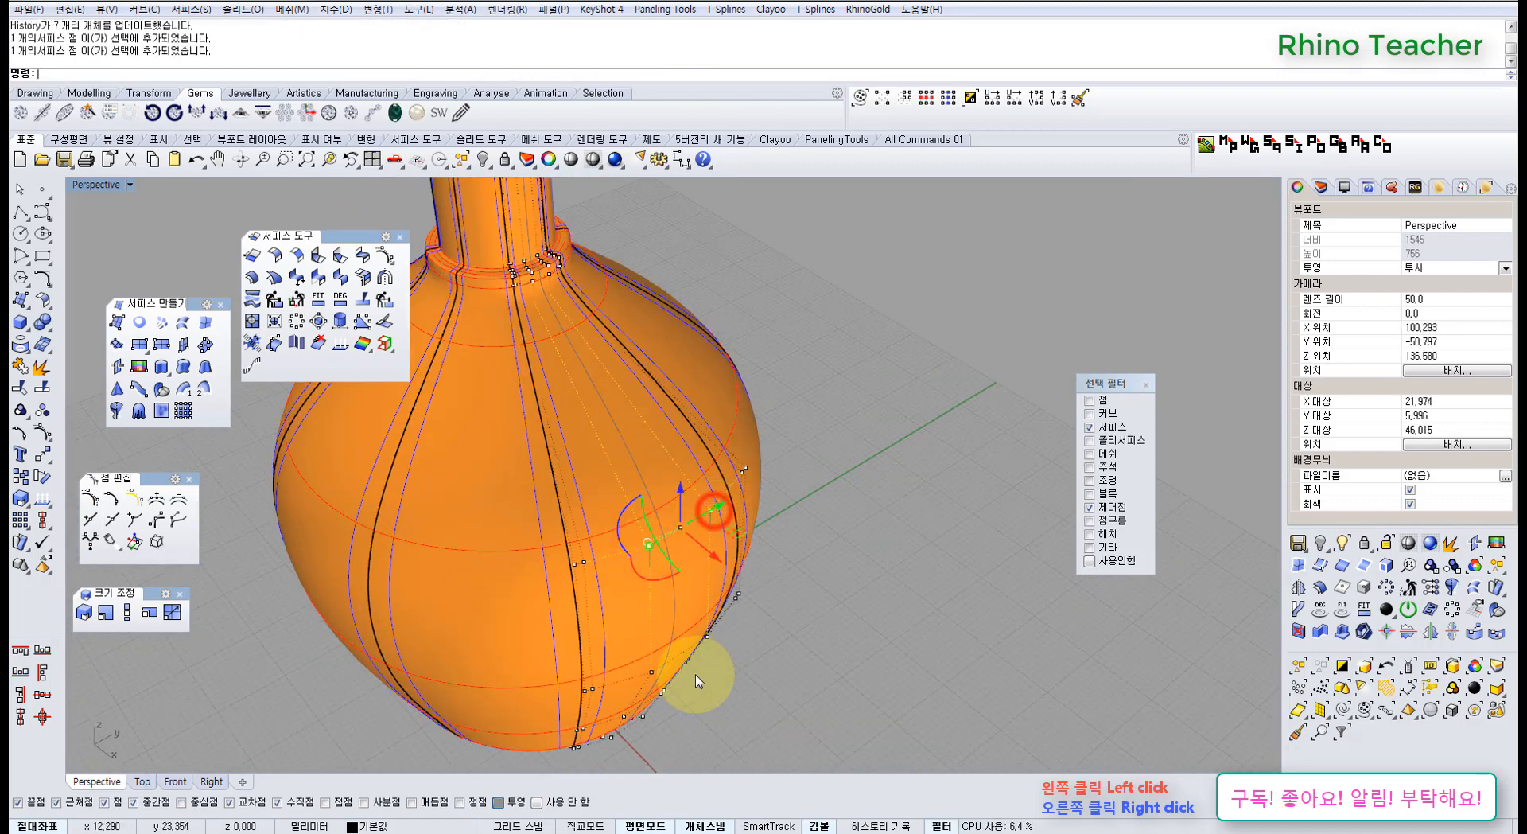
pyautogui.moveTo(676, 685); pyautogui.dragTo(670, 631, button='right')
pyautogui.keyDown('shift'); pyautogui.click(649, 674); pyautogui.keyUp('shift')
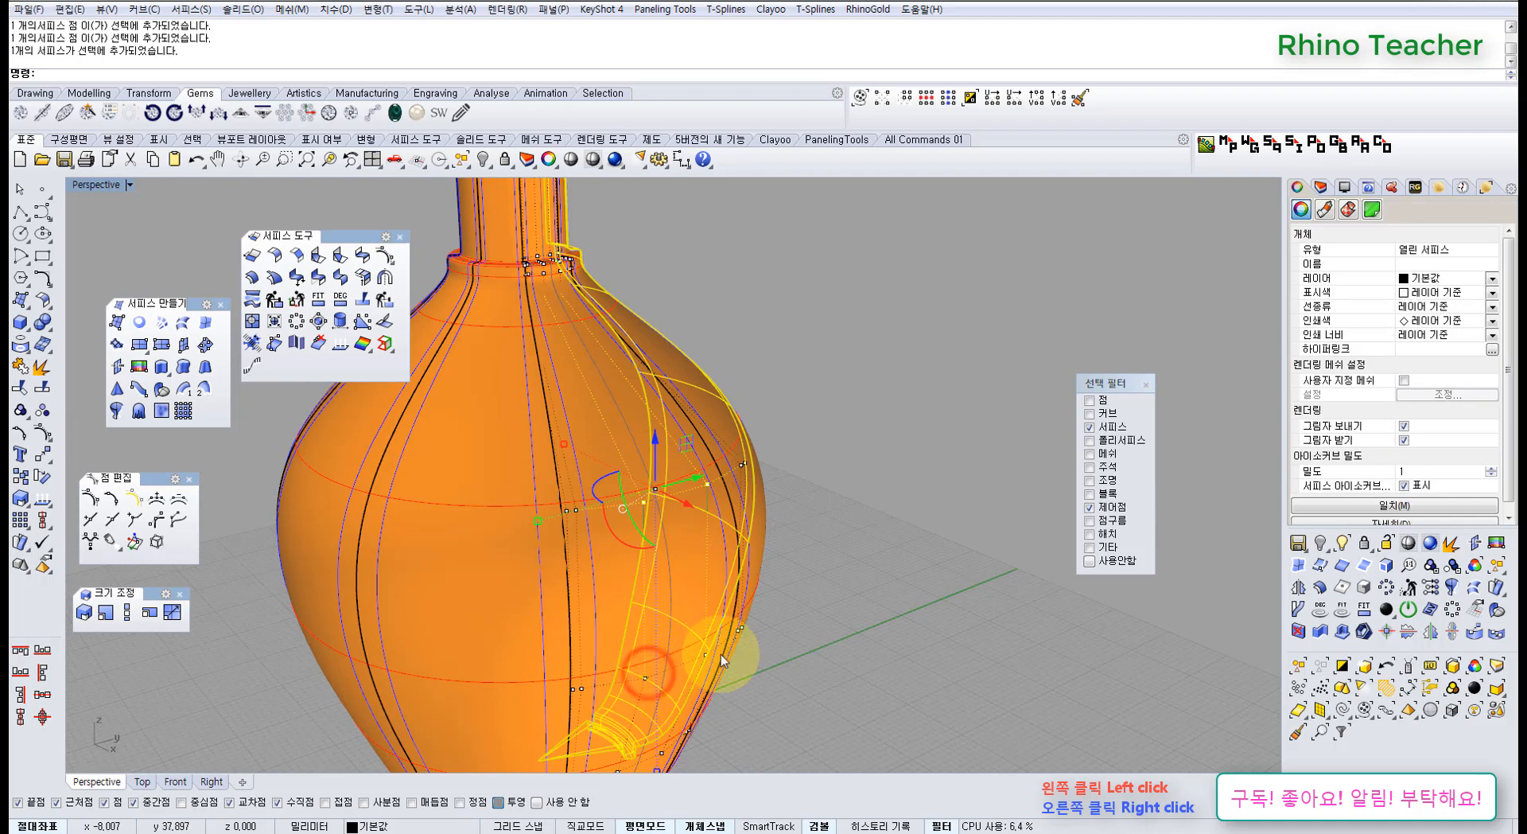
pyautogui.scroll(-3, 986, 508)
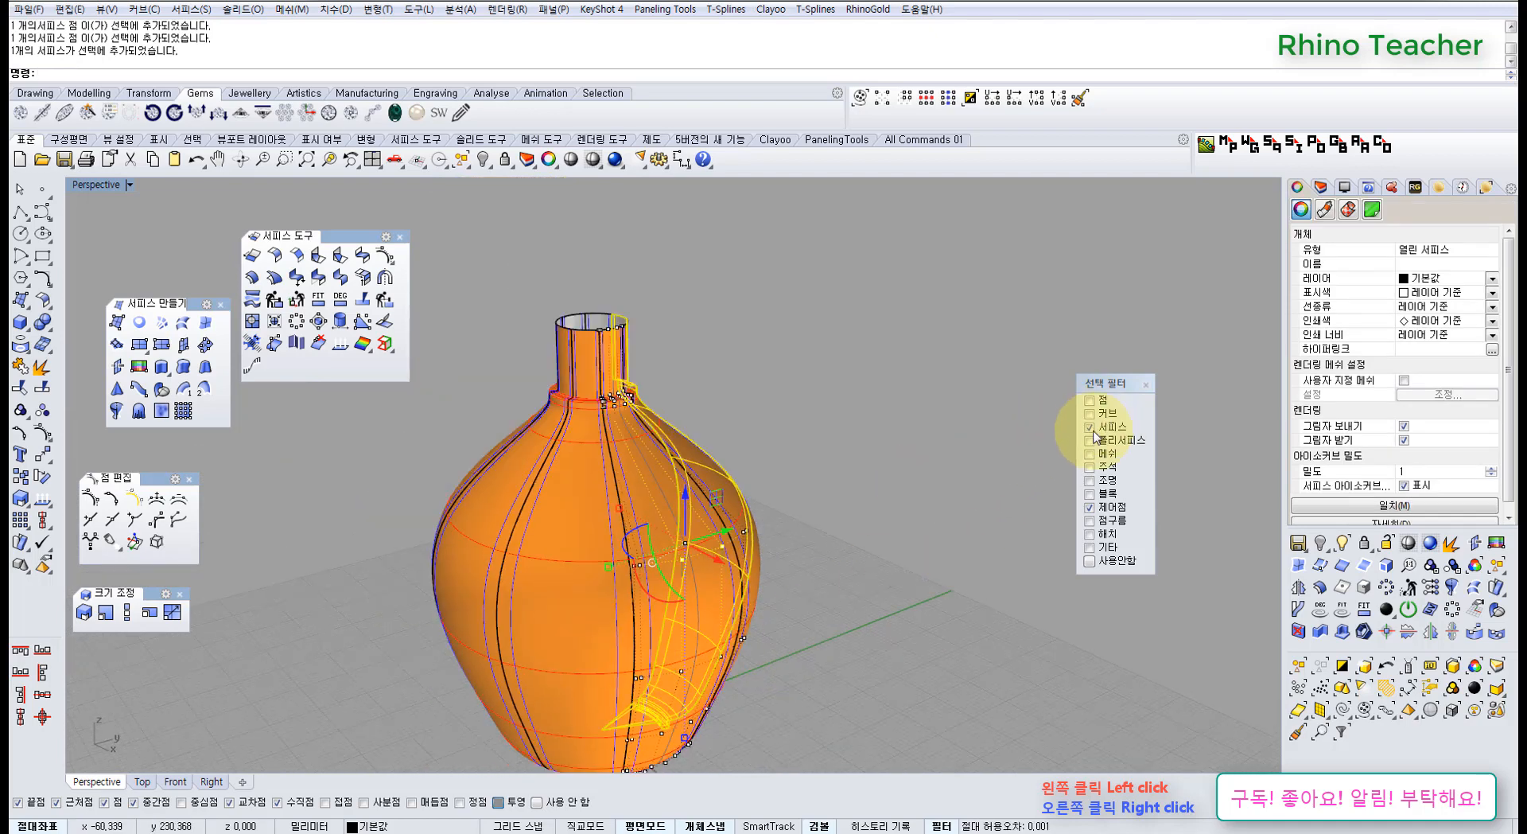
pyautogui.click(927, 587)
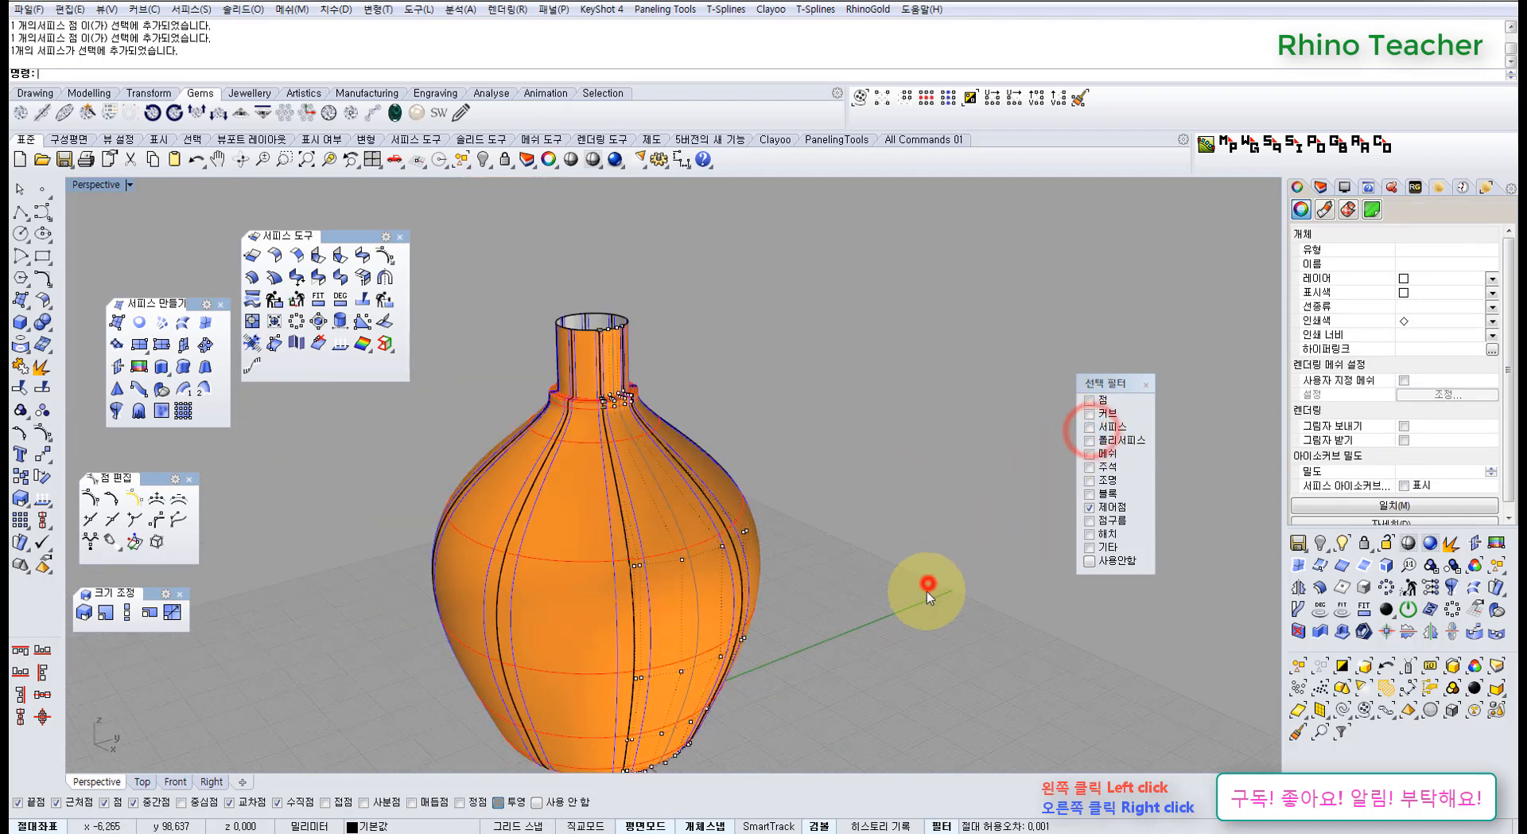
# Select the original wedge's four middle control points and pull them outward along the gumball's x-axis
pyautogui.click(682, 559)
pyautogui.scroll(3, 724, 552)
pyautogui.keyDown('shift'); pyautogui.click(723, 542); pyautogui.keyUp('shift')
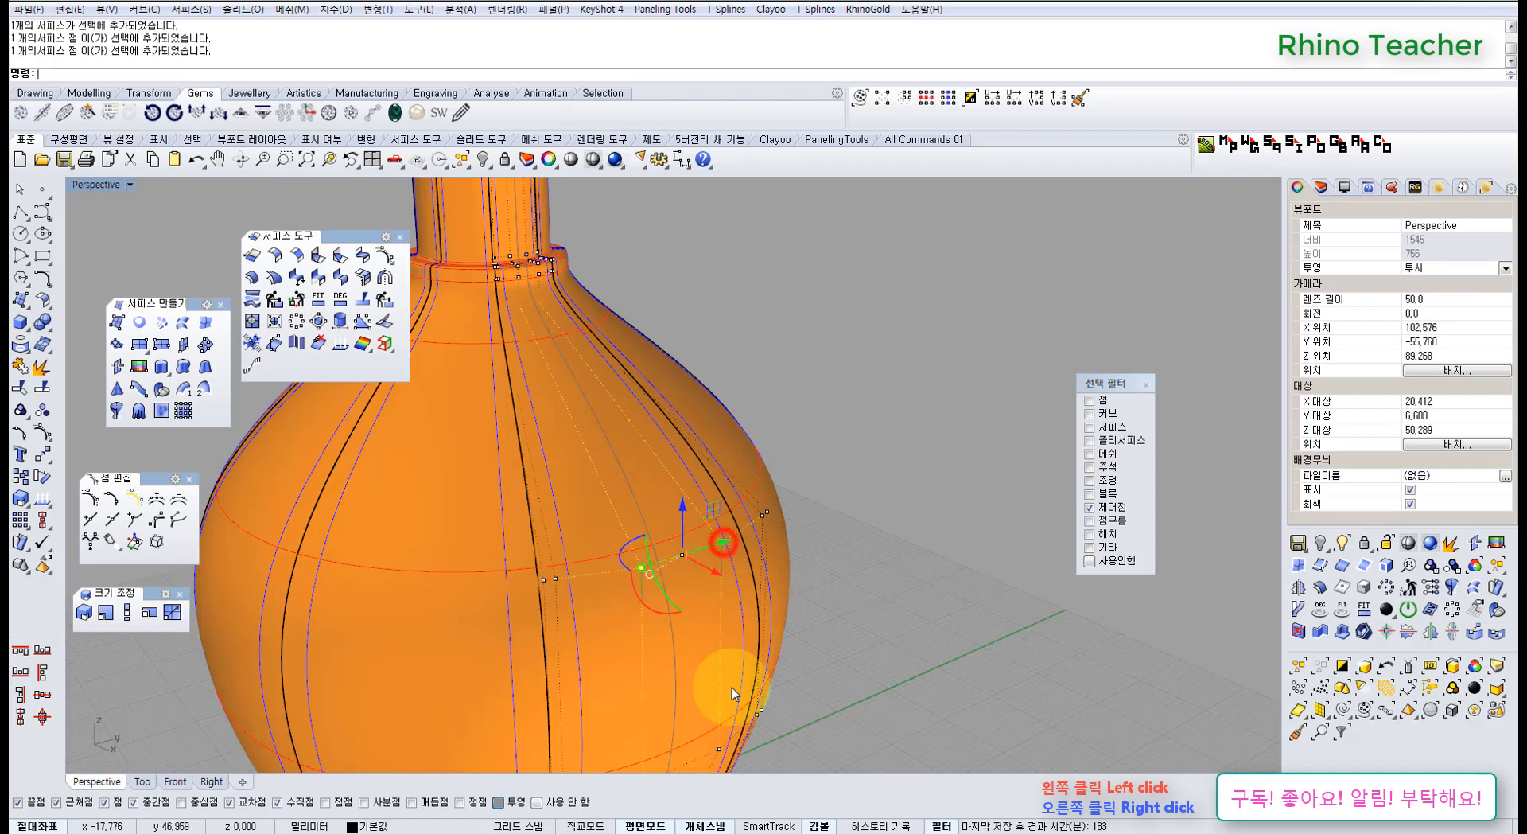
pyautogui.keyDown('shift'); pyautogui.moveTo(730, 689); pyautogui.dragTo(707, 509, button='right'); pyautogui.keyUp('shift')
pyautogui.keyDown('shift'); pyautogui.moveTo(600, 557); pyautogui.dragTo(703, 597); pyautogui.keyUp('shift')
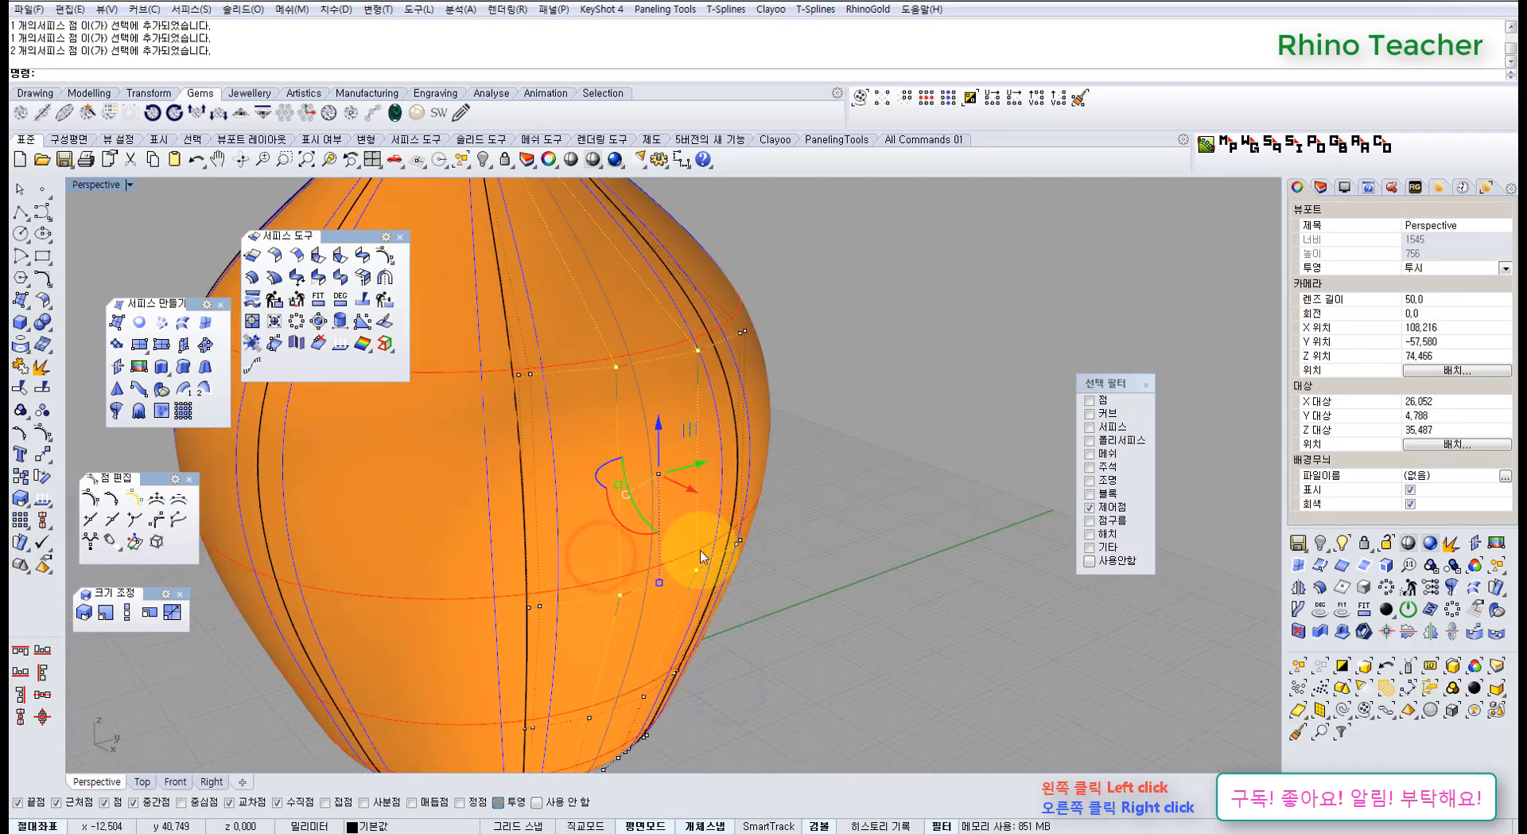
pyautogui.scroll(-4, 700, 555)
pyautogui.moveTo(702, 555); pyautogui.dragTo(732, 595, button='right')
pyautogui.moveTo(738, 561); pyautogui.dragTo(768, 588)
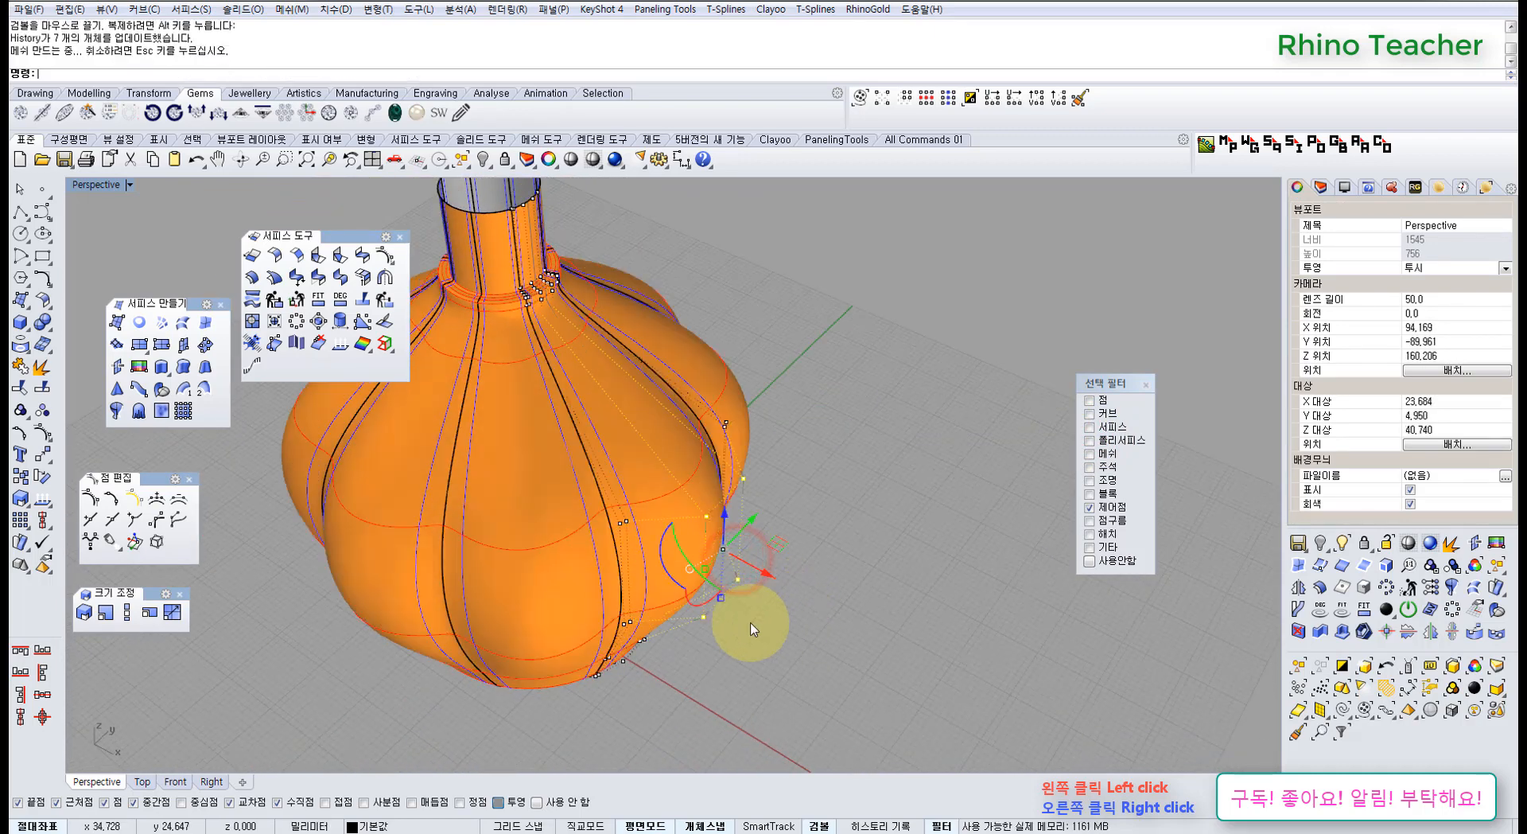
# Examine the groove between two adjacent wedges, showing the neighbouring wedge's control points for comparison and hiding them again
pyautogui.moveTo(677, 594); pyautogui.dragTo(601, 289, button='right')
pyautogui.scroll(6, 575, 426)
pyautogui.moveTo(568, 432); pyautogui.dragTo(723, 433, button='right')
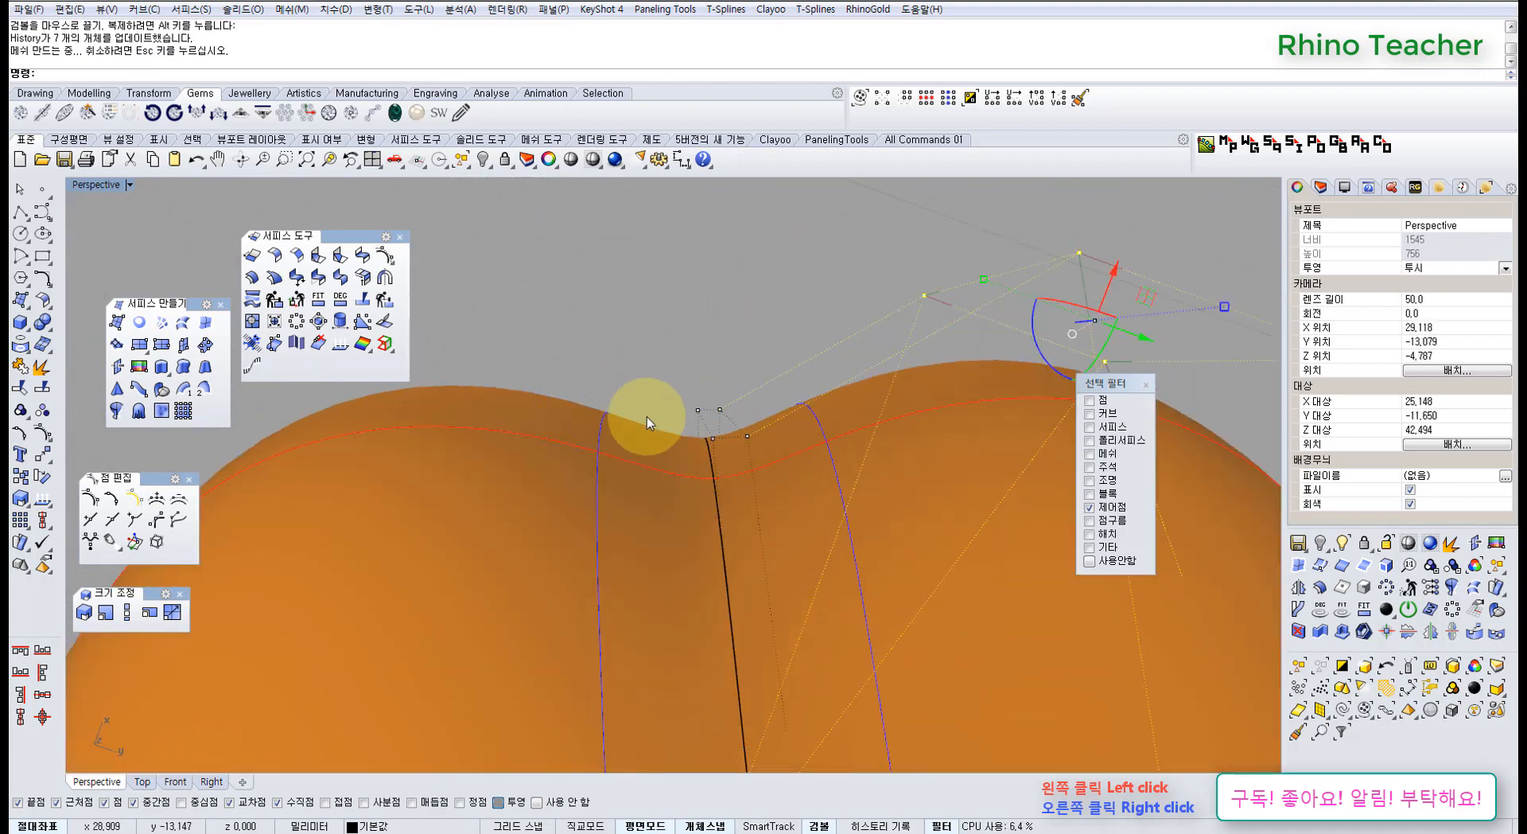
pyautogui.click(644, 460)
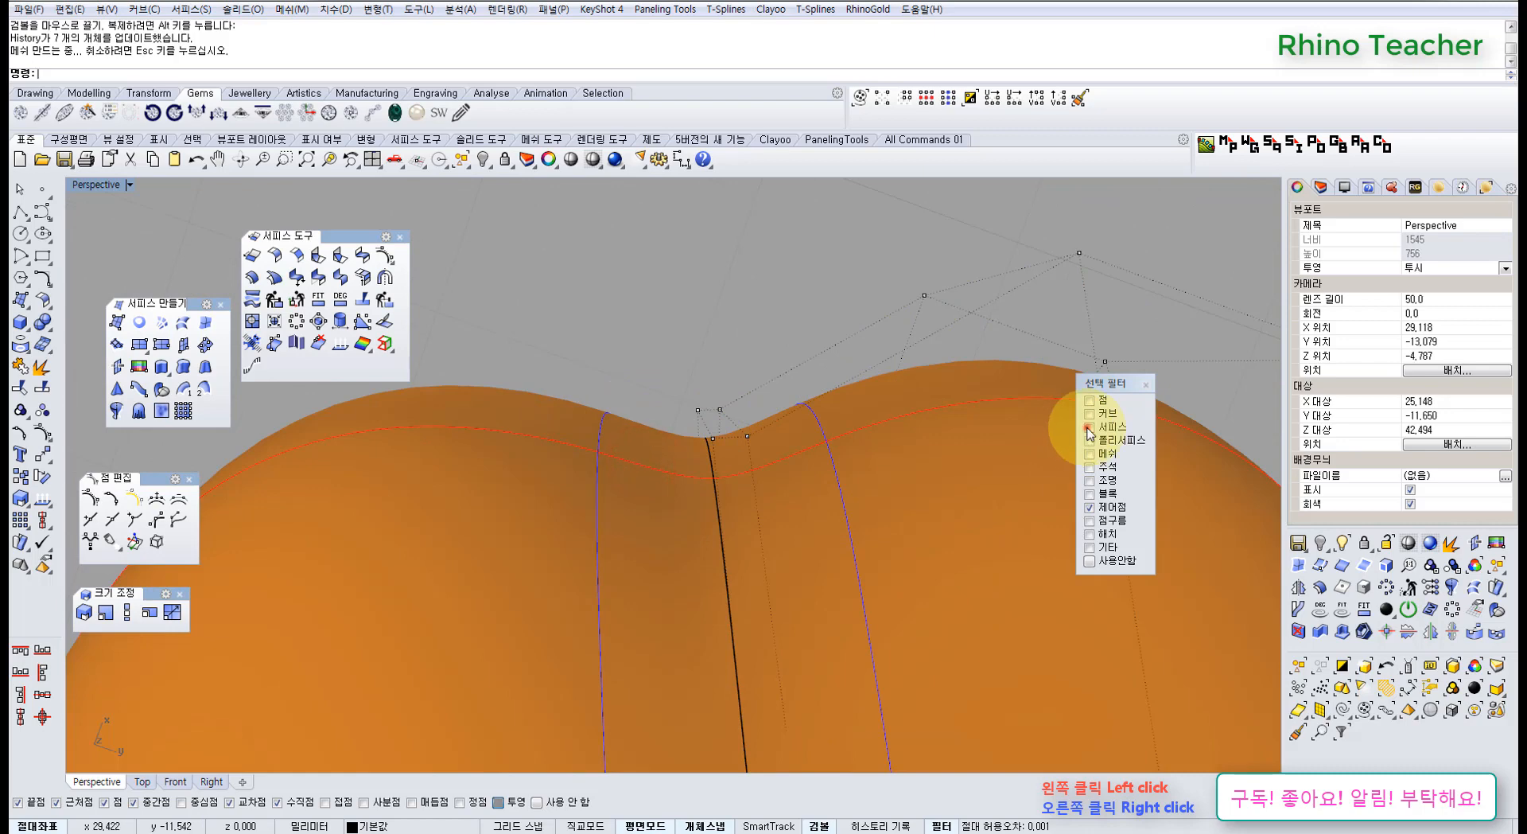
pyautogui.click(628, 492)
pyautogui.press('F10')
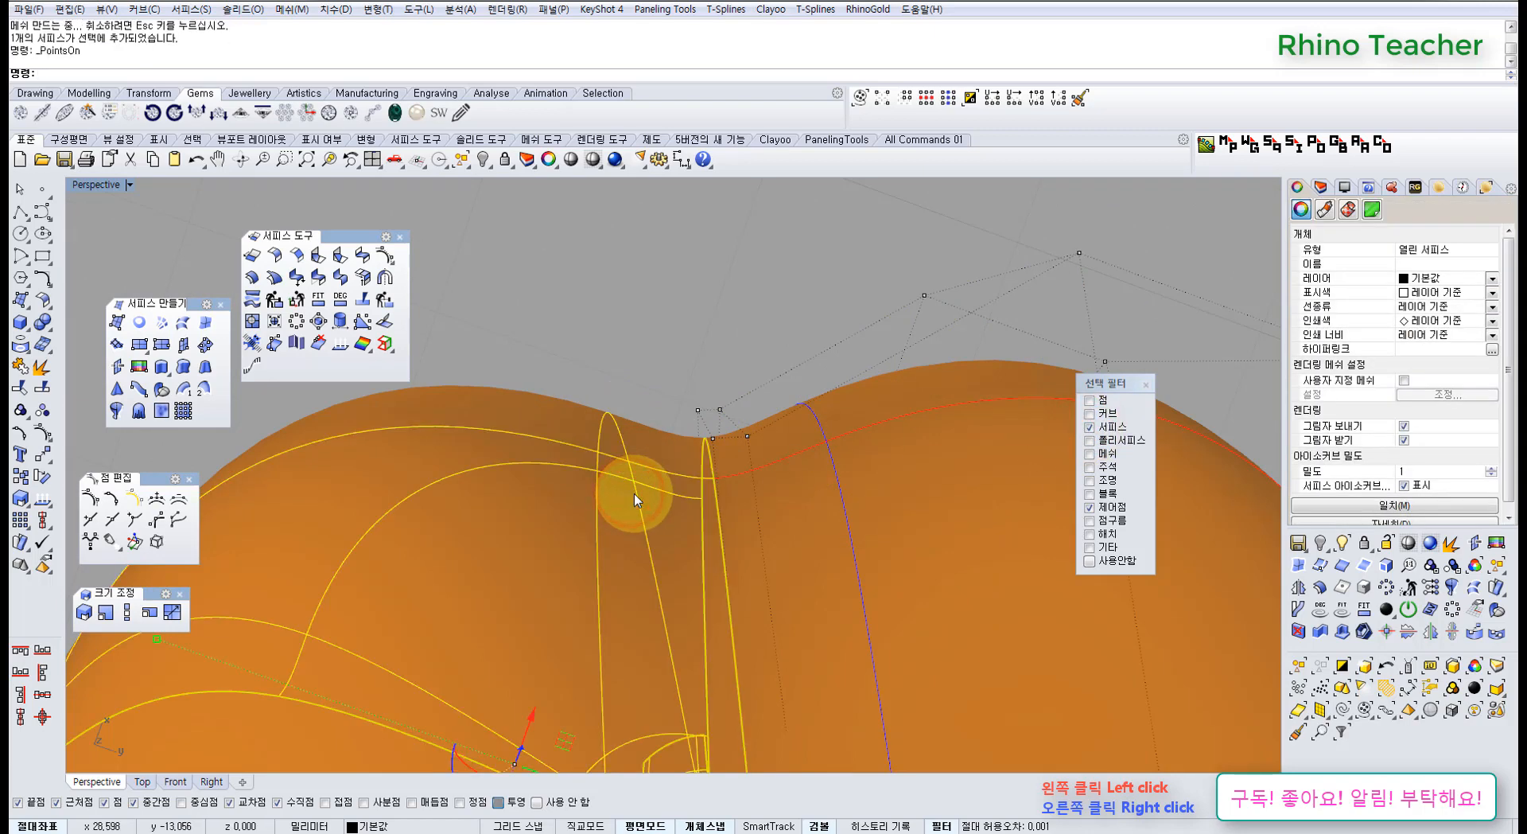
pyautogui.moveTo(746, 426); pyautogui.dragTo(760, 460, button='right')
pyautogui.scroll(-7, 806, 477)
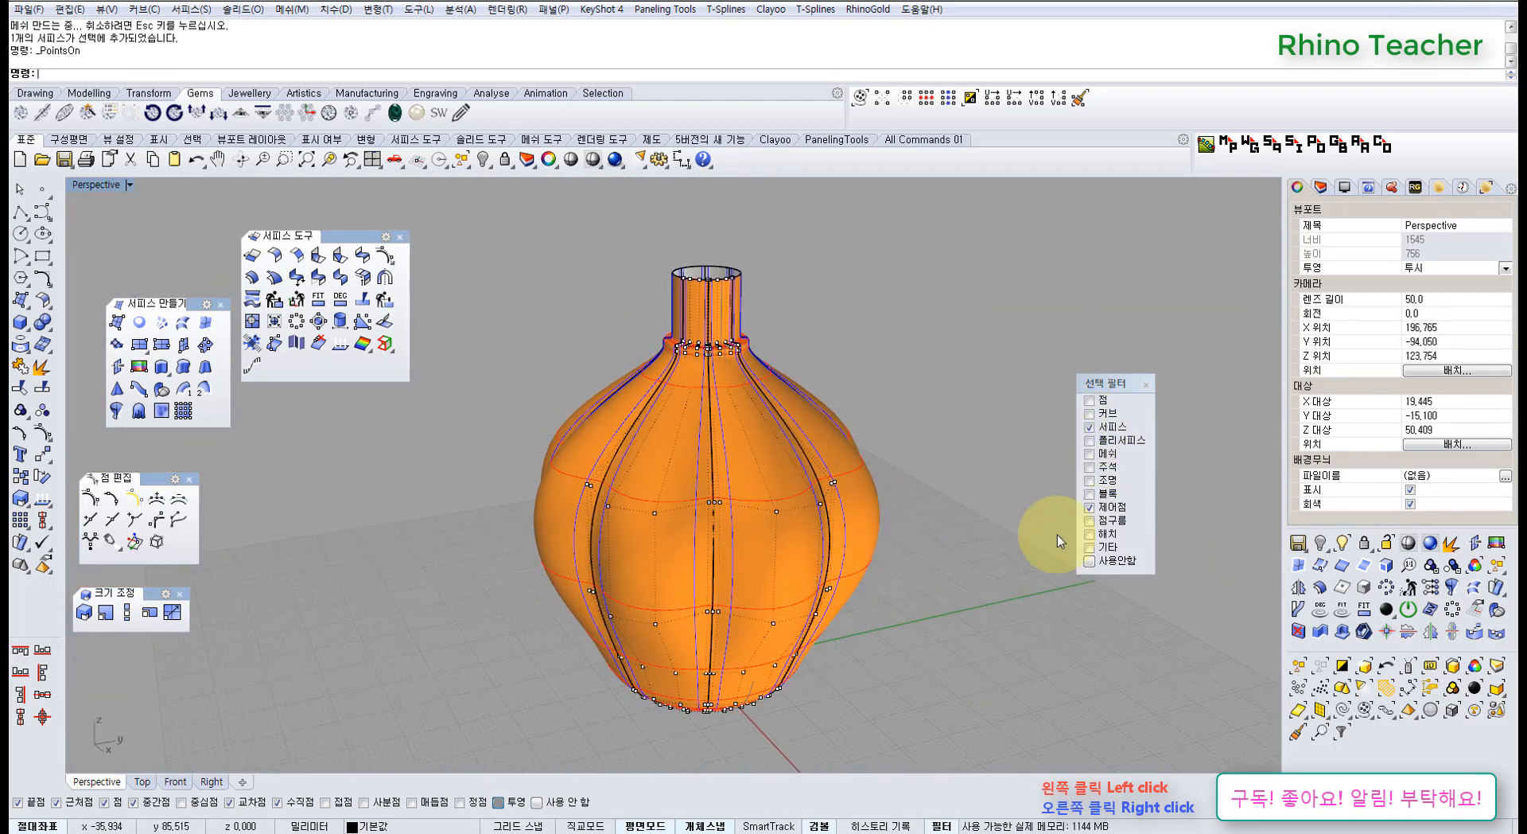
pyautogui.press('Escape')
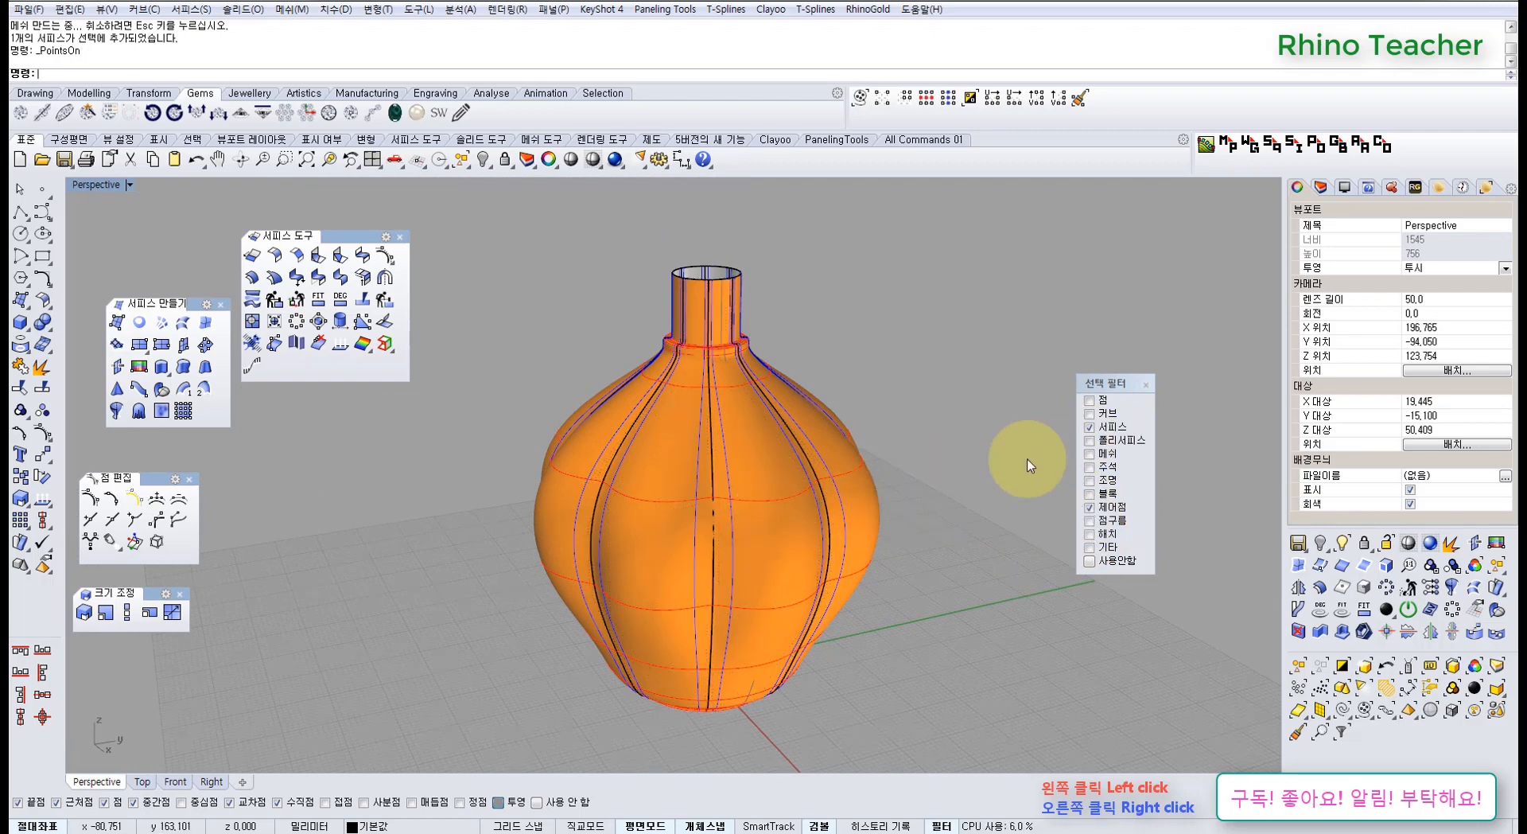
# Undo the control-point move and the knot insertion, and clear the selection
pyautogui.click(780, 530)
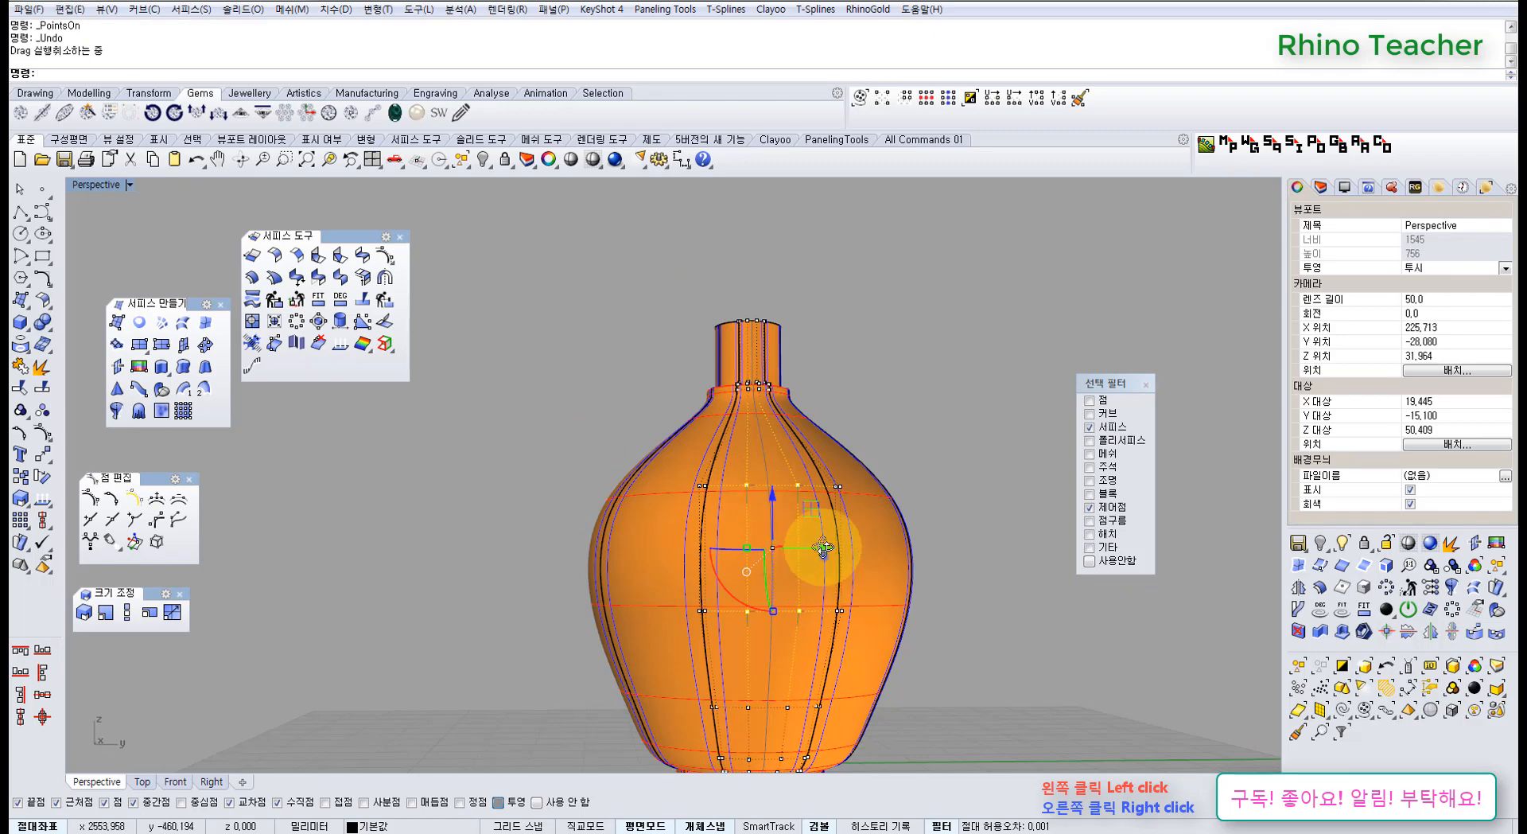
pyautogui.moveTo(819, 538); pyautogui.dragTo(799, 472, button='right')
pyautogui.hotkey('ctrl', 'z')
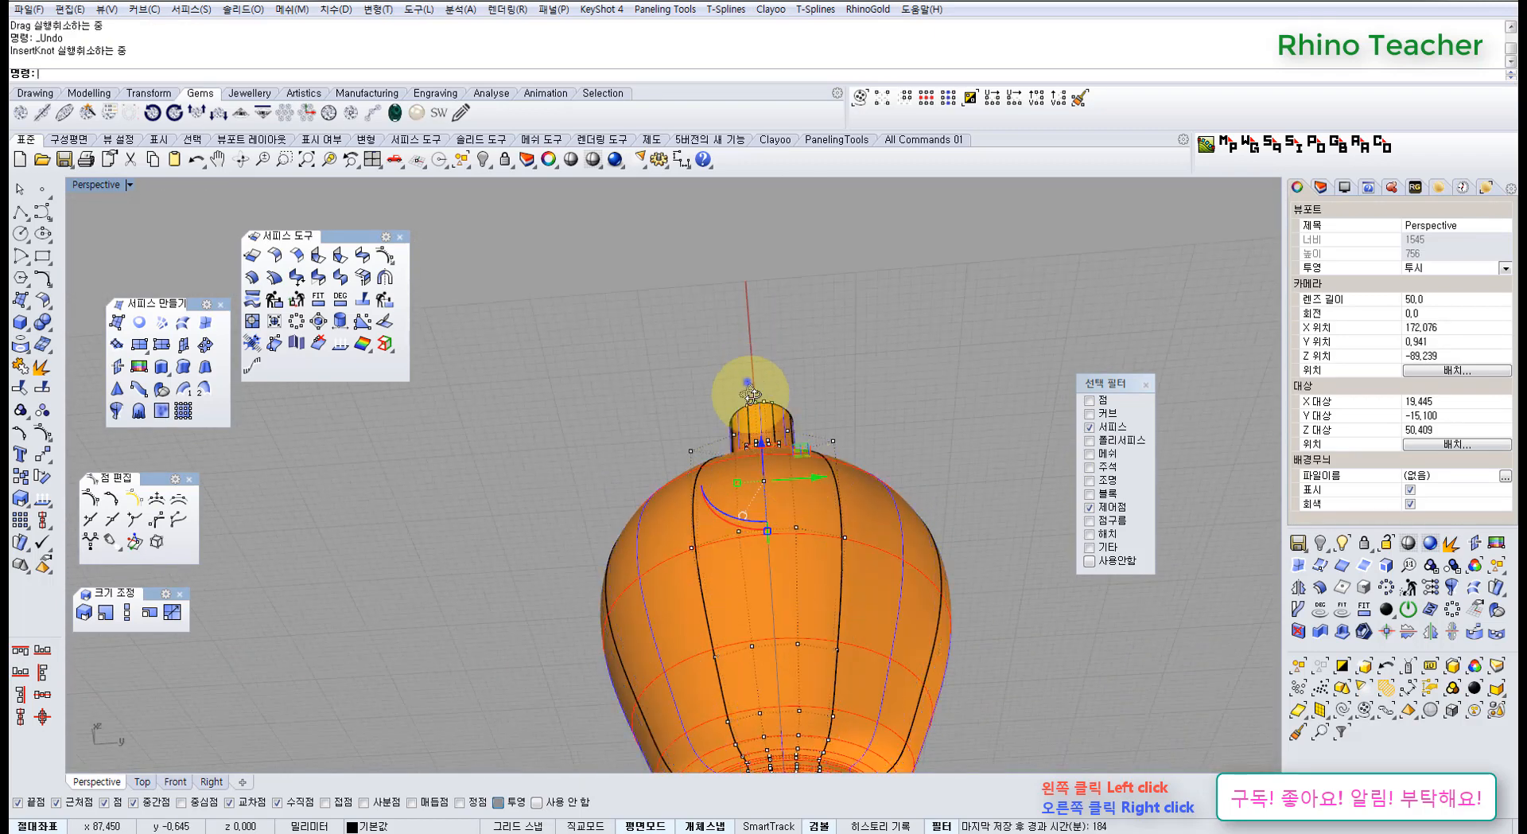
pyautogui.moveTo(748, 381); pyautogui.dragTo(840, 517, button='right')
pyautogui.click(912, 499)
pyautogui.scroll(-3, 891, 515)
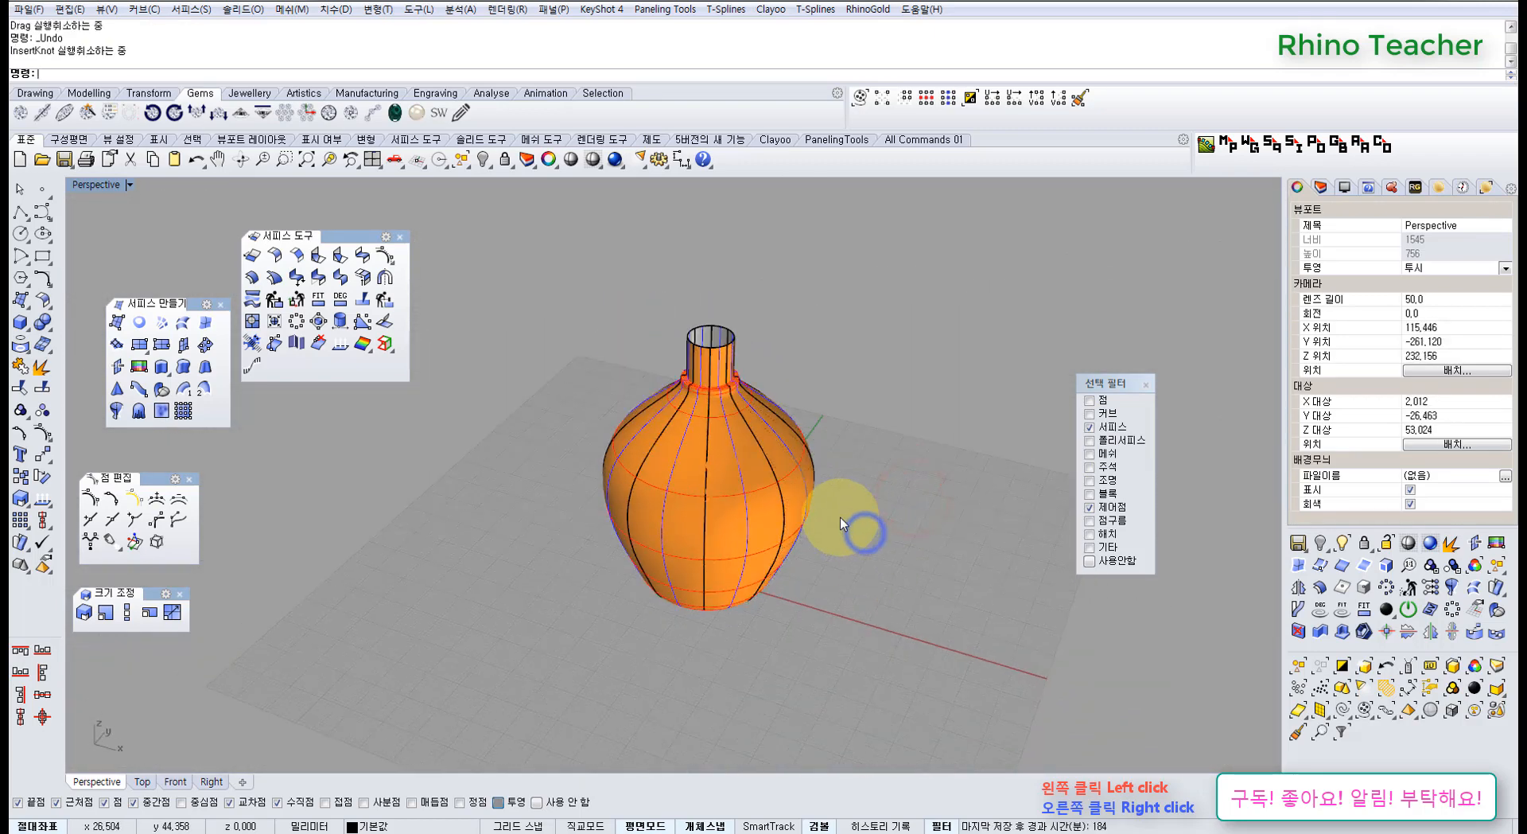
# Hide all eight wedge surfaces of the bottle and close the selection filter
pyautogui.moveTo(869, 620); pyautogui.dragTo(611, 416)
pyautogui.hotkey('ctrl', 'h')
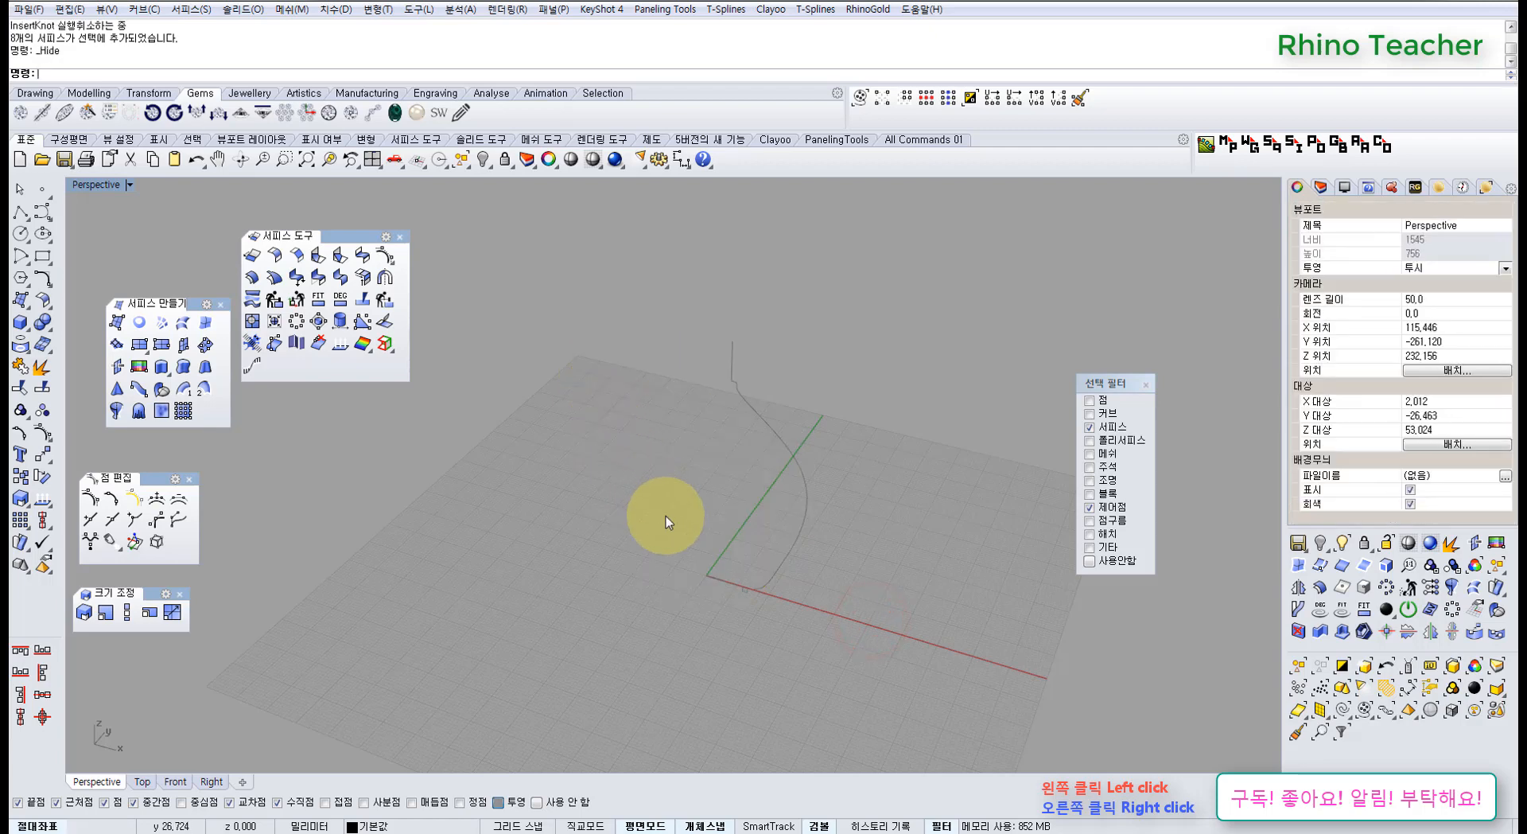
pyautogui.middleClick(828, 414)
pyautogui.click(603, 398)
pyautogui.moveTo(689, 521); pyautogui.dragTo(764, 485, button='right')
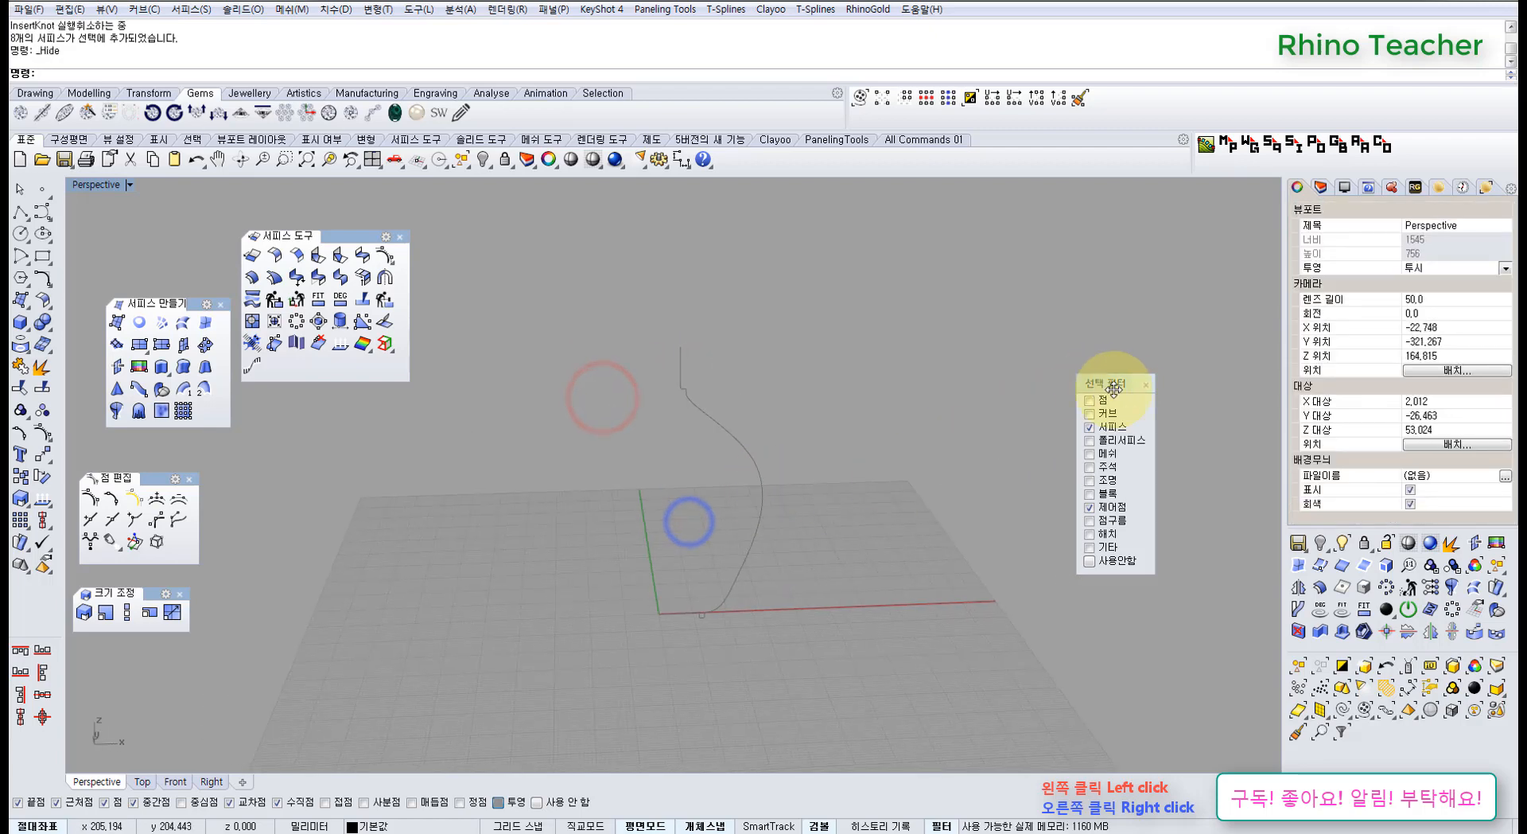
pyautogui.click(1145, 384)
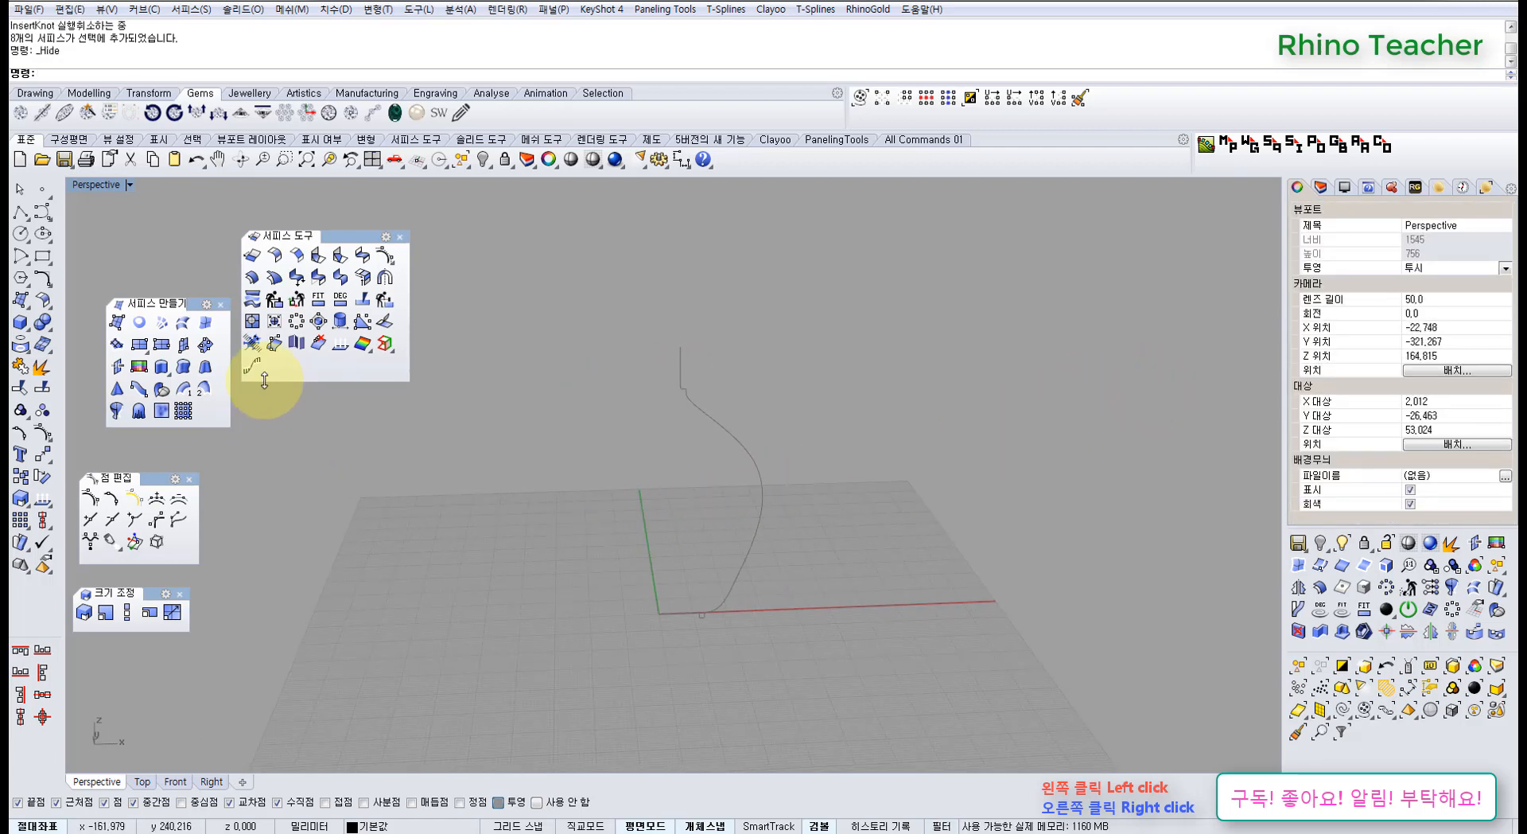
# Float the transform tools as a separate palette beside the other open palettes, and cancel the started Twist
pyautogui.click(43, 455)
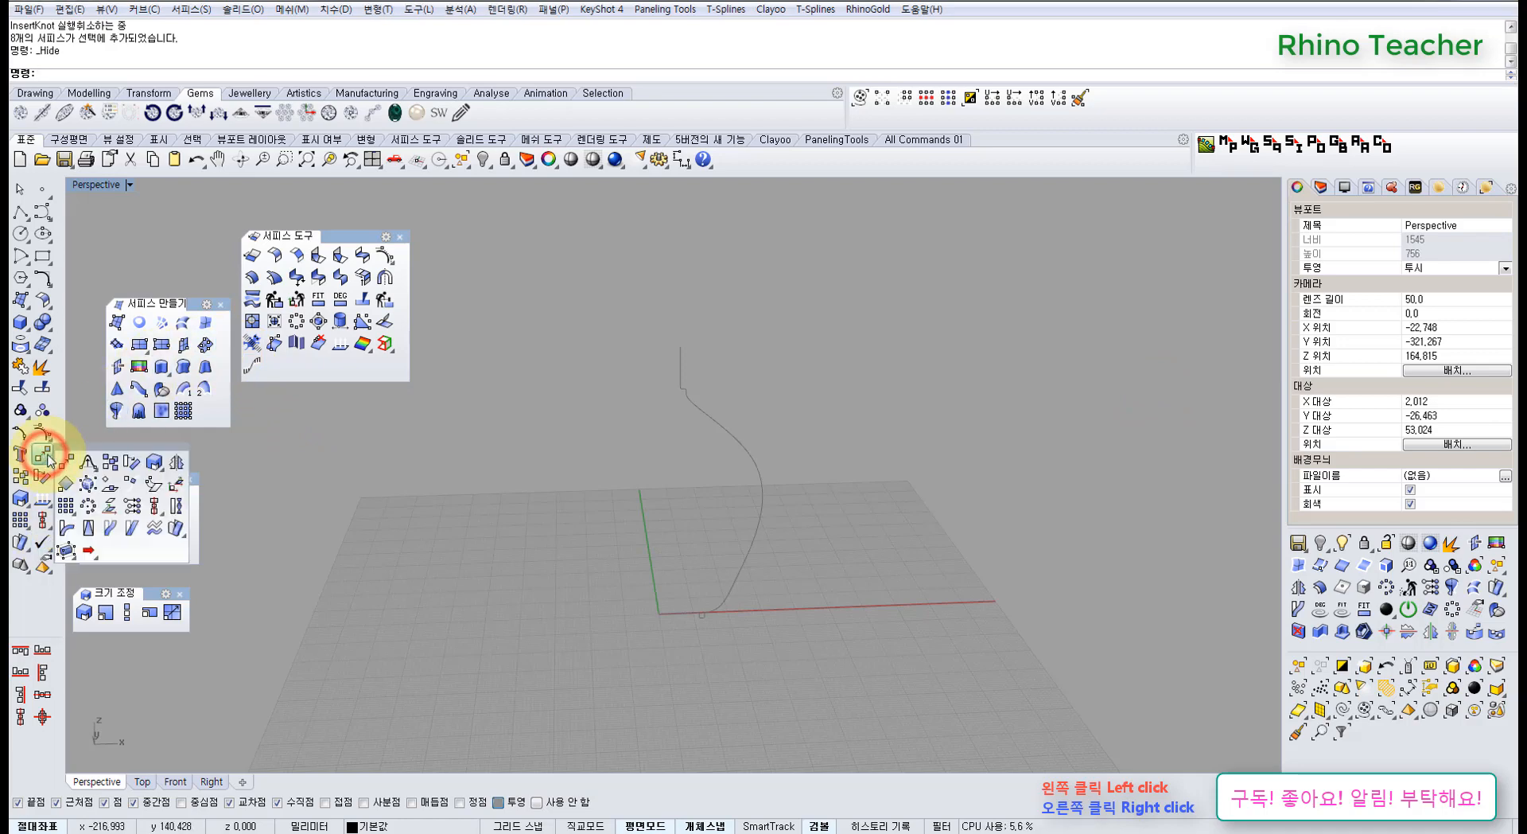
pyautogui.moveTo(83, 438); pyautogui.dragTo(261, 456)
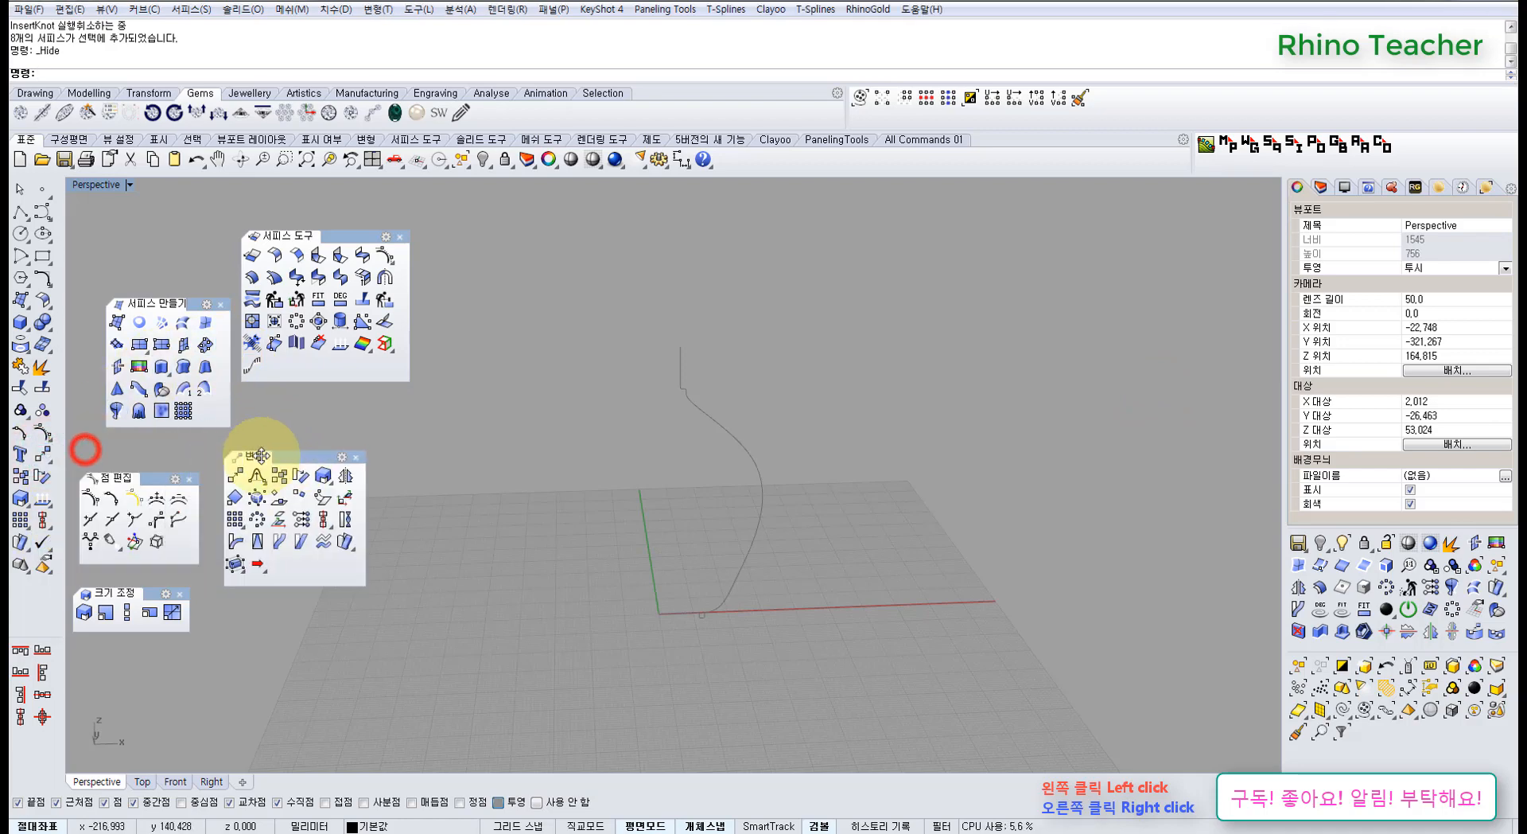
pyautogui.click(352, 518)
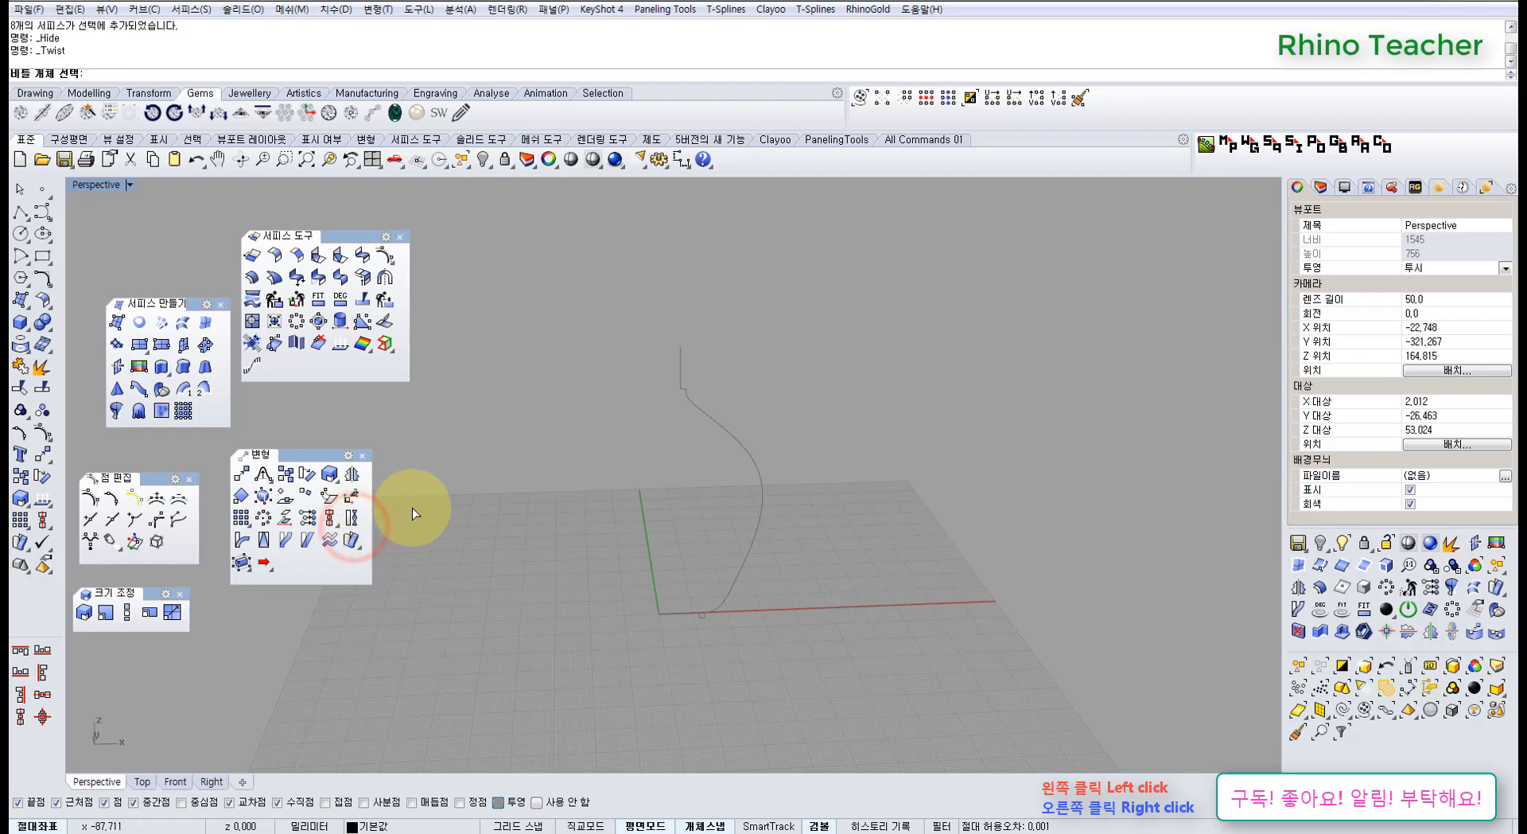
pyautogui.moveTo(574, 585); pyautogui.dragTo(606, 573, button='right')
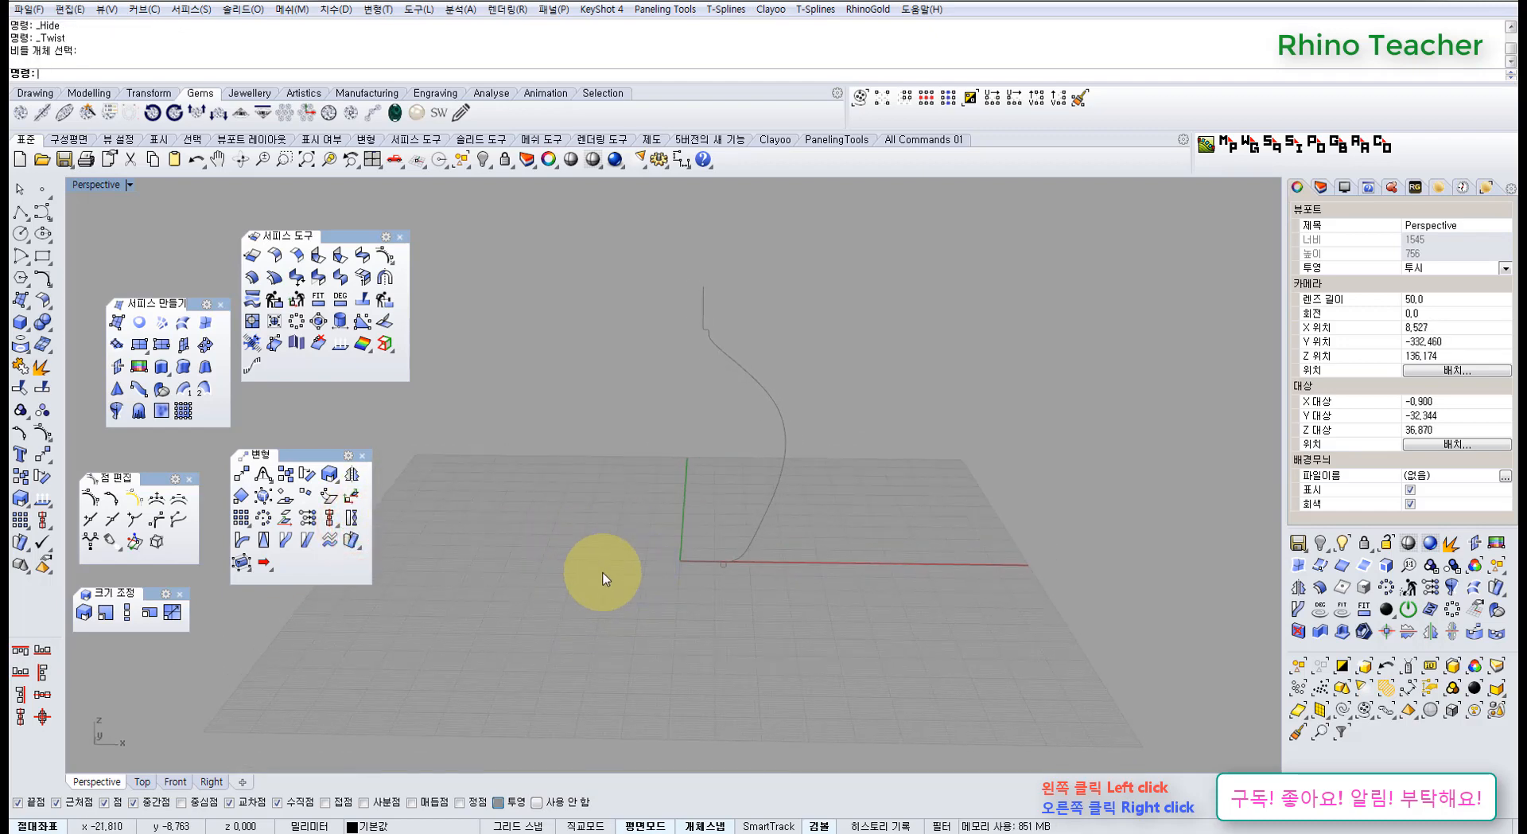
# Draw a small circle centred on the origin in the Right view
pyautogui.hotkey('ctrl', 'F3')
pyautogui.moveTo(686, 560); pyautogui.dragTo(597, 544, button='right')
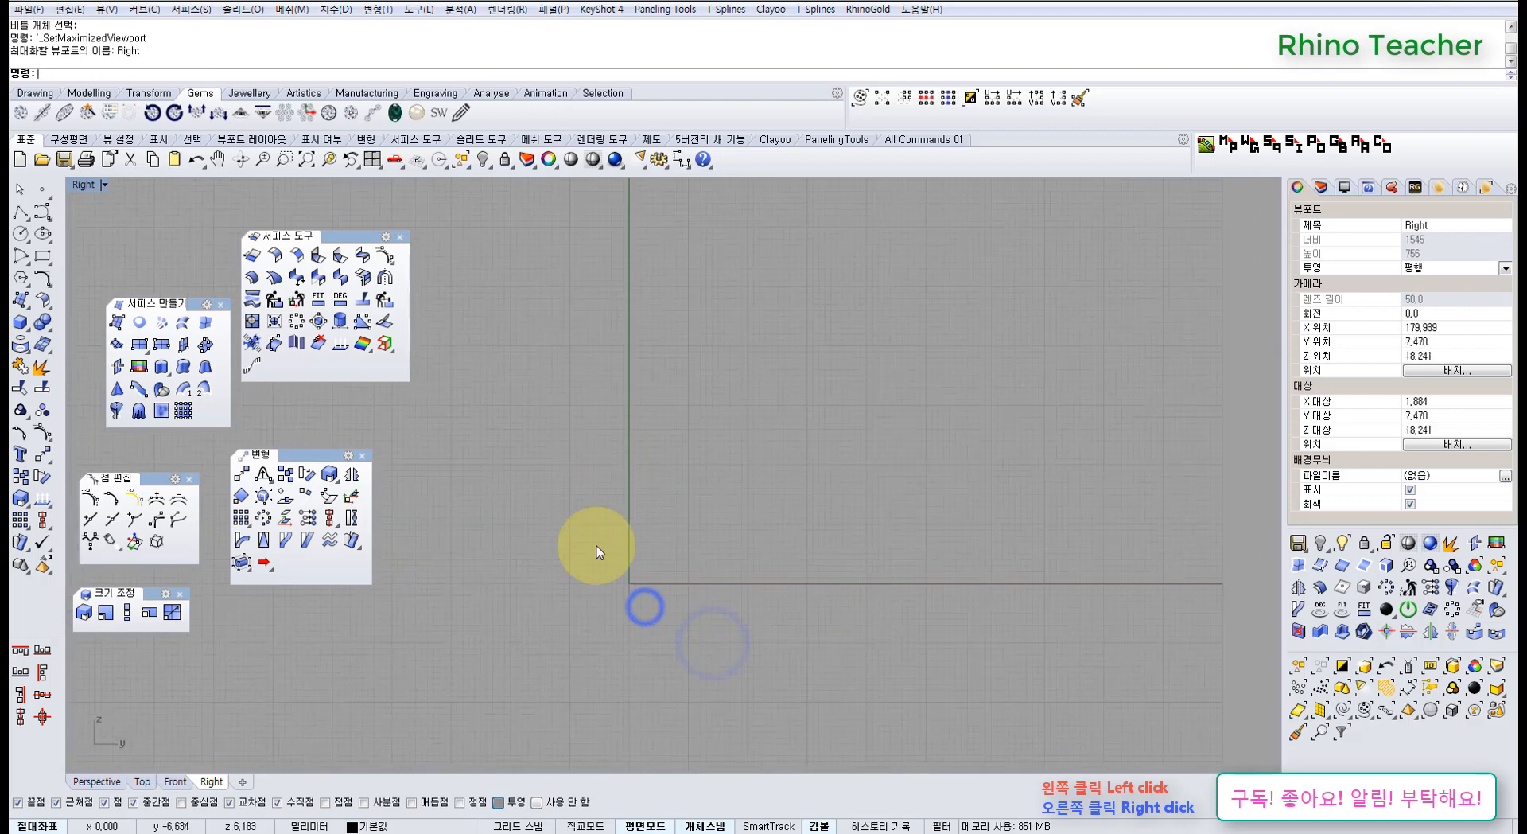
pyautogui.click(26, 239)
pyautogui.click(63, 242)
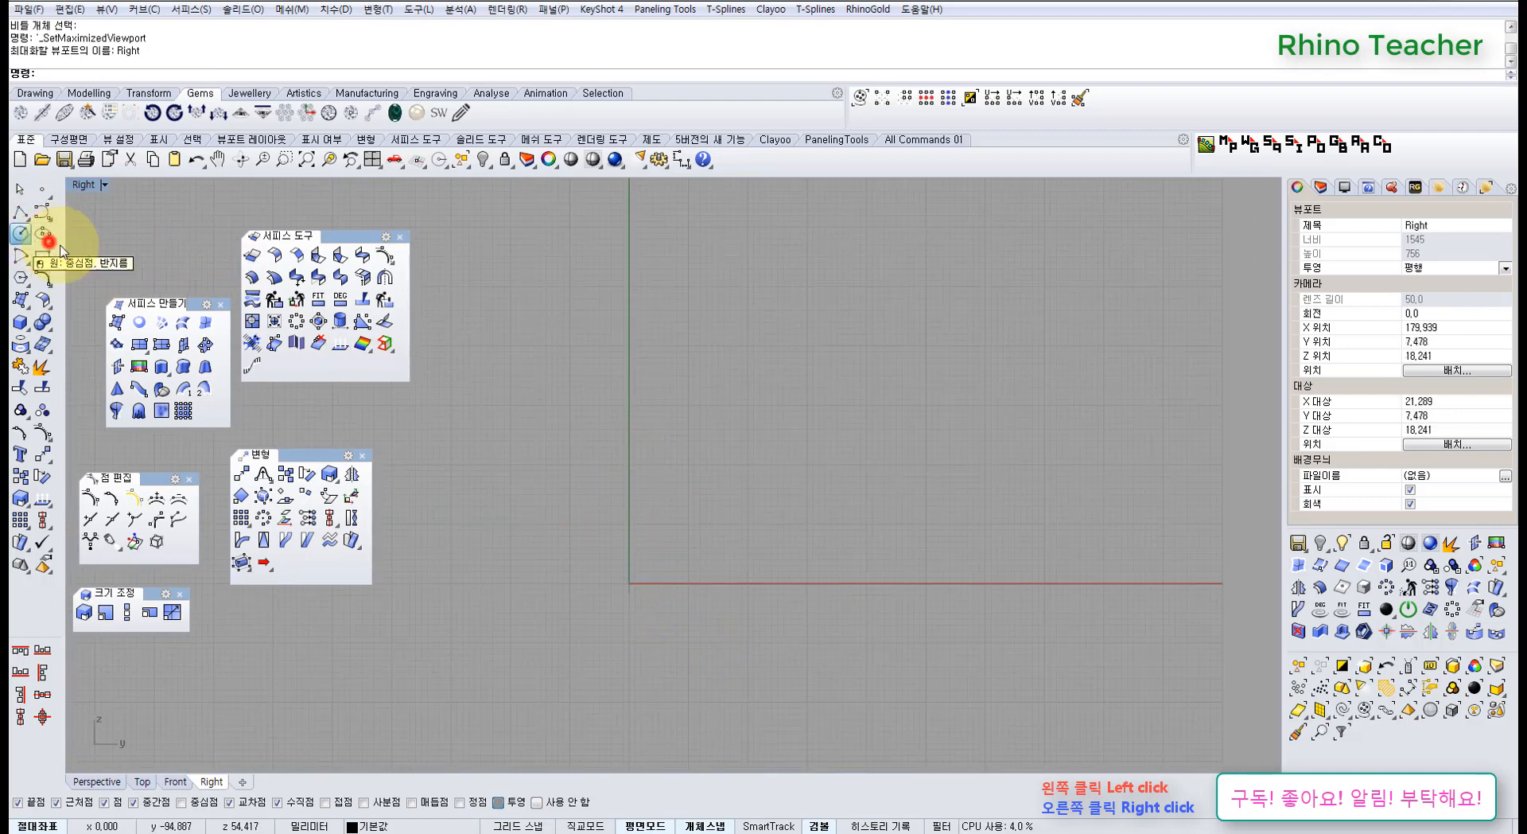
pyautogui.write('0')
pyautogui.press('Return')
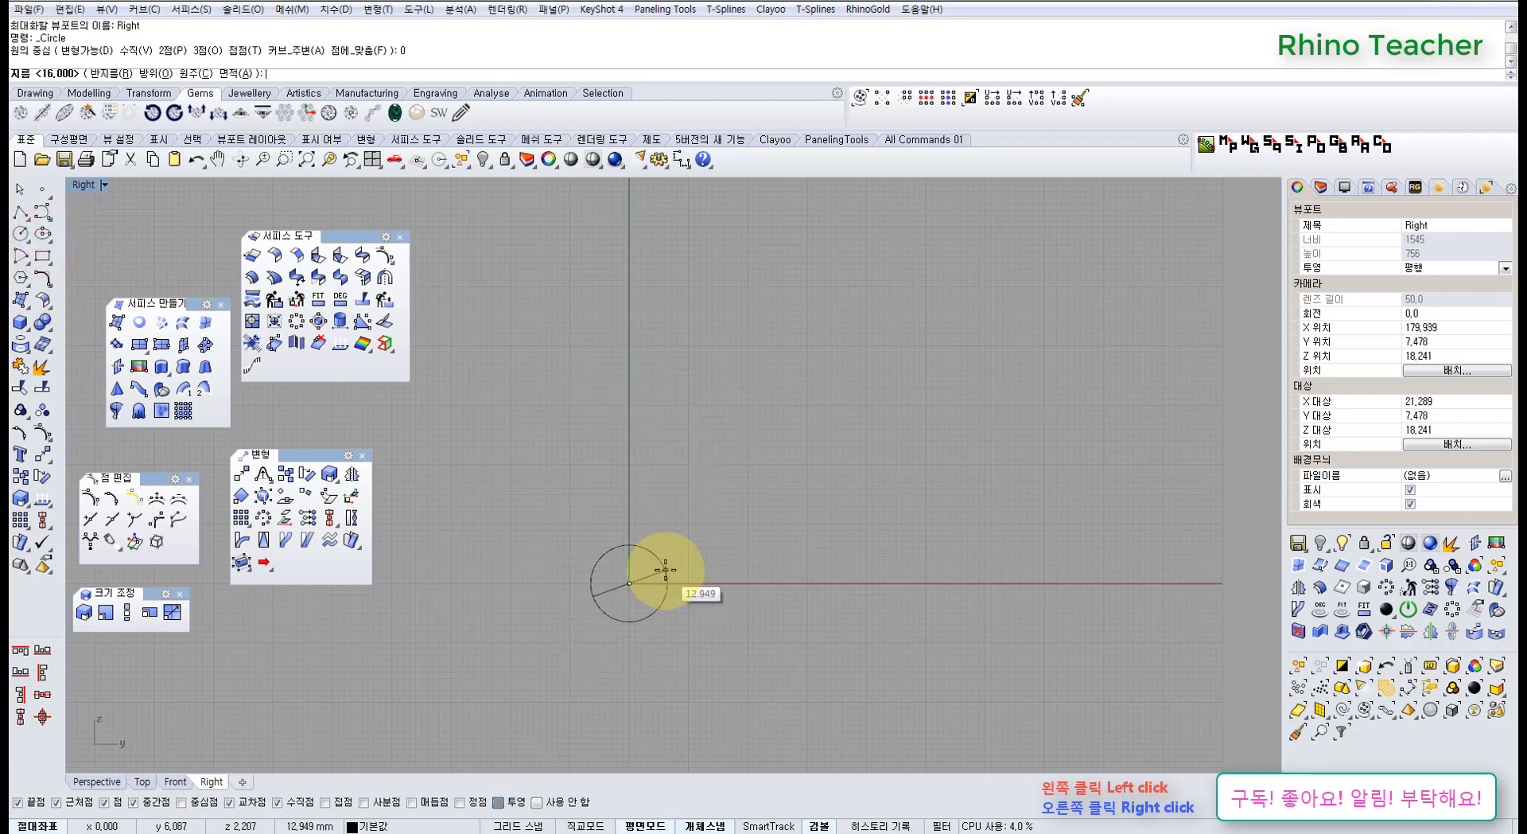
pyautogui.scroll(5, 664, 579)
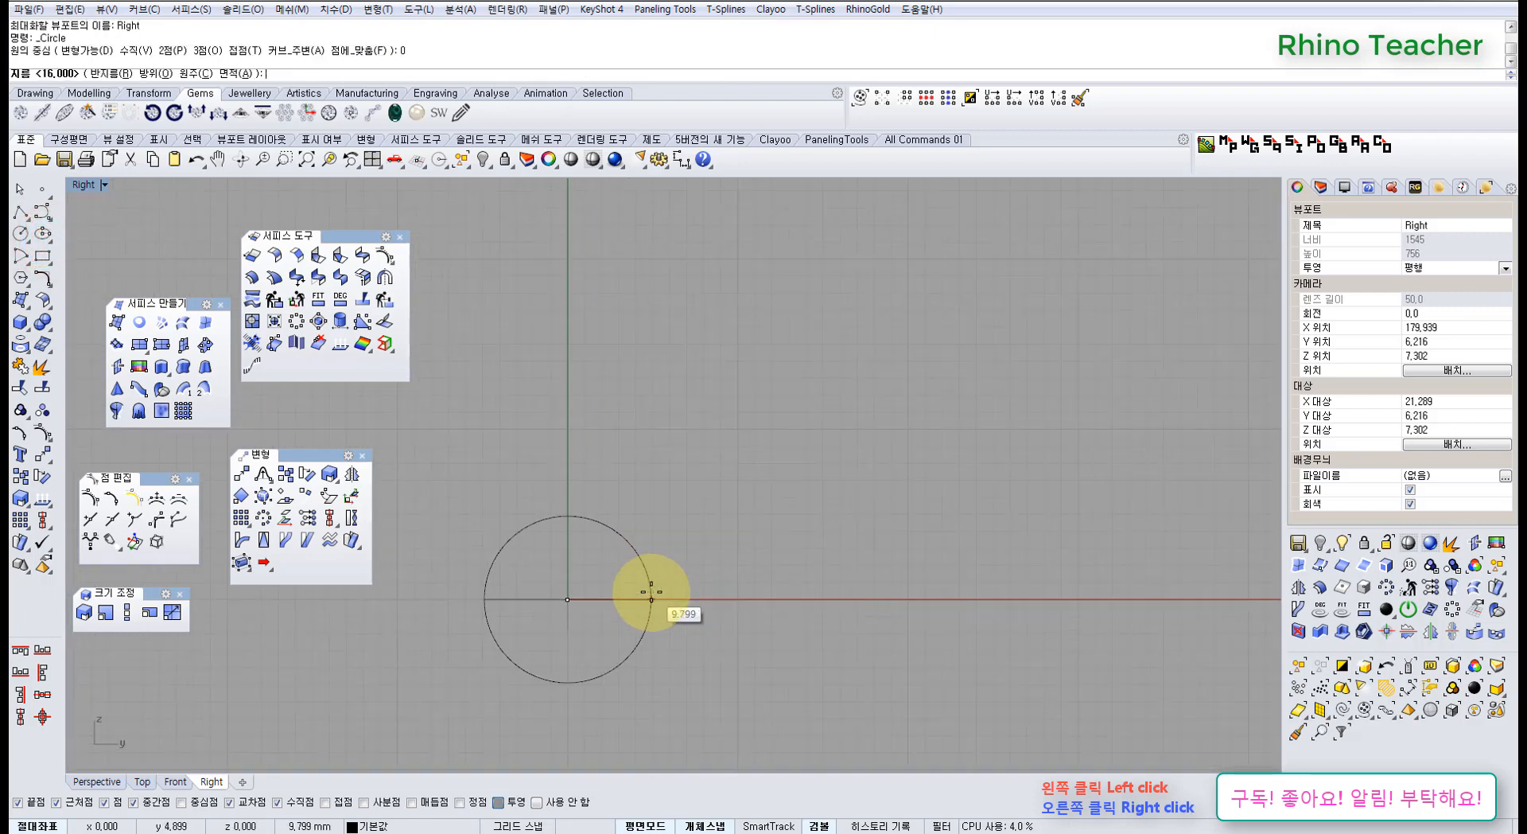
pyautogui.click(595, 598)
# Move the circle straight up just above the origin and mirror a copy of it below the horizontal axis
pyautogui.moveTo(546, 564); pyautogui.dragTo(613, 546, button='right')
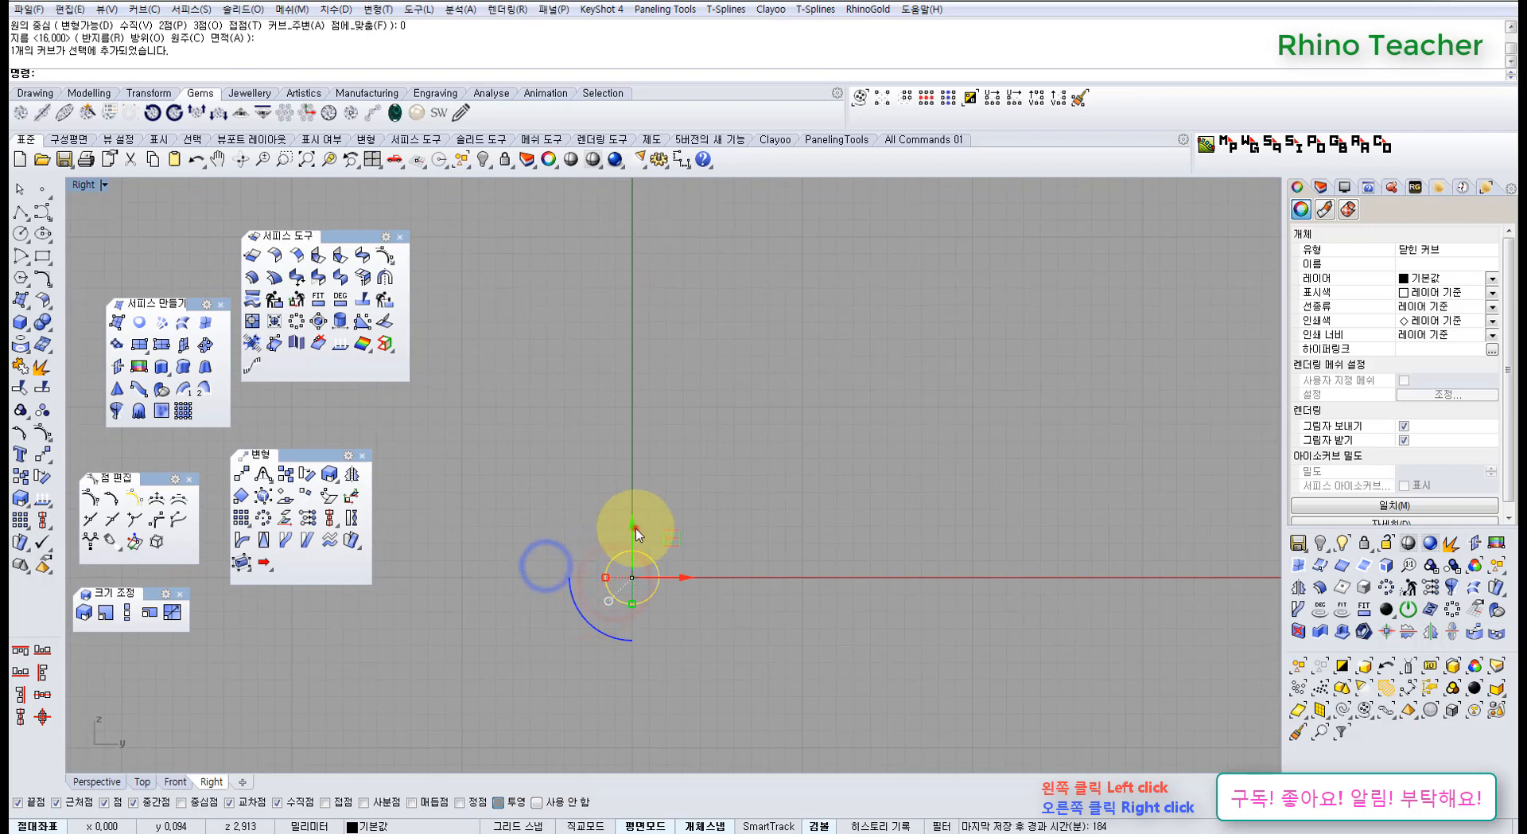
pyautogui.moveTo(637, 530); pyautogui.dragTo(632, 498)
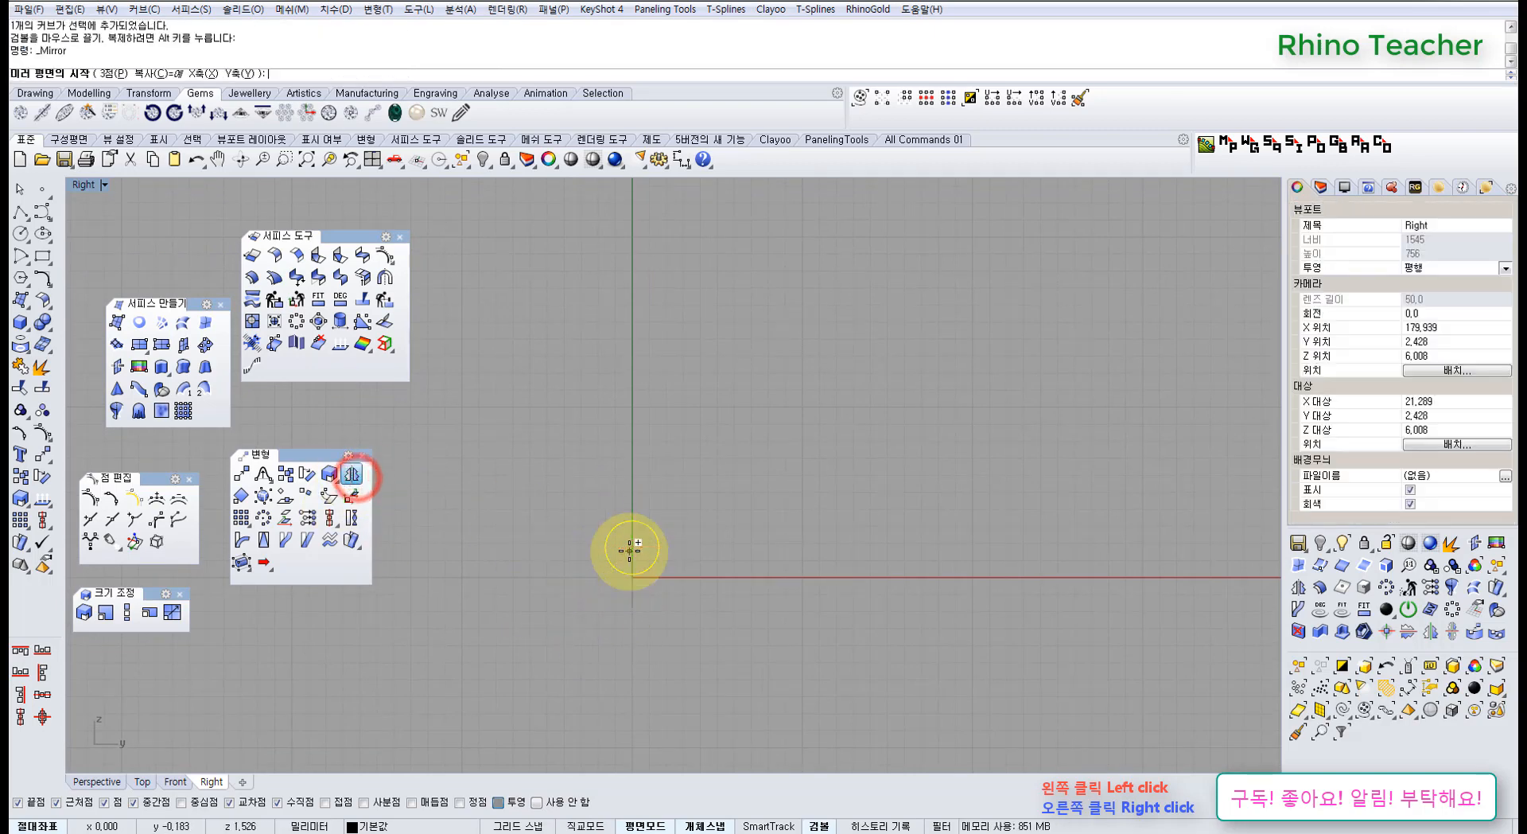
pyautogui.write('0')
pyautogui.press('Return')
pyautogui.click(703, 577)
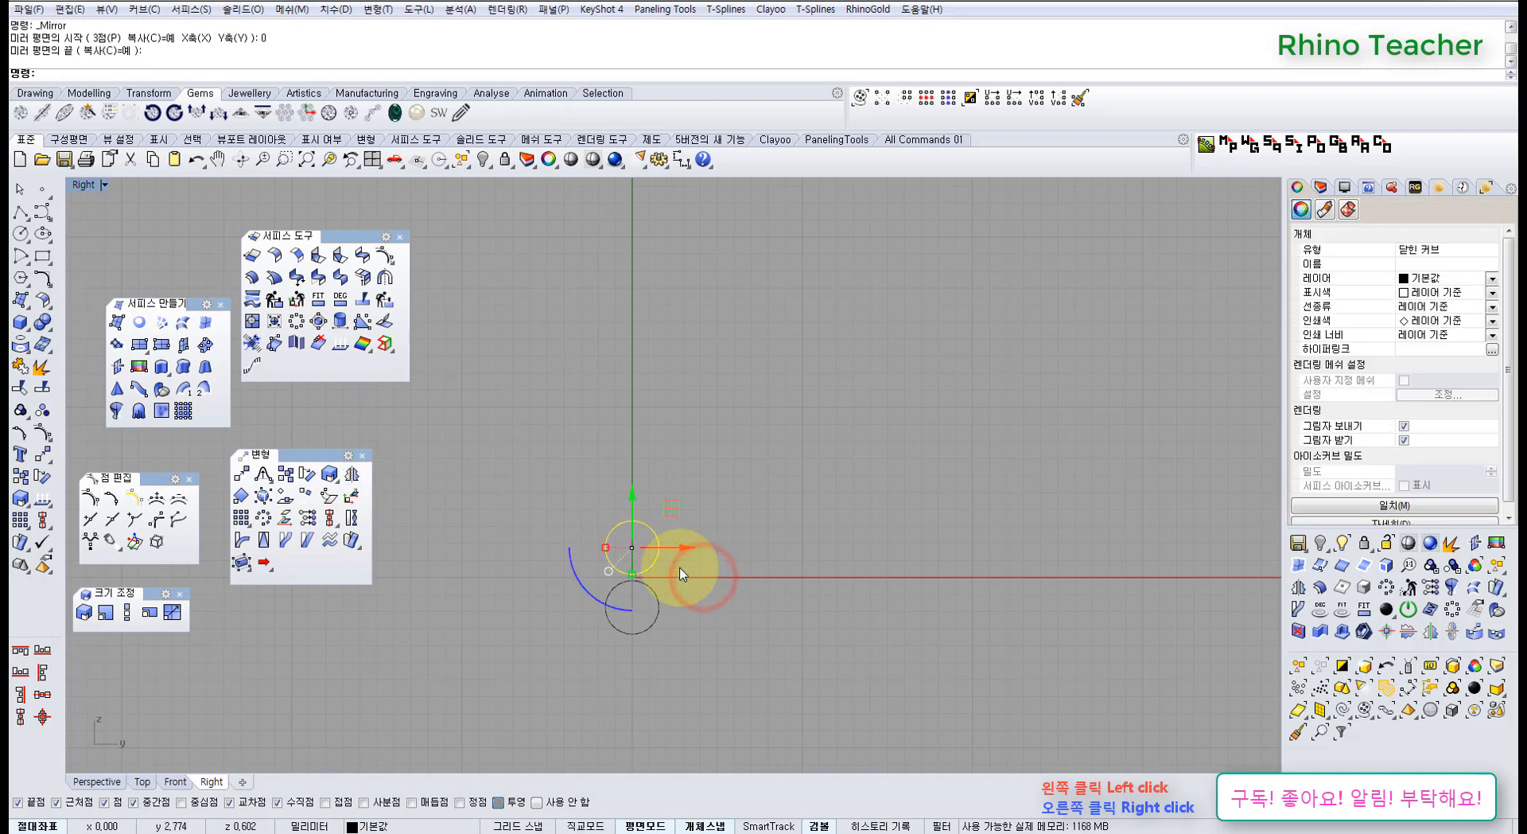
# Extrude both circles about 66 mm along the x-axis as open surfaces and delete the two profile curves
pyautogui.hotkey('ctrl', 'F4')
pyautogui.moveTo(686, 554); pyautogui.dragTo(689, 578, button='right')
pyautogui.scroll(6, 694, 562)
pyautogui.moveTo(626, 461); pyautogui.dragTo(714, 589)
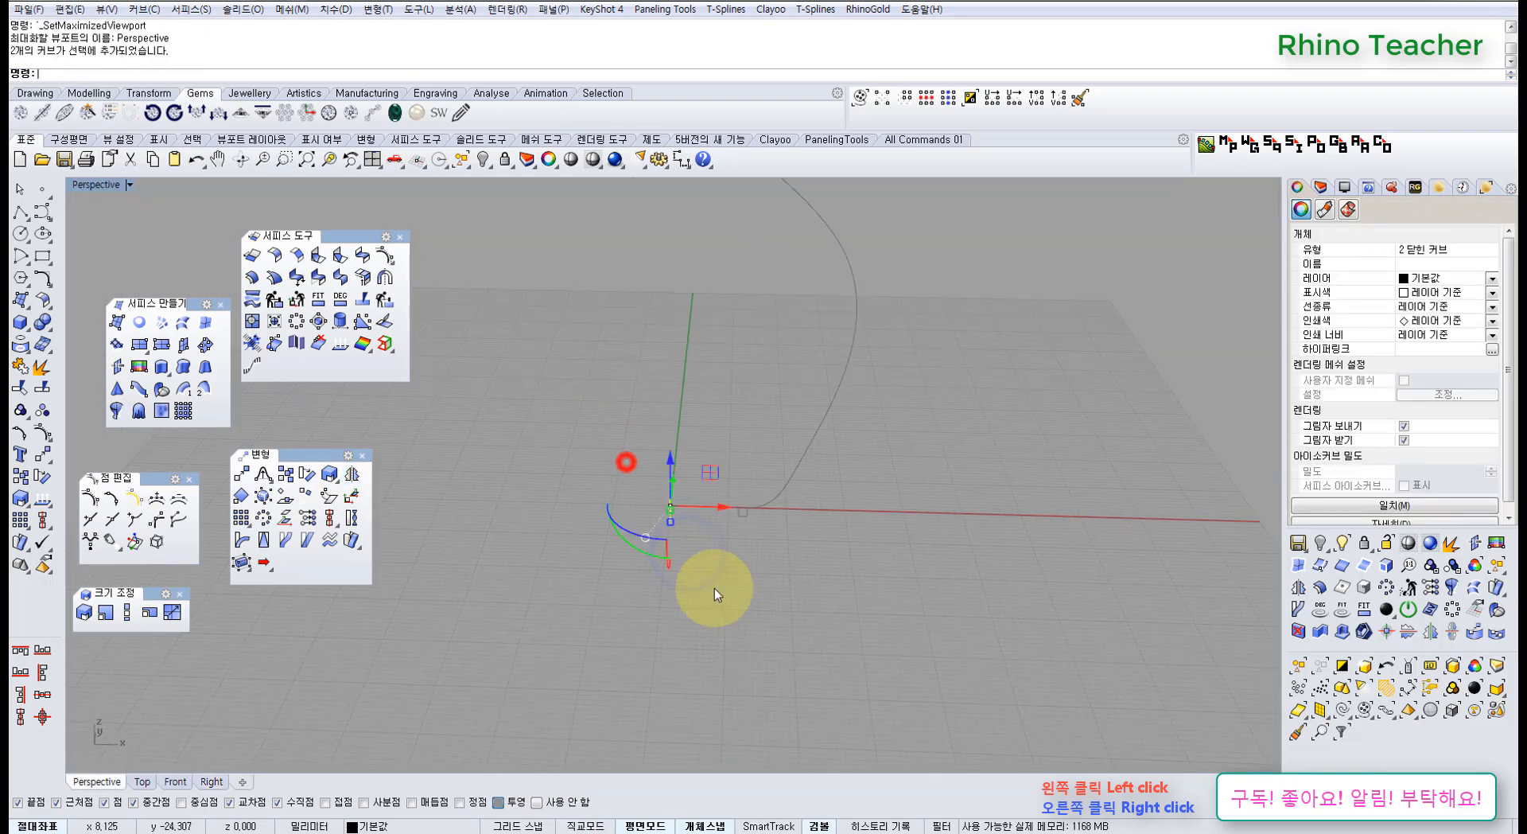
pyautogui.keyDown('shift'); pyautogui.moveTo(743, 576); pyautogui.dragTo(509, 557, button='right'); pyautogui.keyUp('shift')
pyautogui.click(165, 367)
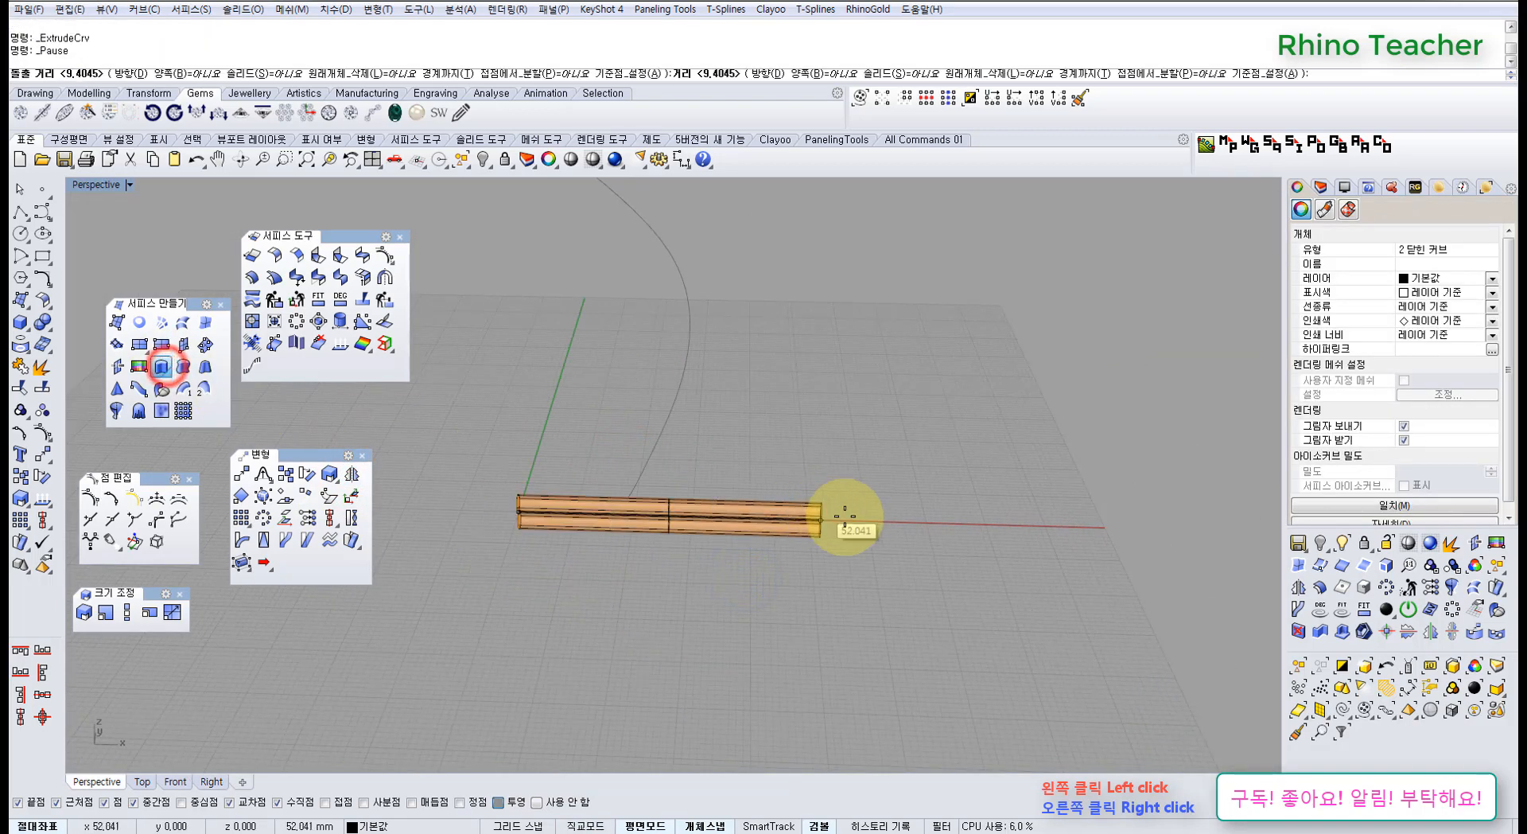
pyautogui.click(903, 522)
pyautogui.moveTo(734, 635); pyautogui.dragTo(730, 593, button='right')
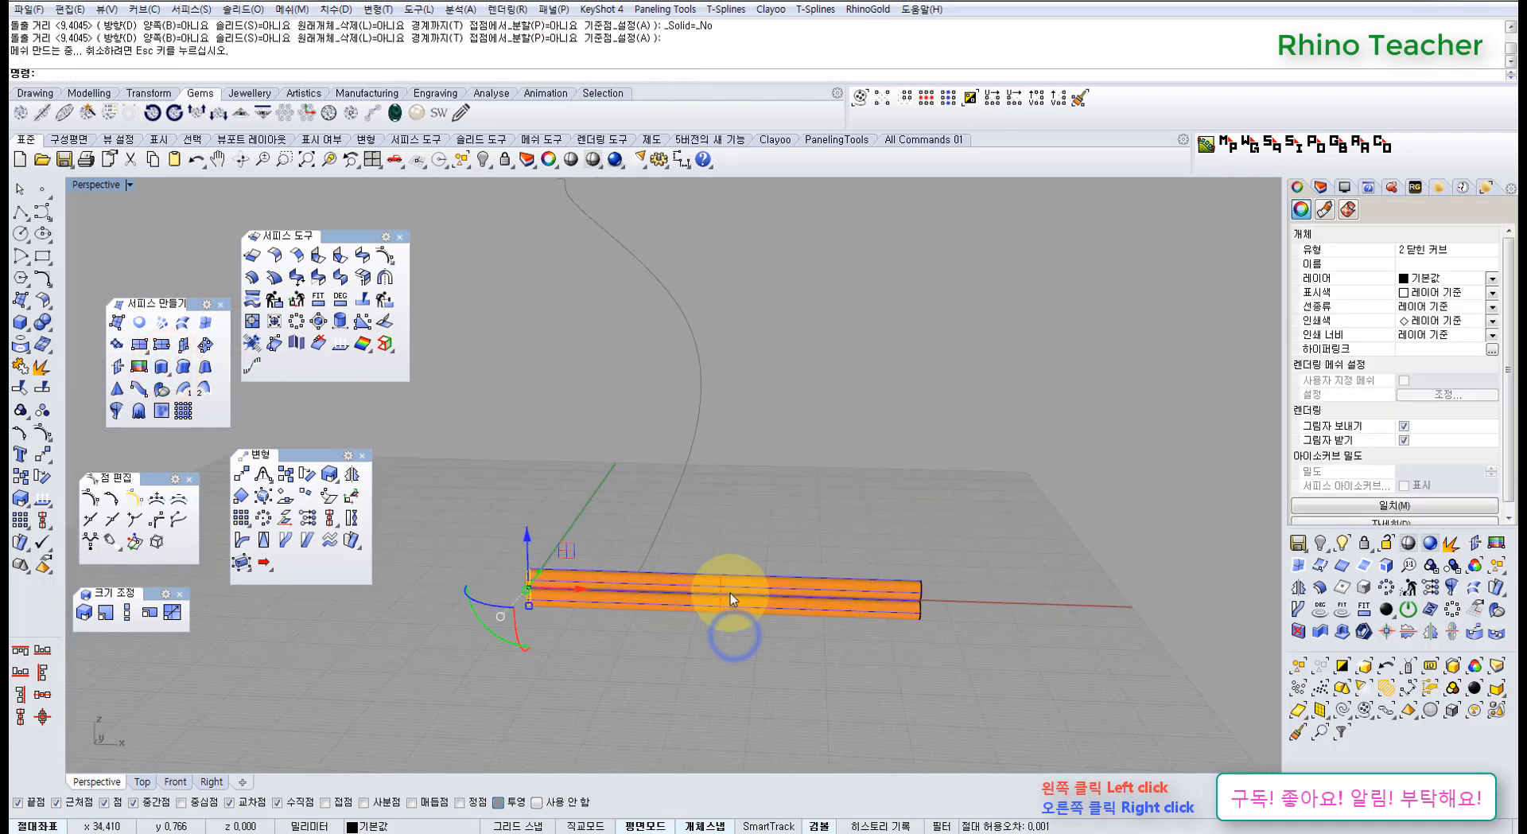
pyautogui.press('Delete')
# Start a Twist of both tubes in the Front view, with the axis running from the origin to just beyond their far end
pyautogui.moveTo(921, 651); pyautogui.dragTo(849, 552)
pyautogui.hotkey('ctrl', 'F3')
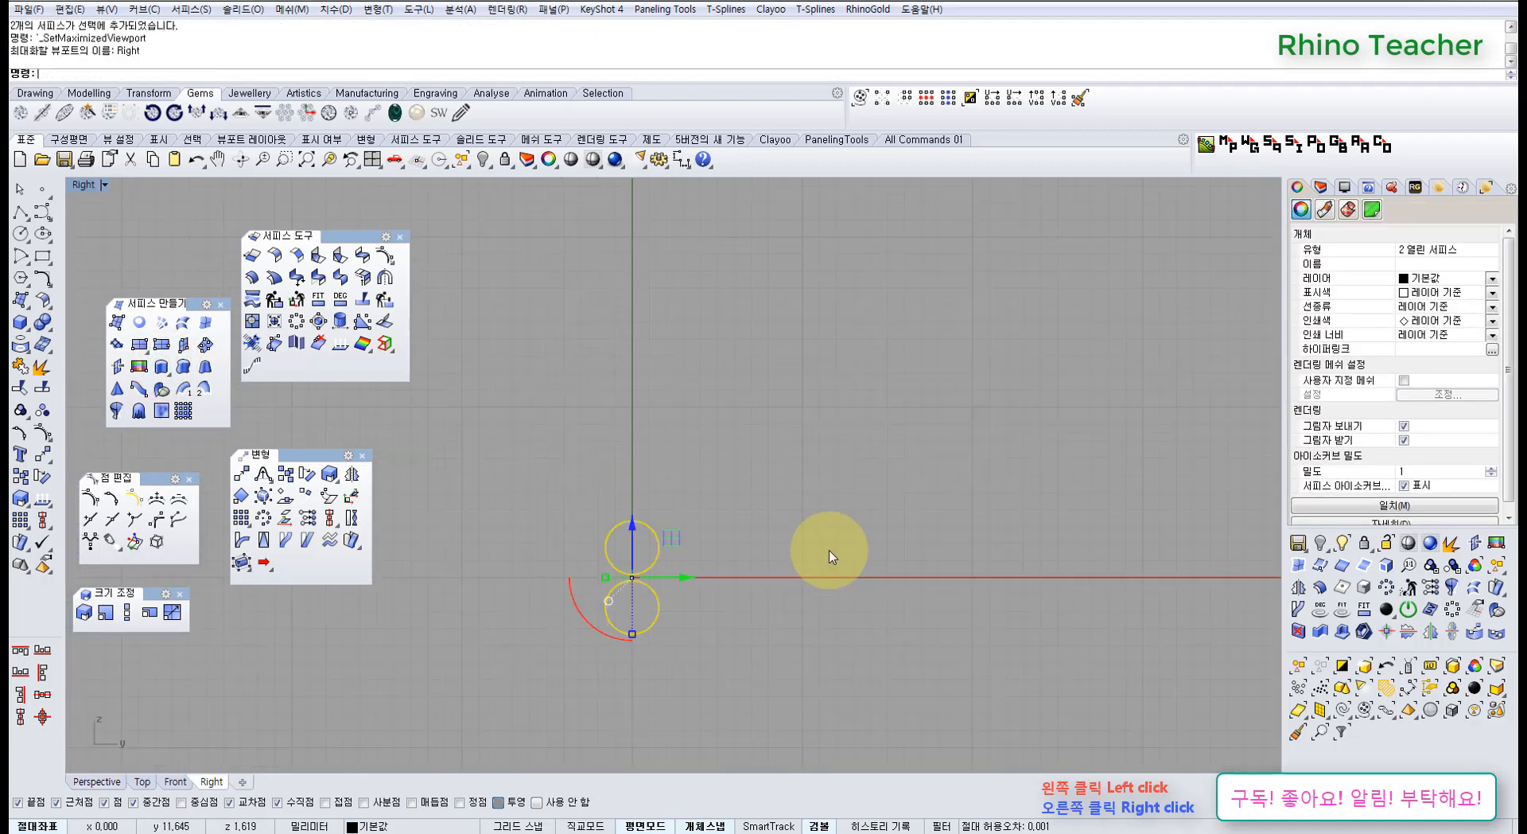
pyautogui.hotkey('ctrl', 'F2')
pyautogui.moveTo(745, 580); pyautogui.dragTo(600, 528, button='right')
pyautogui.scroll(-6, 601, 528)
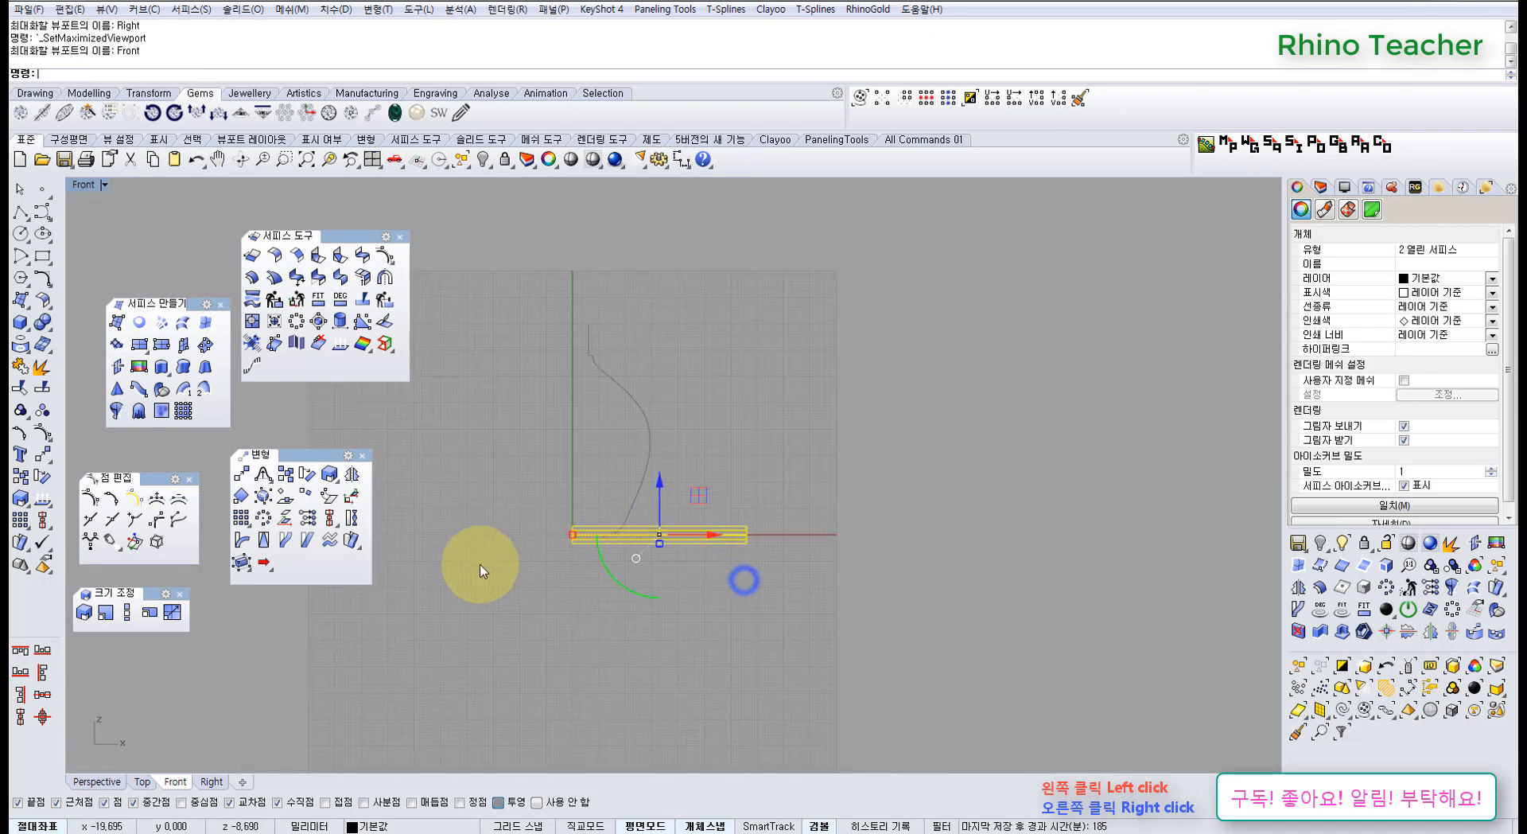
pyautogui.click(476, 565)
pyautogui.click(351, 517)
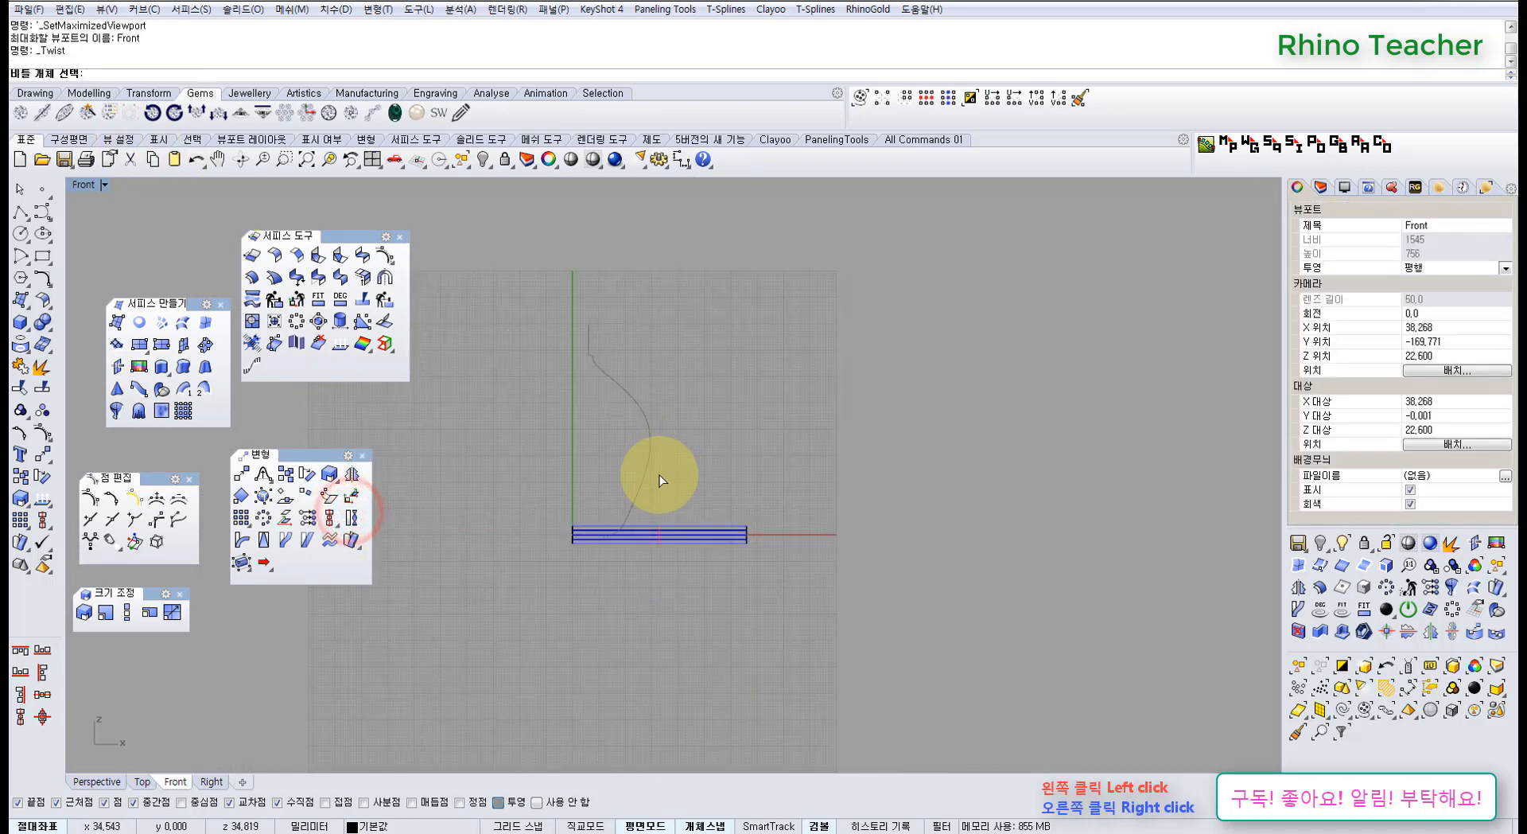
pyautogui.scroll(3, 656, 485)
pyautogui.click(684, 552)
pyautogui.click(697, 571)
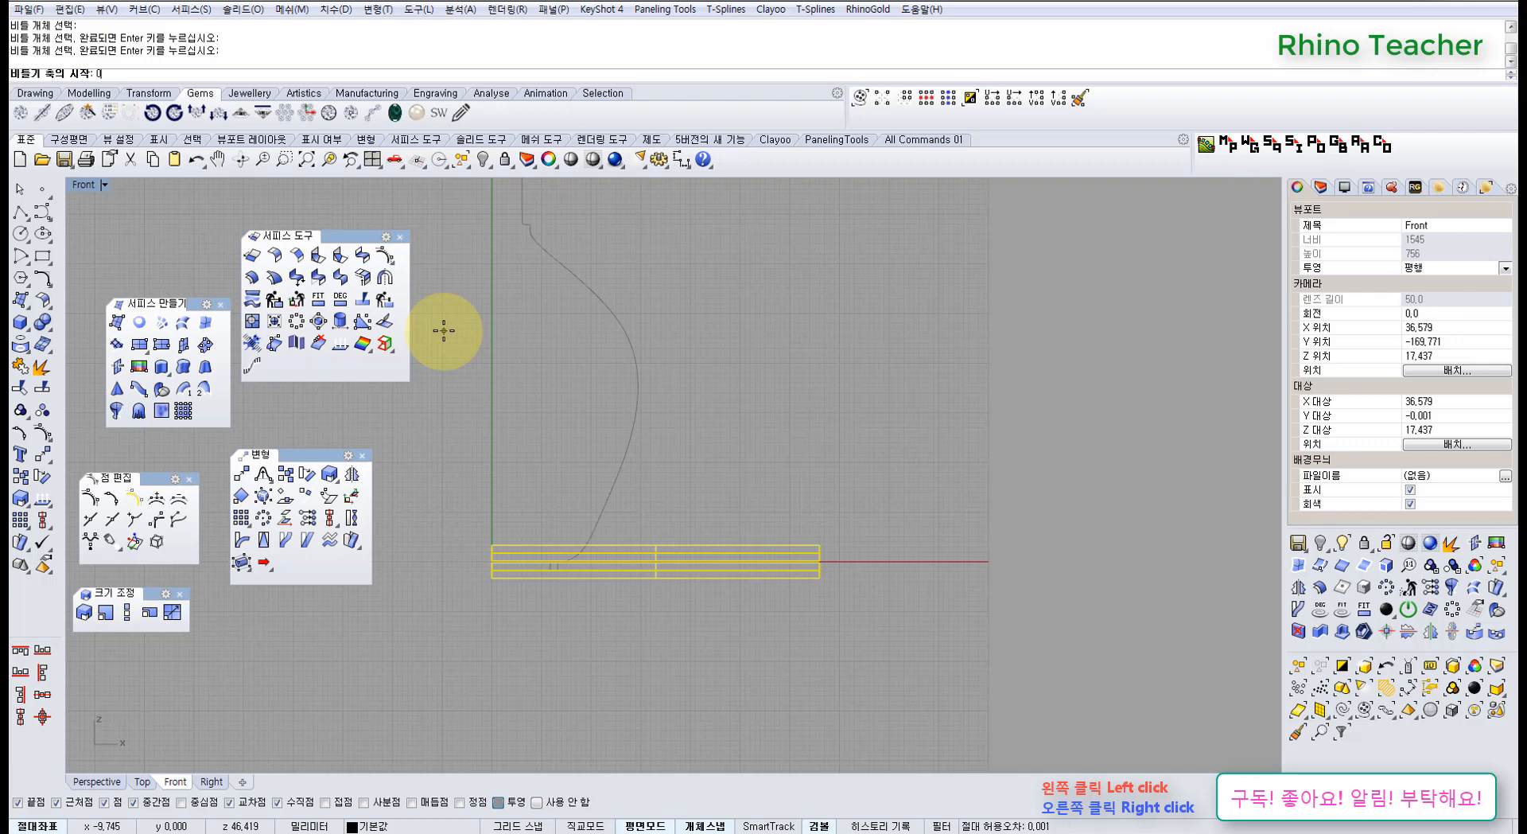
pyautogui.scroll(5, 495, 529)
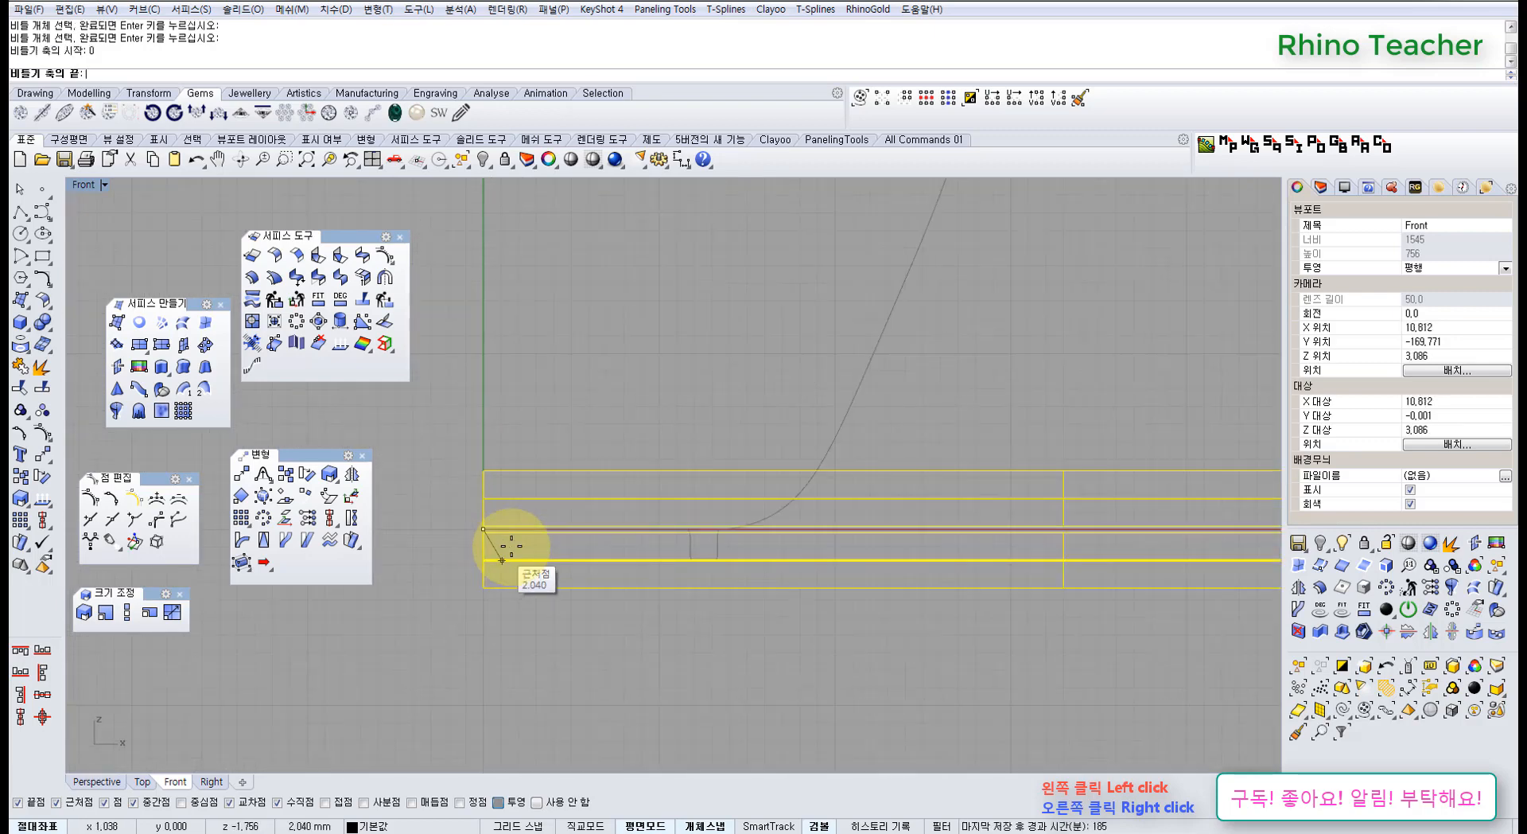
pyautogui.scroll(-8, 541, 541)
pyautogui.scroll(5, 692, 535)
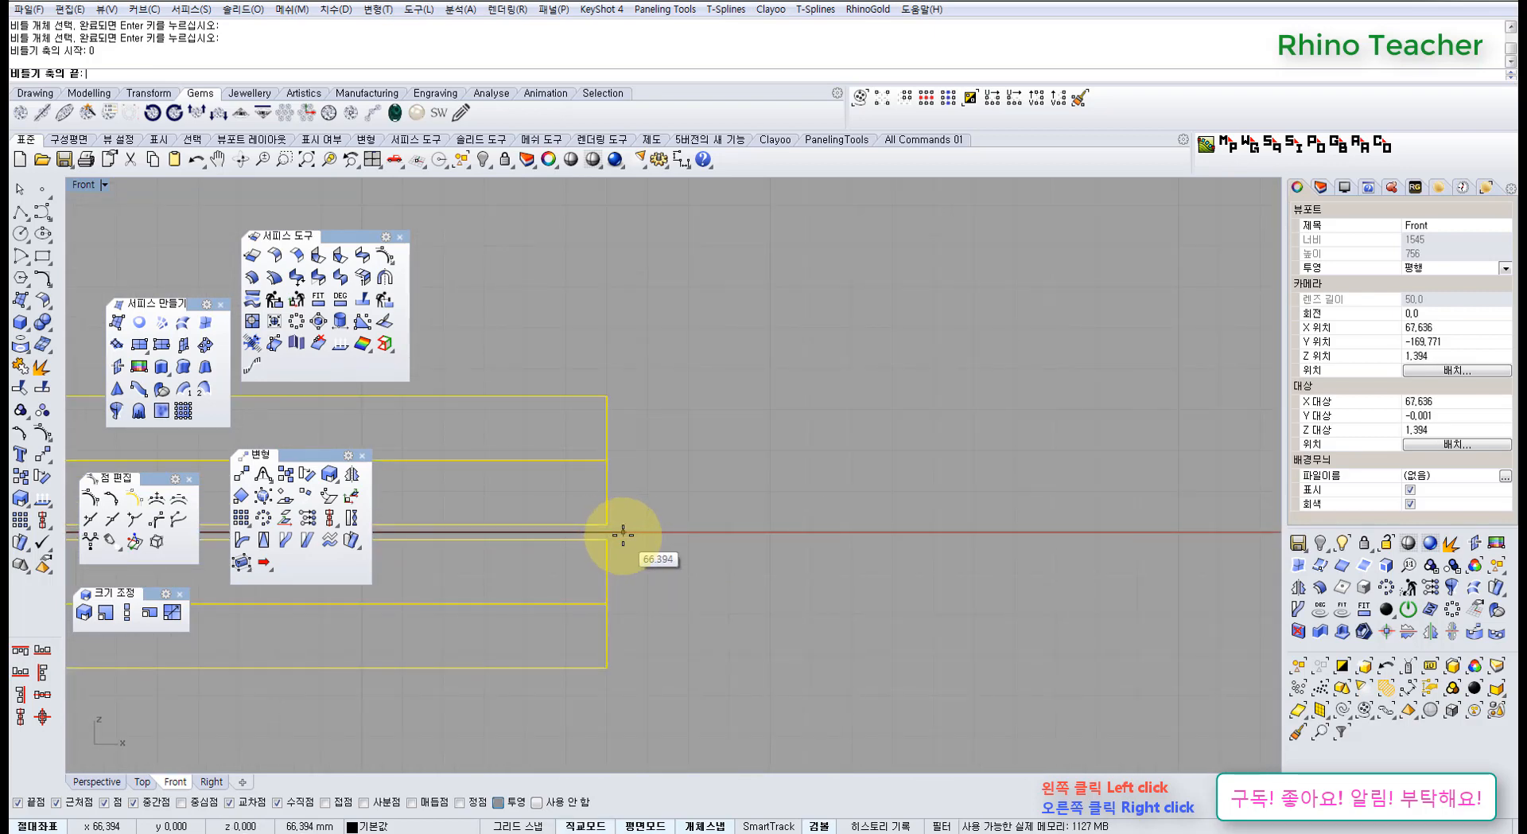
pyautogui.scroll(-5, 623, 534)
pyautogui.click(633, 534)
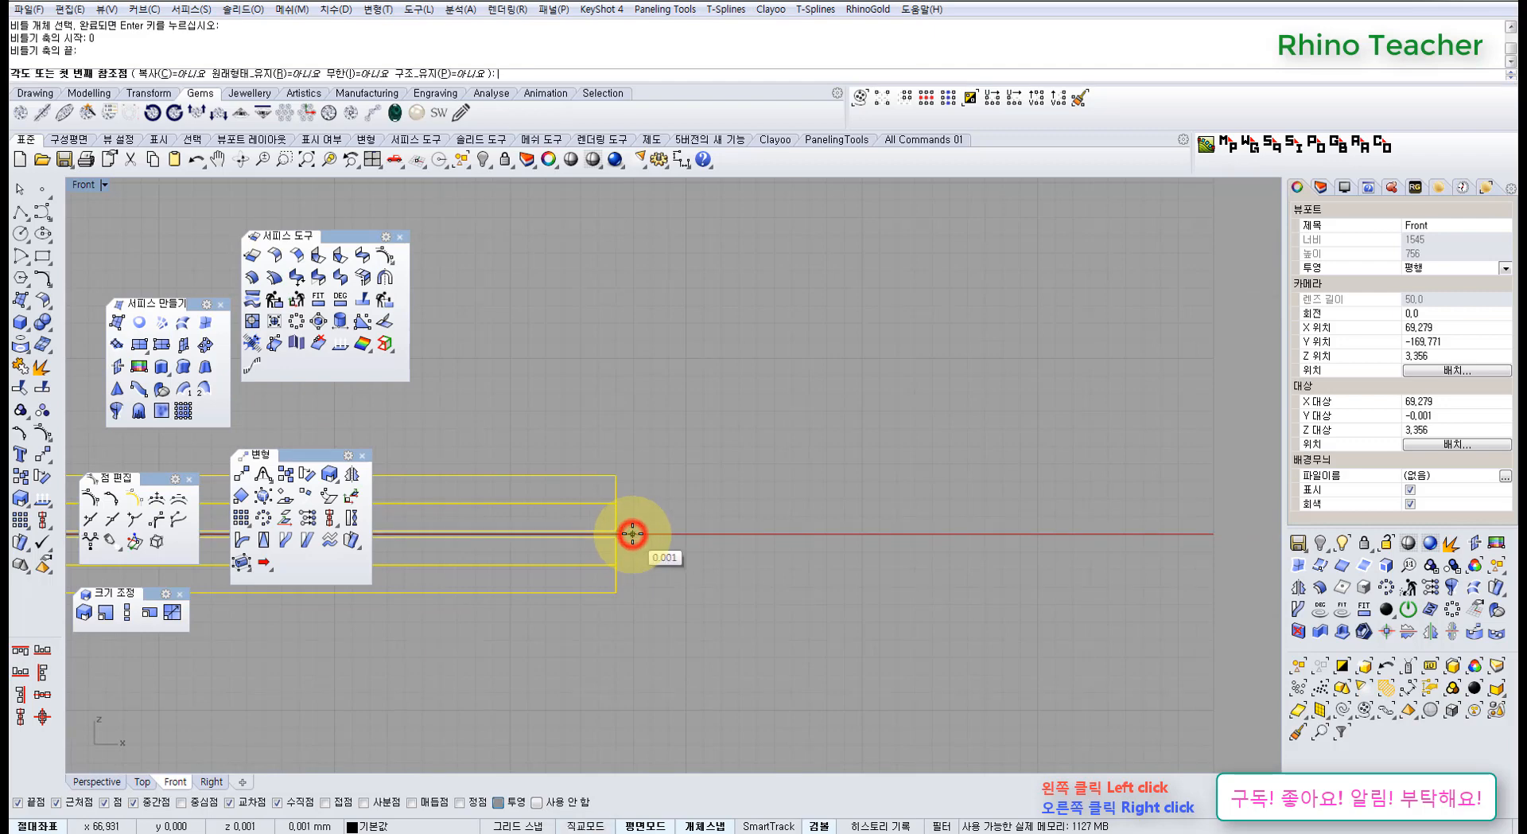
# Show all four views and try to twist the tubes about -1530 degrees, starting from a reference point straight above the axis
pyautogui.scroll(-2, 632, 534)
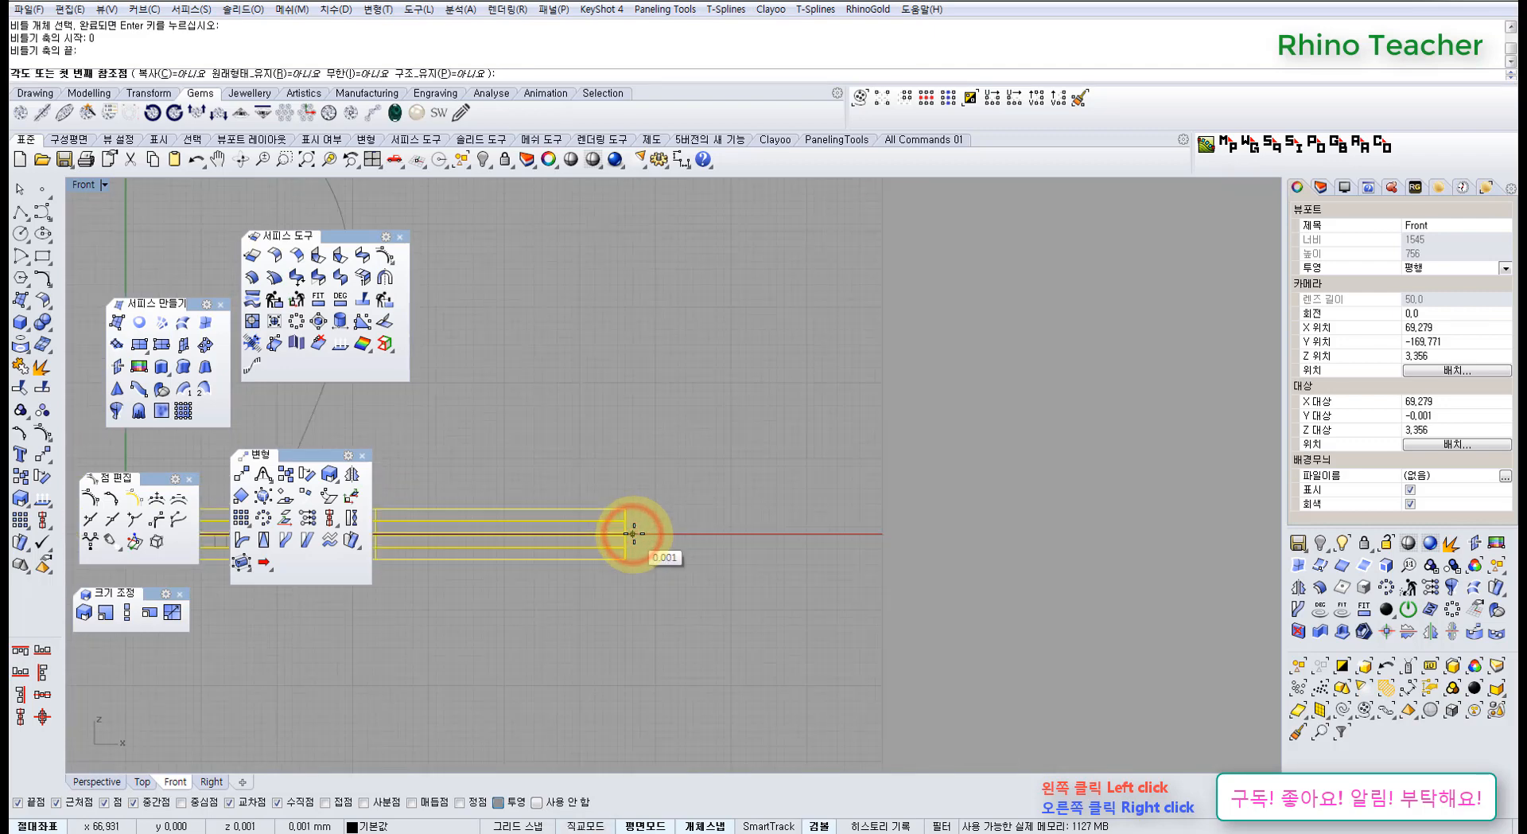
pyautogui.click(380, 165)
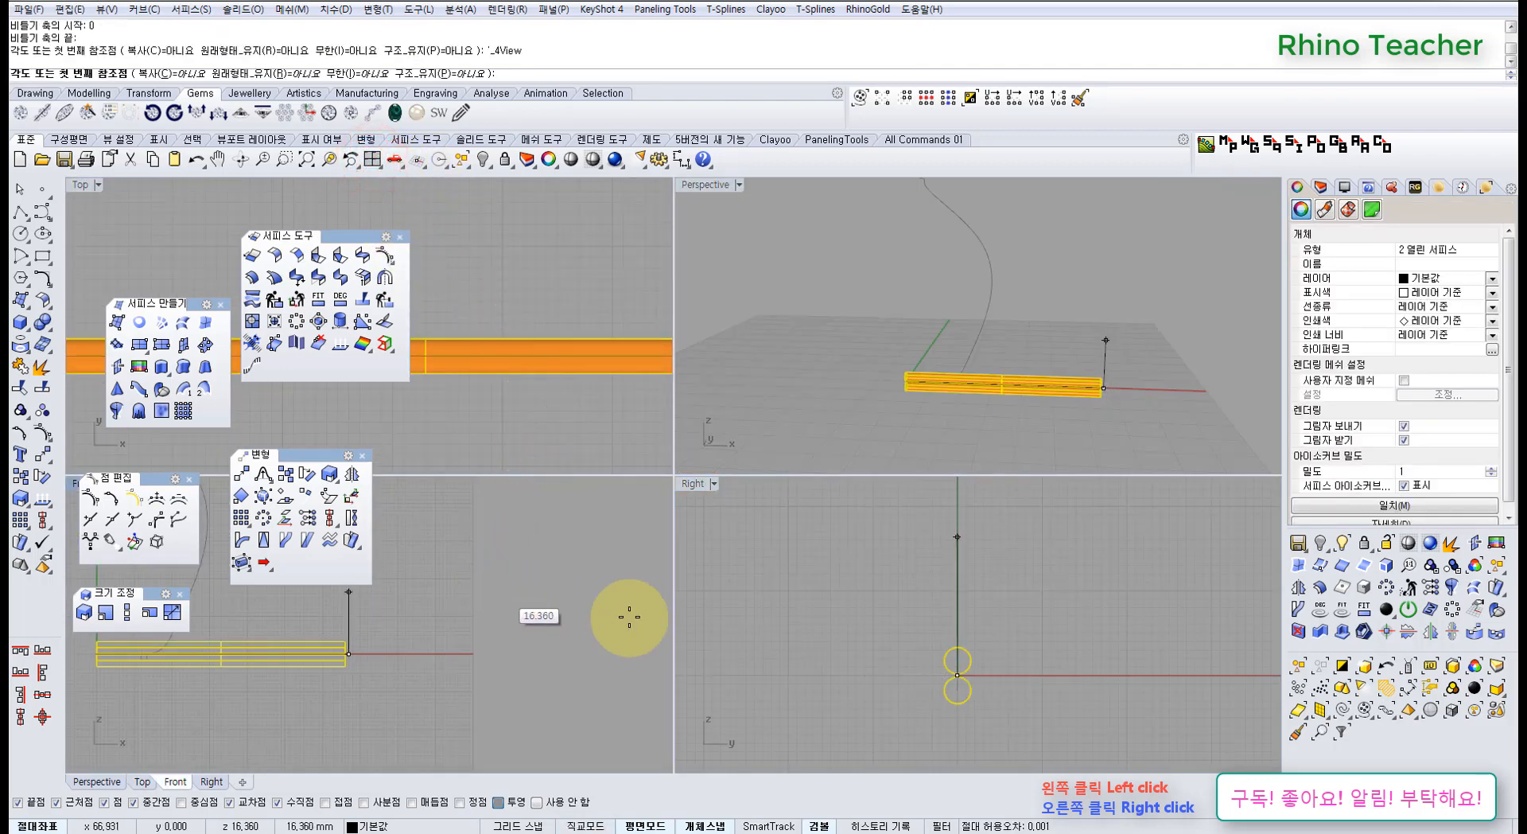
pyautogui.moveTo(886, 622); pyautogui.dragTo(818, 606, button='right')
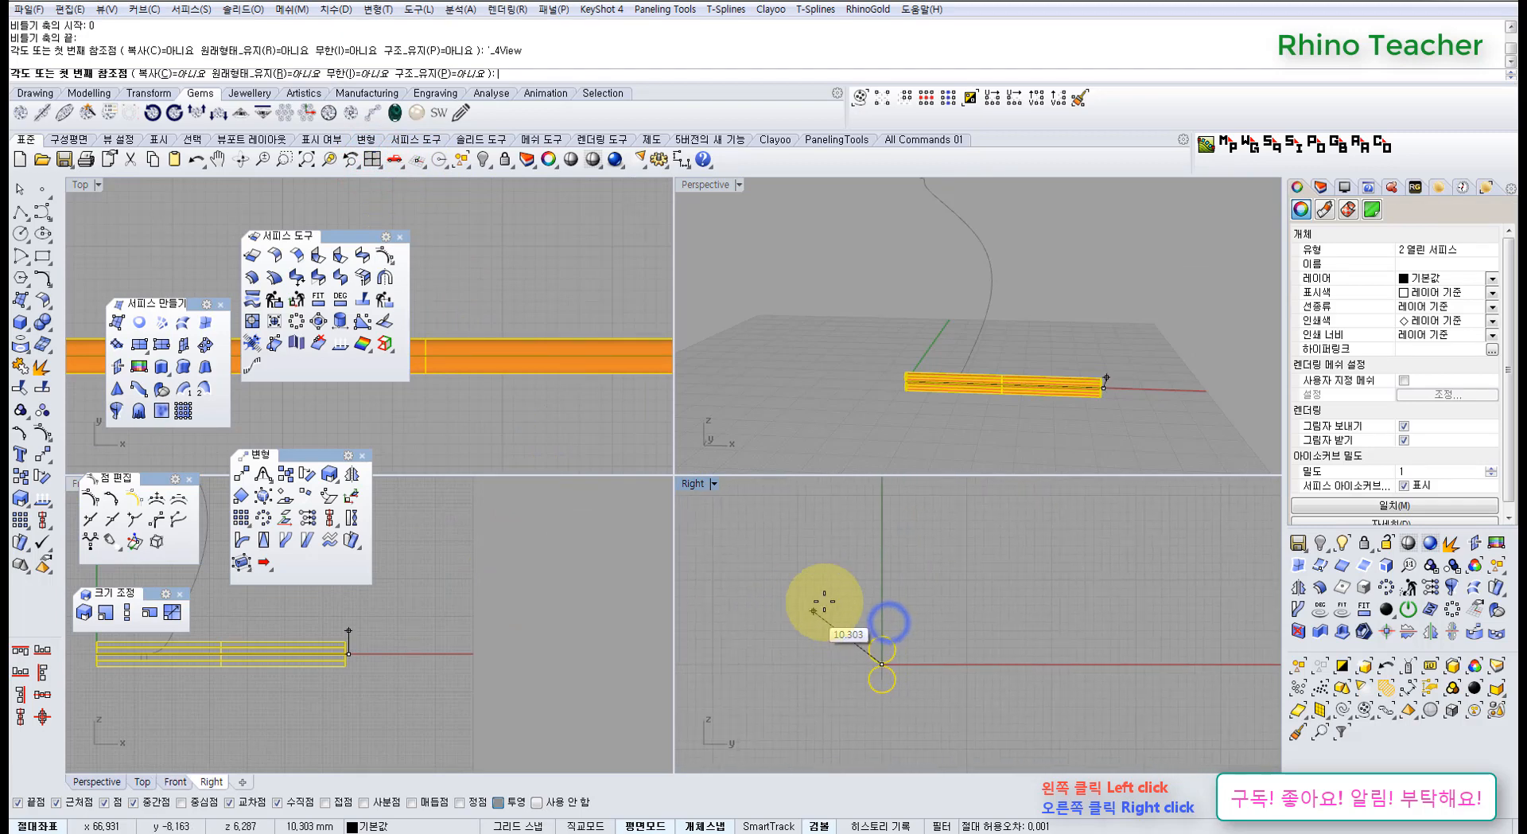
pyautogui.click(882, 574)
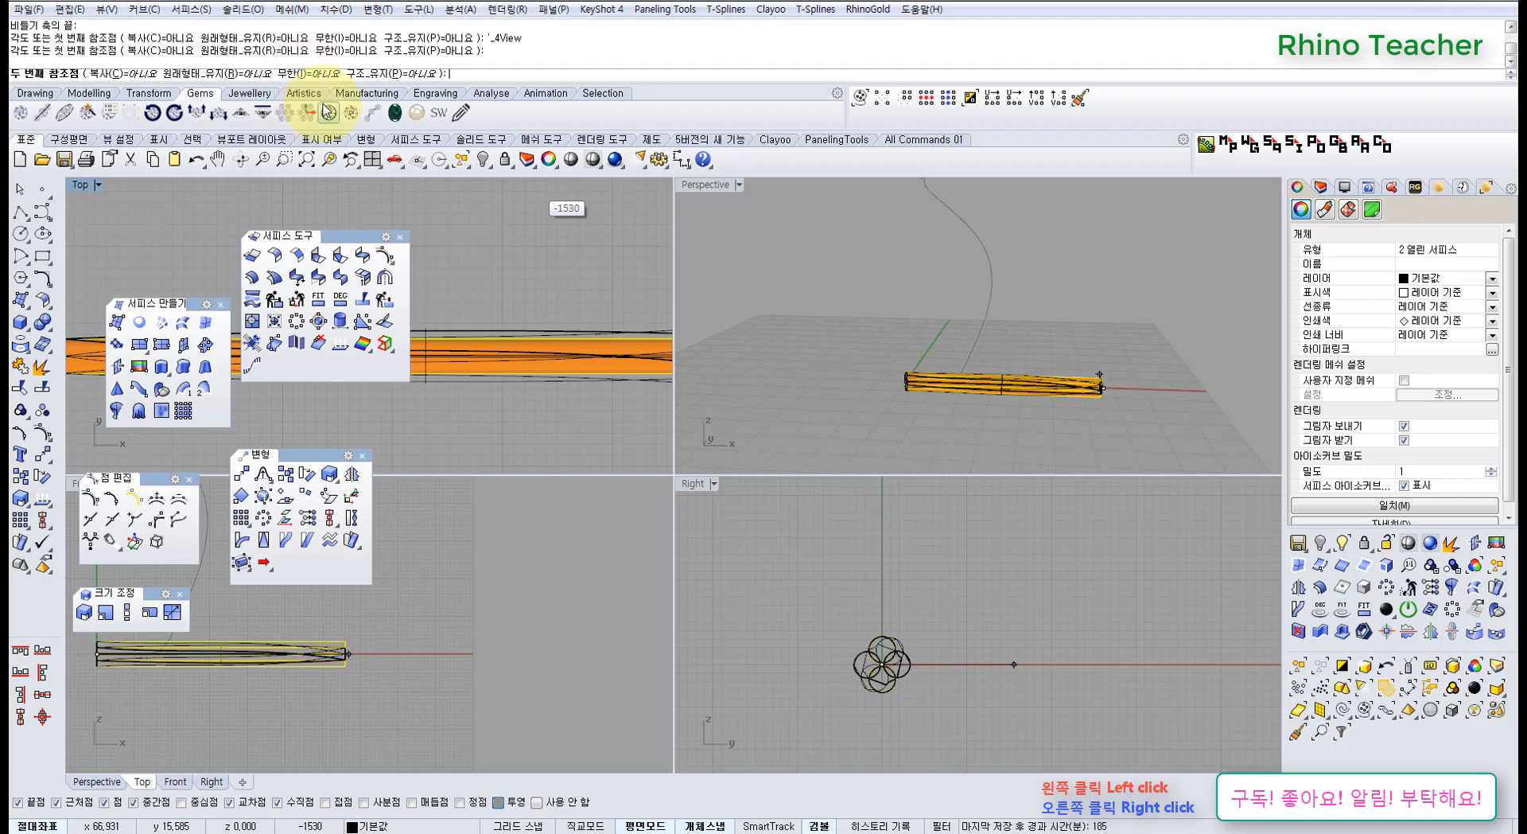
pyautogui.click(607, 300)
pyautogui.click(902, 379)
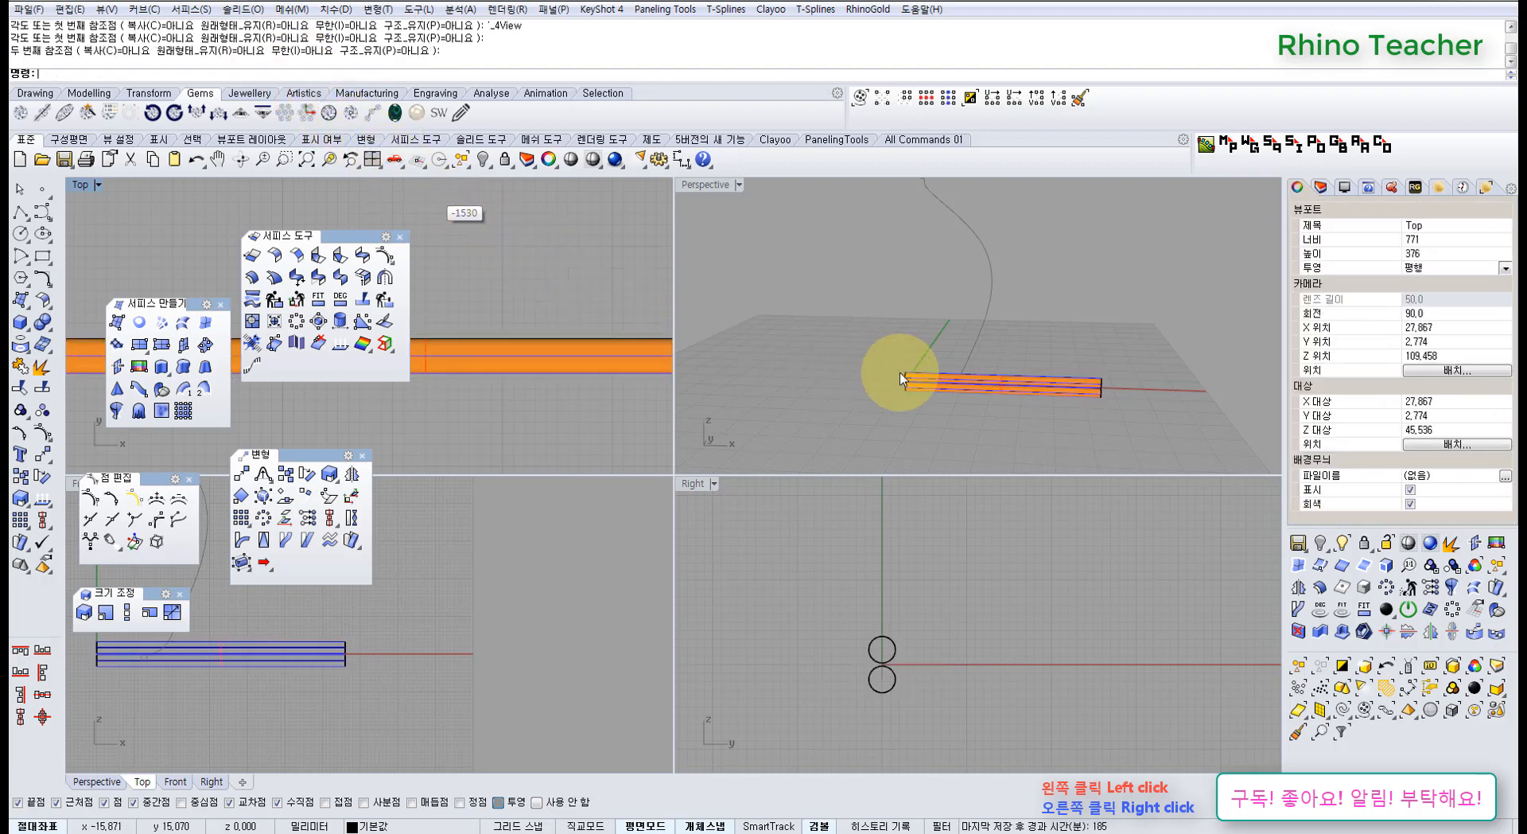
# Mirror both tubes across the vertical axis through the origin in the Front view and lock the mirrored copies
pyautogui.moveTo(341, 701); pyautogui.dragTo(620, 643, button='right')
pyautogui.scroll(-5, 459, 624)
pyautogui.click(488, 660)
pyautogui.scroll(6, 534, 634)
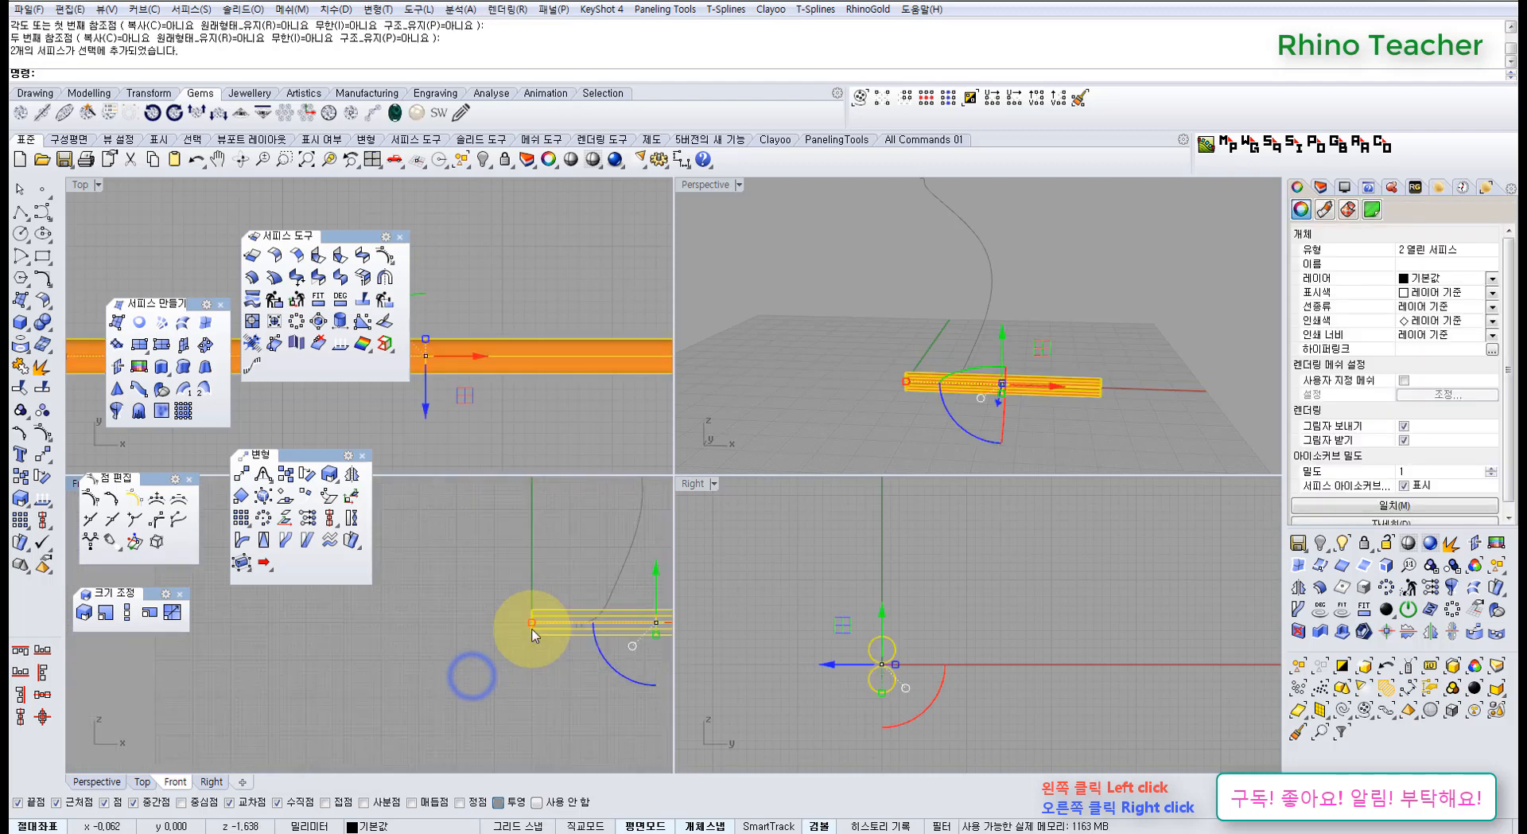
pyautogui.middleClick(430, 641)
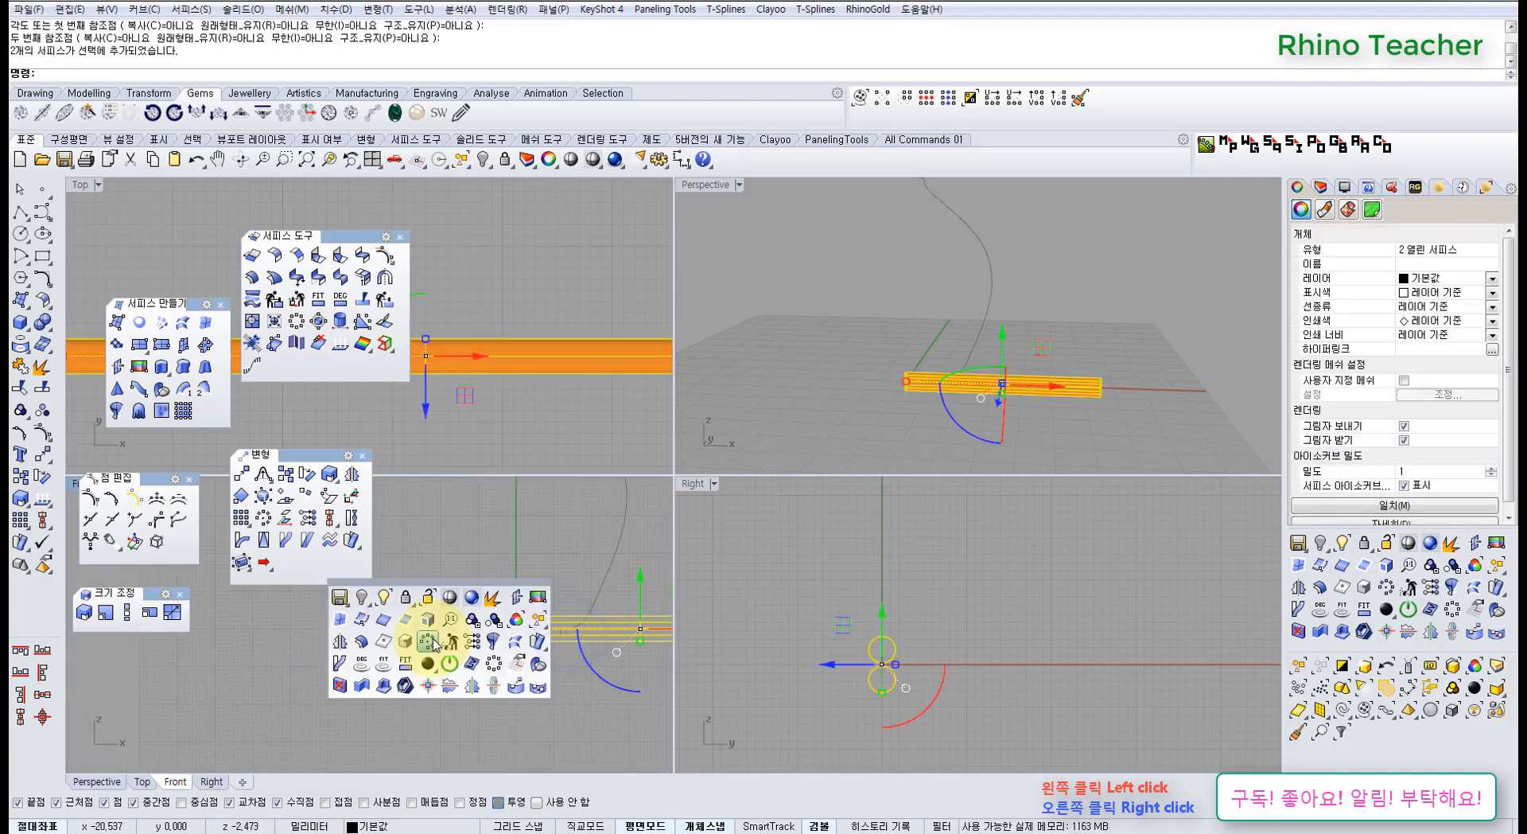
pyautogui.click(340, 641)
pyautogui.write('0')
pyautogui.press('Return')
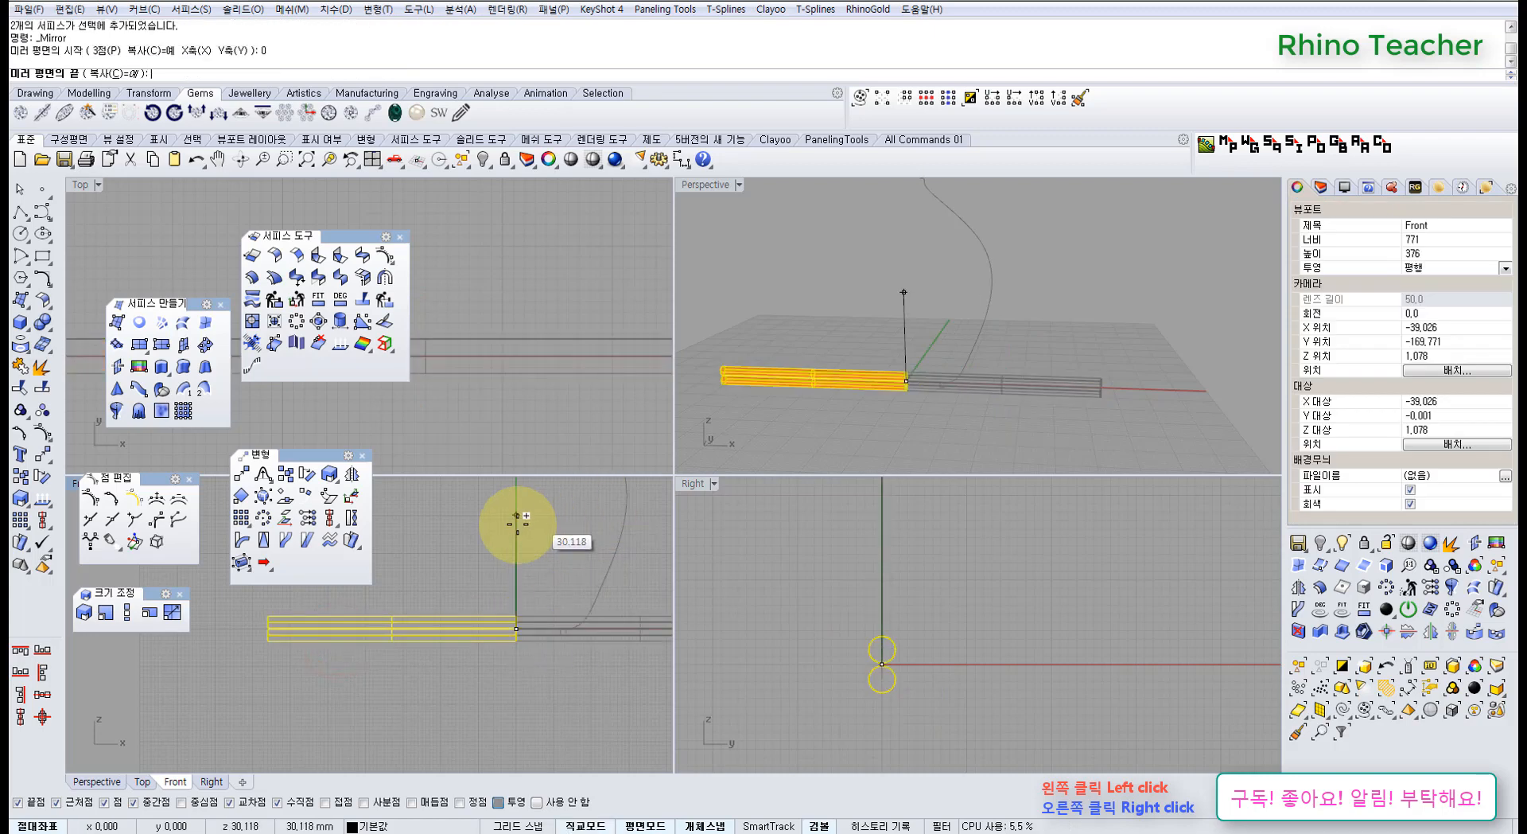
pyautogui.click(517, 521)
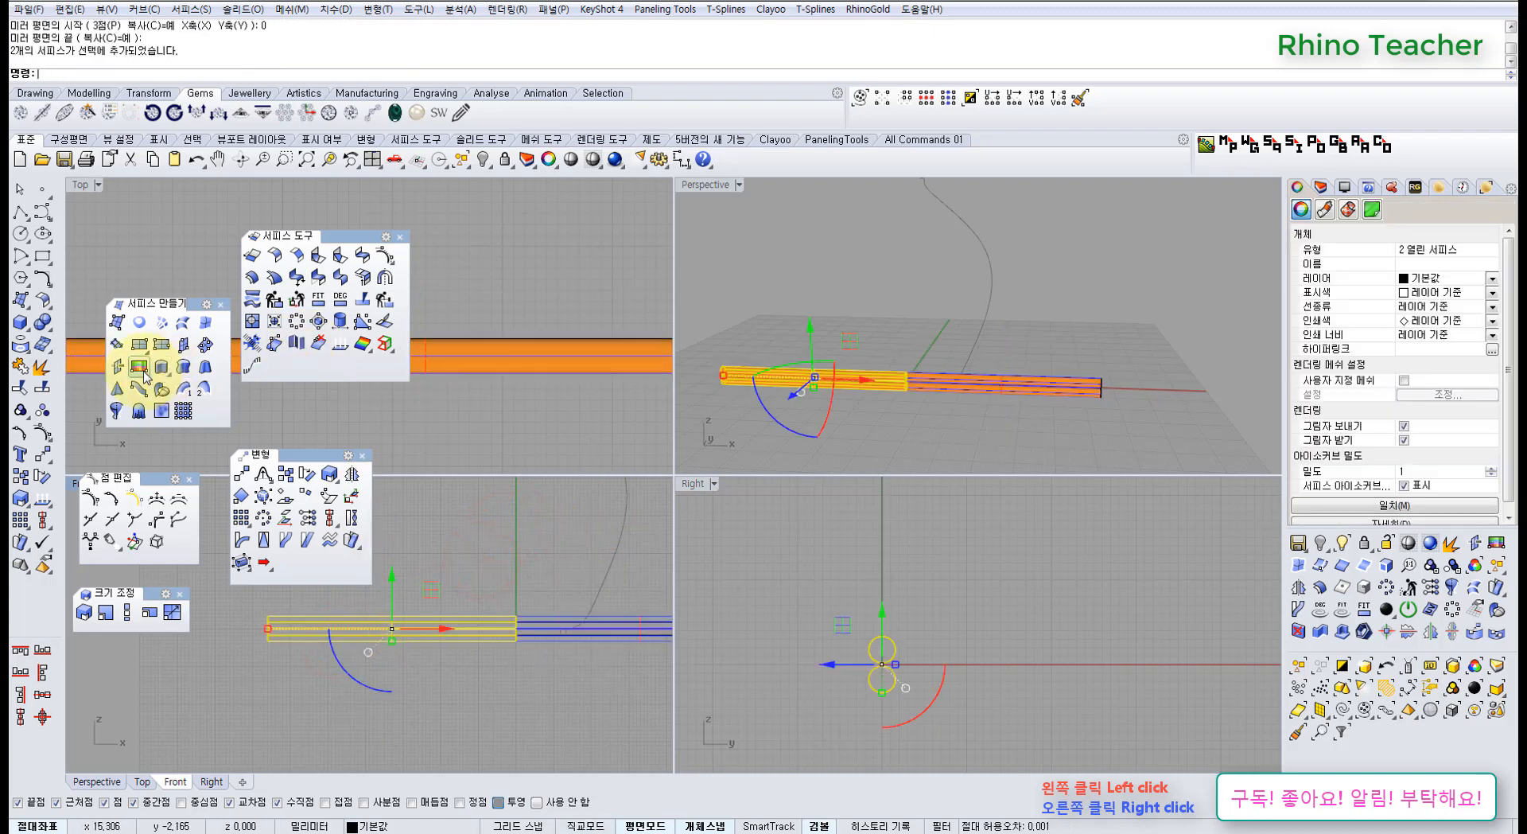
pyautogui.moveTo(565, 557); pyautogui.dragTo(461, 562, button='right')
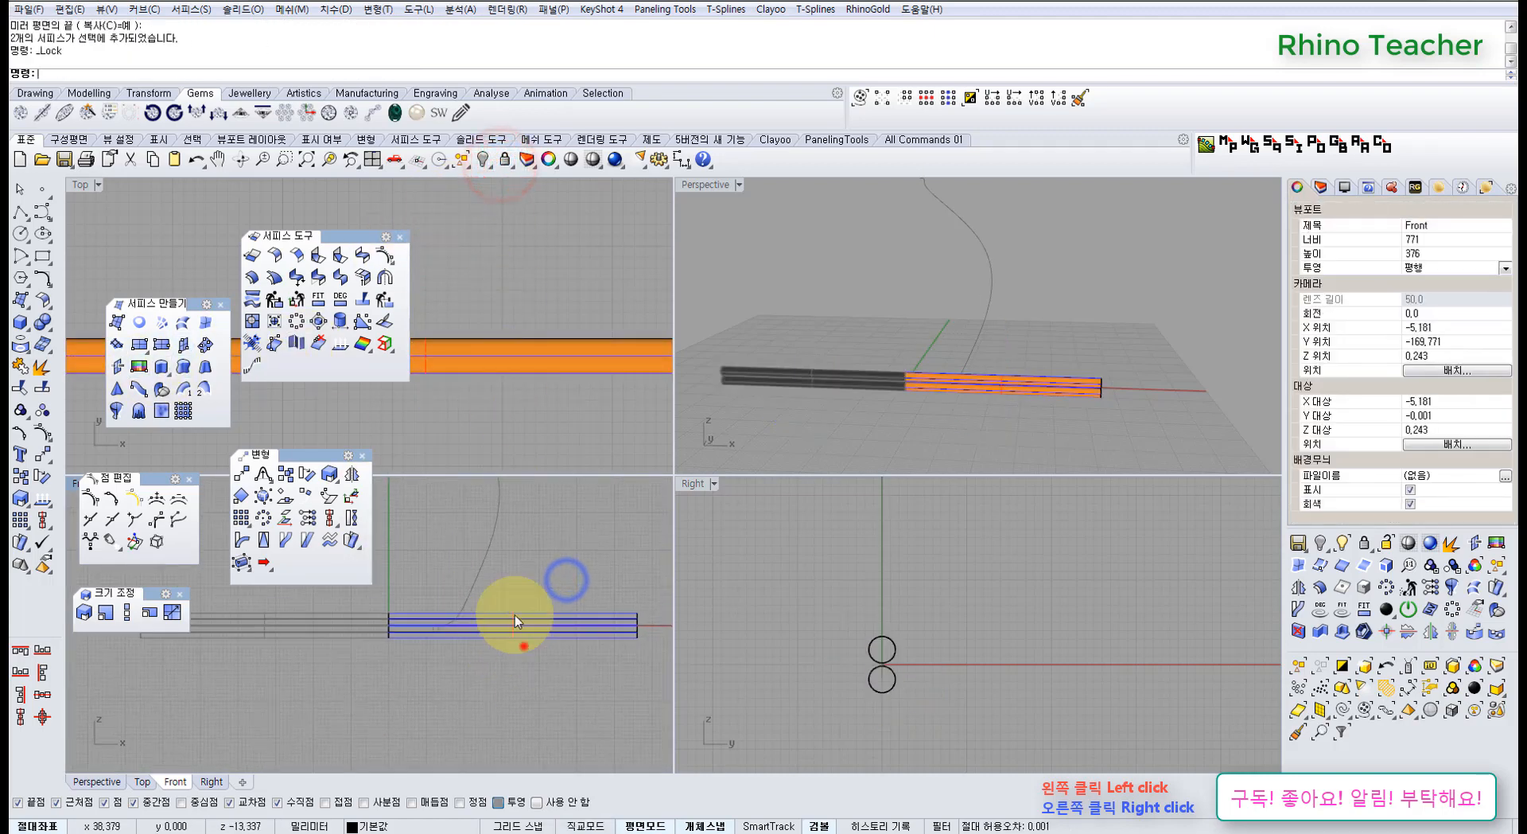
# Start a Twist of the two unlocked tubes in the Front view, with the axis from the origin to about 66.5 mm along x
pyautogui.click(522, 641)
pyautogui.click(349, 516)
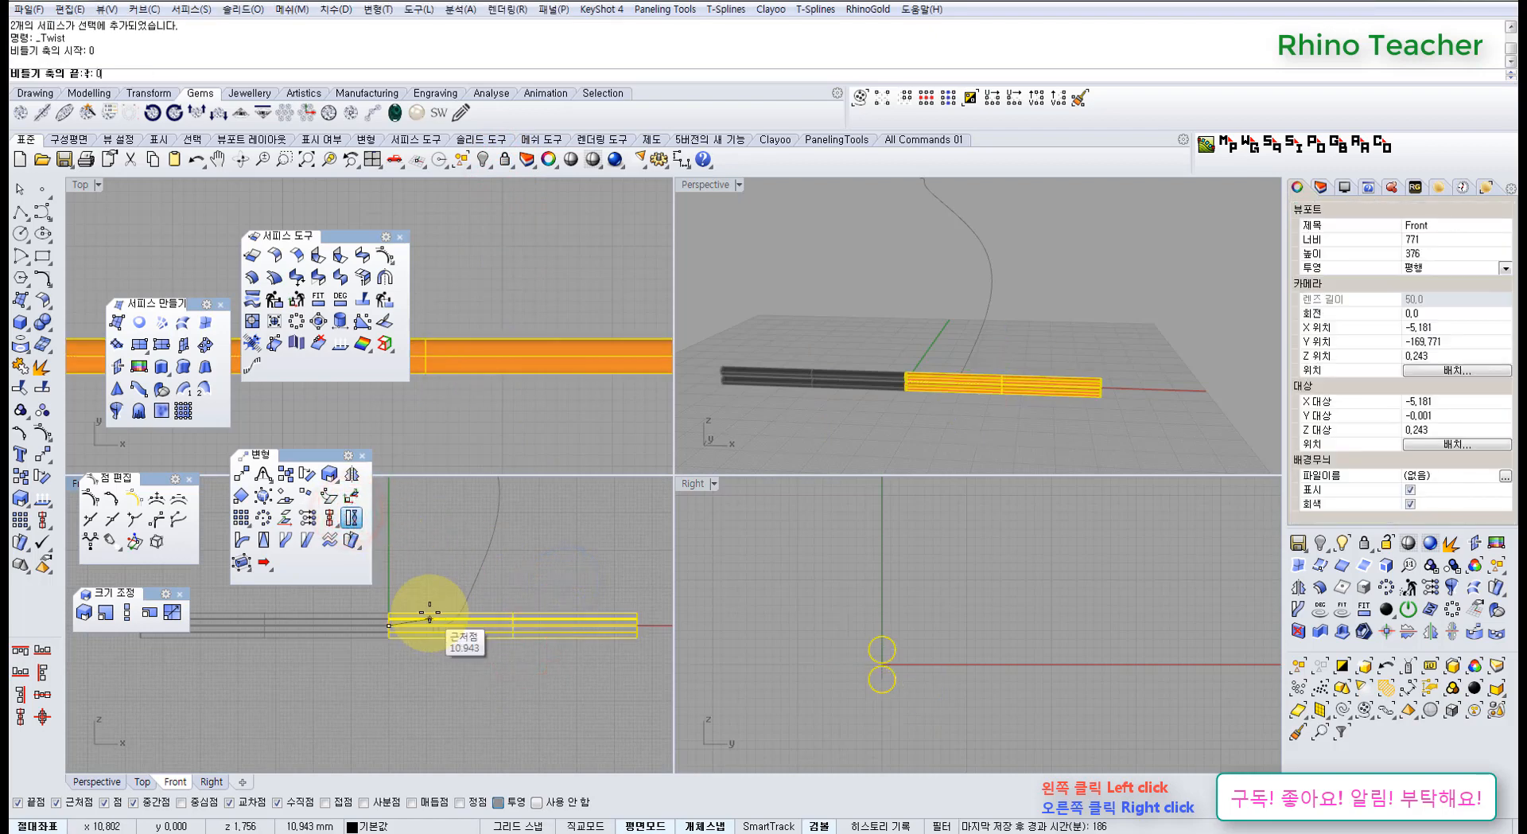
pyautogui.scroll(7, 564, 646)
pyautogui.moveTo(546, 644); pyautogui.dragTo(347, 651, button='right')
pyautogui.scroll(4, 563, 641)
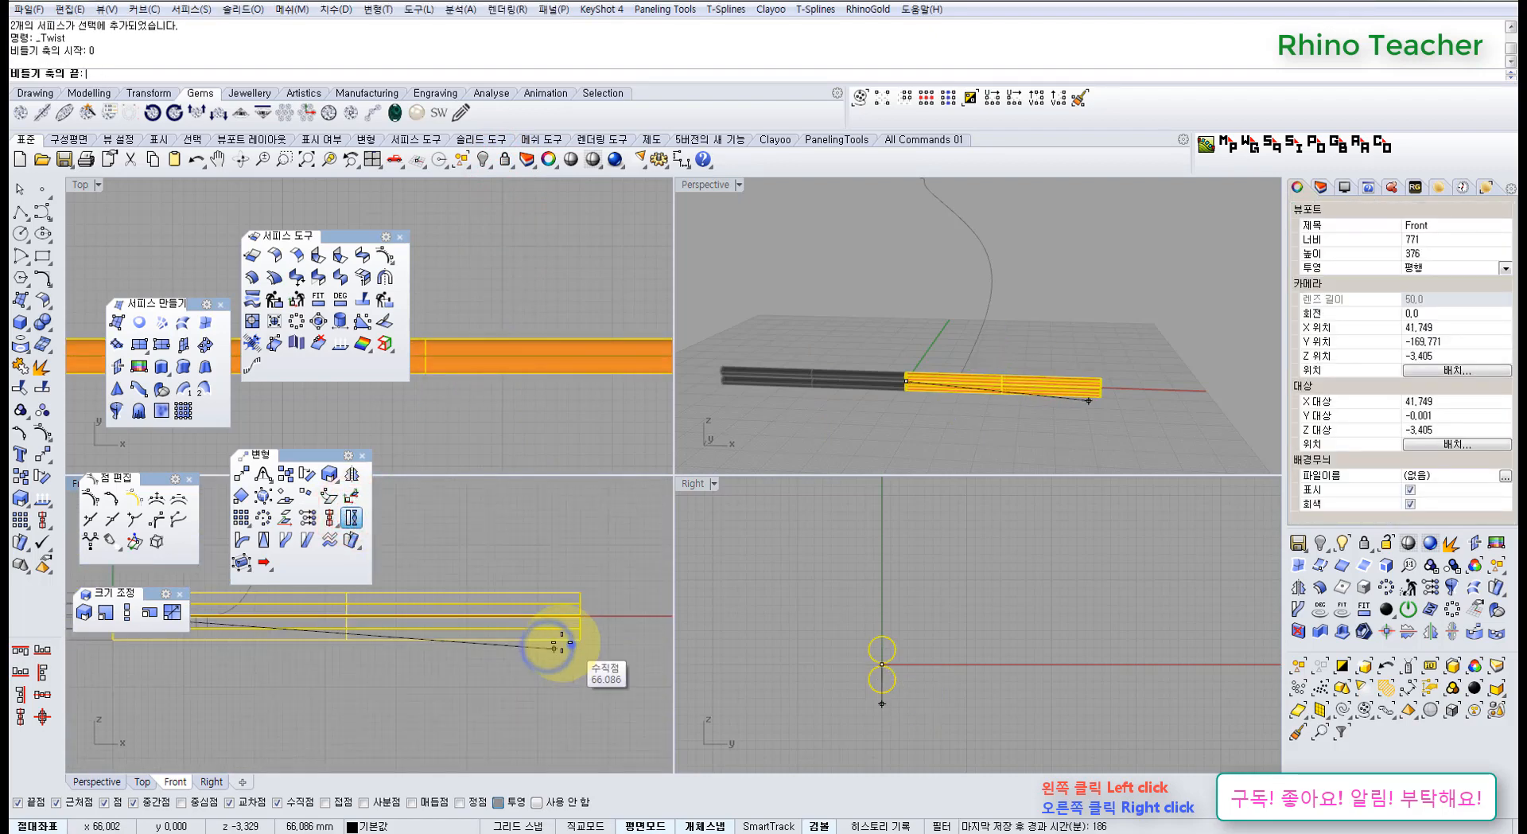
pyautogui.moveTo(571, 644); pyautogui.dragTo(499, 612, button='right')
pyautogui.scroll(4, 485, 611)
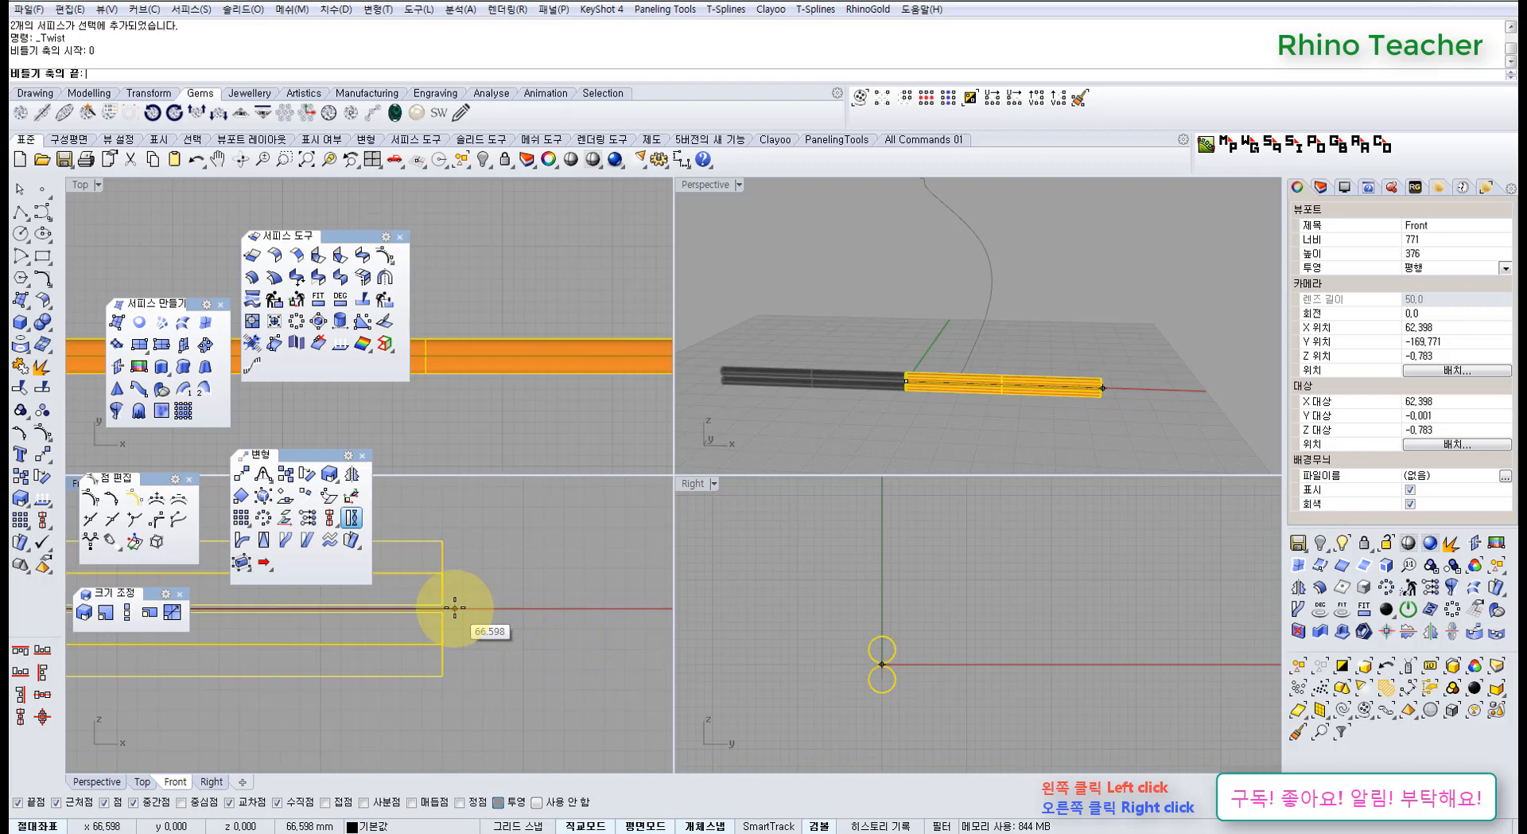
pyautogui.scroll(5, 454, 608)
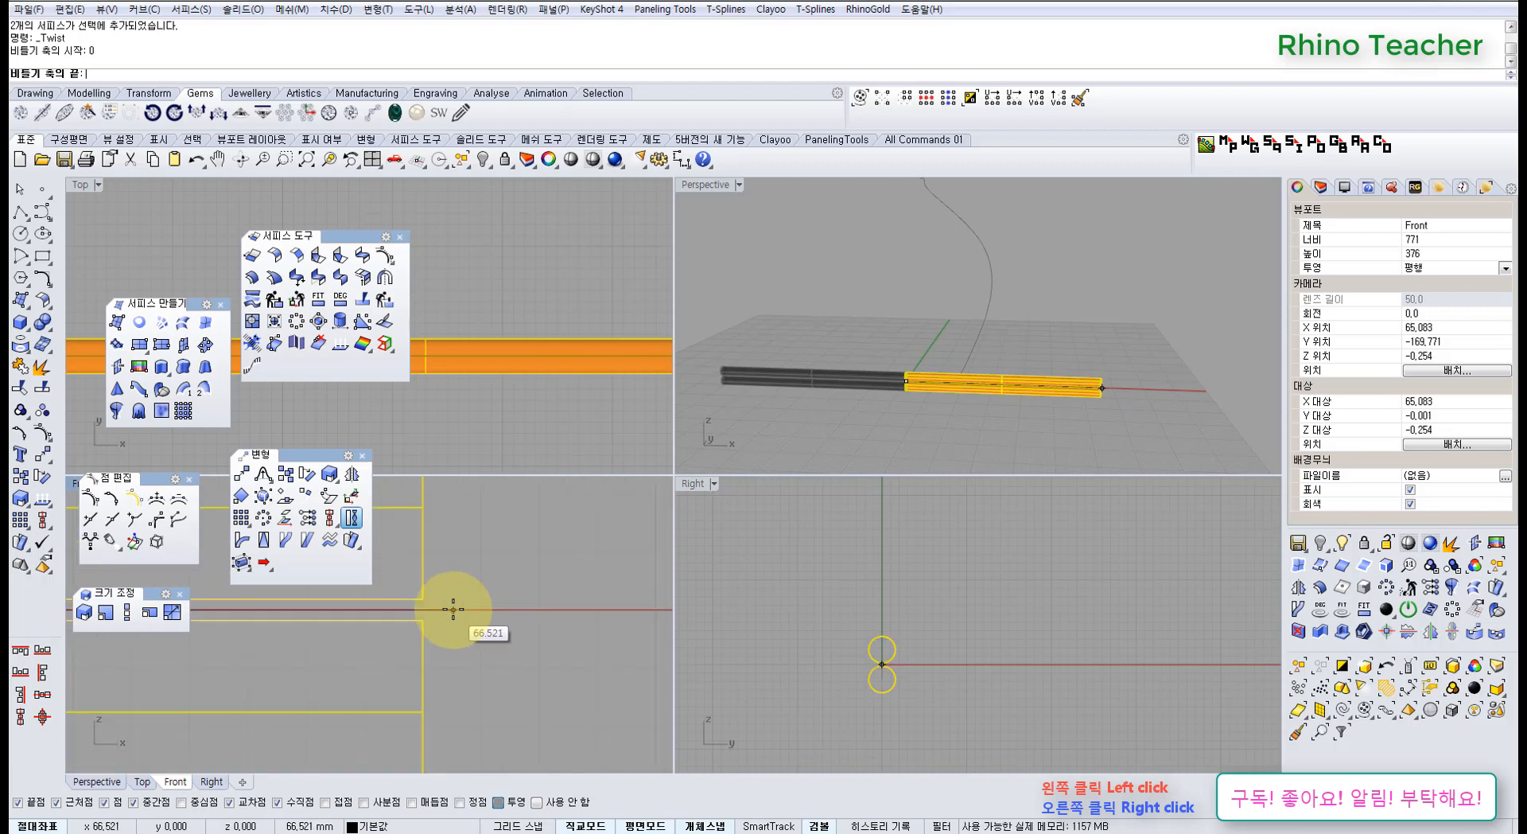
pyautogui.scroll(-3, 812, 636)
pyautogui.scroll(6, 852, 637)
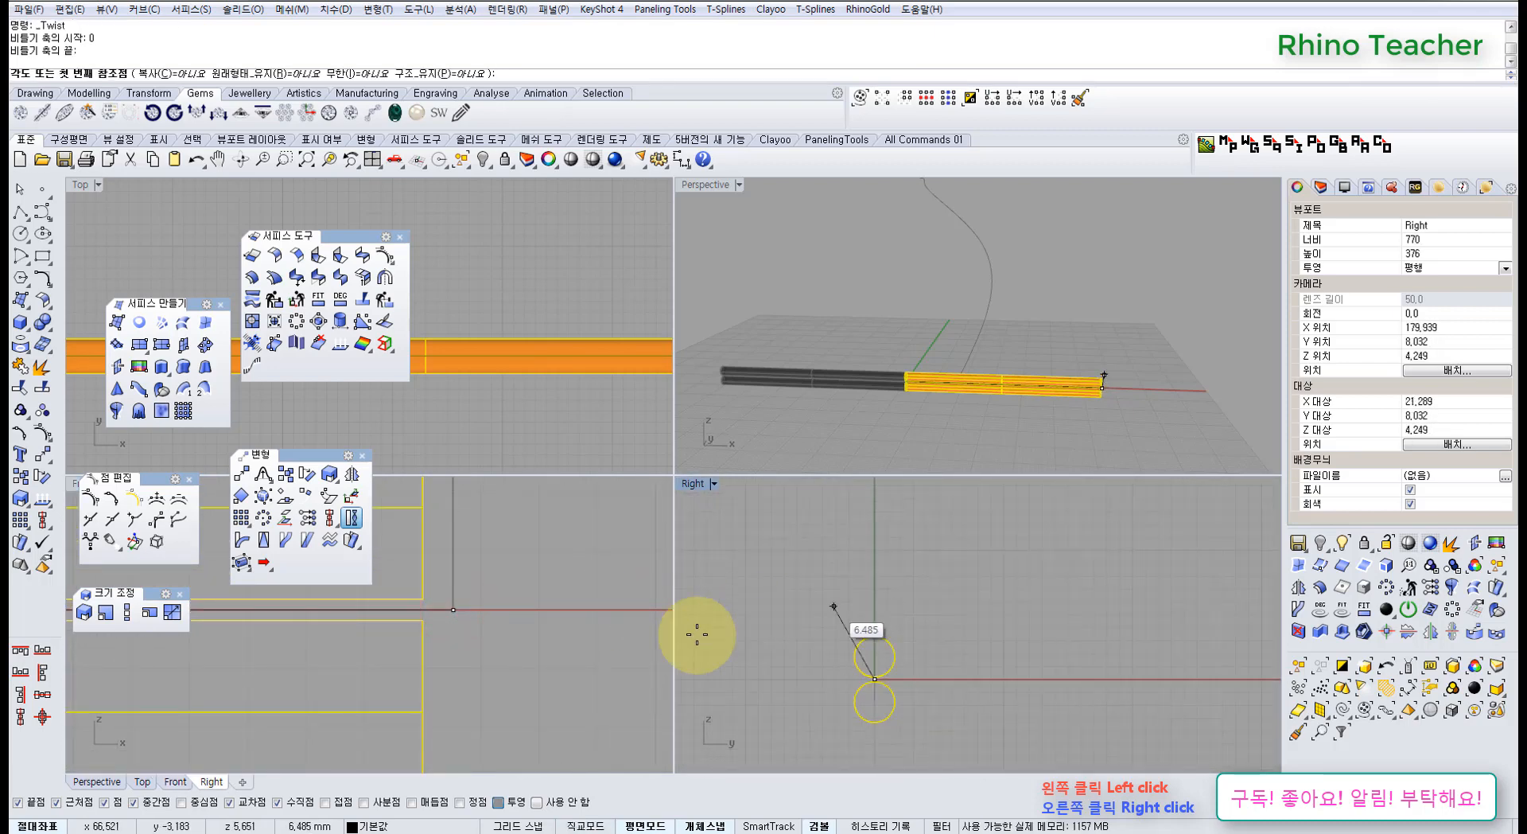
# Twist the unlocked tubes about one full turn in the Right view, with Infinite off and a reference point straight above the axis
pyautogui.scroll(-7, 840, 609)
pyautogui.moveTo(841, 609)
pyautogui.mouseDown(button='right')
pyautogui.moveTo(820, 629)
pyautogui.moveTo(921, 586)
pyautogui.mouseUp(button='right')
pyautogui.click(832, 603)
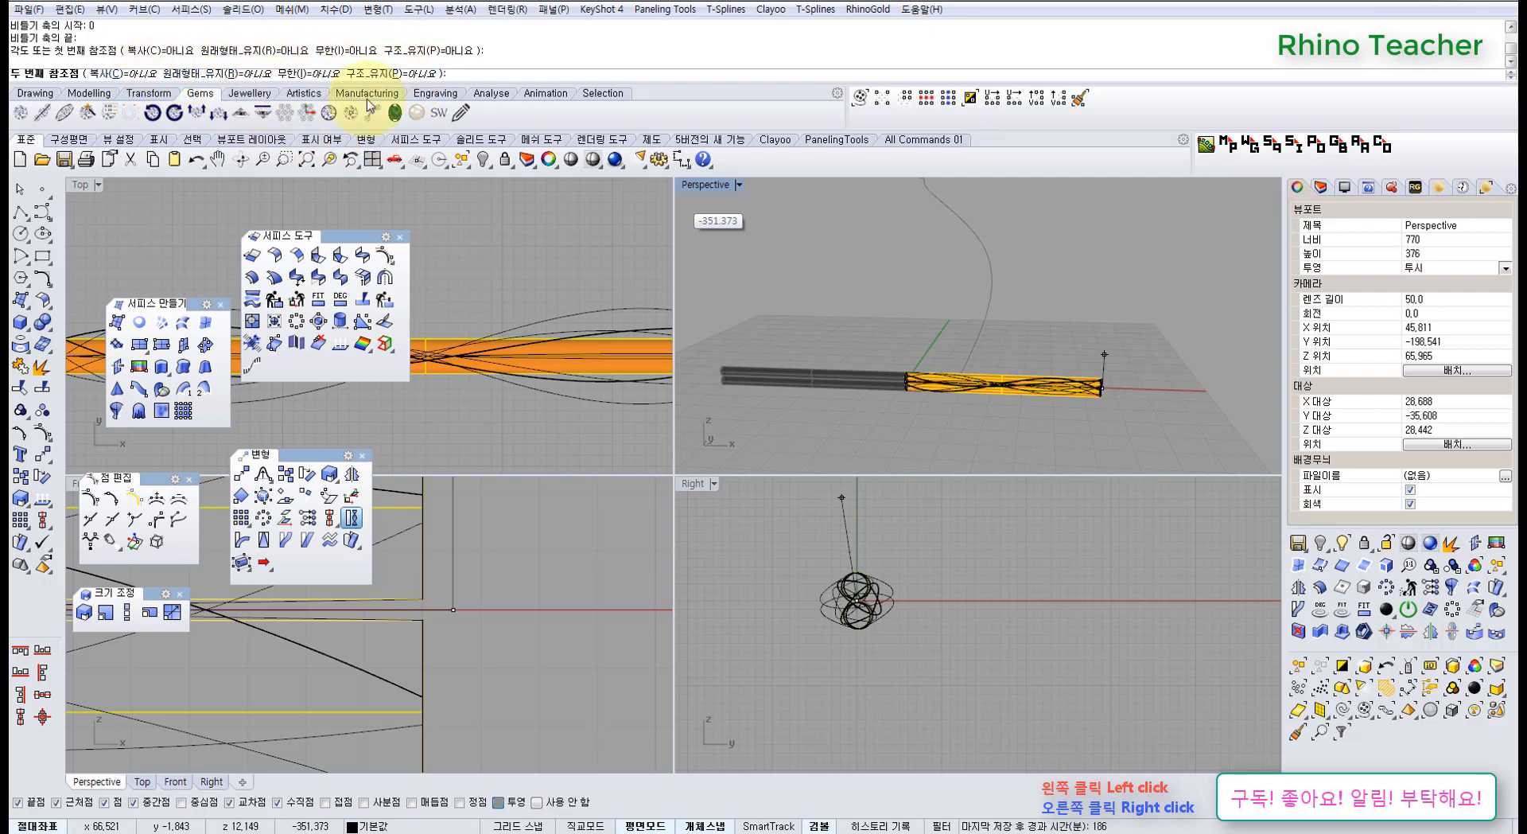
pyautogui.click(868, 529)
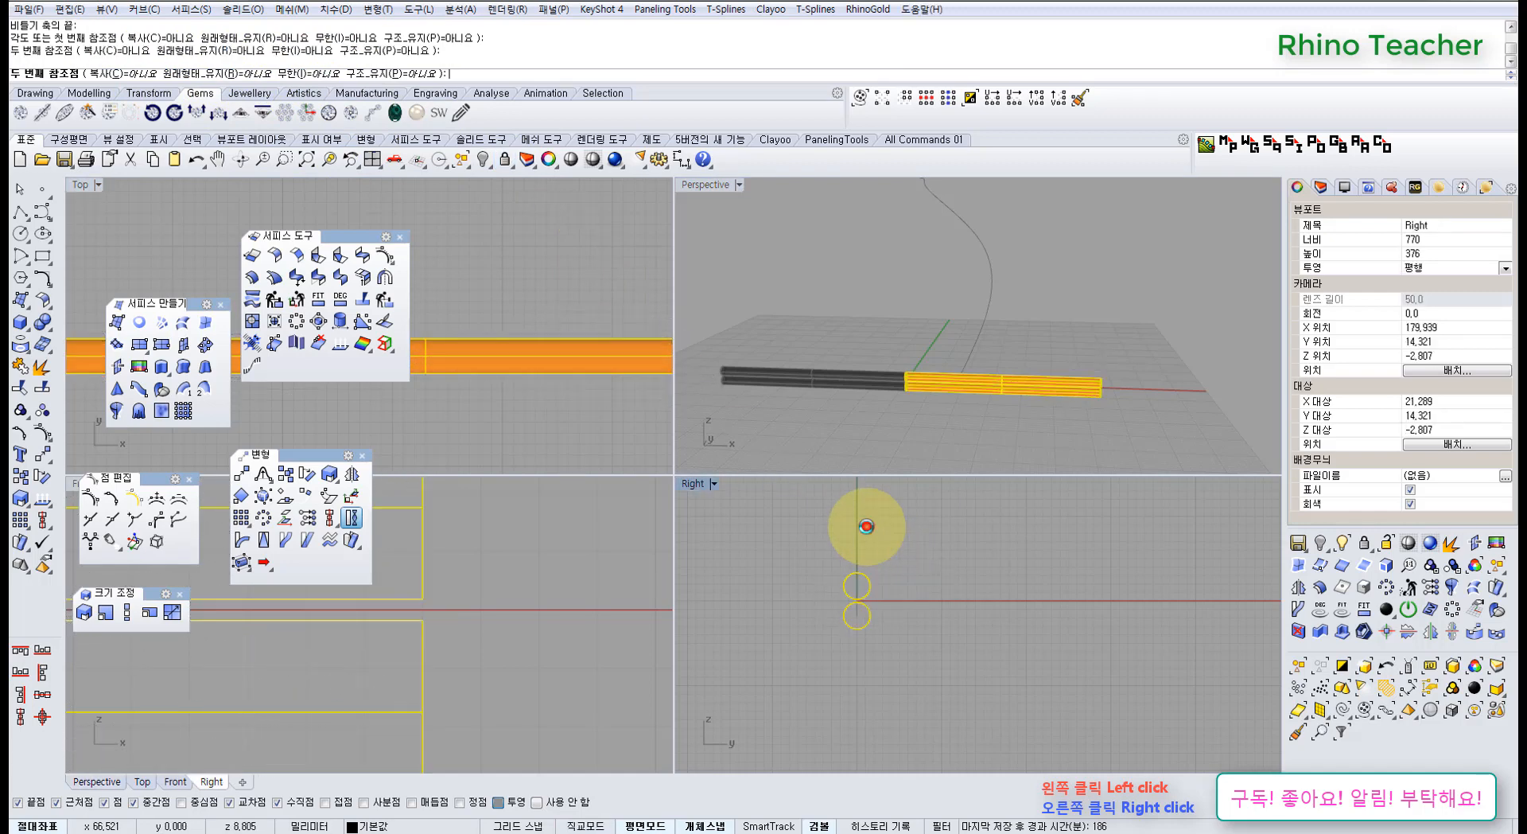
pyautogui.click(867, 526)
pyautogui.doubleClick(708, 185)
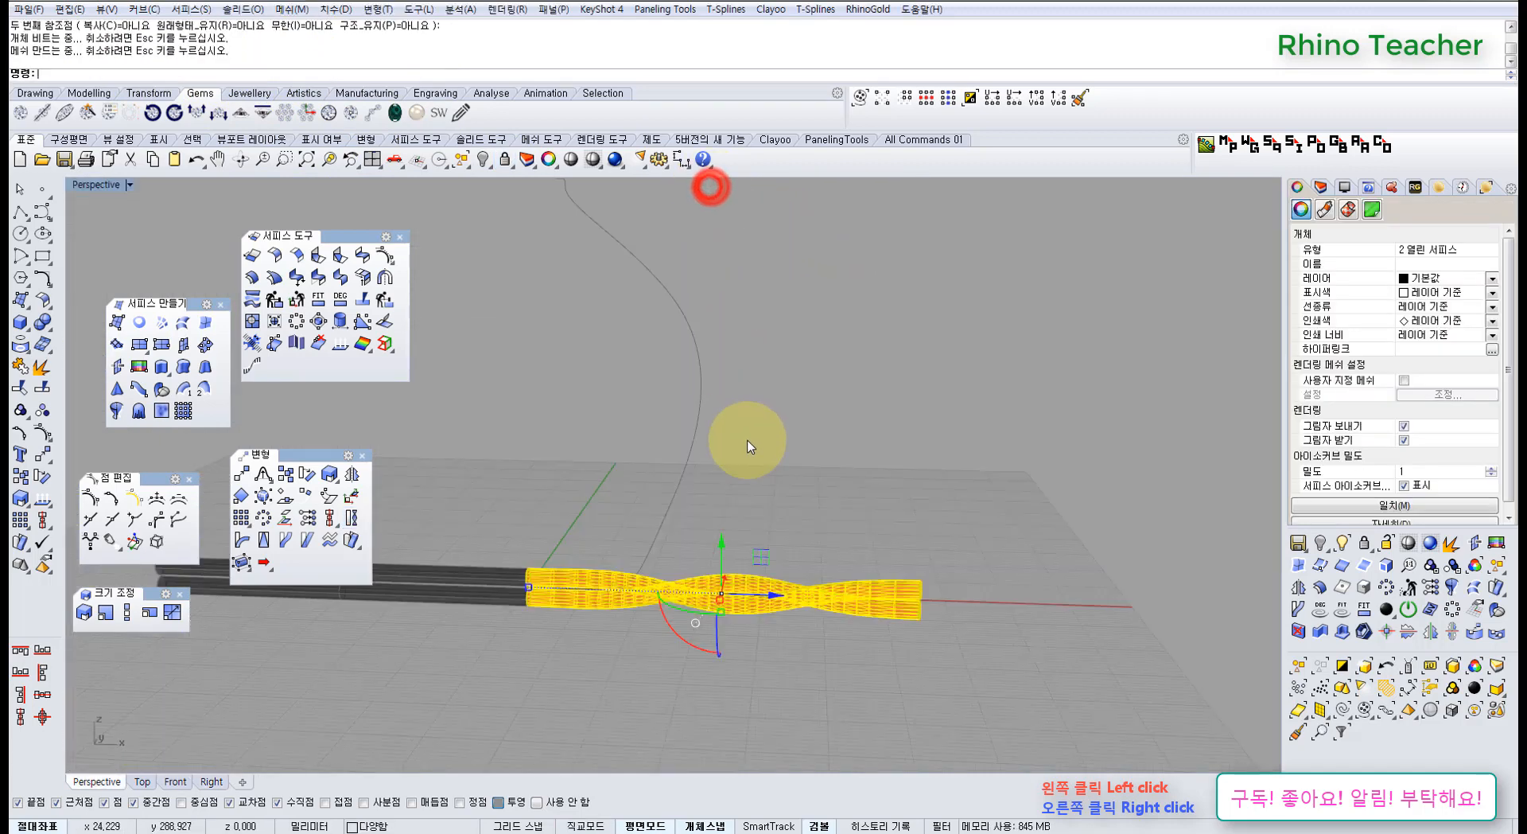
pyautogui.click(795, 437)
# Unlock the two mirrored tubes while leaving the other locked geometry as it is
pyautogui.moveTo(847, 591); pyautogui.dragTo(671, 537, button='right')
pyautogui.middleClick(670, 537)
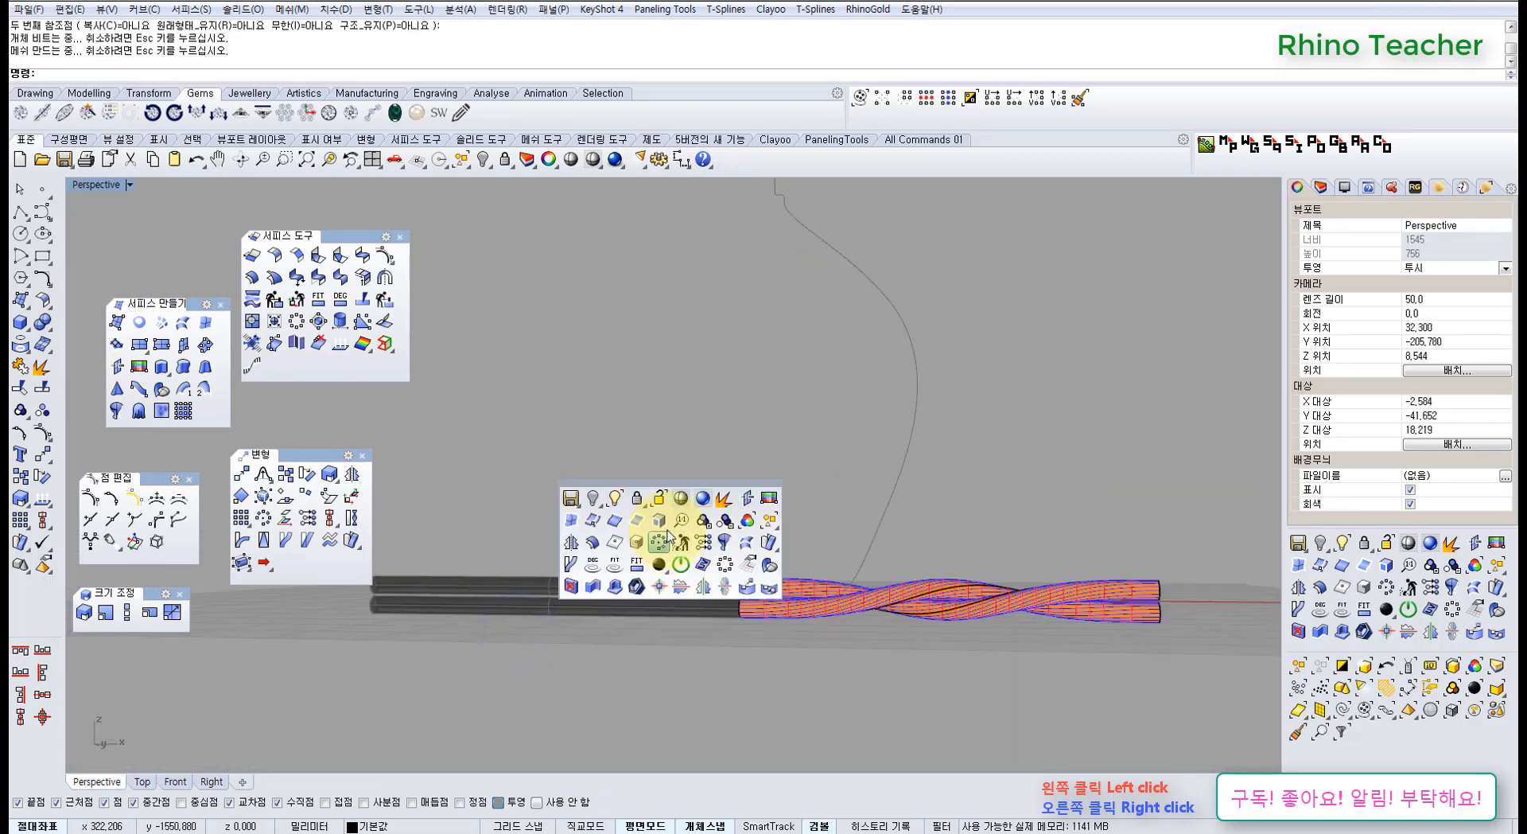
pyautogui.click(658, 501)
pyautogui.click(652, 614)
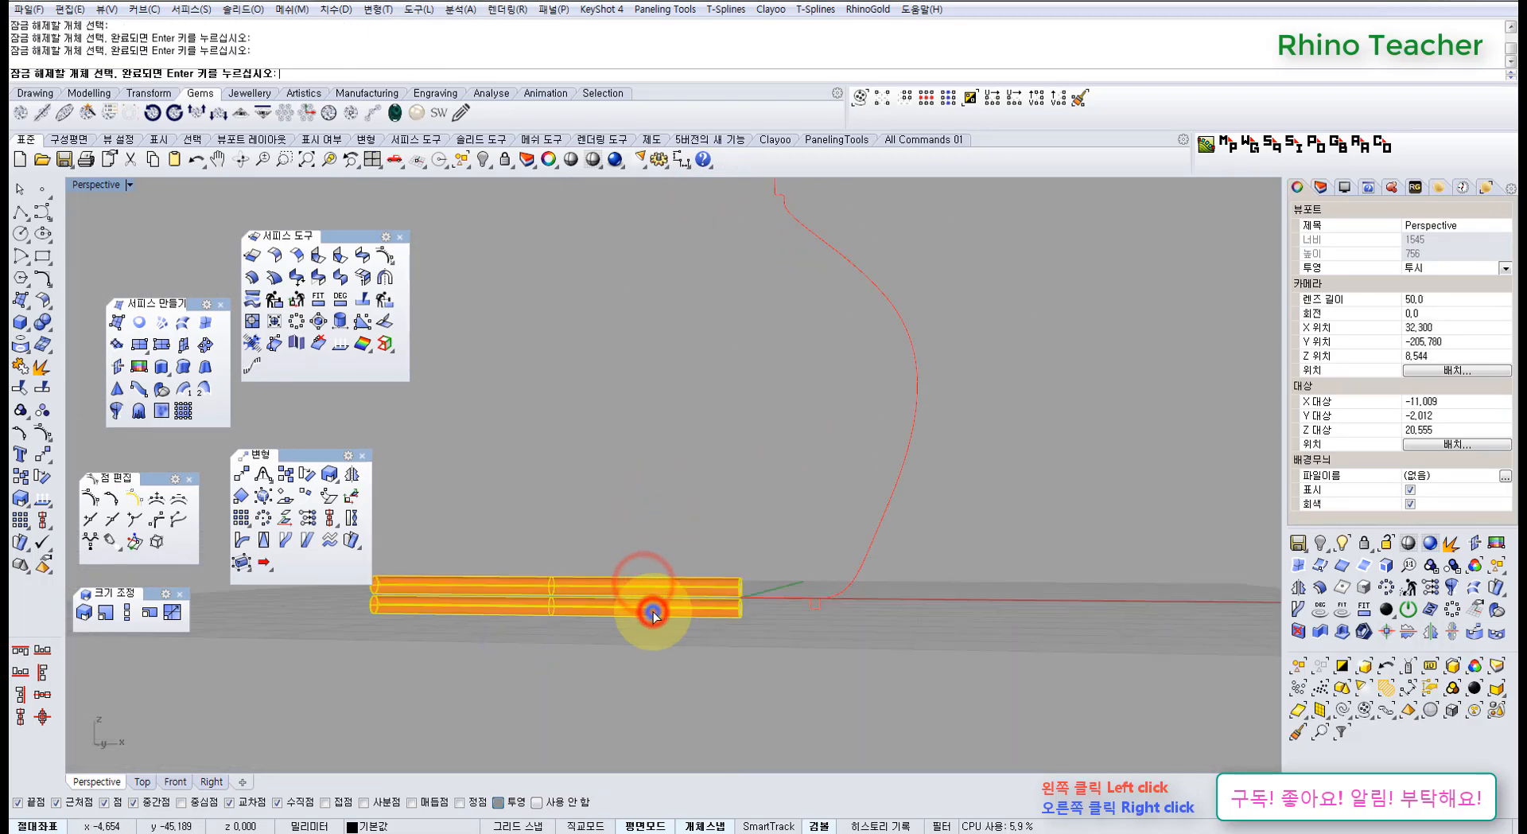
pyautogui.rightClick(655, 613)
# Start a Twist of the two mirrored tubes in the Front view, with the axis from the origin to just beyond their far end
pyautogui.keyDown('shift'); pyautogui.moveTo(609, 652); pyautogui.dragTo(740, 587, button='right'); pyautogui.keyUp('shift')
pyautogui.moveTo(685, 582); pyautogui.dragTo(629, 506)
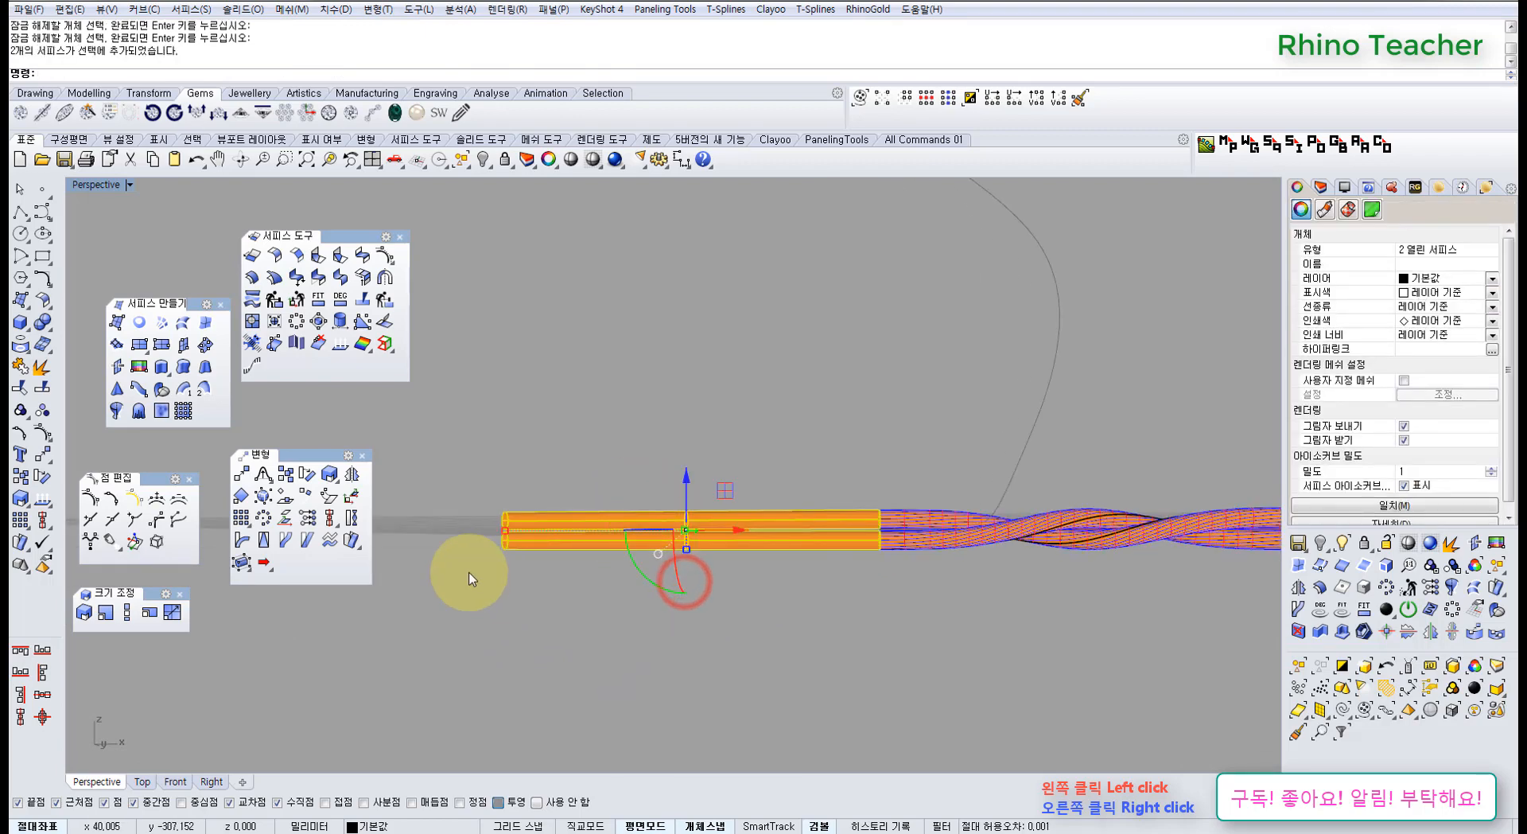
pyautogui.click(373, 160)
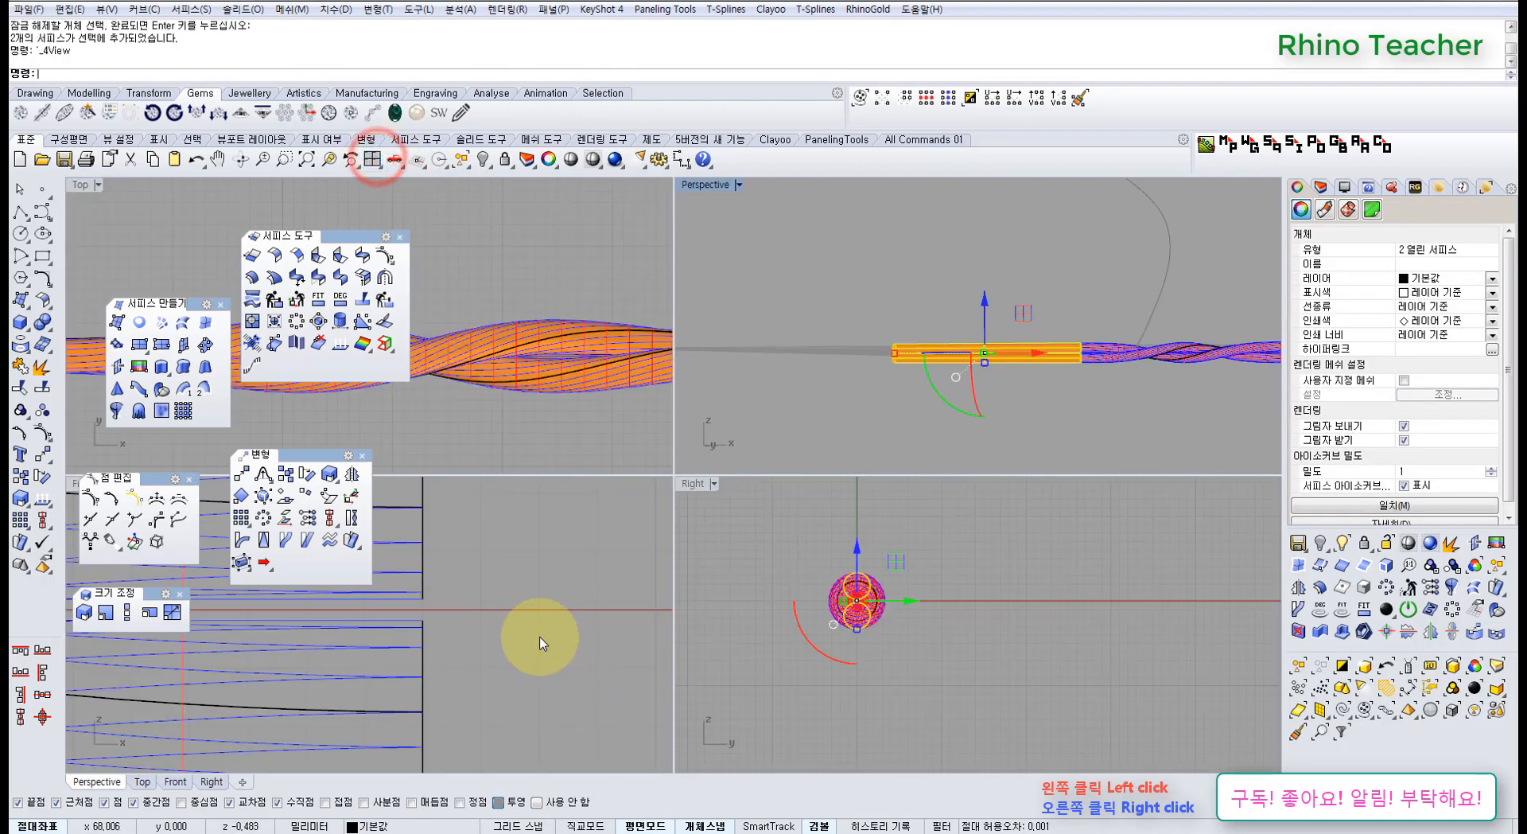
pyautogui.scroll(-5, 541, 643)
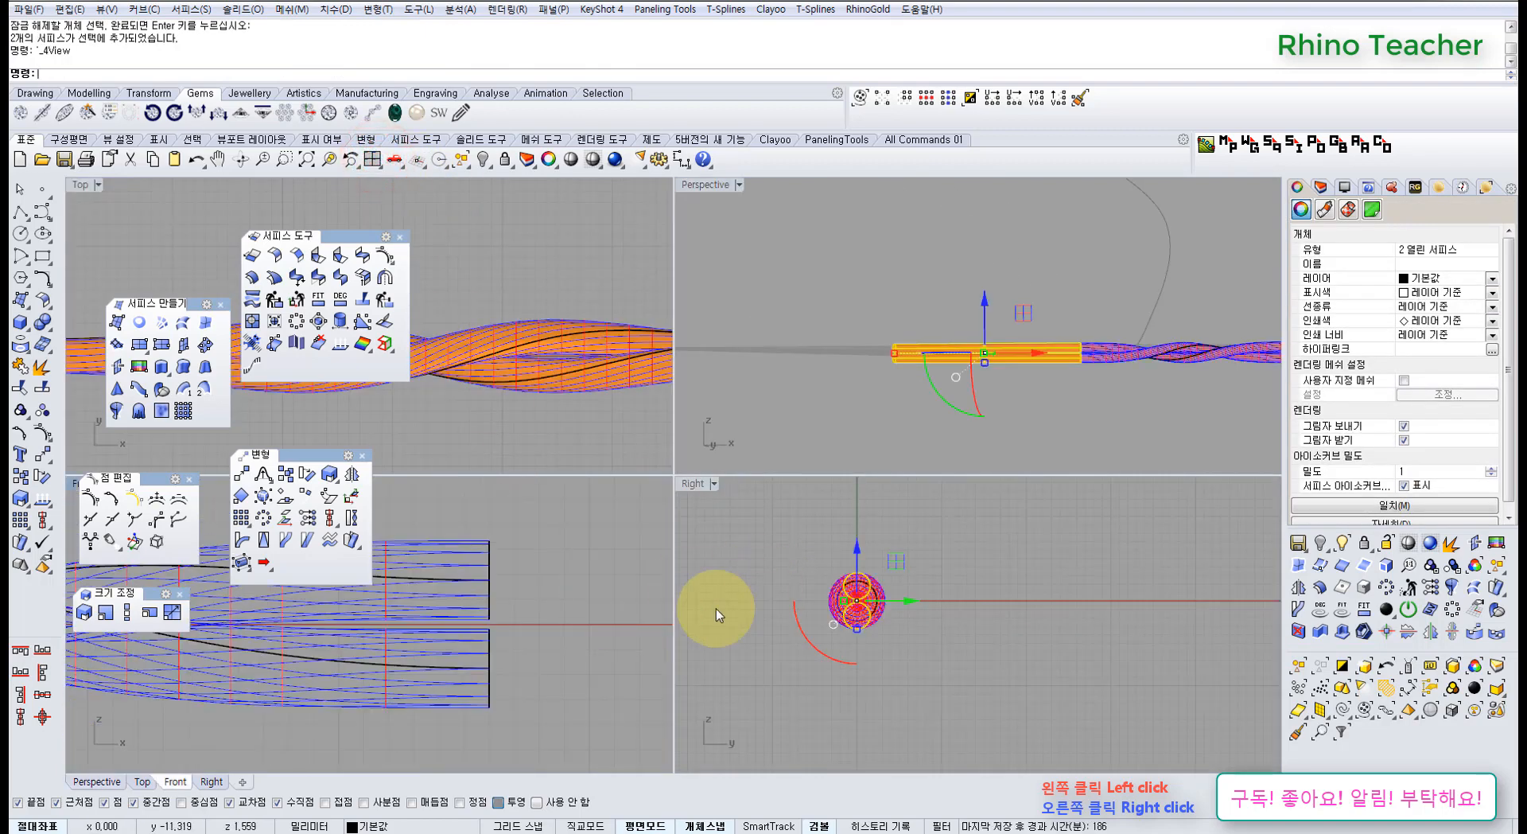
pyautogui.click(353, 518)
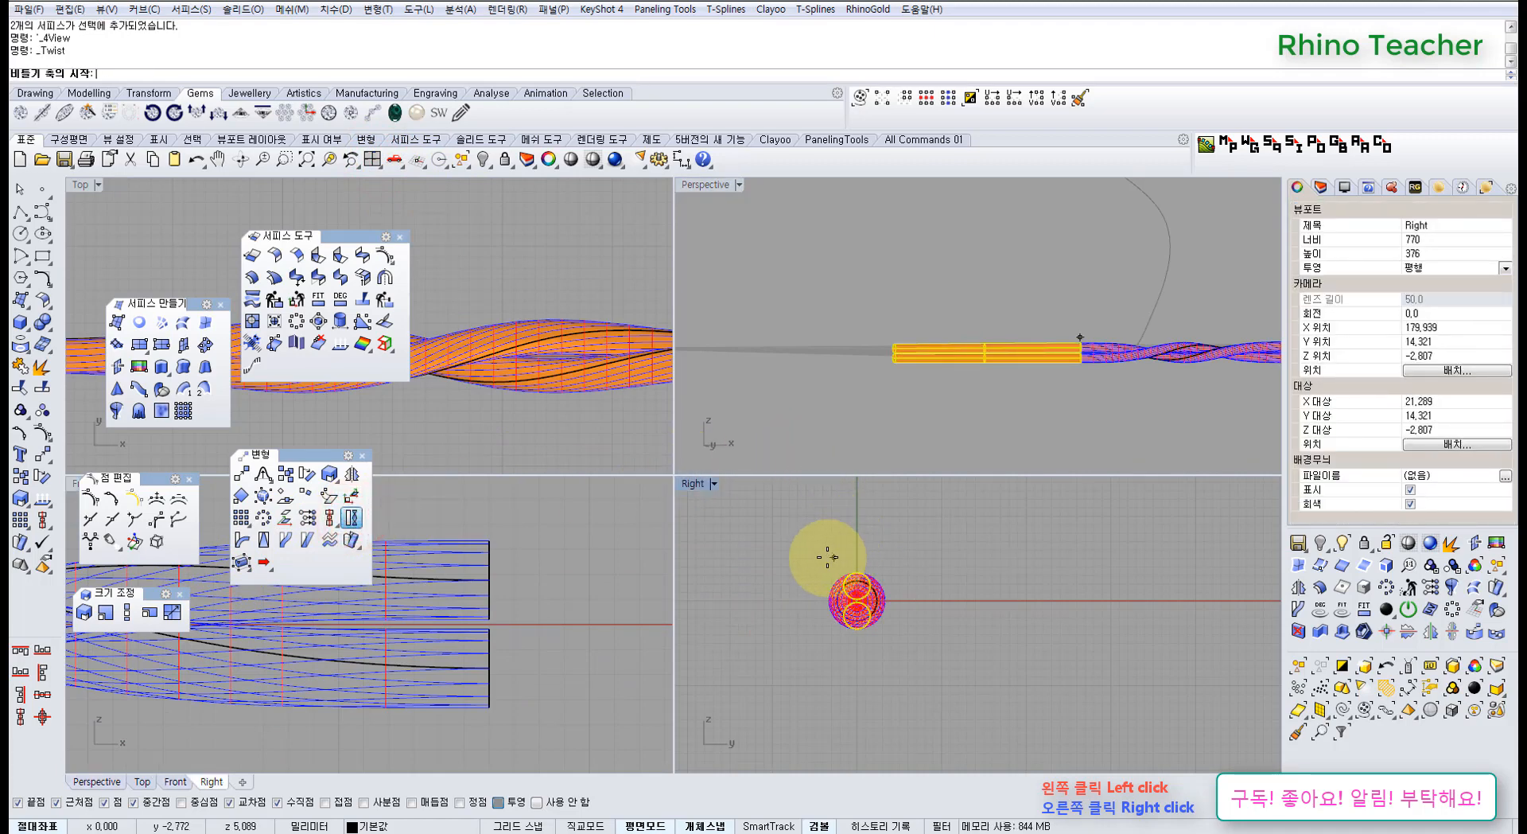
pyautogui.scroll(-5, 628, 585)
pyautogui.moveTo(391, 667); pyautogui.dragTo(515, 649, button='right')
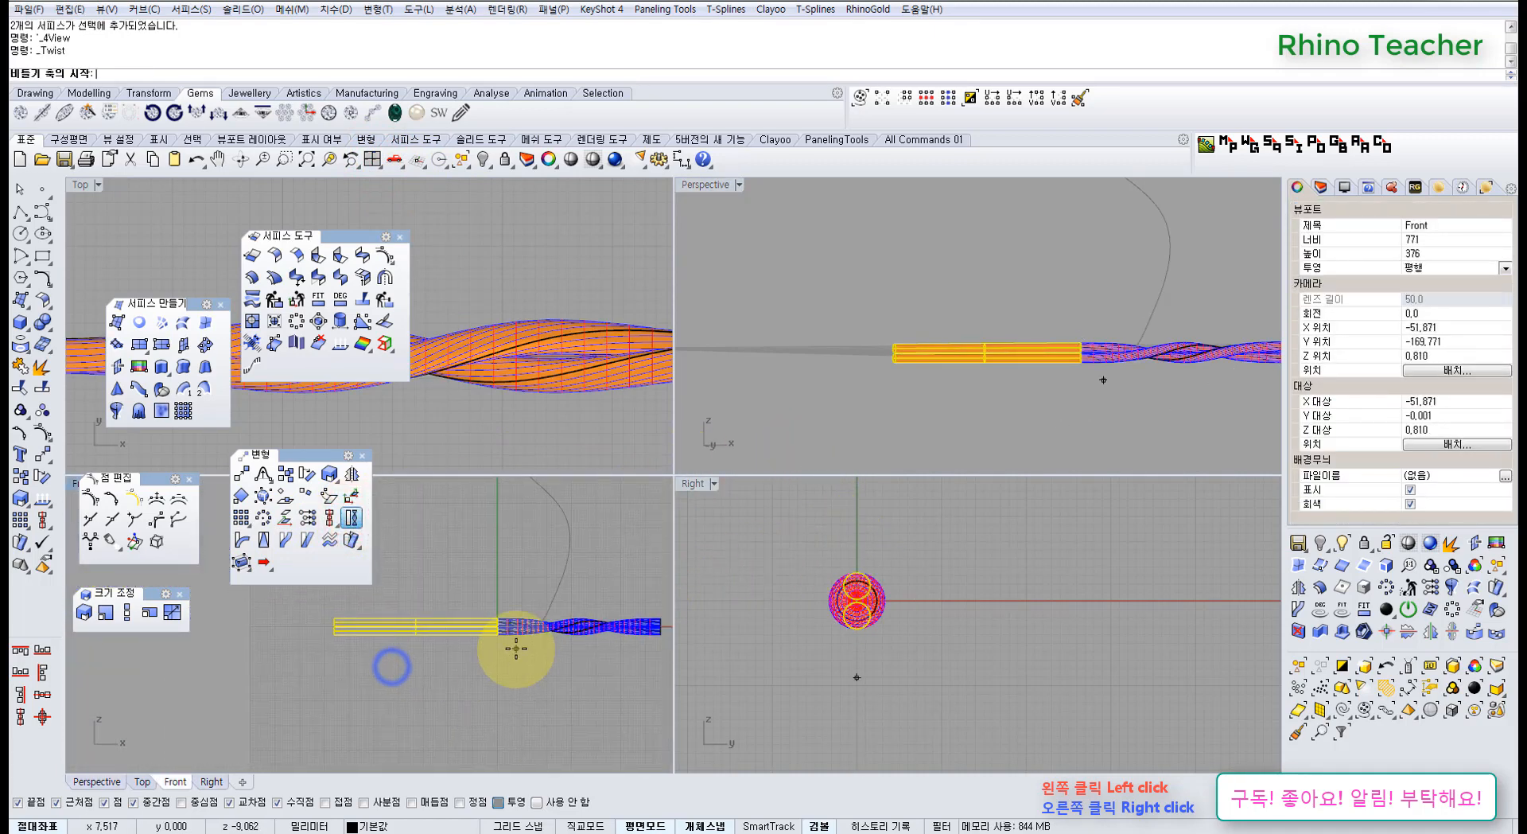
pyautogui.scroll(4, 294, 636)
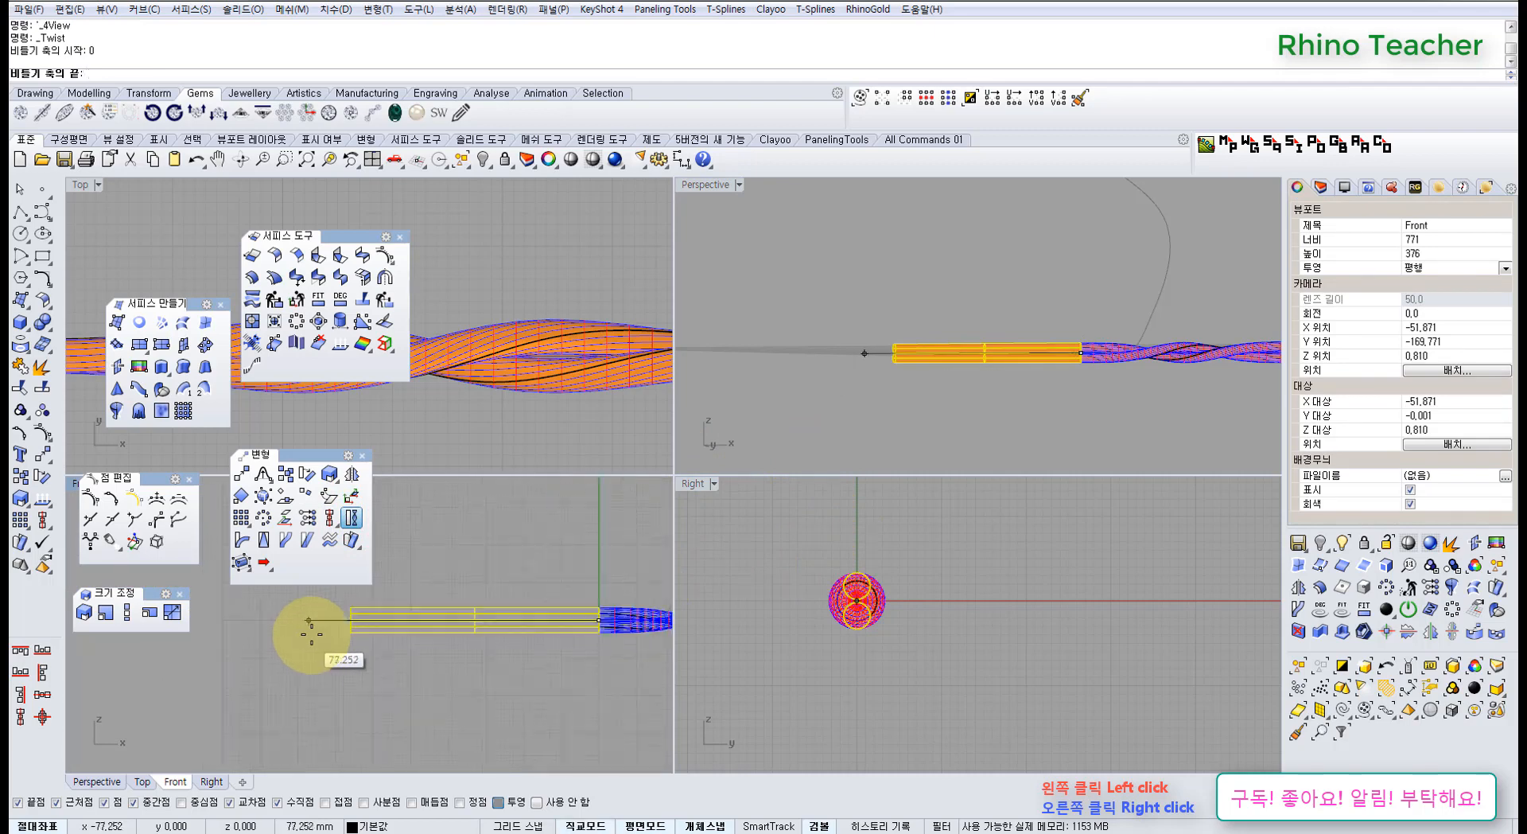
pyautogui.click(347, 620)
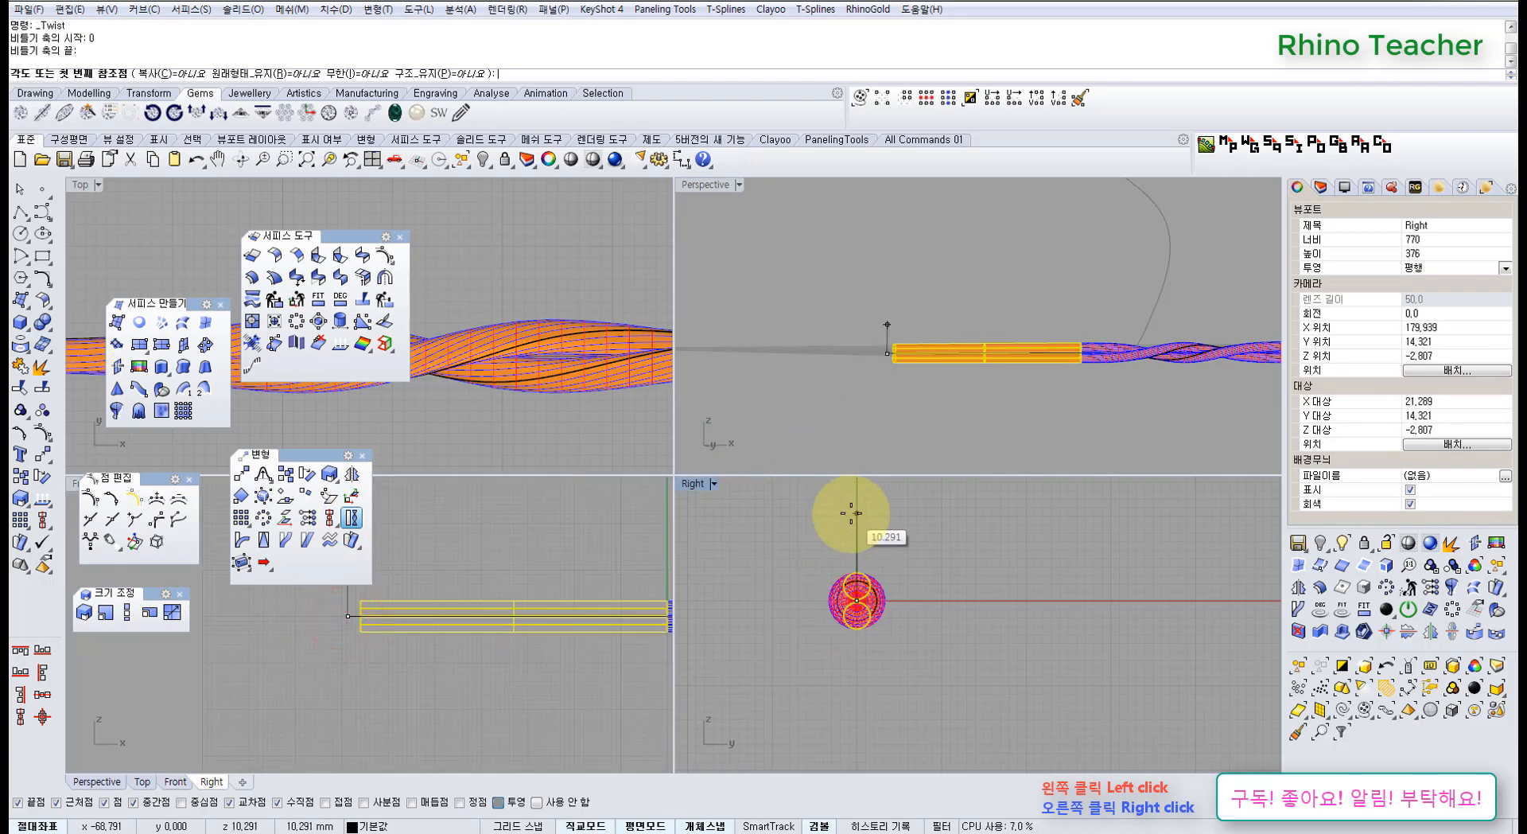
# Set Infinite to Yes and twist the mirrored tubes about one full turn from a reference point straight above the axis
pyautogui.click(357, 74)
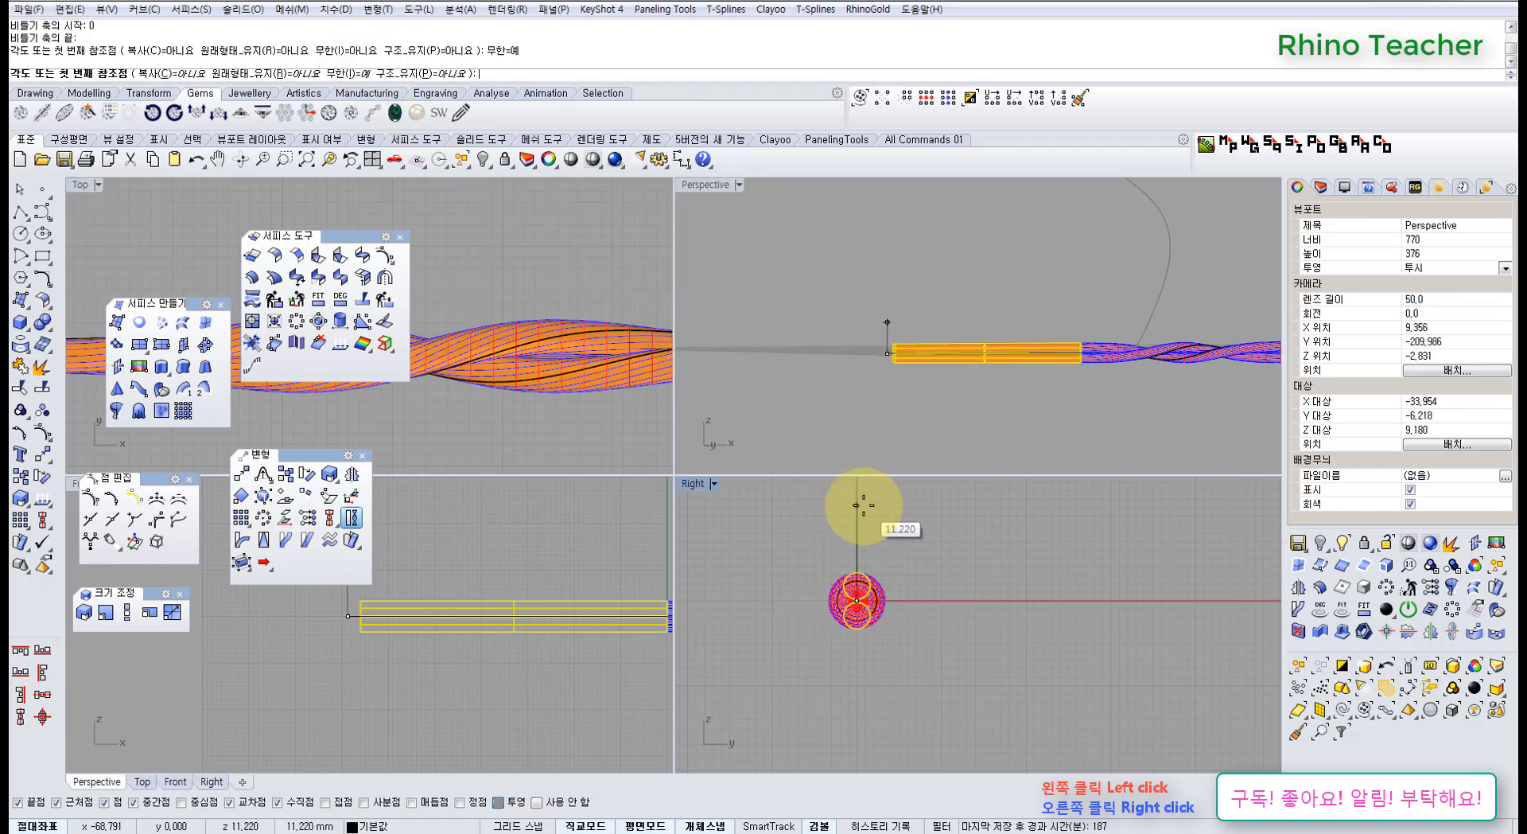
pyautogui.click(863, 505)
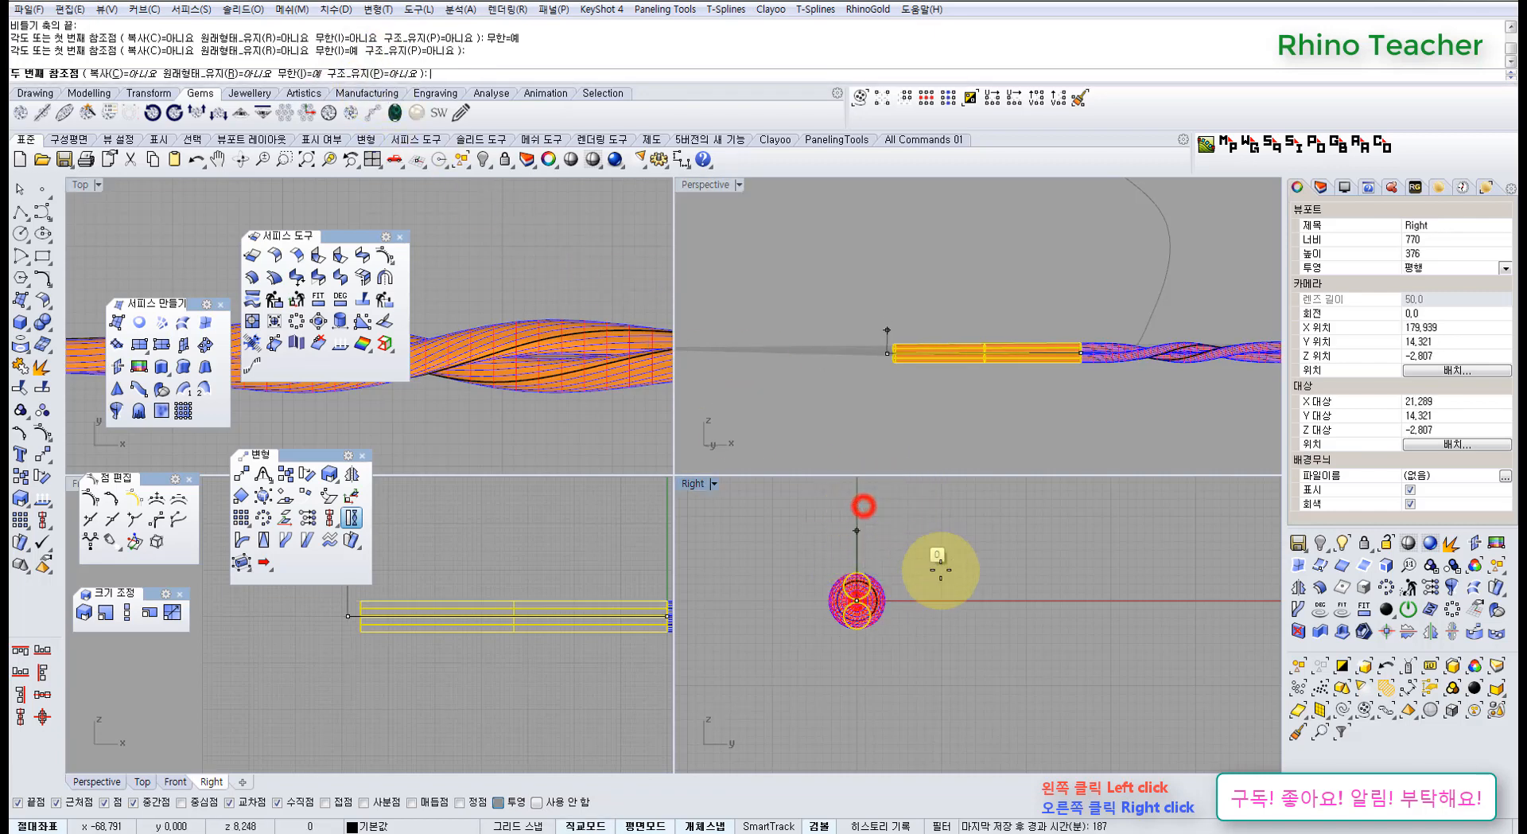
pyautogui.click(845, 530)
pyautogui.click(787, 326)
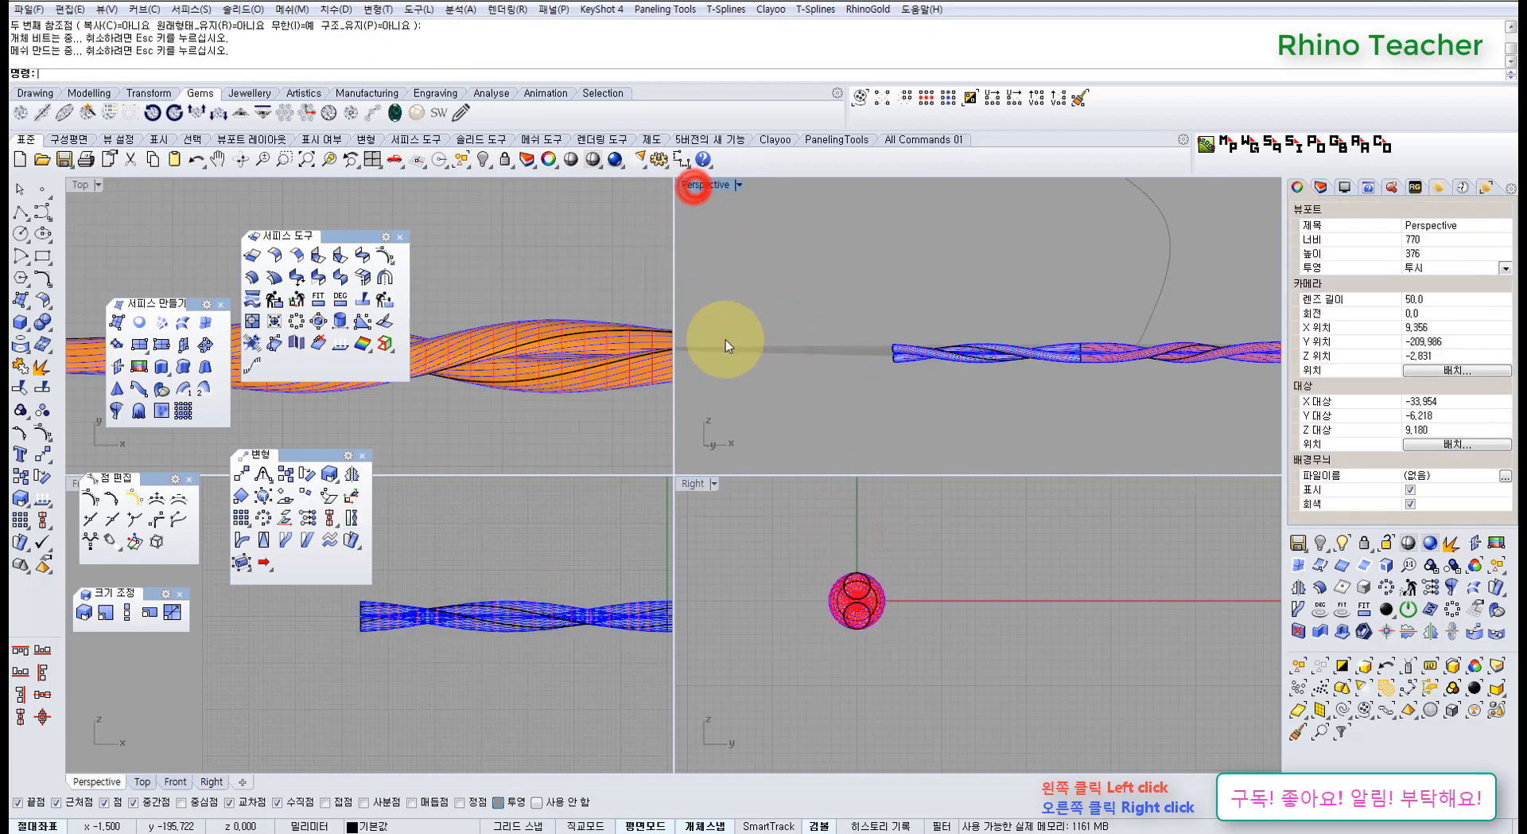
# Examine the joint between both twisted pairs and the shape of the pair twisted without Infinite, in the maximised Perspective view
pyautogui.doubleClick(704, 186)
pyautogui.moveTo(705, 408)
pyautogui.mouseDown(button='right')
pyautogui.moveTo(757, 512)
pyautogui.moveTo(756, 433)
pyautogui.moveTo(912, 492)
pyautogui.moveTo(777, 432)
pyautogui.moveTo(757, 511)
pyautogui.moveTo(716, 392)
pyautogui.mouseUp(button='right')
pyautogui.keyDown('shift'); pyautogui.moveTo(695, 634); pyautogui.dragTo(699, 429, button='right'); pyautogui.keyUp('shift')
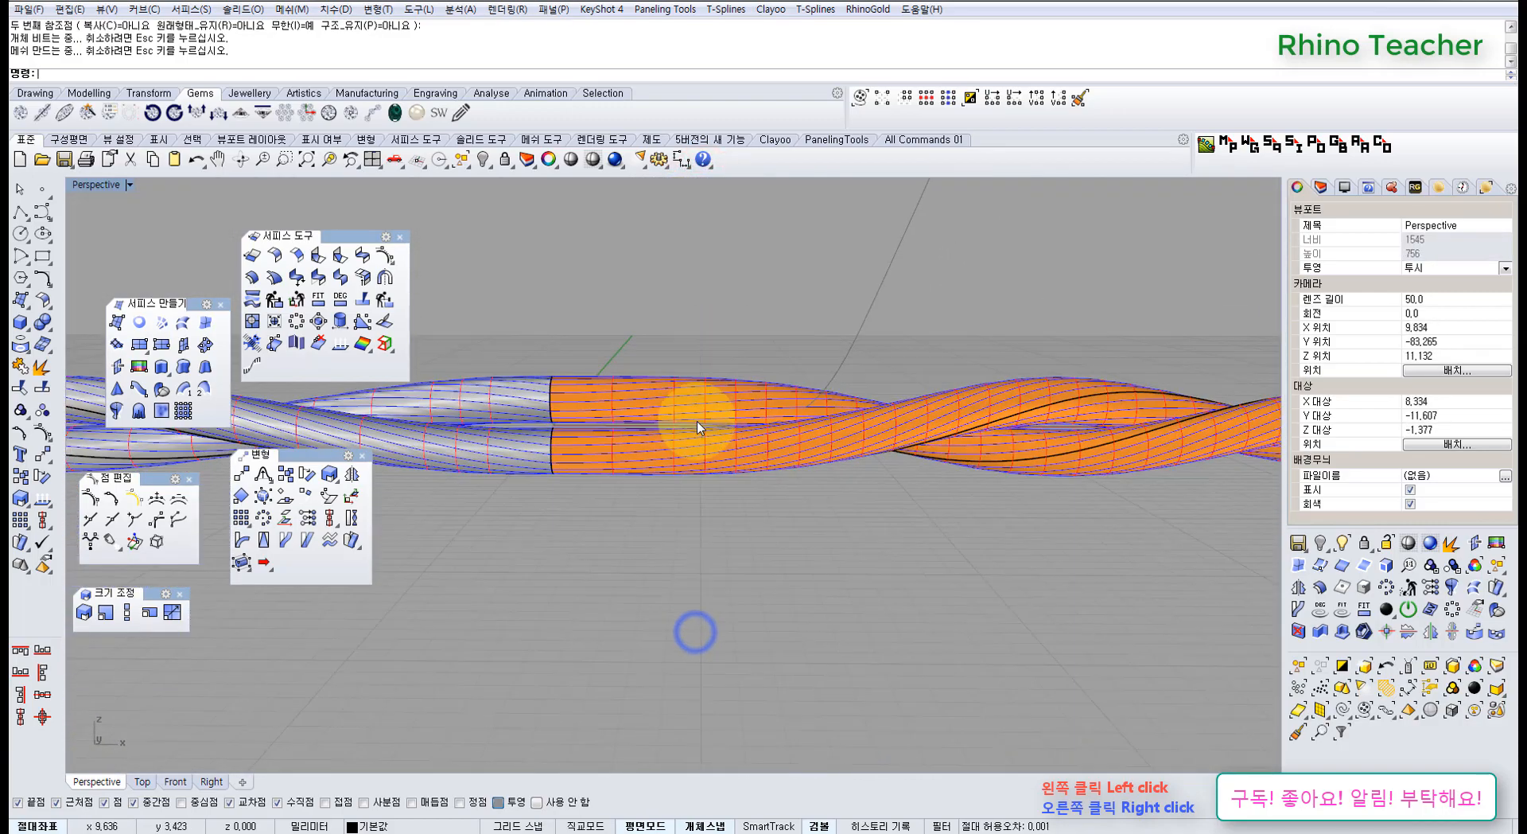
pyautogui.scroll(-4, 698, 430)
pyautogui.keyDown('shift'); pyautogui.moveTo(762, 469); pyautogui.dragTo(641, 480, button='right'); pyautogui.keyUp('shift')
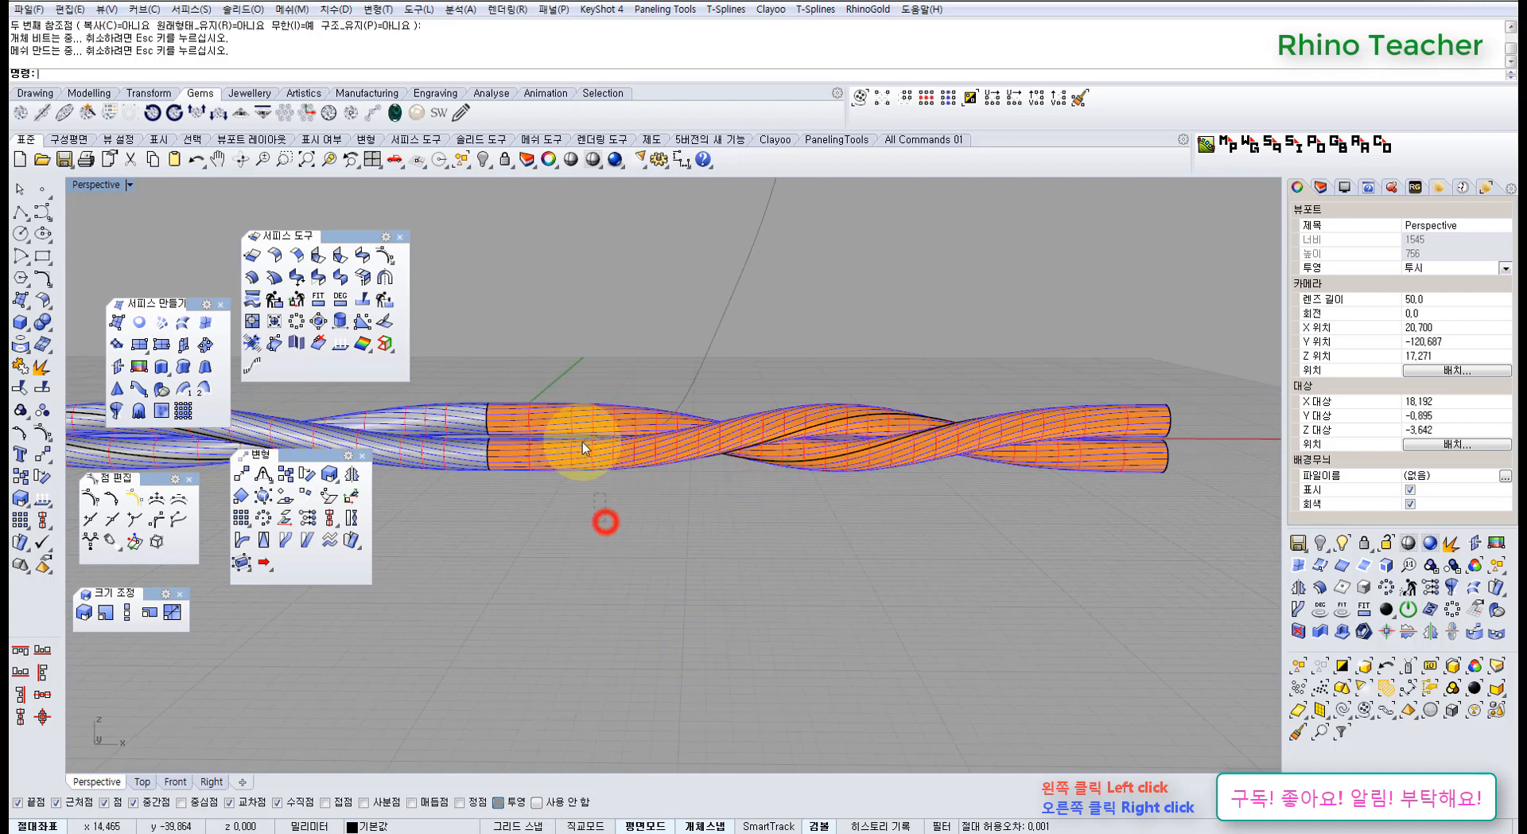
pyautogui.moveTo(582, 441); pyautogui.dragTo(583, 398)
pyautogui.click(658, 549)
pyautogui.moveTo(586, 412); pyautogui.dragTo(613, 531, button='right')
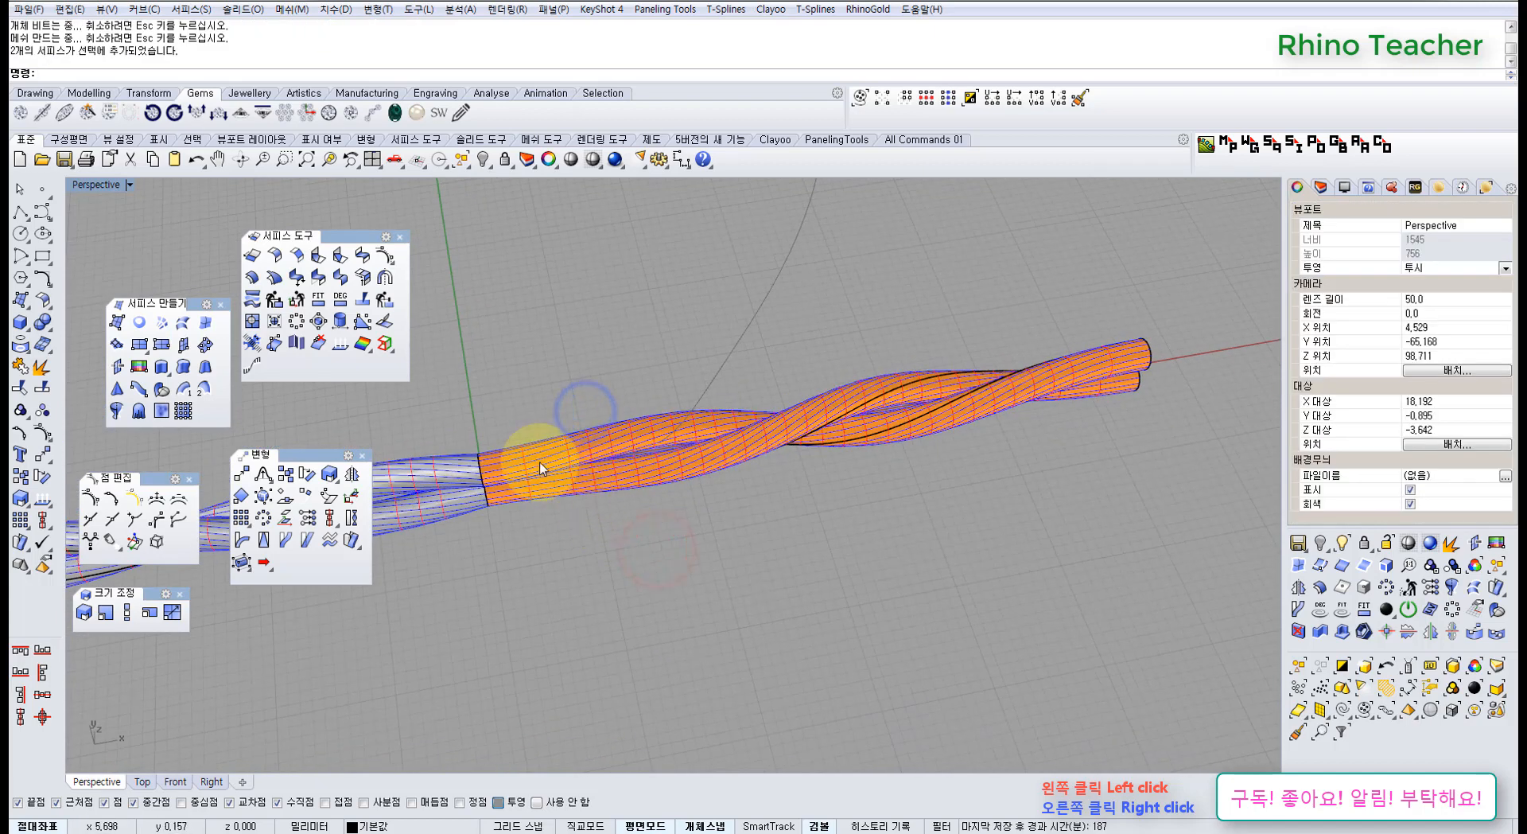
pyautogui.moveTo(1052, 457); pyautogui.dragTo(928, 522, button='right')
pyautogui.moveTo(855, 507); pyautogui.dragTo(822, 438)
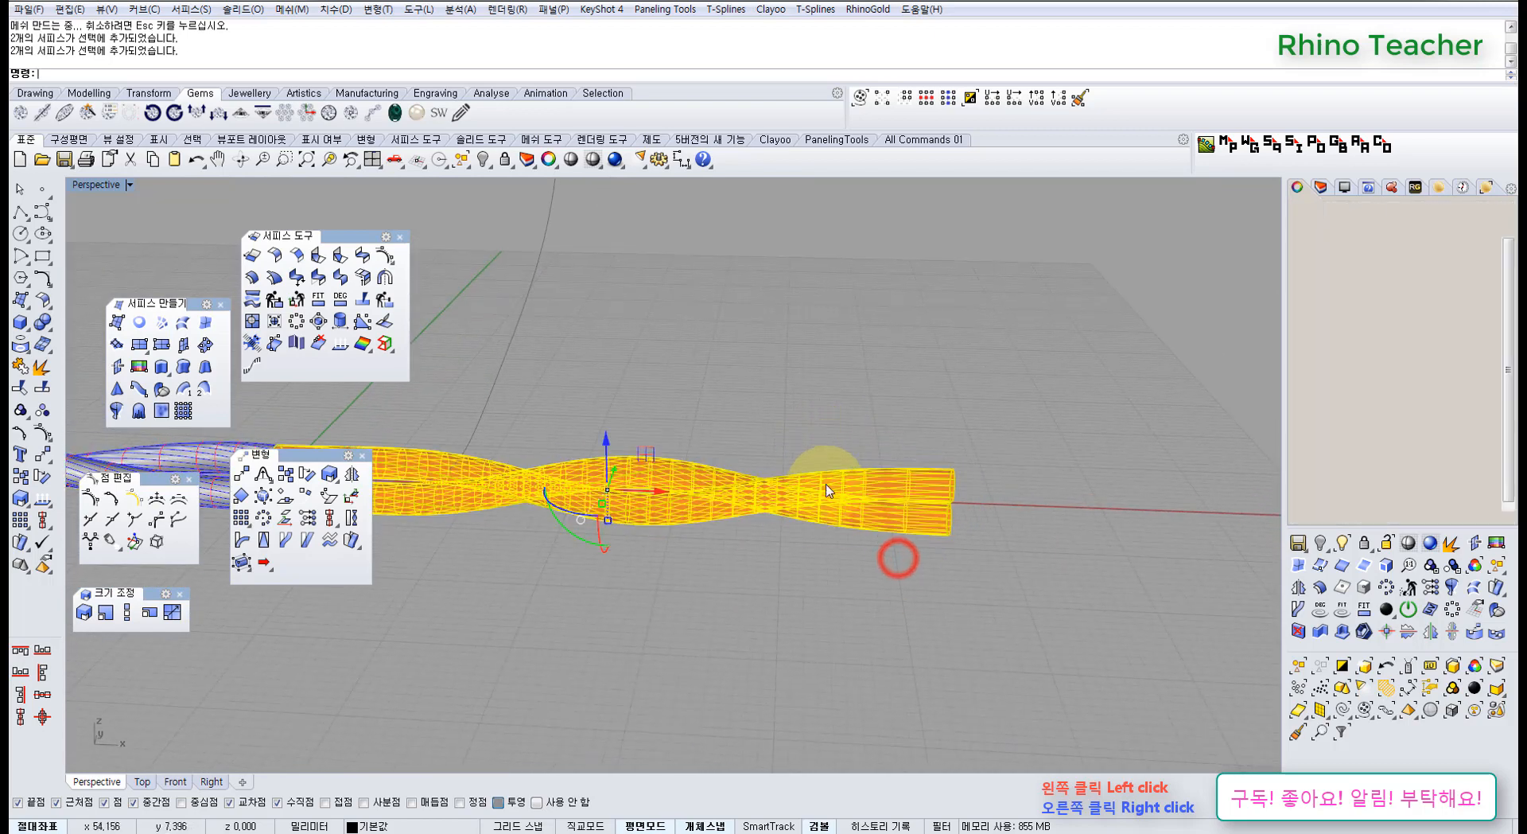
pyautogui.click(859, 414)
pyautogui.moveTo(964, 453); pyautogui.dragTo(938, 565, button='right')
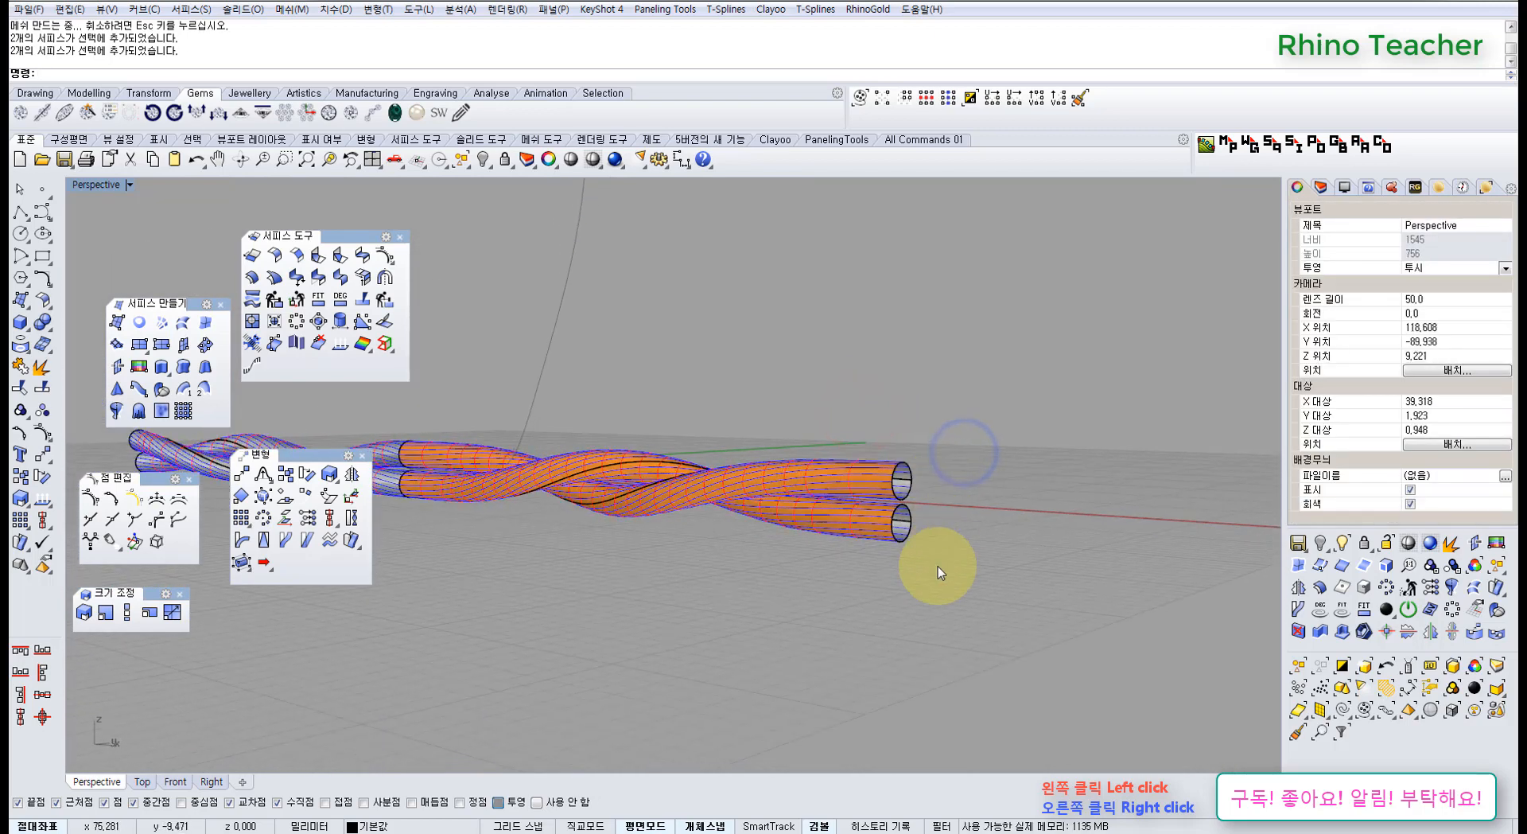
# Examine the mirrored pair twisted with Infinite on and compare how its ends are turned with the other pair
pyautogui.moveTo(857, 480); pyautogui.dragTo(799, 594, button='right')
pyautogui.moveTo(689, 572); pyautogui.dragTo(833, 569, button='right')
pyautogui.moveTo(834, 583); pyautogui.dragTo(721, 447)
pyautogui.scroll(-4, 722, 448)
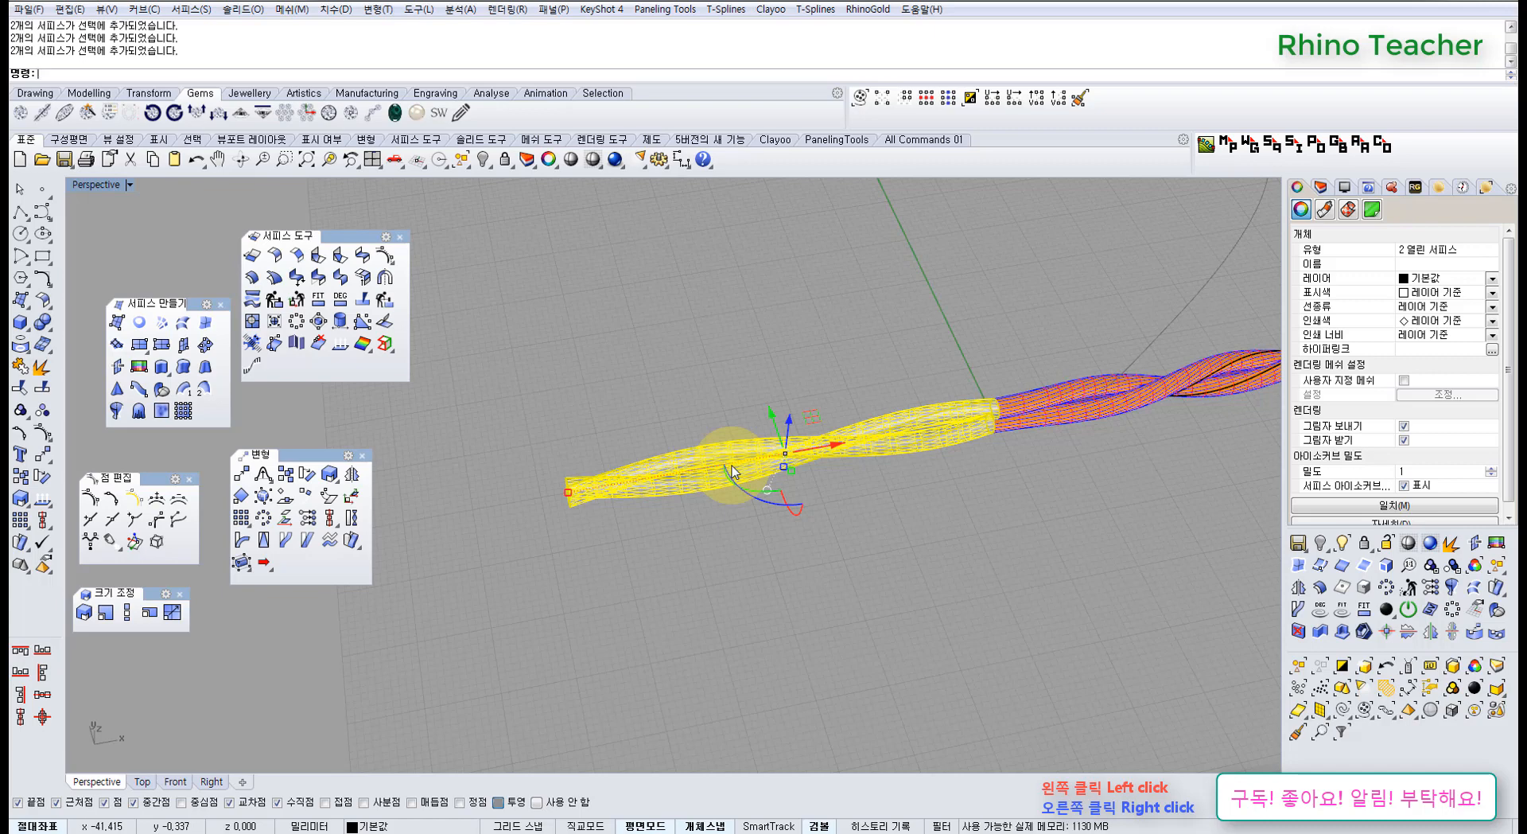
pyautogui.moveTo(860, 516)
pyautogui.mouseDown(button='right')
pyautogui.moveTo(682, 536)
pyautogui.moveTo(606, 475)
pyautogui.mouseUp(button='right')
pyautogui.moveTo(878, 517); pyautogui.dragTo(1017, 599, button='right')
pyautogui.click(927, 518)
pyautogui.scroll(4, 924, 519)
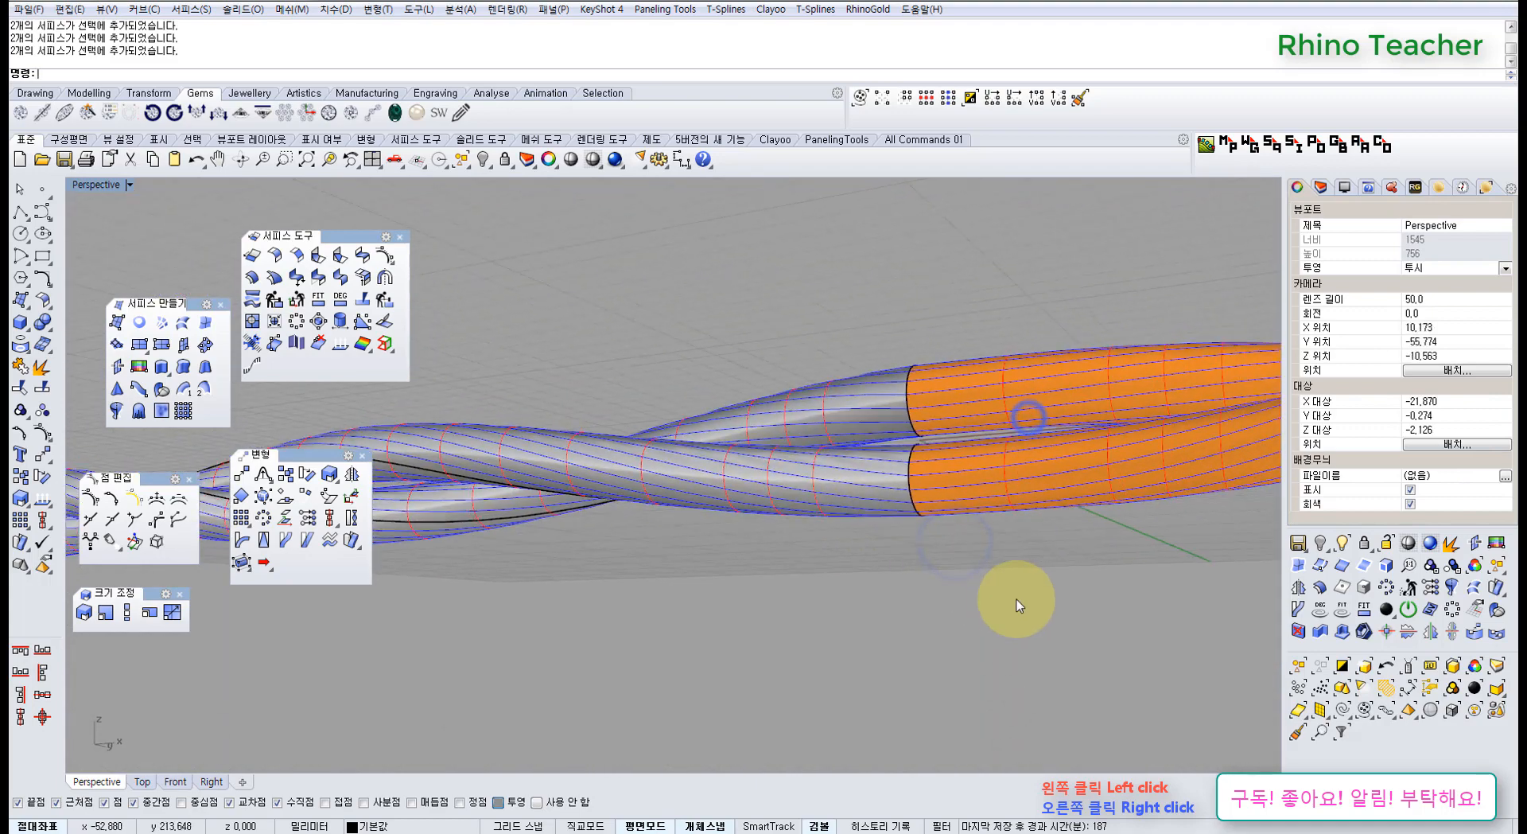
# Delete the tube pair twisted without Infinite to expose the mirrored pair's end, and undo the deletion
pyautogui.moveTo(1040, 528); pyautogui.dragTo(985, 374)
pyautogui.press('Delete')
pyautogui.moveTo(907, 416); pyautogui.dragTo(742, 566, button='right')
pyautogui.scroll(-5, 600, 456)
pyautogui.hotkey('ctrl', 'z')
pyautogui.scroll(-5, 744, 569)
pyautogui.click(706, 657)
pyautogui.keyDown('shift'); pyautogui.moveTo(980, 662); pyautogui.dragTo(840, 567, button='right'); pyautogui.keyUp('shift')
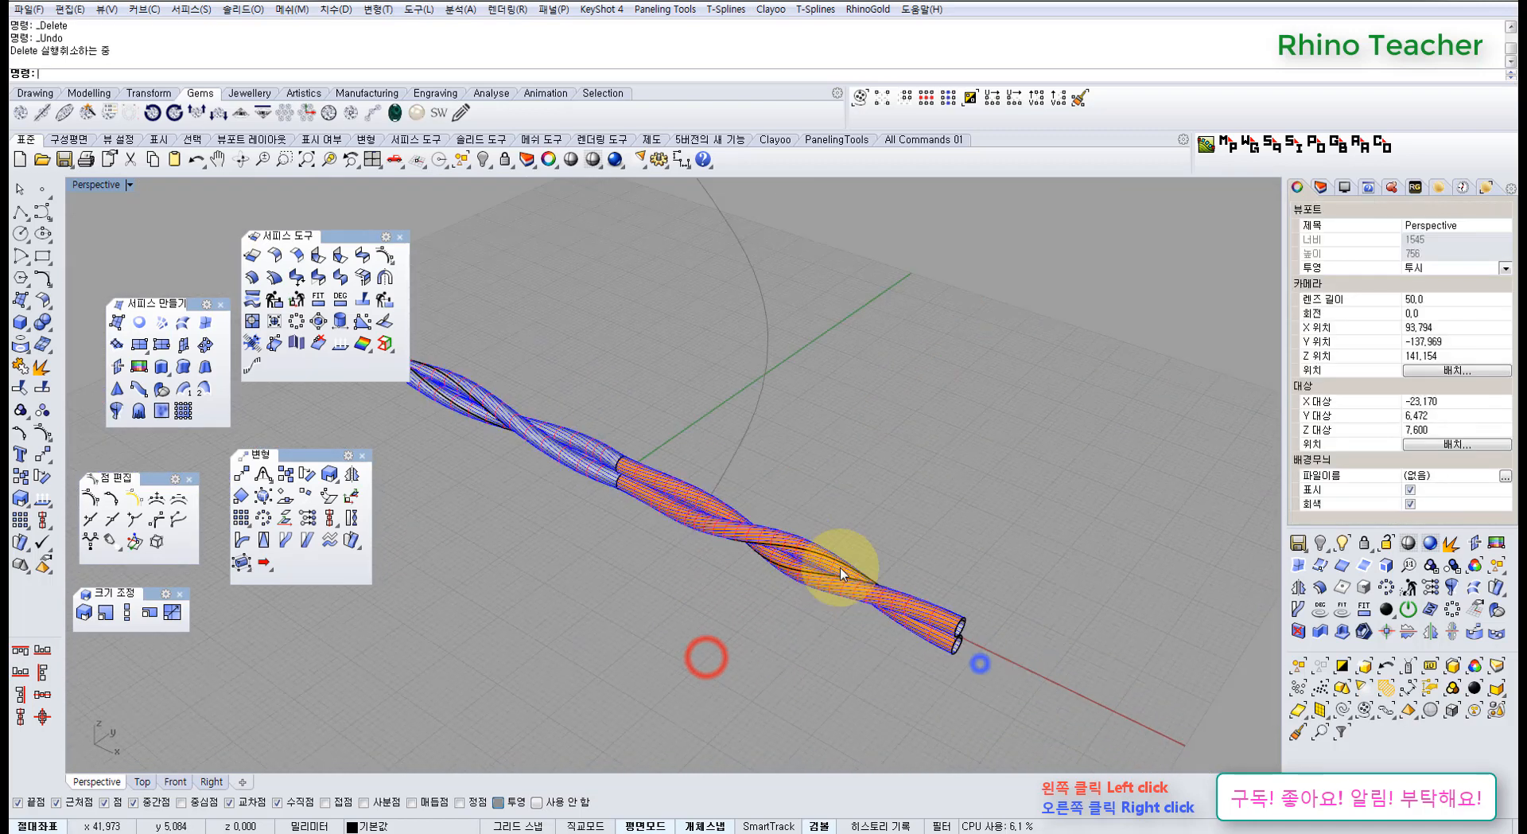
pyautogui.moveTo(929, 600)
pyautogui.mouseDown(button='right')
pyautogui.moveTo(835, 494)
pyautogui.moveTo(607, 334)
pyautogui.moveTo(645, 411)
pyautogui.moveTo(552, 527)
pyautogui.moveTo(838, 572)
pyautogui.moveTo(942, 614)
pyautogui.mouseUp(button='right')
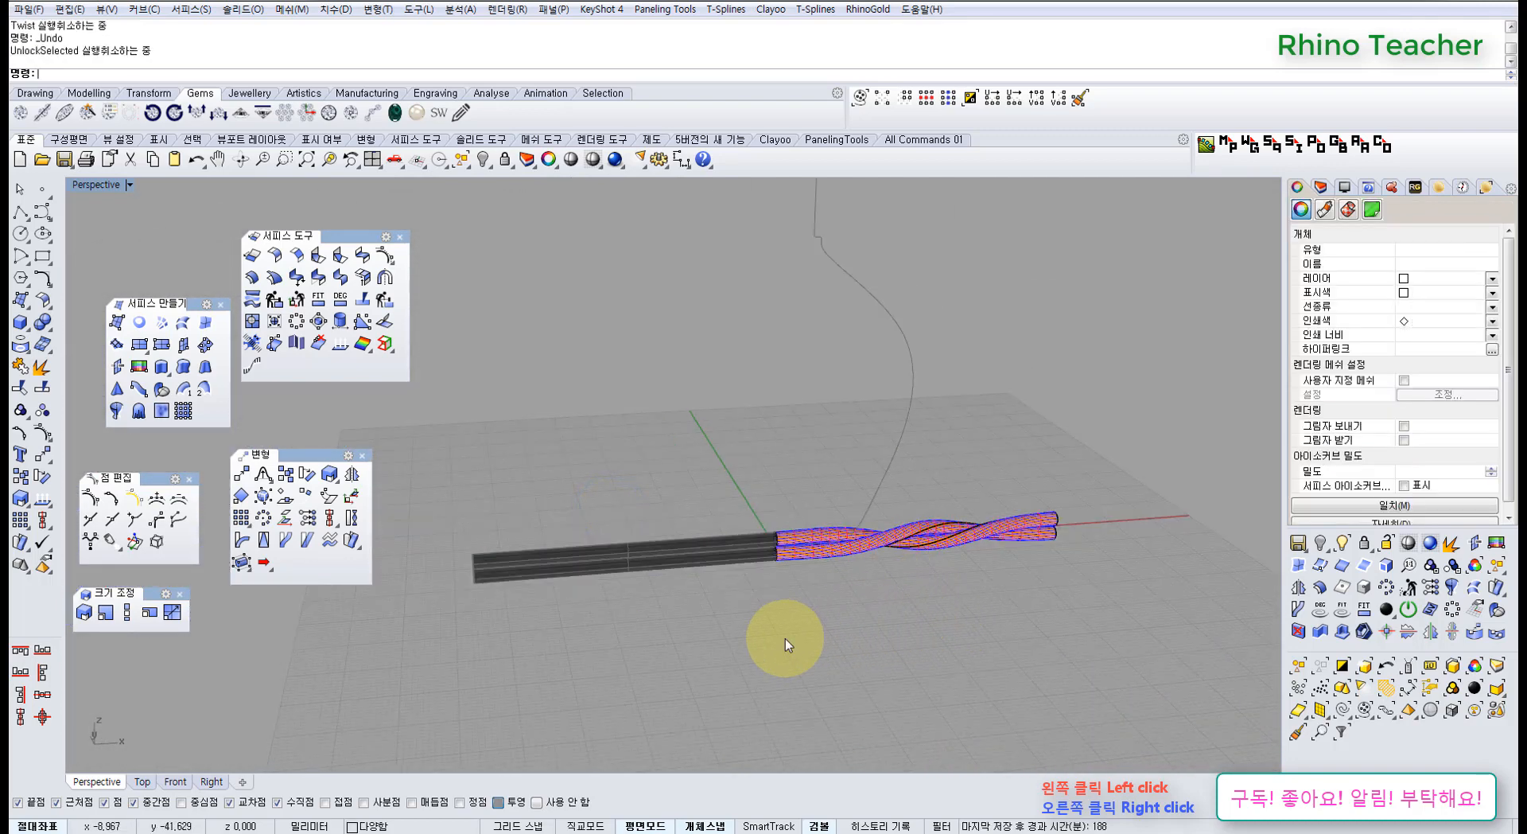
# Undo back to straight, unlocked tubes and delete the mirrored pair
pyautogui.hotkey('ctrl', 'z')
pyautogui.hotkey('ctrl', 'z')
pyautogui.moveTo(651, 603); pyautogui.dragTo(556, 512)
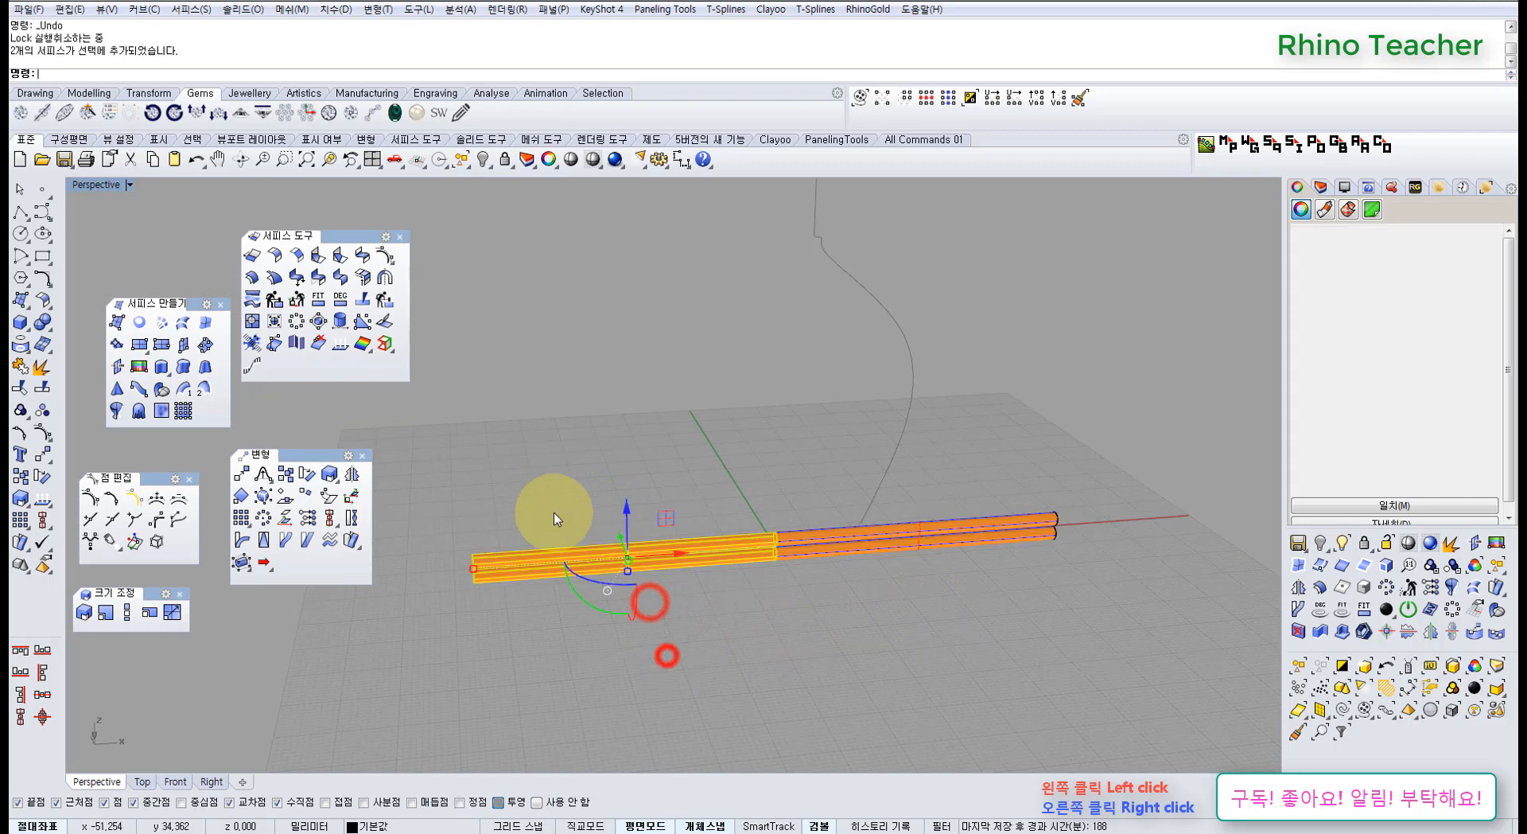
pyautogui.press('Delete')
# Maximise the Front view and select both remaining straight tubes
pyautogui.moveTo(991, 596); pyautogui.dragTo(939, 498)
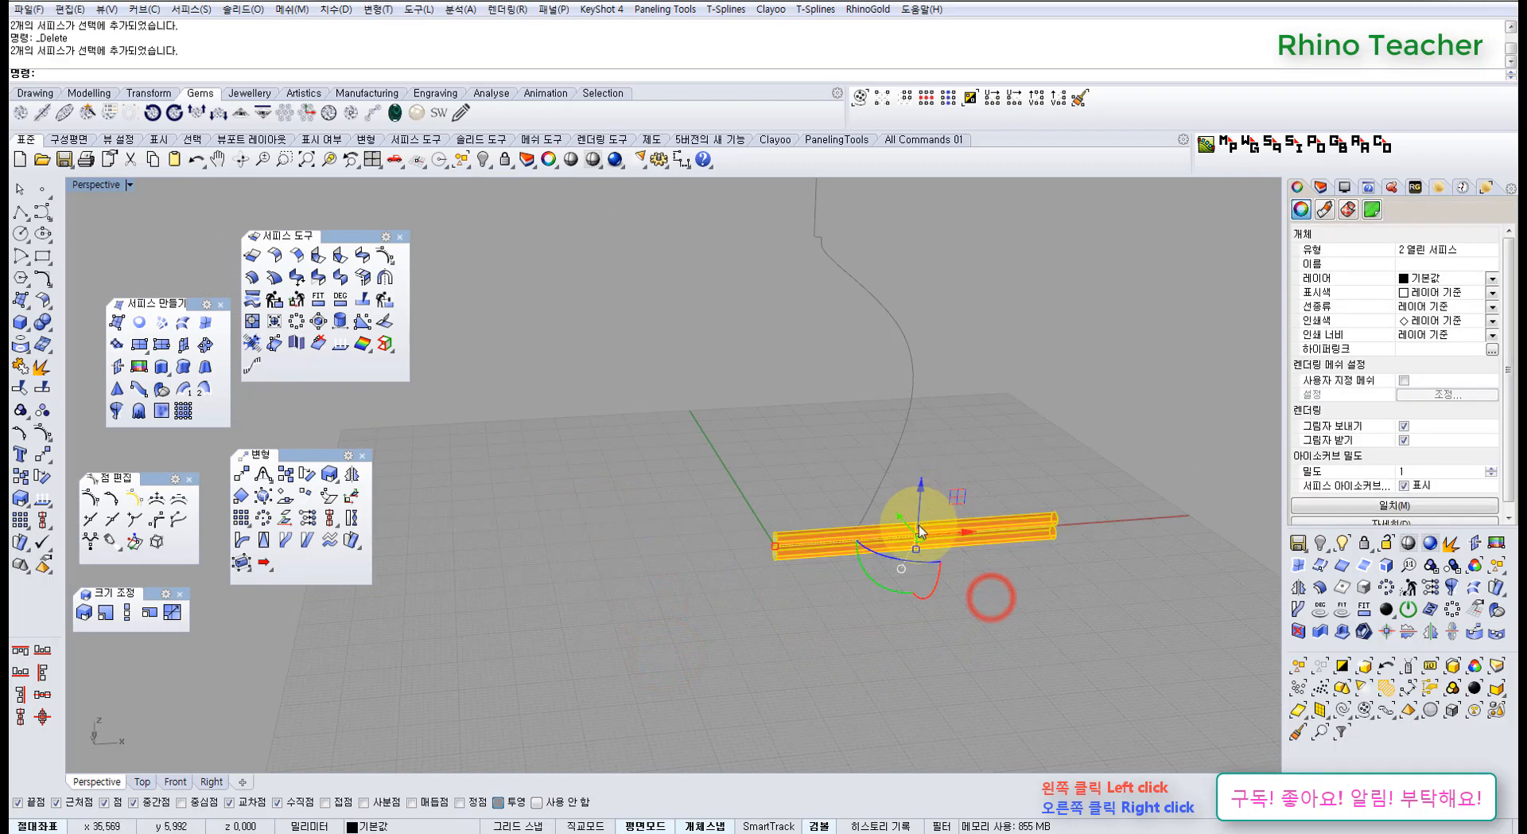
pyautogui.hotkey('ctrl', 'F2')
pyautogui.moveTo(869, 545); pyautogui.dragTo(718, 547, button='right')
pyautogui.click(814, 619)
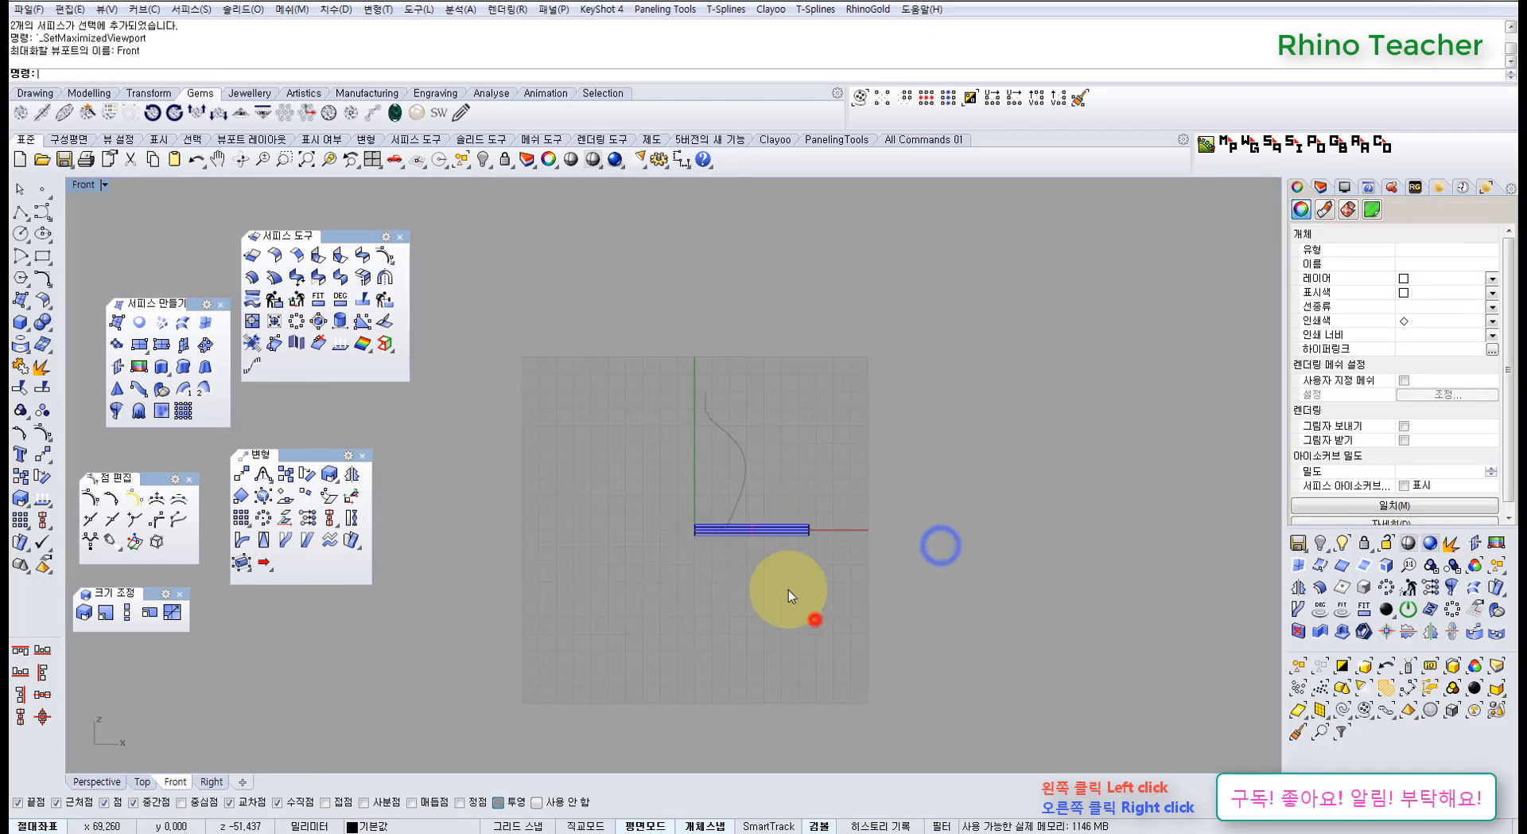
pyautogui.scroll(10, 759, 526)
pyautogui.moveTo(840, 581); pyautogui.dragTo(795, 474)
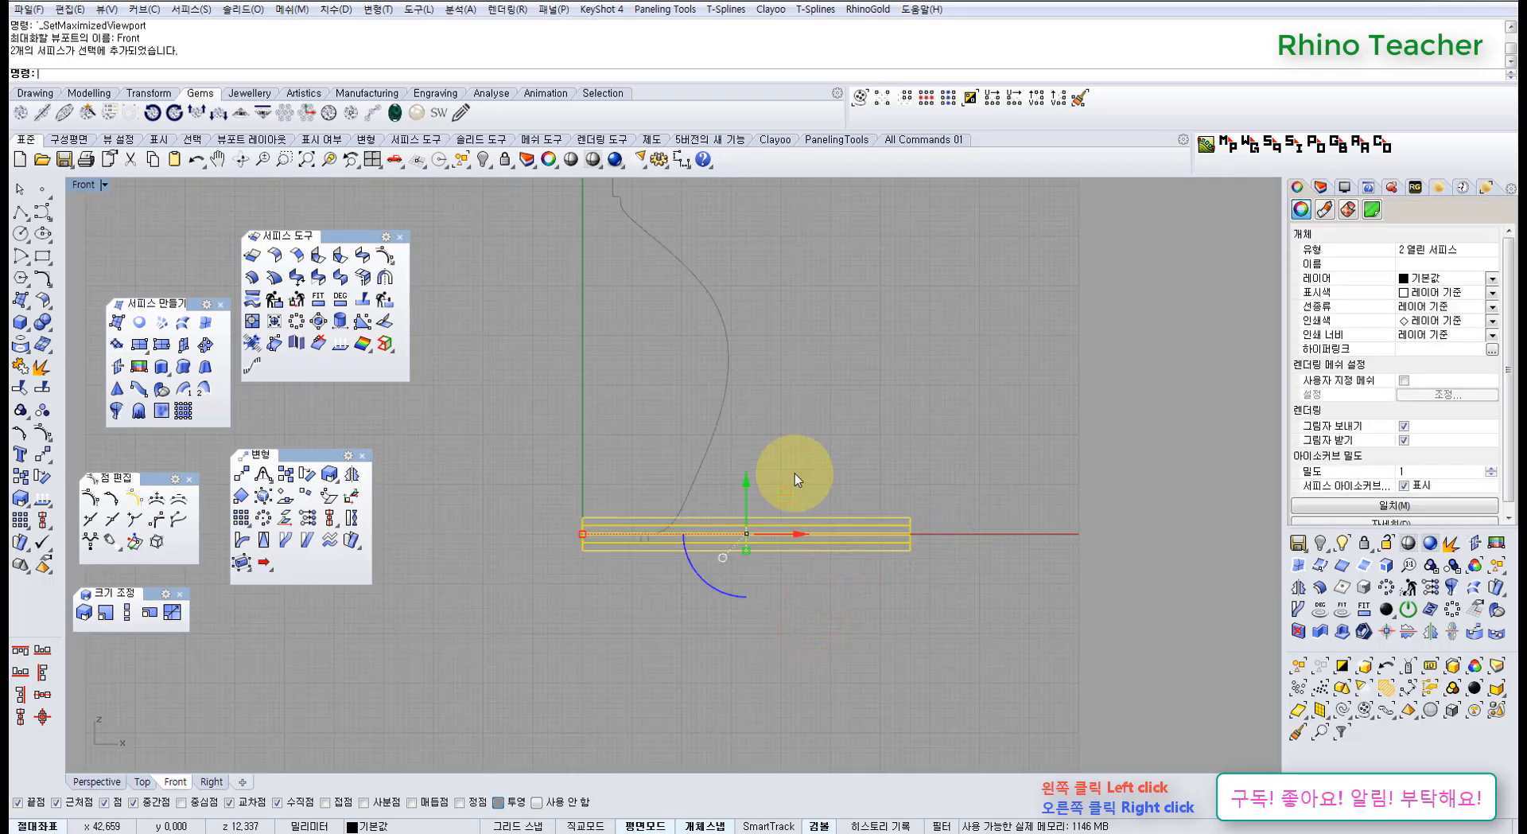
pyautogui.click(350, 521)
pyautogui.scroll(4, 584, 534)
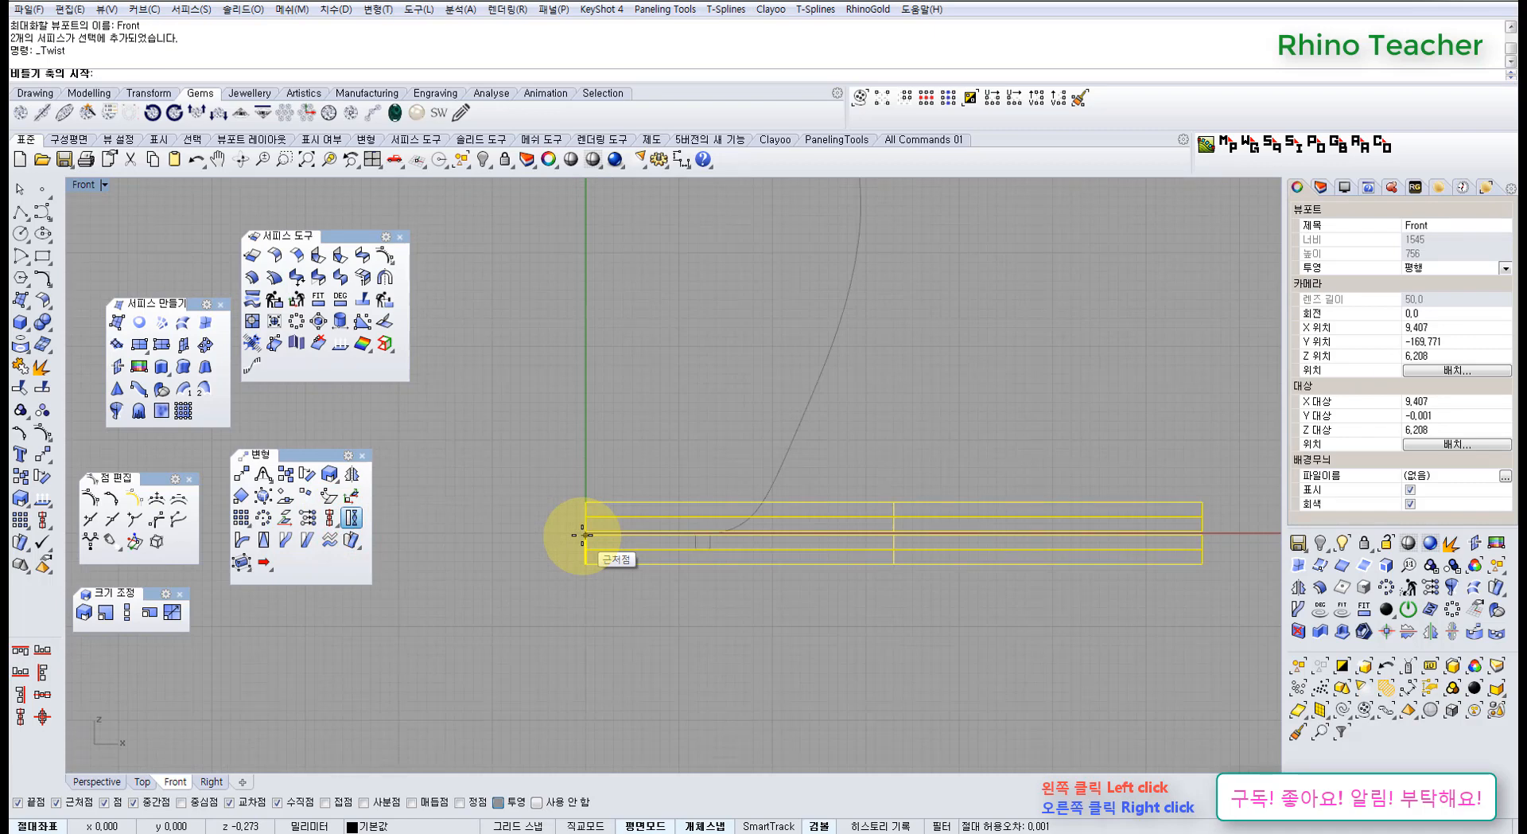
pyautogui.press('Escape')
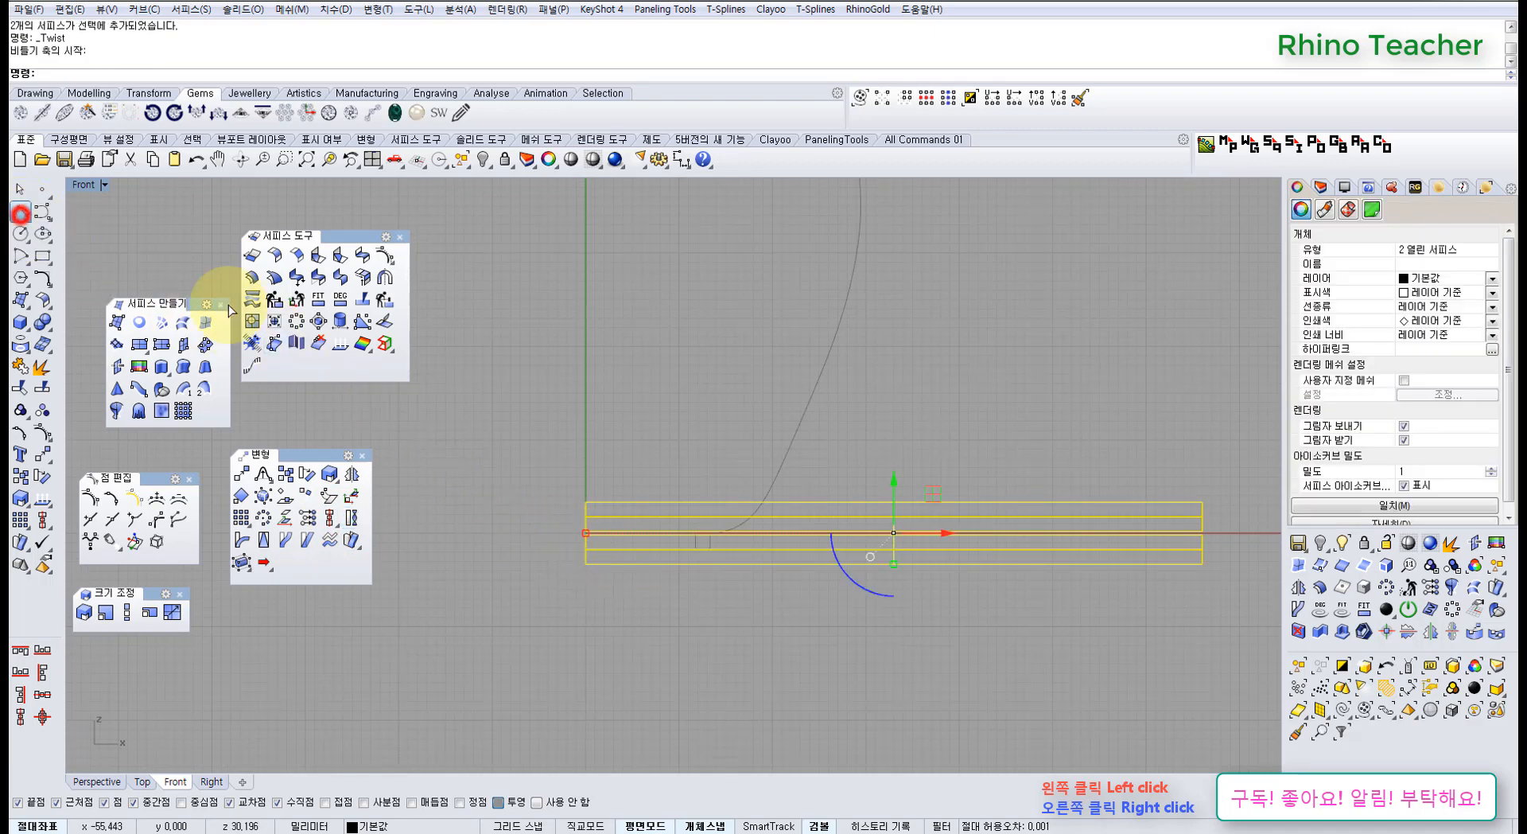
# Draw a straight polyline from the origin (0) along the X axis between the tubes, ending just past their far ends
pyautogui.write('0')
pyautogui.press('Return')
pyautogui.scroll(-2, 457, 436)
pyautogui.moveTo(642, 512); pyautogui.dragTo(501, 518, button='right')
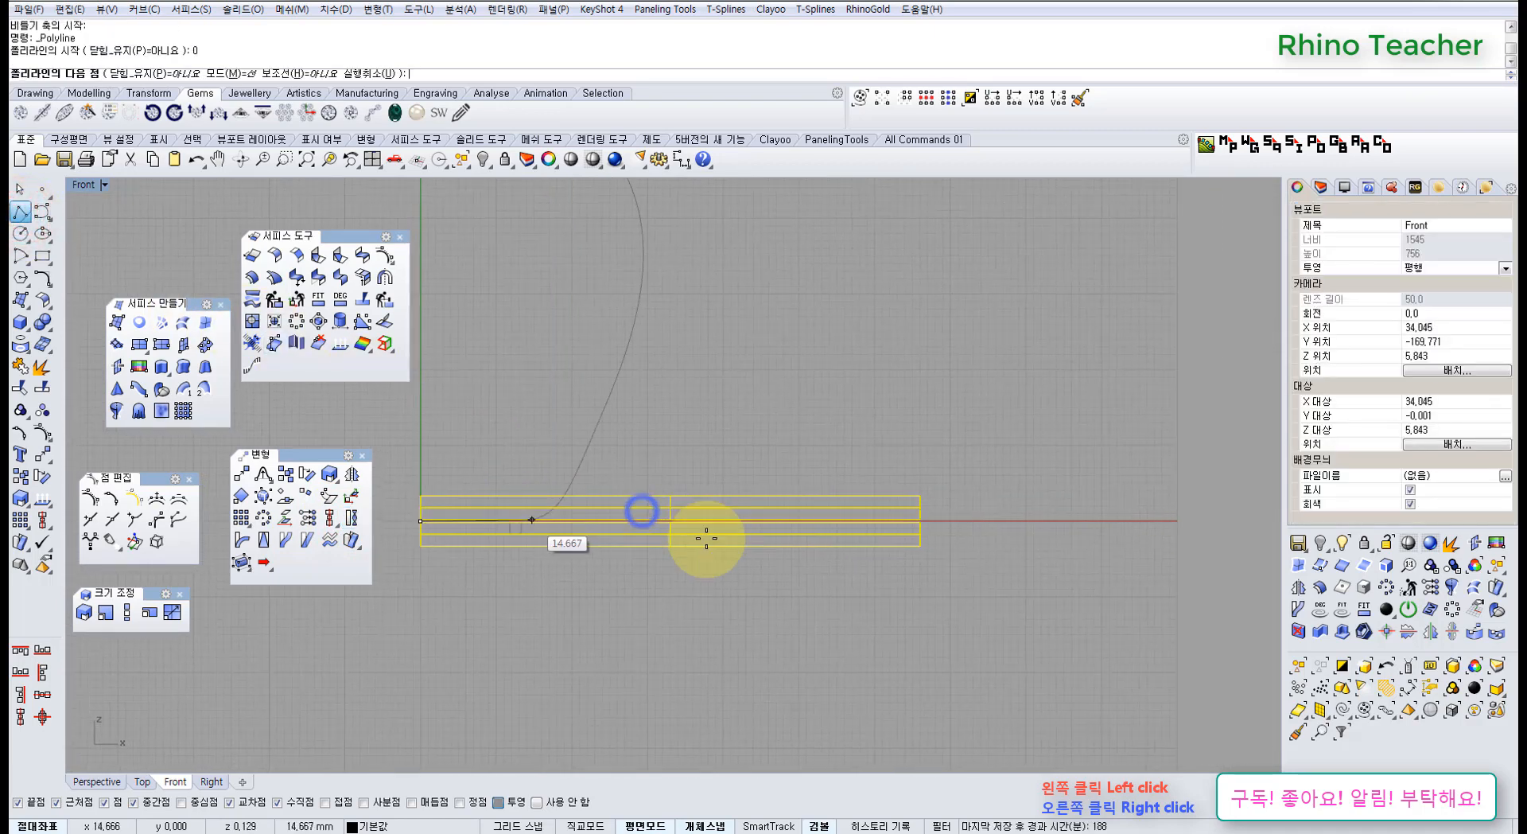
pyautogui.scroll(4, 880, 524)
pyautogui.click(1074, 513)
pyautogui.rightClick(1074, 513)
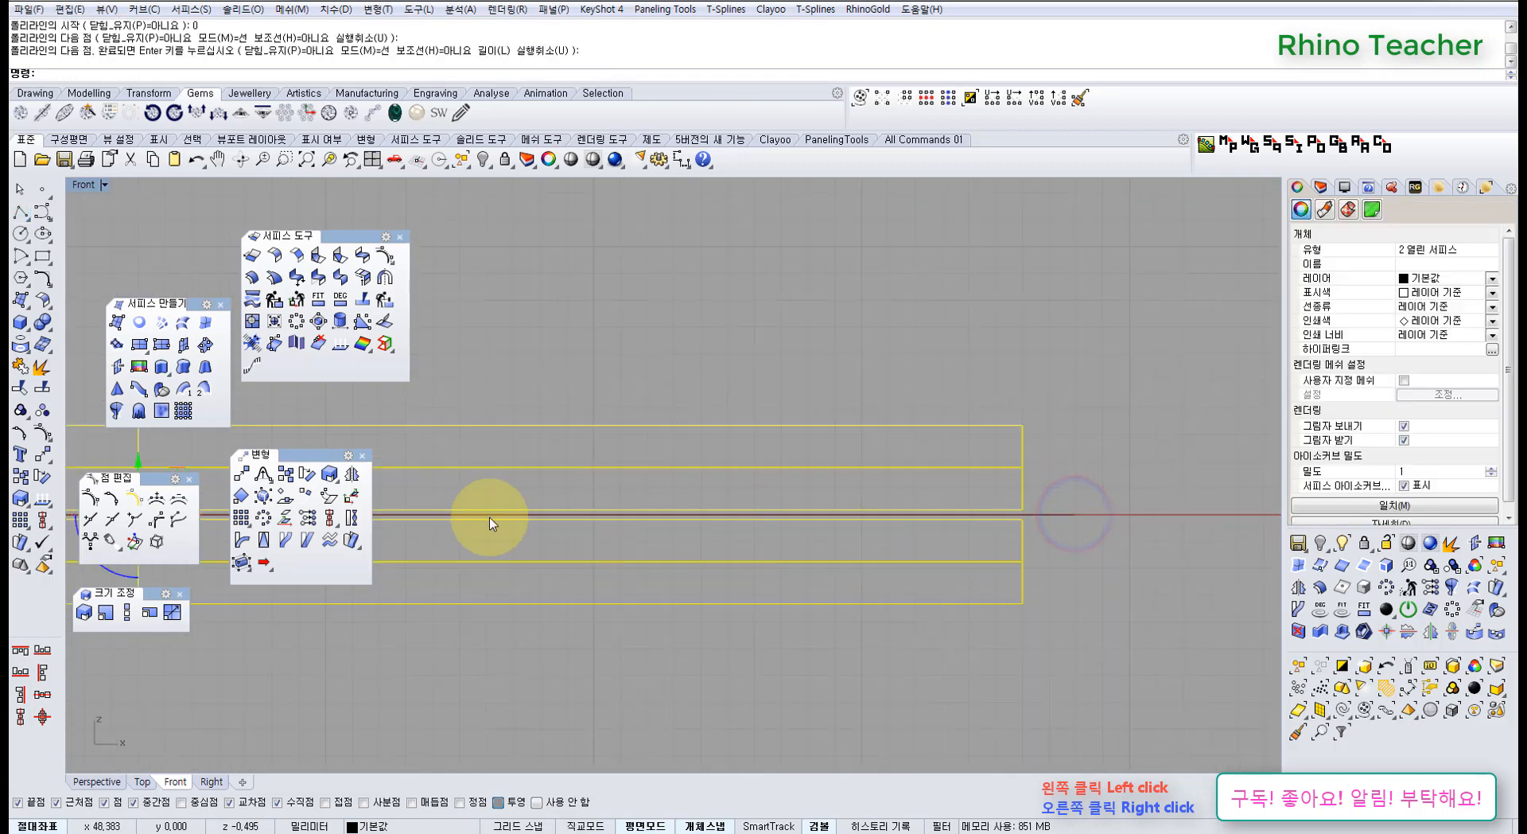
# Start Twist on both tubes, with the axis running from the origin end of the drawn line to its far end
pyautogui.click(351, 518)
pyautogui.scroll(-2, 600, 556)
pyautogui.scroll(4, 597, 580)
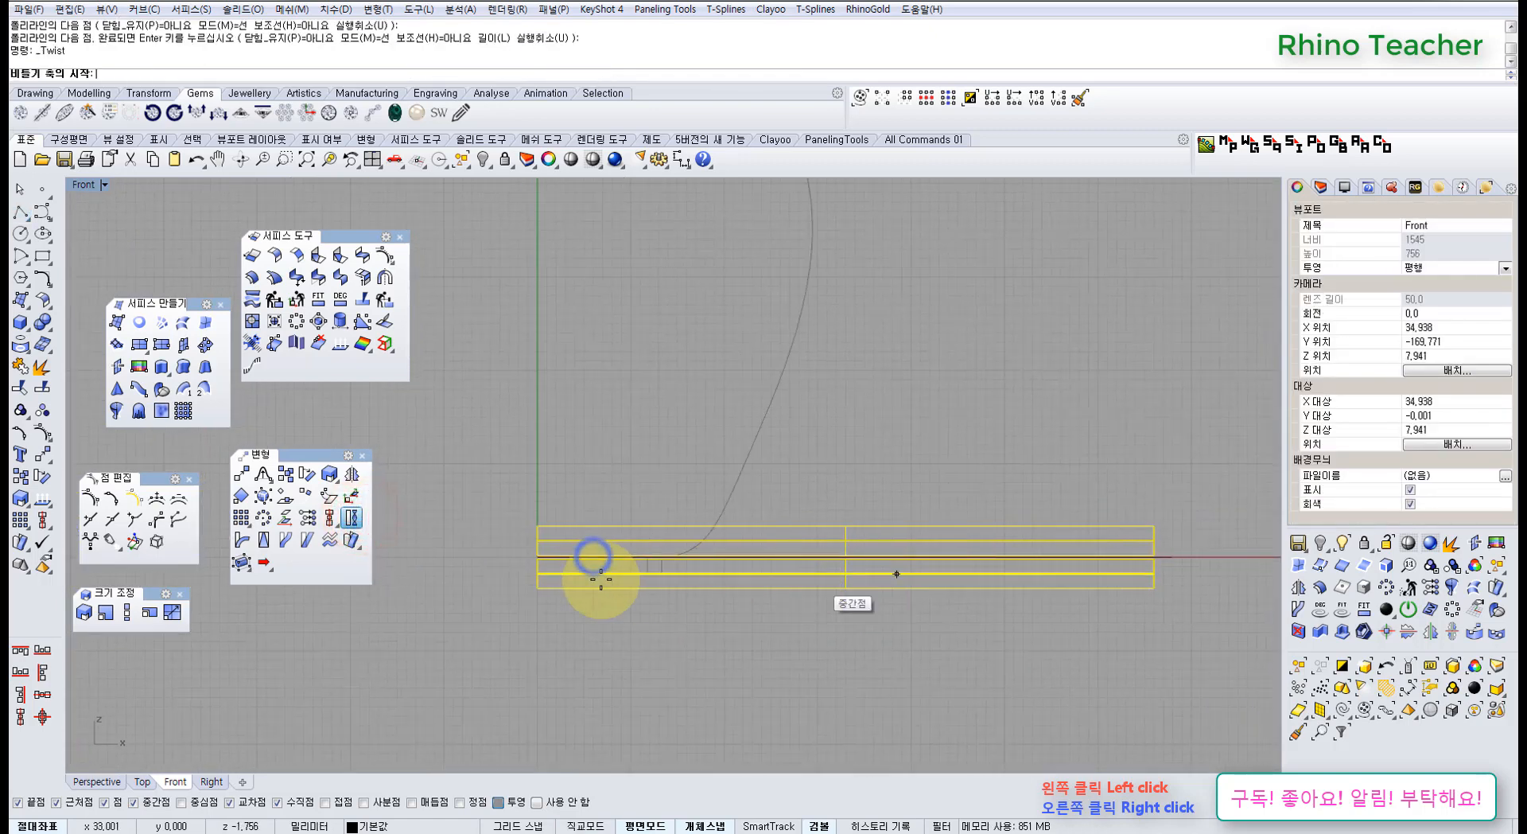
pyautogui.scroll(3, 487, 559)
pyautogui.click(483, 558)
pyautogui.scroll(-12, 660, 598)
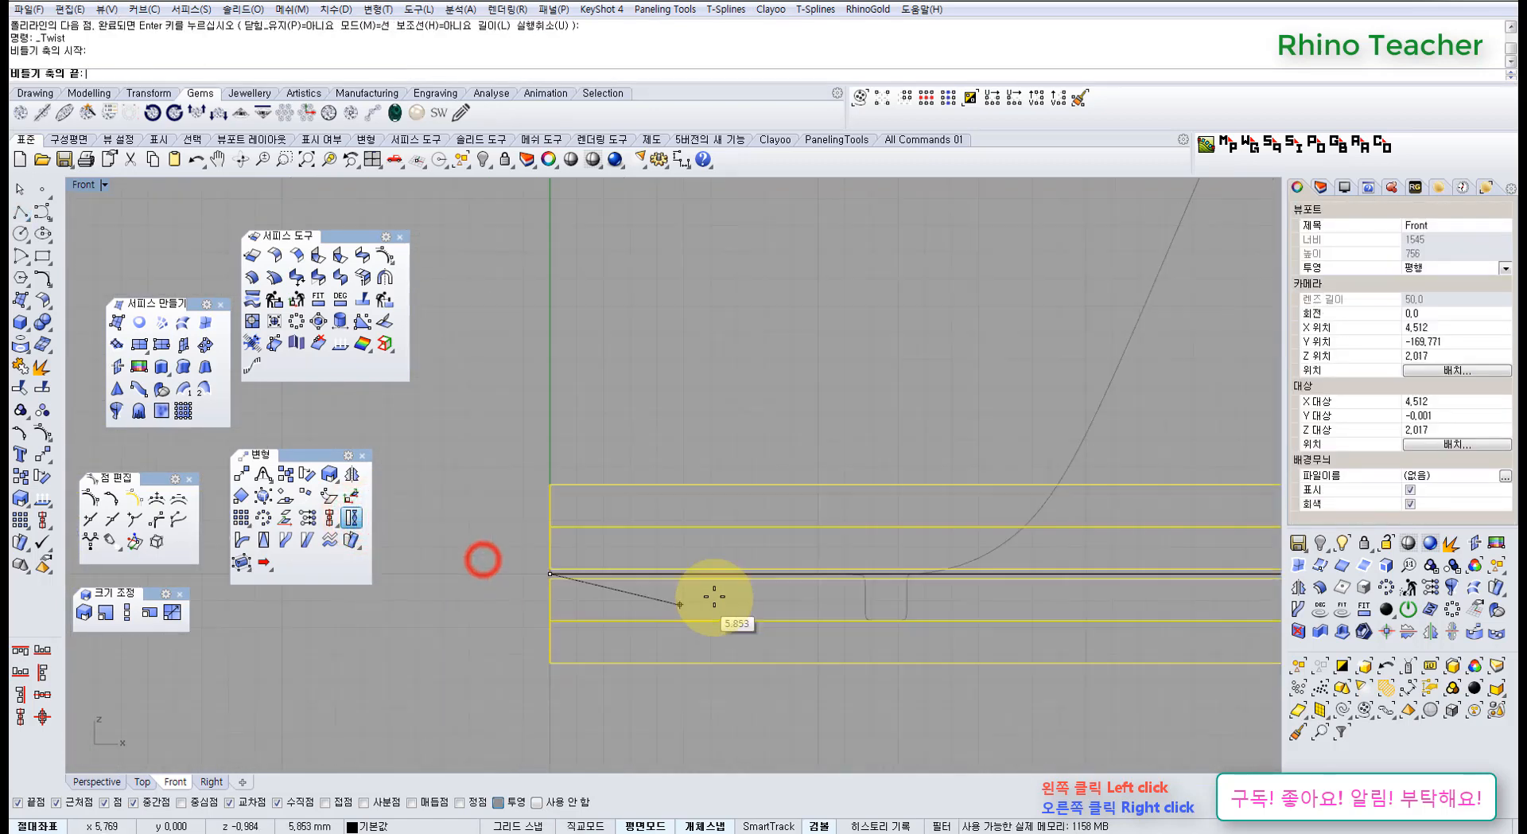
pyautogui.moveTo(920, 600); pyautogui.dragTo(474, 597, button='right')
pyautogui.scroll(2, 887, 583)
pyautogui.scroll(4, 994, 581)
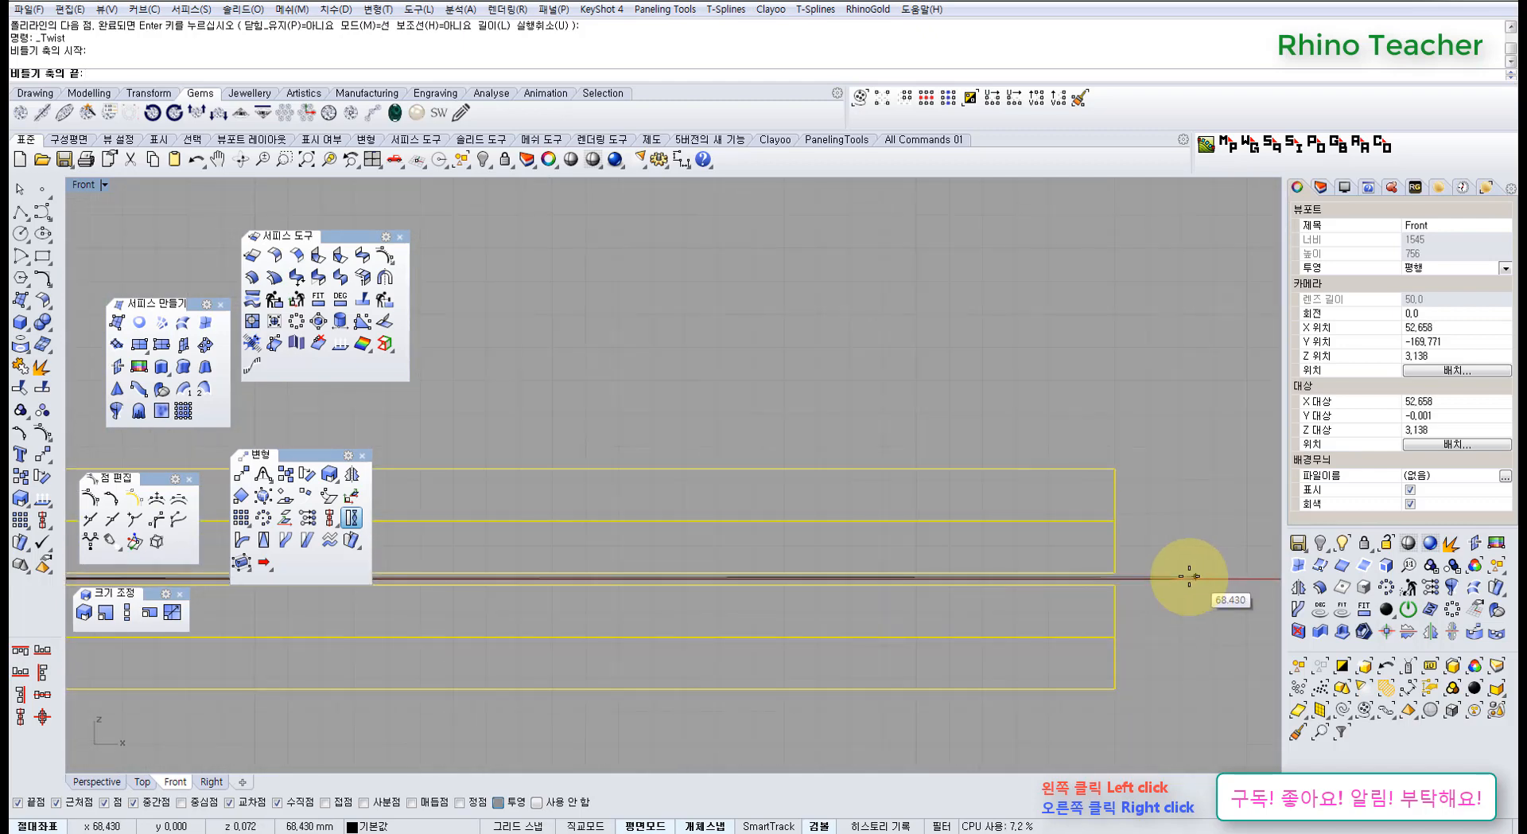
pyautogui.click(1178, 578)
# Show all four viewports and twist the tubes a full turn, starting from an upward reference direction in the Right view
pyautogui.click(371, 161)
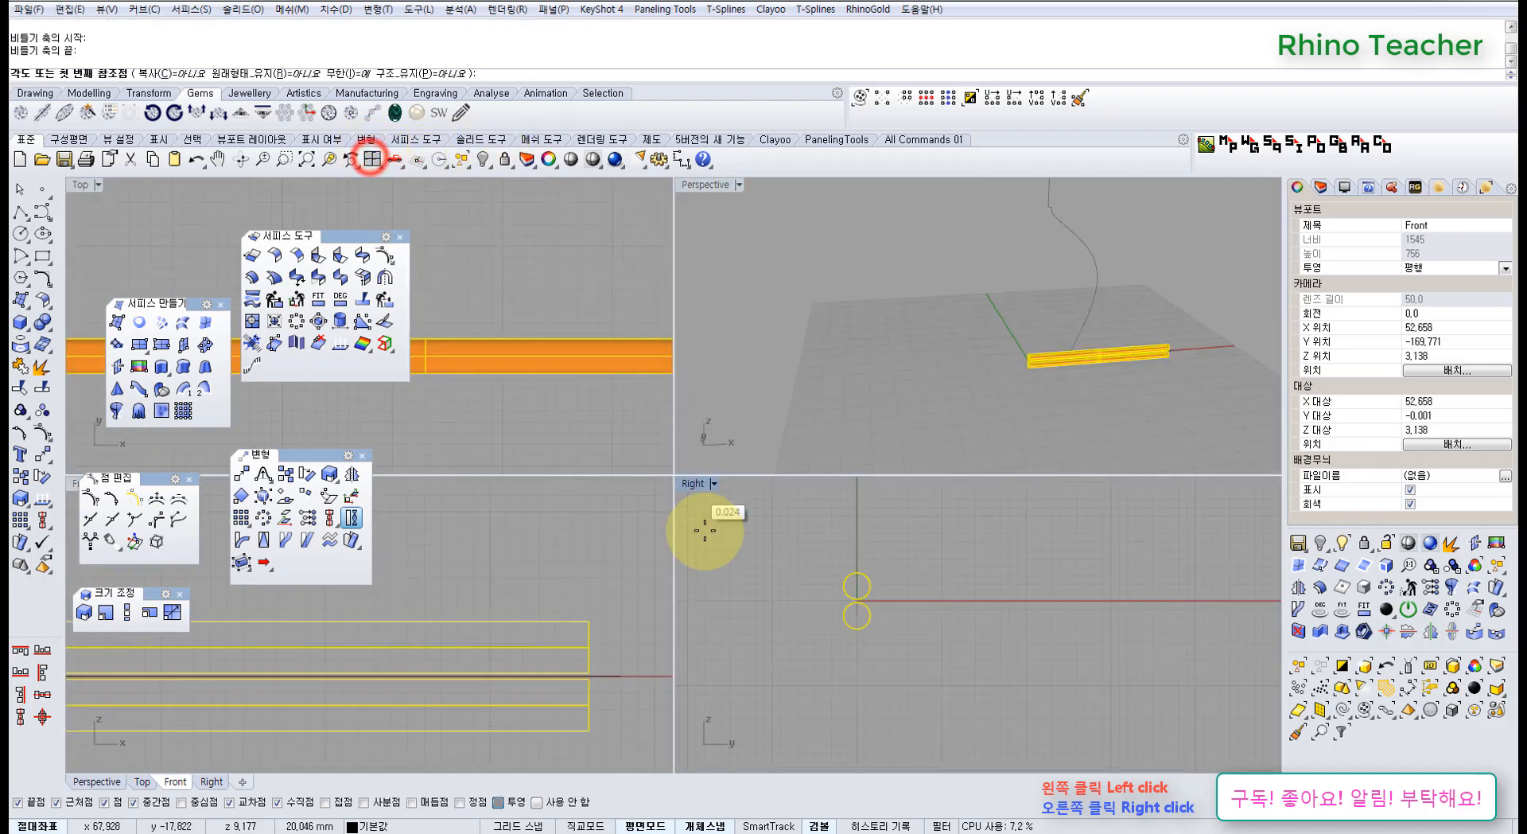
pyautogui.click(835, 543)
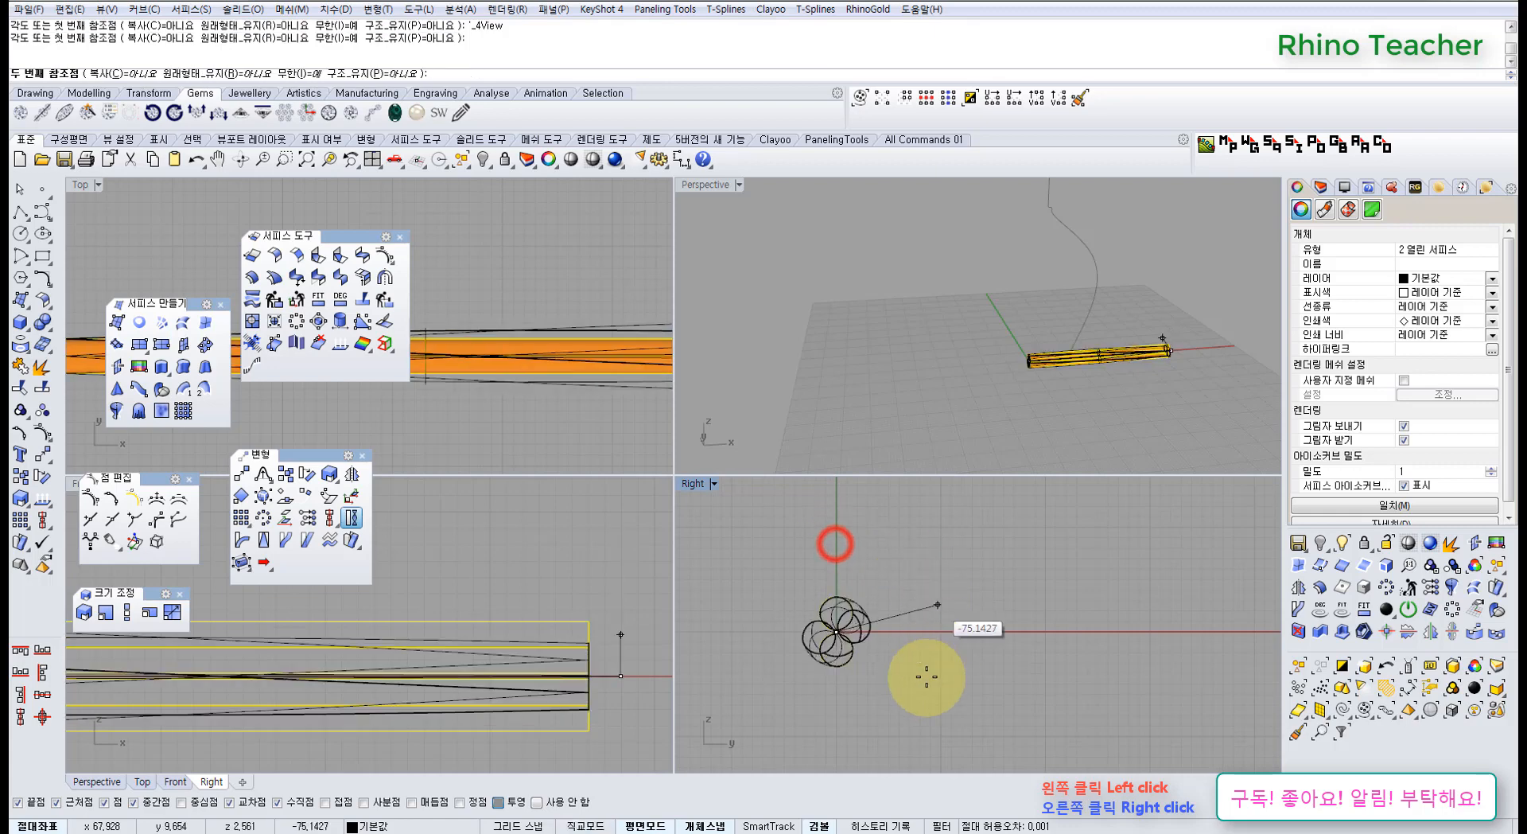
pyautogui.click(837, 538)
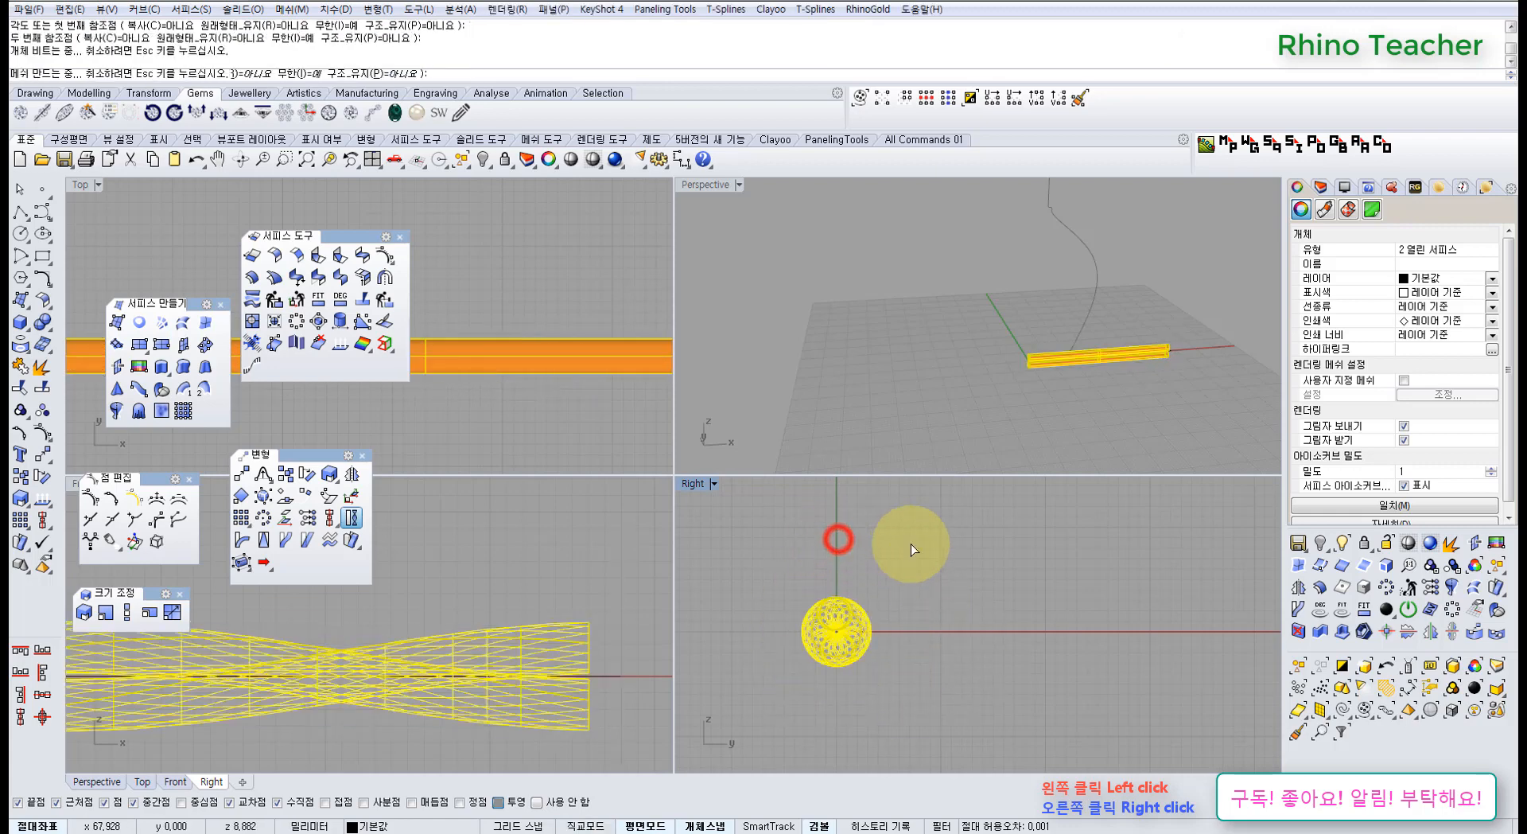
# Select both twisted tubes in the Perspective view and delete them
pyautogui.click(911, 388)
pyautogui.click(1155, 354)
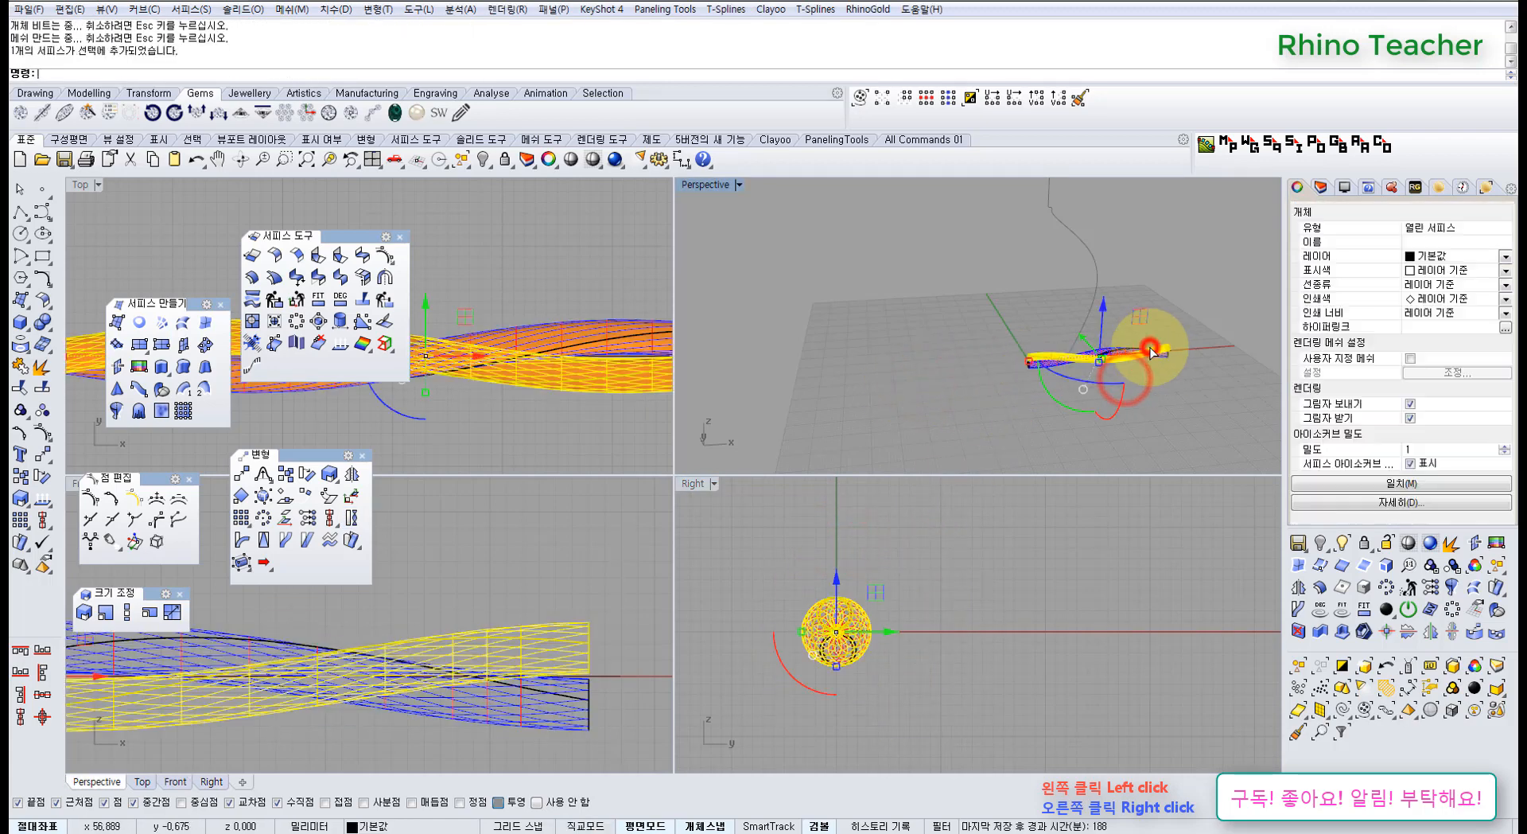
pyautogui.scroll(5, 1125, 350)
pyautogui.click(1118, 354)
pyautogui.press('Delete')
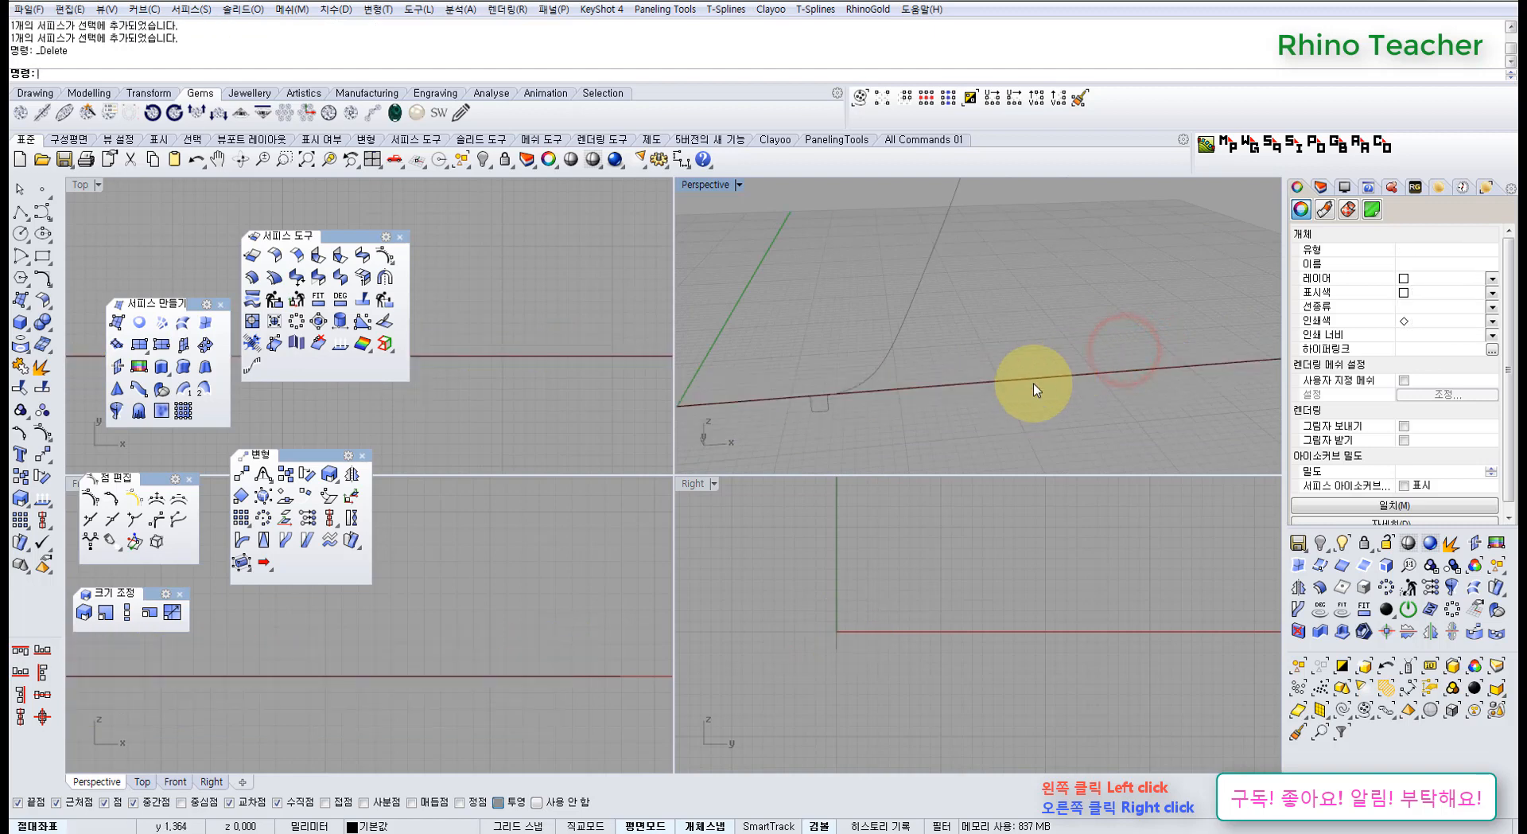
# Show the control points of both straight tubes in the Front view
pyautogui.click(546, 632)
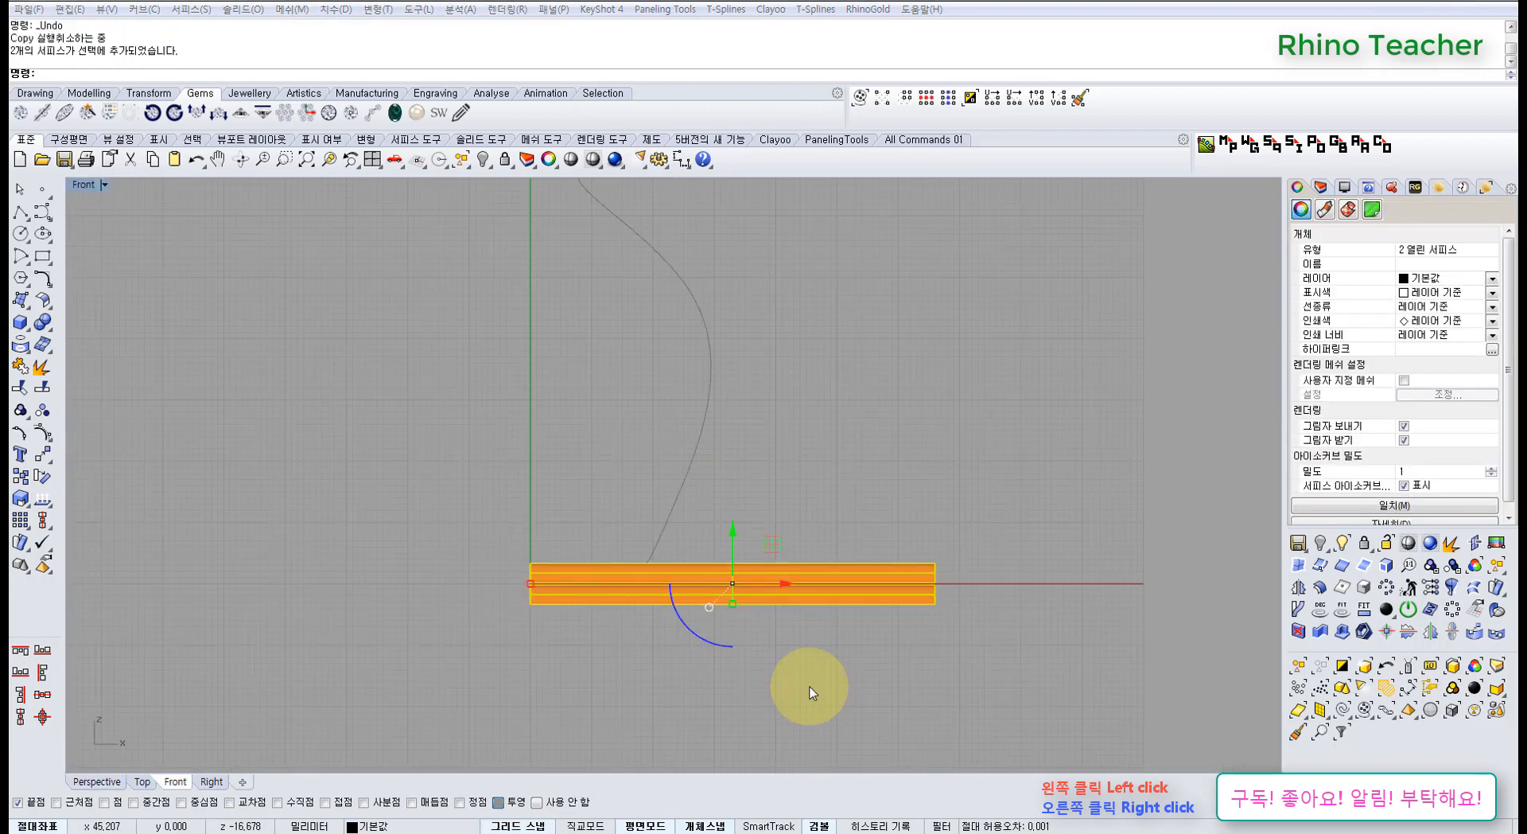
pyautogui.click(812, 683)
pyautogui.moveTo(817, 680); pyautogui.dragTo(827, 611, button='right')
pyautogui.scroll(6, 765, 509)
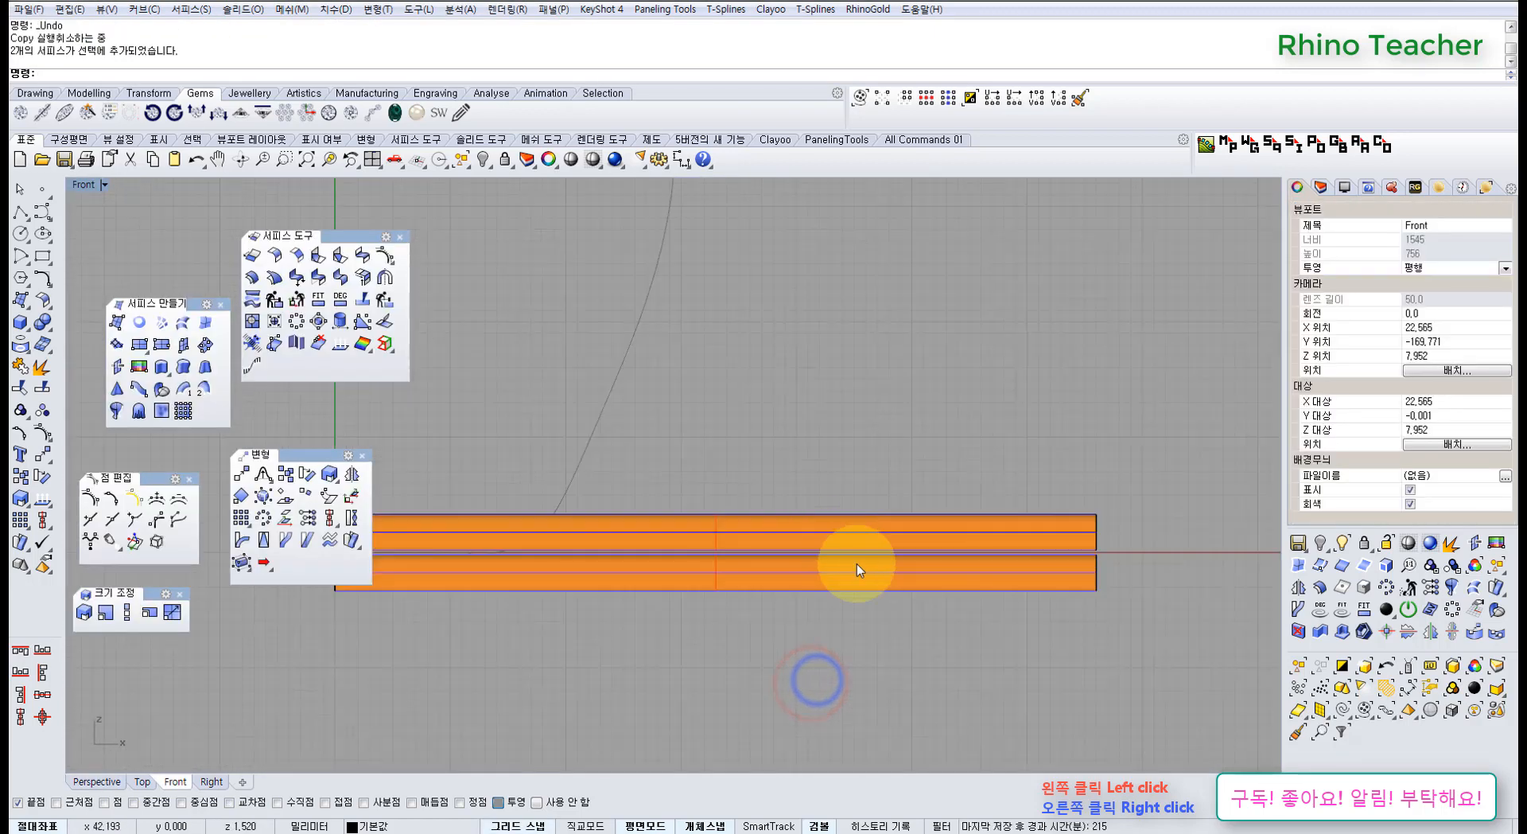
pyautogui.moveTo(860, 468); pyautogui.dragTo(858, 467)
pyautogui.moveTo(840, 528); pyautogui.dragTo(906, 564, button='right')
pyautogui.press('F10')
# Select the tubes' control points at the origin end, then those at the far end, to examine their distribution
pyautogui.moveTo(525, 573); pyautogui.dragTo(663, 566, button='right')
pyautogui.moveTo(491, 489); pyautogui.dragTo(621, 637)
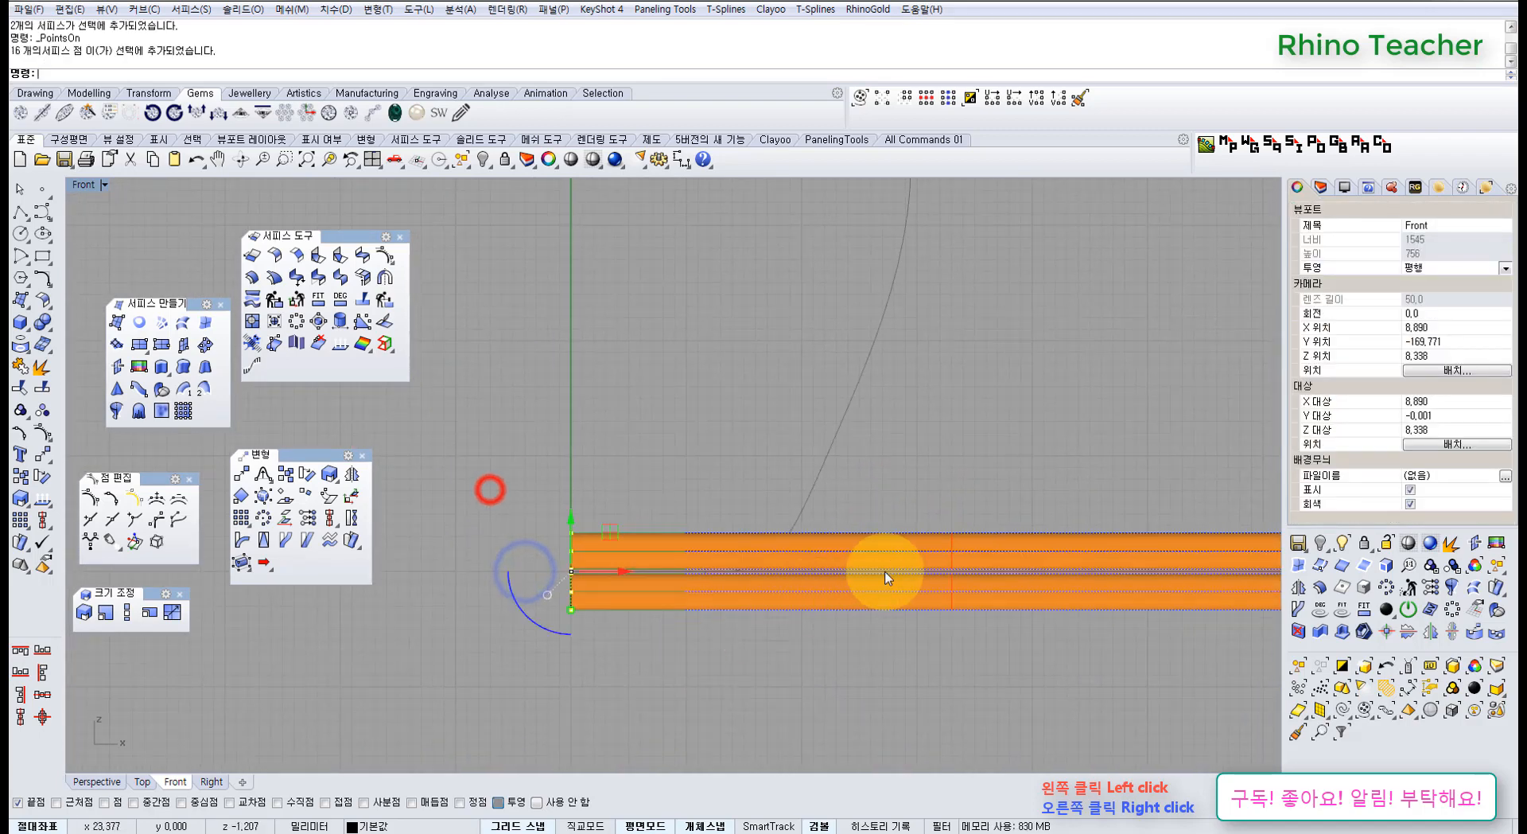
pyautogui.moveTo(883, 570); pyautogui.dragTo(640, 573, button='right')
pyautogui.moveTo(992, 498); pyautogui.dragTo(1166, 641)
pyautogui.moveTo(997, 647); pyautogui.dragTo(944, 652, button='right')
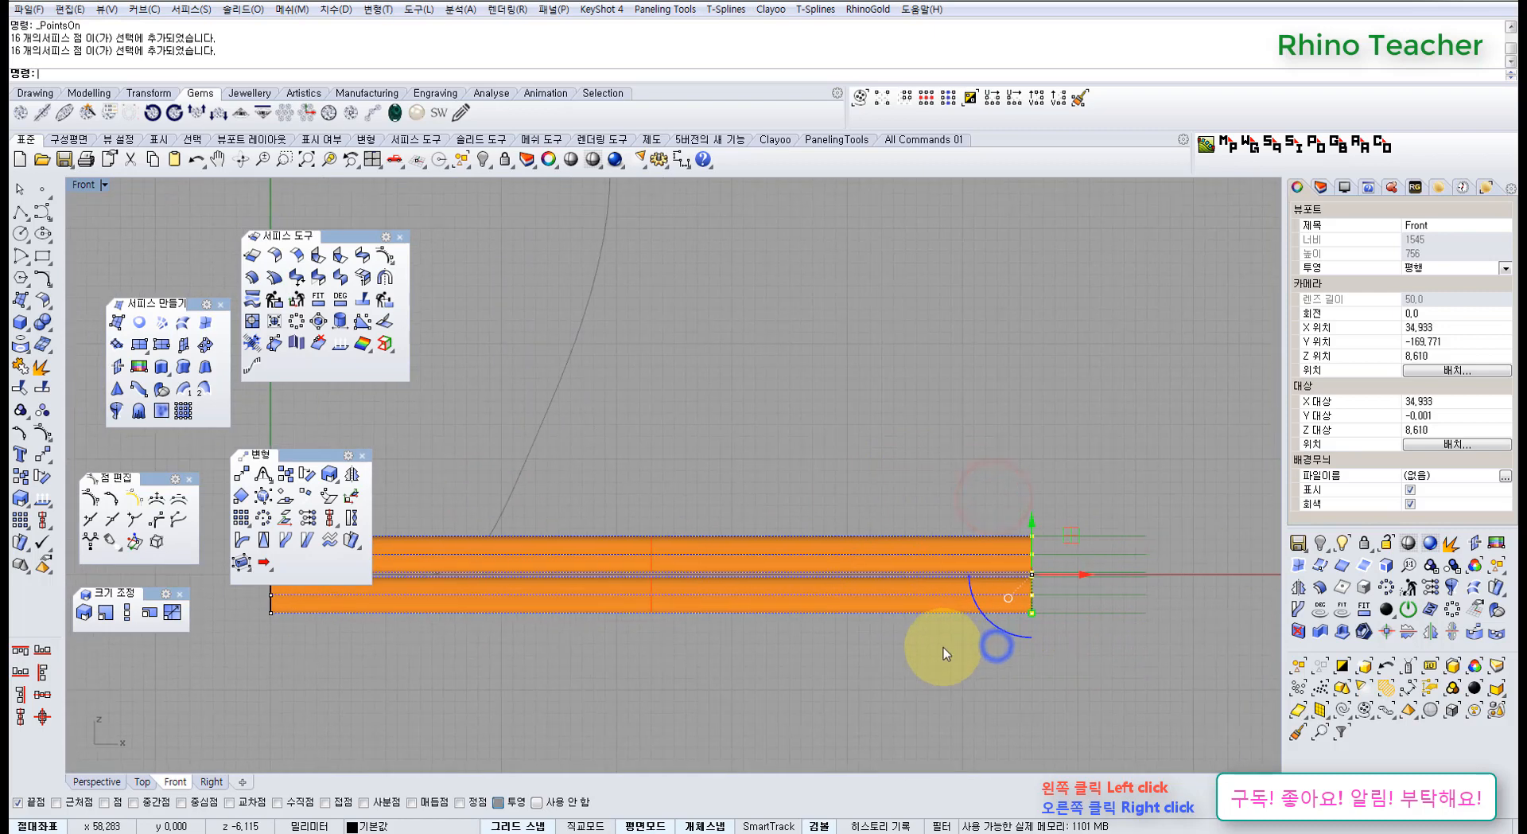
# Start Twist on both tubes, with its axis along the X axis from x = 36 to x = 67, just past the far ends
pyautogui.moveTo(1025, 677); pyautogui.dragTo(876, 530)
pyautogui.moveTo(740, 567); pyautogui.dragTo(900, 586, button='right')
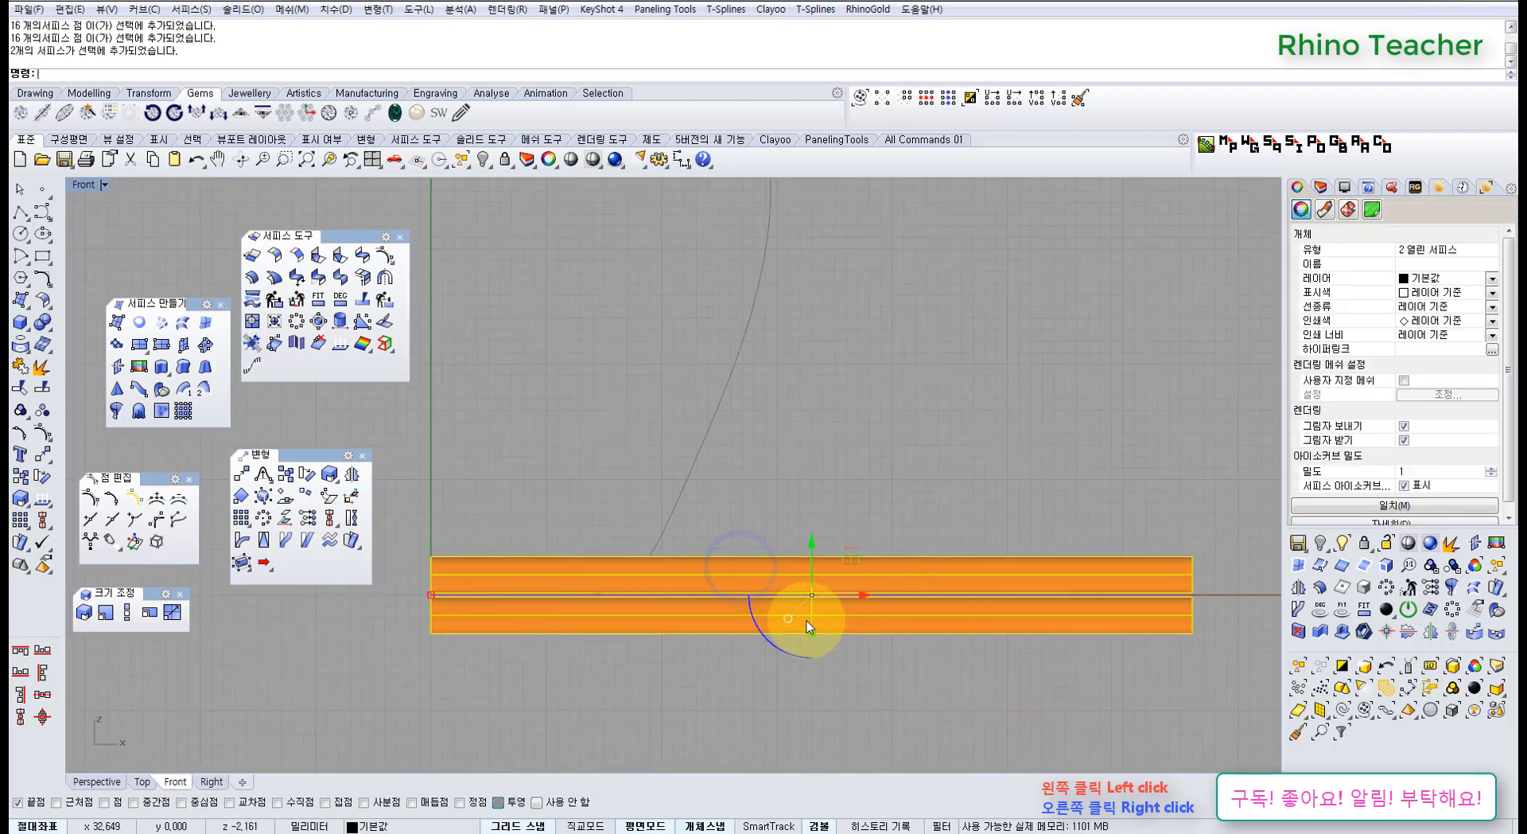
pyautogui.click(353, 519)
pyautogui.keyDown('ctrl'); pyautogui.moveTo(927, 670); pyautogui.dragTo(640, 587, button='right'); pyautogui.keyUp('ctrl')
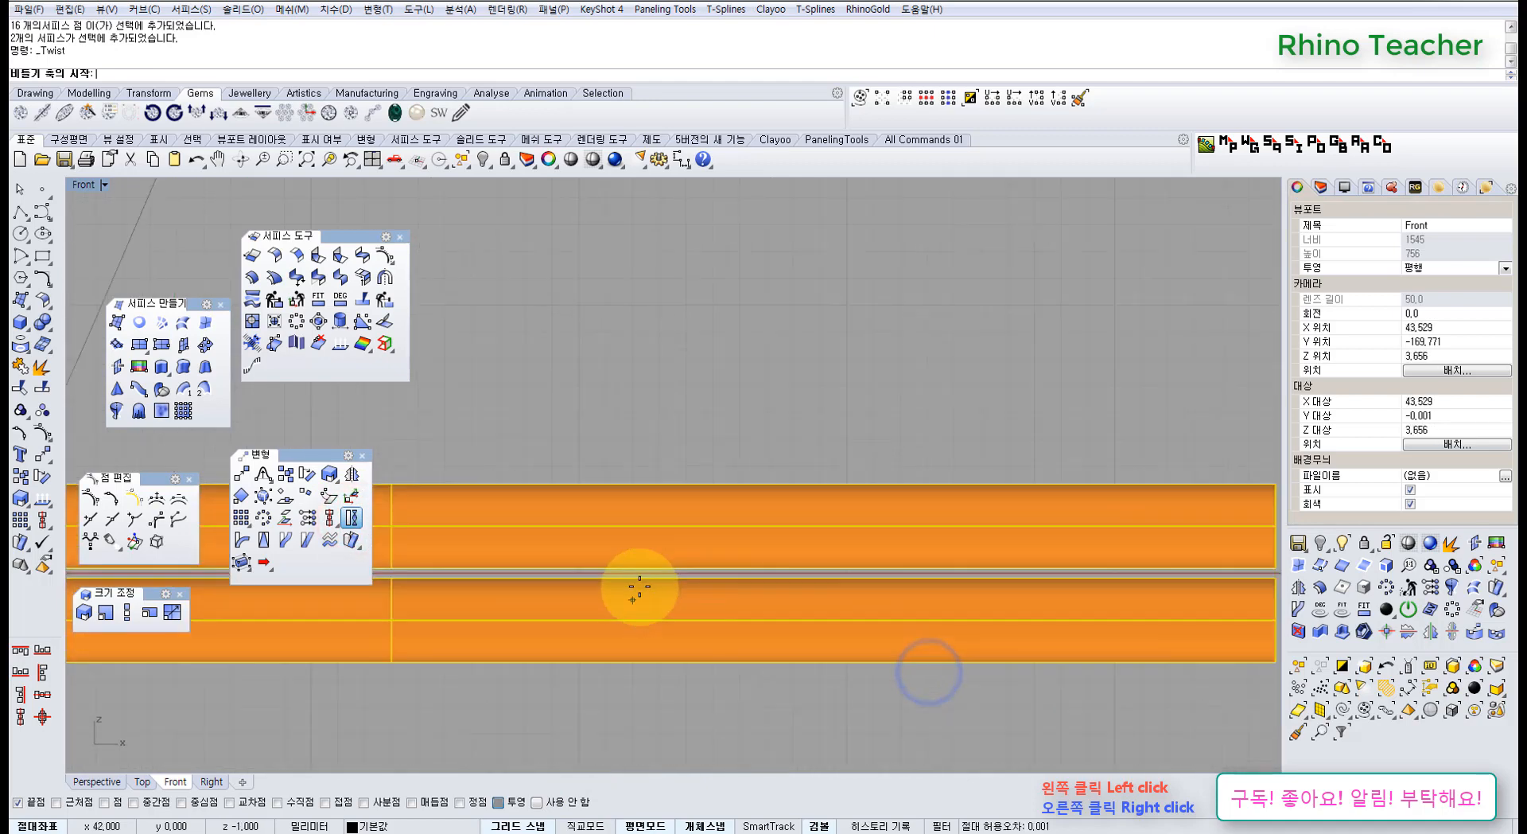
pyautogui.scroll(-6, 560, 574)
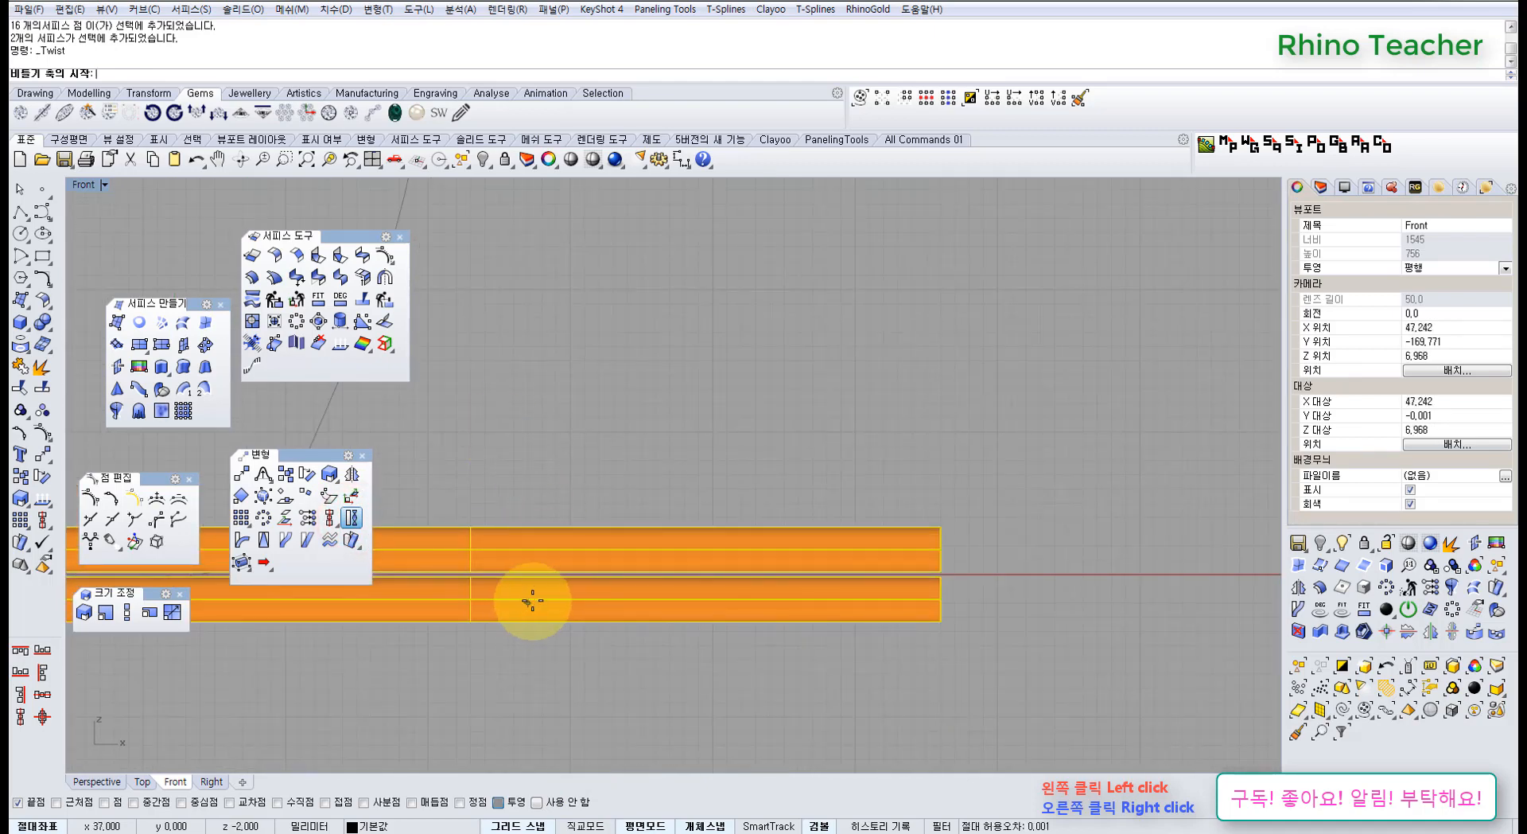
pyautogui.moveTo(533, 599); pyautogui.dragTo(616, 590, button='right')
pyautogui.scroll(4, 581, 567)
pyautogui.scroll(-8, 711, 583)
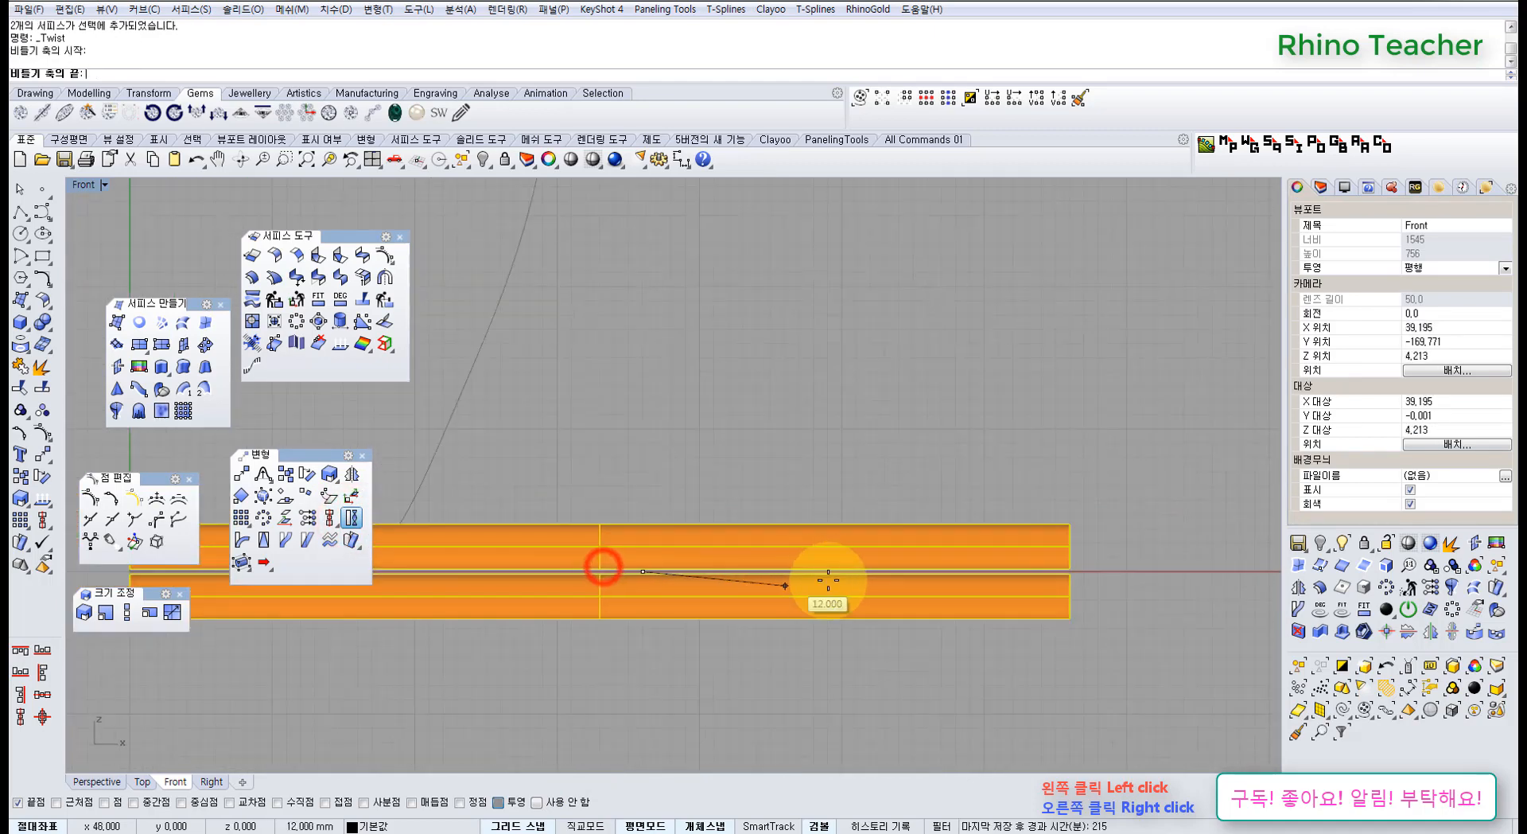
pyautogui.moveTo(883, 592); pyautogui.dragTo(580, 592, button='right')
pyautogui.scroll(4, 579, 586)
pyautogui.click(773, 575)
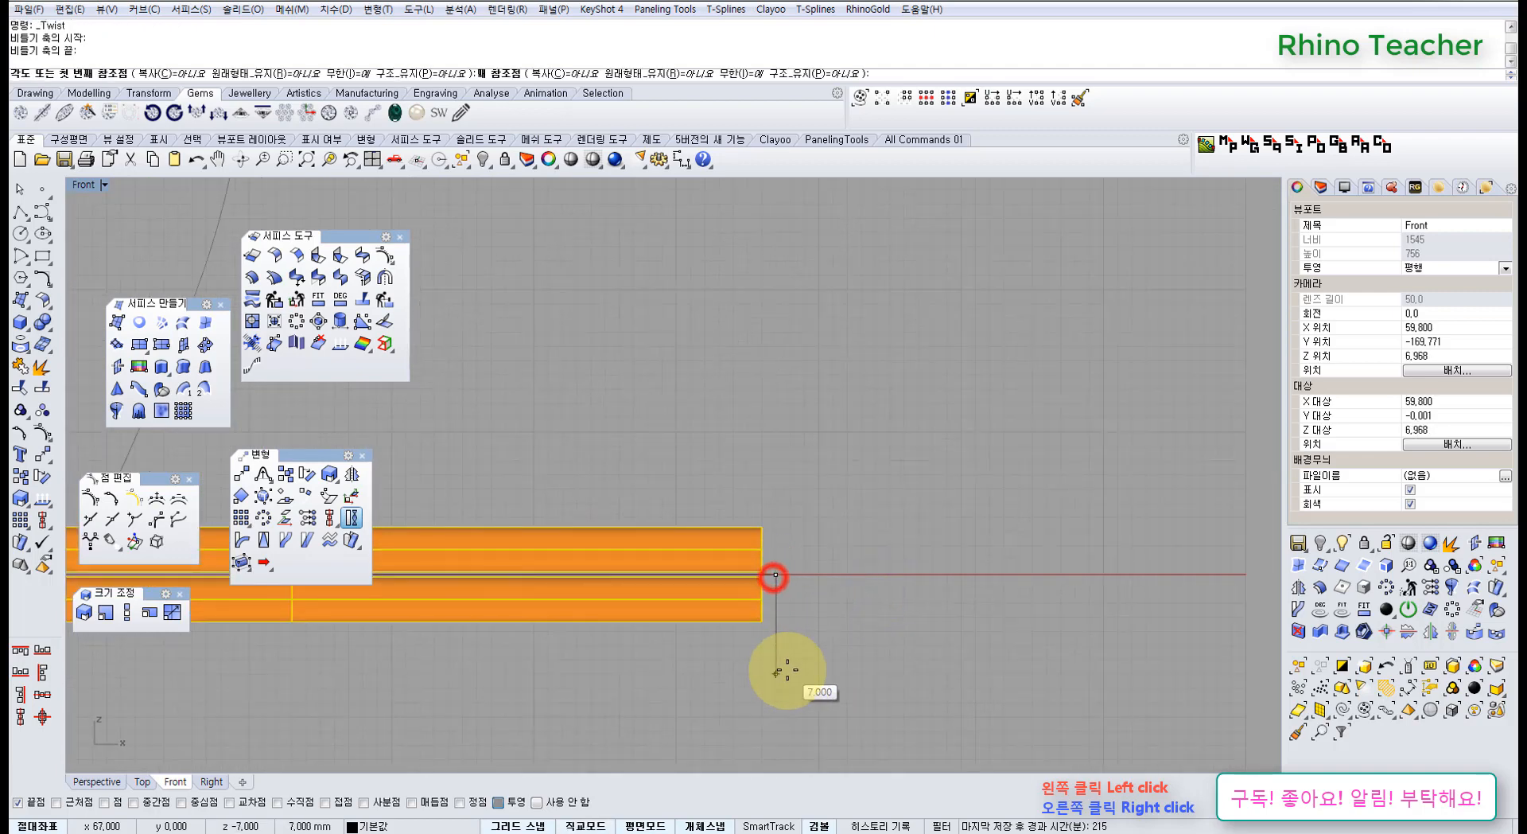
# Twist the tubes from a reference point 7 mm straight below the axis end and inspect their shape in the Perspective view
pyautogui.click(784, 673)
pyautogui.hotkey('ctrl', 'F4')
pyautogui.moveTo(776, 658); pyautogui.dragTo(620, 605, button='right')
pyautogui.click(730, 597)
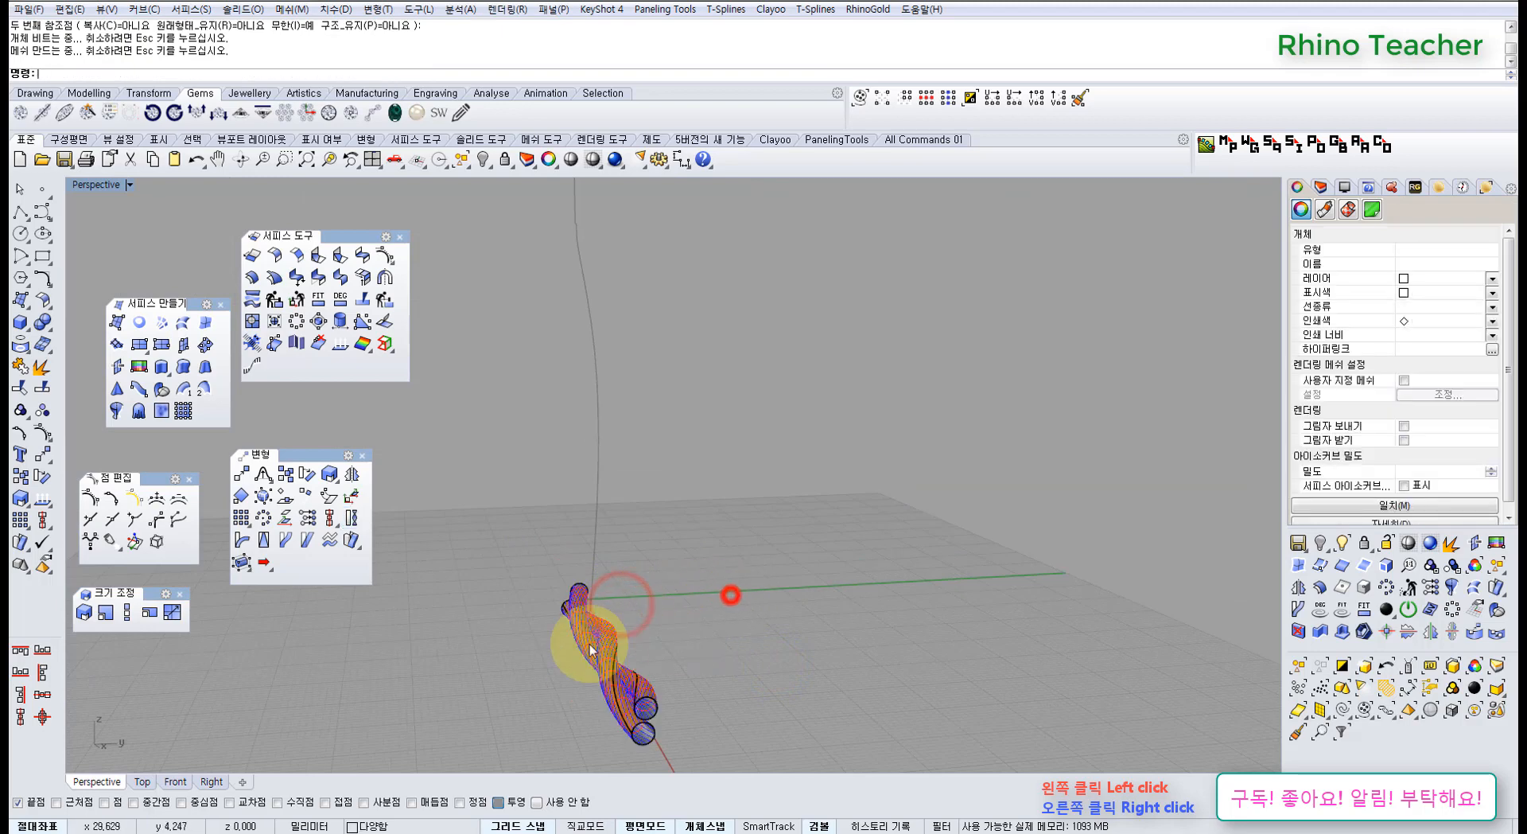
pyautogui.moveTo(586, 643); pyautogui.dragTo(594, 532, button='right')
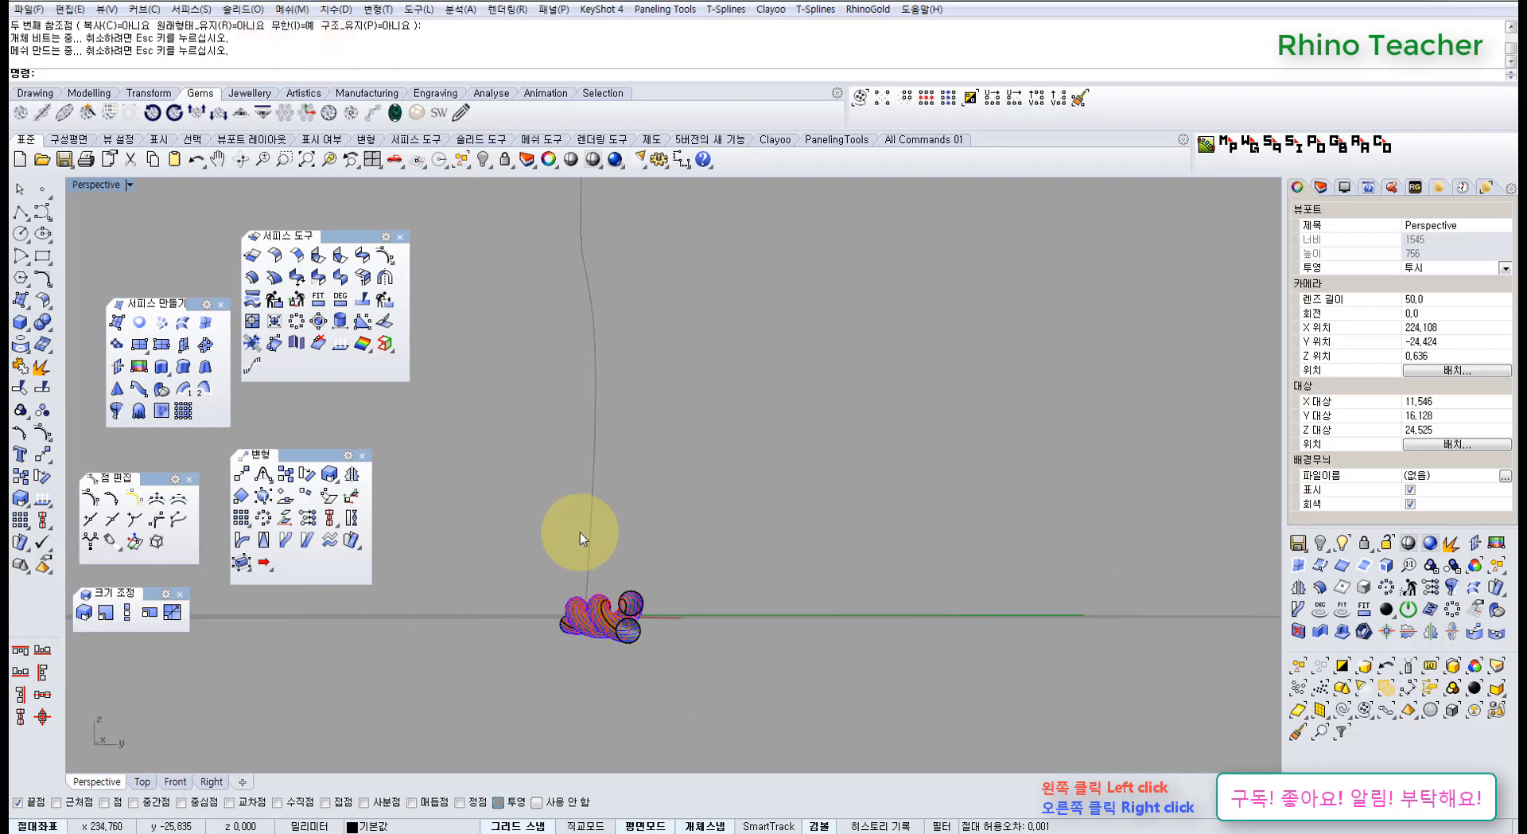
pyautogui.moveTo(641, 613); pyautogui.dragTo(932, 566, button='right')
# Undo the twist and copy both straight tubes 10 mm upward in the Front view
pyautogui.hotkey('ctrl', 'z')
pyautogui.hotkey('ctrl', 'F2')
pyautogui.moveTo(896, 686); pyautogui.dragTo(727, 489)
pyautogui.scroll(-5, 727, 525)
pyautogui.moveTo(703, 567); pyautogui.dragTo(808, 577, button='right')
pyautogui.click(19, 478)
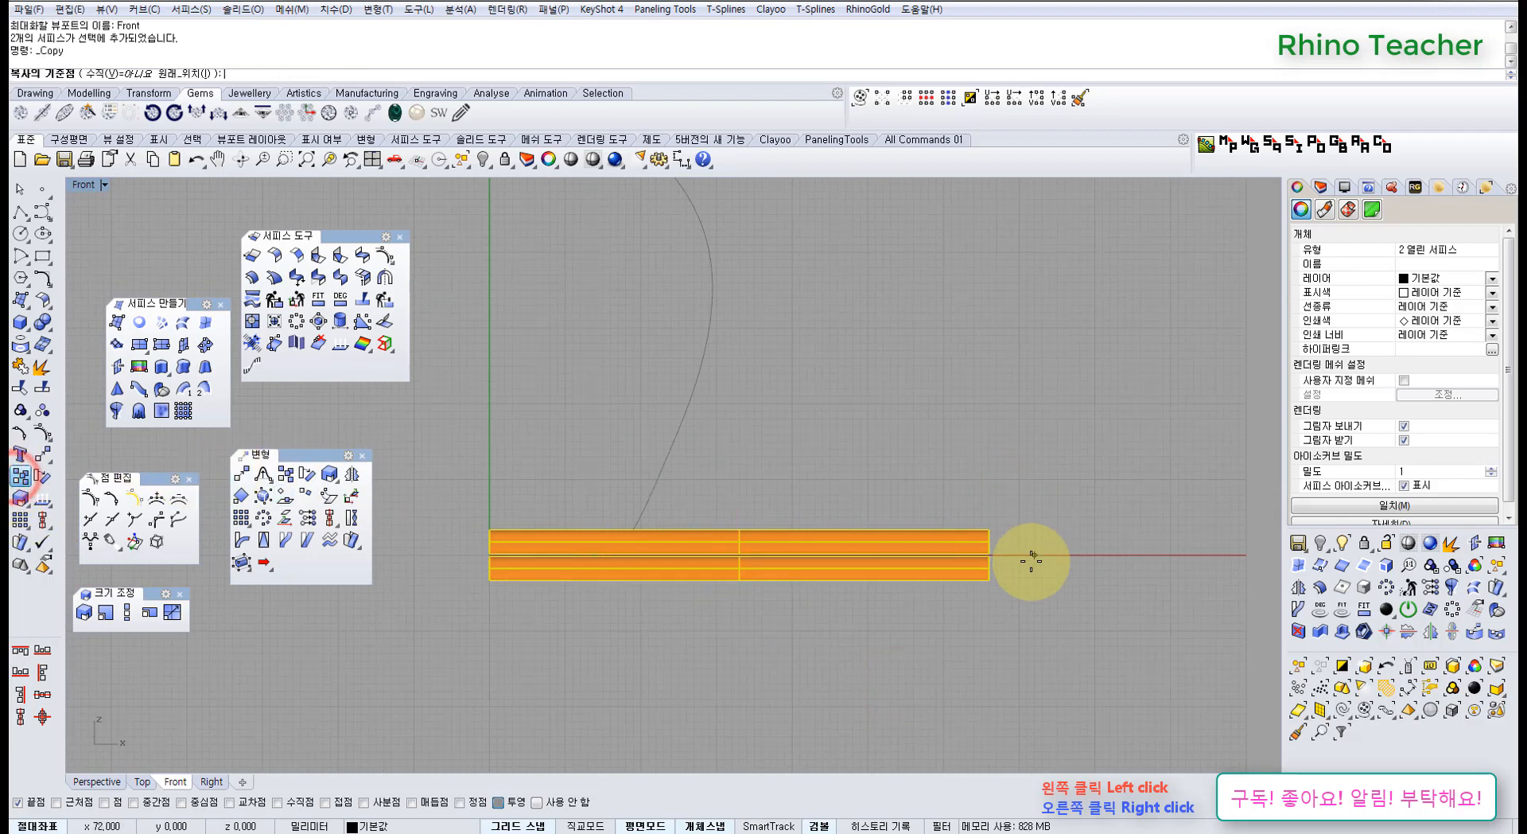
pyautogui.click(1026, 584)
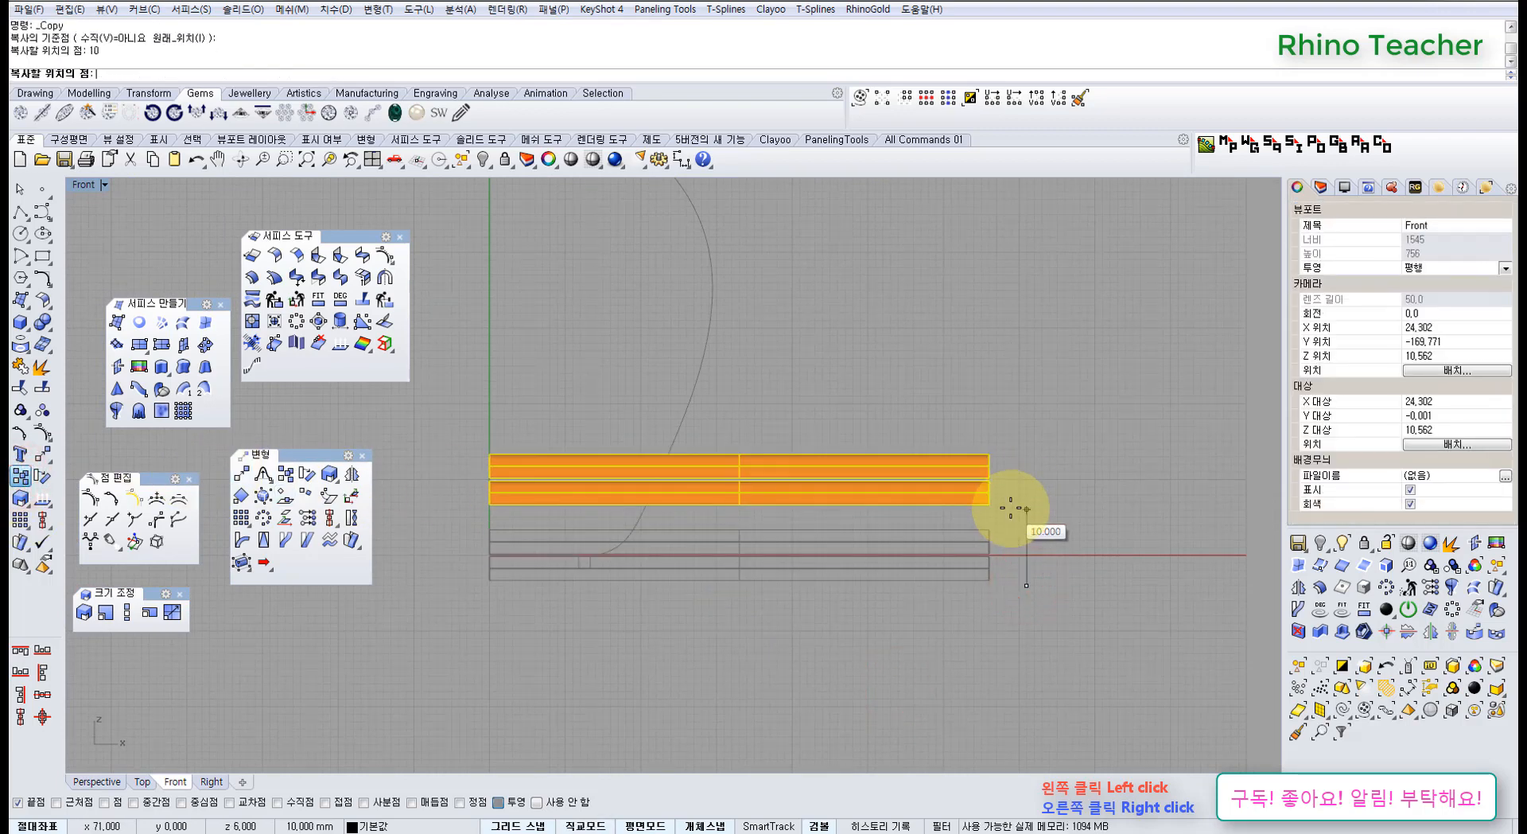
pyautogui.click(1011, 487)
pyautogui.rightClick(1004, 443)
# Rebuild all four tubes with 8 points and degree 3 in both U and V, deleting the input objects
pyautogui.moveTo(1028, 404); pyautogui.dragTo(894, 587)
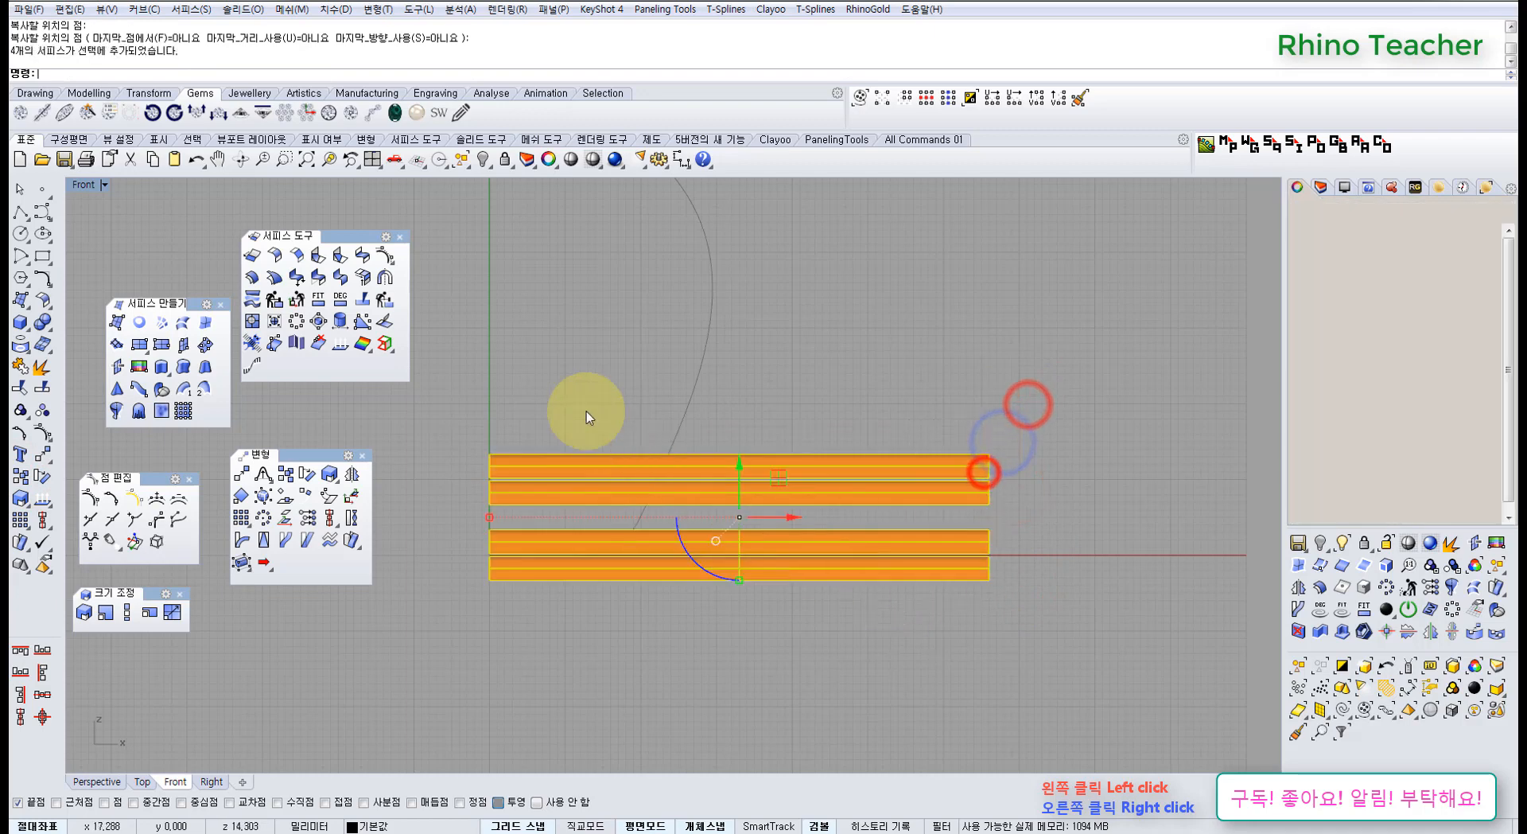
pyautogui.click(275, 300)
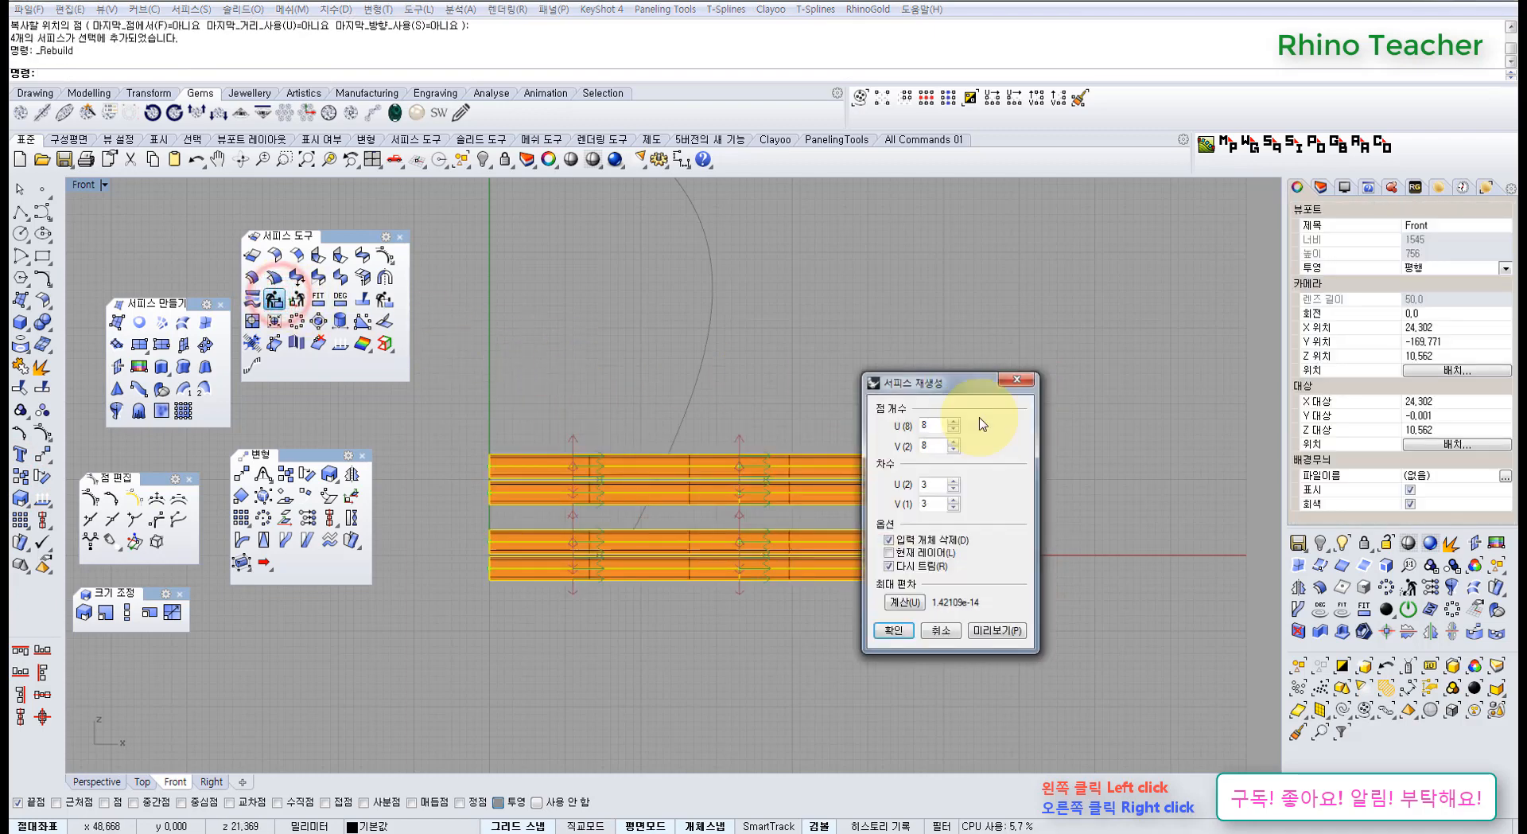
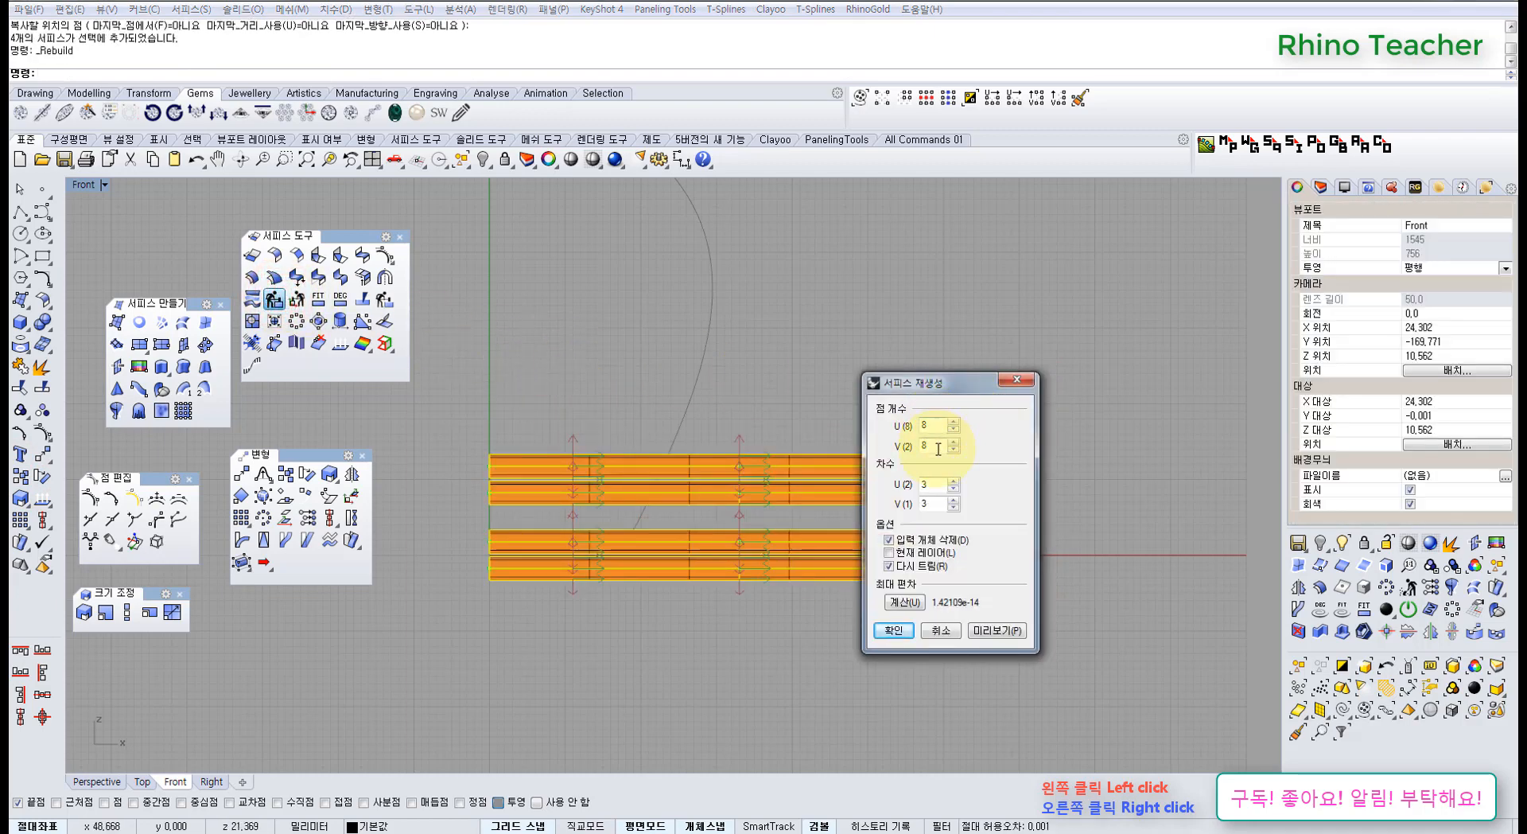
pyautogui.click(895, 630)
pyautogui.click(964, 632)
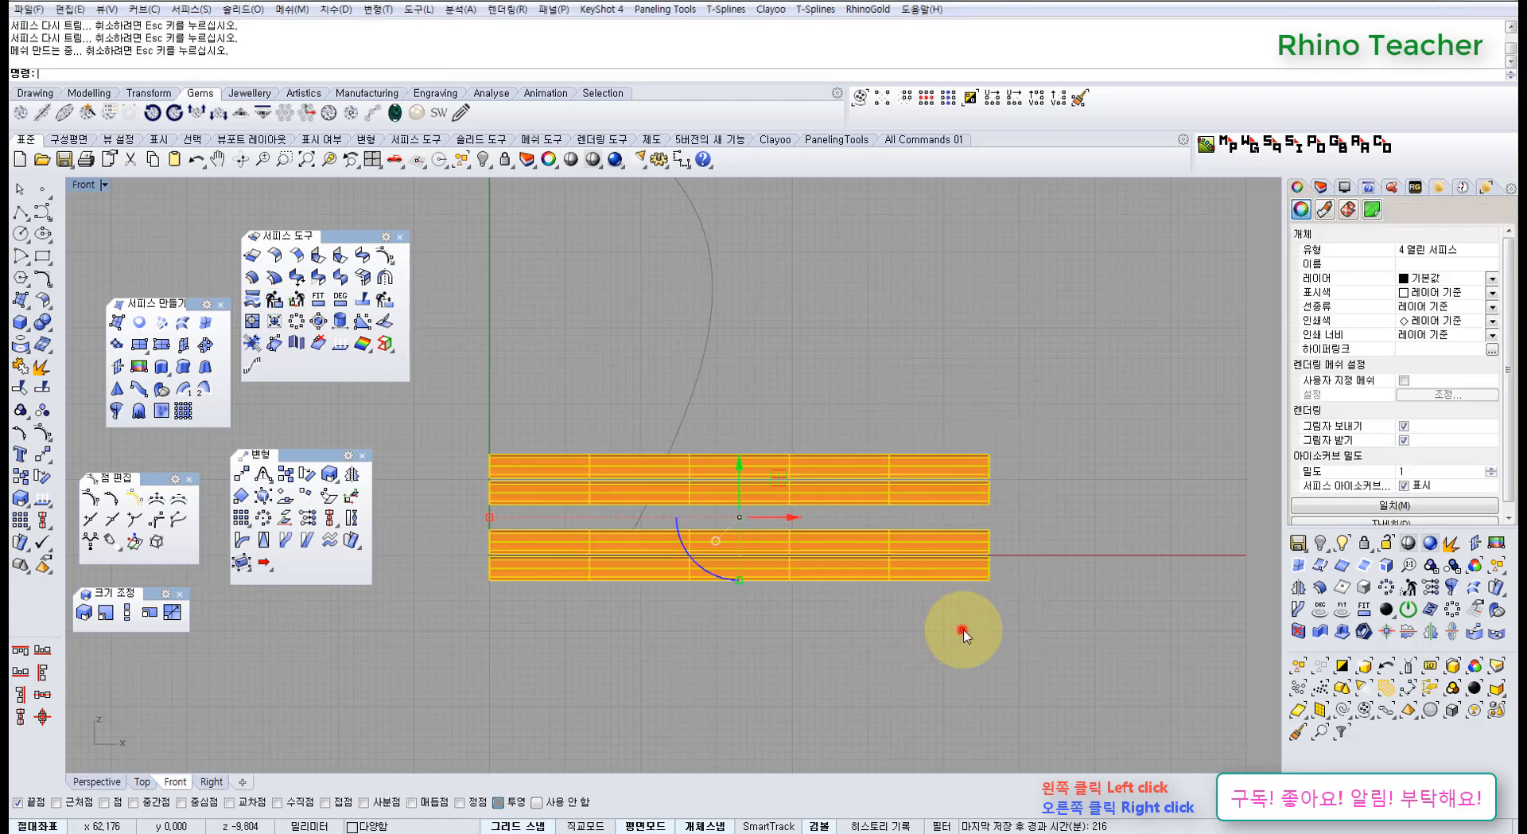
# Turn on the control points of all four tubes and select only the lower pair's points on the half away from the origin
pyautogui.moveTo(1027, 637); pyautogui.dragTo(929, 475)
pyautogui.moveTo(937, 492); pyautogui.dragTo(862, 487, button='right')
pyautogui.press('F10')
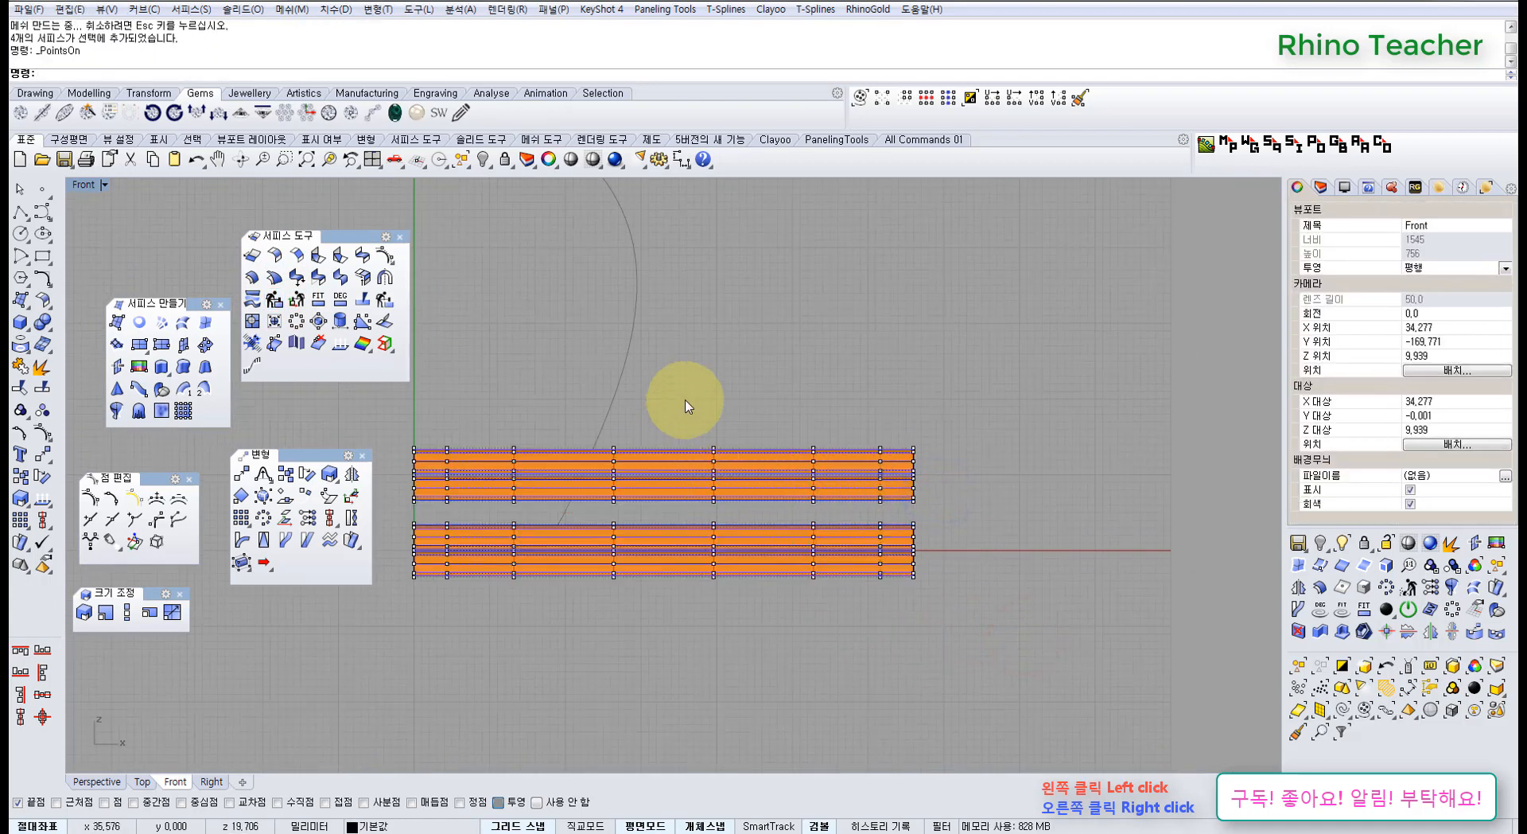
pyautogui.moveTo(681, 399); pyautogui.dragTo(988, 630)
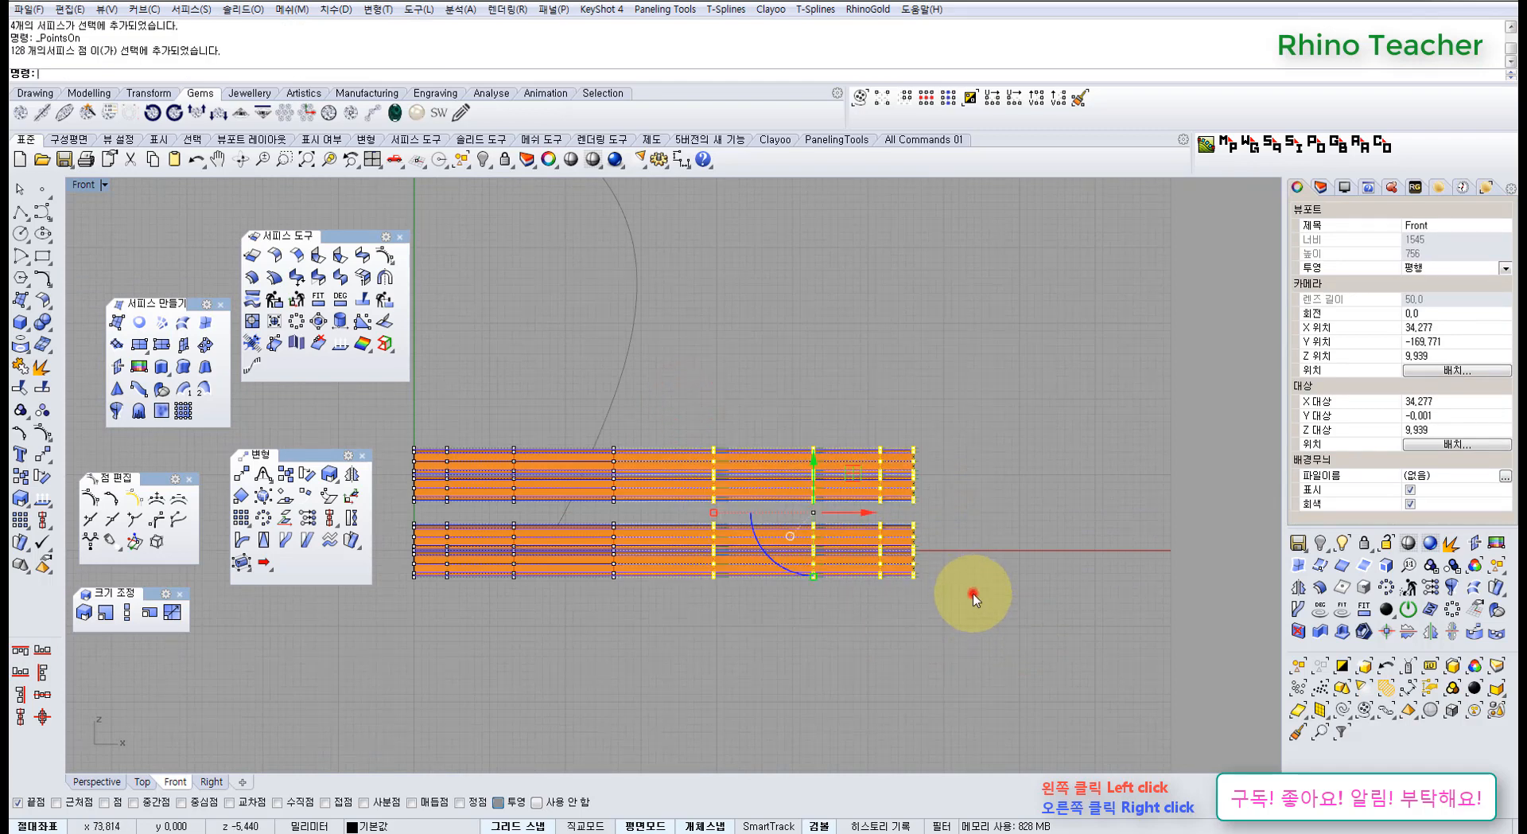
pyautogui.click(974, 595)
pyautogui.scroll(2, 767, 532)
pyautogui.moveTo(1124, 683); pyautogui.dragTo(1124, 683)
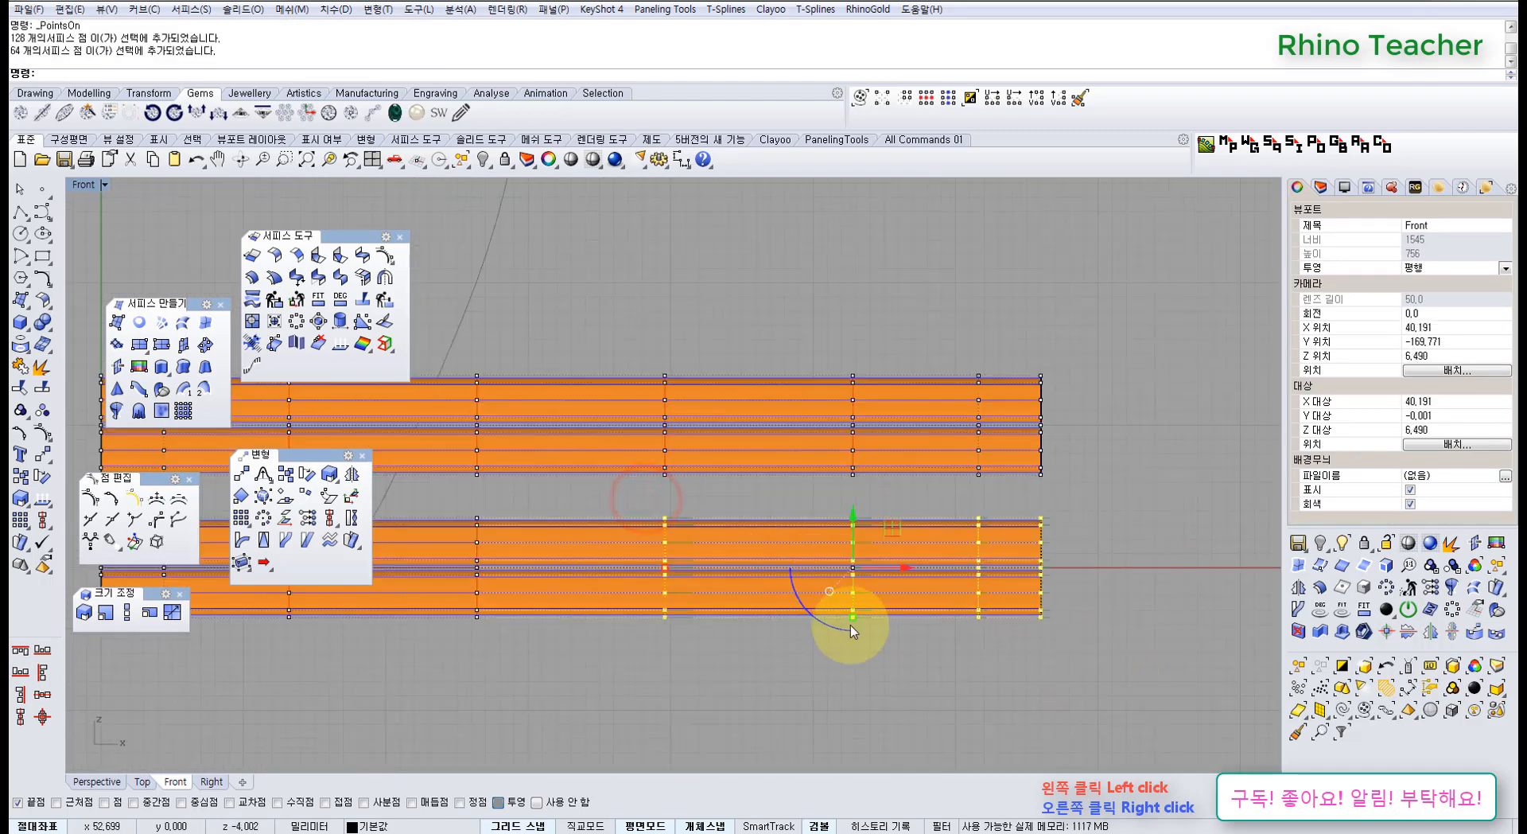
pyautogui.scroll(-2, 851, 624)
pyautogui.moveTo(737, 625); pyautogui.dragTo(830, 587, button='right')
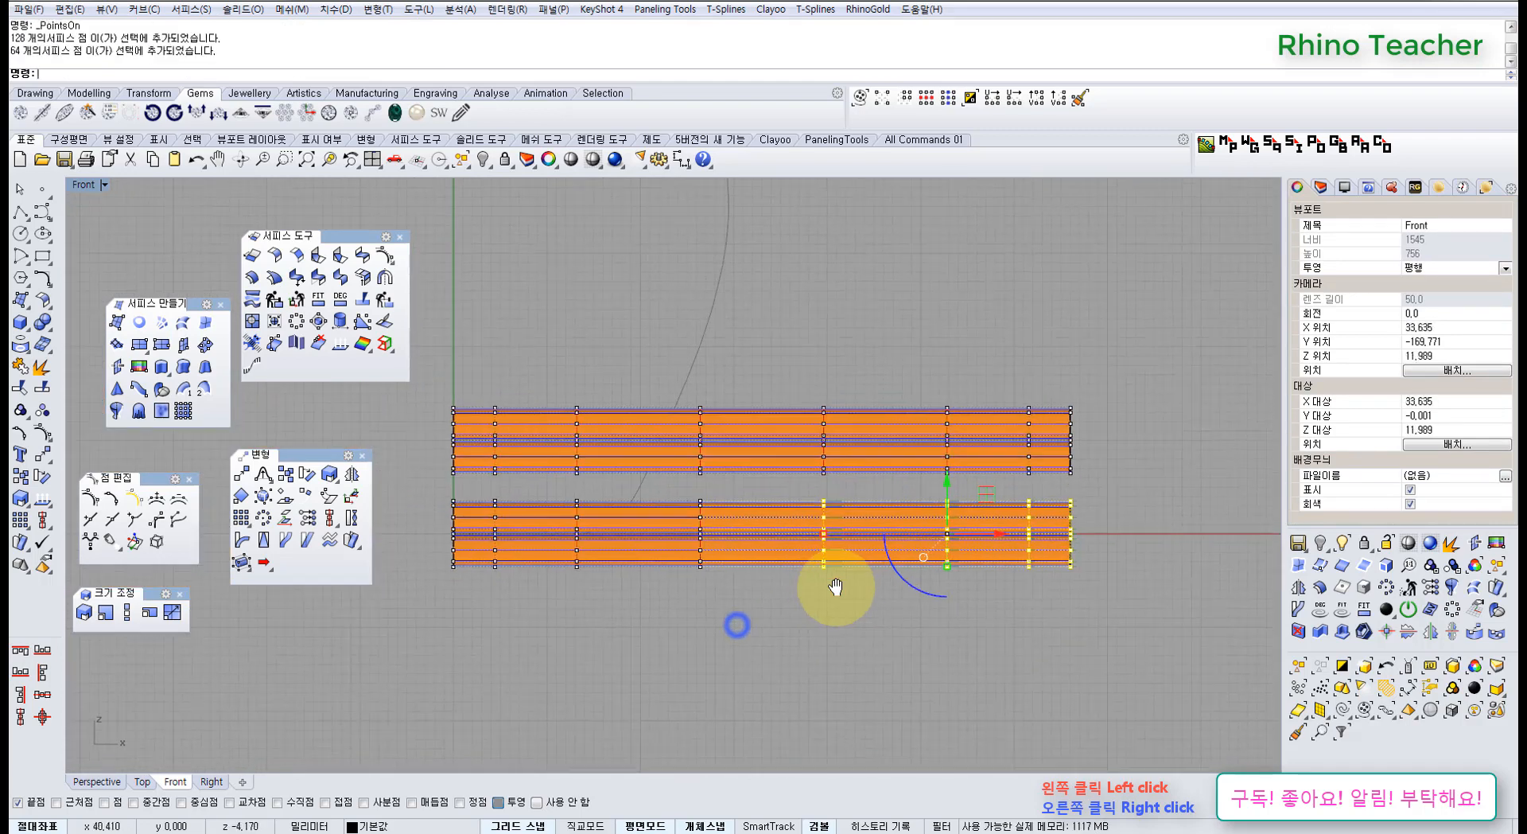
# Twist the lower pair's selected points about a horizontal axis from the origin to X 67, using a reference point 7 mm below the axis end
pyautogui.click(350, 519)
pyautogui.scroll(6, 443, 556)
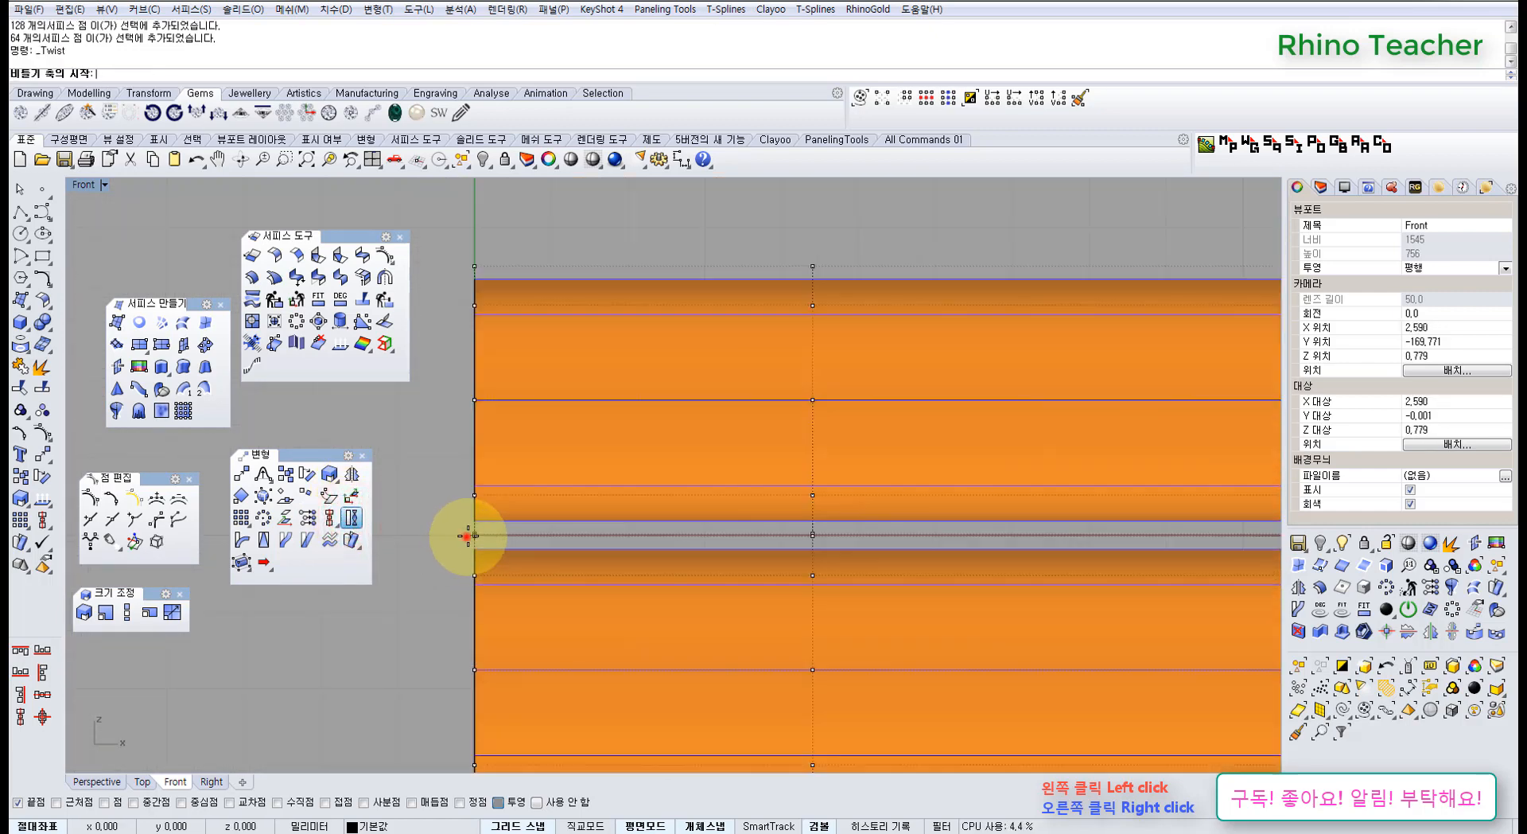
pyautogui.click(468, 535)
pyautogui.scroll(-6, 613, 555)
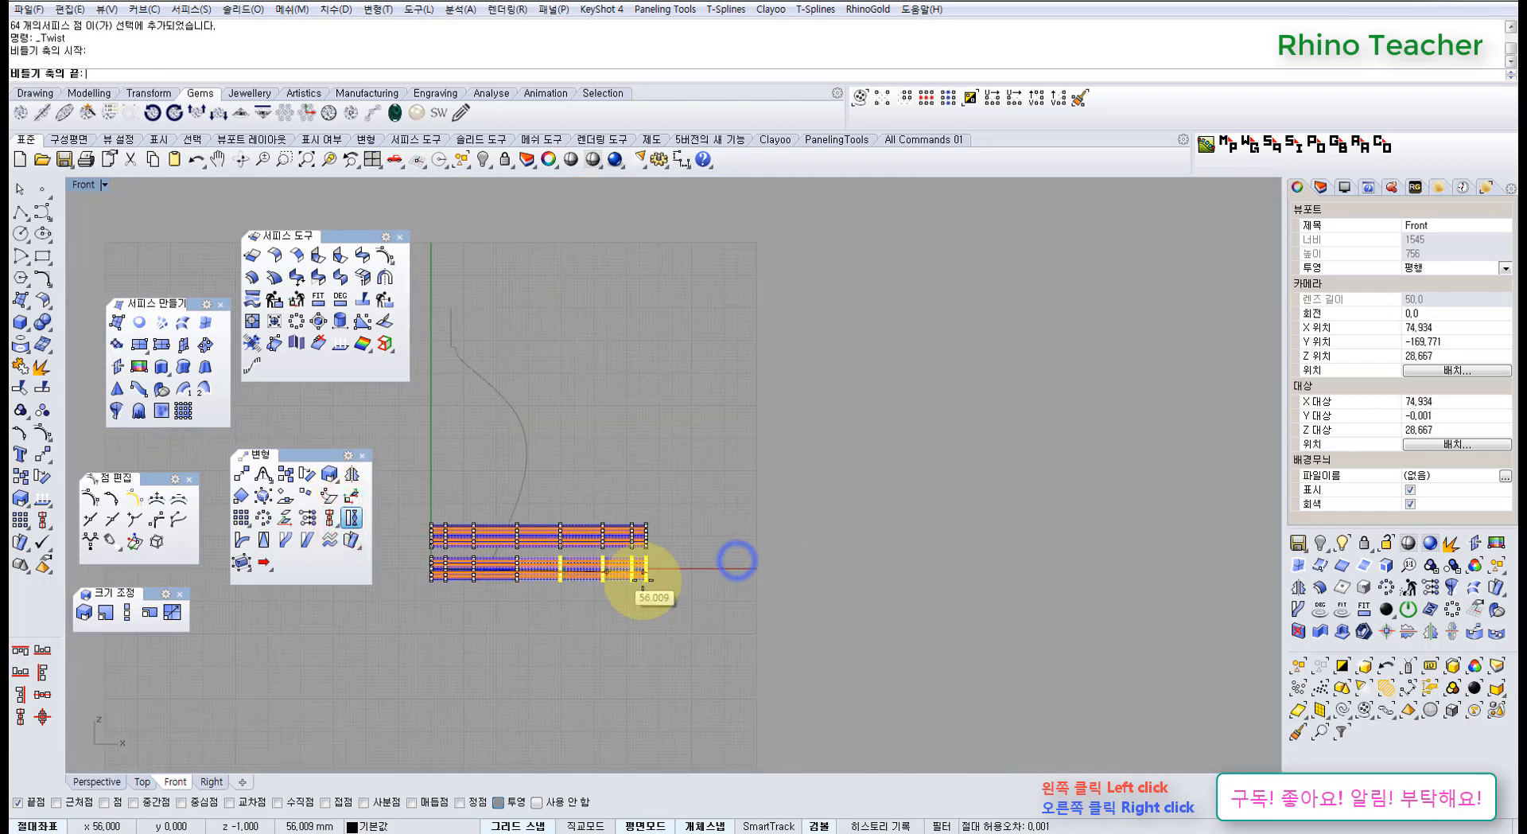
pyautogui.scroll(7, 672, 561)
pyautogui.click(675, 564)
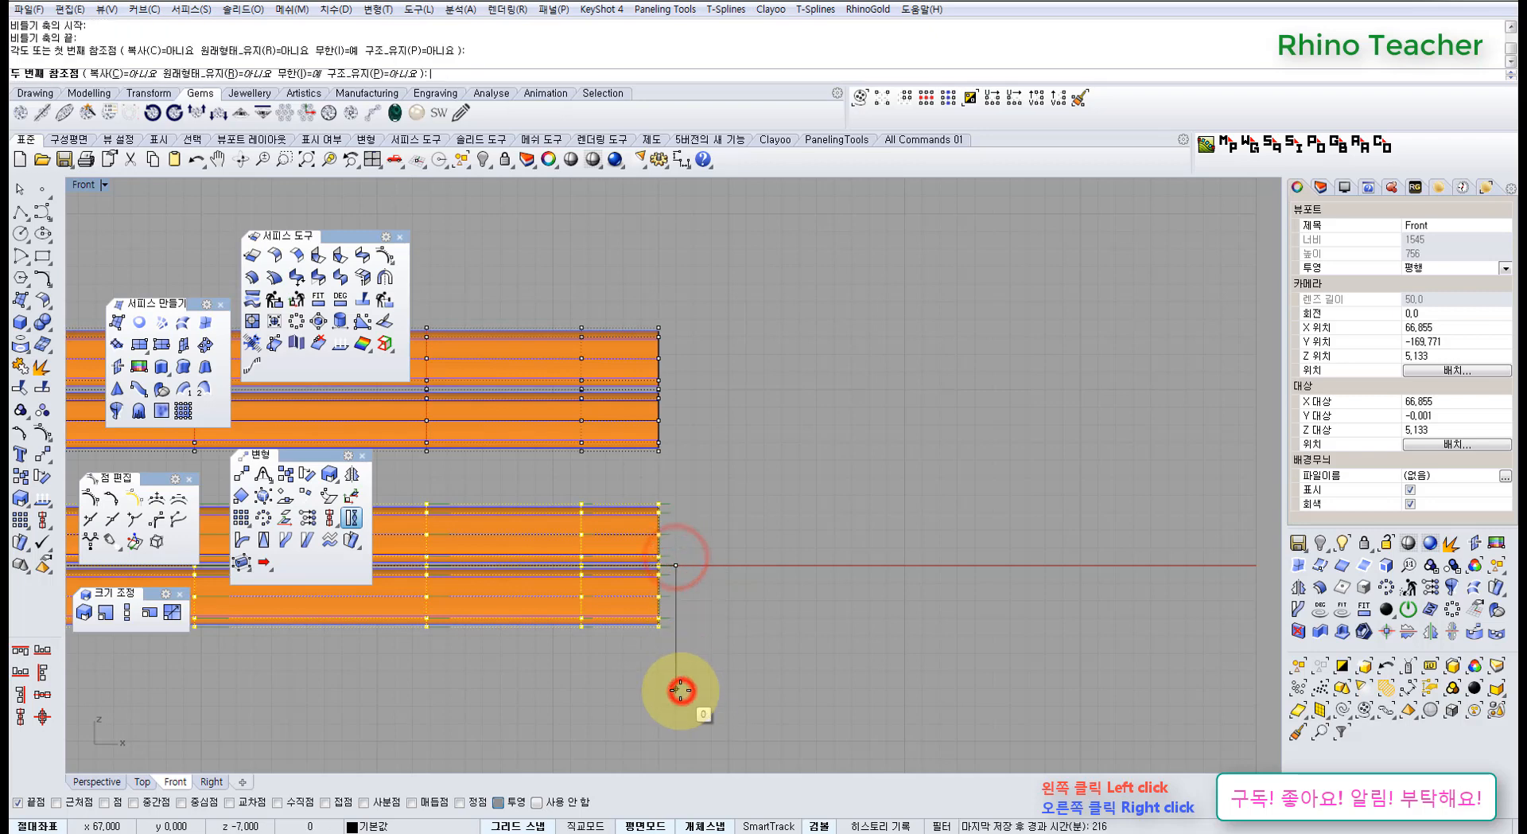
pyautogui.hotkey('ctrl', 'F4')
pyautogui.moveTo(759, 659); pyautogui.dragTo(564, 660, button='right')
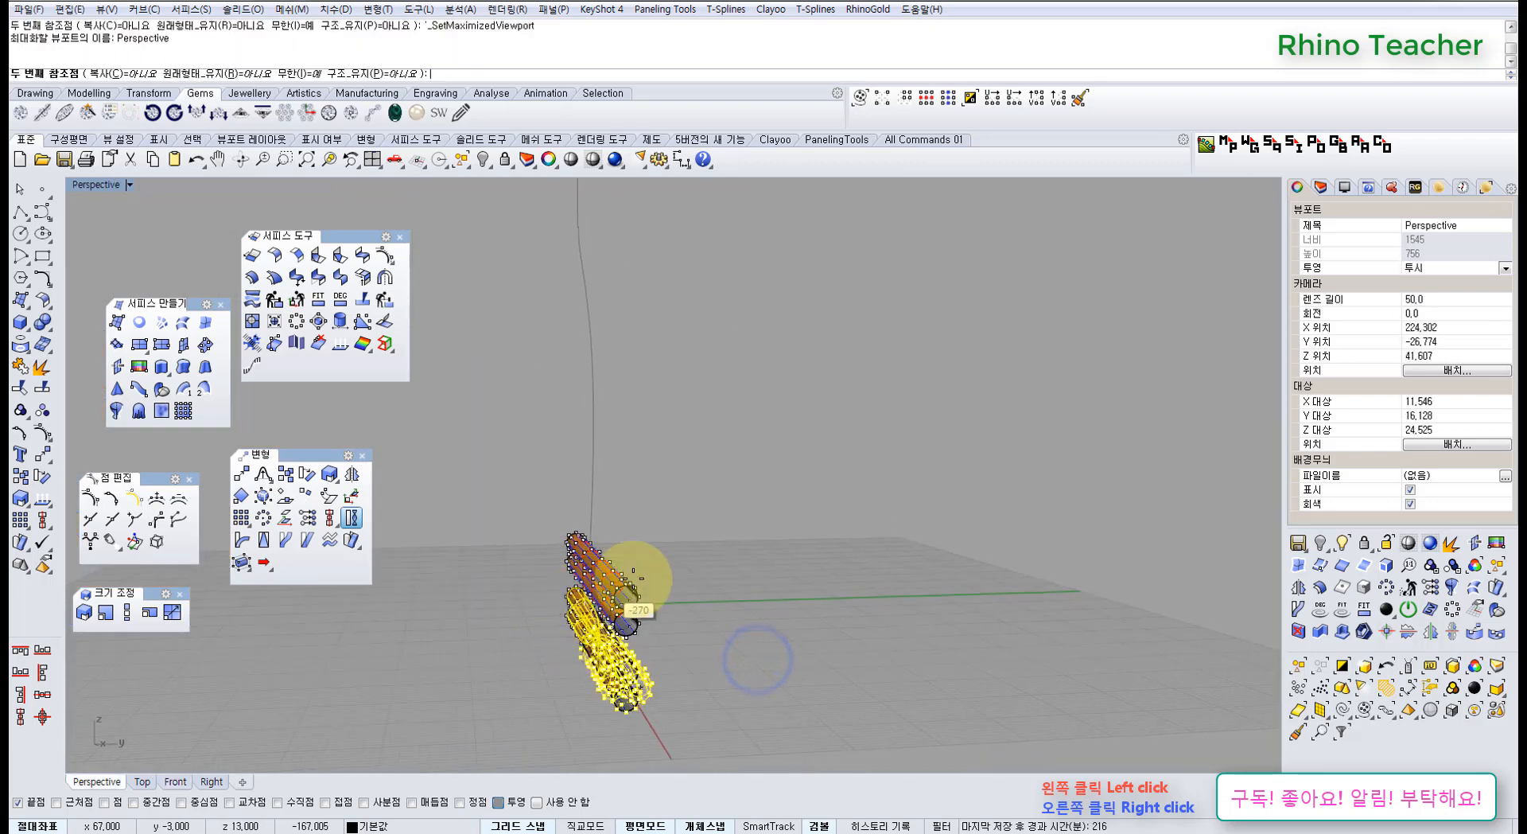
pyautogui.click(645, 574)
# Select the upper pair's control points on the half away from the origin and return to the Front view
pyautogui.moveTo(664, 605); pyautogui.dragTo(852, 597, button='right')
pyautogui.moveTo(843, 450); pyautogui.dragTo(1143, 555)
pyautogui.hotkey('ctrl', 'F2')
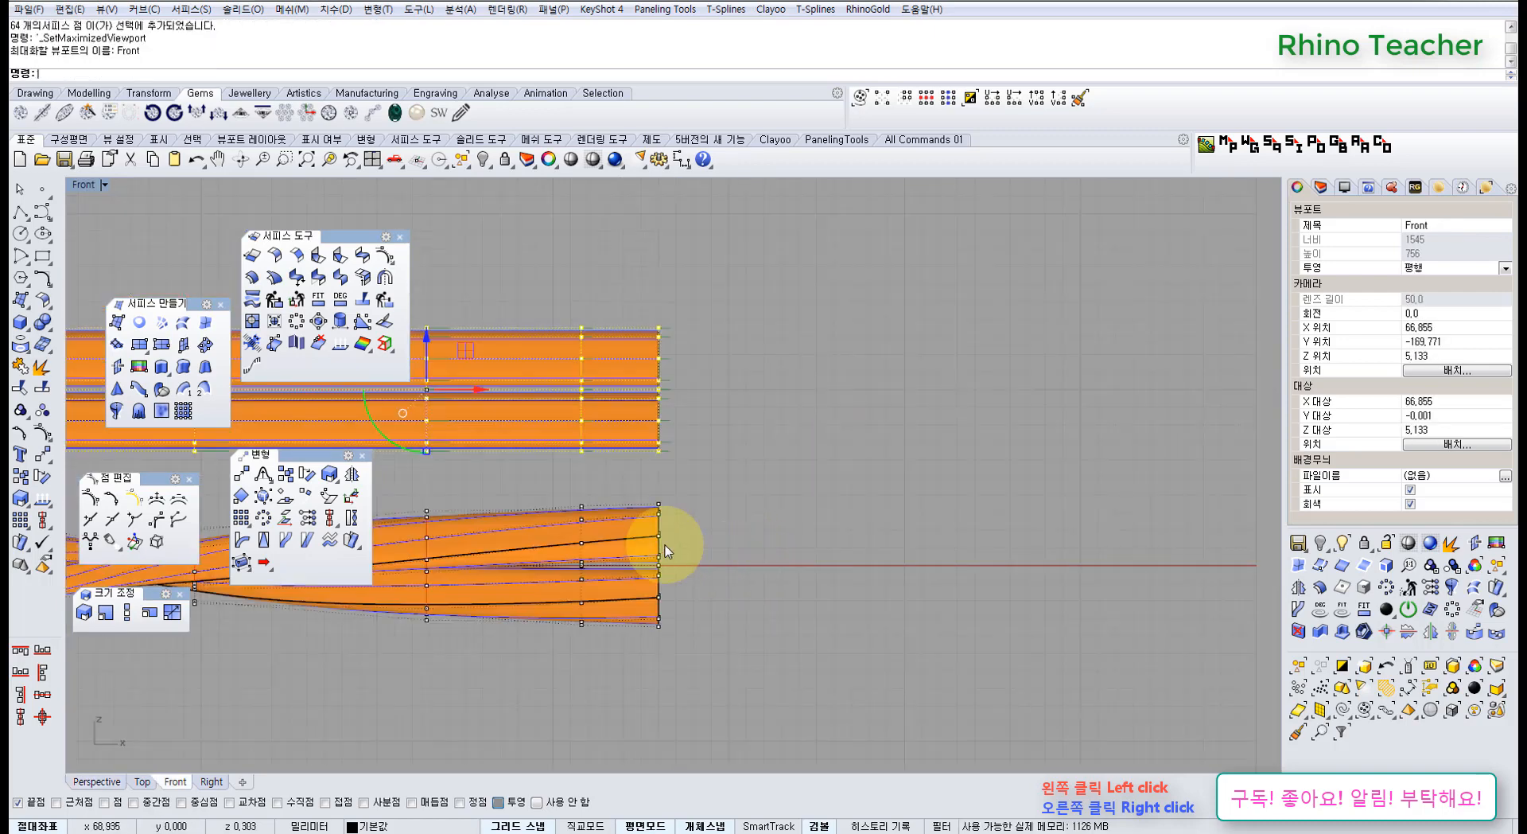
pyautogui.scroll(-3, 700, 557)
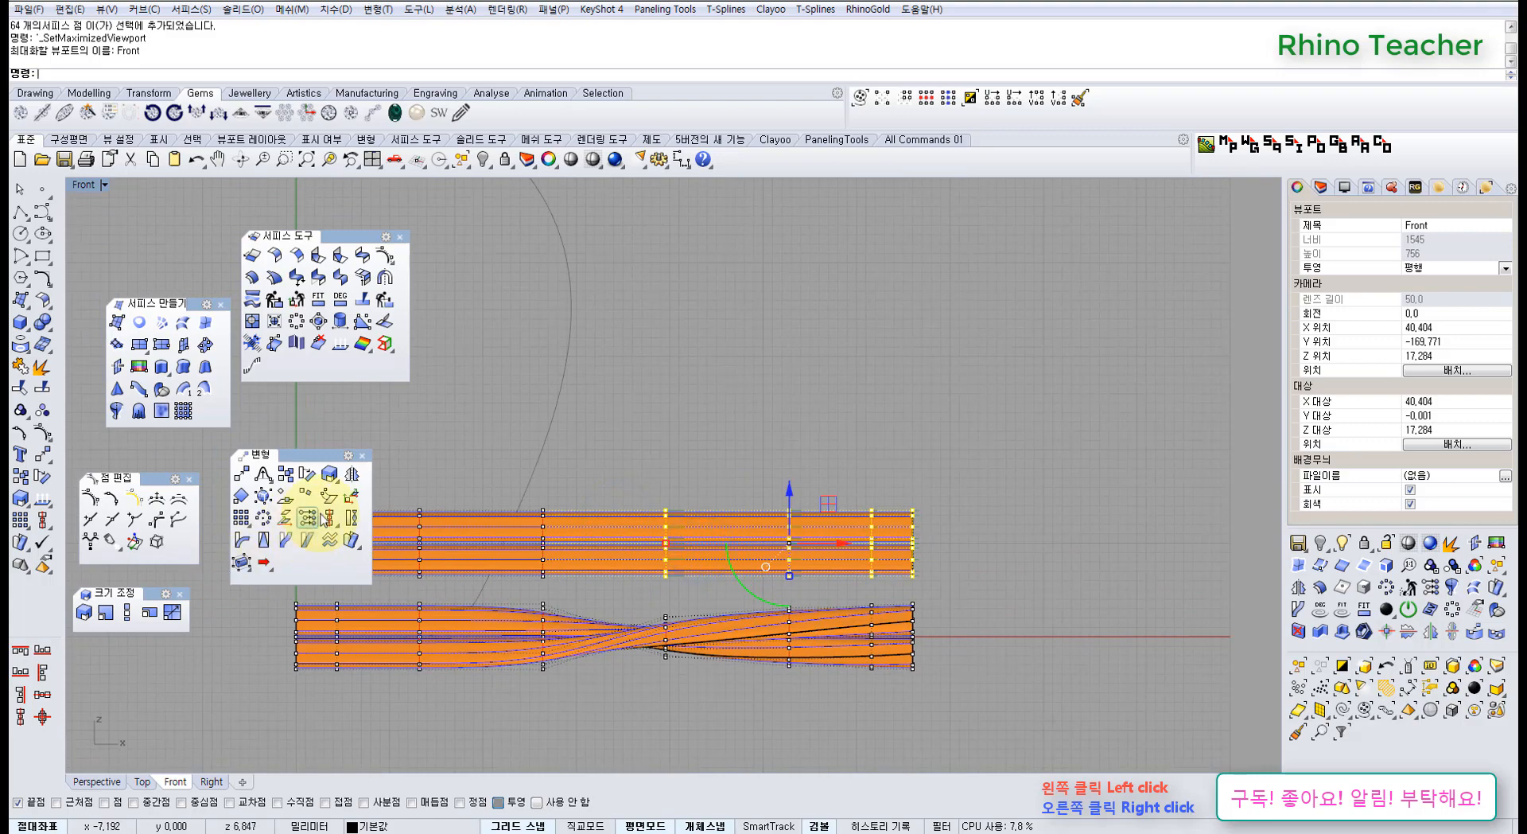
pyautogui.click(353, 518)
pyautogui.scroll(5, 660, 541)
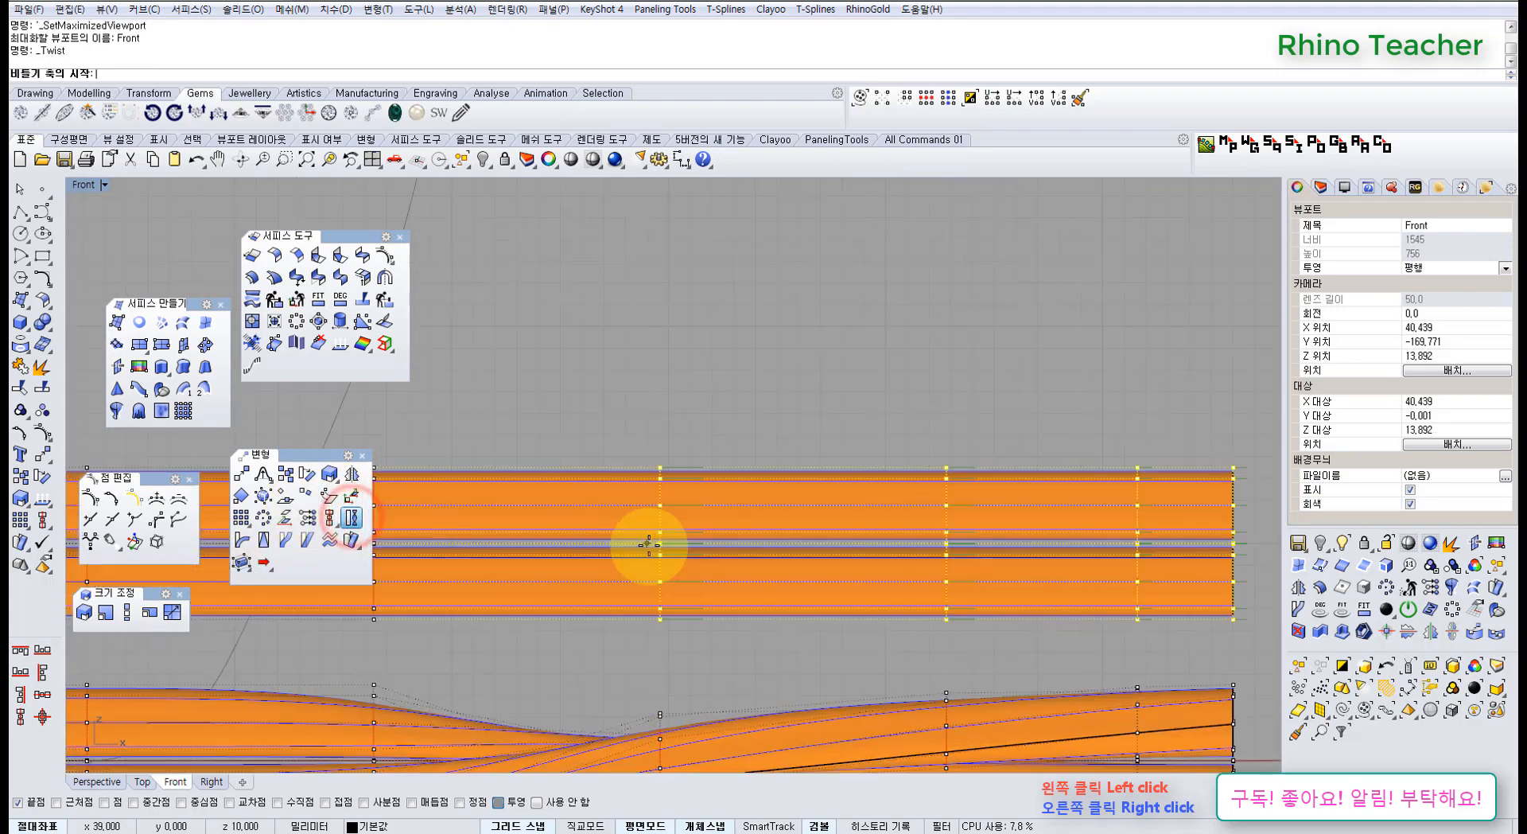
pyautogui.click(650, 538)
pyautogui.scroll(-10, 731, 548)
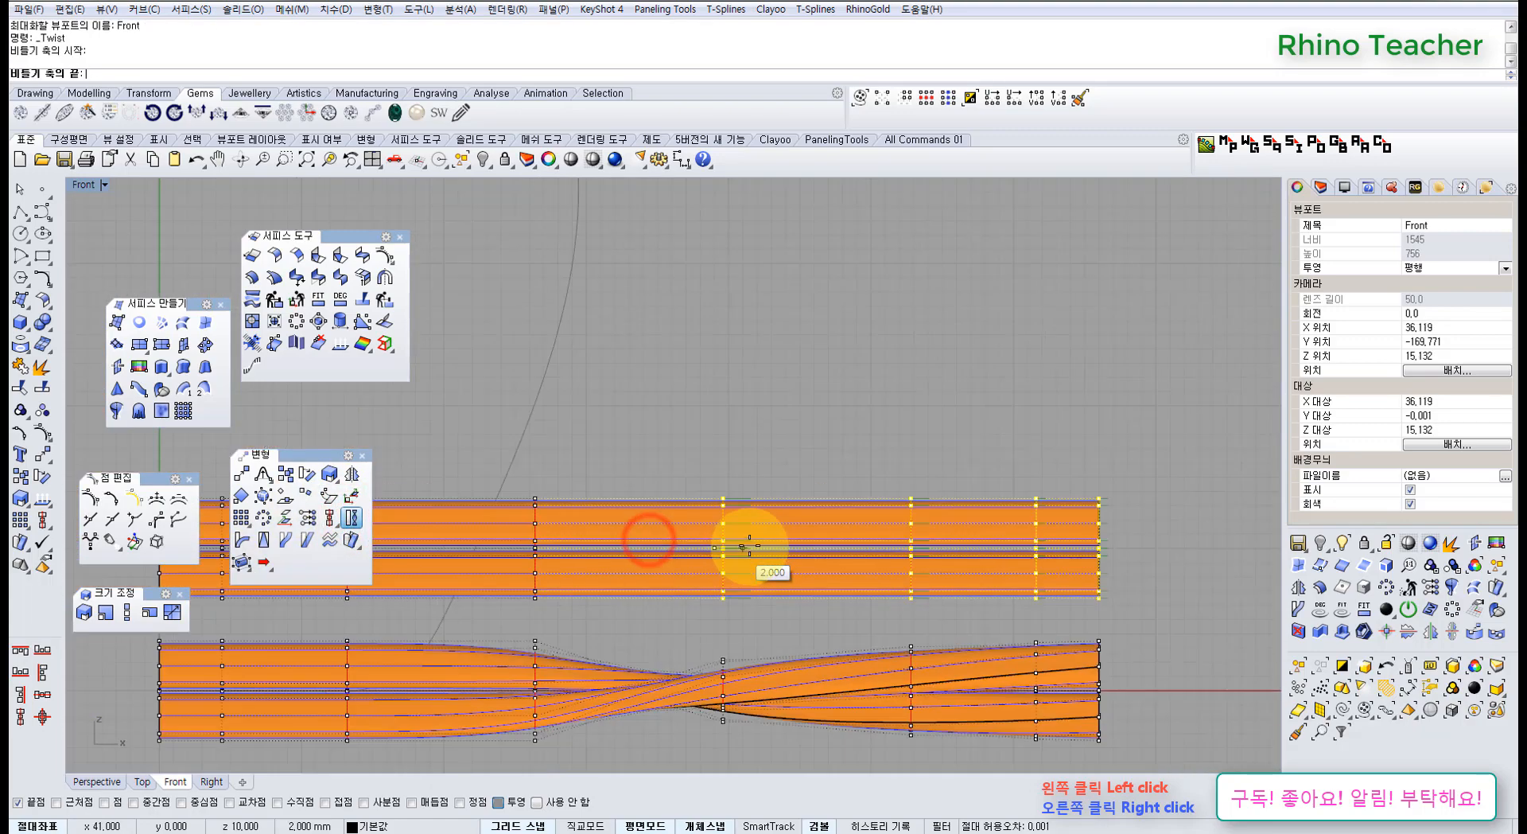
pyautogui.moveTo(804, 548); pyautogui.dragTo(563, 555, button='right')
pyautogui.scroll(4, 661, 550)
pyautogui.scroll(4, 740, 564)
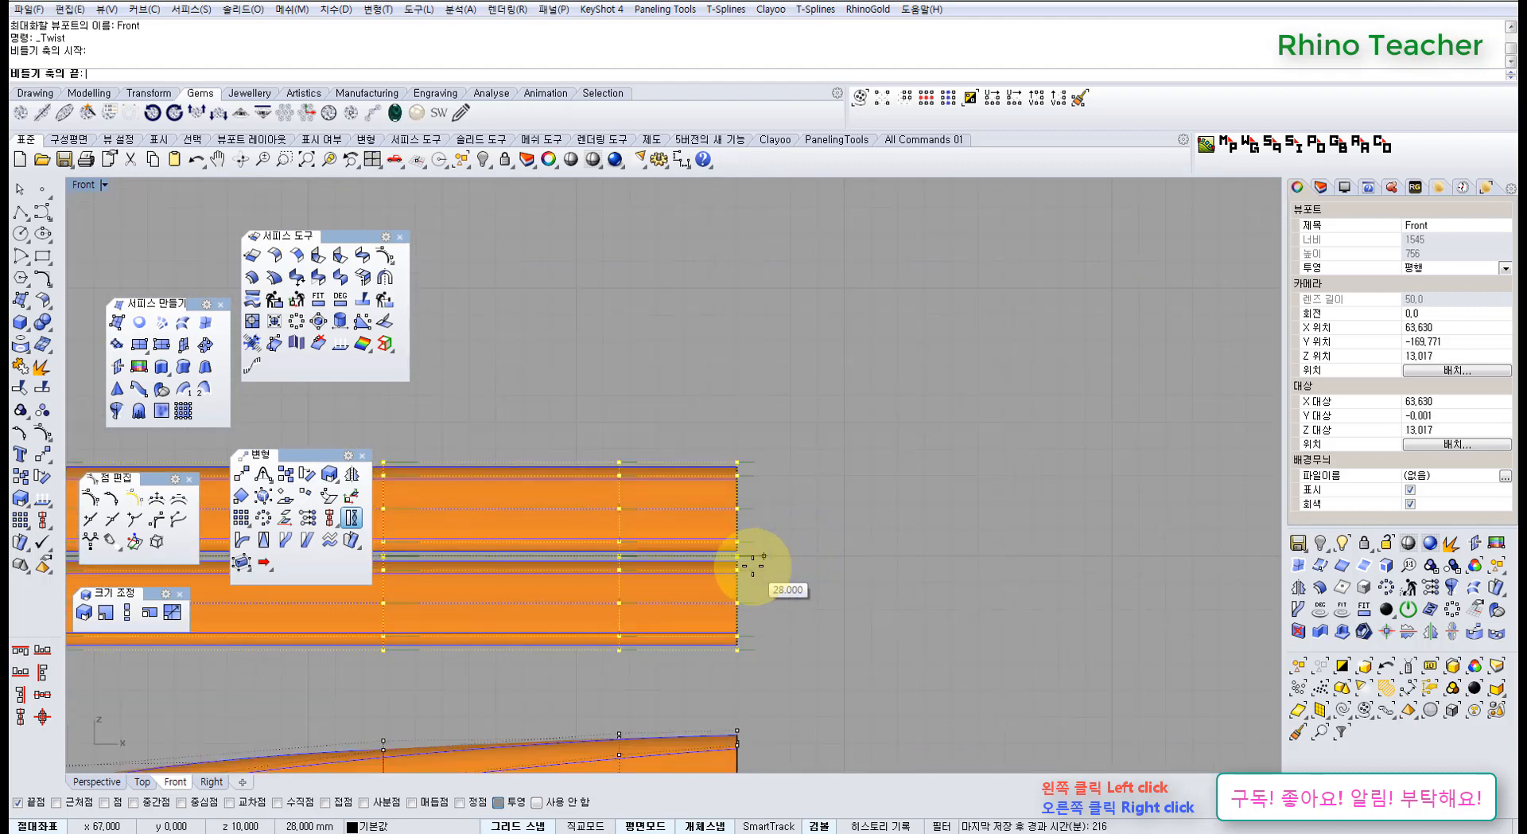
pyautogui.scroll(-2, 752, 563)
pyautogui.click(752, 561)
pyautogui.scroll(-4, 765, 533)
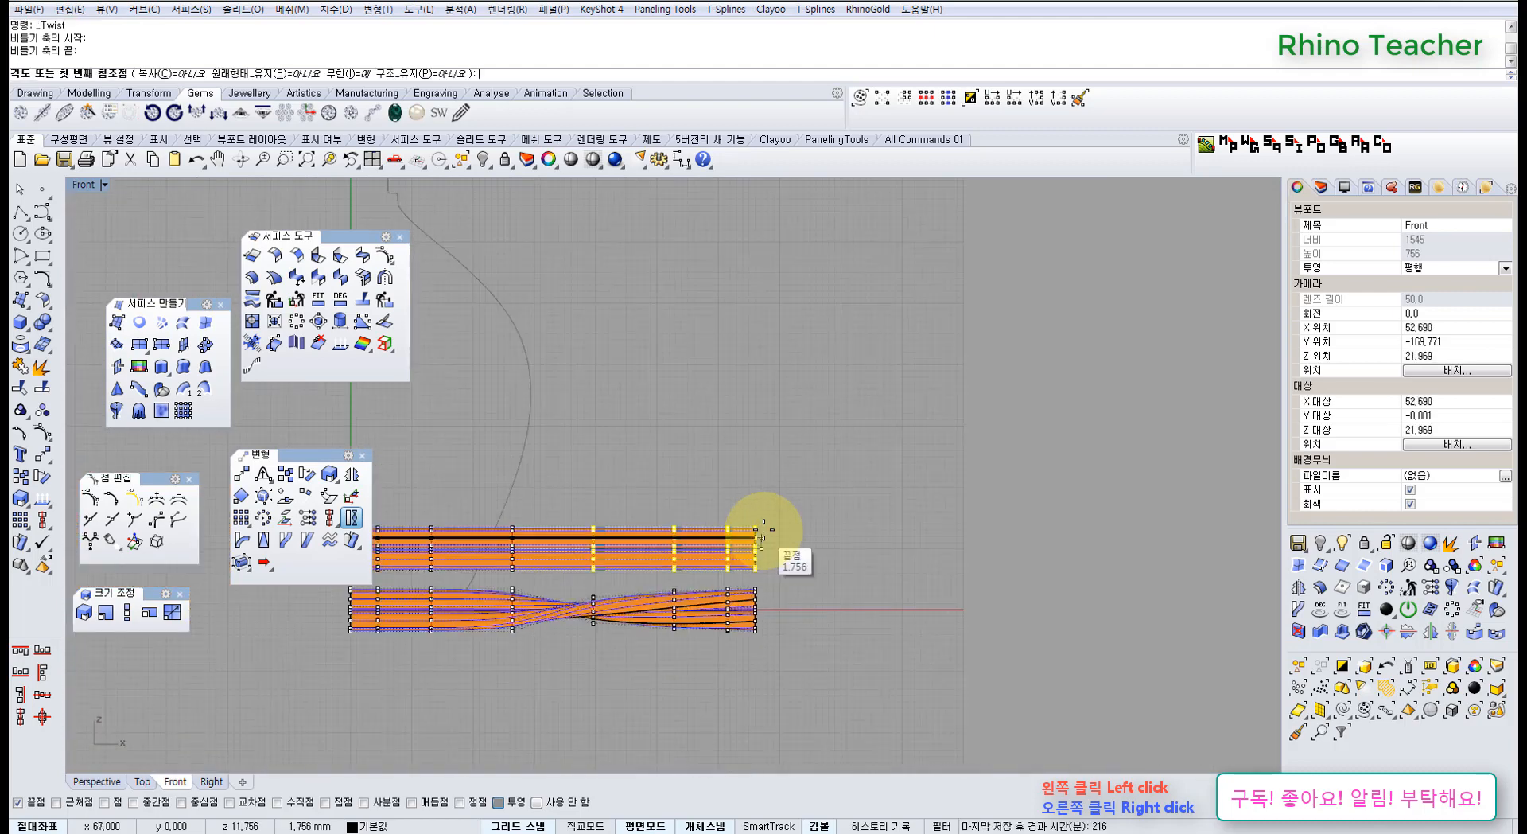
pyautogui.press('Escape')
# Twist the upper pair's selected points about a horizontal axis at Z 10 from X 39 to X 67, with a reference point below its end
pyautogui.scroll(8, 561, 548)
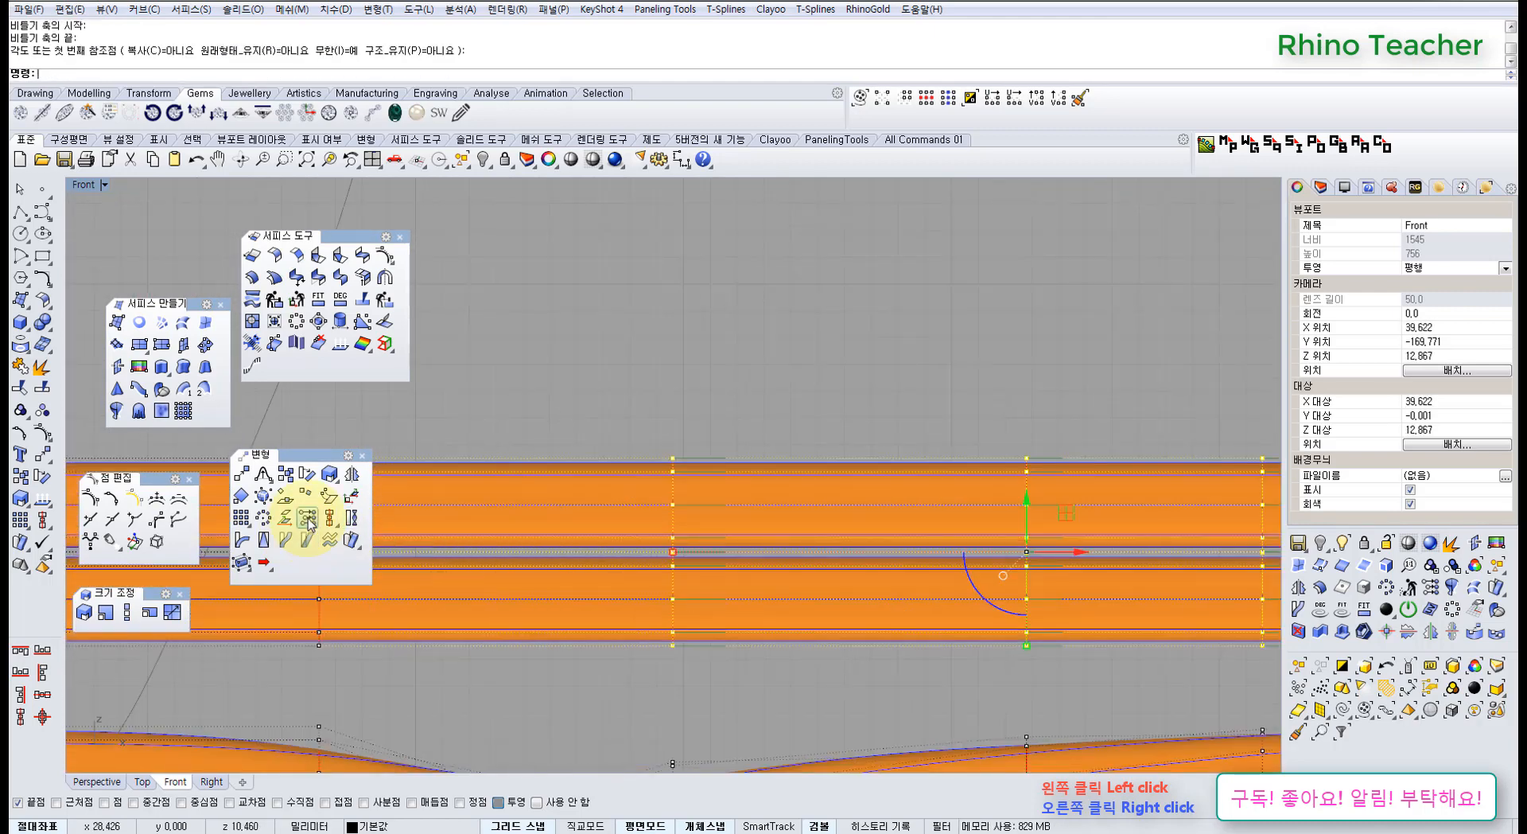
pyautogui.click(350, 514)
pyautogui.scroll(6, 665, 555)
pyautogui.click(651, 549)
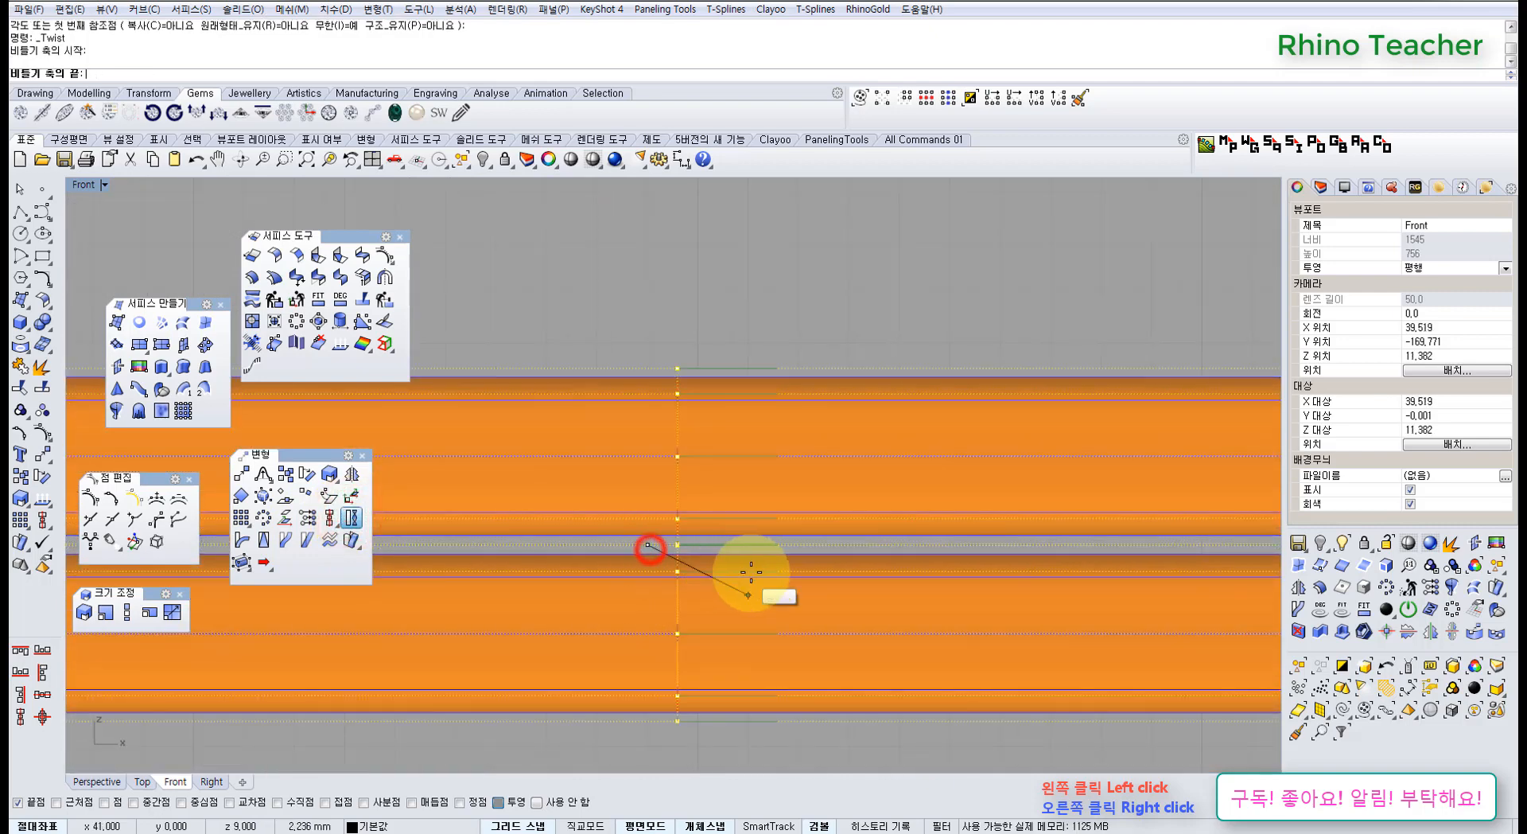
pyautogui.scroll(-10, 756, 567)
pyautogui.scroll(-4, 716, 557)
pyautogui.scroll(7, 672, 546)
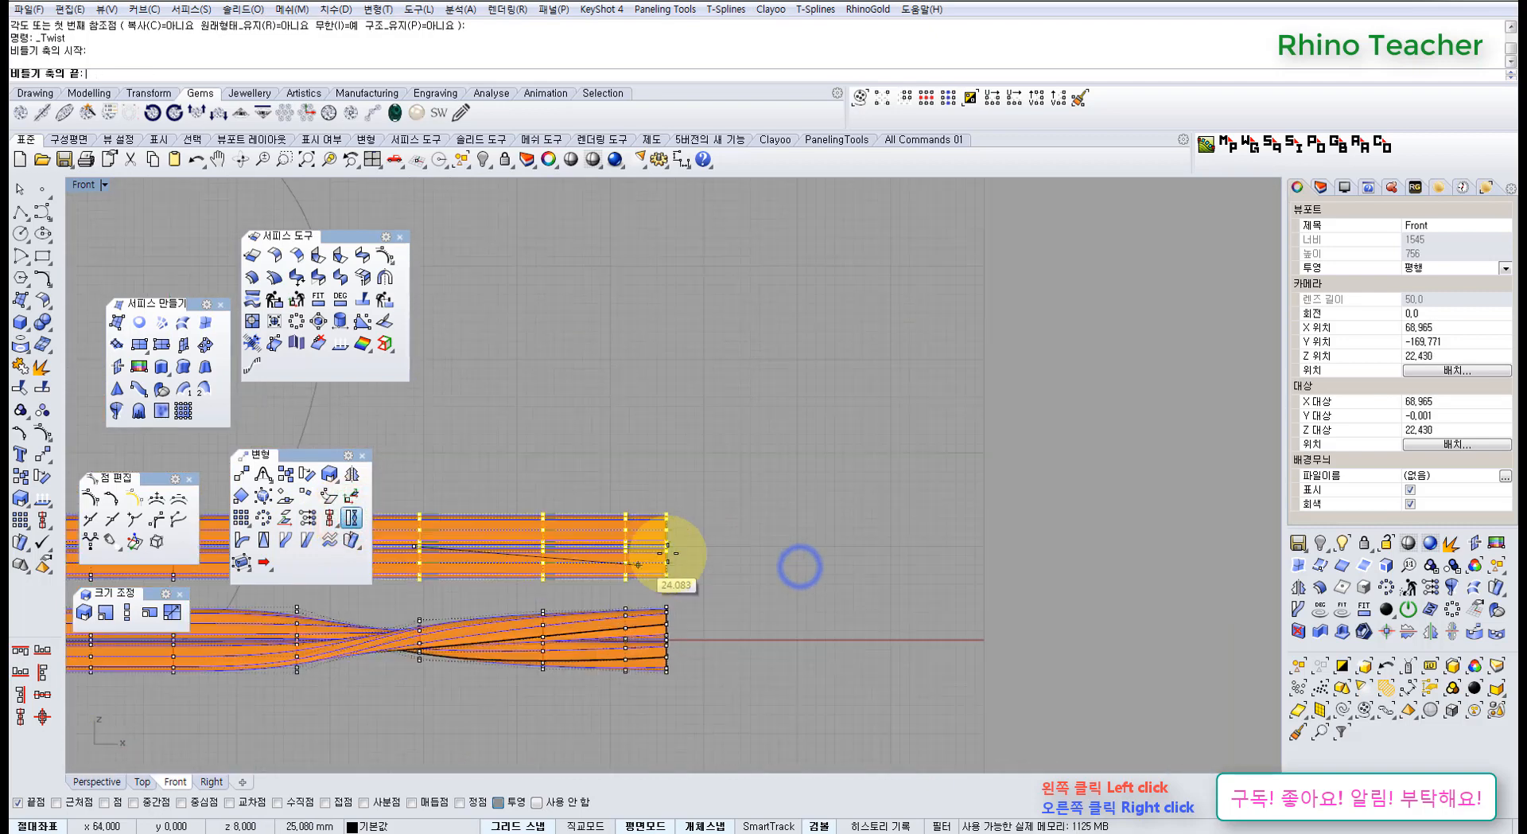
pyautogui.click(680, 543)
pyautogui.hotkey('ctrl', 'F4')
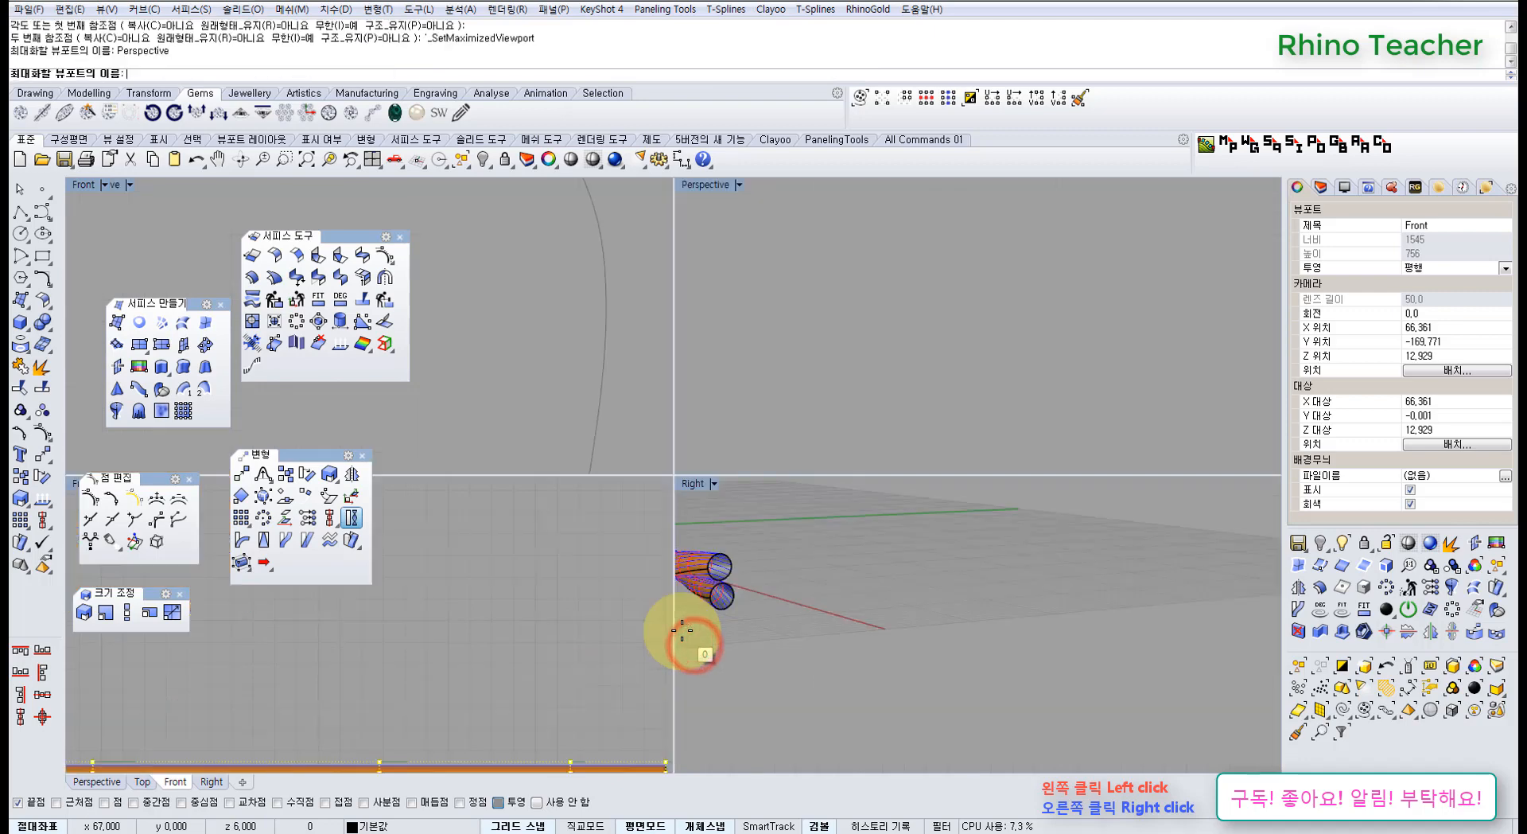
pyautogui.moveTo(654, 617); pyautogui.dragTo(517, 631, button='right')
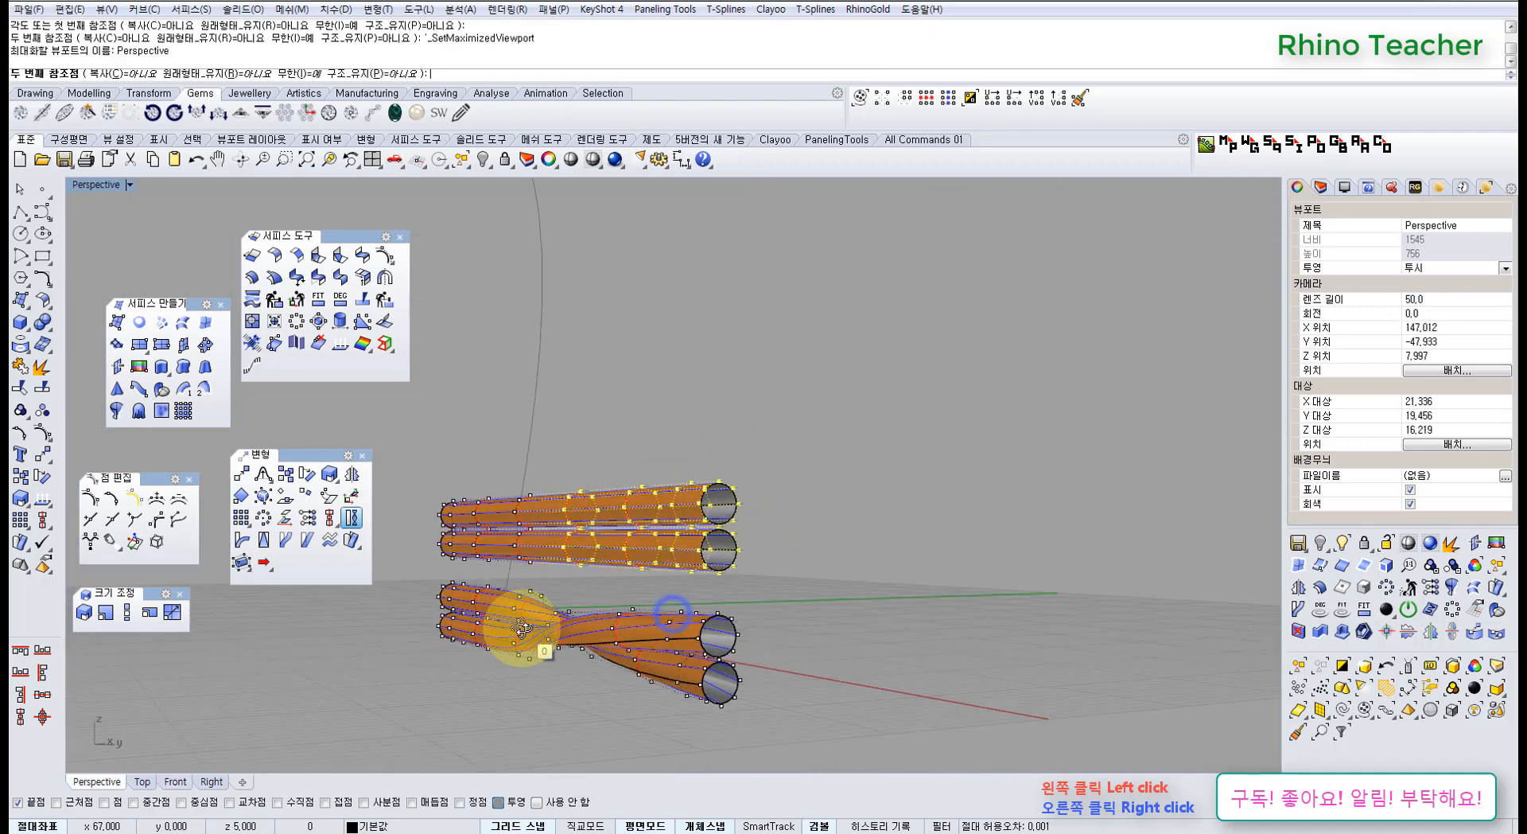
pyautogui.click(682, 401)
pyautogui.moveTo(663, 461); pyautogui.dragTo(843, 456, button='right')
# Turn off the control points and compare the two twisted pairs in the Front view
pyautogui.hotkey('ctrl', 'F2')
pyautogui.scroll(-6, 843, 460)
pyautogui.press('Escape')
pyautogui.press('Escape')
pyautogui.moveTo(602, 578); pyautogui.dragTo(708, 574, button='right')
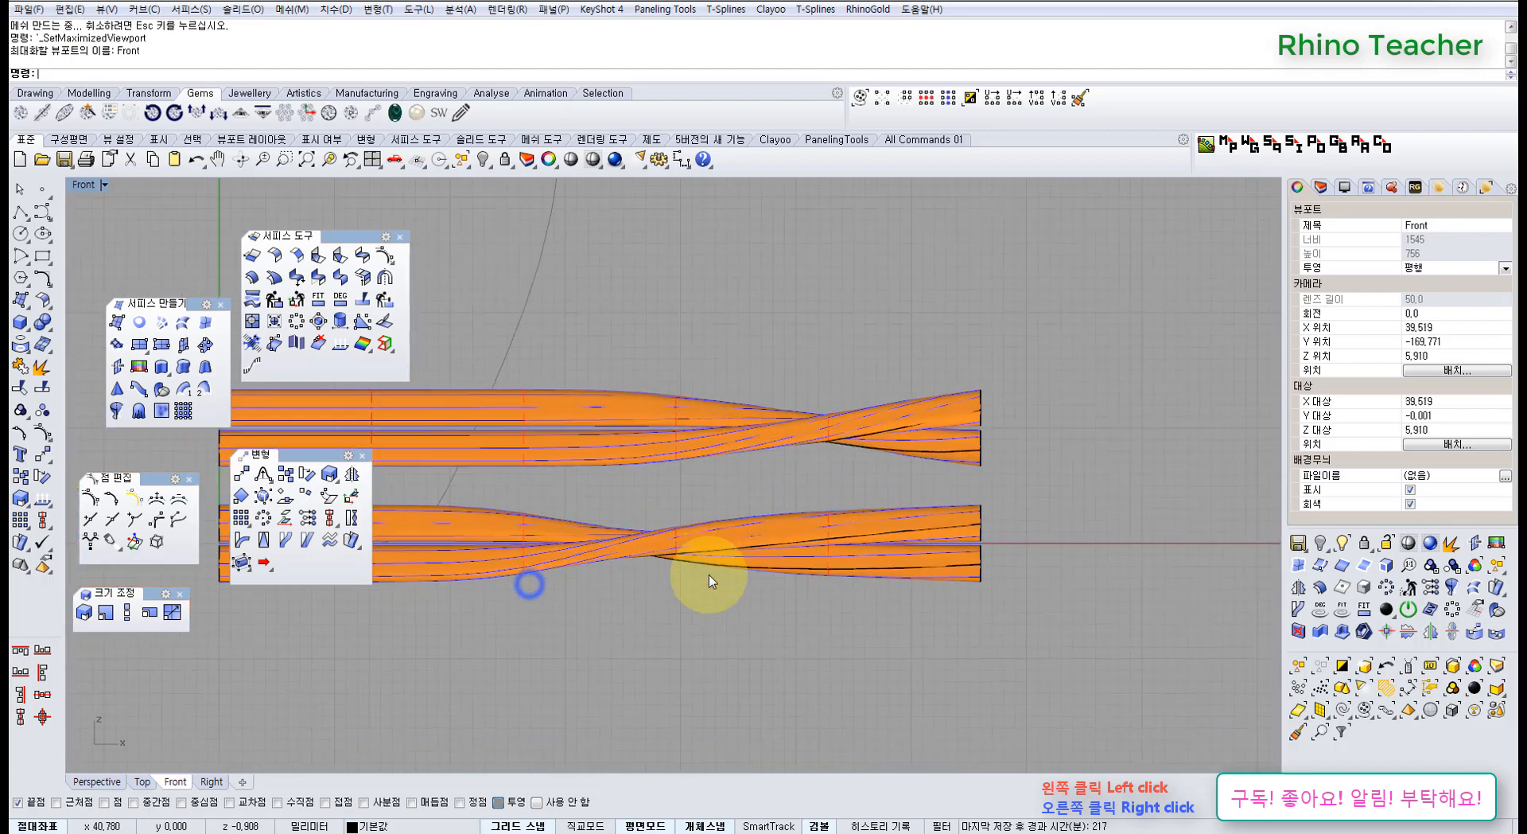
pyautogui.moveTo(808, 613); pyautogui.dragTo(699, 535)
pyautogui.moveTo(714, 561); pyautogui.dragTo(740, 573, button='right')
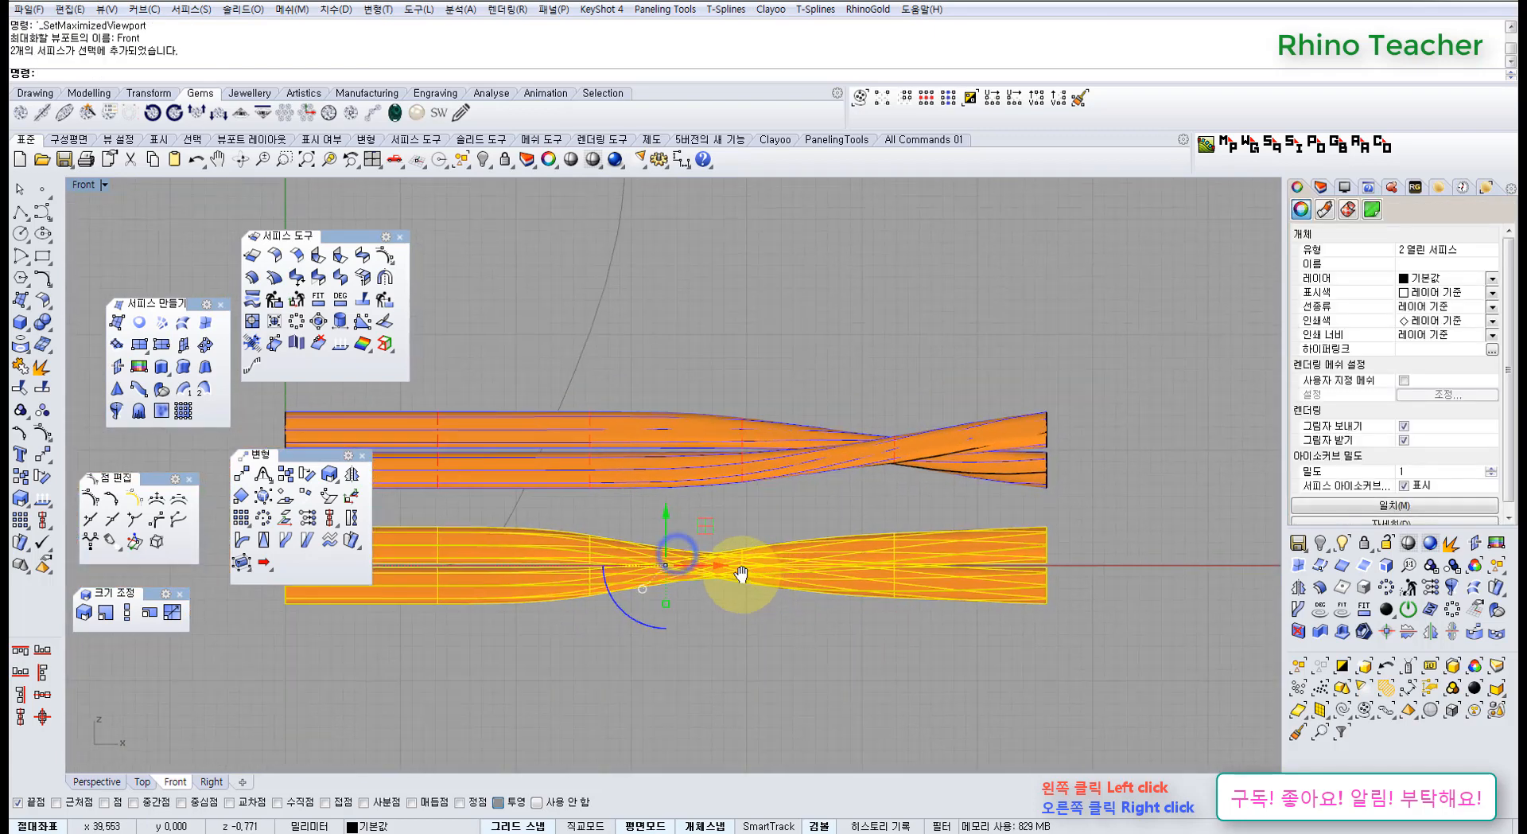
pyautogui.click(733, 510)
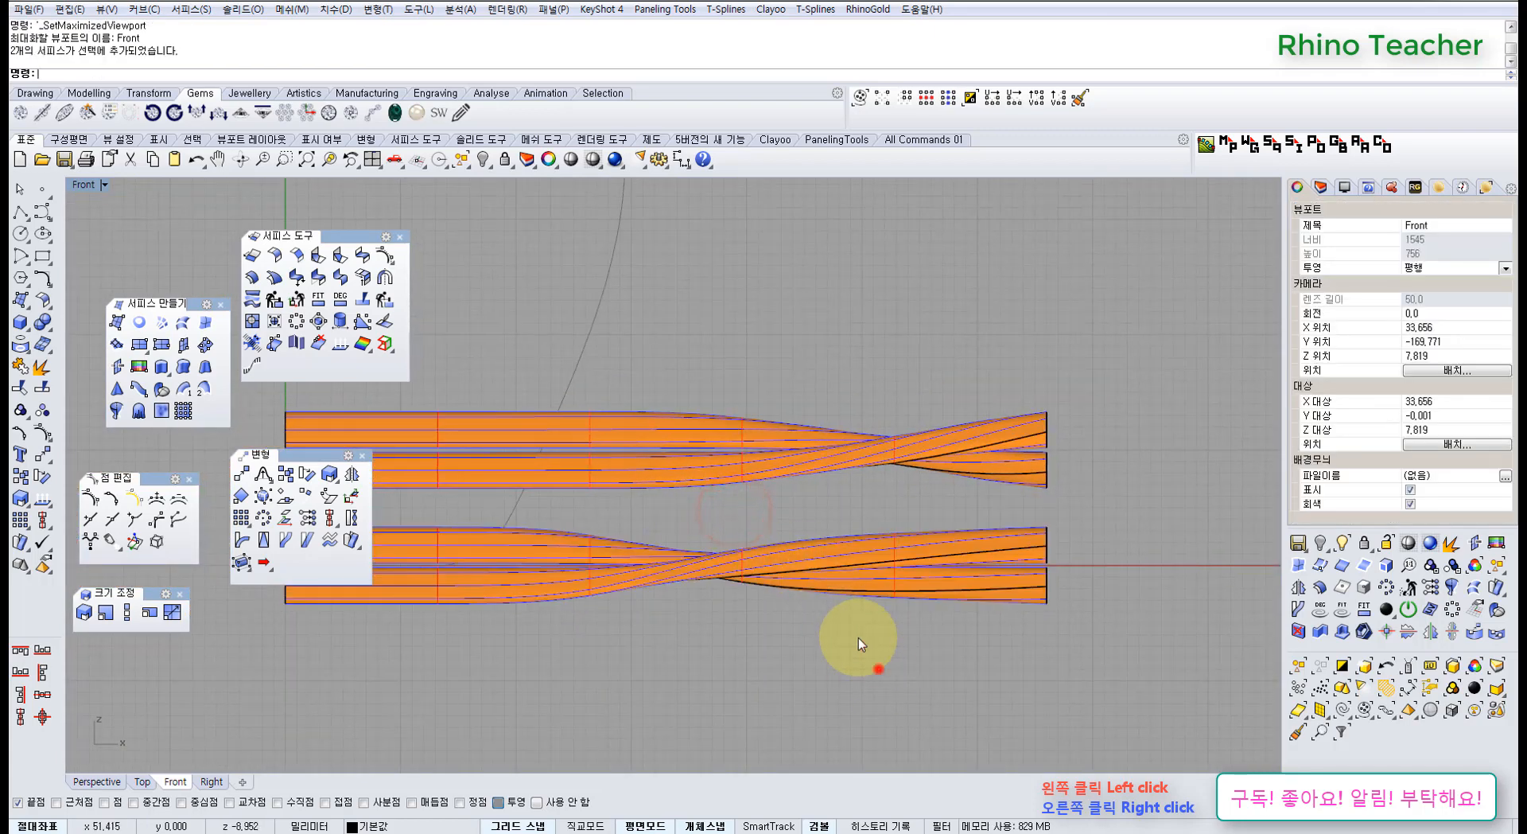
# Show the lower pair's control points and examine how the points on the half away from the origin relate to the twist
pyautogui.moveTo(857, 637); pyautogui.dragTo(817, 562)
pyautogui.press('F10')
pyautogui.moveTo(712, 523); pyautogui.dragTo(1100, 672)
pyautogui.scroll(-5, 733, 647)
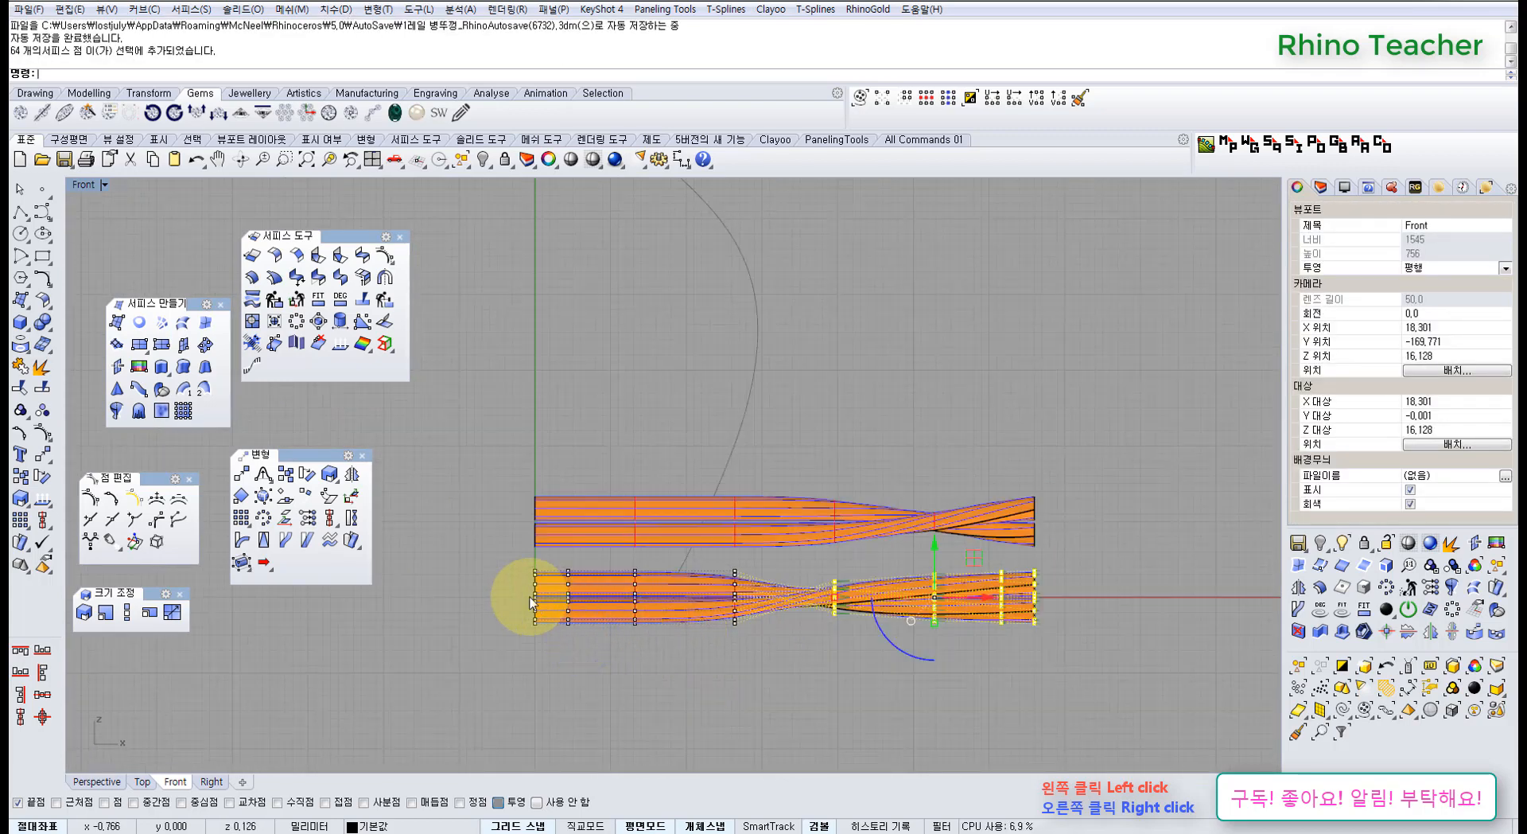
pyautogui.moveTo(1024, 598); pyautogui.dragTo(859, 601, button='right')
pyautogui.scroll(6, 716, 602)
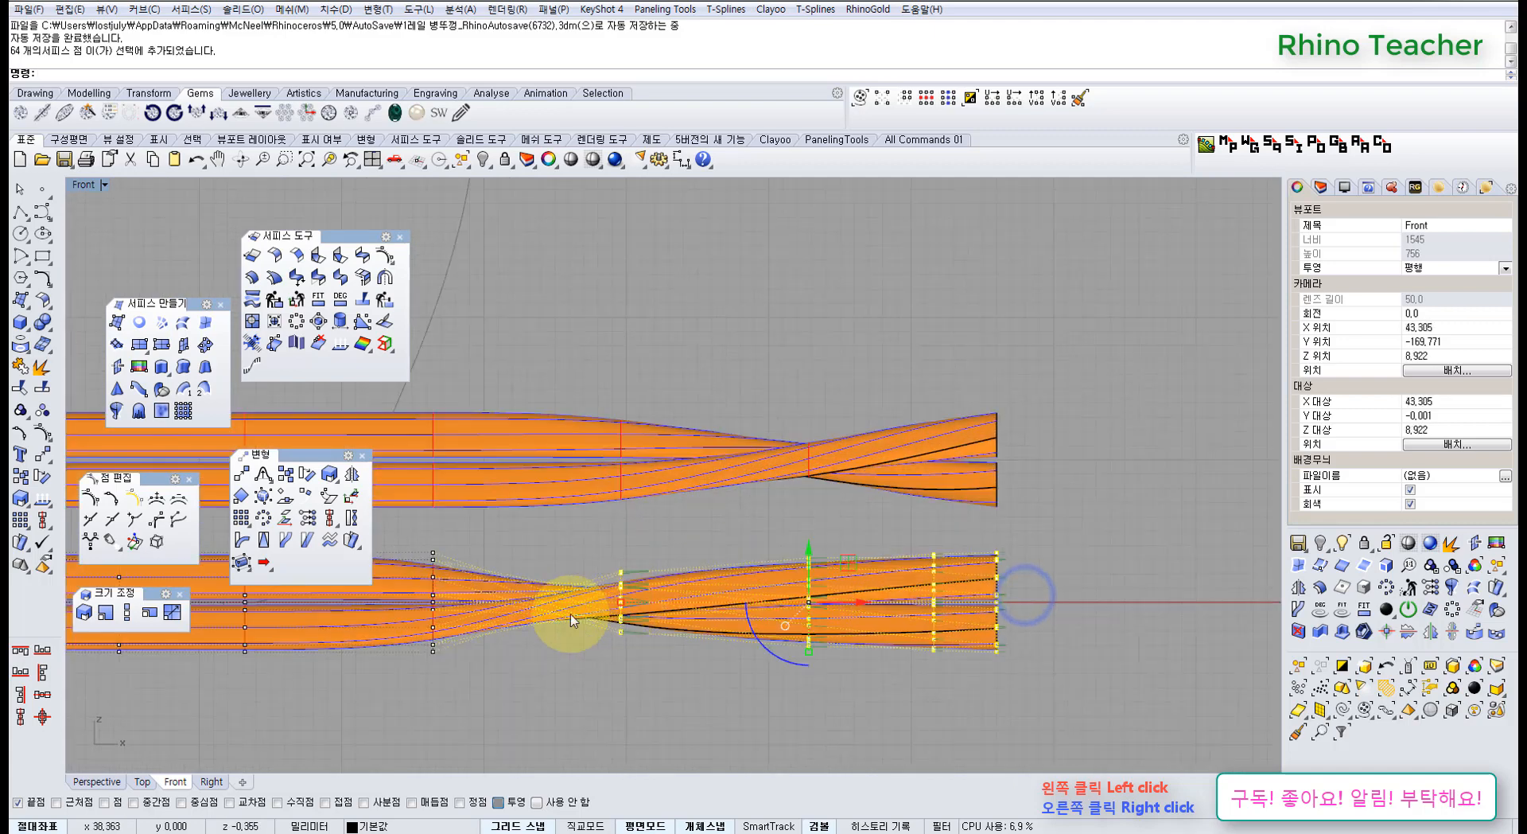
pyautogui.moveTo(556, 618); pyautogui.dragTo(708, 613, button='right')
pyautogui.press('Escape')
pyautogui.press('Escape')
# Inspect where the lower pair's tubes cross and compare it with the upper pair
pyautogui.moveTo(721, 615); pyautogui.dragTo(690, 573)
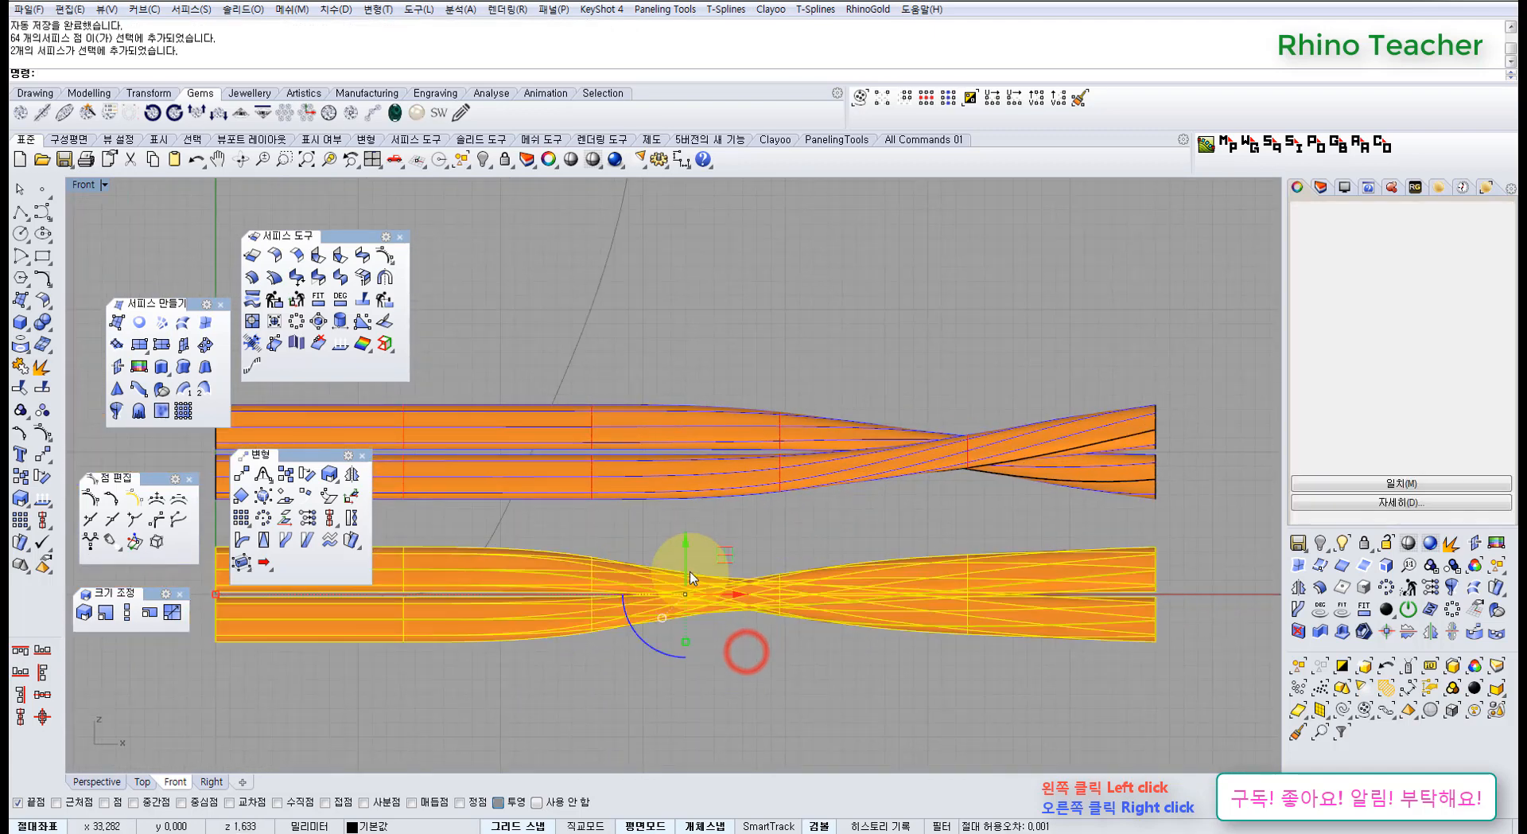
pyautogui.moveTo(733, 616); pyautogui.dragTo(611, 621, button='right')
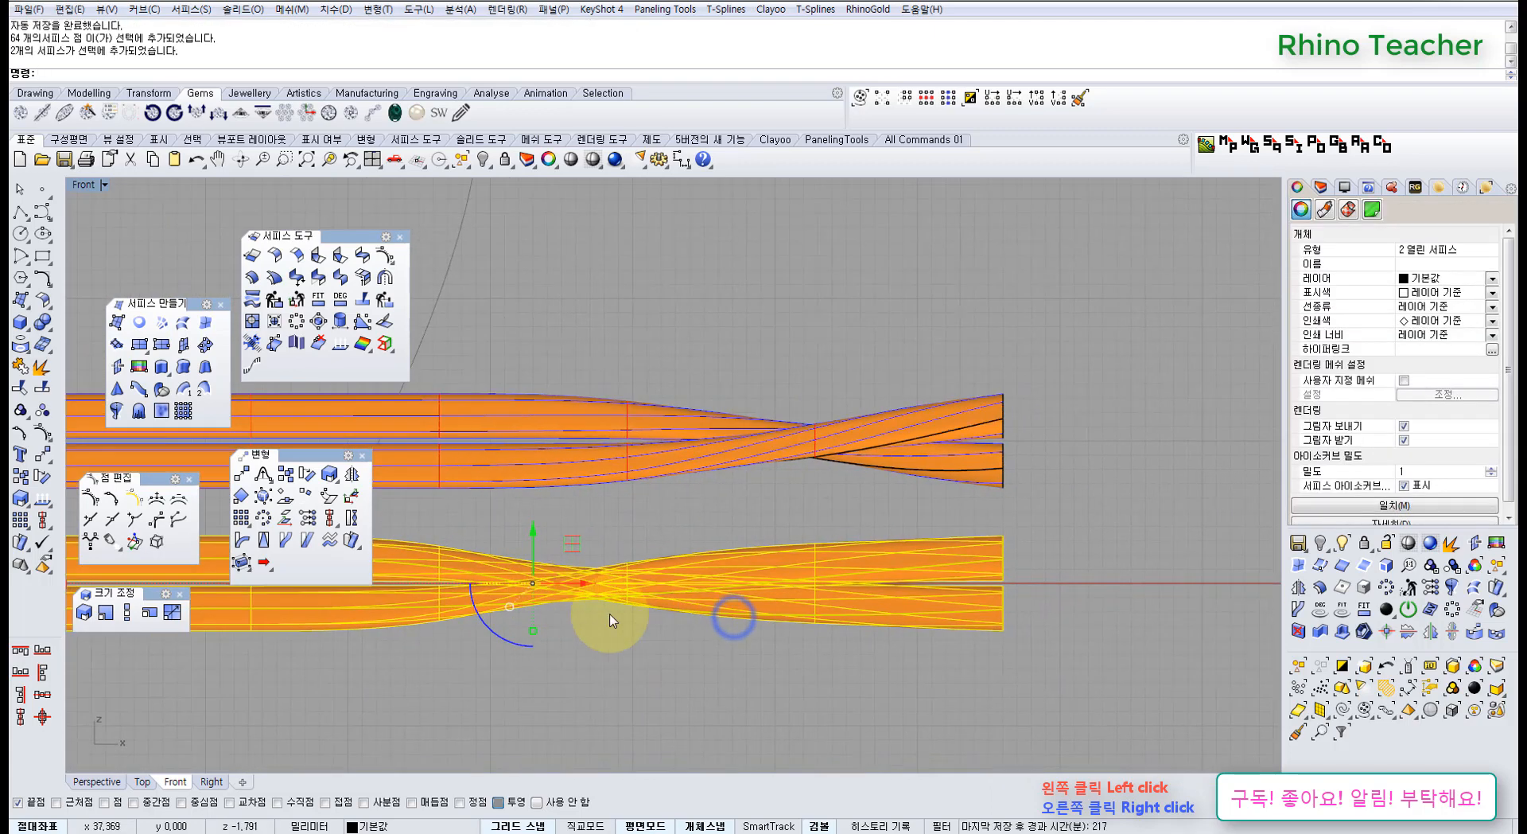
pyautogui.click(668, 637)
pyautogui.scroll(-4, 694, 531)
pyautogui.moveTo(689, 525); pyautogui.dragTo(701, 607, button='right')
pyautogui.scroll(6, 776, 614)
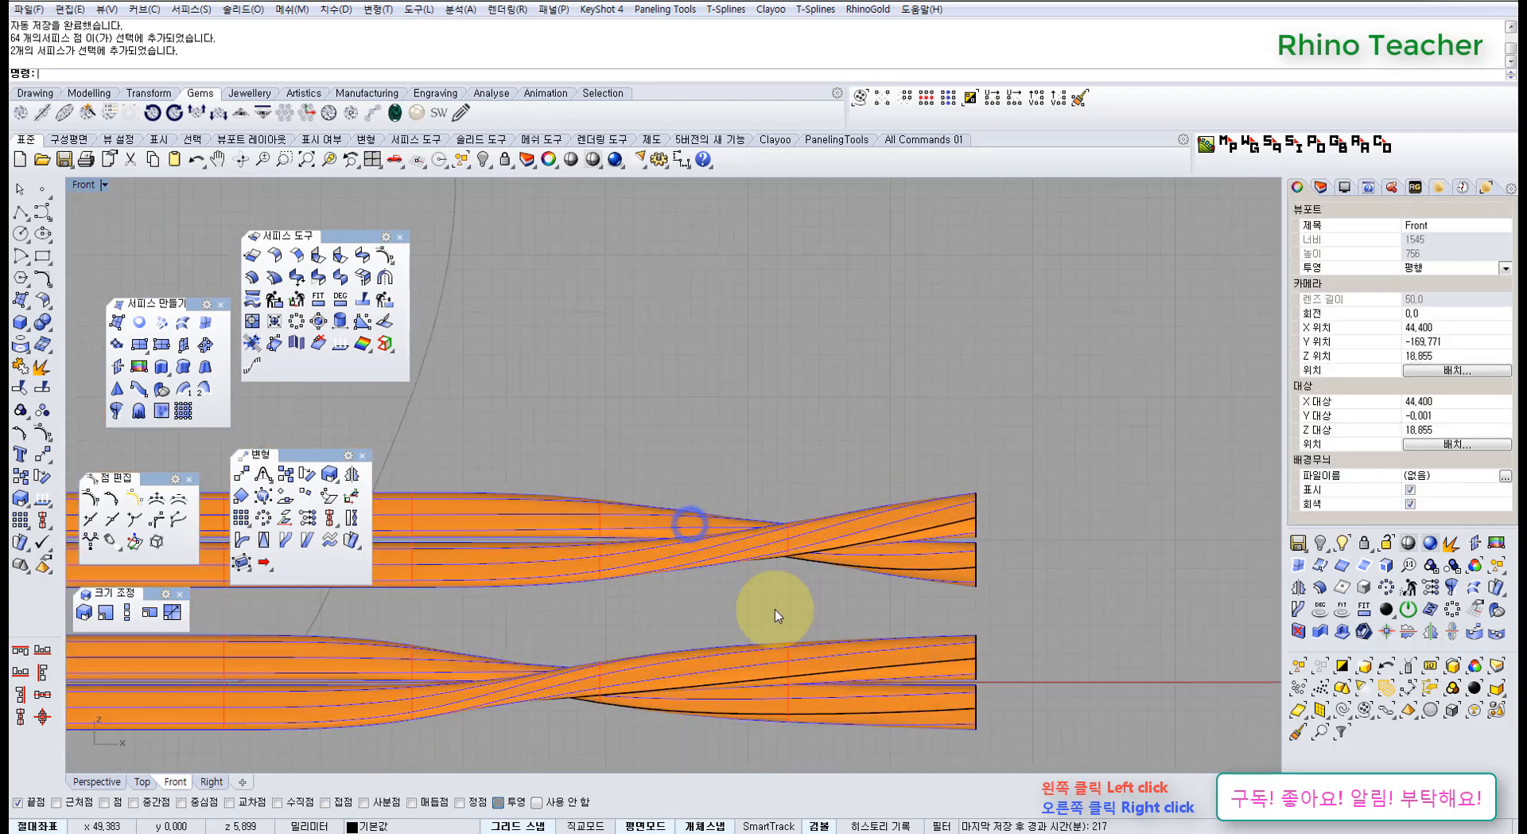
# Show the upper pair's control points, select those on the outer half, and examine how they follow the twist
pyautogui.moveTo(774, 609); pyautogui.dragTo(715, 514)
pyautogui.moveTo(719, 523); pyautogui.dragTo(658, 554, button='right')
pyautogui.press('F10')
pyautogui.scroll(-4, 655, 553)
pyautogui.moveTo(539, 472); pyautogui.dragTo(894, 634)
pyautogui.scroll(4, 692, 562)
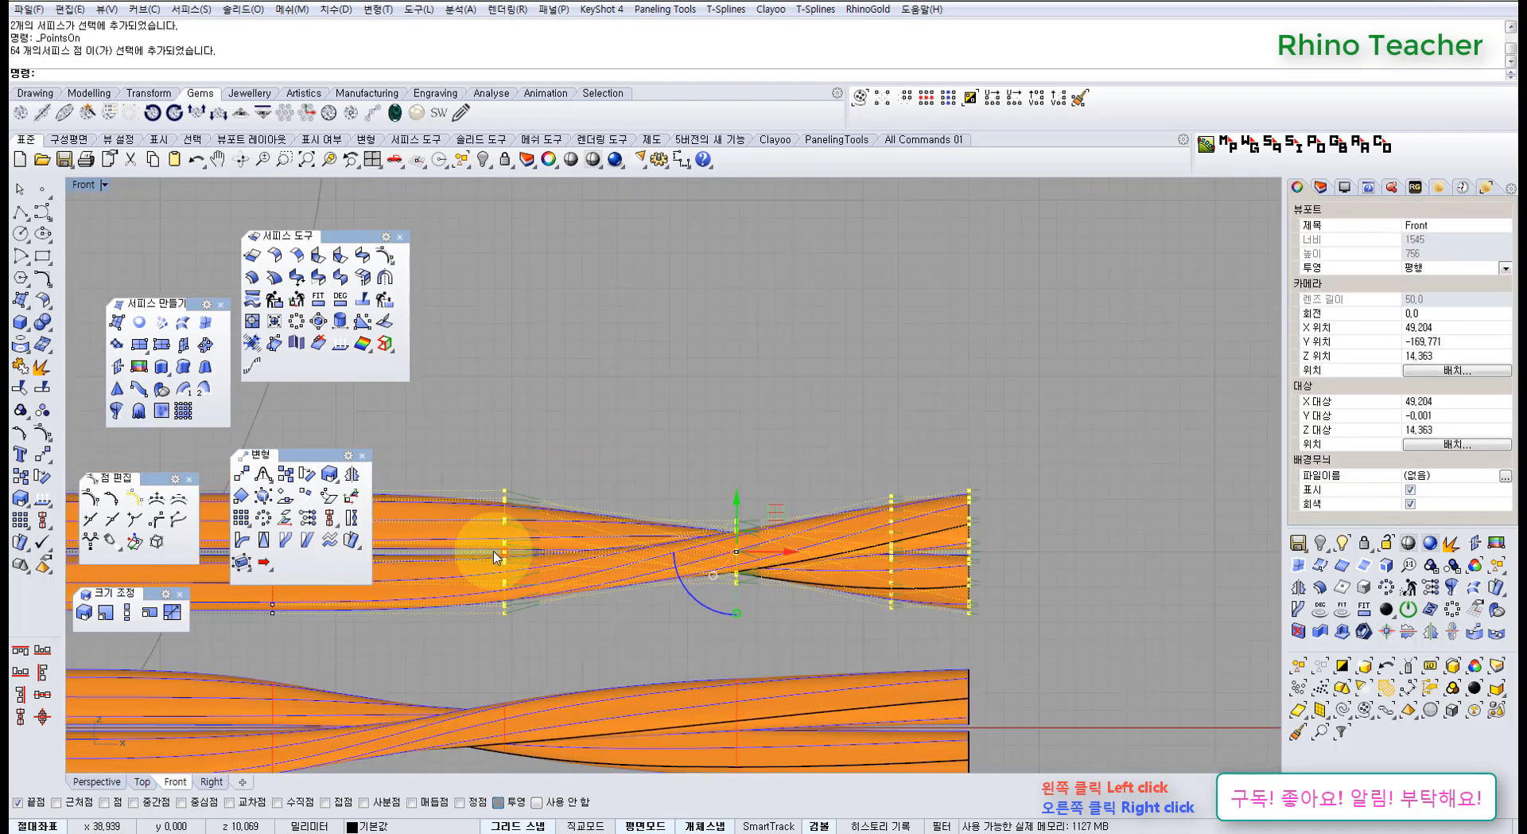
pyautogui.moveTo(944, 566); pyautogui.dragTo(853, 550, button='right')
pyautogui.scroll(3, 732, 535)
pyautogui.moveTo(700, 549); pyautogui.dragTo(767, 580, button='right')
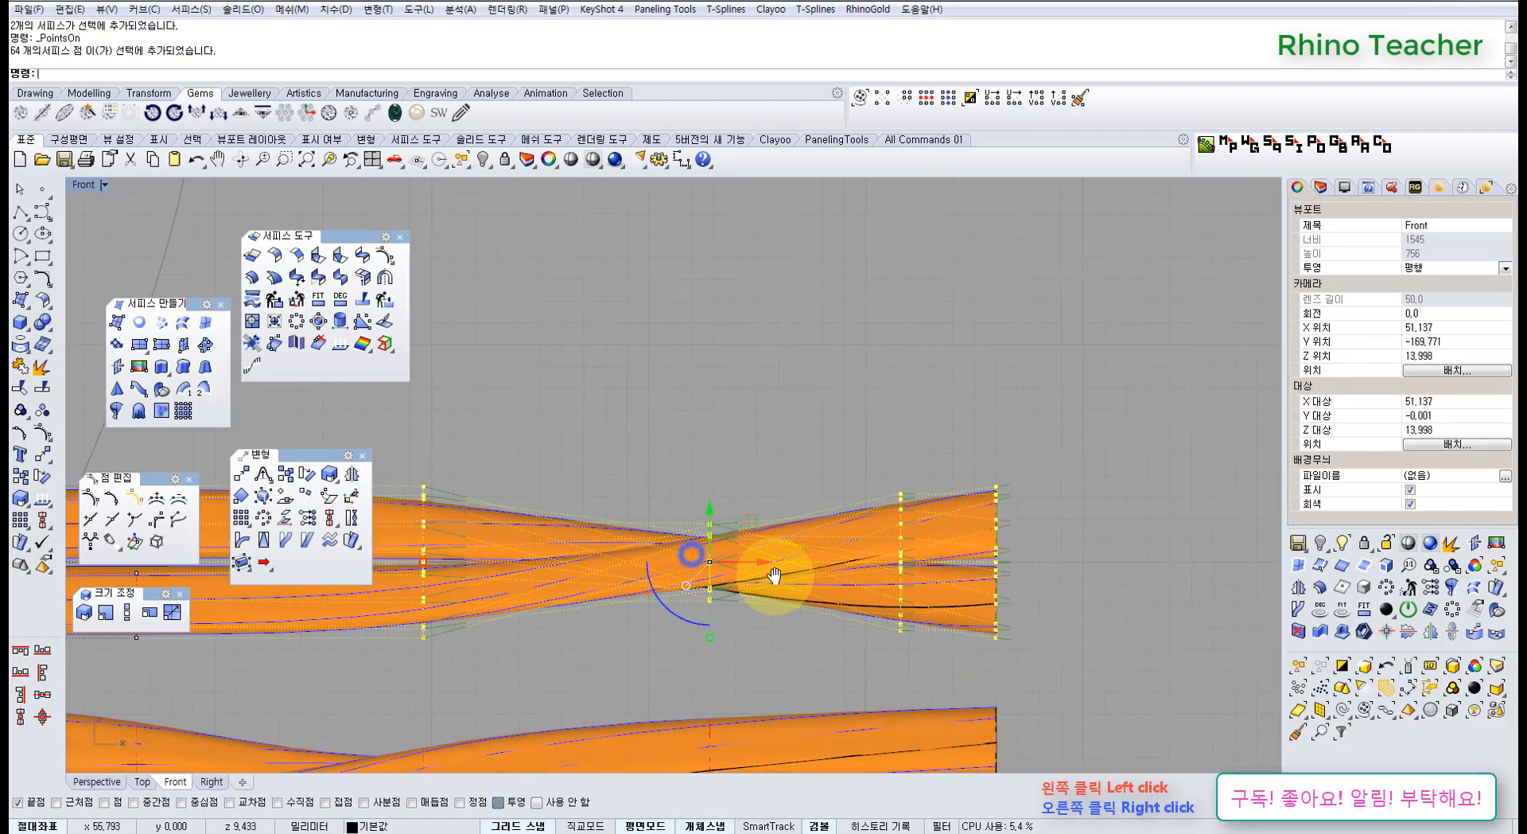
pyautogui.scroll(-1, 767, 580)
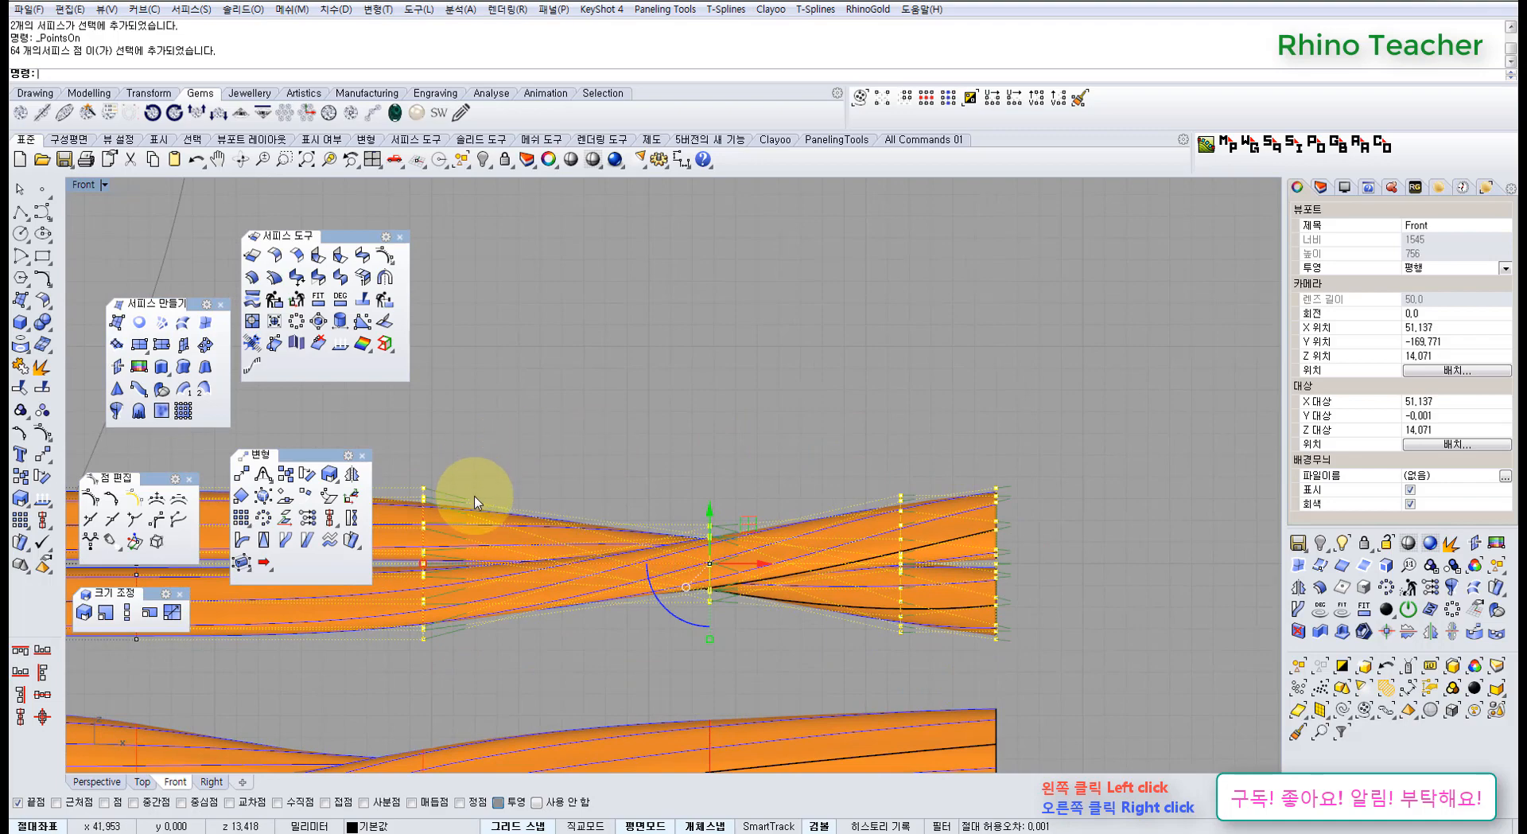
pyautogui.moveTo(634, 587); pyautogui.dragTo(776, 560, button='right')
# Turn off the control points and delete all four twisted tubes in the Perspective view
pyautogui.hotkey('ctrl', 'F4')
pyautogui.press('Escape')
pyautogui.press('Escape')
pyautogui.scroll(-6, 776, 560)
pyautogui.moveTo(904, 517); pyautogui.dragTo(828, 685)
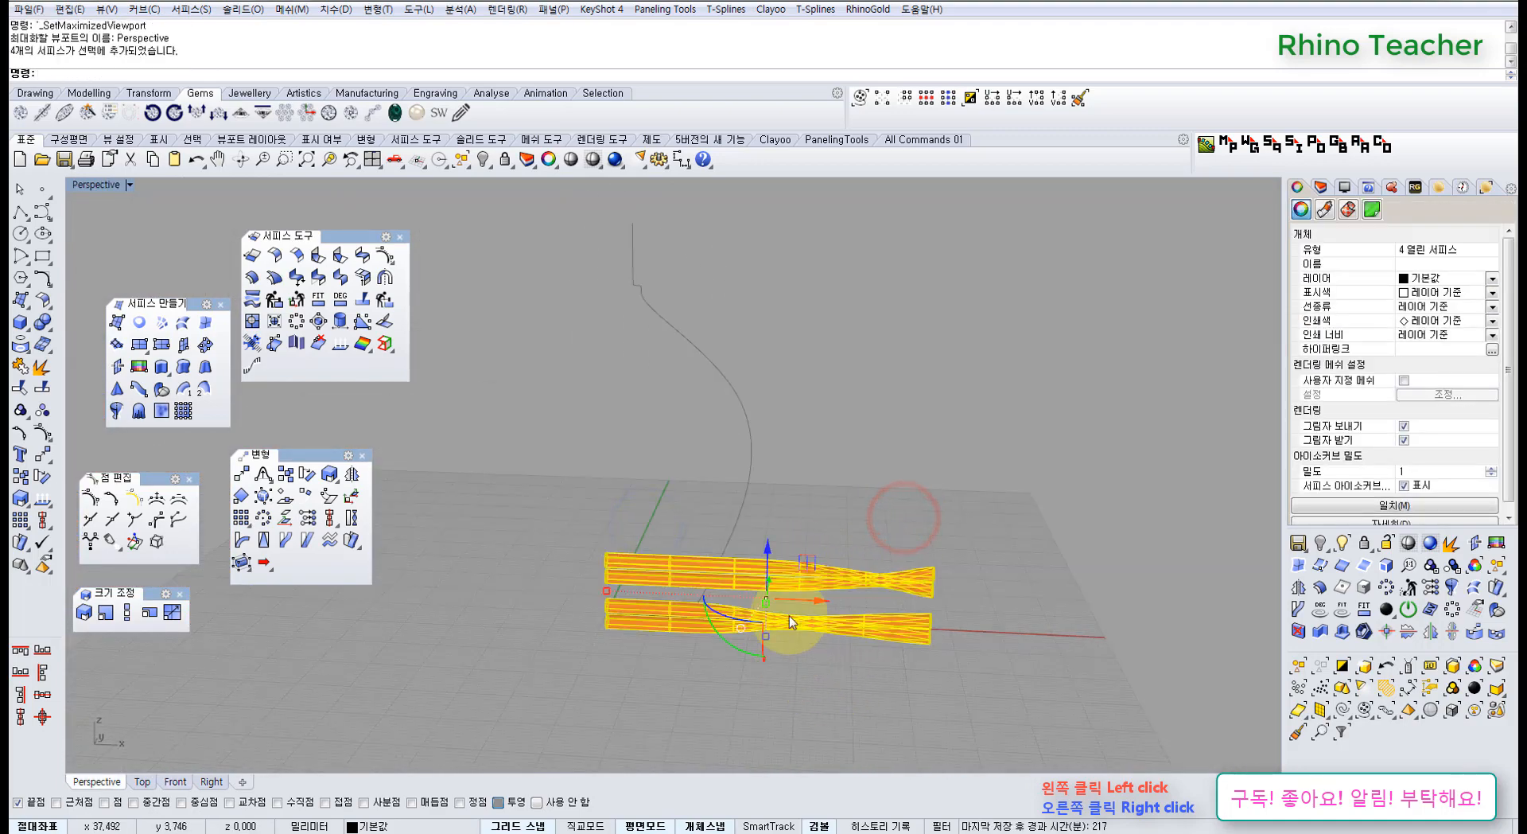
pyautogui.press('Delete')
# Return to the Front view and unlock the bottle's profile curve
pyautogui.moveTo(767, 554); pyautogui.dragTo(715, 538, button='right')
pyautogui.hotkey('ctrl', 'F2')
pyautogui.scroll(-7, 685, 535)
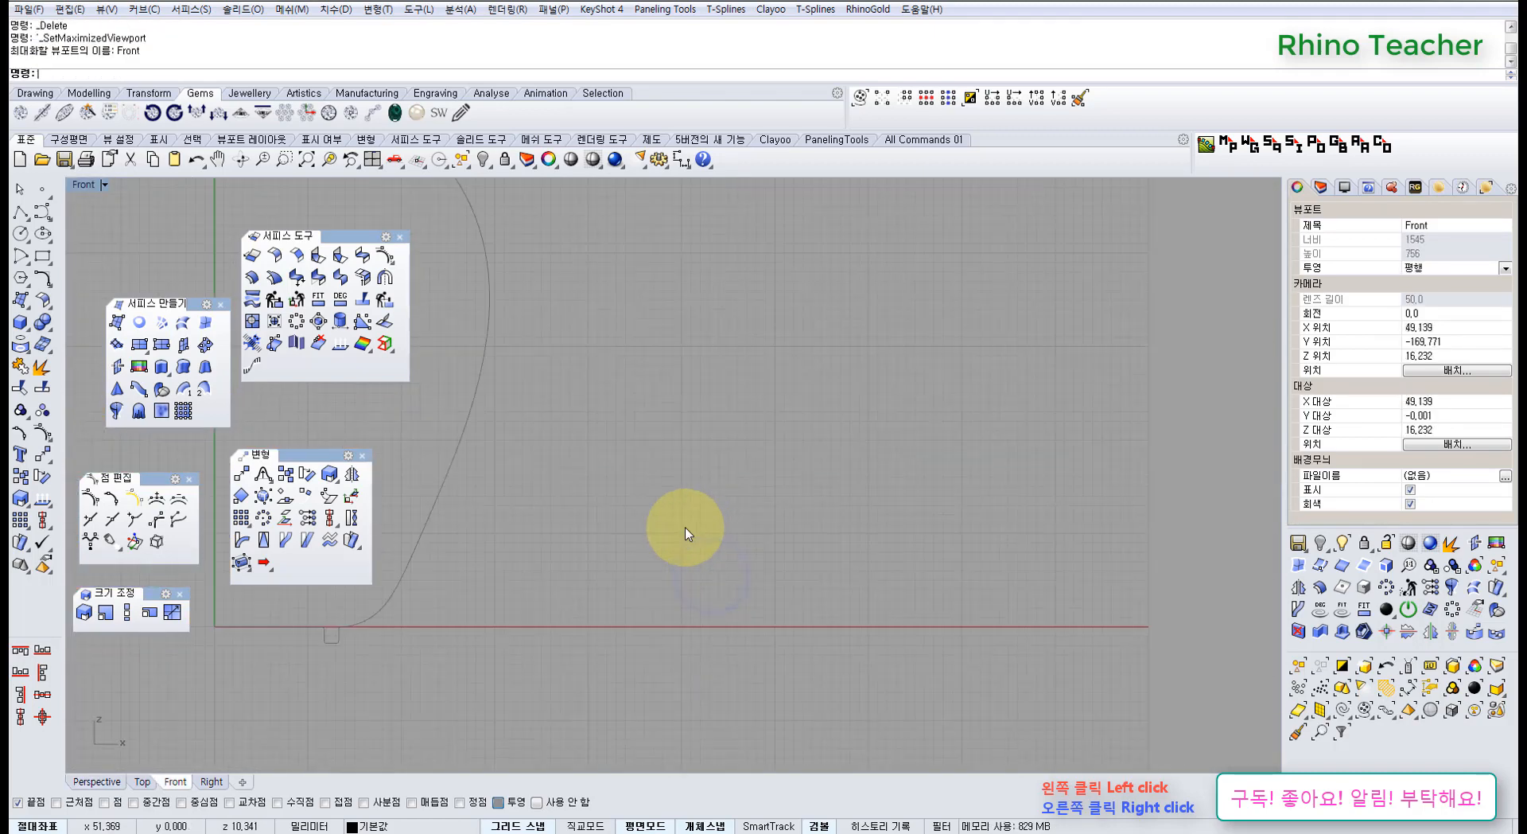
pyautogui.moveTo(567, 544); pyautogui.dragTo(694, 587, button='right')
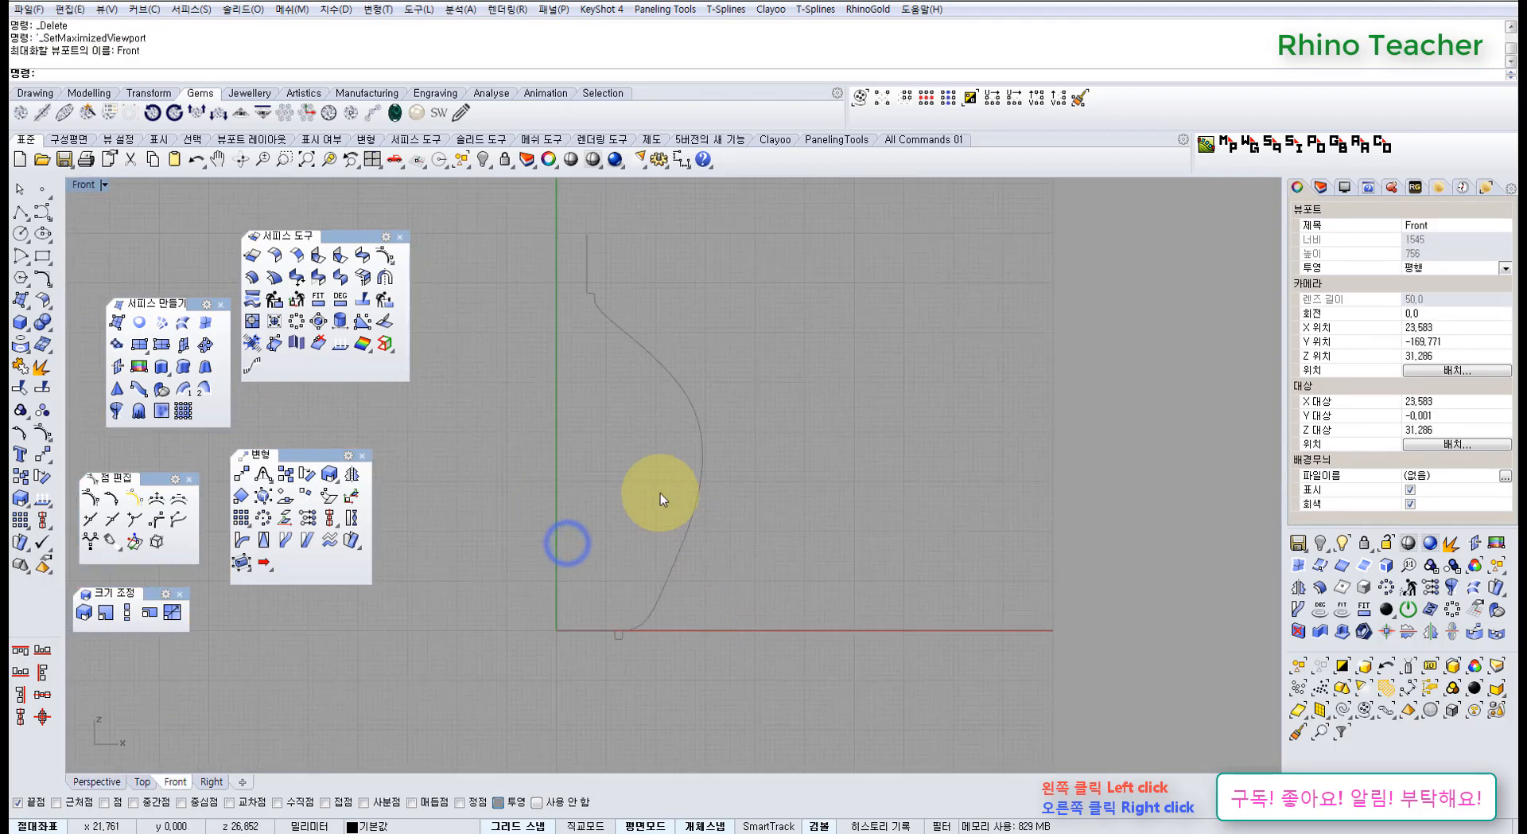
pyautogui.click(505, 162)
pyautogui.rightClick(500, 163)
# Turn on the profile curve's control points and select all of them
pyautogui.moveTo(730, 331); pyautogui.dragTo(571, 524)
pyautogui.moveTo(607, 557); pyautogui.dragTo(654, 567, button='right')
pyautogui.press('F10')
pyautogui.scroll(-6, 627, 514)
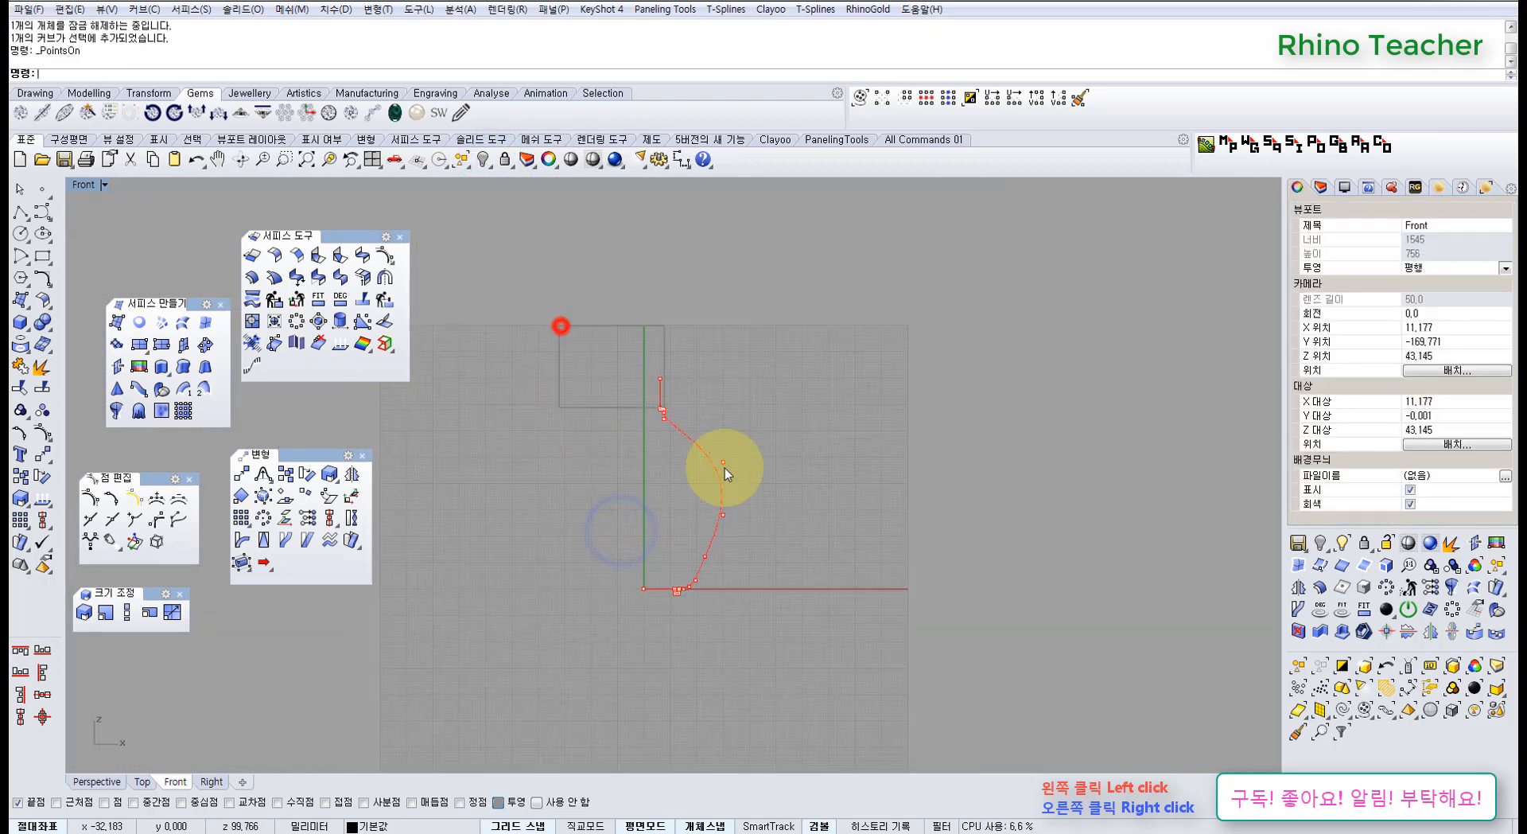
pyautogui.moveTo(862, 657); pyautogui.dragTo(860, 654)
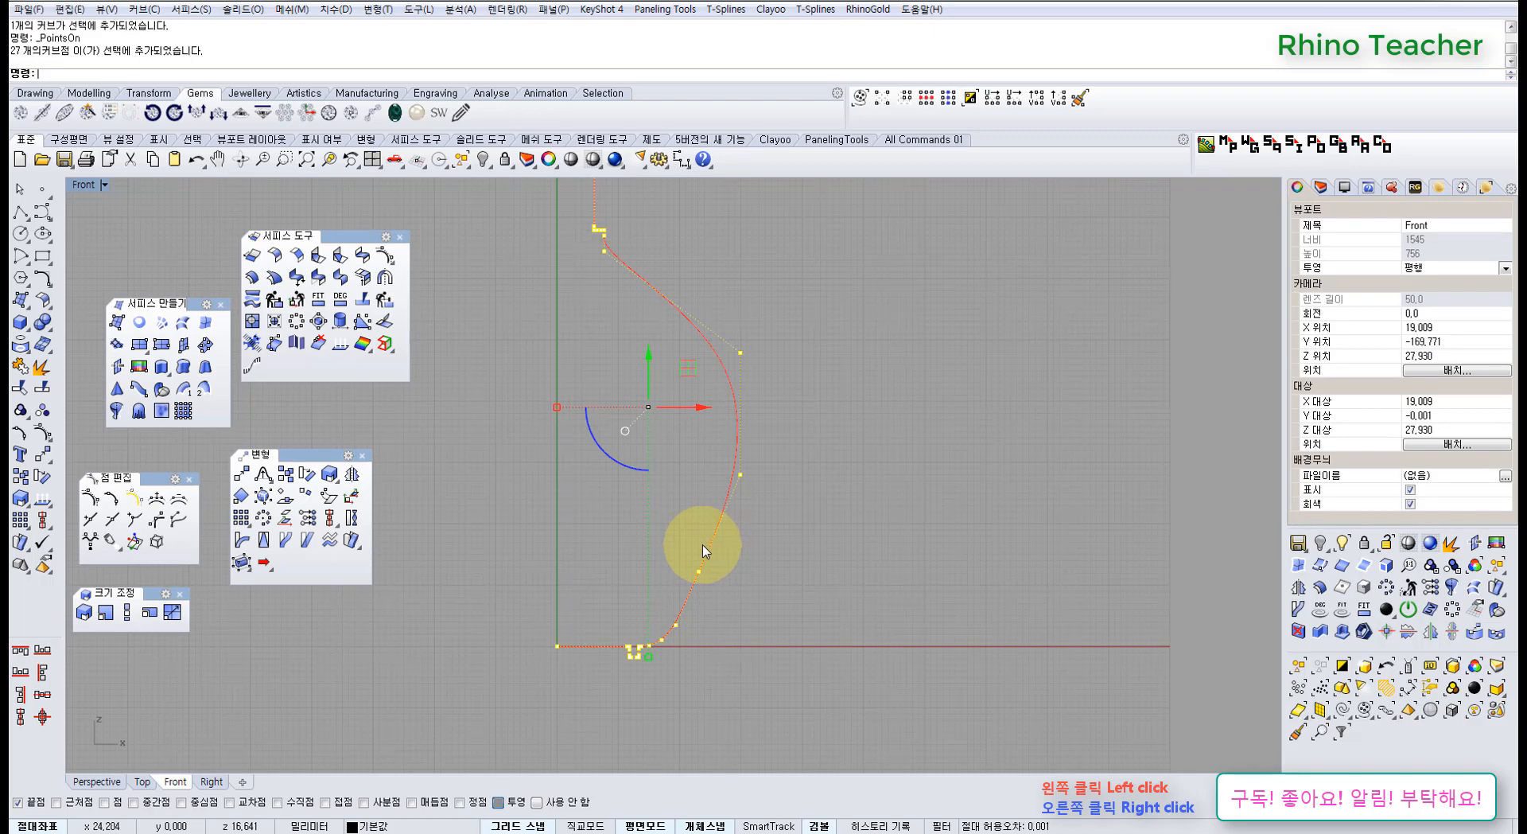
pyautogui.moveTo(556, 579); pyautogui.dragTo(615, 566, button='right')
pyautogui.scroll(-3, 540, 574)
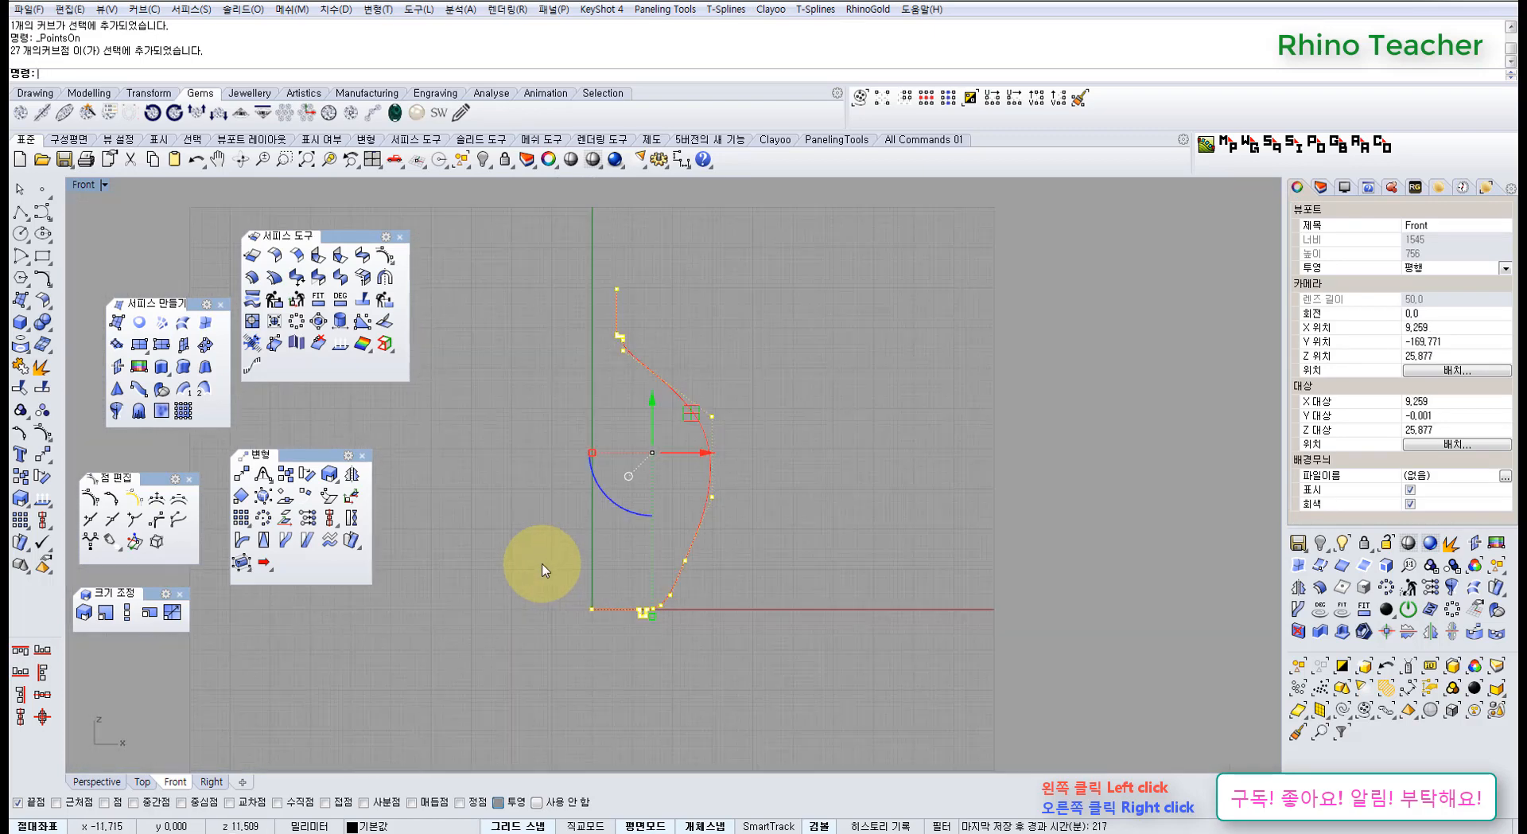
# Try to twist the profile curve's control points about the vertical axis, from Z -3 below the base to above the neck
pyautogui.click(350, 519)
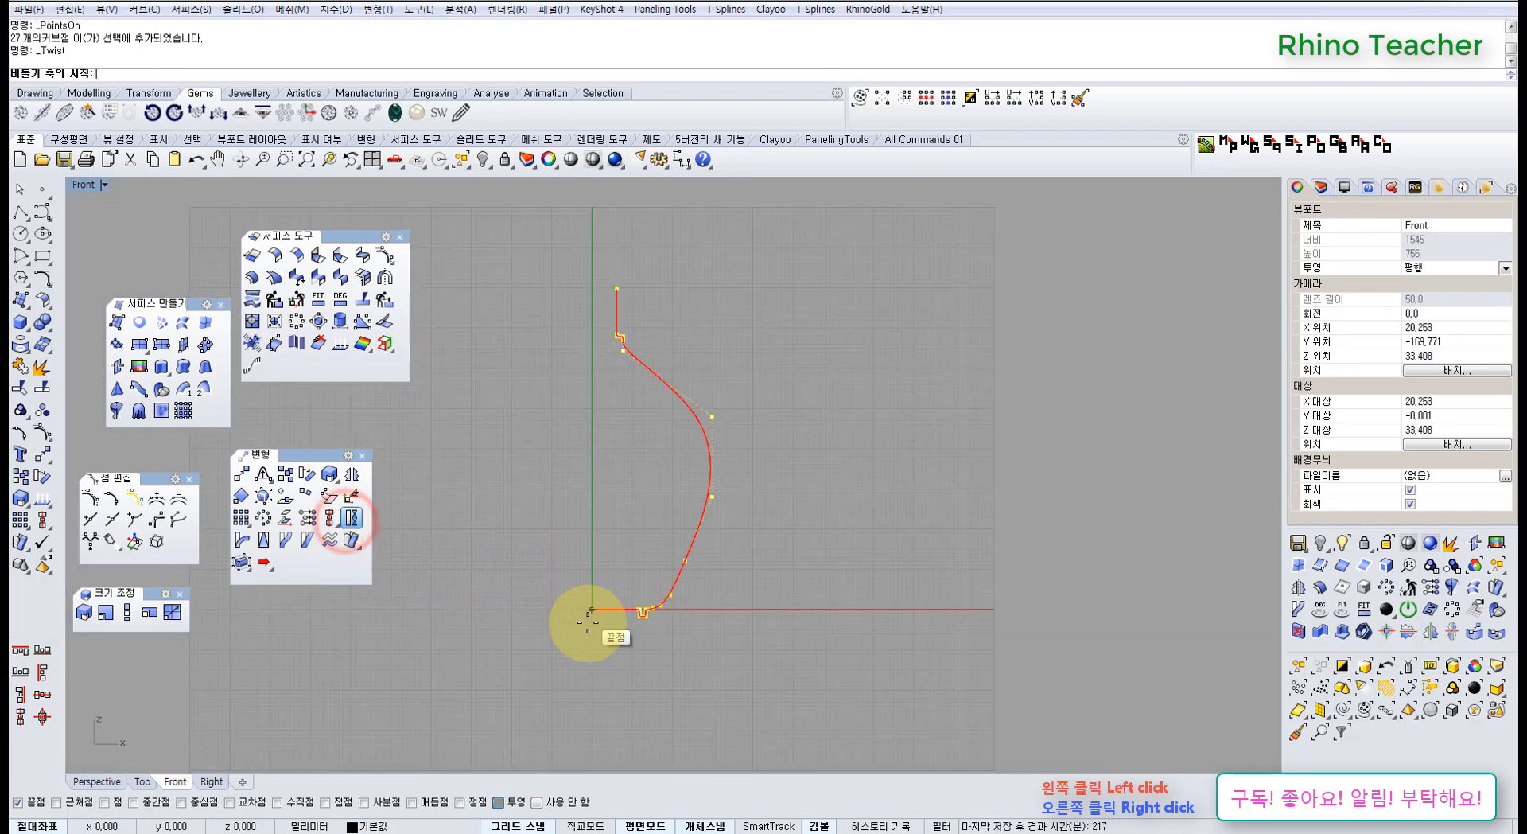
pyautogui.scroll(3, 588, 623)
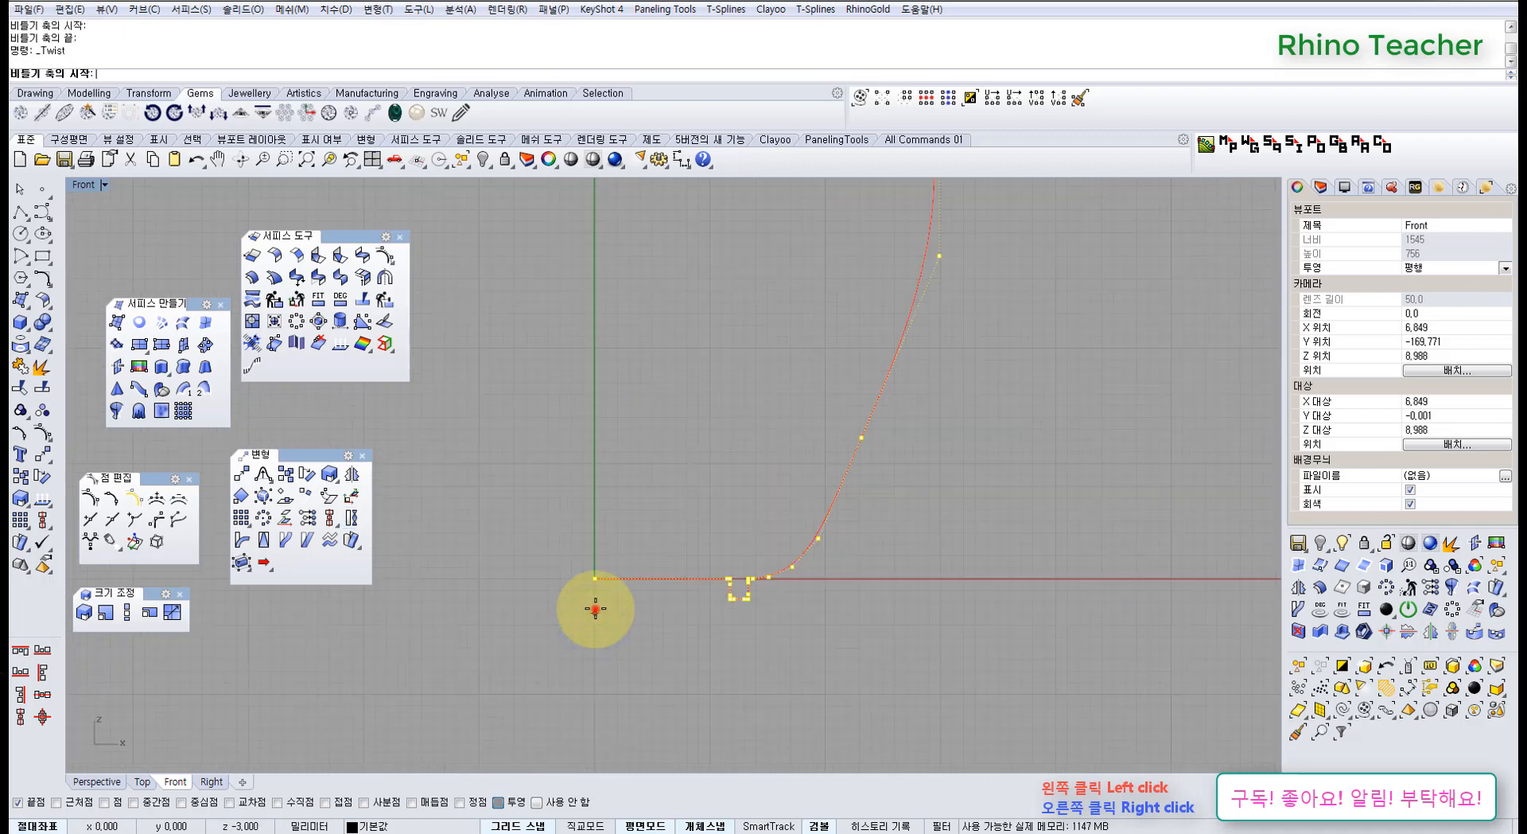
pyautogui.click(595, 608)
pyautogui.scroll(-3, 636, 588)
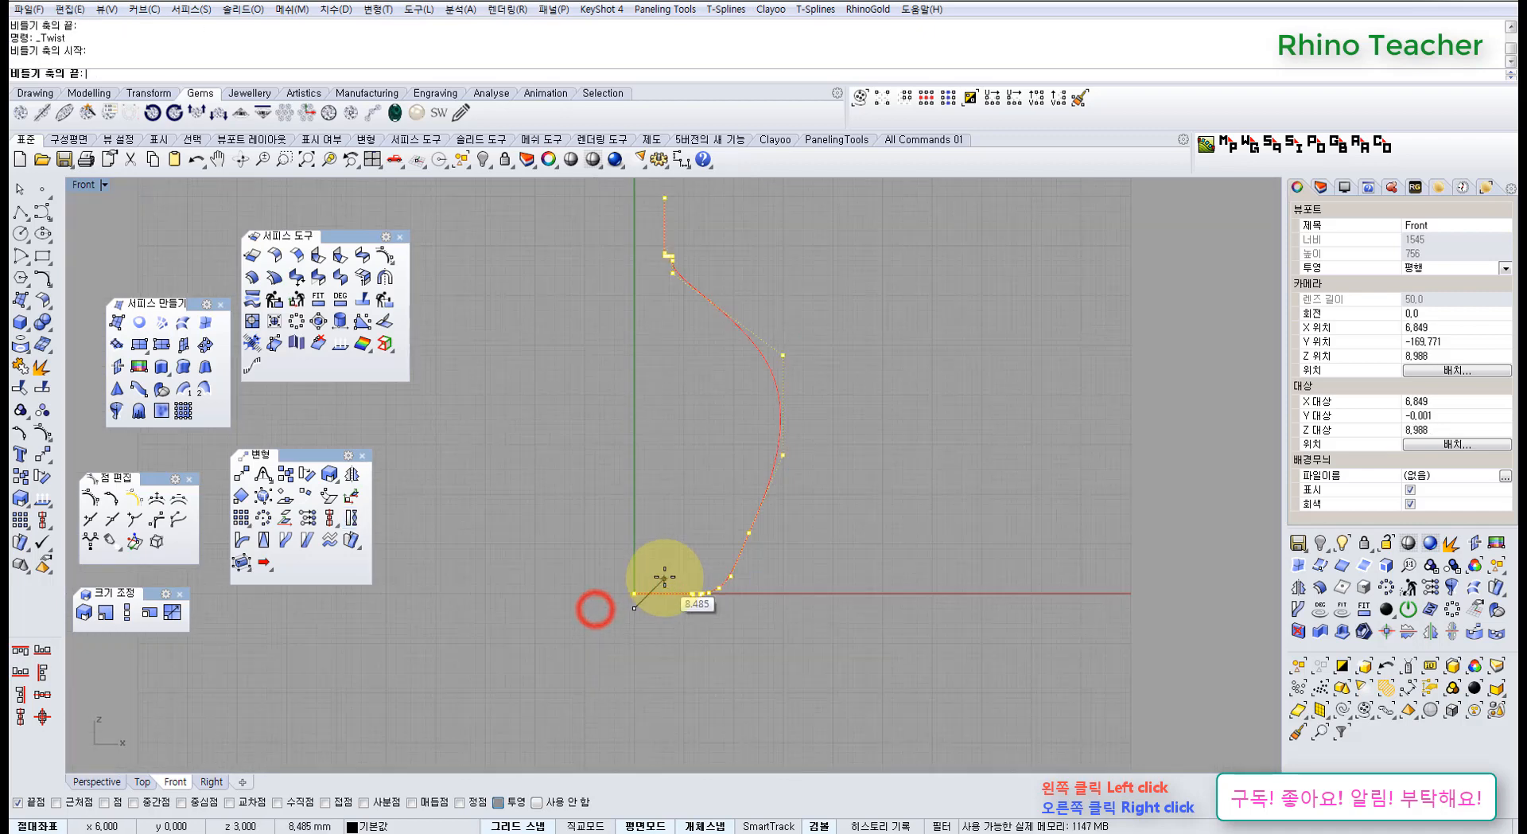
pyautogui.click(632, 336)
pyautogui.click(726, 358)
pyautogui.hotkey('ctrl', 'F4')
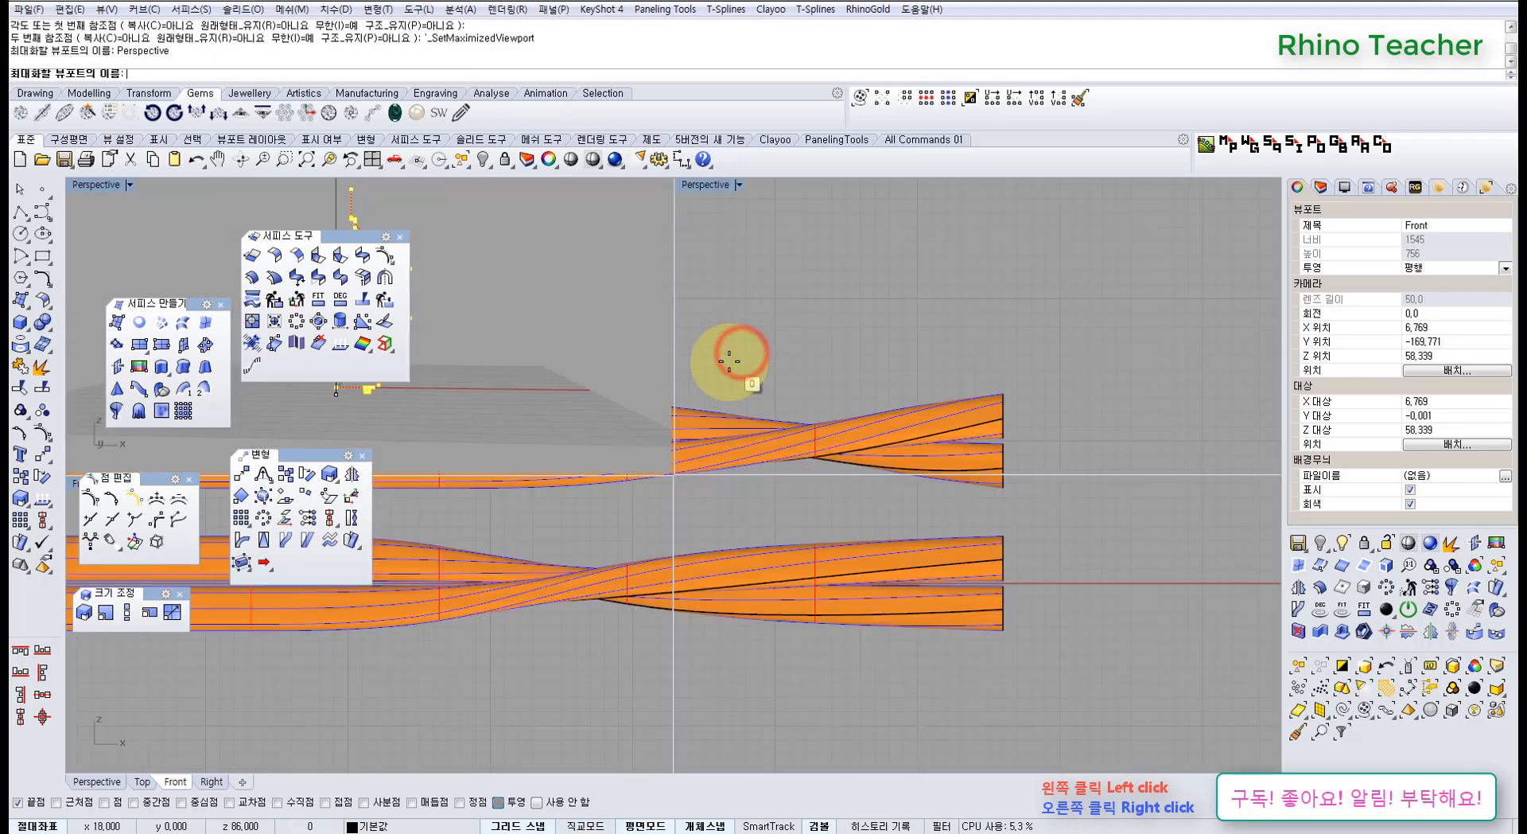
pyautogui.moveTo(697, 397); pyautogui.dragTo(758, 315, button='right')
pyautogui.click(760, 312)
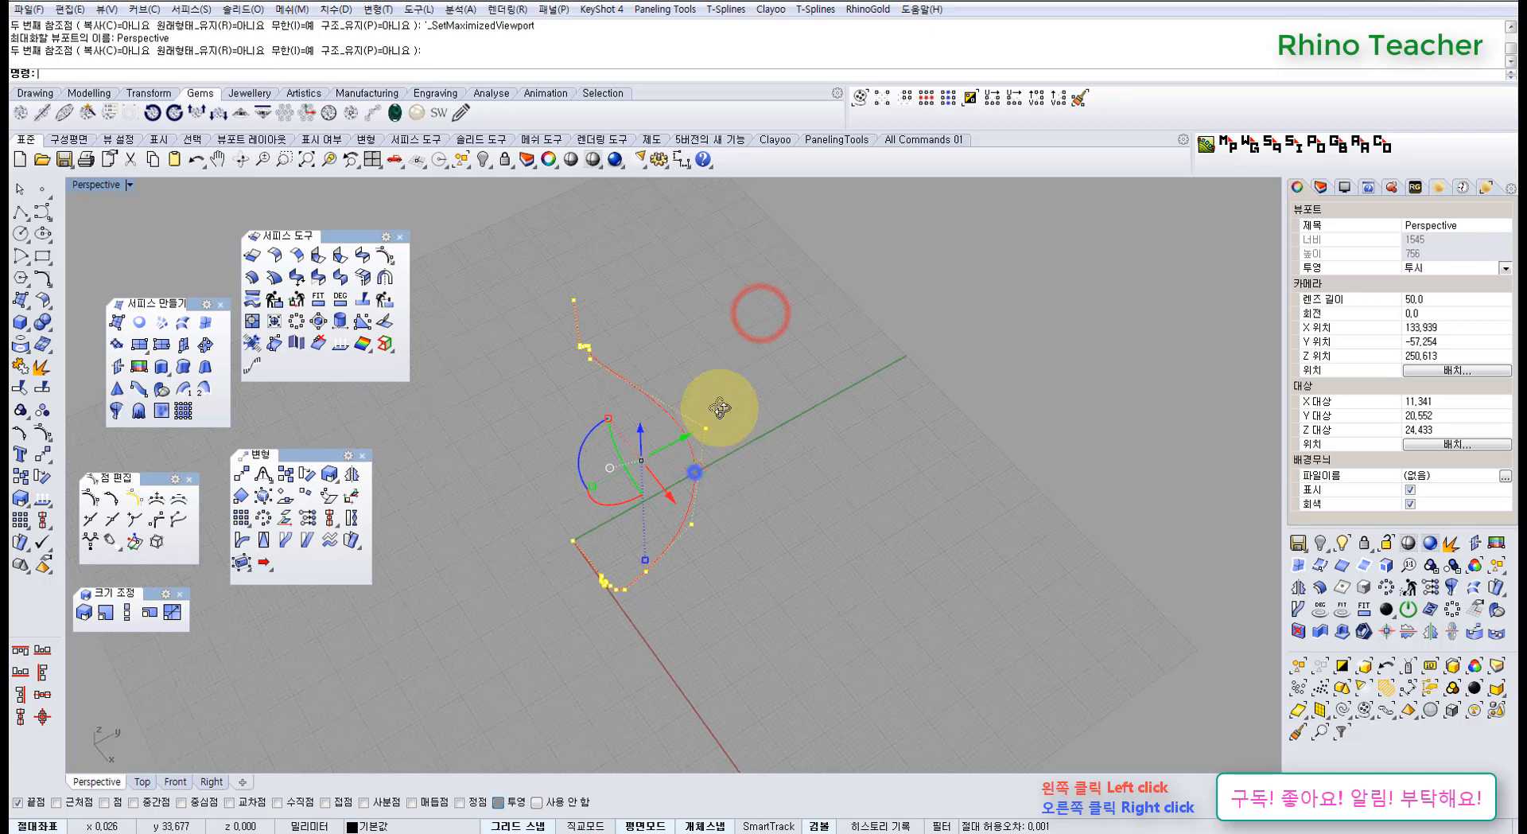
pyautogui.moveTo(716, 408); pyautogui.dragTo(783, 521, button='right')
pyautogui.hotkey('ctrl', 'z')
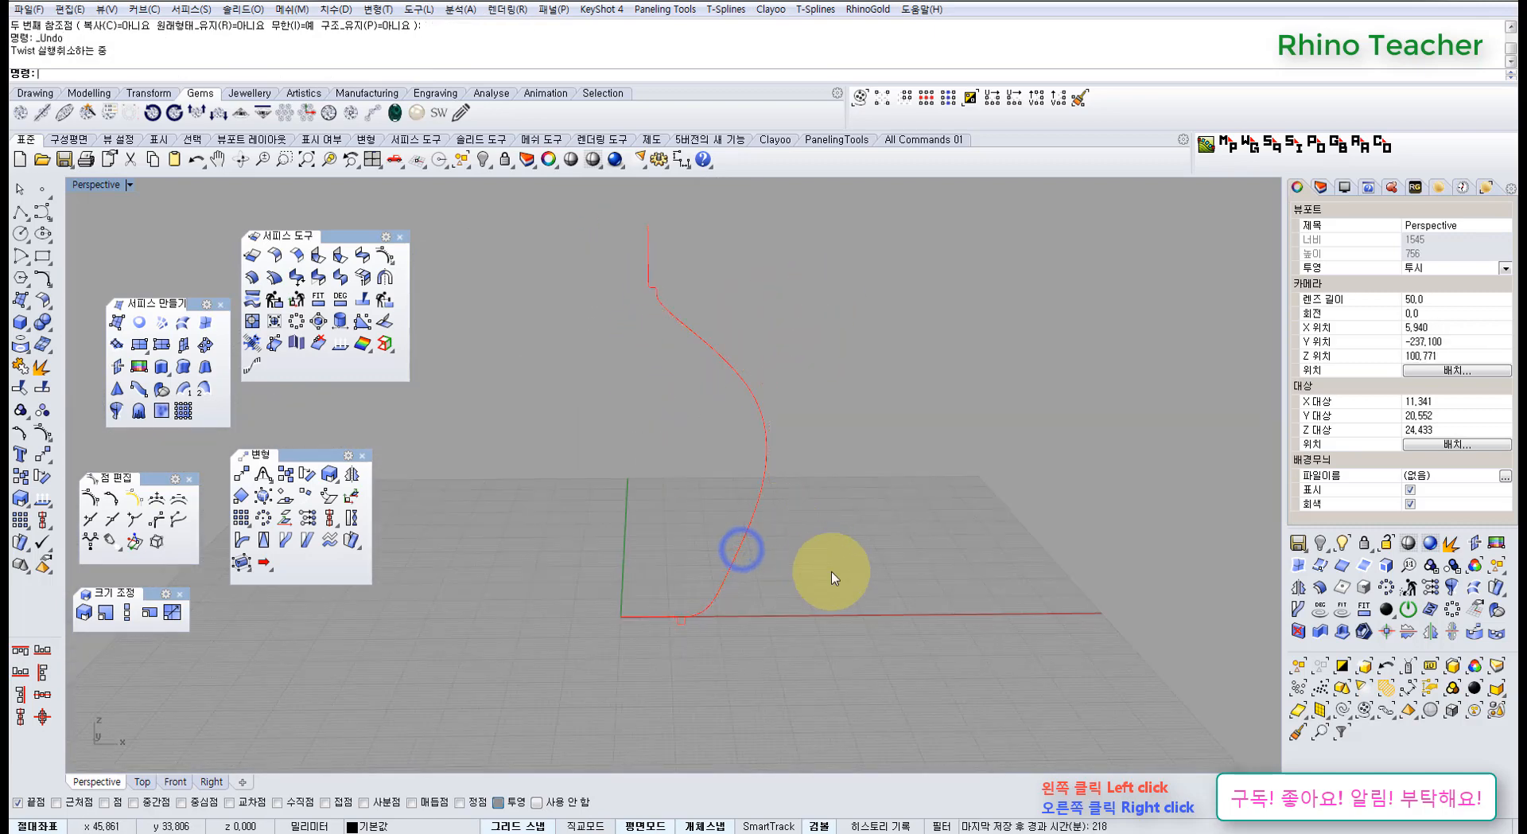
# Twist the whole profile curve about the vertical axis, from Z -3 below the base to a point above the neck
pyautogui.click(812, 572)
pyautogui.hotkey('ctrl', 'F2')
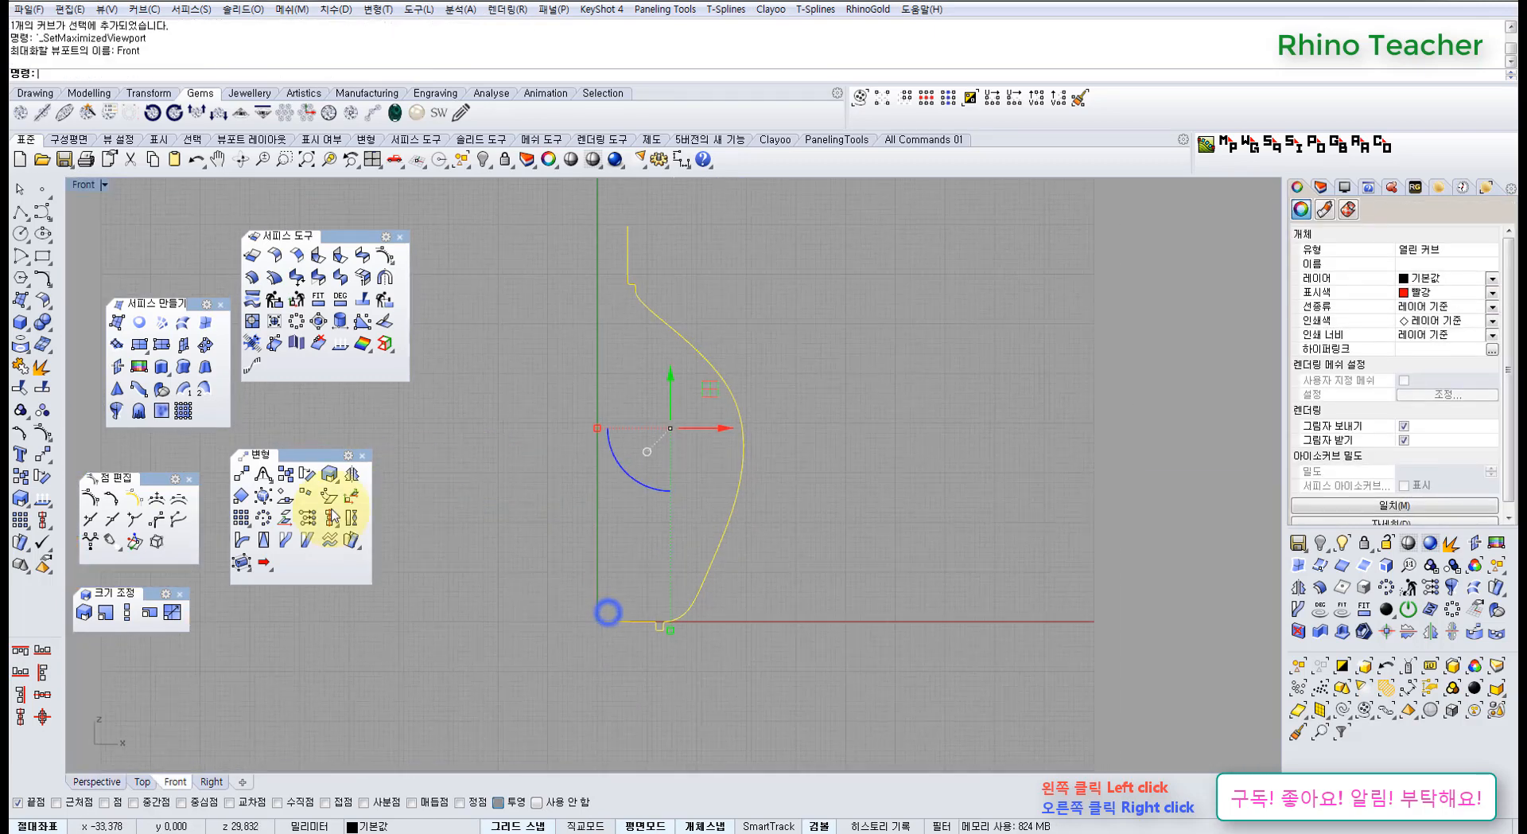
pyautogui.click(350, 519)
pyautogui.scroll(3, 607, 642)
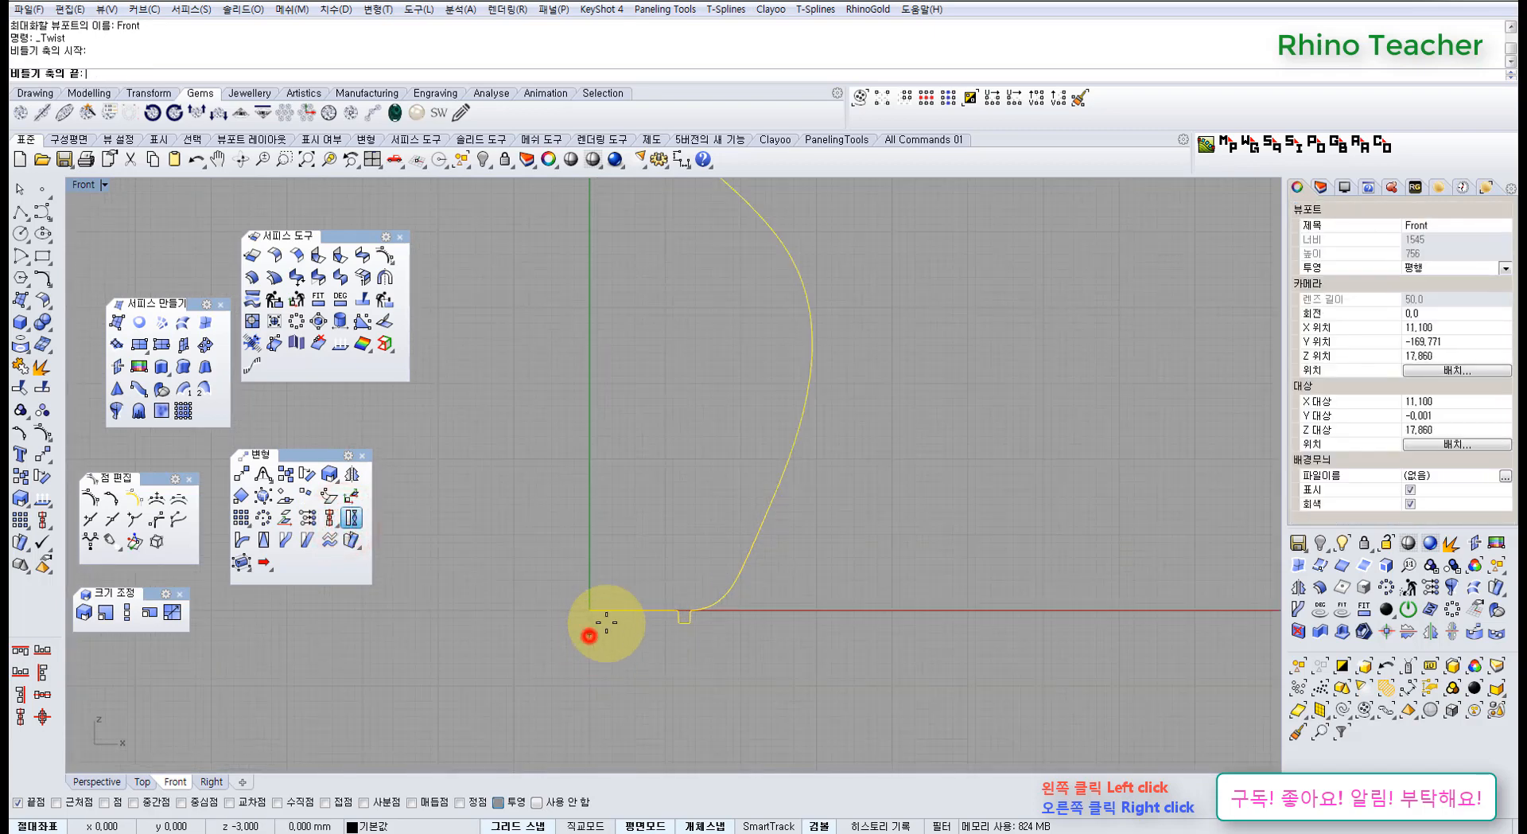
pyautogui.scroll(-4, 607, 622)
pyautogui.click(608, 369)
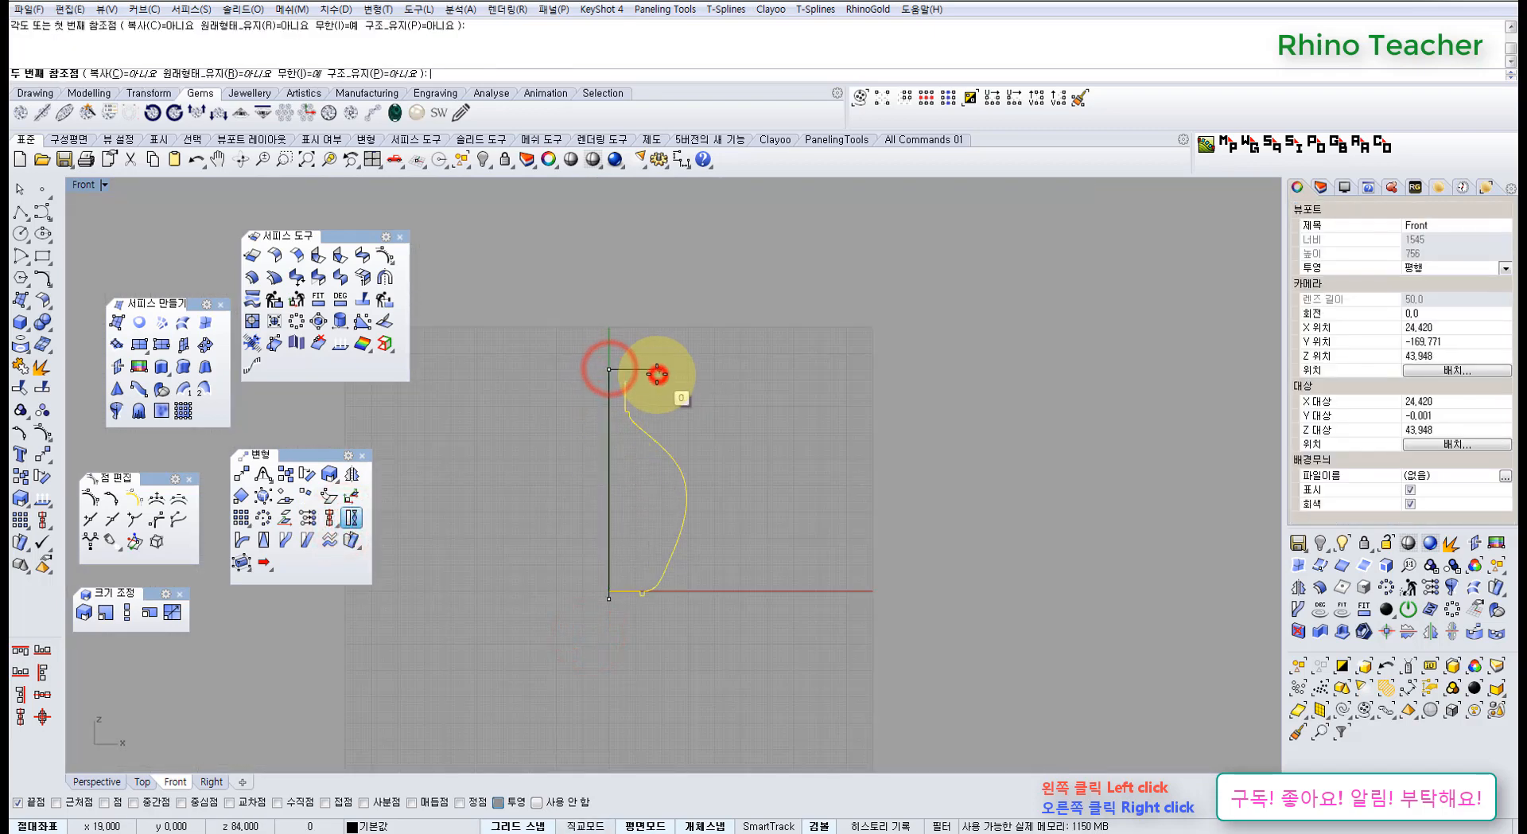
pyautogui.hotkey('ctrl', 'F4')
pyautogui.moveTo(634, 418); pyautogui.dragTo(676, 515, button='right')
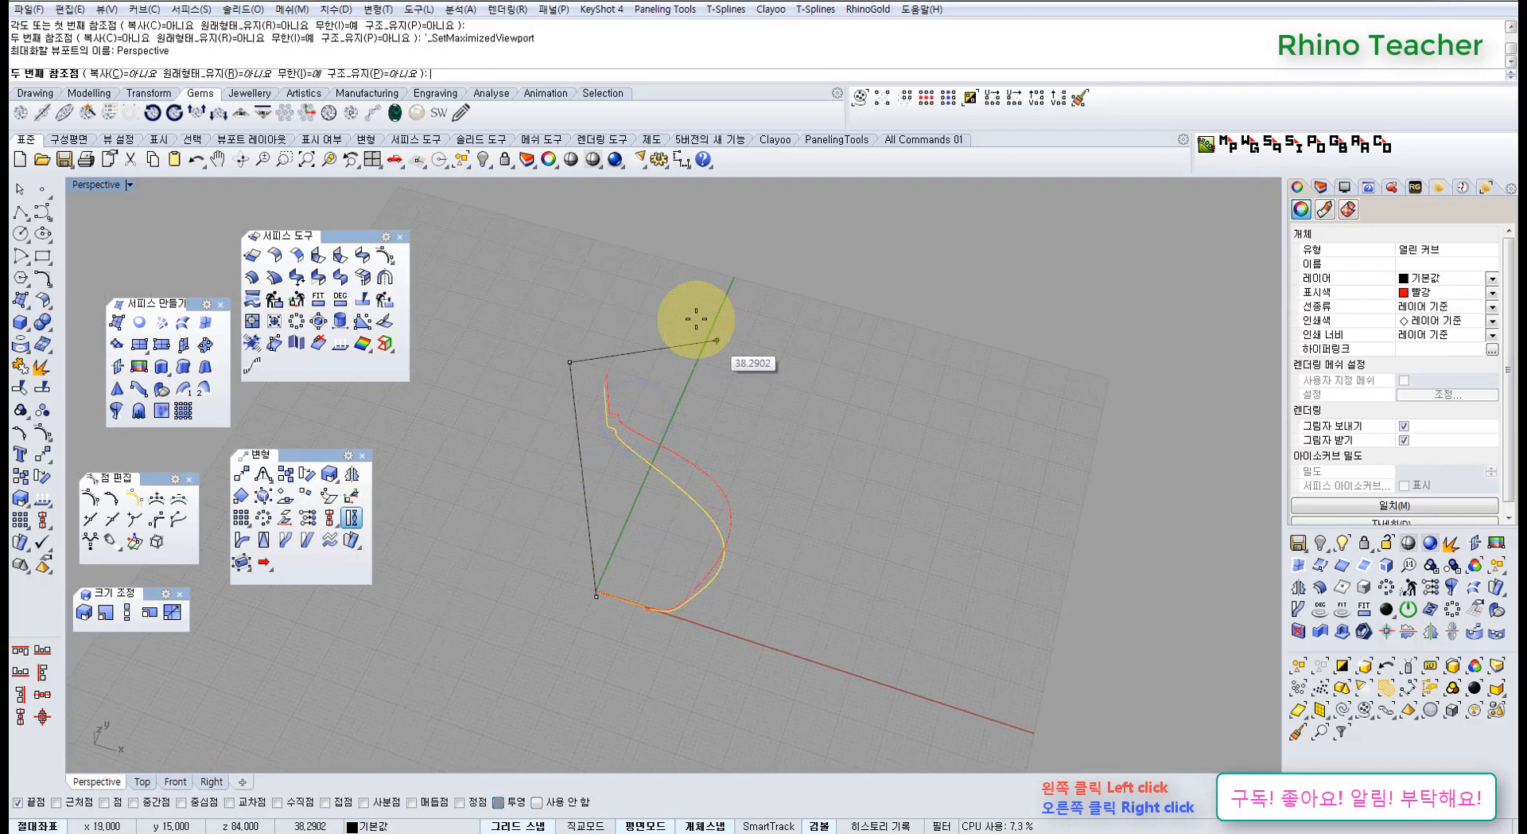
pyautogui.click(672, 297)
pyautogui.click(727, 341)
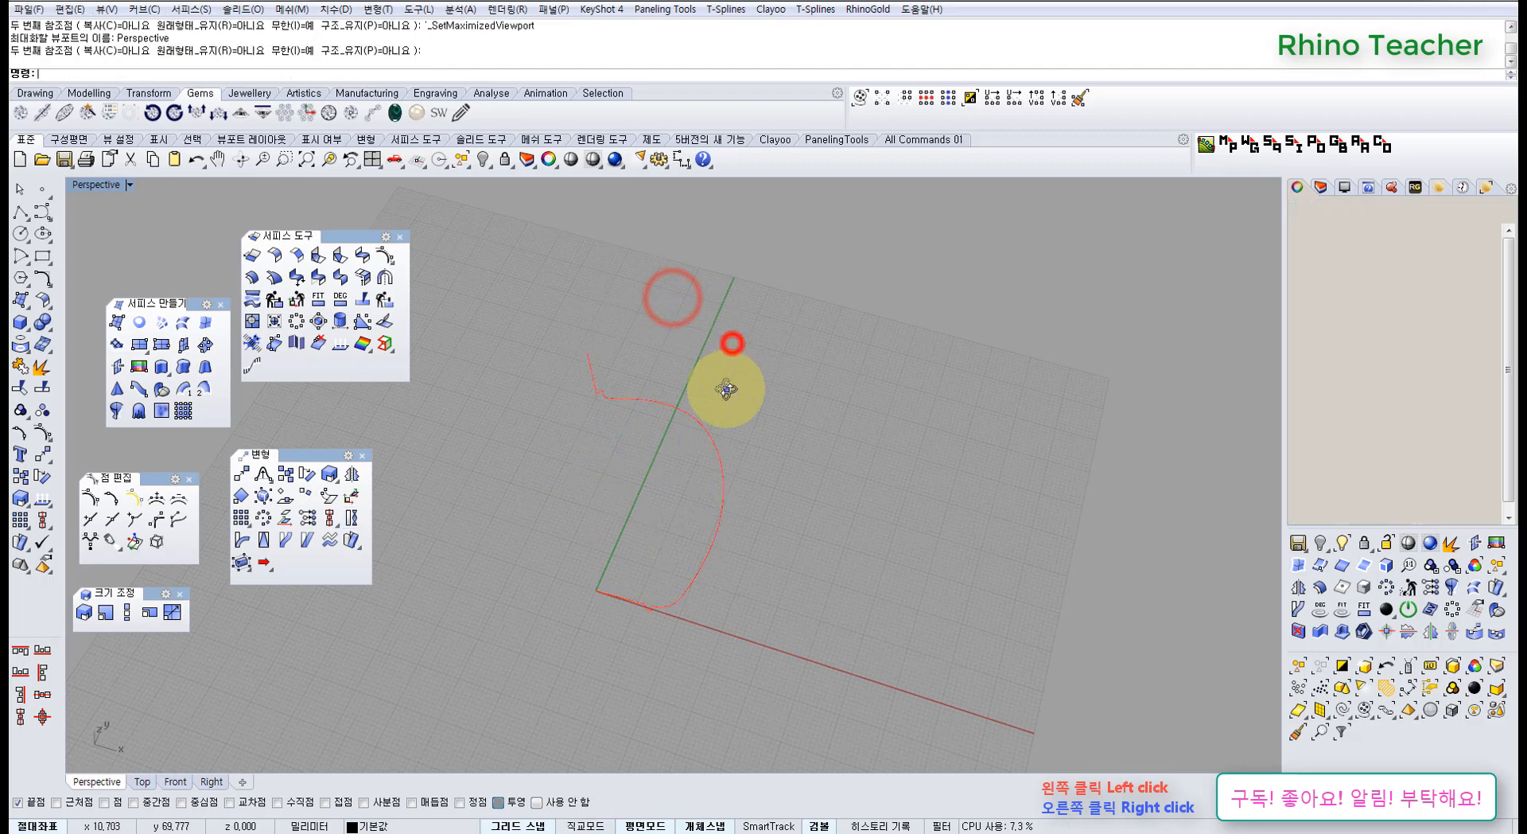
# Revolve the twisted profile curve a full 360 degrees about the vertical axis through the origin
pyautogui.moveTo(726, 384)
pyautogui.mouseDown(button='right')
pyautogui.moveTo(700, 470)
pyautogui.moveTo(729, 366)
pyautogui.mouseUp(button='right')
pyautogui.moveTo(746, 350); pyautogui.dragTo(649, 538)
pyautogui.moveTo(618, 556); pyautogui.dragTo(665, 432, button='right')
pyautogui.hotkey('ctrl', 'F2')
pyautogui.moveTo(552, 518); pyautogui.dragTo(585, 534, button='right')
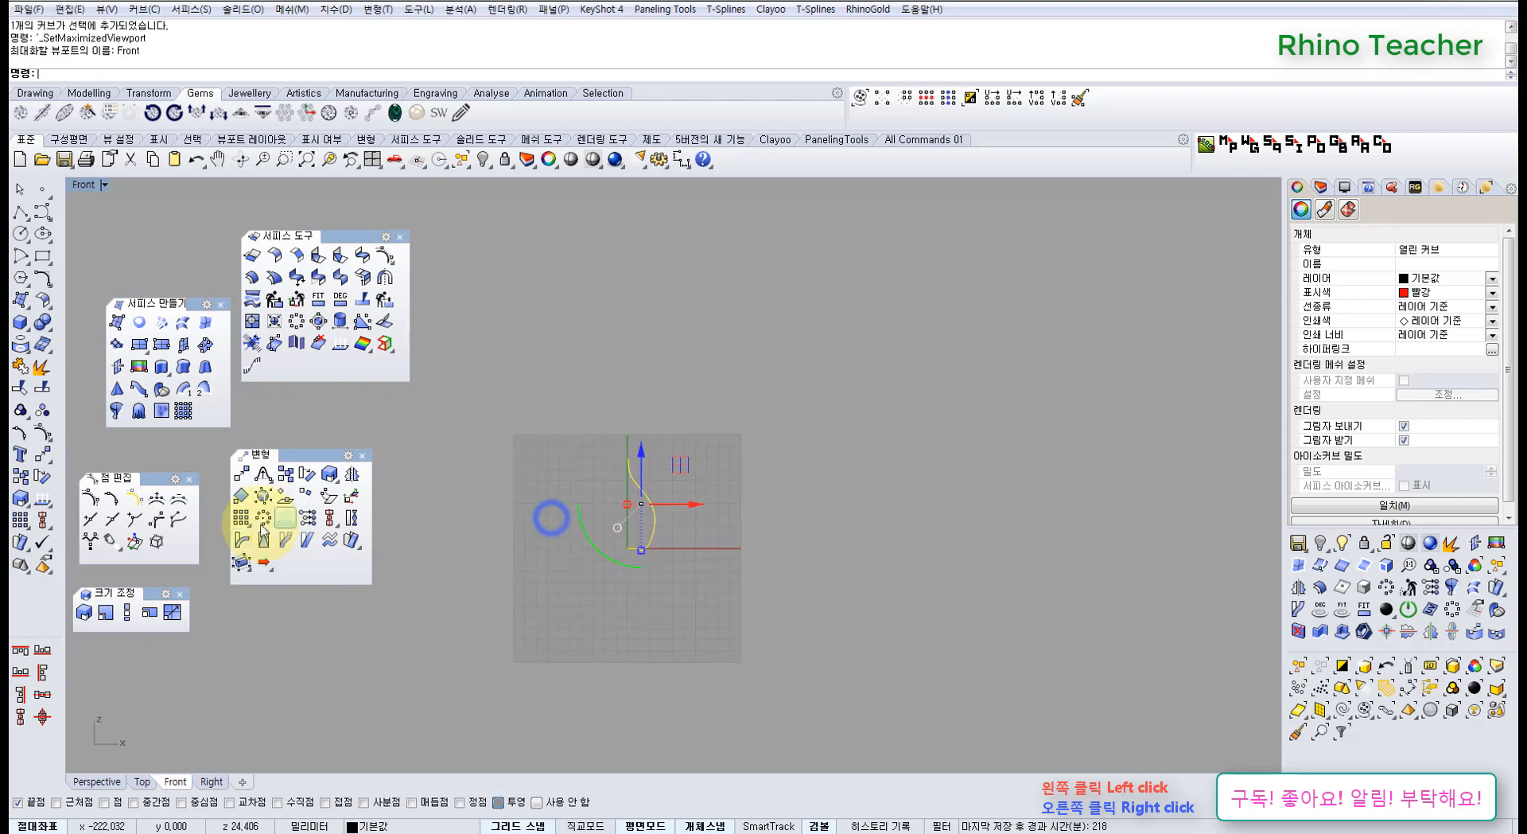
pyautogui.click(116, 411)
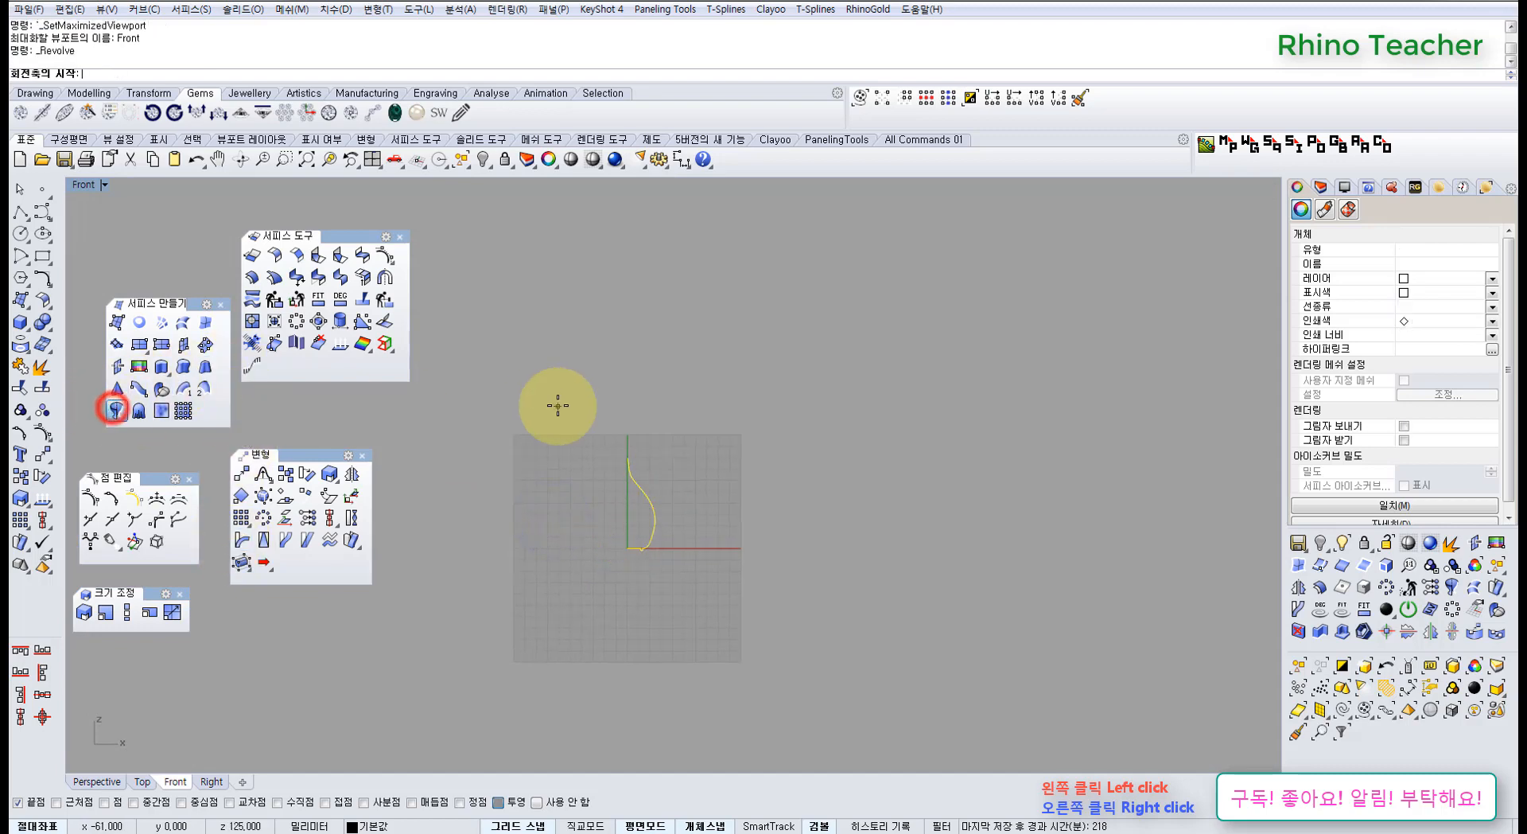
pyautogui.write('0')
pyautogui.press('Return')
pyautogui.click(583, 398)
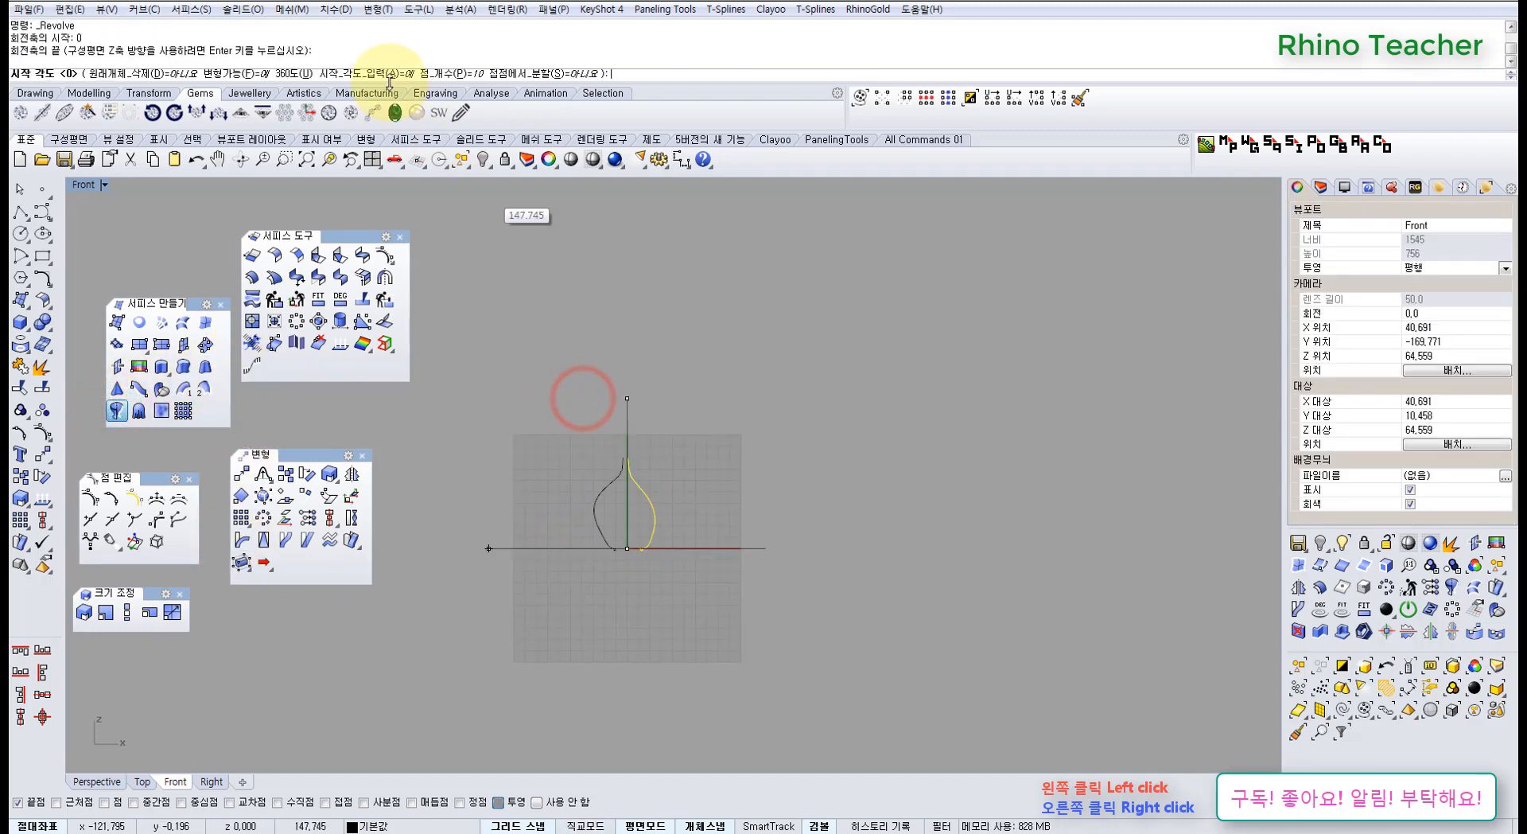
pyautogui.click(300, 79)
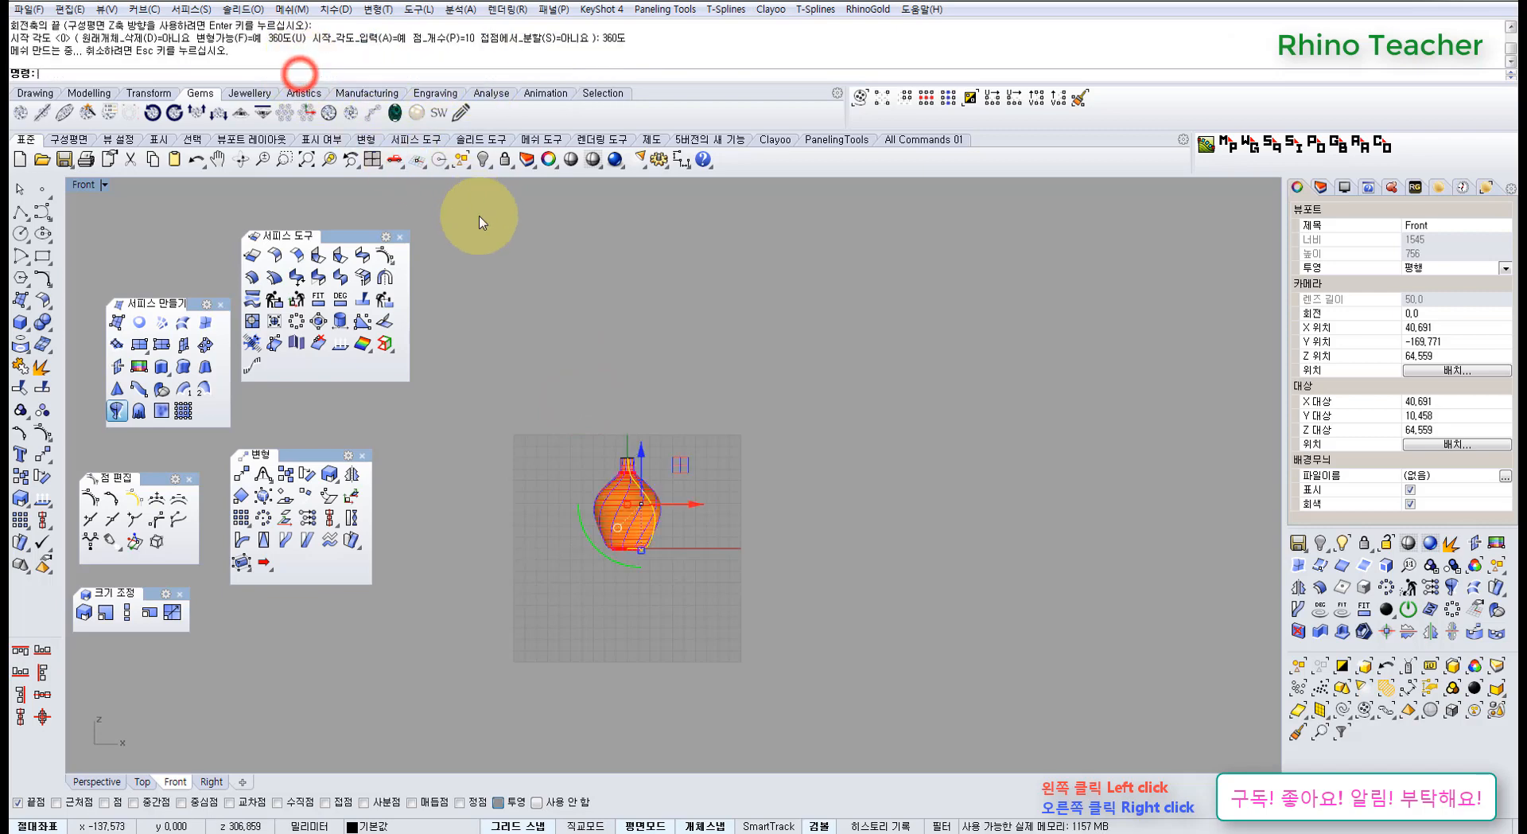
# Examine how the isocurves spiral around the revolved bottle in the Perspective view
pyautogui.hotkey('ctrl', 'F4')
pyautogui.moveTo(588, 500); pyautogui.dragTo(542, 552, button='right')
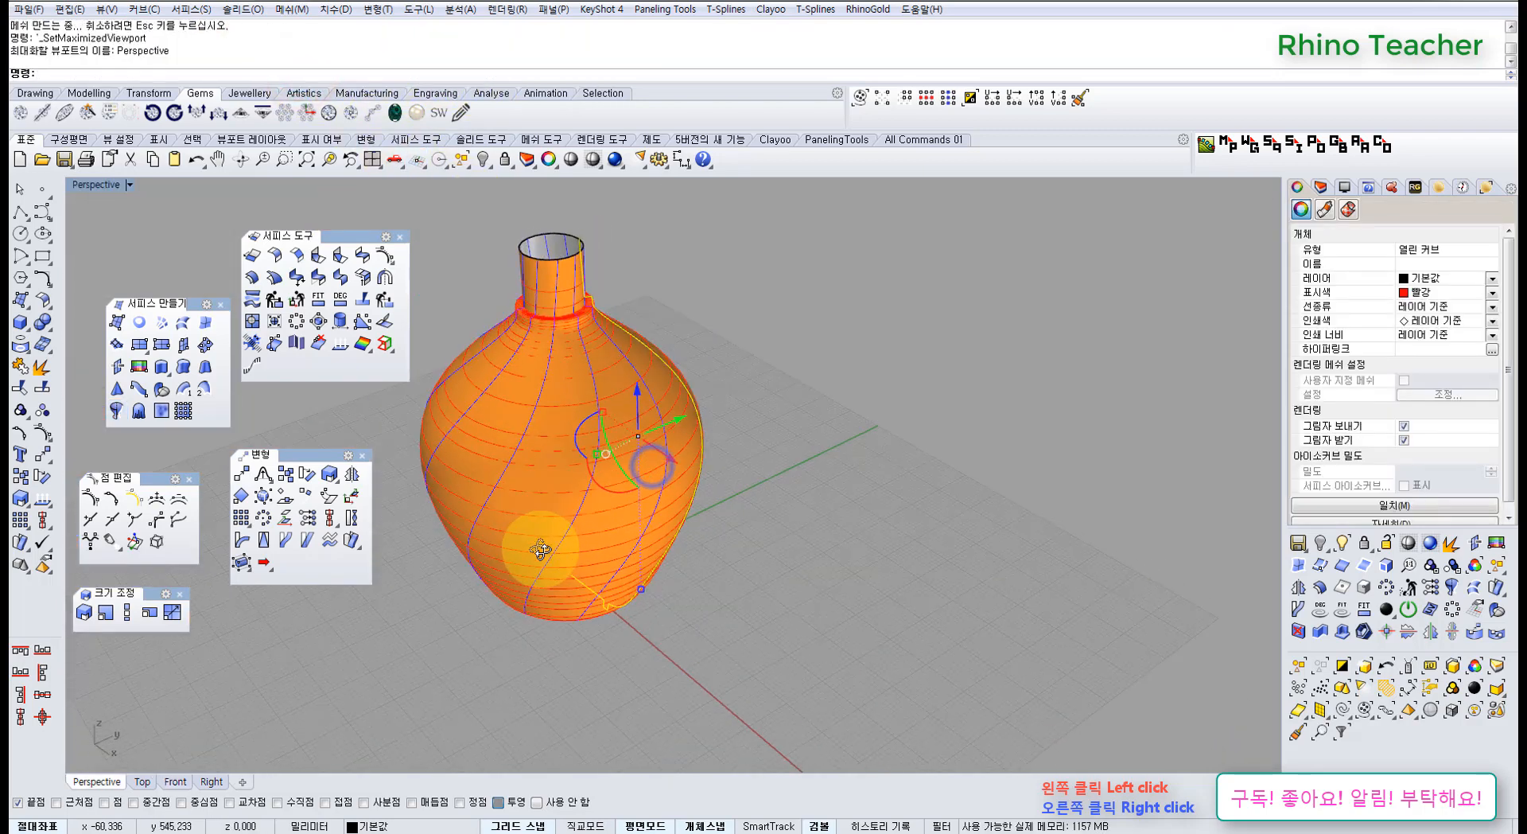
pyautogui.click(739, 546)
pyautogui.moveTo(714, 486); pyautogui.dragTo(614, 450, button='right')
pyautogui.scroll(5, 652, 453)
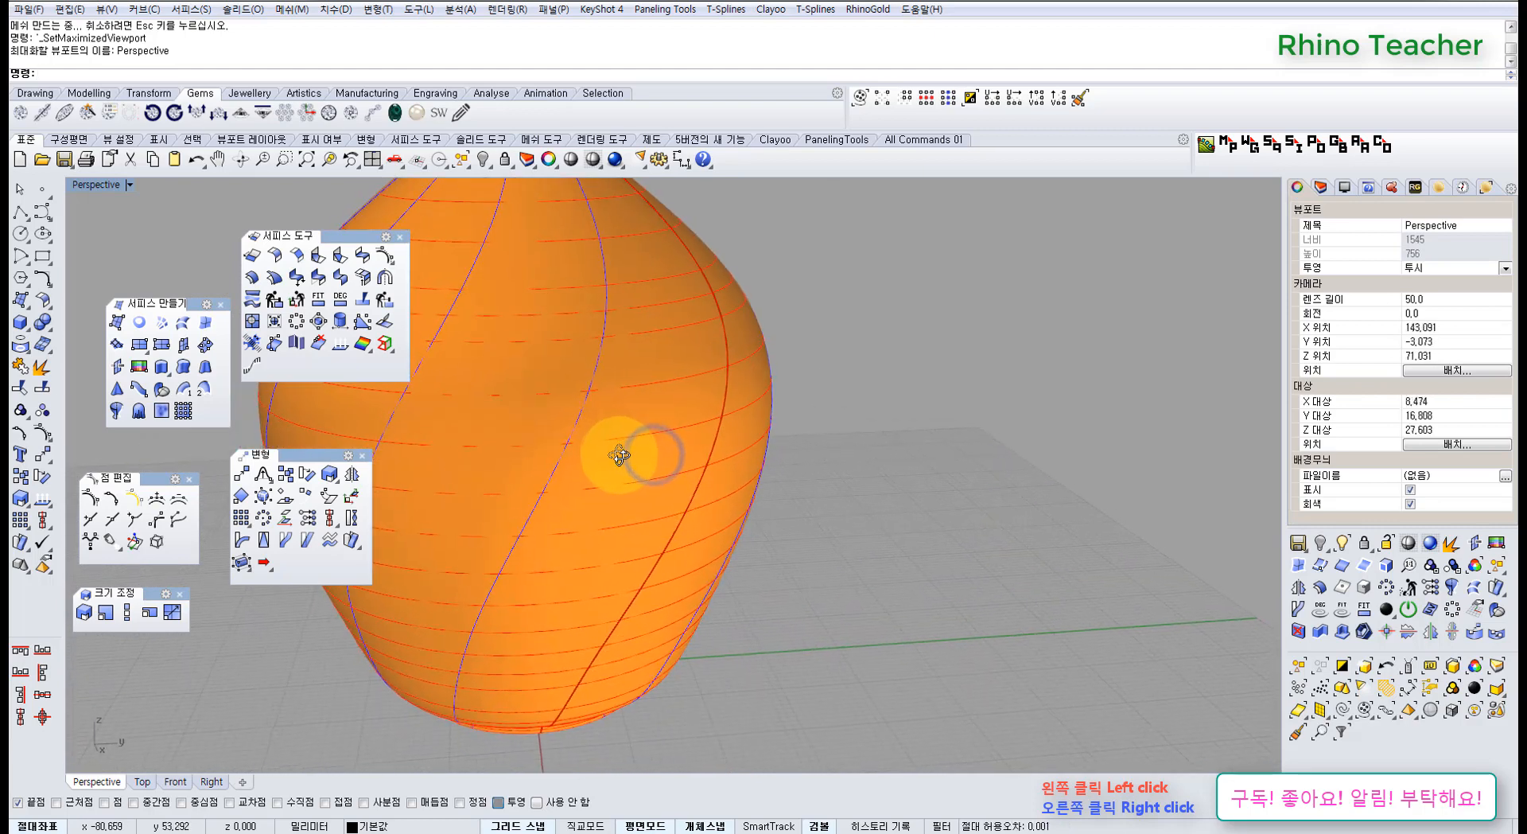
pyautogui.scroll(-4, 590, 603)
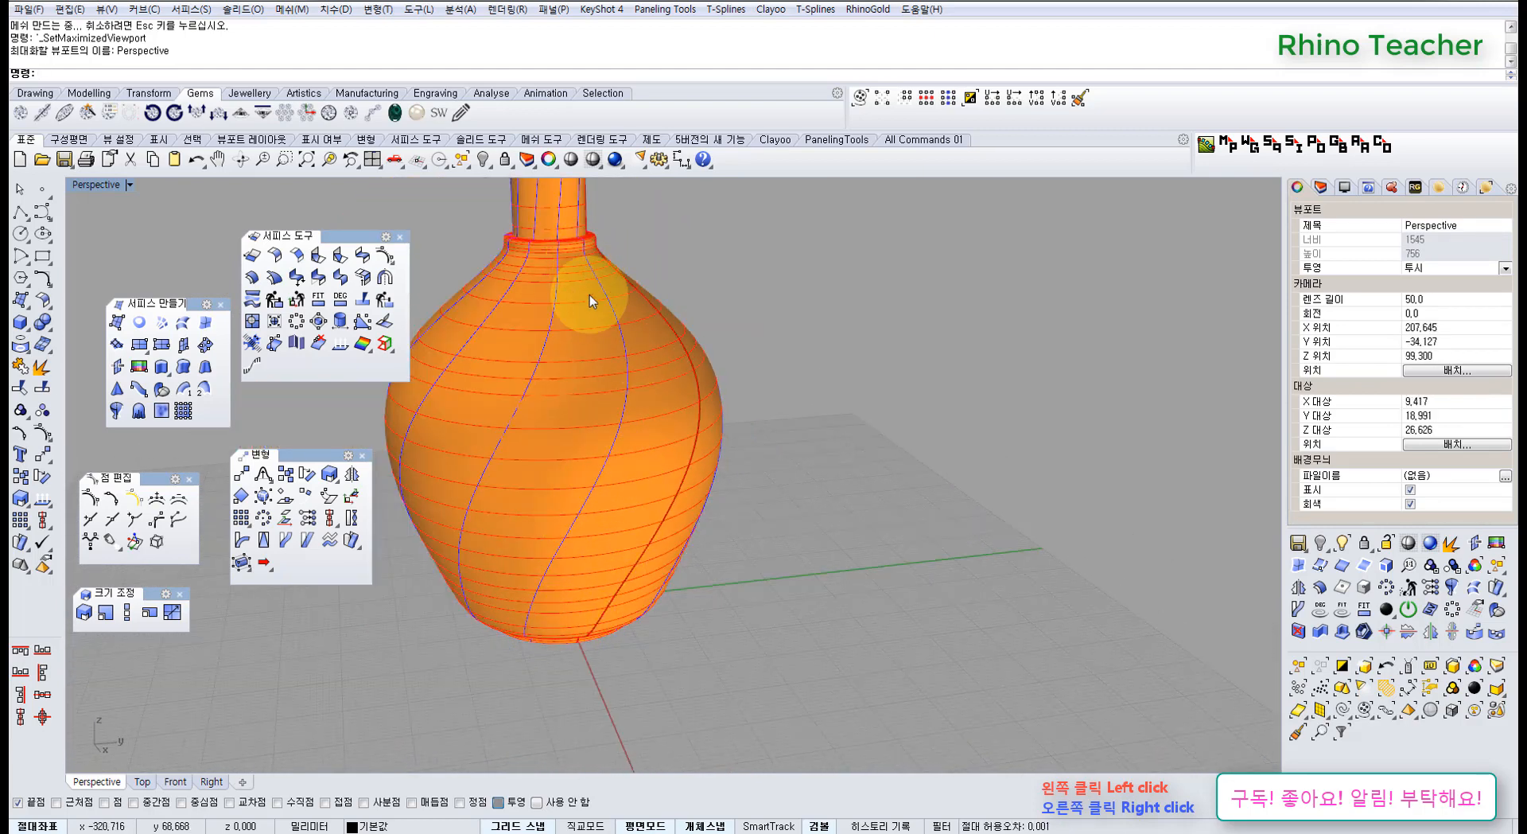
pyautogui.moveTo(606, 429); pyautogui.dragTo(600, 471, button='right')
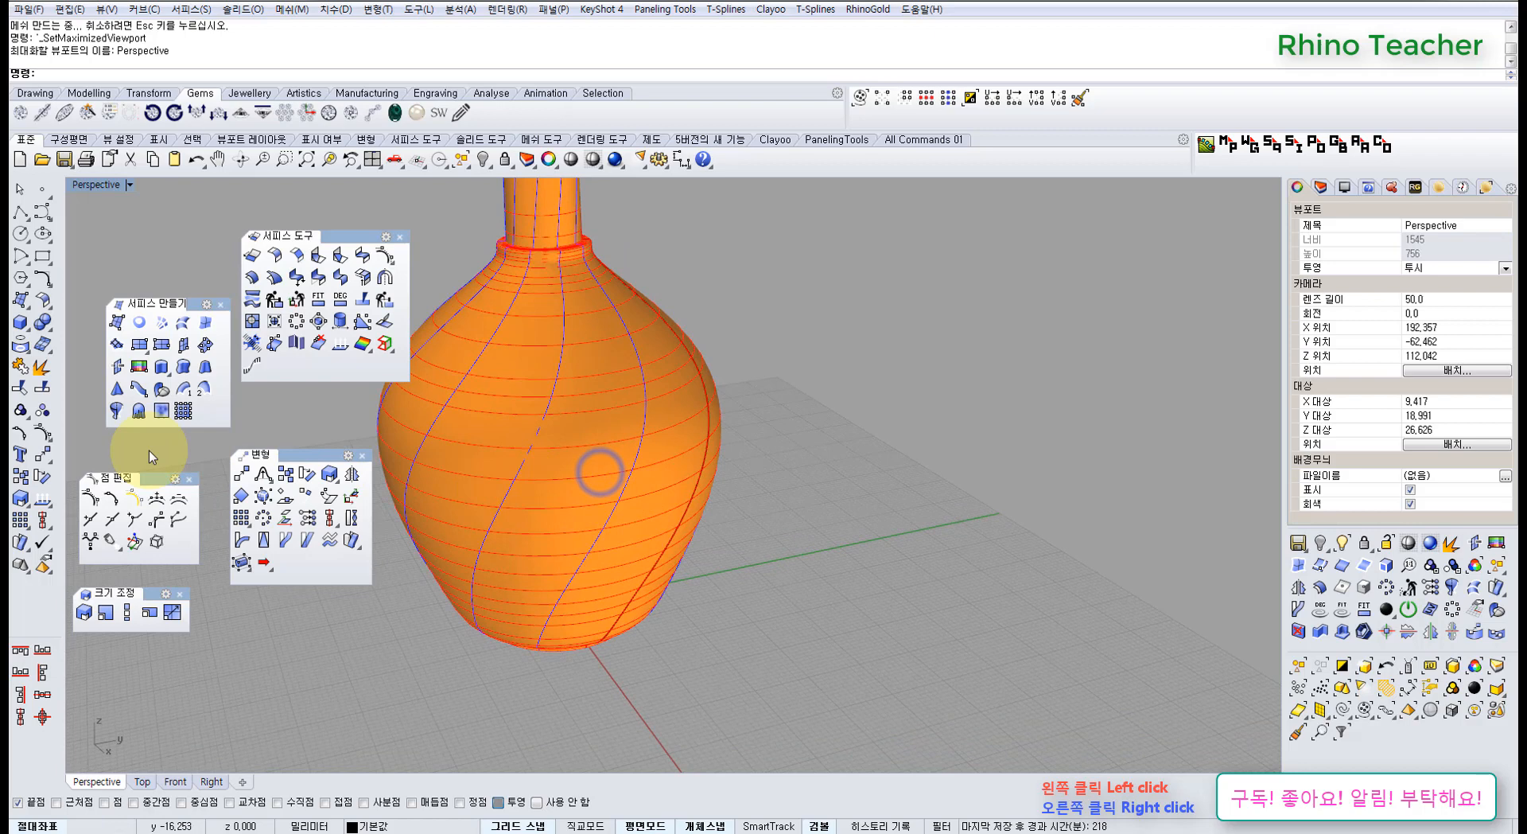
# Split the bottle surface along two neighbouring V isocurves, snapping to intersections with Shrink set to Yes
pyautogui.click(48, 388)
pyautogui.click(556, 402)
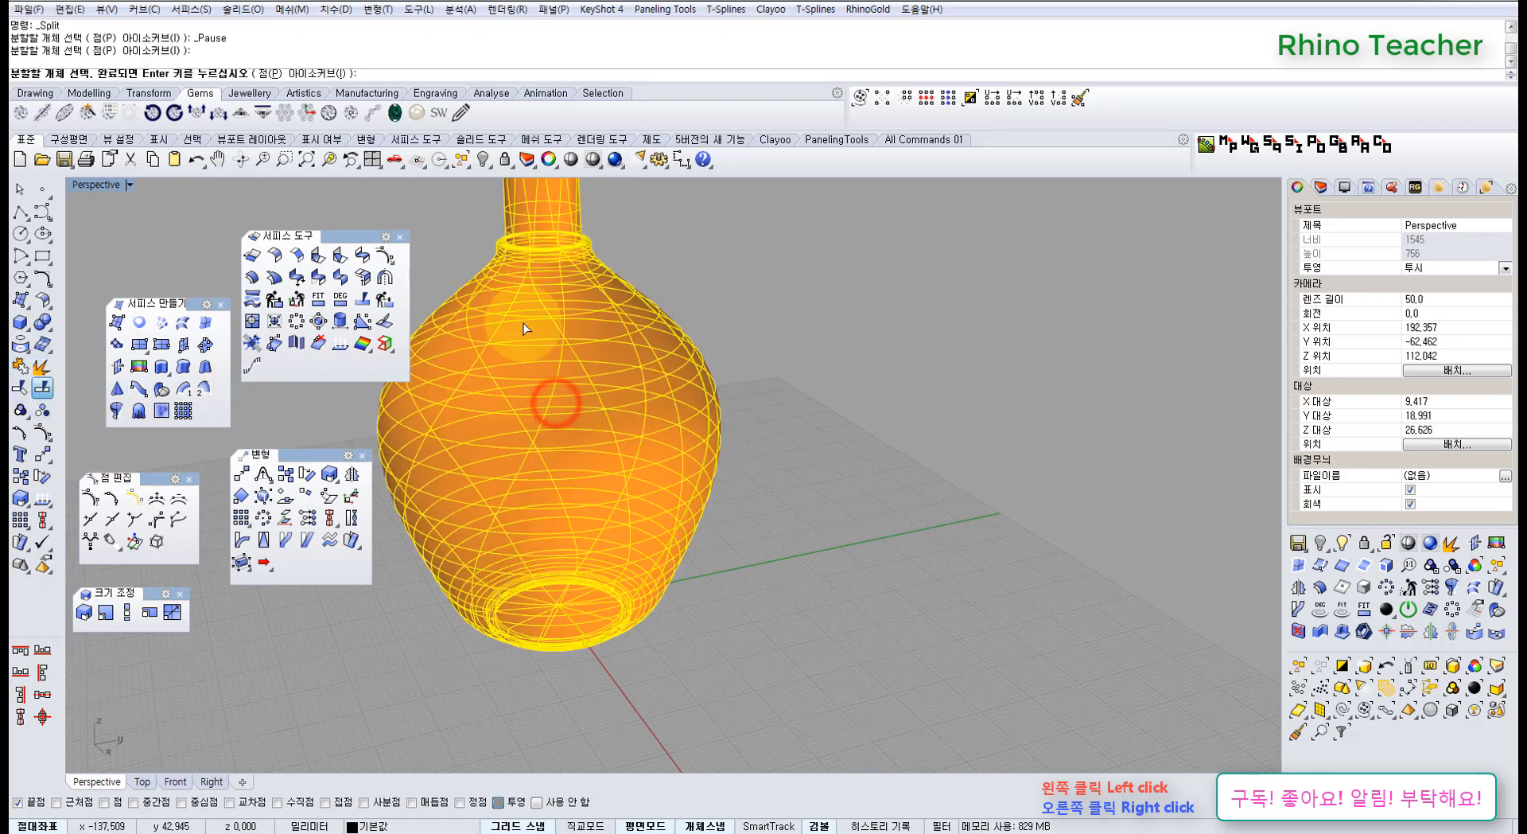
pyautogui.doubleClick(318, 72)
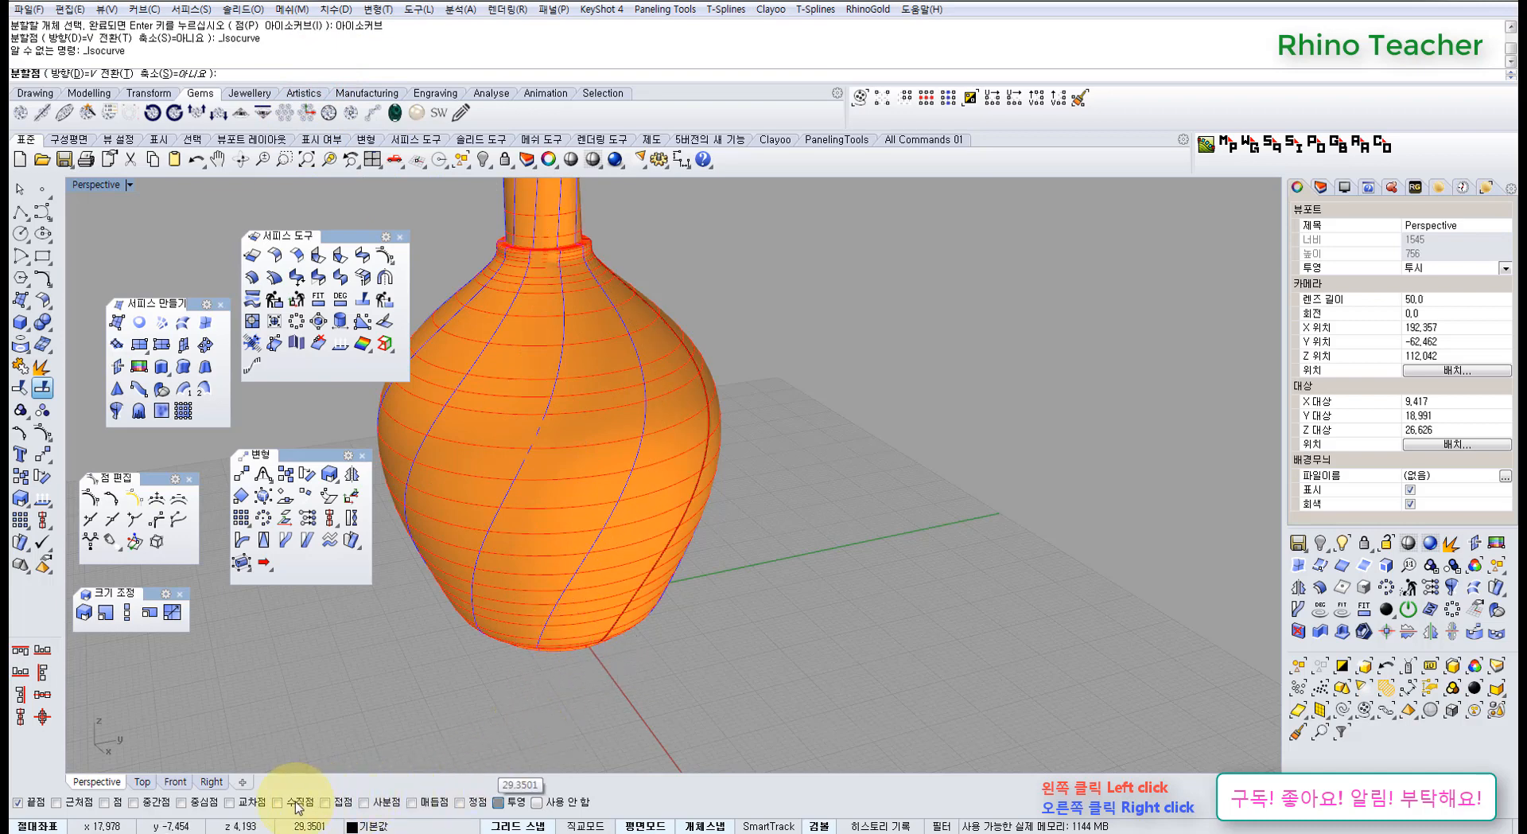
pyautogui.click(235, 804)
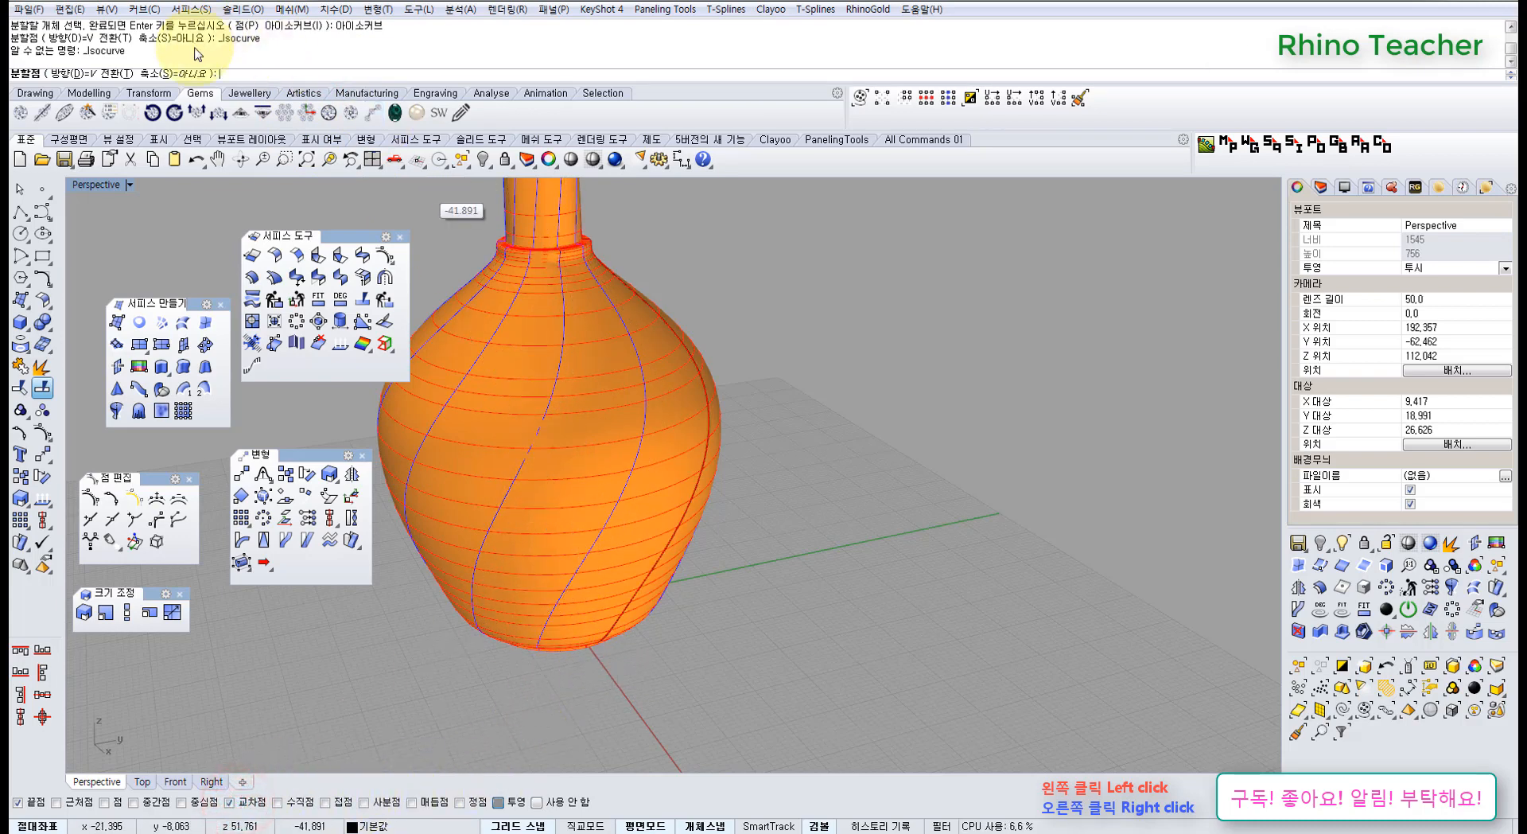
pyautogui.click(191, 72)
pyautogui.click(541, 419)
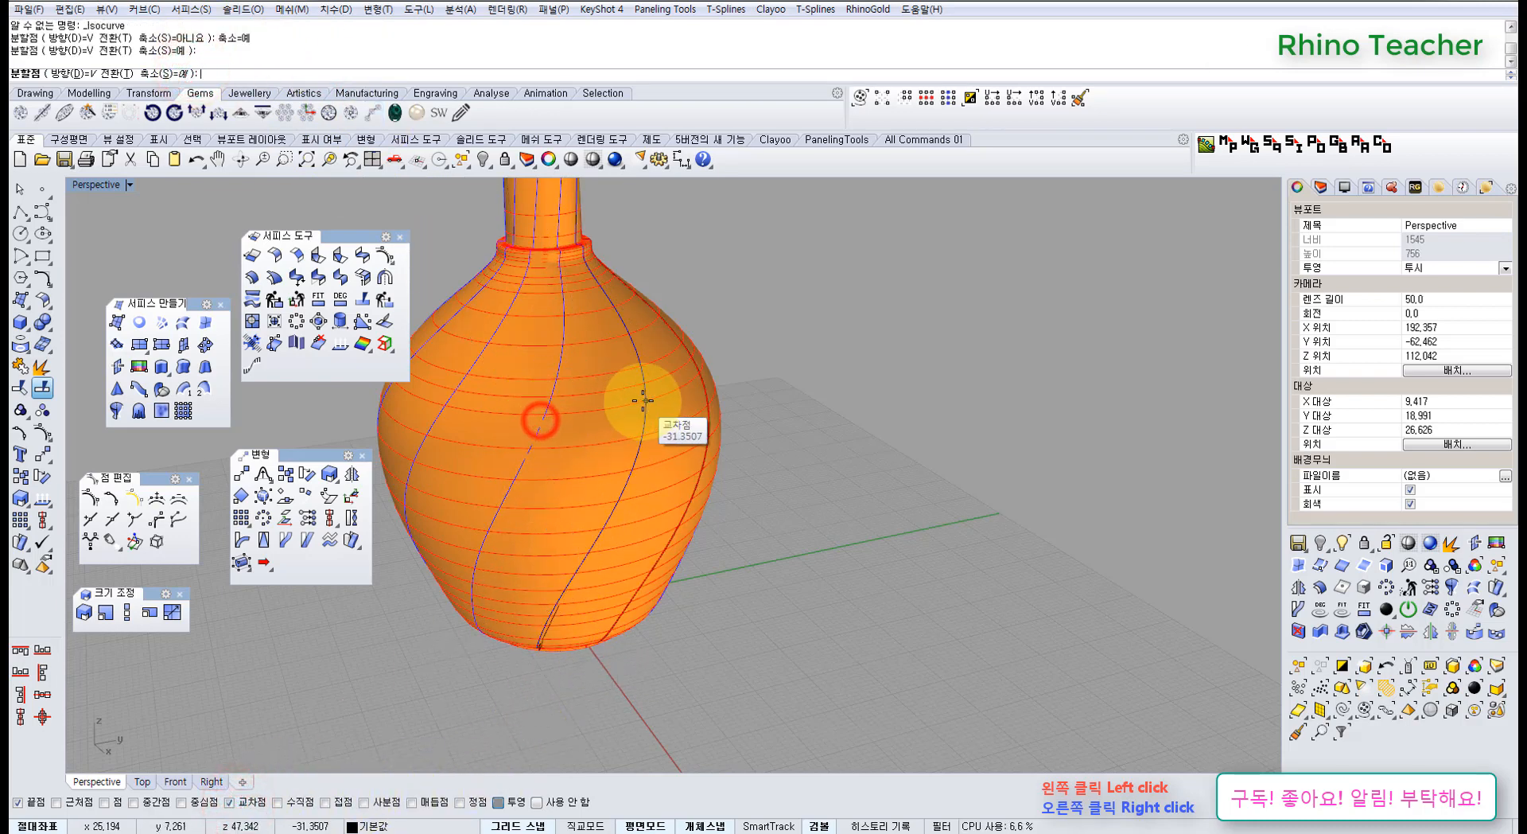
pyautogui.rightClick(643, 401)
# Delete the profile curve and the remaining bottle surfaces, keeping only the single spiral strip between the two split lines
pyautogui.click(781, 409)
pyautogui.click(669, 413)
pyautogui.scroll(-4, 669, 413)
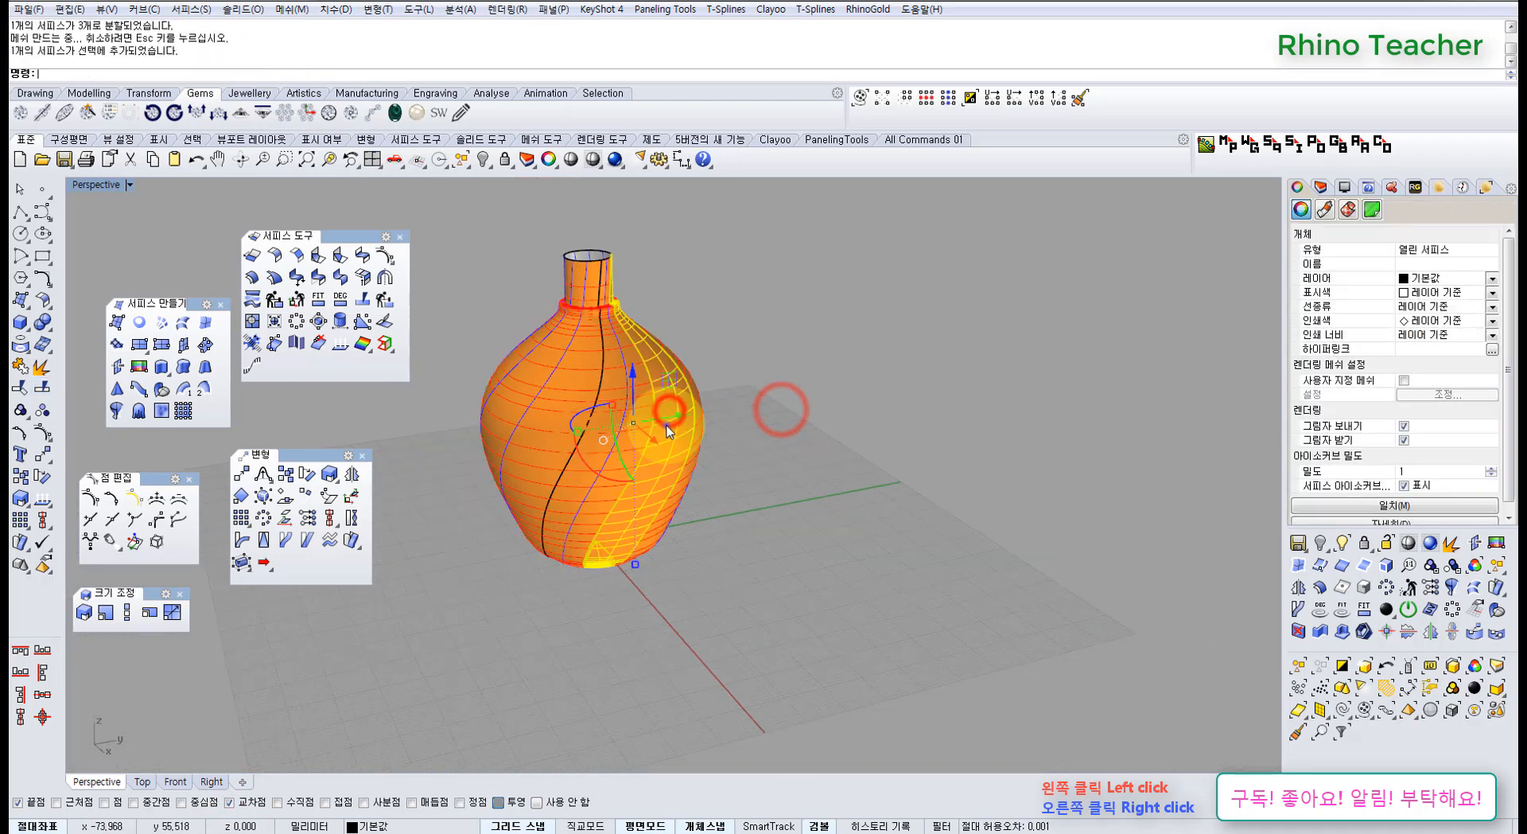
pyautogui.moveTo(667, 426); pyautogui.dragTo(642, 429, button='right')
pyautogui.click(750, 353)
pyautogui.moveTo(697, 314); pyautogui.dragTo(614, 416)
pyautogui.scroll(4, 630, 398)
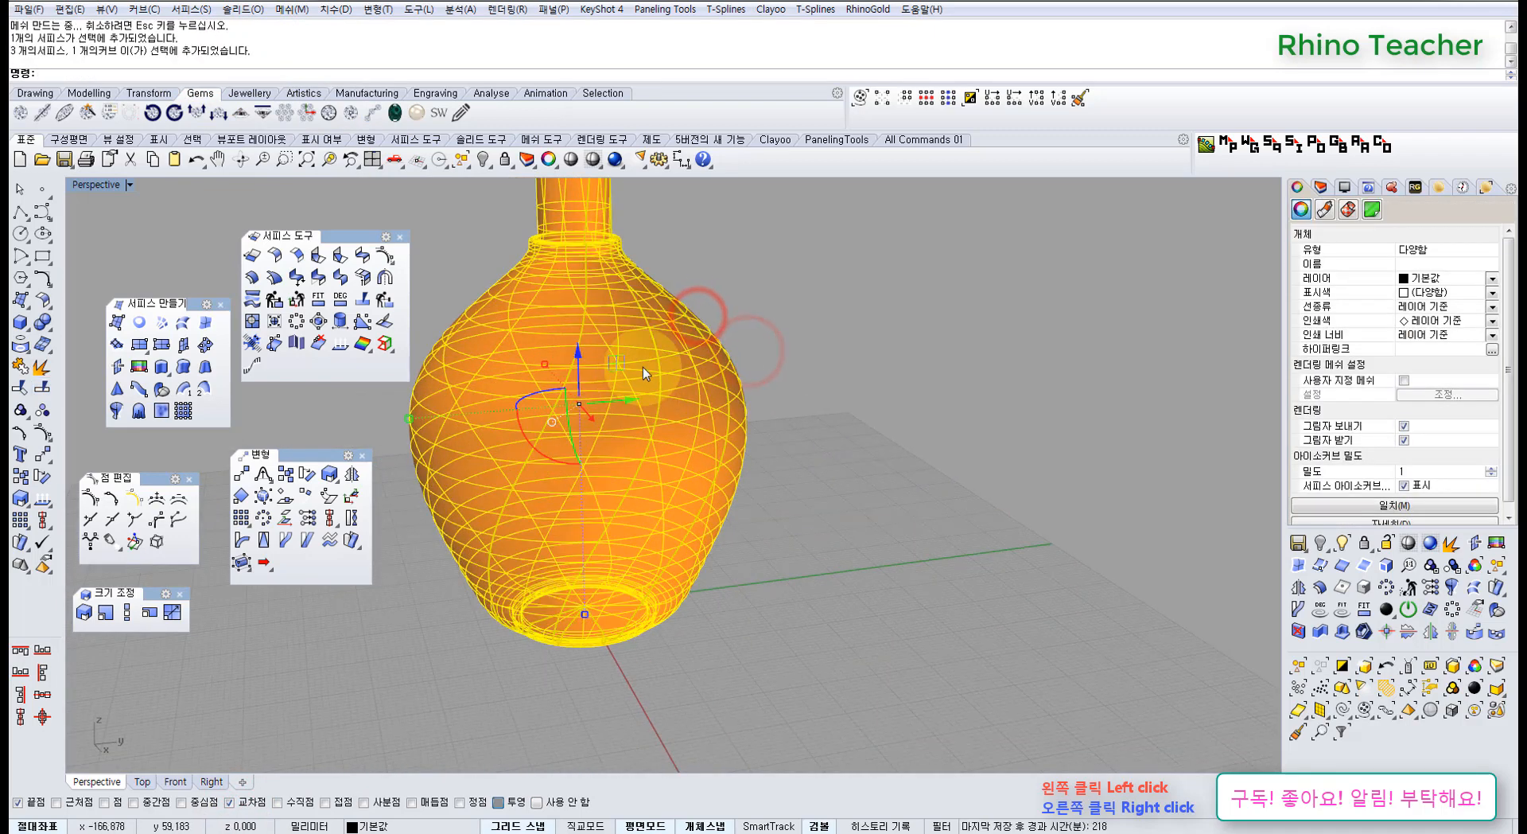
pyautogui.keyDown('ctrl'); pyautogui.click(645, 365); pyautogui.keyUp('ctrl')
pyautogui.press('Delete')
# Polar-array the spiral strip about the origin with 10 items over 360 degrees
pyautogui.scroll(-3, 620, 376)
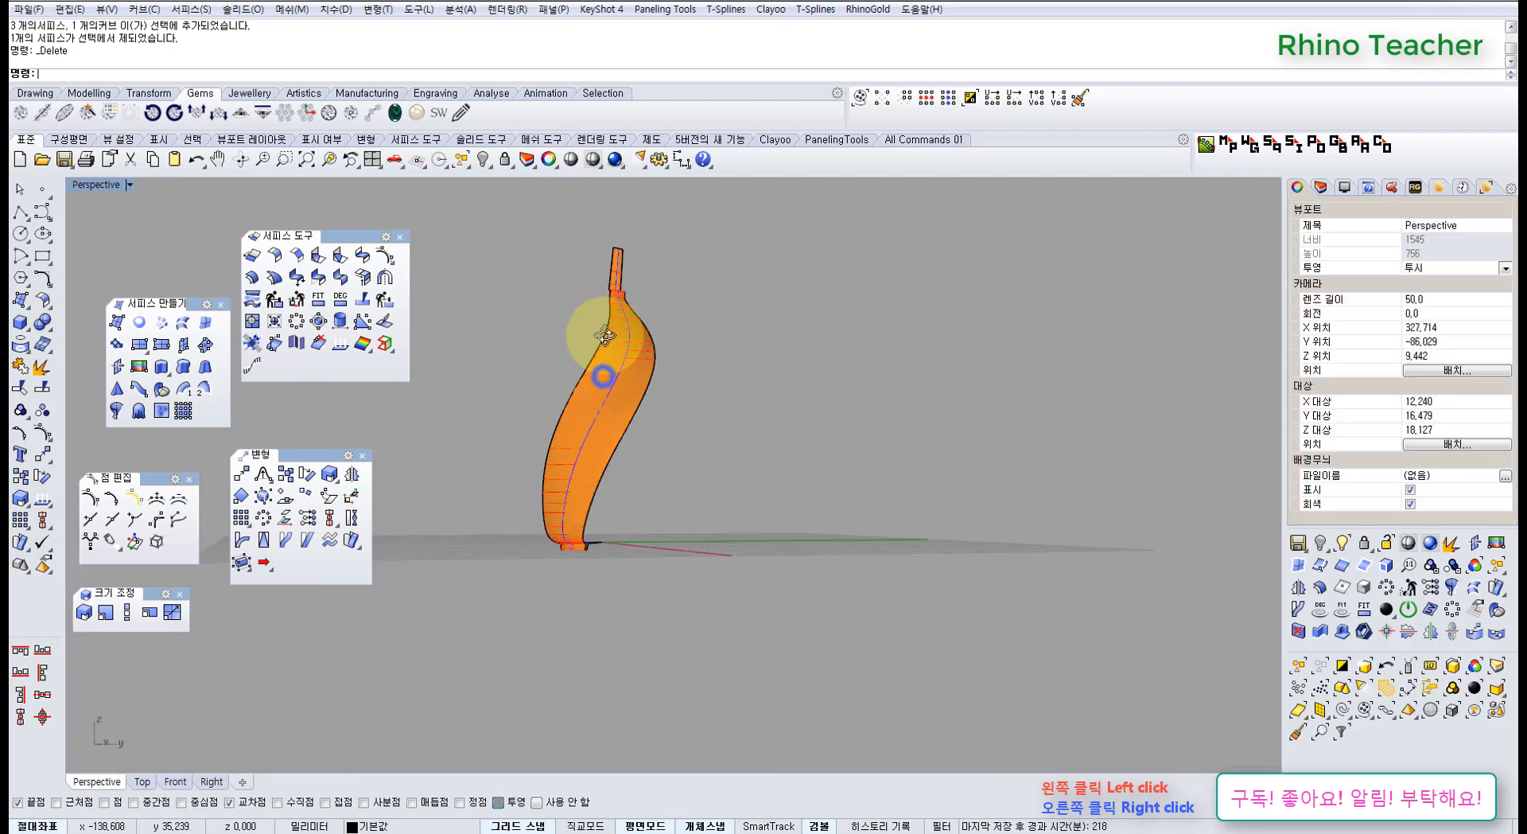
pyautogui.moveTo(601, 375); pyautogui.dragTo(684, 501, button='right')
pyautogui.click(686, 531)
pyautogui.scroll(4, 685, 532)
pyautogui.middleClick(685, 503)
pyautogui.click(673, 503)
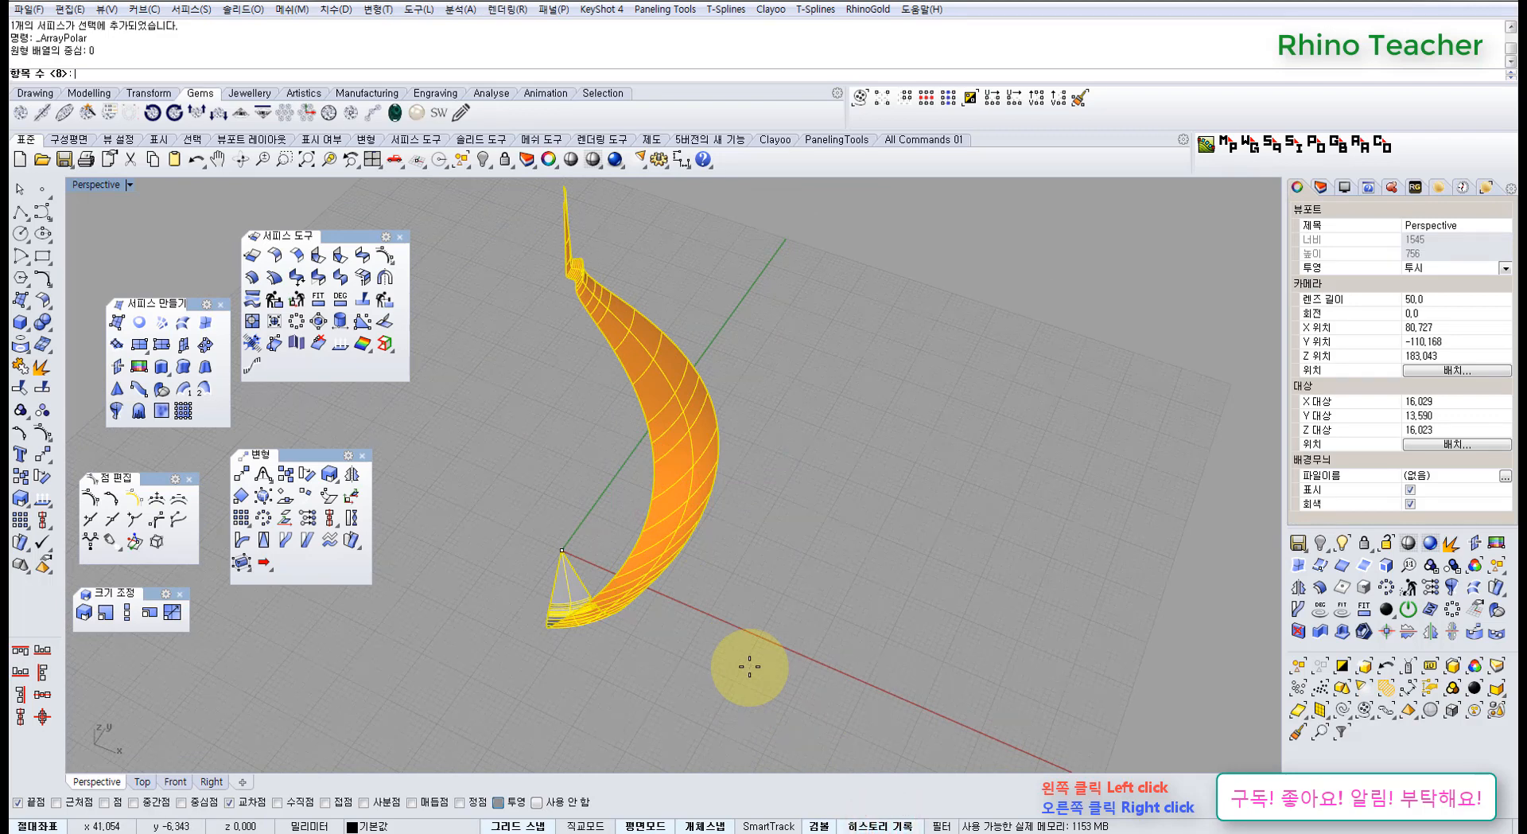
pyautogui.write('10')
pyautogui.press('Return')
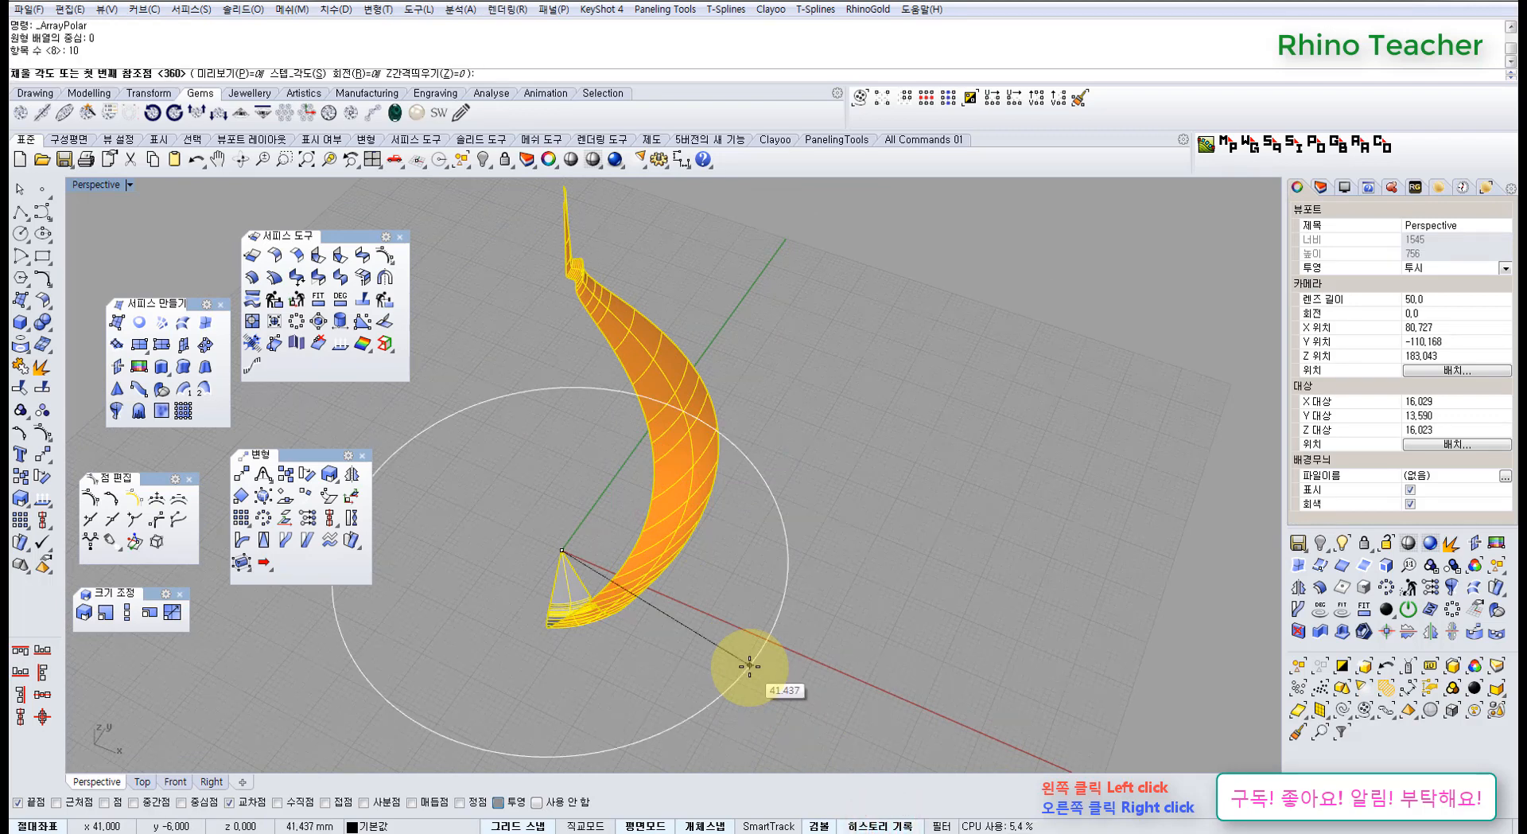
pyautogui.press('Return')
pyautogui.press('Return')
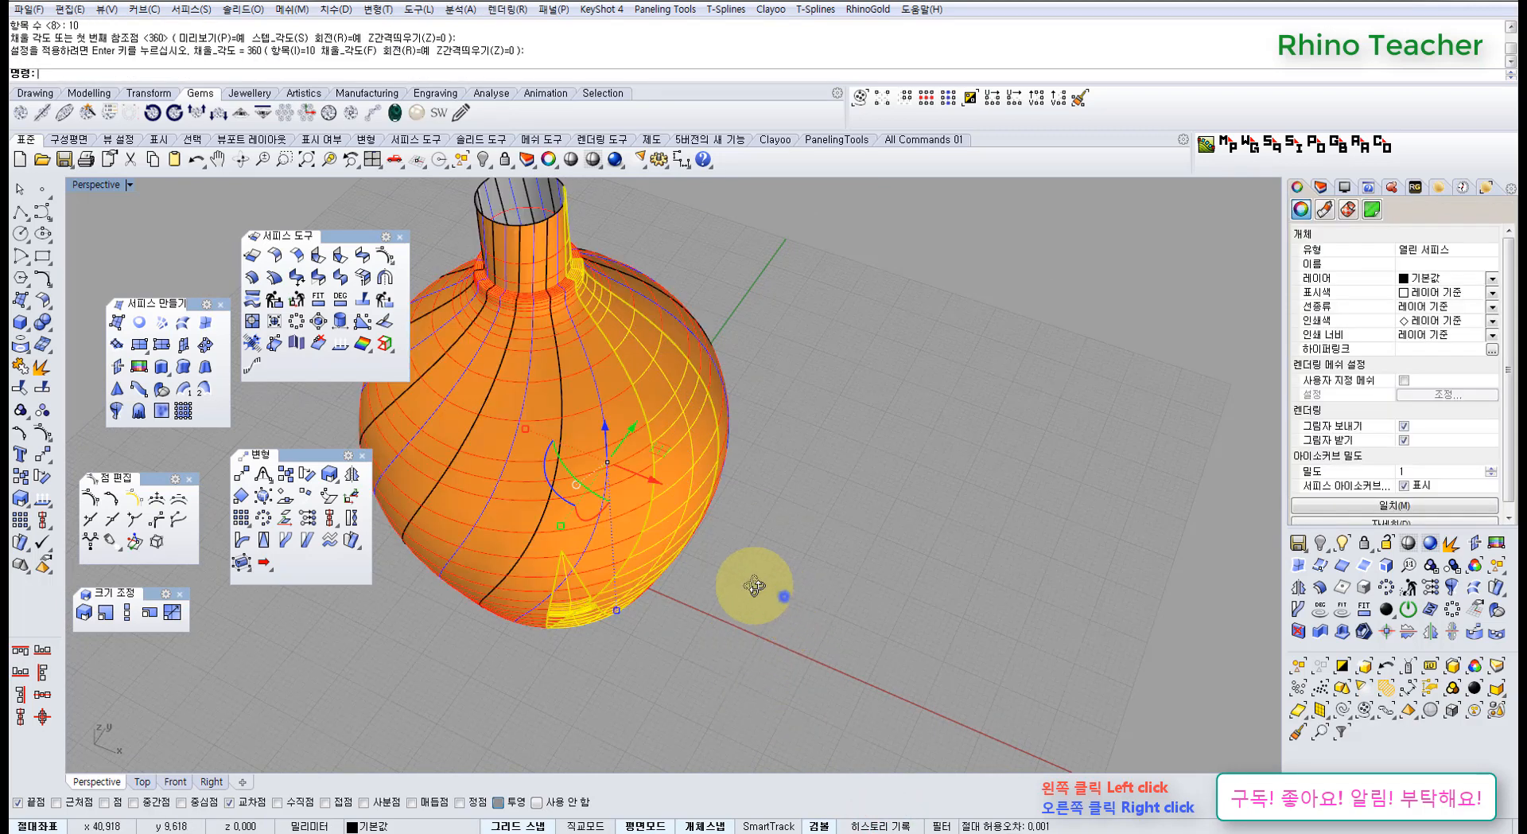
# Turn on the selected strip's control points and limit the selection filter to control points
pyautogui.moveTo(754, 585); pyautogui.dragTo(748, 538, button='right')
pyautogui.press('F10')
pyautogui.moveTo(634, 403); pyautogui.dragTo(579, 417, button='right')
pyautogui.scroll(5, 593, 404)
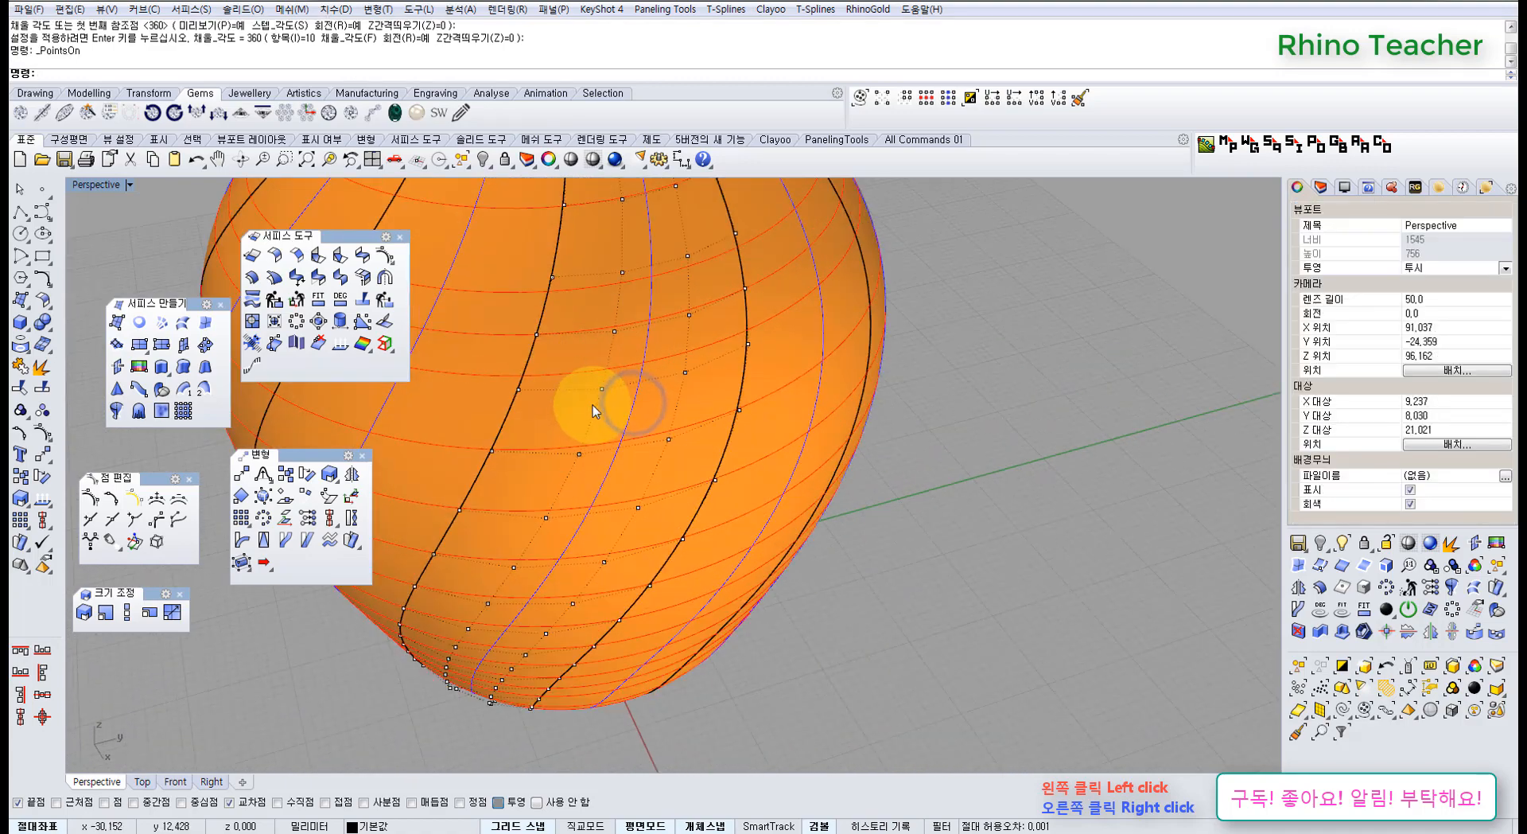
pyautogui.moveTo(590, 481)
pyautogui.mouseDown(button='right')
pyautogui.moveTo(613, 399)
pyautogui.moveTo(583, 398)
pyautogui.moveTo(593, 416)
pyautogui.mouseUp(button='right')
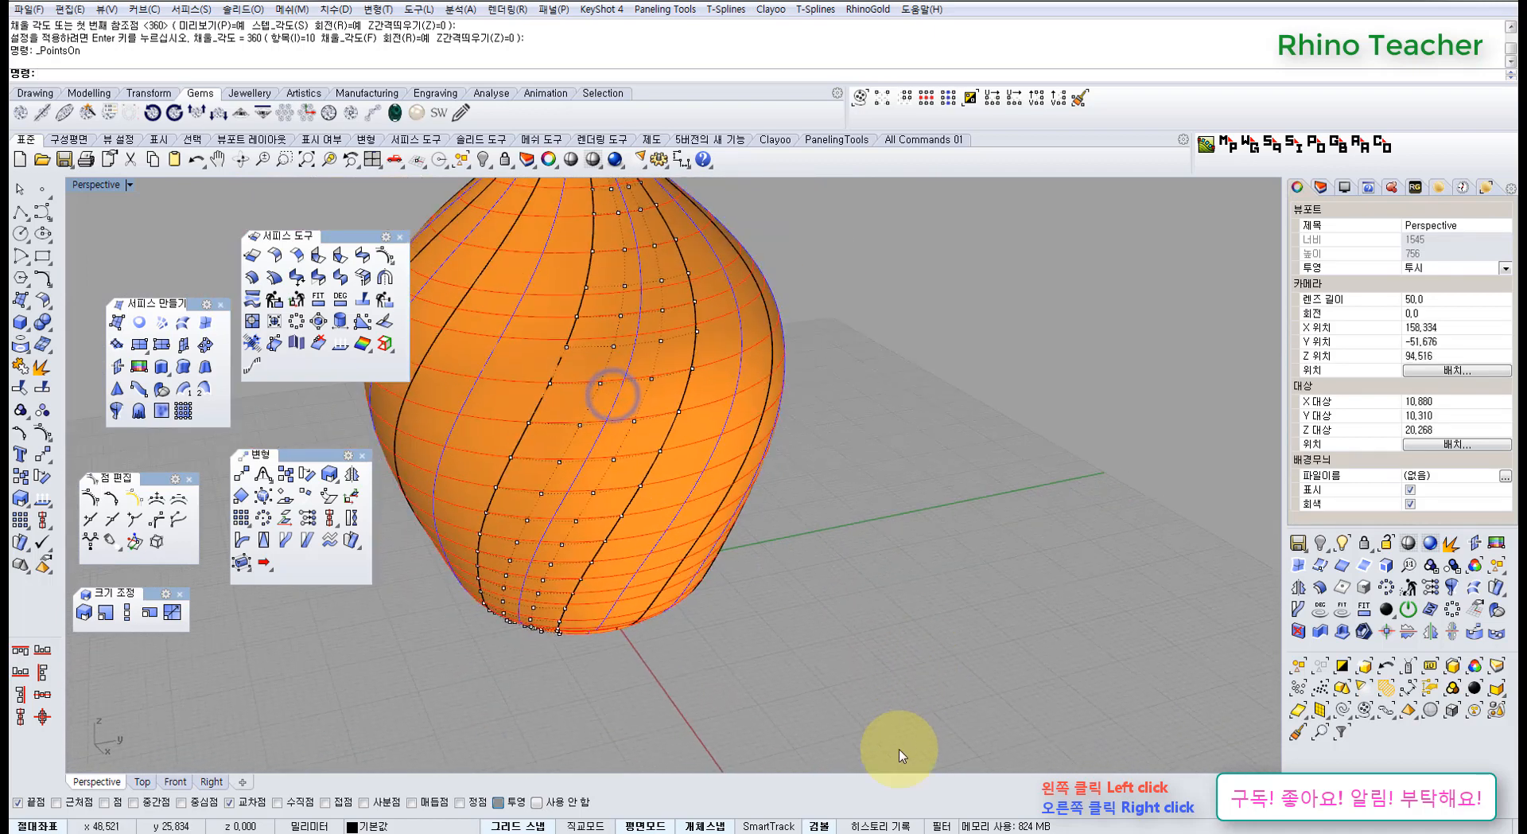
pyautogui.click(941, 826)
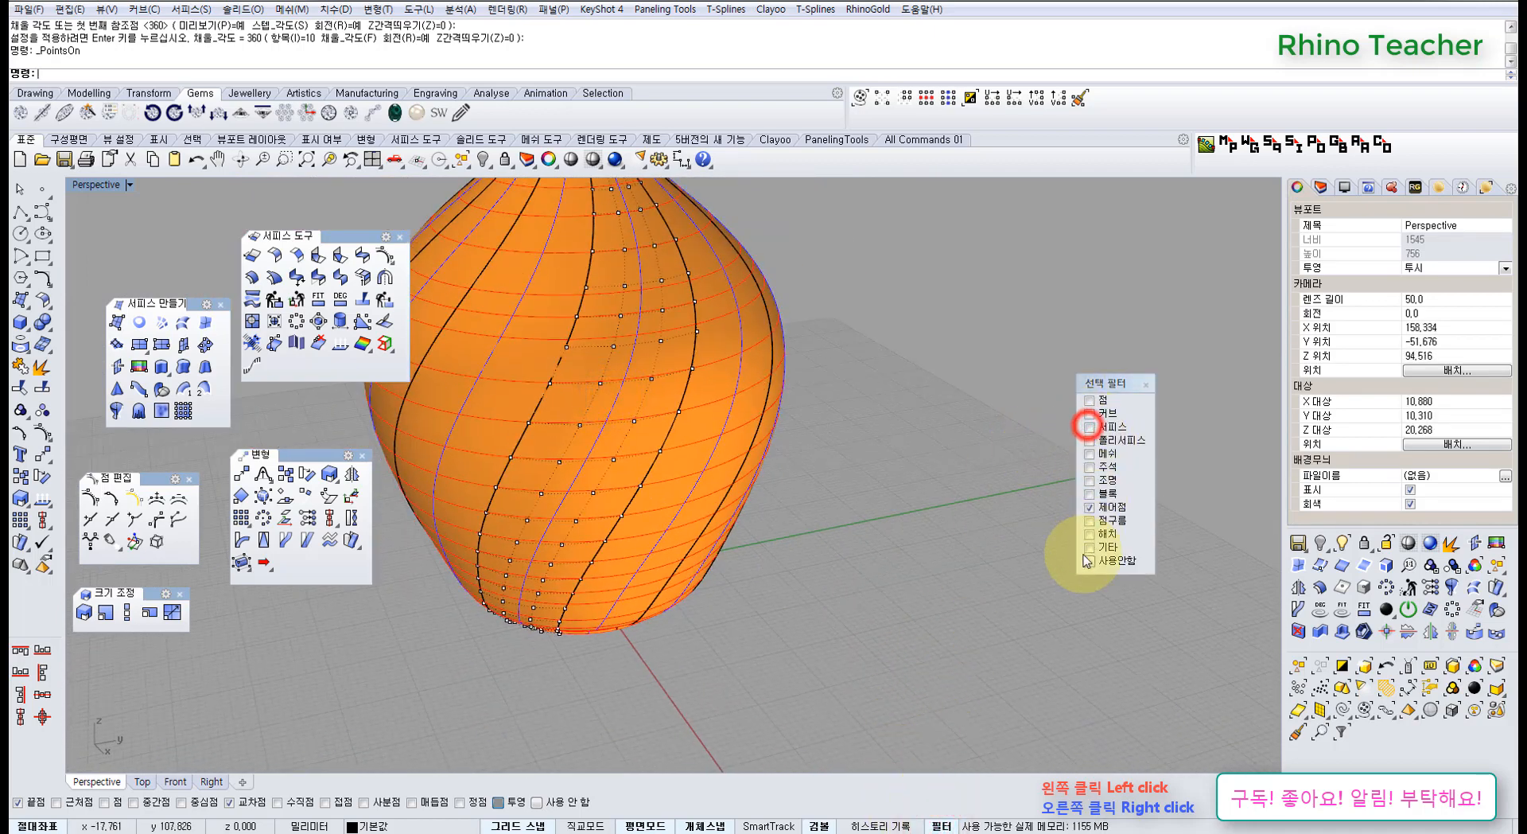
pyautogui.moveTo(685, 546); pyautogui.dragTo(682, 525, button='right')
pyautogui.scroll(-6, 668, 478)
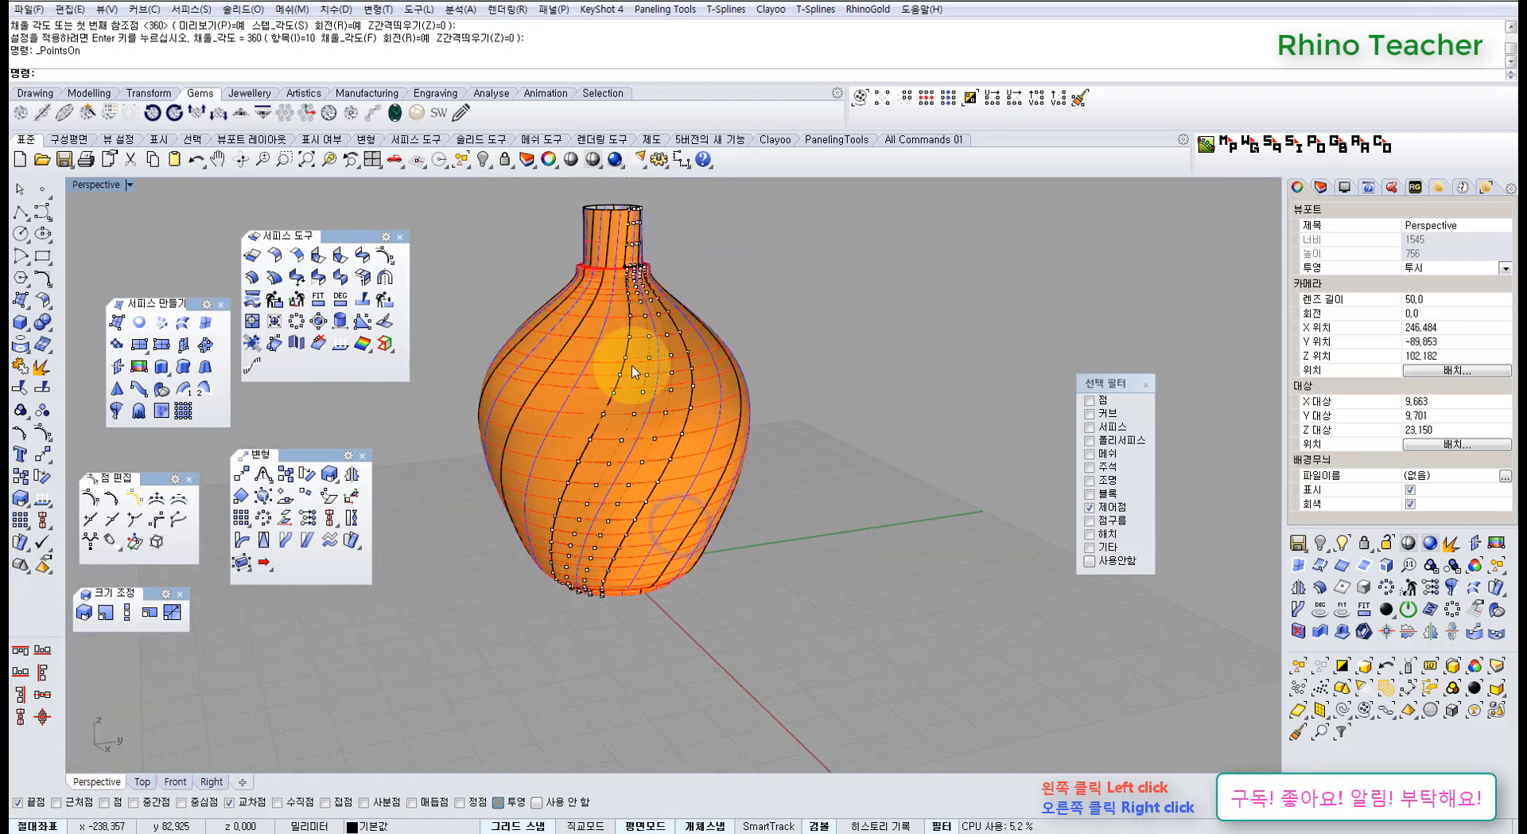
# Select three control points across the strip, extend the selection along the V direction, and show it in the Front view
pyautogui.scroll(9, 632, 365)
pyautogui.scroll(-4, 796, 501)
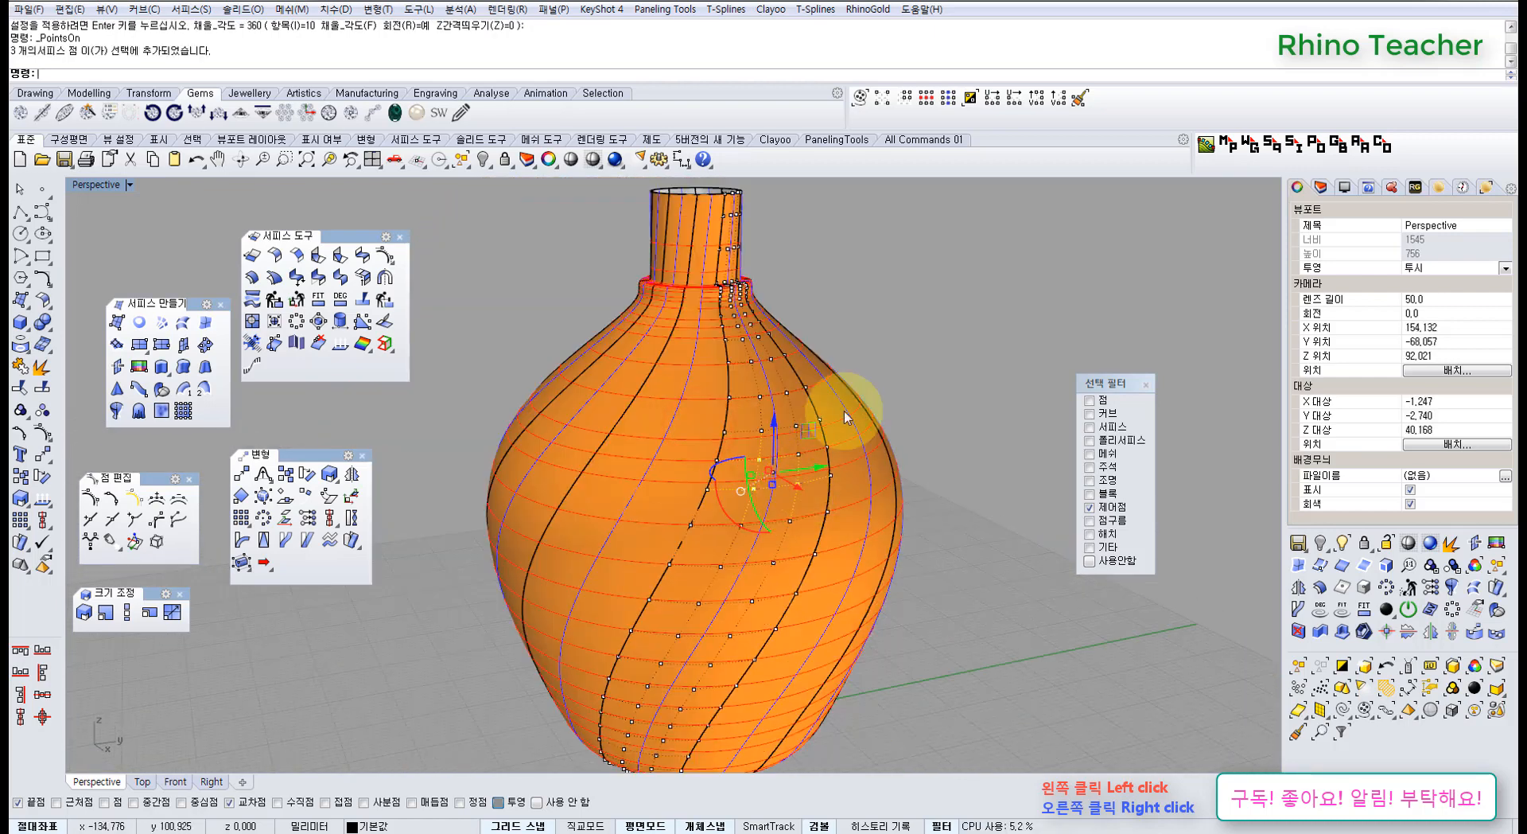
pyautogui.click(950, 104)
pyautogui.scroll(-3, 845, 299)
pyautogui.moveTo(809, 325); pyautogui.dragTo(801, 303, button='right')
pyautogui.hotkey('ctrl', 'F2')
pyautogui.scroll(6, 628, 421)
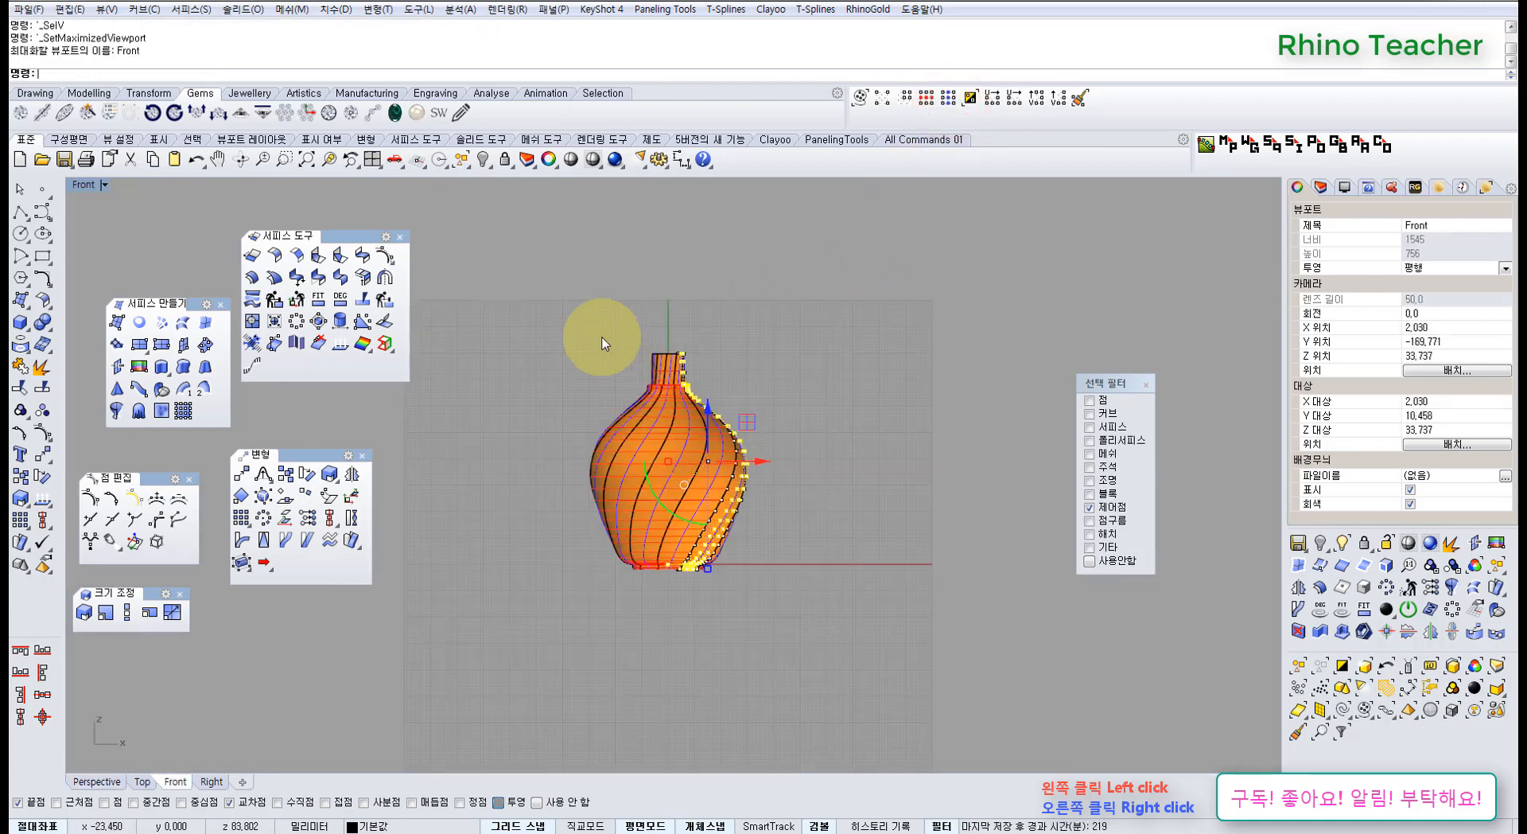
# Deselect the strip's control points around the neck and along the base, keeping only the body's points selected
pyautogui.moveTo(592, 328); pyautogui.dragTo(728, 390)
pyautogui.scroll(4, 700, 509)
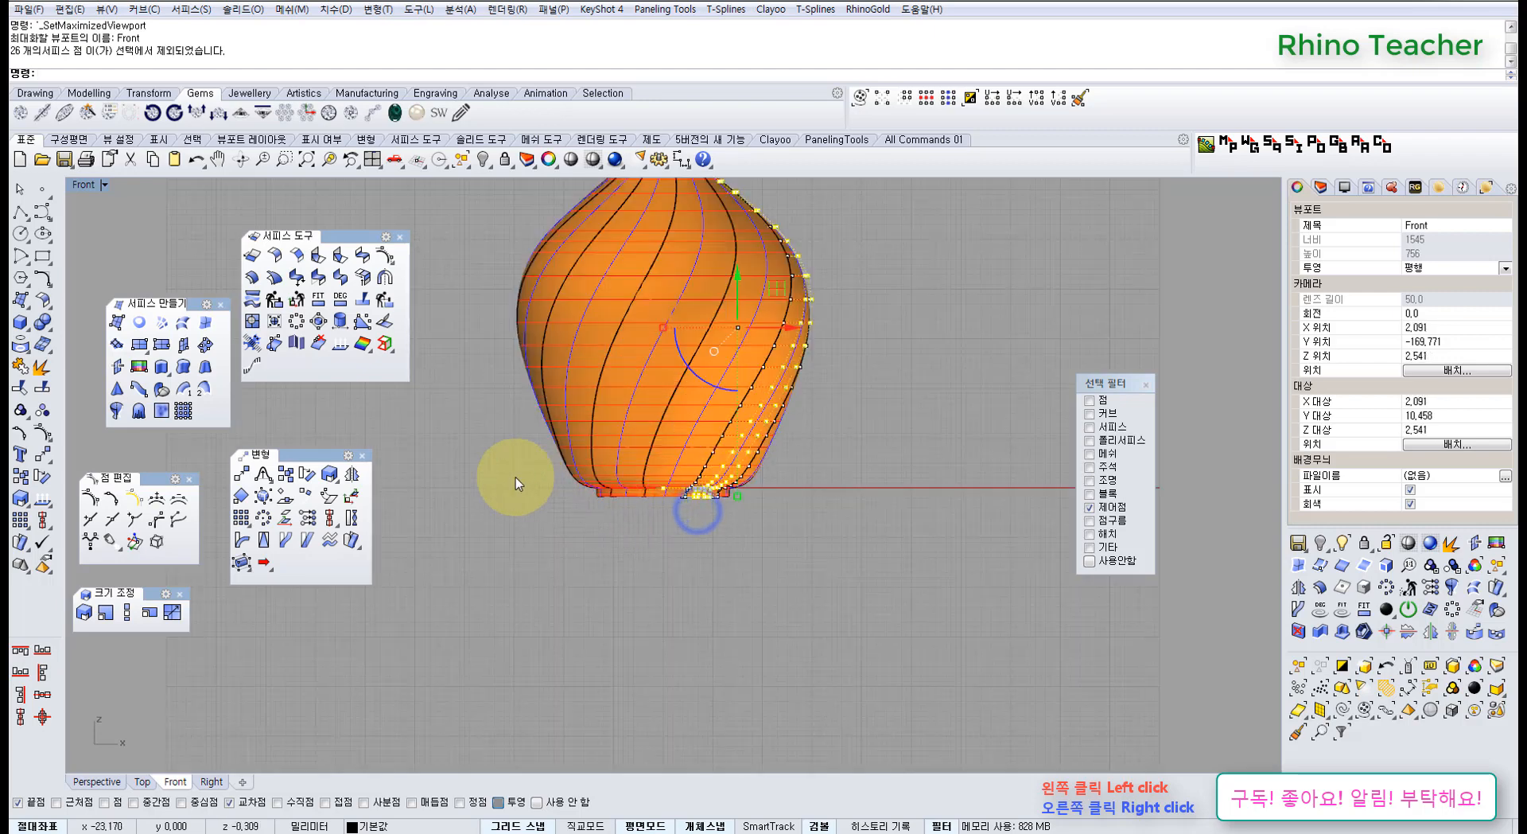
pyautogui.keyDown('ctrl'); pyautogui.moveTo(516, 478); pyautogui.dragTo(755, 539); pyautogui.keyUp('ctrl')
pyautogui.hotkey('ctrl', 'F4')
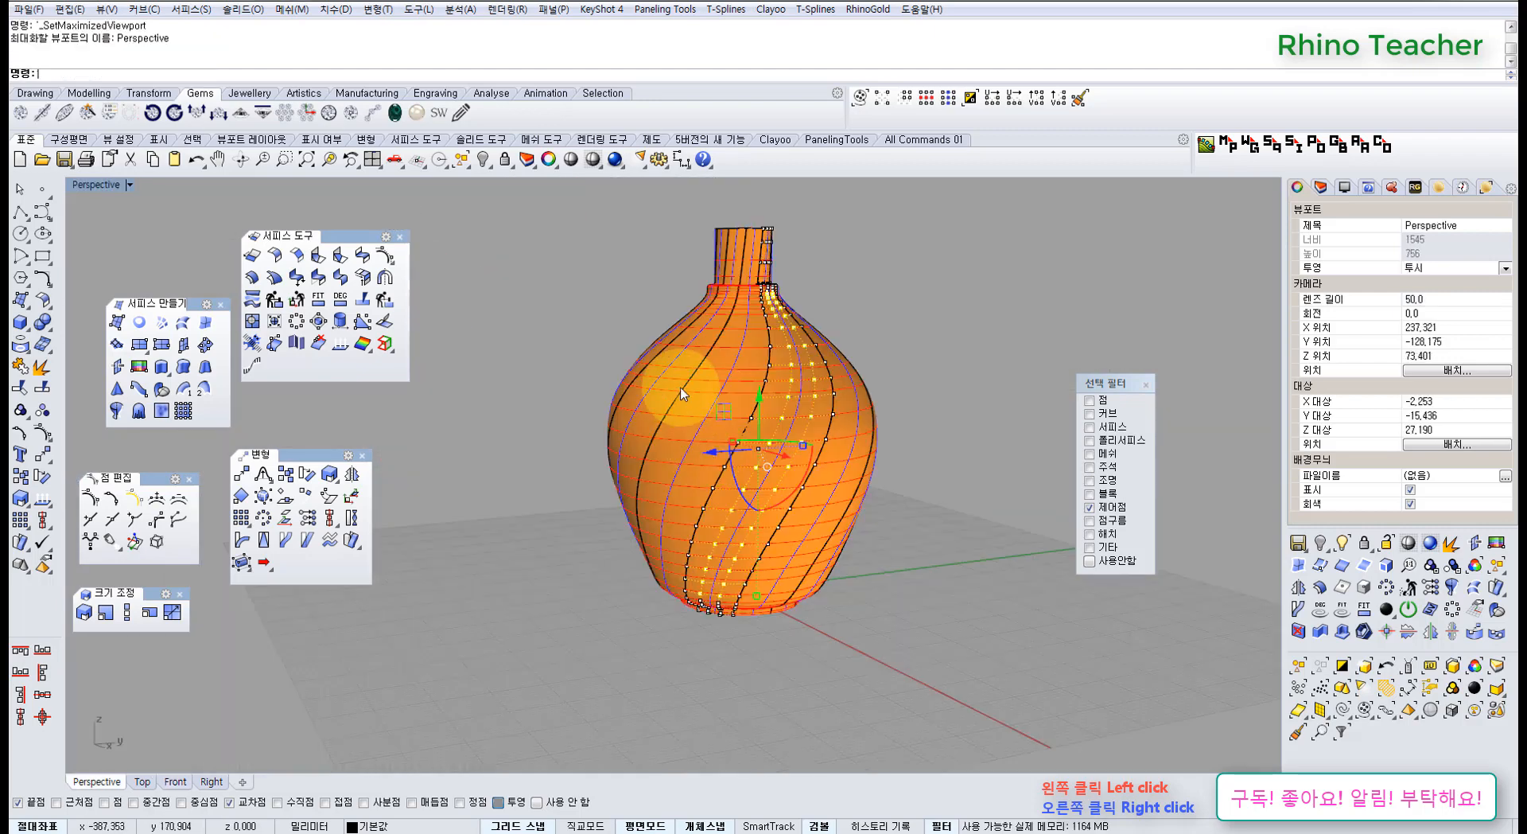
pyautogui.moveTo(673, 389); pyautogui.dragTo(738, 427, button='right')
pyautogui.scroll(4, 740, 428)
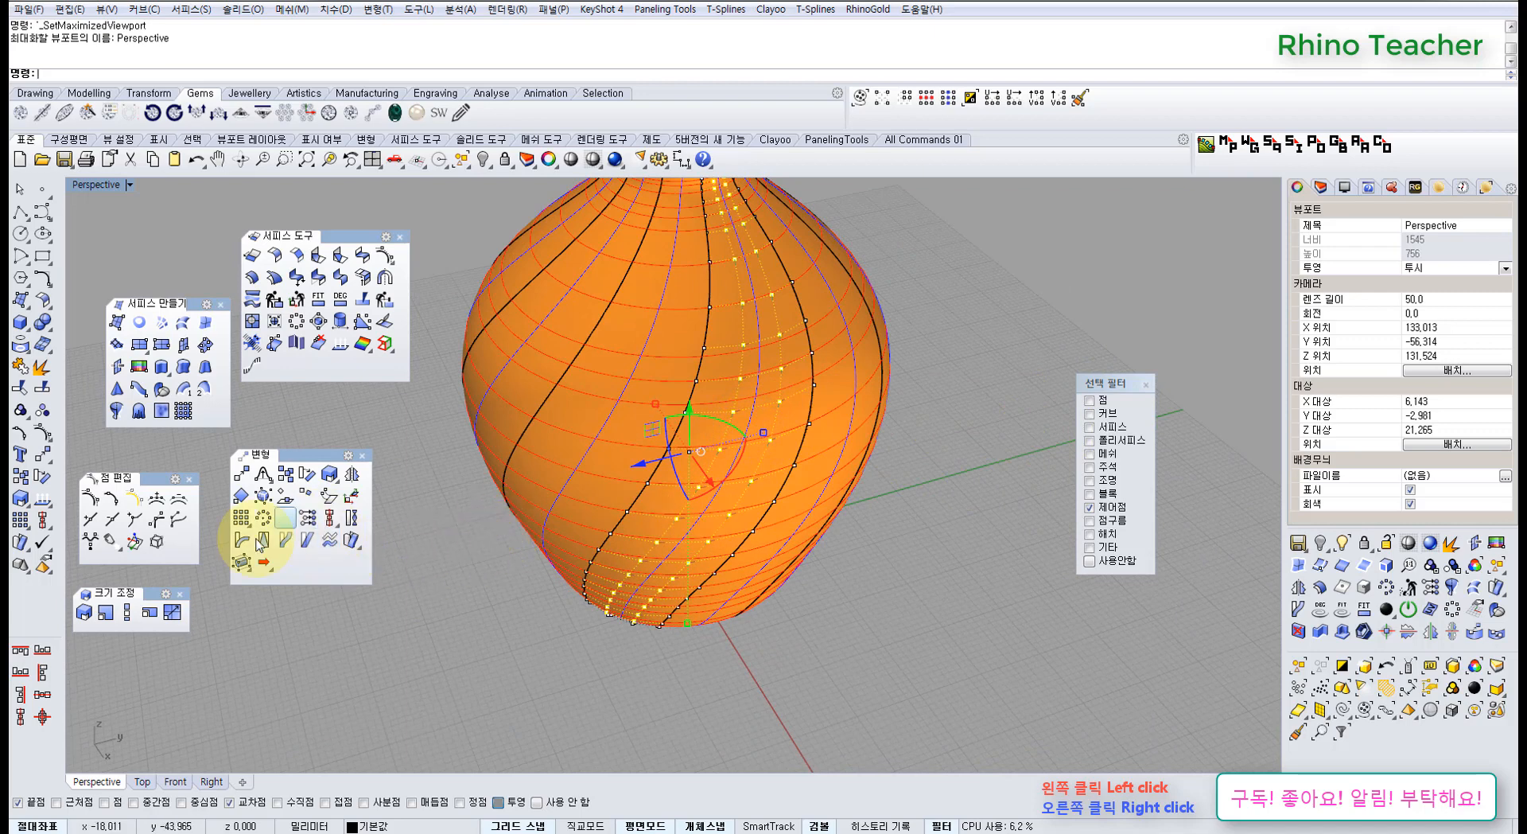
# Move the selected control points along the surface normal (N) with the Move UVN tool
pyautogui.click(134, 542)
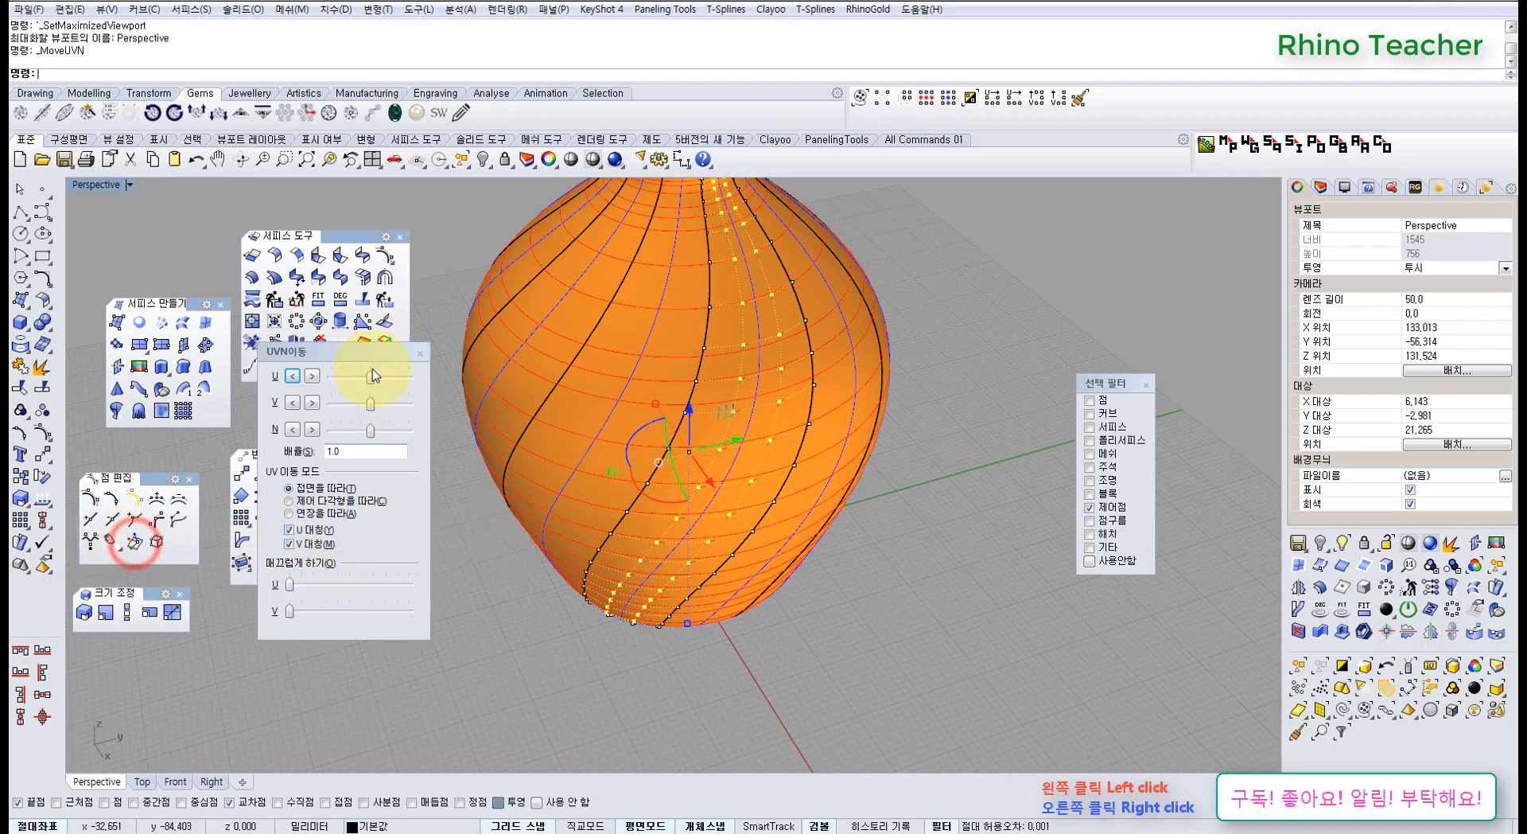
pyautogui.moveTo(420, 404); pyautogui.dragTo(451, 443)
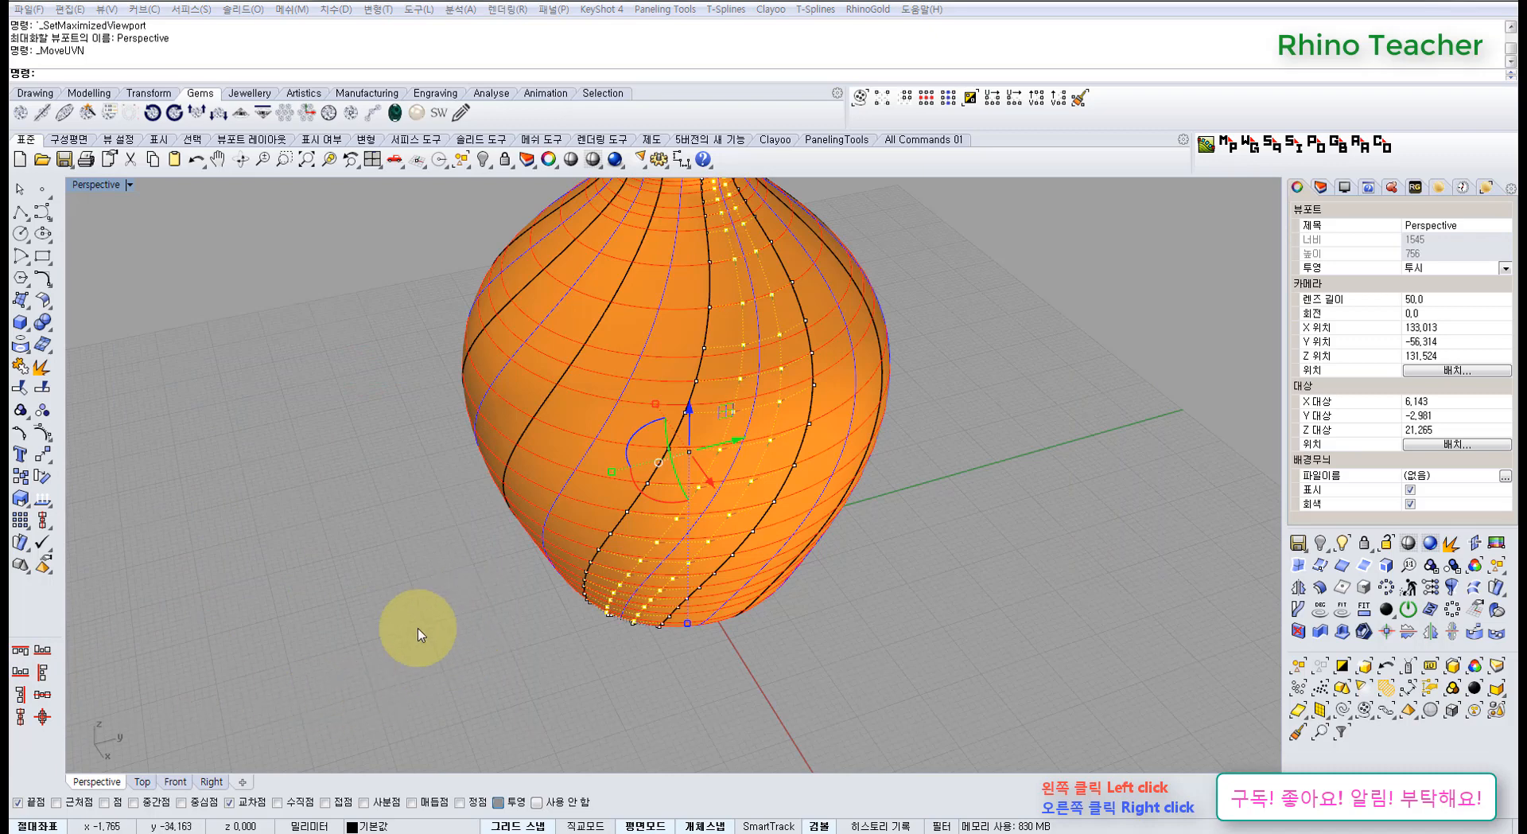
pyautogui.moveTo(417, 628); pyautogui.dragTo(667, 606, button='right')
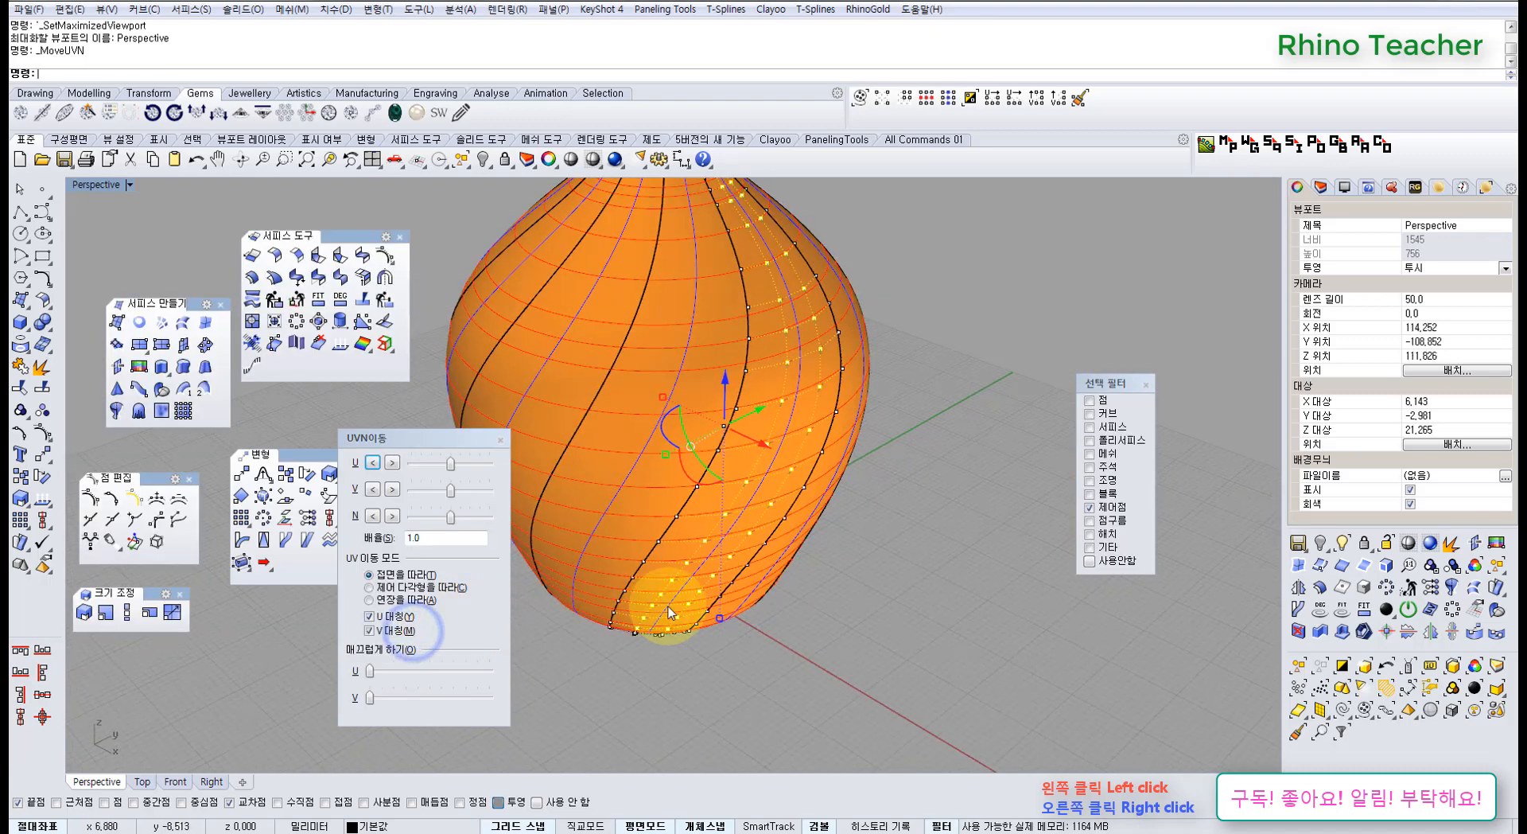
pyautogui.moveTo(801, 531); pyautogui.dragTo(705, 562, button='right')
pyautogui.moveTo(678, 513); pyautogui.dragTo(672, 504, button='right')
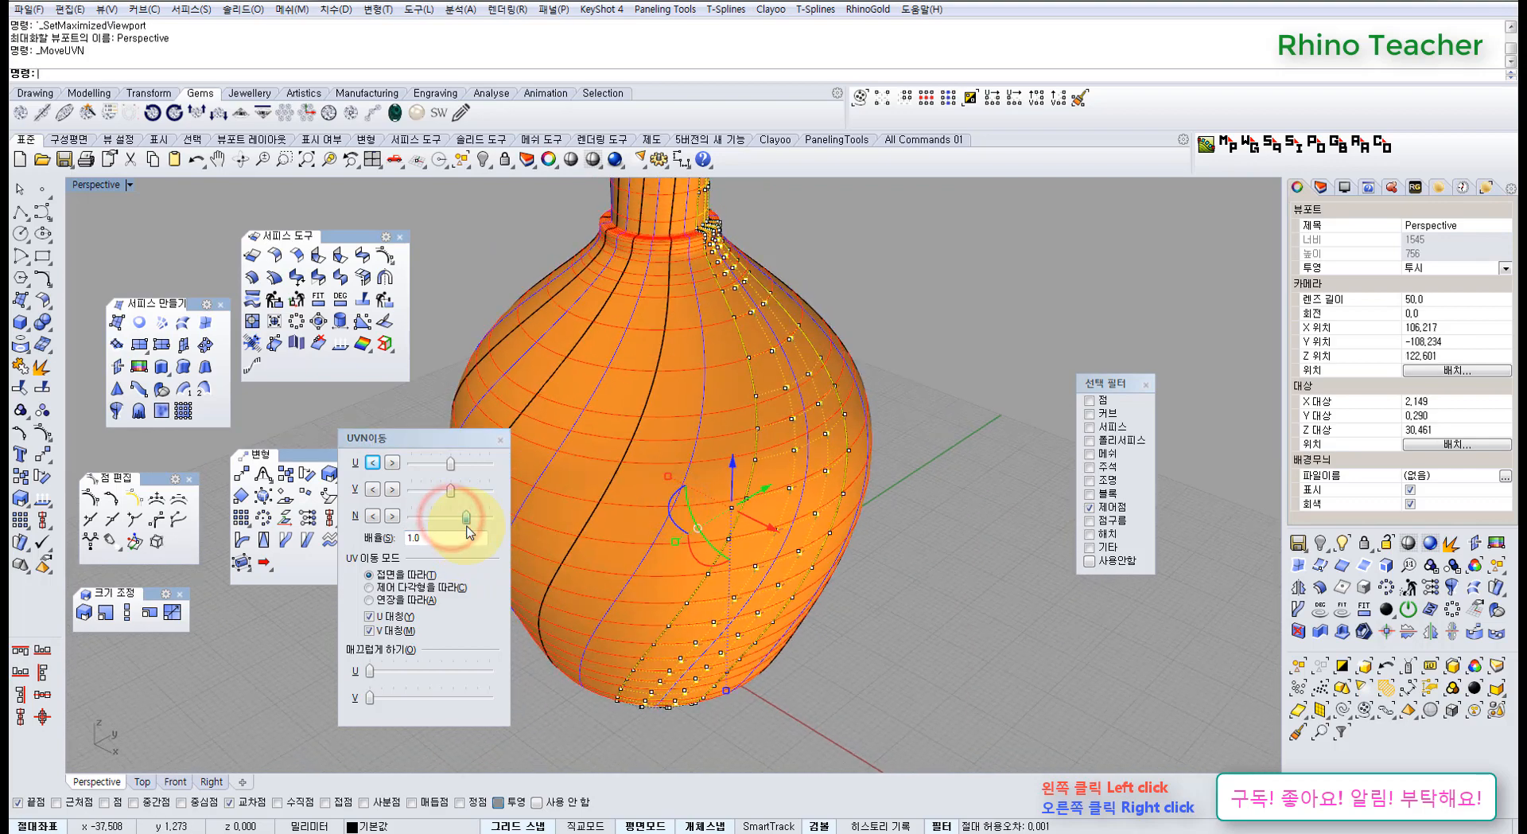
pyautogui.moveTo(422, 517); pyautogui.dragTo(419, 517)
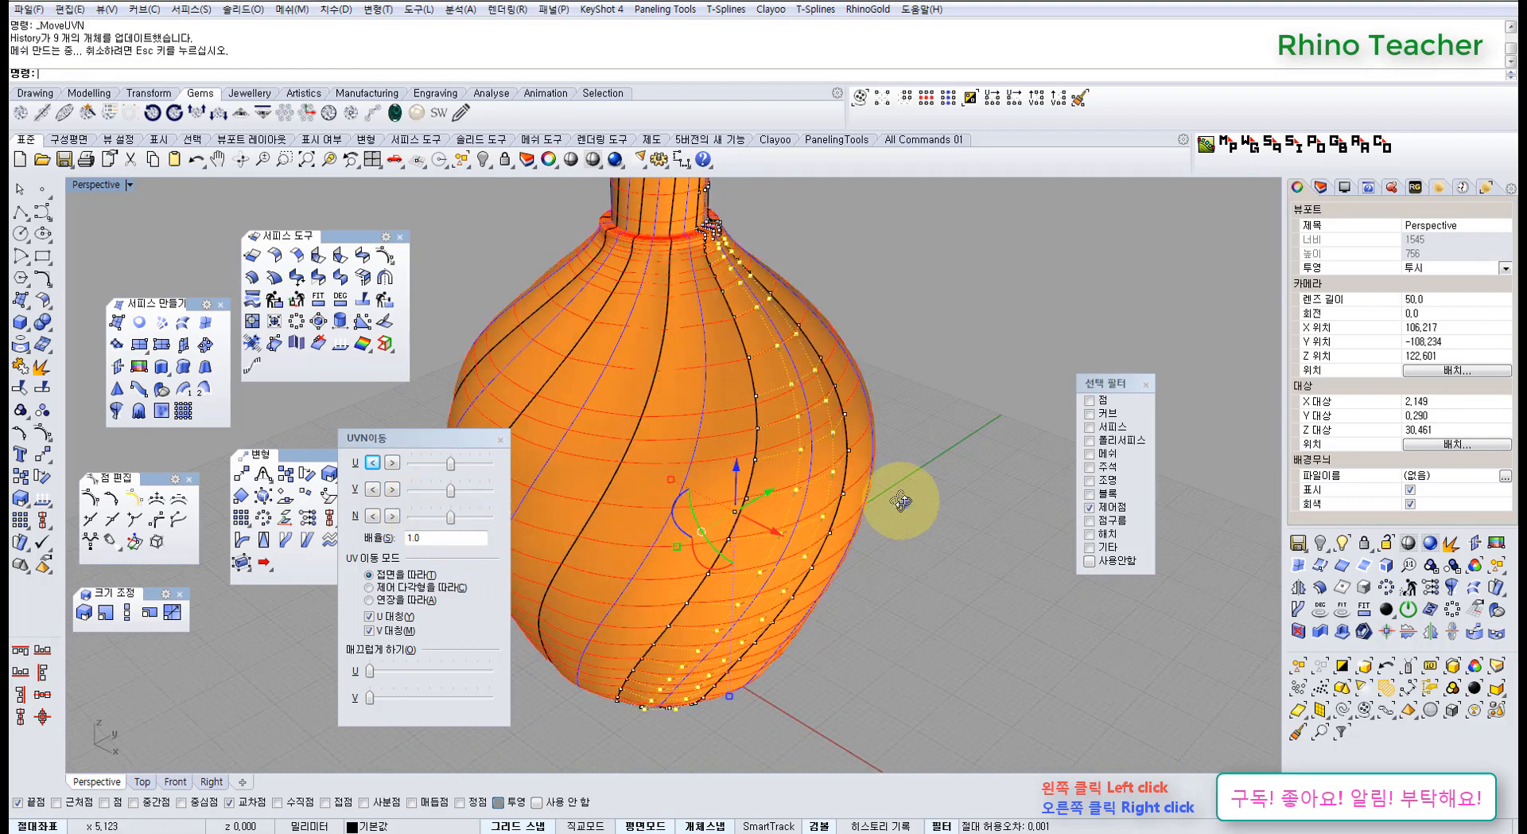
# Shift the selected body points further in the N direction and check the fluting around the bottle
pyautogui.moveTo(904, 504); pyautogui.dragTo(903, 401, button='right')
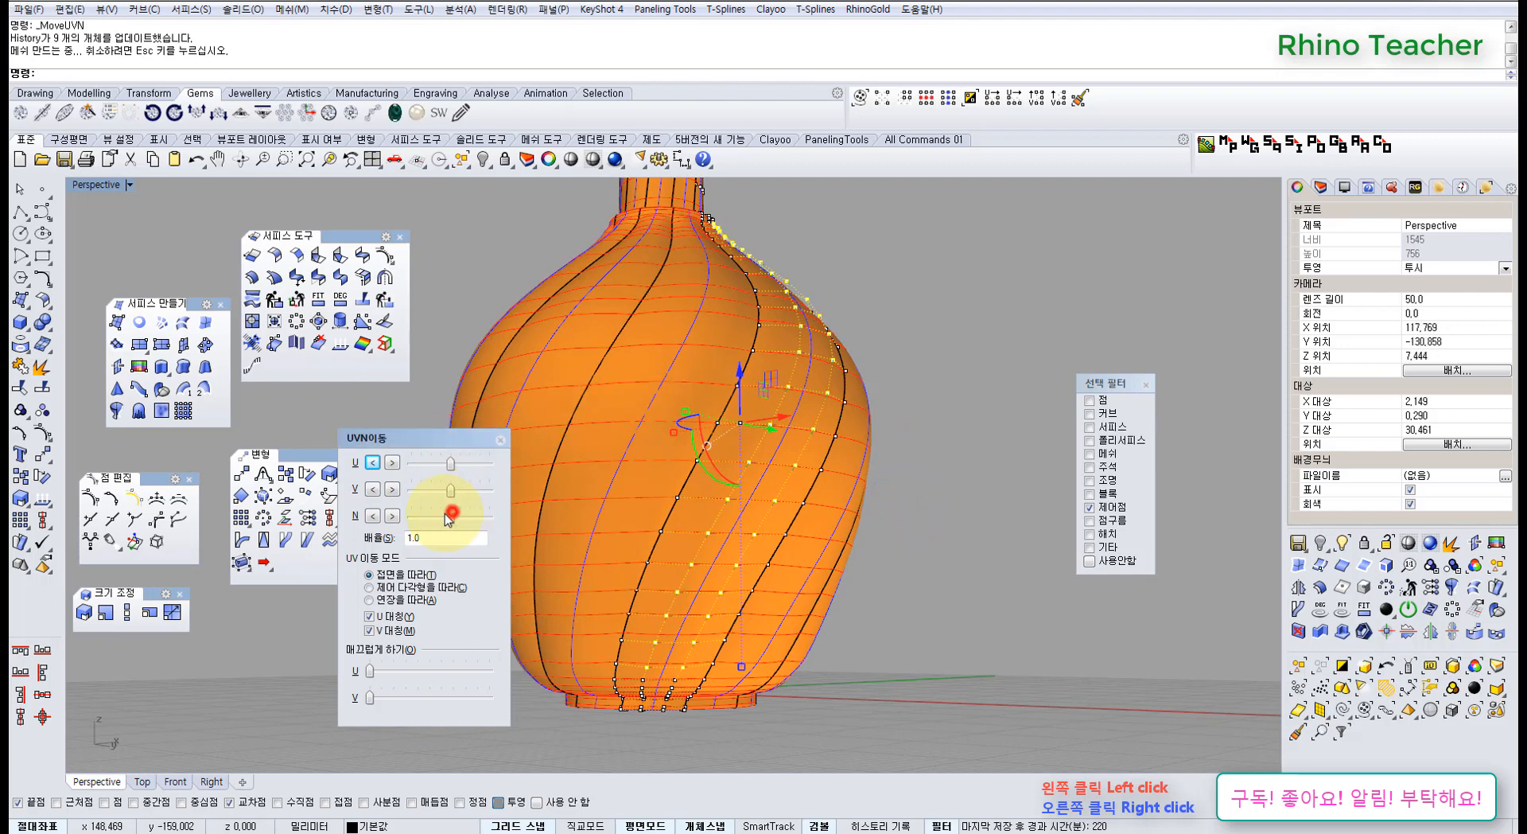
pyautogui.moveTo(449, 519); pyautogui.dragTo(437, 511)
pyautogui.moveTo(852, 375); pyautogui.dragTo(744, 455, button='right')
pyautogui.scroll(-5, 819, 450)
pyautogui.scroll(4, 807, 494)
pyautogui.scroll(4, 779, 384)
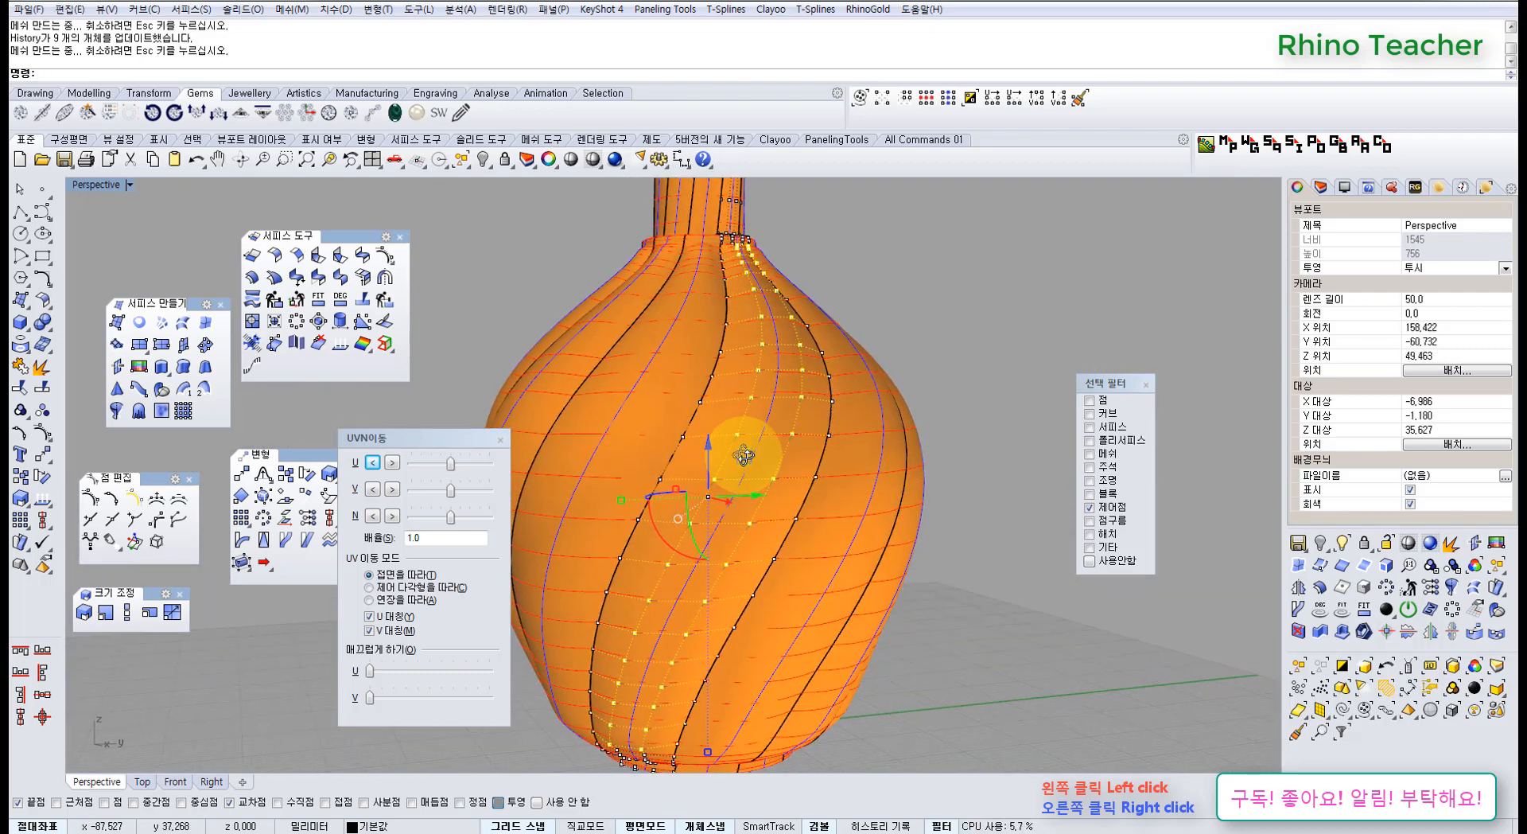
pyautogui.scroll(-4, 743, 455)
# Undo the point edits, polar array, deletions, revolve and twist, going back to the bottle's single unlocked profile curve
pyautogui.hotkey('ctrl', 'z')
pyautogui.hotkey('ctrl', 'z')
pyautogui.hotkey('ctrl', 'z')
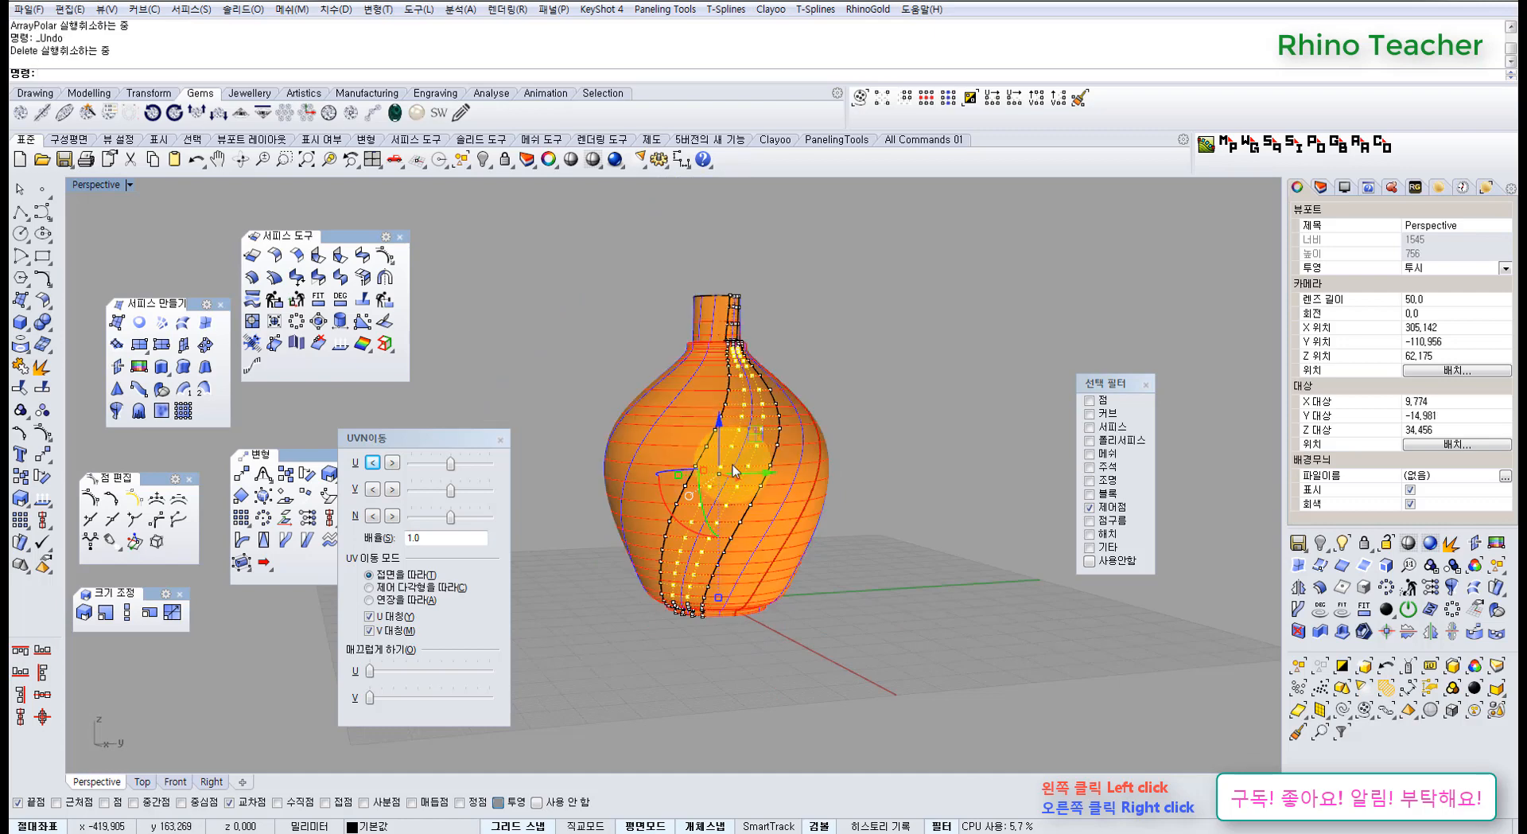
pyautogui.hotkey('ctrl', 'z')
pyautogui.moveTo(680, 507); pyautogui.dragTo(789, 546, button='right')
pyautogui.hotkey('ctrl', 'z')
pyautogui.hotkey('ctrl', 'z')
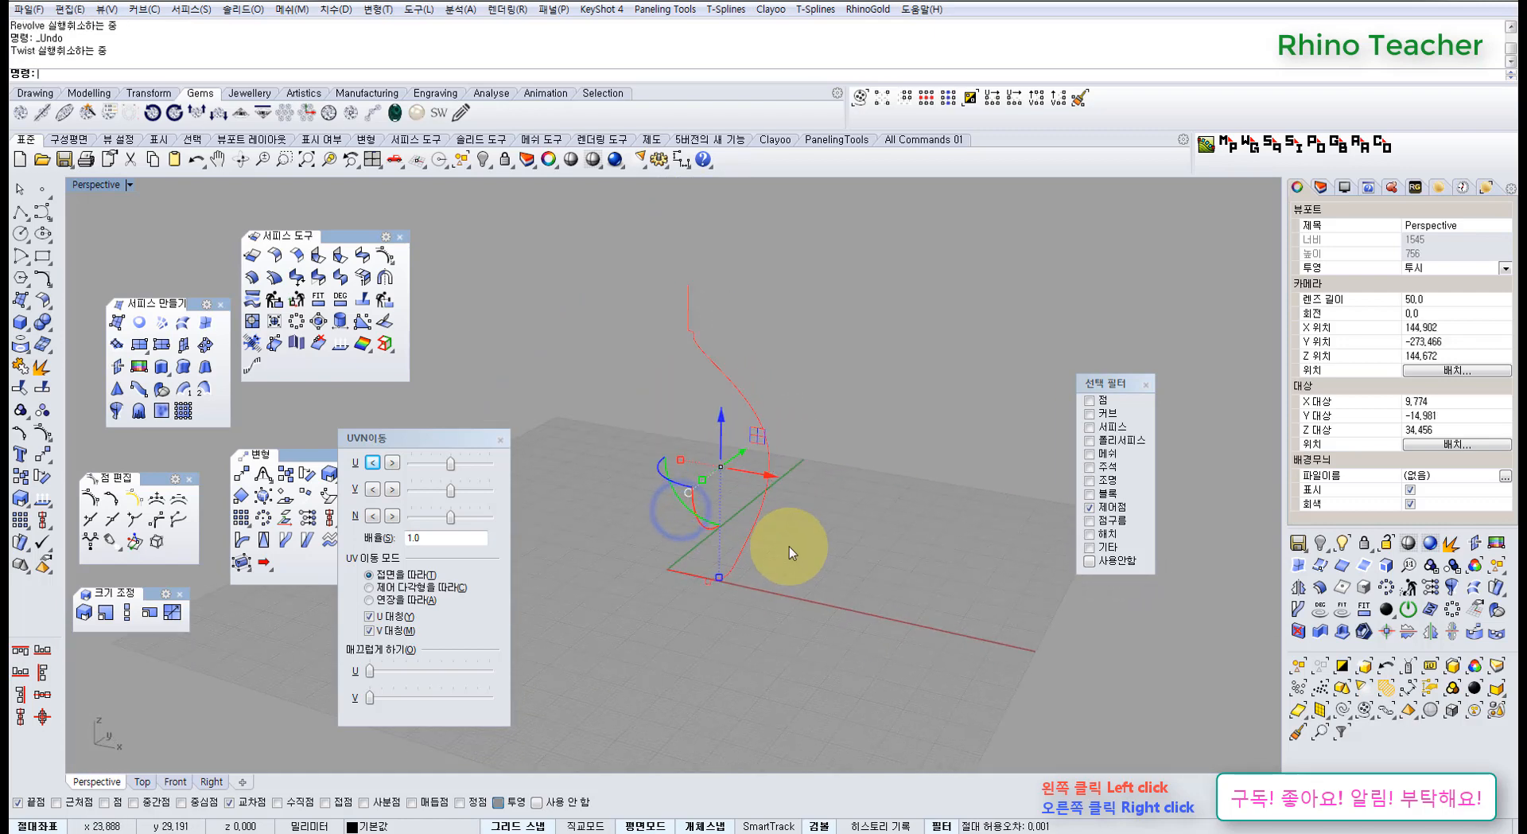
pyautogui.moveTo(745, 596); pyautogui.dragTo(790, 548, button='right')
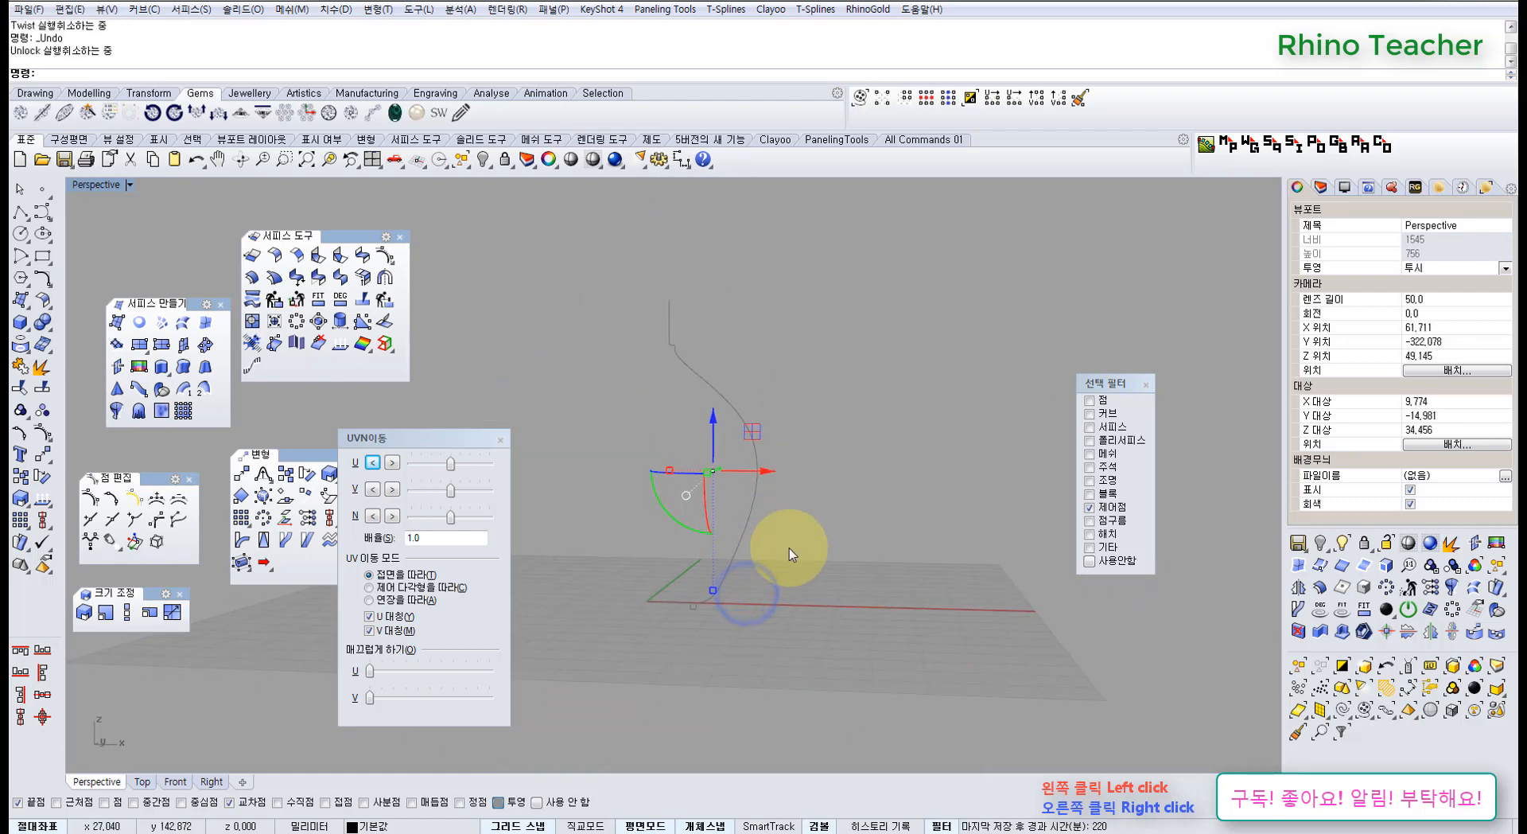
pyautogui.hotkey('ctrl', 'y')
# Close the selection filter and the UVN move dialog, and select the profile curve in the Front view
pyautogui.click(810, 604)
pyautogui.moveTo(576, 592); pyautogui.dragTo(606, 568, button='right')
pyautogui.hotkey('ctrl', 'F2')
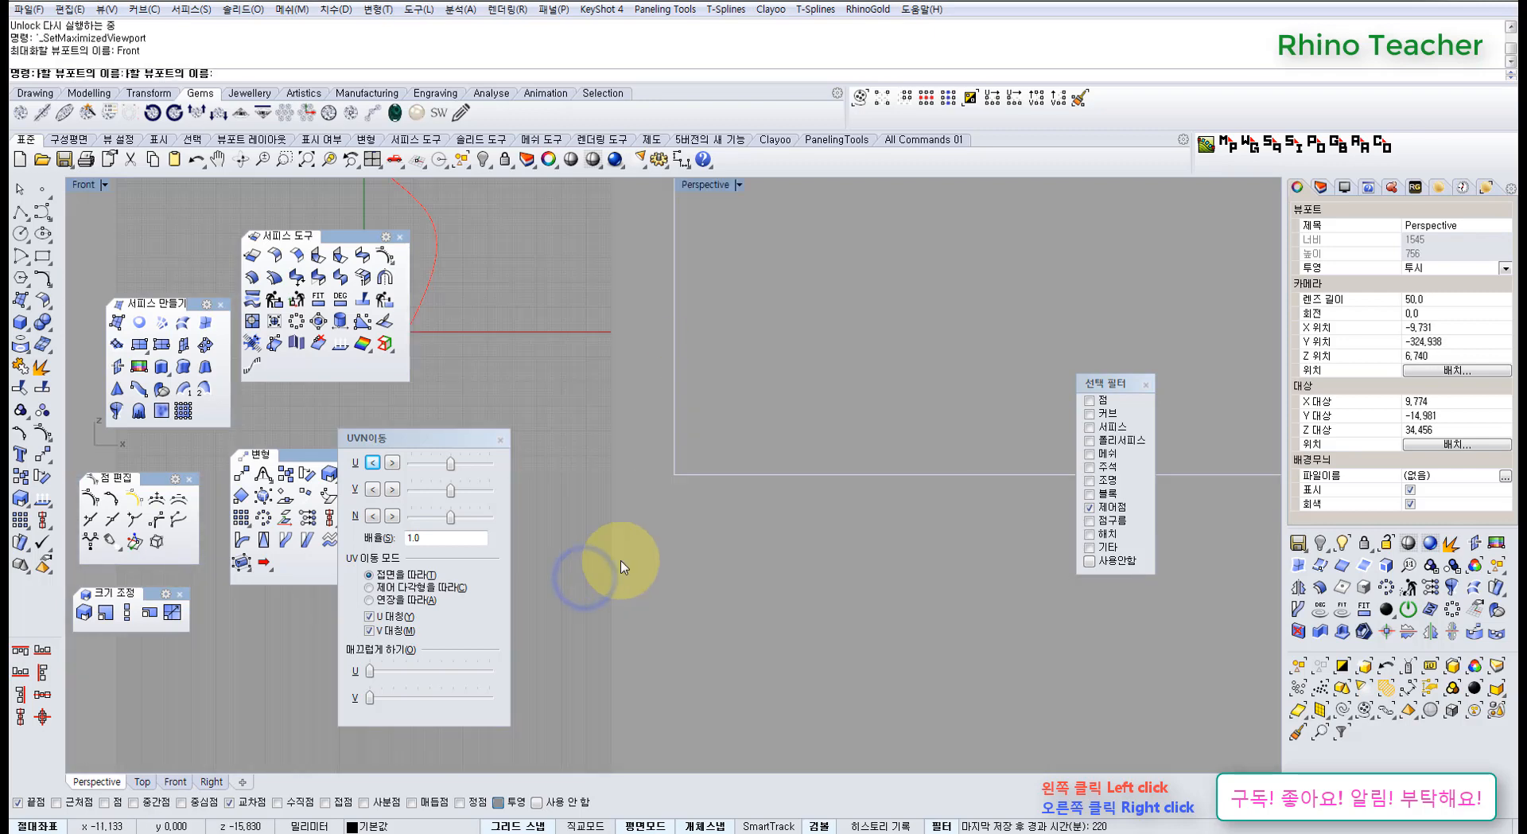
pyautogui.click(1142, 386)
pyautogui.moveTo(850, 430); pyautogui.dragTo(748, 421)
pyautogui.scroll(-4, 700, 370)
pyautogui.moveTo(719, 423); pyautogui.dragTo(777, 499, button='right')
pyautogui.click(500, 439)
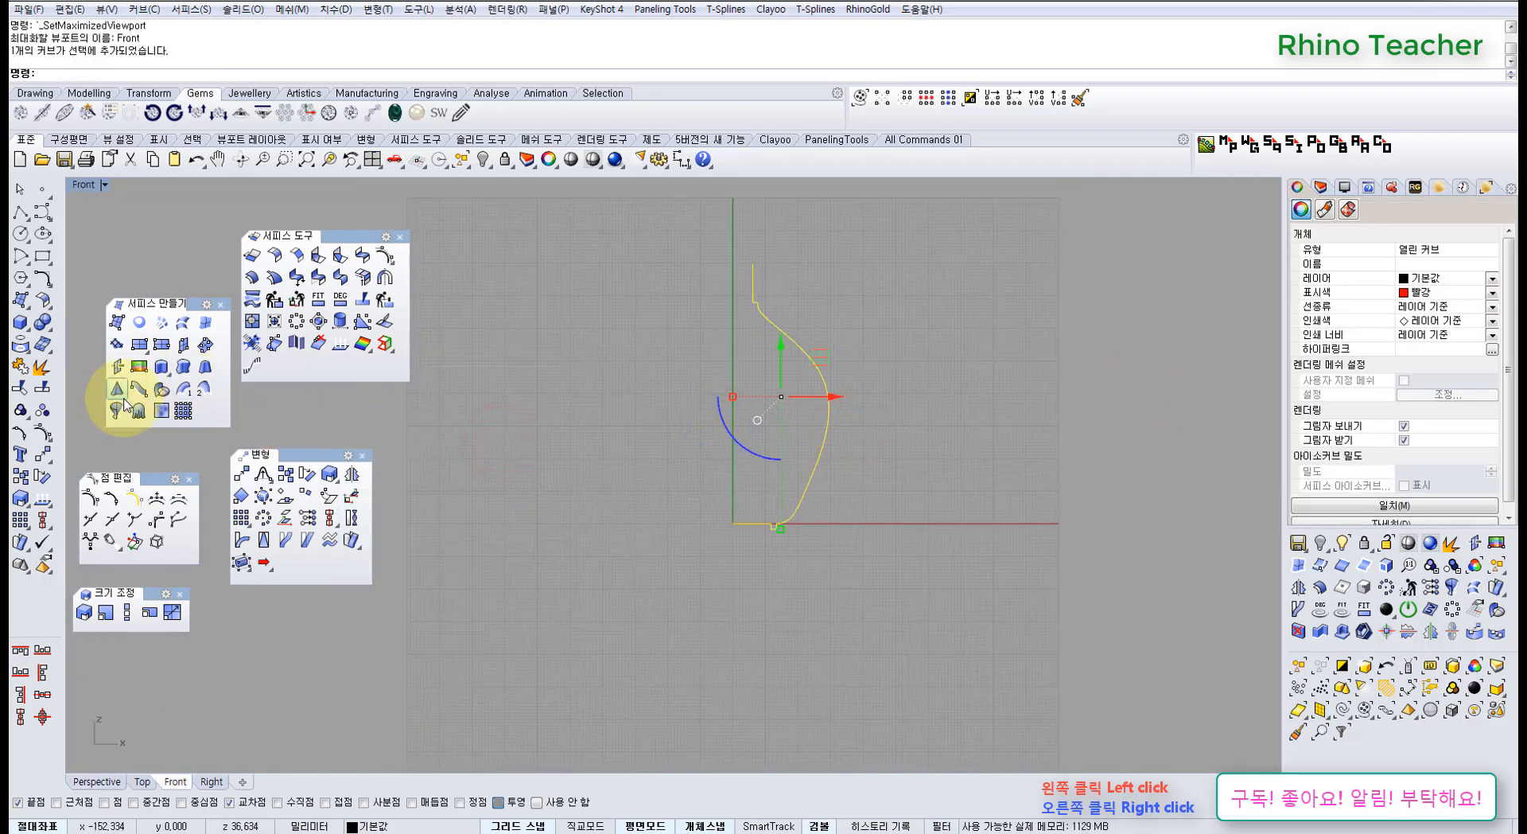
# Revolve the profile curve a full 360 degrees about the vertical axis through the origin, as a deformable surface with 10 points
pyautogui.click(731, 245)
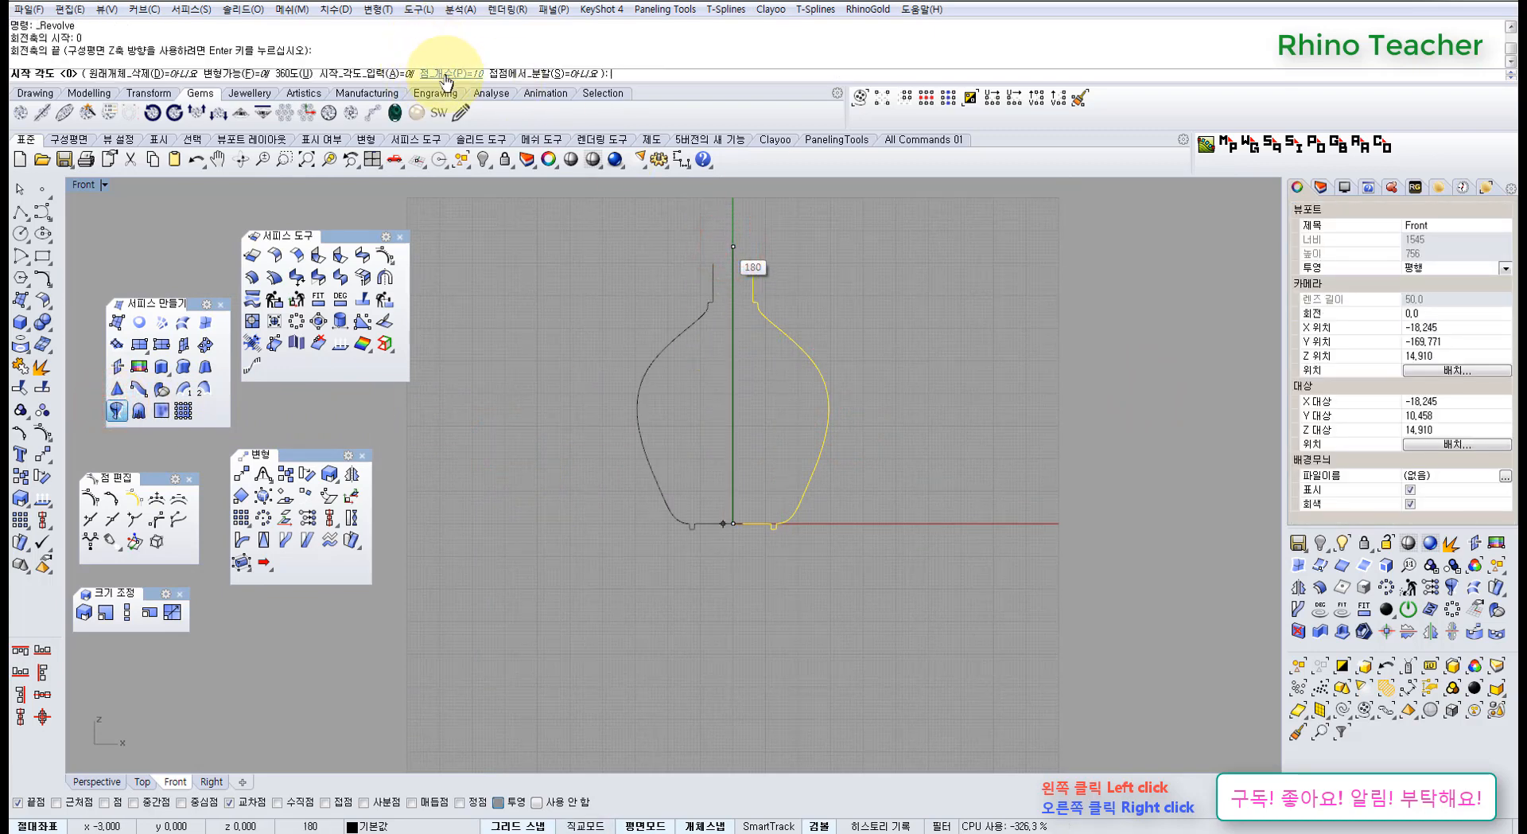
pyautogui.click(291, 73)
pyautogui.moveTo(538, 363); pyautogui.dragTo(478, 413, button='right')
pyautogui.click(519, 466)
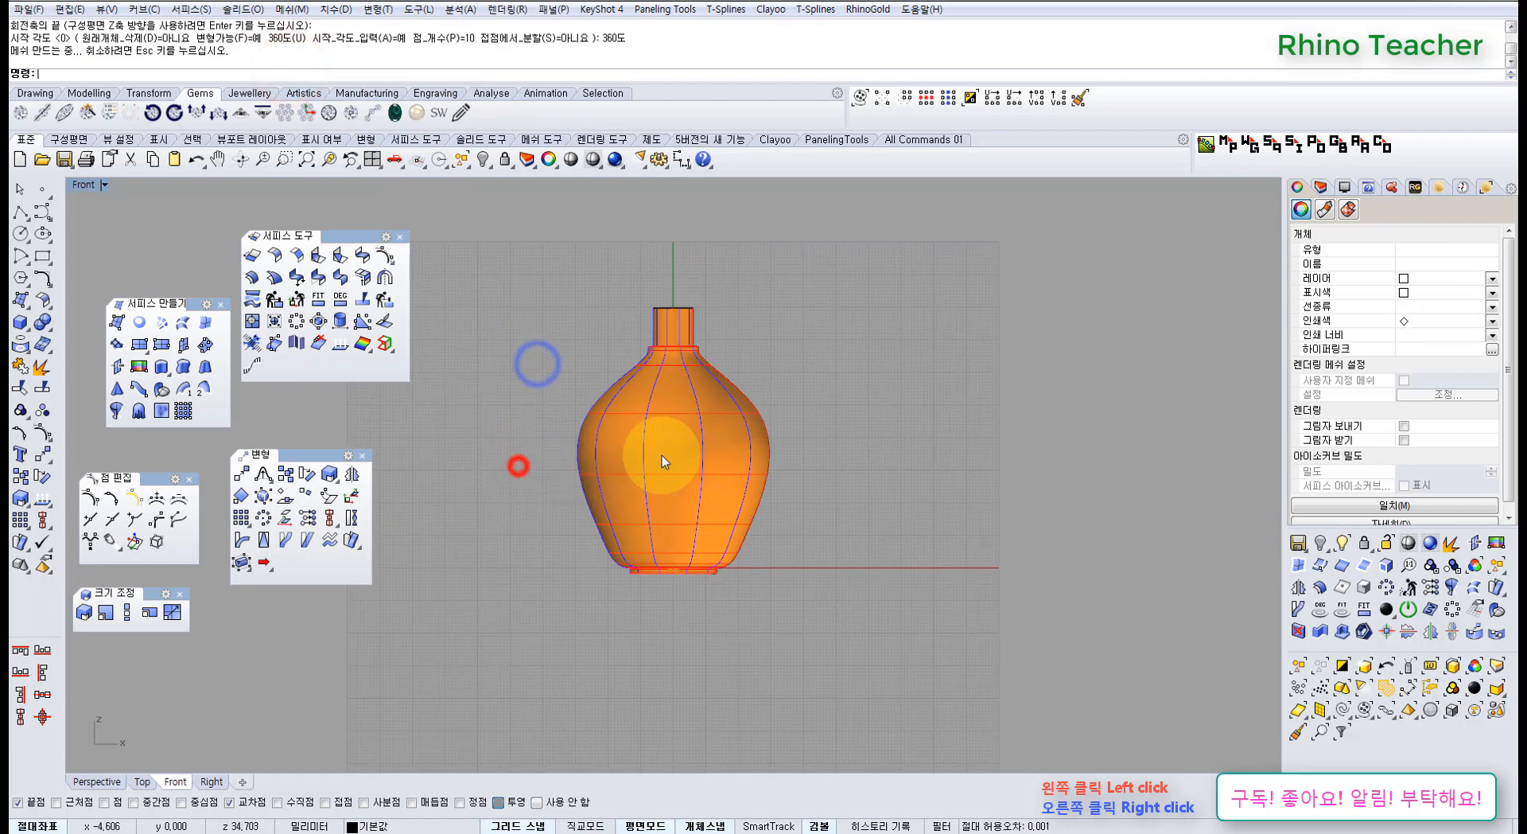
# Turn on the control points of the revolved bottle surface
pyautogui.scroll(4, 662, 455)
pyautogui.click(662, 455)
pyautogui.press('F10')
pyautogui.scroll(-4, 660, 450)
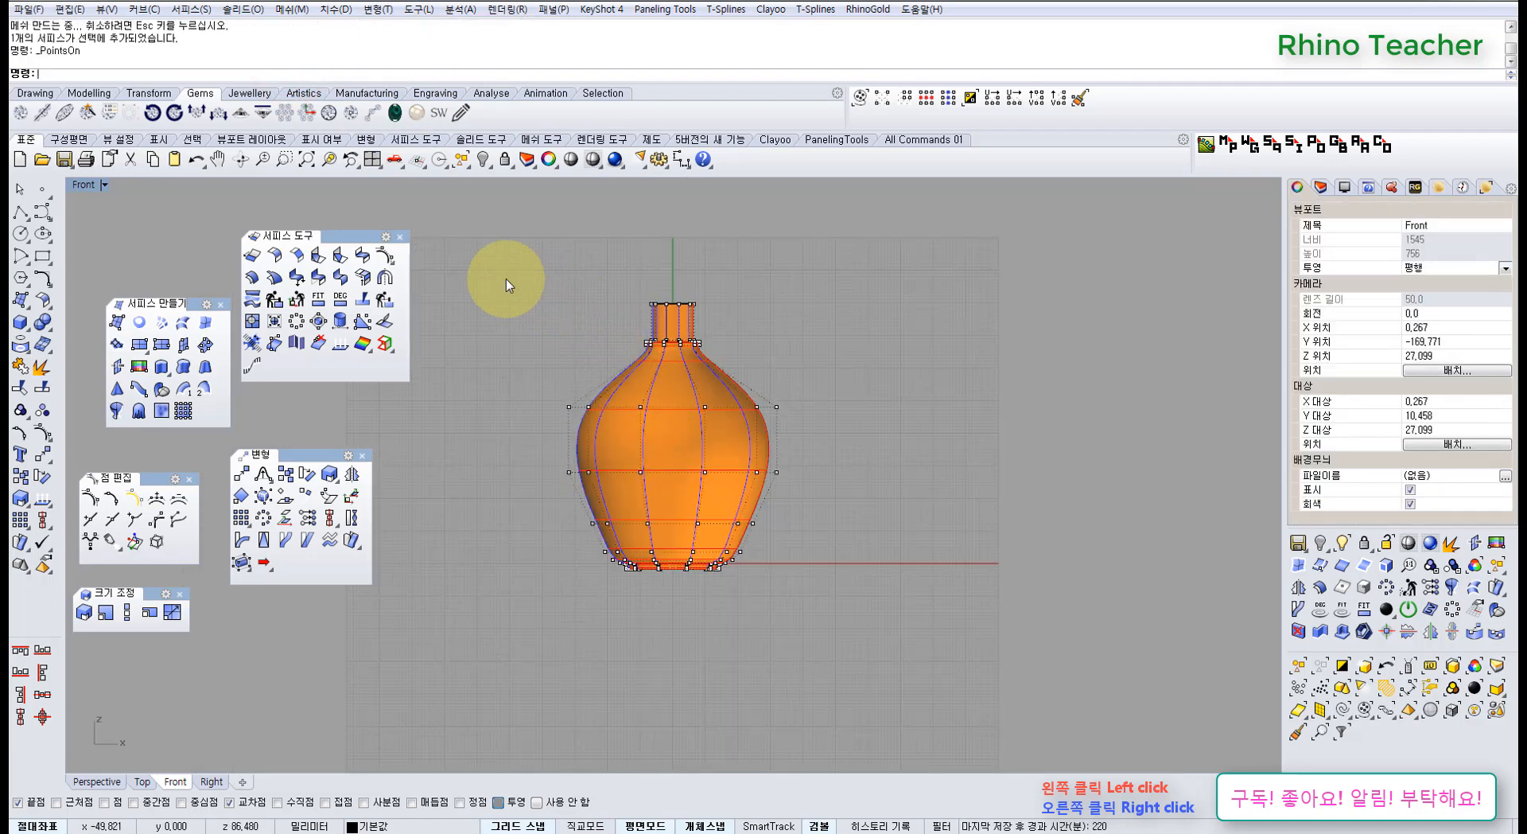
# Twist the bottle surface about a vertical axis from the origin to above its neck, picking the angle with reference points in the Perspective view
pyautogui.click(658, 418)
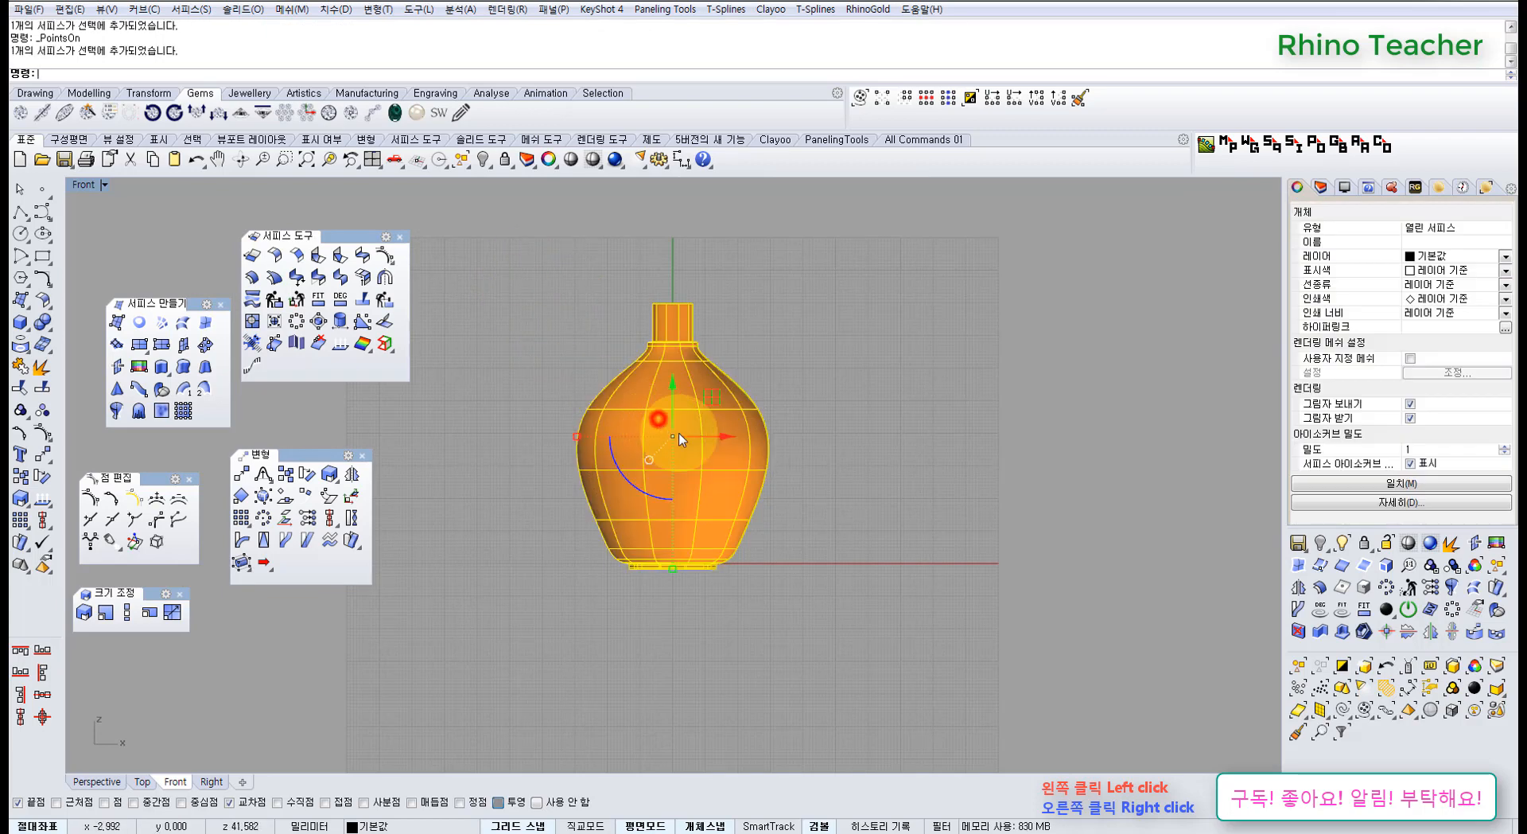
pyautogui.moveTo(670, 435); pyautogui.dragTo(573, 436, button='right')
pyautogui.click(352, 518)
pyautogui.write('0')
pyautogui.press('Return')
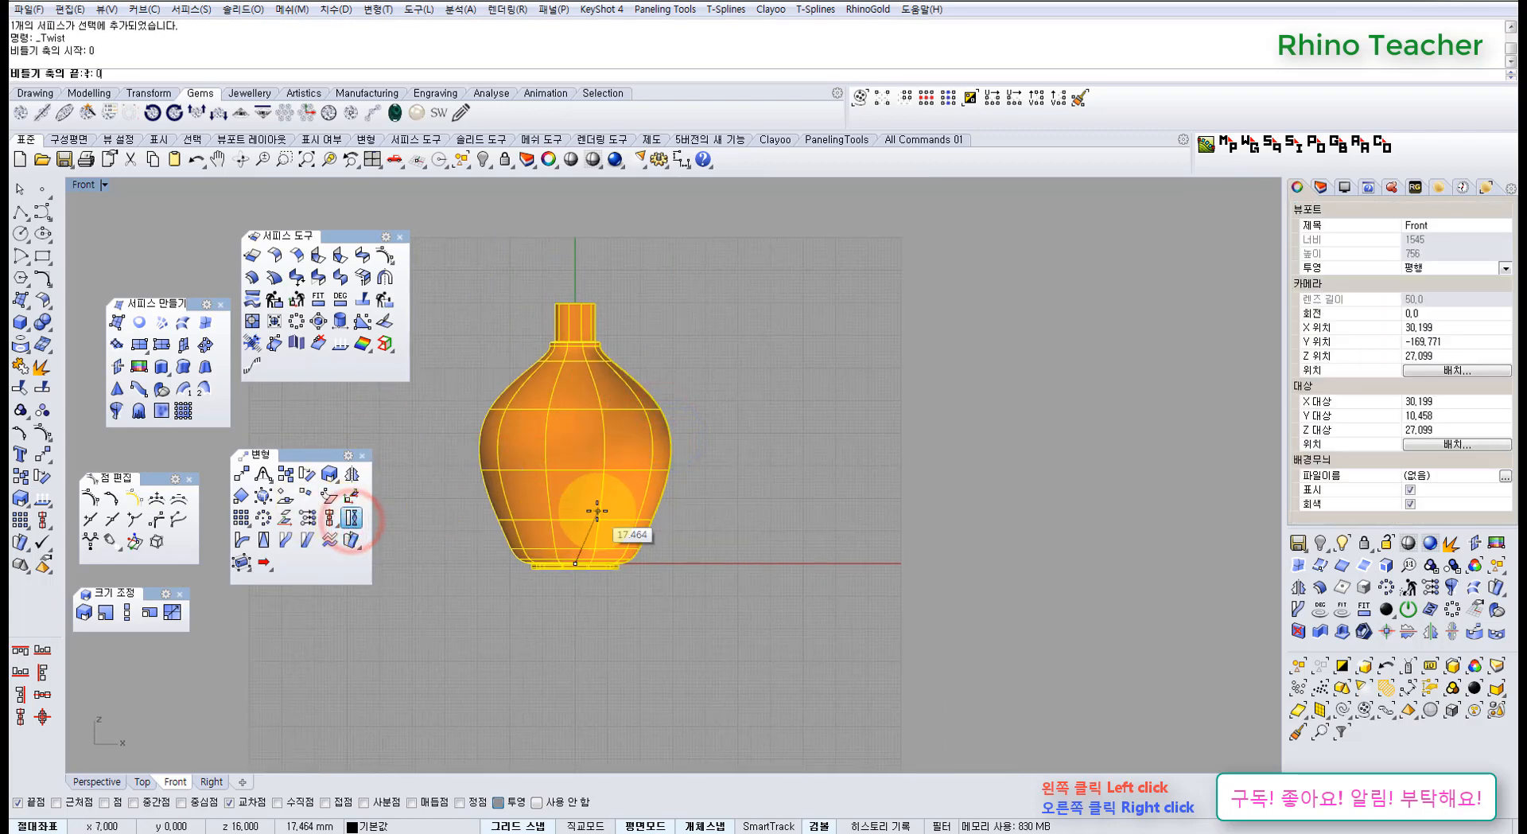
pyautogui.click(621, 282)
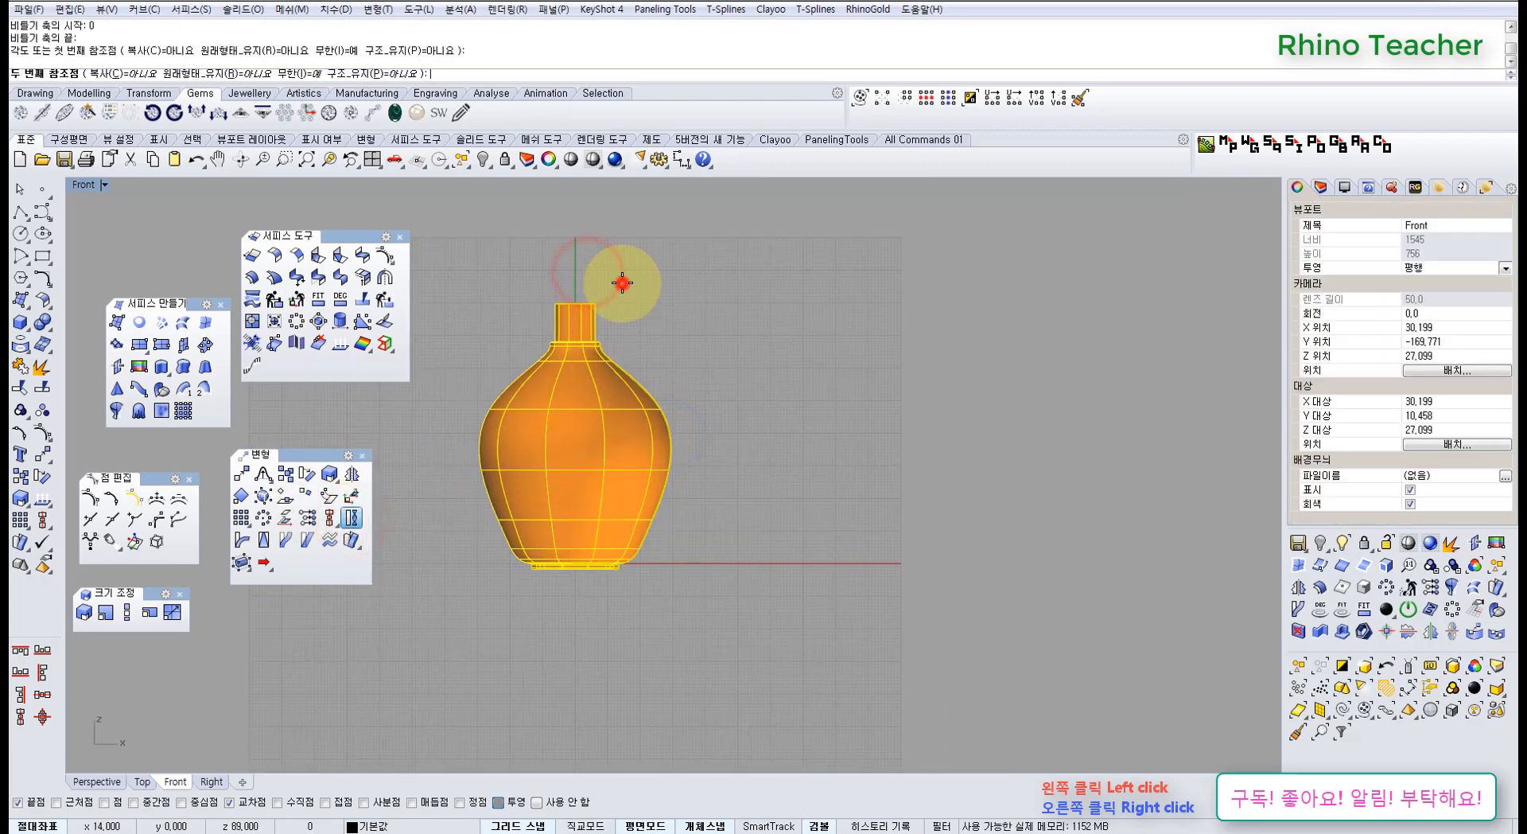
pyautogui.hotkey('ctrl', 'F4')
pyautogui.scroll(-5, 627, 311)
pyautogui.moveTo(632, 360); pyautogui.dragTo(614, 547, button='right')
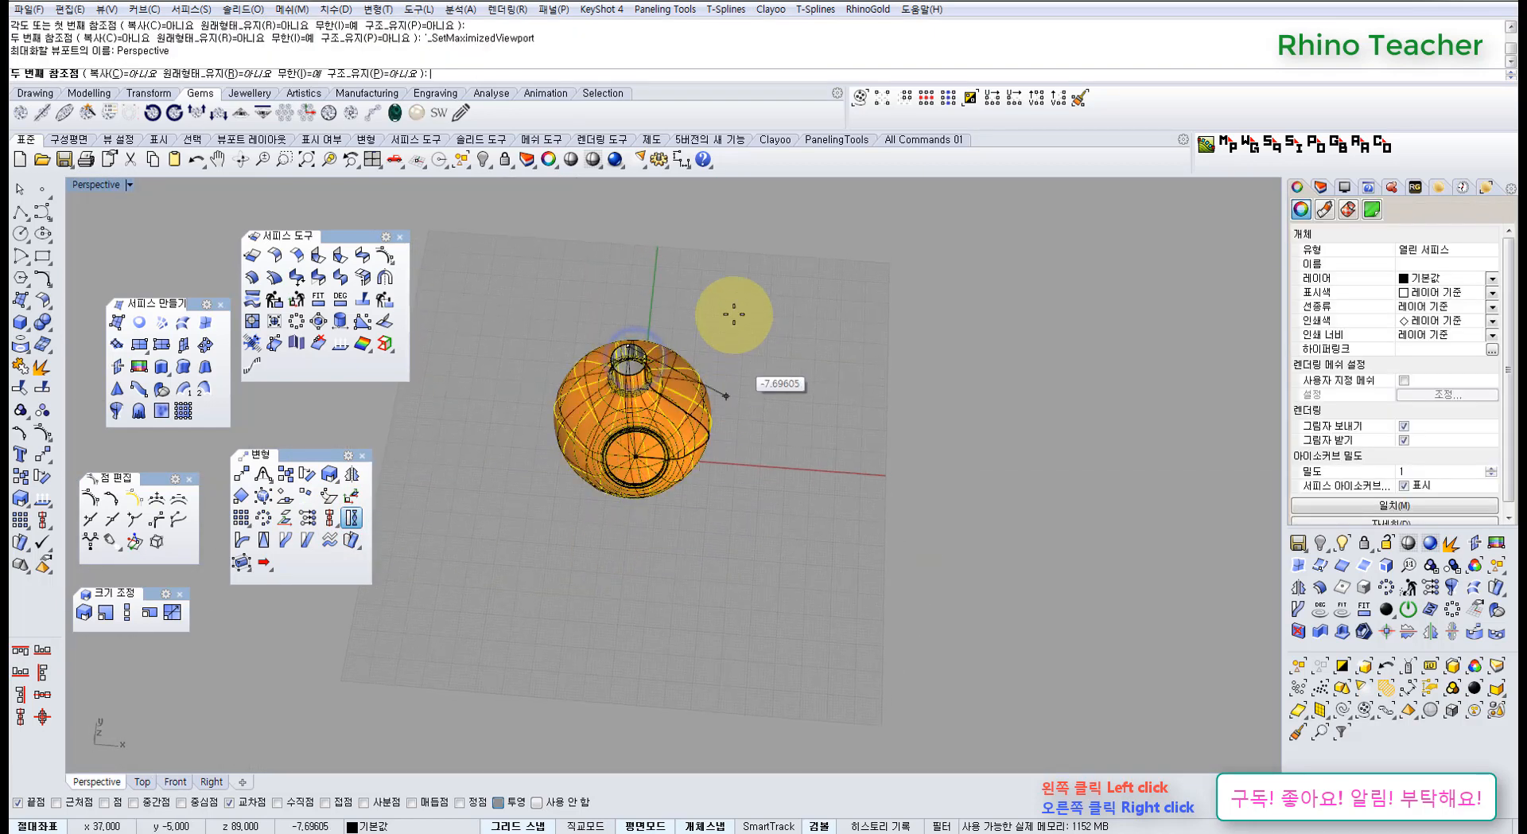
pyautogui.click(655, 281)
pyautogui.click(764, 348)
pyautogui.moveTo(719, 484); pyautogui.dragTo(694, 306, button='right')
pyautogui.scroll(6, 709, 428)
pyautogui.moveTo(709, 429); pyautogui.dragTo(585, 429, button='right')
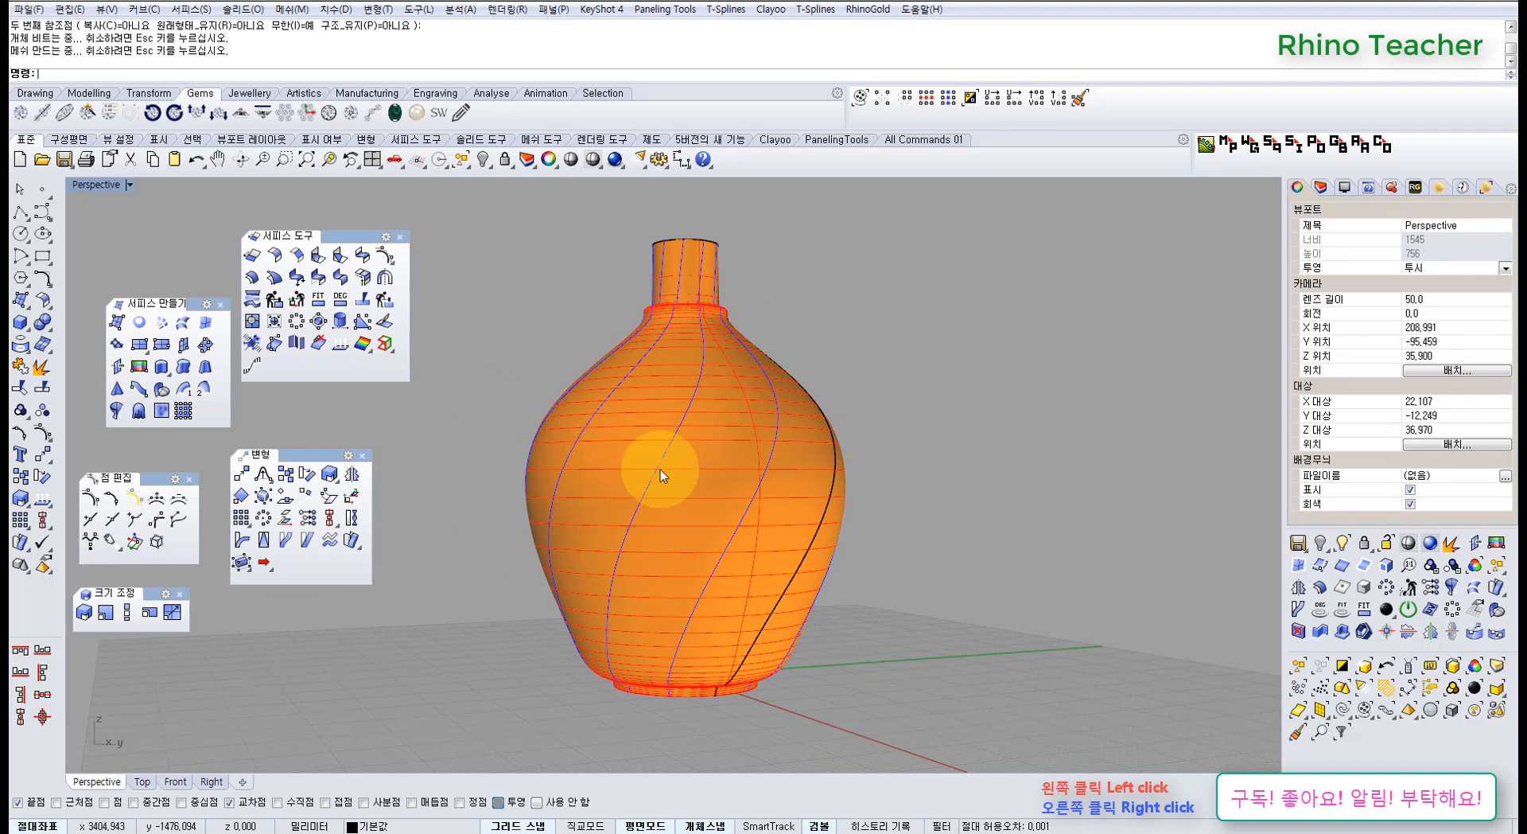
# Delete the twisted bottle surface and turn on the profile curve's control points in the Front view
pyautogui.click(640, 484)
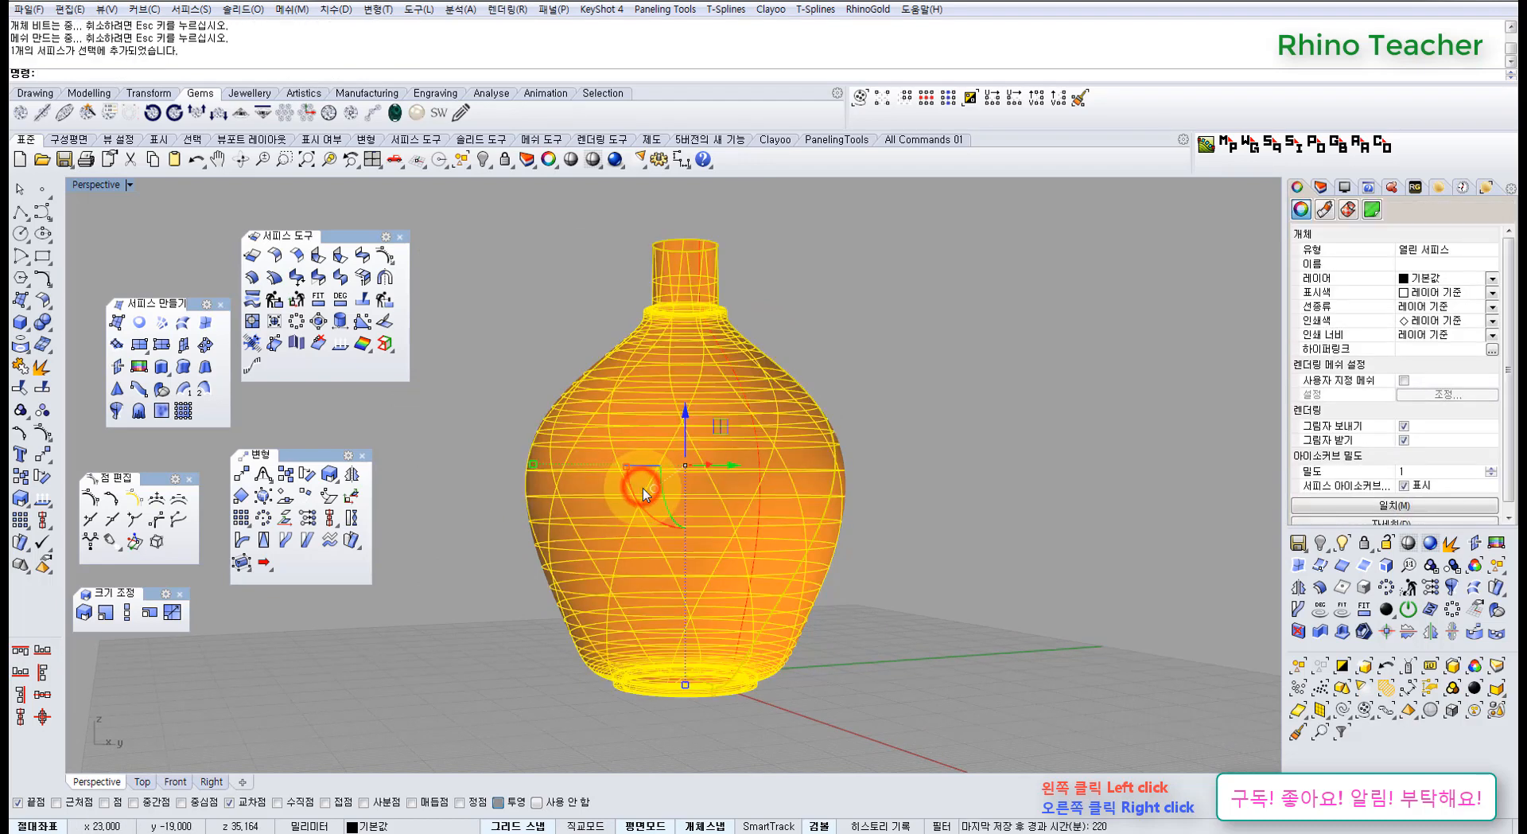
pyautogui.press('Delete')
pyautogui.moveTo(811, 546); pyautogui.dragTo(581, 525)
pyautogui.moveTo(581, 525); pyautogui.dragTo(682, 529, button='right')
pyautogui.hotkey('ctrl', 'F4')
pyautogui.scroll(6, 676, 554)
pyautogui.press('F10')
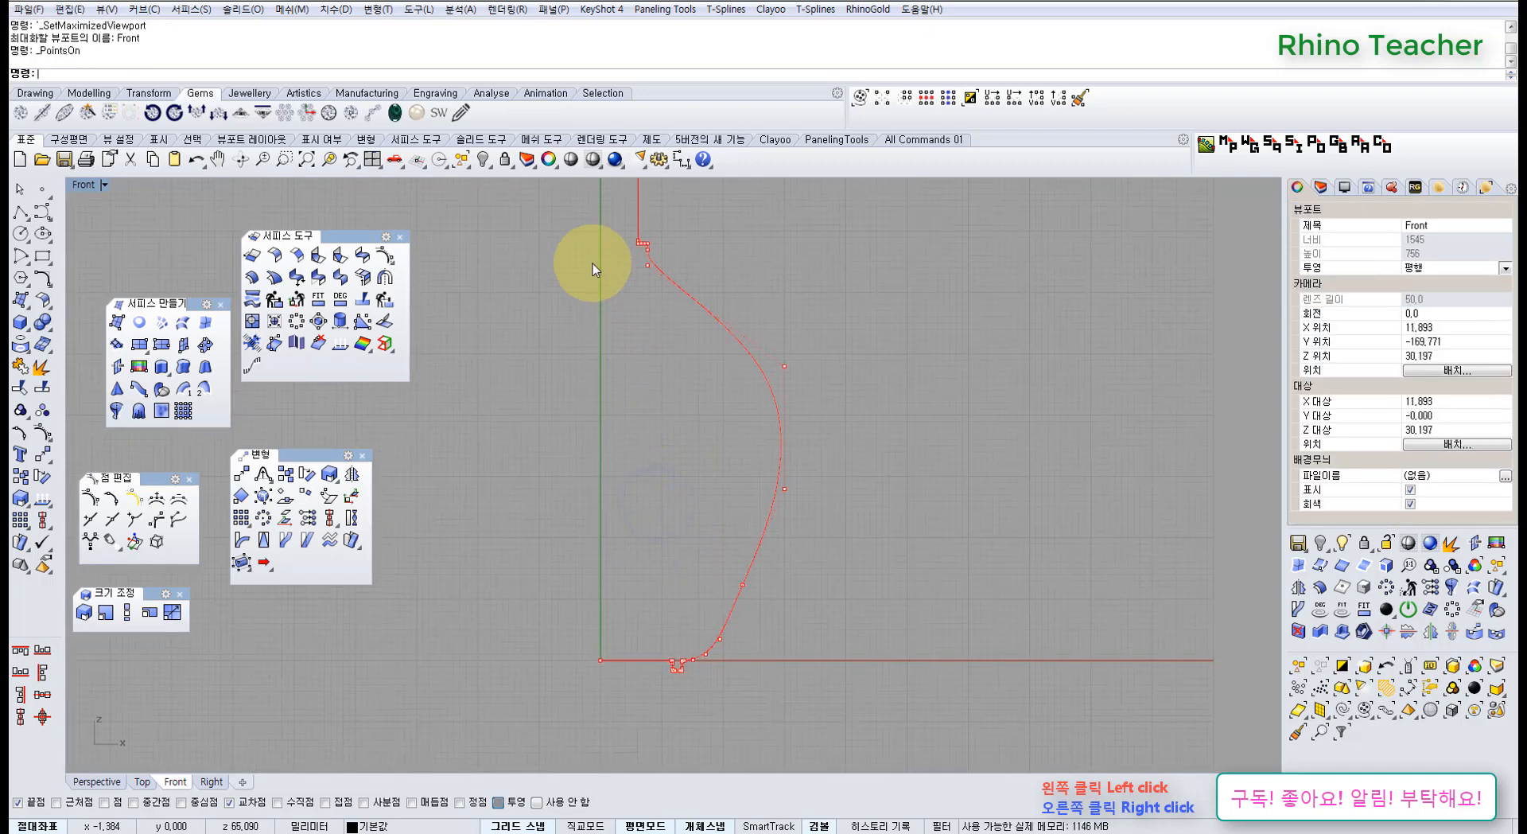
# Undo the surface's deletion, inspect the twisted neck in the Perspective view, and undo the twist
pyautogui.moveTo(604, 276); pyautogui.dragTo(655, 365)
pyautogui.hotkey('ctrl', 'F4')
pyautogui.click(565, 387)
pyautogui.press('Delete')
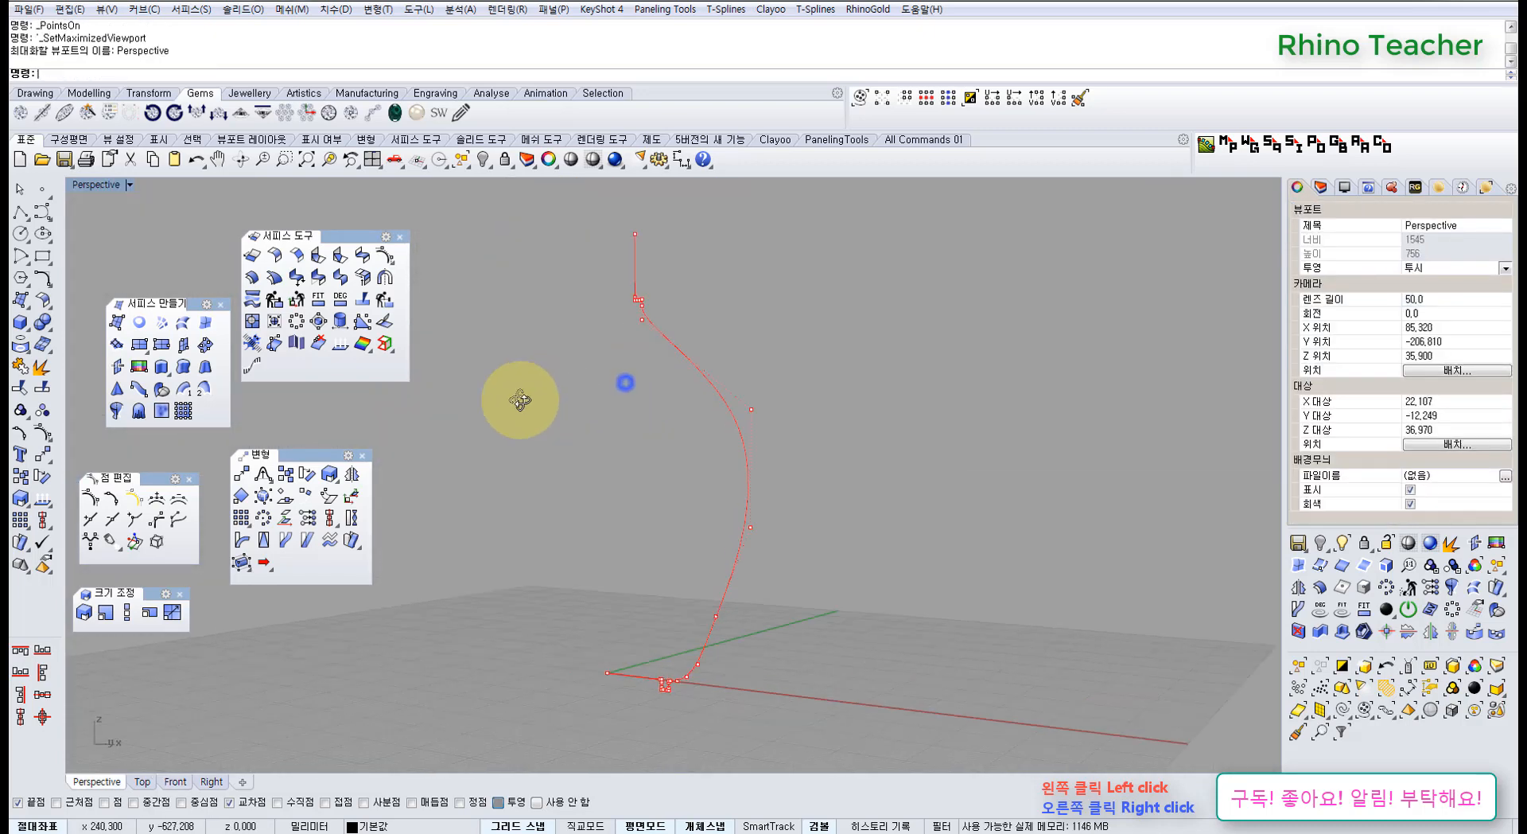
pyautogui.hotkey('ctrl', 'z')
pyautogui.click(692, 273)
pyautogui.scroll(5, 692, 273)
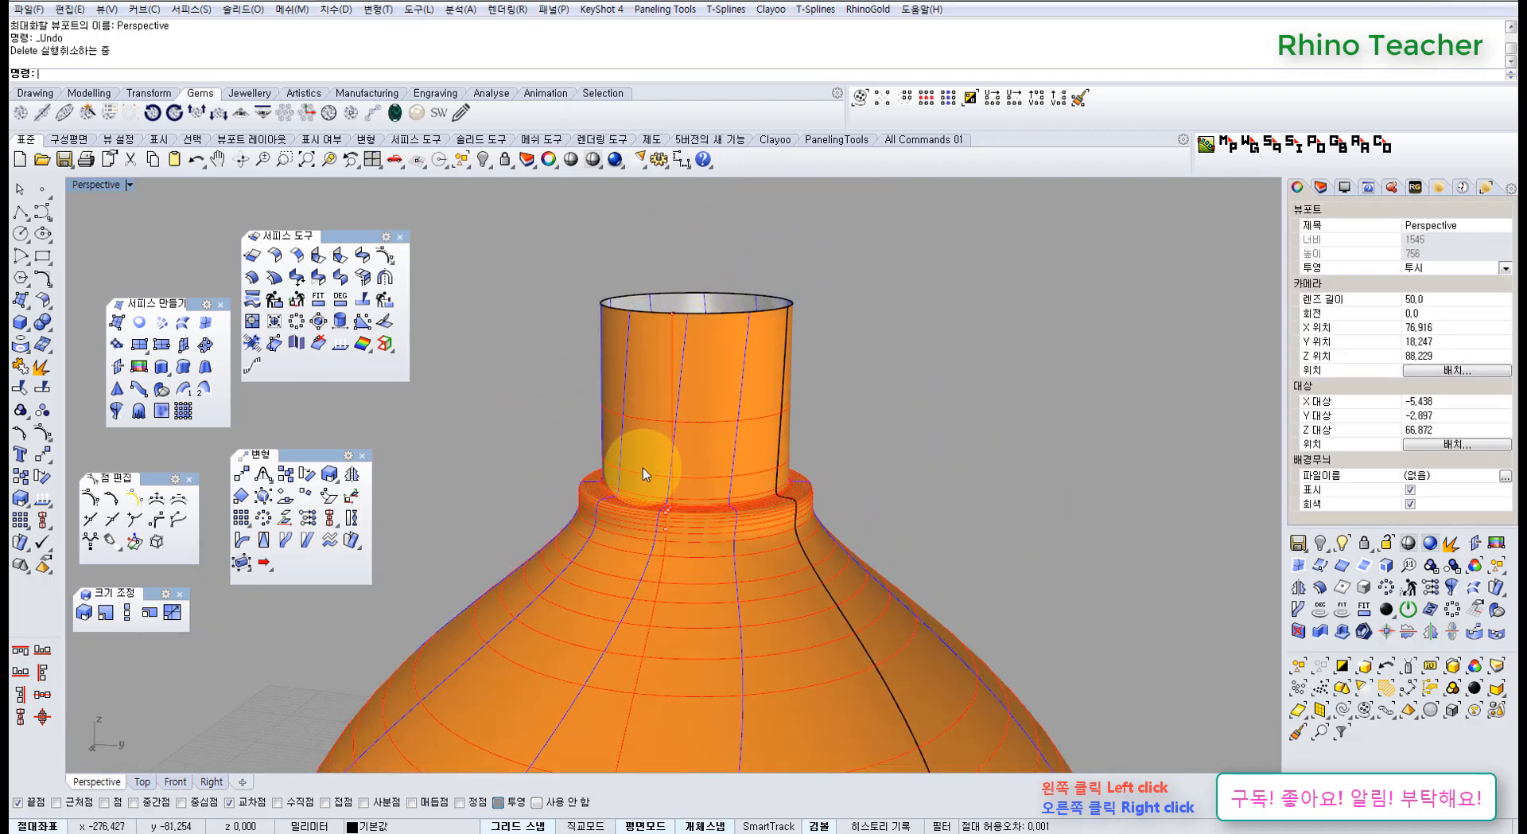
pyautogui.moveTo(665, 482); pyautogui.dragTo(786, 479, button='right')
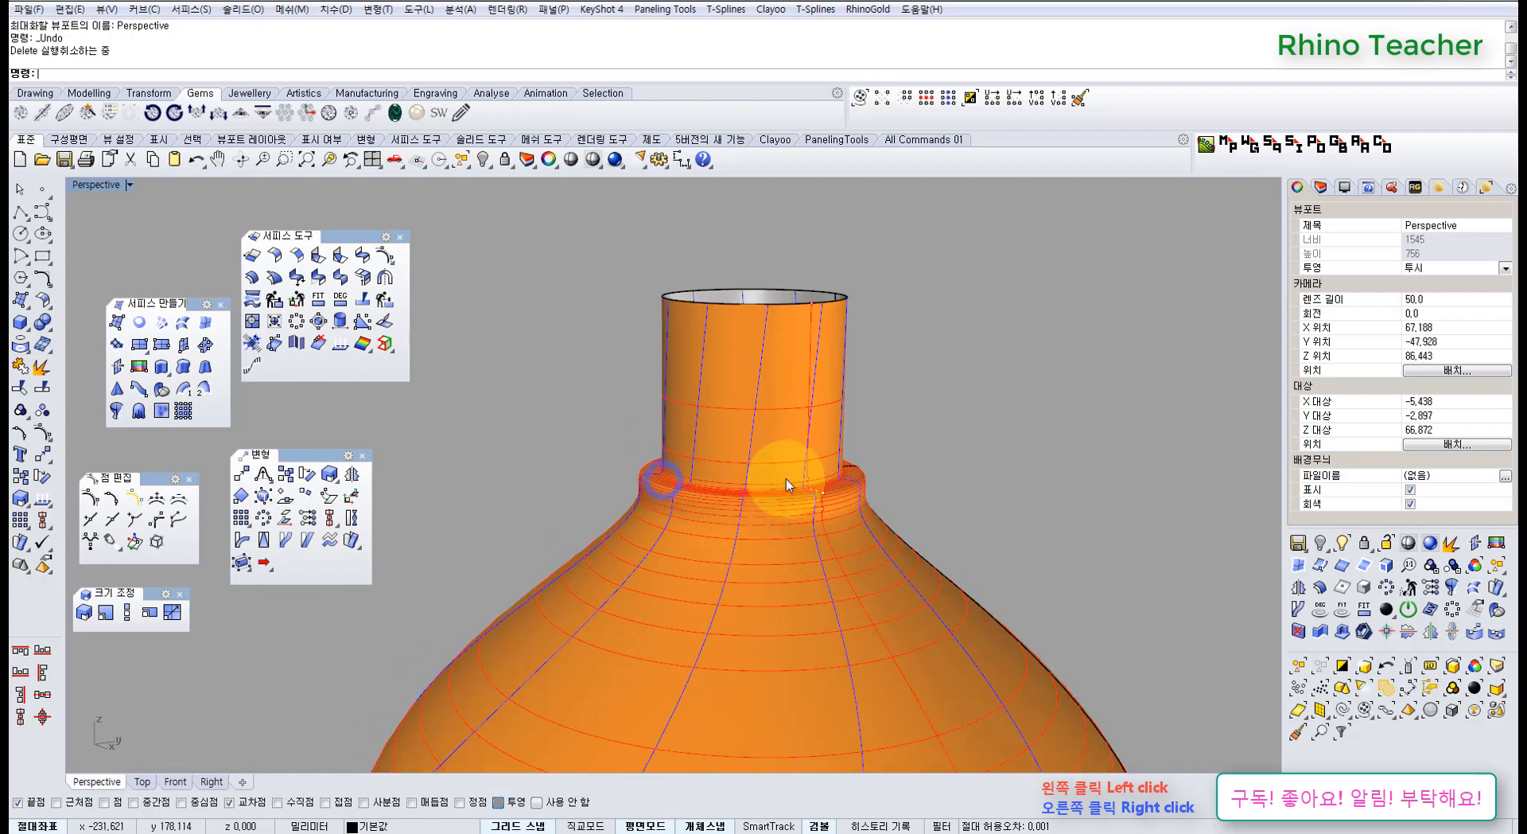
pyautogui.scroll(-9, 786, 479)
pyautogui.moveTo(802, 586); pyautogui.dragTo(815, 557, button='right')
pyautogui.hotkey('ctrl', 'z')
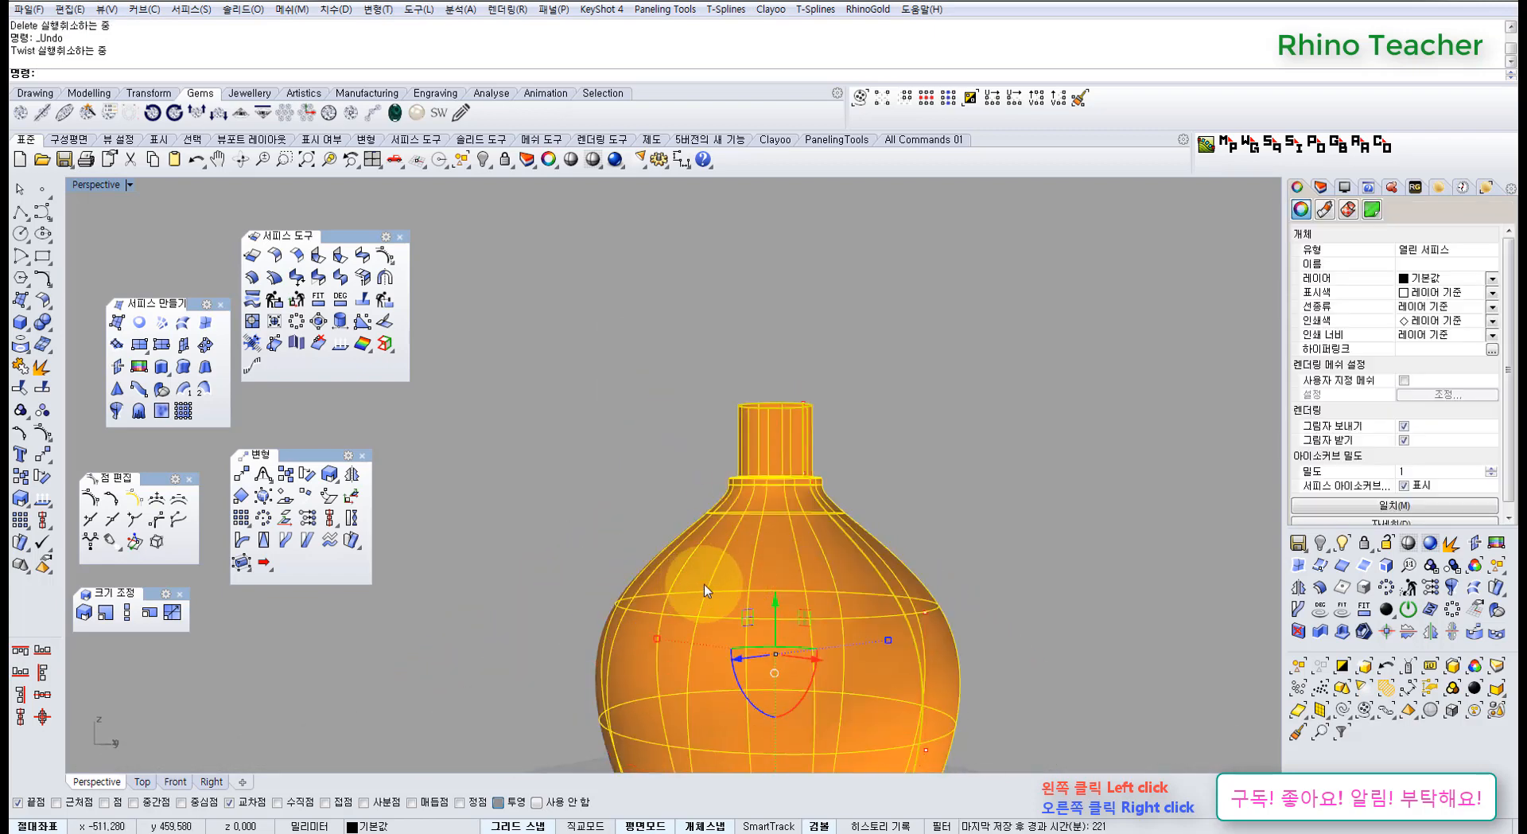
# Delete the untwisted revolved bottle surface, keeping the profile curve
pyautogui.moveTo(716, 583); pyautogui.dragTo(834, 541, button='right')
pyautogui.click(867, 506)
pyautogui.click(769, 589)
pyautogui.press('Delete')
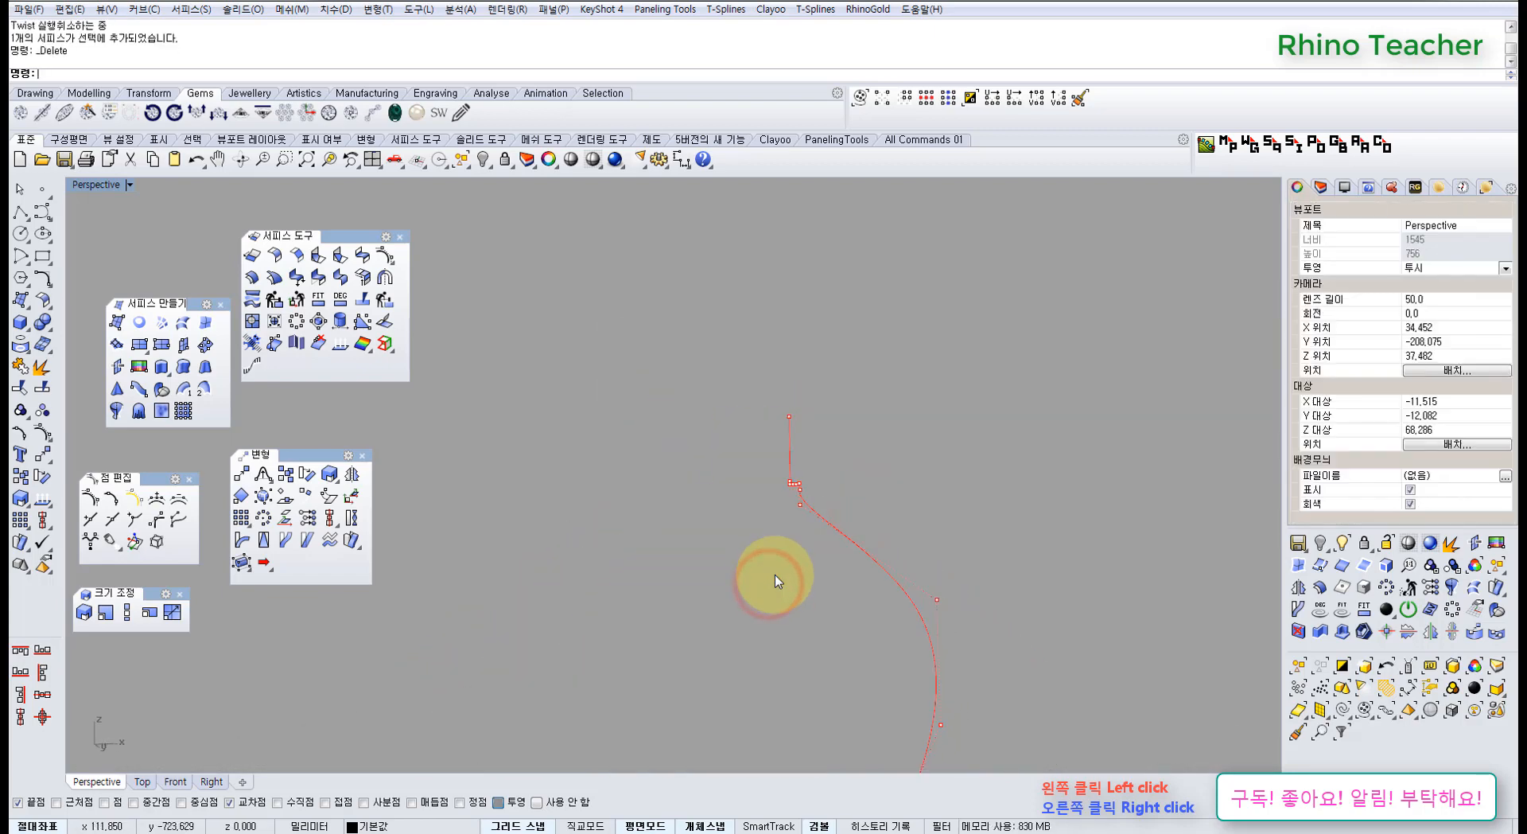
# Select five profile control points in the Front view: two at the shoulder, one at the belly and two near the base
pyautogui.hotkey('ctrl', 'F2')
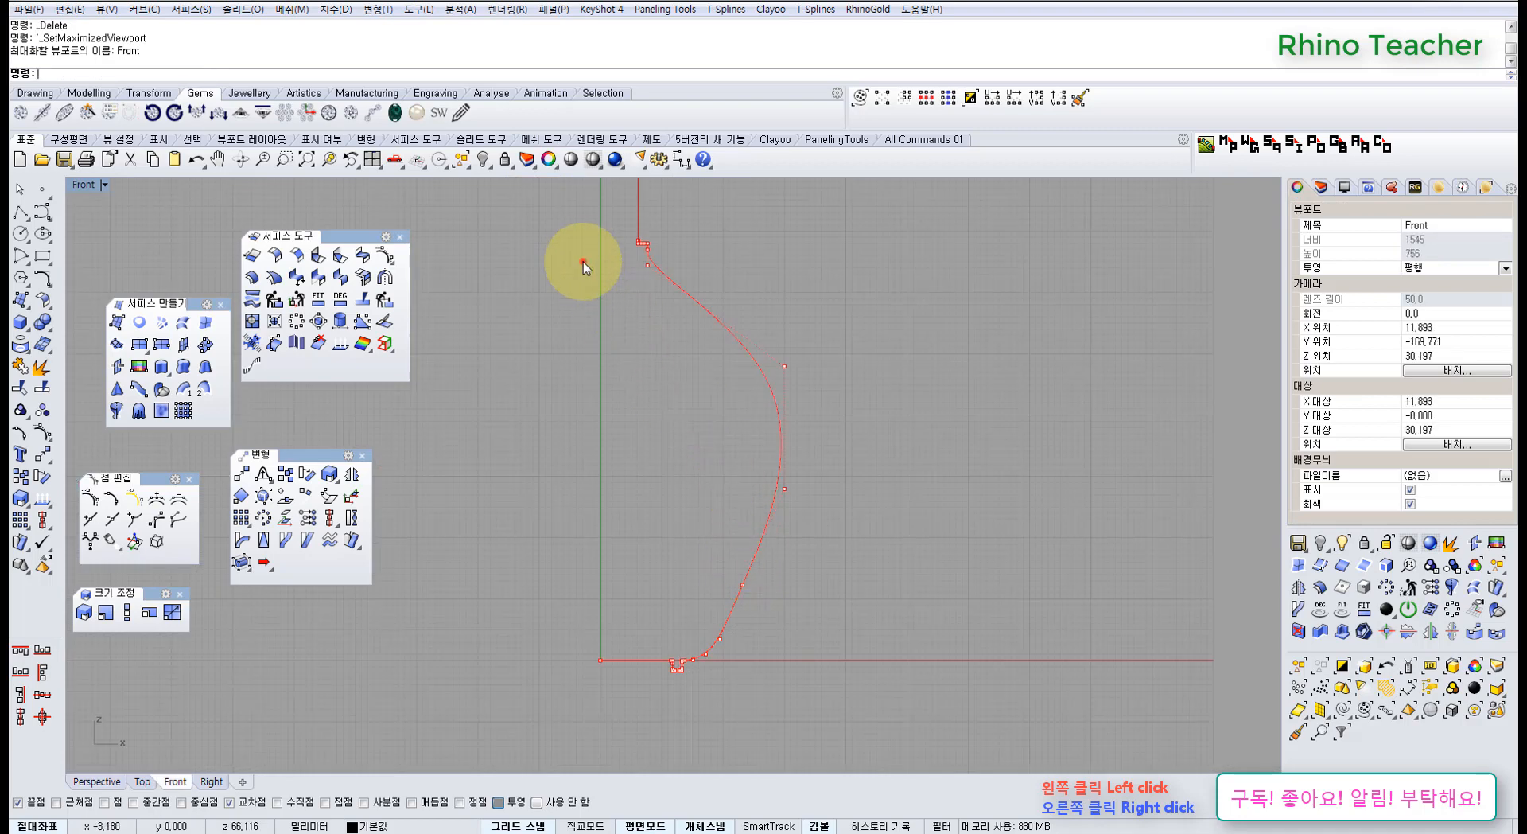
pyautogui.moveTo(584, 261); pyautogui.dragTo(823, 396)
pyautogui.moveTo(546, 429); pyautogui.dragTo(817, 570)
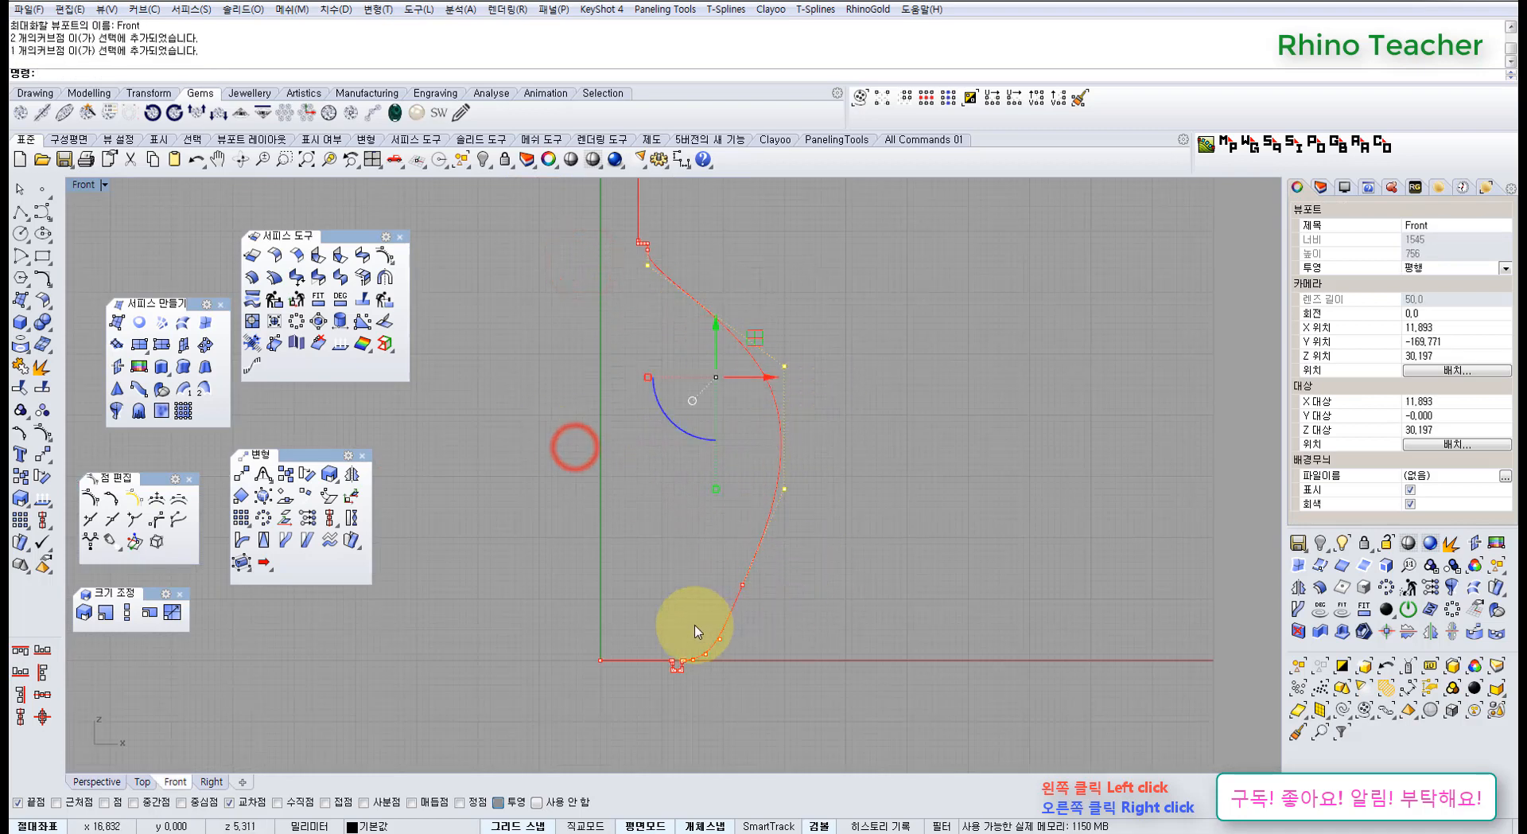
pyautogui.scroll(6, 696, 624)
pyautogui.moveTo(610, 554); pyautogui.dragTo(757, 681)
pyautogui.scroll(-5, 726, 549)
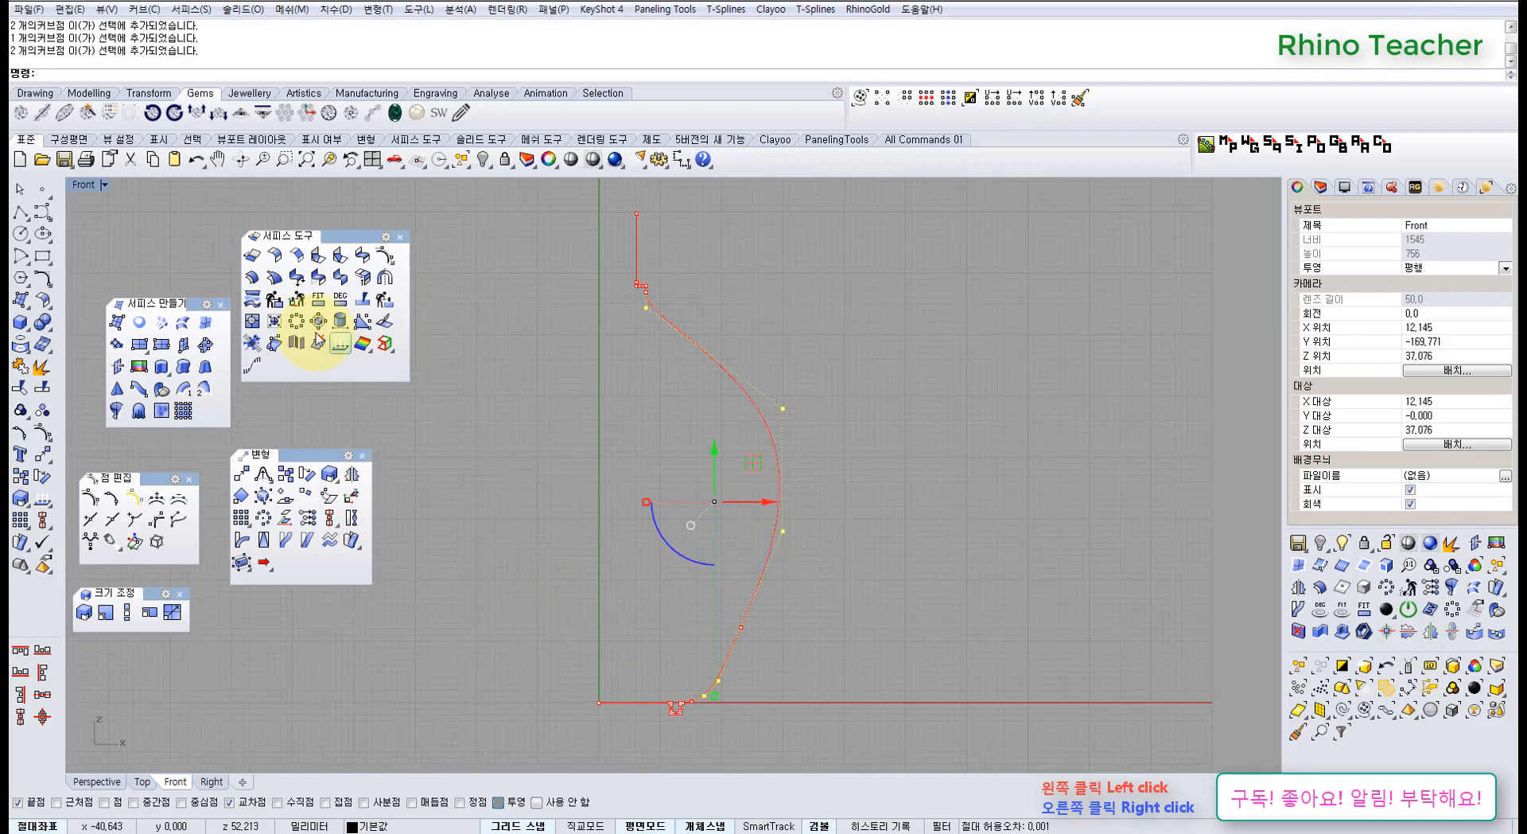
# Twist the selected profile points by 90° about a 64 mm vertical axis running from near the base up to the neck
pyautogui.click(350, 517)
pyautogui.scroll(5, 599, 703)
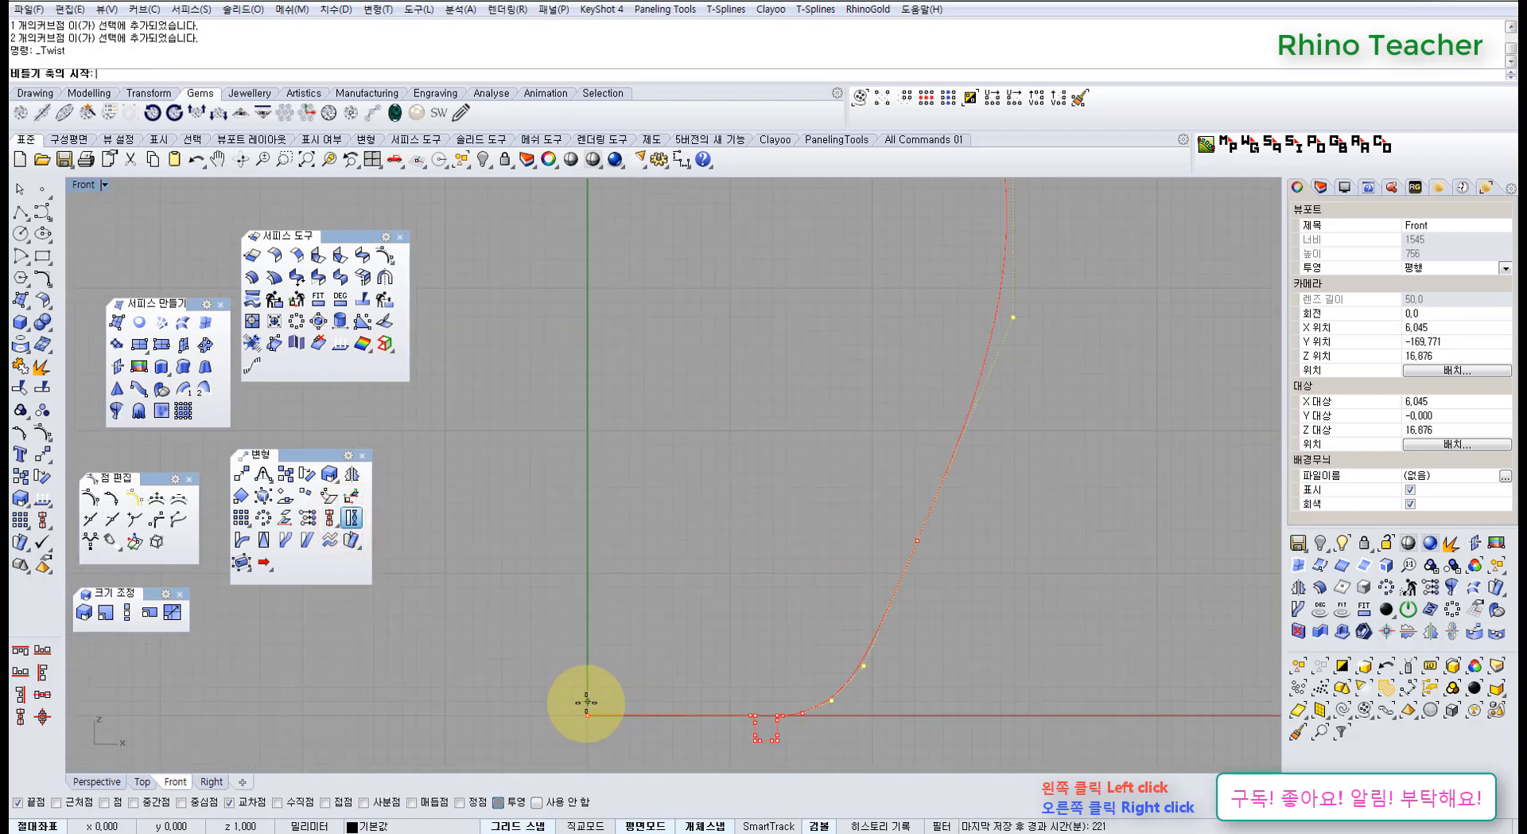
pyautogui.click(587, 704)
pyautogui.scroll(-6, 768, 553)
pyautogui.moveTo(716, 408); pyautogui.dragTo(672, 615, button='right')
pyautogui.scroll(6, 645, 394)
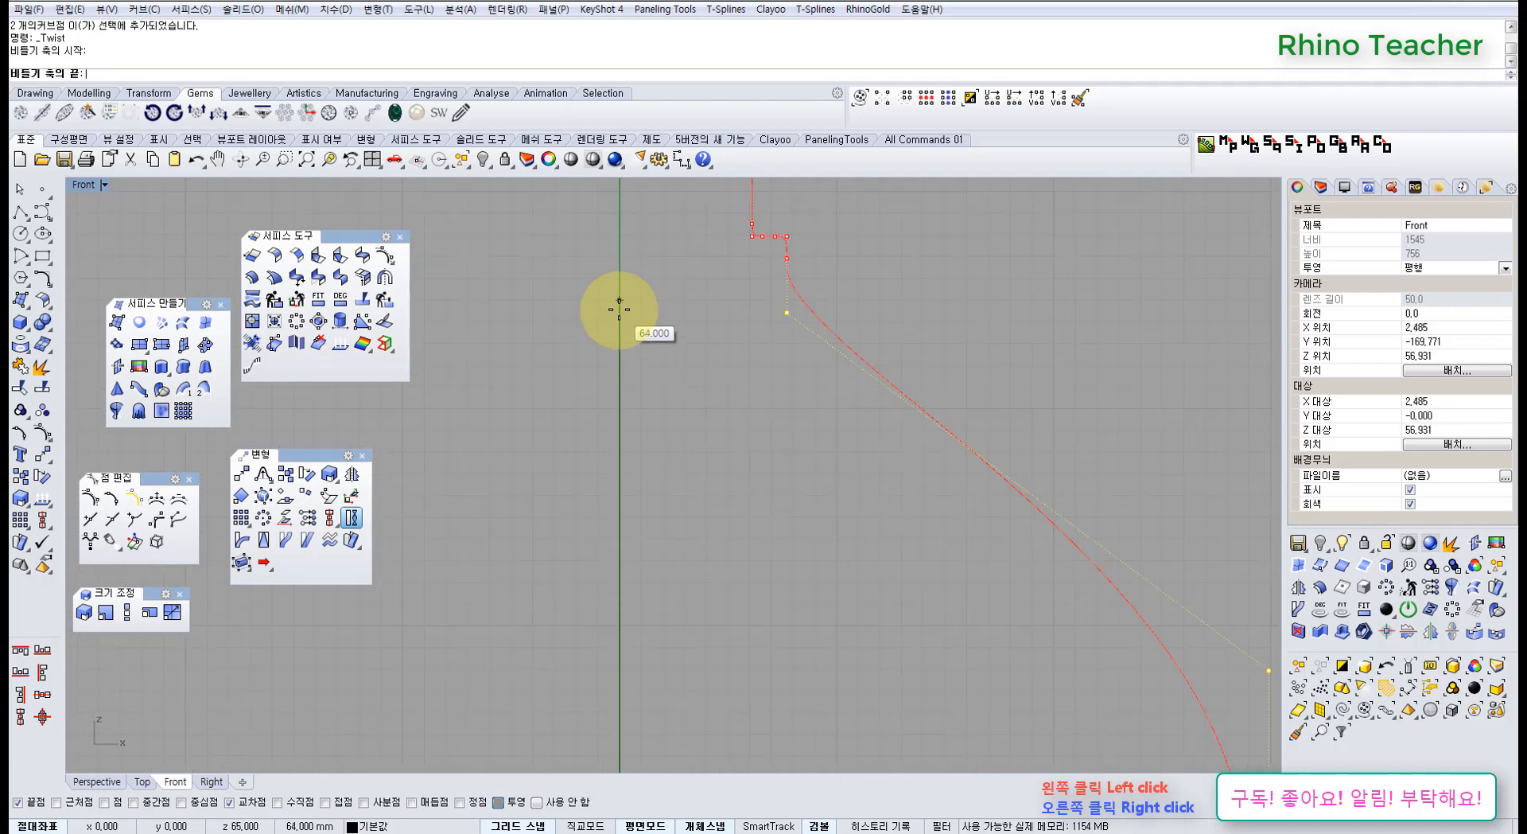
pyautogui.click(618, 310)
pyautogui.scroll(-5, 835, 304)
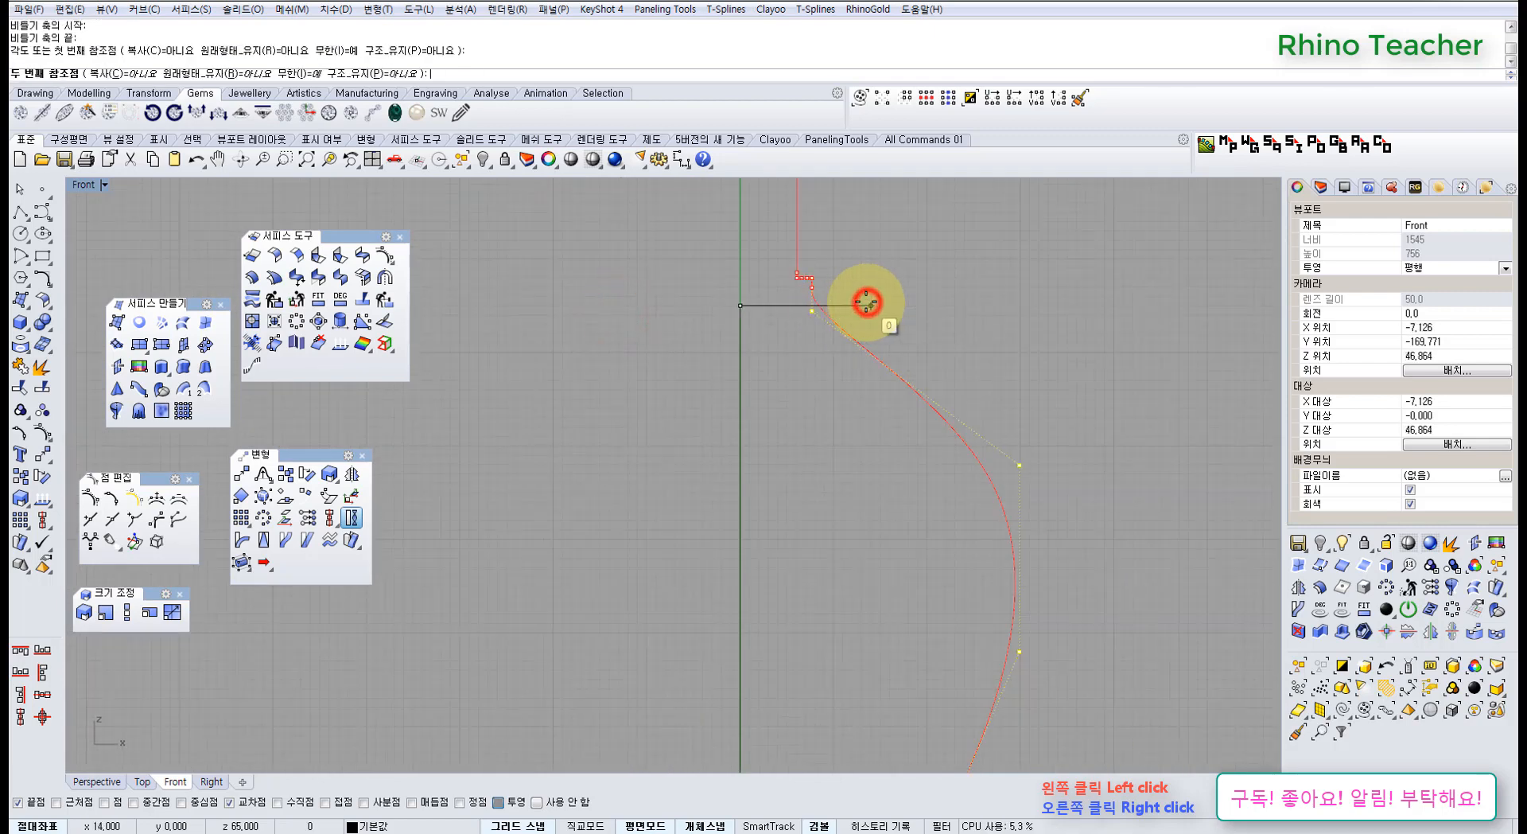
pyautogui.hotkey('ctrl', 'F1')
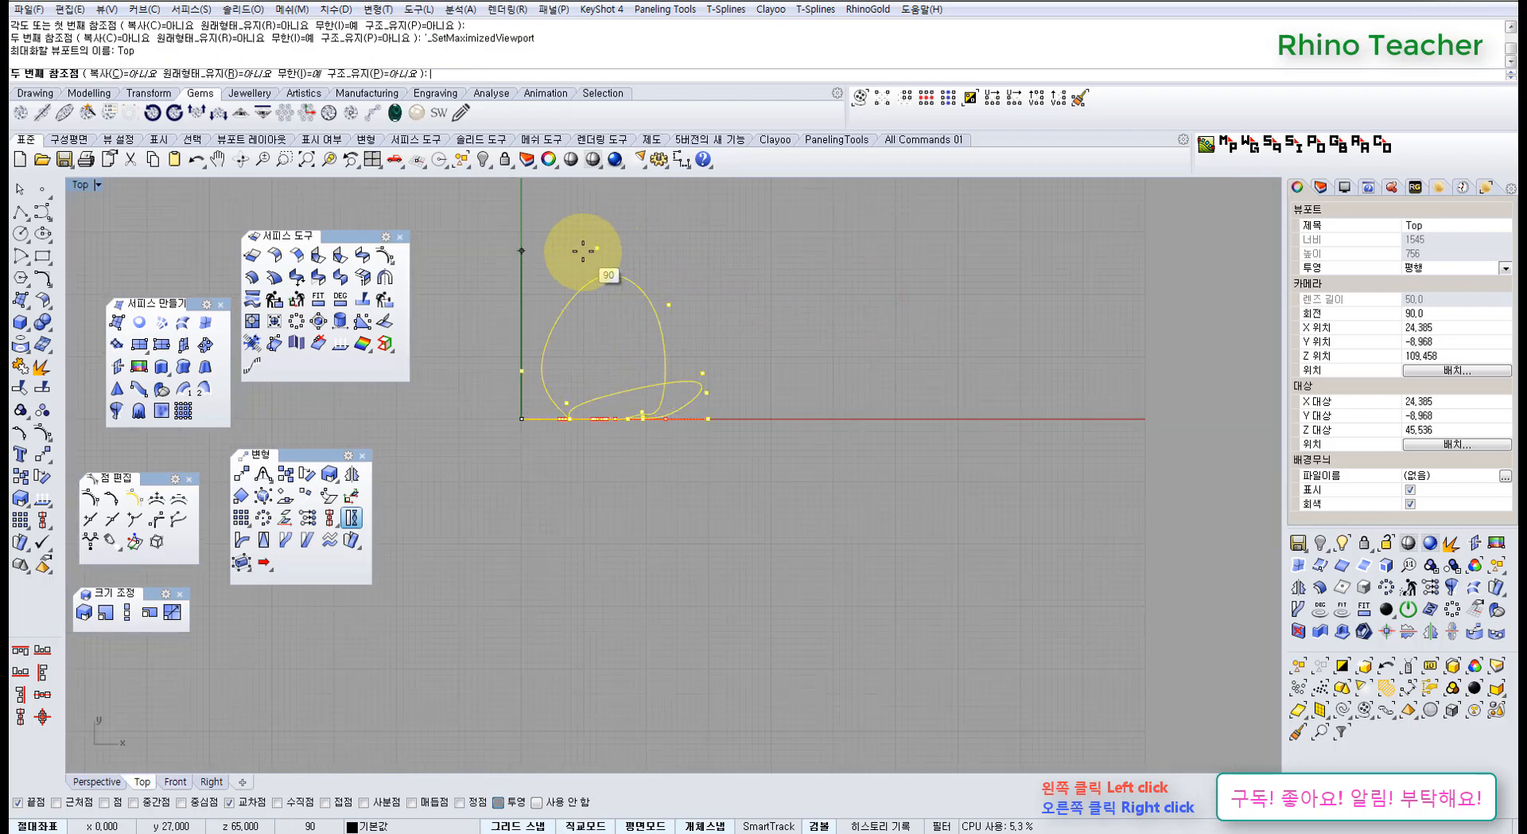
pyautogui.click(583, 252)
# Check the twisted profile curve in the Perspective view, select it and return to the Front view
pyautogui.hotkey('ctrl', 'F4')
pyautogui.moveTo(661, 502); pyautogui.dragTo(760, 577, button='right')
pyautogui.moveTo(781, 589); pyautogui.dragTo(606, 522)
pyautogui.moveTo(571, 576); pyautogui.dragTo(715, 509, button='right')
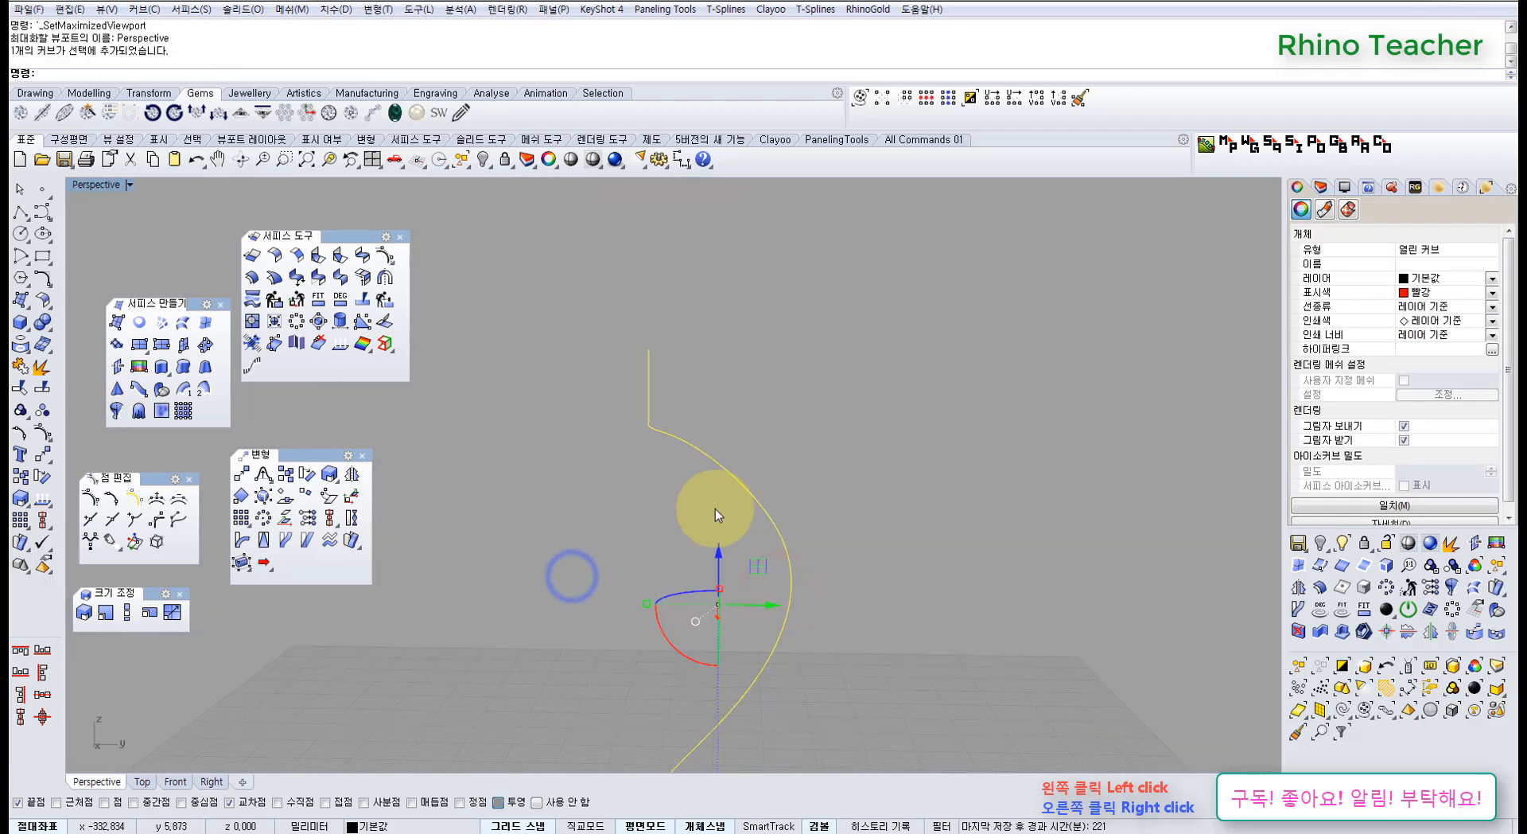
pyautogui.hotkey('ctrl', 'F2')
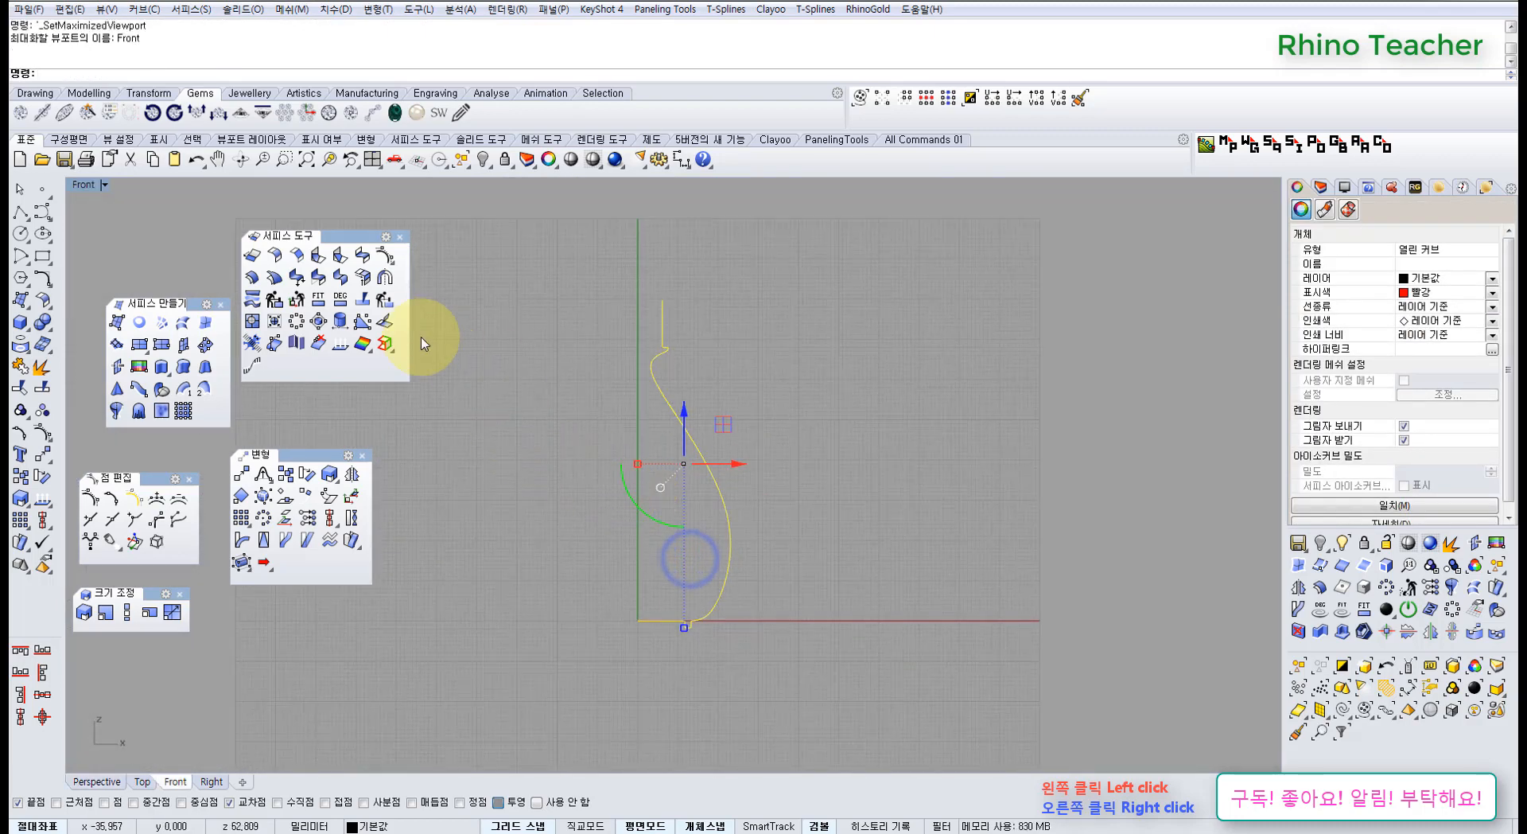
# Revolve the twisted profile curve 360° about the vertical axis through the origin as a deformable surface with 16 points
pyautogui.click(122, 413)
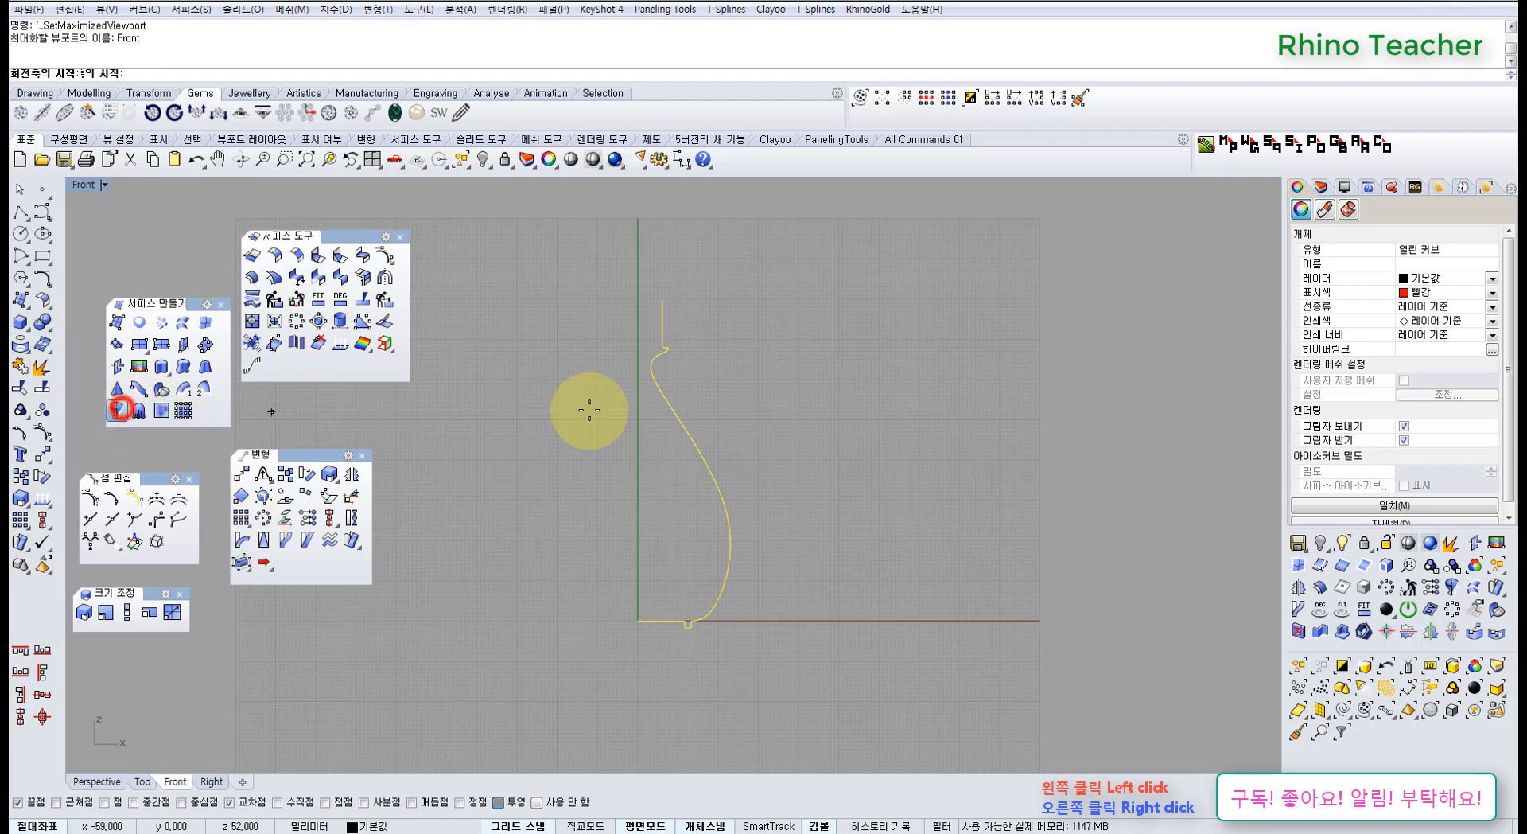
pyautogui.click(667, 292)
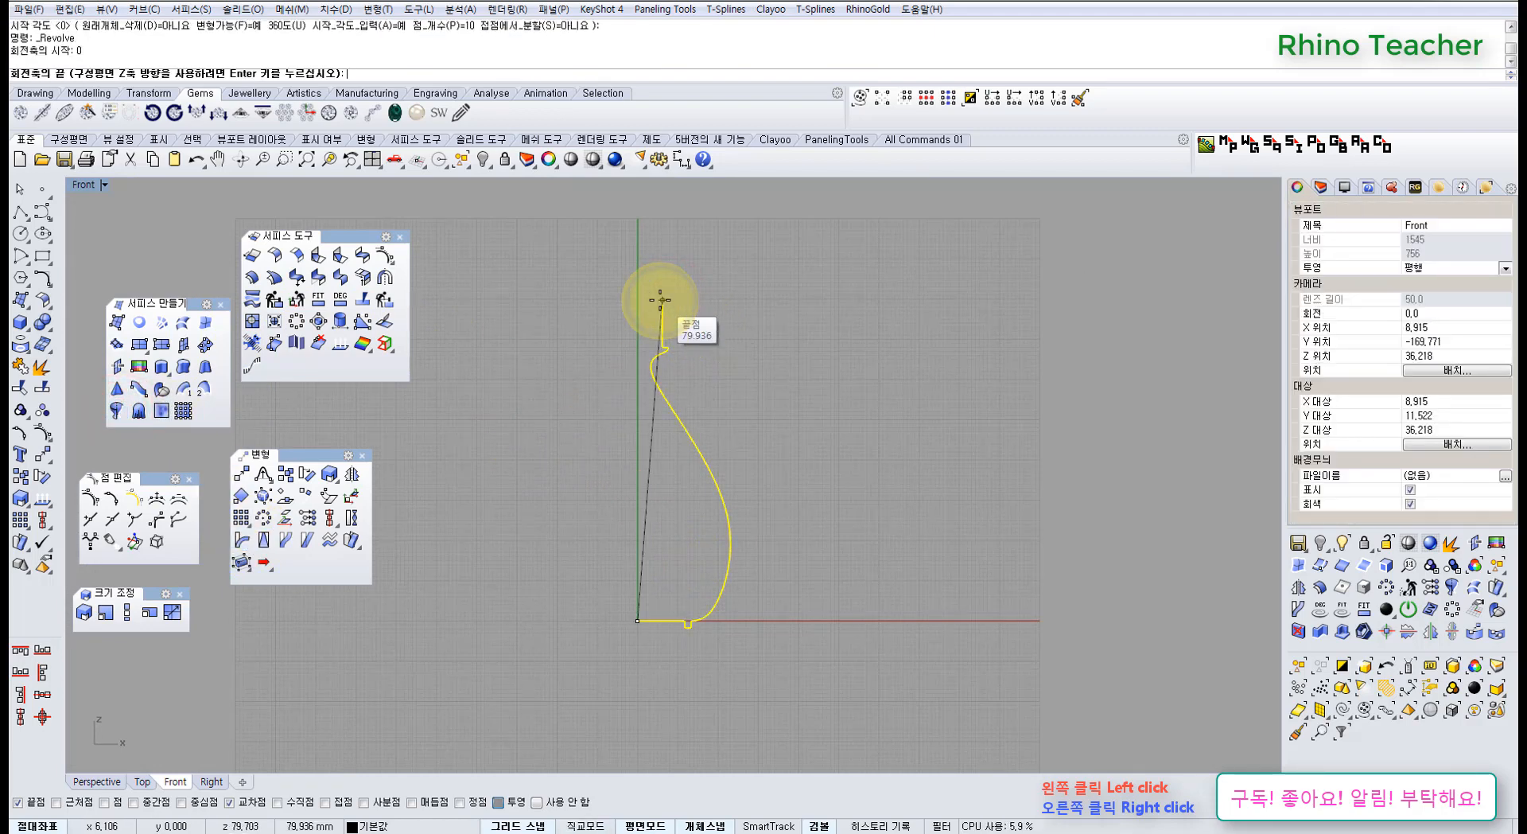
pyautogui.click(665, 263)
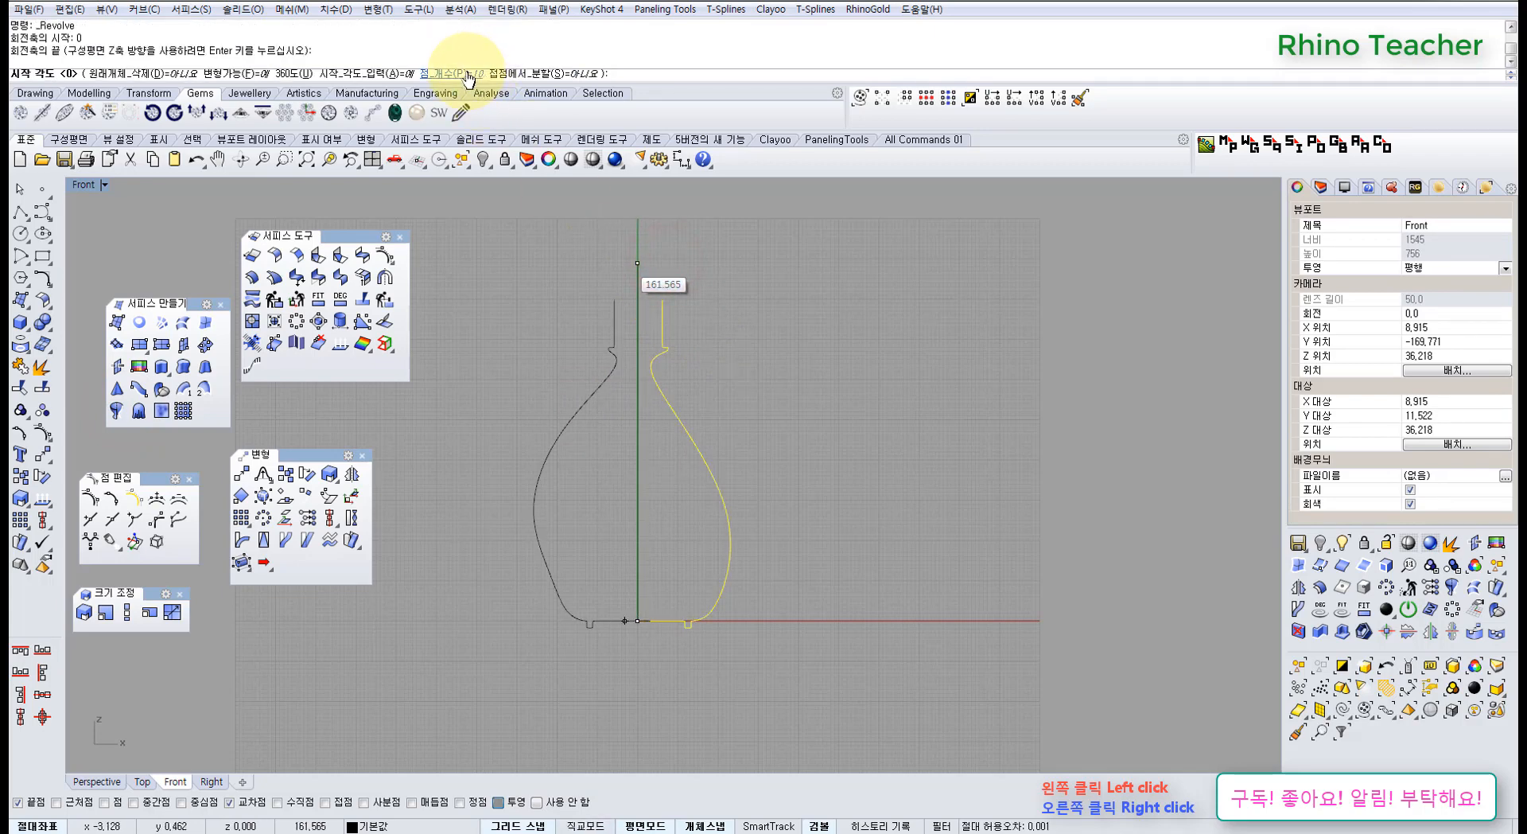
pyautogui.click(463, 75)
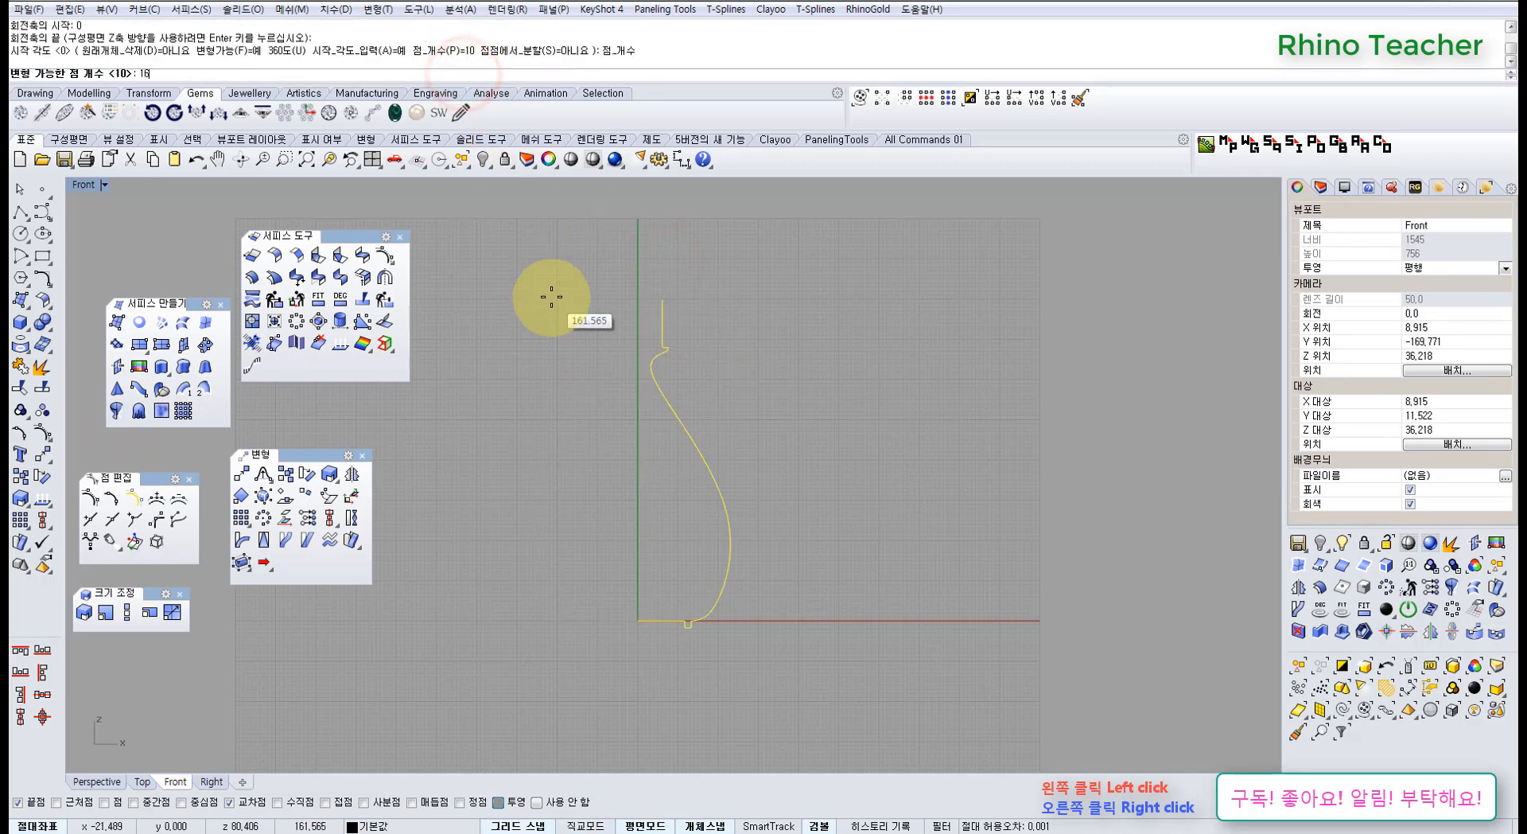
pyautogui.write('16')
pyautogui.press('Return')
pyautogui.press('Return')
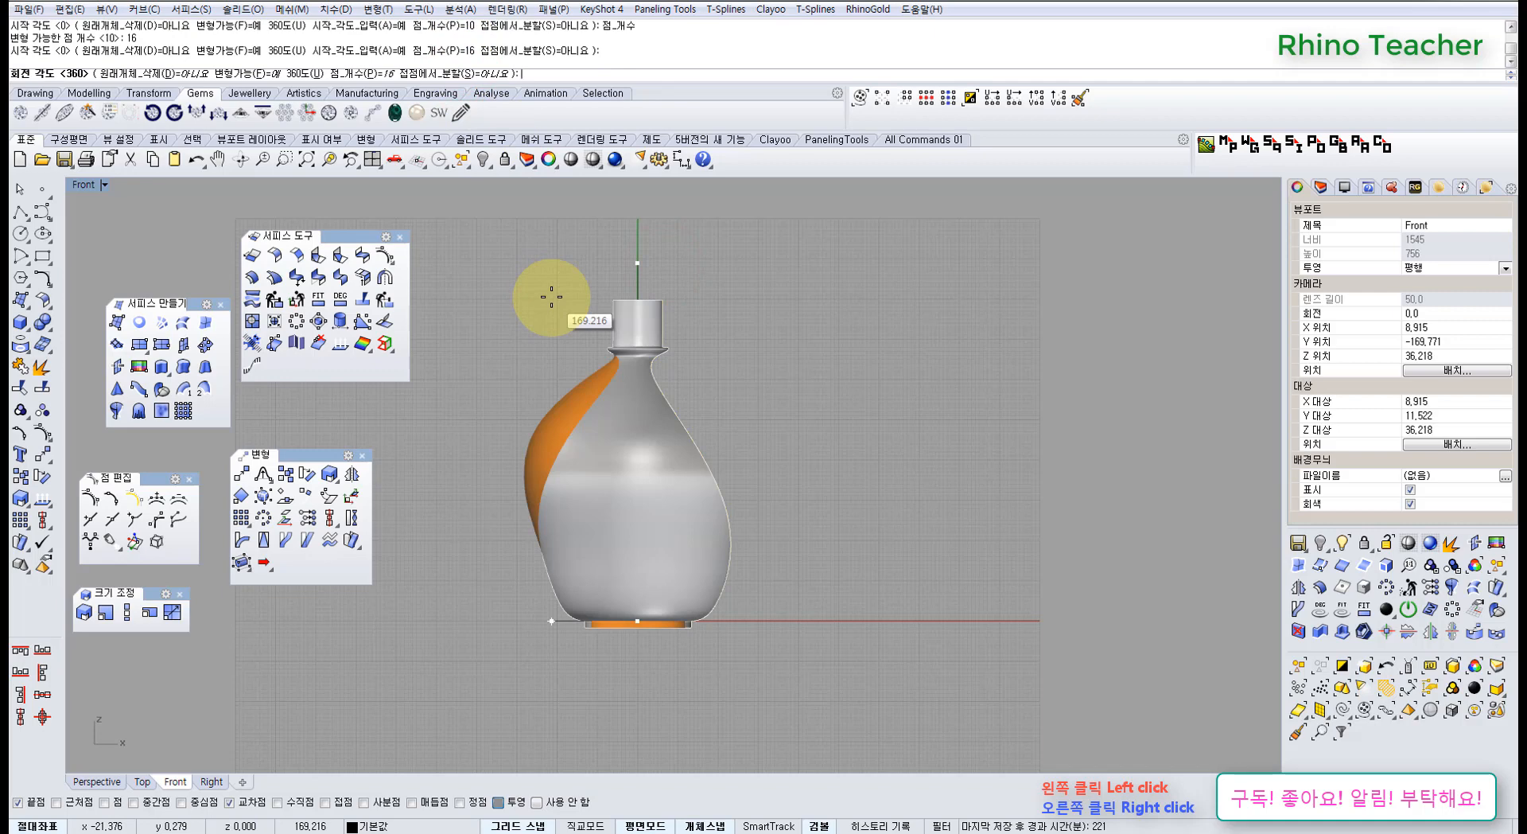
pyautogui.hotkey('ctrl', 'F4')
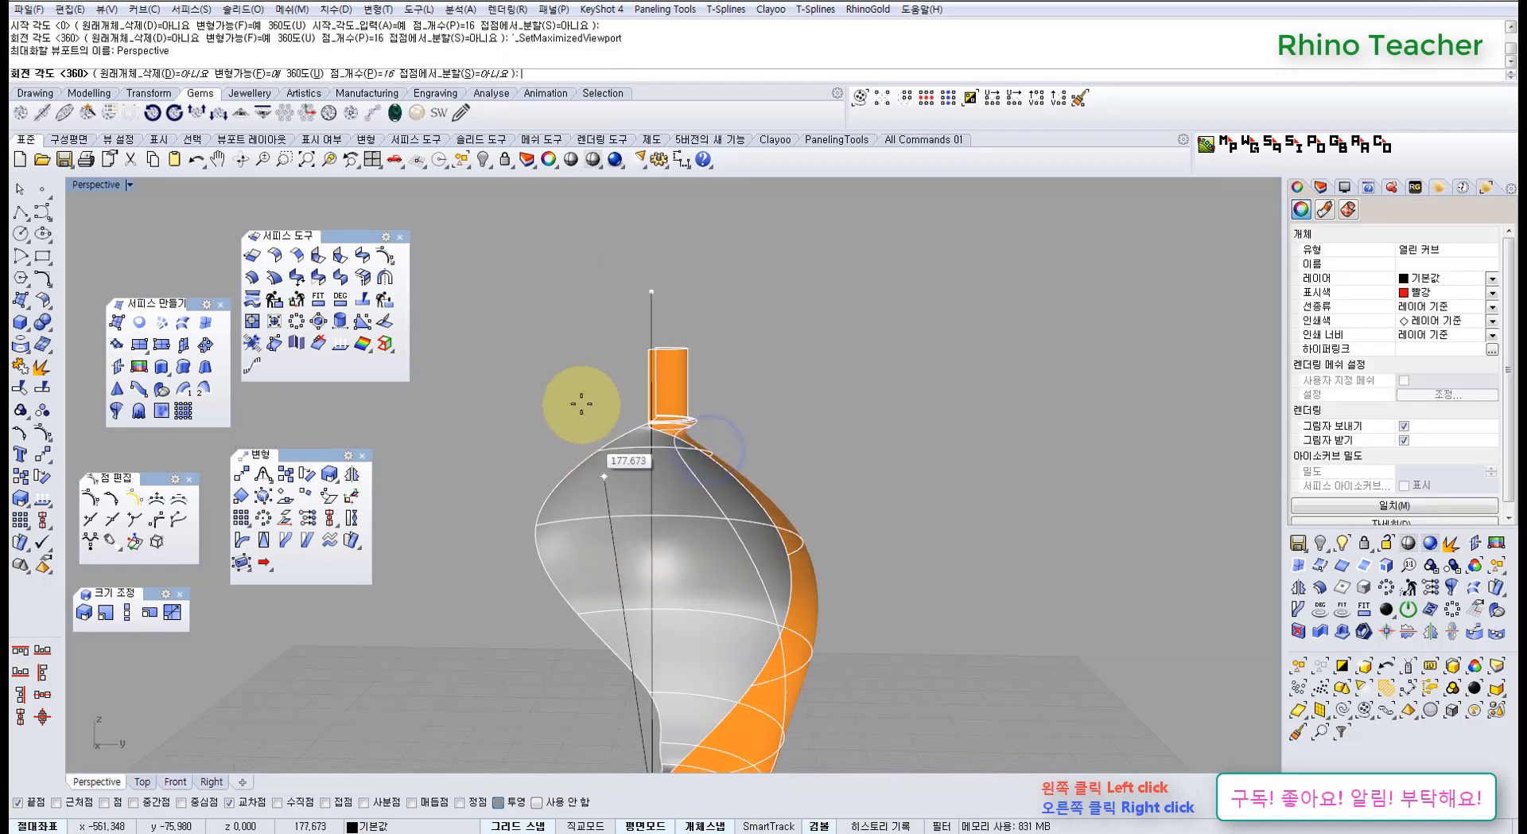
pyautogui.press('Return')
# Examine the revolved bottle's neck, spiral isocurves and base from several angles in the Perspective view
pyautogui.moveTo(716, 334); pyautogui.dragTo(675, 429, button='right')
pyautogui.click(893, 383)
pyautogui.moveTo(760, 513); pyautogui.dragTo(767, 429, button='right')
pyautogui.scroll(-6, 684, 445)
pyautogui.keyDown('shift'); pyautogui.moveTo(526, 505); pyautogui.dragTo(891, 442, button='right'); pyautogui.keyUp('shift')
pyautogui.scroll(8, 690, 491)
pyautogui.moveTo(837, 547); pyautogui.dragTo(803, 302, button='right')
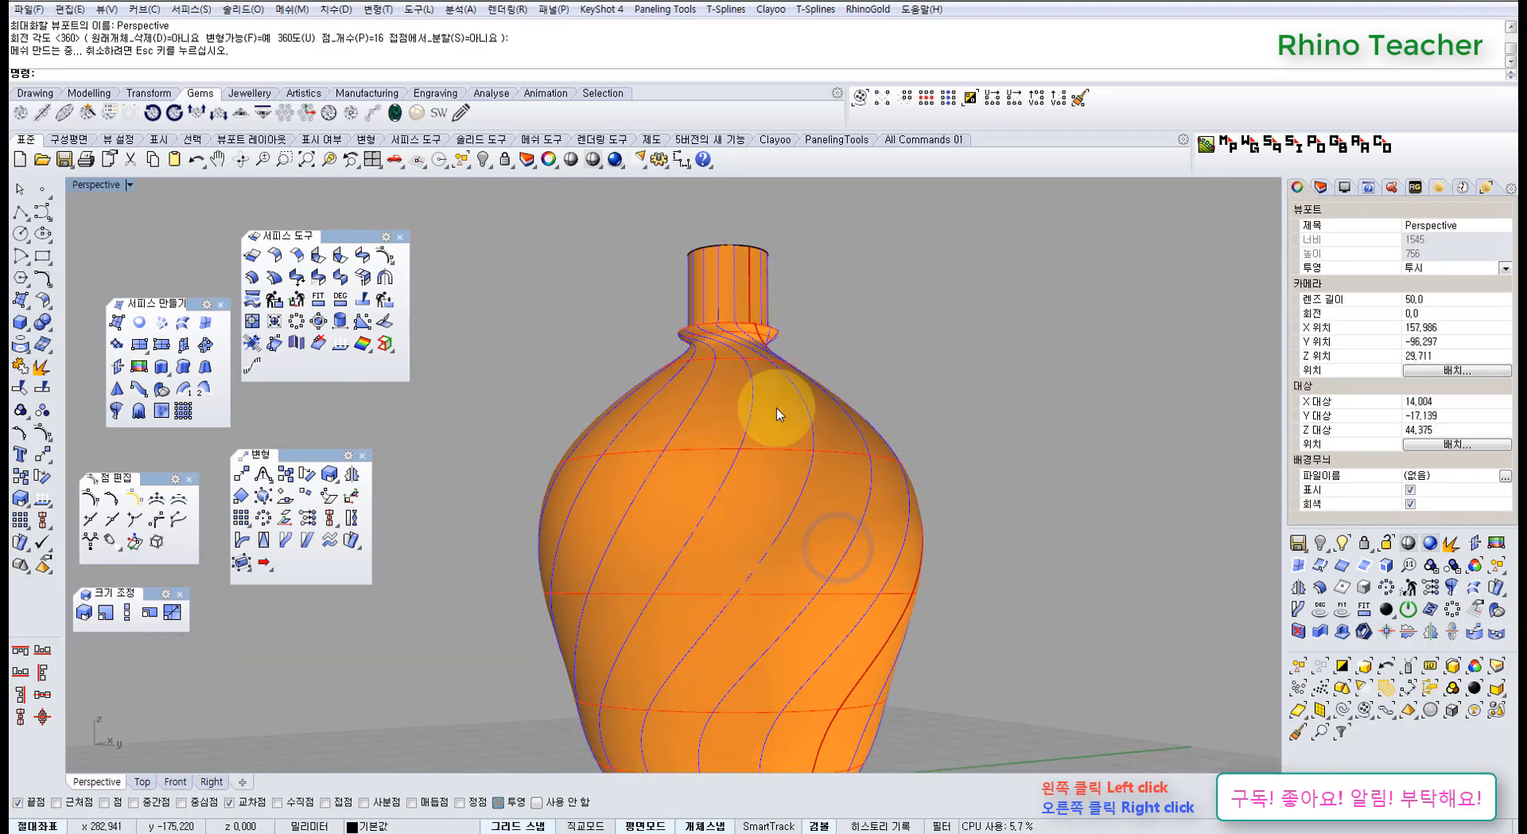
pyautogui.scroll(-6, 751, 332)
pyautogui.moveTo(749, 542); pyautogui.dragTo(728, 358, button='right')
pyautogui.scroll(6, 754, 575)
pyautogui.scroll(2, 753, 582)
pyautogui.moveTo(767, 573)
pyautogui.mouseDown(button='right')
pyautogui.moveTo(771, 585)
pyautogui.moveTo(777, 557)
pyautogui.mouseUp(button='right')
pyautogui.scroll(-11, 781, 532)
pyautogui.moveTo(785, 465); pyautogui.dragTo(826, 546, button='right')
pyautogui.scroll(6, 791, 576)
pyautogui.scroll(3, 790, 570)
# Show only the red reference bottle from the hidden objects
pyautogui.middleClick(534, 560)
pyautogui.click(487, 518)
pyautogui.scroll(-4, 567, 439)
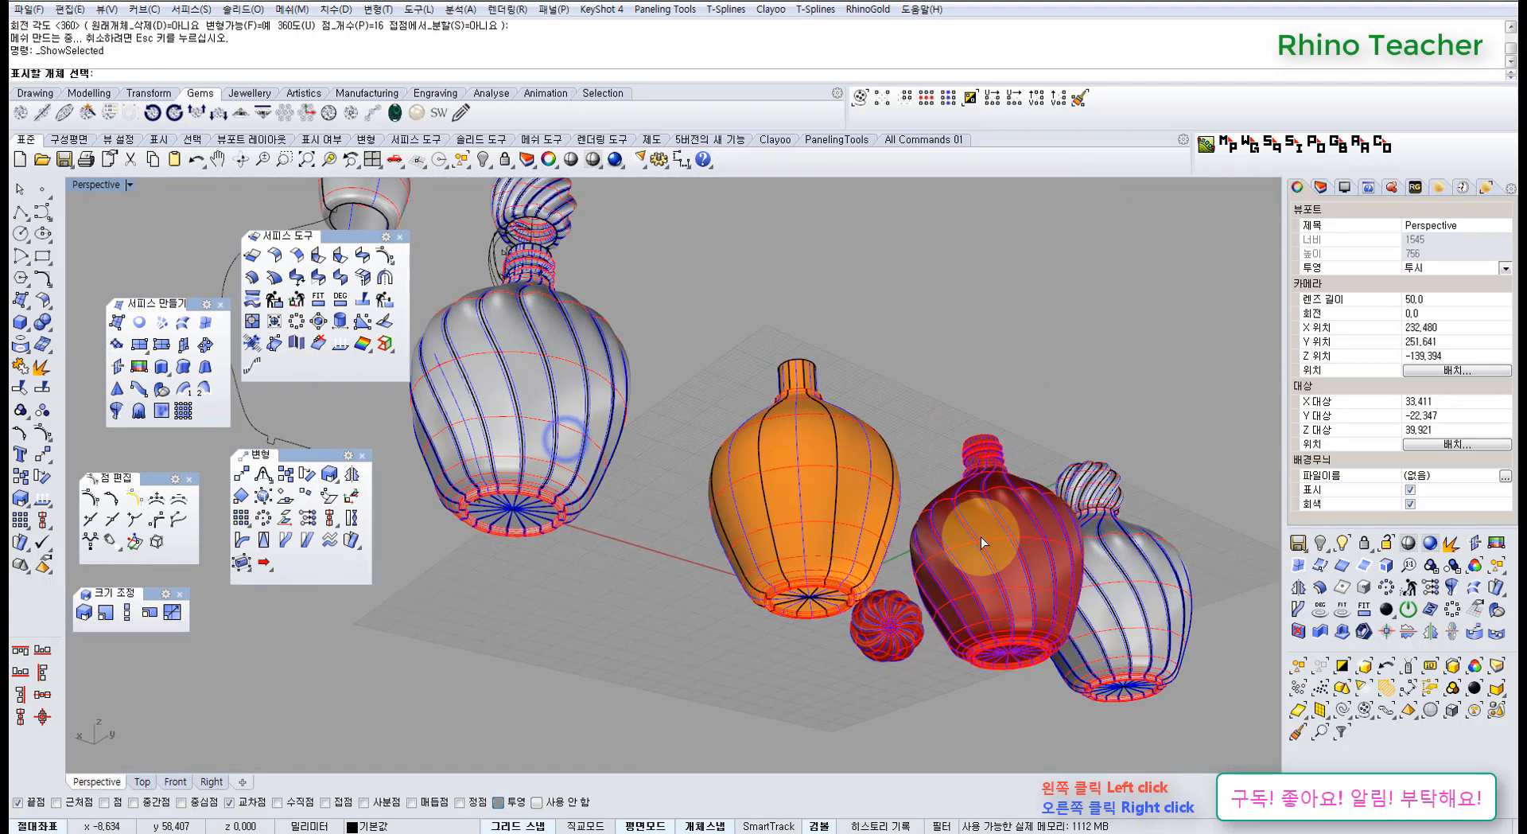
pyautogui.click(982, 538)
pyautogui.rightClick(945, 581)
# Compare the spiral lines, neck and base of the red reference bottle with those of the revolved bottle
pyautogui.moveTo(945, 581); pyautogui.dragTo(943, 421, button='right')
pyautogui.keyDown('shift'); pyautogui.moveTo(1022, 540); pyautogui.dragTo(476, 318, button='right'); pyautogui.keyUp('shift')
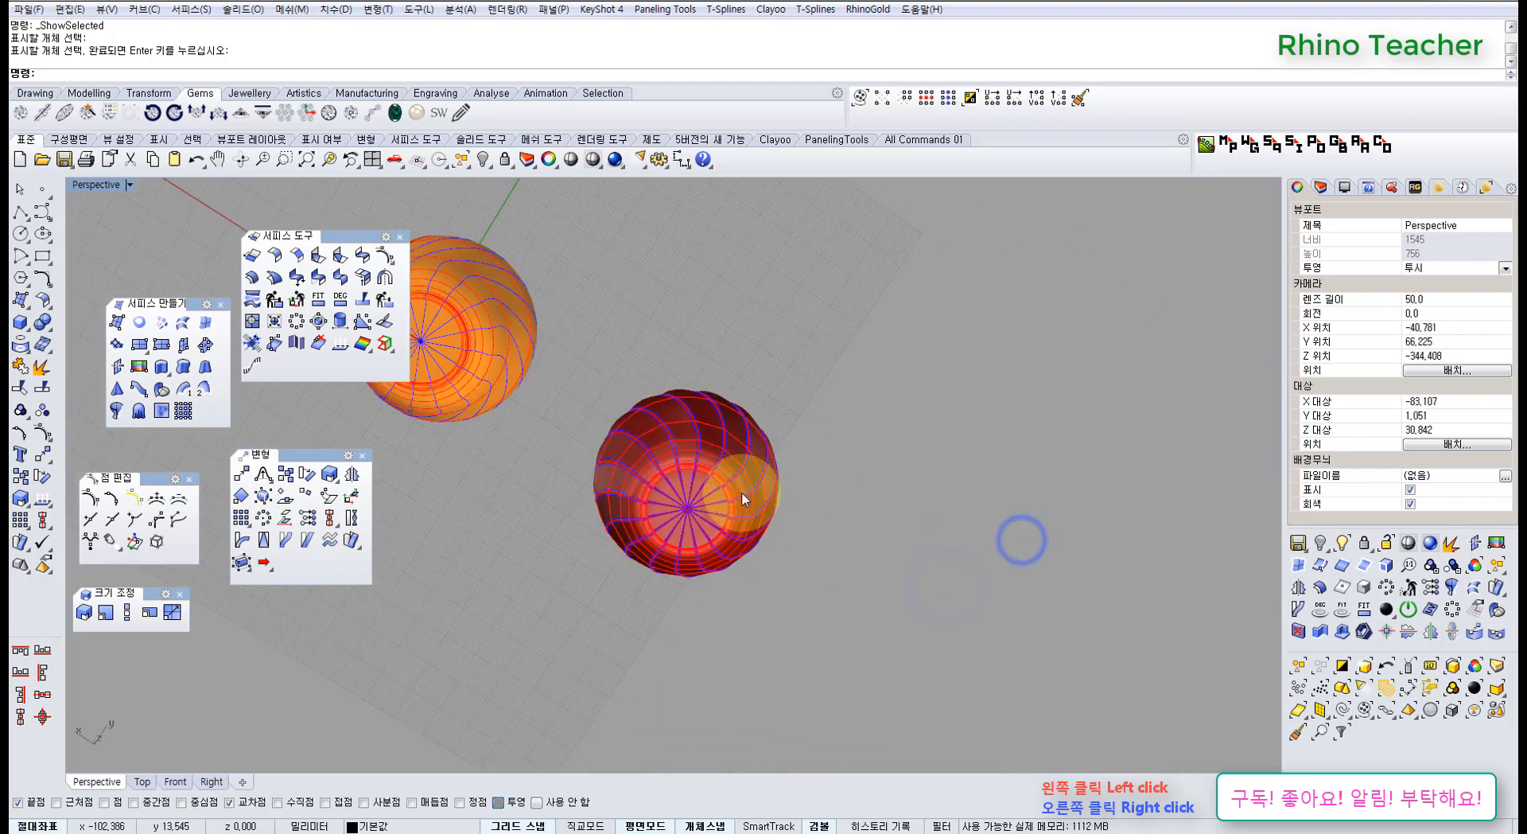
pyautogui.scroll(12, 689, 455)
pyautogui.moveTo(693, 445); pyautogui.dragTo(680, 536, button='right')
pyautogui.scroll(-8, 681, 536)
pyautogui.moveTo(660, 469); pyautogui.dragTo(703, 617, button='right')
pyautogui.scroll(-7, 703, 617)
pyautogui.moveTo(667, 518); pyautogui.dragTo(685, 602, button='right')
pyautogui.scroll(7, 554, 655)
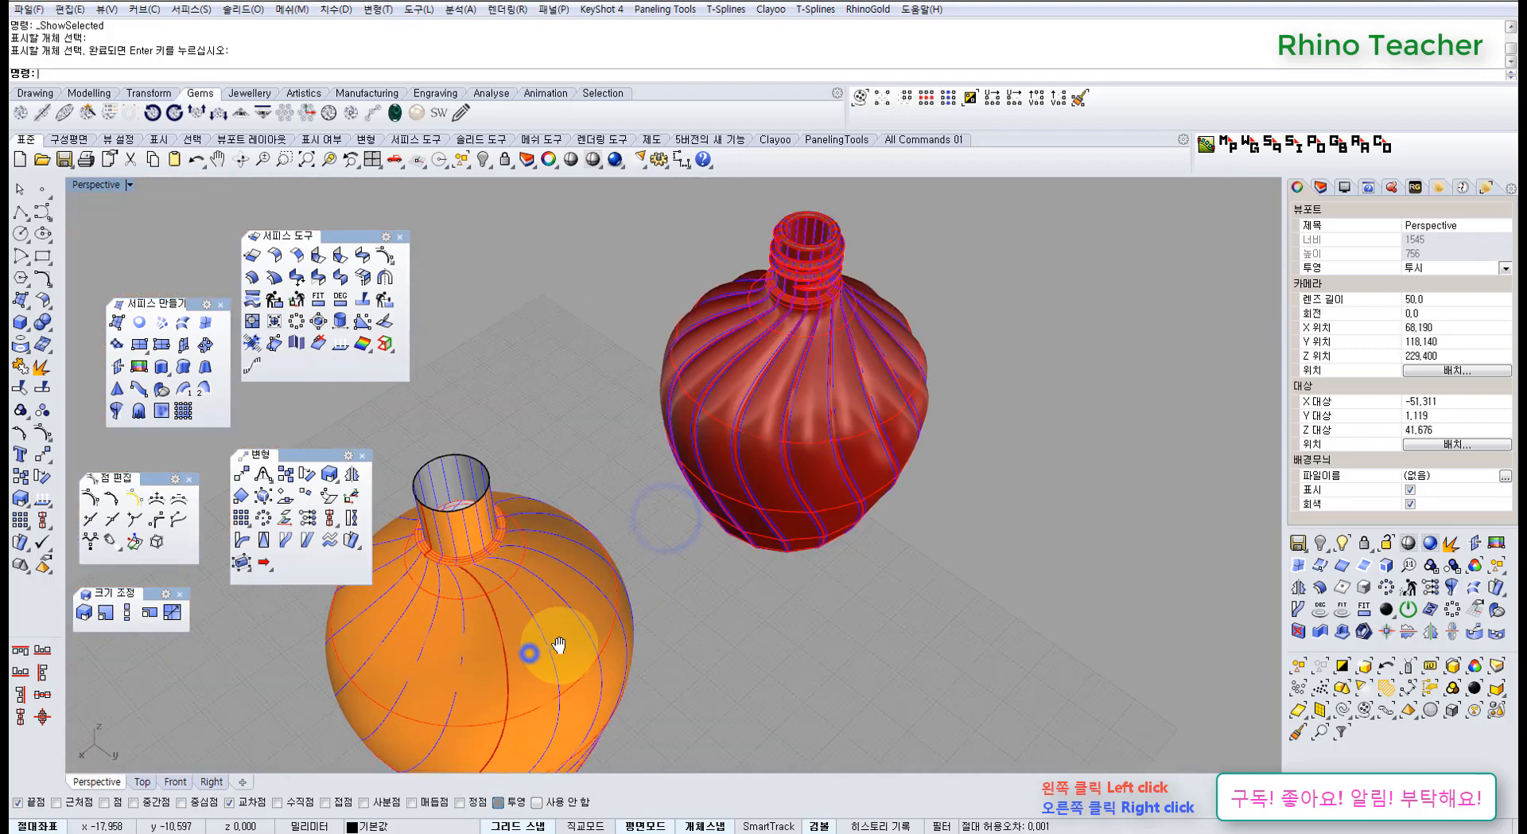
pyautogui.keyDown('shift'); pyautogui.moveTo(532, 654); pyautogui.dragTo(843, 557, button='right'); pyautogui.keyUp('shift')
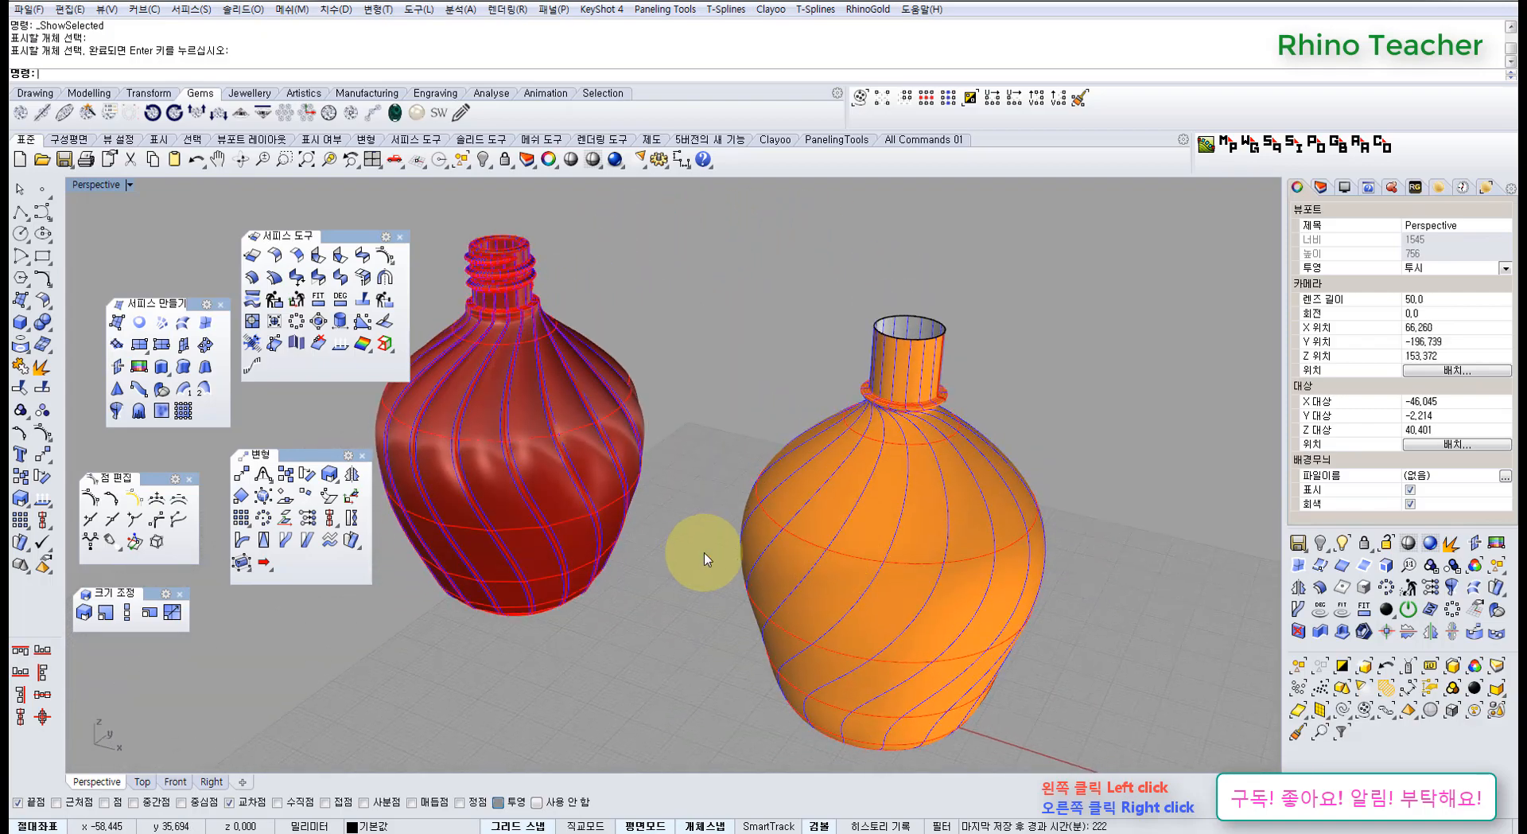
pyautogui.moveTo(879, 614); pyautogui.dragTo(819, 557, button='right')
pyautogui.moveTo(853, 500); pyautogui.dragTo(808, 478, button='right')
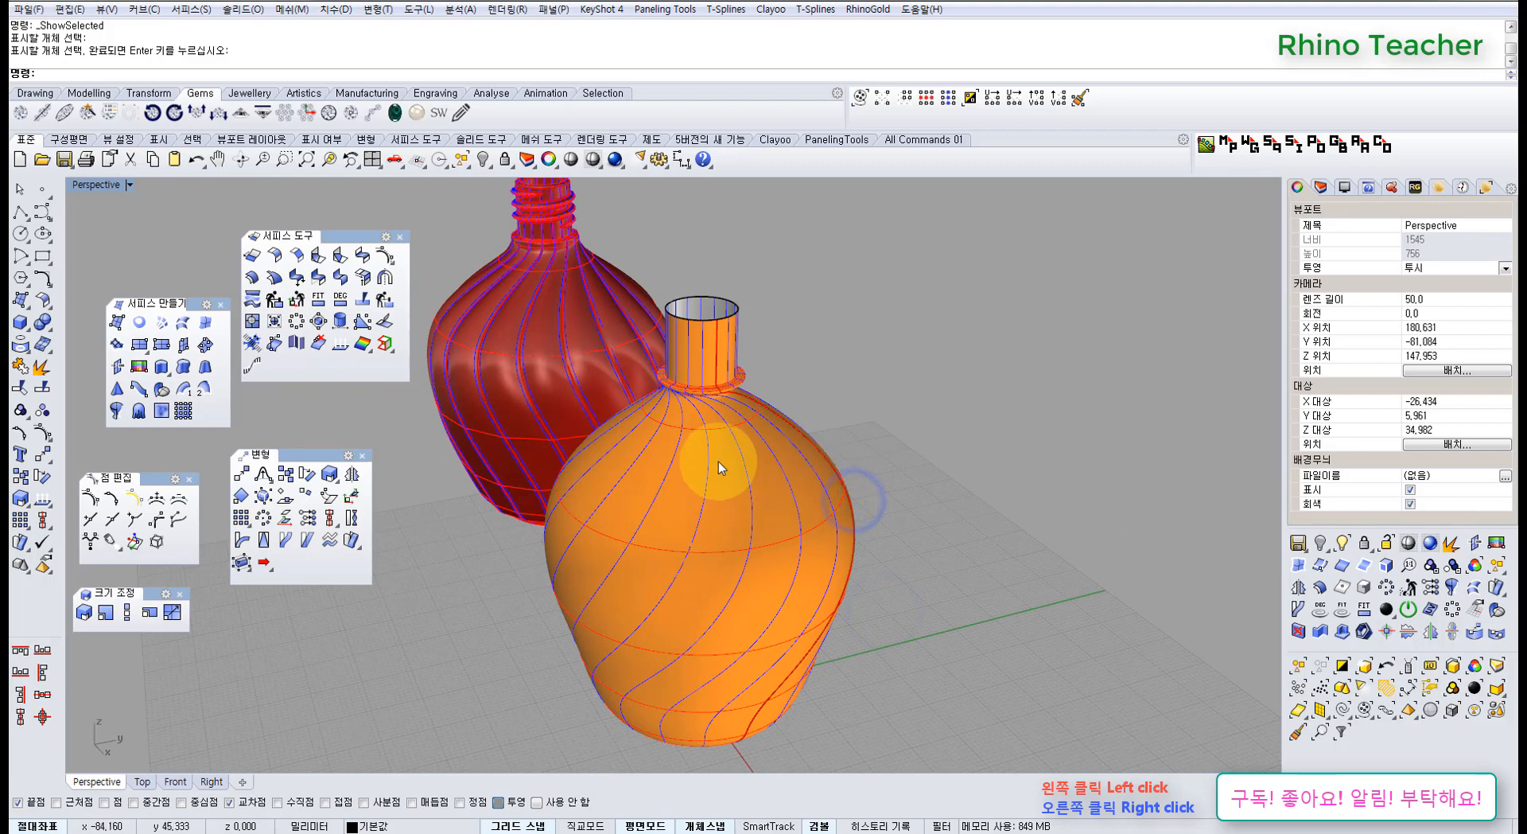
pyautogui.moveTo(602, 452); pyautogui.dragTo(780, 515, button='right')
pyautogui.moveTo(666, 588); pyautogui.dragTo(639, 551, button='right')
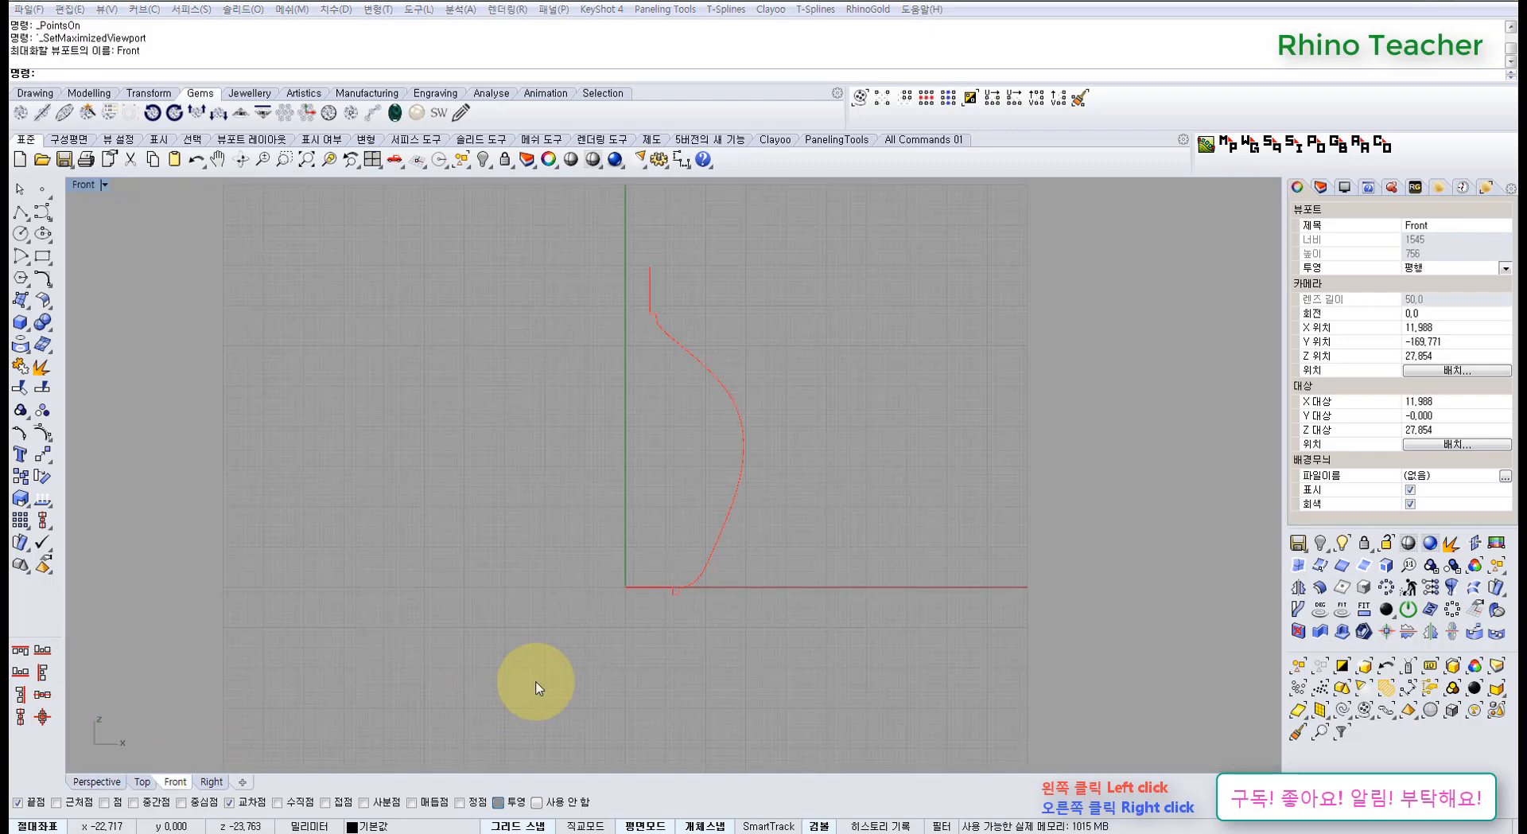
pyautogui.click(552, 671)
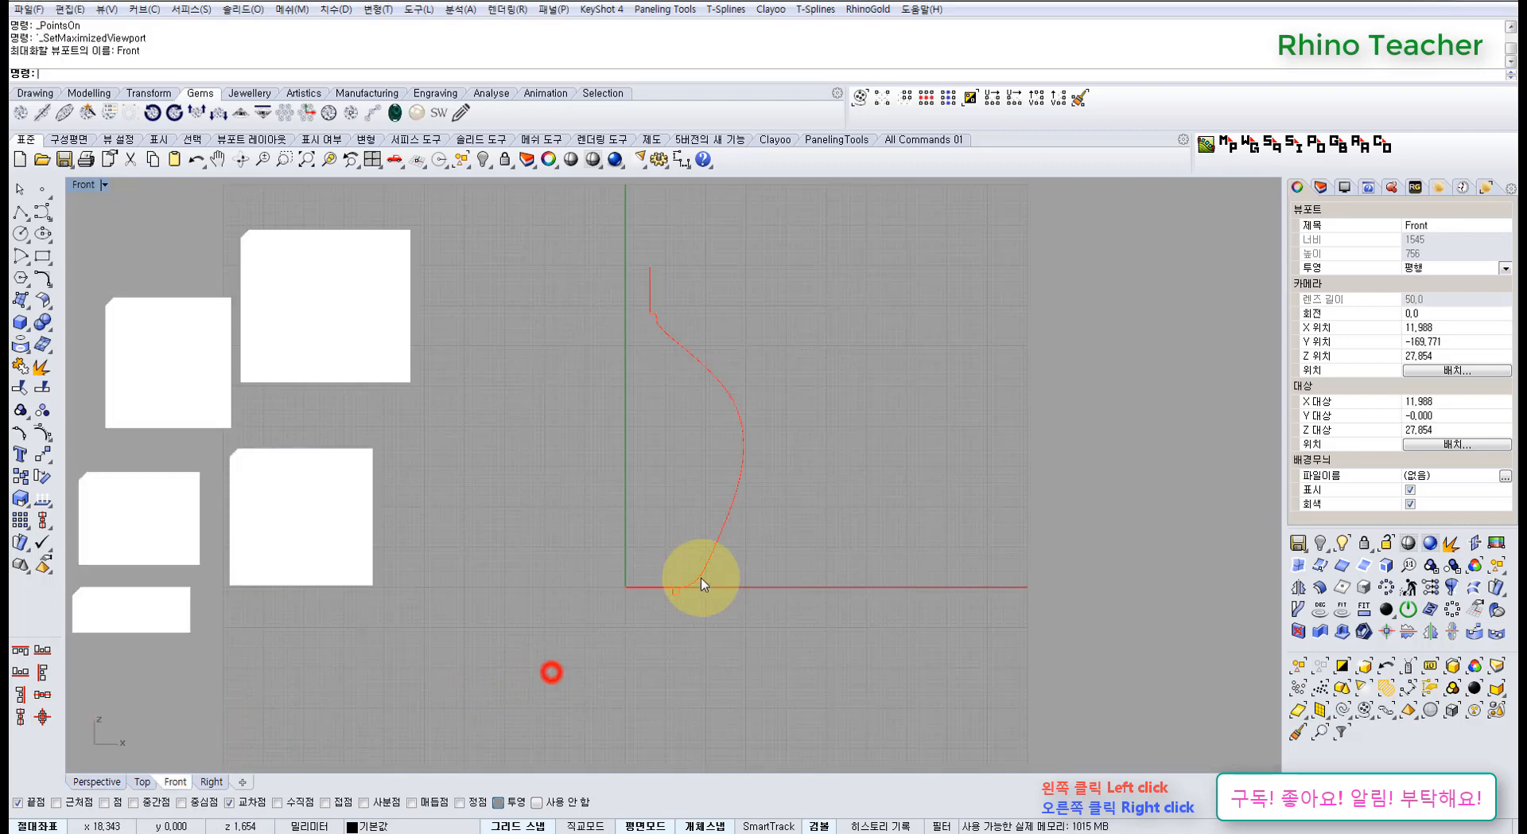
pyautogui.rightClick(658, 596)
pyautogui.click(720, 698)
pyautogui.moveTo(664, 661); pyautogui.dragTo(542, 559)
pyautogui.moveTo(542, 560); pyautogui.dragTo(623, 503, button='right')
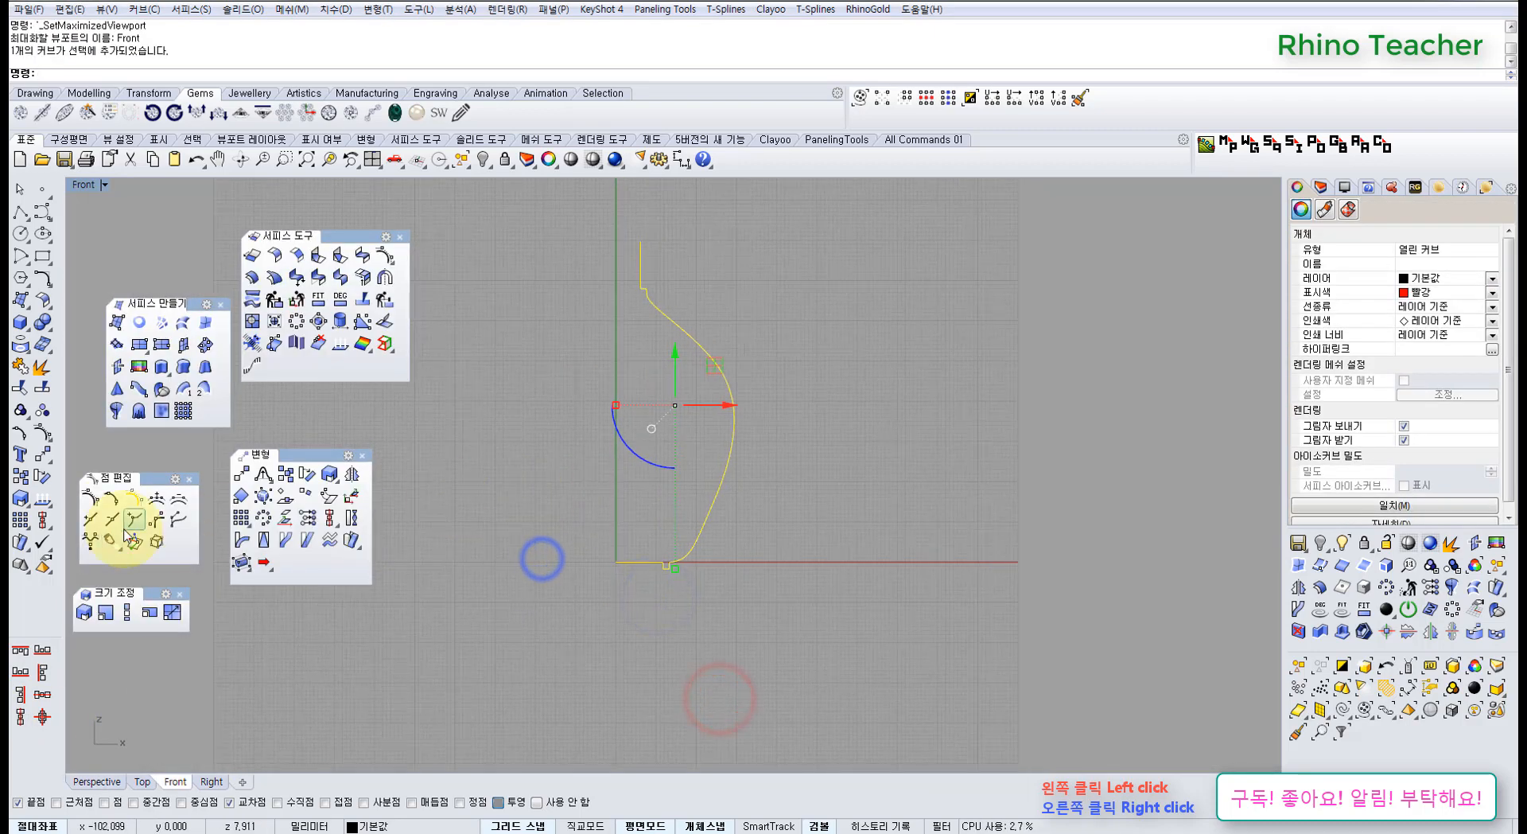
pyautogui.click(19, 481)
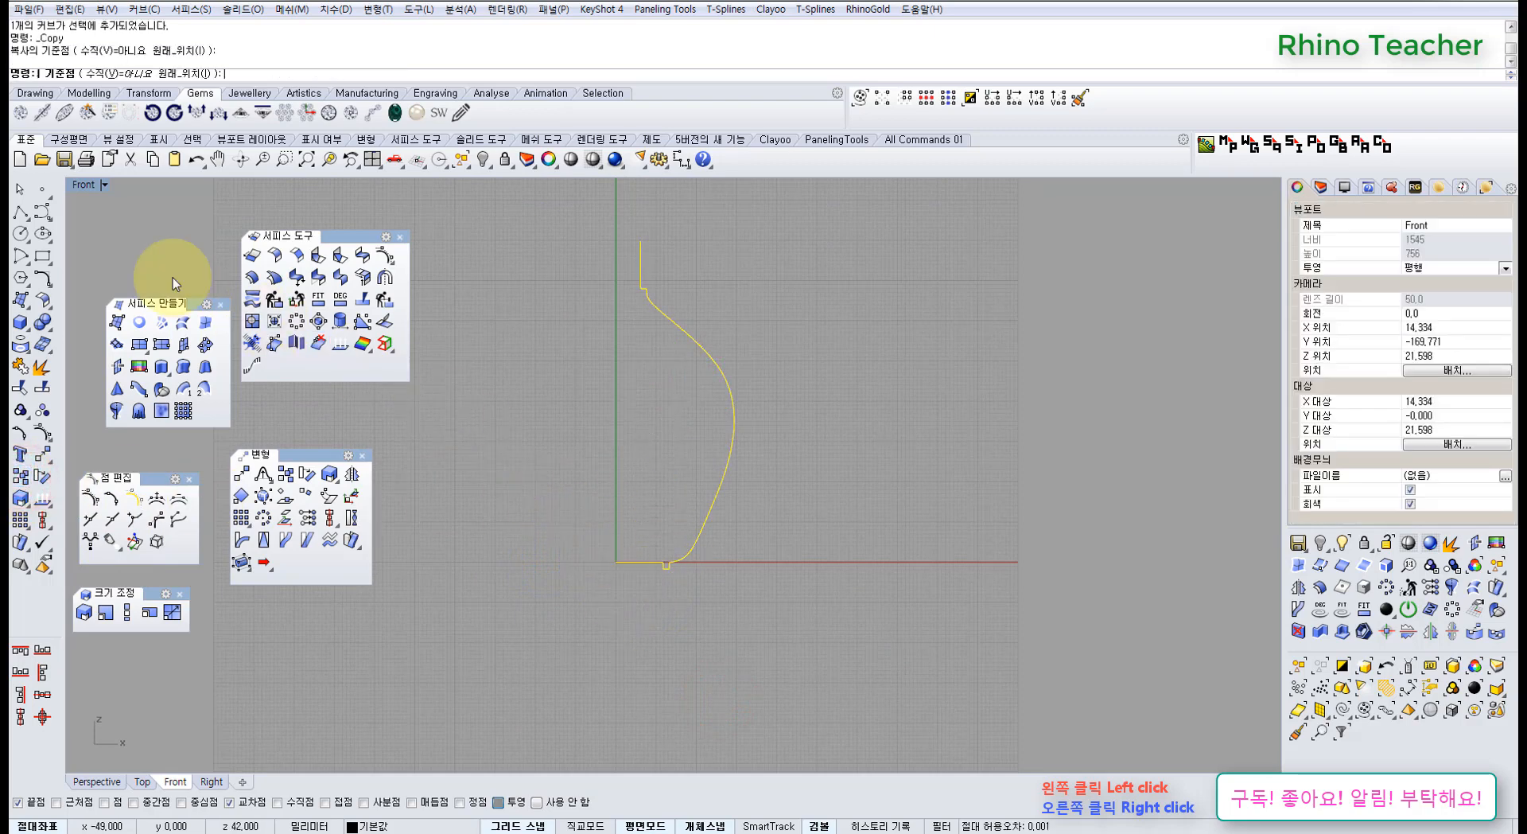
# Draw a vertical axis line from the origin to above the bottle neck and select it together with the profile curve
pyautogui.click(20, 211)
pyautogui.click(614, 561)
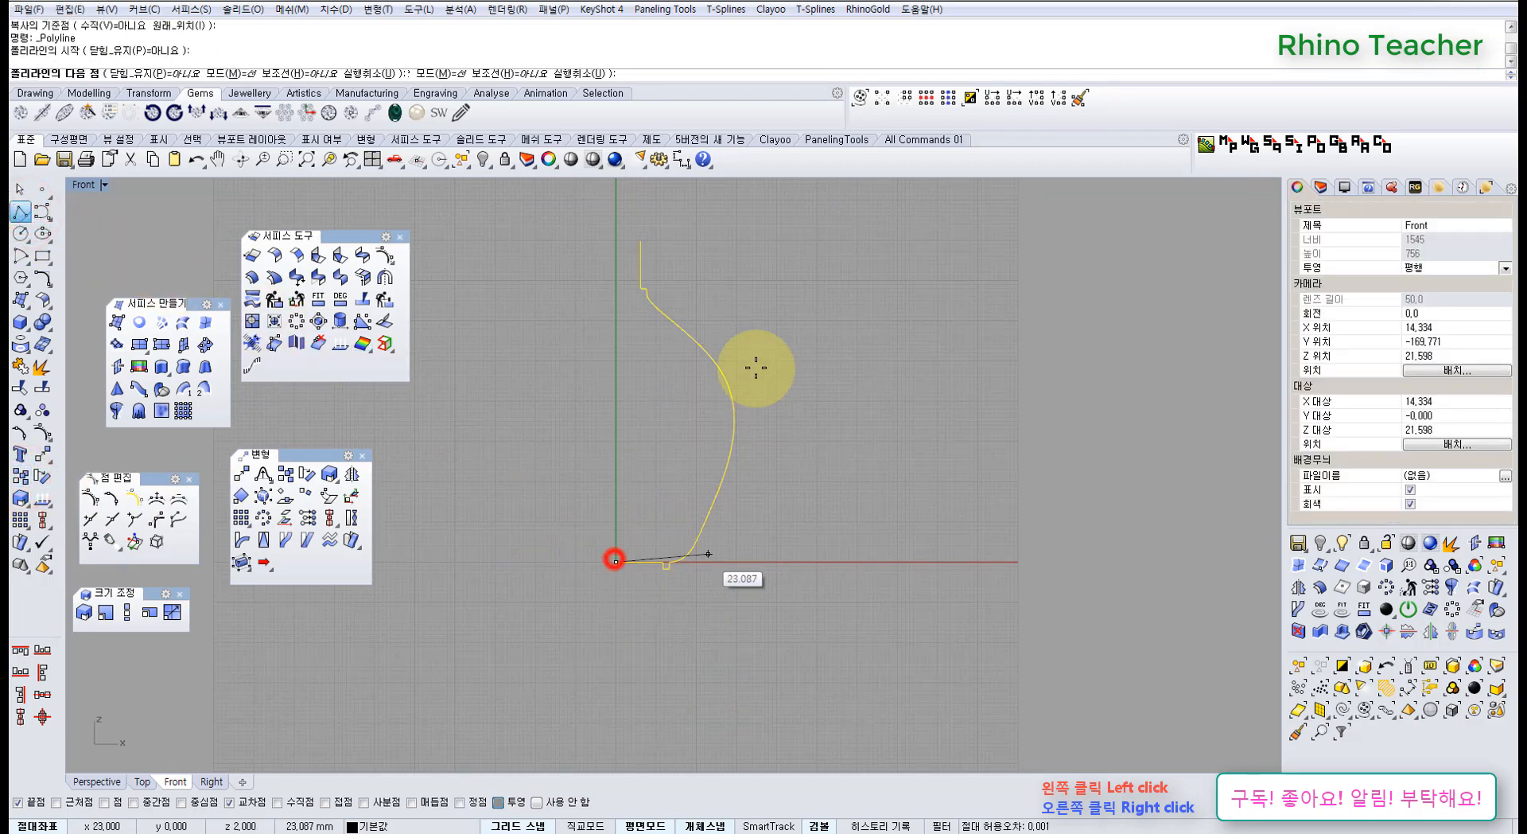
pyautogui.moveTo(661, 245); pyautogui.dragTo(632, 388, button='right')
pyautogui.click(603, 341)
pyautogui.rightClick(604, 341)
pyautogui.moveTo(699, 470); pyautogui.dragTo(579, 459)
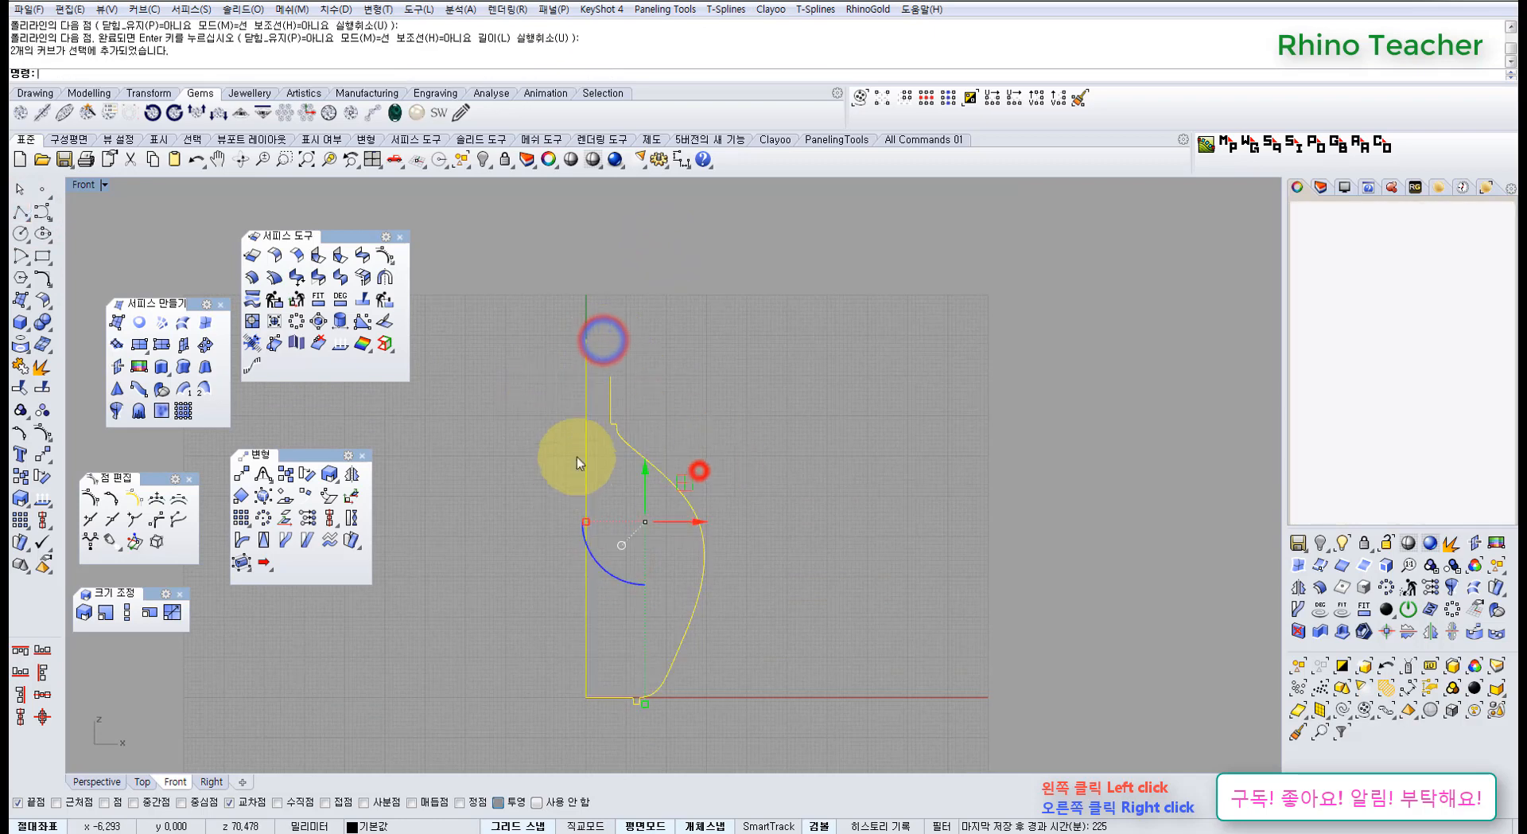
pyautogui.moveTo(587, 453); pyautogui.dragTo(615, 383, button='right')
# Show the hidden red reference bottle and examine its base and fluted body in the Perspective view
pyautogui.middleClick(485, 496)
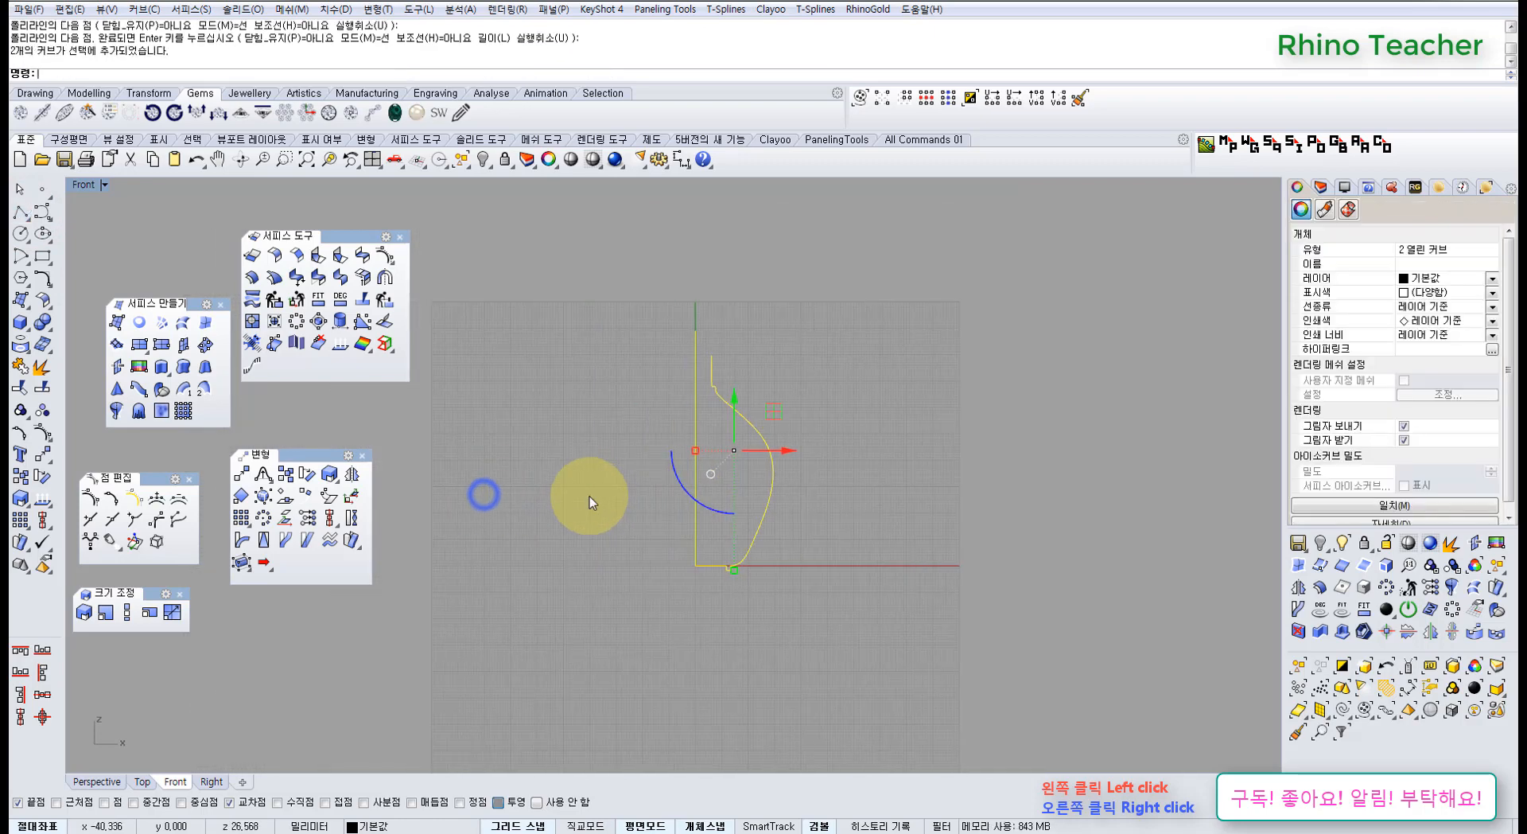
pyautogui.click(529, 455)
pyautogui.rightClick(509, 472)
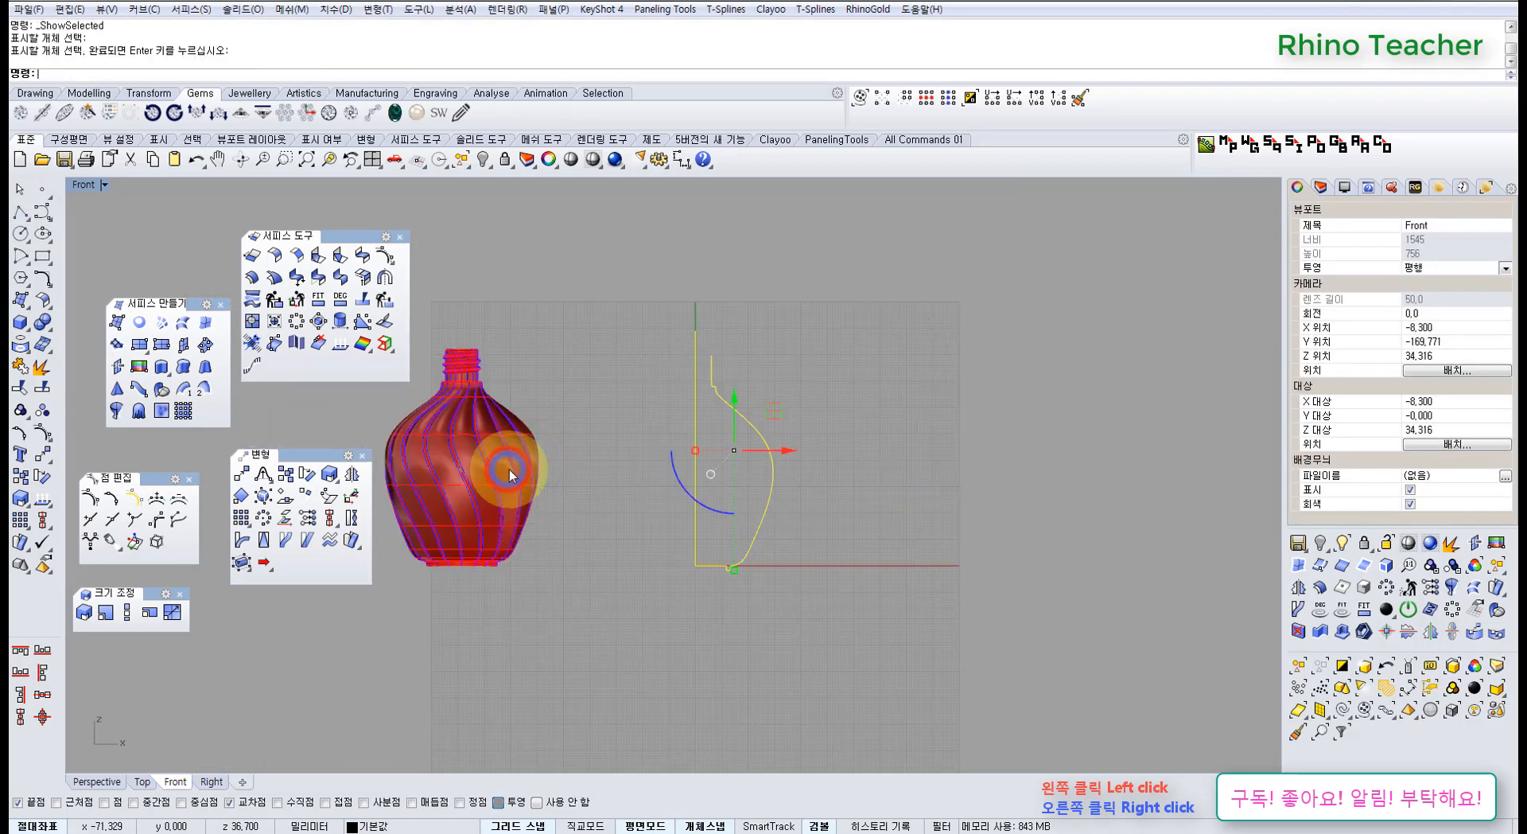
pyautogui.hotkey('ctrl', 'F4')
pyautogui.keyDown('shift'); pyautogui.moveTo(487, 513); pyautogui.dragTo(759, 513, button='right'); pyautogui.keyUp('shift')
pyautogui.moveTo(669, 533); pyautogui.dragTo(661, 471, button='right')
pyautogui.scroll(3, 692, 462)
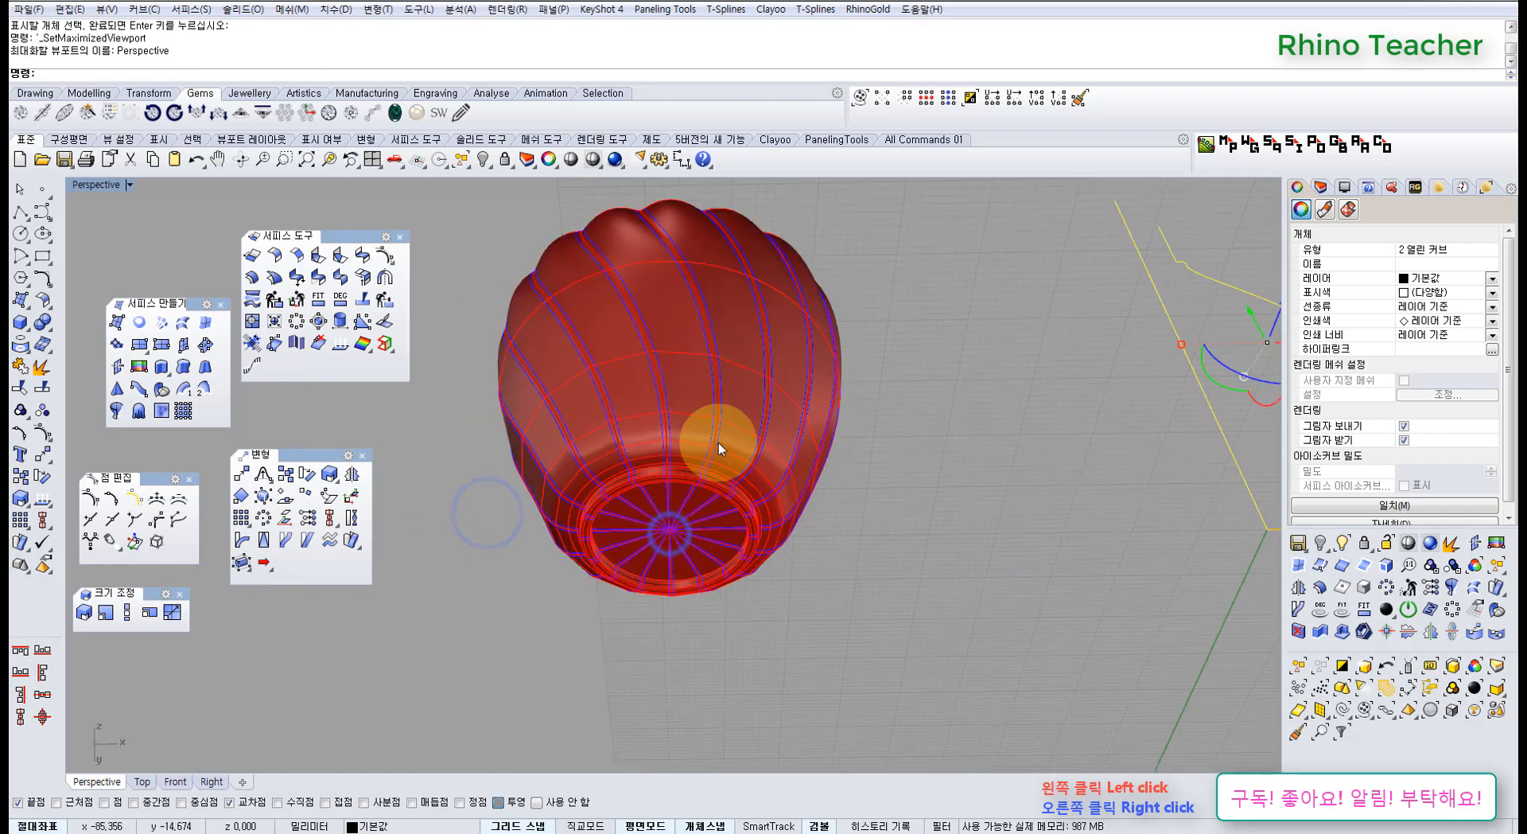
pyautogui.moveTo(644, 323); pyautogui.dragTo(647, 410, button='right')
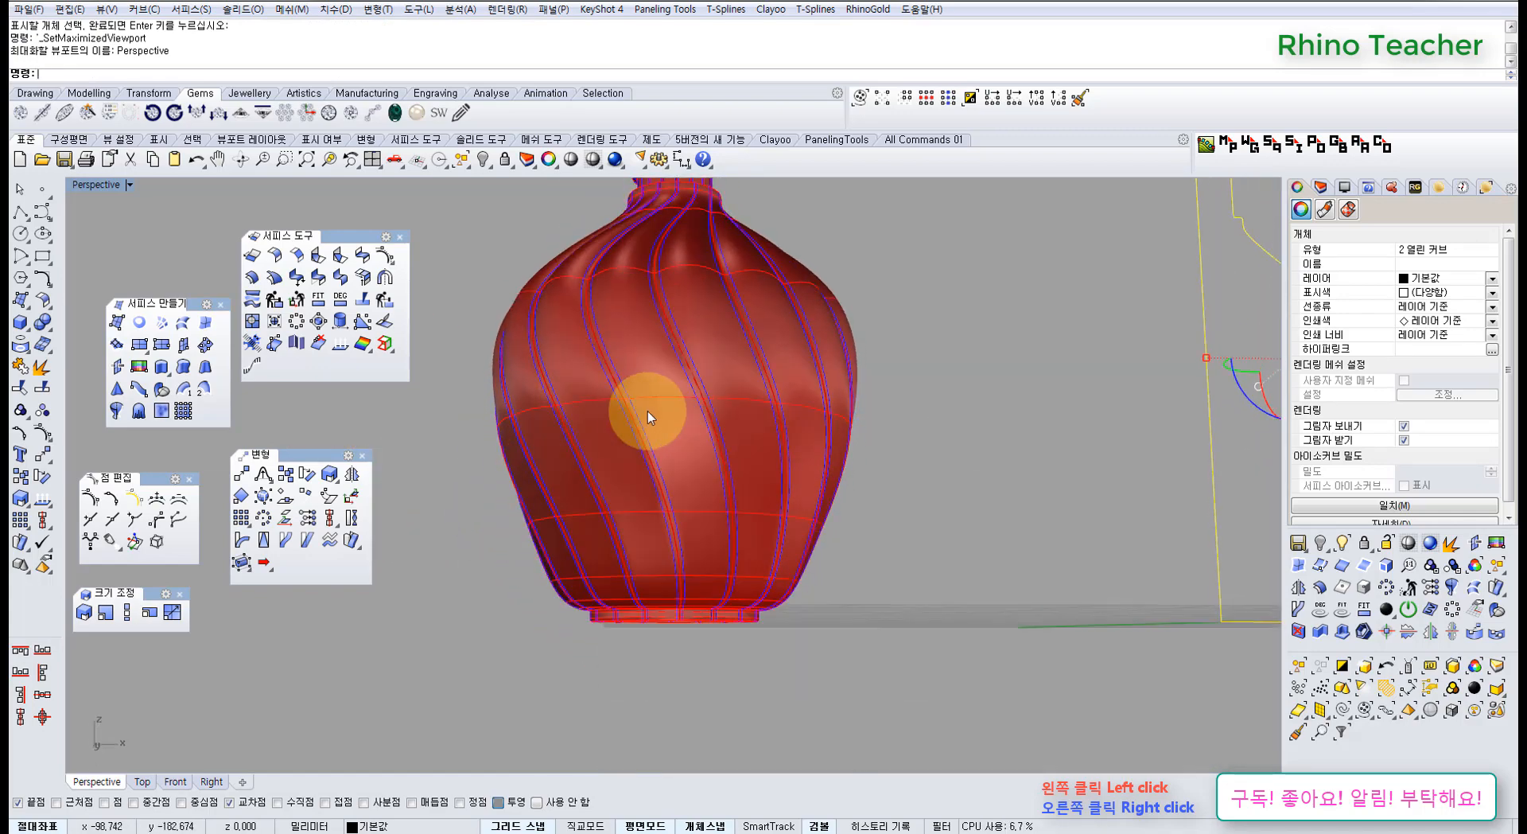
# Hide the red reference bottle and return to the Front view
pyautogui.click(733, 442)
pyautogui.hotkey('ctrl', 'h')
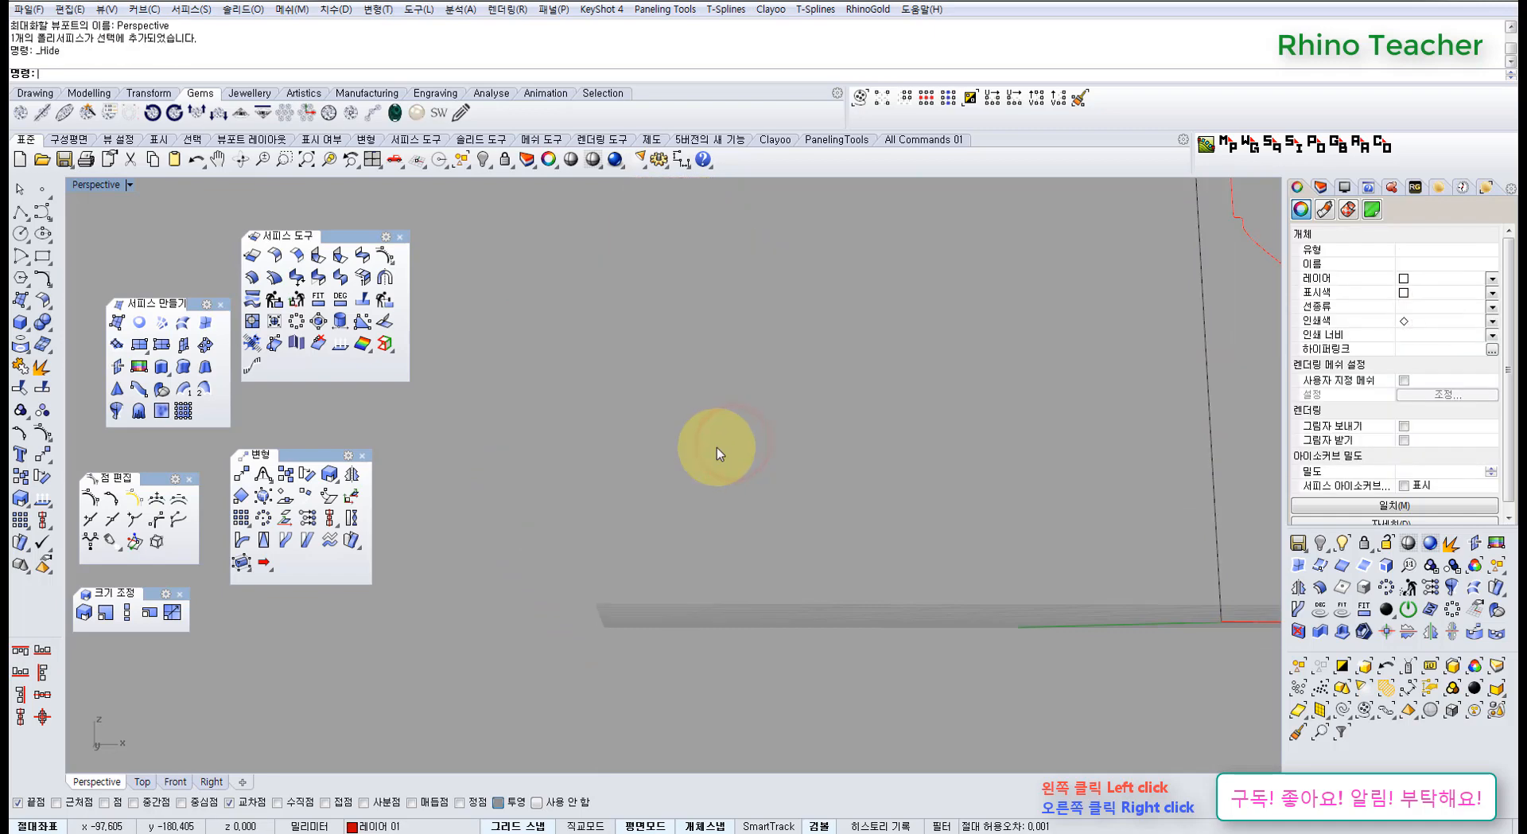
pyautogui.hotkey('ctrl', 'F2')
pyautogui.moveTo(687, 467); pyautogui.dragTo(650, 493, button='right')
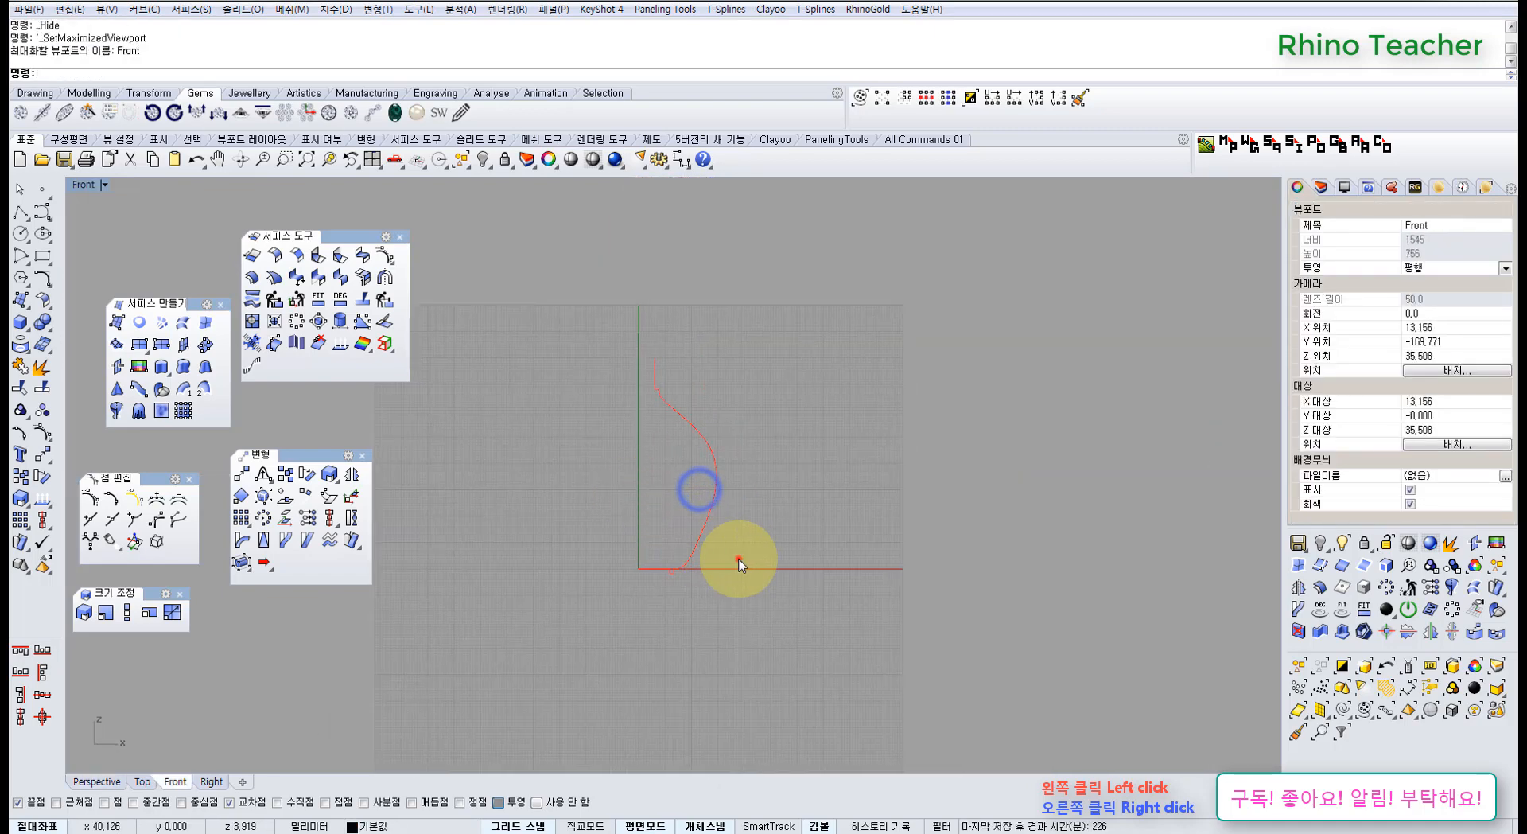
# Copy the profile curve and its axis line 100 mm horizontally in the positive X direction
pyautogui.moveTo(739, 561); pyautogui.dragTo(602, 517)
pyautogui.moveTo(601, 519); pyautogui.dragTo(474, 459, button='right')
pyautogui.click(20, 476)
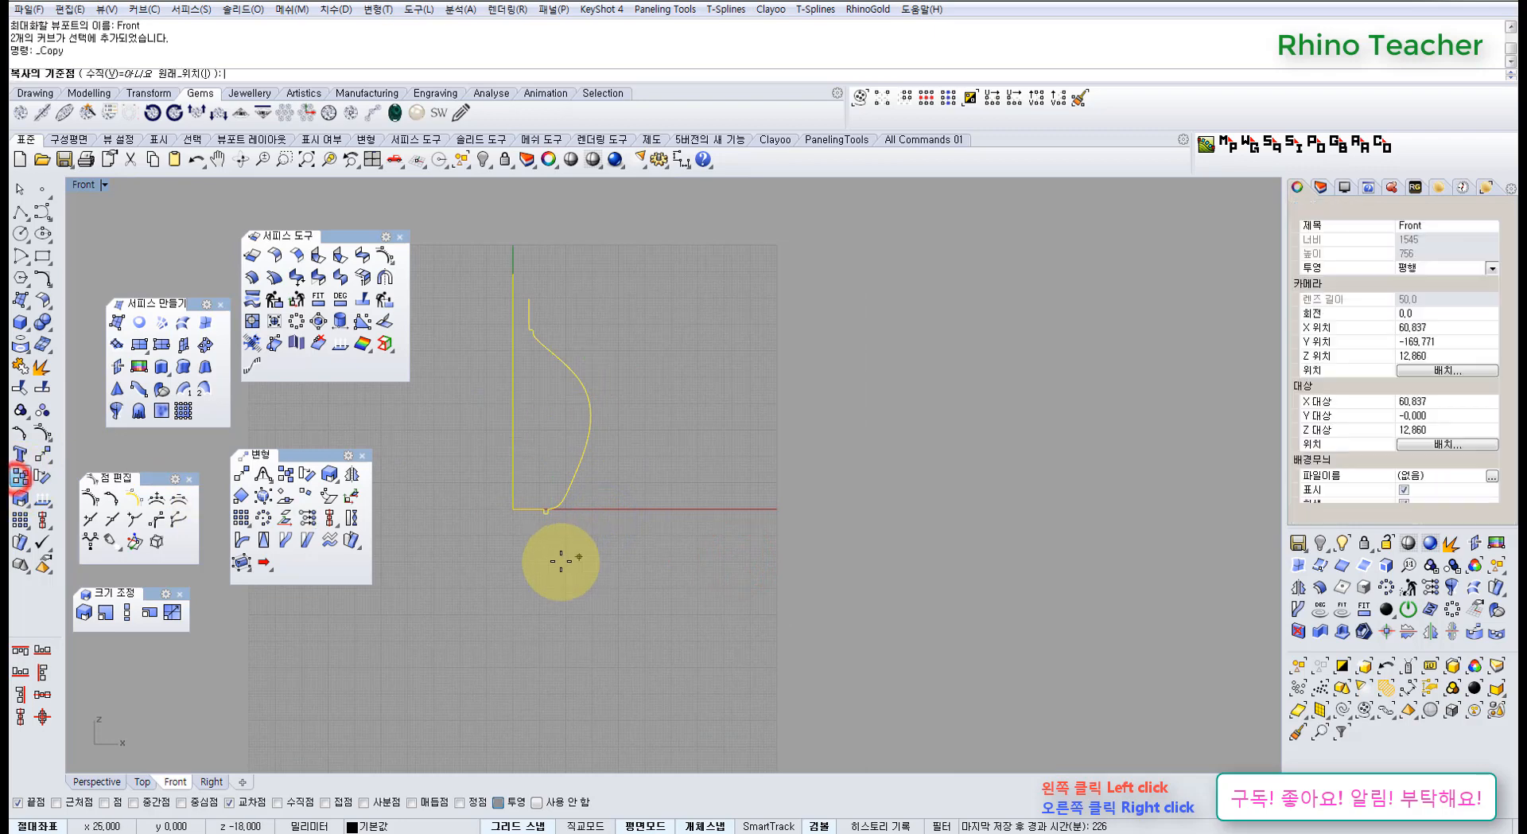
pyautogui.click(477, 559)
pyautogui.write('100')
pyautogui.press('Return')
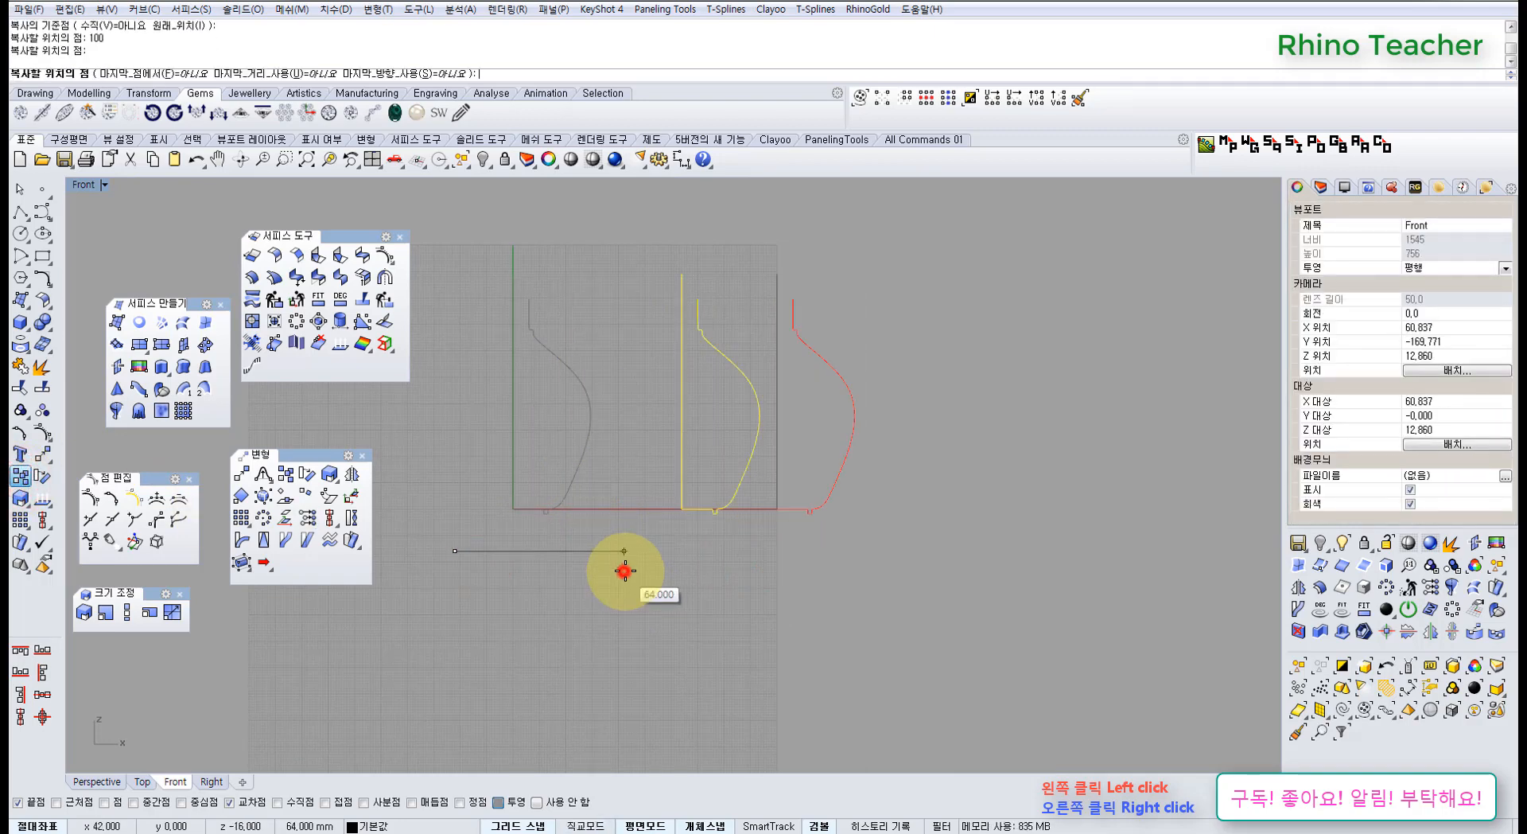
pyautogui.click(623, 569)
pyautogui.rightClick(636, 527)
# Turn on the control points of both the original and the copied profile curves
pyautogui.moveTo(652, 473); pyautogui.dragTo(575, 402)
pyautogui.moveTo(589, 503); pyautogui.dragTo(671, 506, button='right')
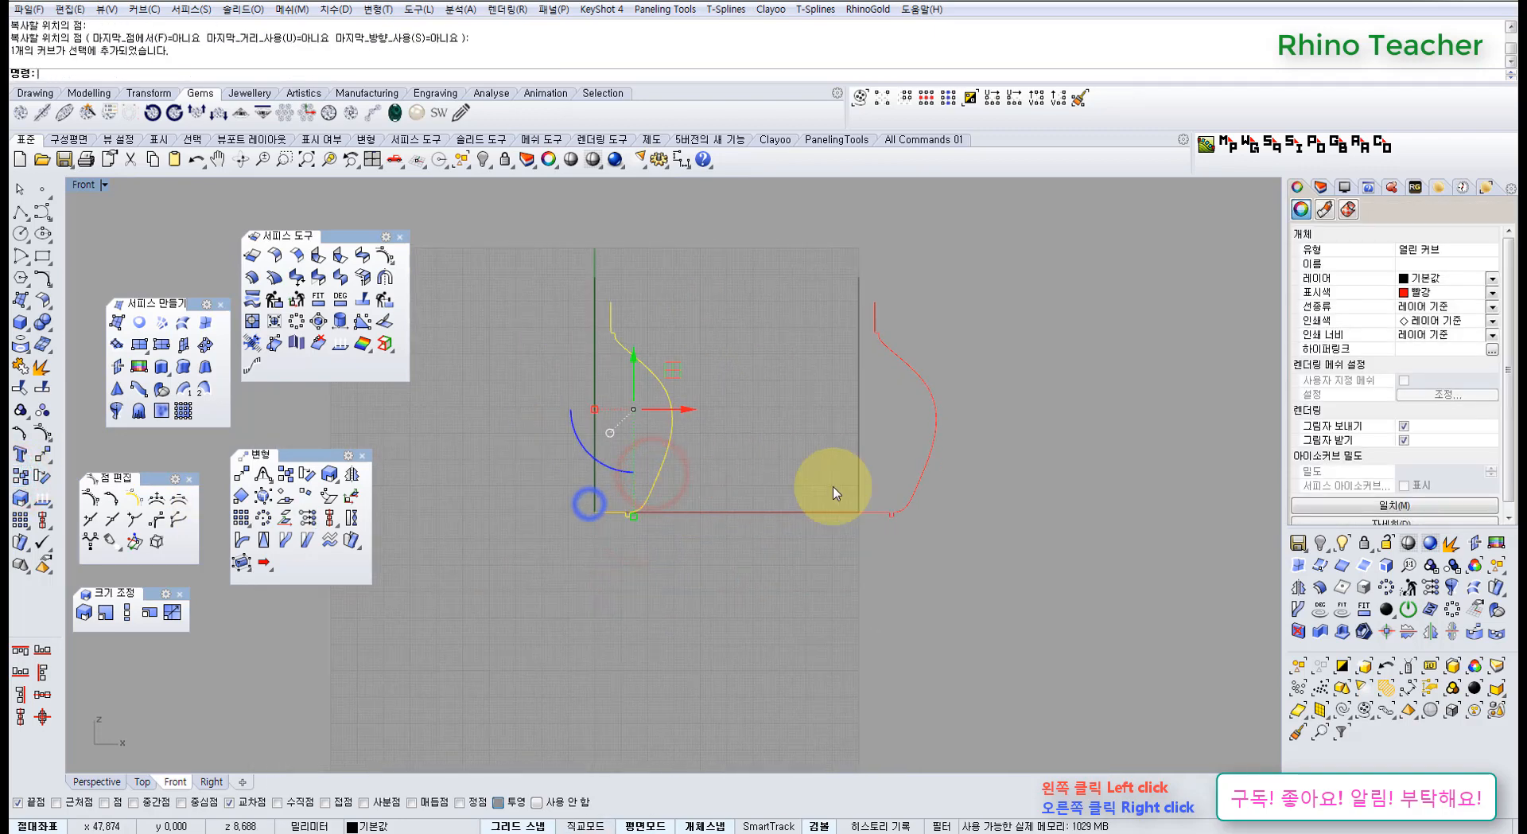
pyautogui.press('F10')
pyautogui.moveTo(979, 490); pyautogui.dragTo(899, 414)
pyautogui.press('F10')
# Twist the three body control points of the original profile by 90 degrees about its vertical axis, from the base to Z 80
pyautogui.moveTo(650, 489); pyautogui.dragTo(716, 493, button='right')
pyautogui.scroll(6, 686, 438)
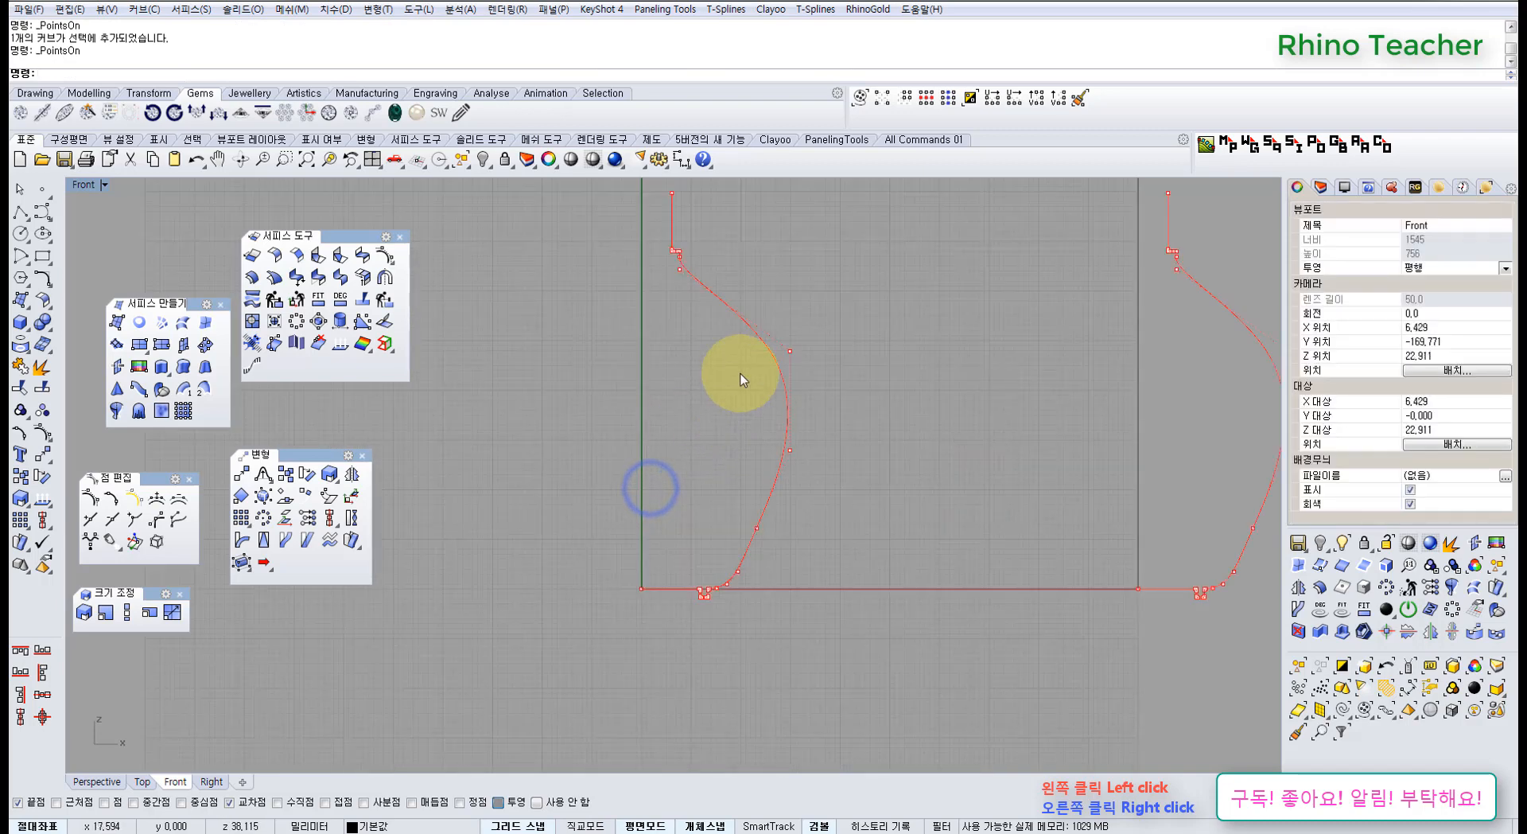
pyautogui.moveTo(681, 321); pyautogui.dragTo(805, 438)
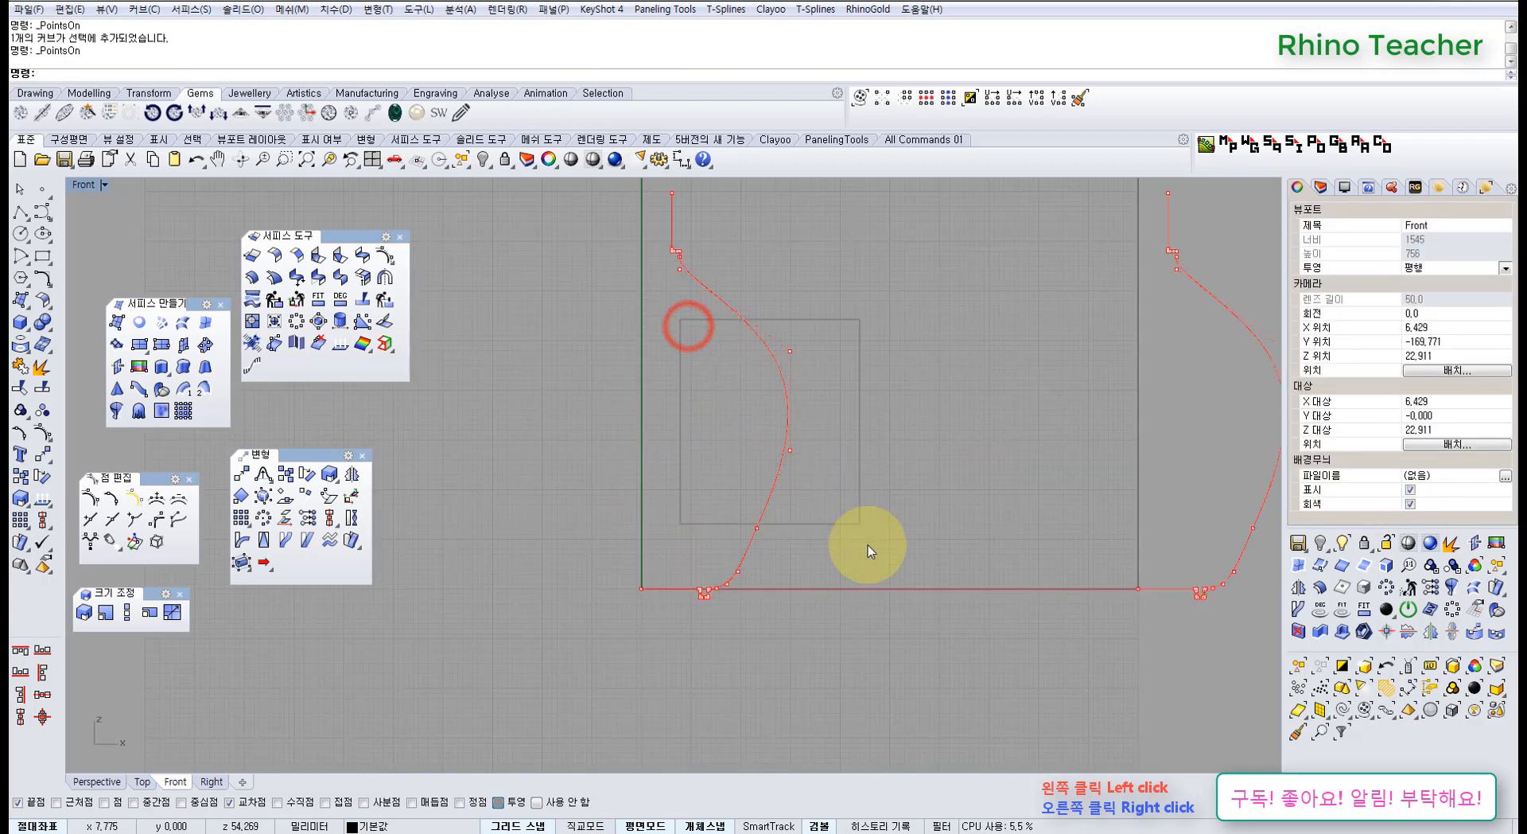
pyautogui.moveTo(867, 545); pyautogui.dragTo(867, 547)
pyautogui.moveTo(756, 442); pyautogui.dragTo(718, 447, button='right')
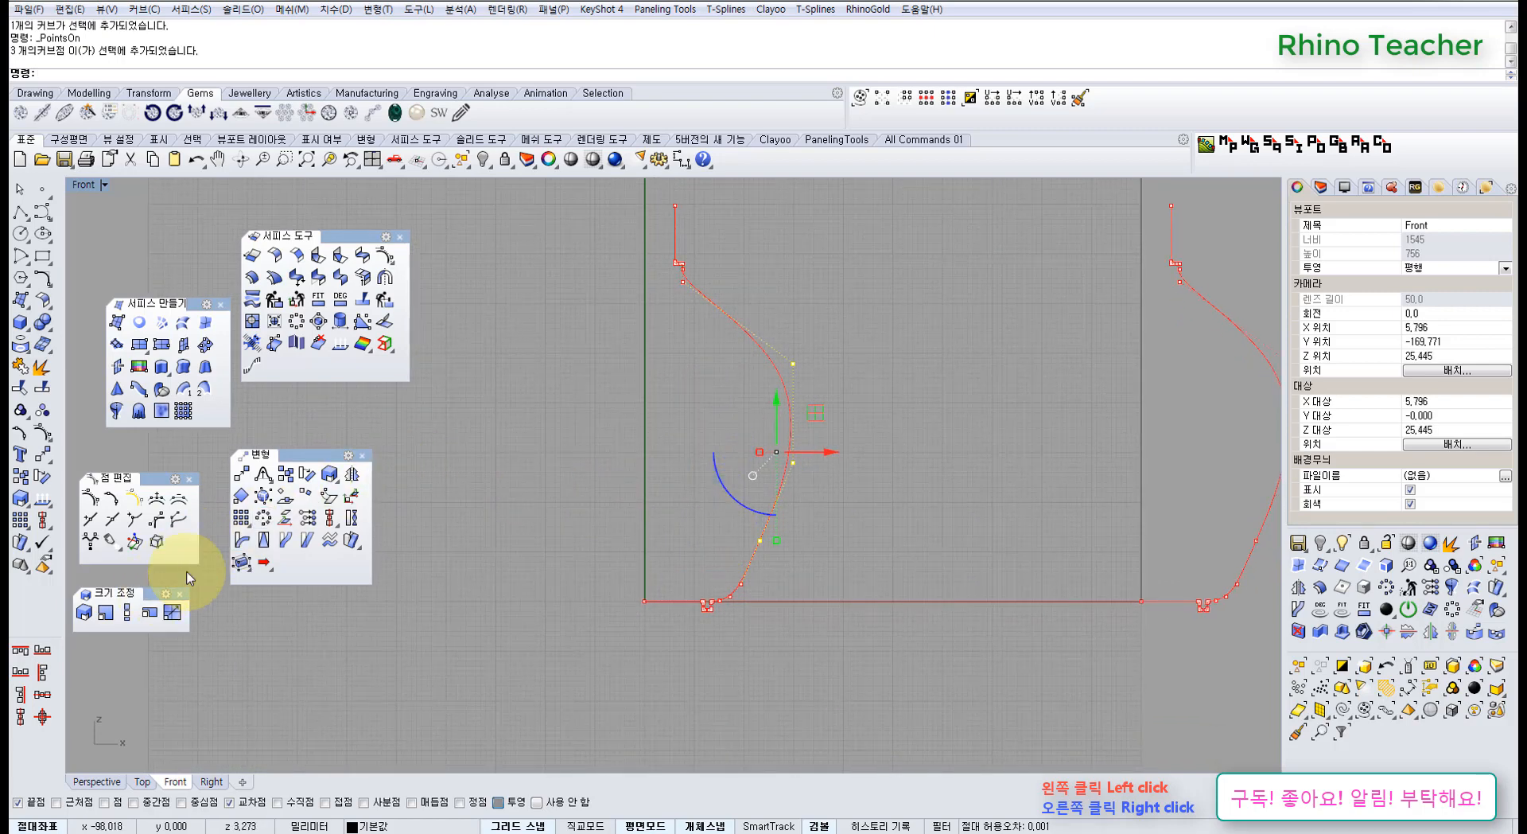
pyautogui.click(353, 519)
pyautogui.click(644, 601)
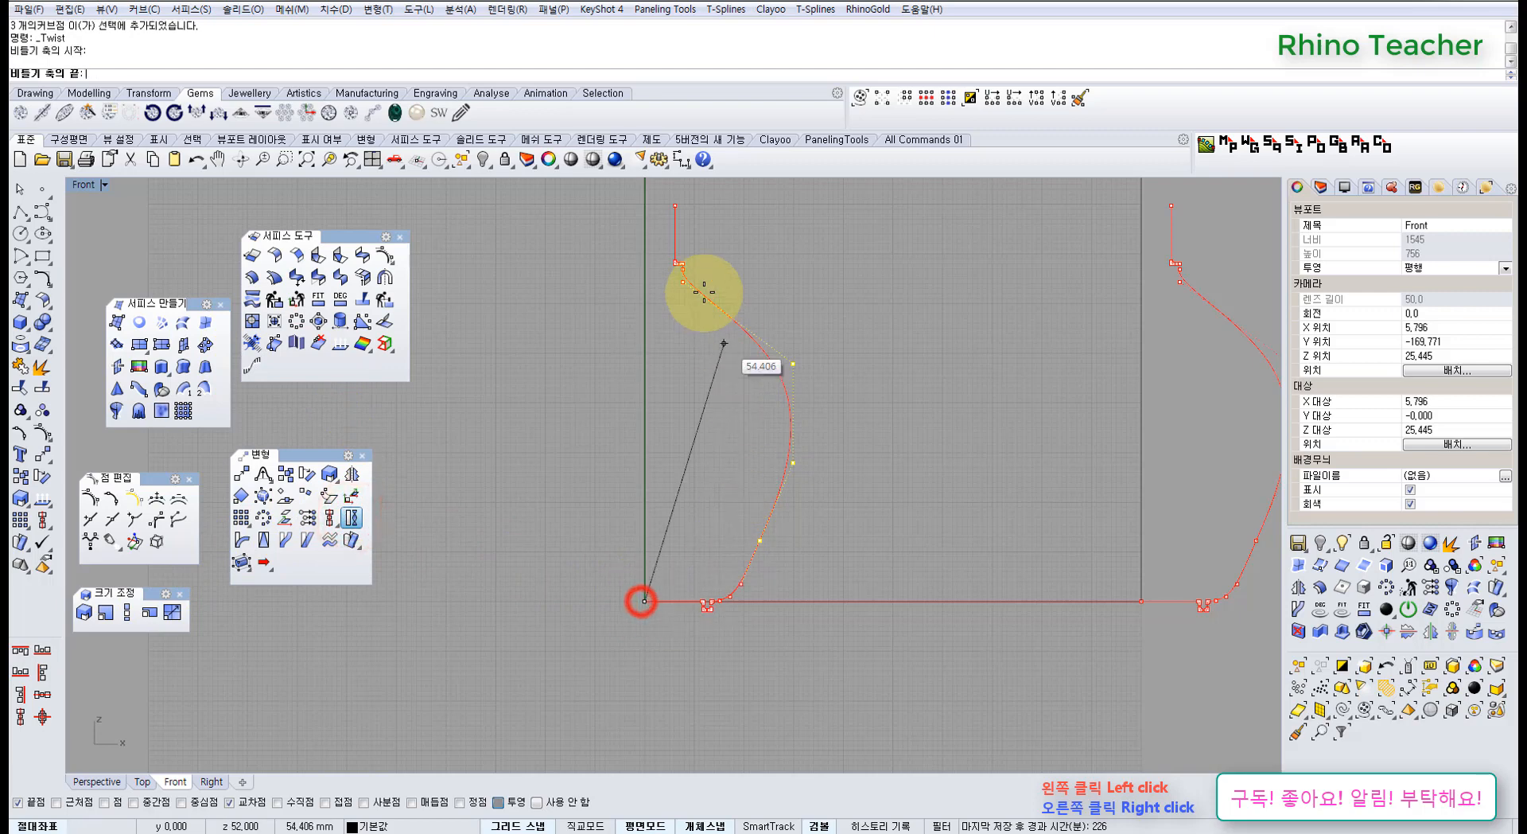
pyautogui.moveTo(703, 299); pyautogui.dragTo(648, 487, button='right')
pyautogui.scroll(6, 590, 389)
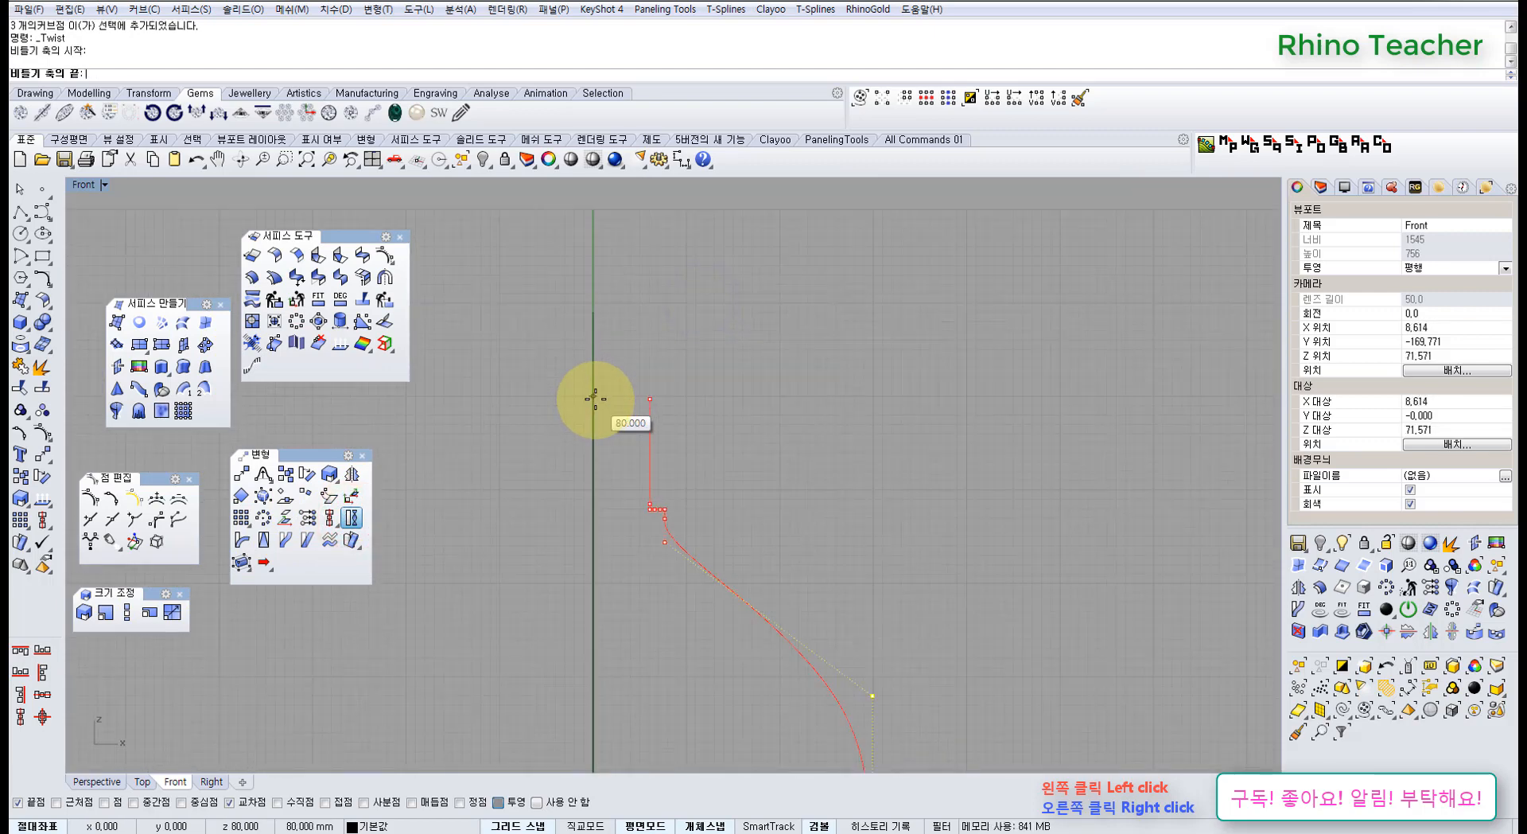
pyautogui.click(595, 399)
pyautogui.click(594, 396)
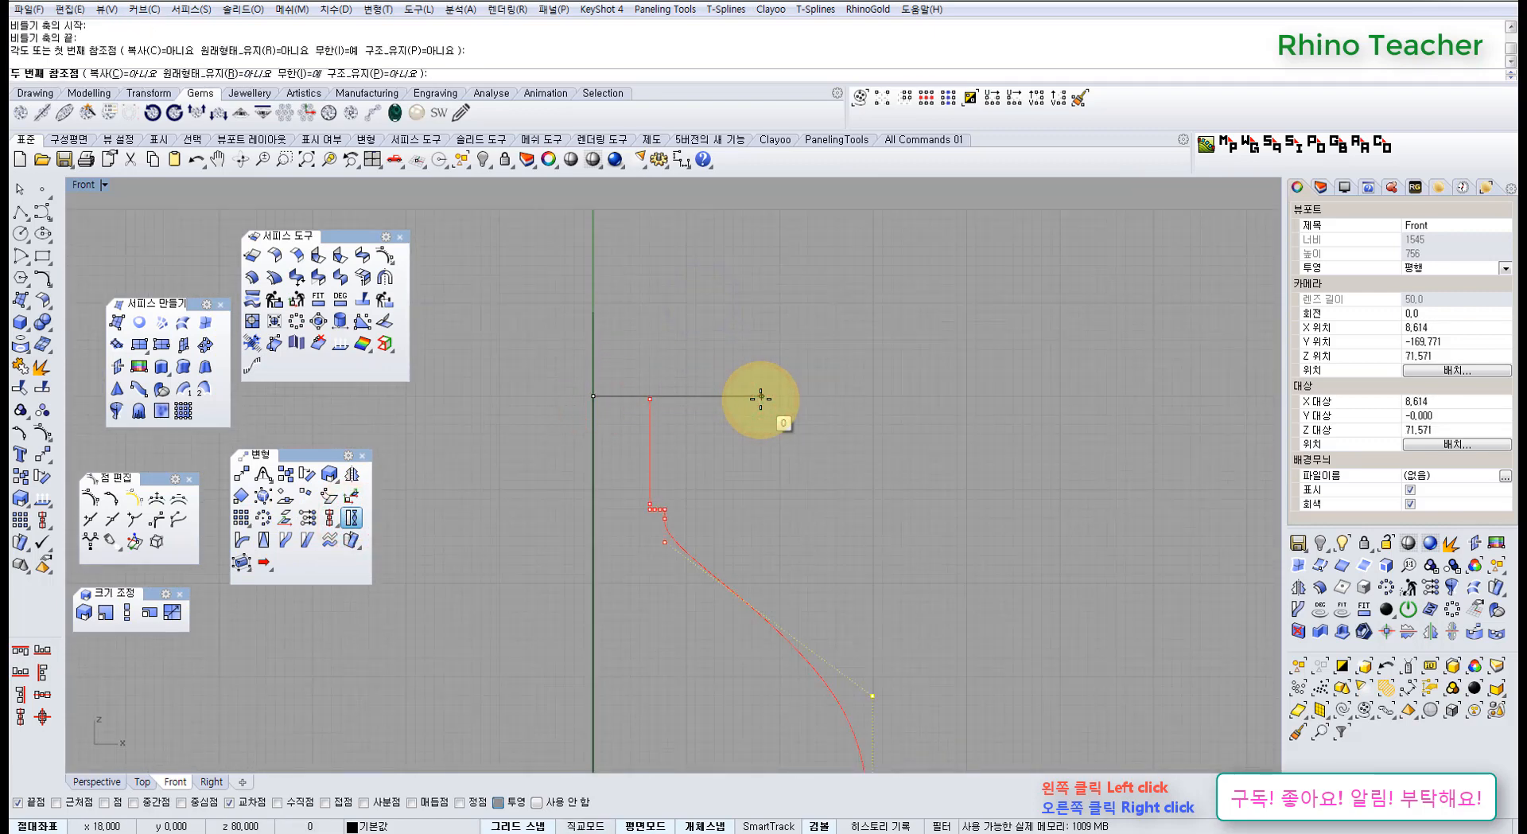
pyautogui.hotkey('ctrl', 'F1')
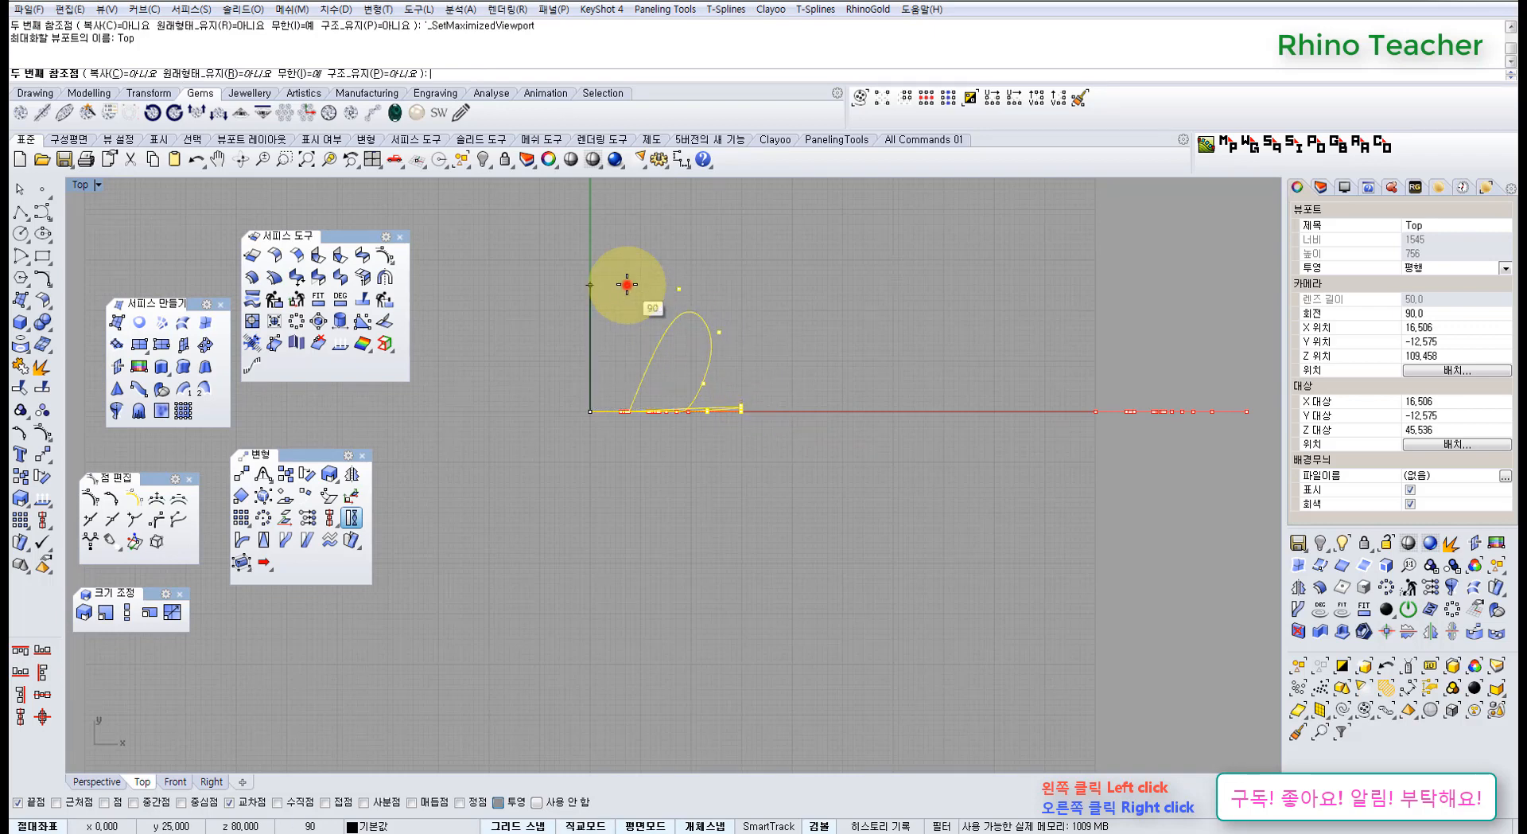
pyautogui.click(627, 284)
pyautogui.click(801, 358)
pyautogui.moveTo(778, 391); pyautogui.dragTo(586, 495, button='right')
# Return to the Front view and turn on the control points of the copied profile curve
pyautogui.hotkey('ctrl', 'F2')
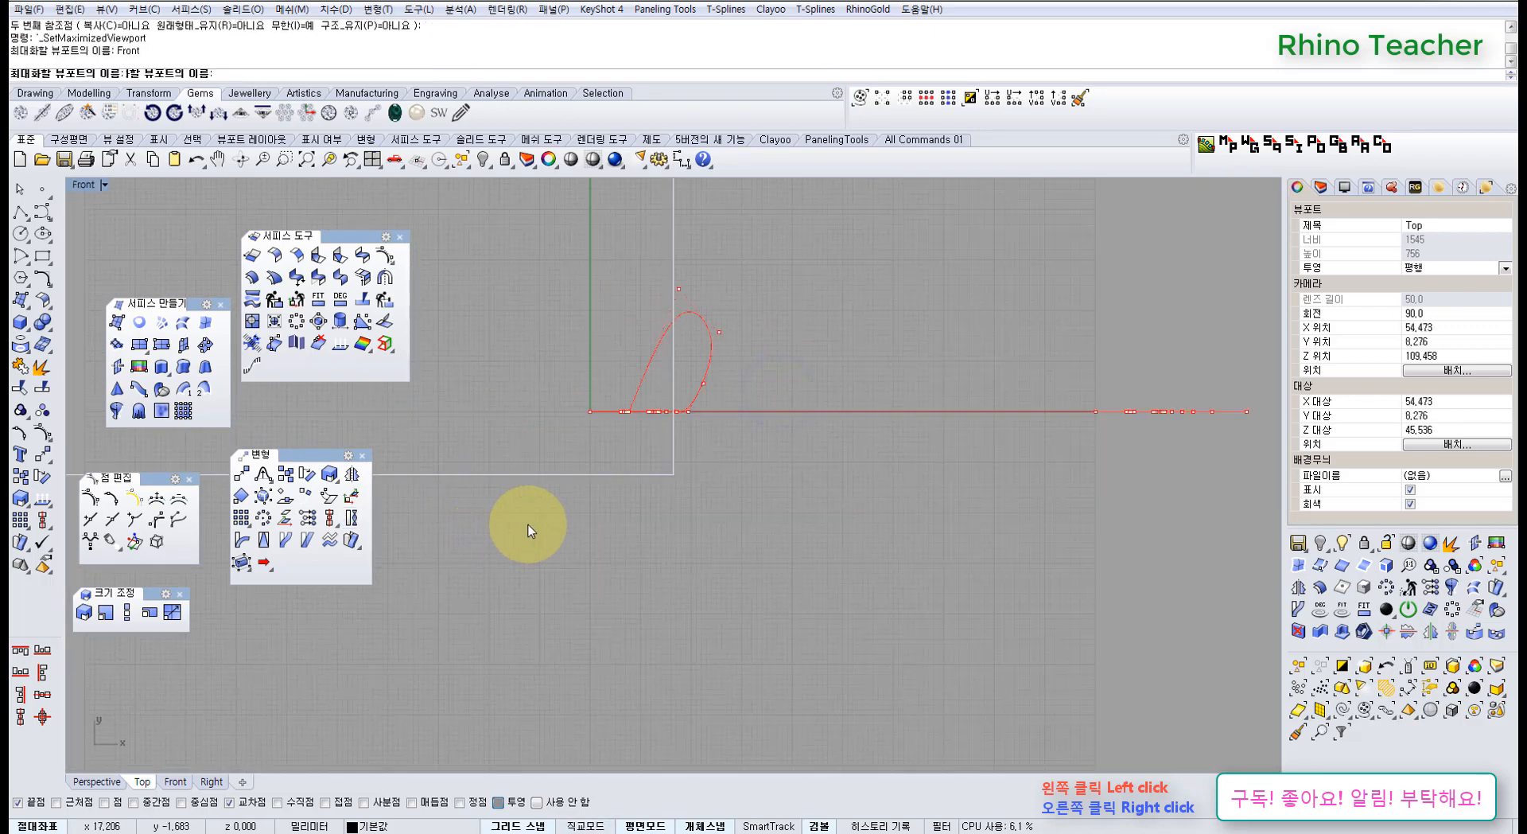
pyautogui.moveTo(764, 566); pyautogui.dragTo(673, 408, button='right')
pyautogui.scroll(-15, 716, 429)
pyautogui.moveTo(843, 468); pyautogui.dragTo(685, 470, button='right')
pyautogui.scroll(8, 726, 457)
pyautogui.moveTo(787, 504); pyautogui.dragTo(720, 485)
pyautogui.moveTo(736, 491); pyautogui.dragTo(709, 499, button='right')
pyautogui.press('F10')
pyautogui.scroll(2, 668, 451)
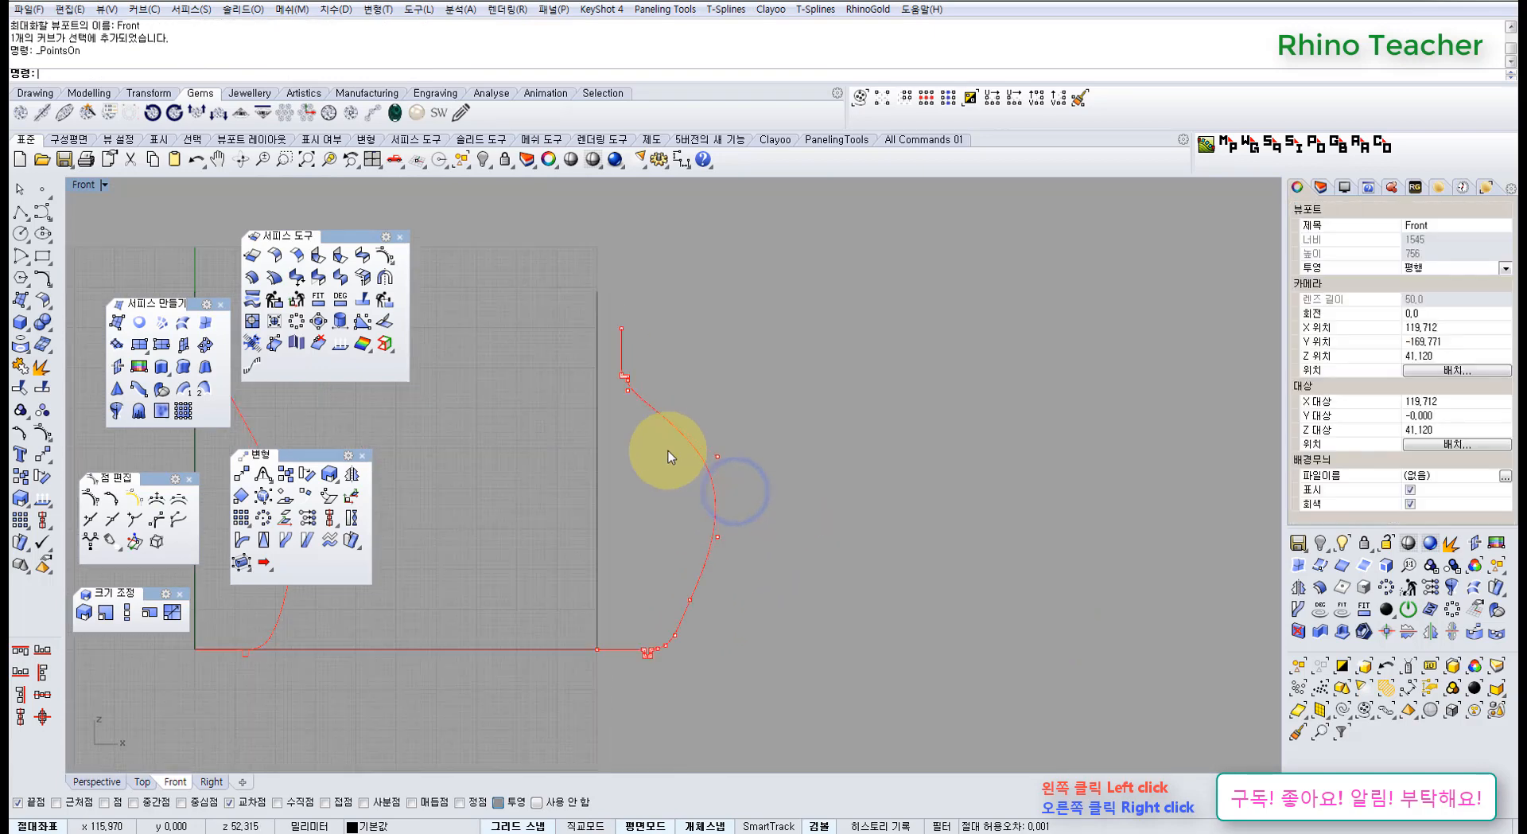
# Twist the copied profile's three body control points about its own vertical axis, from just above the base up to Z 50
pyautogui.scroll(3, 668, 450)
pyautogui.moveTo(654, 430); pyautogui.dragTo(828, 706)
pyautogui.moveTo(743, 631); pyautogui.dragTo(781, 529, button='right')
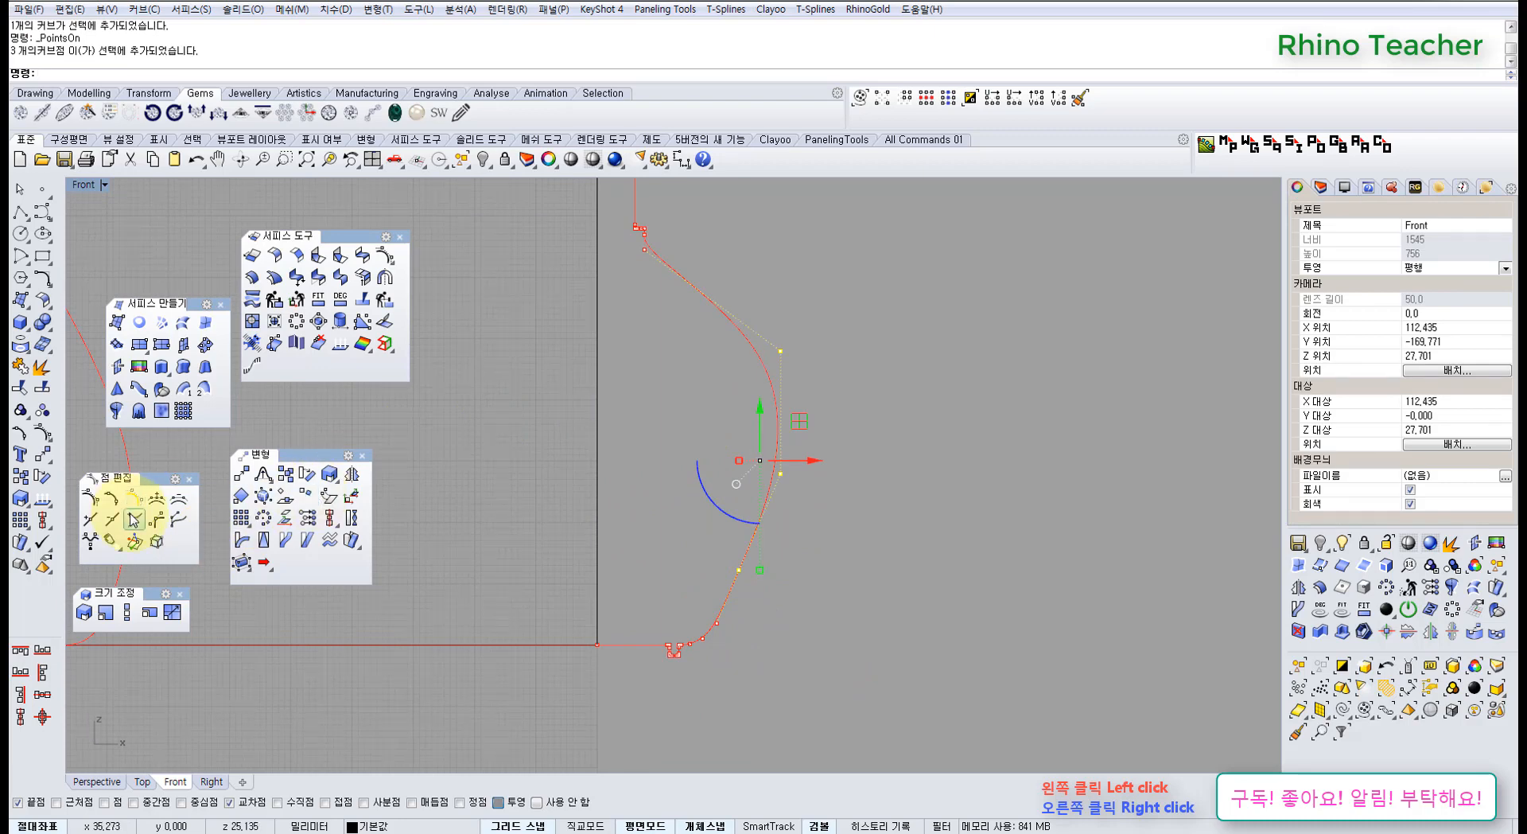
pyautogui.click(352, 519)
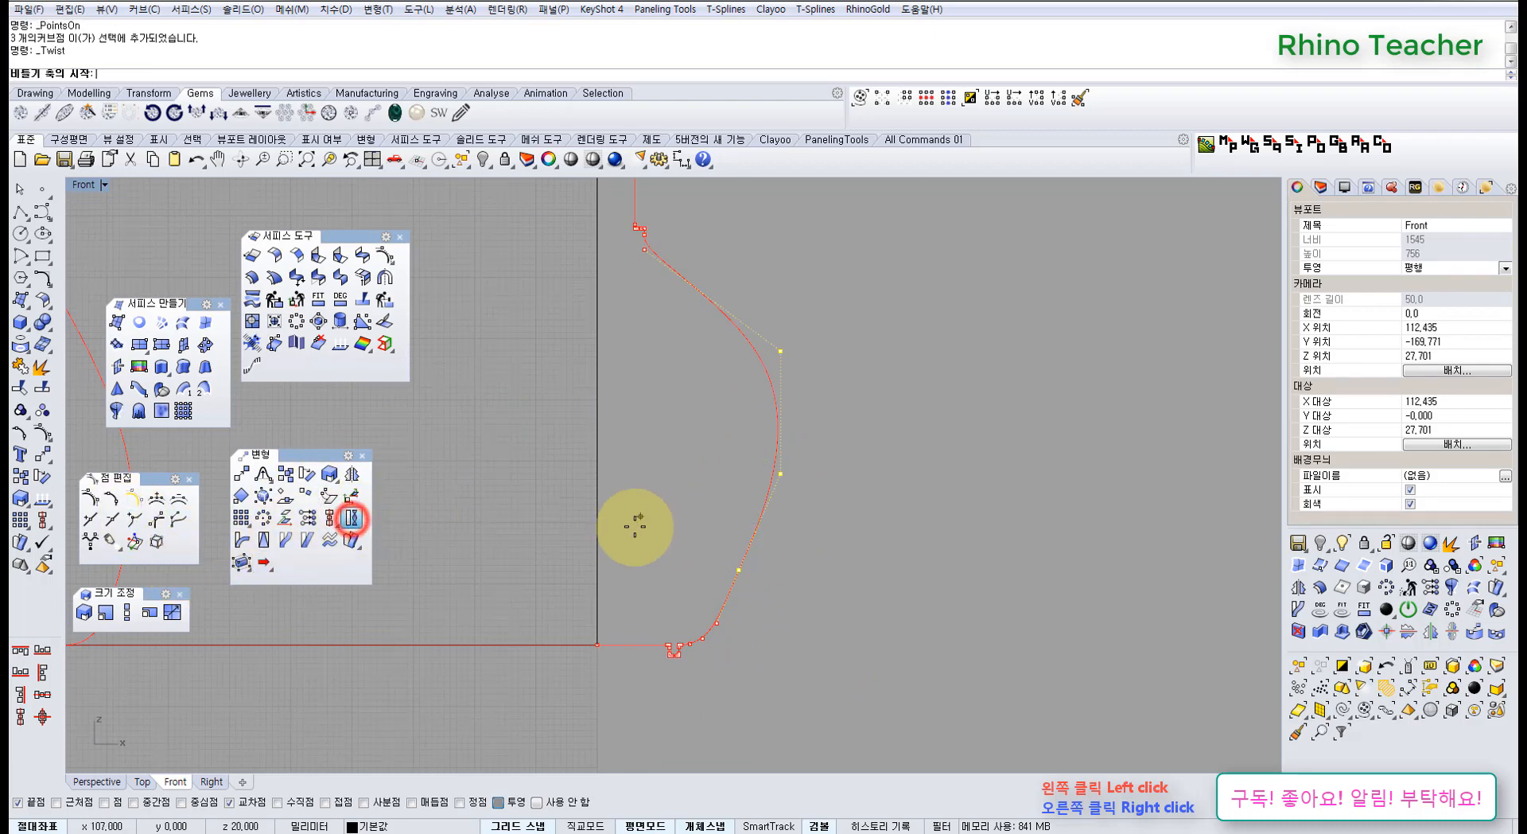
pyautogui.click(597, 578)
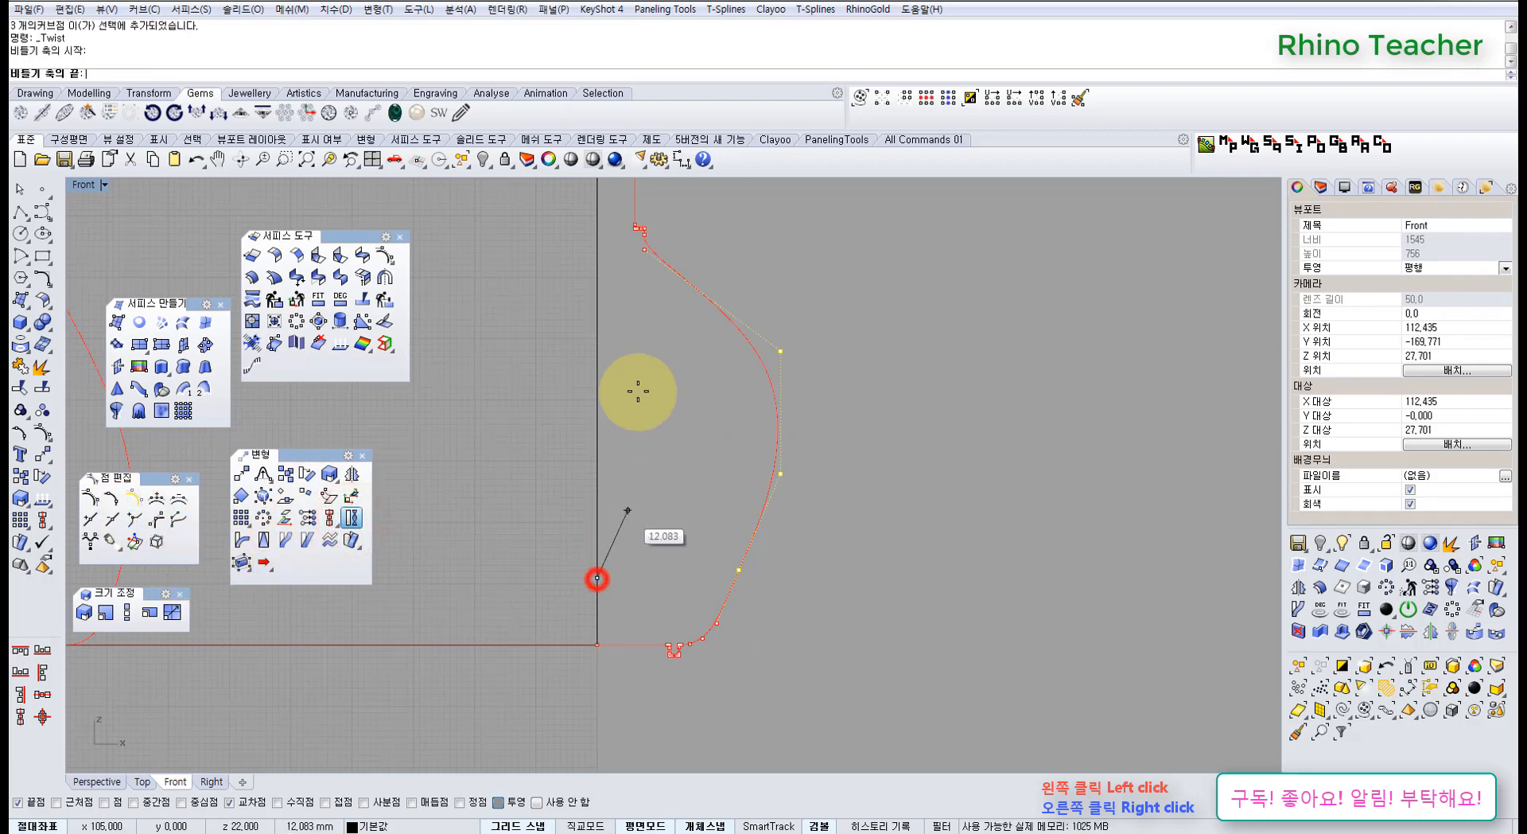
pyautogui.click(596, 336)
pyautogui.click(828, 324)
pyautogui.hotkey('ctrl', 'F1')
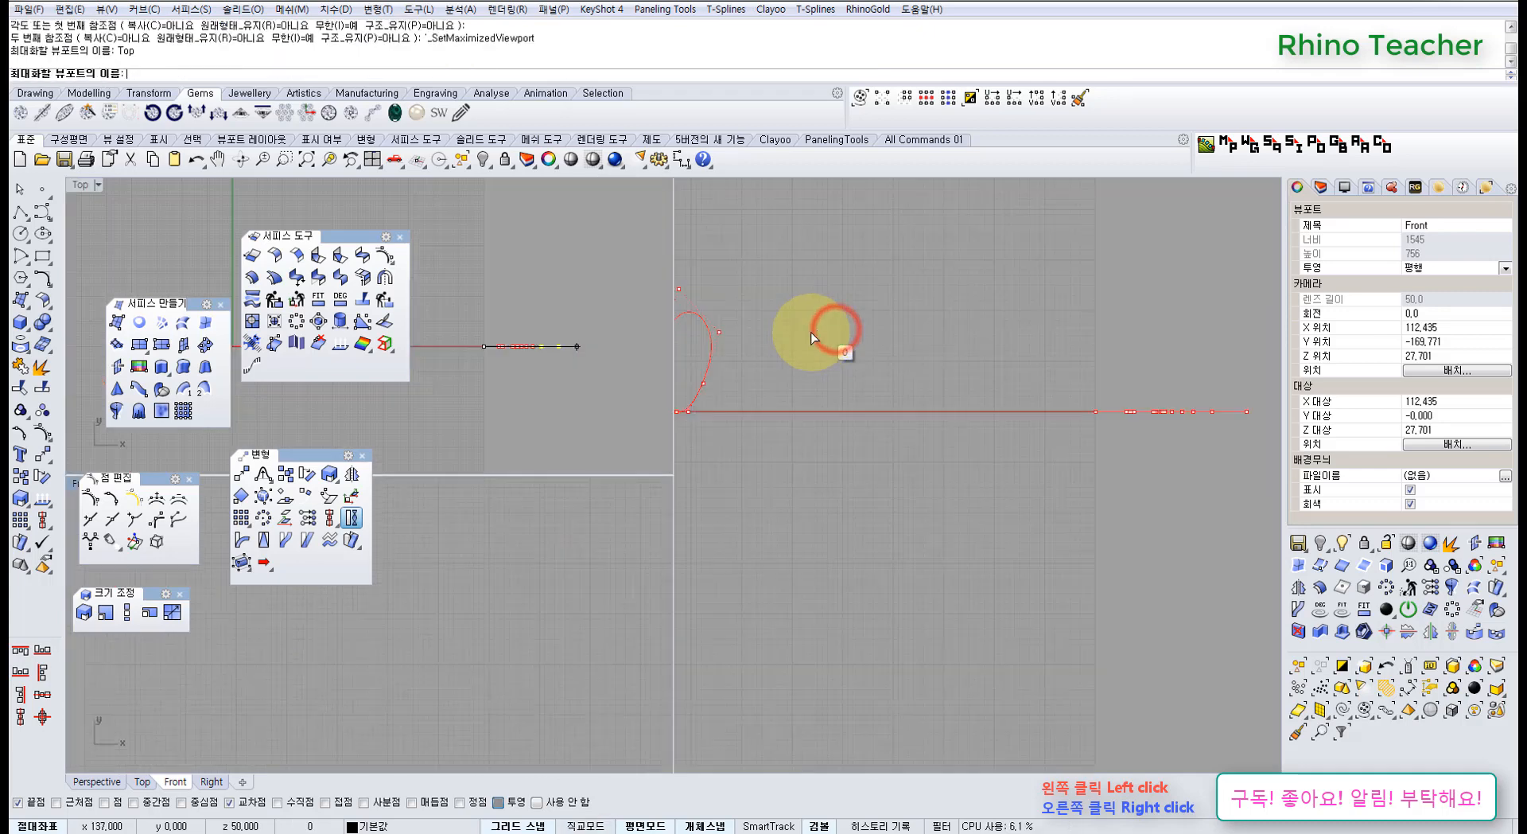
pyautogui.click(866, 314)
pyautogui.moveTo(876, 342); pyautogui.dragTo(665, 351, button='right')
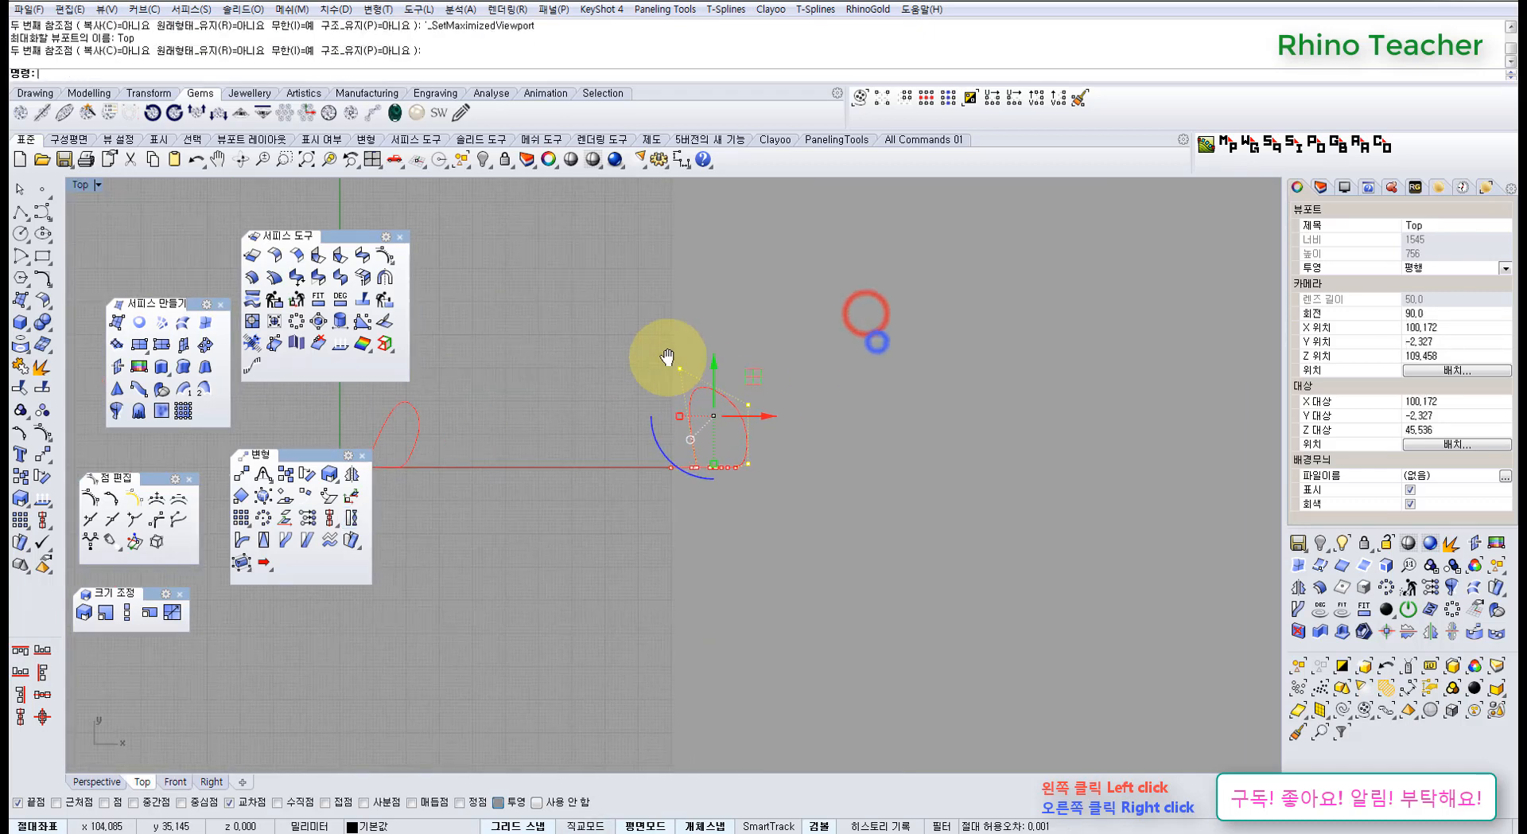
pyautogui.moveTo(654, 469); pyautogui.dragTo(678, 409, button='right')
# Revolve the original twisted profile a full 360 degrees about the vertical axis through the origin
pyautogui.hotkey('ctrl', 'F2')
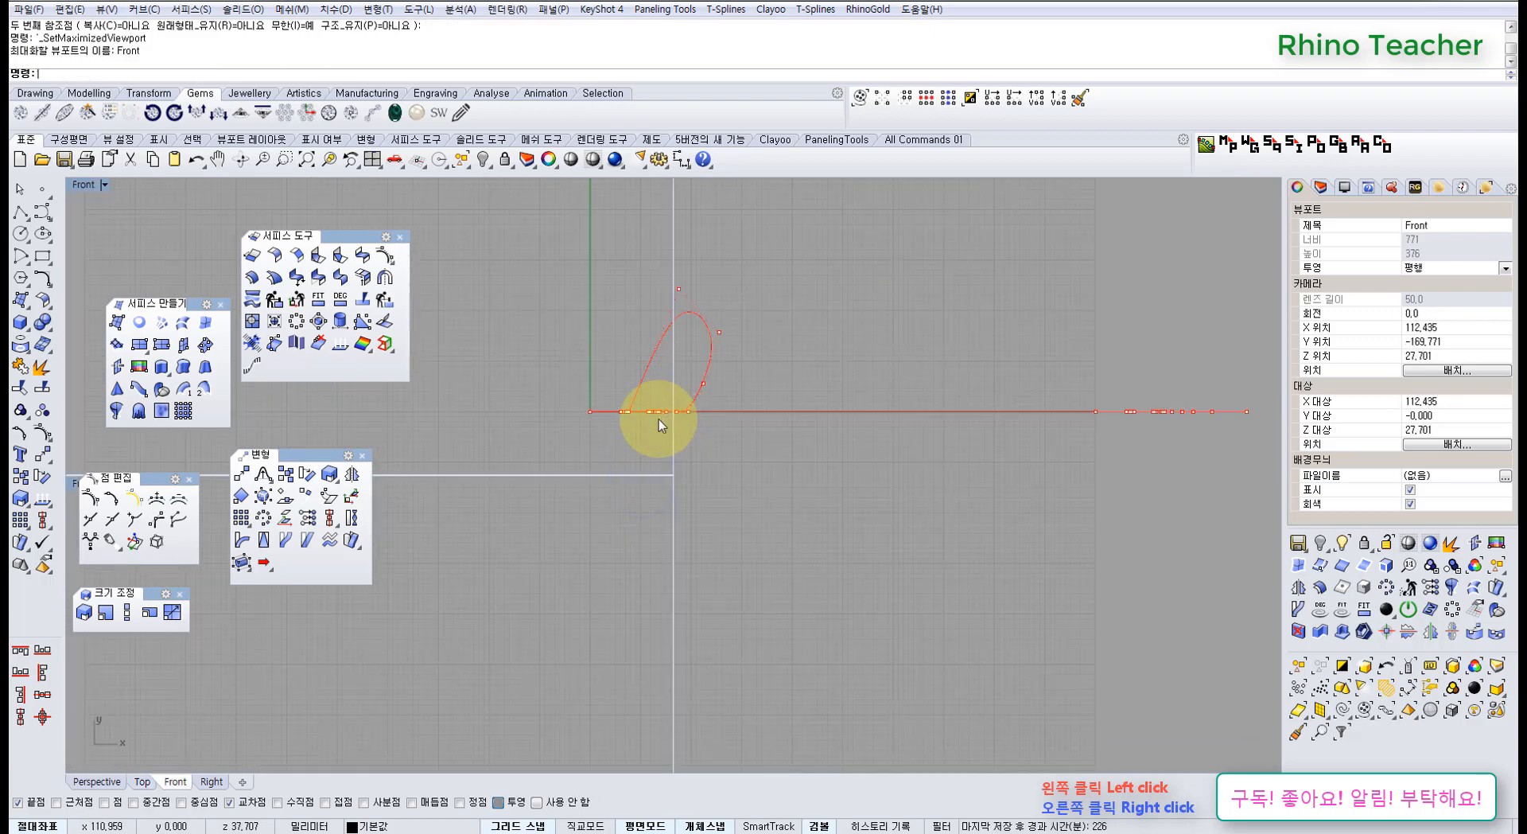
pyautogui.scroll(-8, 603, 467)
pyautogui.moveTo(603, 467); pyautogui.dragTo(804, 494, button='right')
pyautogui.scroll(6, 740, 494)
pyautogui.moveTo(651, 509); pyautogui.dragTo(607, 485)
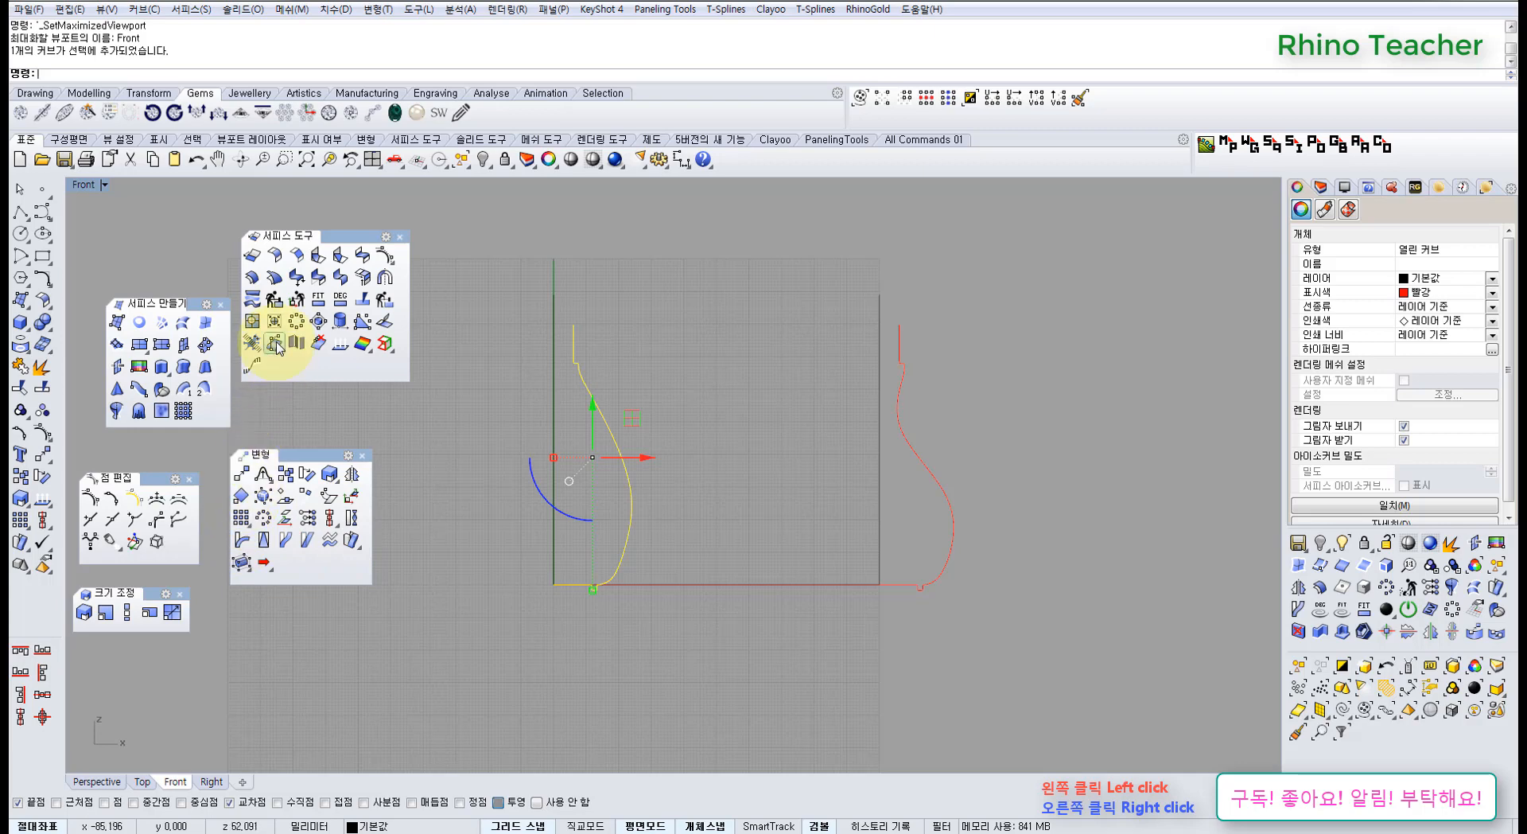
pyautogui.click(116, 409)
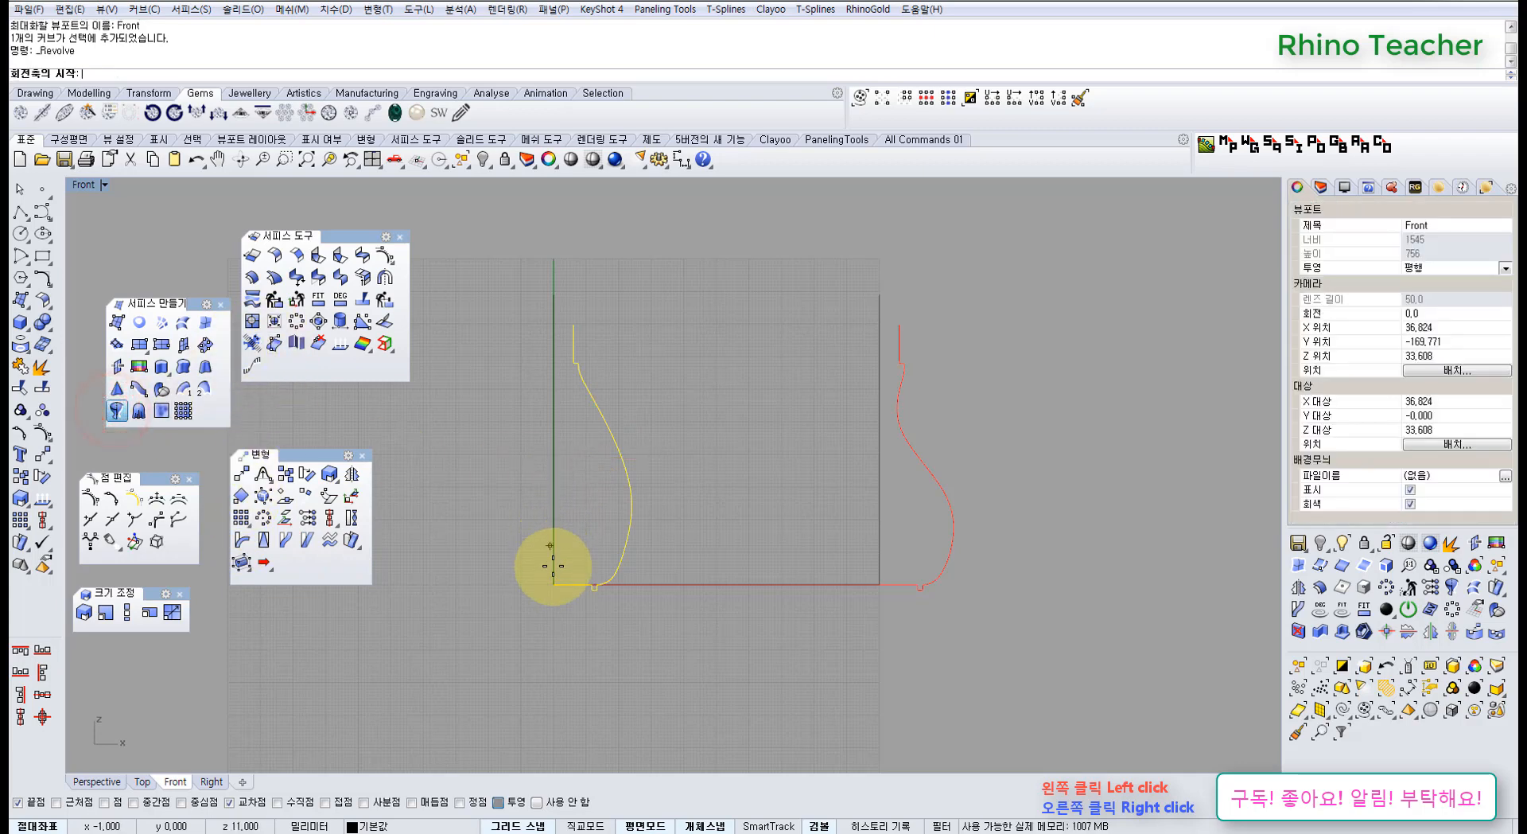
pyautogui.scroll(3, 555, 565)
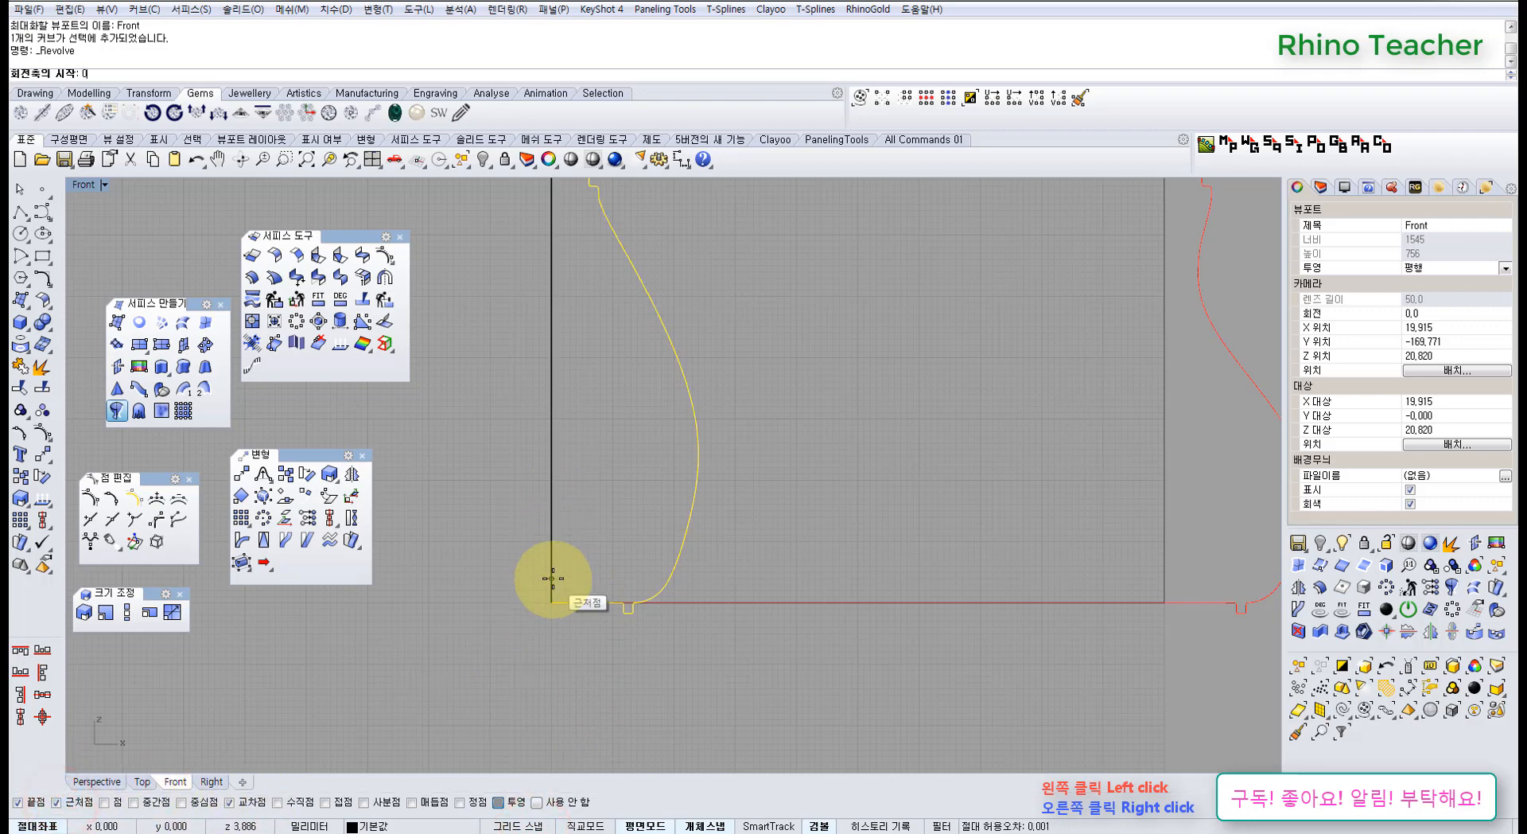
pyautogui.press('Return')
pyautogui.click(625, 420)
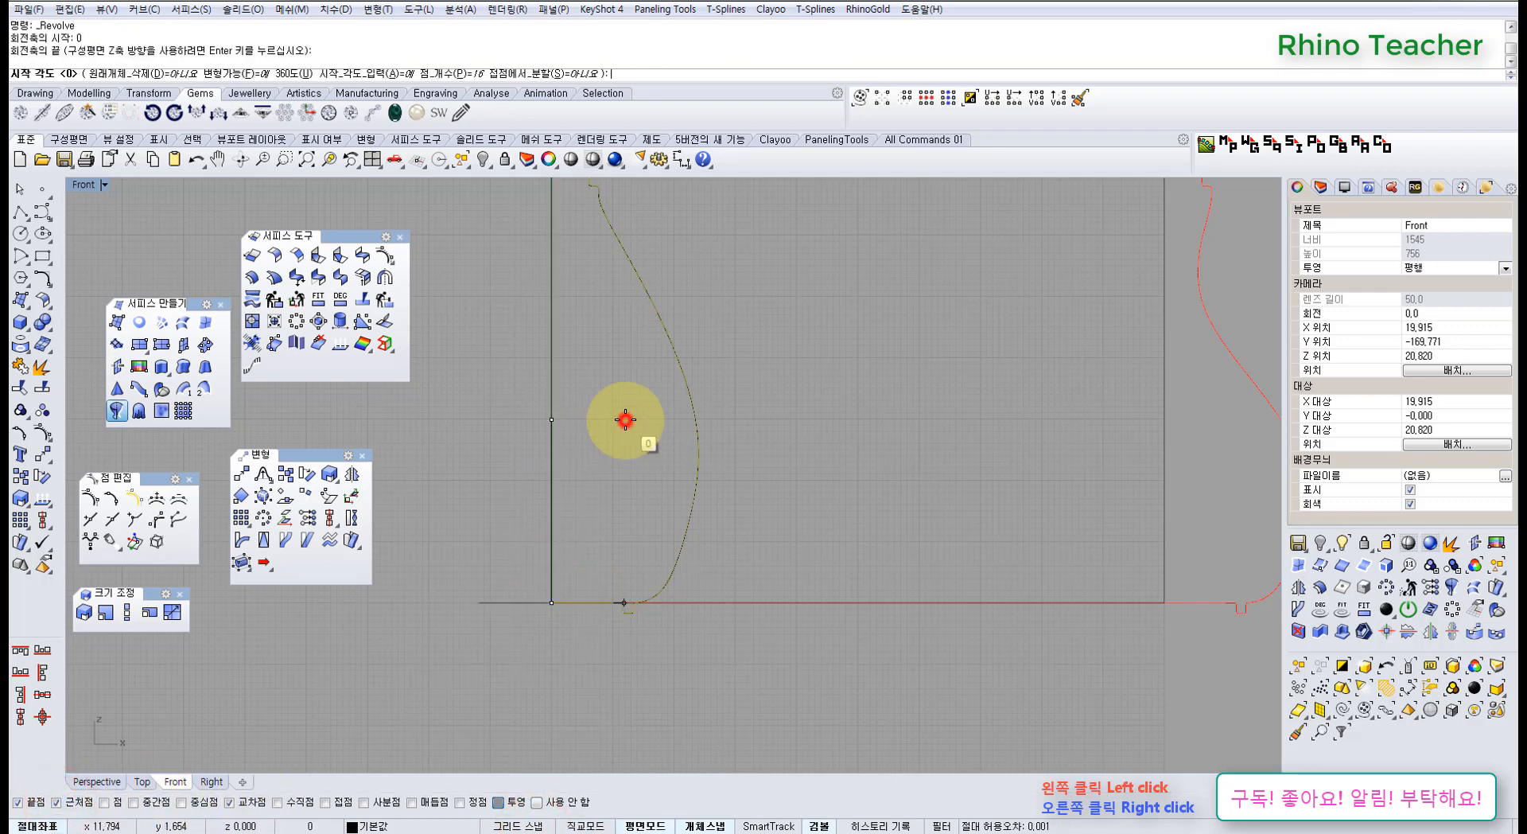
pyautogui.click(293, 74)
pyautogui.click(859, 344)
# Revolve the copied twisted profile a full 360 degrees about its own vertical axis line
pyautogui.scroll(-4, 967, 436)
pyautogui.moveTo(967, 436); pyautogui.dragTo(560, 434, button='right')
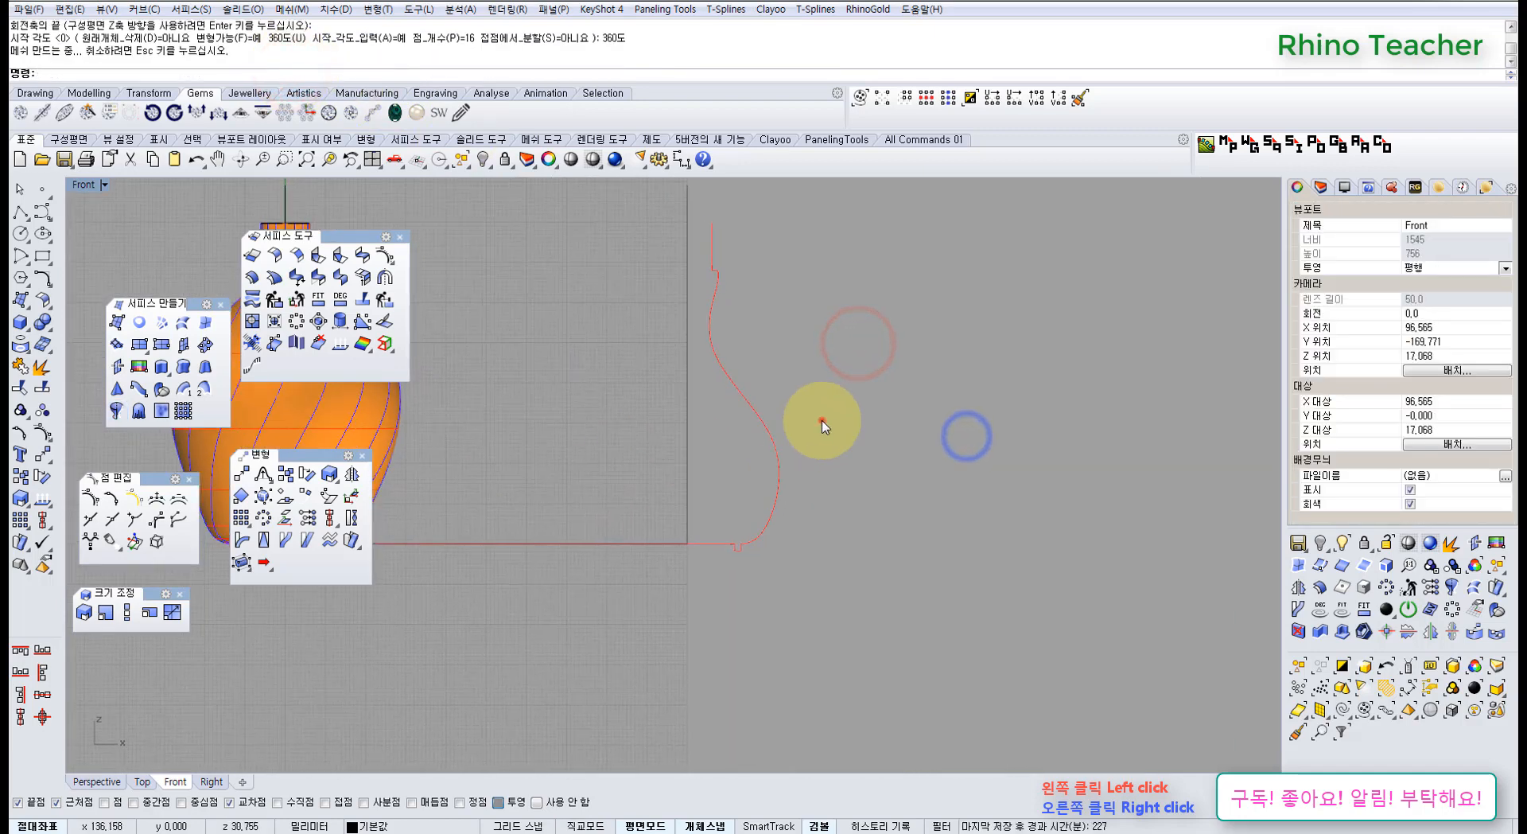
pyautogui.moveTo(823, 420); pyautogui.dragTo(737, 458)
pyautogui.rightClick(737, 459)
pyautogui.click(696, 529)
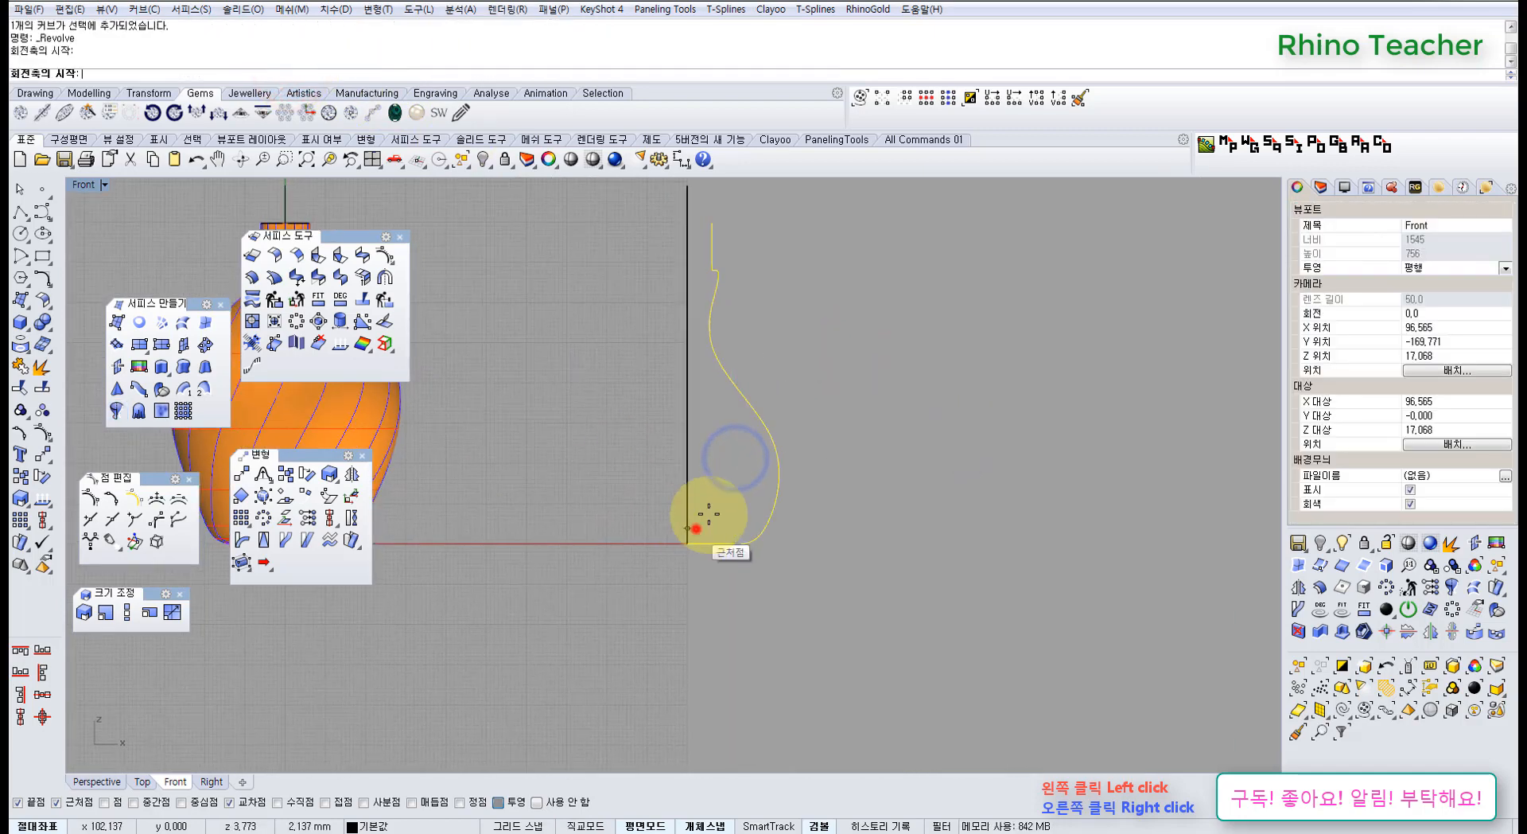
pyautogui.click(696, 424)
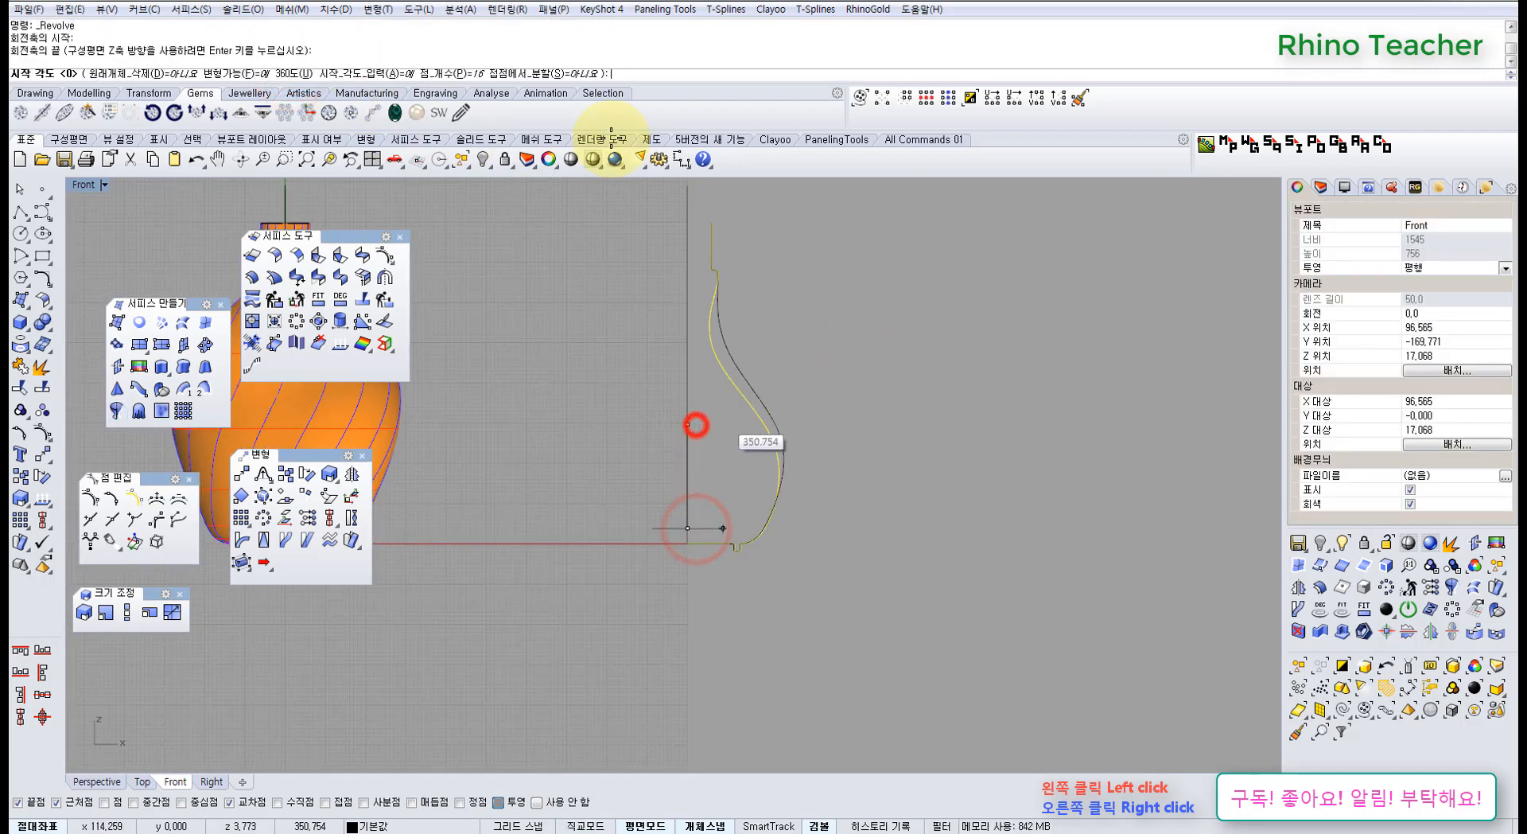
pyautogui.click(291, 73)
pyautogui.click(543, 277)
# Compare the spiral isocurves of the two revolved bottles in the Front view and from several angles in the Perspective view
pyautogui.scroll(-2, 543, 277)
pyautogui.moveTo(547, 422); pyautogui.dragTo(686, 423, button='right')
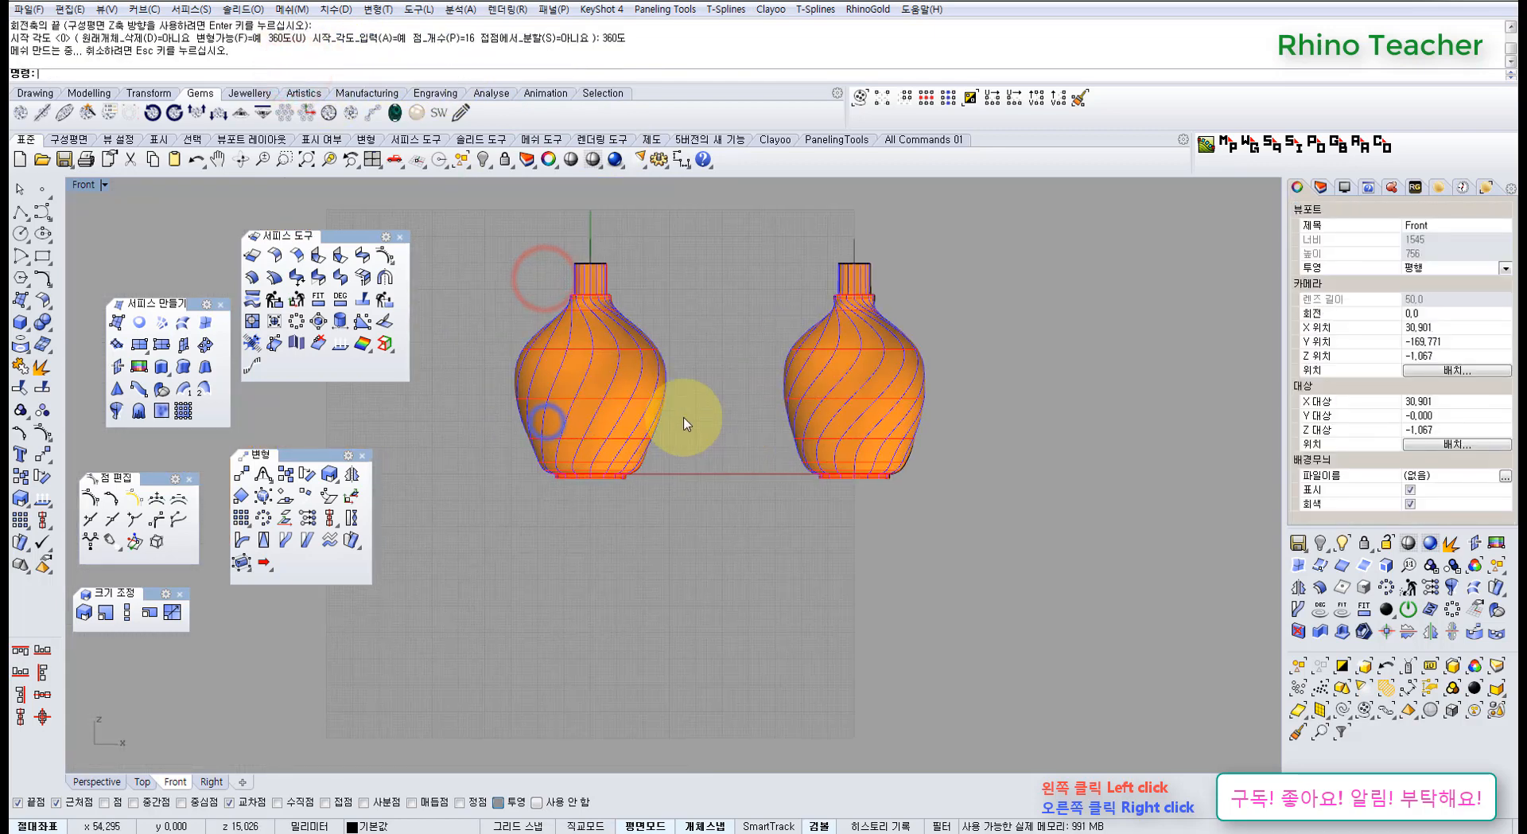
pyautogui.scroll(4, 667, 383)
pyautogui.moveTo(750, 380); pyautogui.dragTo(665, 439, button='right')
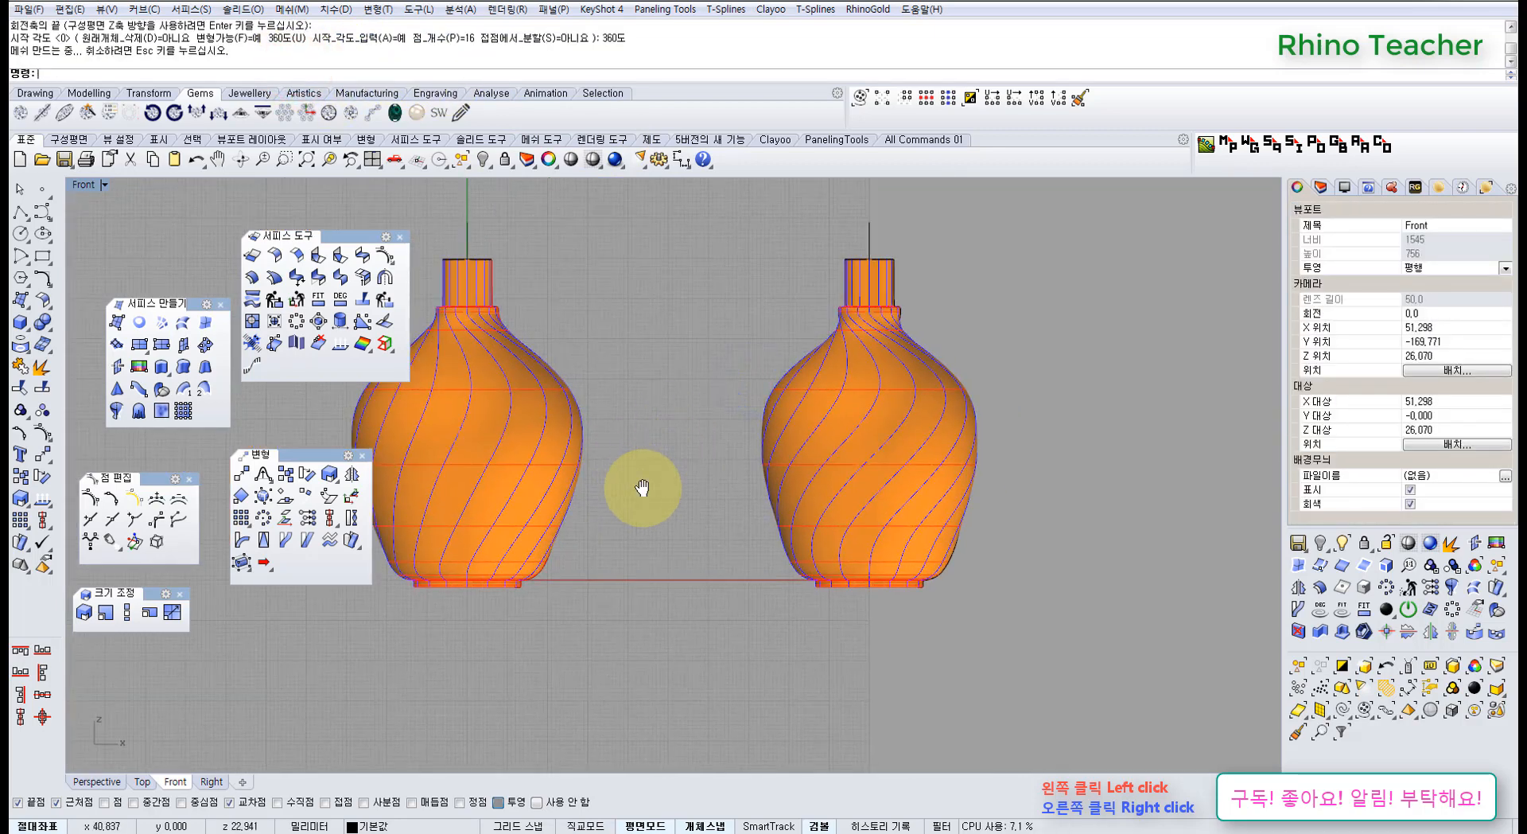
pyautogui.moveTo(643, 488); pyautogui.dragTo(722, 490, button='right')
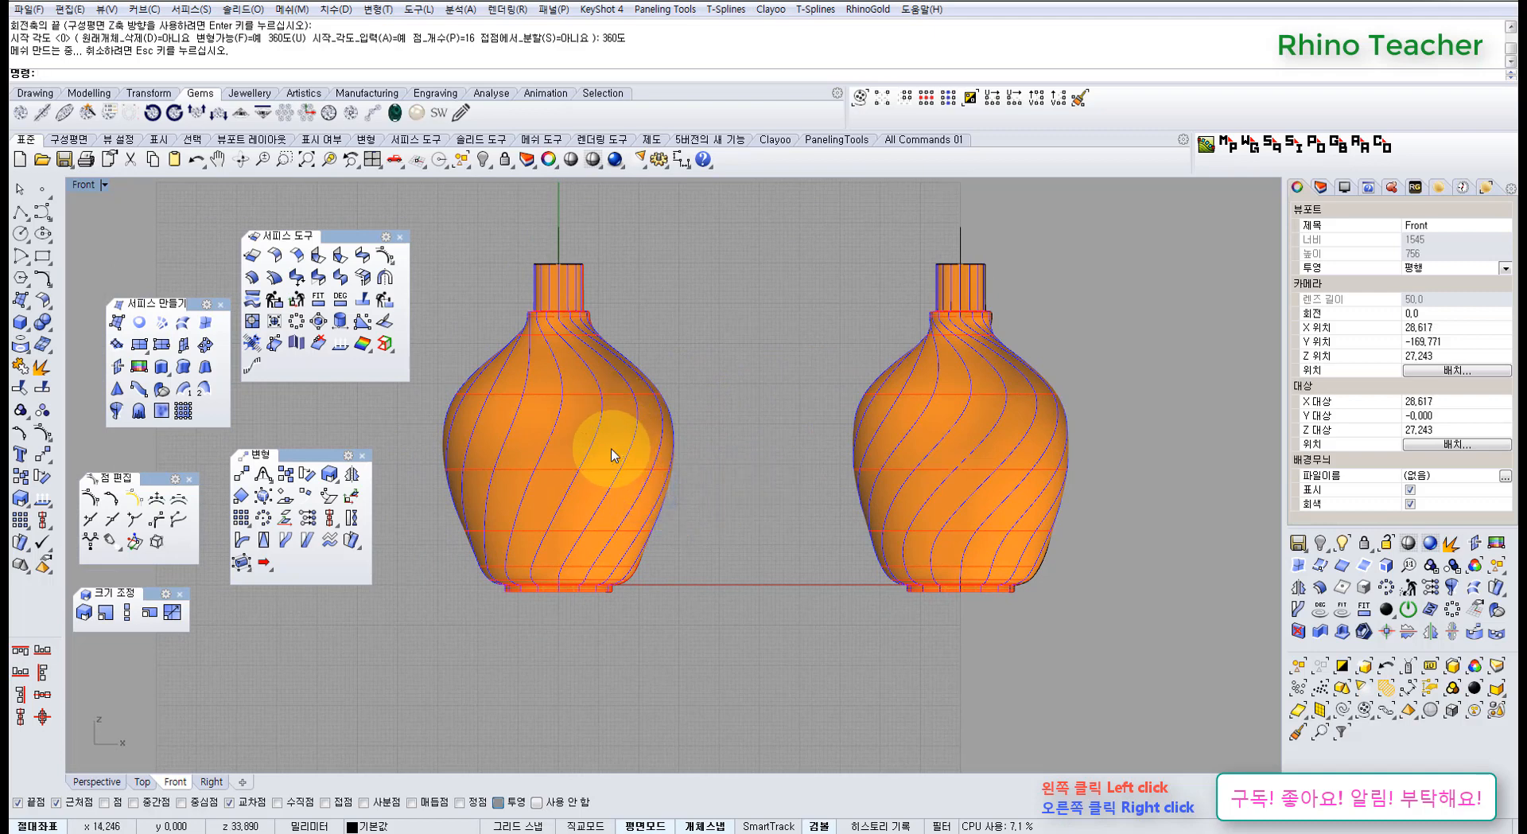
pyautogui.hotkey('ctrl', 'F4')
pyautogui.scroll(-4, 836, 475)
pyautogui.moveTo(870, 477); pyautogui.dragTo(585, 492, button='right')
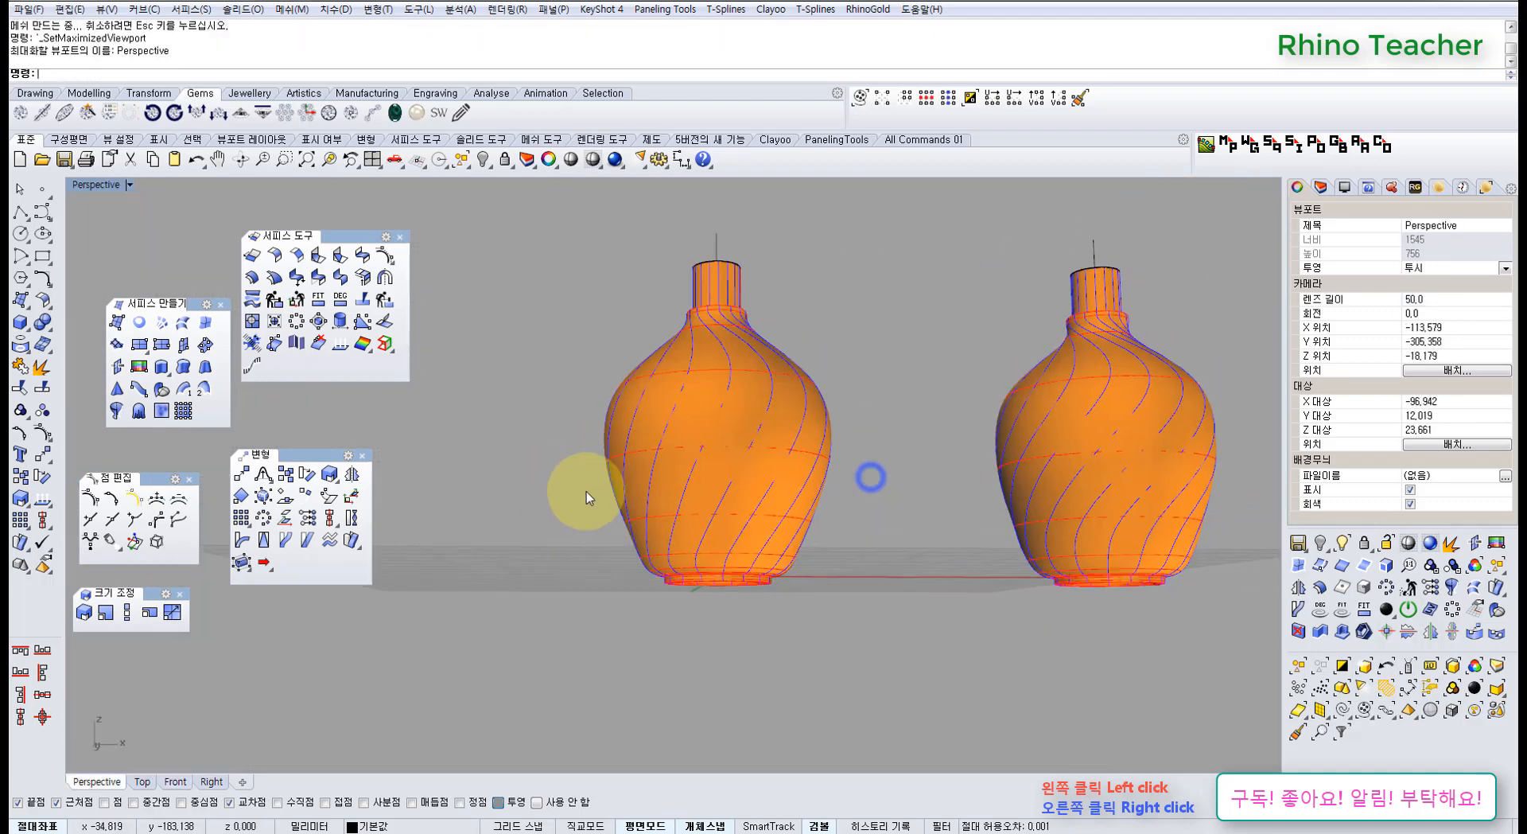
pyautogui.scroll(-8, 585, 492)
pyautogui.moveTo(830, 482); pyautogui.dragTo(814, 545, button='right')
pyautogui.scroll(8, 829, 484)
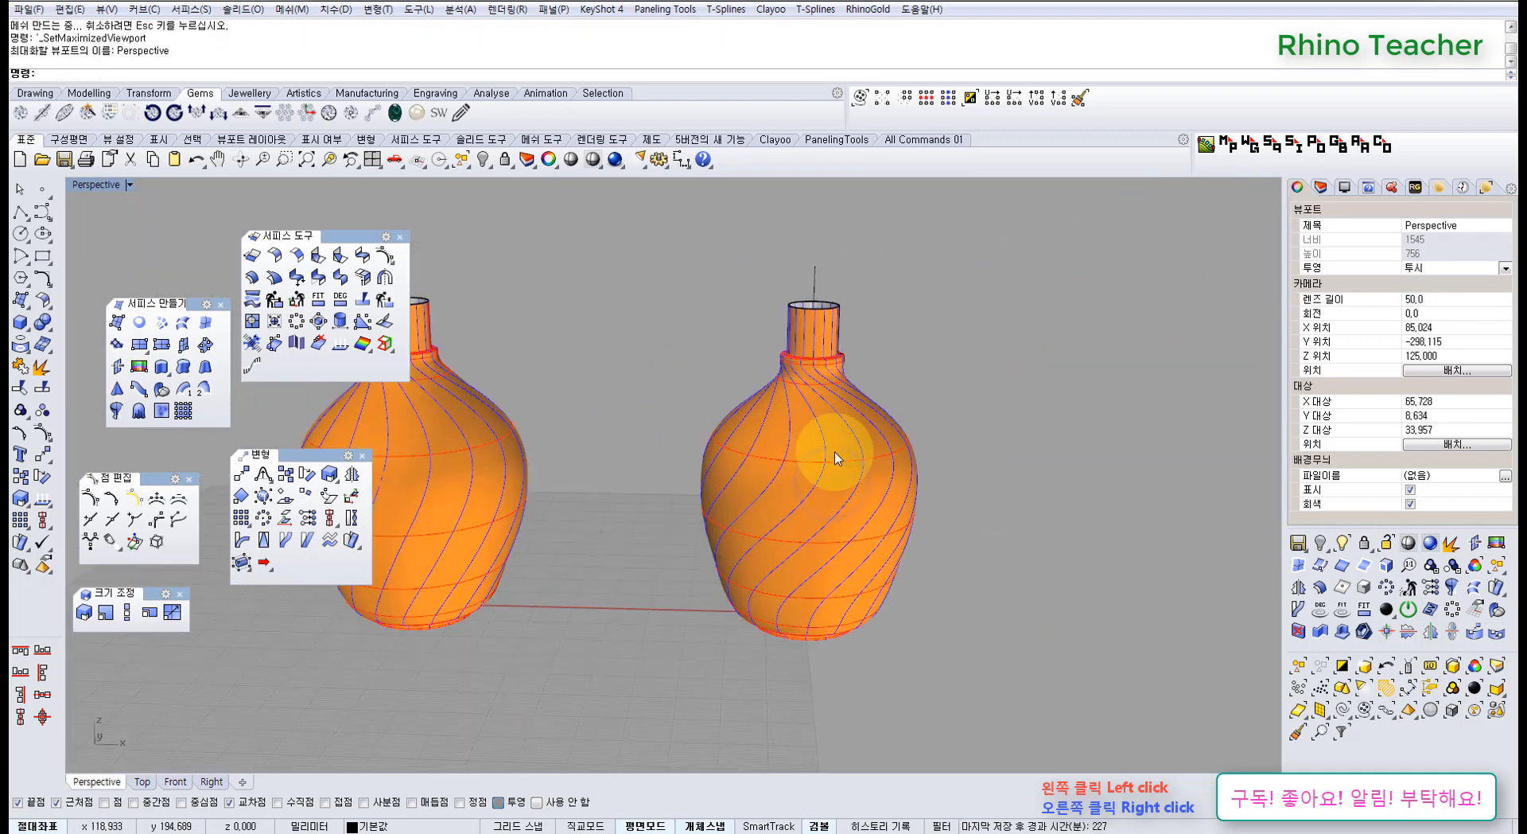
pyautogui.moveTo(705, 596); pyautogui.dragTo(756, 529, button='right')
pyautogui.moveTo(636, 554); pyautogui.dragTo(547, 576, button='right')
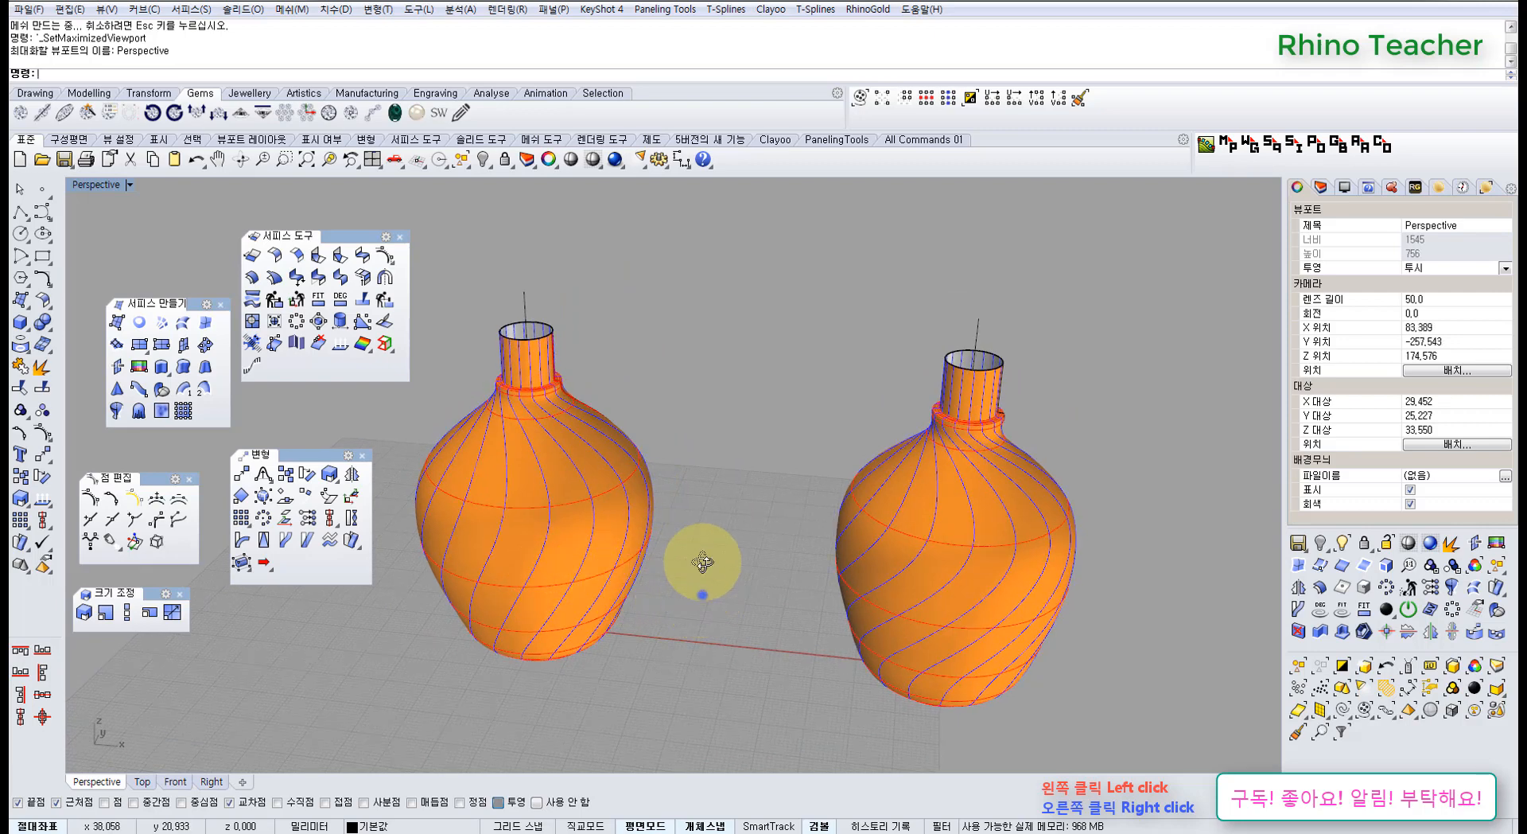
pyautogui.moveTo(703, 563); pyautogui.dragTo(706, 535, button='right')
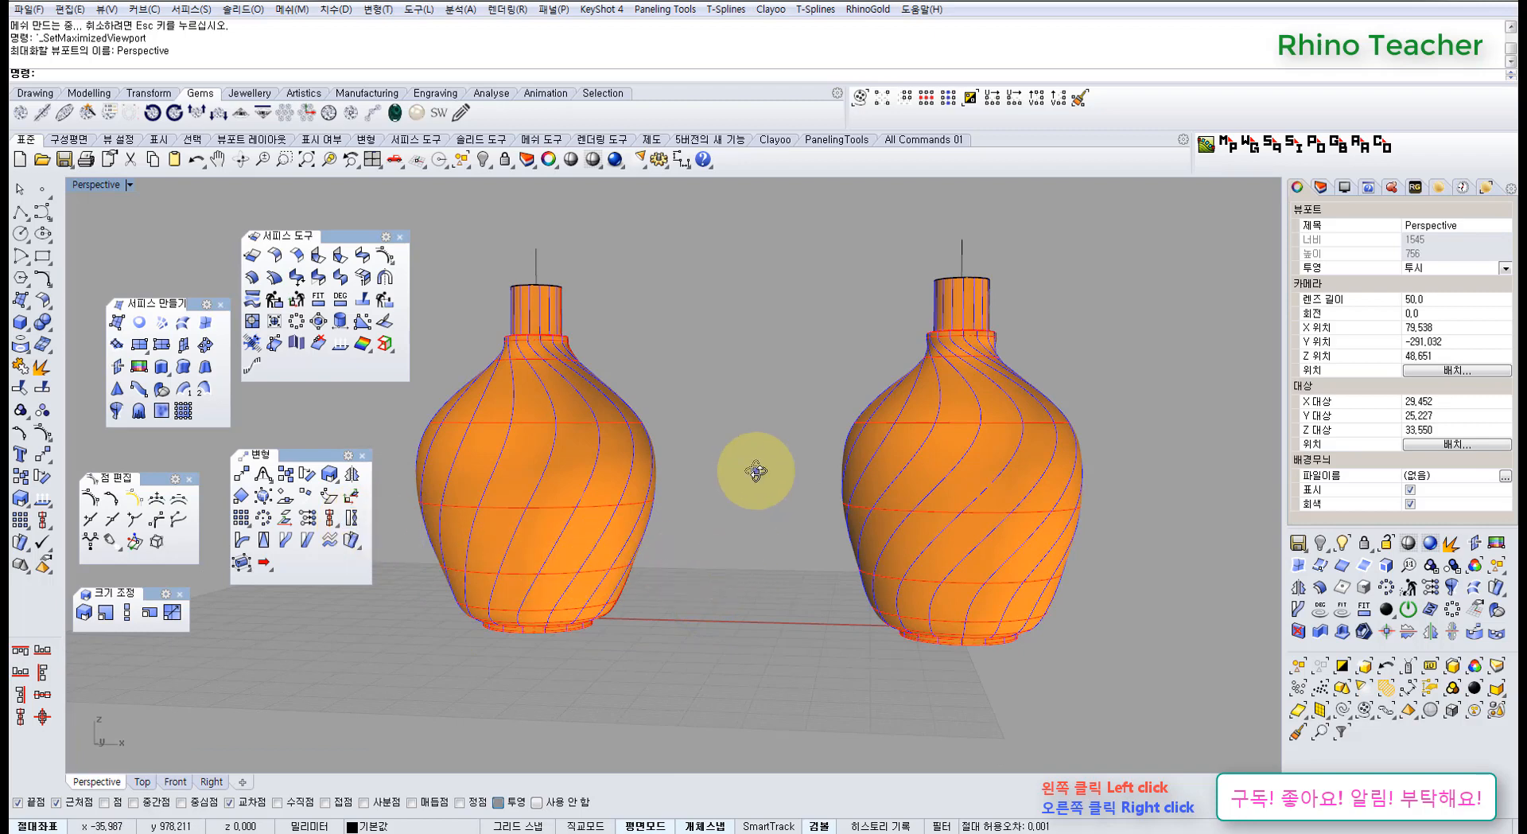
pyautogui.moveTo(753, 469); pyautogui.dragTo(812, 613, button='right')
# Delete the bottle revolved from the copied profile together with its profile curve and axis line
pyautogui.click(921, 523)
pyautogui.moveTo(1067, 641); pyautogui.dragTo(846, 343)
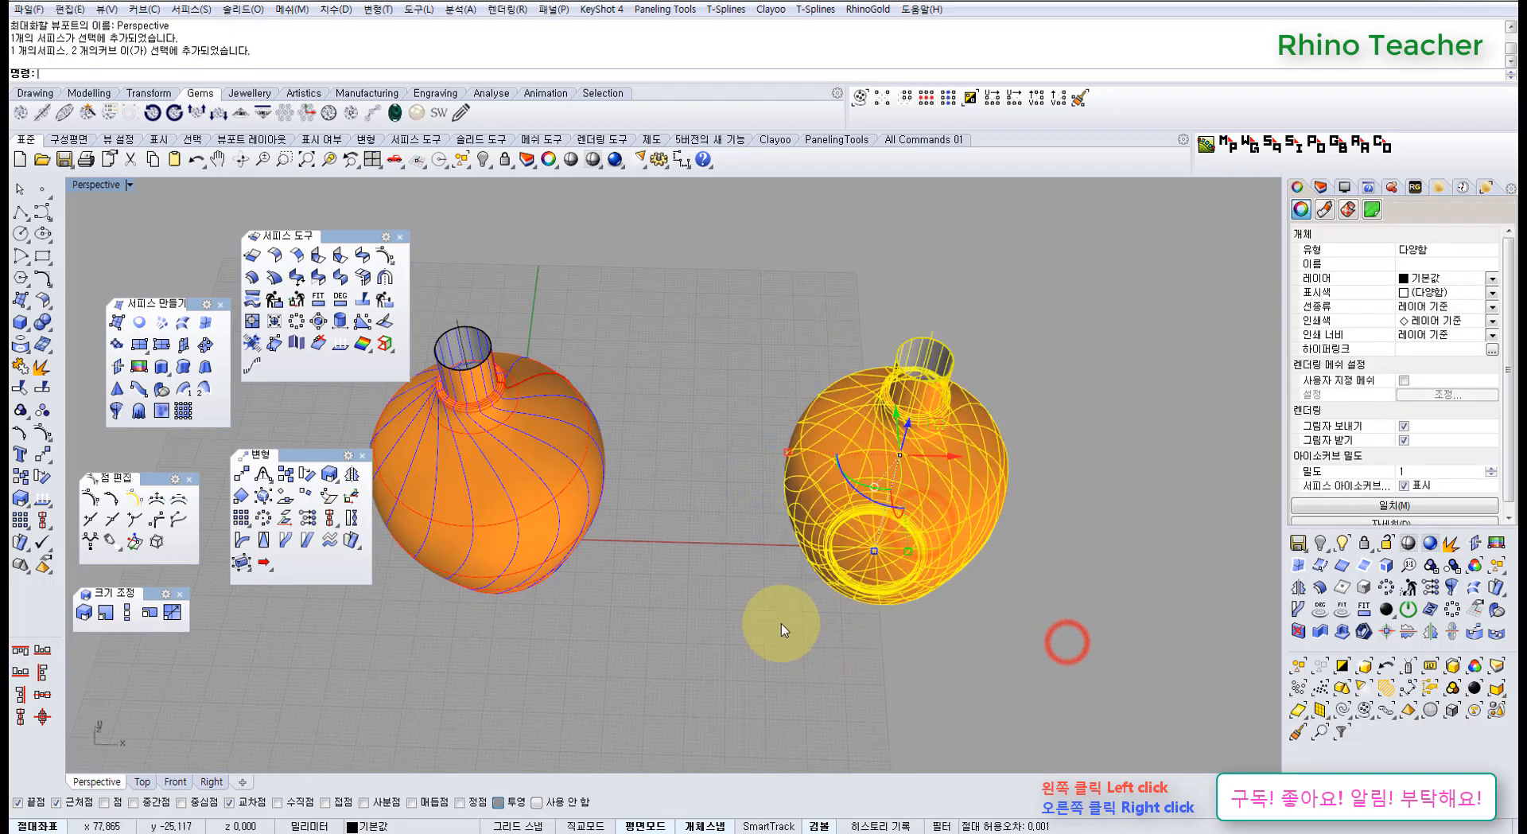
pyautogui.press('Delete')
# Examine the remaining bottle's spiral isocurves and seam from above and around in the Perspective view
pyautogui.moveTo(577, 574); pyautogui.dragTo(556, 481, button='right')
pyautogui.keyDown('shift'); pyautogui.moveTo(556, 481); pyautogui.dragTo(734, 506, button='right'); pyautogui.keyUp('shift')
pyautogui.scroll(6, 770, 501)
pyautogui.scroll(-6, 799, 493)
pyautogui.moveTo(733, 479); pyautogui.dragTo(703, 549, button='right')
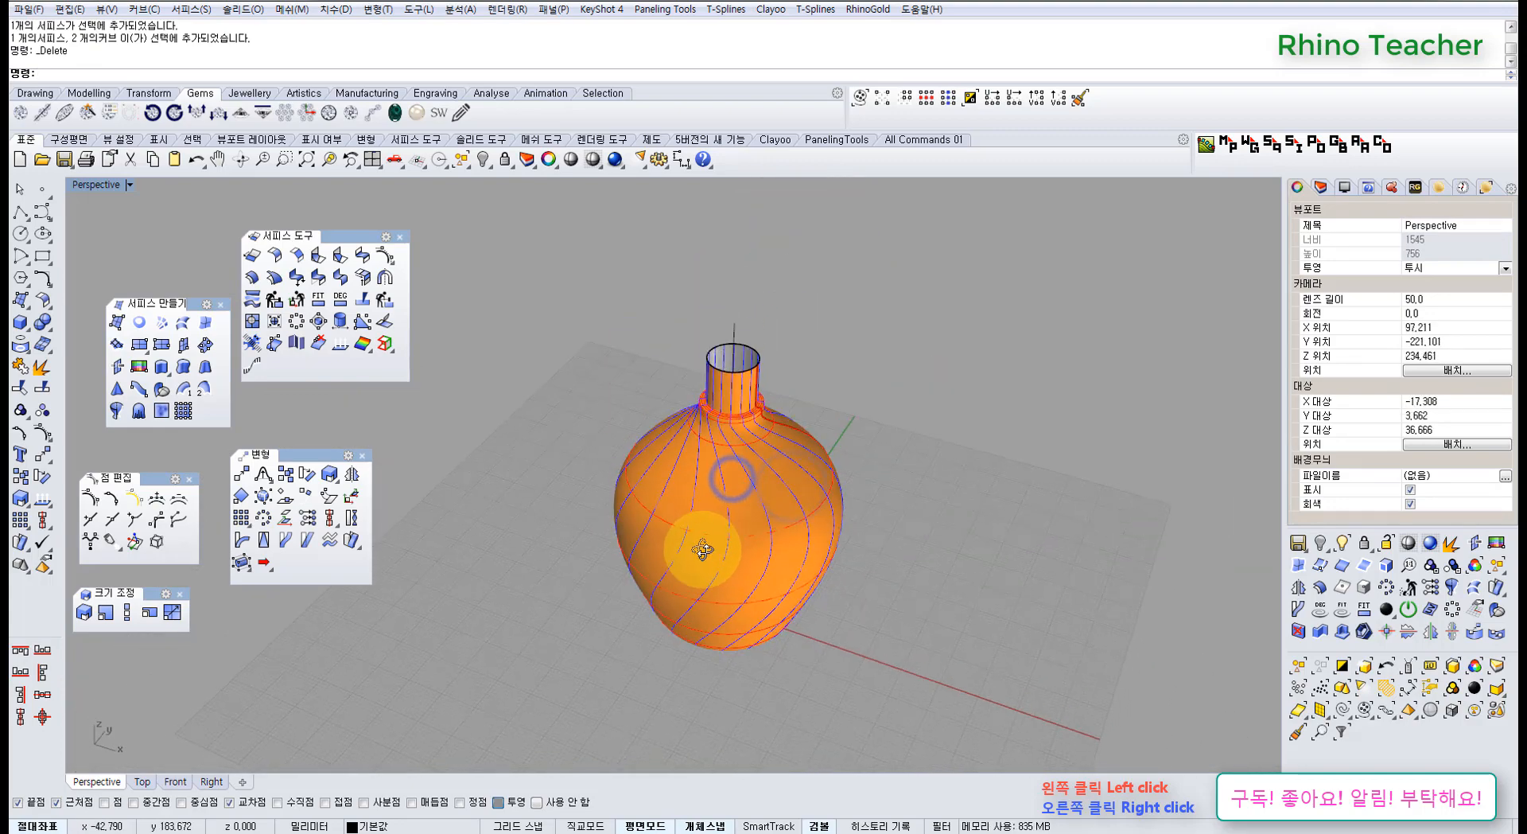
pyautogui.scroll(5, 783, 491)
pyautogui.moveTo(770, 447); pyautogui.dragTo(717, 494, button='right')
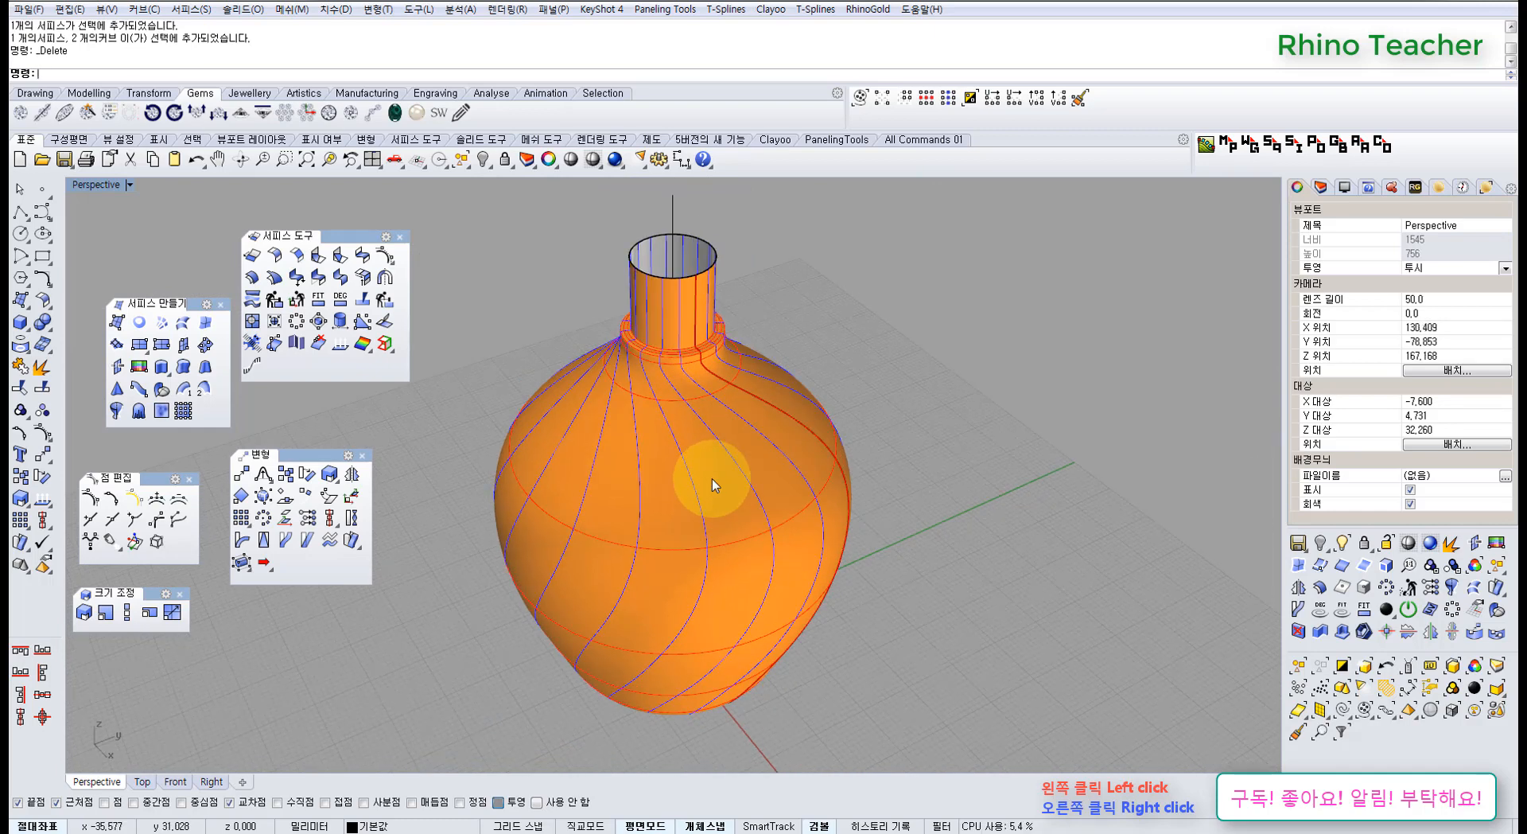
pyautogui.moveTo(713, 493); pyautogui.dragTo(595, 507, button='right')
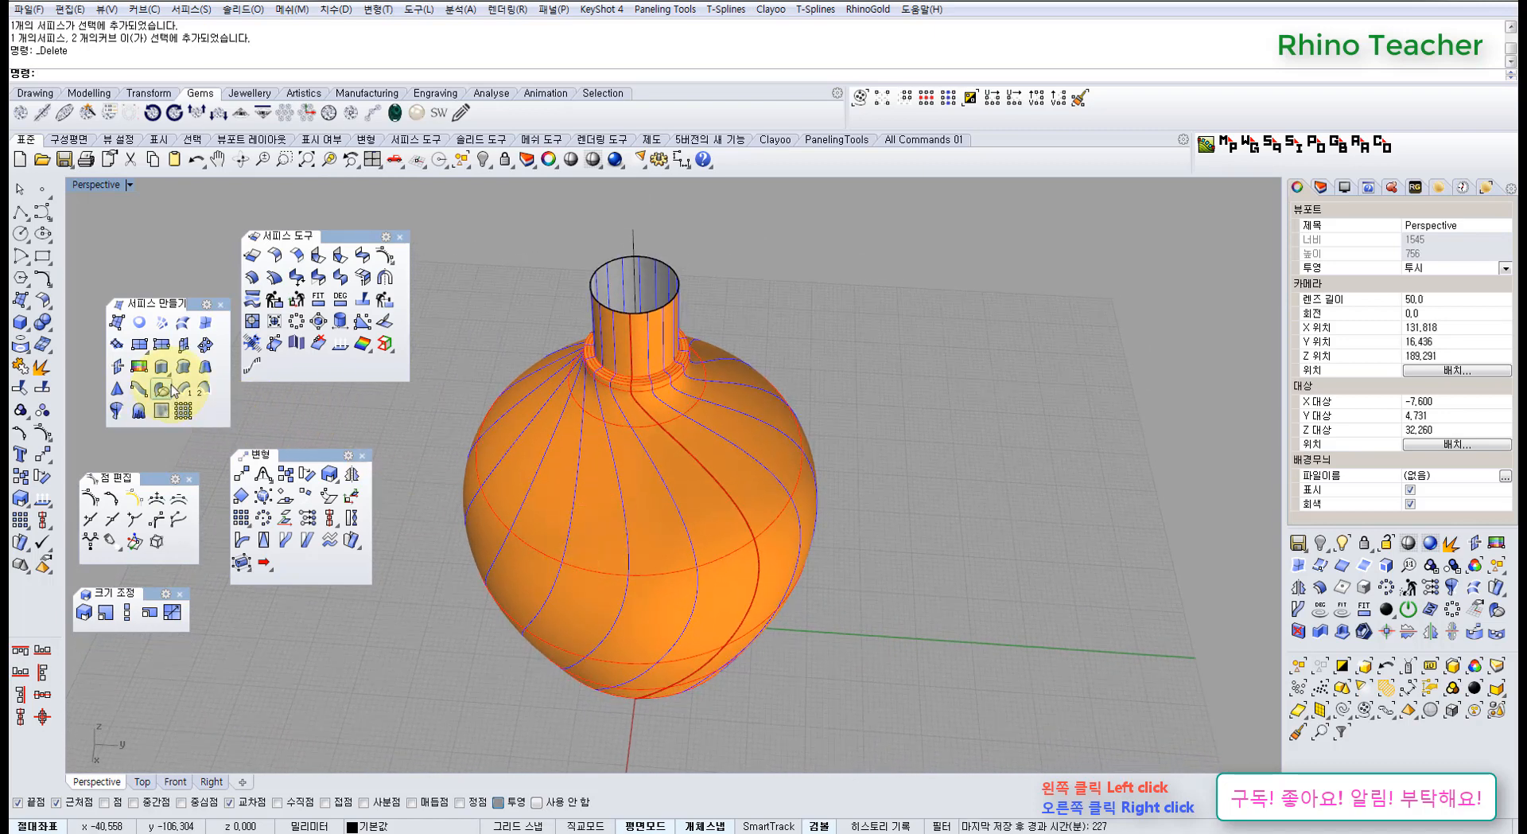
# Split the bottle surface with the Isocurve option in the V direction, with Shrink on, along two neighbouring spiral isocurves
pyautogui.click(45, 387)
pyautogui.click(657, 562)
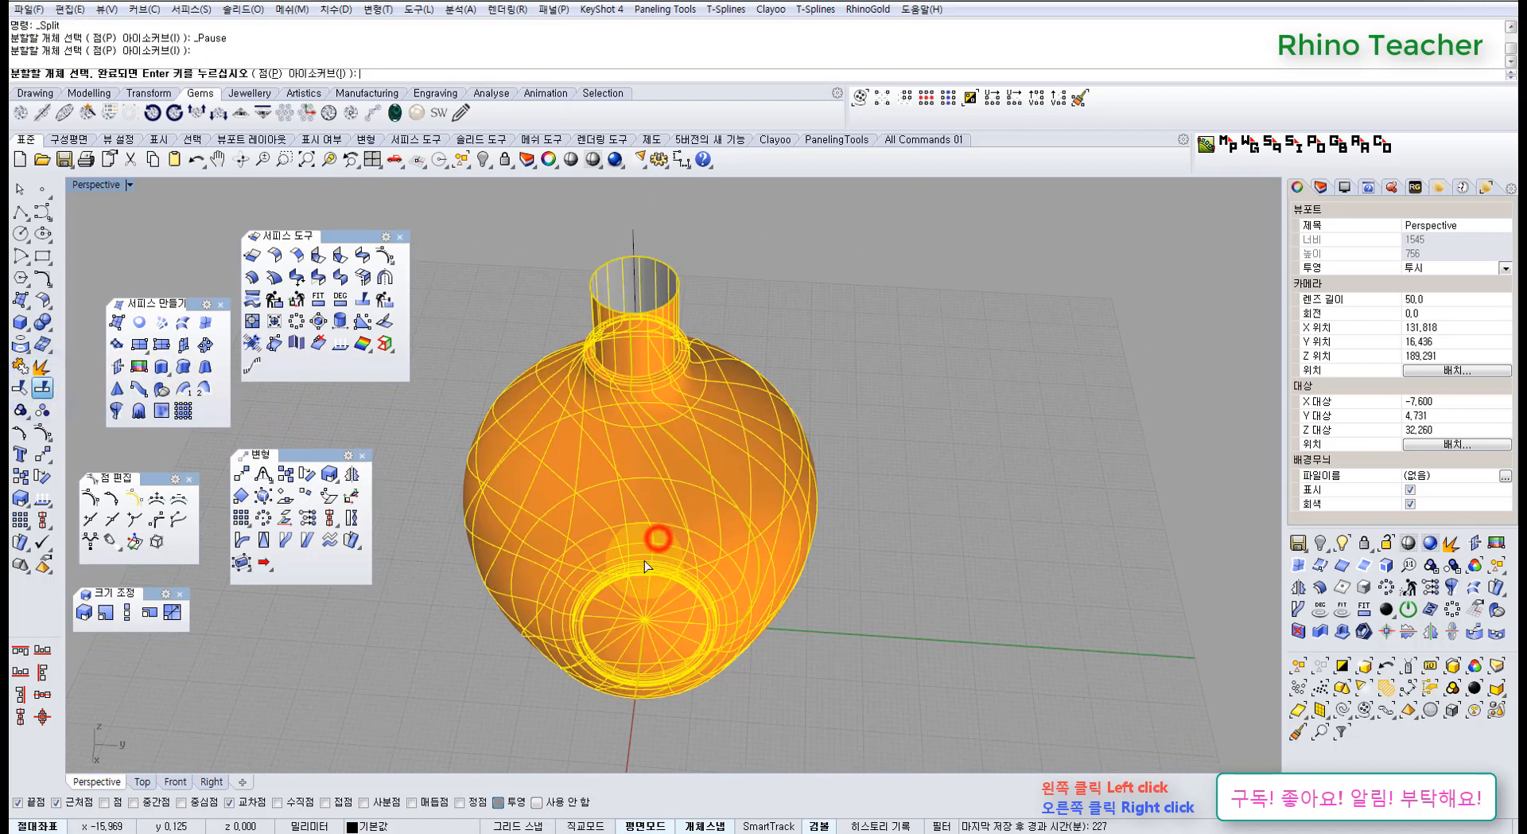
pyautogui.moveTo(645, 560); pyautogui.dragTo(616, 561, button='right')
pyautogui.click(330, 74)
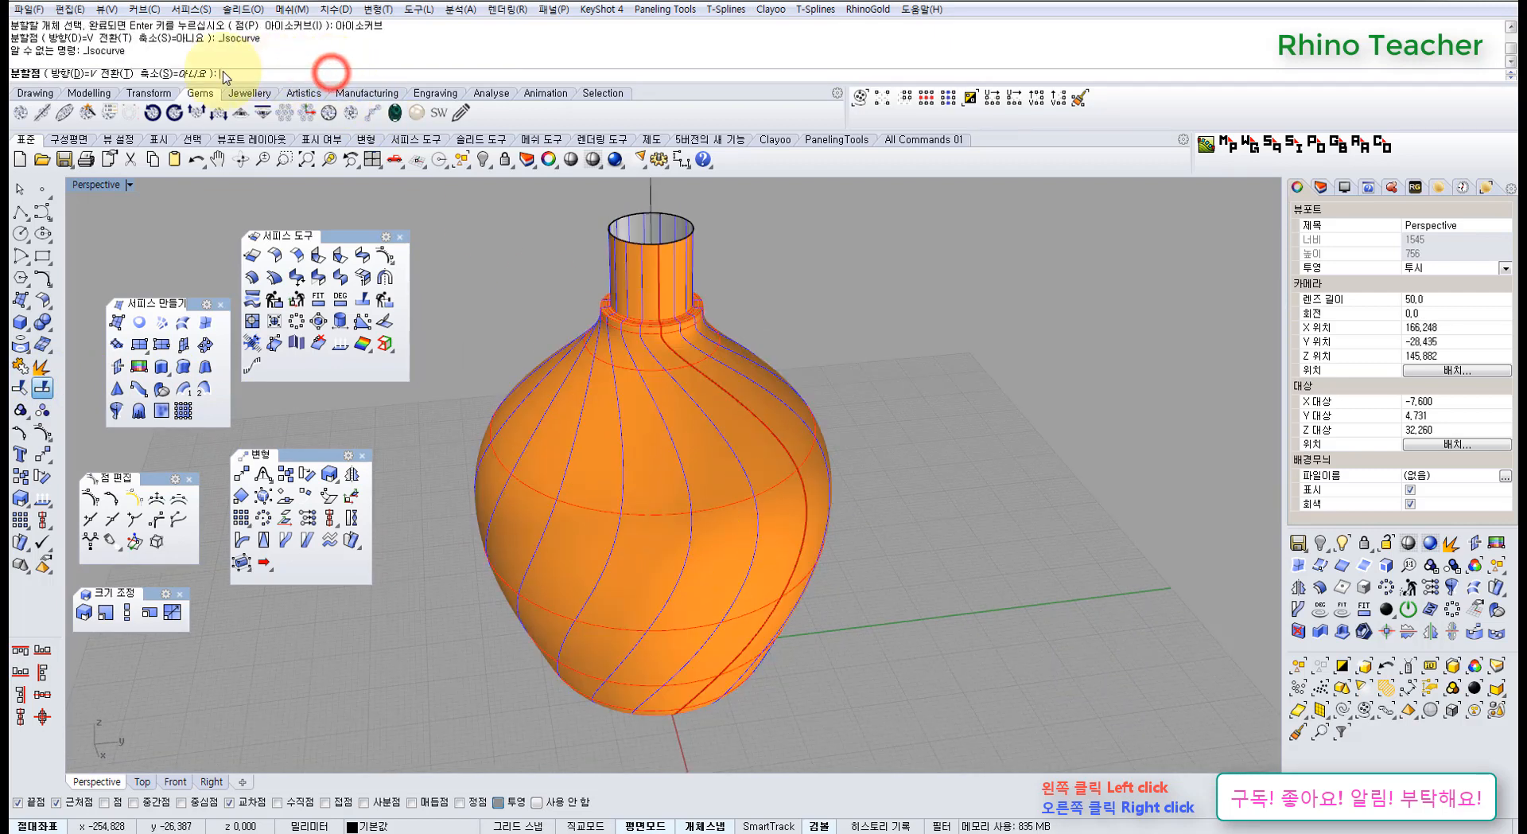
pyautogui.click(171, 74)
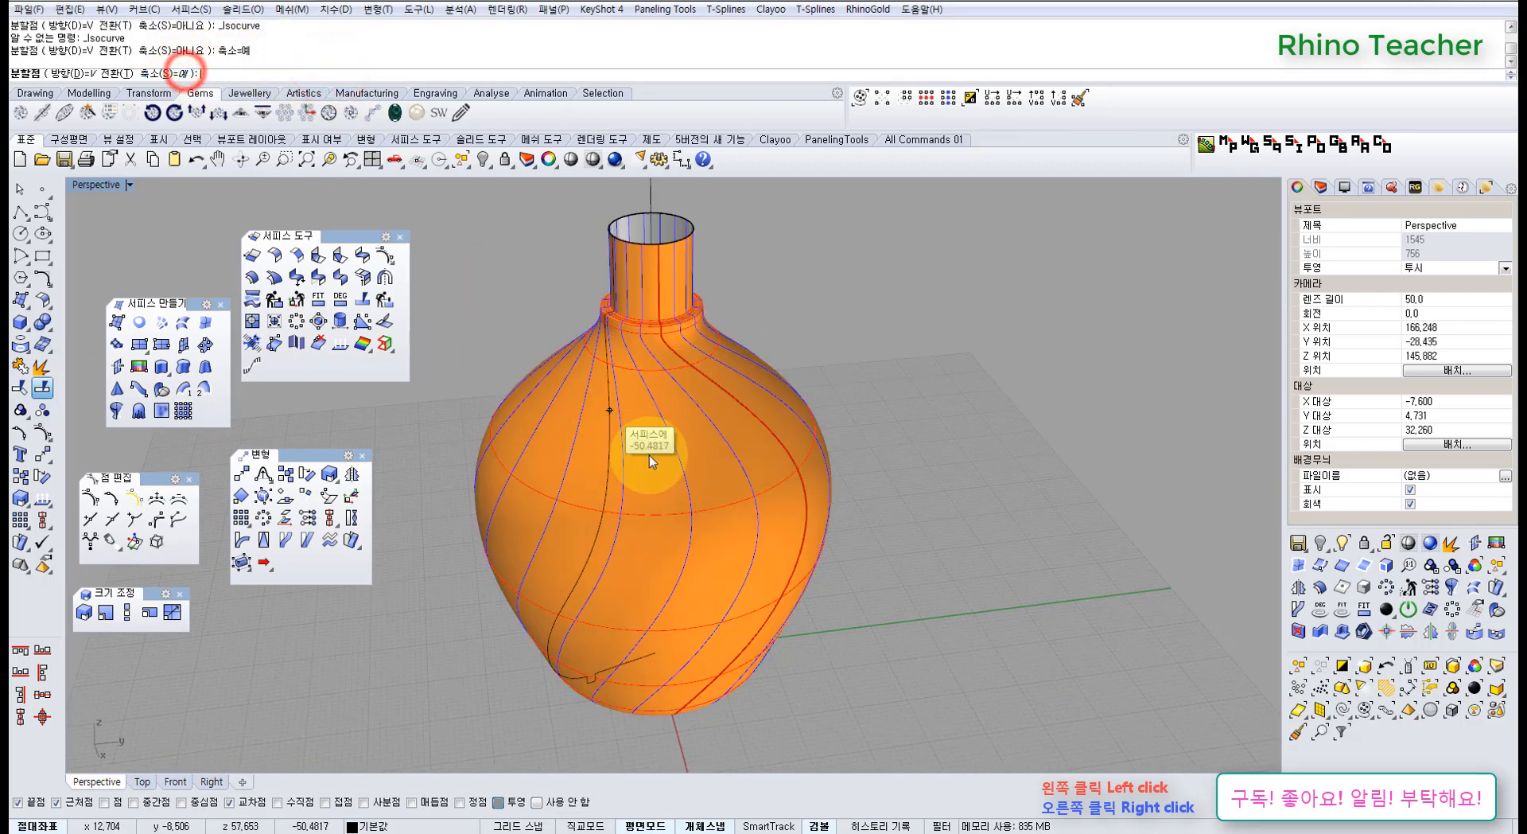
pyautogui.click(689, 512)
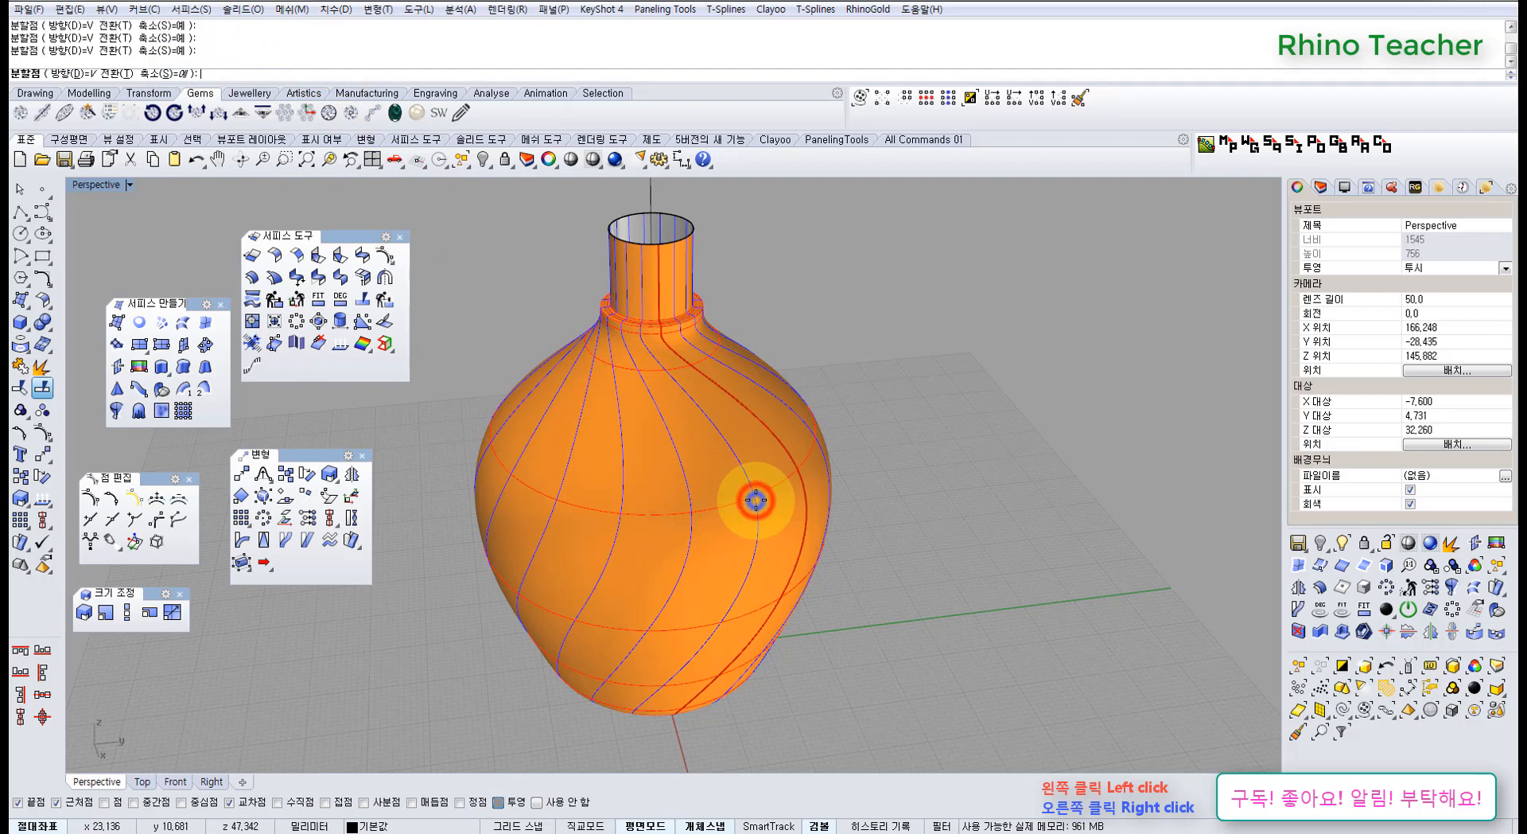
pyautogui.rightClick(756, 500)
# Delete the rest of the split bottle surface, keeping only the narrow spiral strip
pyautogui.click(907, 467)
pyautogui.moveTo(830, 475); pyautogui.dragTo(801, 499, button='right')
pyautogui.click(727, 510)
pyautogui.press('Delete')
pyautogui.click(764, 501)
pyautogui.press('Delete')
# Hide the twisted profile curve beside the spiral strip
pyautogui.click(818, 511)
pyautogui.moveTo(800, 499); pyautogui.dragTo(768, 464)
pyautogui.moveTo(730, 498); pyautogui.dragTo(755, 563, button='right')
pyautogui.hotkey('ctrl', 'h')
pyautogui.click(792, 514)
pyautogui.moveTo(765, 477); pyautogui.dragTo(797, 541, button='right')
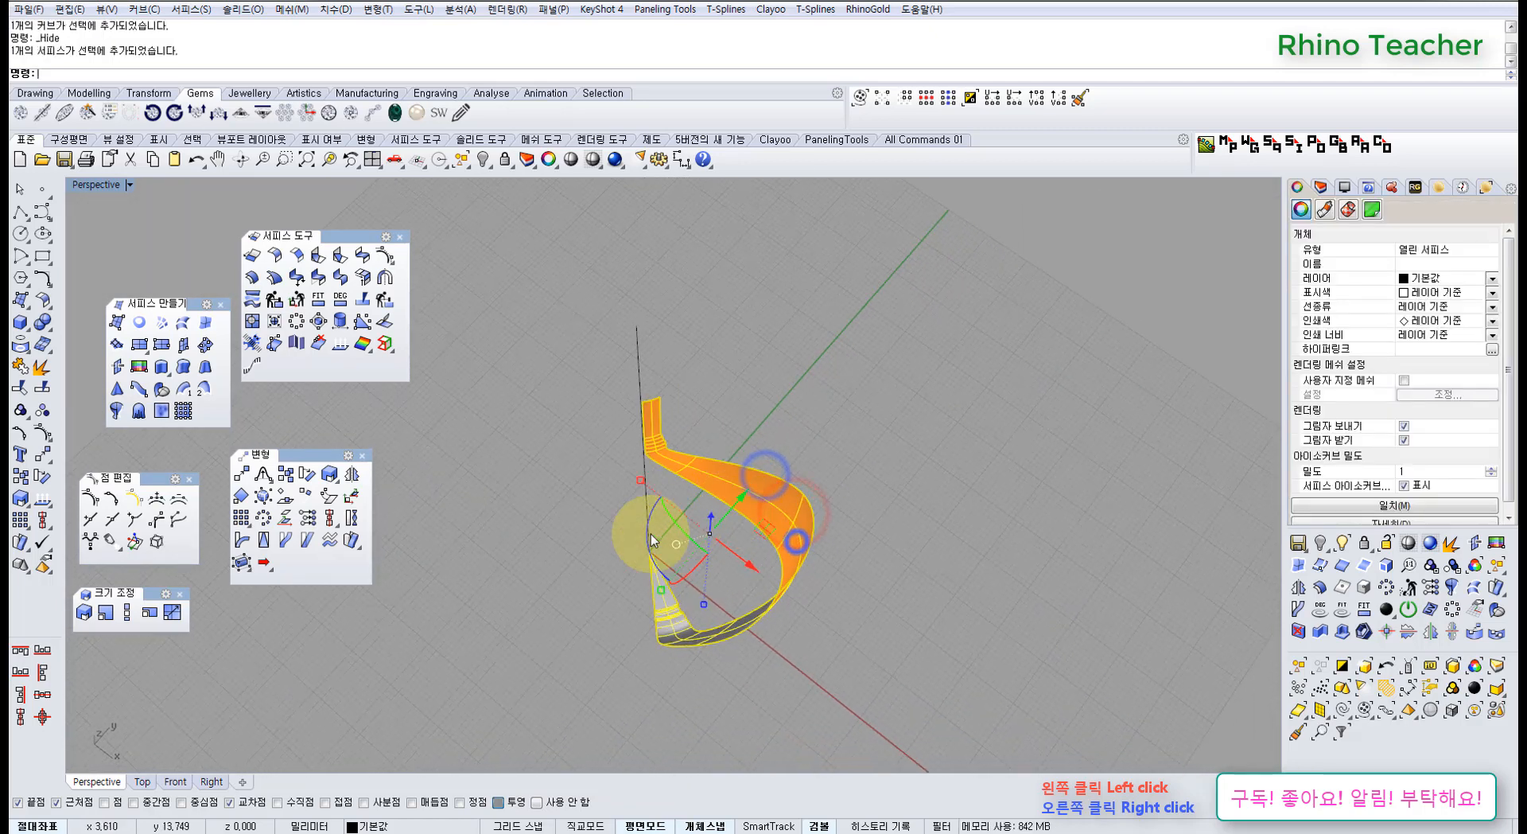
pyautogui.middleClick(536, 533)
pyautogui.click(536, 538)
pyautogui.click(871, 826)
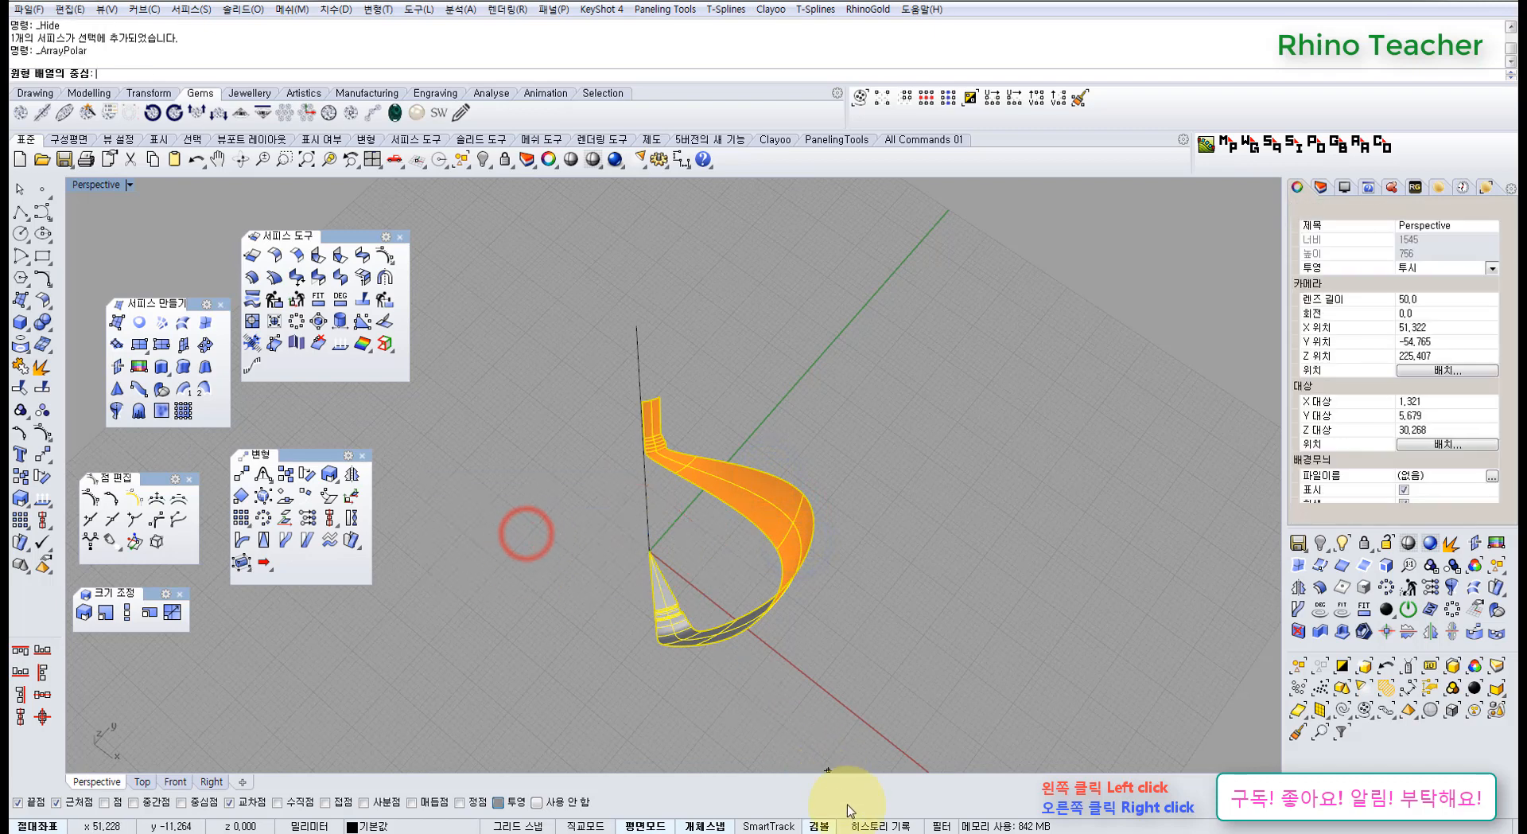
pyautogui.moveTo(665, 514); pyautogui.dragTo(501, 461, button='right')
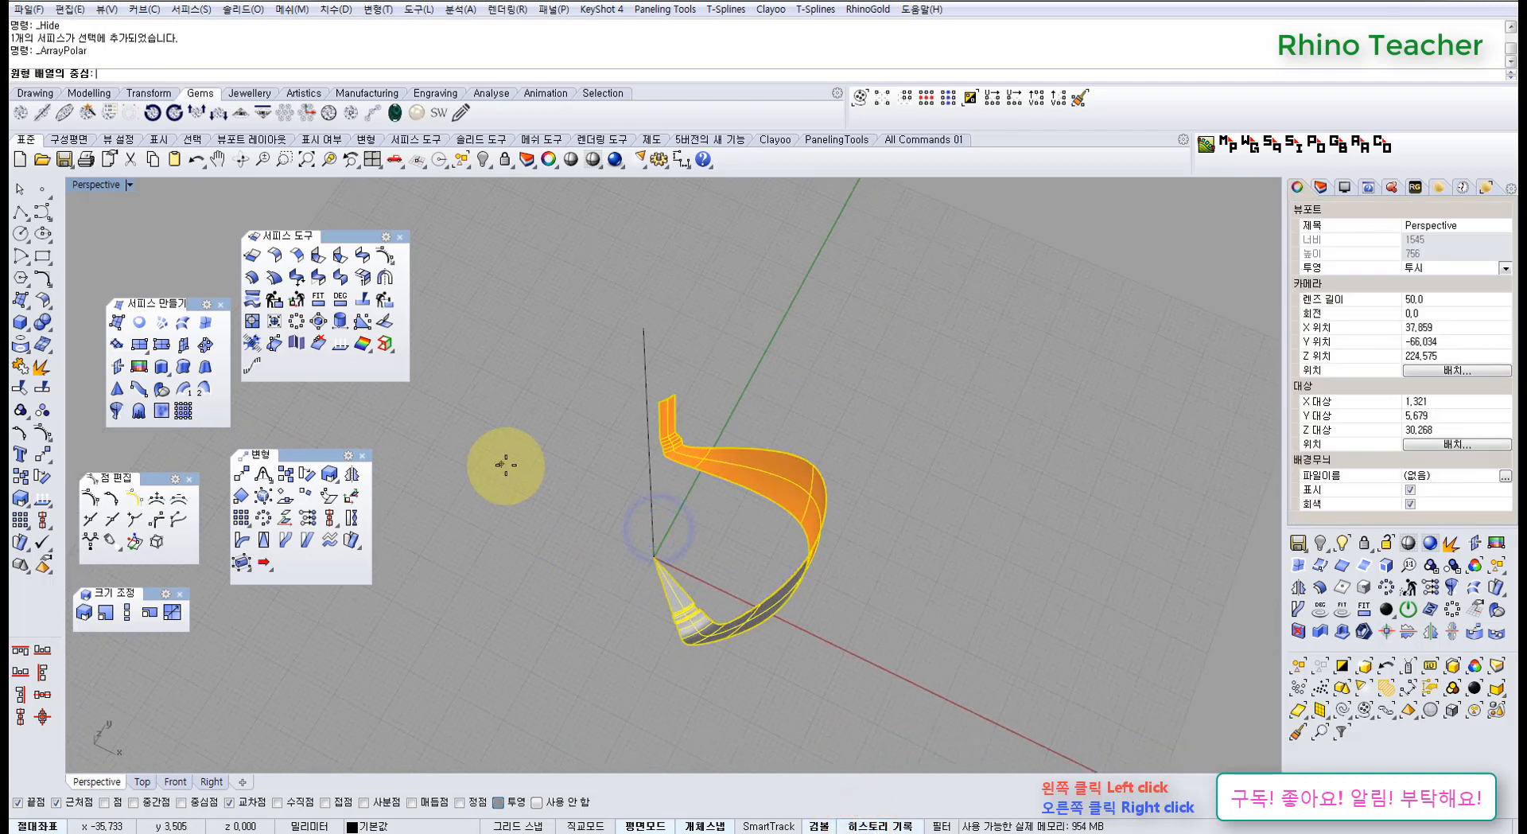
pyautogui.moveTo(549, 533); pyautogui.dragTo(613, 501, button='right')
# Examine the spiral strip's shape in the Front view and from several angles in the Perspective view
pyautogui.hotkey('ctrl', 'F2')
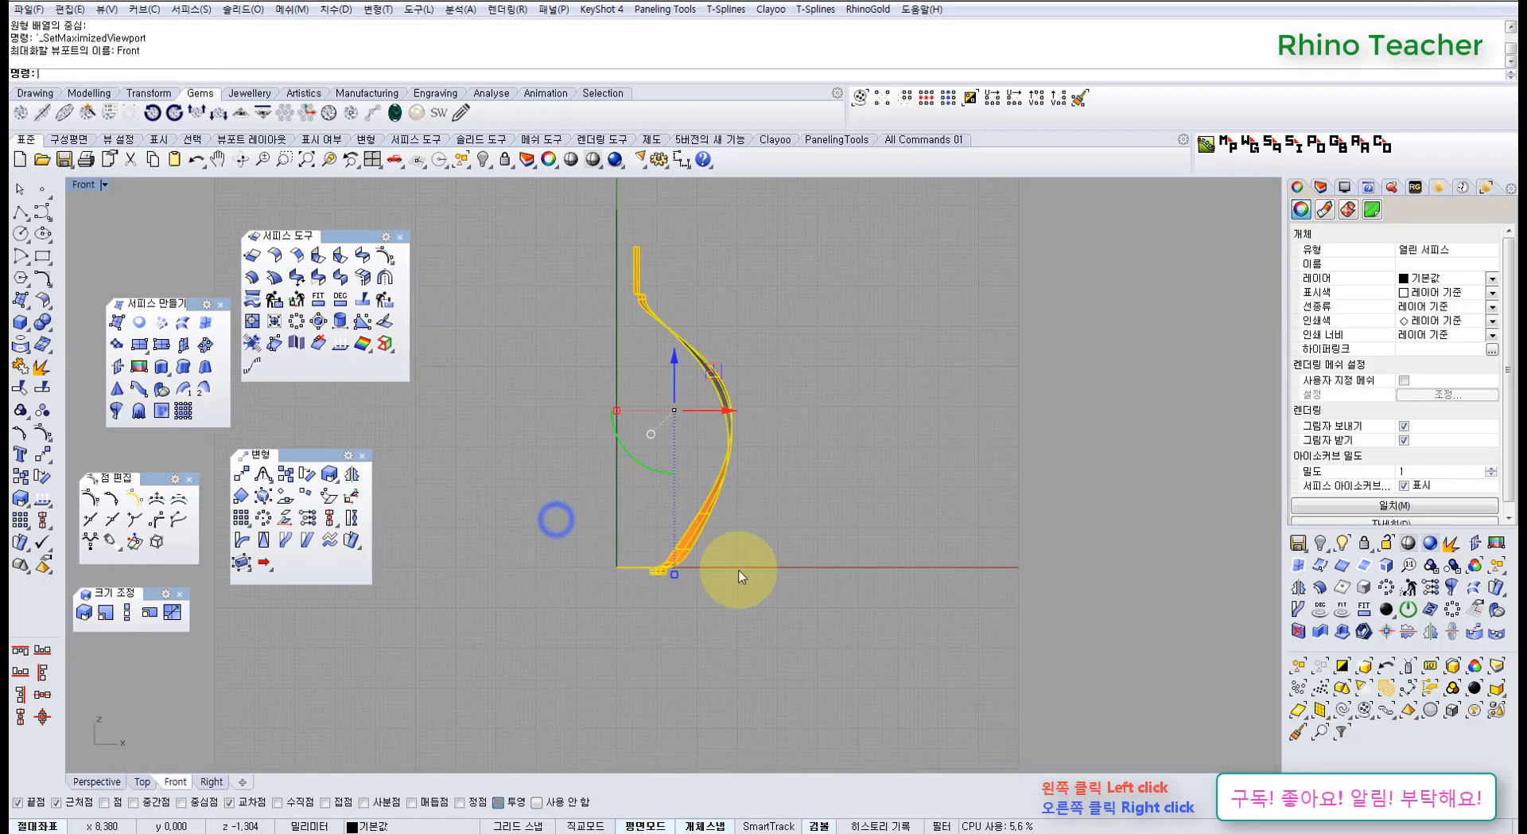
pyautogui.click(754, 550)
pyautogui.scroll(4, 673, 484)
pyautogui.moveTo(758, 420); pyautogui.dragTo(723, 494, button='right')
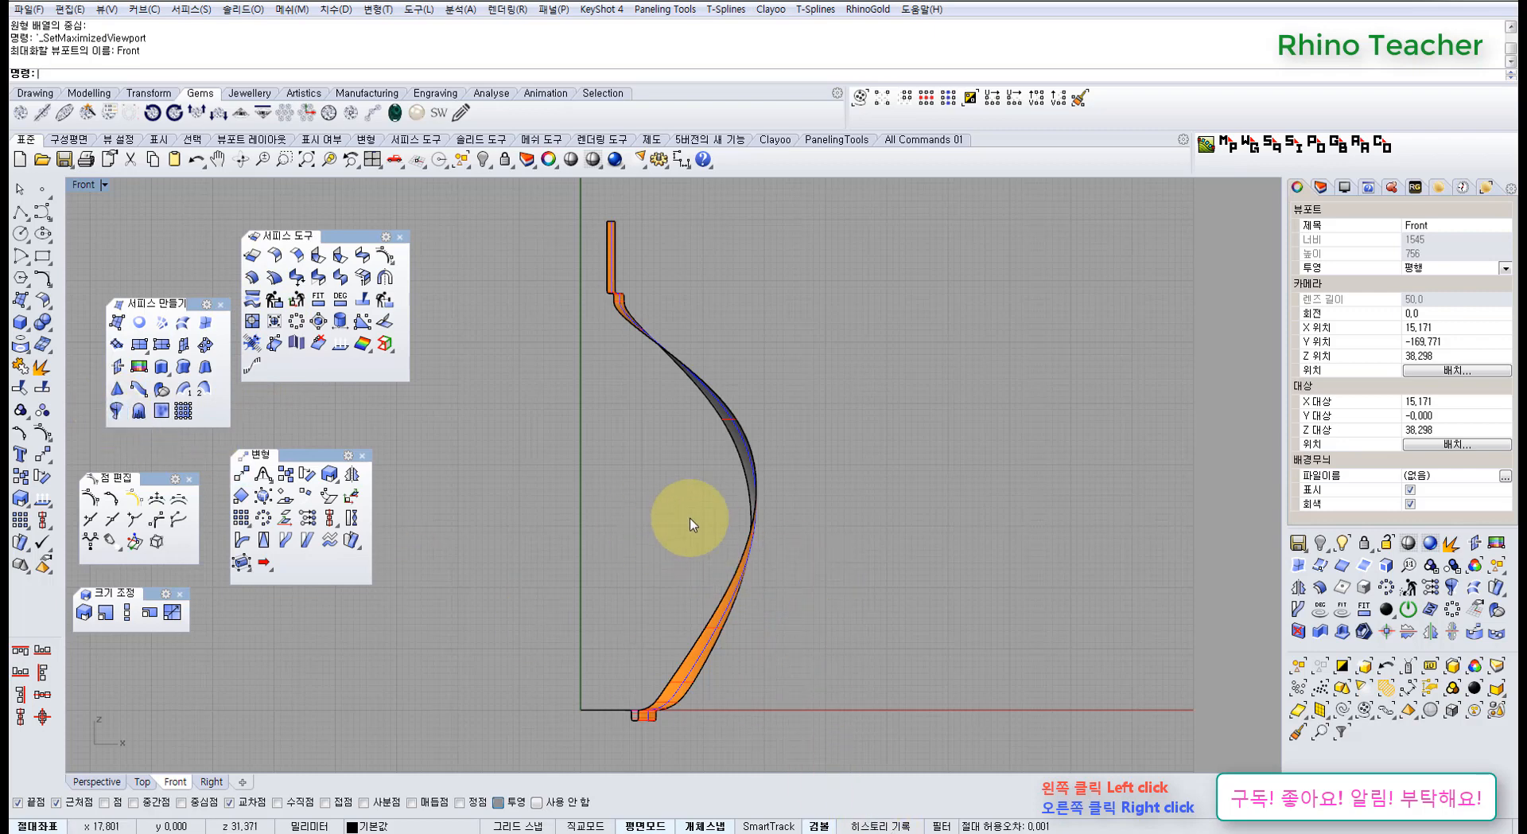
pyautogui.hotkey('ctrl', 'F4')
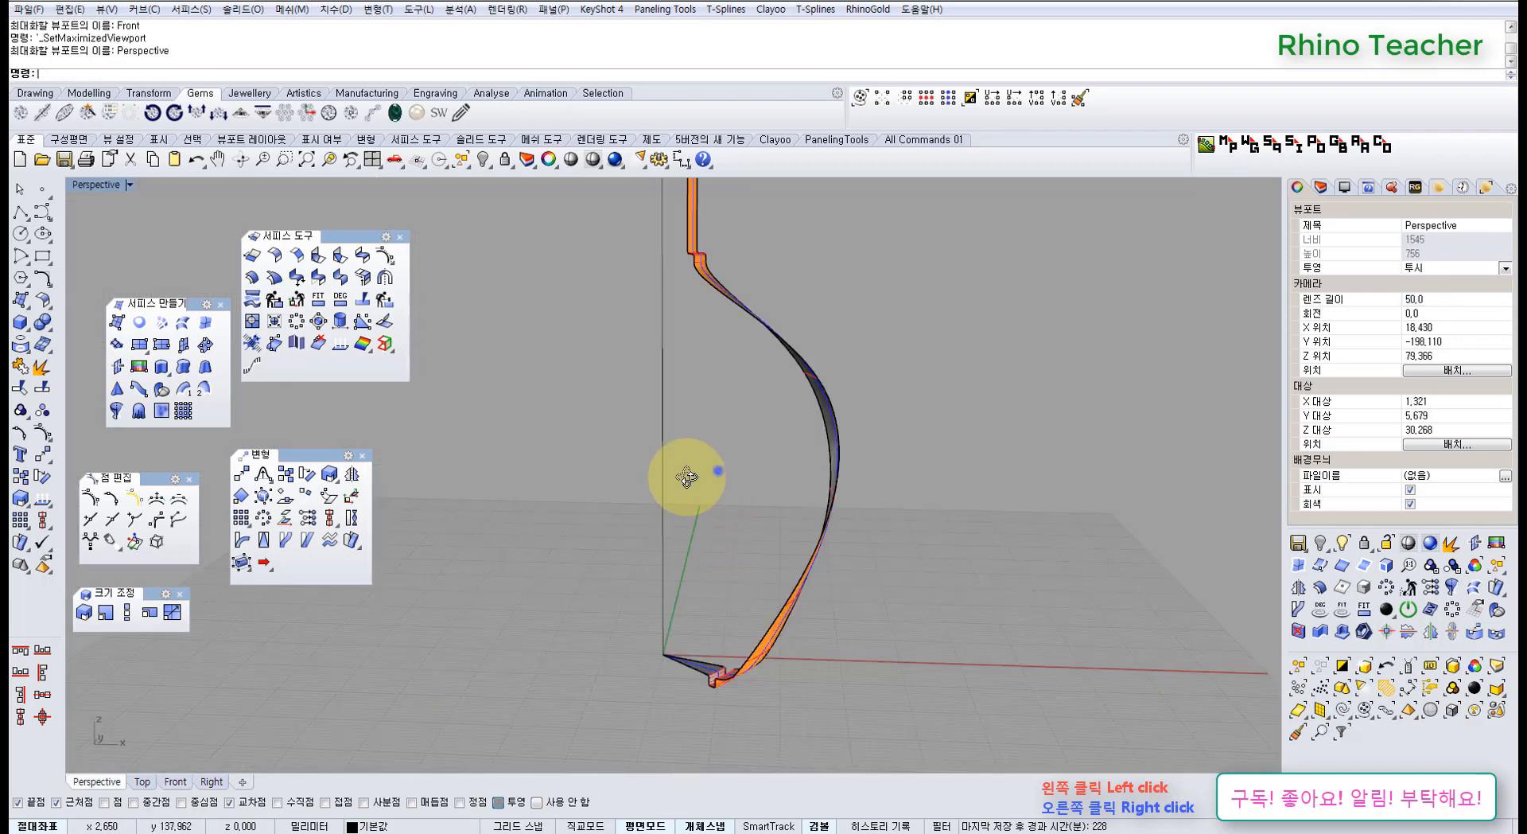
pyautogui.moveTo(718, 471); pyautogui.dragTo(610, 532, button='right')
pyautogui.scroll(5, 786, 528)
pyautogui.moveTo(774, 531); pyautogui.dragTo(703, 559, button='right')
pyautogui.scroll(-6, 819, 505)
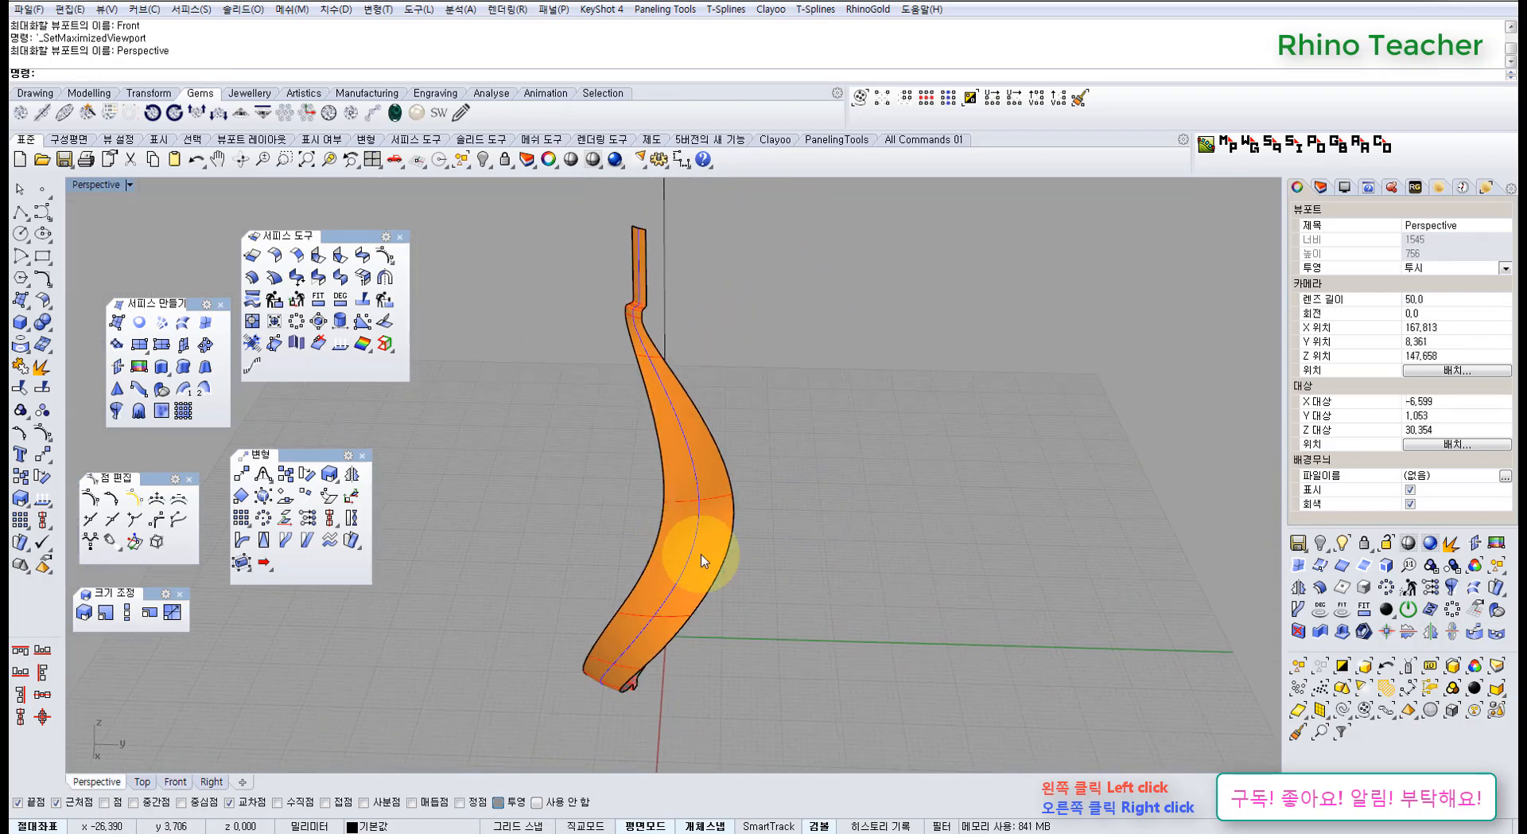
# Polar array the spiral strip about the origin with history recording on, using 16 items over a 360 degree fill angle
pyautogui.click(704, 561)
pyautogui.moveTo(535, 572); pyautogui.dragTo(496, 551, button='right')
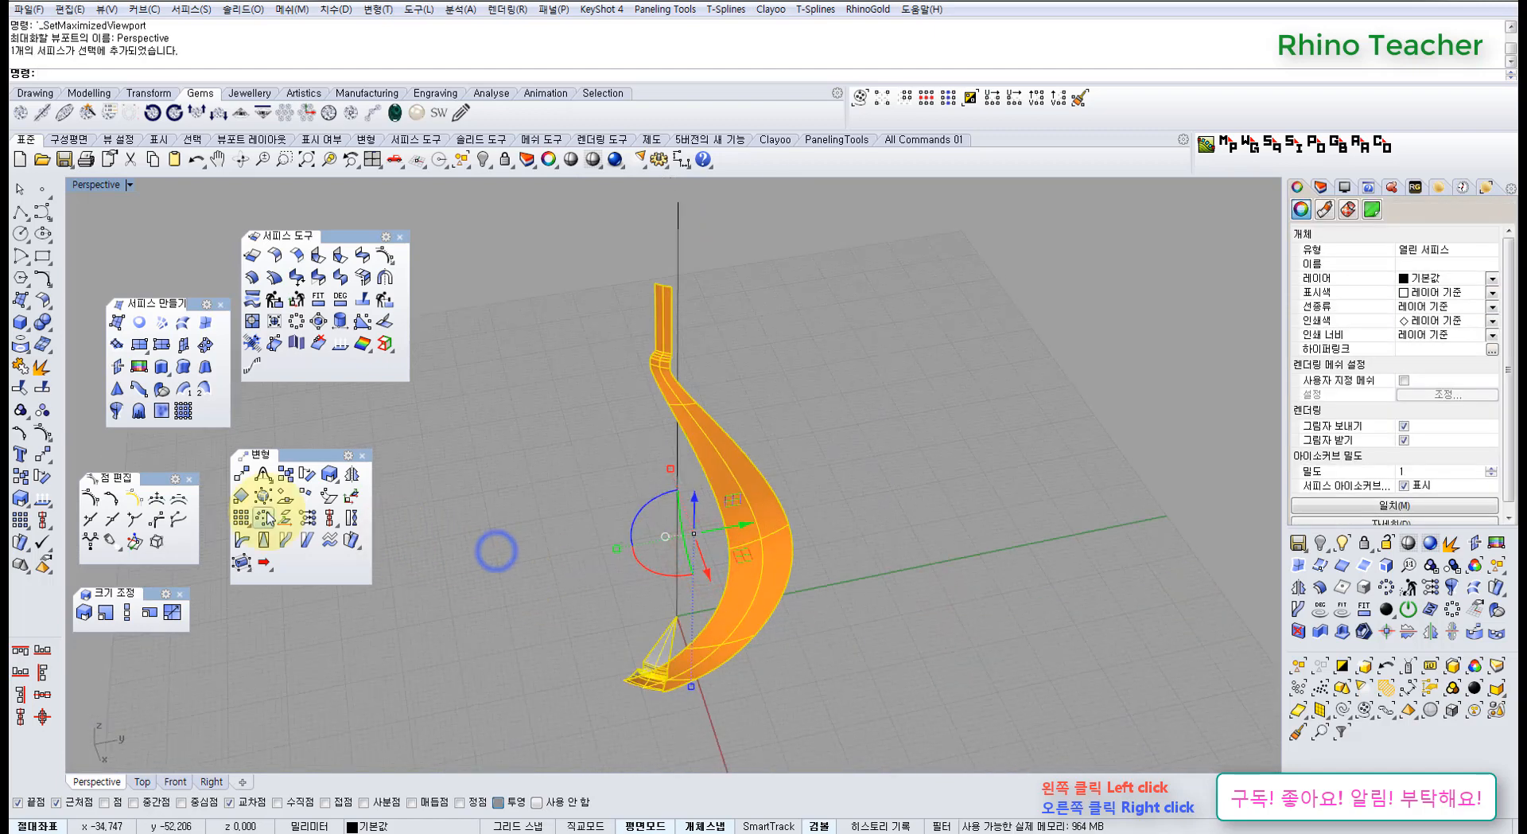
pyautogui.click(260, 521)
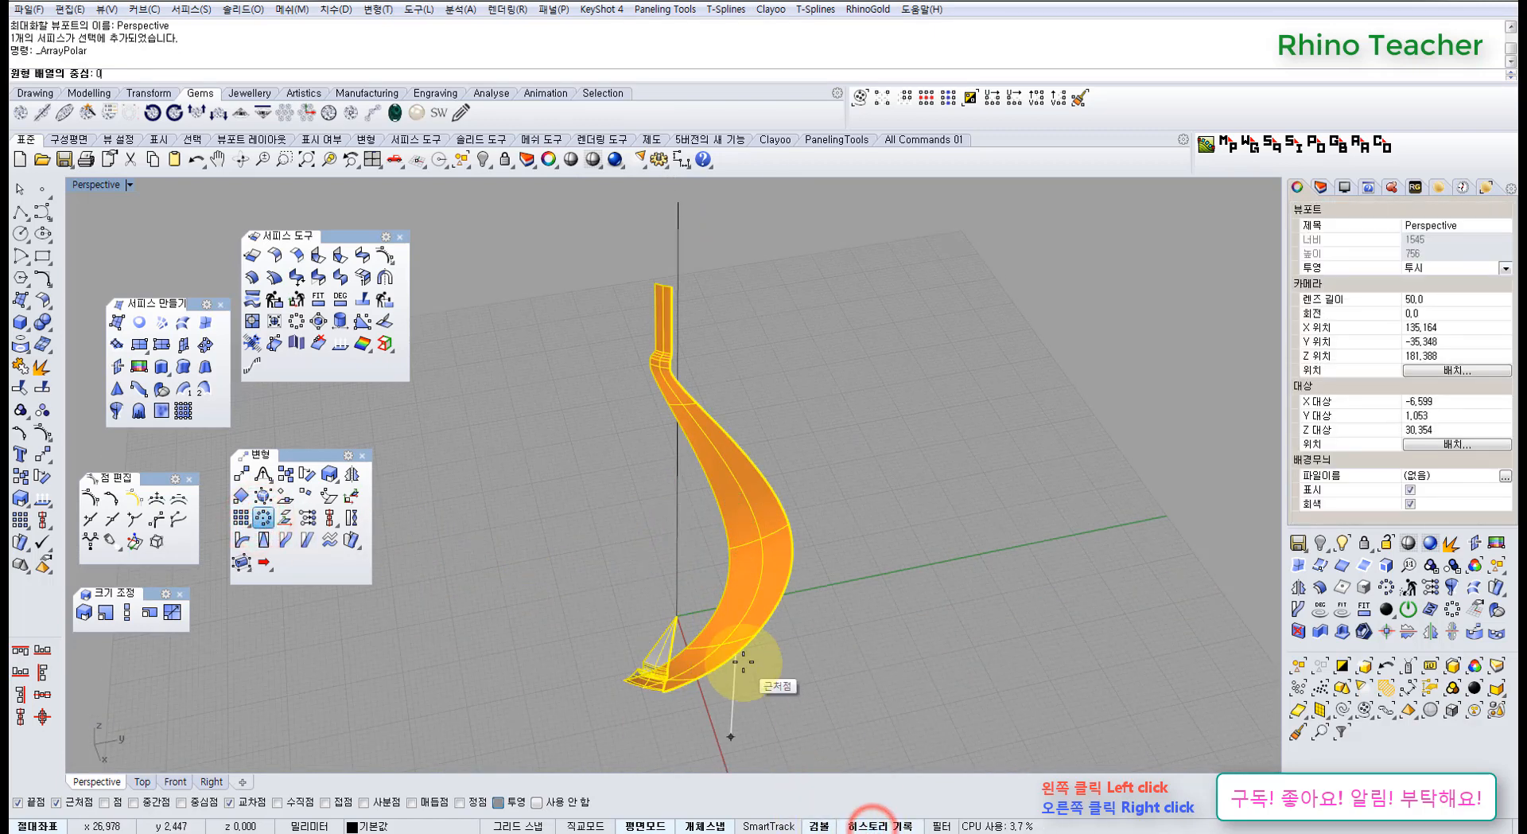
pyautogui.press('Return')
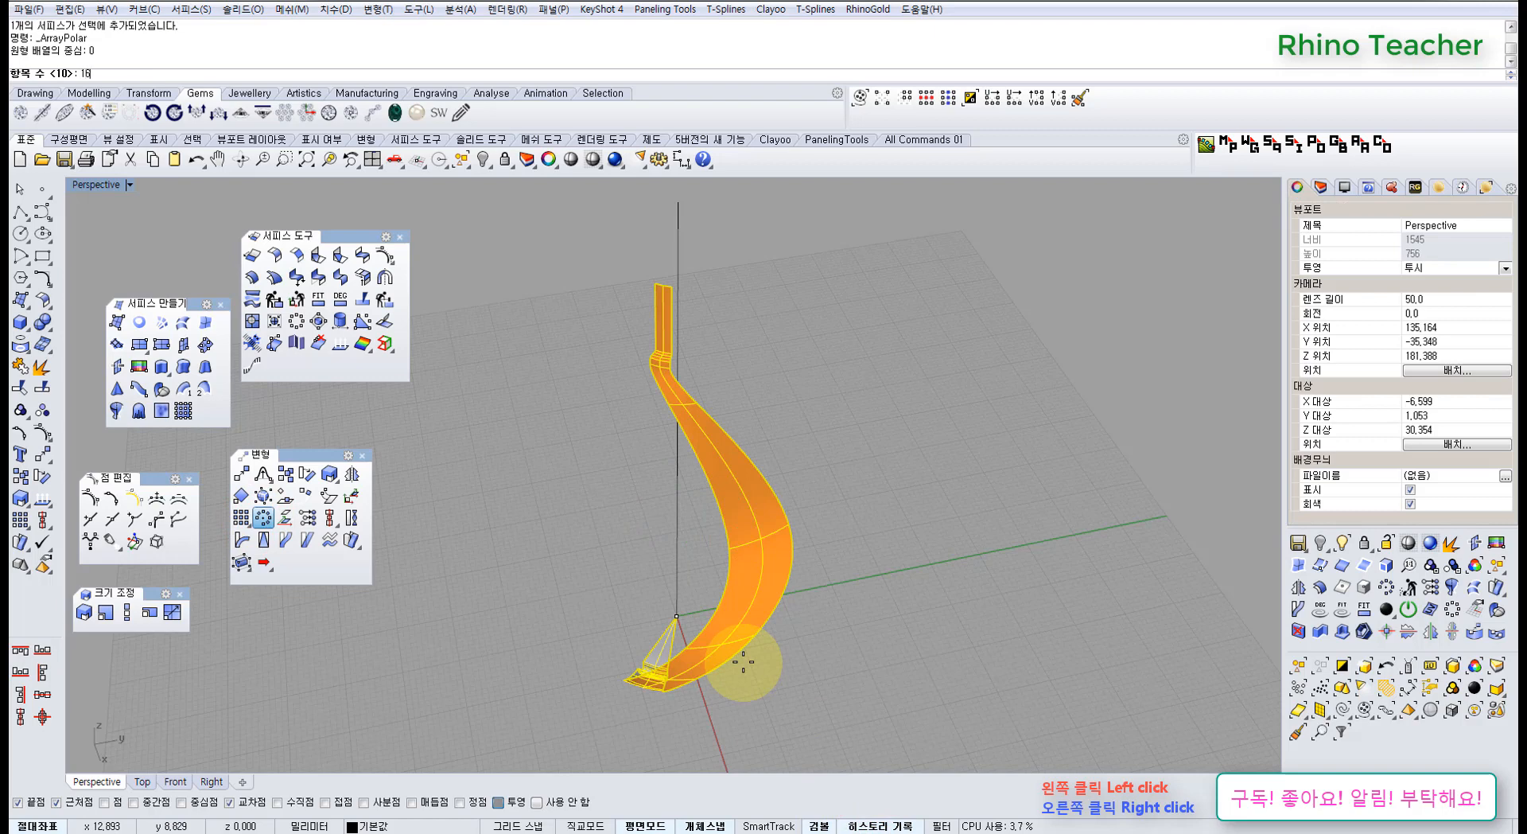
pyautogui.press('Return')
pyautogui.press('Return')
pyautogui.press('Return')
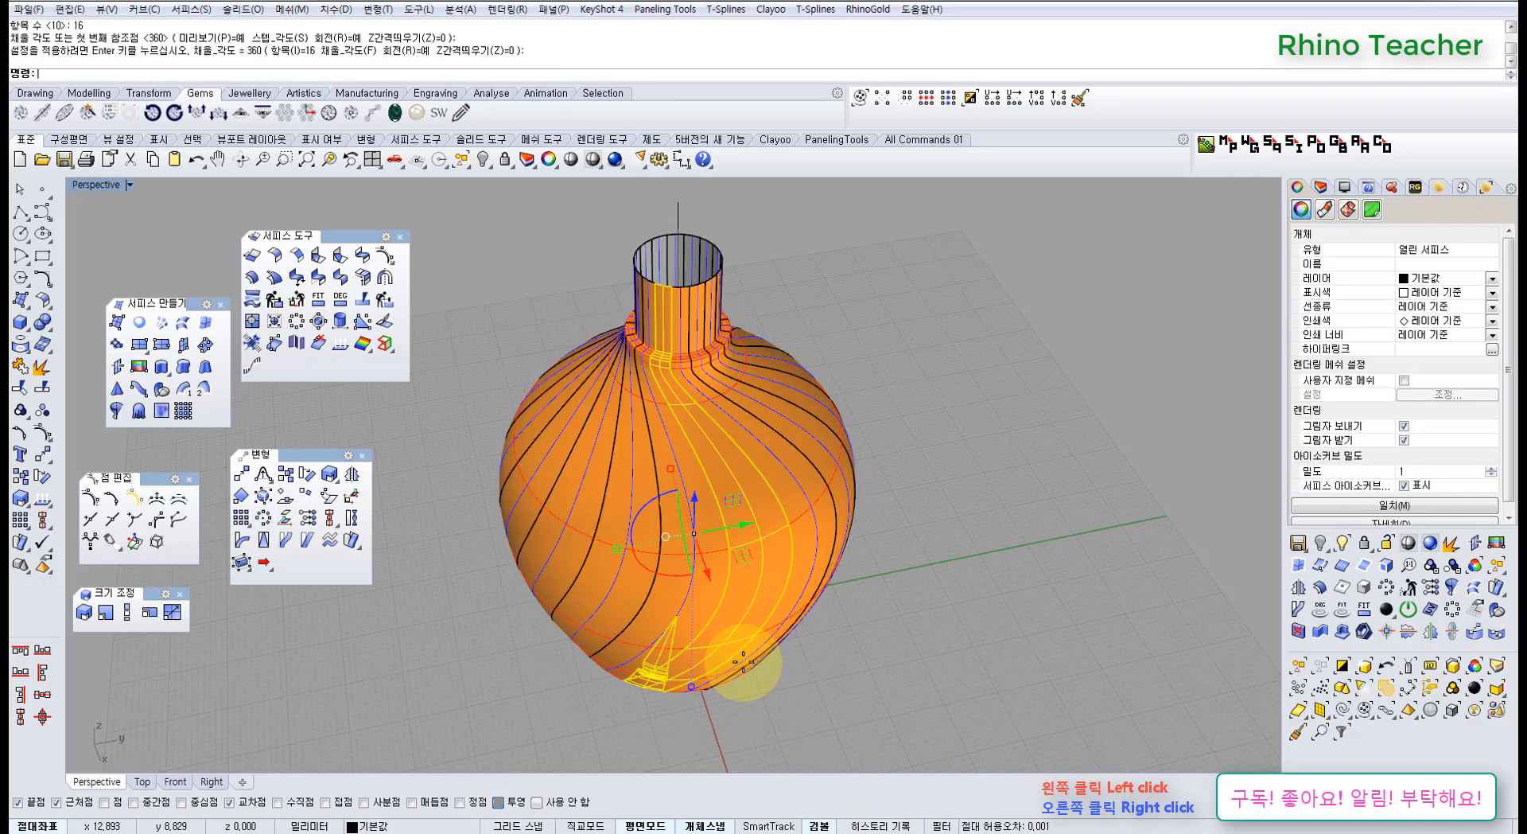
# Show the original panel's control points, restrict selection to control points, and select the two middle points on the belly
pyautogui.press('F10')
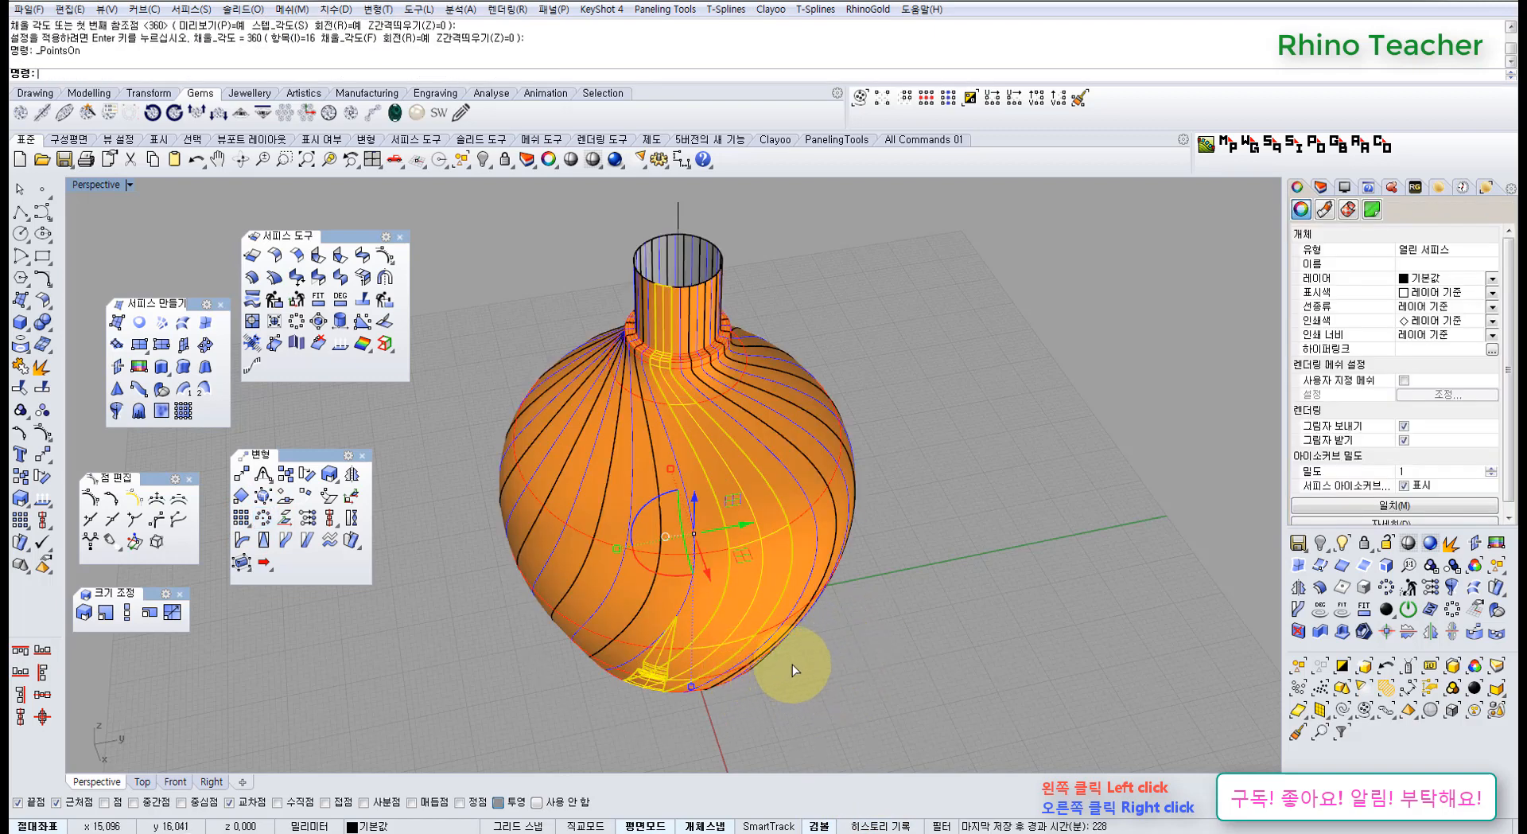
pyautogui.moveTo(786, 646); pyautogui.dragTo(792, 646, button='right')
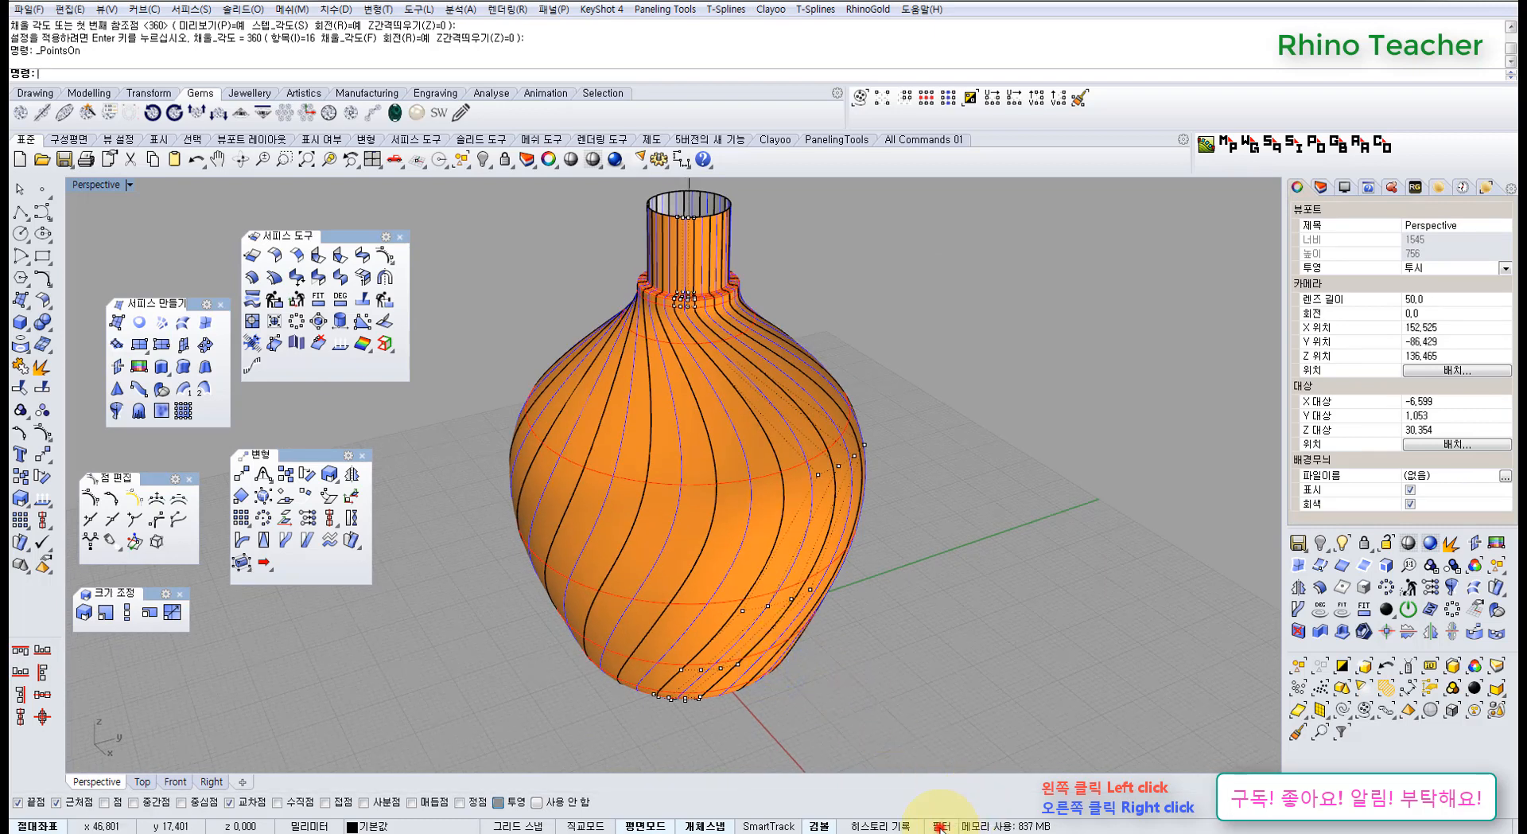
pyautogui.click(940, 825)
pyautogui.moveTo(893, 477); pyautogui.dragTo(700, 536, button='right')
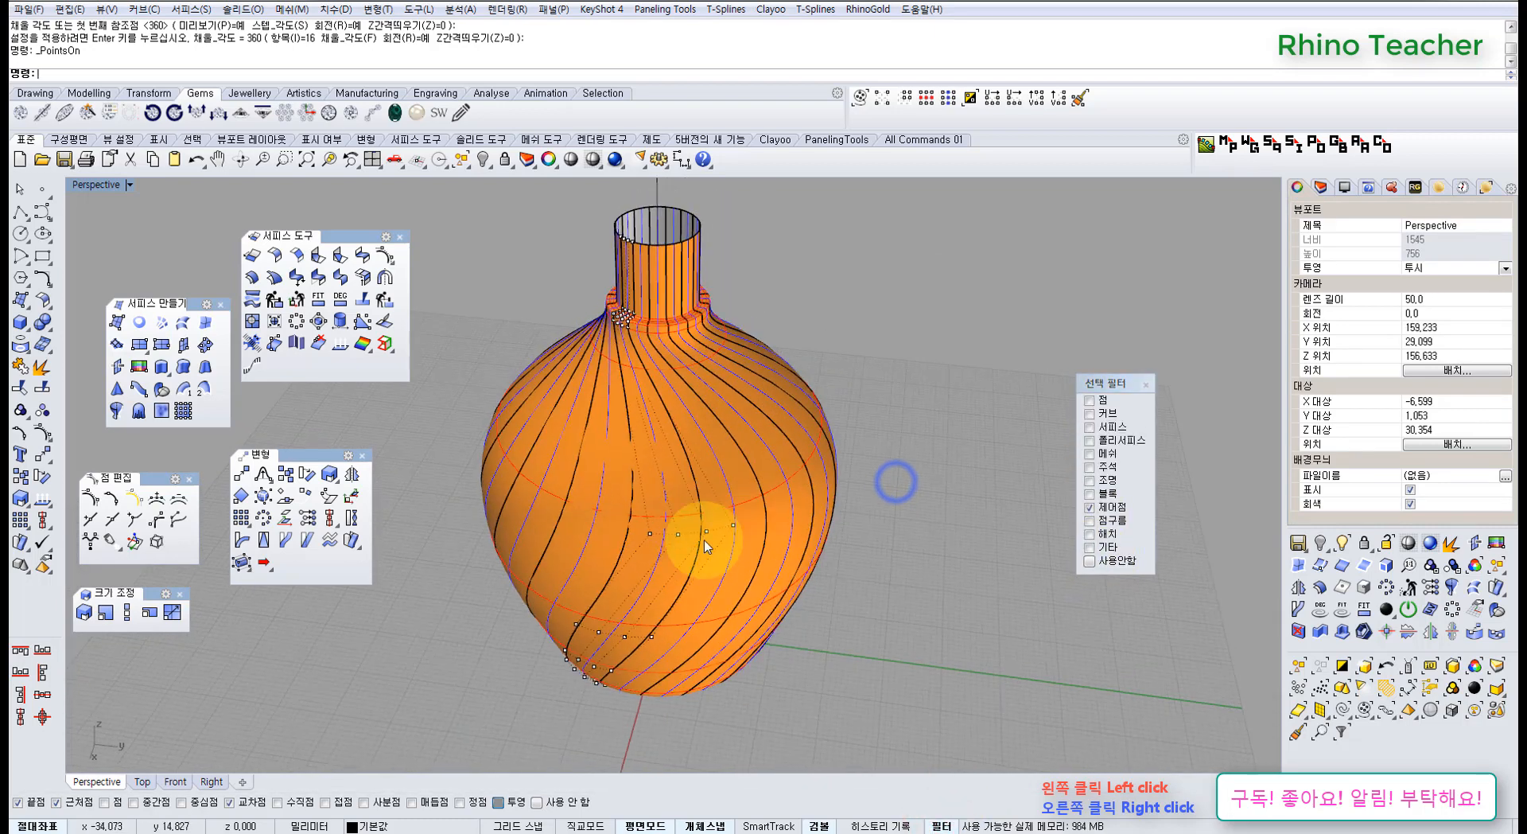
pyautogui.scroll(5, 818, 613)
pyautogui.moveTo(664, 503); pyautogui.dragTo(782, 582)
pyautogui.scroll(-5, 783, 583)
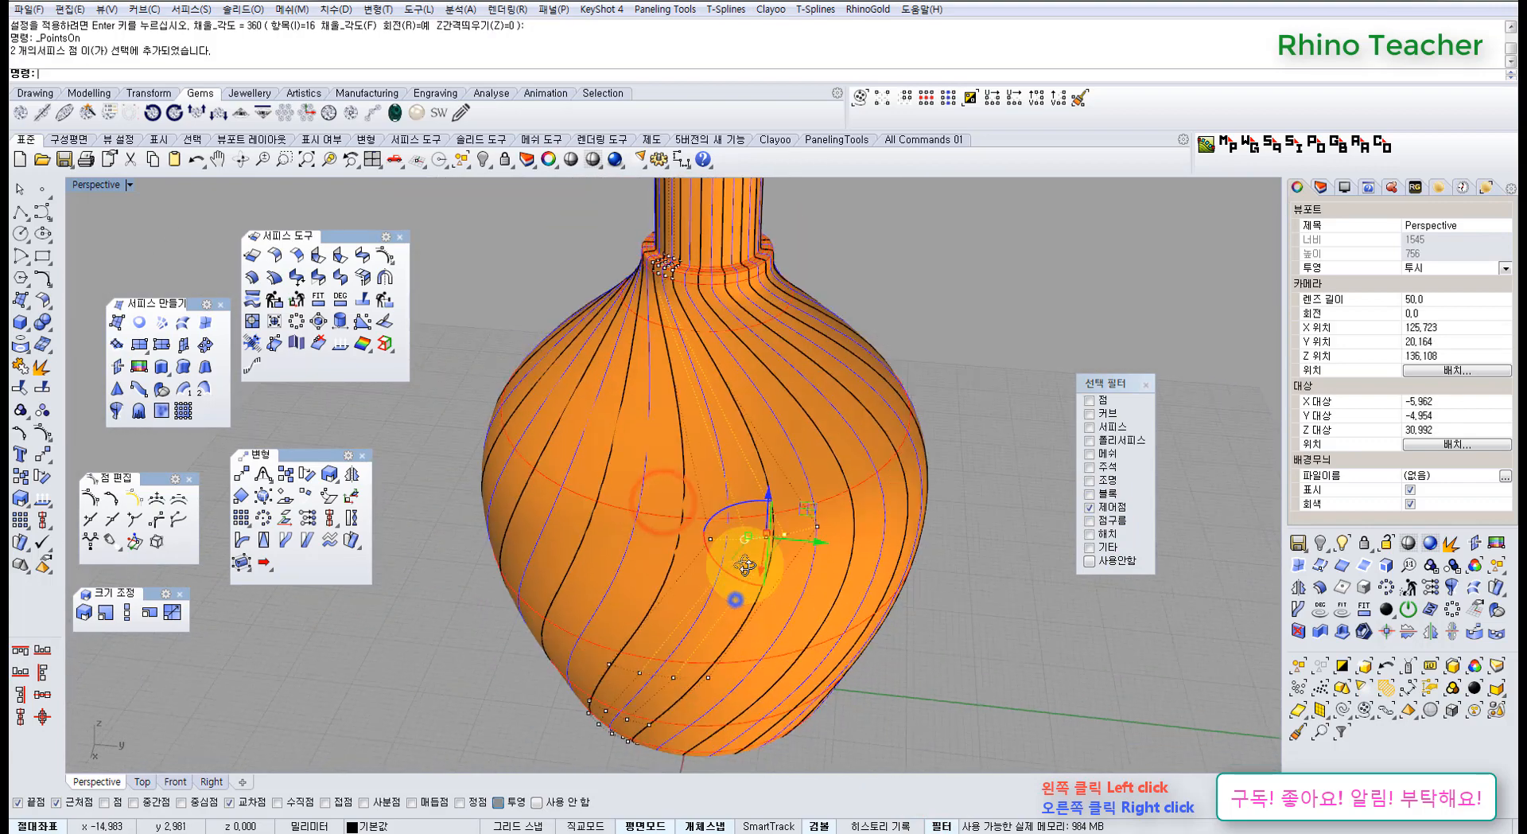
# Add the two middle control points in each of the next two lower rows of the panel to the selection
pyautogui.moveTo(737, 600); pyautogui.dragTo(747, 484, button='right')
pyautogui.scroll(3, 747, 484)
pyautogui.keyDown('shift'); pyautogui.click(653, 440); pyautogui.keyUp('shift')
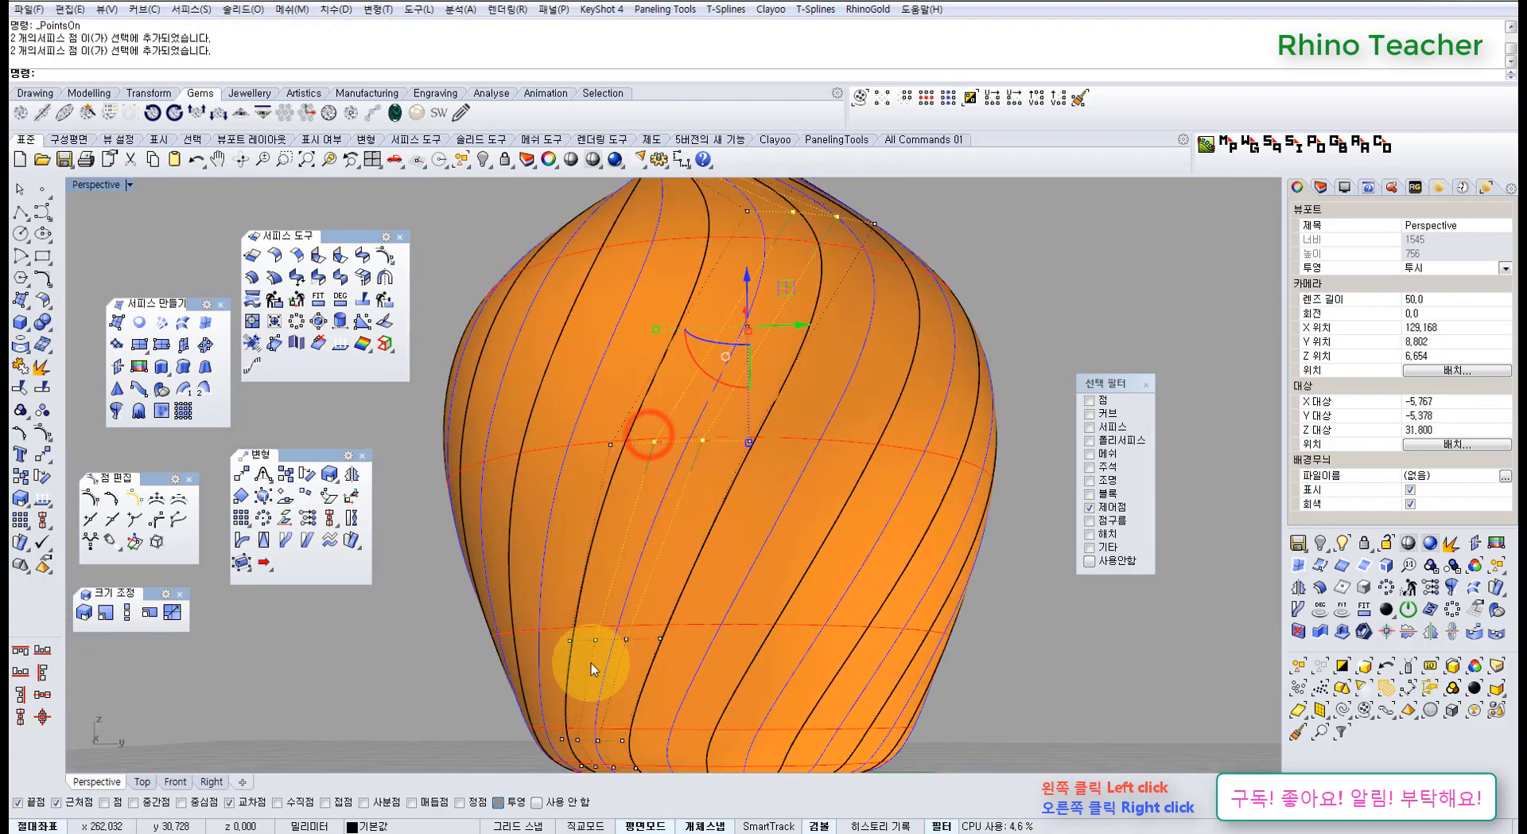
pyautogui.keyDown('shift'); pyautogui.moveTo(590, 630); pyautogui.dragTo(636, 656); pyautogui.keyUp('shift')
# Add the panel's two middle control points just below the vase neck to the selection
pyautogui.scroll(-3, 684, 549)
pyautogui.moveTo(720, 435); pyautogui.dragTo(729, 550, button='right')
pyautogui.scroll(3, 668, 353)
pyautogui.moveTo(776, 614); pyautogui.dragTo(760, 648, button='right')
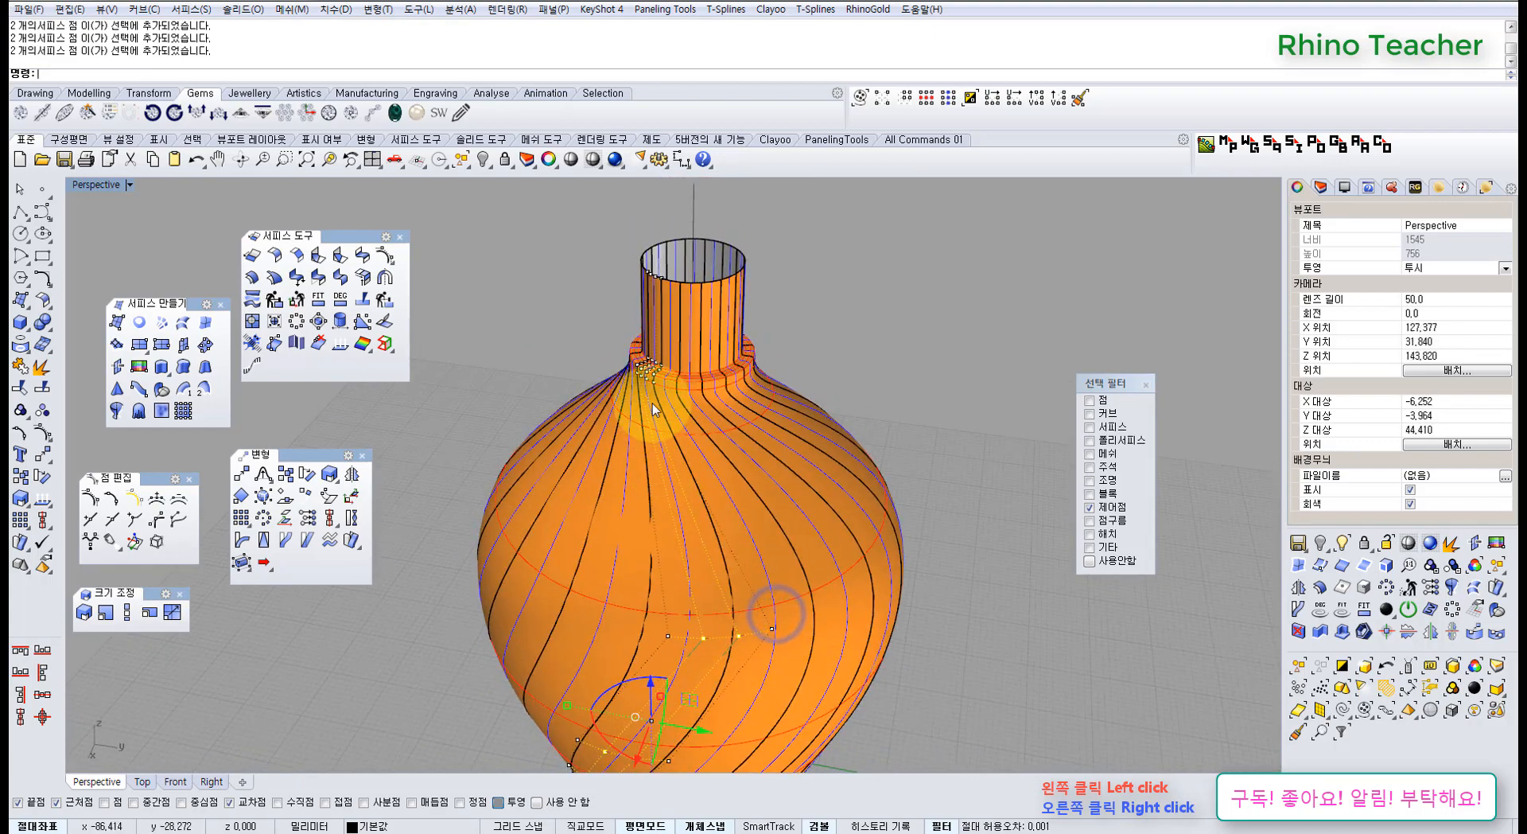
pyautogui.scroll(8, 652, 404)
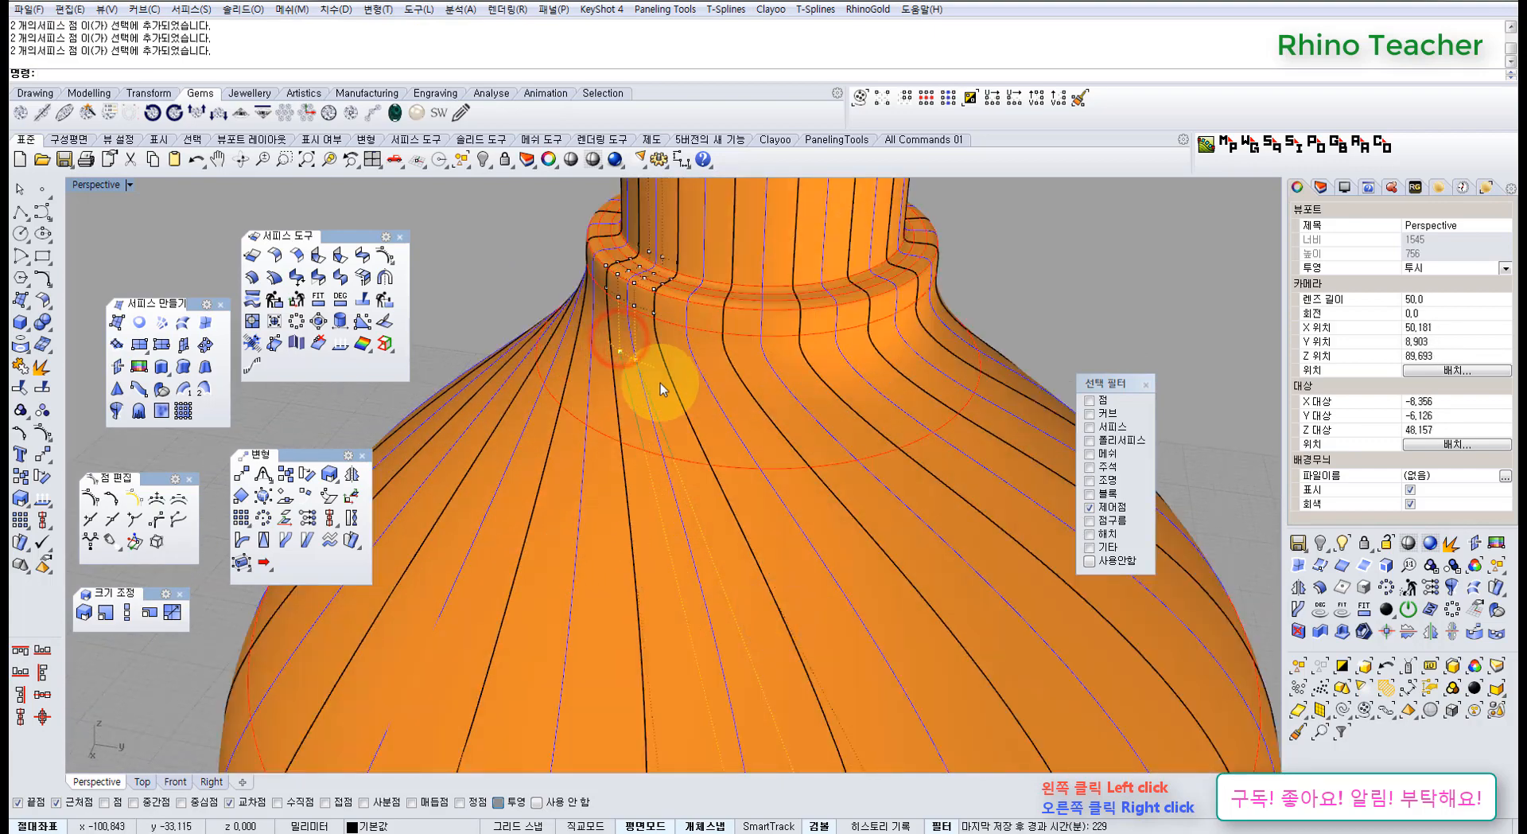
# Add the panel's two middle control points just above the vase base to the selection
pyautogui.scroll(-8, 660, 389)
pyautogui.moveTo(730, 621); pyautogui.dragTo(641, 528, button='right')
pyautogui.scroll(6, 639, 529)
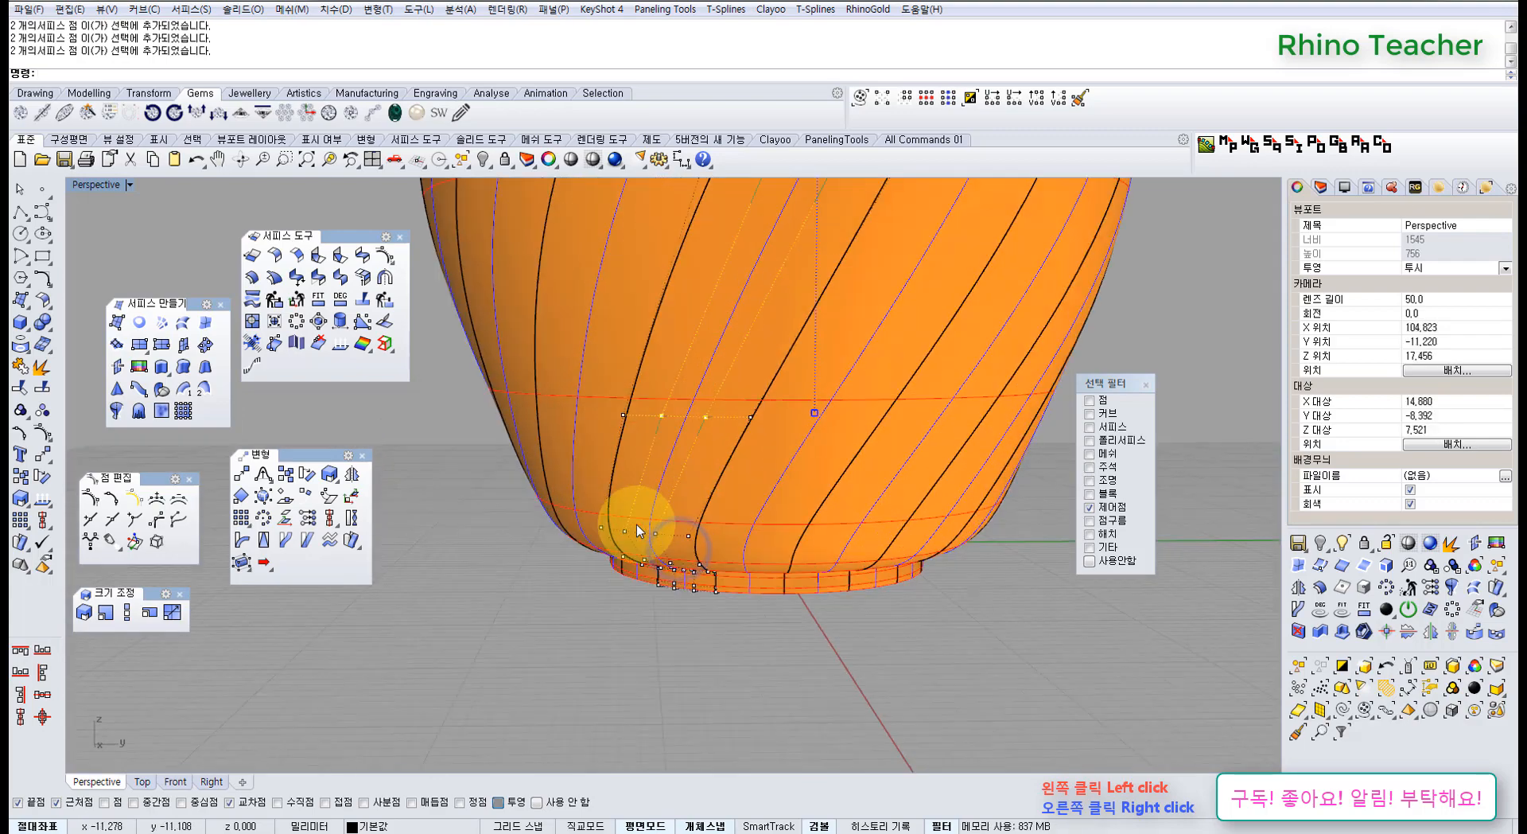
pyautogui.keyDown('shift'); pyautogui.moveTo(662, 549); pyautogui.dragTo(668, 548); pyautogui.keyUp('shift')
# Try moving the selected control points in the positive normal direction with MoveUVN at scale 1.0
pyautogui.scroll(-3, 689, 539)
pyautogui.moveTo(817, 362); pyautogui.dragTo(704, 547, button='right')
pyautogui.scroll(1, 747, 436)
pyautogui.scroll(-3, 704, 546)
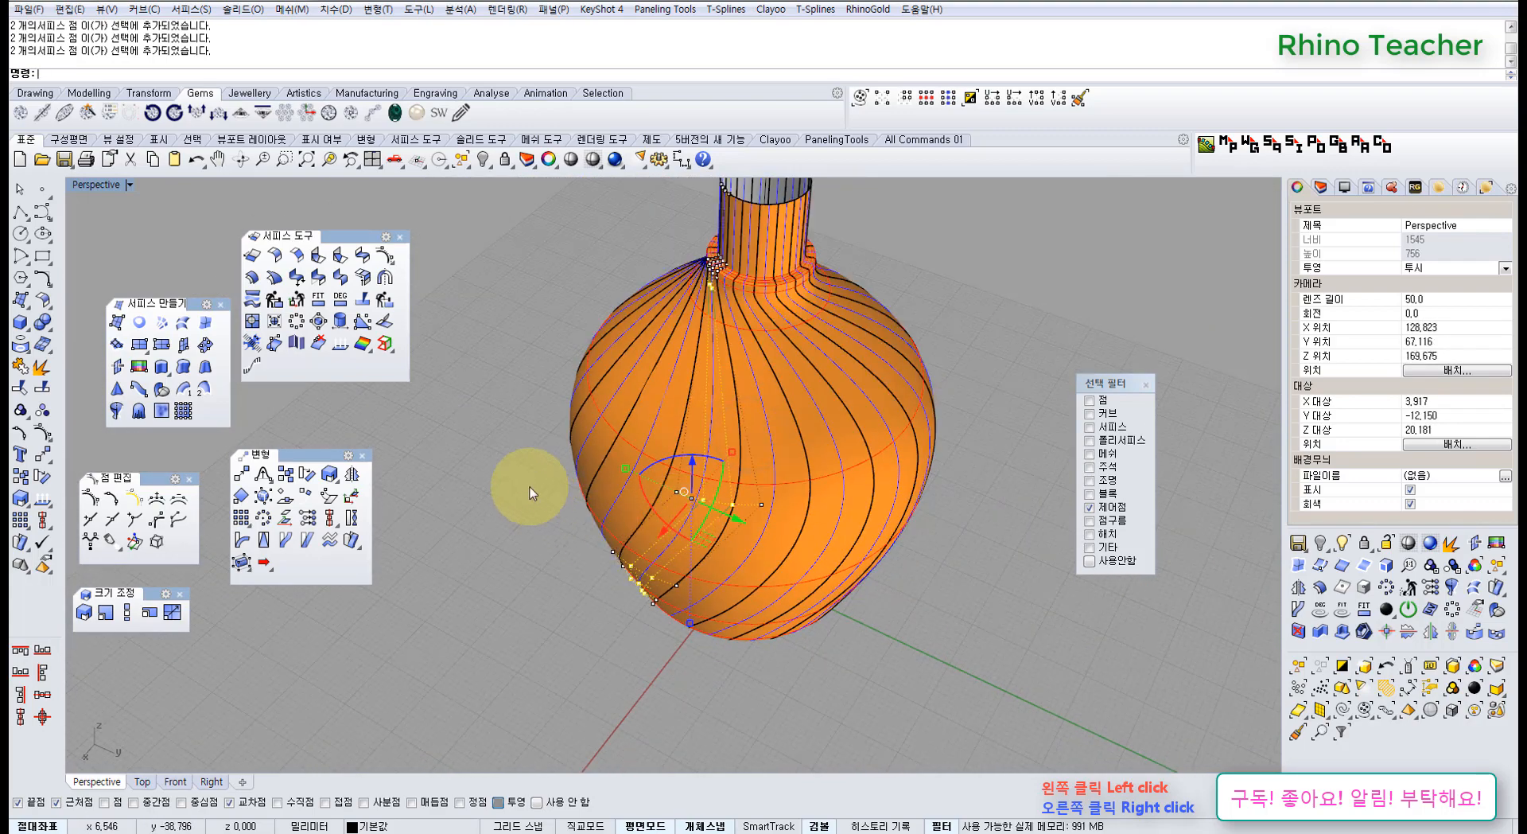
pyautogui.click(134, 543)
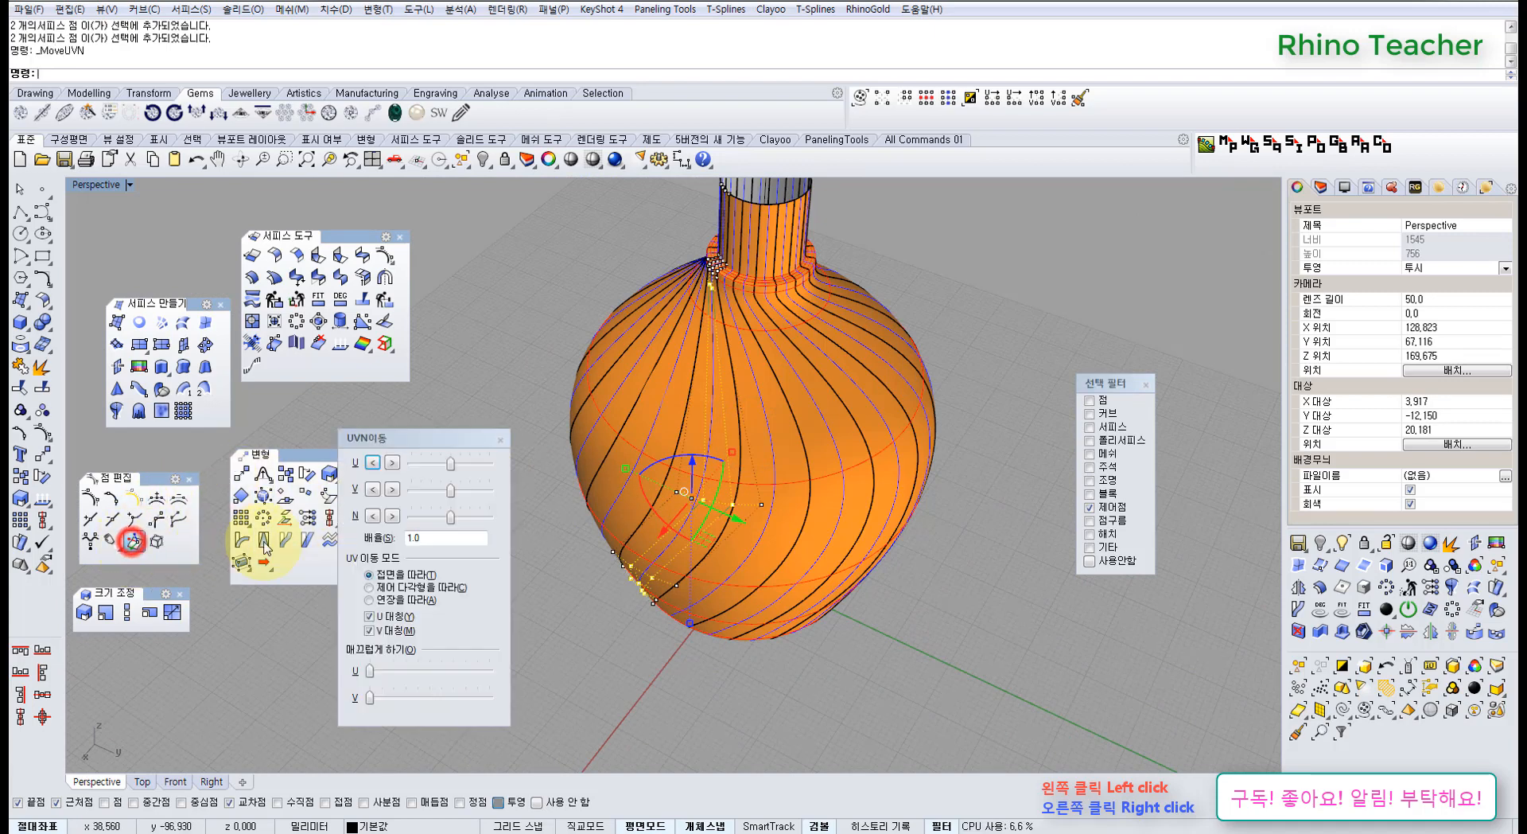
pyautogui.moveTo(420, 443); pyautogui.dragTo(465, 387)
pyautogui.scroll(5, 643, 461)
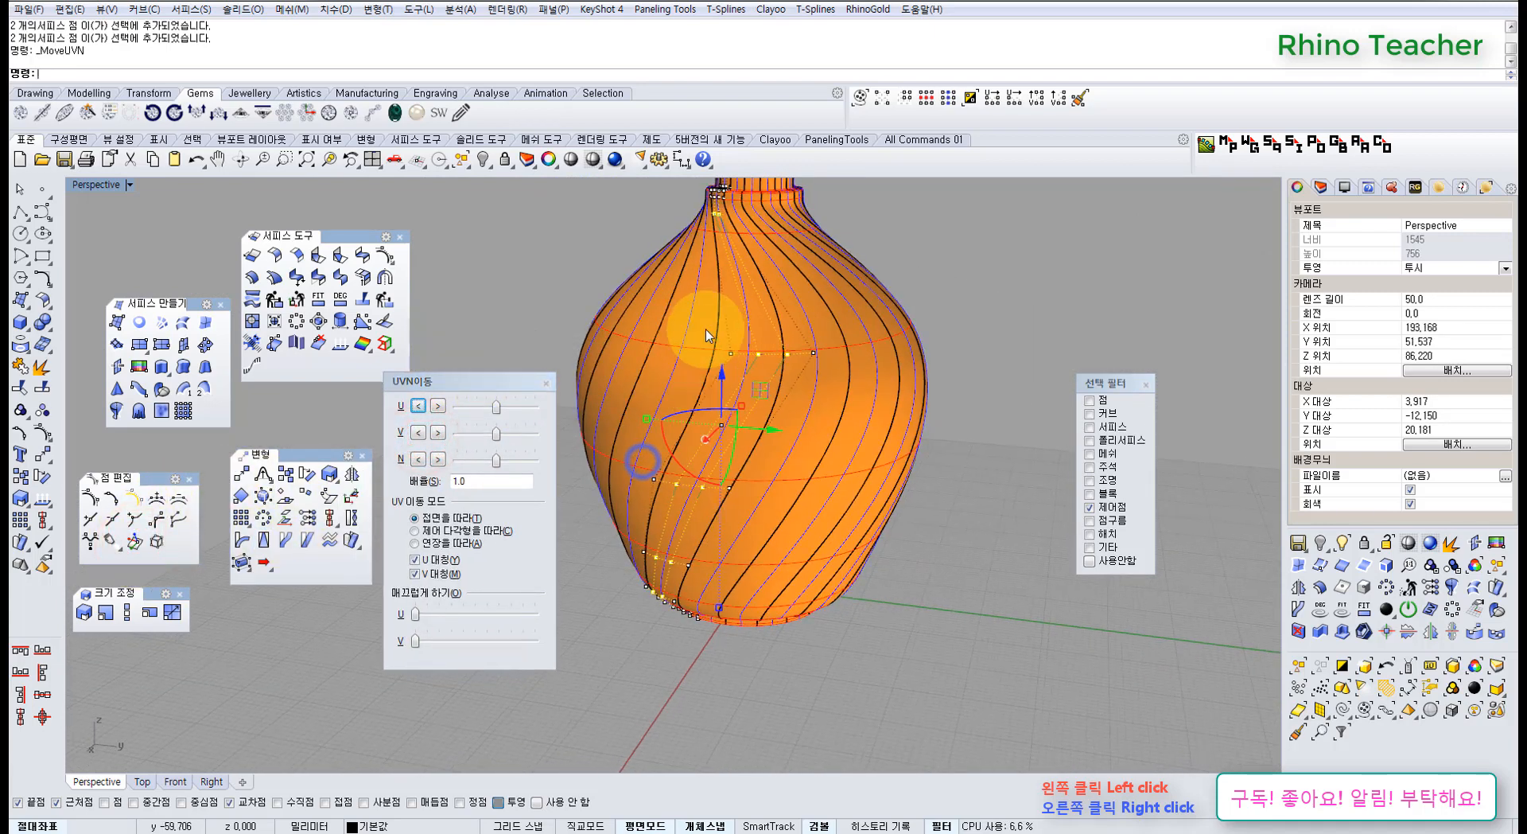
pyautogui.keyDown('shift'); pyautogui.moveTo(753, 341); pyautogui.dragTo(753, 513, button='right'); pyautogui.keyUp('shift')
pyautogui.scroll(6, 724, 380)
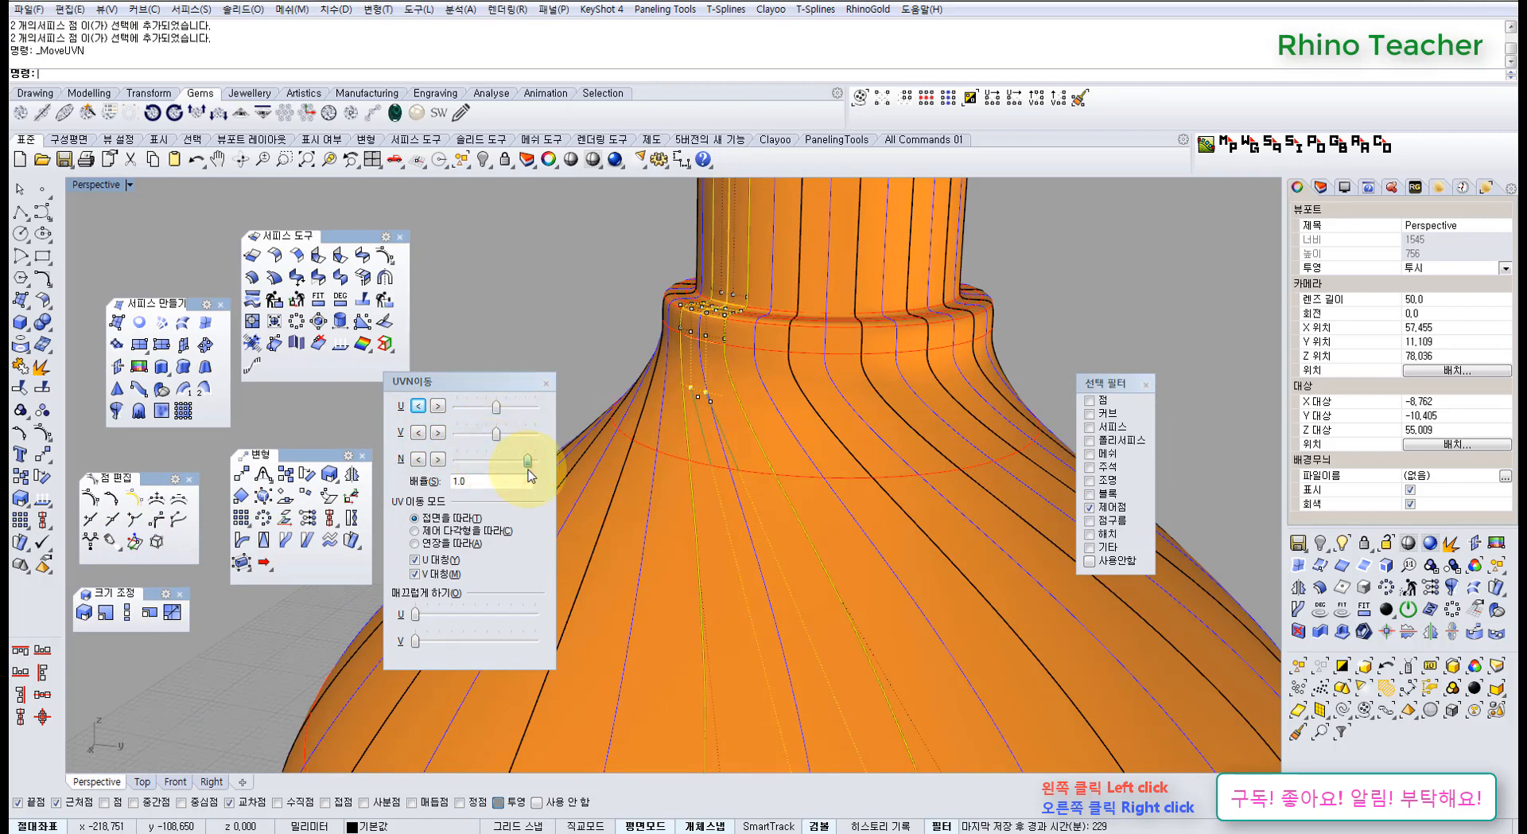
pyautogui.moveTo(529, 476); pyautogui.dragTo(642, 482)
pyautogui.scroll(-6, 783, 450)
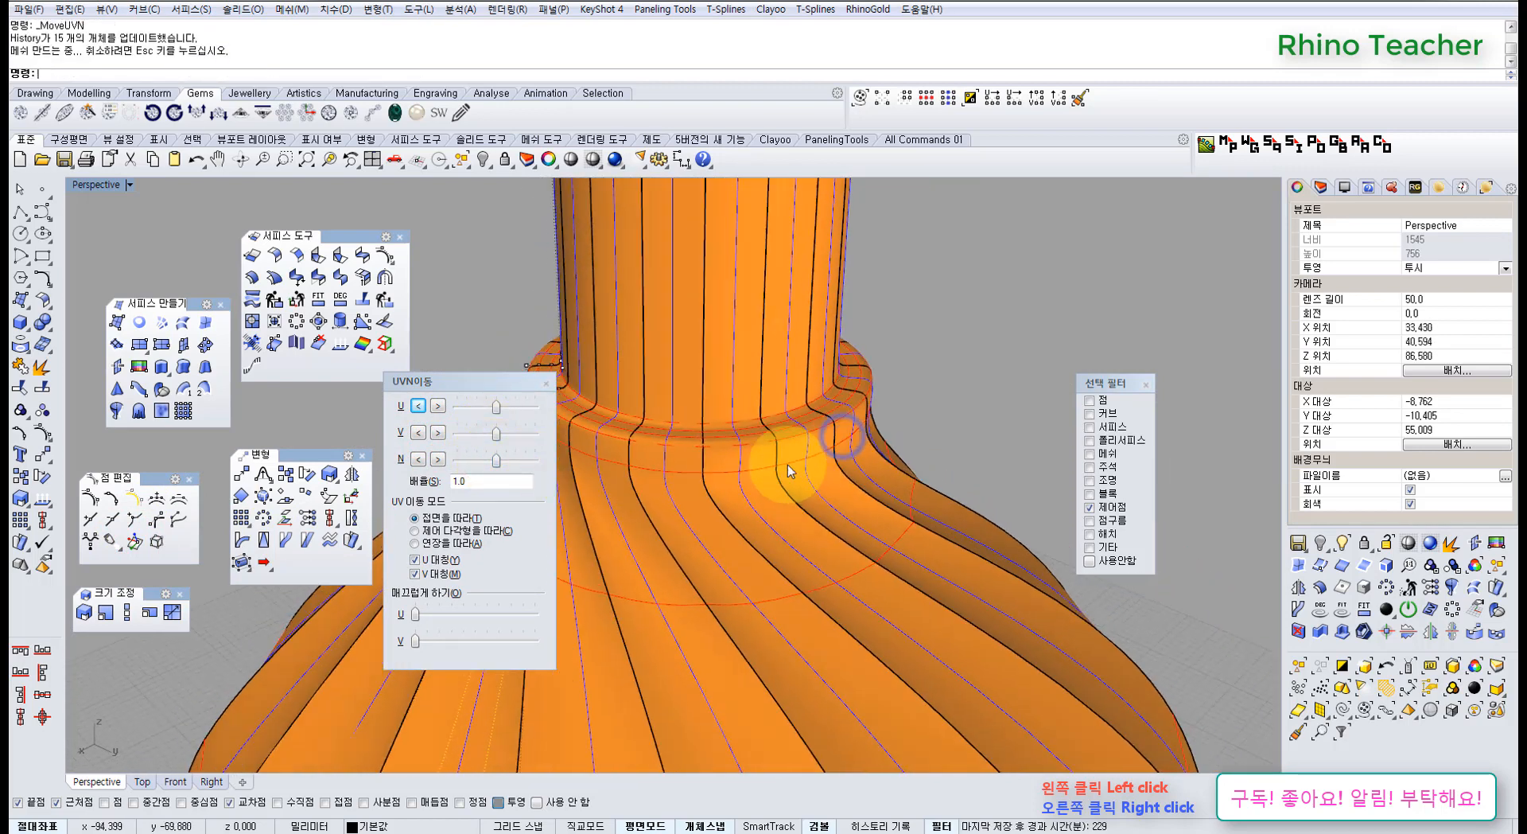
# Undo the positive normal move of the control points
pyautogui.scroll(1, 762, 480)
pyautogui.moveTo(749, 483); pyautogui.dragTo(712, 548, button='right')
pyautogui.hotkey('ctrl', 'z')
# Move the selected control points in the negative normal direction in small amounts with MoveUVN
pyautogui.moveTo(625, 494); pyautogui.dragTo(651, 432, button='right')
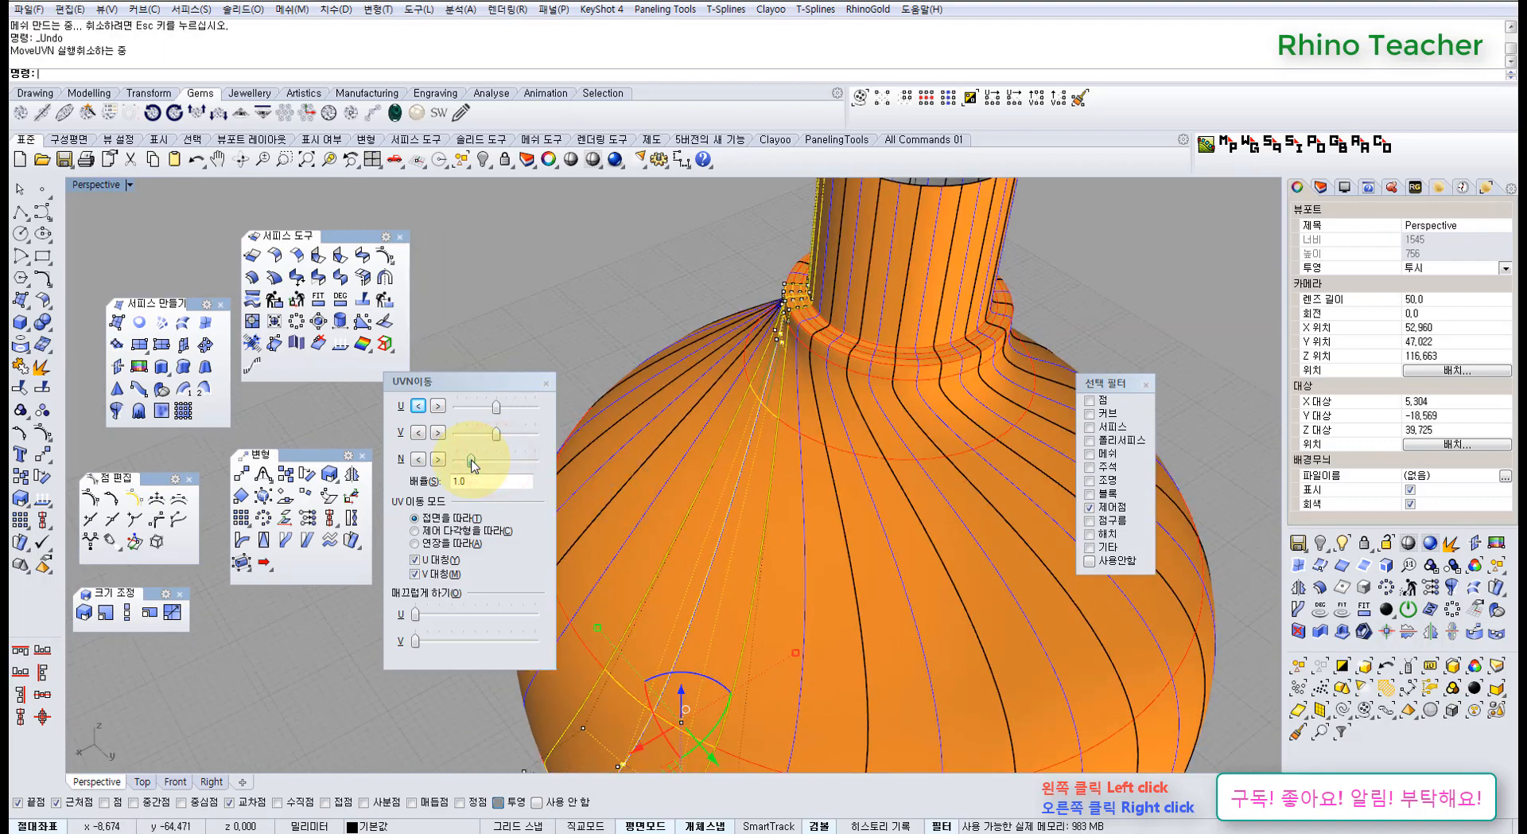
pyautogui.moveTo(476, 470); pyautogui.dragTo(475, 470)
pyautogui.click(740, 529)
pyautogui.scroll(-4, 784, 476)
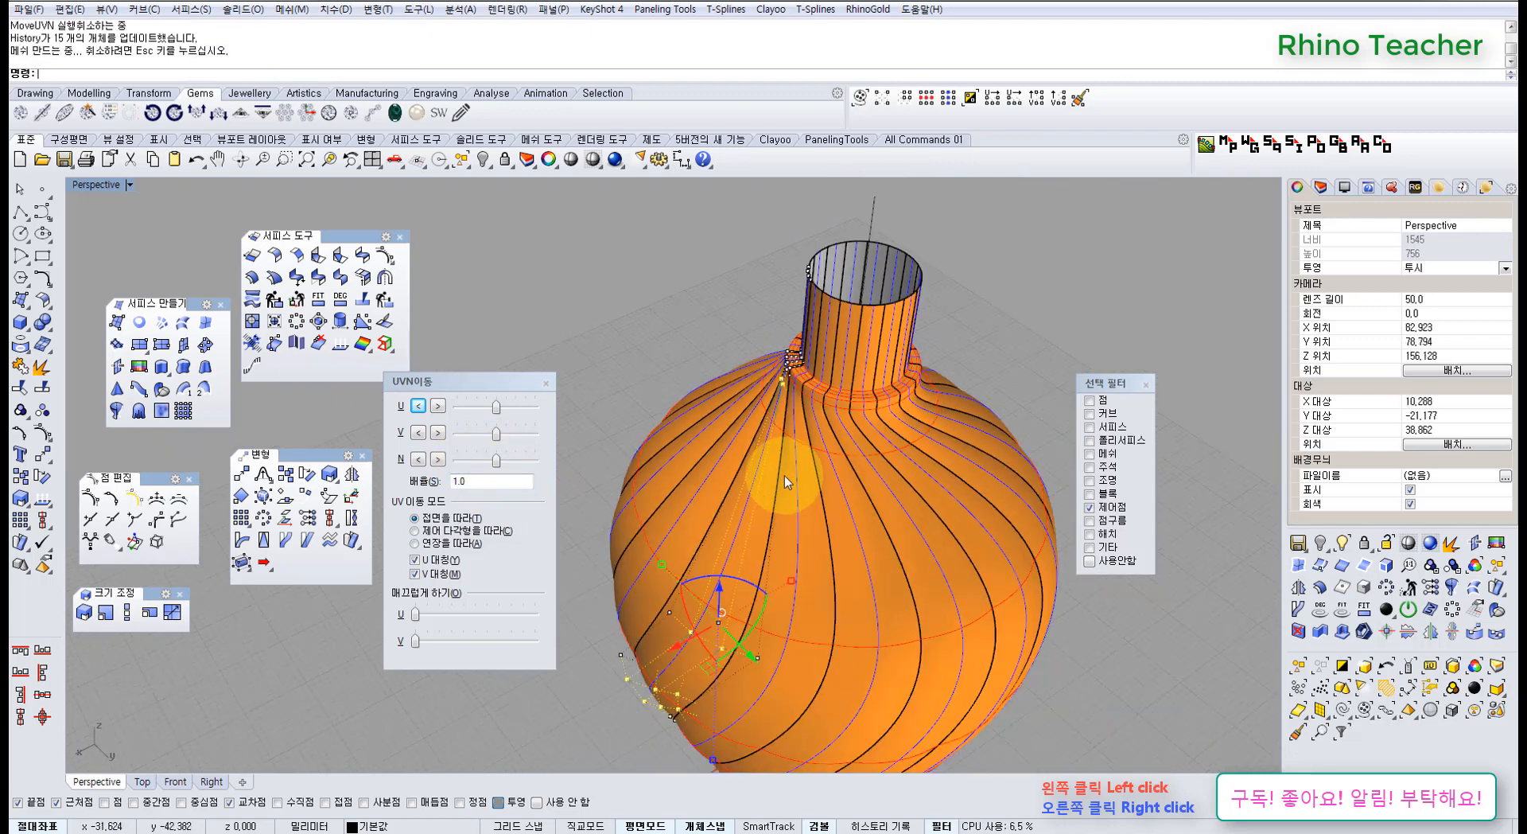
pyautogui.moveTo(773, 483); pyautogui.dragTo(745, 459, button='right')
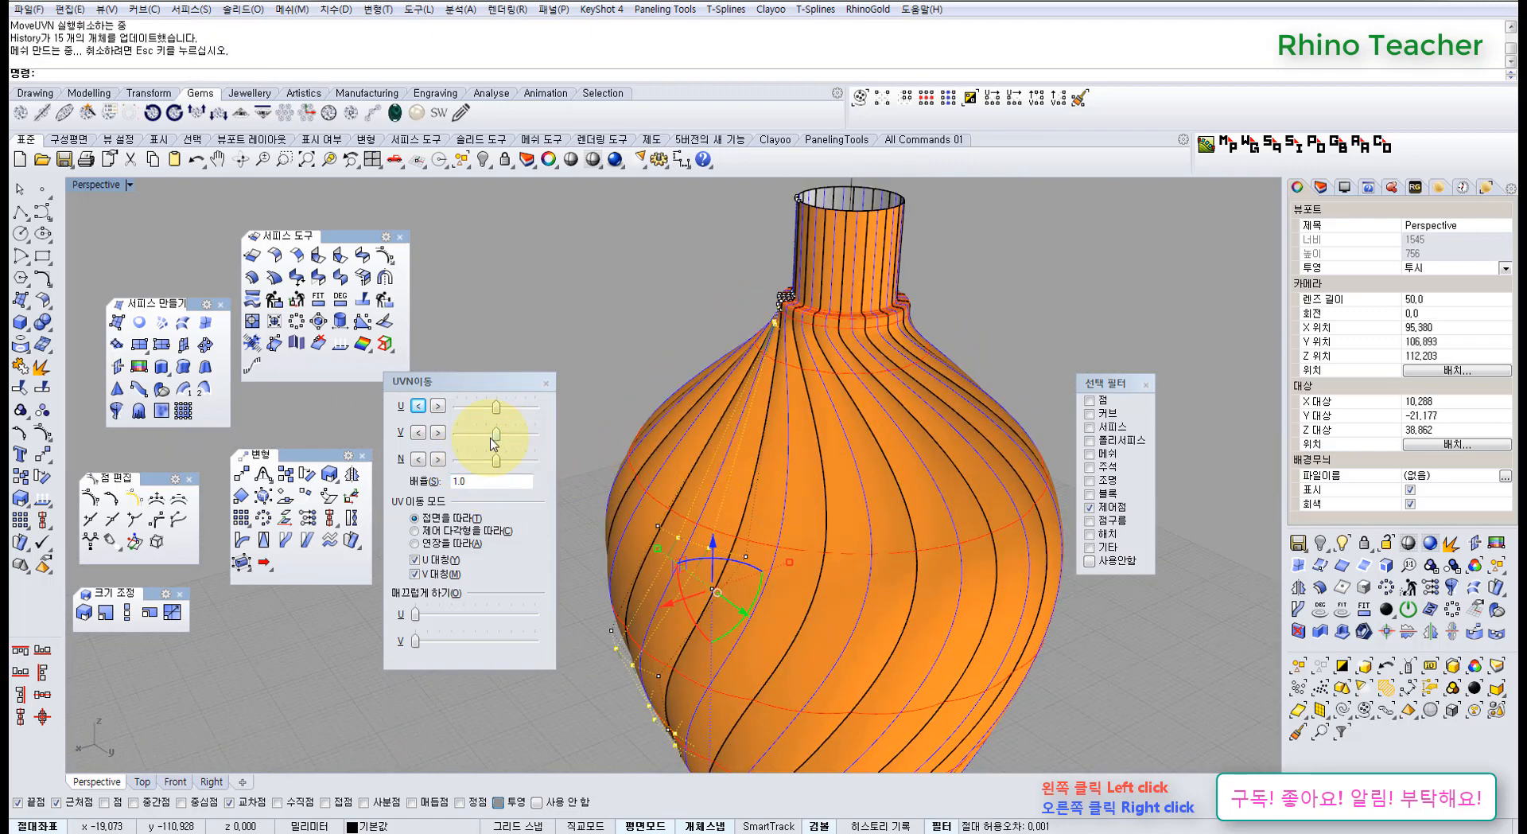
pyautogui.moveTo(500, 465); pyautogui.dragTo(493, 464)
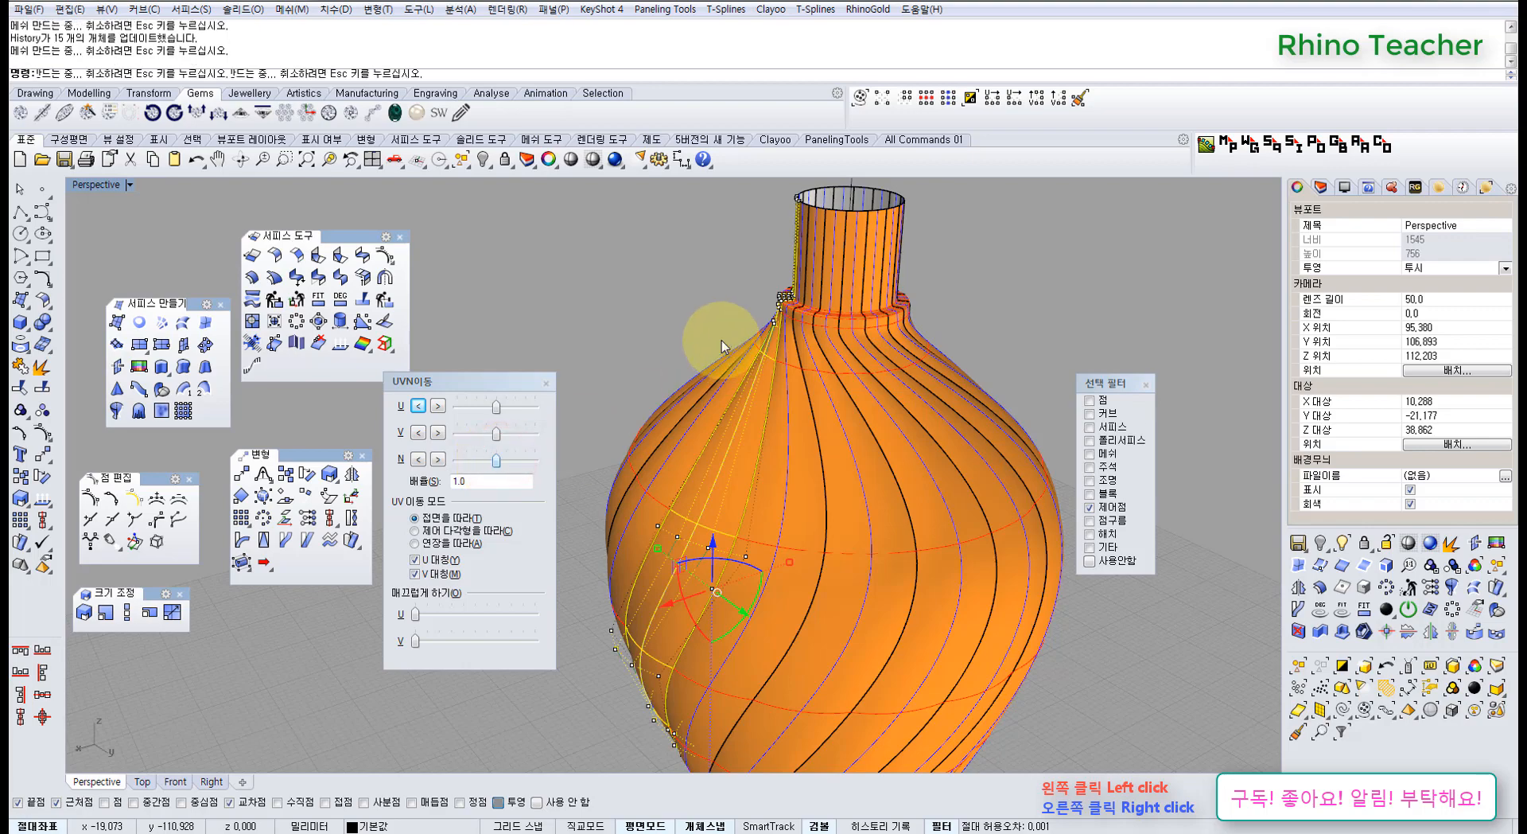
# Remove the control points just below the neck and just above the base from the selection
pyautogui.keyDown('ctrl'); pyautogui.moveTo(722, 280); pyautogui.dragTo(868, 376); pyautogui.keyUp('ctrl')
pyautogui.scroll(-4, 867, 376)
pyautogui.keyDown('shift'); pyautogui.moveTo(762, 511); pyautogui.dragTo(805, 404, button='right'); pyautogui.keyUp('shift')
pyautogui.moveTo(747, 492); pyautogui.dragTo(805, 454, button='right')
pyautogui.scroll(8, 776, 513)
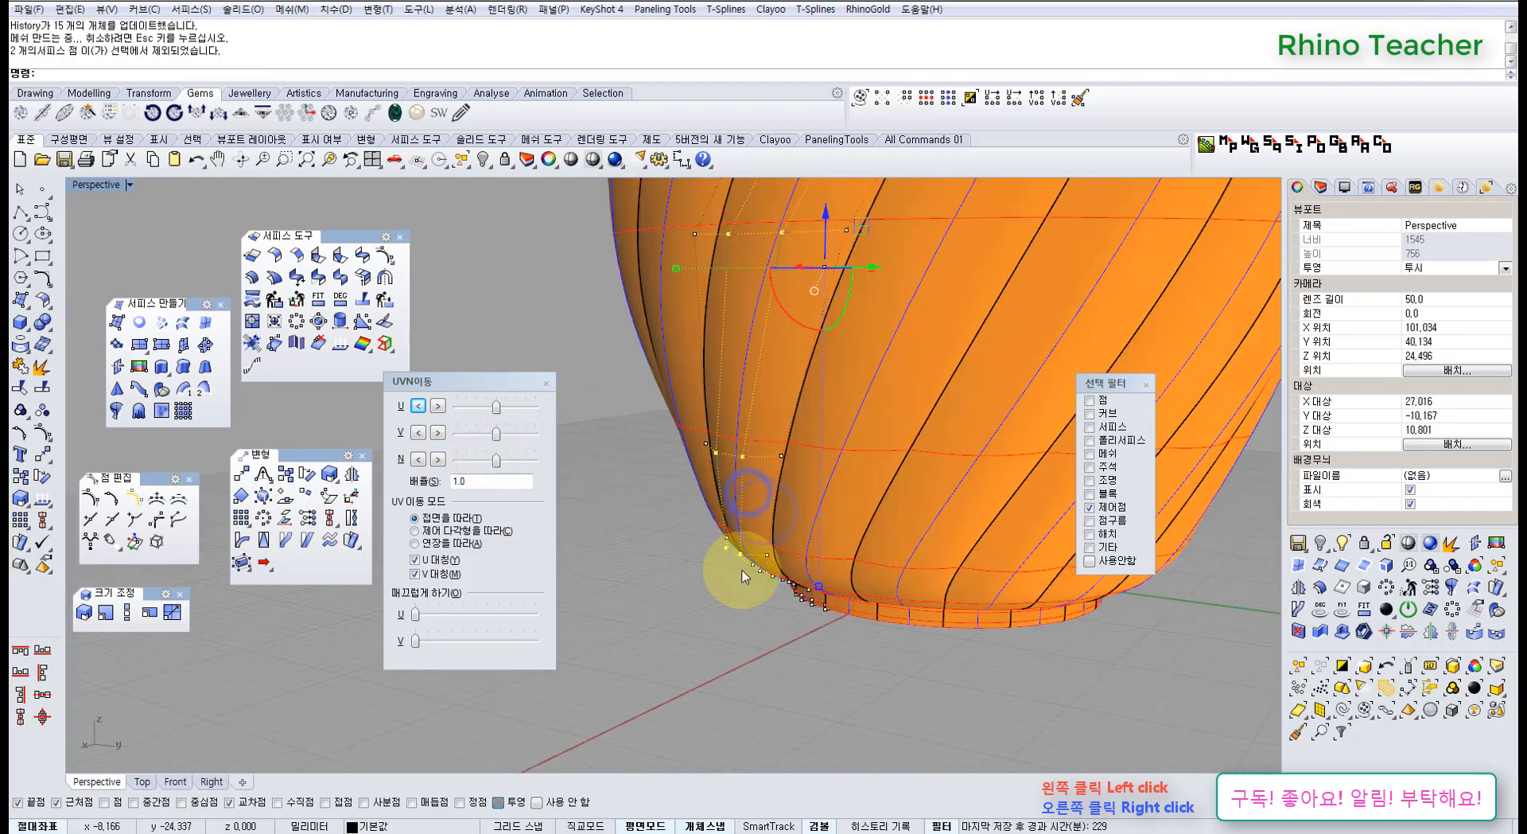
pyautogui.moveTo(719, 571); pyautogui.dragTo(736, 535, button='right')
pyautogui.keyDown('ctrl'); pyautogui.moveTo(671, 528); pyautogui.dragTo(893, 643); pyautogui.keyUp('ctrl')
pyautogui.scroll(-7, 842, 509)
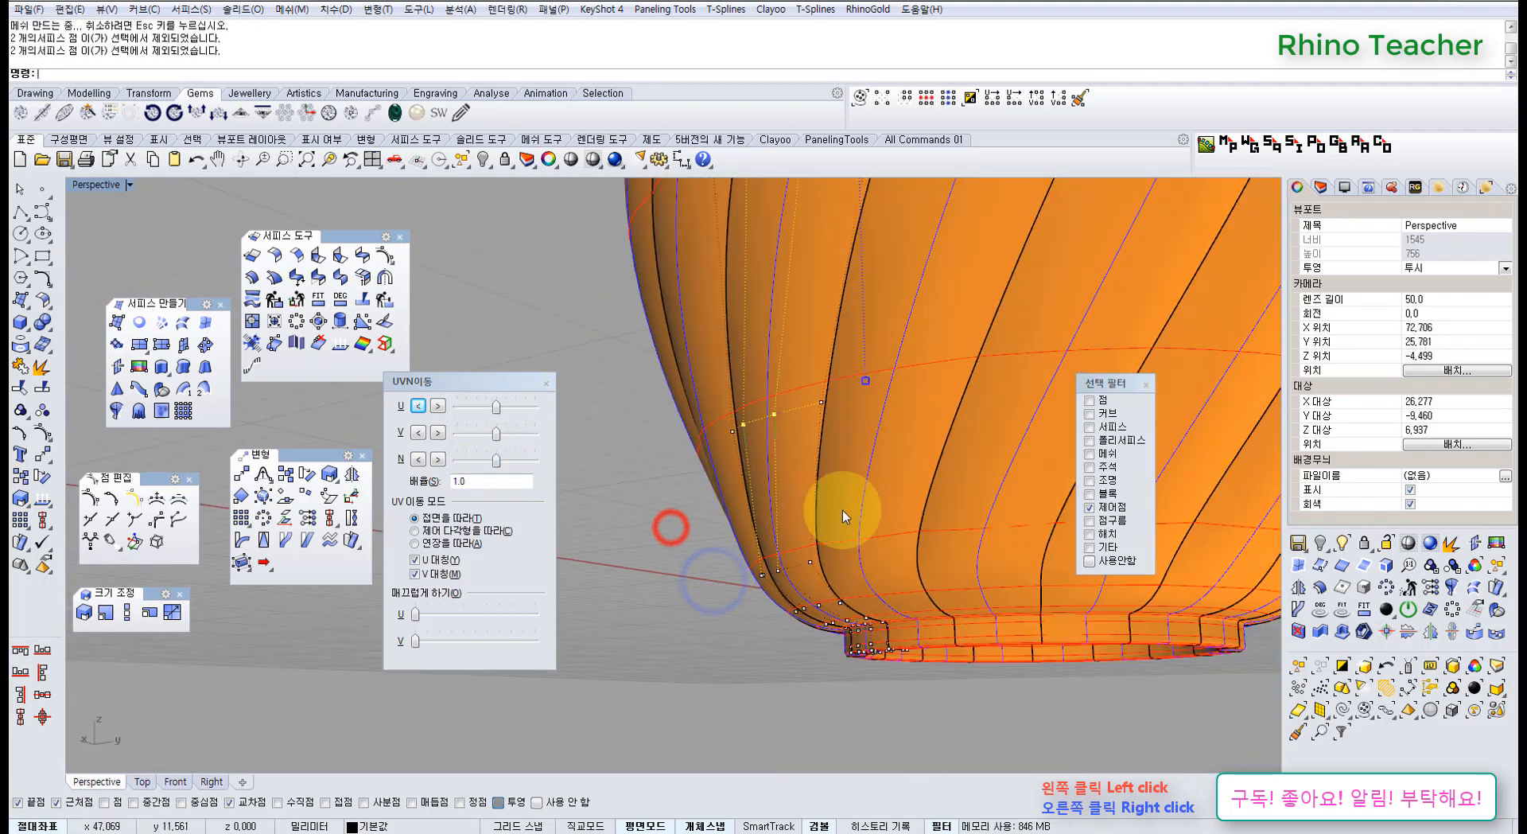
# Move the remaining belly control points further in the negative normal direction and clear the selection
pyautogui.moveTo(867, 342); pyautogui.dragTo(748, 541, button='right')
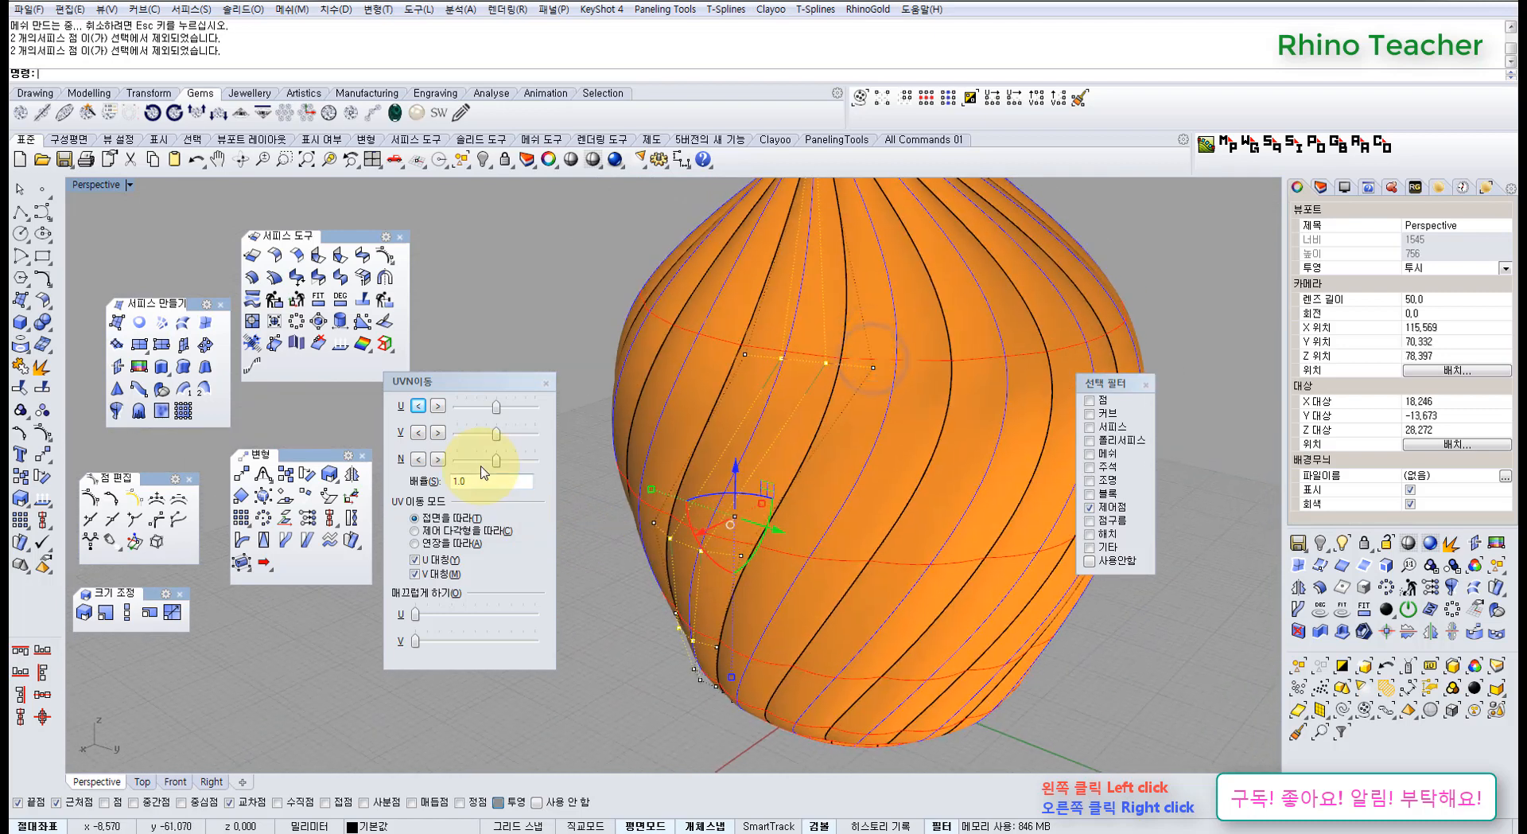
pyautogui.moveTo(494, 462); pyautogui.dragTo(495, 460)
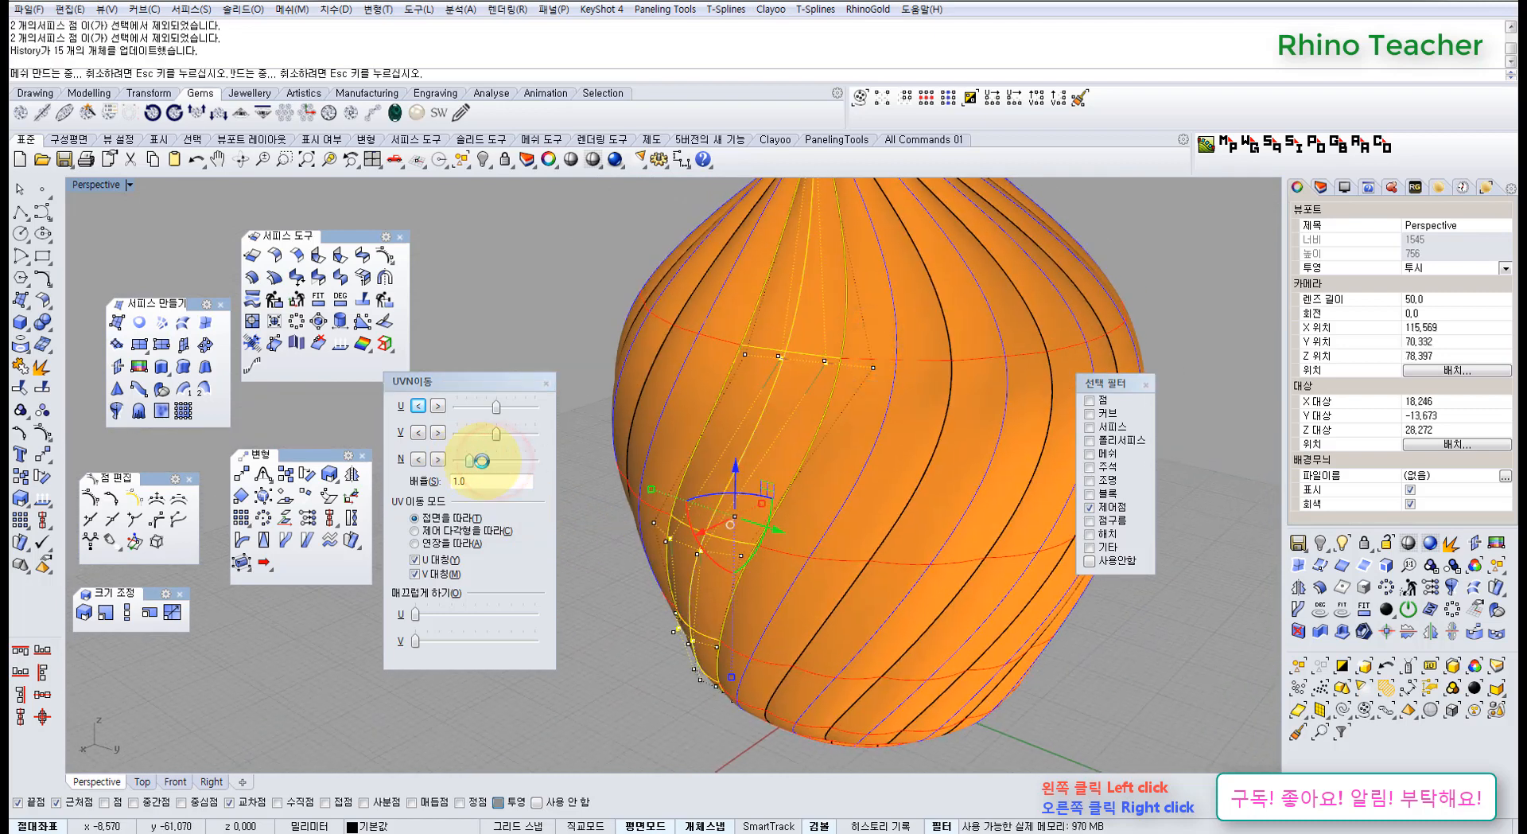
pyautogui.moveTo(675, 463); pyautogui.dragTo(912, 404, button='right')
pyautogui.press('Escape')
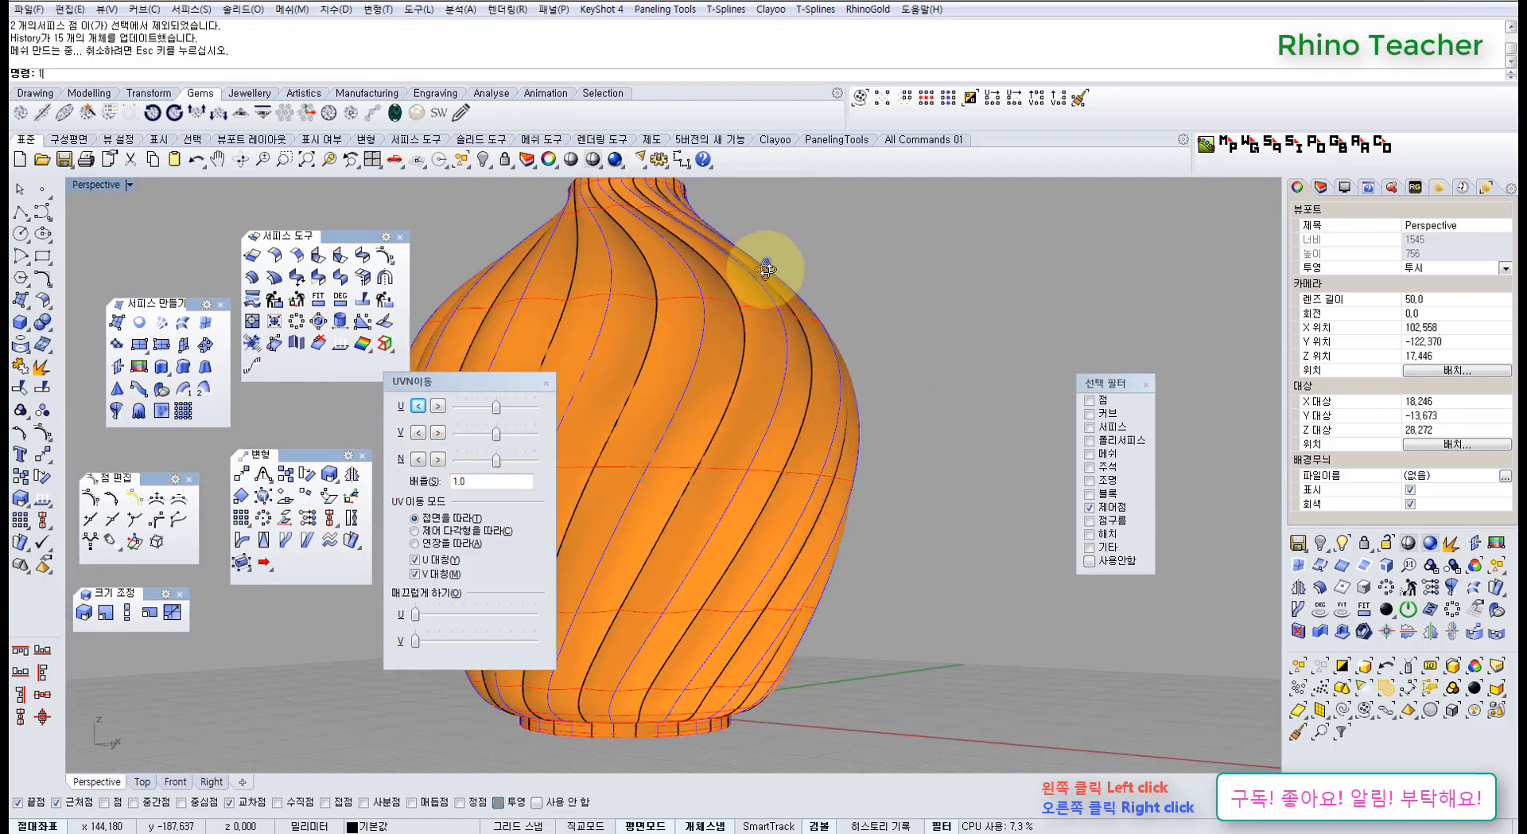
# Examine the vase's fluted body and its transition to the neck in a shaded preview
pyautogui.moveTo(766, 269); pyautogui.dragTo(766, 374, button='right')
pyautogui.keyDown('shift'); pyautogui.moveTo(631, 213); pyautogui.dragTo(702, 430, button='right'); pyautogui.keyUp('shift')
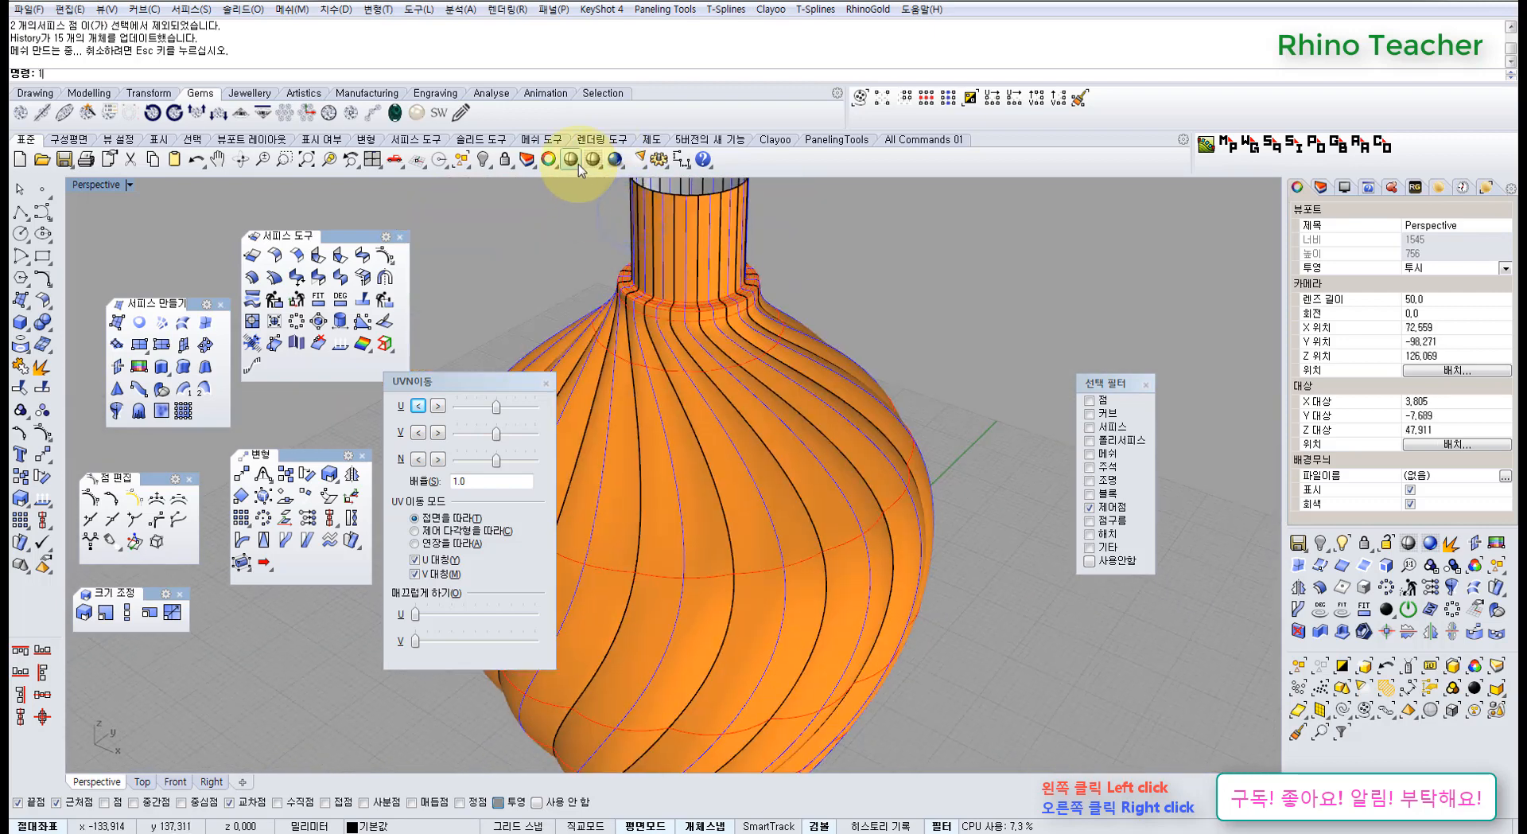
pyautogui.click(579, 164)
pyautogui.scroll(3, 828, 514)
pyautogui.scroll(3, 704, 384)
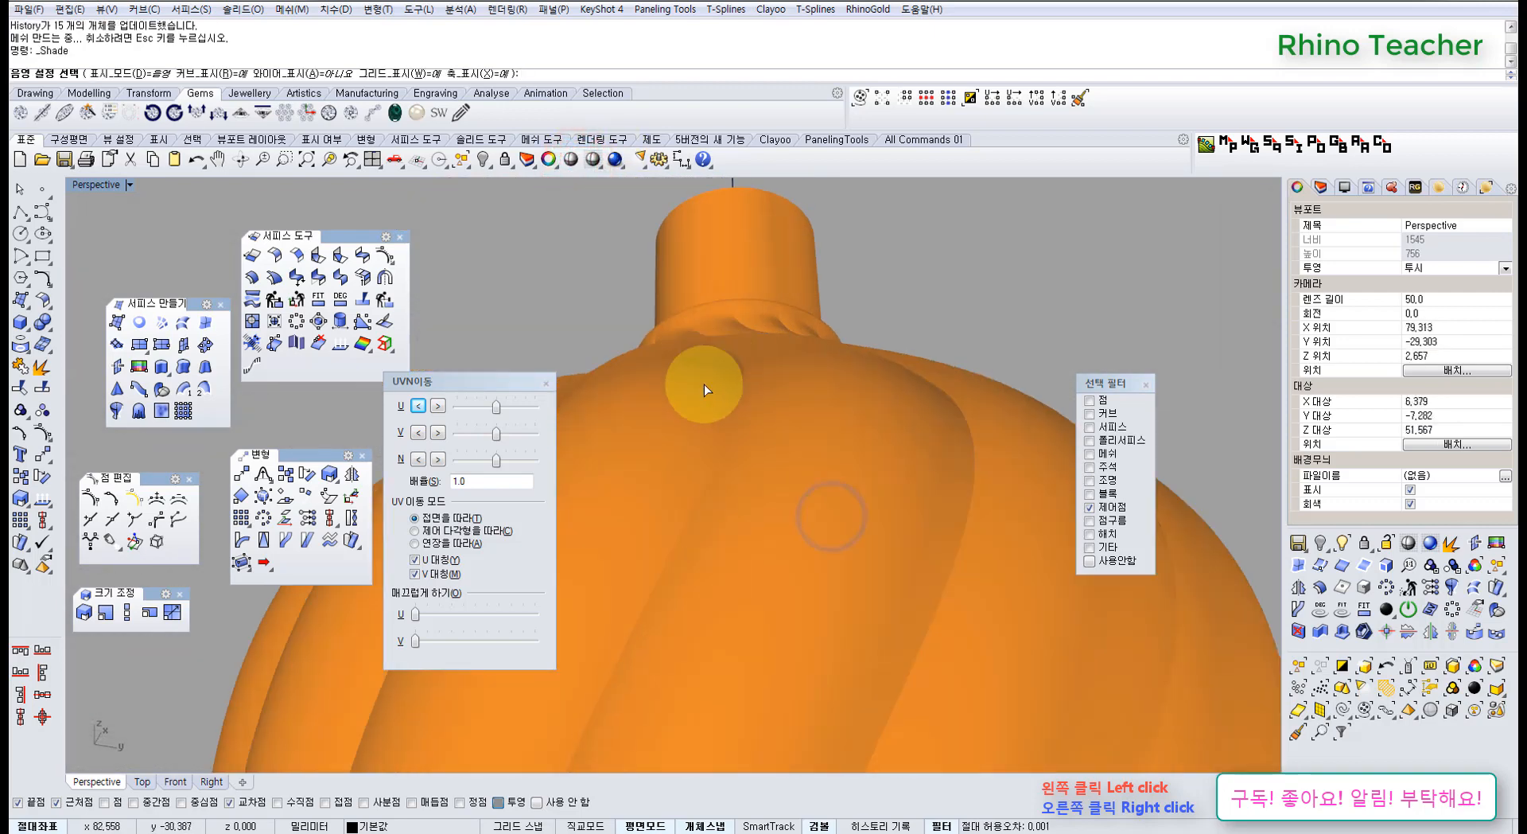
pyautogui.scroll(-3, 704, 383)
pyautogui.scroll(3, 709, 322)
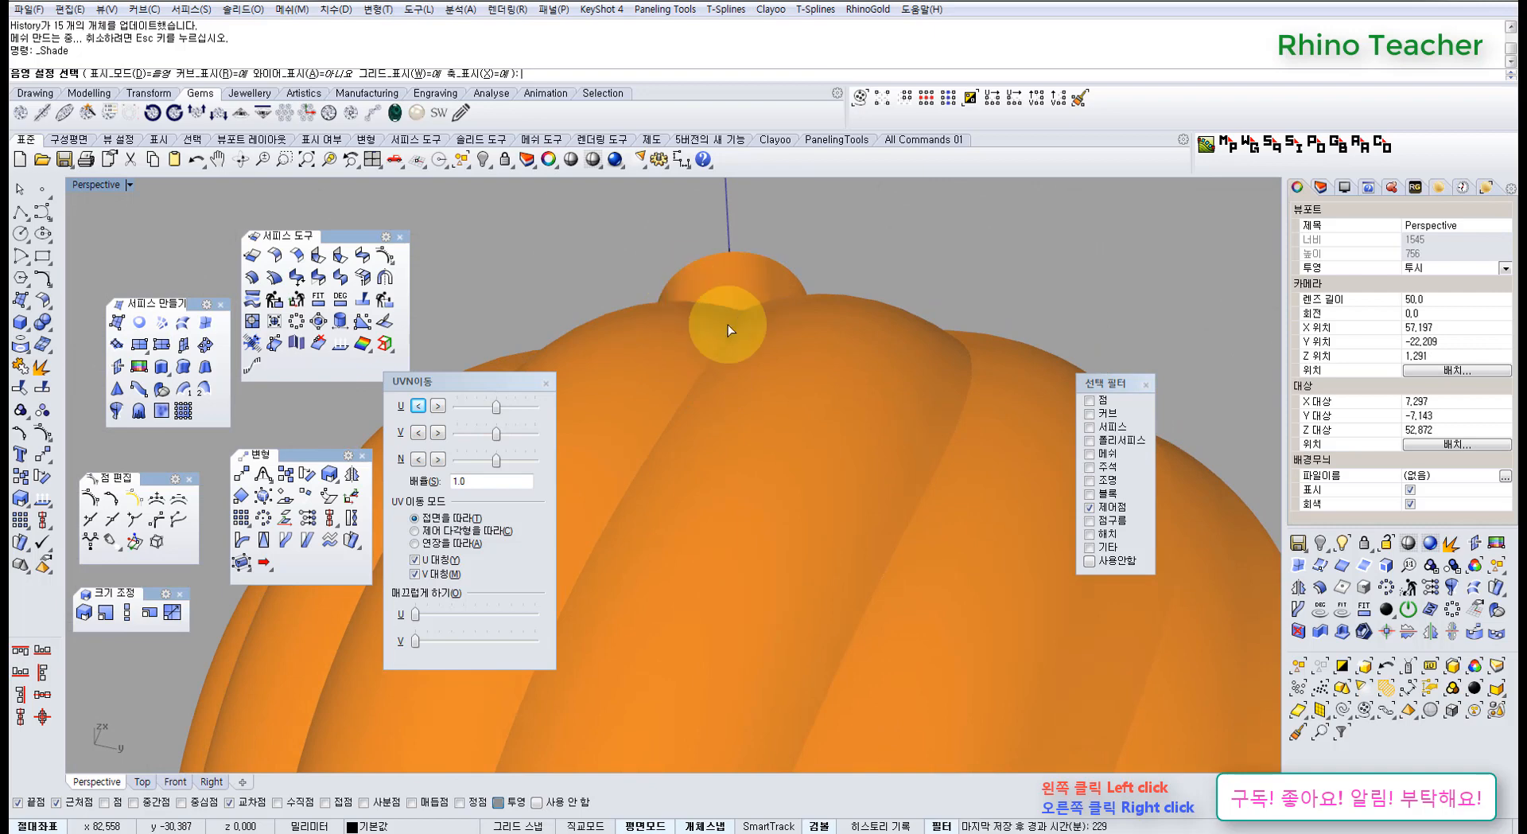
pyautogui.scroll(-6, 782, 366)
pyautogui.moveTo(773, 280); pyautogui.dragTo(724, 466, button='right')
pyautogui.press('Escape')
# Undo the normal moves of the control points and the polar array, back to the single panel
pyautogui.hotkey('ctrl', 'z')
pyautogui.hotkey('ctrl', 'z')
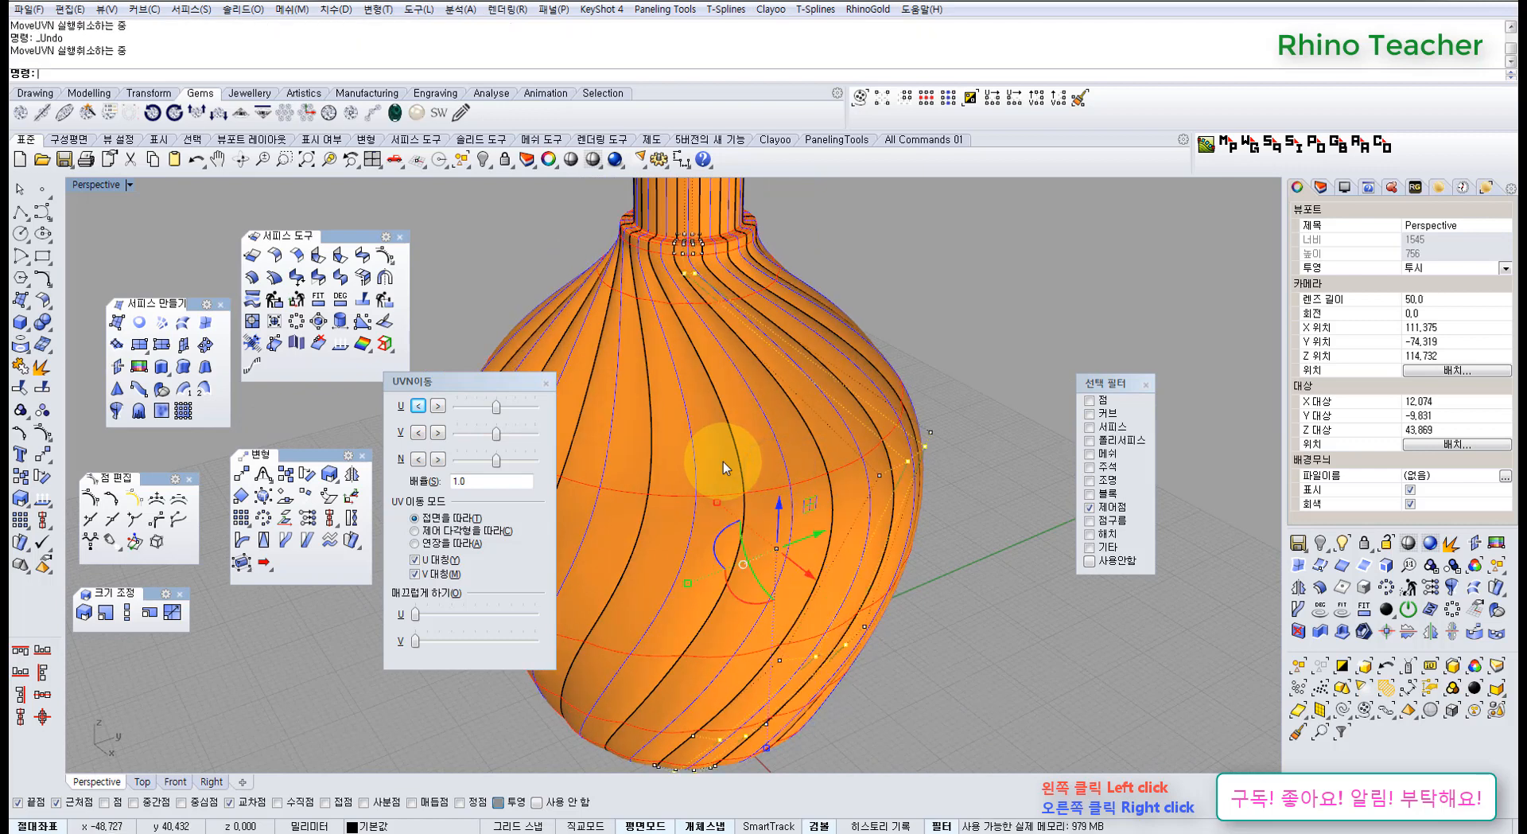
pyautogui.moveTo(865, 434); pyautogui.dragTo(856, 529, button='right')
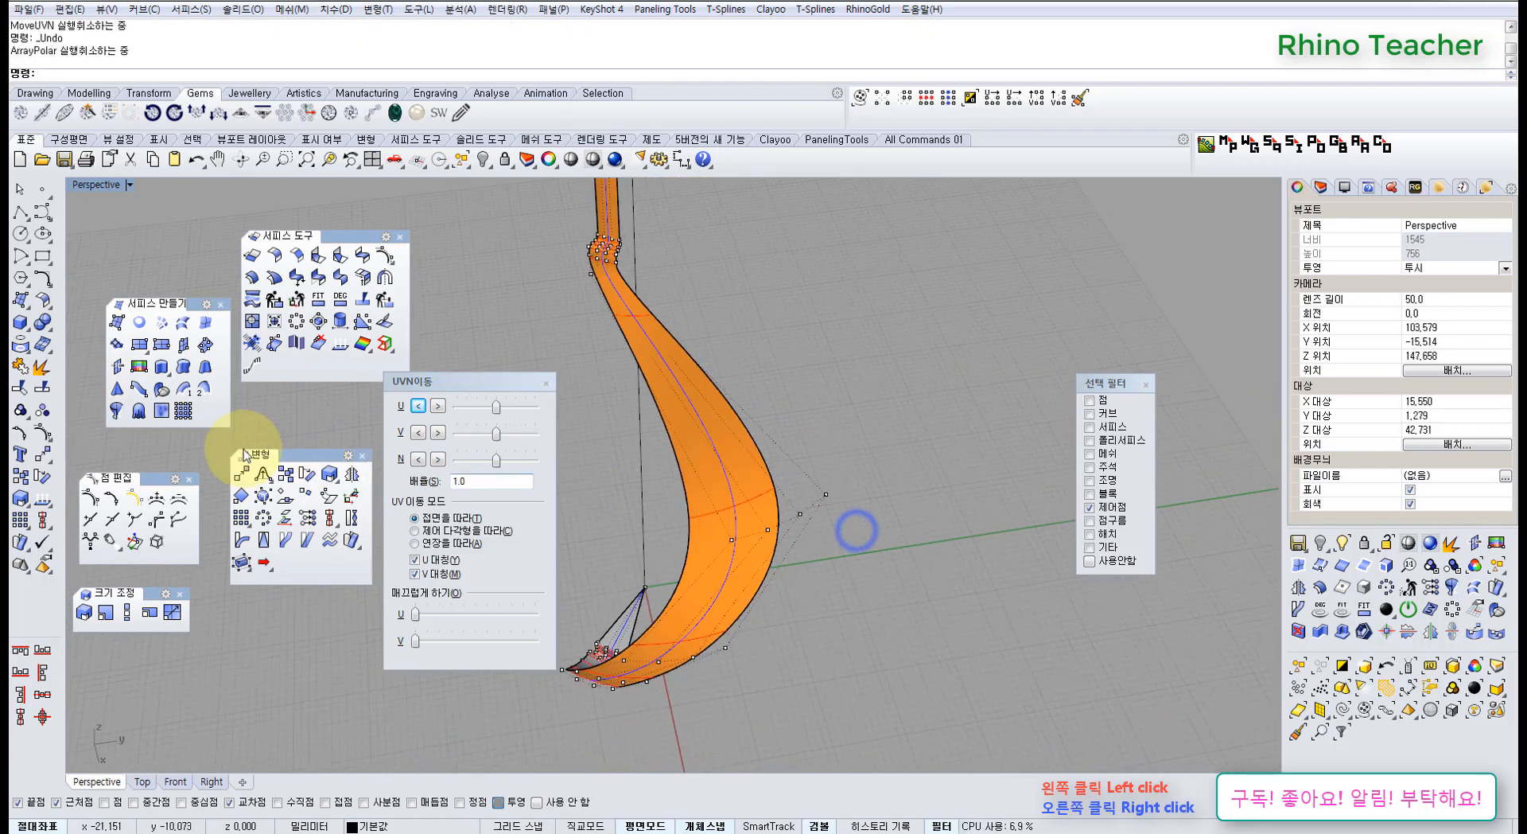
# Disable the selection filter, insert symmetrical V-direction knots near the panel's long edges, and turn off its control points
pyautogui.click(89, 521)
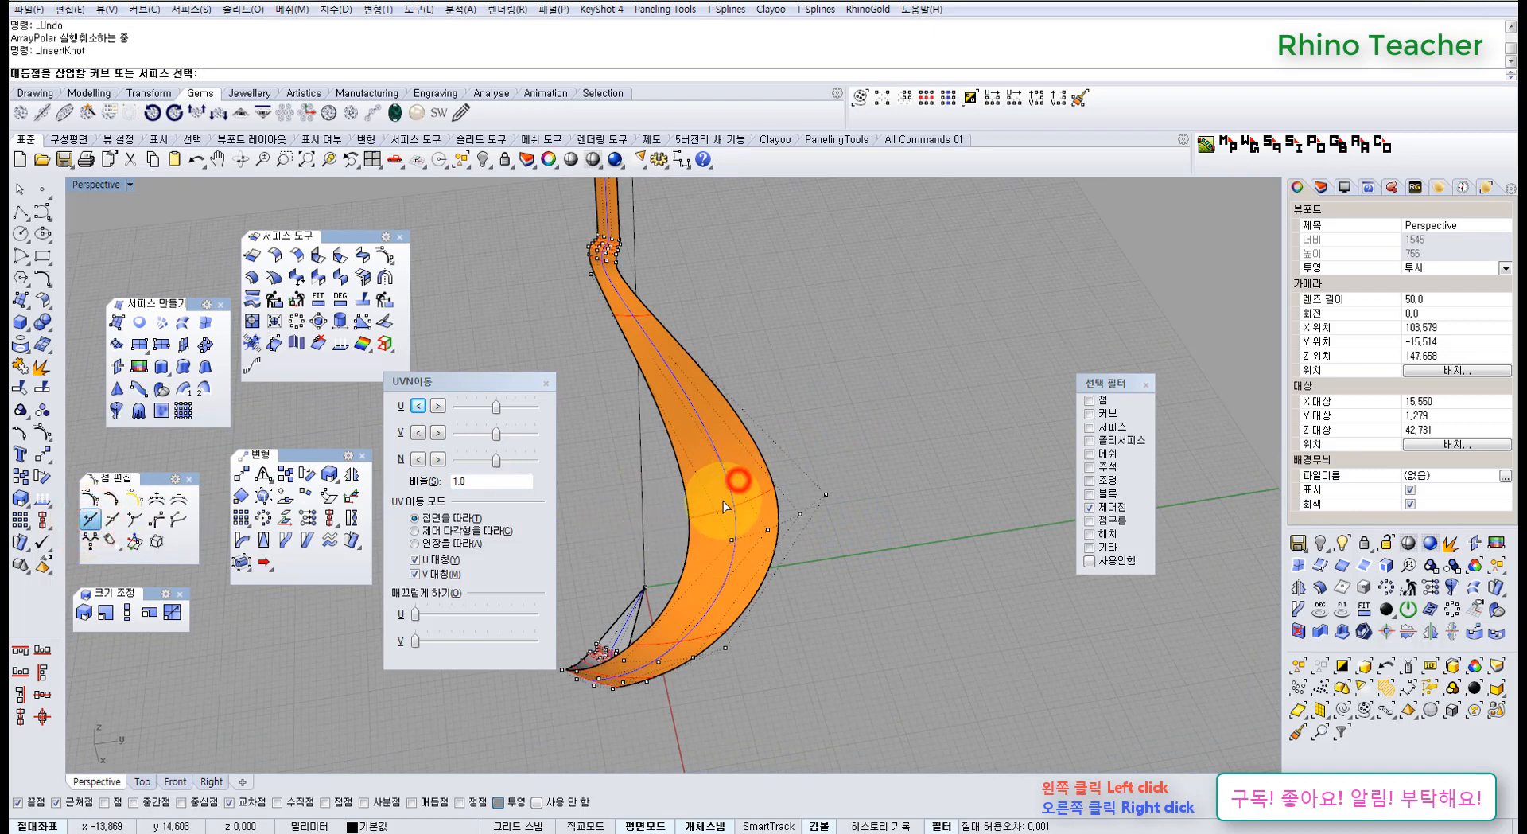
pyautogui.scroll(3, 722, 508)
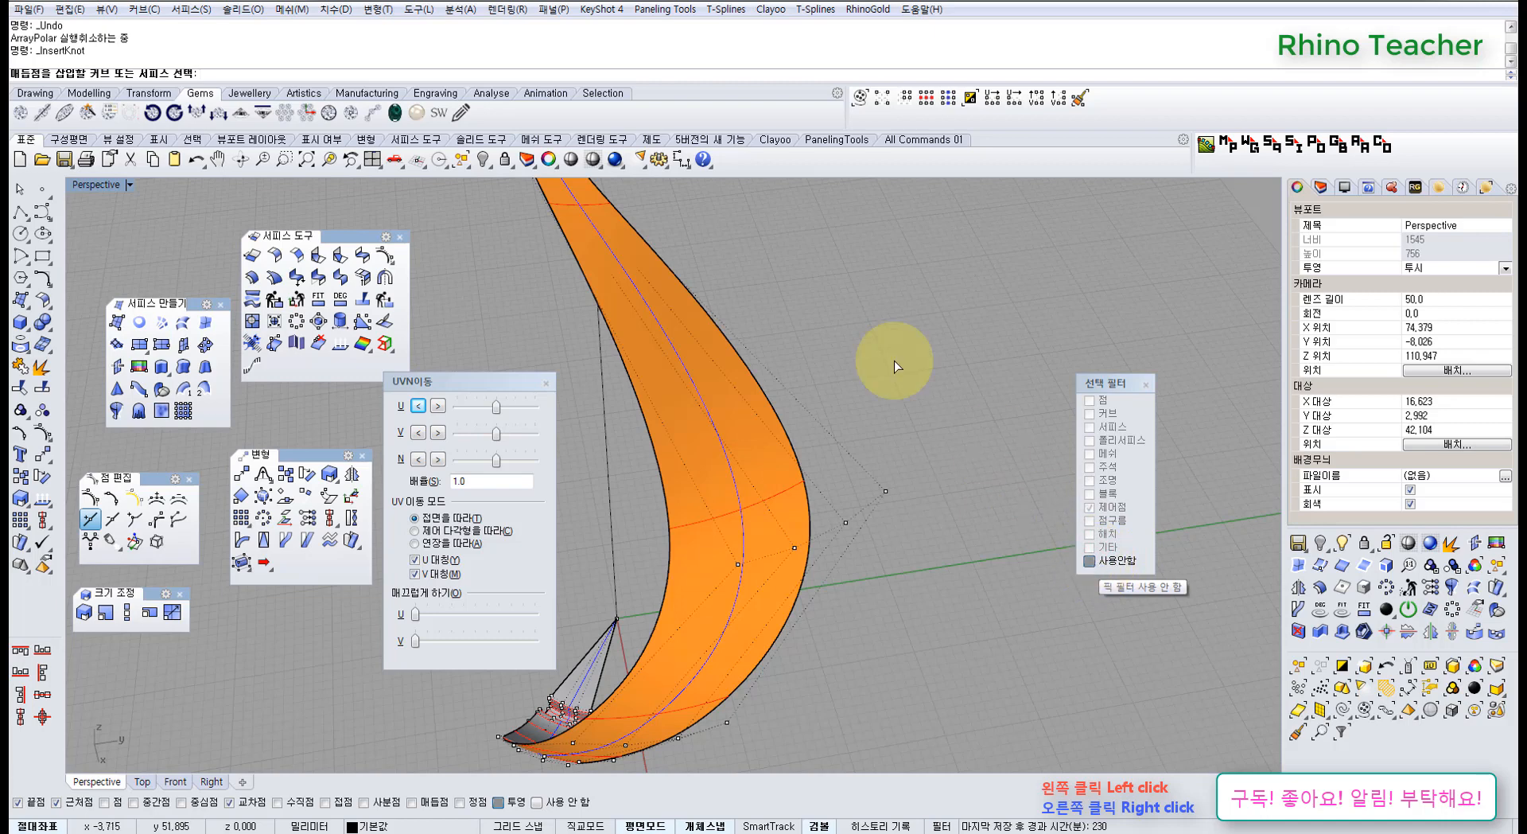
pyautogui.click(711, 379)
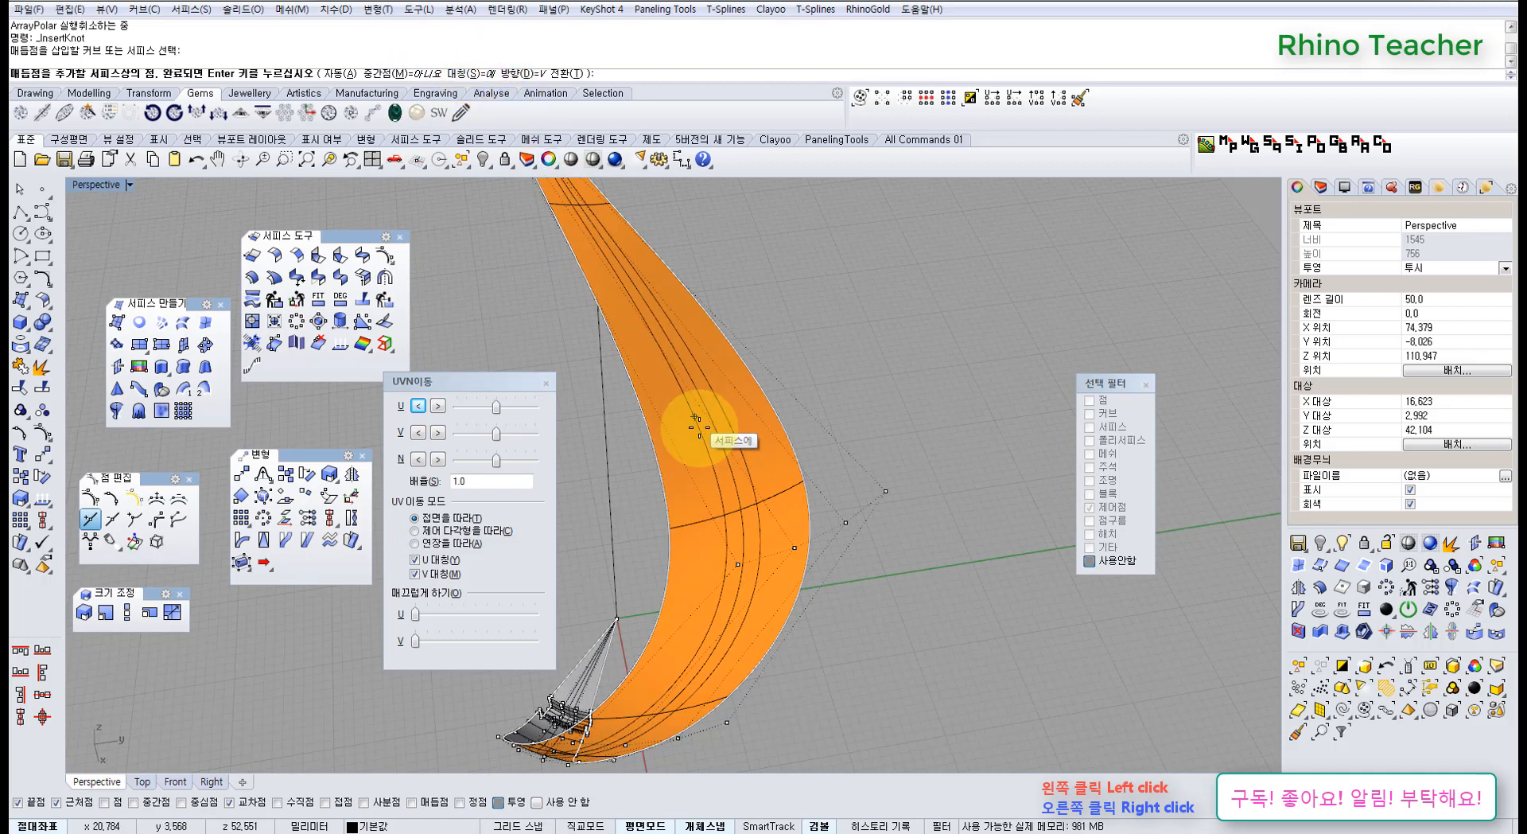
pyautogui.click(686, 529)
pyautogui.rightClick(687, 530)
pyautogui.moveTo(712, 514); pyautogui.dragTo(671, 487, button='right')
pyautogui.scroll(2, 718, 528)
pyautogui.press('Escape')
# Polar-array the panel around the origin with history recording on, using 16 items over 360 degrees
pyautogui.click(727, 476)
pyautogui.scroll(-5, 727, 476)
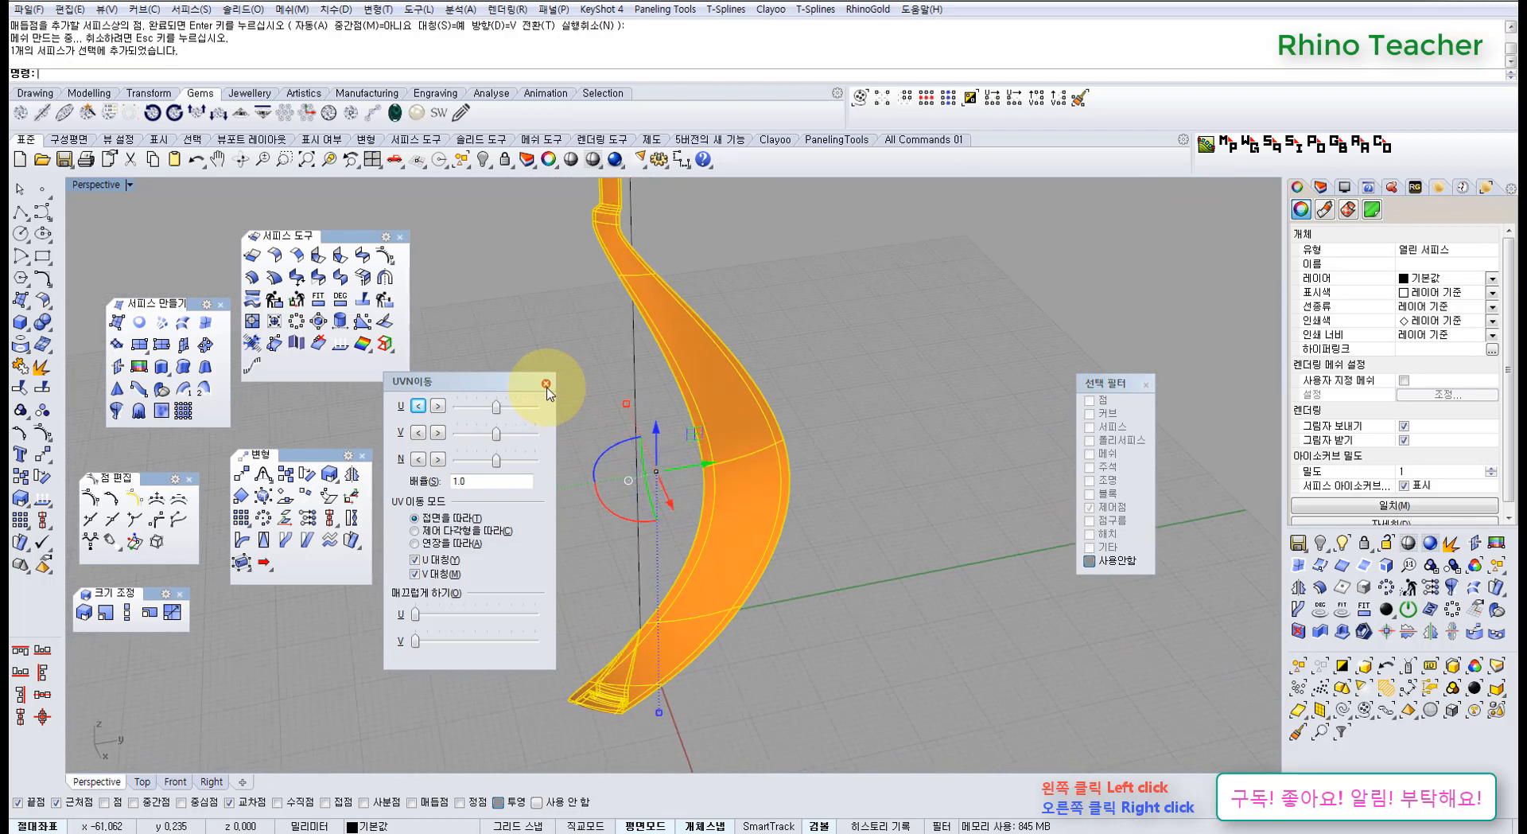
pyautogui.moveTo(504, 385); pyautogui.dragTo(357, 392)
pyautogui.moveTo(545, 405); pyautogui.dragTo(534, 499, button='right')
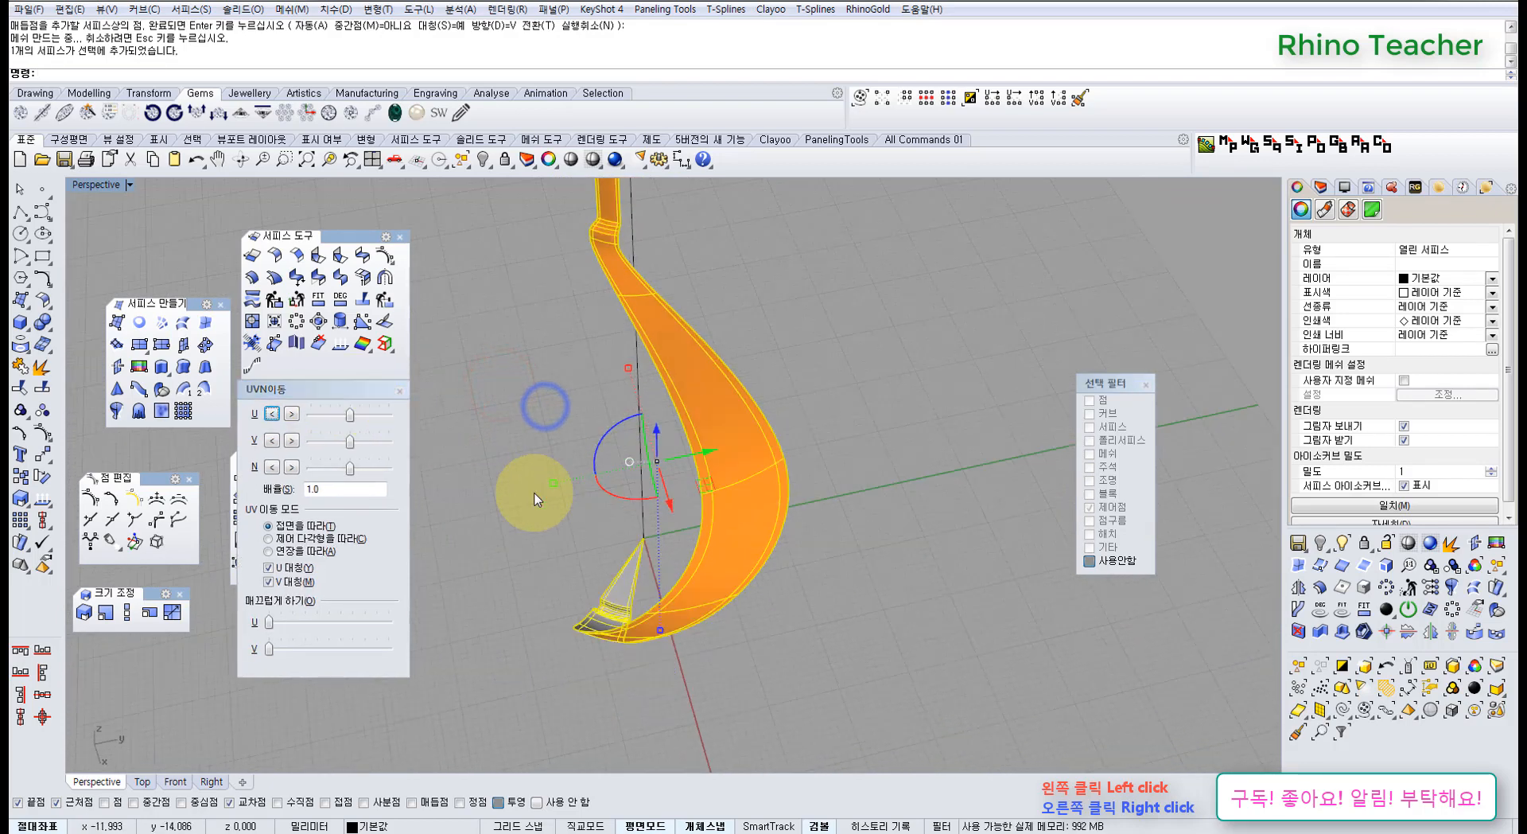
pyautogui.moveTo(344, 395); pyautogui.dragTo(468, 406)
pyautogui.click(265, 515)
pyautogui.click(879, 826)
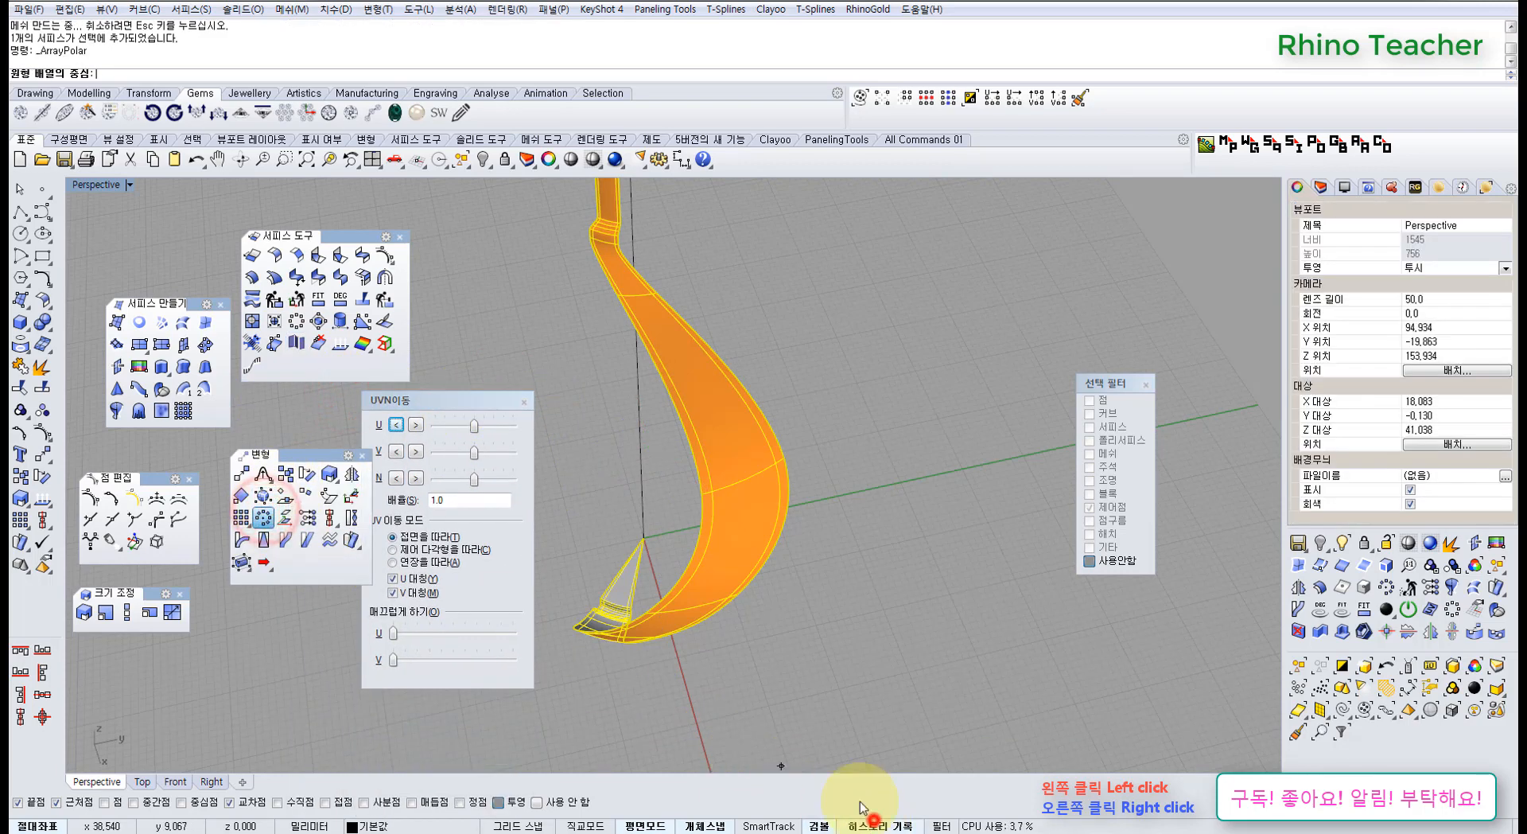
pyautogui.write('0')
pyautogui.press('Return')
pyautogui.write('16')
pyautogui.press('Return')
pyautogui.press('Return')
pyautogui.press('Return')
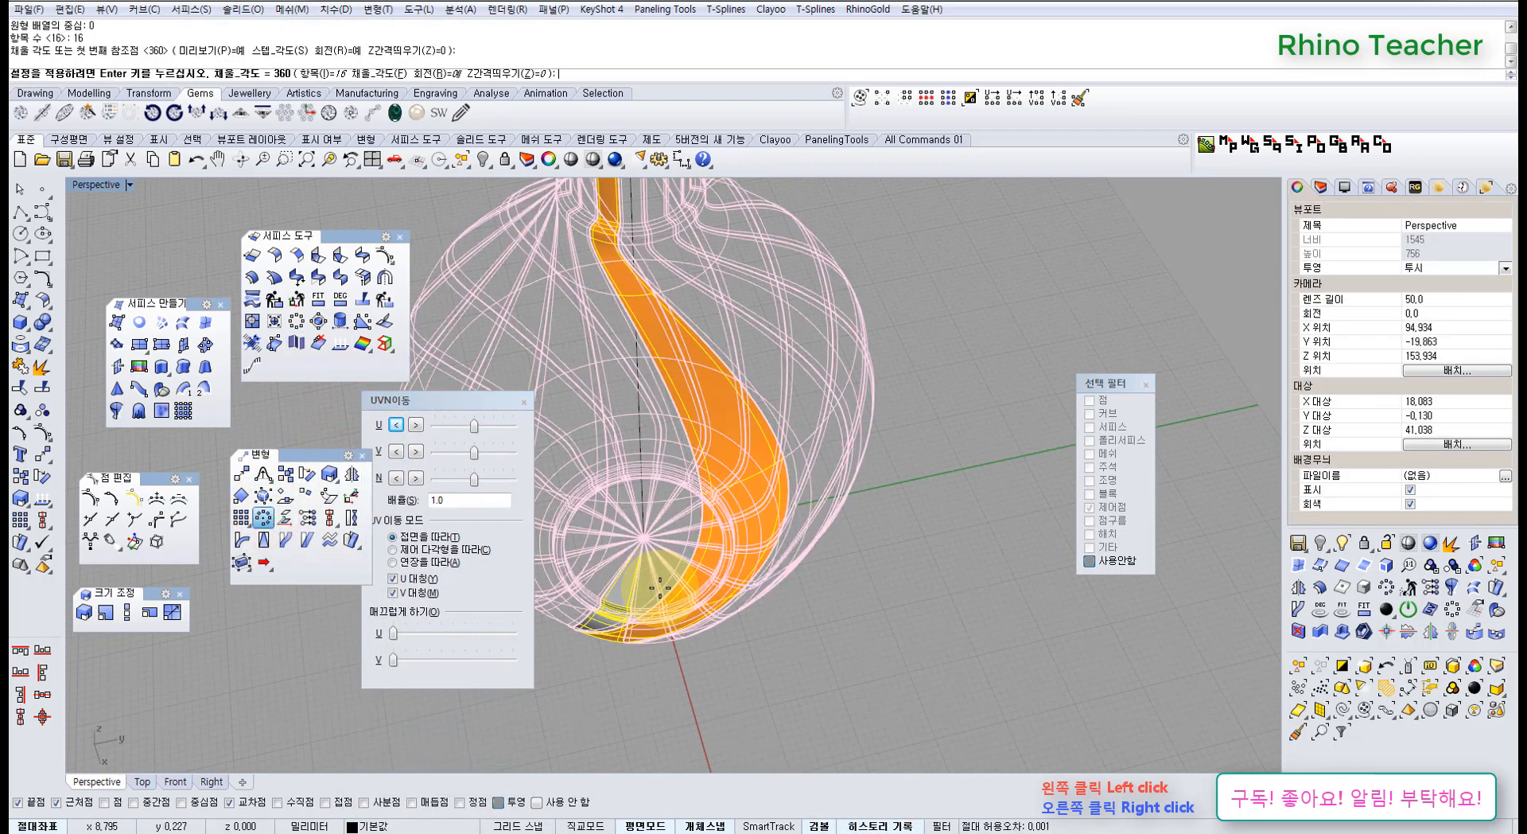
pyautogui.click(840, 644)
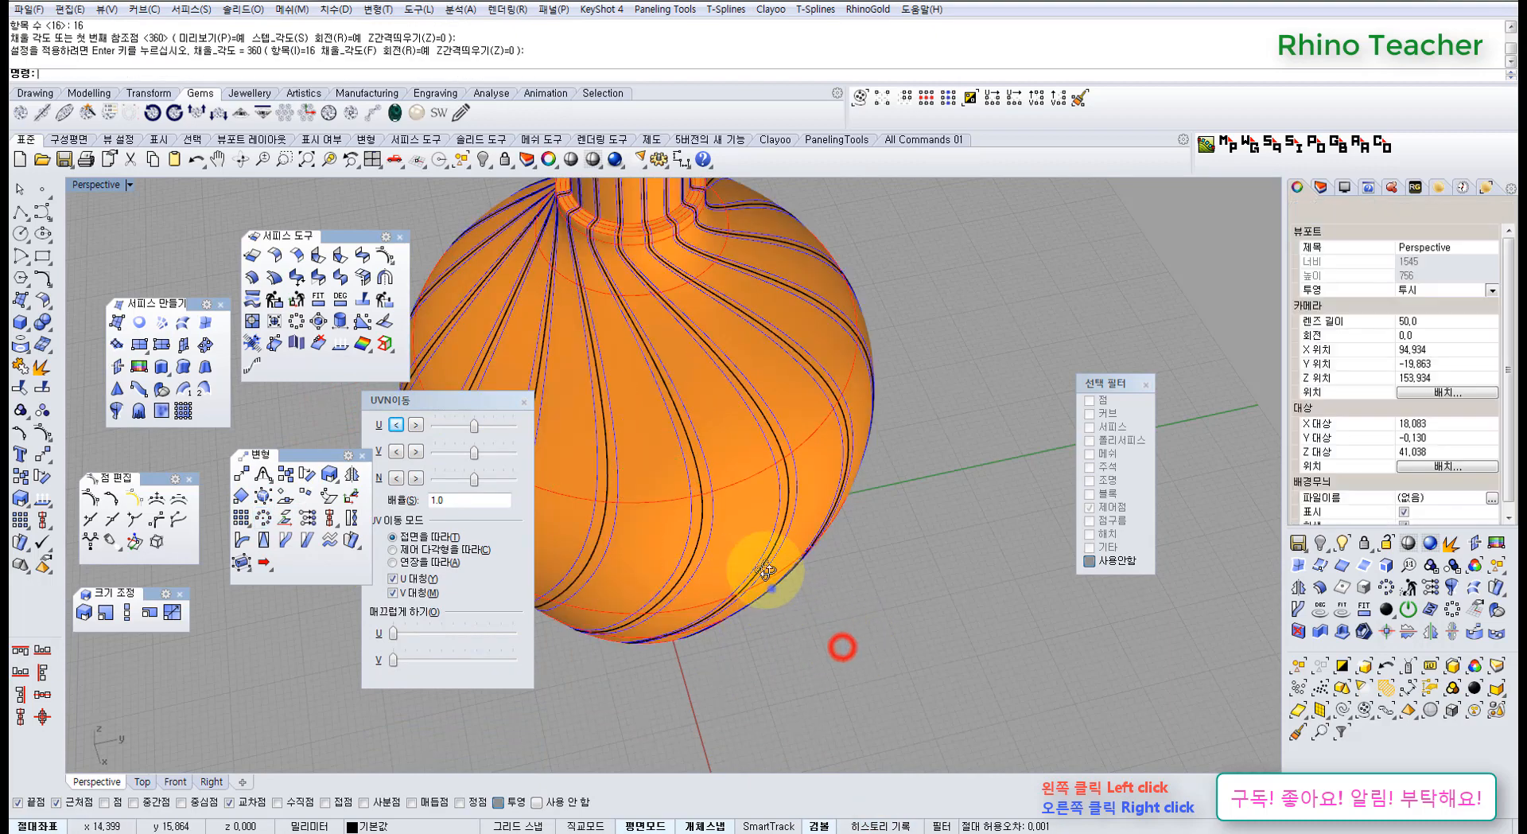
# Select the front panel of the polar array and turn on its control points
pyautogui.scroll(5, 740, 506)
pyautogui.click(744, 511)
pyautogui.scroll(-5, 745, 513)
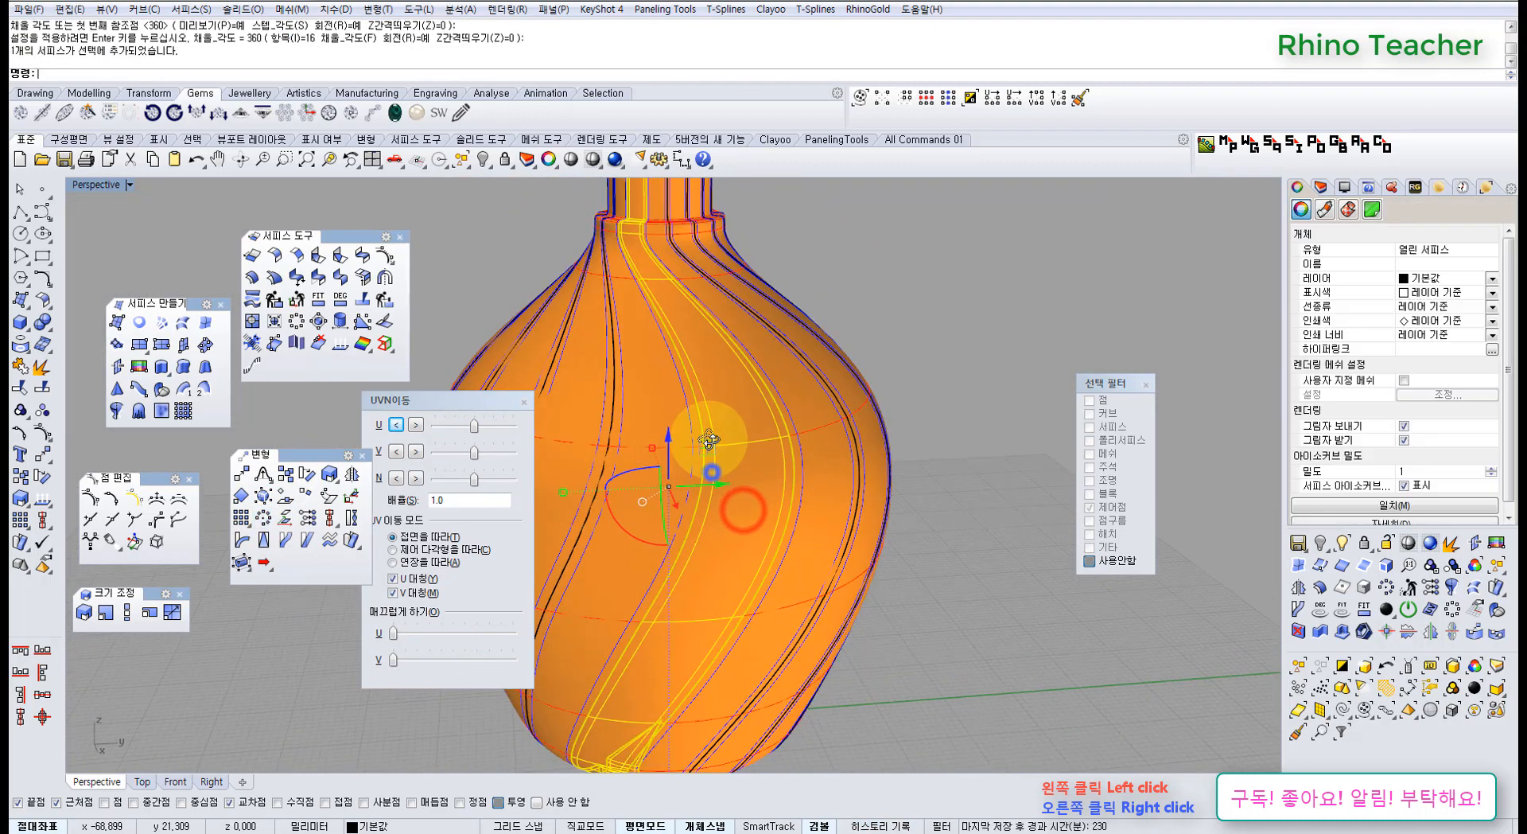
pyautogui.press('F10')
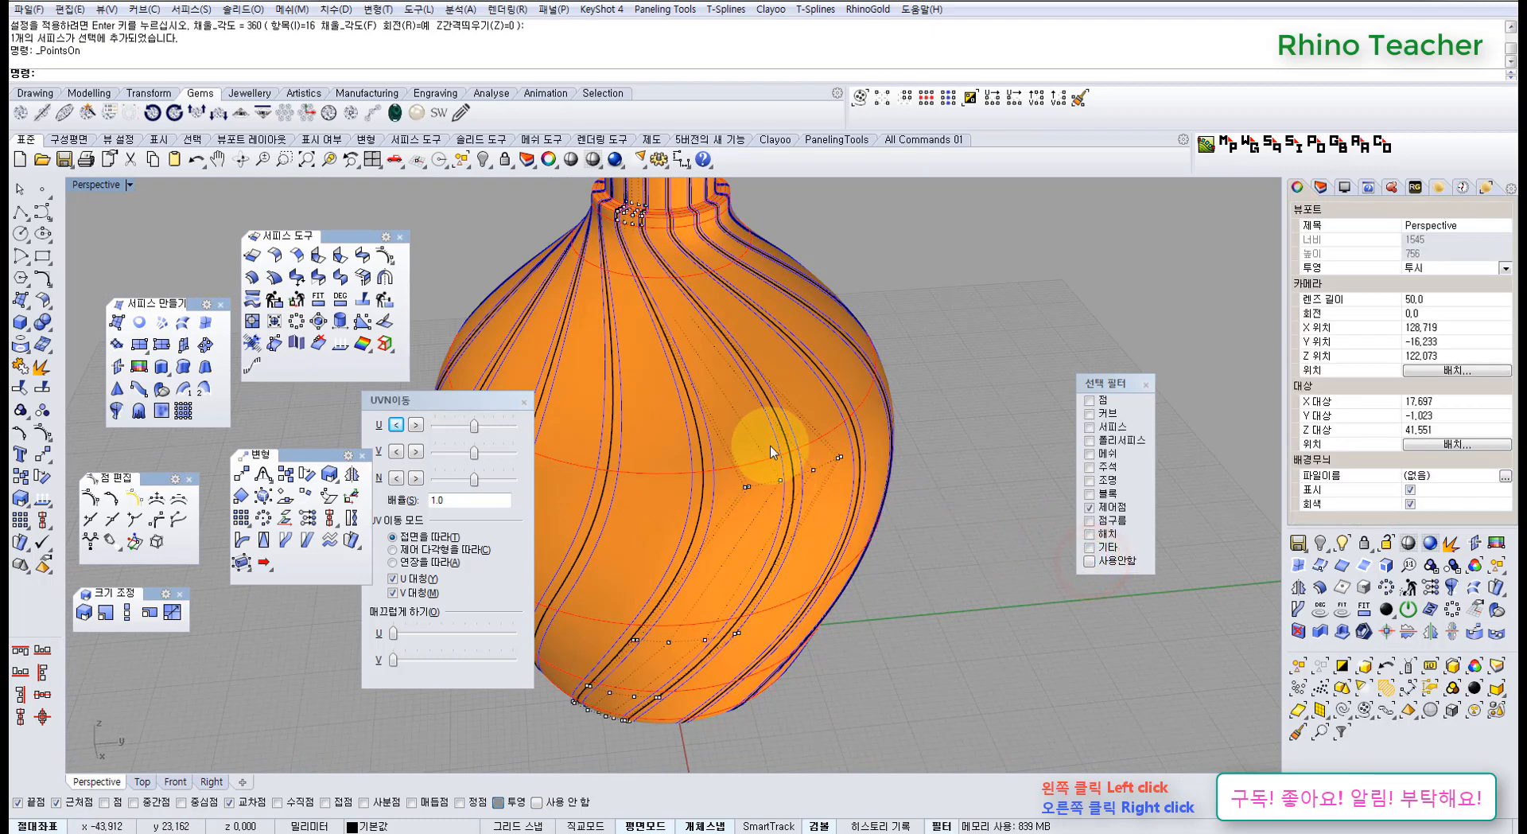
# Select the panel's inner control points on the body and below the neck, and extend the selection along the V direction
pyautogui.moveTo(771, 450); pyautogui.dragTo(739, 473, button='right')
pyautogui.moveTo(738, 473); pyautogui.dragTo(805, 527)
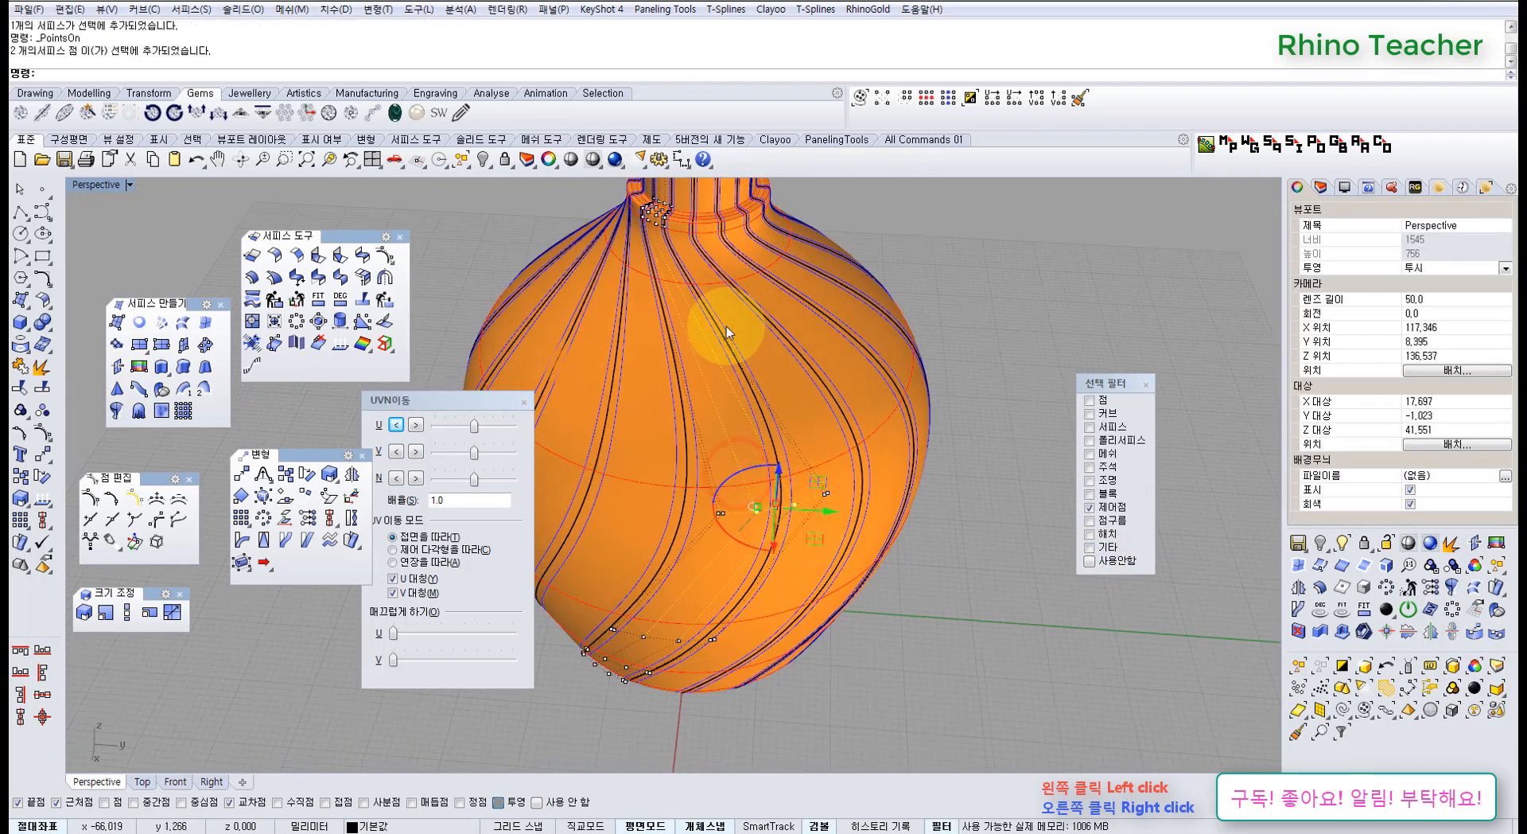
pyautogui.scroll(5, 652, 225)
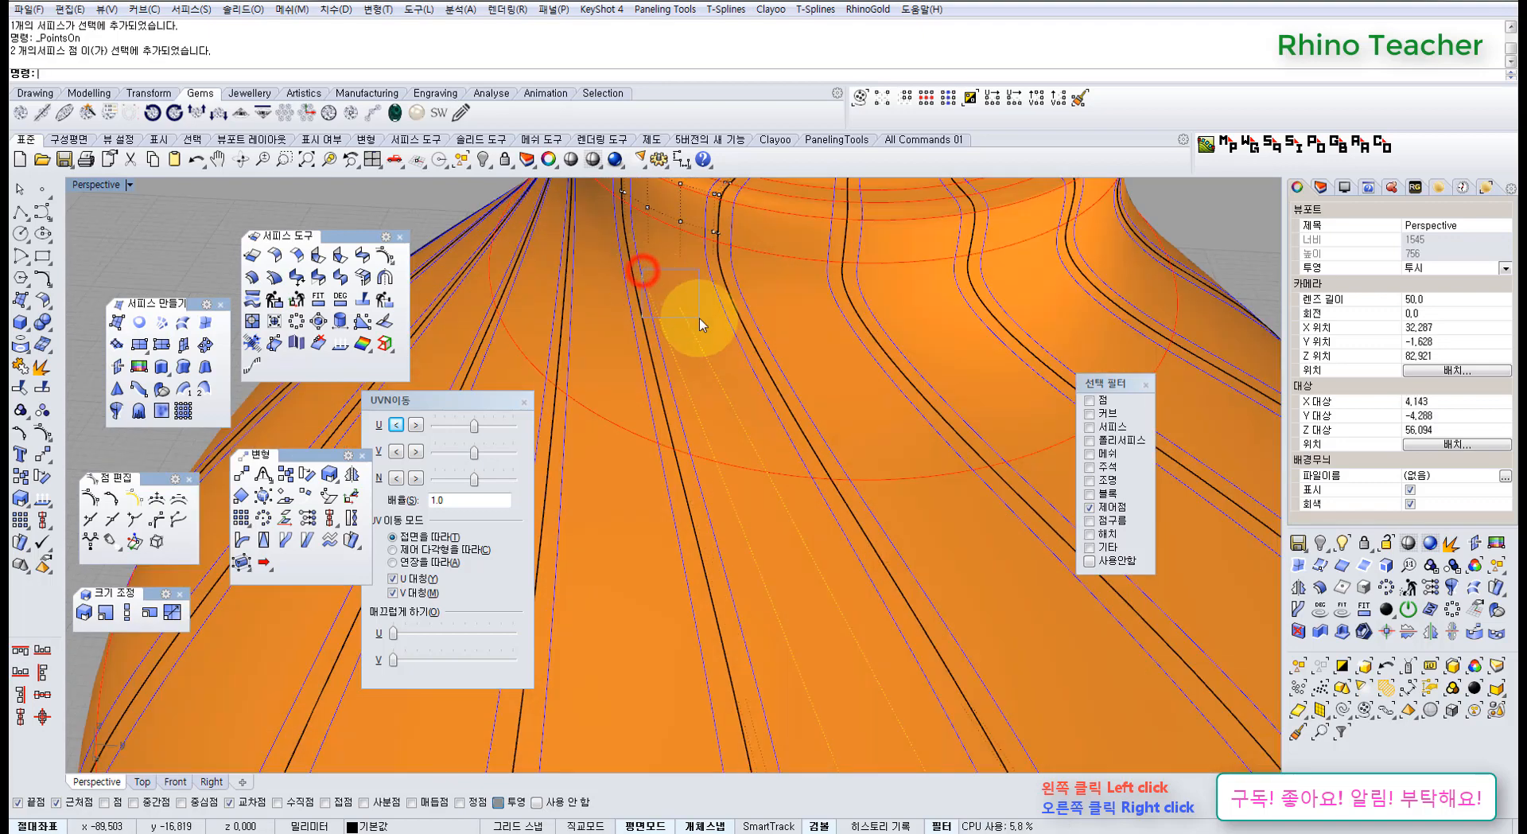
pyautogui.moveTo(699, 318); pyautogui.dragTo(700, 318)
pyautogui.scroll(-8, 701, 315)
pyautogui.moveTo(776, 531); pyautogui.dragTo(705, 541, button='right')
pyautogui.moveTo(697, 673); pyautogui.dragTo(737, 532, button='right')
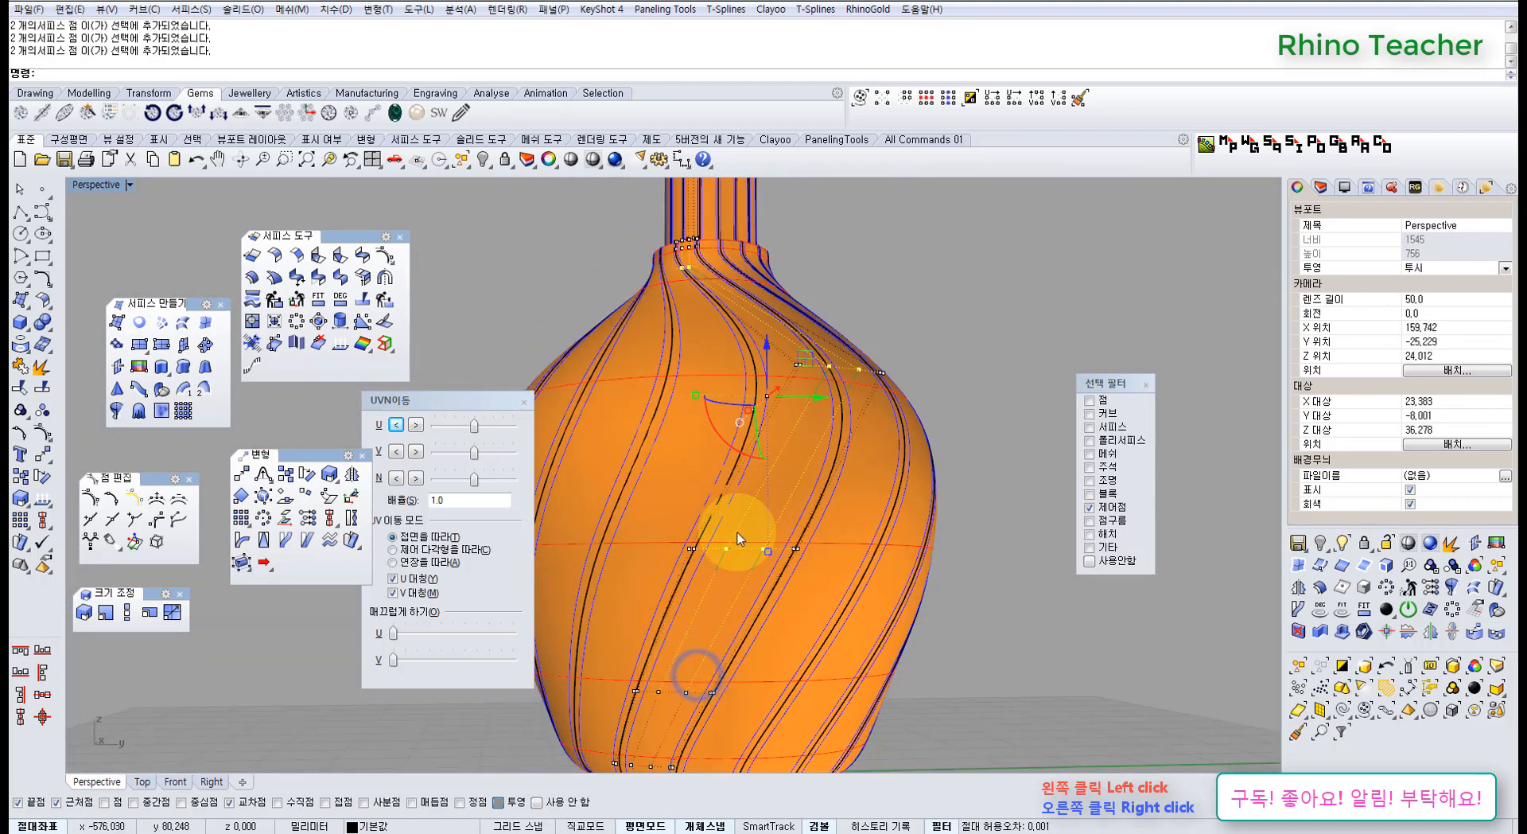
pyautogui.click(946, 97)
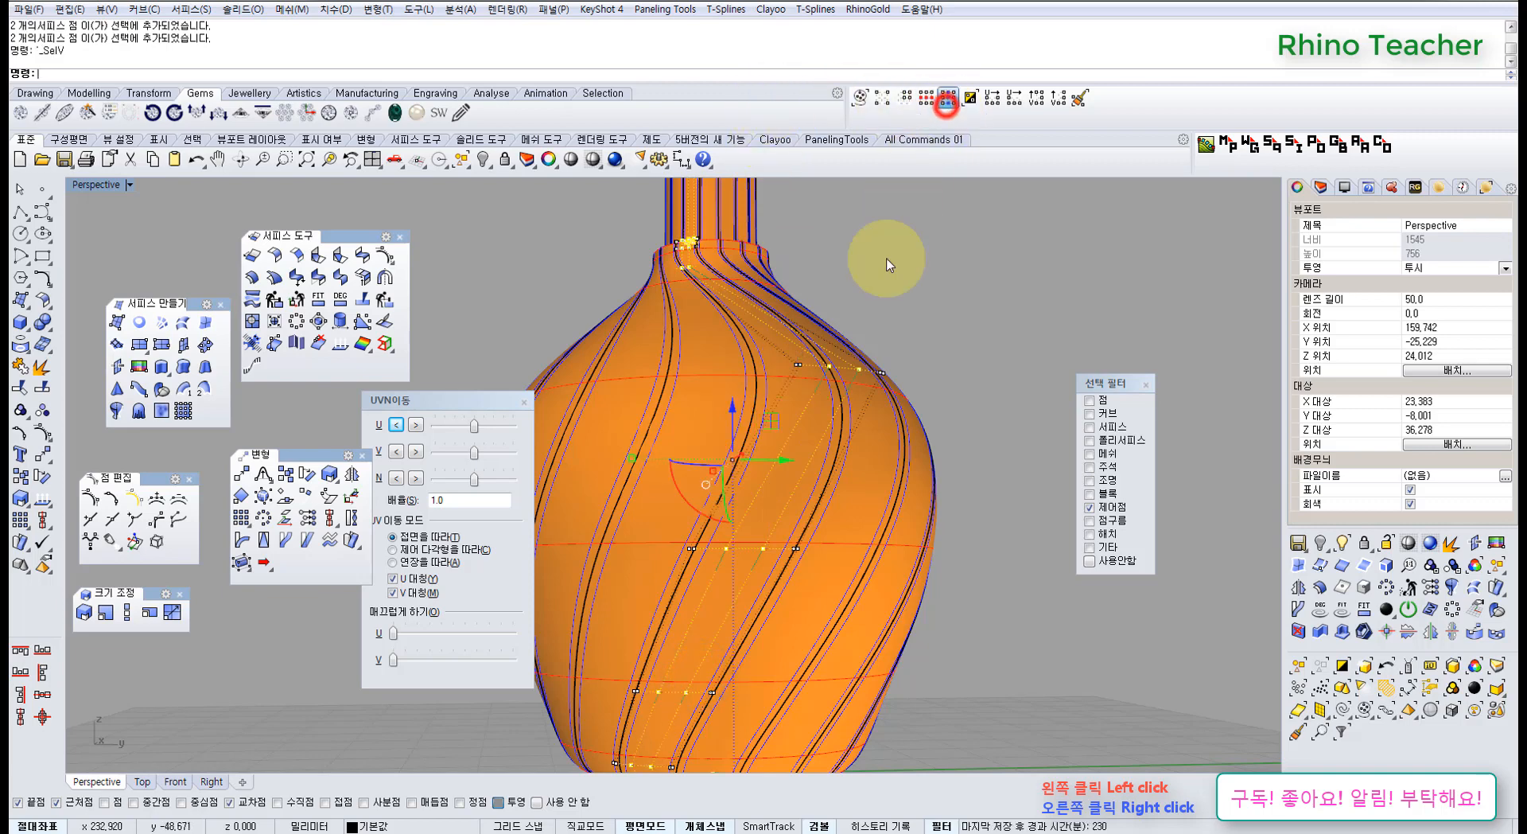
# Remove the control points on the neck and on the base from the selection
pyautogui.scroll(-3, 728, 221)
pyautogui.scroll(6, 728, 218)
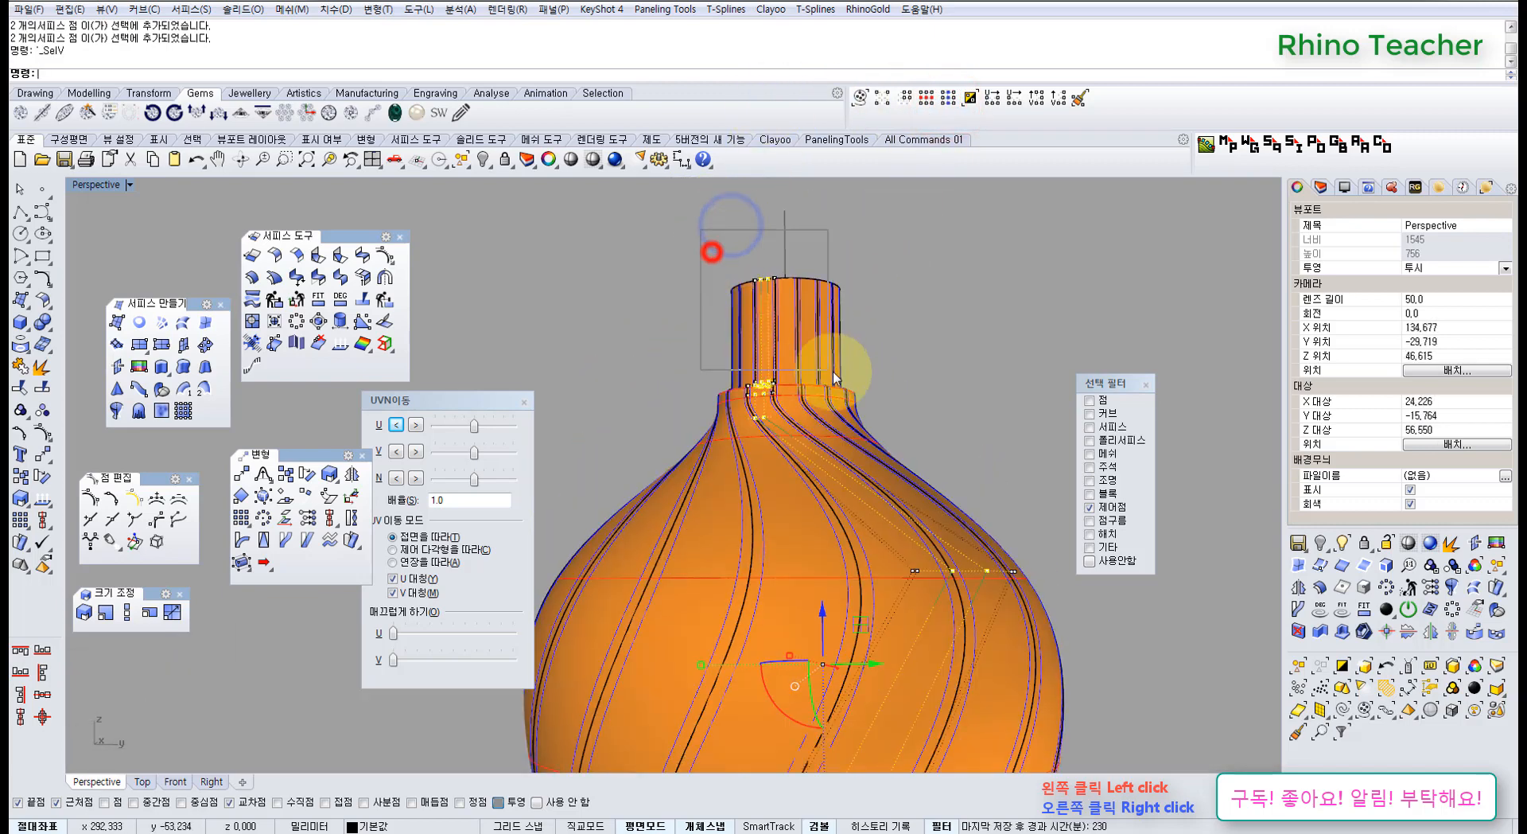
pyautogui.keyDown('ctrl'); pyautogui.moveTo(849, 406); pyautogui.dragTo(851, 403); pyautogui.keyUp('ctrl')
pyautogui.scroll(-5, 848, 406)
pyautogui.keyDown('shift'); pyautogui.moveTo(826, 560); pyautogui.dragTo(827, 342, button='right'); pyautogui.keyUp('shift')
pyautogui.scroll(5, 771, 593)
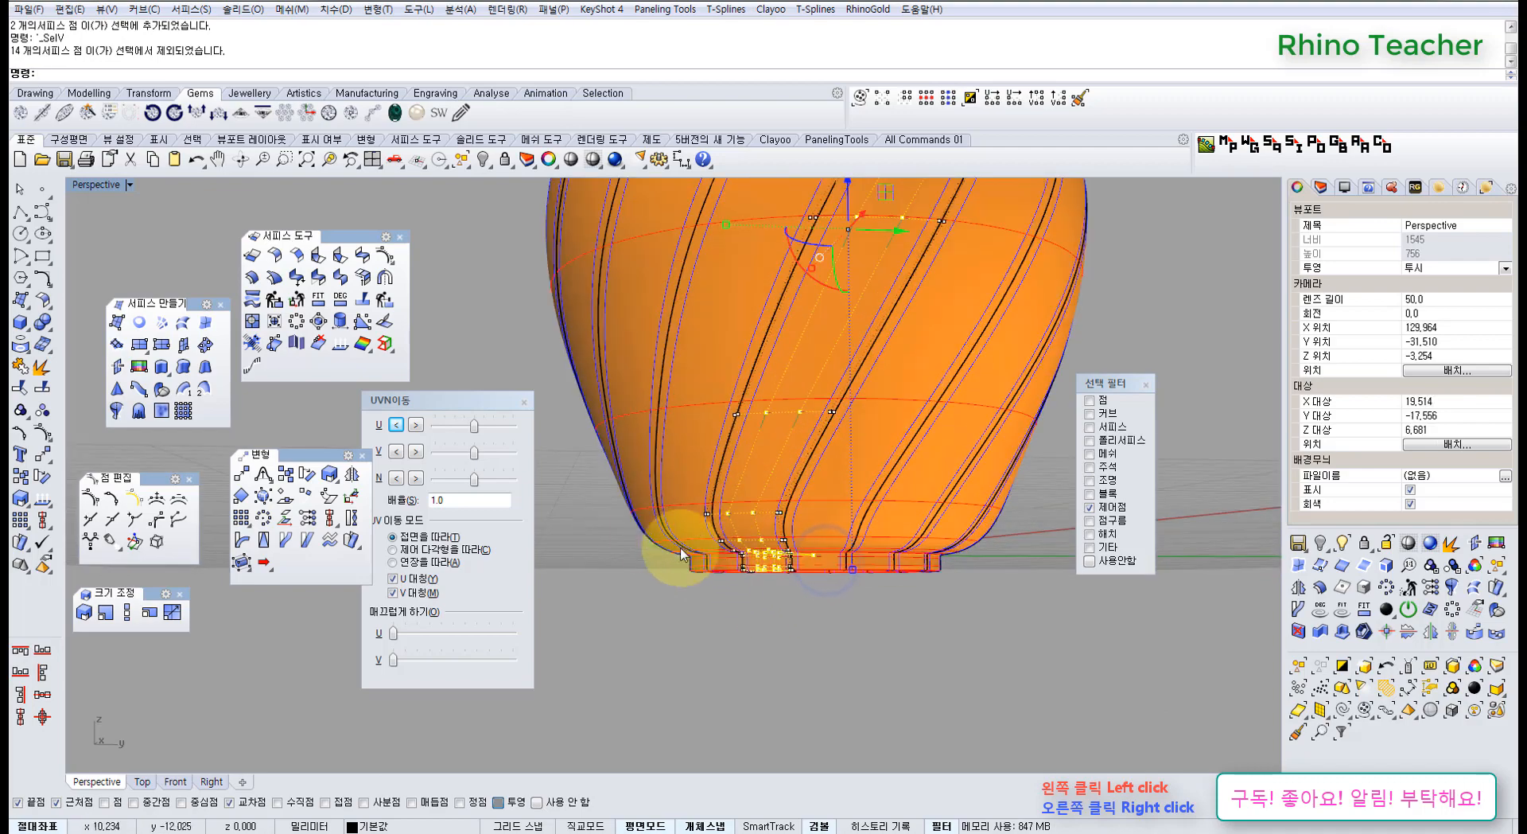
pyautogui.moveTo(743, 582); pyautogui.dragTo(823, 569, button='right')
pyautogui.keyDown('ctrl'); pyautogui.moveTo(861, 654); pyautogui.dragTo(669, 540); pyautogui.keyUp('ctrl')
# Move the selected body control points outward along the surface normal with UVN move to bulge the flutes
pyautogui.scroll(-4, 701, 556)
pyautogui.moveTo(869, 429); pyautogui.dragTo(838, 518, button='right')
pyautogui.keyDown('shift'); pyautogui.moveTo(869, 337); pyautogui.dragTo(869, 509, button='right'); pyautogui.keyUp('shift')
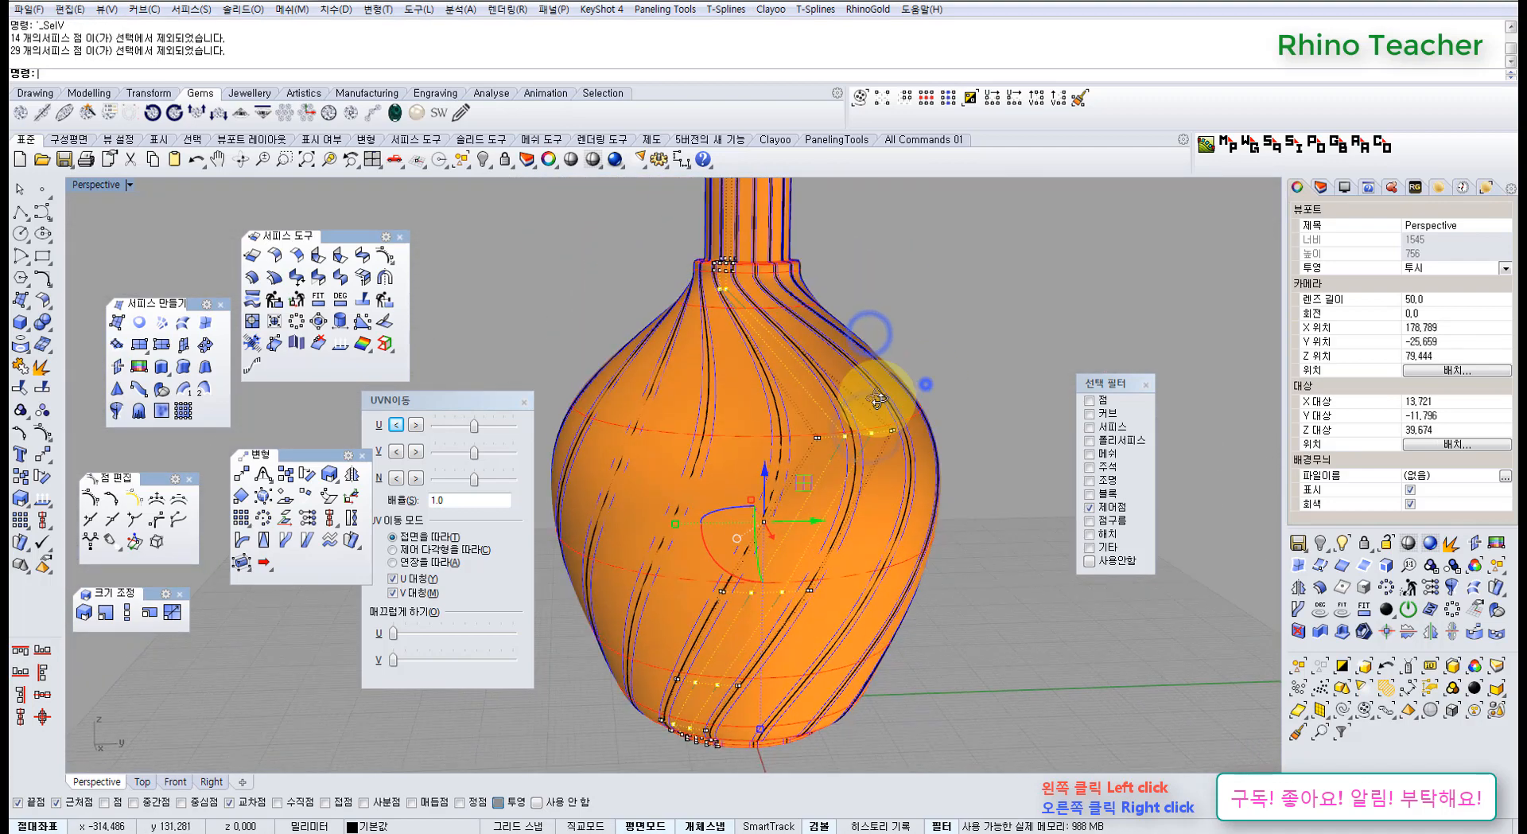
pyautogui.moveTo(926, 382); pyautogui.dragTo(851, 391, button='right')
pyautogui.moveTo(762, 327); pyautogui.dragTo(772, 382, button='right')
pyautogui.scroll(12, 750, 295)
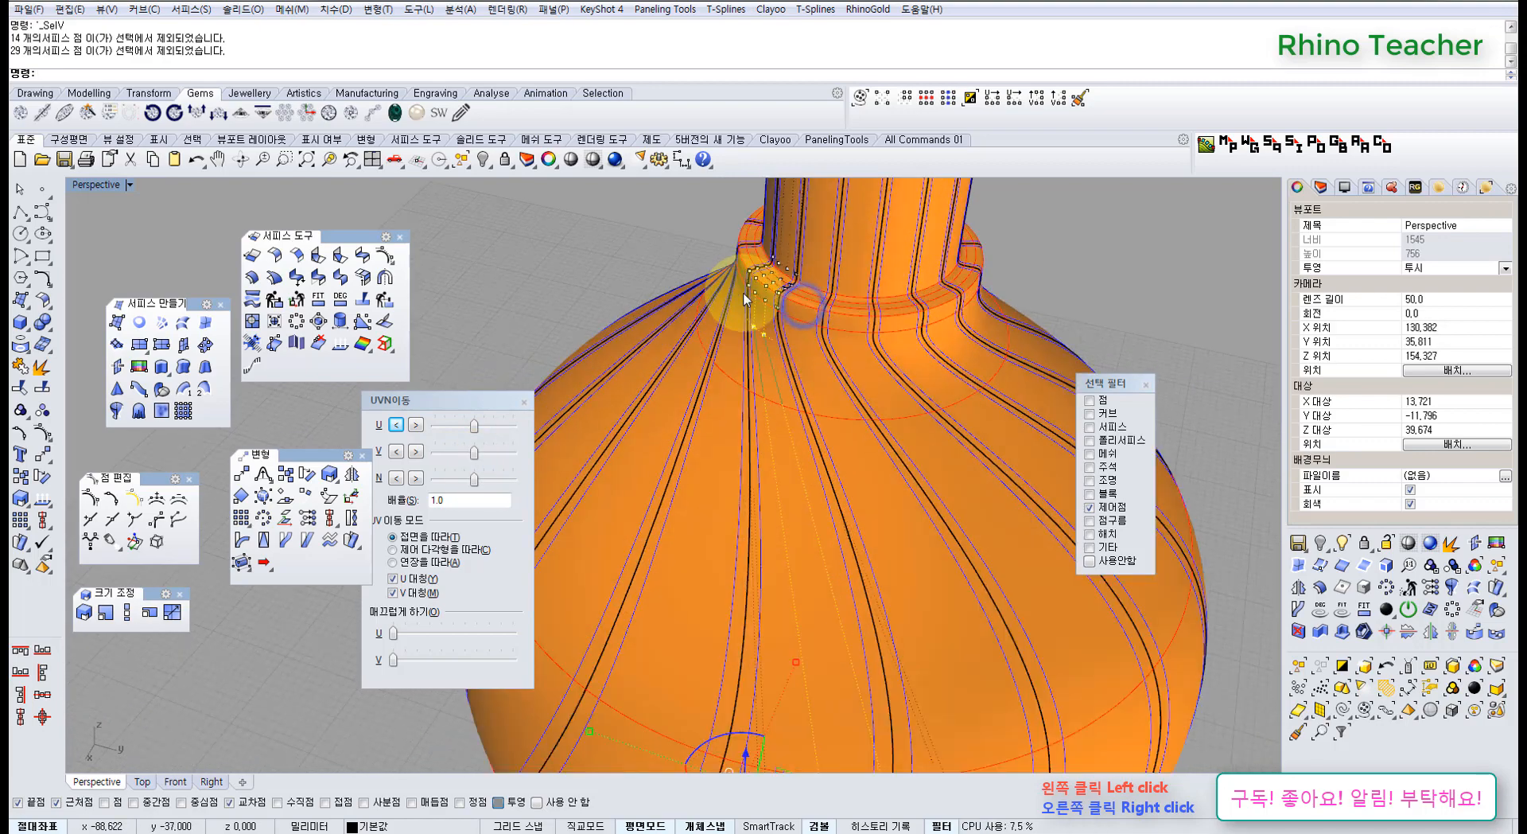
pyautogui.moveTo(473, 480); pyautogui.dragTo(437, 479)
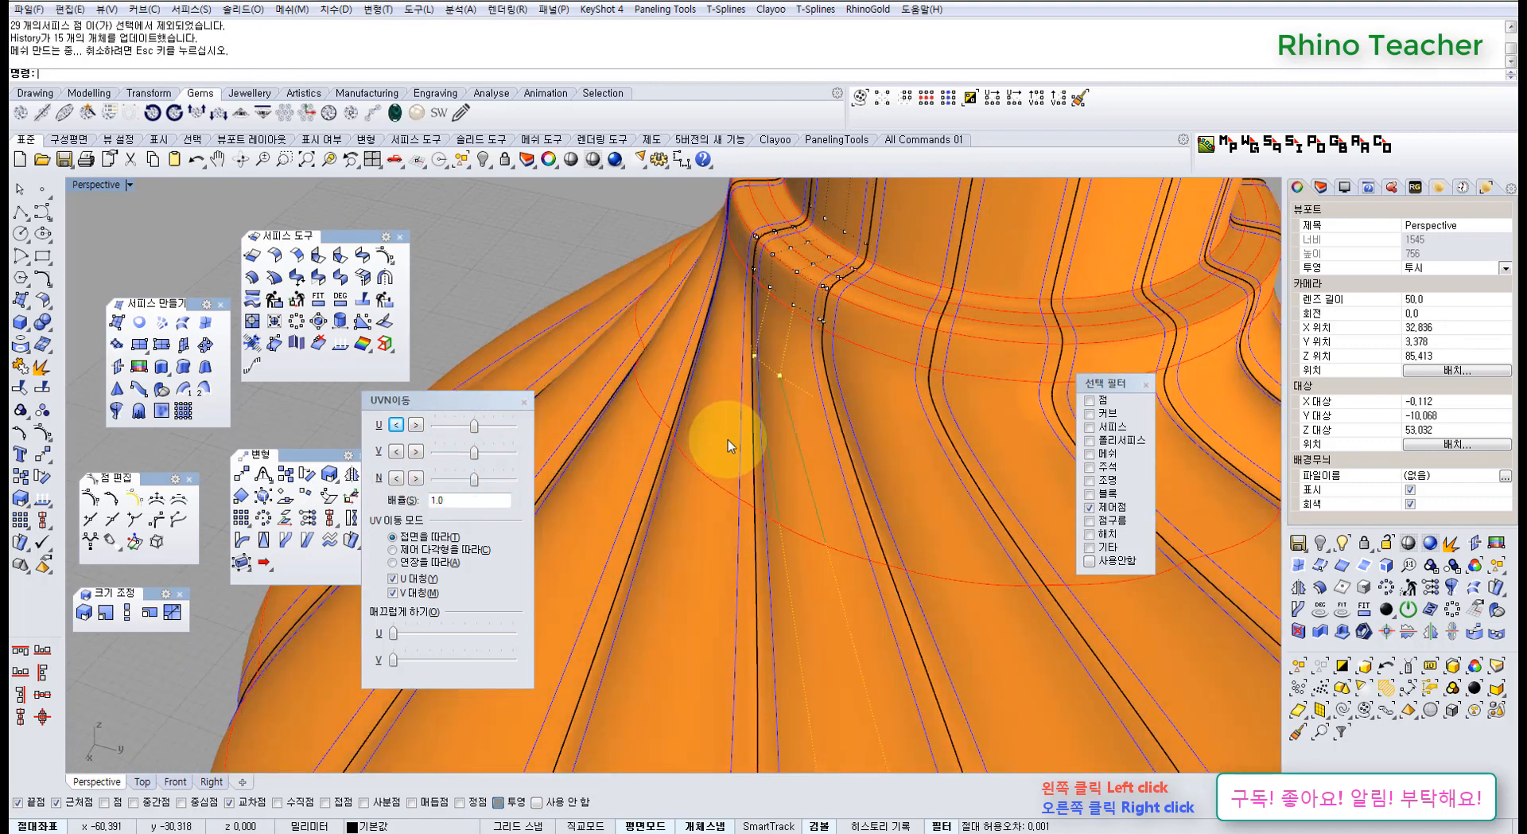
# Remove the two control points just below the neck and the two just above the base from the selection
pyautogui.moveTo(797, 447); pyautogui.dragTo(668, 255, button='right')
pyautogui.scroll(-10, 802, 367)
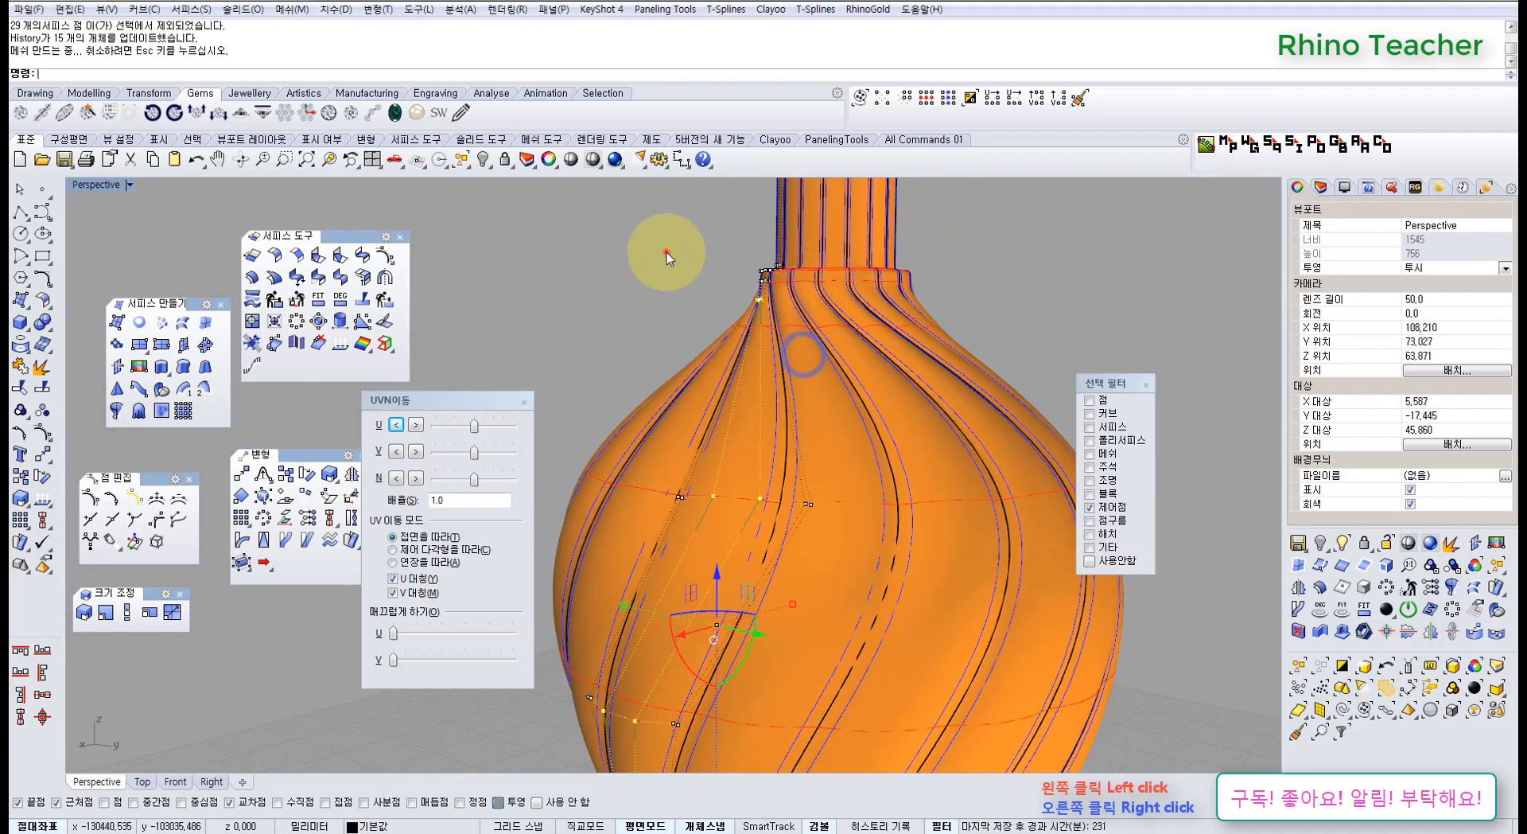
pyautogui.keyDown('ctrl'); pyautogui.moveTo(669, 251); pyautogui.dragTo(847, 393); pyautogui.keyUp('ctrl')
pyautogui.scroll(-6, 847, 393)
pyautogui.scroll(3, 756, 505)
pyautogui.moveTo(760, 503)
pyautogui.mouseDown(button='right')
pyautogui.moveTo(750, 512)
pyautogui.moveTo(763, 496)
pyautogui.mouseUp(button='right')
pyautogui.scroll(5, 763, 497)
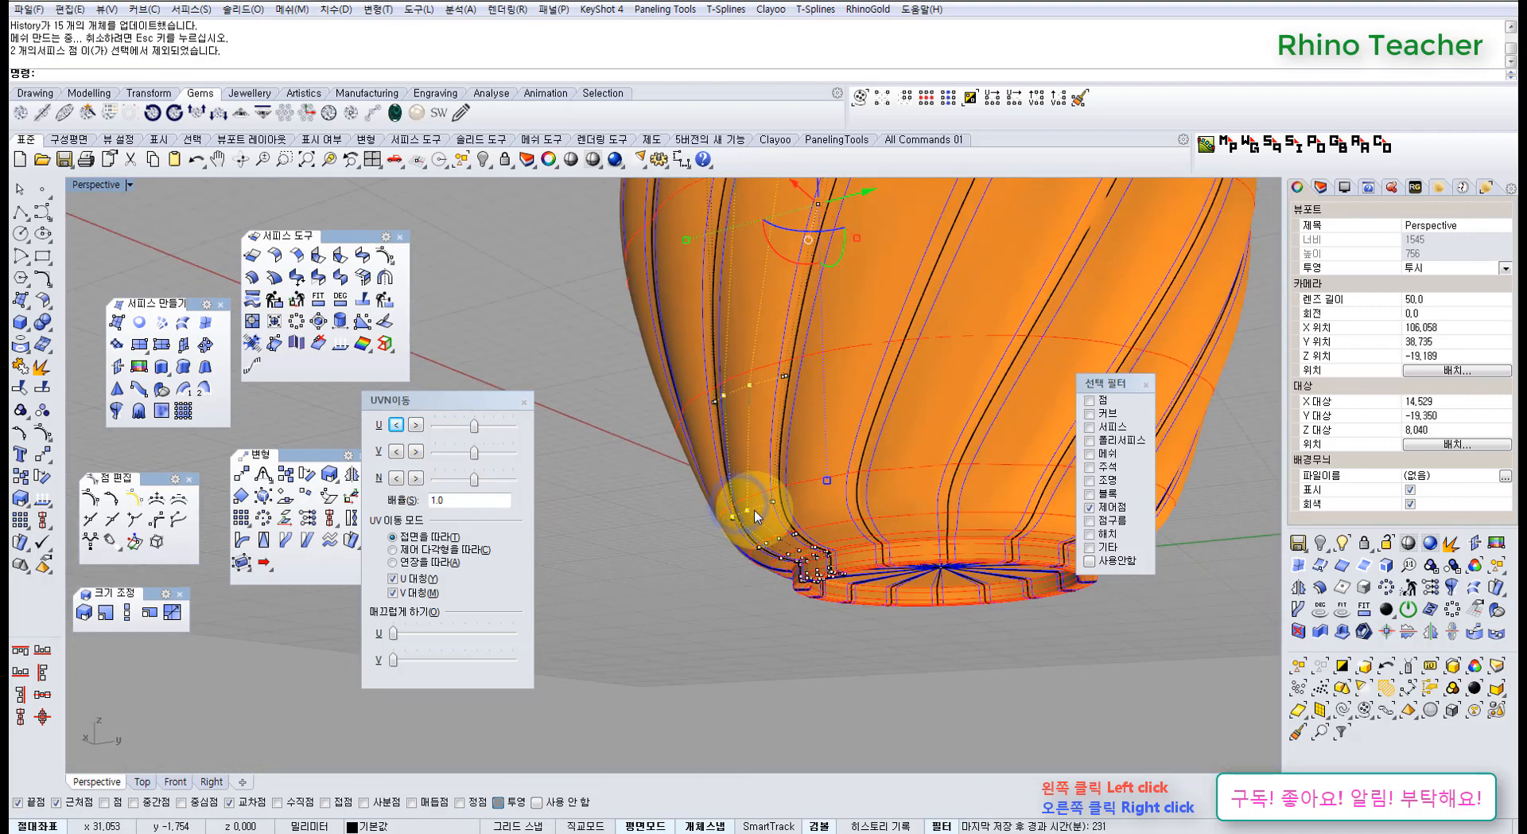
pyautogui.keyDown('ctrl'); pyautogui.moveTo(630, 470); pyautogui.dragTo(895, 625); pyautogui.keyUp('ctrl')
pyautogui.scroll(-6, 812, 396)
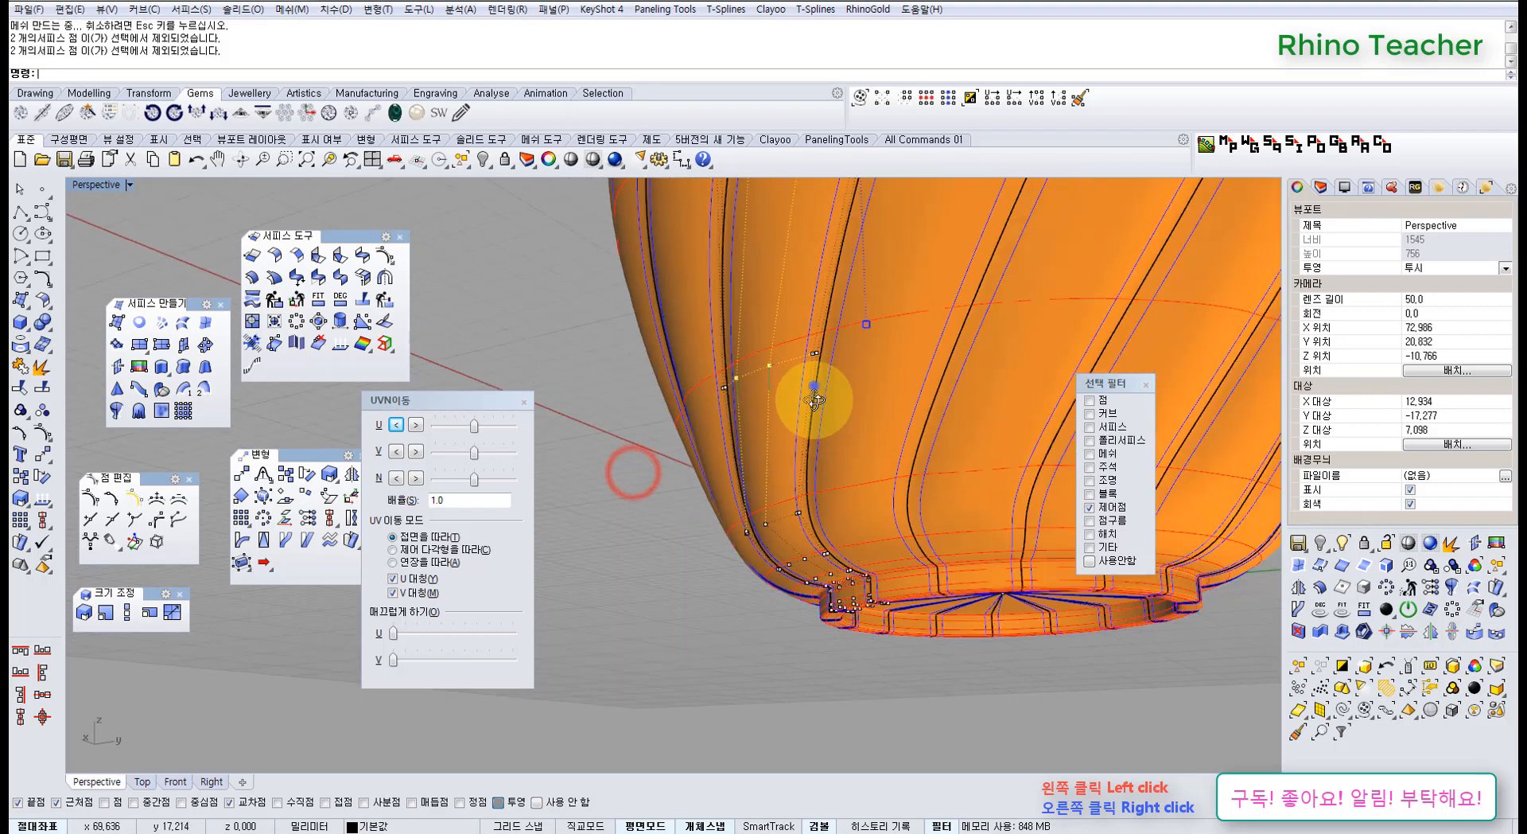
# Push the remaining mid-body control points further outward along the surface normal in two passes
pyautogui.moveTo(813, 392); pyautogui.dragTo(808, 456, button='right')
pyautogui.moveTo(880, 400); pyautogui.dragTo(768, 453, button='right')
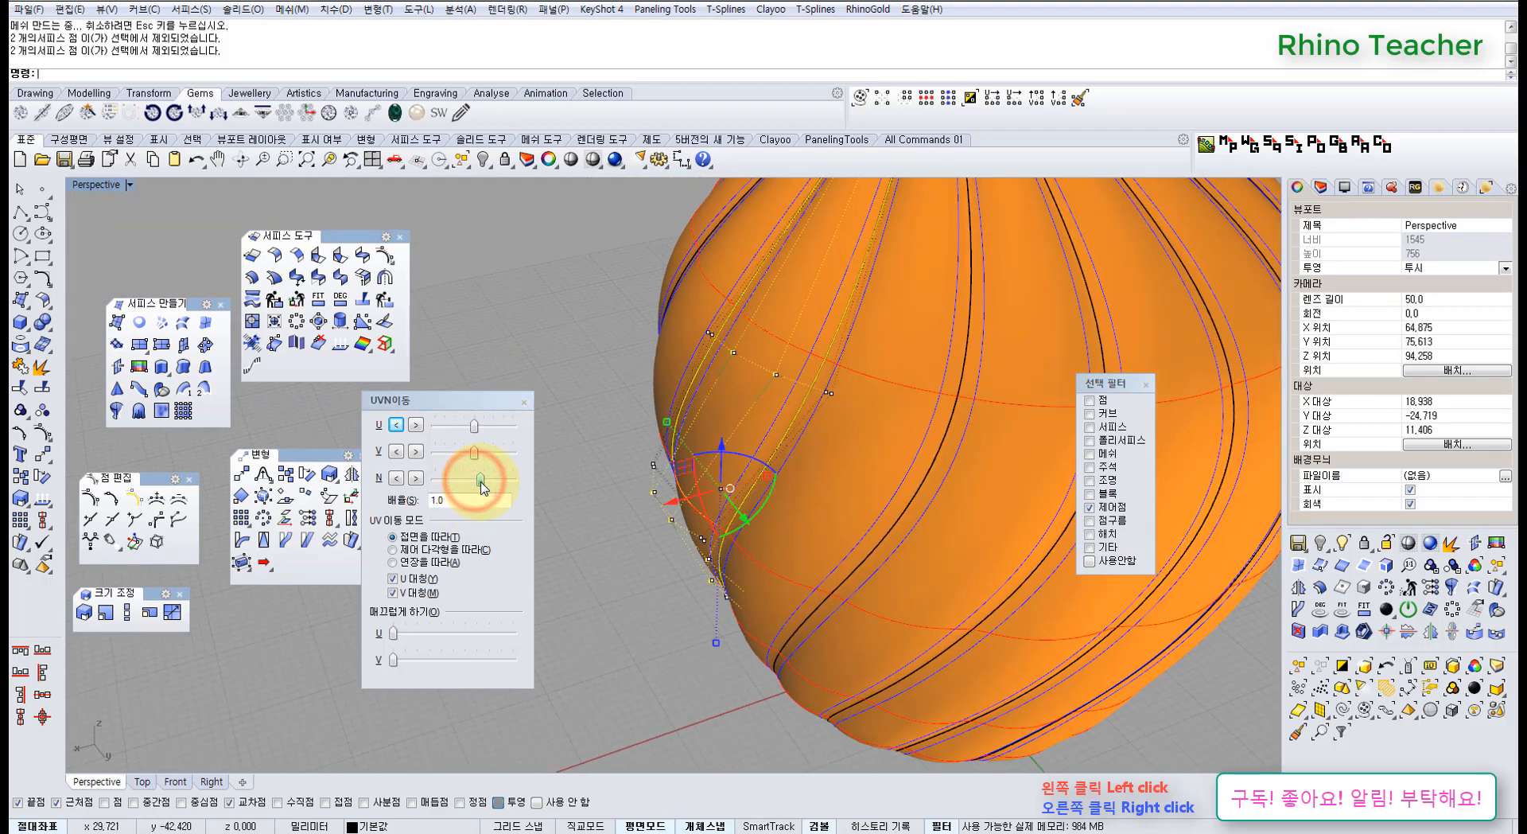
pyautogui.moveTo(461, 481); pyautogui.dragTo(458, 482)
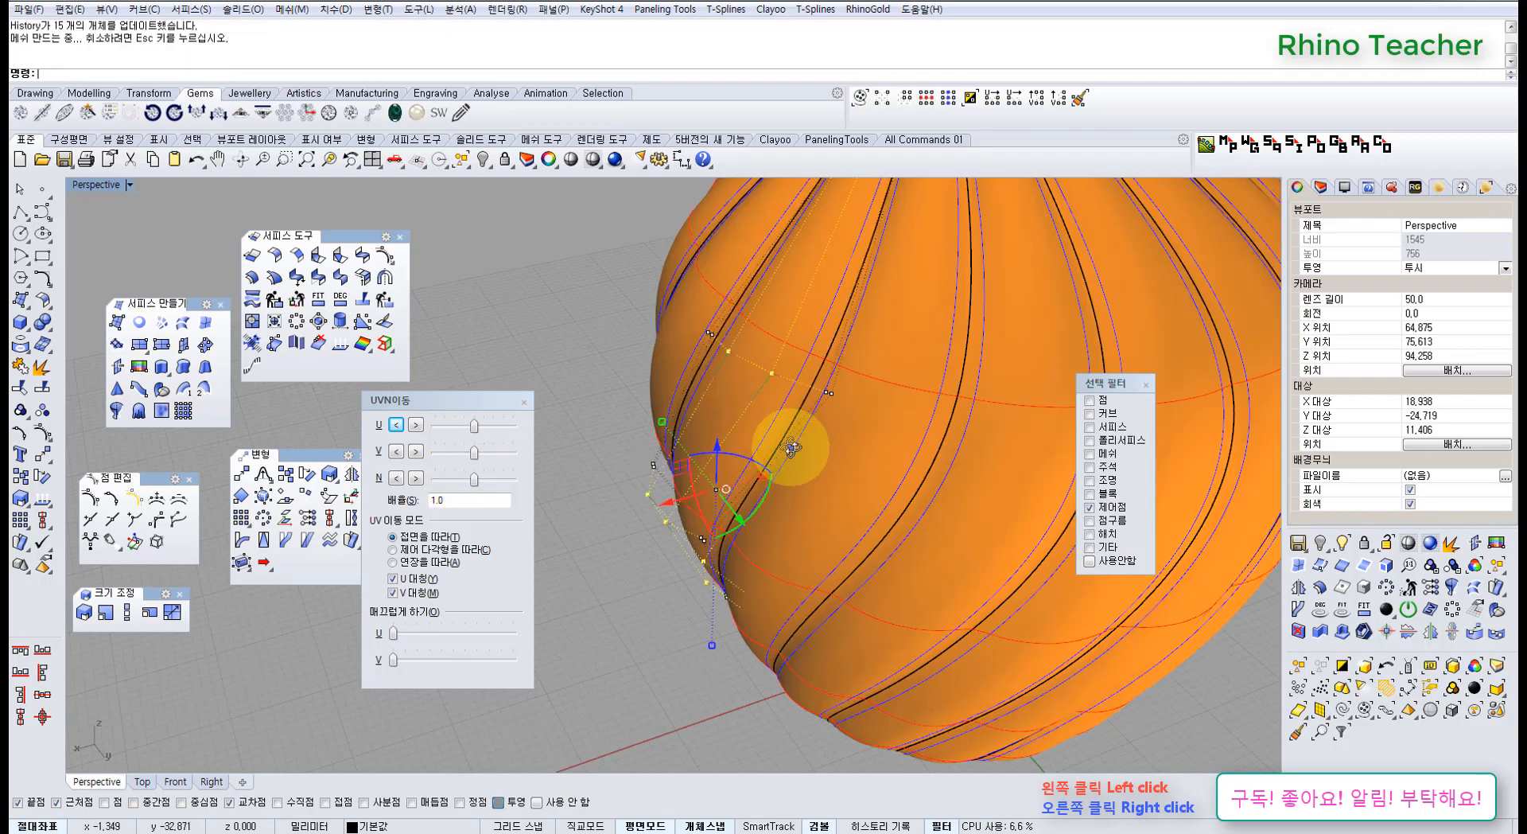
pyautogui.moveTo(791, 447); pyautogui.dragTo(869, 316, button='right')
pyautogui.moveTo(792, 468); pyautogui.dragTo(705, 511, button='right')
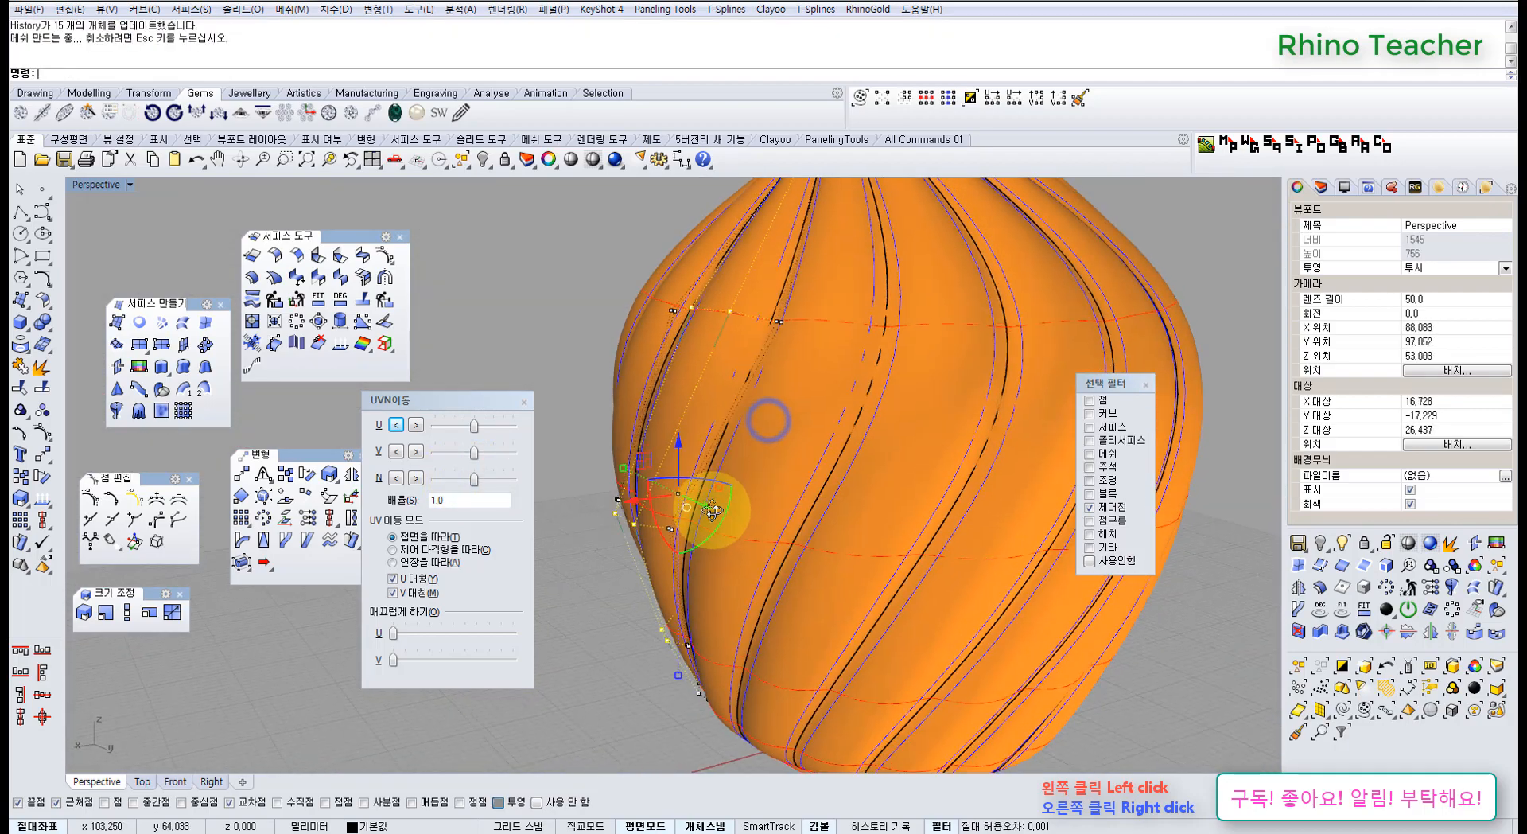
pyautogui.scroll(8, 705, 389)
pyautogui.scroll(-4, 705, 389)
pyautogui.moveTo(728, 350); pyautogui.dragTo(700, 525, button='right')
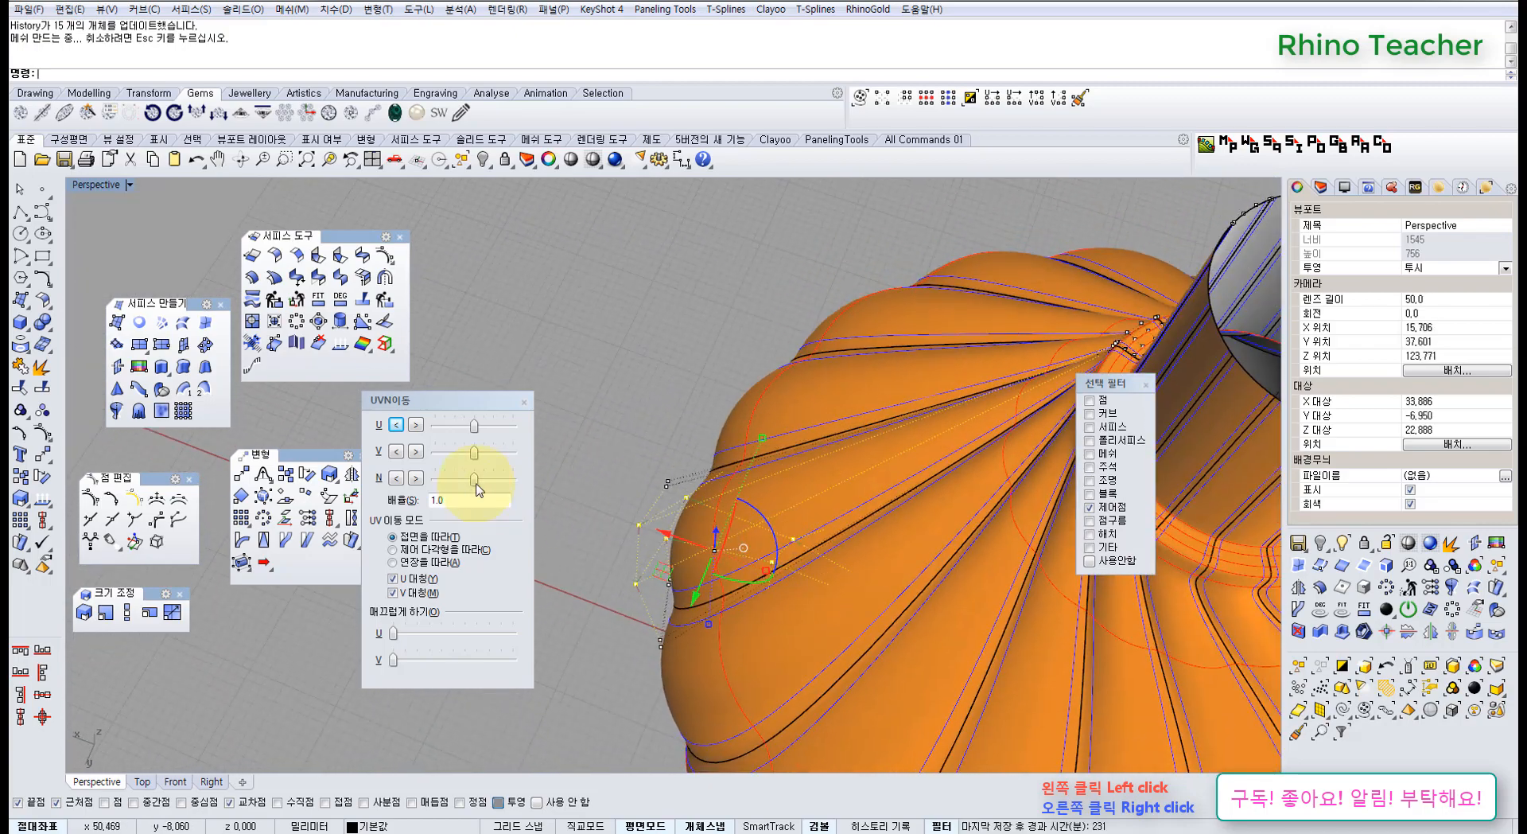
pyautogui.moveTo(474, 482); pyautogui.dragTo(465, 484)
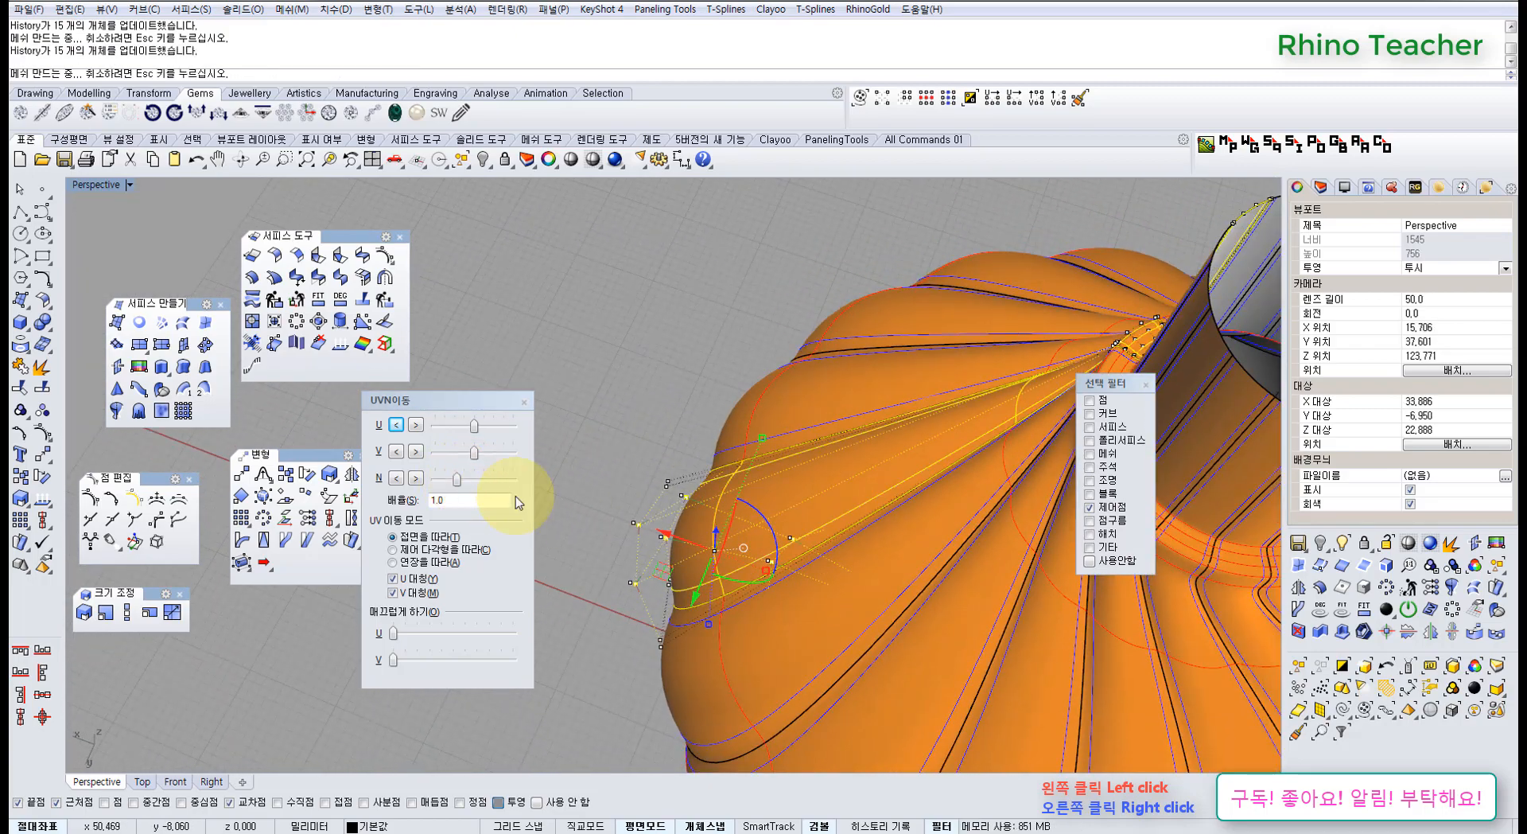
# Clear the point selection and control points, and check the bulged flutes in a shaded preview
pyautogui.moveTo(716, 539)
pyautogui.mouseDown(button='right')
pyautogui.moveTo(818, 437)
pyautogui.moveTo(791, 538)
pyautogui.moveTo(889, 450)
pyautogui.moveTo(804, 511)
pyautogui.moveTo(822, 322)
pyautogui.moveTo(835, 460)
pyautogui.moveTo(928, 545)
pyautogui.moveTo(791, 546)
pyautogui.mouseUp(button='right')
pyautogui.press('Escape')
pyautogui.scroll(-4, 879, 402)
pyautogui.rightClick(773, 538)
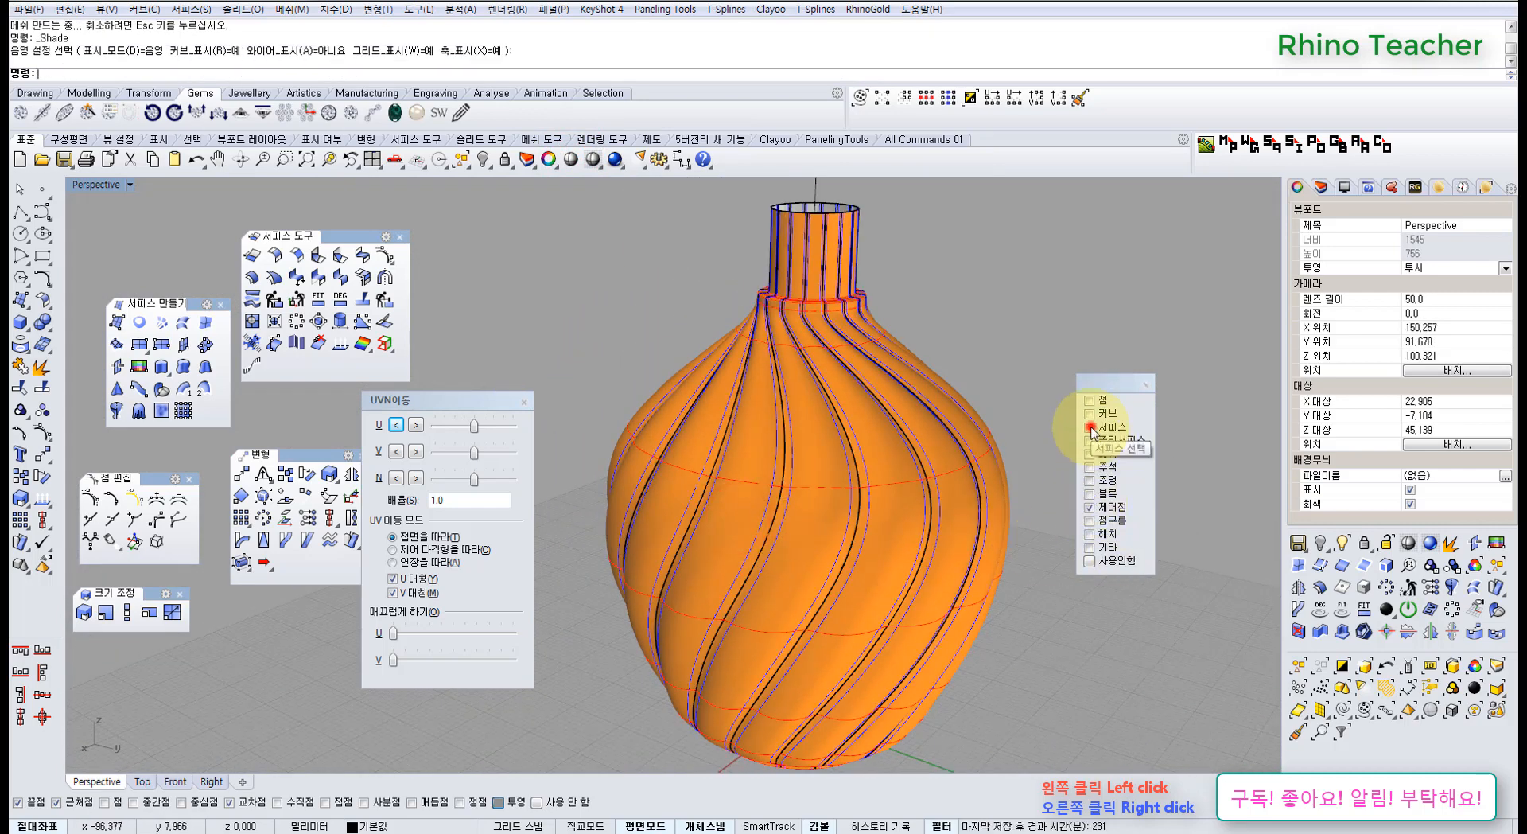
# Allow surfaces in the selection filter, select the front panel and turn on its control points
pyautogui.click(748, 481)
pyautogui.moveTo(748, 483); pyautogui.dragTo(825, 541, button='right')
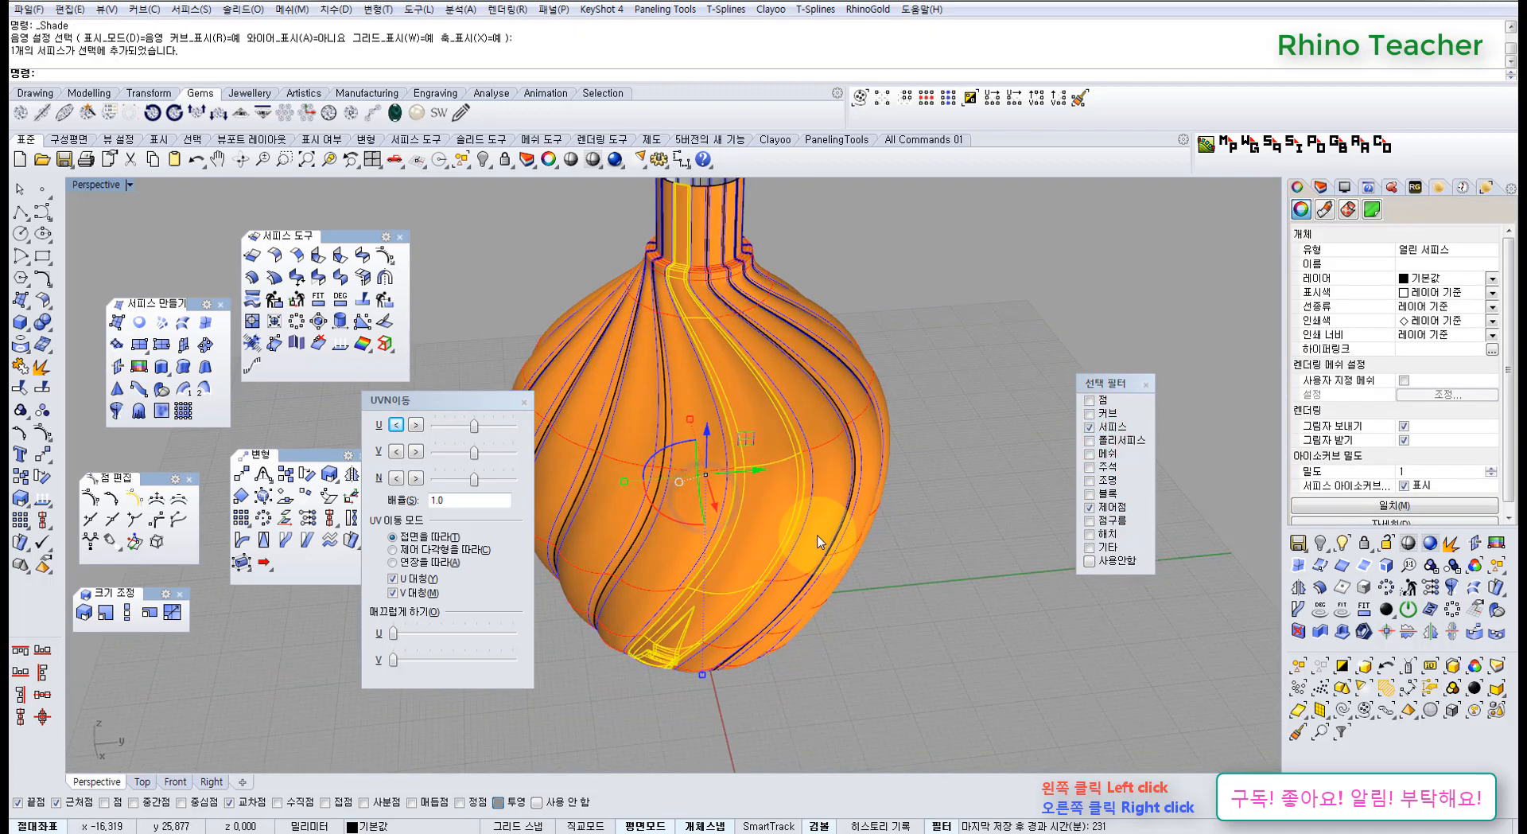
pyautogui.press('F10')
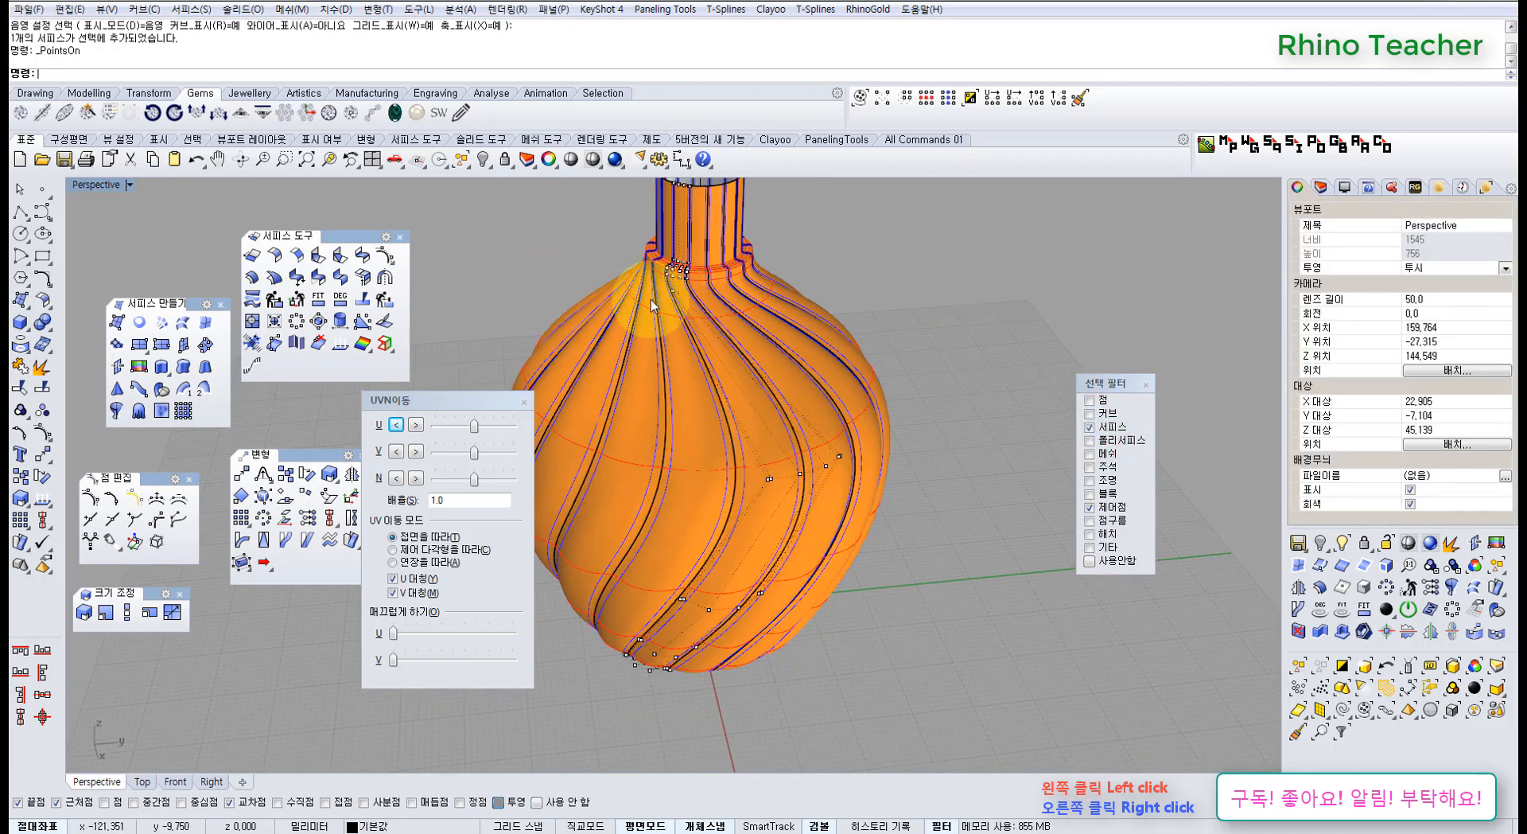
# Try shifting the panel's control points from the neck to mid-body sideways with the gumball, and undo the move
pyautogui.moveTo(872, 526); pyautogui.dragTo(870, 525)
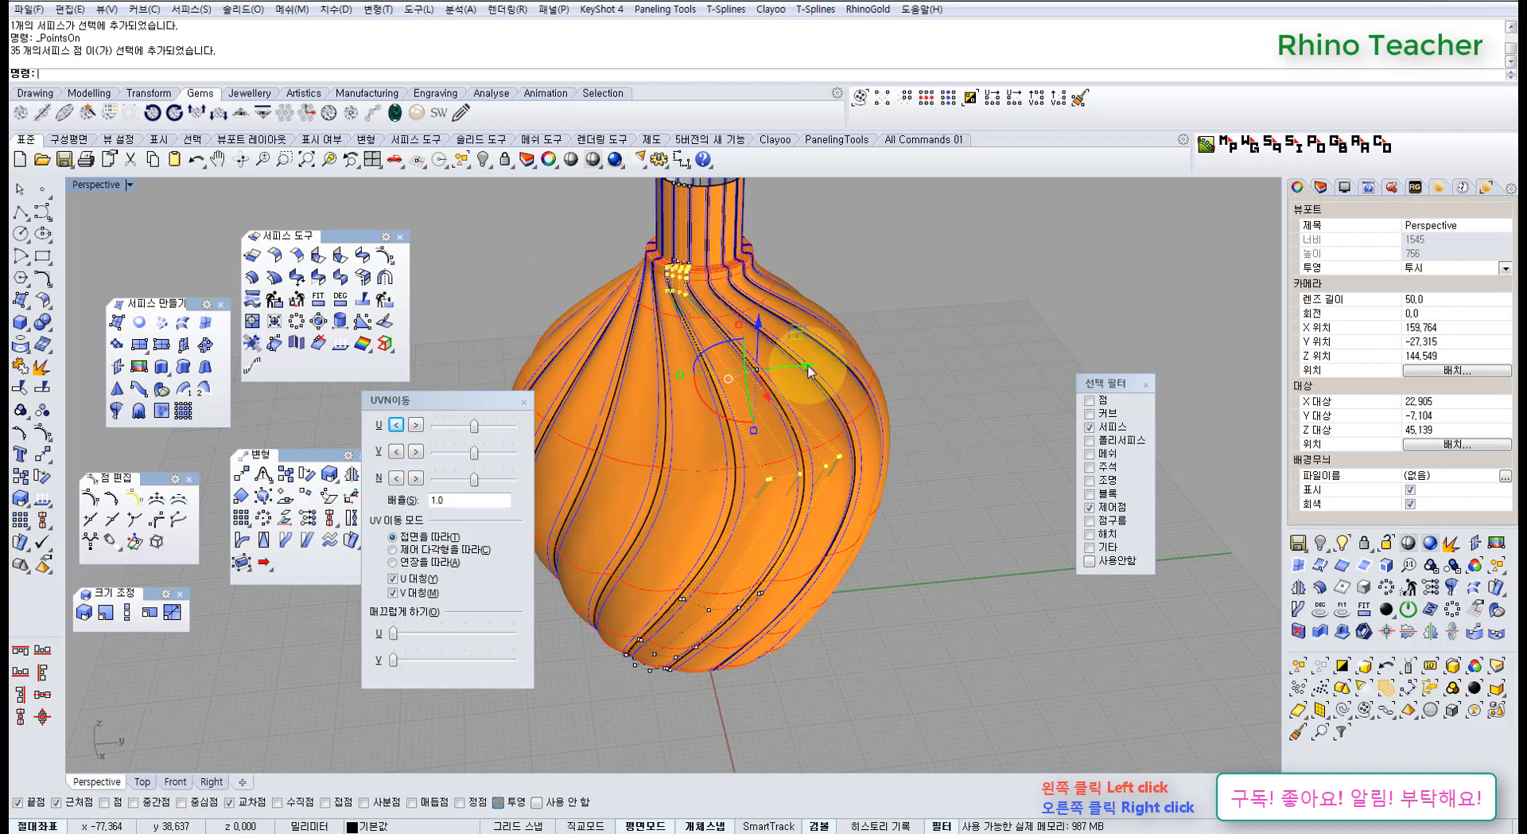
pyautogui.moveTo(808, 369); pyautogui.dragTo(728, 406)
pyautogui.hotkey('ctrl', 'z')
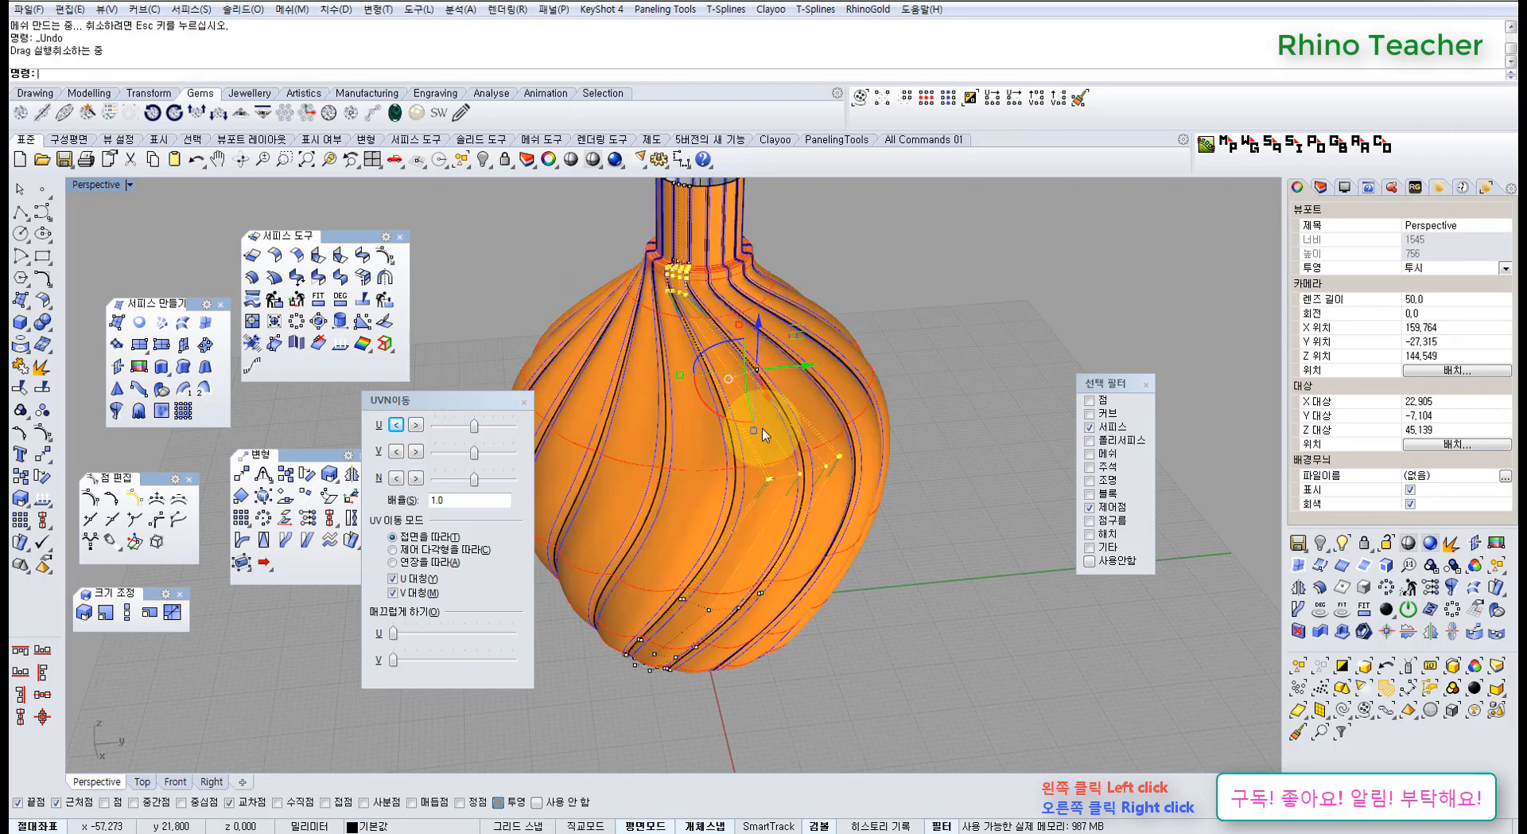
# Switch the selection filter from surfaces to polysurfaces and show the hidden red reference bottle
pyautogui.moveTo(750, 475)
pyautogui.mouseDown(button='right')
pyautogui.moveTo(796, 431)
pyautogui.moveTo(743, 458)
pyautogui.mouseUp(button='right')
pyautogui.click(1035, 443)
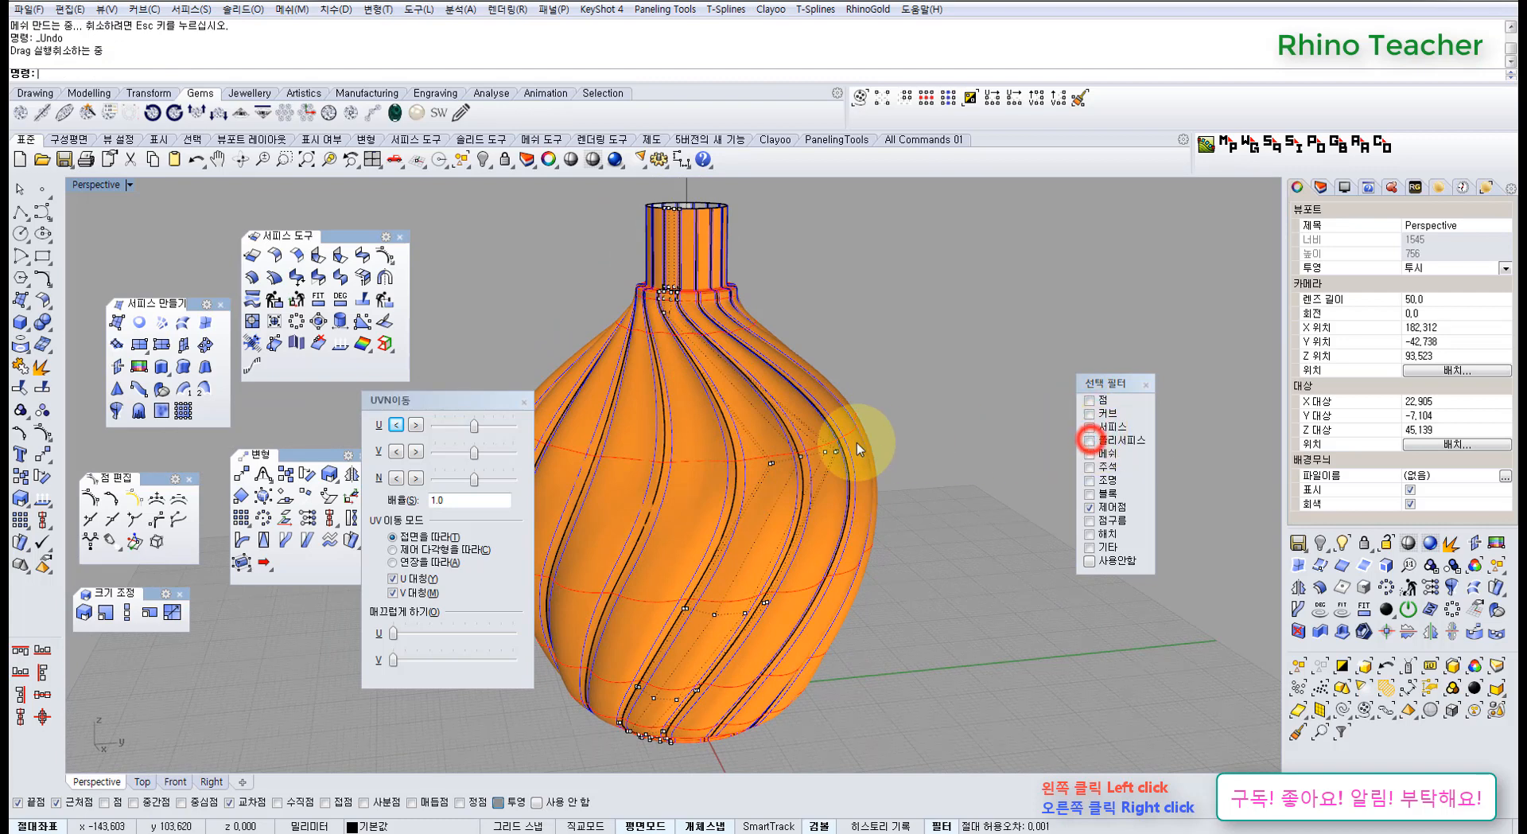
pyautogui.scroll(-8, 813, 484)
pyautogui.moveTo(699, 423); pyautogui.dragTo(774, 488, button='right')
pyautogui.middleClick(675, 499)
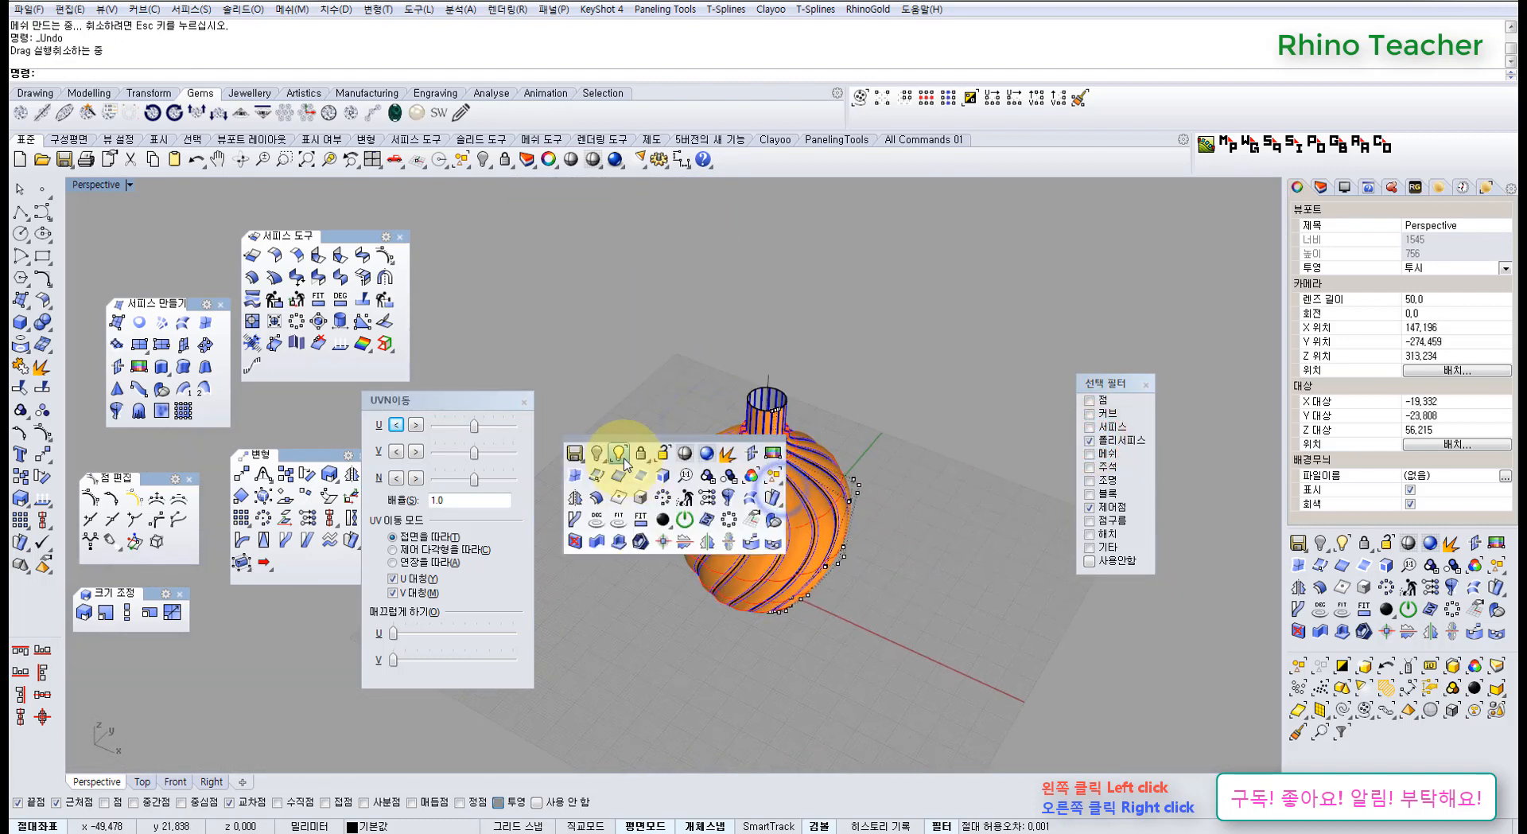
pyautogui.click(621, 455)
pyautogui.click(605, 418)
pyautogui.rightClick(605, 419)
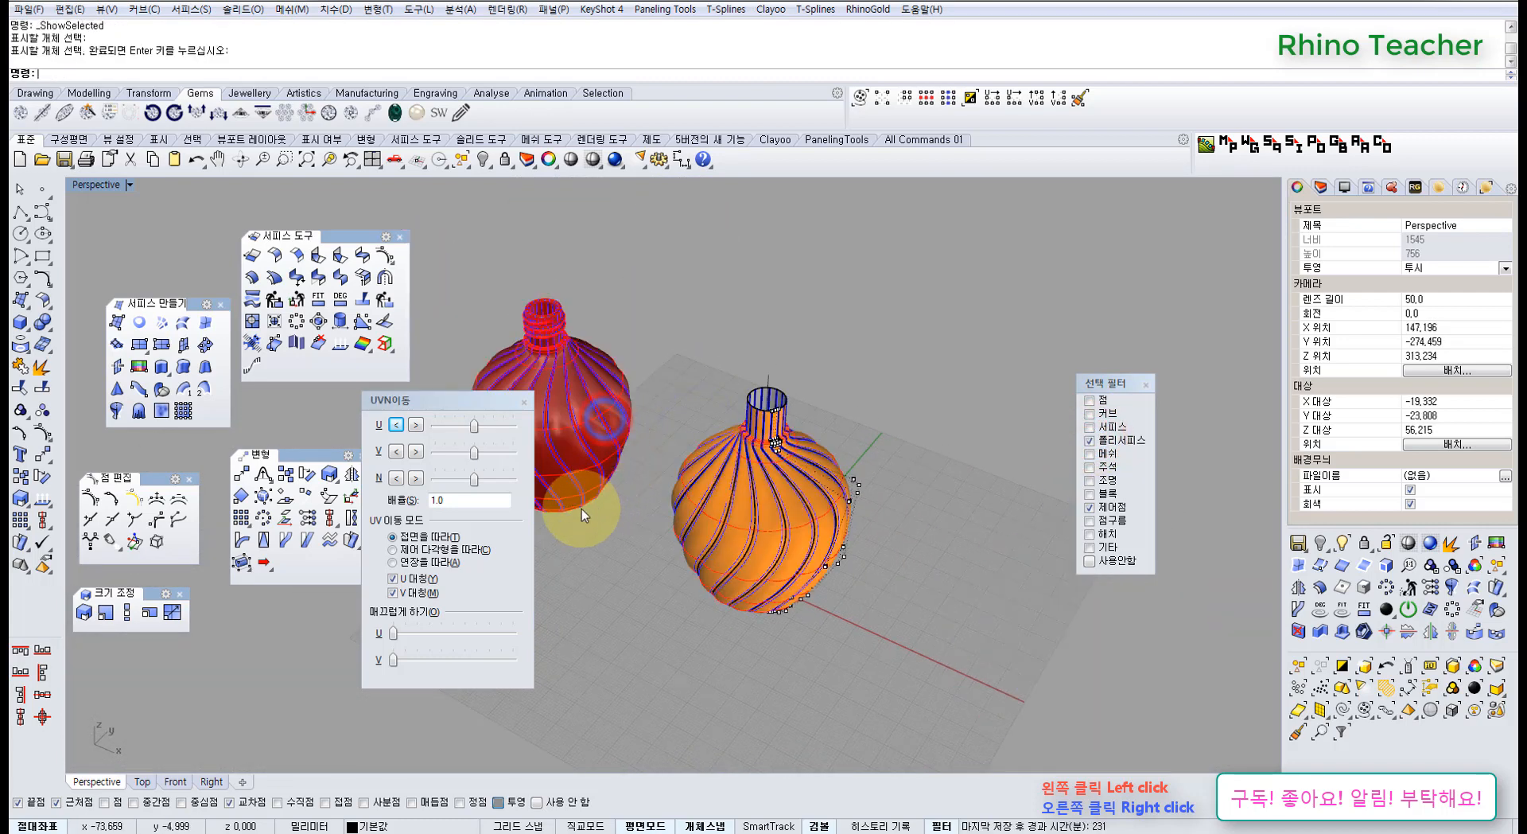
# Examine the flutes on the red bottle's shoulder and body, and hide the bottle again
pyautogui.keyDown('shift'); pyautogui.moveTo(584, 507); pyautogui.dragTo(766, 555, button='right'); pyautogui.keyUp('shift')
pyautogui.scroll(8, 765, 555)
pyautogui.keyDown('shift'); pyautogui.moveTo(754, 652); pyautogui.dragTo(757, 532, button='right'); pyautogui.keyUp('shift')
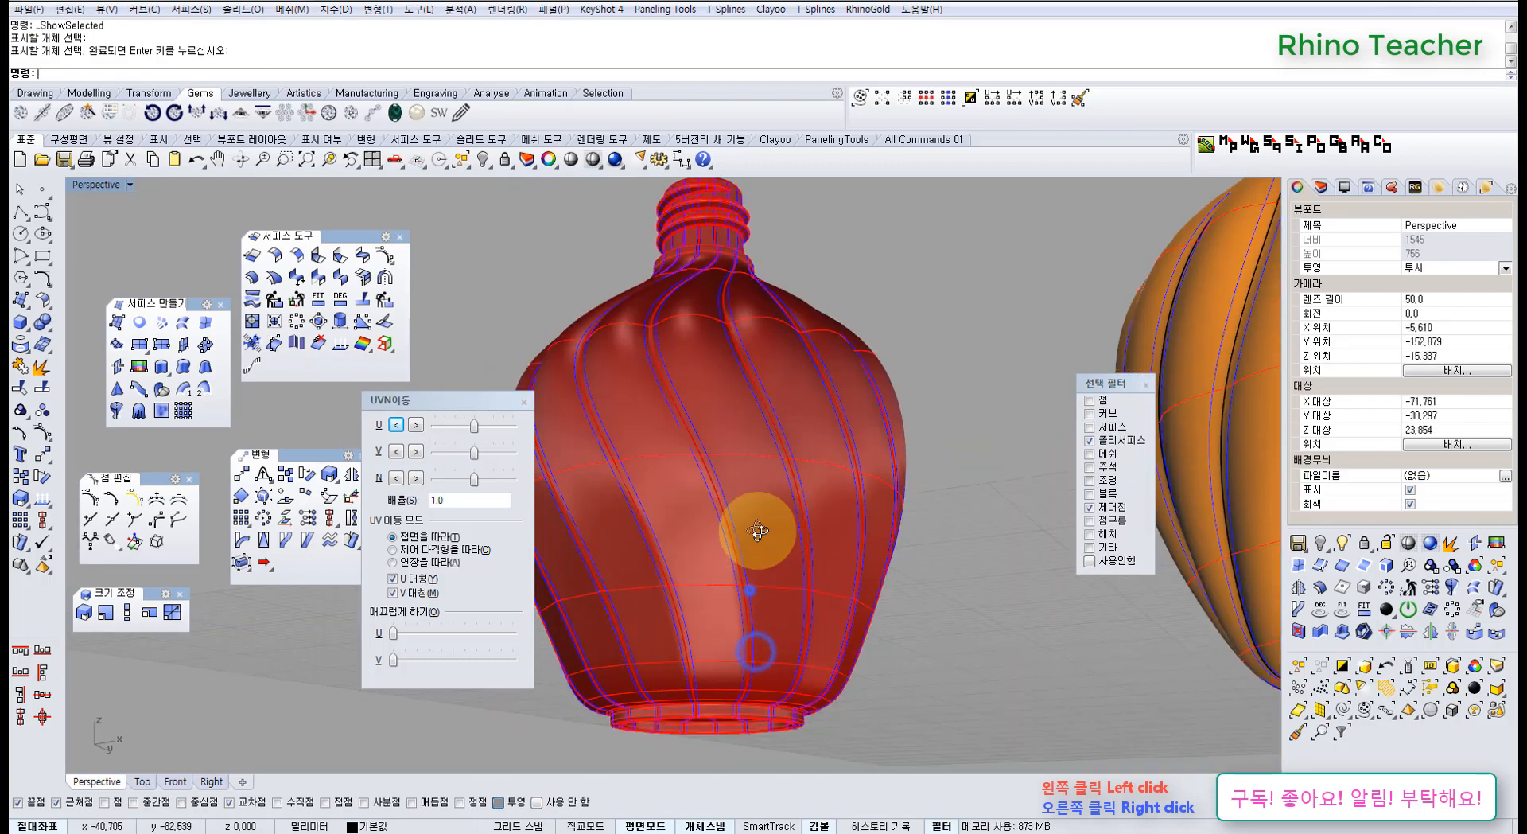
pyautogui.moveTo(750, 590); pyautogui.dragTo(710, 473, button='right')
pyautogui.keyDown('shift'); pyautogui.moveTo(730, 324); pyautogui.dragTo(729, 467, button='right'); pyautogui.keyUp('shift')
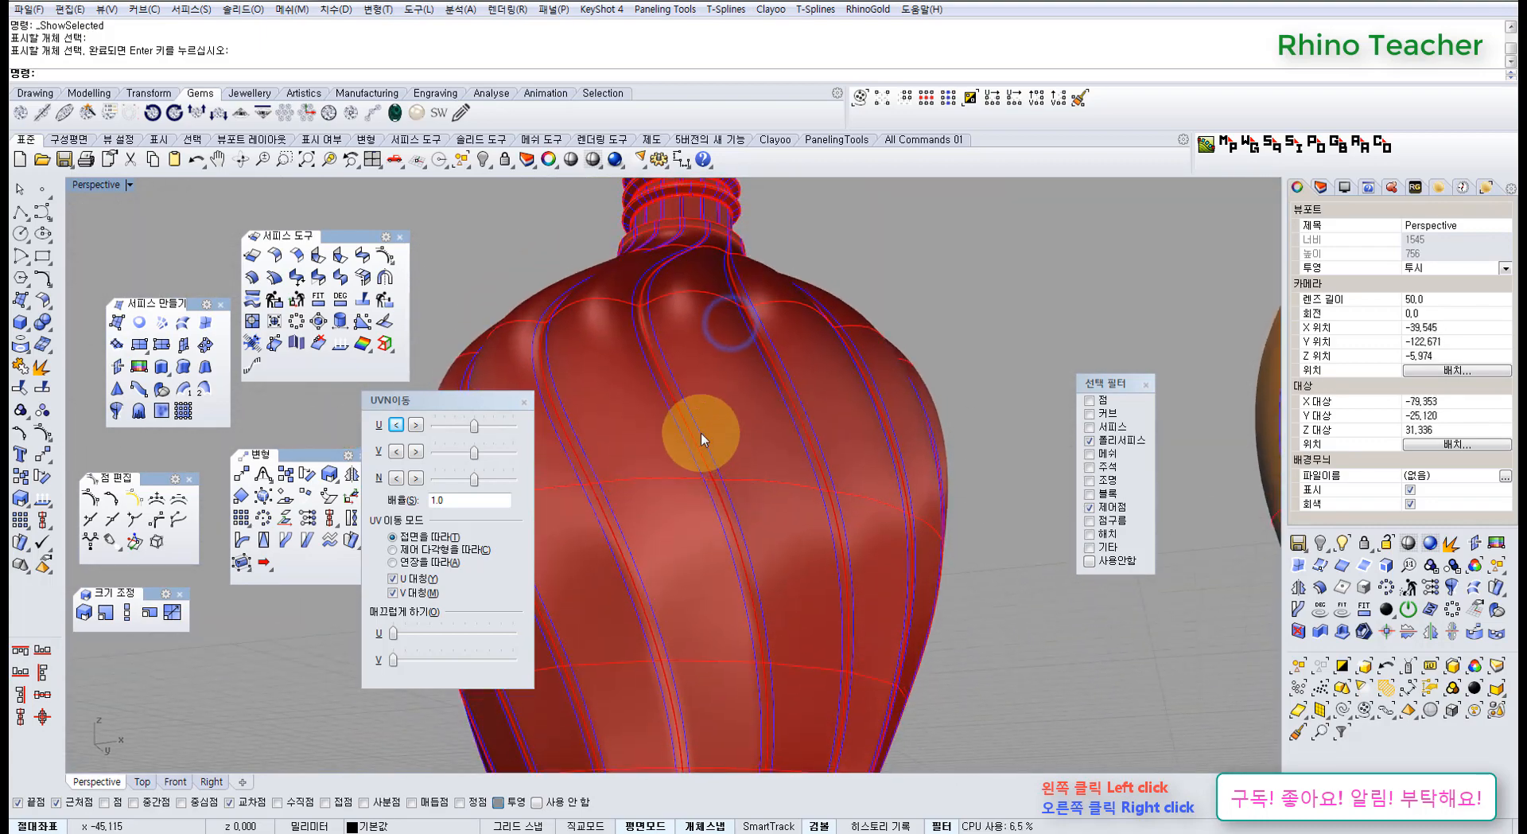
pyautogui.scroll(-6, 702, 434)
pyautogui.moveTo(834, 452); pyautogui.dragTo(796, 438, button='right')
pyautogui.scroll(5, 648, 455)
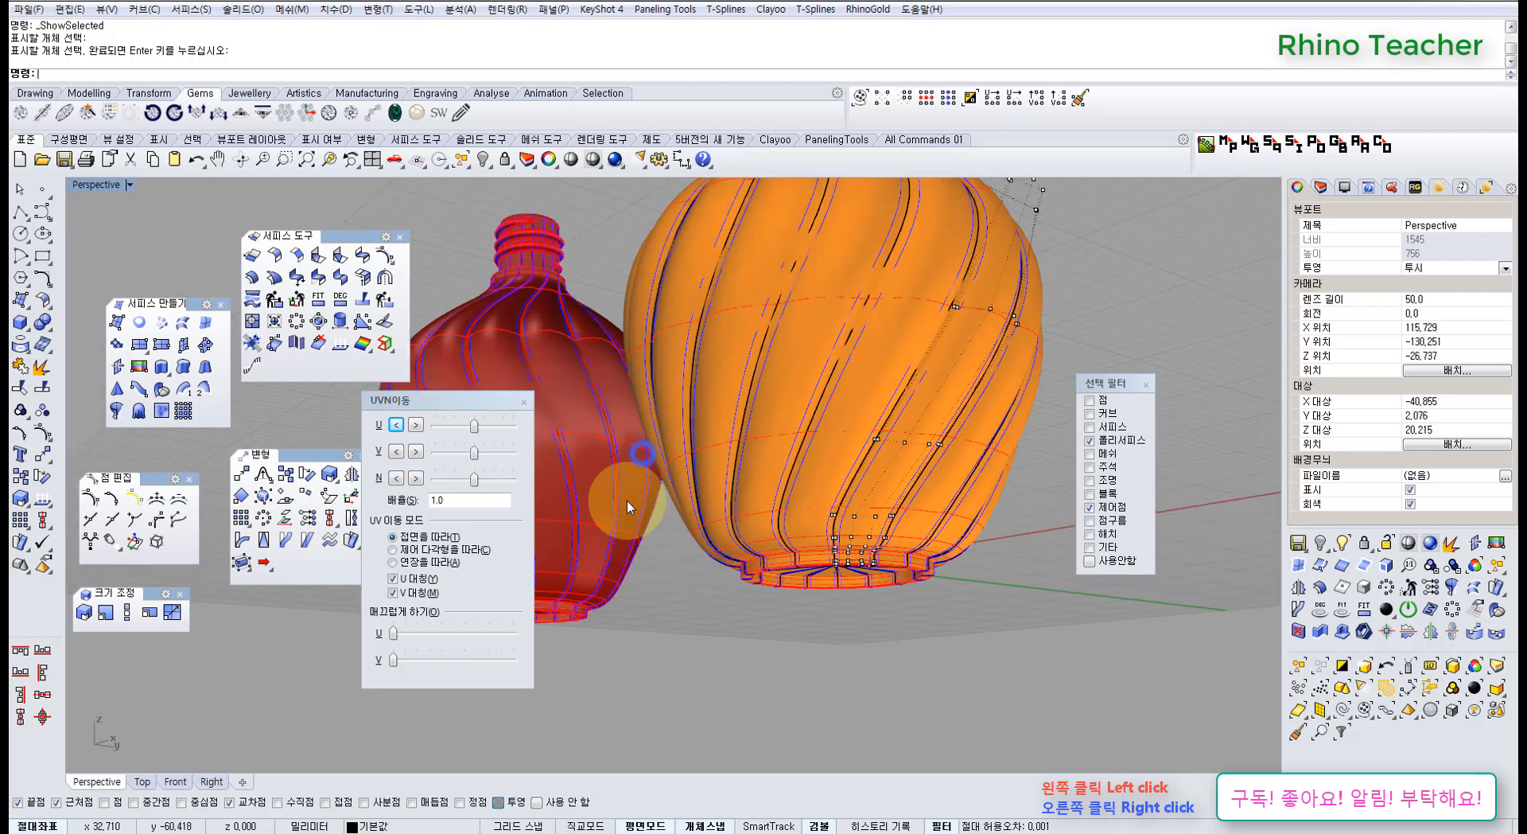
pyautogui.click(606, 529)
pyautogui.hotkey('ctrl', 'h')
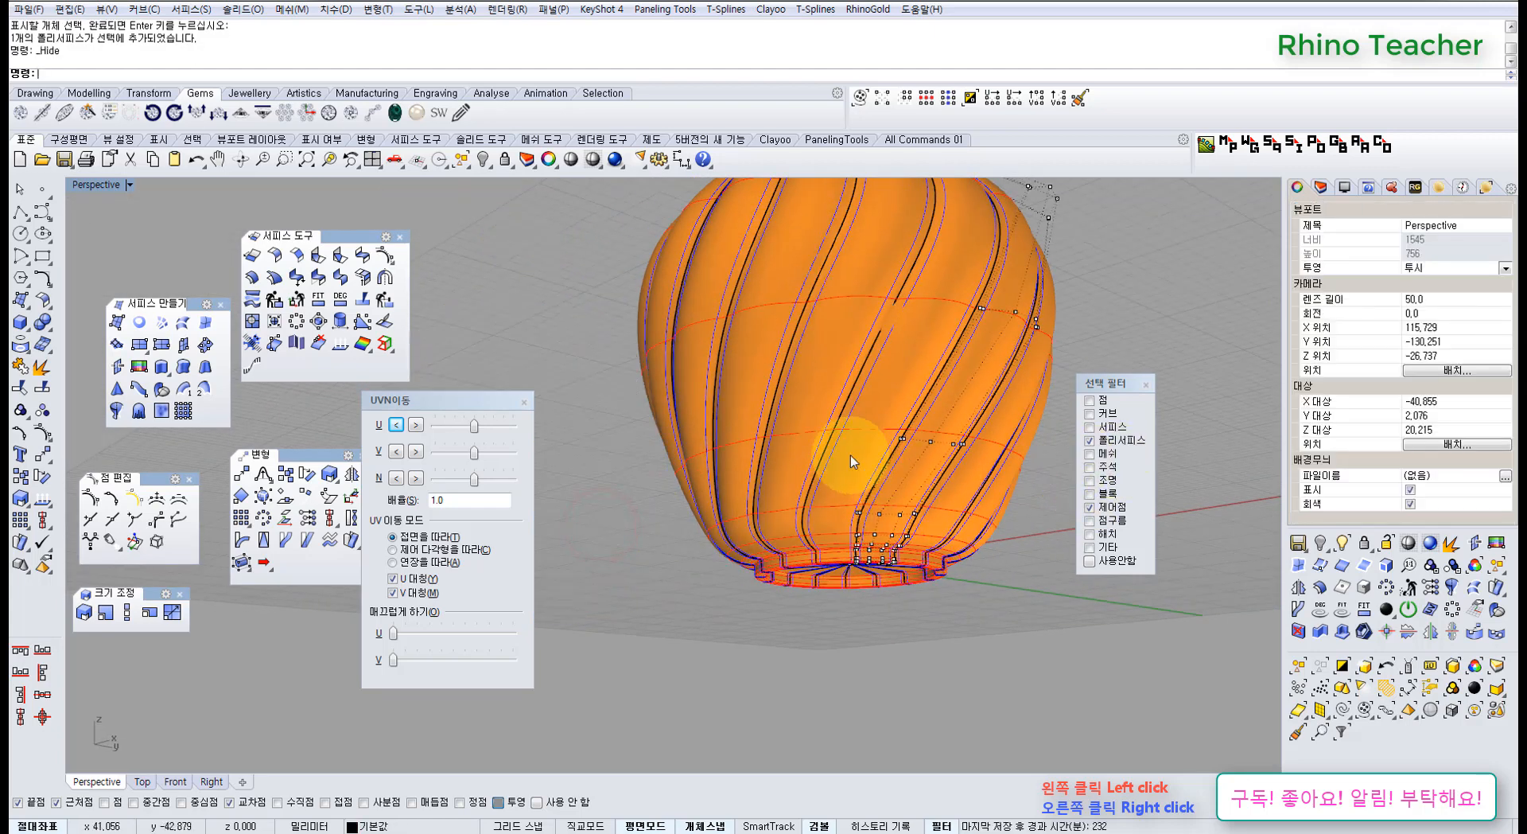
# Select the two inner control points in a lower-body row of the panel and extend the selection along the V direction
pyautogui.moveTo(602, 401); pyautogui.dragTo(947, 513)
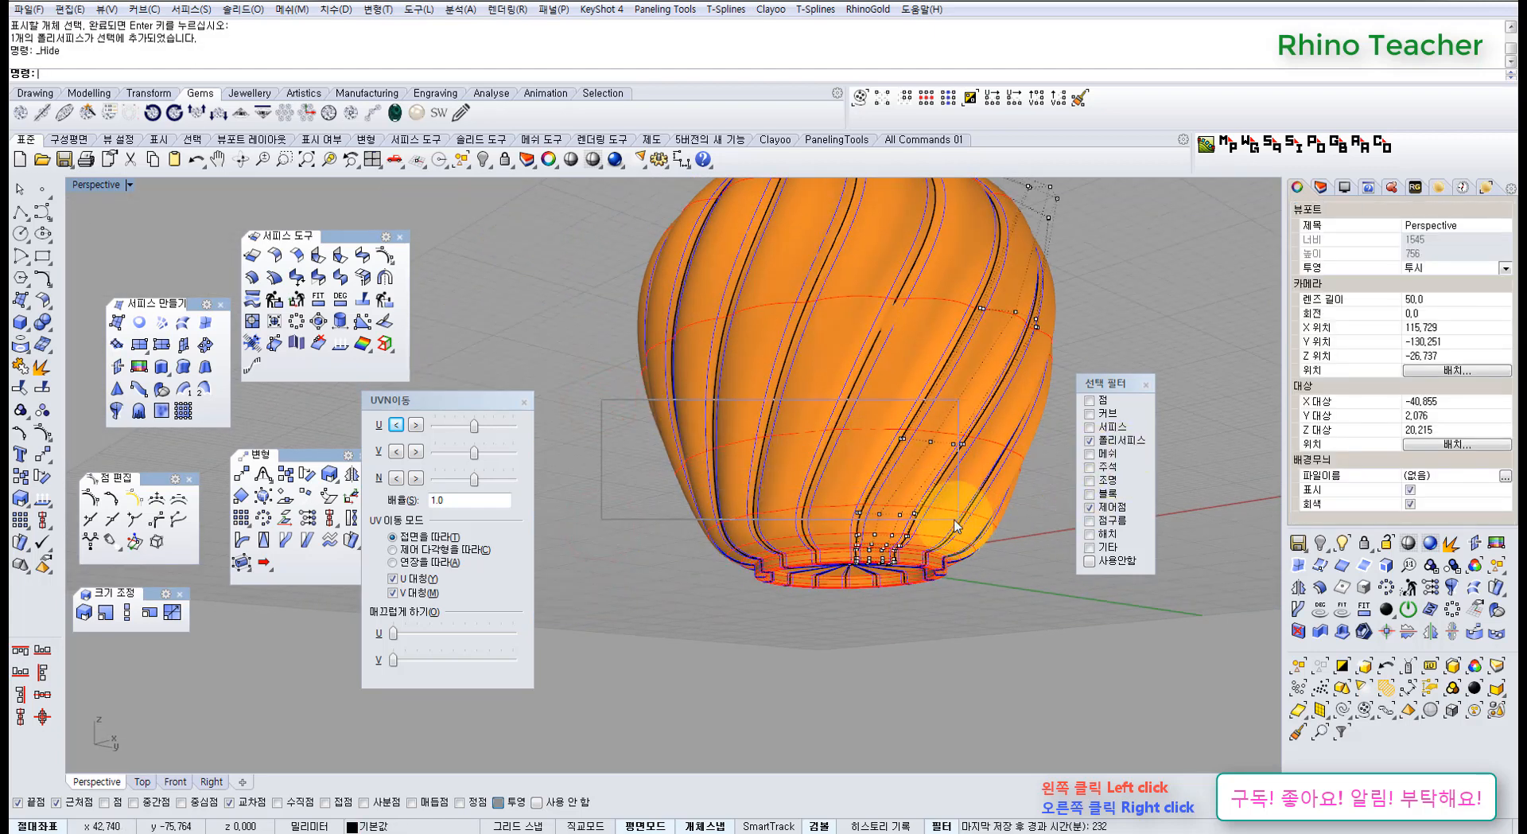
pyautogui.scroll(10, 893, 436)
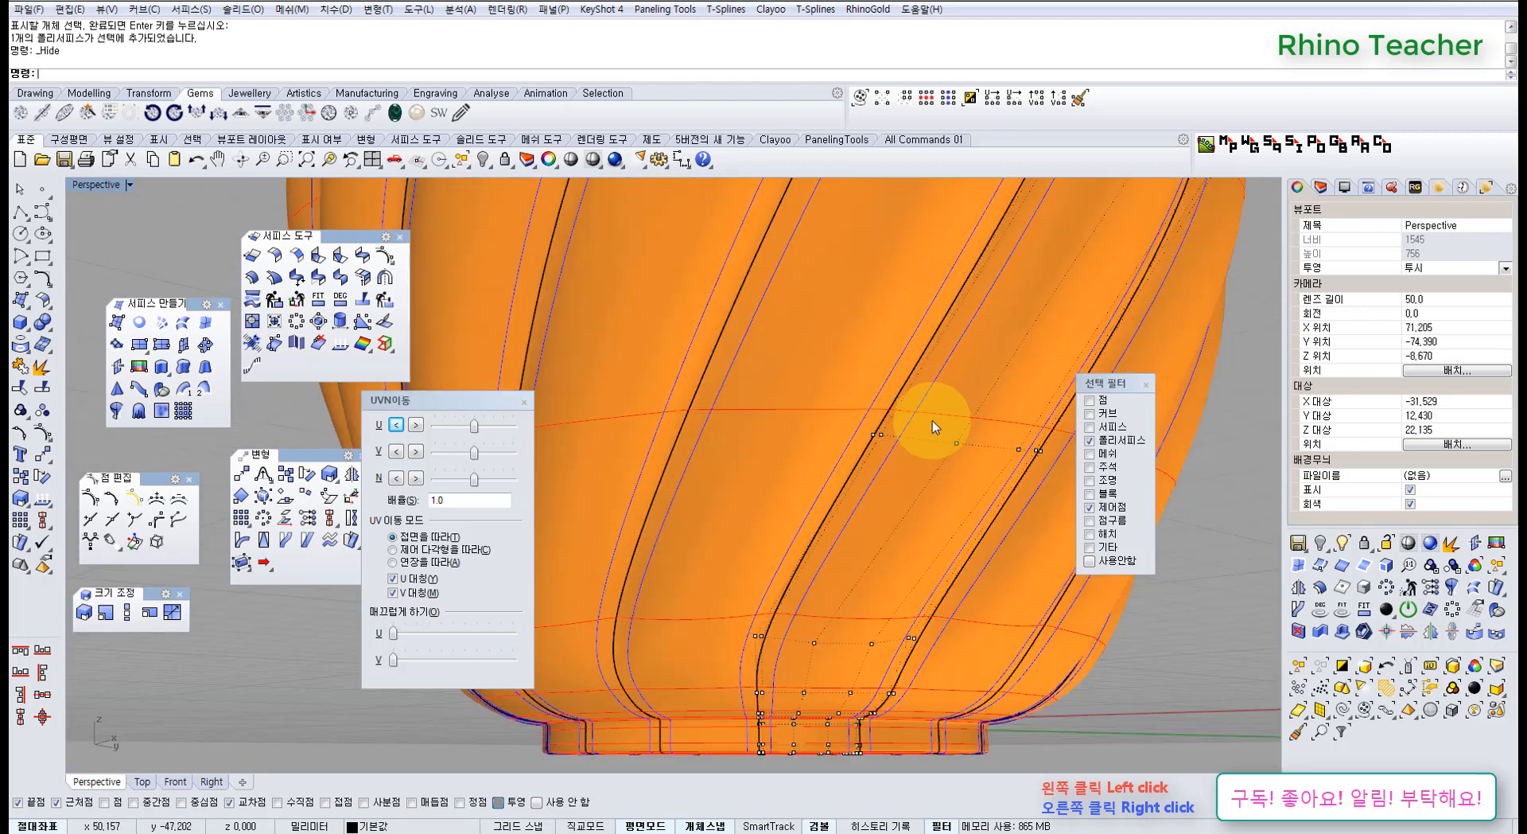
pyautogui.moveTo(1035, 490); pyautogui.dragTo(1016, 487)
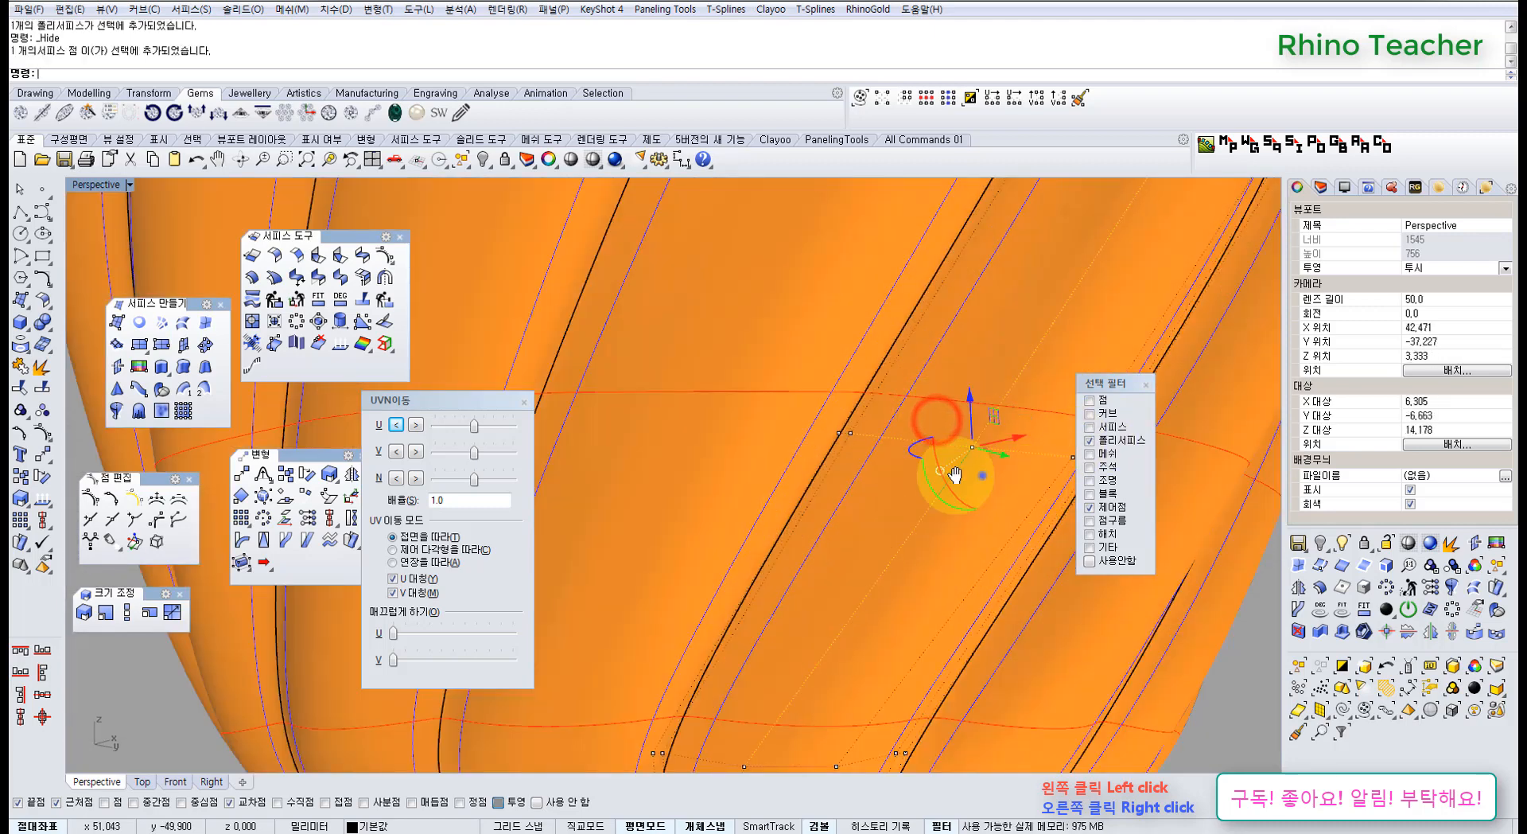
pyautogui.keyDown('shift'); pyautogui.moveTo(984, 475); pyautogui.dragTo(860, 466, button='right'); pyautogui.keyUp('shift')
pyautogui.moveTo(818, 425); pyautogui.dragTo(838, 466)
pyautogui.scroll(-10, 839, 477)
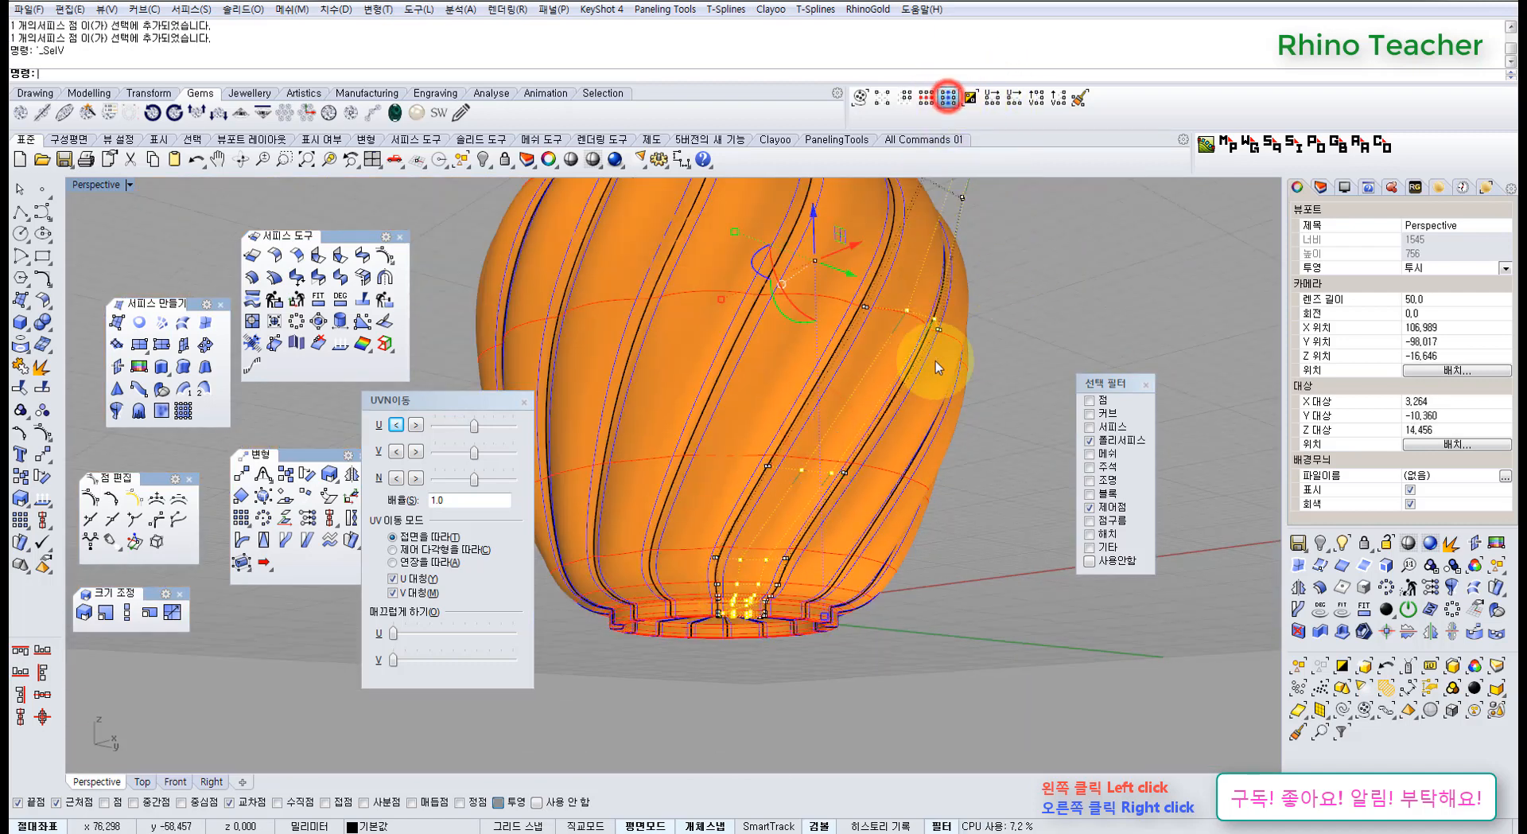
# Narrow the control point selection to the inner points of the panel's lower body by deselecting the points above and at the base
pyautogui.keyDown('shift'); pyautogui.moveTo(965, 324); pyautogui.dragTo(862, 423, button='right'); pyautogui.keyUp('shift')
pyautogui.scroll(-6, 862, 422)
pyautogui.moveTo(859, 324); pyautogui.dragTo(903, 367, button='right')
pyautogui.moveTo(949, 391); pyautogui.dragTo(600, 182)
pyautogui.scroll(6, 779, 487)
pyautogui.moveTo(814, 505); pyautogui.dragTo(775, 455, button='right')
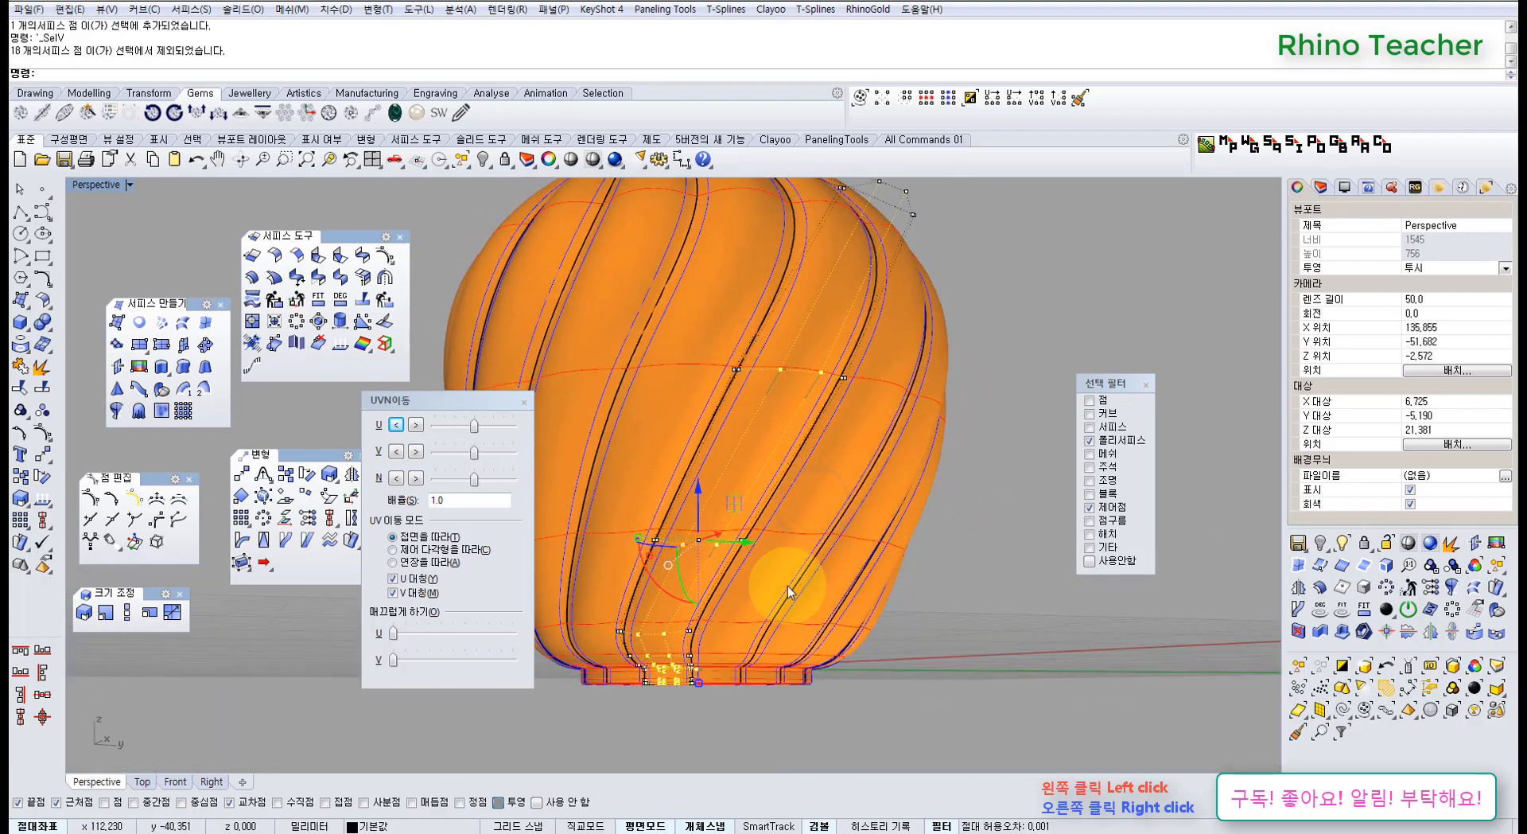
pyautogui.moveTo(788, 591); pyautogui.dragTo(903, 715, button='right')
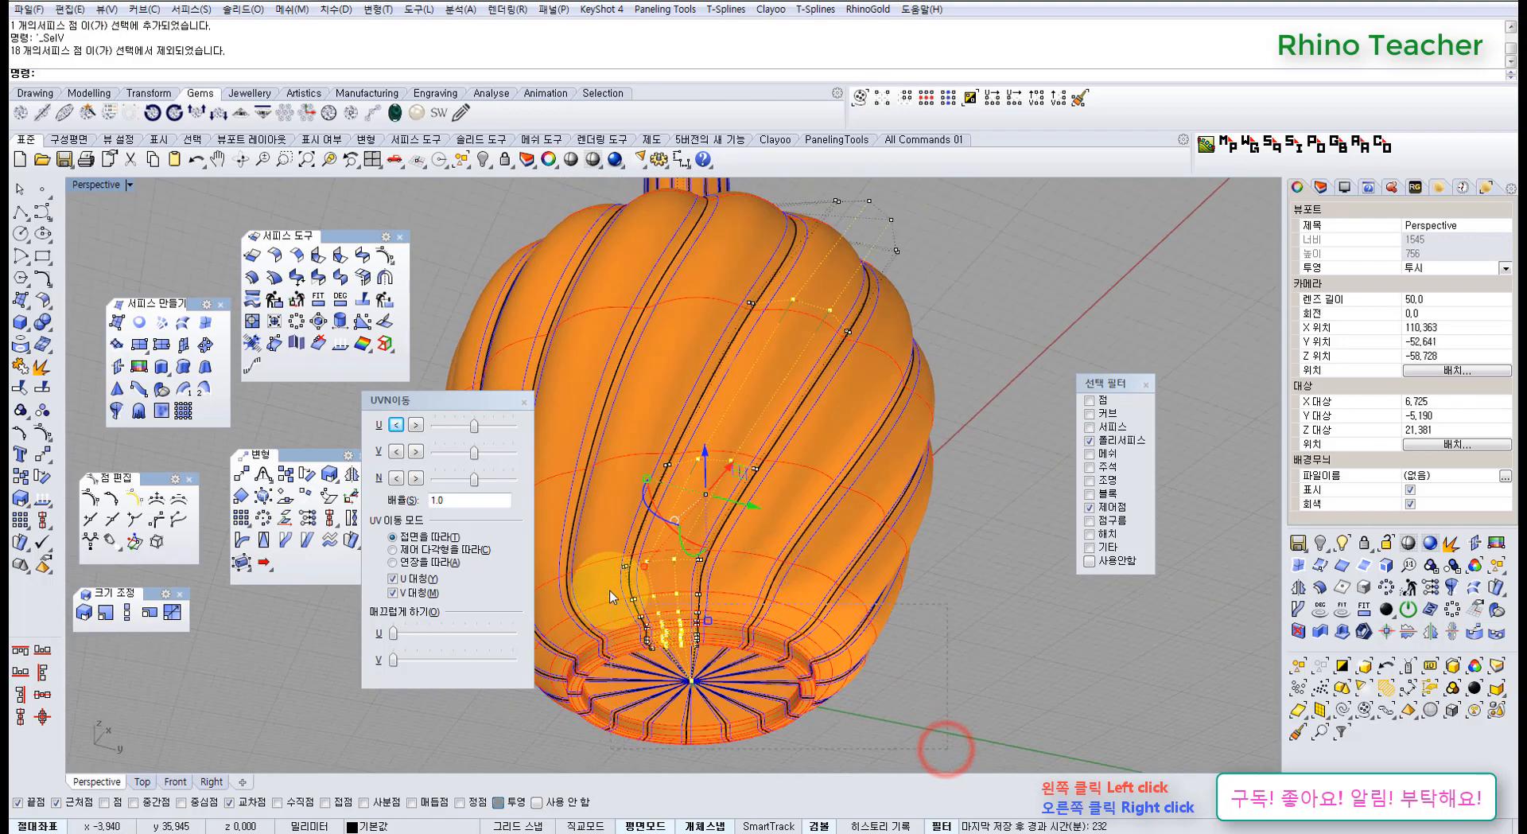
pyautogui.scroll(-3, 760, 445)
pyautogui.moveTo(774, 445); pyautogui.dragTo(729, 623, button='right')
pyautogui.scroll(7, 775, 556)
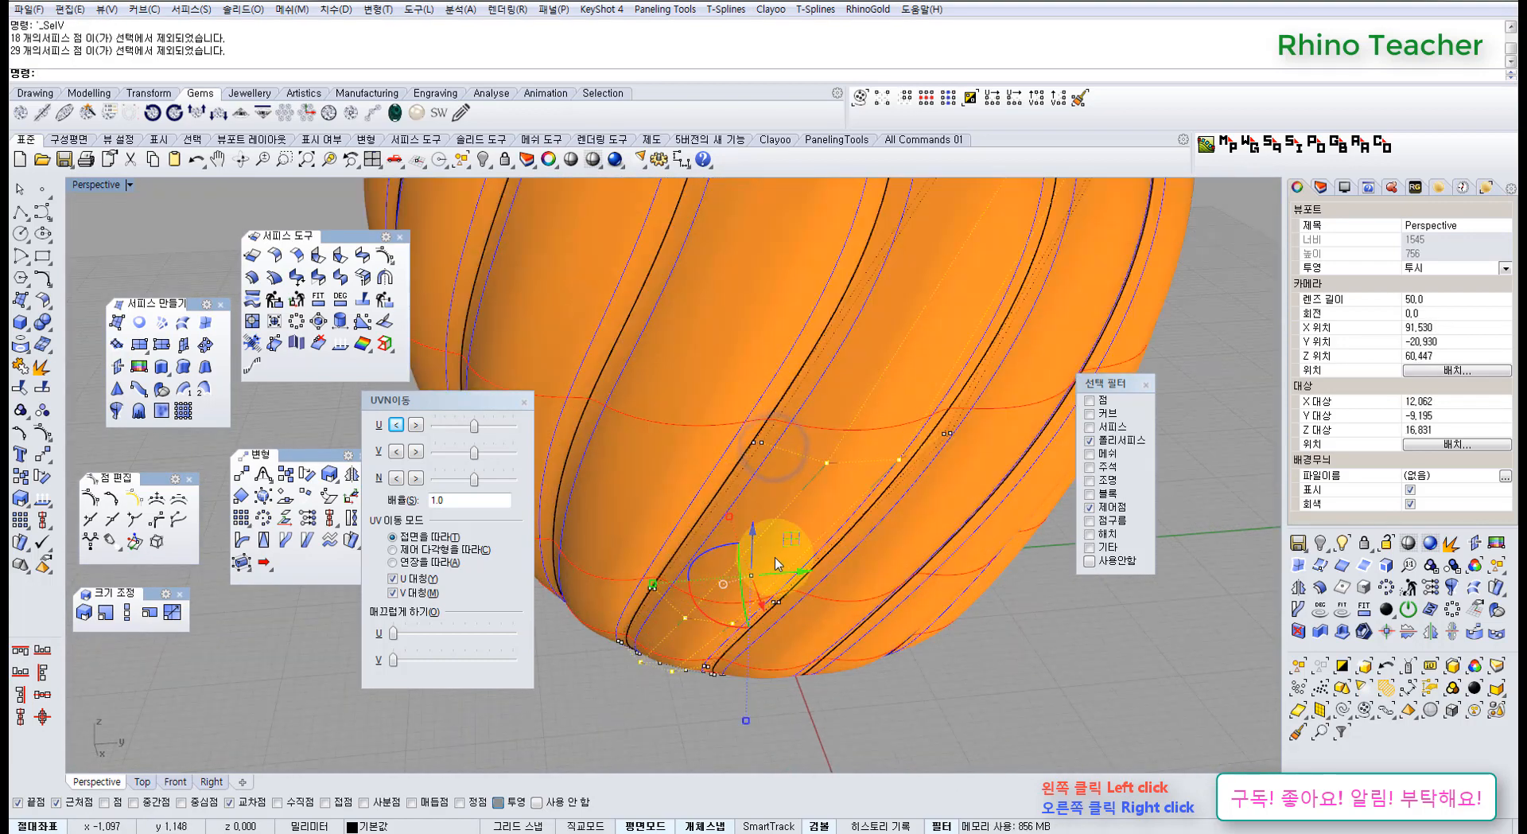
# Try moving the selected lower-body control points along the surface normal in two passes, and undo both moves
pyautogui.moveTo(768, 549); pyautogui.dragTo(593, 551, button='right')
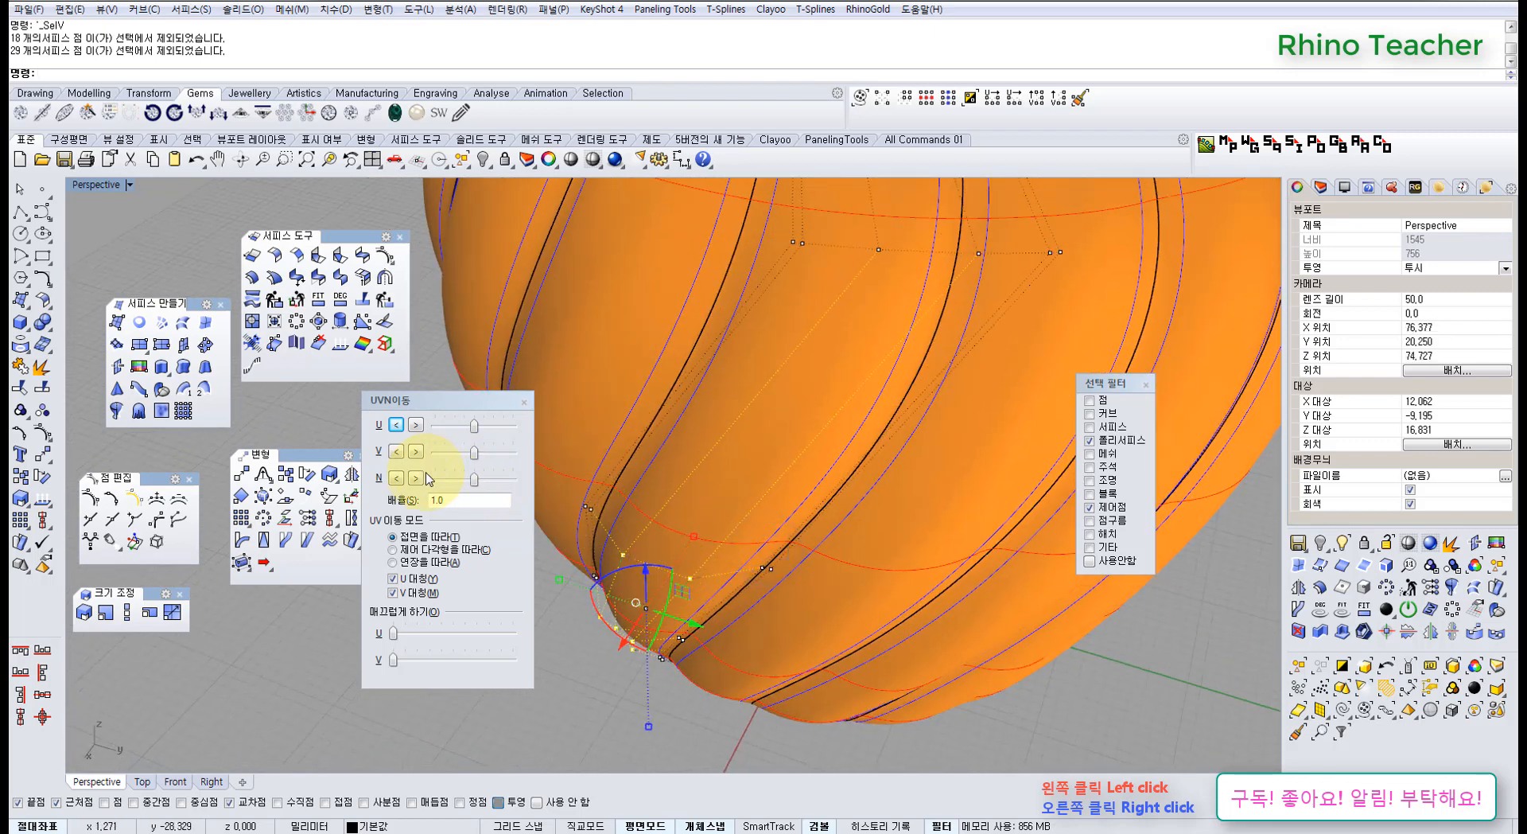
pyautogui.moveTo(477, 489); pyautogui.dragTo(517, 498)
pyautogui.moveTo(682, 563); pyautogui.dragTo(911, 565, button='right')
pyautogui.keyDown('ctrl'); pyautogui.moveTo(803, 459); pyautogui.dragTo(771, 447); pyautogui.keyUp('ctrl')
pyautogui.scroll(6, 657, 583)
pyautogui.moveTo(476, 481); pyautogui.dragTo(517, 503)
pyautogui.moveTo(789, 603); pyautogui.dragTo(800, 508, button='right')
pyautogui.scroll(-8, 801, 508)
pyautogui.hotkey('ctrl', 'z')
pyautogui.hotkey('ctrl', 'z')
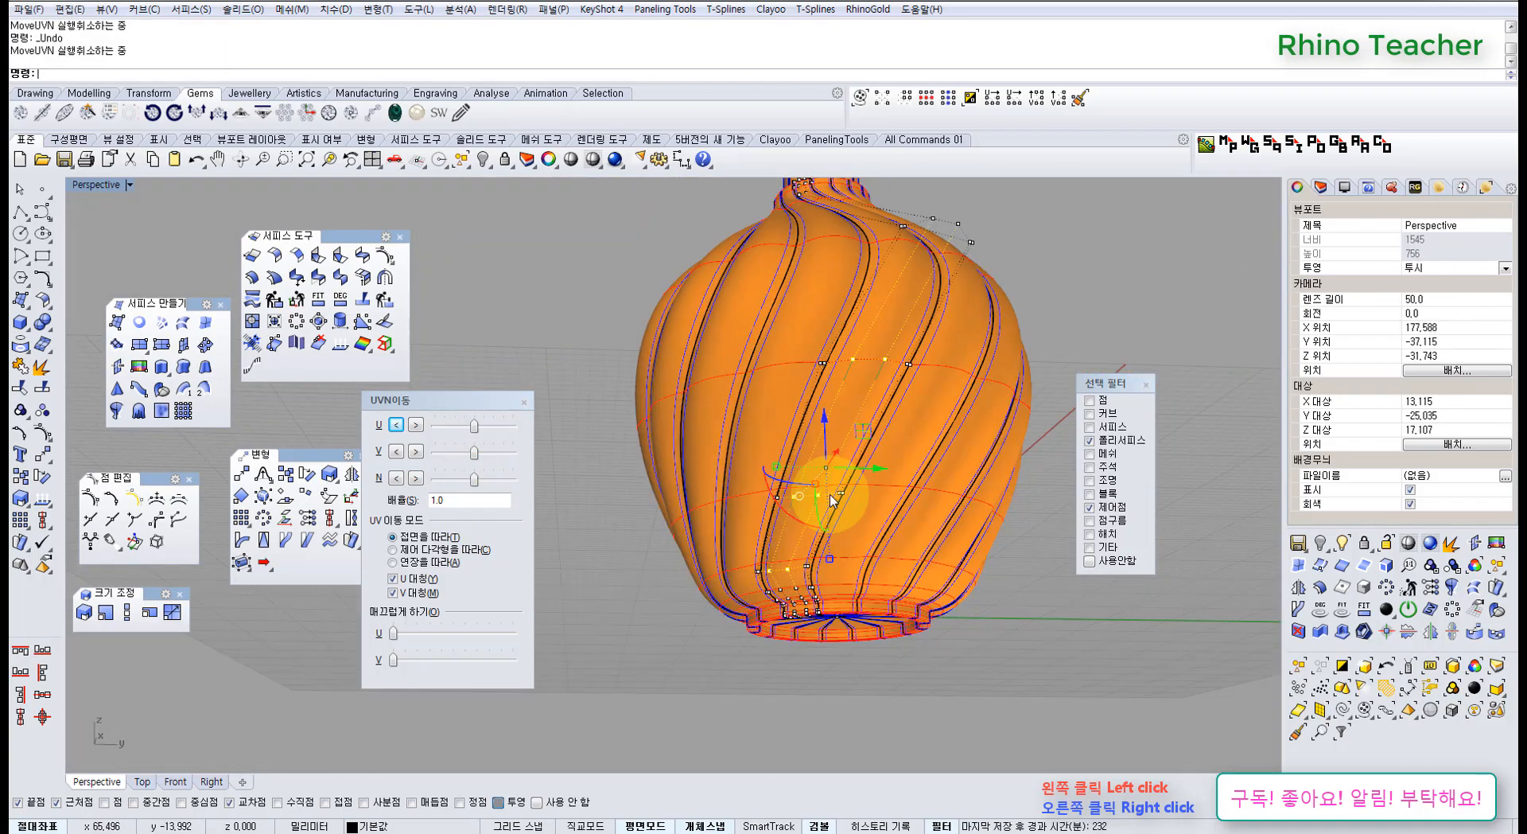
# Deselect two more inner points and smooth the remaining points near the vase's base in the U direction
pyautogui.moveTo(897, 431); pyautogui.dragTo(784, 509, button='right')
pyautogui.keyDown('ctrl'); pyautogui.moveTo(624, 385); pyautogui.dragTo(853, 489); pyautogui.keyUp('ctrl')
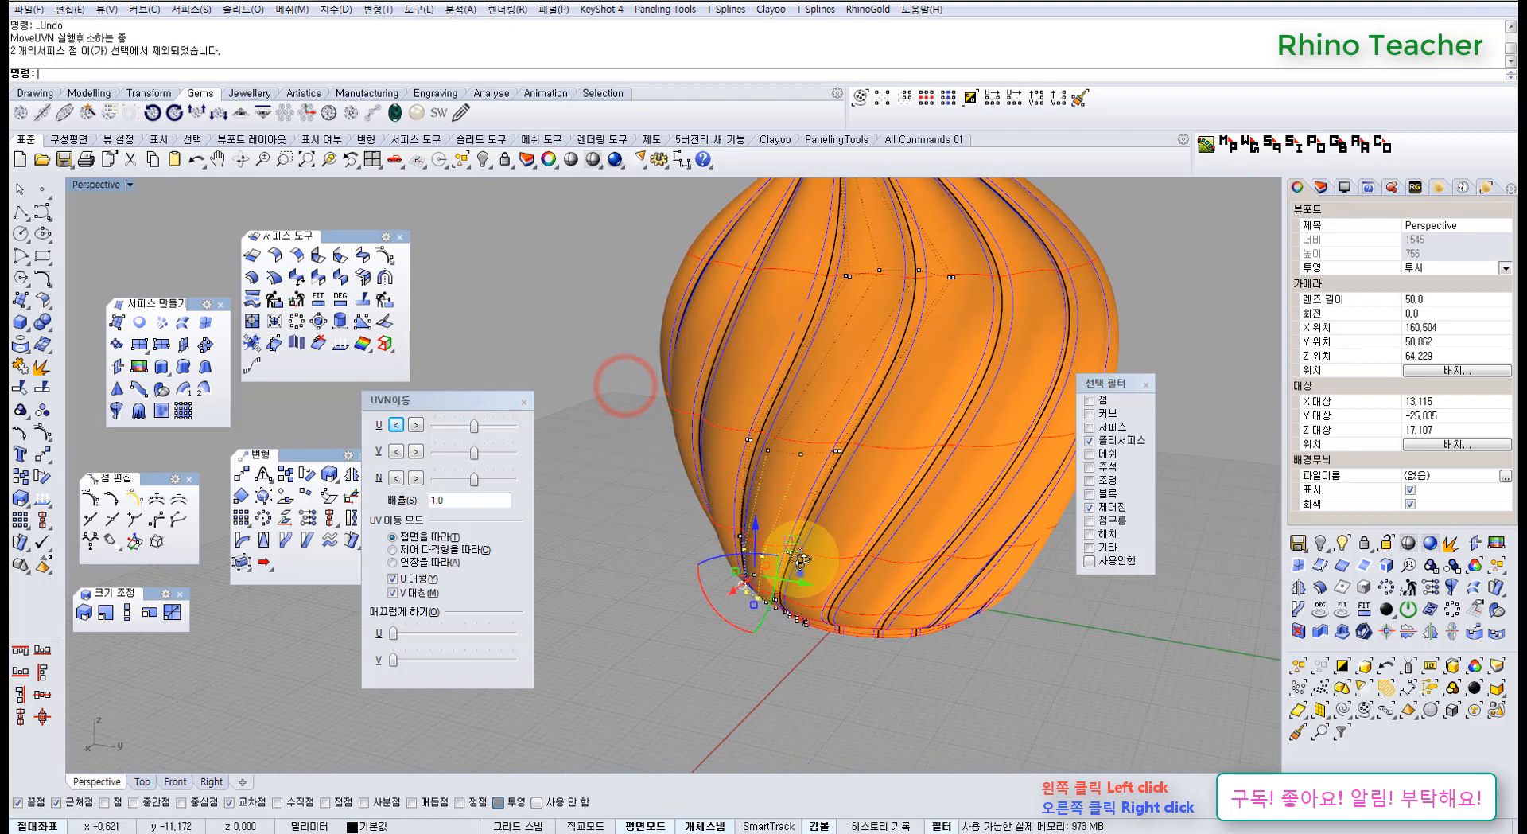
pyautogui.moveTo(800, 573); pyautogui.dragTo(553, 584, button='right')
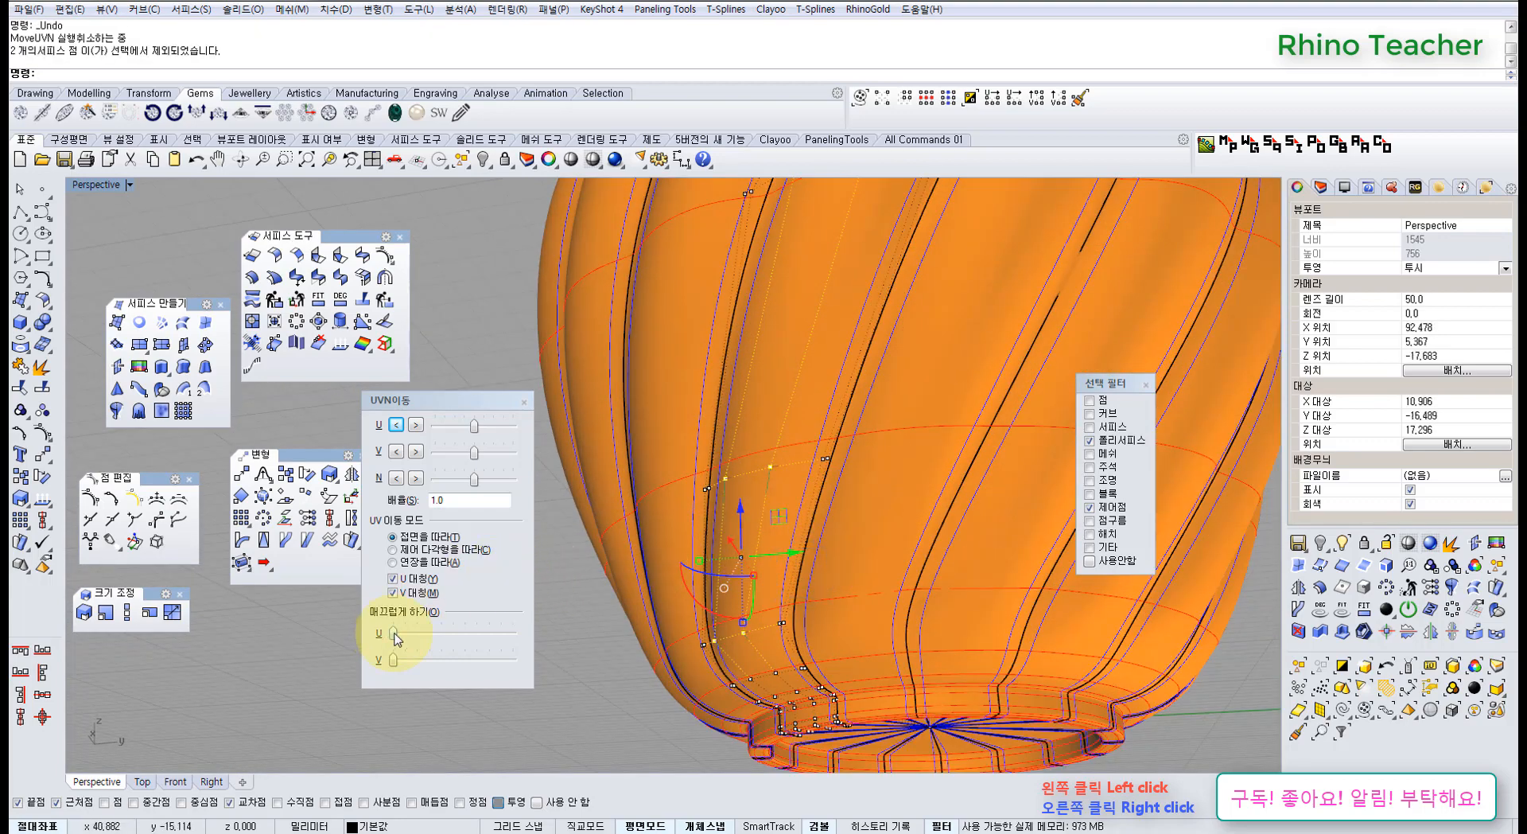
pyautogui.moveTo(394, 633); pyautogui.dragTo(469, 647)
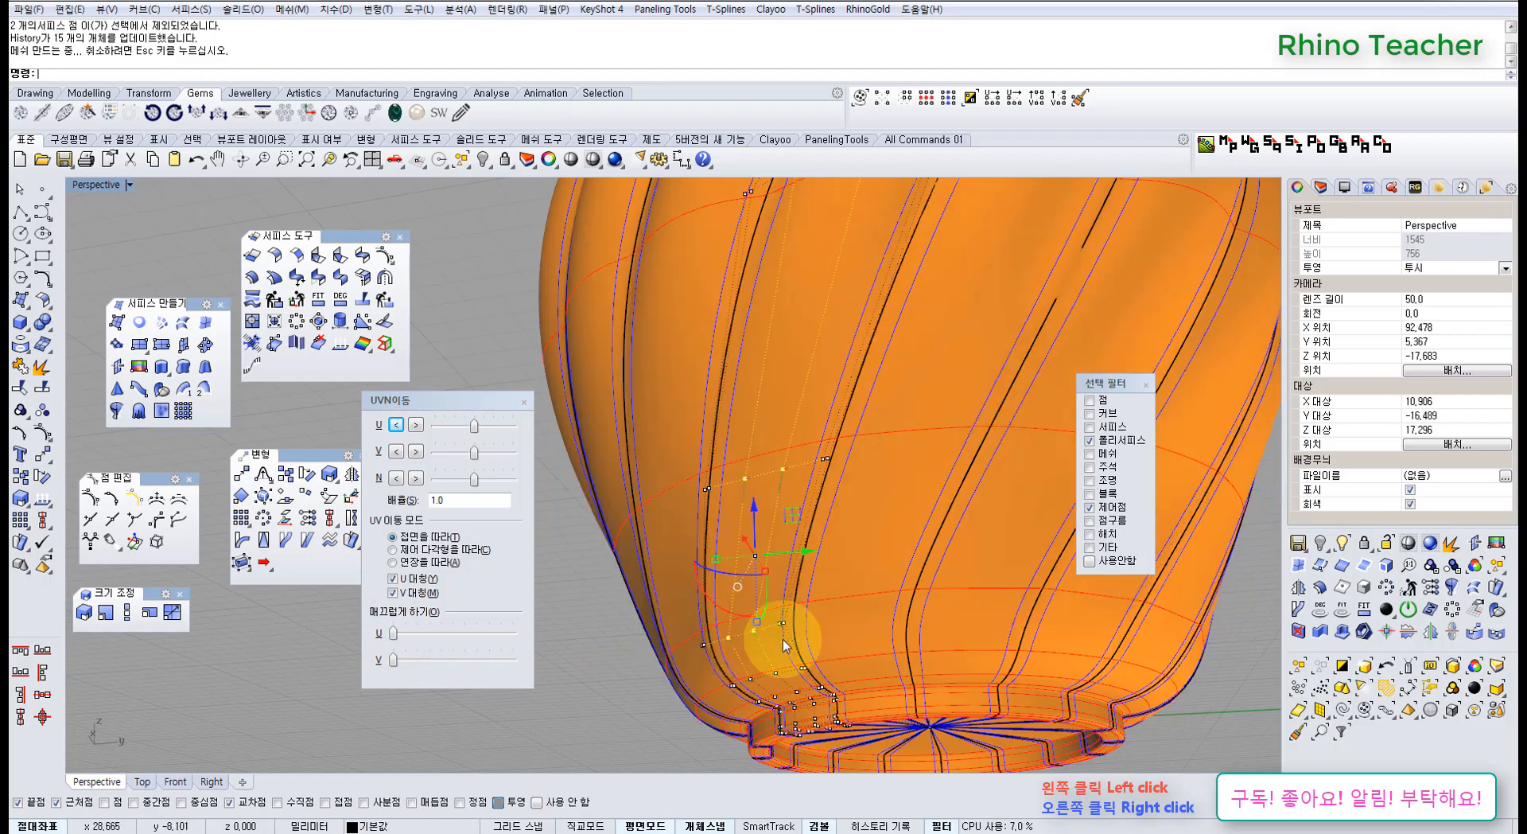
pyautogui.moveTo(859, 569); pyautogui.dragTo(716, 642, button='right')
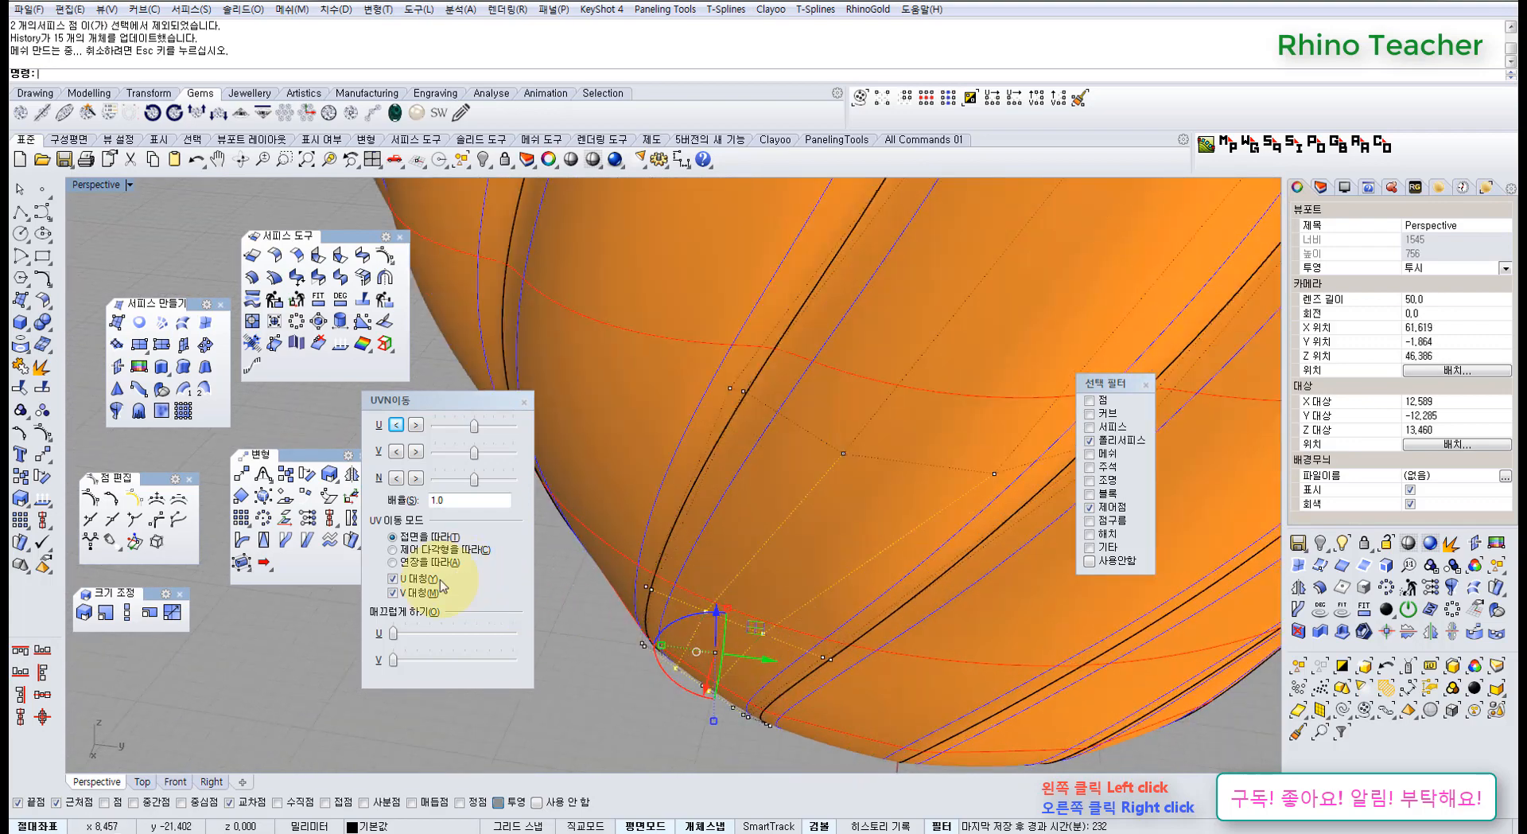
pyautogui.click(394, 634)
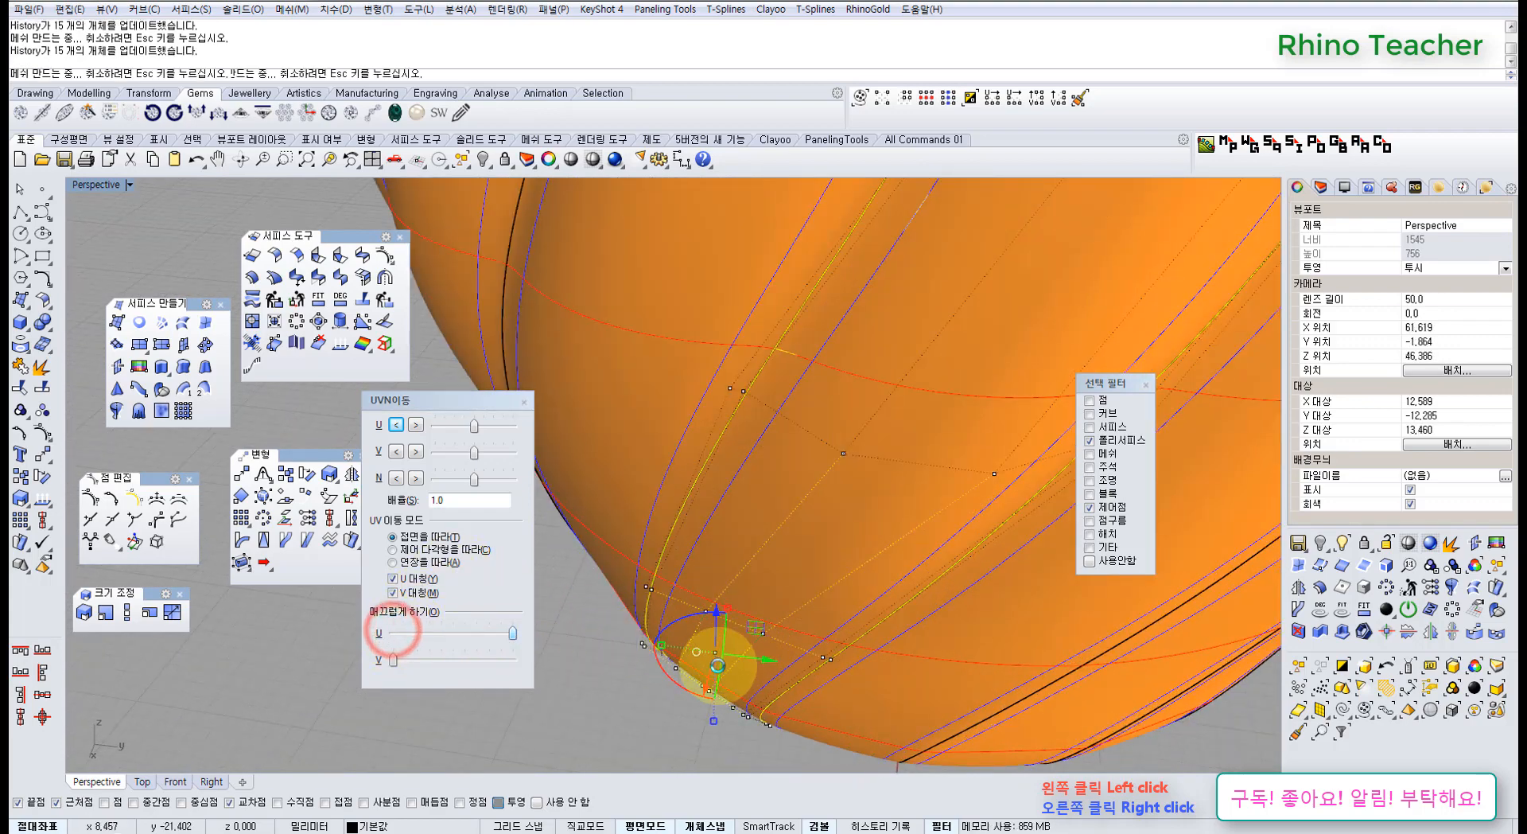
# Select the two inner control points in the next row above and move them slightly along the surface normal
pyautogui.moveTo(820, 669)
pyautogui.mouseDown(button='right')
pyautogui.moveTo(845, 443)
pyautogui.moveTo(896, 330)
pyautogui.moveTo(852, 453)
pyautogui.moveTo(886, 375)
pyautogui.moveTo(914, 409)
pyautogui.moveTo(886, 392)
pyautogui.moveTo(860, 434)
pyautogui.moveTo(866, 464)
pyautogui.moveTo(716, 569)
pyautogui.mouseUp(button='right')
pyautogui.click(843, 285)
pyautogui.click(917, 318)
pyautogui.scroll(6, 866, 465)
pyautogui.moveTo(473, 480); pyautogui.dragTo(495, 483)
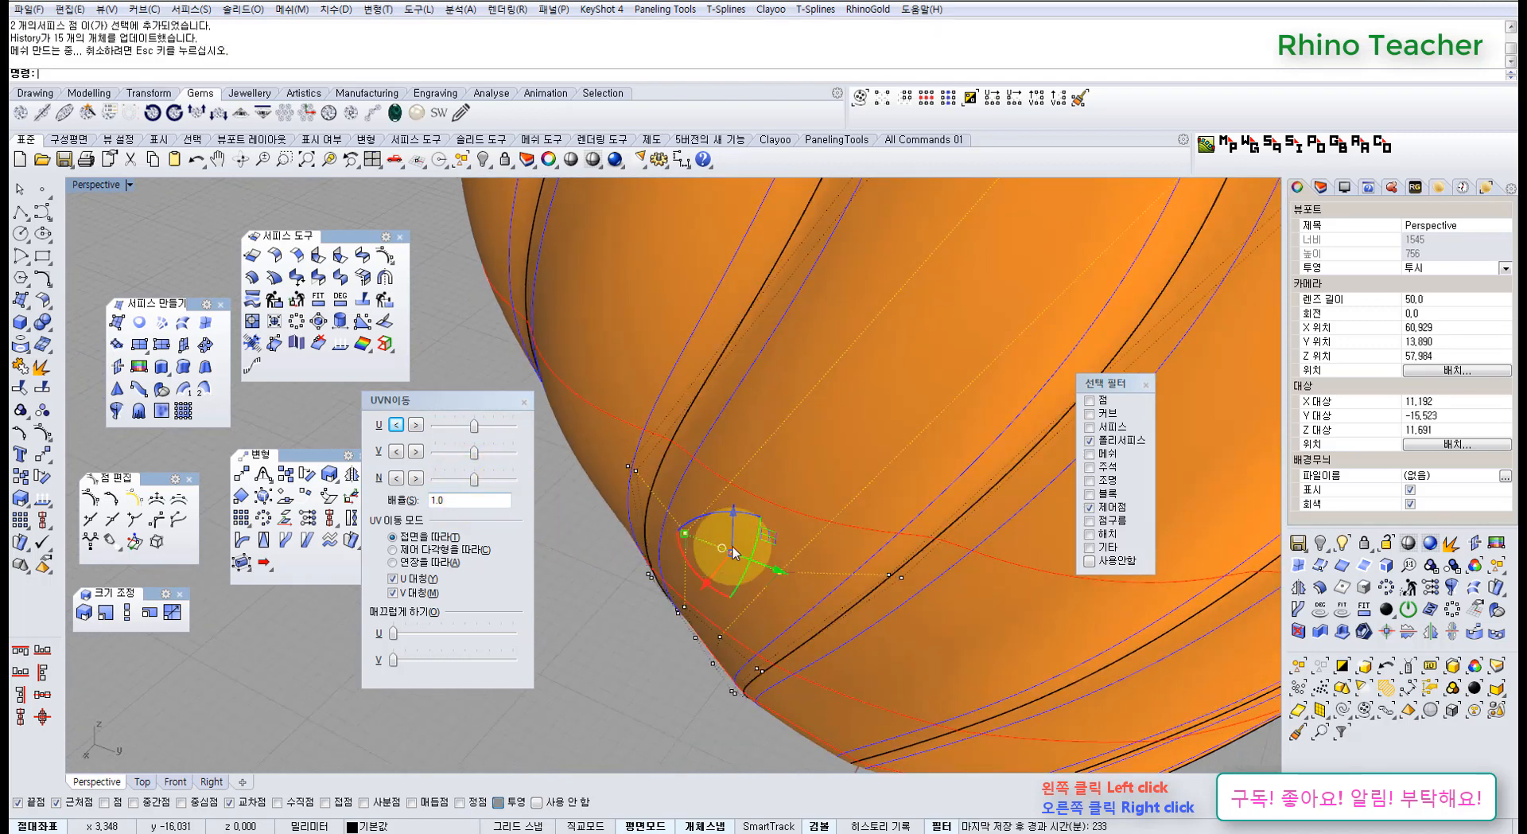
# Clear the control points and examine the vase's flutes, shoulder and neck from several angles
pyautogui.moveTo(733, 543)
pyautogui.mouseDown(button='right')
pyautogui.moveTo(761, 456)
pyautogui.moveTo(705, 544)
pyautogui.mouseUp(button='right')
pyautogui.scroll(-4, 762, 456)
pyautogui.scroll(-6, 705, 544)
pyautogui.moveTo(762, 442); pyautogui.dragTo(805, 528, button='right')
pyautogui.press('Escape')
pyautogui.scroll(-4, 805, 527)
pyautogui.keyDown('shift'); pyautogui.moveTo(826, 437); pyautogui.dragTo(776, 538, button='right'); pyautogui.keyUp('shift')
pyautogui.moveTo(757, 442); pyautogui.dragTo(760, 364, button='right')
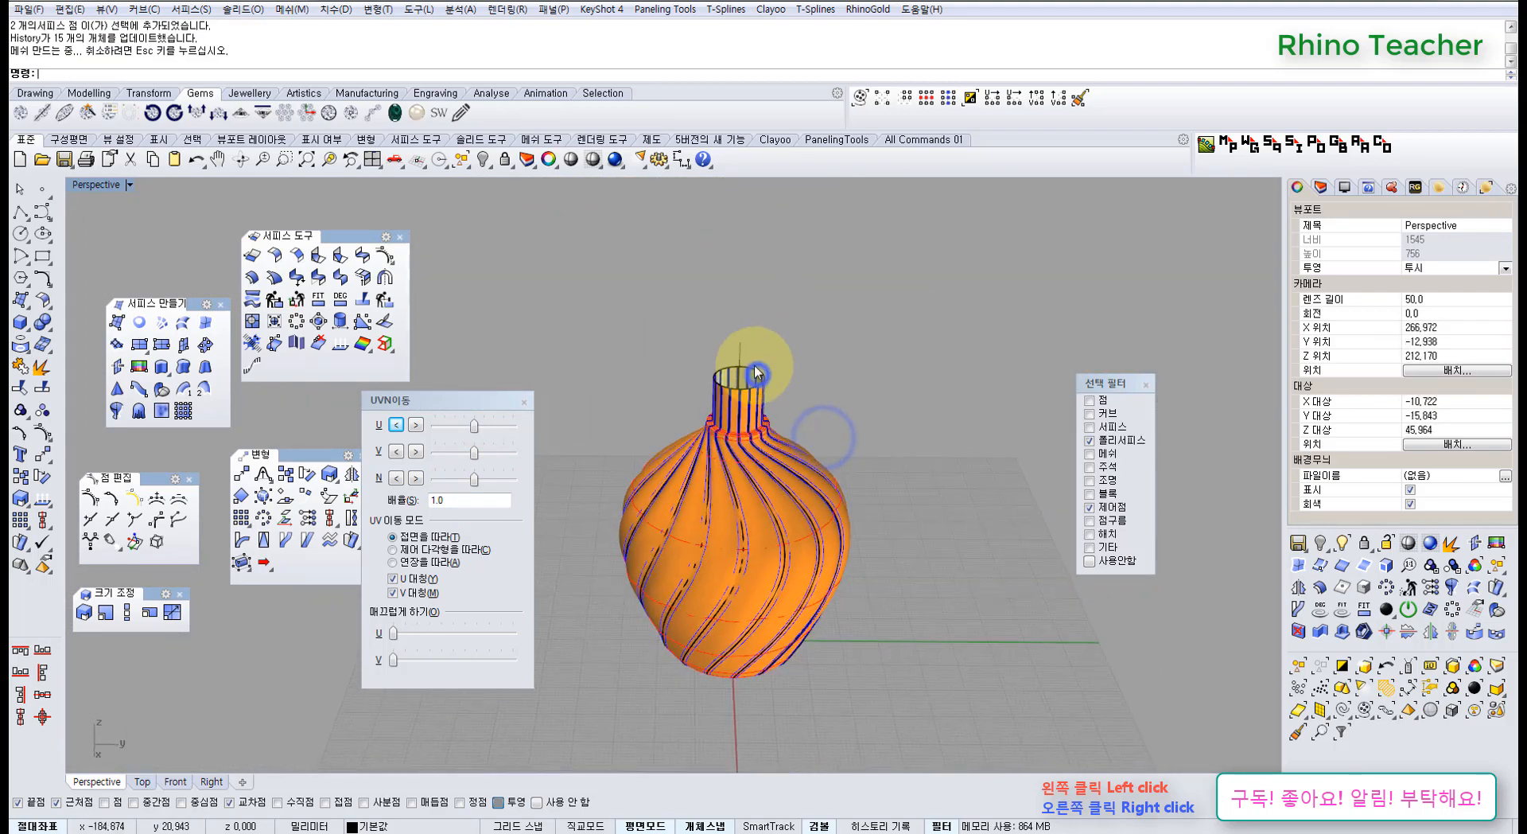
pyautogui.scroll(6, 764, 358)
pyautogui.click(768, 333)
pyautogui.moveTo(739, 414); pyautogui.dragTo(777, 398, button='right')
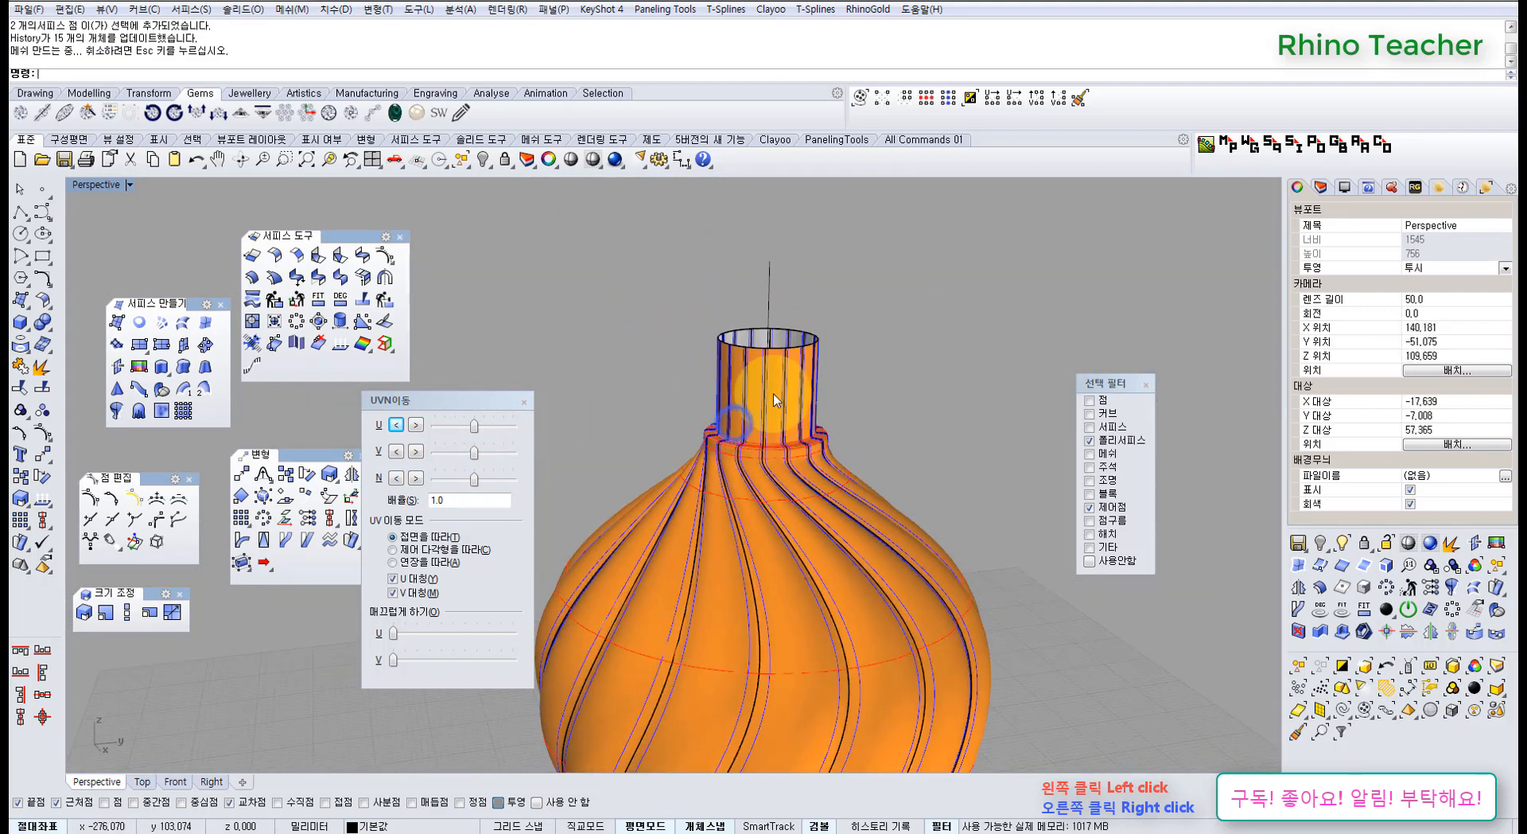
pyautogui.scroll(-4, 776, 400)
# Disable the selection filter and join all the vase's panel surfaces into one polysurface
pyautogui.click(1089, 560)
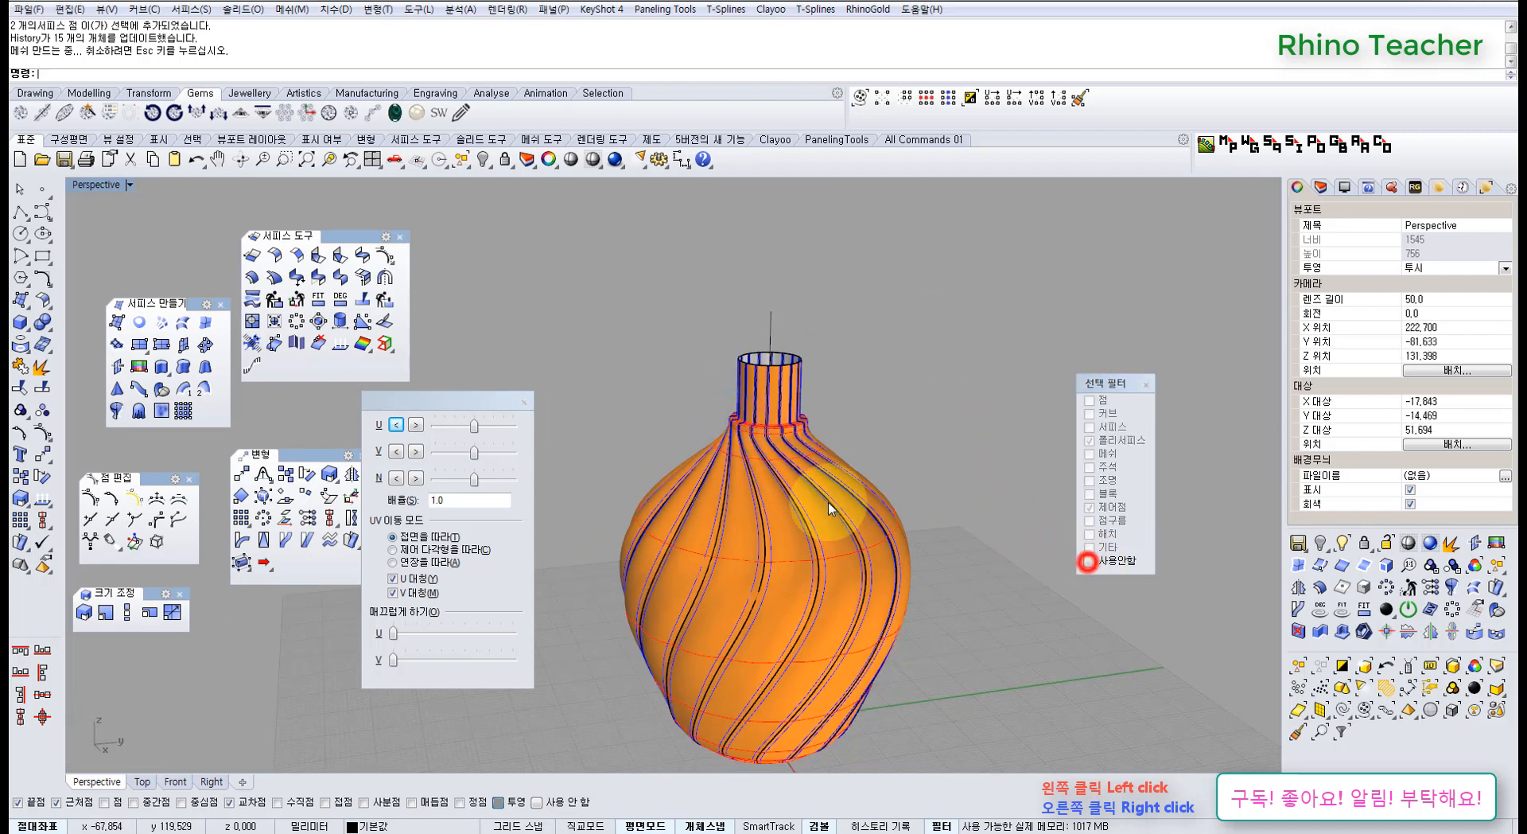
pyautogui.click(524, 402)
pyautogui.moveTo(820, 501); pyautogui.dragTo(770, 389, button='right')
pyautogui.moveTo(845, 298); pyautogui.dragTo(552, 436)
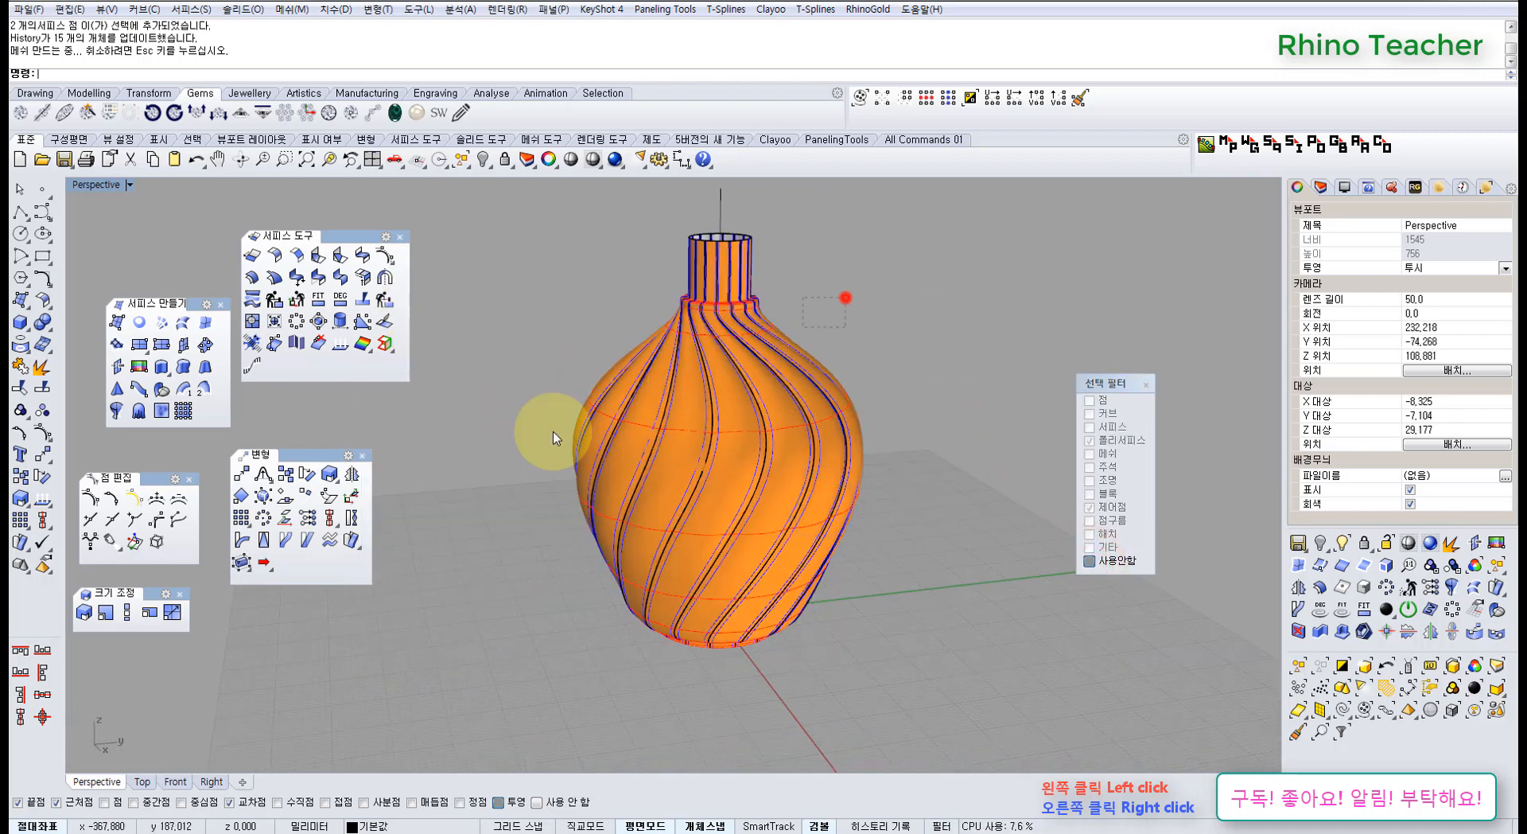
pyautogui.moveTo(646, 350); pyautogui.dragTo(570, 479, button='right')
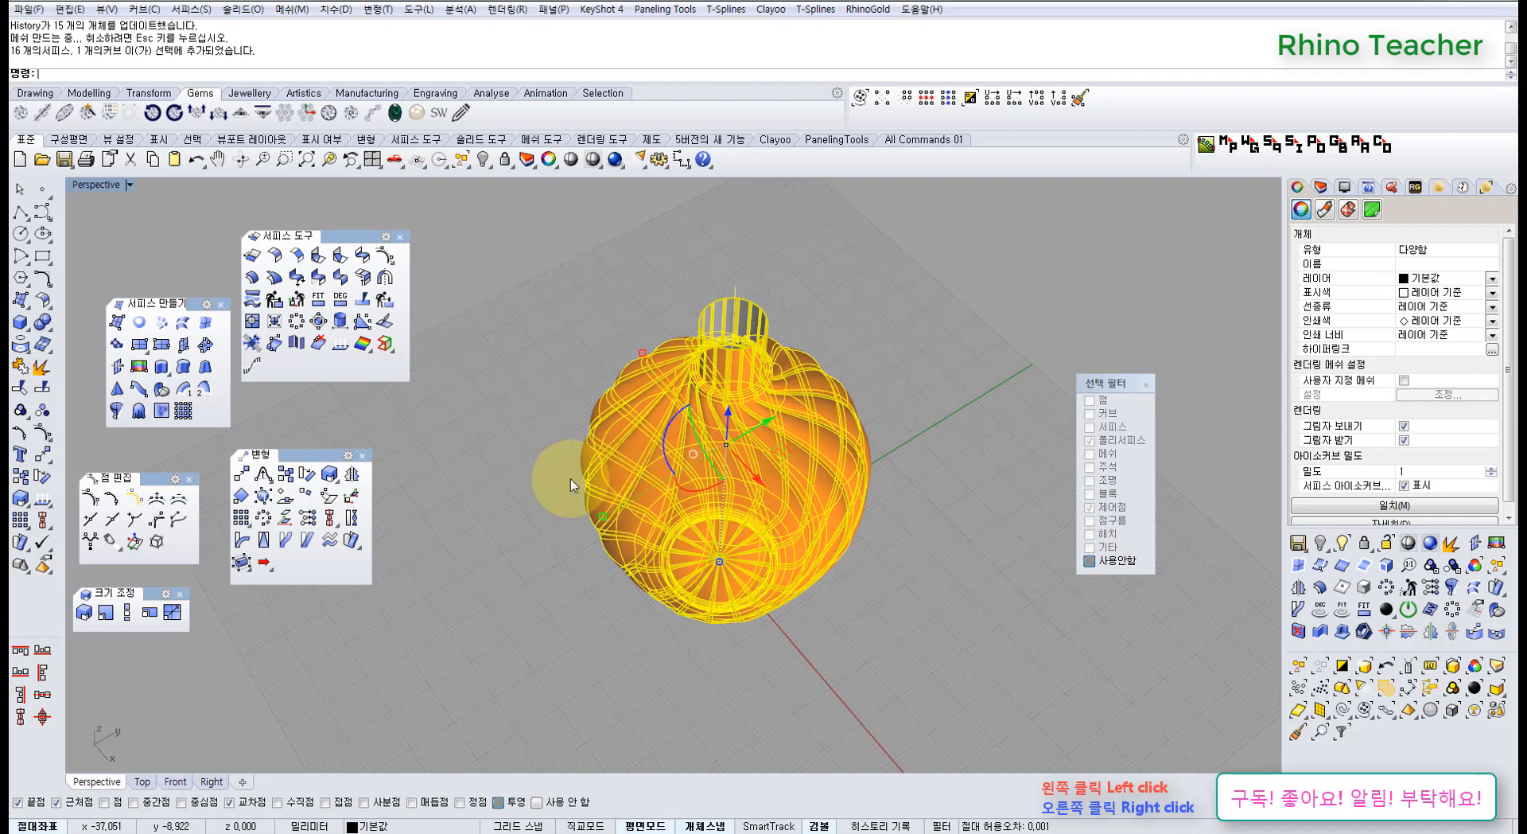
pyautogui.click(20, 367)
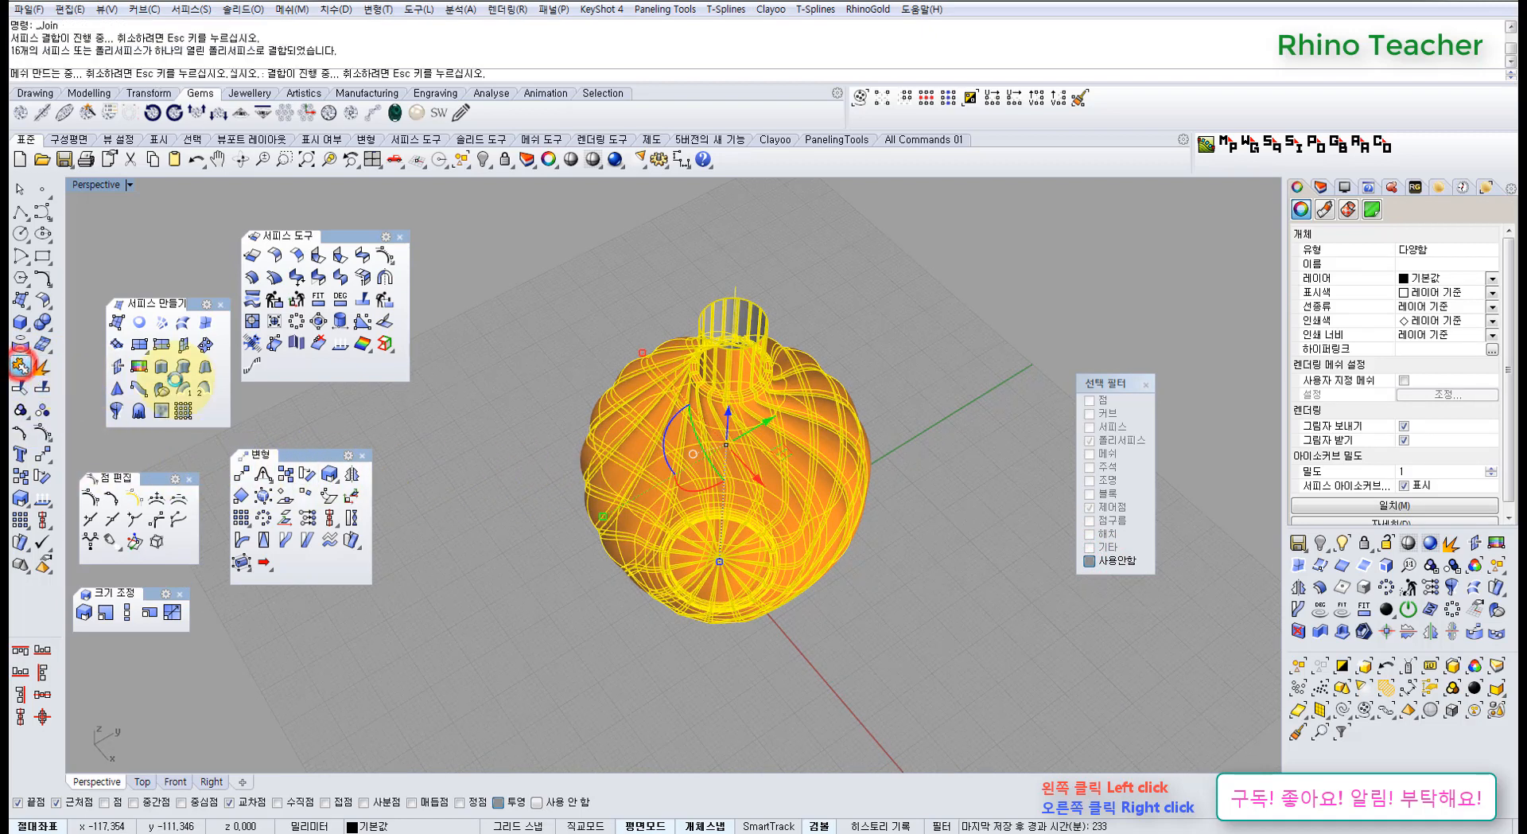
pyautogui.click(447, 455)
pyautogui.click(762, 452)
pyautogui.click(943, 475)
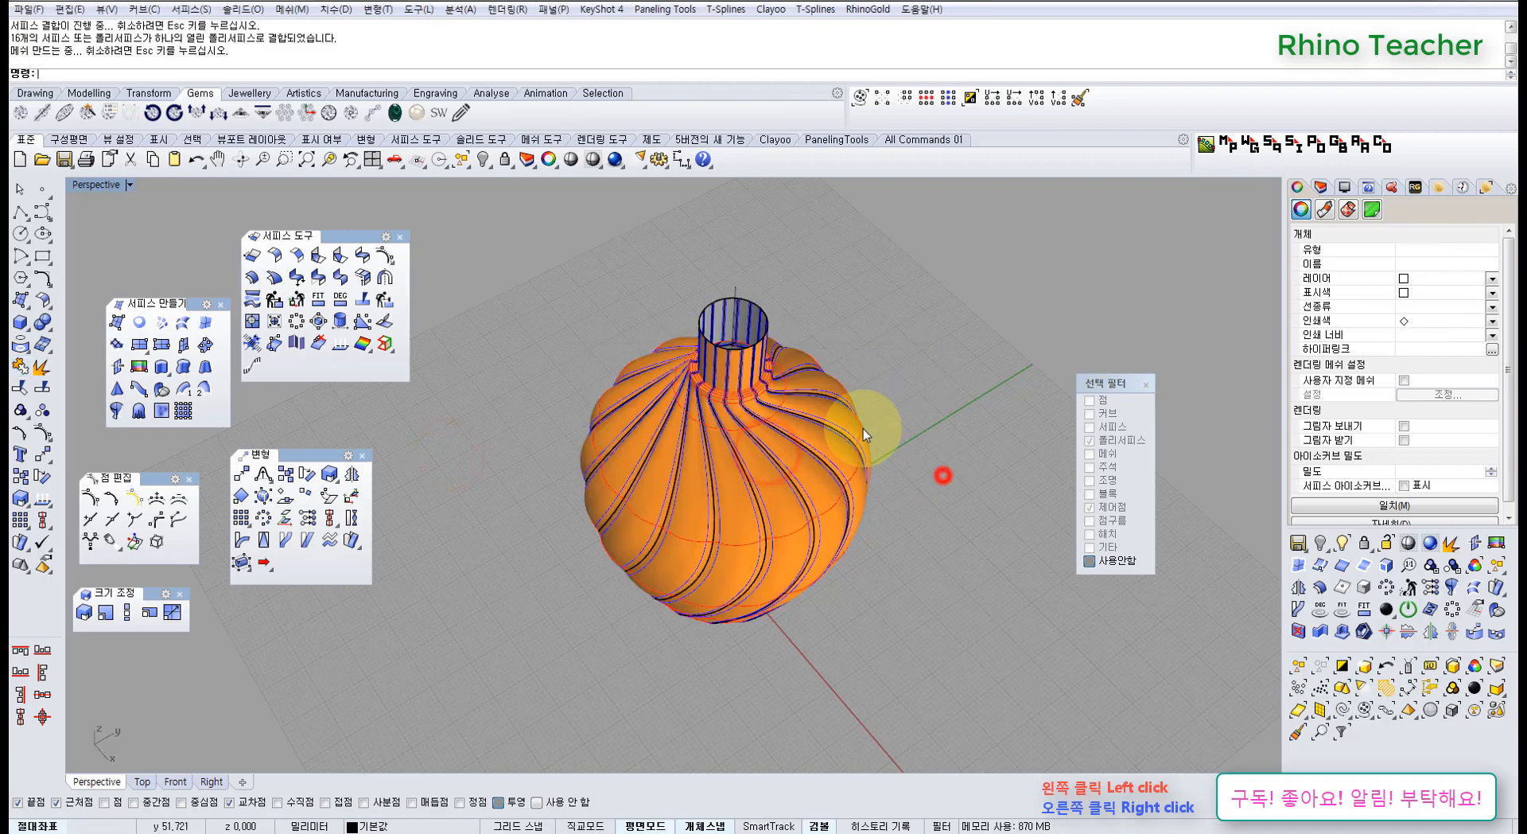
pyautogui.moveTo(837, 398)
pyautogui.mouseDown(button='right')
pyautogui.moveTo(837, 468)
pyautogui.moveTo(766, 477)
pyautogui.moveTo(750, 361)
pyautogui.moveTo(743, 388)
pyautogui.mouseUp(button='right')
pyautogui.scroll(4, 761, 483)
pyautogui.scroll(-5, 707, 434)
pyautogui.click(680, 407)
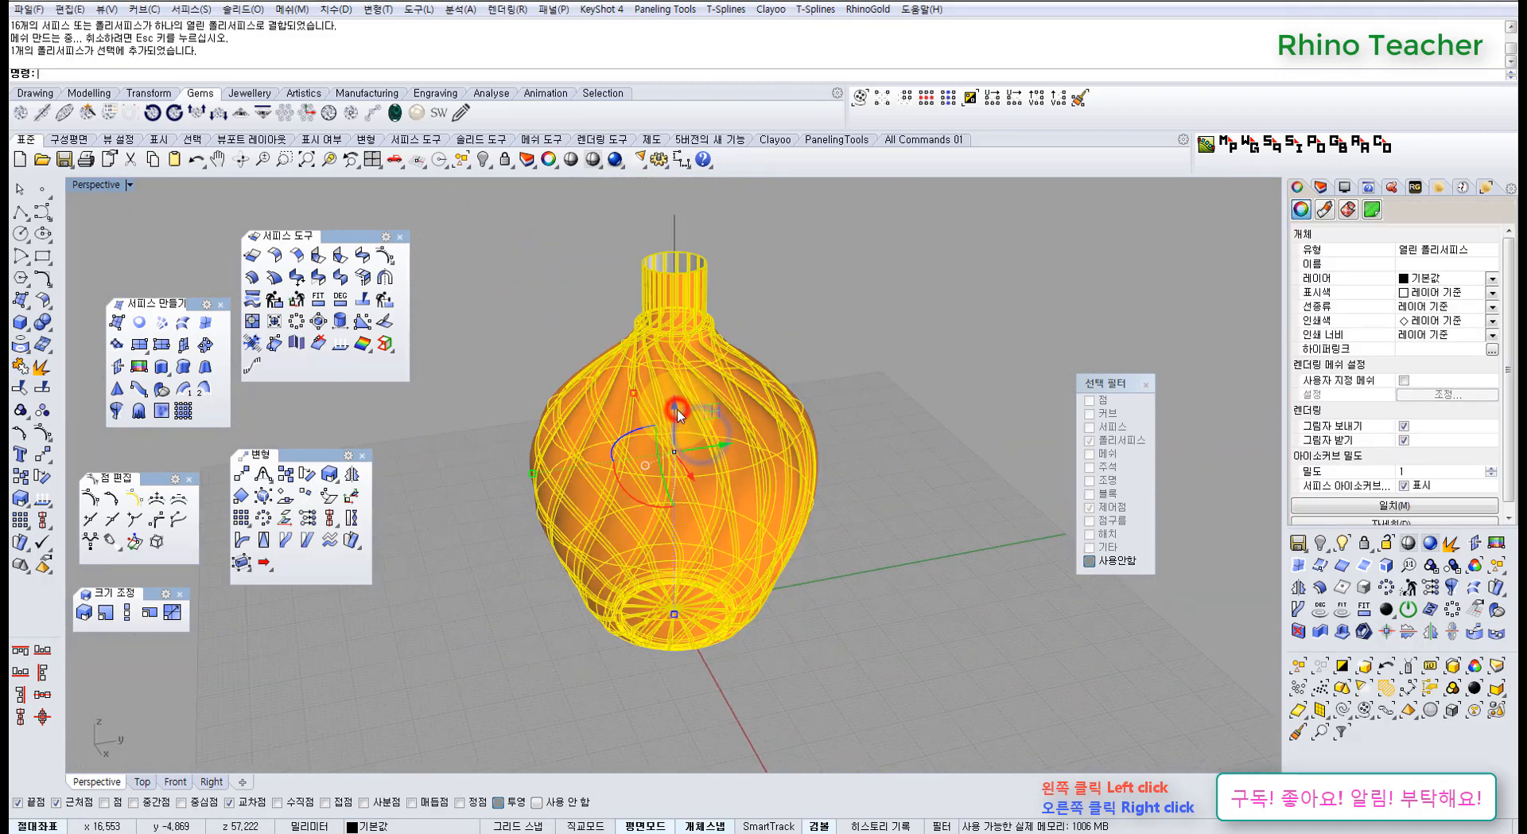
pyautogui.click(256, 278)
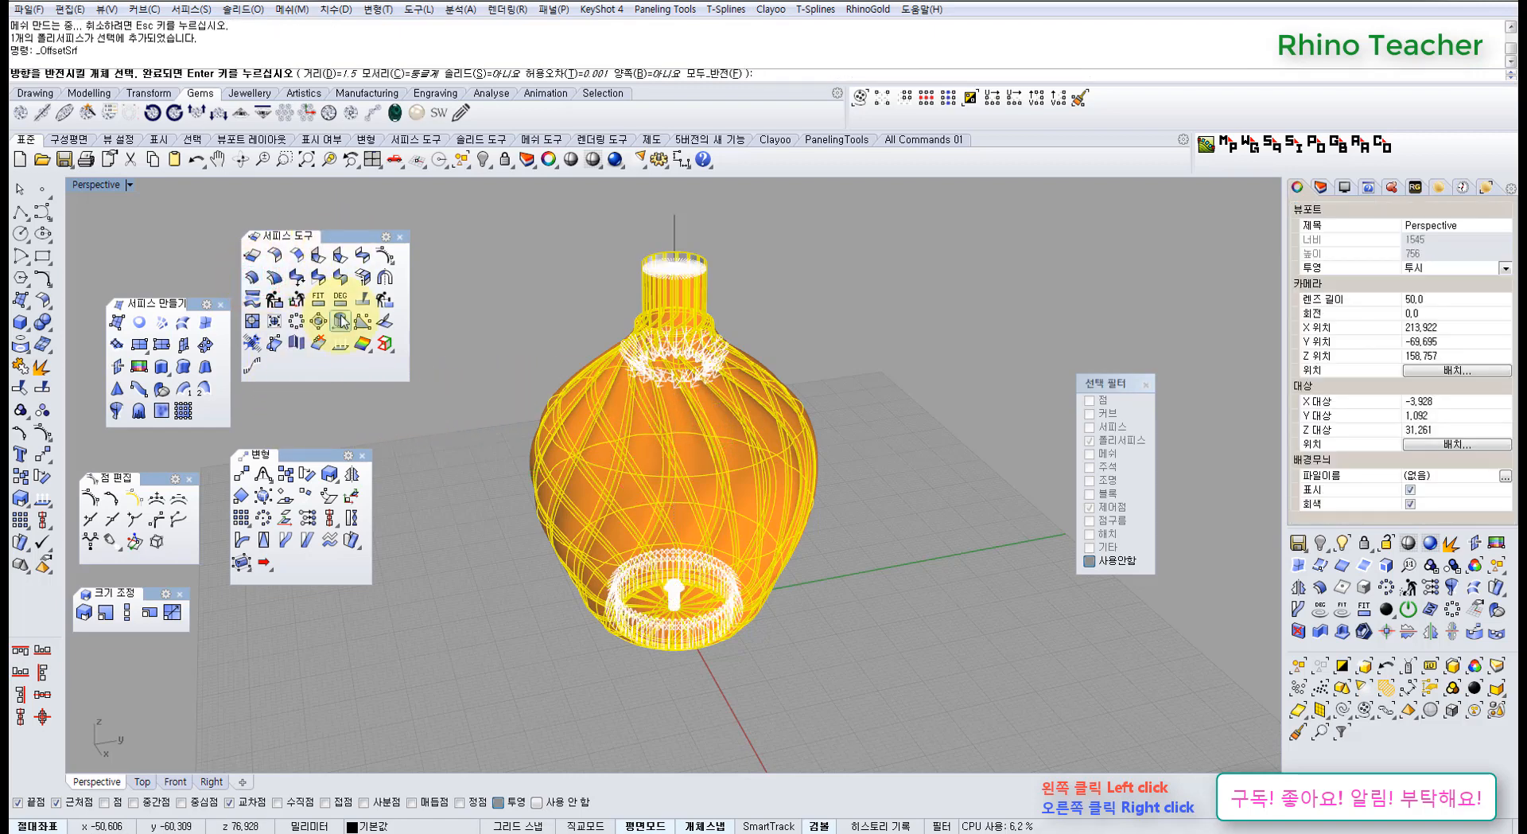
pyautogui.press('Return')
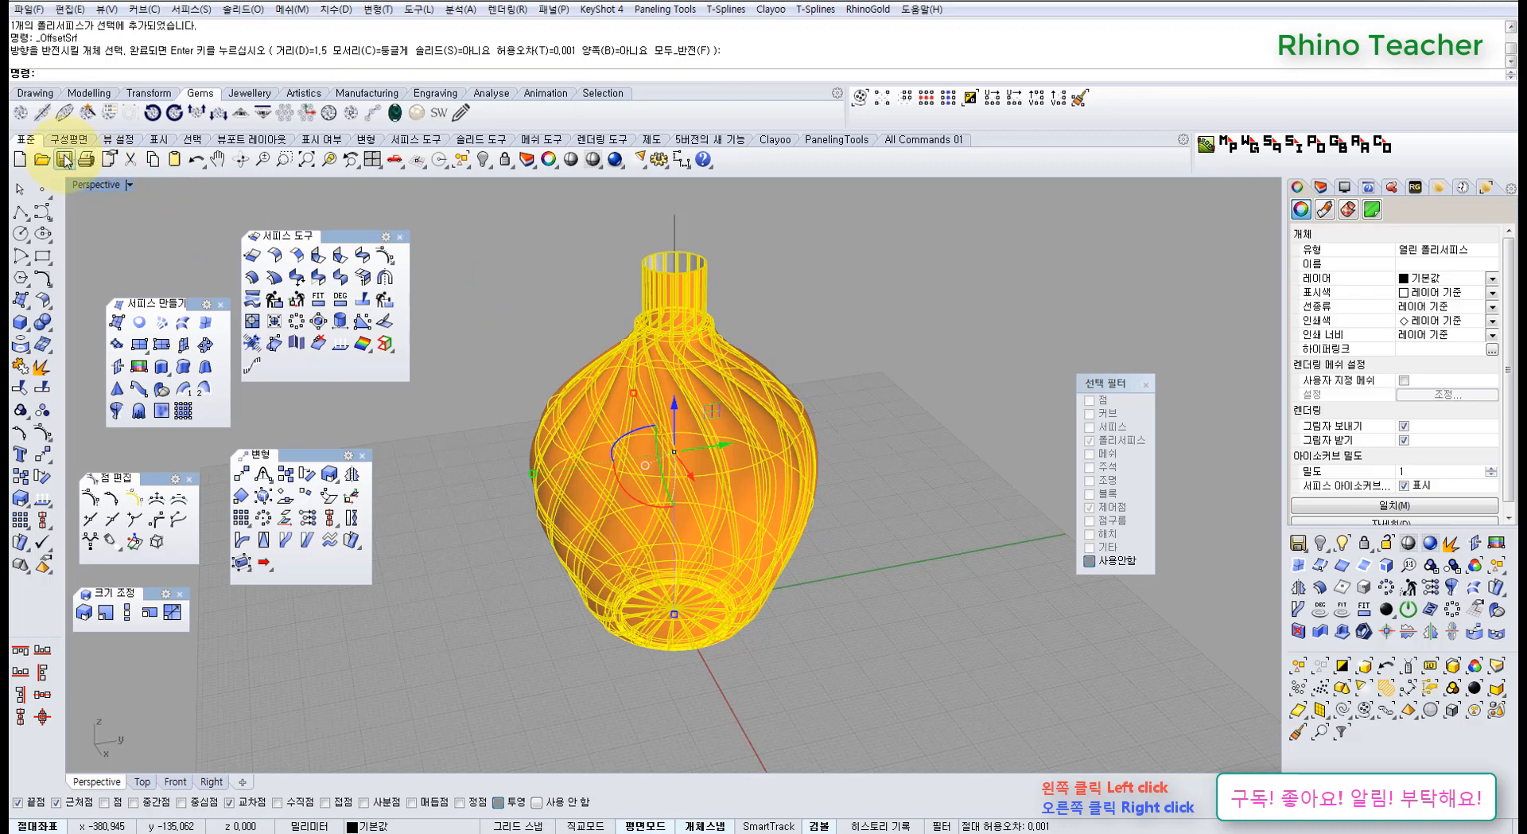
# Save the vase model to its existing file and deselect the polysurface
pyautogui.click(64, 160)
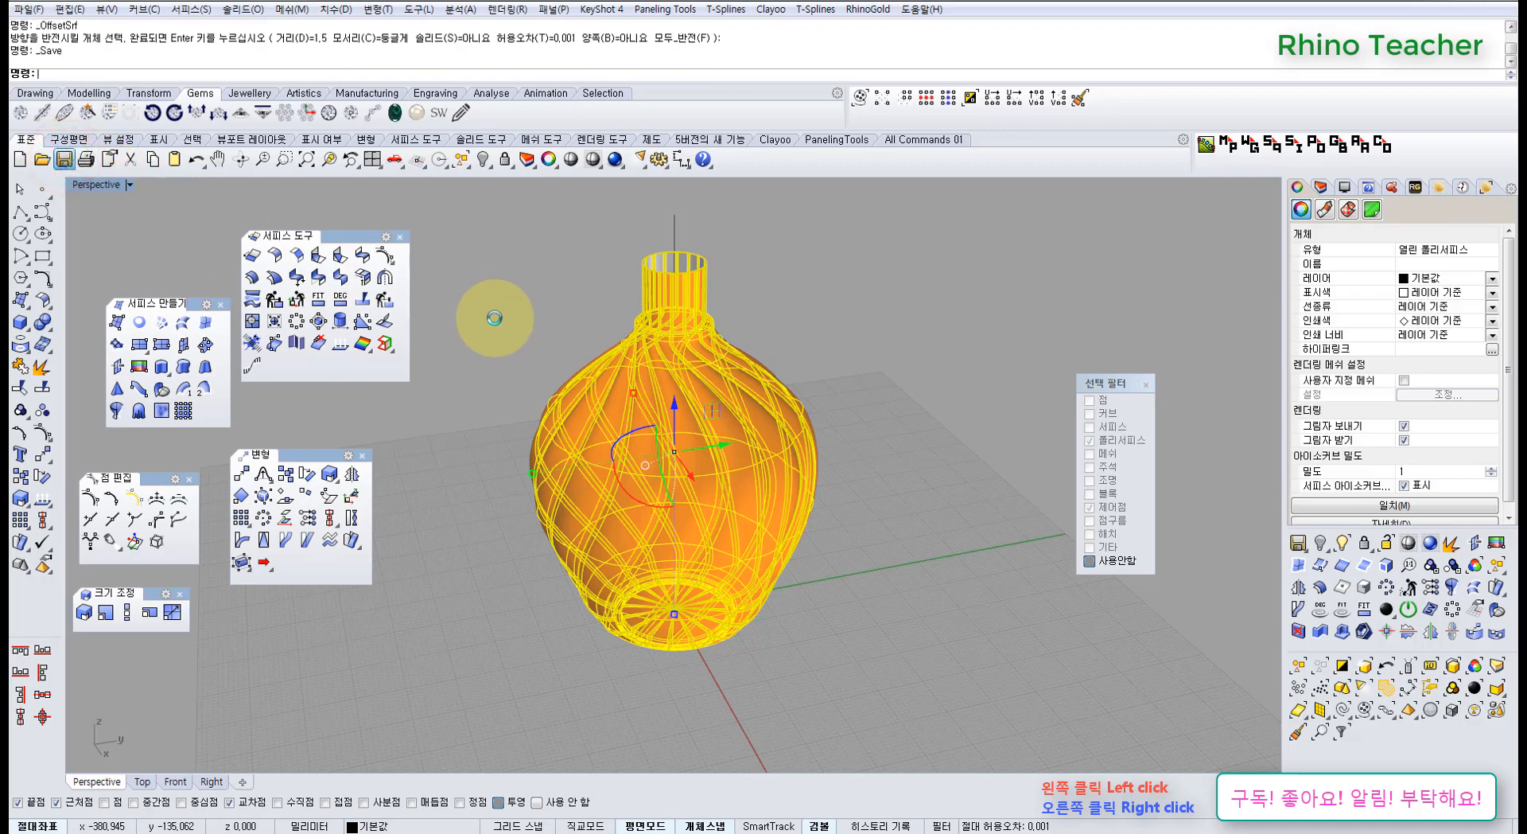
pyautogui.click(502, 317)
pyautogui.moveTo(491, 272); pyautogui.dragTo(651, 429, button='right')
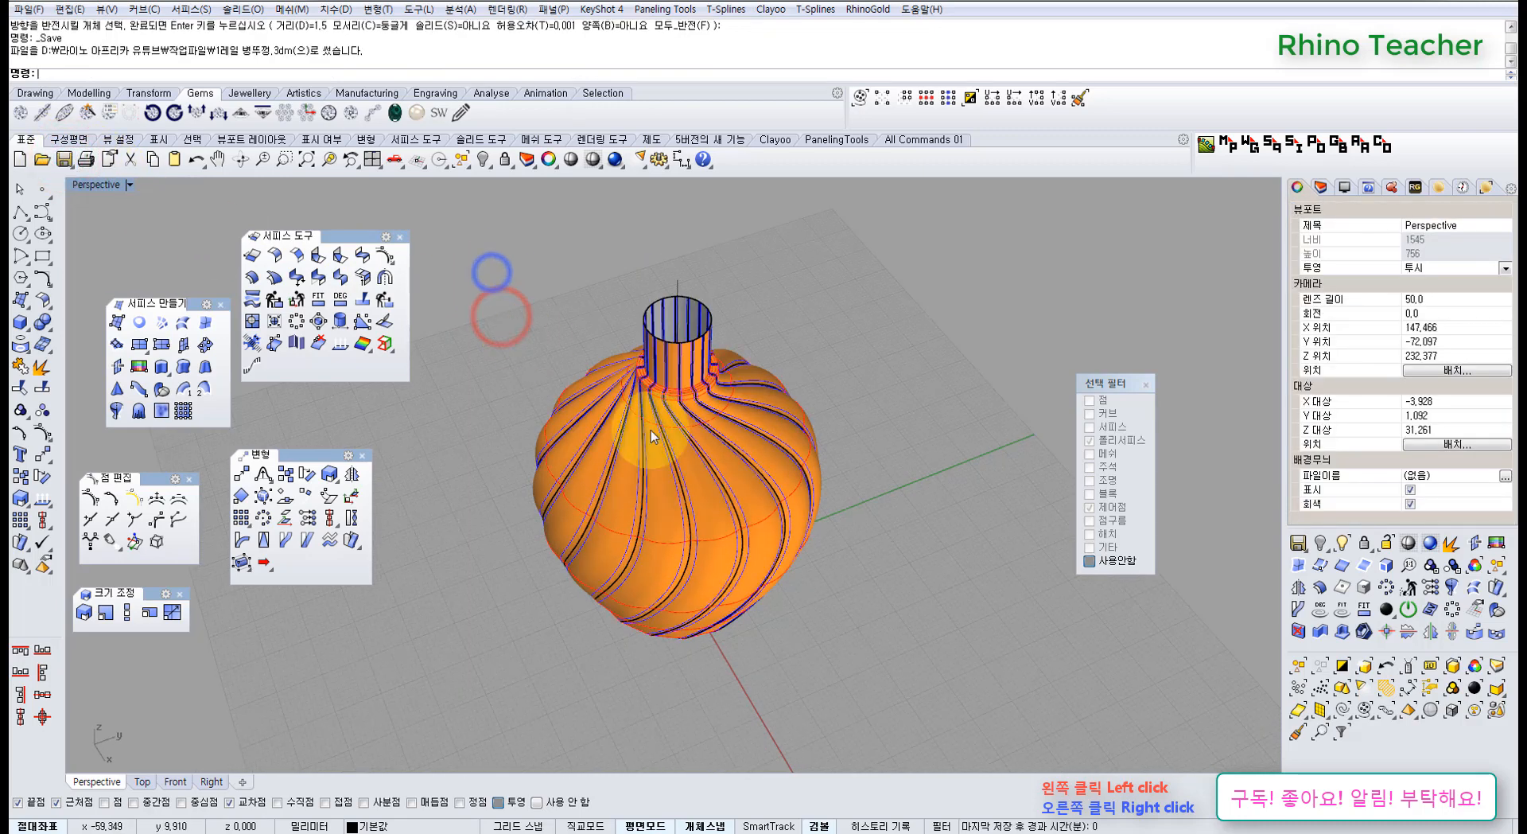
# Try to offset the joined vase polysurface by 1.5 mm with rounded corners and the solid option off
pyautogui.click(651, 430)
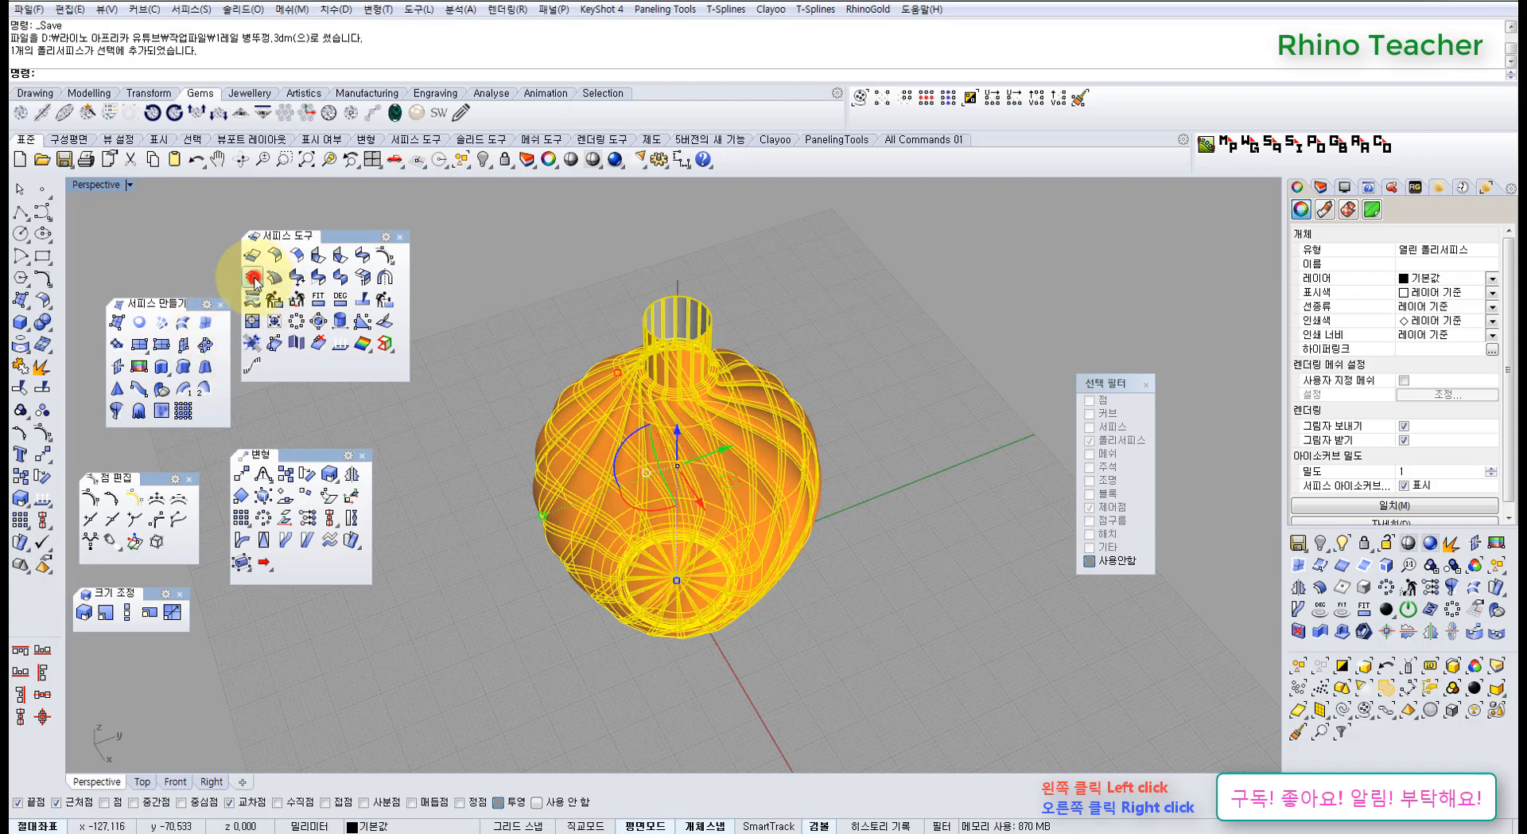
pyautogui.click(255, 278)
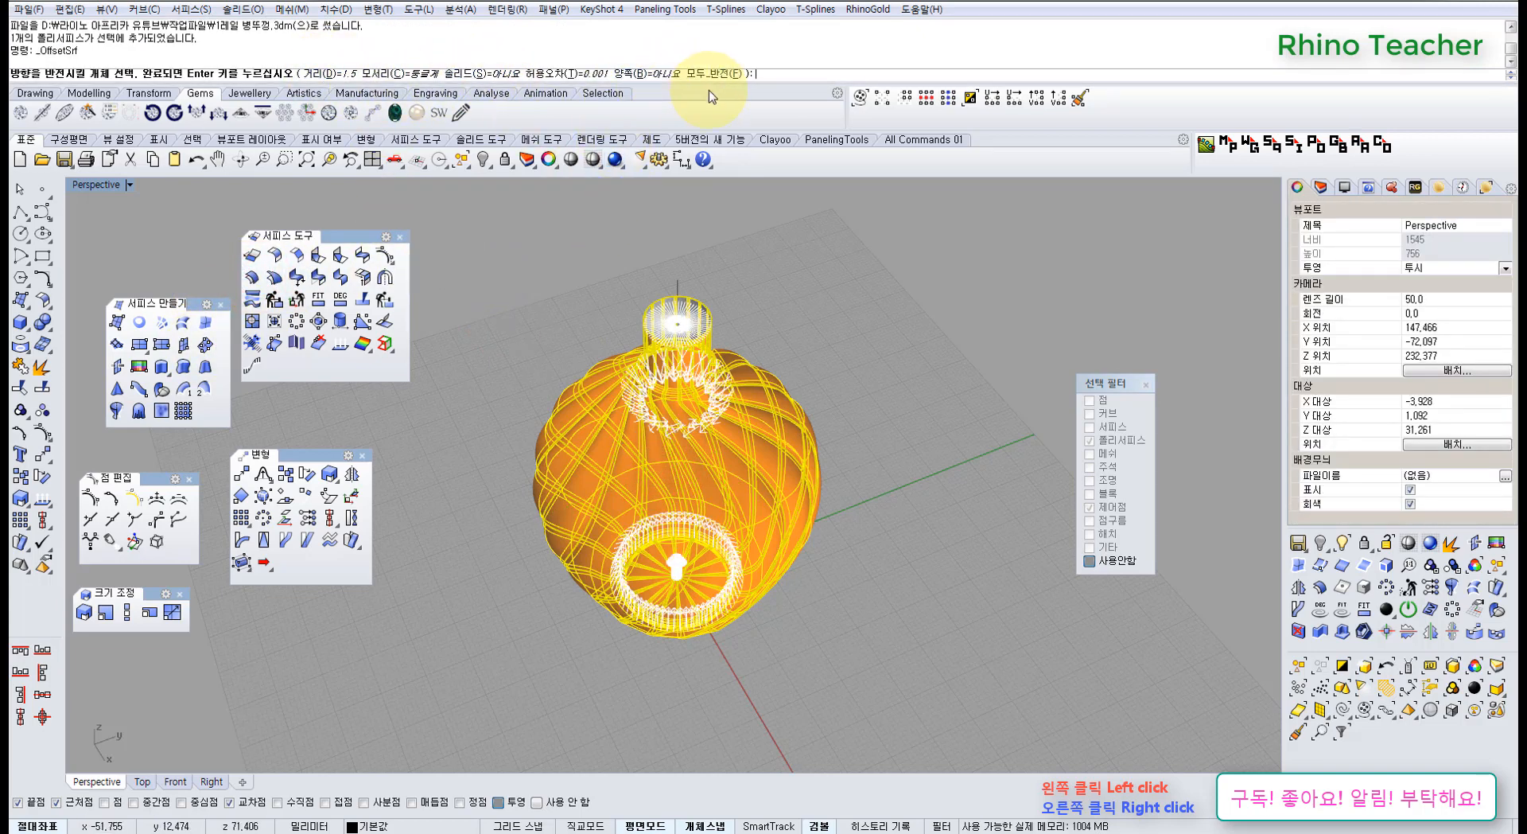
pyautogui.rightClick(571, 253)
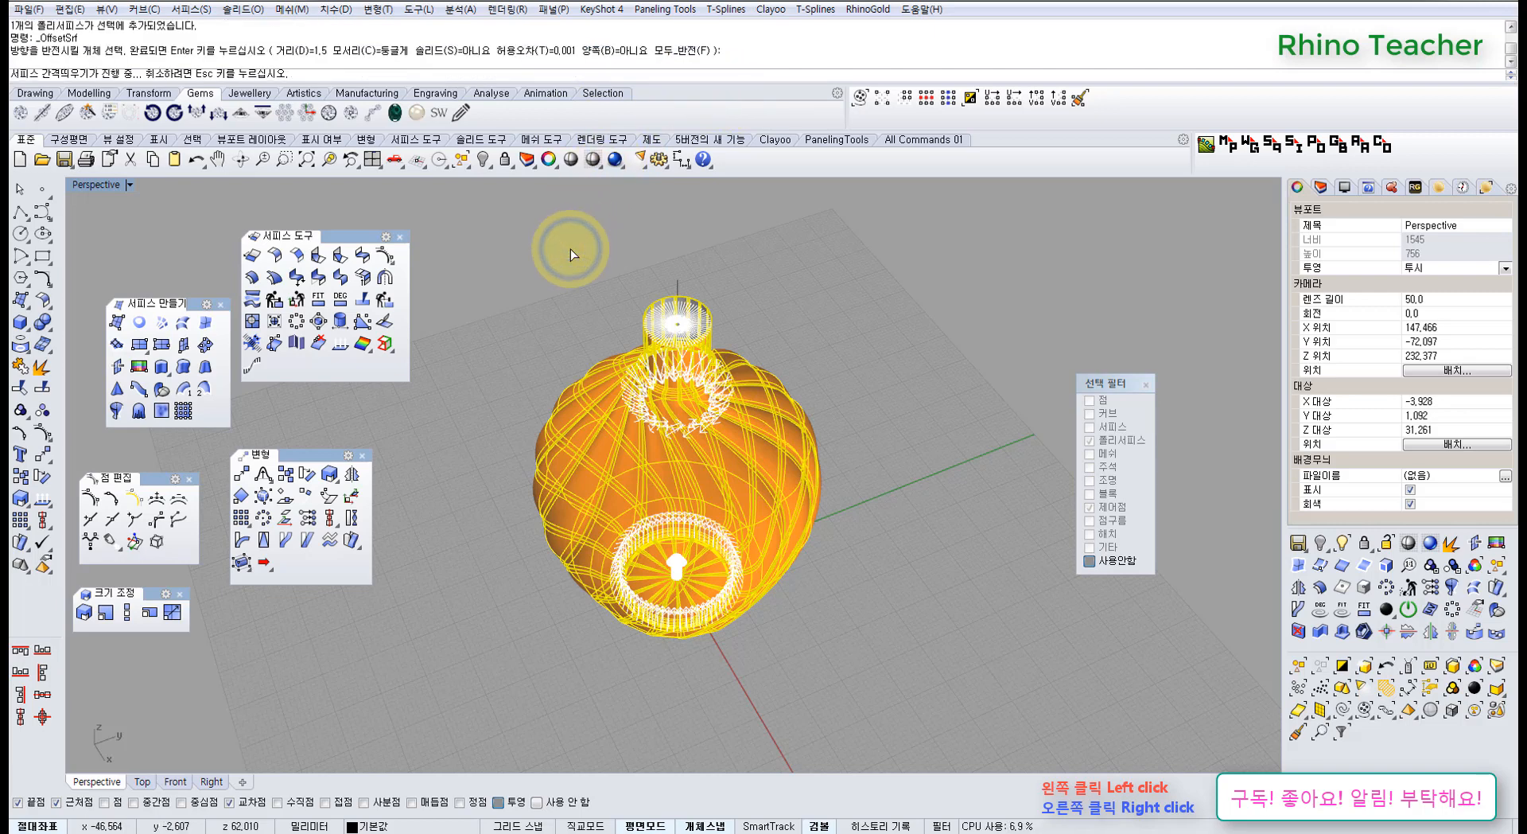
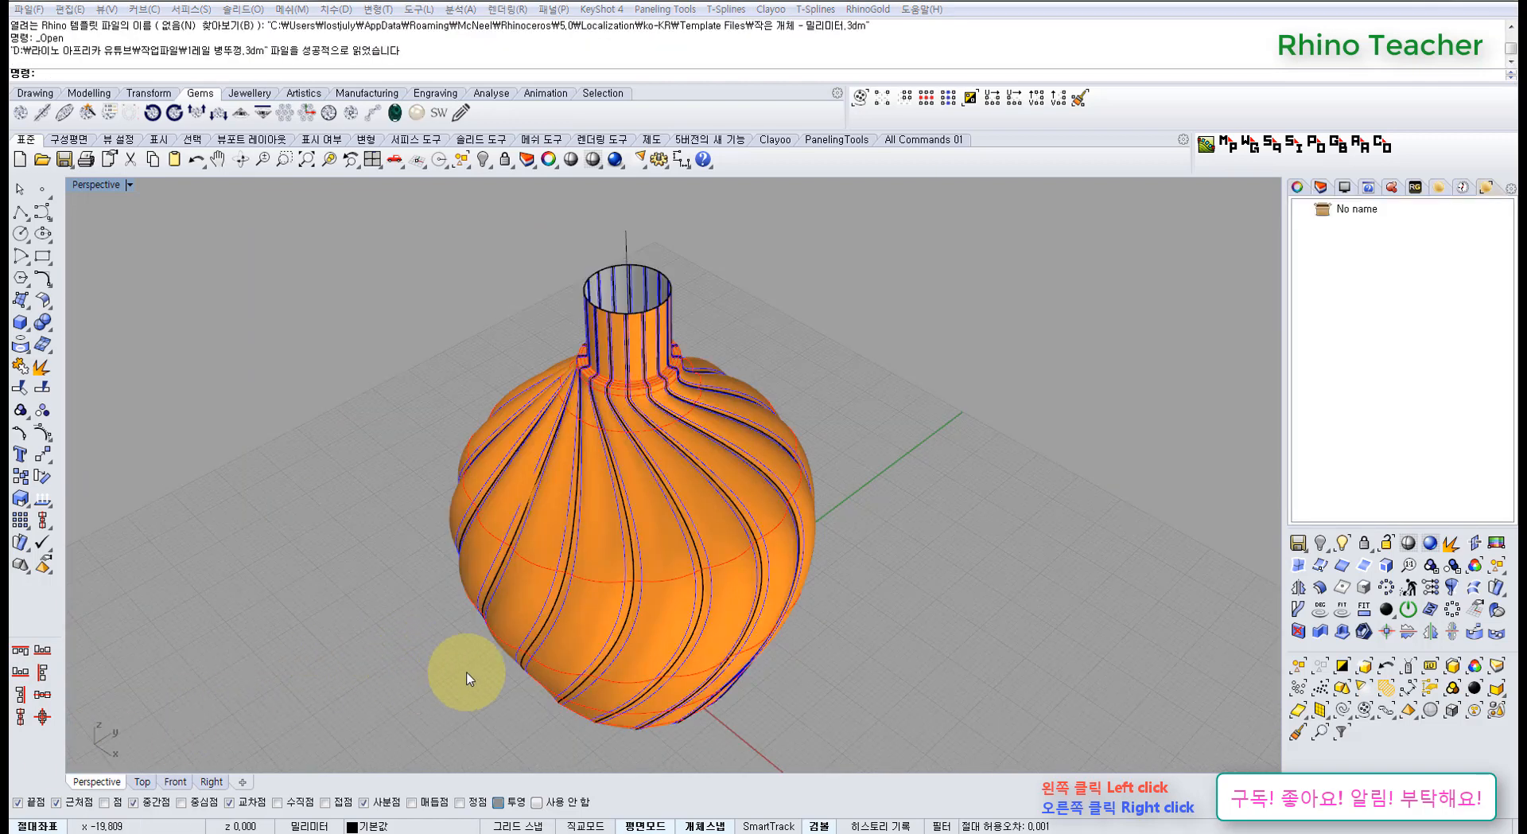
# Extract a single twisted flute panel surface from the joined vase polysurface, without copying it
pyautogui.keyDown('ctrl'); pyautogui.moveTo(466, 672); pyautogui.dragTo(477, 590, button='right'); pyautogui.keyUp('ctrl')
pyautogui.moveTo(590, 583)
pyautogui.mouseDown(button='right')
pyautogui.moveTo(534, 586)
pyautogui.moveTo(566, 595)
pyautogui.mouseUp(button='right')
pyautogui.click(724, 546)
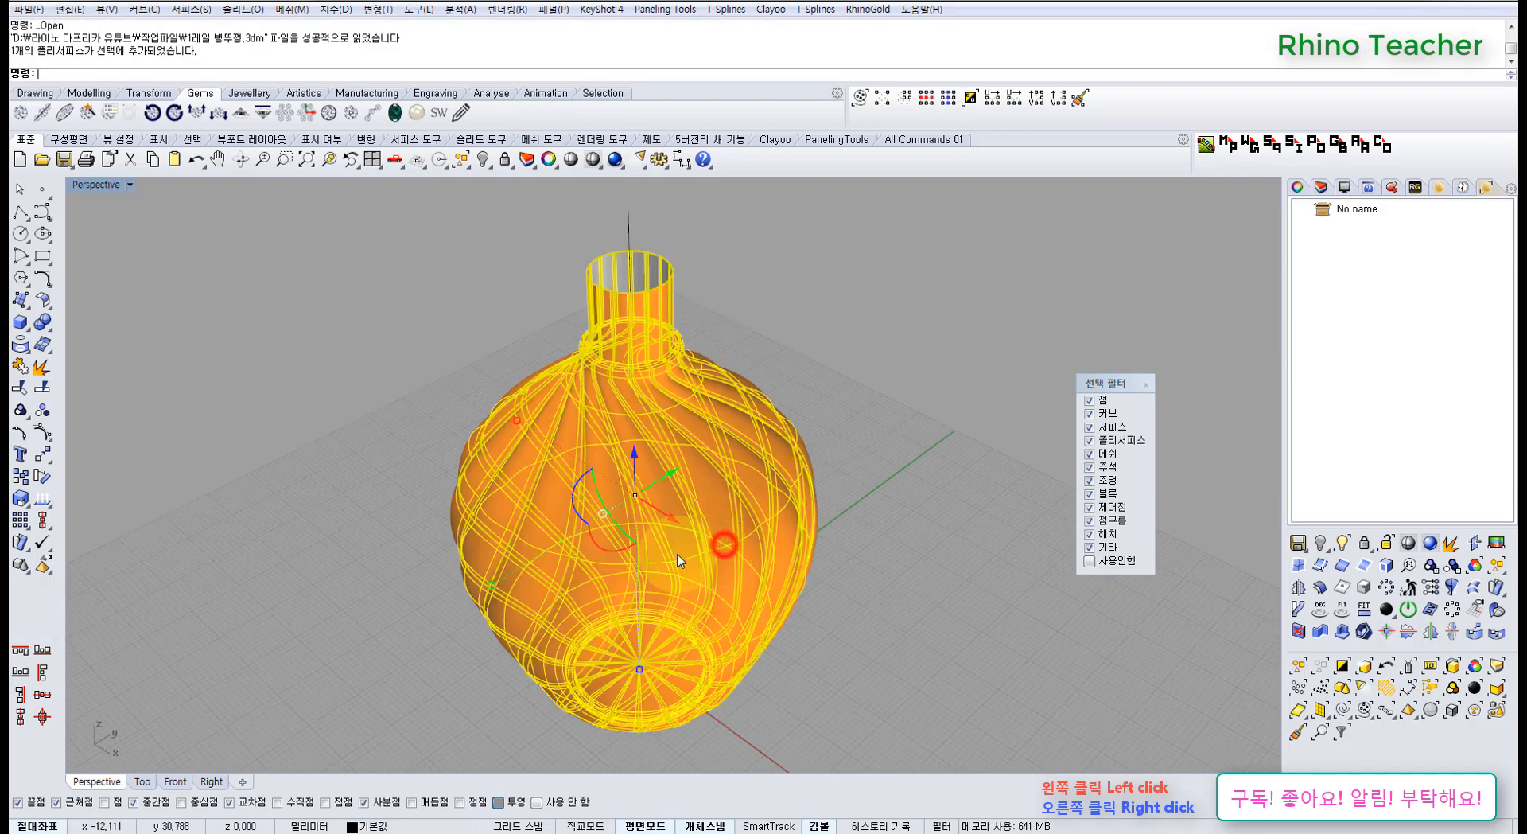
pyautogui.click(239, 555)
pyautogui.click(43, 369)
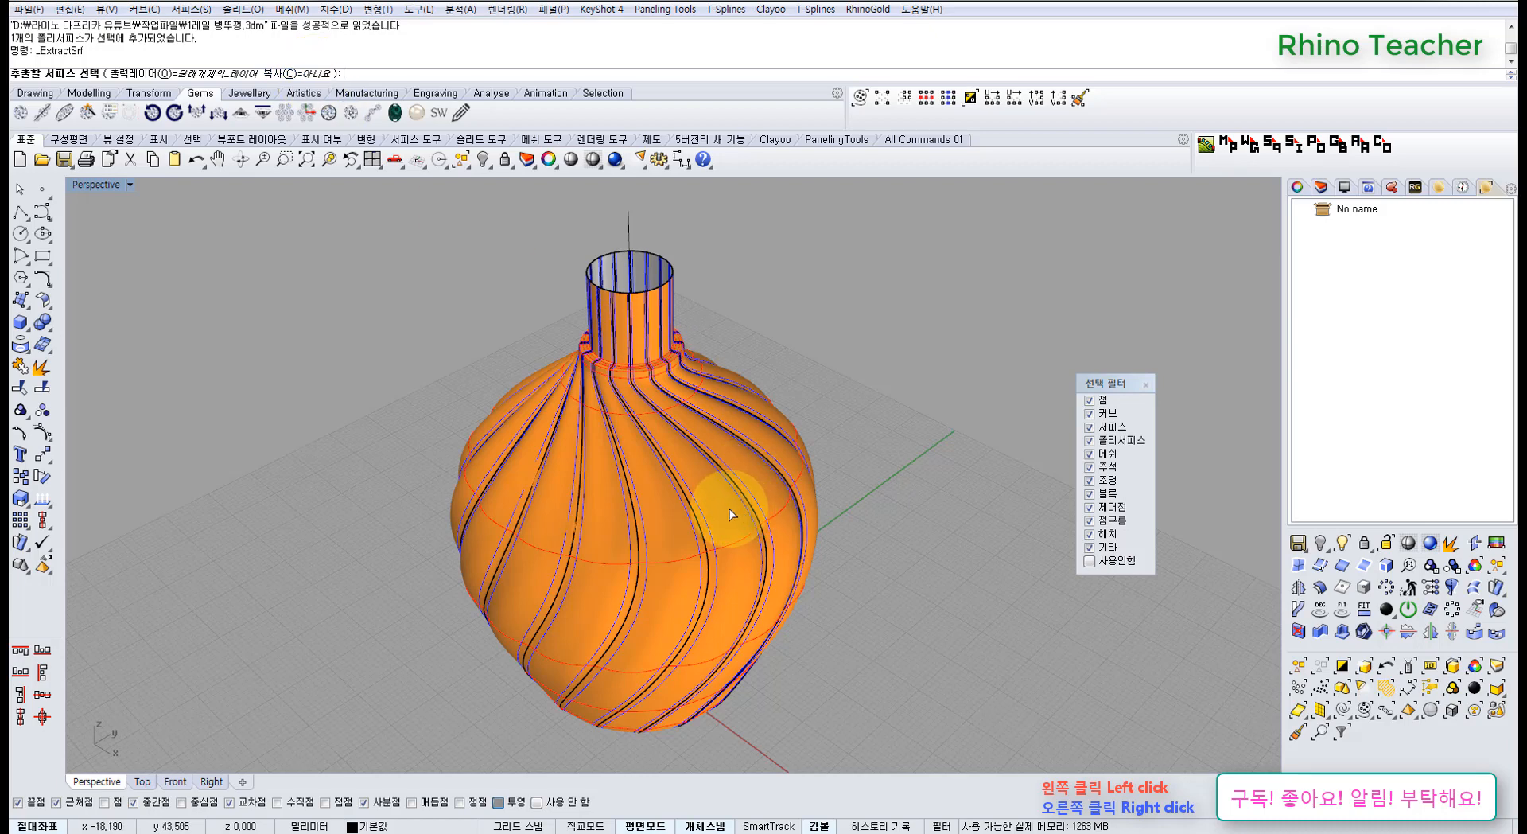
pyautogui.moveTo(726, 481); pyautogui.dragTo(681, 490, button='right')
pyautogui.click(680, 489)
pyautogui.rightClick(680, 489)
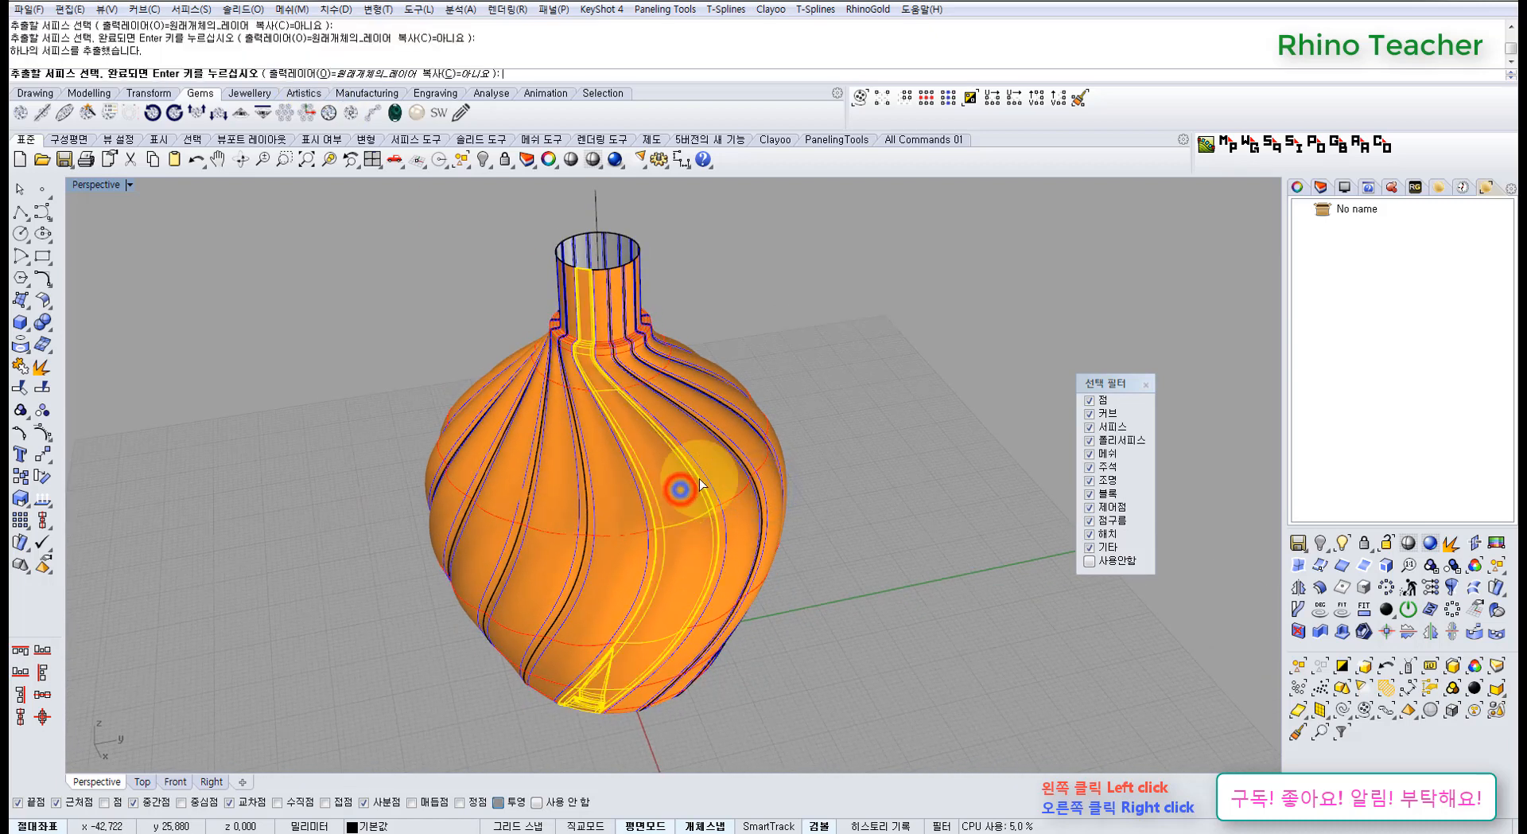
# Delete the rest of the vase polysurface, keeping only the extracted flute panel
pyautogui.click(827, 408)
pyautogui.click(721, 465)
pyautogui.press('Delete')
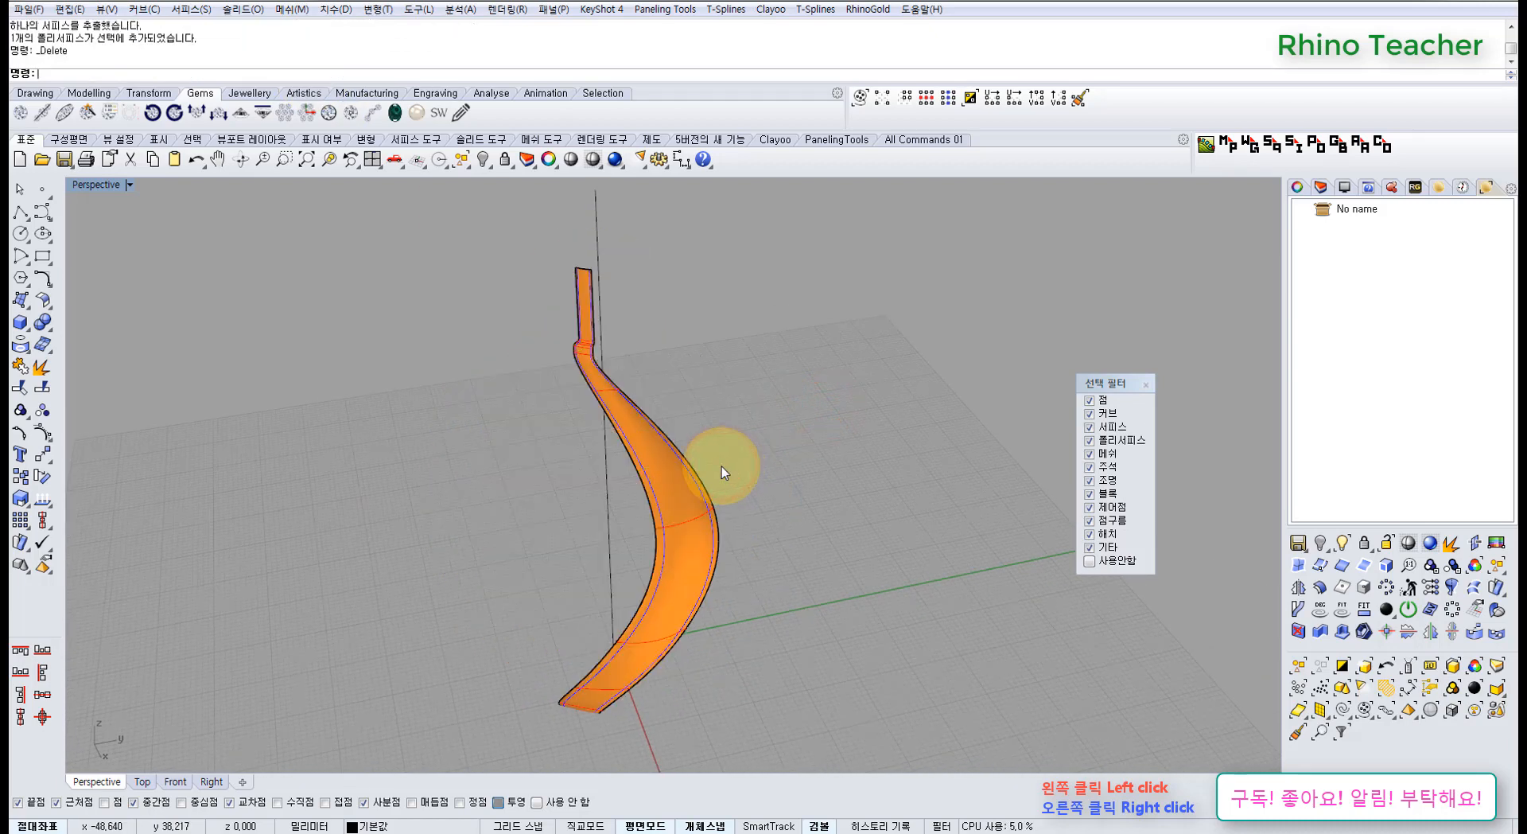
# Try to offset the extracted flute panel by 3 mm with the solid option turned off, and save the vase file
pyautogui.click(680, 513)
pyautogui.moveTo(630, 528)
pyautogui.mouseDown(button='right')
pyautogui.moveTo(727, 511)
pyautogui.moveTo(831, 540)
pyautogui.moveTo(756, 467)
pyautogui.moveTo(709, 511)
pyautogui.moveTo(713, 575)
pyautogui.moveTo(692, 552)
pyautogui.moveTo(610, 535)
pyautogui.mouseUp(button='right')
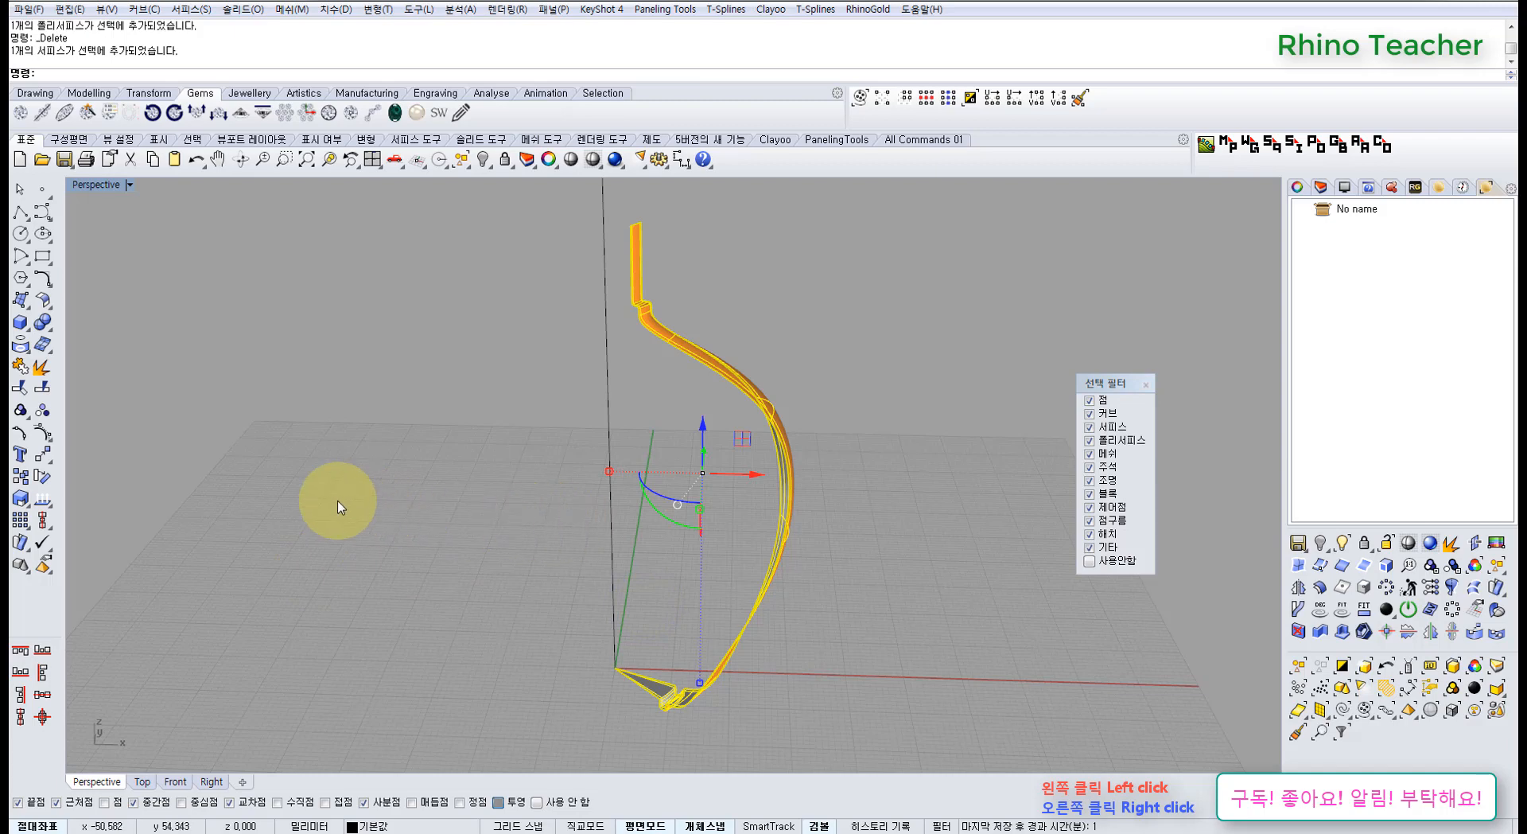
pyautogui.click(44, 301)
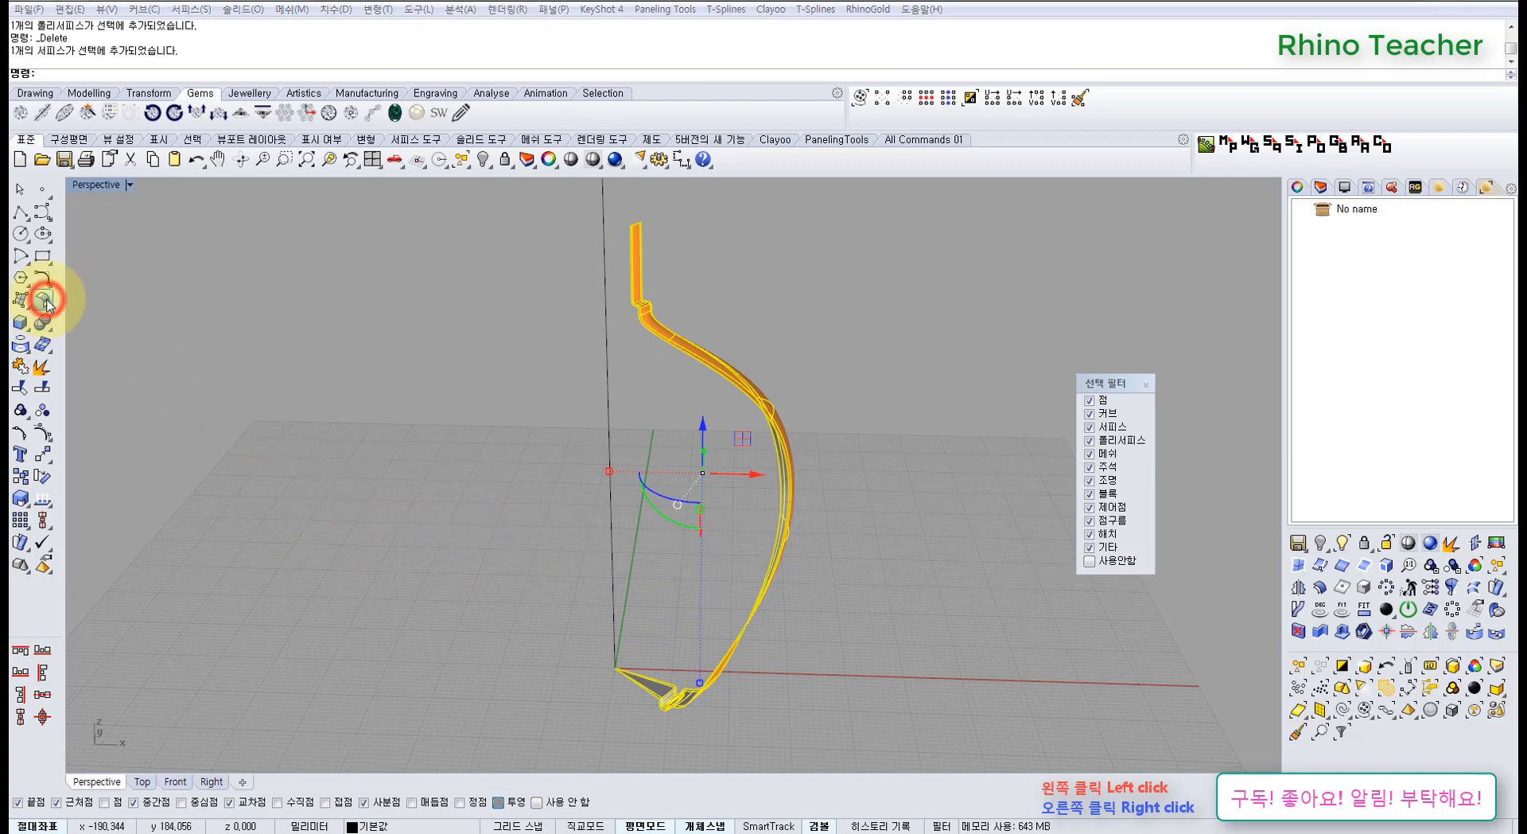
pyautogui.click(96, 338)
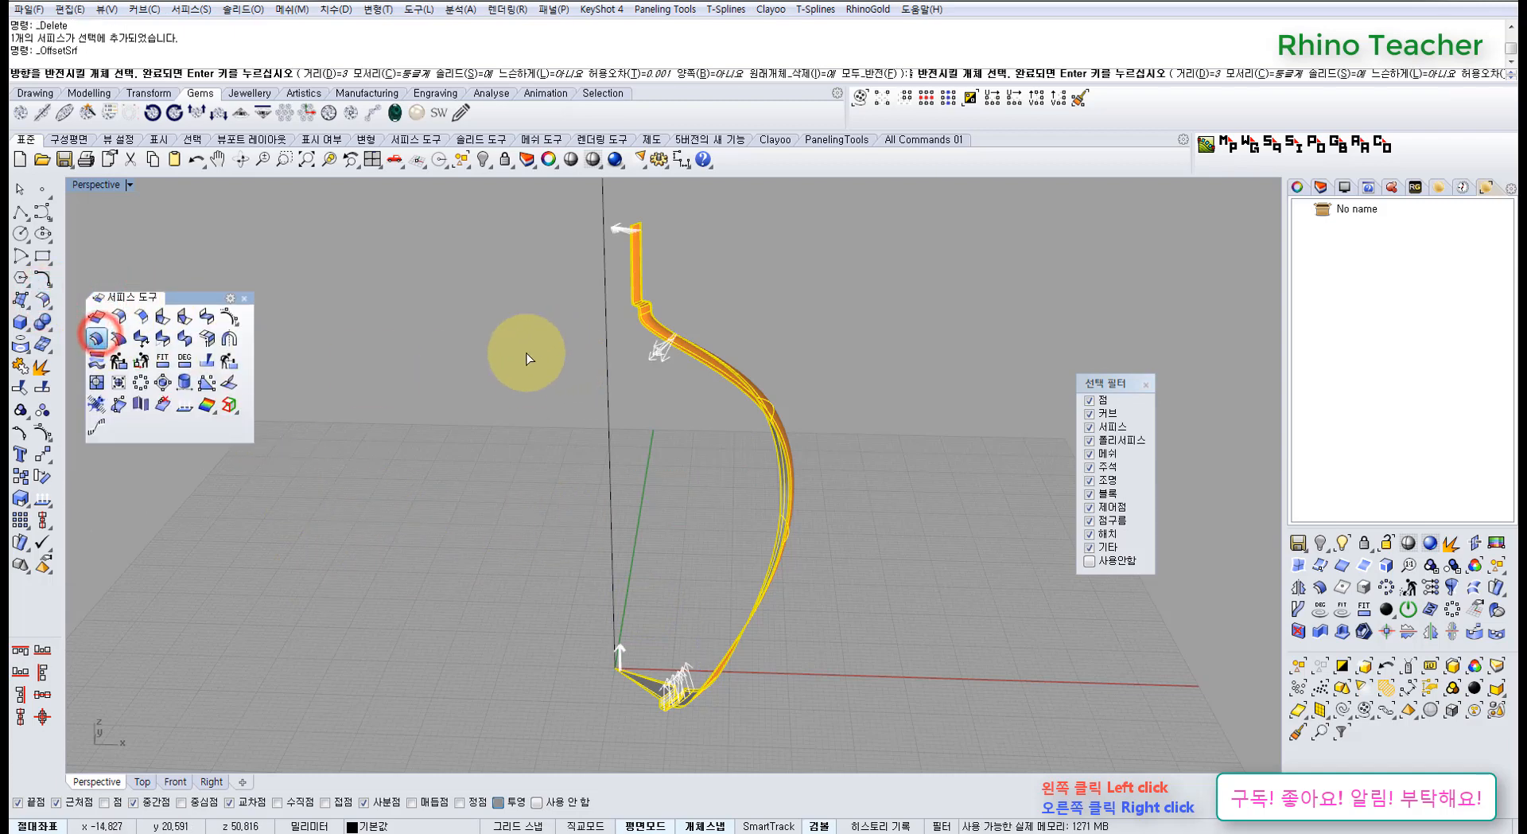
pyautogui.moveTo(522, 354); pyautogui.dragTo(518, 416, button='right')
pyautogui.click(464, 74)
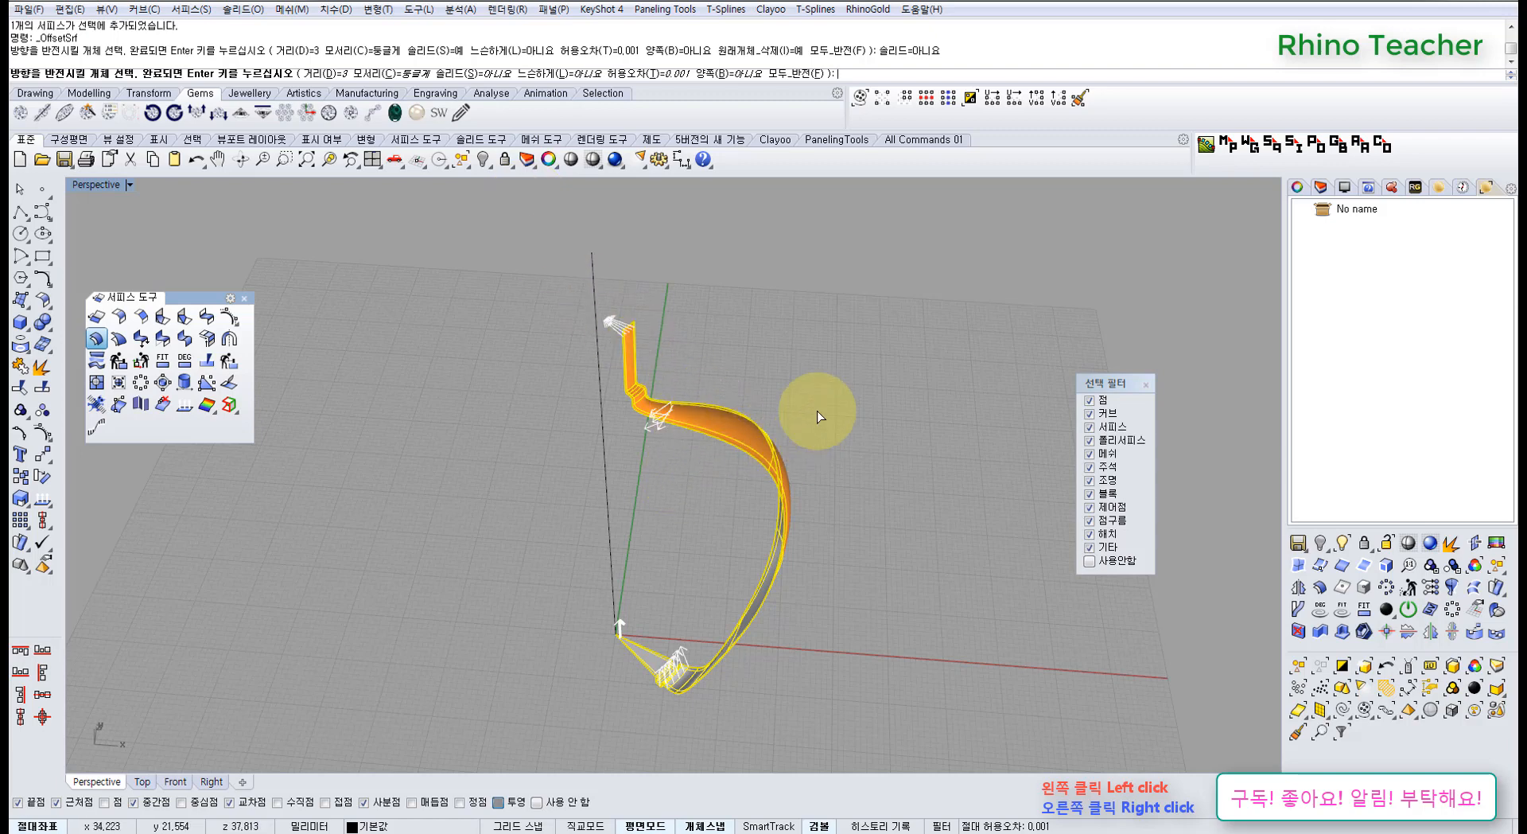
pyautogui.moveTo(818, 410); pyautogui.dragTo(827, 338, button='right')
pyautogui.rightClick(777, 342)
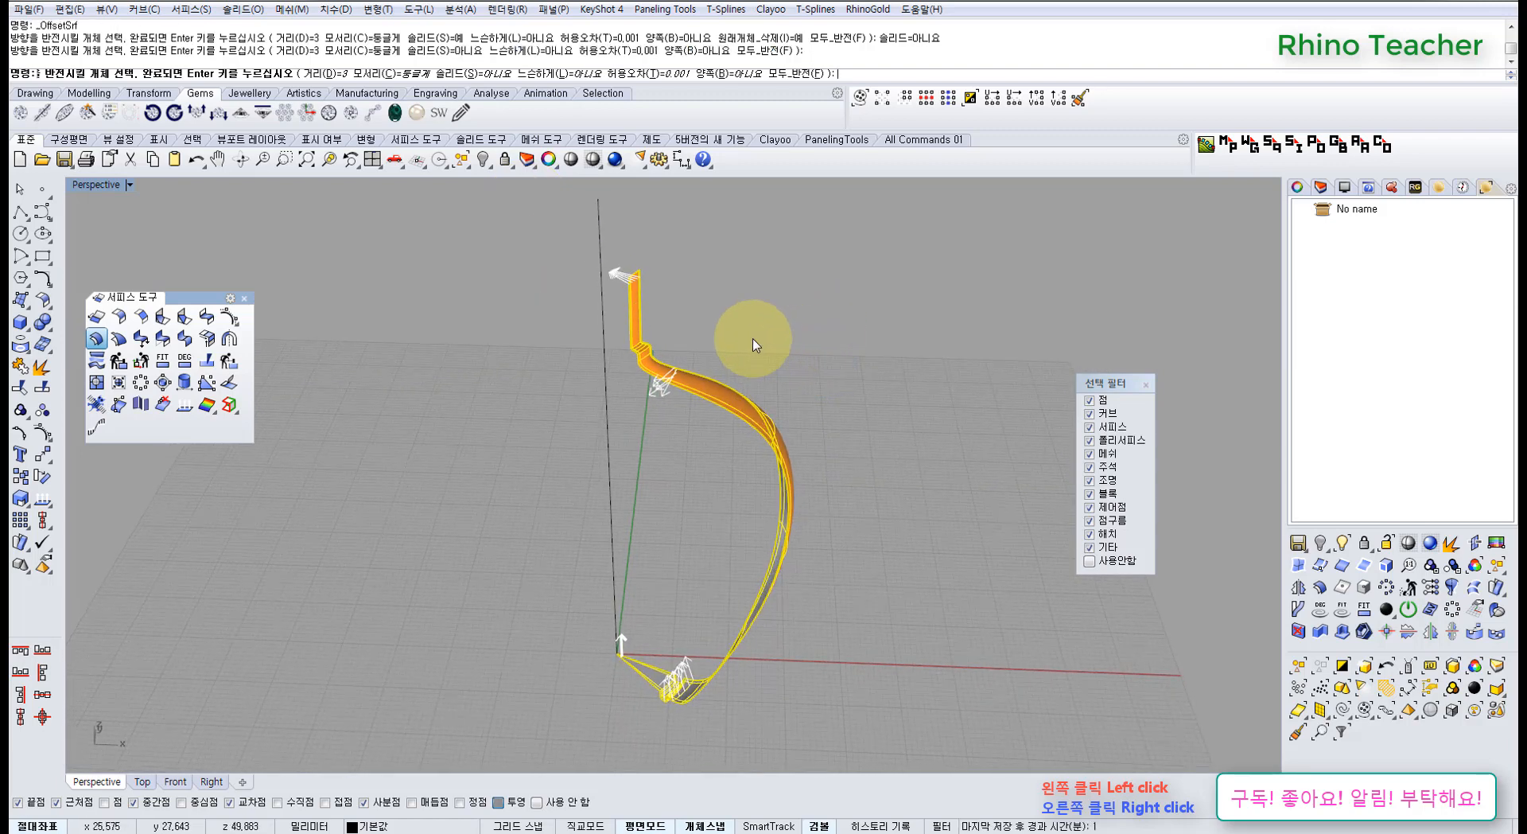
pyautogui.click(64, 161)
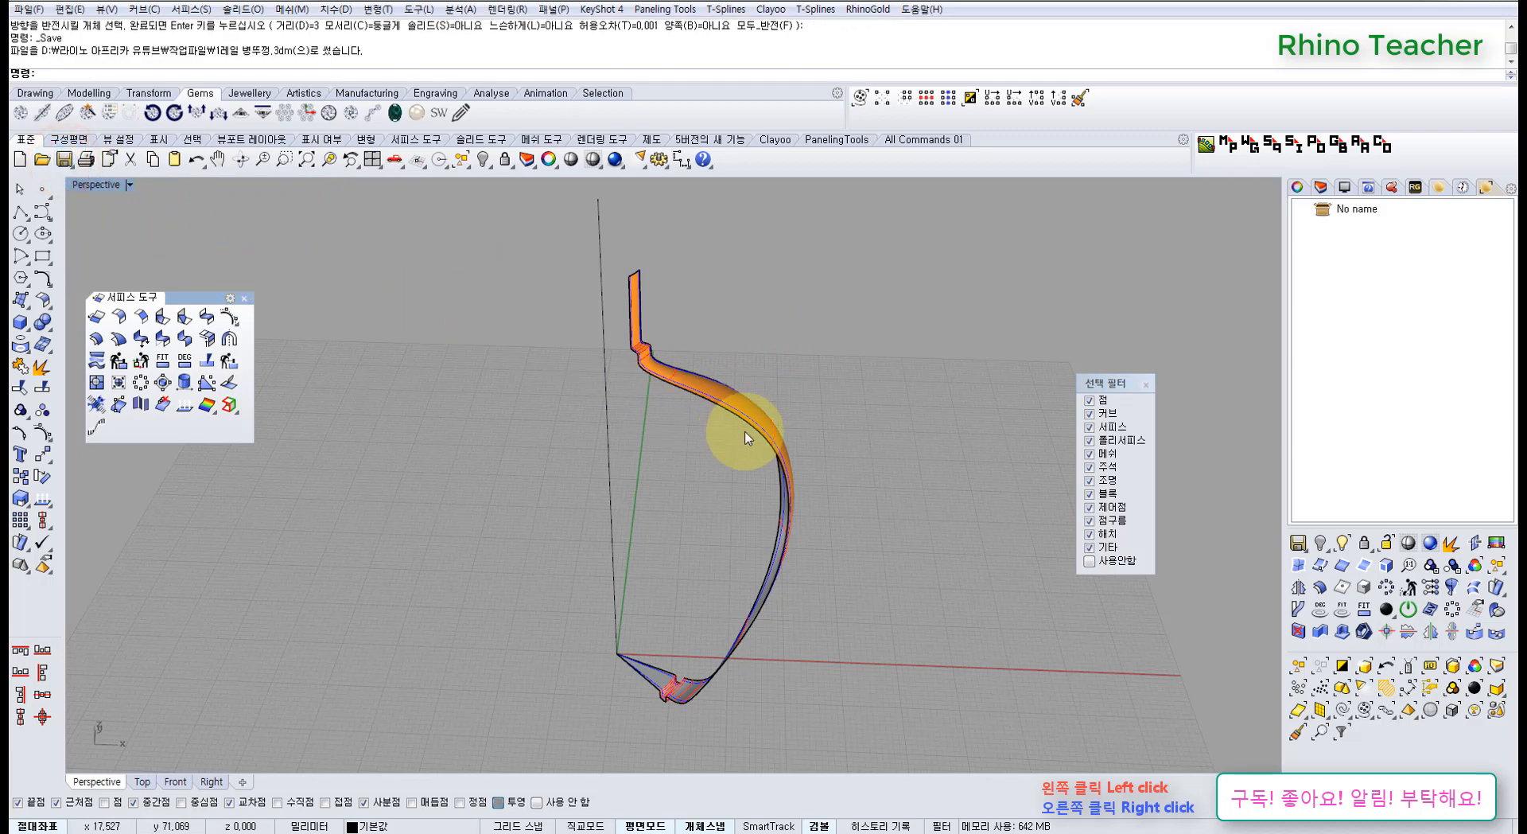
# Offset the flute panel surface by 1.5 mm with rounded corners and the solid and loose options off
pyautogui.click(756, 408)
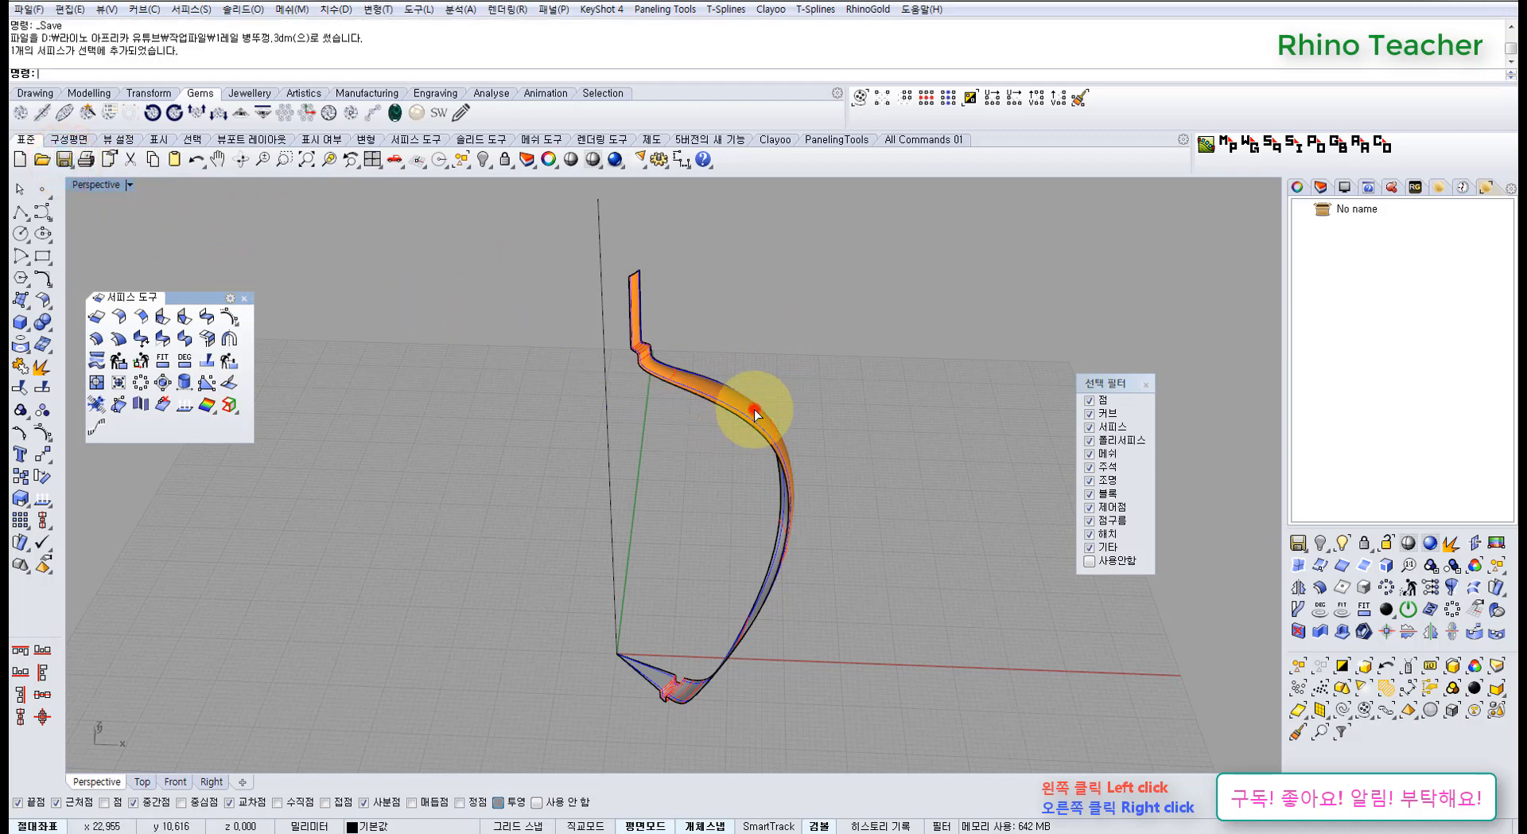
pyautogui.click(96, 338)
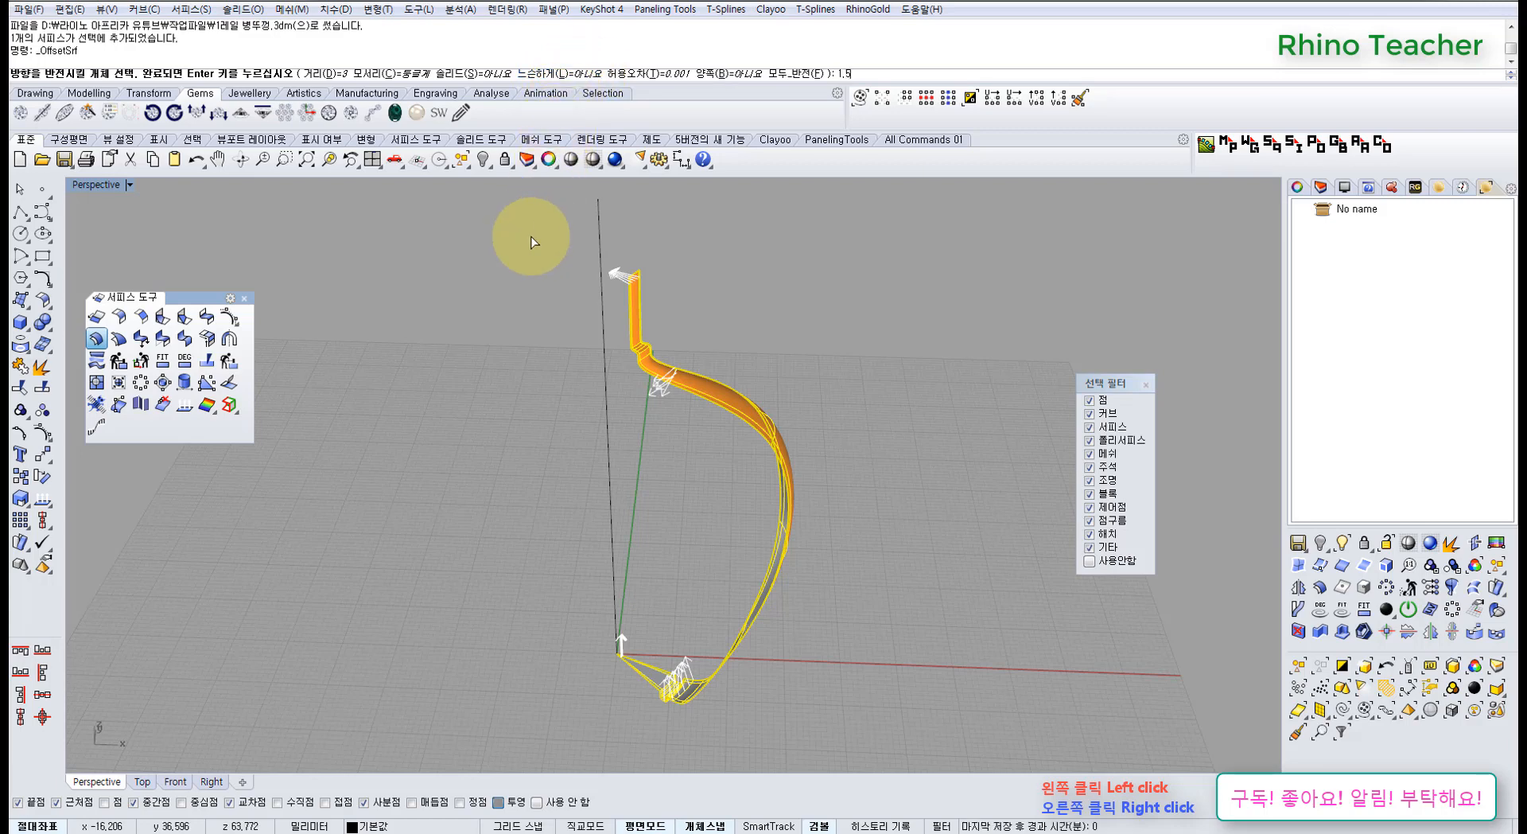
pyautogui.press('Return')
pyautogui.press('Return')
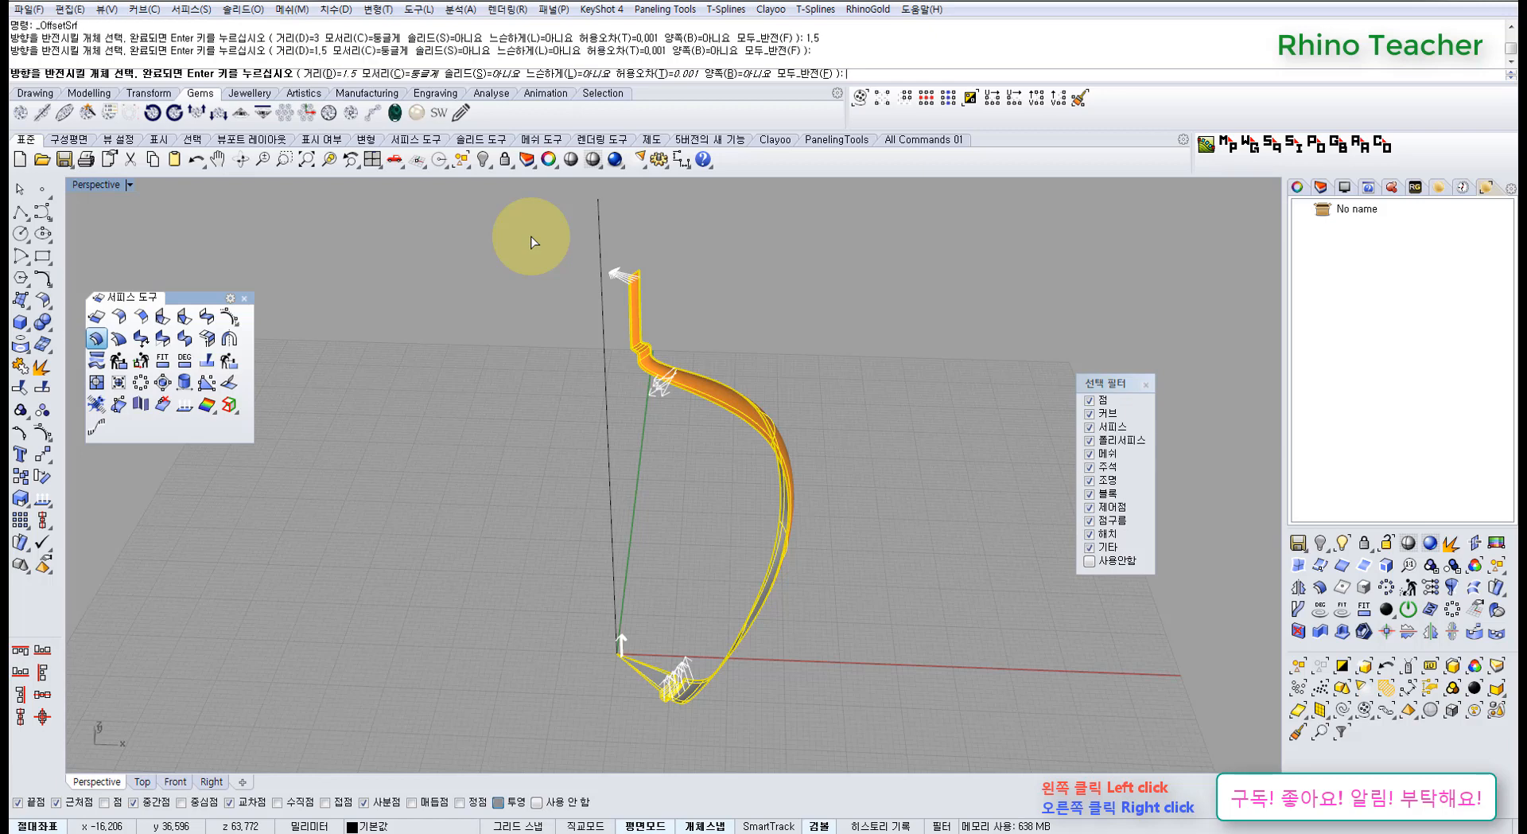
# Examine the dense offset surface against the original panel around the vase's neck and along its full height
pyautogui.click(521, 378)
pyautogui.moveTo(681, 351); pyautogui.dragTo(678, 263, button='right')
pyautogui.scroll(10, 677, 265)
pyautogui.moveTo(661, 352); pyautogui.dragTo(628, 389, button='right')
pyautogui.scroll(5, 561, 565)
pyautogui.scroll(3, 562, 565)
pyautogui.scroll(-12, 562, 560)
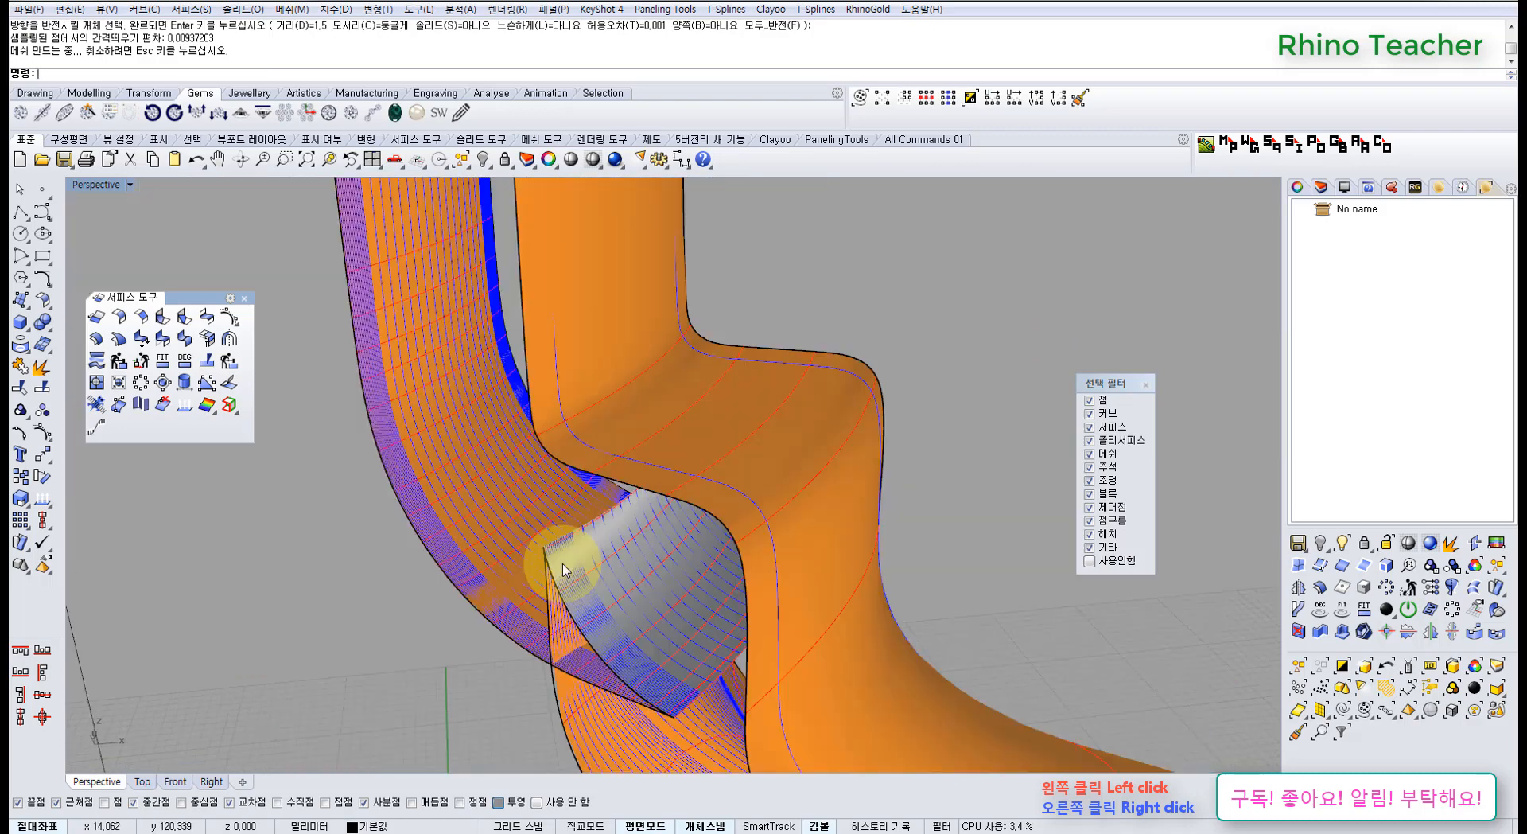
pyautogui.moveTo(574, 568); pyautogui.dragTo(562, 386, button='right')
pyautogui.scroll(-6, 562, 386)
pyautogui.moveTo(635, 576); pyautogui.dragTo(671, 516, button='right')
# Try deleting the dense offset surface, check the remaining original panel, and undo the deletion
pyautogui.click(696, 405)
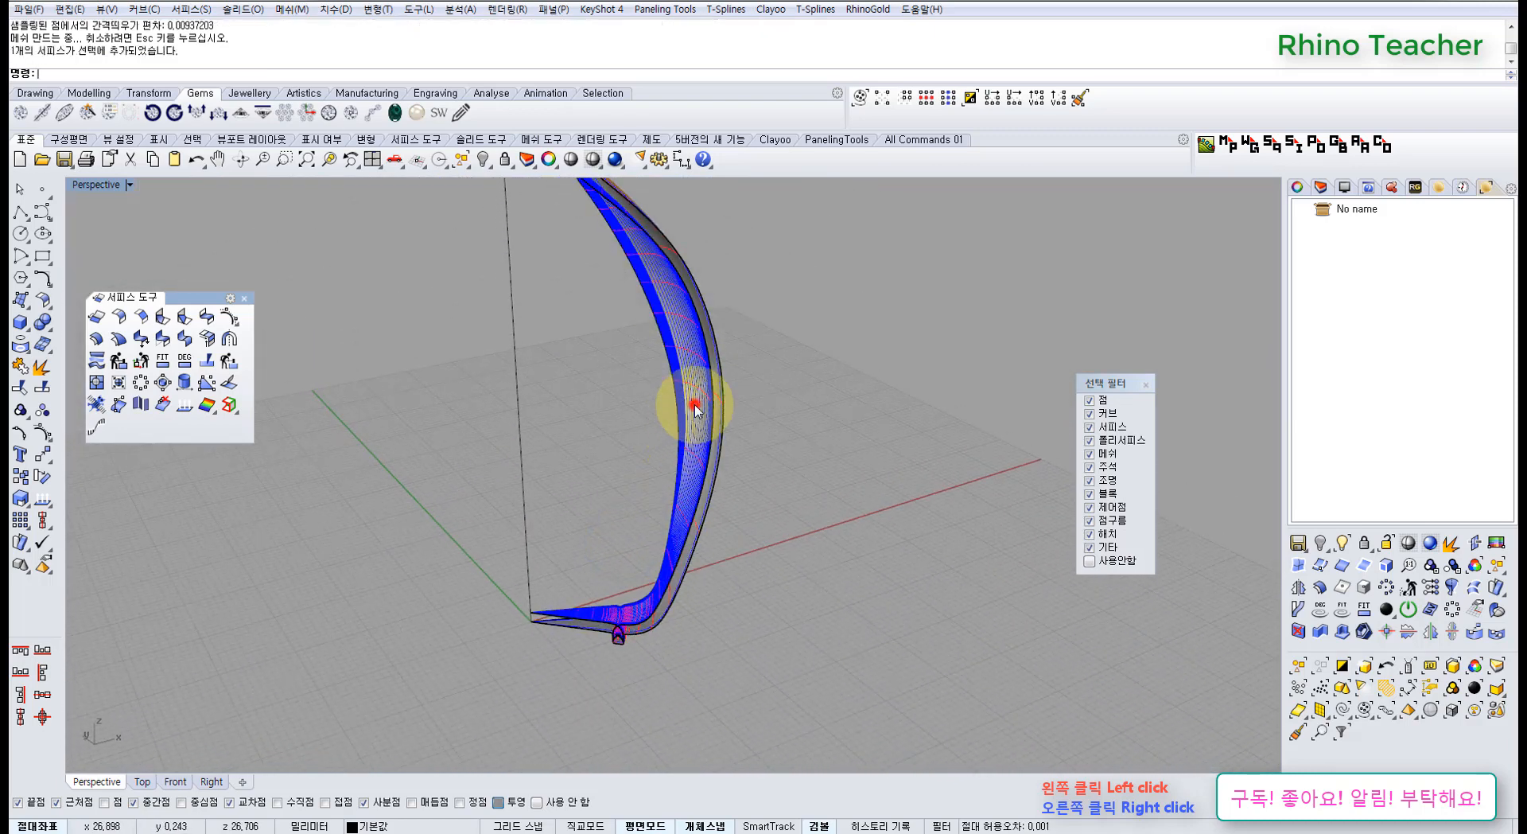
pyautogui.moveTo(720, 385); pyautogui.dragTo(786, 478, button='right')
pyautogui.press('Delete')
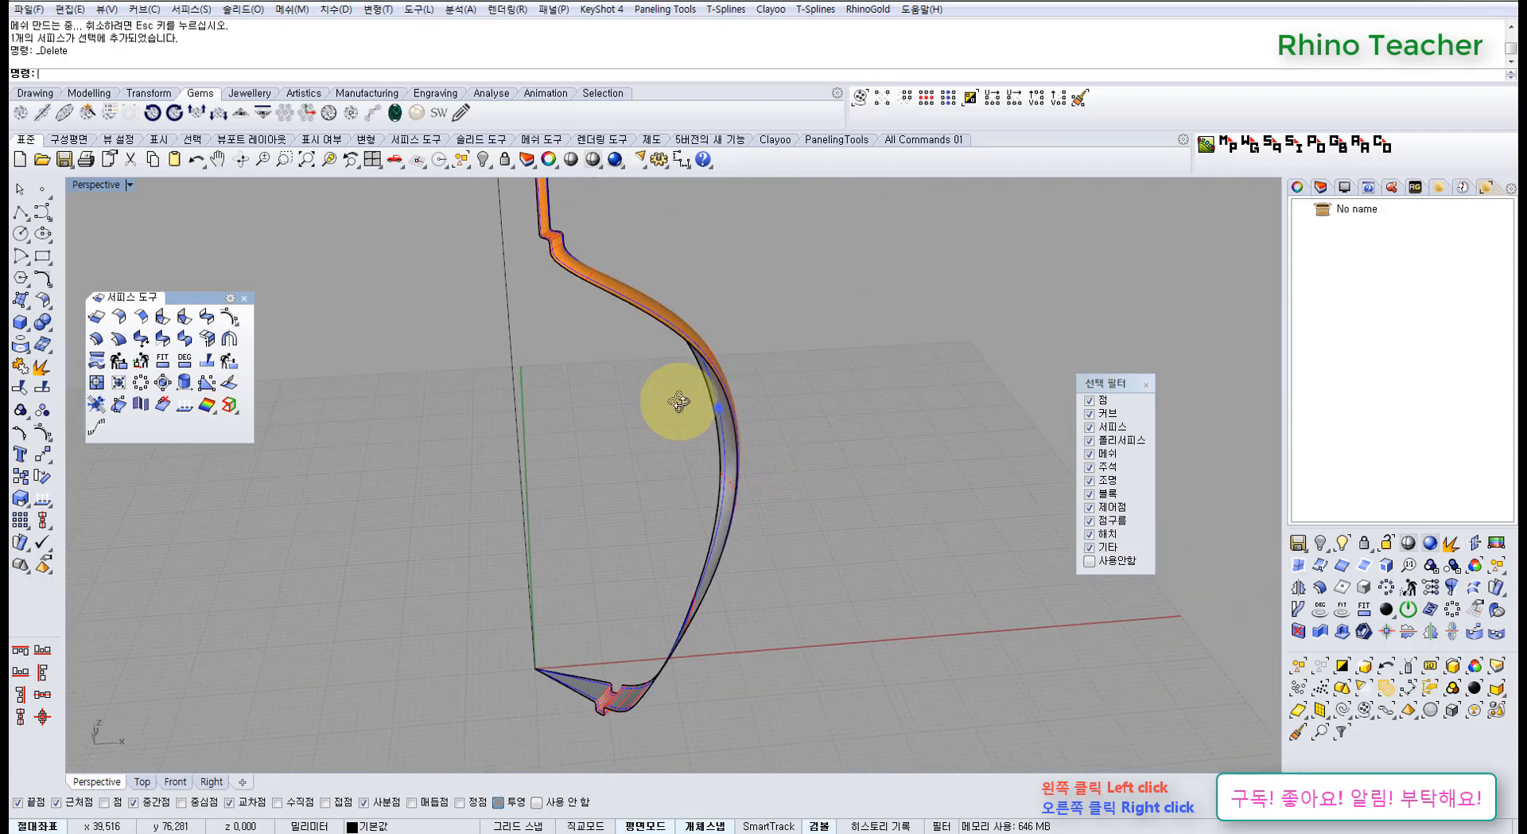
pyautogui.moveTo(716, 408); pyautogui.dragTo(682, 422, button='right')
pyautogui.click(696, 360)
pyautogui.moveTo(698, 353); pyautogui.dragTo(641, 401, button='right')
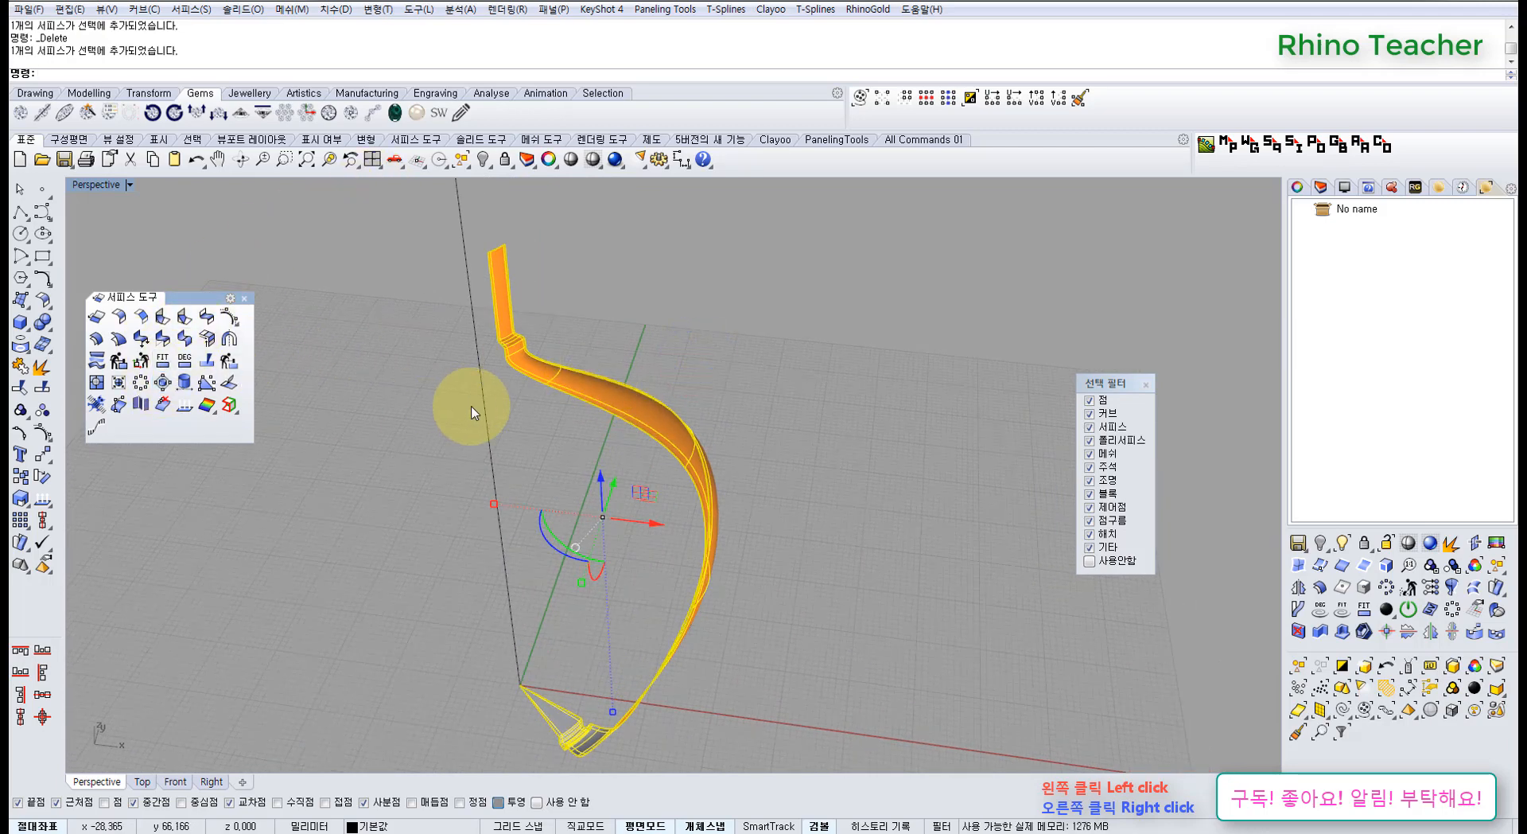
pyautogui.hotkey('ctrl', 'z')
pyautogui.click(373, 396)
pyautogui.scroll(4, 559, 375)
pyautogui.click(563, 374)
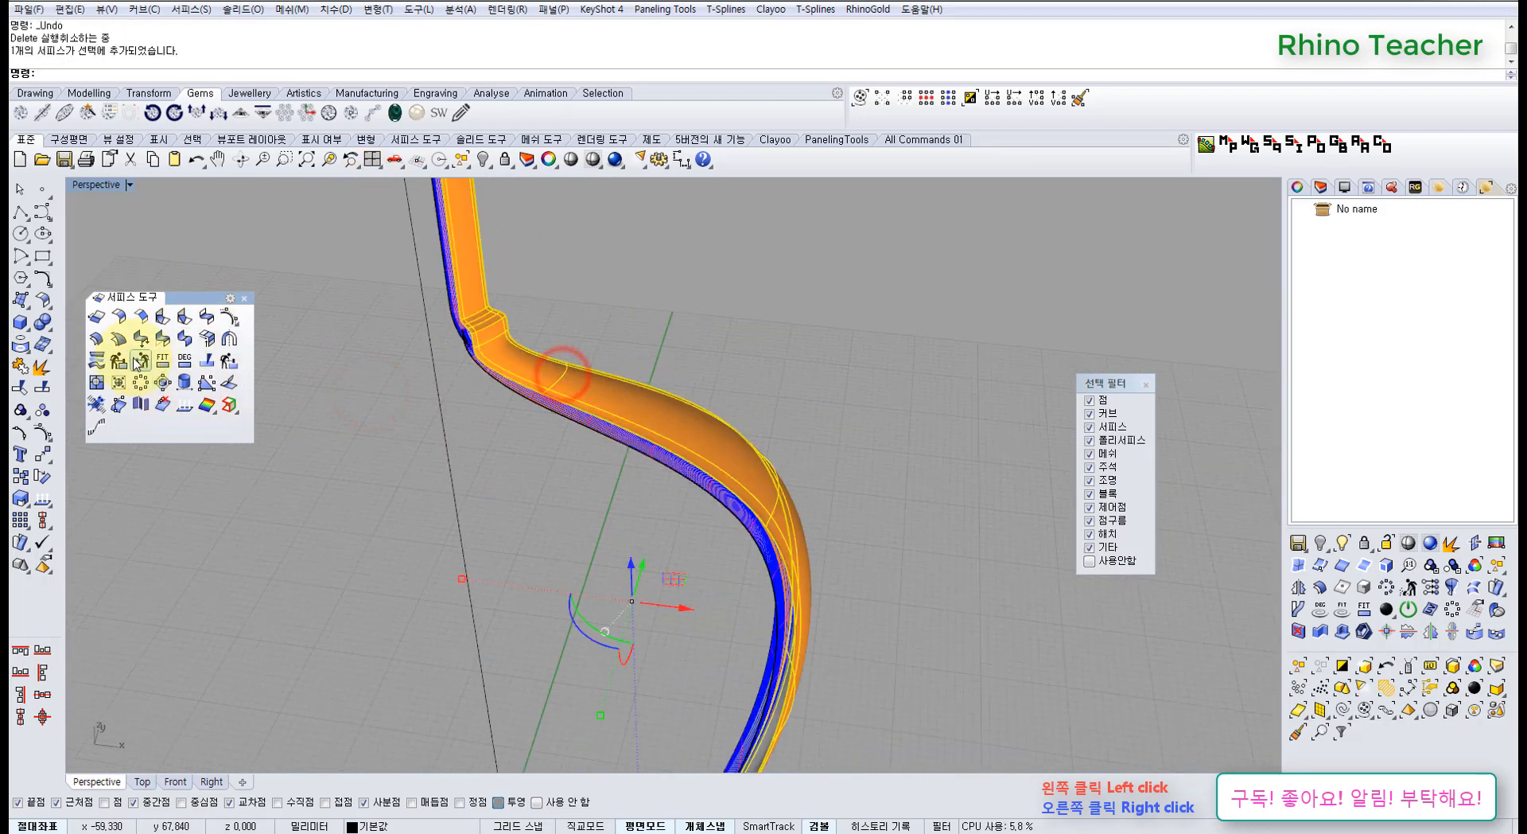
pyautogui.click(97, 339)
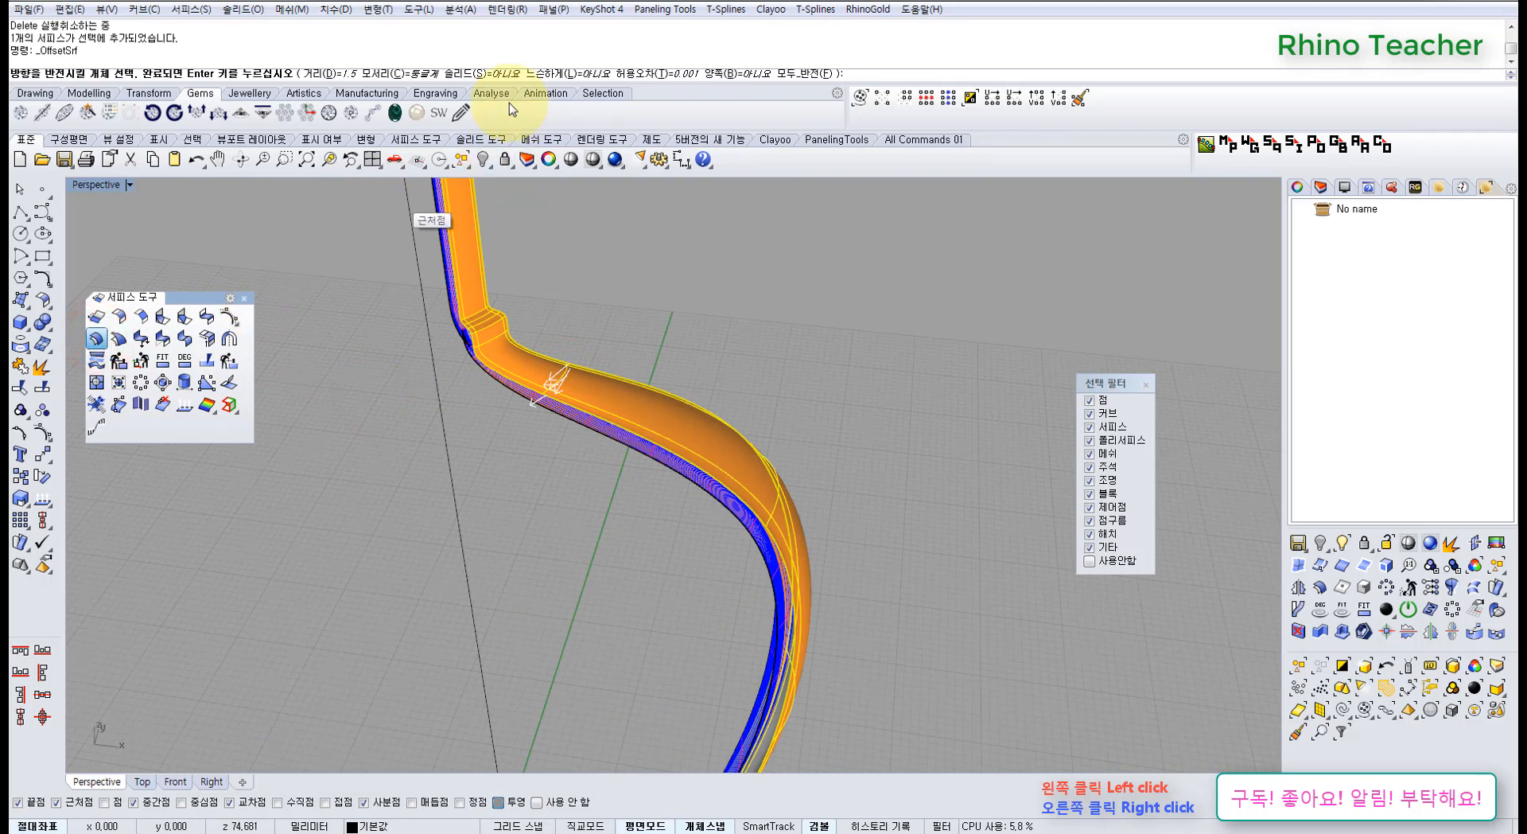
pyautogui.press('Return')
# Flip the direction of the dense offset surface and set its display colour to red
pyautogui.click(606, 429)
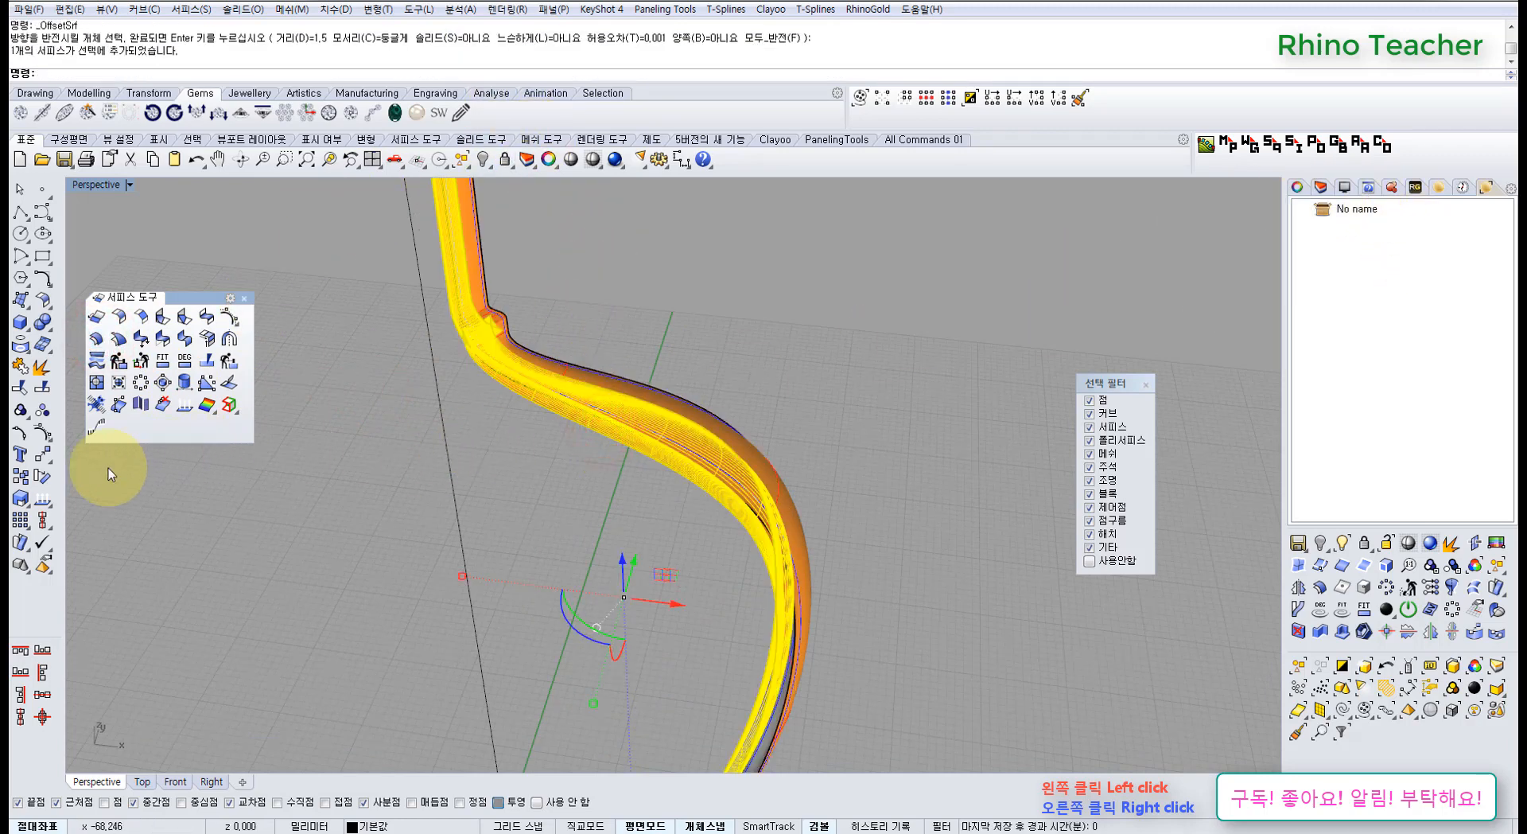
pyautogui.click(46, 497)
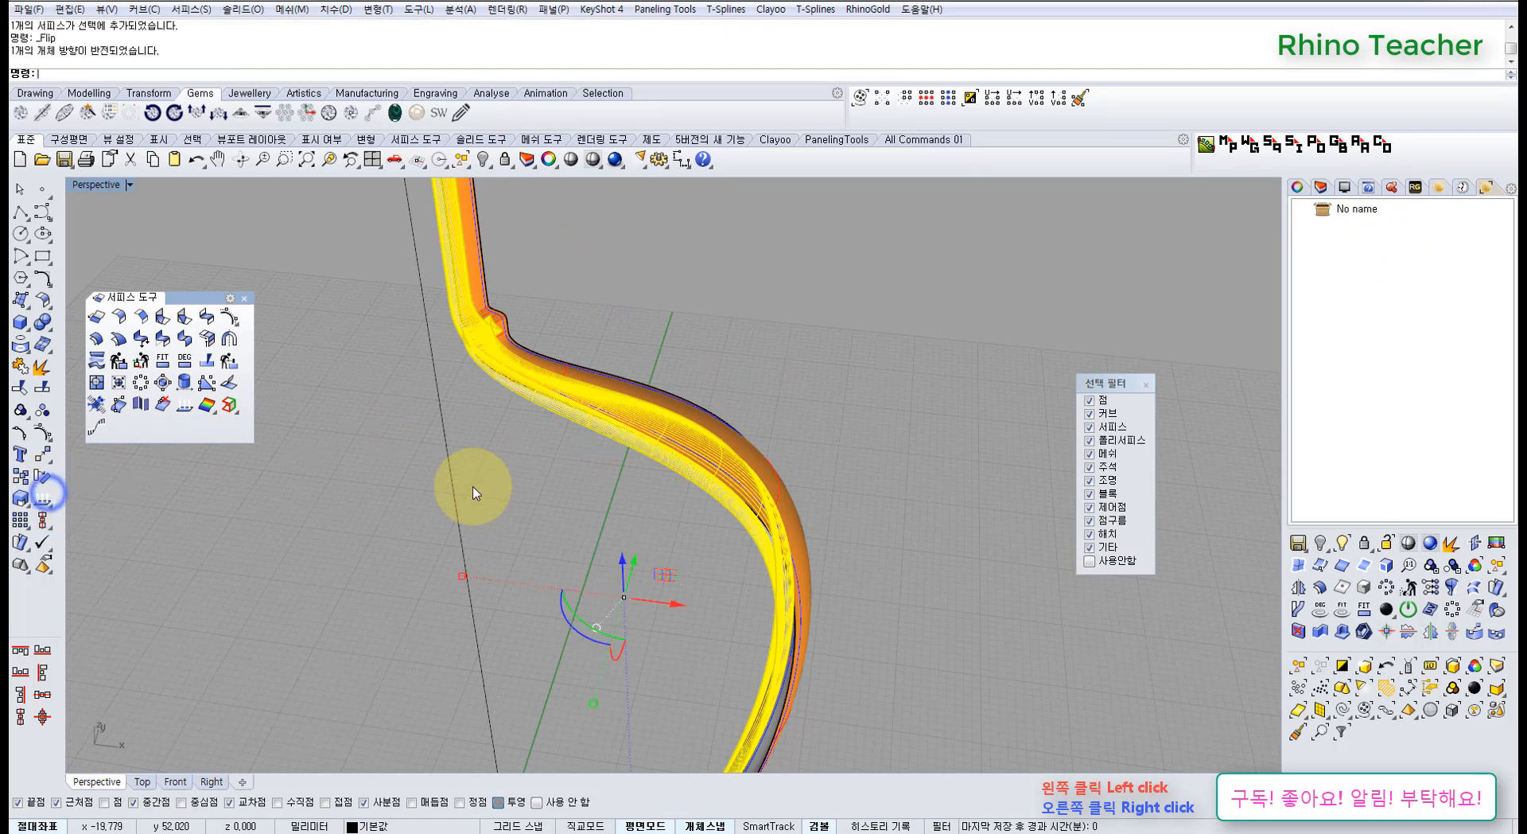
pyautogui.click(1300, 187)
pyautogui.click(1440, 291)
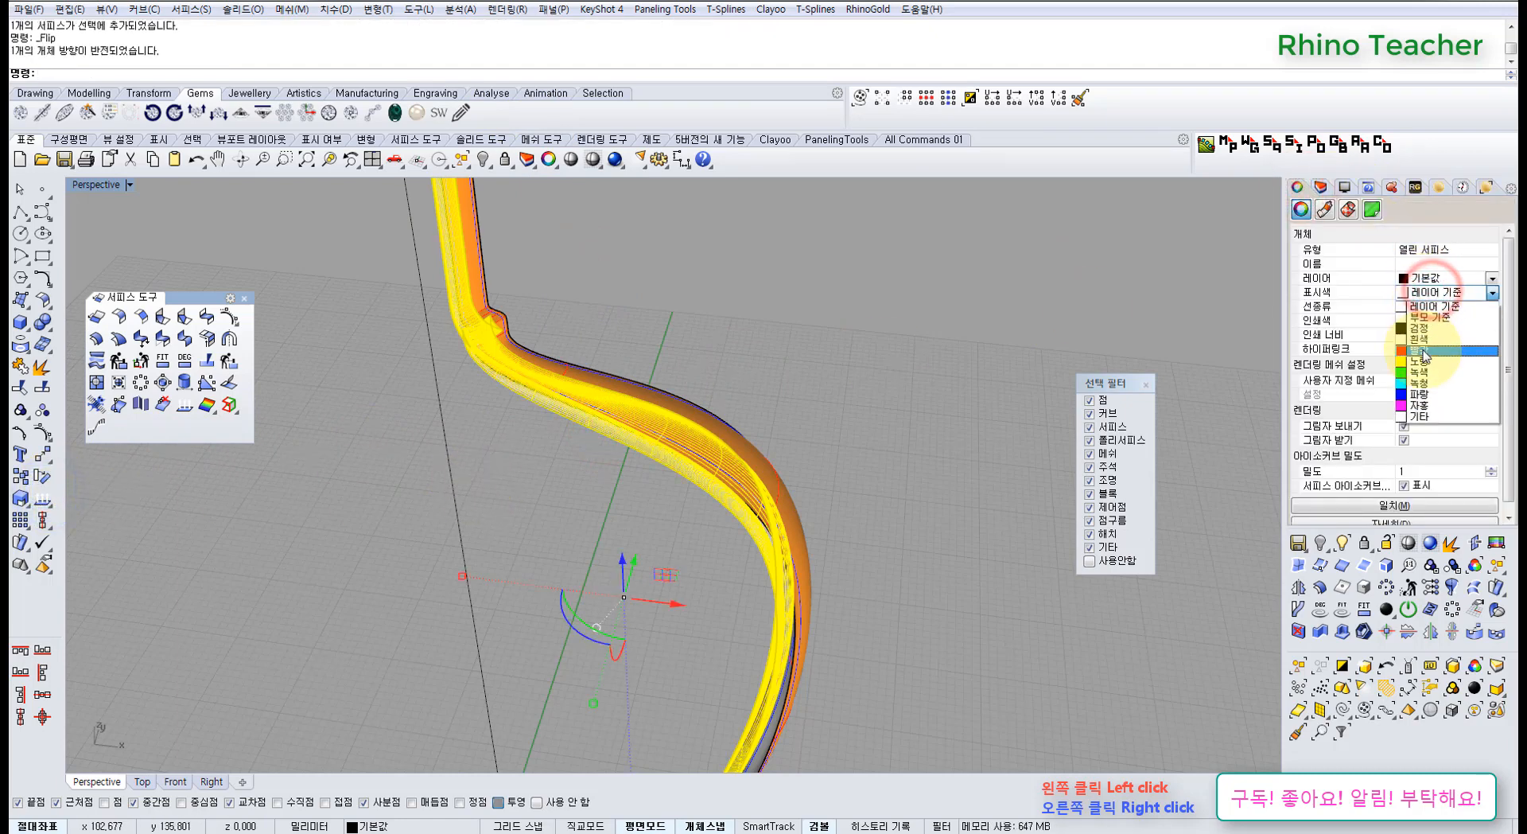
pyautogui.click(1423, 350)
pyautogui.click(945, 392)
# Change the display colour of the dense offset surface to green
pyautogui.scroll(6, 556, 402)
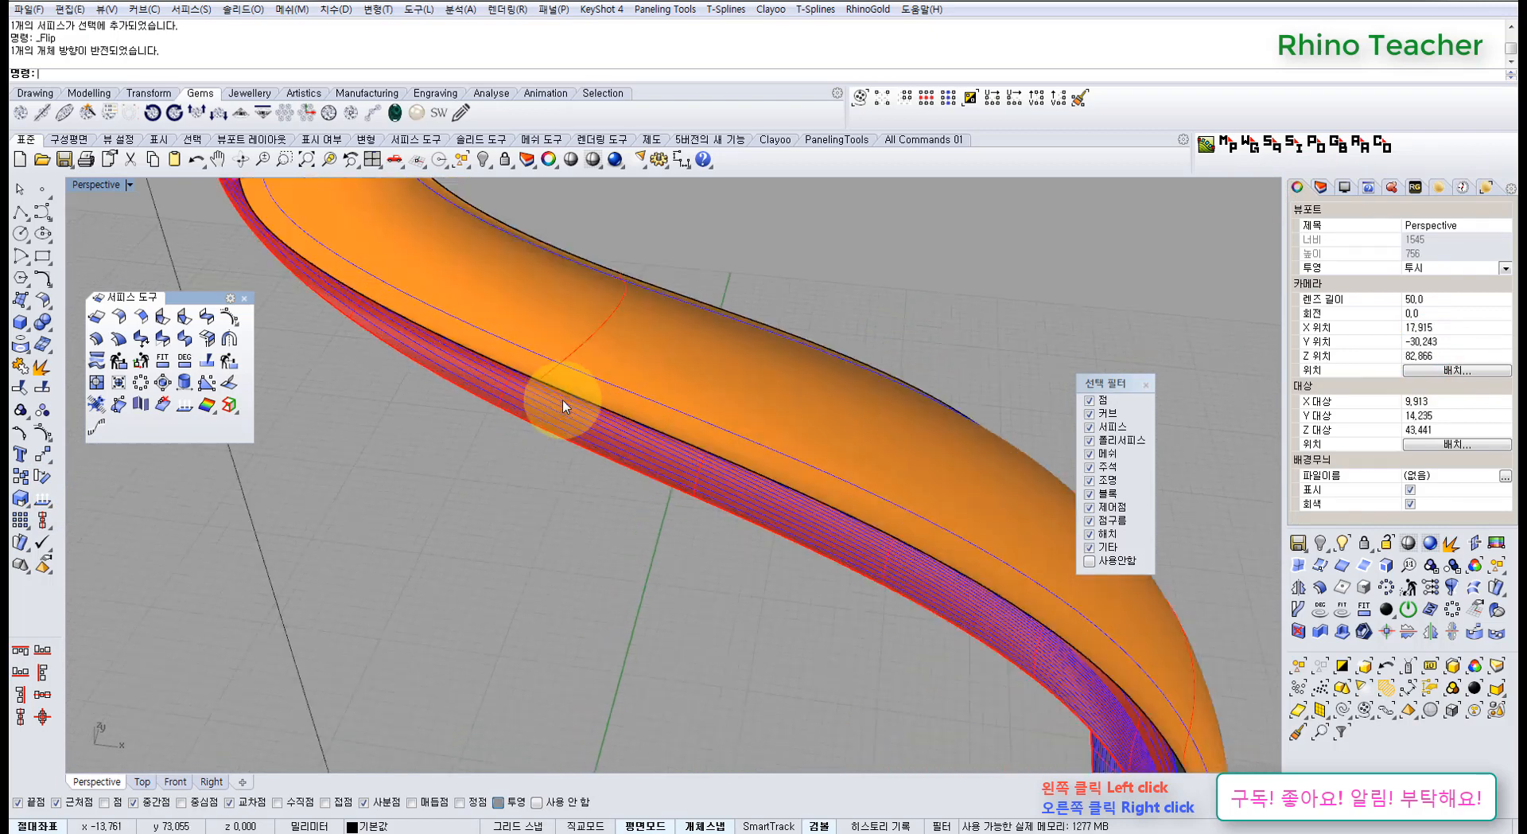
pyautogui.click(666, 376)
pyautogui.keyDown('shift'); pyautogui.click(624, 445); pyautogui.keyUp('shift')
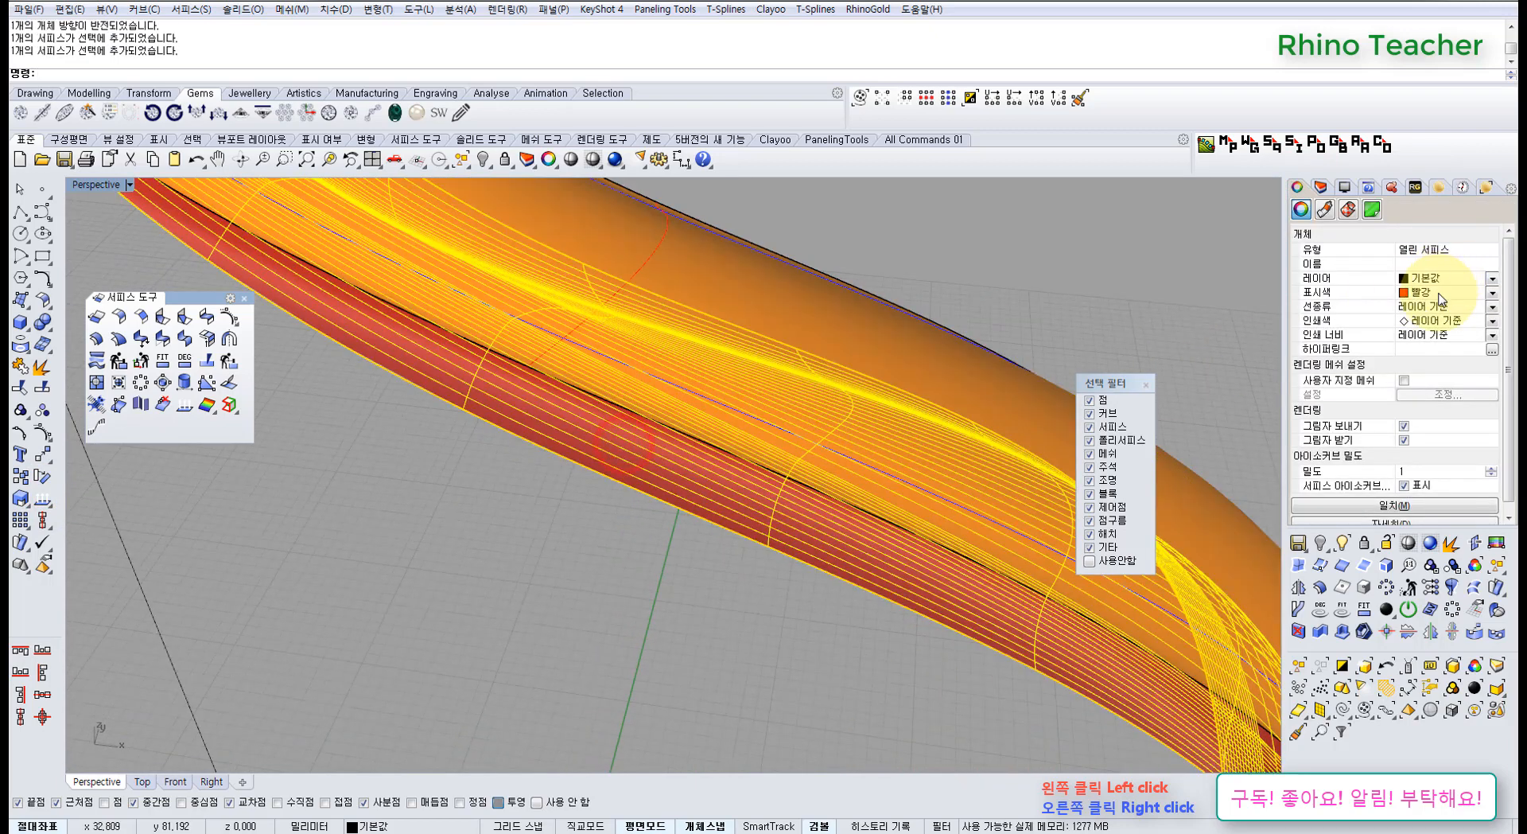
pyautogui.click(1440, 292)
pyautogui.click(1417, 372)
pyautogui.click(957, 313)
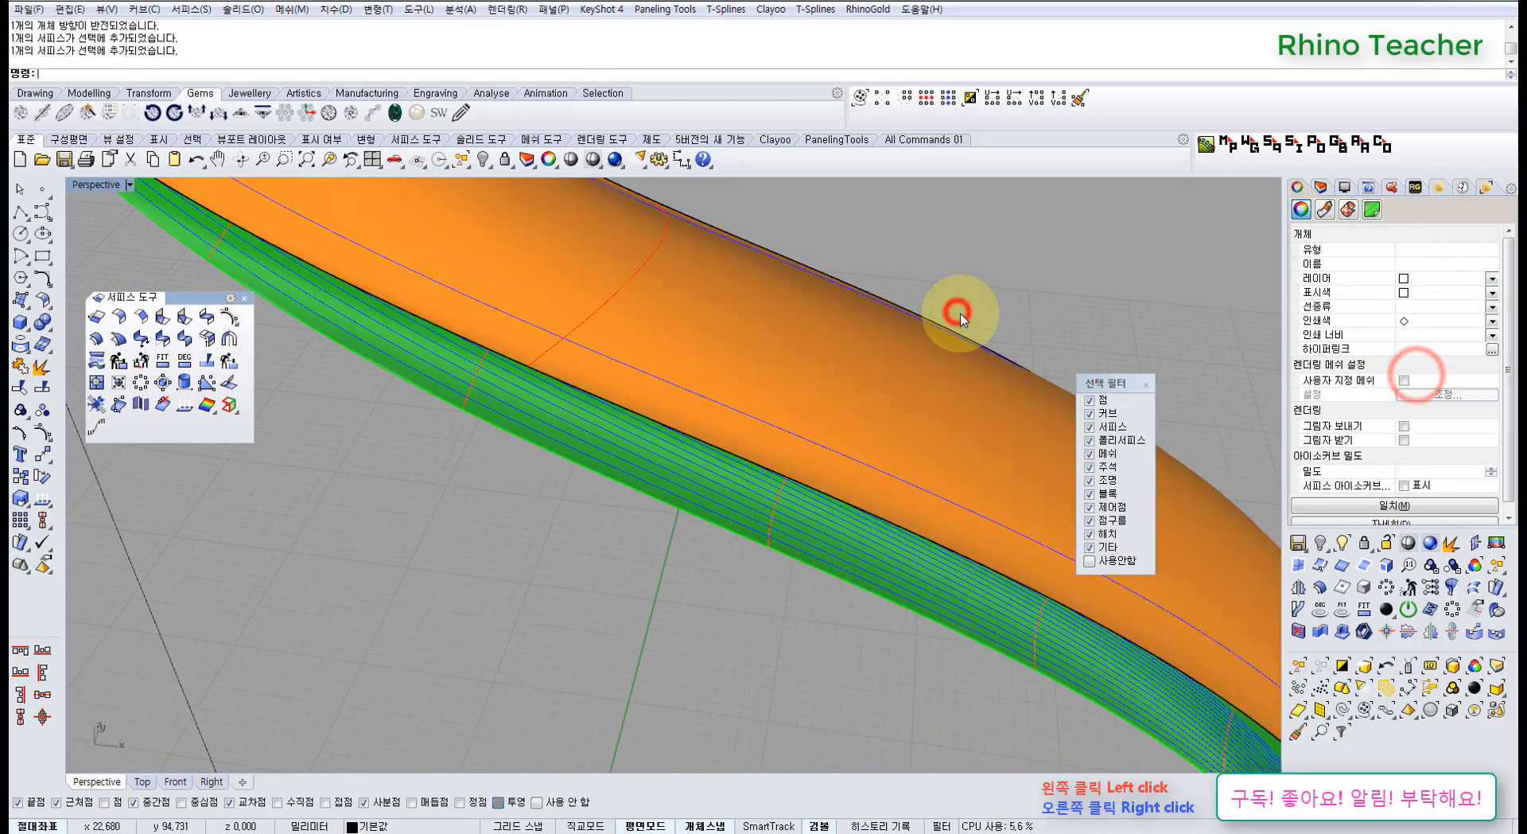
# Offset the original flute panel again by 1.5 mm with the loose option on and solid off
pyautogui.scroll(-7, 958, 313)
pyautogui.click(841, 346)
pyautogui.moveTo(913, 310); pyautogui.dragTo(646, 366, button='right')
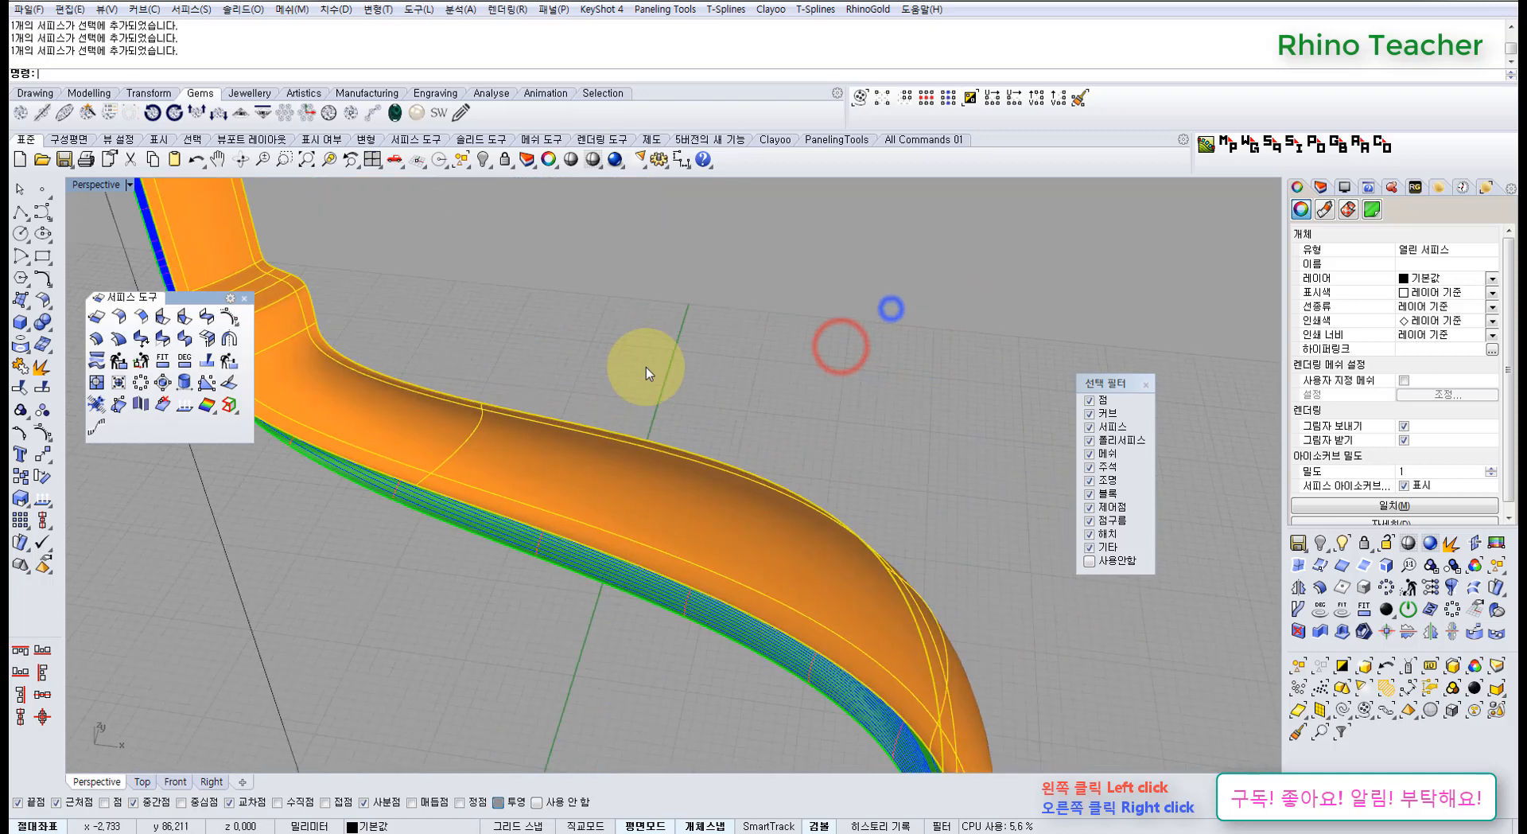
pyautogui.click(97, 338)
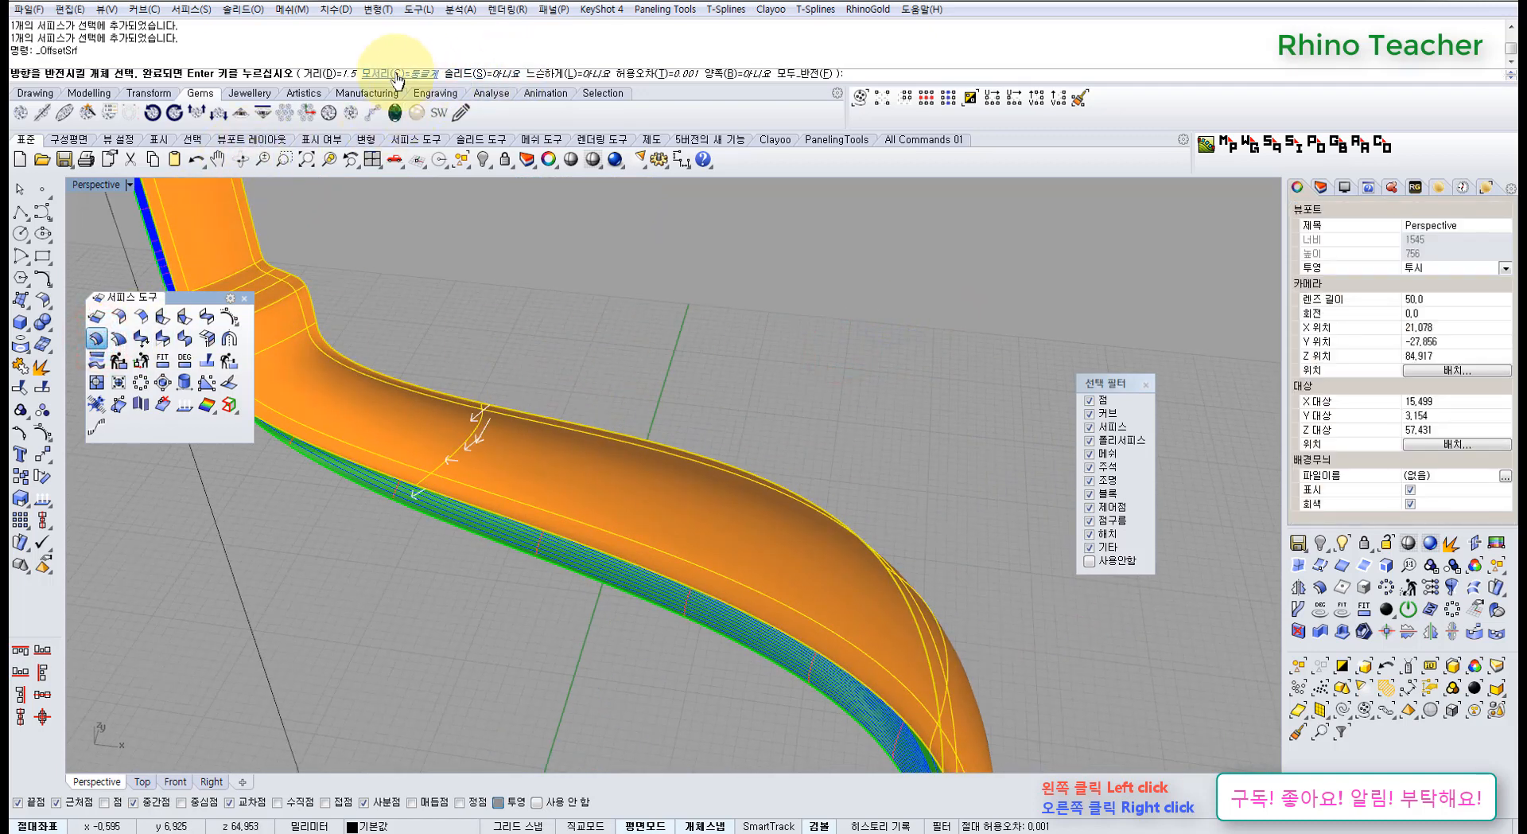
pyautogui.click(569, 74)
pyautogui.rightClick(578, 360)
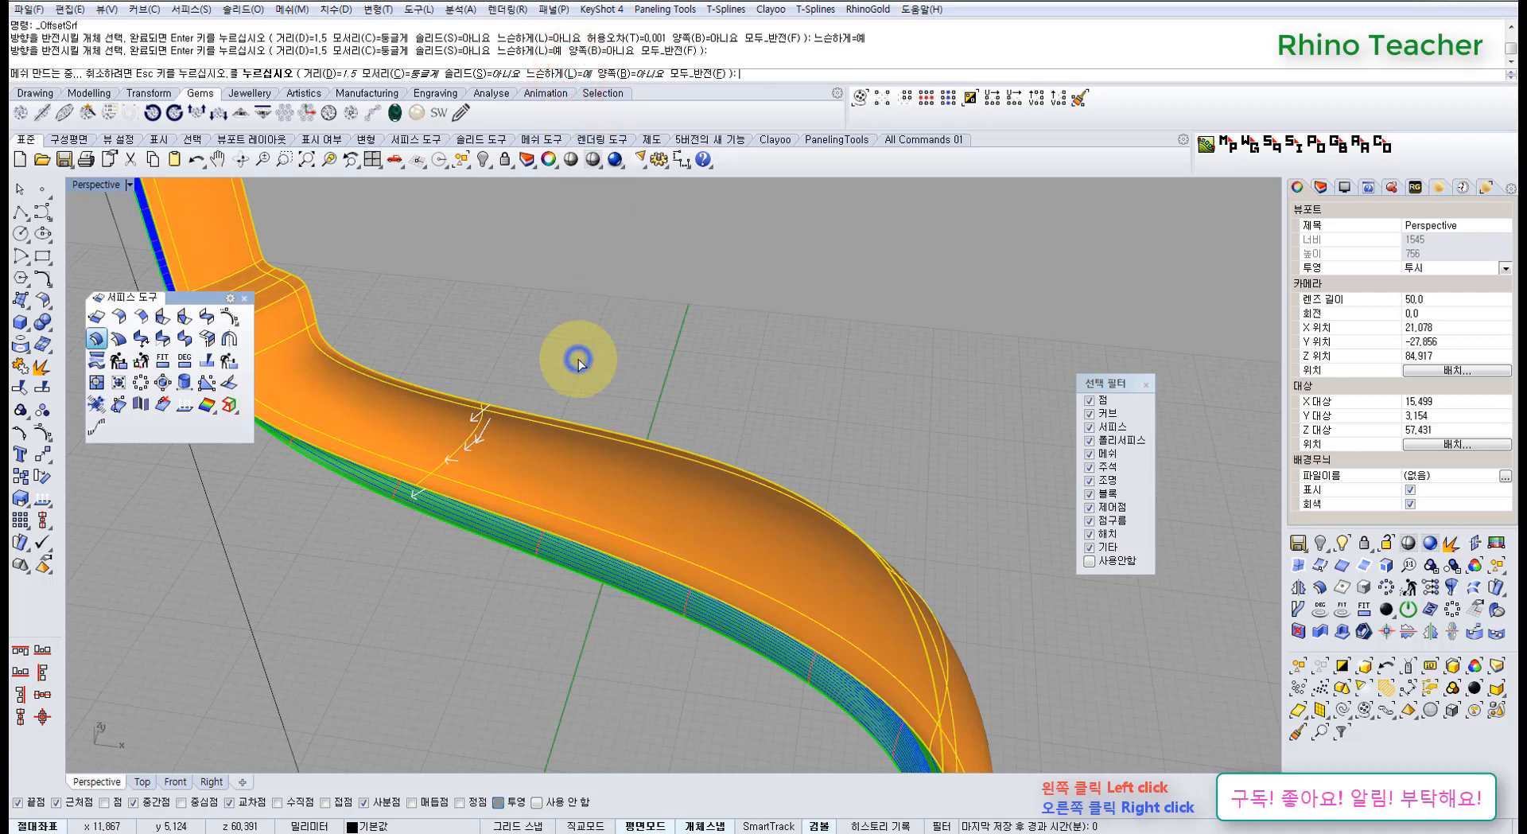
pyautogui.click(620, 341)
# Hide the original flute panel surface, leaving only the two offset surfaces displayed
pyautogui.click(550, 442)
pyautogui.scroll(-1, 550, 443)
pyautogui.scroll(-1, 551, 447)
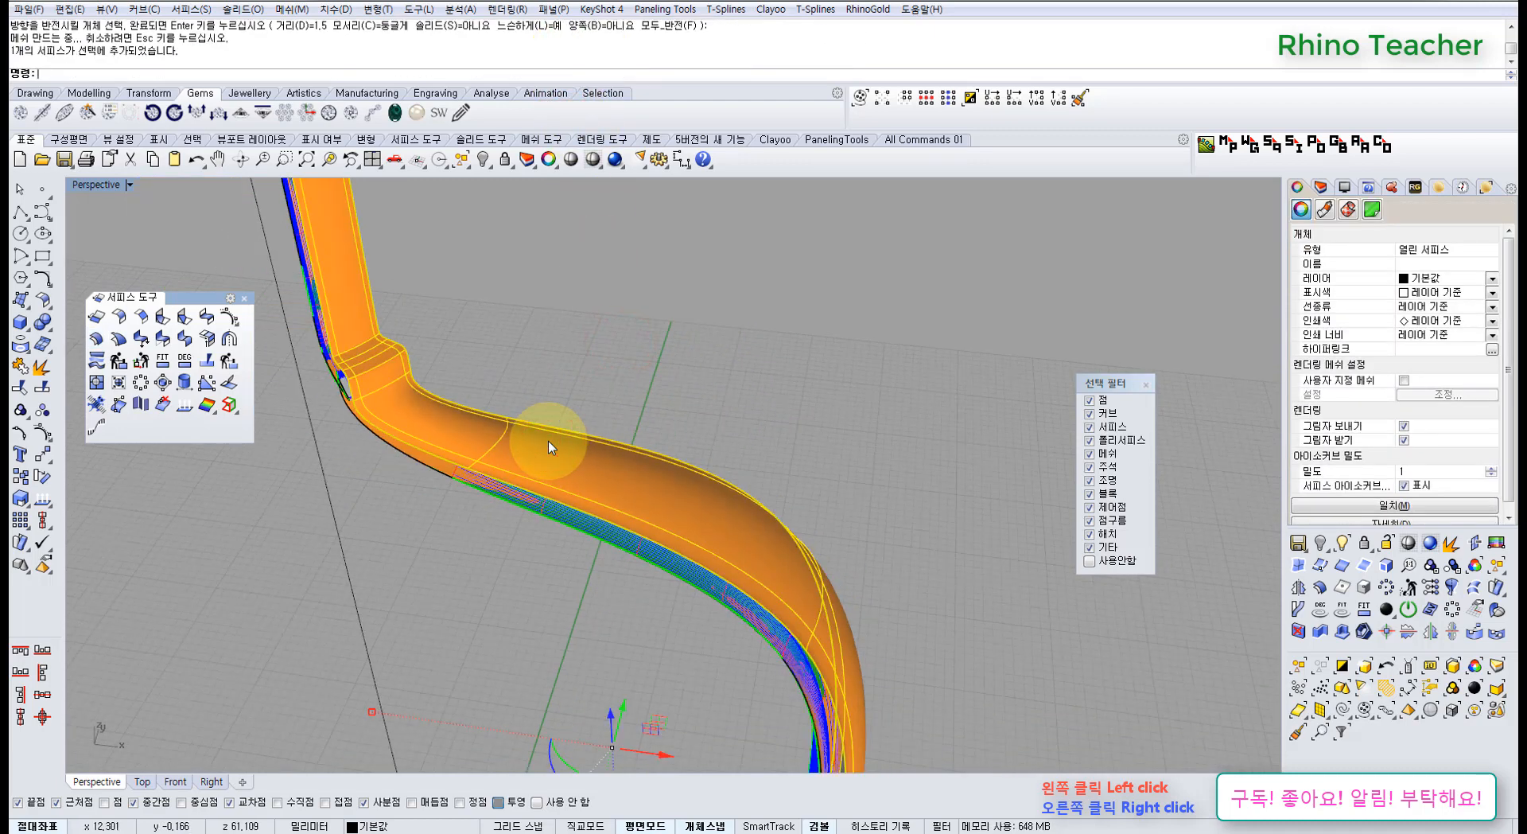
pyautogui.hotkey('ctrl', 'h')
# Delete the green dense offset surface at the vase's foot, keeping the loose offset
pyautogui.moveTo(411, 417); pyautogui.dragTo(494, 608, button='right')
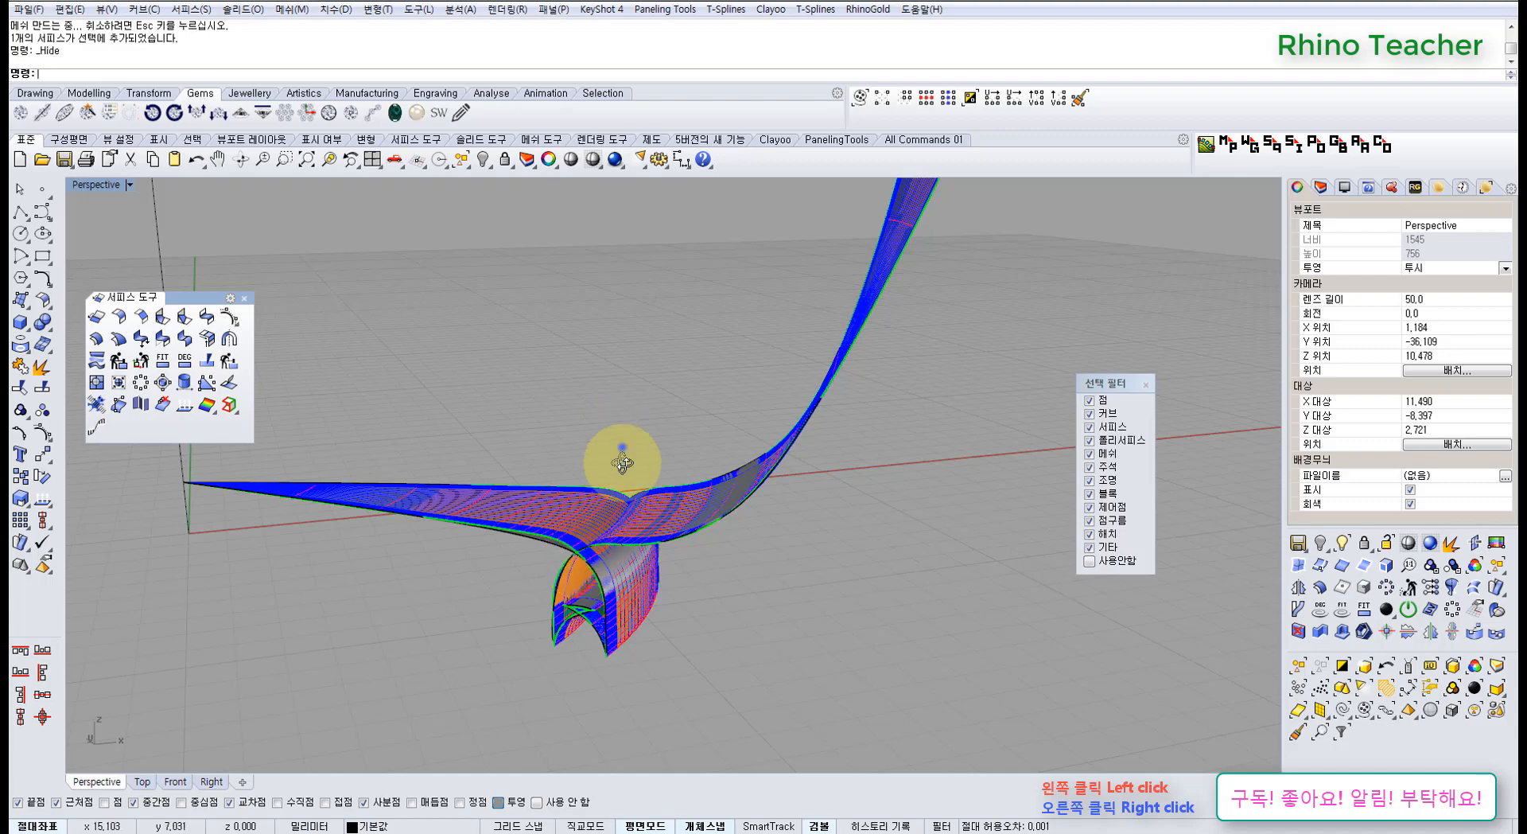
pyautogui.moveTo(617, 453)
pyautogui.mouseDown(button='right')
pyautogui.moveTo(597, 587)
pyautogui.moveTo(646, 413)
pyautogui.moveTo(641, 450)
pyautogui.mouseUp(button='right')
pyautogui.scroll(-4, 641, 450)
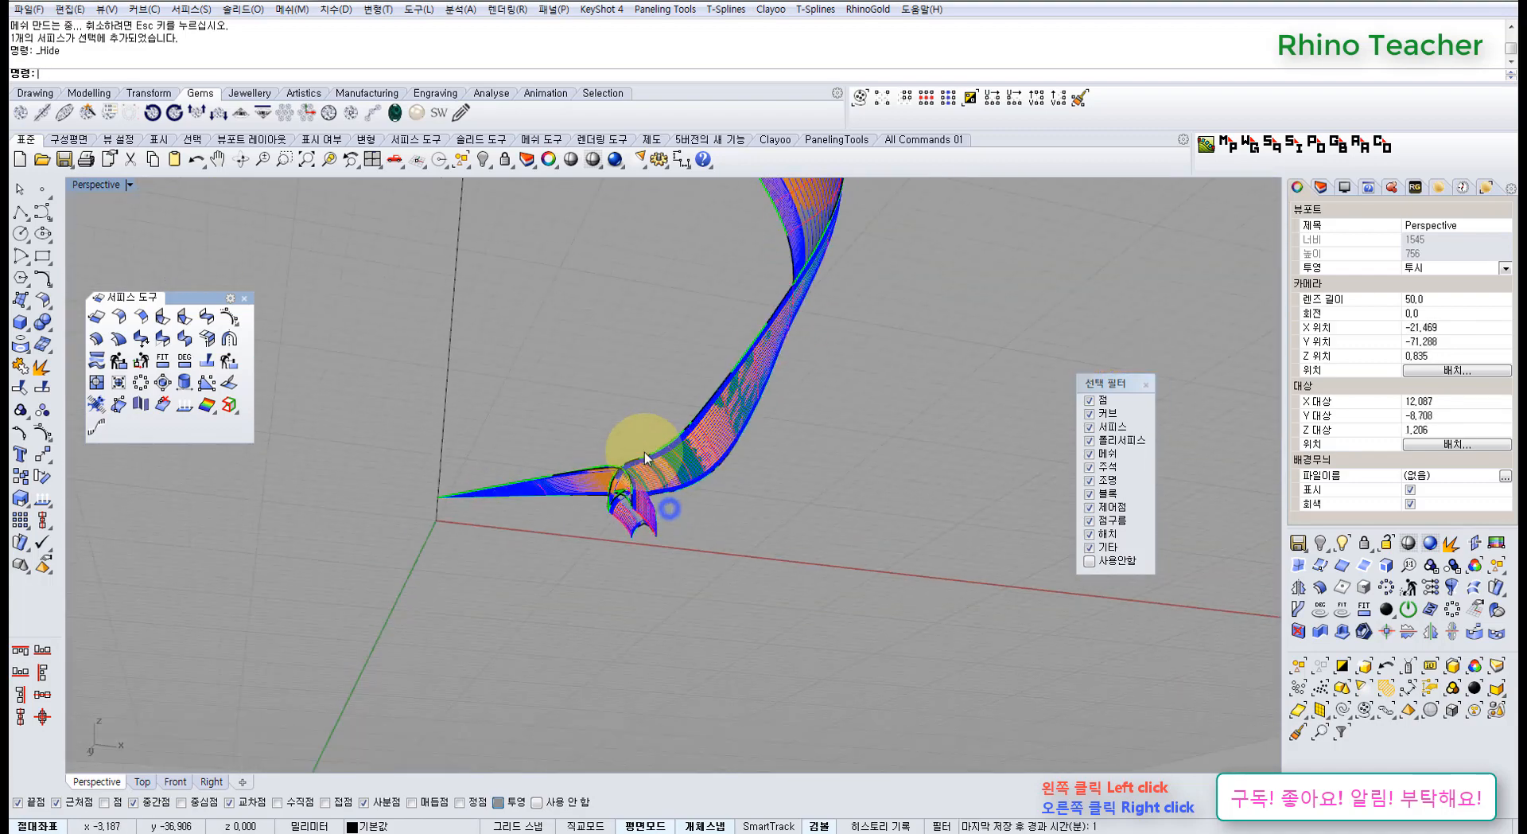
pyautogui.scroll(7, 597, 533)
pyautogui.click(579, 546)
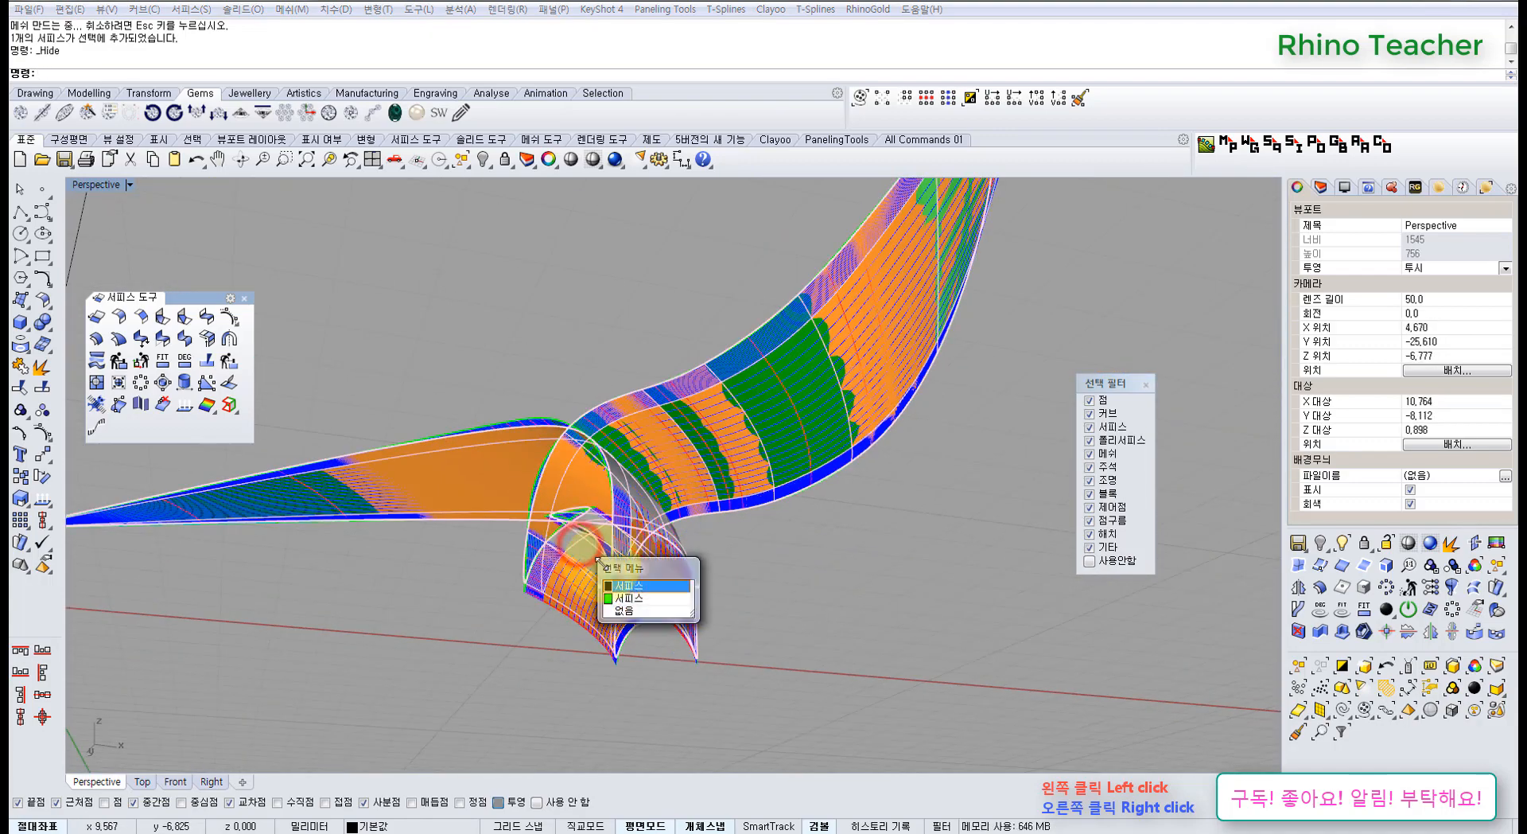
pyautogui.click(623, 589)
pyautogui.press('Delete')
# Examine the loose offset surface where it folds and crosses itself at the vase's foot
pyautogui.scroll(-7, 625, 521)
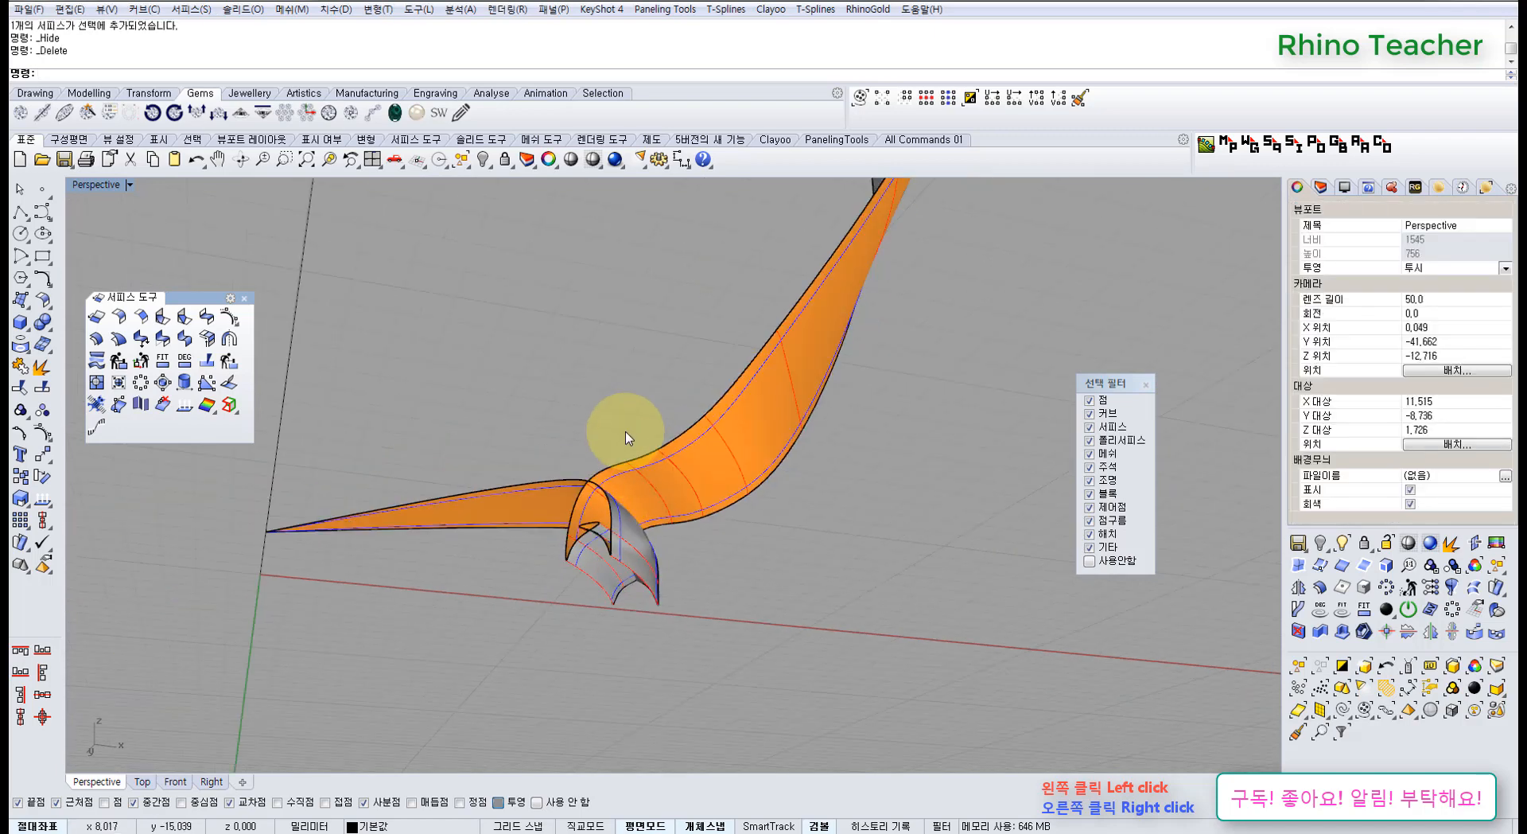
pyautogui.moveTo(716, 316); pyautogui.dragTo(676, 492, button='right')
pyautogui.click(677, 499)
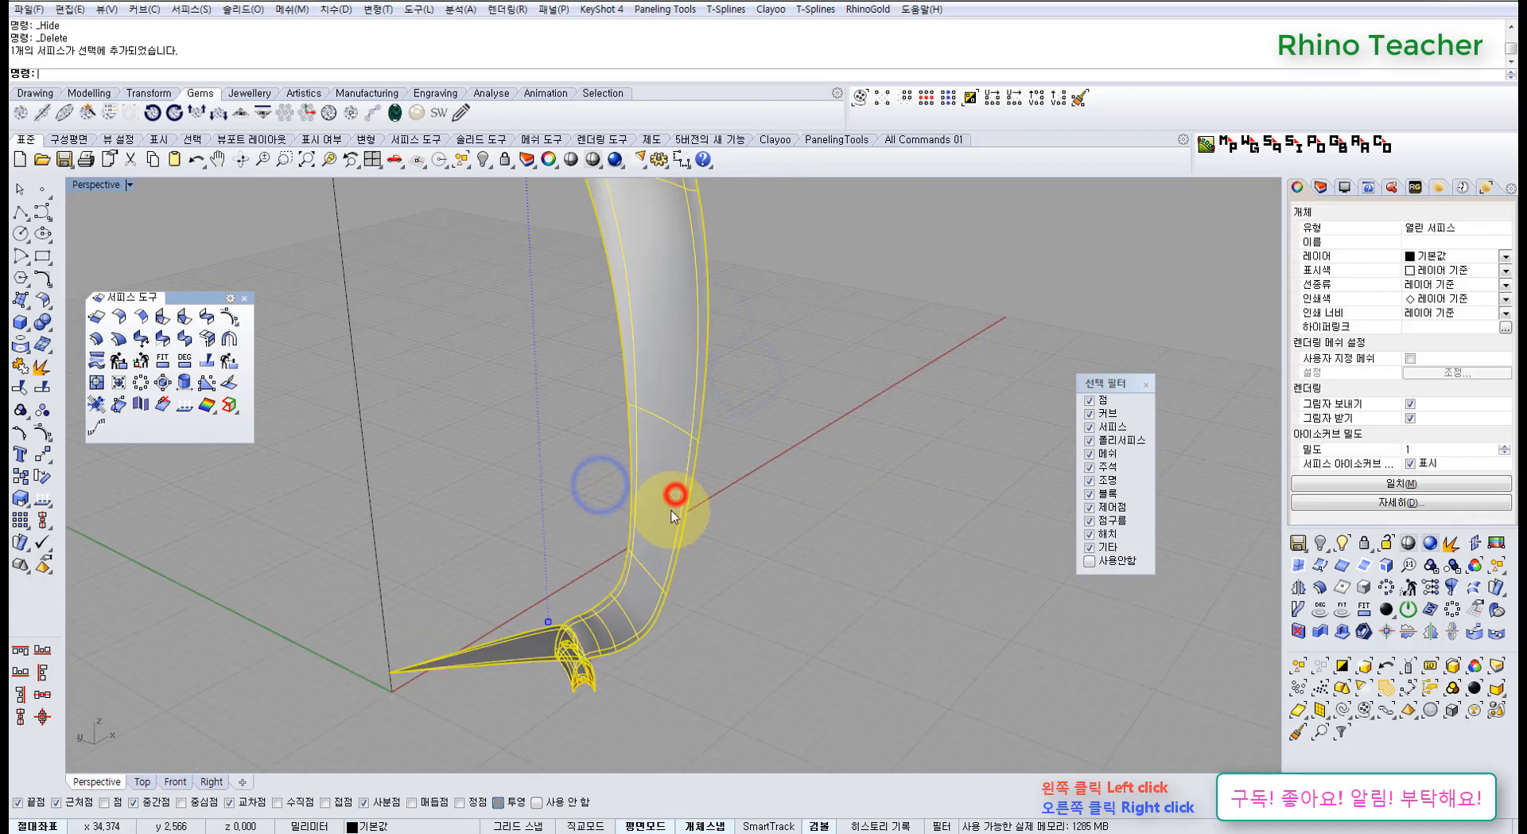
pyautogui.scroll(10, 584, 653)
pyautogui.moveTo(569, 675); pyautogui.dragTo(714, 671, button='right')
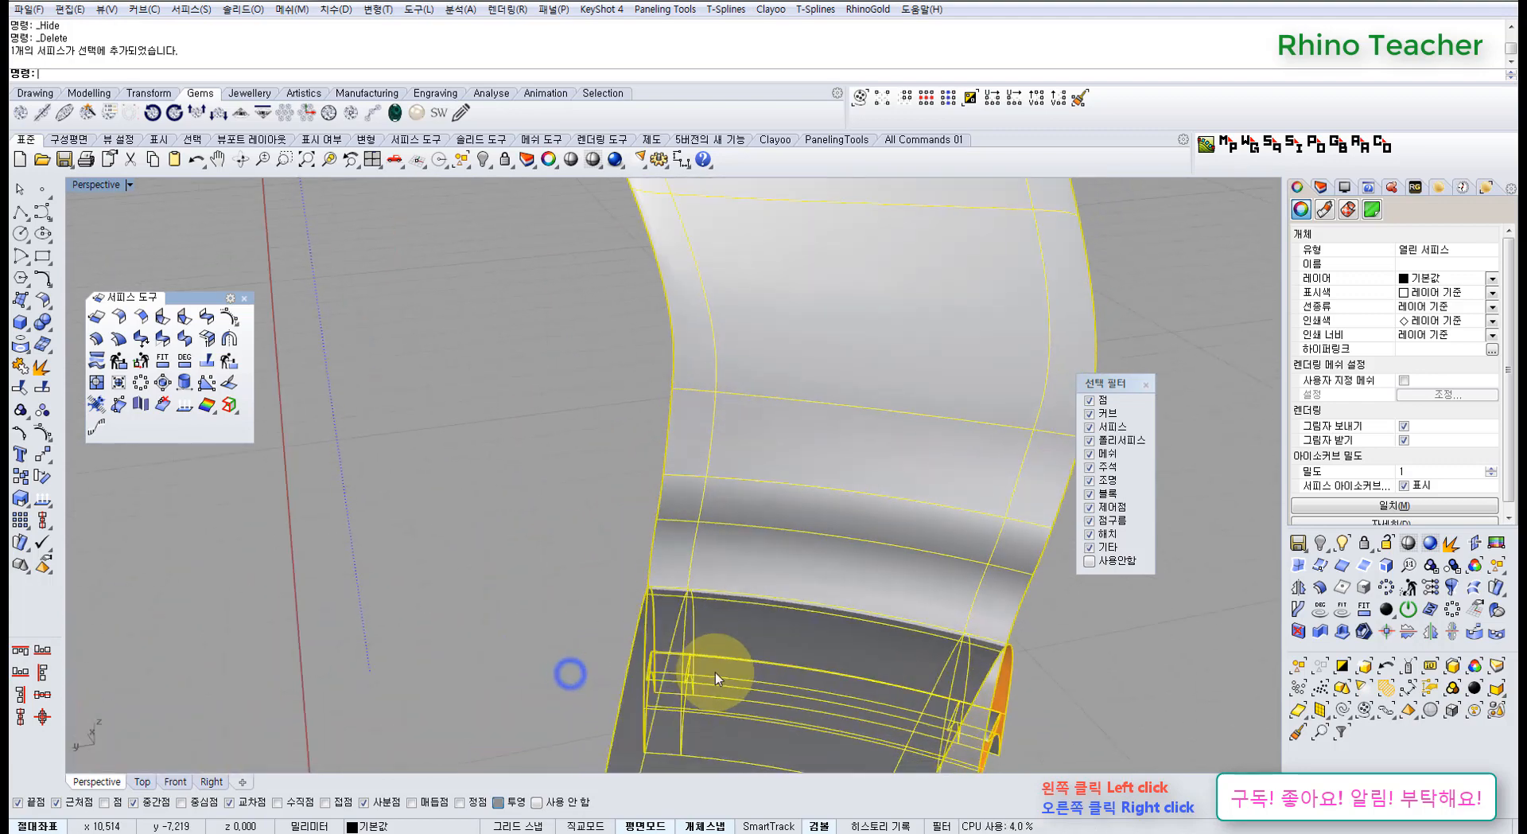
pyautogui.moveTo(781, 613); pyautogui.dragTo(426, 531, button='right')
pyautogui.click(626, 617)
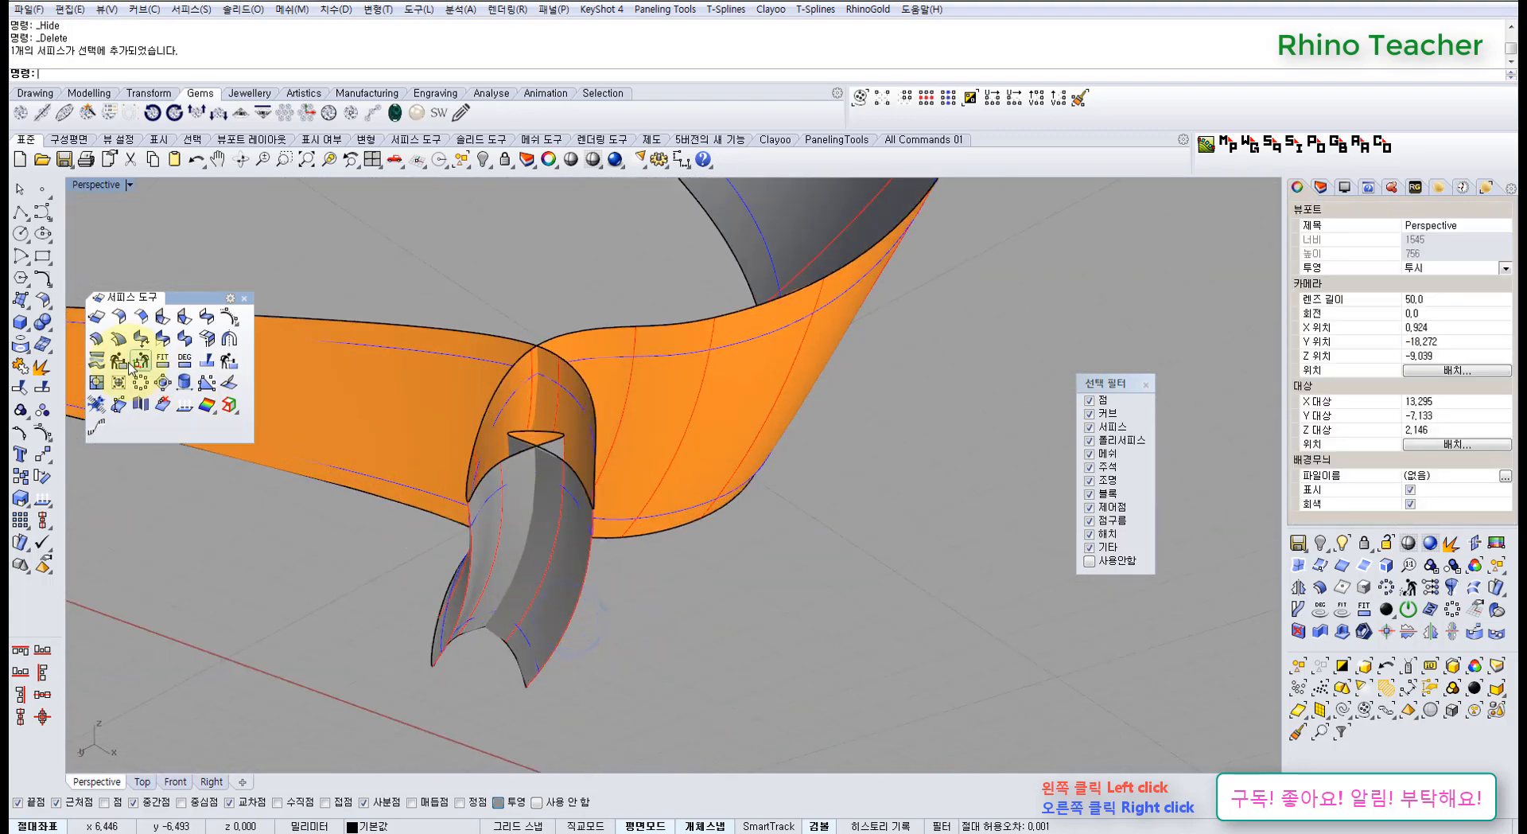
# Split the loose offset surface by isocurves in the U direction with shrink on, at its self-crossing folds in the foot and neck
pyautogui.click(396, 398)
pyautogui.rightClick(42, 387)
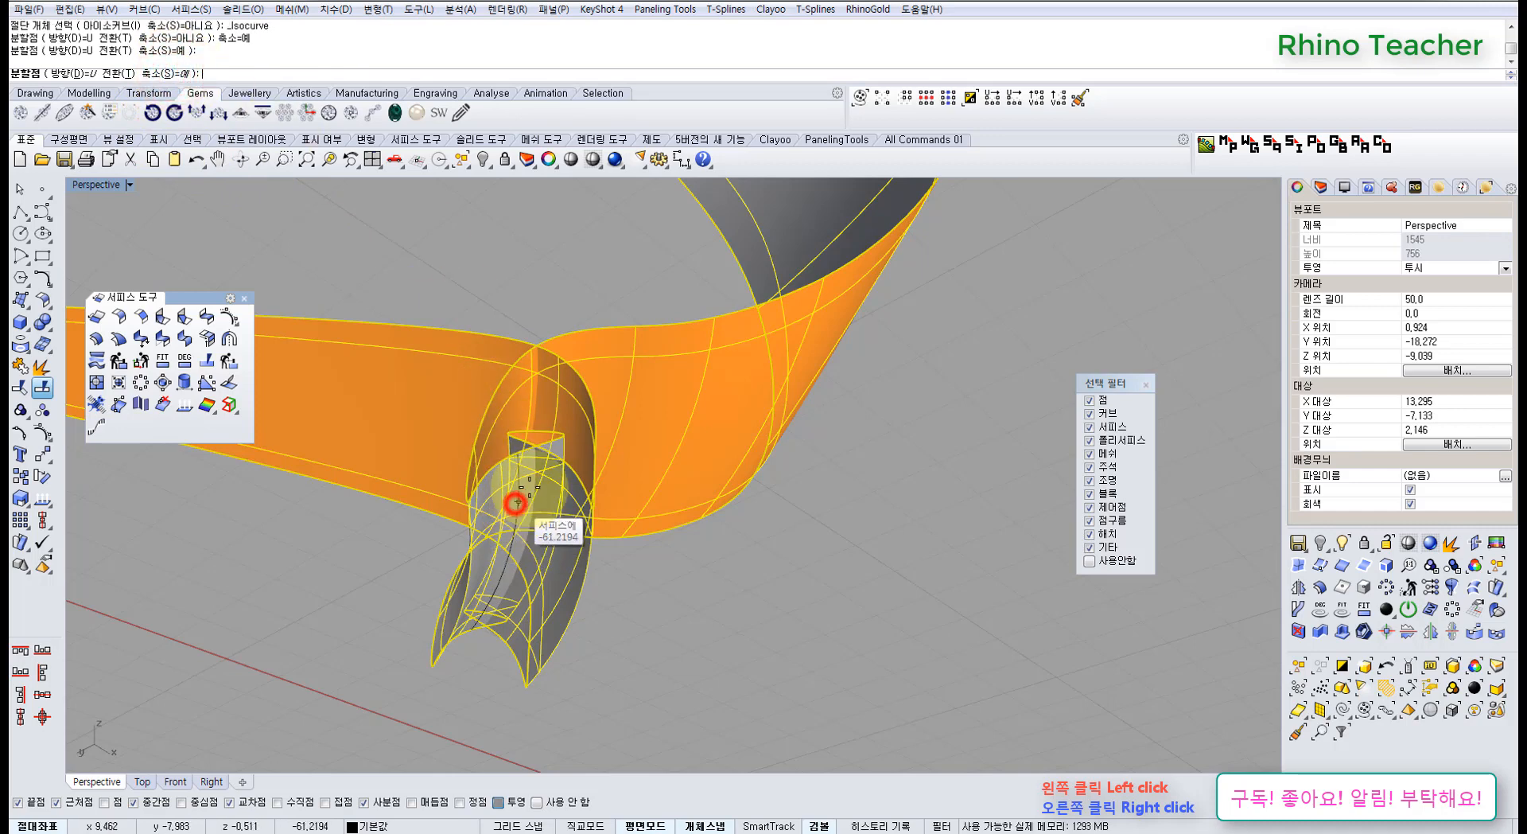
pyautogui.scroll(-10, 564, 420)
pyautogui.keyDown('shift'); pyautogui.moveTo(612, 233); pyautogui.dragTo(607, 498, button='right'); pyautogui.keyUp('shift')
pyautogui.scroll(-3, 628, 334)
pyautogui.moveTo(620, 331); pyautogui.dragTo(551, 457, button='right')
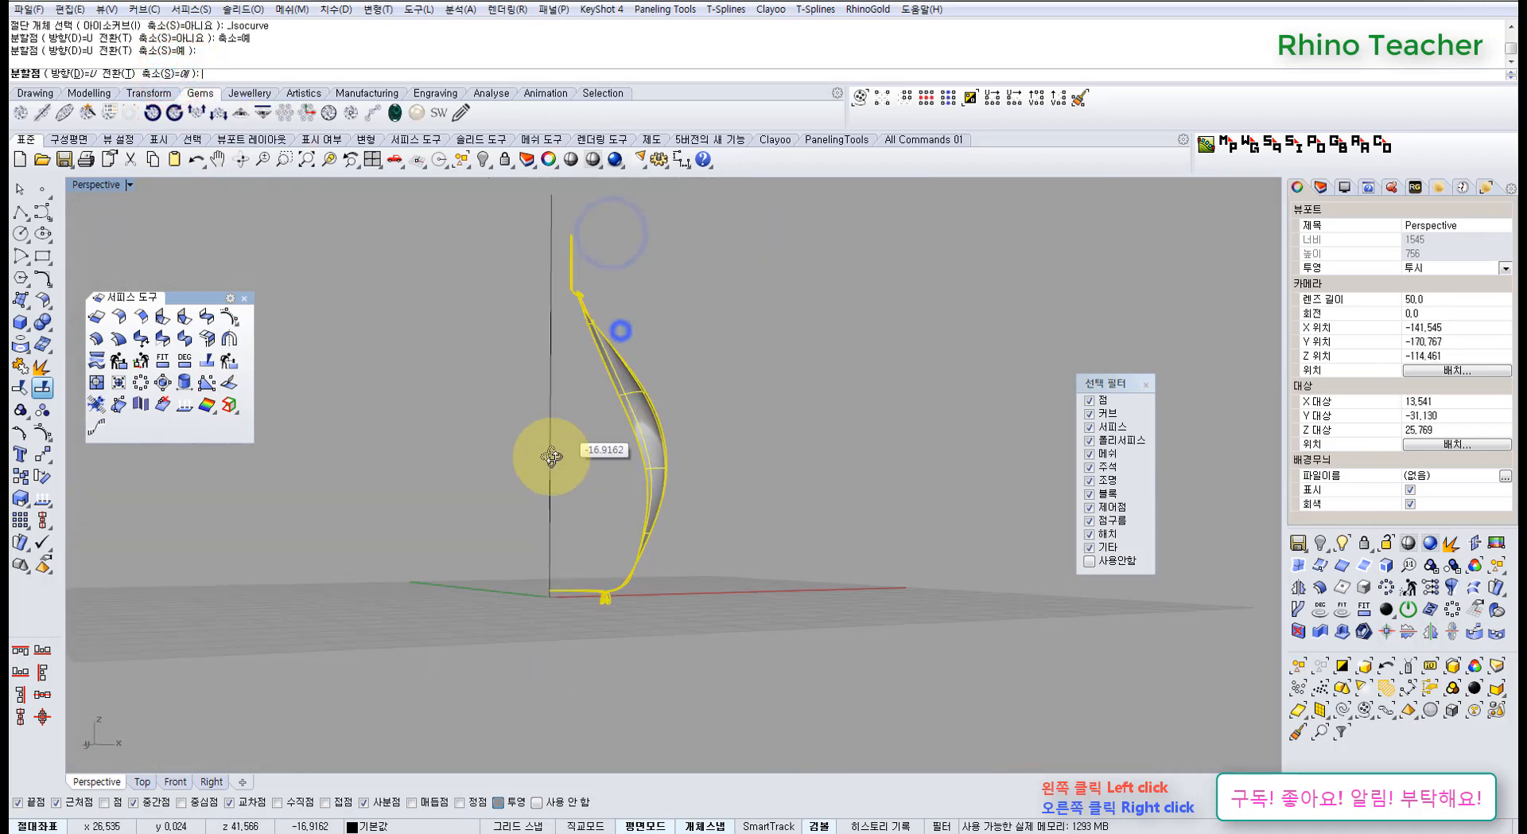
pyautogui.scroll(10, 596, 251)
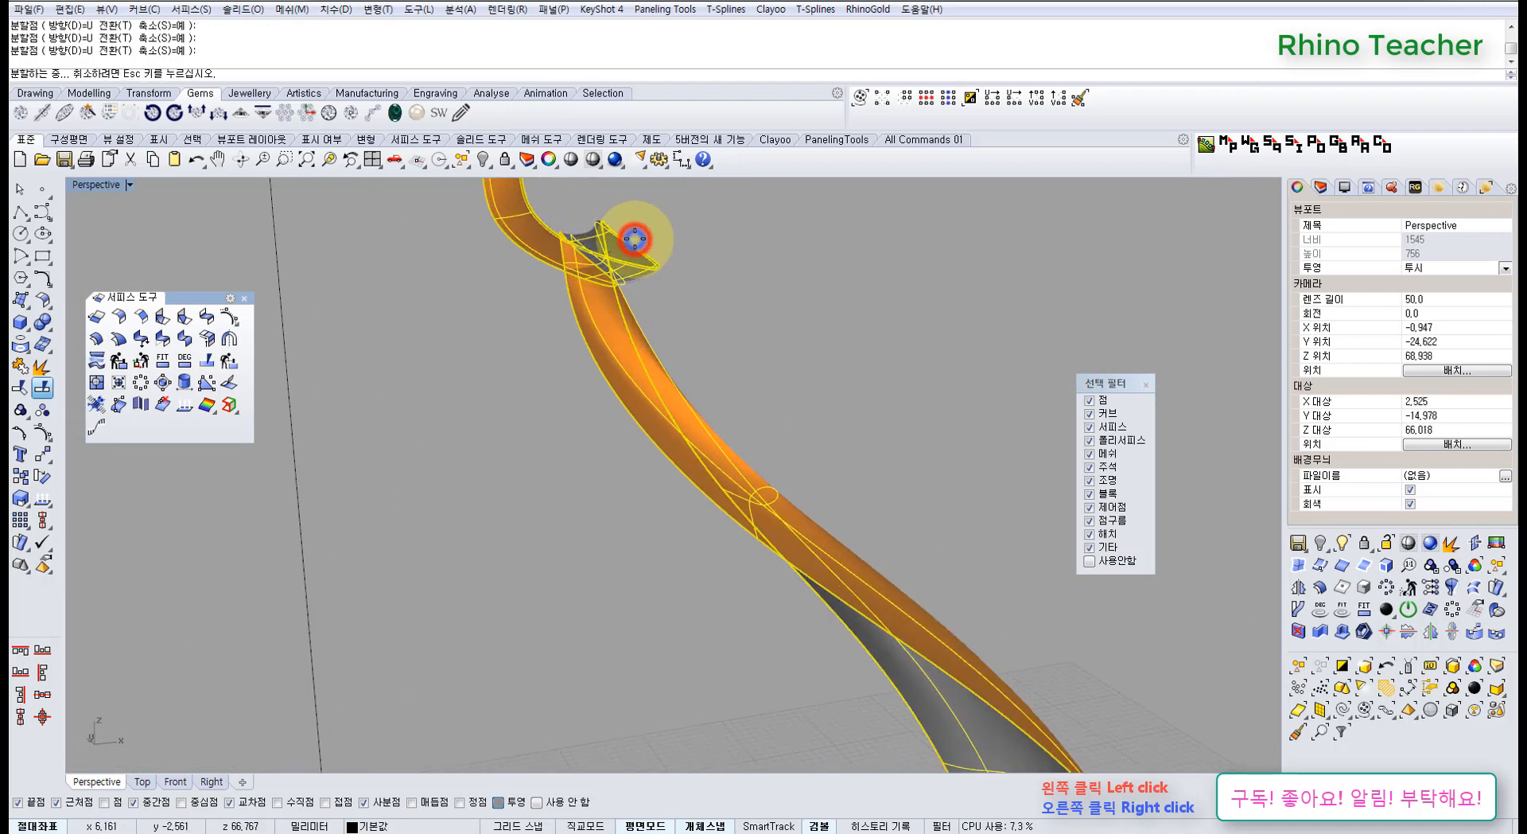
# Try to trim away the self-crossing fold at the neck, using the split offset pieces as both cutters and targets
pyautogui.click(692, 248)
pyautogui.scroll(-12, 692, 248)
pyautogui.keyDown('shift'); pyautogui.moveTo(770, 309); pyautogui.dragTo(644, 410, button='right'); pyautogui.keyUp('shift')
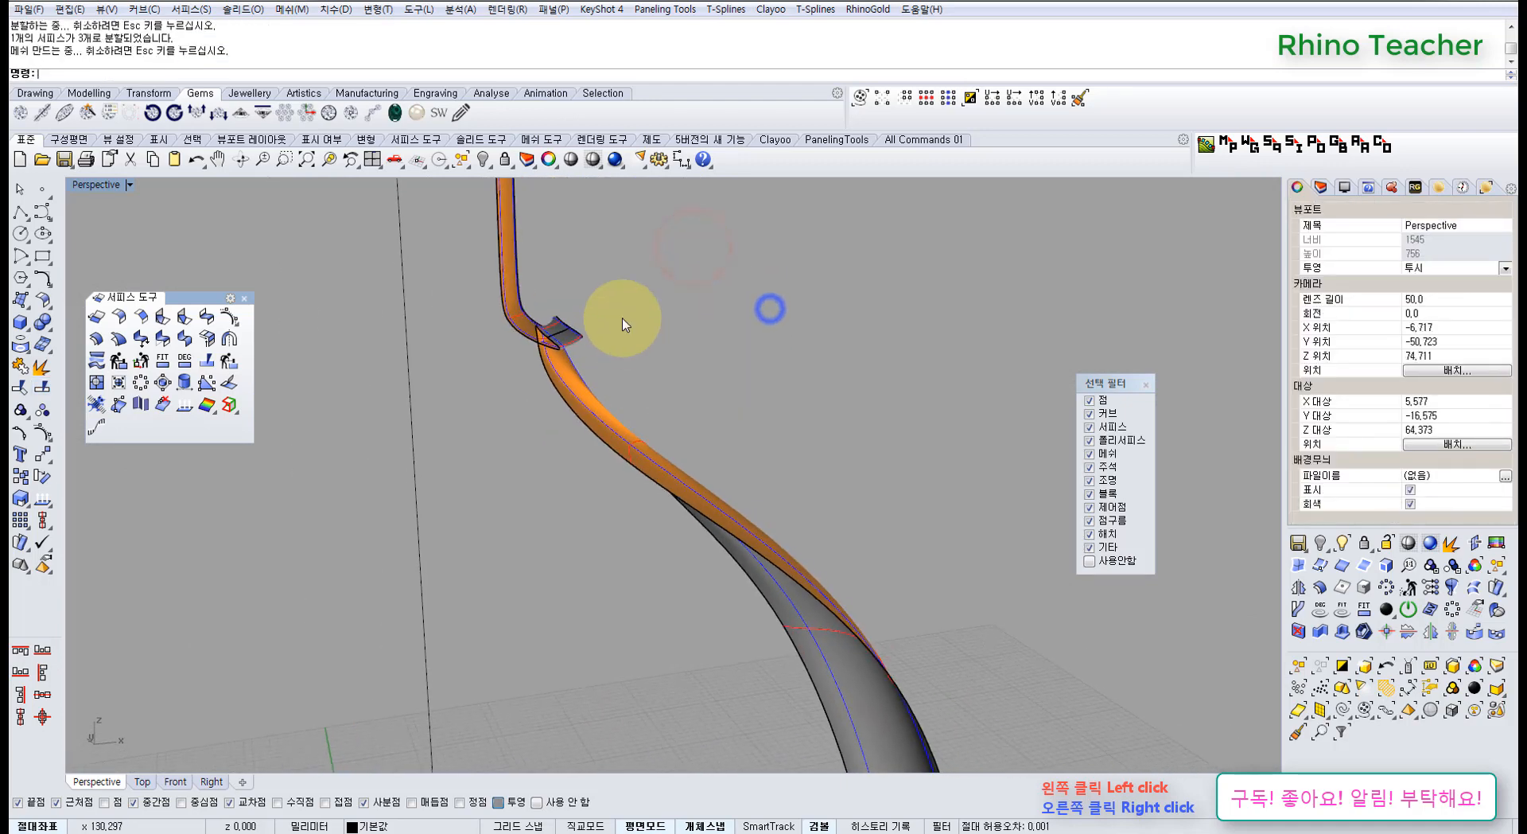
pyautogui.moveTo(620, 322); pyautogui.dragTo(606, 401, button='right')
pyautogui.scroll(-6, 651, 266)
pyautogui.keyDown('shift'); pyautogui.moveTo(678, 219); pyautogui.dragTo(654, 347, button='right'); pyautogui.keyUp('shift')
pyautogui.moveTo(652, 346); pyautogui.dragTo(549, 444)
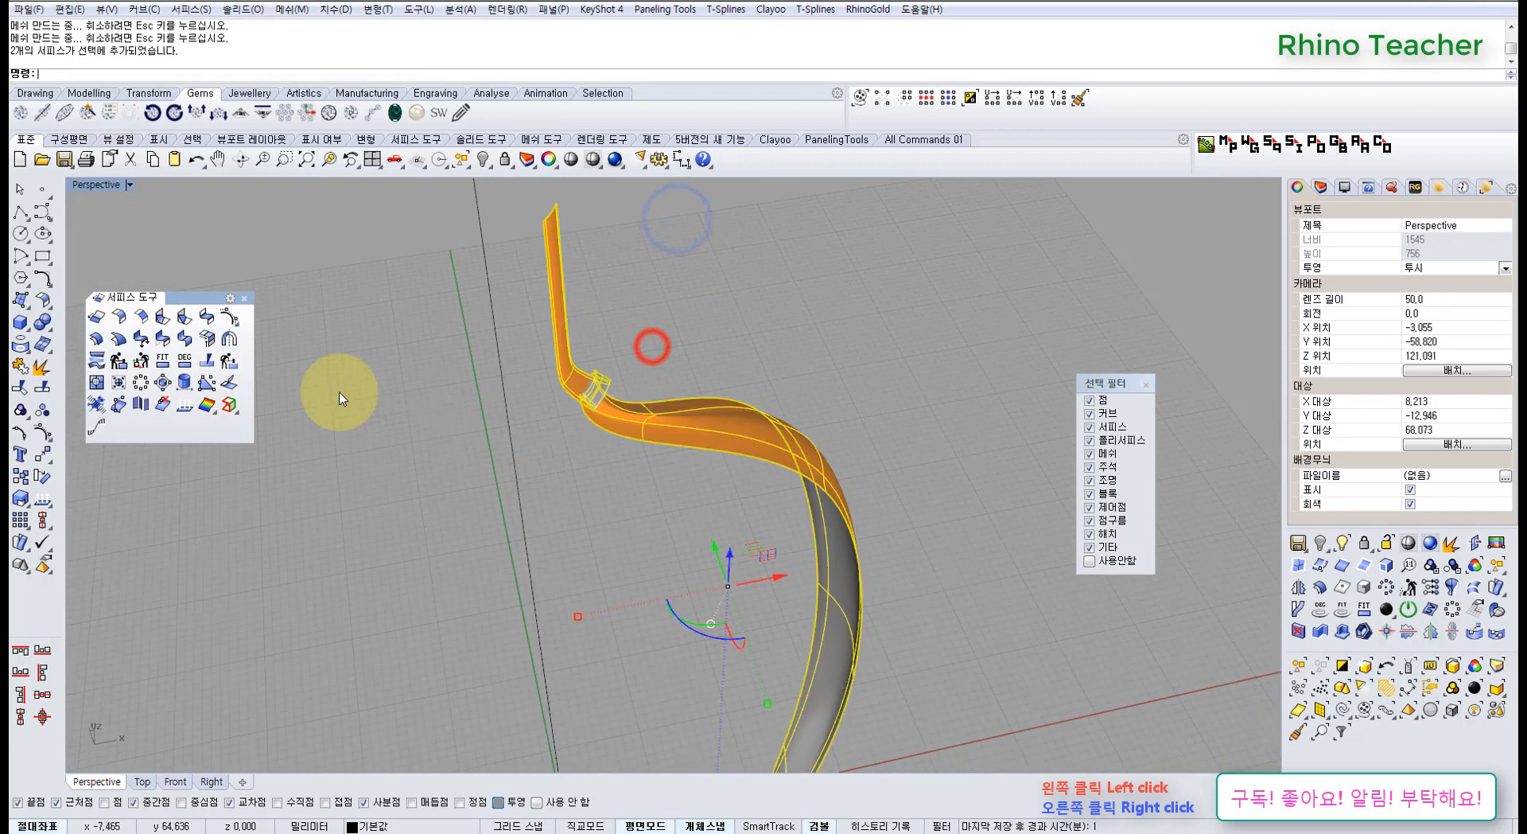
pyautogui.click(21, 389)
pyautogui.scroll(5, 605, 373)
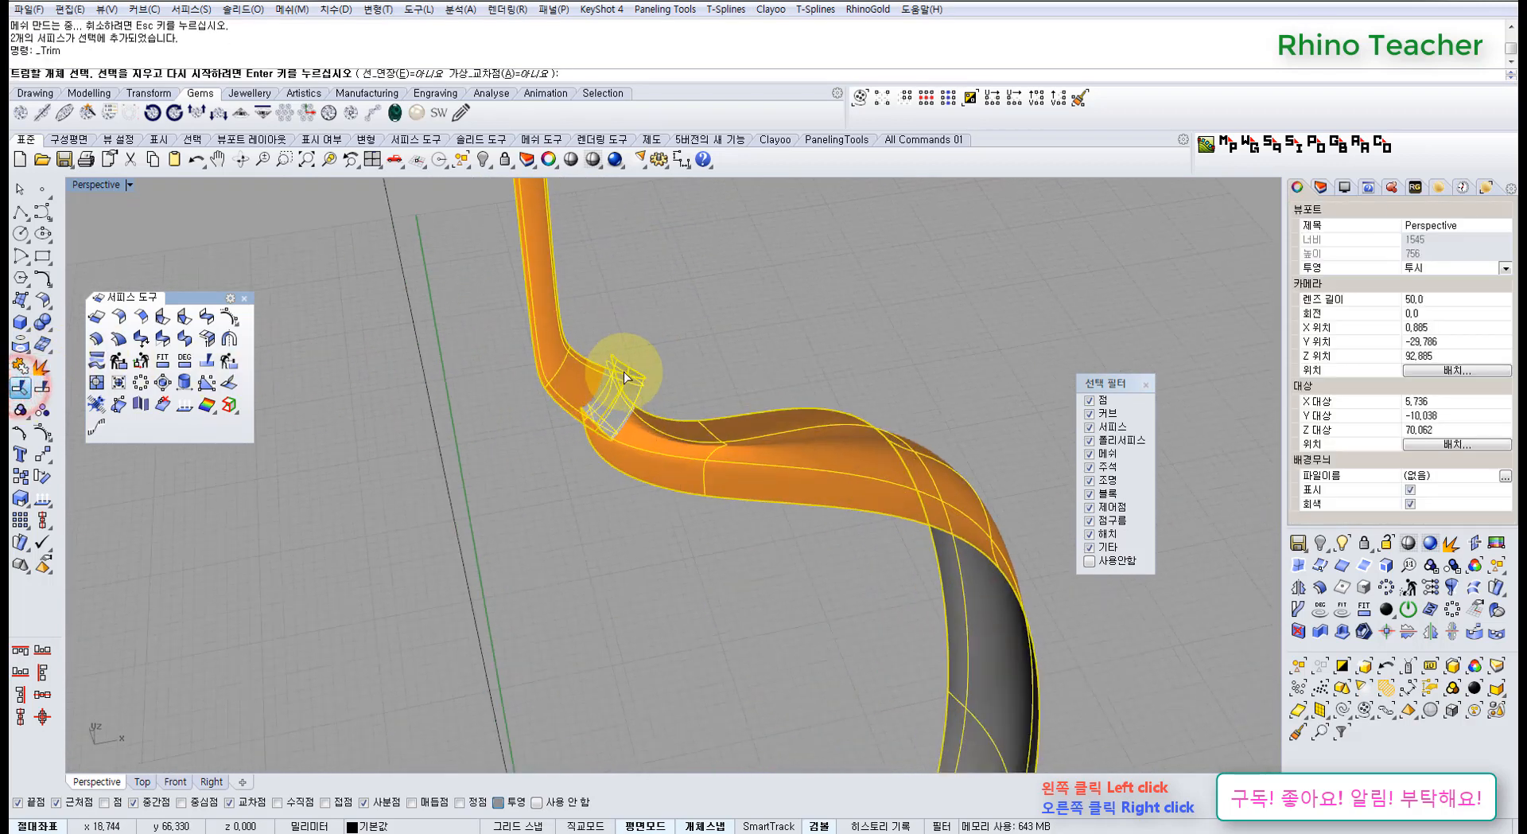
pyautogui.click(619, 358)
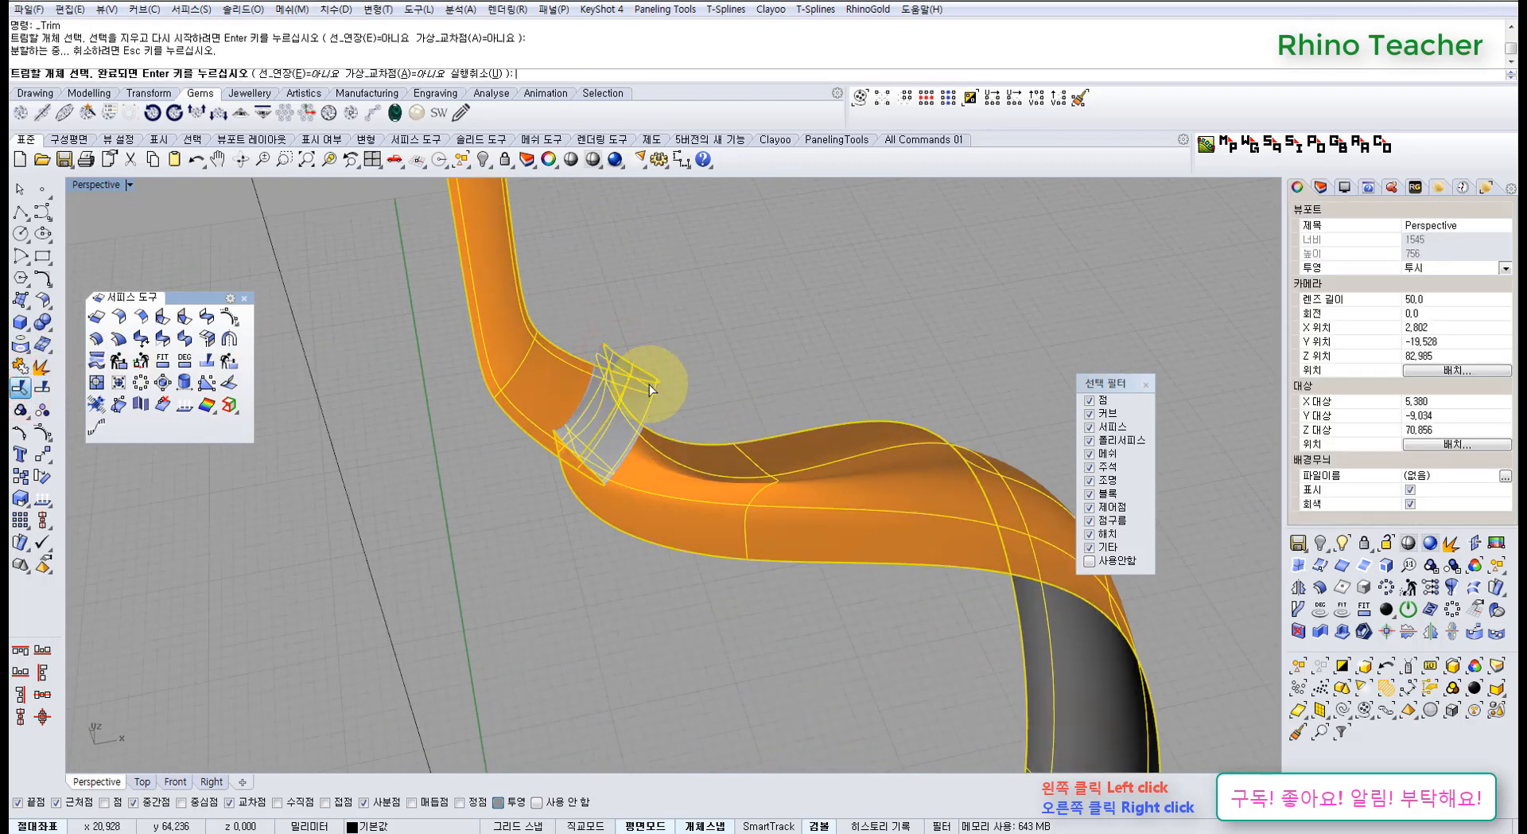
pyautogui.click(650, 385)
pyautogui.moveTo(636, 385); pyautogui.dragTo(700, 327, button='right')
pyautogui.keyDown('shift'); pyautogui.moveTo(537, 577); pyautogui.dragTo(655, 389, button='right'); pyautogui.keyUp('shift')
pyautogui.scroll(2, 559, 538)
pyautogui.click(570, 537)
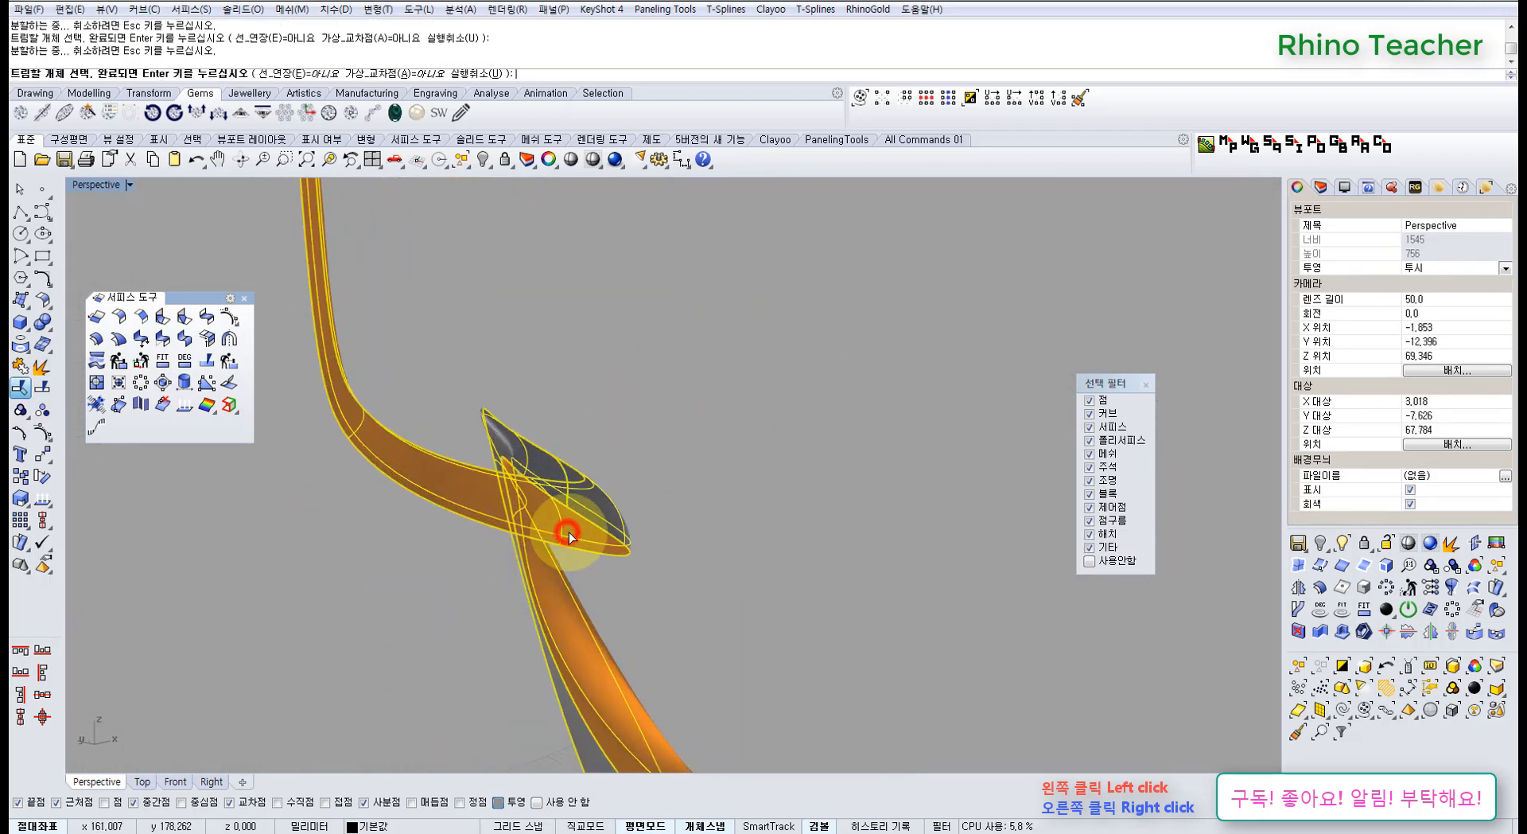
pyautogui.rightClick(580, 415)
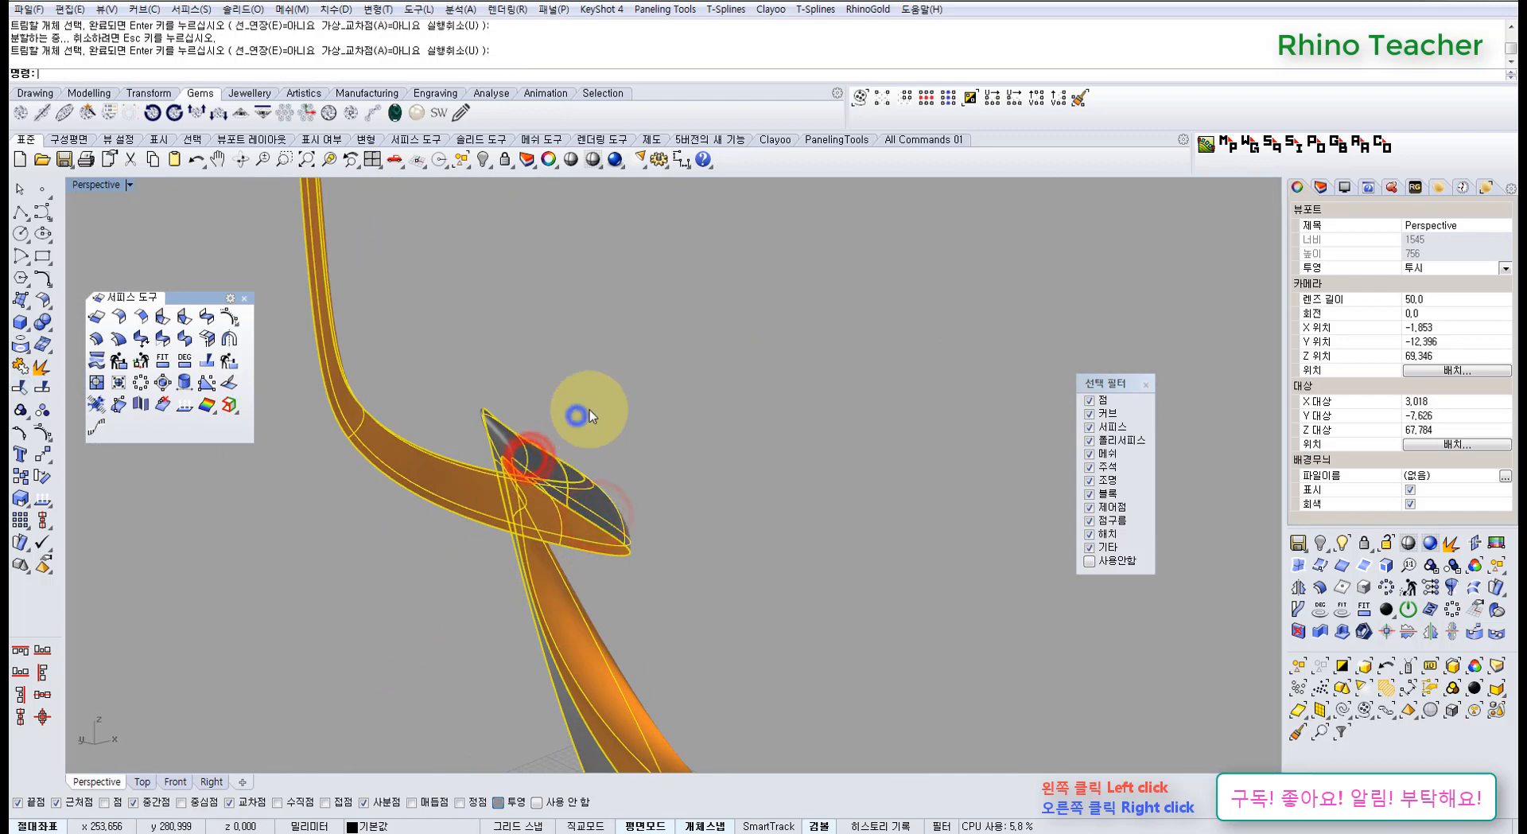
# Undo the neck trims and the isocurve splits of the loose offset surface
pyautogui.click(627, 389)
pyautogui.scroll(-2, 661, 361)
pyautogui.moveTo(659, 367); pyautogui.dragTo(650, 403, button='right')
pyautogui.scroll(-5, 673, 392)
pyautogui.hotkey('ctrl', 'z')
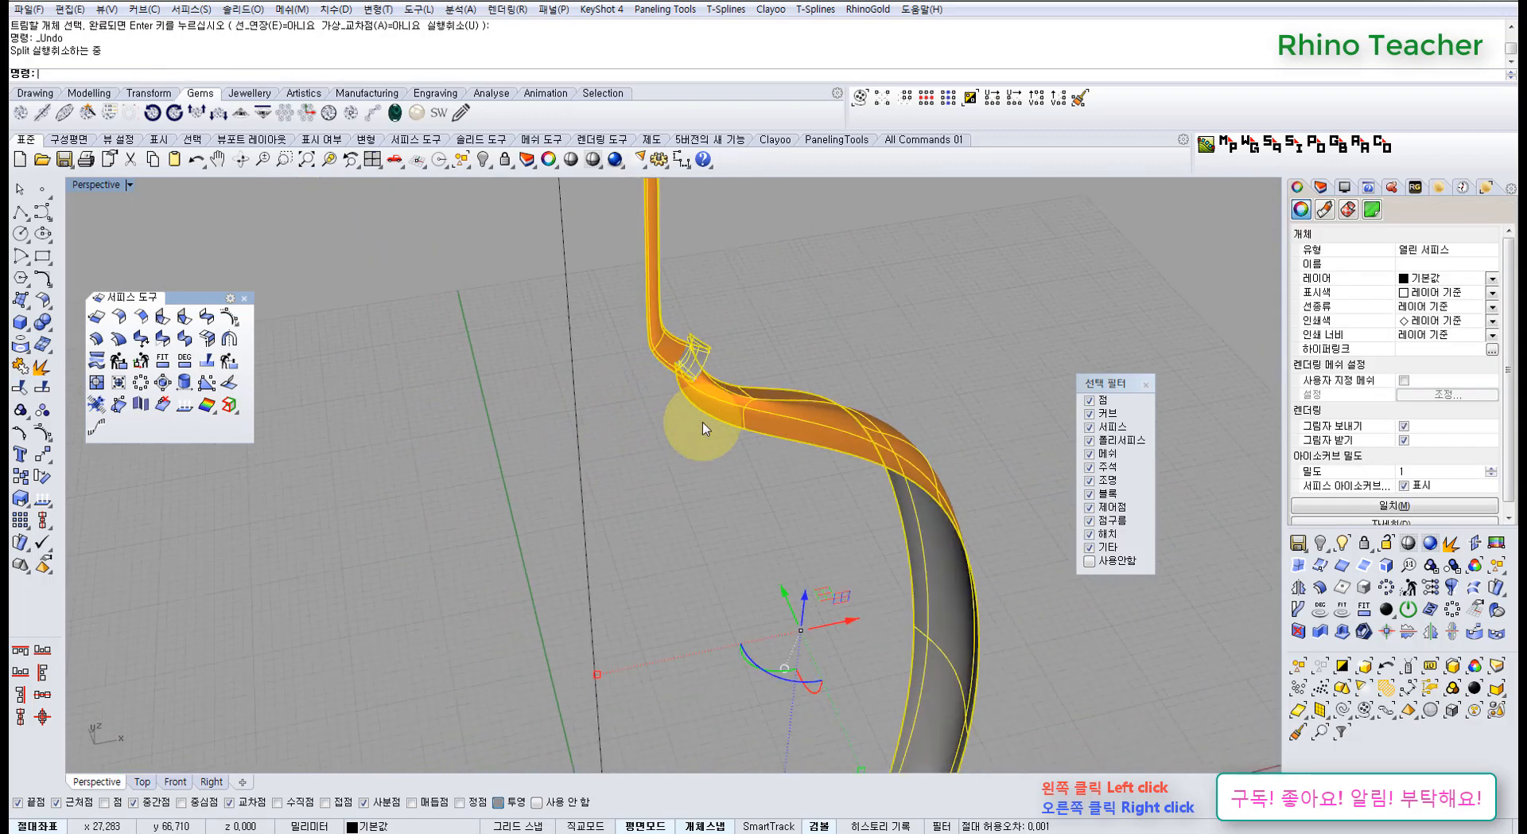
# Select the loose offset surface and turn on its control points
pyautogui.scroll(-8, 703, 436)
pyautogui.keyDown('shift'); pyautogui.moveTo(713, 504); pyautogui.dragTo(604, 340, button='right'); pyautogui.keyUp('shift')
pyautogui.click(760, 548)
pyautogui.moveTo(679, 669); pyautogui.dragTo(728, 478, button='right')
pyautogui.keyDown('shift'); pyautogui.moveTo(669, 623); pyautogui.dragTo(631, 270, button='right'); pyautogui.keyUp('shift')
pyautogui.keyDown('shift'); pyautogui.moveTo(589, 623); pyautogui.dragTo(620, 422, button='right'); pyautogui.keyUp('shift')
pyautogui.moveTo(630, 509); pyautogui.dragTo(682, 539, button='right')
pyautogui.moveTo(682, 539); pyautogui.dragTo(627, 409)
pyautogui.moveTo(627, 409); pyautogui.dragTo(636, 500, button='right')
pyautogui.press('F10')
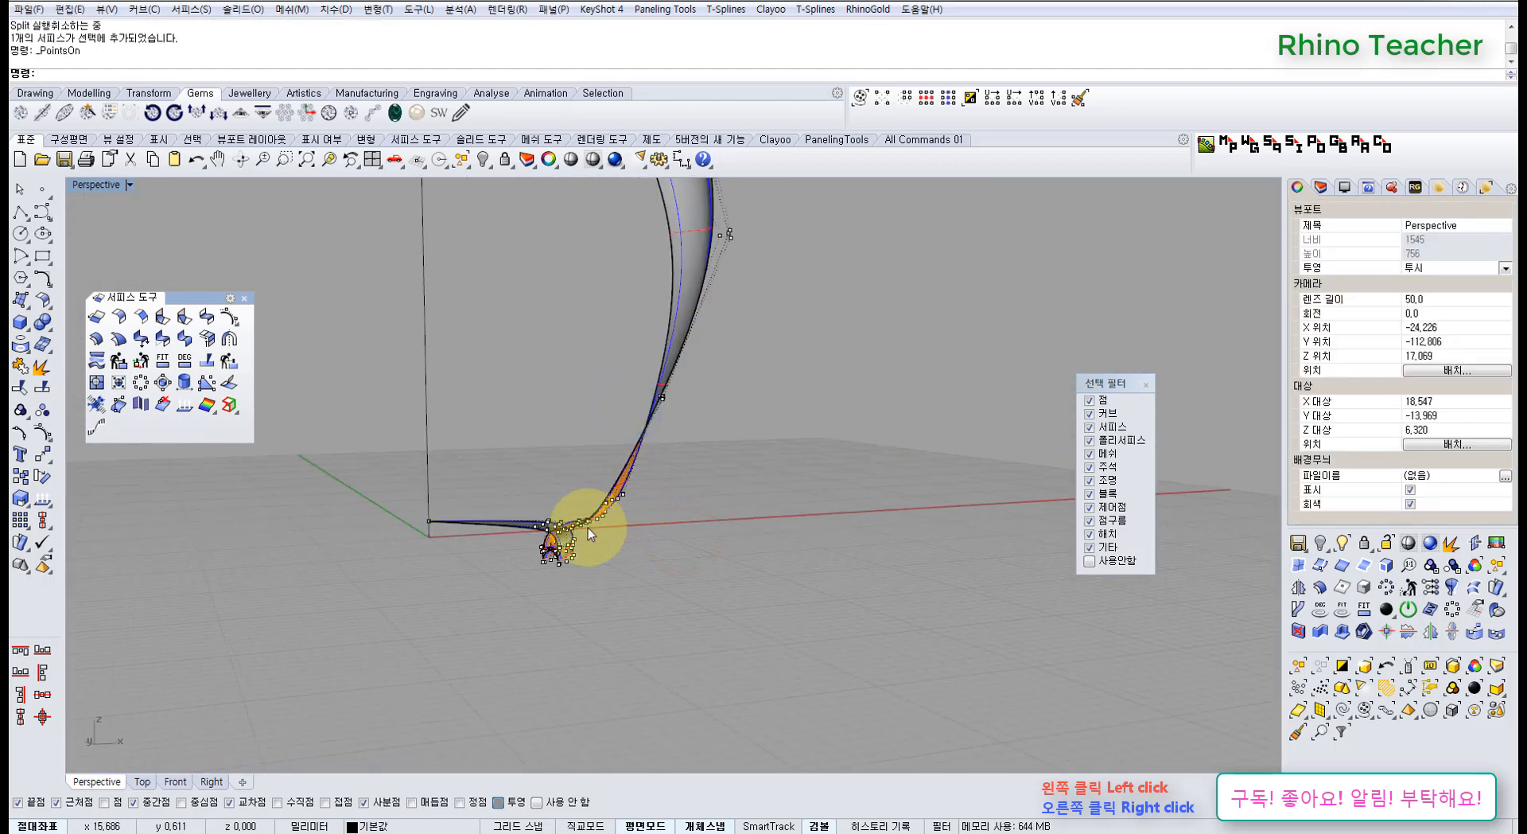
# In the Front view, delete all control points of the loop hanging below the offset surface's base at the foot
pyautogui.hotkey('ctrl', 'F2')
pyautogui.moveTo(634, 637); pyautogui.dragTo(599, 463, button='right')
pyautogui.scroll(4, 598, 570)
pyautogui.scroll(5, 600, 577)
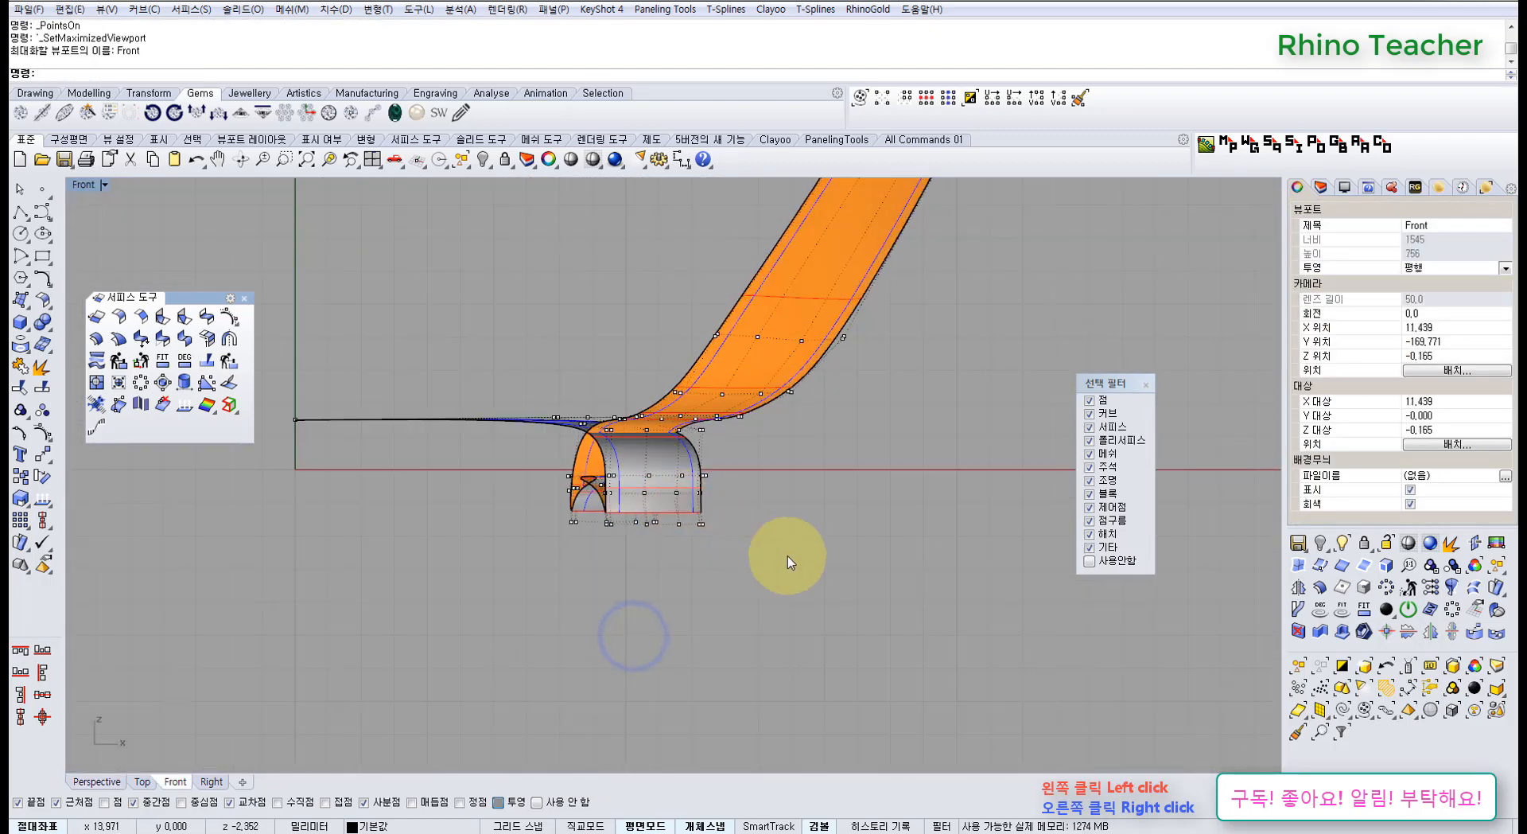
pyautogui.moveTo(512, 468); pyautogui.dragTo(510, 467)
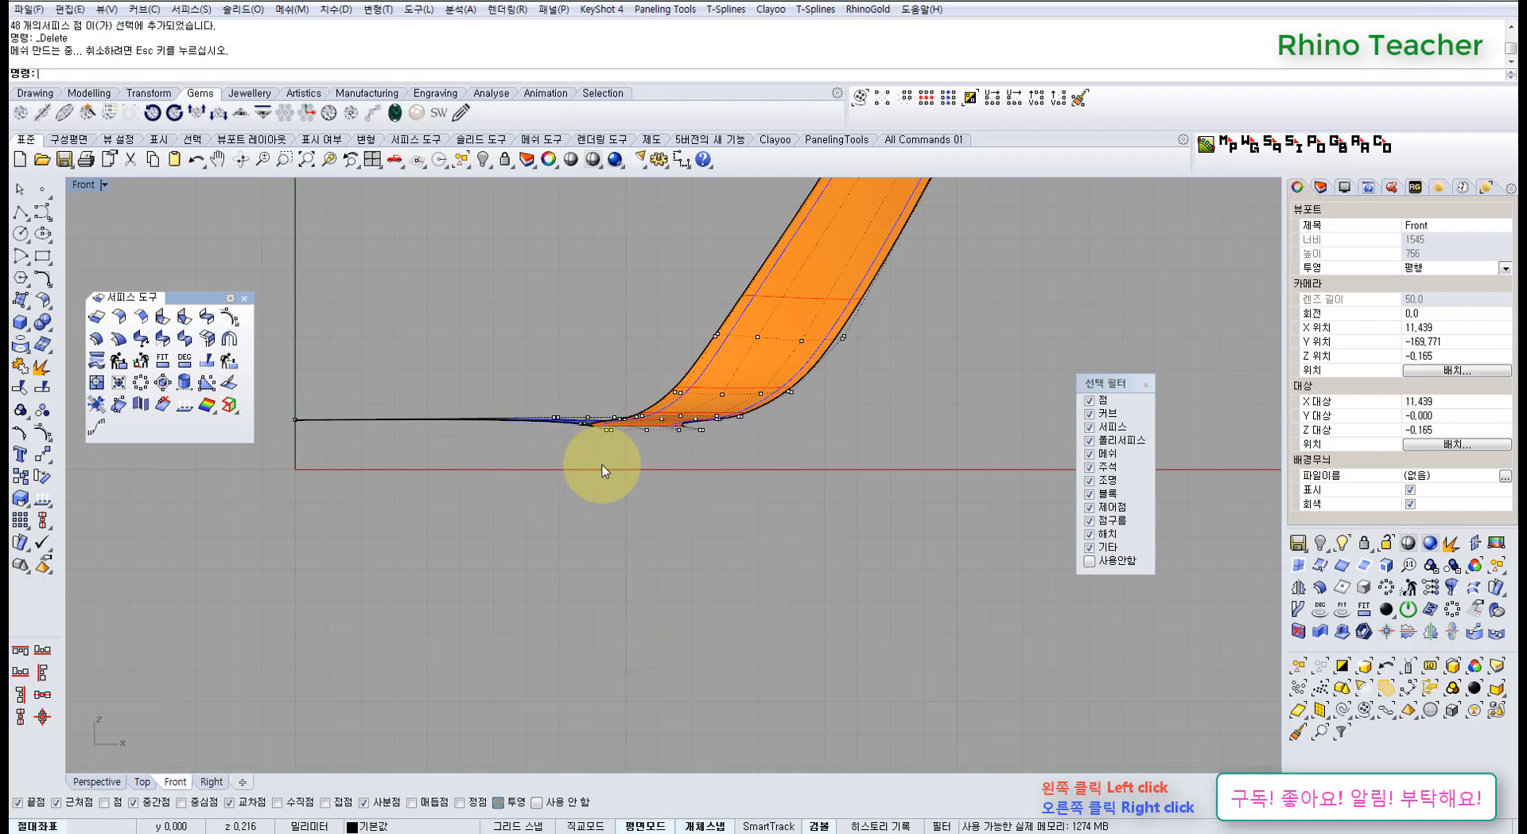
# Delete the lowest remaining row of control points beneath the offset surface's base to smooth the foot transition
pyautogui.scroll(-3, 605, 467)
pyautogui.scroll(6, 621, 466)
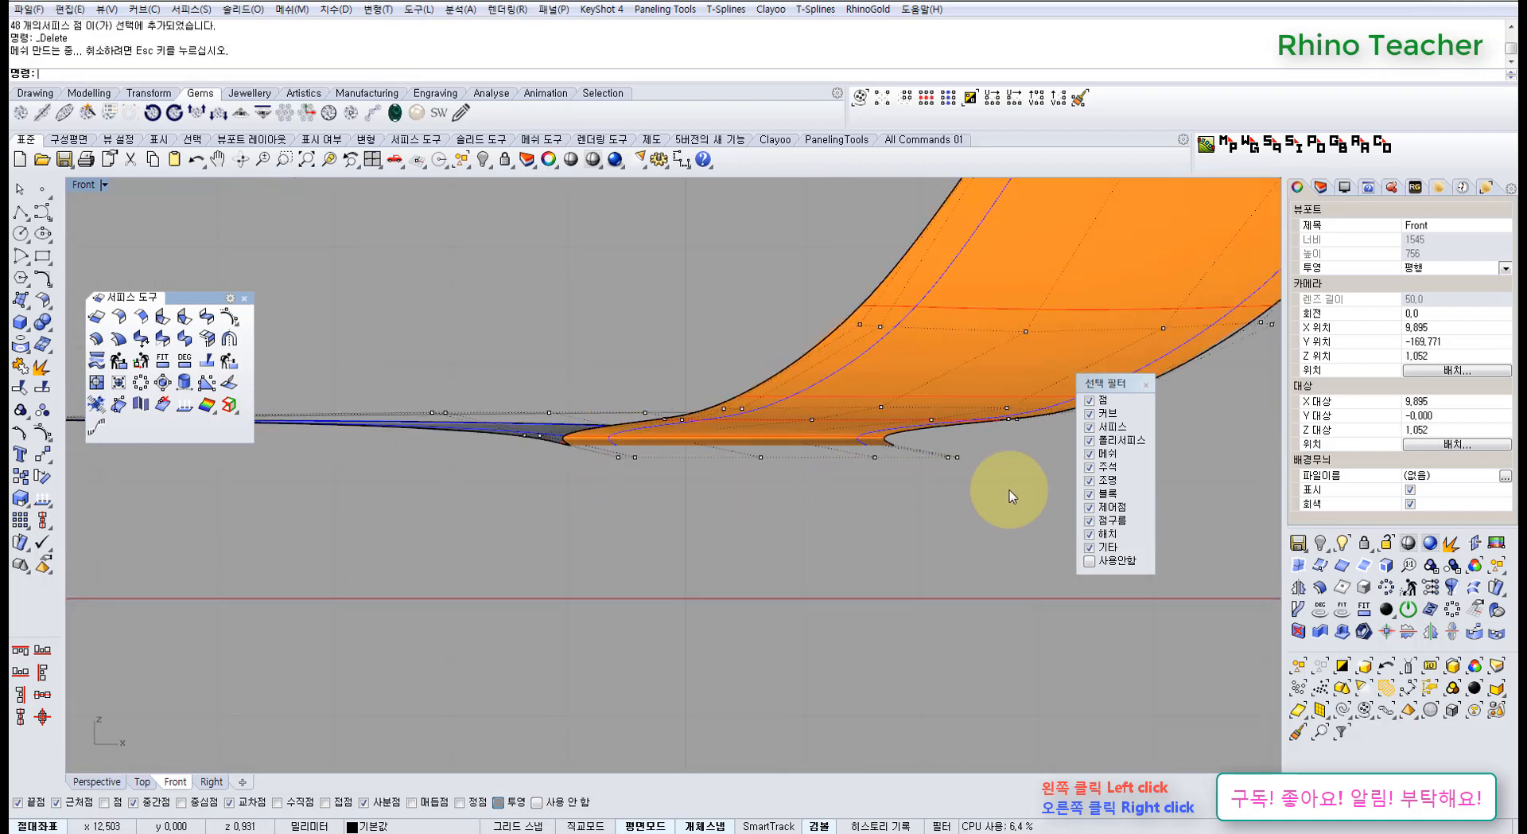
pyautogui.moveTo(617, 441); pyautogui.dragTo(585, 453)
pyautogui.press('Delete')
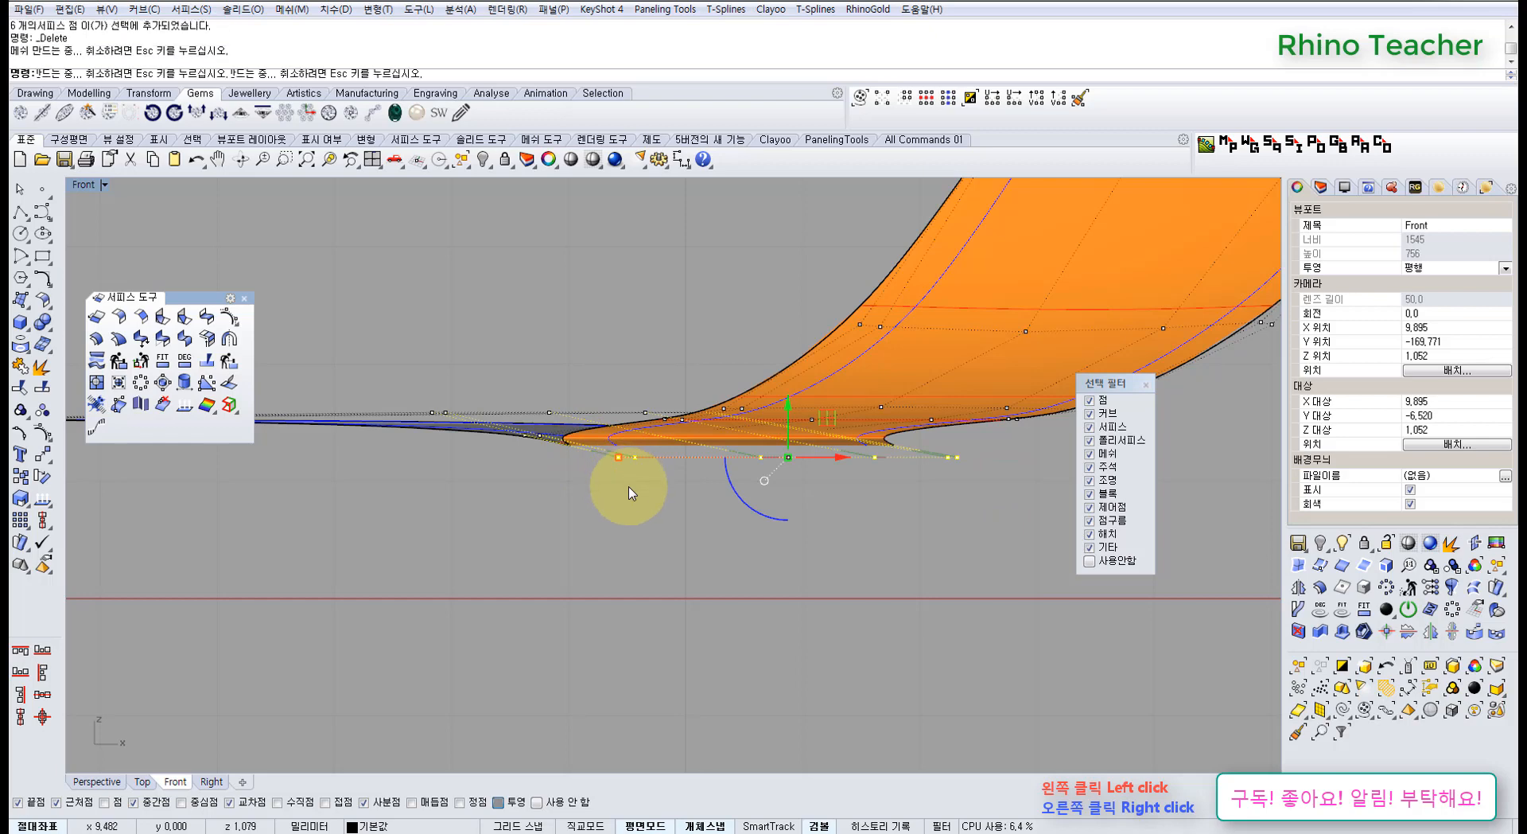
# Delete the complete U-direction control point rows that form the self-crossing fold at the offset surface's neck
pyautogui.scroll(-7, 664, 474)
pyautogui.scroll(-12, 691, 436)
pyautogui.moveTo(787, 237); pyautogui.dragTo(729, 411, button='right')
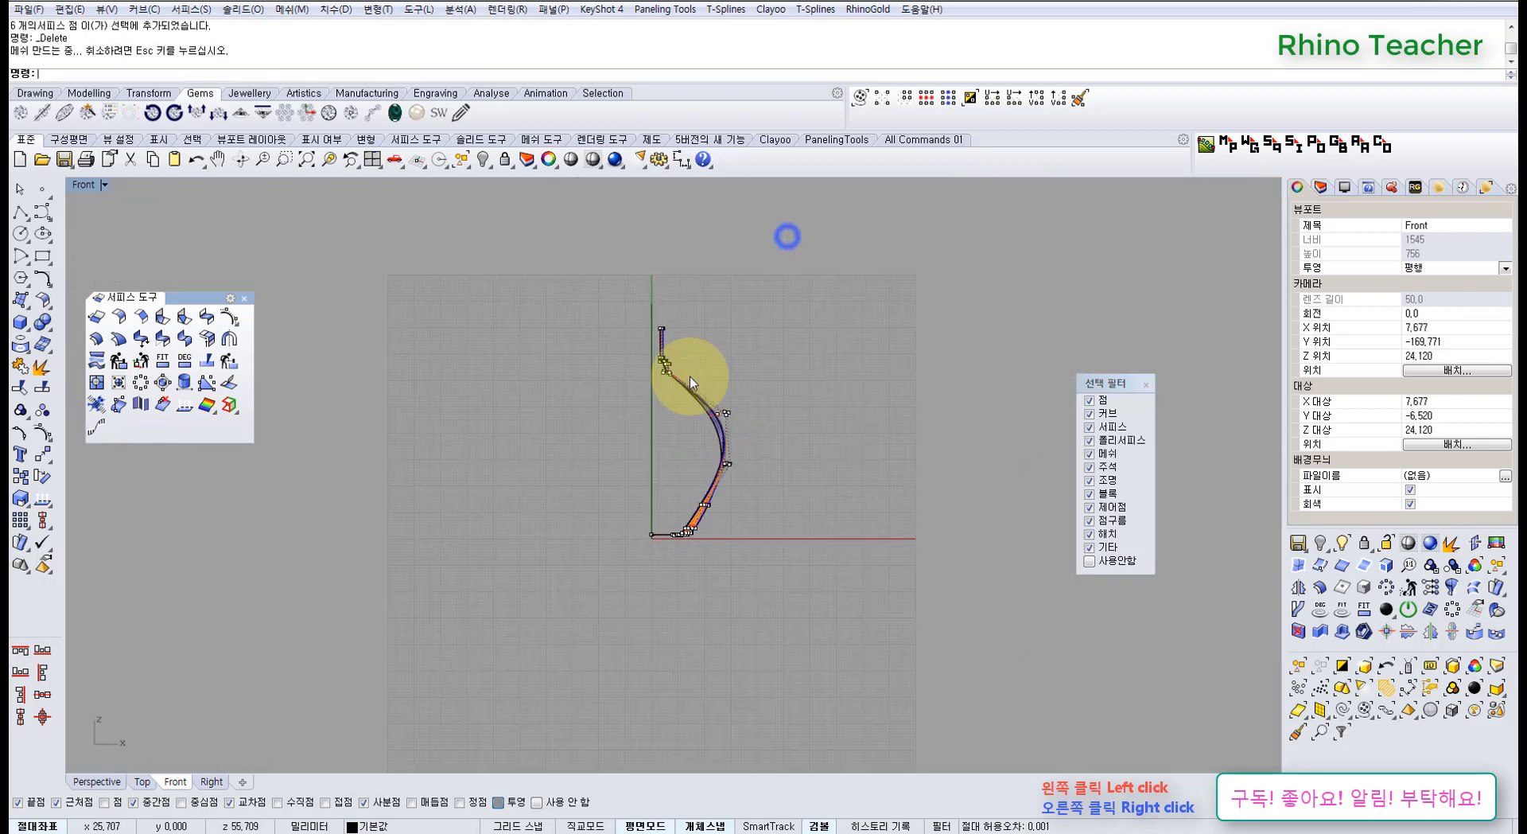
pyautogui.scroll(5, 660, 350)
pyautogui.scroll(10, 676, 391)
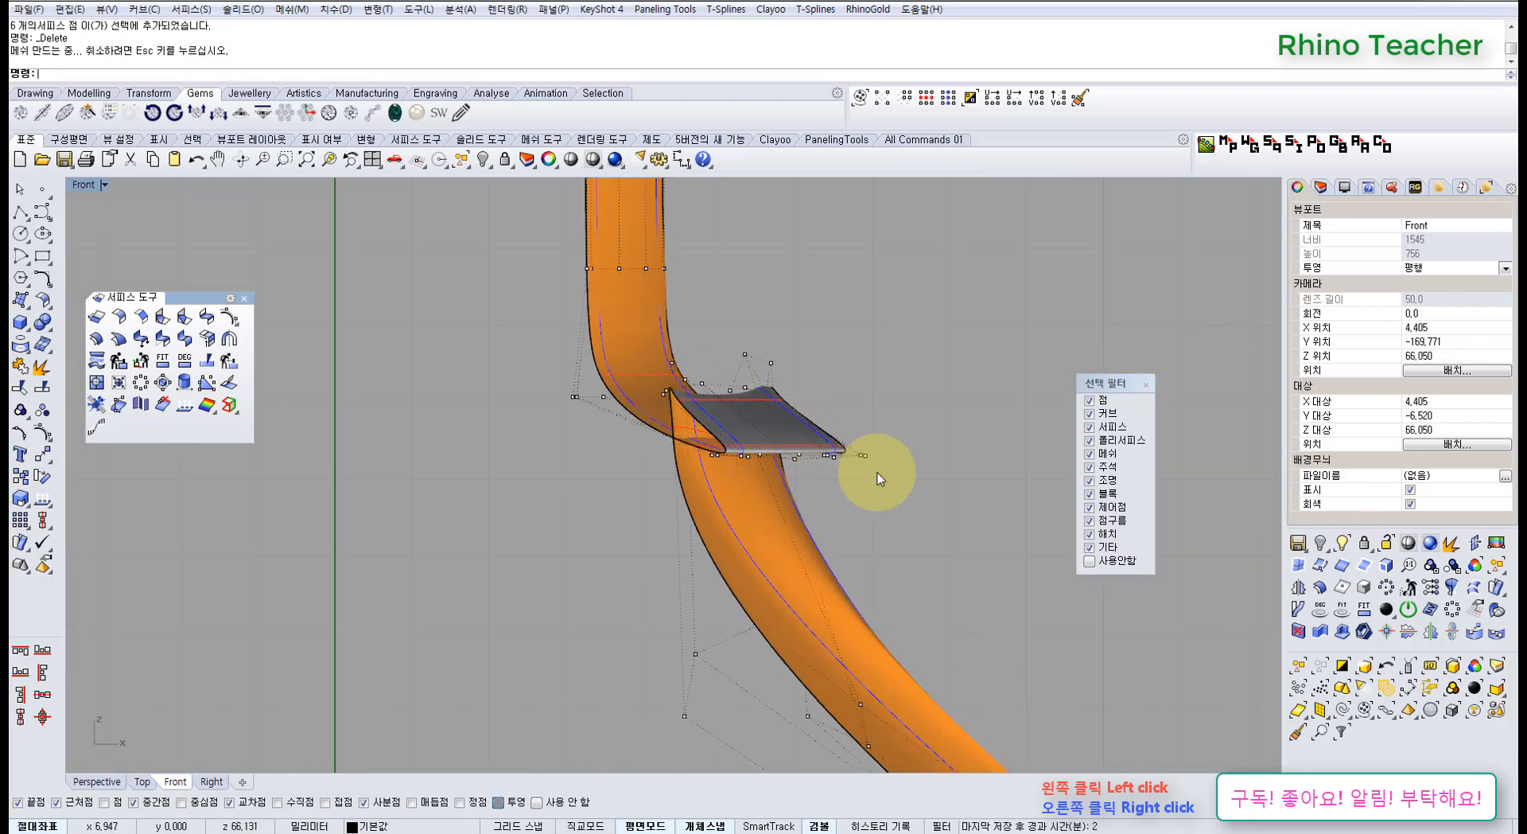
pyautogui.keyDown('shift'); pyautogui.click(773, 364); pyautogui.keyUp('shift')
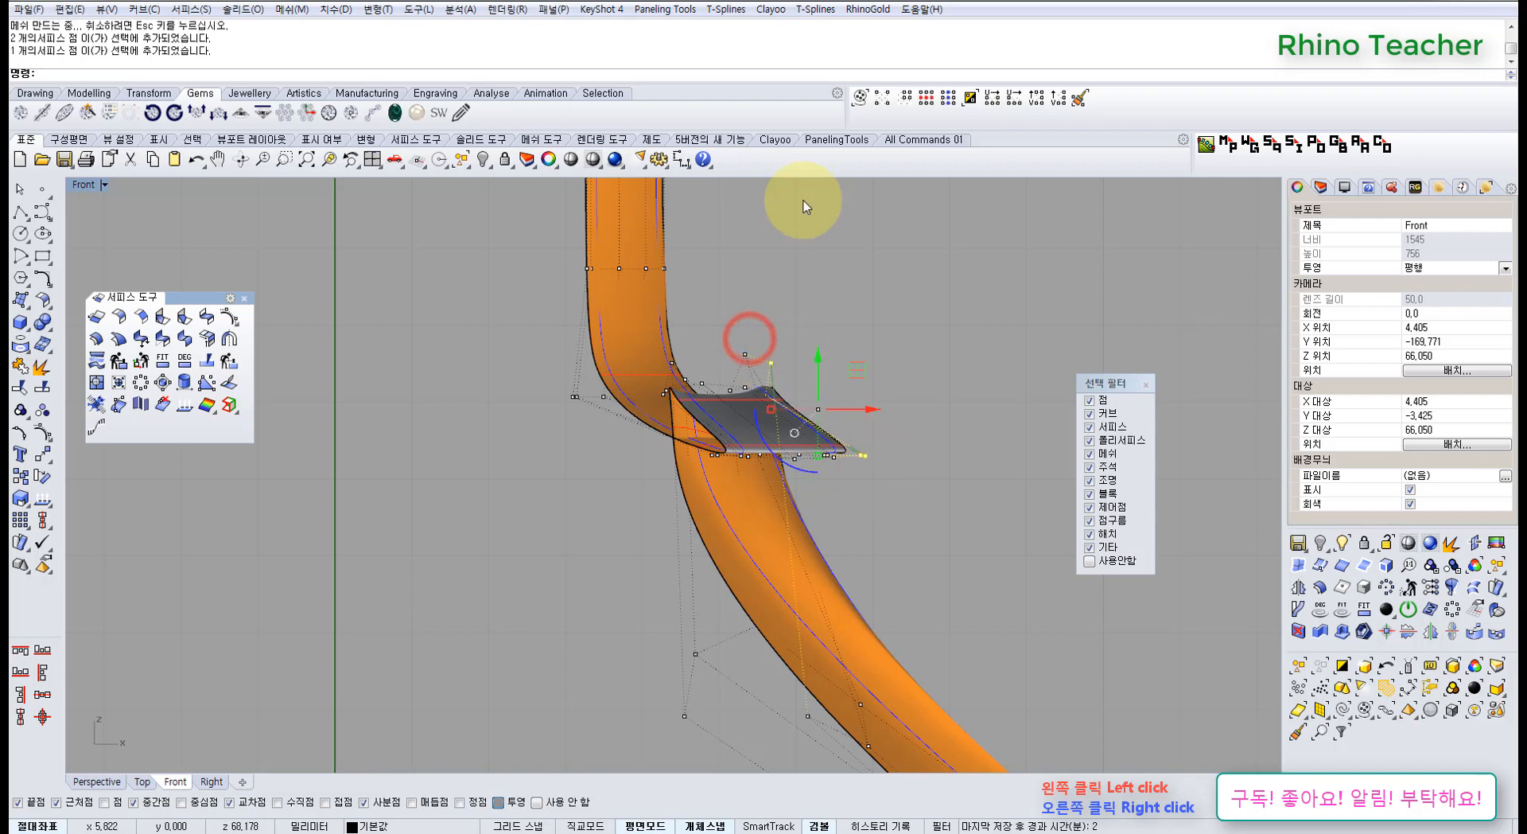
pyautogui.press('Delete')
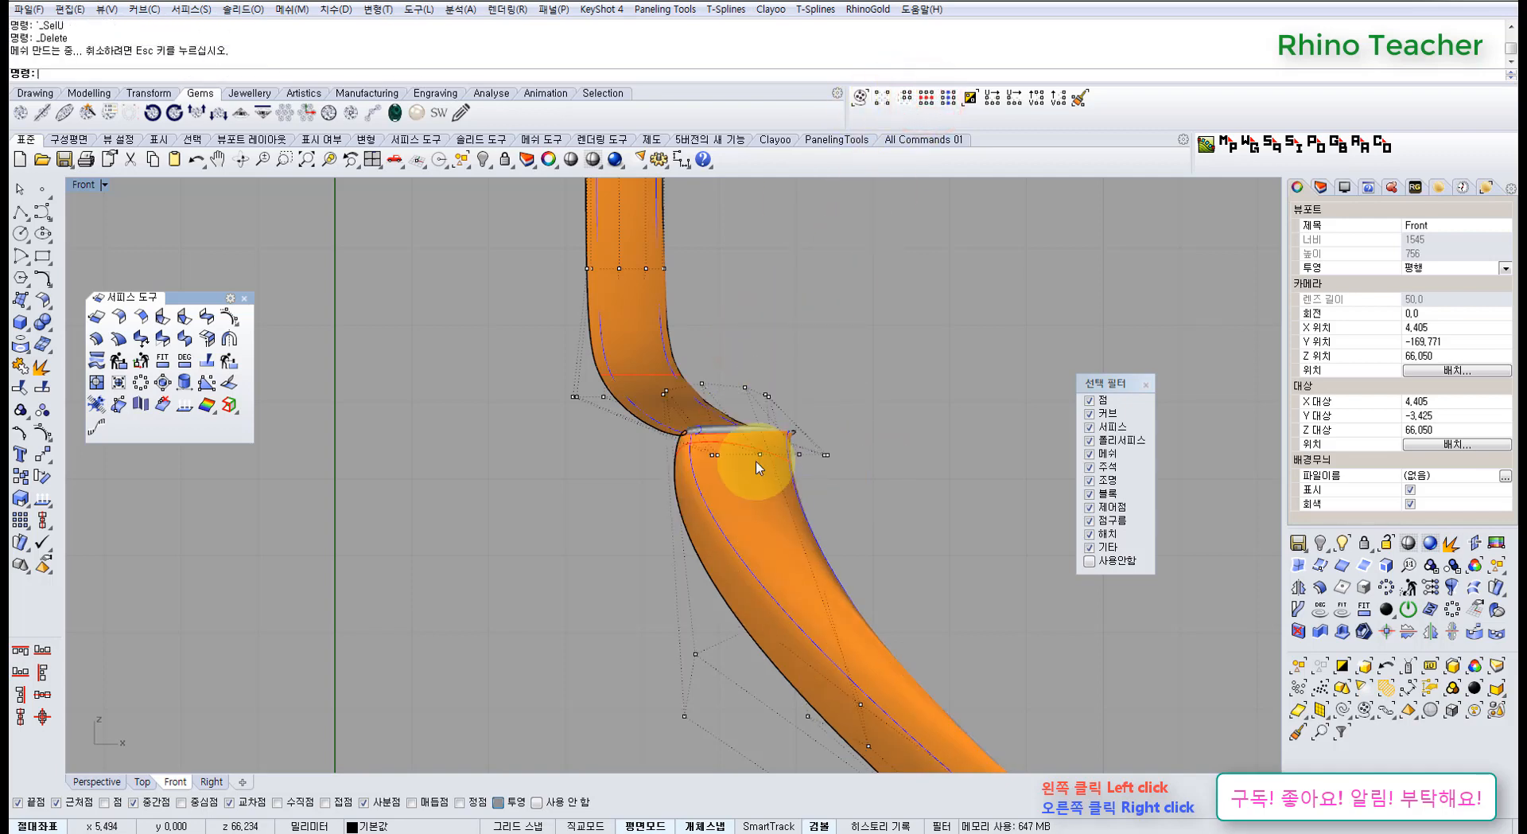
pyautogui.moveTo(740, 460); pyautogui.dragTo(796, 453, button='right')
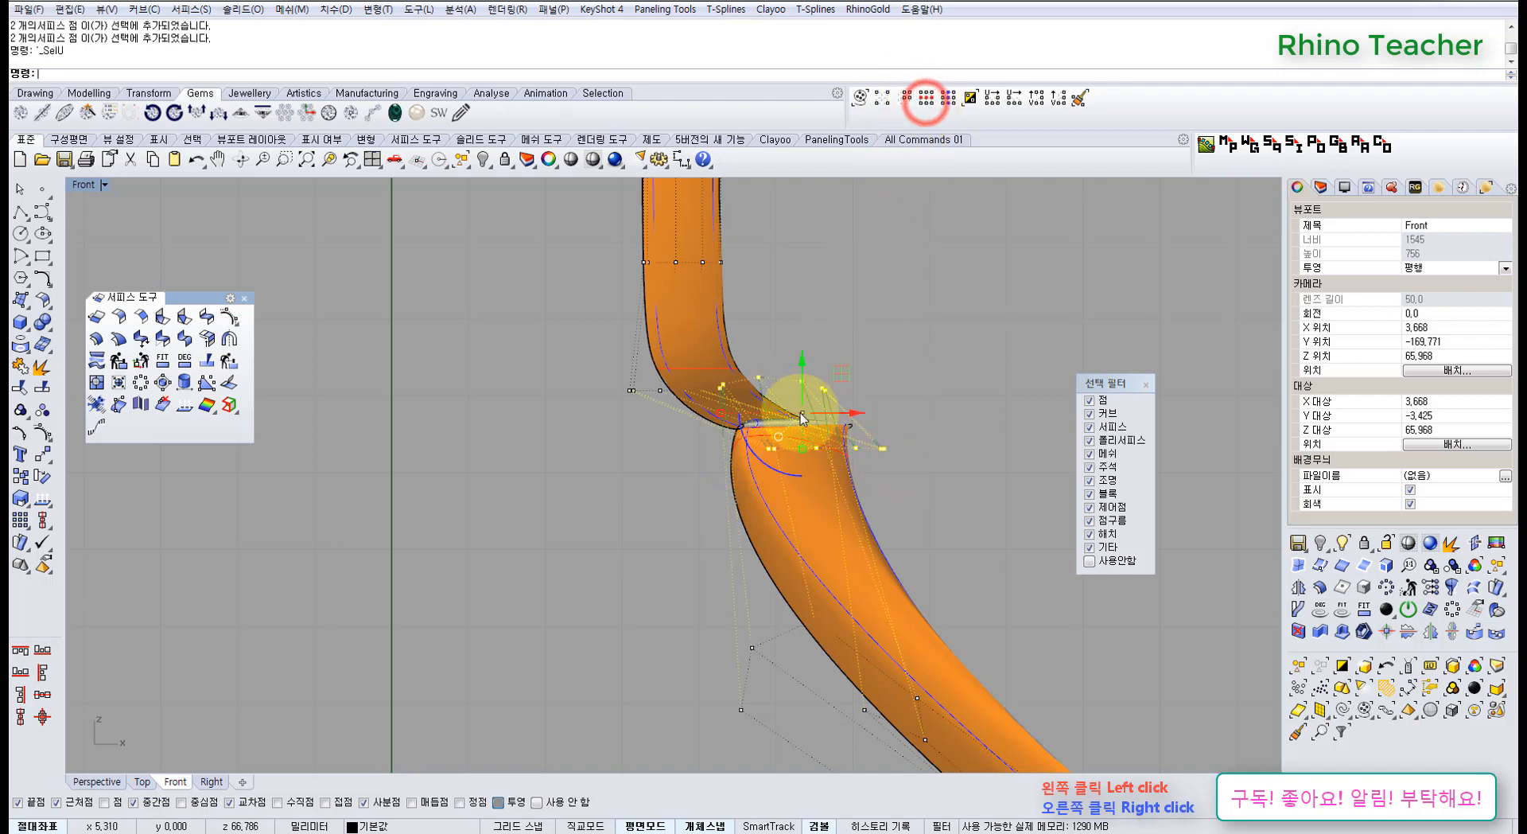
pyautogui.scroll(-6, 790, 447)
pyautogui.moveTo(817, 436); pyautogui.dragTo(643, 432, button='right')
# Selectively show the hidden outer vase panels around the offset surface, leaving the neighbouring vases hidden
pyautogui.middleClick(640, 425)
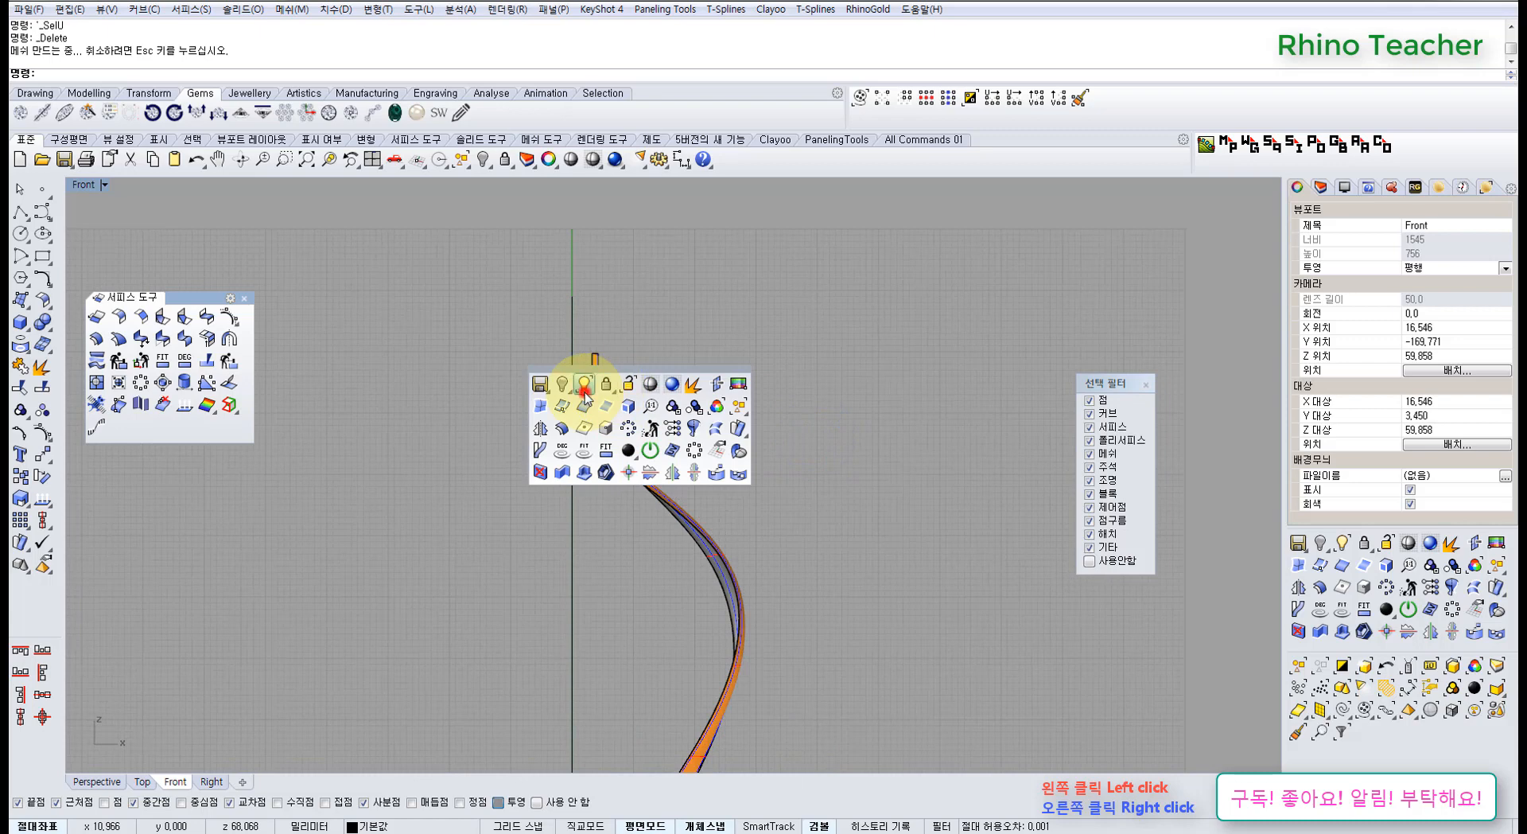
pyautogui.click(585, 386)
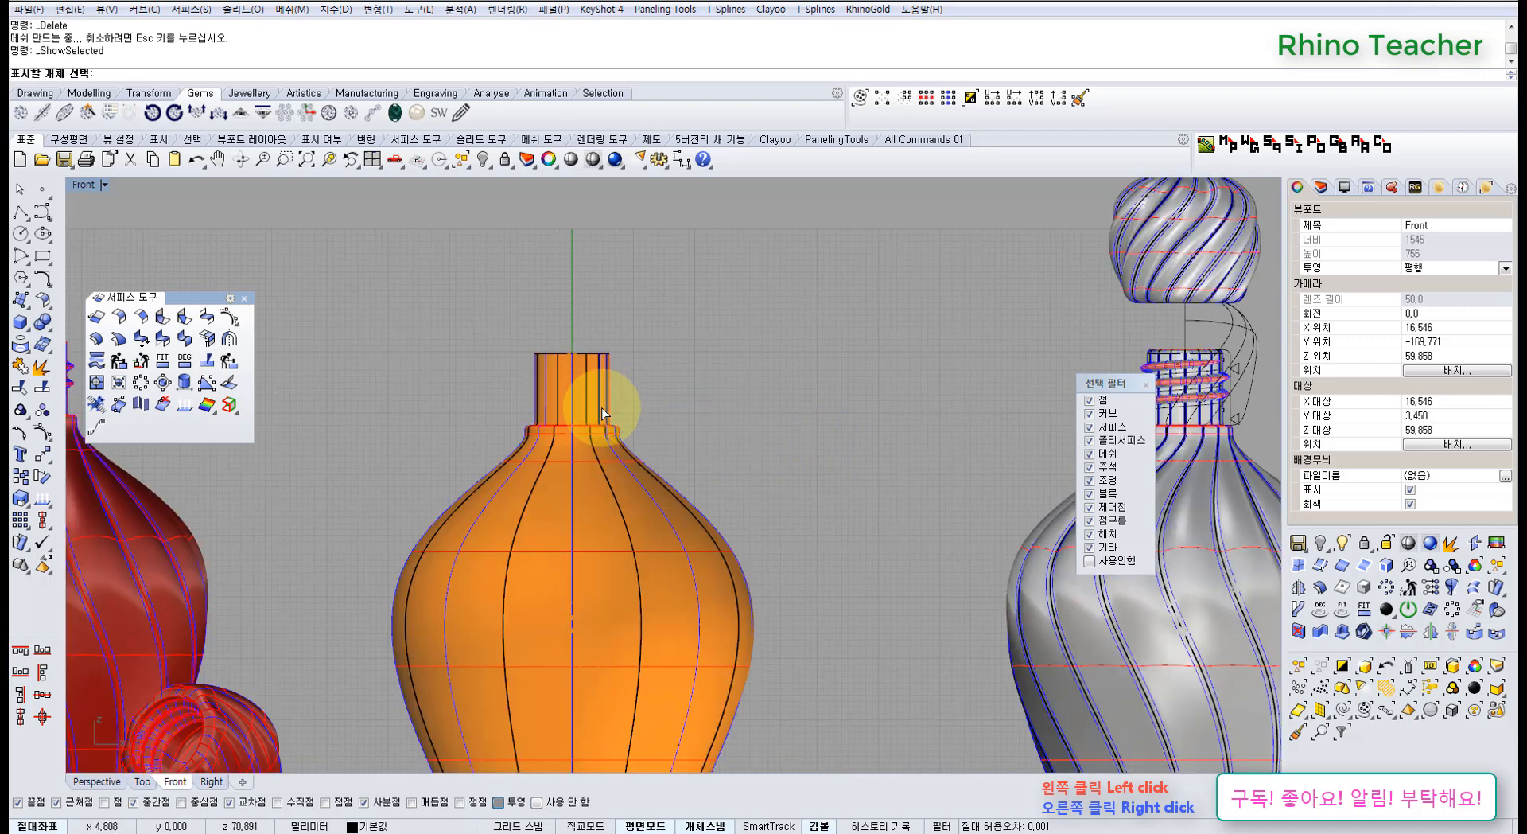
pyautogui.hotkey('ctrl', 'F4')
pyautogui.moveTo(590, 335); pyautogui.dragTo(595, 443, button='right')
pyautogui.scroll(-4, 596, 443)
pyautogui.scroll(-4, 596, 437)
pyautogui.moveTo(563, 310); pyautogui.dragTo(542, 345, button='right')
pyautogui.scroll(6, 542, 346)
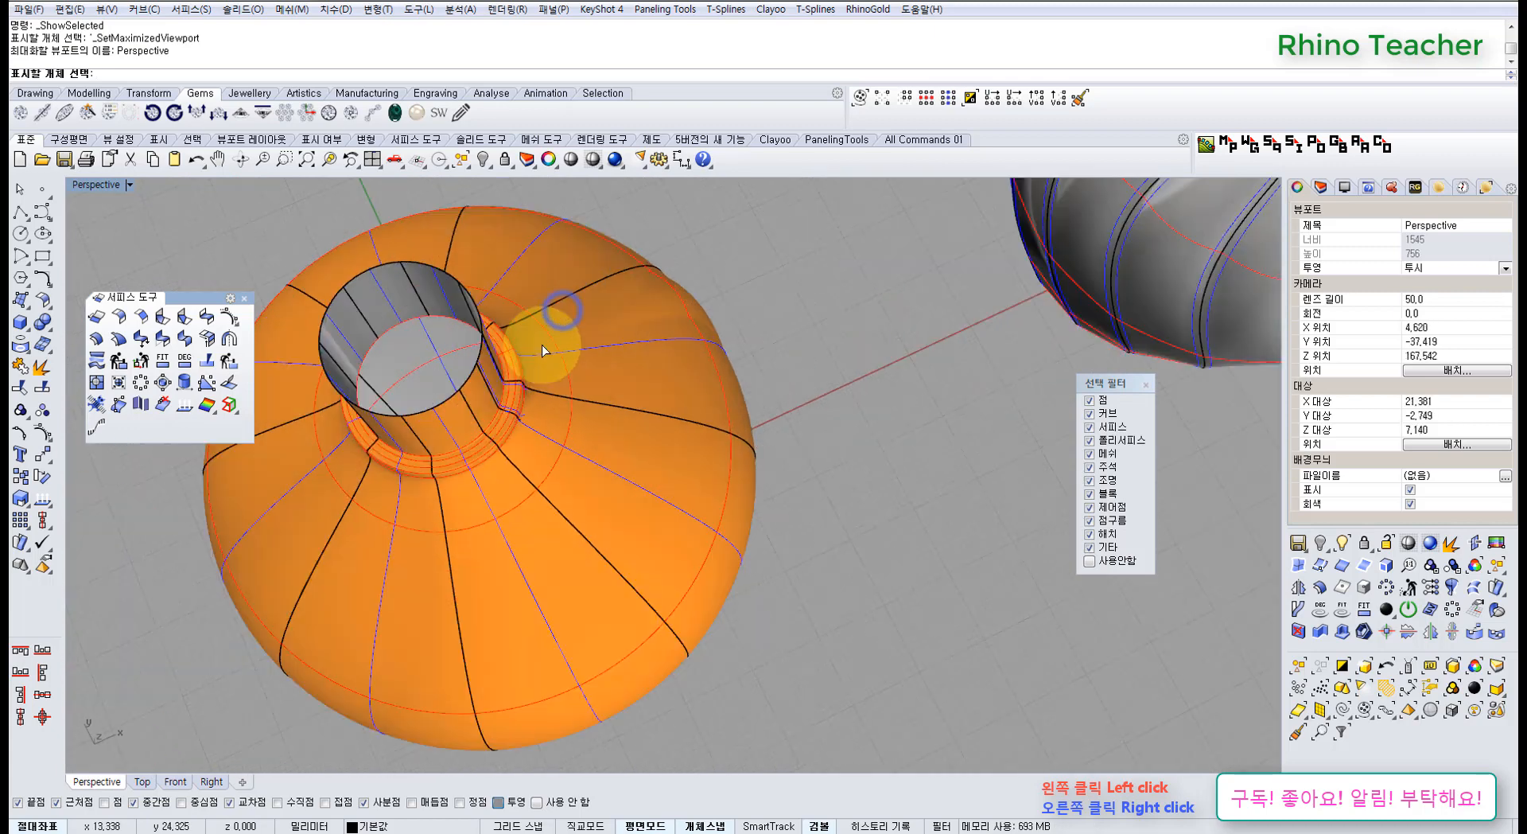
pyautogui.click(735, 259)
pyautogui.click(344, 552)
pyautogui.rightClick(359, 537)
# Delete the surplus vase panels one after another around the body, keeping those beside the offset surface
pyautogui.click(433, 403)
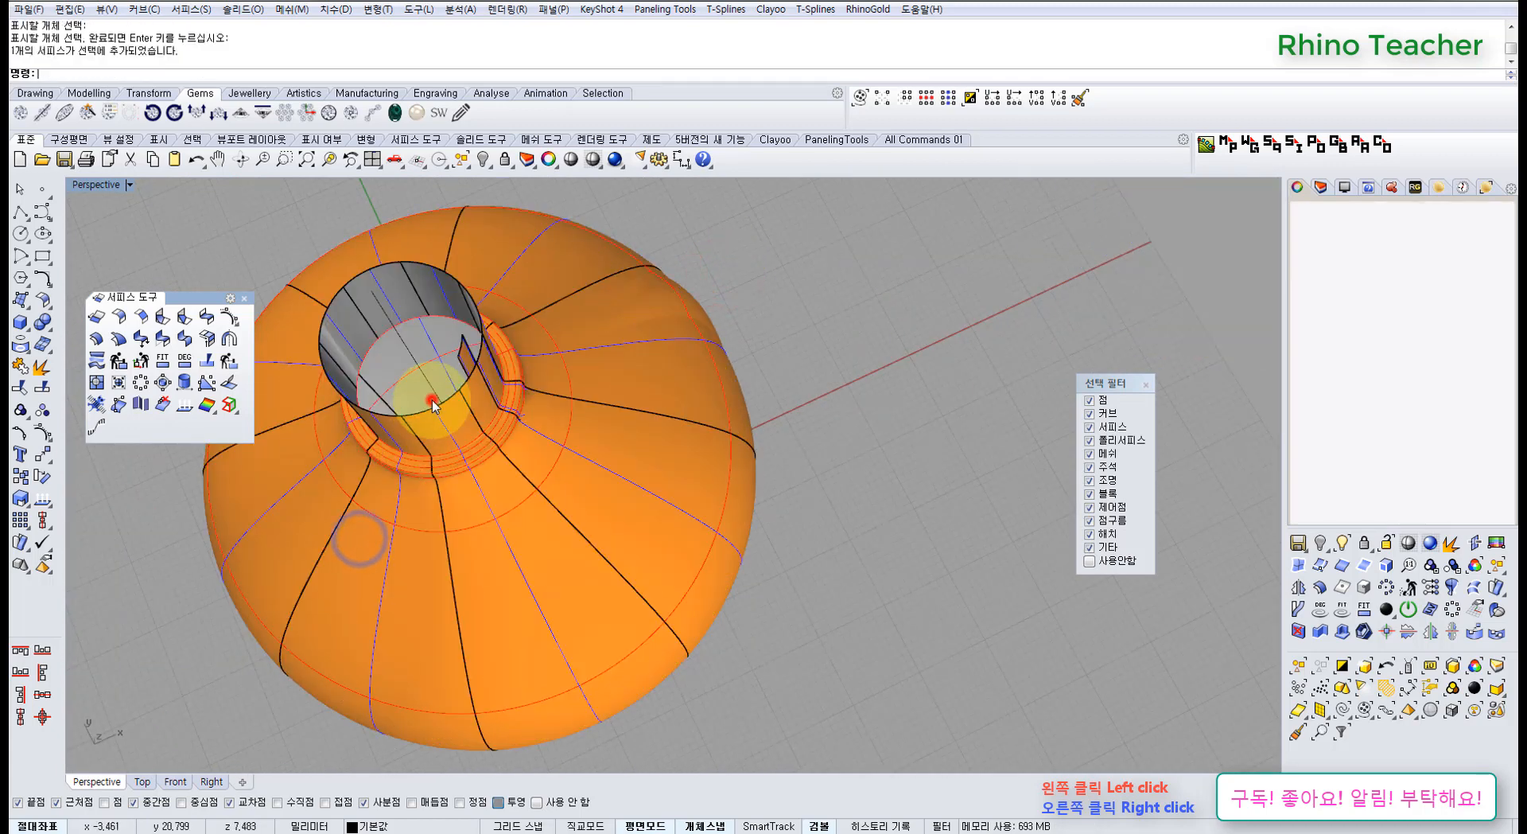
pyautogui.click(463, 549)
pyautogui.press('Delete')
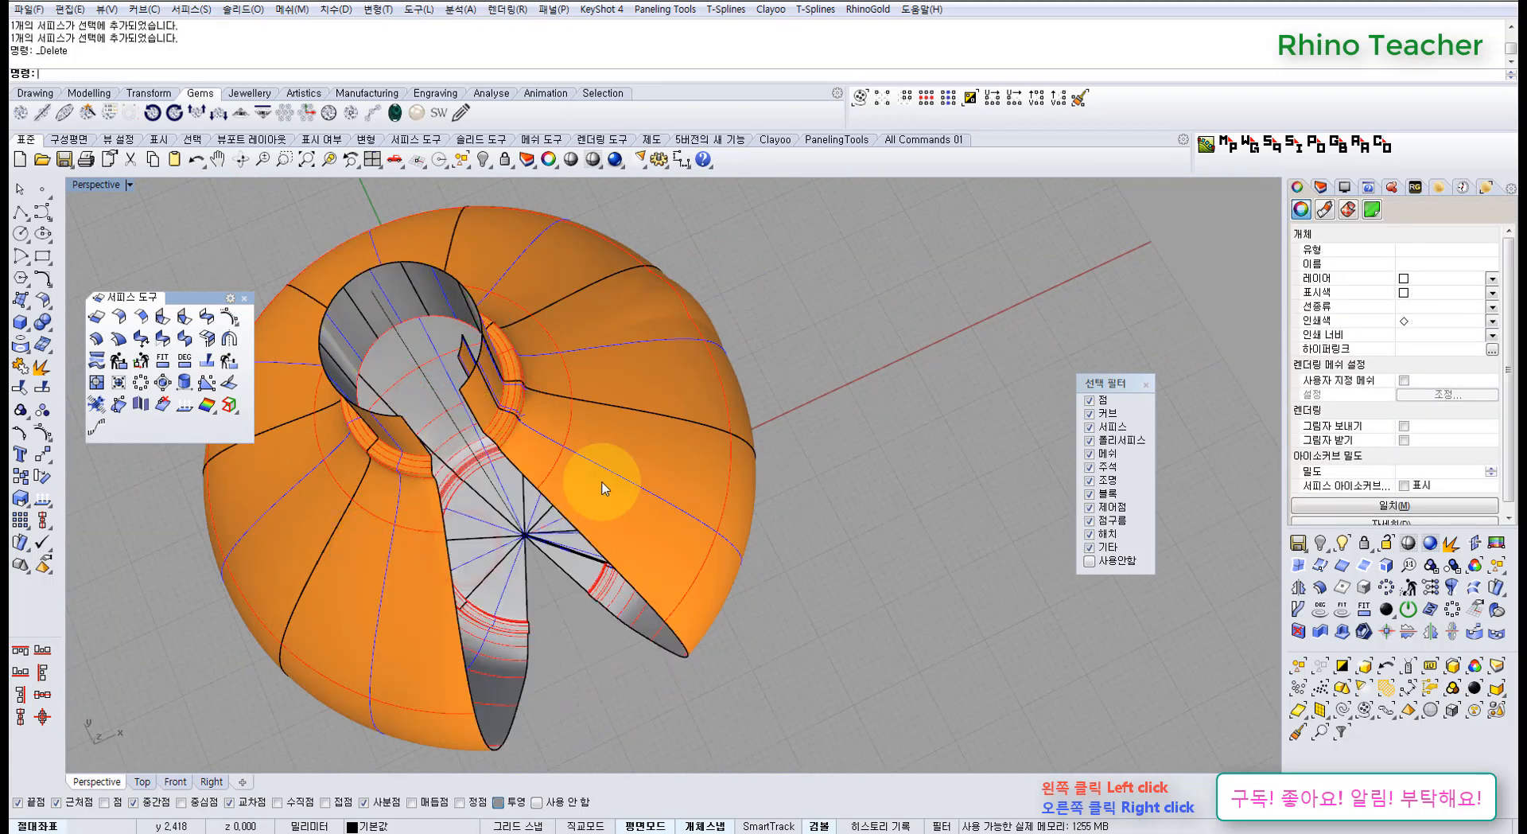
pyautogui.click(599, 481)
pyautogui.press('Delete')
pyautogui.click(410, 538)
pyautogui.press('Delete')
pyautogui.click(364, 454)
pyautogui.press('Delete')
pyautogui.click(358, 356)
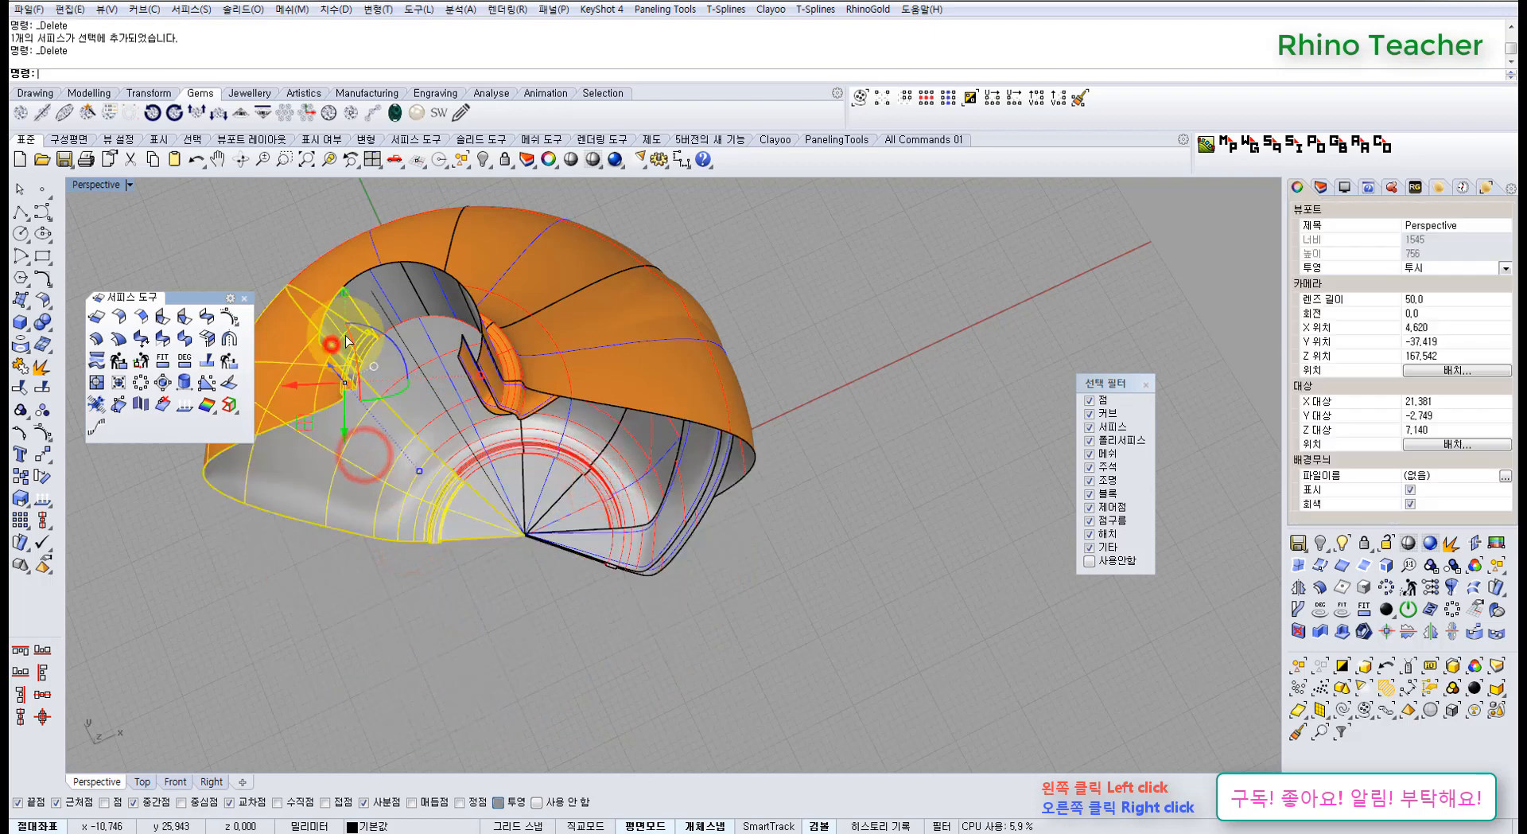
pyautogui.press('Delete')
pyautogui.click(360, 283)
pyautogui.press('Delete')
pyautogui.click(422, 272)
pyautogui.press('Delete')
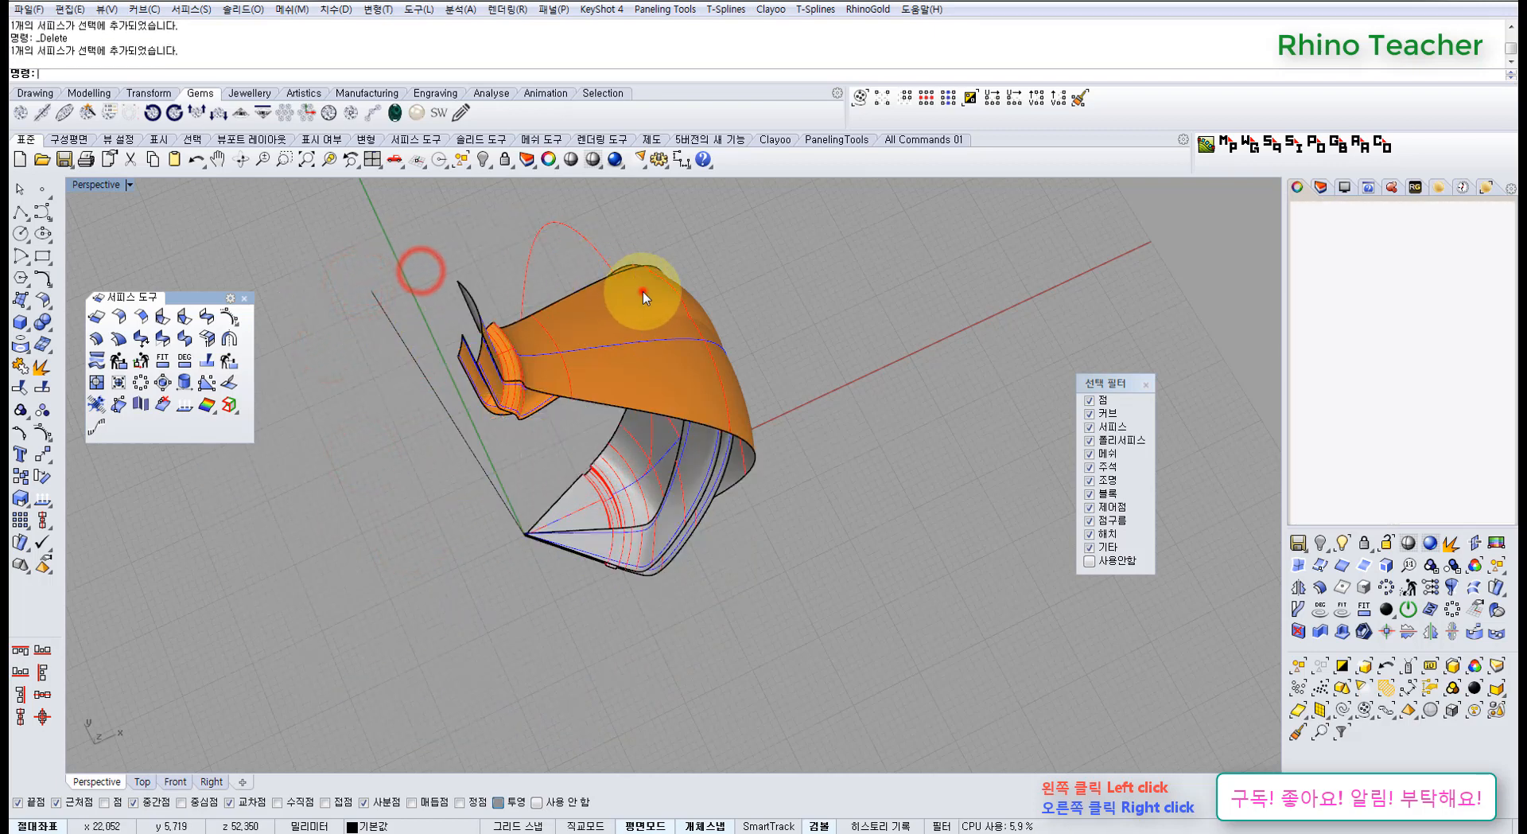
pyautogui.click(643, 292)
pyautogui.press('Delete')
pyautogui.hotkey('ctrl', 'z')
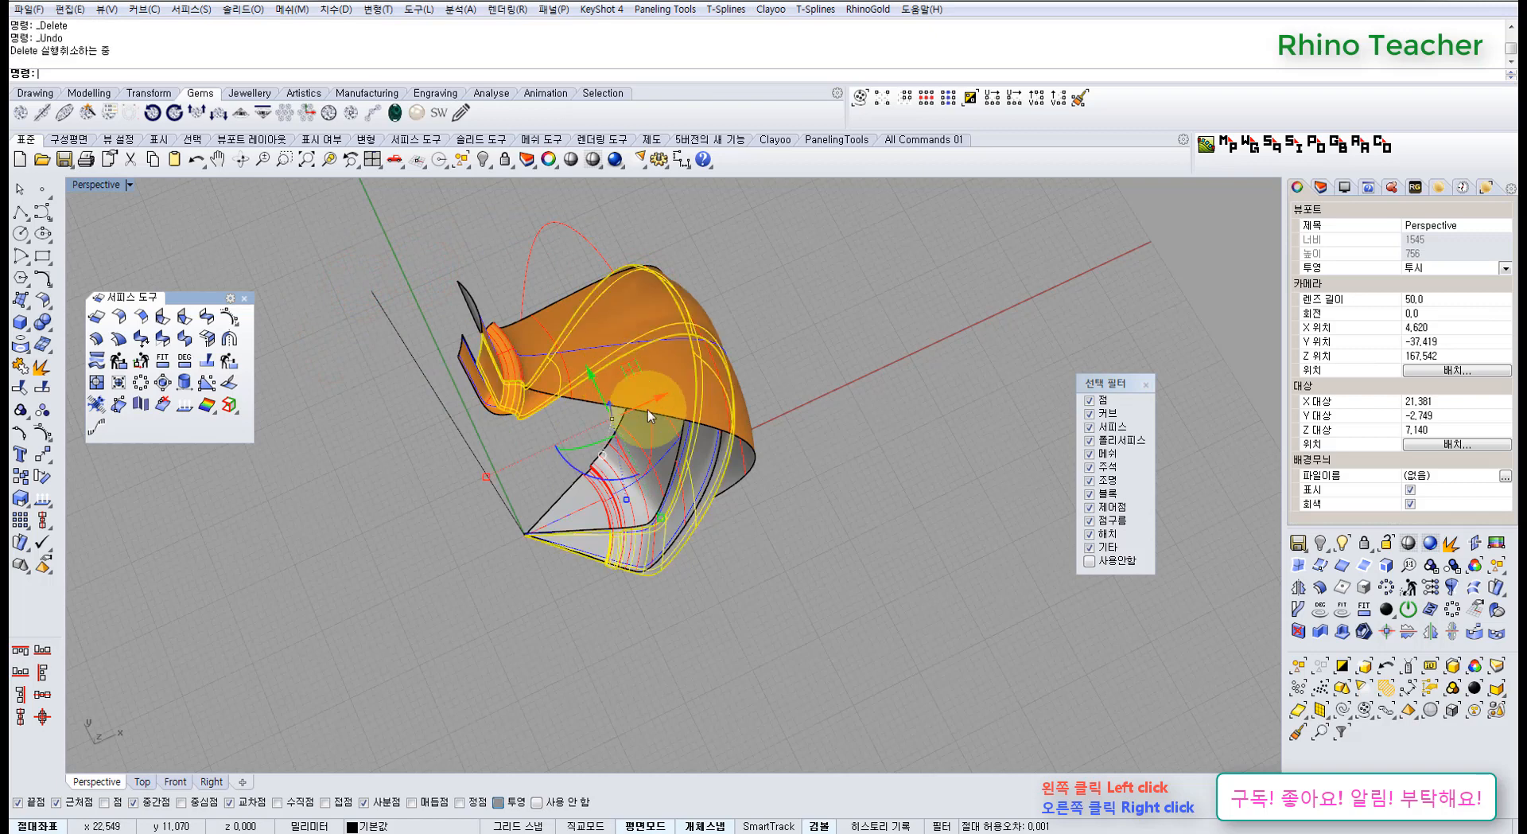
# Delete the last surplus wide vase panel beside the twisted flute and hide the leftover construction curves
pyautogui.moveTo(681, 413); pyautogui.dragTo(667, 360, button='right')
pyautogui.click(802, 352)
pyautogui.click(747, 310)
pyautogui.press('Delete')
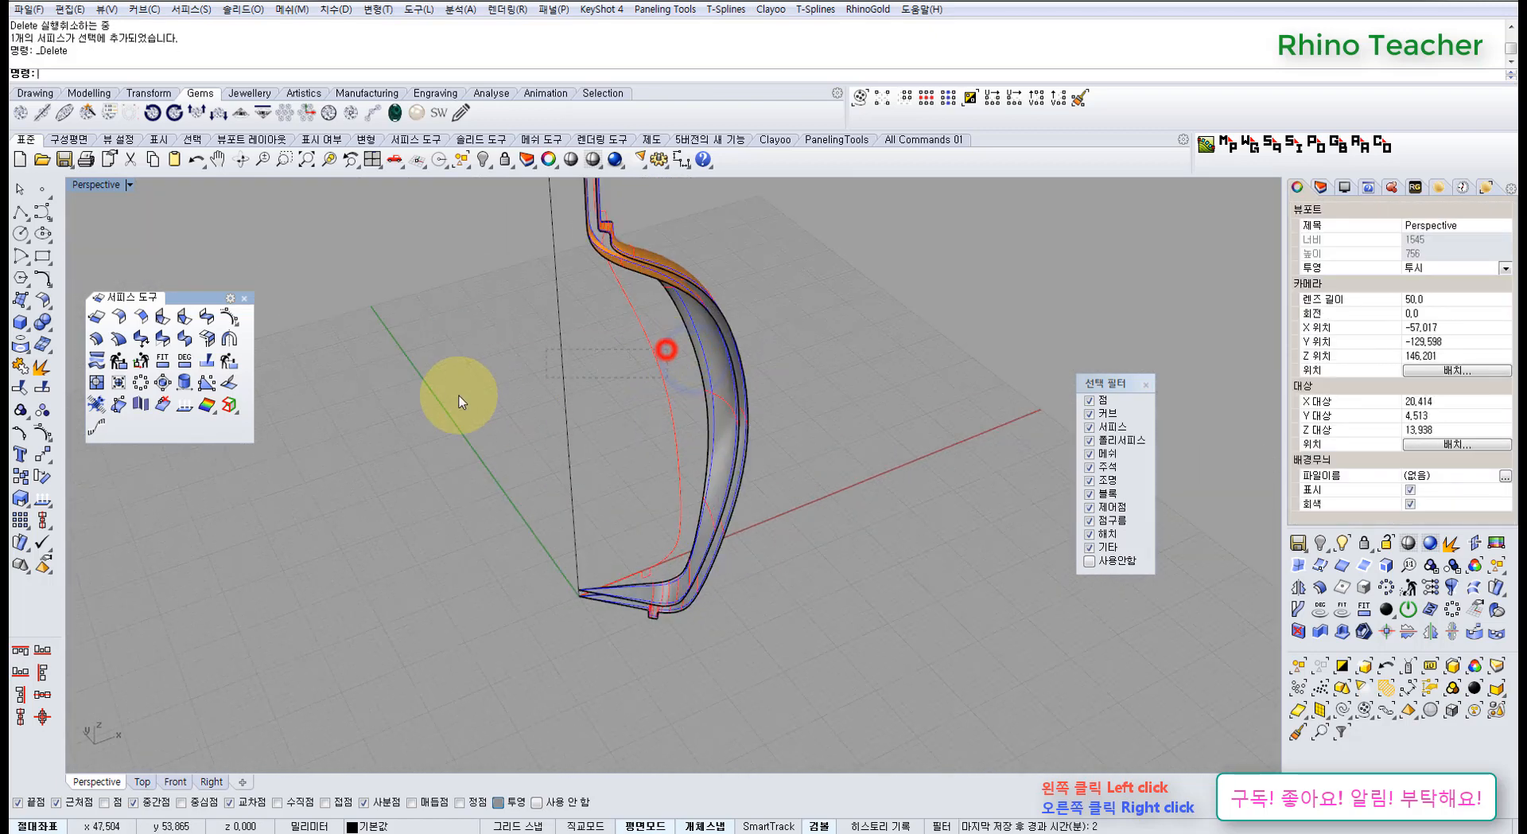
pyautogui.moveTo(460, 400); pyautogui.dragTo(461, 400)
pyautogui.hotkey('ctrl', 'h')
# Examine how the offset surface lies against the outer flute panel in the Top and Perspective views
pyautogui.moveTo(766, 336); pyautogui.dragTo(692, 529, button='right')
pyautogui.click(692, 528)
pyautogui.hotkey('ctrl', 'F1')
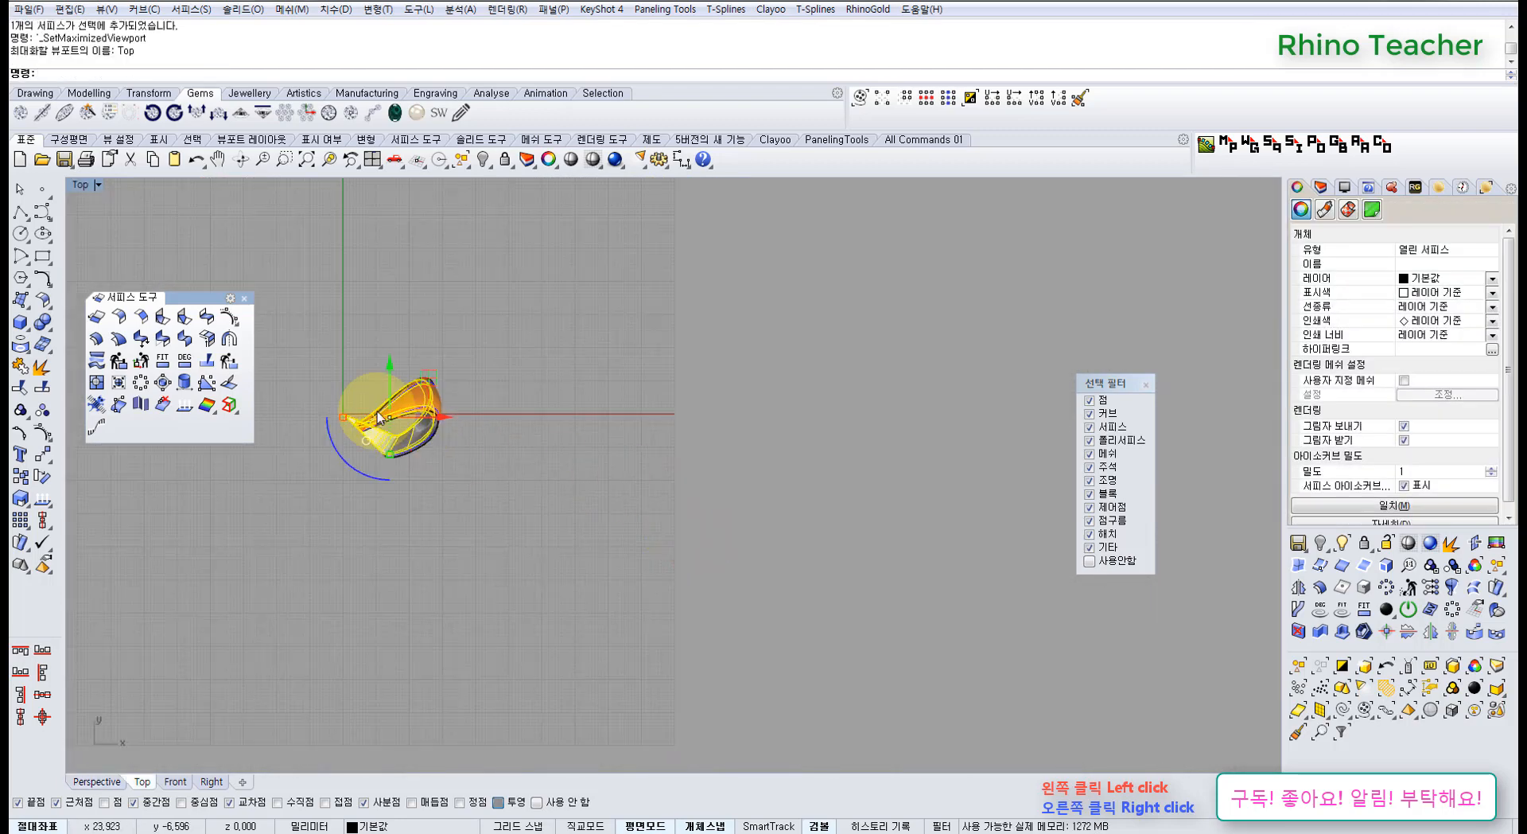
pyautogui.scroll(5, 379, 417)
pyautogui.moveTo(549, 547); pyautogui.dragTo(591, 381, button='right')
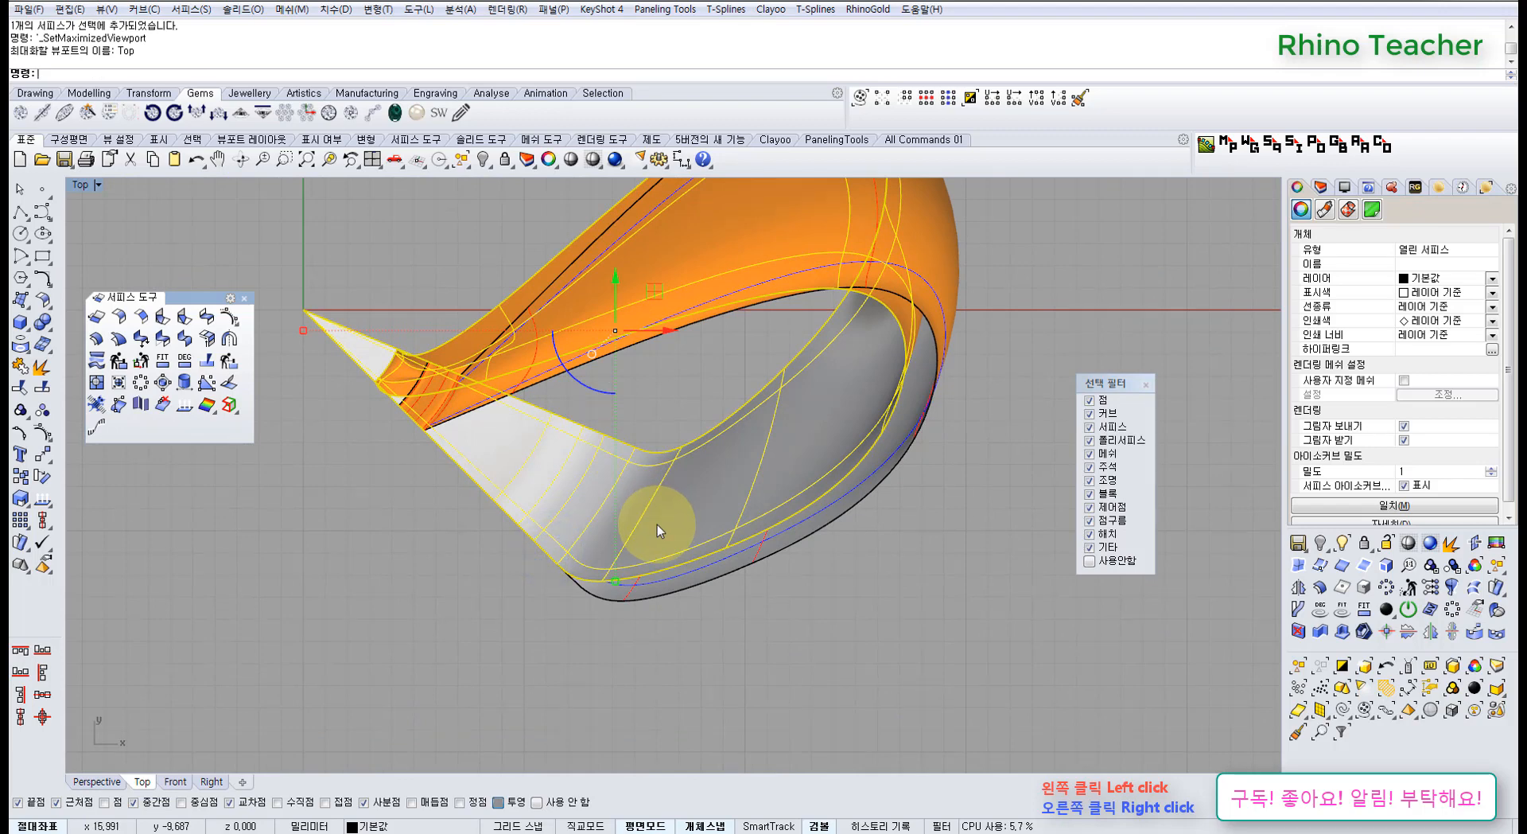
pyautogui.hotkey('ctrl', 'F4')
pyautogui.moveTo(658, 521); pyautogui.dragTo(728, 438, button='right')
# Polar array the inner offset surface around the origin with 16 items over 360 degrees
pyautogui.click(864, 497)
pyautogui.click(727, 458)
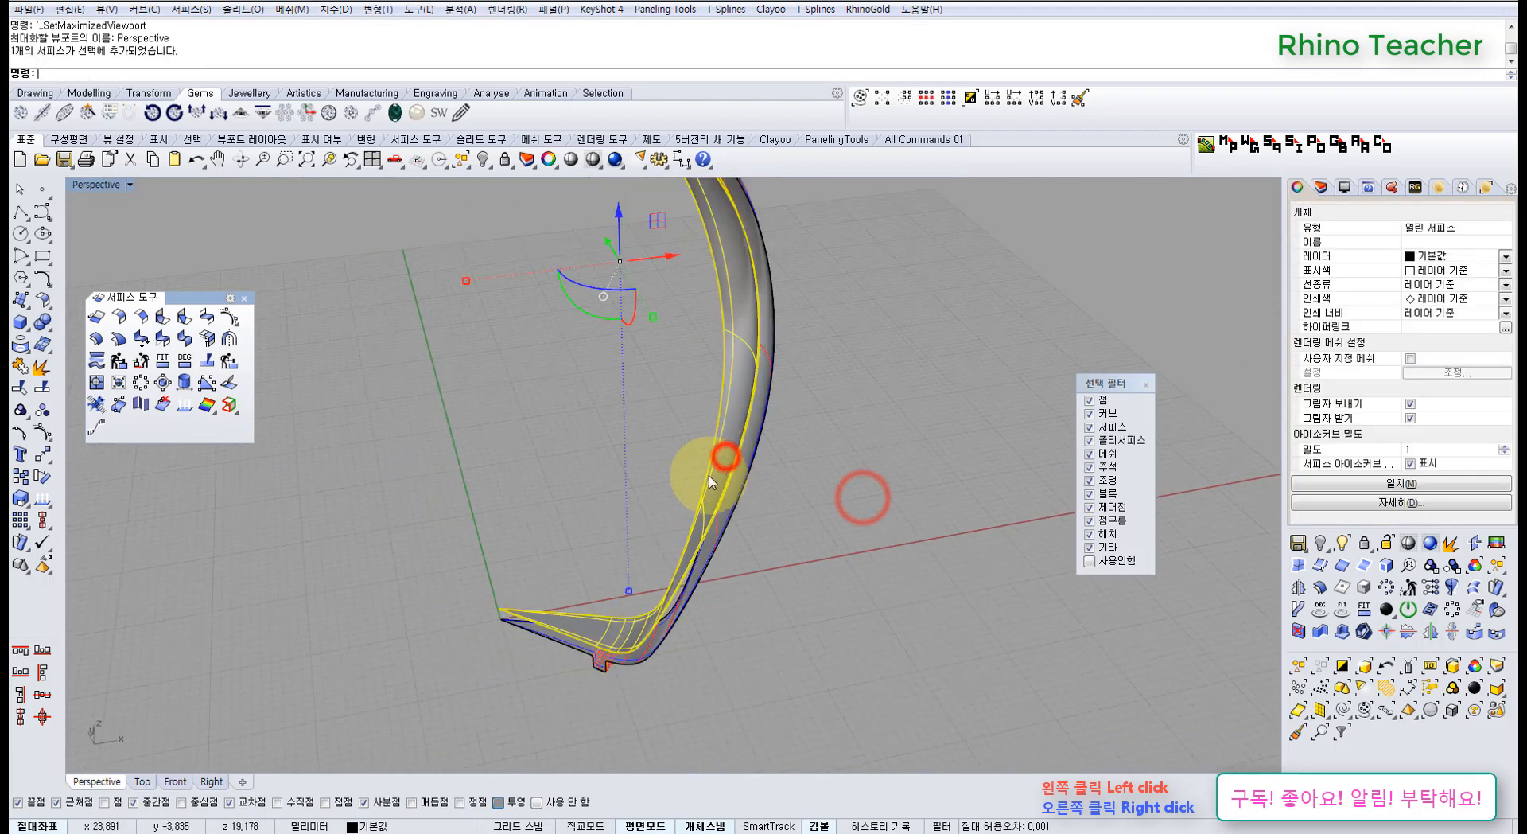
pyautogui.moveTo(579, 529); pyautogui.dragTo(593, 517, button='right')
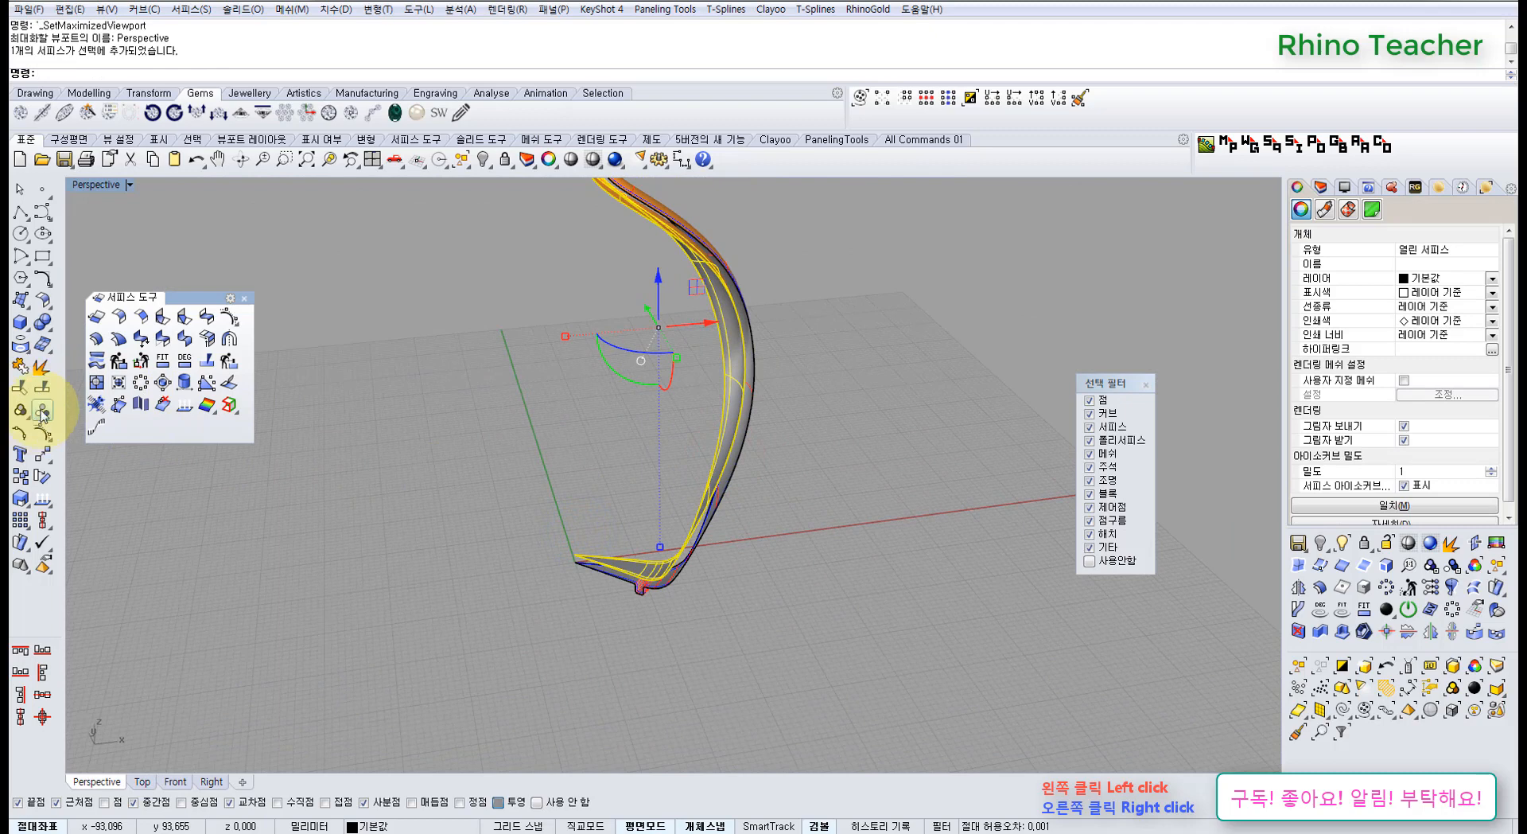
pyautogui.click(42, 457)
pyautogui.moveTo(99, 455); pyautogui.dragTo(146, 489)
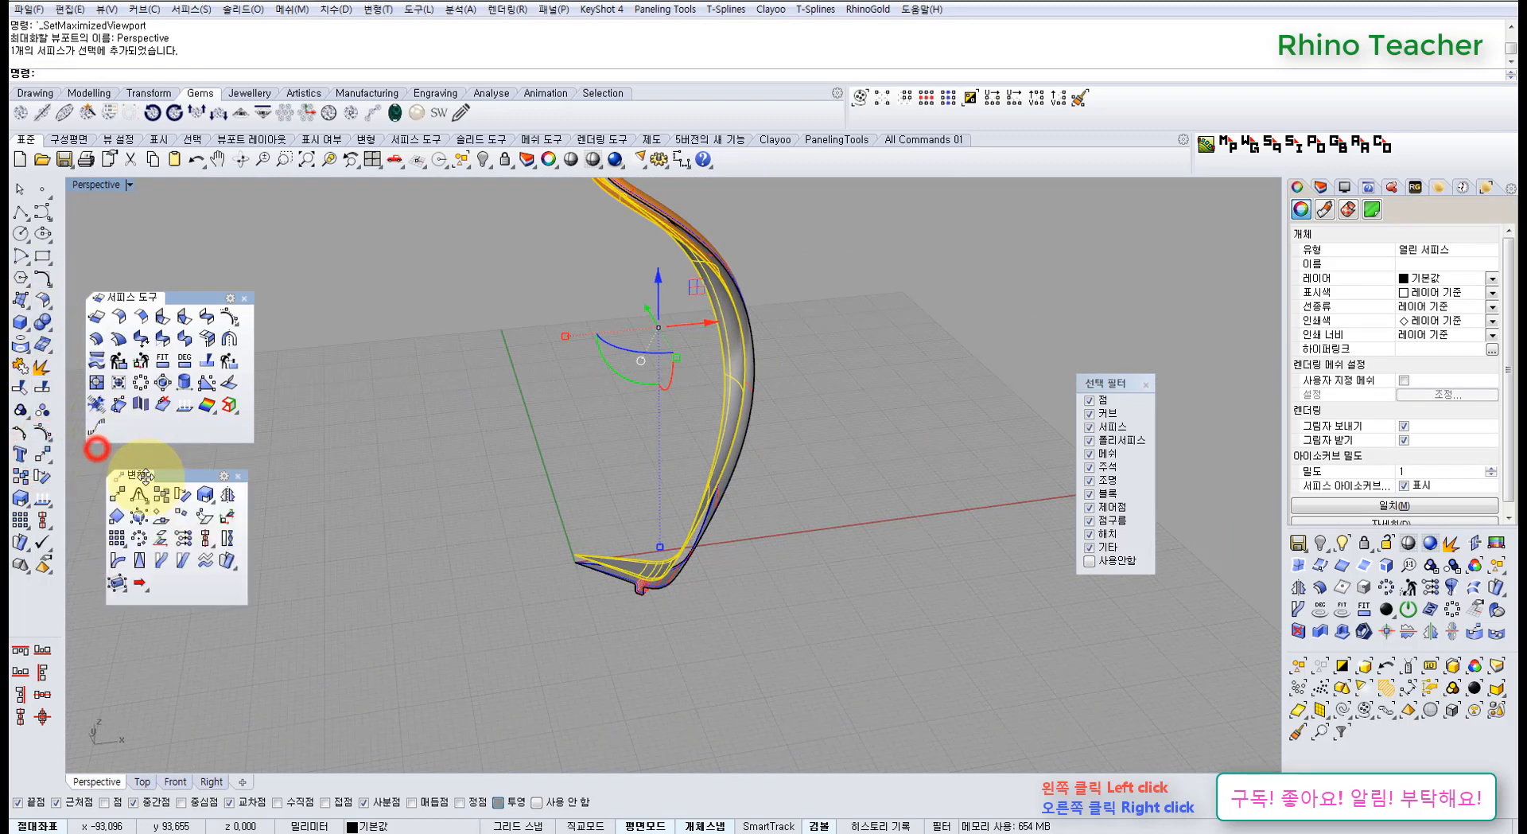
pyautogui.click(136, 540)
pyautogui.moveTo(642, 483); pyautogui.dragTo(619, 528, button='right')
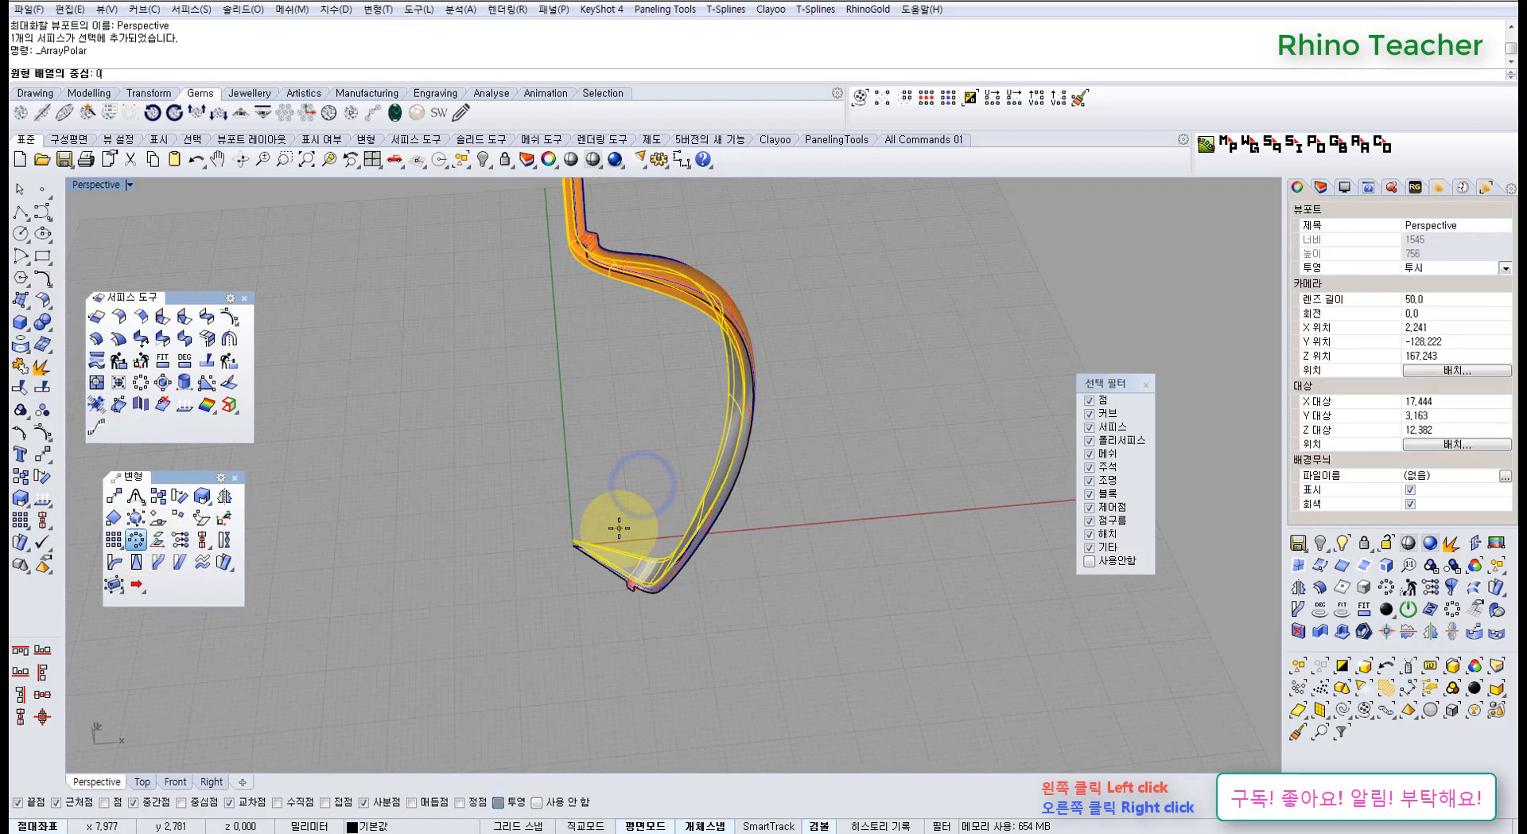
pyautogui.press('Return')
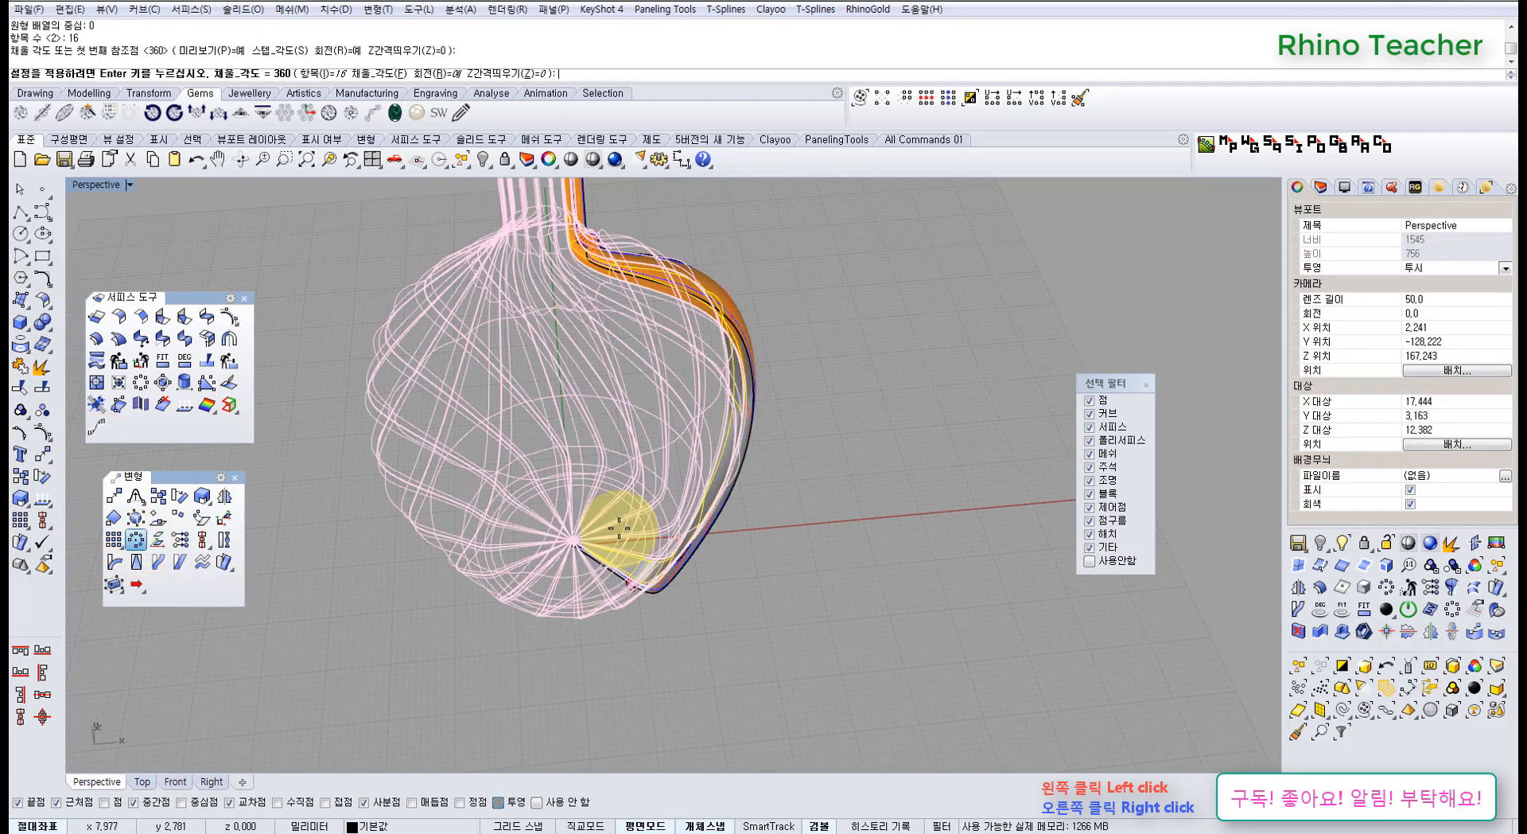
pyautogui.press('Return')
# Examine the arrayed inner flute surfaces at the vase's neck and shoulder
pyautogui.click(849, 501)
pyautogui.moveTo(617, 480); pyautogui.dragTo(650, 380, button='right')
pyautogui.scroll(6, 571, 231)
pyautogui.moveTo(577, 263); pyautogui.dragTo(541, 355, button='right')
pyautogui.scroll(4, 519, 393)
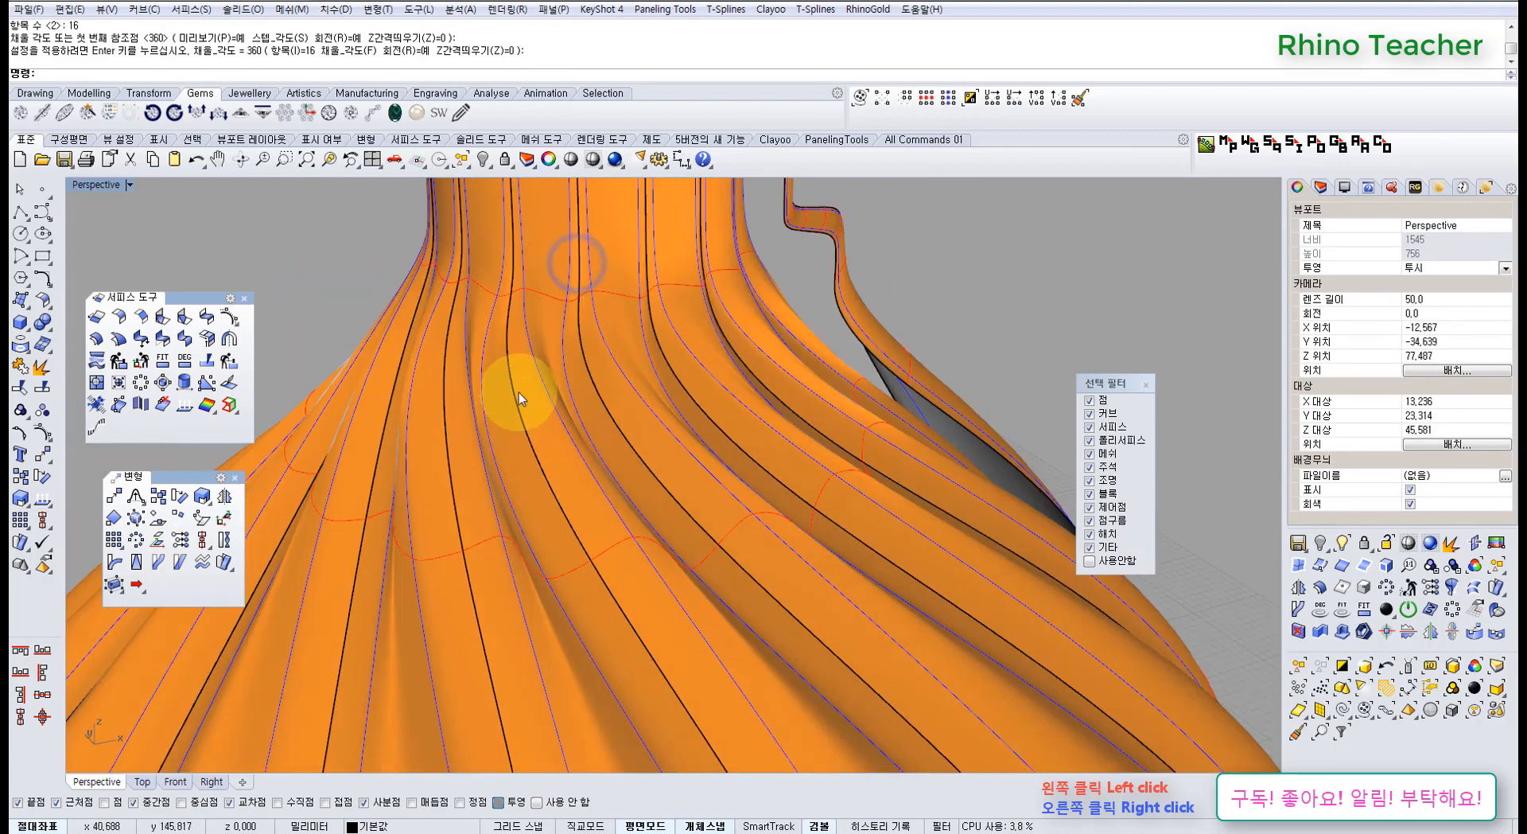
pyautogui.moveTo(499, 447); pyautogui.dragTo(450, 459, button='right')
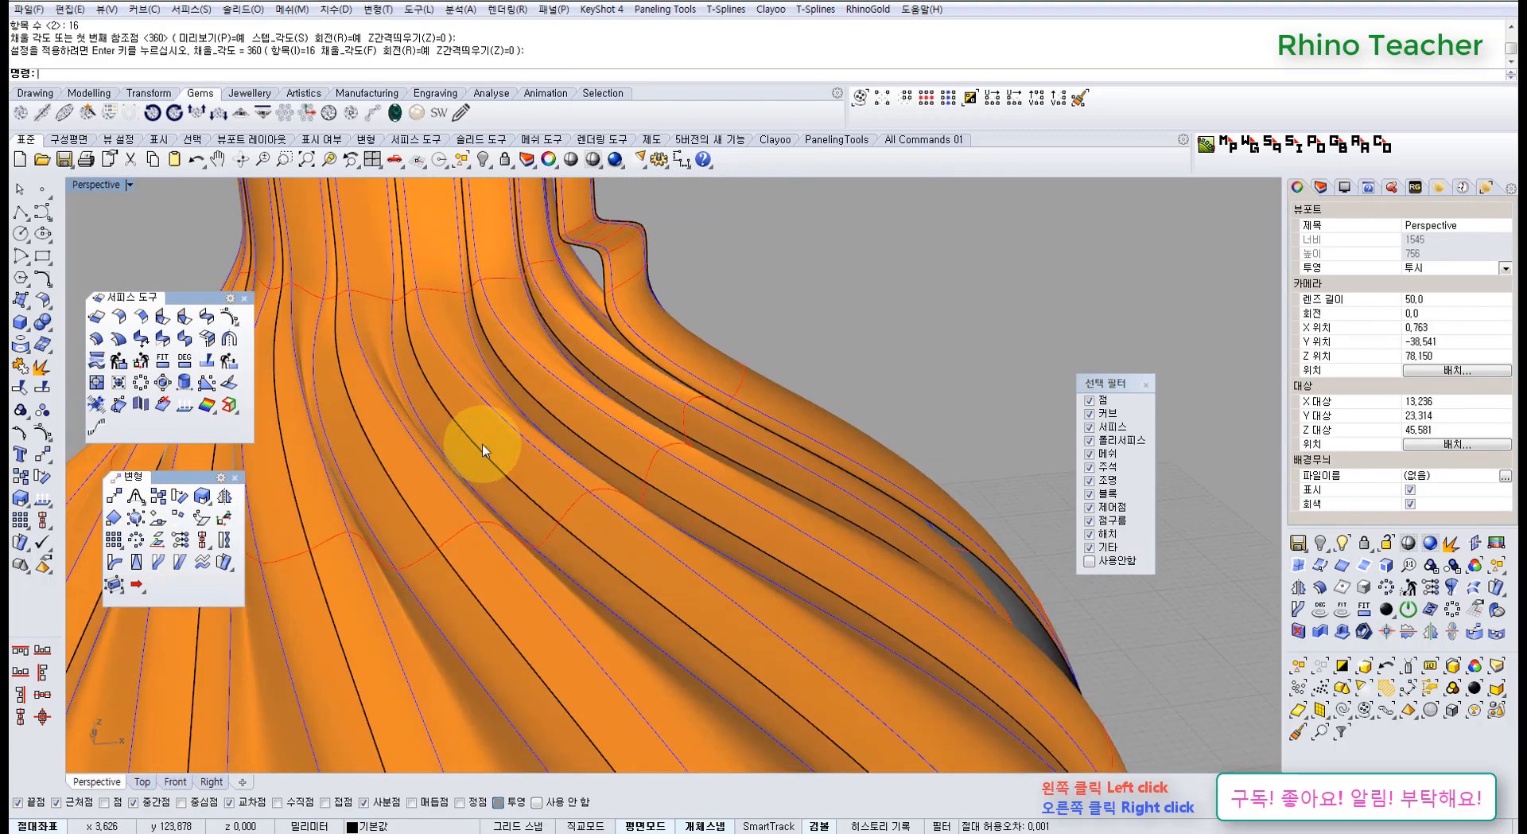
# Join the arrayed inner flute surfaces into a single inner vase wall
pyautogui.scroll(-12, 483, 449)
pyautogui.keyDown('shift'); pyautogui.moveTo(563, 539); pyautogui.dragTo(649, 364, button='right'); pyautogui.keyUp('shift')
pyautogui.moveTo(828, 355); pyautogui.dragTo(375, 499)
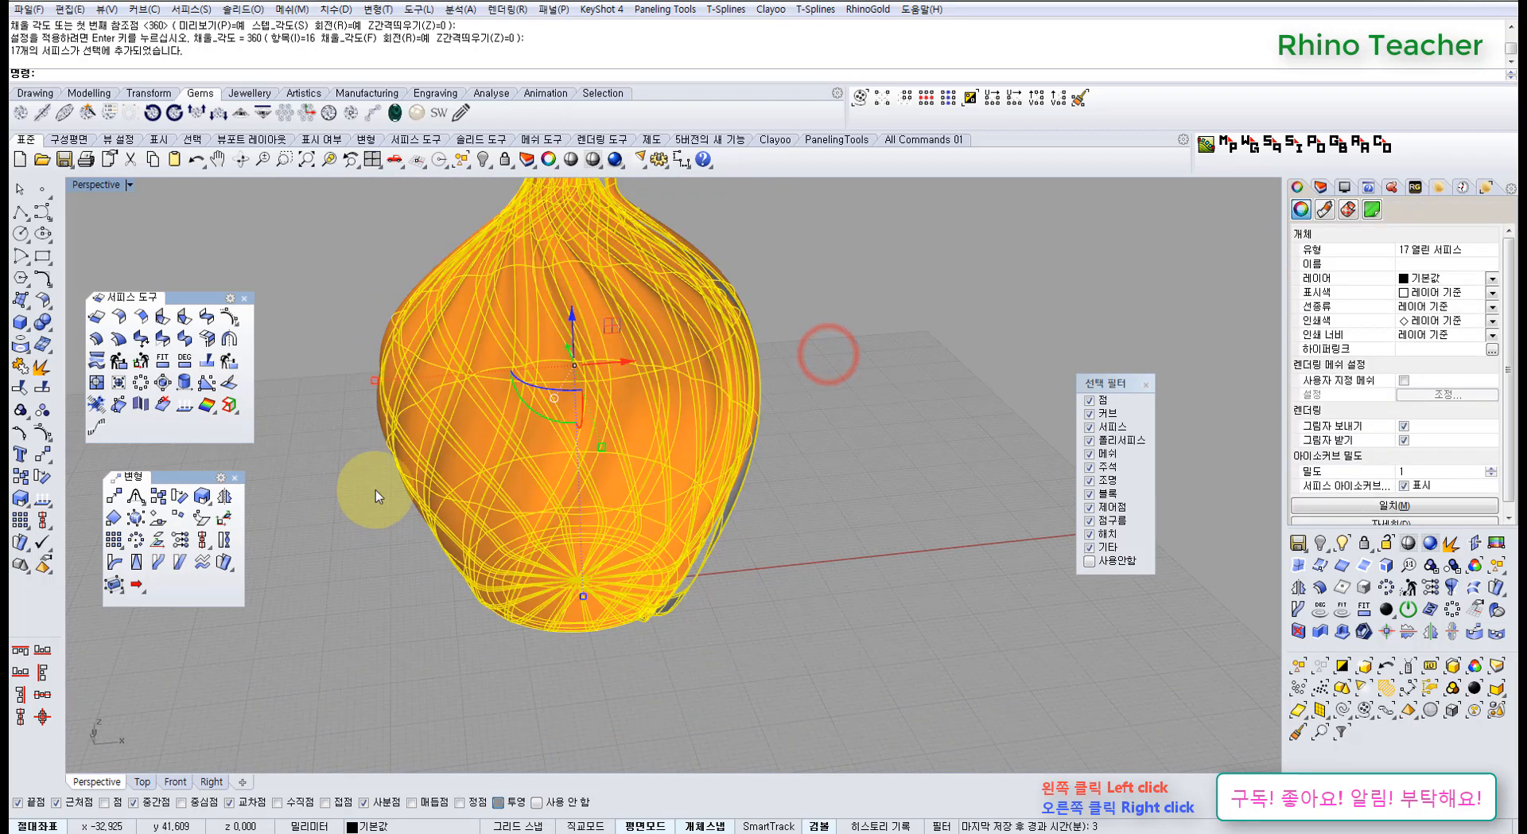
pyautogui.click(39, 432)
pyautogui.click(19, 367)
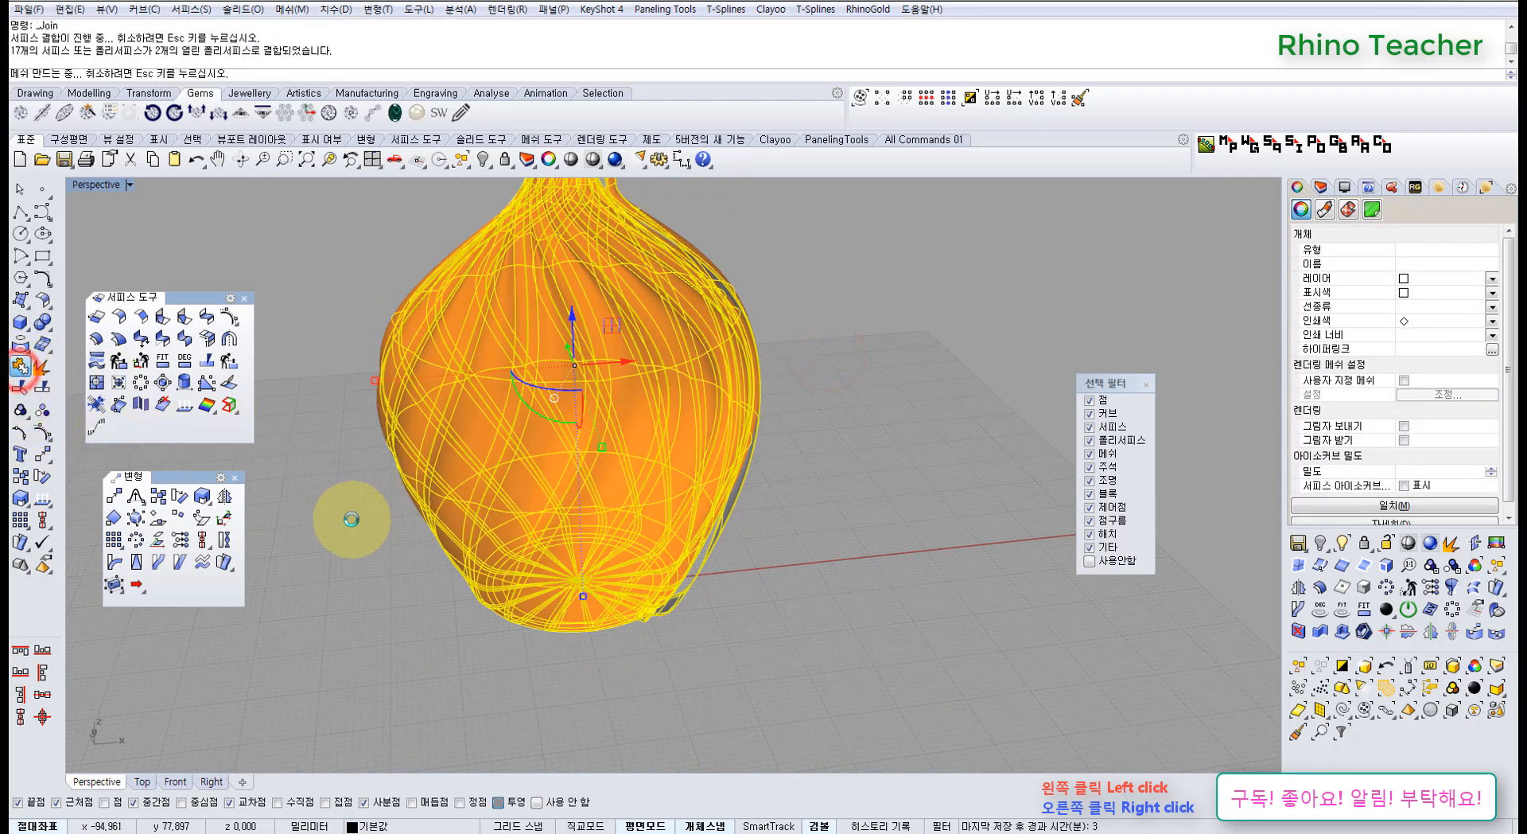
pyautogui.click(313, 579)
# Check the joined inner wall for naked edges, examining the open rim at the neck
pyautogui.click(471, 452)
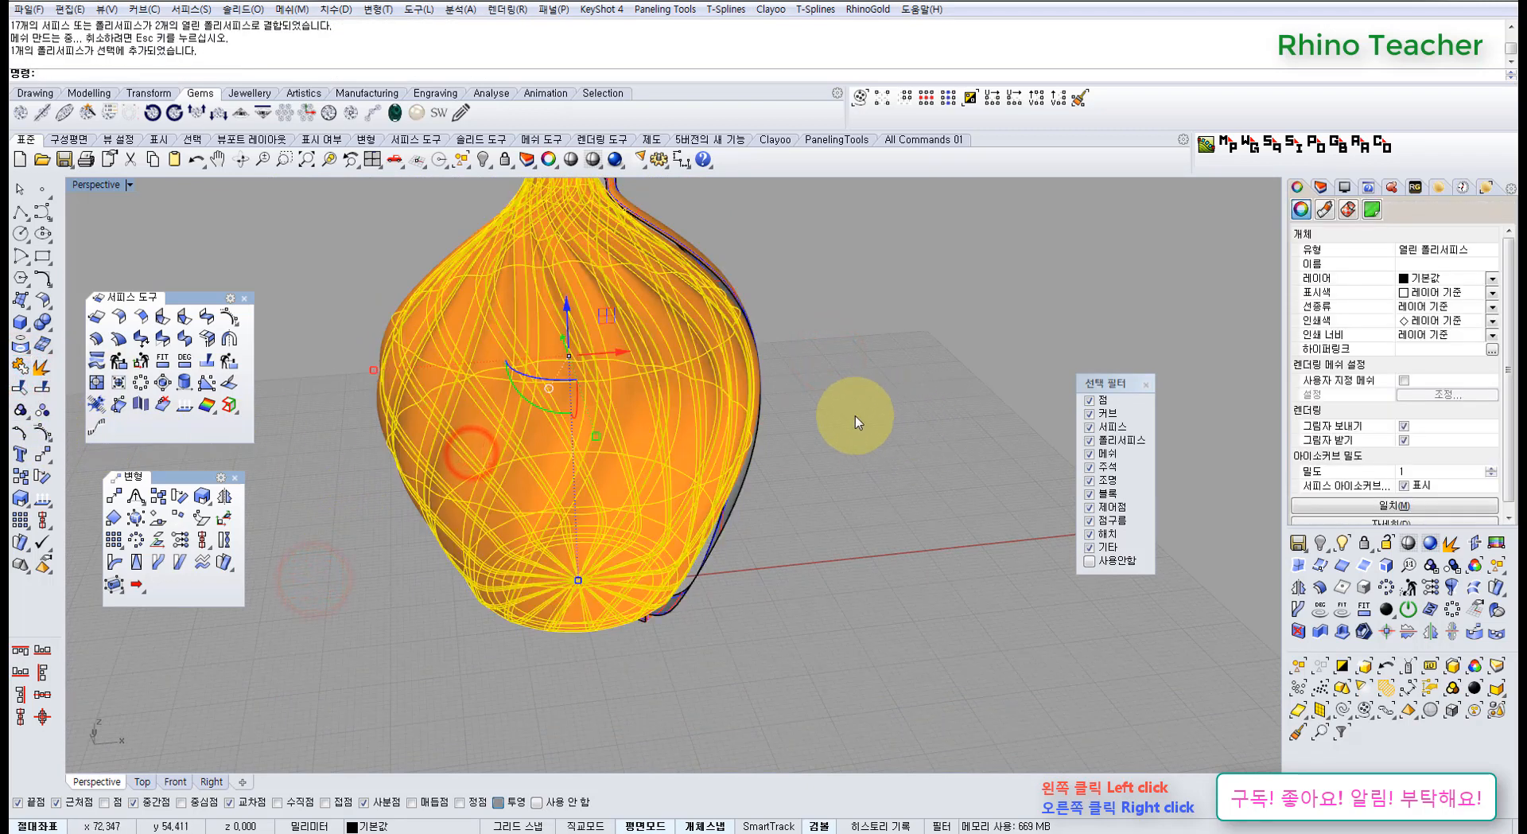
pyautogui.click(42, 503)
pyautogui.moveTo(85, 499); pyautogui.dragTo(152, 632)
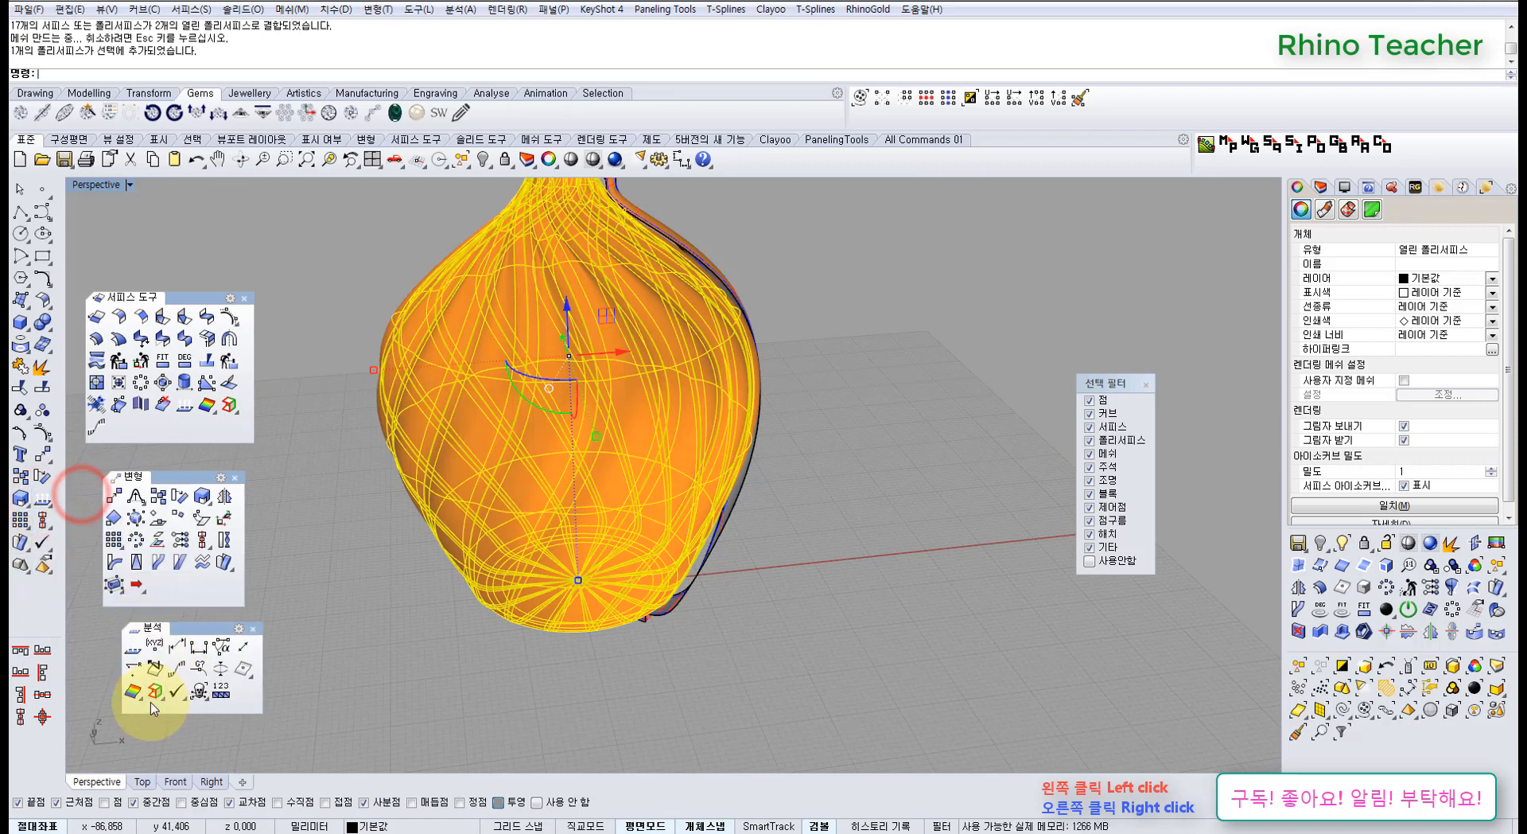
pyautogui.click(154, 690)
pyautogui.moveTo(501, 602)
pyautogui.mouseDown(button='right')
pyautogui.moveTo(511, 347)
pyautogui.moveTo(501, 588)
pyautogui.mouseUp(button='right')
pyautogui.scroll(-4, 538, 397)
pyautogui.moveTo(539, 390); pyautogui.dragTo(533, 423, button='right')
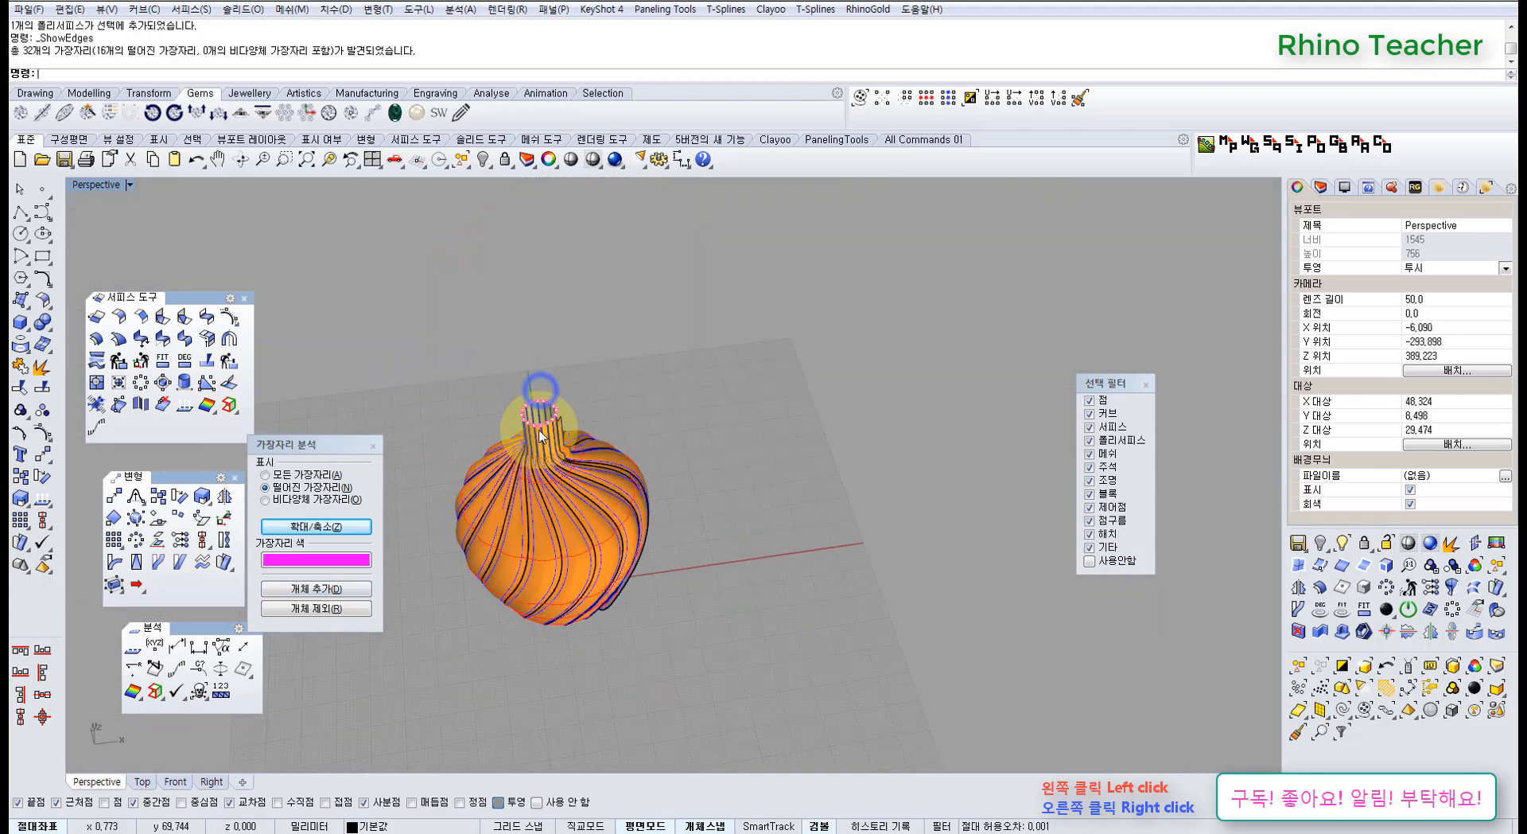
pyautogui.scroll(8, 520, 365)
pyautogui.scroll(-5, 523, 379)
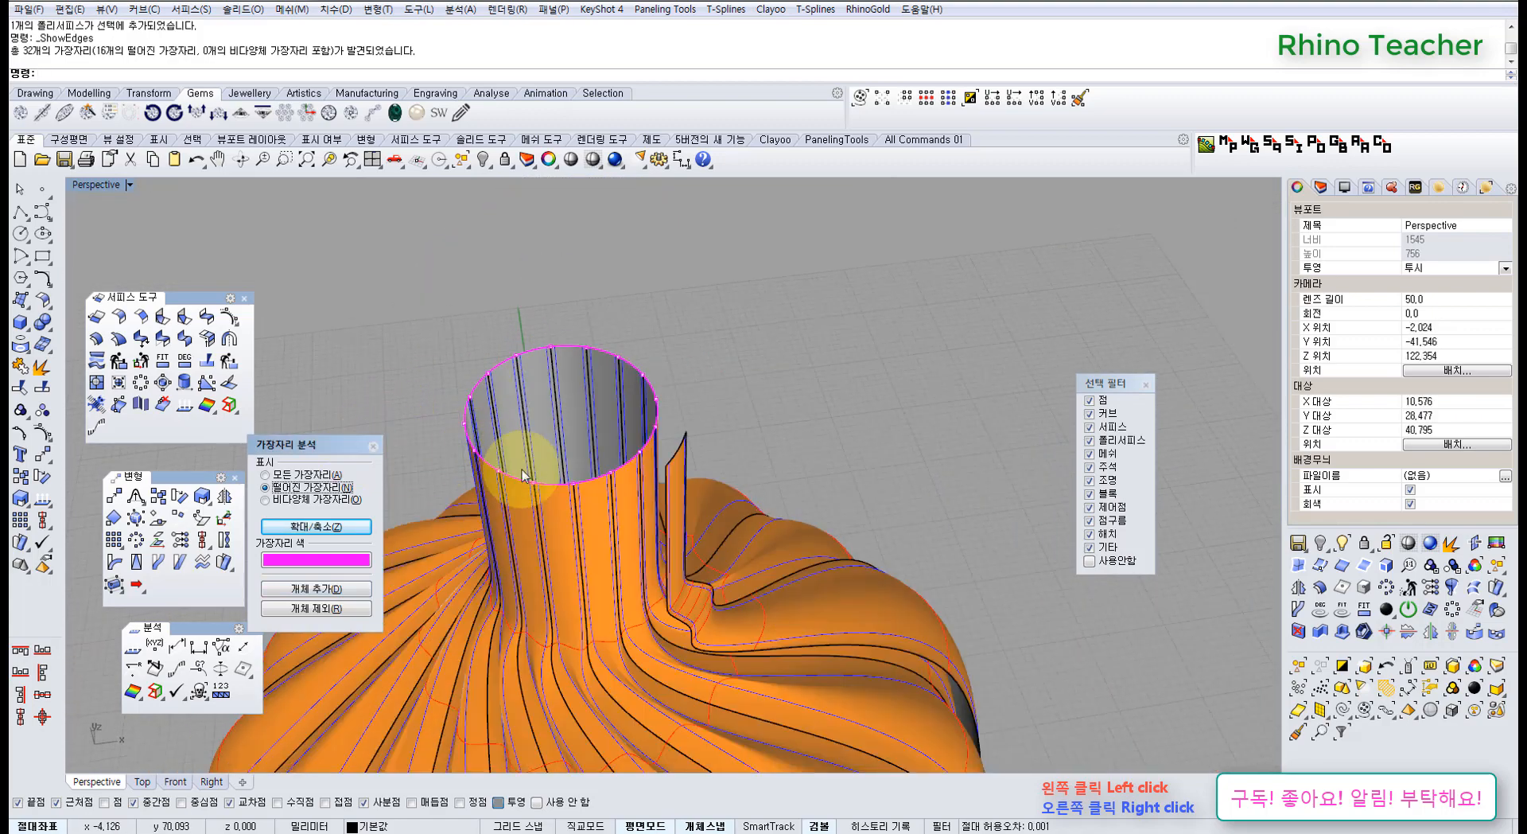
pyautogui.click(373, 446)
pyautogui.click(397, 349)
# Polar array the remaining outer flute surface around the origin with 16 items over 360 degrees
pyautogui.scroll(-6, 481, 422)
pyautogui.keyDown('shift'); pyautogui.moveTo(635, 525); pyautogui.dragTo(649, 431, button='right'); pyautogui.keyUp('shift')
pyautogui.click(649, 430)
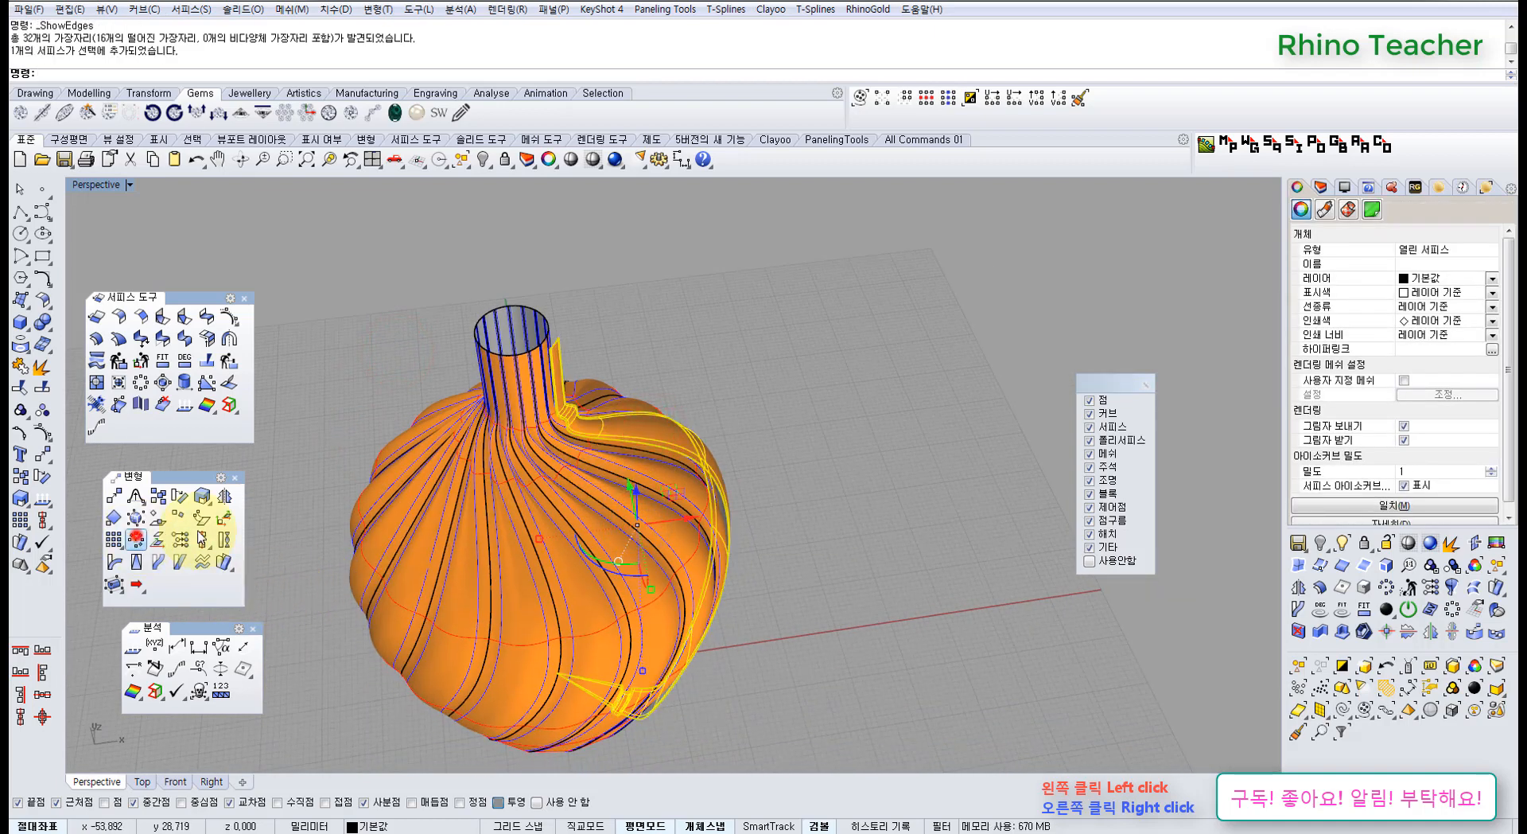
pyautogui.click(136, 539)
pyautogui.press('Return')
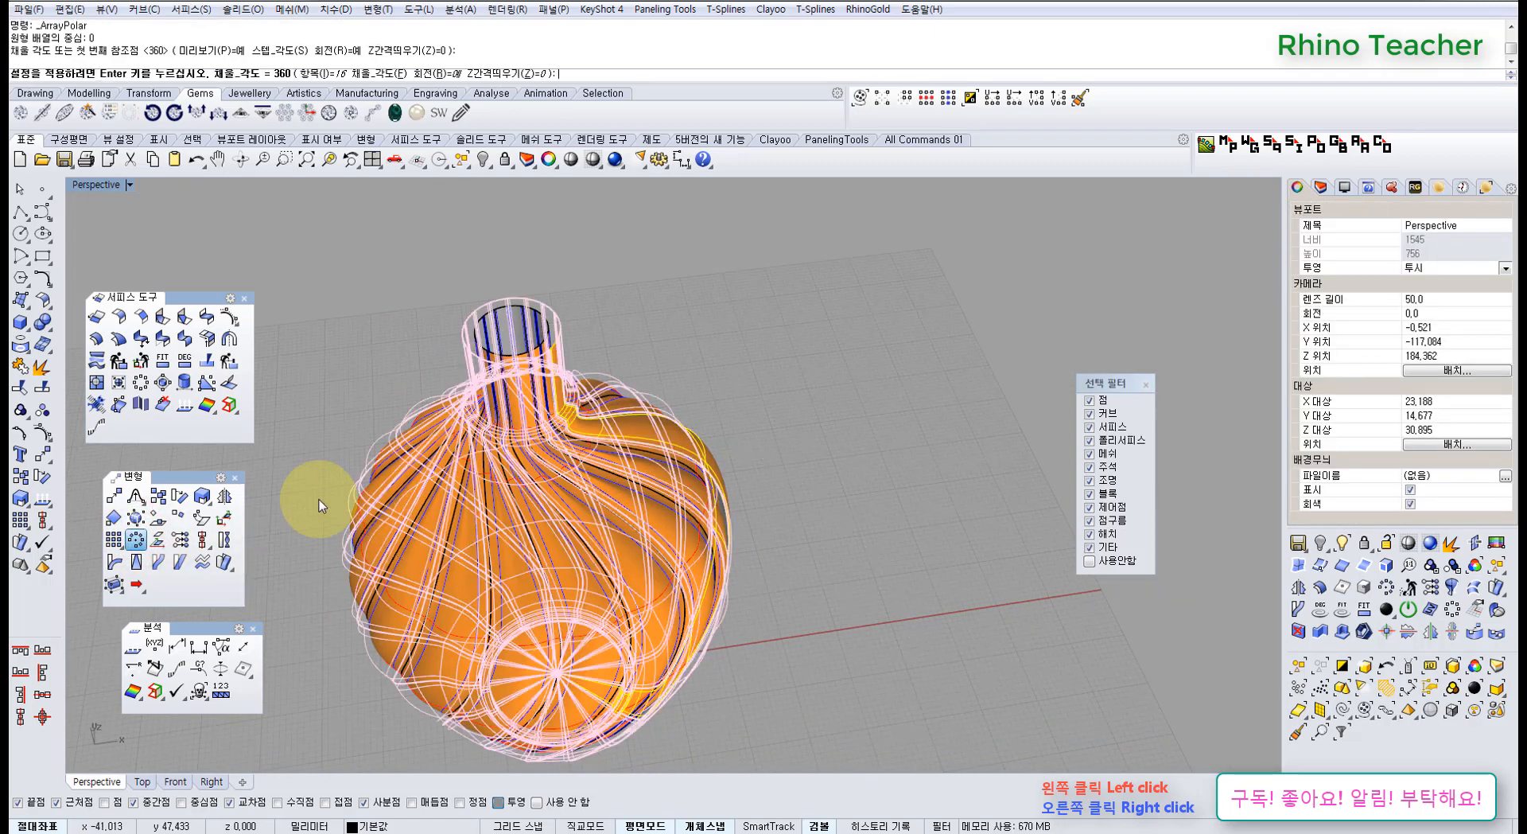
pyautogui.press('Return')
pyautogui.press('Return')
pyautogui.click(708, 325)
# Join the arrayed outer flute surfaces into a single outer vase wall
pyautogui.scroll(6, 594, 370)
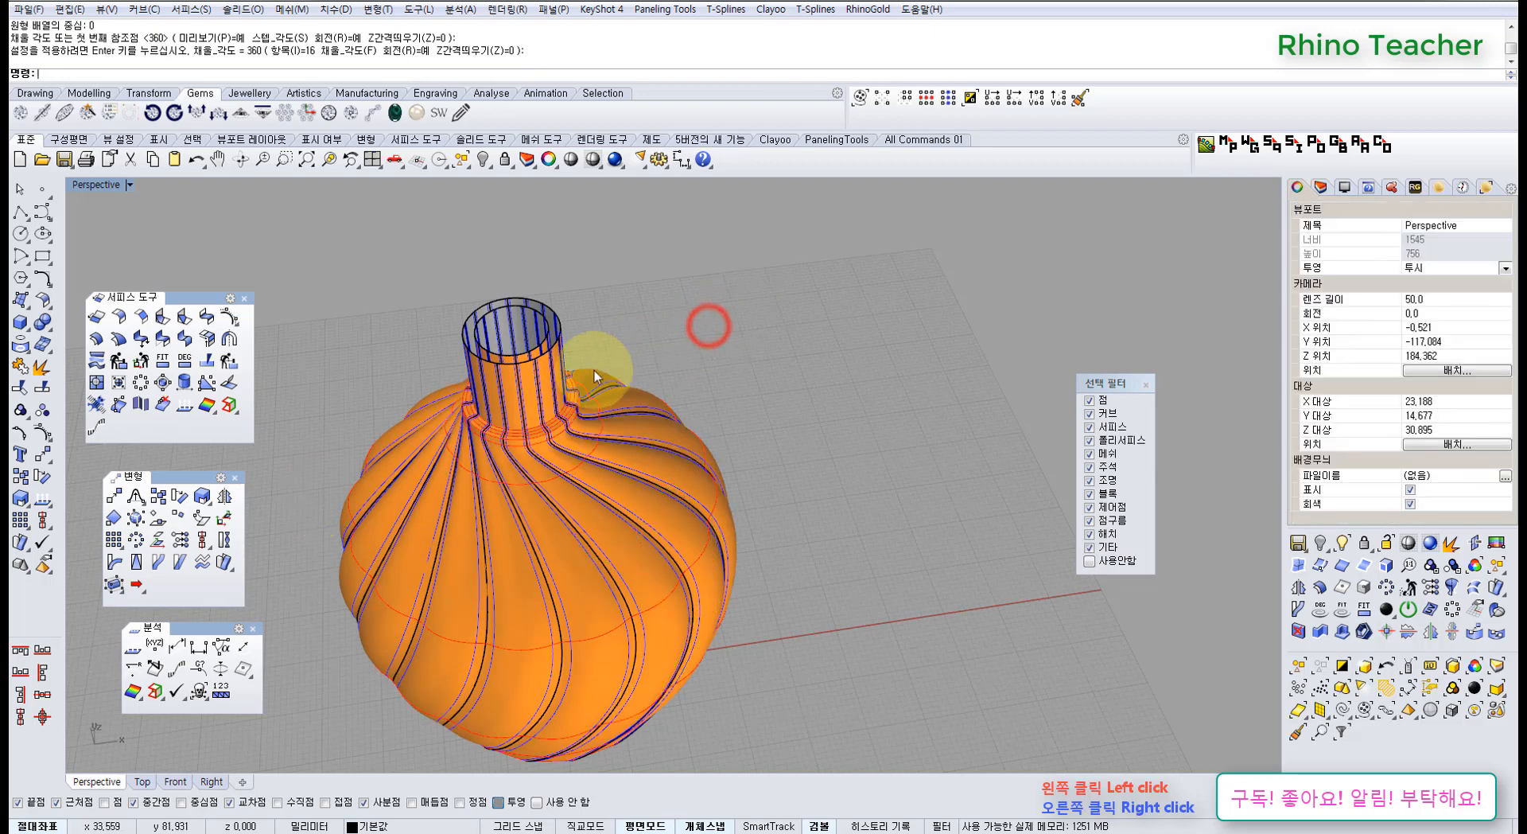
pyautogui.hotkey('ctrl', 'a')
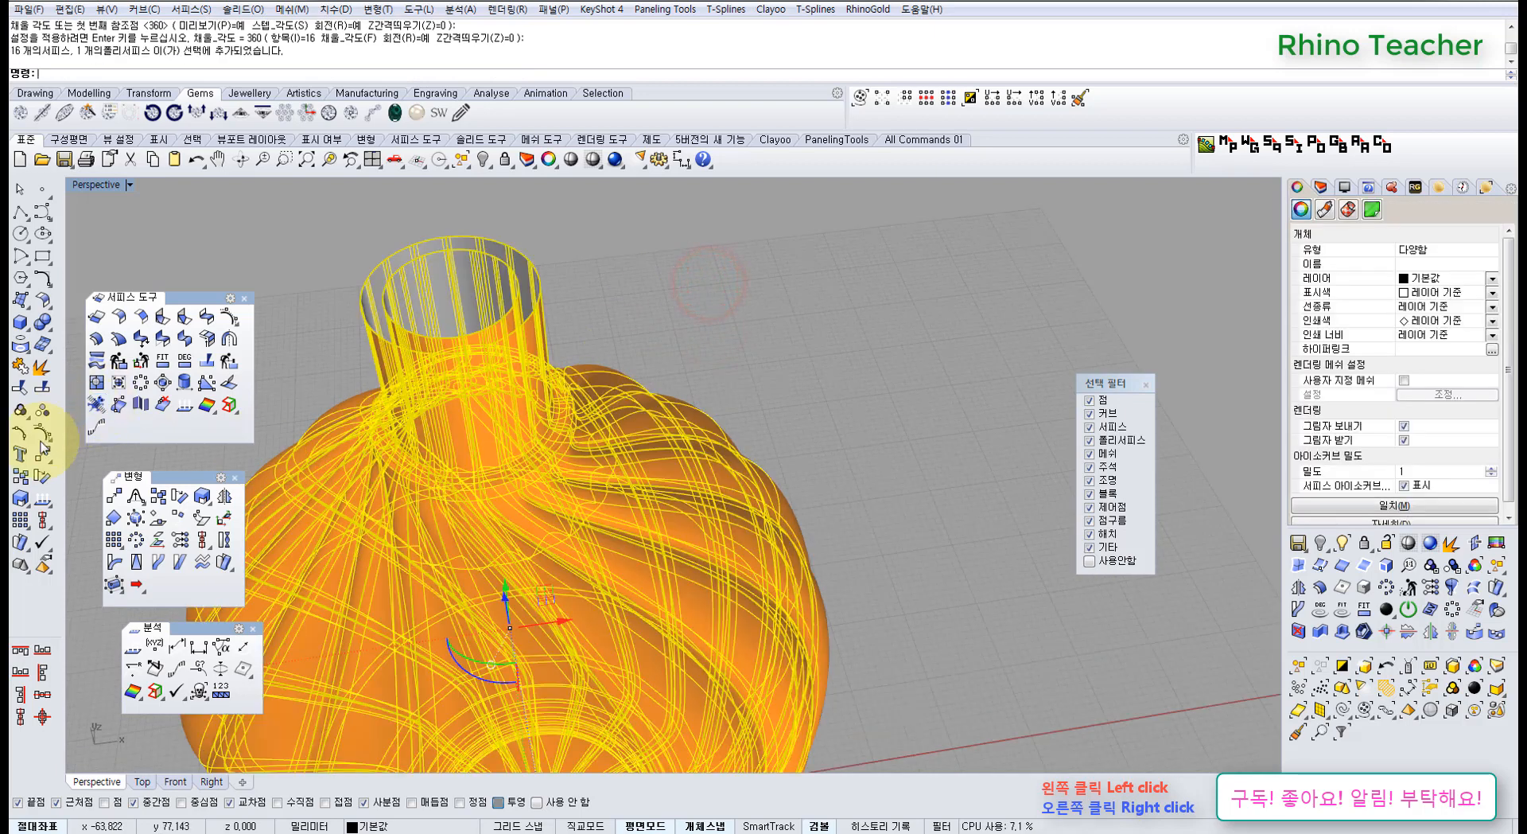
pyautogui.click(22, 368)
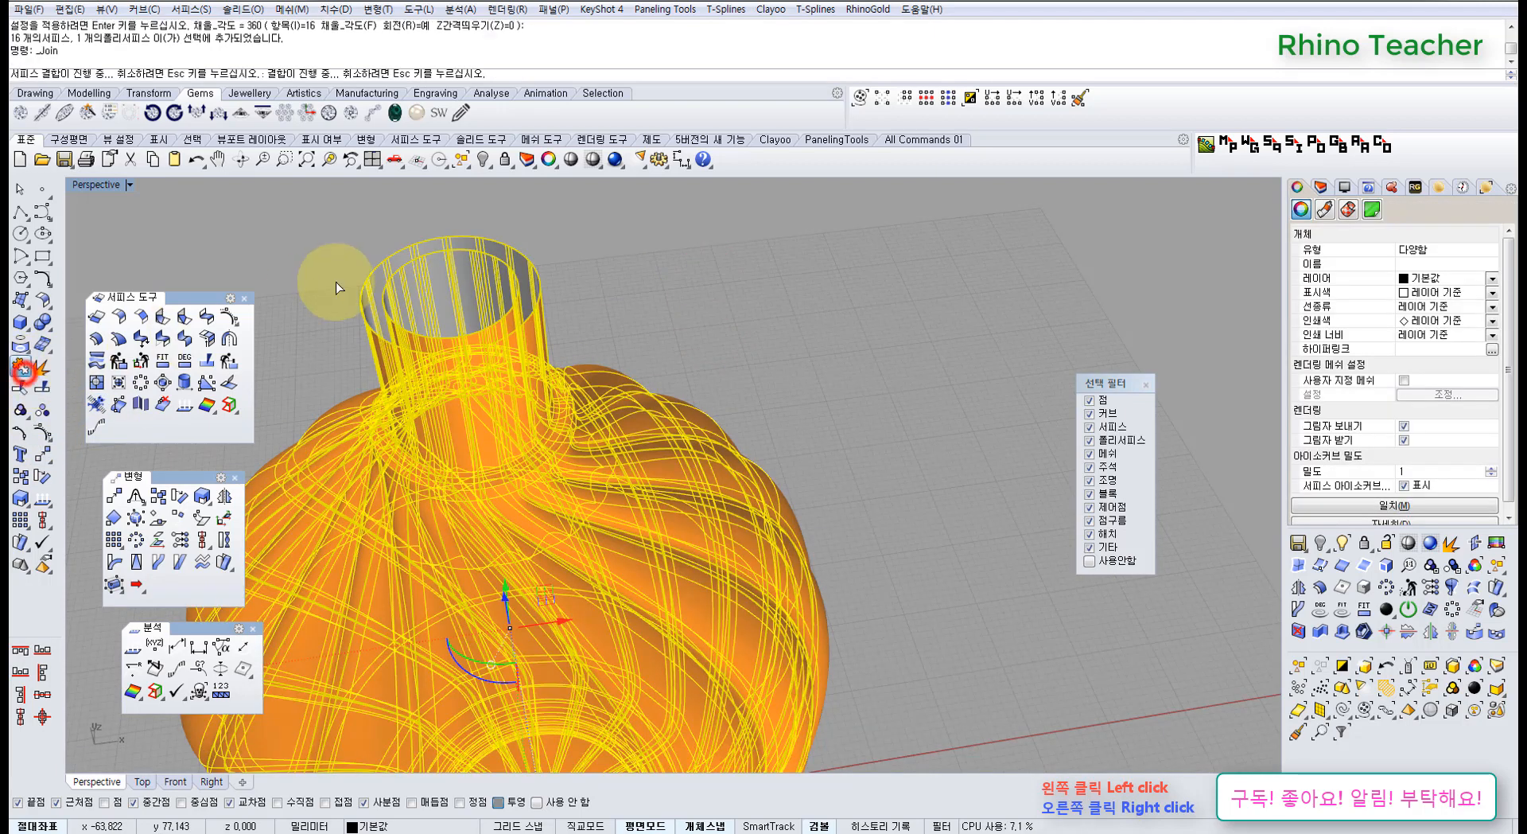
pyautogui.click(327, 274)
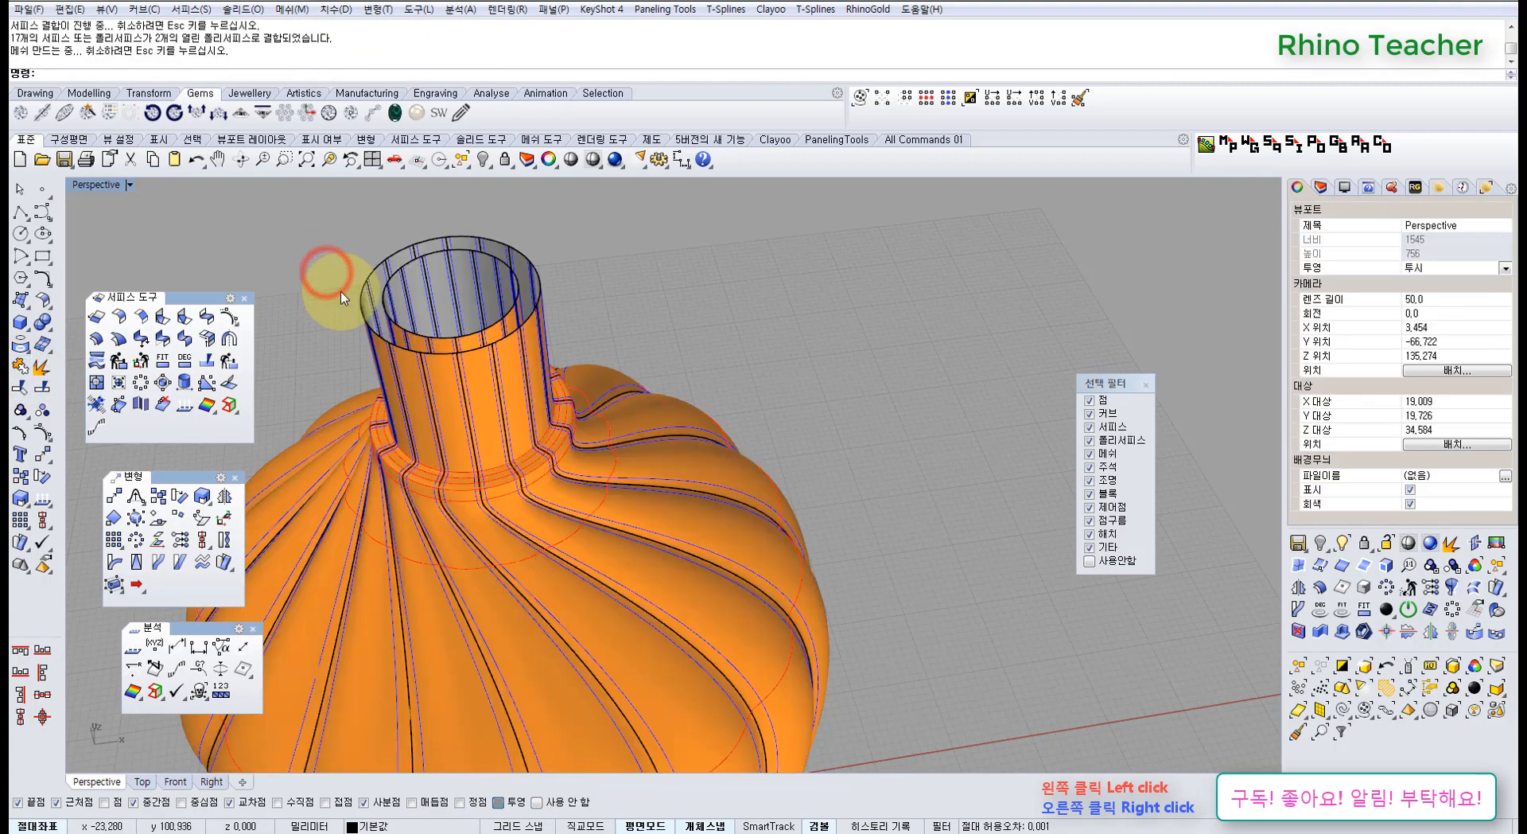
# In the Front view, create a planar surface from the inner and outer rim edges at the neck opening
pyautogui.hotkey('ctrl', 'F2')
pyautogui.moveTo(593, 379); pyautogui.dragTo(531, 394, button='right')
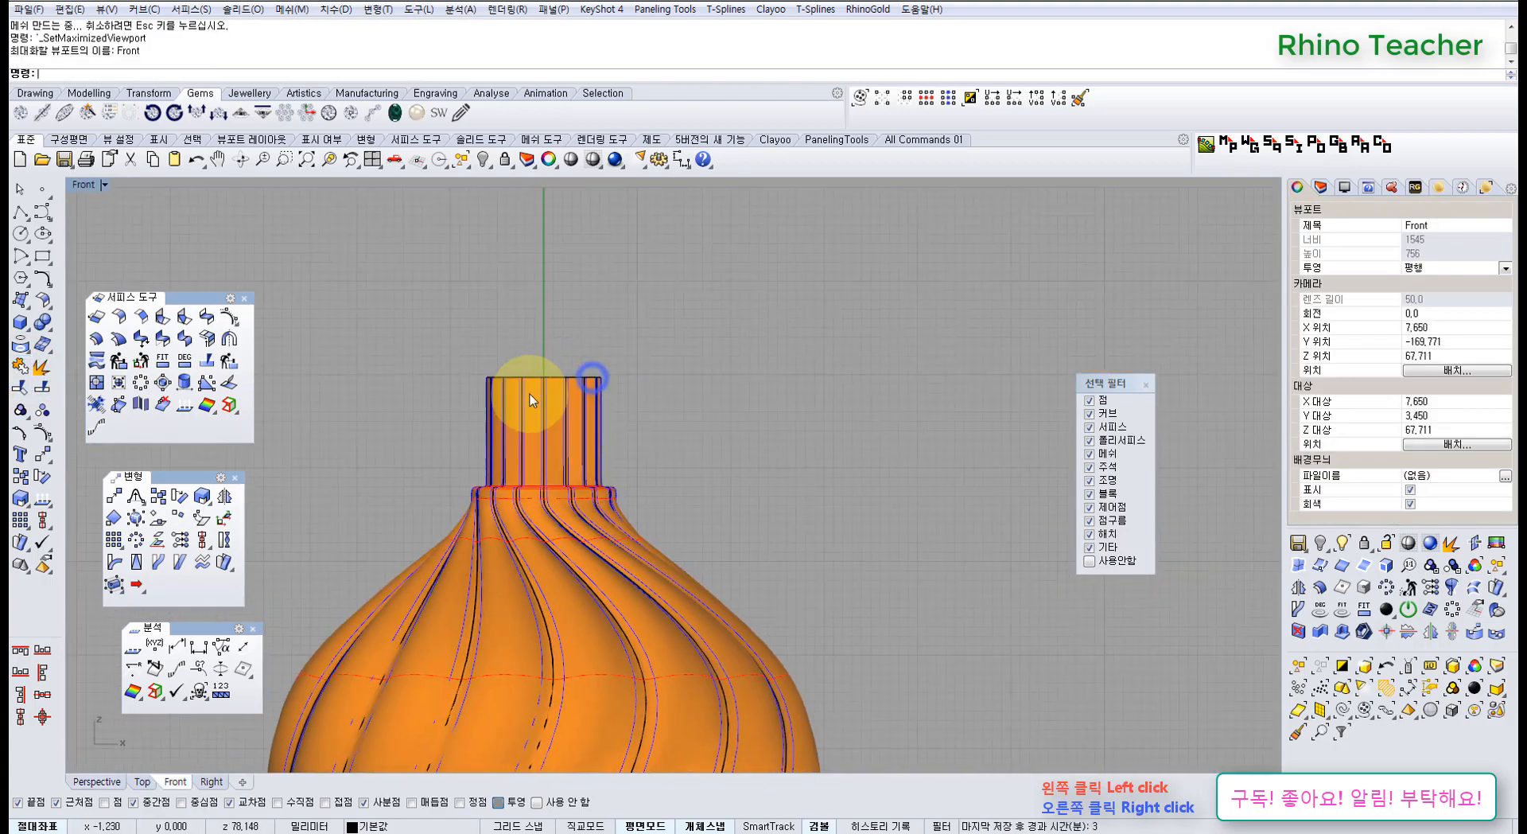
pyautogui.click(20, 302)
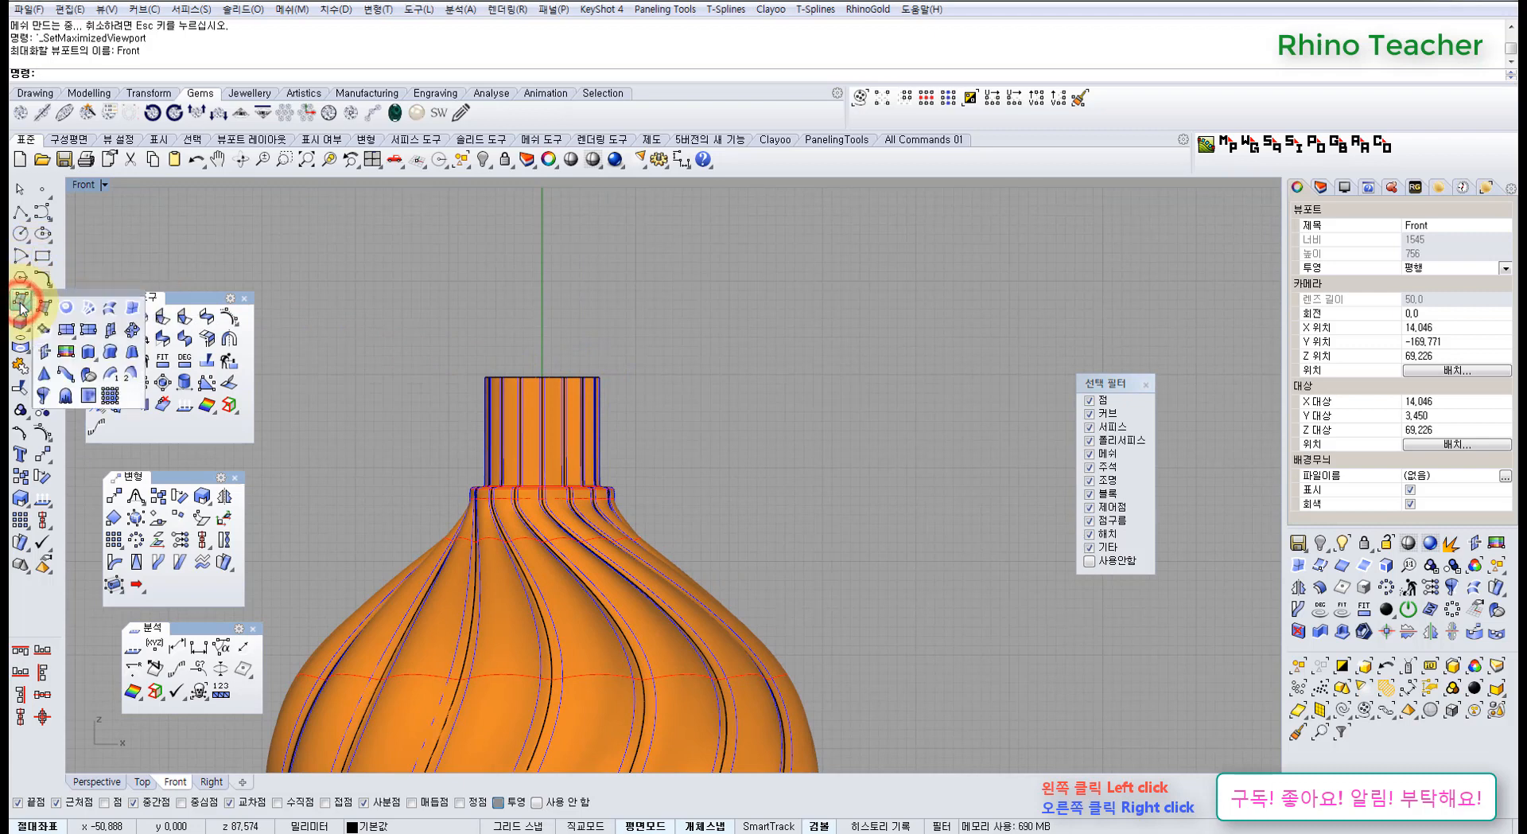
pyautogui.click(70, 306)
pyautogui.moveTo(423, 335); pyautogui.dragTo(611, 378)
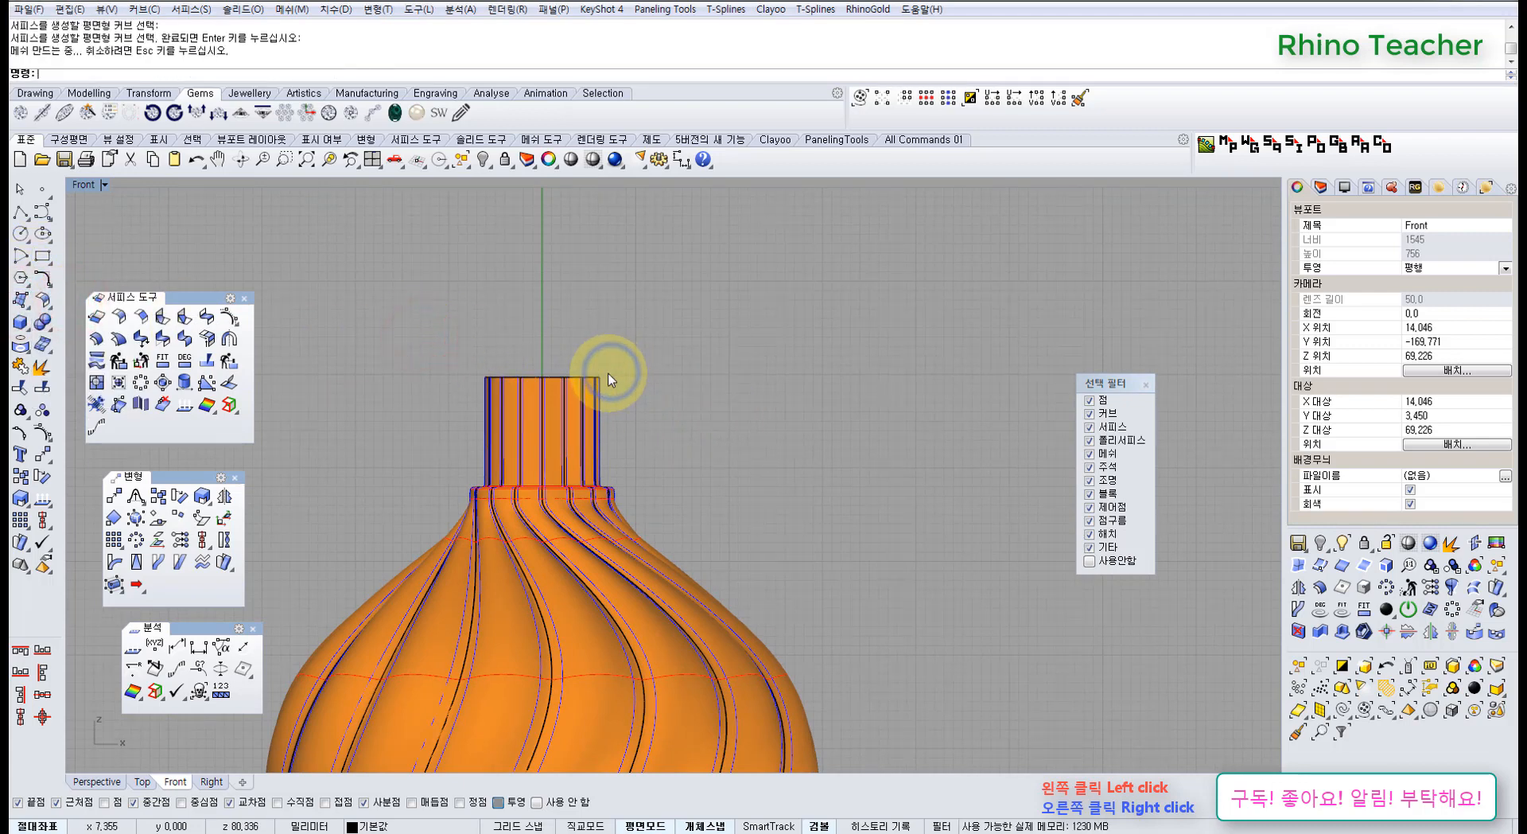
# Join the planar rim surface with the inner and outer vase walls
pyautogui.hotkey('ctrl', 'F4')
pyautogui.moveTo(572, 371); pyautogui.dragTo(601, 298, button='right')
pyautogui.moveTo(599, 285); pyautogui.dragTo(407, 451)
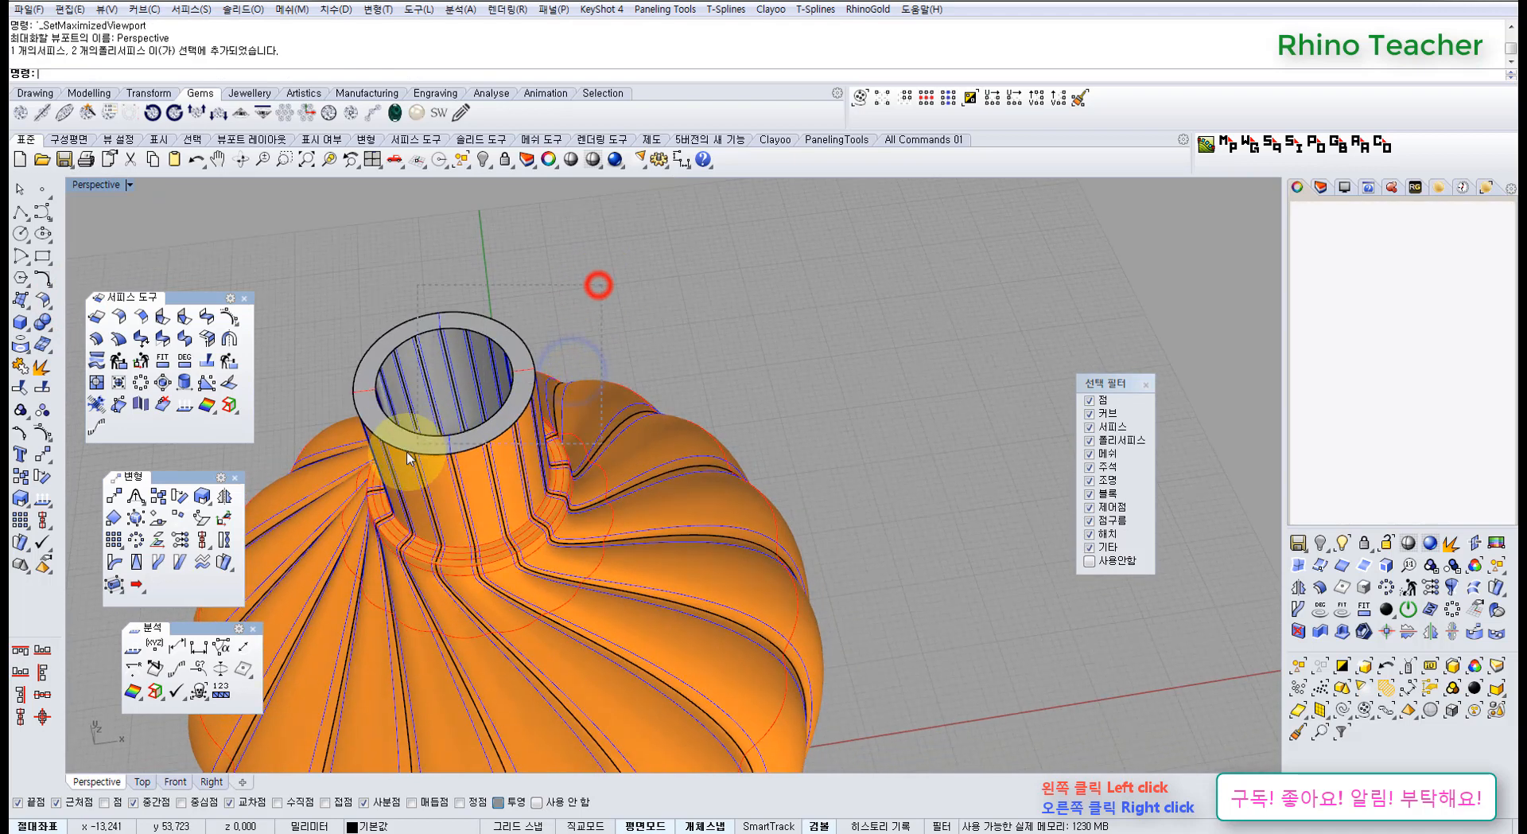
pyautogui.click(20, 365)
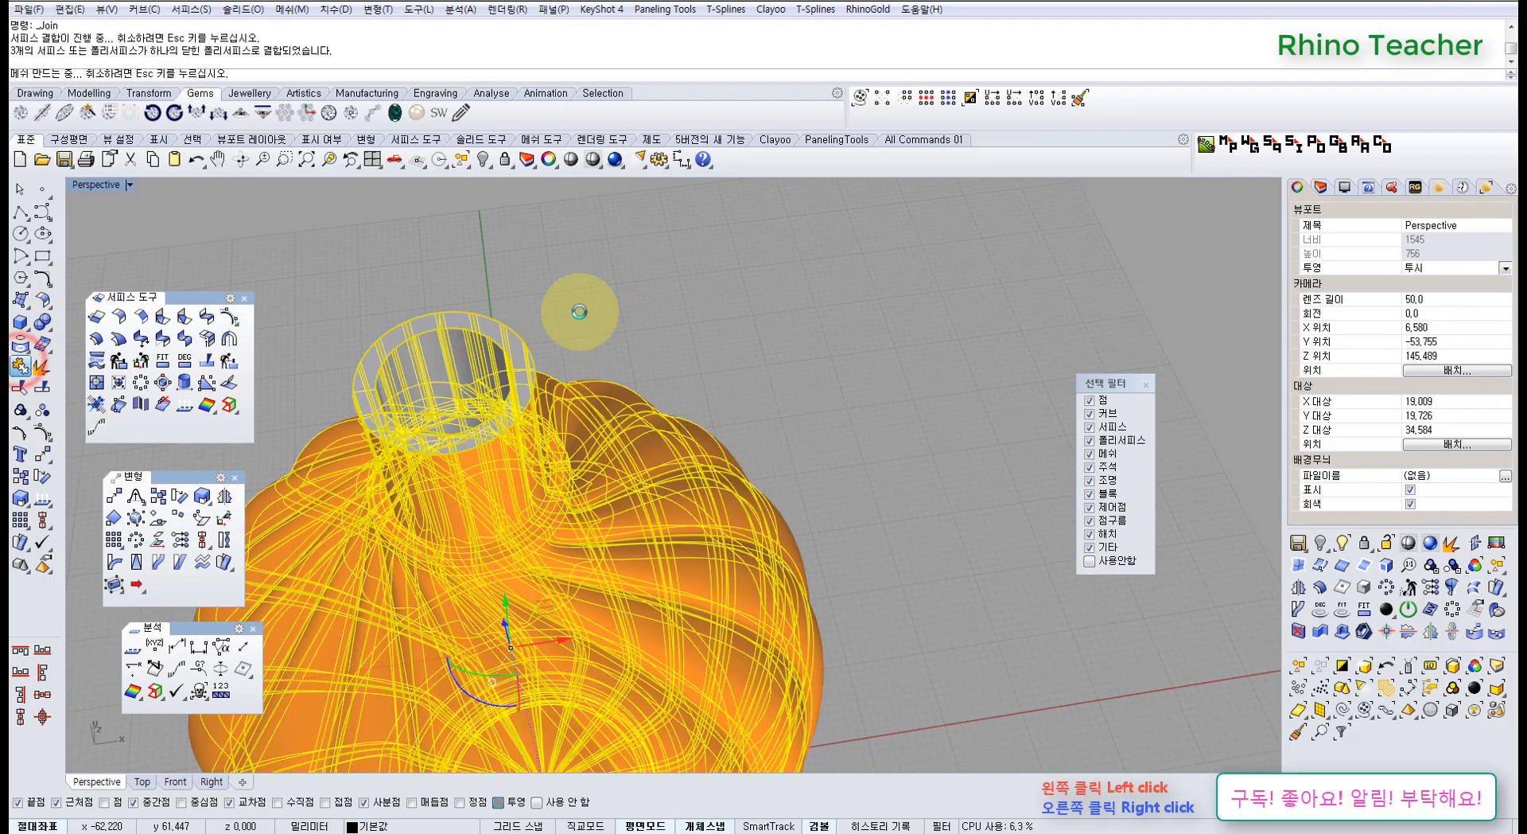
pyautogui.click(625, 286)
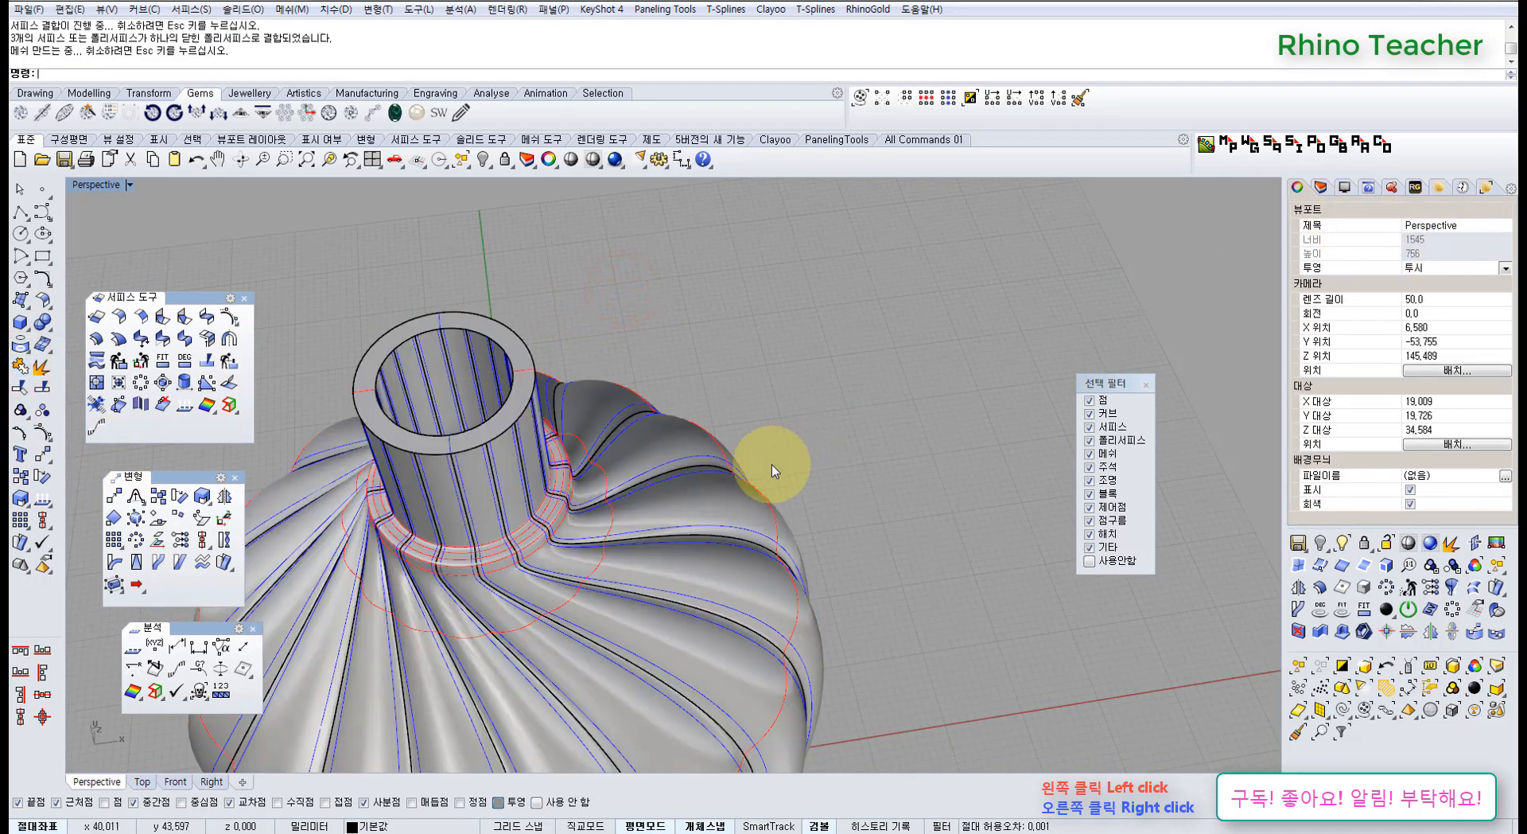
# Check the joined vase for naked edges, examining the body and the neck rim in Perspective
pyautogui.click(698, 498)
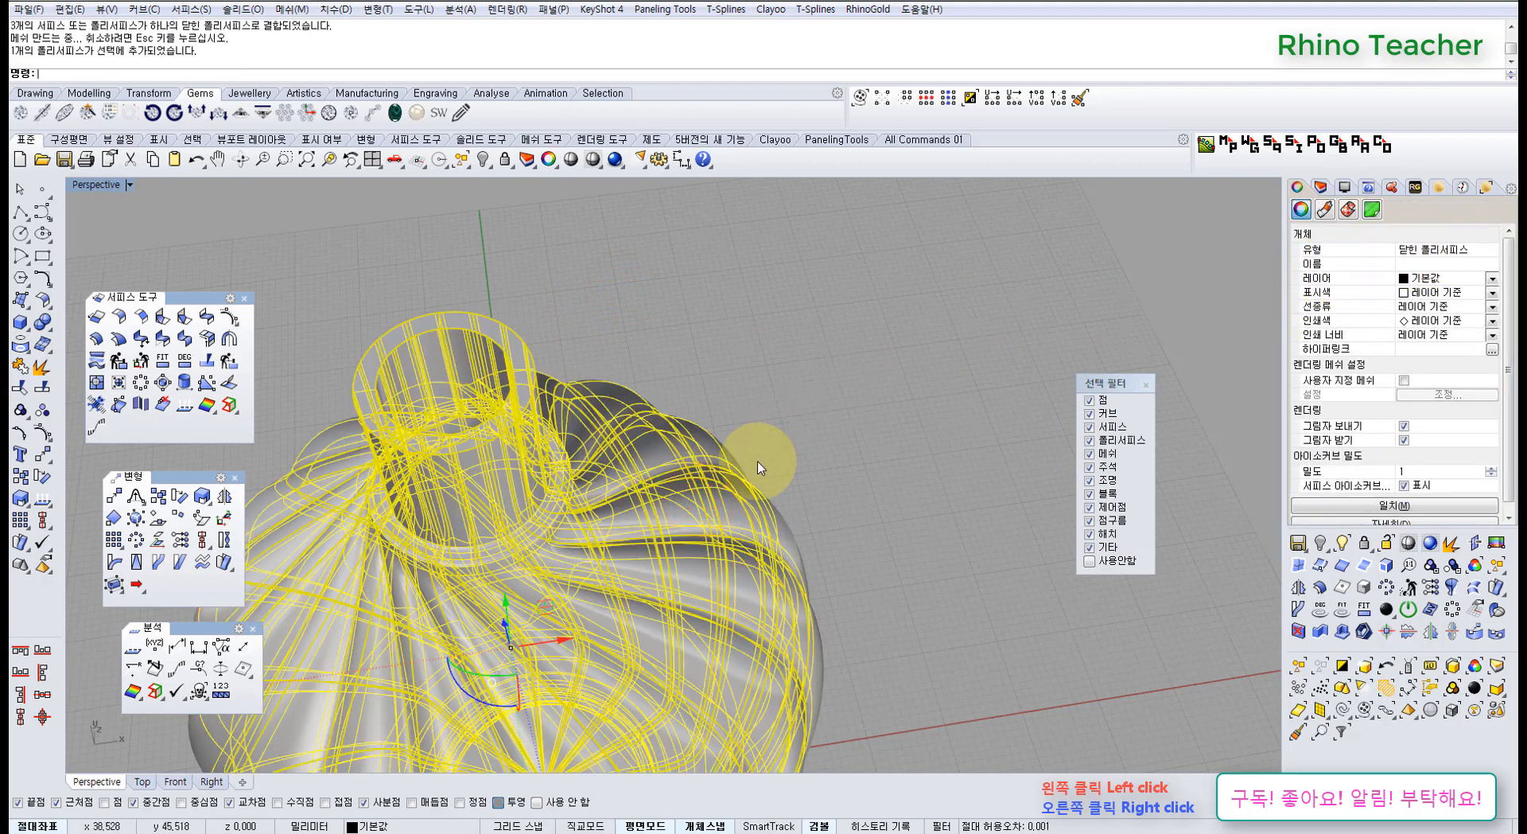
pyautogui.keyDown('shift'); pyautogui.moveTo(571, 532); pyautogui.dragTo(699, 377, button='right'); pyautogui.keyUp('shift')
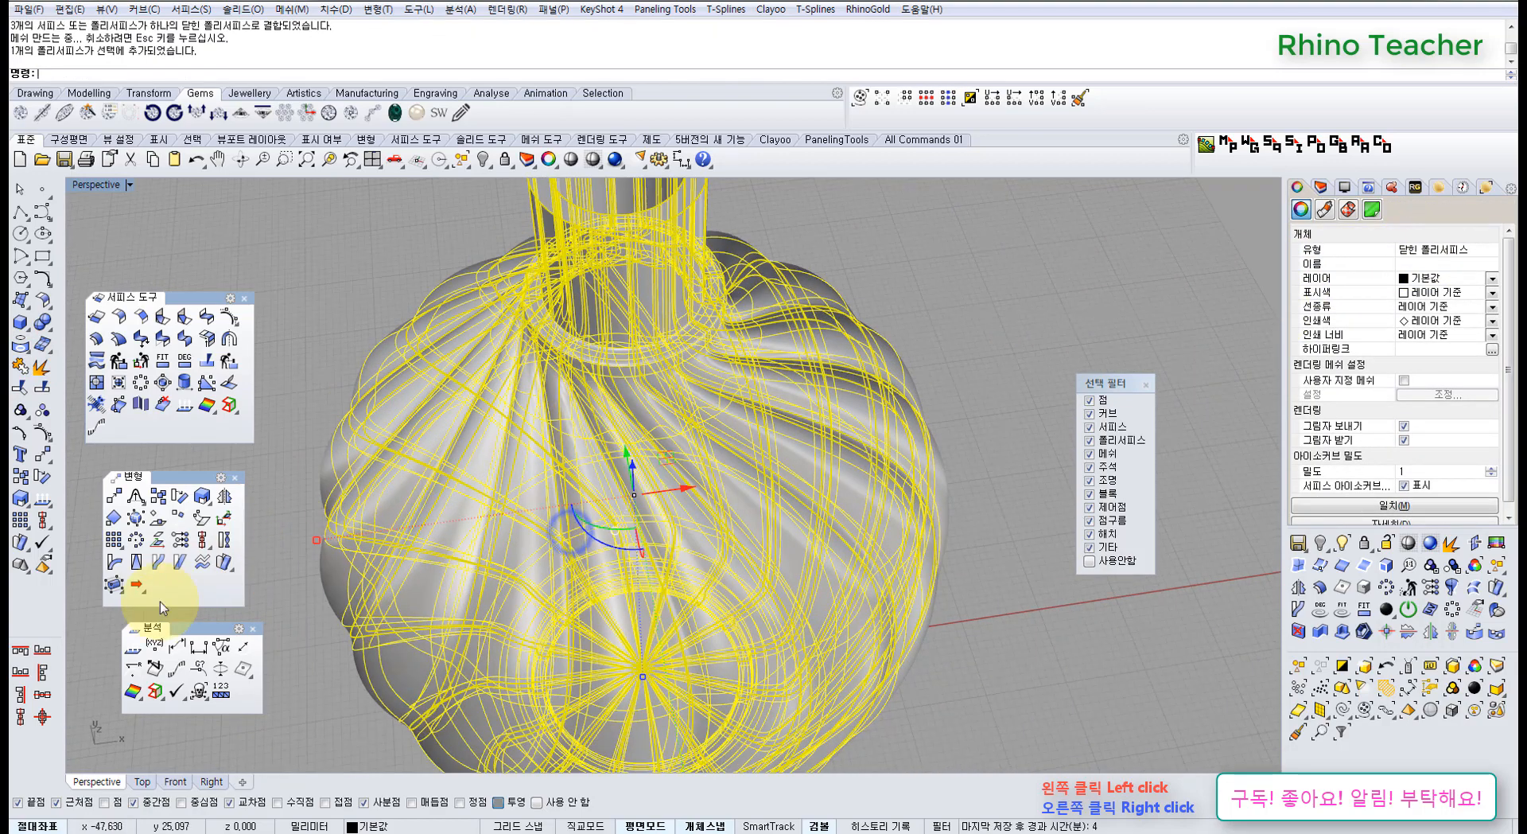
pyautogui.click(155, 692)
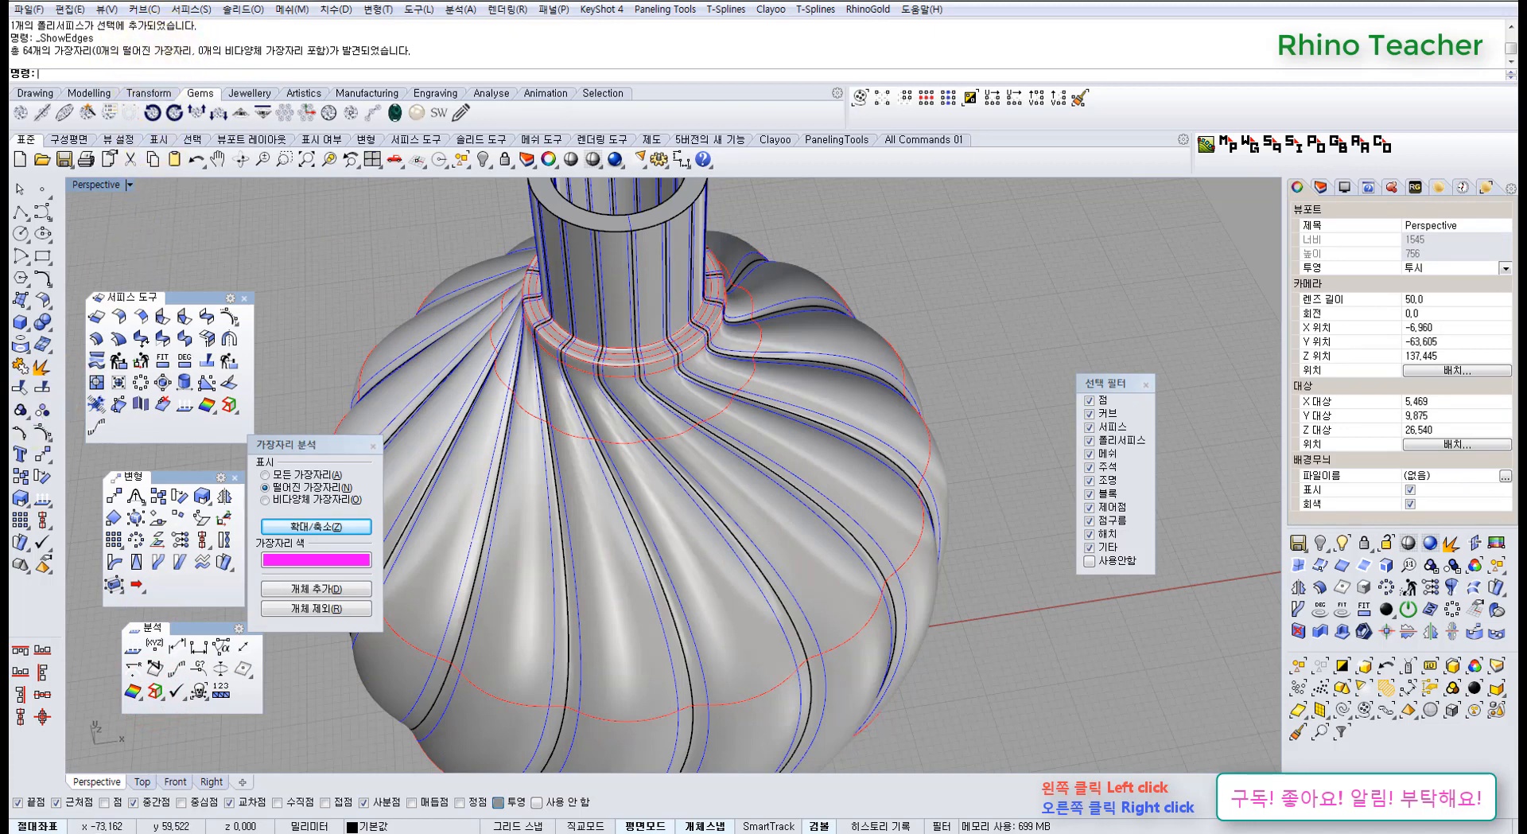
pyautogui.click(268, 608)
pyautogui.click(229, 470)
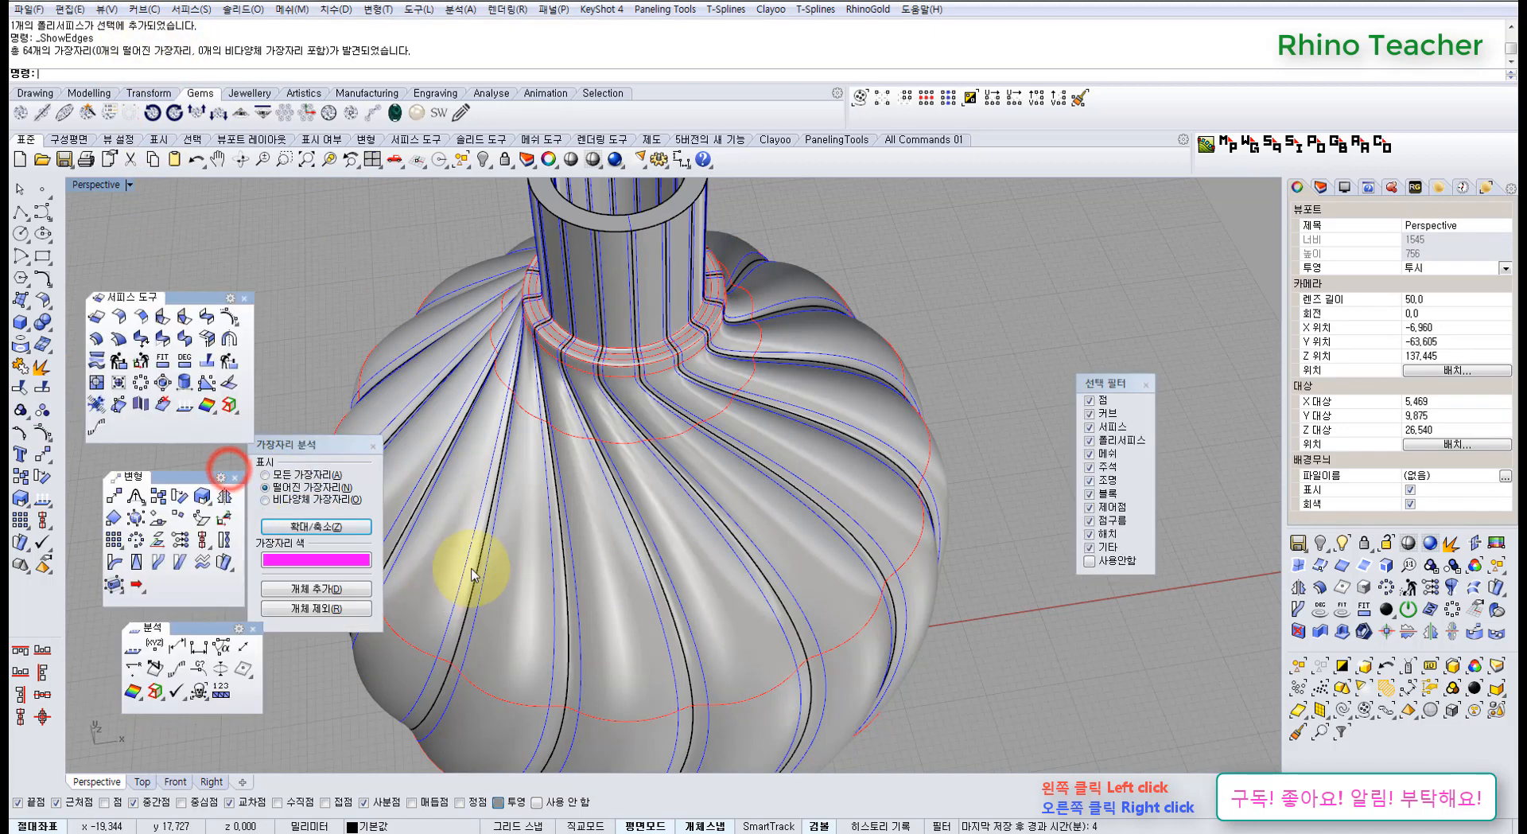
pyautogui.moveTo(477, 555); pyautogui.dragTo(604, 449, button='right')
pyautogui.scroll(-6, 643, 428)
pyautogui.keyDown('shift'); pyautogui.moveTo(643, 427); pyautogui.dragTo(653, 523, button='right'); pyautogui.keyUp('shift')
pyautogui.scroll(5, 613, 394)
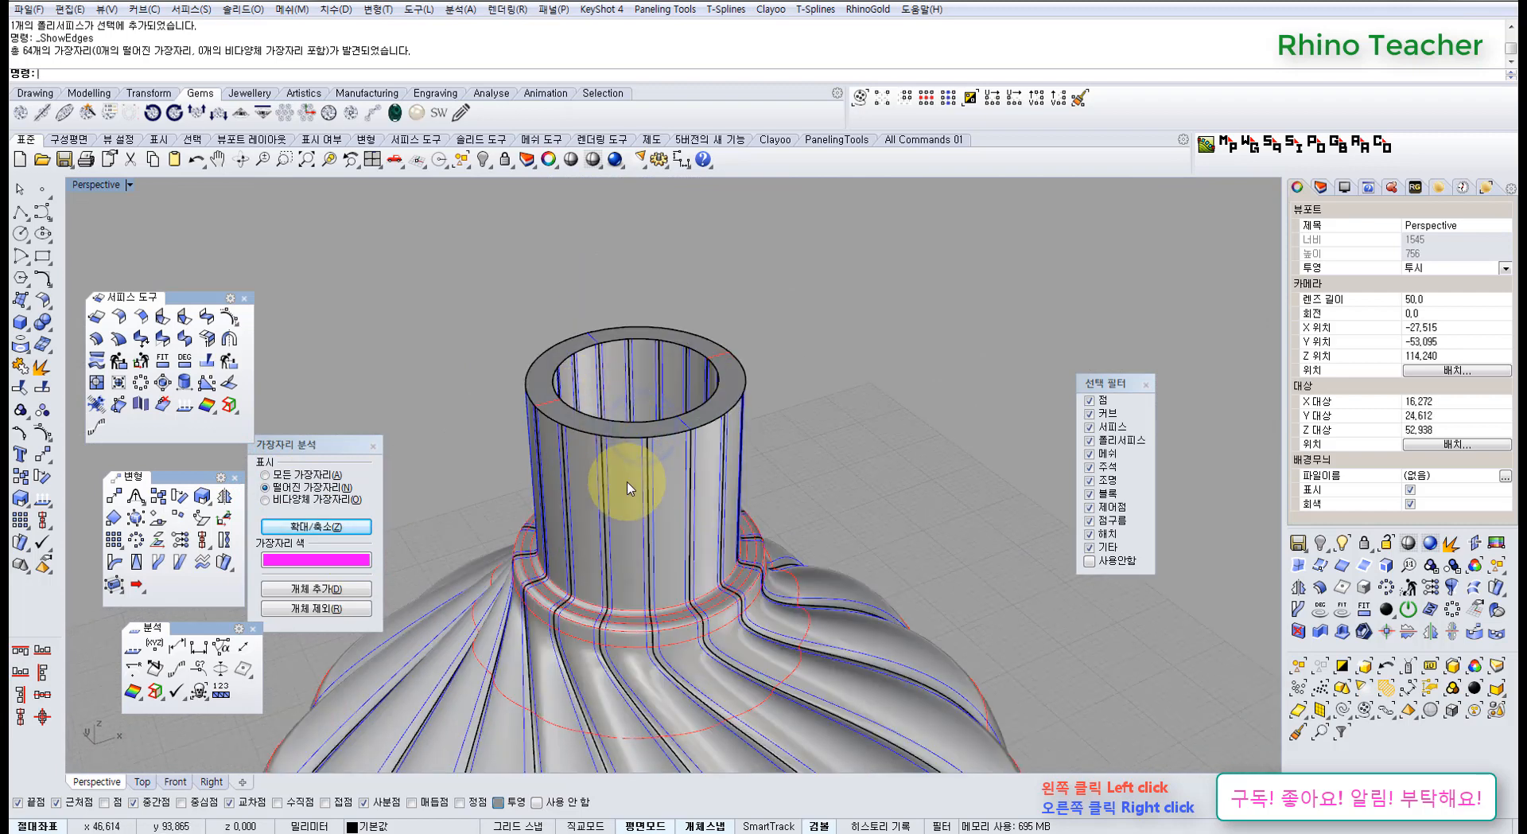
# Undo the last join, delete the flat rim surface and end the edge analysis
pyautogui.hotkey('ctrl', 'z')
pyautogui.click(801, 370)
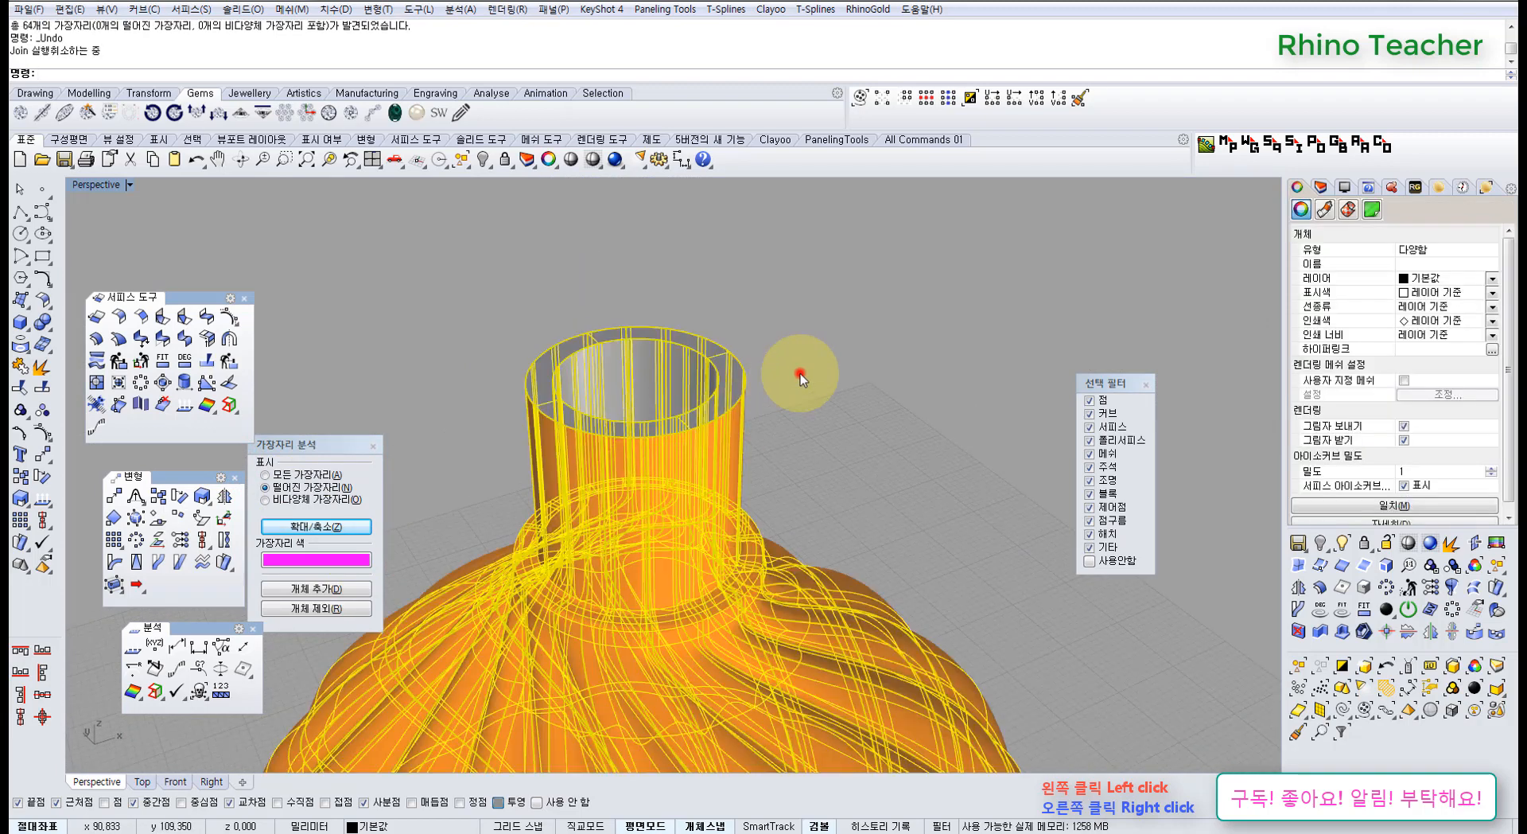
pyautogui.click(726, 382)
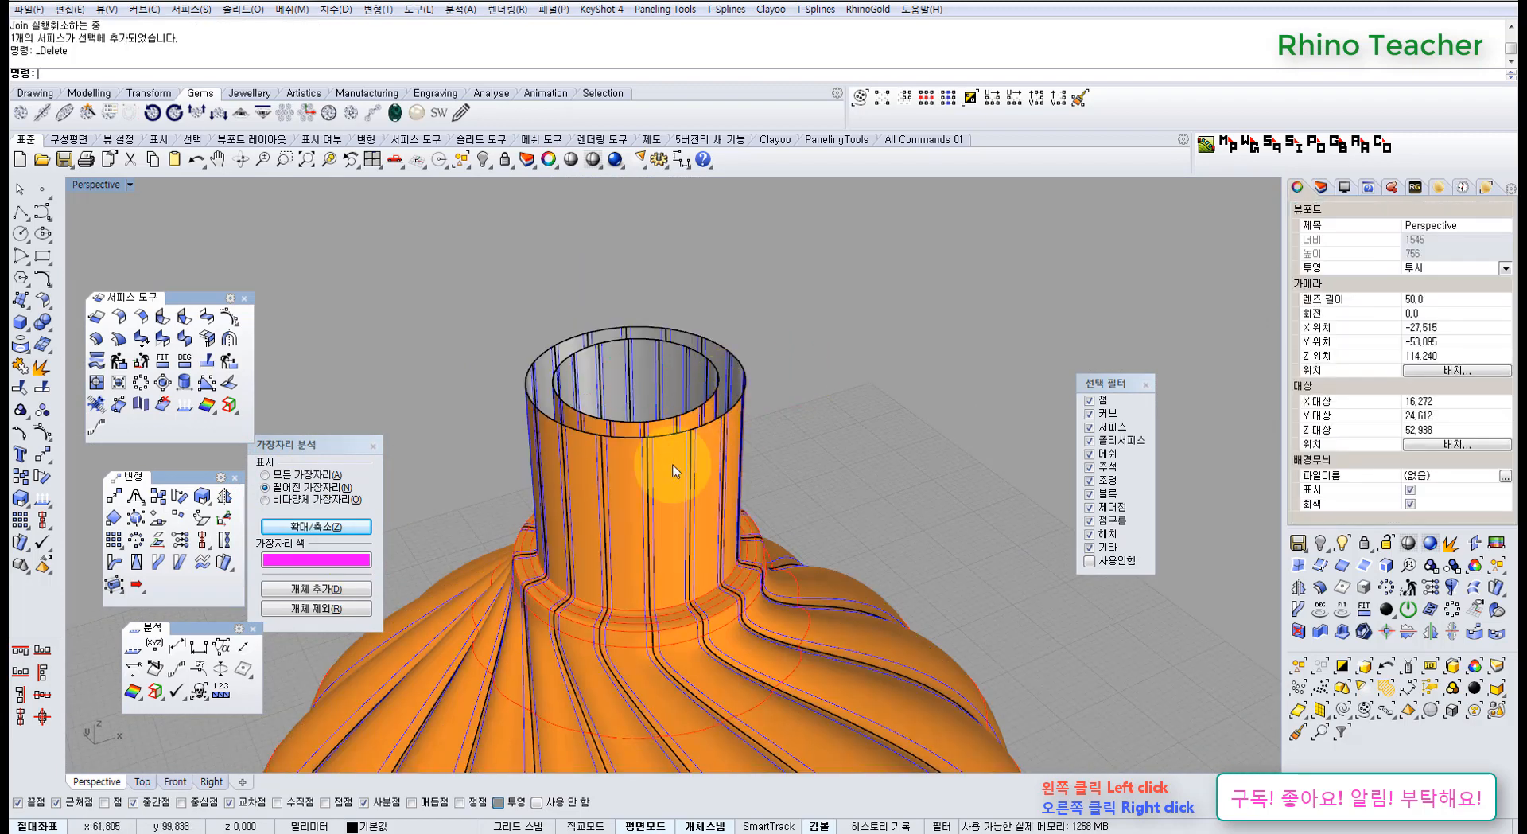
pyautogui.scroll(-4, 673, 464)
pyautogui.moveTo(681, 464); pyautogui.dragTo(744, 486, button='right')
pyautogui.click(374, 449)
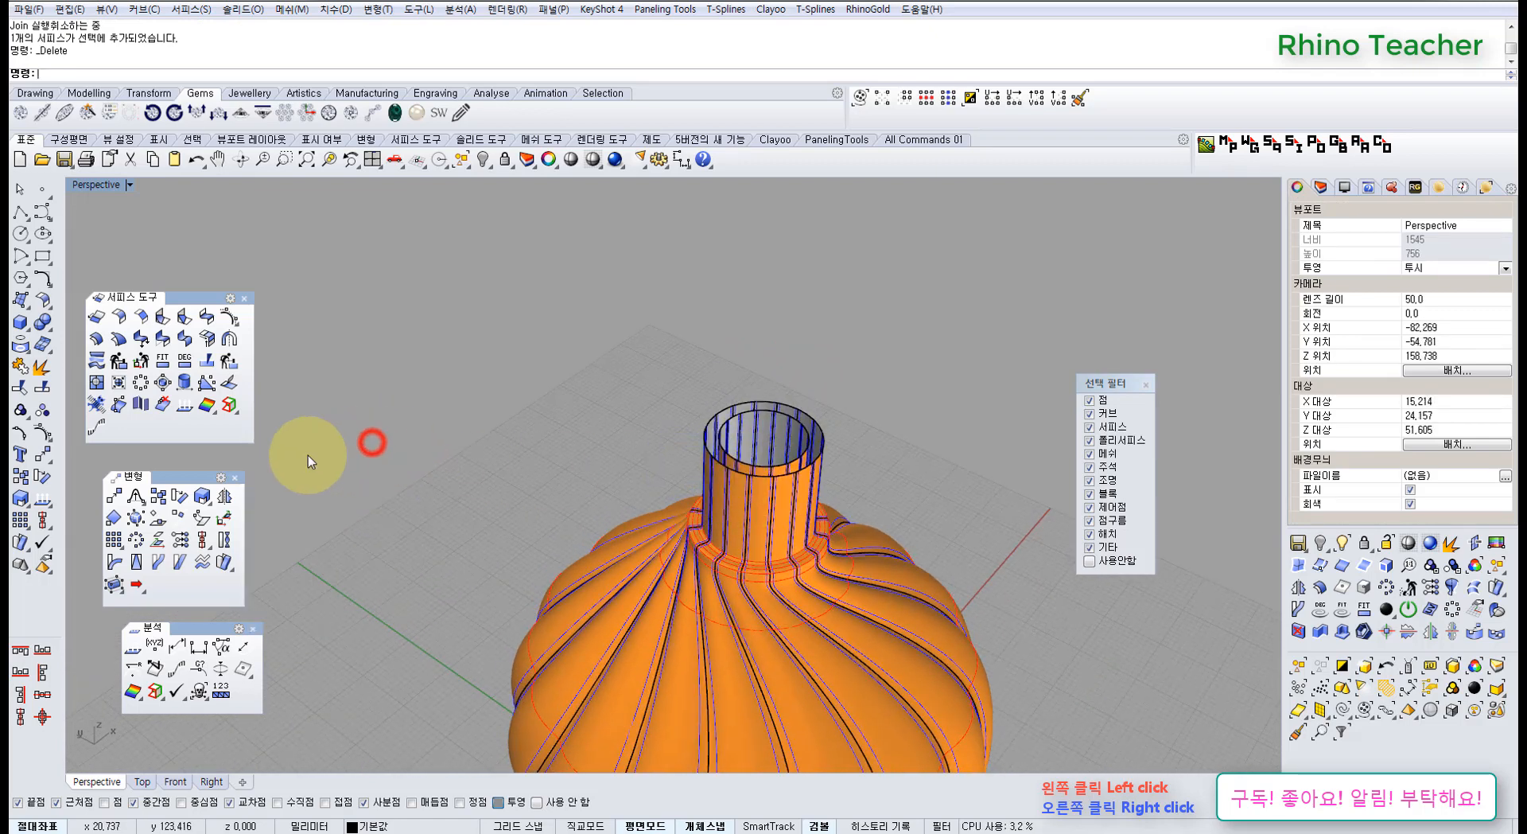
pyautogui.click(35, 283)
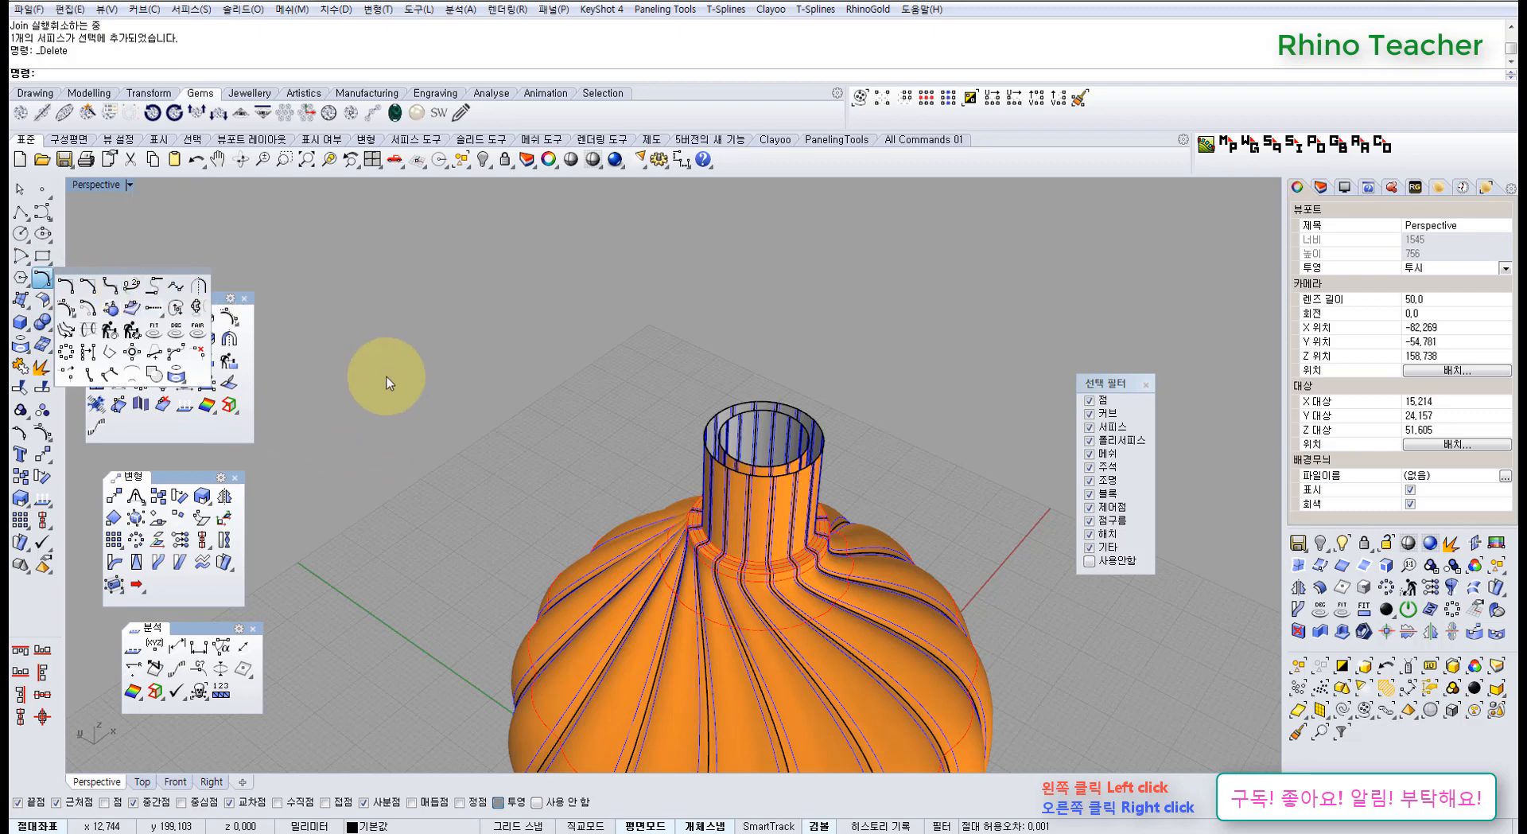
pyautogui.moveTo(324, 351); pyautogui.dragTo(286, 338, button='right')
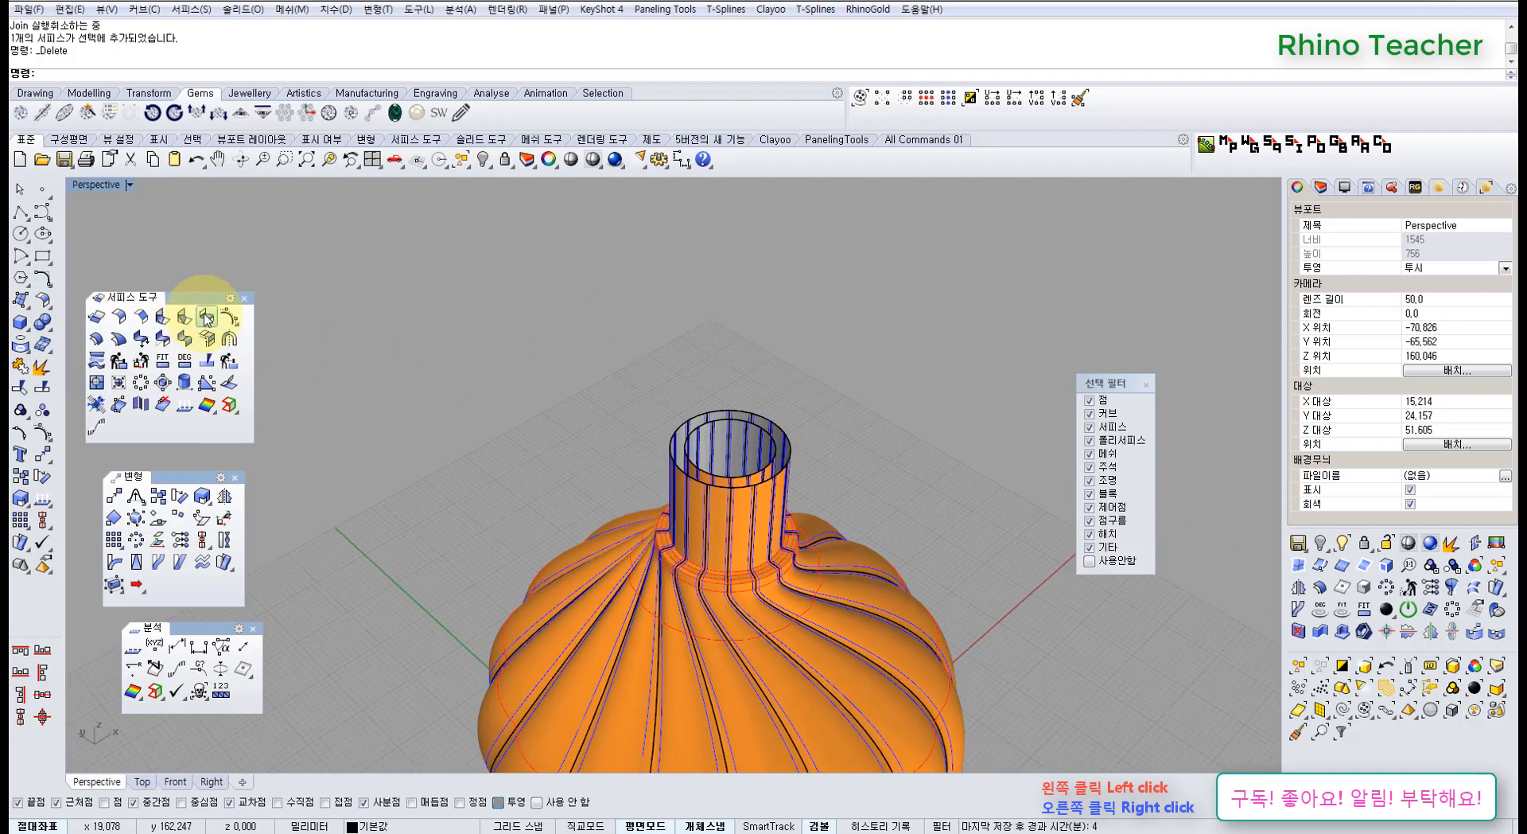
pyautogui.click(207, 317)
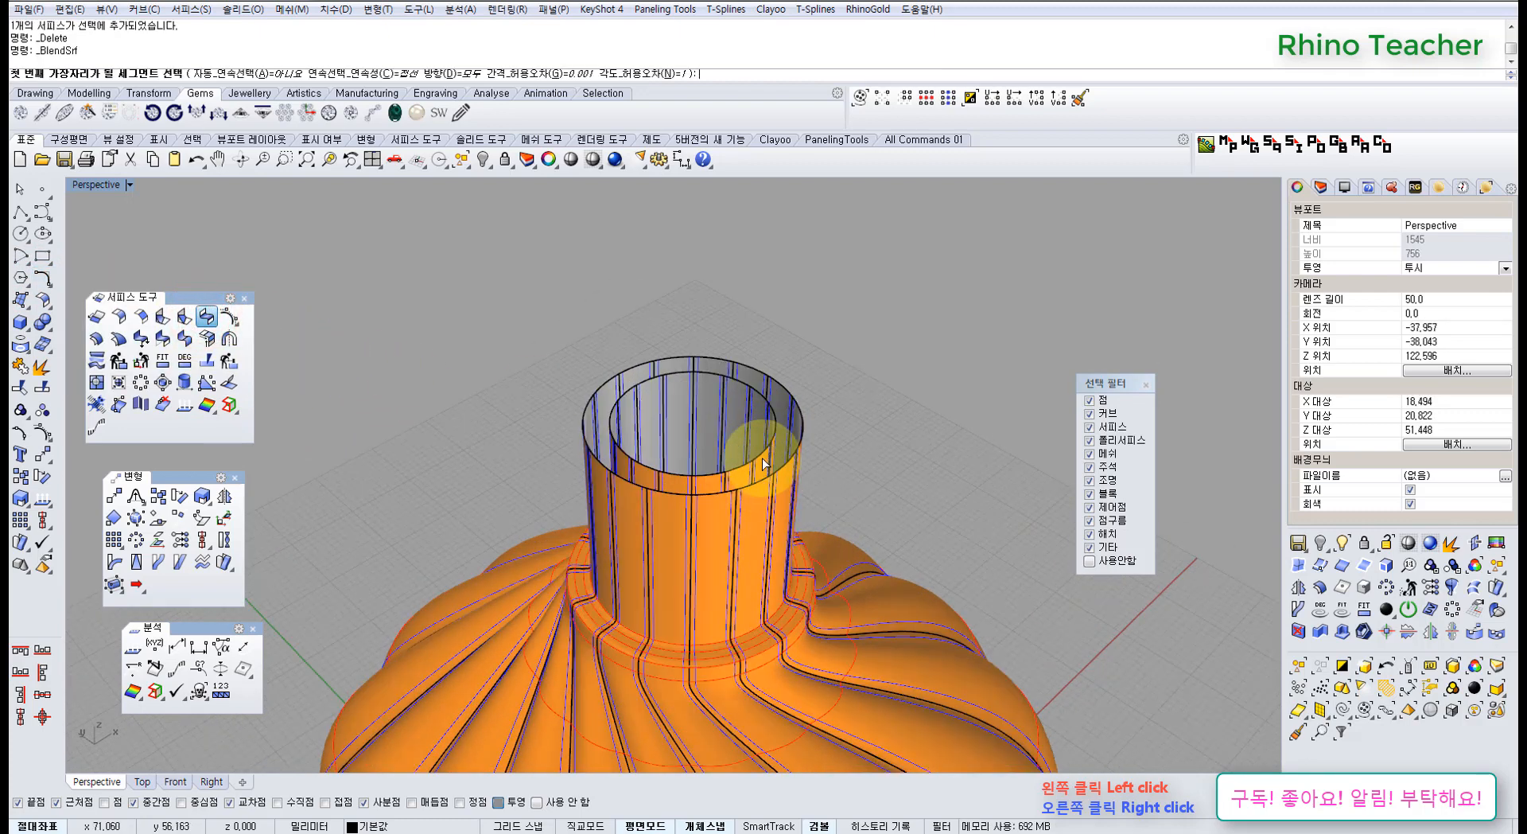
pyautogui.scroll(5, 762, 474)
pyautogui.click(749, 451)
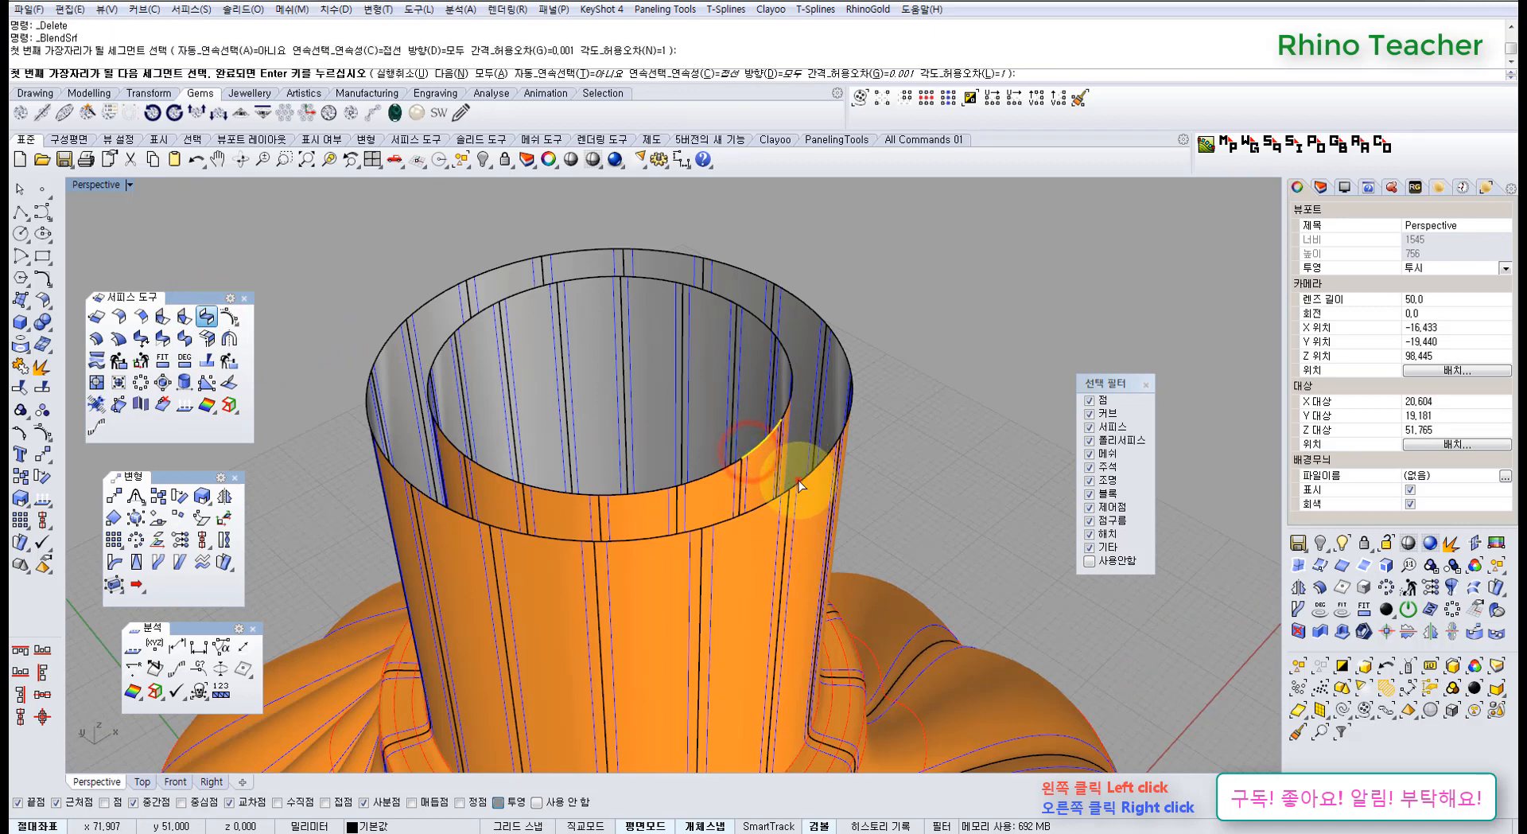
pyautogui.click(798, 480)
pyautogui.keyDown('shift'); pyautogui.moveTo(785, 487); pyautogui.dragTo(694, 517, button='right'); pyautogui.keyUp('shift')
pyautogui.press('Escape')
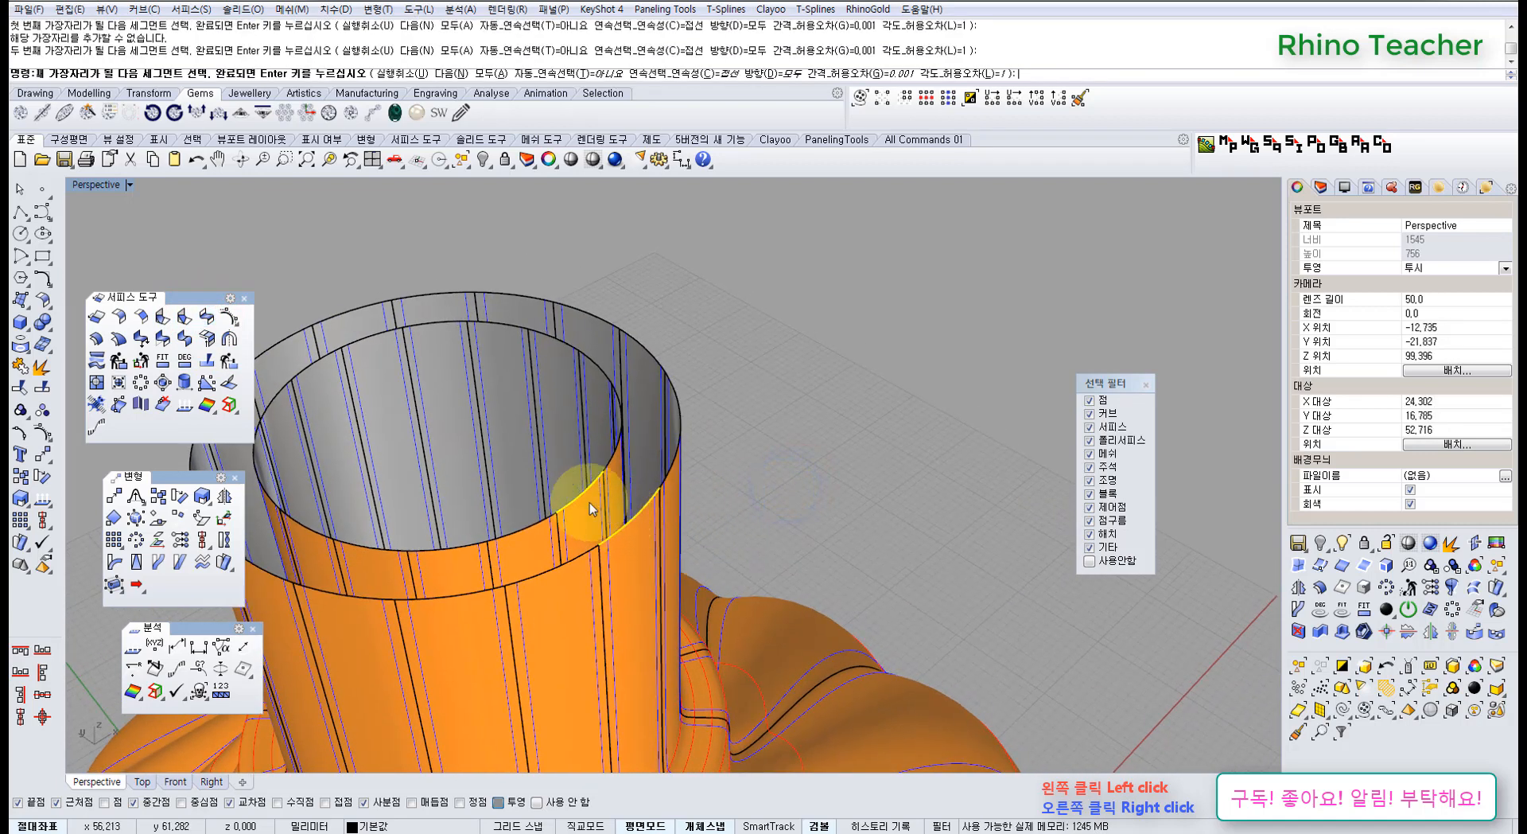
# Start a Blend Surface between one inner rim edge segment and the matching outer rim edge segment at the neck opening
pyautogui.rightClick(560, 499)
pyautogui.click(564, 506)
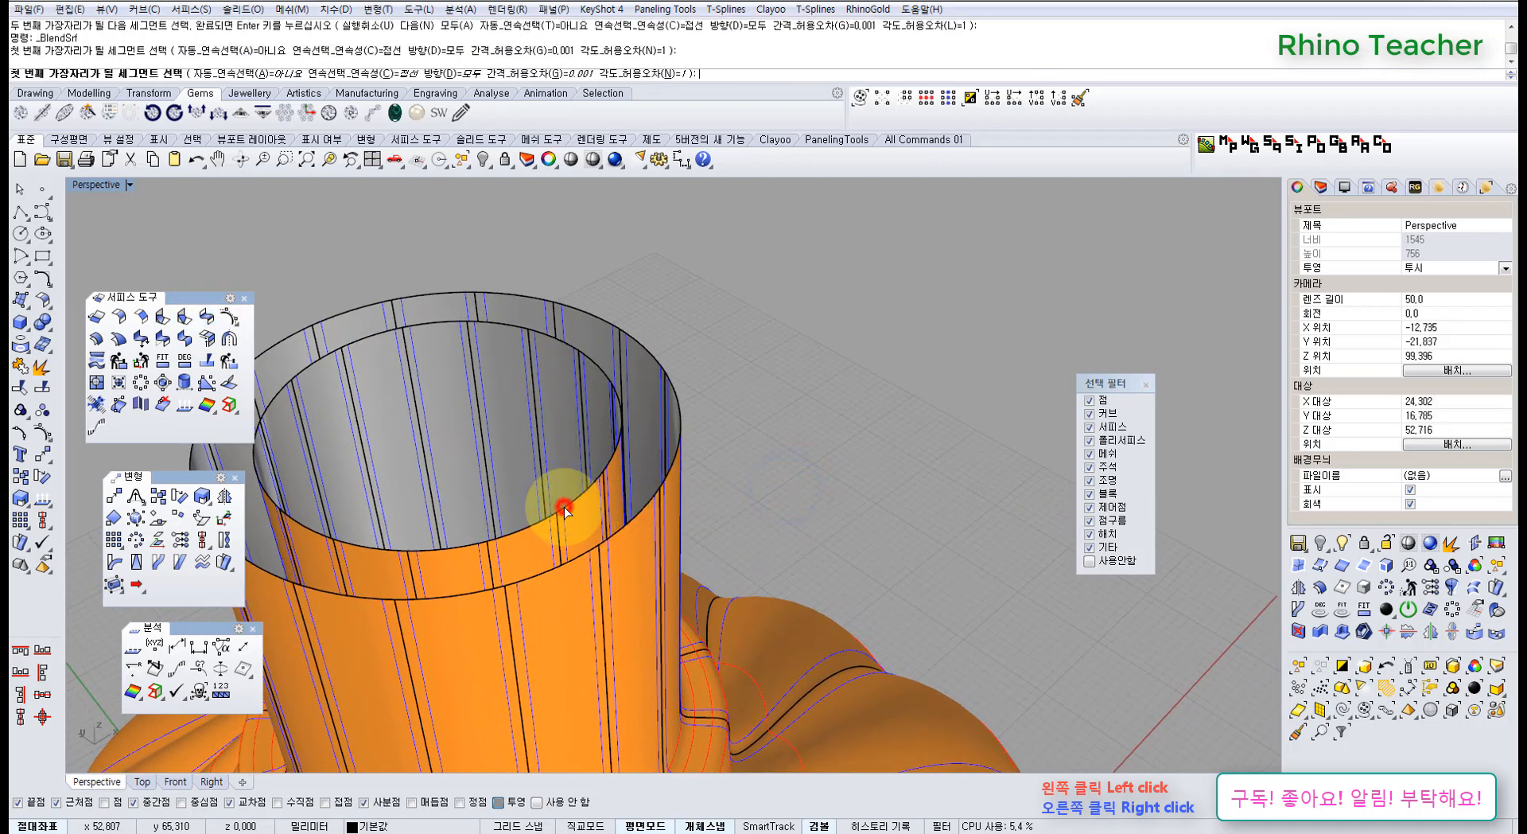
pyautogui.click(608, 535)
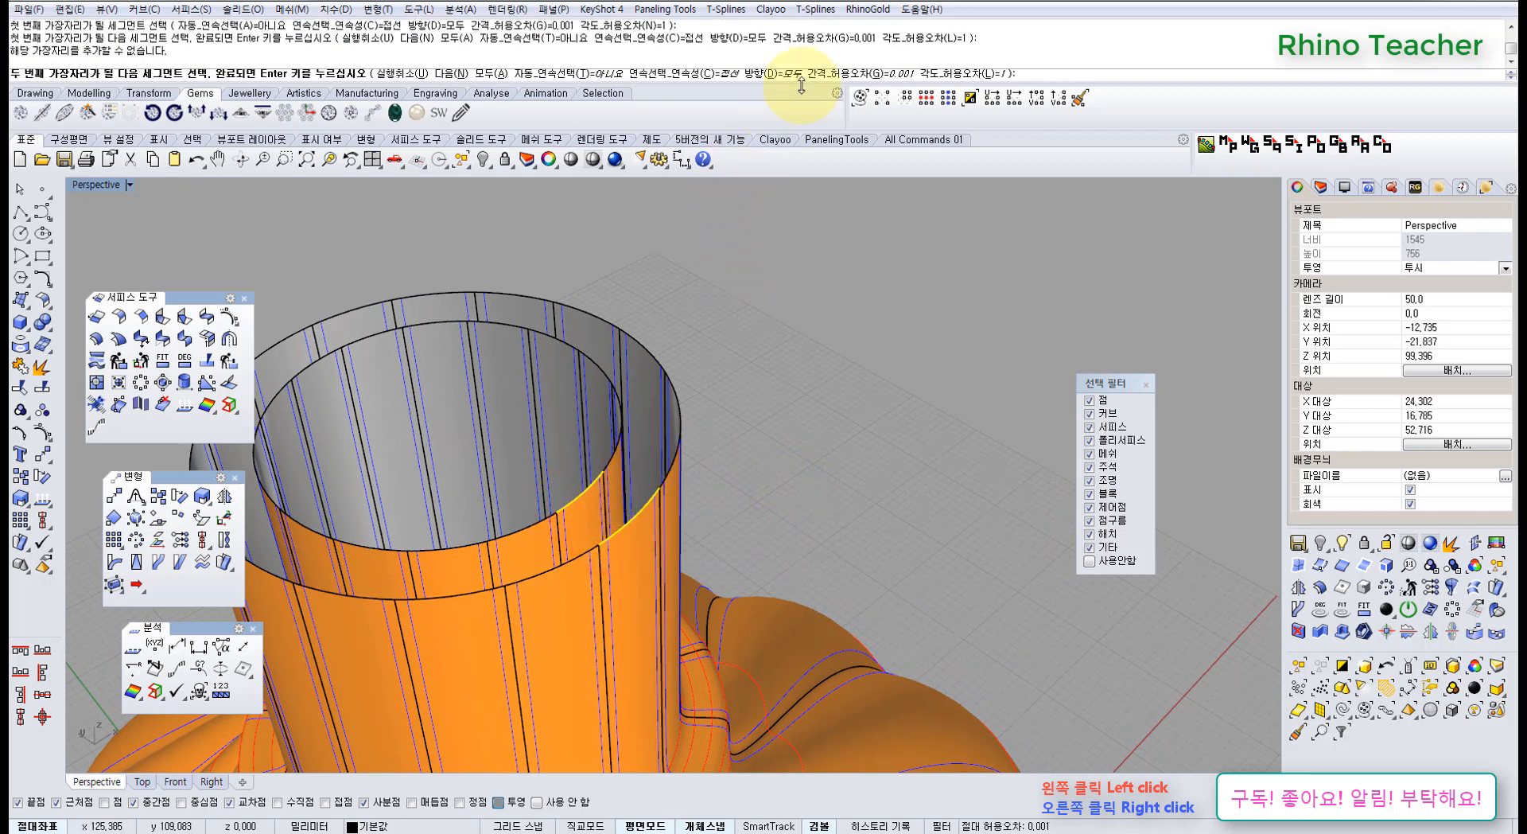
pyautogui.click(652, 408)
pyautogui.press('Return')
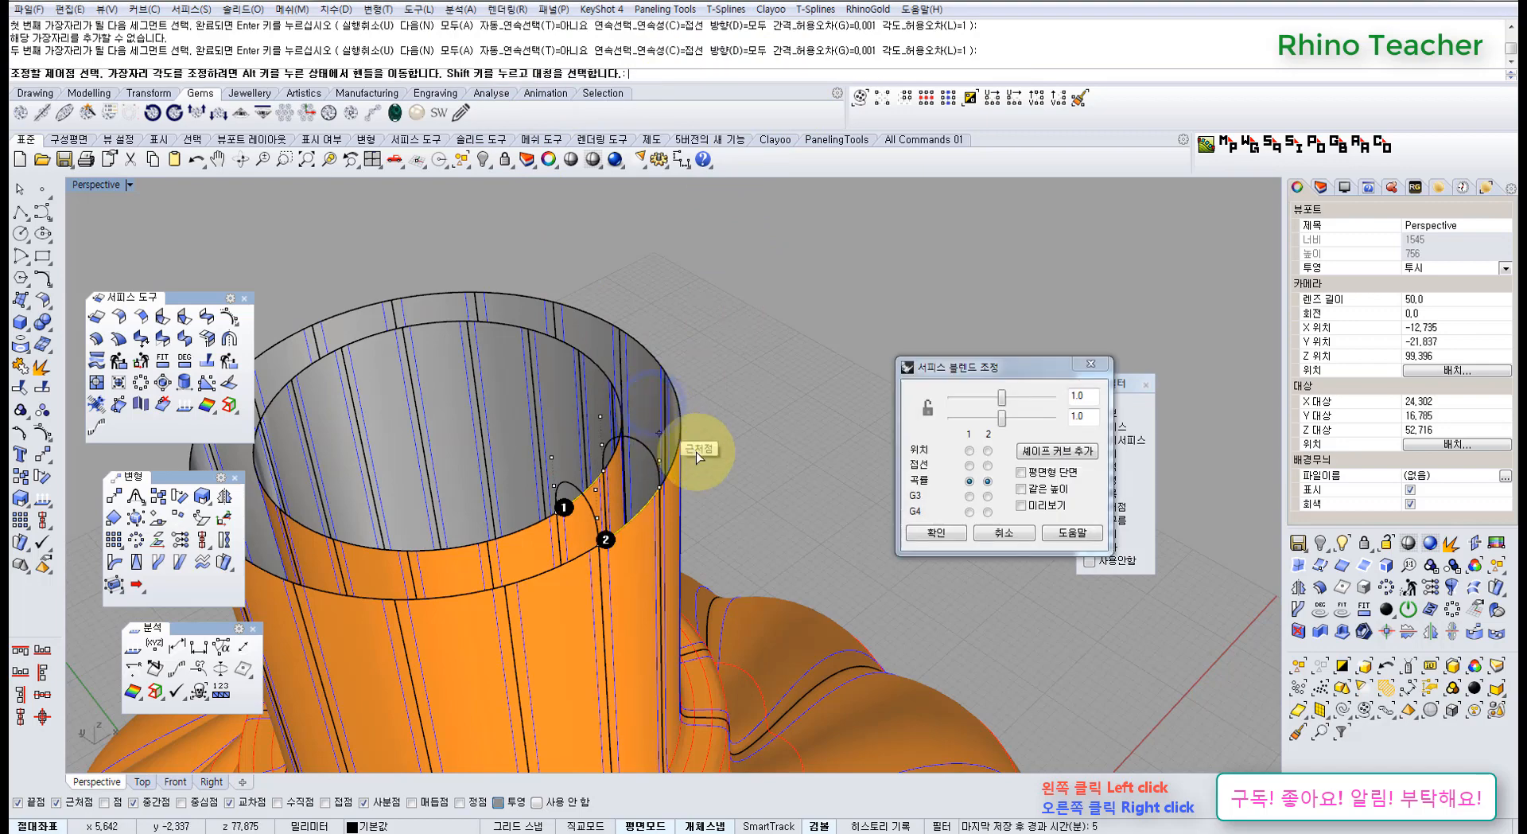
# Create the rim blend with Tangency continuity on both edges and linked bulge values of 0.59
pyautogui.moveTo(699, 442); pyautogui.dragTo(792, 338, button='right')
pyautogui.click(284, 161)
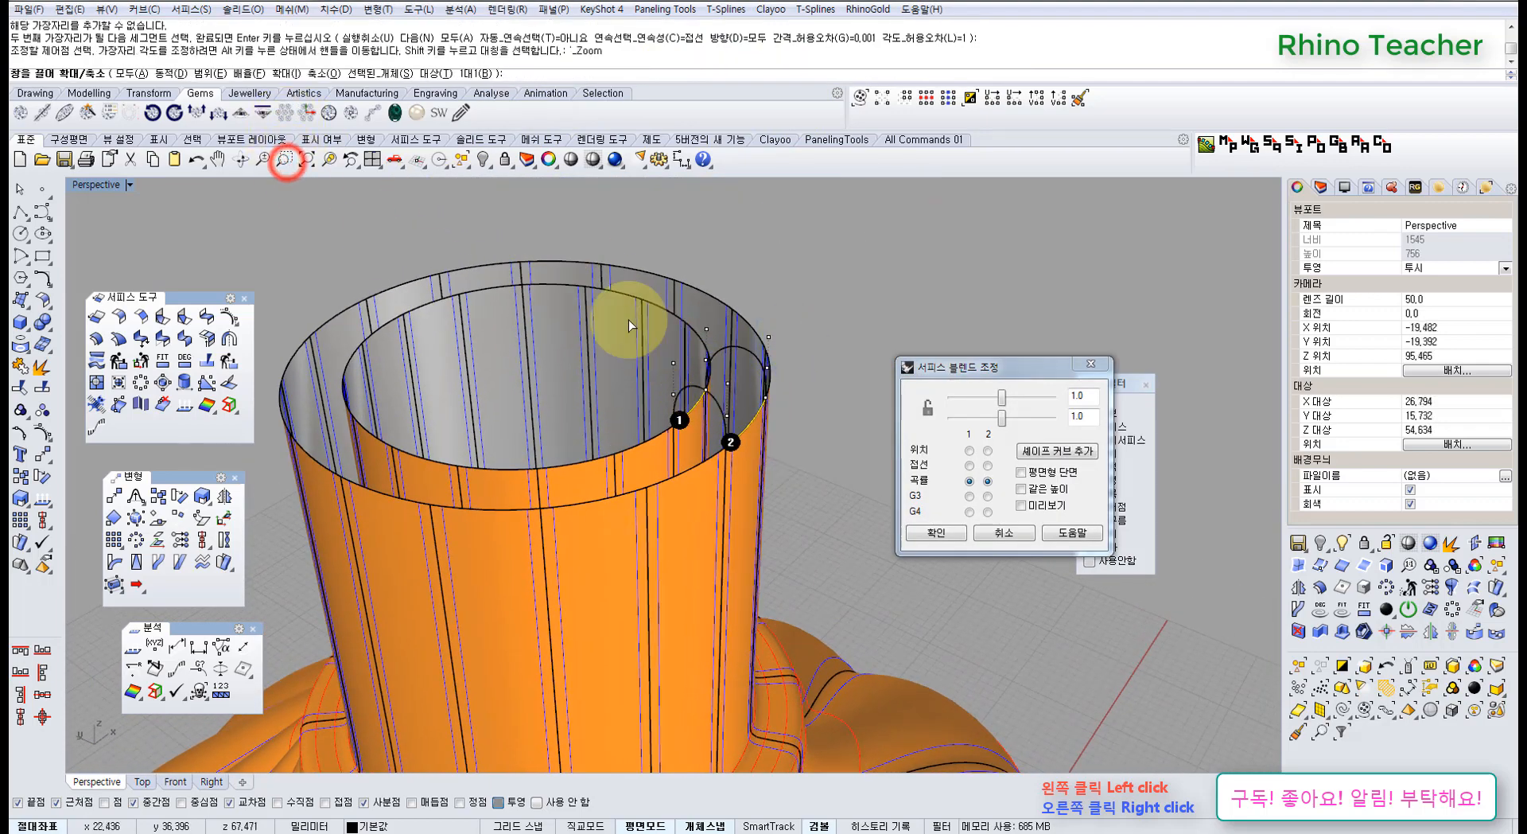
pyautogui.moveTo(625, 315); pyautogui.dragTo(820, 501)
pyautogui.moveTo(761, 449); pyautogui.dragTo(743, 474, button='right')
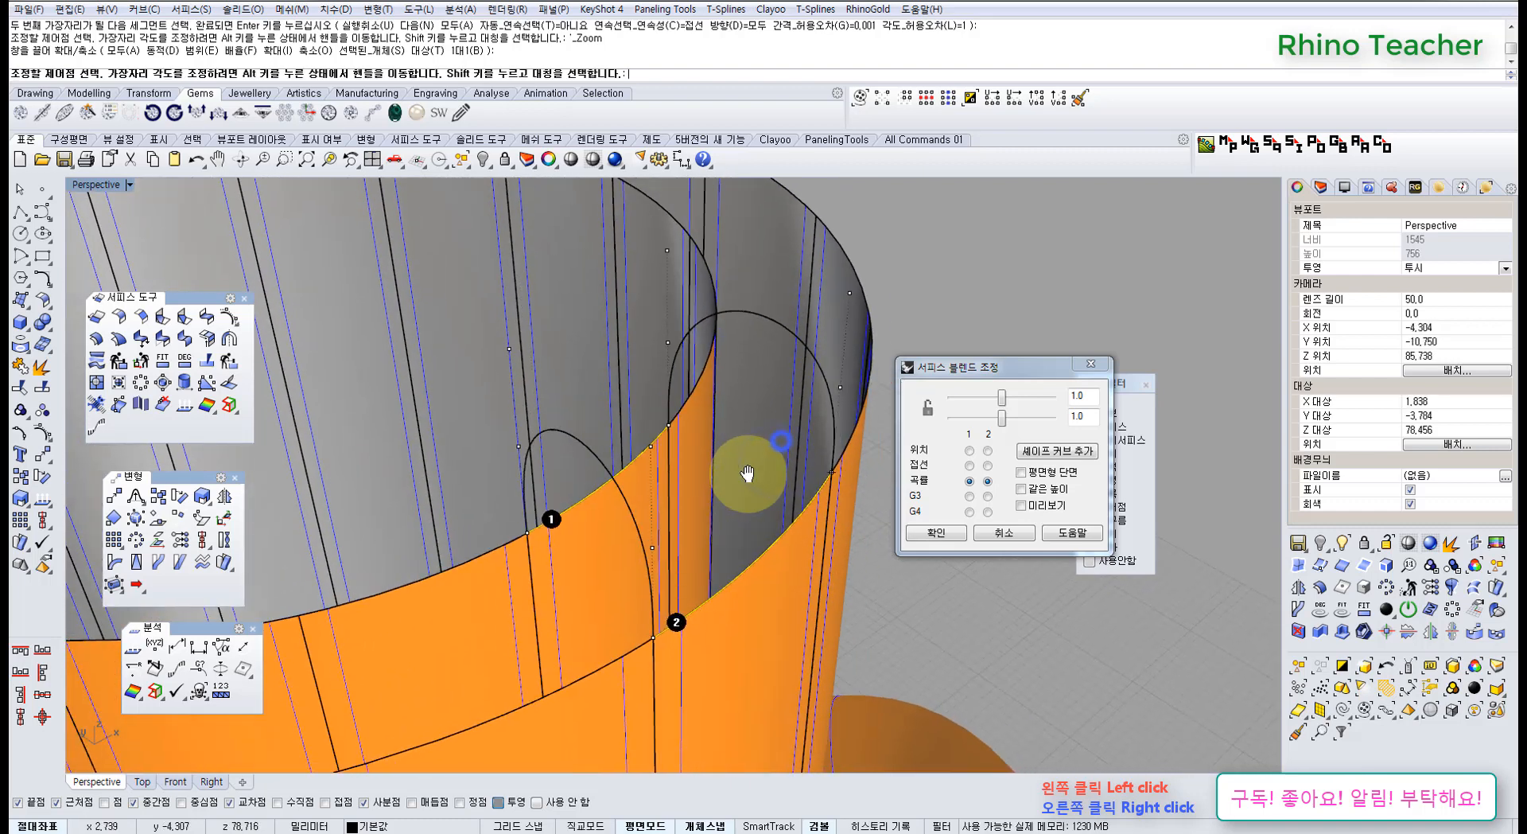
pyautogui.click(970, 465)
pyautogui.click(988, 466)
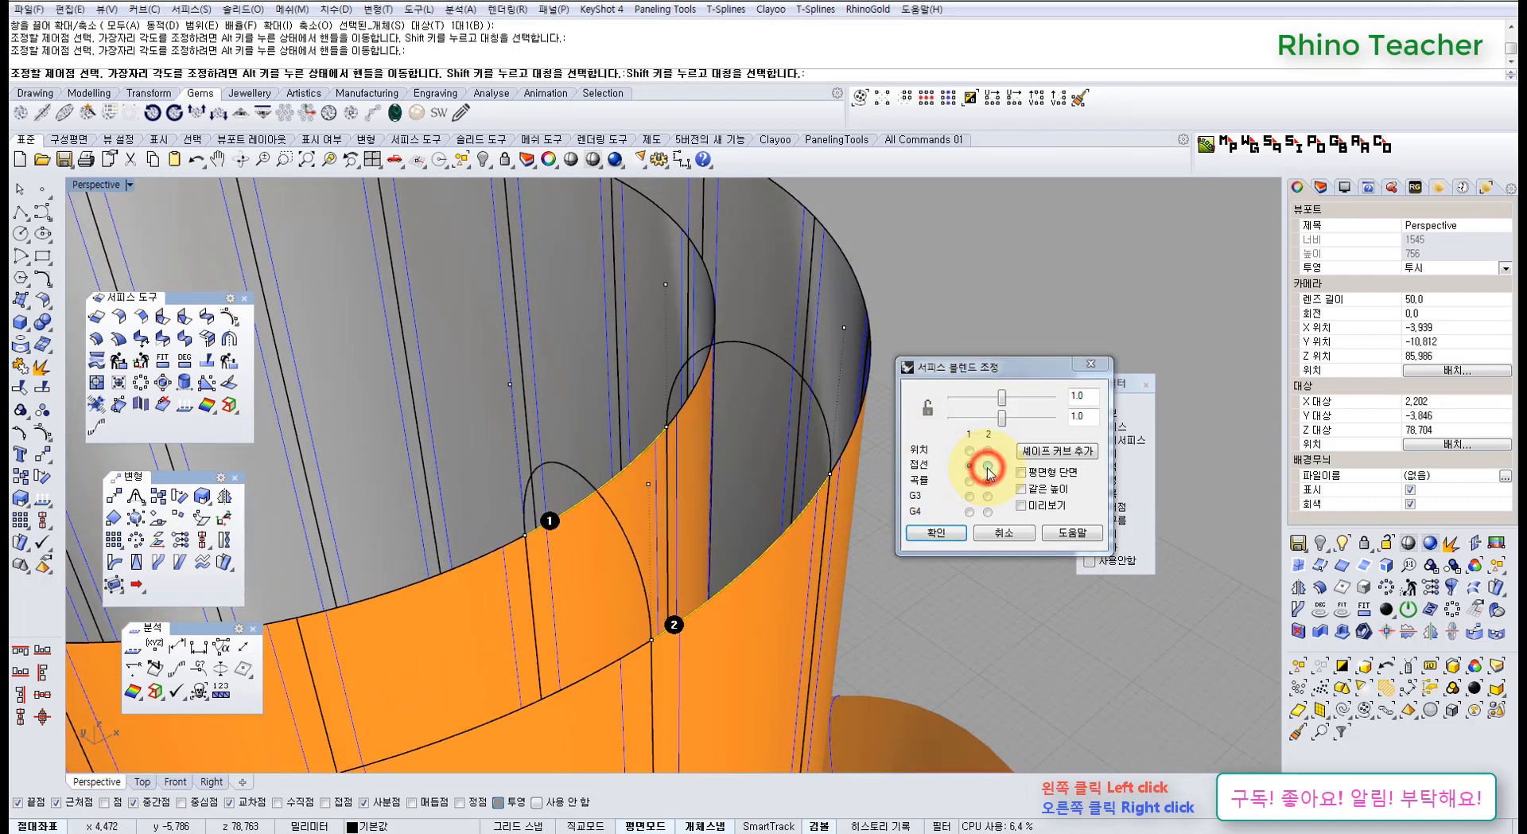
pyautogui.click(928, 408)
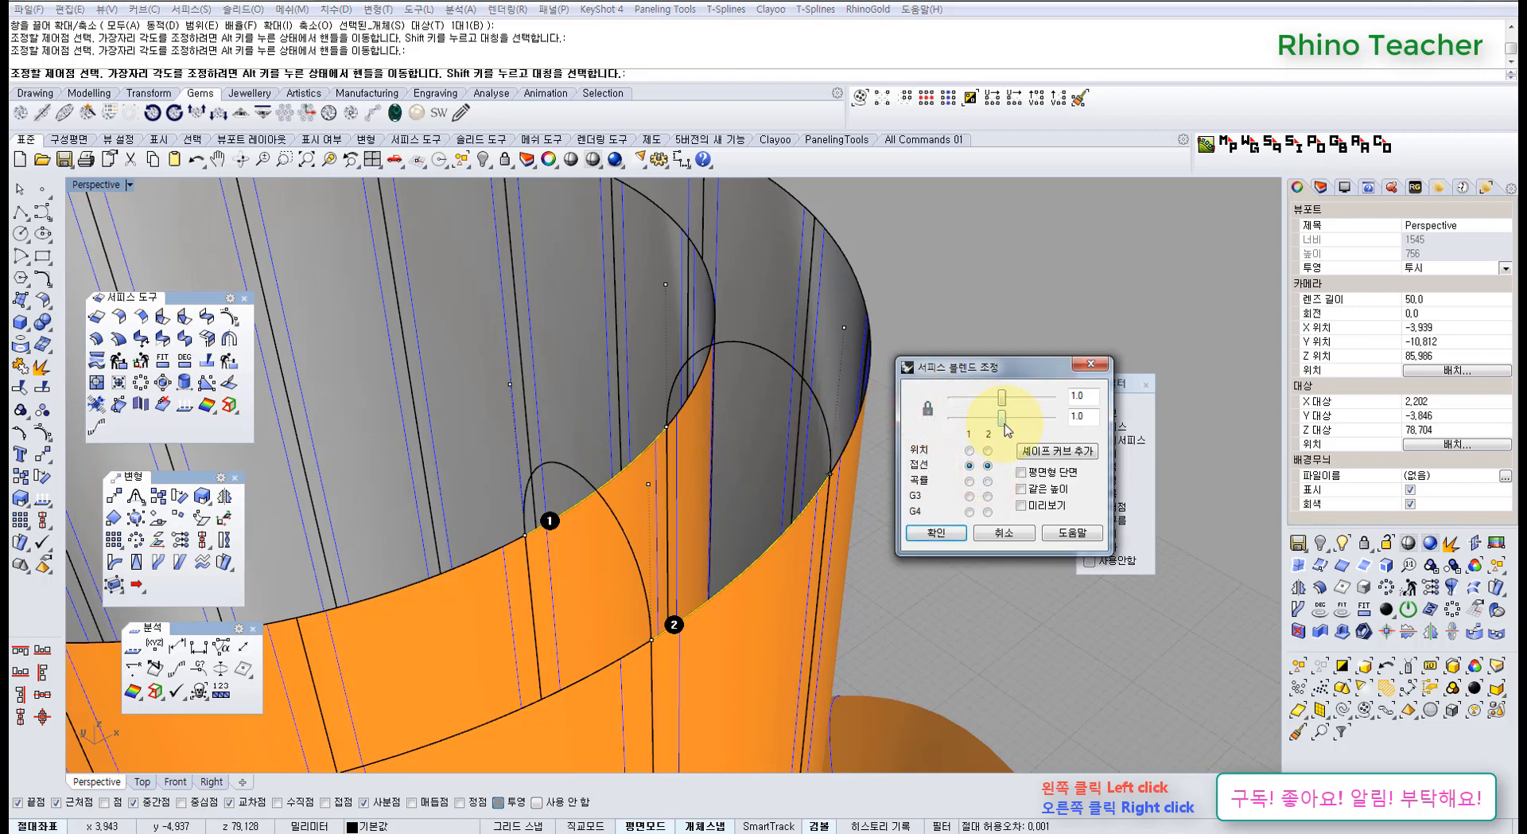
pyautogui.moveTo(778, 416)
pyautogui.mouseDown(button='right')
pyautogui.moveTo(791, 443)
pyautogui.moveTo(791, 427)
pyautogui.mouseUp(button='right')
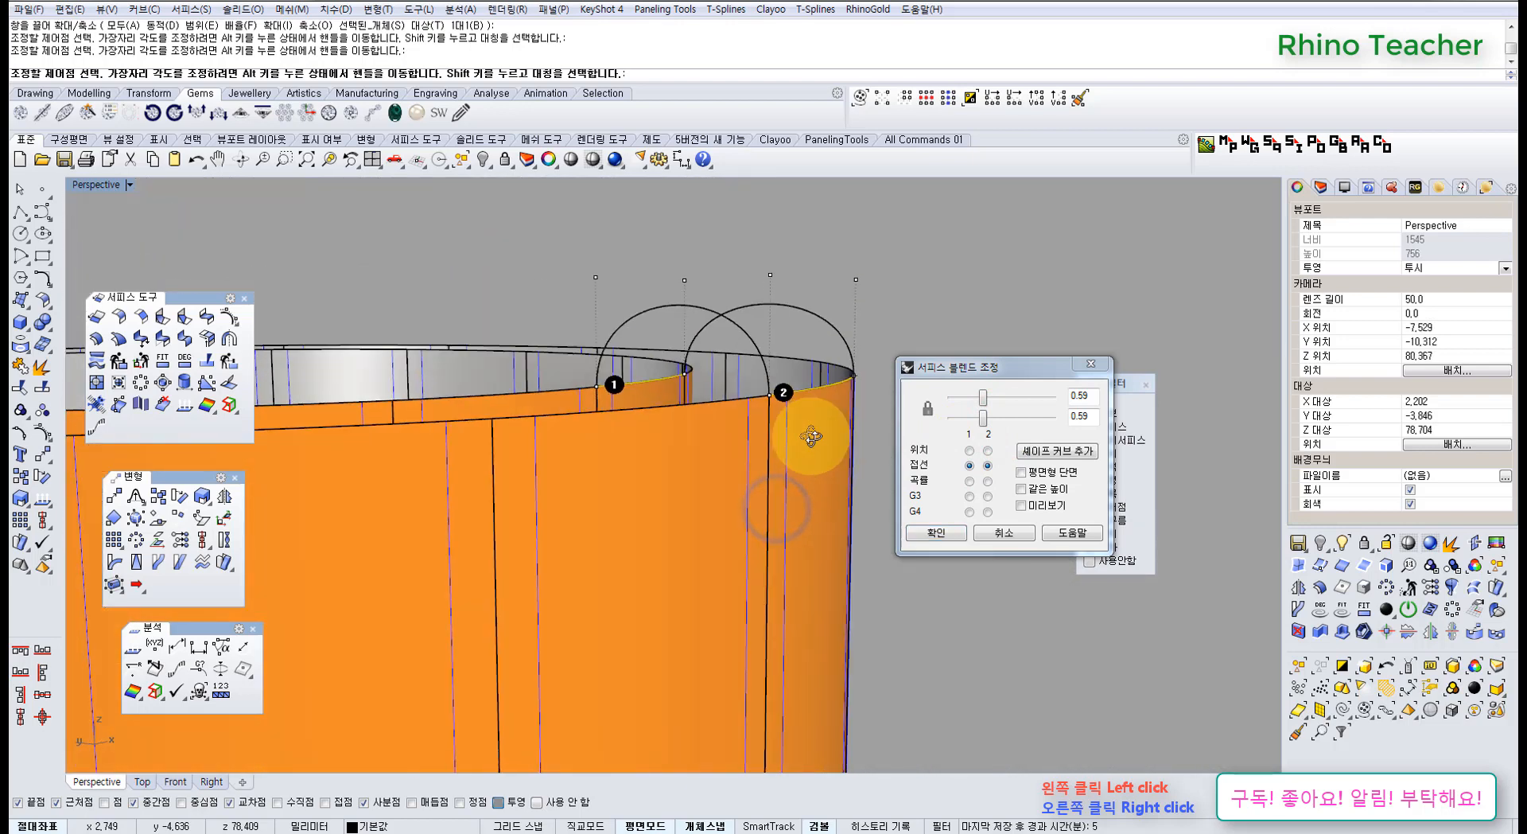
pyautogui.click(951, 531)
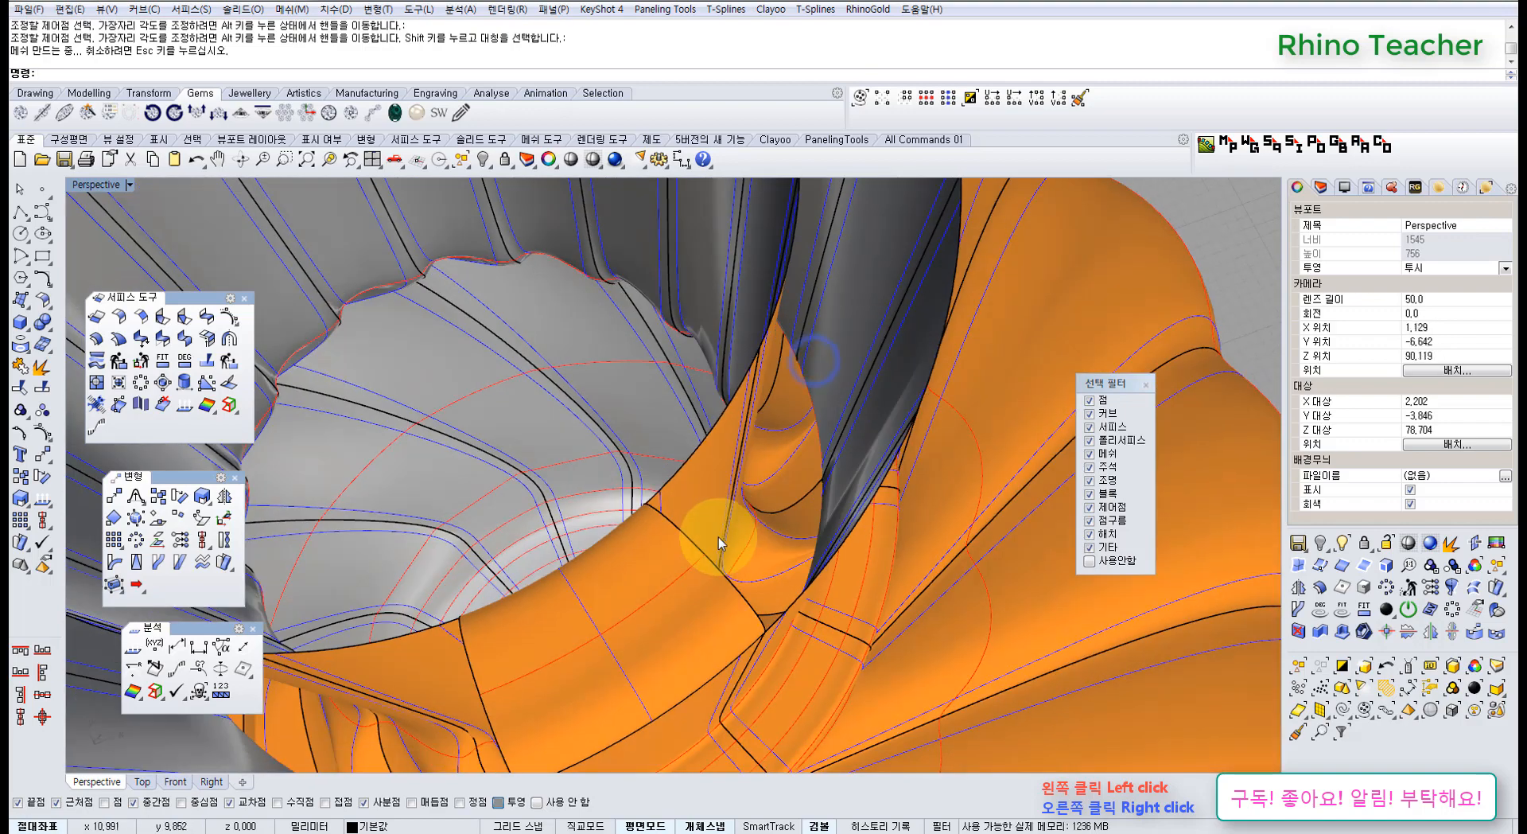
# Polar array the rim blend surface around the origin with 16 items over 360 degrees
pyautogui.moveTo(719, 537); pyautogui.dragTo(583, 555, button='right')
pyautogui.click(685, 587)
pyautogui.click(136, 540)
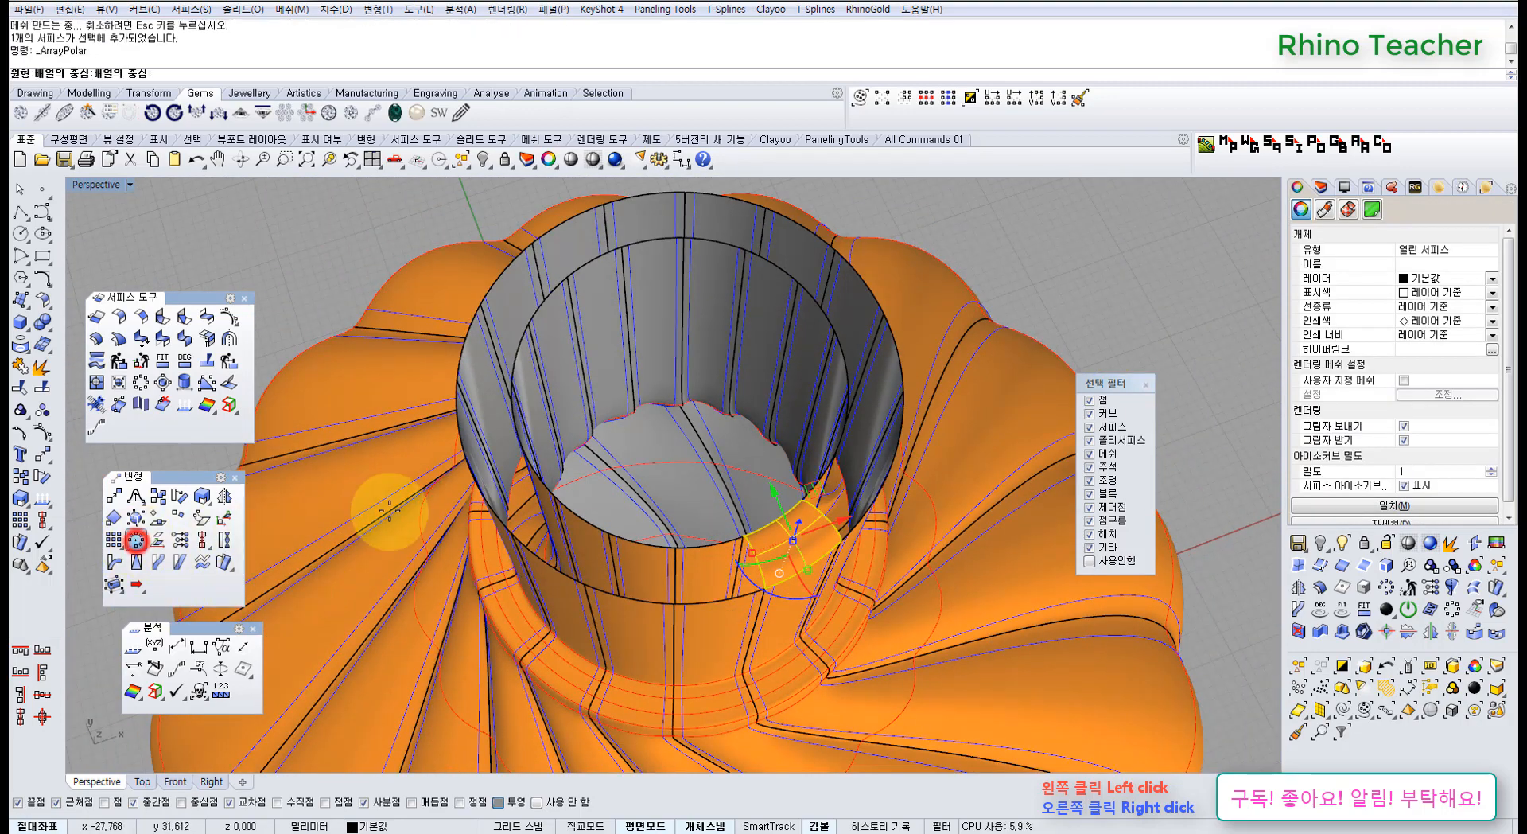
pyautogui.write('0')
pyautogui.press('Return')
pyautogui.press('Return')
pyautogui.scroll(-4, 389, 510)
pyautogui.press('Return')
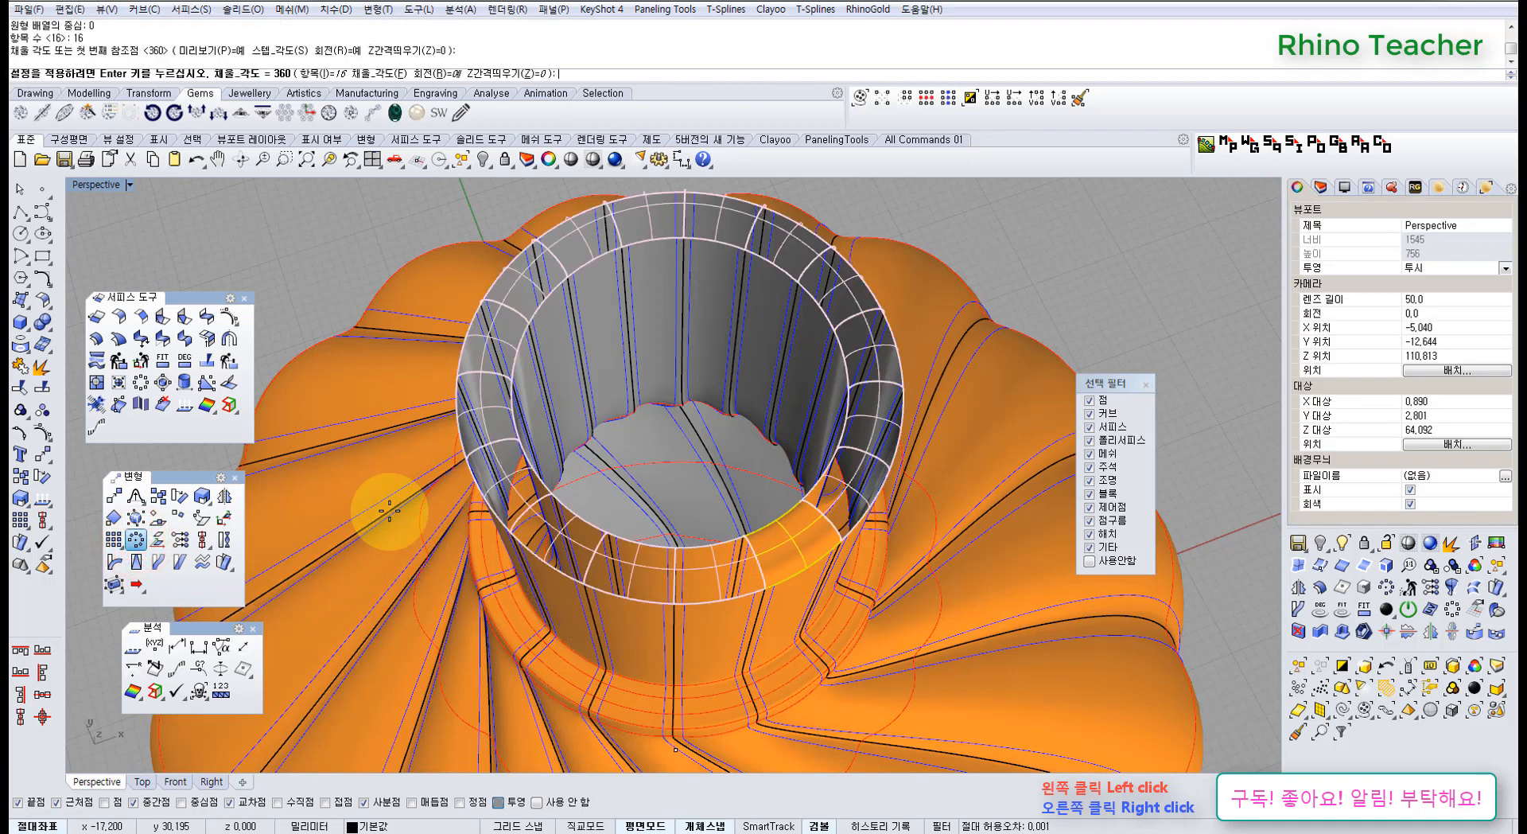
pyautogui.press('Return')
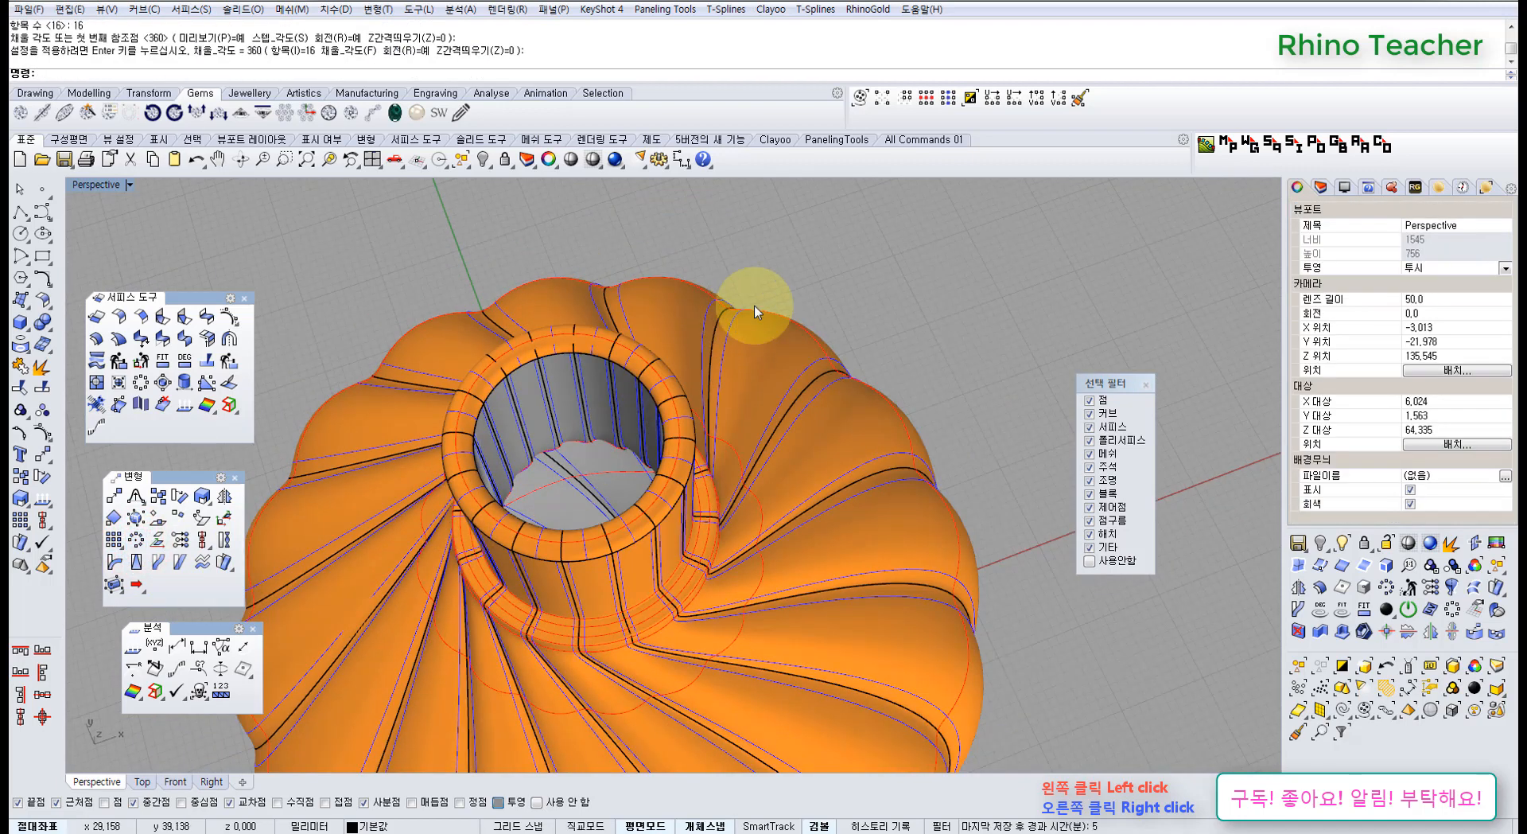
# Join the arrayed rim surfaces with the inner and outer vase walls, and examine the closed vase in a shaded preview
pyautogui.moveTo(828, 253); pyautogui.dragTo(351, 668)
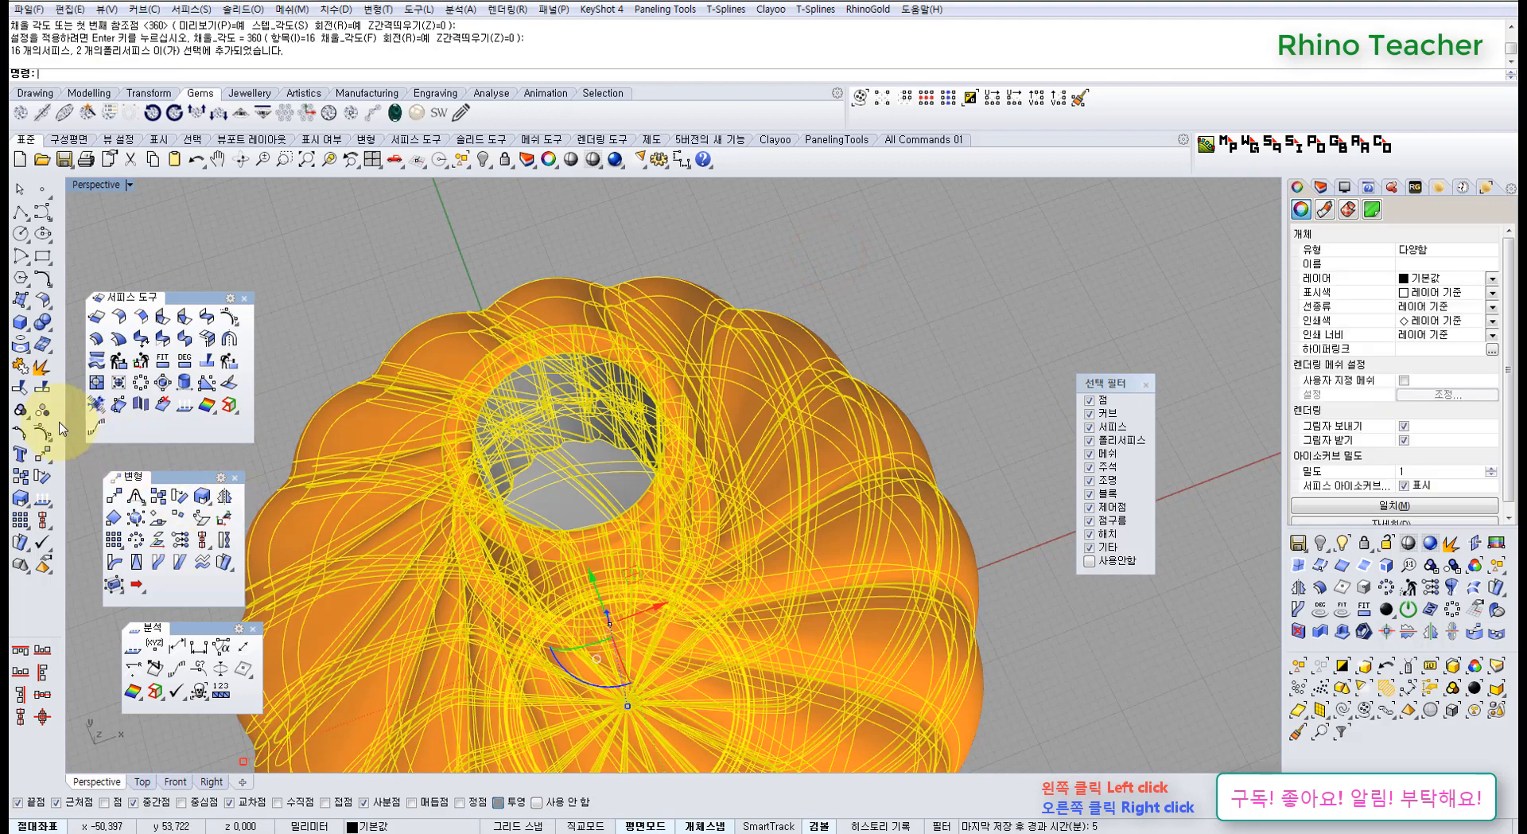
pyautogui.click(19, 366)
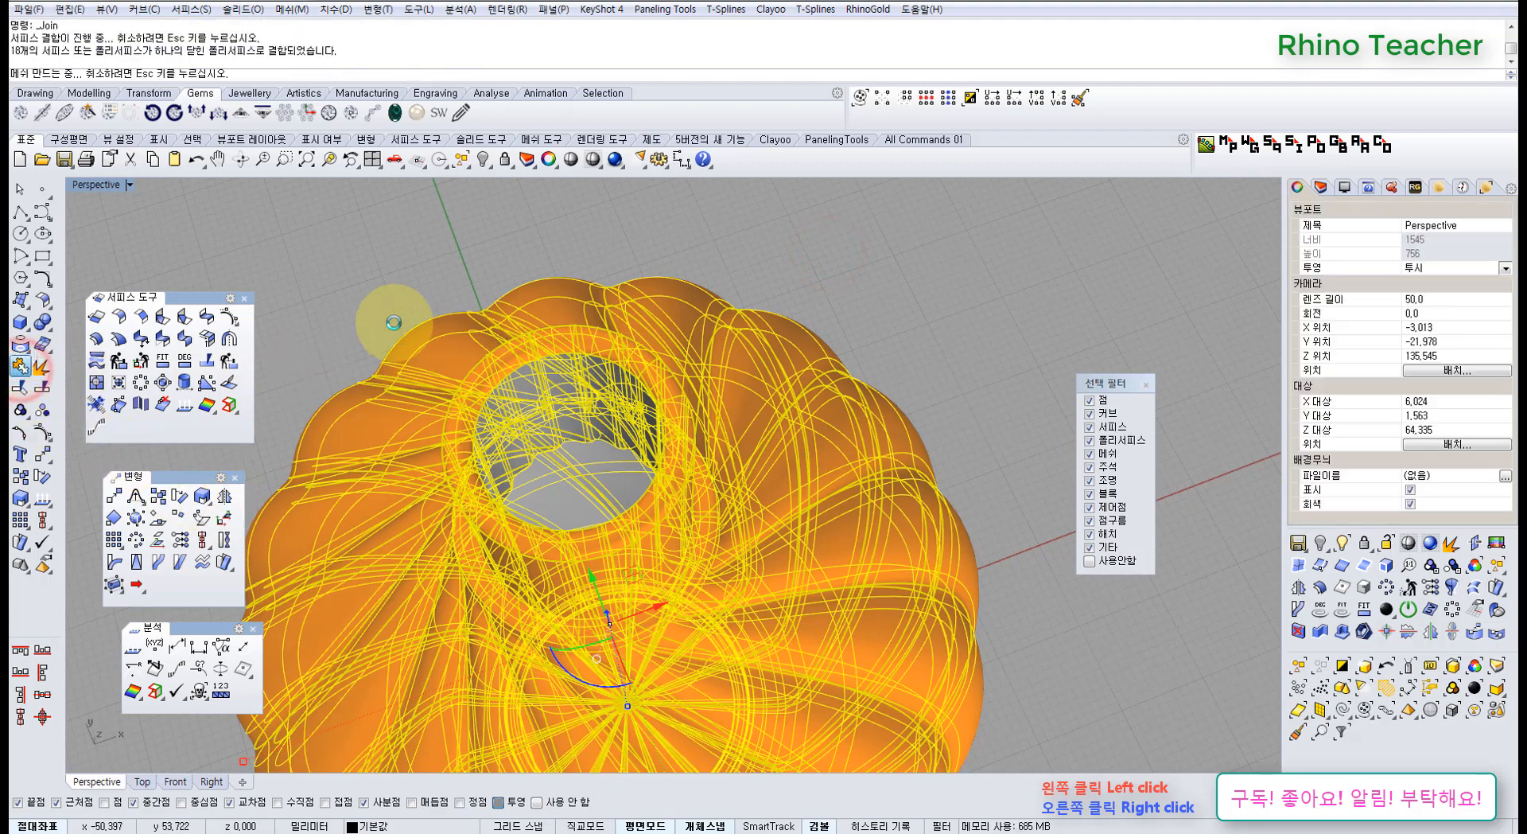
pyautogui.click(572, 158)
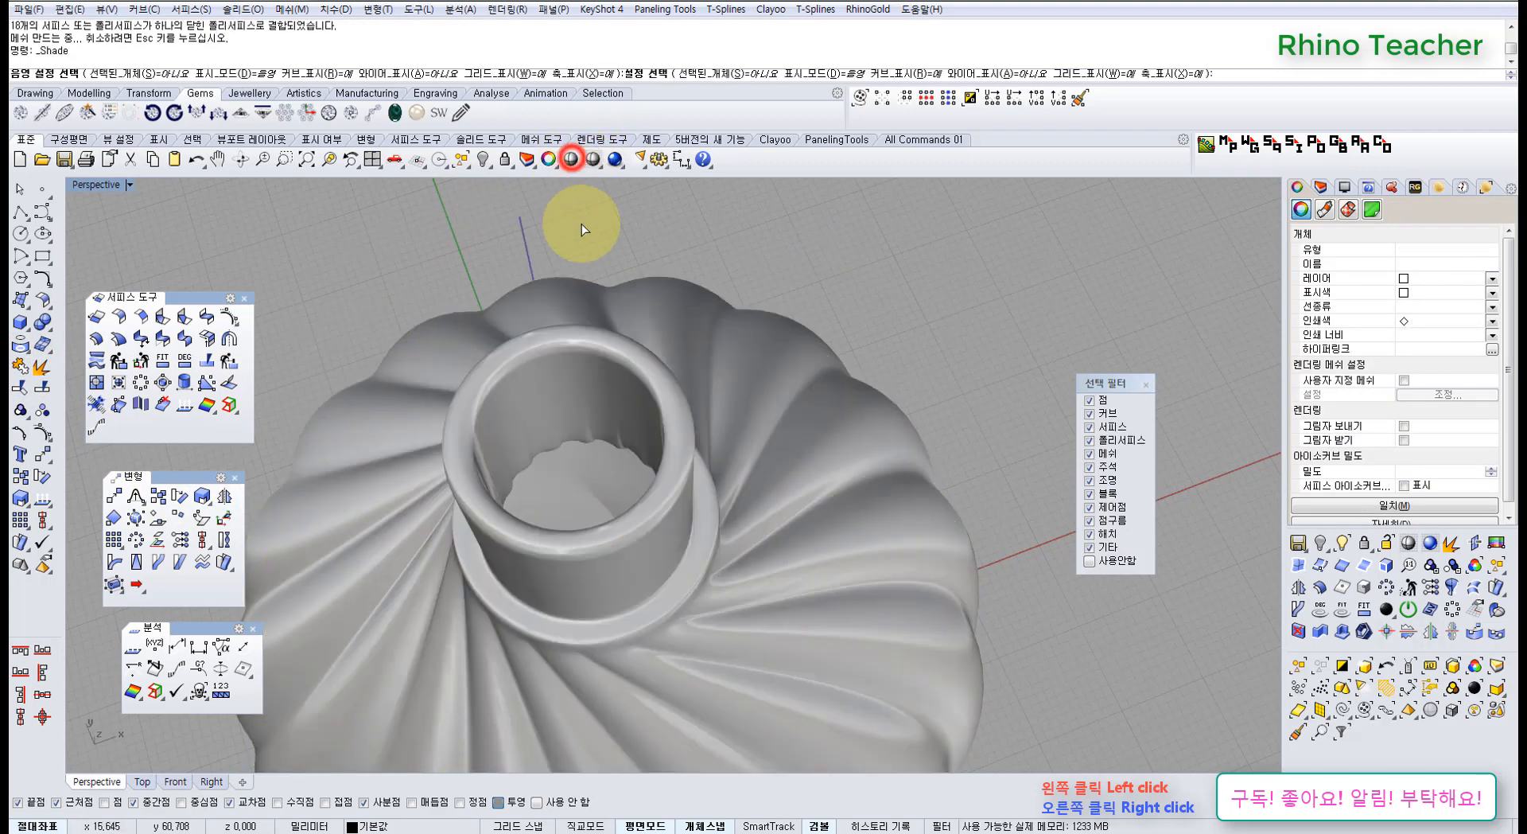
pyautogui.moveTo(599, 351); pyautogui.dragTo(579, 262, button='right')
pyautogui.scroll(8, 578, 269)
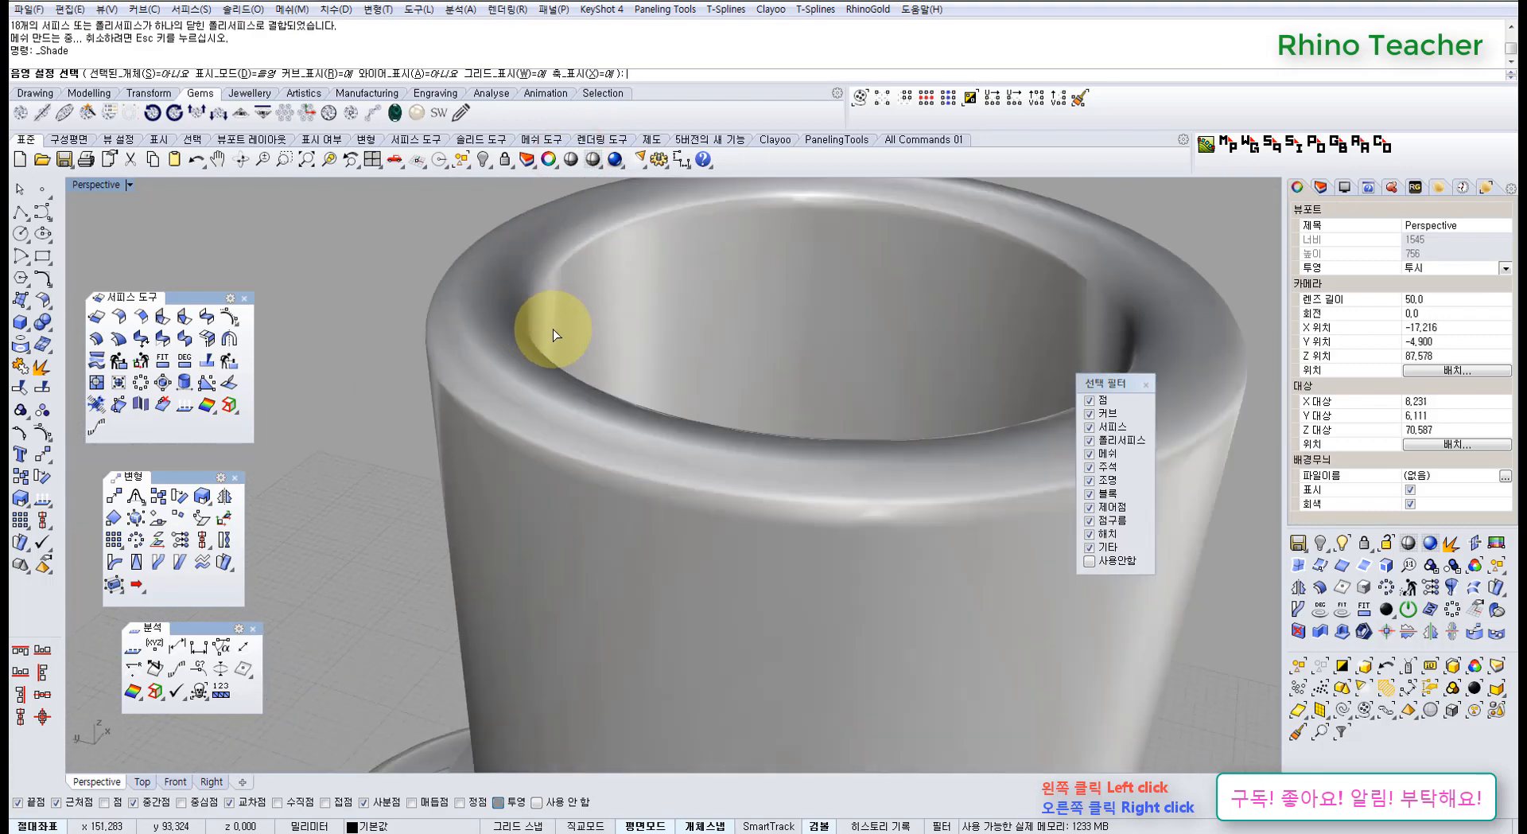
pyautogui.keyDown('shift'); pyautogui.moveTo(792, 340); pyautogui.dragTo(587, 379, button='right'); pyautogui.keyUp('shift')
pyautogui.scroll(-10, 700, 393)
pyautogui.press('Escape')
pyautogui.scroll(5, 679, 465)
pyautogui.scroll(-5, 586, 379)
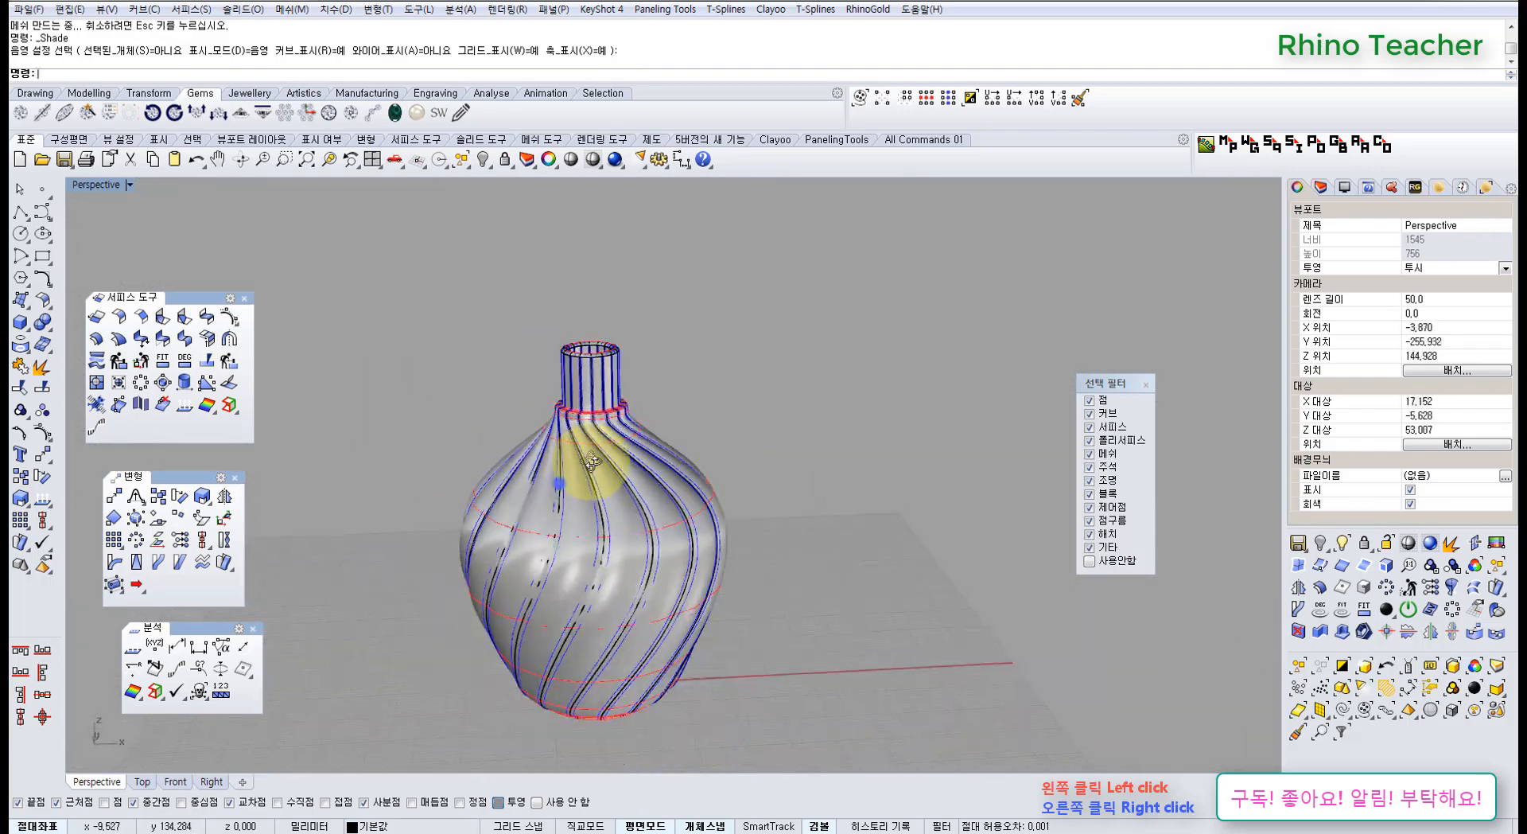
pyautogui.moveTo(580, 437); pyautogui.dragTo(743, 478, button='right')
# Switch to the Front view and close the floating transform, surface tools, analysis and selection filter palettes
pyautogui.hotkey('ctrl', 'F2')
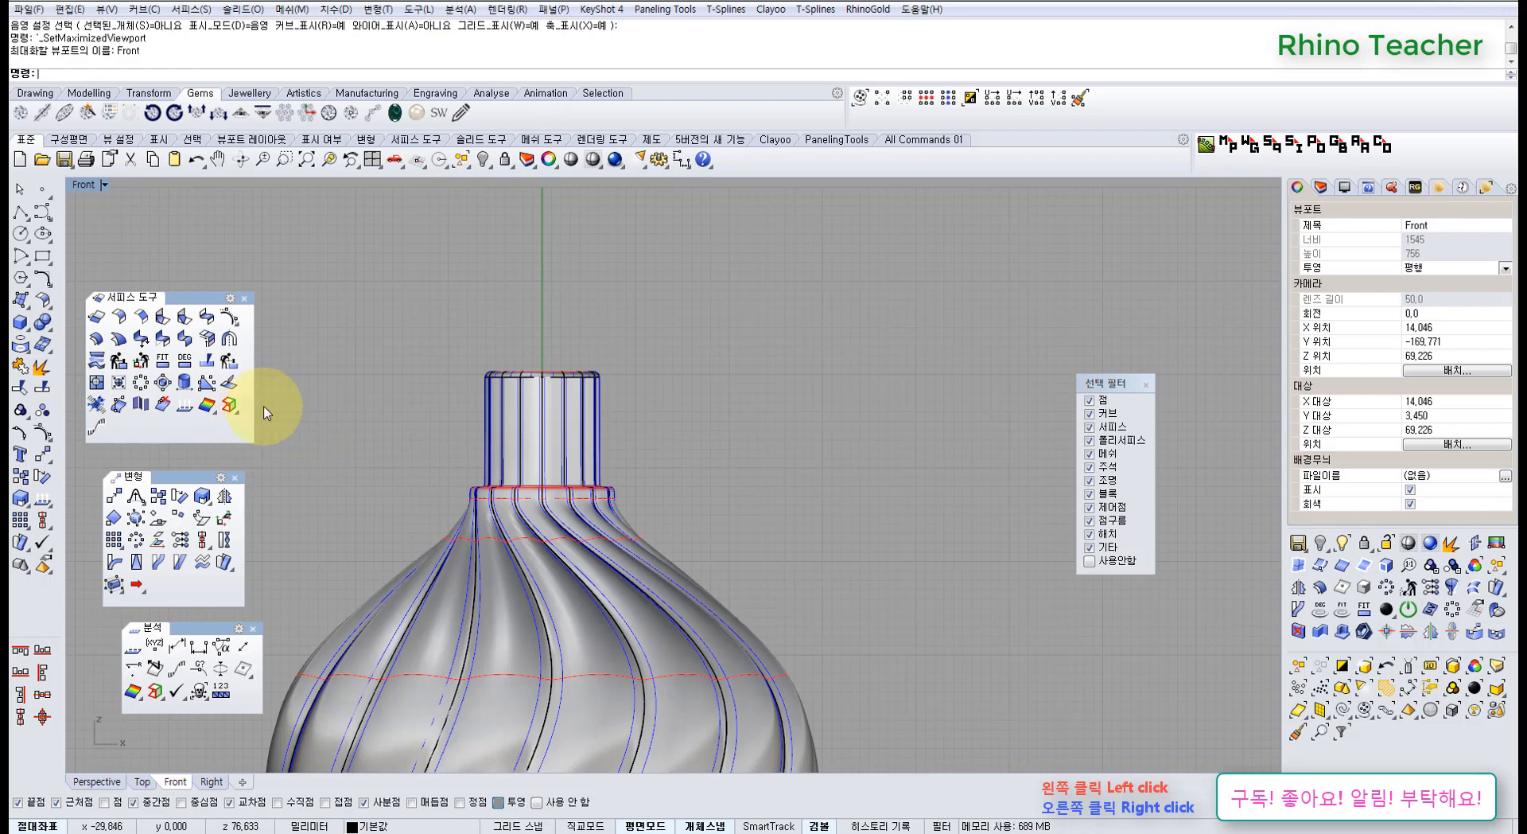
pyautogui.moveTo(371, 420); pyautogui.dragTo(408, 389, button='right')
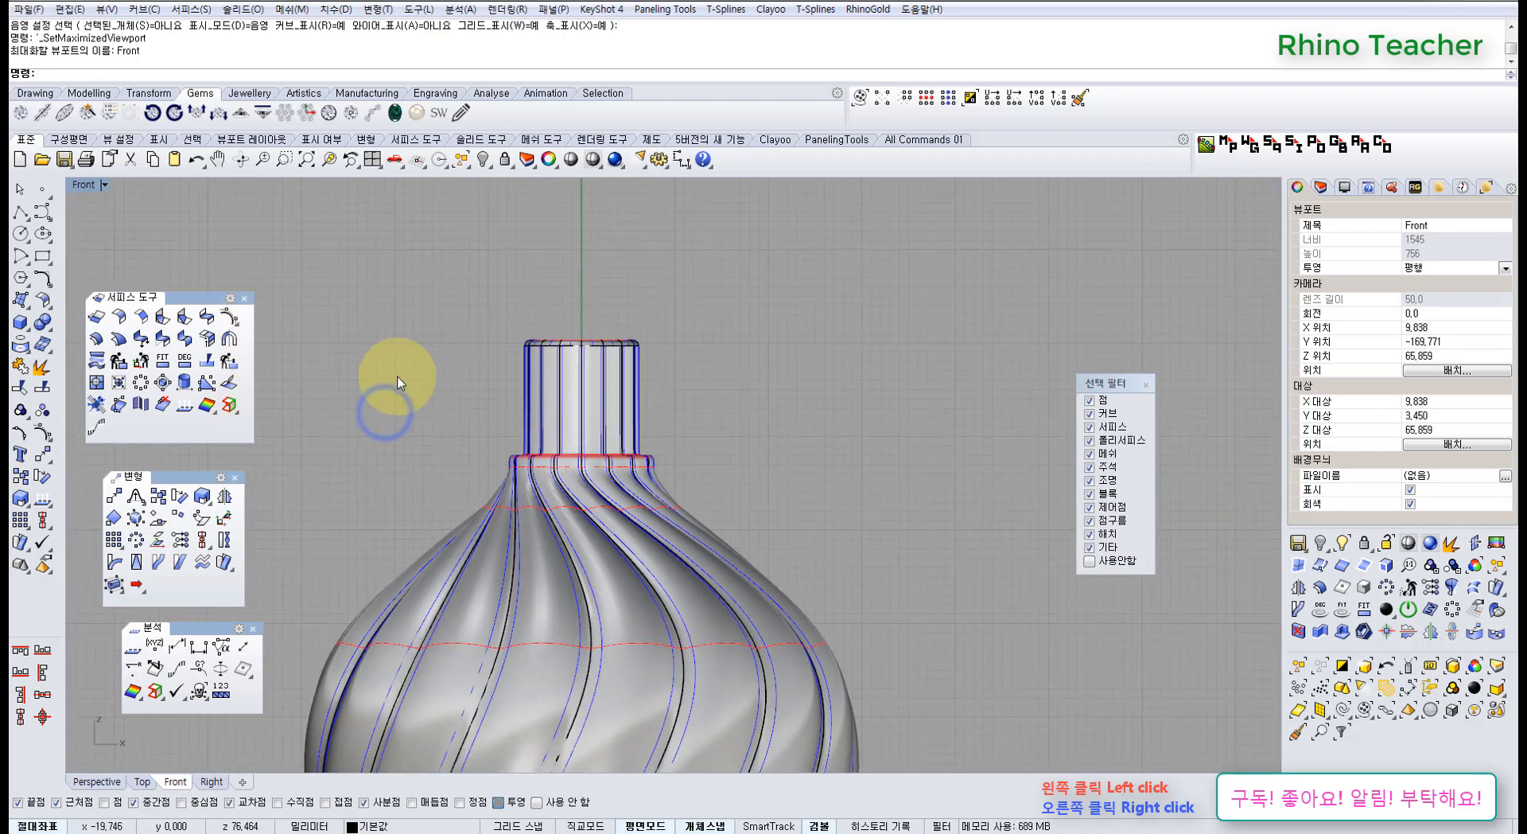
pyautogui.click(236, 477)
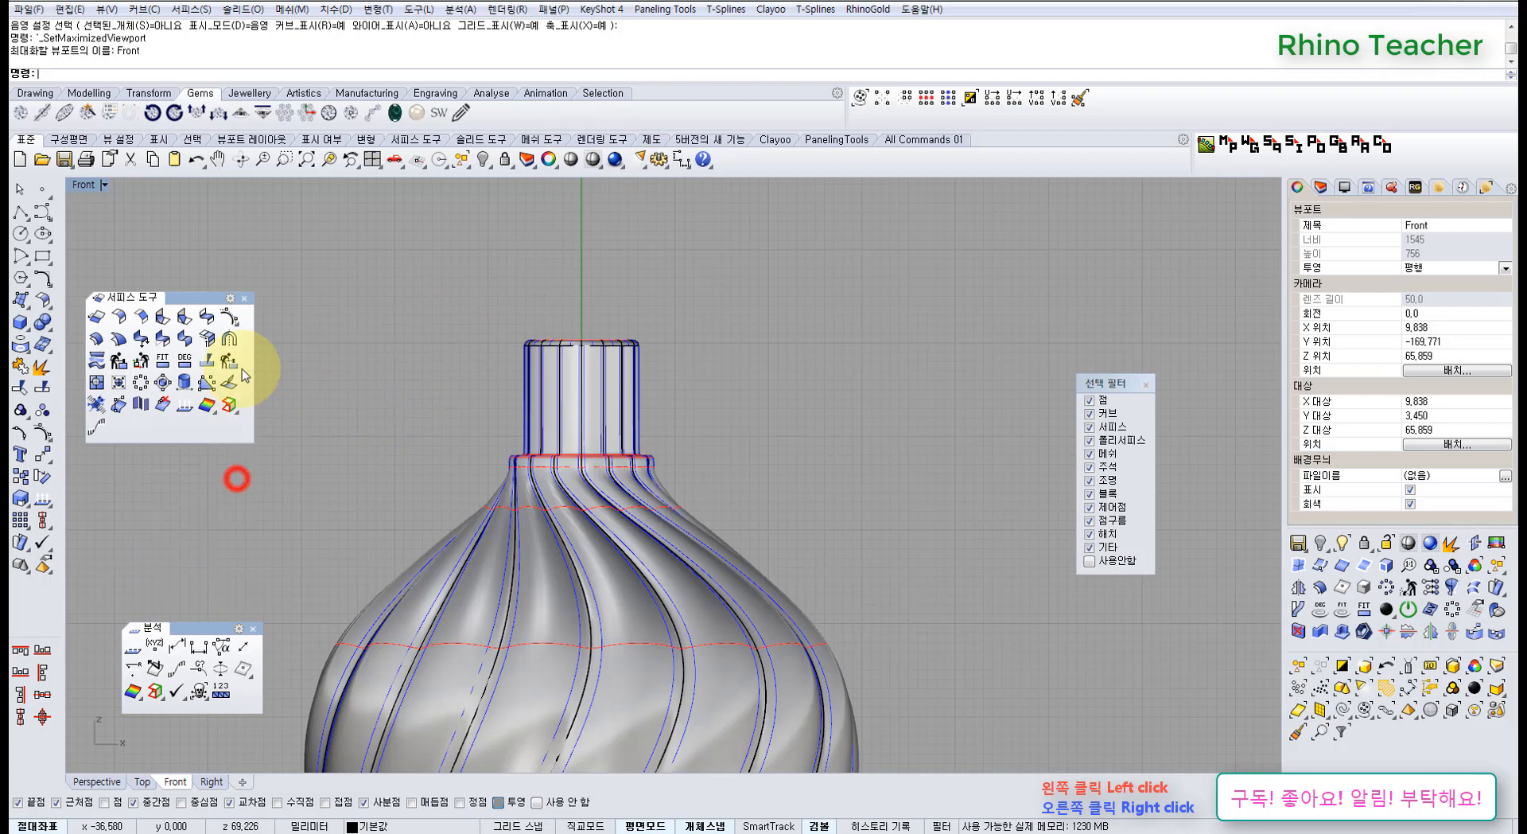
pyautogui.click(244, 297)
pyautogui.click(248, 627)
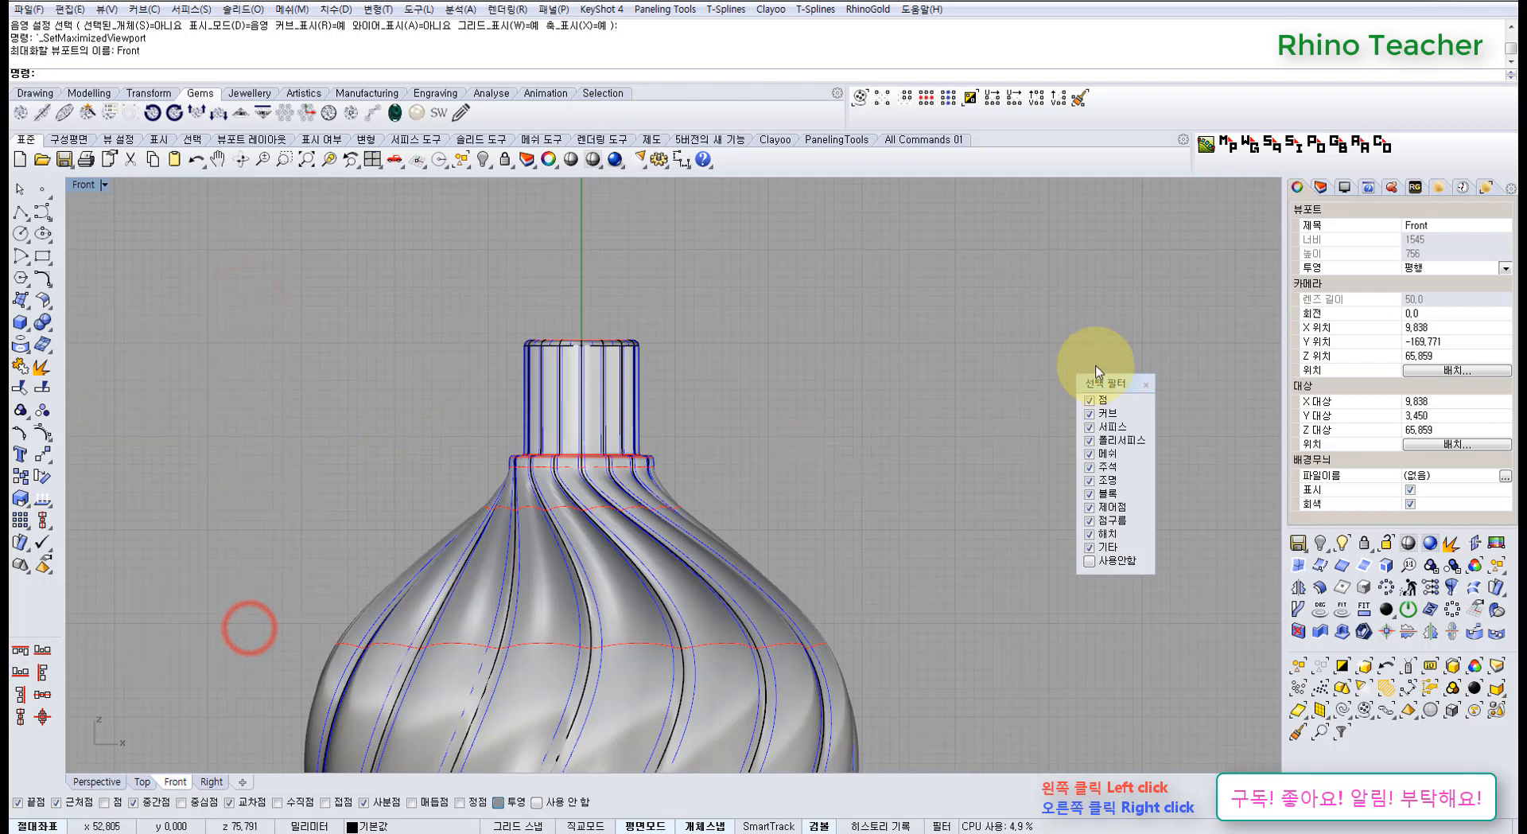
pyautogui.click(1147, 384)
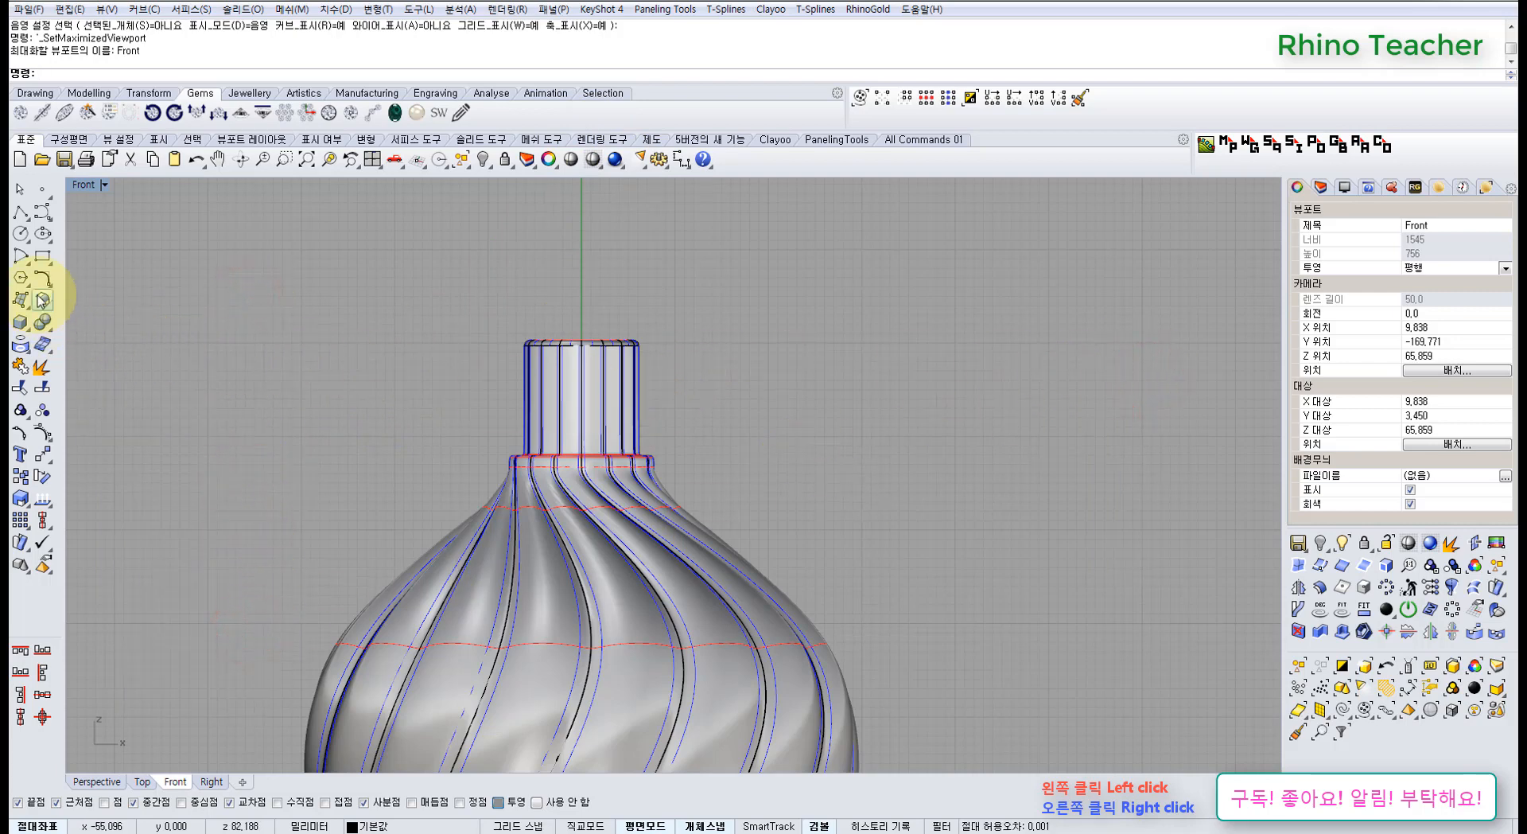
# Start a Helix in wireframe display with grid snap on and object snaps disabled, drawing its axis up the neck centre from z 69, about 10 mm long
pyautogui.click(42, 213)
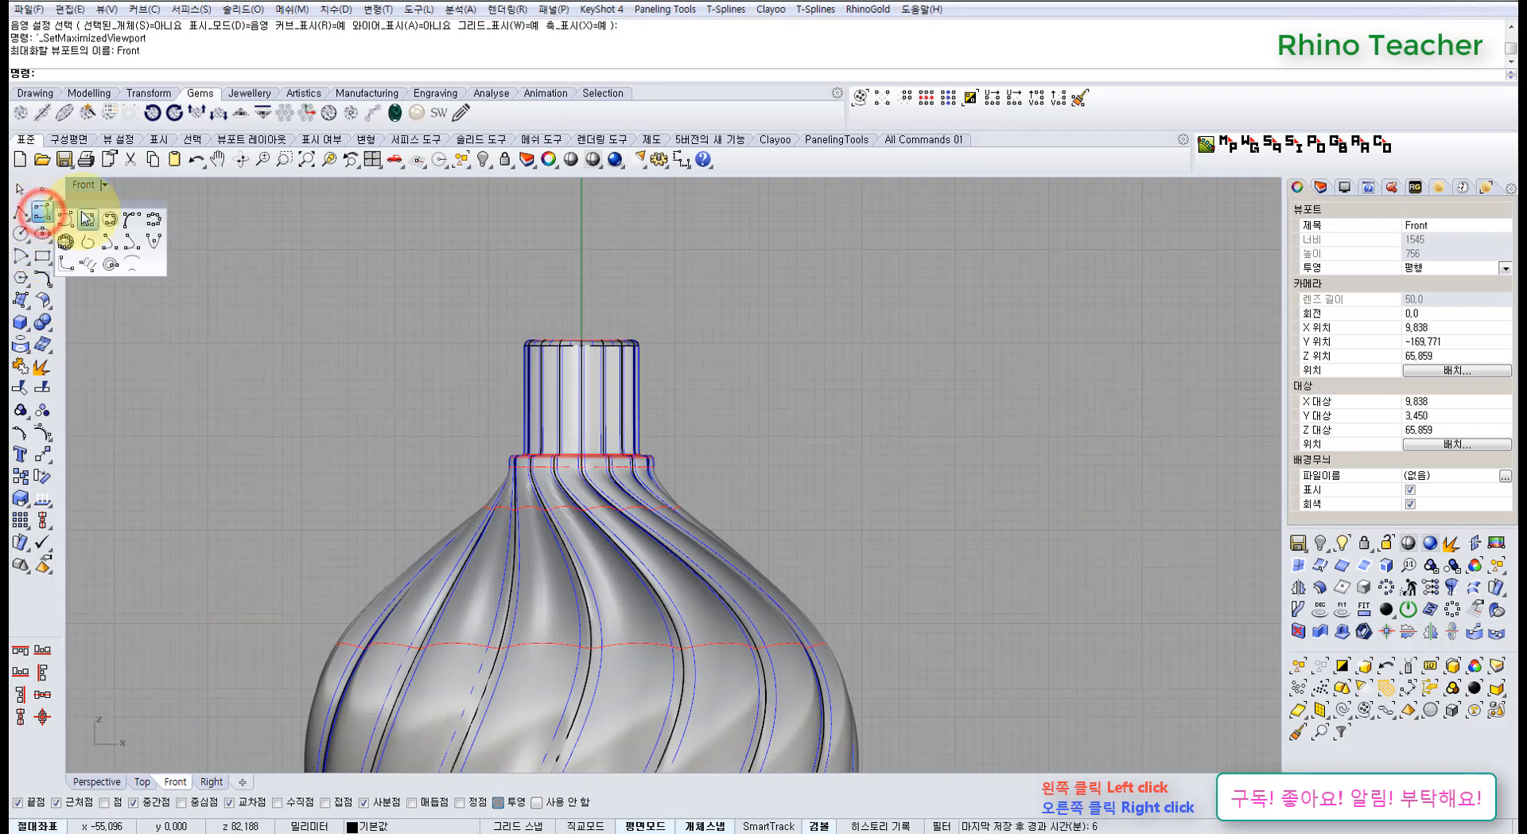
pyautogui.moveTo(89, 209); pyautogui.dragTo(117, 265)
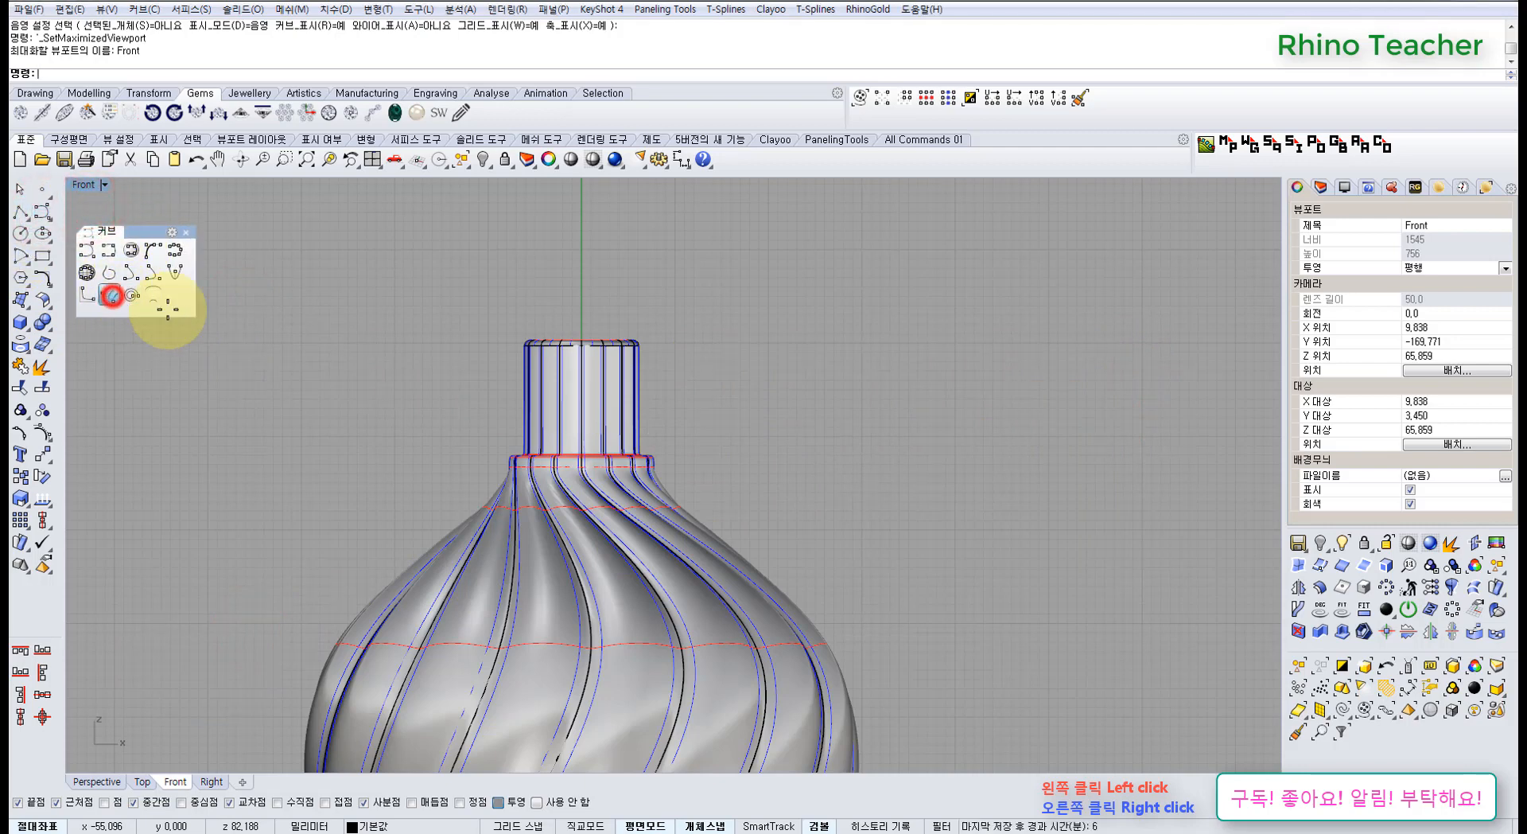
pyautogui.click(598, 162)
pyautogui.scroll(6, 584, 445)
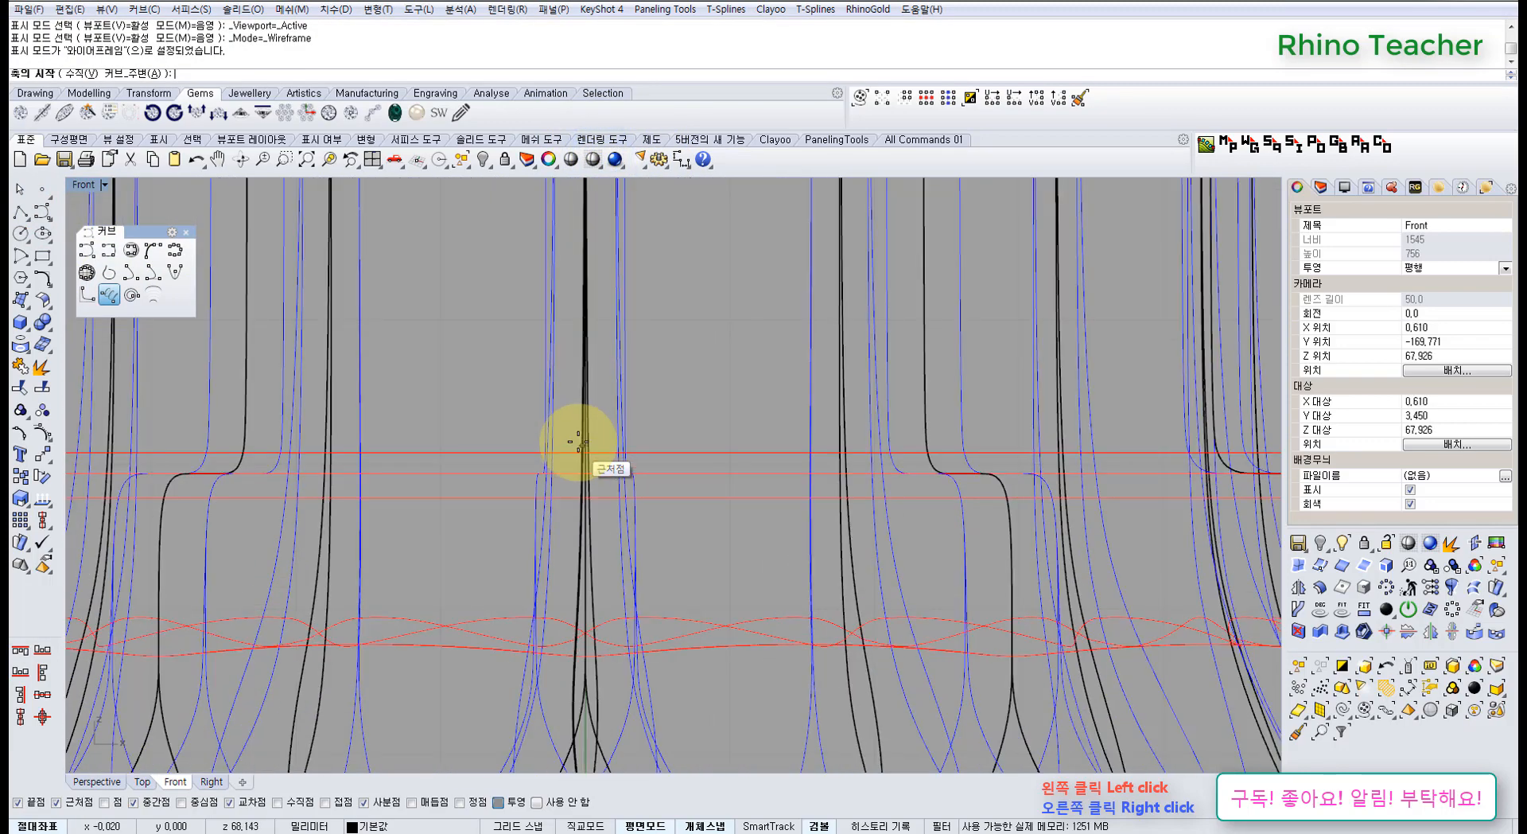
pyautogui.click(527, 825)
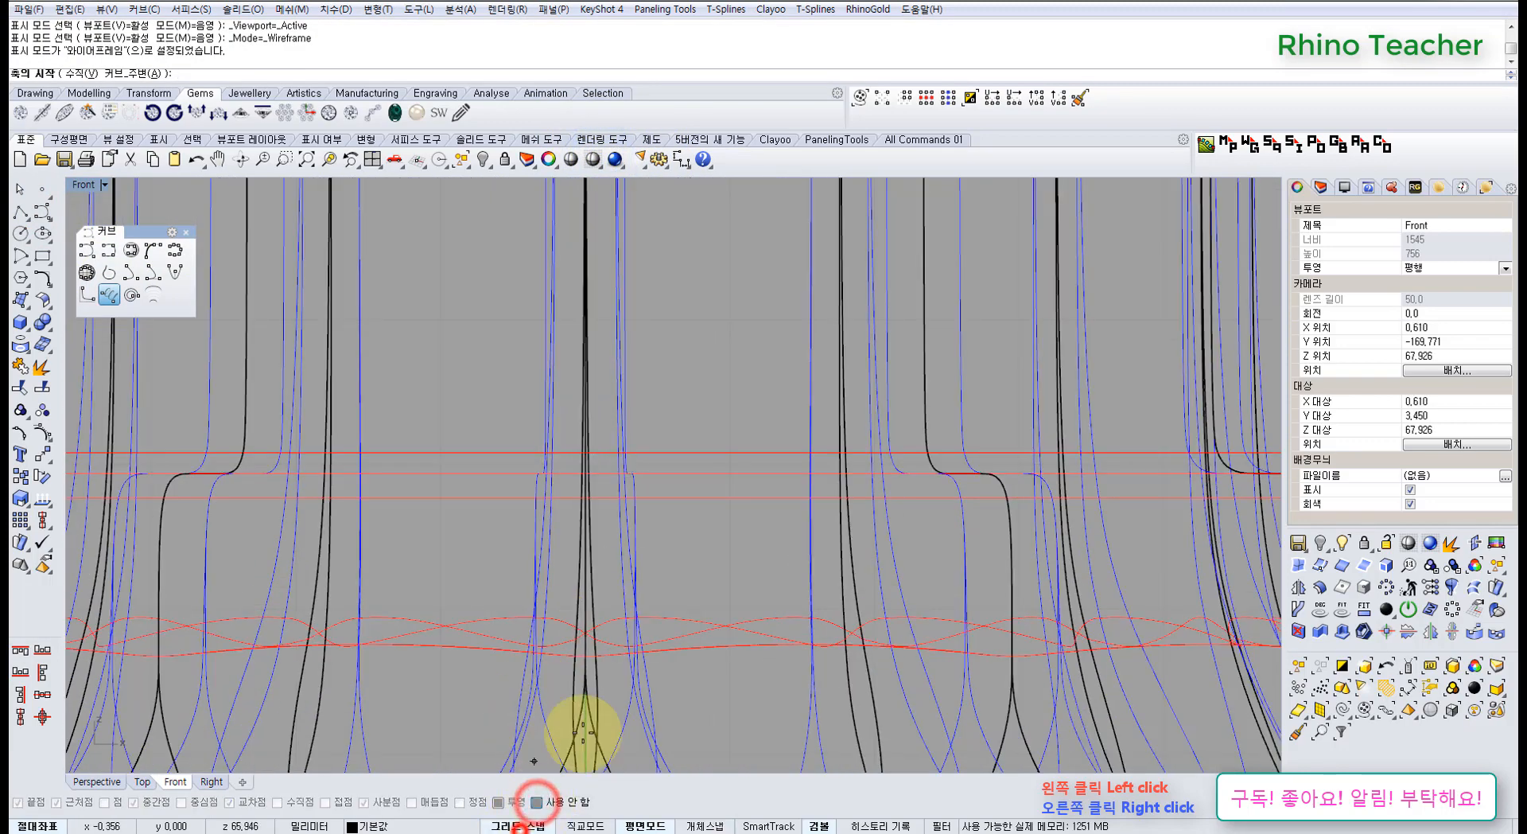
pyautogui.scroll(-6, 621, 517)
pyautogui.moveTo(623, 522); pyautogui.dragTo(602, 623, button='right')
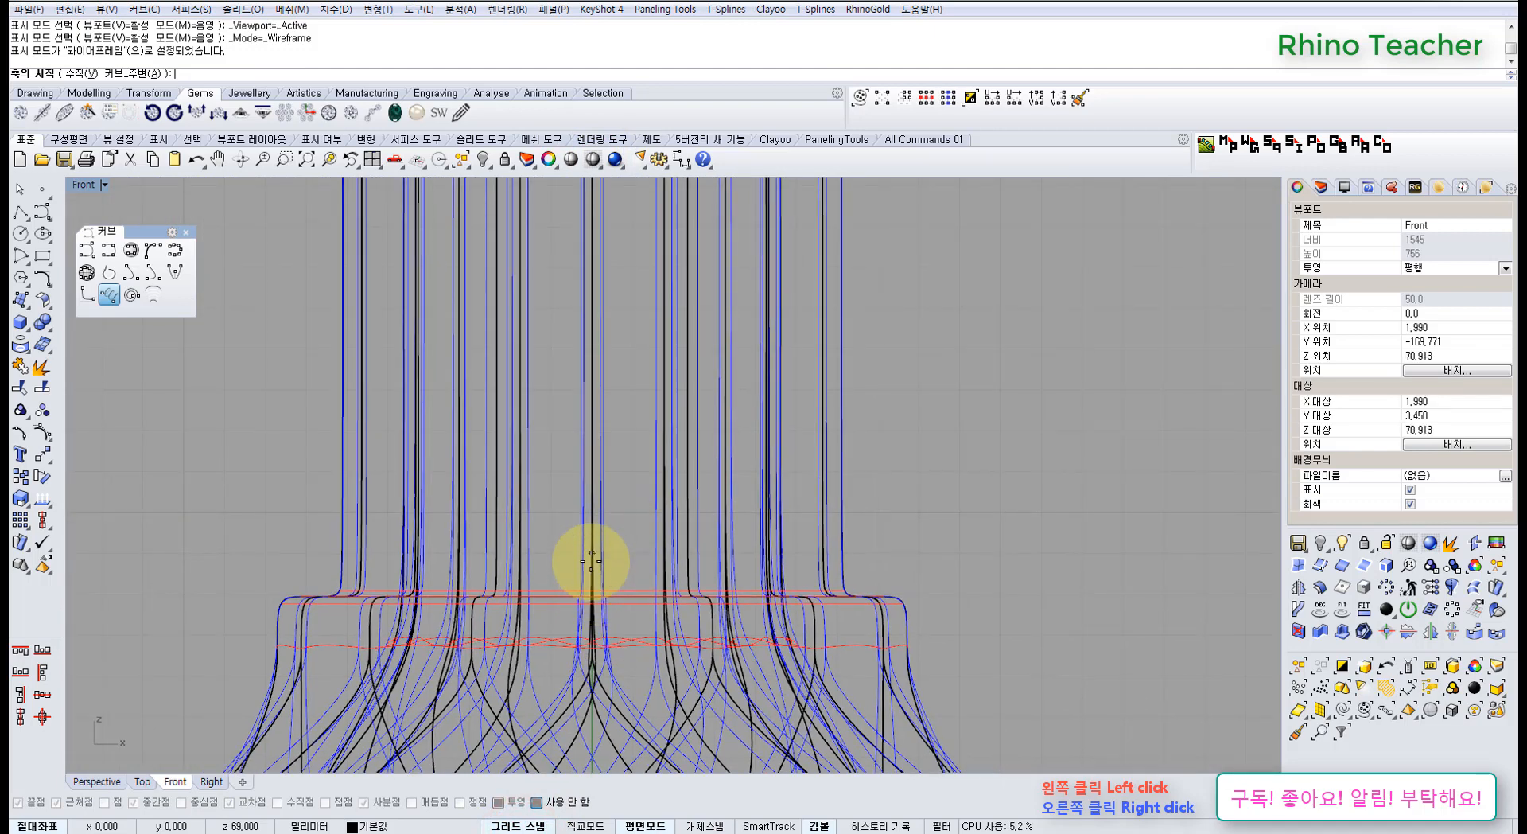
pyautogui.click(591, 561)
pyautogui.scroll(-4, 641, 501)
pyautogui.moveTo(634, 388); pyautogui.dragTo(608, 494, button='right')
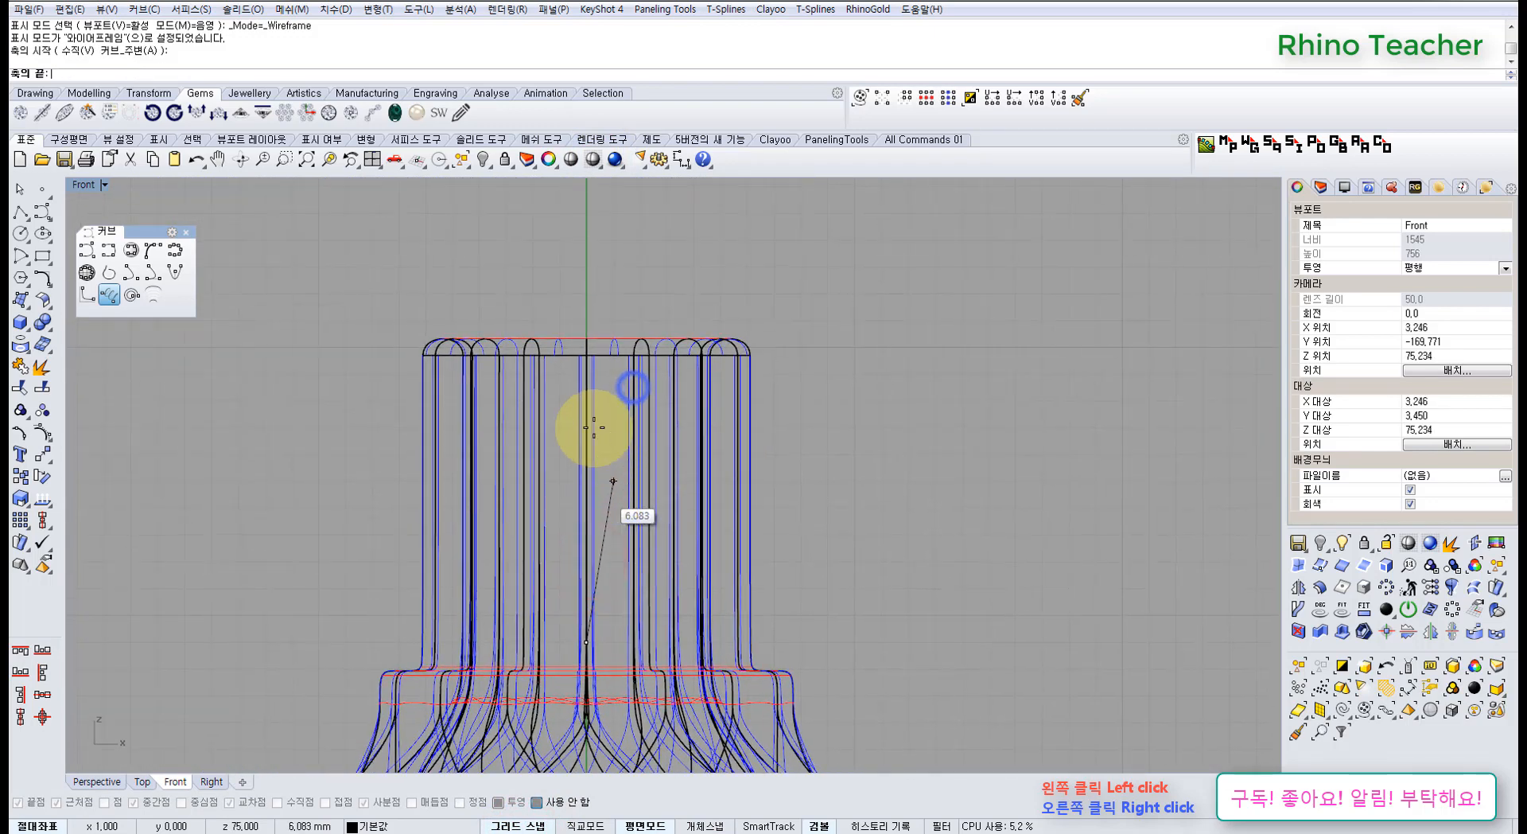
pyautogui.click(591, 374)
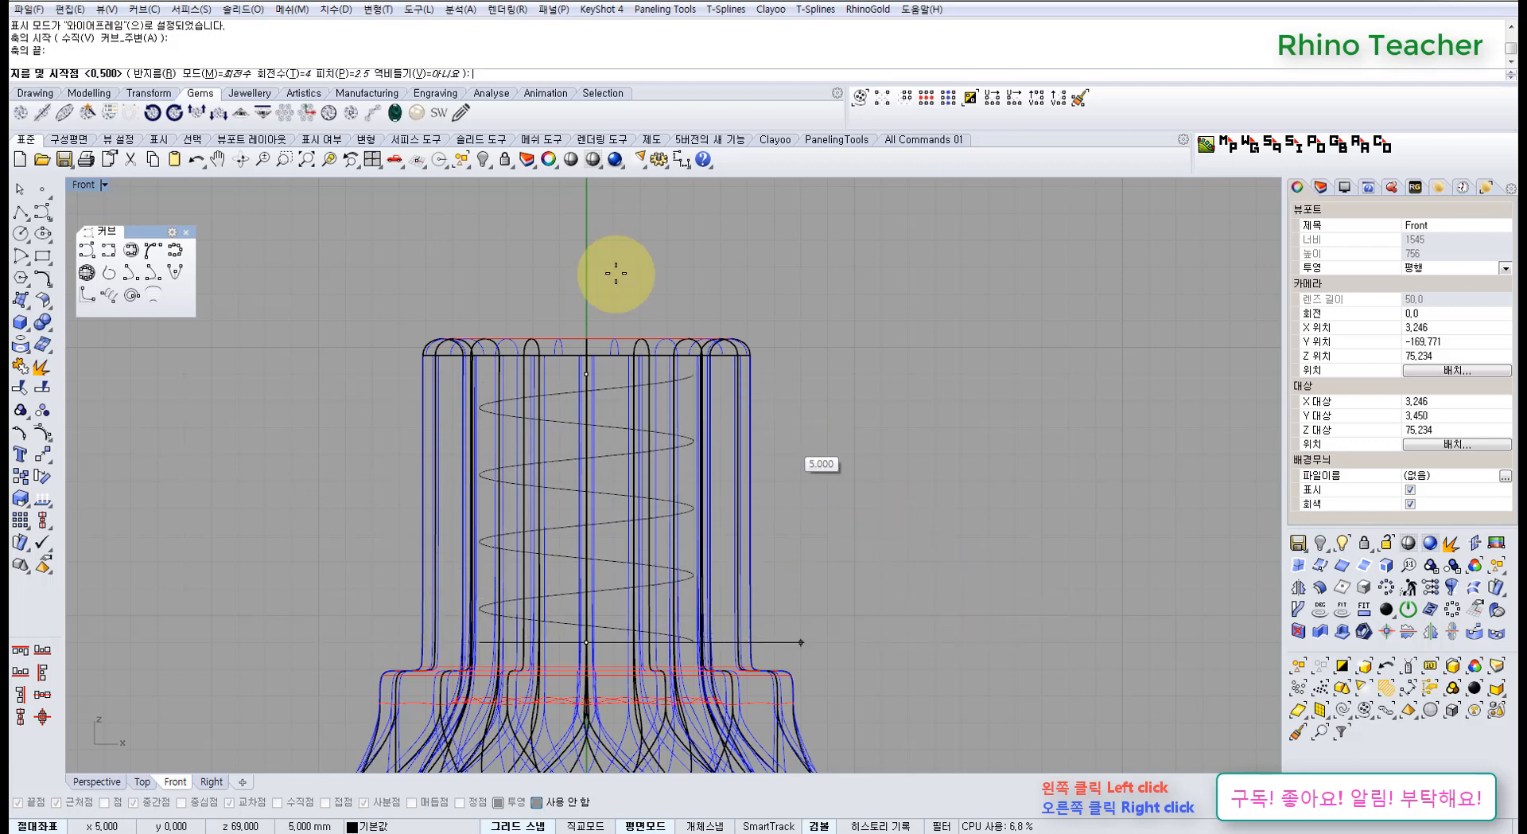
# Define the helix by radius instead of diameter and set its number of turns to 3
pyautogui.click(156, 73)
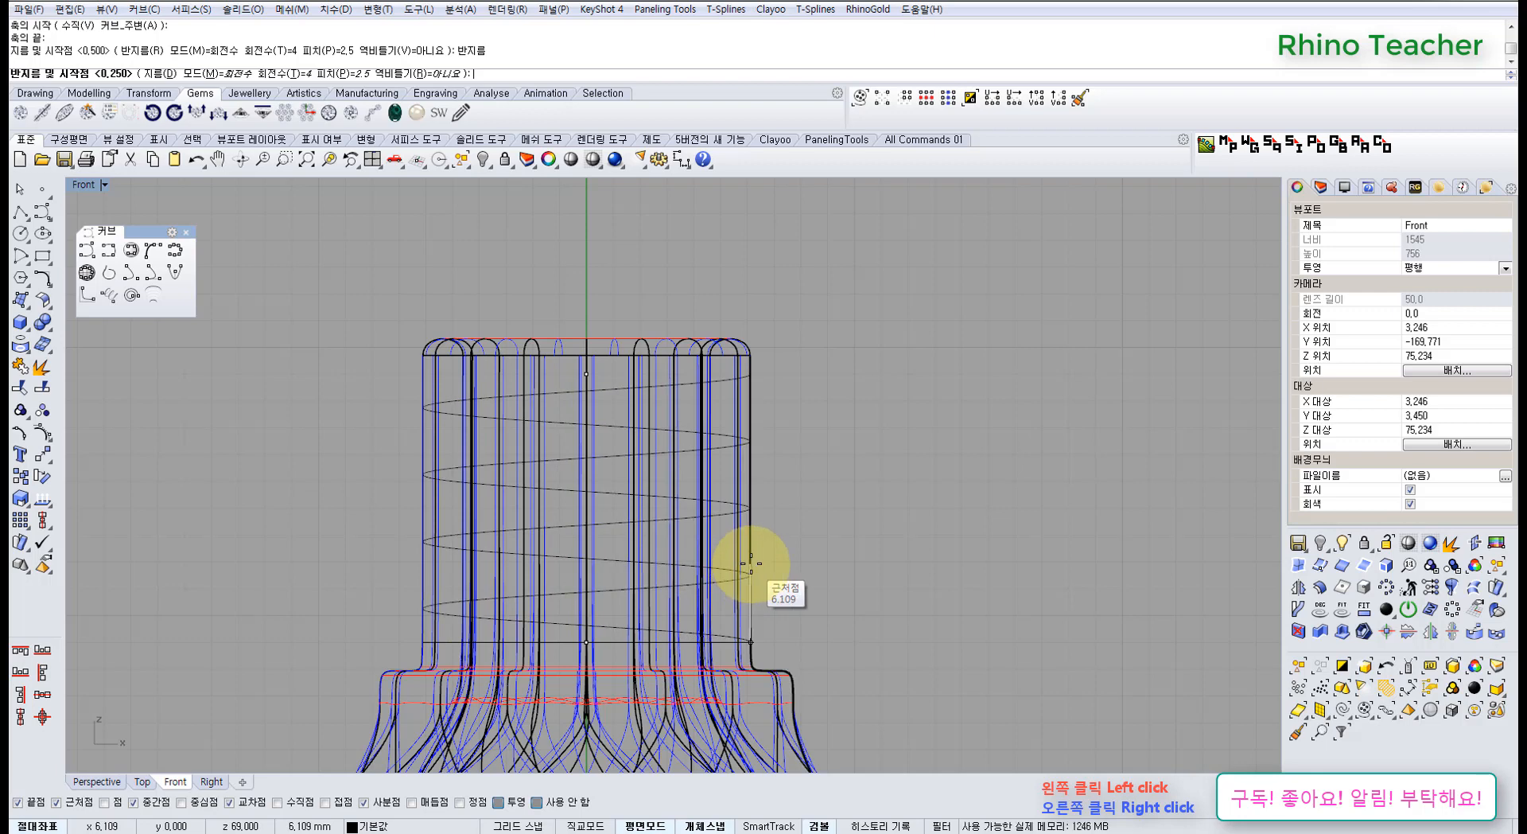
pyautogui.scroll(6, 741, 450)
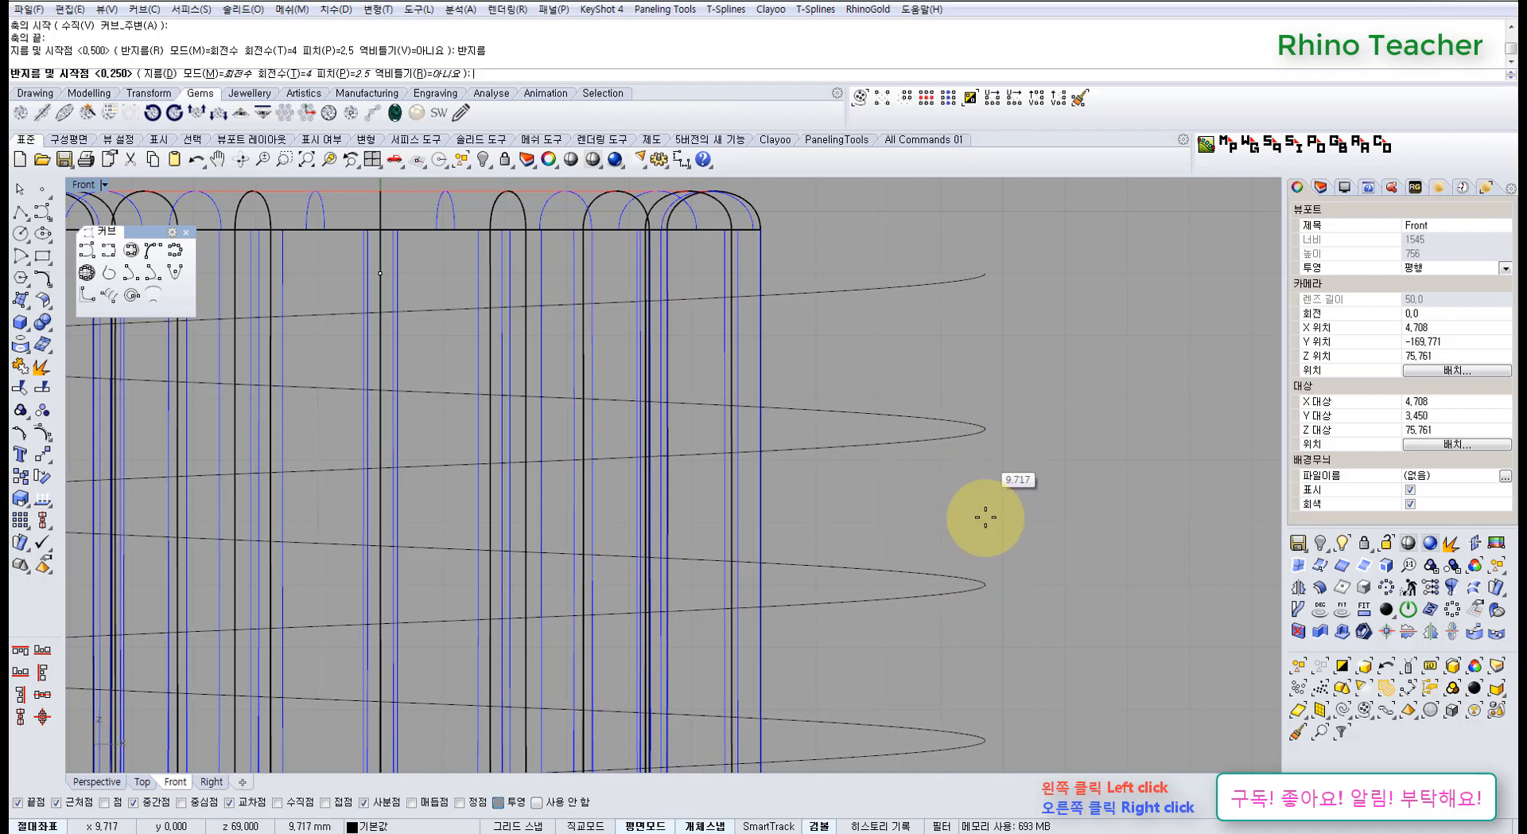
pyautogui.click(291, 73)
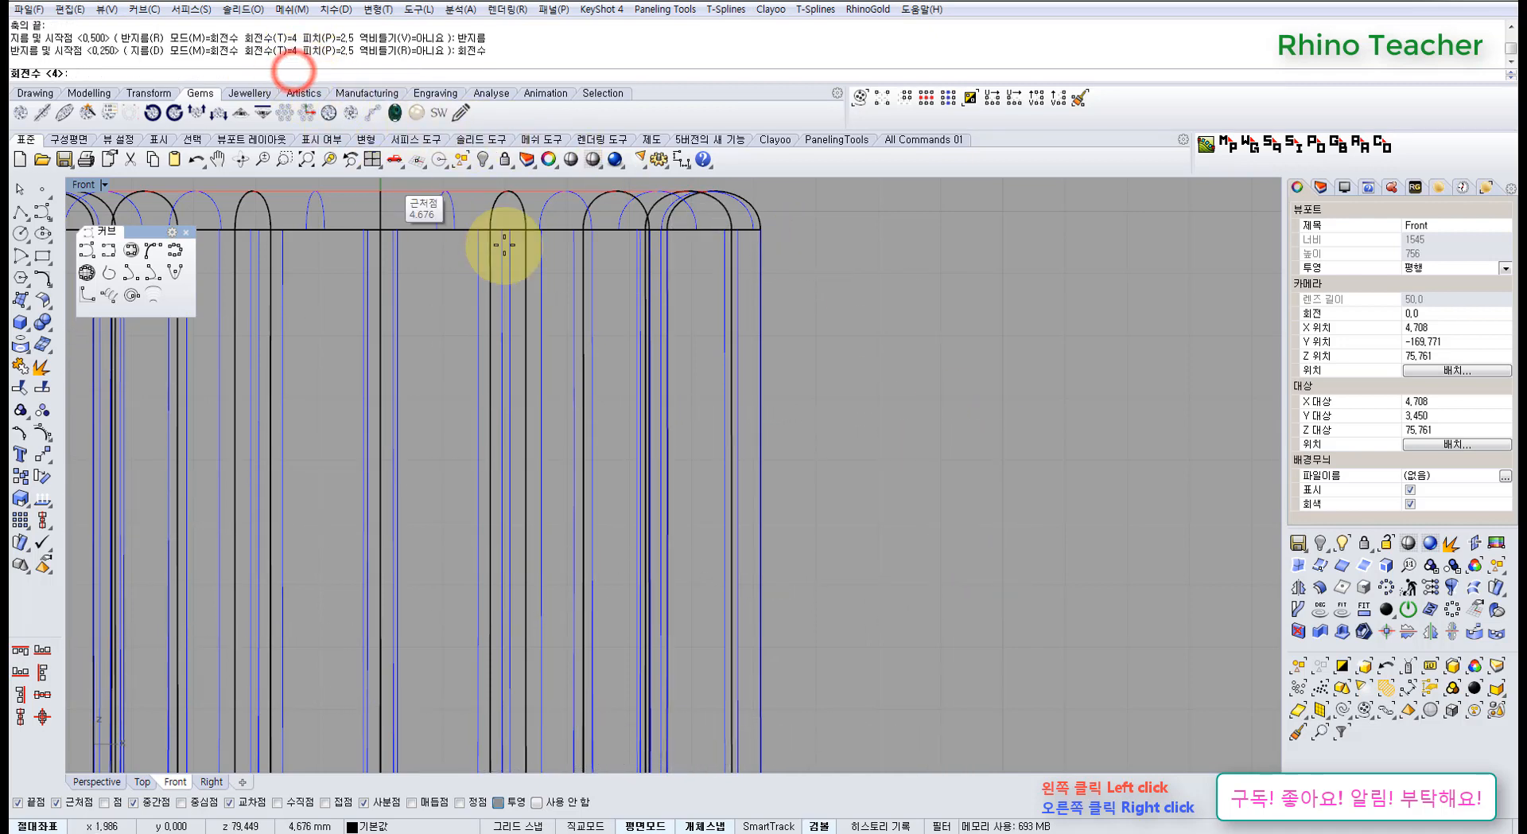
pyautogui.write('3')
pyautogui.press('Return')
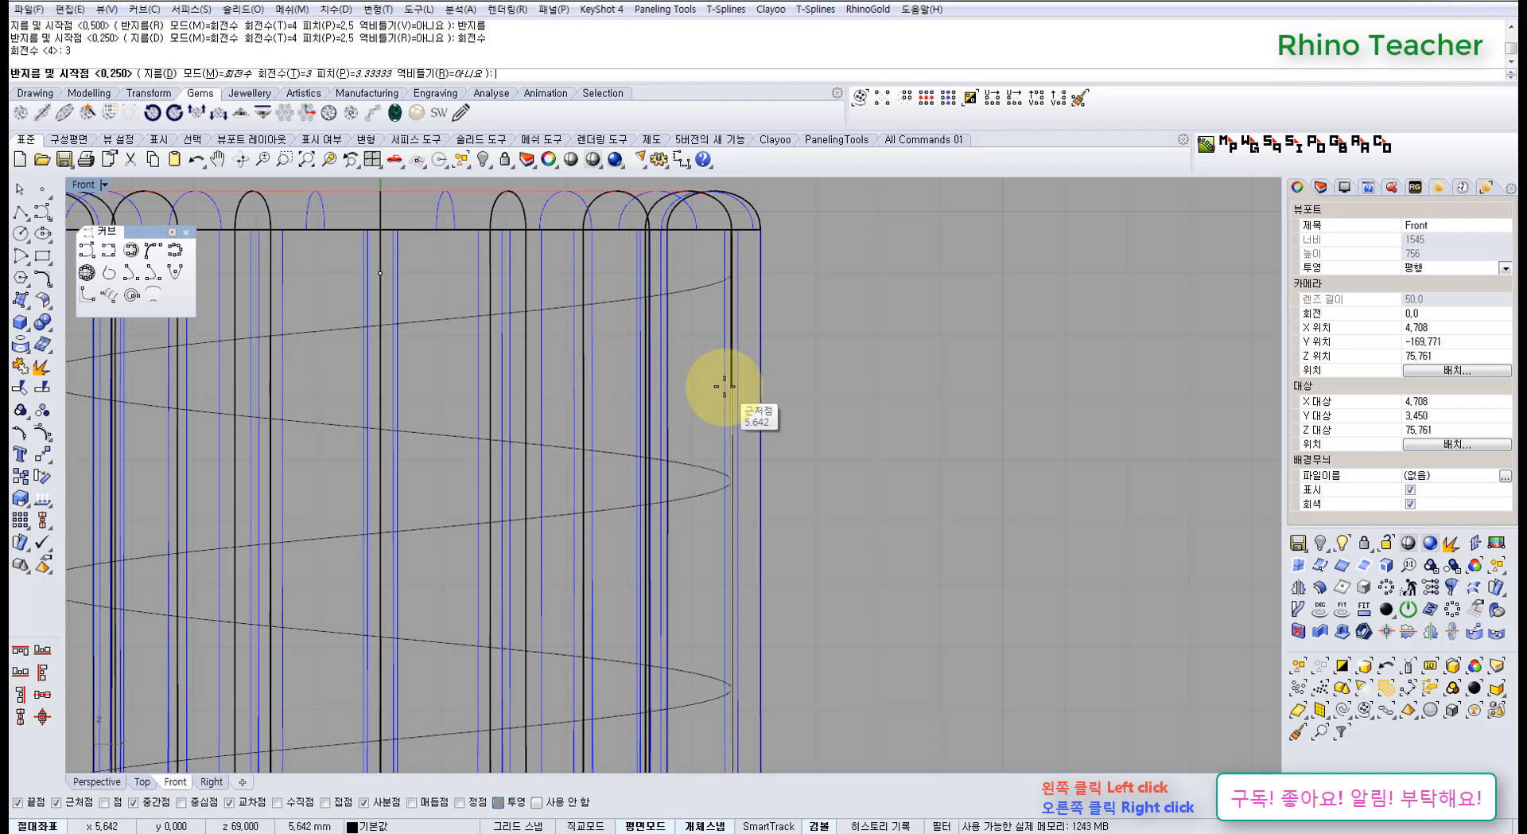
pyautogui.scroll(-3, 748, 354)
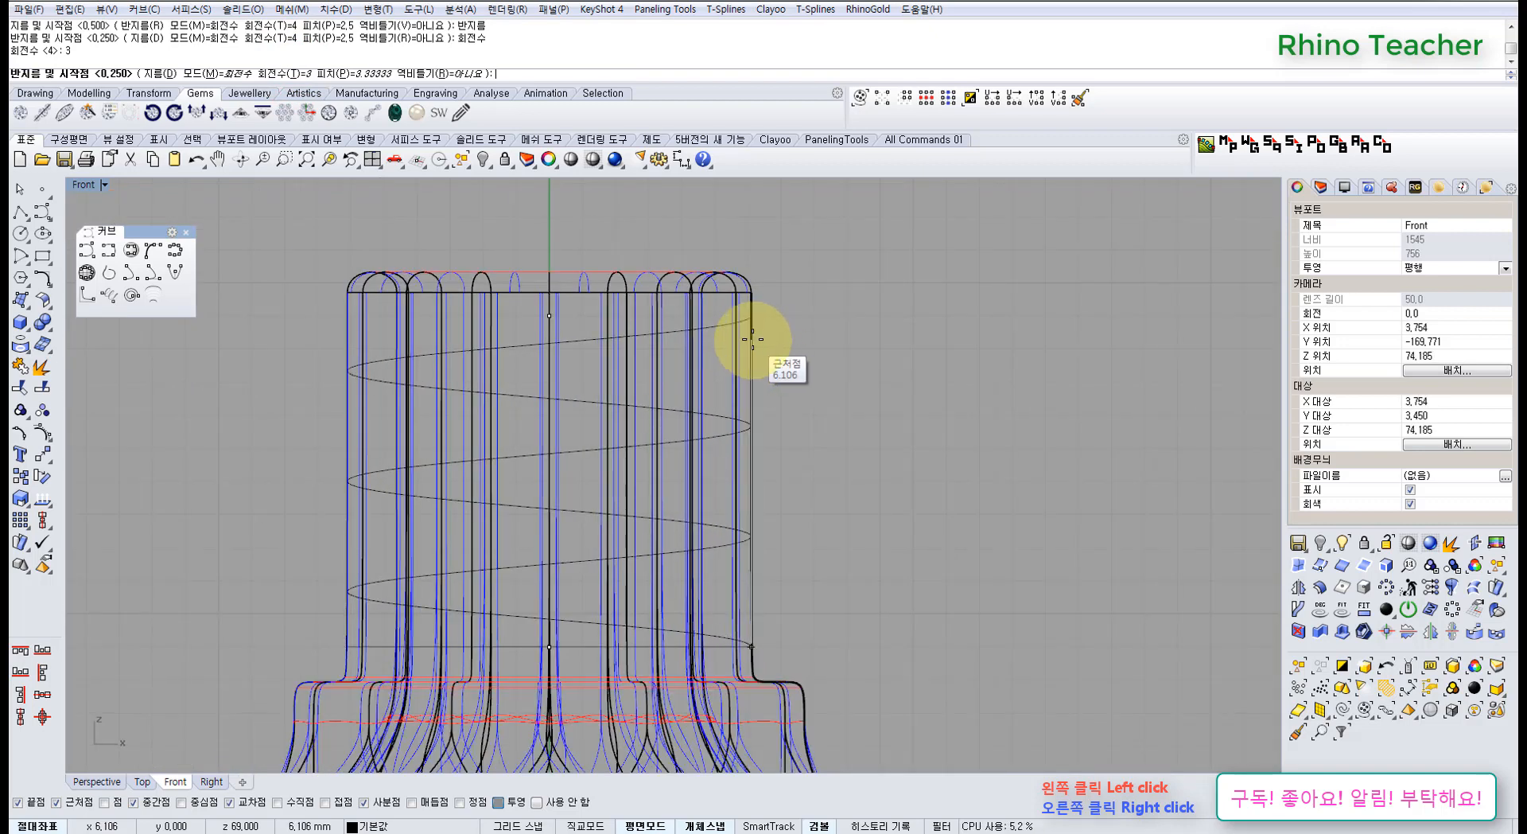
# Try reverse twist on the helix preview in the Perspective view, and switch reverse twist back off
pyautogui.hotkey('ctrl', 'F4')
pyautogui.scroll(-4, 751, 373)
pyautogui.moveTo(754, 372); pyautogui.dragTo(695, 431, button='right')
pyautogui.scroll(6, 692, 426)
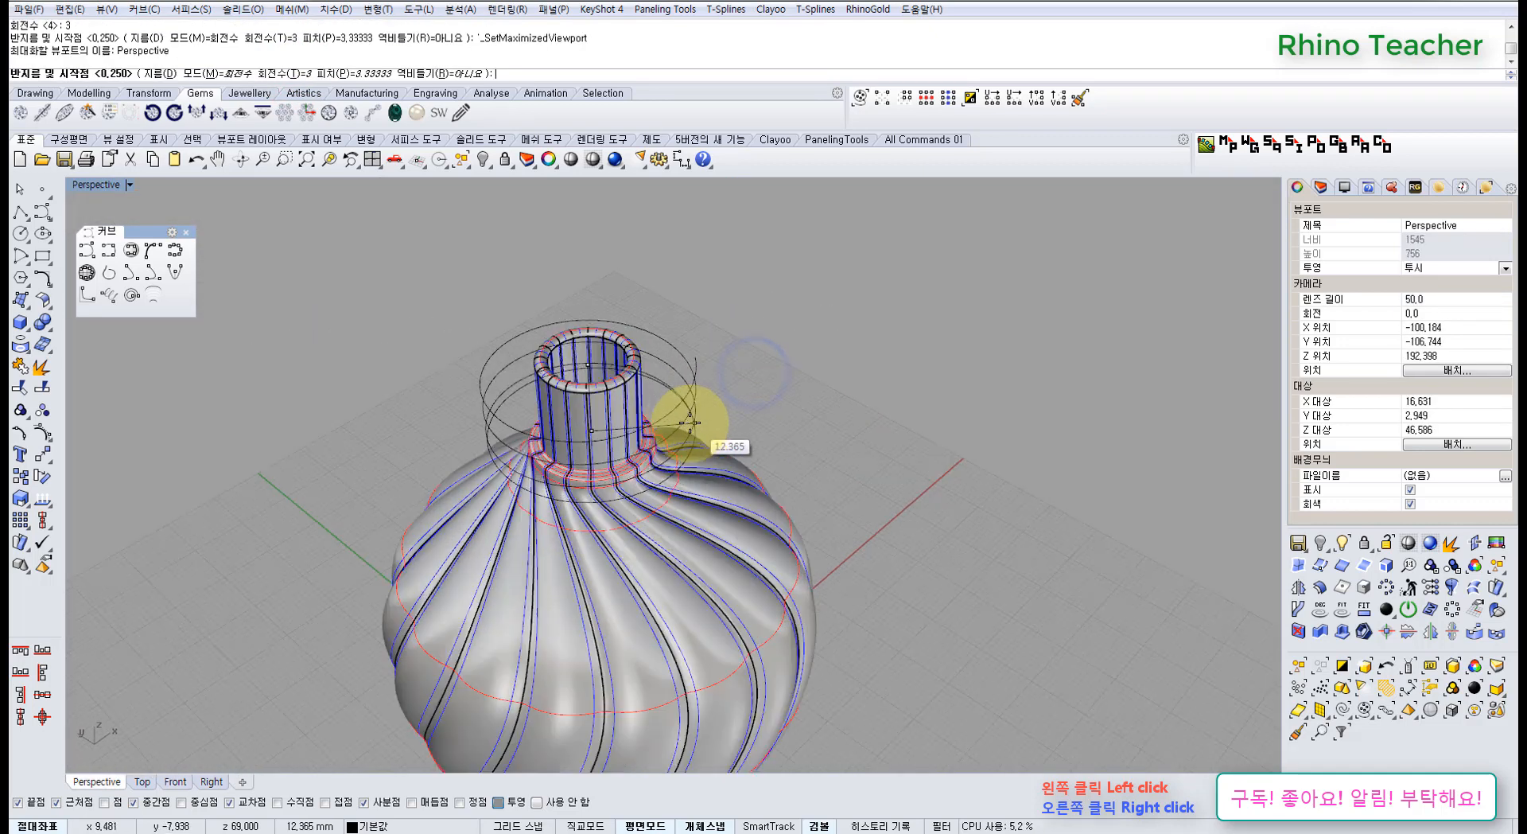
pyautogui.scroll(3, 691, 422)
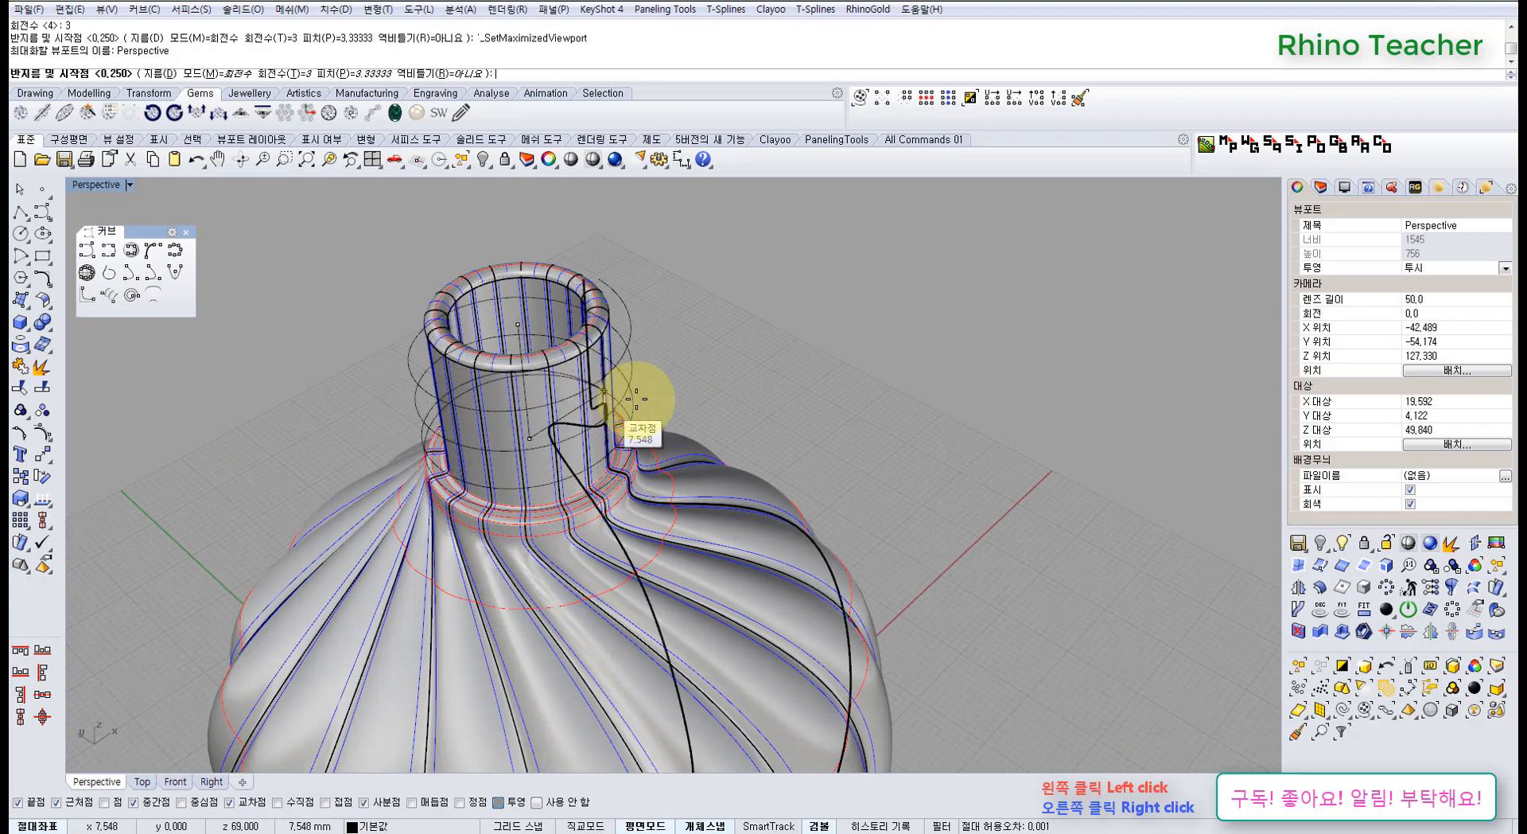
pyautogui.moveTo(644, 394)
pyautogui.mouseDown(button='right')
pyautogui.moveTo(645, 370)
pyautogui.moveTo(621, 373)
pyautogui.moveTo(651, 361)
pyautogui.moveTo(641, 376)
pyautogui.mouseUp(button='right')
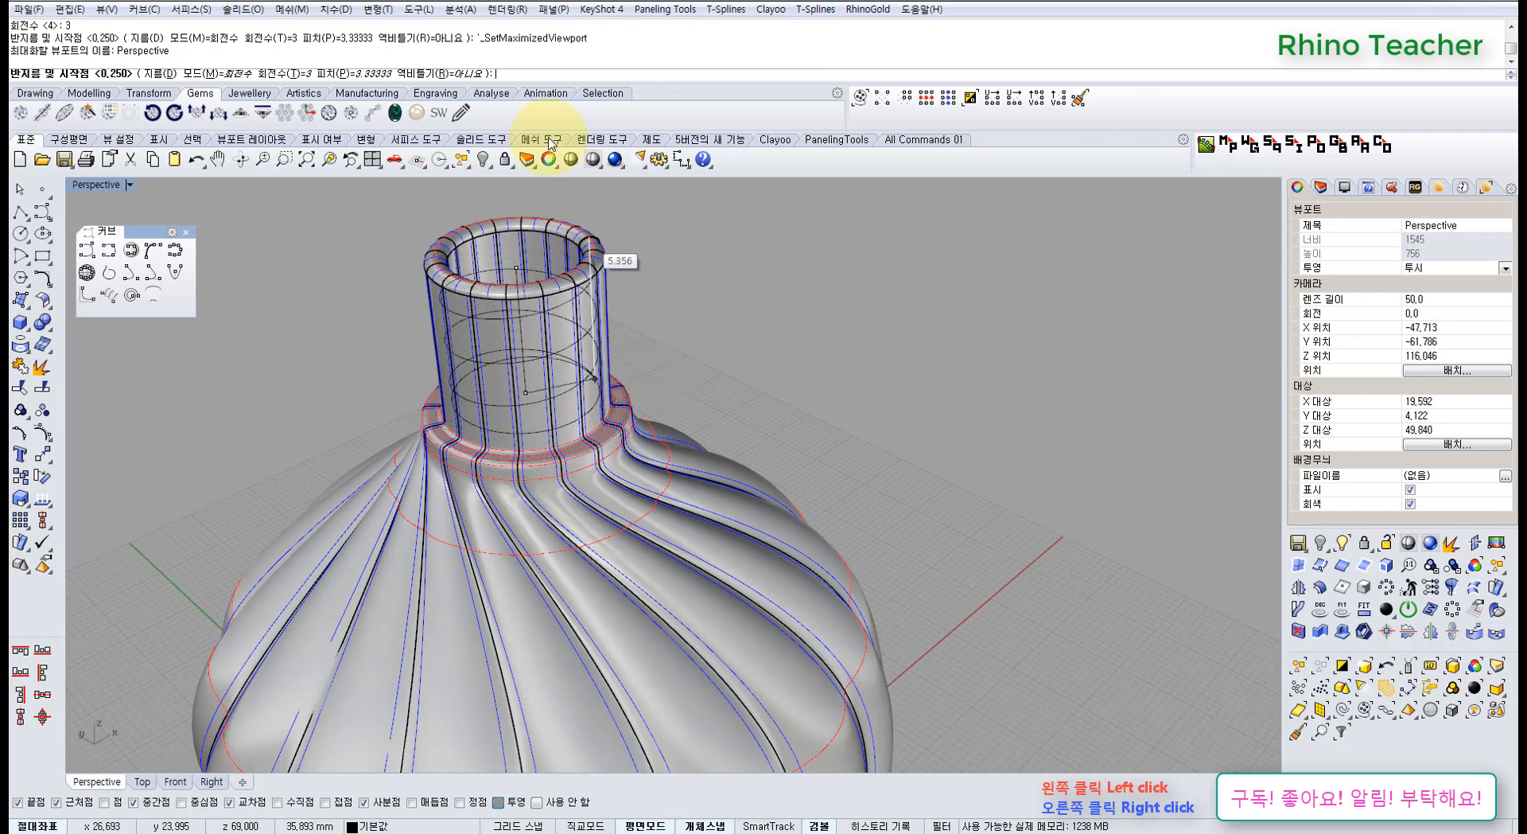
pyautogui.click(432, 73)
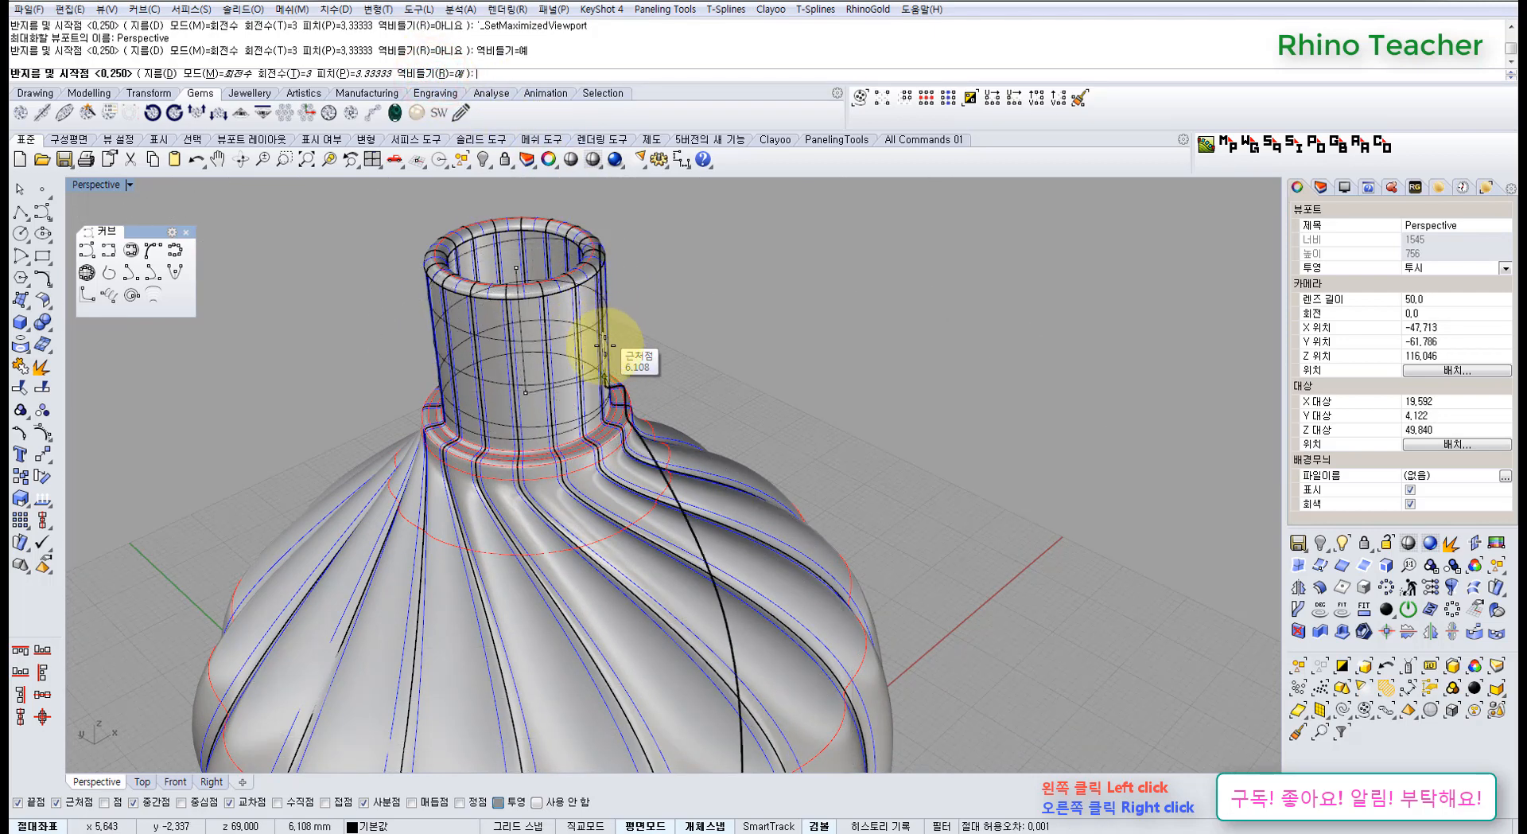
pyautogui.moveTo(649, 341)
pyautogui.mouseDown(button='right')
pyautogui.moveTo(668, 340)
pyautogui.moveTo(647, 348)
pyautogui.mouseUp(button='right')
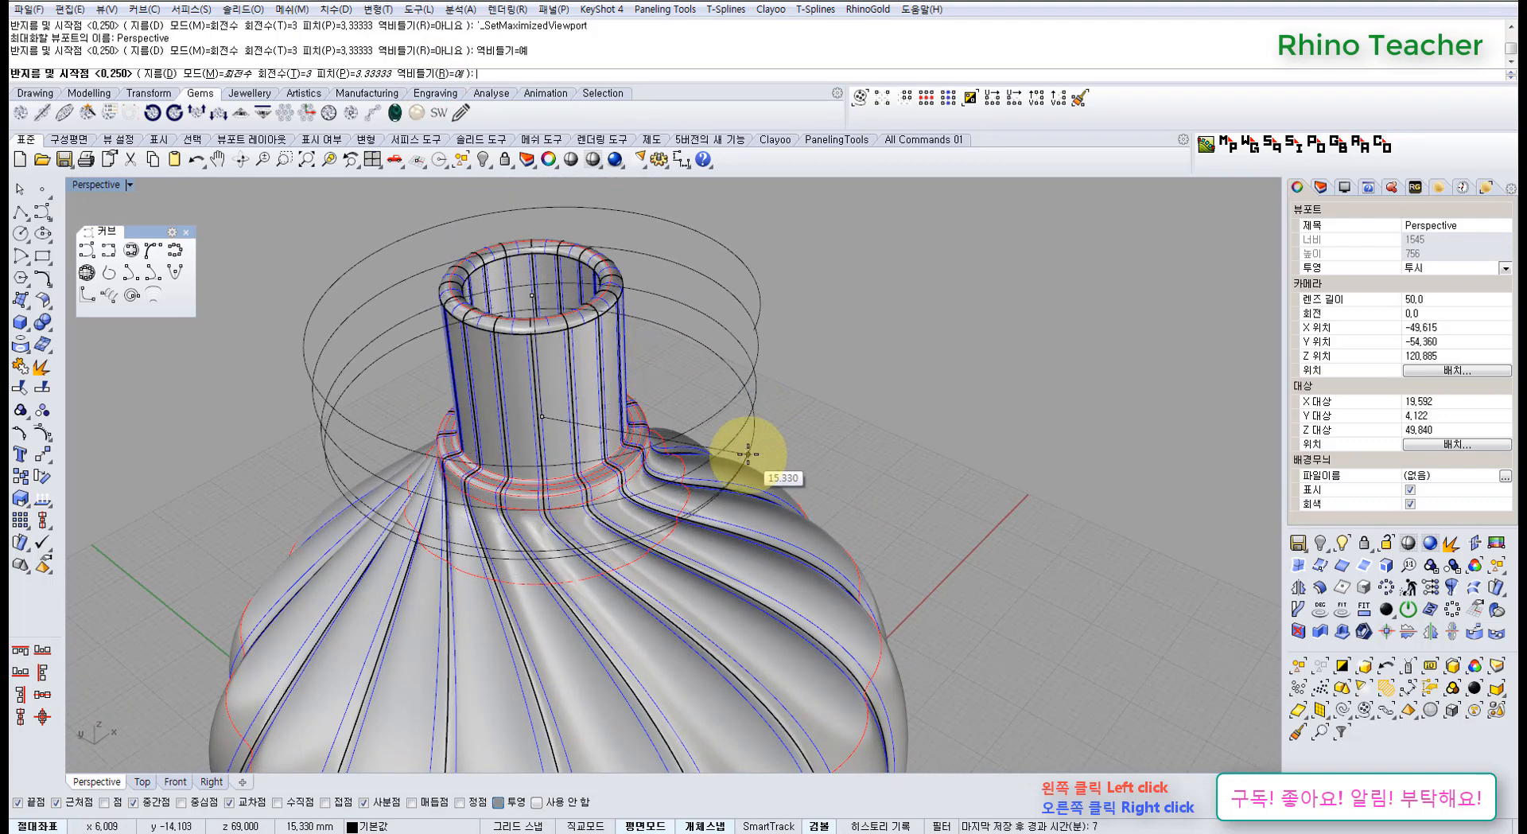
pyautogui.click(423, 75)
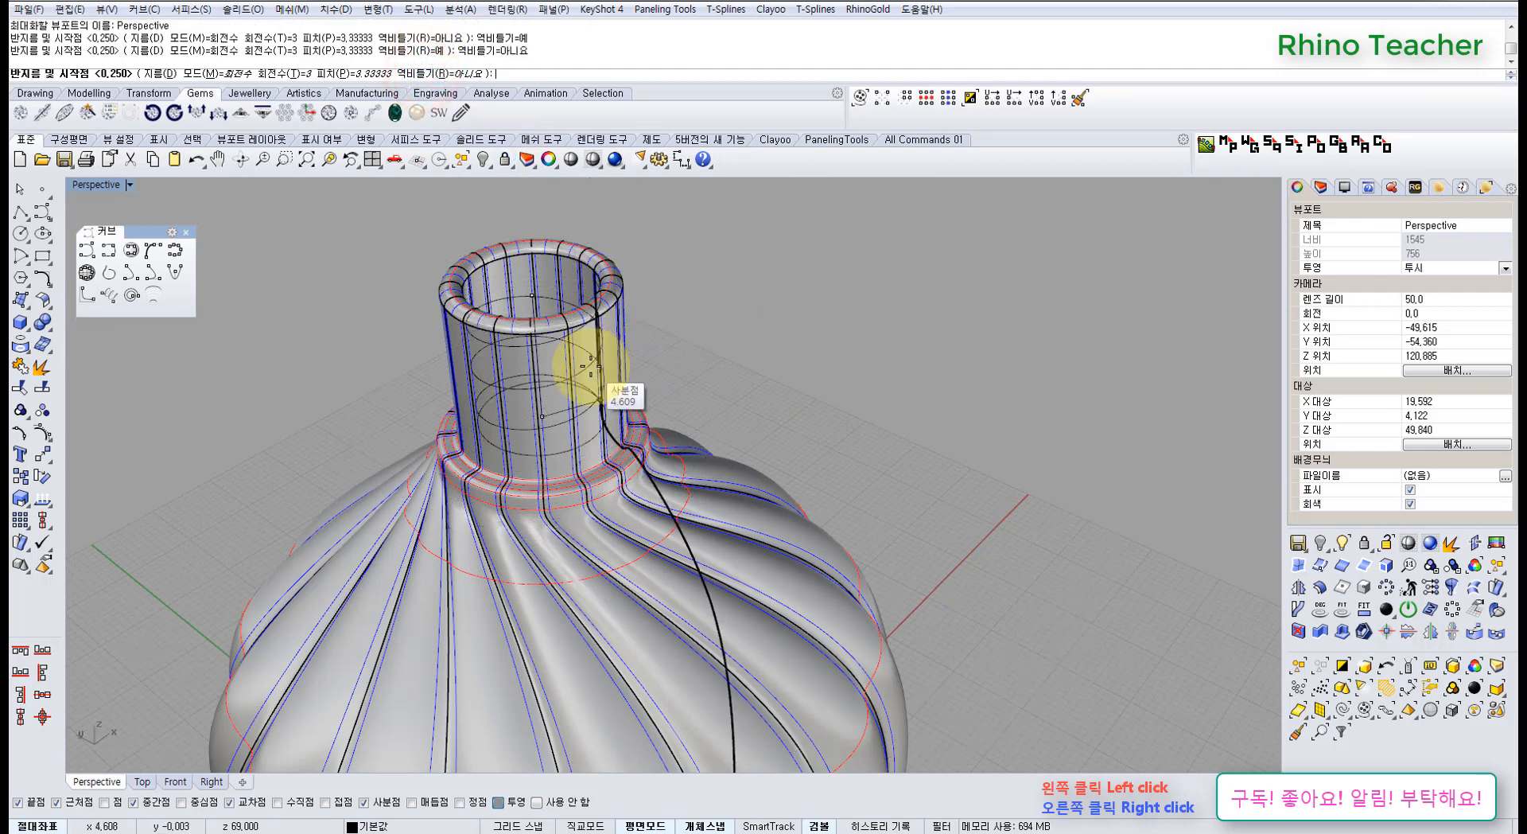
# Place the helix's start point on the neck's outer edge in the Front view, radius about 6.1 mm, and examine it around the neck
pyautogui.hotkey('ctrl', 'F2')
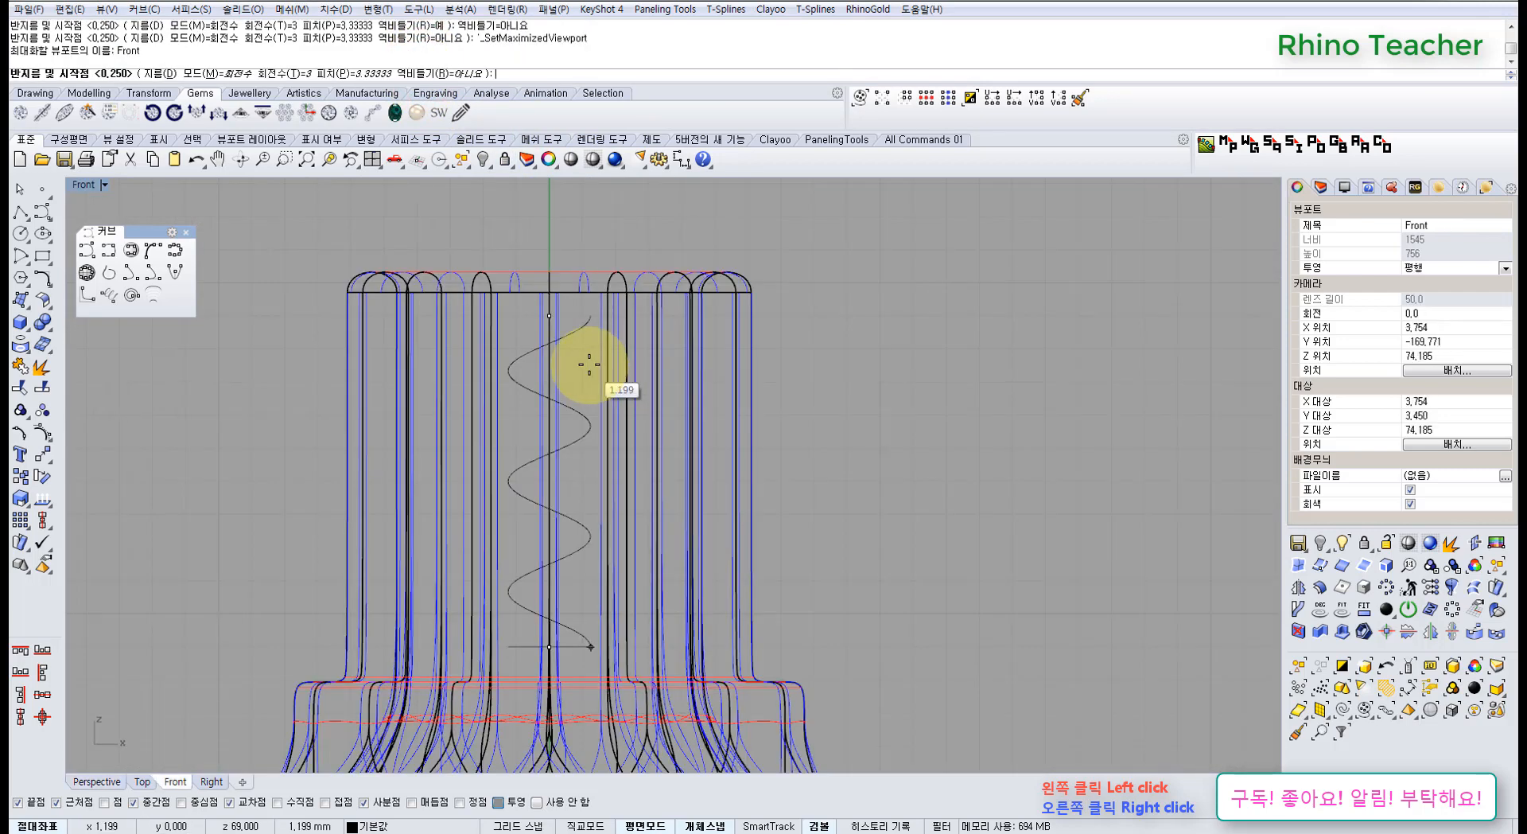
pyautogui.click(756, 330)
pyautogui.hotkey('ctrl', 'F3')
pyautogui.moveTo(747, 382); pyautogui.dragTo(624, 330, button='right')
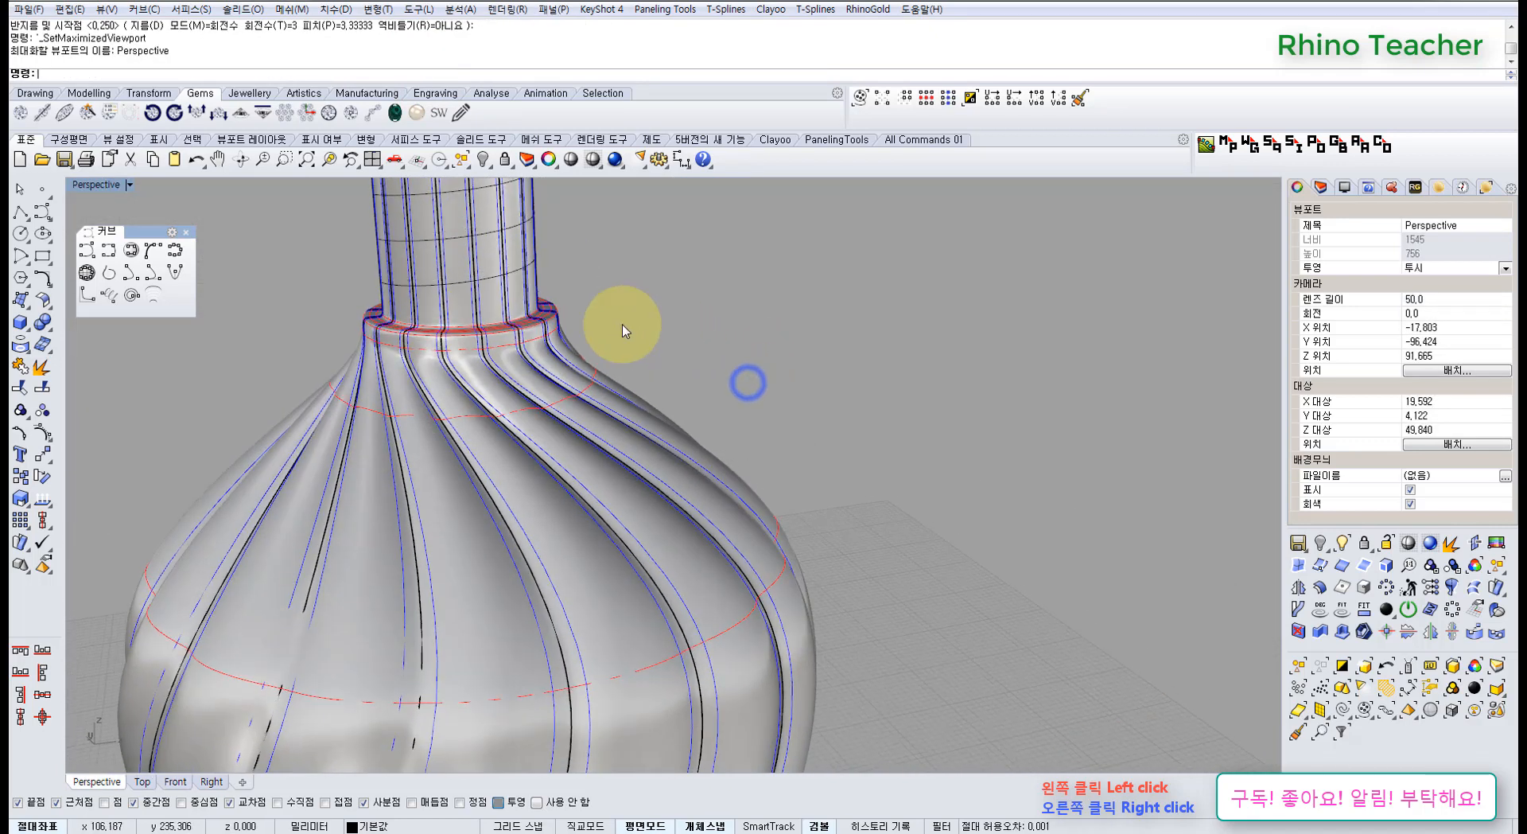
pyautogui.keyDown('shift'); pyautogui.moveTo(565, 290); pyautogui.dragTo(705, 451, button='right'); pyautogui.keyUp('shift')
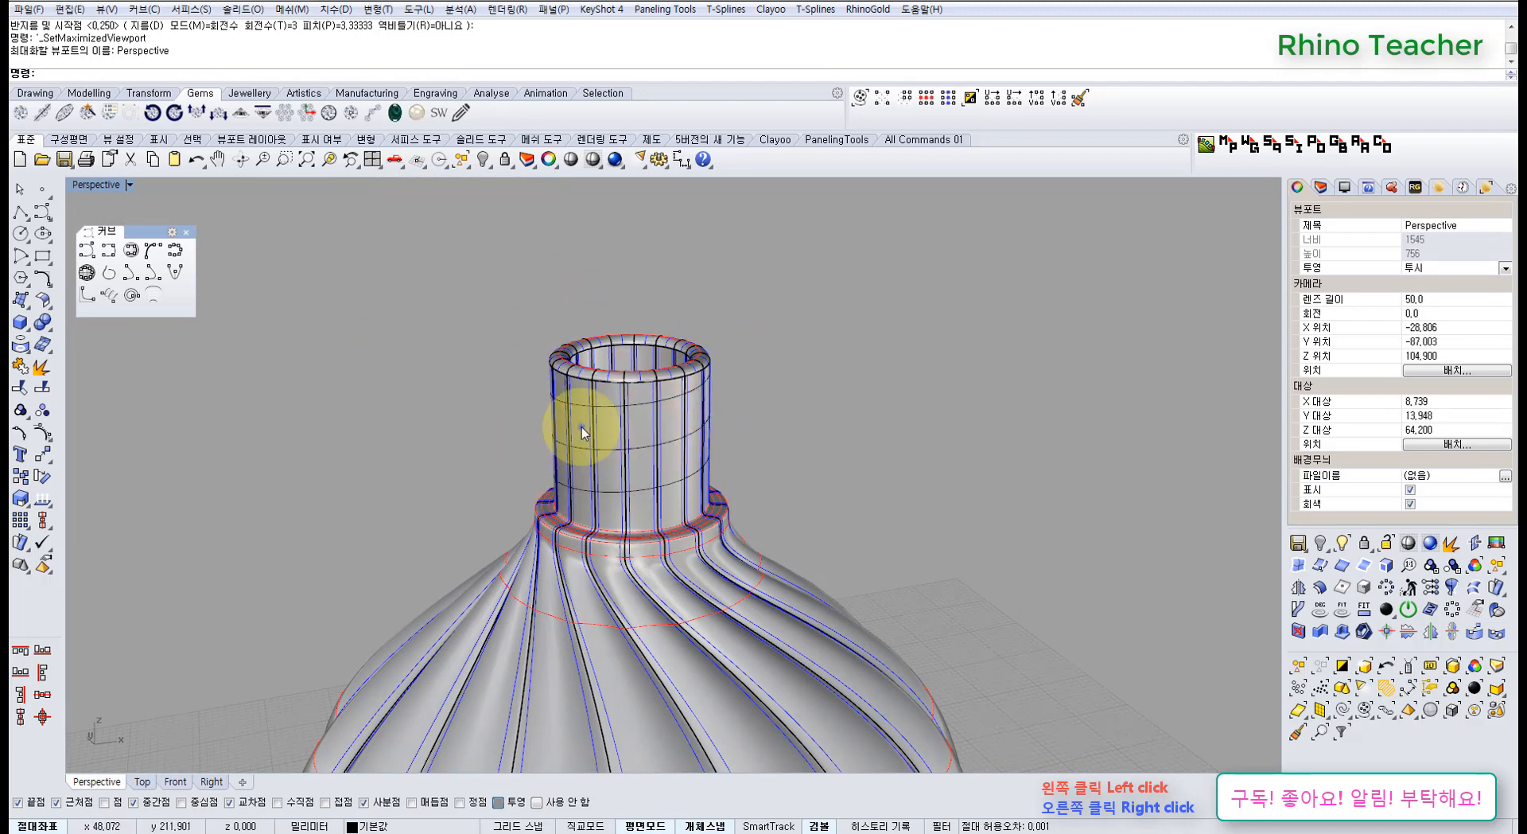
pyautogui.moveTo(581, 426); pyautogui.dragTo(770, 413, button='right')
pyautogui.click(763, 390)
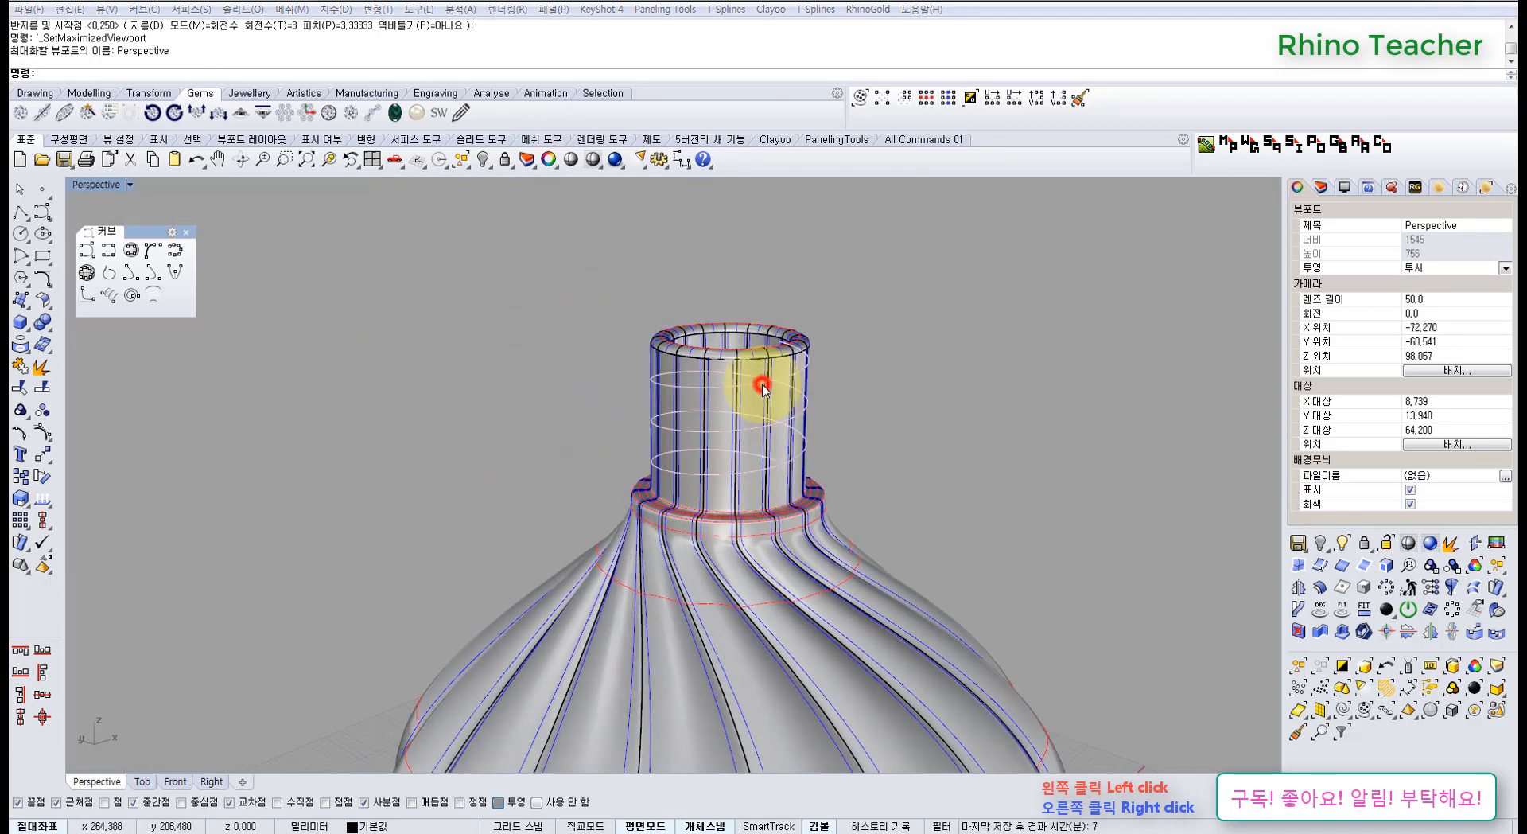
pyautogui.click(810, 440)
pyautogui.hotkey('ctrl', 'F2')
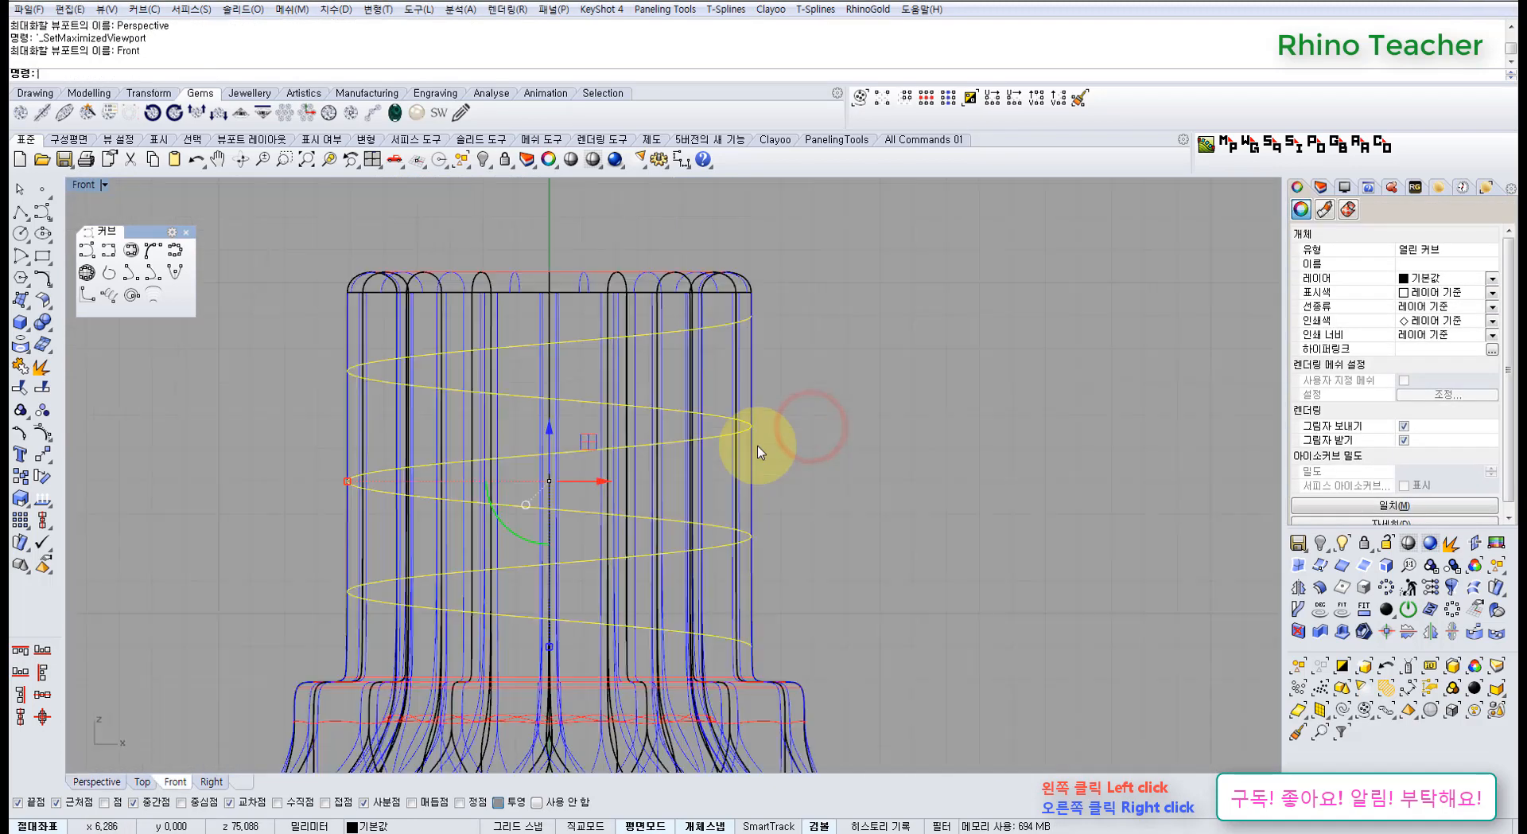
pyautogui.moveTo(726, 394); pyautogui.dragTo(692, 416, button='right')
pyautogui.moveTo(765, 322); pyautogui.dragTo(769, 388, button='right')
pyautogui.click(765, 385)
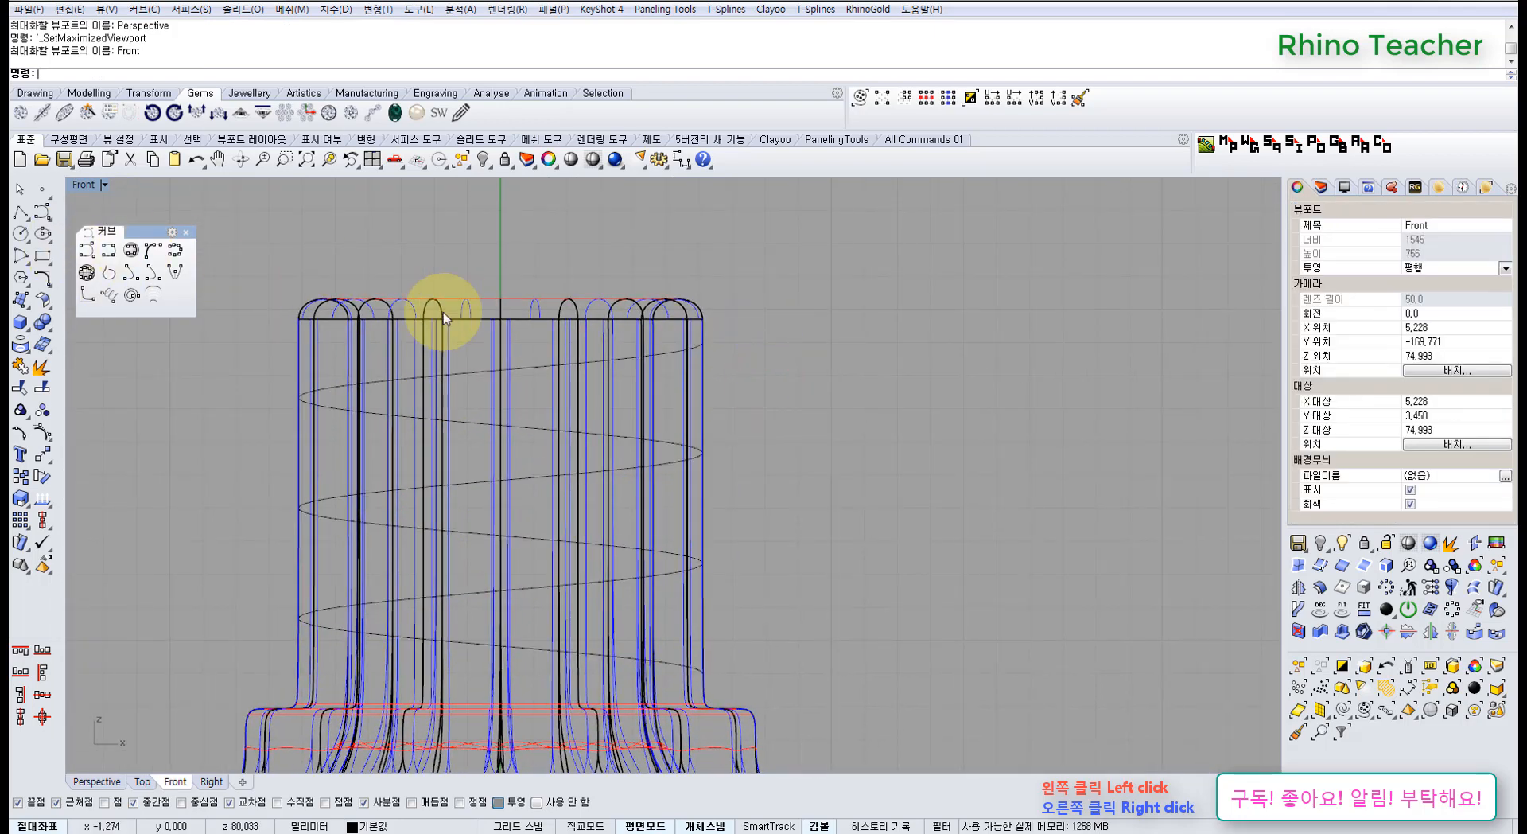
# Move the helix about 1 mm straight down the neck in the Front view
pyautogui.scroll(6, 682, 357)
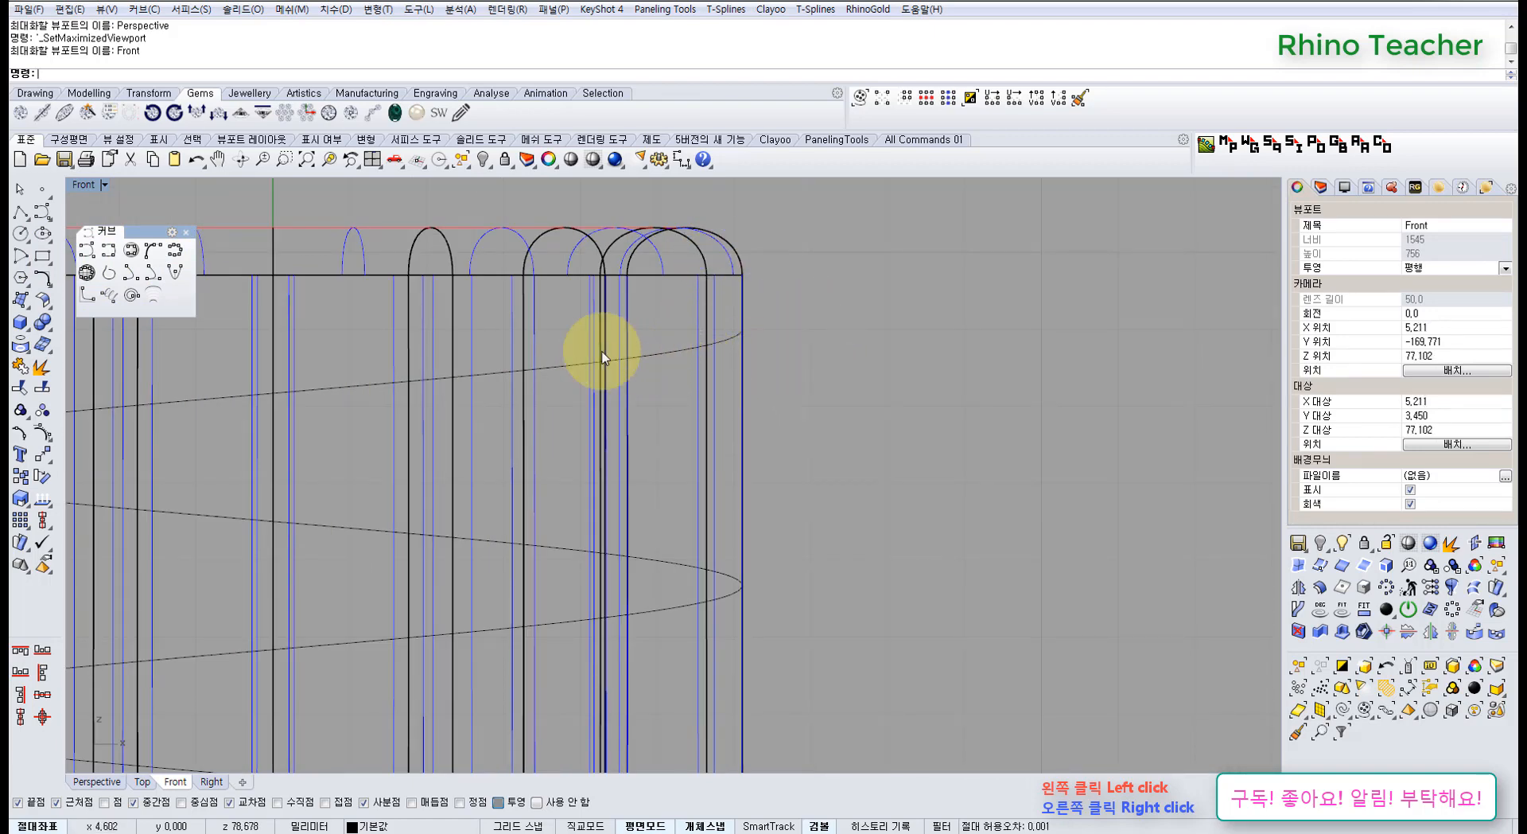
pyautogui.click(655, 357)
pyautogui.scroll(-5, 597, 460)
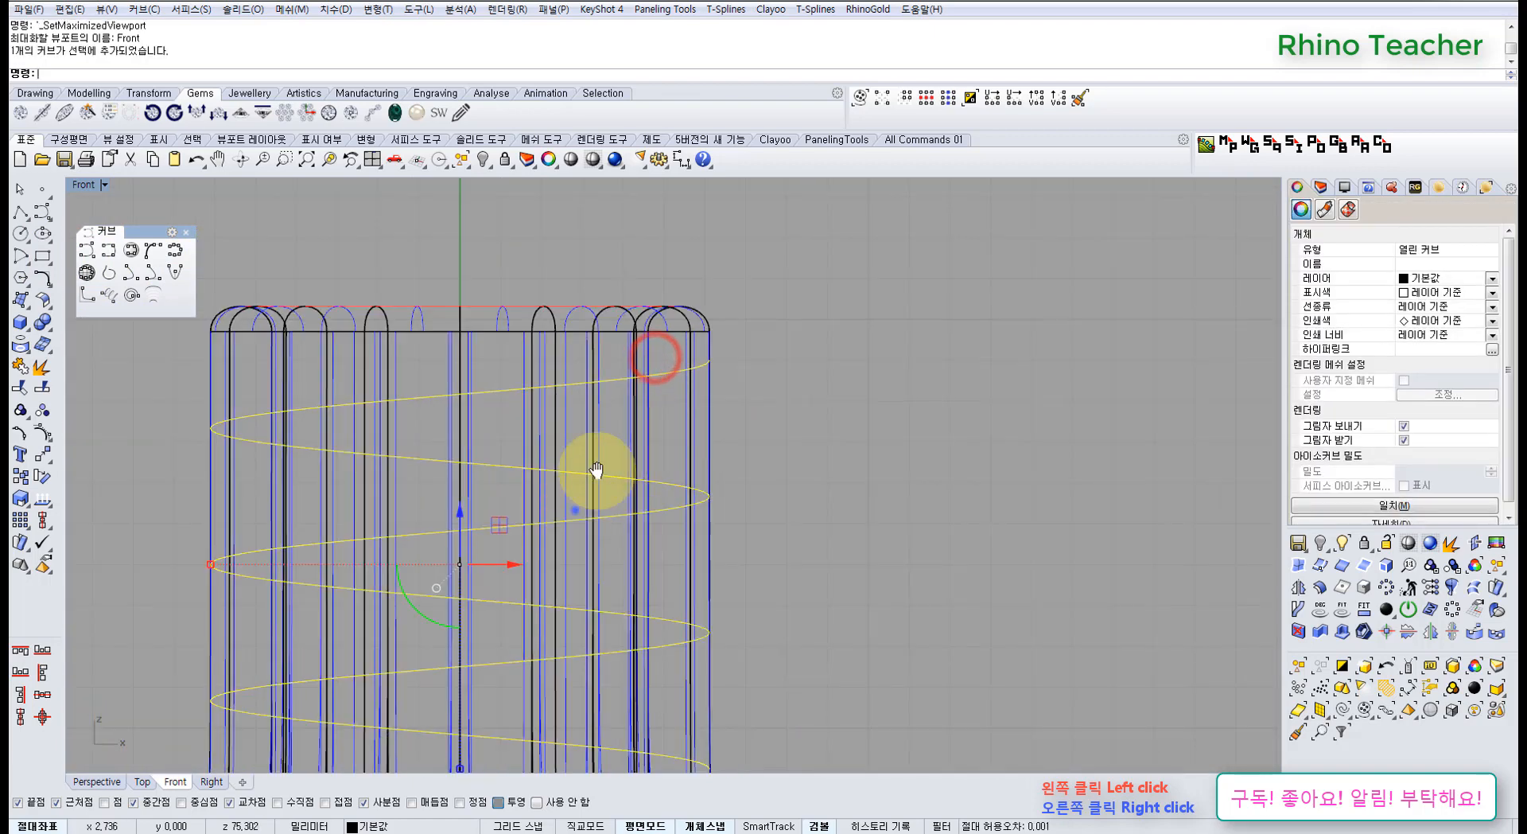
pyautogui.moveTo(544, 608); pyautogui.dragTo(541, 583)
pyautogui.moveTo(537, 408); pyautogui.dragTo(532, 453, button='right')
pyautogui.moveTo(534, 417); pyautogui.dragTo(547, 416)
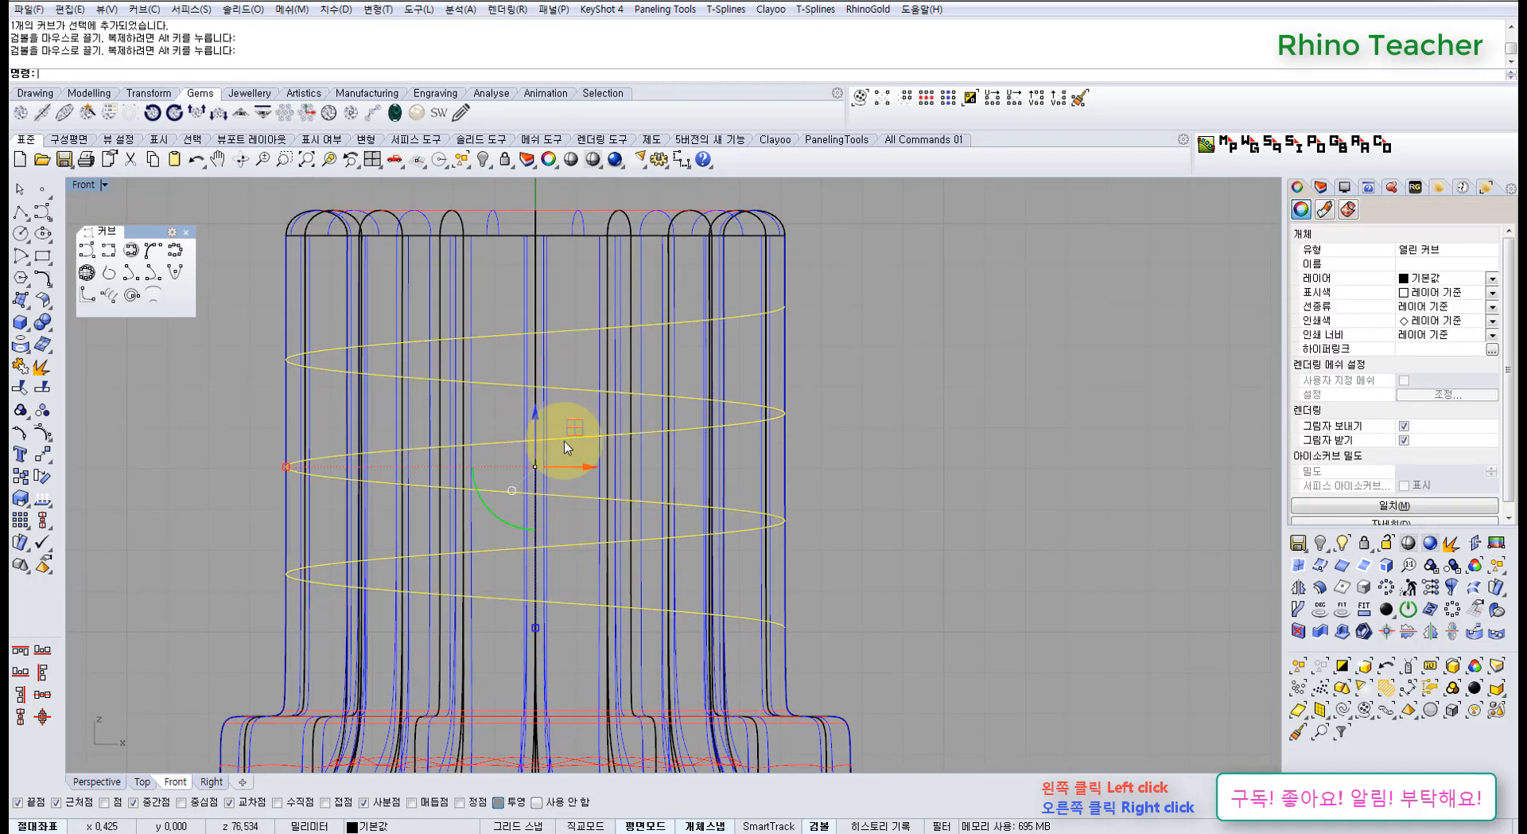
pyautogui.moveTo(703, 415); pyautogui.dragTo(602, 390, button='right')
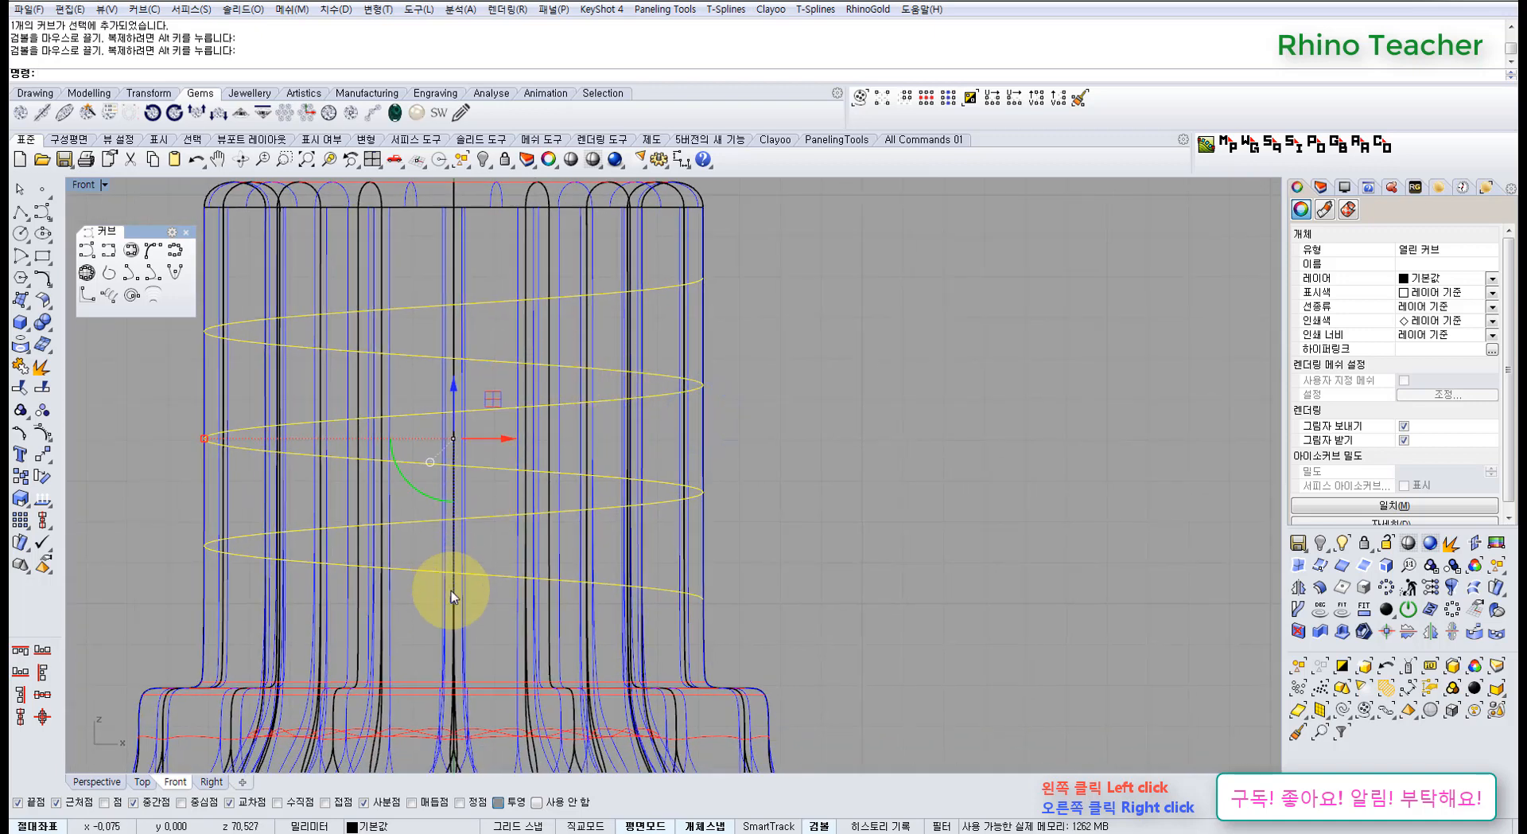
pyautogui.moveTo(455, 605); pyautogui.dragTo(458, 608)
pyautogui.moveTo(754, 358); pyautogui.dragTo(697, 432, button='right')
pyautogui.click(698, 433)
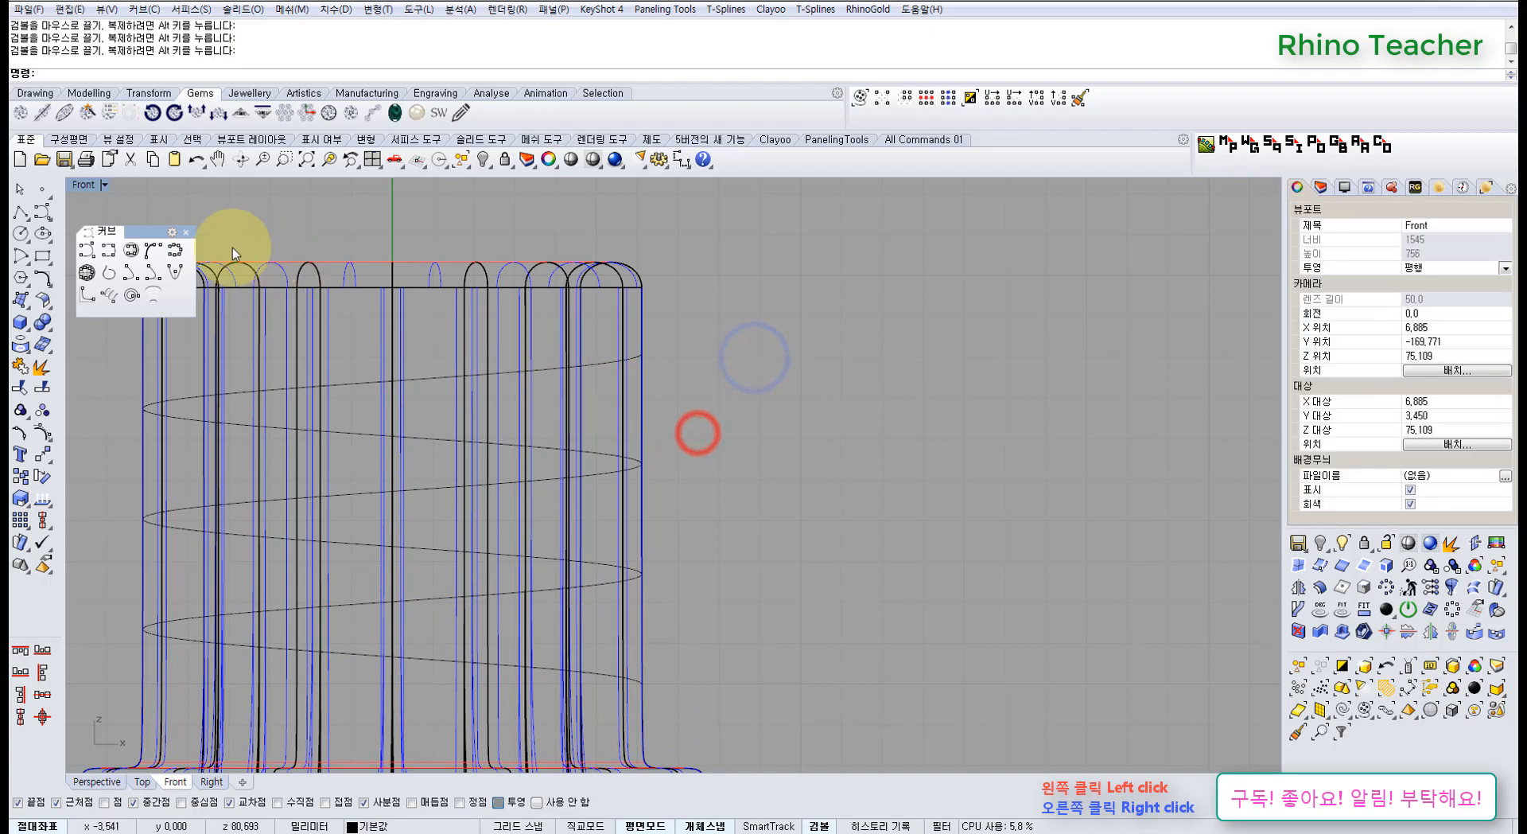
# Set up a centre-based inscribed polygon with 3 sides, keeping the polygon tools as a floating palette
pyautogui.click(29, 278)
pyautogui.click(45, 285)
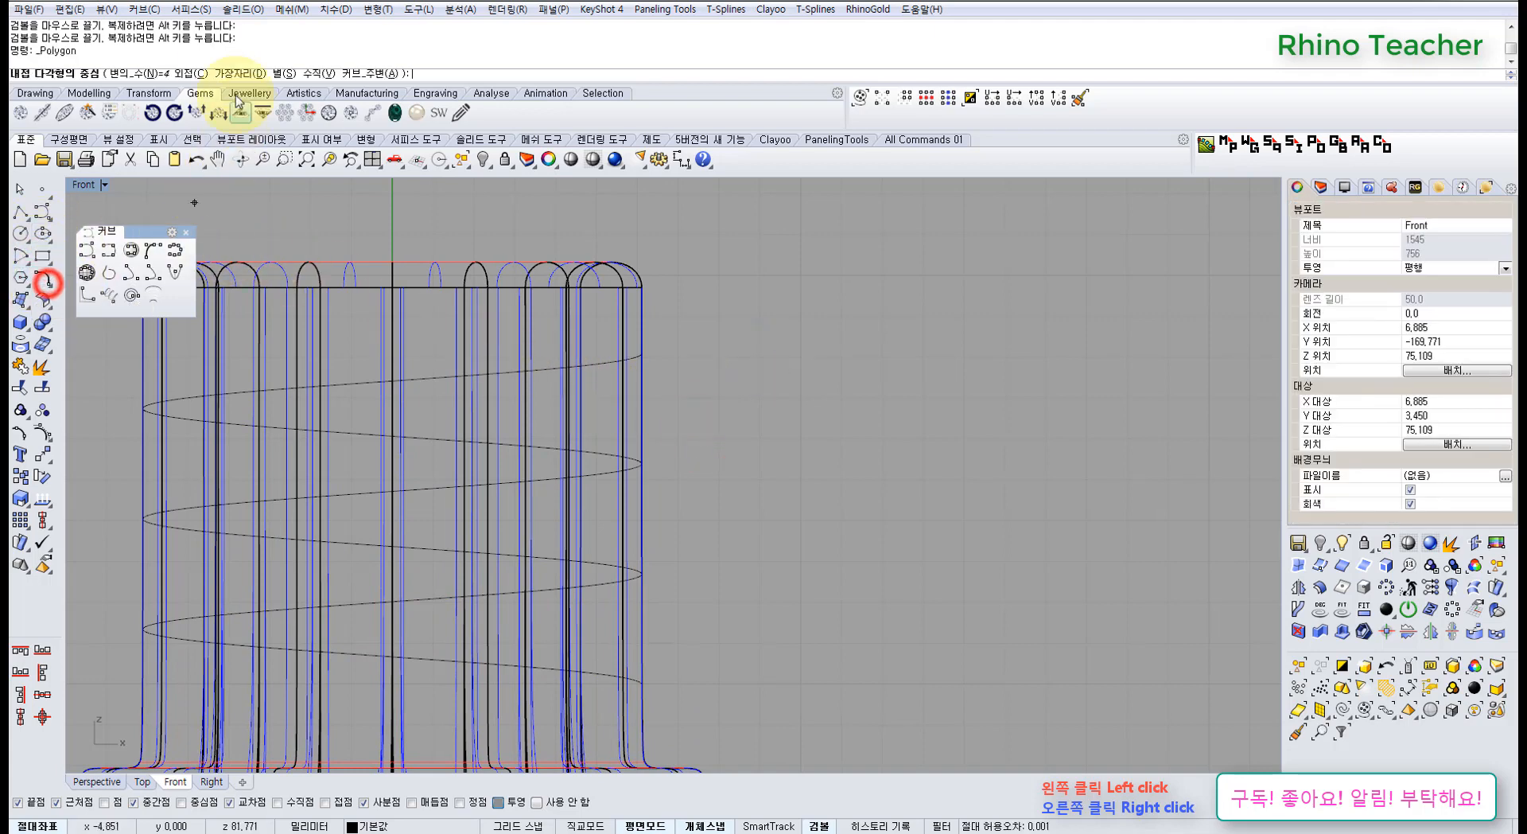
pyautogui.click(142, 73)
pyautogui.write('3')
pyautogui.press('Return')
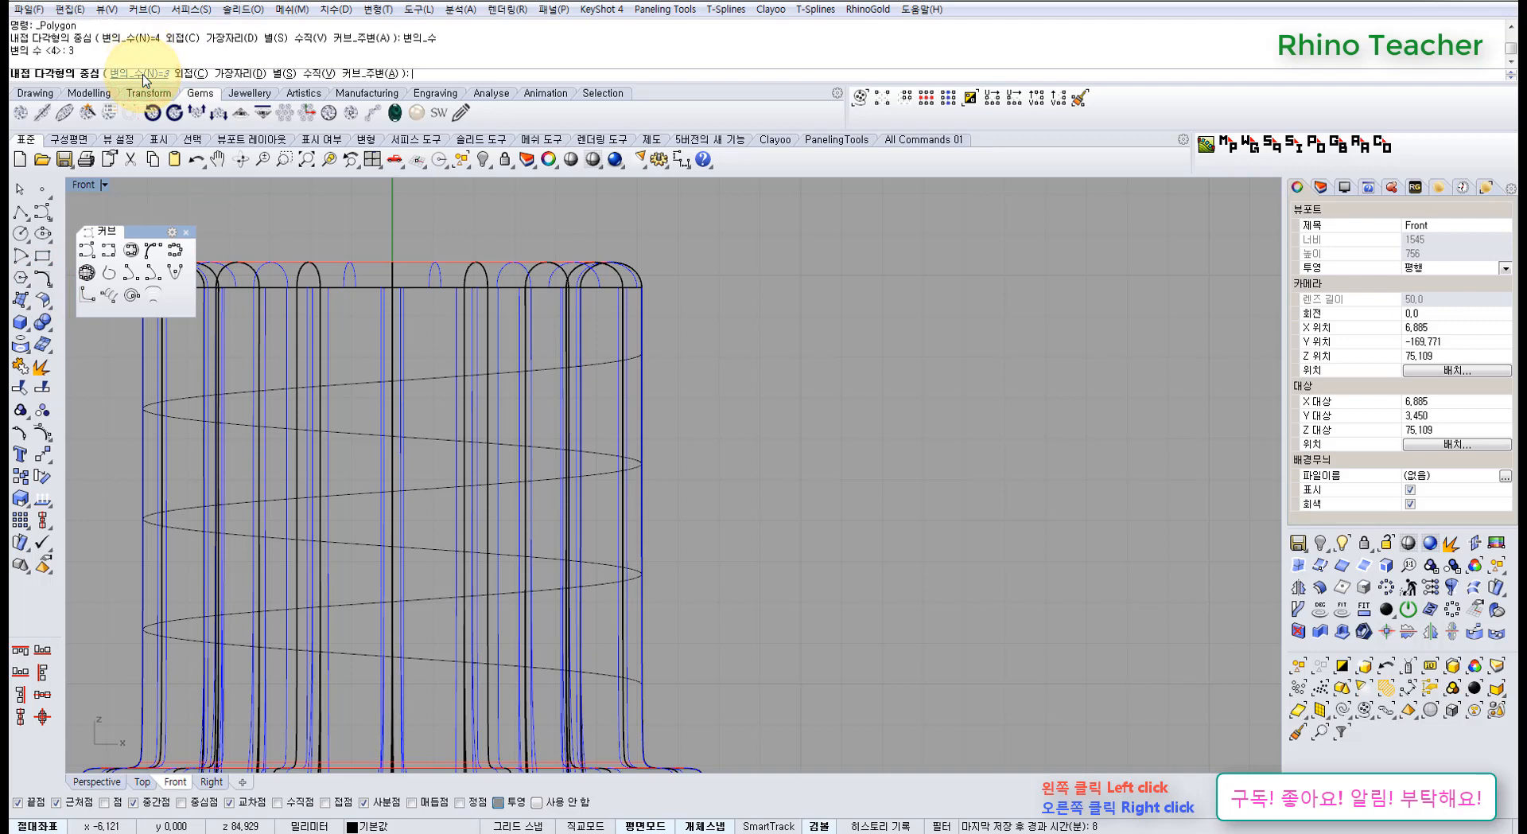
pyautogui.click(24, 281)
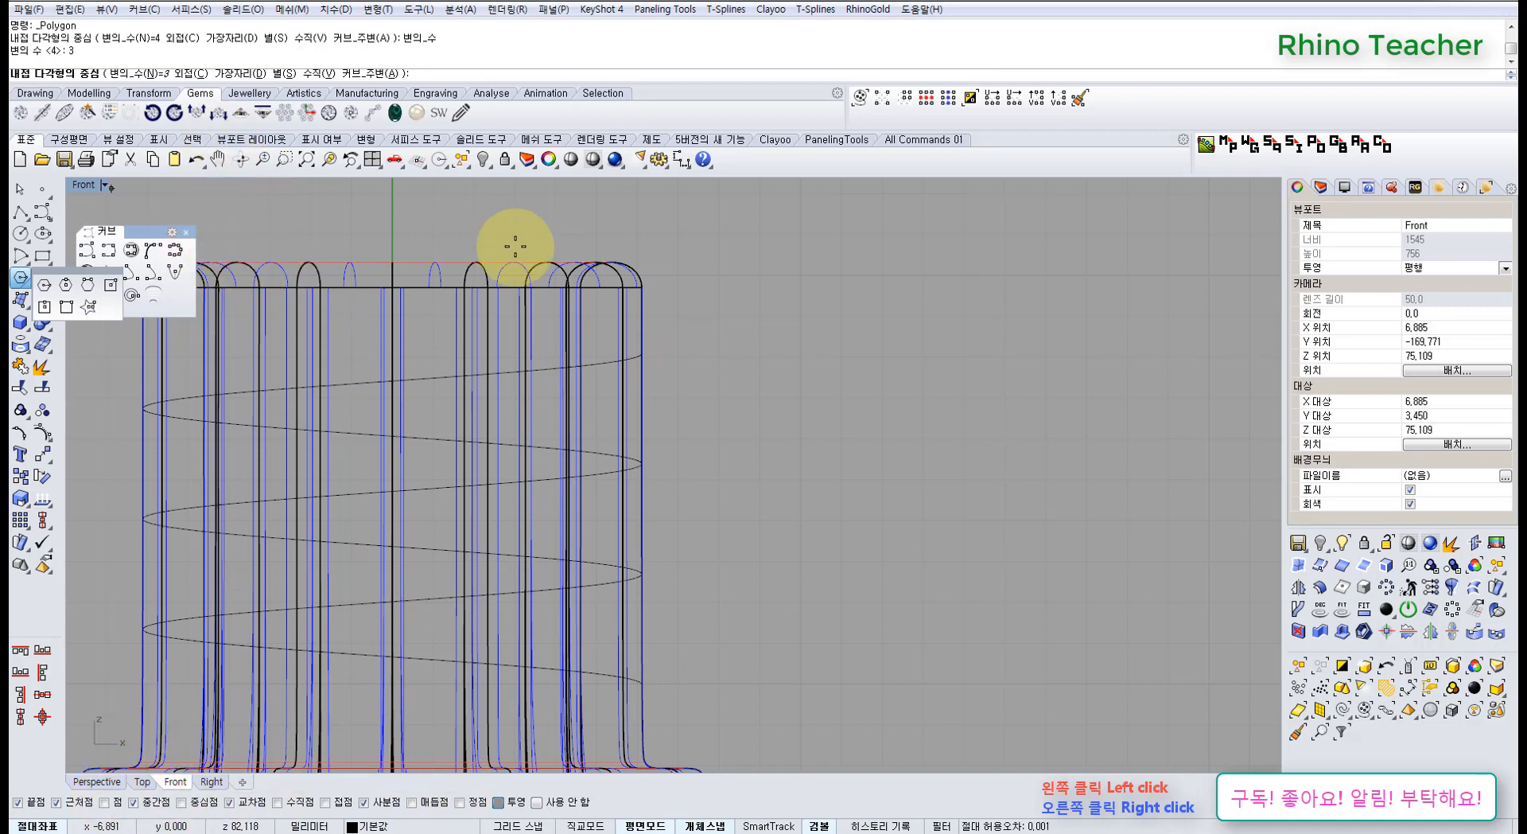
pyautogui.rightClick(382, 234)
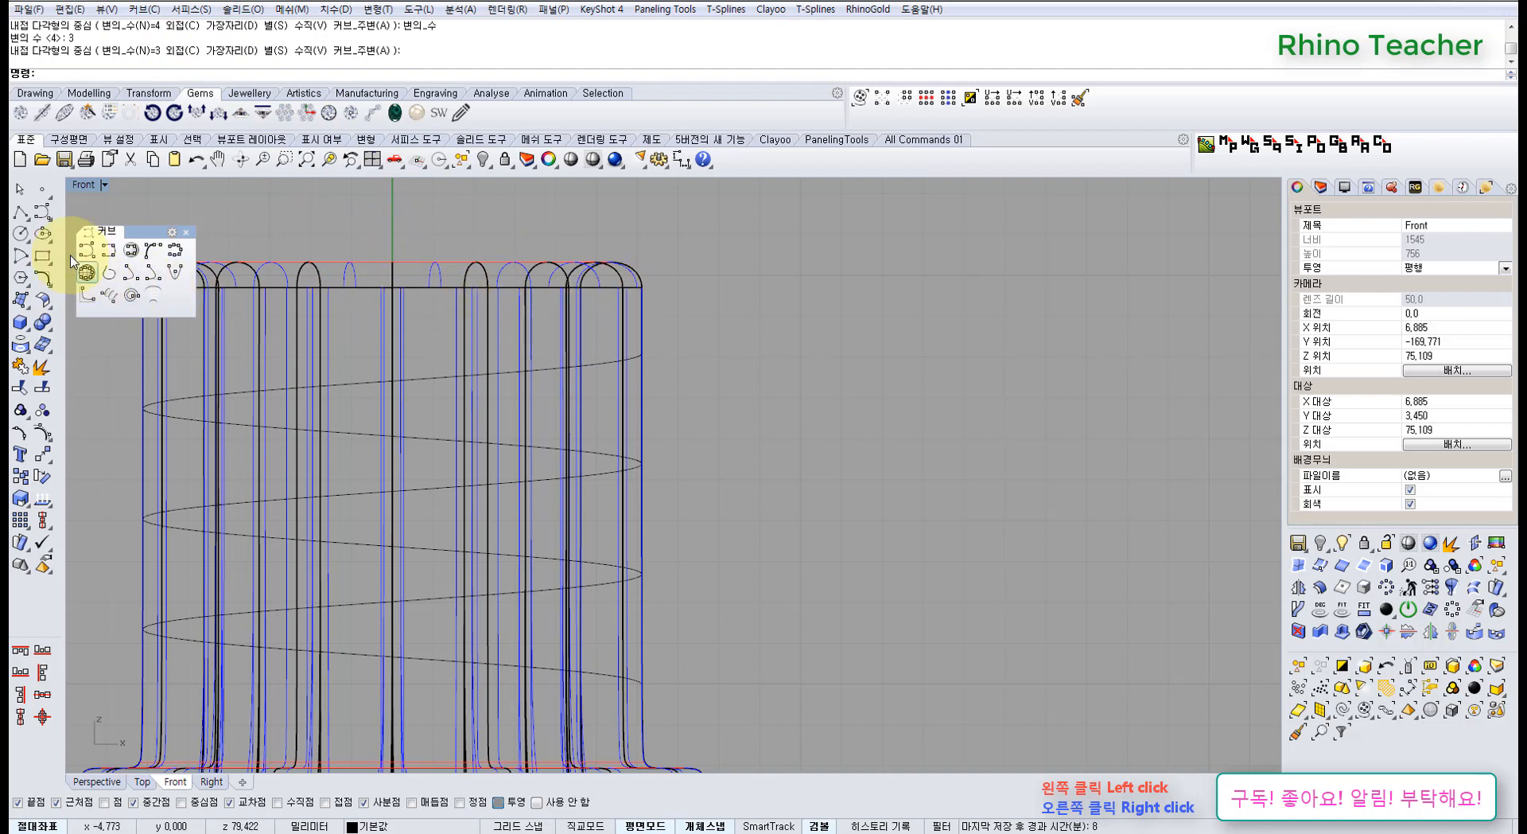
pyautogui.click(19, 280)
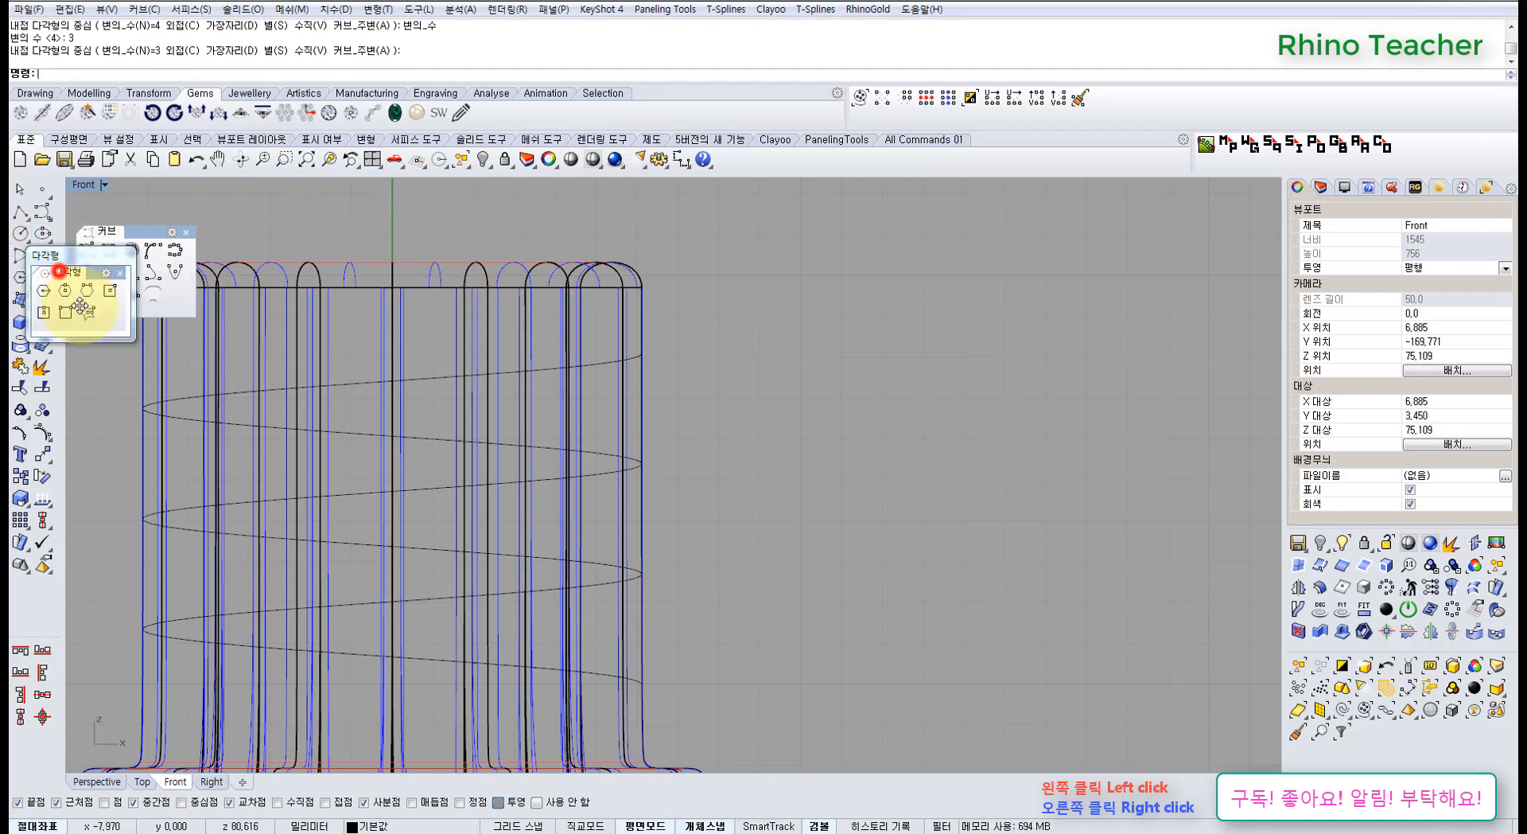
pyautogui.click(73, 359)
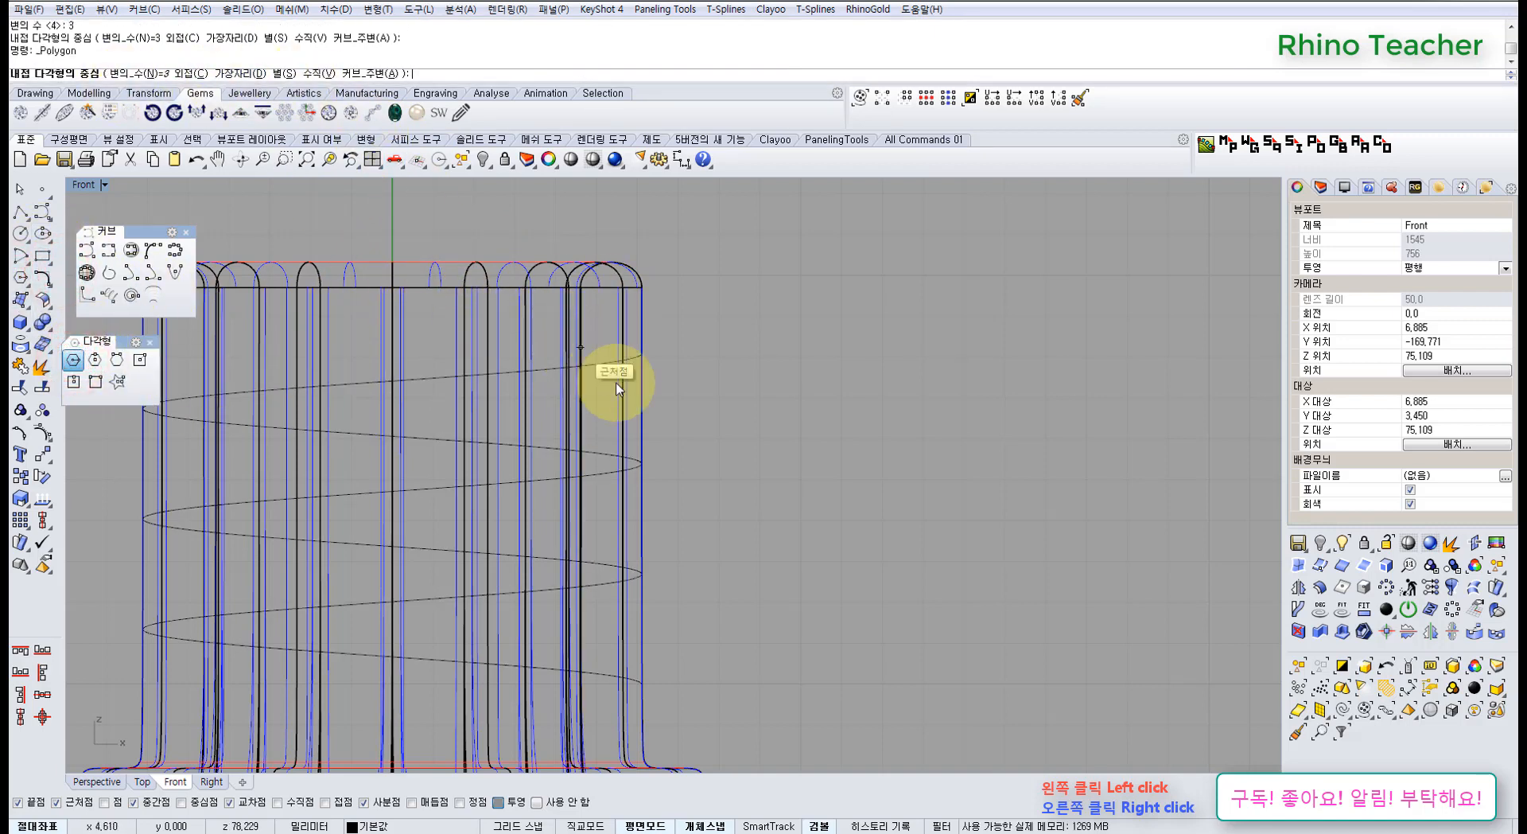
# Draw the triangle centred on the helix's upper end with only the End snap active, one corner pointing horizontally outward, radius about 1.6 mm
pyautogui.scroll(5, 643, 355)
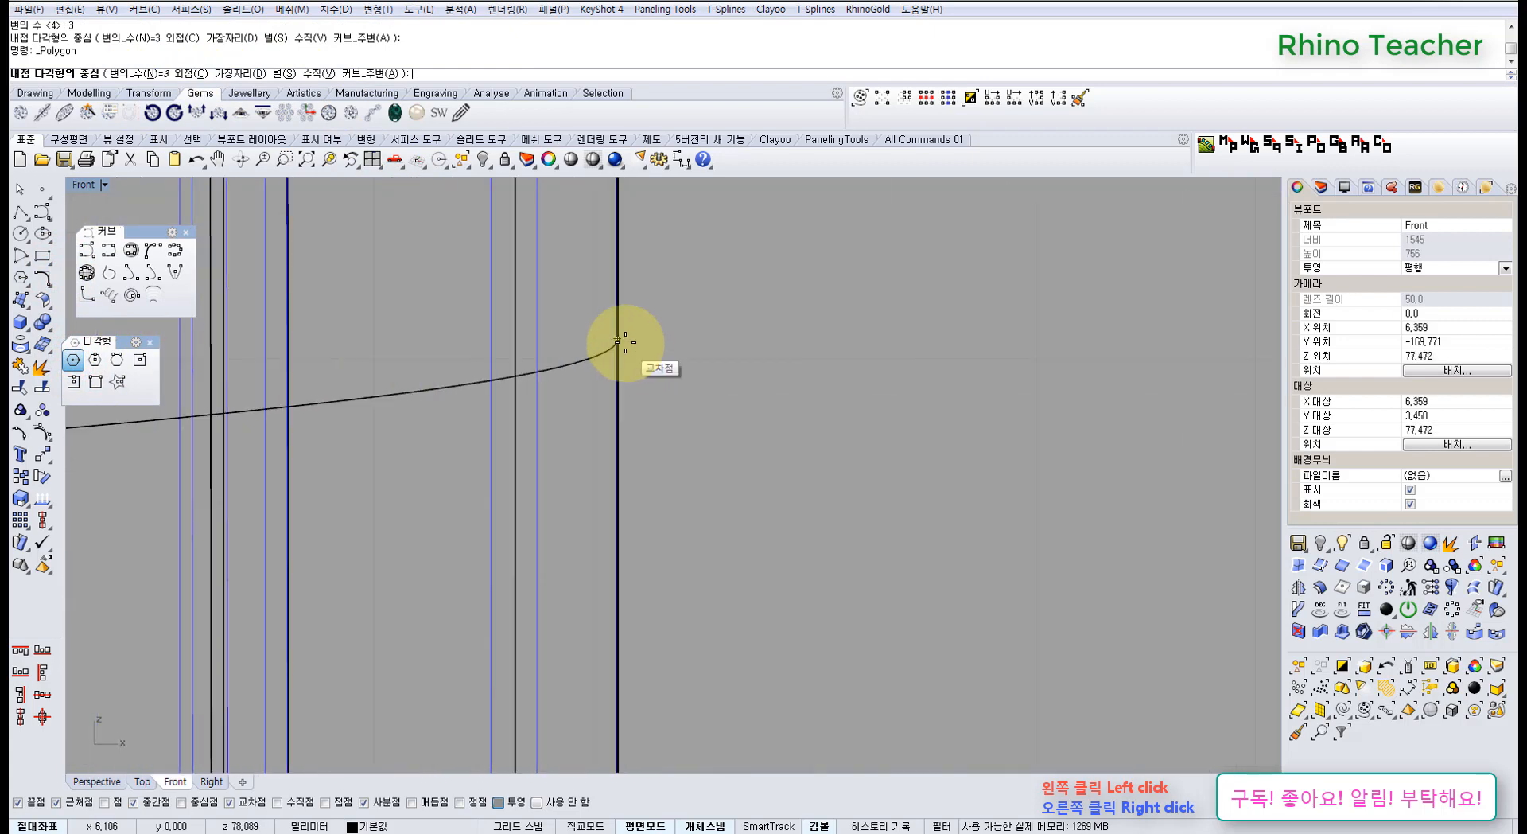
pyautogui.scroll(5, 618, 342)
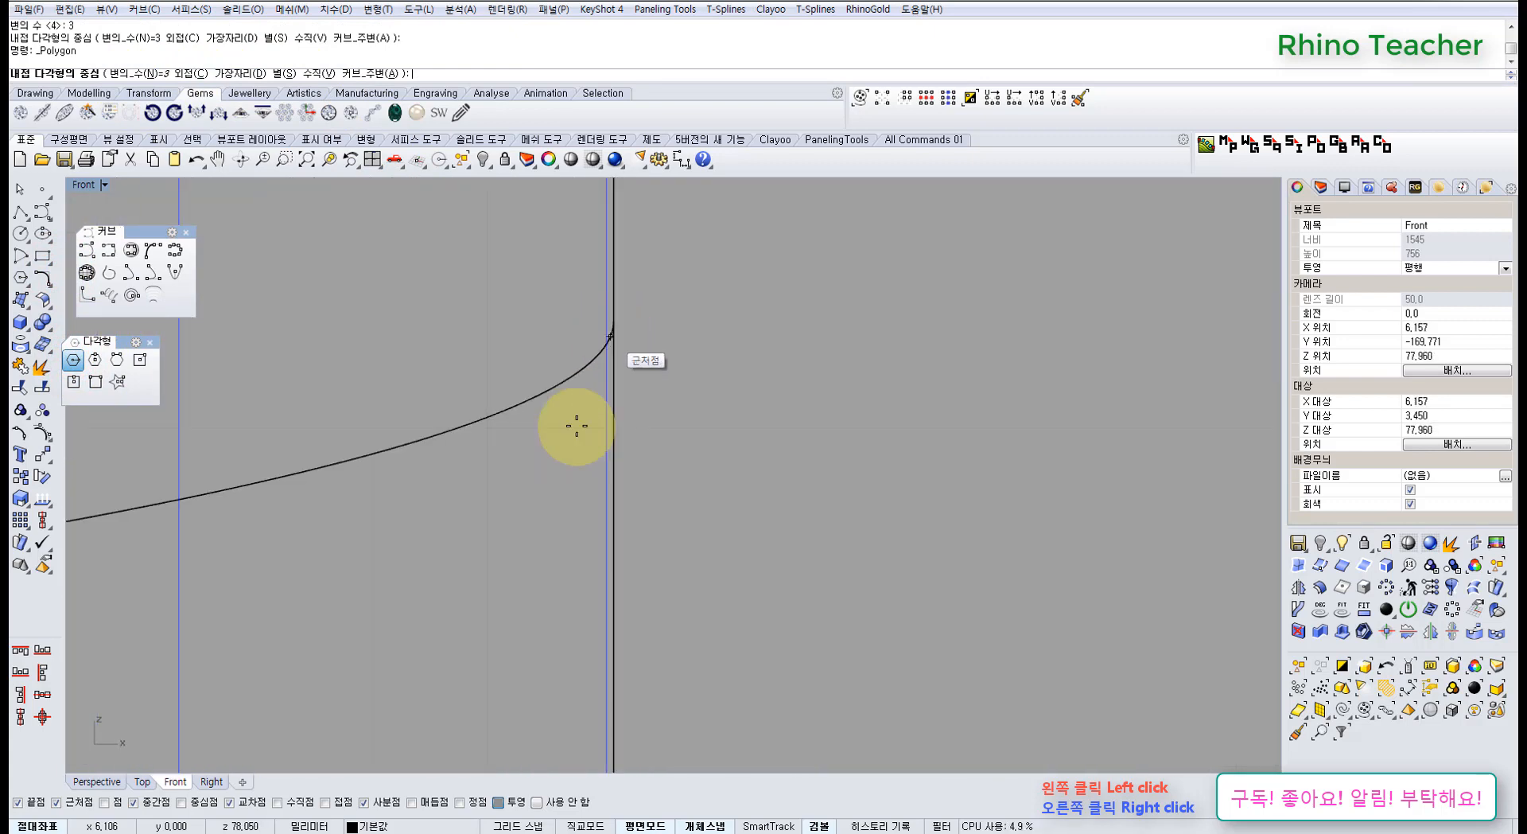
pyautogui.rightClick(31, 802)
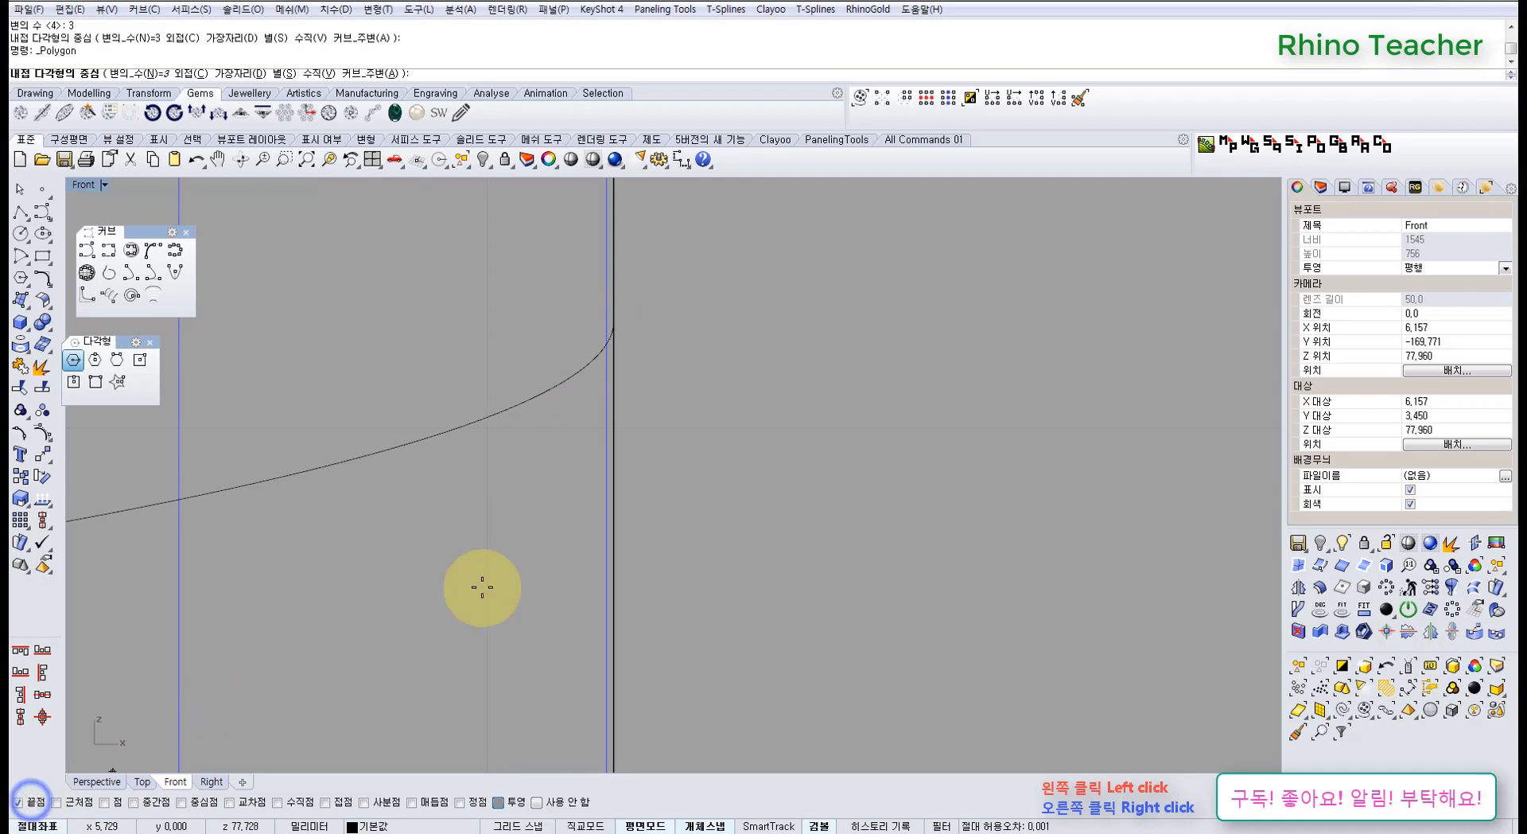
pyautogui.click(614, 325)
pyautogui.scroll(-6, 750, 319)
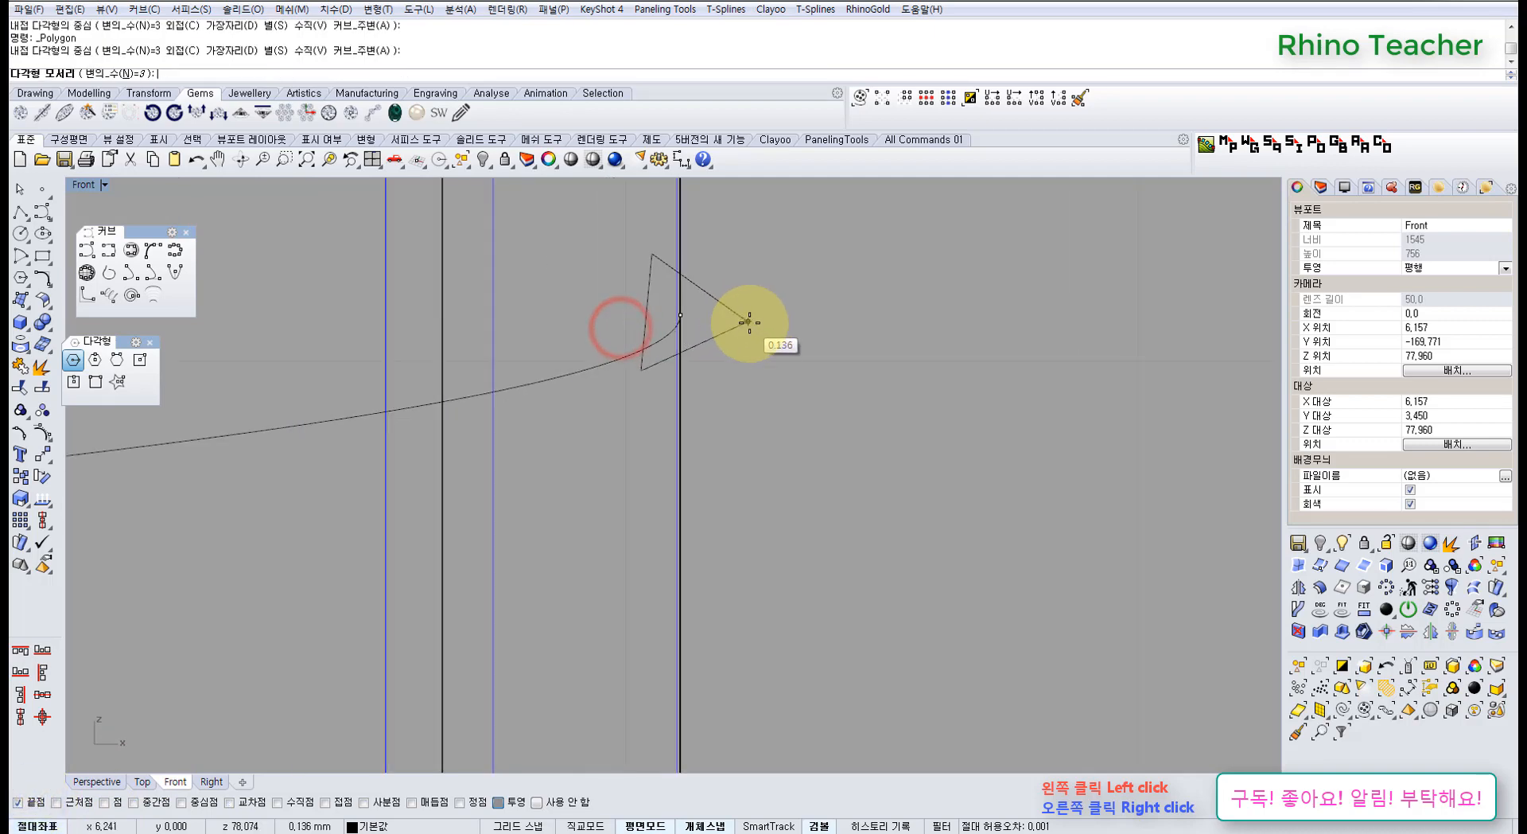
pyautogui.moveTo(755, 322); pyautogui.dragTo(629, 411, button='right')
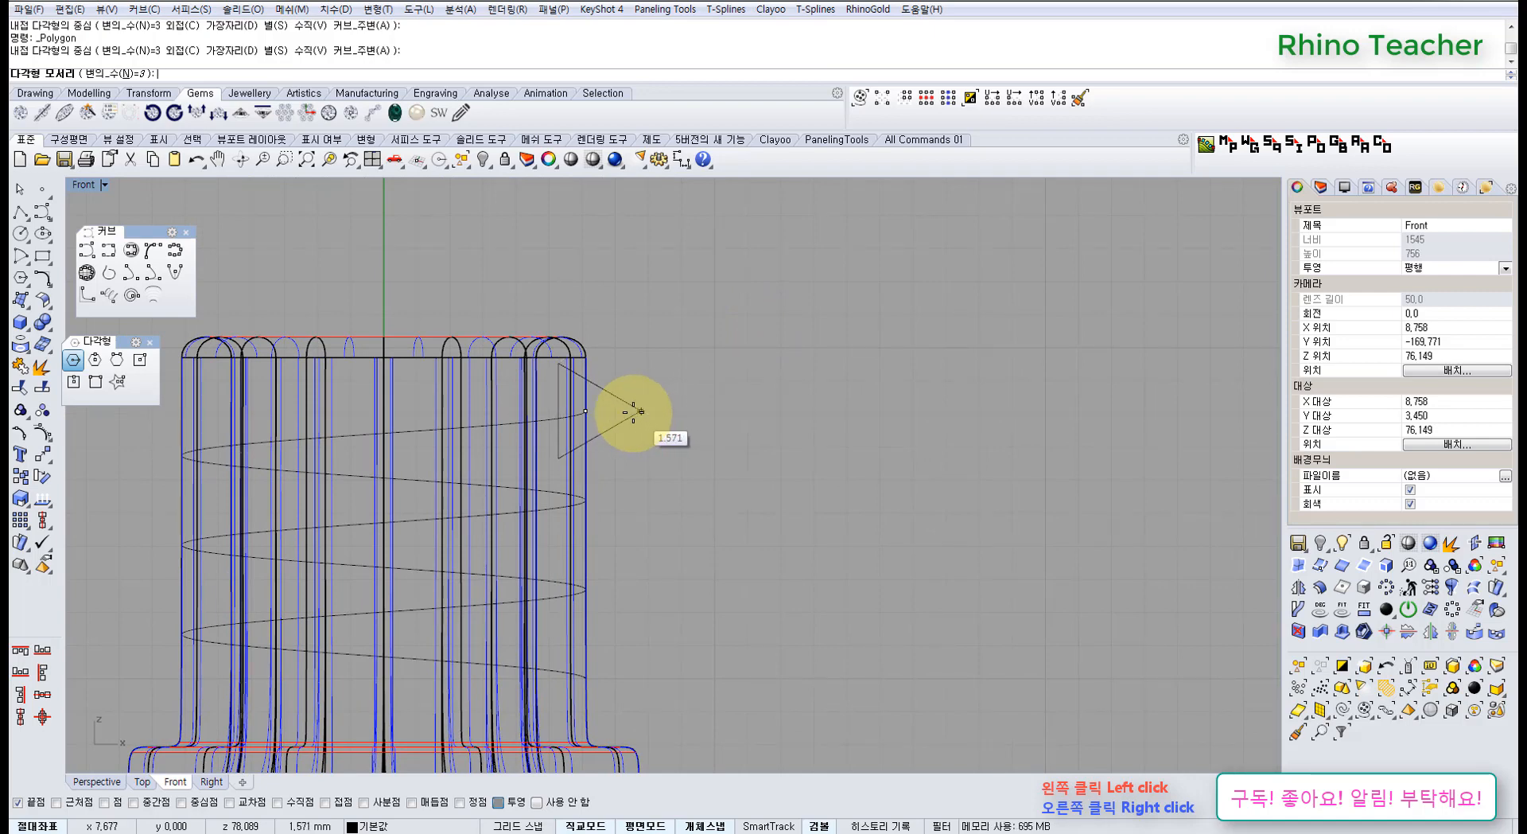
pyautogui.keyDown('shift'); pyautogui.click(640, 413); pyautogui.keyUp('shift')
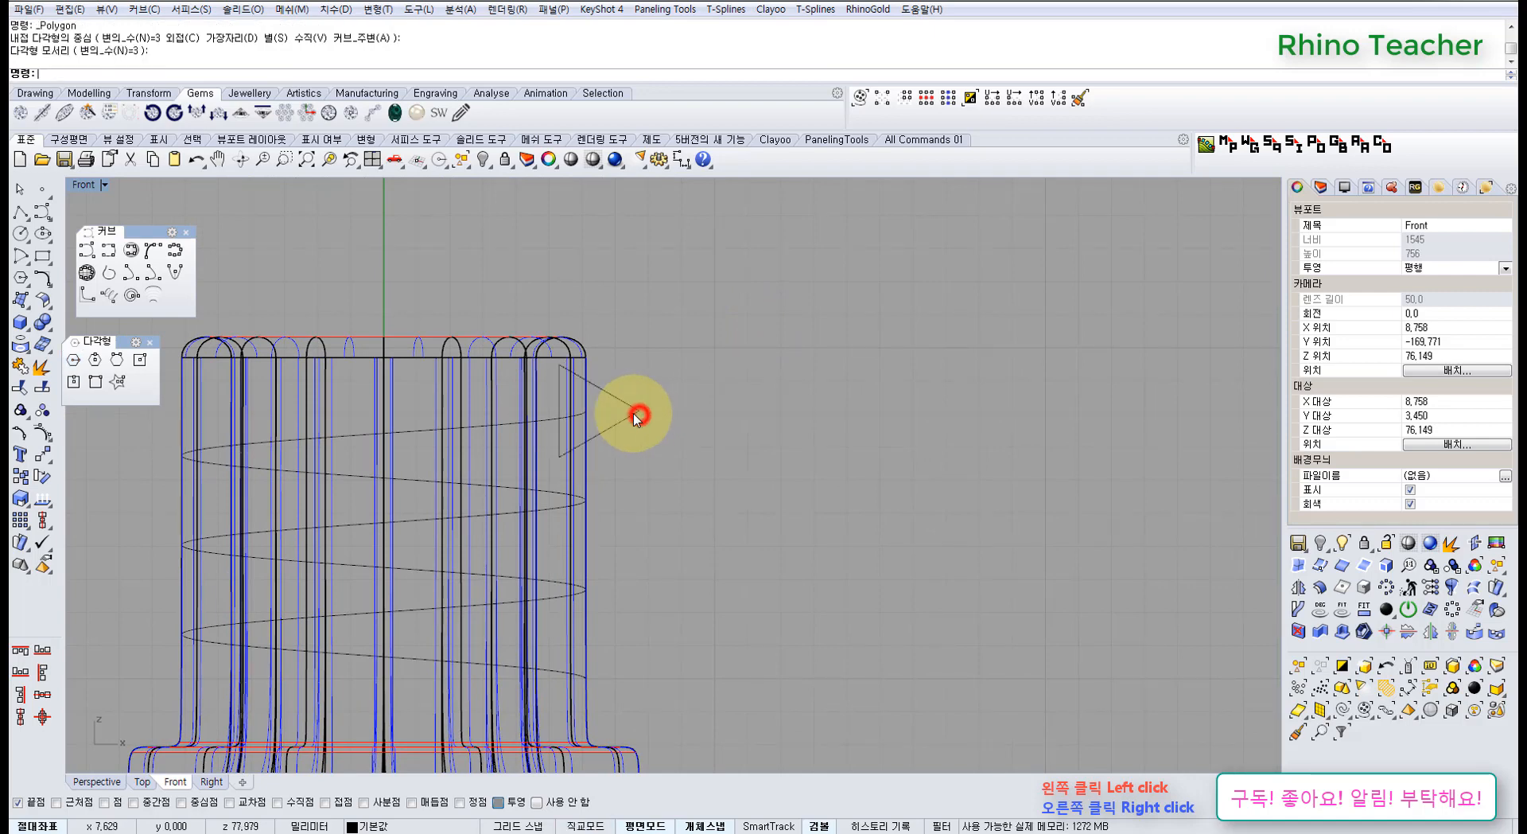
# Move the triangle horizontally outward about 0.5 mm, leaving its vertical side just inside the neck's outer wall
pyautogui.scroll(6, 640, 415)
pyautogui.moveTo(634, 434); pyautogui.dragTo(574, 345)
pyautogui.moveTo(547, 400); pyautogui.dragTo(650, 375, button='right')
pyautogui.moveTo(702, 382); pyautogui.dragTo(747, 385)
pyautogui.click(805, 359)
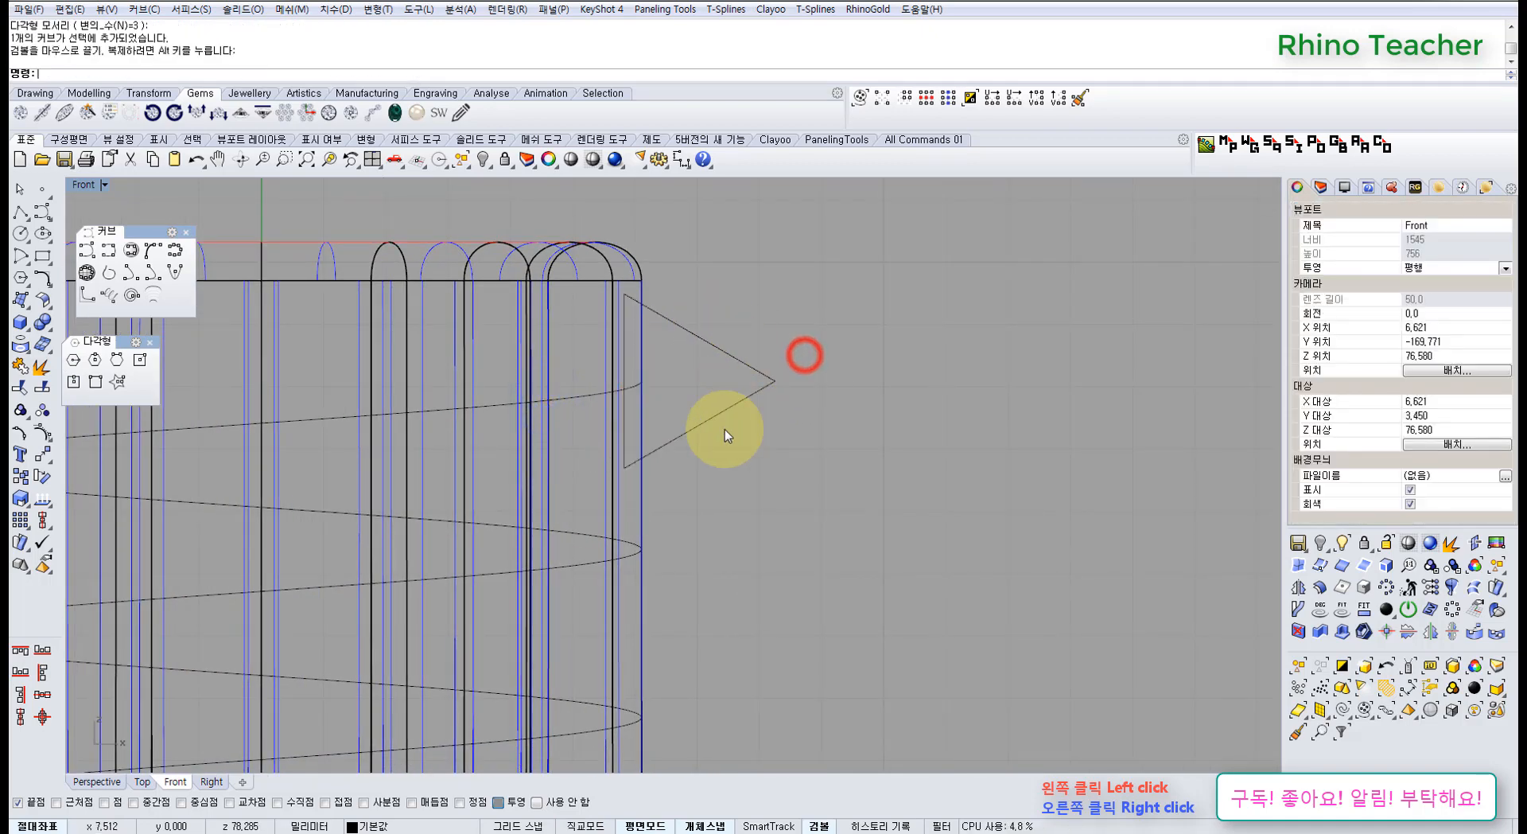
# Fillet the outward-pointing corner of the triangular profile with a 0.5 mm radius
pyautogui.click(41, 278)
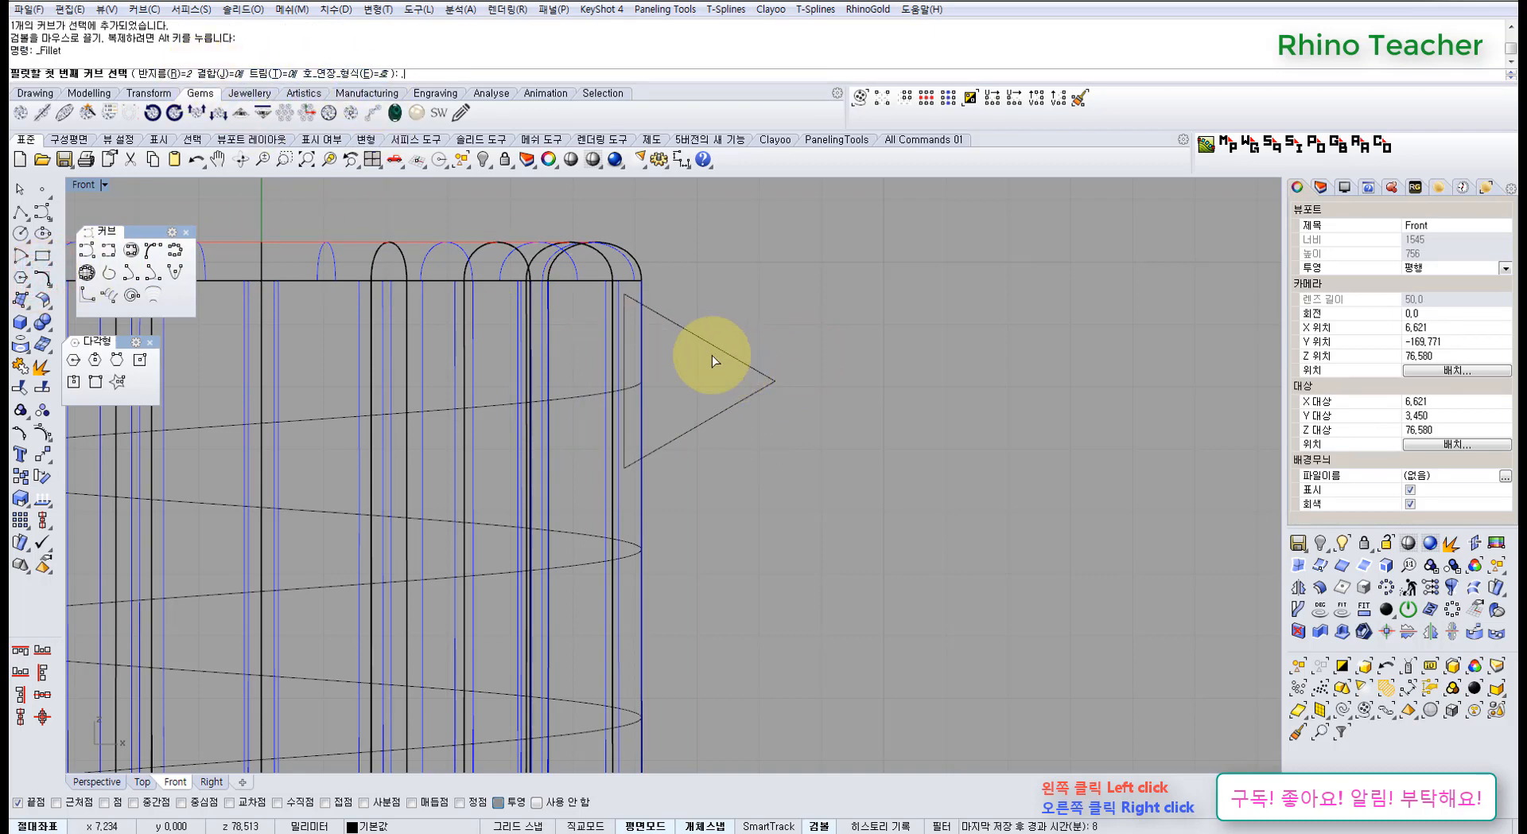
pyautogui.write('.5')
pyautogui.press('Return')
pyautogui.click(734, 359)
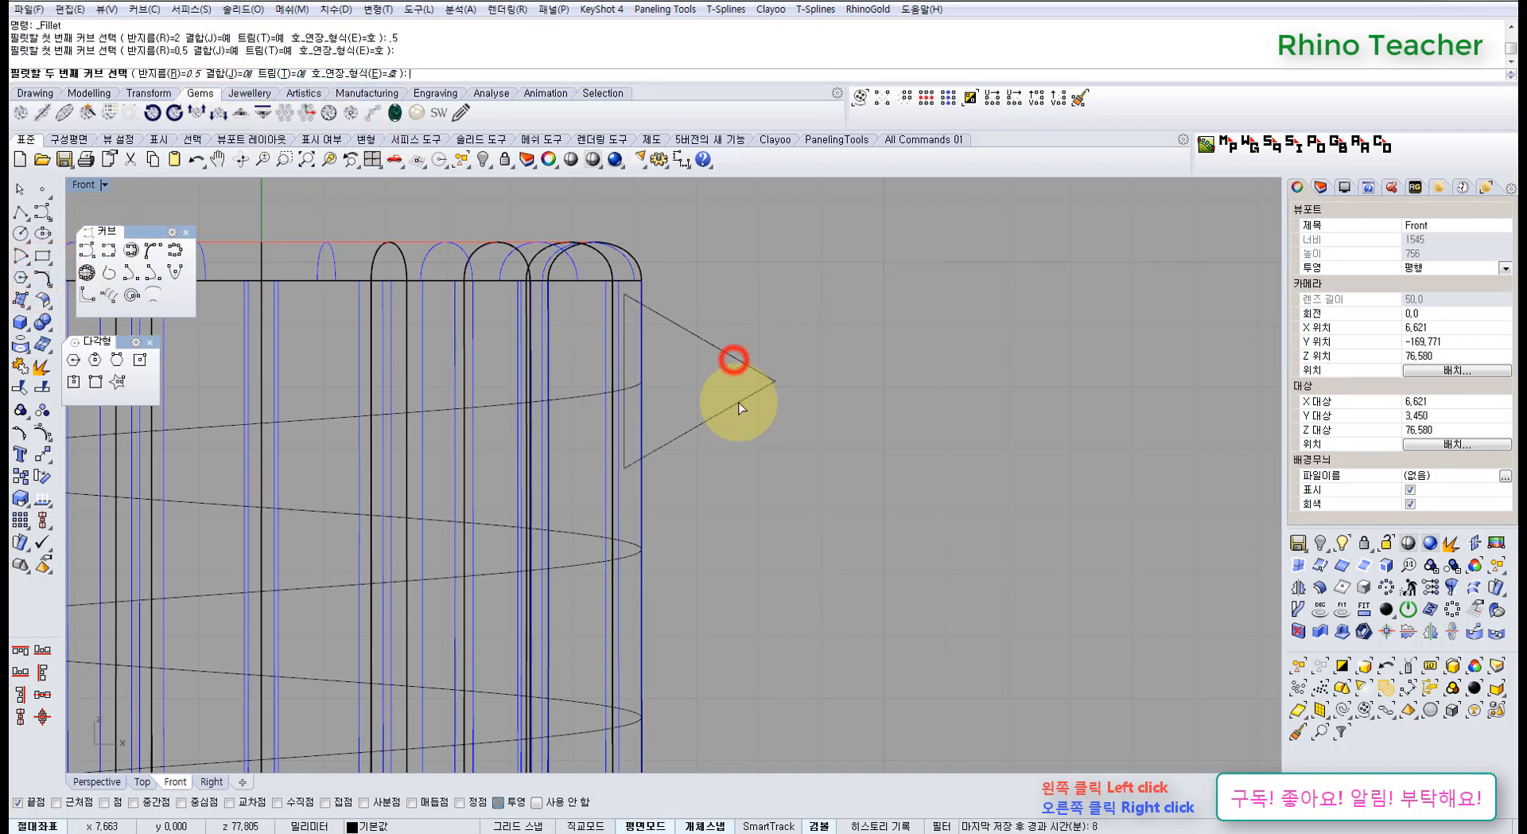
pyautogui.click(738, 404)
pyautogui.scroll(-3, 750, 393)
pyautogui.scroll(3, 767, 444)
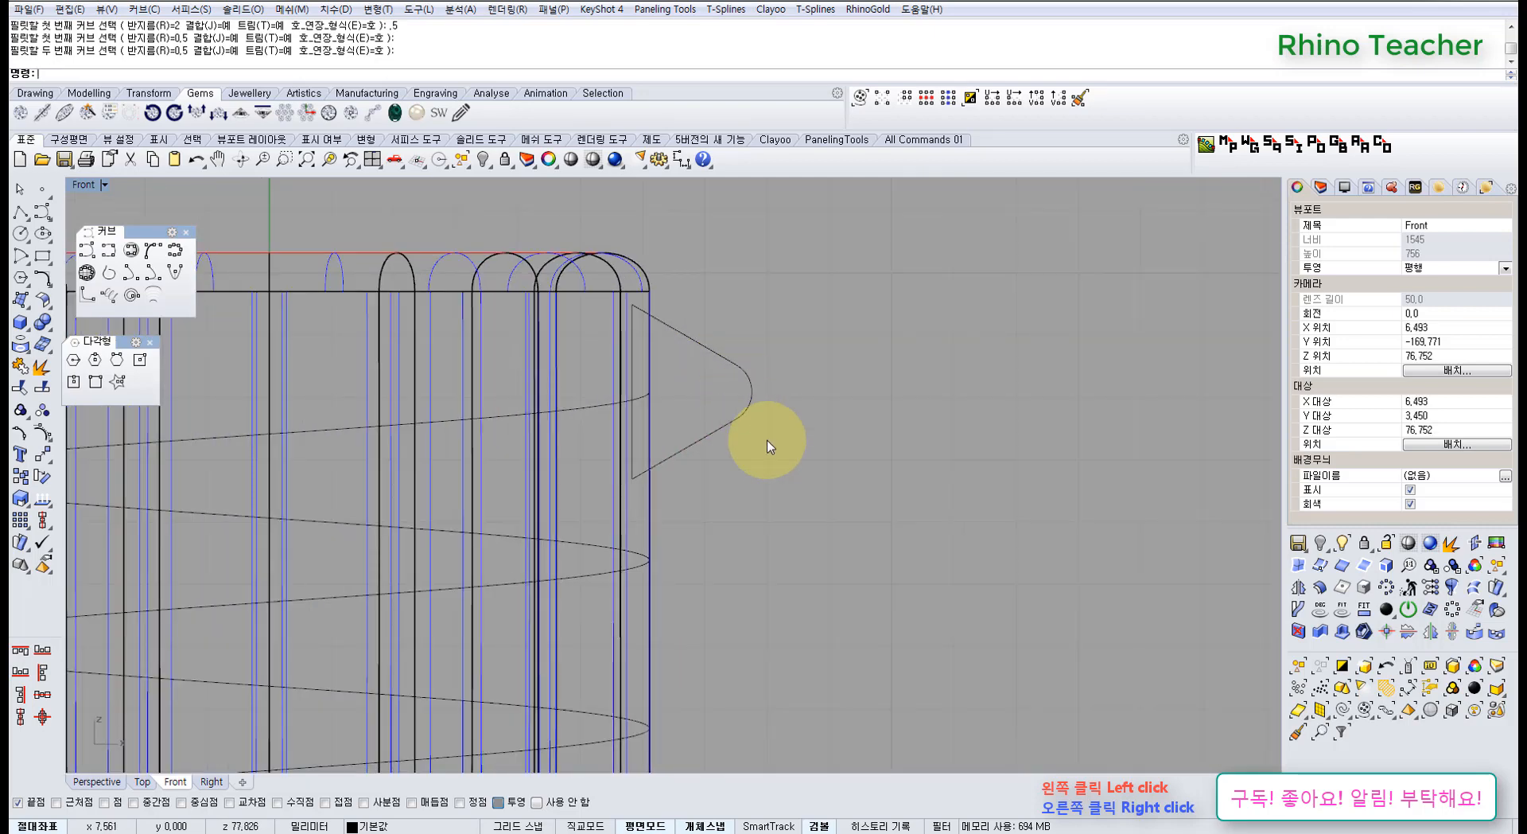
# Move the rounded profile about 0.3 mm inward into the neck wall and scale it down uniformly to about 2.4 mm tall
pyautogui.moveTo(780, 463); pyautogui.dragTo(706, 328)
pyautogui.scroll(-4, 698, 342)
pyautogui.moveTo(682, 365); pyautogui.dragTo(642, 424, button='right')
pyautogui.scroll(4, 640, 425)
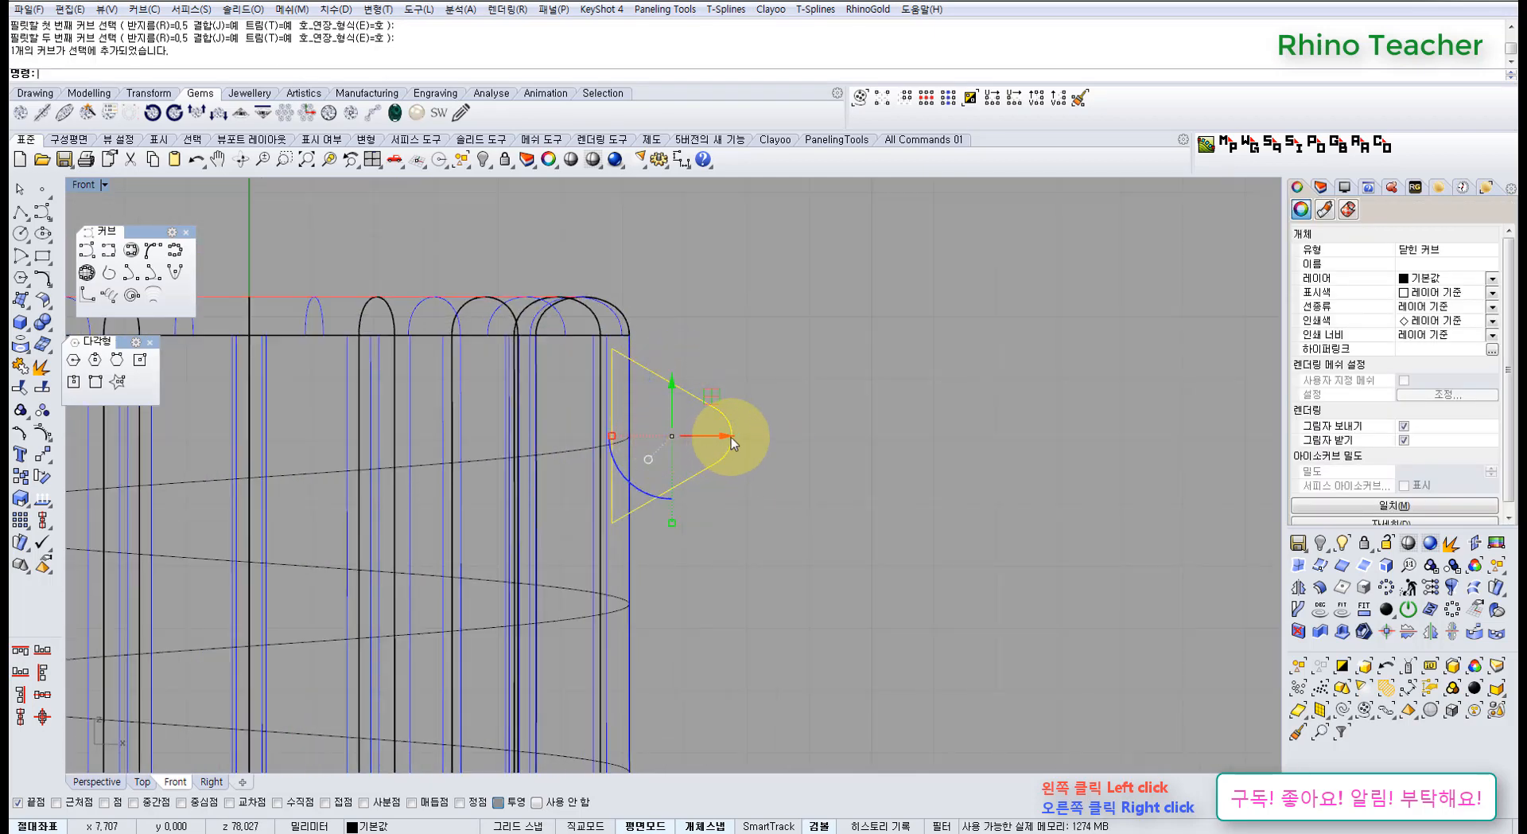
pyautogui.moveTo(732, 437)
pyautogui.mouseDown()
pyautogui.moveTo(657, 440)
pyautogui.moveTo(724, 439)
pyautogui.moveTo(706, 439)
pyautogui.mouseUp()
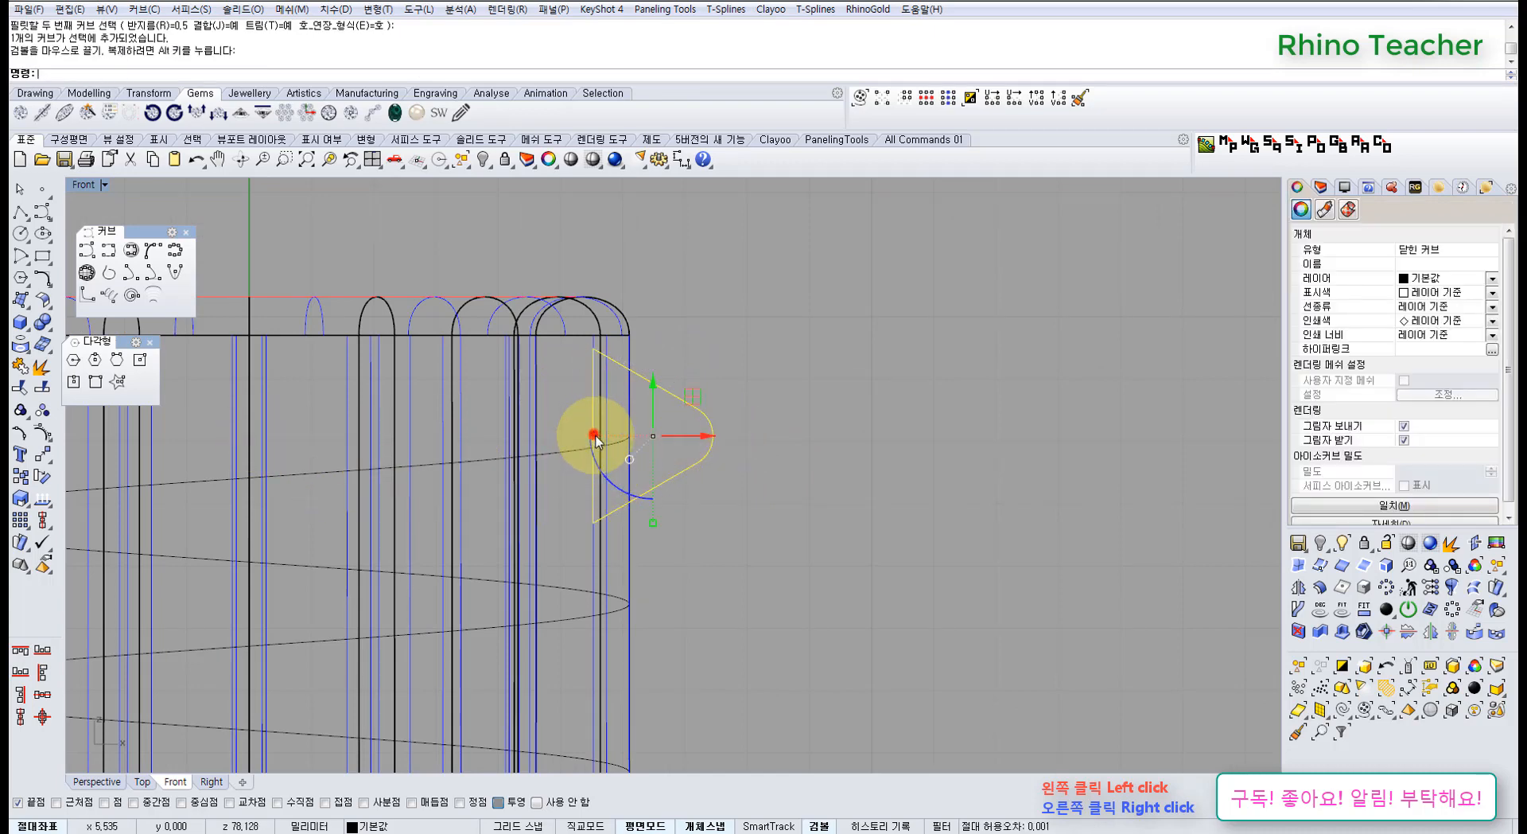
pyautogui.keyDown('shift'); pyautogui.moveTo(595, 436); pyautogui.dragTo(602, 438); pyautogui.keyUp('shift')
pyautogui.moveTo(701, 436)
pyautogui.mouseDown()
pyautogui.moveTo(642, 437)
pyautogui.moveTo(713, 446)
pyautogui.moveTo(698, 443)
pyautogui.mouseUp()
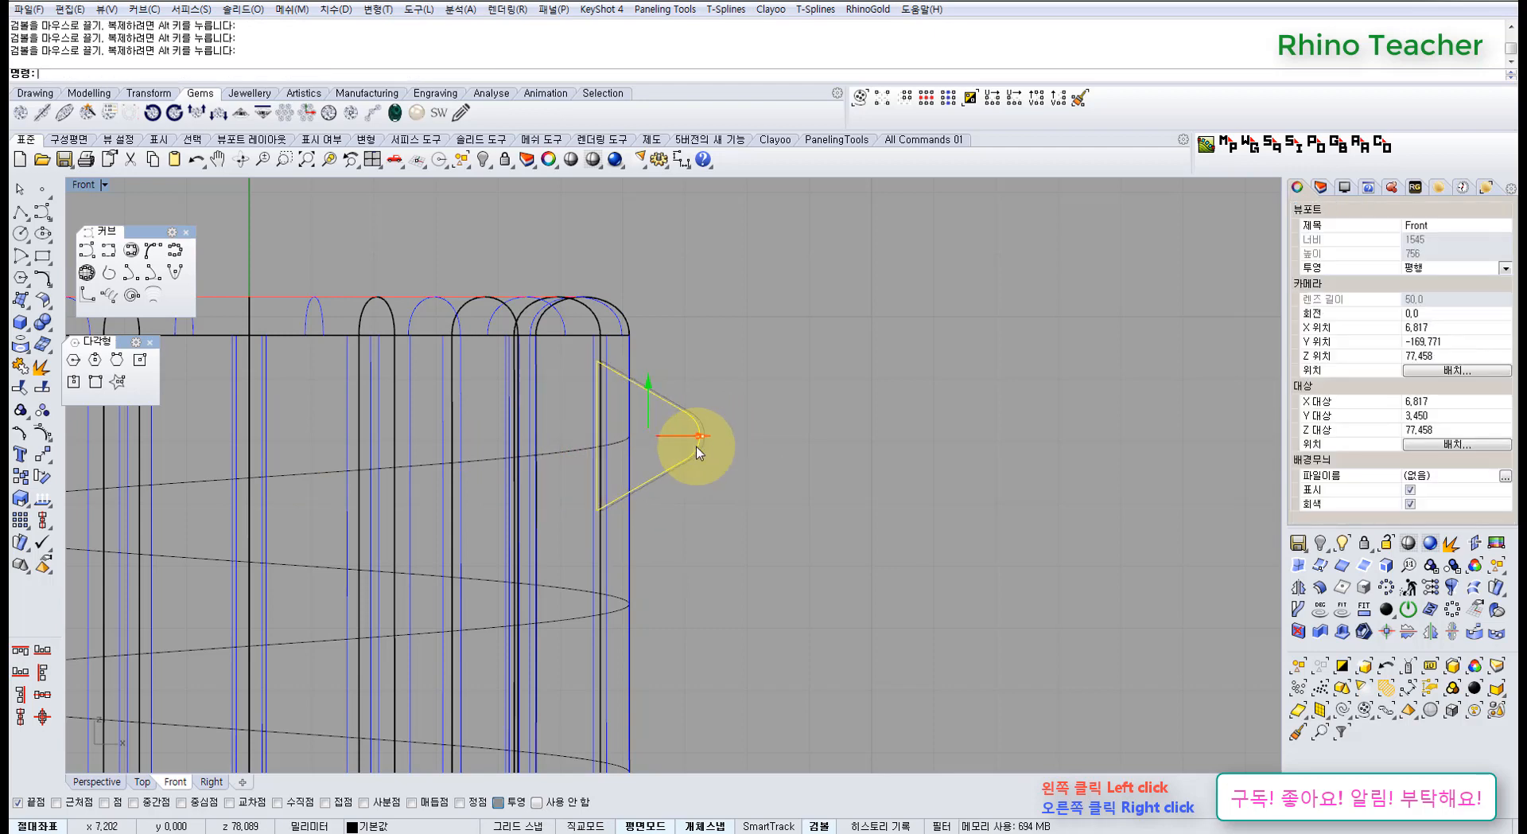
pyautogui.scroll(5, 608, 378)
# Draw a vertical polyline about 2.7 mm long through the profile, just inside the neck's outer wall
pyautogui.click(20, 210)
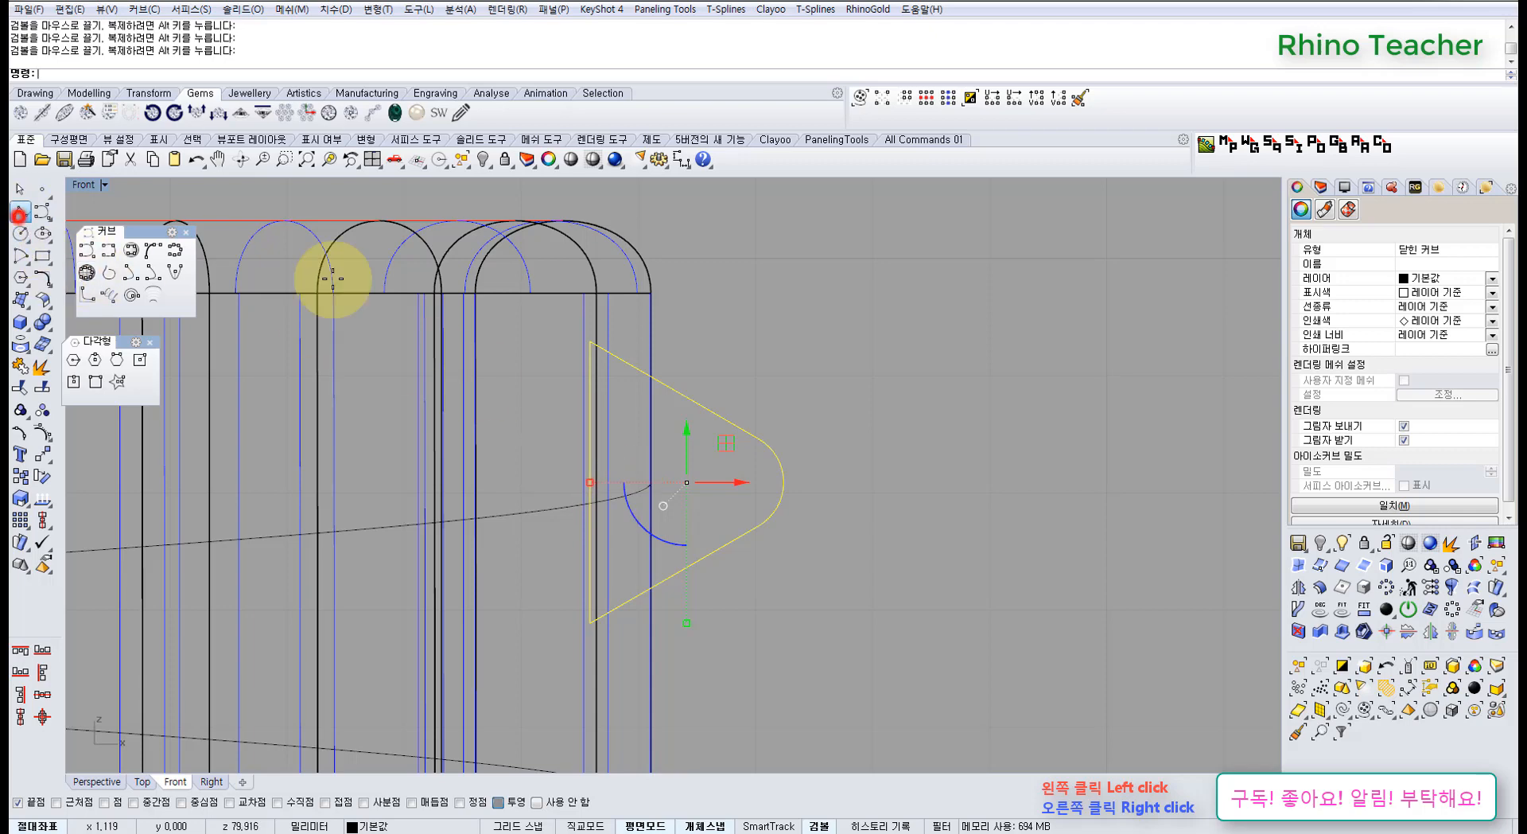
pyautogui.click(631, 346)
pyautogui.click(632, 655)
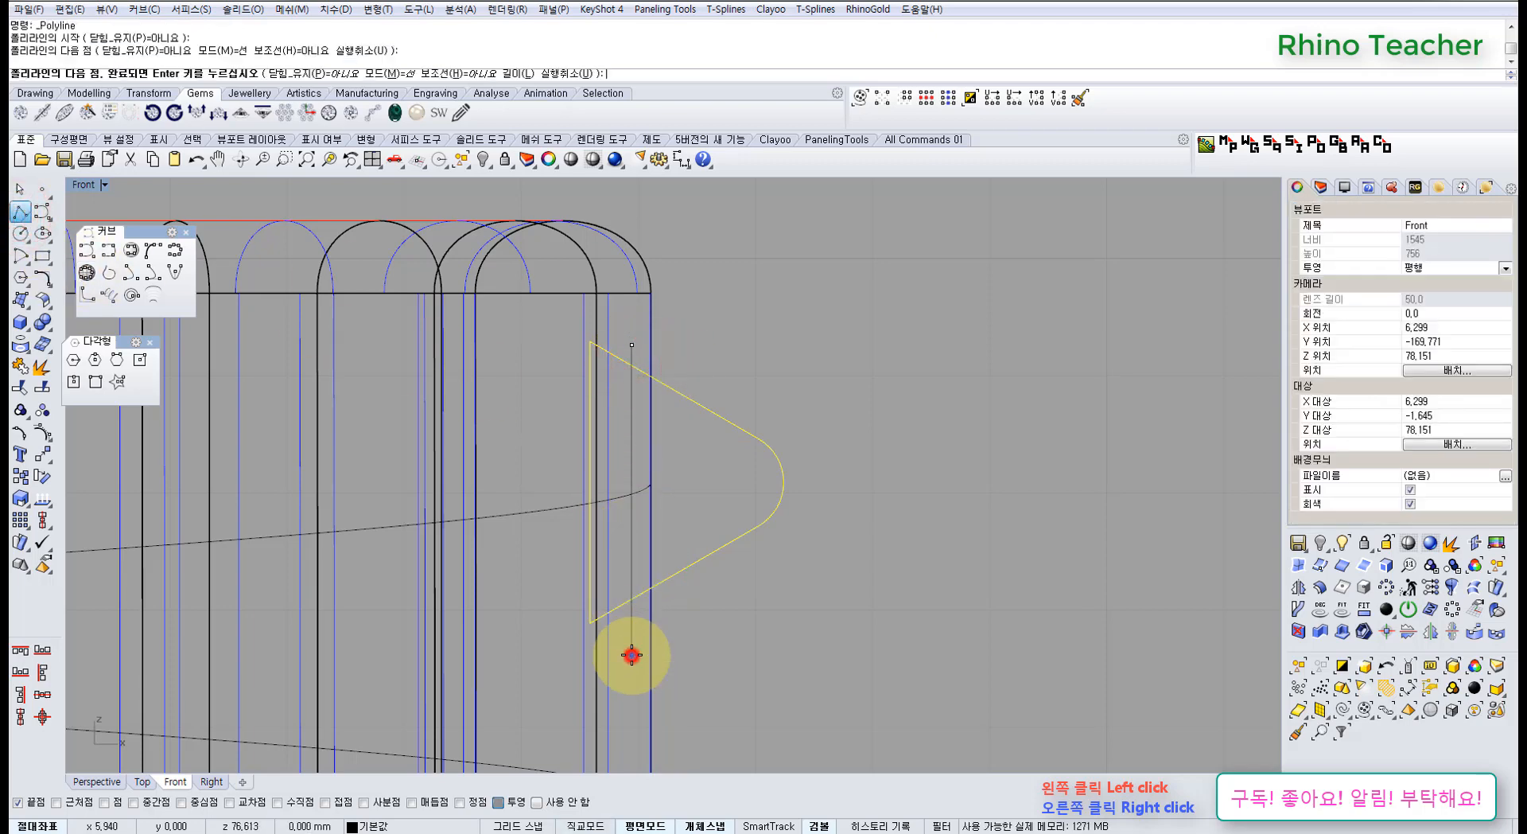
pyautogui.rightClick(631, 655)
# Apply Curve Boolean to the profile and vertical line, deleting all input curves and keeping the region outward of the line
pyautogui.keyDown('shift'); pyautogui.click(632, 609); pyautogui.keyUp('shift')
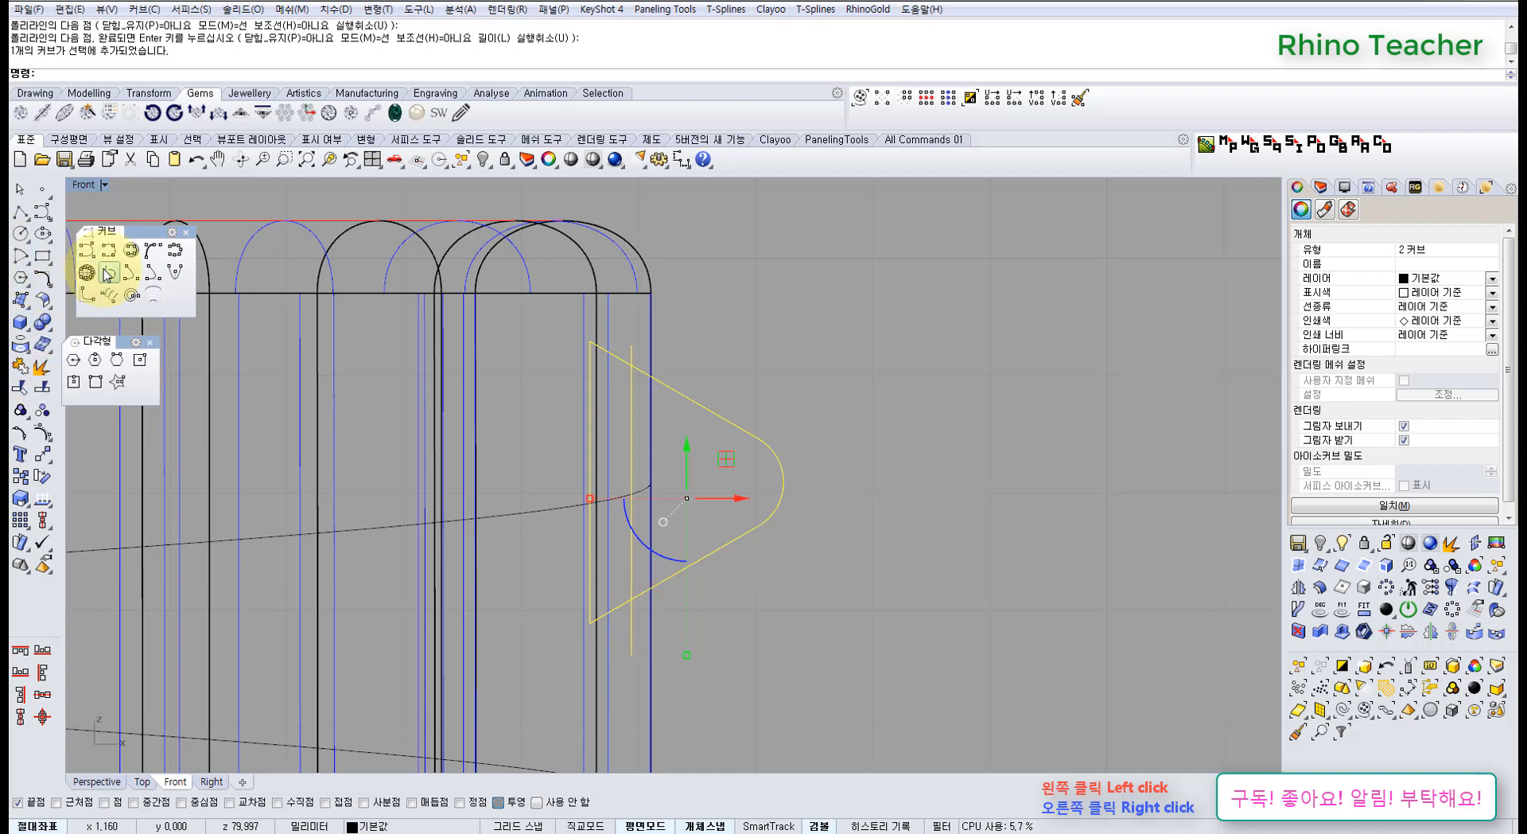
pyautogui.click(49, 282)
pyautogui.click(157, 378)
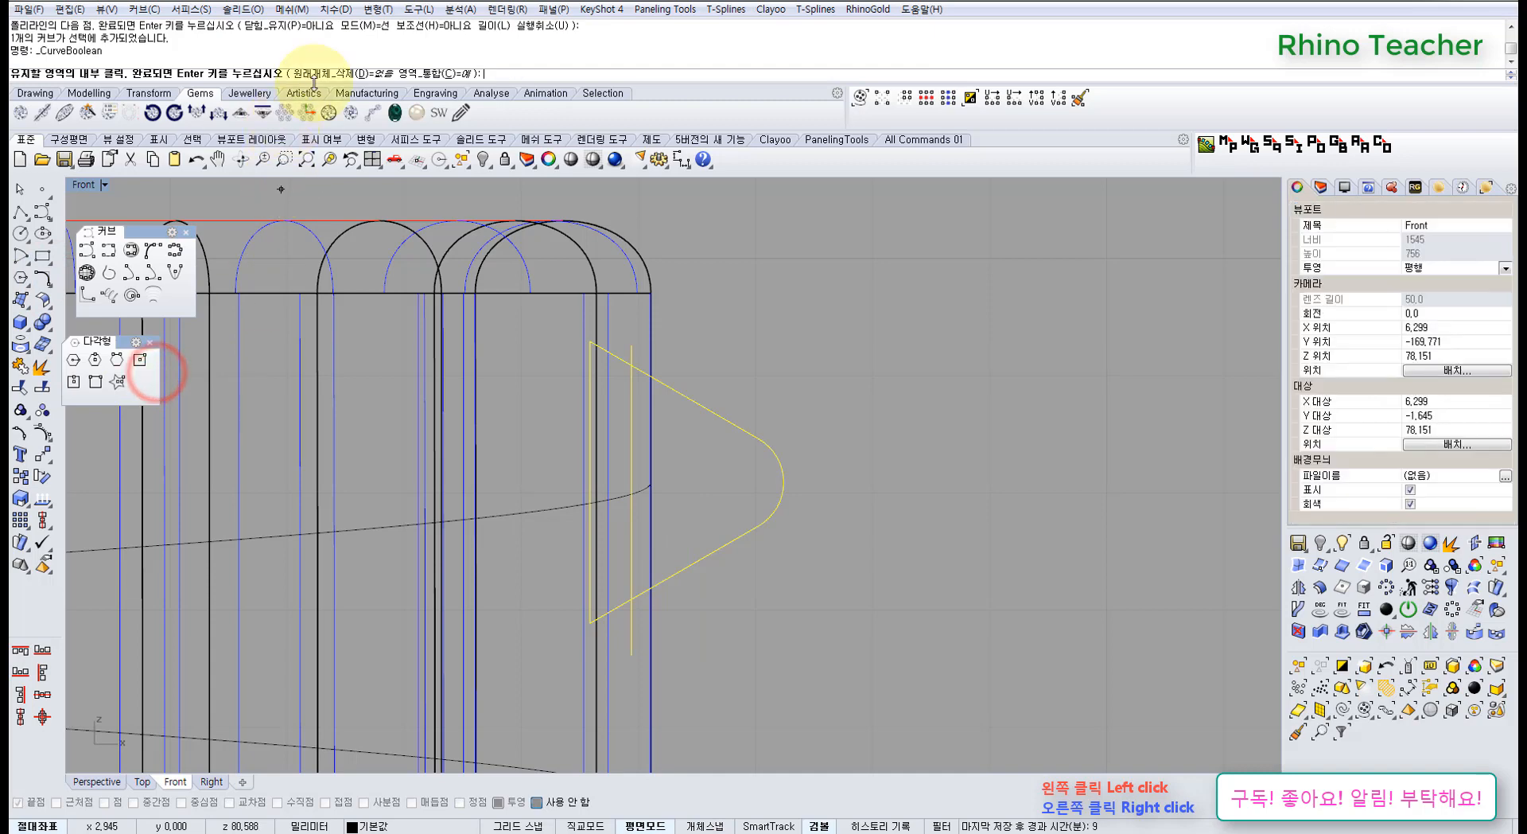
pyautogui.click(361, 73)
pyautogui.click(223, 73)
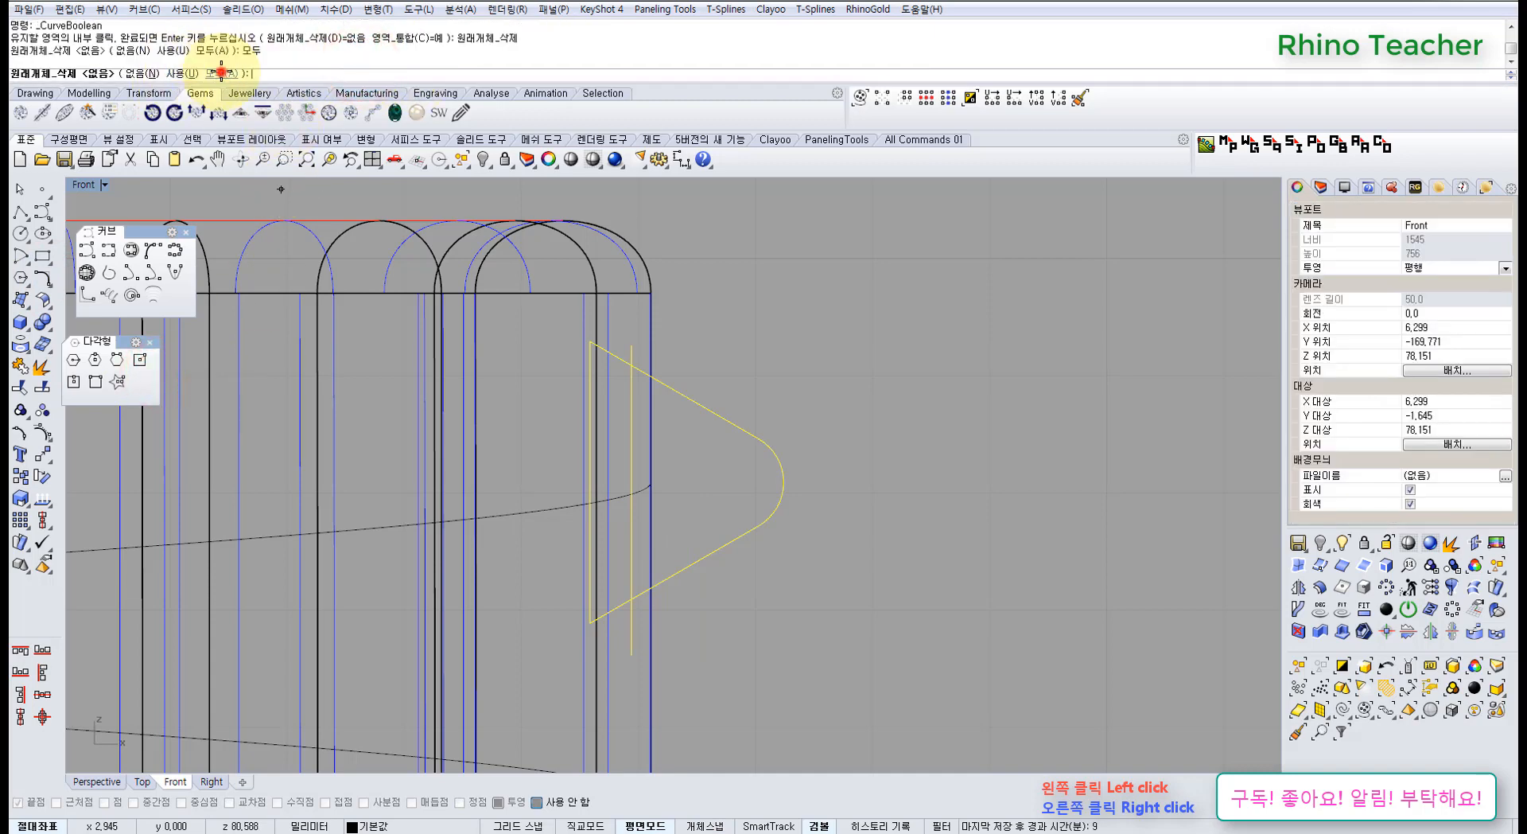
pyautogui.click(710, 447)
pyautogui.rightClick(710, 447)
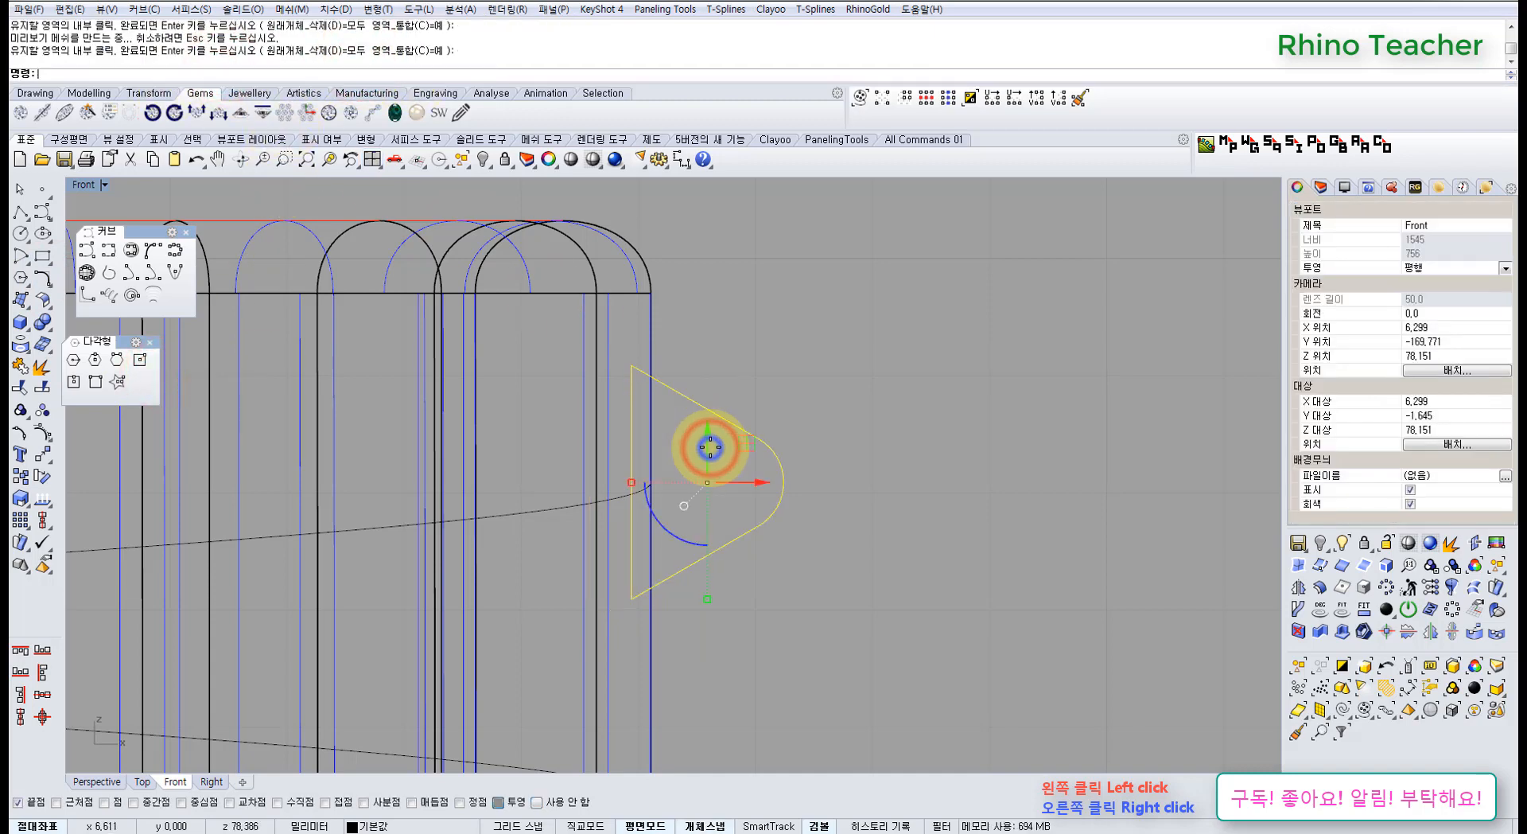
# Try moving the trimmed profile inward until its rounded tip meets the neck's outer wall, and undo the move
pyautogui.click(771, 379)
pyautogui.scroll(-8, 781, 447)
pyautogui.moveTo(812, 520); pyautogui.dragTo(759, 415)
pyautogui.scroll(3, 760, 421)
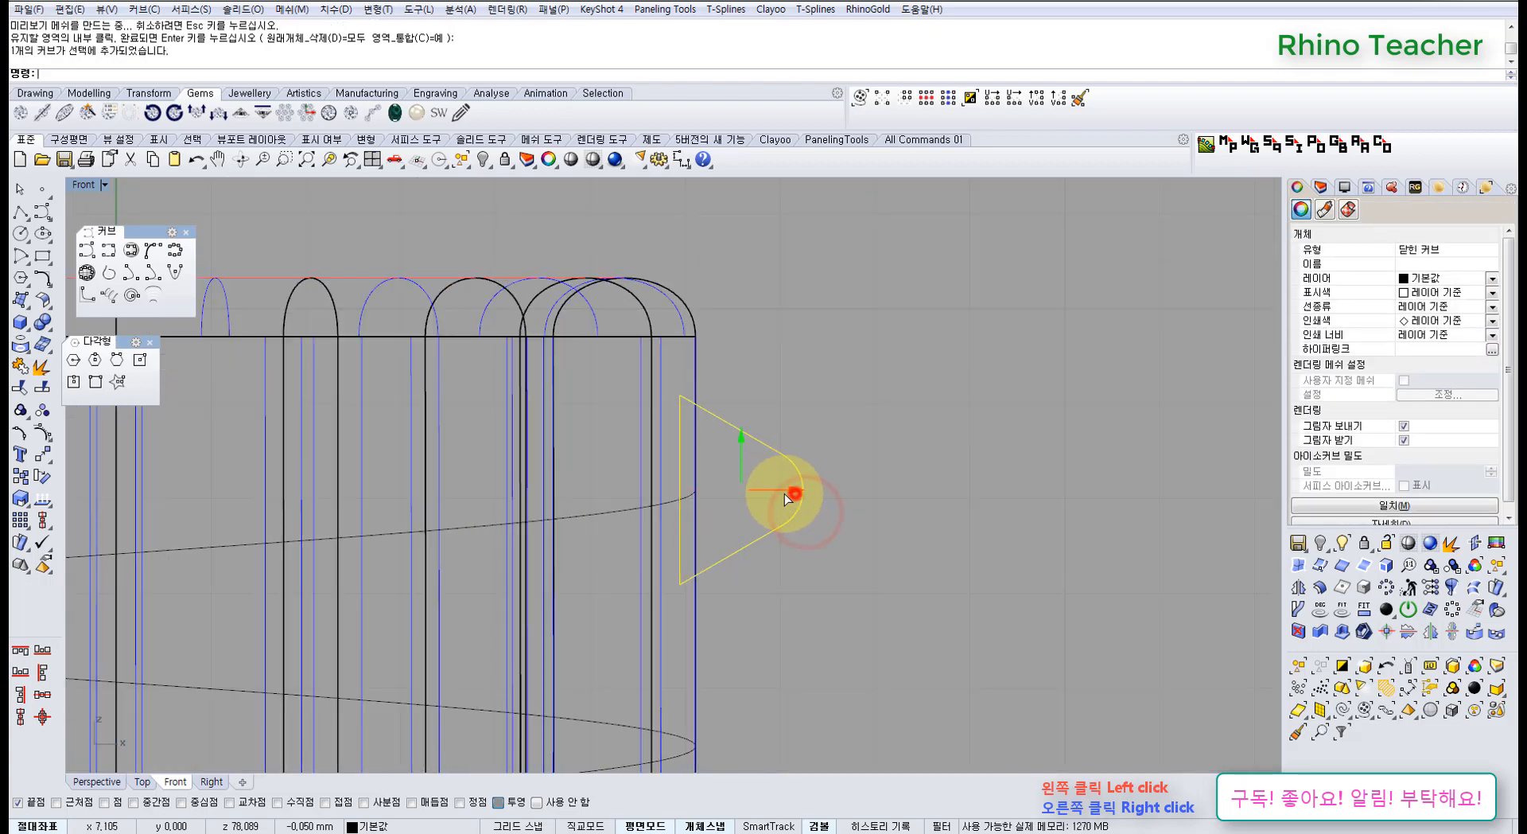
pyautogui.moveTo(791, 494); pyautogui.dragTo(683, 503)
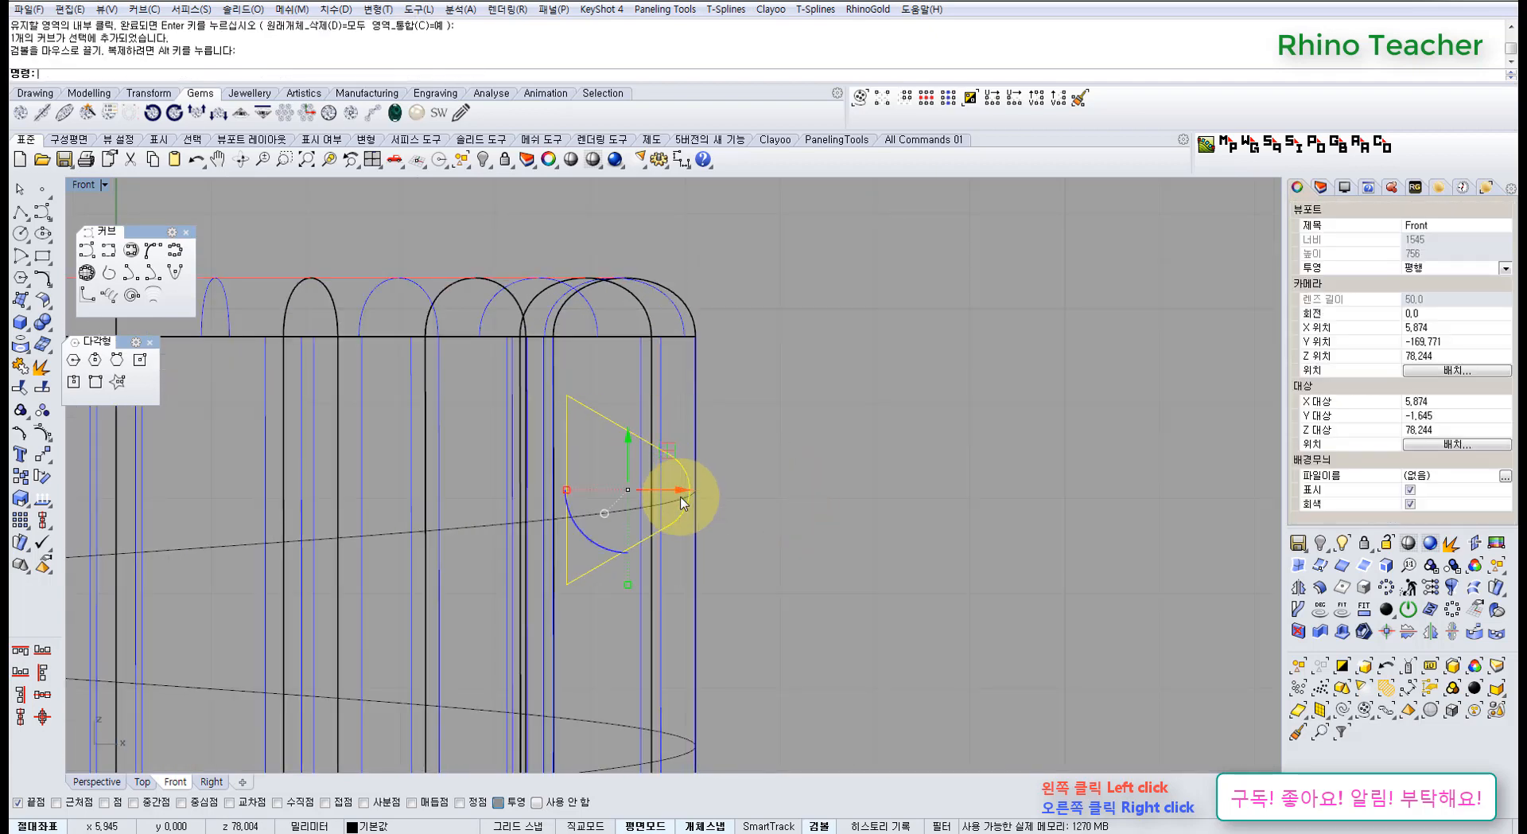
pyautogui.hotkey('ctrl', 'z')
pyautogui.moveTo(776, 473); pyautogui.dragTo(713, 412, button='right')
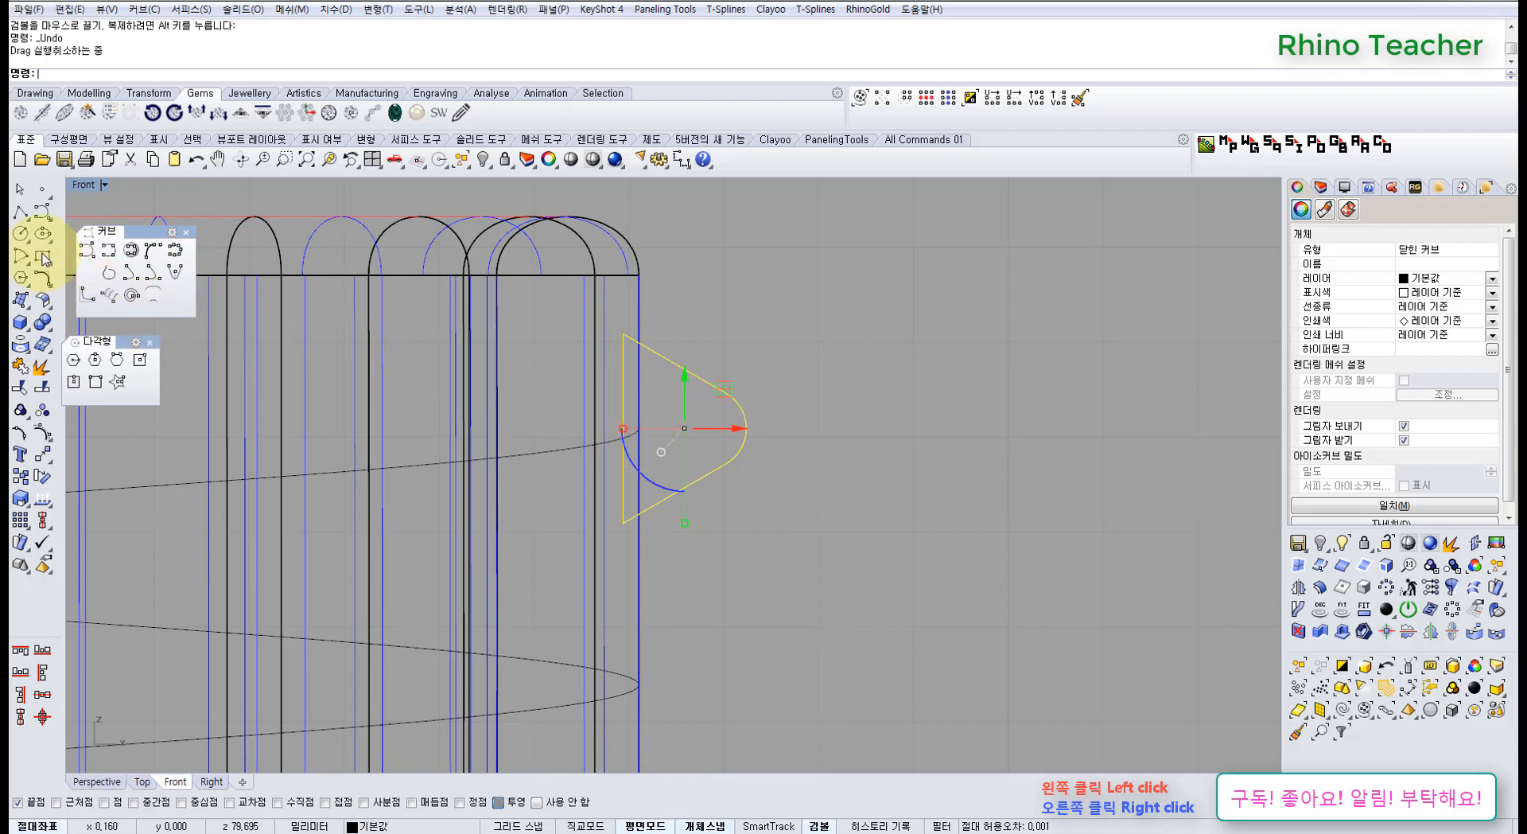
# Place a point object at the helix's upper end and group it with the trimmed profile
pyautogui.click(40, 191)
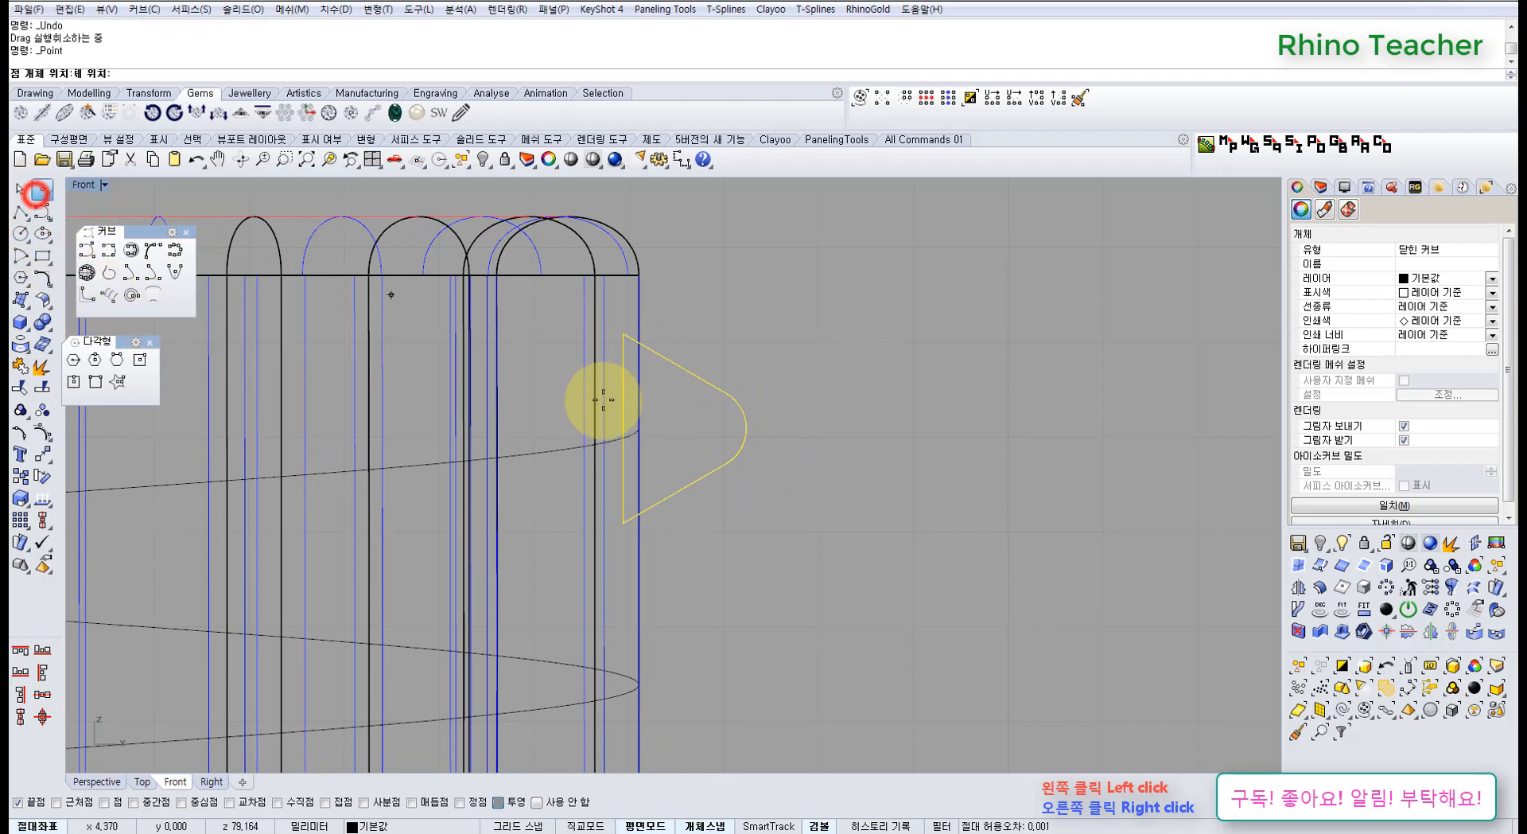
pyautogui.click(638, 431)
pyautogui.scroll(3, 625, 421)
pyautogui.moveTo(659, 432); pyautogui.dragTo(685, 468)
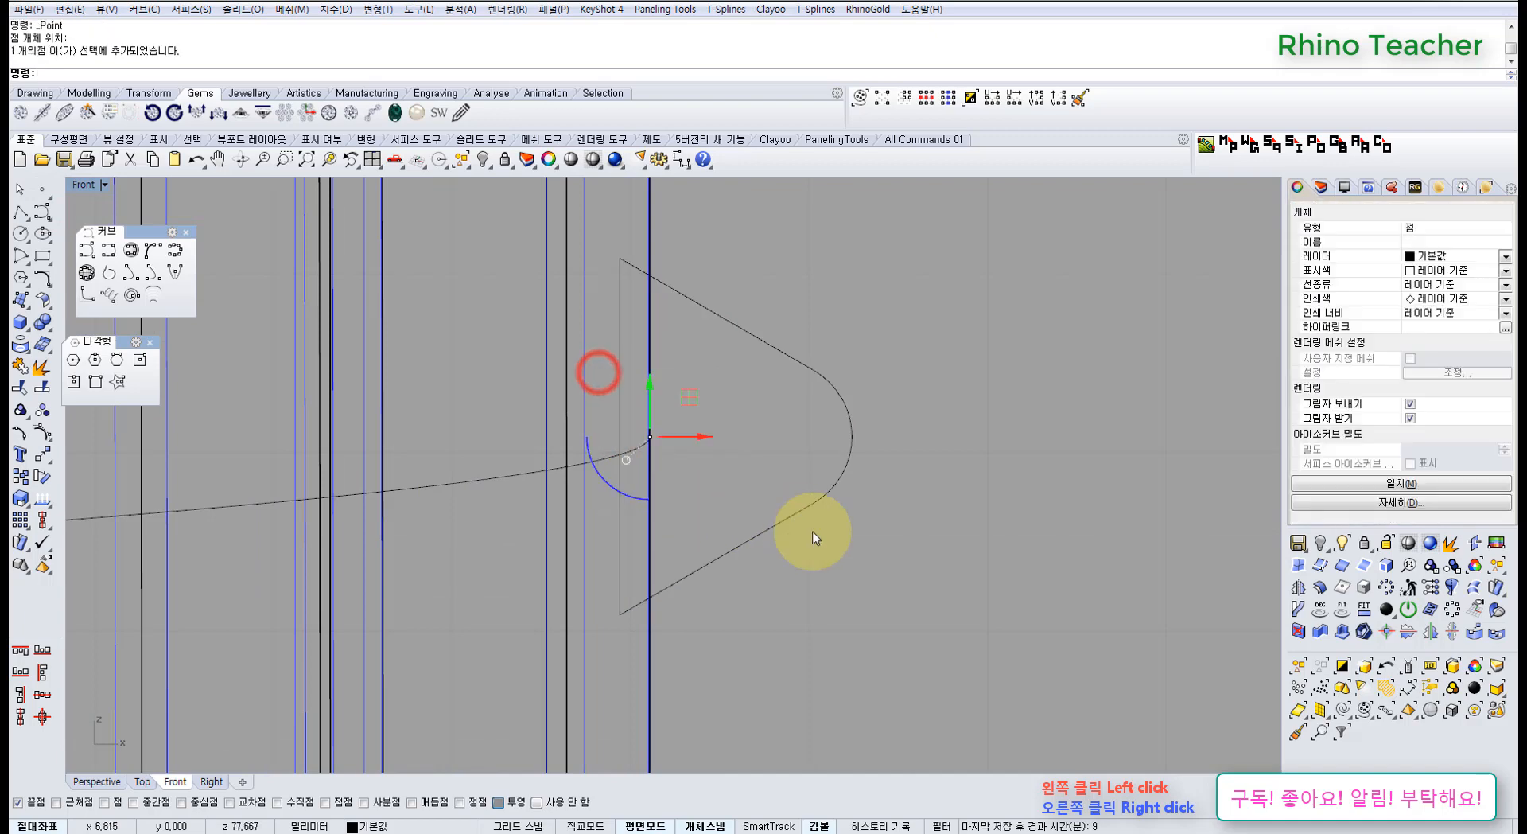
pyautogui.keyDown('shift'); pyautogui.moveTo(856, 545); pyautogui.dragTo(765, 385); pyautogui.keyUp('shift')
pyautogui.scroll(-8, 691, 481)
pyautogui.moveTo(734, 432); pyautogui.dragTo(728, 428, button='right')
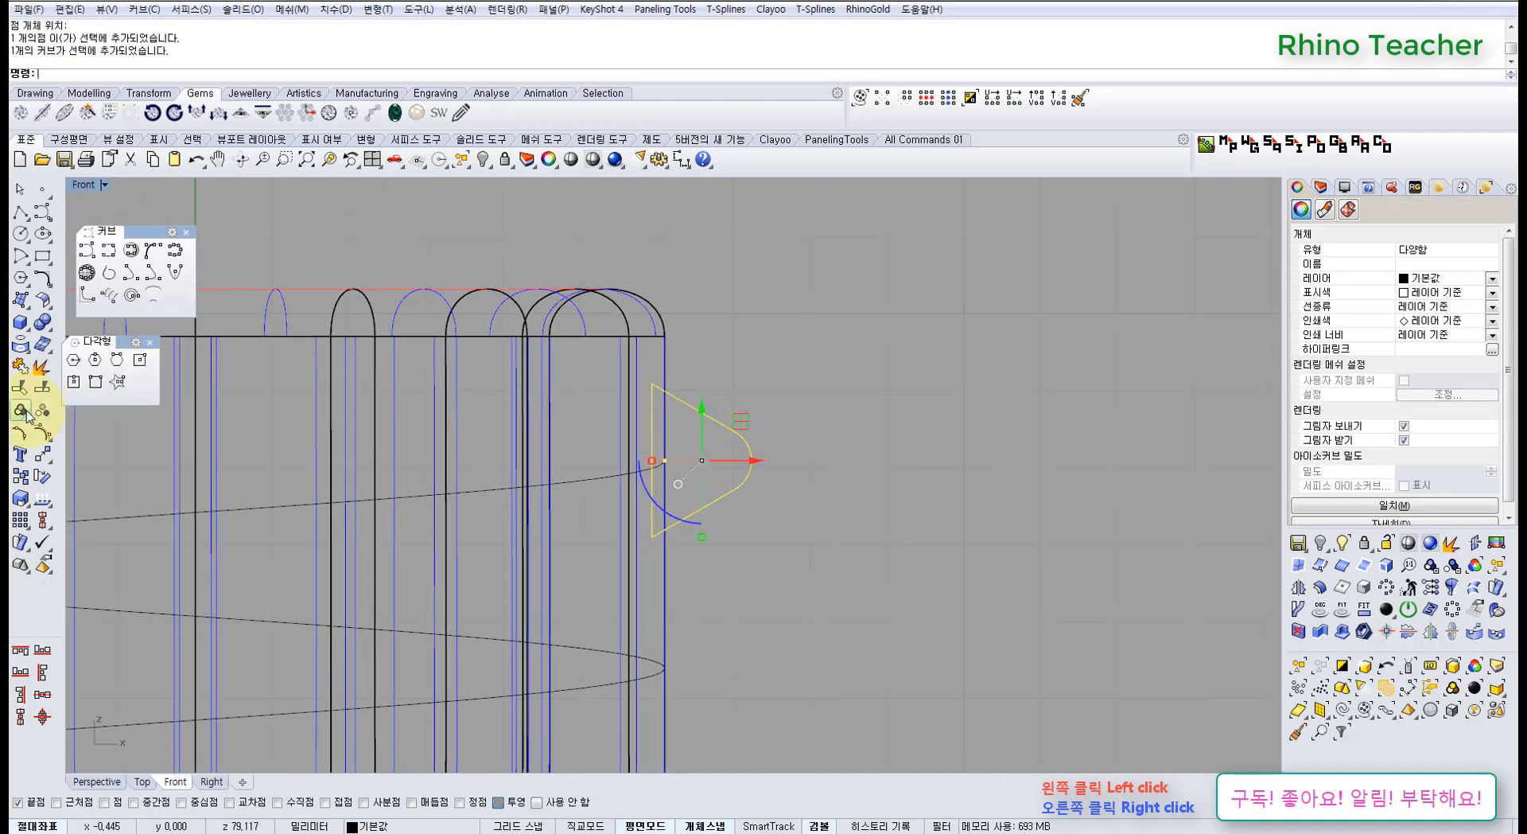
pyautogui.click(22, 411)
pyautogui.scroll(-6, 624, 452)
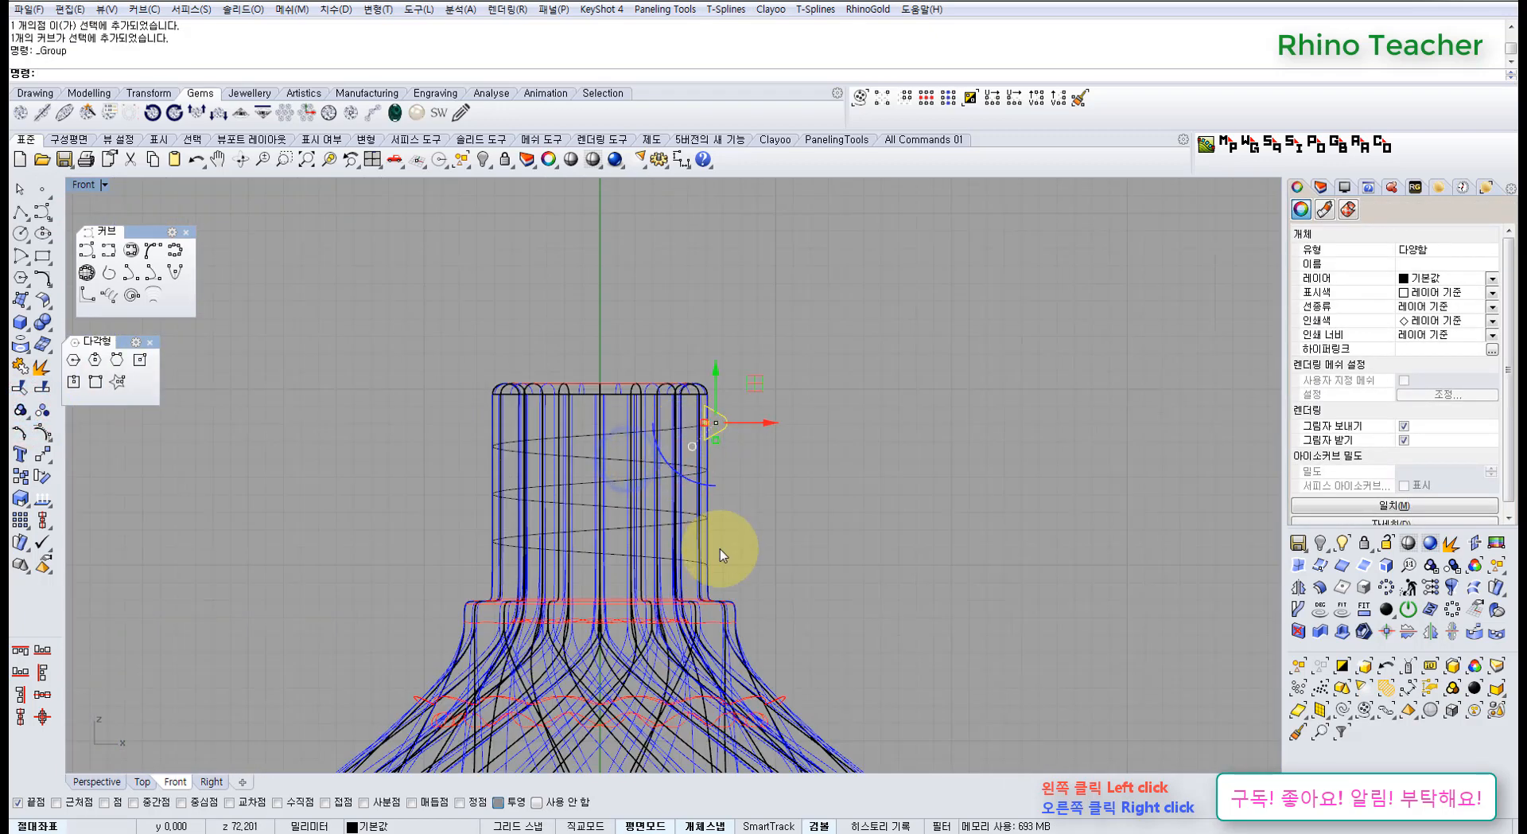
# Copy the grouped profile from its point to the helix's lower end, using the Point snap alongside End
pyautogui.scroll(4, 689, 561)
pyautogui.click(21, 477)
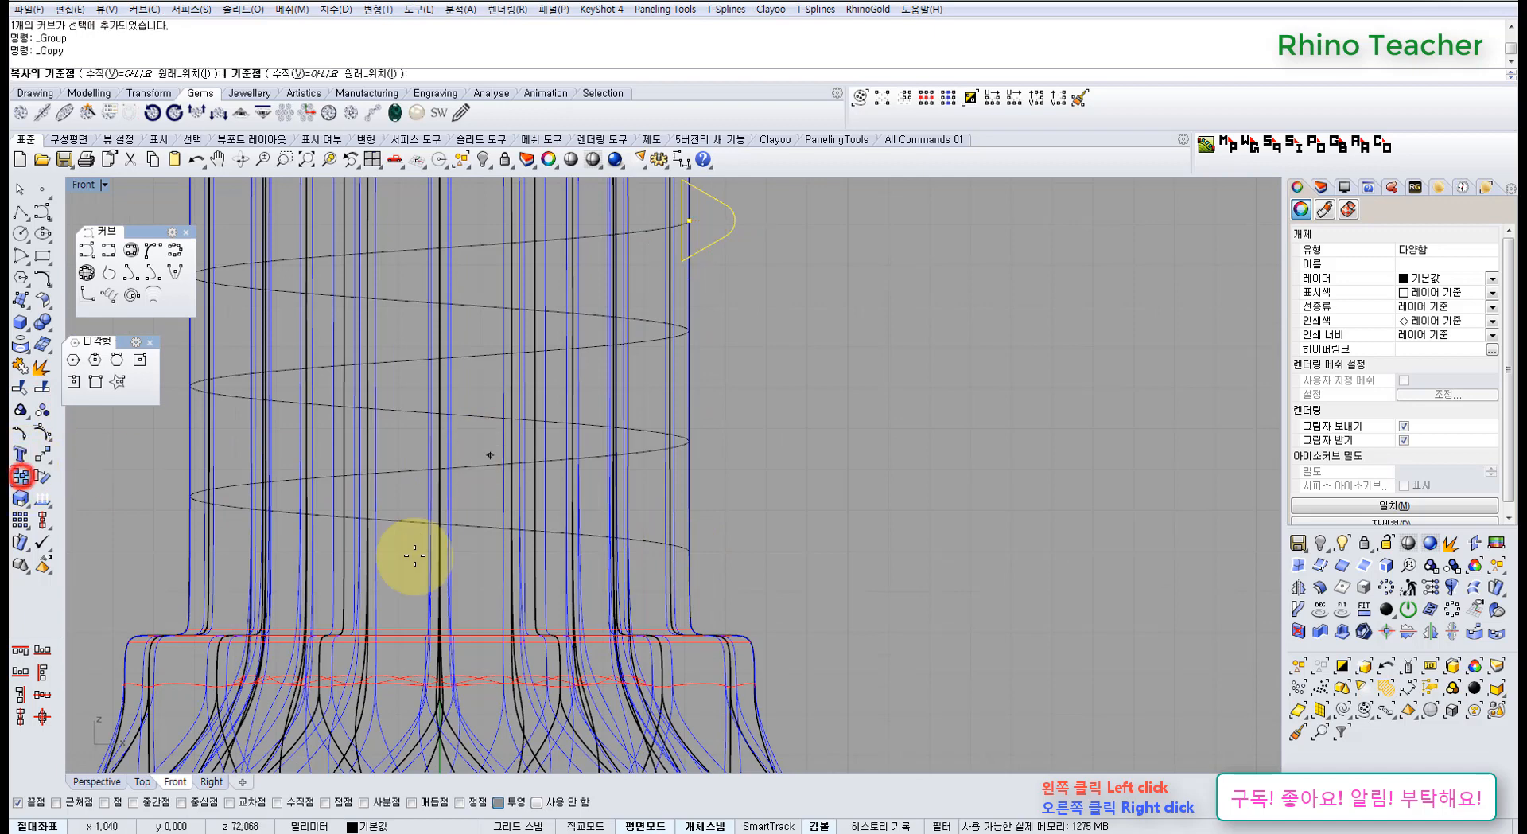
pyautogui.click(104, 802)
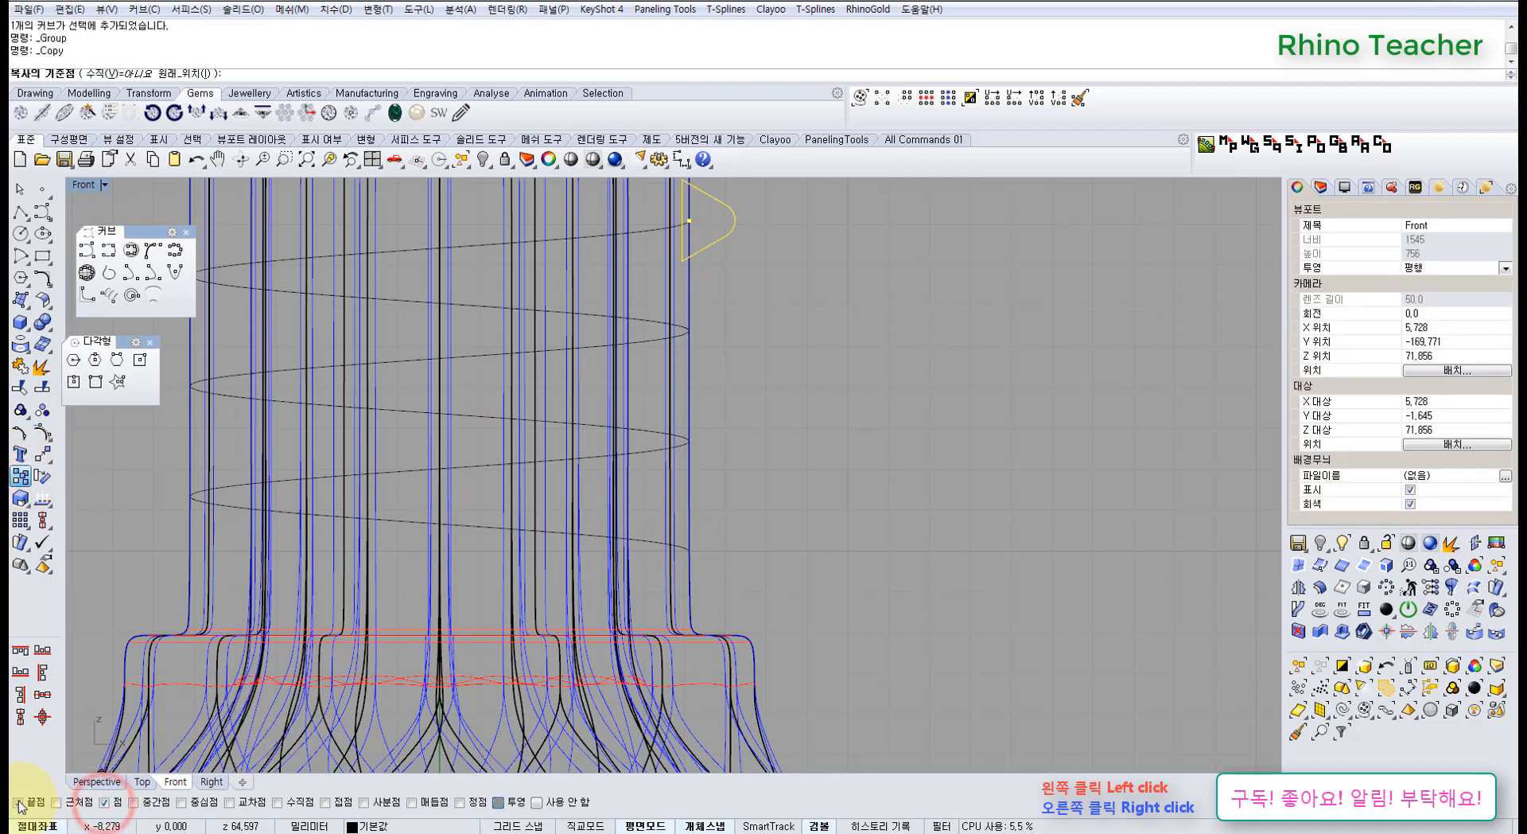
pyautogui.click(16, 802)
pyautogui.moveTo(681, 432); pyautogui.dragTo(681, 399, button='right')
pyautogui.click(663, 328)
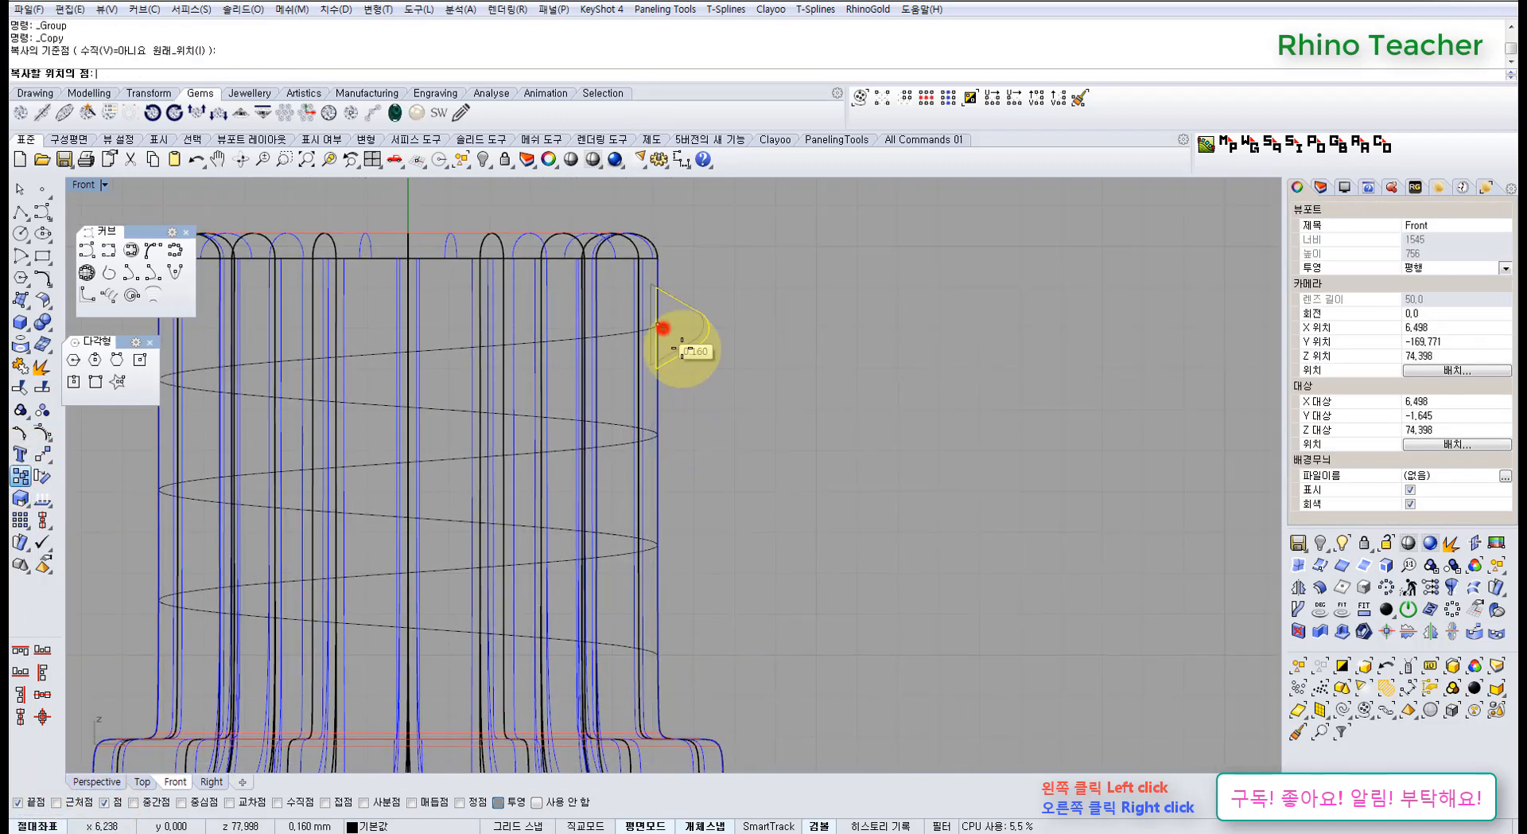
pyautogui.click(660, 656)
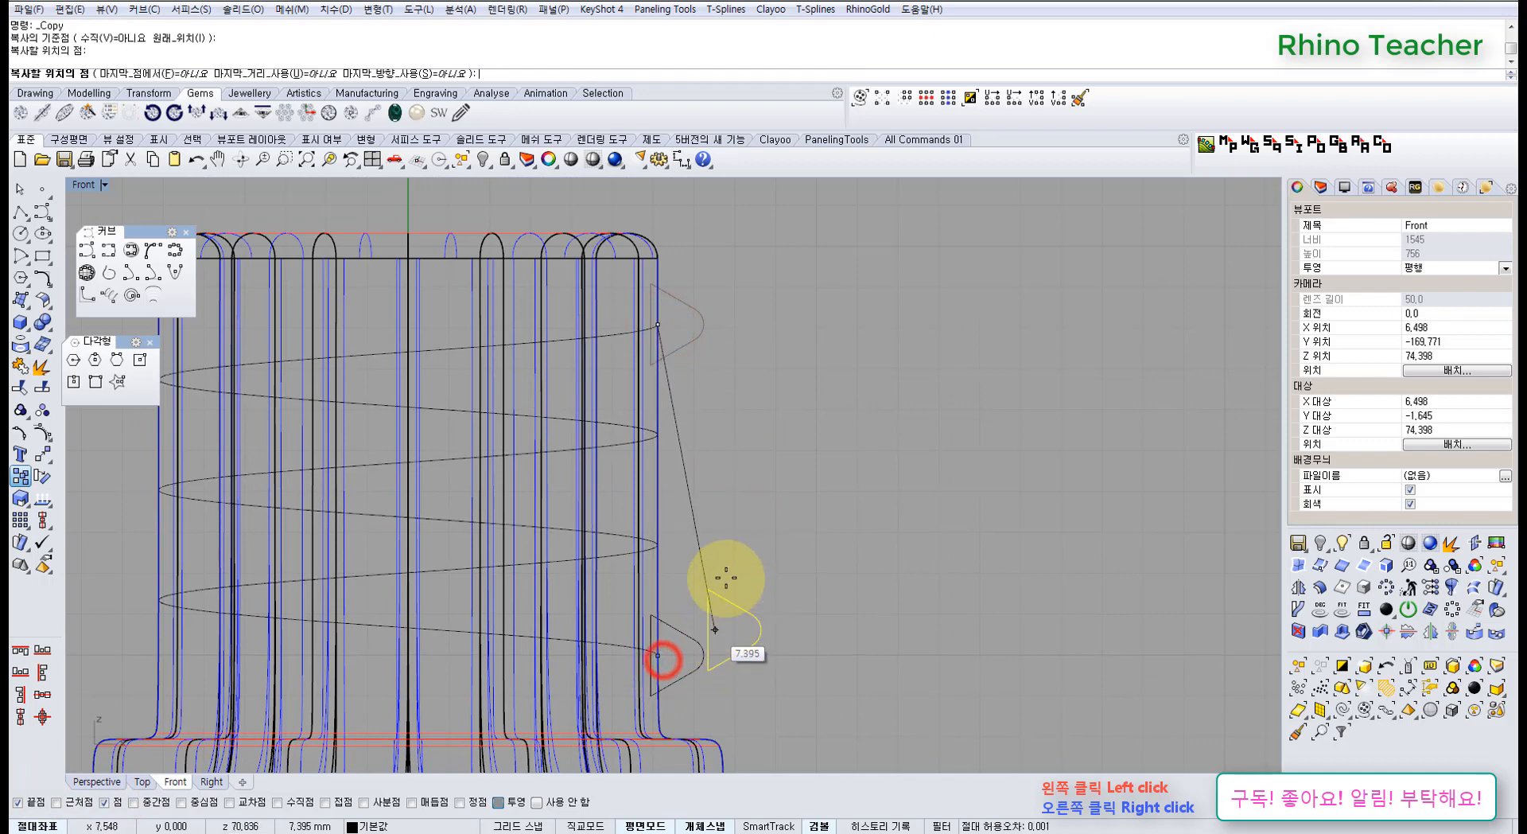
pyautogui.rightClick(728, 556)
# Rotate a copy of the upper profile group 90 degrees about the origin in the Top view, with the Copy option on
pyautogui.moveTo(757, 365); pyautogui.dragTo(642, 278)
pyautogui.scroll(-4, 684, 279)
pyautogui.moveTo(736, 364); pyautogui.dragTo(723, 477, button='right')
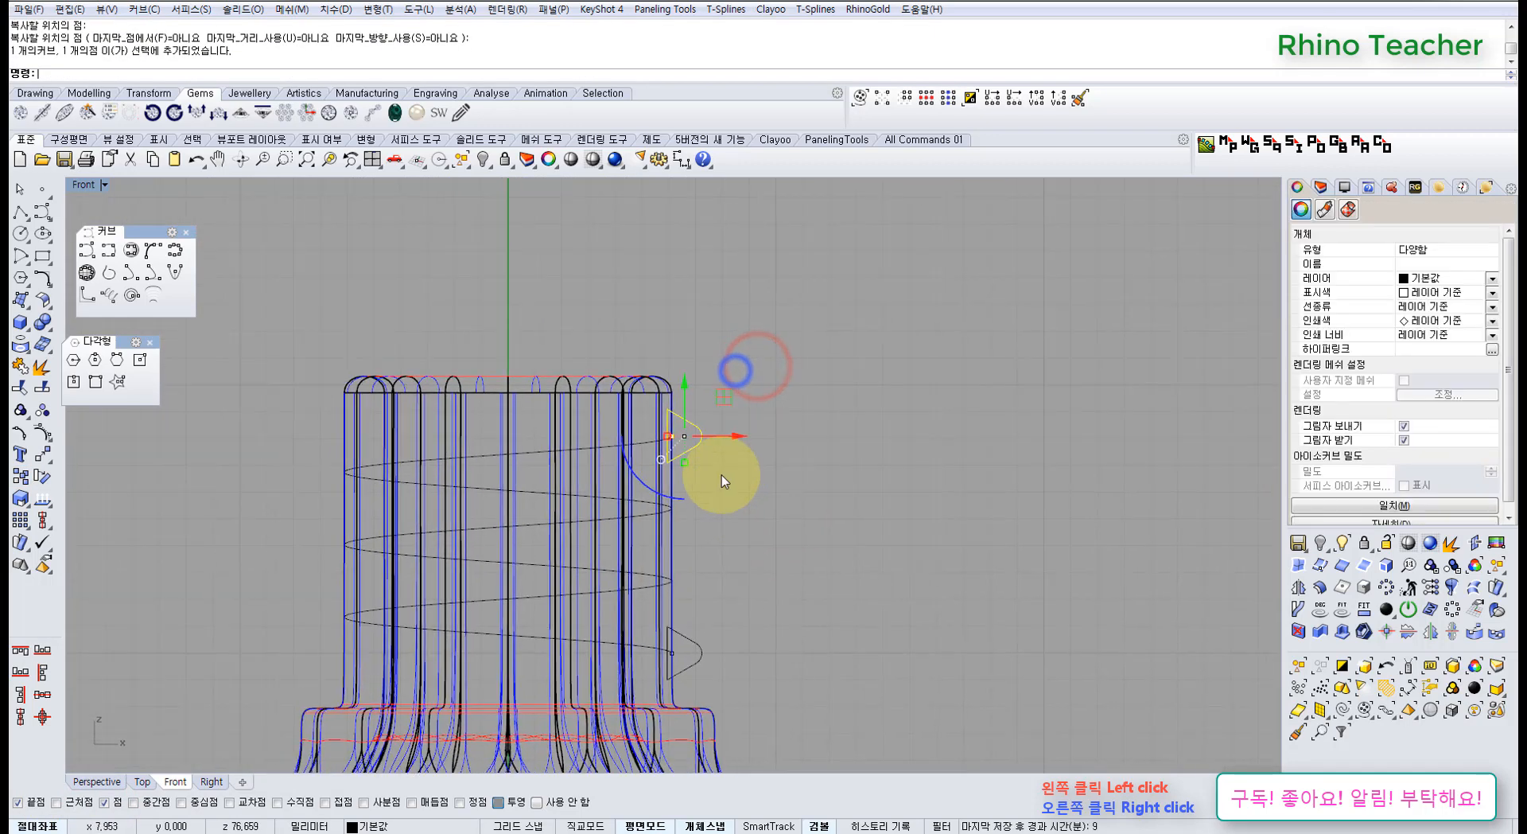
pyautogui.hotkey('ctrl', 'F1')
pyautogui.scroll(-3, 676, 525)
pyautogui.scroll(3, 647, 537)
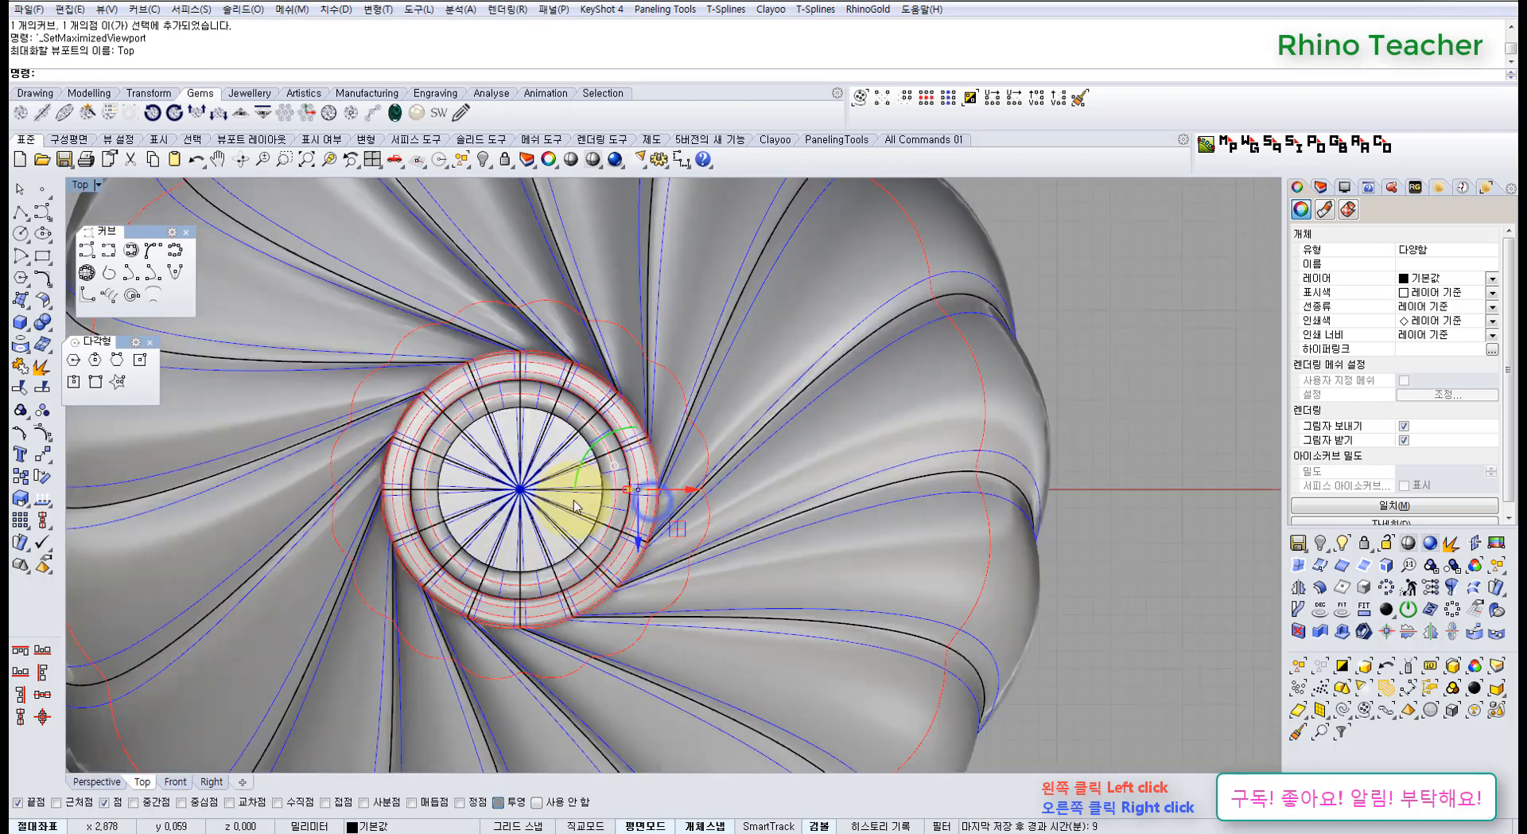
pyautogui.click(43, 476)
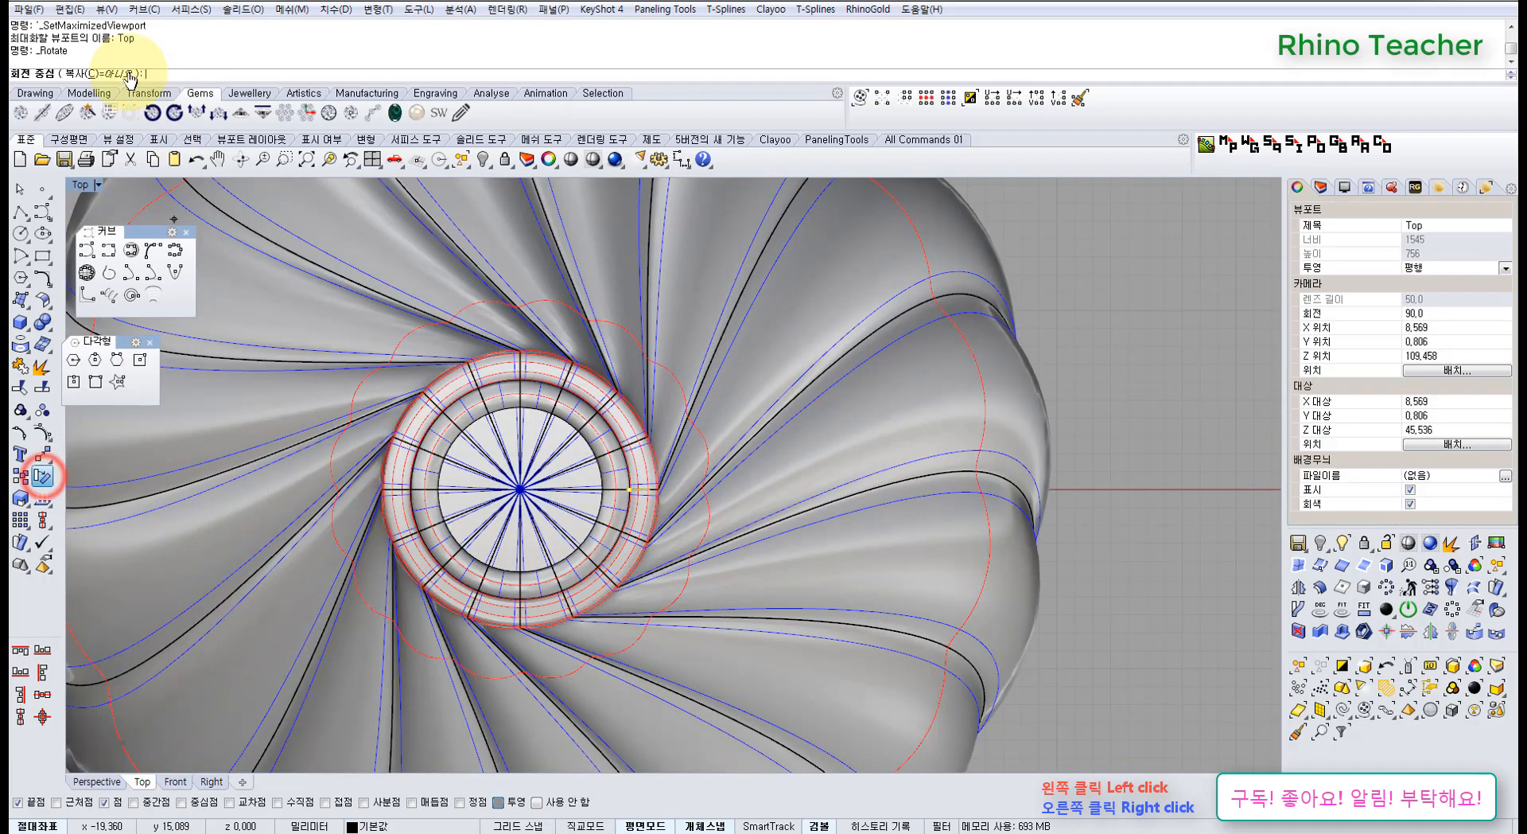
pyautogui.click(103, 73)
pyautogui.write('0')
pyautogui.press('Return')
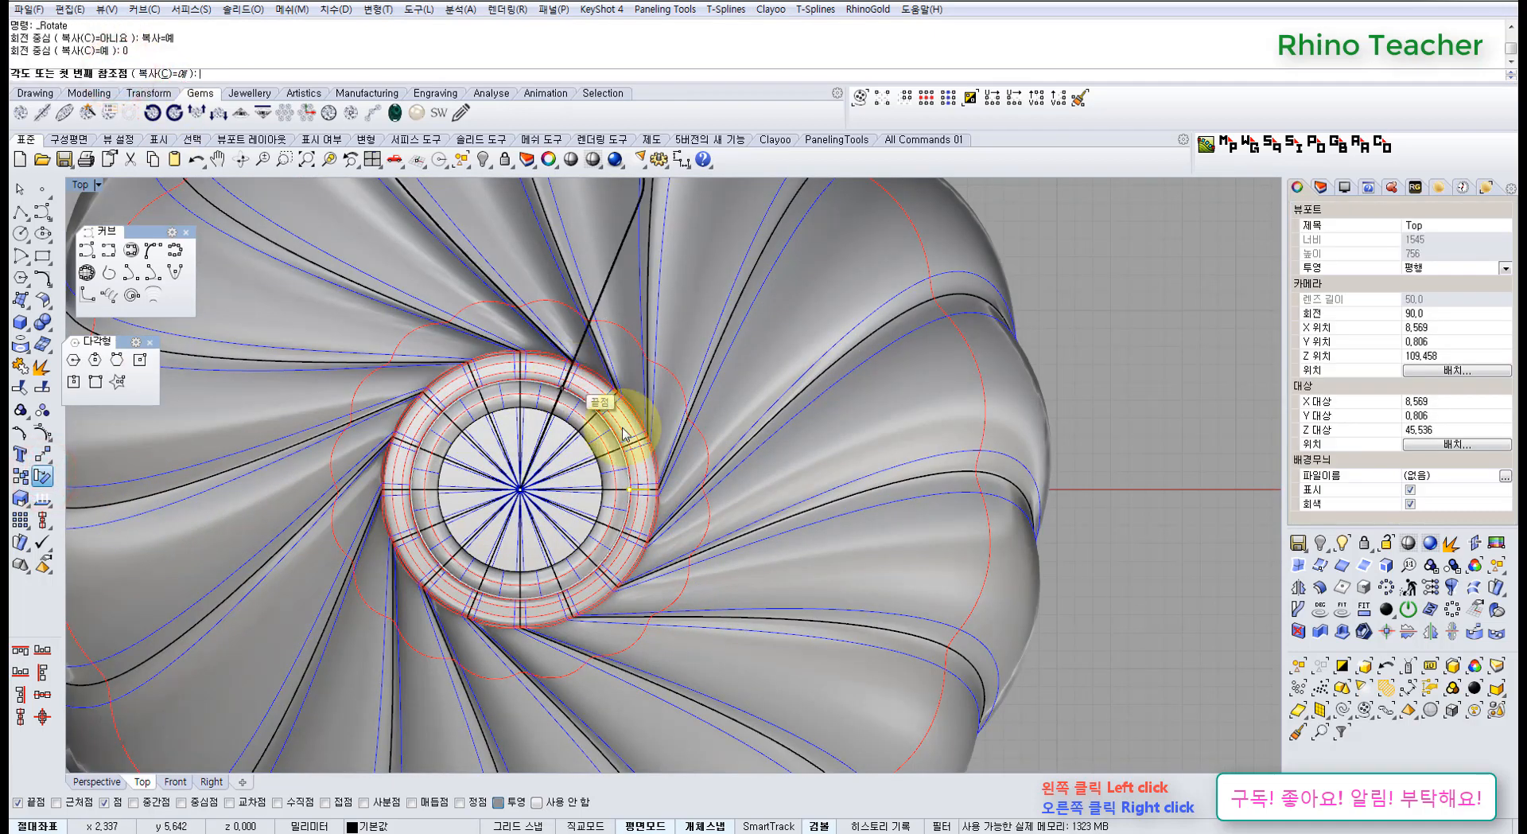
pyautogui.scroll(-3, 743, 550)
pyautogui.click(983, 527)
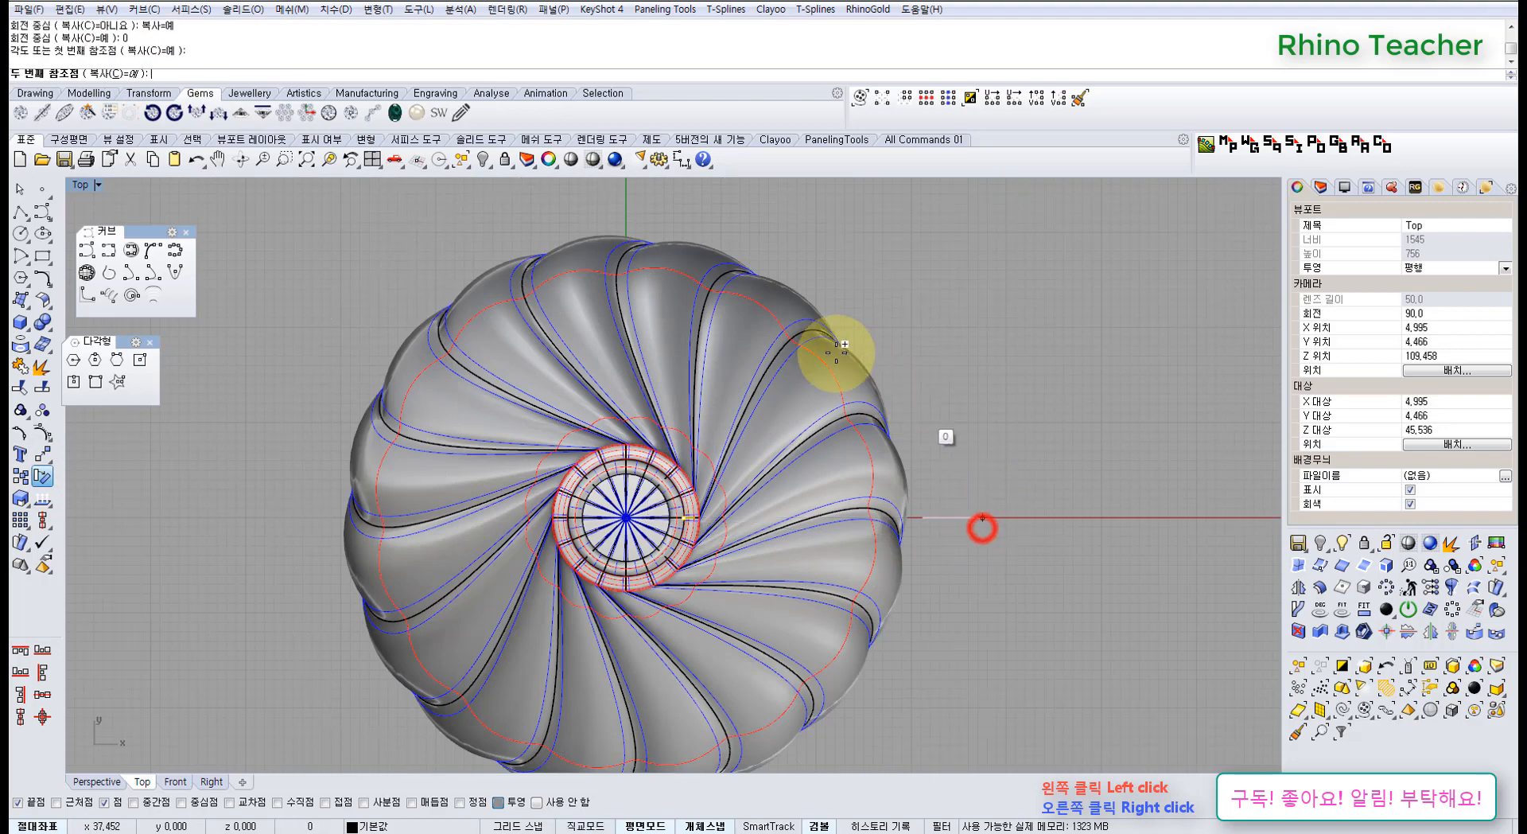
pyautogui.click(726, 290)
# Place another rotated copy of the profile at 270 degrees around the neck and finish the rotation
pyautogui.hotkey('ctrl', 'F4')
pyautogui.hotkey('ctrl', 'F1')
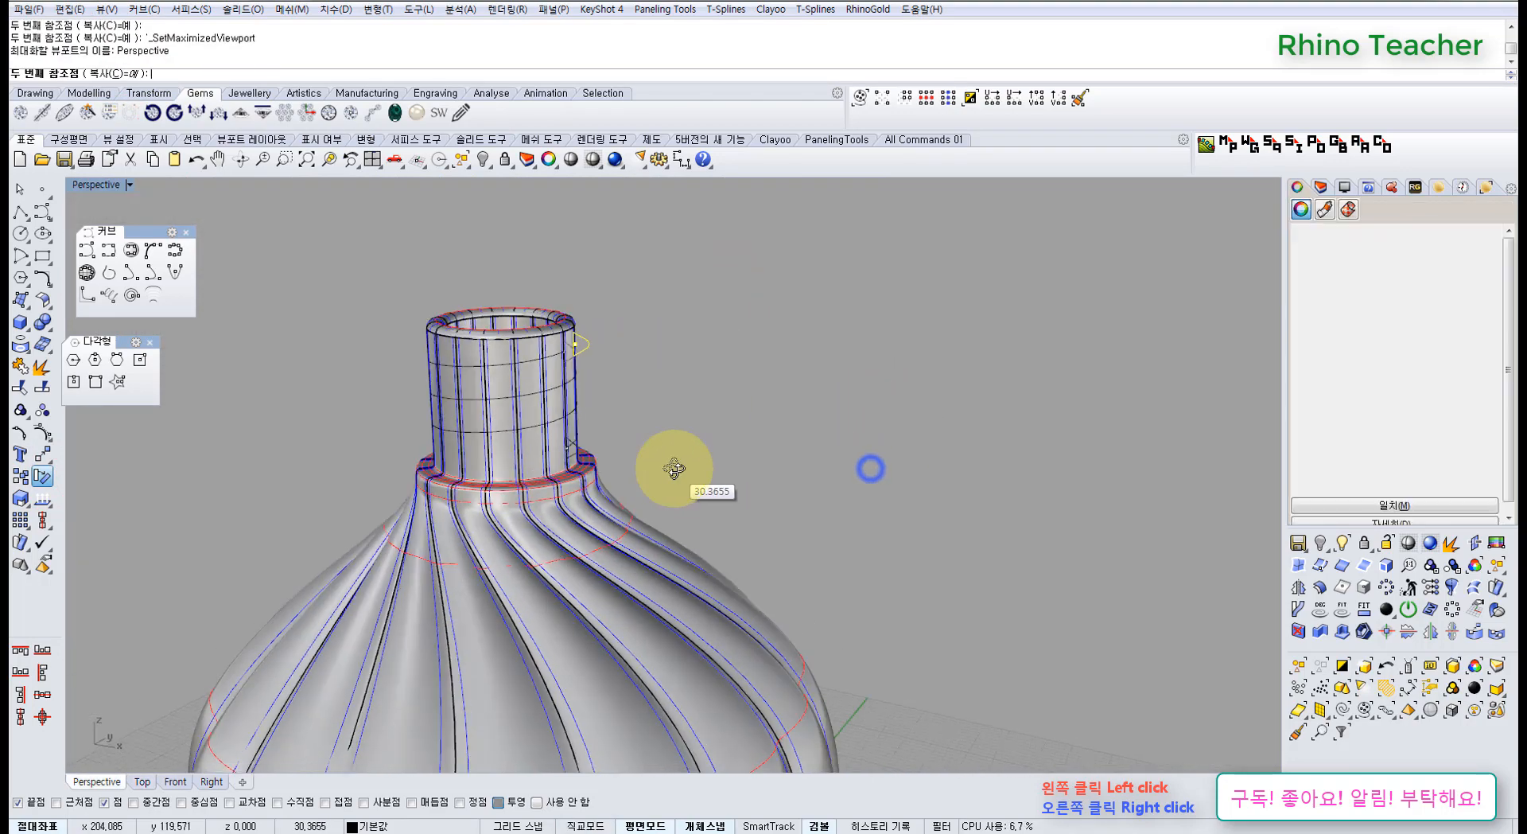
pyautogui.moveTo(782, 616); pyautogui.dragTo(808, 487, button='right')
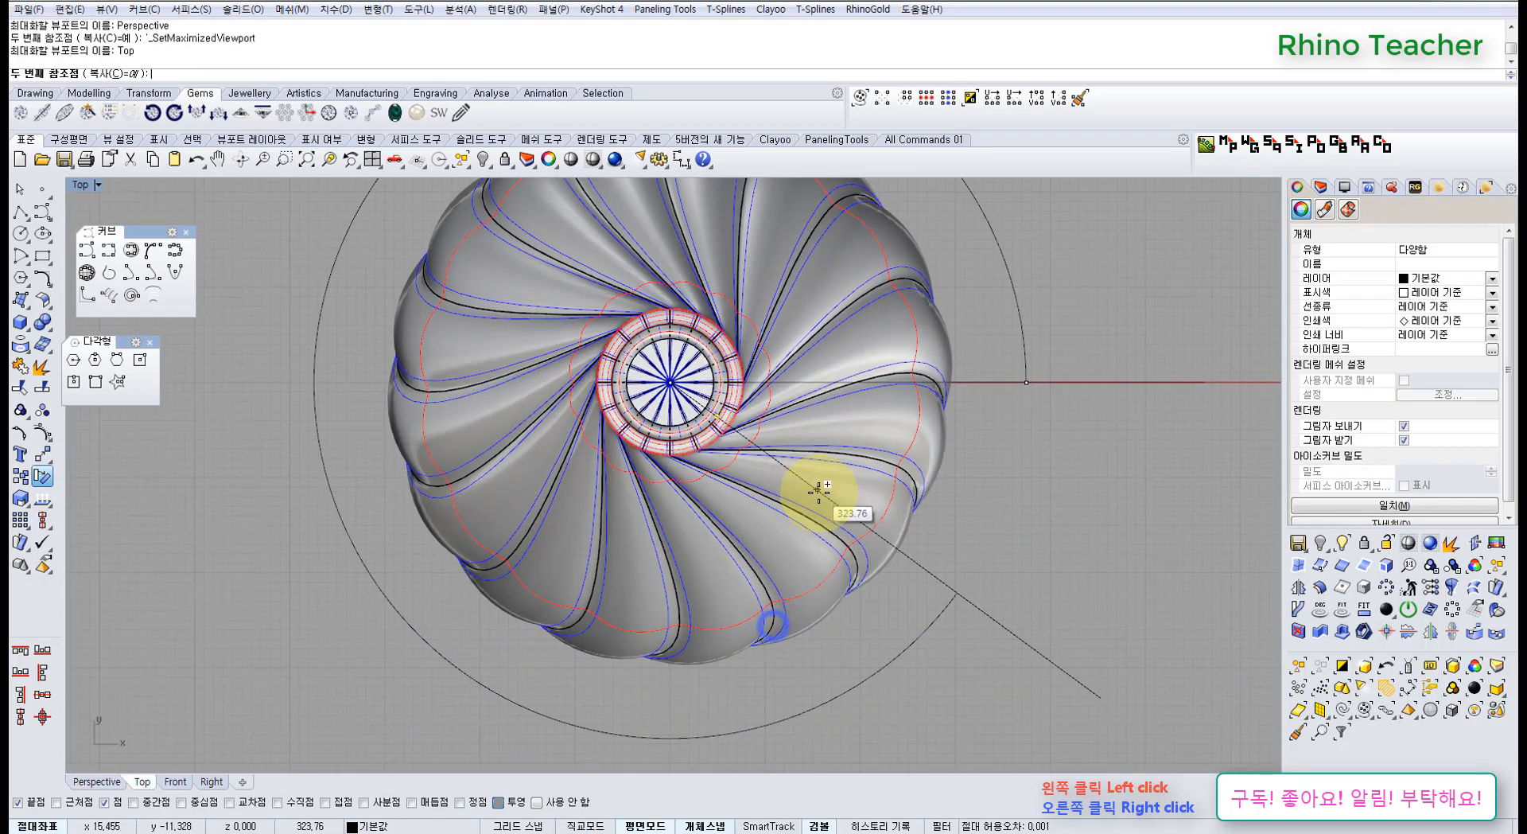
pyautogui.click(714, 713)
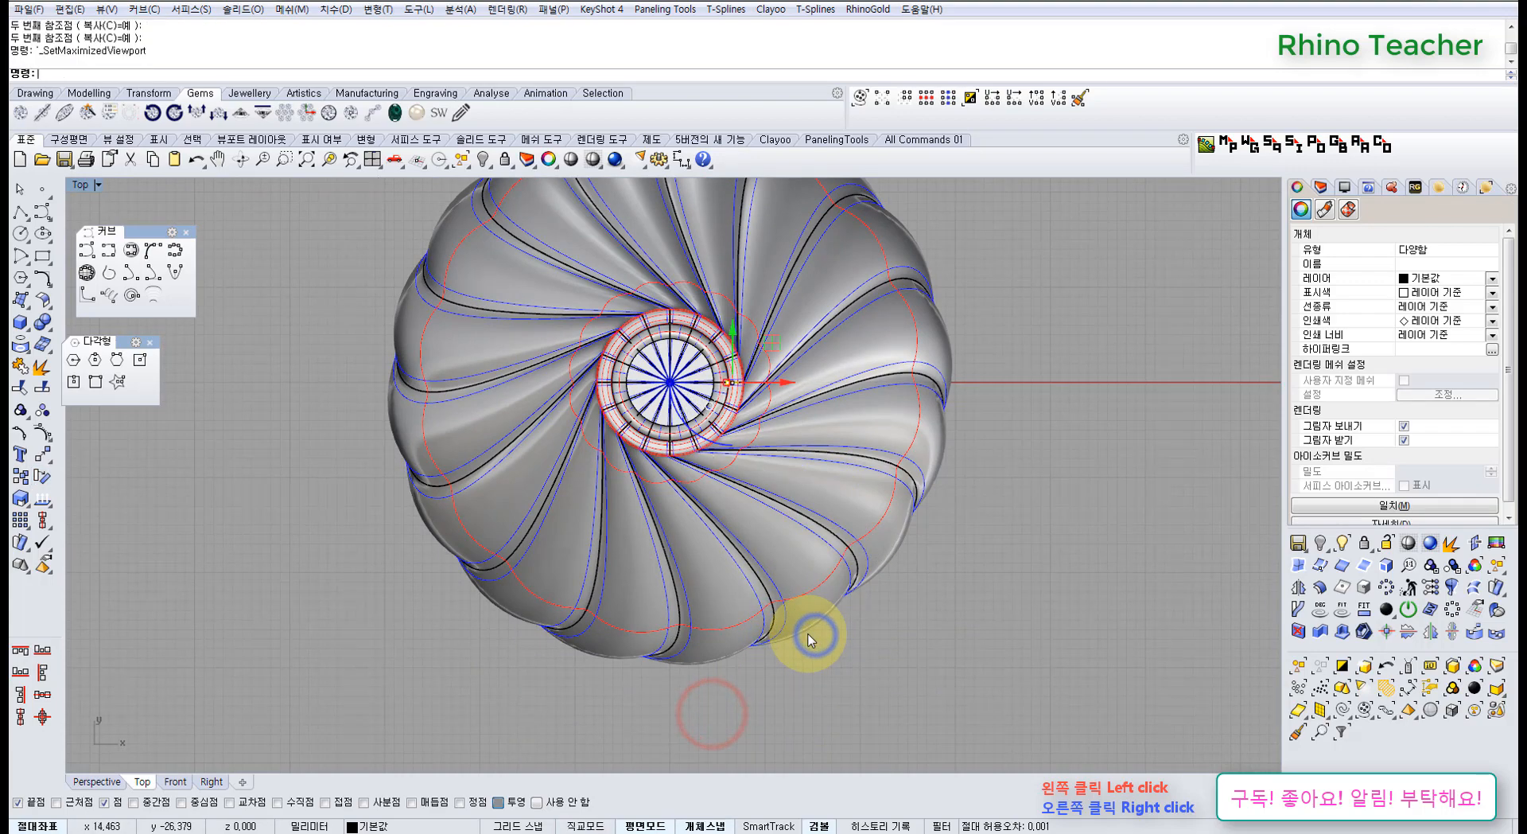
pyautogui.rightClick(811, 589)
# Move the 270-degree grouped profile from its point to the helix's uppermost side quadrant in the Right view, with the Quadrant snap enabled
pyautogui.hotkey('ctrl', 'F4')
pyautogui.moveTo(676, 390); pyautogui.dragTo(658, 426, button='right')
pyautogui.click(570, 307)
pyautogui.click(416, 330)
pyautogui.hotkey('ctrl', 'F3')
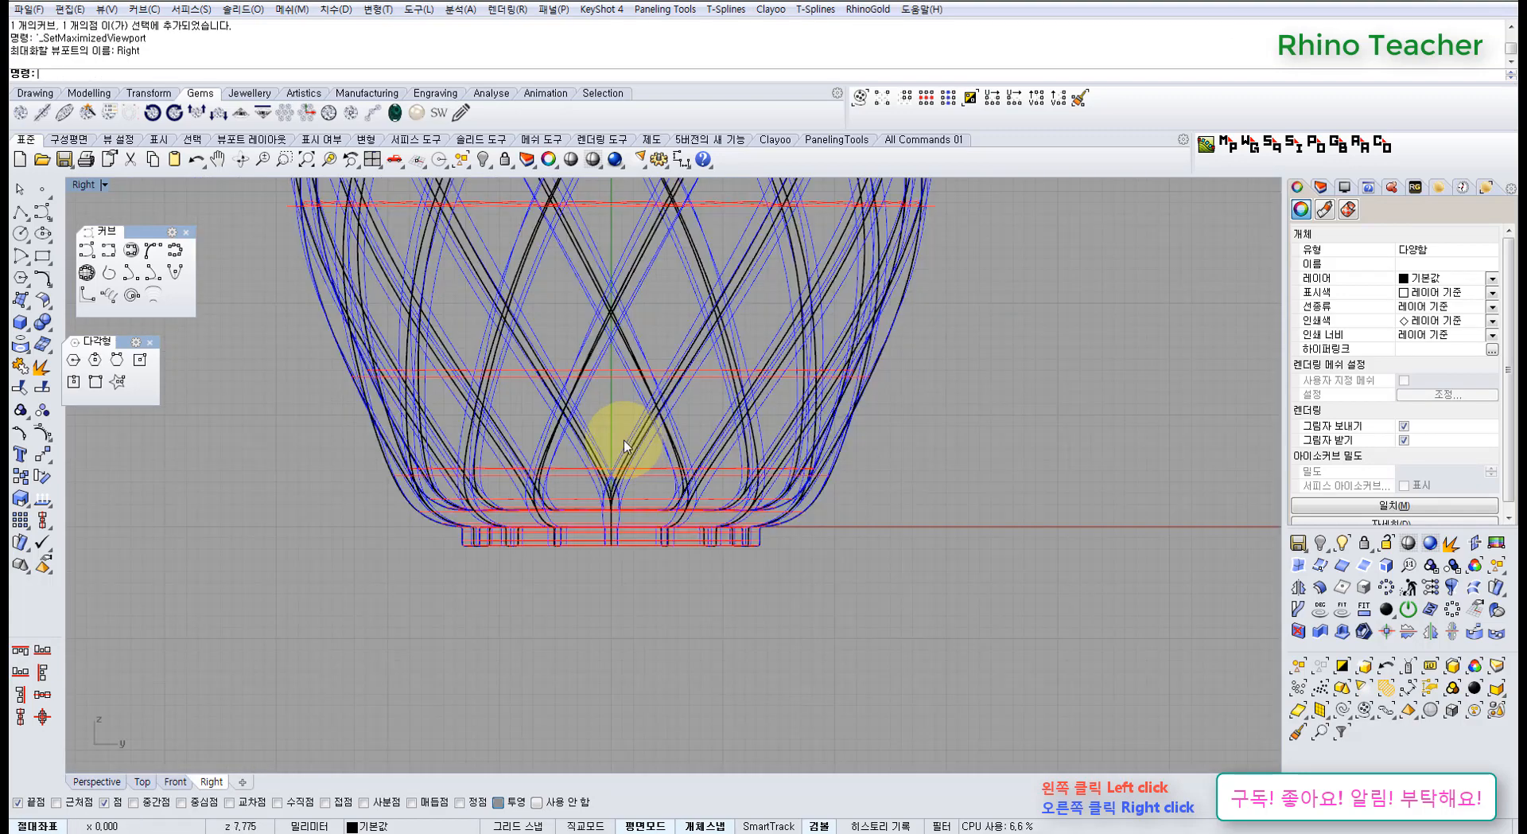
pyautogui.moveTo(485, 354); pyautogui.dragTo(566, 547, button='right')
pyautogui.scroll(-9, 585, 546)
pyautogui.moveTo(587, 345); pyautogui.dragTo(566, 388, button='right')
pyautogui.scroll(18, 570, 385)
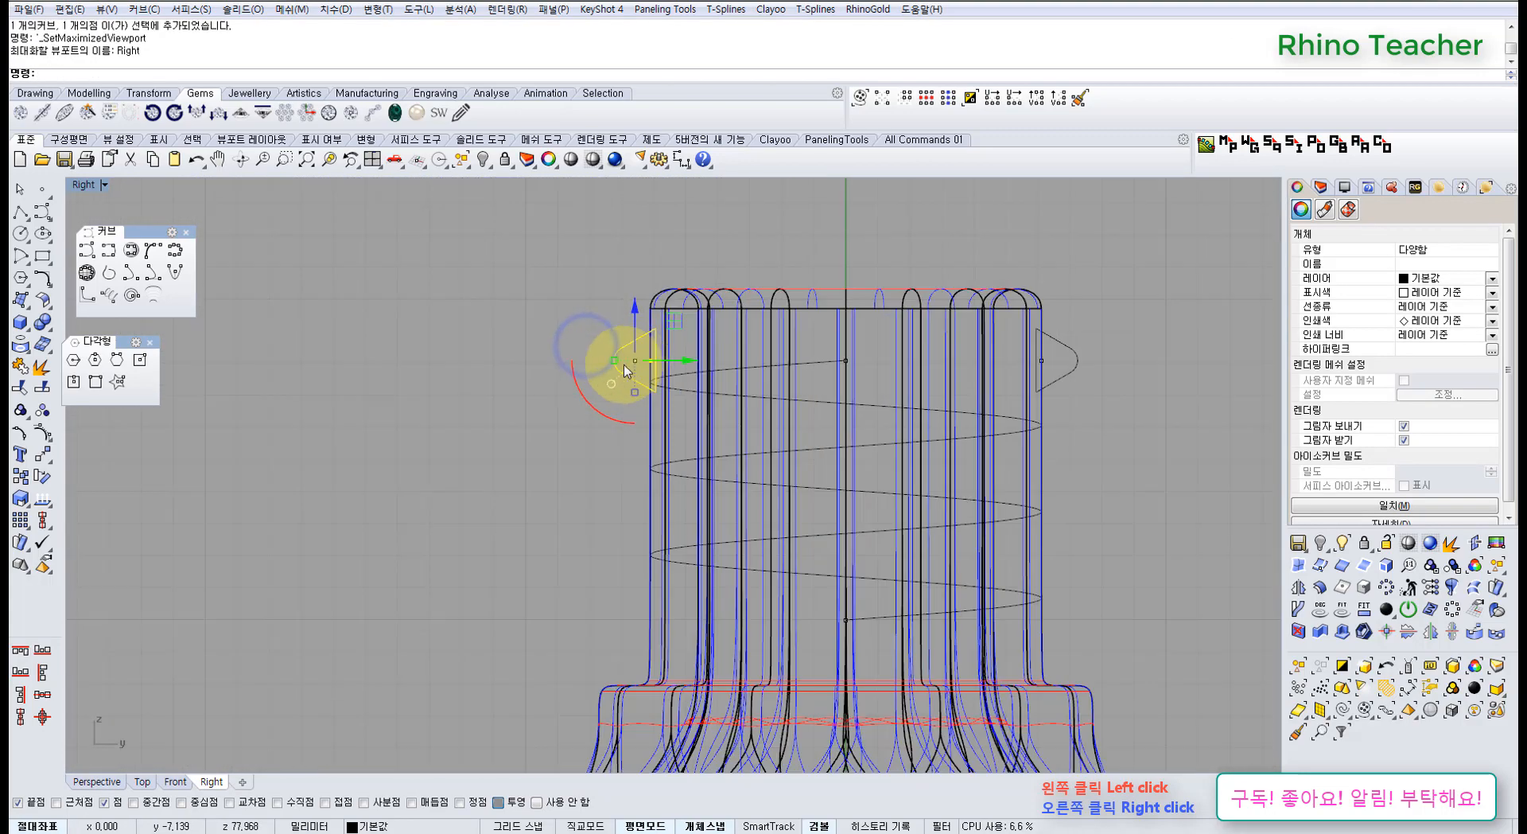
pyautogui.scroll(15, 624, 370)
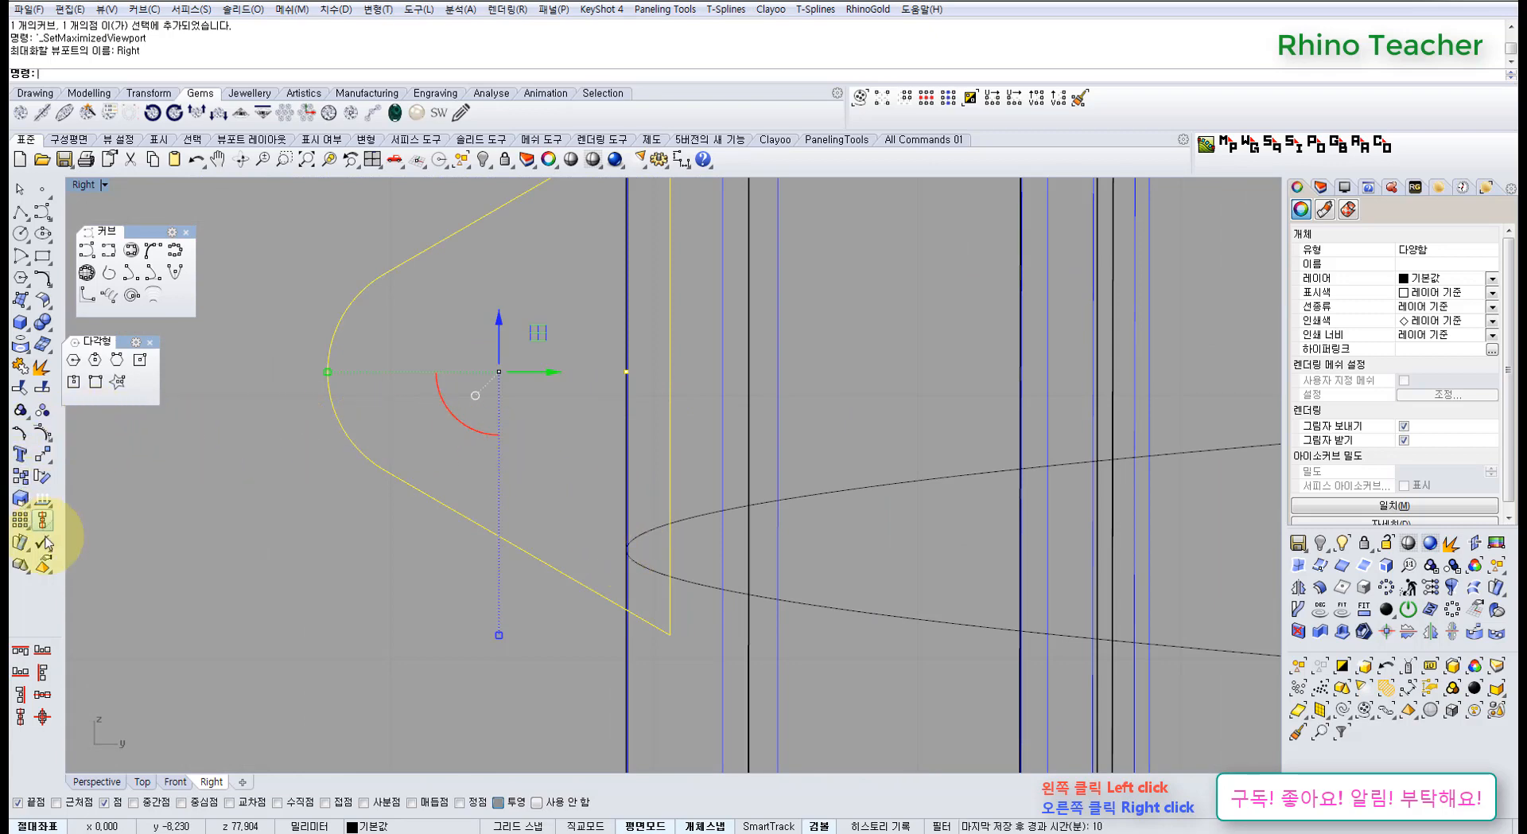
pyautogui.click(365, 803)
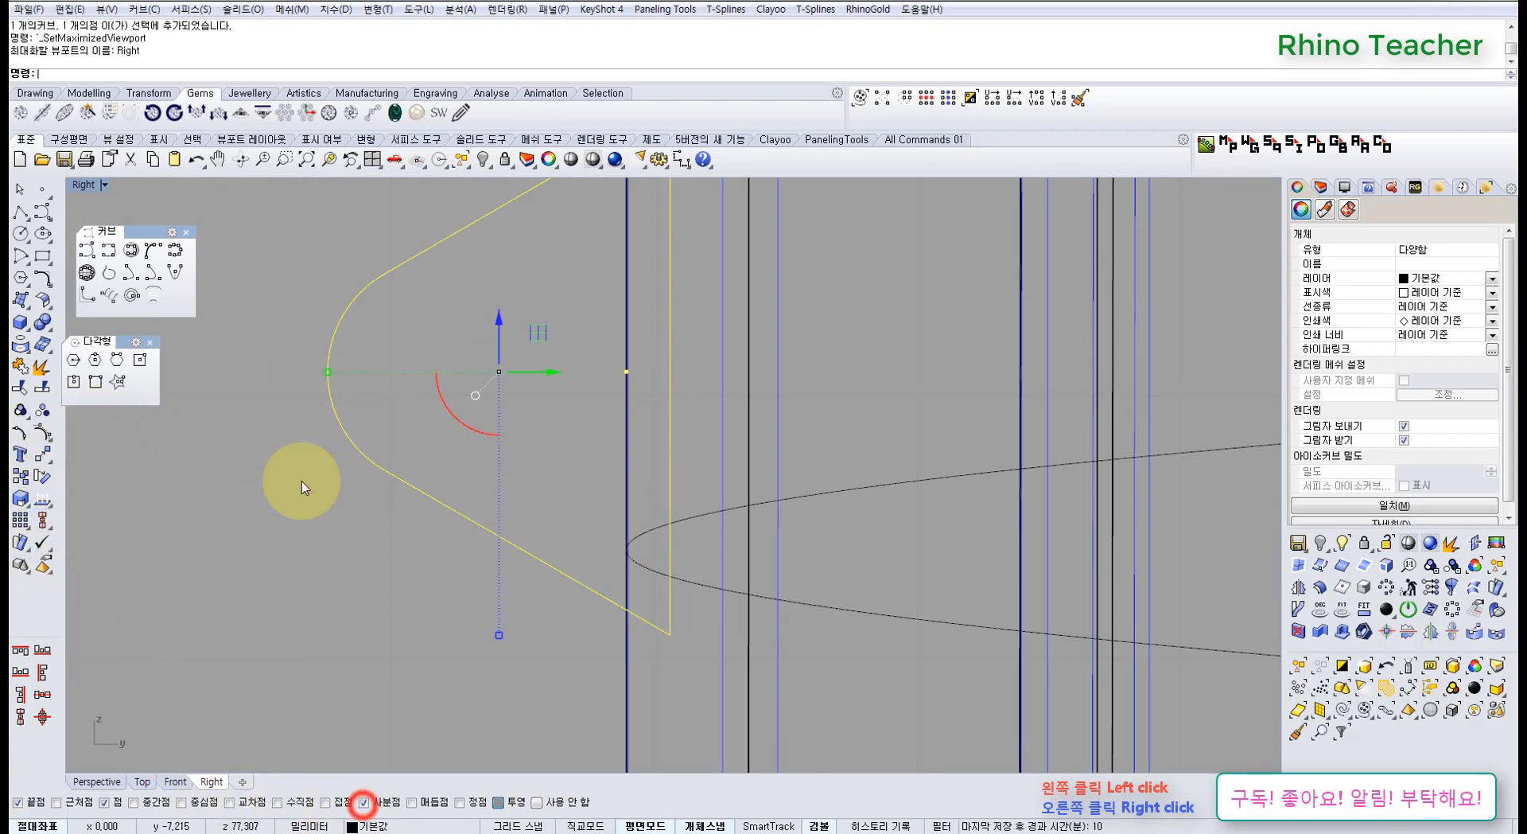
pyautogui.click(44, 454)
pyautogui.click(626, 372)
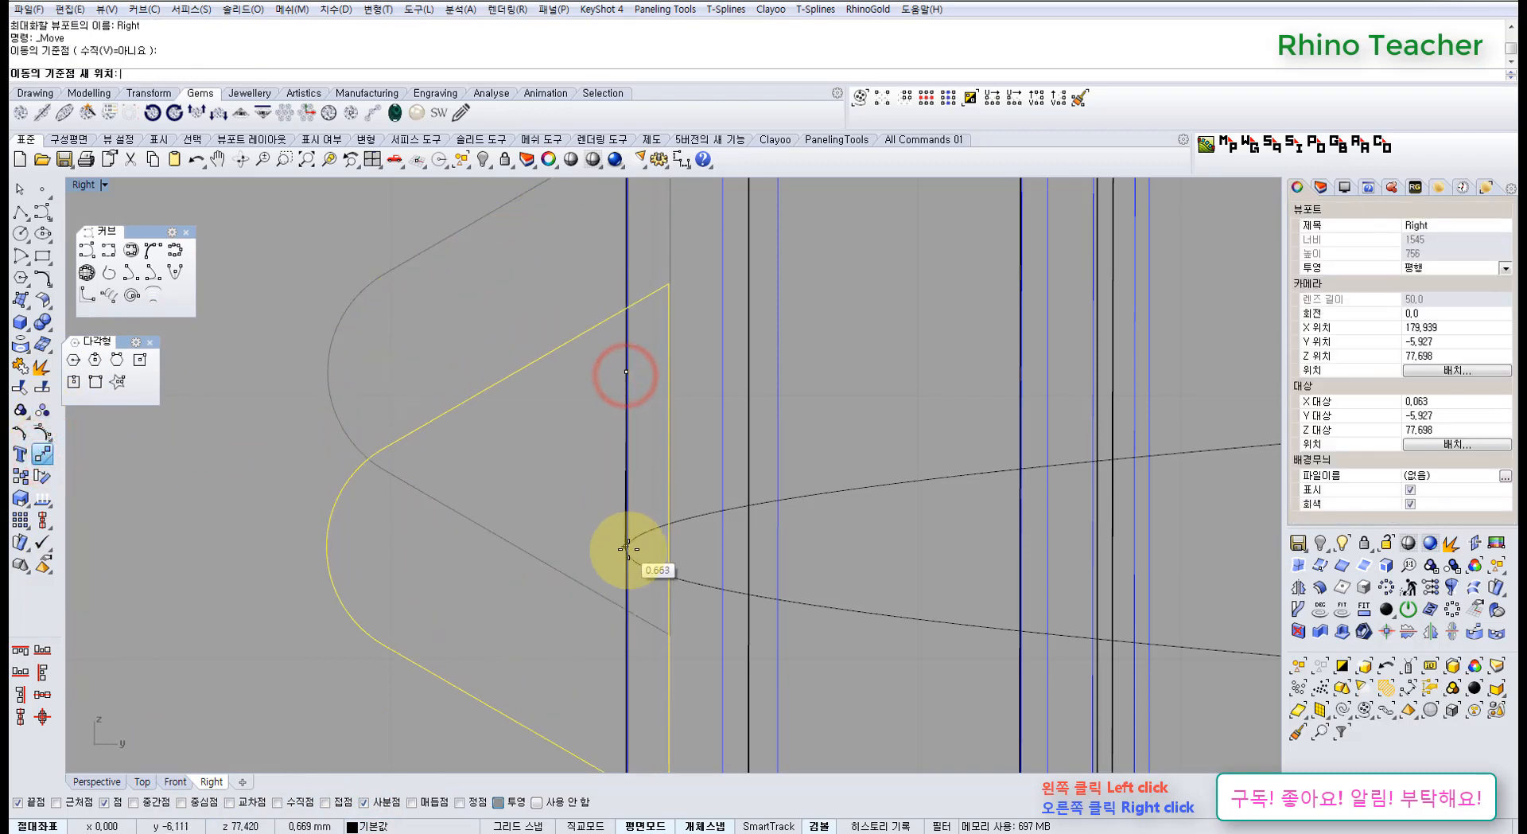
pyautogui.click(624, 551)
pyautogui.scroll(-10, 628, 553)
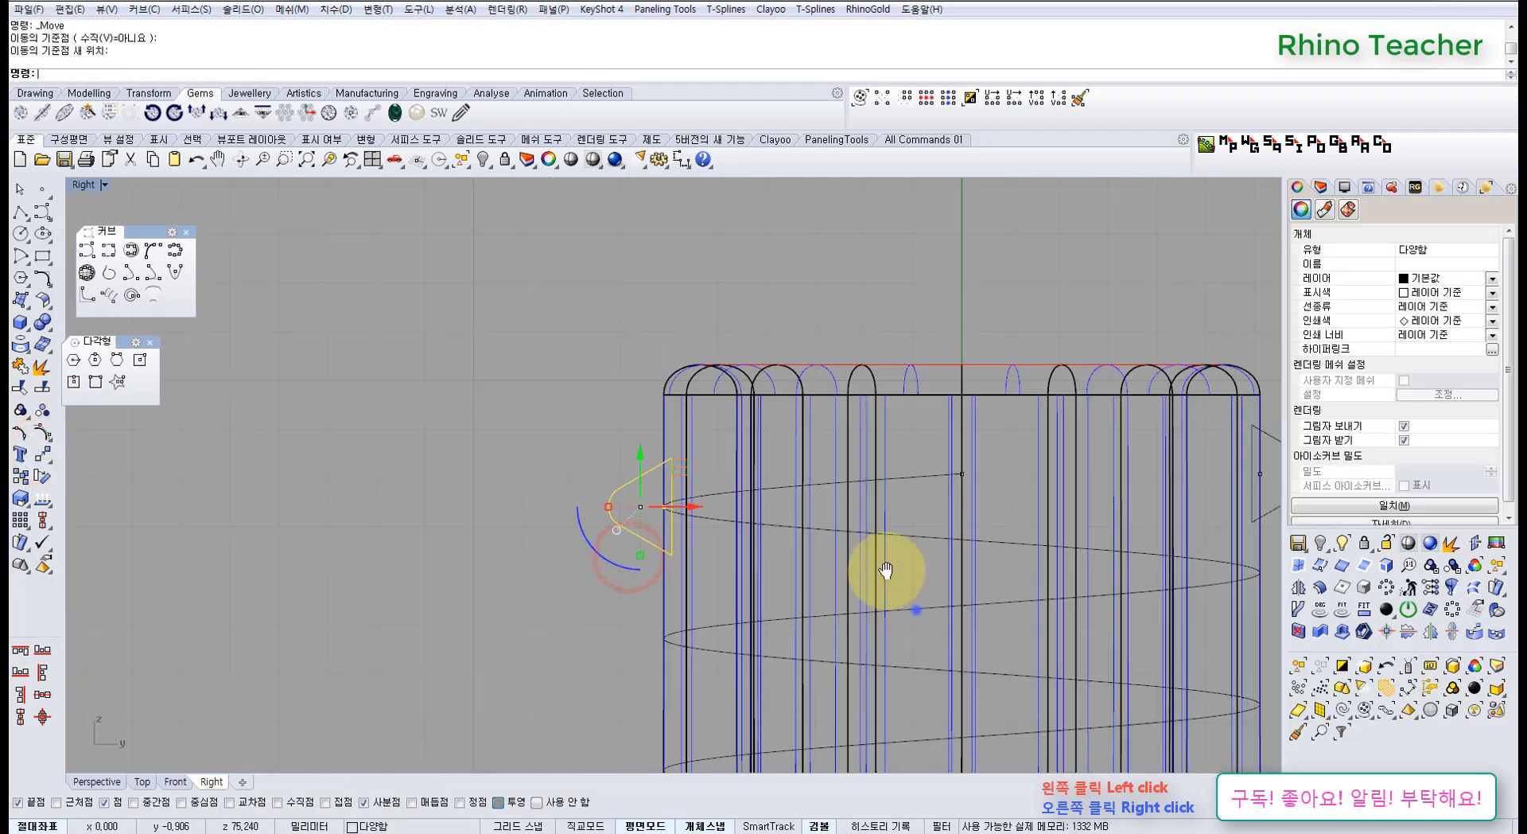
# Move the grouped profile on the opposite side of the neck from its point down to the helix's lowest quadrant
pyautogui.moveTo(887, 571); pyautogui.dragTo(482, 336, button='right')
pyautogui.moveTo(870, 542); pyautogui.dragTo(788, 604, button='right')
pyautogui.moveTo(864, 369); pyautogui.dragTo(762, 270)
pyautogui.rightClick(789, 282)
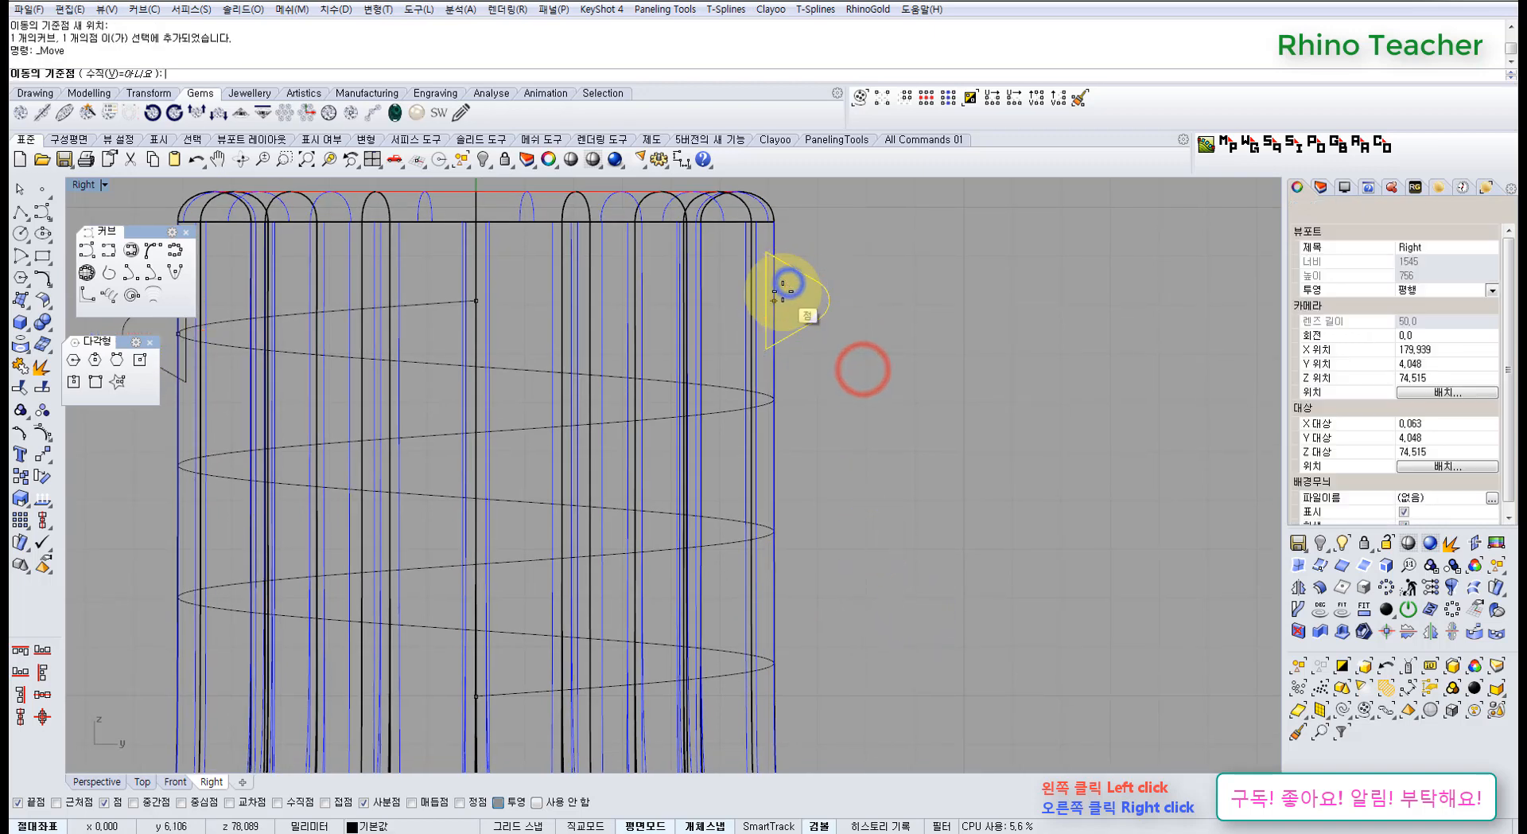
pyautogui.click(774, 301)
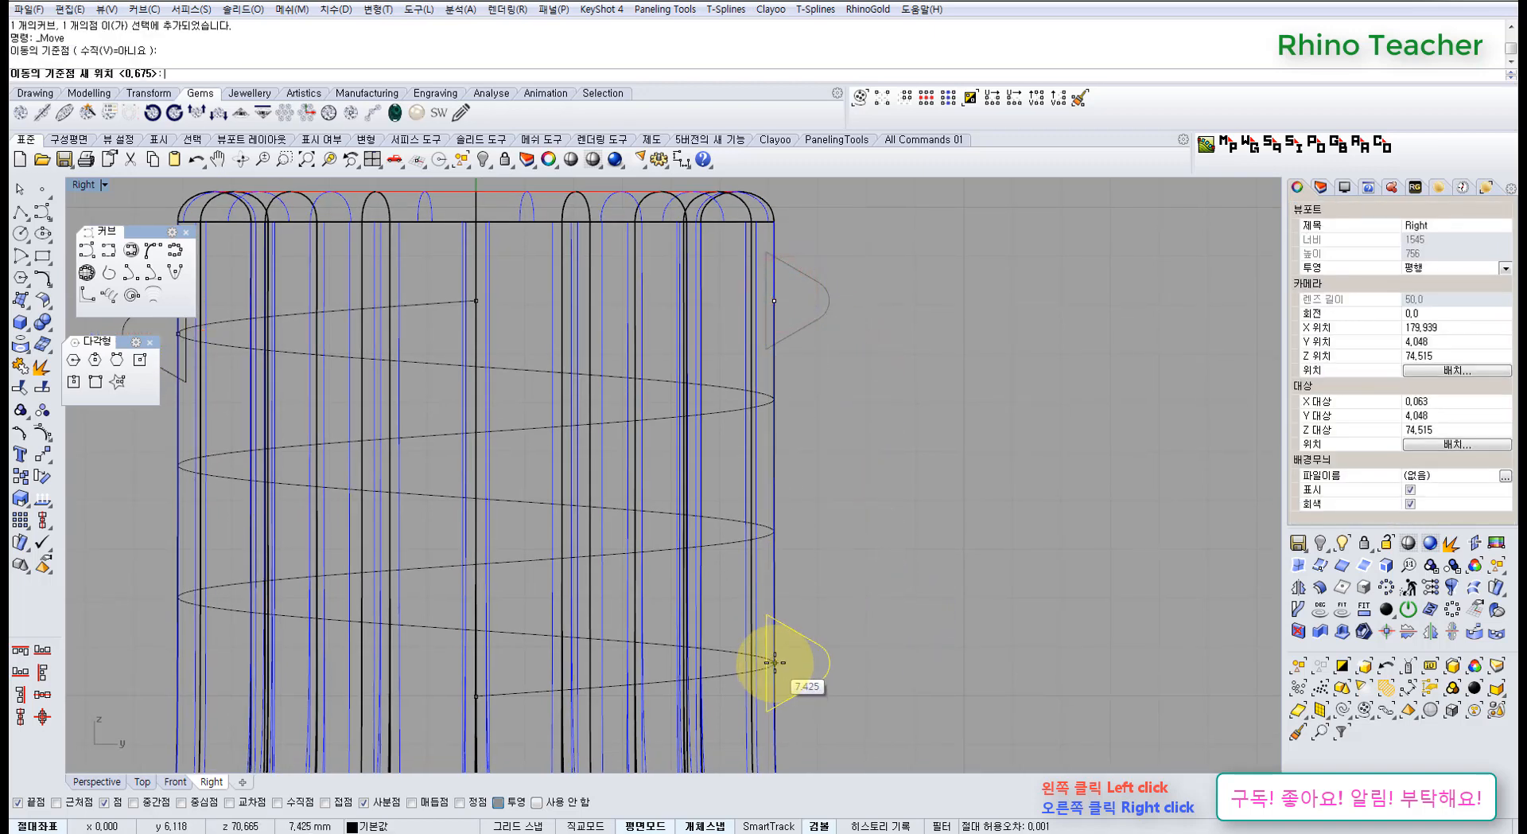
pyautogui.scroll(6, 771, 667)
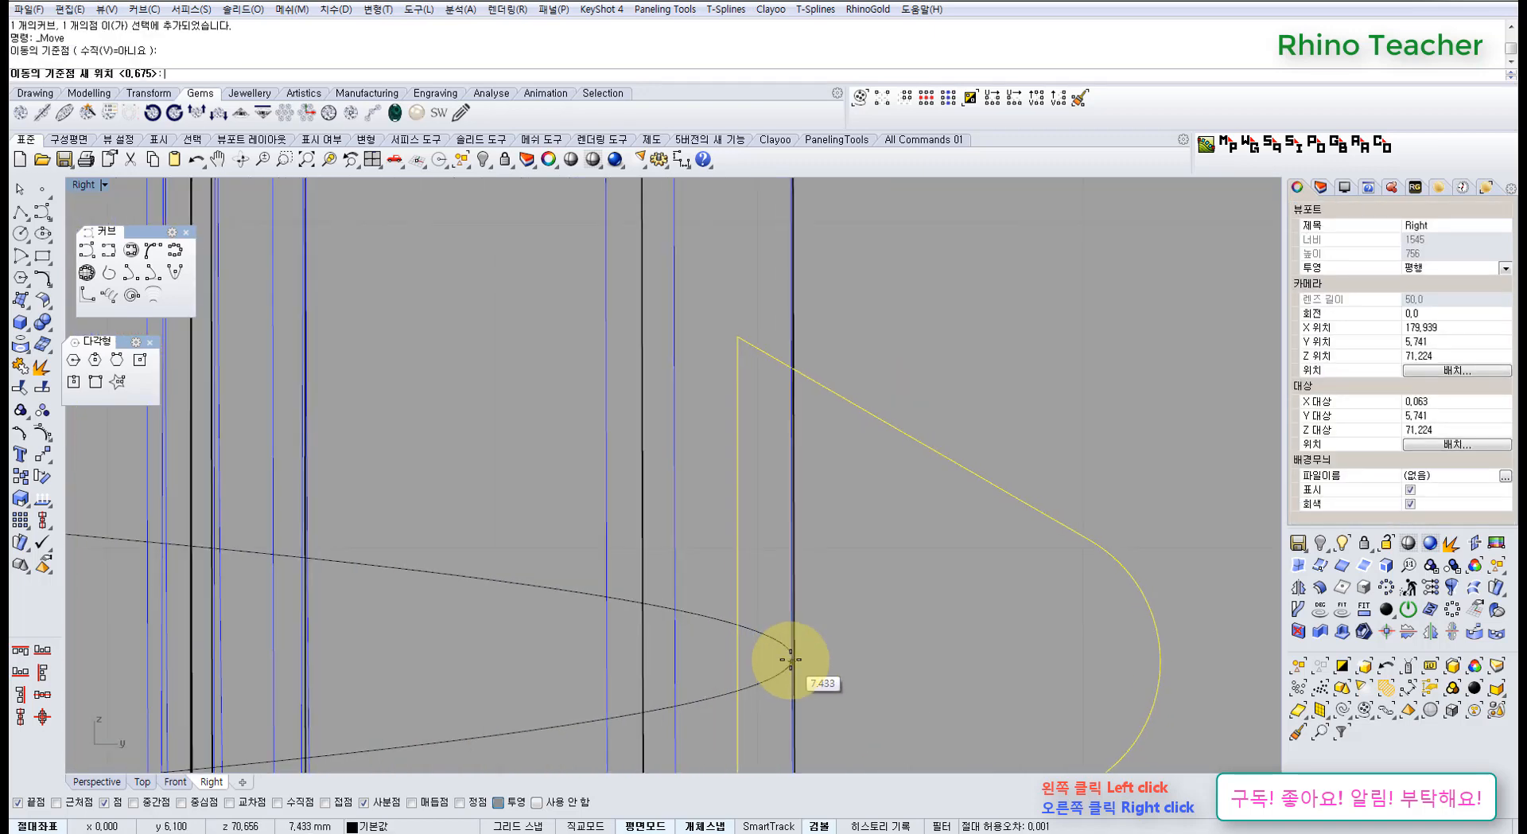
pyautogui.scroll(4, 792, 658)
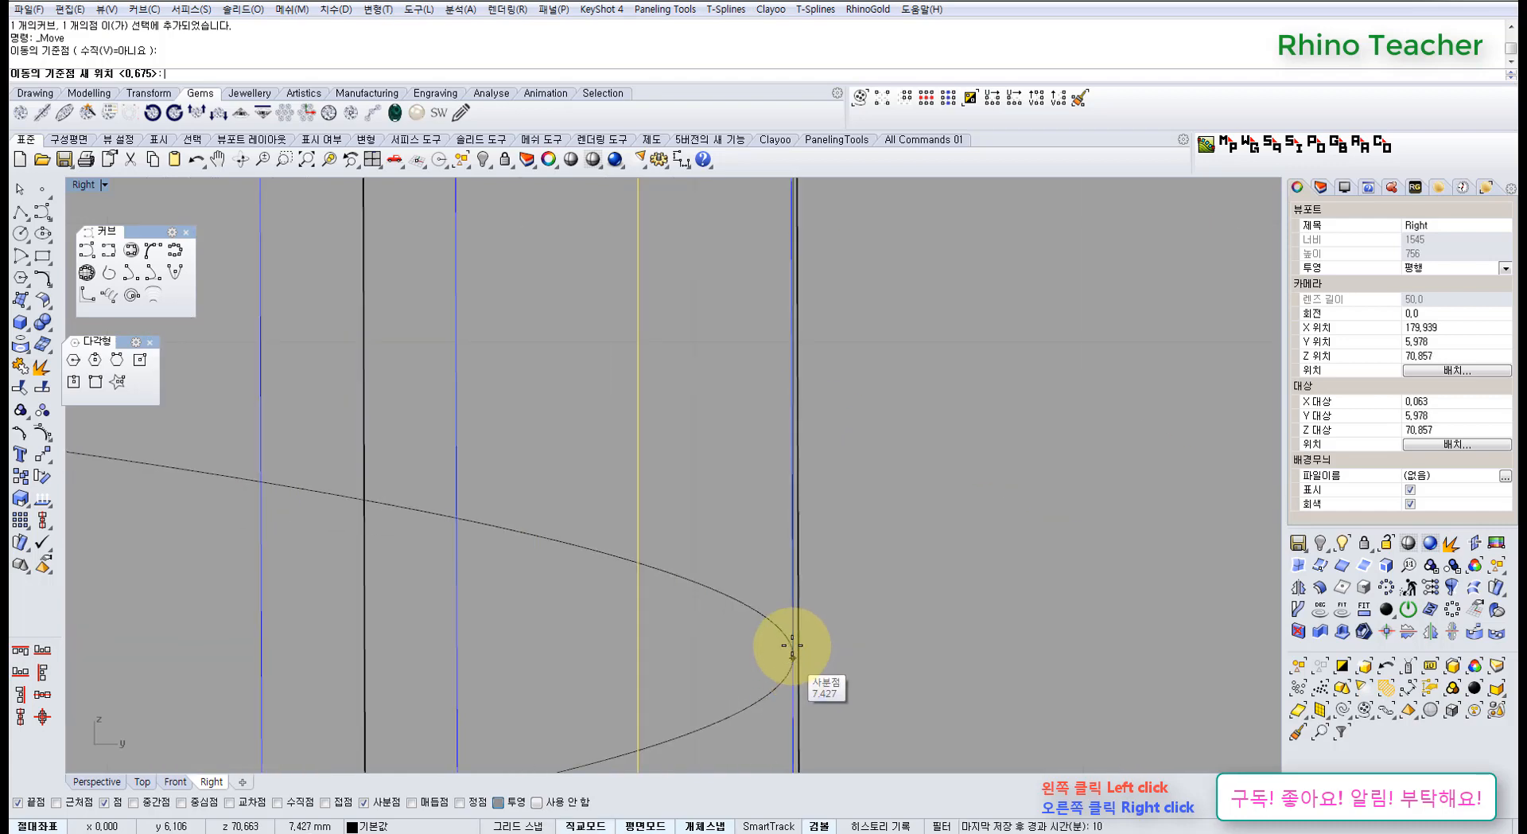
pyautogui.click(792, 651)
pyautogui.scroll(-6, 843, 586)
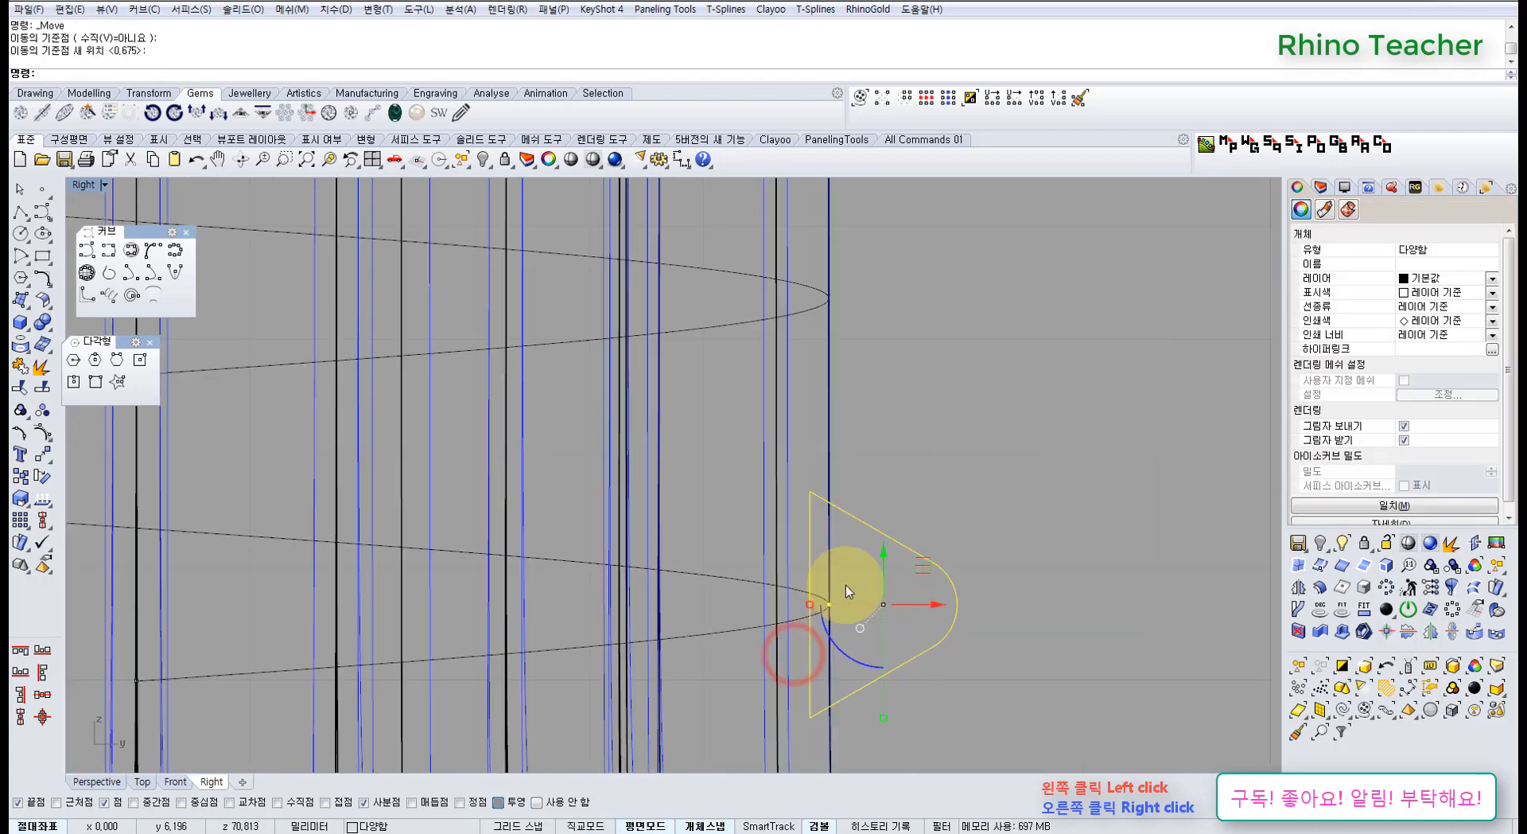
pyautogui.scroll(-4, 862, 487)
pyautogui.click(862, 488)
pyautogui.scroll(-2, 851, 500)
# Lock the vase polysurface in the Perspective view so only the helix and thread profiles stay selectable
pyautogui.hotkey('ctrl', 'F4')
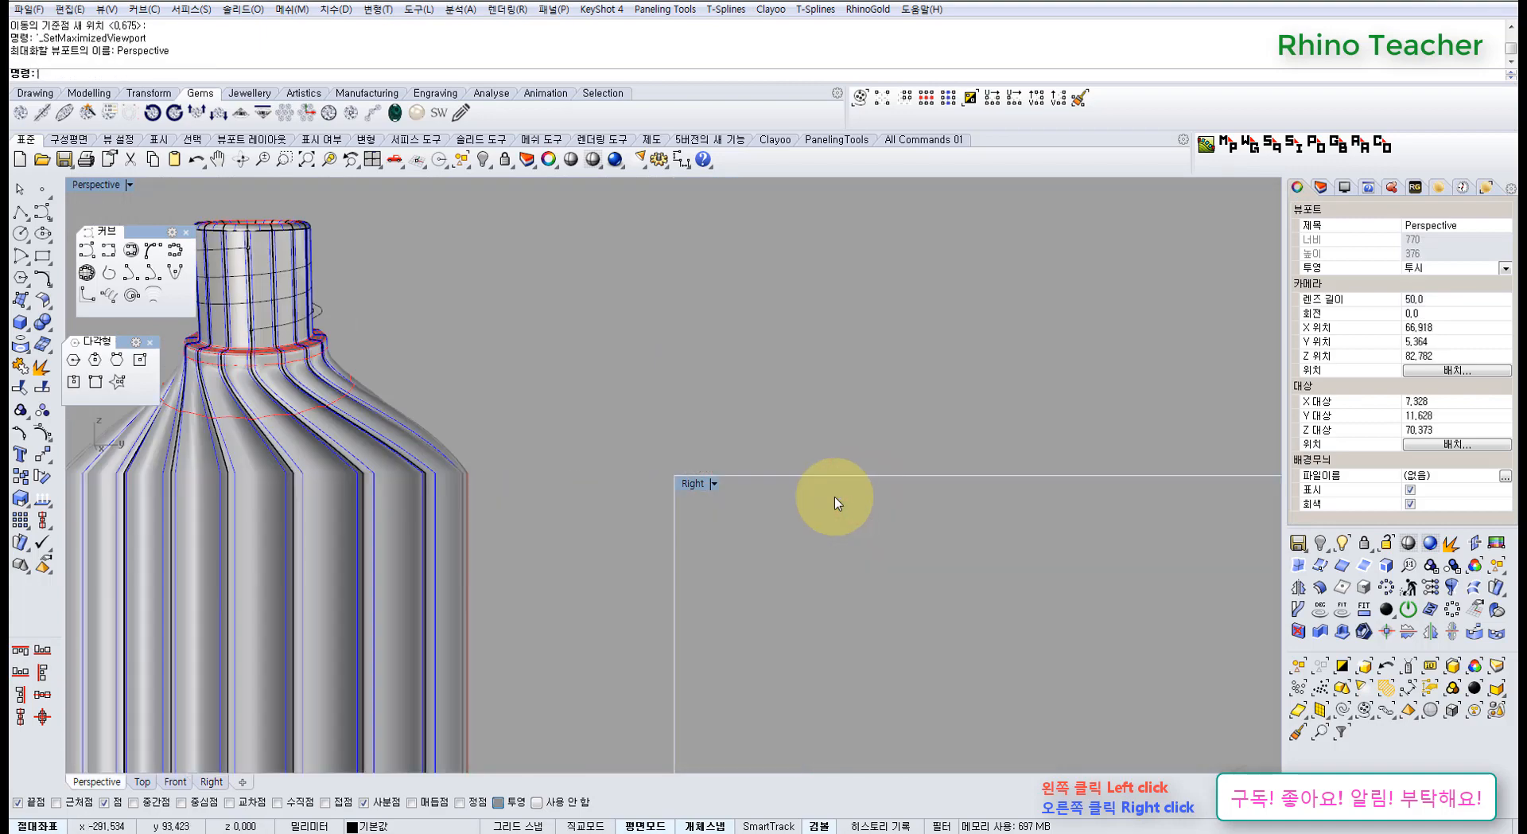
pyautogui.moveTo(682, 472); pyautogui.dragTo(575, 387, button='right')
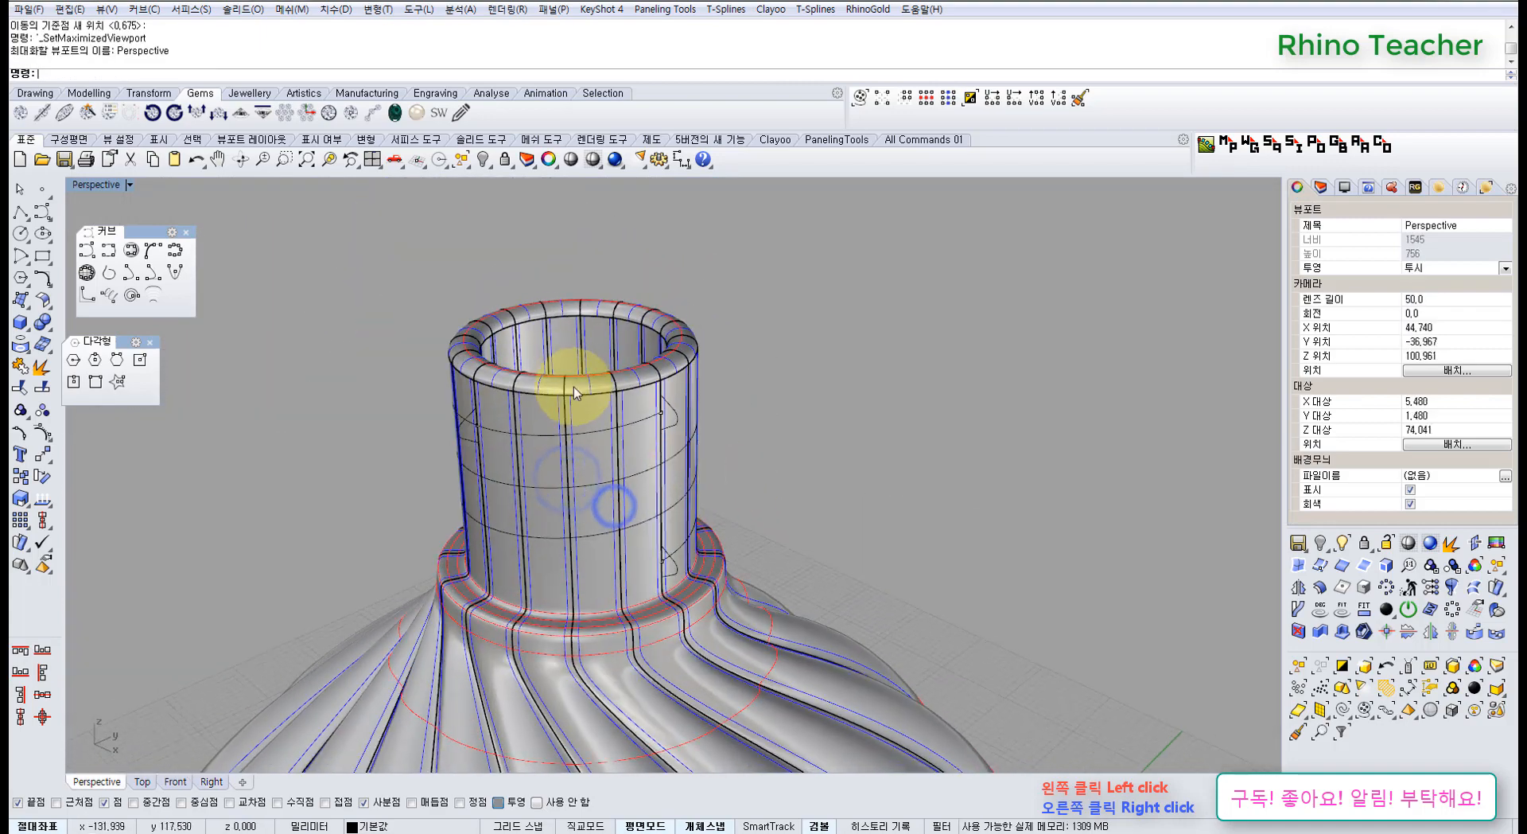
pyautogui.click(571, 391)
pyautogui.click(504, 160)
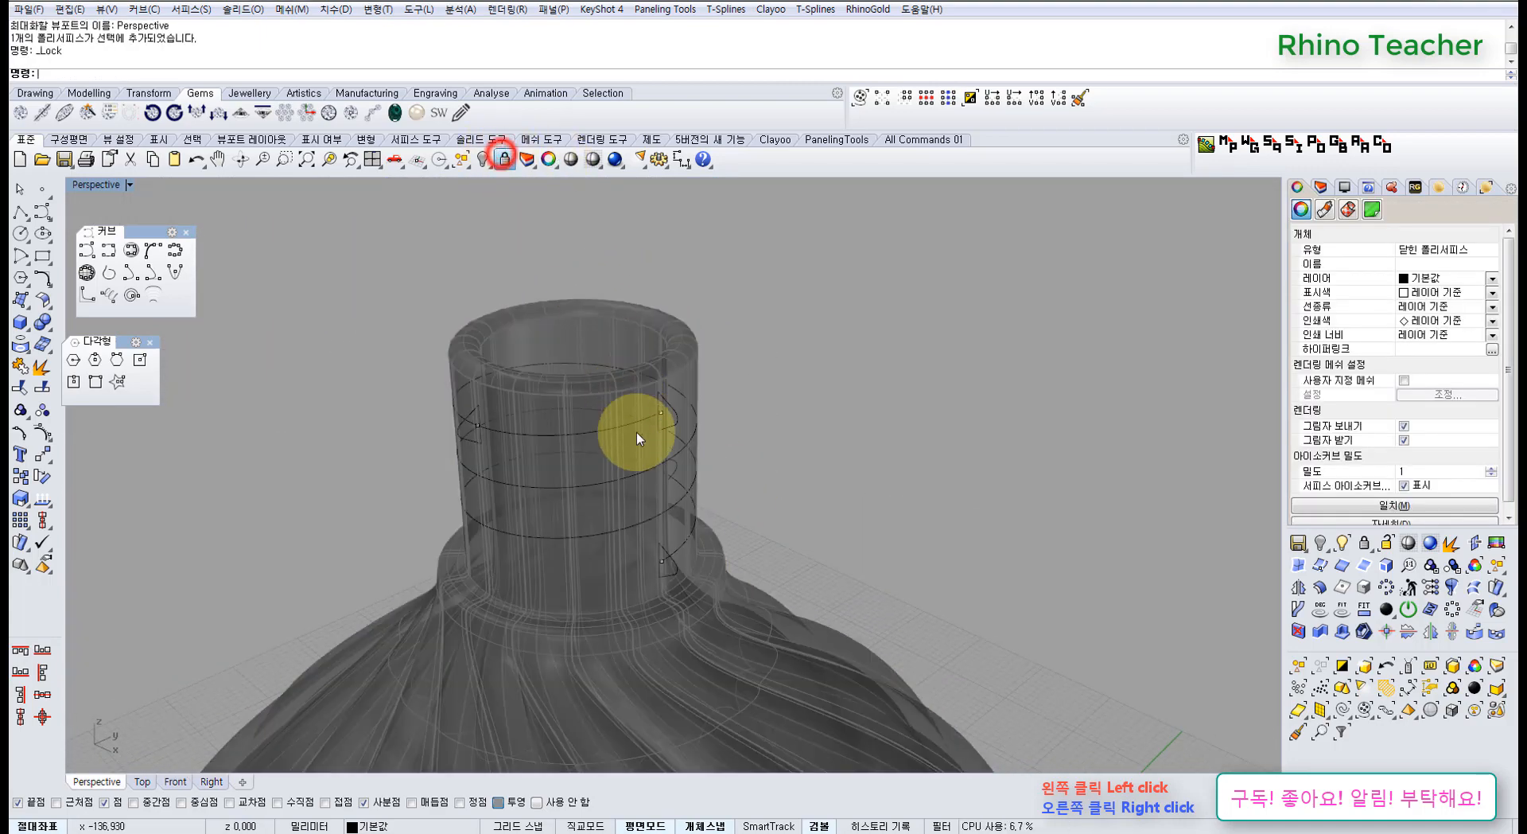
pyautogui.moveTo(631, 433); pyautogui.dragTo(675, 421, button='right')
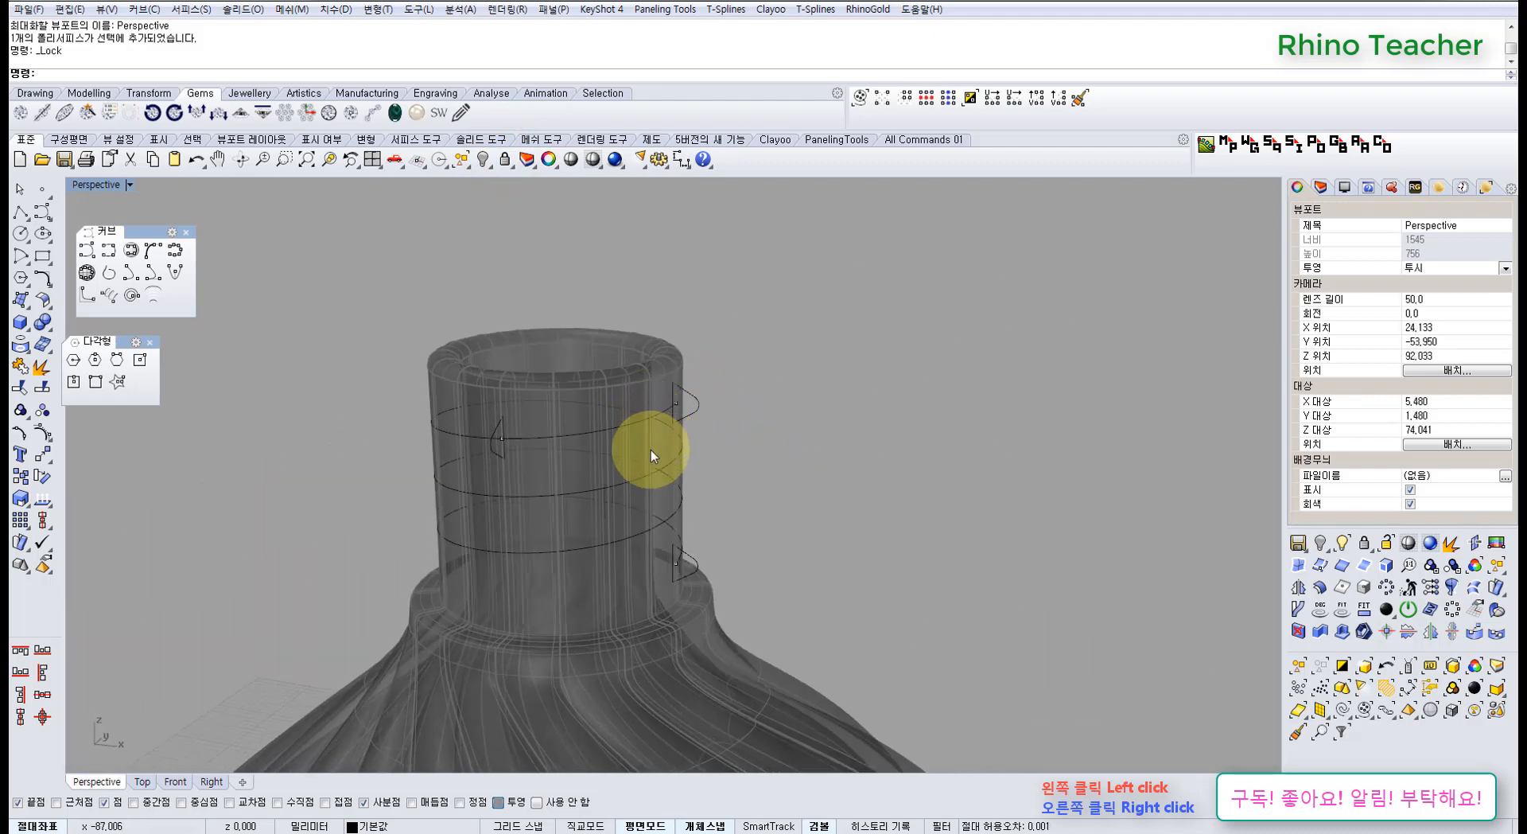
pyautogui.moveTo(628, 499)
pyautogui.mouseDown(button='right')
pyautogui.moveTo(481, 430)
pyautogui.moveTo(323, 430)
pyautogui.moveTo(429, 429)
pyautogui.moveTo(677, 498)
pyautogui.mouseUp(button='right')
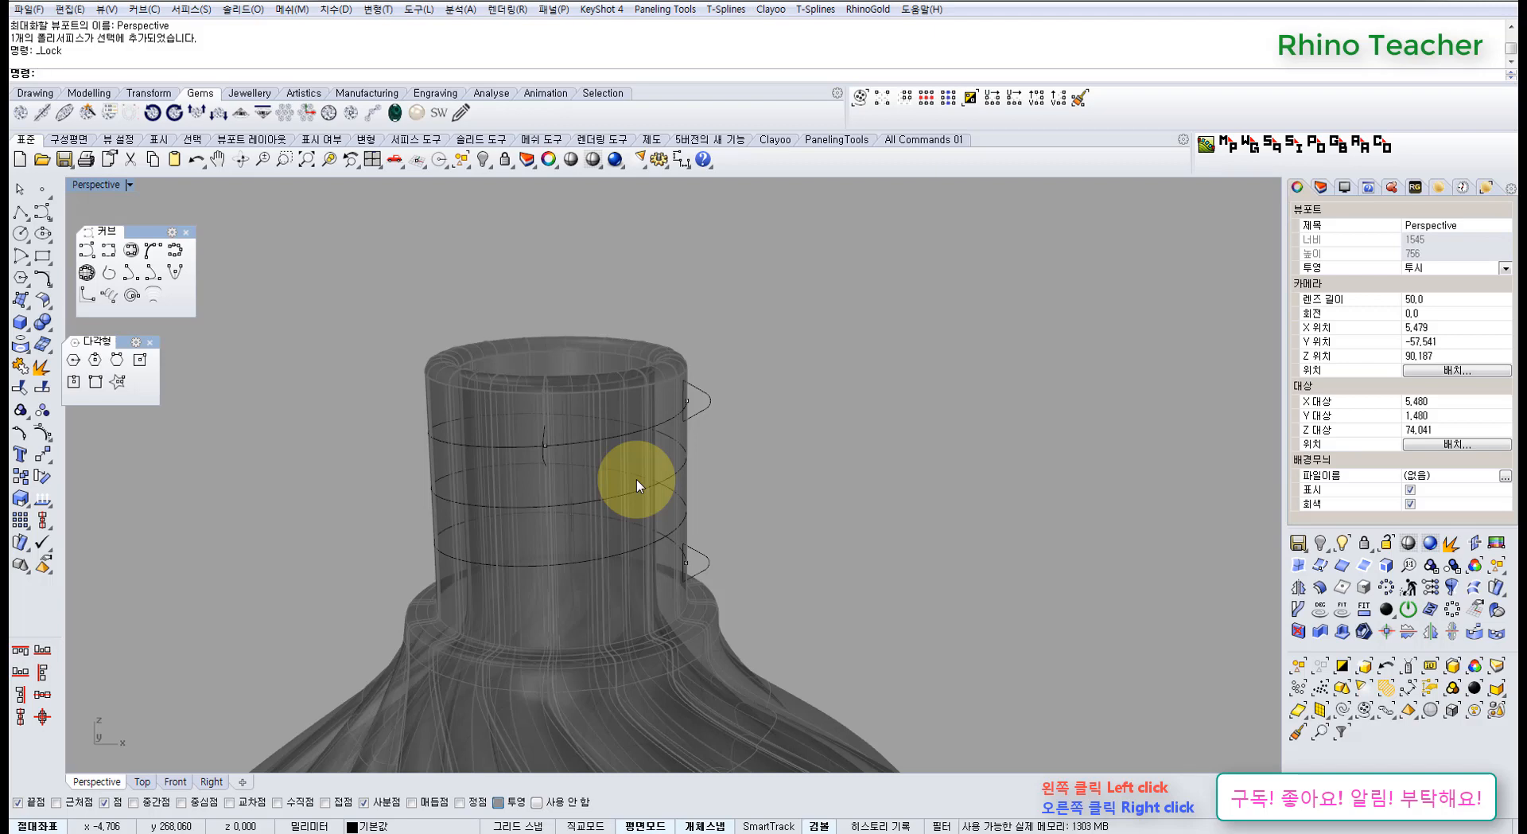
pyautogui.moveTo(666, 479); pyautogui.dragTo(720, 434, button='right')
pyautogui.scroll(6, 737, 435)
pyautogui.scroll(-4, 778, 405)
pyautogui.scroll(5, 751, 454)
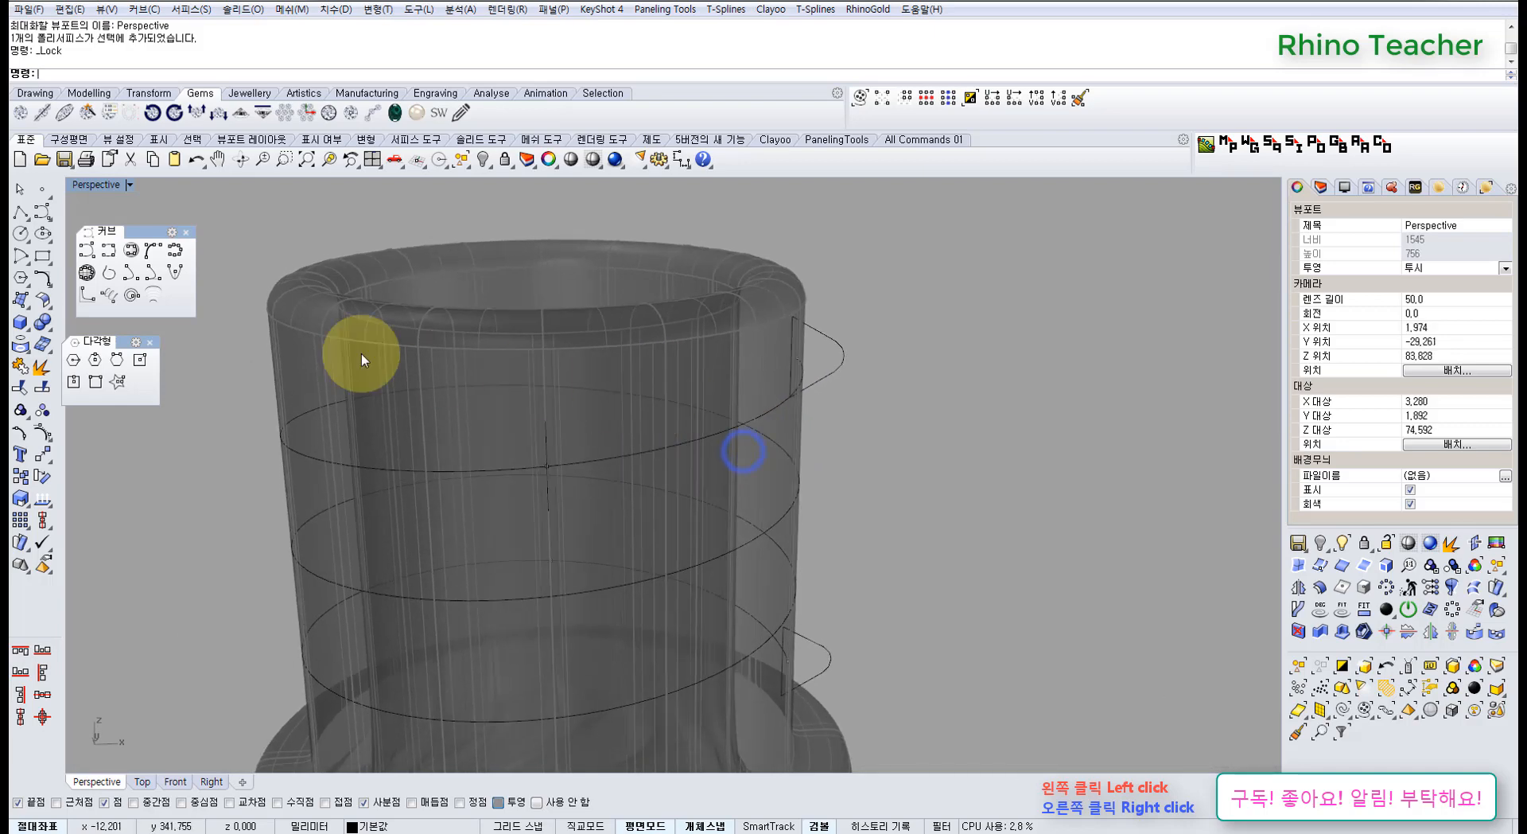
# Close the floating curve and polygon tool palettes and detach the surface creation palette
pyautogui.click(149, 342)
pyautogui.click(185, 235)
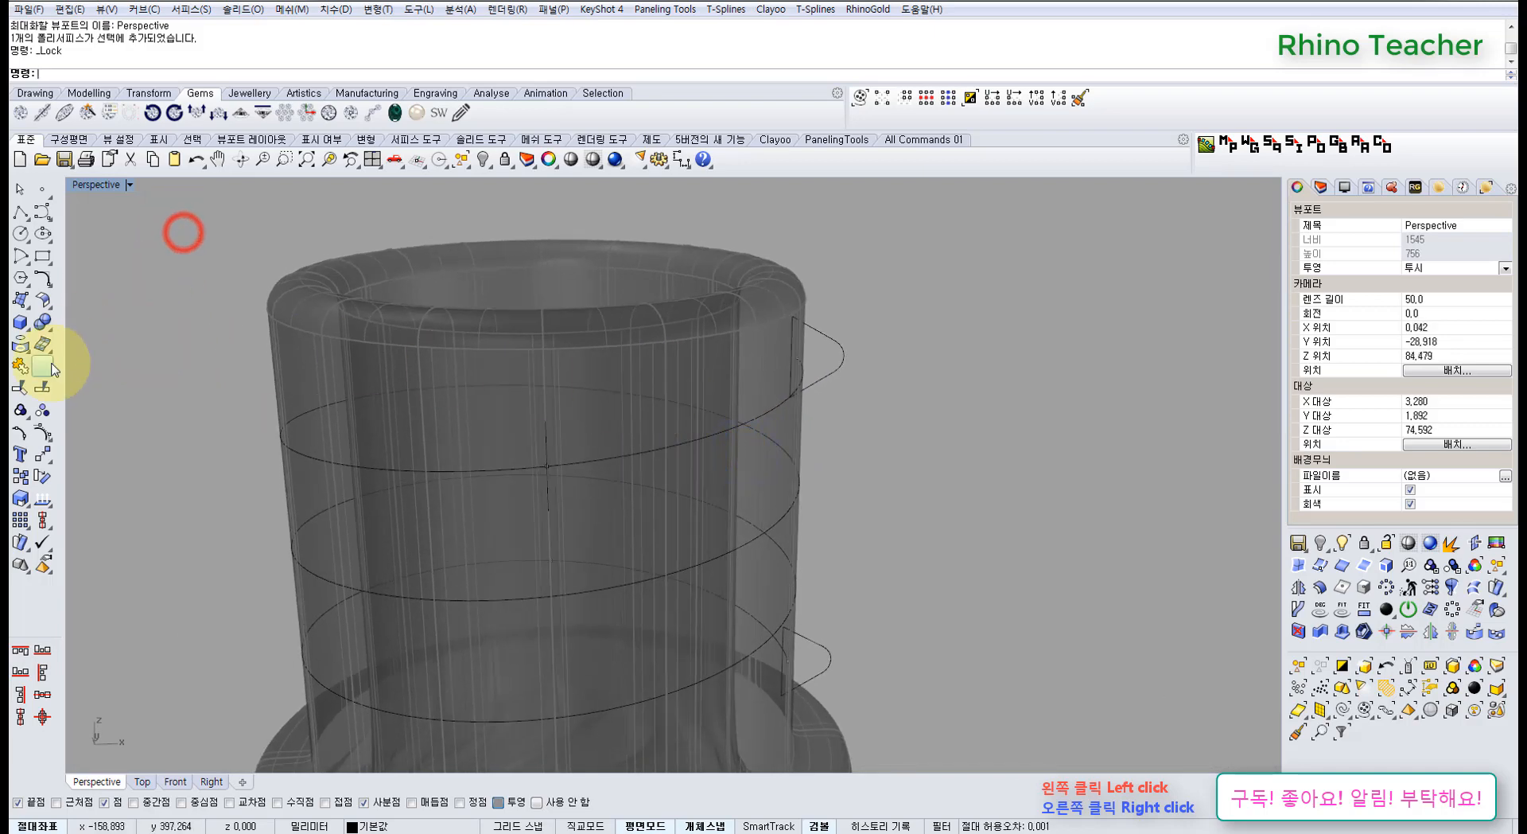
pyautogui.click(20, 301)
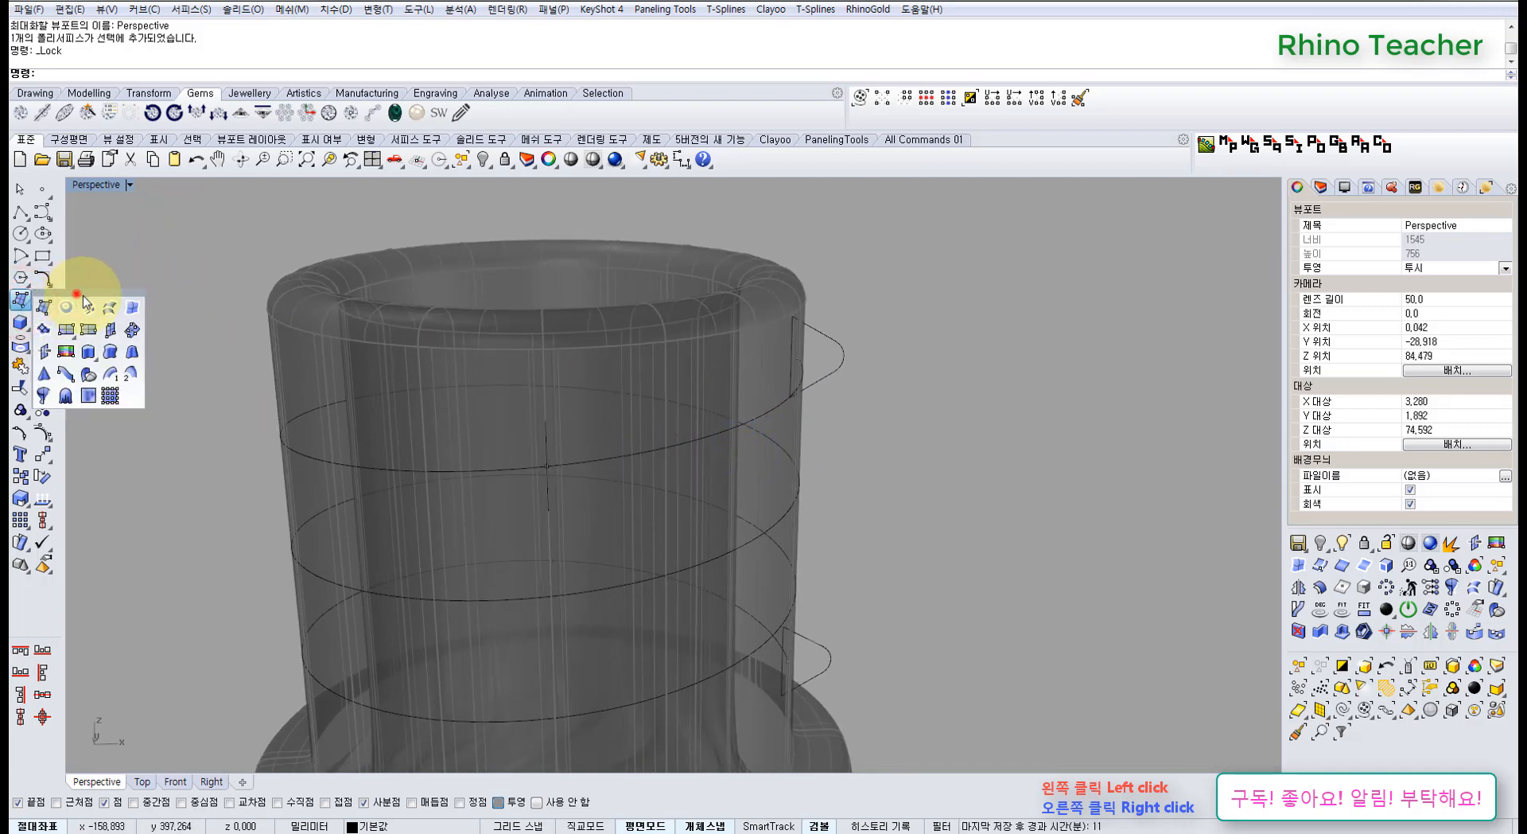
pyautogui.moveTo(83, 296); pyautogui.dragTo(122, 320)
pyautogui.click(149, 409)
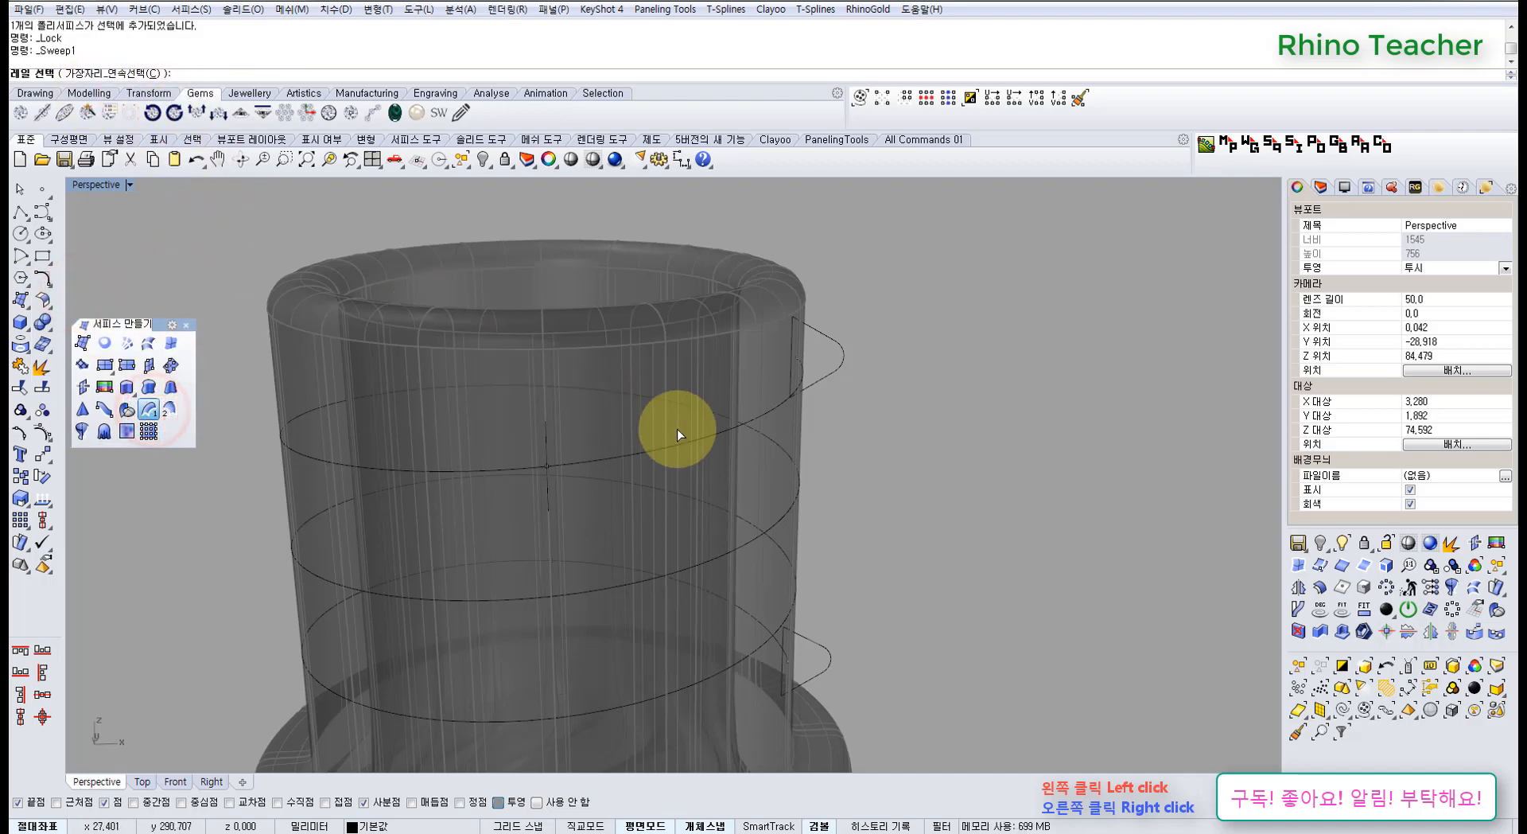
pyautogui.click(698, 442)
pyautogui.moveTo(835, 415); pyautogui.dragTo(778, 412, button='right')
pyautogui.press('Escape')
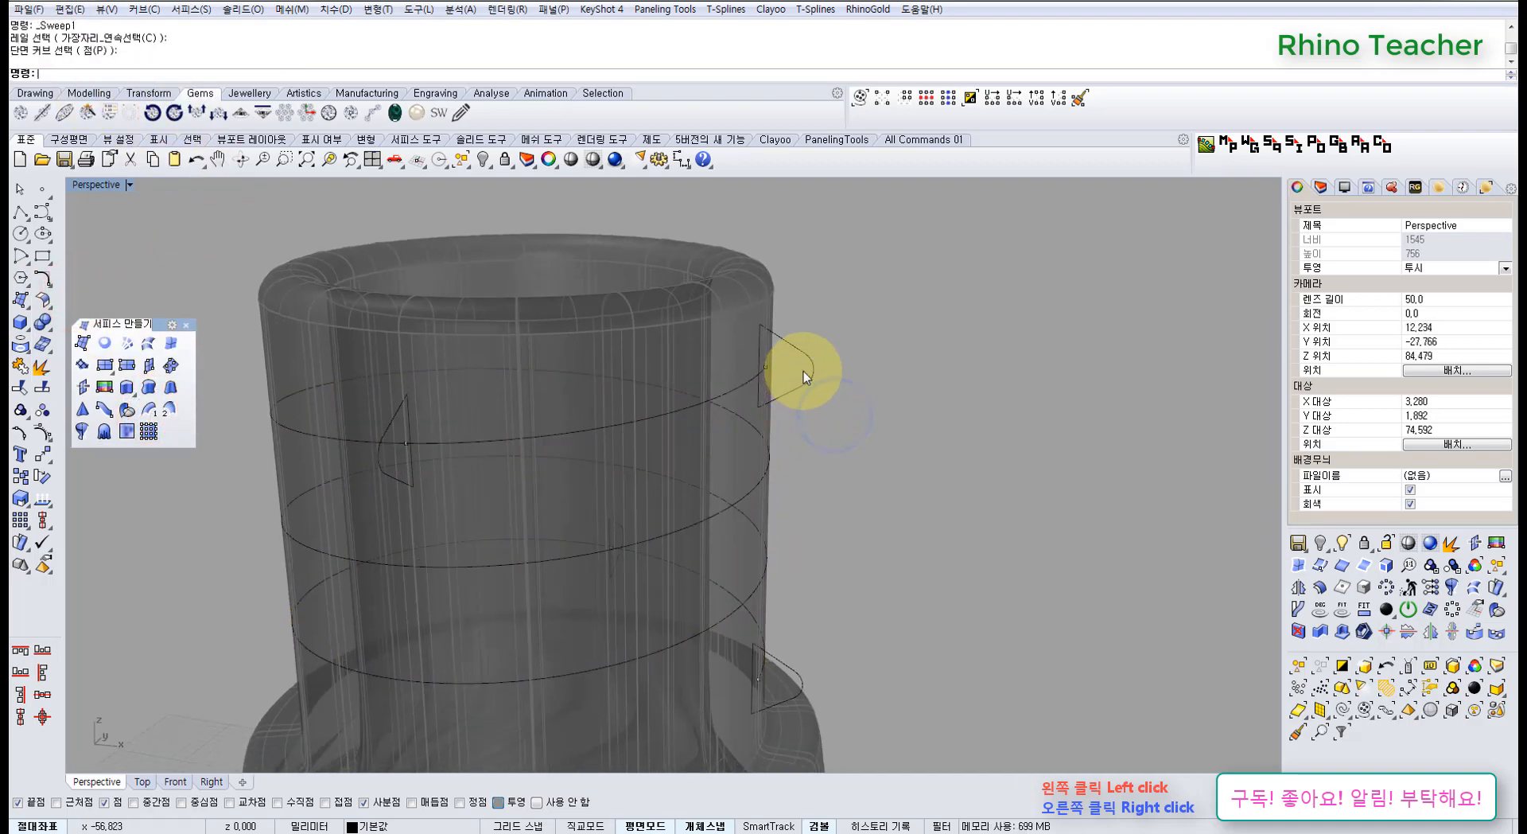
# Ungroup the four thread profiles from their points
pyautogui.click(818, 364)
pyautogui.click(796, 609)
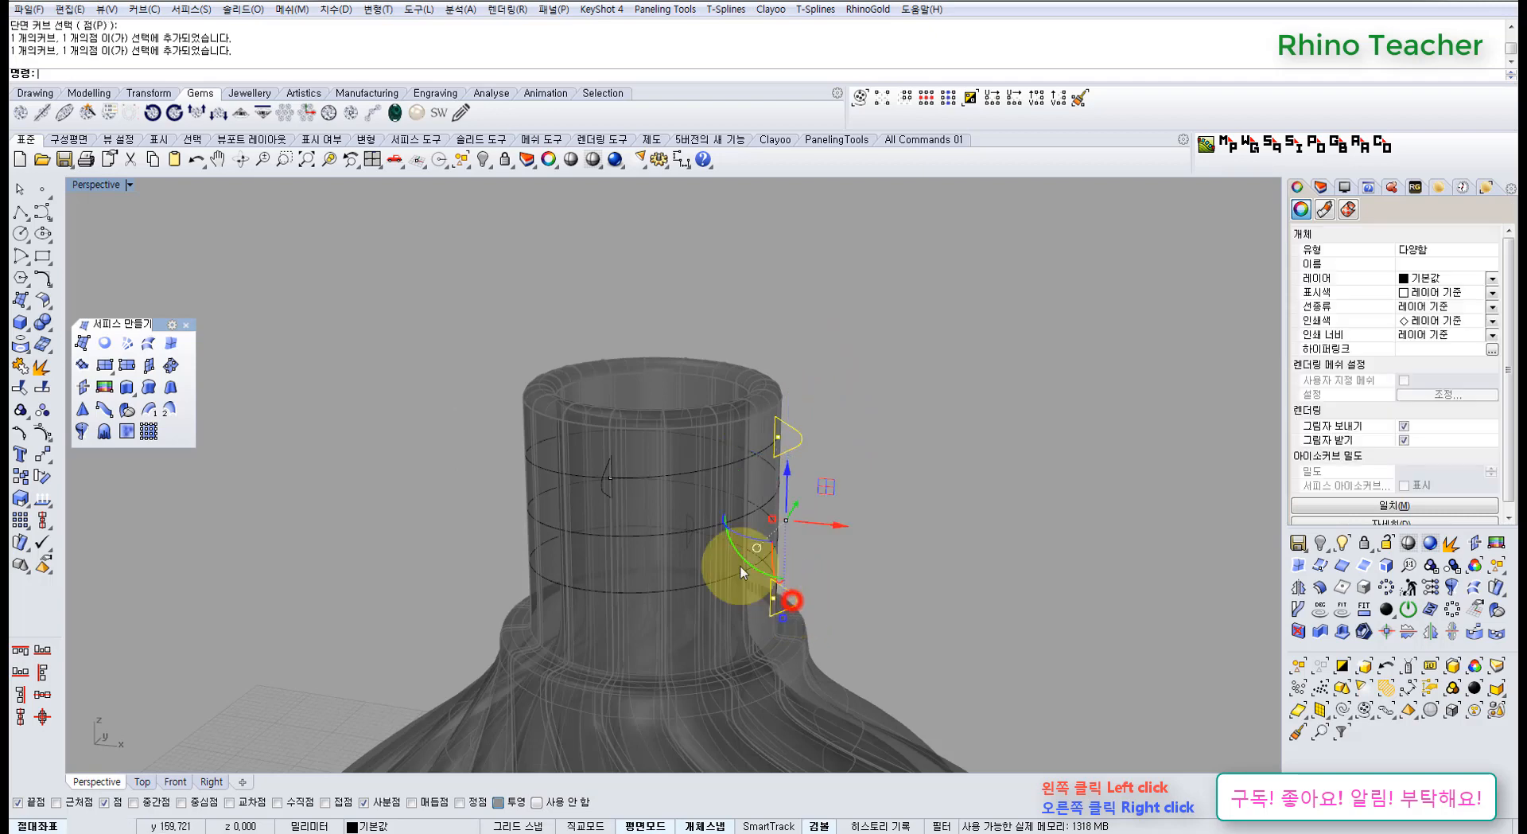
pyautogui.scroll(3, 672, 544)
pyautogui.click(671, 547)
pyautogui.keyDown('shift'); pyautogui.click(481, 432); pyautogui.keyUp('shift')
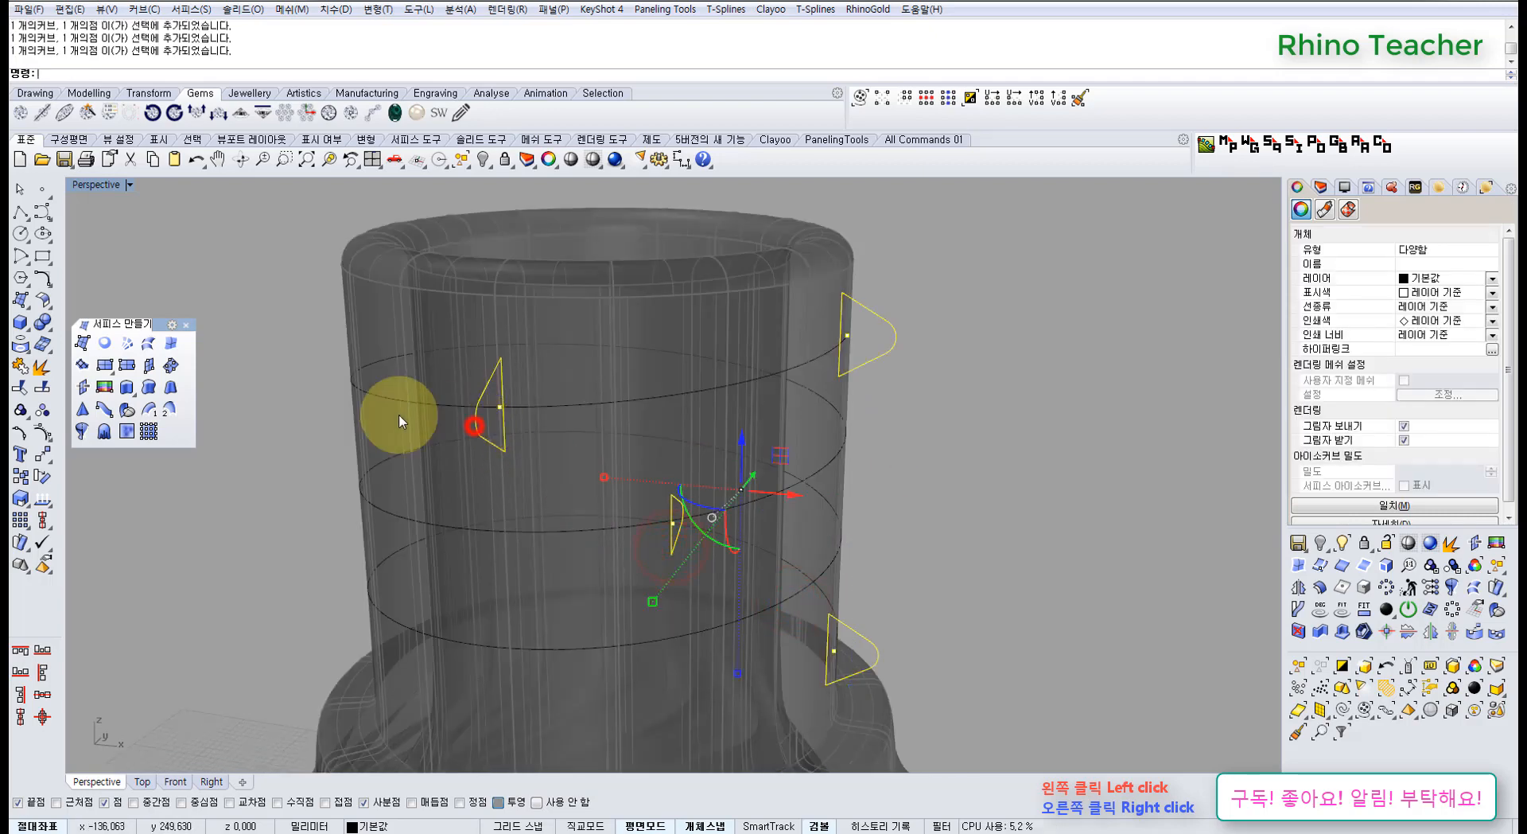
pyautogui.click(266, 511)
# Examine the ungrouped front and upper side profiles by selecting each curve on its own
pyautogui.click(474, 426)
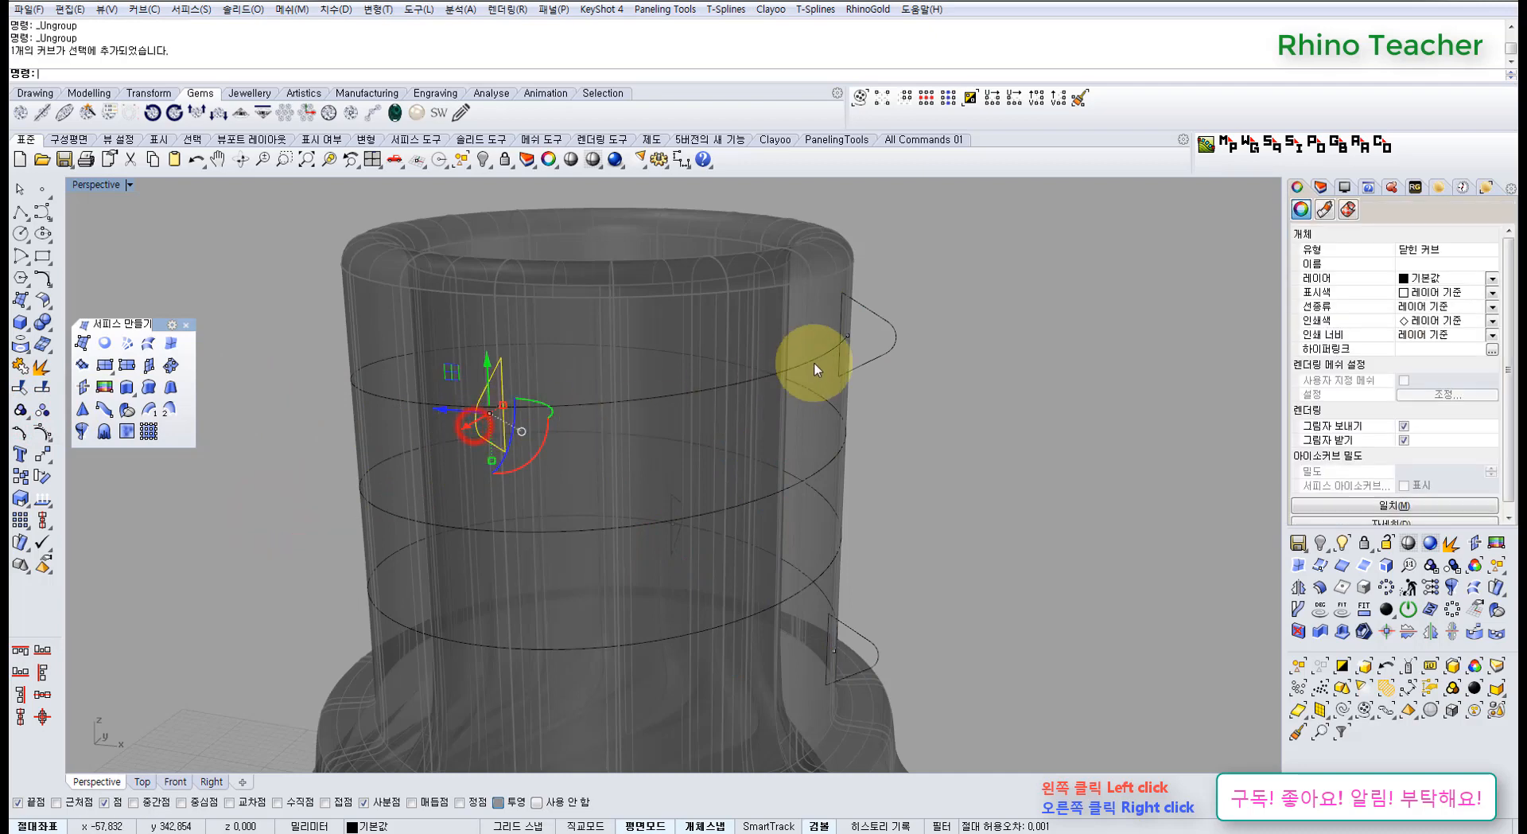
pyautogui.click(897, 342)
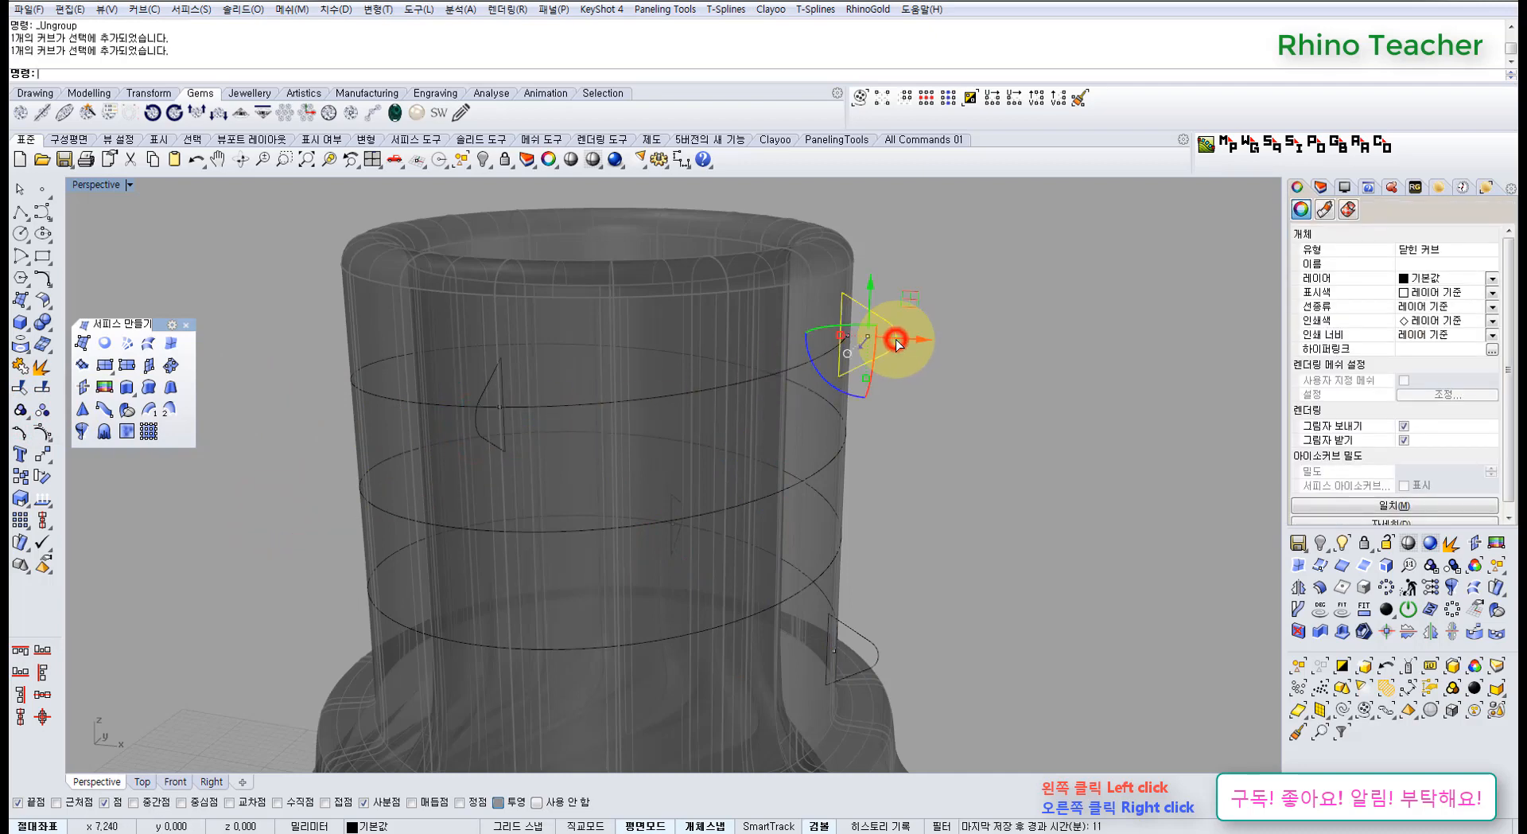
pyautogui.click(477, 429)
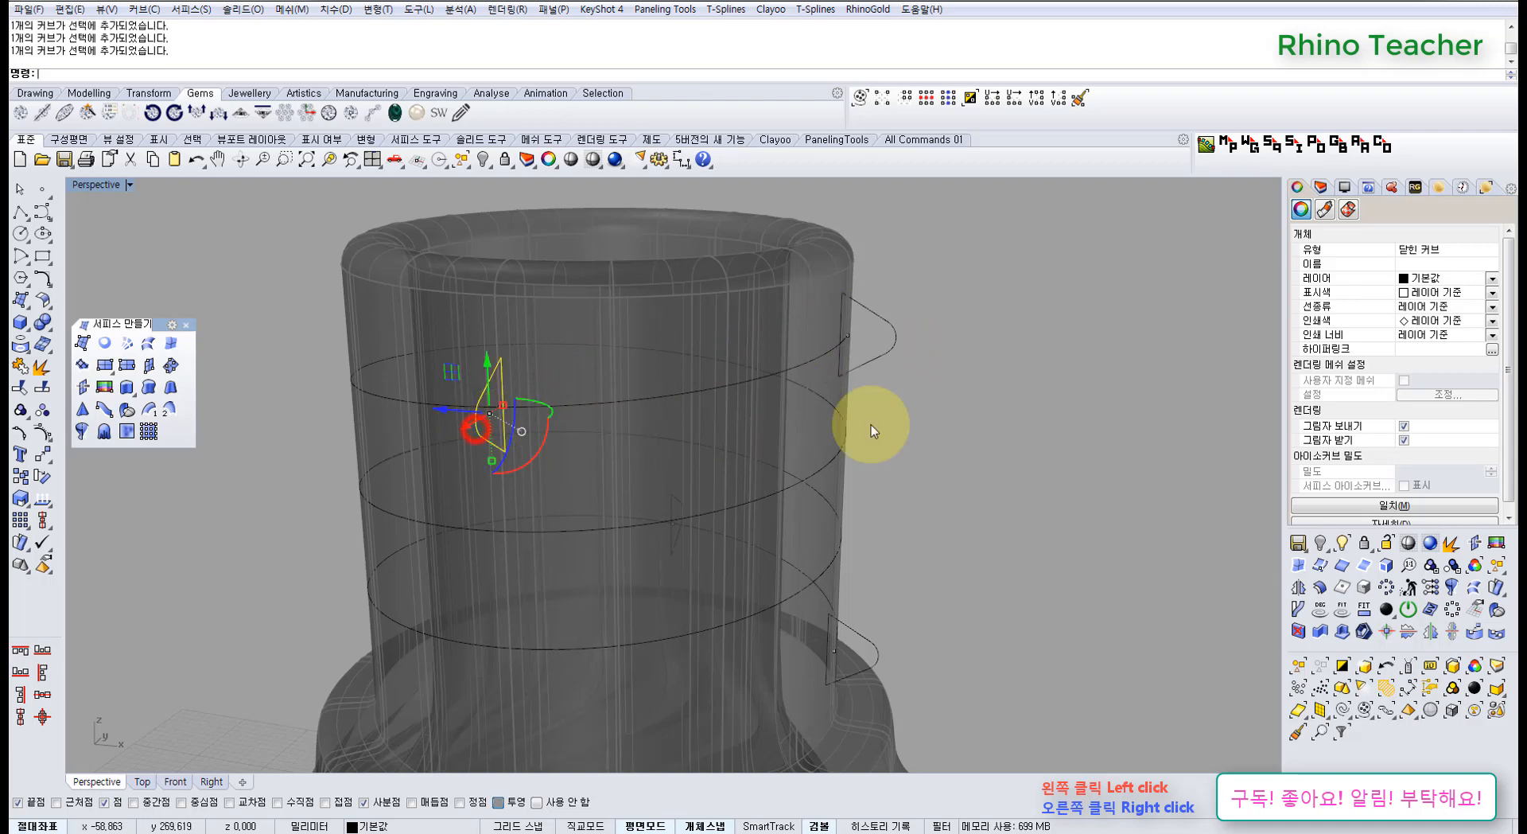
pyautogui.click(914, 409)
pyautogui.scroll(7, 837, 329)
pyautogui.click(967, 417)
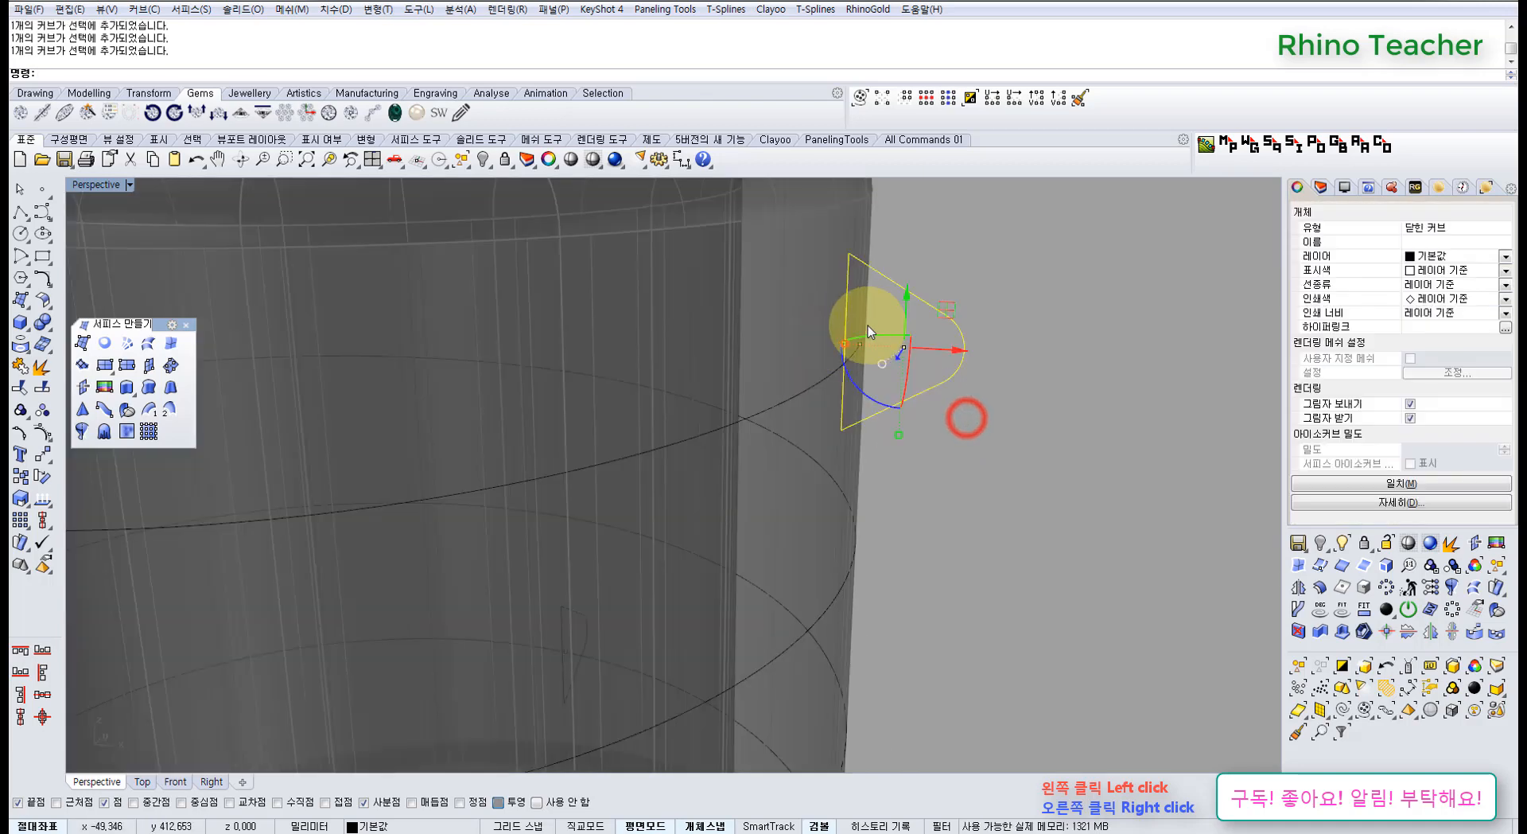
pyautogui.scroll(-5, 794, 326)
pyautogui.moveTo(817, 365); pyautogui.dragTo(799, 380, button='right')
pyautogui.moveTo(986, 407)
pyautogui.mouseDown()
pyautogui.moveTo(886, 327)
pyautogui.moveTo(842, 345)
pyautogui.mouseUp()
pyautogui.click(965, 415)
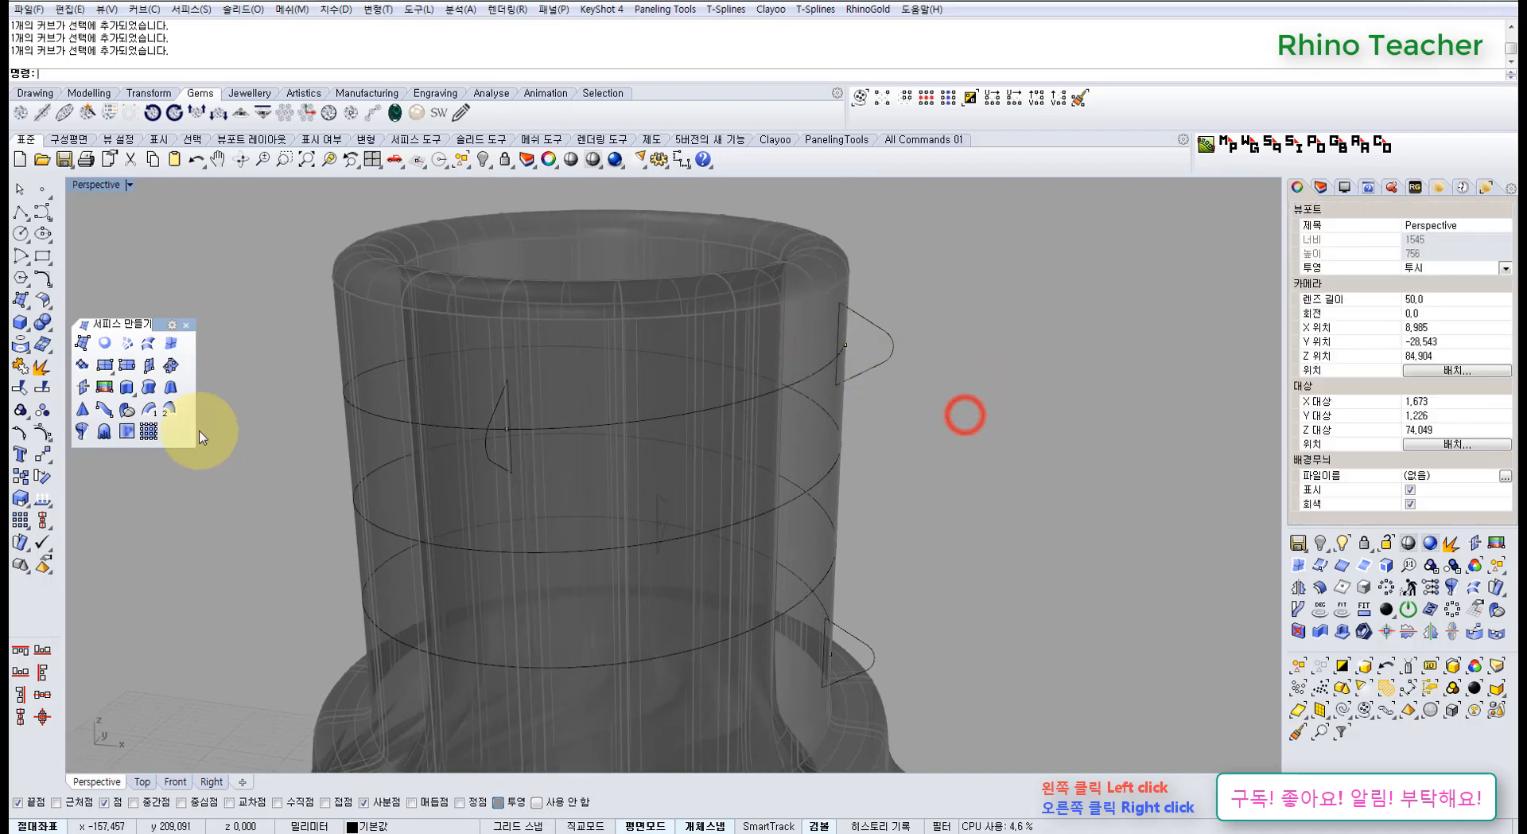
pyautogui.moveTo(921, 422); pyautogui.dragTo(877, 380, button='right')
pyautogui.scroll(2, 877, 380)
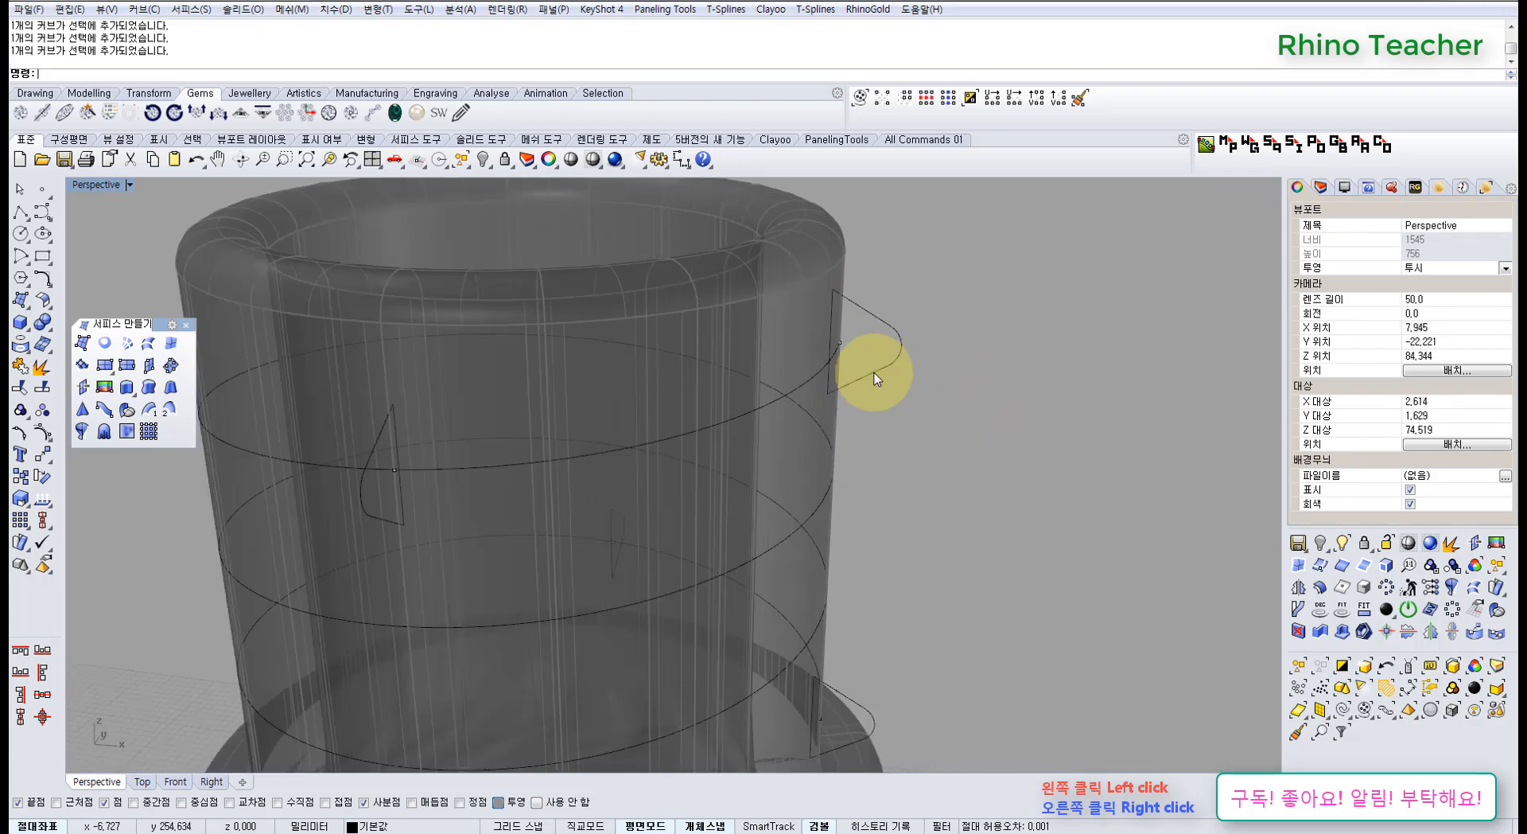
# Undo the ungrouping of the thread profiles and check the profile groups by selecting them
pyautogui.hotkey('ctrl', 'z')
pyautogui.click(882, 366)
pyautogui.scroll(-2, 889, 362)
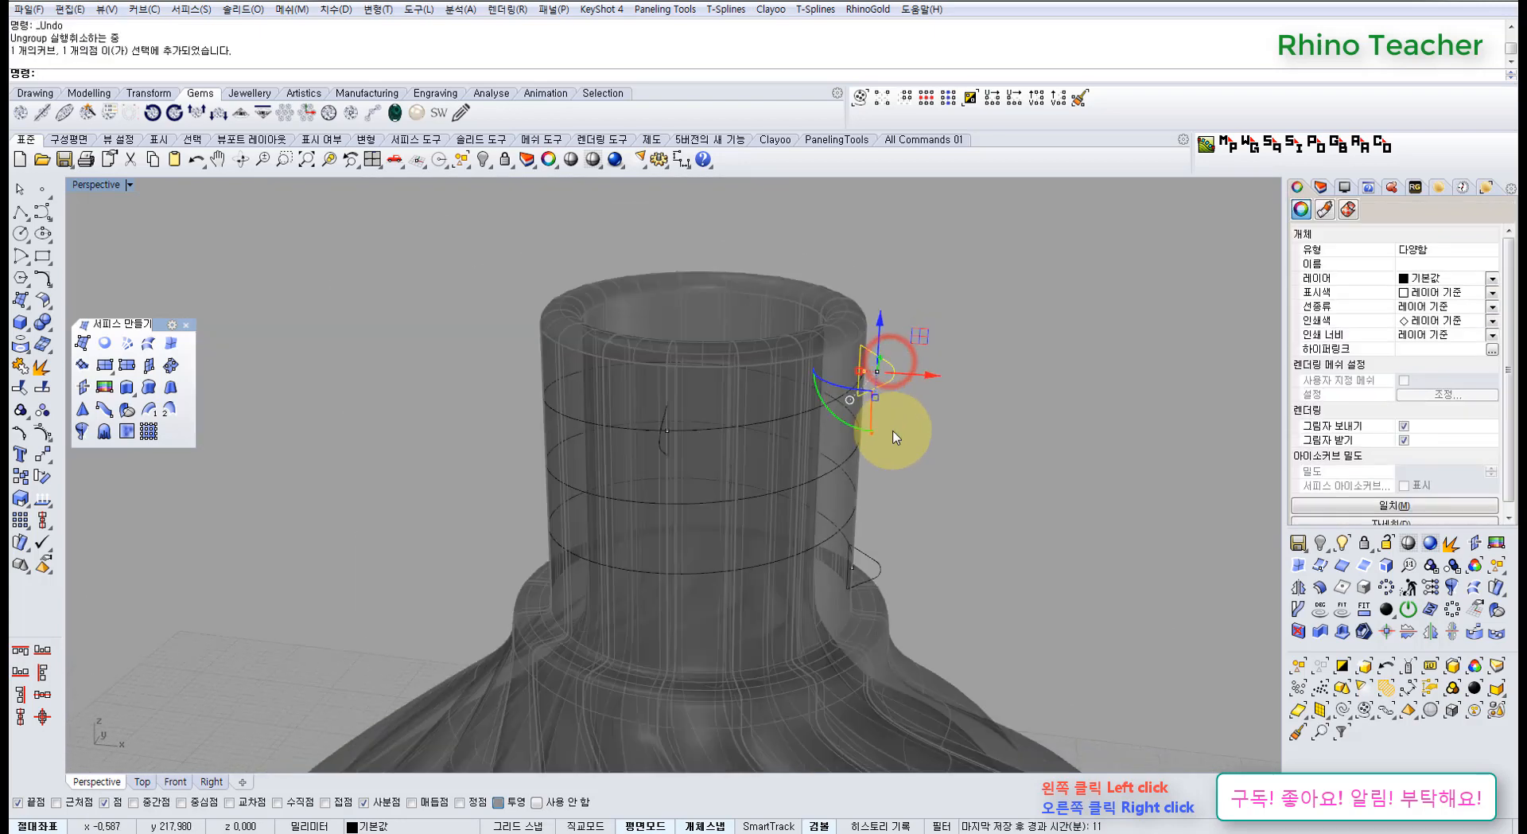
pyautogui.click(945, 431)
pyautogui.scroll(3, 891, 382)
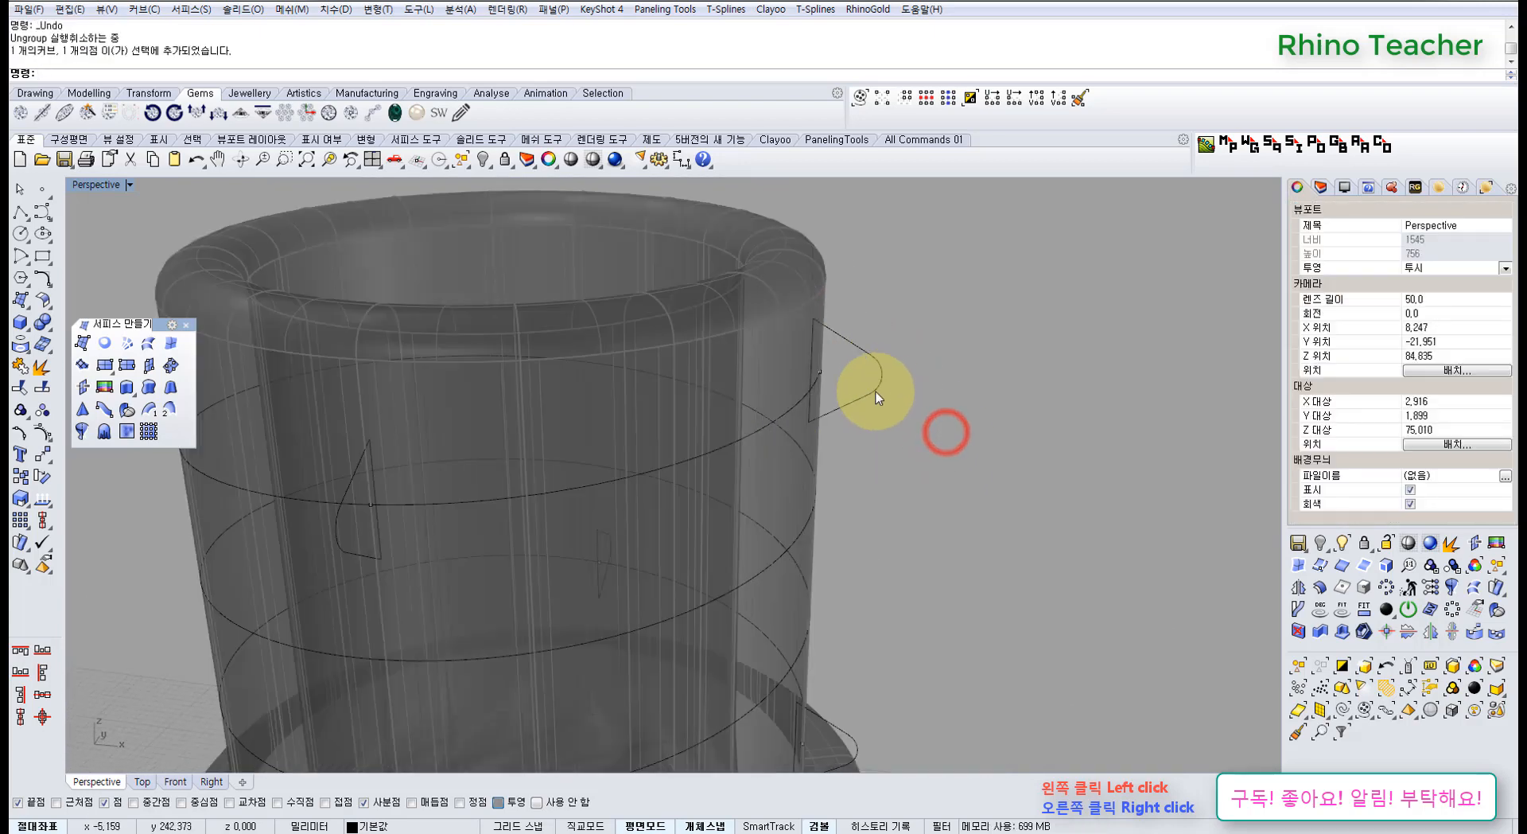
pyautogui.click(874, 385)
pyautogui.scroll(1, 827, 381)
pyautogui.scroll(-4, 828, 374)
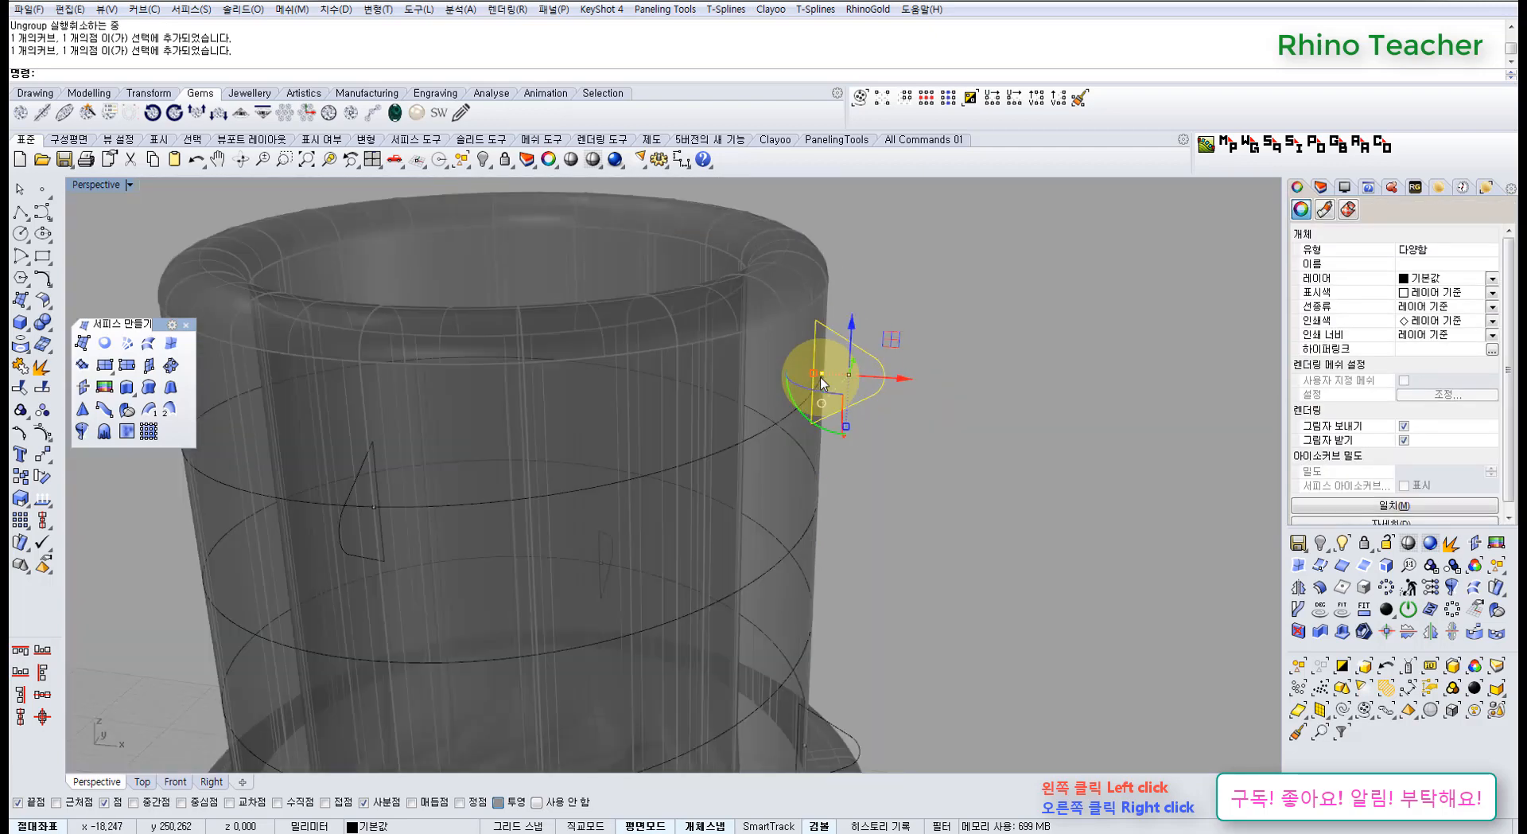
pyautogui.click(916, 481)
pyautogui.click(672, 453)
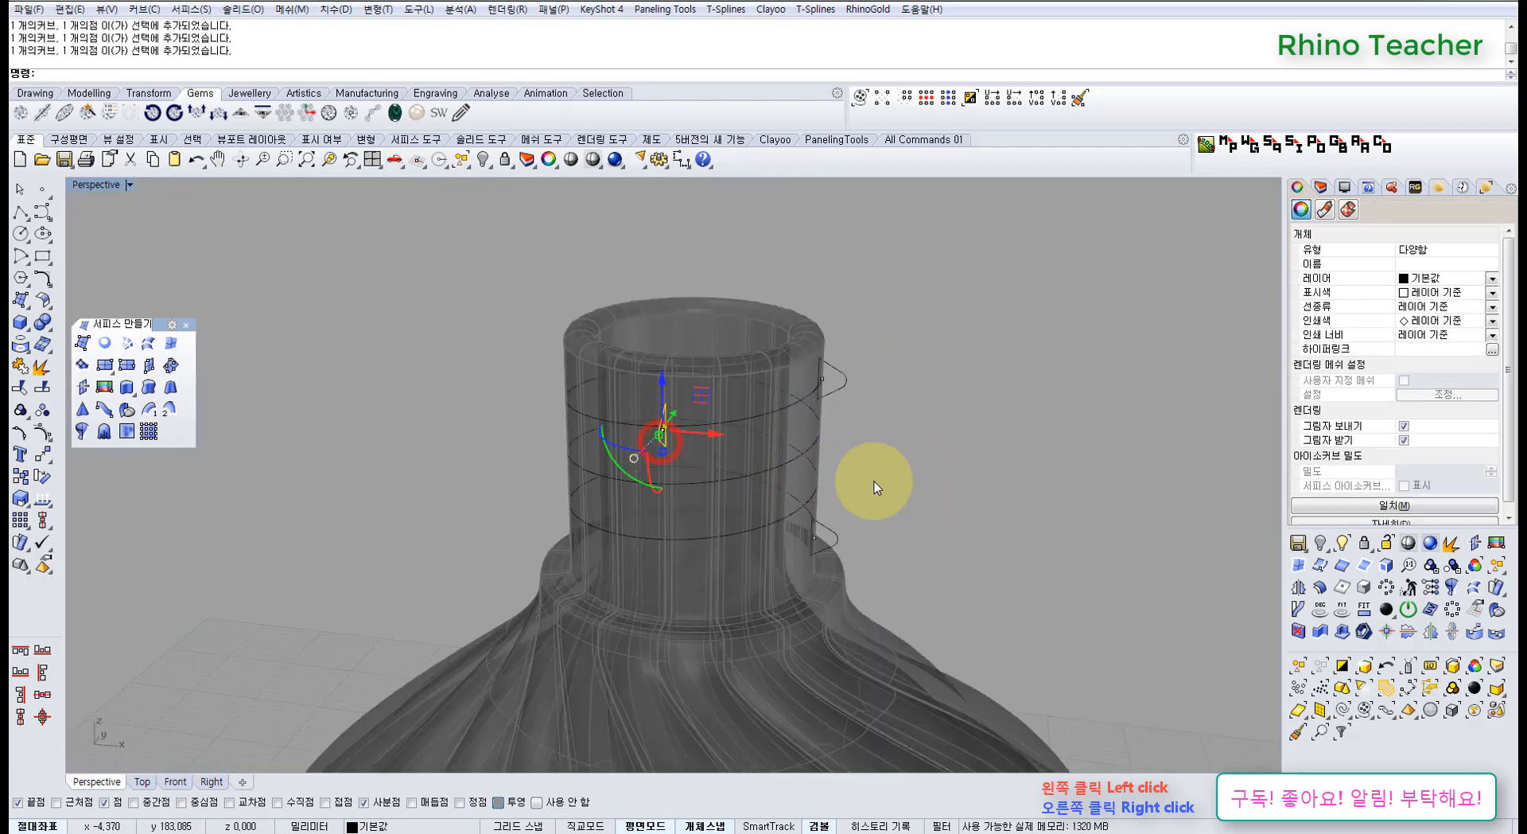
pyautogui.moveTo(876, 482); pyautogui.dragTo(818, 534, button='right')
pyautogui.click(937, 487)
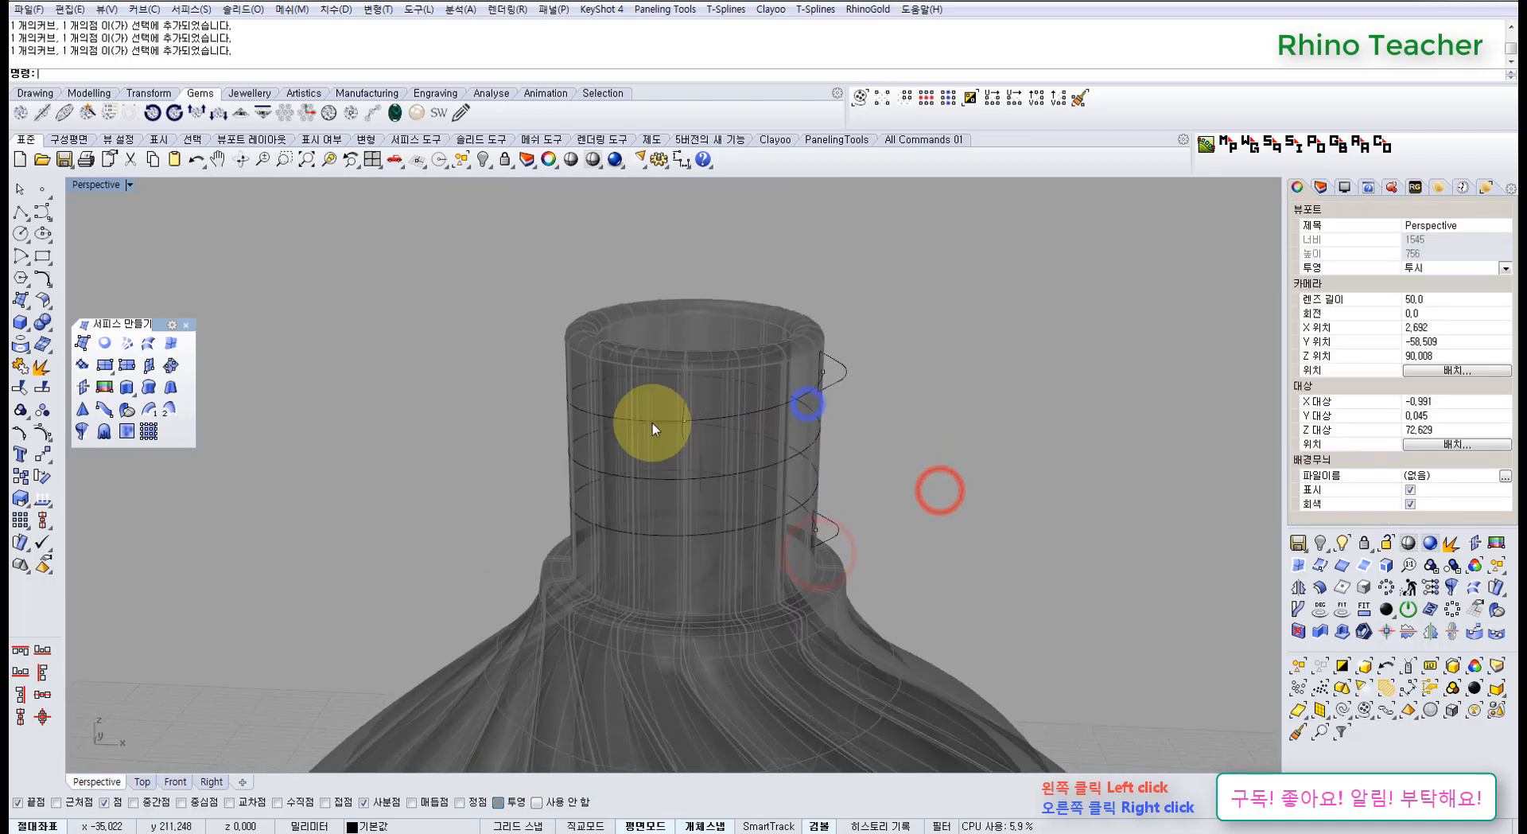
# Try a one-rail sweep along the neck helix with the four grouped thread profiles as cross sections
pyautogui.click(147, 409)
pyautogui.scroll(3, 776, 504)
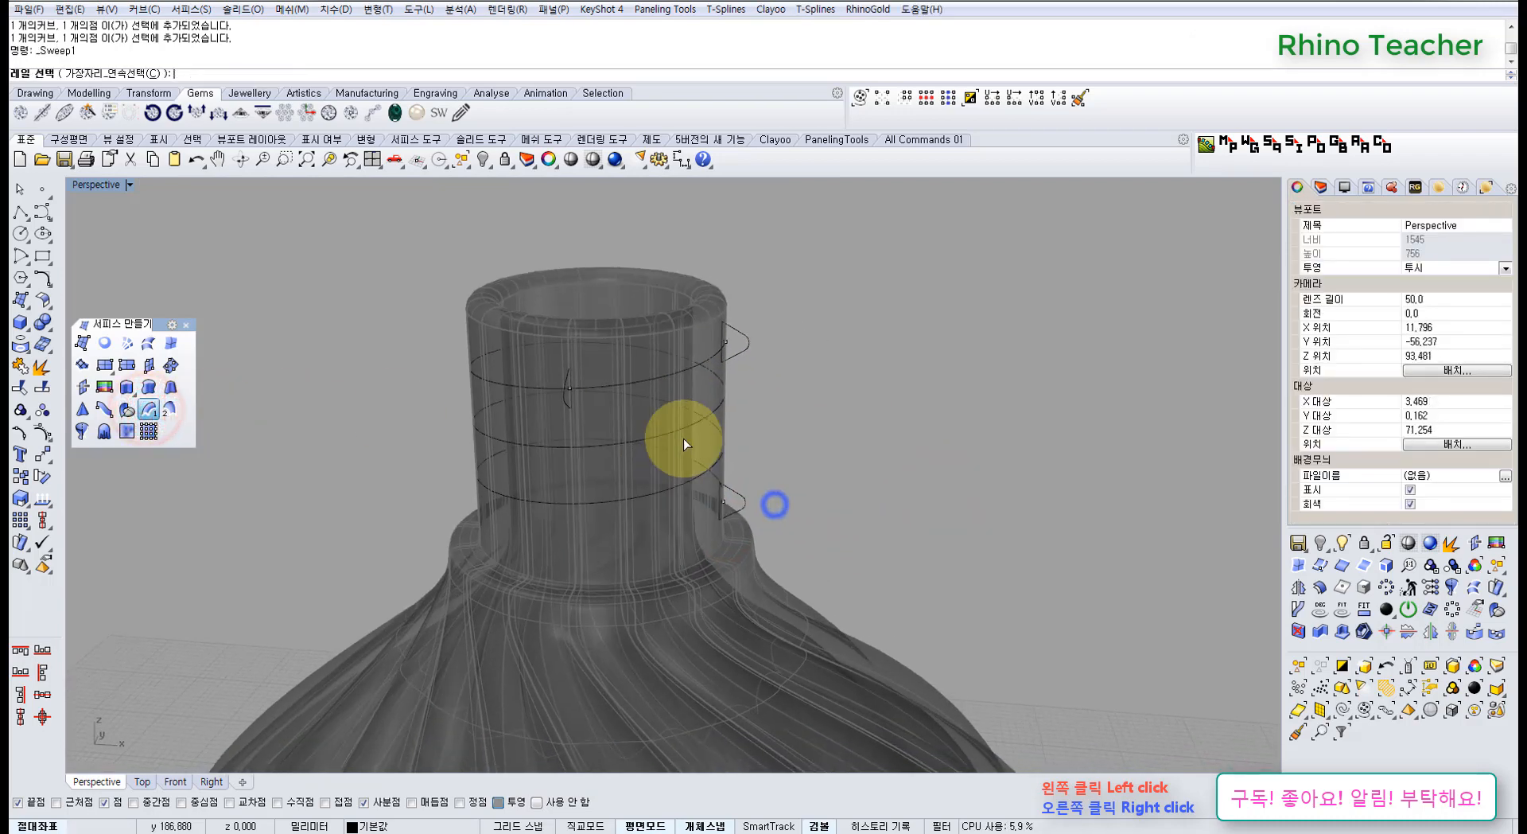
pyautogui.click(708, 422)
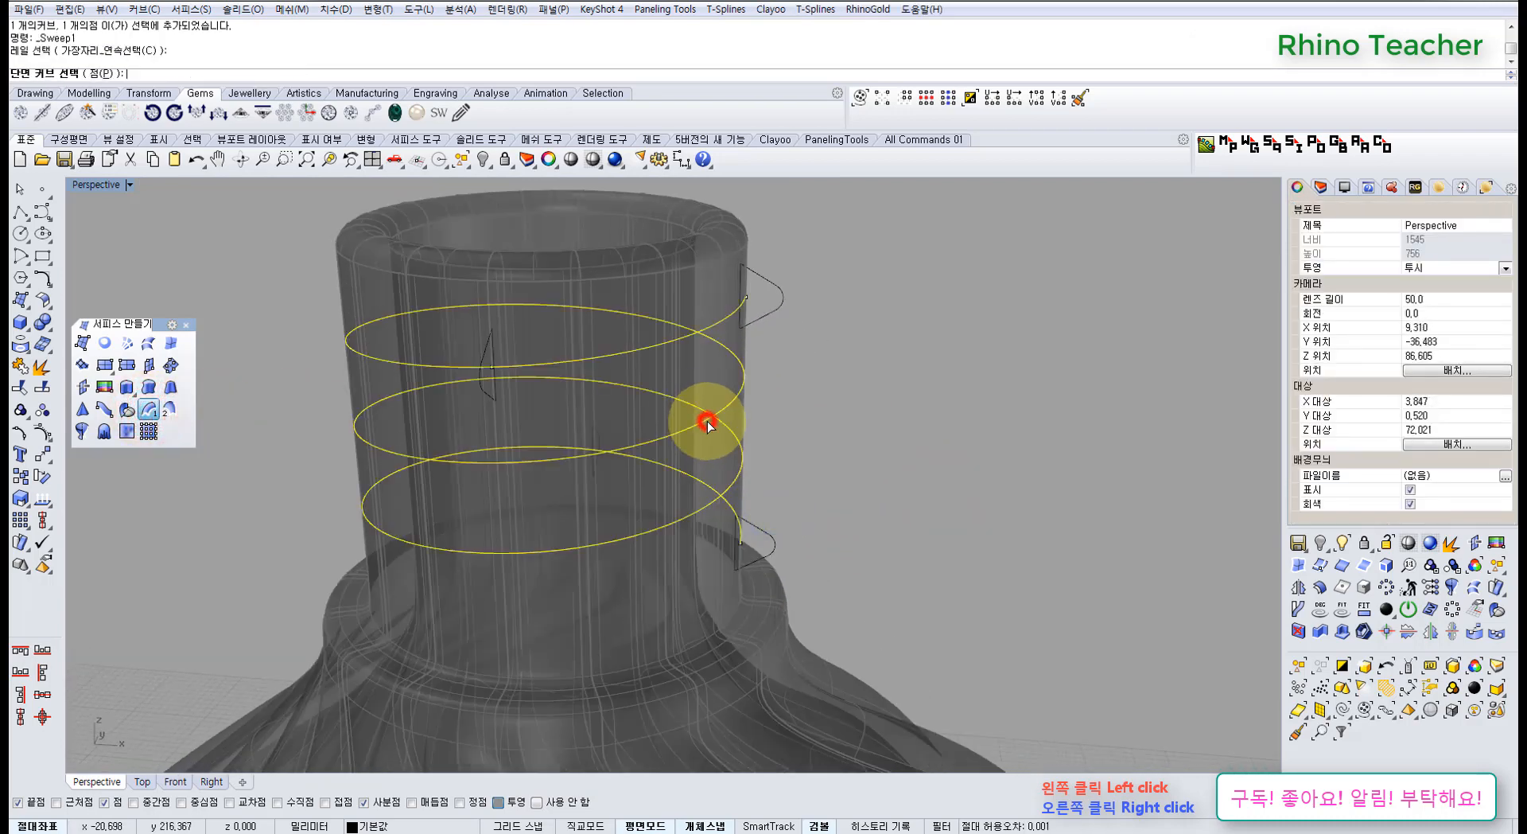
pyautogui.click(783, 301)
pyautogui.click(481, 344)
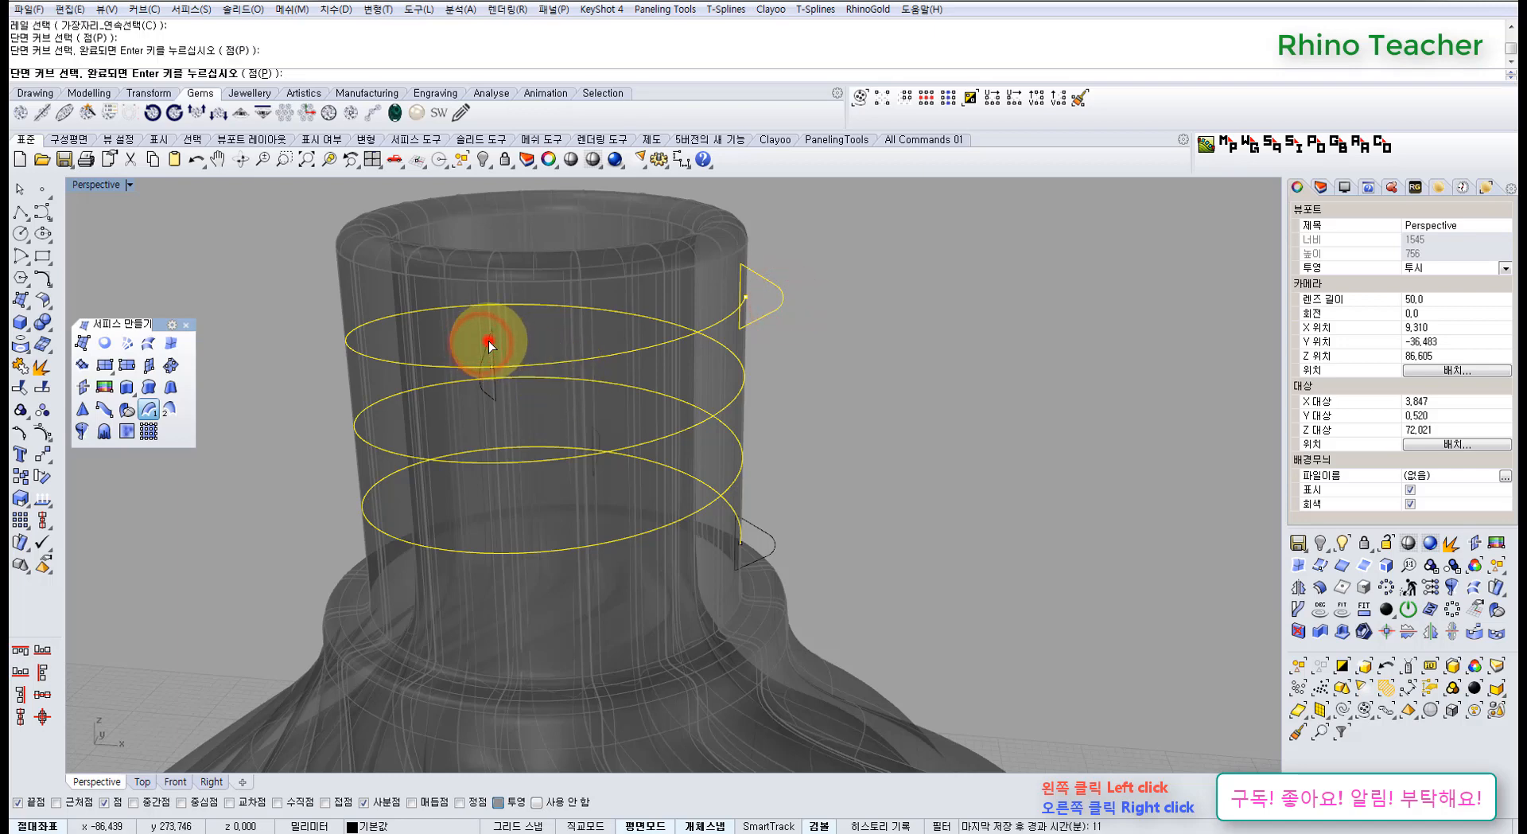
pyautogui.scroll(4, 636, 409)
pyautogui.click(751, 413)
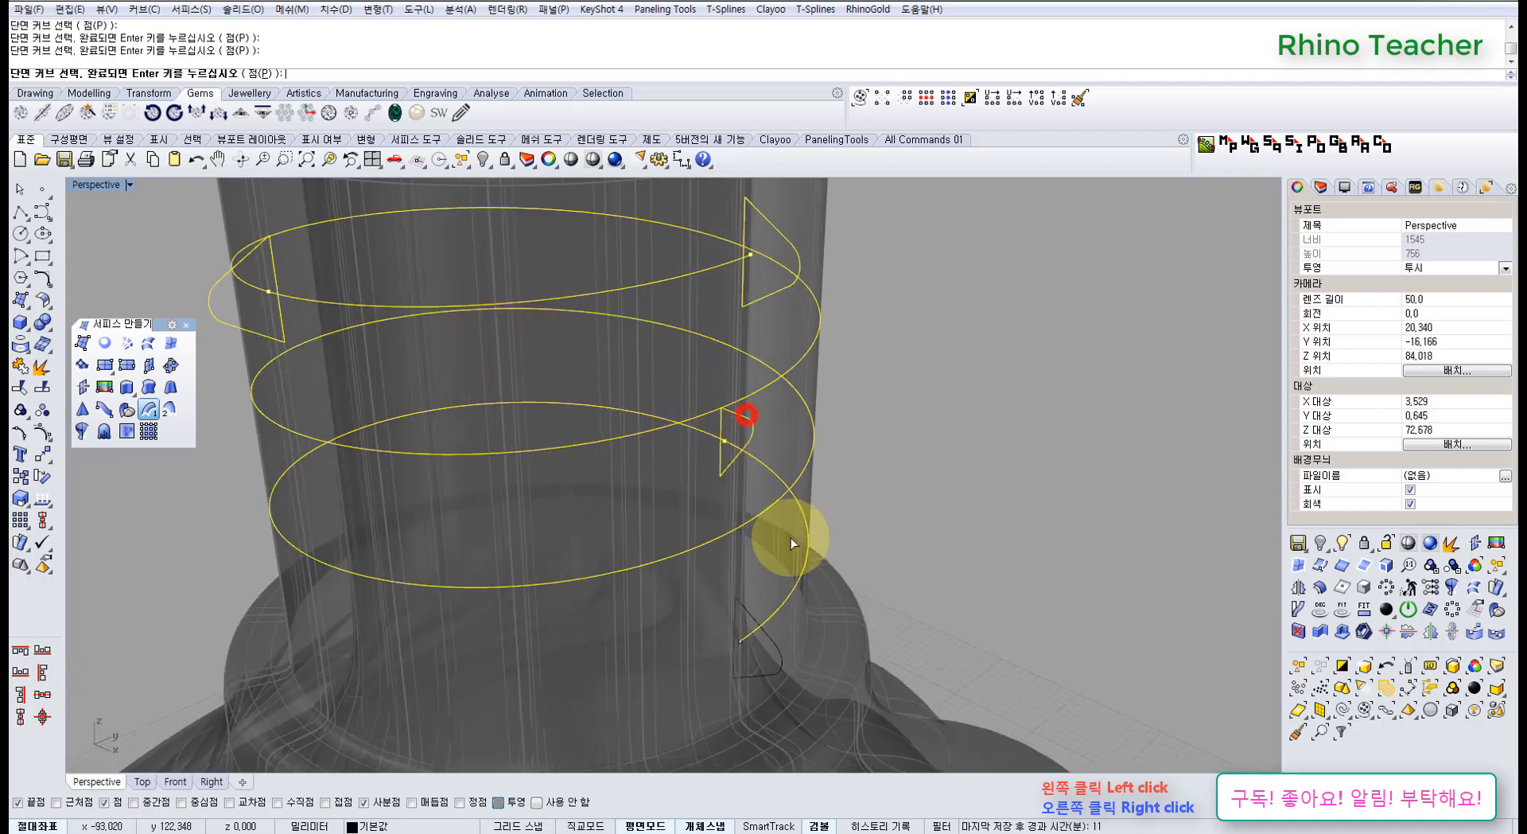
pyautogui.click(777, 641)
pyautogui.moveTo(677, 565); pyautogui.dragTo(749, 533, button='right')
pyautogui.rightClick(749, 535)
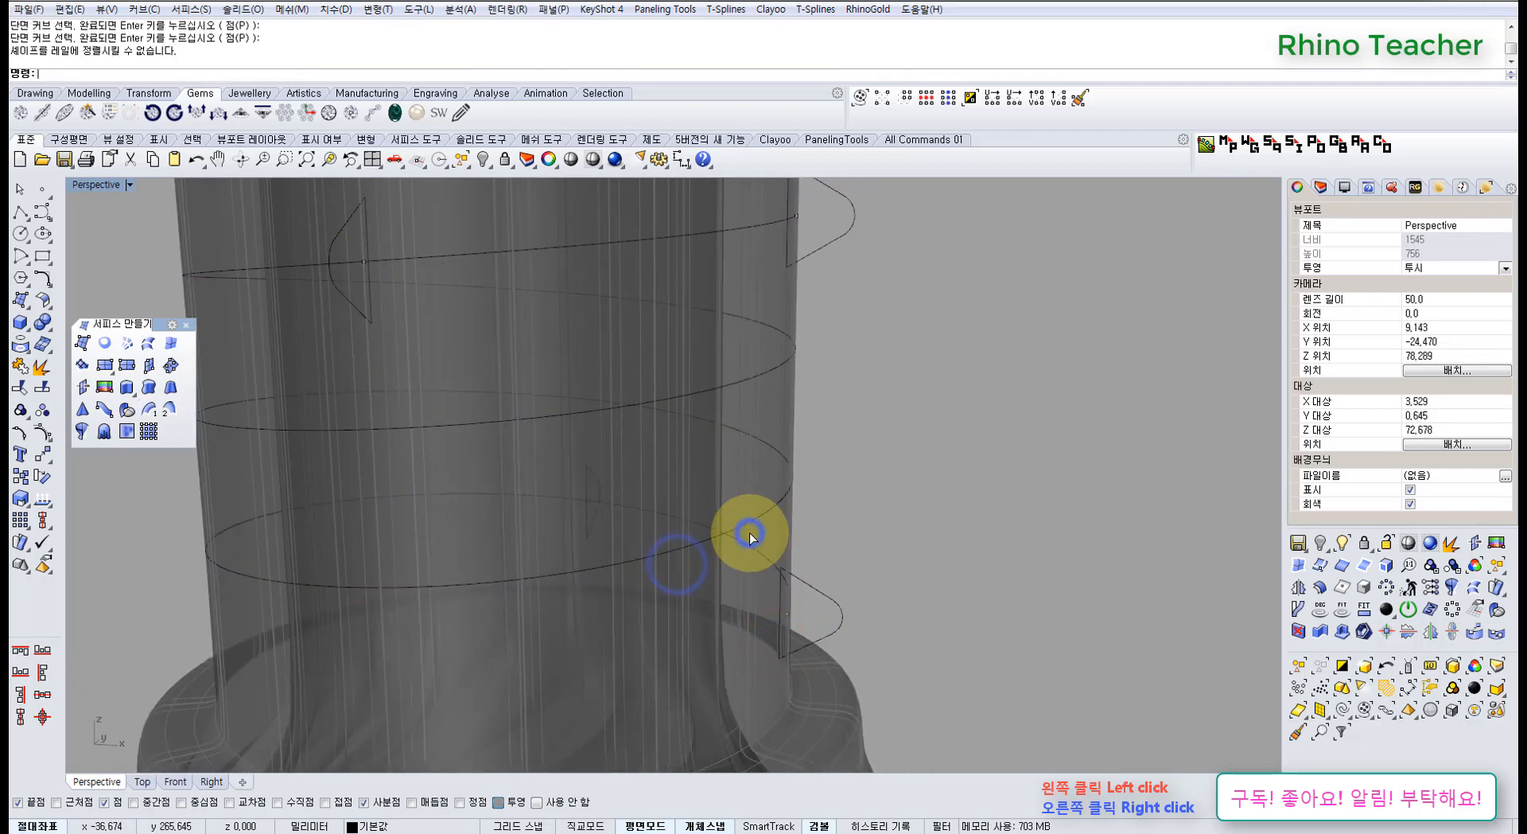
pyautogui.scroll(-3, 634, 427)
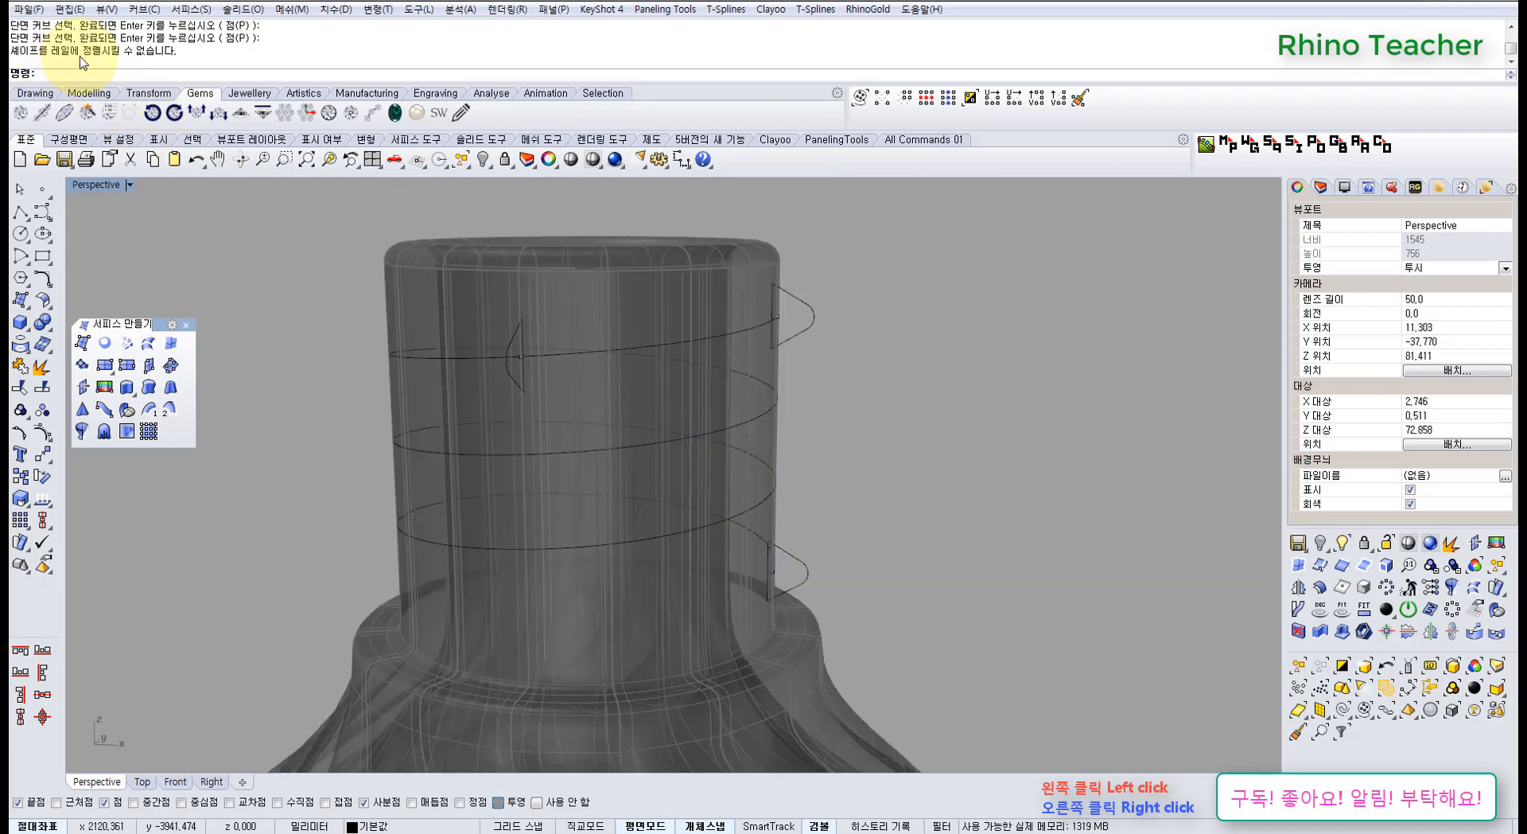
# Ungroup all four thread profiles along the helix to separate the curves from their points
pyautogui.click(812, 318)
pyautogui.keyDown('shift'); pyautogui.click(519, 331); pyautogui.keyUp('shift')
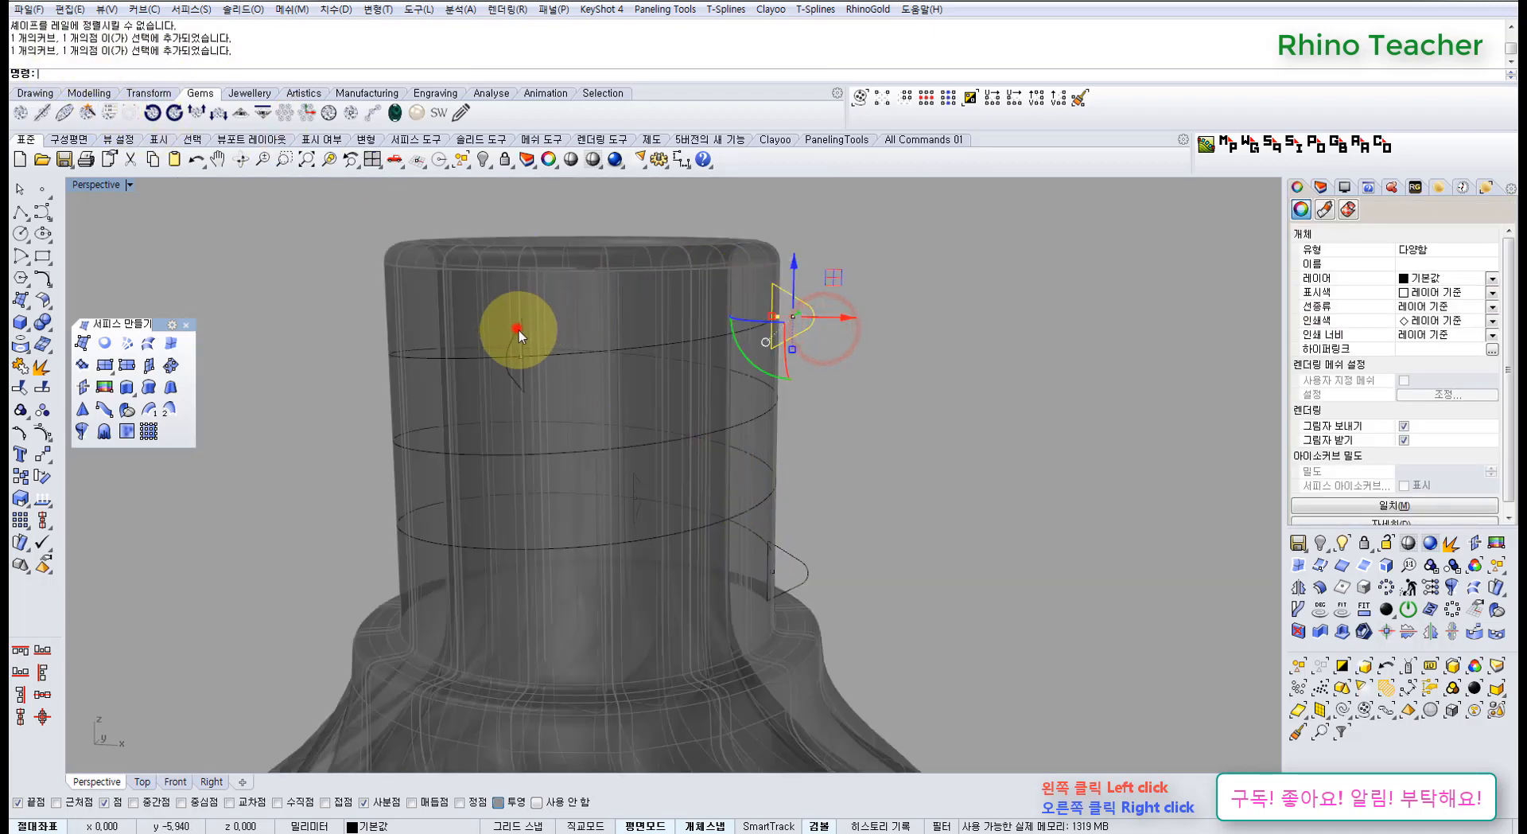
pyautogui.keyDown('shift'); pyautogui.click(802, 560); pyautogui.keyUp('shift')
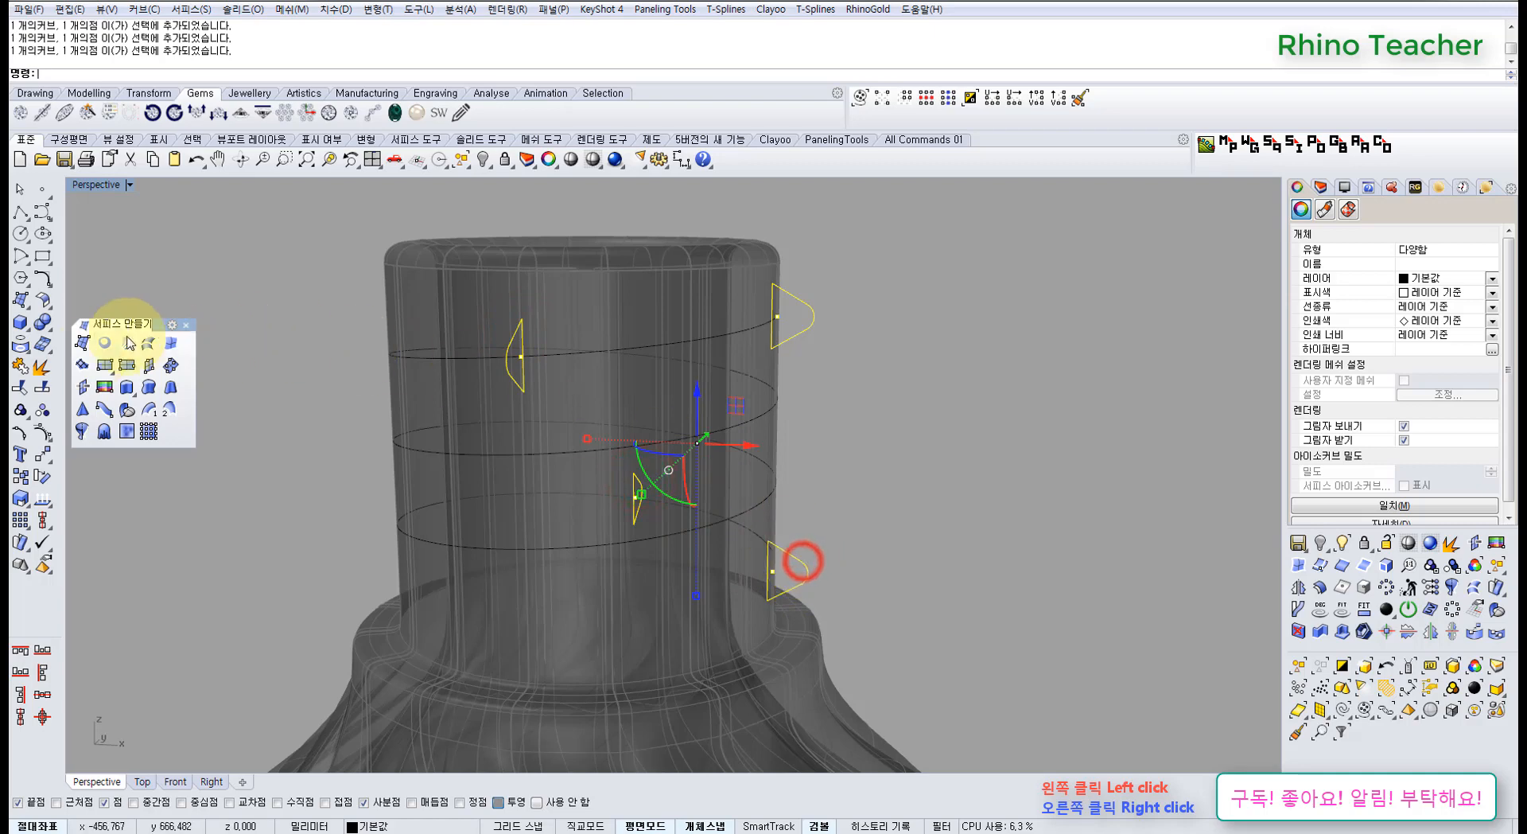
pyautogui.click(44, 410)
pyautogui.click(310, 532)
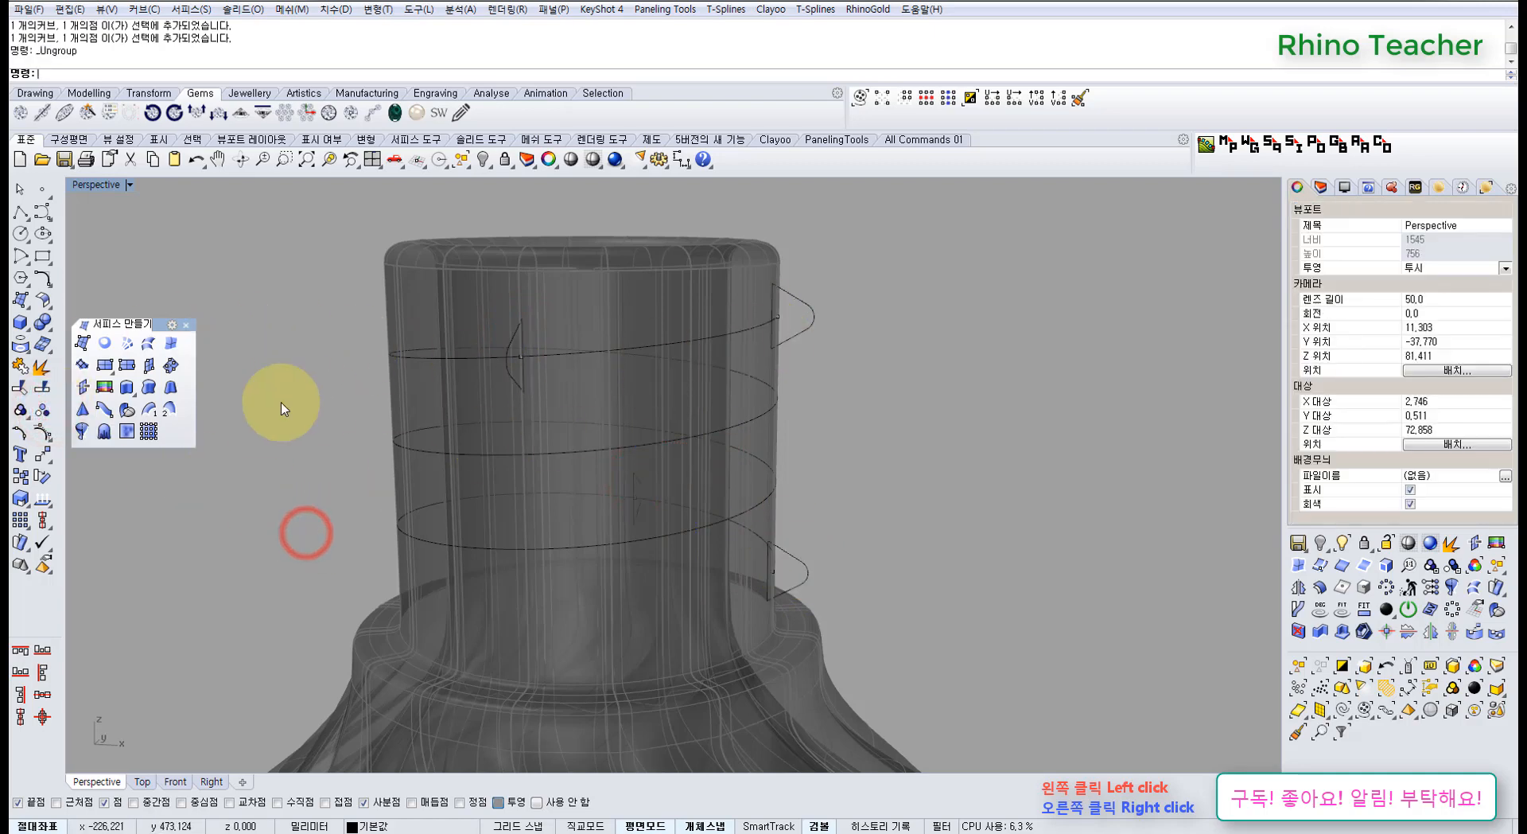
# Run a one-rail sweep with the neck helix as rail and the four ungrouped thread profiles as cross sections
pyautogui.click(149, 409)
pyautogui.click(689, 338)
pyautogui.moveTo(689, 338); pyautogui.dragTo(704, 338, button='right')
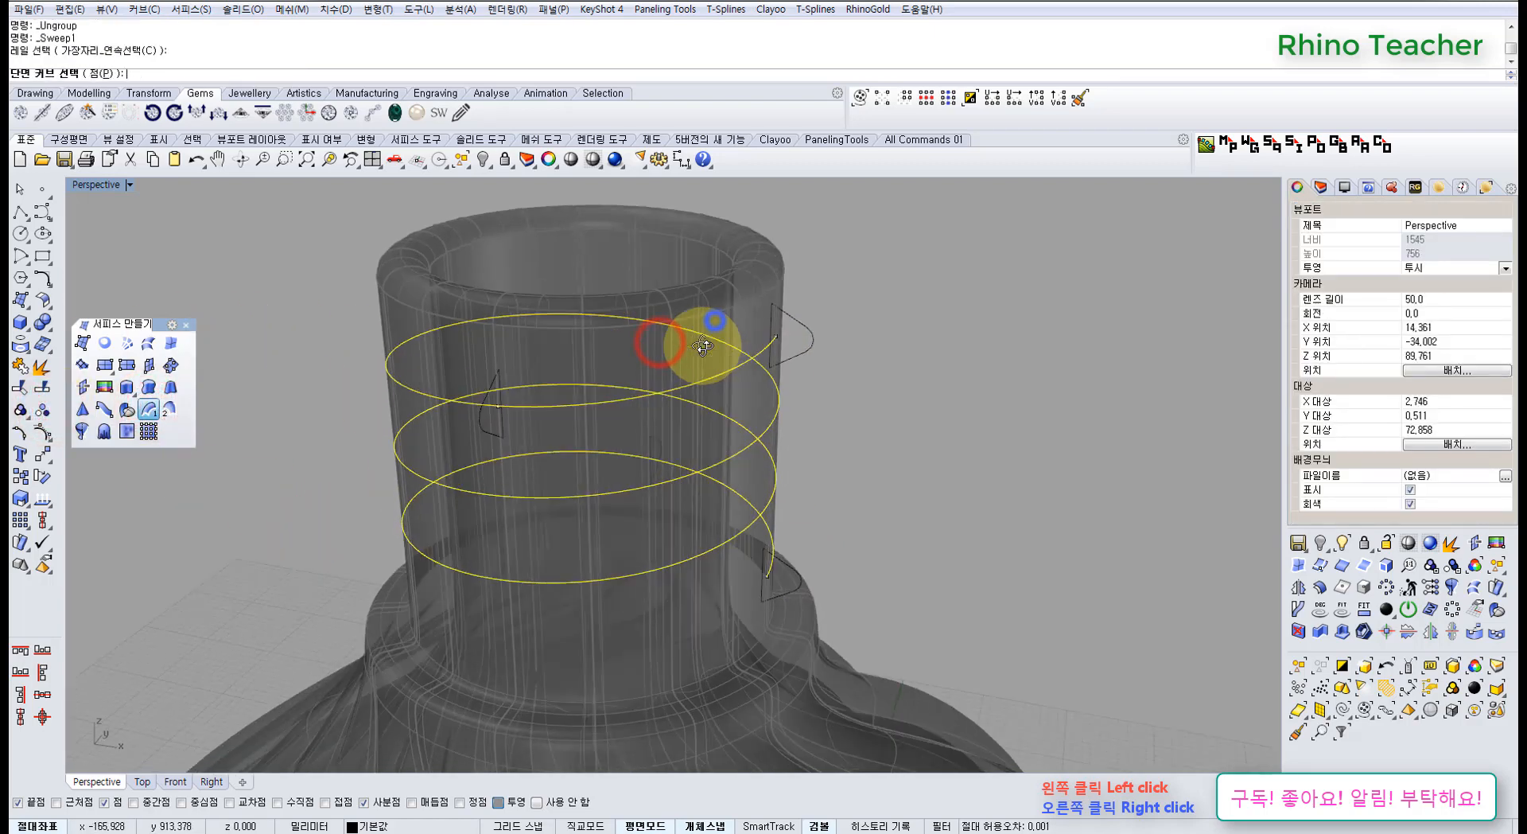
pyautogui.click(795, 321)
pyautogui.click(495, 374)
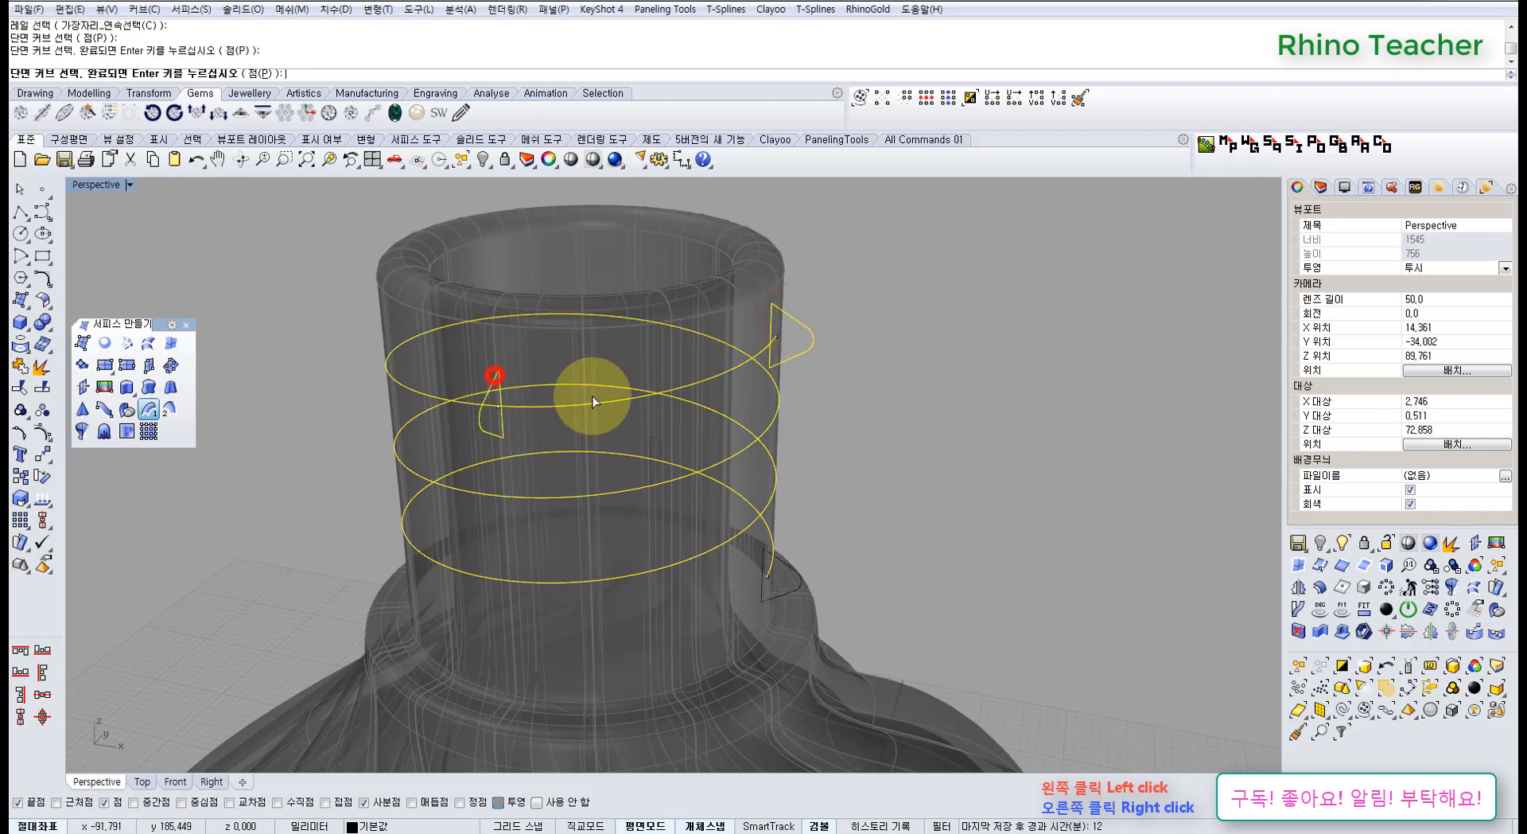
pyautogui.moveTo(718, 482); pyautogui.dragTo(791, 409, button='right')
pyautogui.click(680, 441)
pyautogui.click(783, 574)
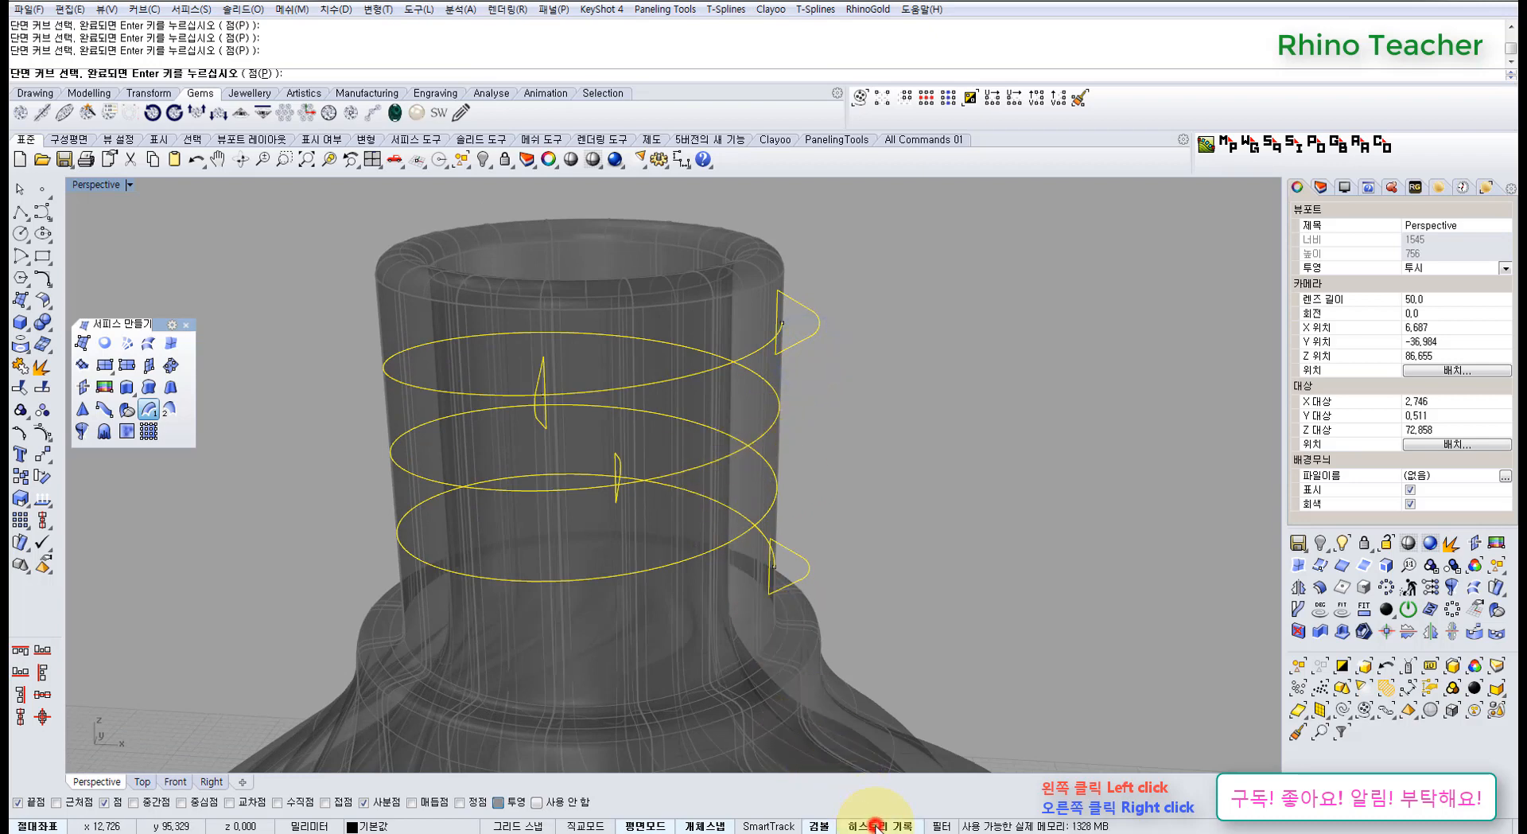
pyautogui.moveTo(804, 556); pyautogui.dragTo(818, 518, button='right')
pyautogui.rightClick(813, 506)
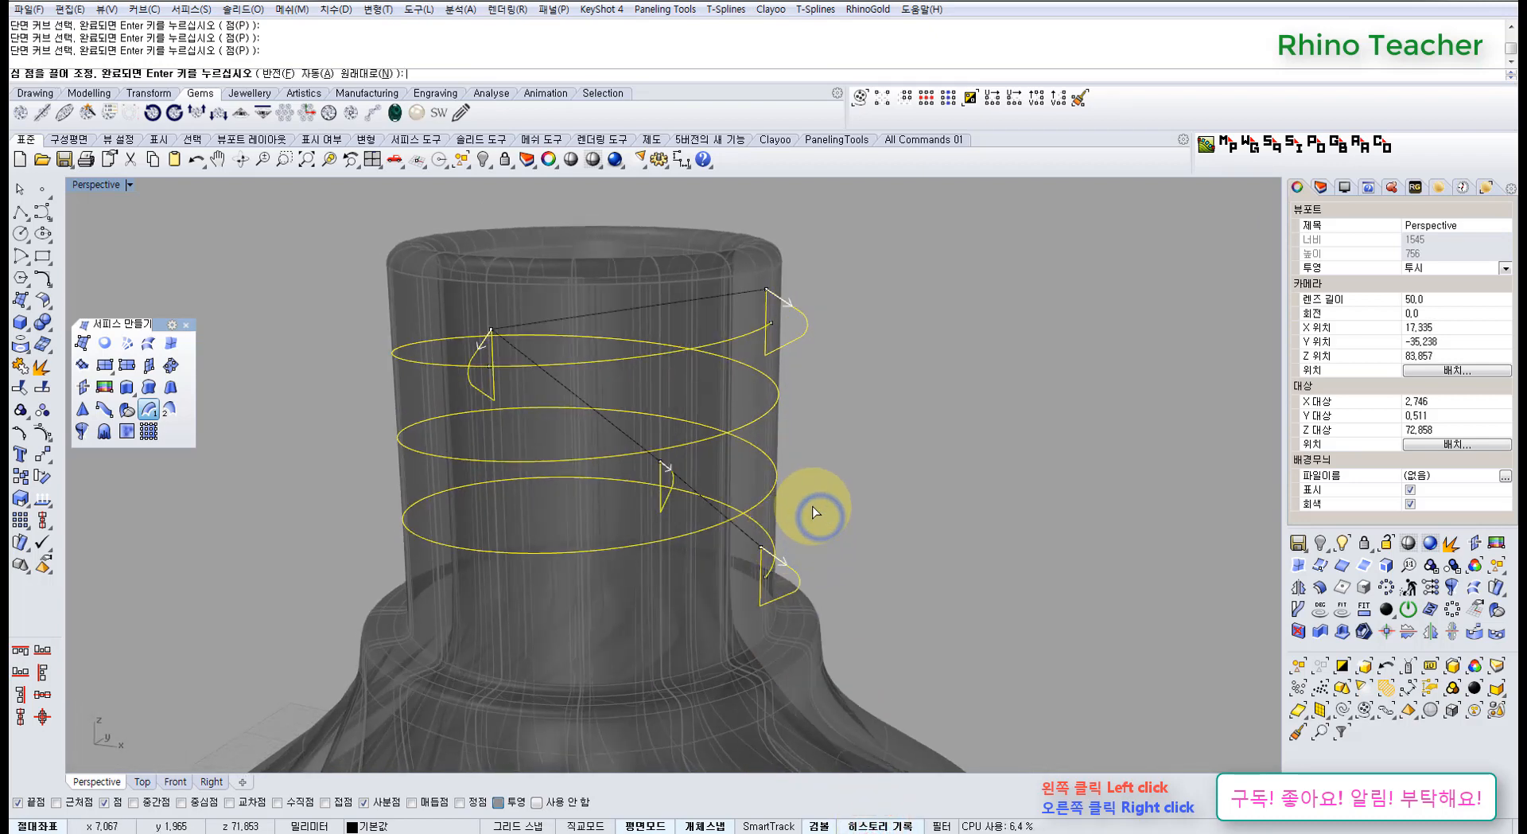
# Check and accept the seam points of the four profiles, and view the thread sweep preview in the Front view
pyautogui.moveTo(820, 408)
pyautogui.mouseDown(button='right')
pyautogui.moveTo(665, 392)
pyautogui.moveTo(900, 402)
pyautogui.moveTo(832, 412)
pyautogui.mouseUp(button='right')
pyautogui.scroll(5, 769, 316)
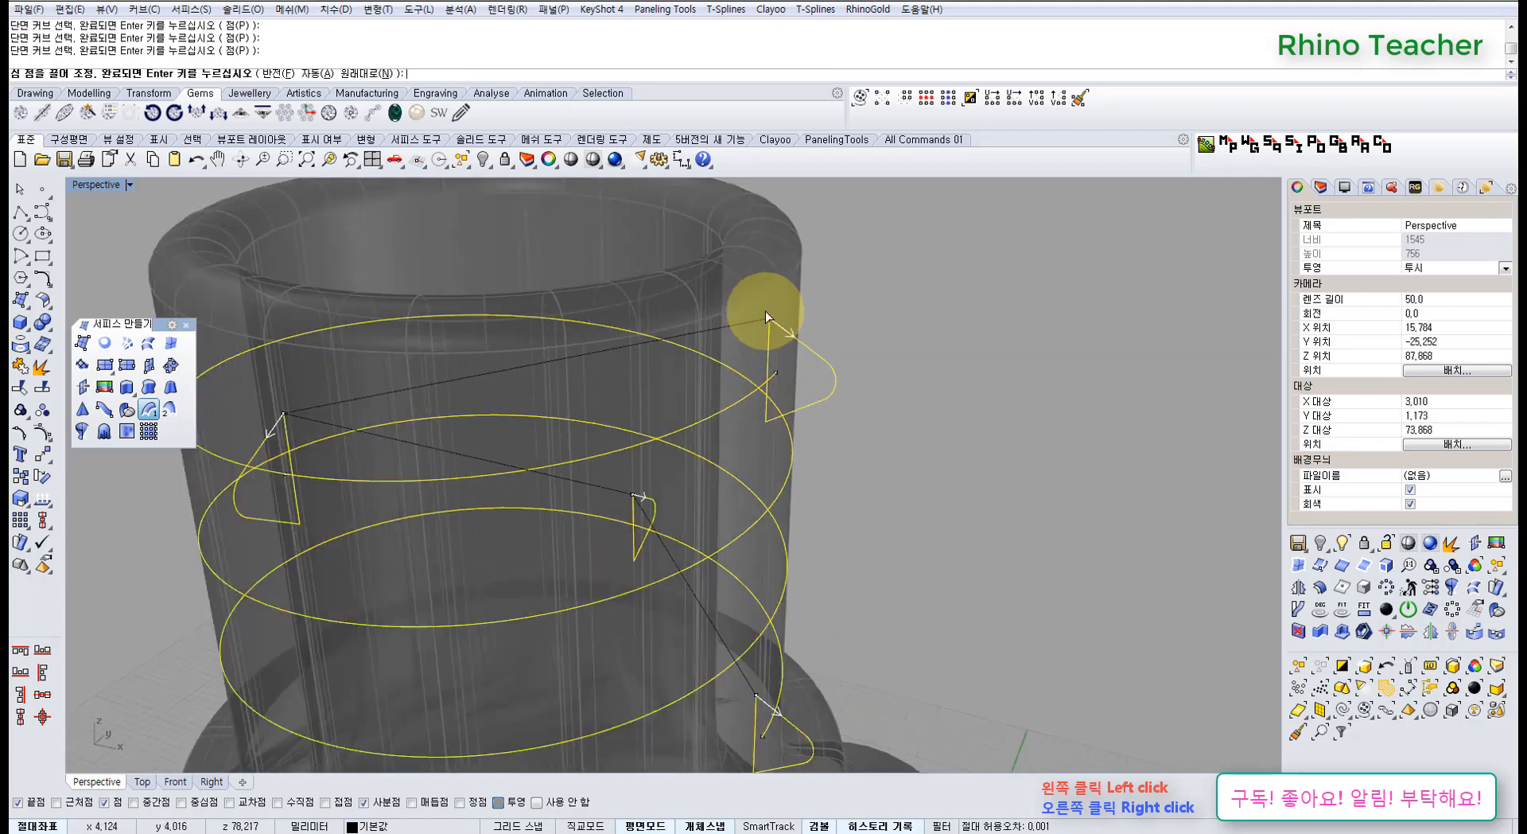
pyautogui.scroll(-5, 824, 422)
pyautogui.moveTo(804, 477); pyautogui.dragTo(850, 476, button='right')
pyautogui.moveTo(859, 566); pyautogui.dragTo(847, 473, button='right')
pyautogui.rightClick(848, 473)
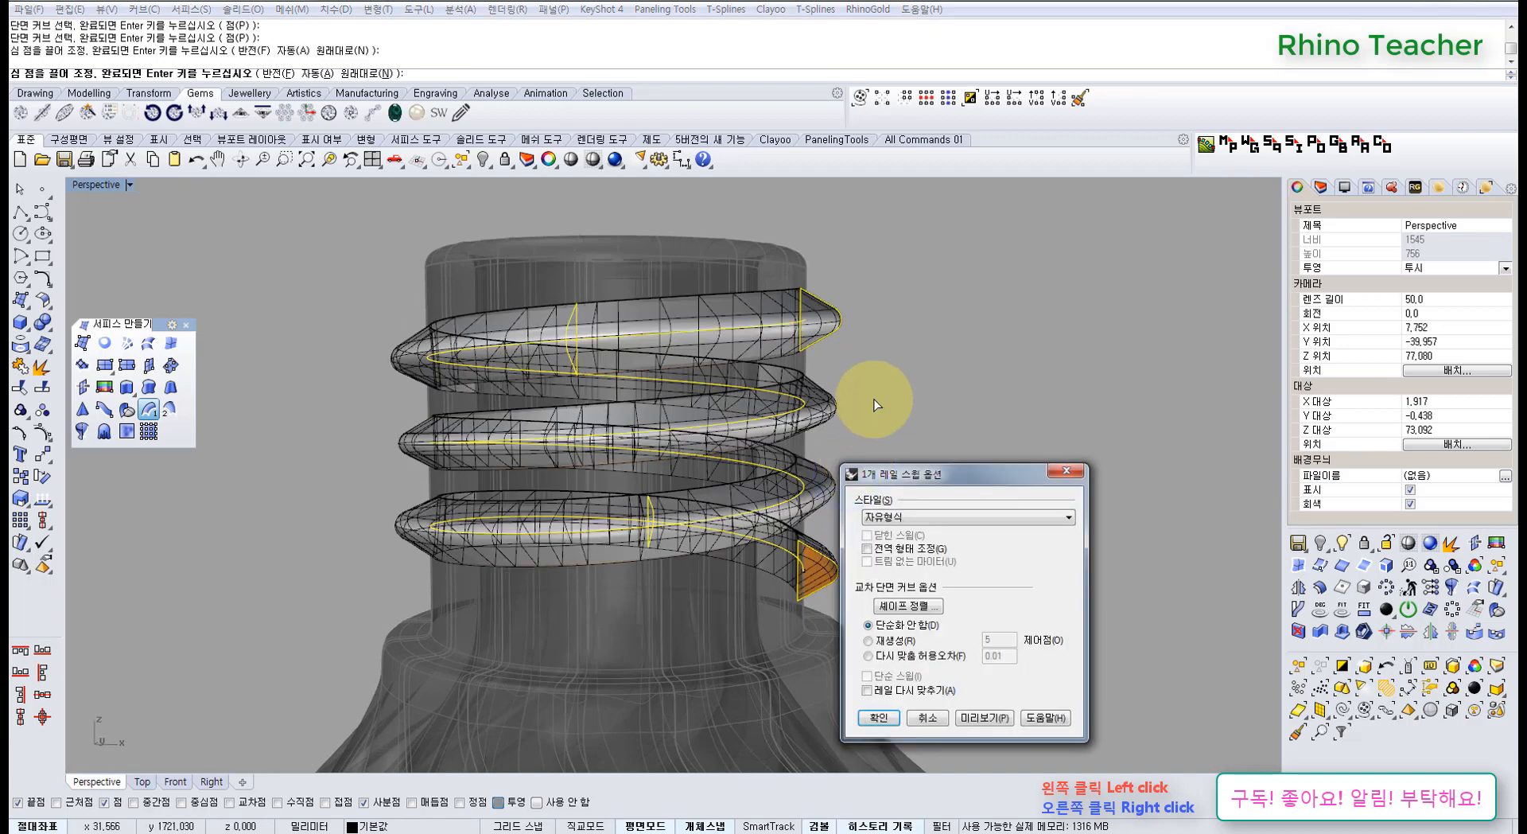
pyautogui.hotkey('ctrl', 'F2')
pyautogui.moveTo(541, 494); pyautogui.dragTo(637, 427, button='right')
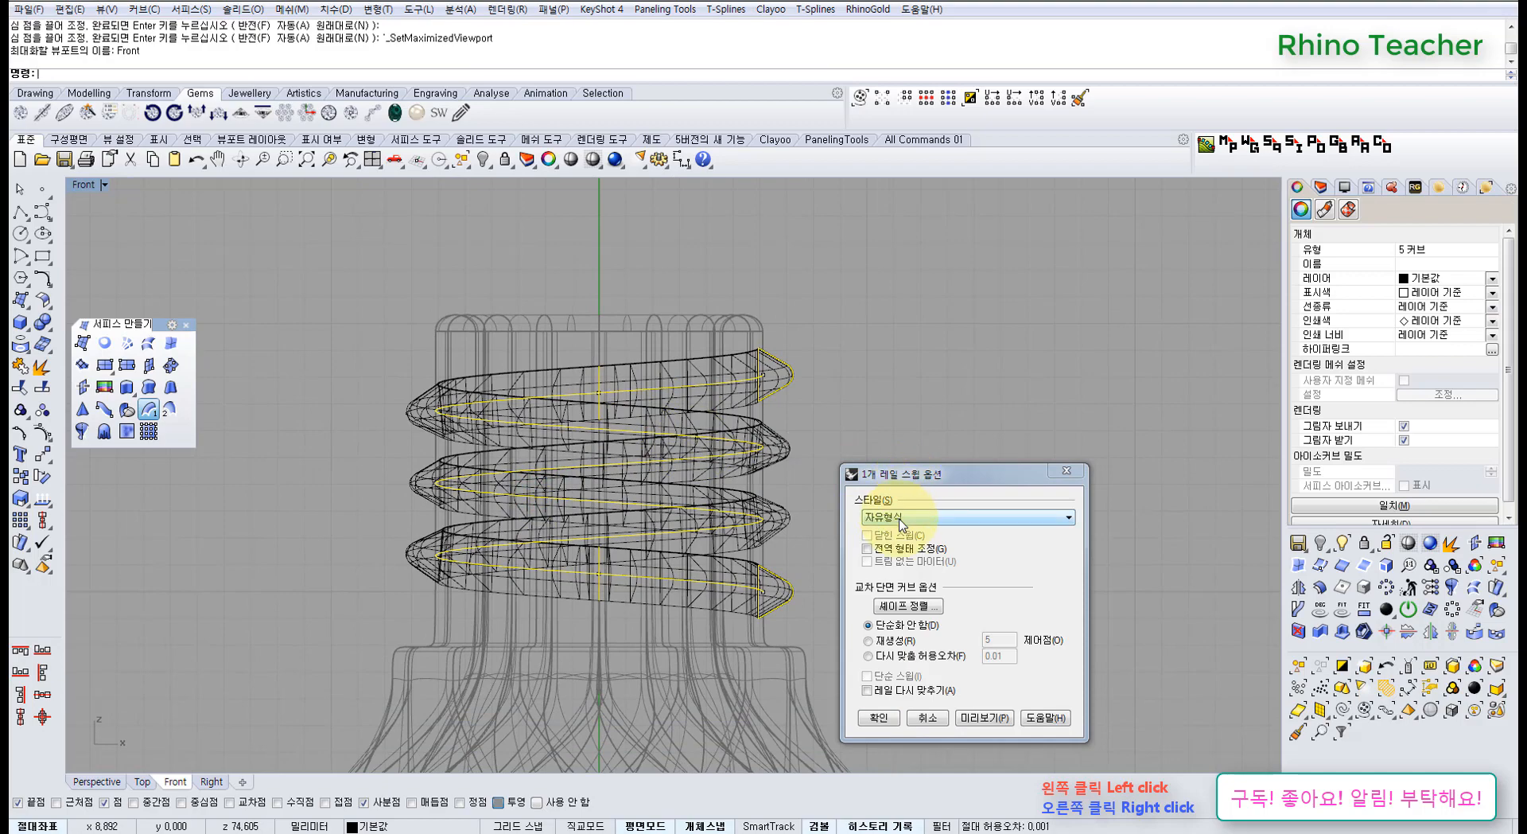
# Set the one-rail sweep style to 로드라이크 Top (Roadlike Top) and preview the helical thread
pyautogui.scroll(8, 607, 467)
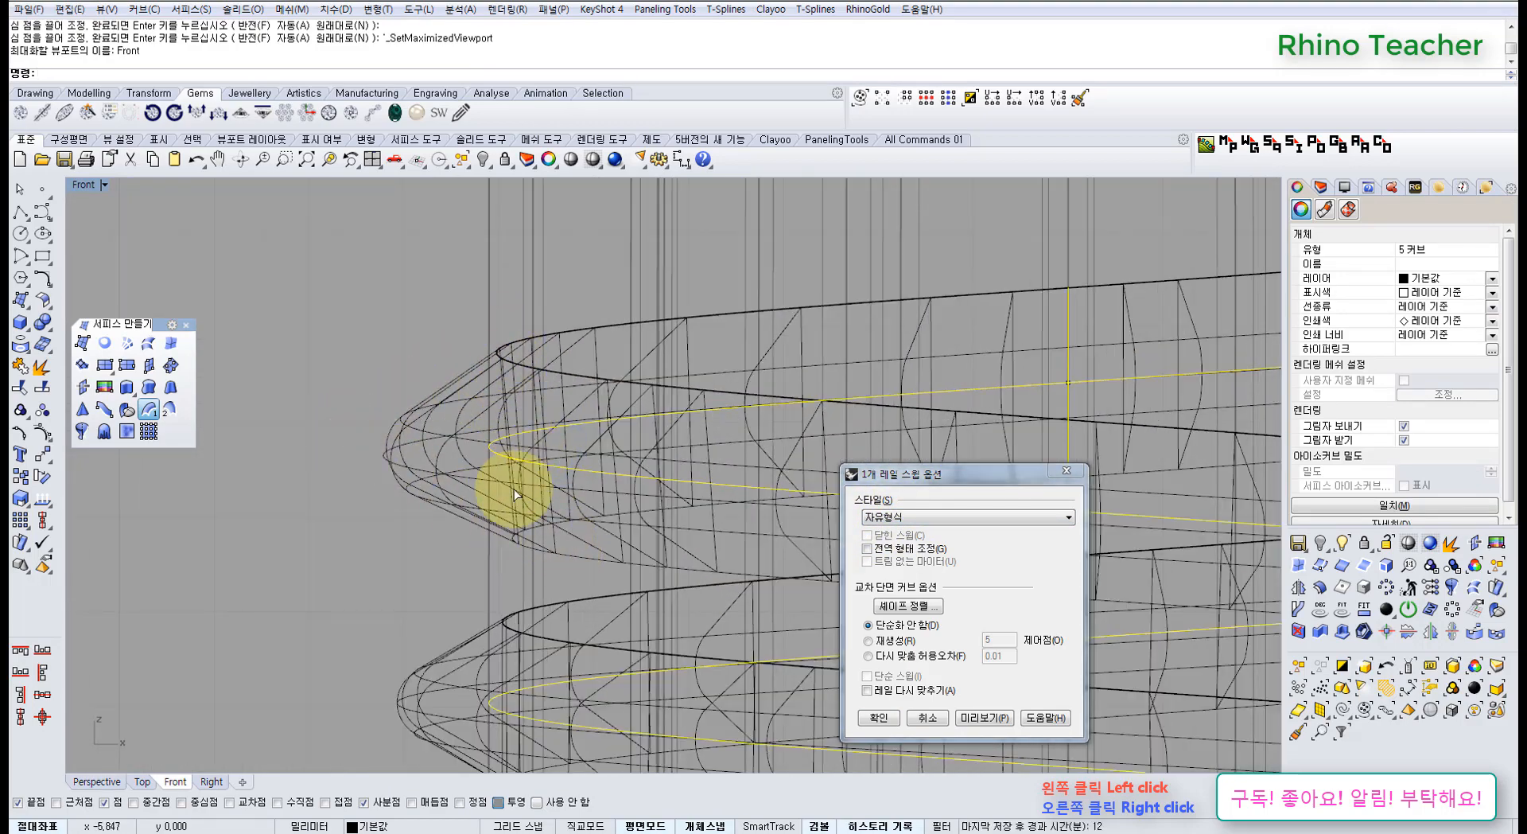
pyautogui.scroll(-10, 508, 493)
pyautogui.moveTo(647, 537); pyautogui.dragTo(508, 426, button='right')
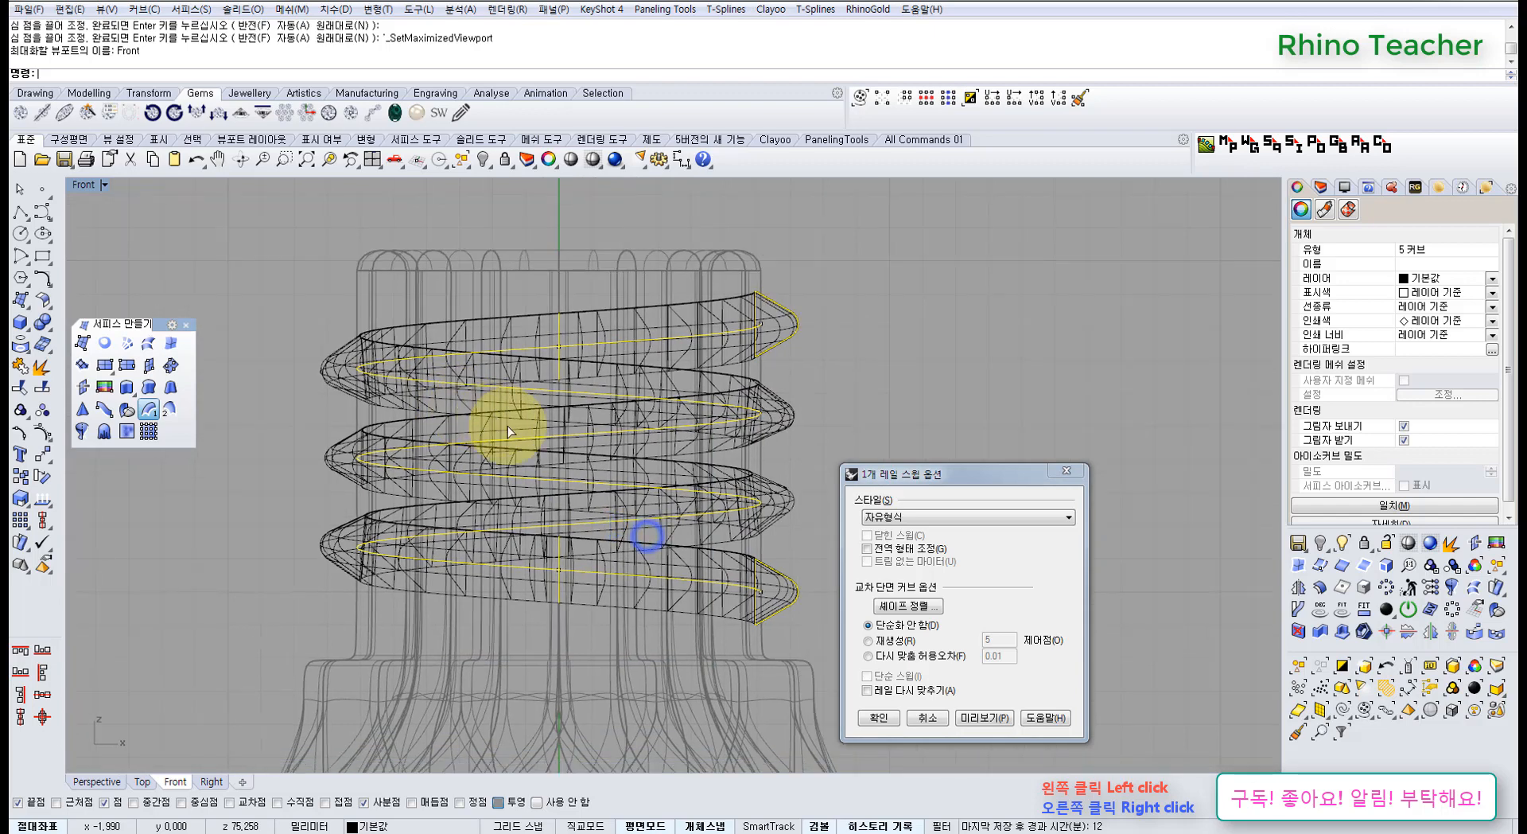
pyautogui.click(875, 517)
pyautogui.click(903, 541)
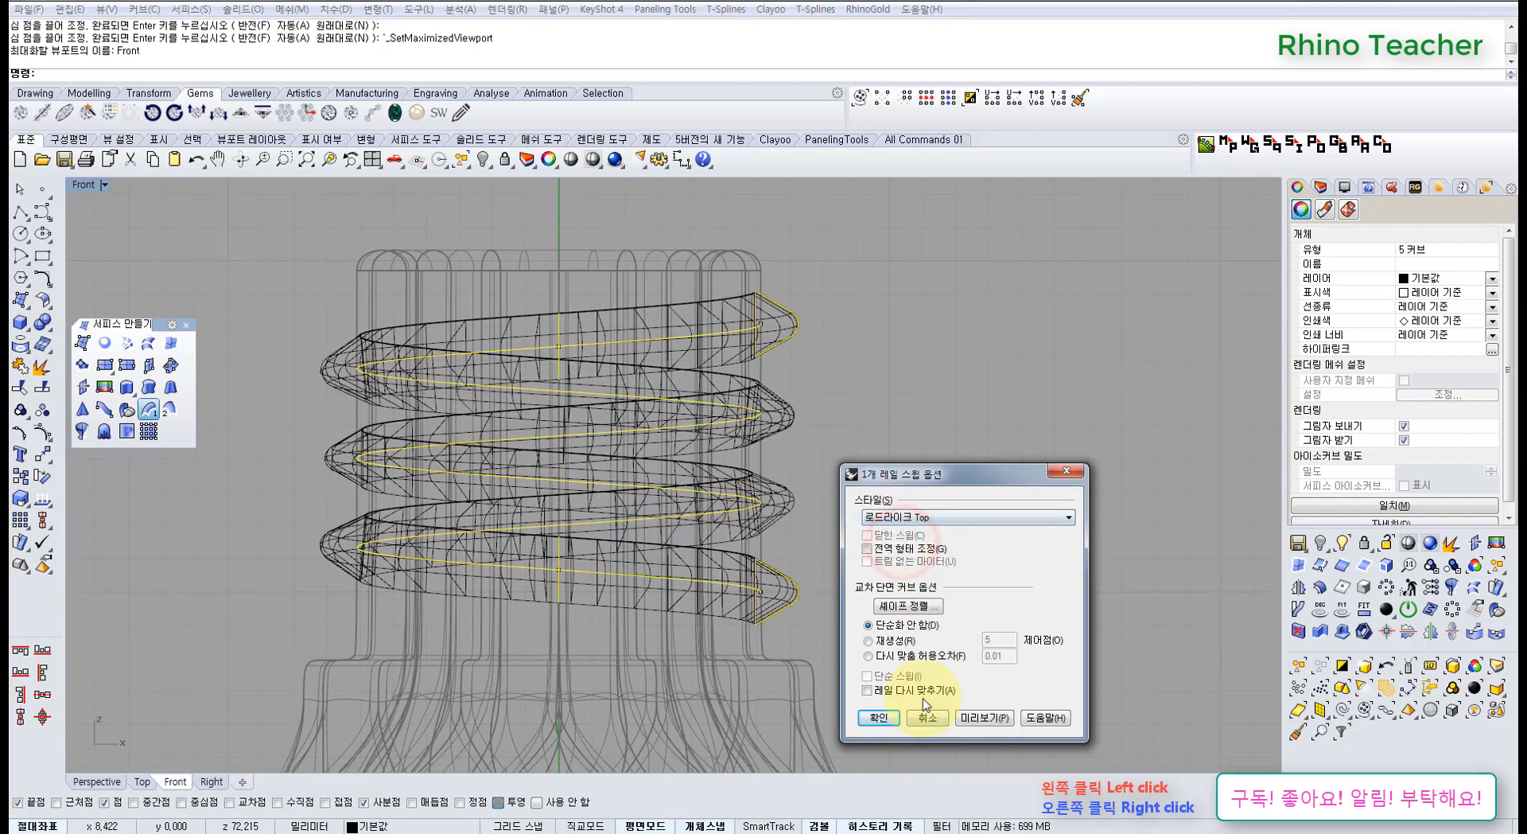
pyautogui.click(987, 718)
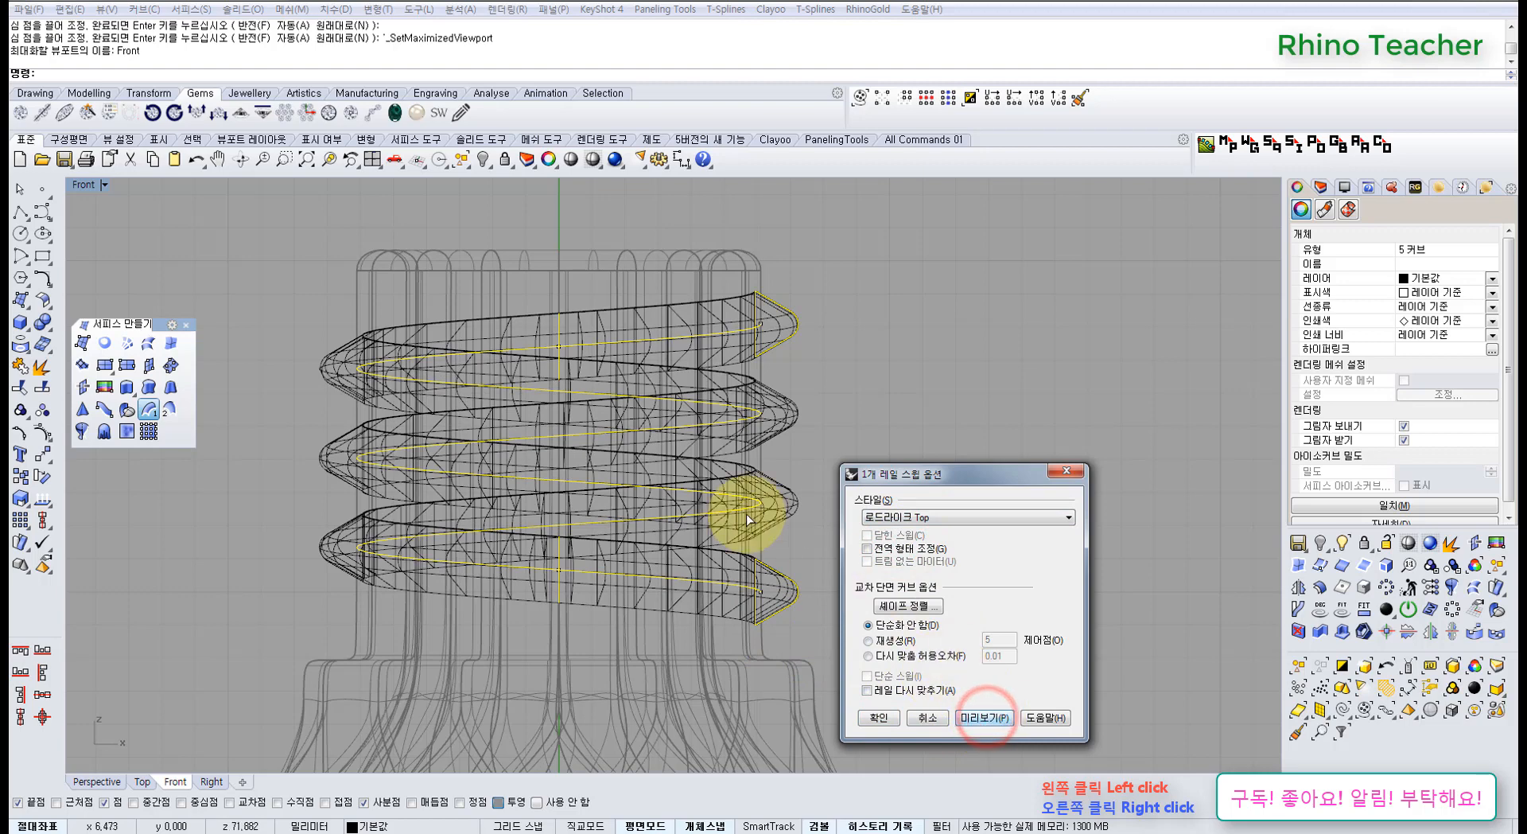
pyautogui.moveTo(738, 504); pyautogui.dragTo(658, 538, button='right')
pyautogui.moveTo(340, 455); pyautogui.dragTo(444, 466, button='right')
pyautogui.scroll(5, 375, 429)
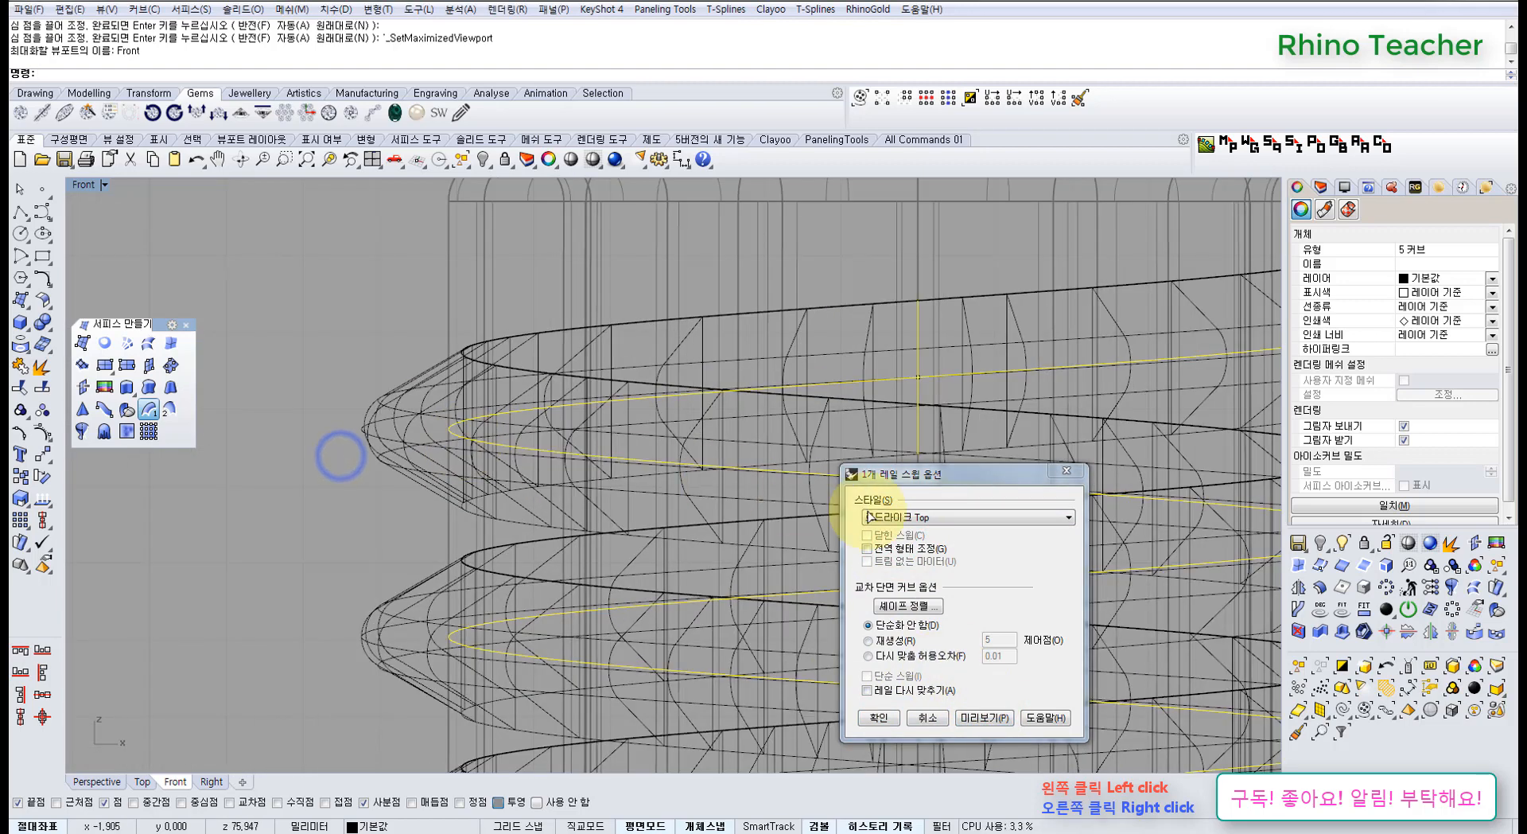
# Preview the thread sweep in the 자유형식 (Freeform) style and again in 로드라이크 Top to compare the profiles
pyautogui.click(965, 516)
pyautogui.click(923, 531)
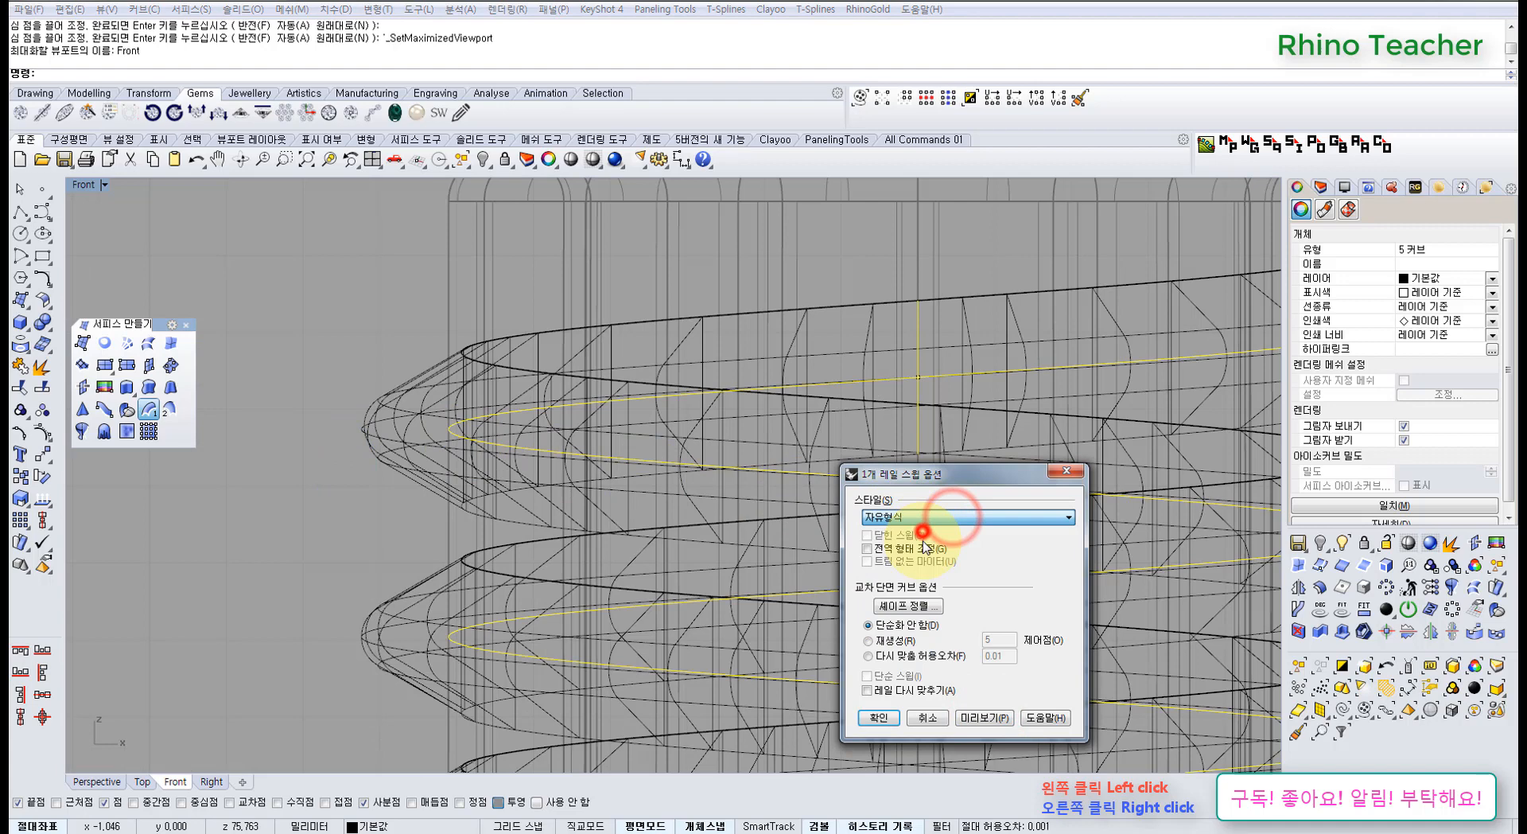
pyautogui.click(972, 718)
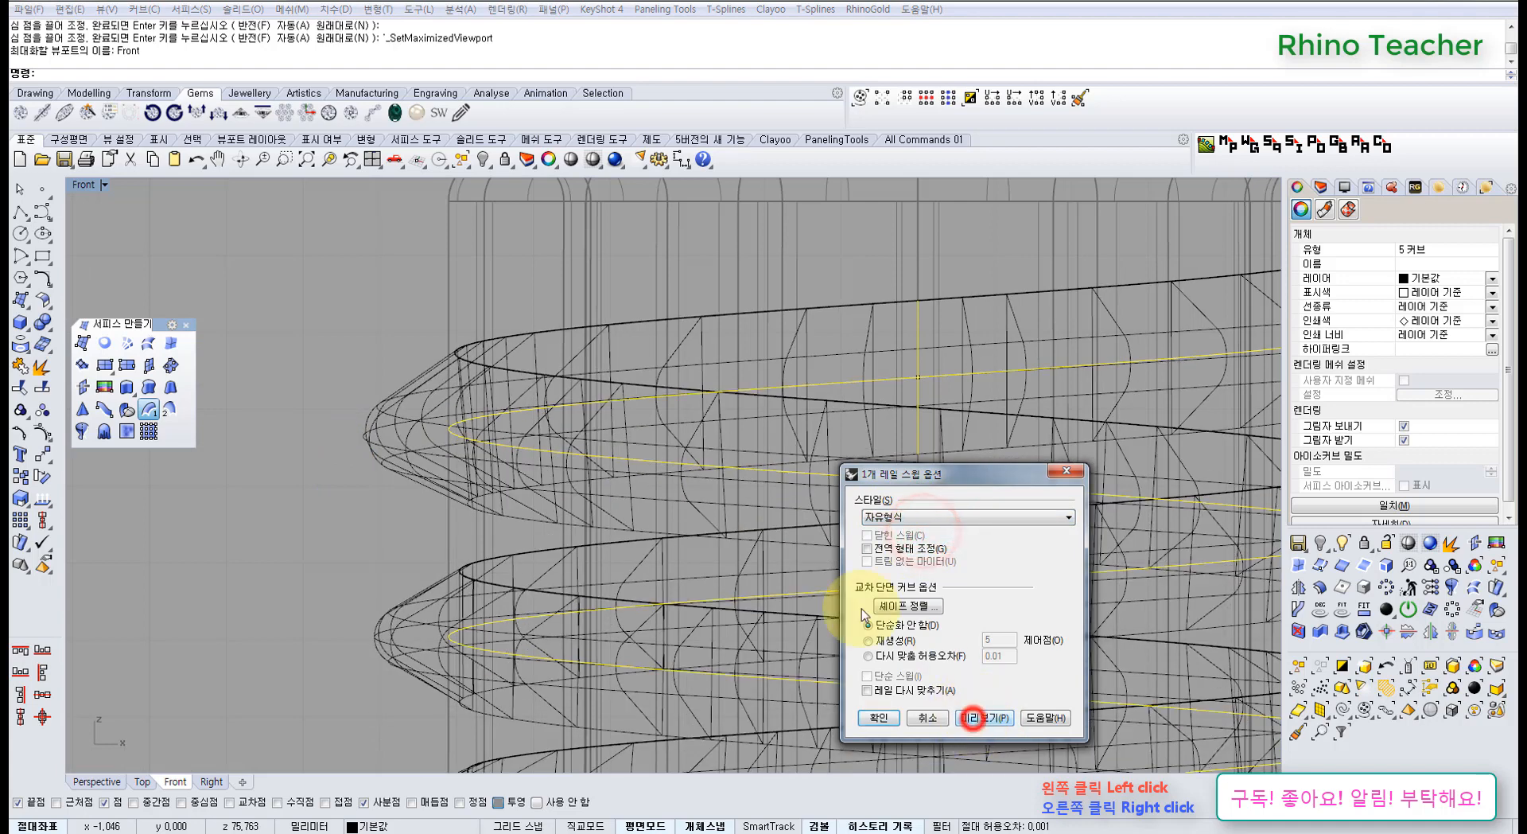
pyautogui.click(912, 518)
pyautogui.click(915, 544)
pyautogui.click(983, 717)
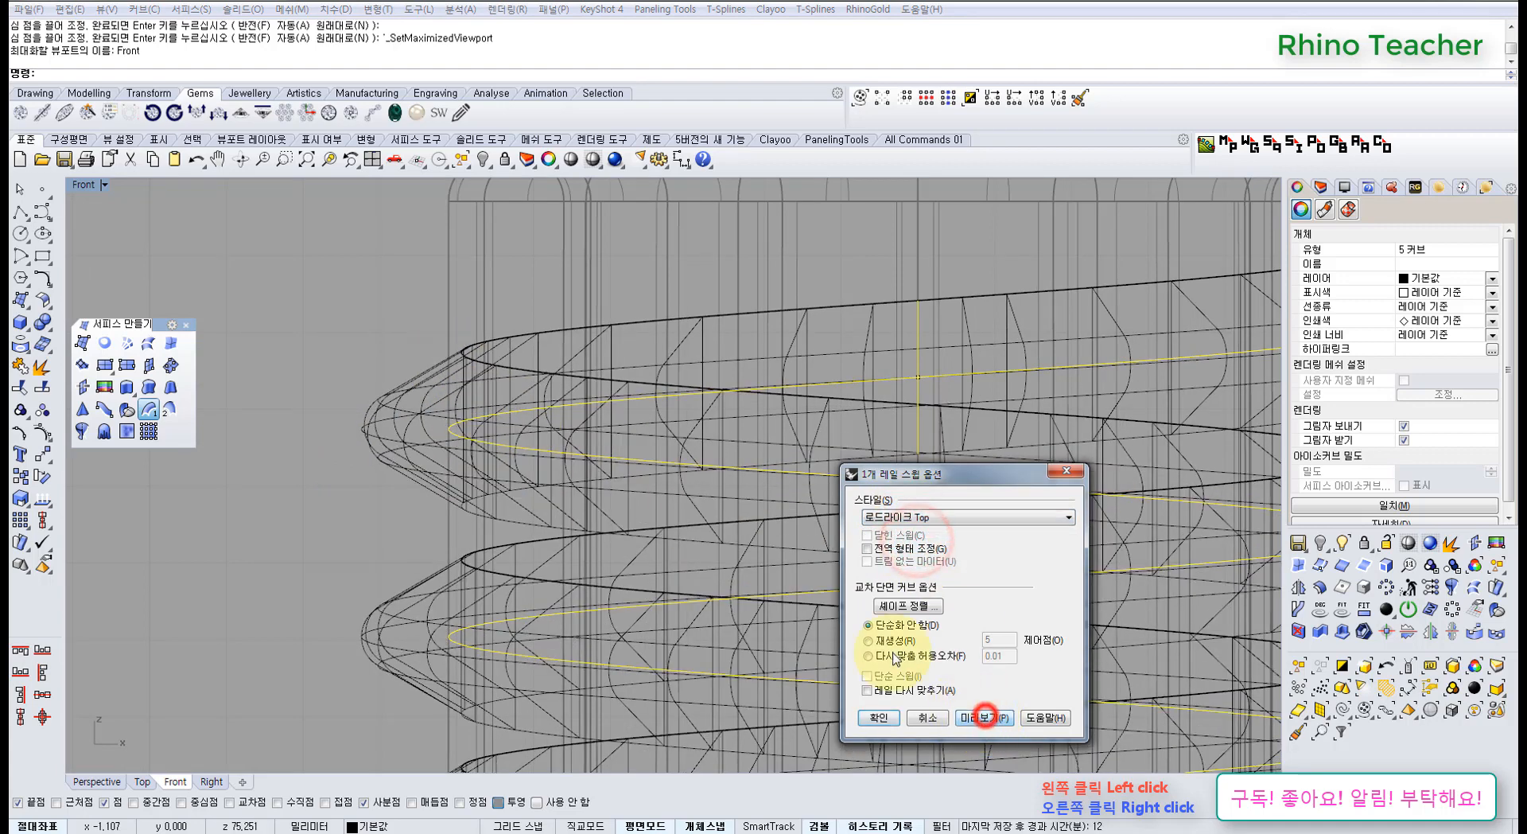
pyautogui.scroll(-5, 676, 545)
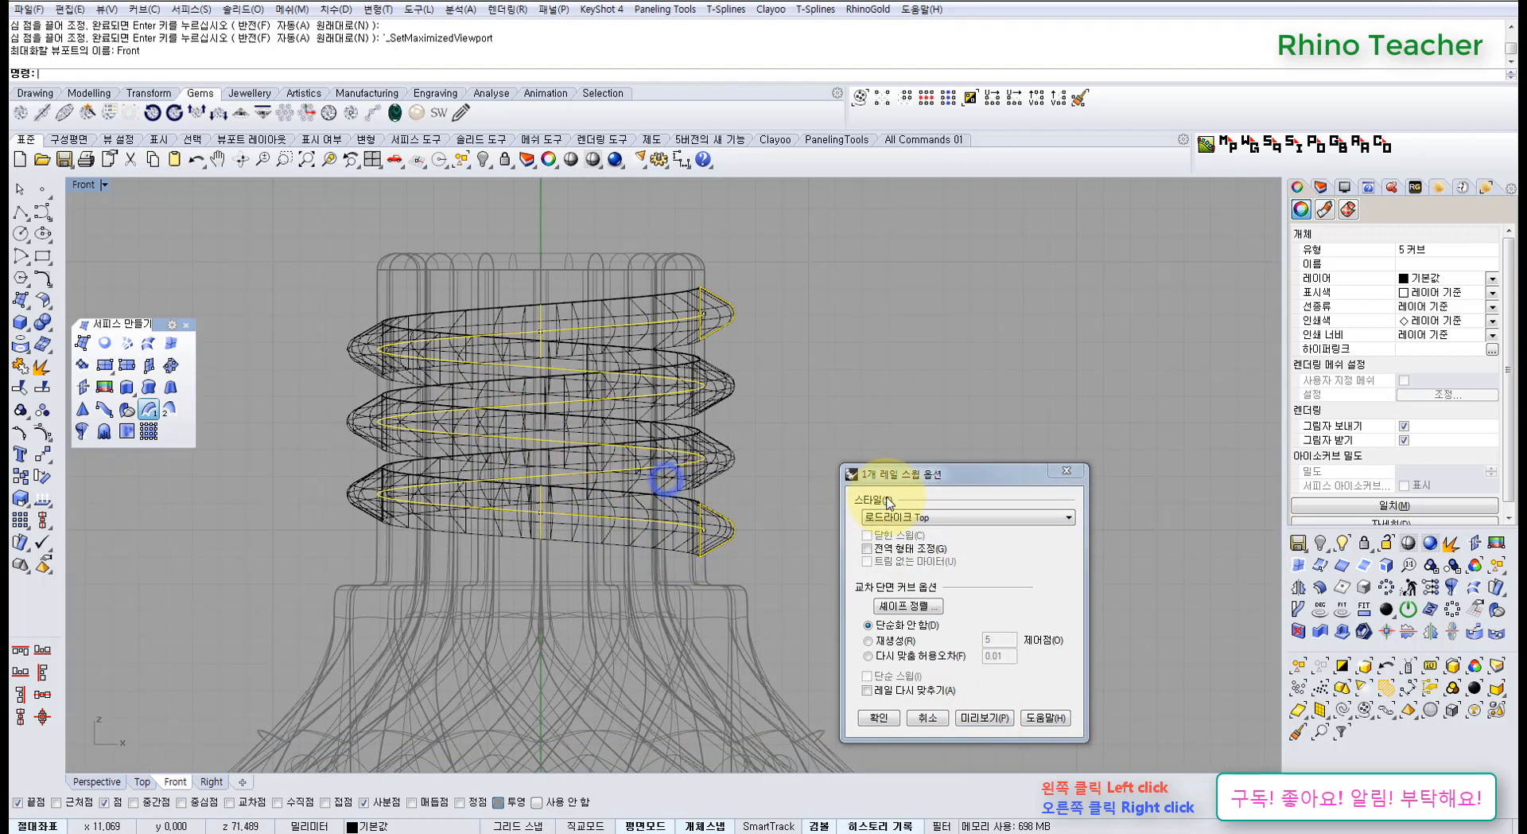
# Preview the thread sweep with the 로드라이크 Front (Roadlike Front) style
pyautogui.click(907, 518)
pyautogui.click(940, 555)
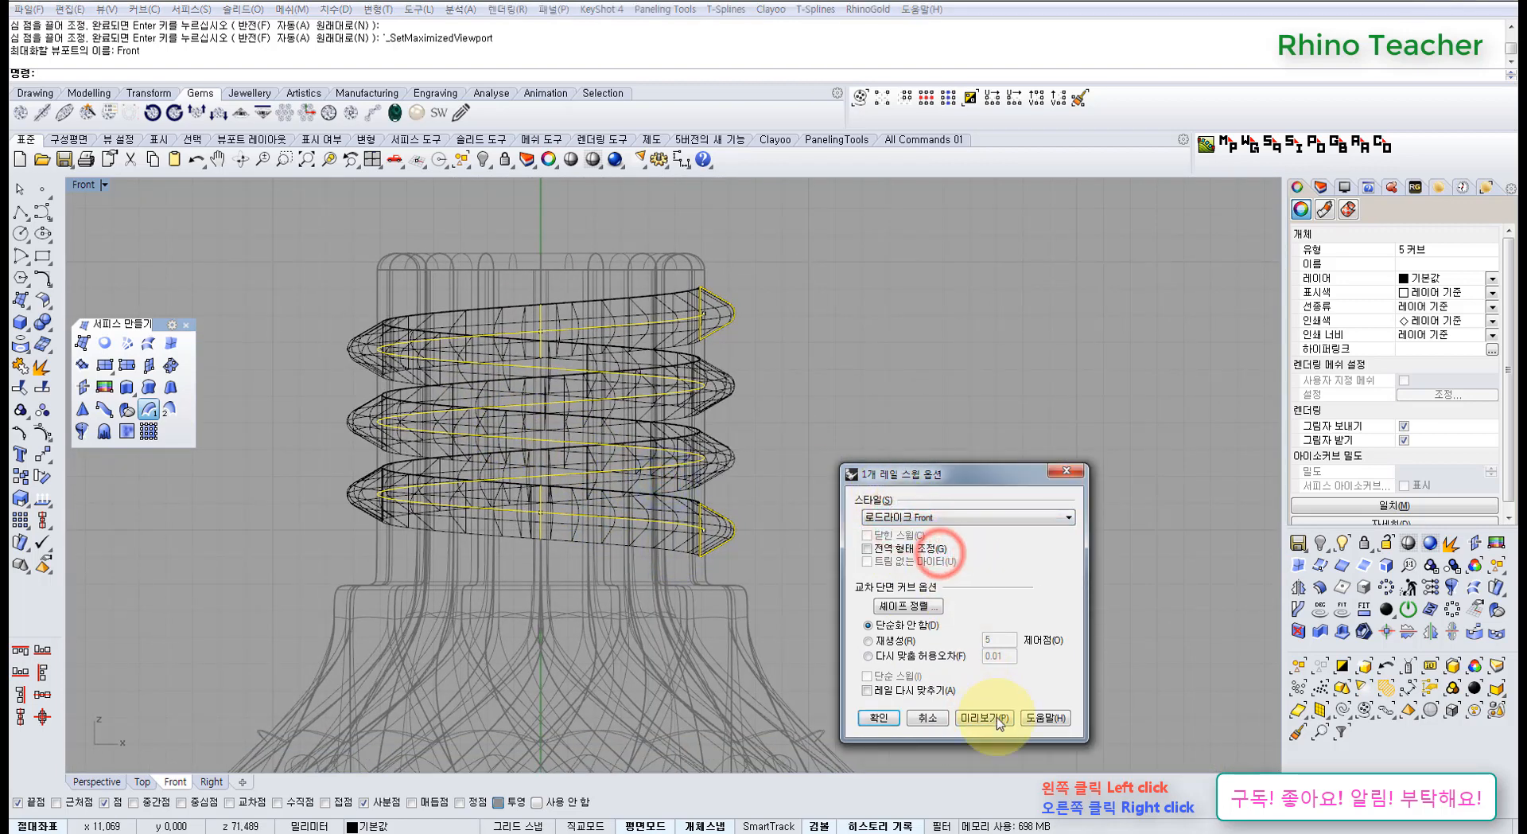
pyautogui.click(985, 717)
# Preview the thread sweep with the 로드라이크 Right (Roadlike Right) style
pyautogui.click(972, 517)
pyautogui.click(956, 567)
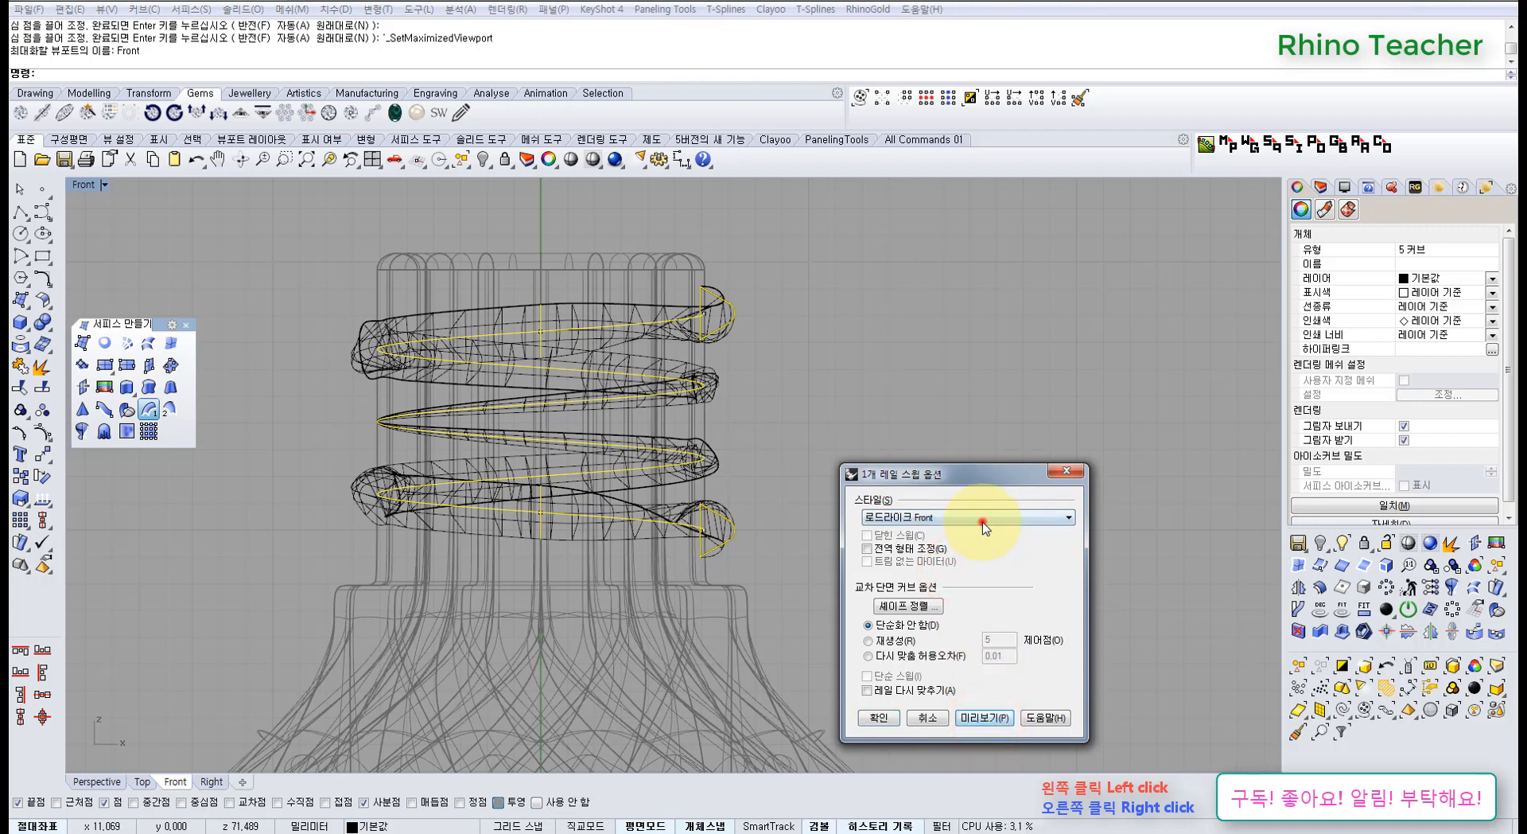
pyautogui.click(985, 518)
pyautogui.click(969, 561)
pyautogui.click(986, 718)
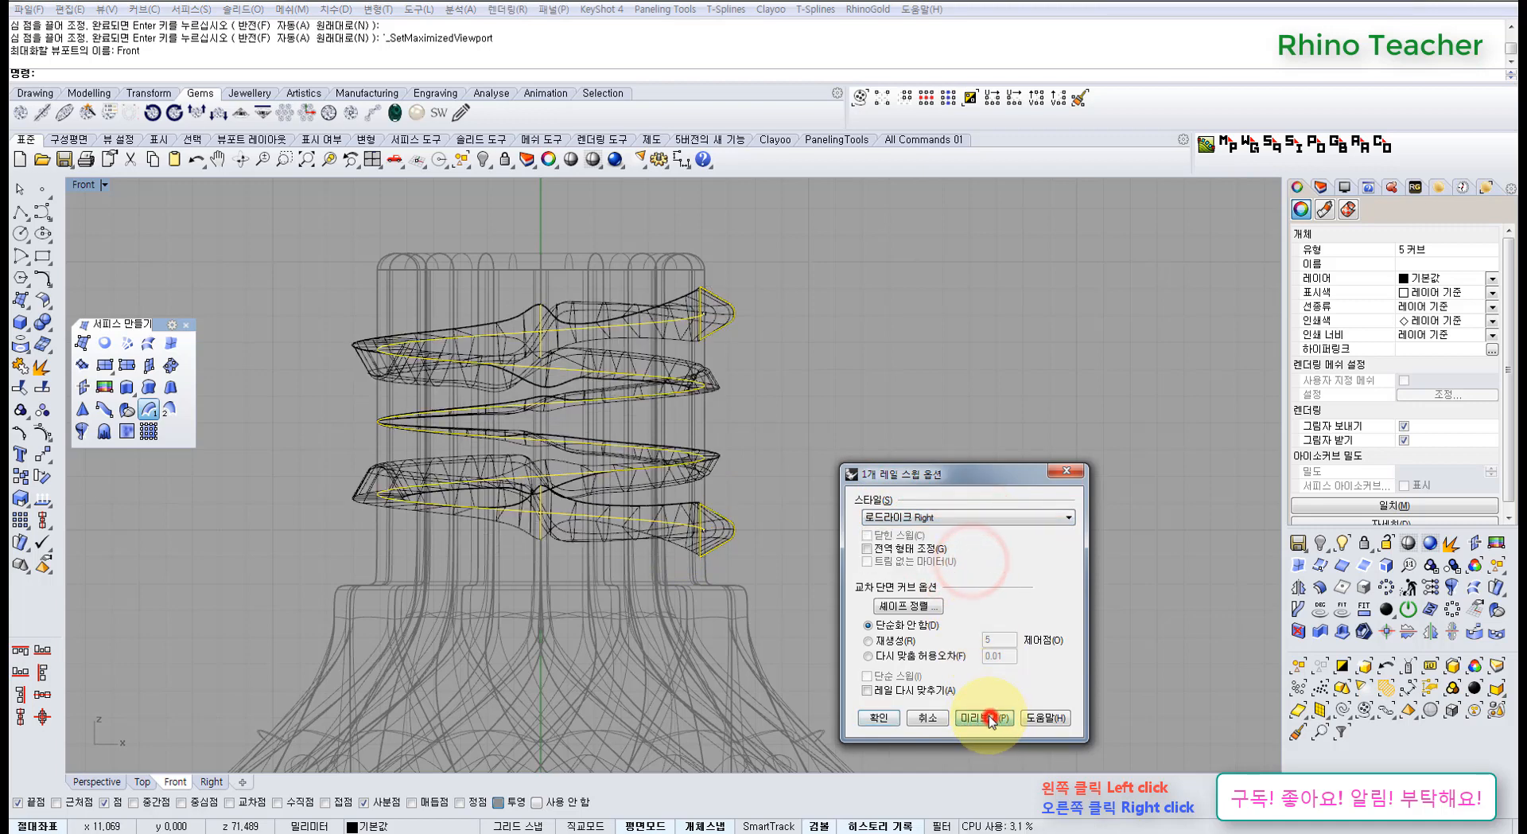
# Read the Sweep1 command help on the Freeform and Roadlike sweep styles
pyautogui.click(1370, 188)
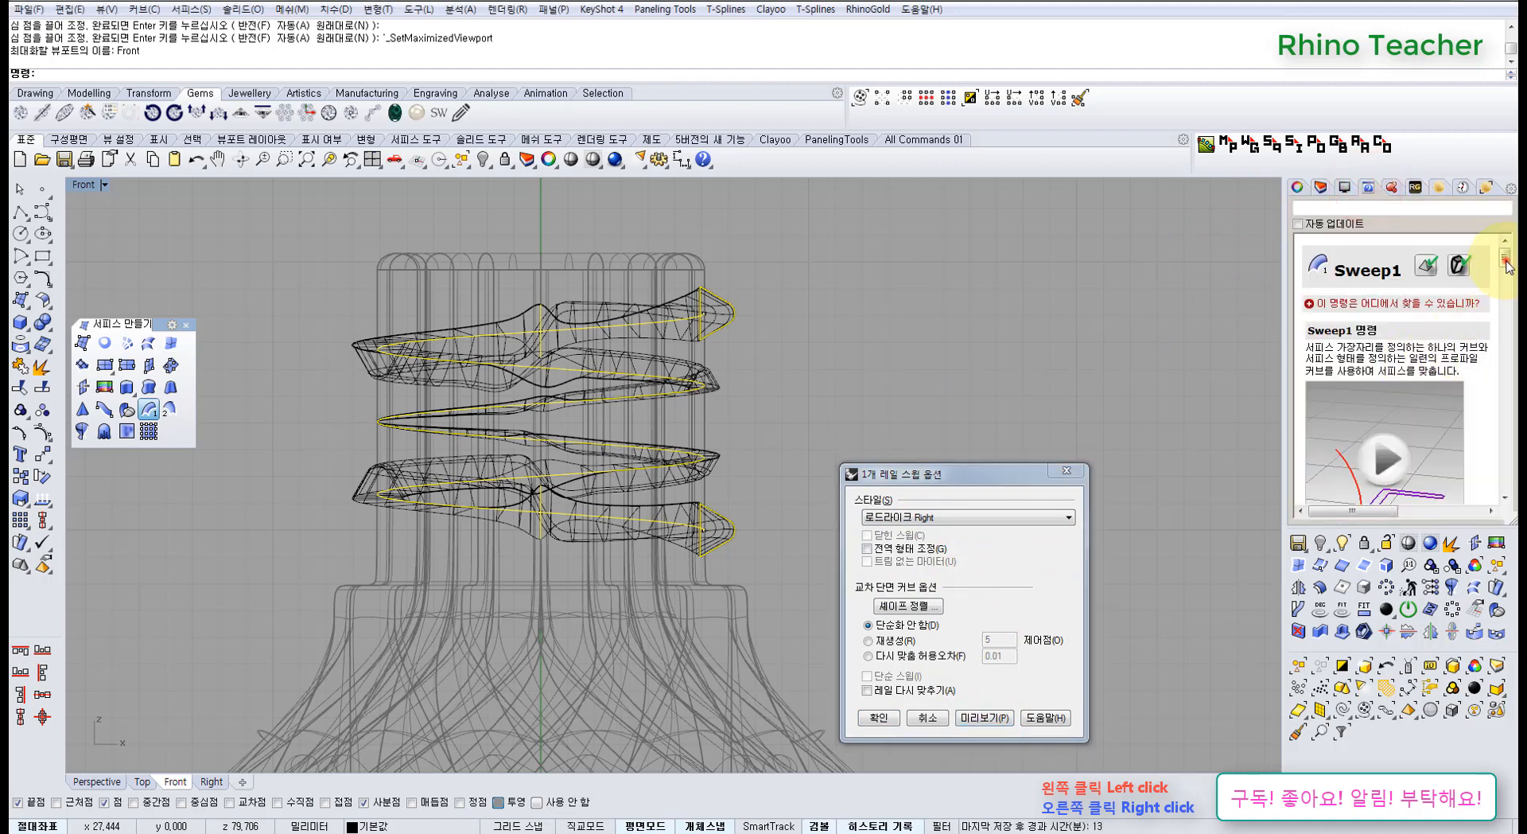
pyautogui.moveTo(1506, 265); pyautogui.dragTo(1505, 334)
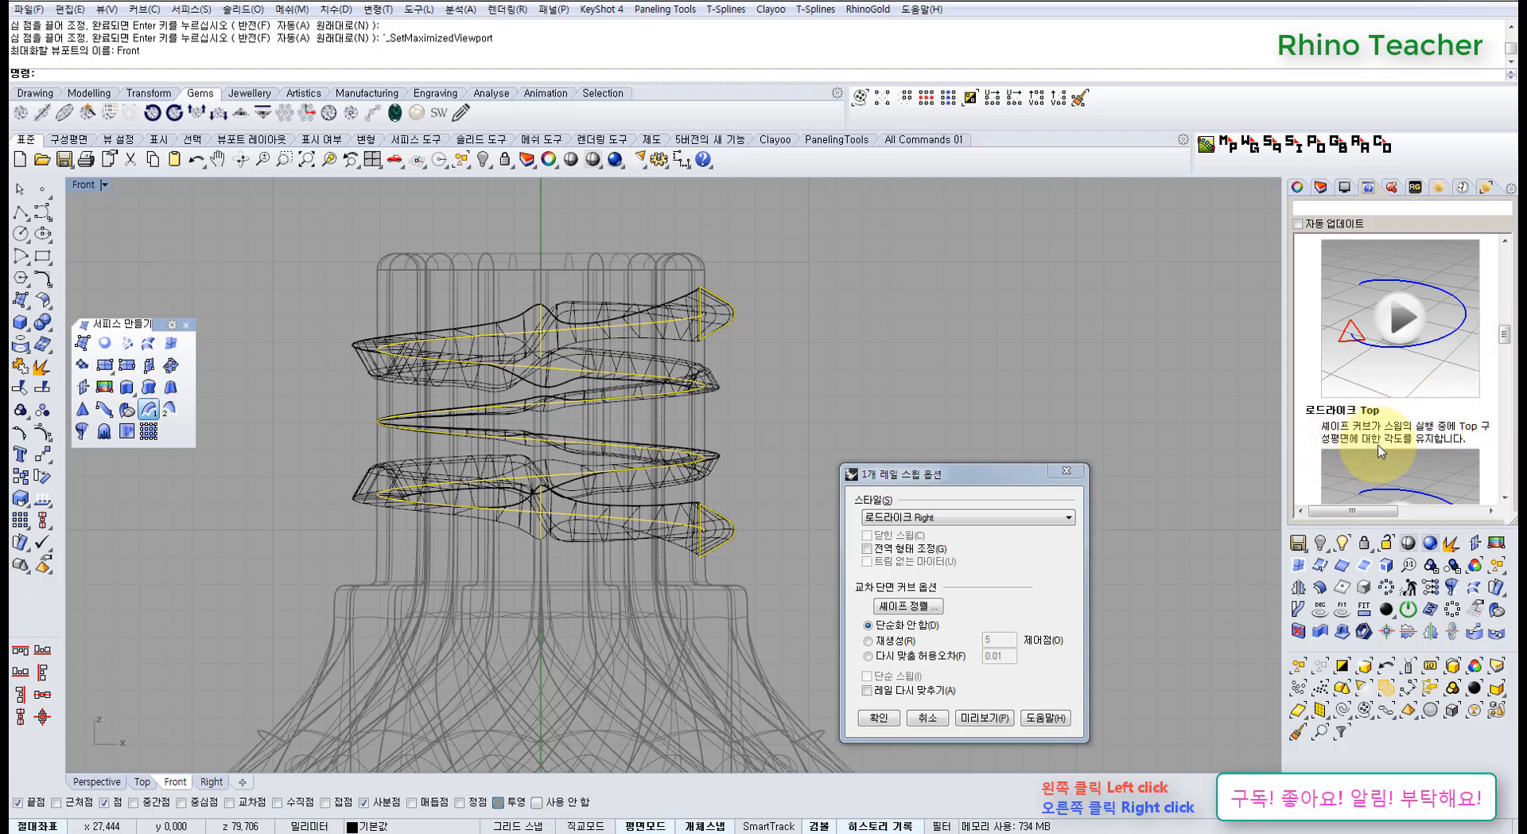
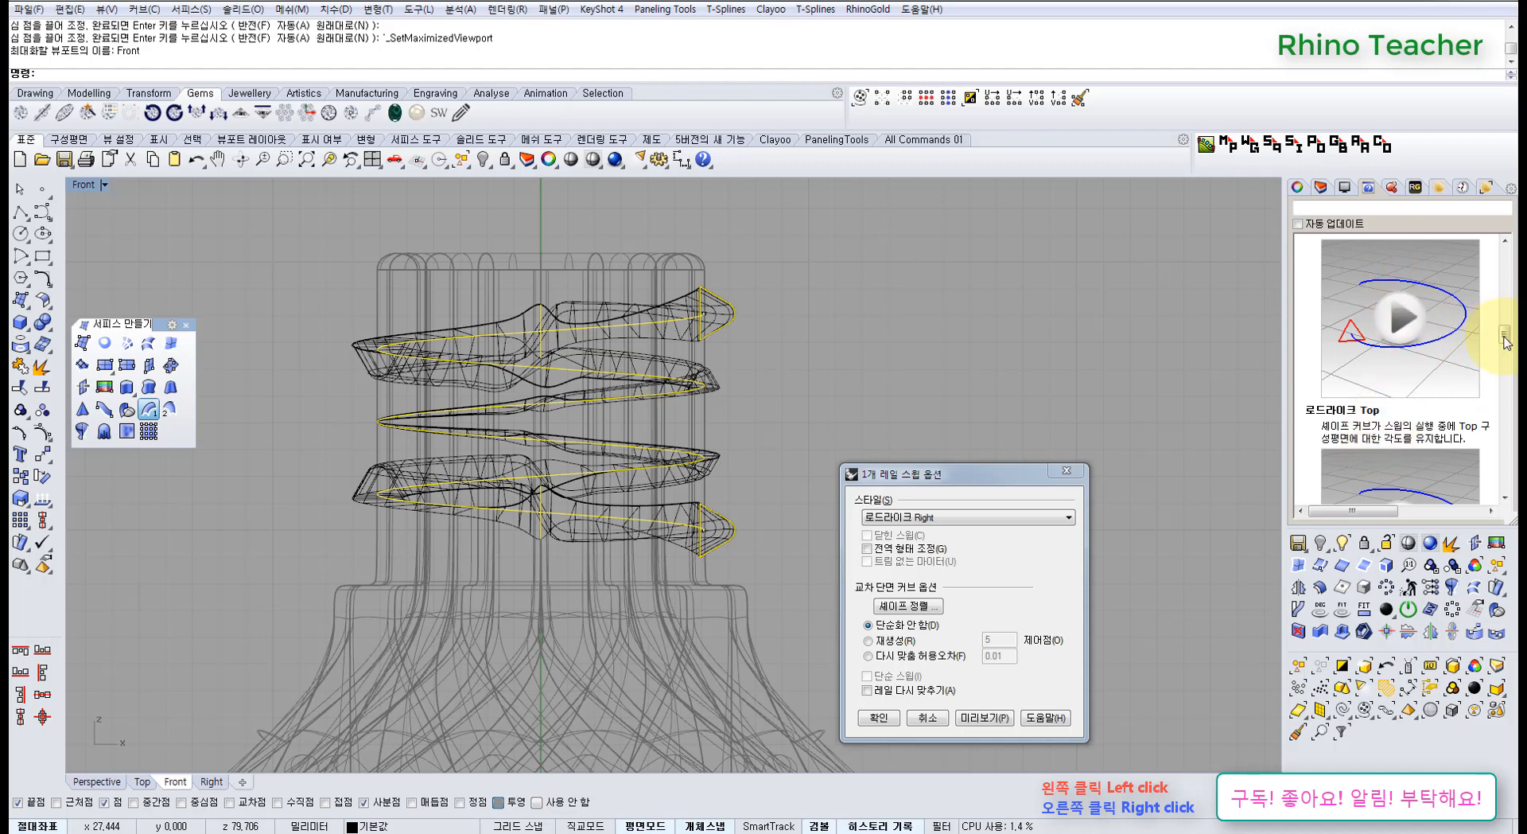
pyautogui.moveTo(1505, 341); pyautogui.dragTo(1506, 325)
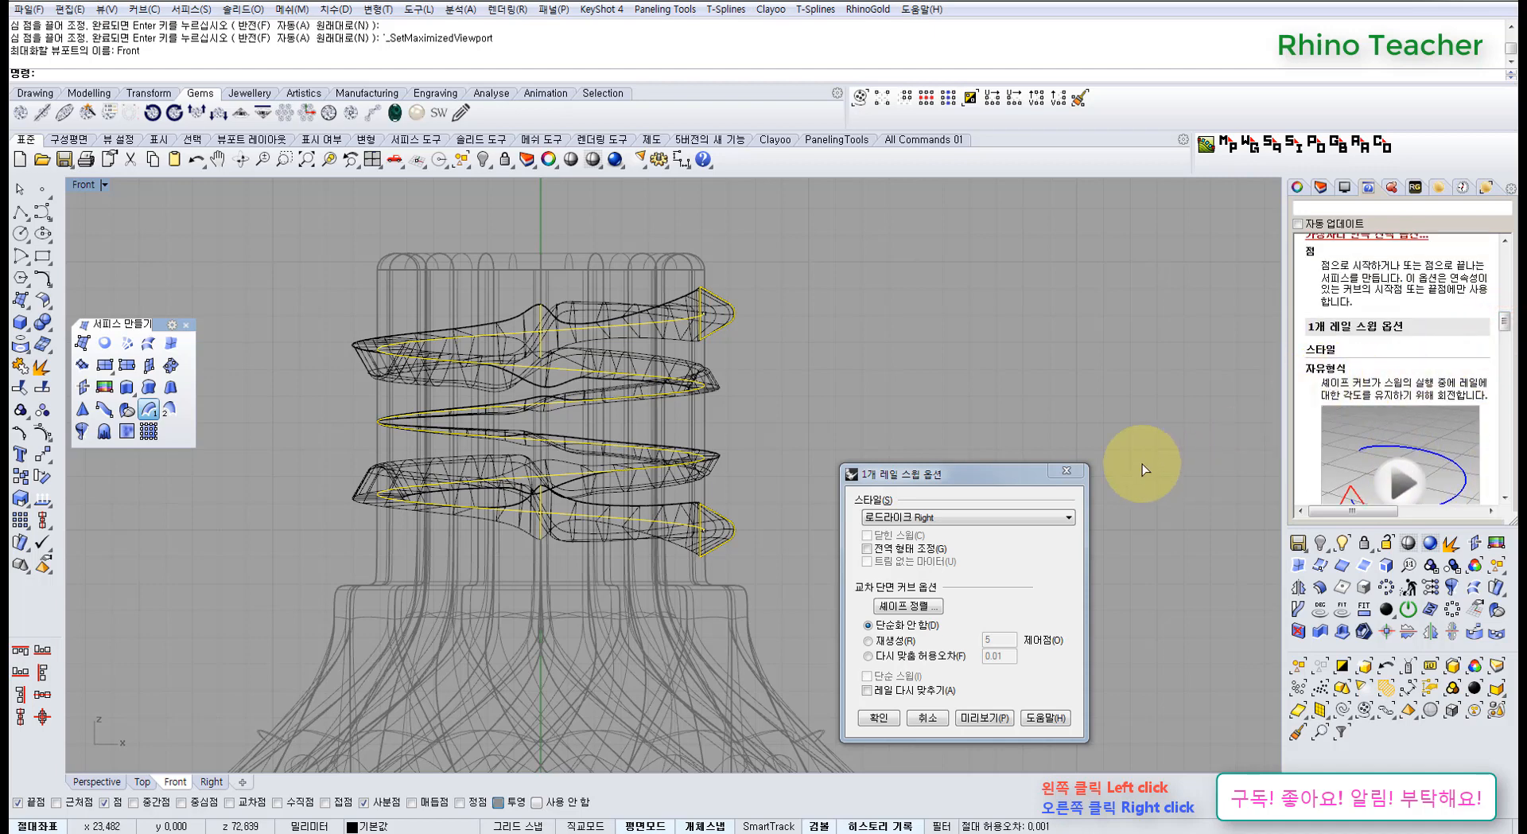
# Return the sweep style to 자유형식 (Freeform), bring back the object properties and examine the thread preview
pyautogui.click(943, 517)
pyautogui.click(906, 533)
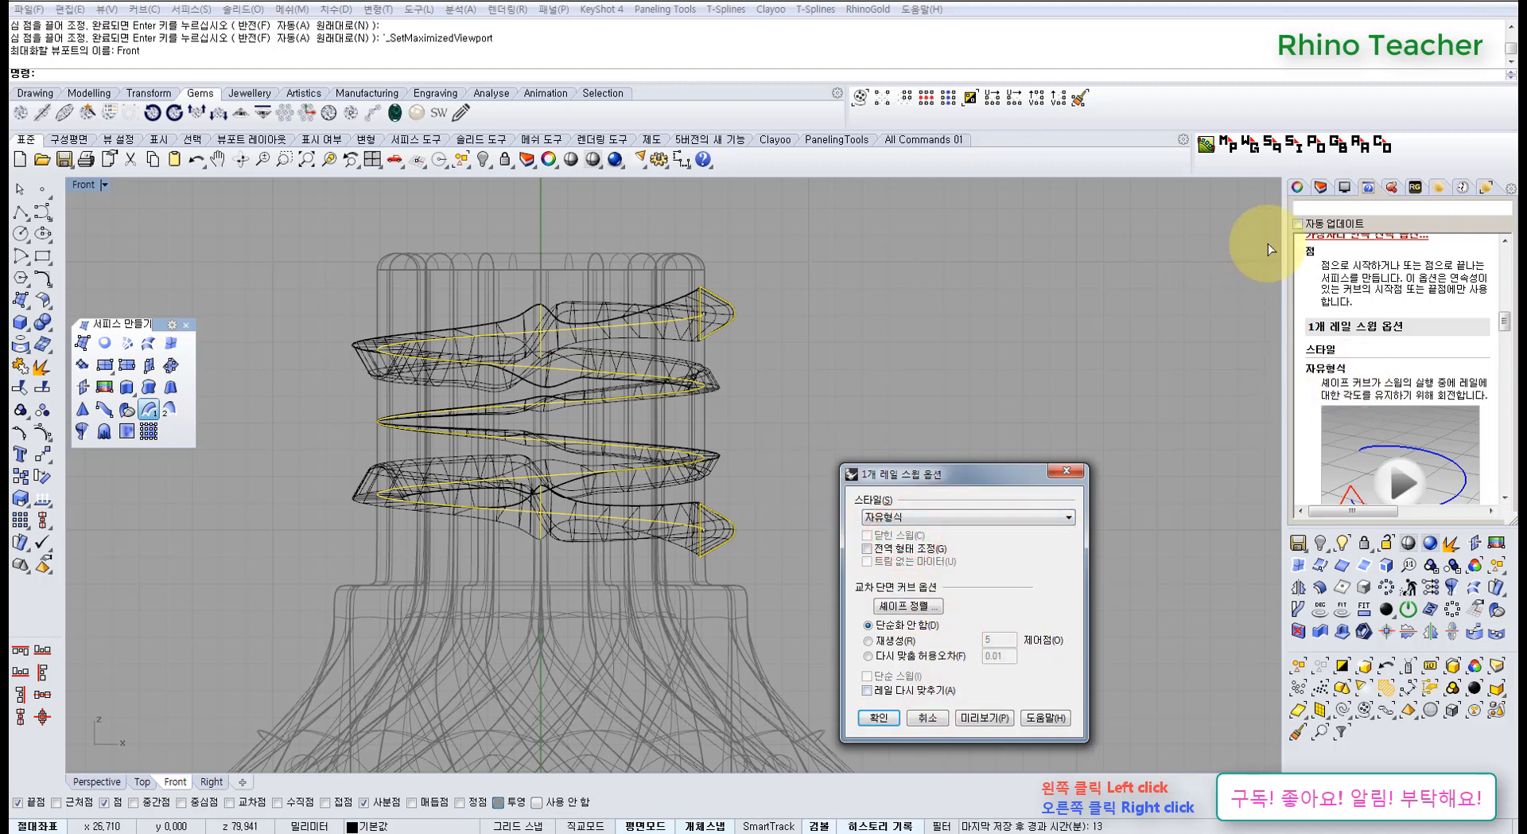
pyautogui.click(1298, 187)
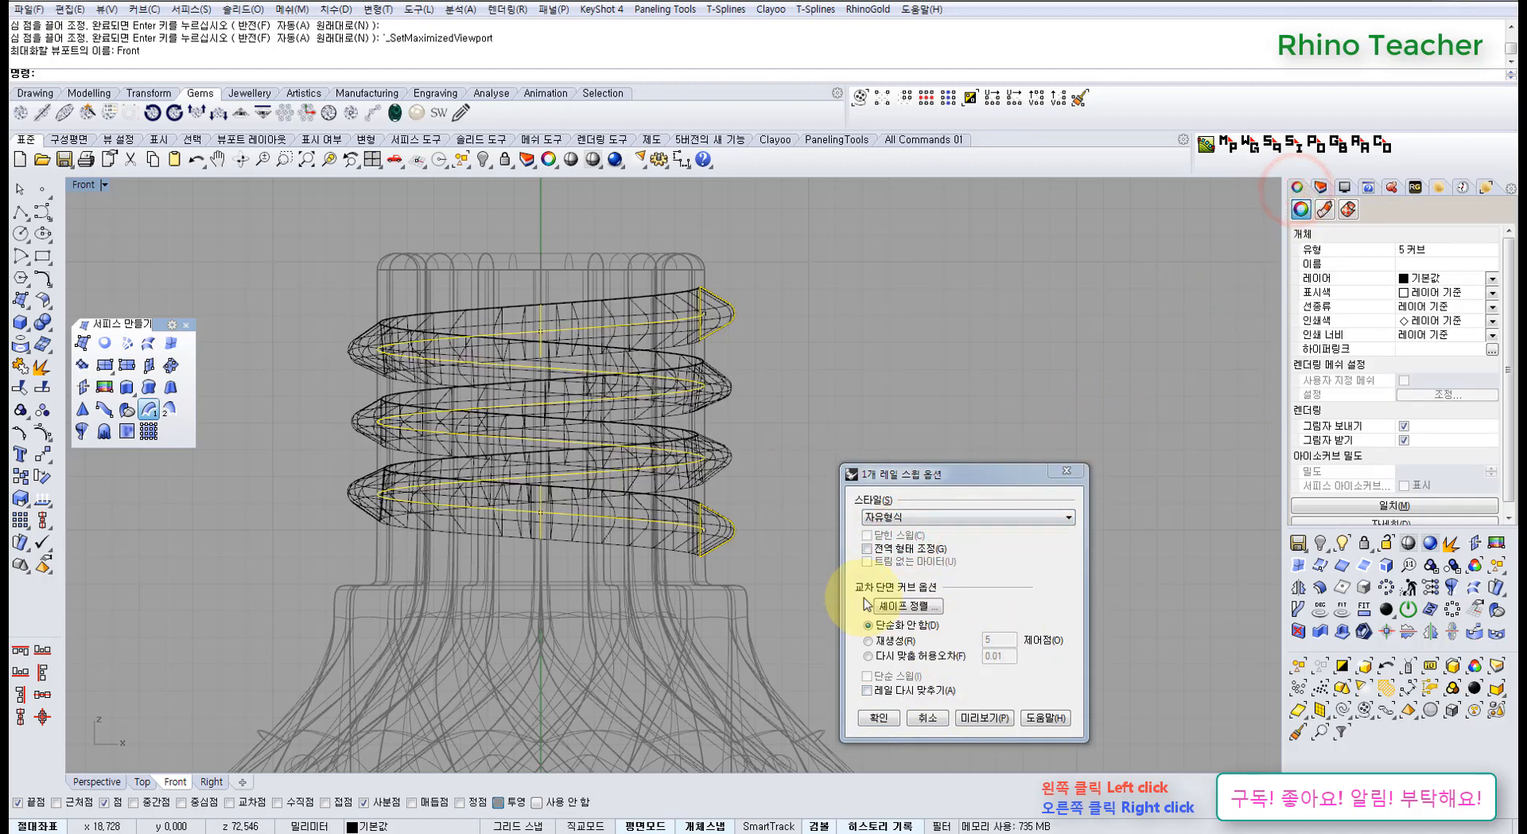
pyautogui.moveTo(545, 524); pyautogui.dragTo(587, 539, button='right')
pyautogui.scroll(2, 404, 403)
pyautogui.scroll(2, 403, 403)
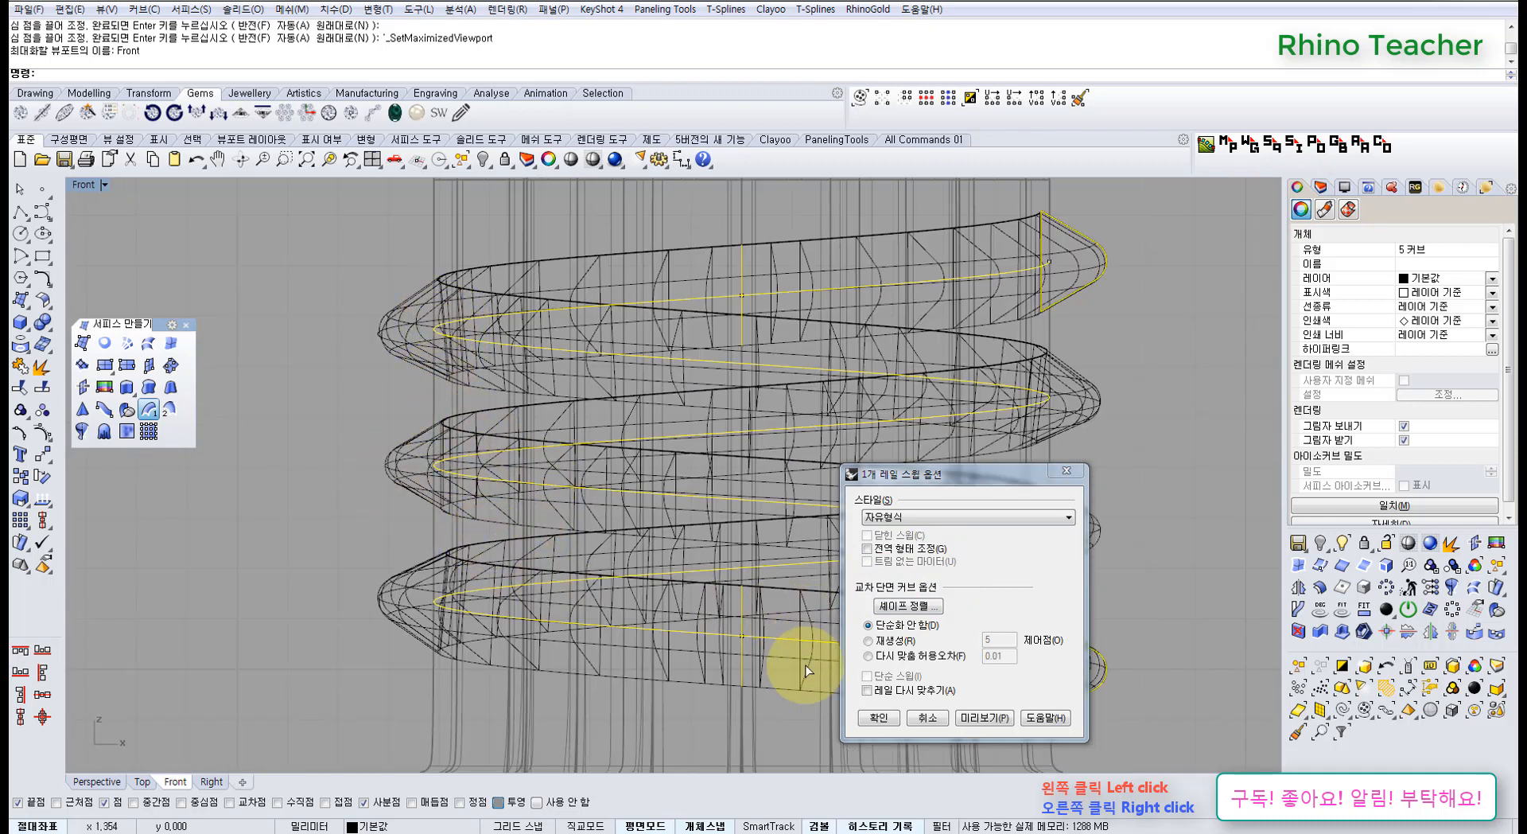
# Create the thread surface by finishing the one-rail sweep with the 로드라이크 Top (Roadlike Top) style
pyautogui.click(923, 517)
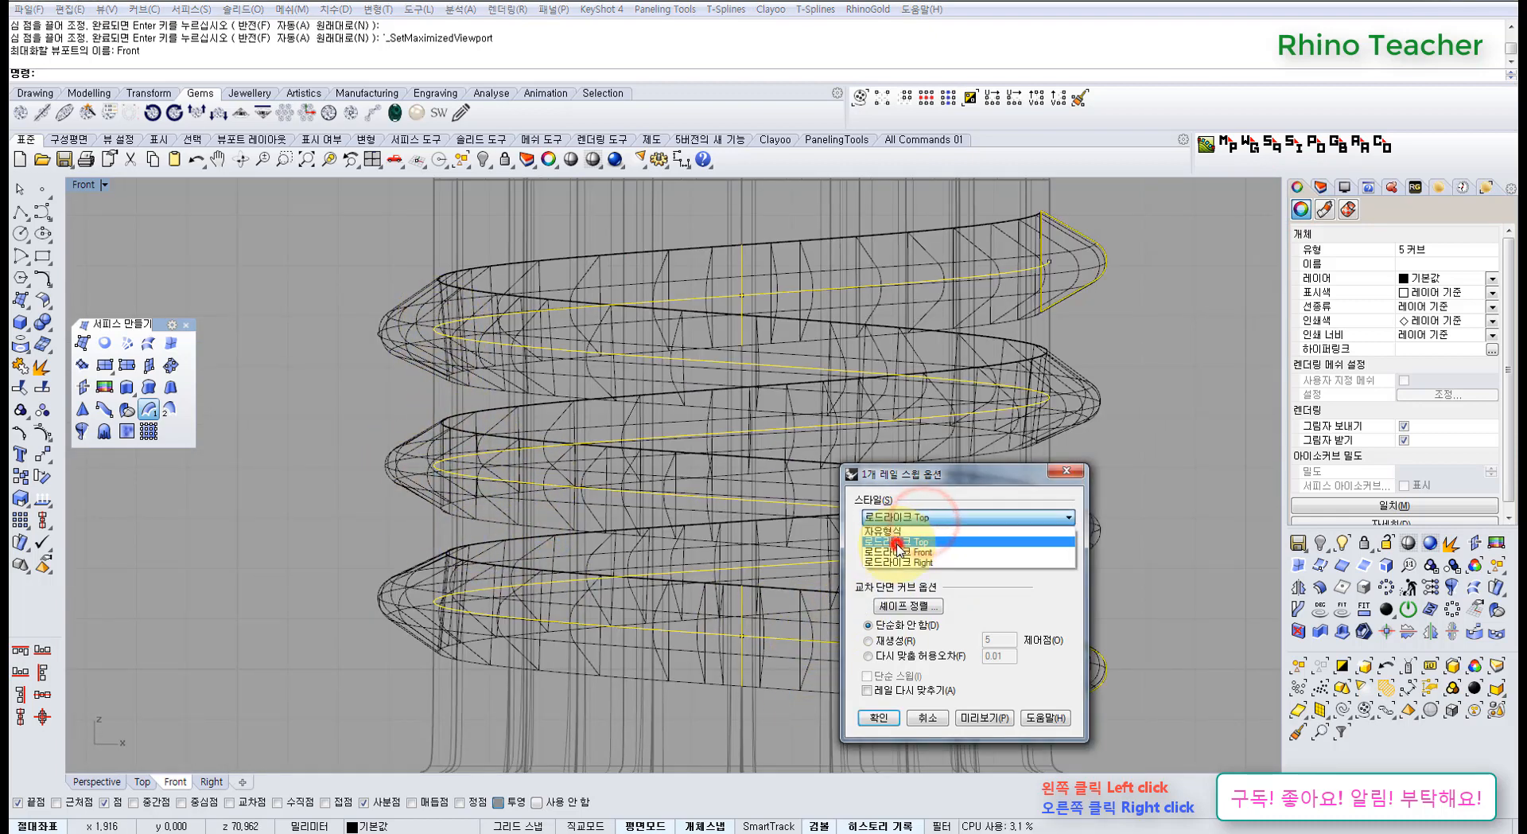
pyautogui.click(896, 542)
pyautogui.scroll(-4, 546, 563)
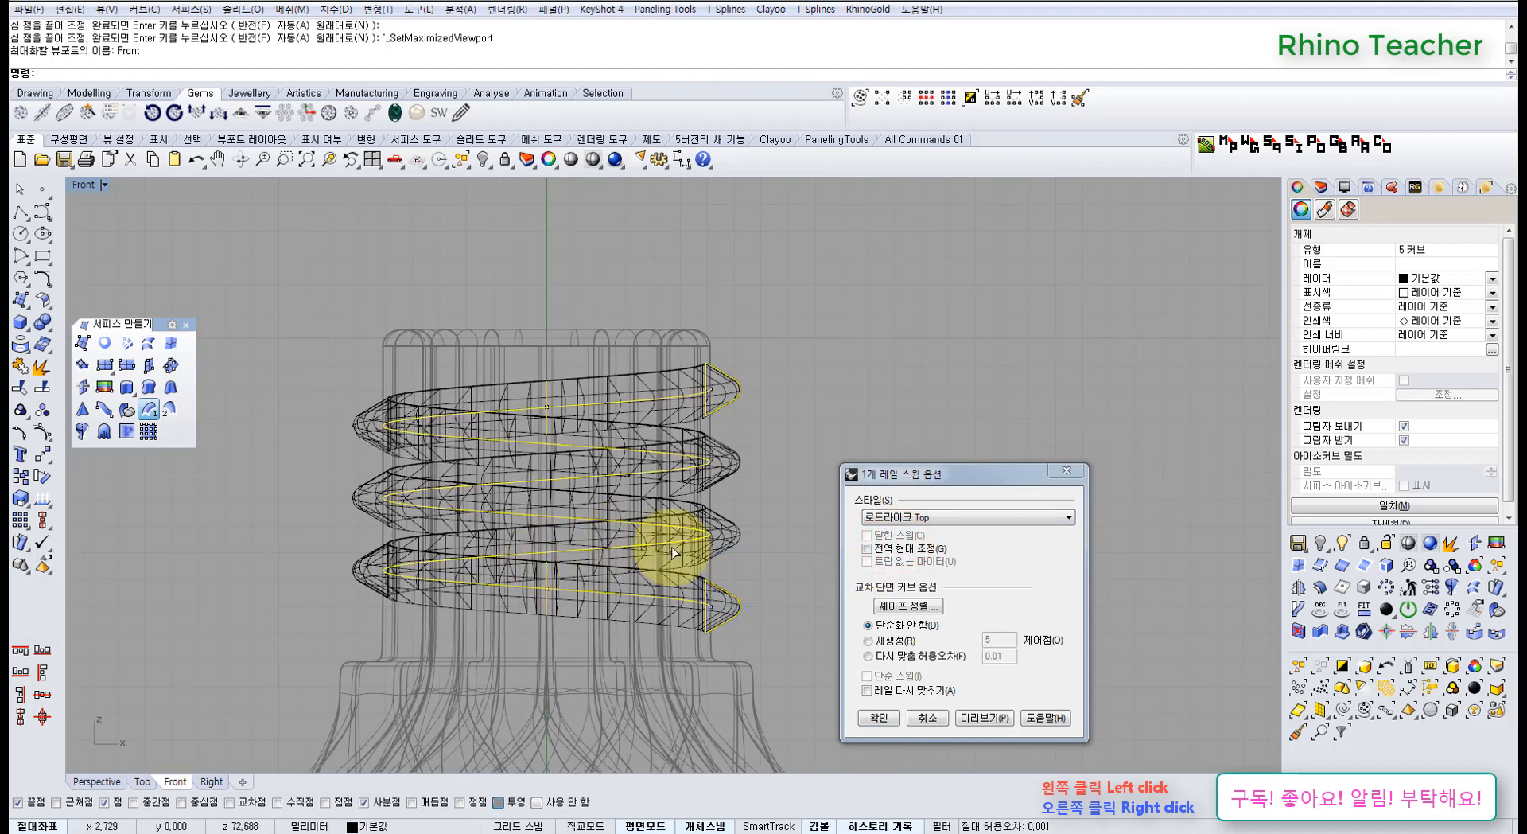
pyautogui.click(907, 514)
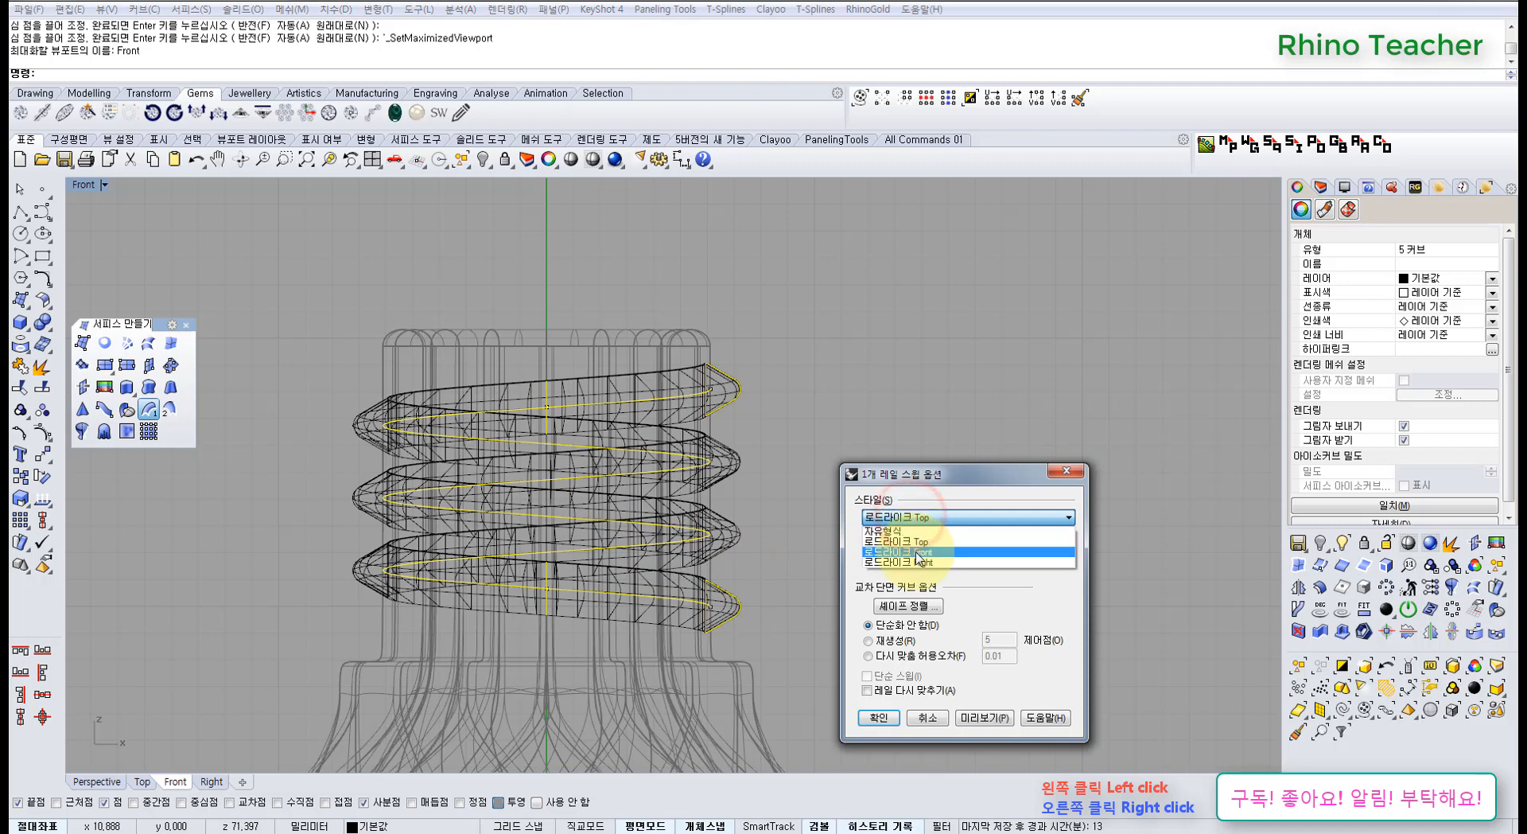
pyautogui.click(928, 543)
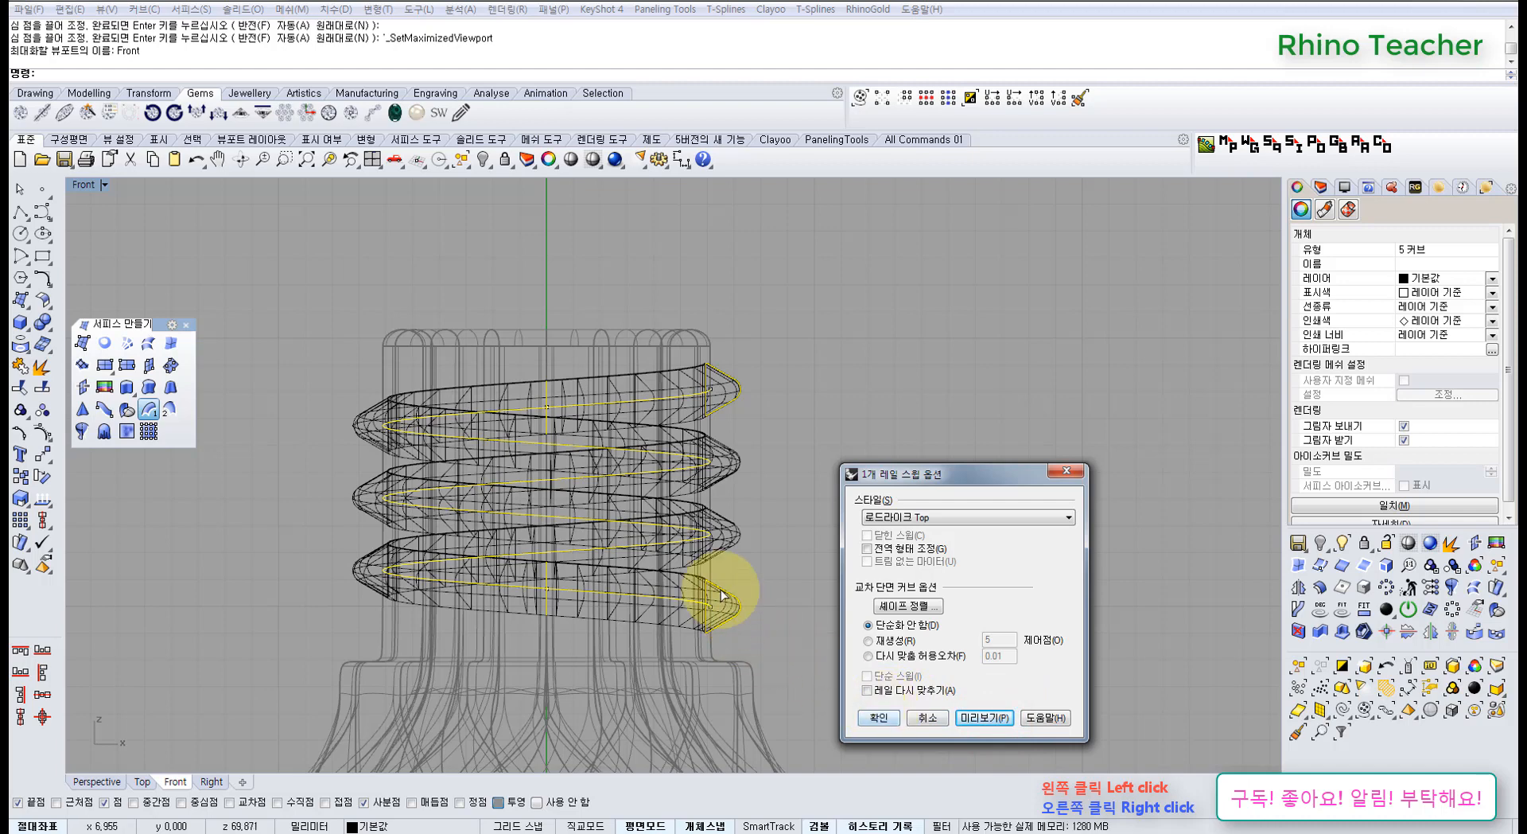
pyautogui.moveTo(715, 586); pyautogui.dragTo(751, 537, button='right')
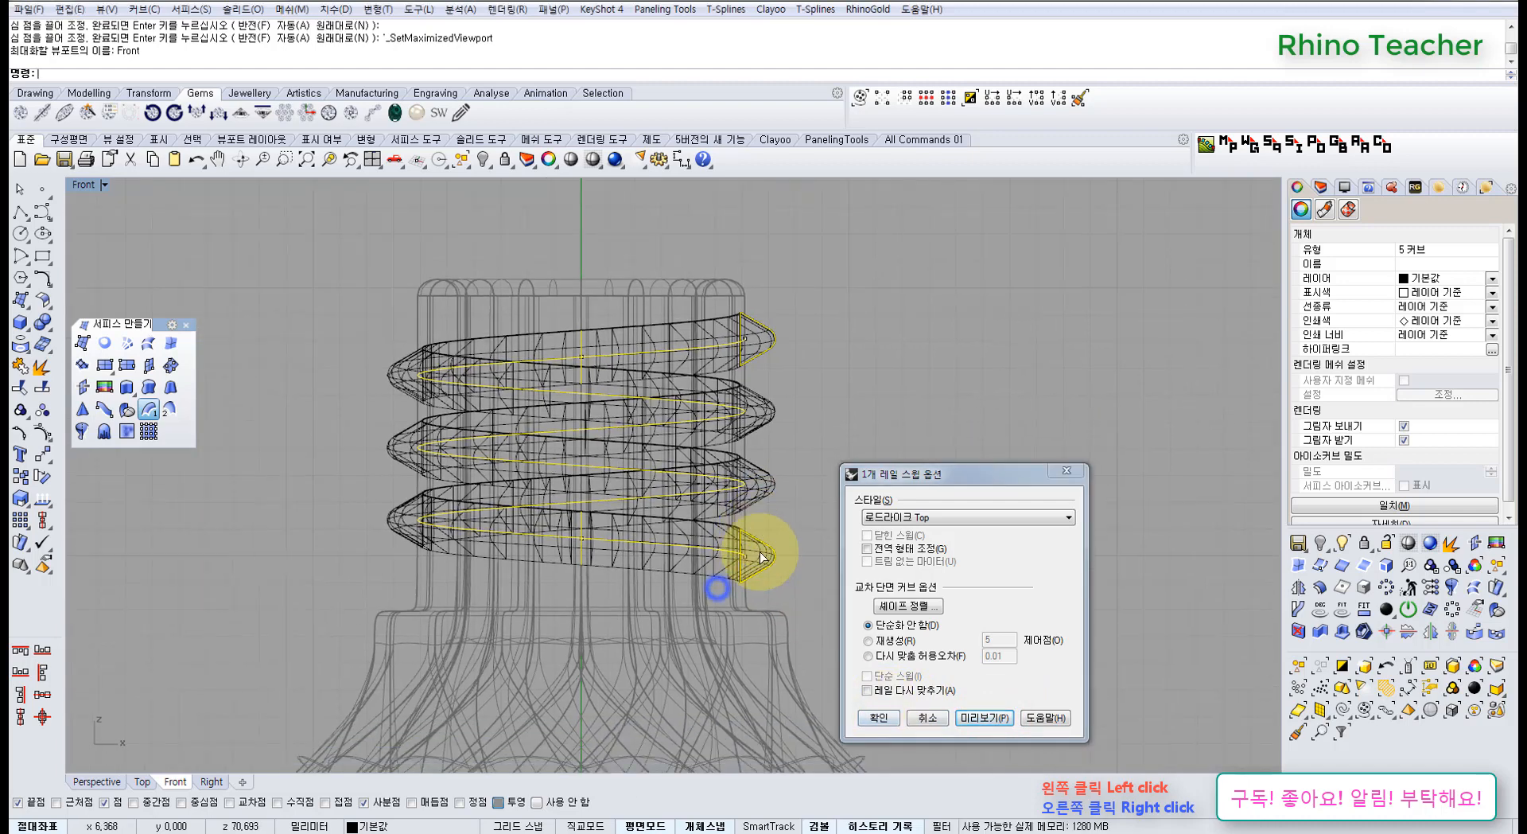
pyautogui.click(887, 727)
# Move the closed profile curves at both thread ends about 1.2 mm inward toward the bottle neck's axis
pyautogui.hotkey('ctrl', 'F4')
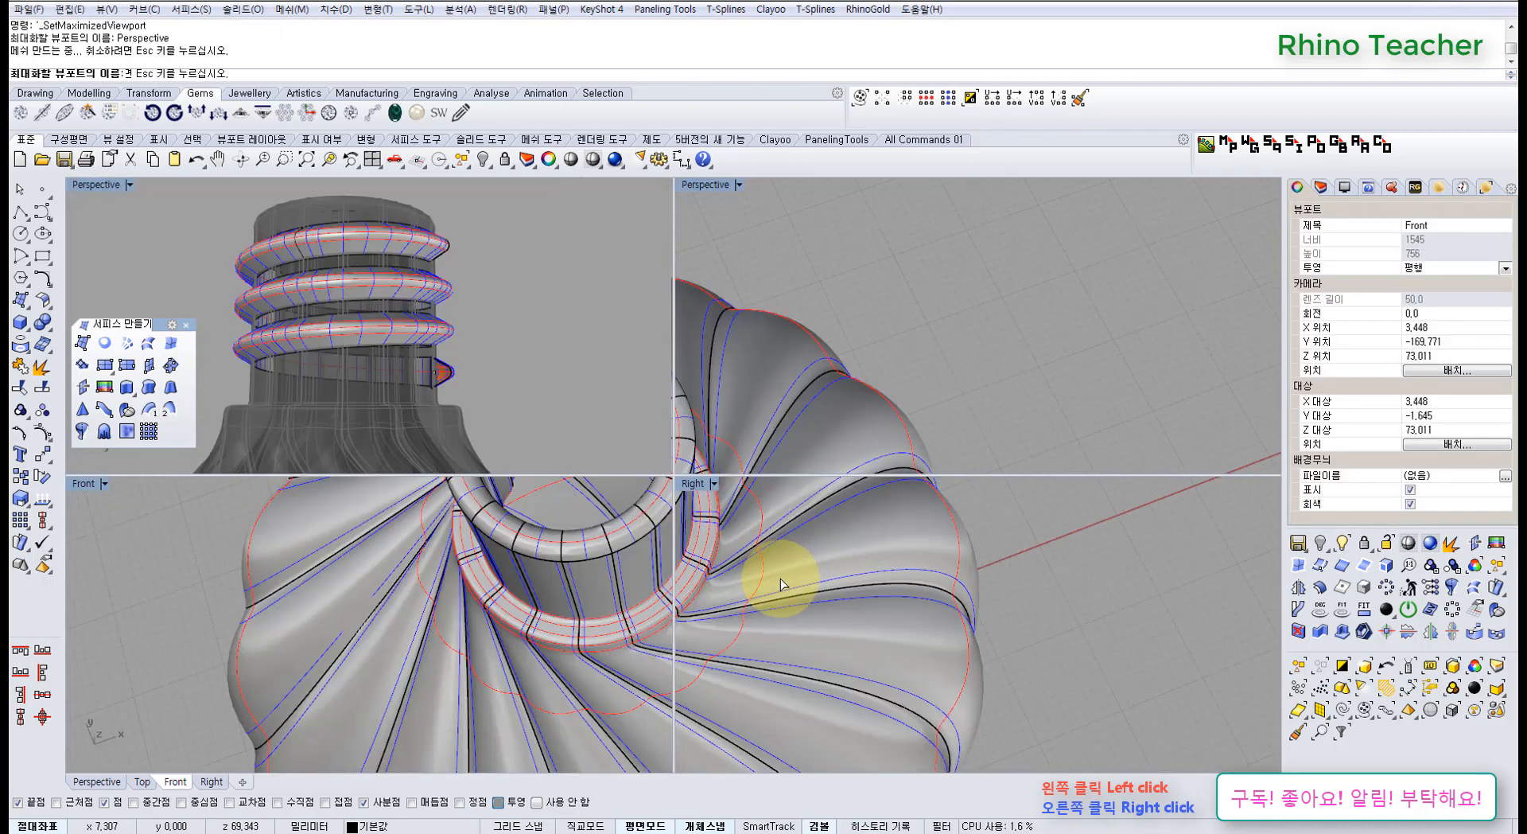
pyautogui.moveTo(651, 493); pyautogui.dragTo(502, 608, button='right')
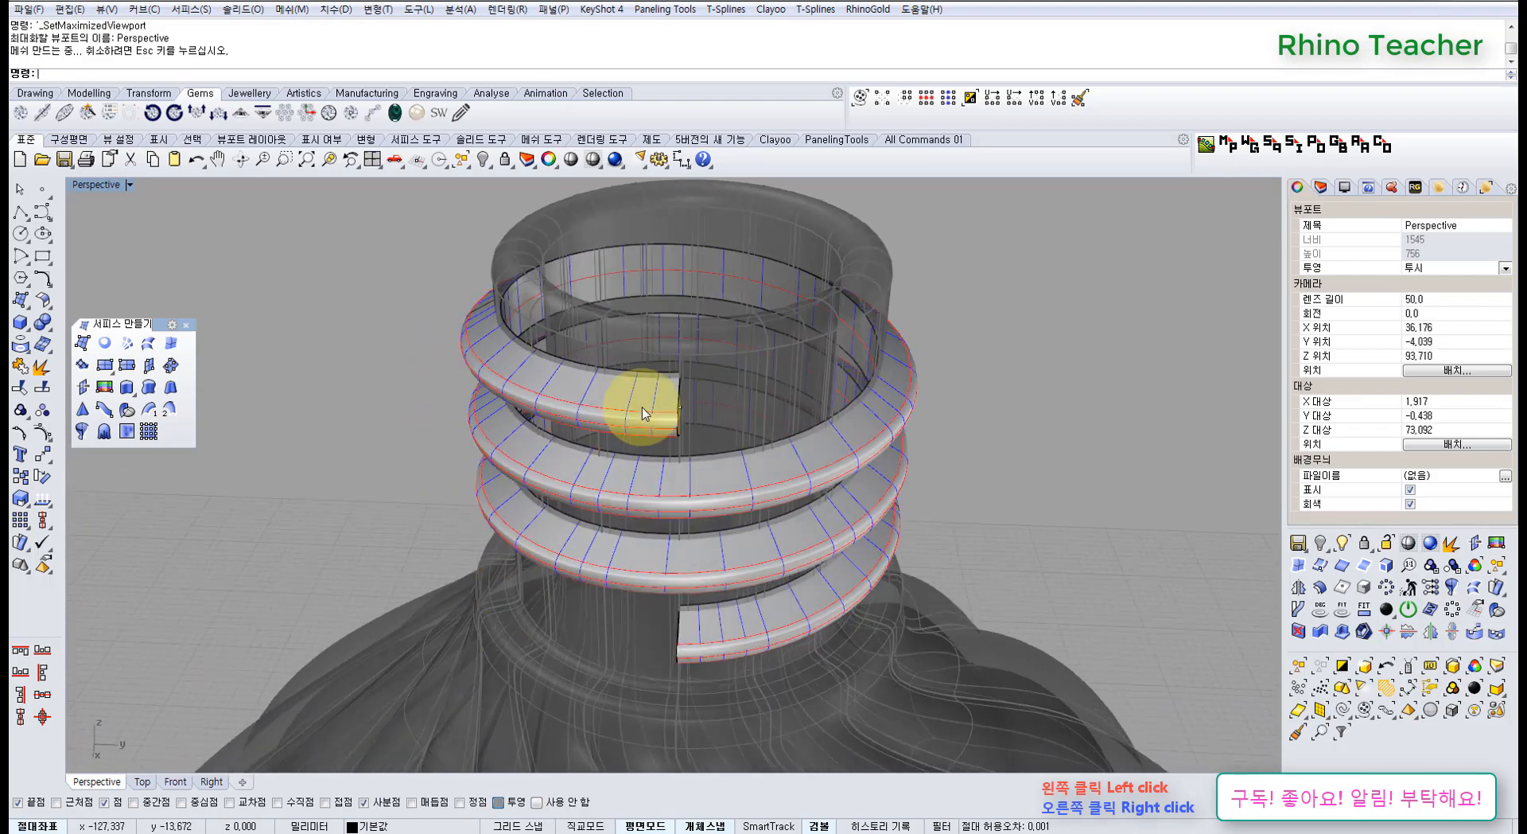
pyautogui.scroll(4, 641, 404)
pyautogui.moveTo(709, 425); pyautogui.dragTo(748, 553, button='right')
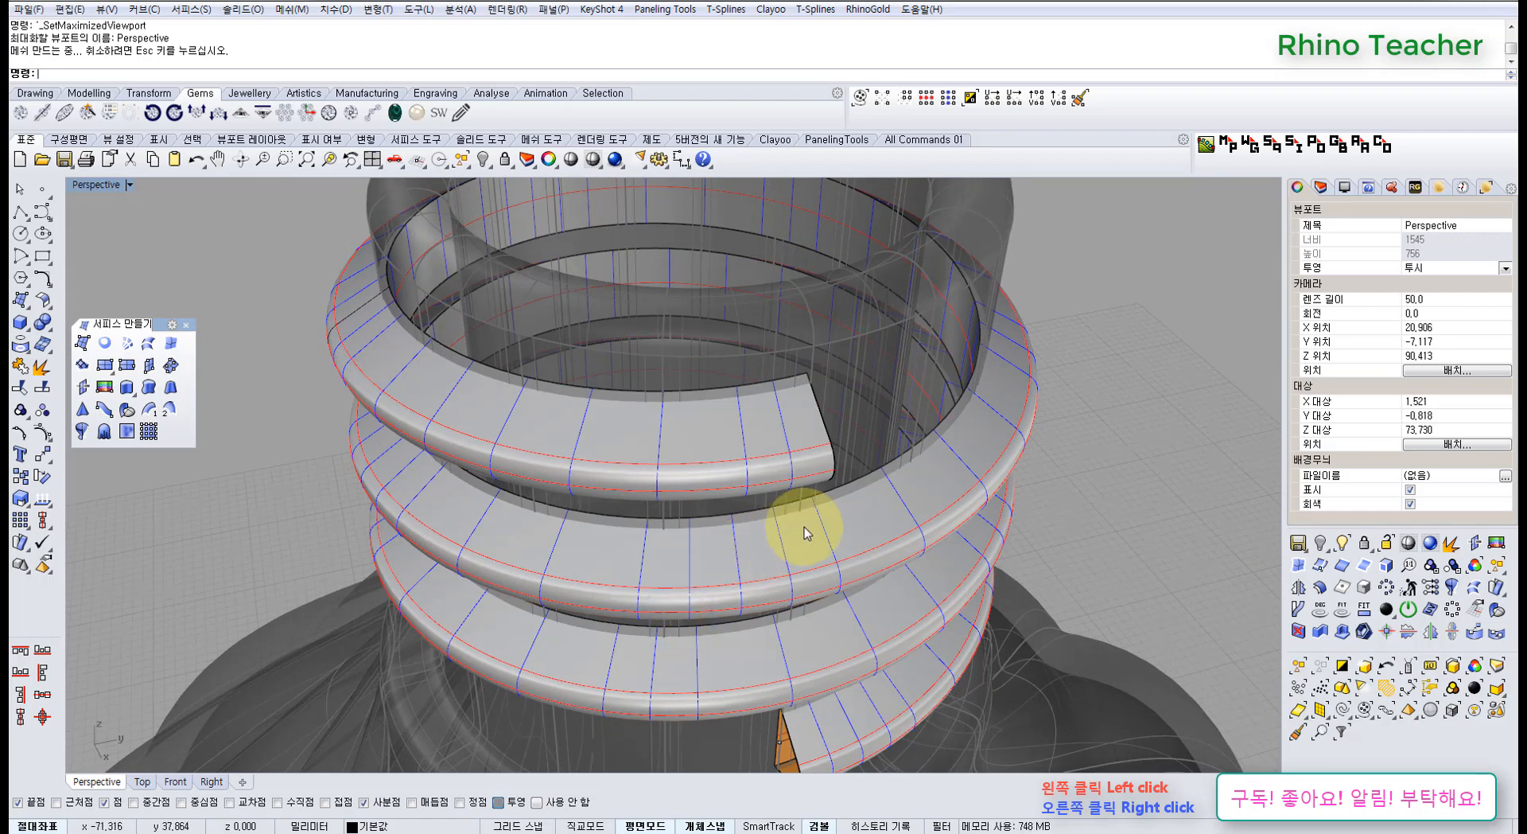
pyautogui.moveTo(818, 467); pyautogui.dragTo(732, 477, button='right')
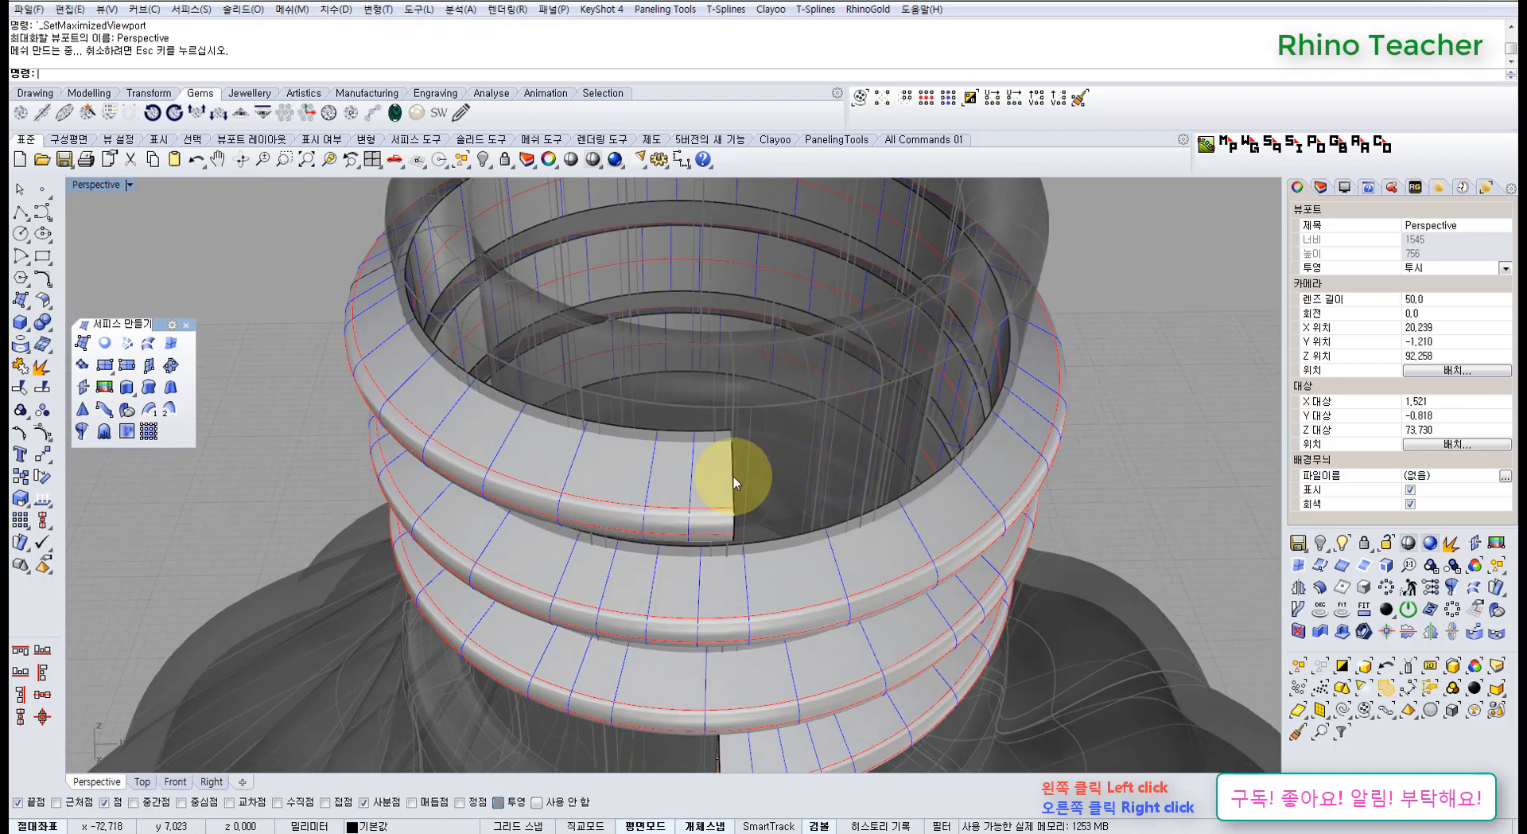
pyautogui.click(733, 475)
pyautogui.click(784, 513)
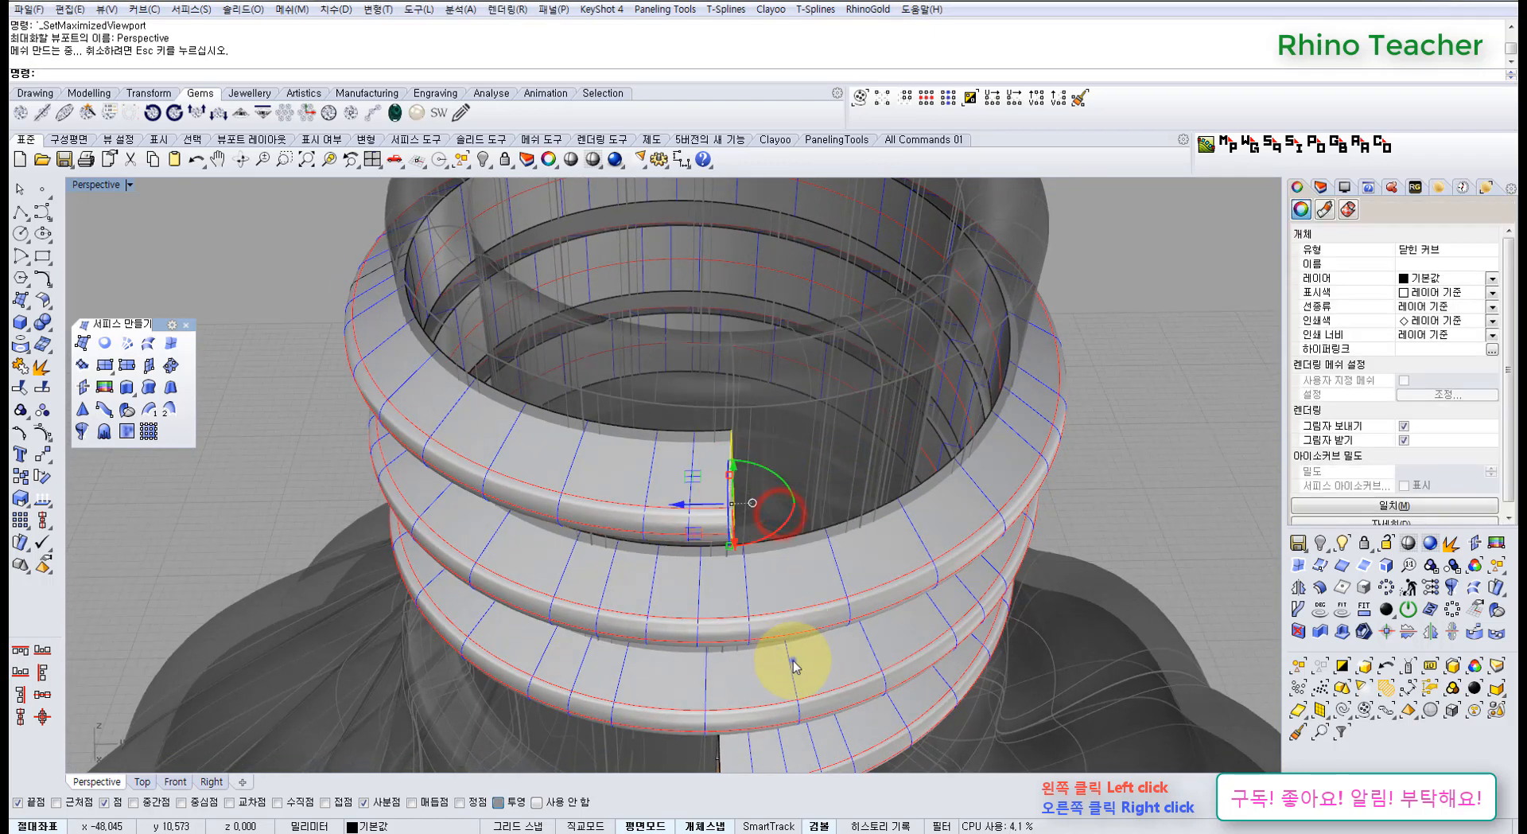
pyautogui.moveTo(793, 662); pyautogui.dragTo(792, 596, button='right')
pyautogui.keyDown('shift'); pyautogui.click(757, 634); pyautogui.keyUp('shift')
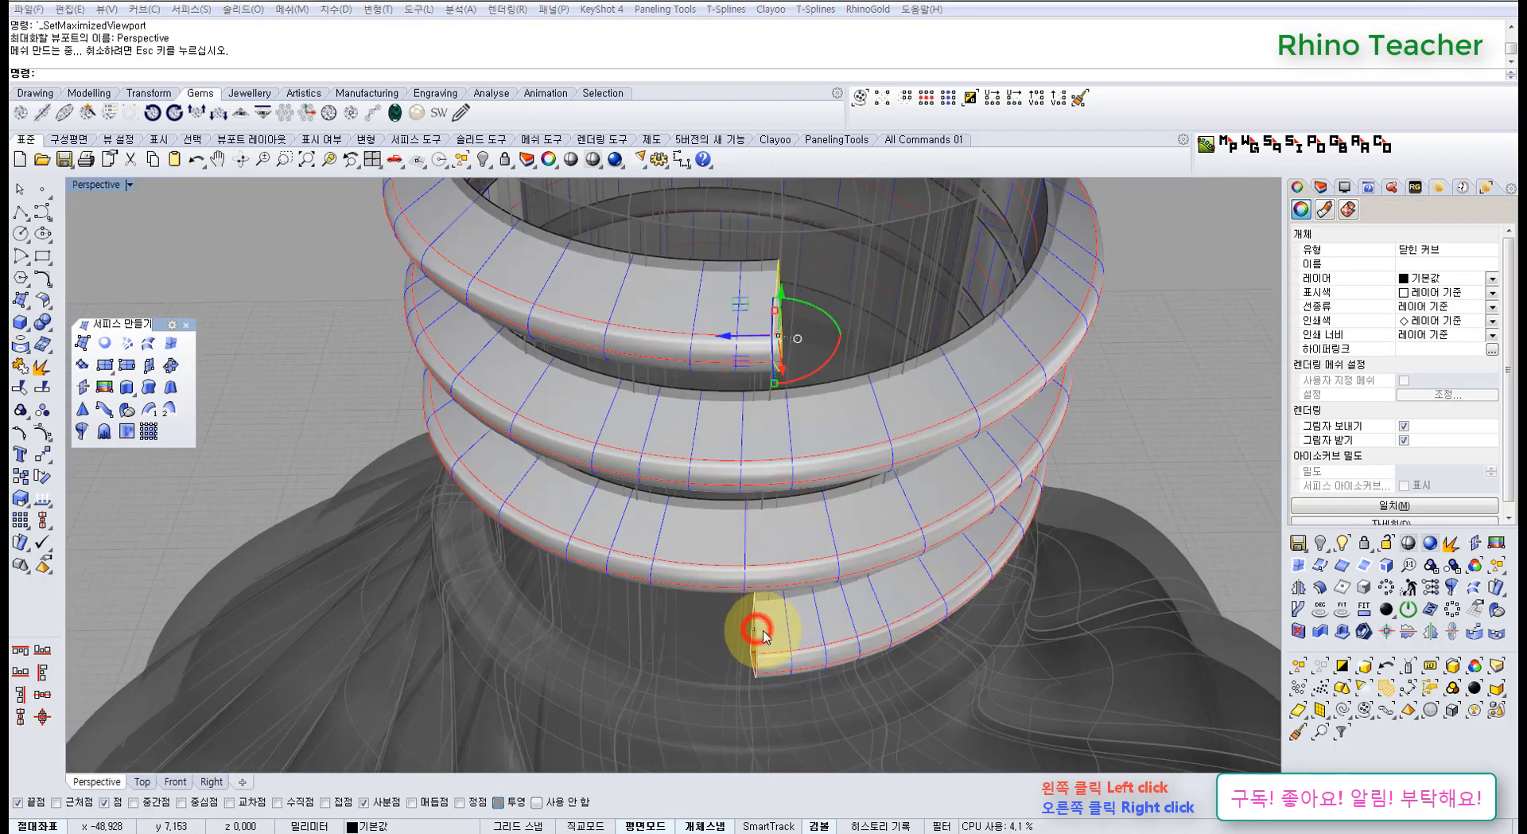
pyautogui.click(804, 674)
pyautogui.hotkey('ctrl', 'F2')
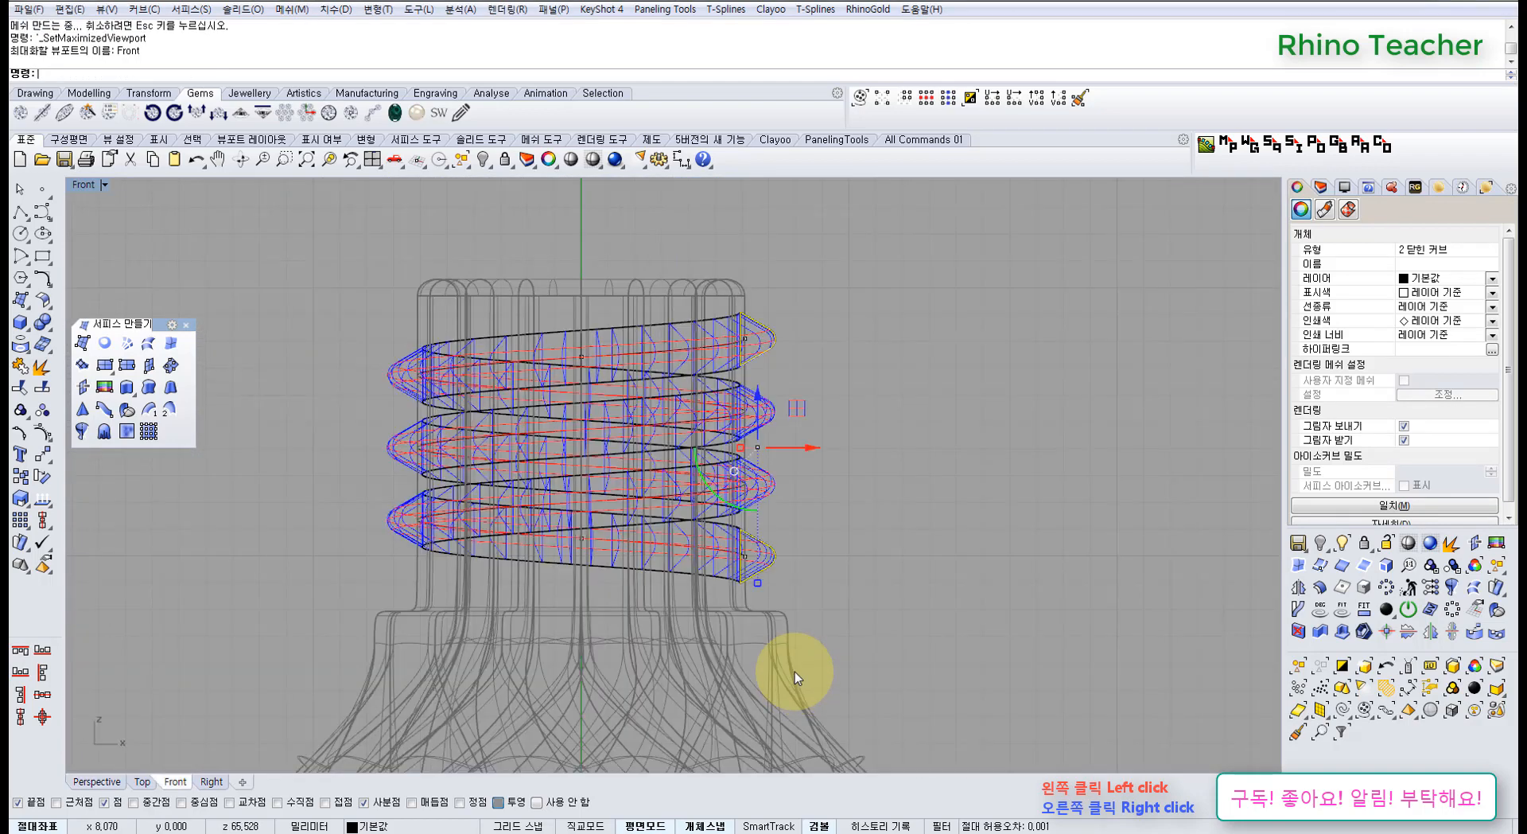
pyautogui.moveTo(821, 517); pyautogui.dragTo(821, 589, button='right')
pyautogui.scroll(4, 804, 521)
pyautogui.moveTo(799, 519); pyautogui.dragTo(751, 510)
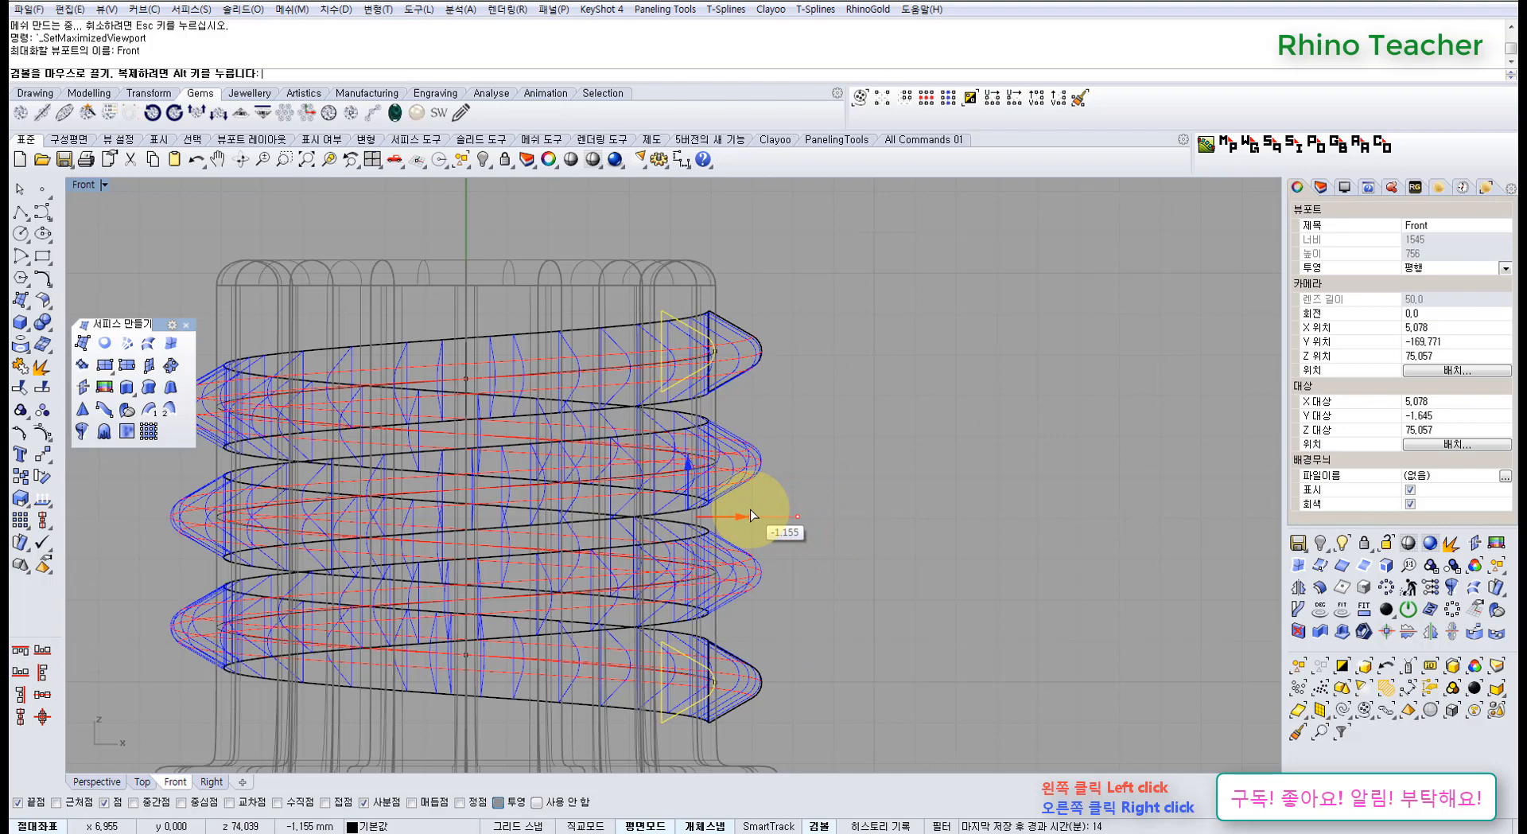
# Unlock the bottle body and check how the thread ends run into its neck
pyautogui.hotkey('ctrl', 'F4')
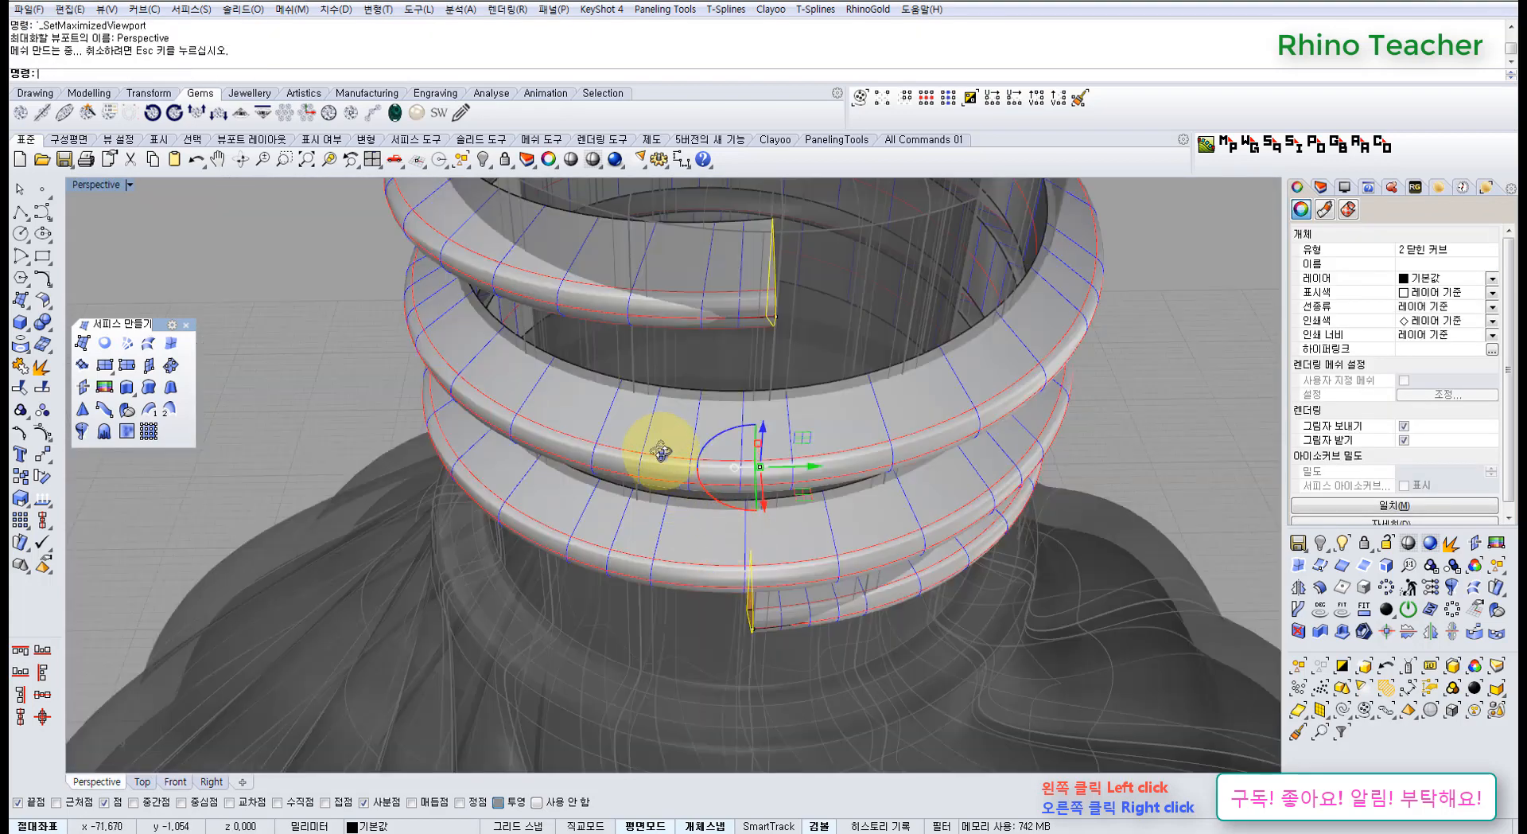
pyautogui.scroll(-5, 691, 445)
pyautogui.moveTo(691, 447); pyautogui.dragTo(845, 340, button='right')
pyautogui.scroll(4, 757, 331)
pyautogui.press('Escape')
pyautogui.middleClick(770, 315)
pyautogui.click(760, 279)
pyautogui.click(772, 289)
pyautogui.rightClick(771, 290)
pyautogui.scroll(-4, 846, 340)
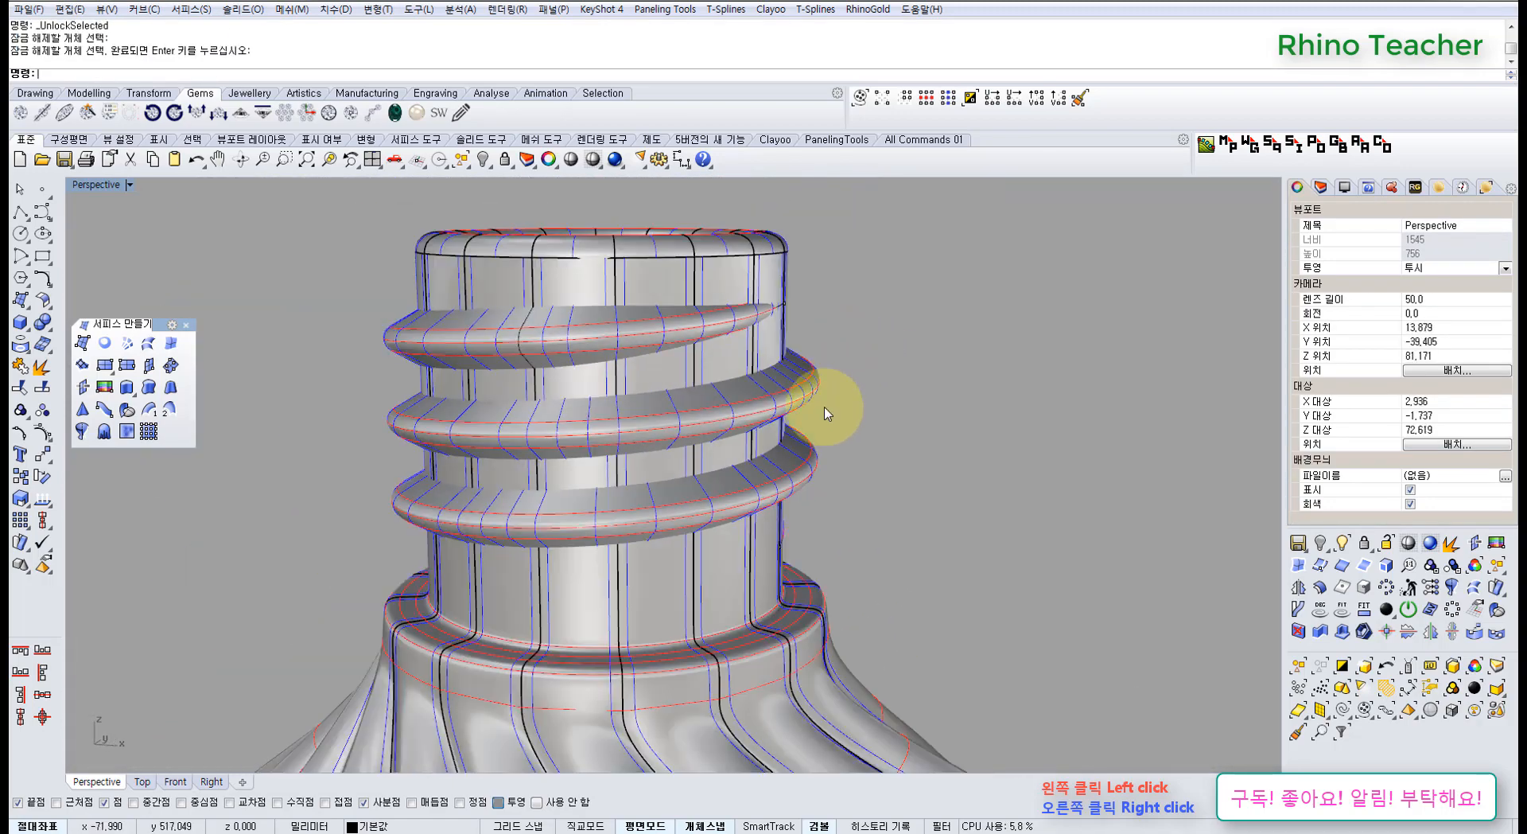
# Undo the unlocking of the bottle body and the inward move of the end profile curves
pyautogui.moveTo(825, 412); pyautogui.dragTo(821, 448, button='right')
pyautogui.hotkey('ctrl', 'z')
pyautogui.hotkey('ctrl', 'z')
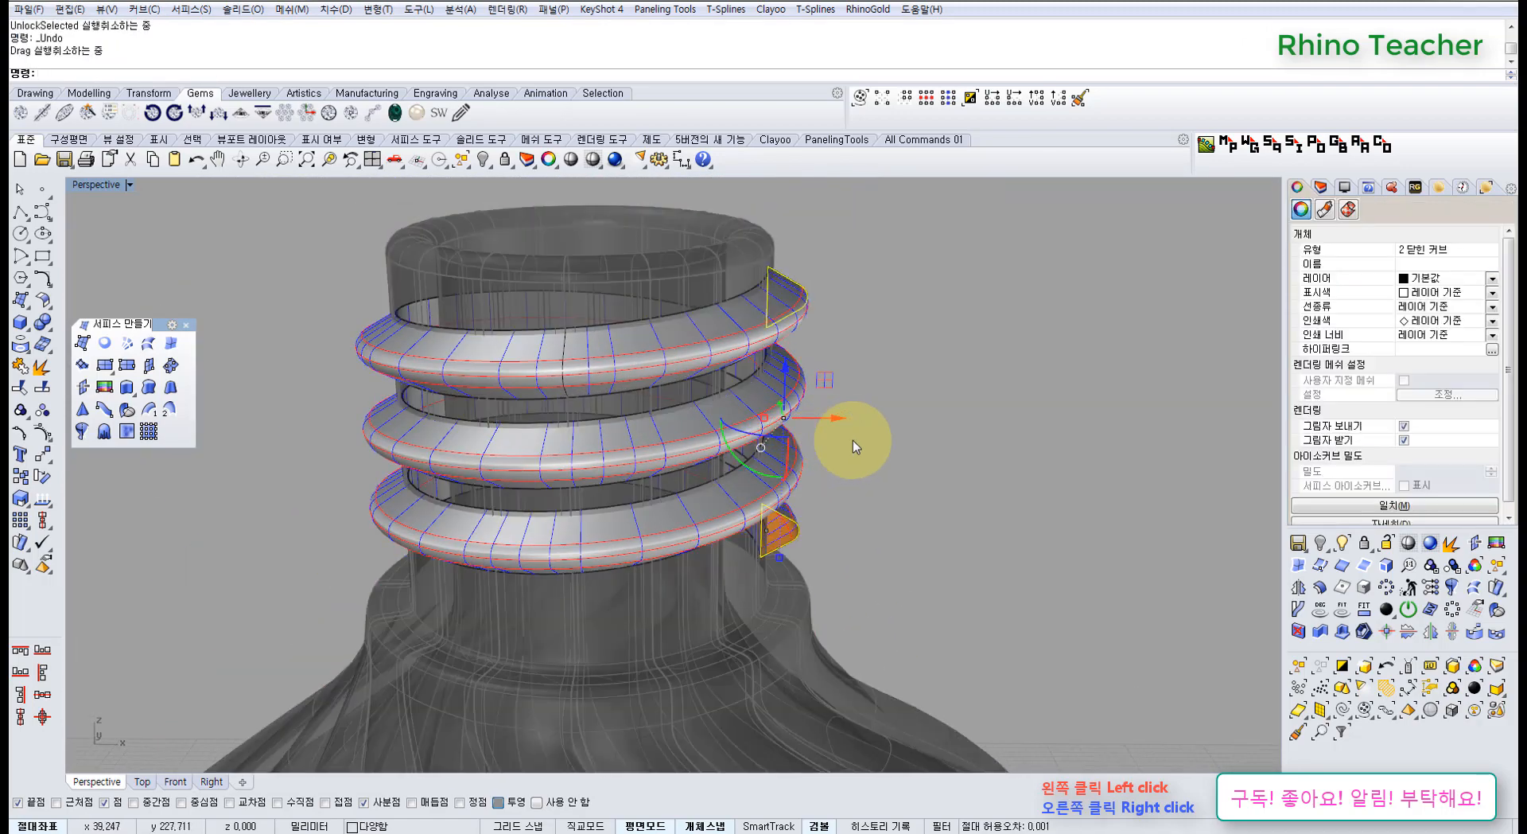
# In the Front view, select the closed profile curves at both thread ends and move them about 1.2 mm inward toward the neck's axis
pyautogui.moveTo(841, 485); pyautogui.dragTo(794, 433, button='right')
pyautogui.hotkey('ctrl', 'F2')
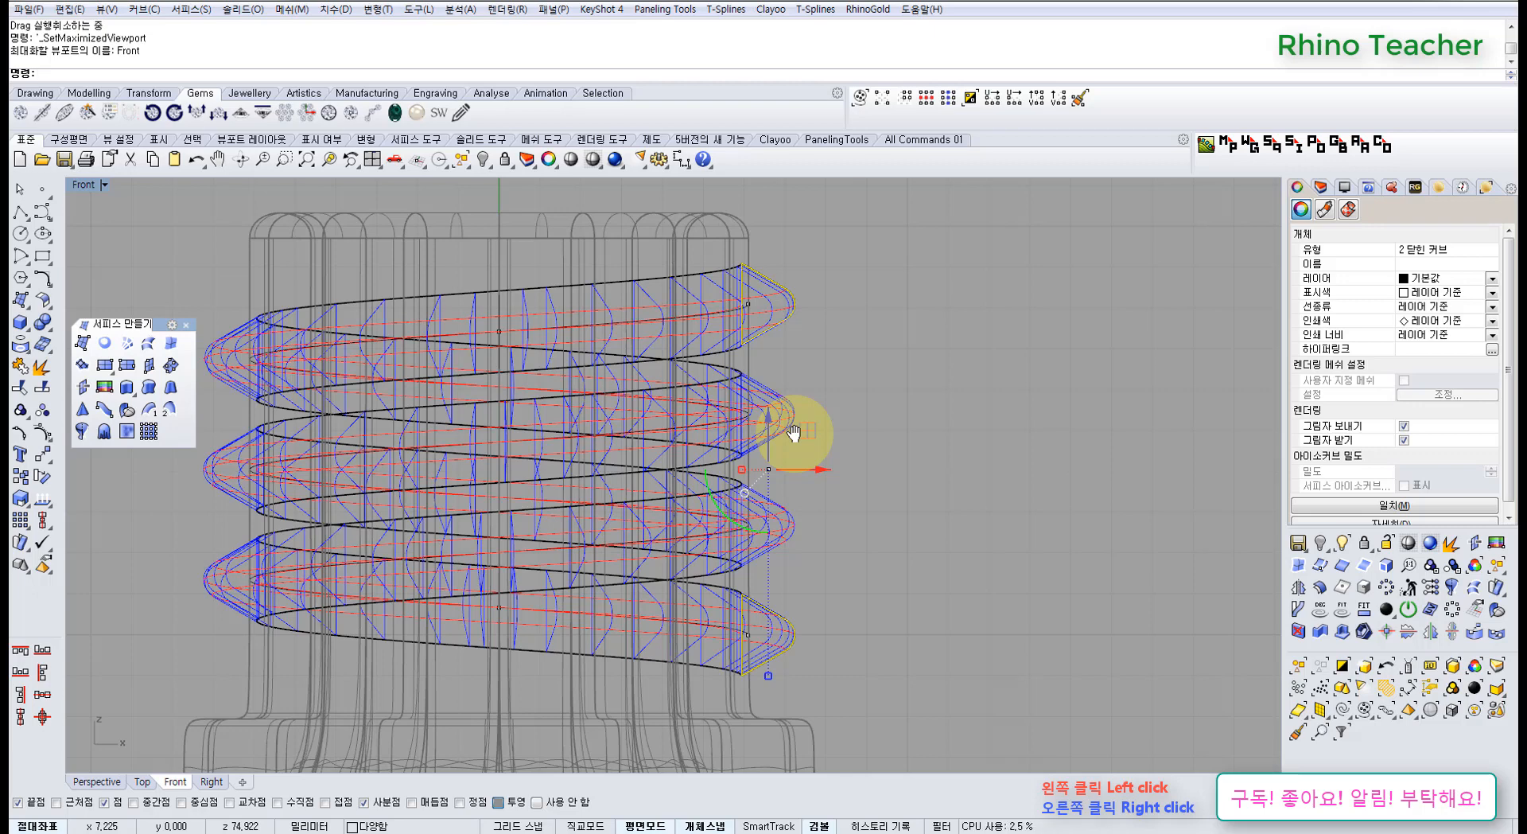
pyautogui.click(828, 412)
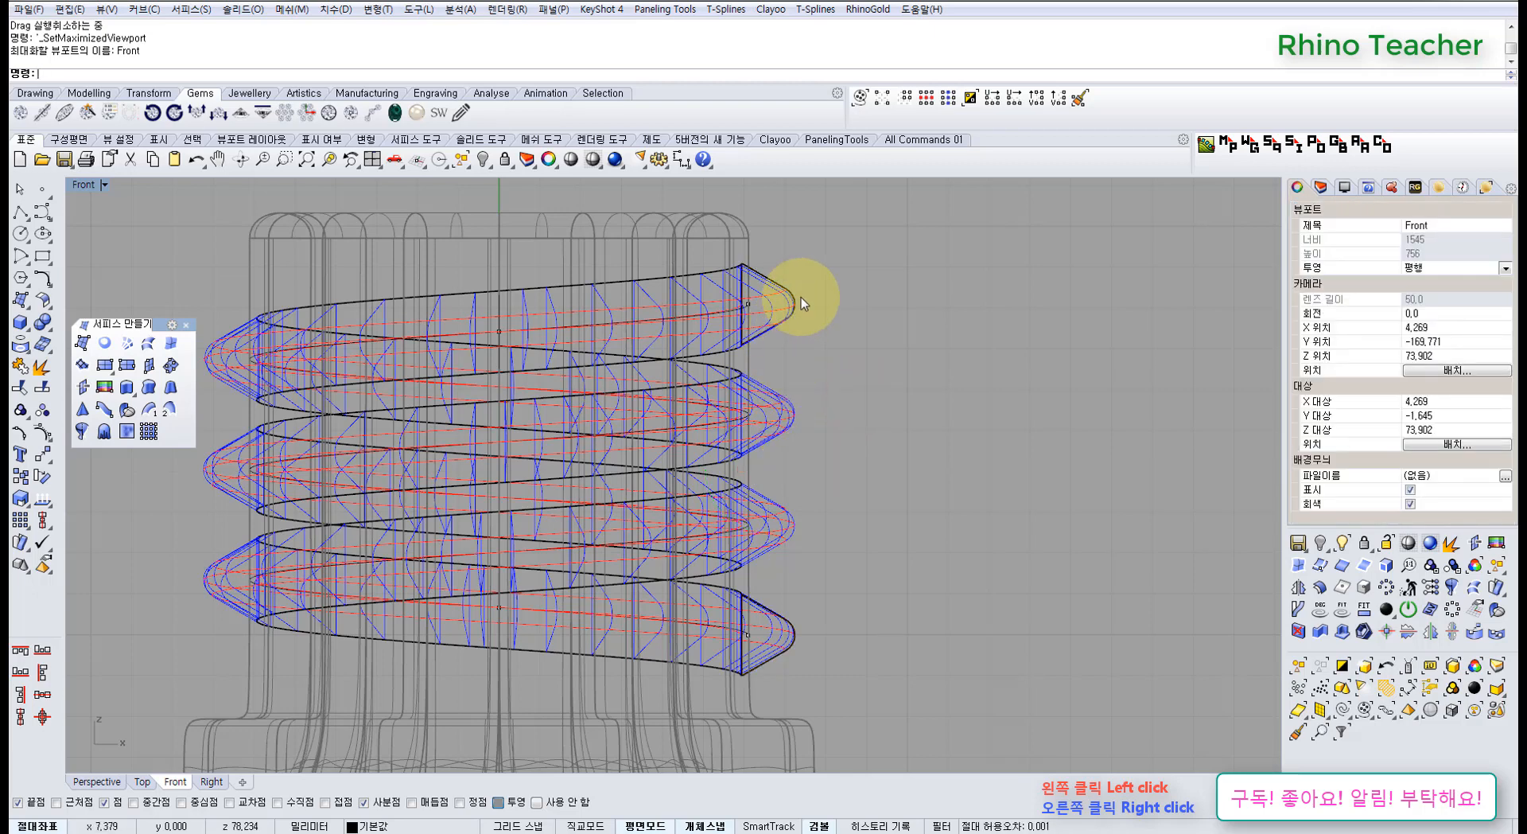
pyautogui.click(791, 621)
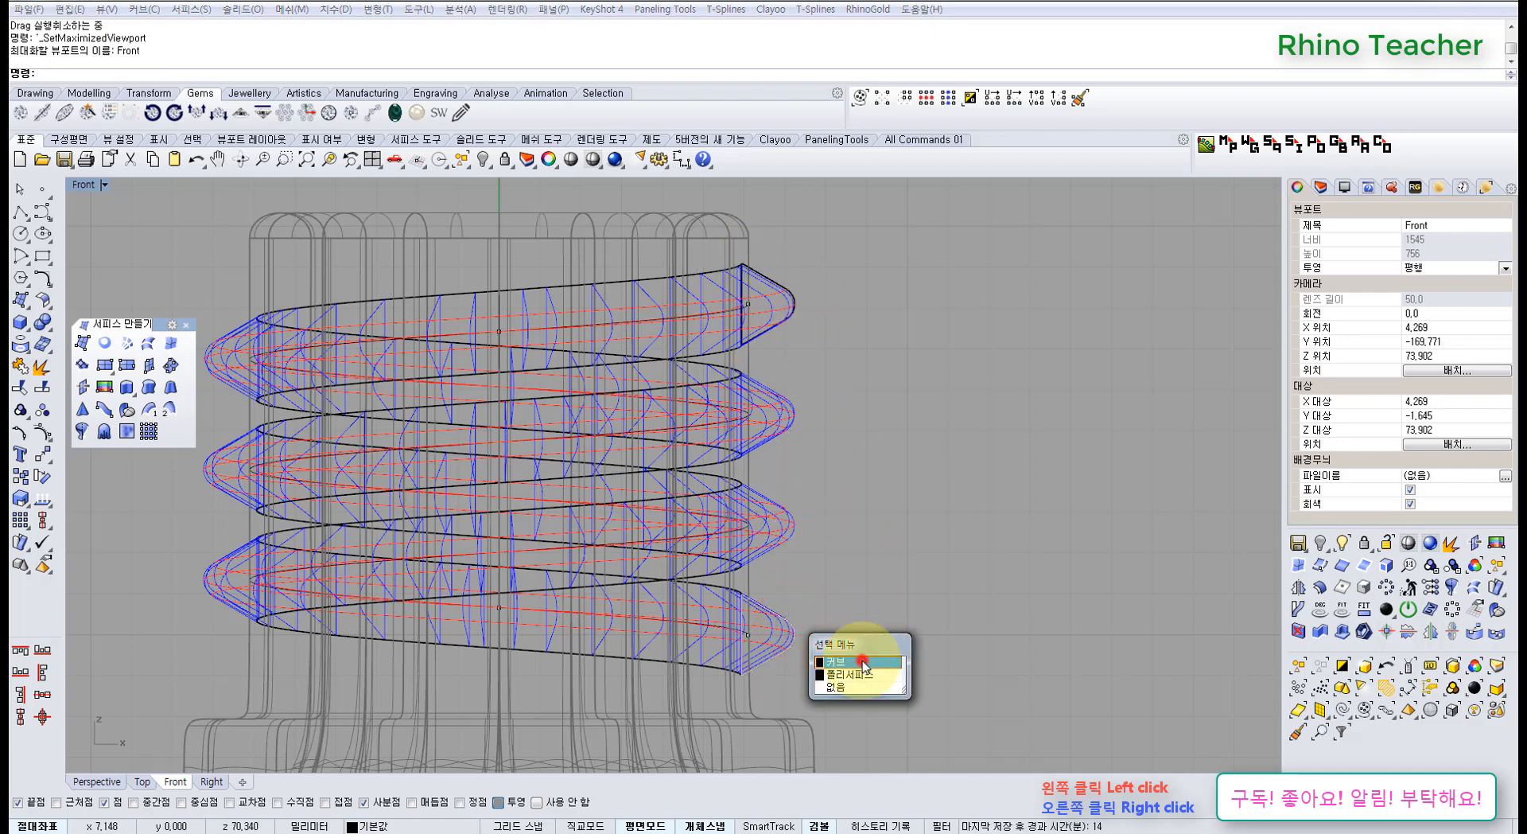
pyautogui.click(863, 663)
pyautogui.scroll(5, 788, 294)
pyautogui.click(788, 283)
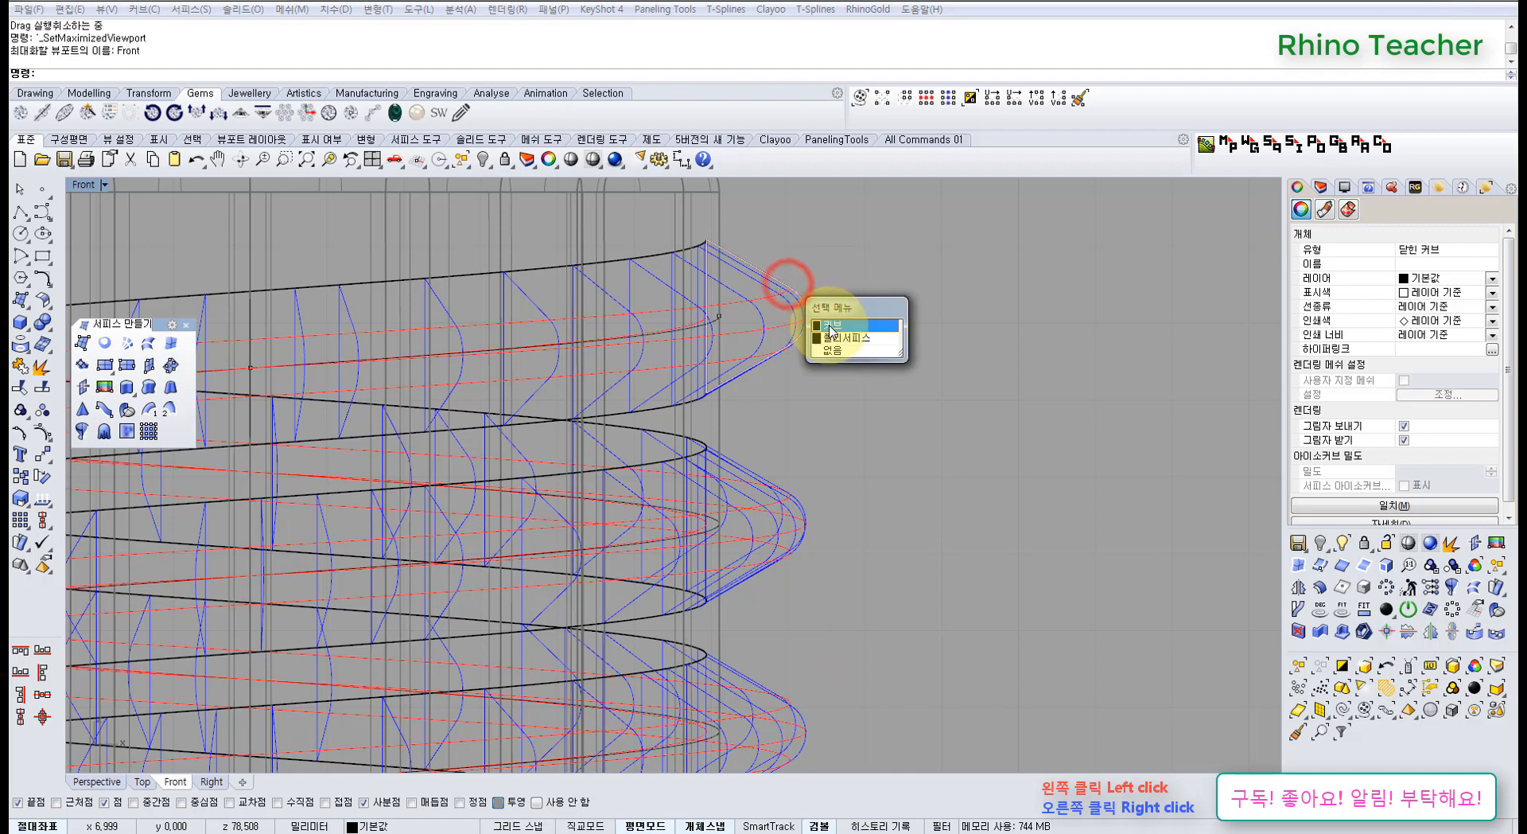
pyautogui.click(829, 326)
pyautogui.scroll(-8, 828, 326)
pyautogui.moveTo(847, 465); pyautogui.dragTo(820, 463, button='right')
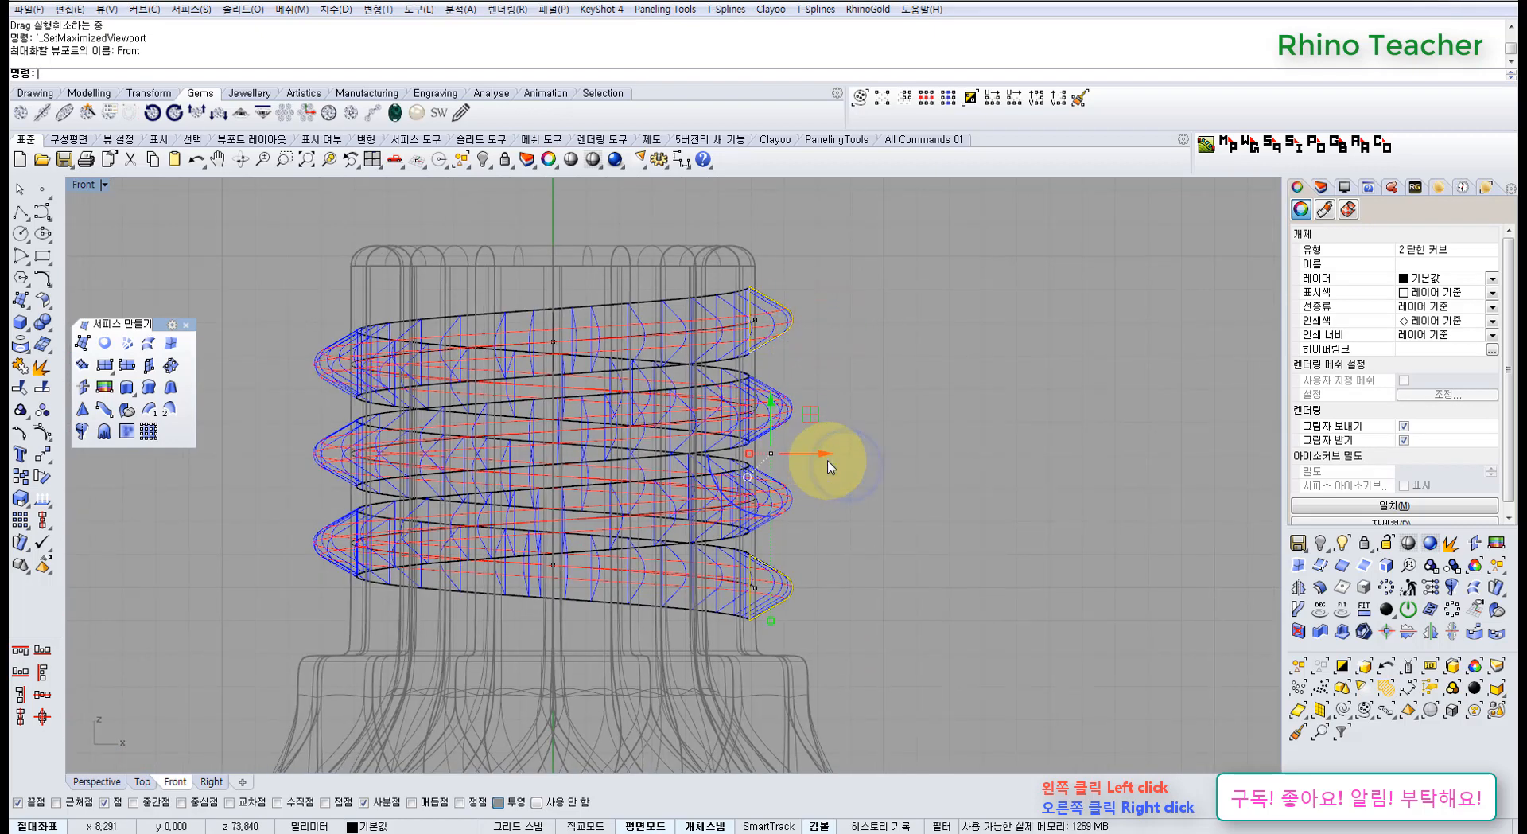
pyautogui.moveTo(827, 465); pyautogui.dragTo(785, 451)
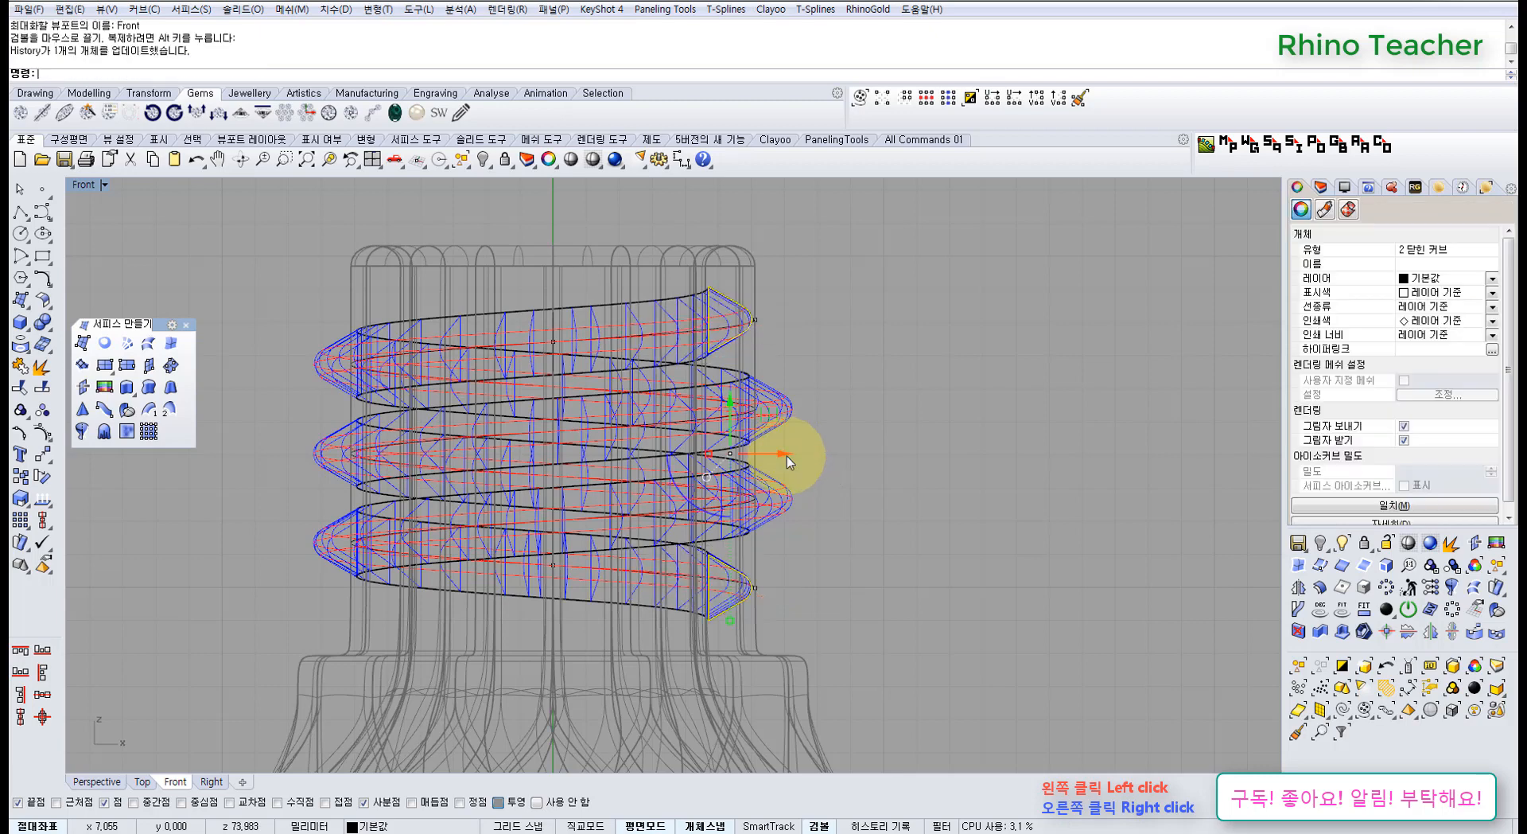
pyautogui.hotkey('ctrl', 'z')
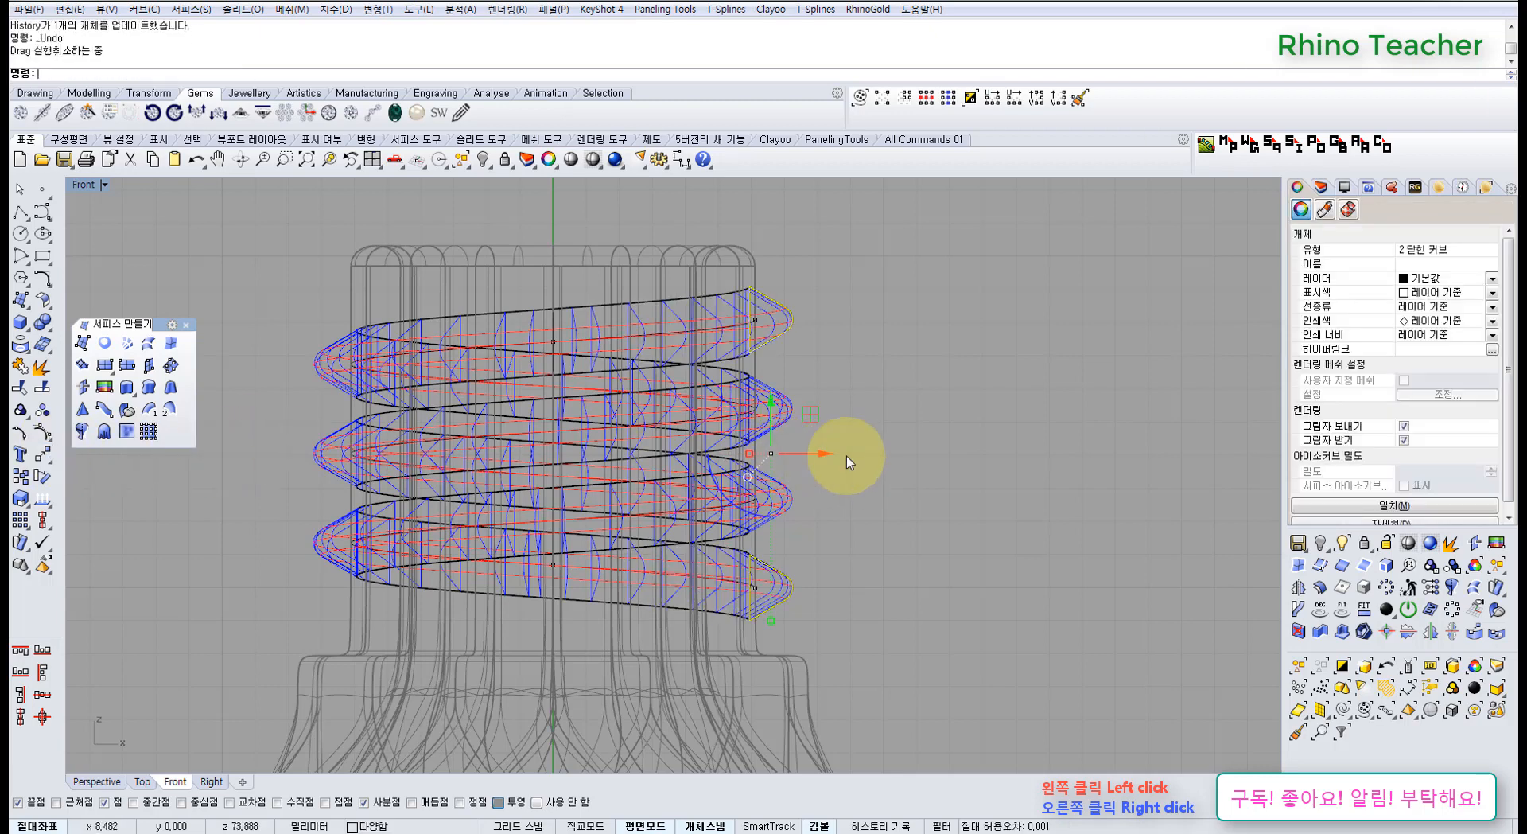
pyautogui.click(824, 454)
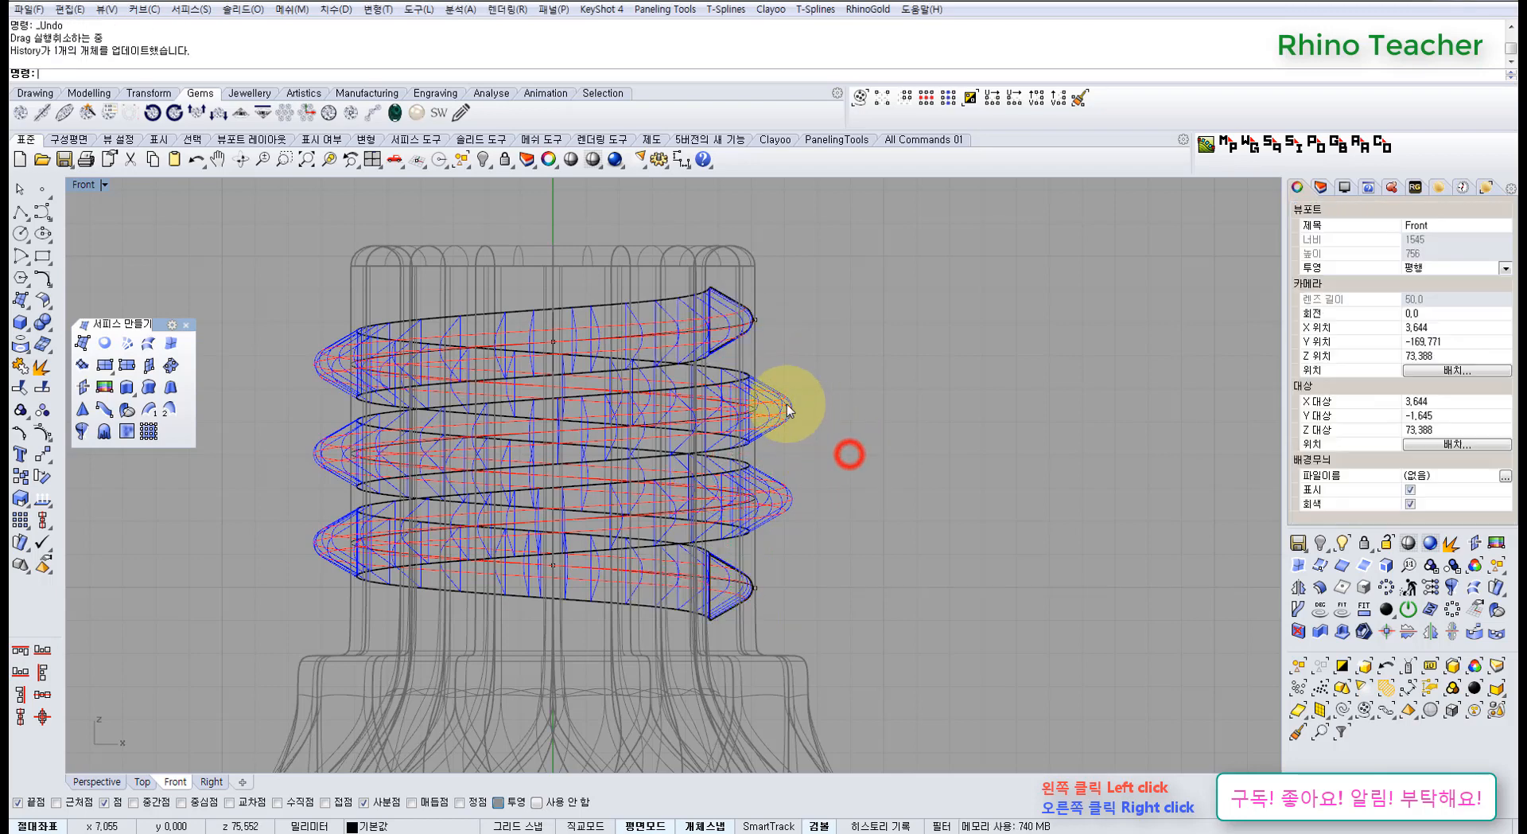
# Replace the thread polysurface with a pasted copy of itself in the same place, and hide that copy
pyautogui.click(777, 405)
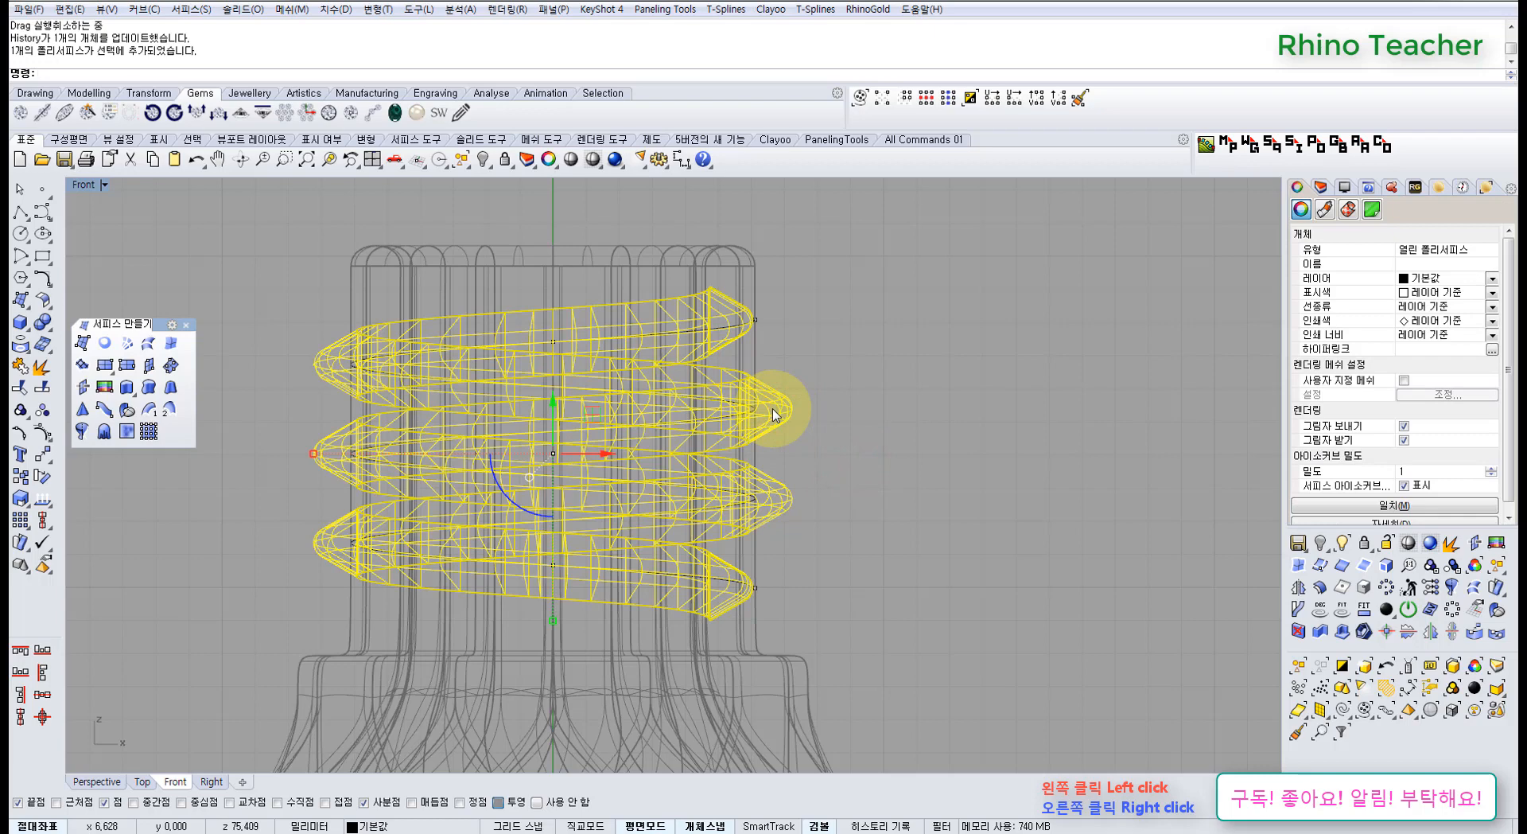
pyautogui.hotkey('ctrl', 'c')
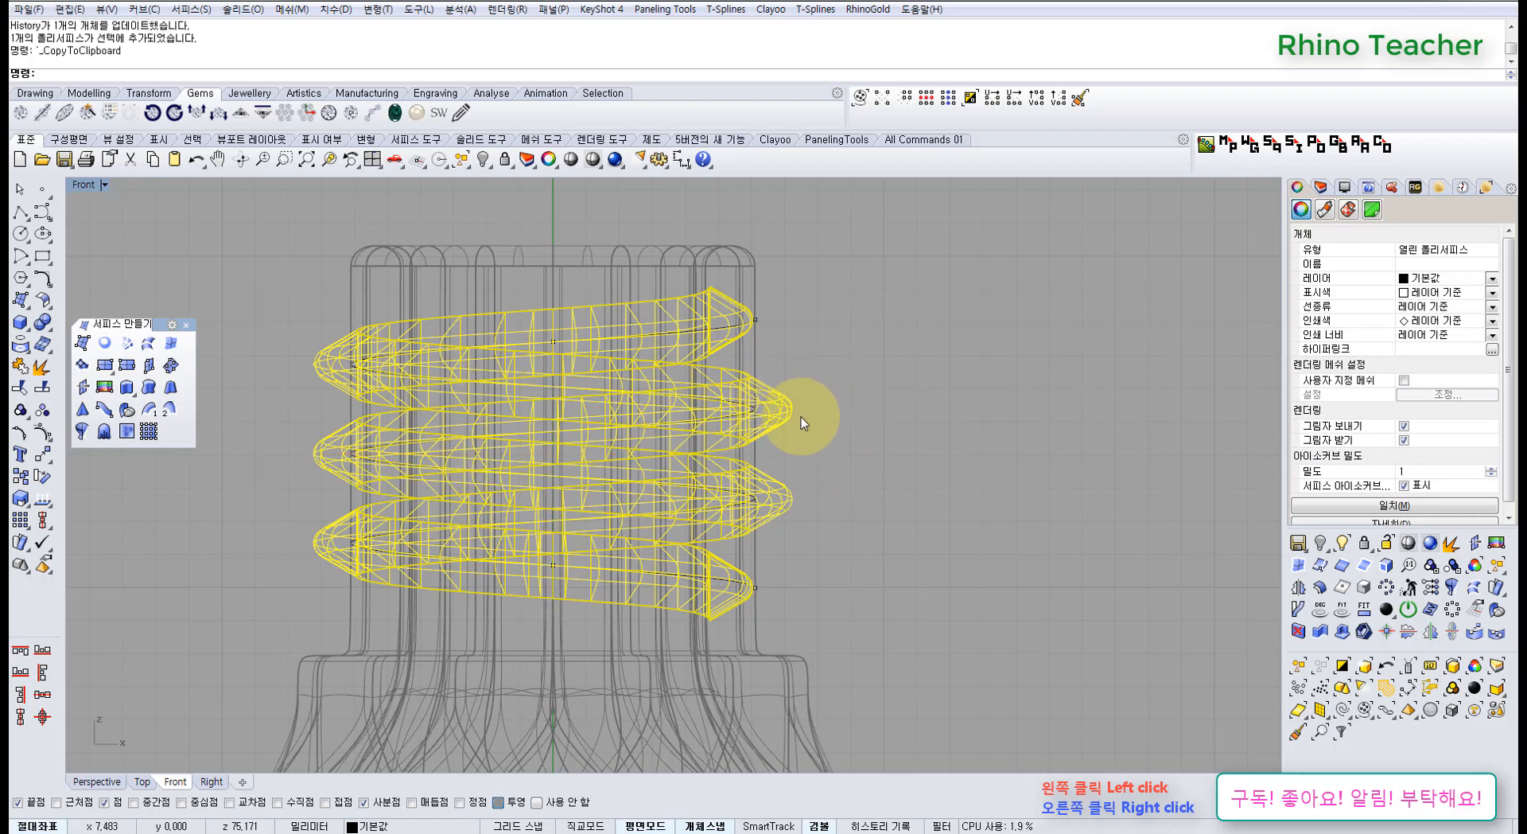
pyautogui.press('Delete')
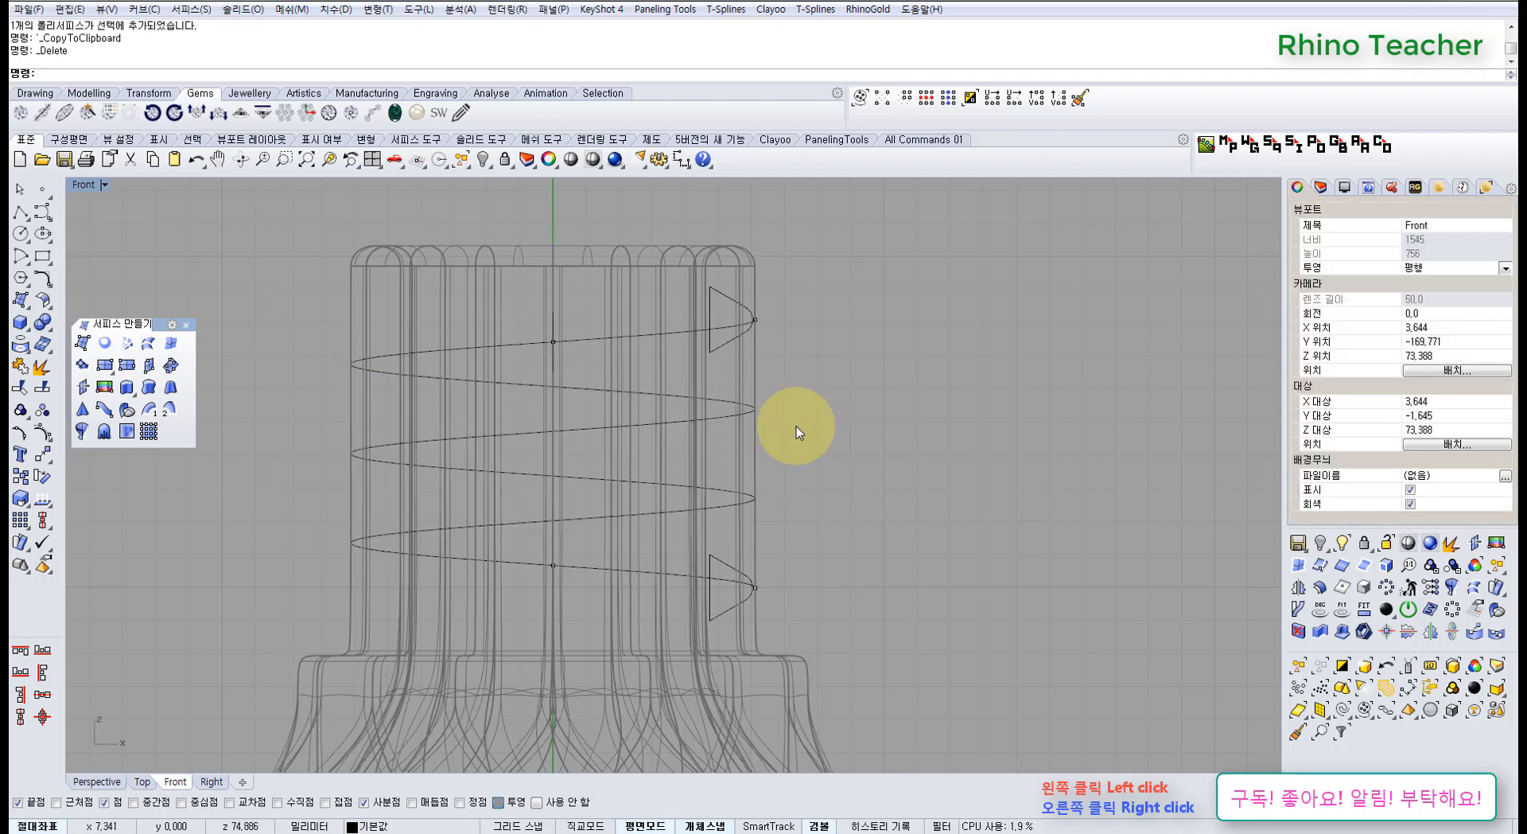
pyautogui.hotkey('ctrl', 'v')
pyautogui.click(859, 428)
pyautogui.click(786, 410)
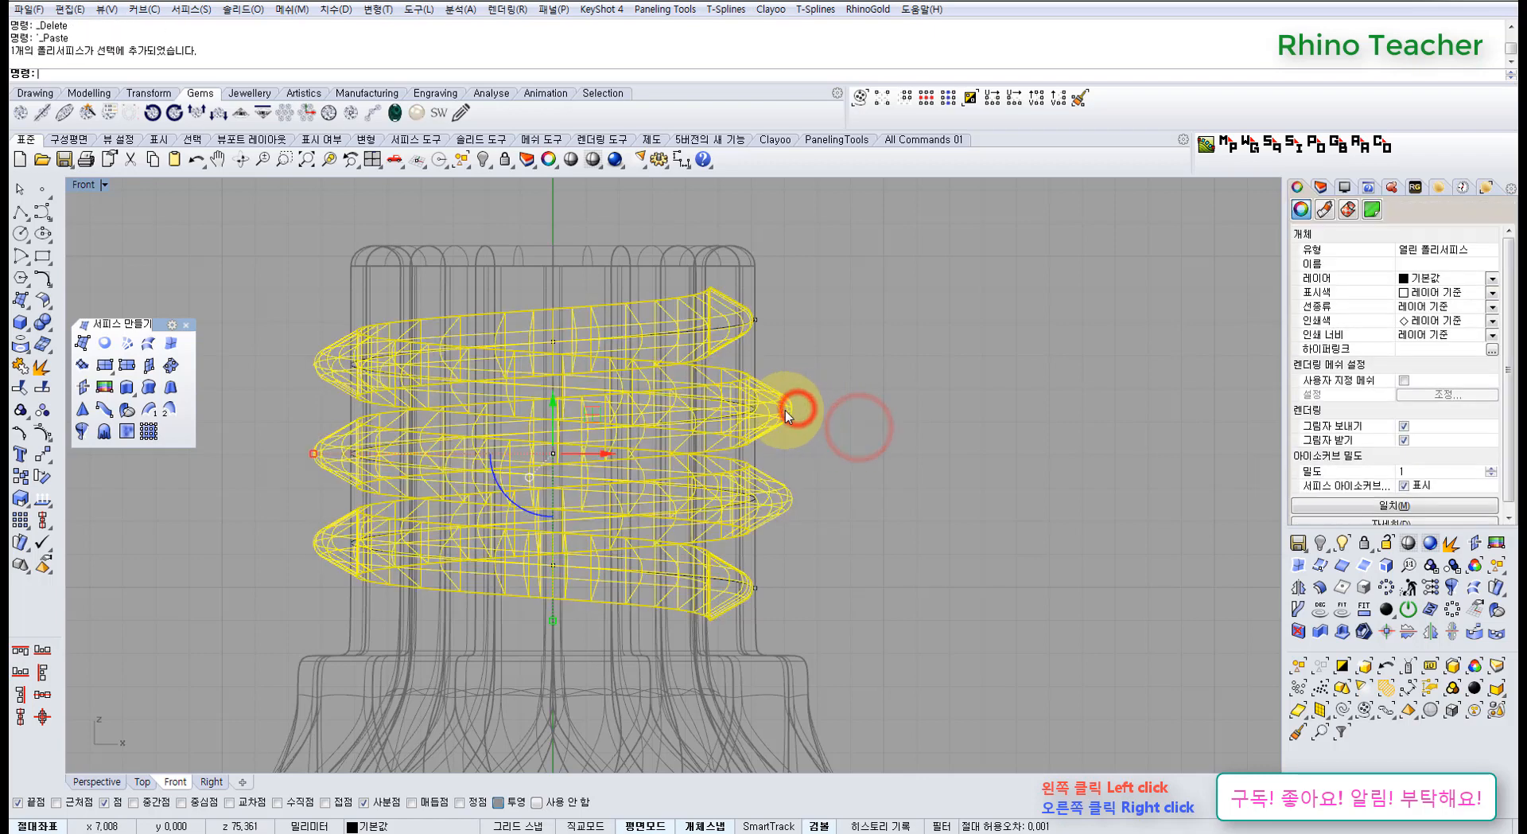
pyautogui.hotkey('ctrl', 'h')
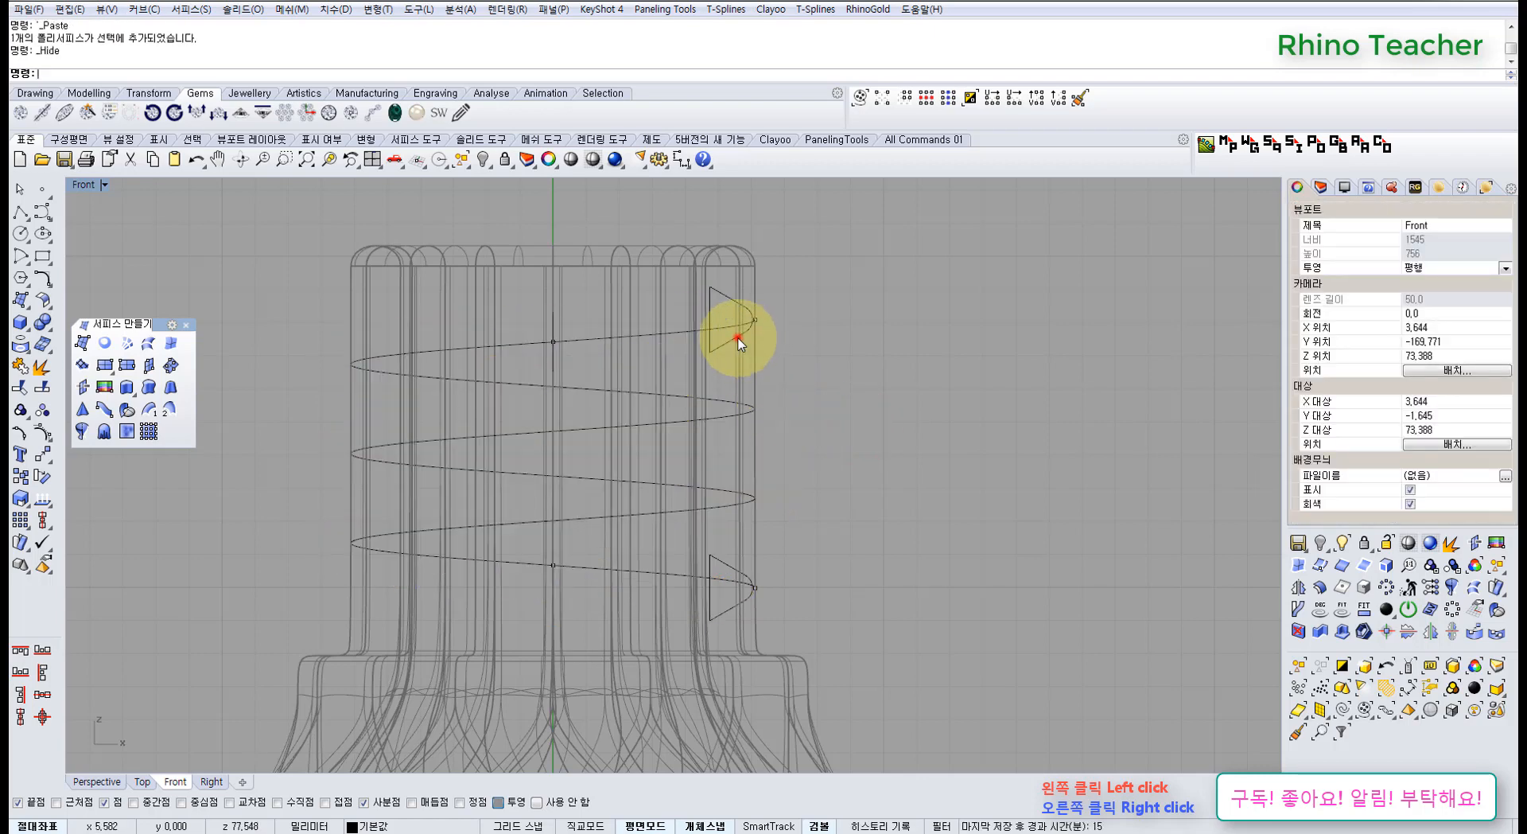
# Move both end profile curves about 1.24 mm outward from the neck's axis, and show the hidden thread to compare their position
pyautogui.click(738, 343)
pyautogui.keyDown('shift'); pyautogui.click(731, 567); pyautogui.keyUp('shift')
pyautogui.moveTo(783, 523); pyautogui.dragTo(705, 505, button='right')
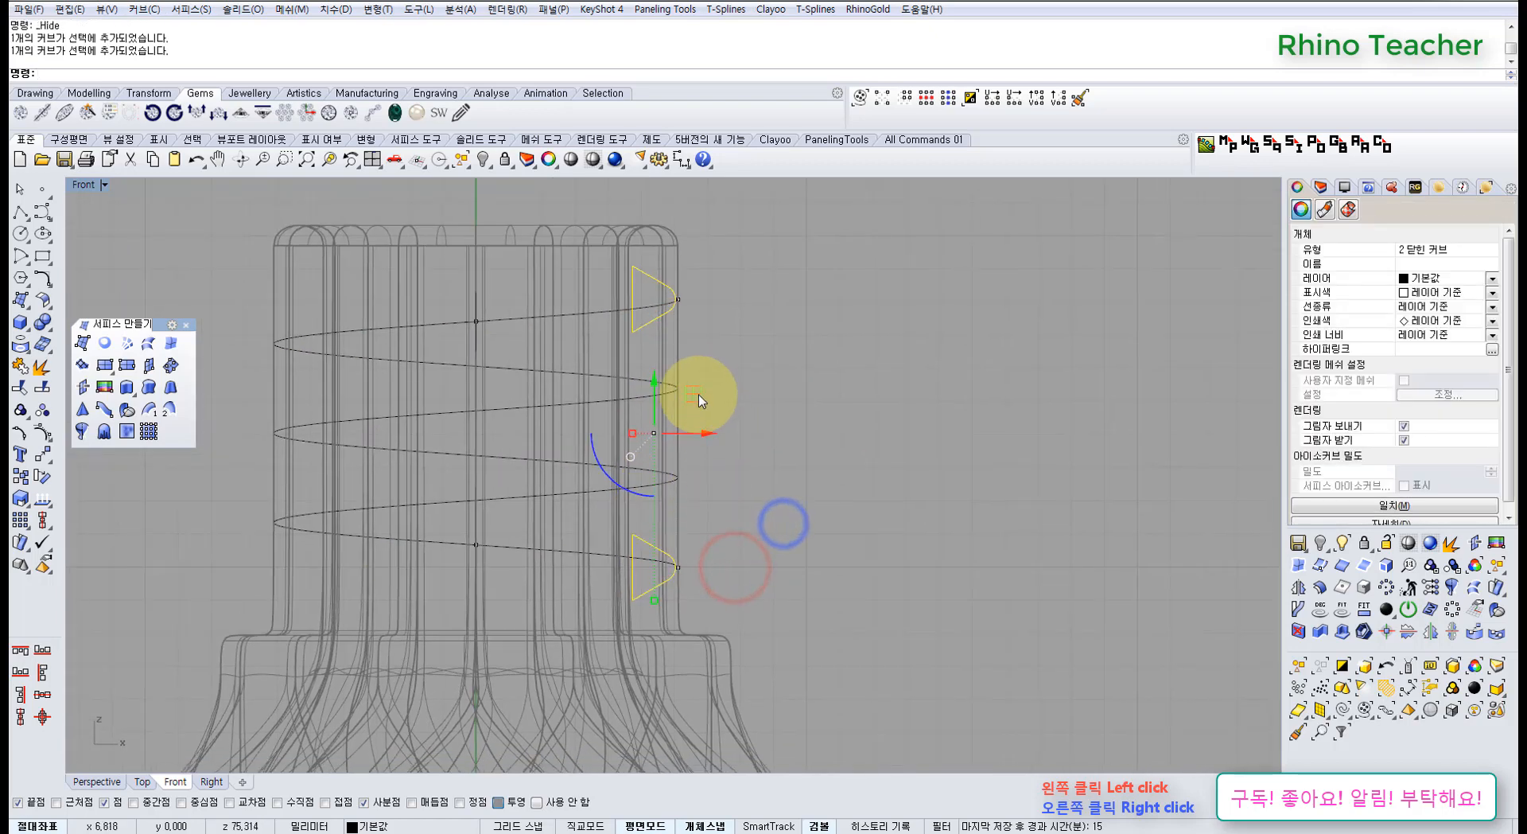
pyautogui.moveTo(717, 436); pyautogui.dragTo(757, 436)
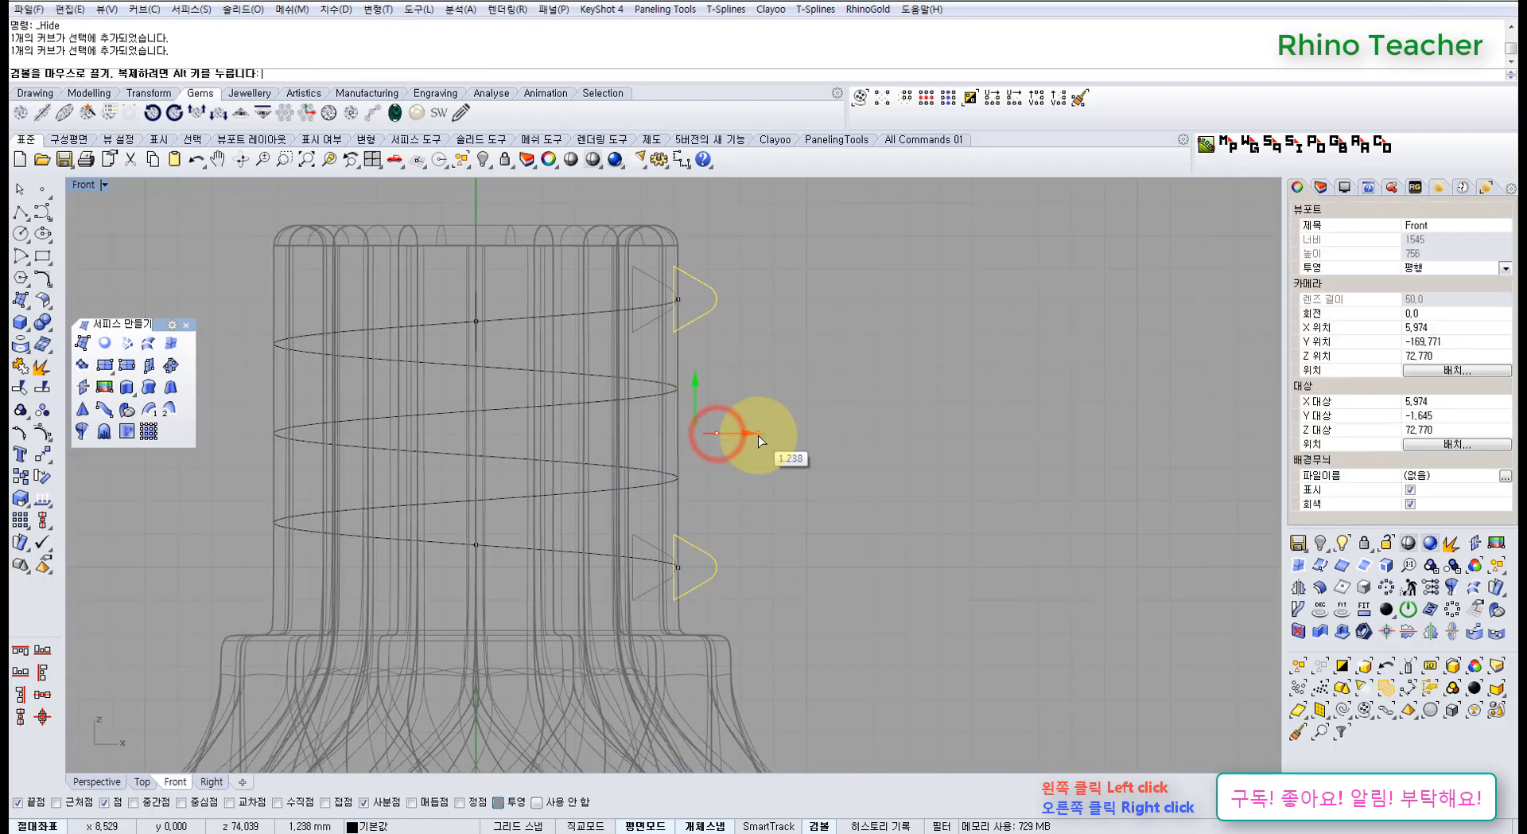
pyautogui.click(807, 362)
pyautogui.middleClick(809, 366)
pyautogui.click(746, 329)
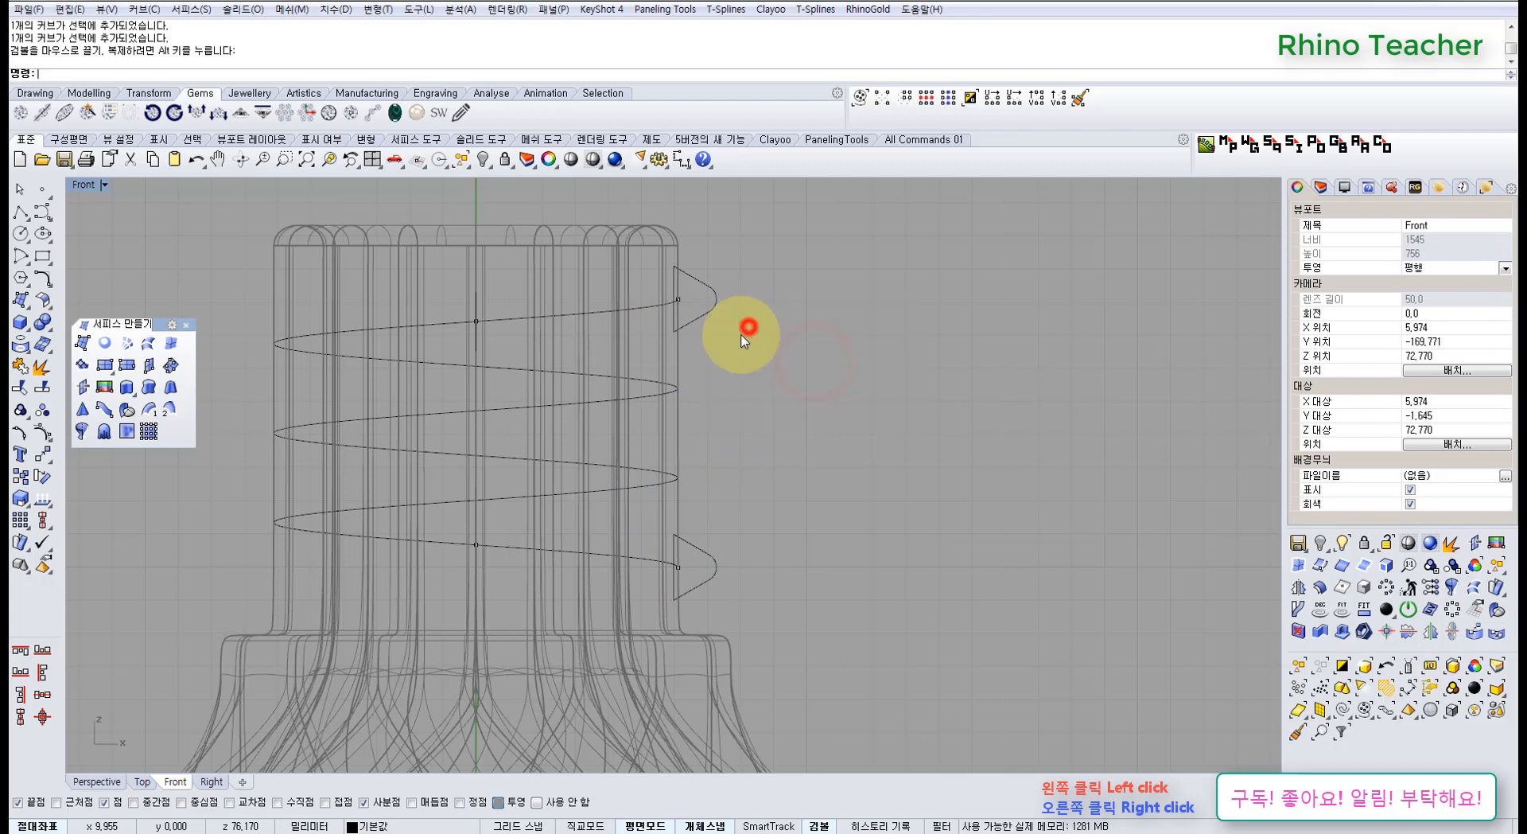
pyautogui.click(650, 385)
pyautogui.rightClick(651, 385)
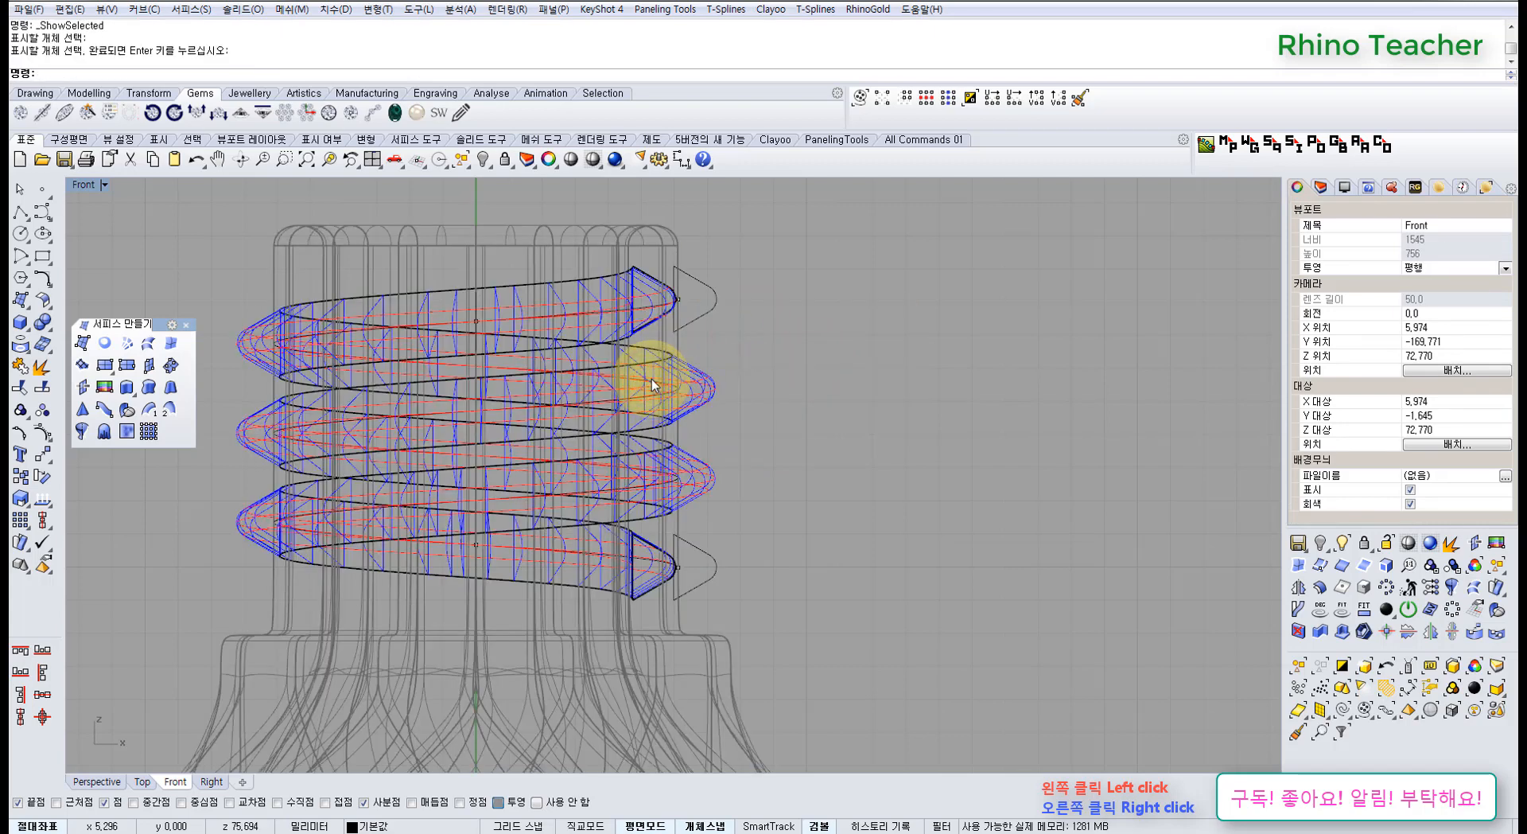
# Undo showing the thread and the last profile move, and shift both end profiles about 1.2 mm outward by an exact distance
pyautogui.hotkey('ctrl', 'z')
pyautogui.hotkey('ctrl', 'z')
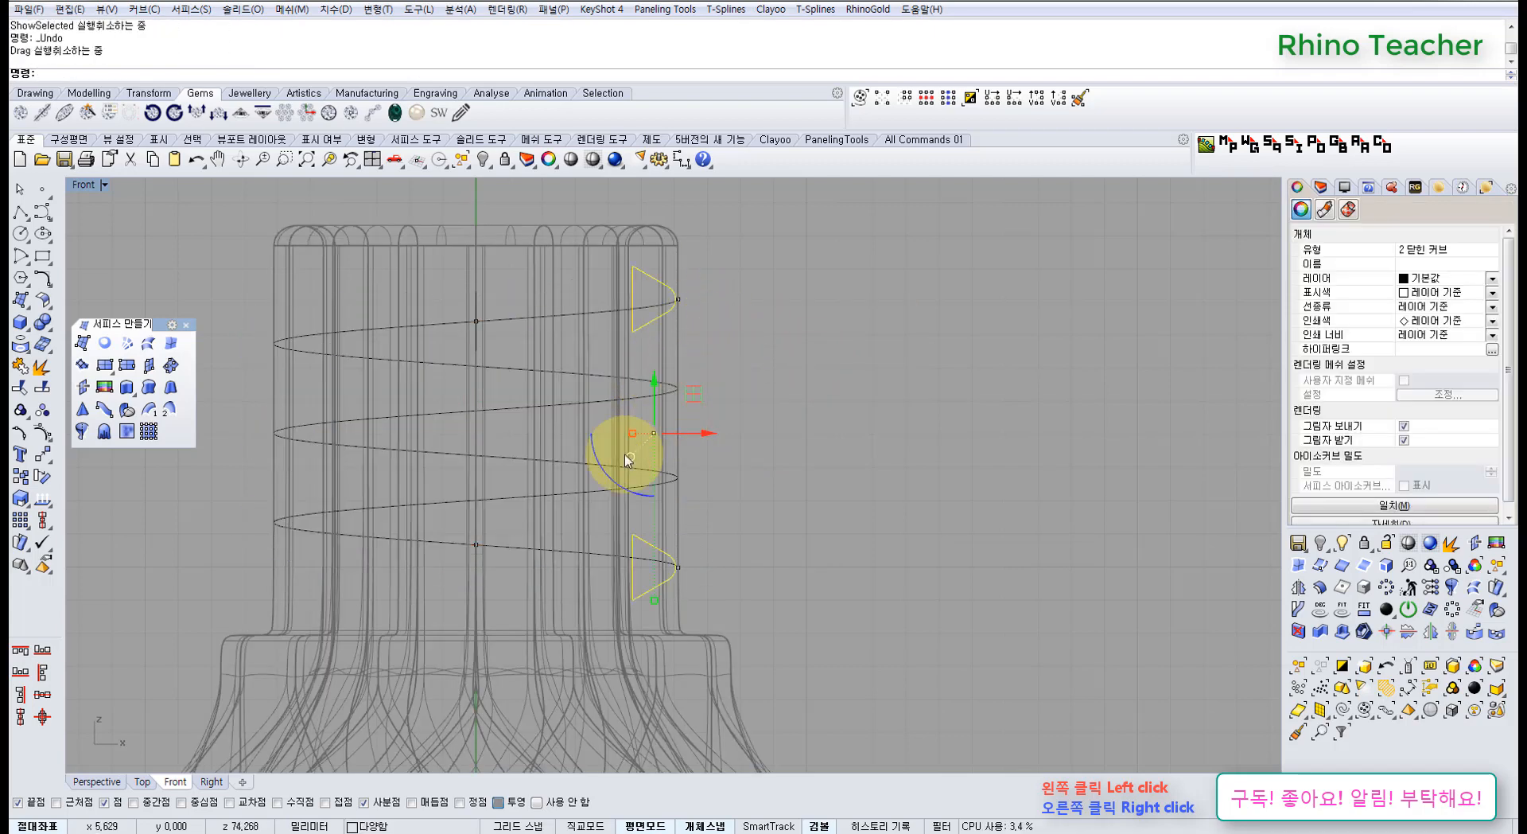
pyautogui.click(699, 435)
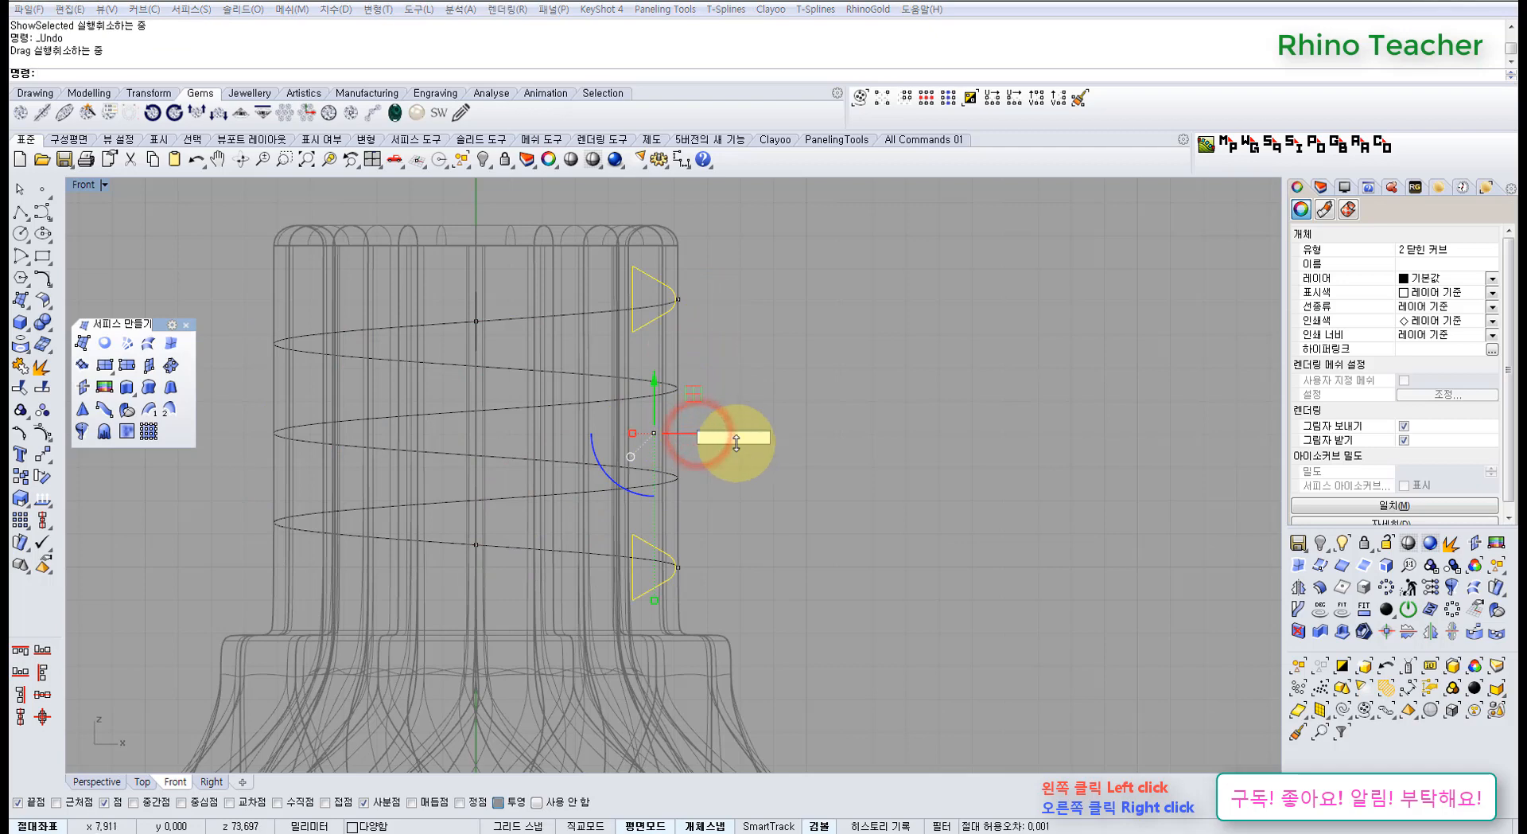
pyautogui.press('Return')
pyautogui.click(846, 423)
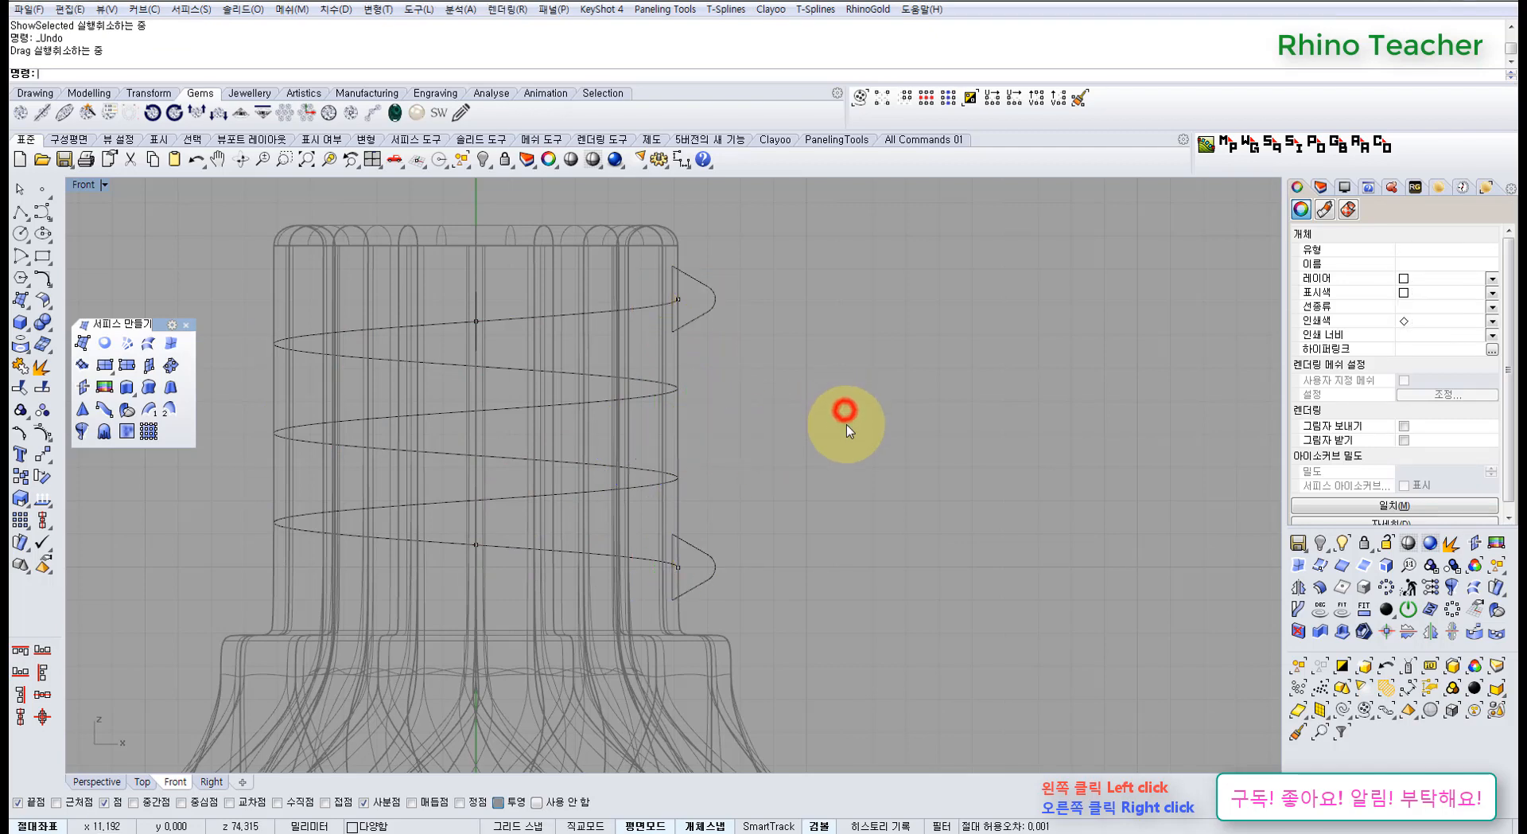
# Group the upper end profile curve with the point at the helix's upper end
pyautogui.scroll(4, 704, 318)
pyautogui.click(747, 394)
pyautogui.moveTo(685, 430); pyautogui.dragTo(738, 380, button='right')
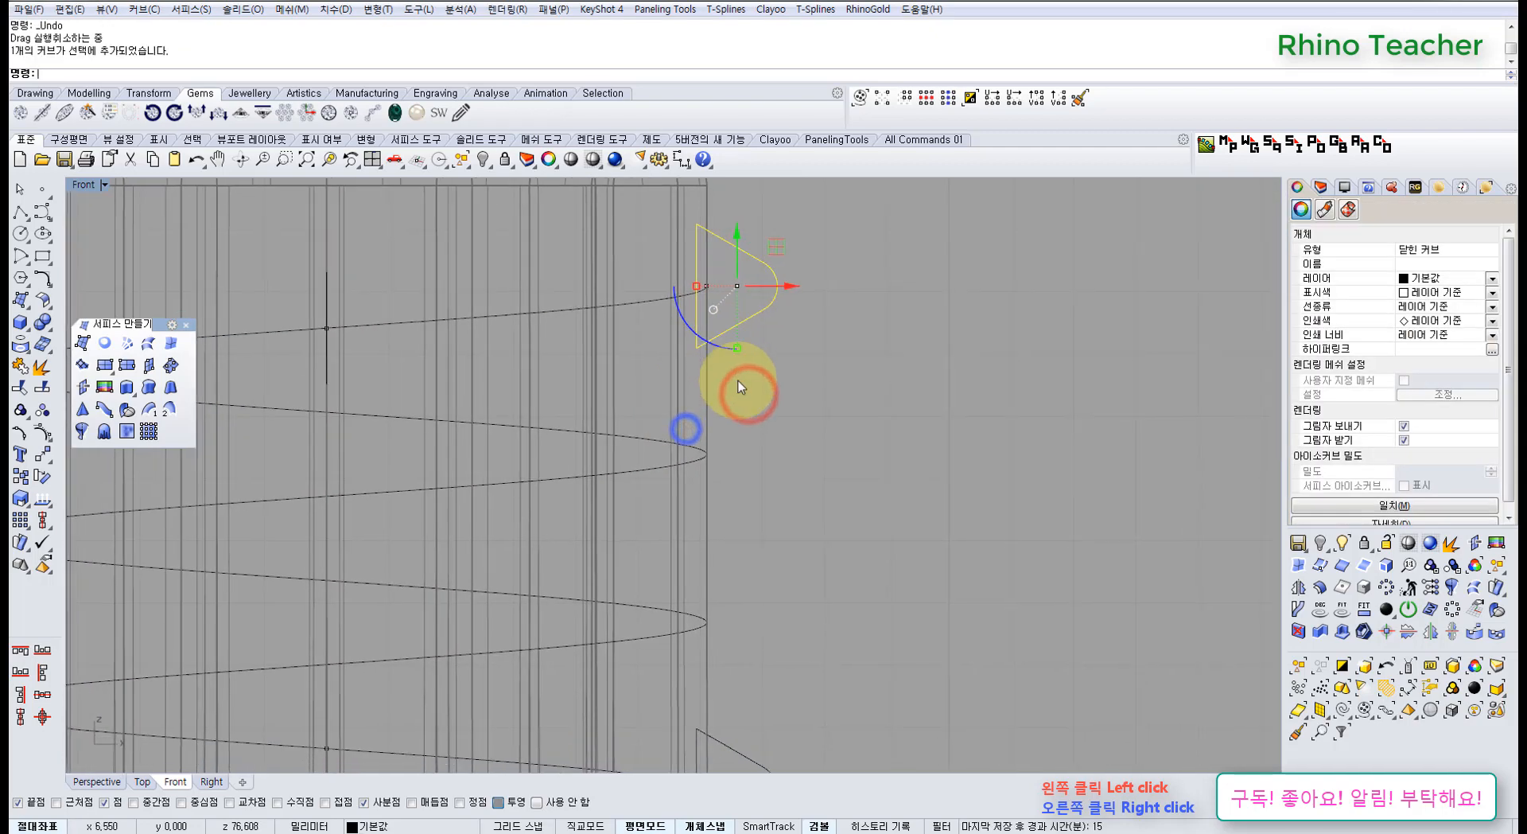
pyautogui.scroll(-8, 694, 296)
pyautogui.moveTo(700, 298); pyautogui.dragTo(706, 373, button='right')
pyautogui.moveTo(664, 257); pyautogui.dragTo(749, 401)
pyautogui.scroll(4, 740, 371)
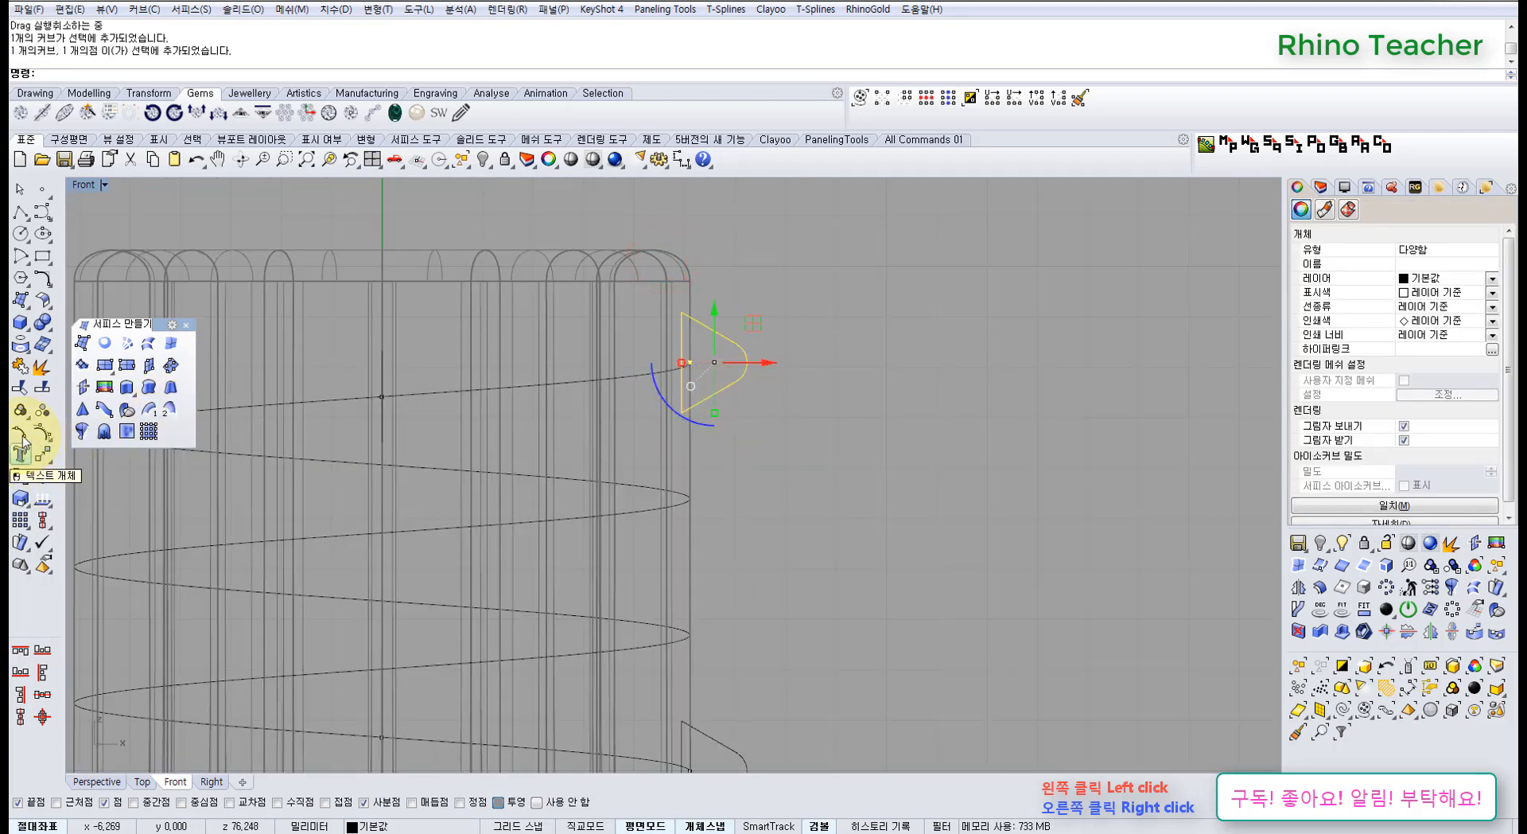
pyautogui.click(21, 410)
# Copy the grouped profile from its point to the quadrant of the next helix turn, 2.701 mm away
pyautogui.click(20, 476)
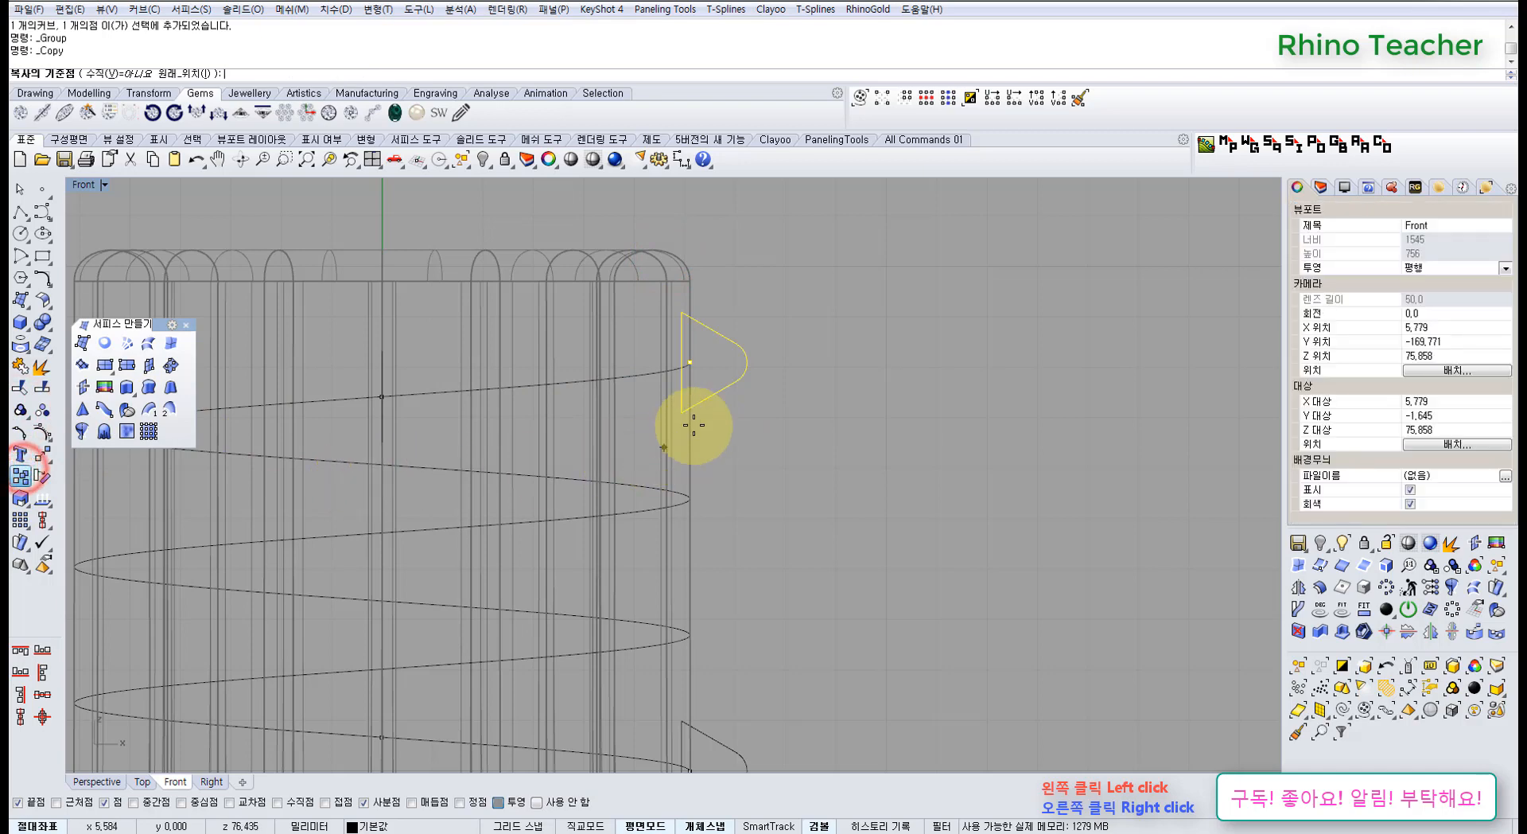
pyautogui.click(689, 362)
pyautogui.click(690, 499)
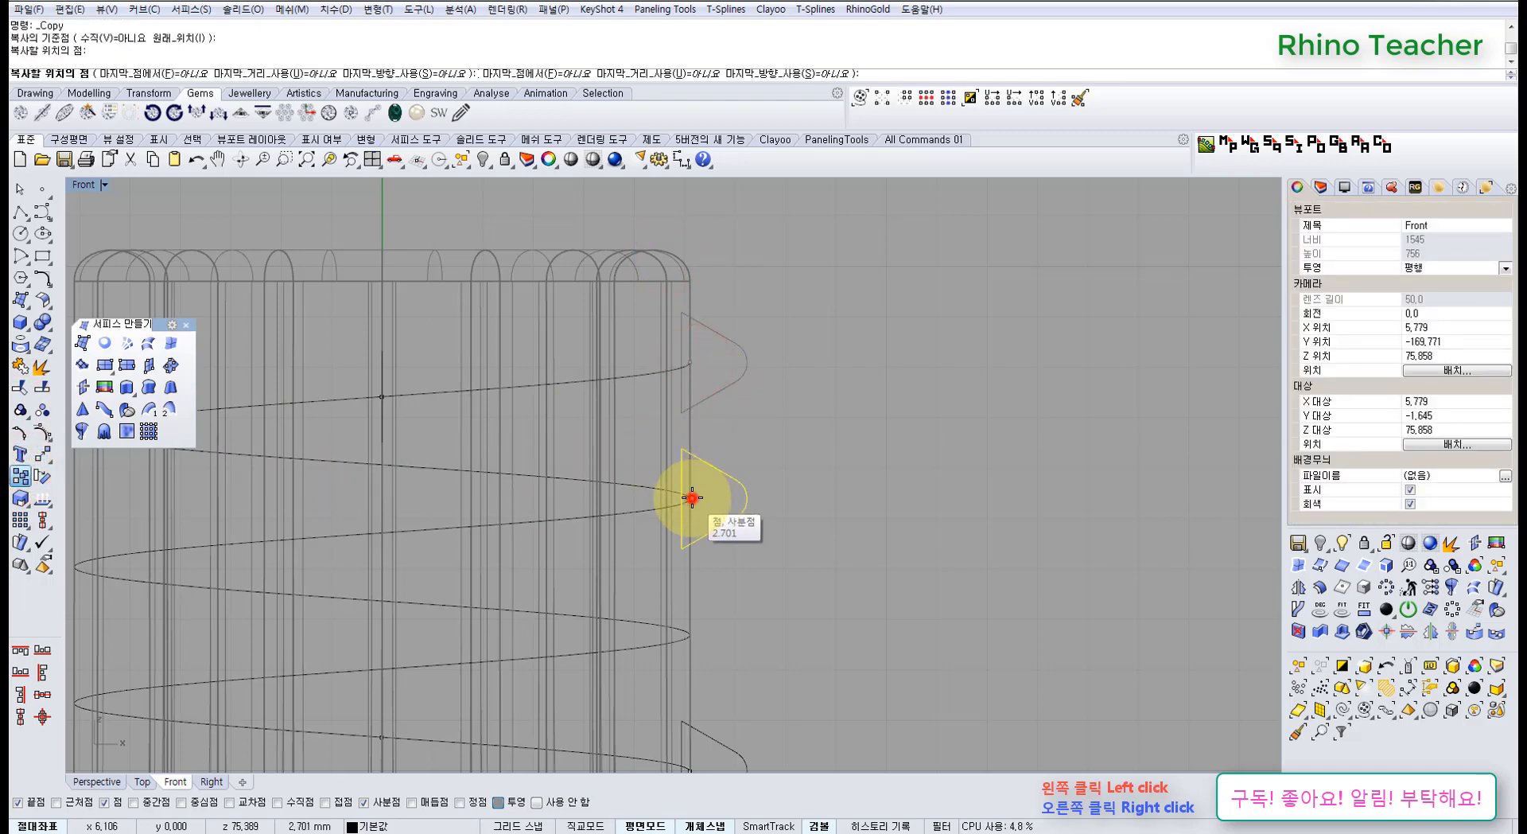
pyautogui.press('Return')
# Duplicate the upper profile and its point in place, and rotate the duplicate 180° so its tip faces the neck
pyautogui.scroll(3, 756, 447)
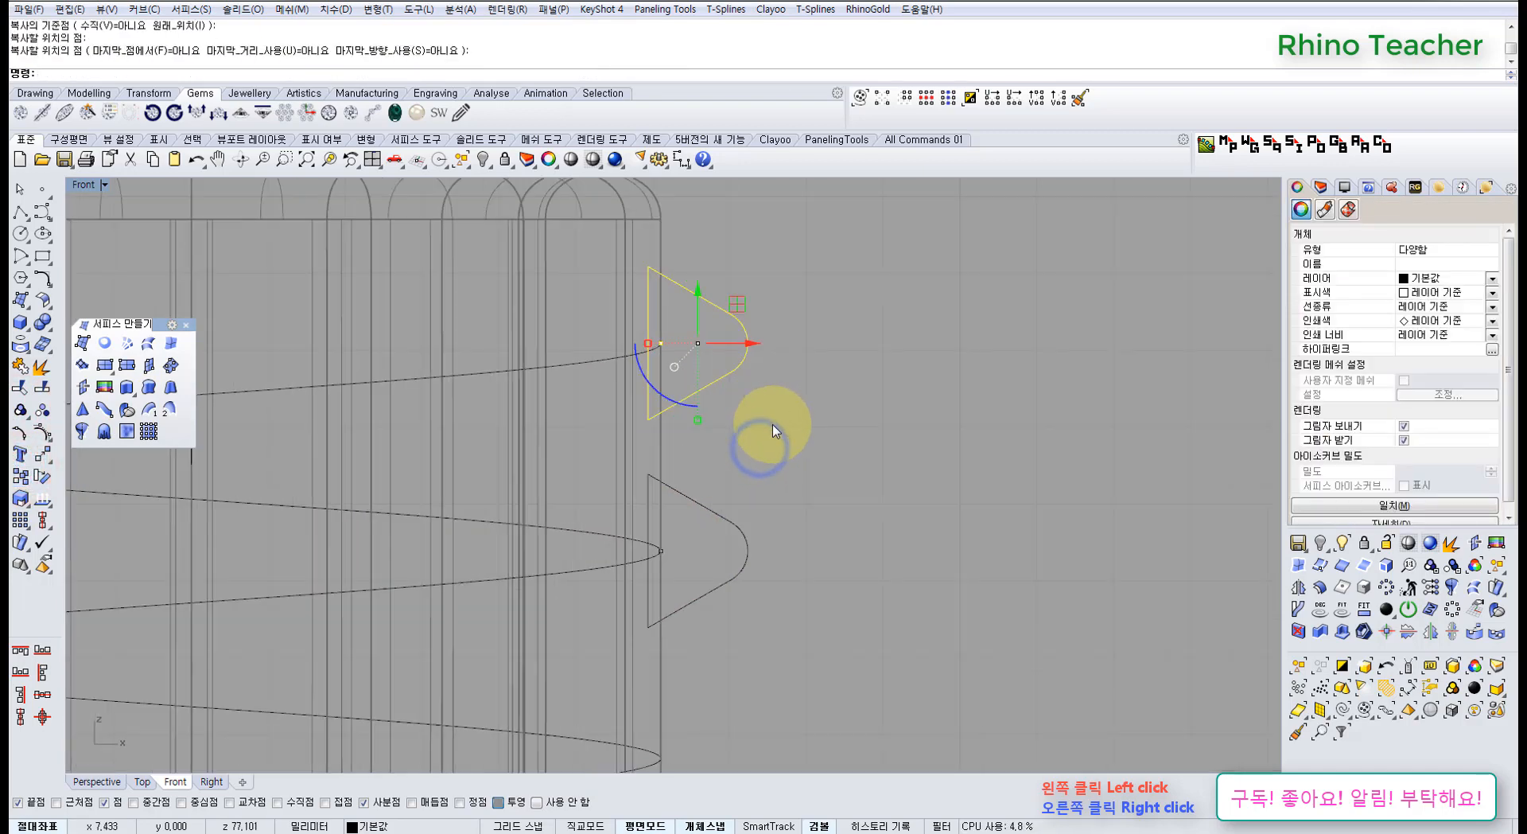
pyautogui.moveTo(782, 426); pyautogui.dragTo(723, 353)
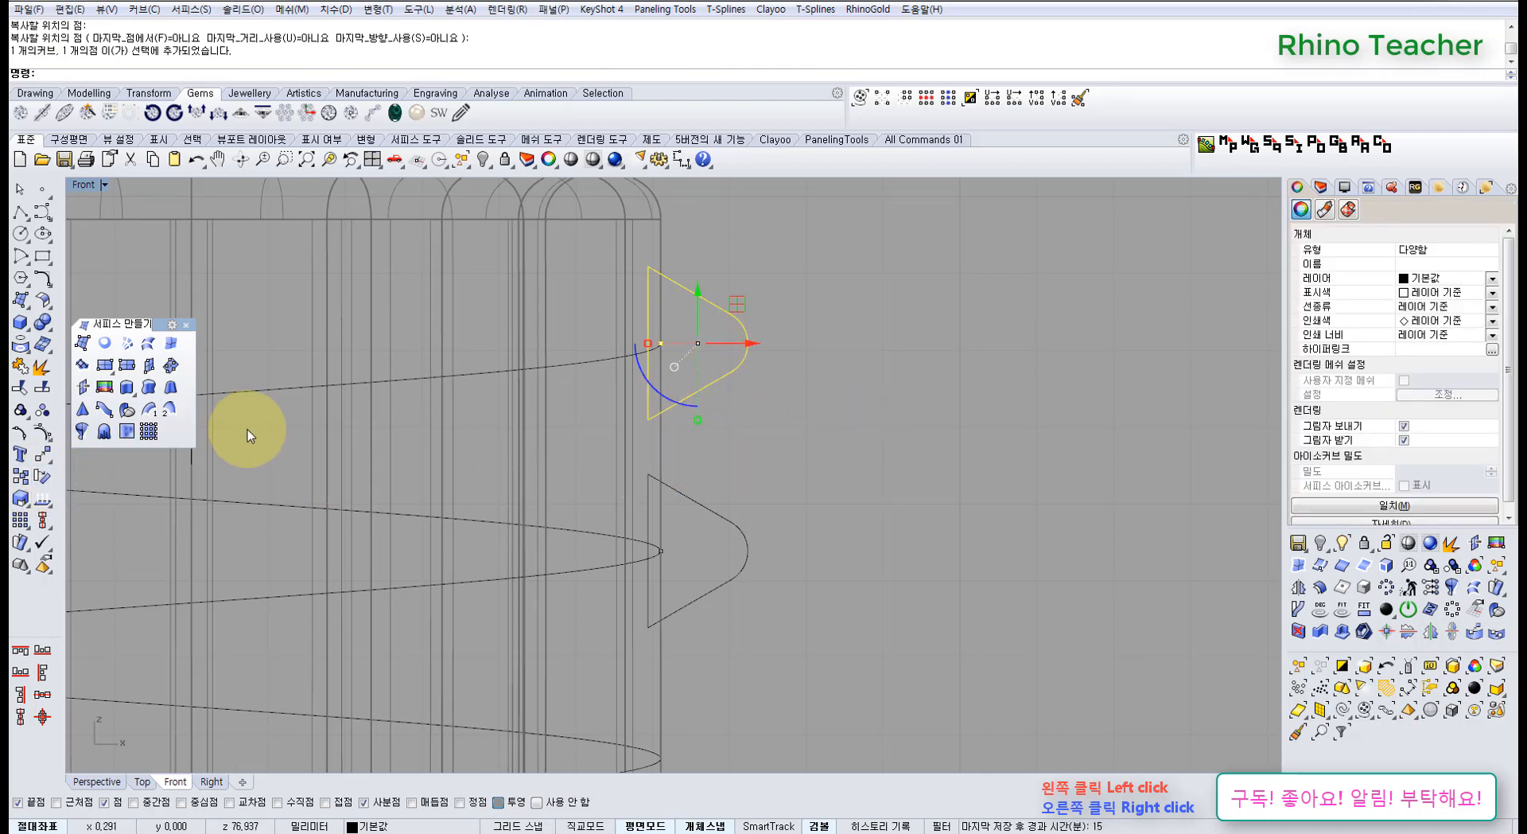
pyautogui.hotkey('ctrl', 'c')
pyautogui.hotkey('ctrl', 'v')
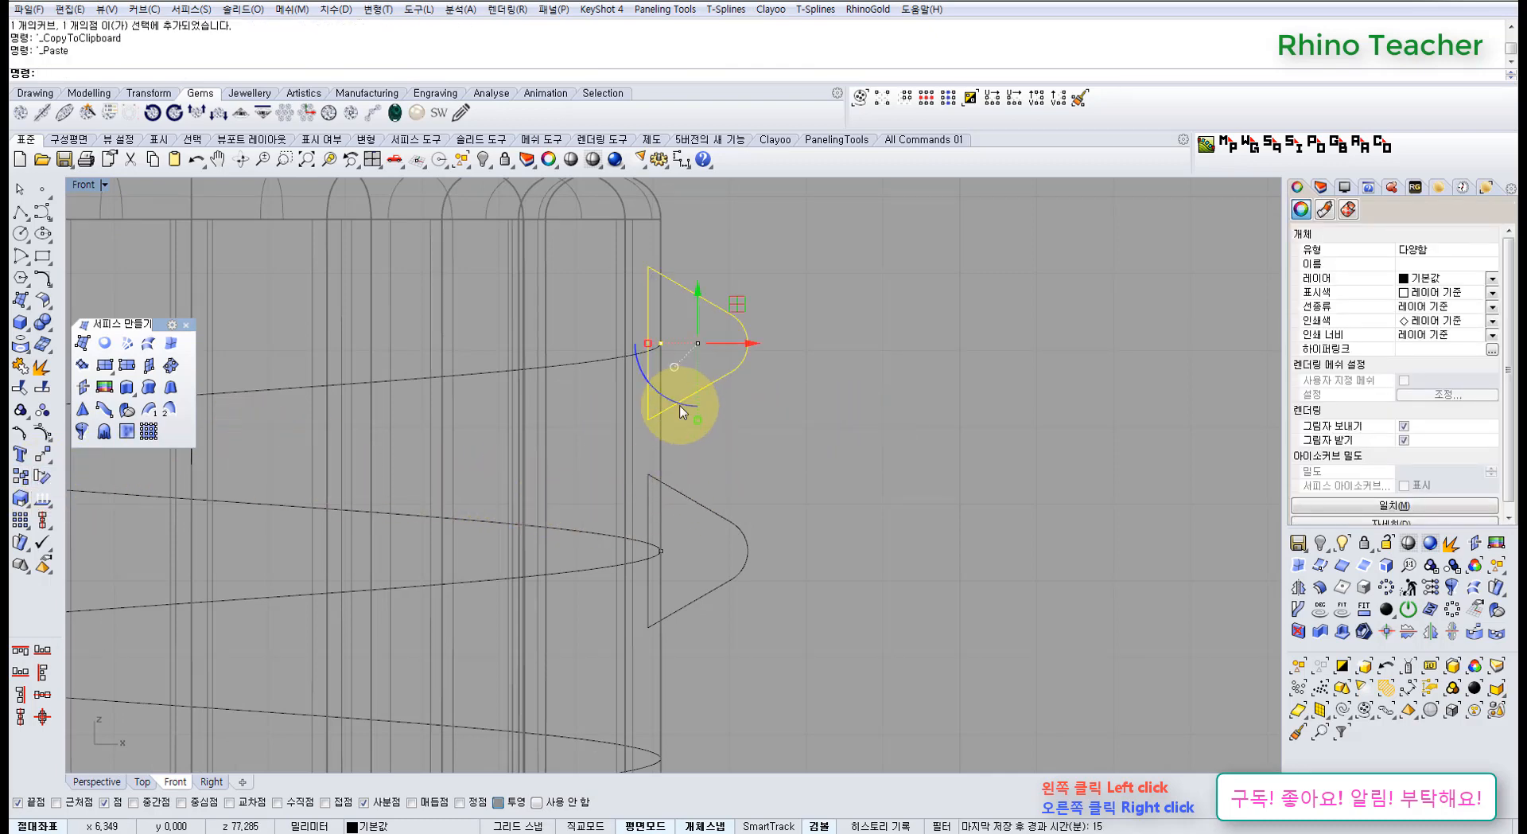
pyautogui.moveTo(681, 411); pyautogui.dragTo(714, 274)
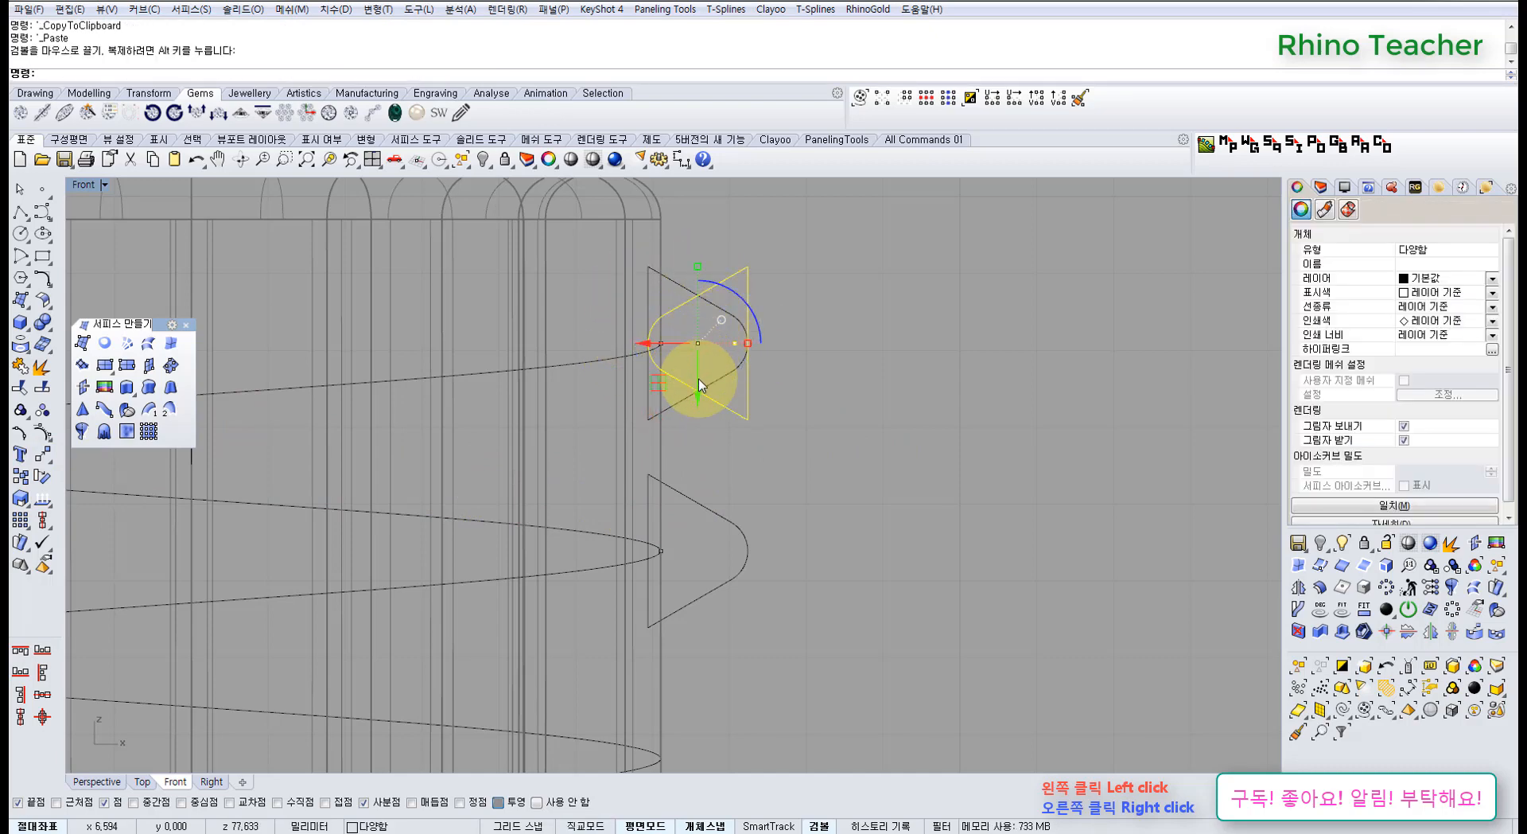
# Move the rotated profile down and outward into the gap between the two stacked thread profiles
pyautogui.moveTo(700, 386); pyautogui.dragTo(681, 449)
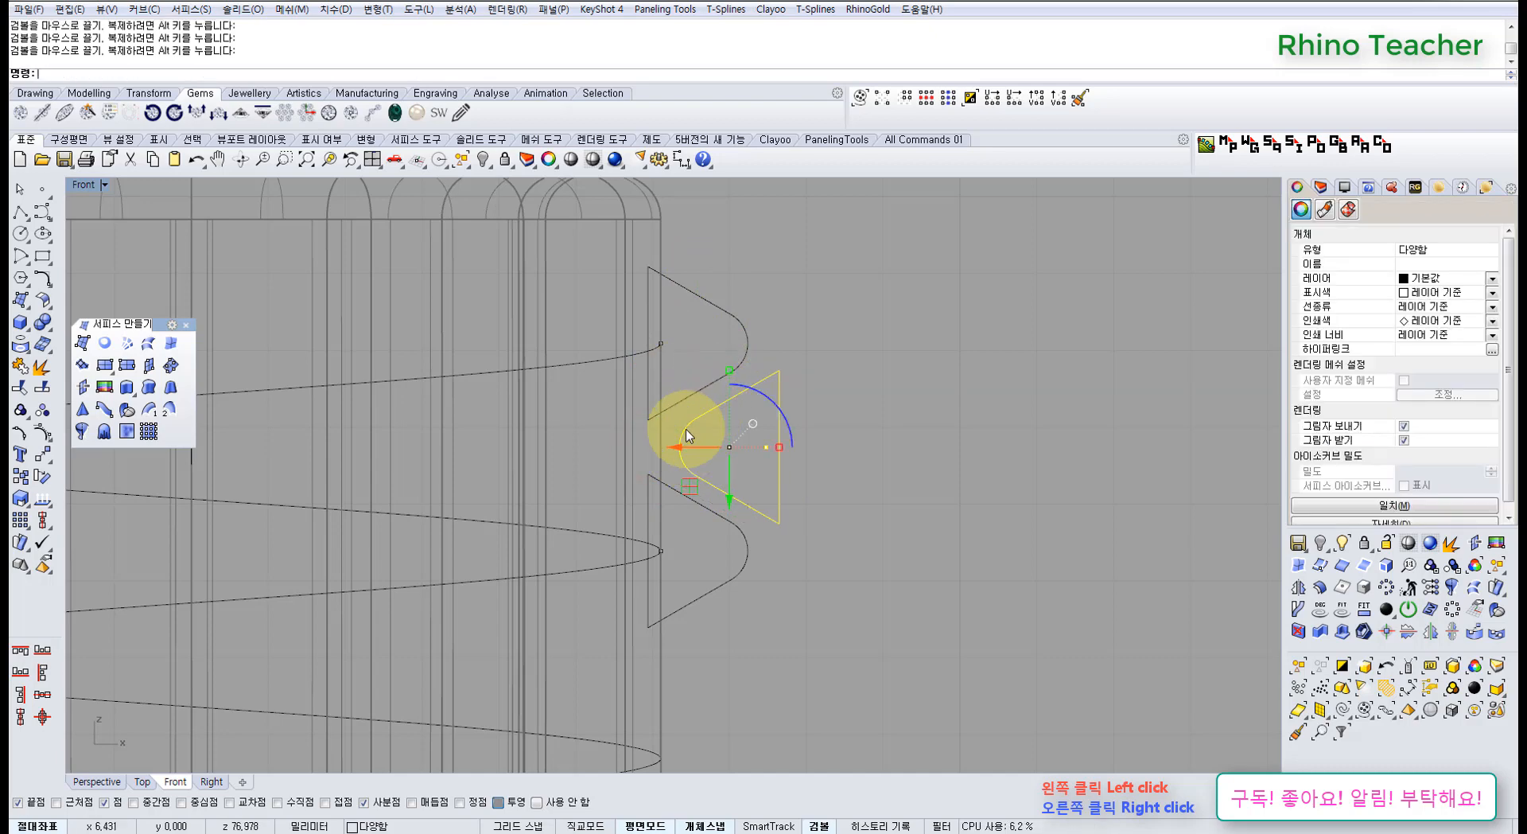
pyautogui.moveTo(662, 446); pyautogui.dragTo(665, 444)
pyautogui.click(881, 437)
pyautogui.scroll(2, 692, 453)
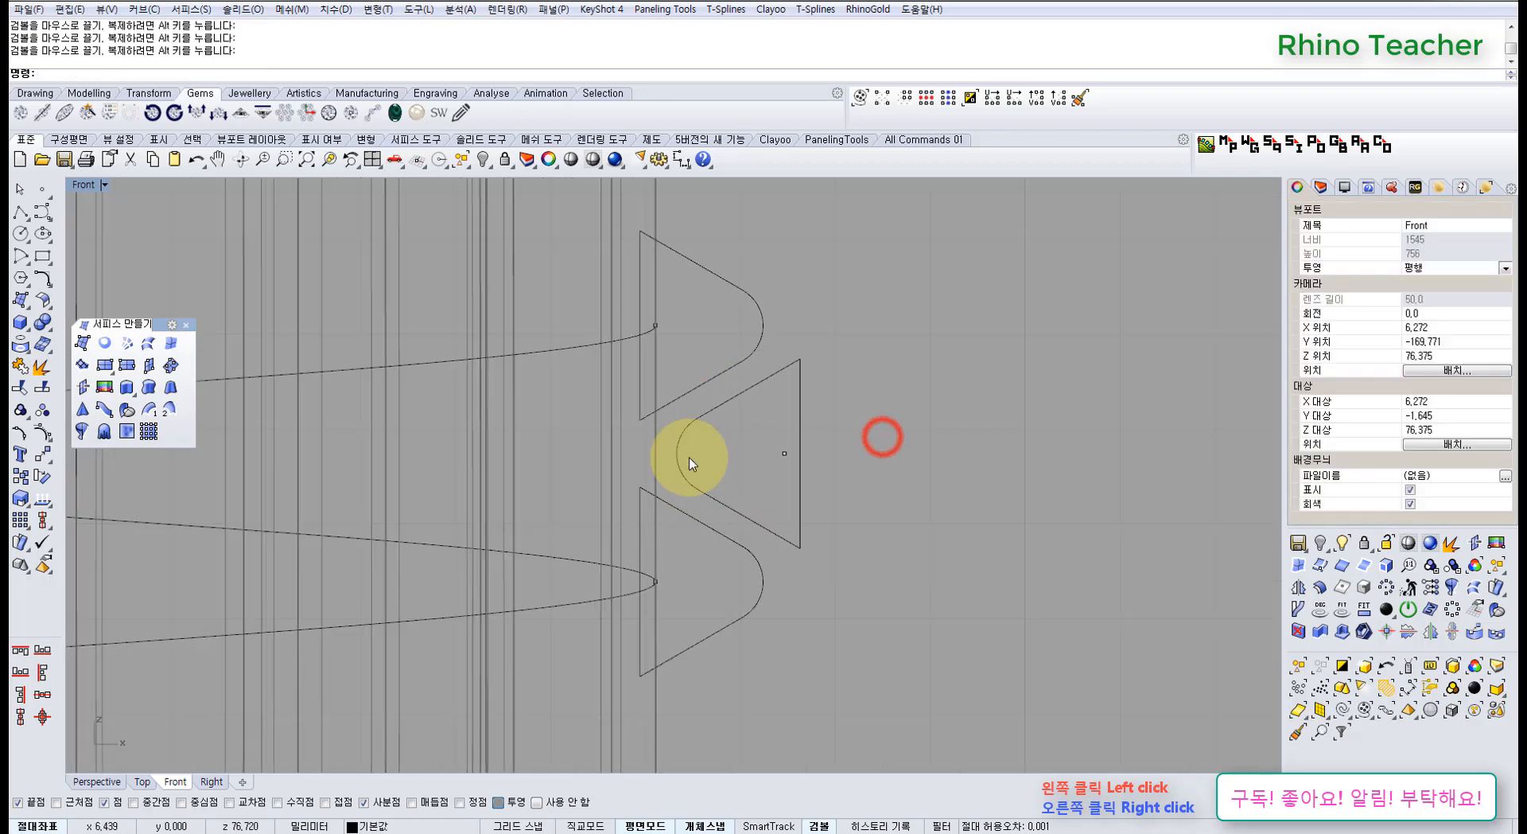
# Draw a straight line connecting the facing inner corners of the two stacked thread profiles
pyautogui.click(21, 212)
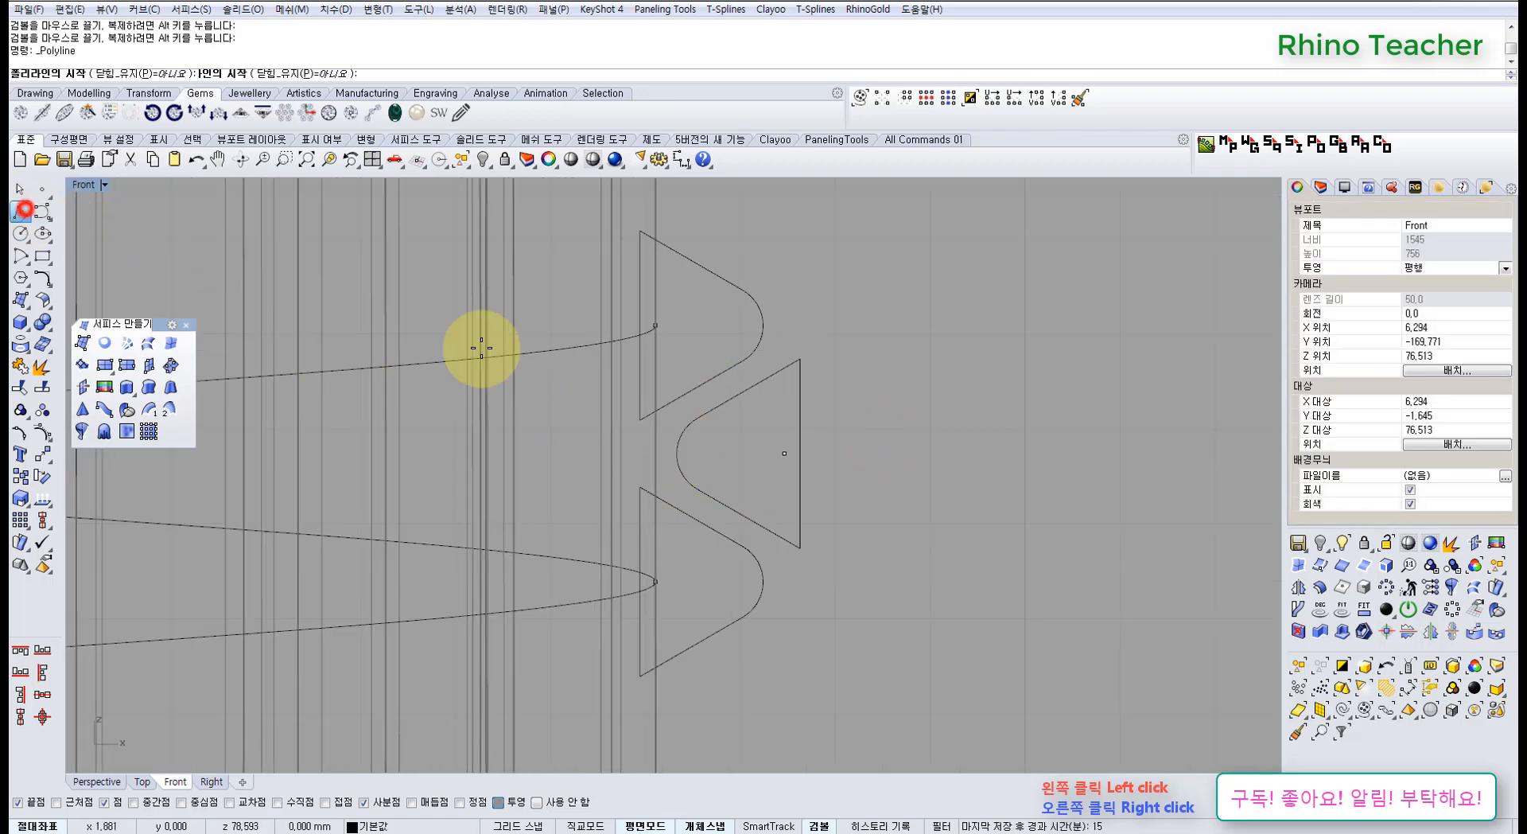
pyautogui.click(640, 421)
pyautogui.click(643, 486)
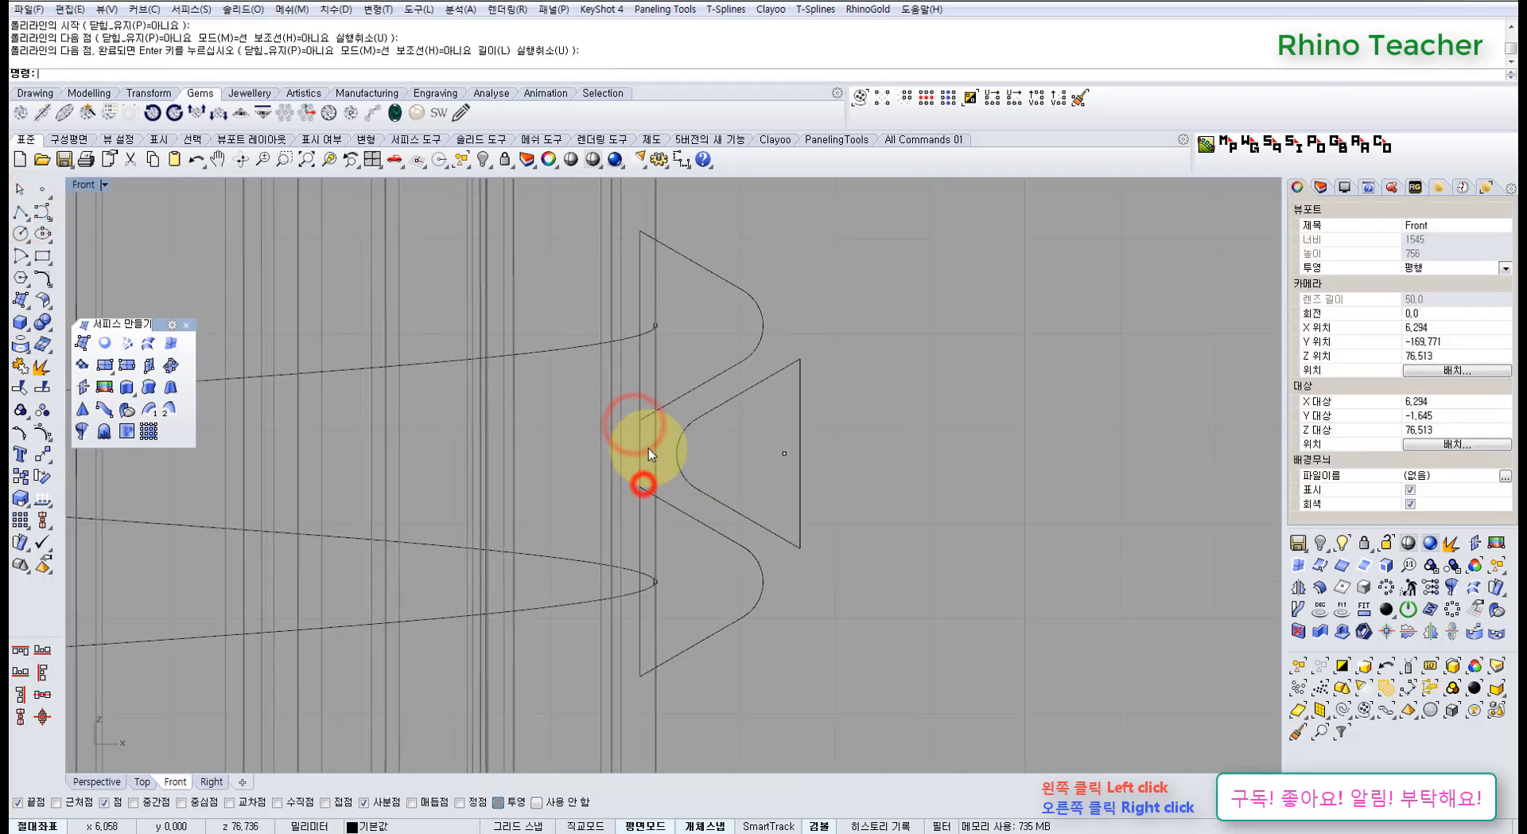
# Enable the midpoint snap and draw a horizontal line from the connecting line's midpoint outward past the rotated profile
pyautogui.rightClick(645, 454)
pyautogui.click(135, 802)
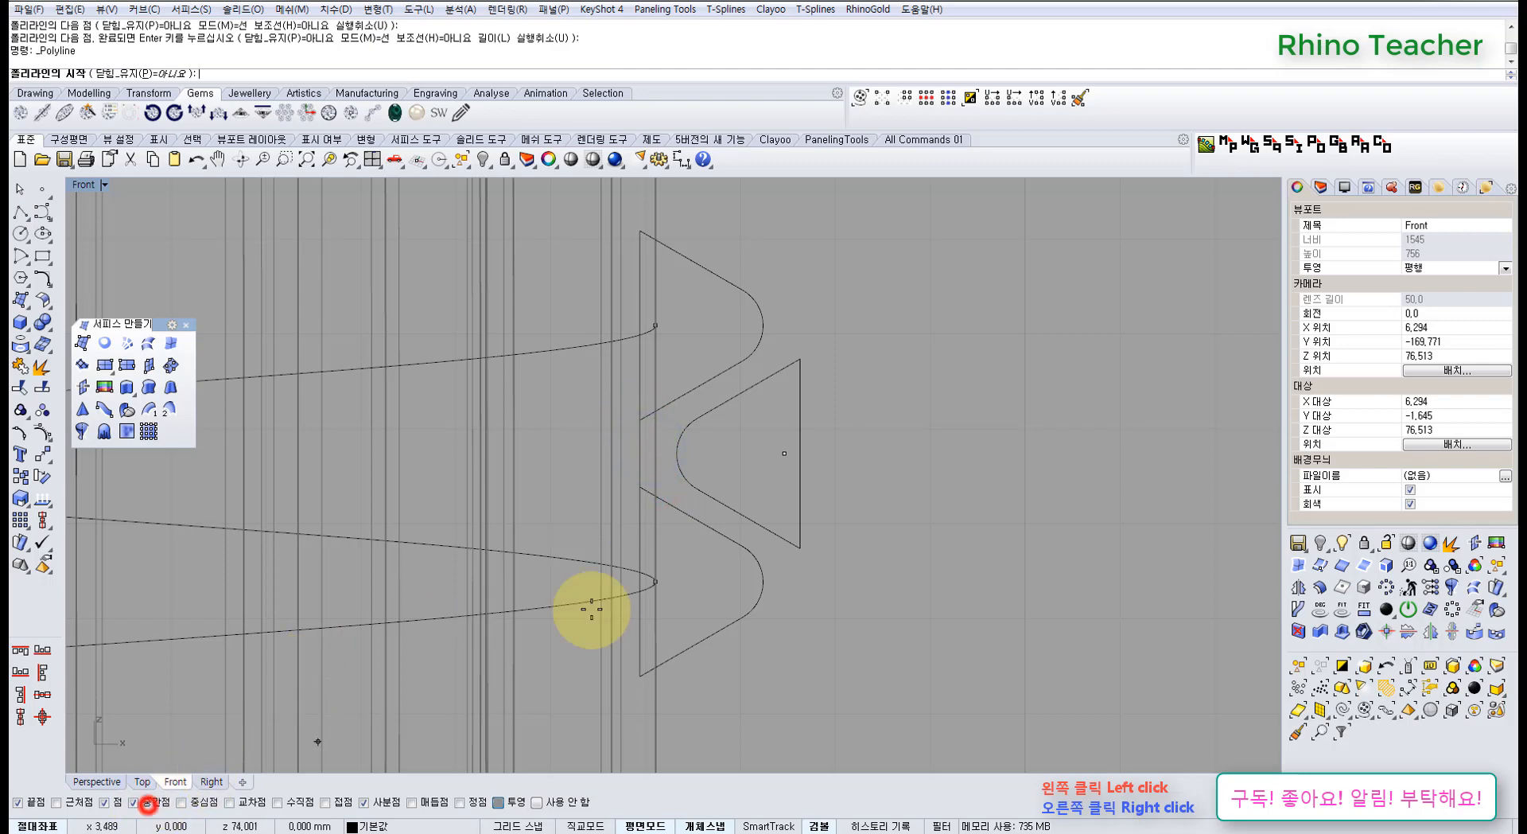
pyautogui.click(644, 459)
pyautogui.click(921, 460)
pyautogui.rightClick(920, 460)
# Select the rotated profile with its point and move it up and outward, off centre from the horizontal reference line
pyautogui.moveTo(870, 552); pyautogui.dragTo(784, 494)
pyautogui.moveTo(813, 468); pyautogui.dragTo(777, 507, button='right')
pyautogui.scroll(-2, 692, 505)
pyautogui.scroll(8, 716, 572)
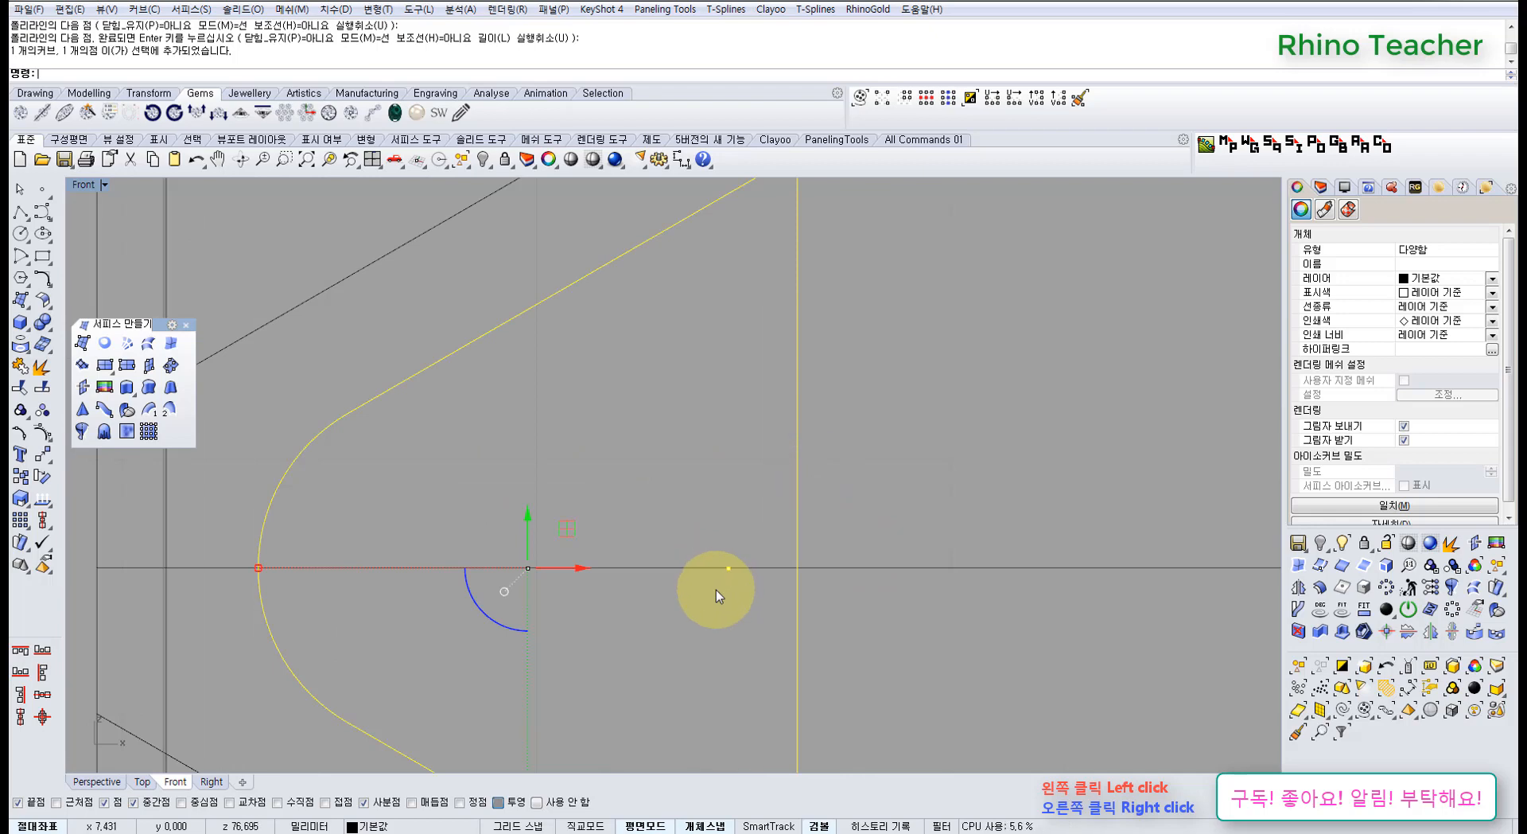
pyautogui.scroll(-8, 700, 566)
pyautogui.moveTo(701, 567); pyautogui.dragTo(773, 515)
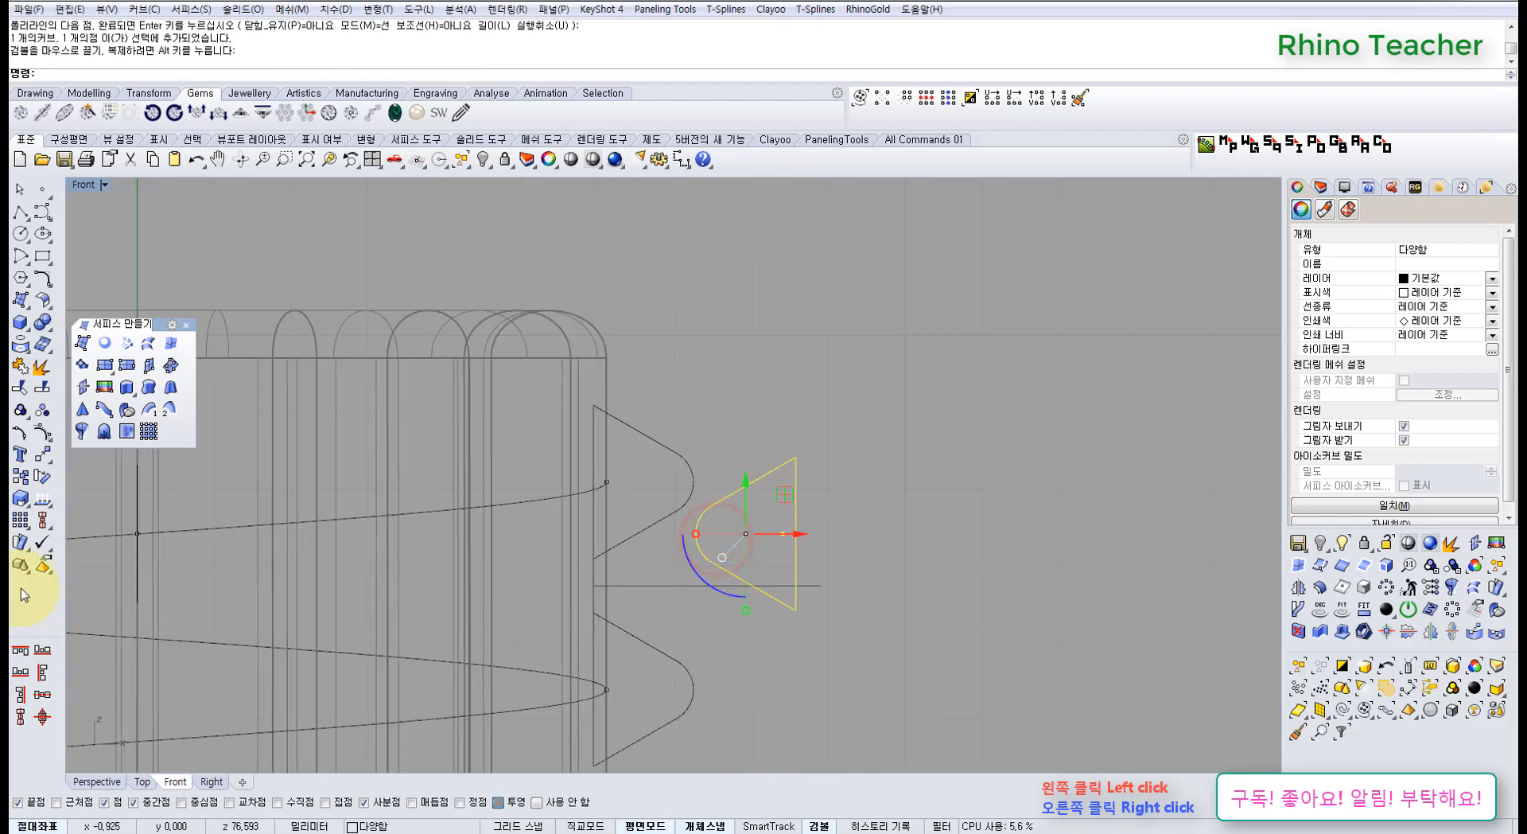
# Enable the near snap and move the rotated profile by the quadrant of its rounded tip onto the horizontal reference line
pyautogui.click(42, 453)
pyautogui.click(696, 533)
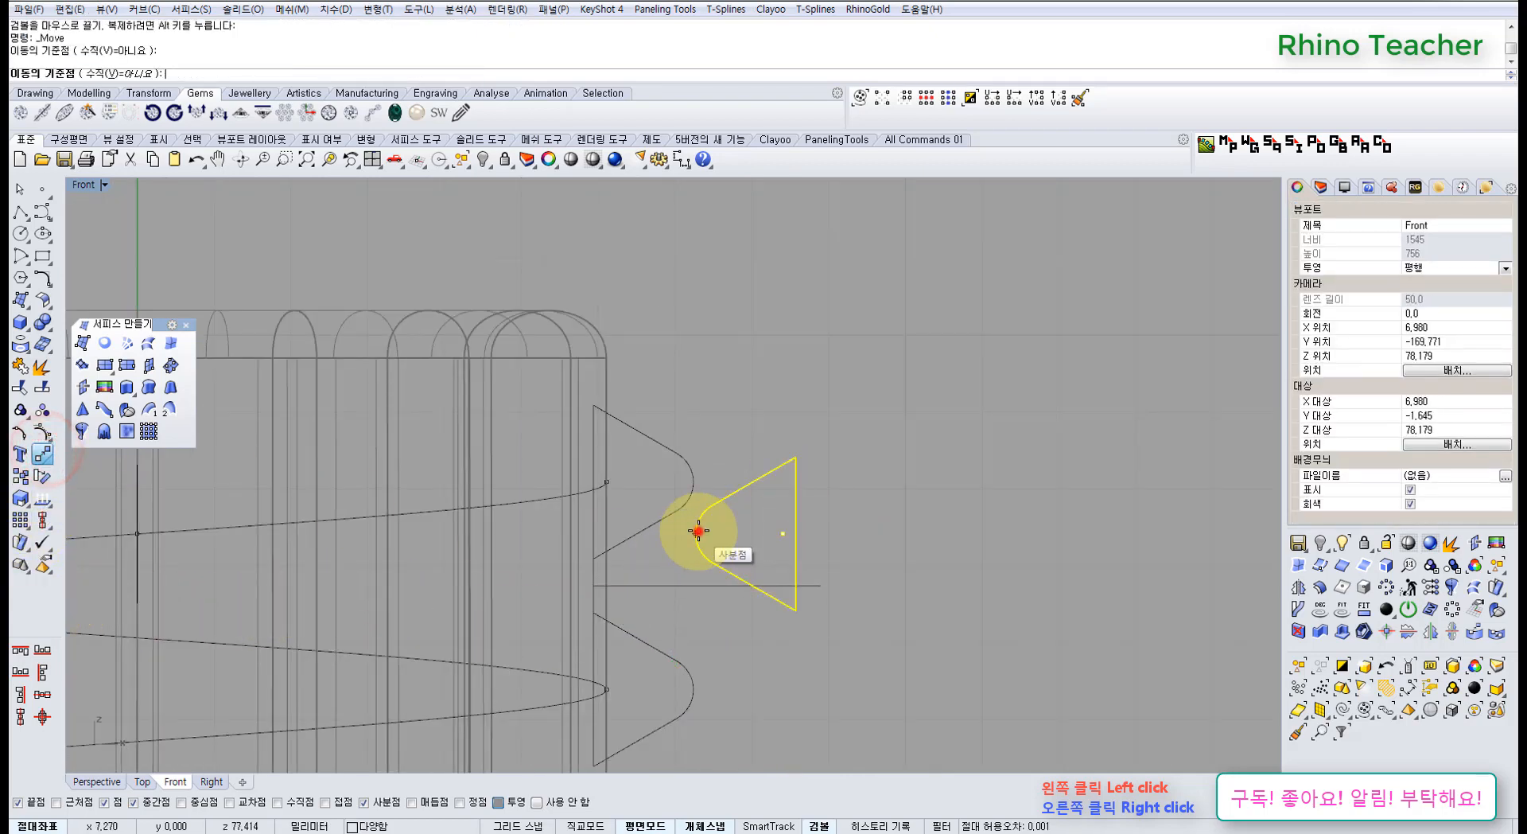
pyautogui.click(70, 805)
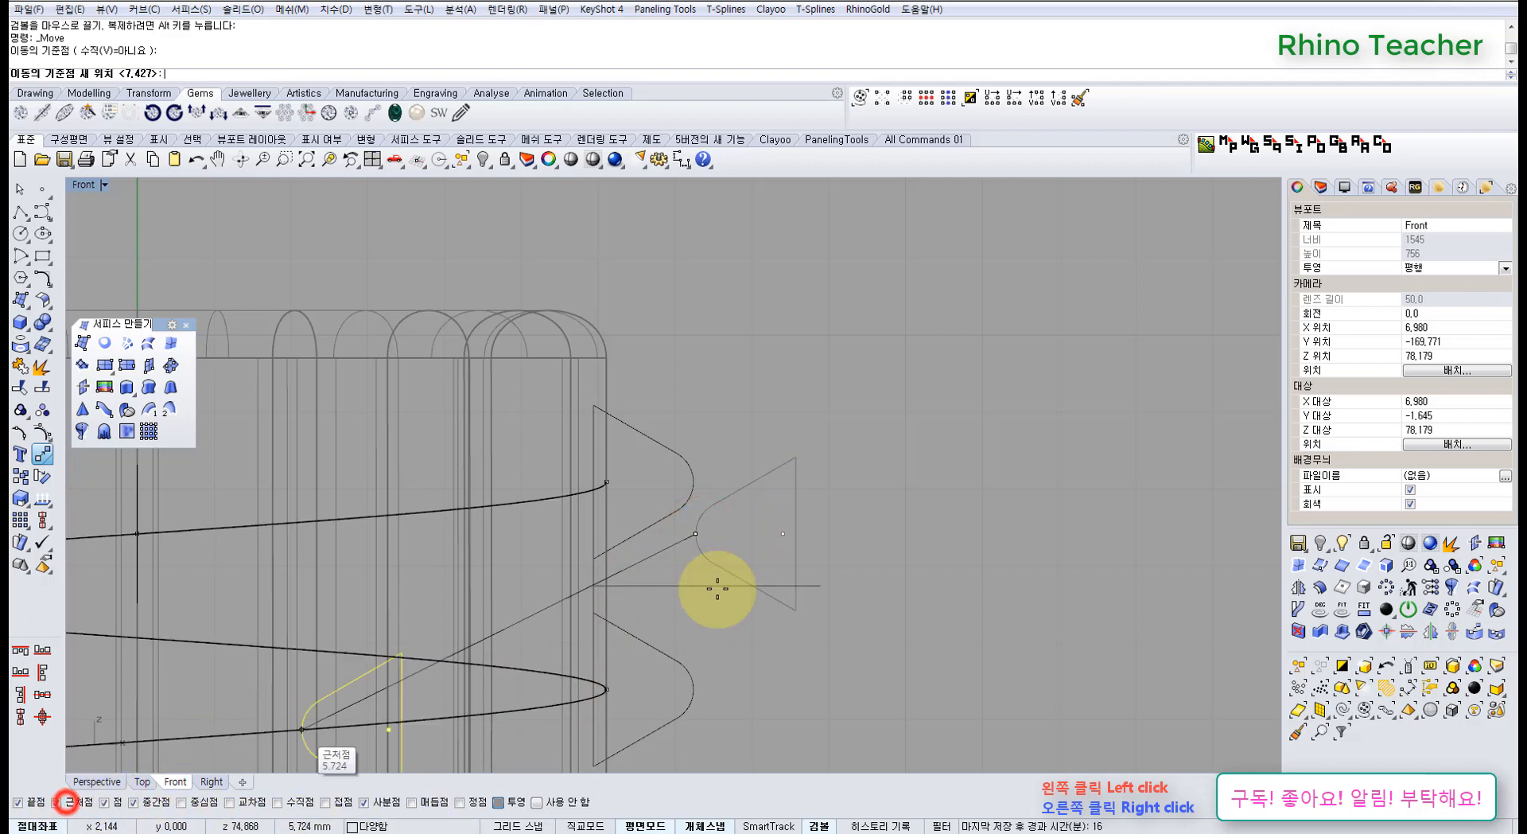
pyautogui.click(644, 586)
pyautogui.click(756, 474)
# Delete the horizontal reference line running through the rotated profile
pyautogui.moveTo(835, 623); pyautogui.dragTo(805, 578)
pyautogui.scroll(-8, 788, 531)
pyautogui.moveTo(791, 567); pyautogui.dragTo(755, 510, button='right')
pyautogui.press('Delete')
pyautogui.scroll(5, 725, 584)
pyautogui.scroll(-4, 733, 557)
# Examine how the rotated profile fits in the gap between the two upper thread profiles
pyautogui.moveTo(769, 591); pyautogui.dragTo(729, 547)
pyautogui.moveTo(728, 606); pyautogui.dragTo(735, 525, button='right')
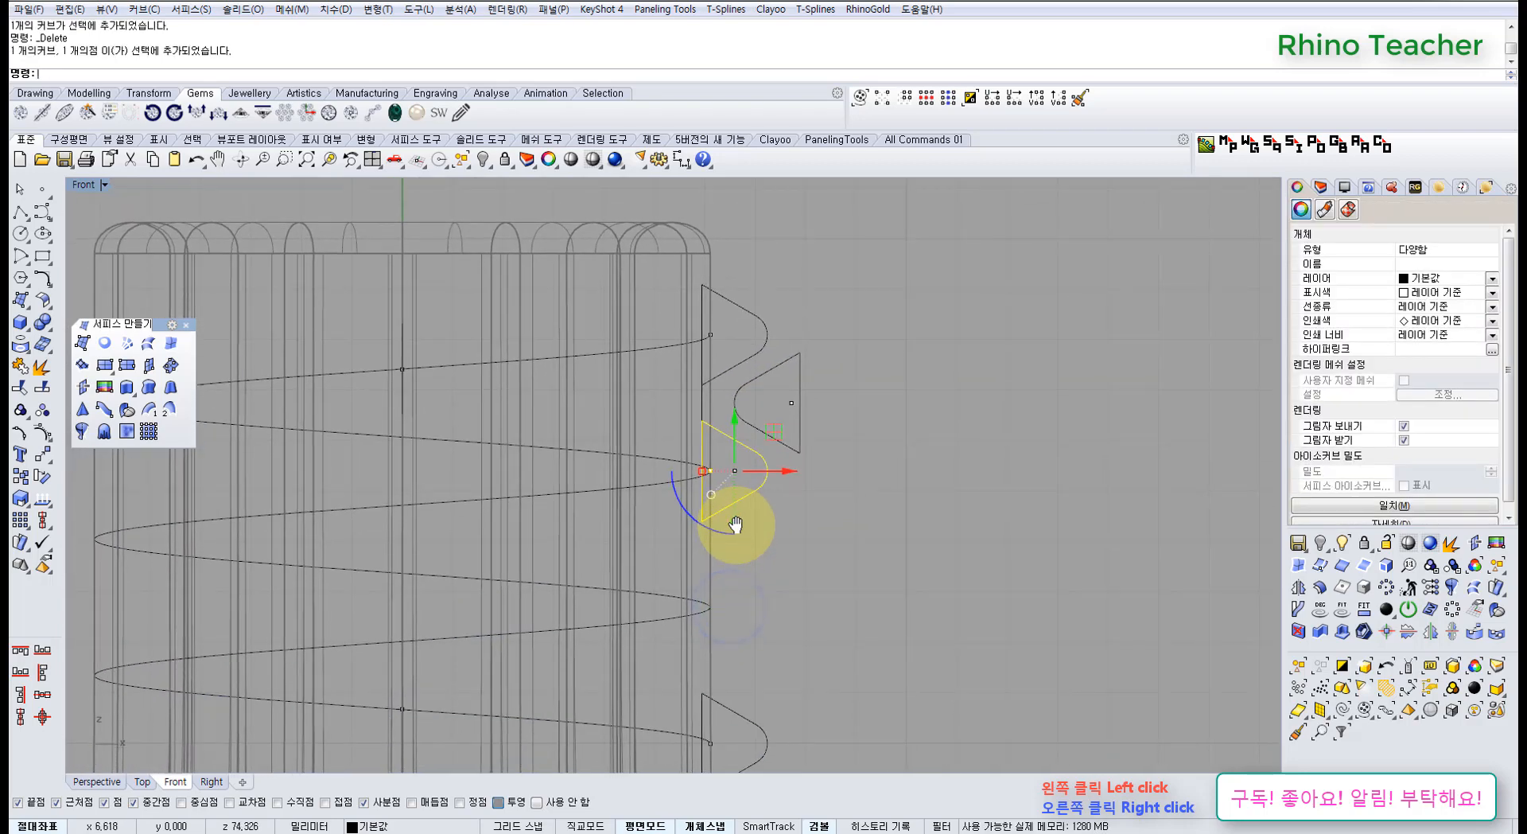
pyautogui.moveTo(835, 480); pyautogui.dragTo(784, 393)
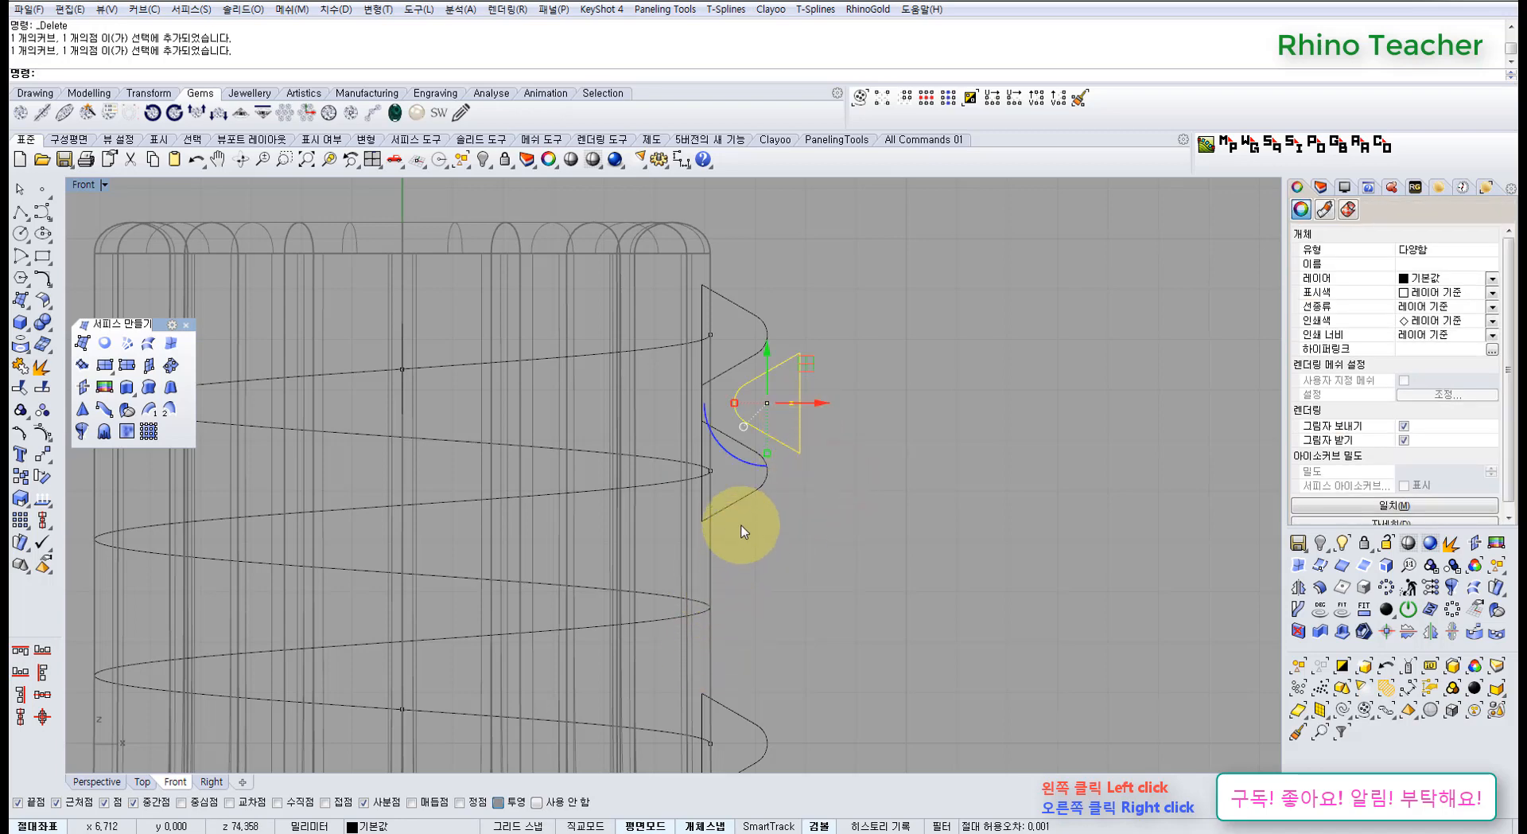
pyautogui.scroll(-3, 755, 522)
pyautogui.scroll(5, 766, 429)
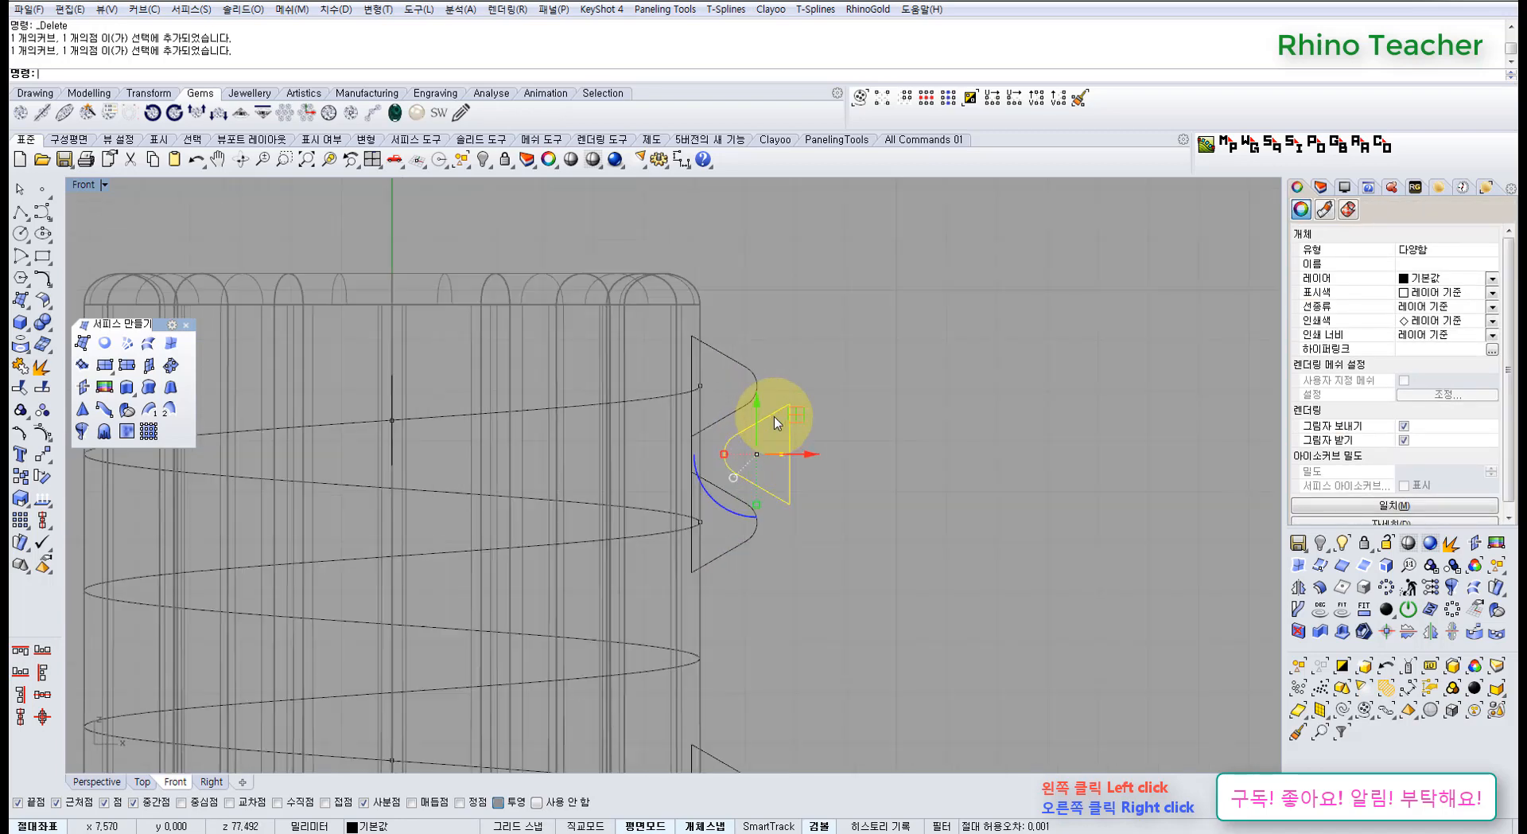
pyautogui.scroll(-5, 800, 465)
pyautogui.moveTo(821, 495); pyautogui.dragTo(751, 454, button='right')
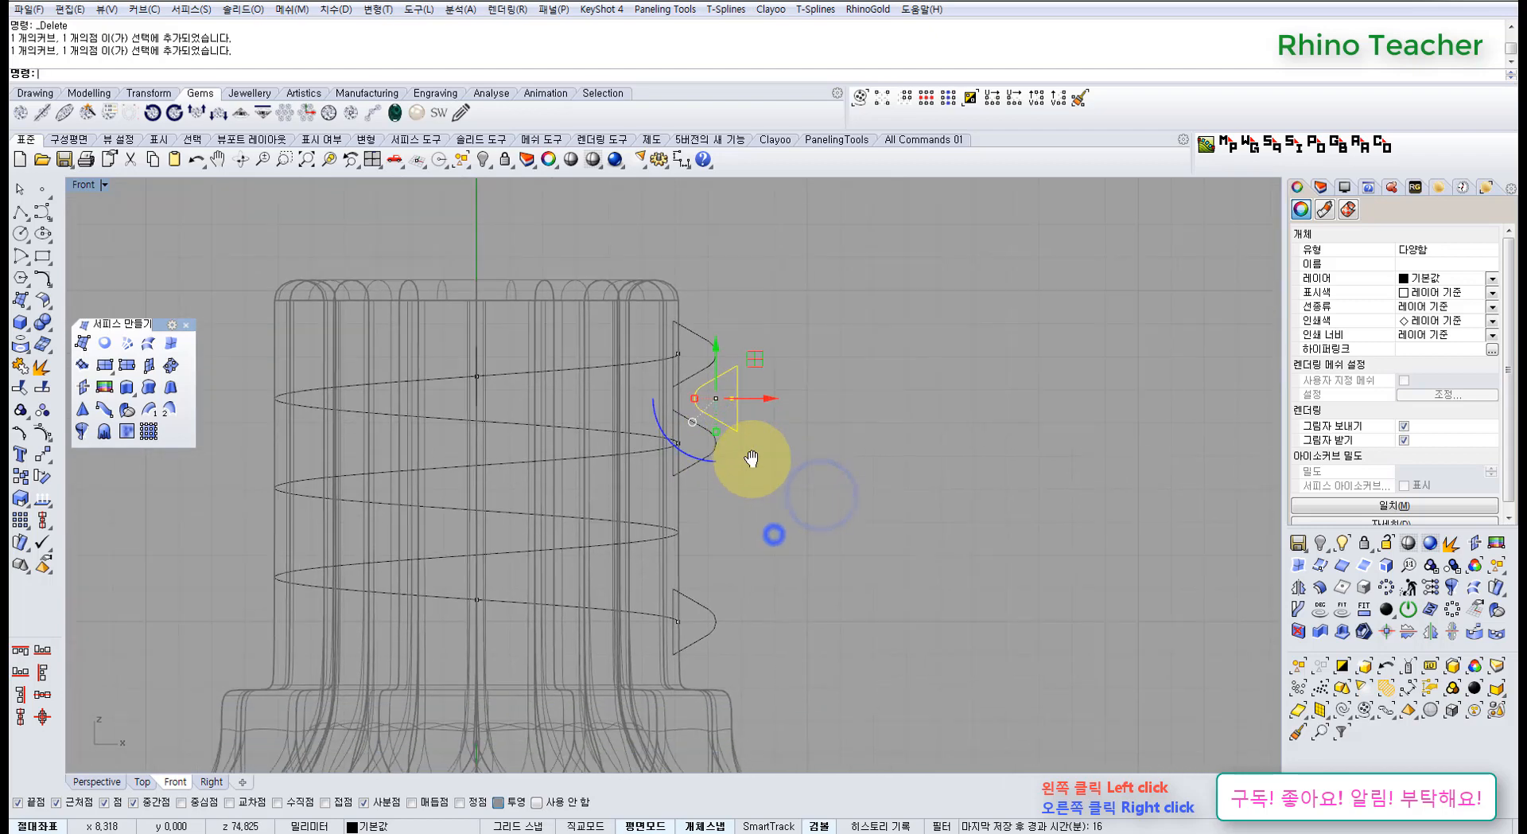
pyautogui.scroll(3, 700, 440)
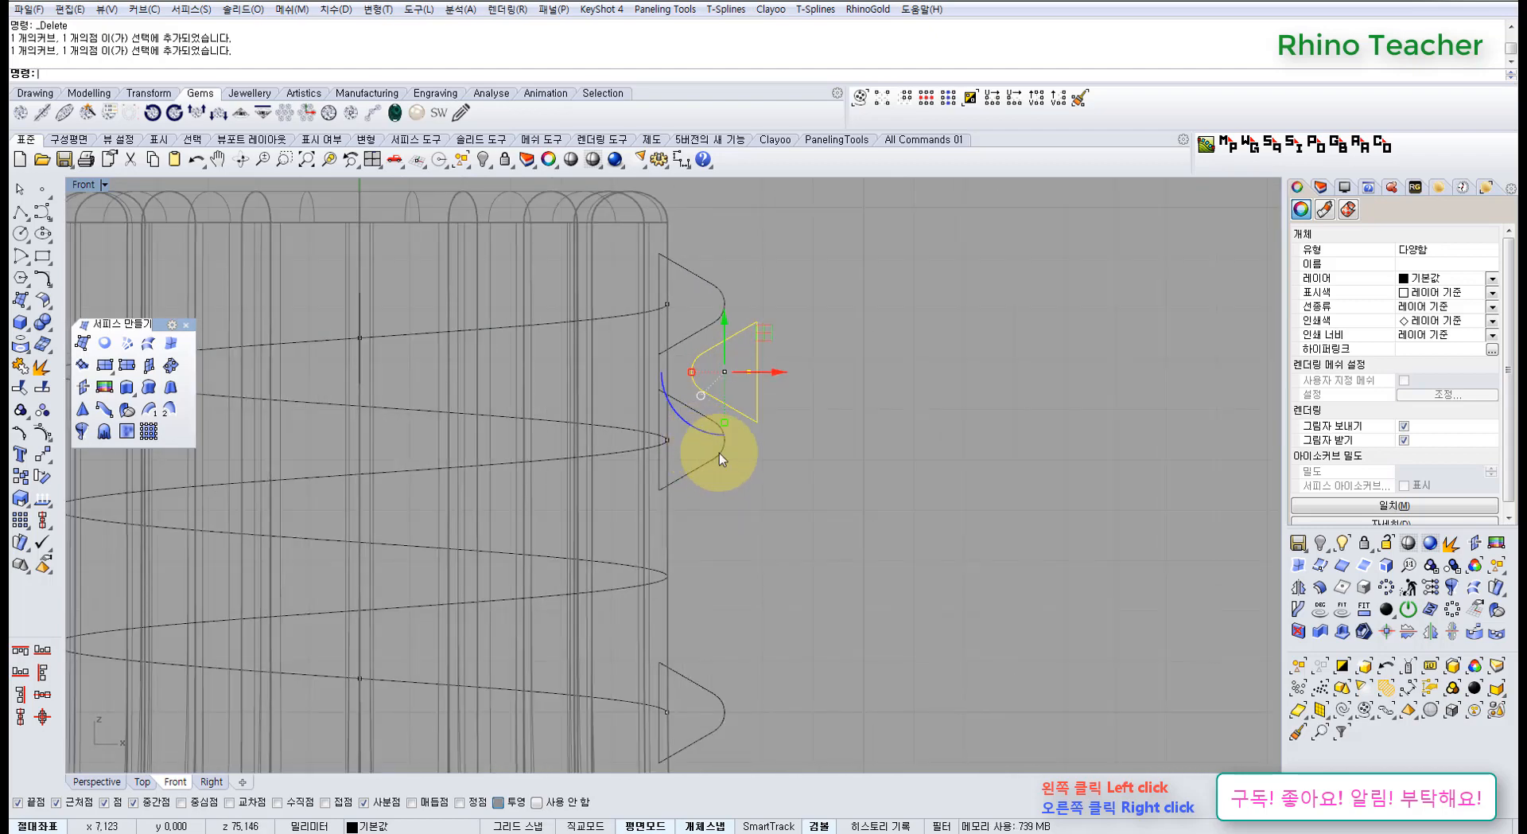
pyautogui.scroll(-3, 716, 477)
pyautogui.moveTo(758, 500); pyautogui.dragTo(698, 519, button='right')
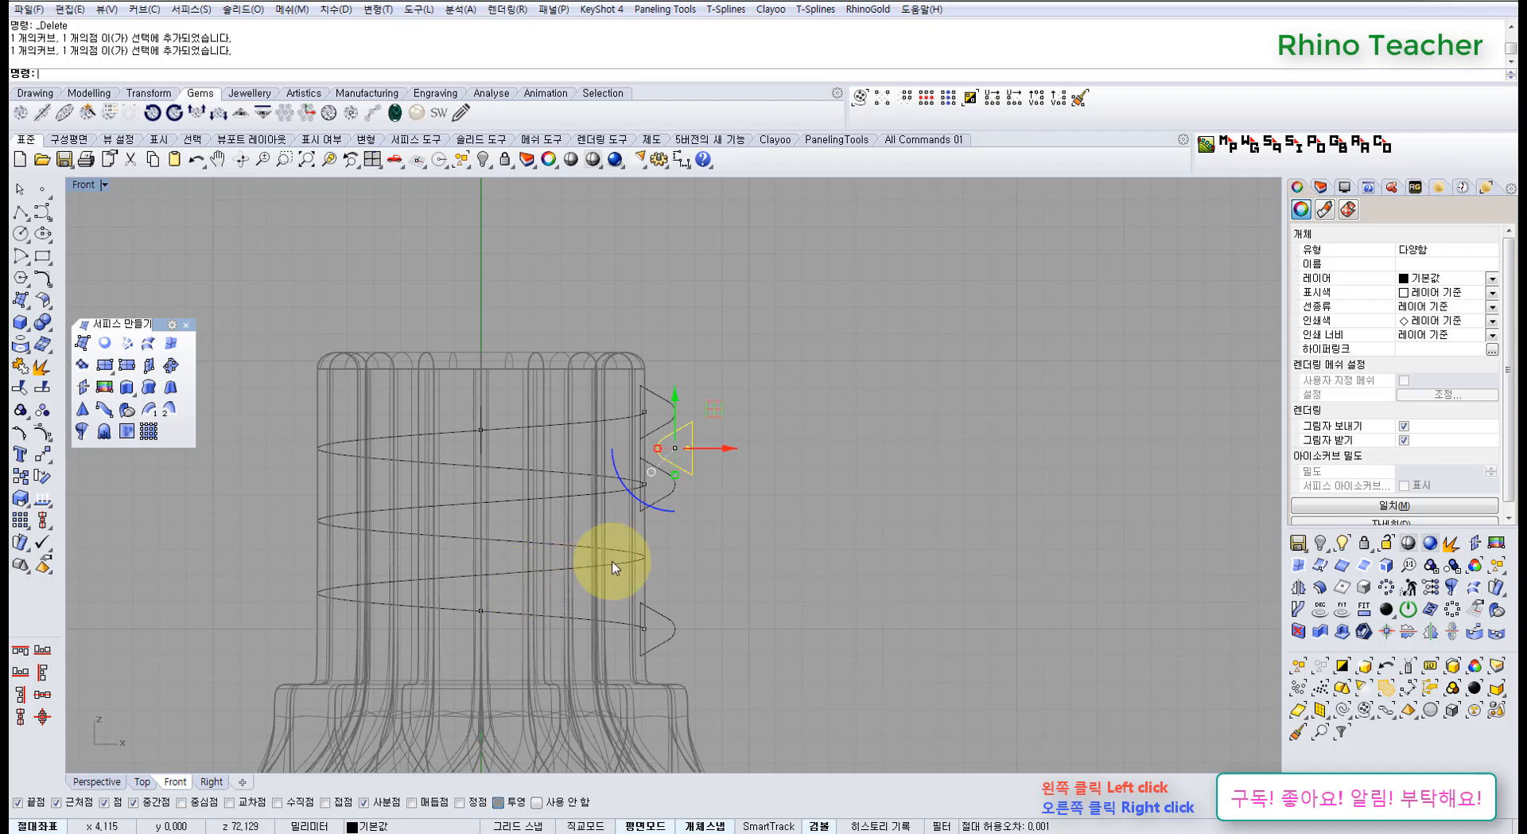
# Try shifting the rotated profile slightly sideways between the two thread profiles
pyautogui.scroll(6, 700, 557)
pyautogui.moveTo(712, 455); pyautogui.dragTo(722, 456)
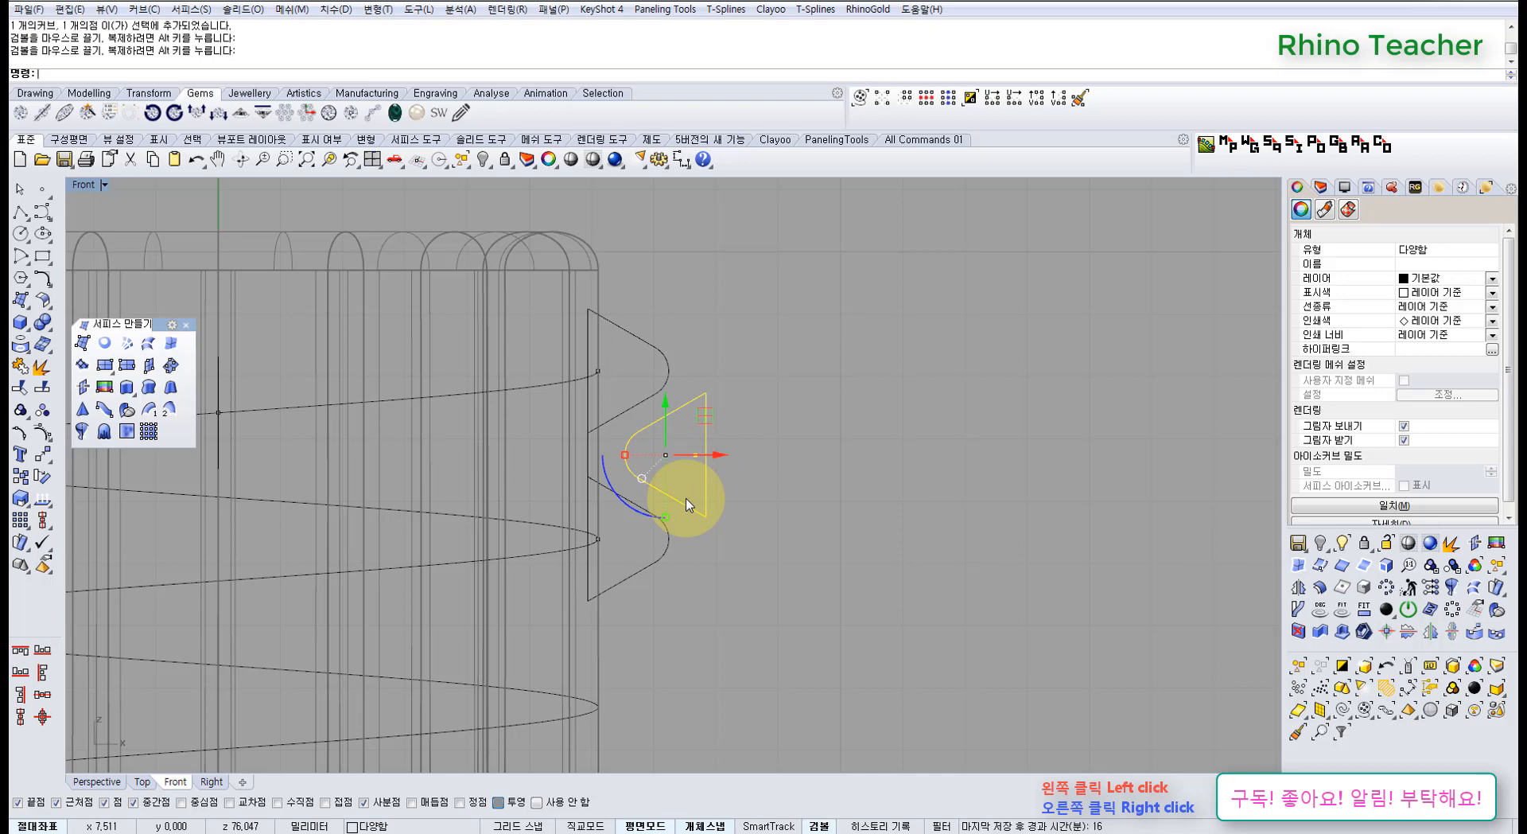
pyautogui.moveTo(699, 530); pyautogui.dragTo(811, 509, button='right')
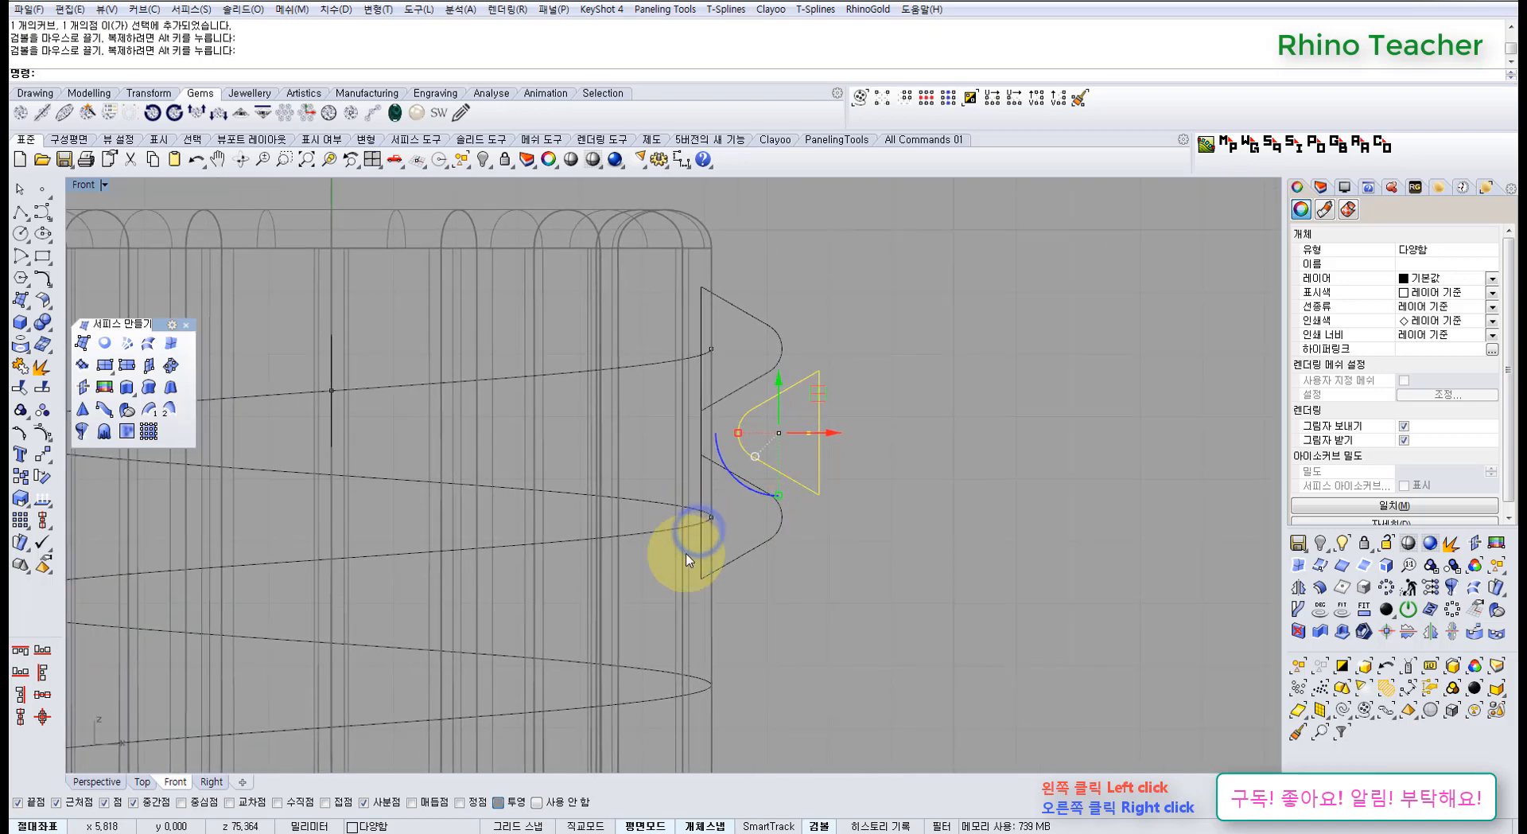
pyautogui.moveTo(649, 523); pyautogui.dragTo(778, 499, button='right')
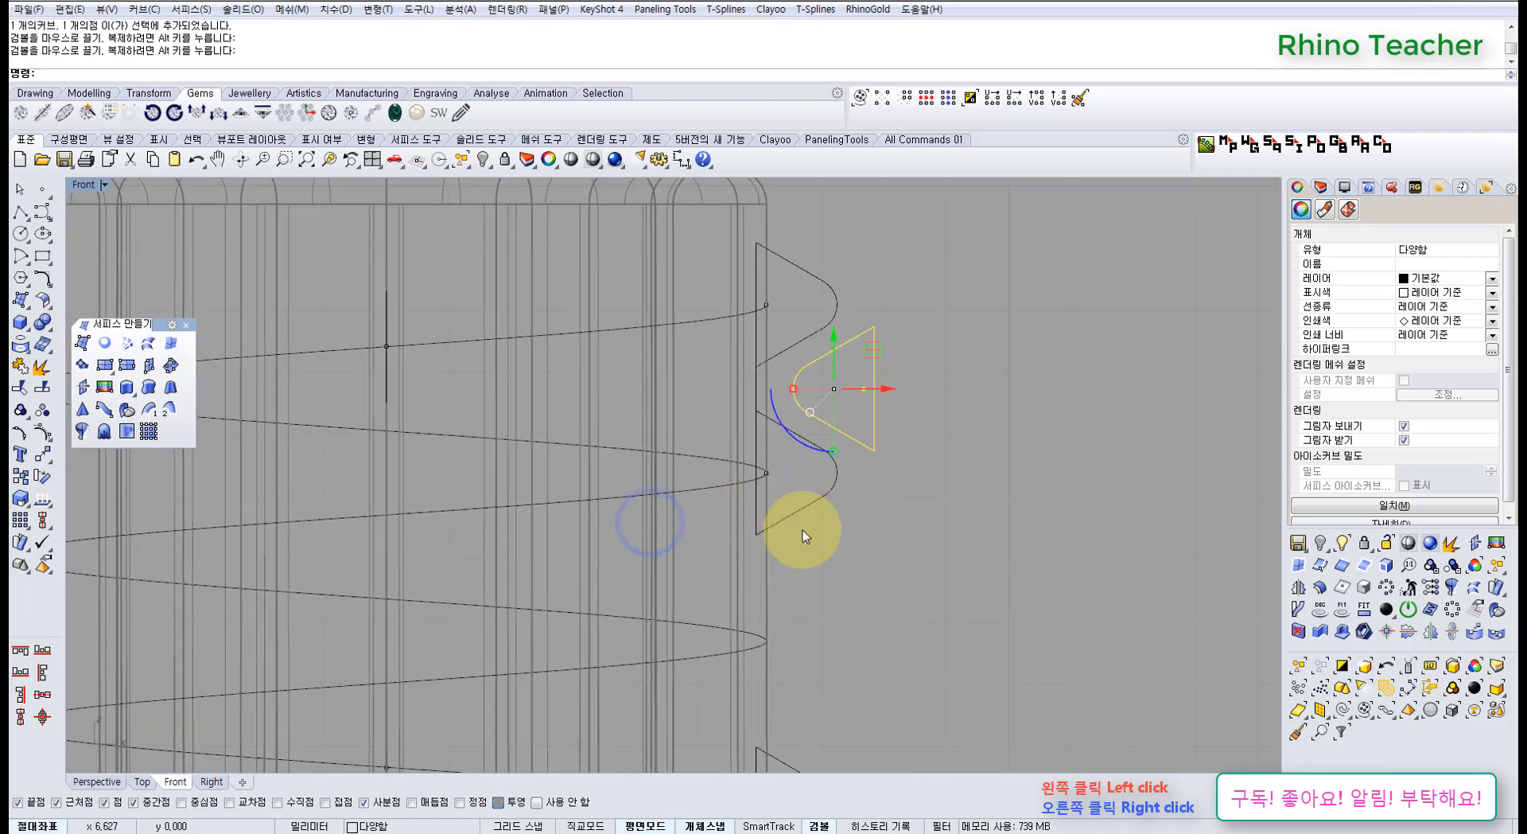
pyautogui.moveTo(652, 481); pyautogui.dragTo(574, 579, button='right')
pyautogui.scroll(-8, 605, 563)
pyautogui.moveTo(661, 552); pyautogui.dragTo(631, 471, button='right')
pyautogui.scroll(8, 630, 470)
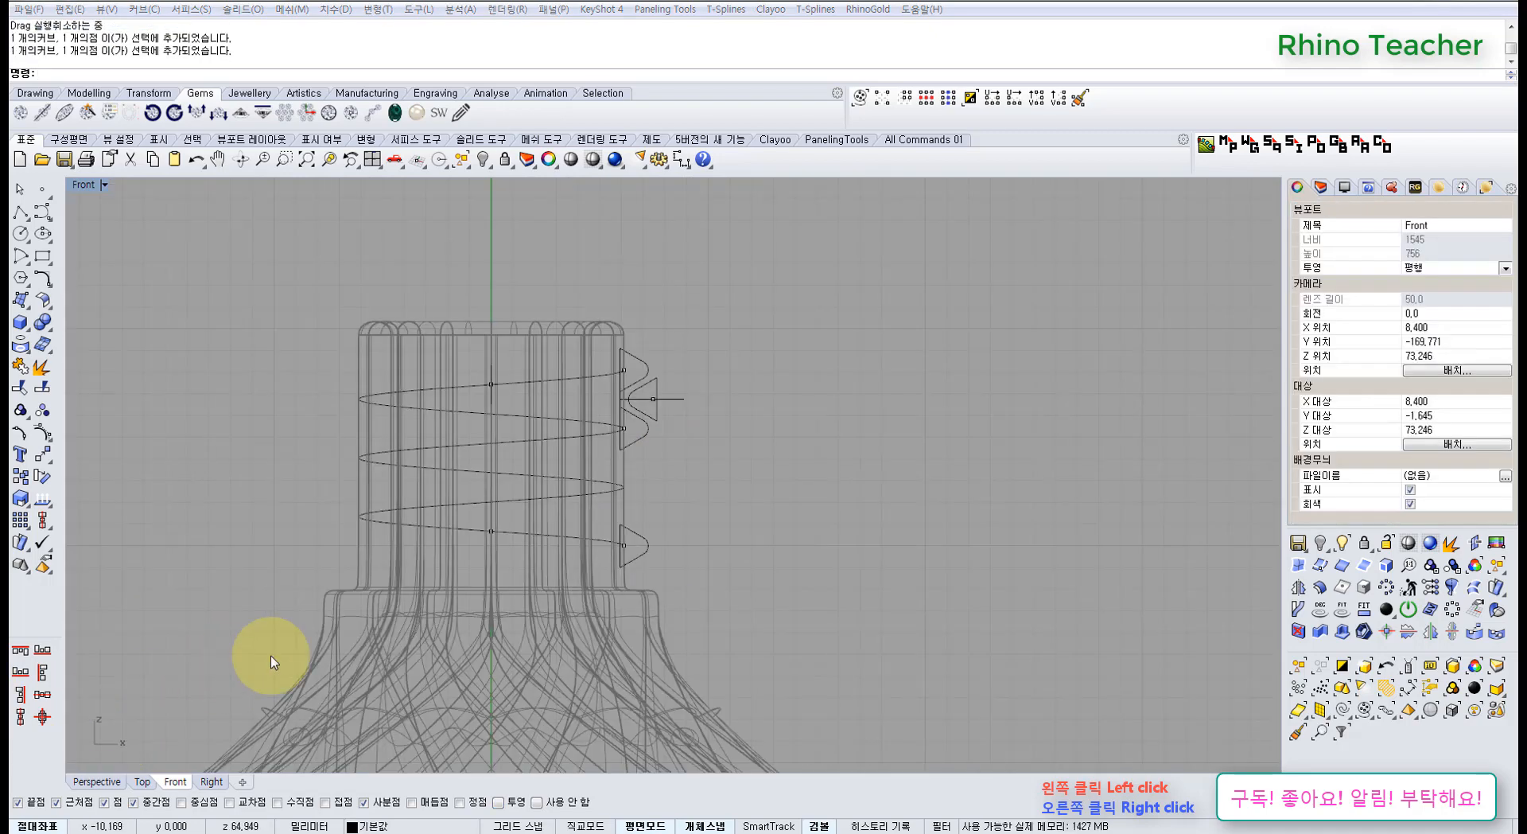
# Select the rotated profile together with its point
pyautogui.scroll(5, 692, 458)
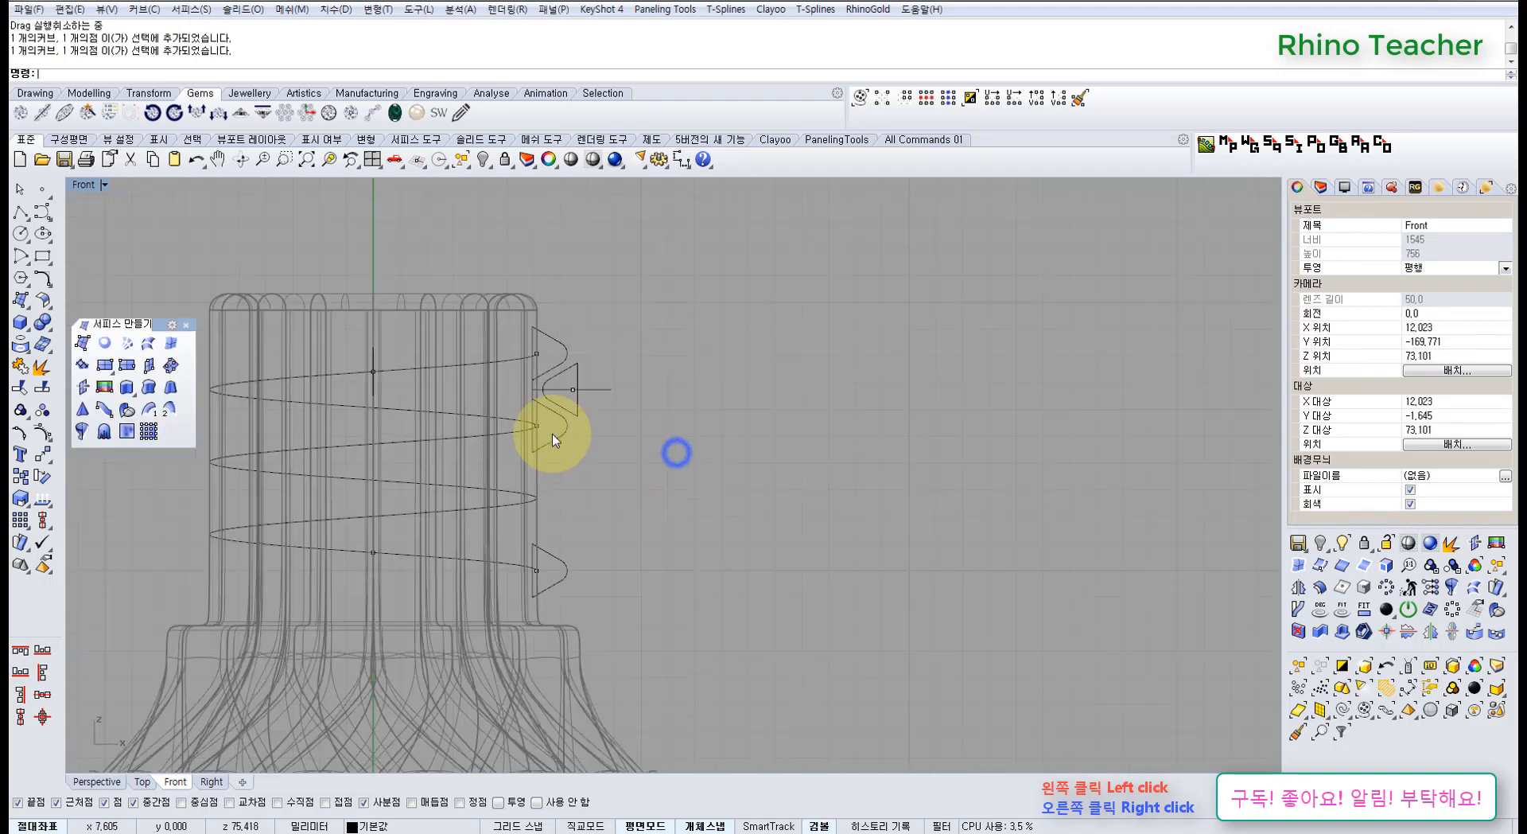
pyautogui.click(595, 424)
pyautogui.moveTo(601, 457); pyautogui.dragTo(653, 431, button='right')
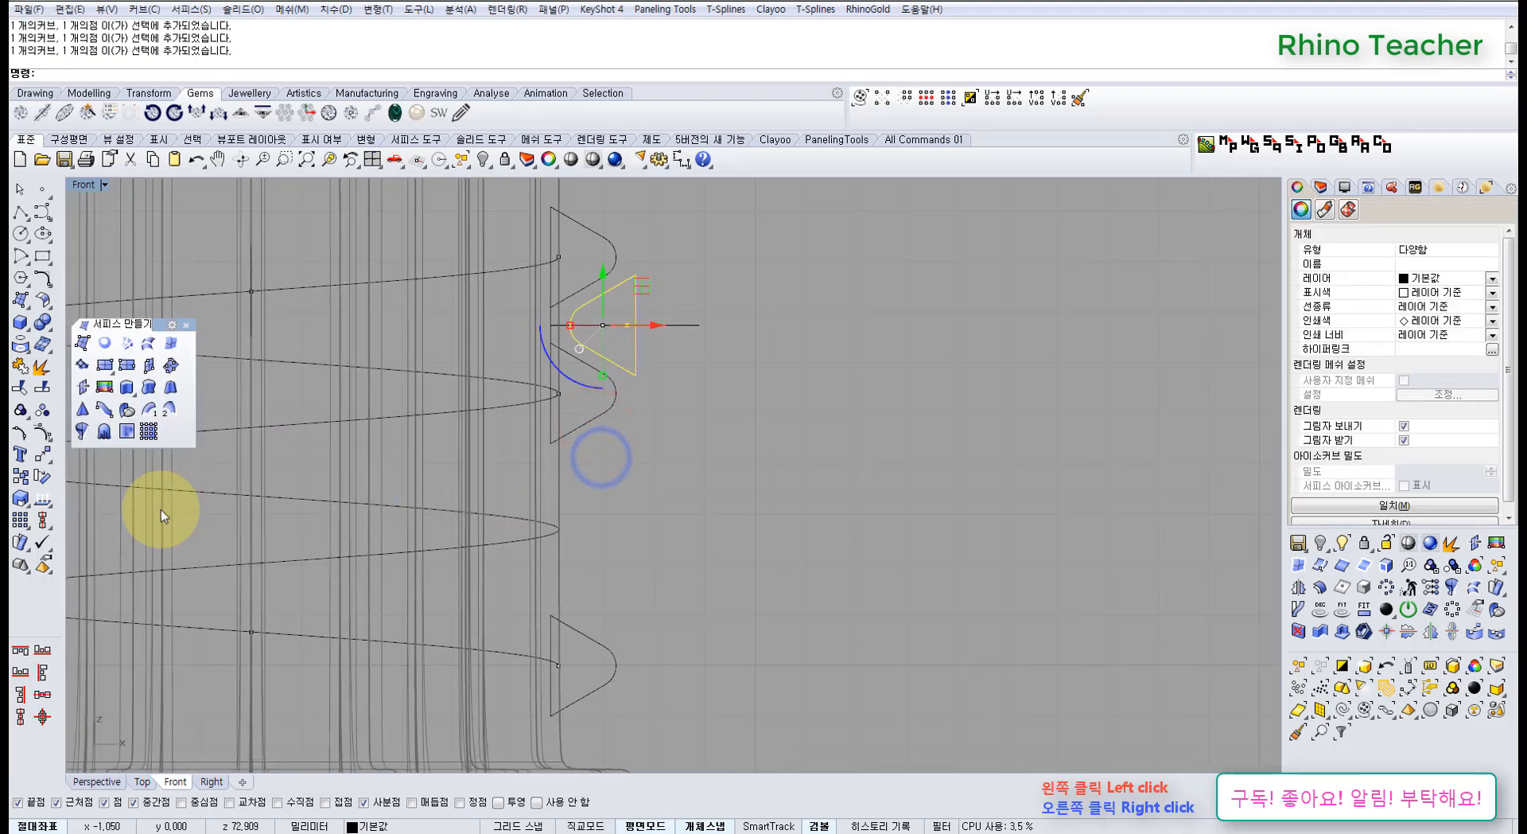
pyautogui.click(21, 477)
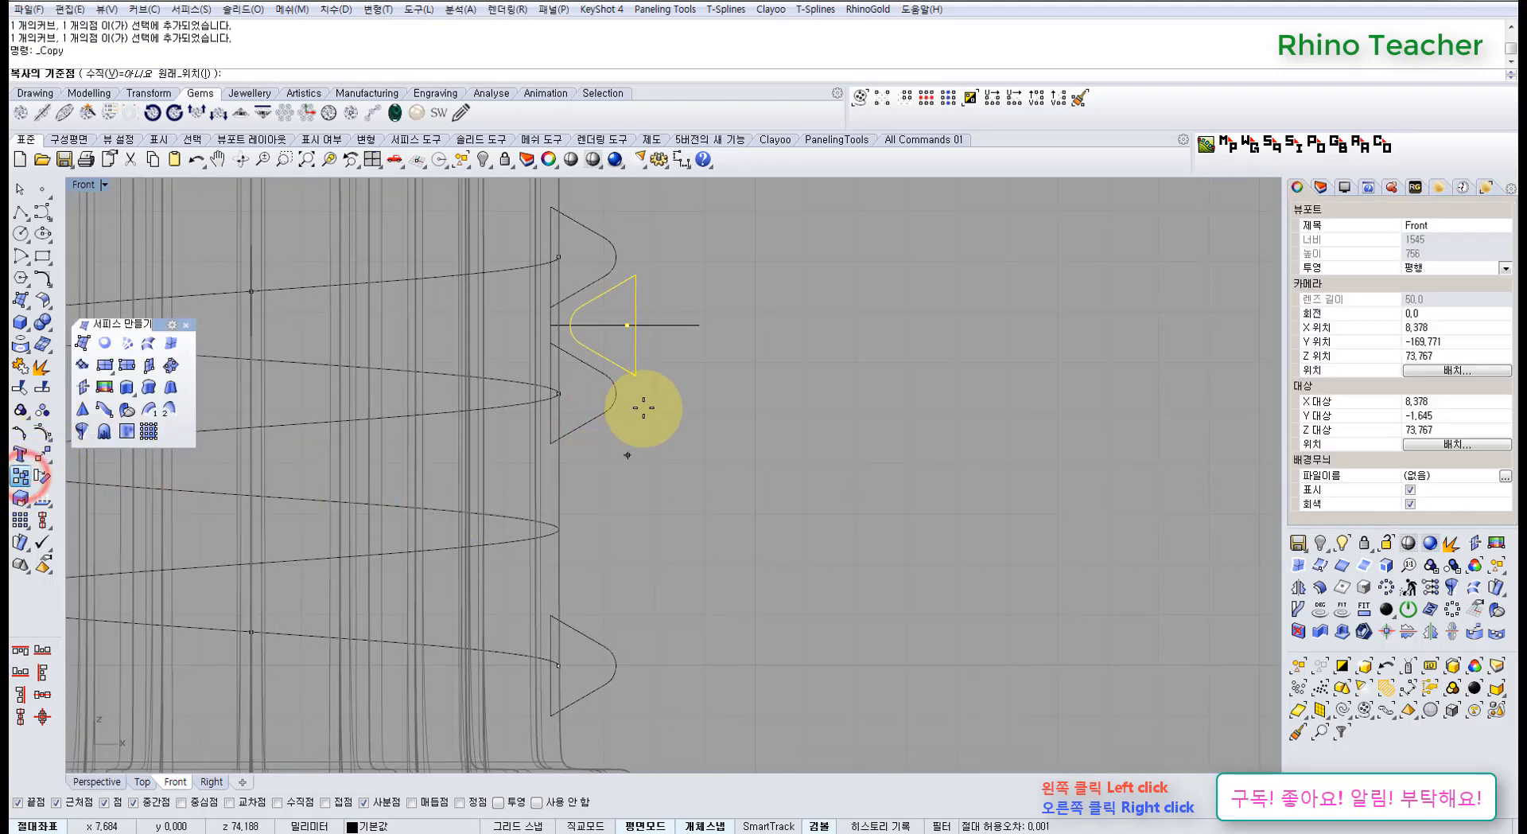
pyautogui.scroll(5, 625, 390)
pyautogui.click(606, 399)
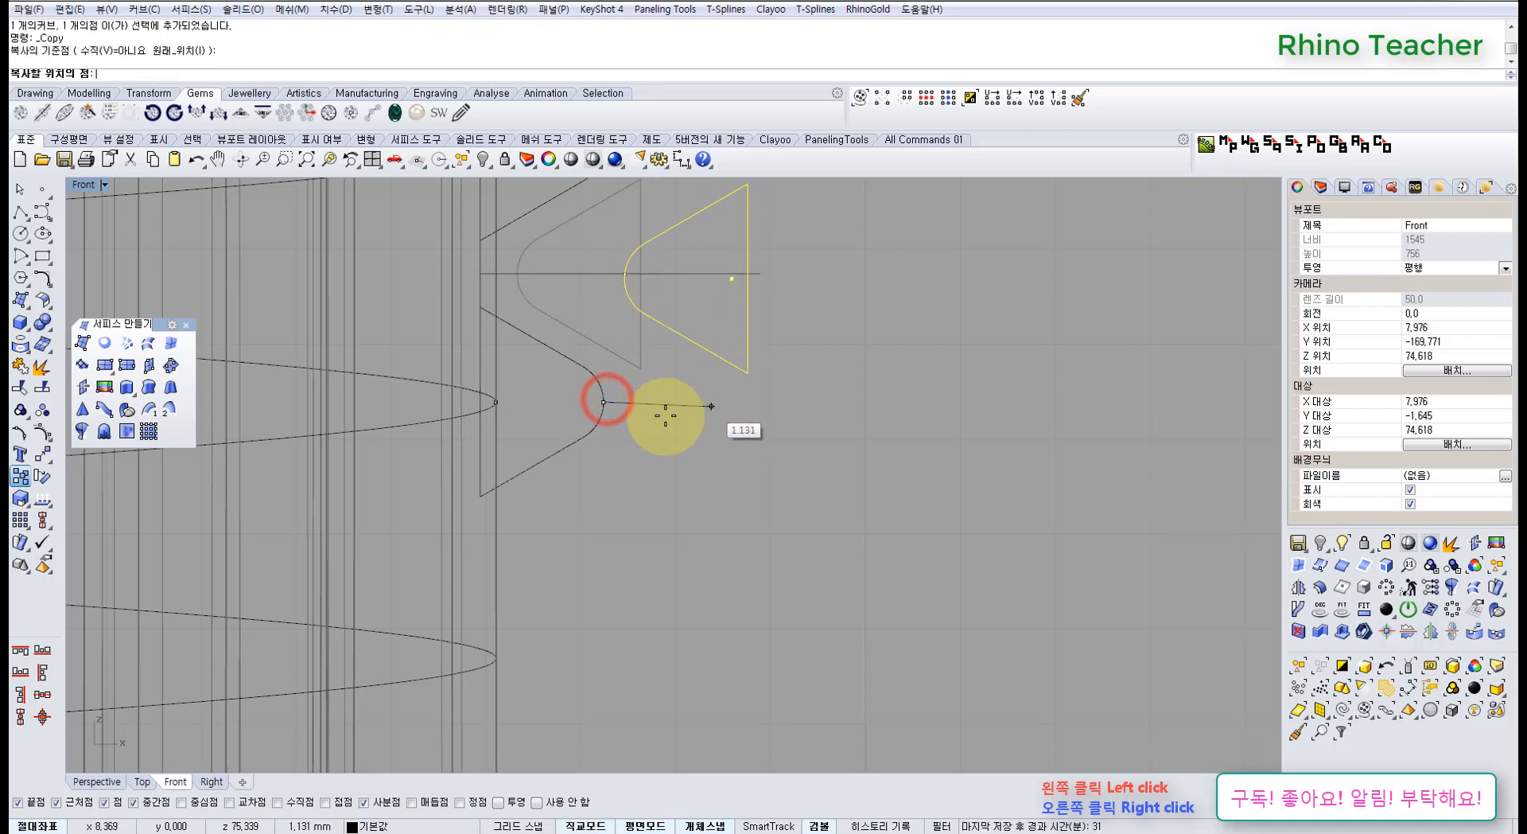
pyautogui.press('Escape')
# Mirror the rotated profile with its point, keeping the original, across a horizontal axis through the second thread profile's rounded tip
pyautogui.middleClick(576, 423)
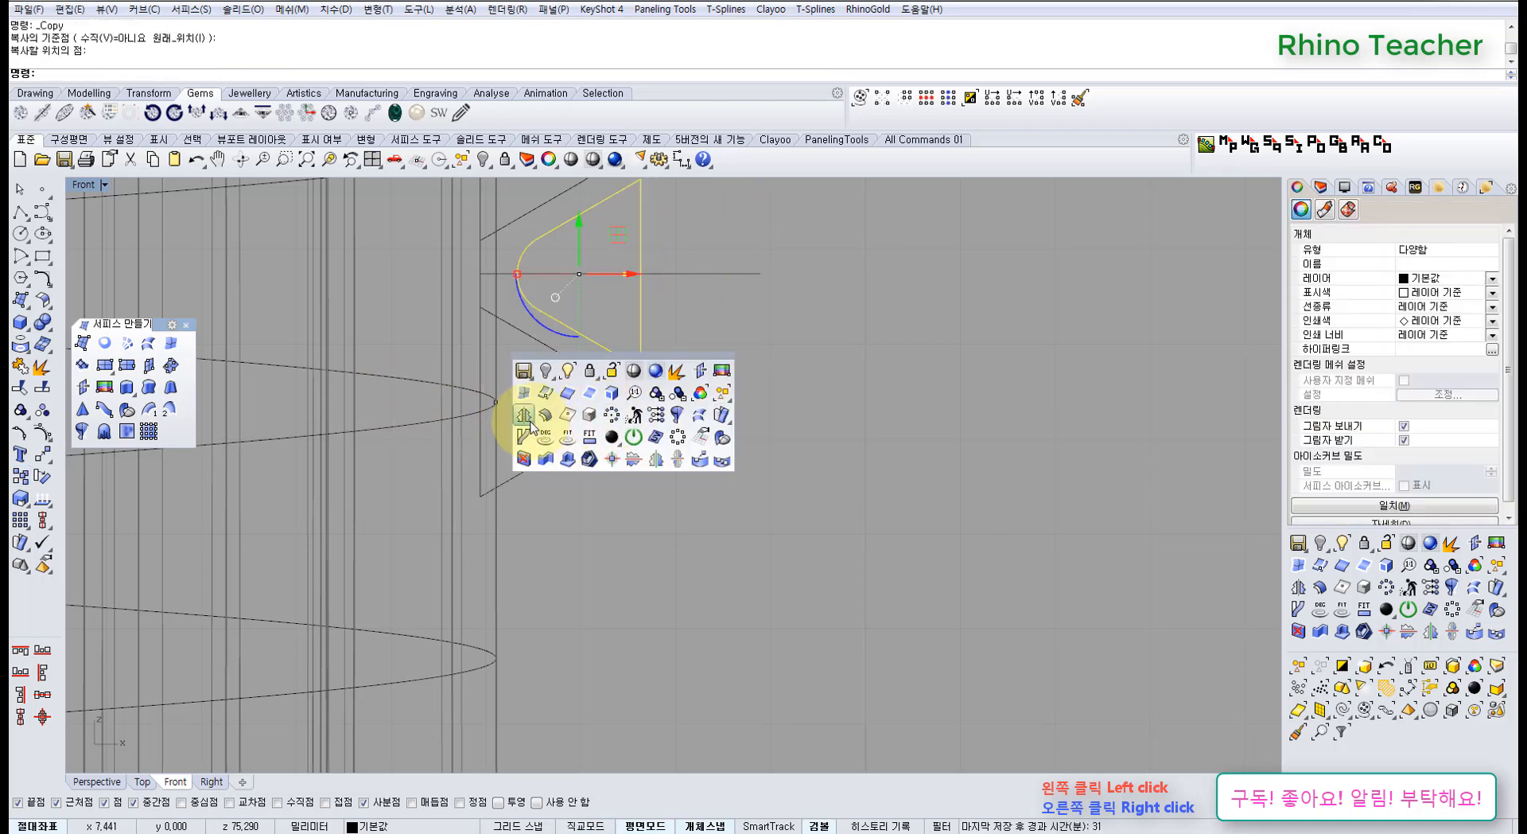
pyautogui.click(528, 420)
pyautogui.scroll(-3, 620, 405)
pyautogui.click(610, 408)
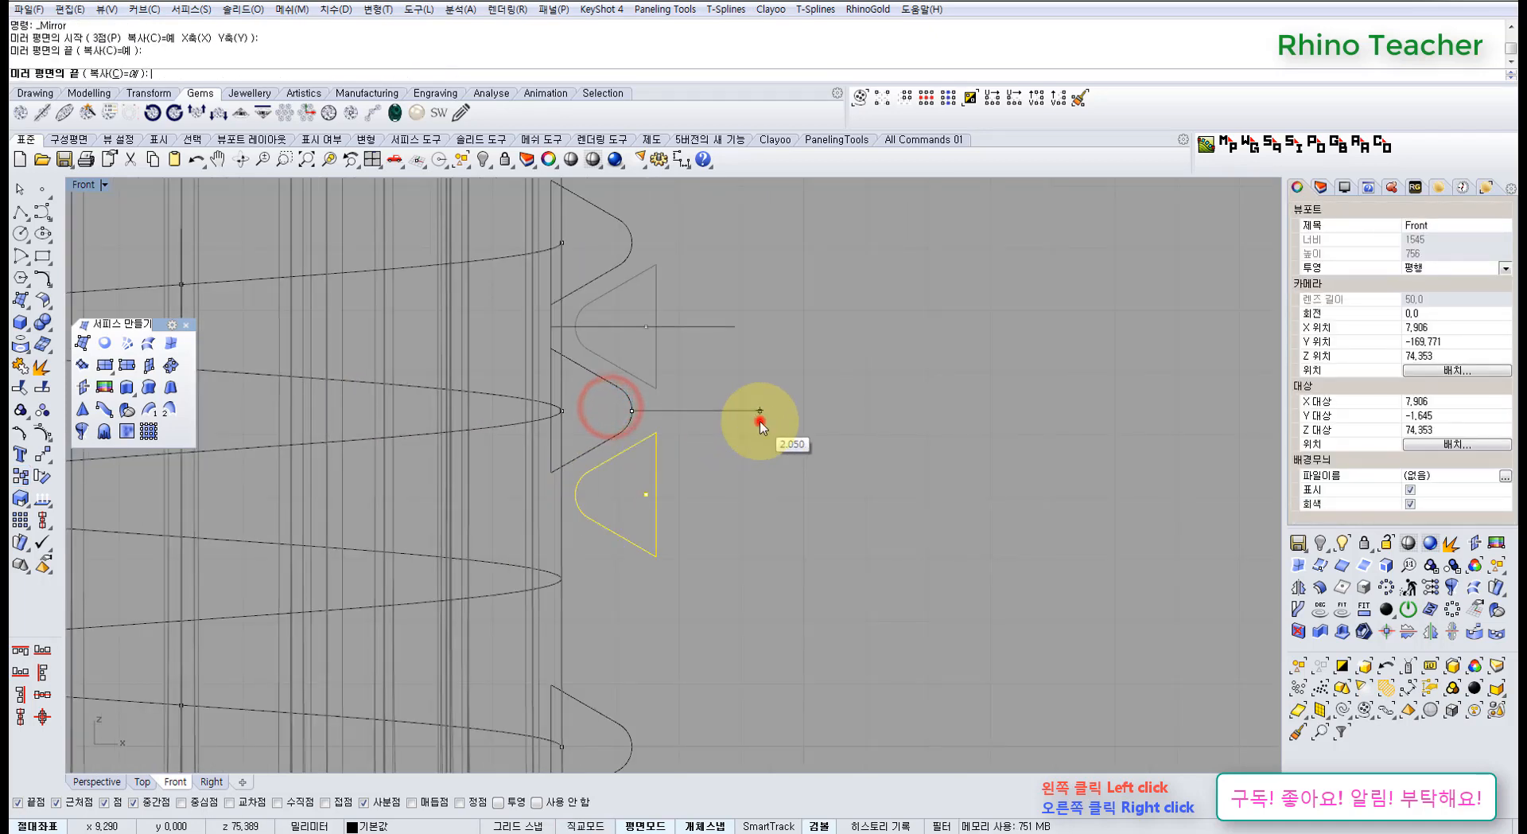
pyautogui.click(760, 421)
pyautogui.moveTo(692, 515); pyautogui.dragTo(766, 407, button='right')
pyautogui.click(690, 481)
pyautogui.moveTo(761, 474); pyautogui.dragTo(641, 451, button='right')
pyautogui.scroll(-4, 694, 469)
pyautogui.scroll(4, 606, 375)
pyautogui.moveTo(609, 375); pyautogui.dragTo(611, 422, button='right')
pyautogui.moveTo(634, 537); pyautogui.dragTo(617, 463, button='right')
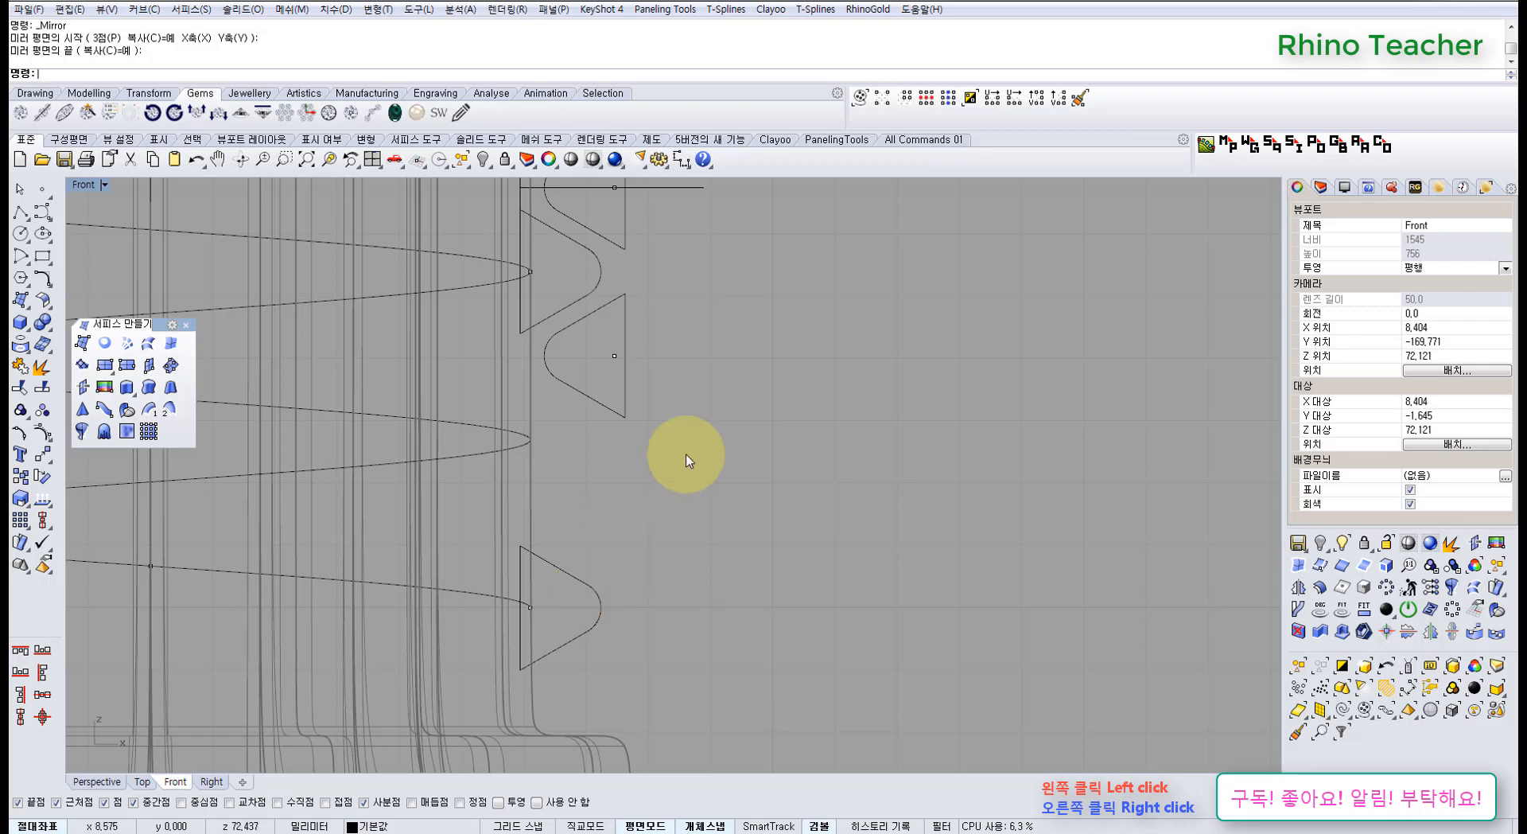
# Try moving one of the reversed profiles downward and undo the move
pyautogui.moveTo(679, 450); pyautogui.dragTo(580, 401)
pyautogui.moveTo(684, 391); pyautogui.dragTo(669, 462, button='right')
pyautogui.click(711, 451)
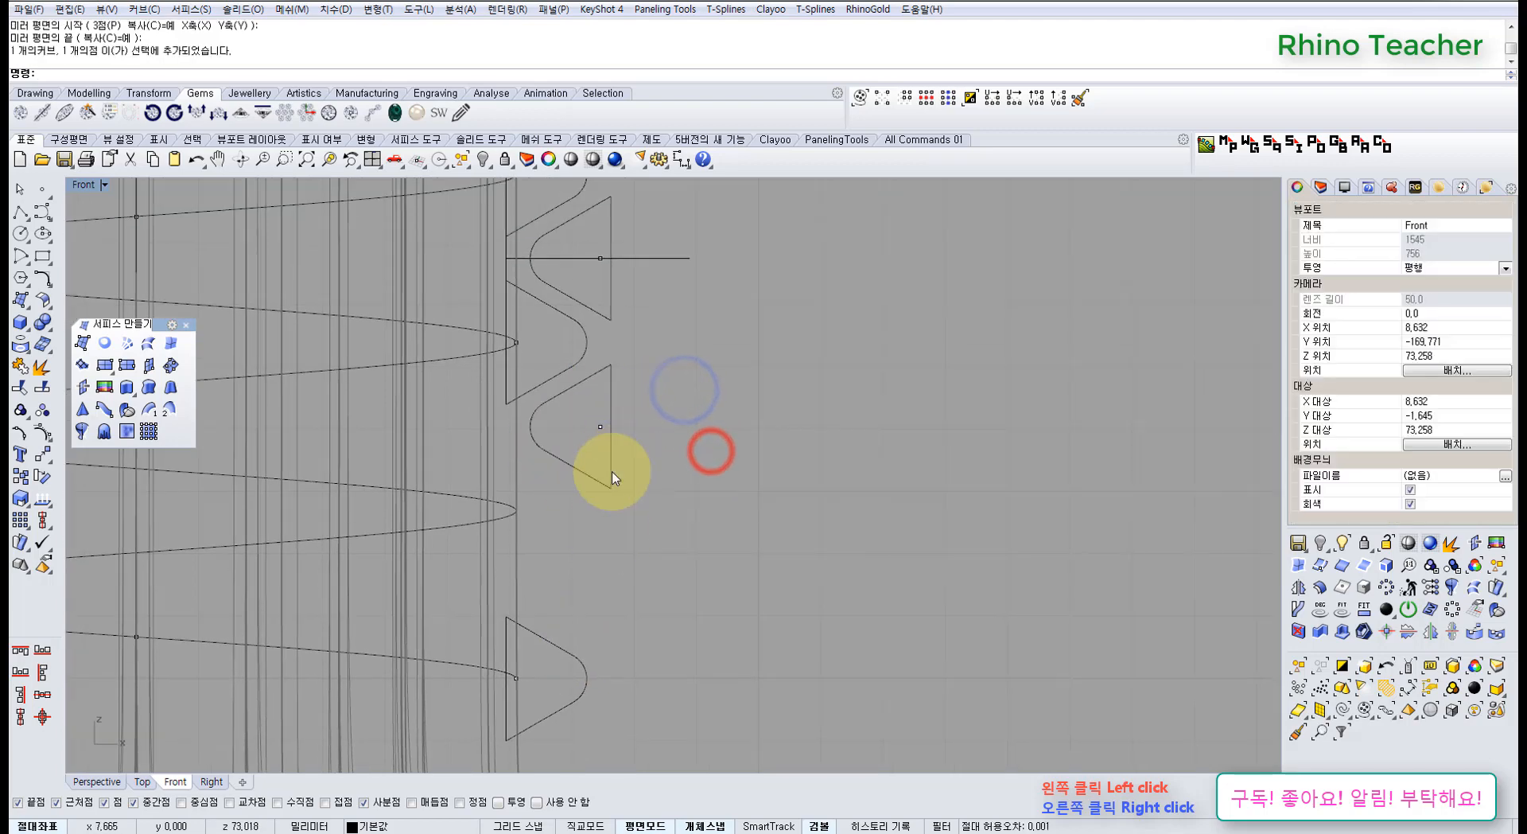
pyautogui.moveTo(590, 518); pyautogui.dragTo(611, 394, button='right')
pyautogui.moveTo(625, 358); pyautogui.dragTo(632, 514)
pyautogui.hotkey('ctrl', 'z')
pyautogui.moveTo(718, 363); pyautogui.dragTo(670, 300, button='right')
pyautogui.click(702, 437)
# Copy the upper reversed profile and its point downward, from the second thread profile's tip quadrant to the lowest thread profile's tip quadrant
pyautogui.moveTo(630, 316); pyautogui.dragTo(586, 381)
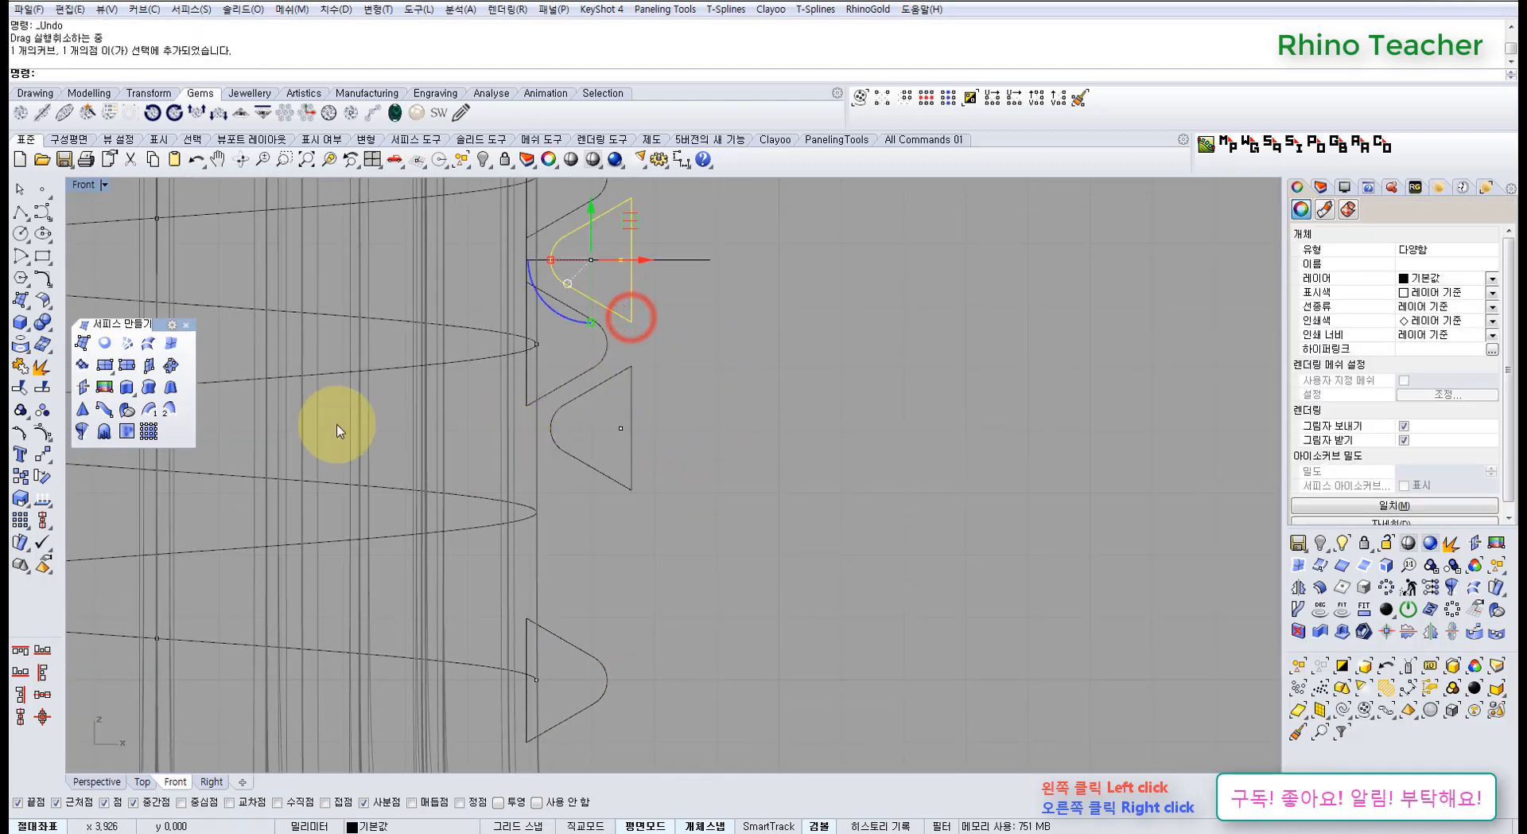
pyautogui.click(24, 475)
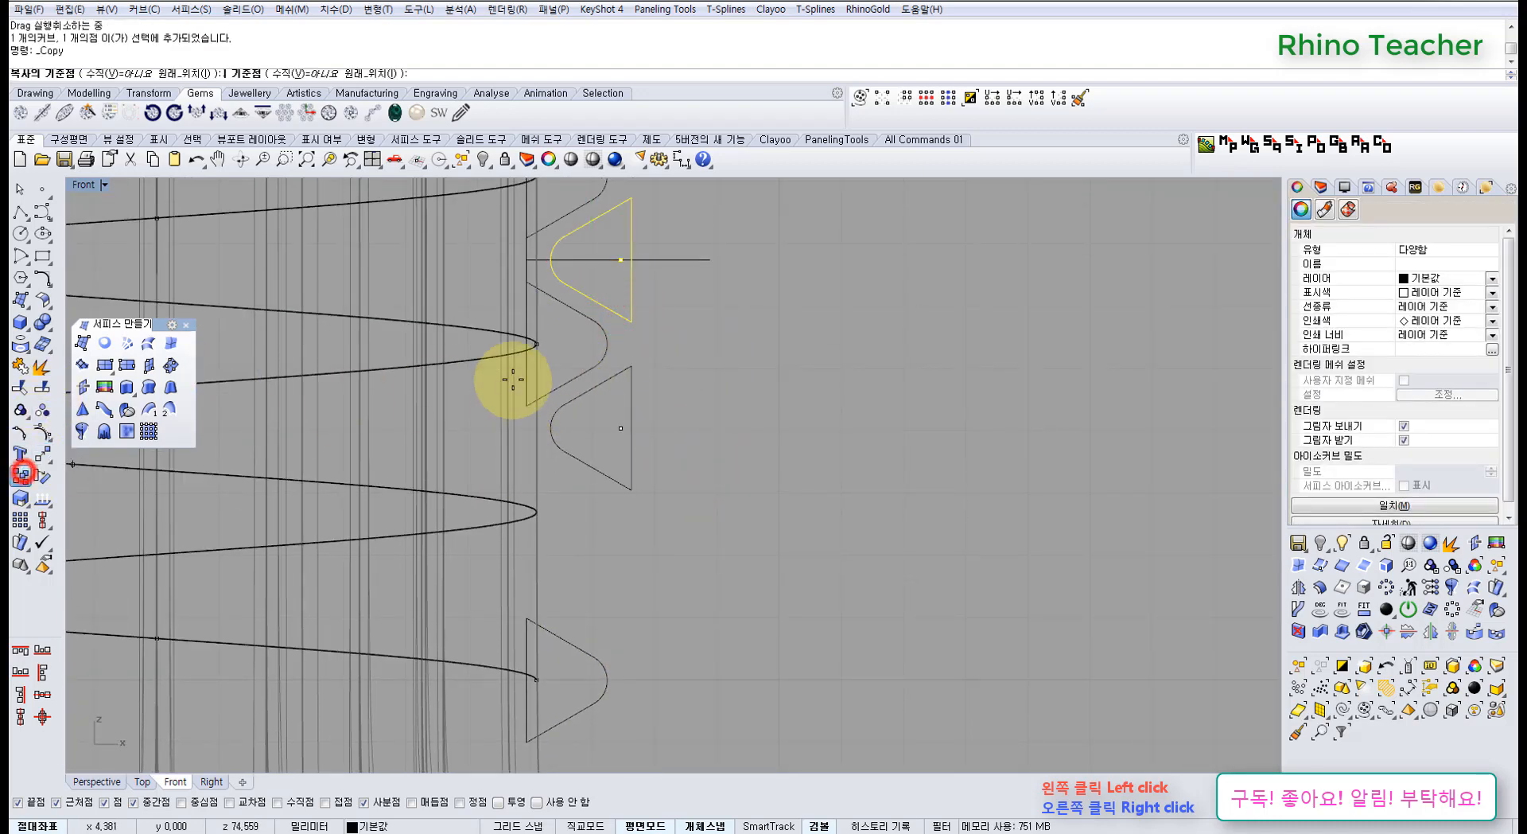
pyautogui.click(607, 343)
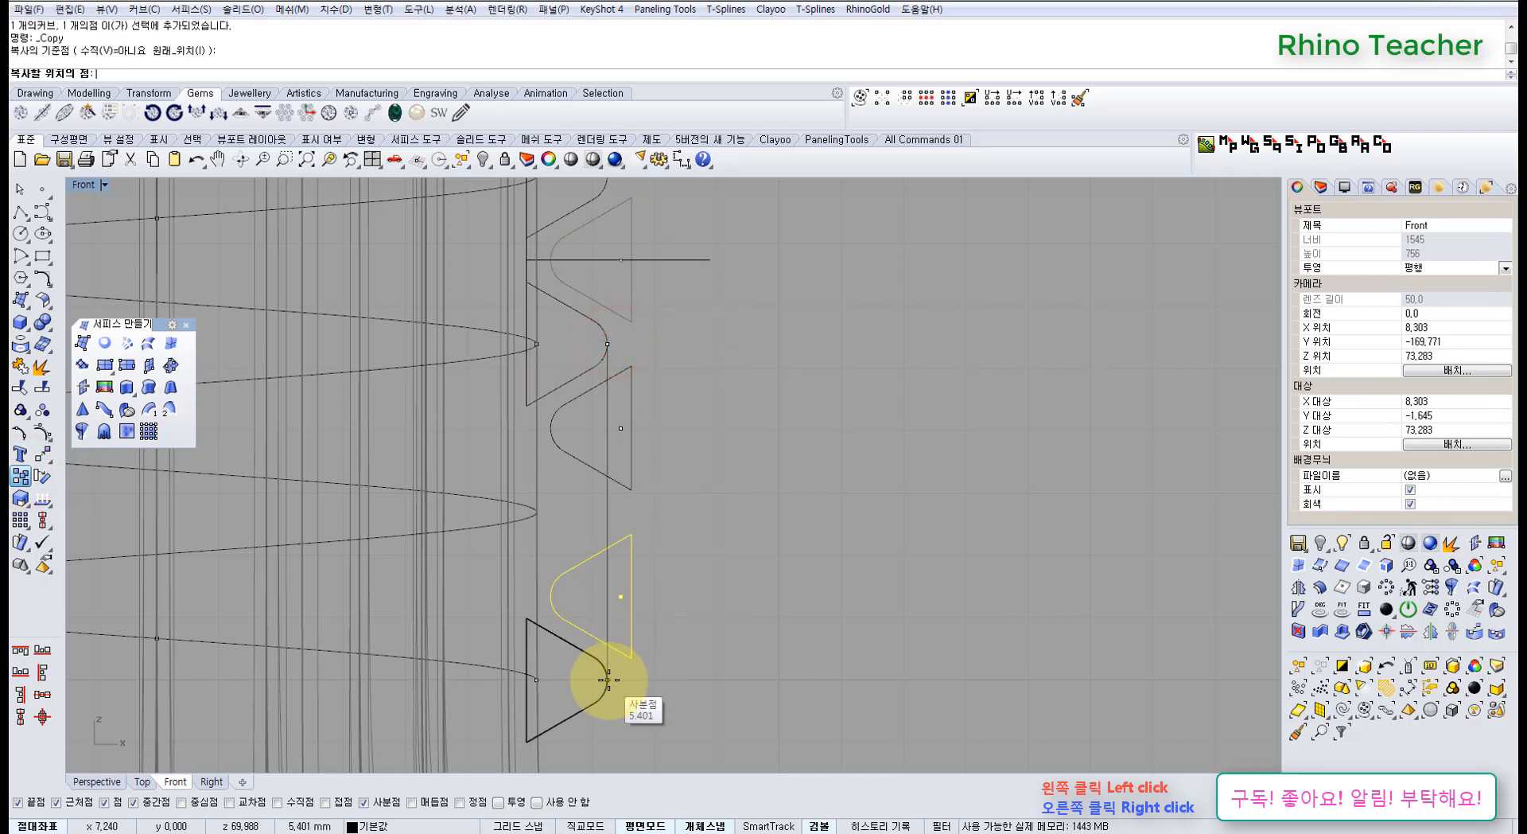
pyautogui.click(609, 680)
pyautogui.rightClick(692, 562)
pyautogui.scroll(-5, 689, 560)
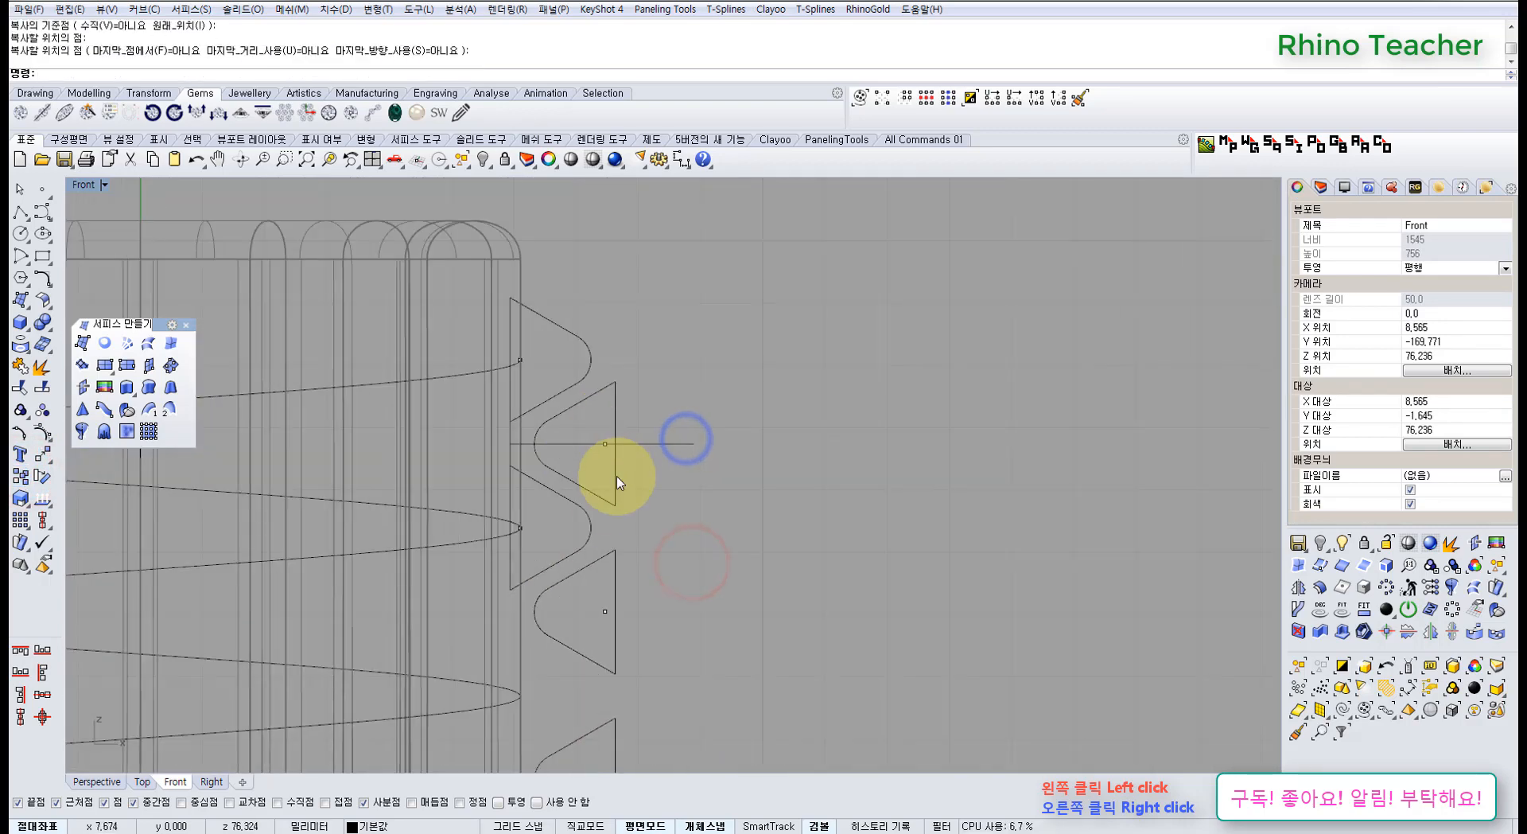
pyautogui.moveTo(610, 502); pyautogui.dragTo(603, 451)
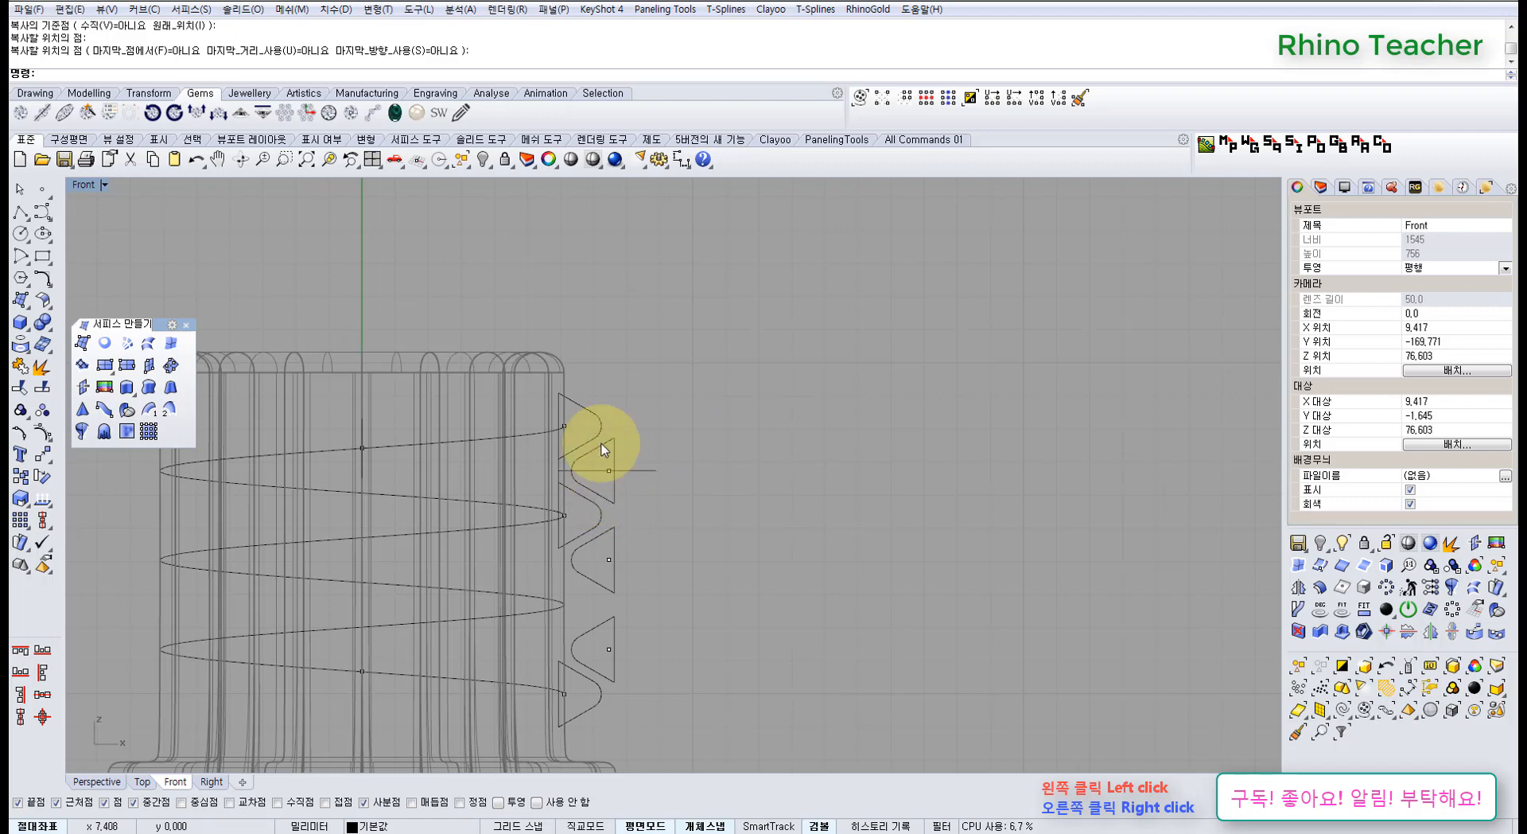
# In the Top view, make rotated copies of the topmost thread profile and reversed profile at 90 and 270 degrees about the neck's centre
pyautogui.hotkey('ctrl', 'F4')
pyautogui.moveTo(654, 434); pyautogui.dragTo(452, 369, button='right')
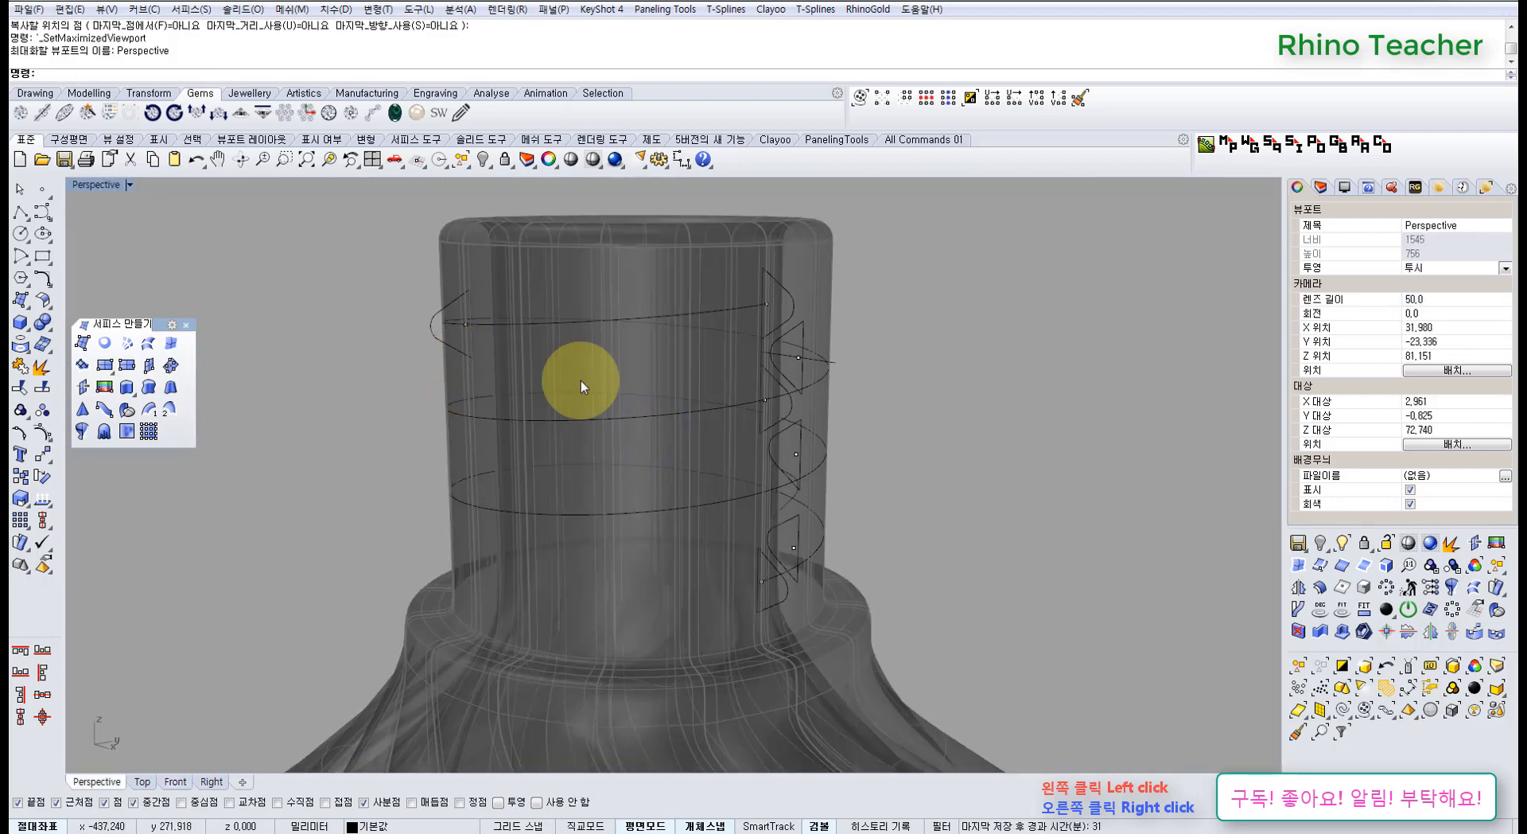
pyautogui.moveTo(580, 380); pyautogui.dragTo(618, 385, button='right')
pyautogui.click(835, 321)
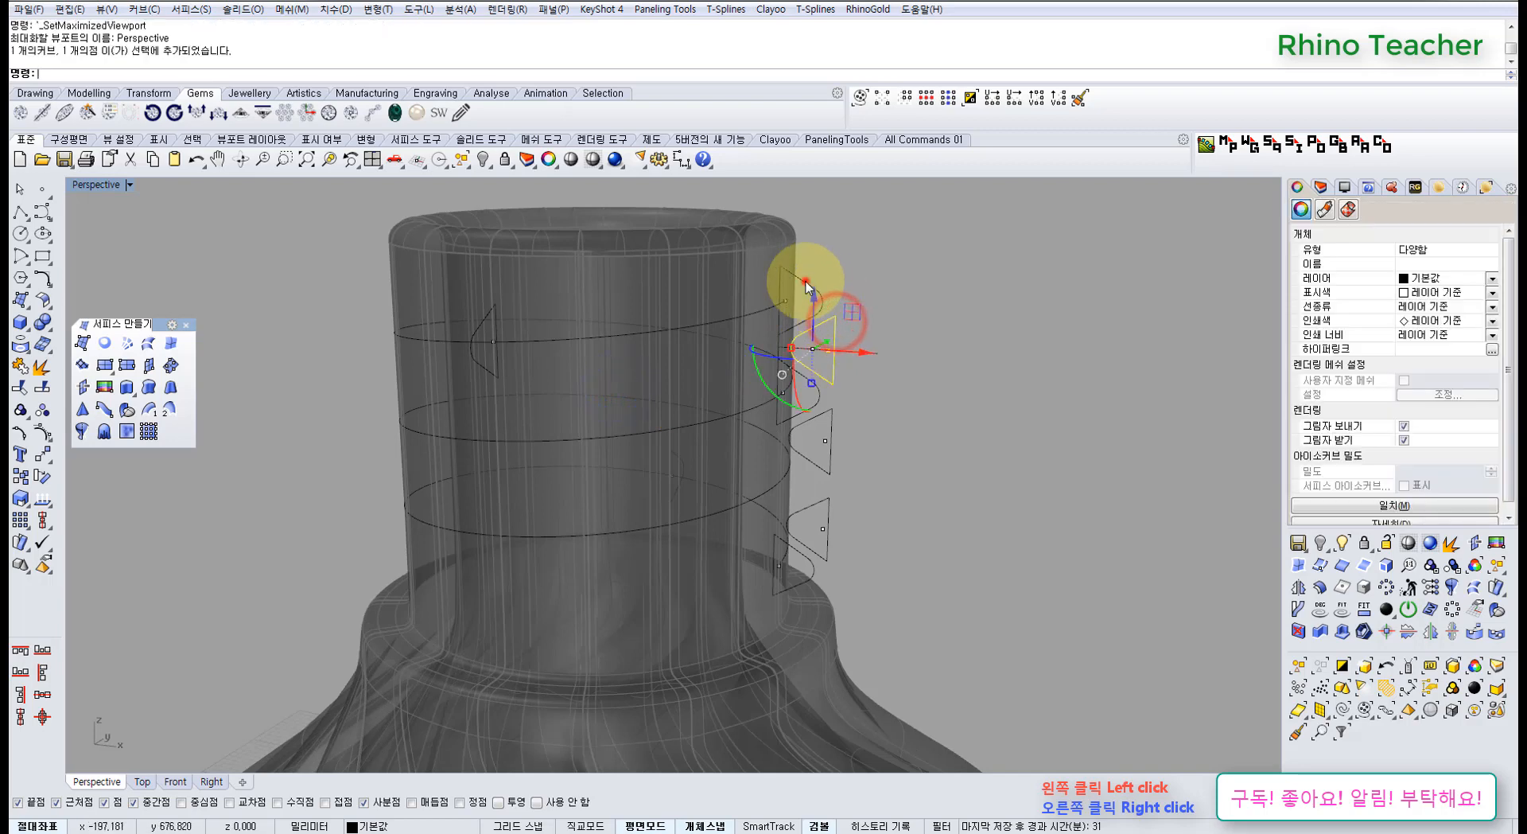
pyautogui.moveTo(806, 287); pyautogui.dragTo(789, 355, button='right')
pyautogui.hotkey('ctrl', 'F2')
pyautogui.moveTo(462, 473); pyautogui.dragTo(585, 432, button='right')
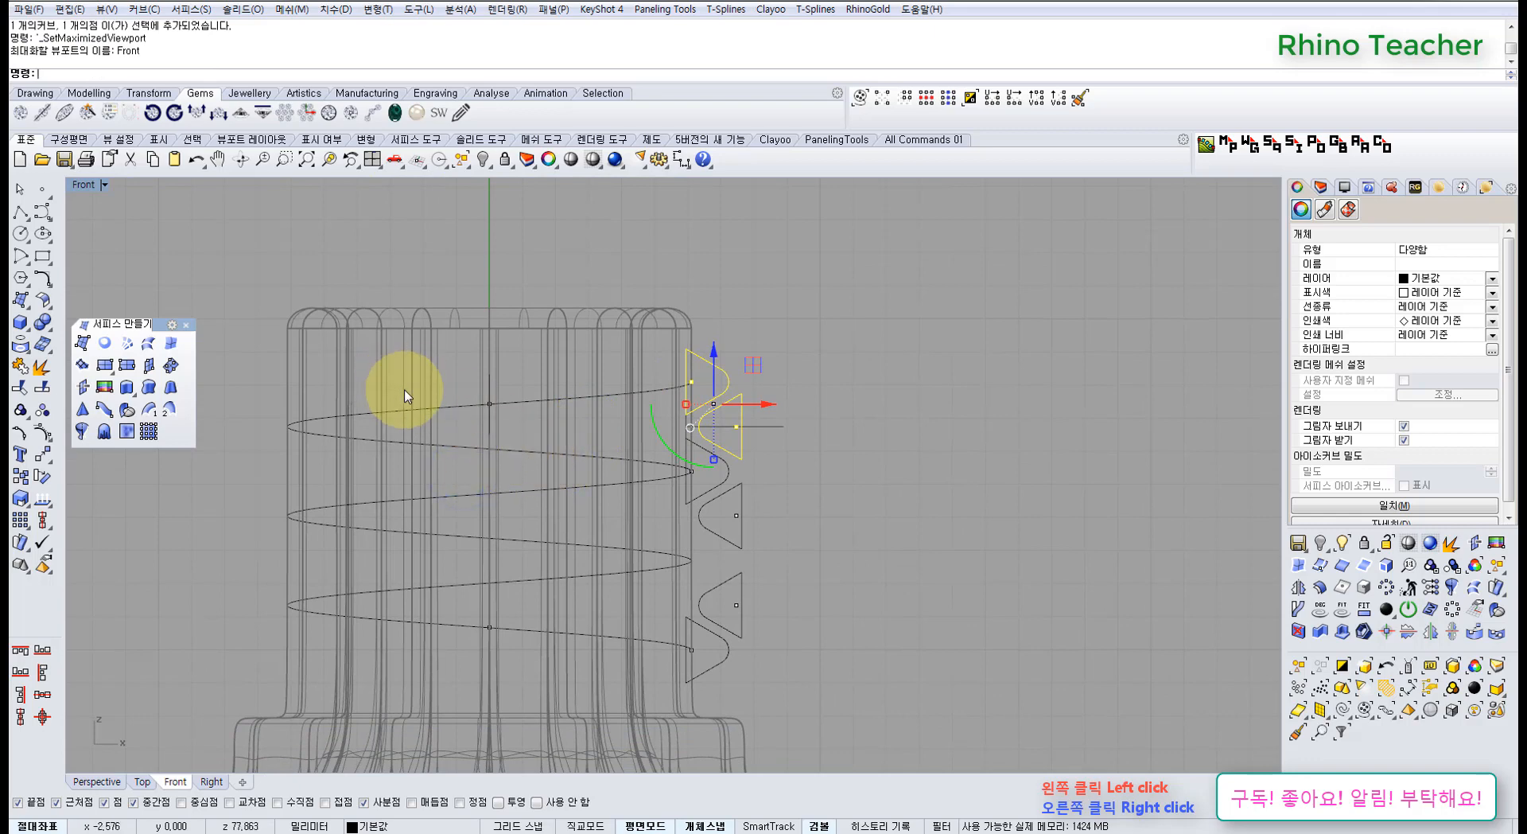
pyautogui.hotkey('ctrl', 'F1')
pyautogui.scroll(-4, 444, 445)
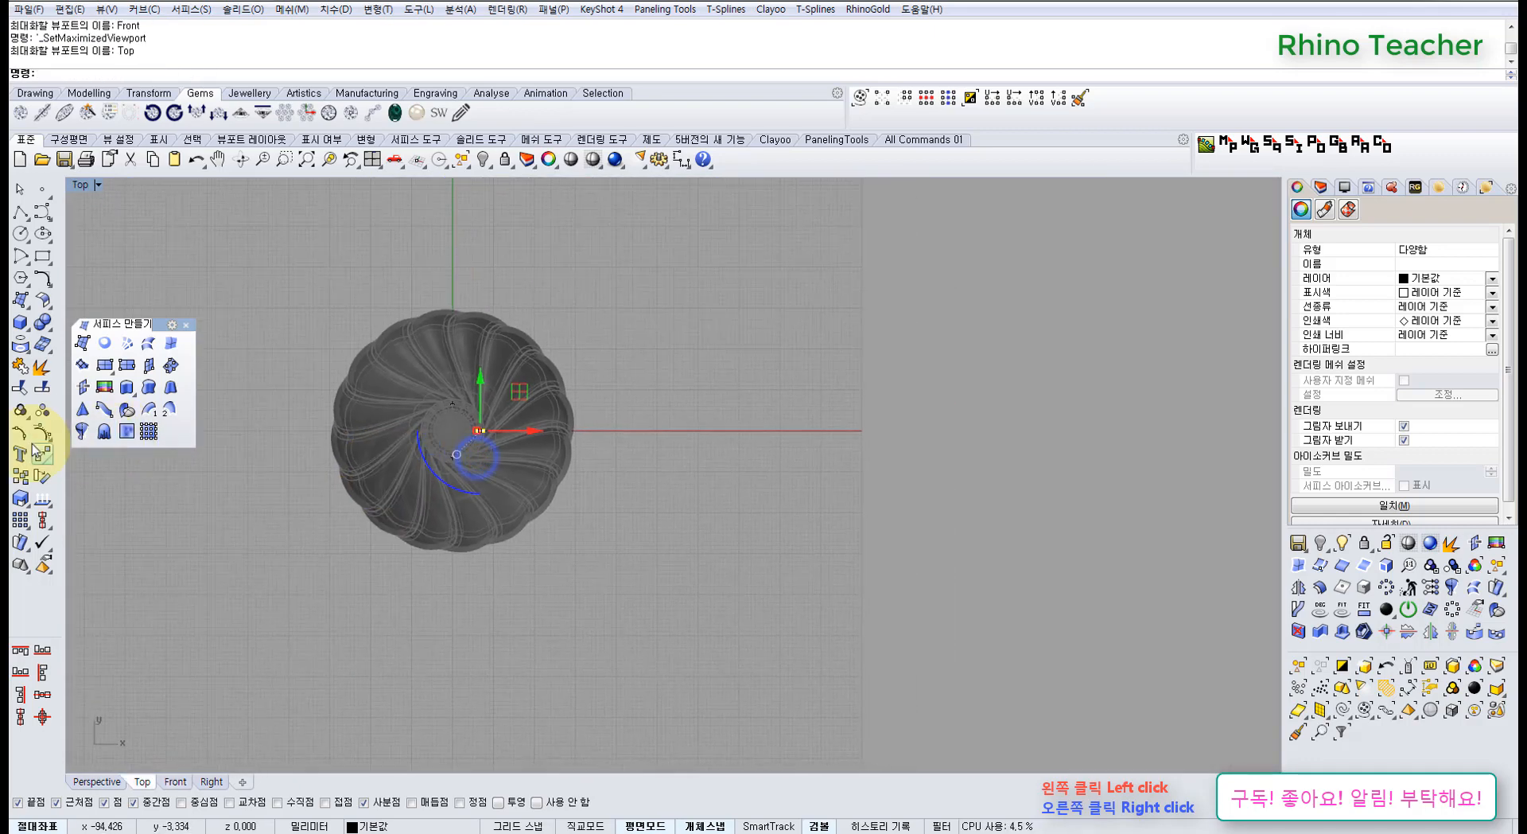
pyautogui.click(40, 476)
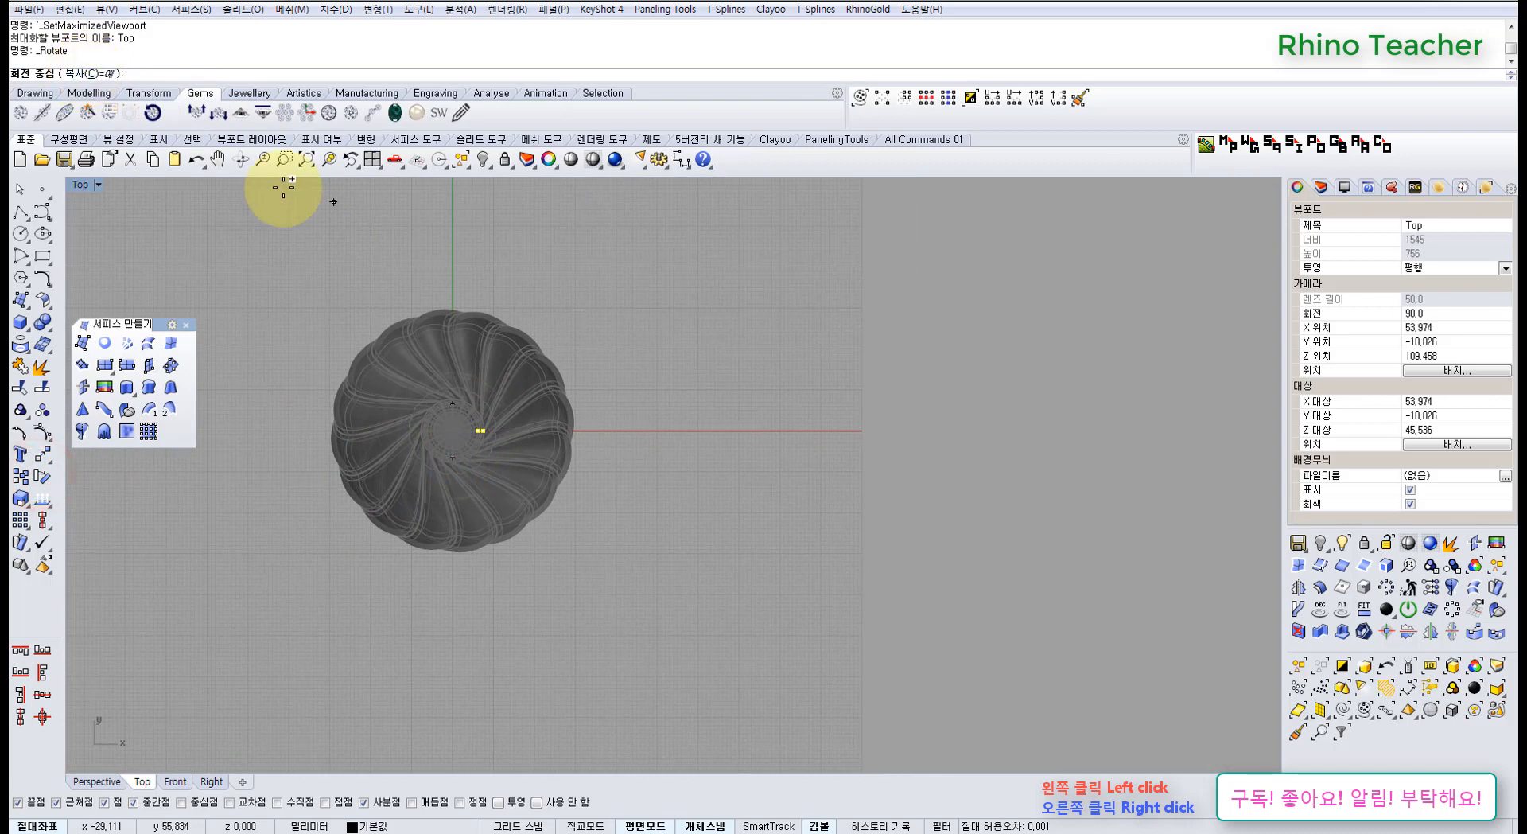
pyautogui.click(579, 434)
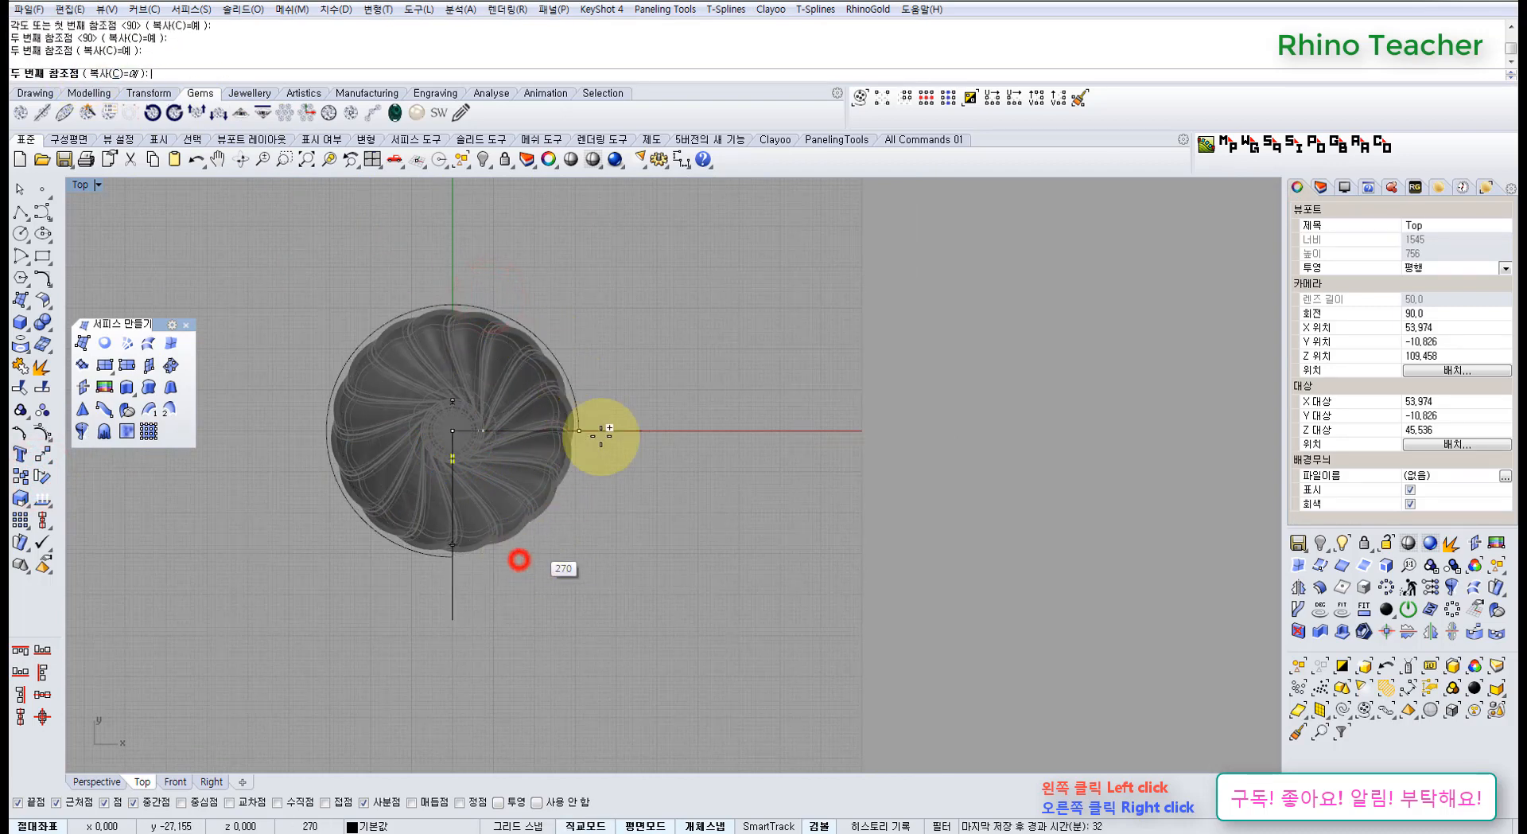
pyautogui.rightClick(607, 369)
# In the Right view, move the 90-degree copy of the profile pair down so its thread profile sits on the helix's second outer turn
pyautogui.hotkey('ctrl', 'F4')
pyautogui.moveTo(656, 471); pyautogui.dragTo(374, 430, button='right')
pyautogui.keyDown('shift'); pyautogui.moveTo(785, 423); pyautogui.dragTo(433, 410, button='right'); pyautogui.keyUp('shift')
pyautogui.moveTo(690, 357); pyautogui.dragTo(668, 331, button='right')
pyautogui.moveTo(755, 385); pyautogui.dragTo(665, 277)
pyautogui.click(776, 382)
pyautogui.moveTo(763, 351); pyautogui.dragTo(704, 269)
pyautogui.moveTo(743, 361); pyautogui.dragTo(724, 407, button='right')
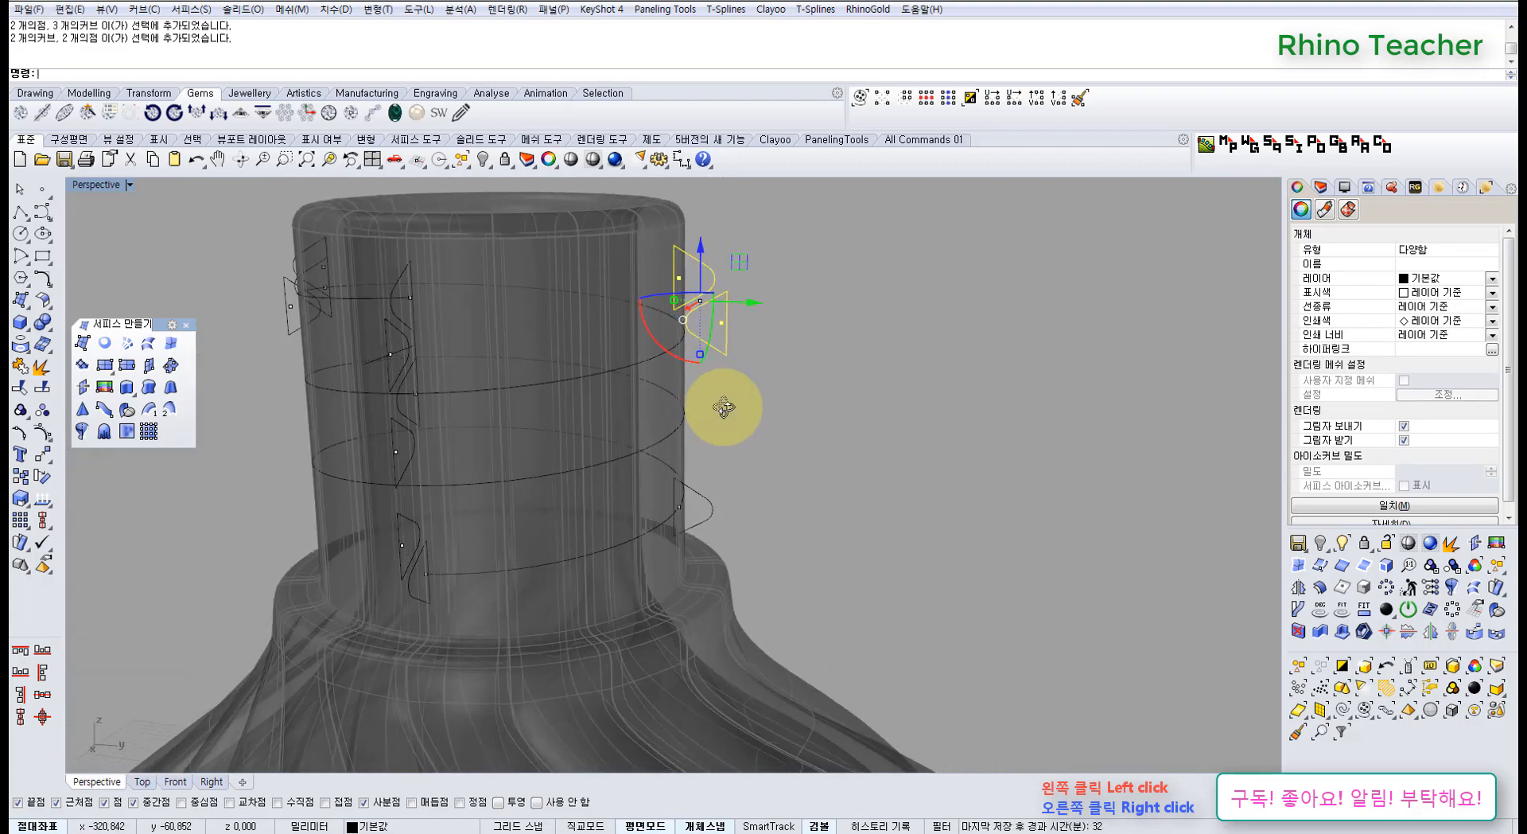
pyautogui.hotkey('ctrl', 'F2')
pyautogui.hotkey('ctrl', 'F3')
pyautogui.rightClick(829, 452)
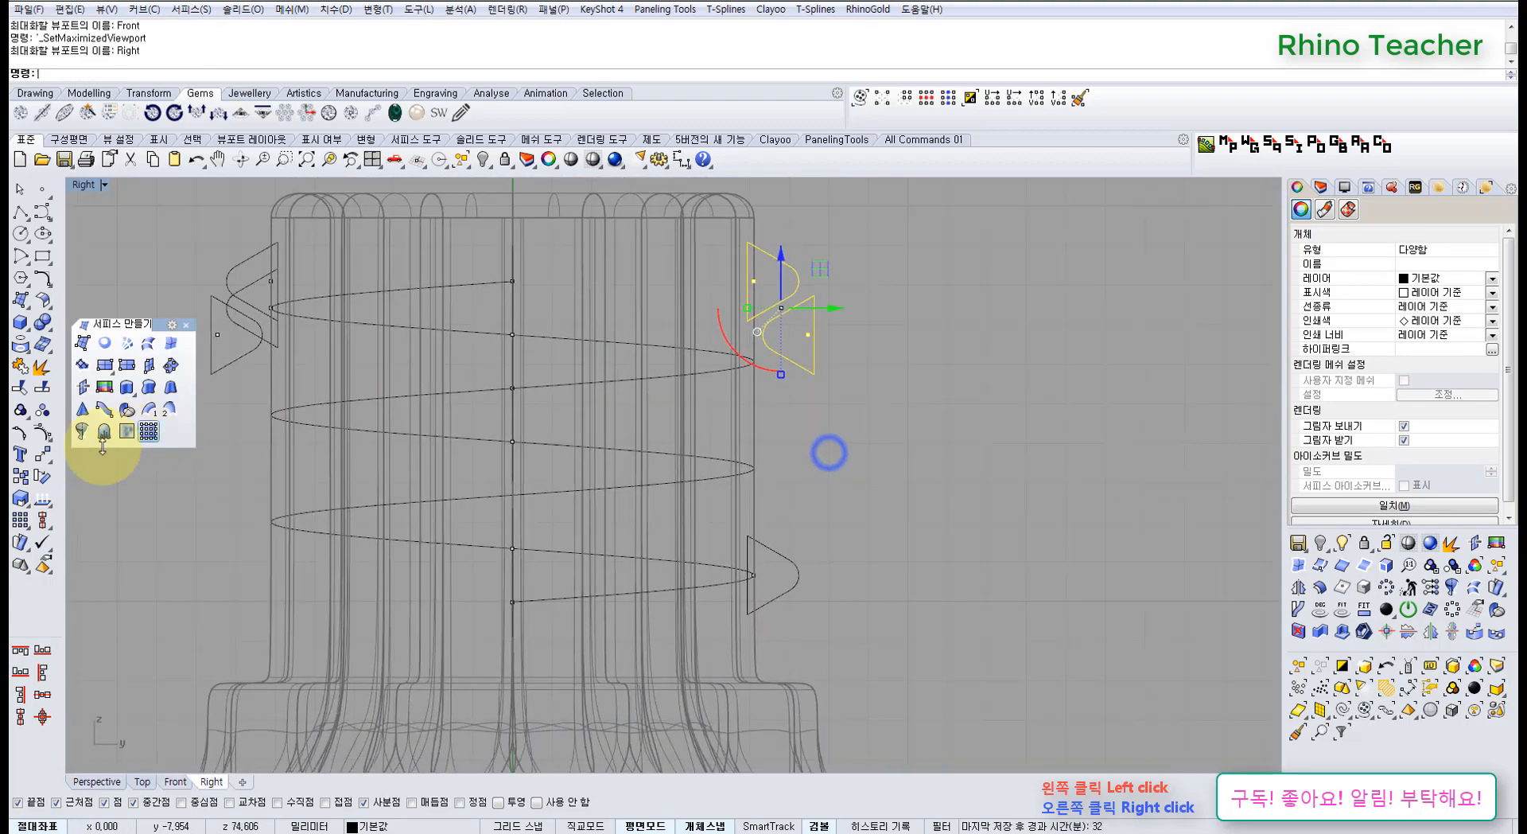
pyautogui.click(43, 456)
pyautogui.click(755, 282)
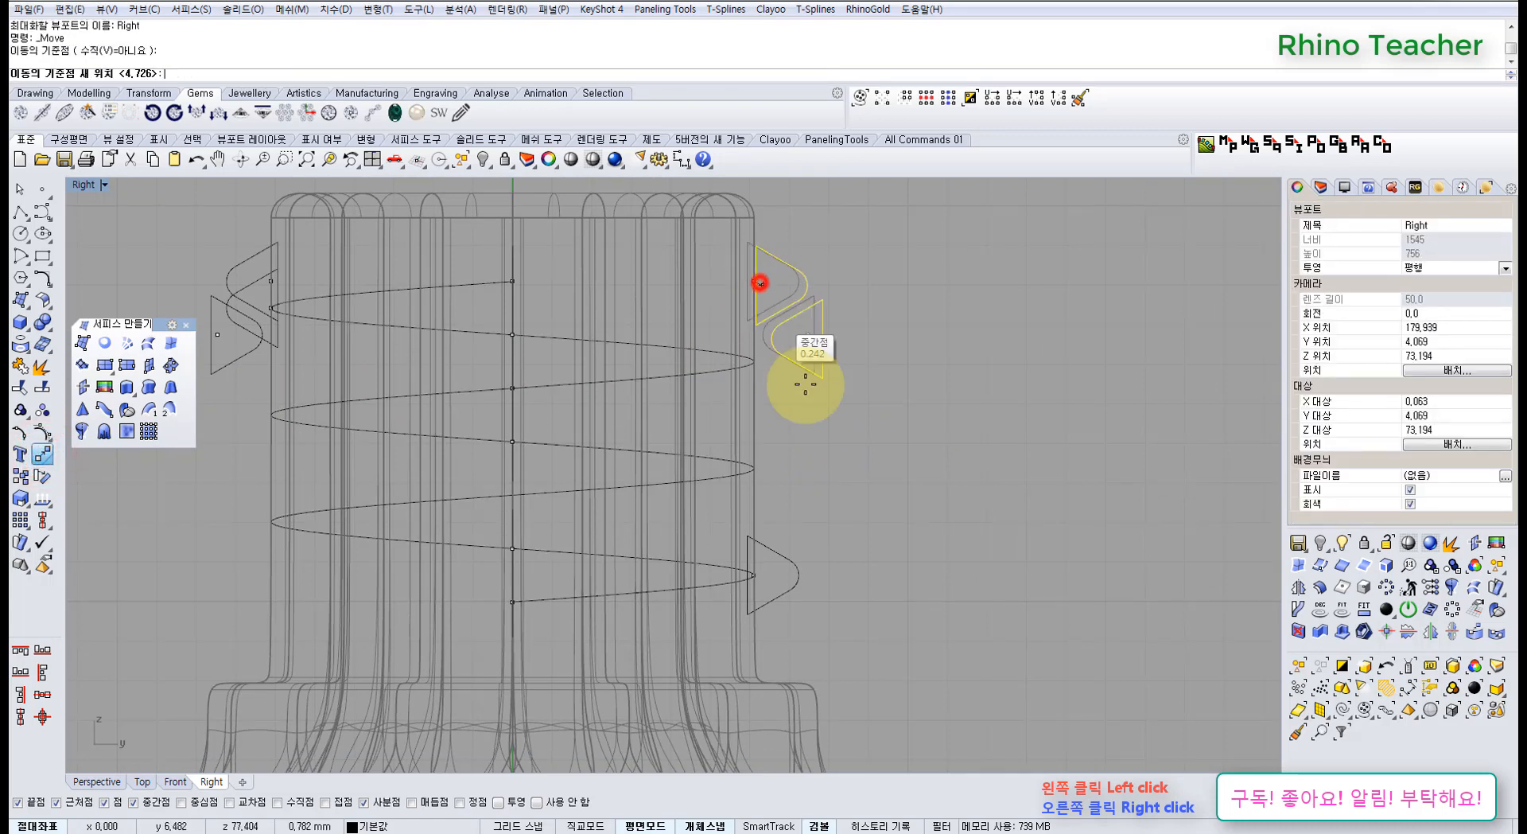
pyautogui.click(755, 467)
pyautogui.scroll(-4, 557, 429)
pyautogui.moveTo(394, 378); pyautogui.dragTo(501, 429, button='right')
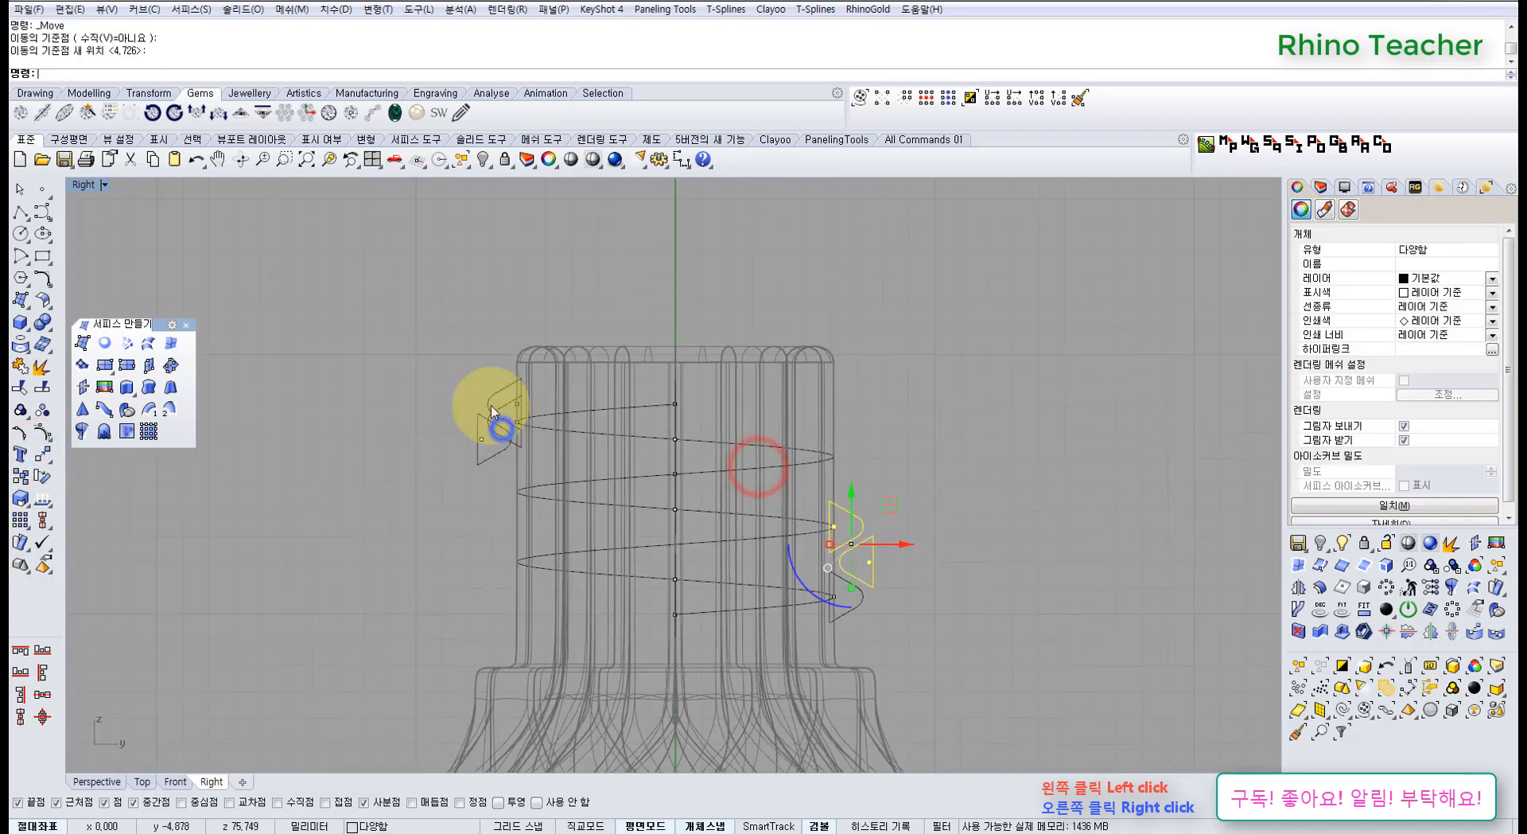
# In the Right view, move the 270-degree copy of the profile pair down so its thread profile sits on the helix's first outer turn
pyautogui.scroll(12, 490, 400)
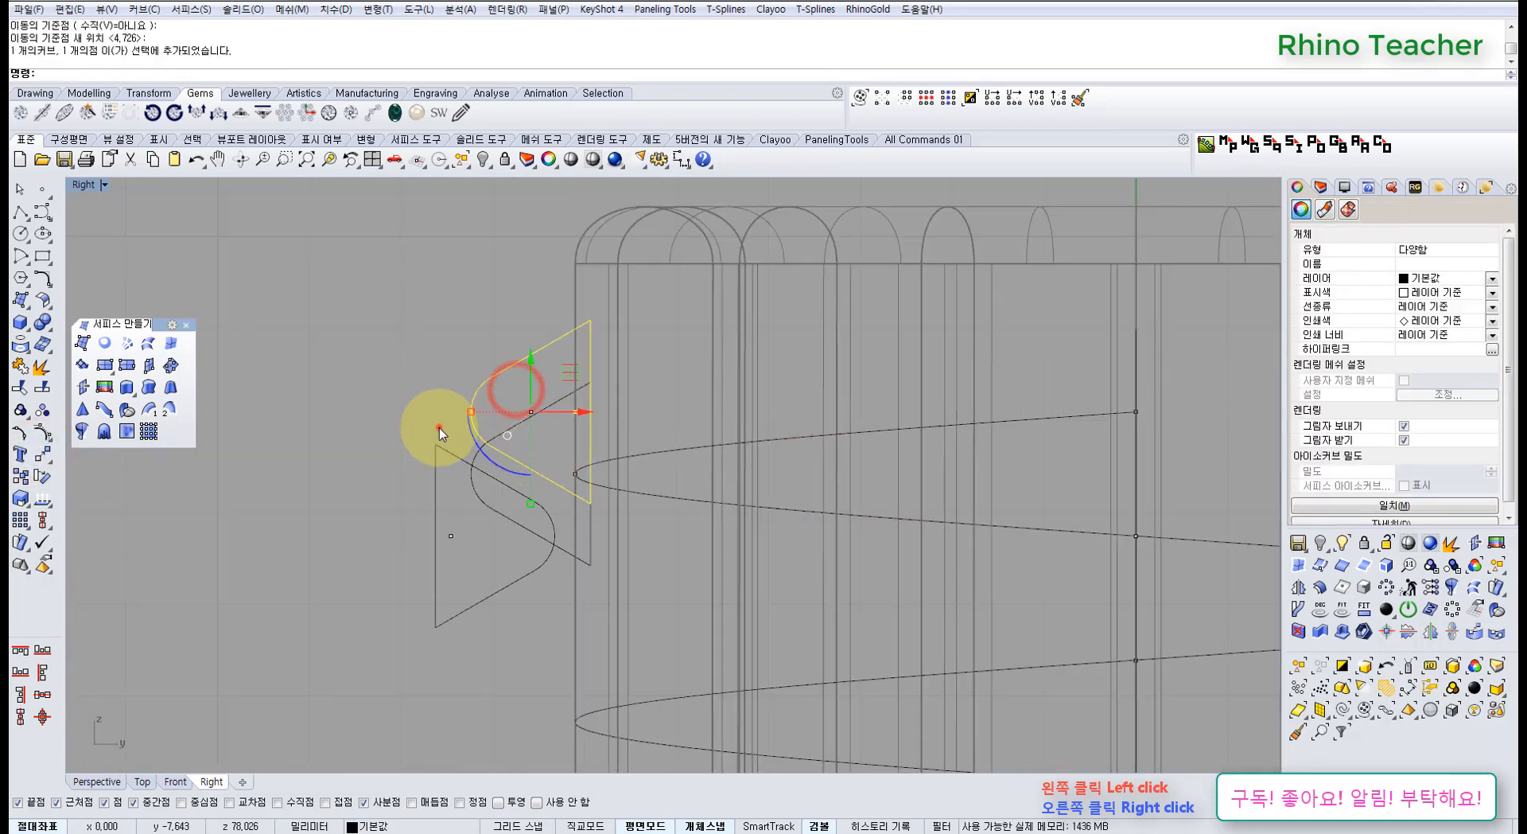
pyautogui.keyDown('shift'); pyautogui.click(439, 427); pyautogui.keyUp('shift')
pyautogui.scroll(-7, 469, 475)
pyautogui.moveTo(455, 509); pyautogui.dragTo(476, 442, button='right')
pyautogui.rightClick(546, 385)
pyautogui.scroll(7, 545, 384)
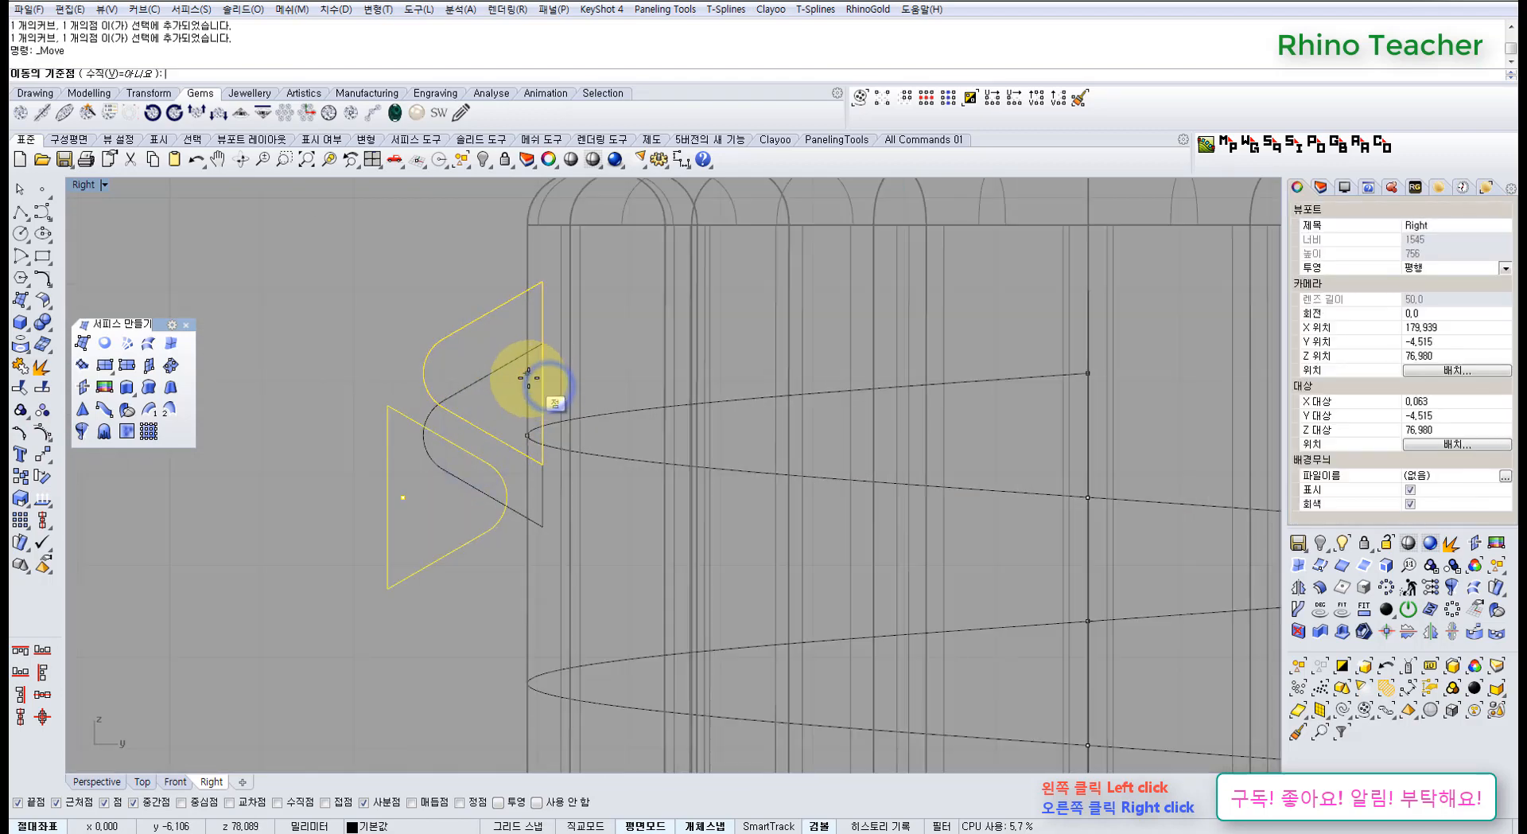
pyautogui.click(529, 378)
pyautogui.click(525, 435)
pyautogui.scroll(-3, 586, 509)
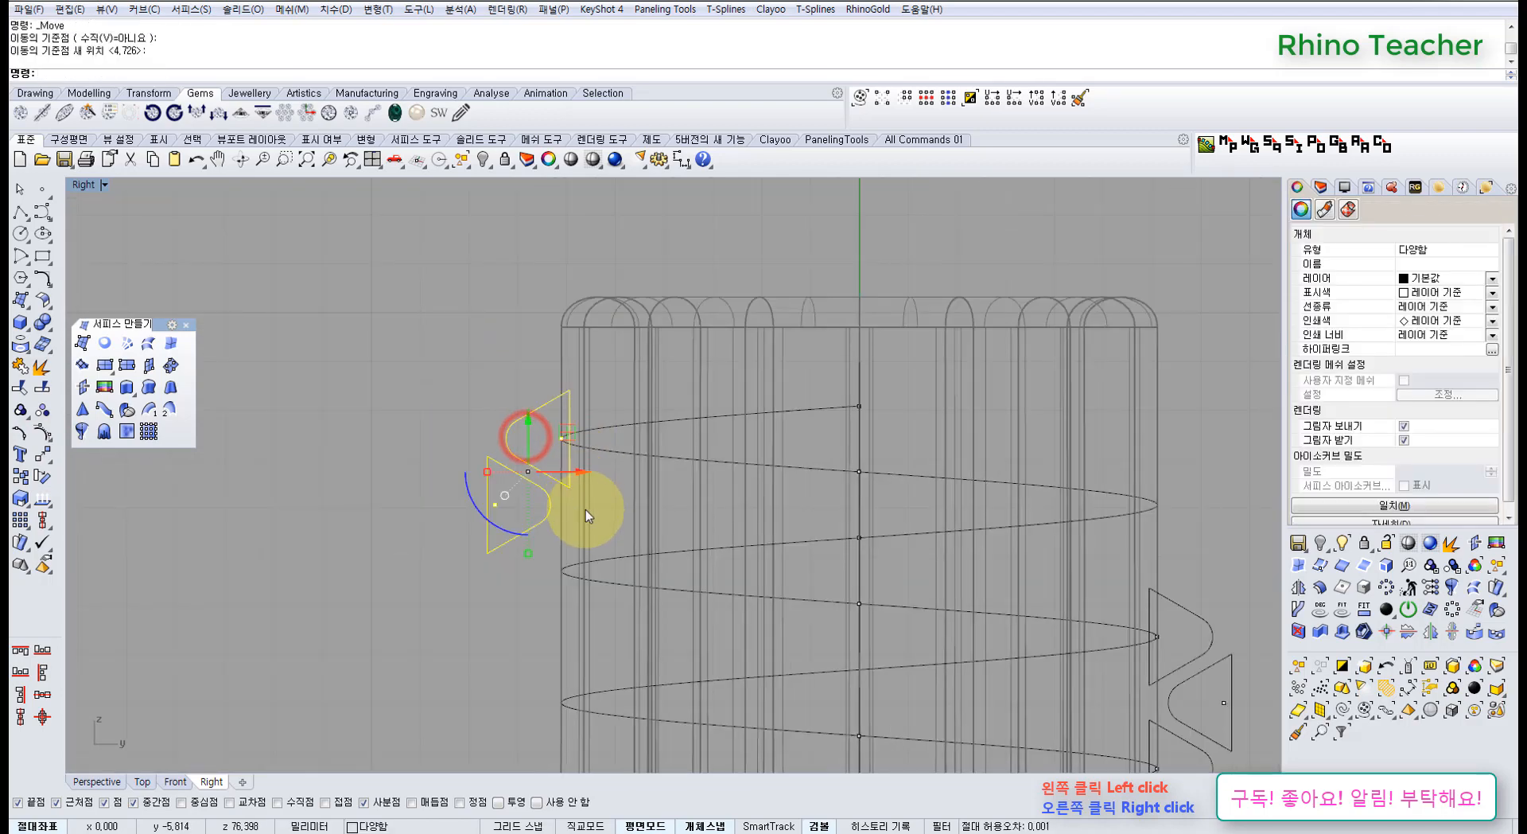
pyautogui.click(593, 504)
pyautogui.moveTo(590, 508); pyautogui.dragTo(520, 488, button='right')
pyautogui.scroll(-4, 675, 538)
pyautogui.moveTo(658, 532); pyautogui.dragTo(547, 507, button='right')
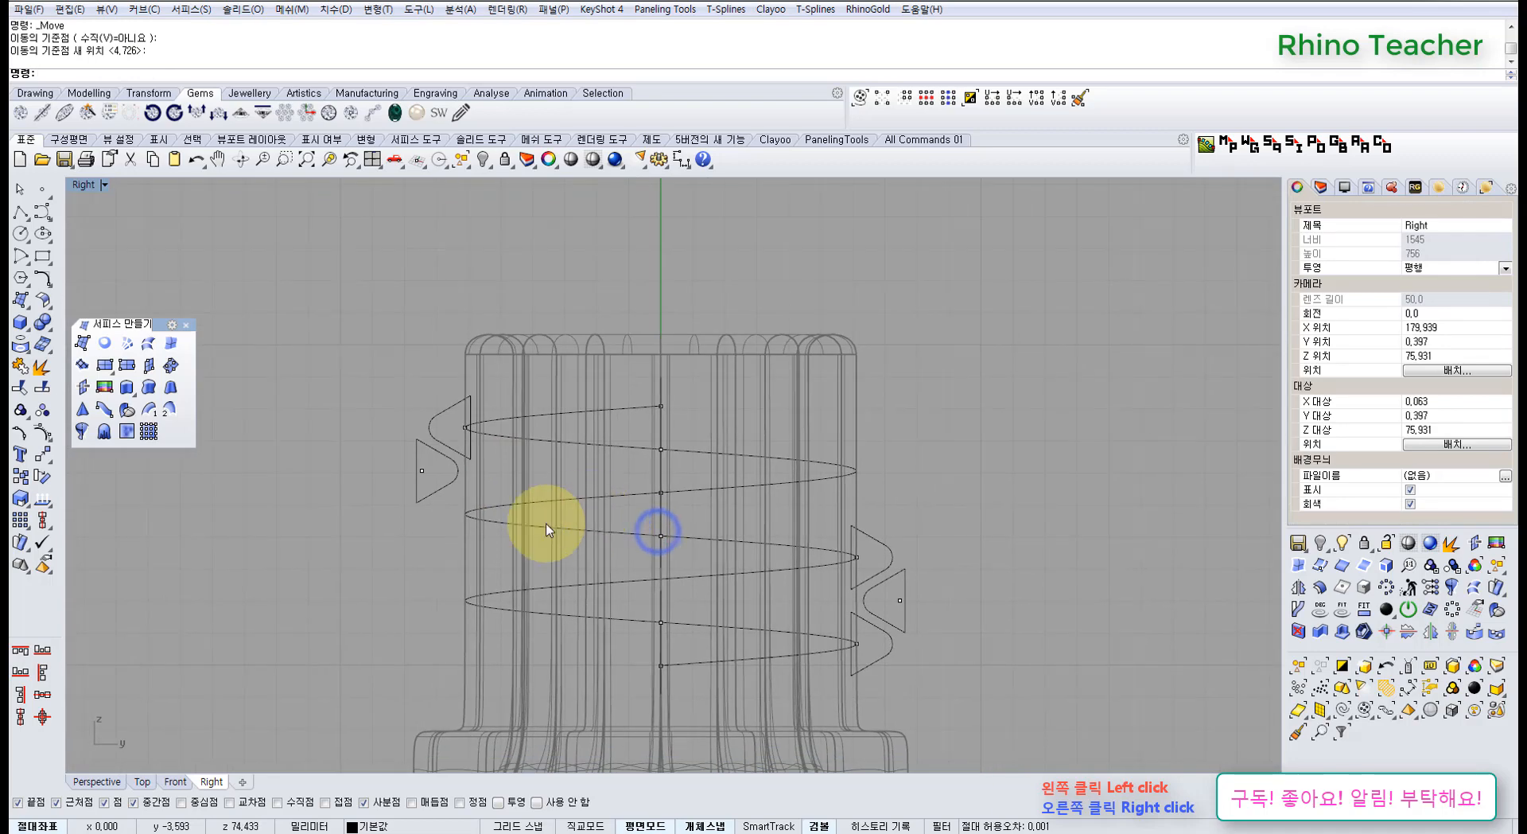
# In the Perspective view, lock all the thread profiles together with the middle reversed profile in the neck's vertical stack
pyautogui.hotkey('ctrl', 'F4')
pyautogui.scroll(-6, 546, 469)
pyautogui.moveTo(467, 444)
pyautogui.mouseDown(button='right')
pyautogui.moveTo(431, 407)
pyautogui.moveTo(455, 342)
pyautogui.moveTo(434, 350)
pyautogui.mouseUp(button='right')
pyautogui.scroll(6, 435, 335)
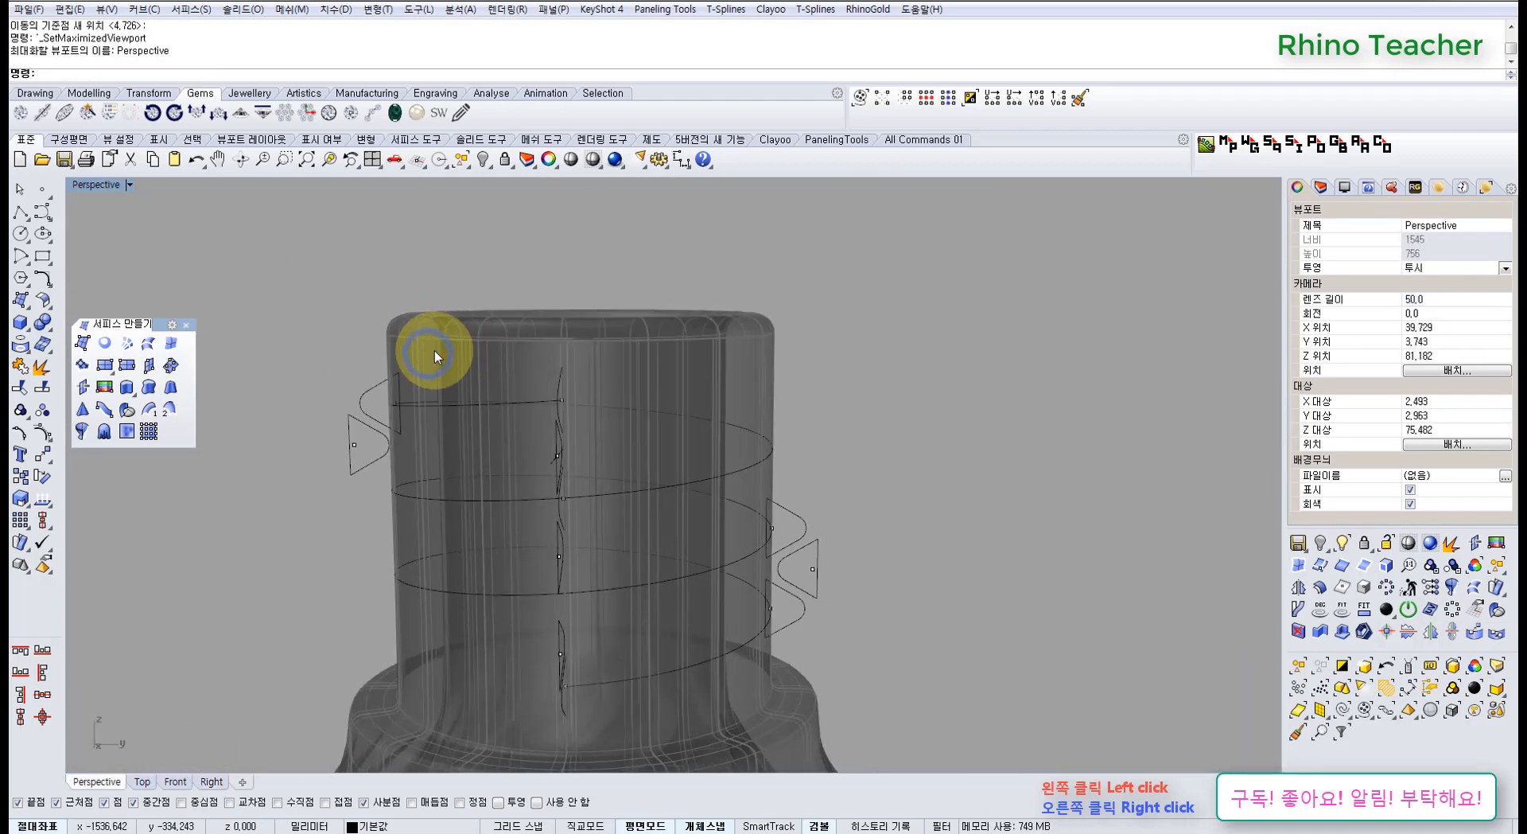
pyautogui.moveTo(428, 357); pyautogui.dragTo(375, 390)
pyautogui.moveTo(476, 403); pyautogui.dragTo(836, 368, button='right')
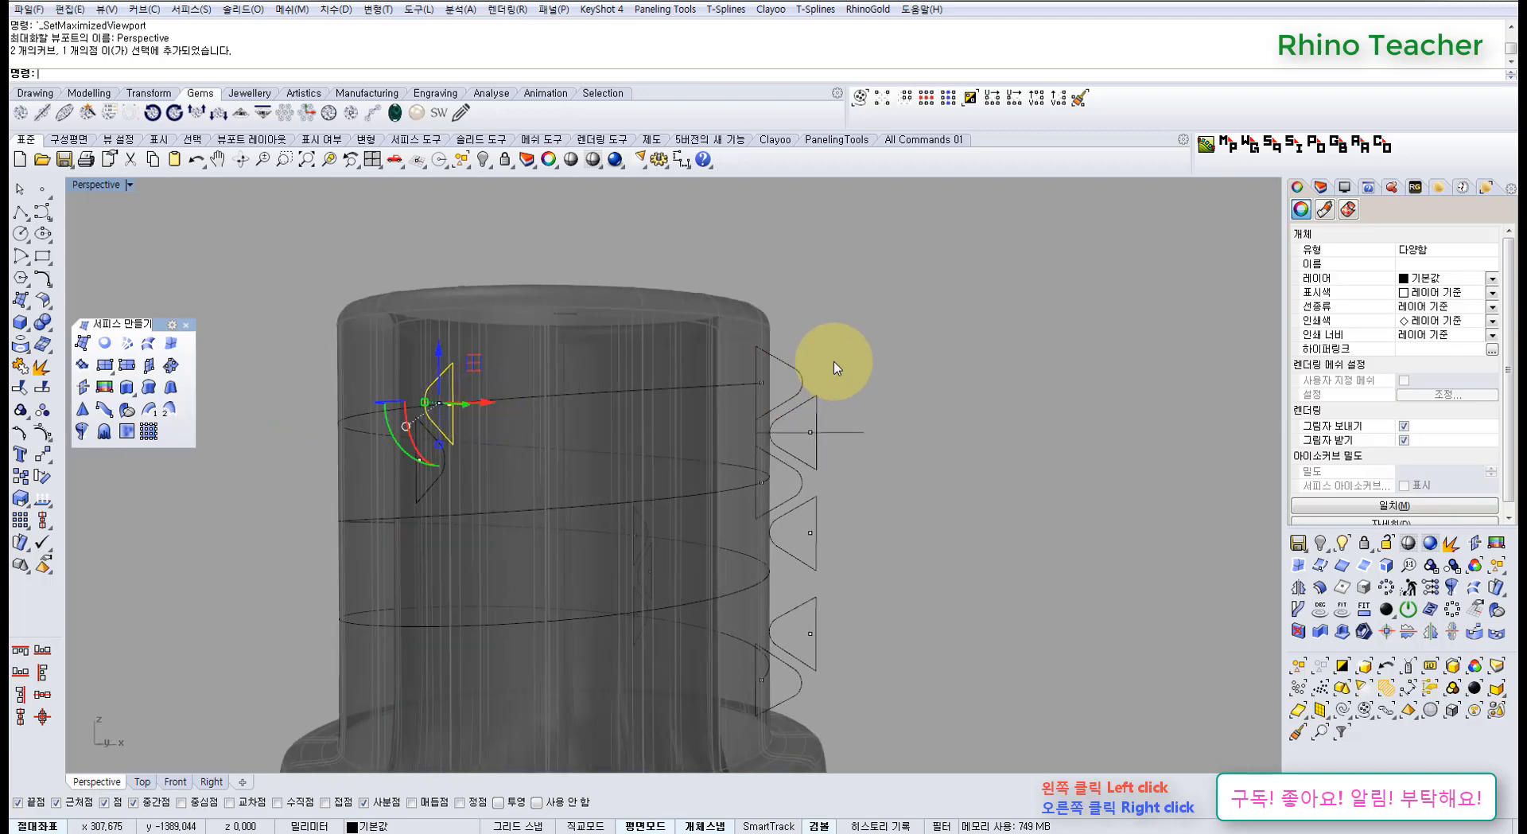
pyautogui.keyDown('shift'); pyautogui.click(791, 476); pyautogui.keyUp('shift')
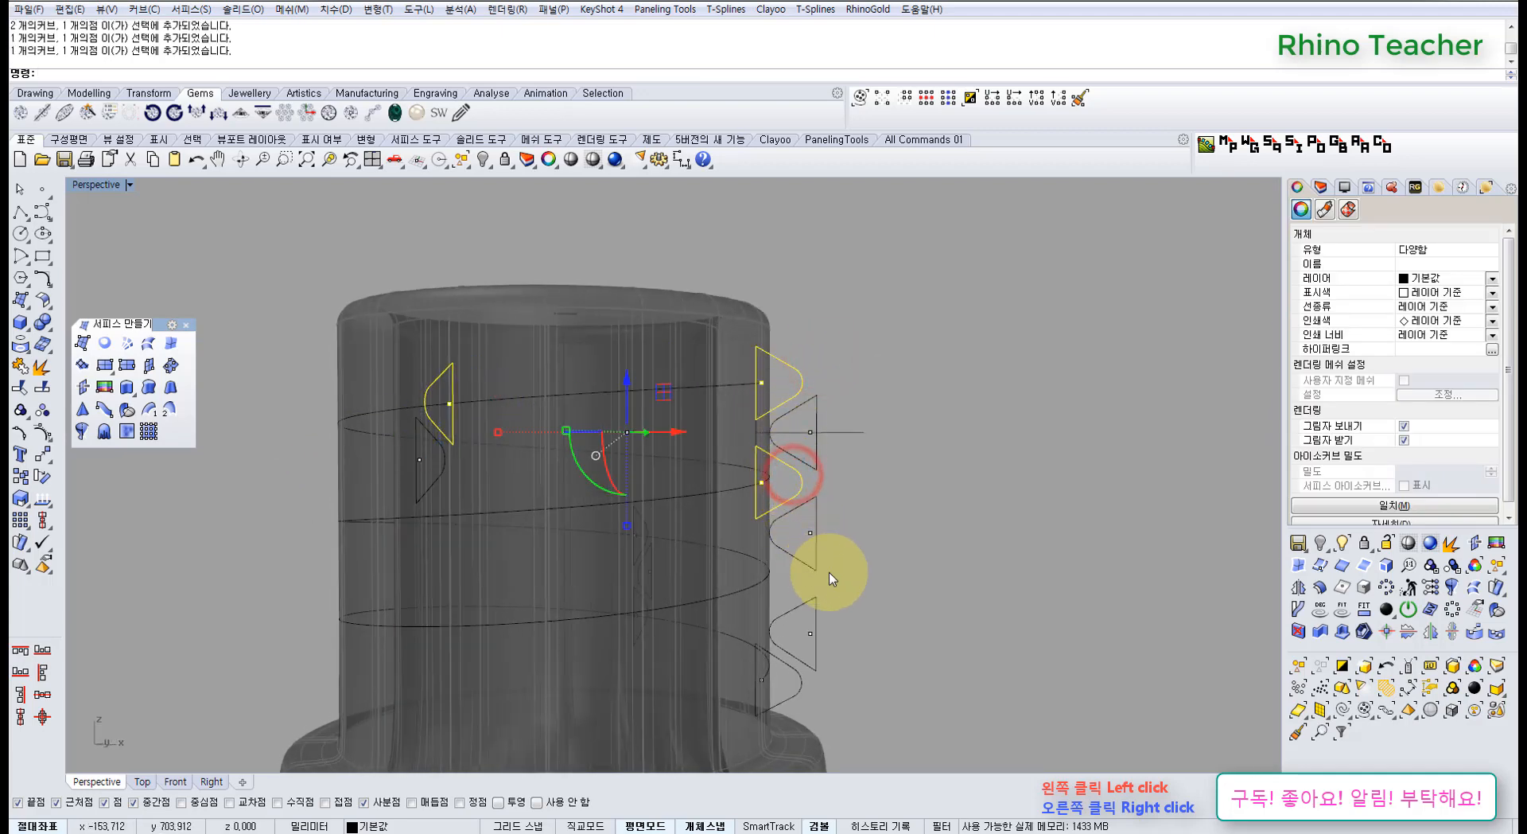
pyautogui.keyDown('shift'); pyautogui.moveTo(823, 599); pyautogui.dragTo(775, 555, button='right'); pyautogui.keyUp('shift')
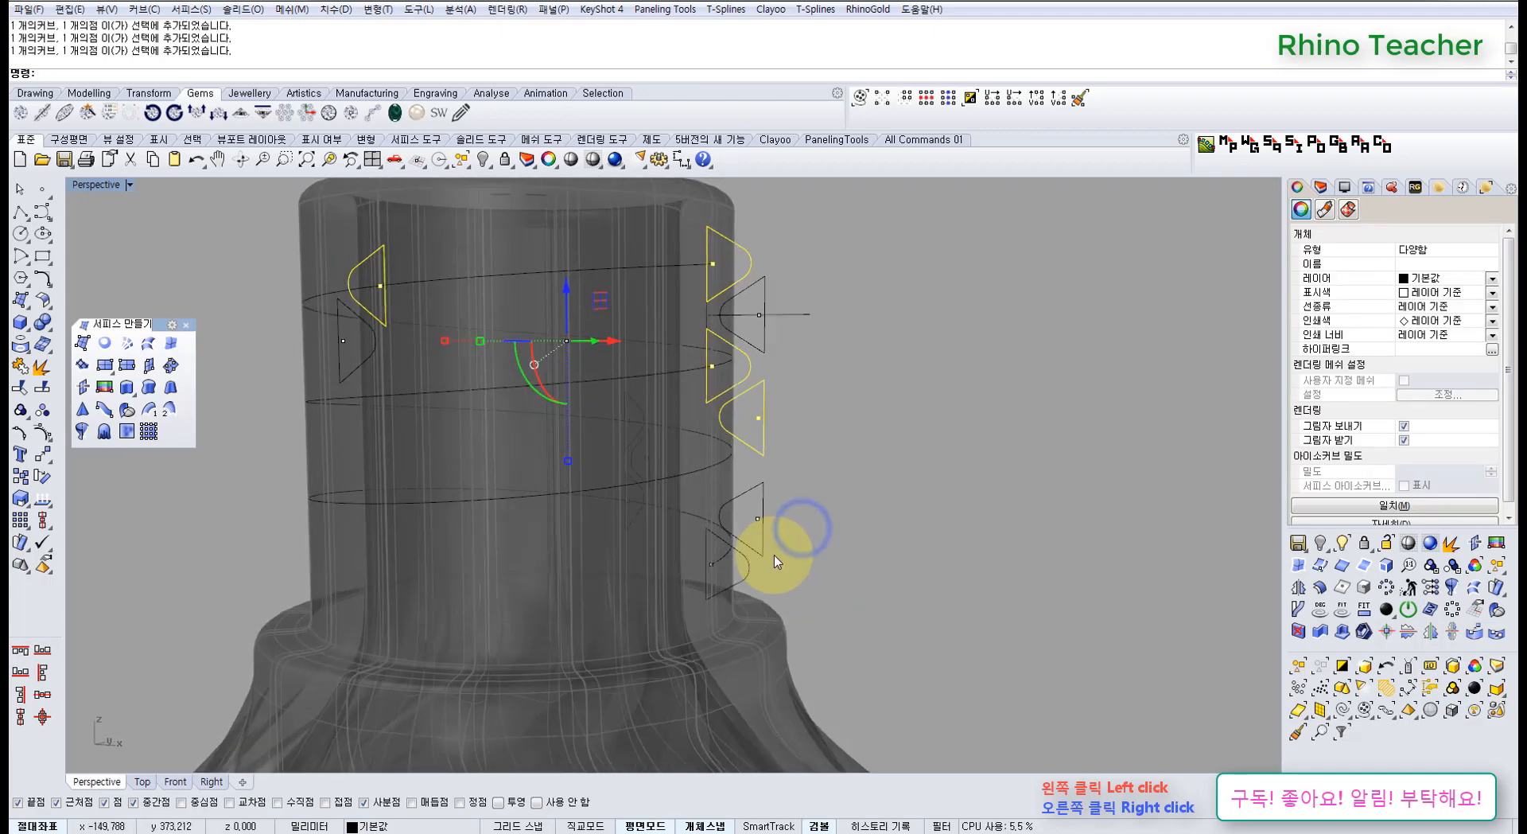
pyautogui.keyDown('shift'); pyautogui.click(744, 575); pyautogui.keyUp('shift')
pyautogui.moveTo(885, 481); pyautogui.dragTo(785, 509, button='right')
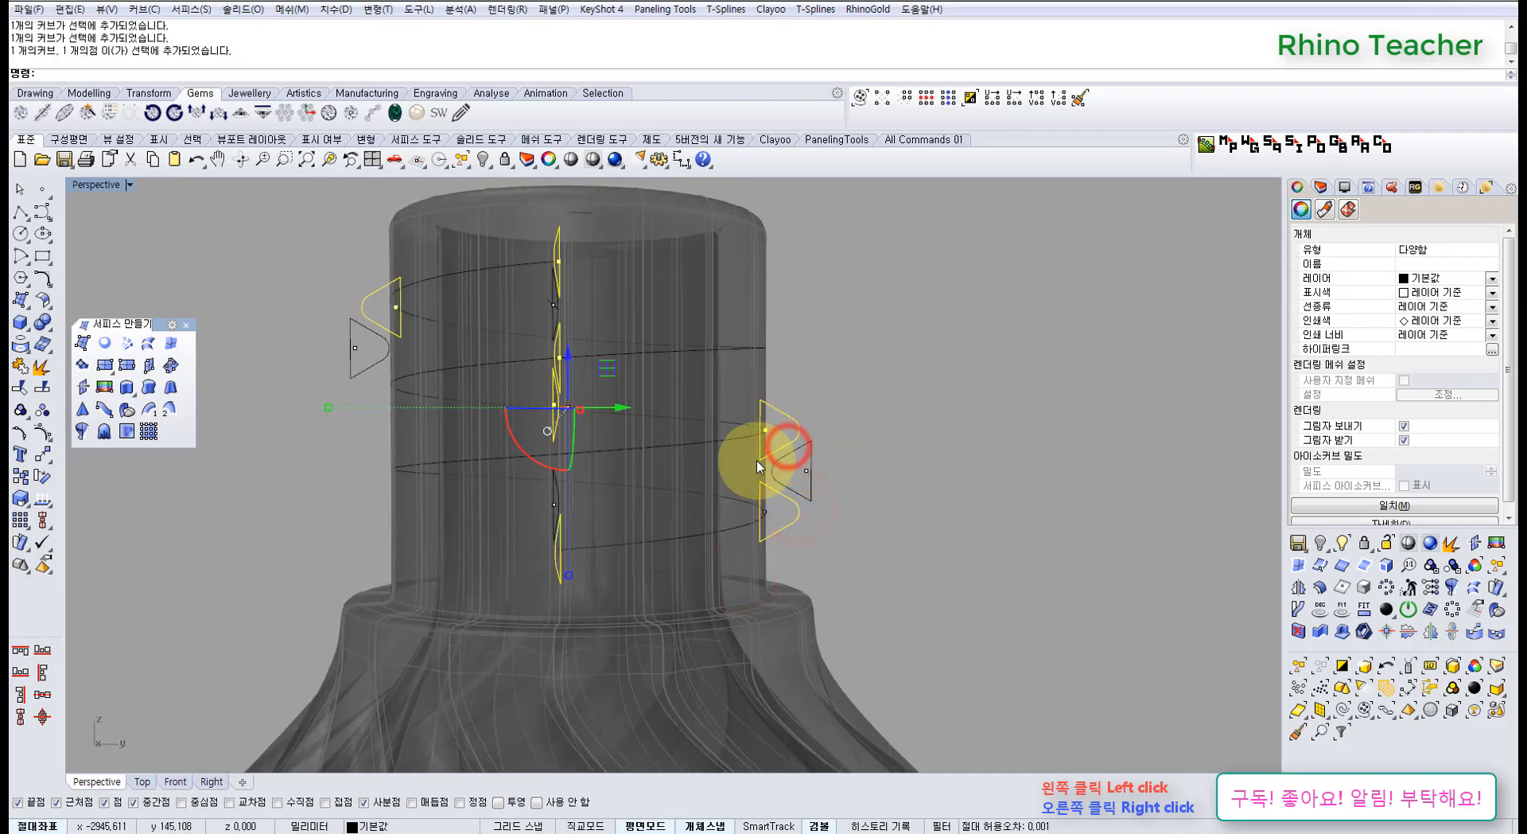
pyautogui.moveTo(641, 436)
pyautogui.mouseDown(button='right')
pyautogui.moveTo(825, 445)
pyautogui.moveTo(780, 496)
pyautogui.moveTo(792, 451)
pyautogui.moveTo(887, 365)
pyautogui.moveTo(722, 367)
pyautogui.moveTo(682, 397)
pyautogui.moveTo(727, 408)
pyautogui.moveTo(682, 380)
pyautogui.moveTo(709, 362)
pyautogui.moveTo(693, 409)
pyautogui.moveTo(706, 379)
pyautogui.moveTo(721, 385)
pyautogui.moveTo(573, 437)
pyautogui.moveTo(658, 420)
pyautogui.moveTo(663, 447)
pyautogui.mouseUp(button='right')
pyautogui.click(889, 345)
pyautogui.click(896, 380)
# Check the helix and the unlocked reversed profiles around the neck by selecting them individually
pyautogui.click(657, 340)
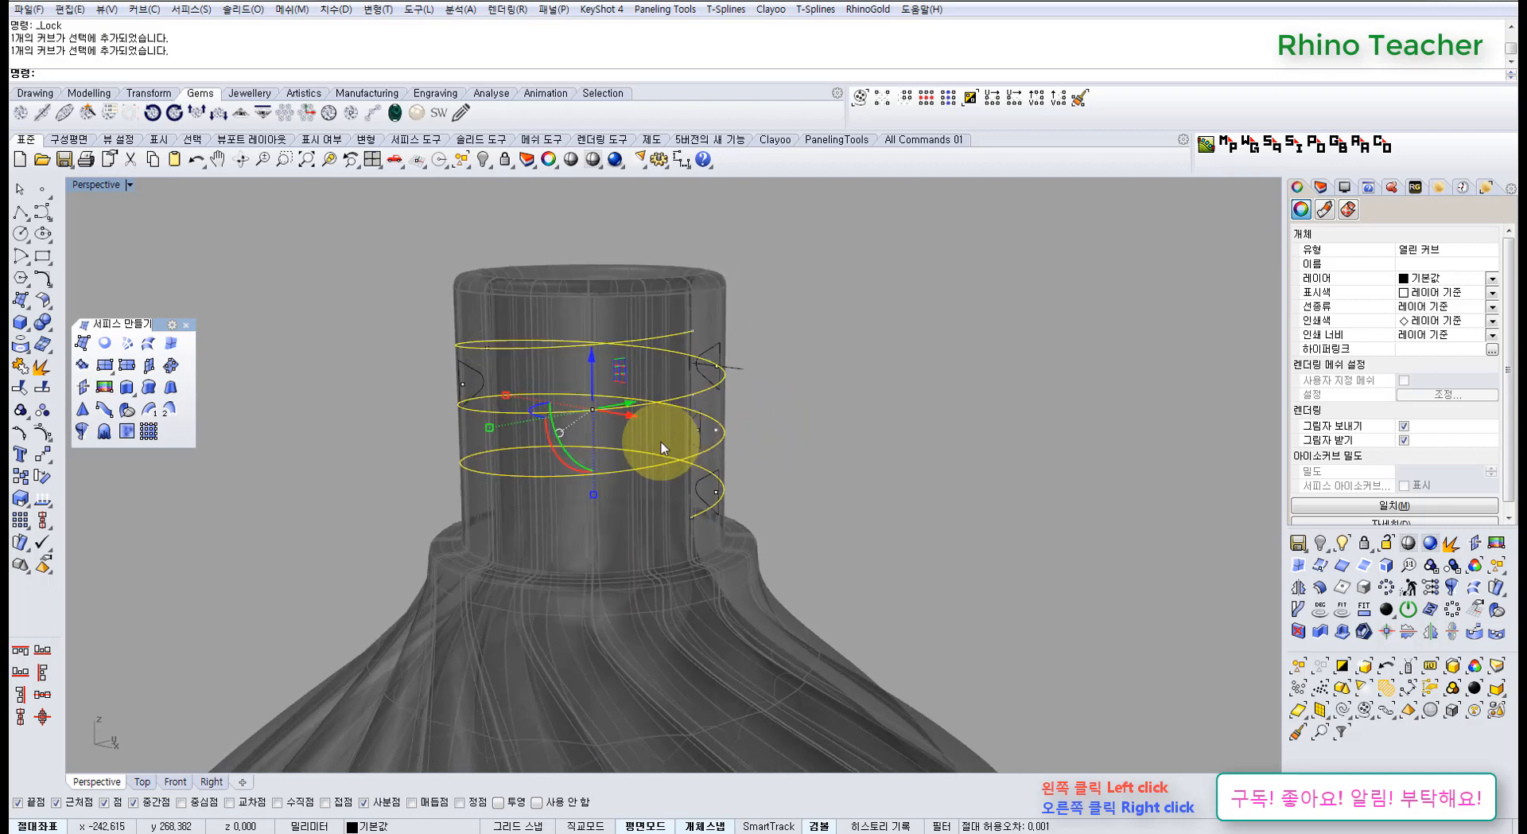
pyautogui.moveTo(768, 450)
pyautogui.mouseDown(button='right')
pyautogui.moveTo(699, 447)
pyautogui.moveTo(771, 446)
pyautogui.mouseUp(button='right')
pyautogui.click(814, 450)
pyautogui.scroll(3, 726, 348)
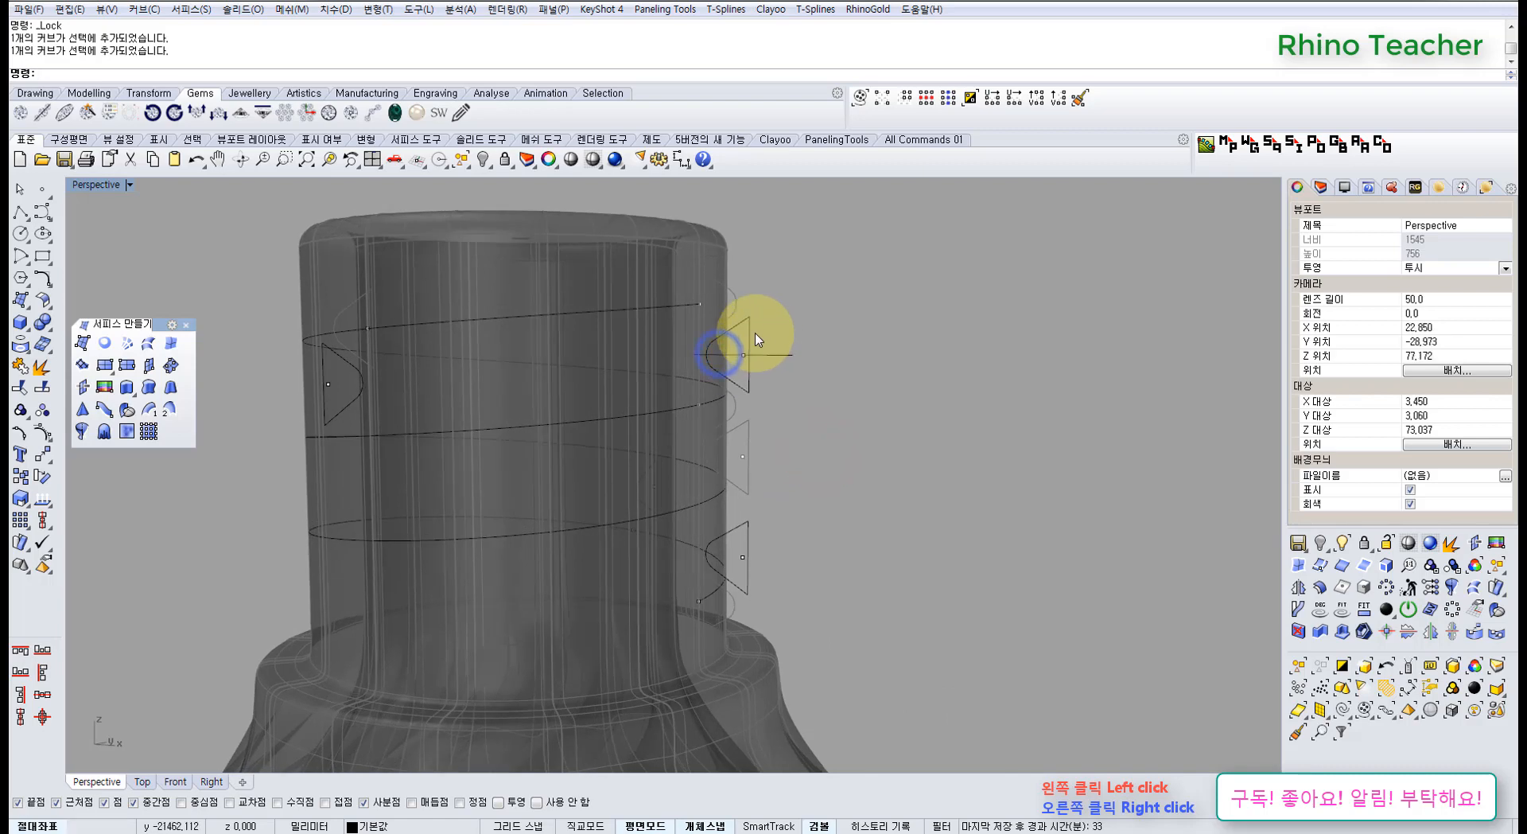
pyautogui.click(753, 331)
pyautogui.click(749, 533)
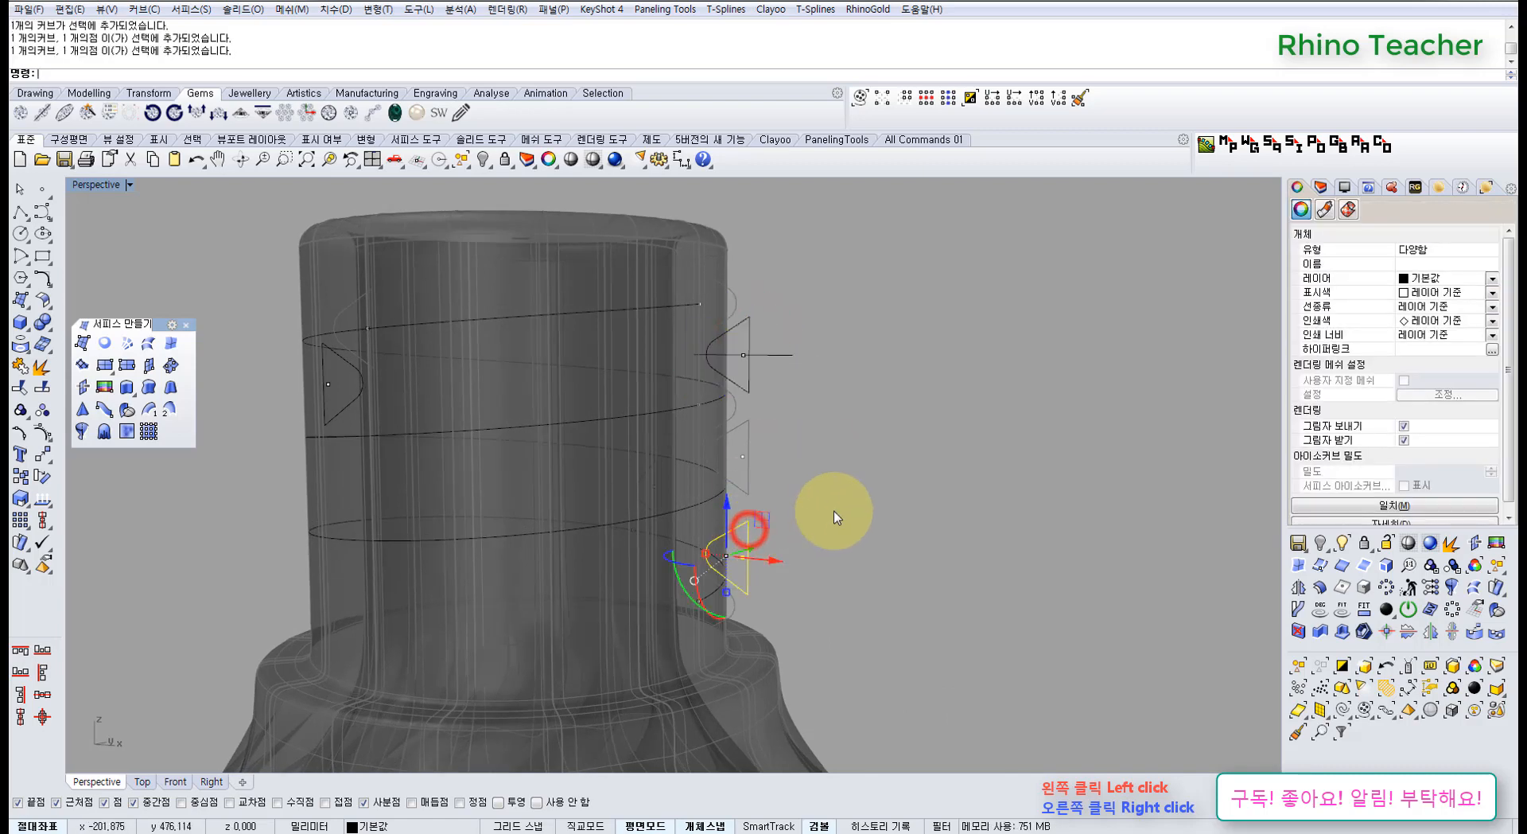
pyautogui.click(829, 502)
pyautogui.moveTo(829, 502); pyautogui.dragTo(646, 420, button='right')
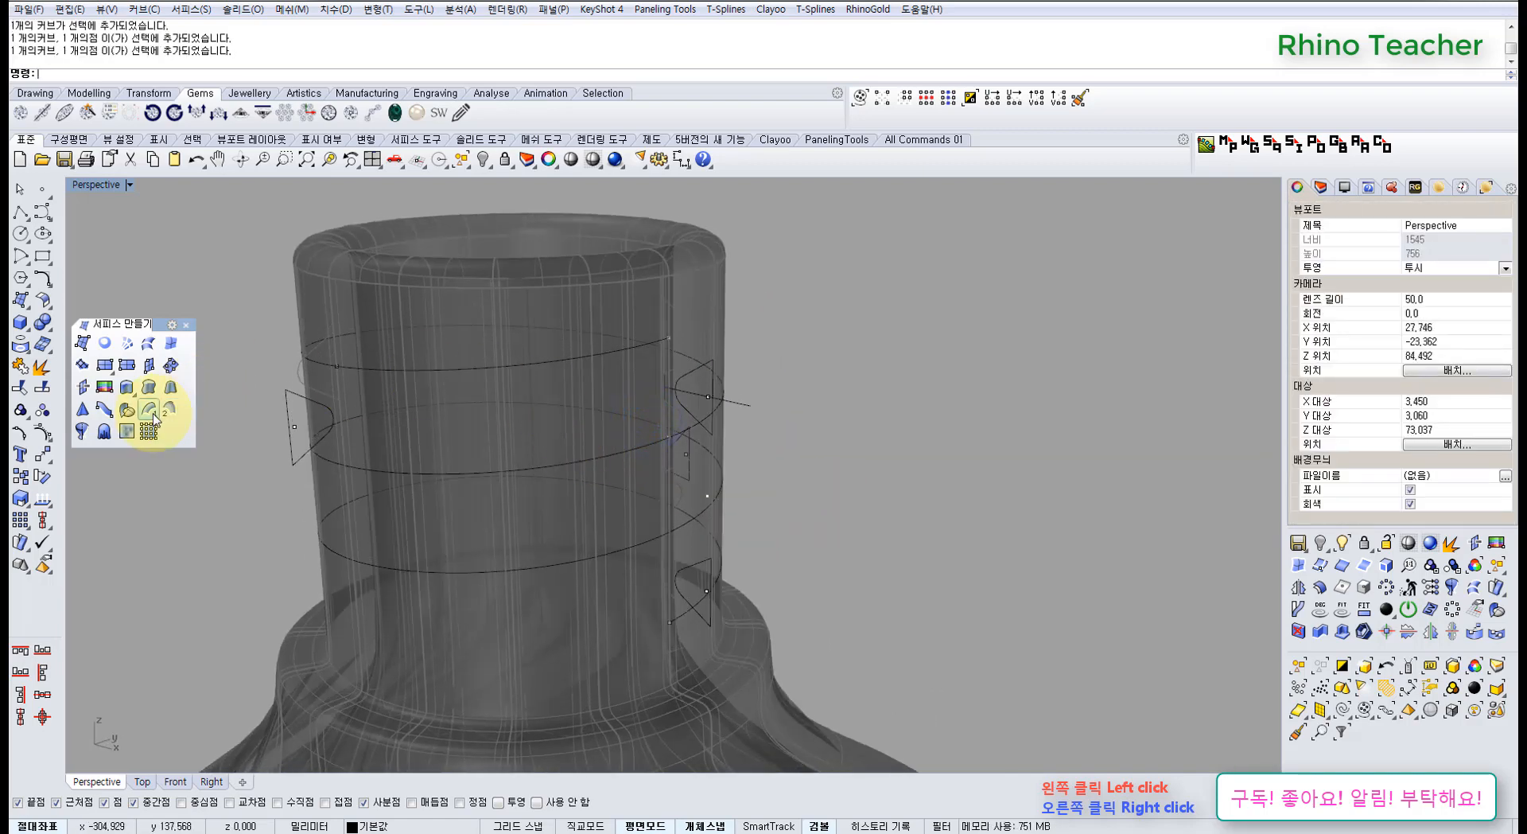
# Try a one-rail sweep with the helix as rail and the four unlocked reversed profiles as cross-sections
pyautogui.click(581, 363)
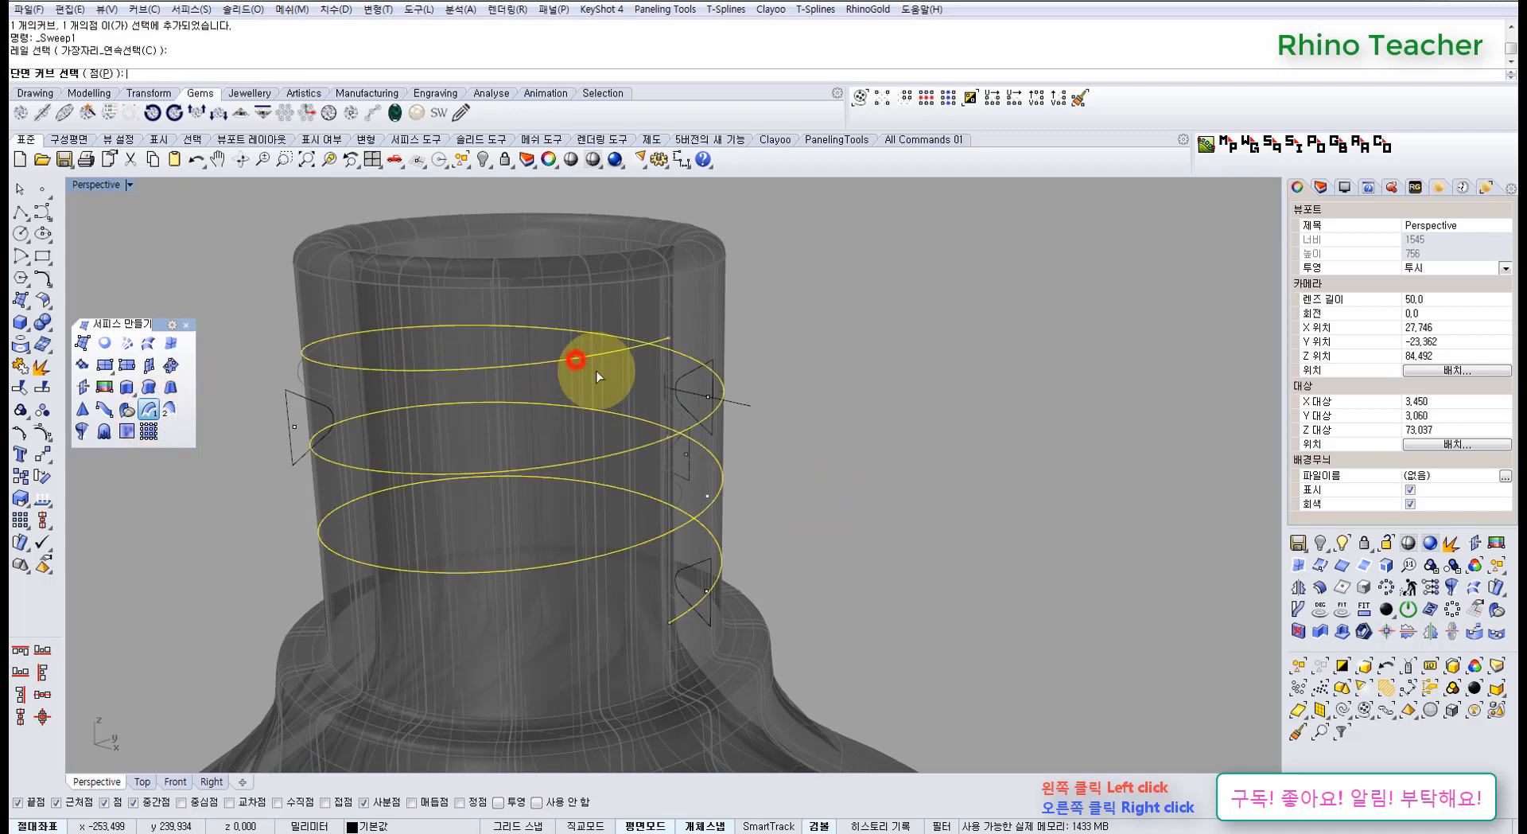
pyautogui.moveTo(695, 379); pyautogui.dragTo(731, 373, button='right')
pyautogui.click(731, 368)
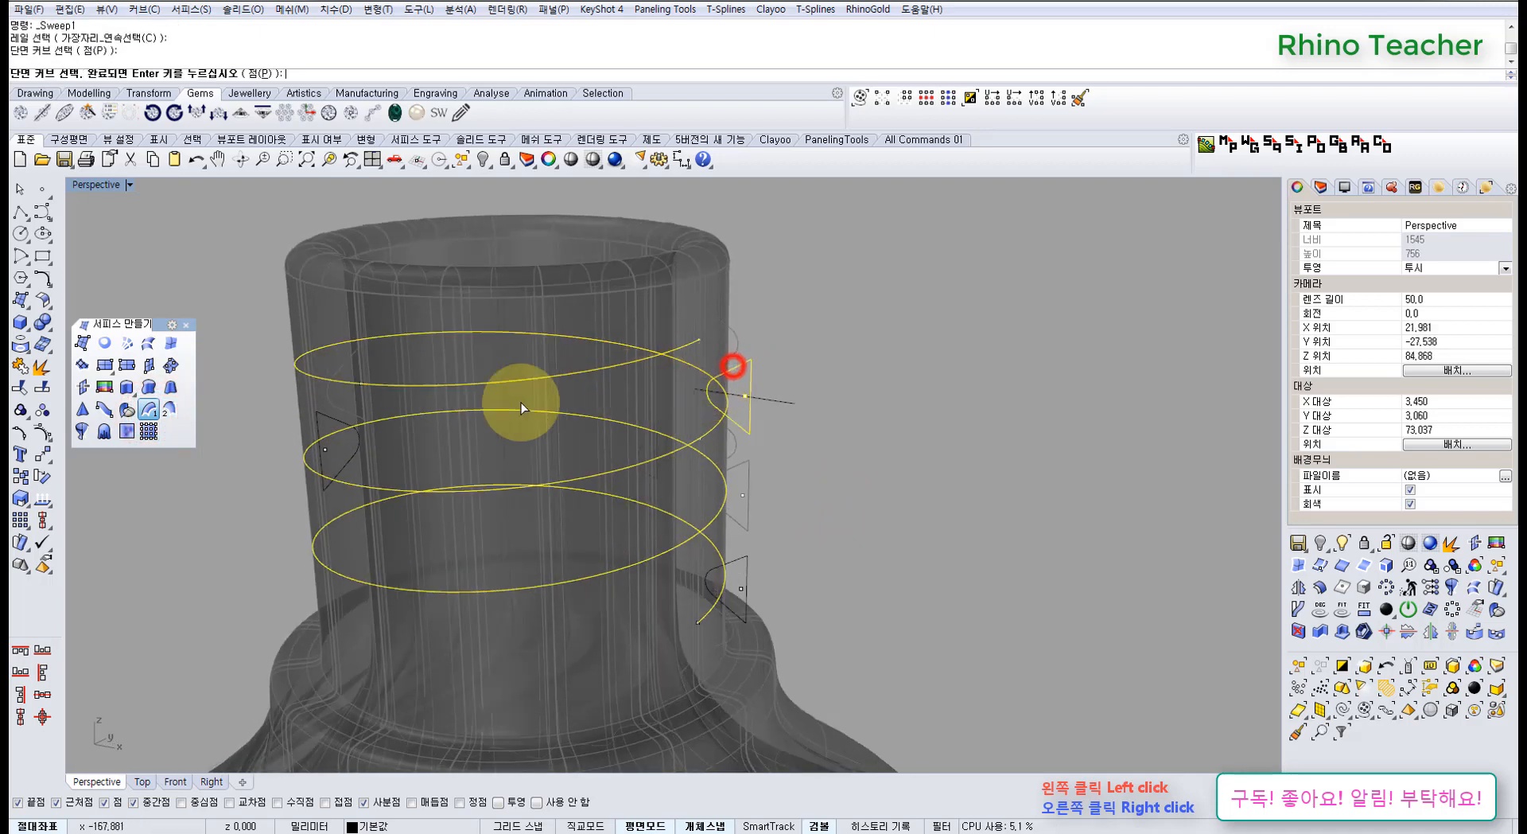
pyautogui.click(331, 413)
pyautogui.moveTo(576, 452); pyautogui.dragTo(629, 444, button='right')
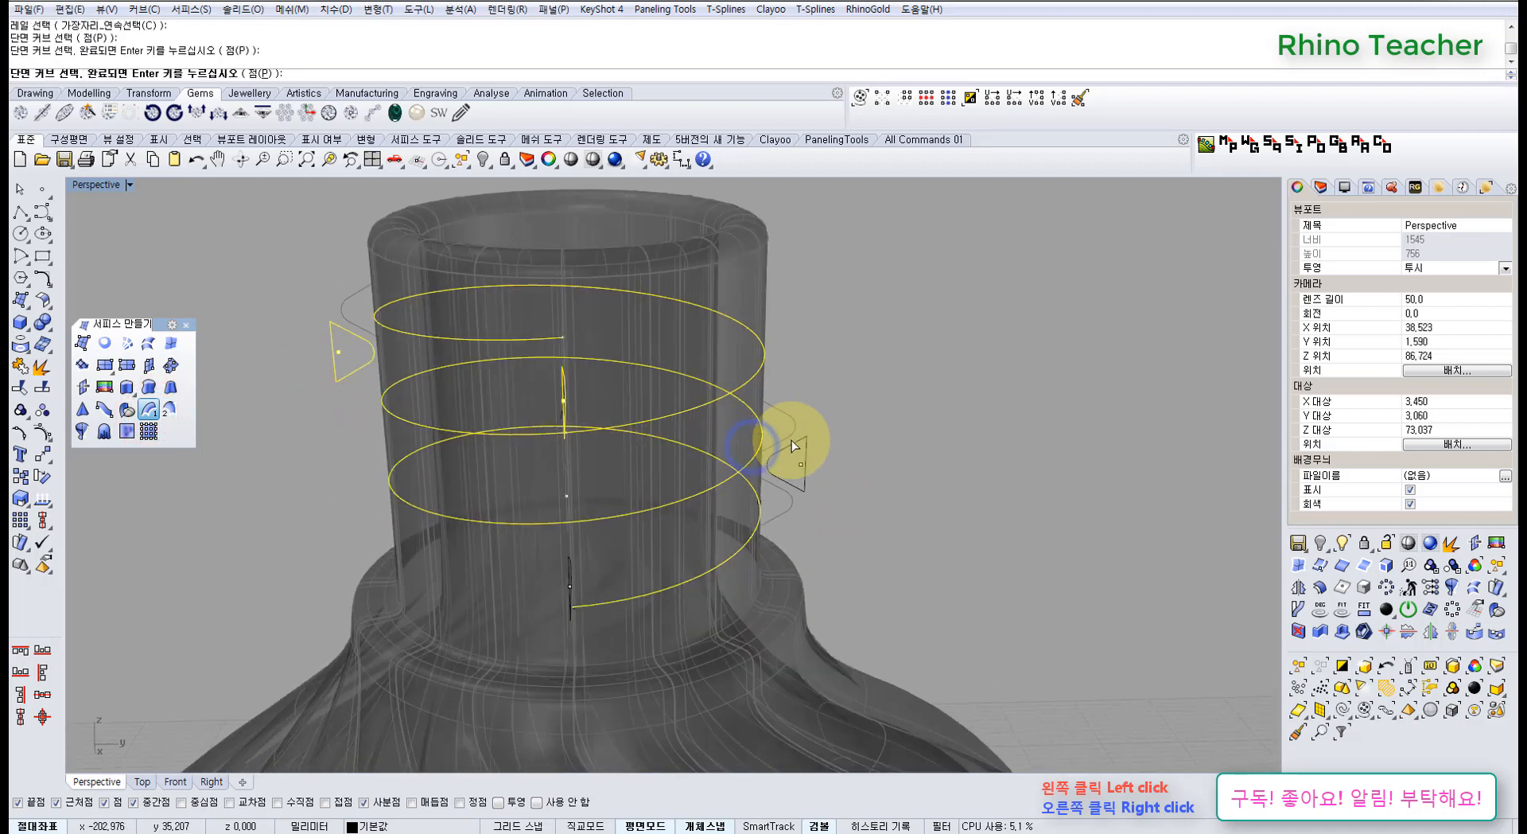
pyautogui.click(794, 439)
pyautogui.moveTo(559, 525)
pyautogui.mouseDown(button='right')
pyautogui.moveTo(716, 512)
pyautogui.moveTo(767, 551)
pyautogui.moveTo(801, 512)
pyautogui.moveTo(804, 461)
pyautogui.mouseUp(button='right')
pyautogui.moveTo(496, 409); pyautogui.dragTo(781, 451, button='right')
pyautogui.scroll(-6, 704, 472)
pyautogui.scroll(4, 821, 434)
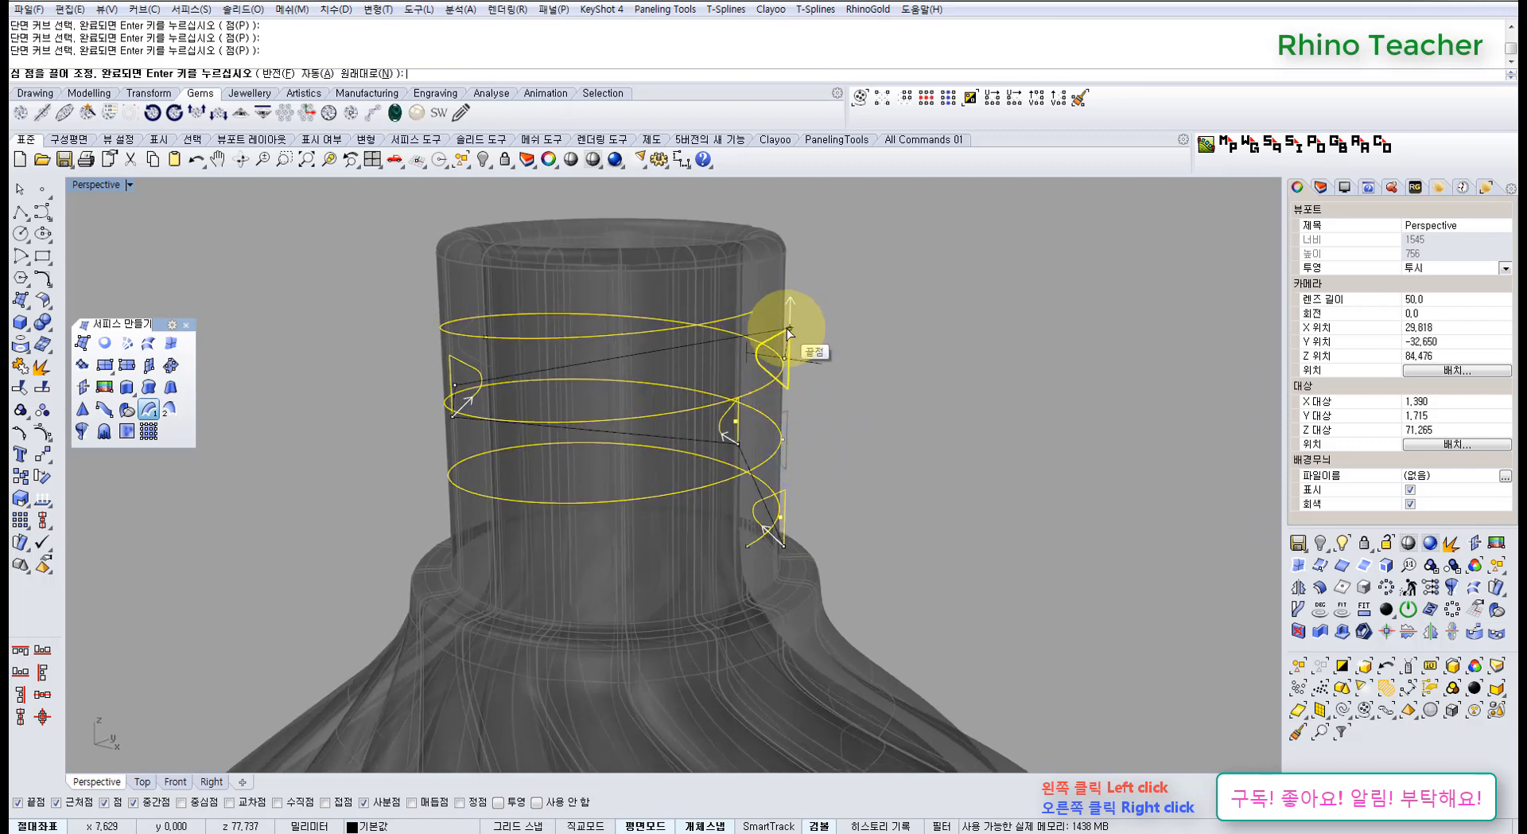
# Move the top reversed profile's seam to its lower corner, flip its direction, preview the sweep and cancel it
pyautogui.moveTo(789, 329); pyautogui.dragTo(793, 385)
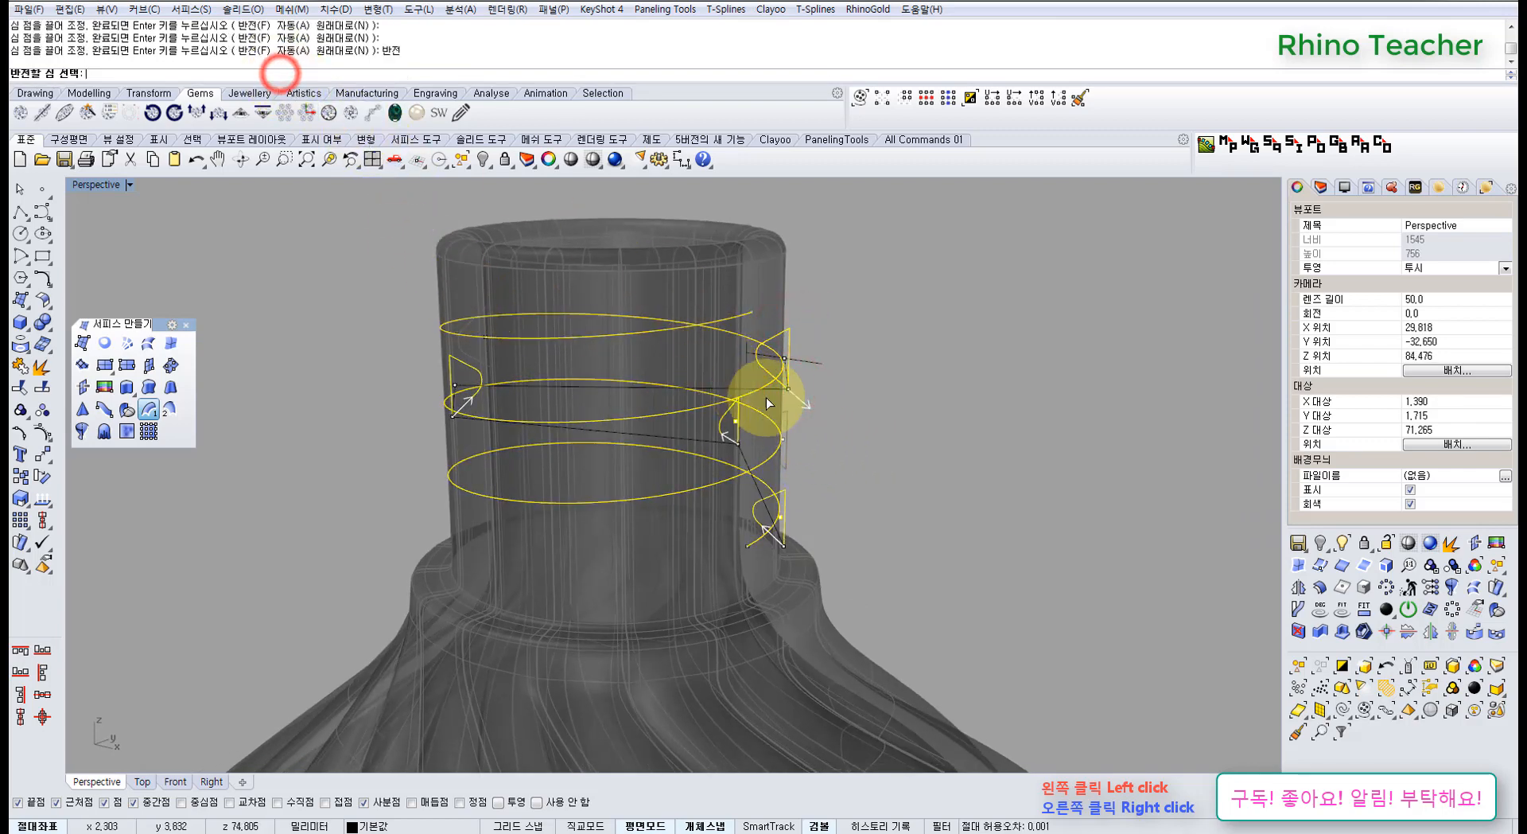
pyautogui.click(788, 389)
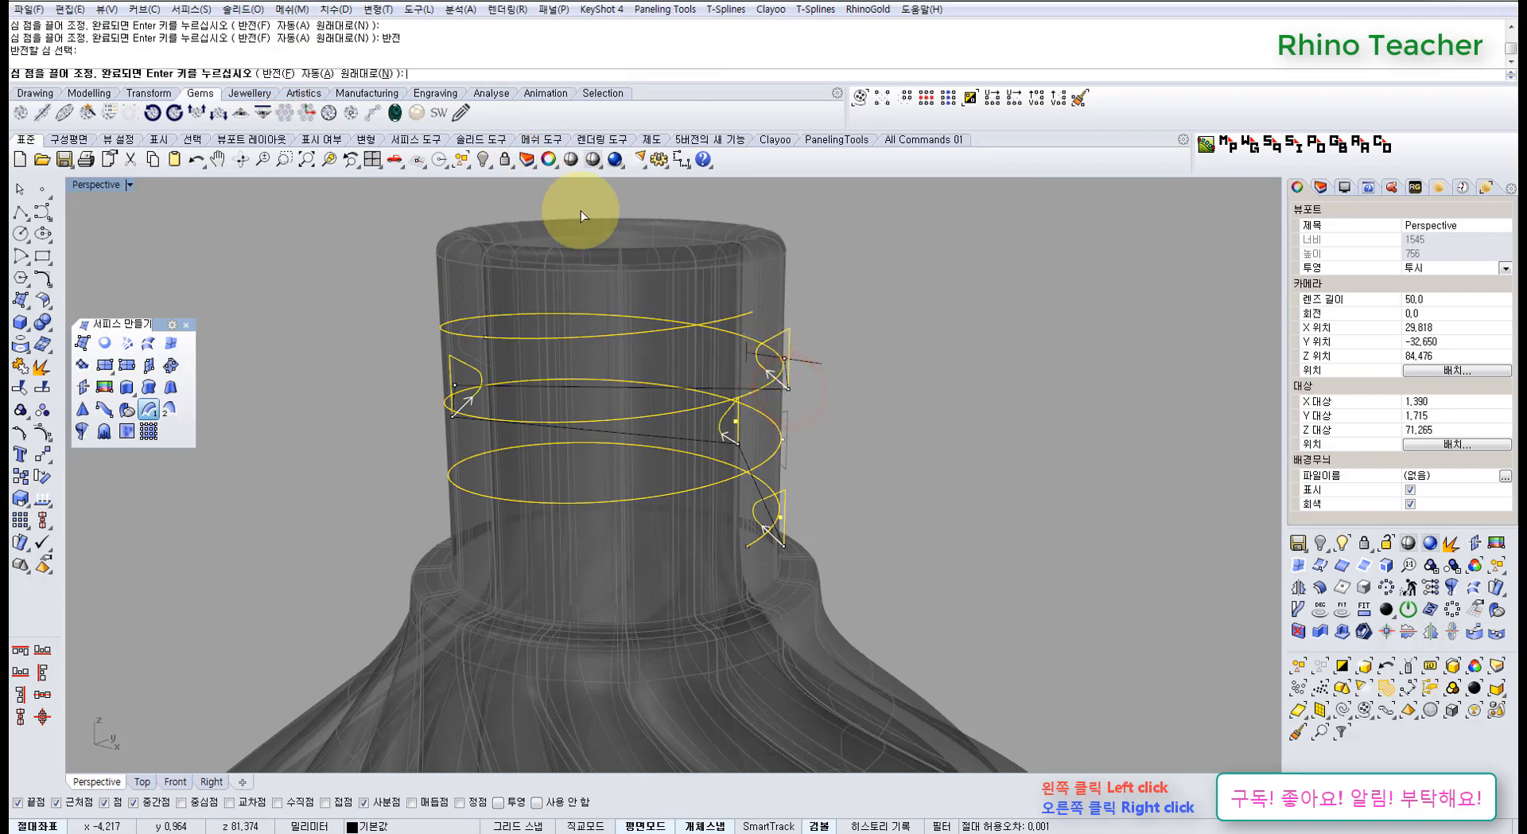
pyautogui.rightClick(793, 316)
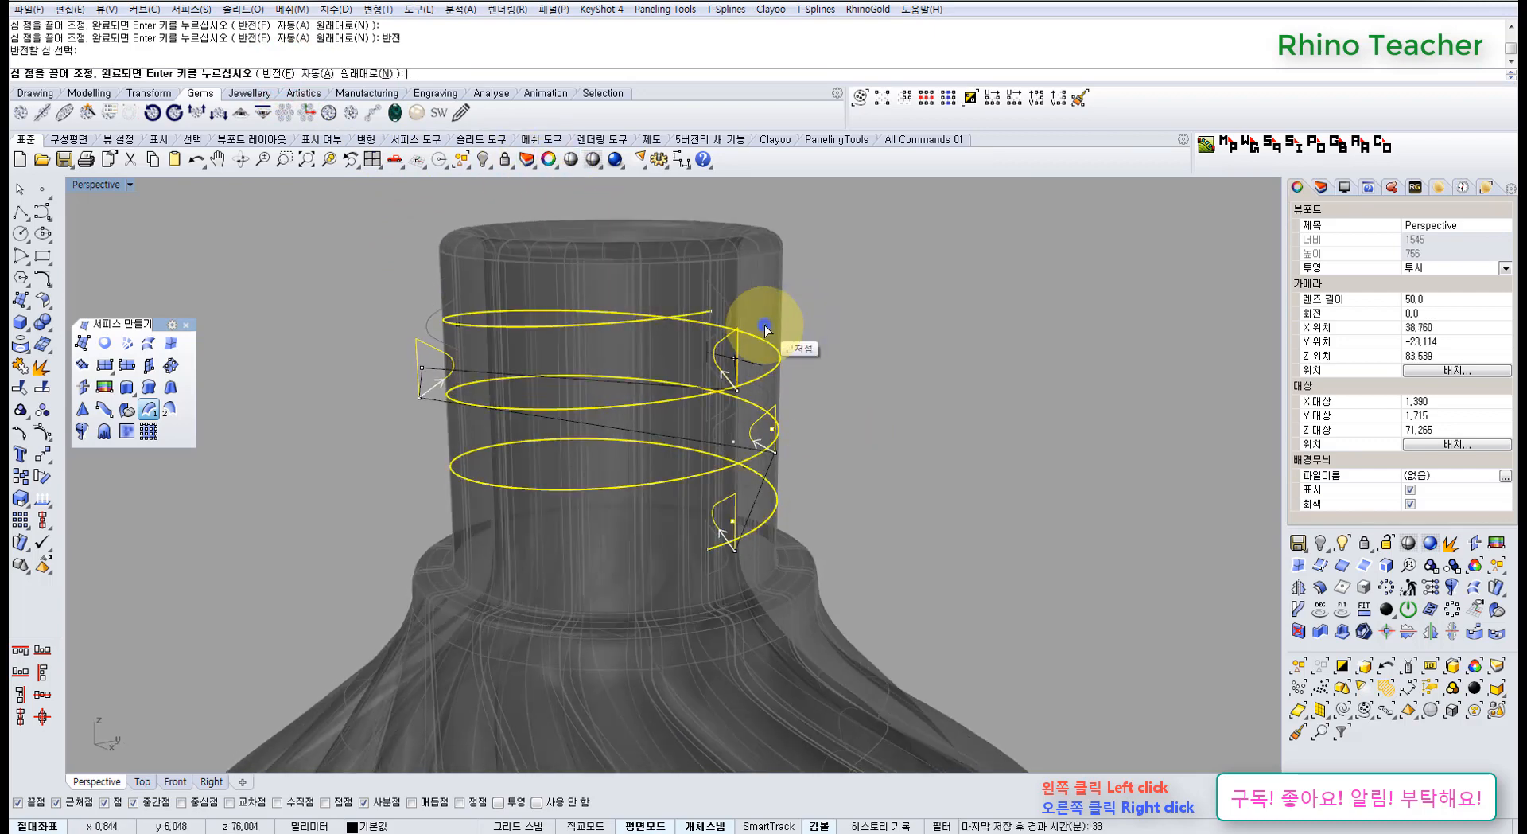
pyautogui.moveTo(765, 324); pyautogui.dragTo(630, 420, button='right')
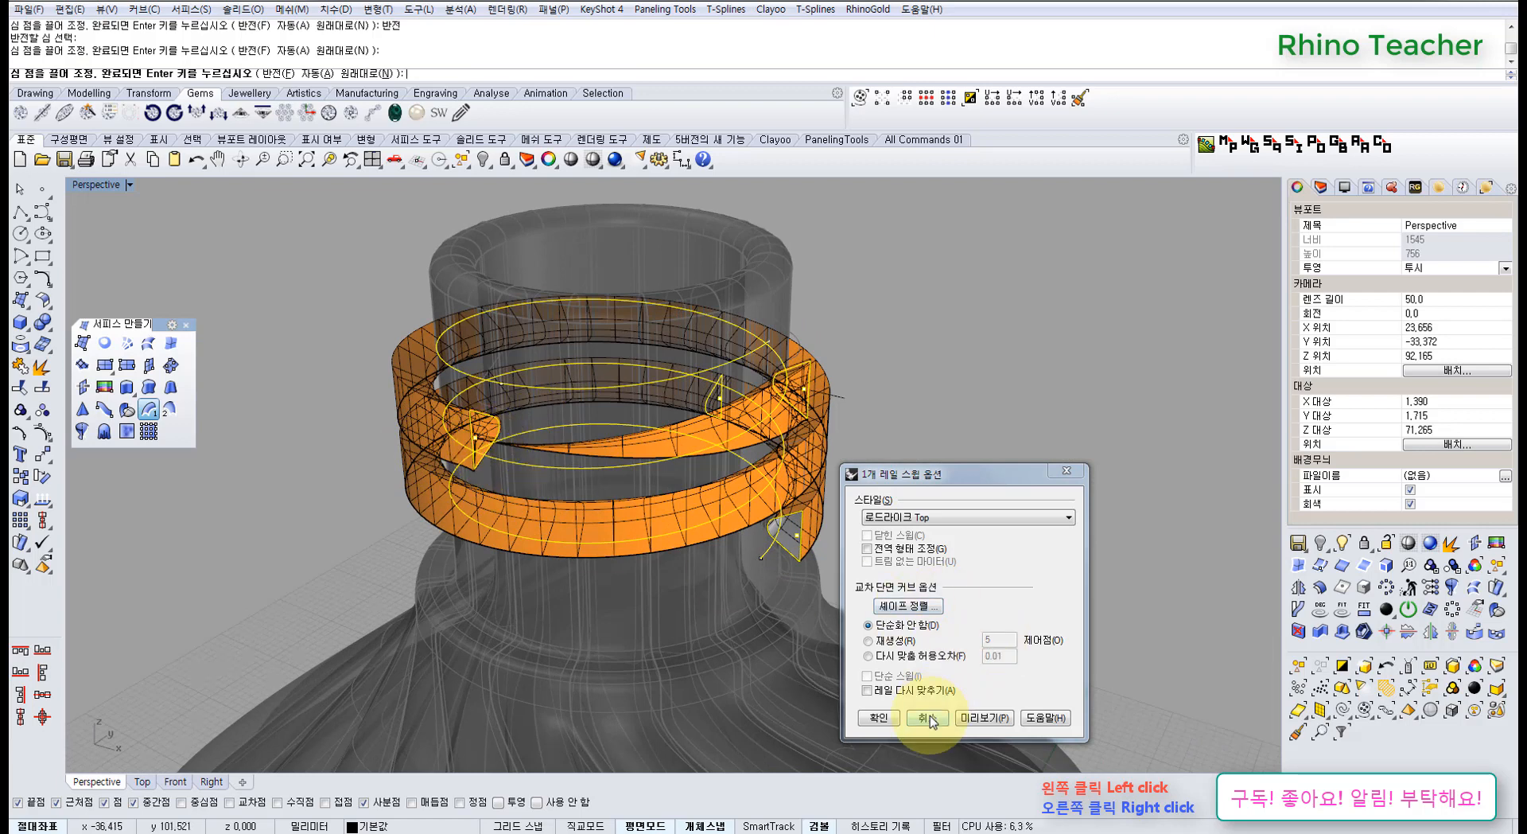
pyautogui.click(929, 719)
# Ungroup the four unlocked reversed profiles from their points
pyautogui.moveTo(829, 443); pyautogui.dragTo(825, 401, button='right')
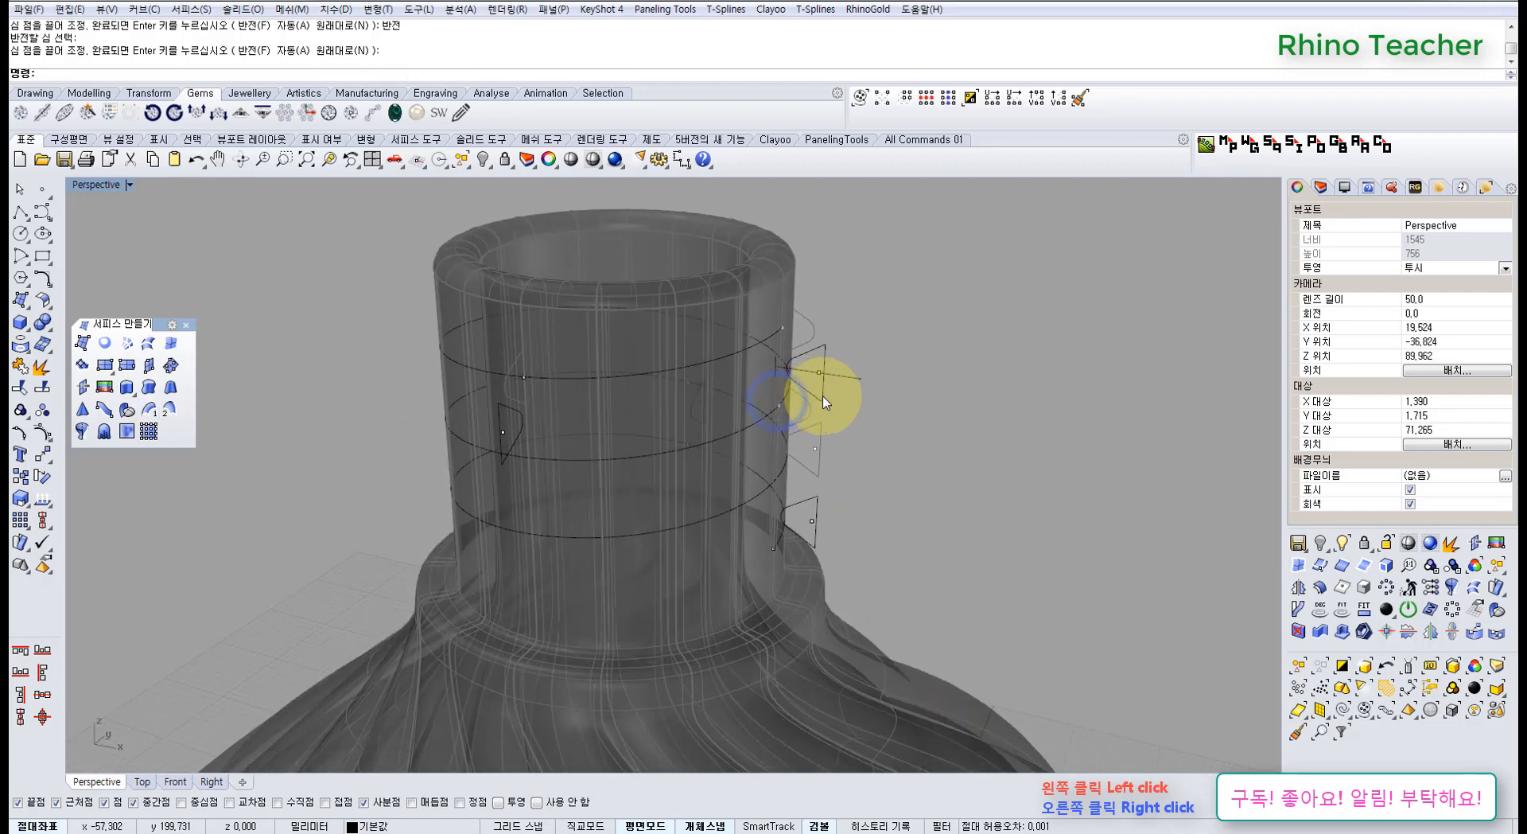
pyautogui.click(825, 403)
pyautogui.keyDown('shift'); pyautogui.click(494, 408); pyautogui.keyUp('shift')
pyautogui.moveTo(866, 492); pyautogui.dragTo(785, 462, button='right')
pyautogui.keyDown('shift'); pyautogui.click(787, 461); pyautogui.keyUp('shift')
pyautogui.moveTo(667, 479); pyautogui.dragTo(819, 500, button='right')
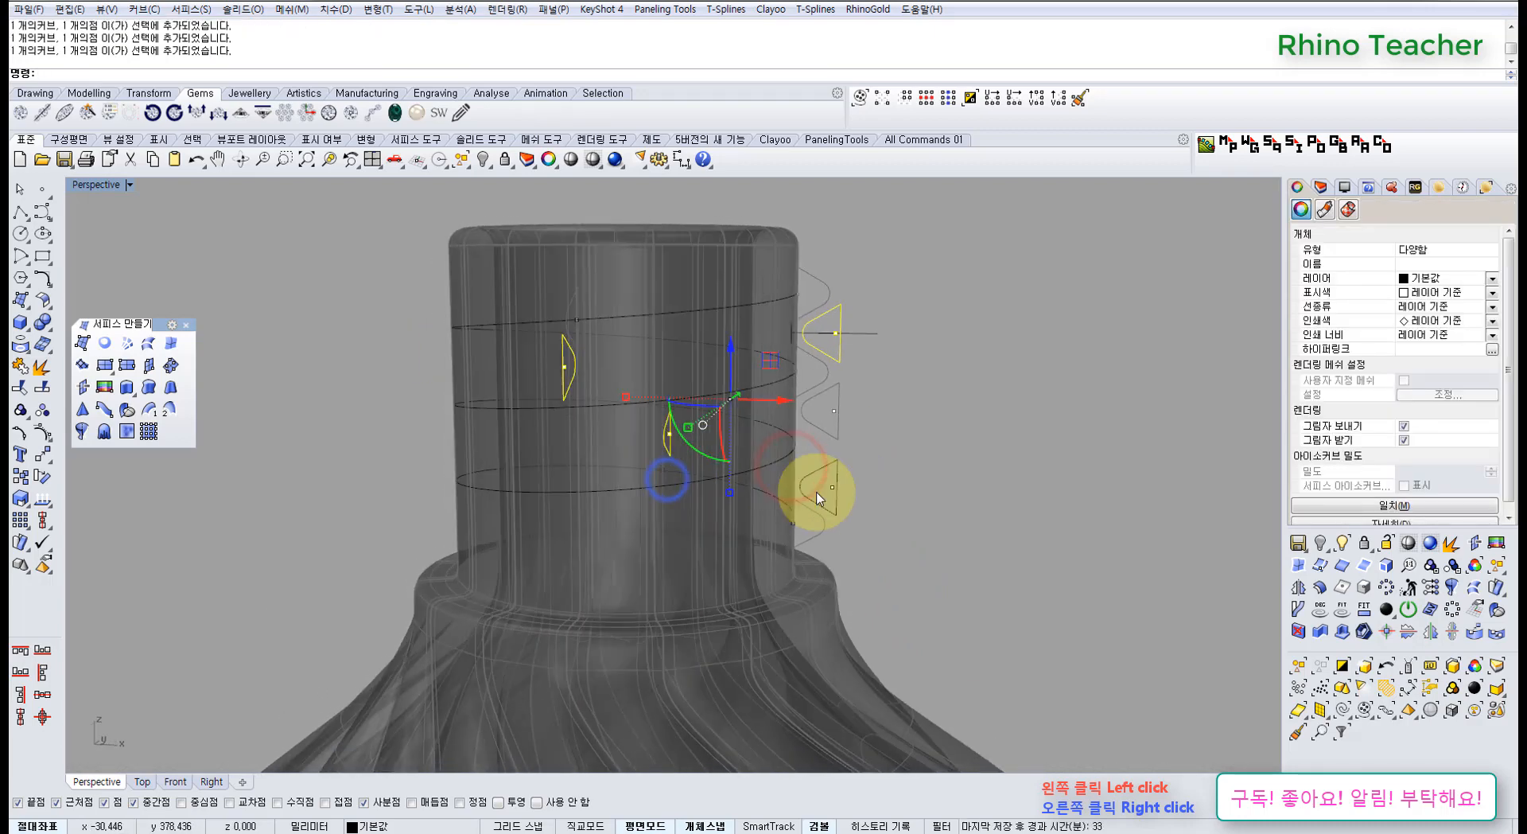
pyautogui.keyDown('shift'); pyautogui.click(825, 475); pyautogui.keyUp('shift')
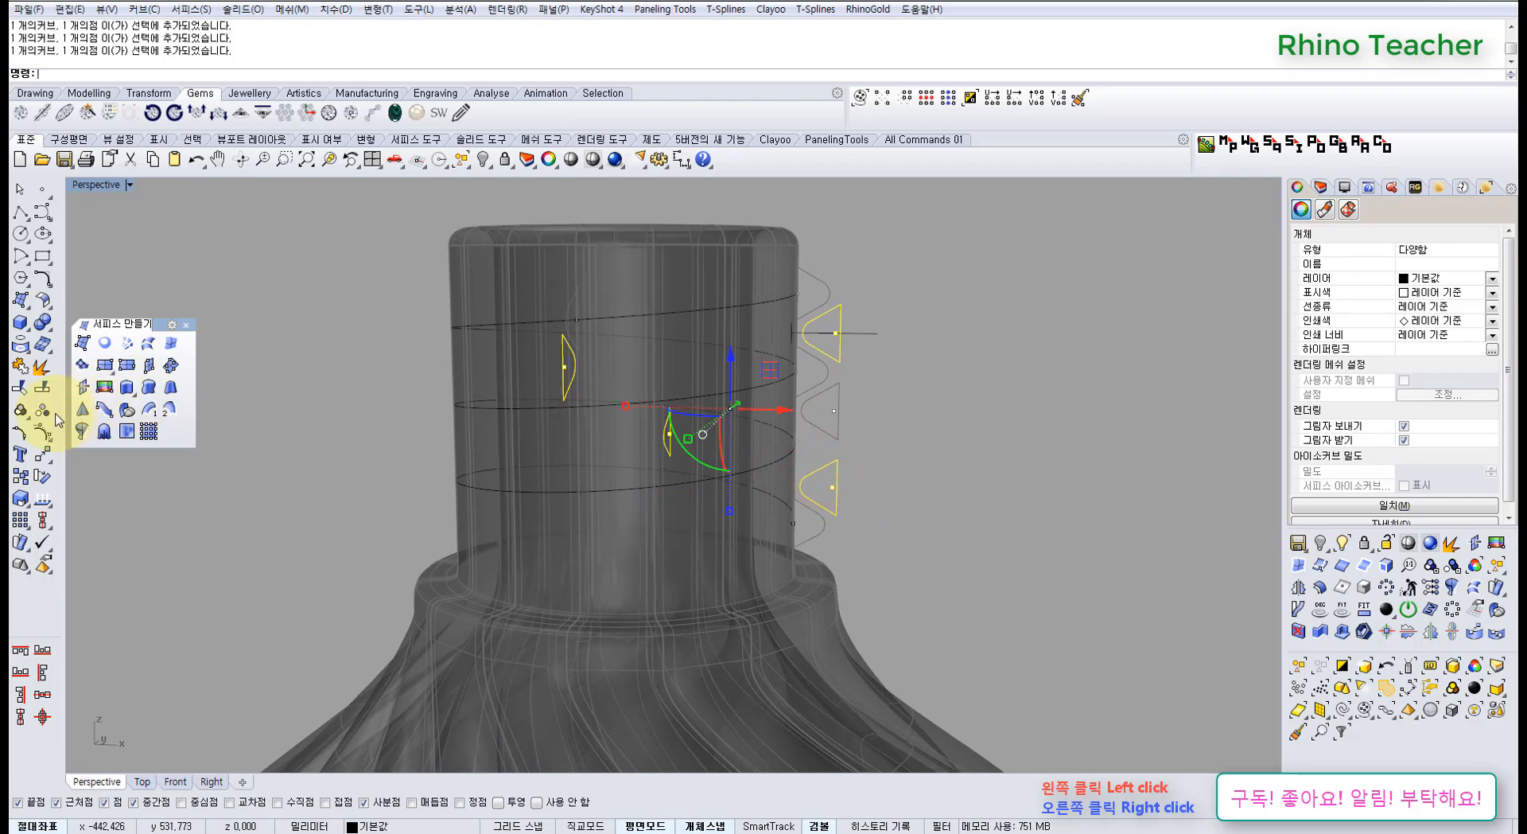
pyautogui.click(368, 534)
pyautogui.moveTo(642, 416); pyautogui.dragTo(811, 501, button='right')
pyautogui.click(804, 489)
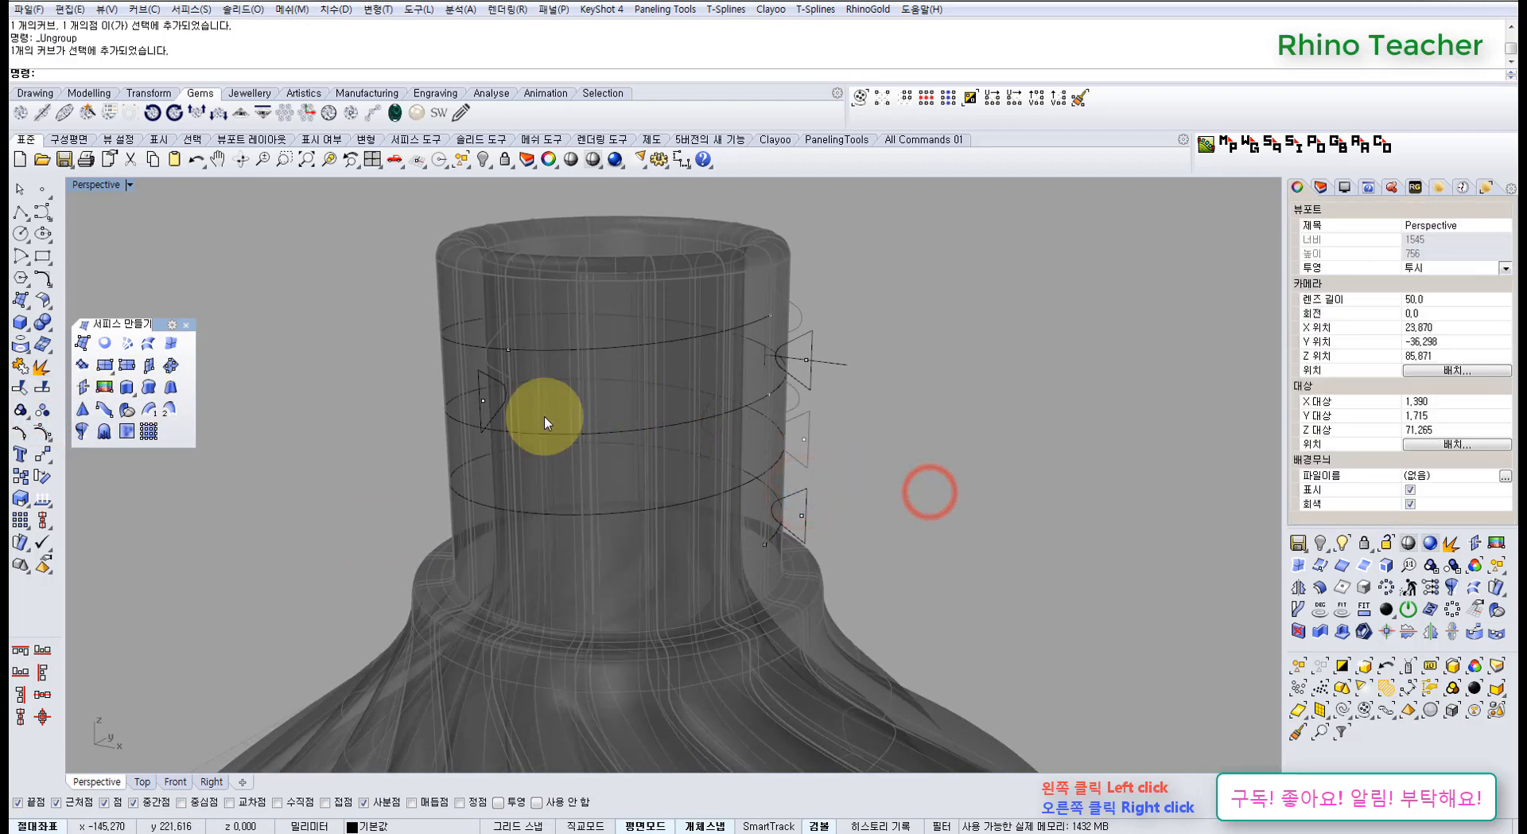
# Sweep the four ungrouped reversed profiles along the helix in the Roadlike Top style, with history recording turned on
pyautogui.click(149, 410)
pyautogui.click(645, 343)
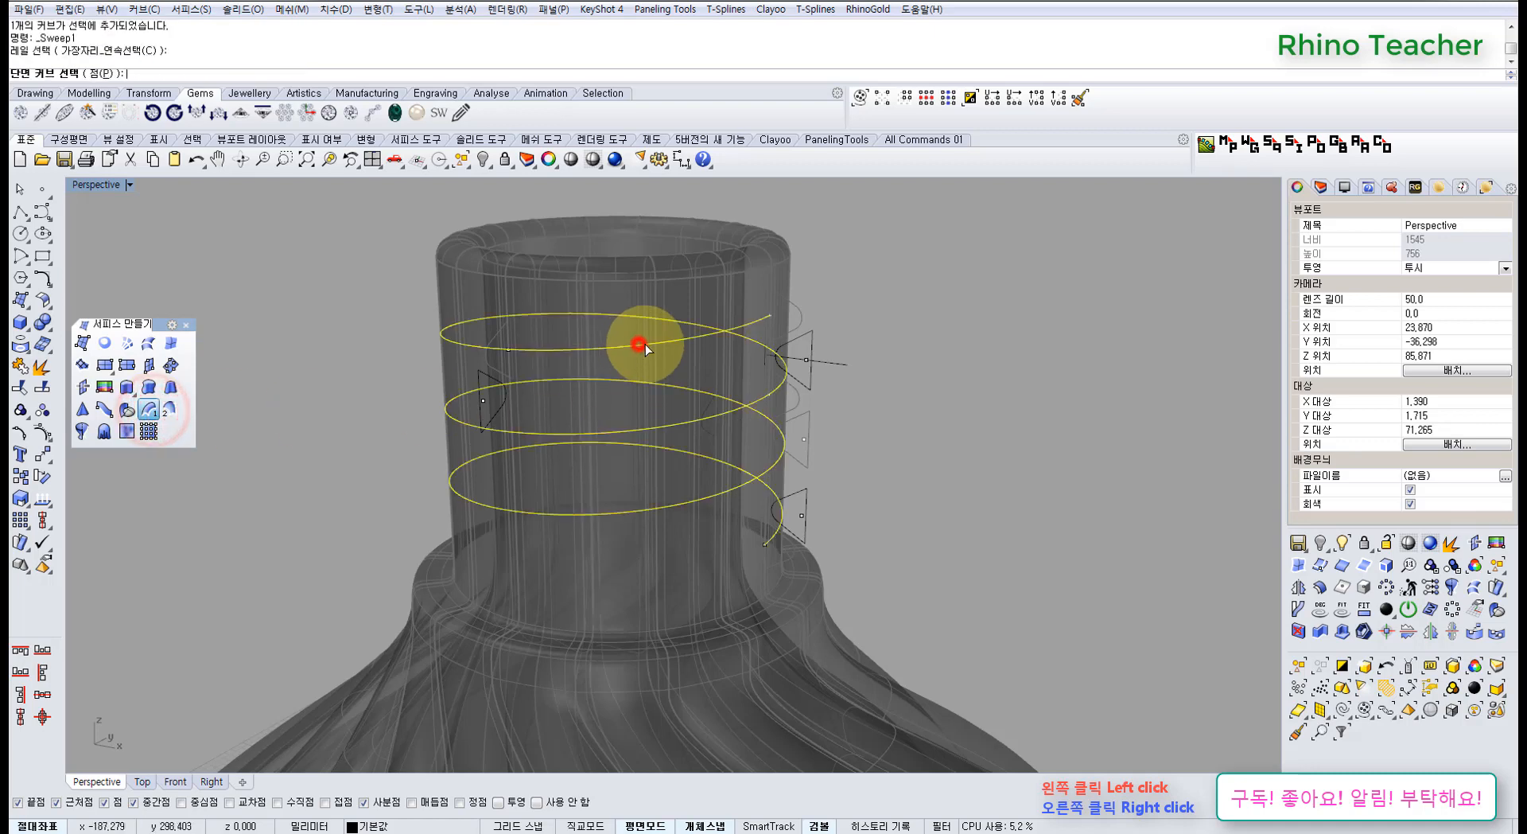
pyautogui.click(803, 337)
pyautogui.click(482, 378)
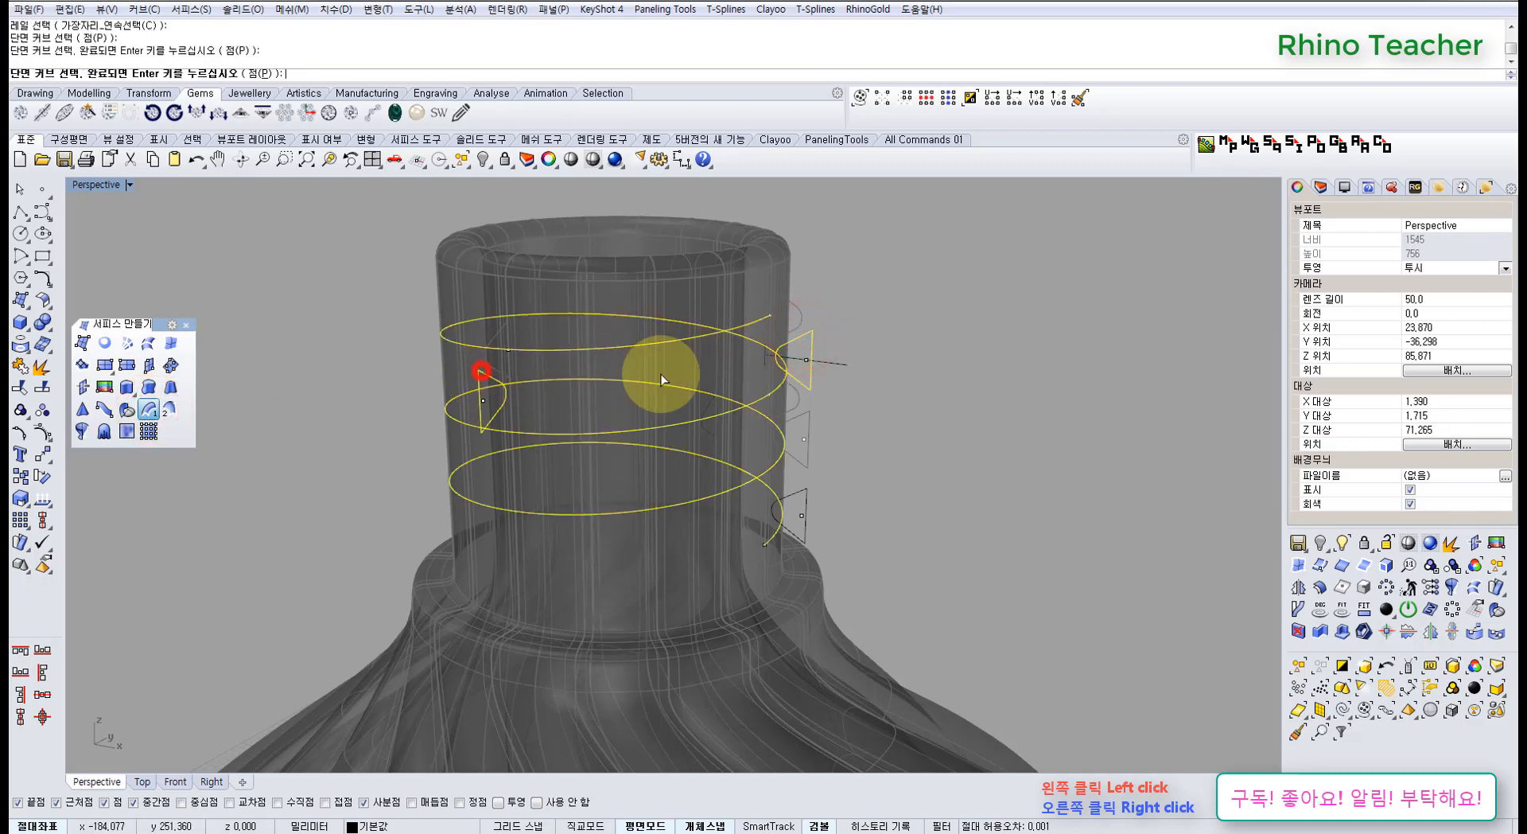
pyautogui.moveTo(871, 355); pyautogui.dragTo(831, 430, button='right')
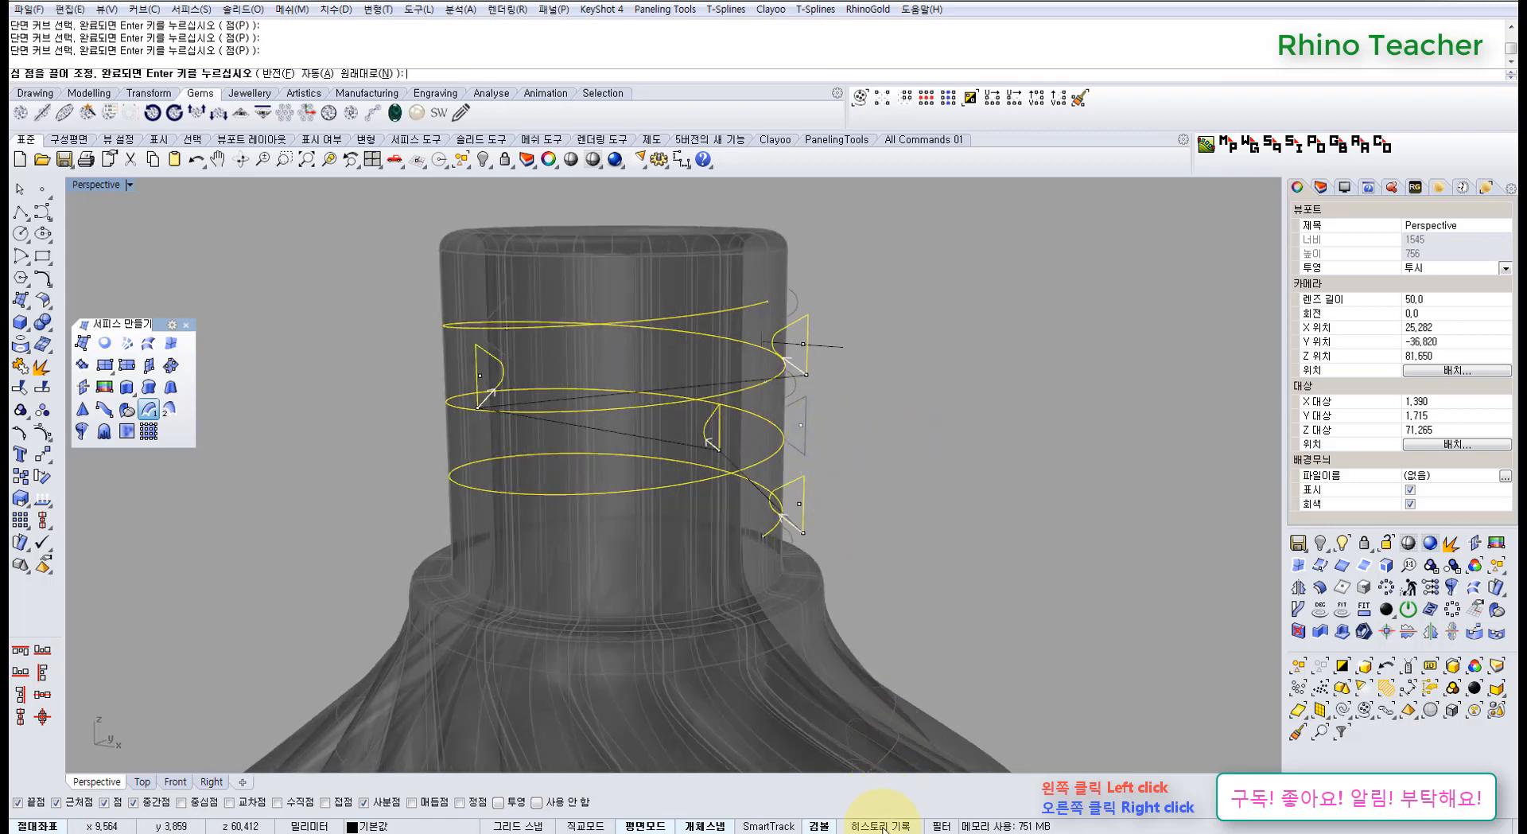
pyautogui.moveTo(850, 533)
pyautogui.mouseDown(button='right')
pyautogui.moveTo(784, 452)
pyautogui.moveTo(494, 423)
pyautogui.moveTo(919, 539)
pyautogui.mouseUp(button='right')
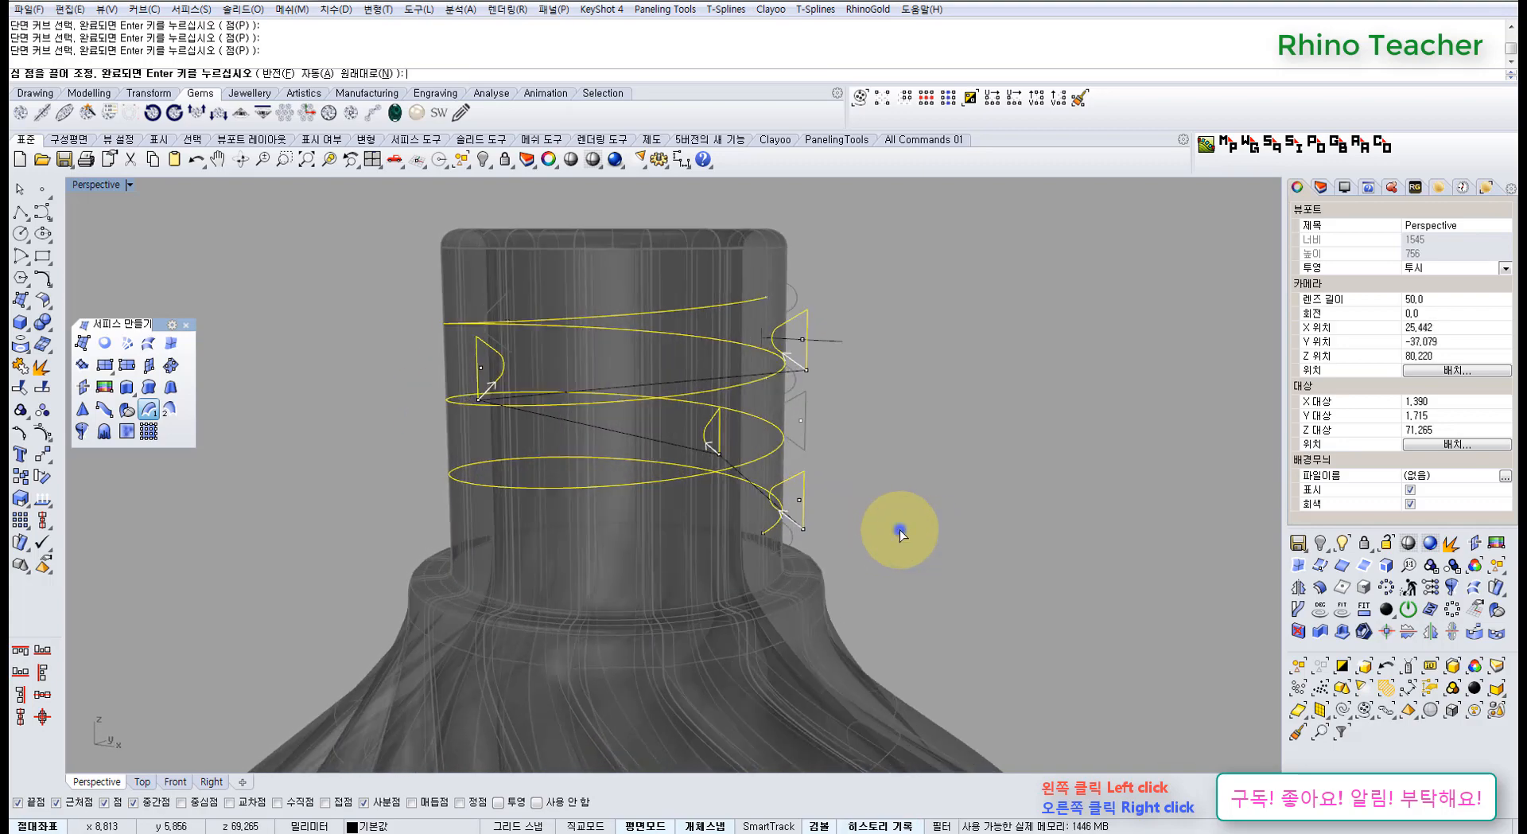
pyautogui.rightClick(899, 531)
pyautogui.moveTo(654, 529); pyautogui.dragTo(494, 521, button='right')
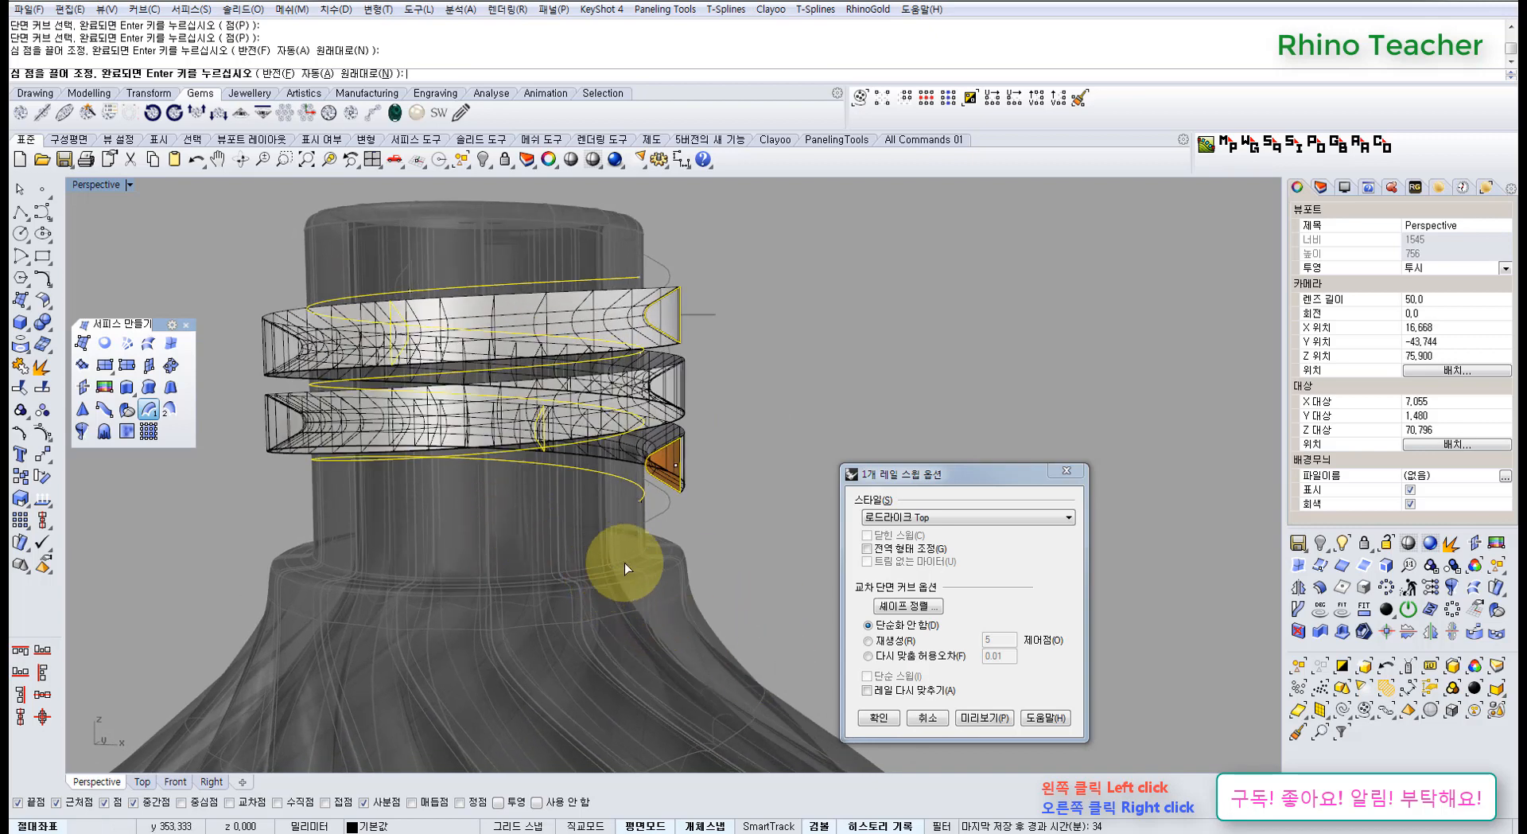
pyautogui.moveTo(624, 562); pyautogui.dragTo(779, 516, button='right')
pyautogui.hotkey('ctrl', 'F2')
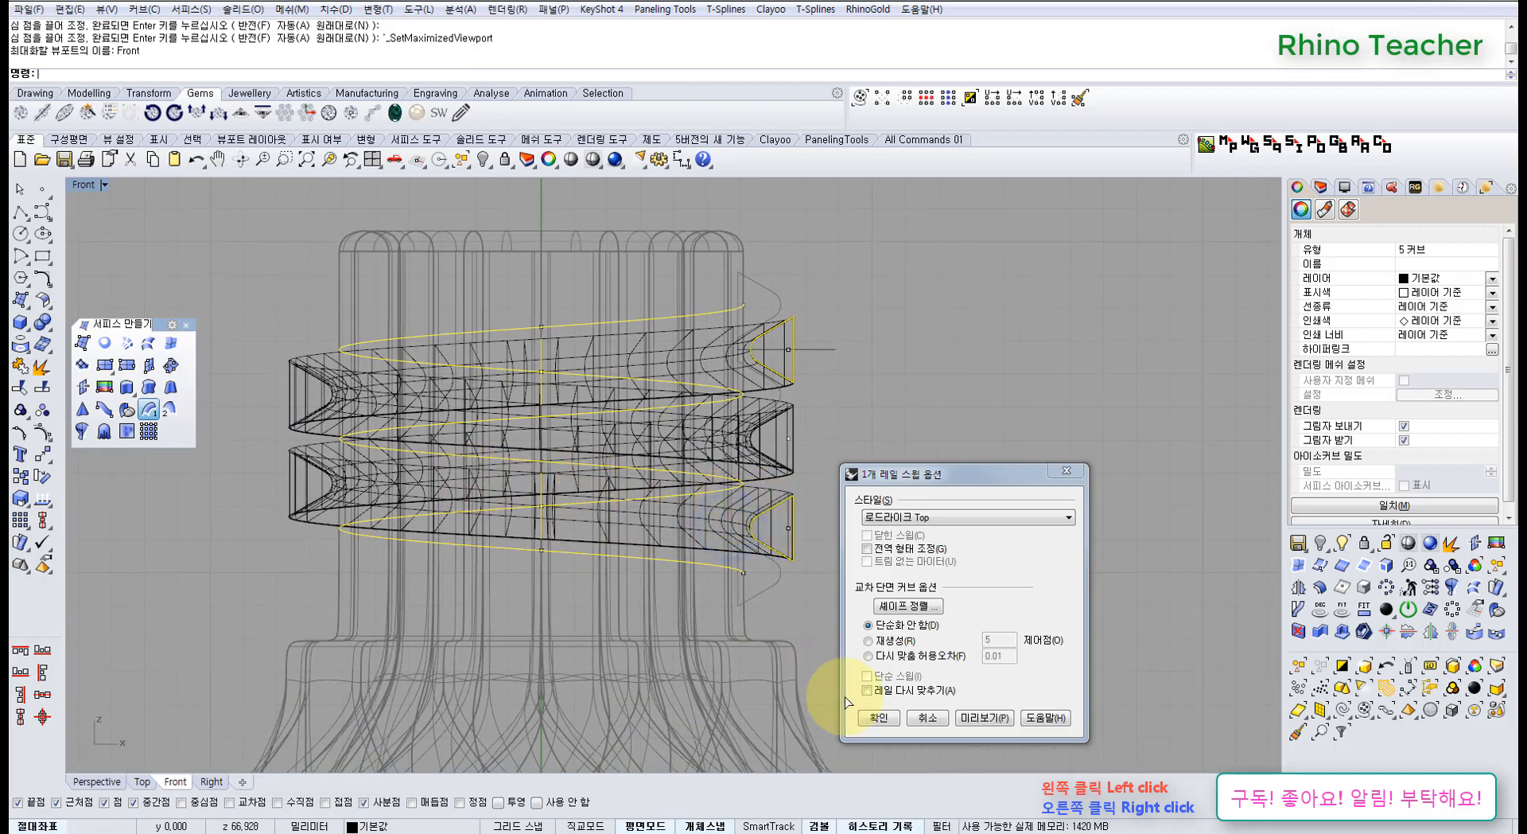
pyautogui.click(879, 720)
# In the Perspective view, delete the swept polysurface around the neck
pyautogui.moveTo(867, 543)
pyautogui.mouseDown(button='right')
pyautogui.moveTo(789, 609)
pyautogui.moveTo(789, 545)
pyautogui.moveTo(712, 580)
pyautogui.moveTo(678, 385)
pyautogui.moveTo(699, 609)
pyautogui.moveTo(791, 501)
pyautogui.moveTo(798, 511)
pyautogui.moveTo(765, 507)
pyautogui.moveTo(804, 533)
pyautogui.mouseUp(button='right')
pyautogui.hotkey('ctrl', 'F4')
pyautogui.click(765, 507)
pyautogui.press('Delete')
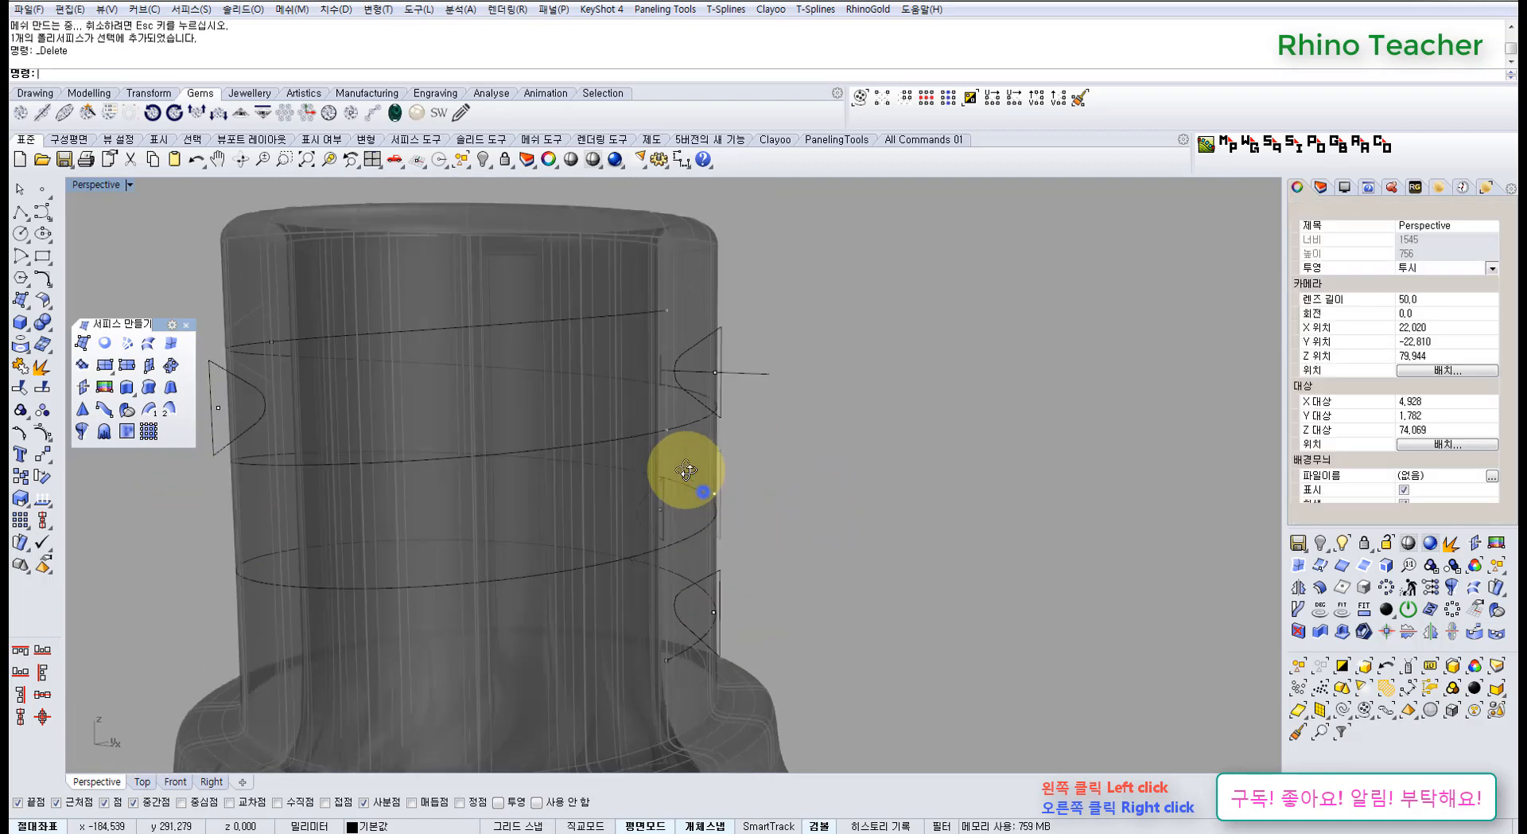
# Try to sweep the four reversed profiles along the helix in the Roadlike Top style
pyautogui.moveTo(686, 470); pyautogui.dragTo(702, 551, button='right')
pyautogui.moveTo(809, 580); pyautogui.dragTo(872, 514, button='right')
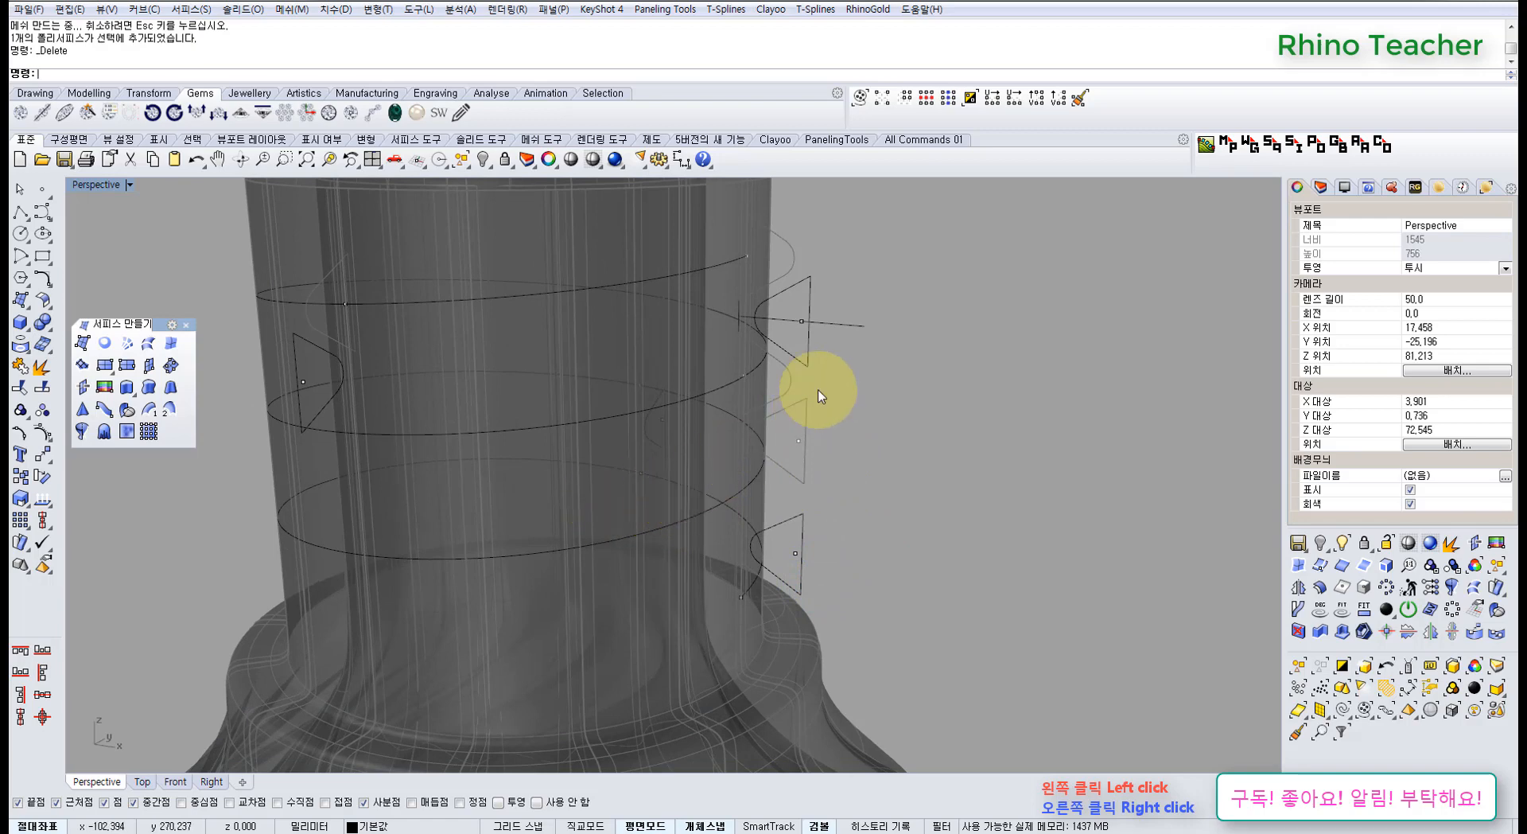
pyautogui.moveTo(808, 392); pyautogui.dragTo(730, 390, button='right')
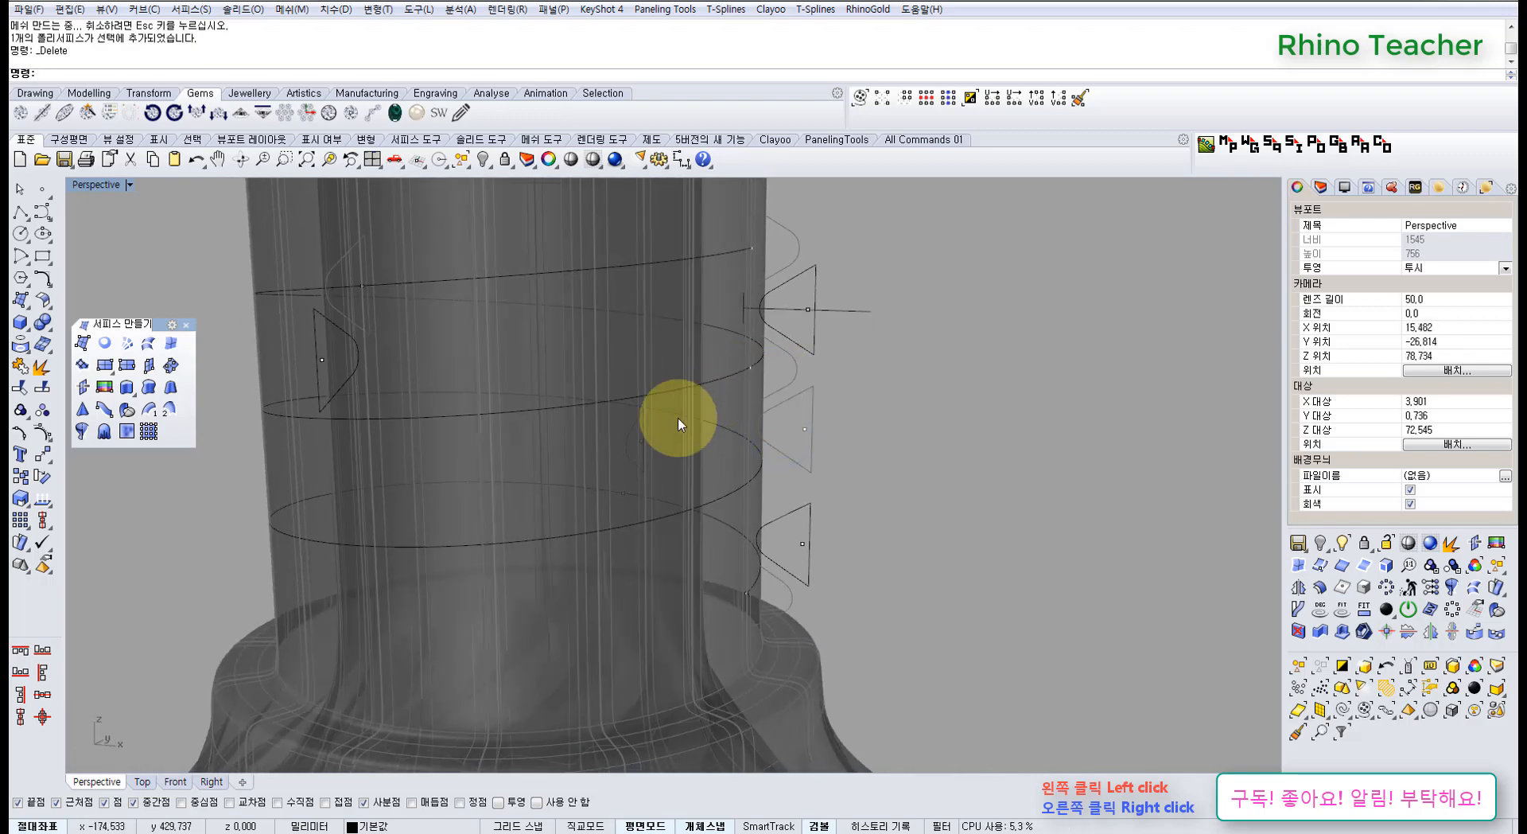
pyautogui.click(151, 407)
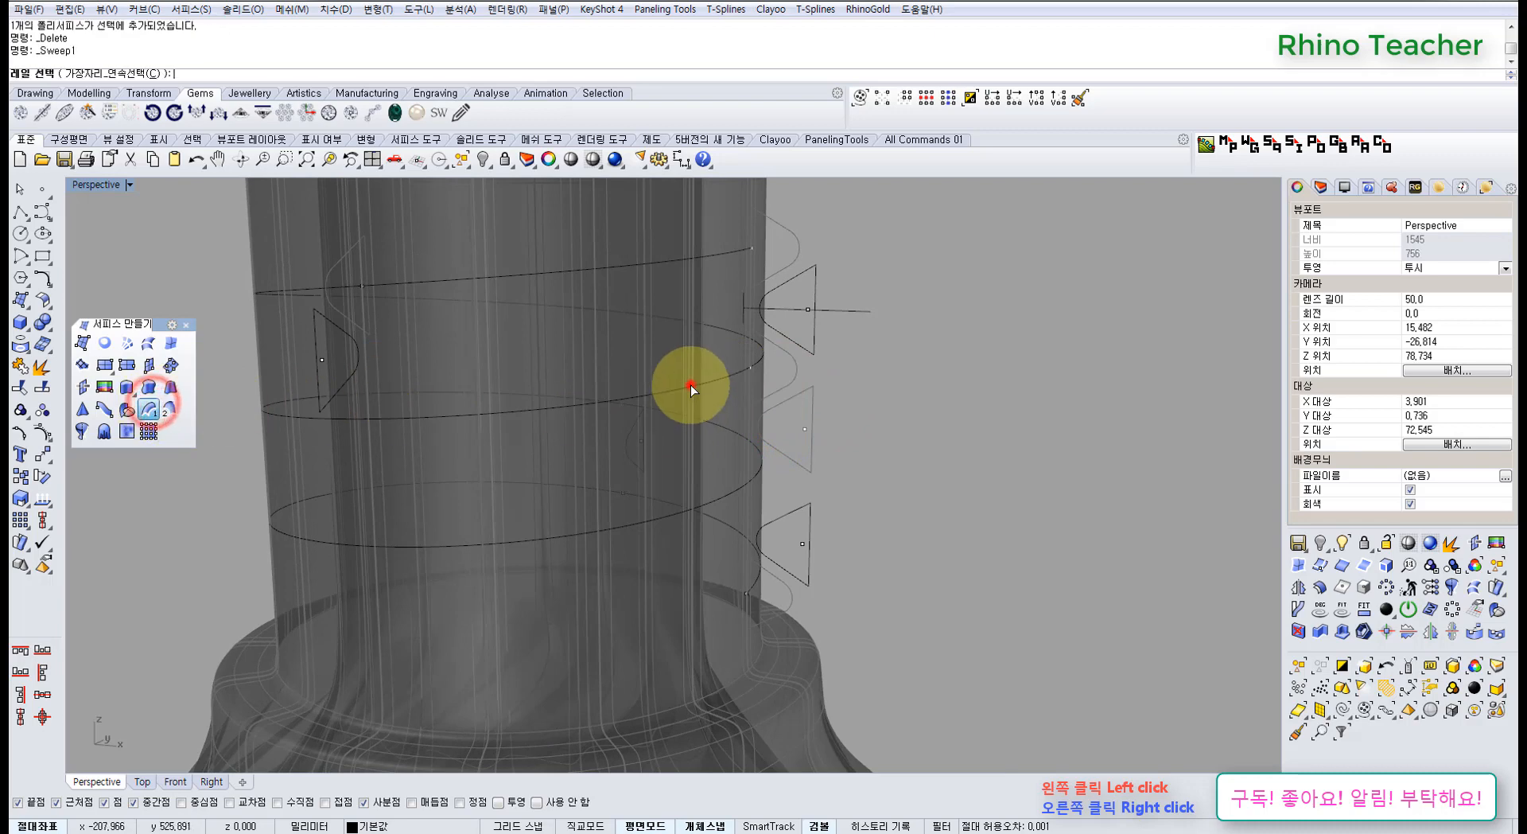
pyautogui.click(691, 386)
pyautogui.click(817, 276)
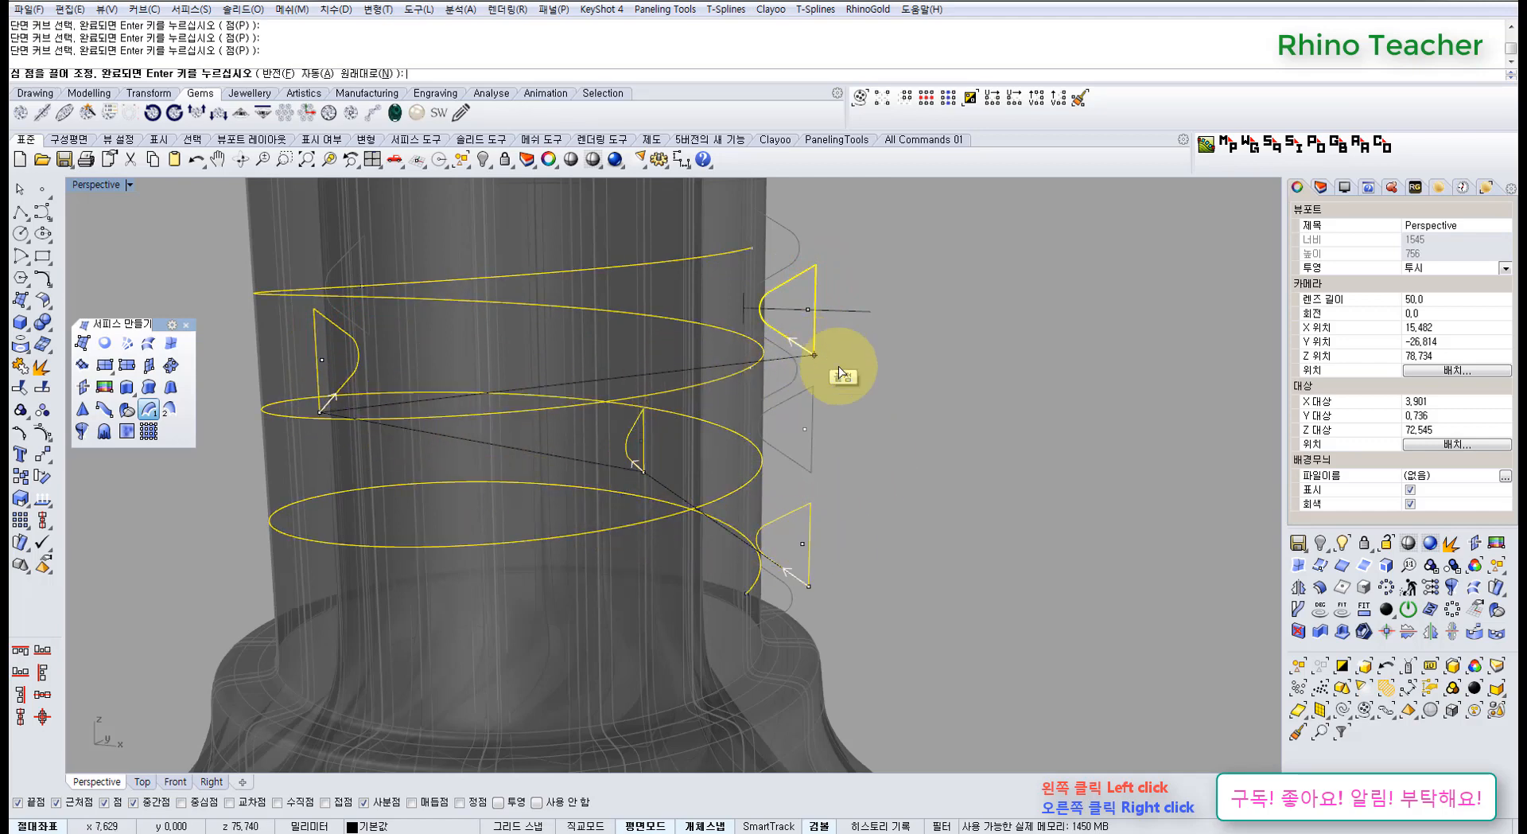
pyautogui.moveTo(826, 379)
pyautogui.mouseDown(button='right')
pyautogui.moveTo(835, 392)
pyautogui.moveTo(852, 374)
pyautogui.mouseUp(button='right')
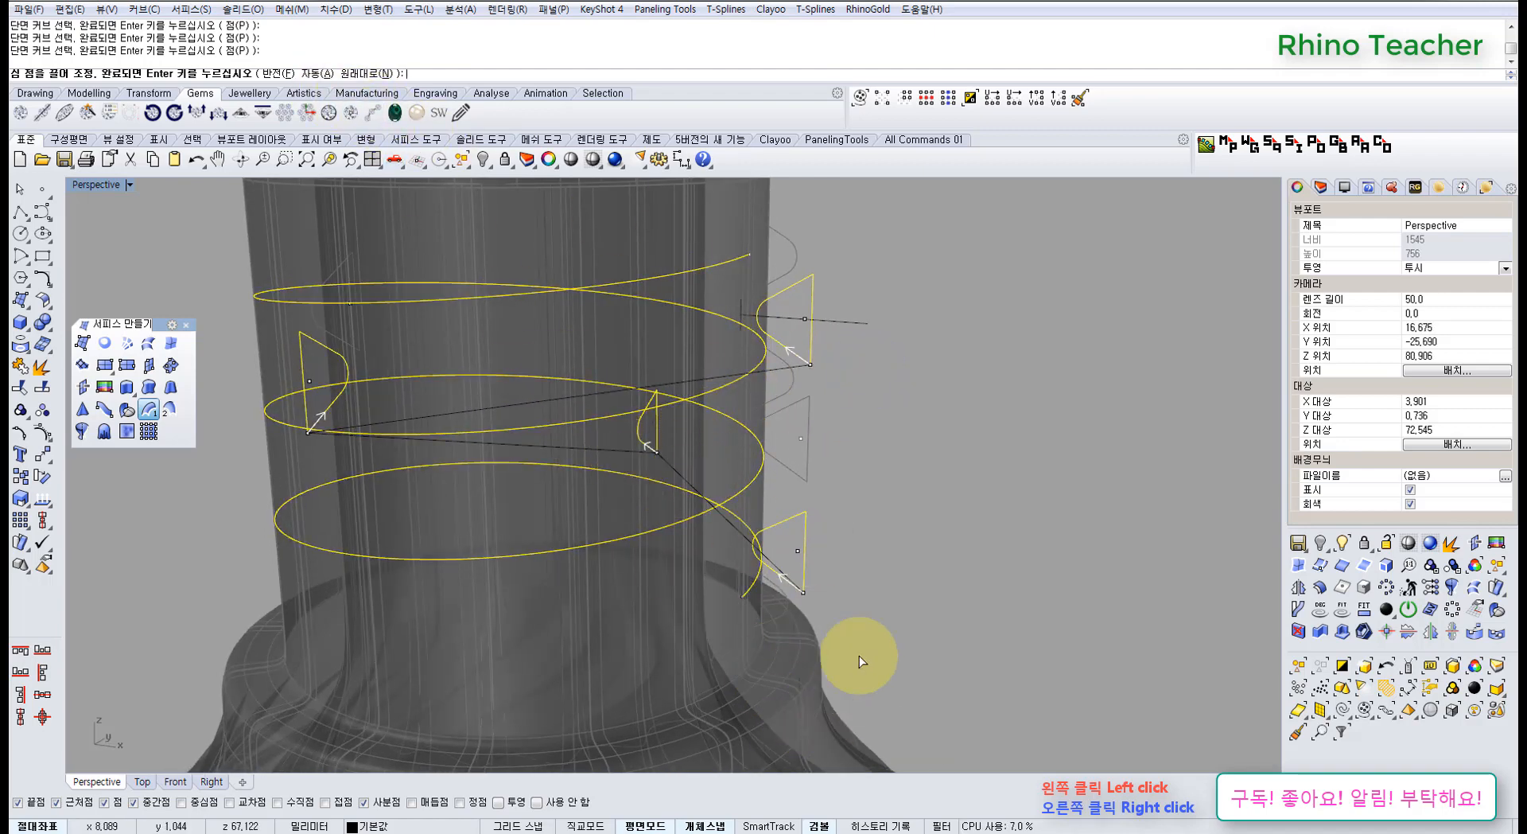
pyautogui.rightClick(845, 616)
pyautogui.moveTo(664, 537); pyautogui.dragTo(780, 651, button='right')
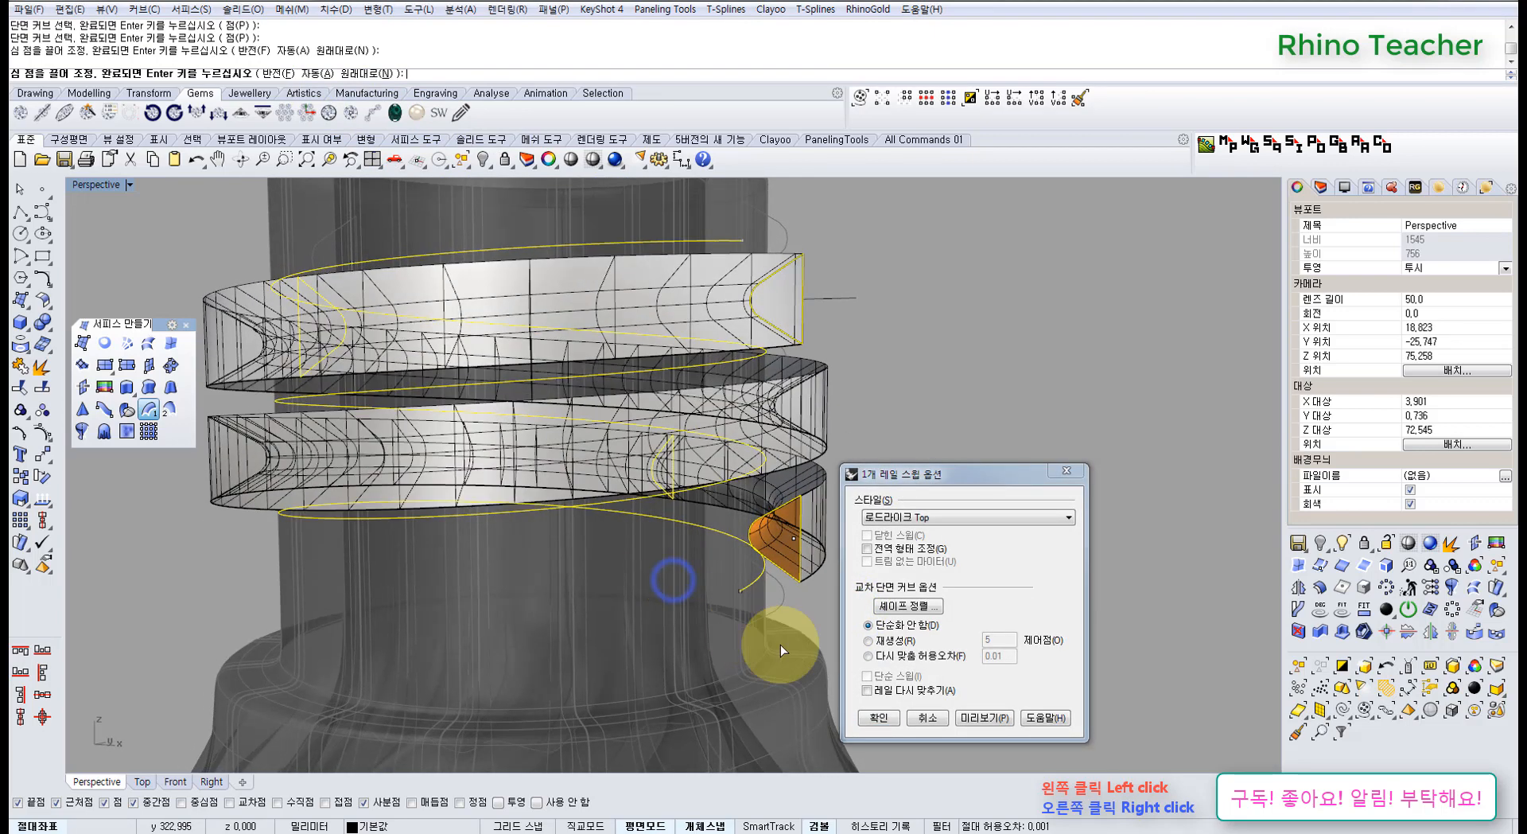
pyautogui.click(928, 718)
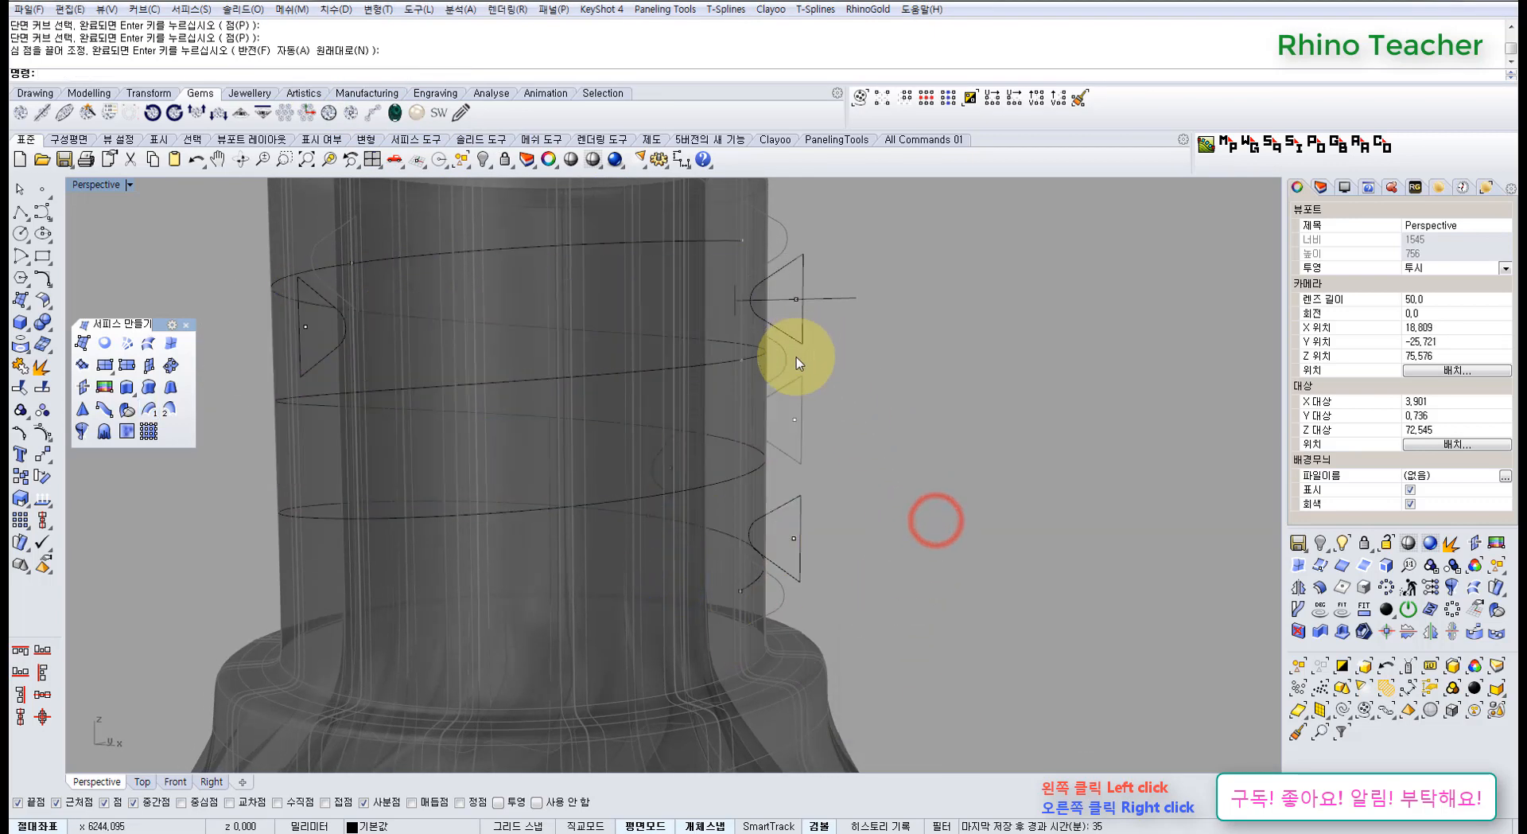
# Try the one-rail sweep along the helix again with the top reversed profile's seam direction flipped
pyautogui.click(797, 337)
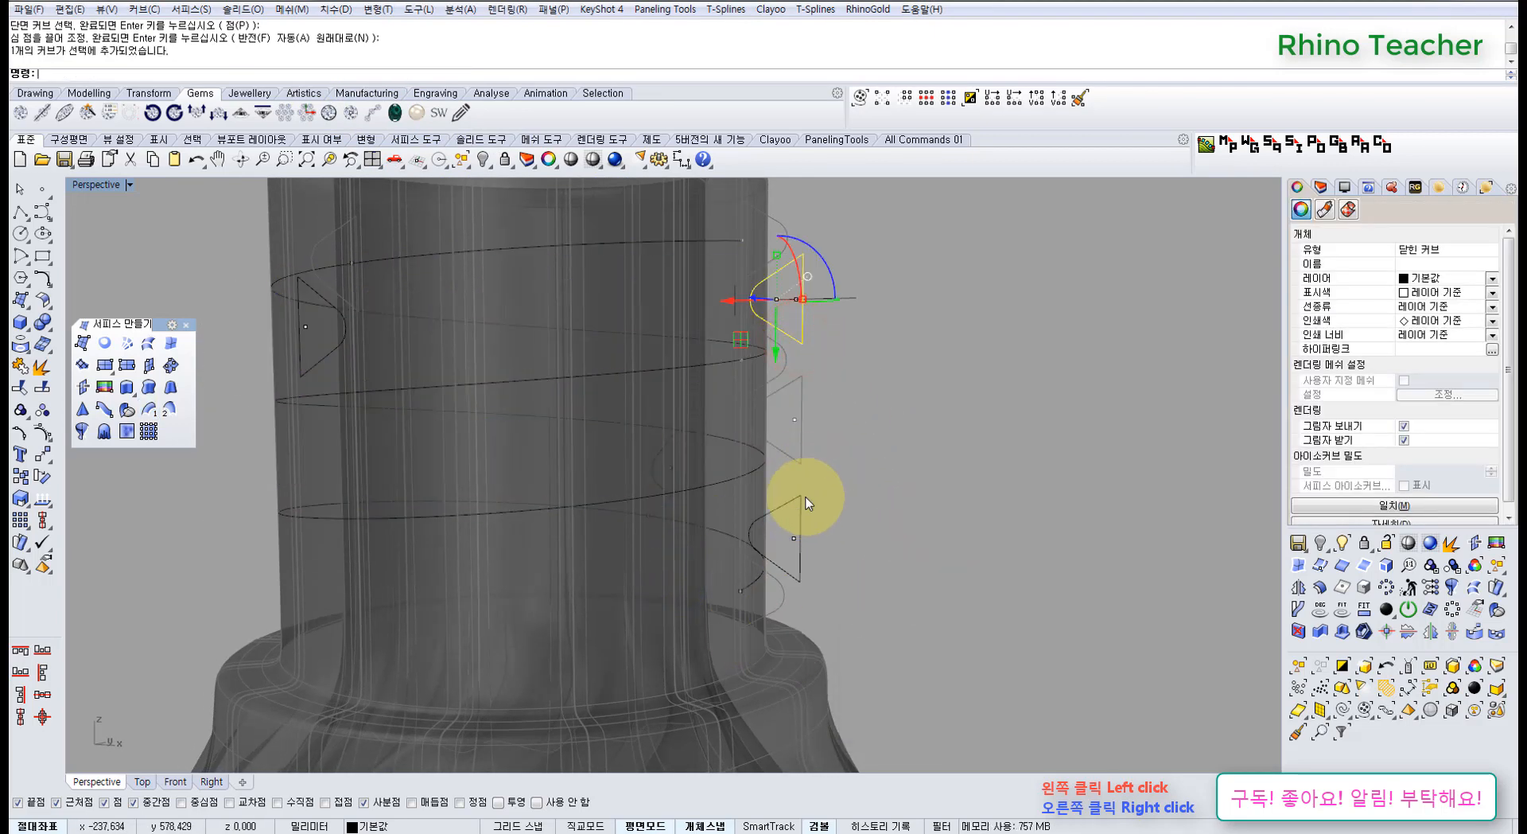
pyautogui.click(883, 498)
pyautogui.click(157, 408)
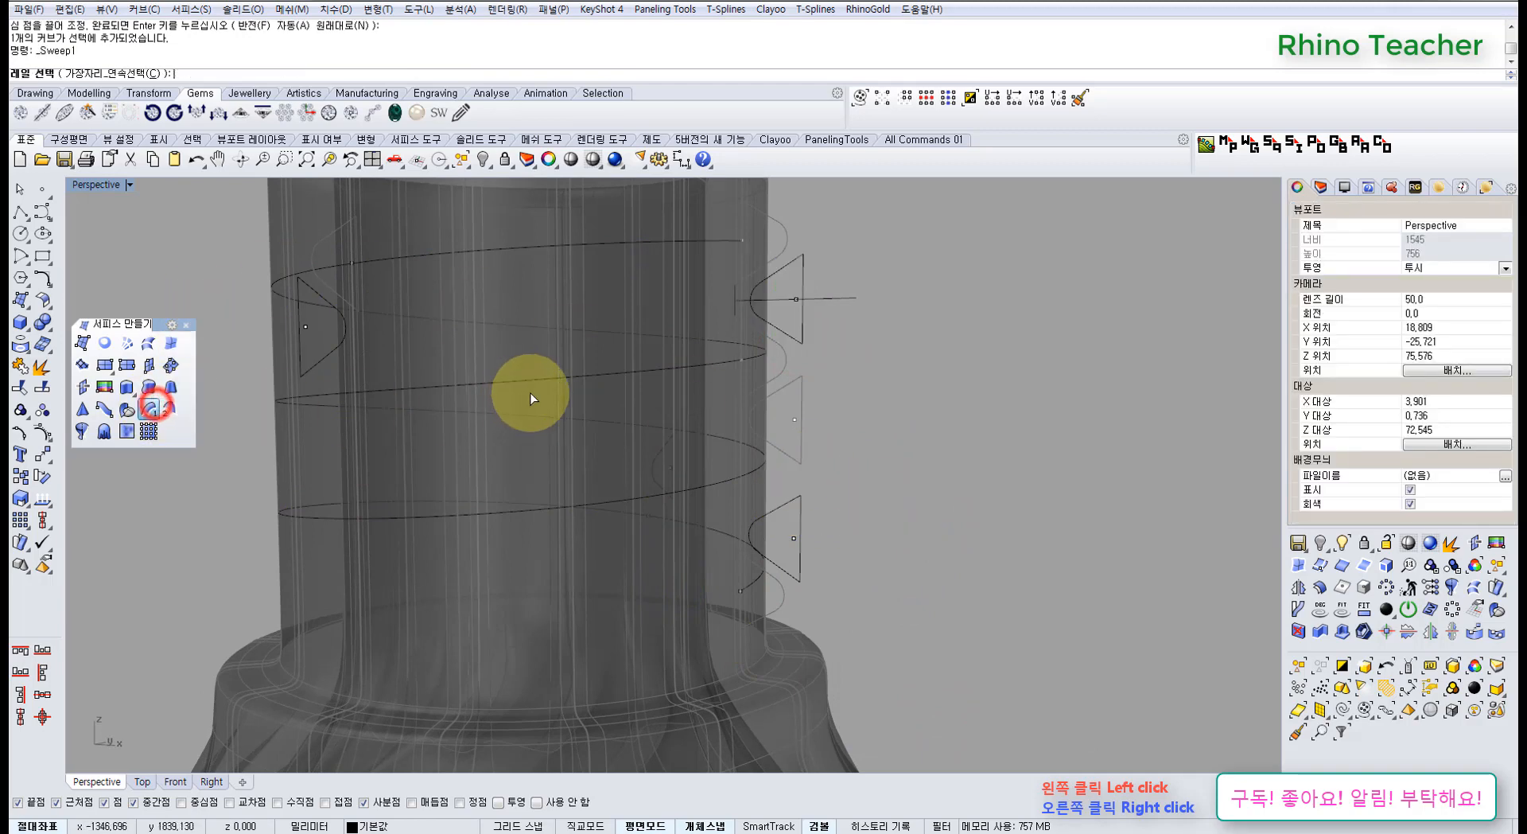
pyautogui.click(545, 387)
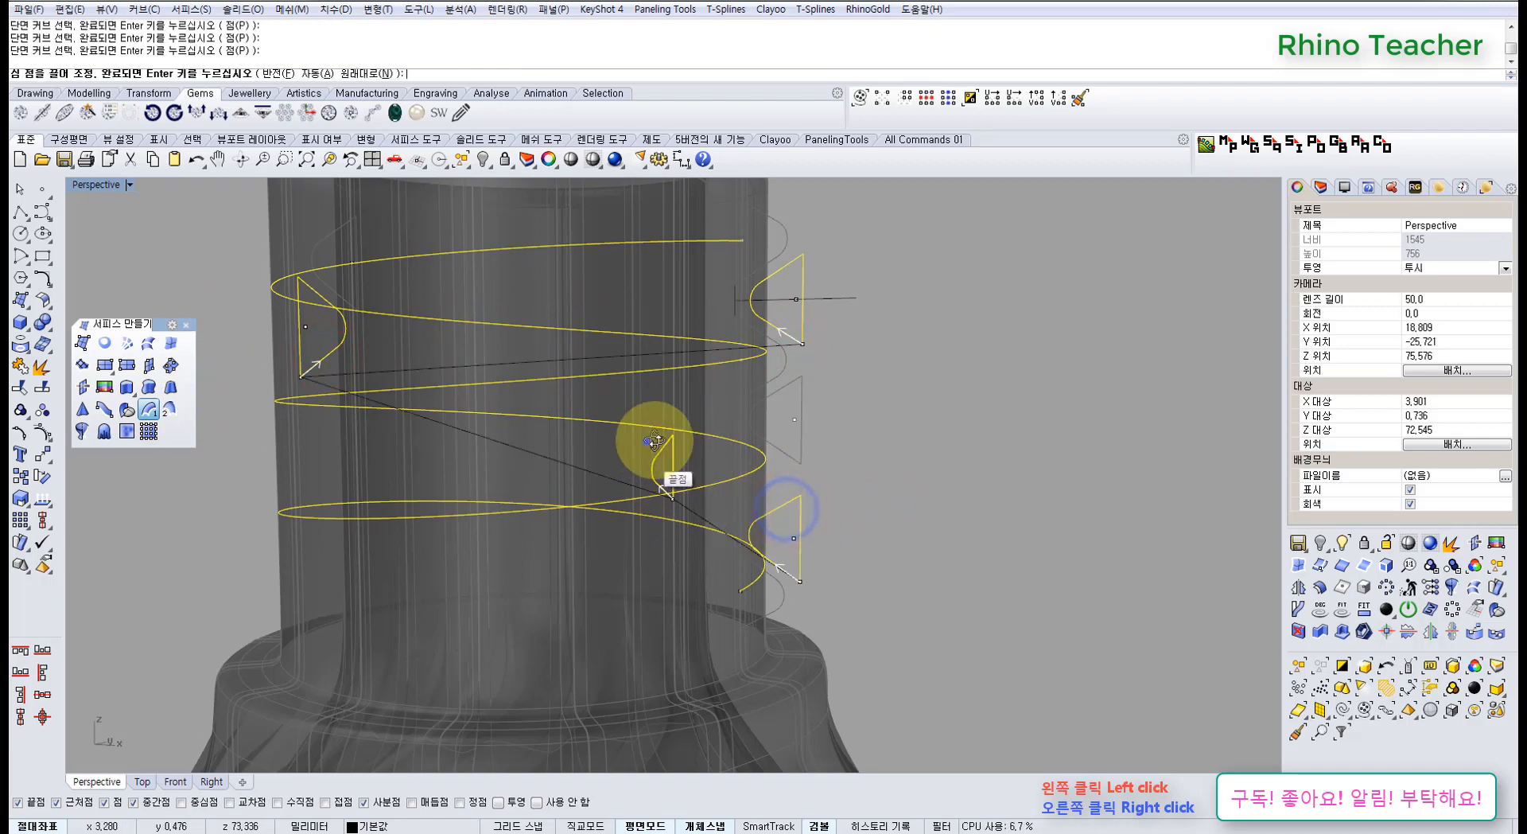
pyautogui.moveTo(654, 436); pyautogui.dragTo(736, 339, button='right')
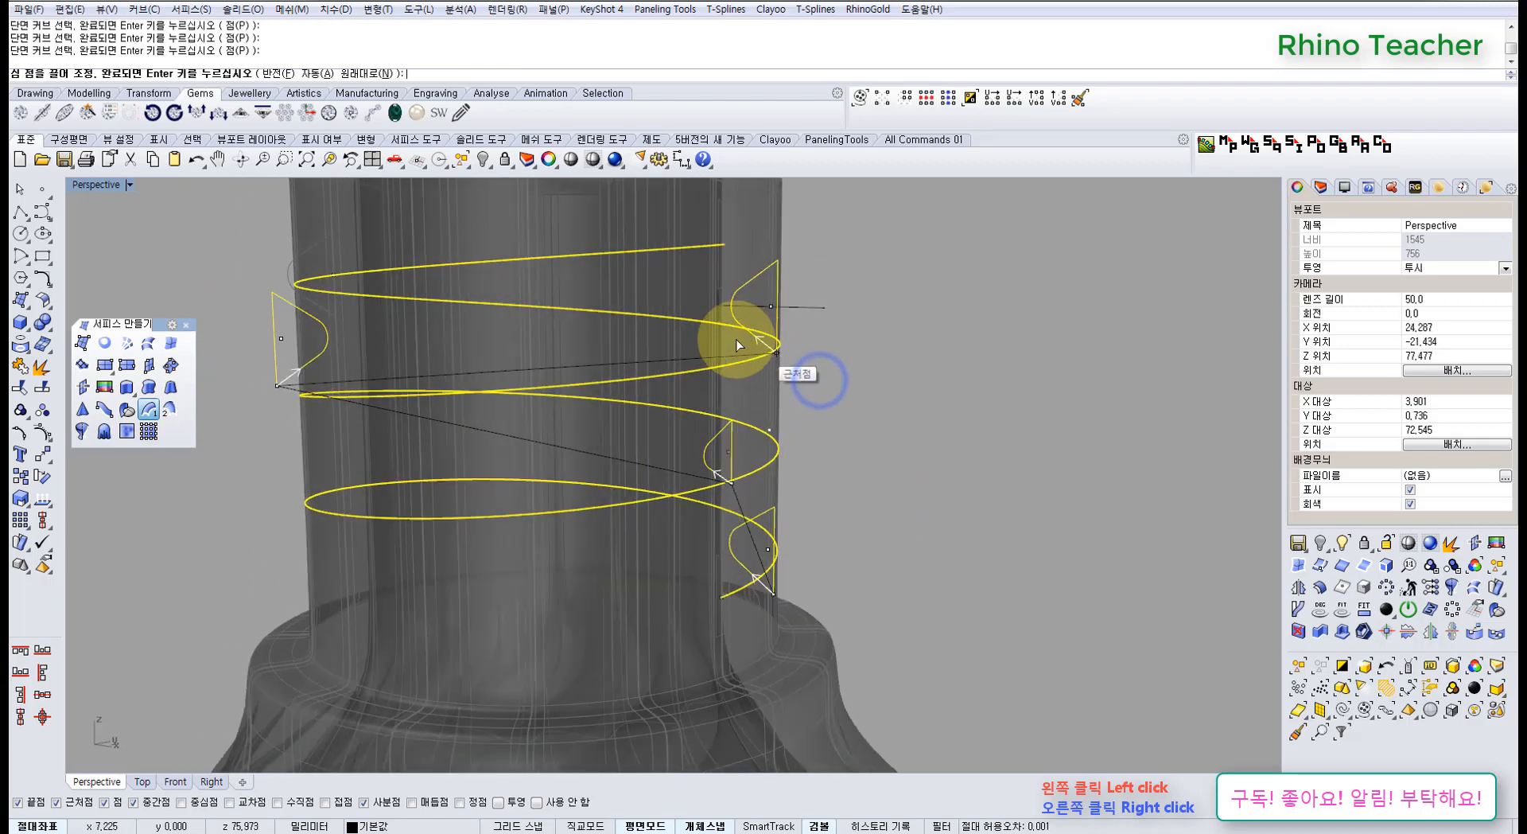
pyautogui.moveTo(581, 279); pyautogui.dragTo(785, 396, button='right')
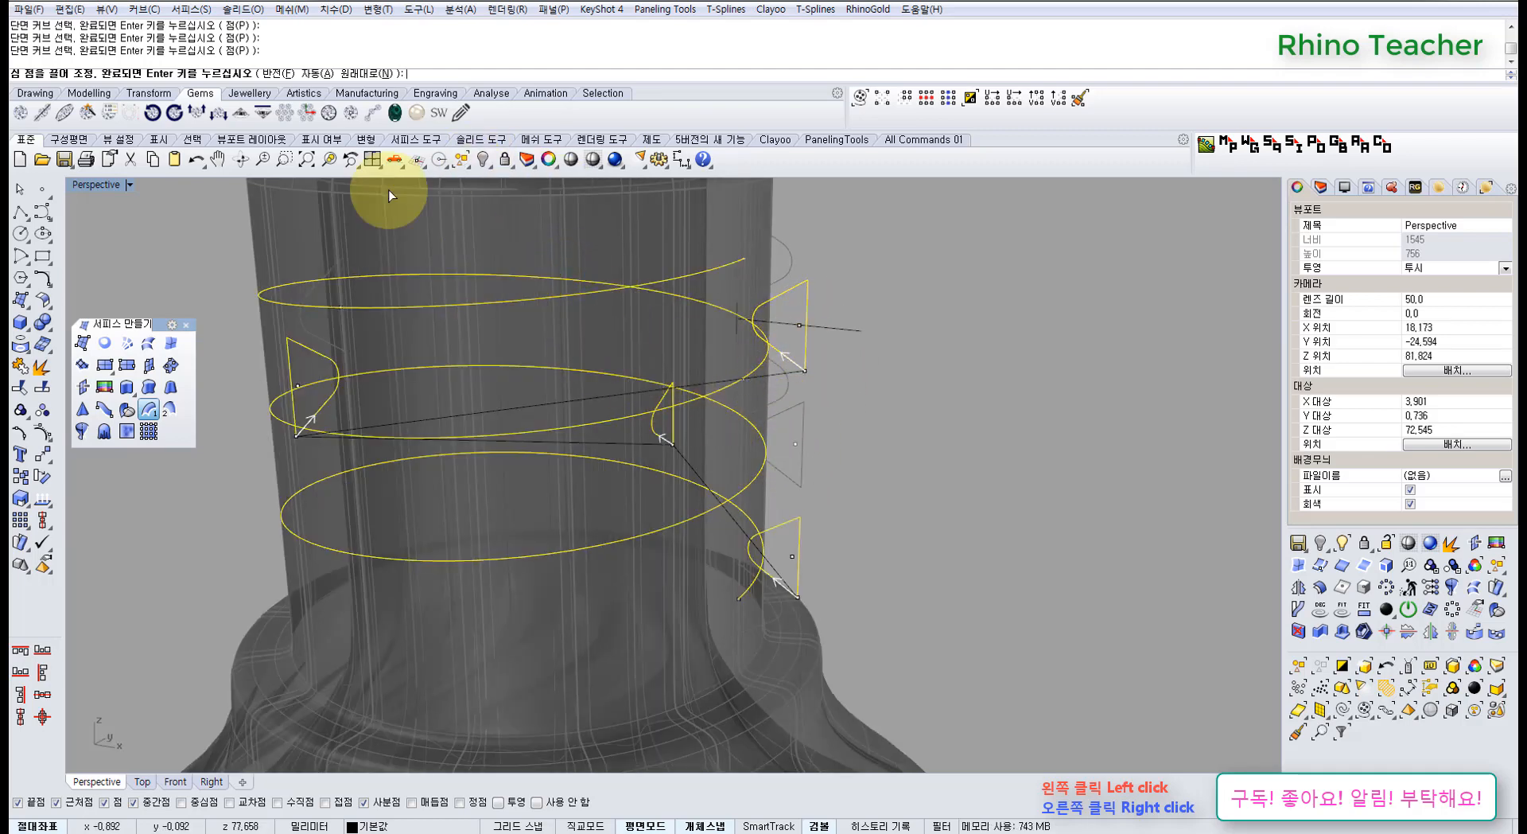
pyautogui.click(801, 370)
pyautogui.scroll(5, 819, 380)
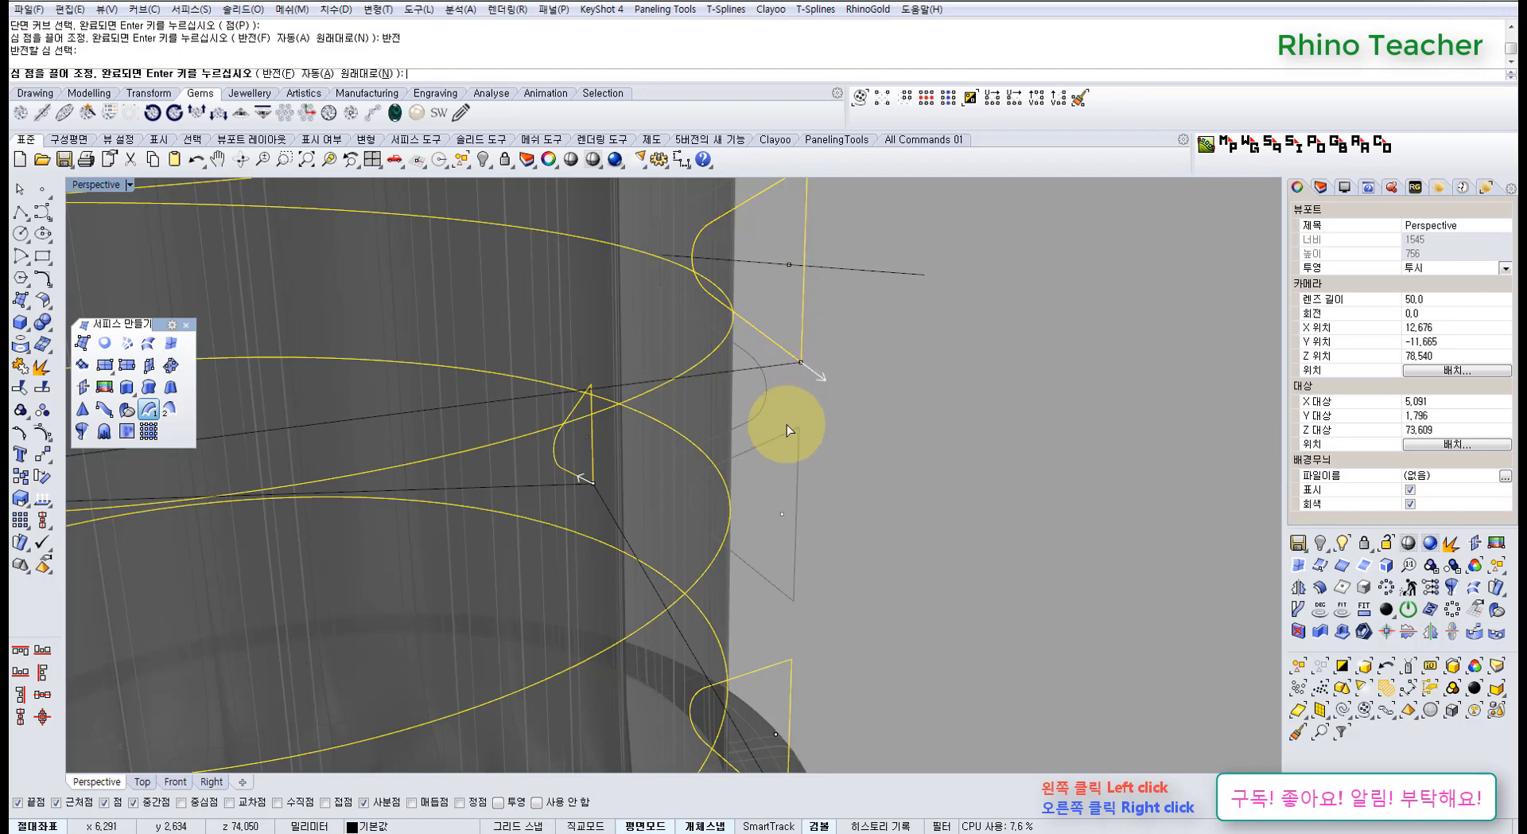
pyautogui.scroll(-6, 785, 402)
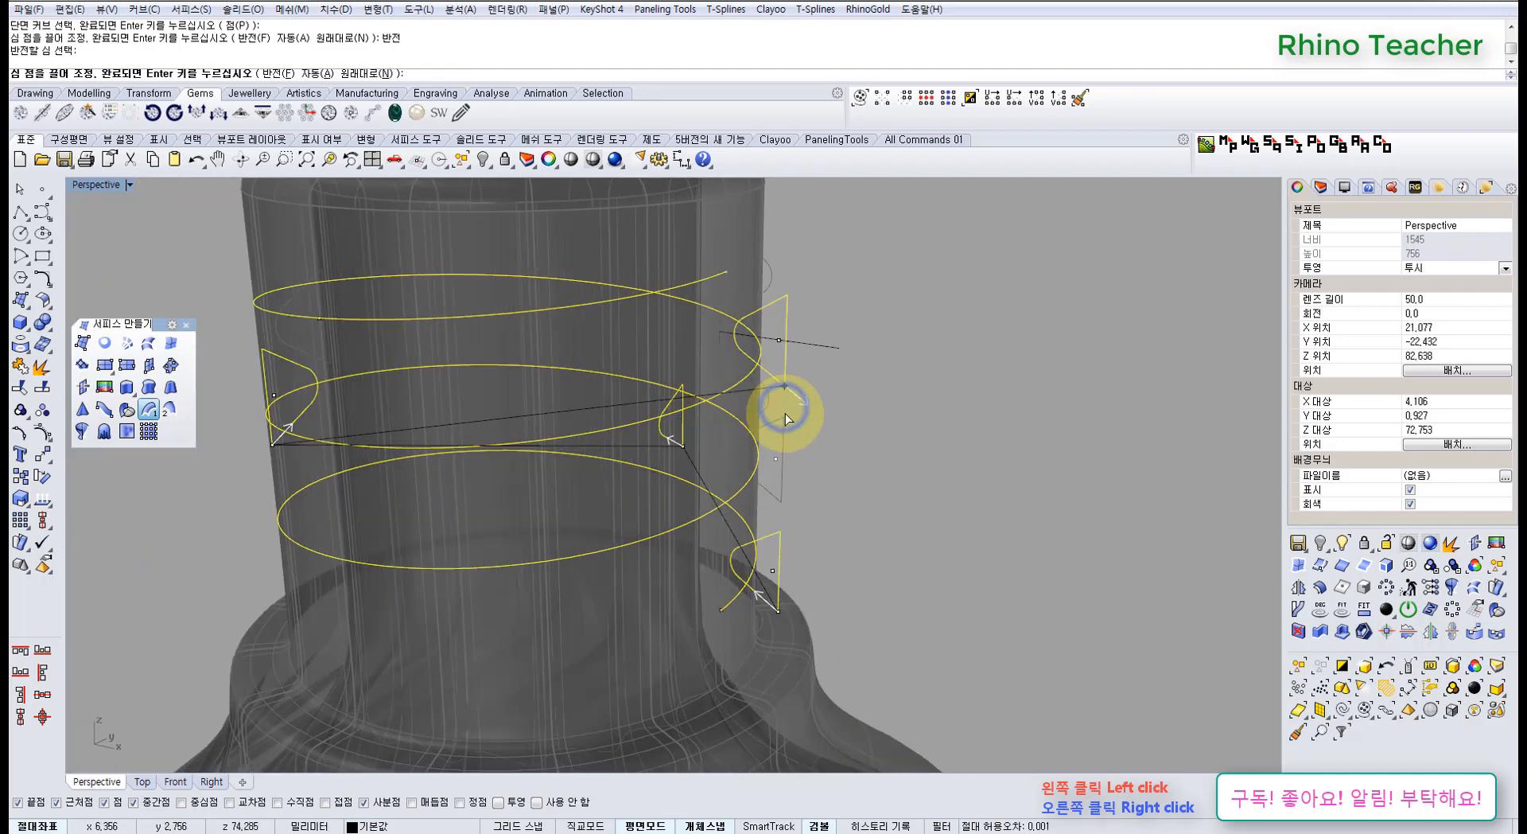
pyautogui.rightClick(773, 419)
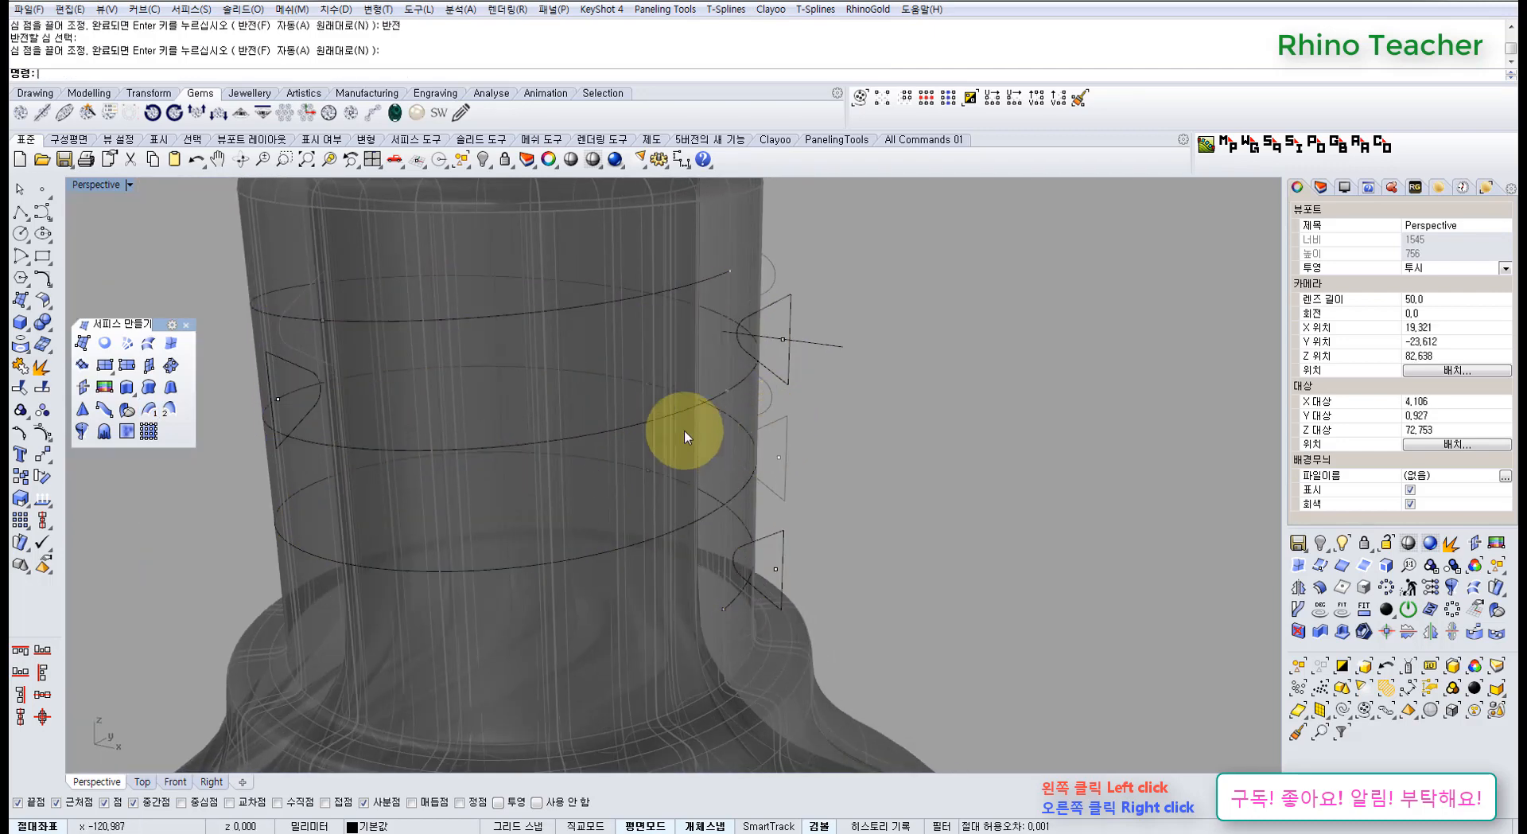
# In the Front view, copy the helix down from its upper end to the horizontal line through the top reversed profile
pyautogui.moveTo(583, 401); pyautogui.dragTo(652, 391, button='right')
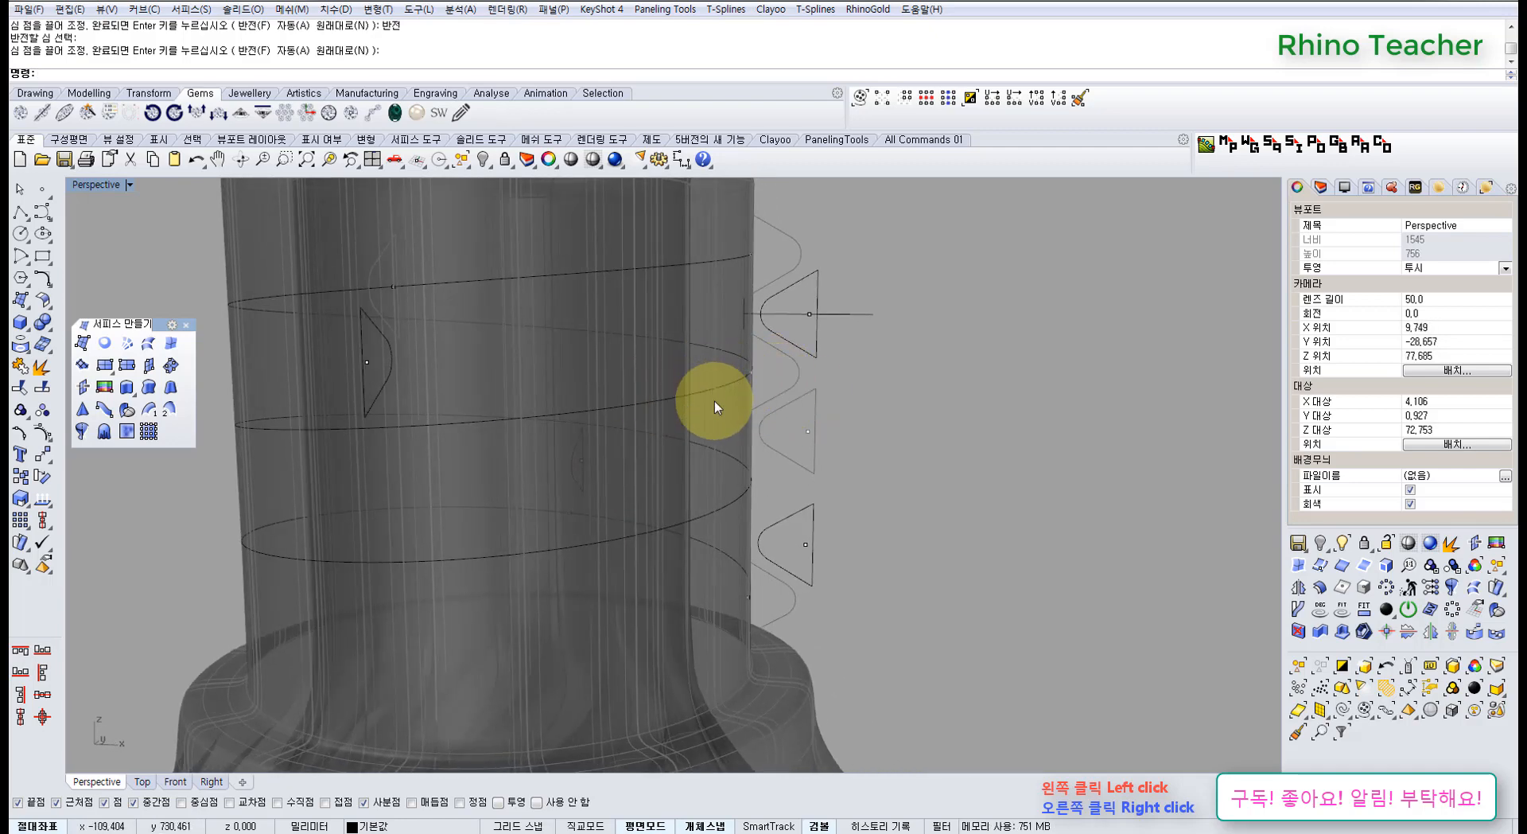
pyautogui.moveTo(762, 368); pyautogui.dragTo(706, 376, button='right')
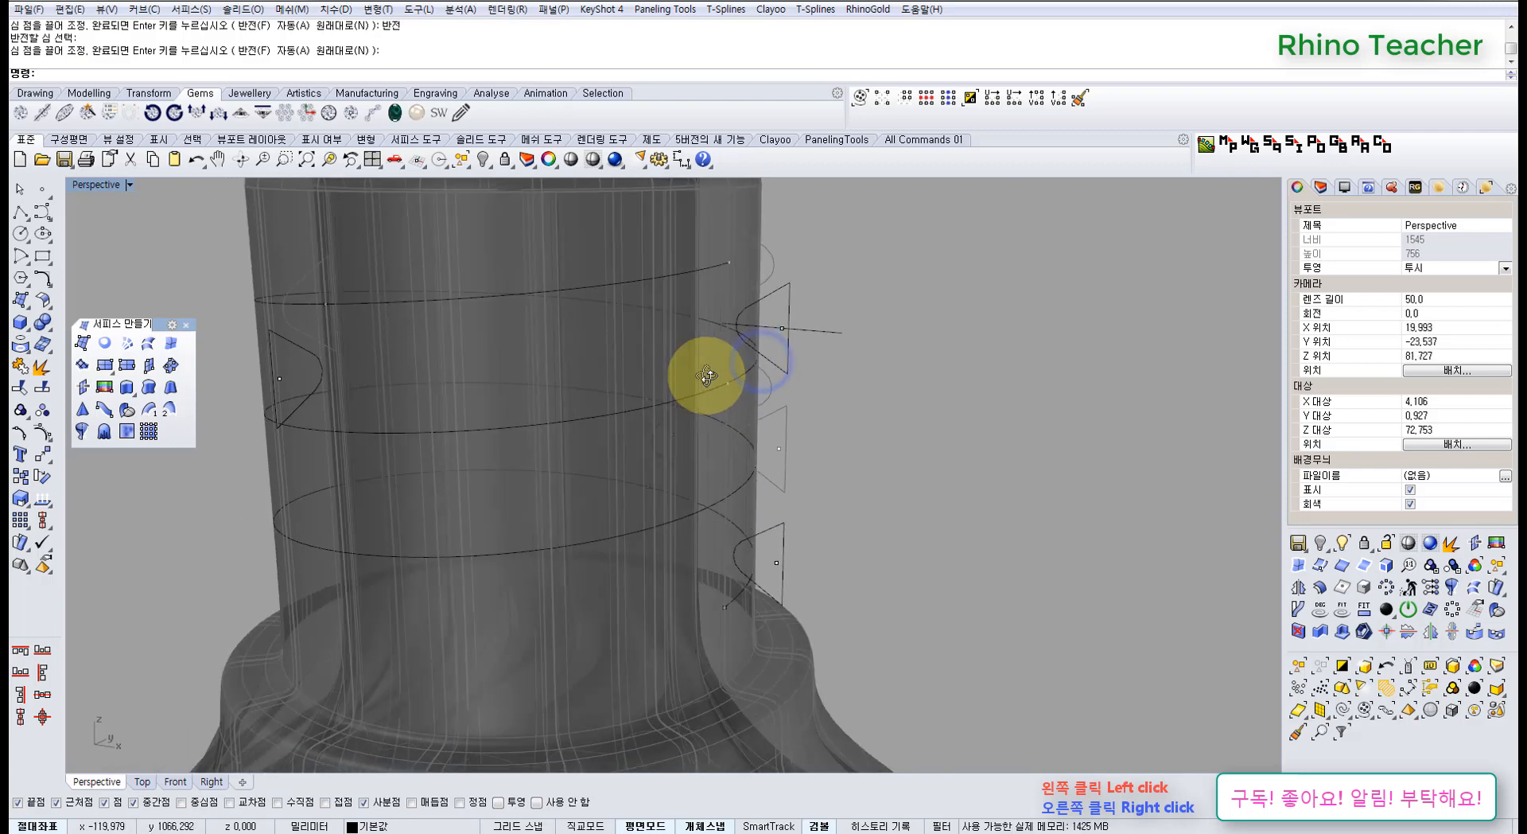
pyautogui.click(713, 390)
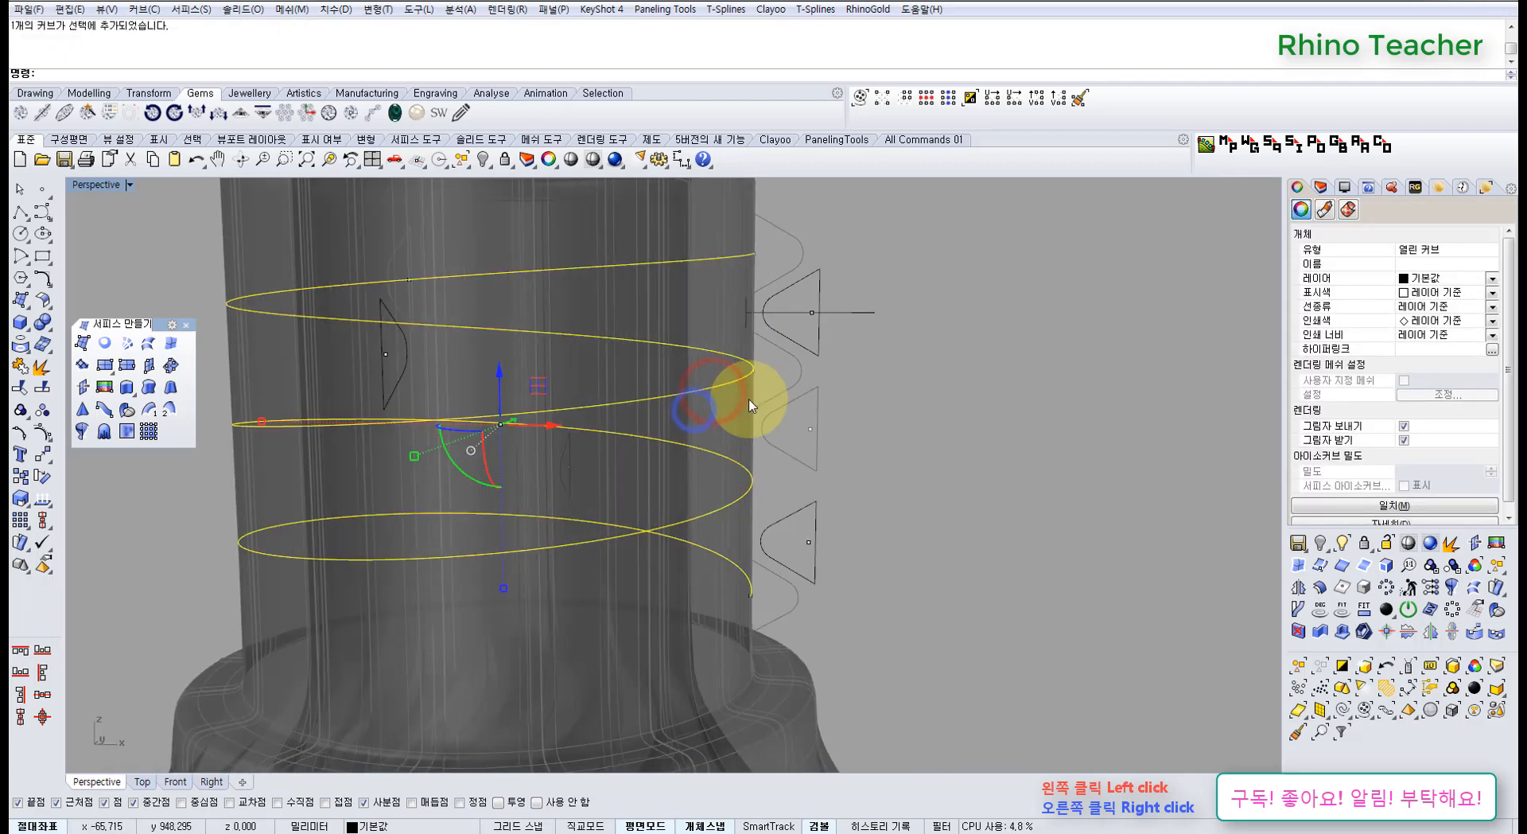
pyautogui.rightClick(689, 409)
pyautogui.scroll(5, 680, 338)
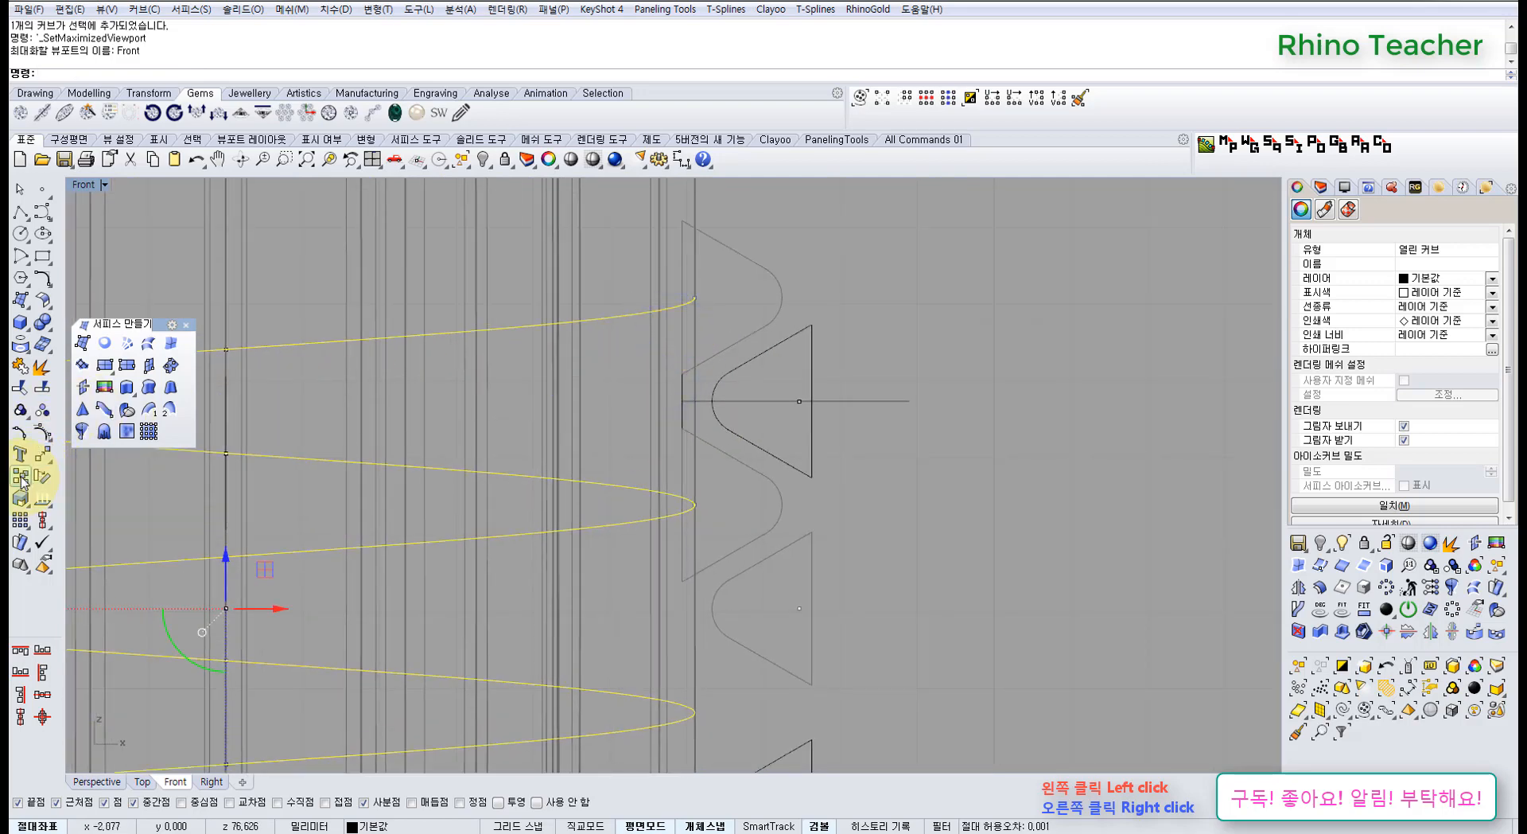
pyautogui.click(21, 481)
pyautogui.scroll(2, 691, 308)
pyautogui.click(705, 295)
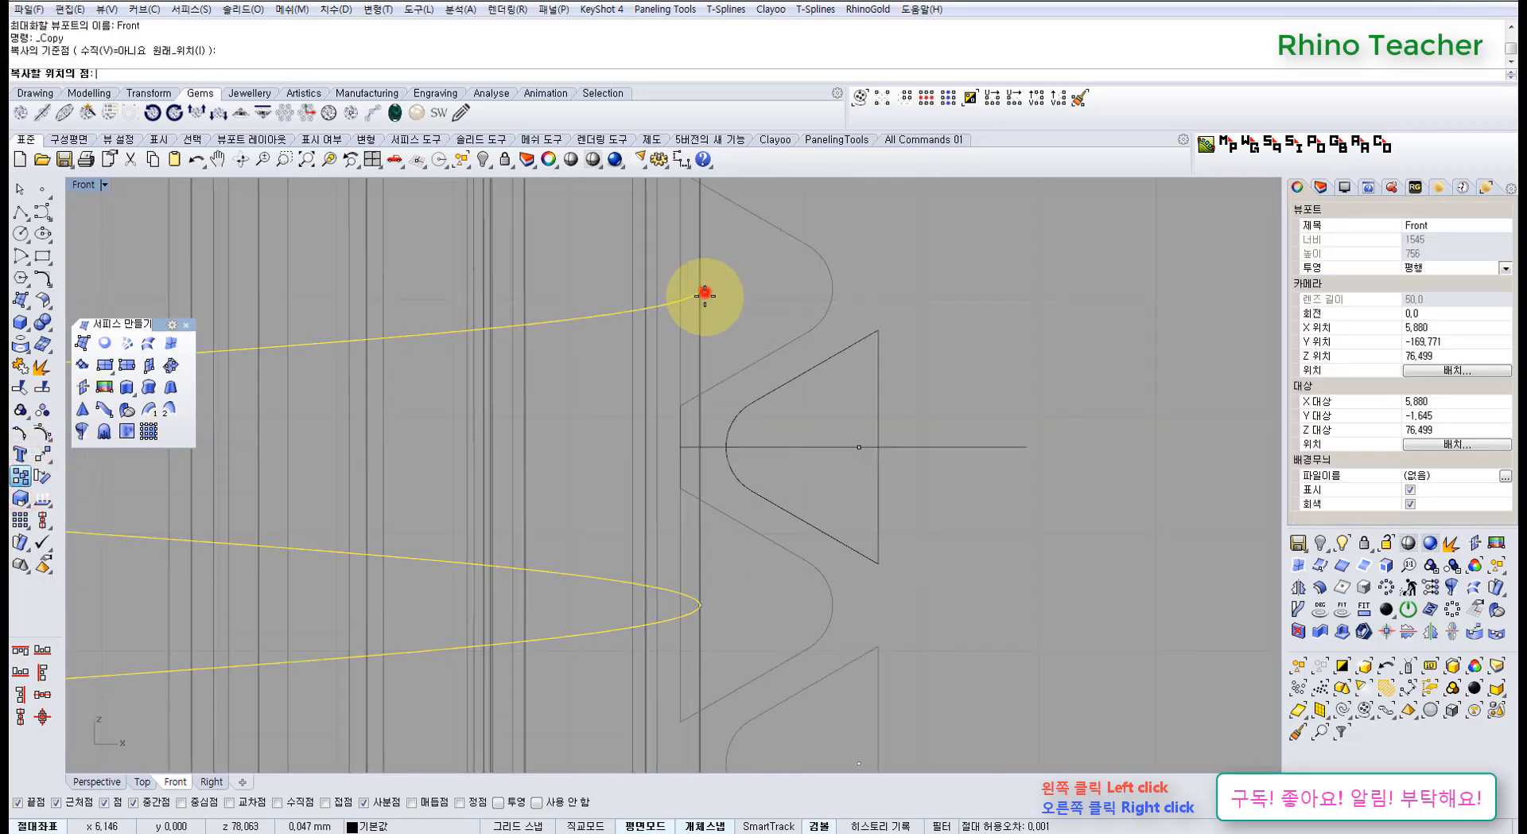
pyautogui.click(702, 447)
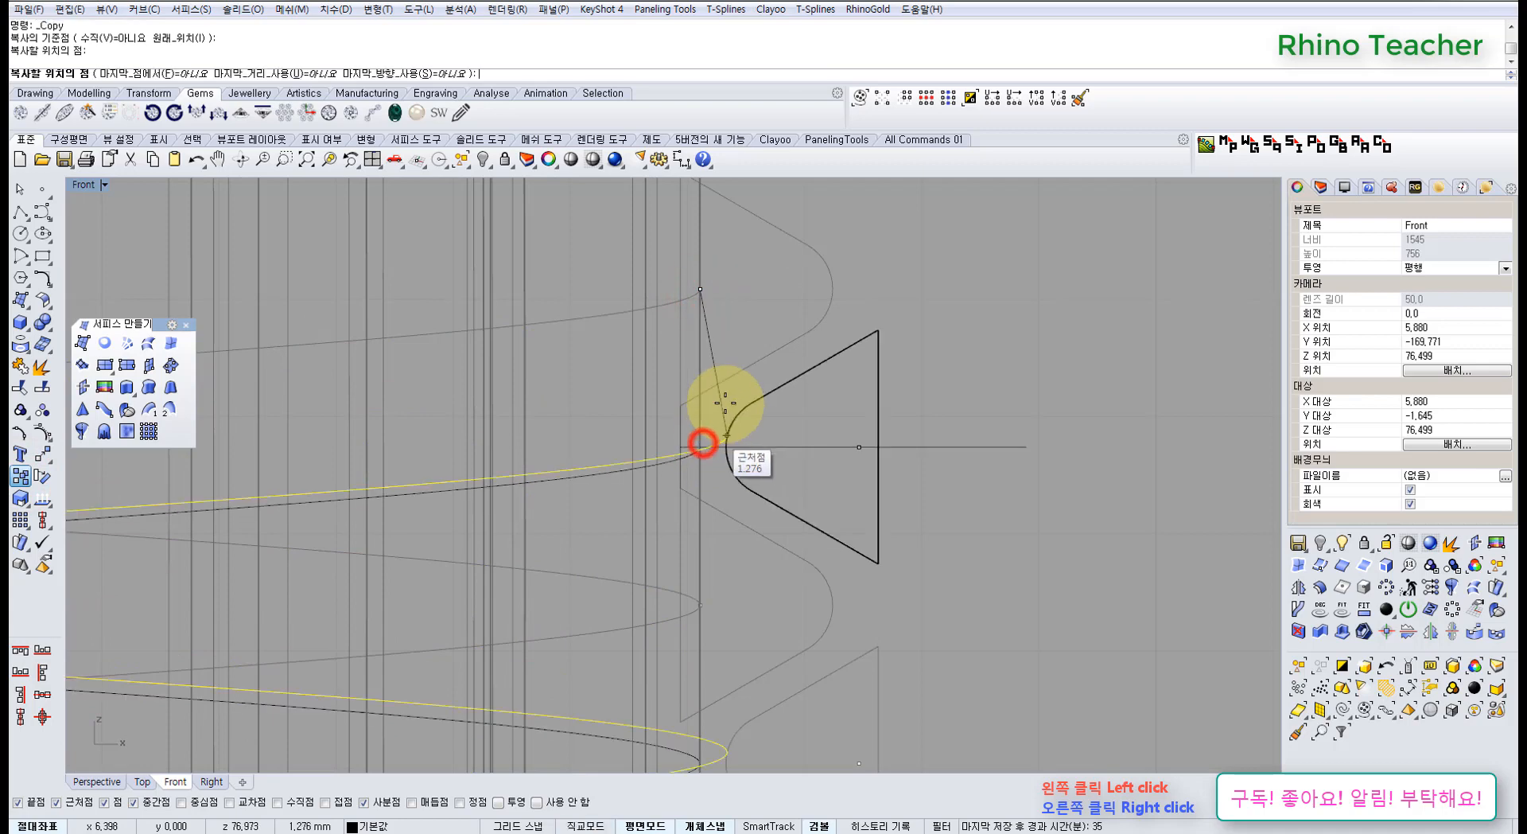
pyautogui.rightClick(721, 407)
# In the Perspective view, lock the original helix, leaving the lowered copy selectable
pyautogui.scroll(-3, 704, 457)
pyautogui.click(696, 452)
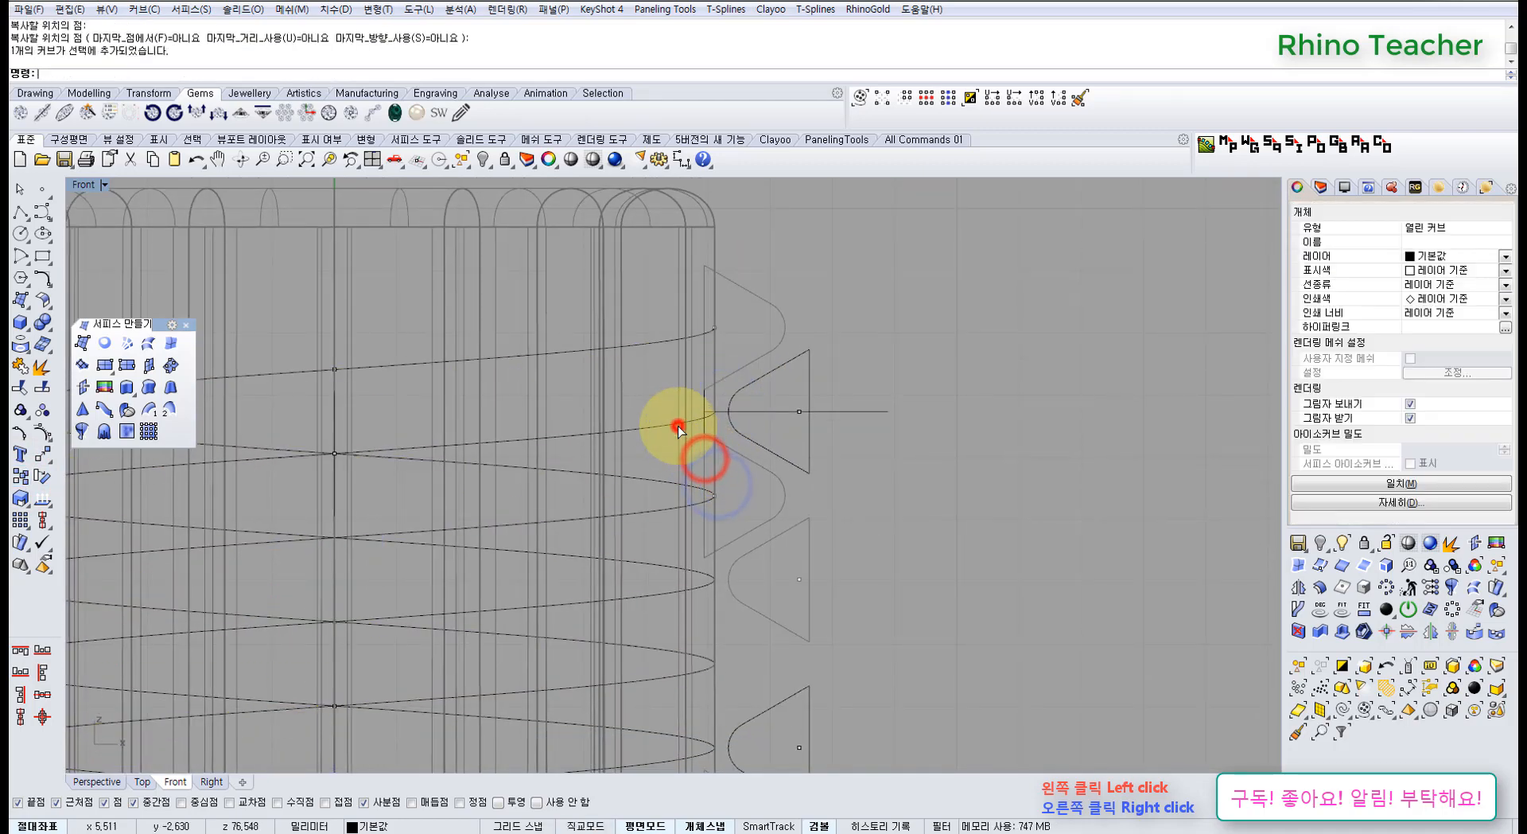
pyautogui.hotkey('ctrl', 'F4')
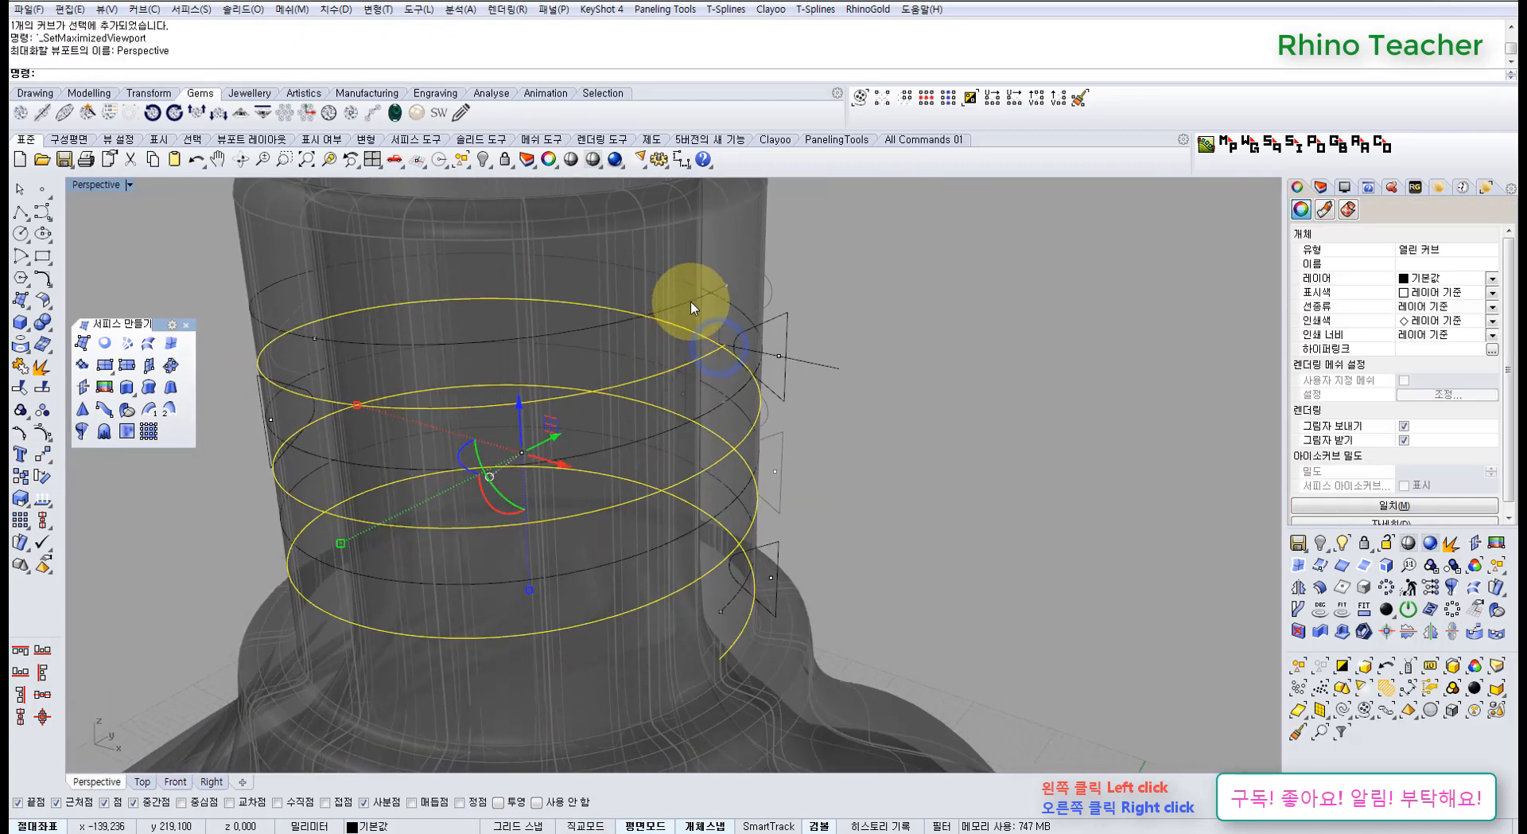
pyautogui.click(690, 299)
pyautogui.hotkey('ctrl', 'l')
pyautogui.moveTo(677, 374); pyautogui.dragTo(718, 338, button='right')
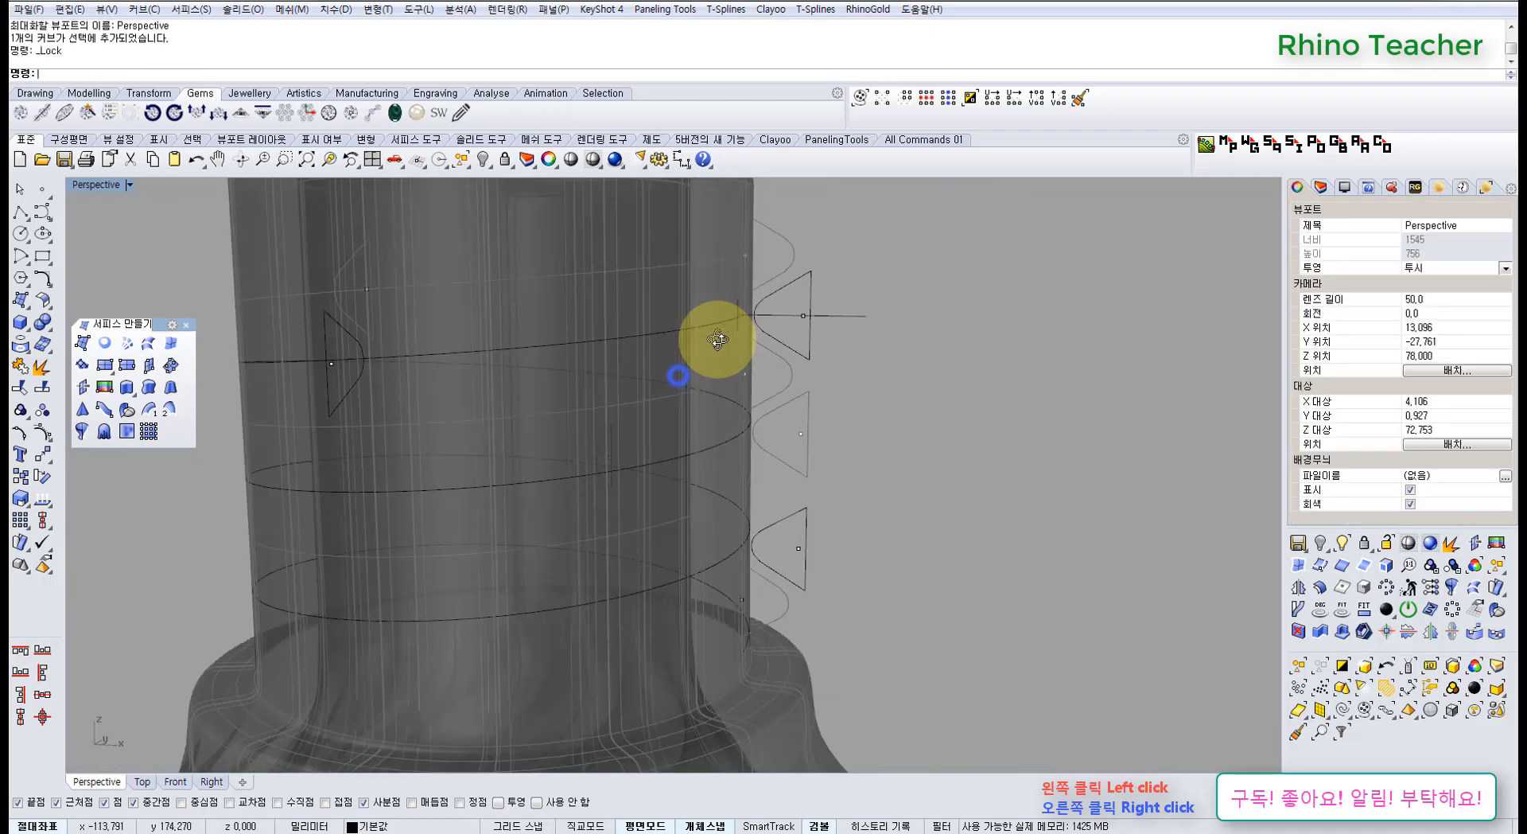
pyautogui.click(714, 323)
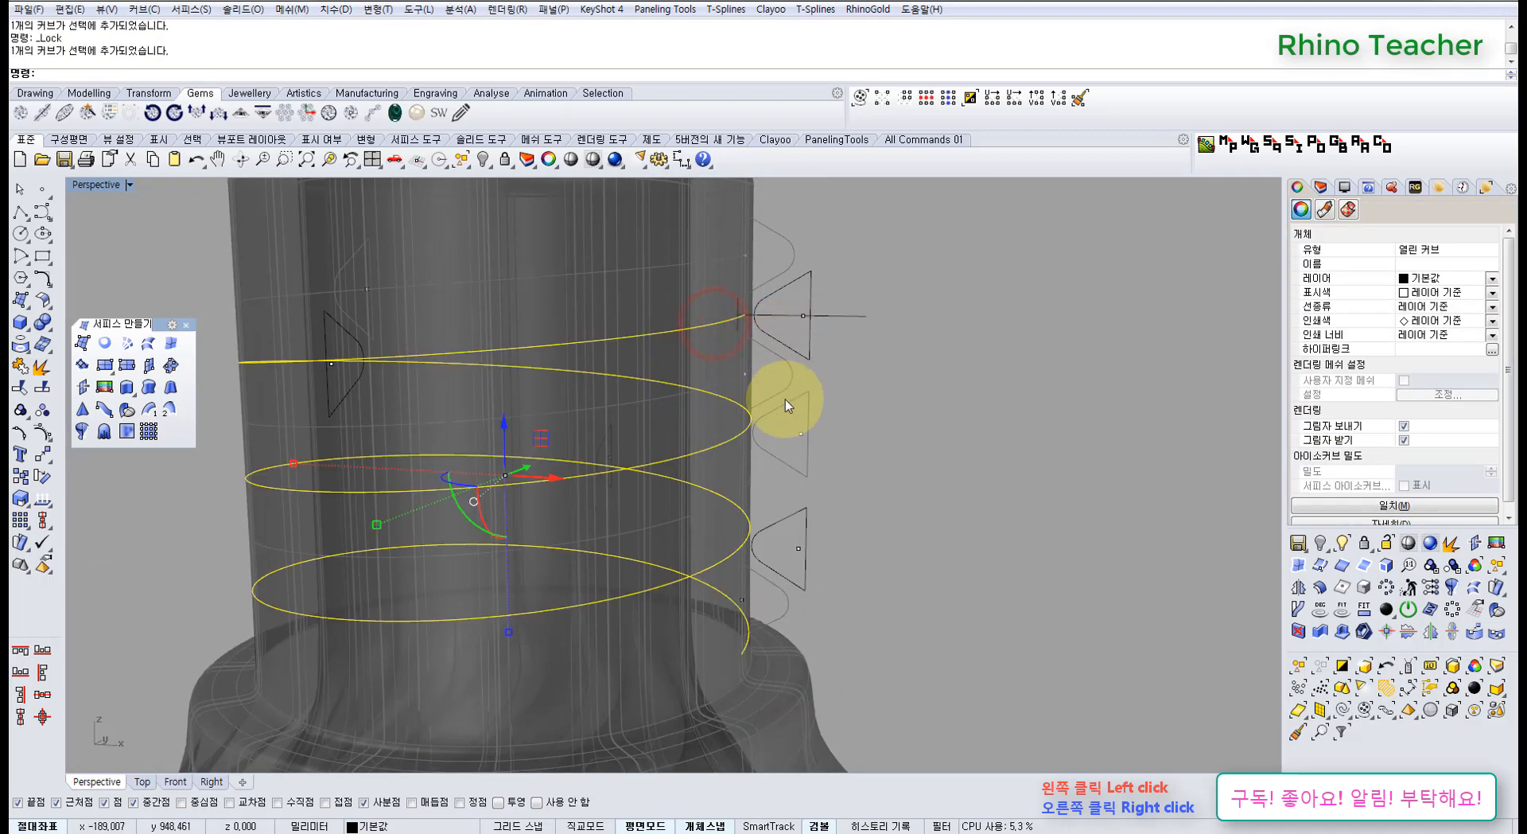
pyautogui.moveTo(768, 469)
pyautogui.mouseDown(button='right')
pyautogui.moveTo(641, 416)
pyautogui.moveTo(727, 443)
pyautogui.moveTo(706, 404)
pyautogui.moveTo(708, 466)
pyautogui.moveTo(593, 429)
pyautogui.moveTo(790, 442)
pyautogui.moveTo(843, 475)
pyautogui.mouseUp(button='right')
pyautogui.click(910, 471)
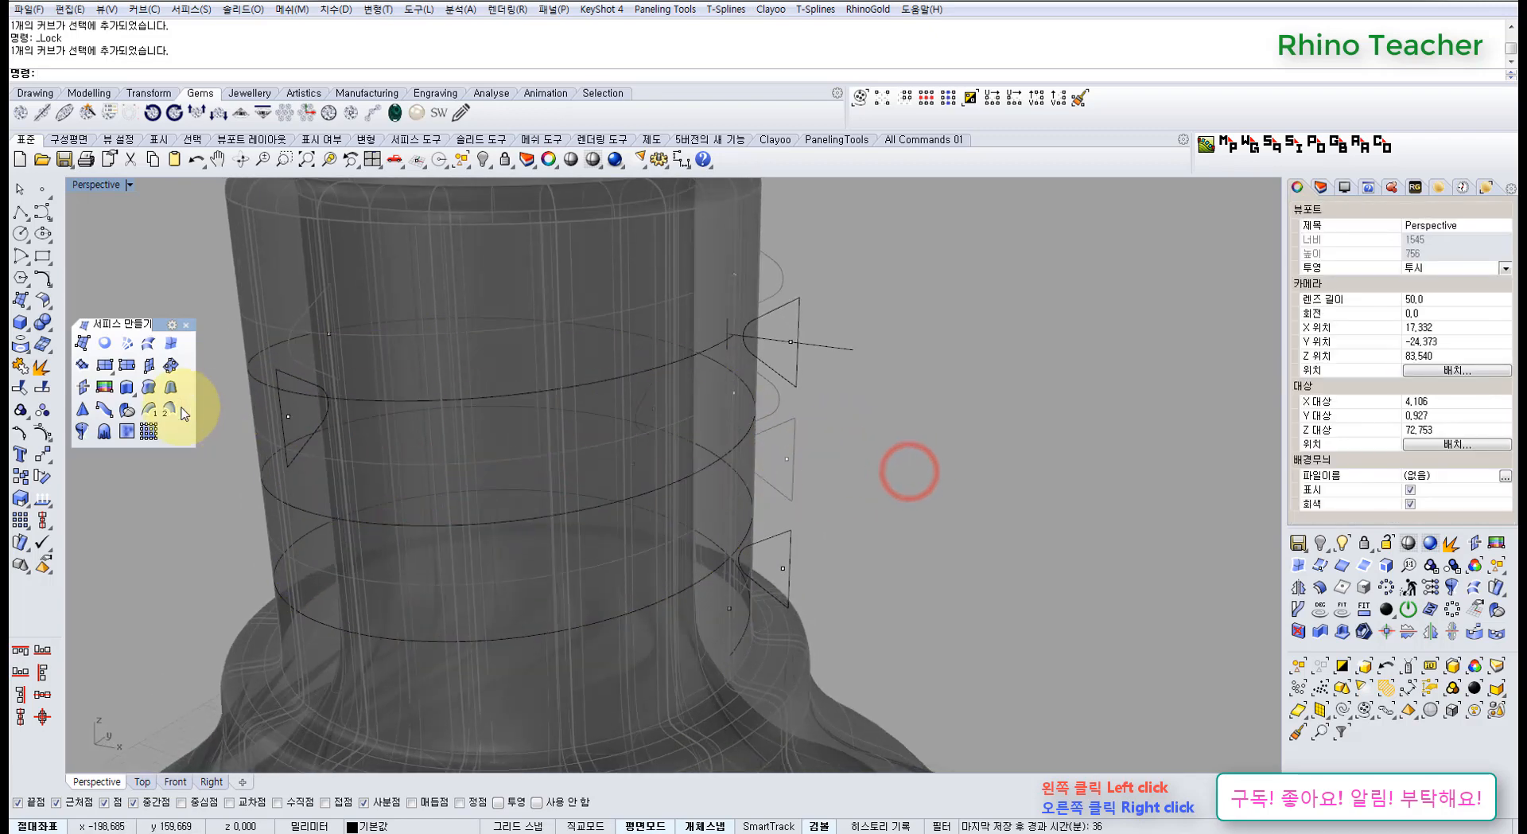
# Start a one-rail sweep using the lowered helix copy as rail and the four reversed profiles as cross sections
pyautogui.click(574, 394)
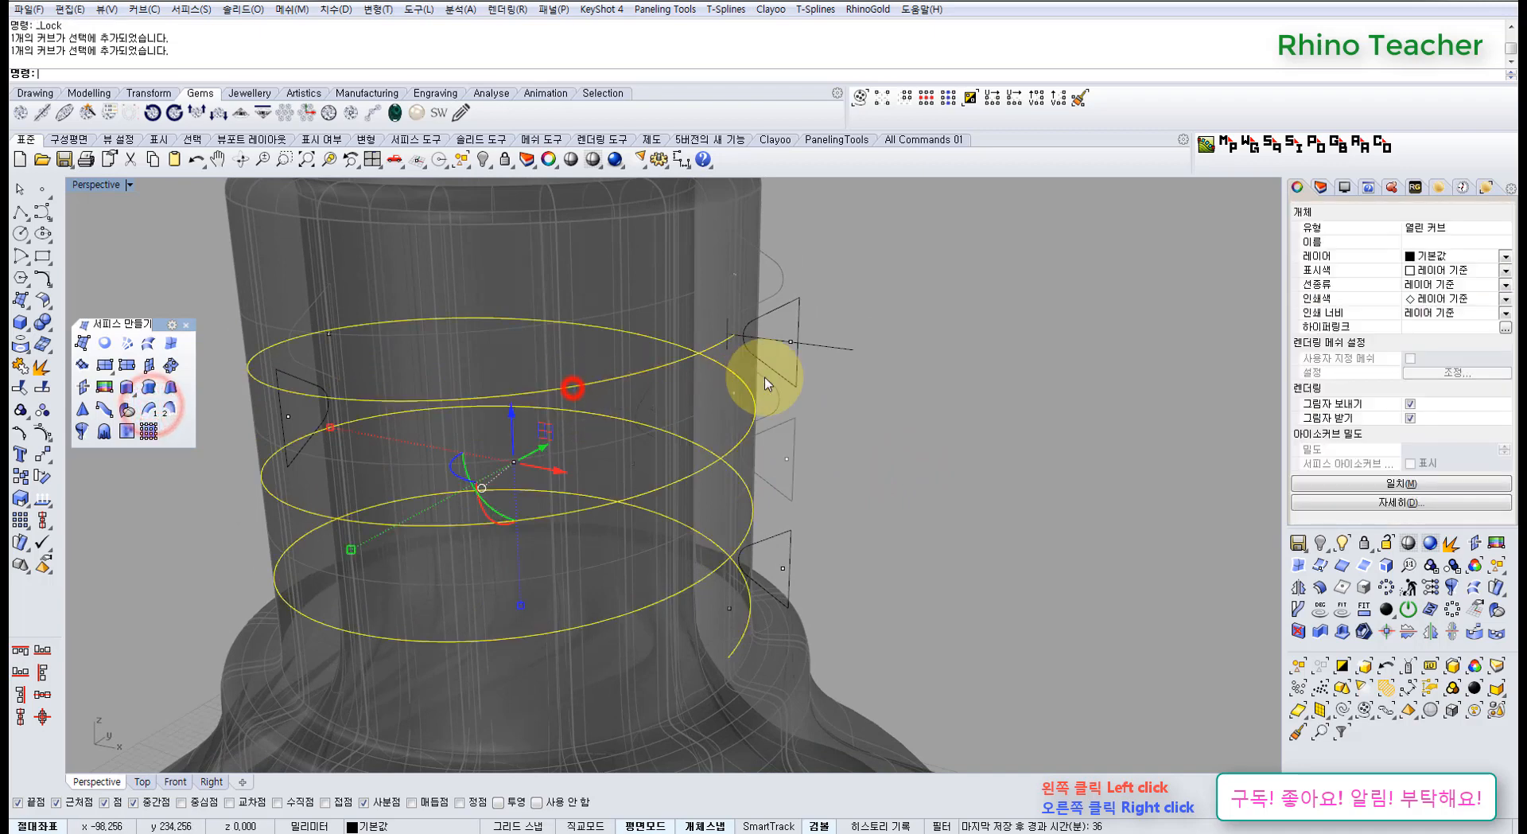
pyautogui.click(781, 303)
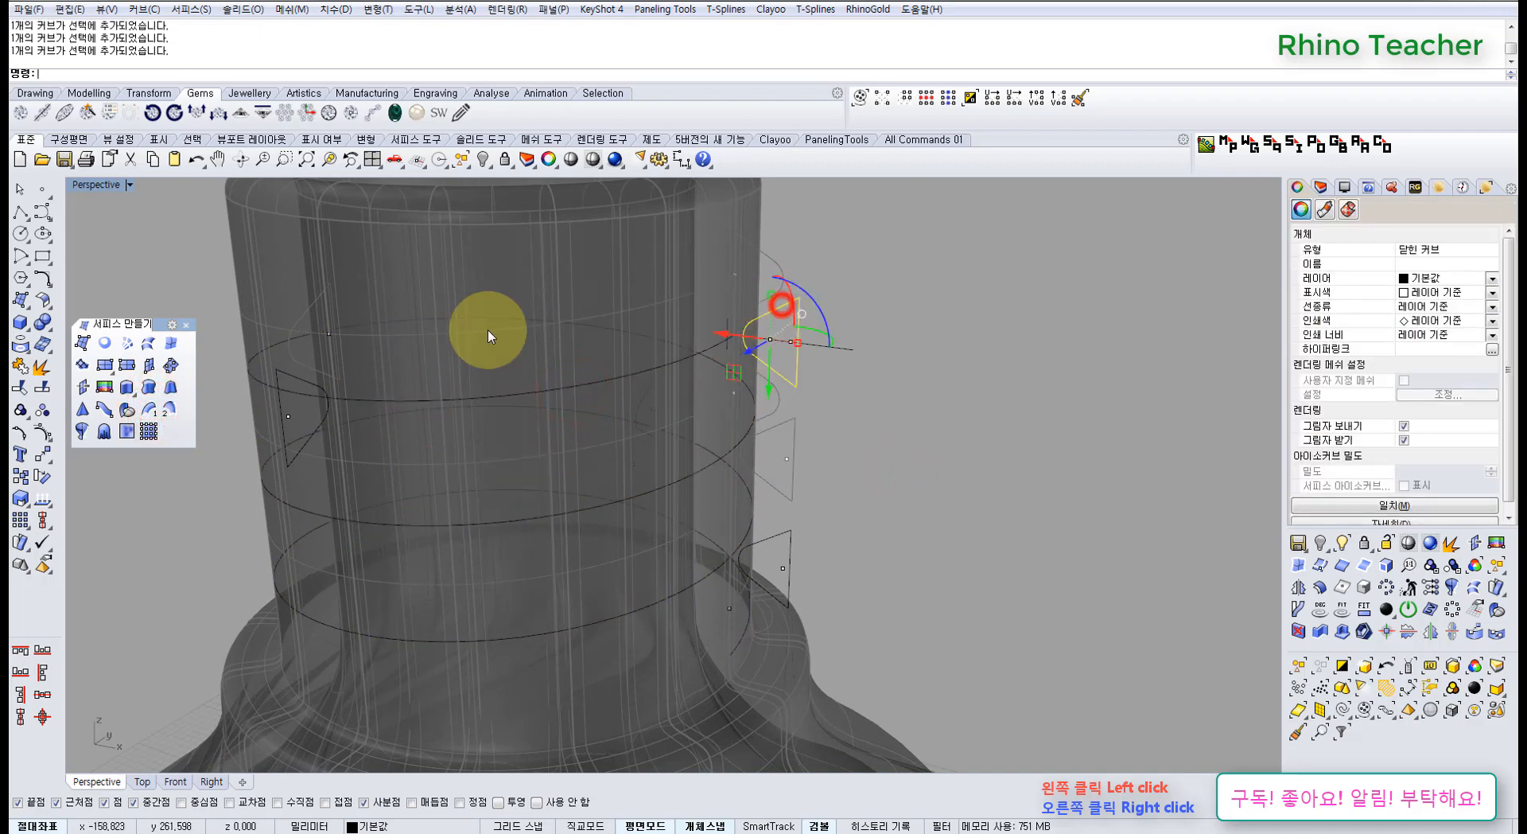
pyautogui.click(385, 398)
pyautogui.click(150, 409)
pyautogui.click(557, 397)
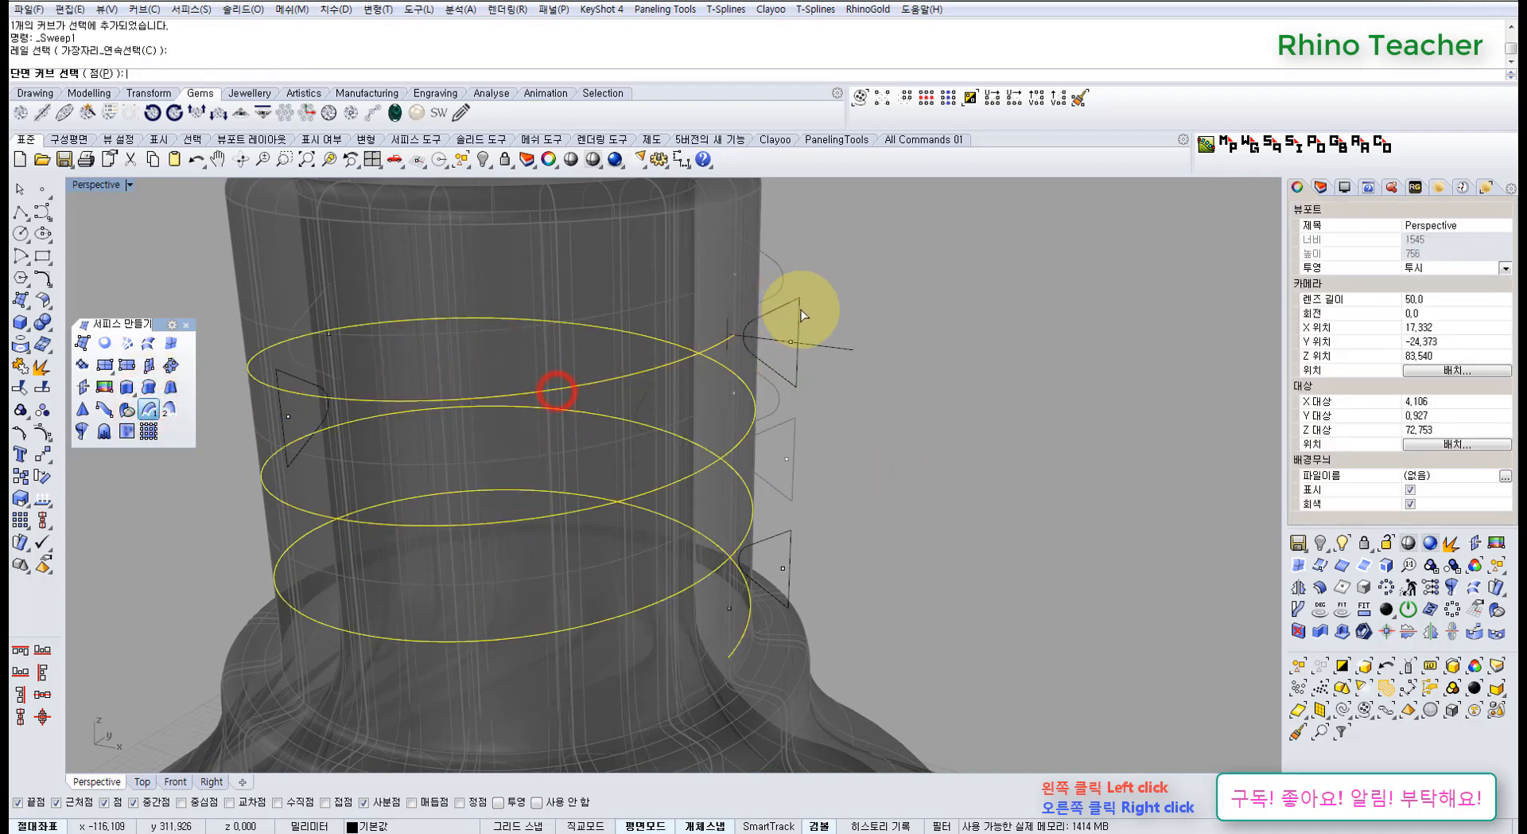
pyautogui.click(789, 304)
pyautogui.click(305, 382)
pyautogui.moveTo(688, 455); pyautogui.dragTo(794, 427, button='right')
pyautogui.click(838, 409)
pyautogui.moveTo(592, 495); pyautogui.dragTo(780, 421, button='right')
pyautogui.click(801, 517)
pyautogui.rightClick(687, 480)
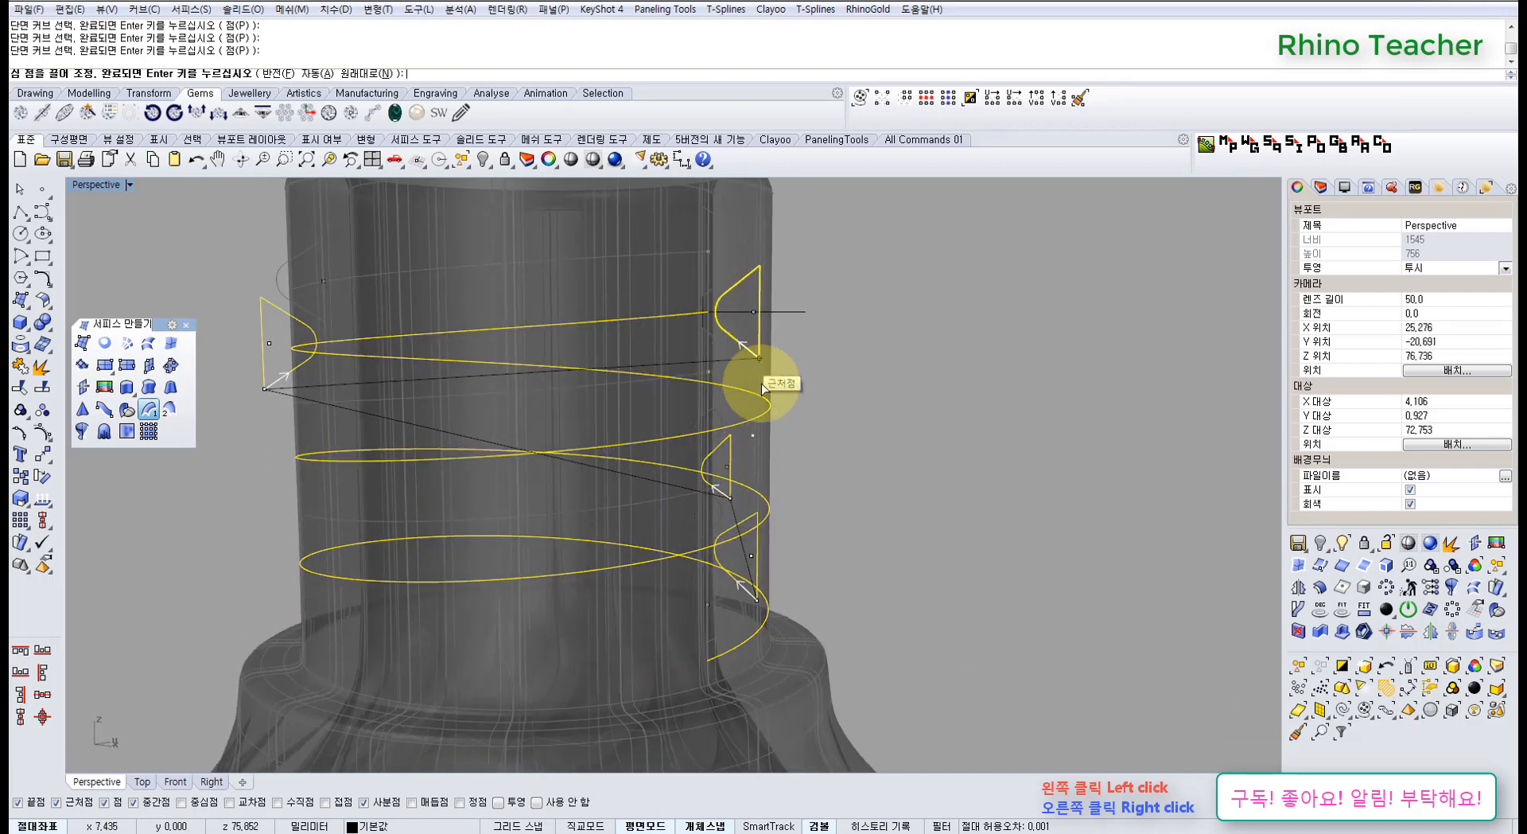
# Accept the profile seams, check the preview in the Front view, and create the sweep in the Roadlike Top style
pyautogui.moveTo(608, 481)
pyautogui.mouseDown(button='right')
pyautogui.moveTo(518, 480)
pyautogui.moveTo(545, 497)
pyautogui.mouseUp(button='right')
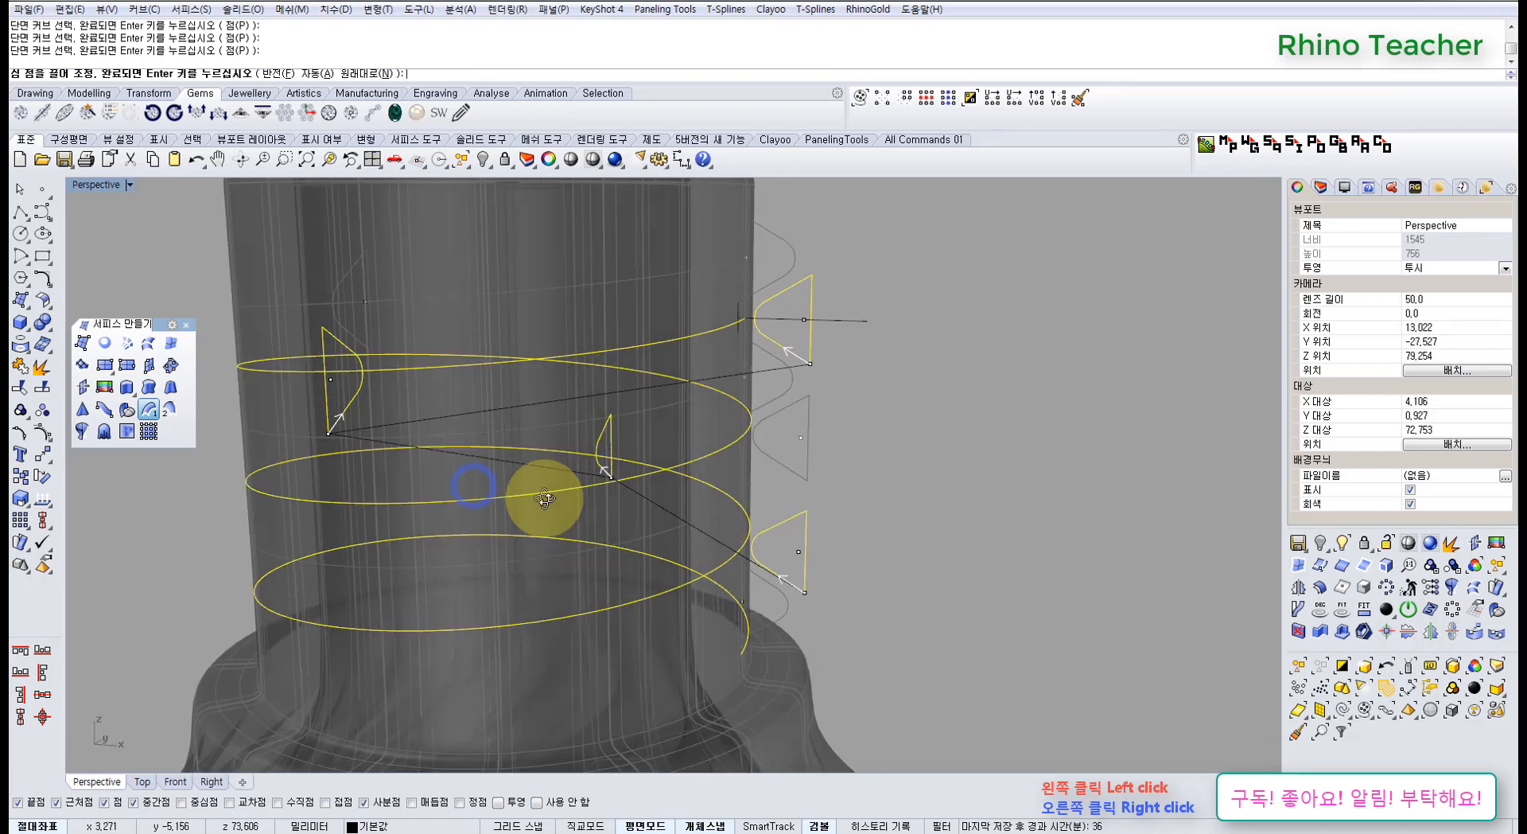
pyautogui.rightClick(599, 495)
pyautogui.moveTo(463, 468); pyautogui.dragTo(509, 442, button='right')
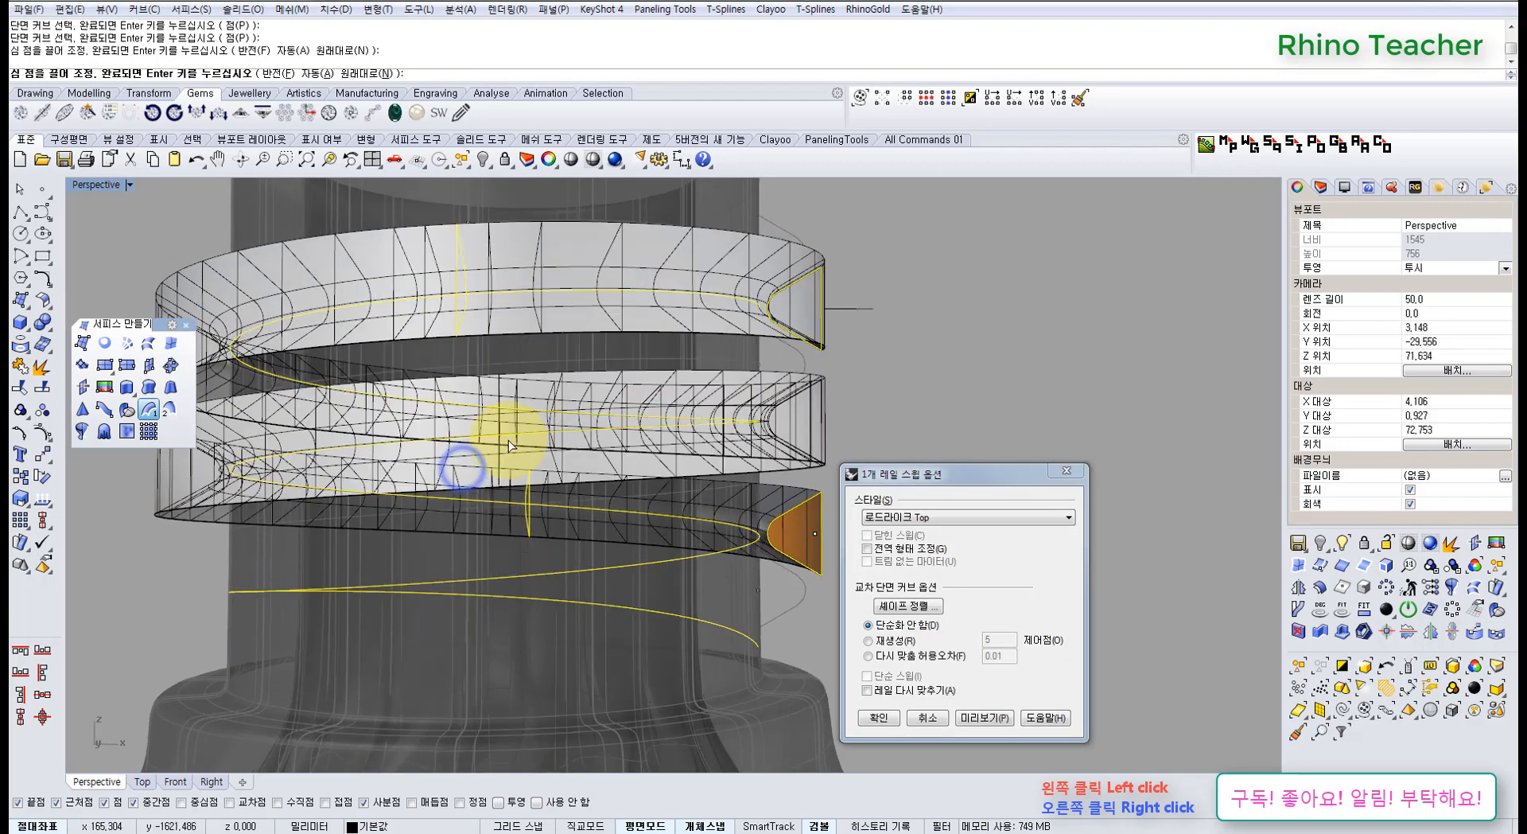
pyautogui.hotkey('ctrl', 'F2')
pyautogui.moveTo(631, 443); pyautogui.dragTo(633, 394, button='right')
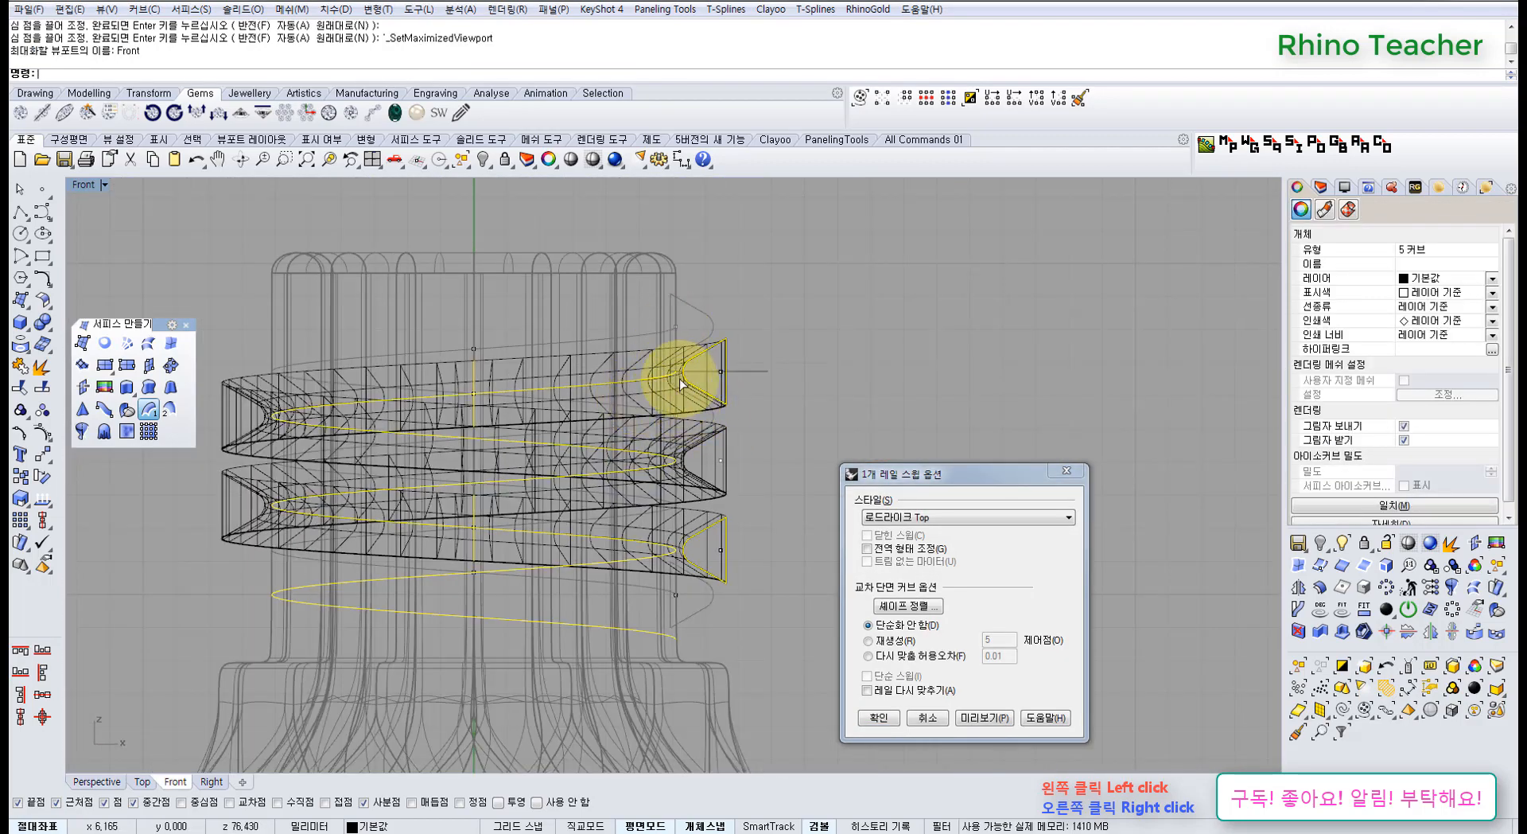
pyautogui.scroll(5, 684, 384)
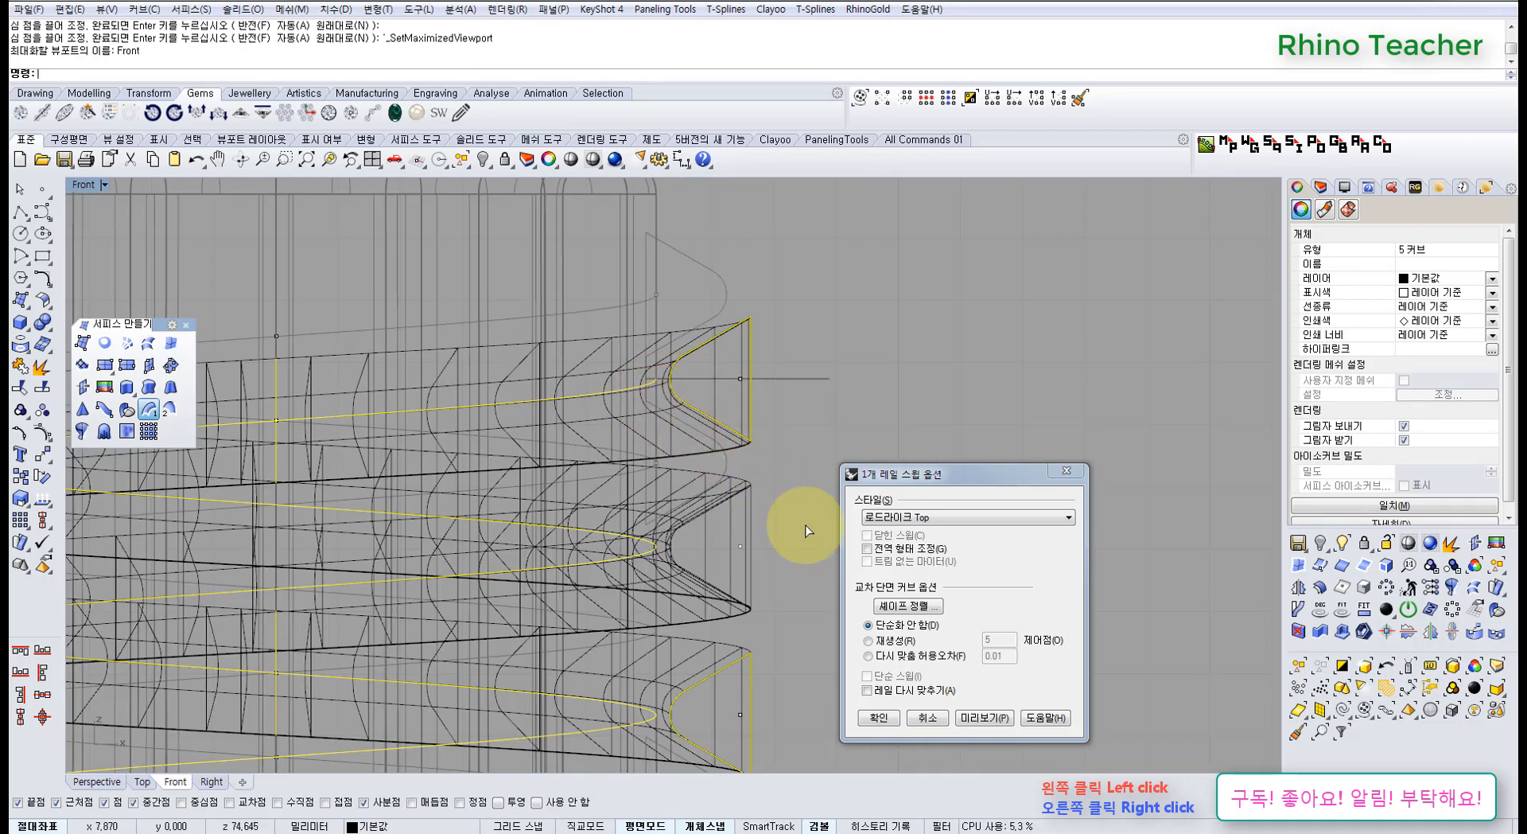
pyautogui.click(880, 718)
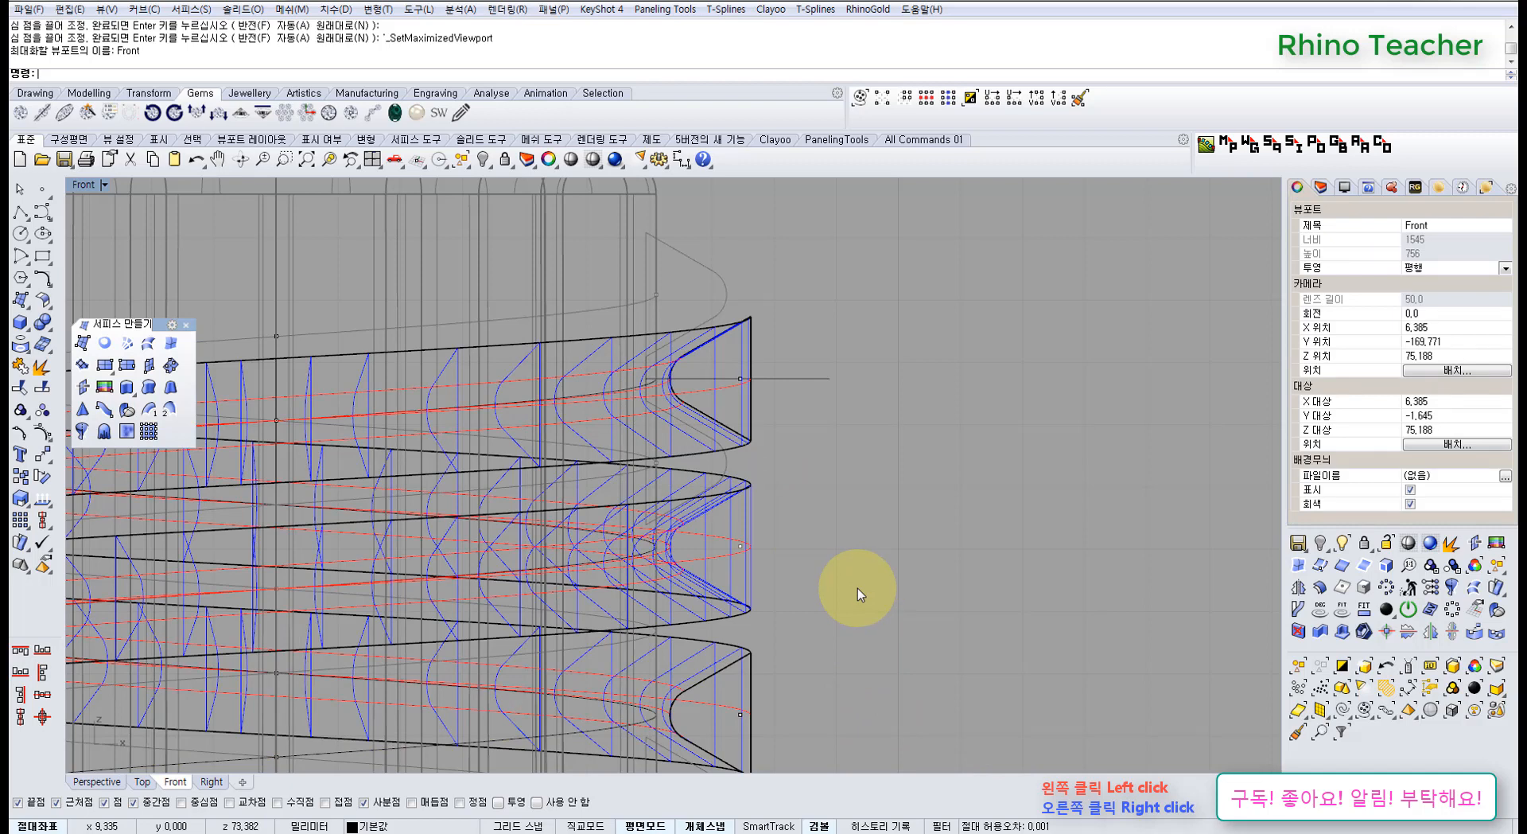
# Undo the last sweep along the lowered helix and return to the Perspective view
pyautogui.hotkey('ctrl', 'z')
pyautogui.middleClick(744, 486)
pyautogui.click(752, 486)
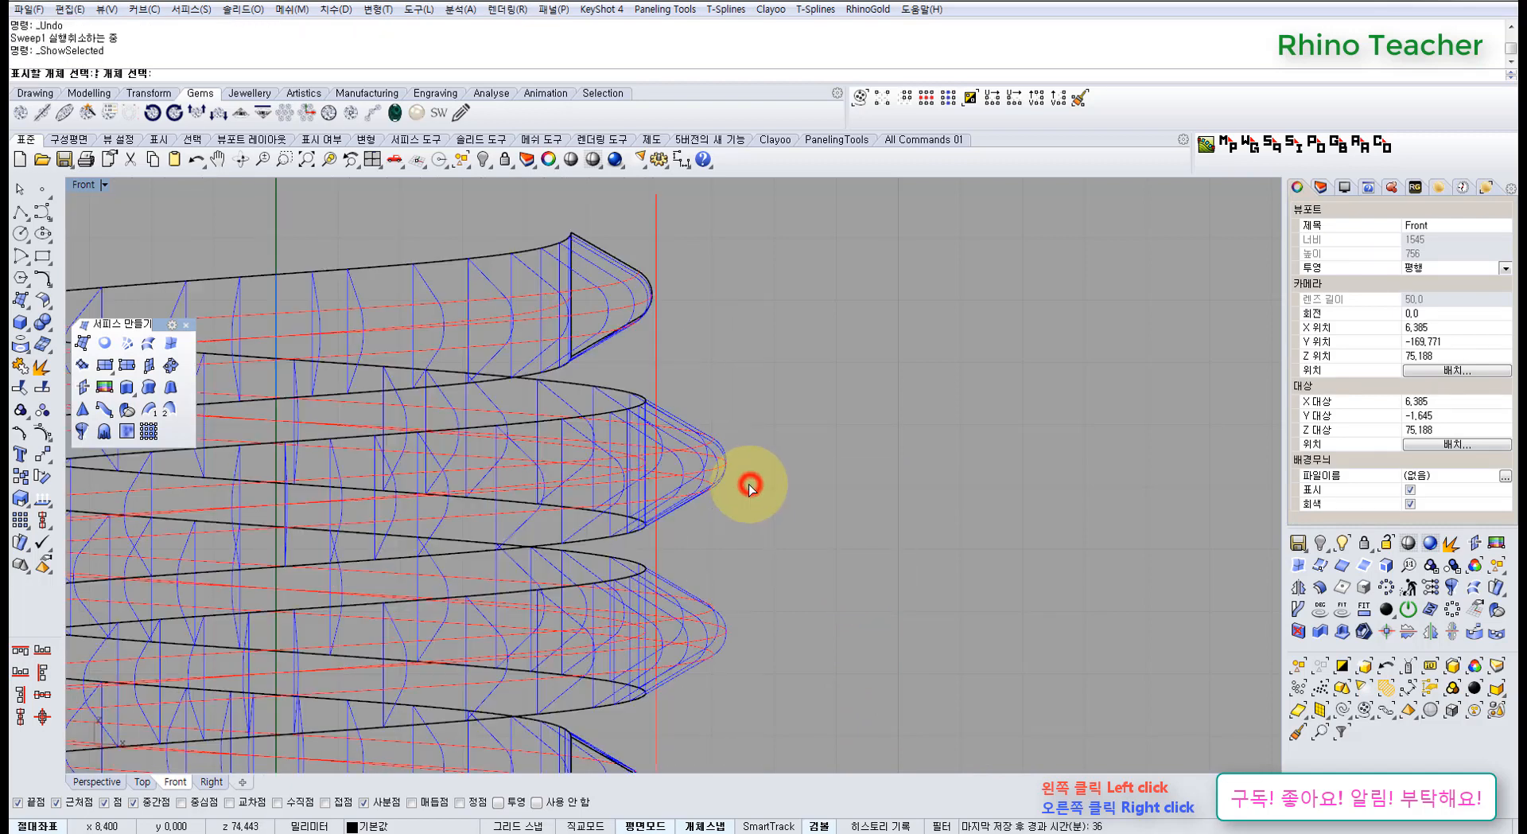
pyautogui.scroll(-4, 743, 482)
pyautogui.rightClick(740, 504)
pyautogui.moveTo(765, 515)
pyautogui.mouseDown(button='right')
pyautogui.moveTo(790, 474)
pyautogui.moveTo(743, 501)
pyautogui.moveTo(787, 515)
pyautogui.mouseUp(button='right')
pyautogui.hotkey('ctrl', 'F4')
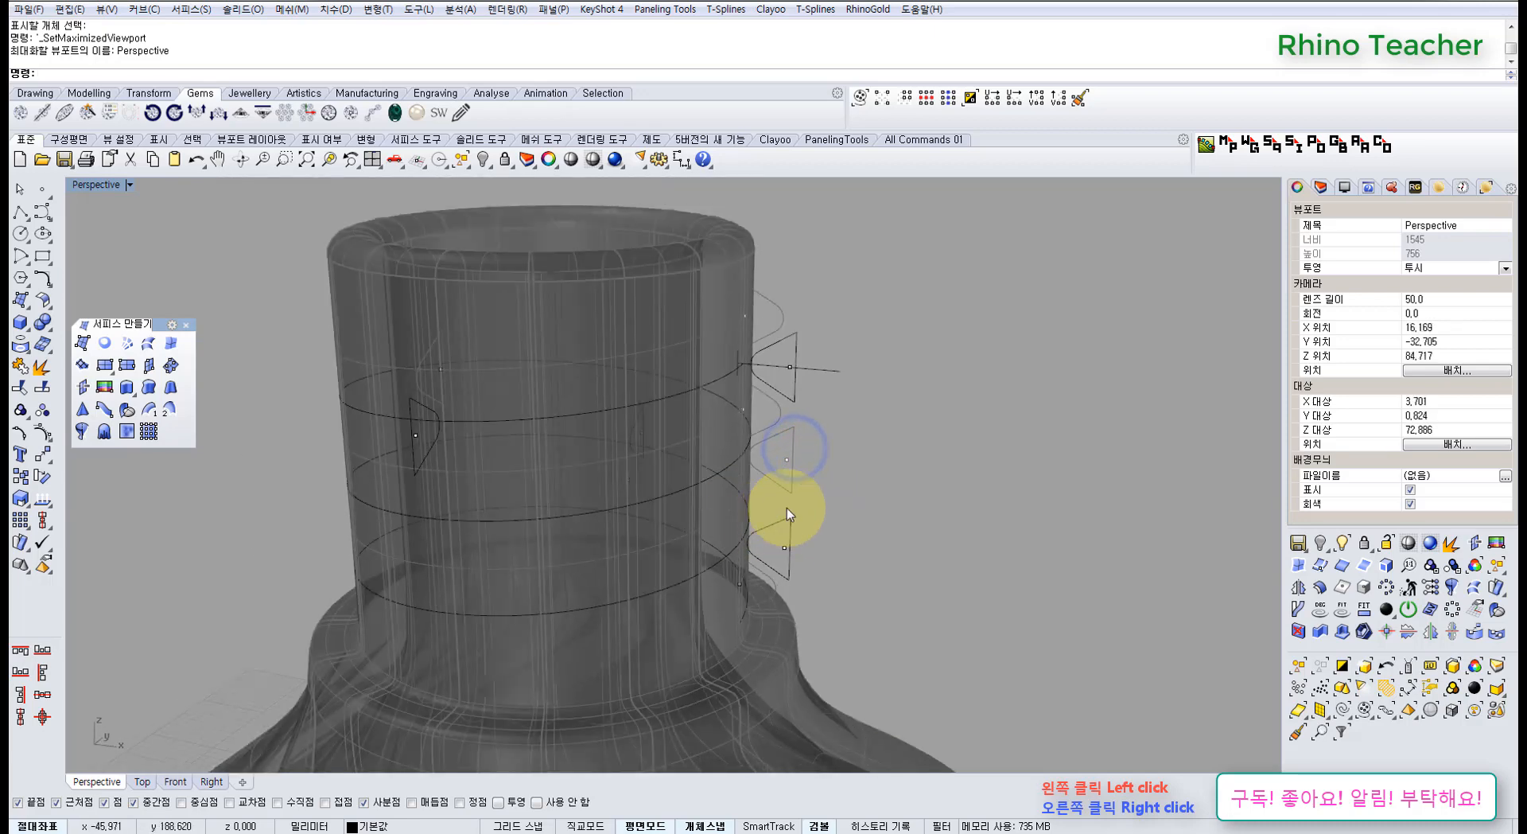
# With history recording on, sweep the four reversed profiles along the lowered helix copy as a one-rail sweep in the Roadlike Top style
pyautogui.click(150, 412)
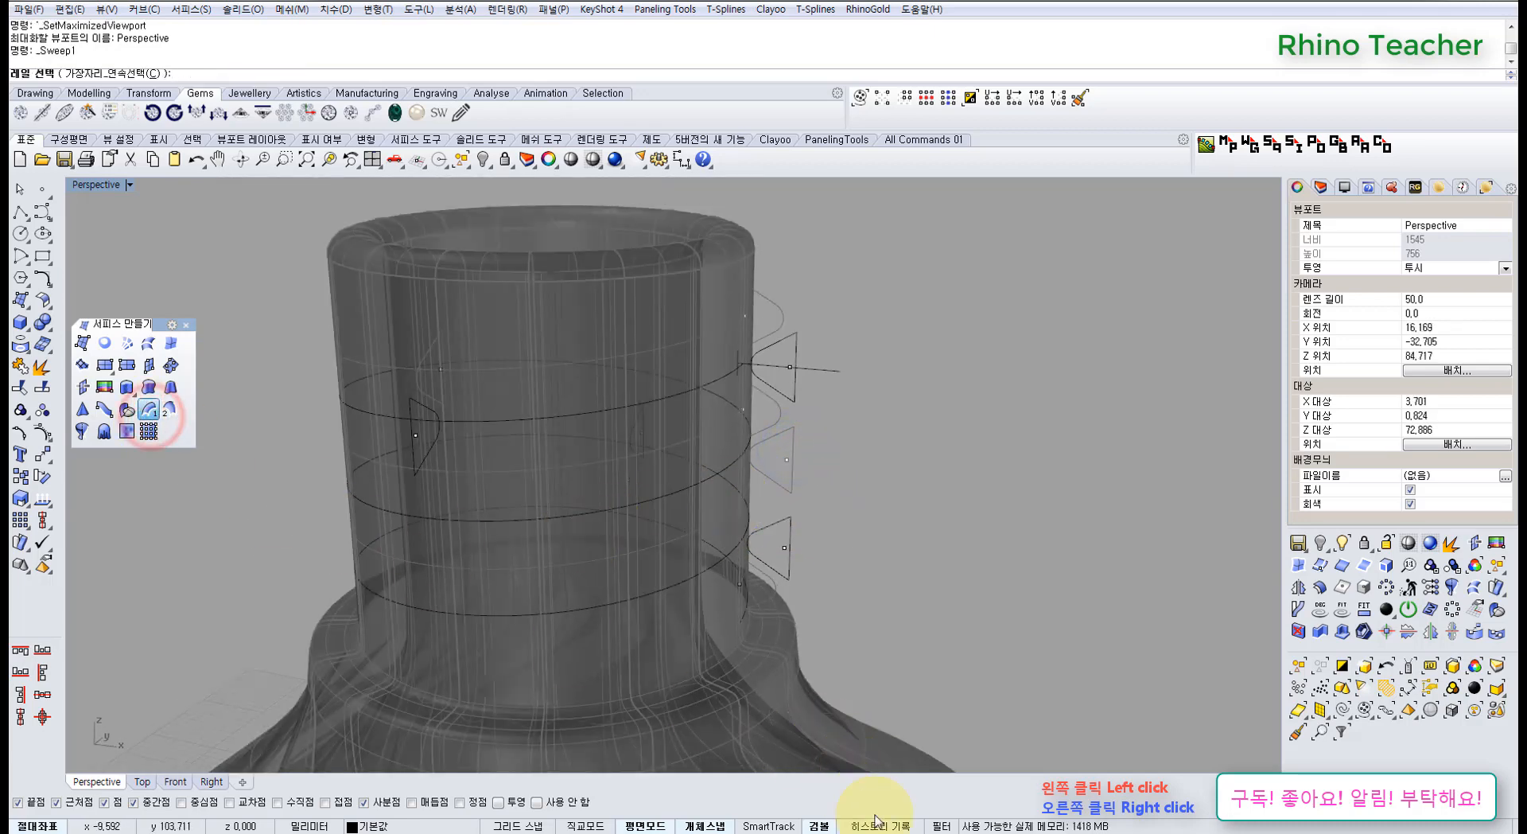
pyautogui.click(689, 392)
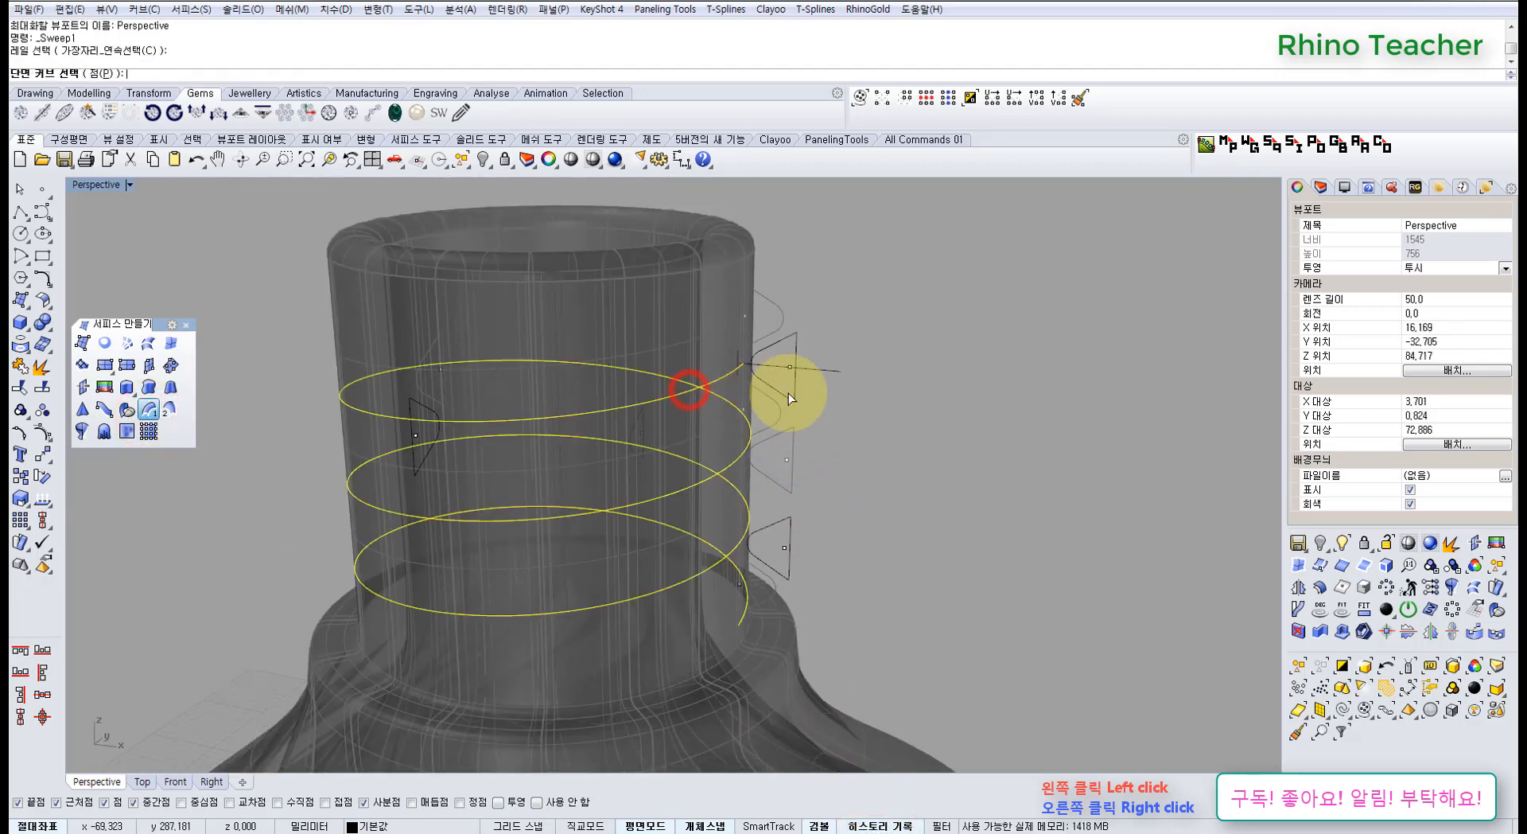
pyautogui.click(788, 393)
pyautogui.moveTo(758, 484); pyautogui.dragTo(704, 432, button='right')
pyautogui.click(703, 433)
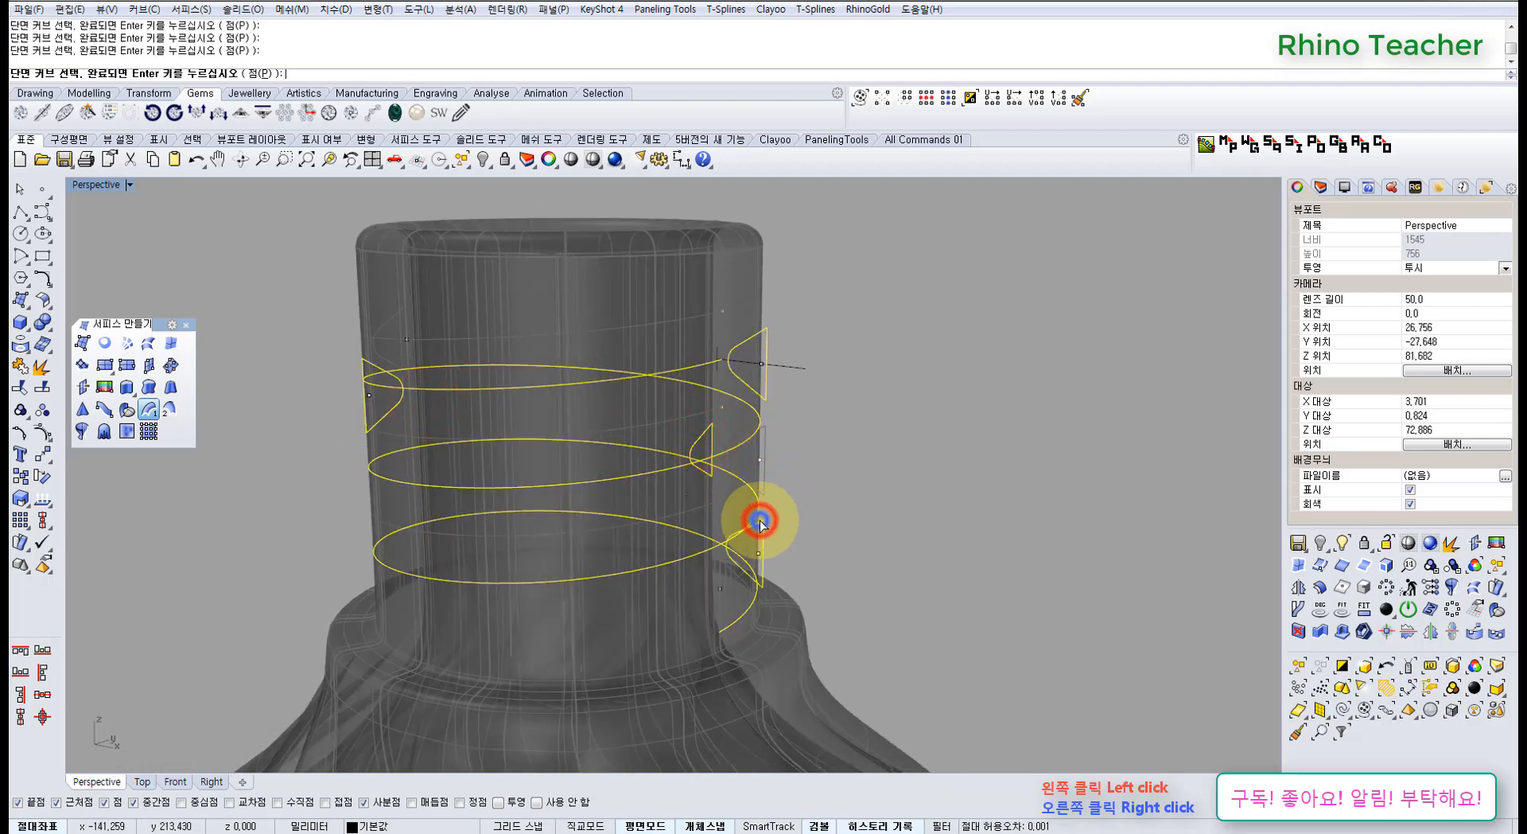
pyautogui.moveTo(581, 549); pyautogui.dragTo(835, 693, button='right')
pyautogui.rightClick(823, 544)
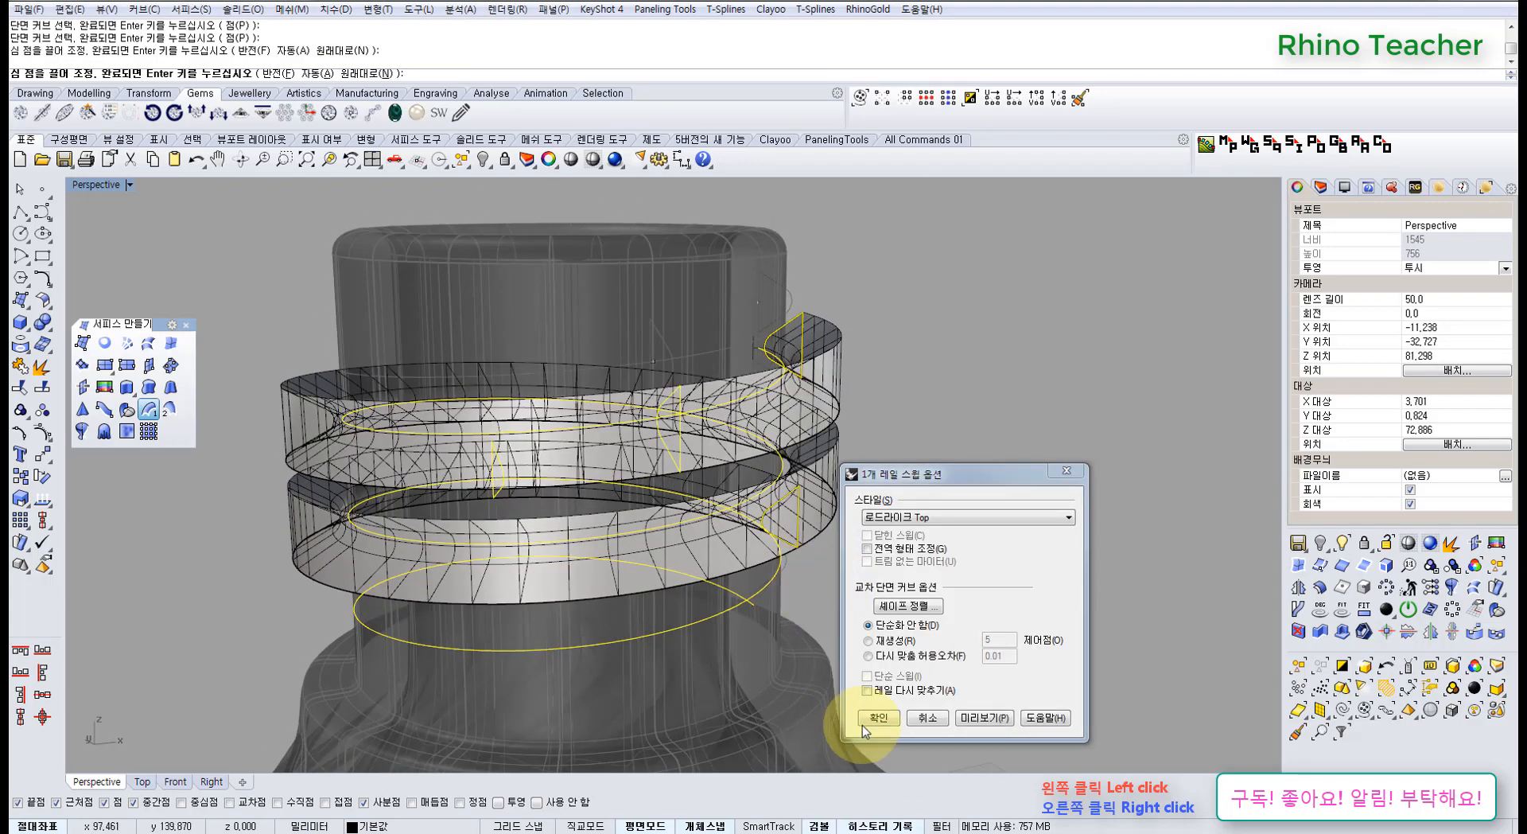
pyautogui.click(877, 718)
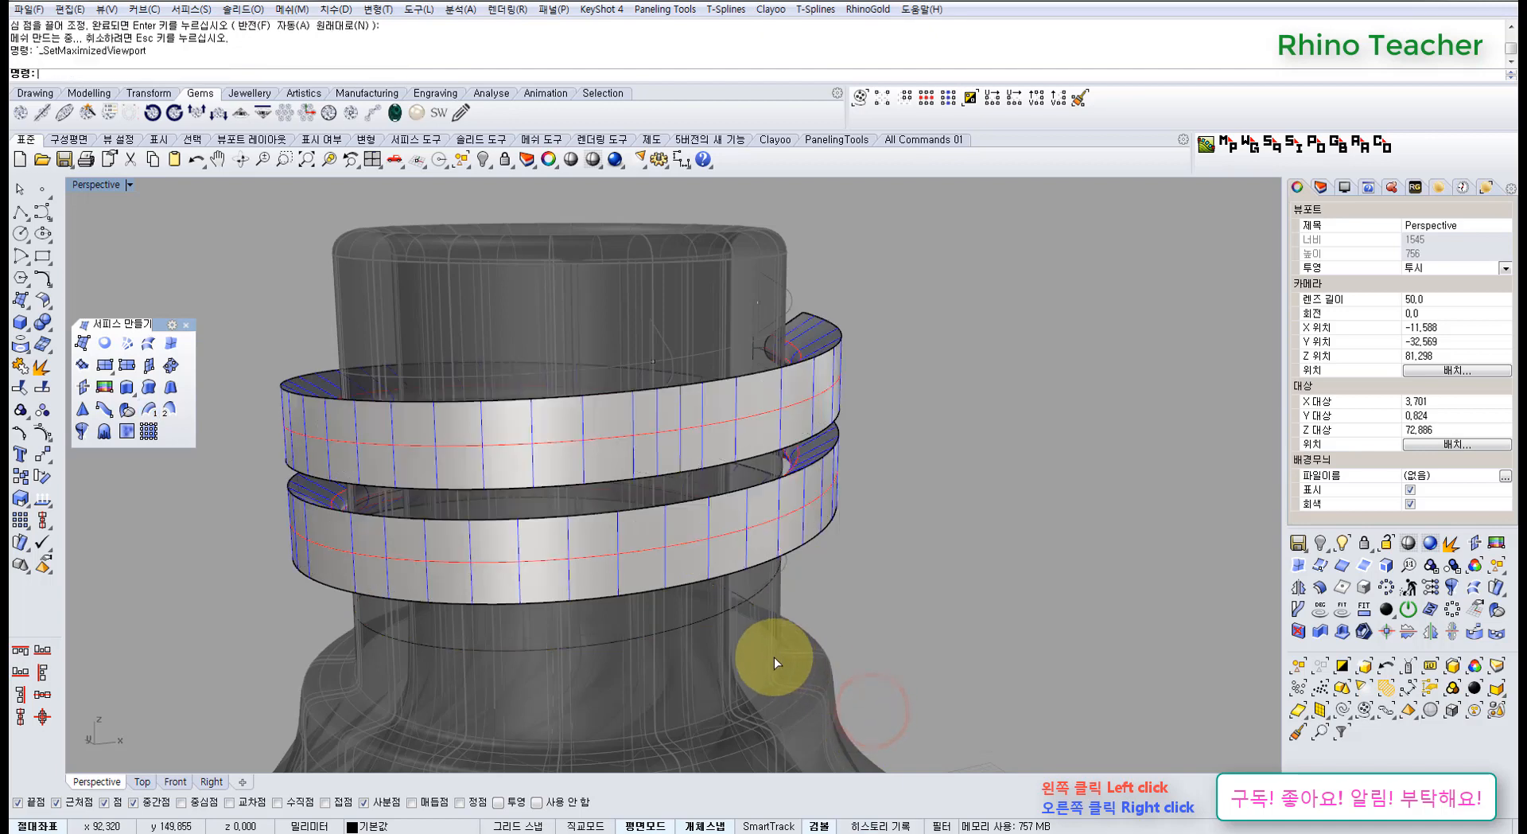
# In the Front view, move the first and last reversed profile curves horizontally outward from the neck so the sweep ends flare out
pyautogui.hotkey('ctrl', 'F2')
pyautogui.scroll(3, 754, 344)
pyautogui.click(762, 347)
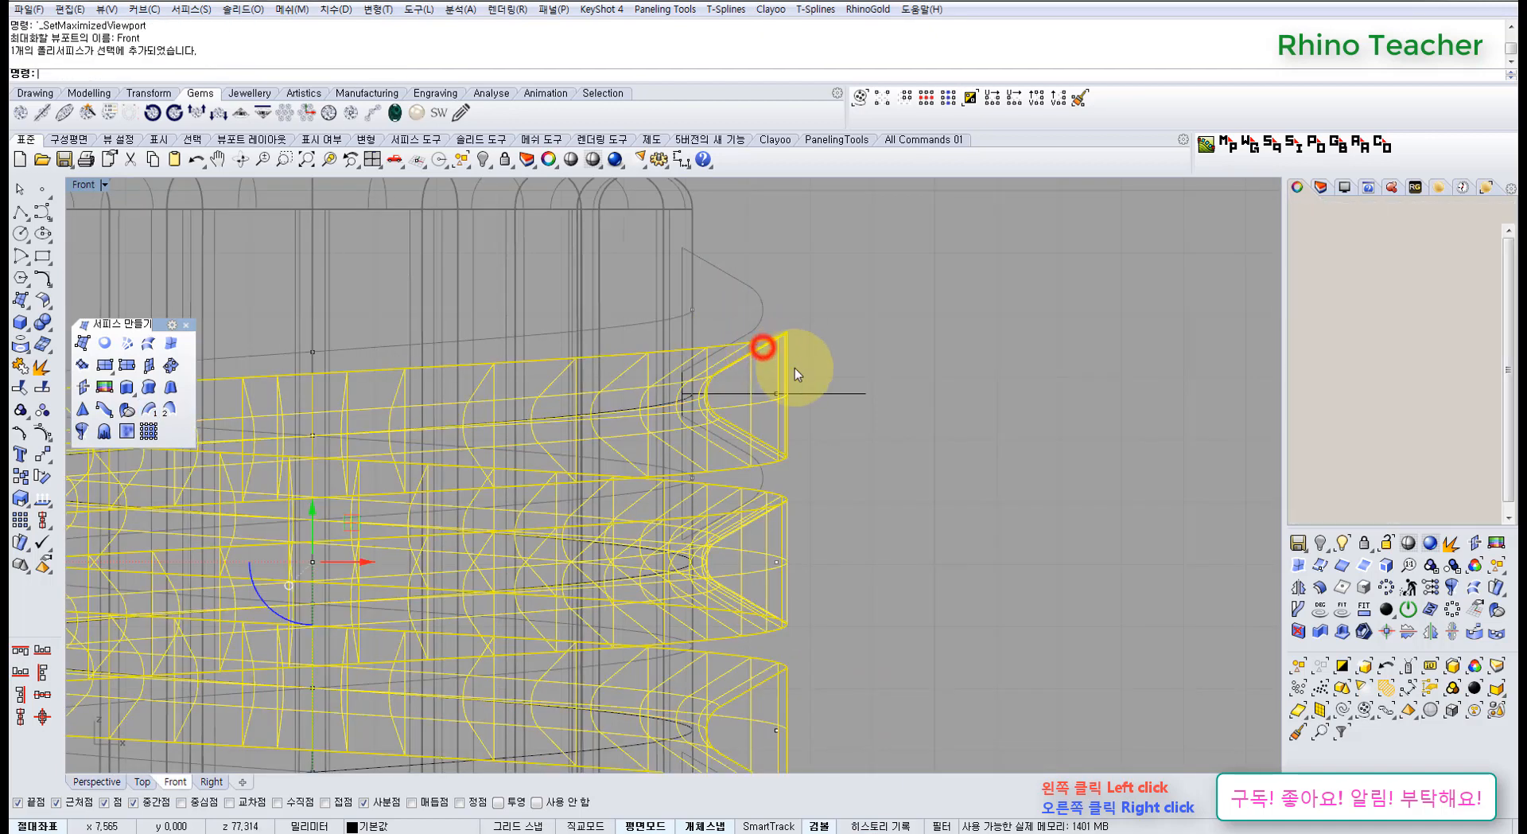
pyautogui.click(821, 393)
pyautogui.click(792, 367)
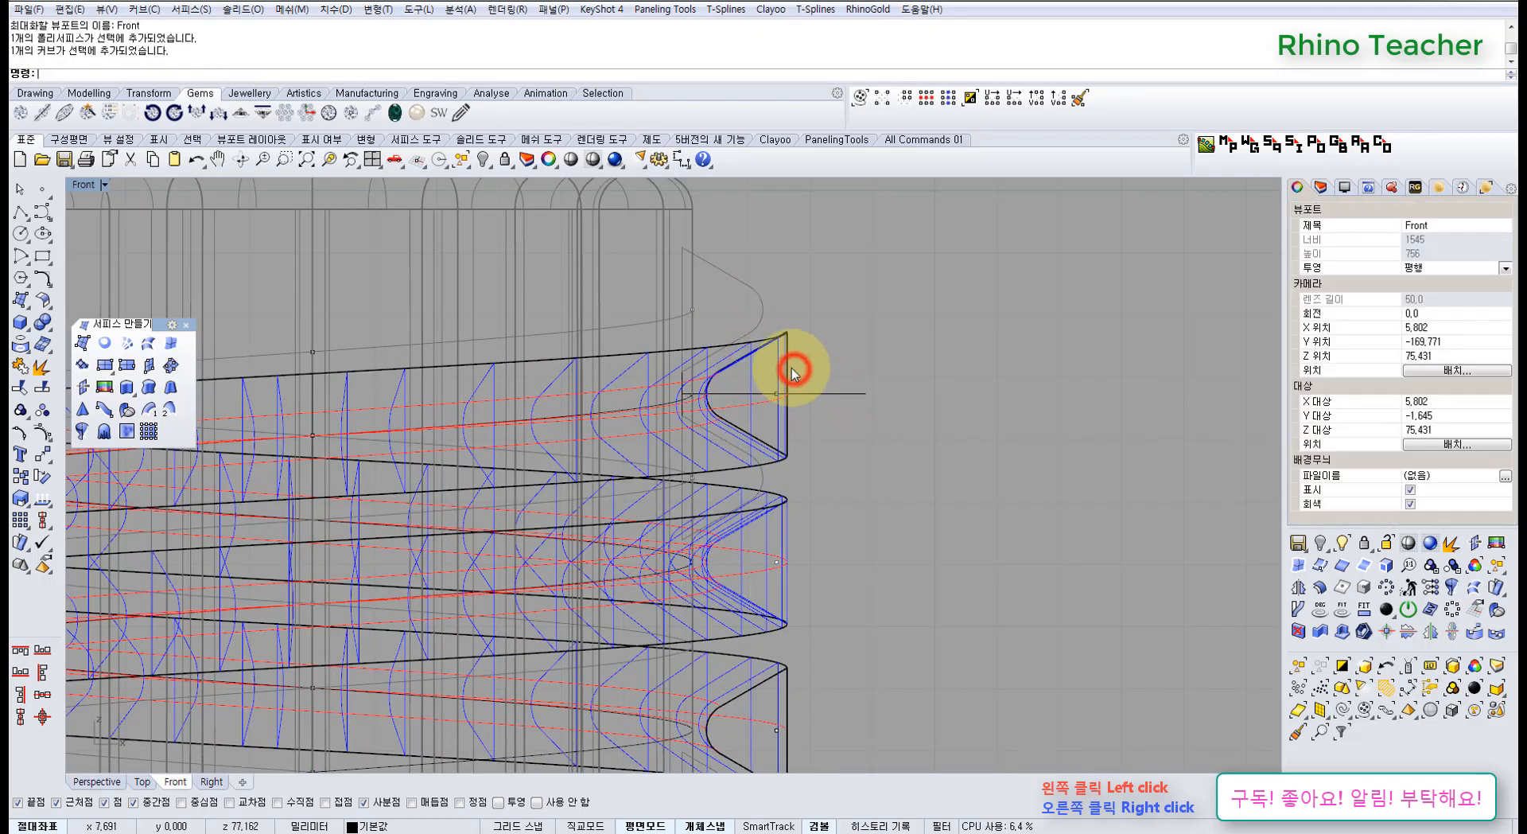
pyautogui.click(828, 408)
pyautogui.moveTo(821, 602); pyautogui.dragTo(780, 525, button='right')
pyautogui.keyDown('shift'); pyautogui.click(781, 528); pyautogui.keyUp('shift')
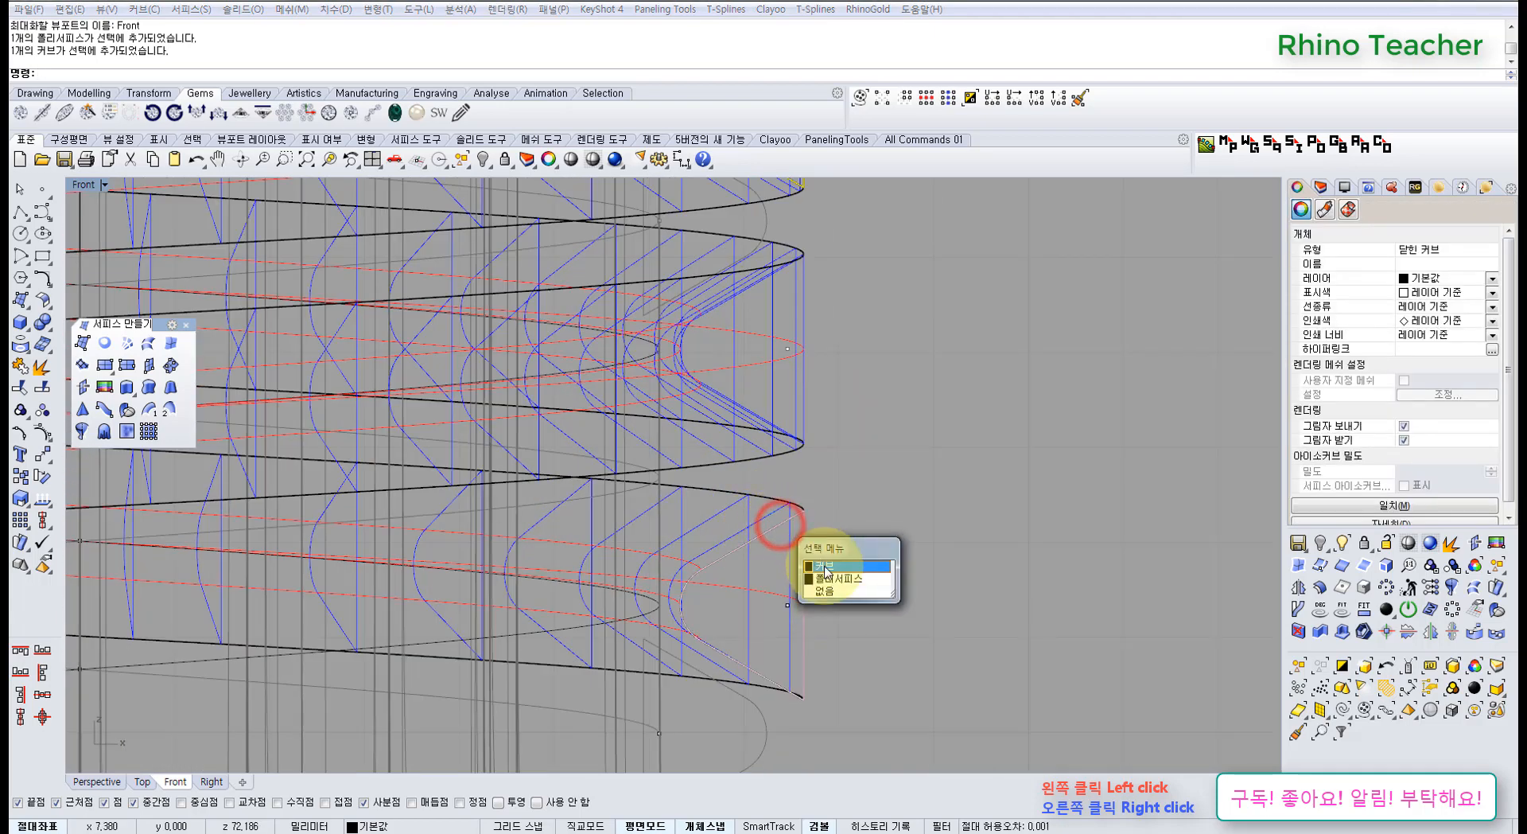
pyautogui.click(823, 565)
pyautogui.scroll(-8, 911, 495)
pyautogui.moveTo(911, 495); pyautogui.dragTo(718, 511, button='right')
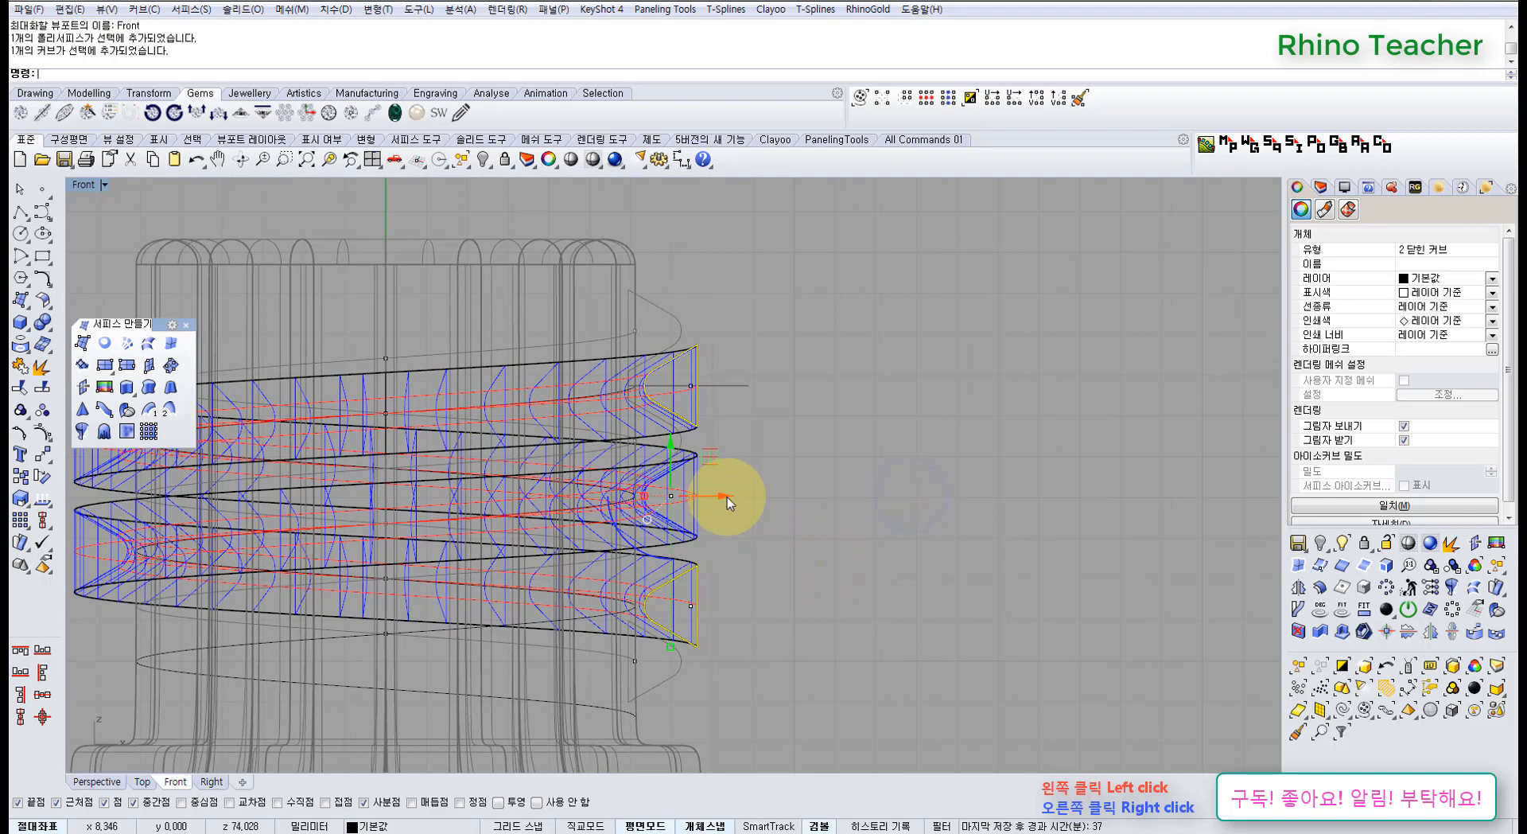
pyautogui.click(727, 496)
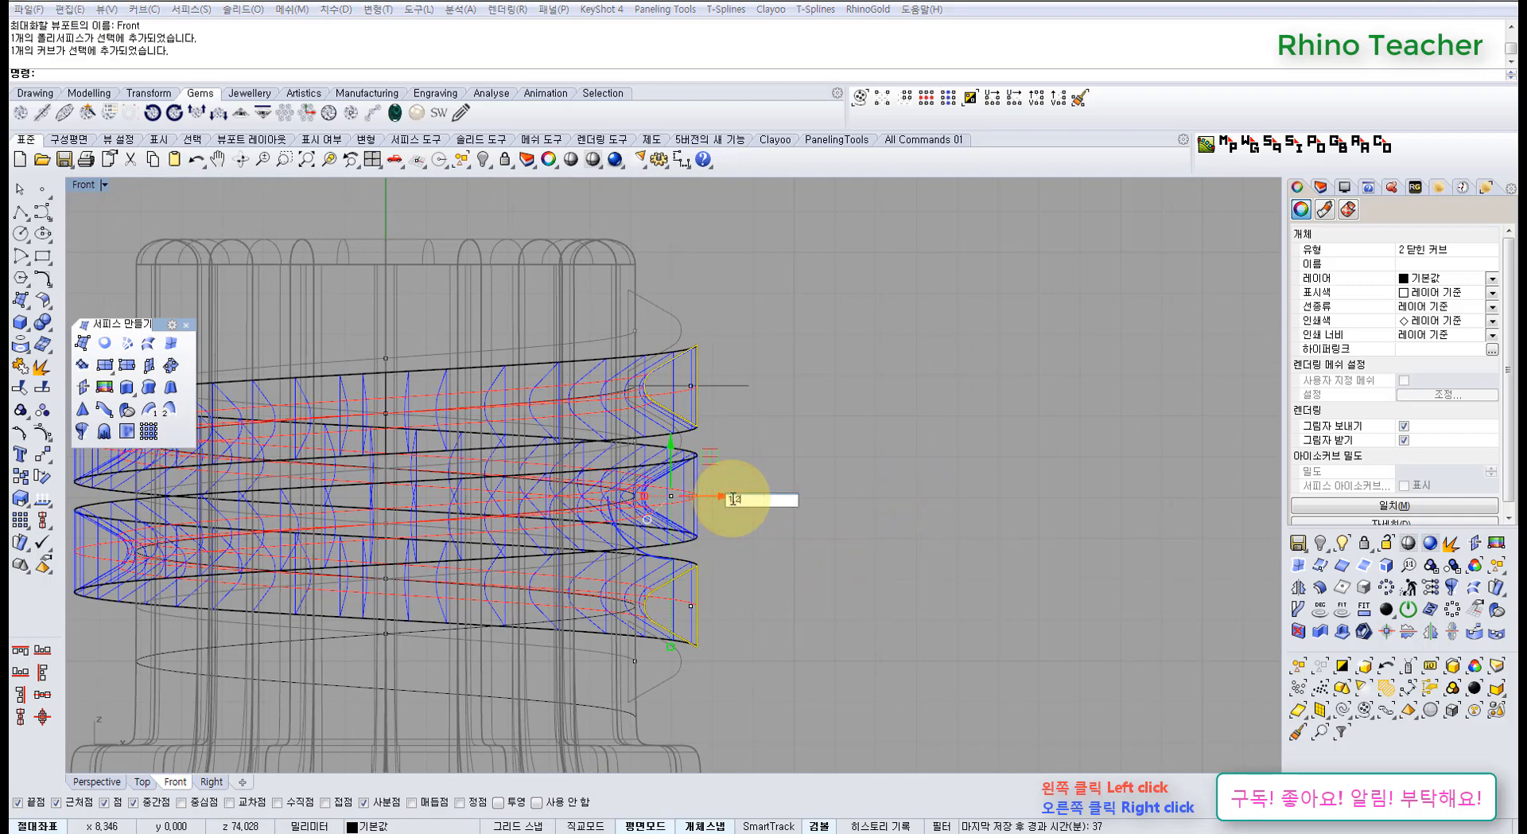
pyautogui.press('Return')
# Show the hidden original thread sweep from the Front view and compare it with the flared sweep in Perspective
pyautogui.hotkey('ctrl', 'F4')
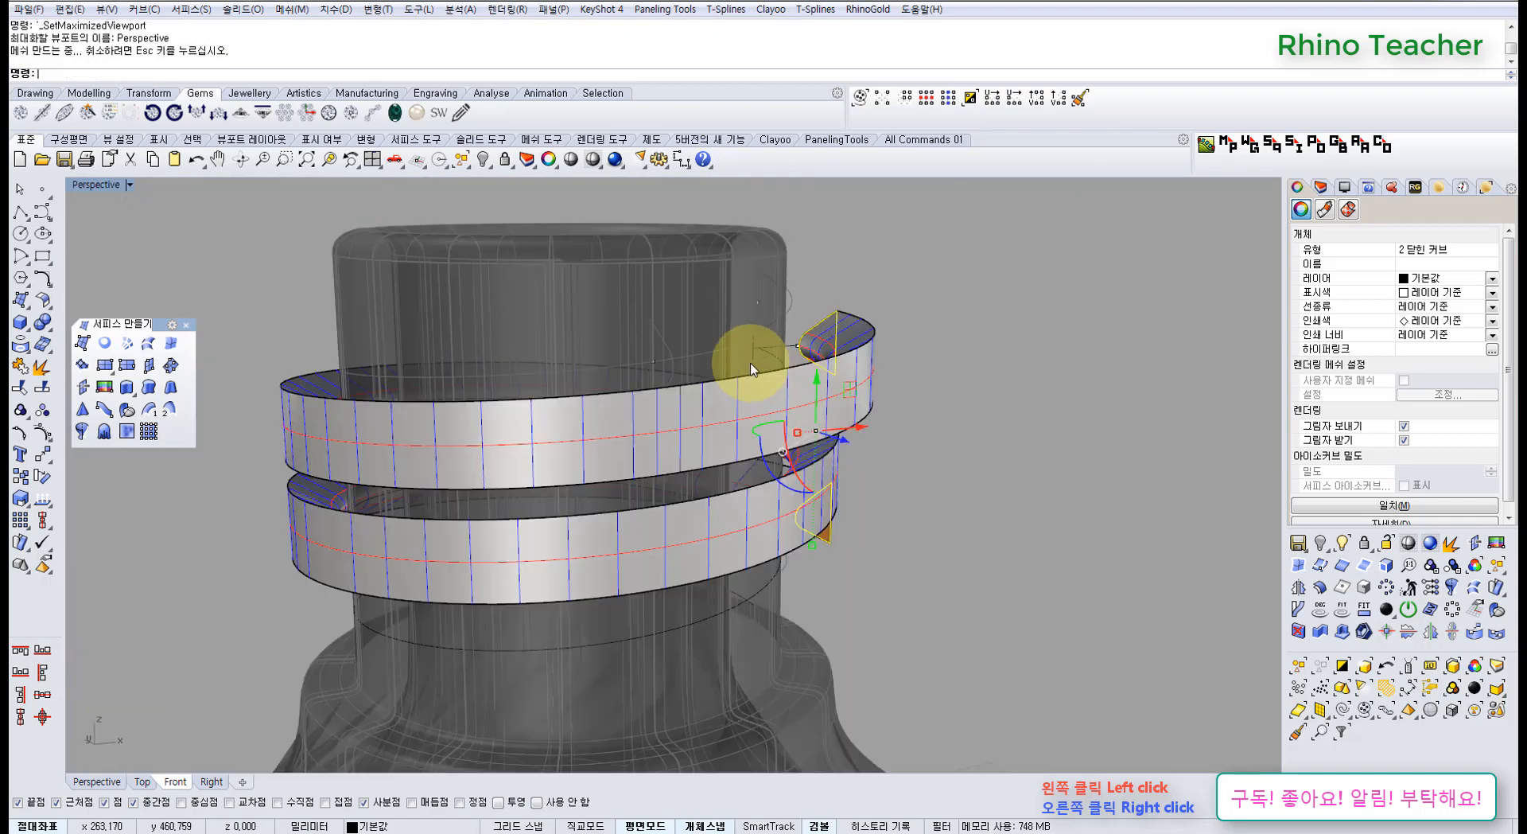
pyautogui.moveTo(750, 358); pyautogui.dragTo(733, 470, button='right')
pyautogui.press('Escape')
pyautogui.hotkey('ctrl', 'F2')
pyautogui.middleClick(689, 459)
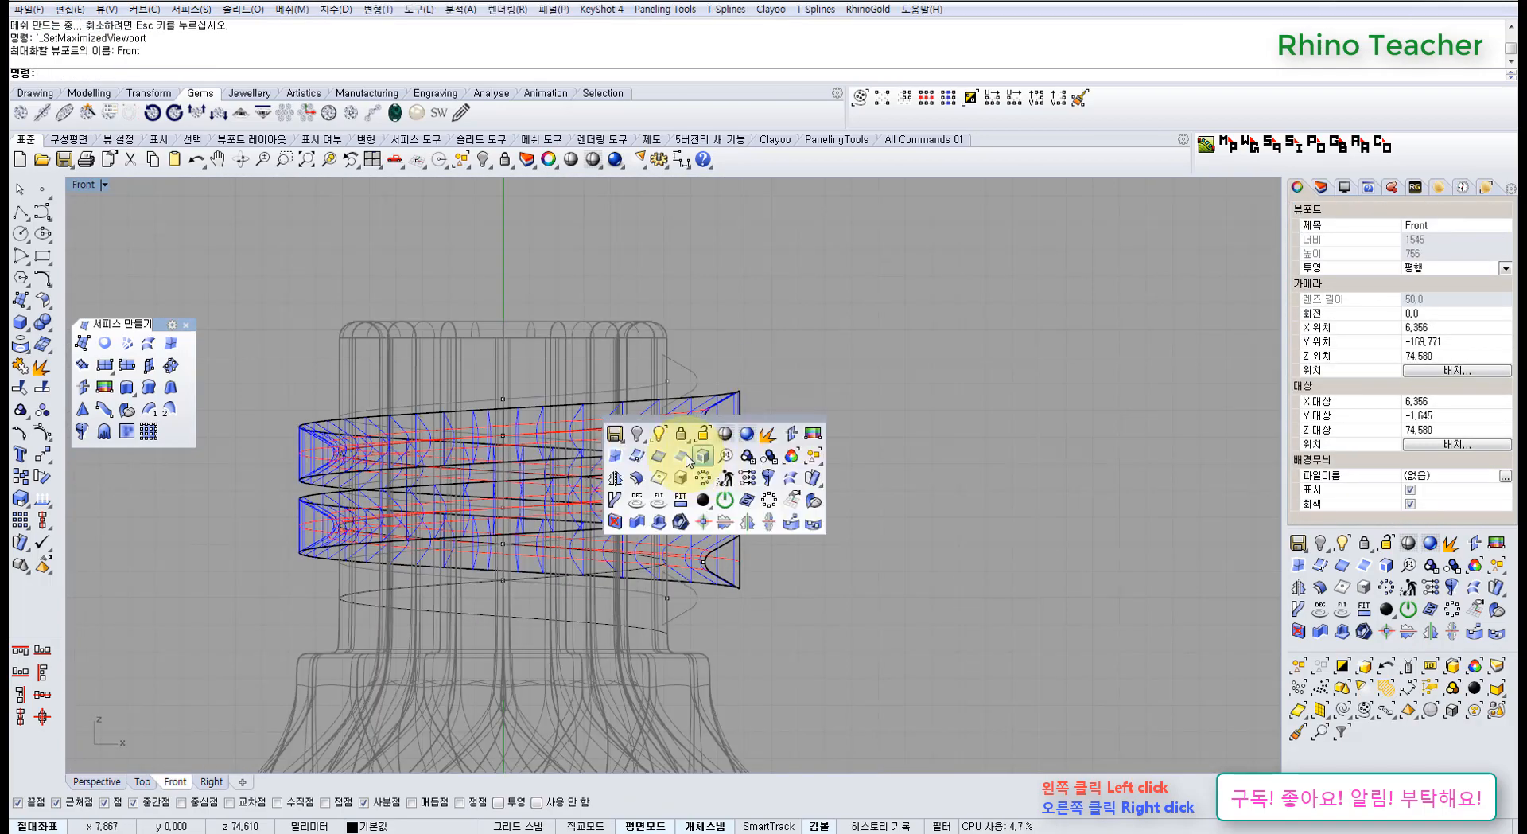
pyautogui.click(658, 435)
pyautogui.click(645, 381)
pyautogui.rightClick(646, 381)
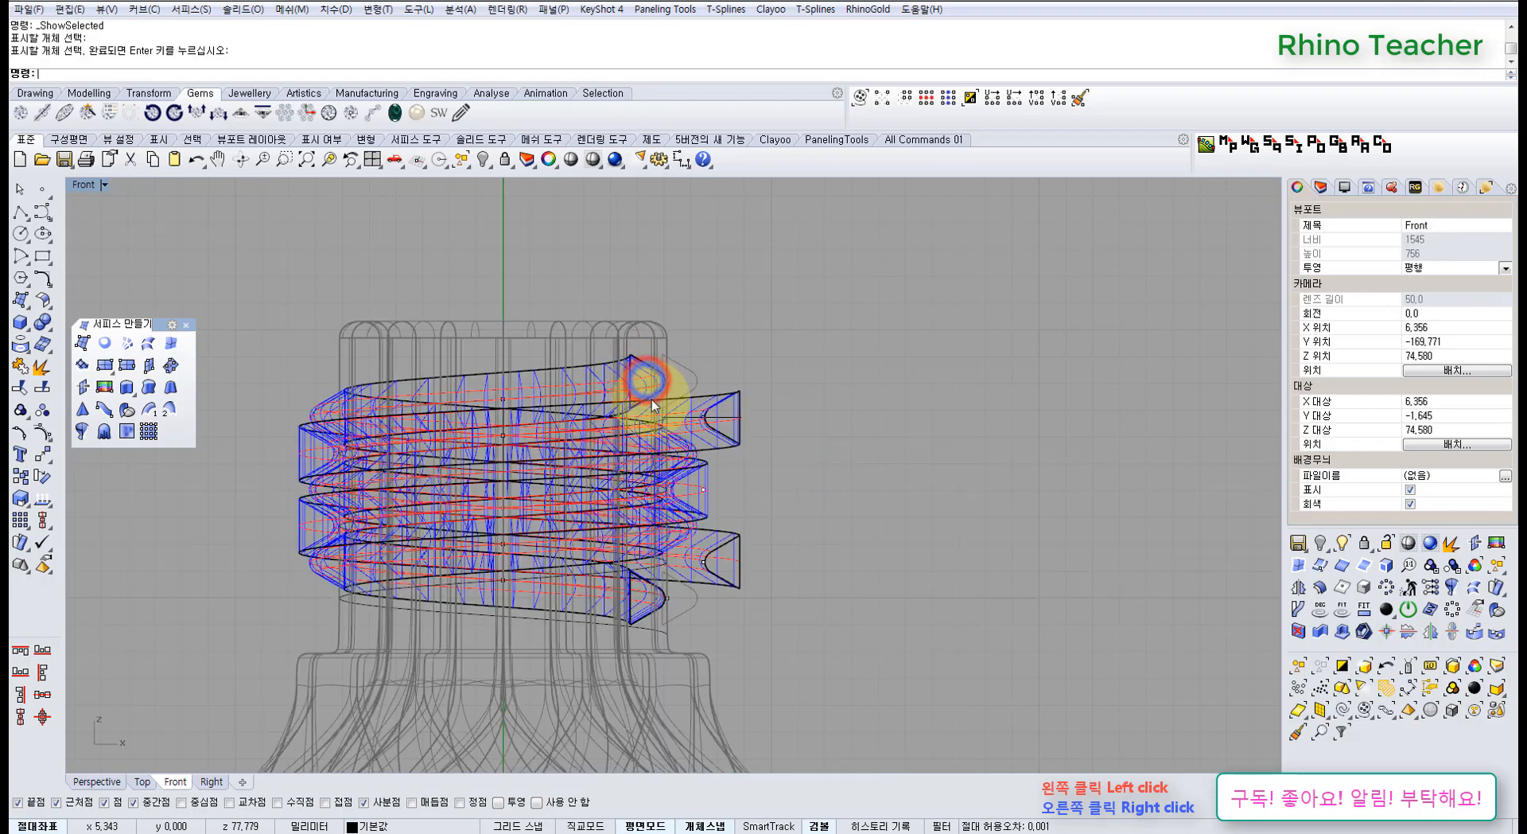
pyautogui.hotkey('ctrl', 'F4')
pyautogui.moveTo(651, 399); pyautogui.dragTo(777, 423, button='right')
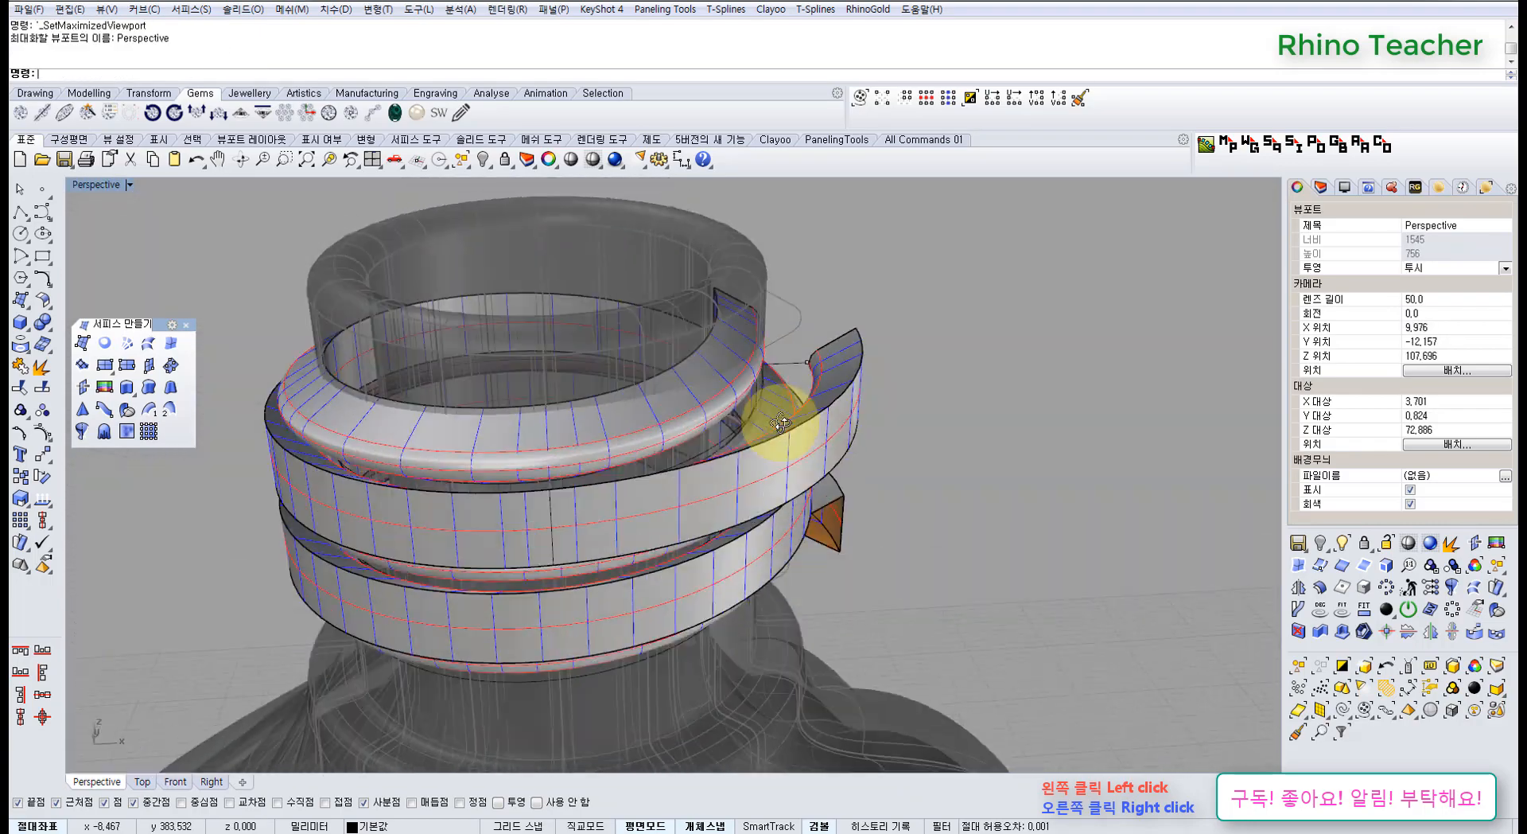
# Show the hidden cap lying beside the finished bottle, examine it, and undo the showing
pyautogui.scroll(-8, 777, 426)
pyautogui.scroll(-5, 740, 459)
pyautogui.middleClick(469, 461)
pyautogui.click(419, 430)
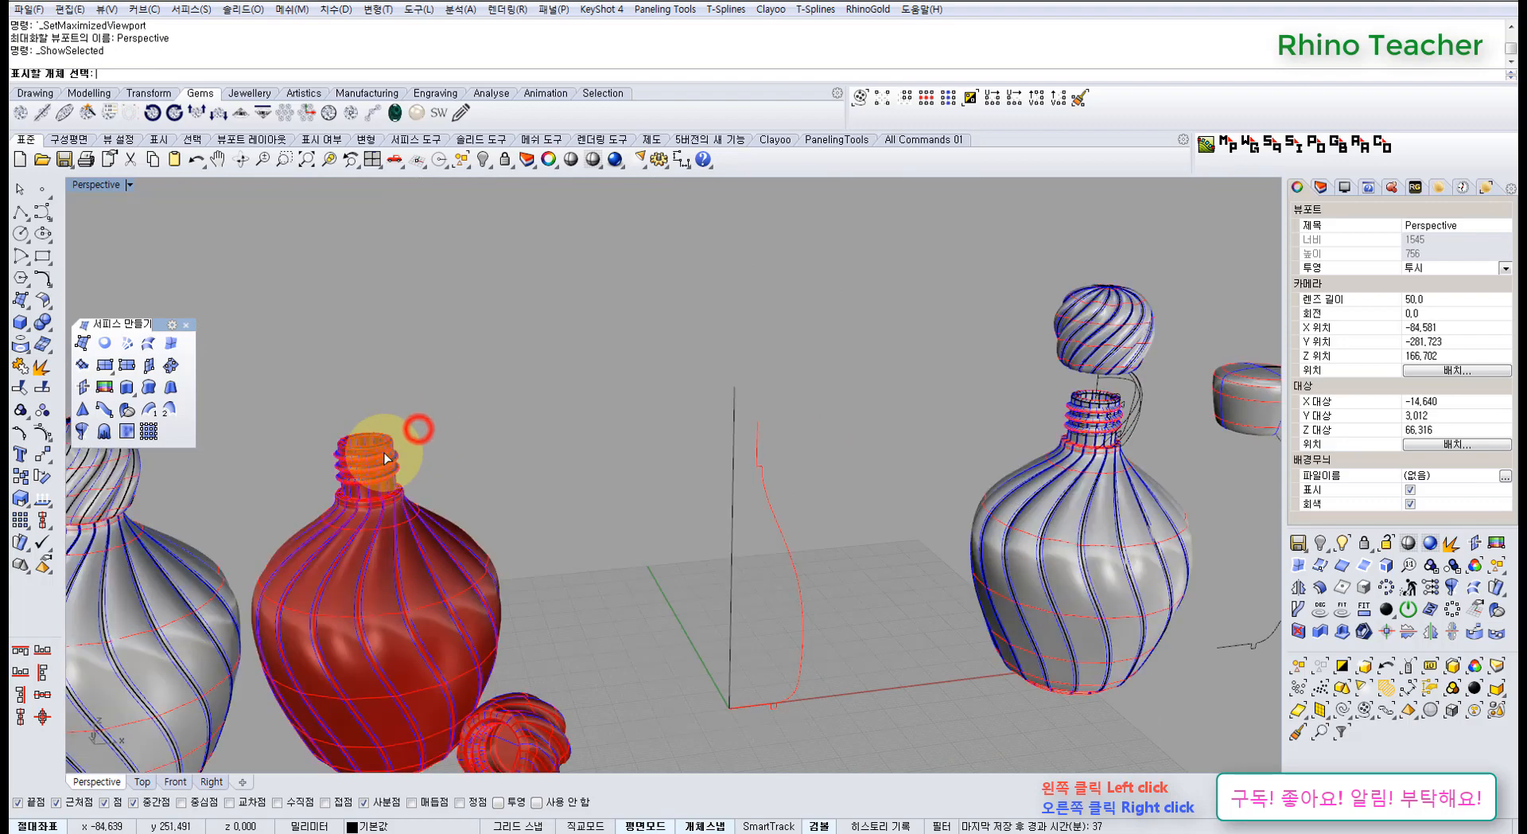
pyautogui.keyDown('shift'); pyautogui.moveTo(513, 698); pyautogui.dragTo(767, 570, button='right'); pyautogui.keyUp('shift')
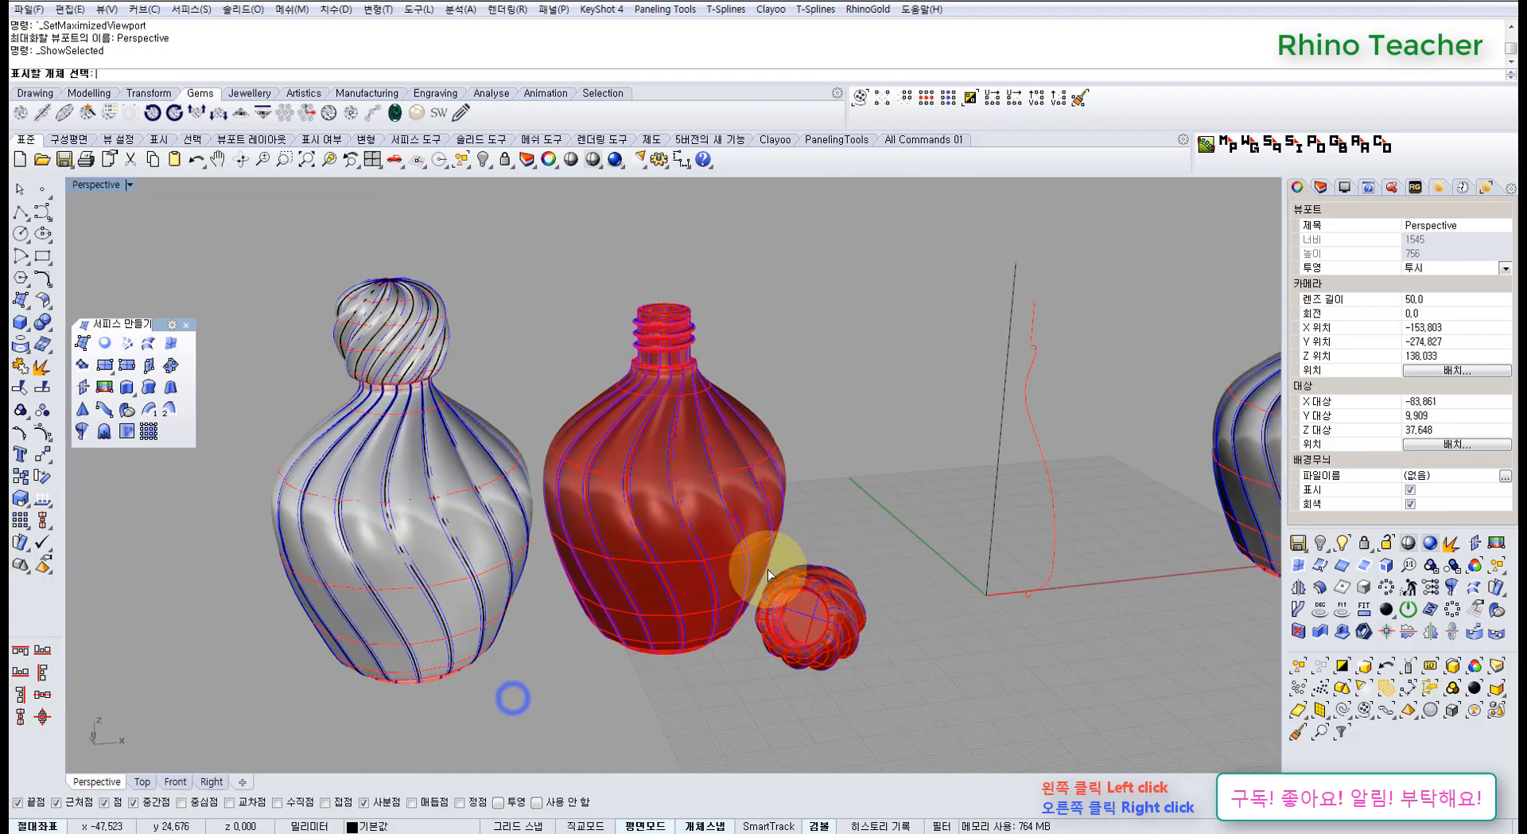
pyautogui.click(819, 620)
pyautogui.rightClick(820, 622)
pyautogui.moveTo(783, 635); pyautogui.dragTo(796, 507, button='right')
pyautogui.scroll(8, 846, 597)
pyautogui.scroll(-12, 825, 488)
pyautogui.keyDown('shift'); pyautogui.moveTo(931, 442); pyautogui.dragTo(728, 585, button='right'); pyautogui.keyUp('shift')
pyautogui.hotkey('ctrl', 'z')
# Zoom to the thread objects on the bottle neck and examine both sweeps in the Front and Perspective views
pyautogui.moveTo(902, 466); pyautogui.dragTo(713, 544, button='right')
pyautogui.hotkey('ctrl', 'F2')
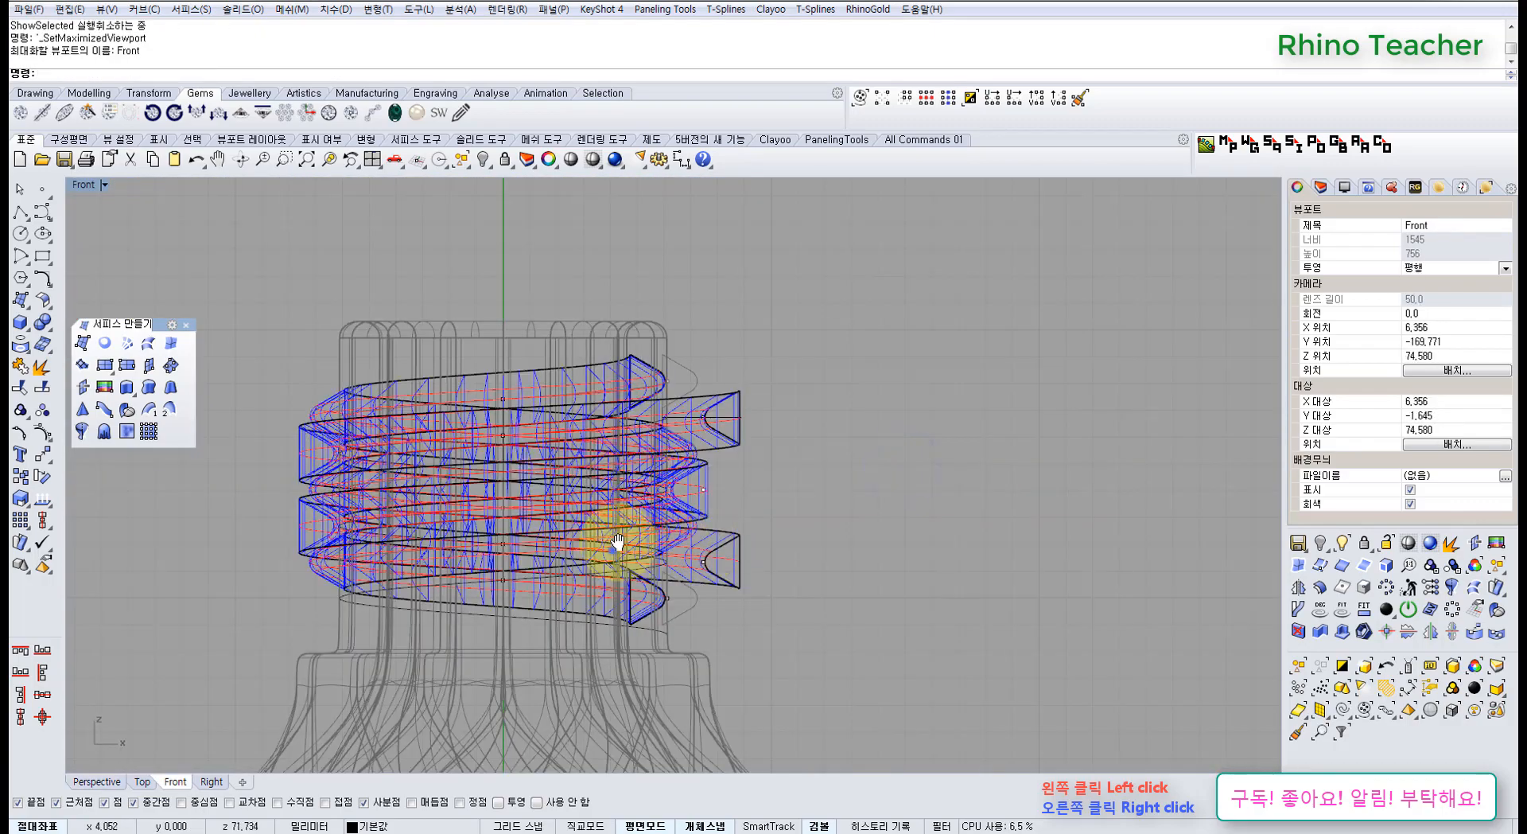
pyautogui.moveTo(613, 549); pyautogui.dragTo(576, 572, button='right')
pyautogui.hotkey('ctrl', 'F4')
pyautogui.moveTo(771, 440); pyautogui.dragTo(678, 470, button='right')
pyautogui.scroll(-10, 825, 473)
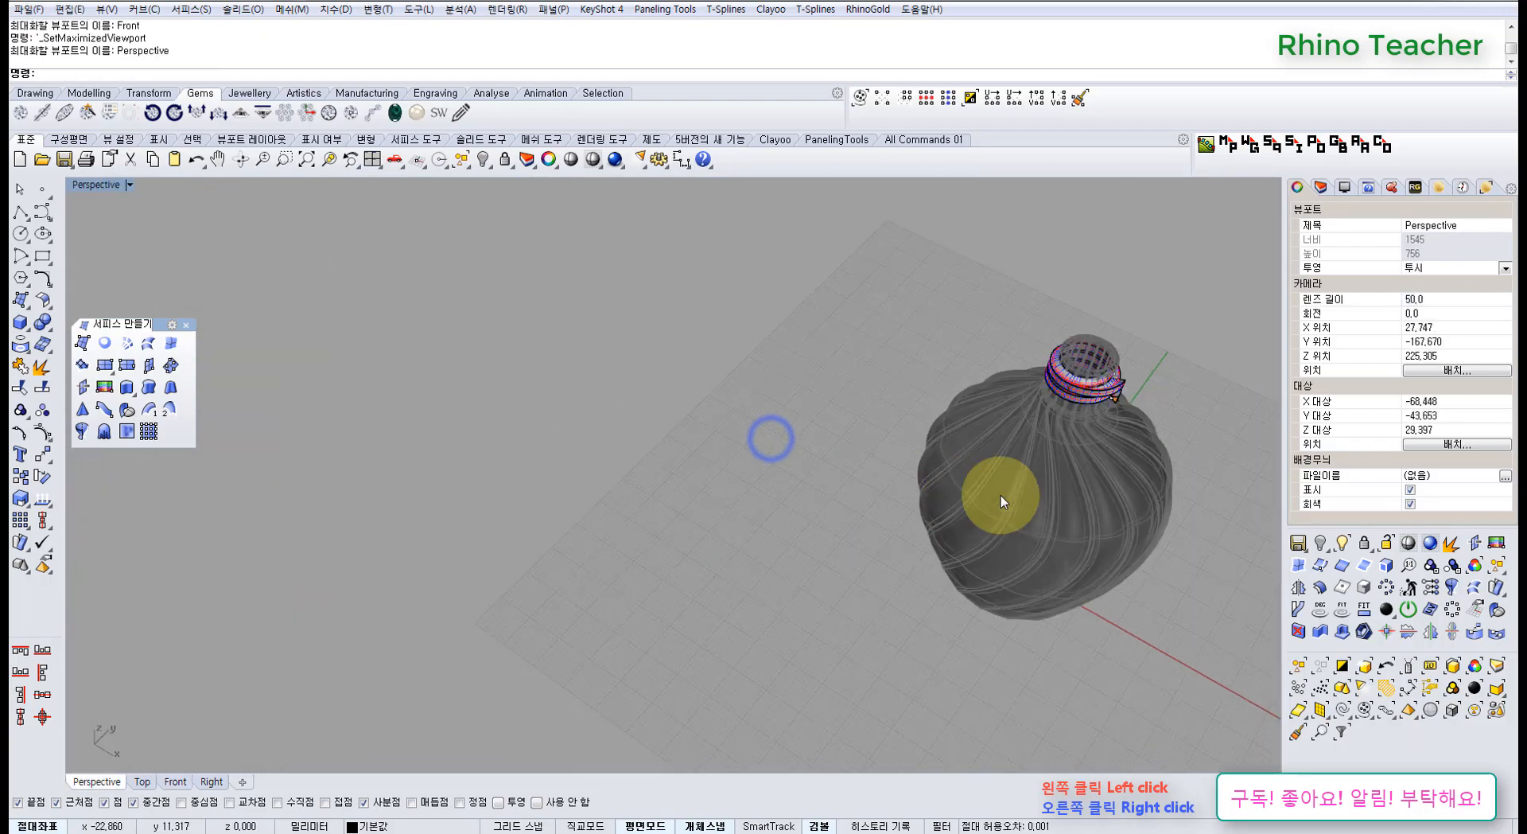
pyautogui.keyDown('shift'); pyautogui.moveTo(1008, 494); pyautogui.dragTo(819, 525, button='right'); pyautogui.keyUp('shift')
pyautogui.moveTo(1013, 545); pyautogui.dragTo(808, 411)
pyautogui.write('zs')
pyautogui.press('Return')
pyautogui.moveTo(846, 568)
pyautogui.mouseDown(button='right')
pyautogui.moveTo(835, 456)
pyautogui.moveTo(660, 444)
pyautogui.moveTo(511, 466)
pyautogui.moveTo(488, 501)
pyautogui.moveTo(517, 538)
pyautogui.moveTo(502, 471)
pyautogui.moveTo(716, 518)
pyautogui.moveTo(709, 484)
pyautogui.moveTo(965, 487)
pyautogui.moveTo(986, 504)
pyautogui.mouseUp(button='right')
pyautogui.press('Escape')
pyautogui.hotkey('ctrl', 'F2')
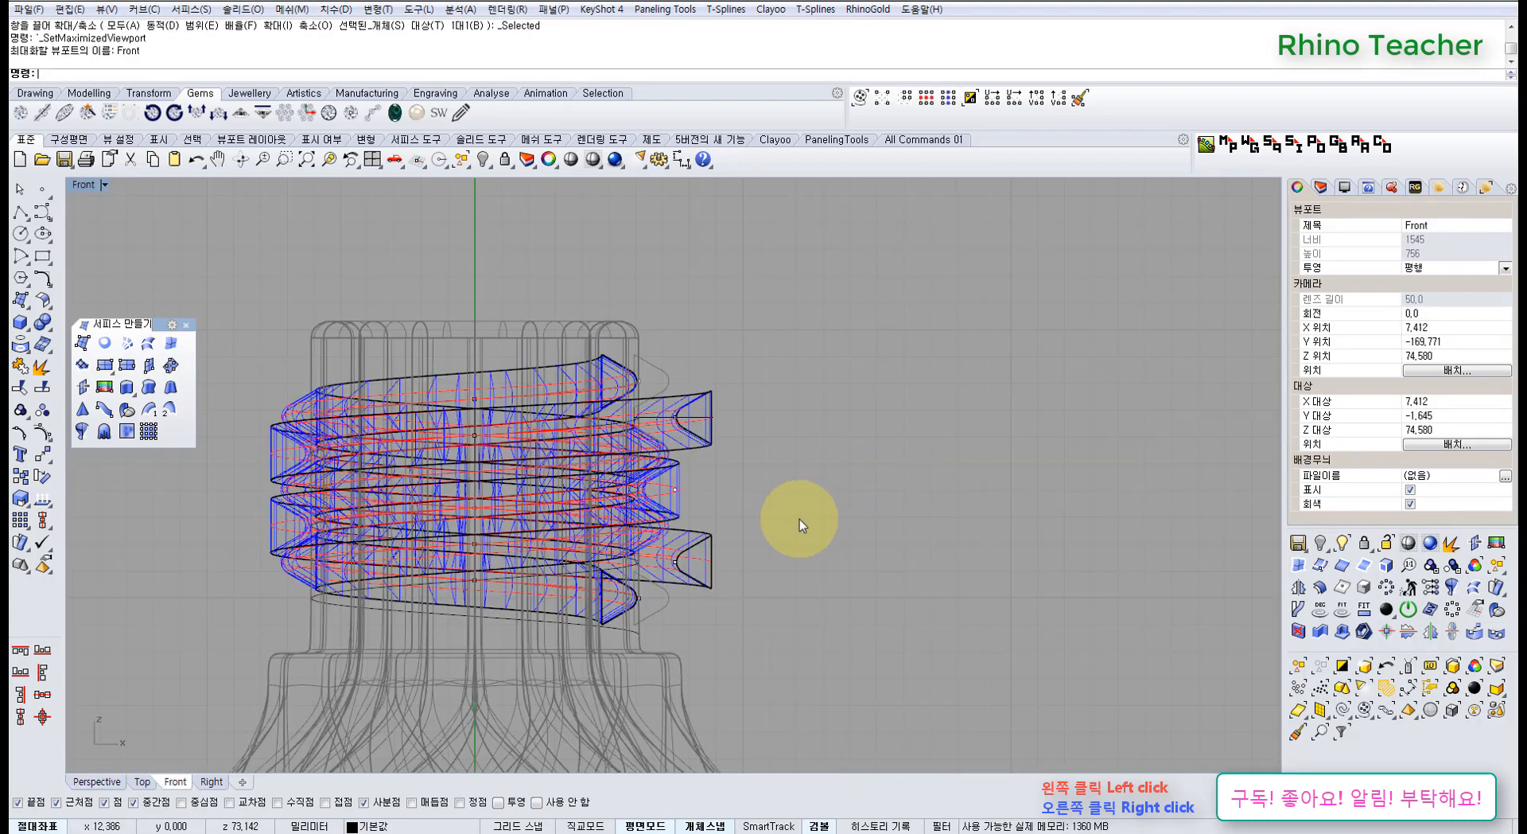
# Set the Front view to shaded display and highlight the original thread and the reversed sweep in turn
pyautogui.moveTo(666, 559); pyautogui.dragTo(713, 517, button='right')
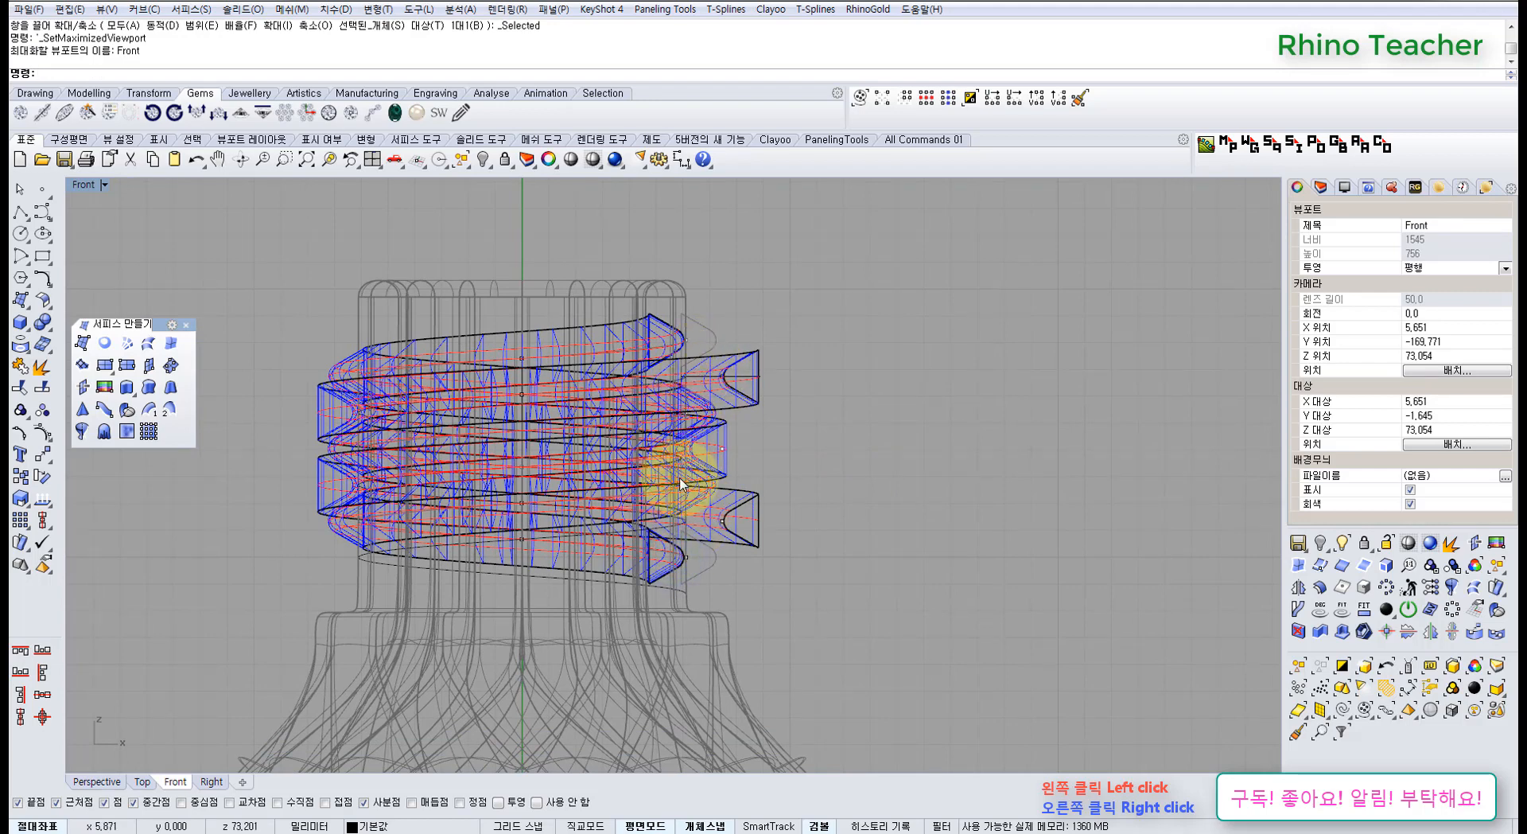
pyautogui.scroll(2, 680, 486)
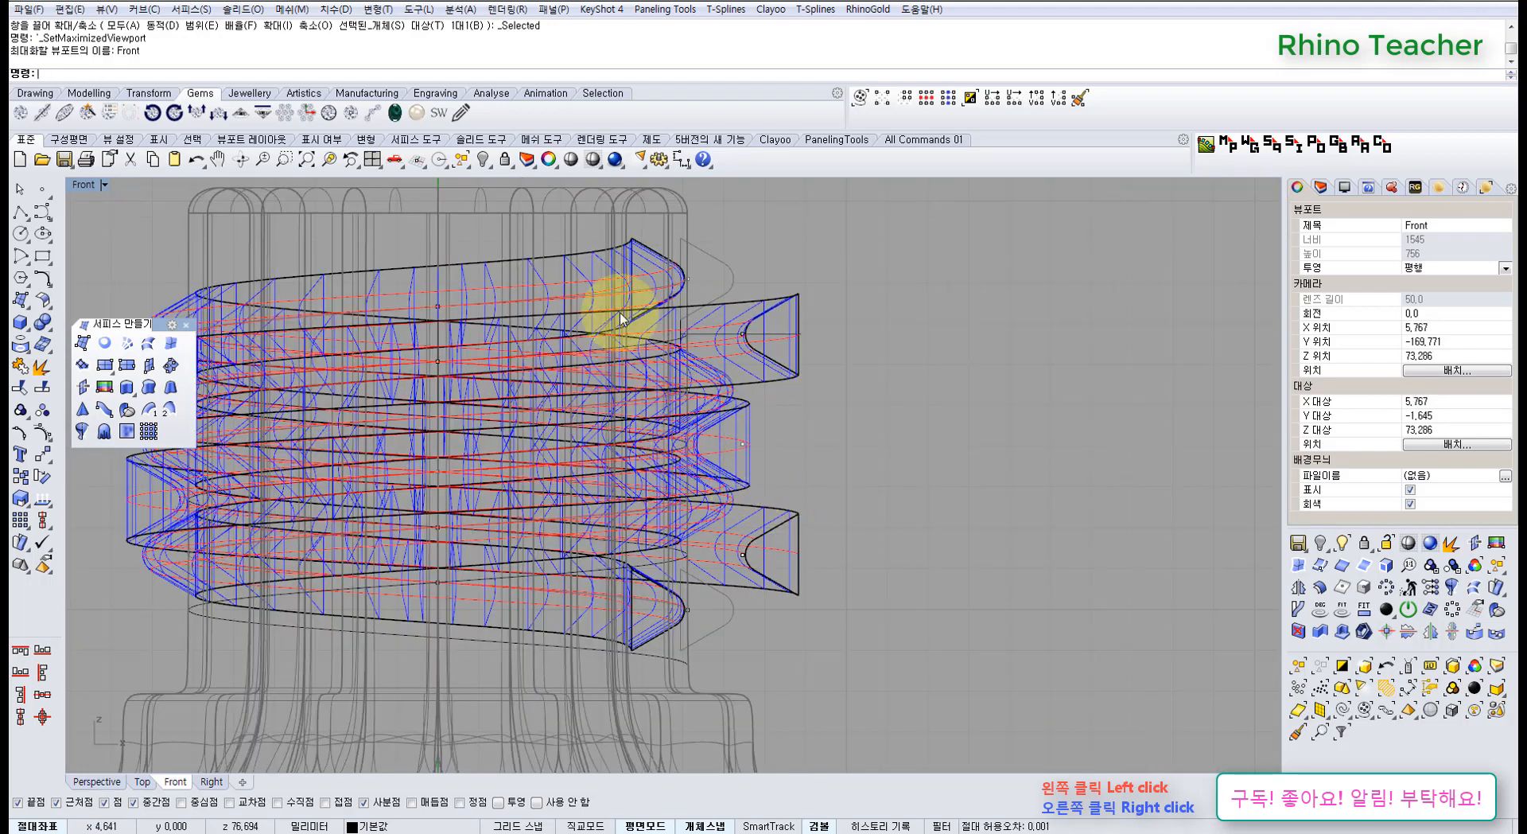
pyautogui.click(613, 279)
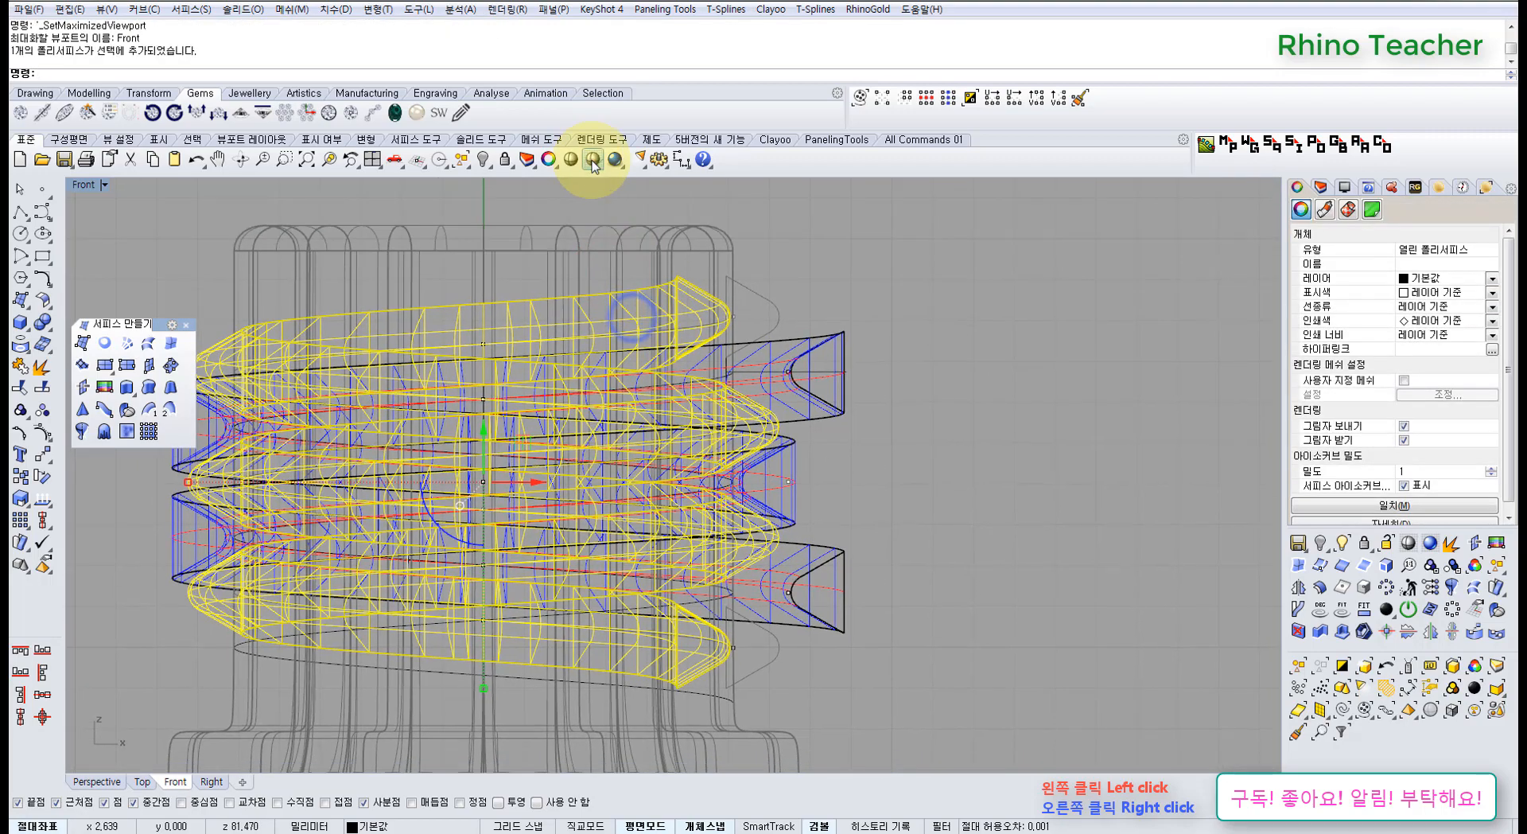
pyautogui.click(593, 159)
pyautogui.click(845, 273)
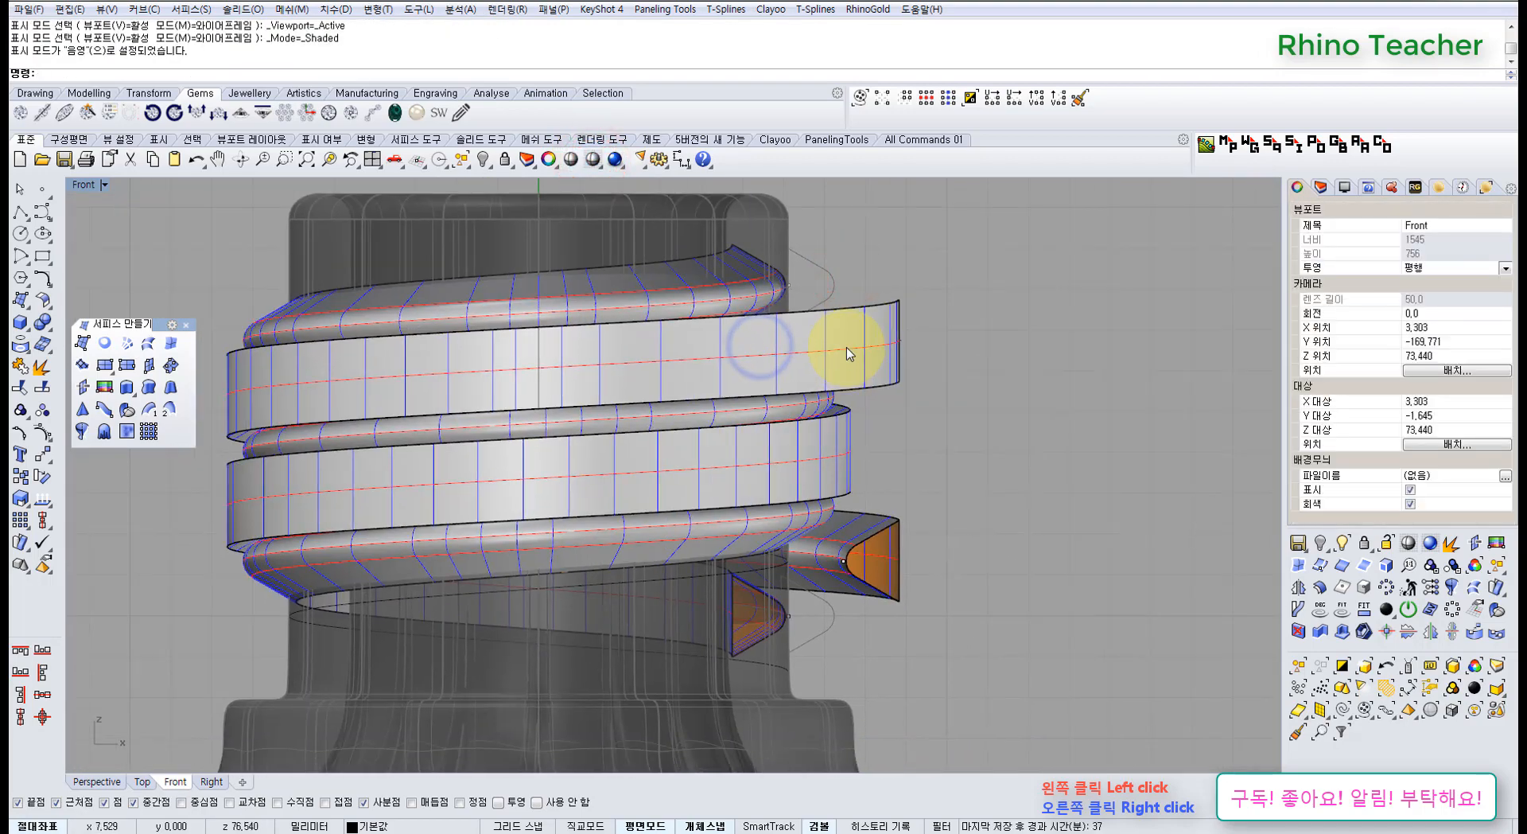
pyautogui.click(855, 356)
pyautogui.moveTo(904, 439); pyautogui.dragTo(900, 436, button='right')
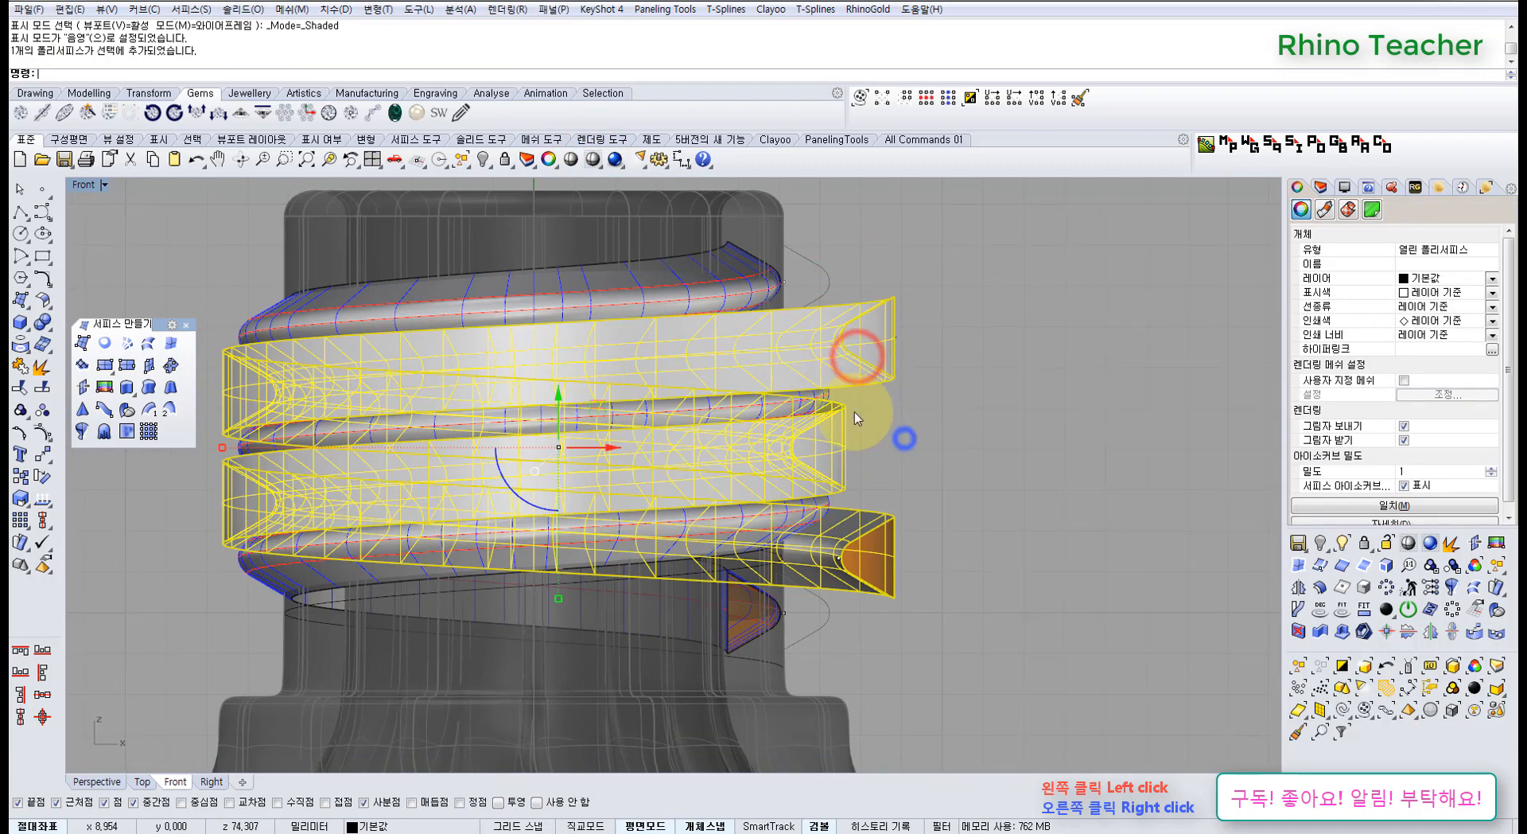
pyautogui.click(887, 594)
# Cap both open ends of the original thread sweep to close it into a solid
pyautogui.click(714, 592)
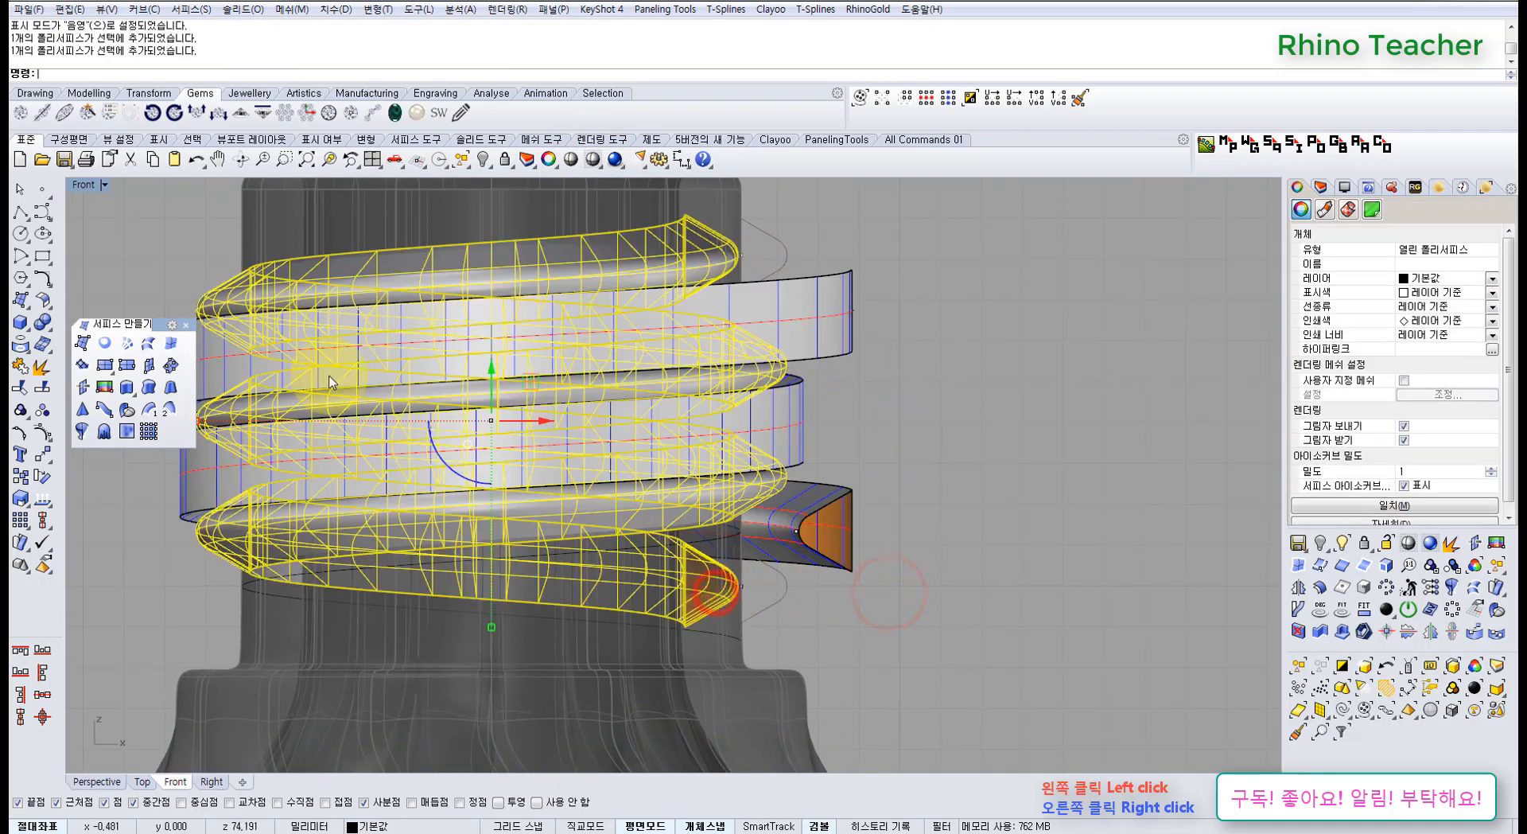
pyautogui.click(46, 332)
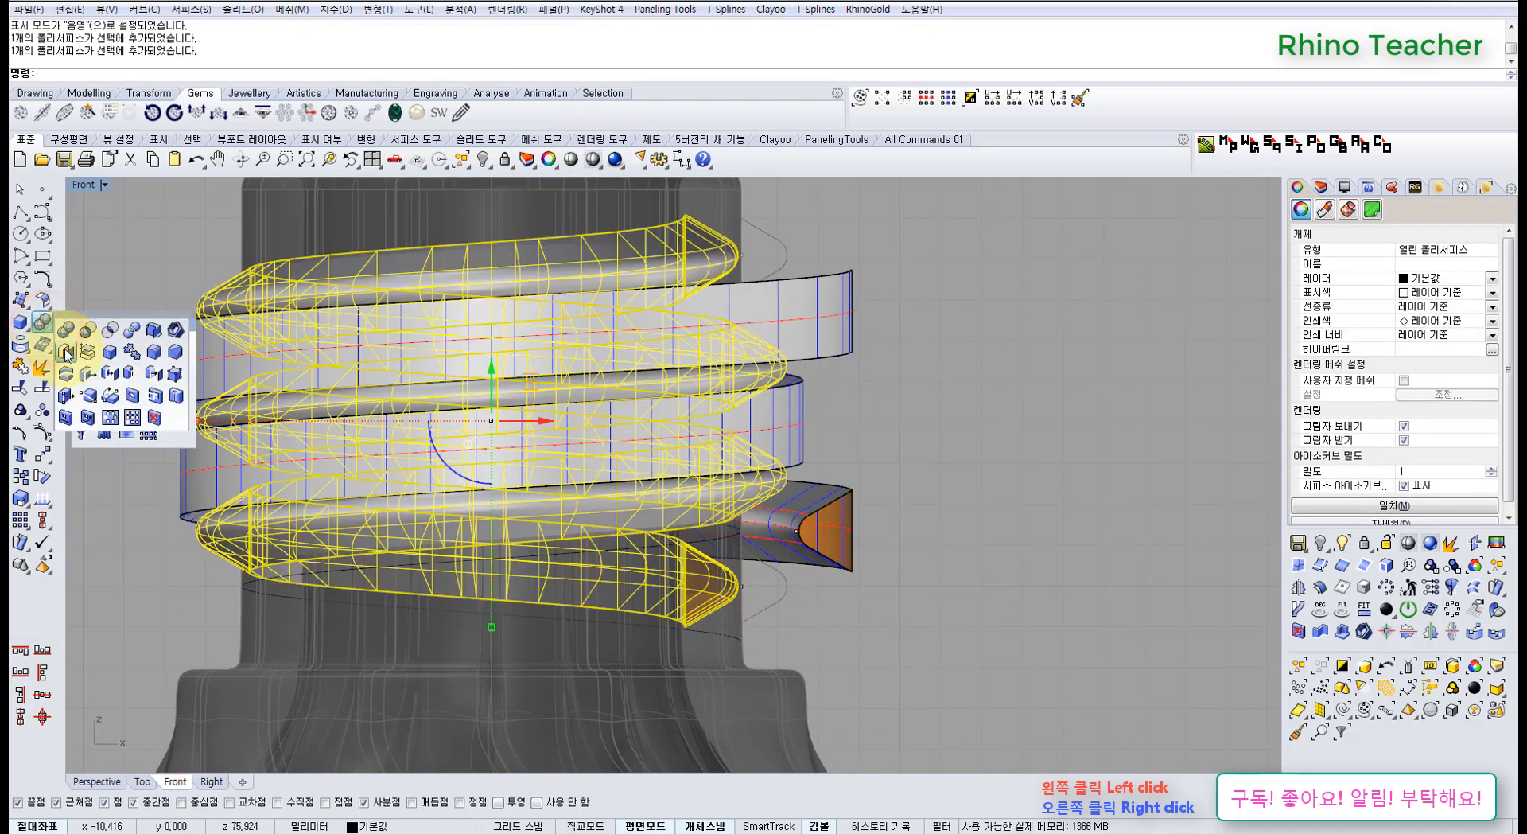
pyautogui.click(66, 352)
pyautogui.click(880, 624)
pyautogui.moveTo(762, 615); pyautogui.dragTo(693, 613, button='right')
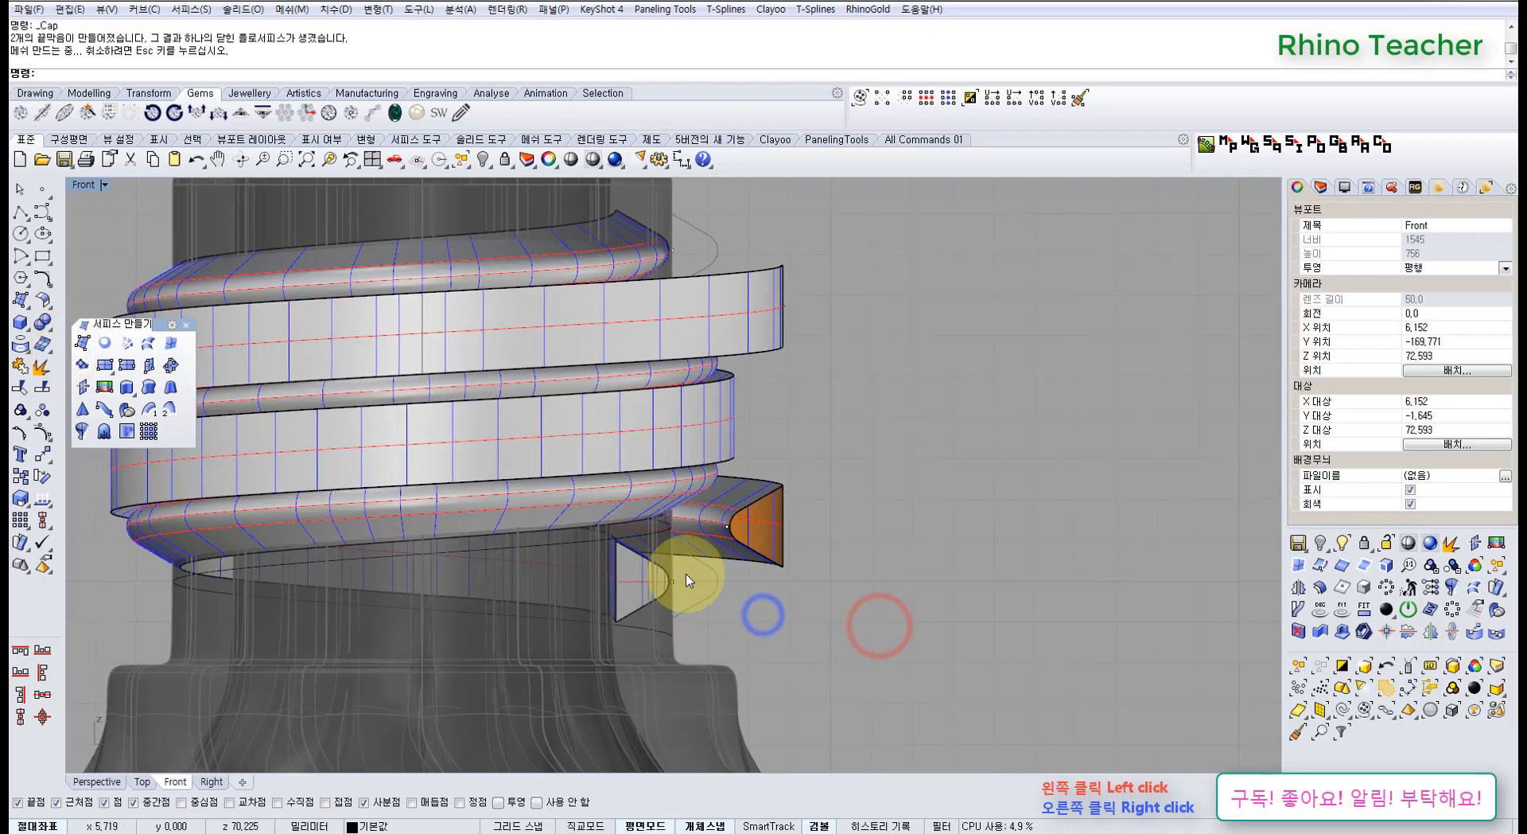
# In the Front view, draw a vertical polyline beside the neck from just below the reversed sweep up past its top end
pyautogui.click(727, 505)
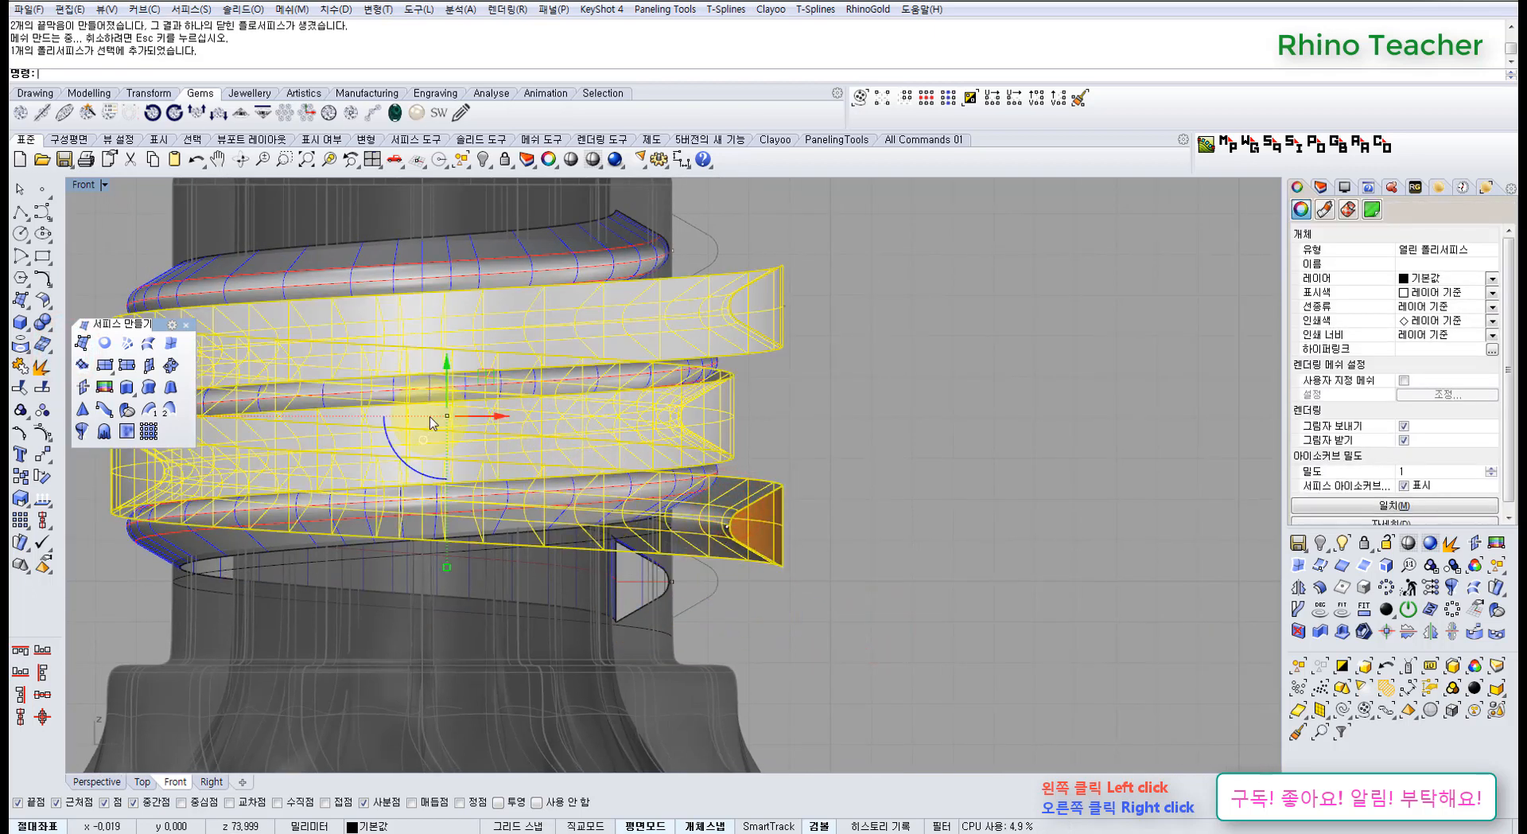
pyautogui.click(19, 213)
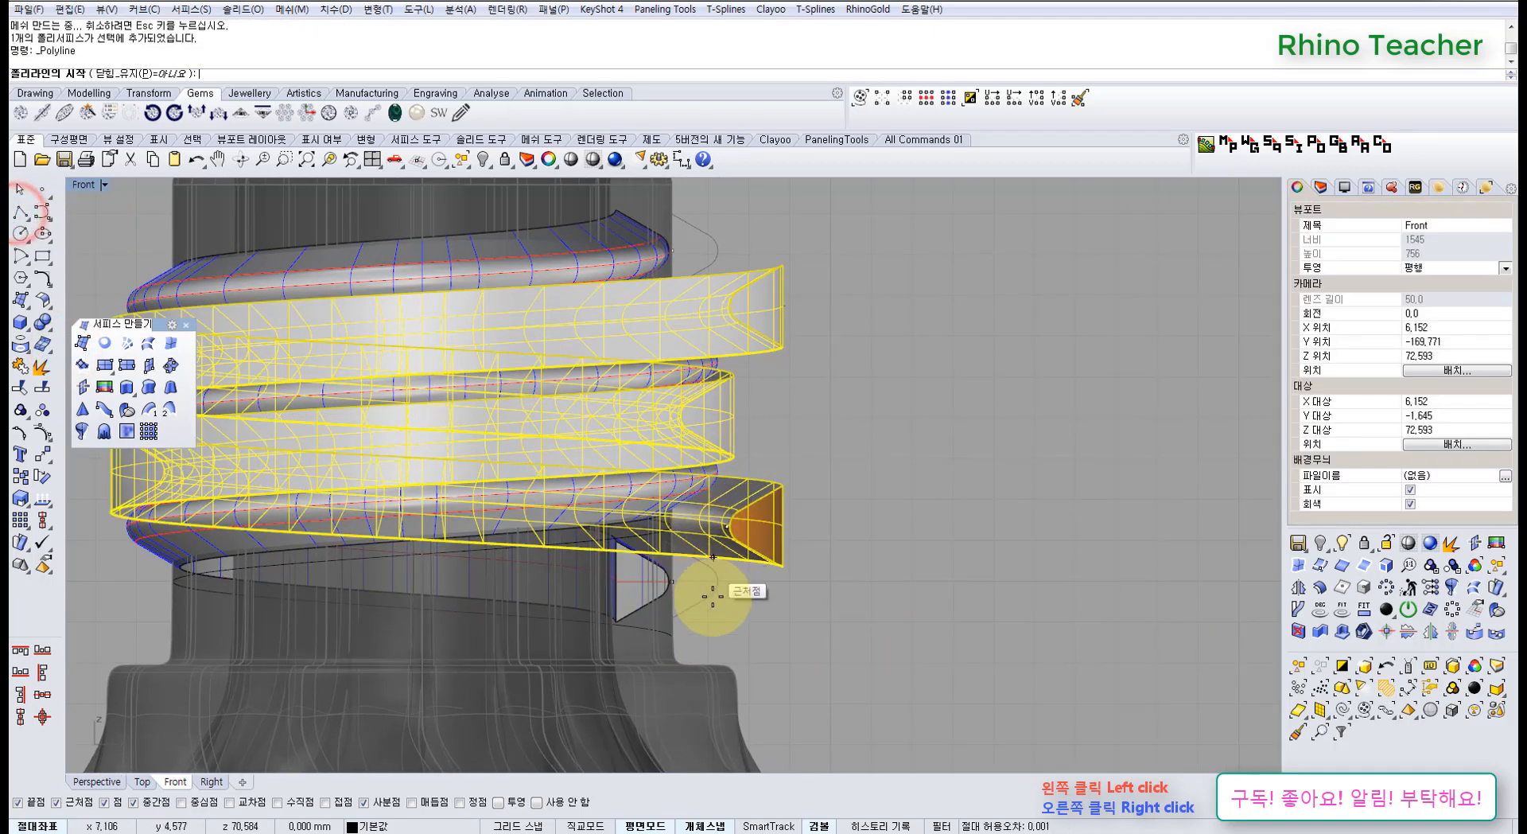
pyautogui.scroll(-5, 740, 576)
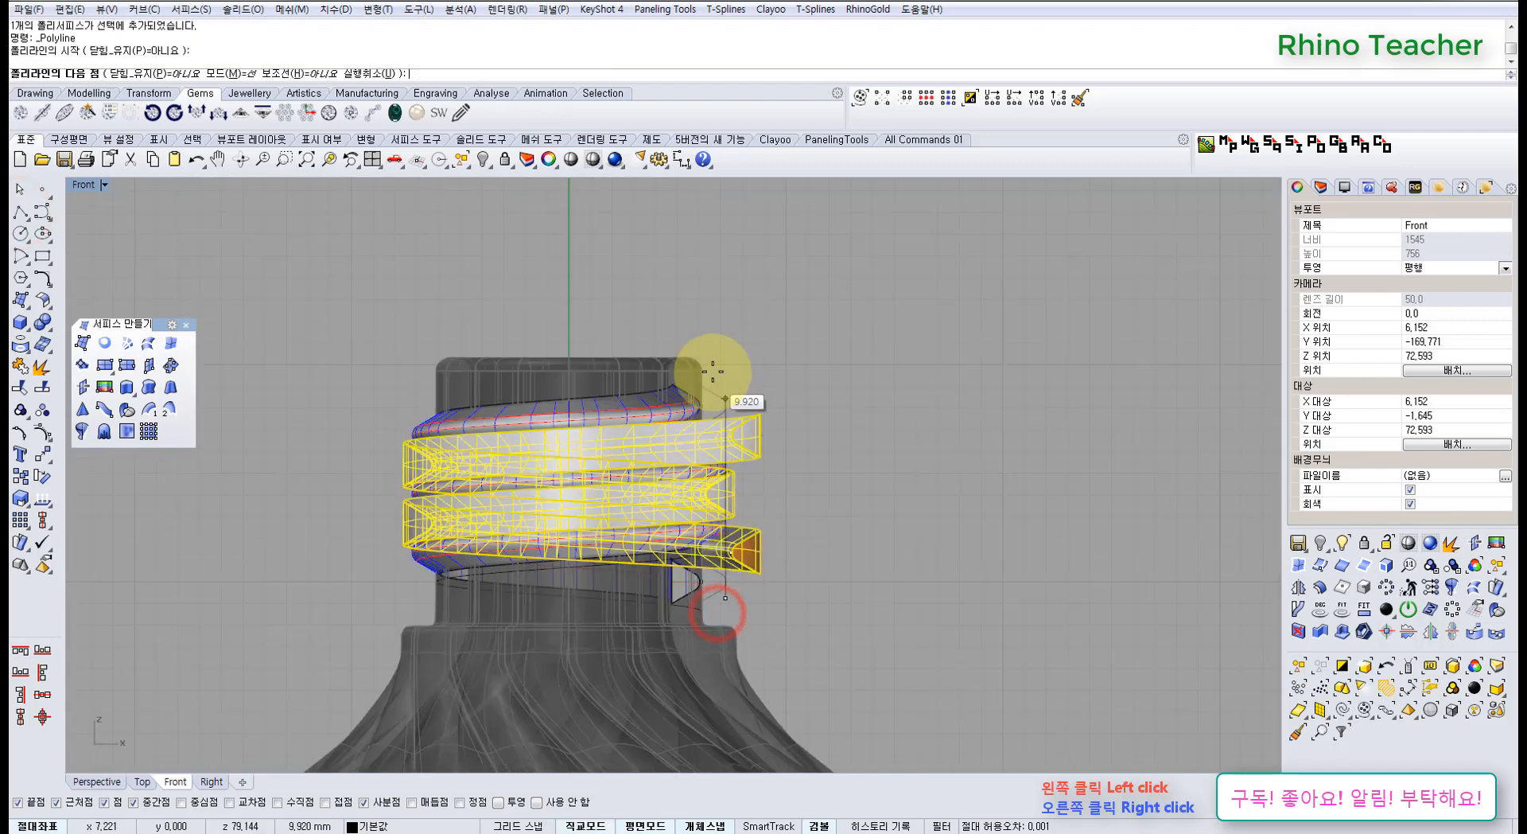
pyautogui.keyDown('shift'); pyautogui.click(717, 360); pyautogui.keyUp('shift')
pyautogui.rightClick(718, 359)
# Return the Front view to wireframe and move the vertical line outward to the inner tip of the flared upper profile
pyautogui.moveTo(752, 381); pyautogui.dragTo(714, 406)
pyautogui.scroll(14, 744, 422)
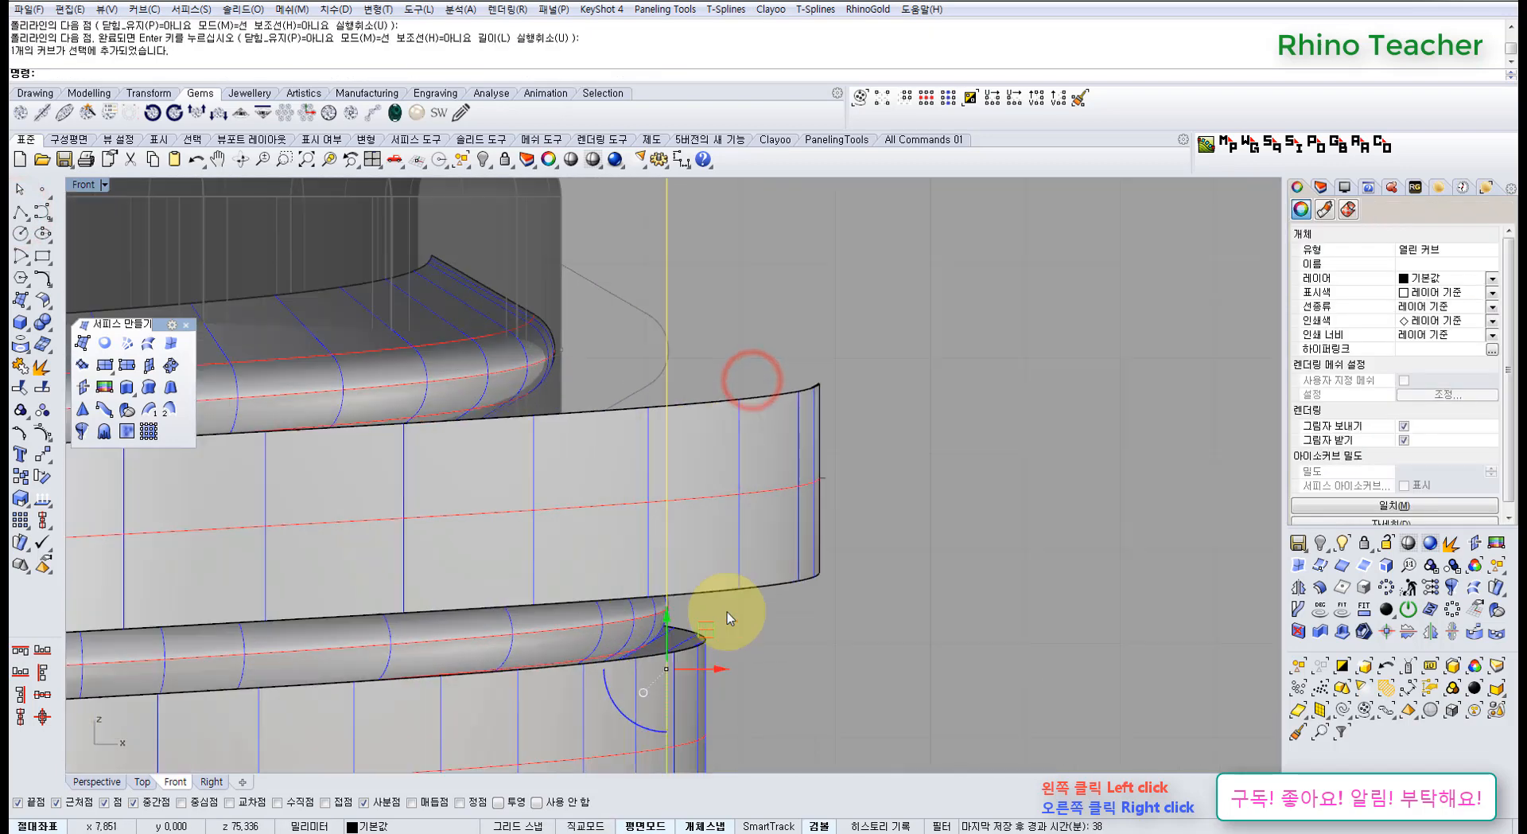
pyautogui.moveTo(727, 606); pyautogui.dragTo(750, 497, button='right')
pyautogui.click(588, 161)
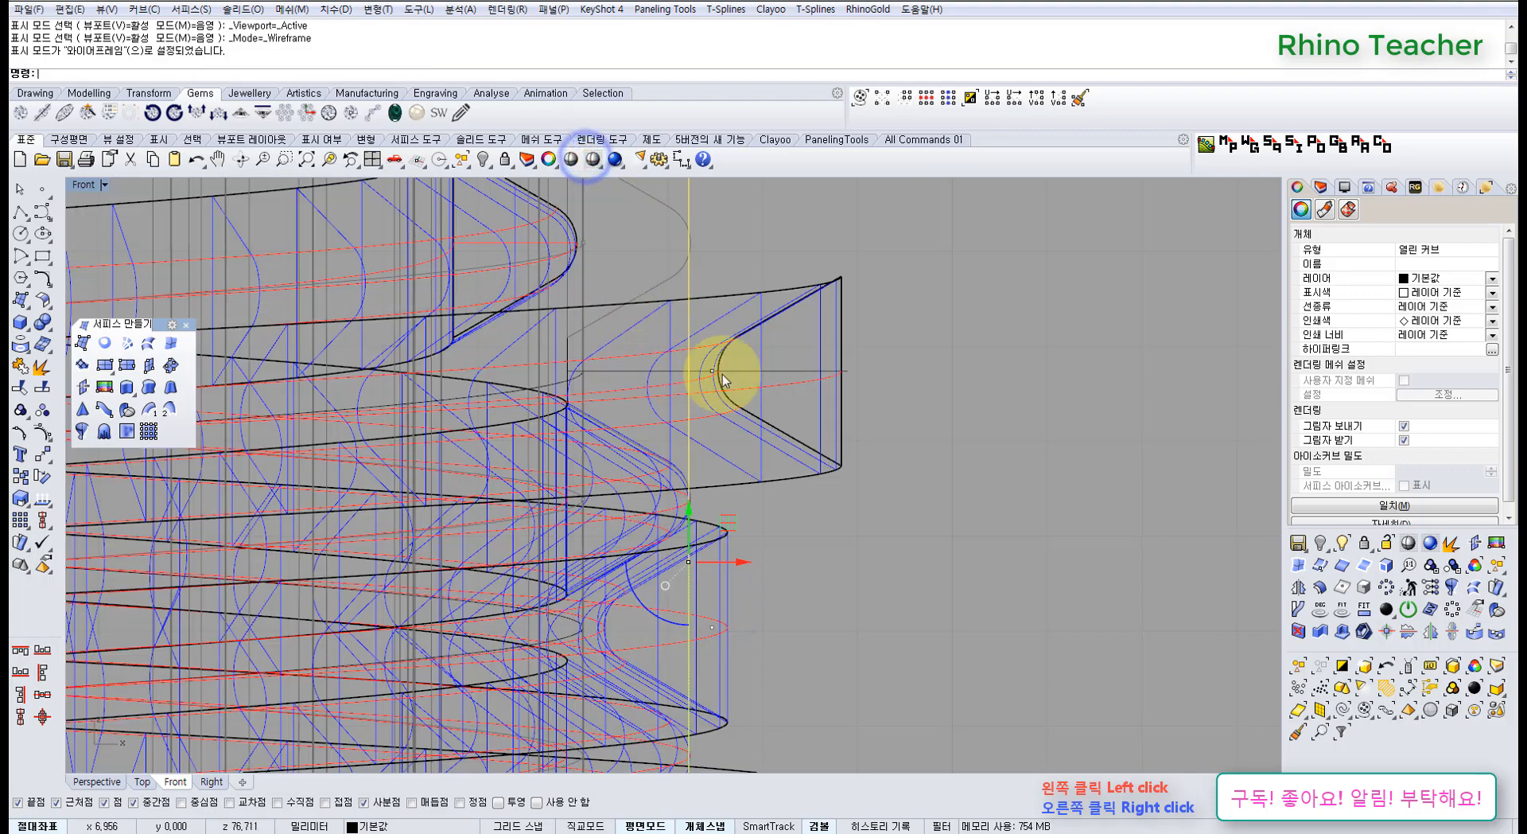
pyautogui.moveTo(740, 590); pyautogui.dragTo(733, 499, button='right')
pyautogui.moveTo(717, 552); pyautogui.dragTo(745, 559)
pyautogui.scroll(-10, 772, 605)
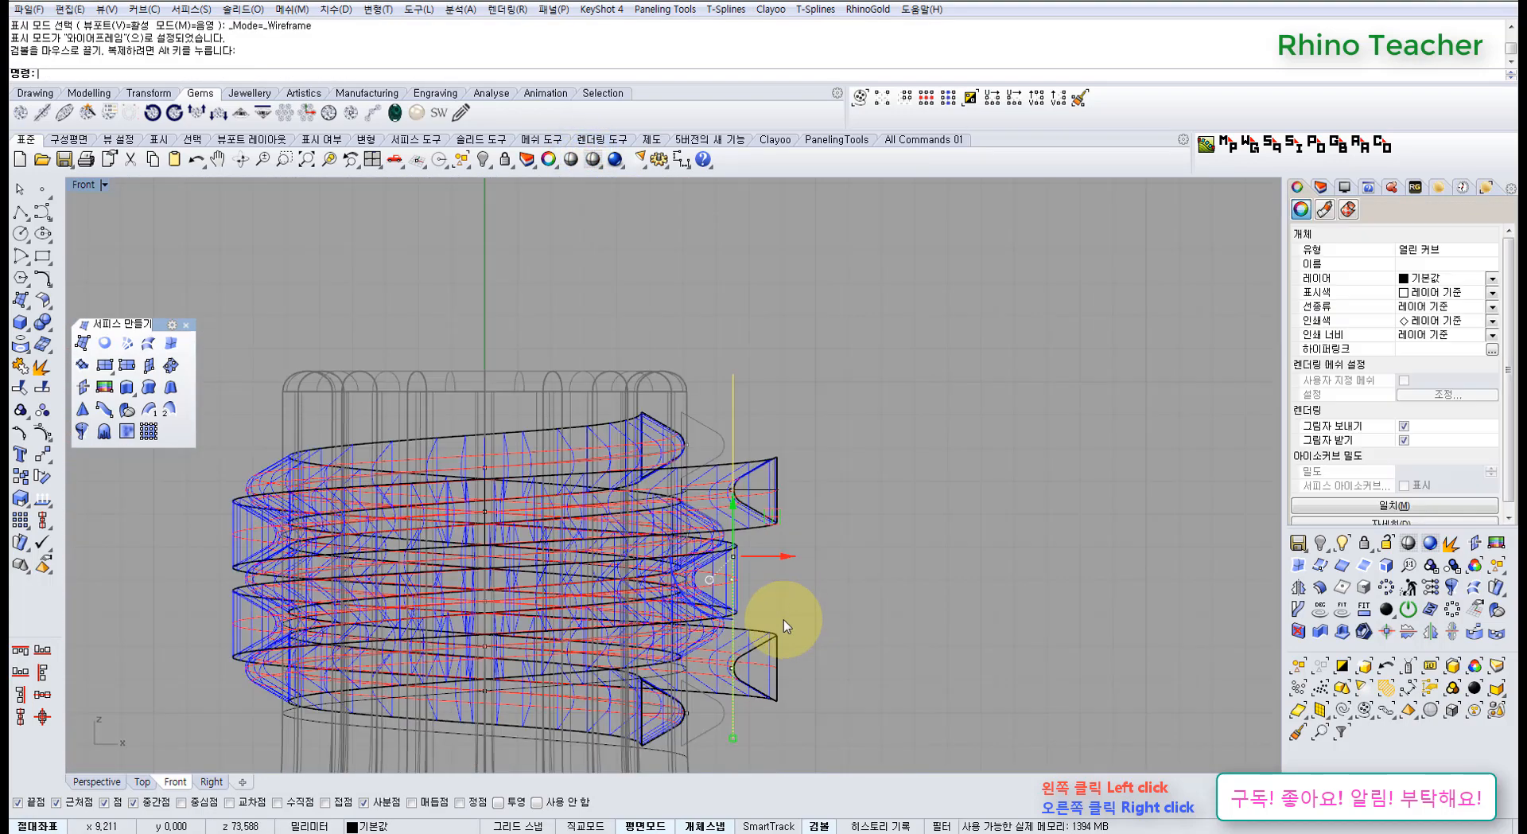
# Examine in the Front and Perspective views how the vertical line lines up with the reversed sweep's flared ends and the neck shoulder
pyautogui.moveTo(778, 621); pyautogui.dragTo(757, 511, button='right')
pyautogui.scroll(10, 726, 398)
pyautogui.scroll(5, 720, 389)
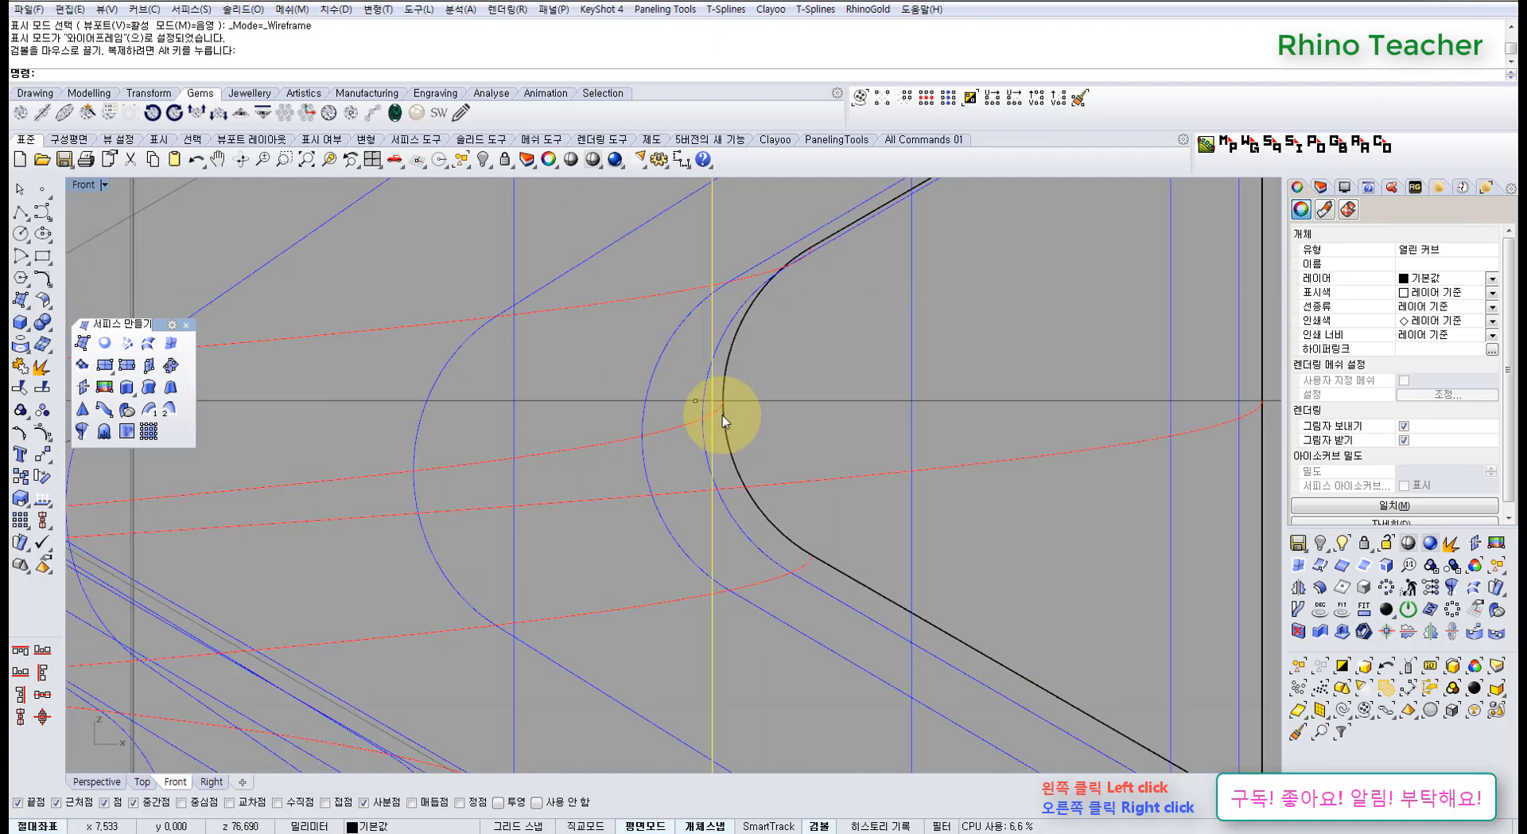
pyautogui.scroll(-10, 876, 457)
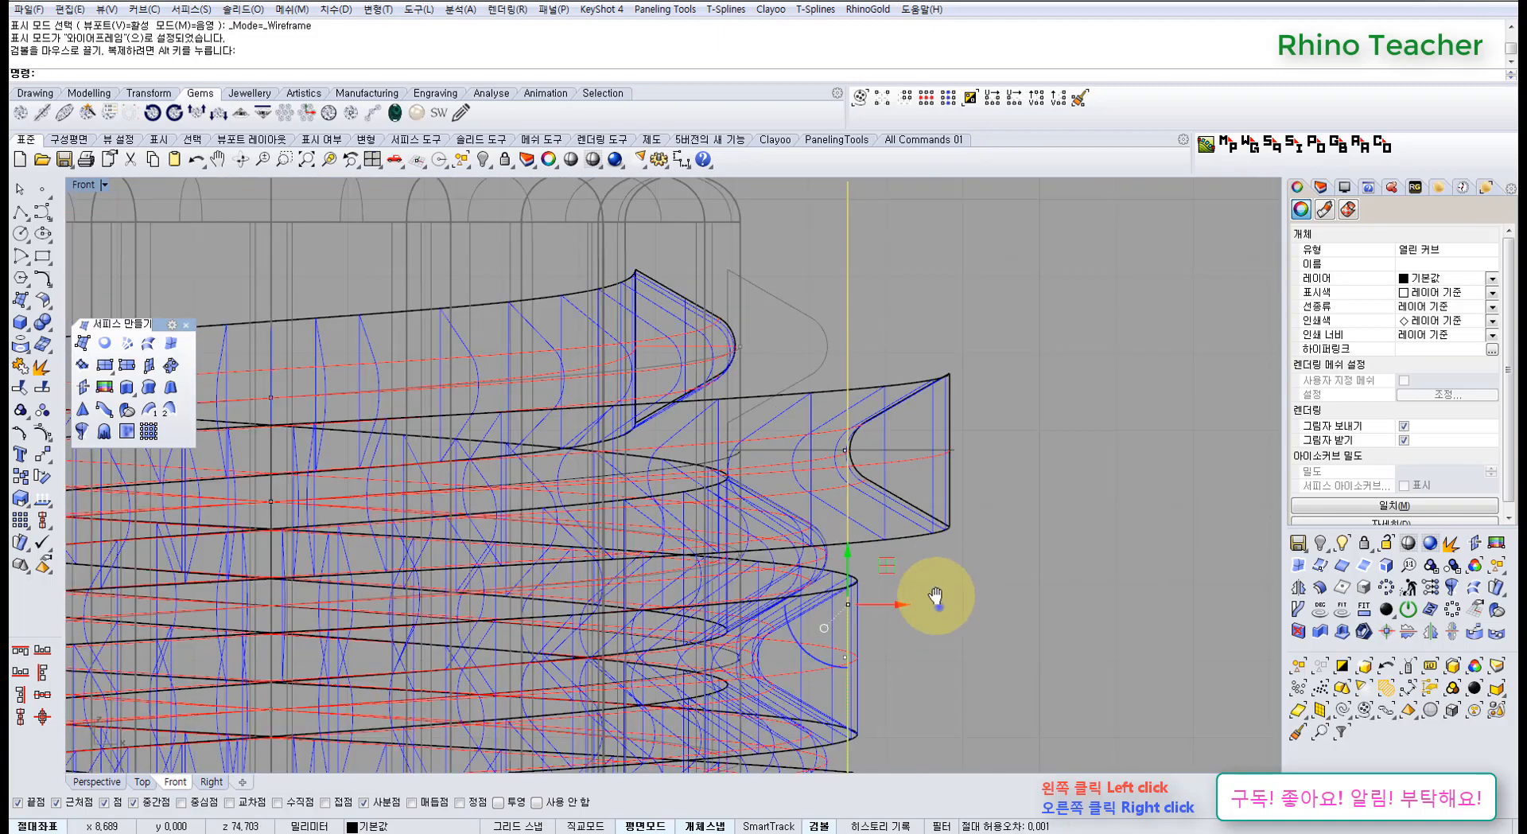
pyautogui.moveTo(928, 596); pyautogui.dragTo(702, 509, button='right')
pyautogui.scroll(-8, 721, 619)
pyautogui.scroll(6, 694, 546)
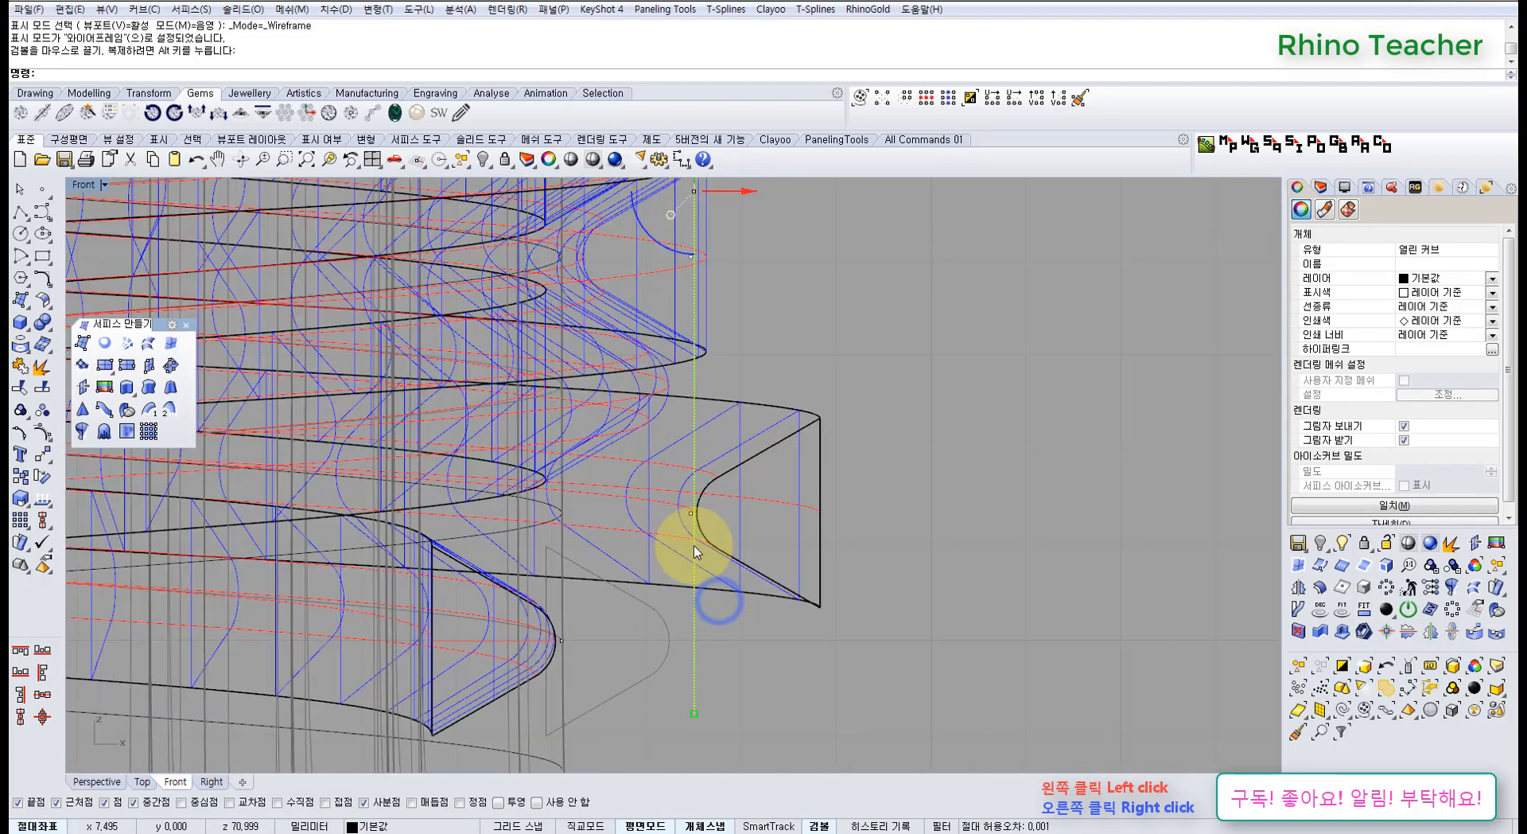
pyautogui.moveTo(740, 579); pyautogui.dragTo(764, 471, button='right')
pyautogui.scroll(-4, 760, 539)
pyautogui.moveTo(749, 575); pyautogui.dragTo(718, 605, button='right')
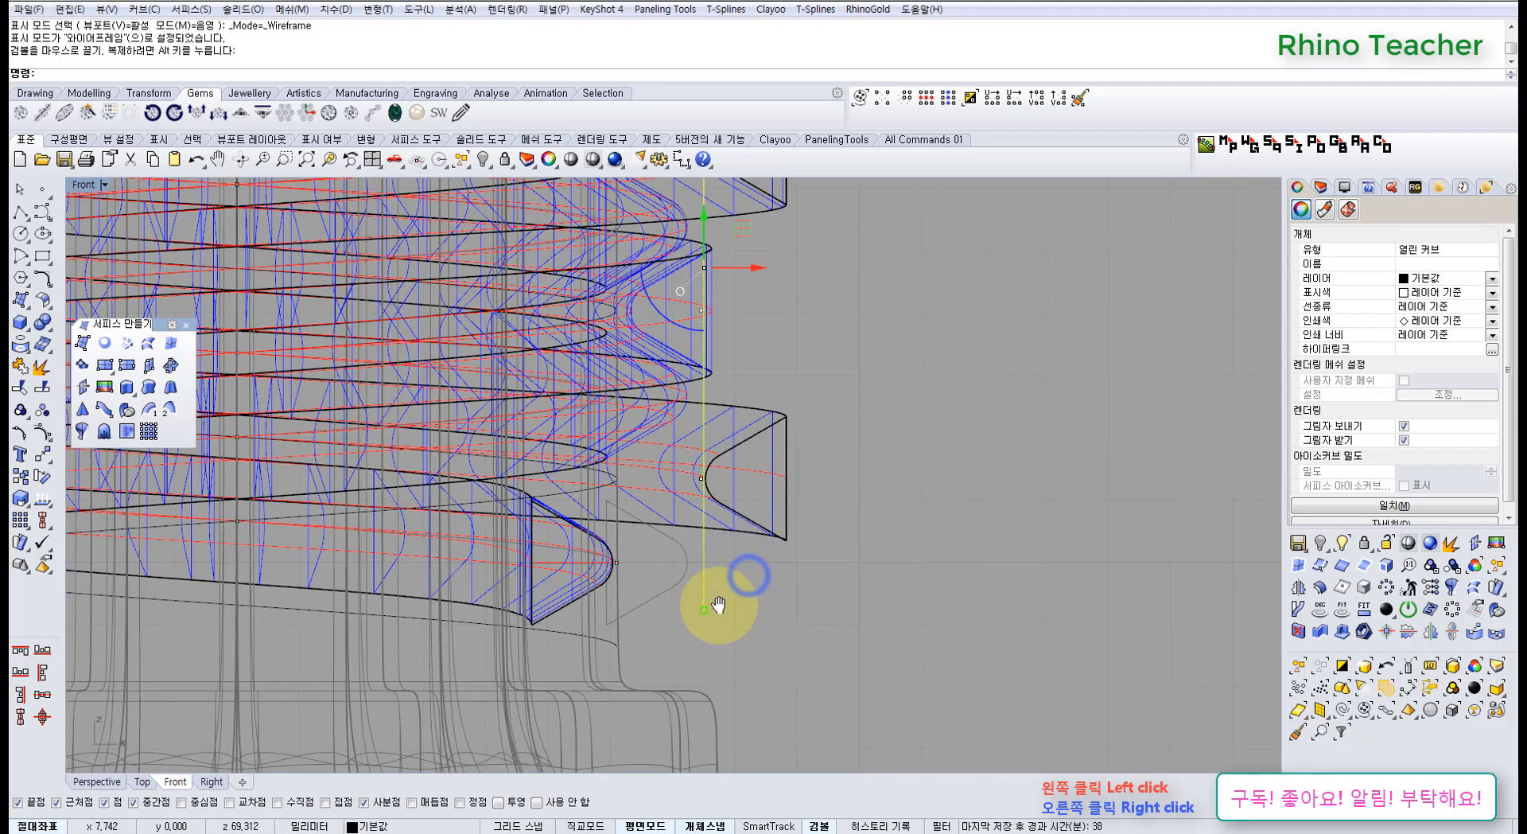
pyautogui.scroll(-4, 722, 600)
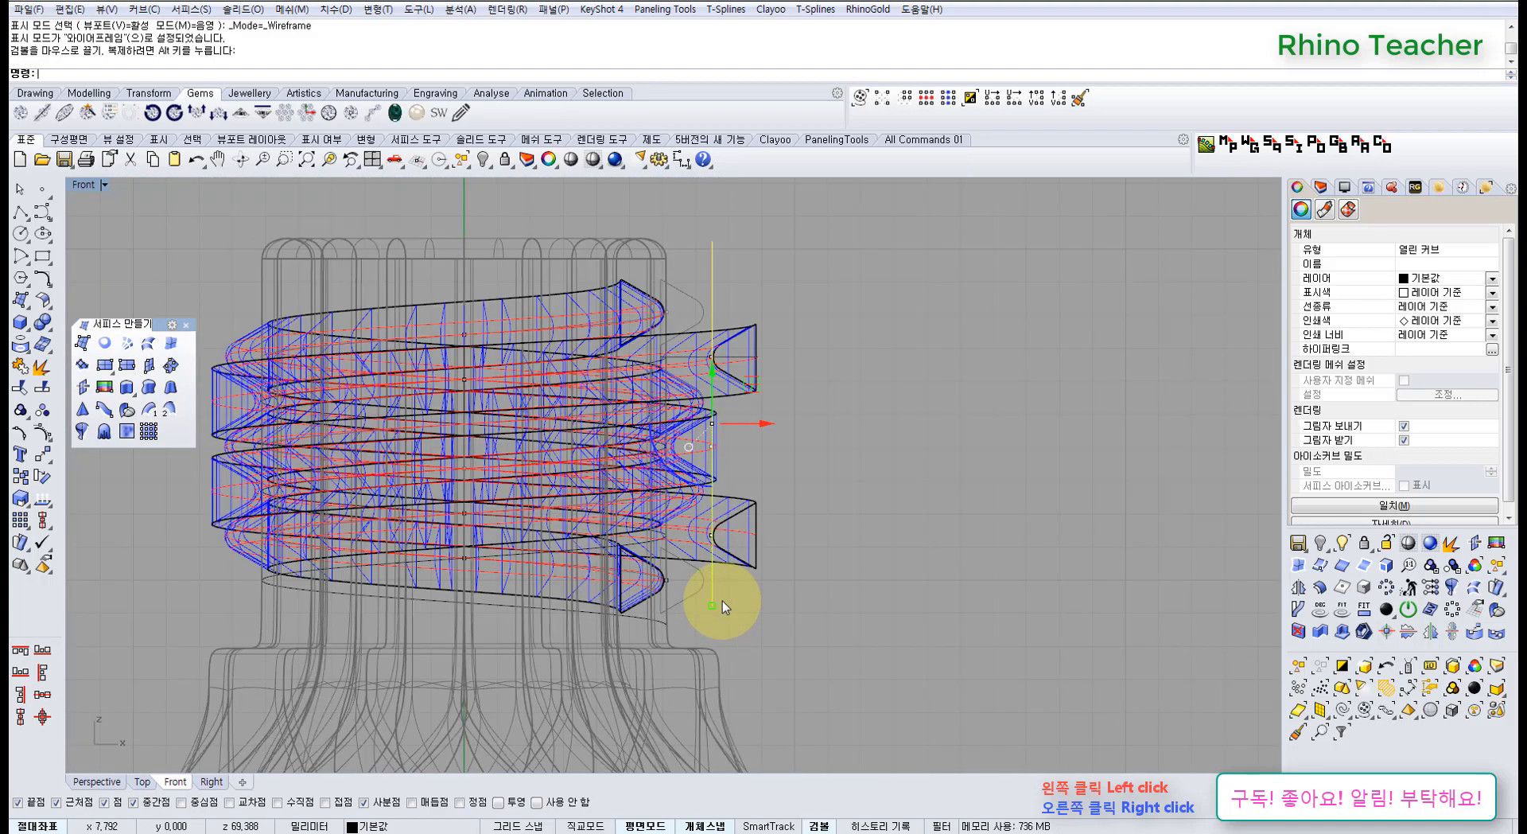
pyautogui.scroll(4, 722, 602)
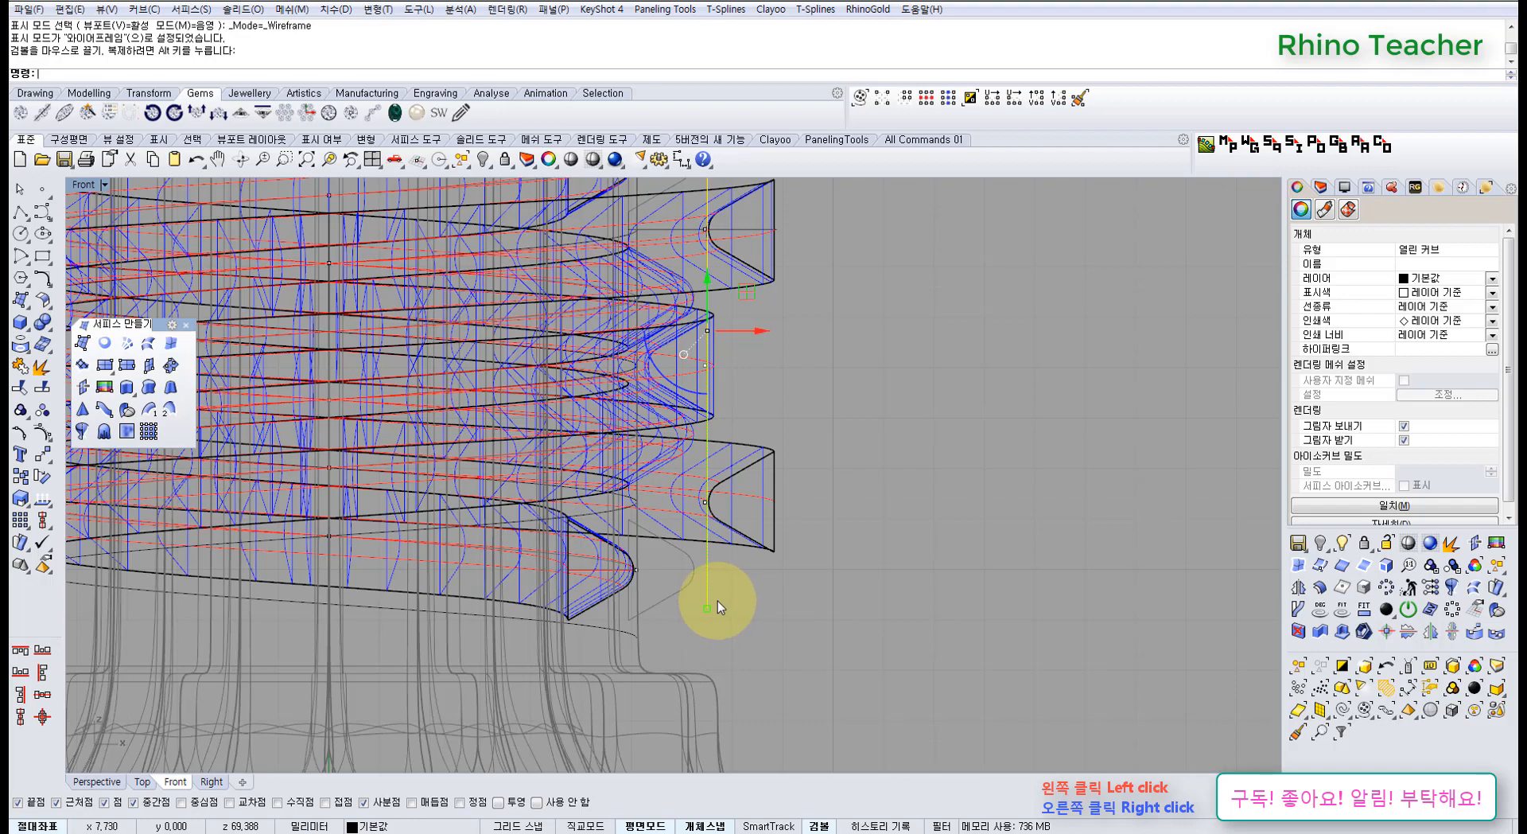
pyautogui.moveTo(681, 606); pyautogui.dragTo(617, 556, button='right')
pyautogui.scroll(6, 624, 559)
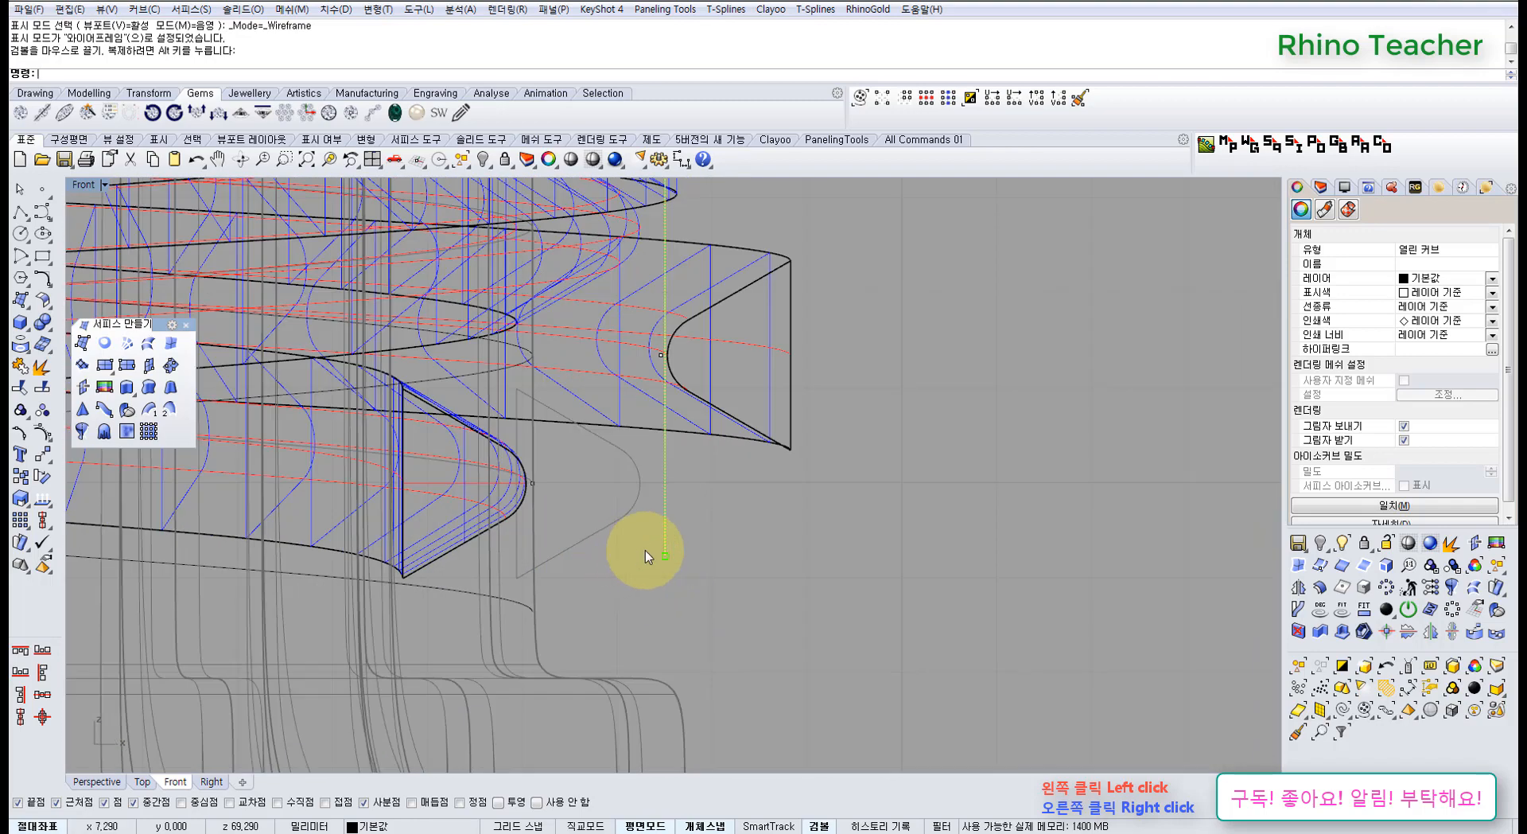
pyautogui.scroll(-6, 646, 550)
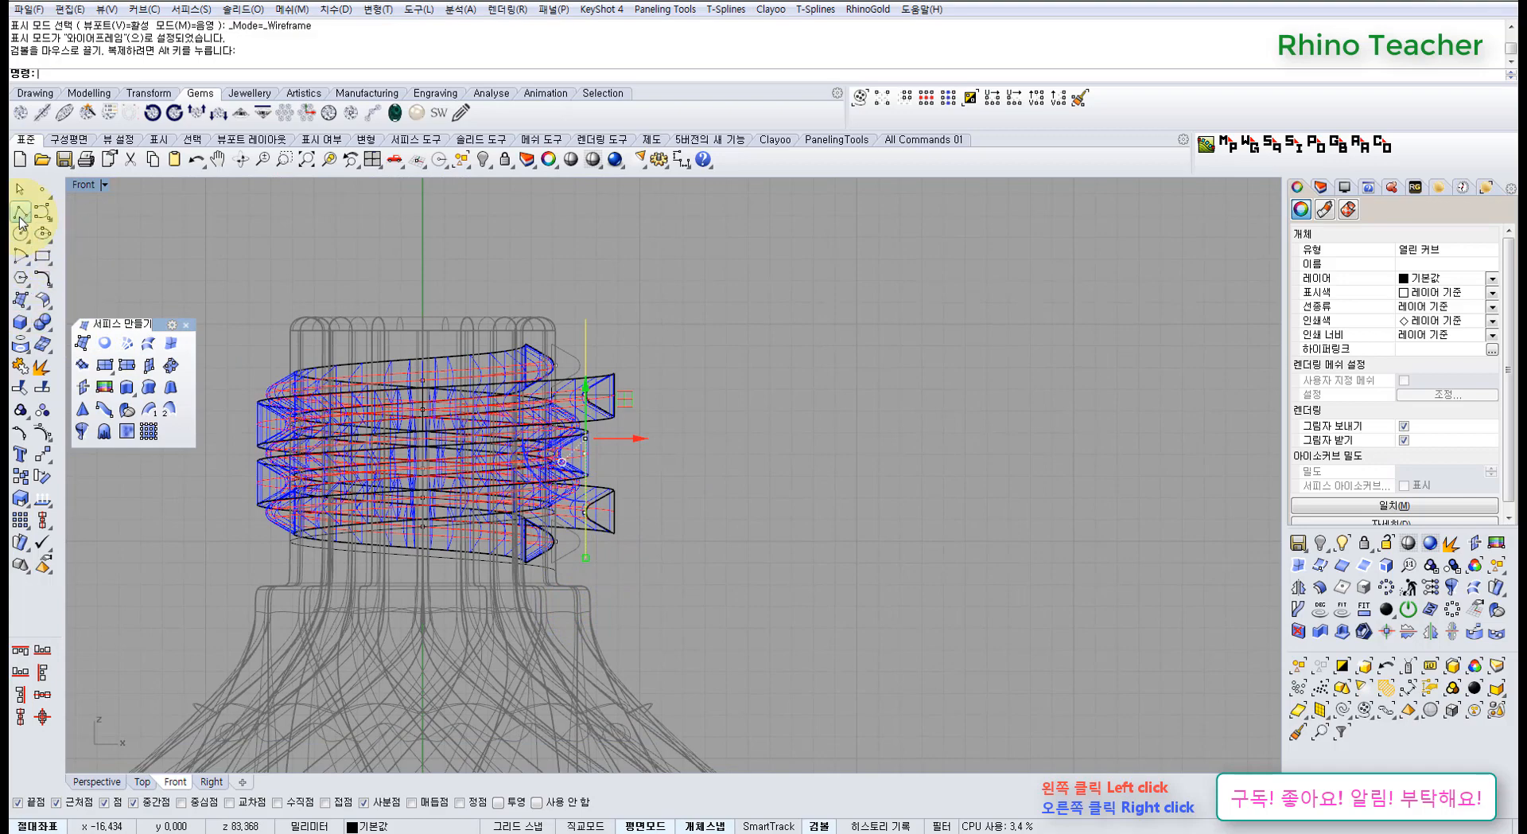
pyautogui.scroll(6, 571, 513)
pyautogui.moveTo(601, 319); pyautogui.dragTo(597, 341)
pyautogui.hotkey('ctrl', 'F4')
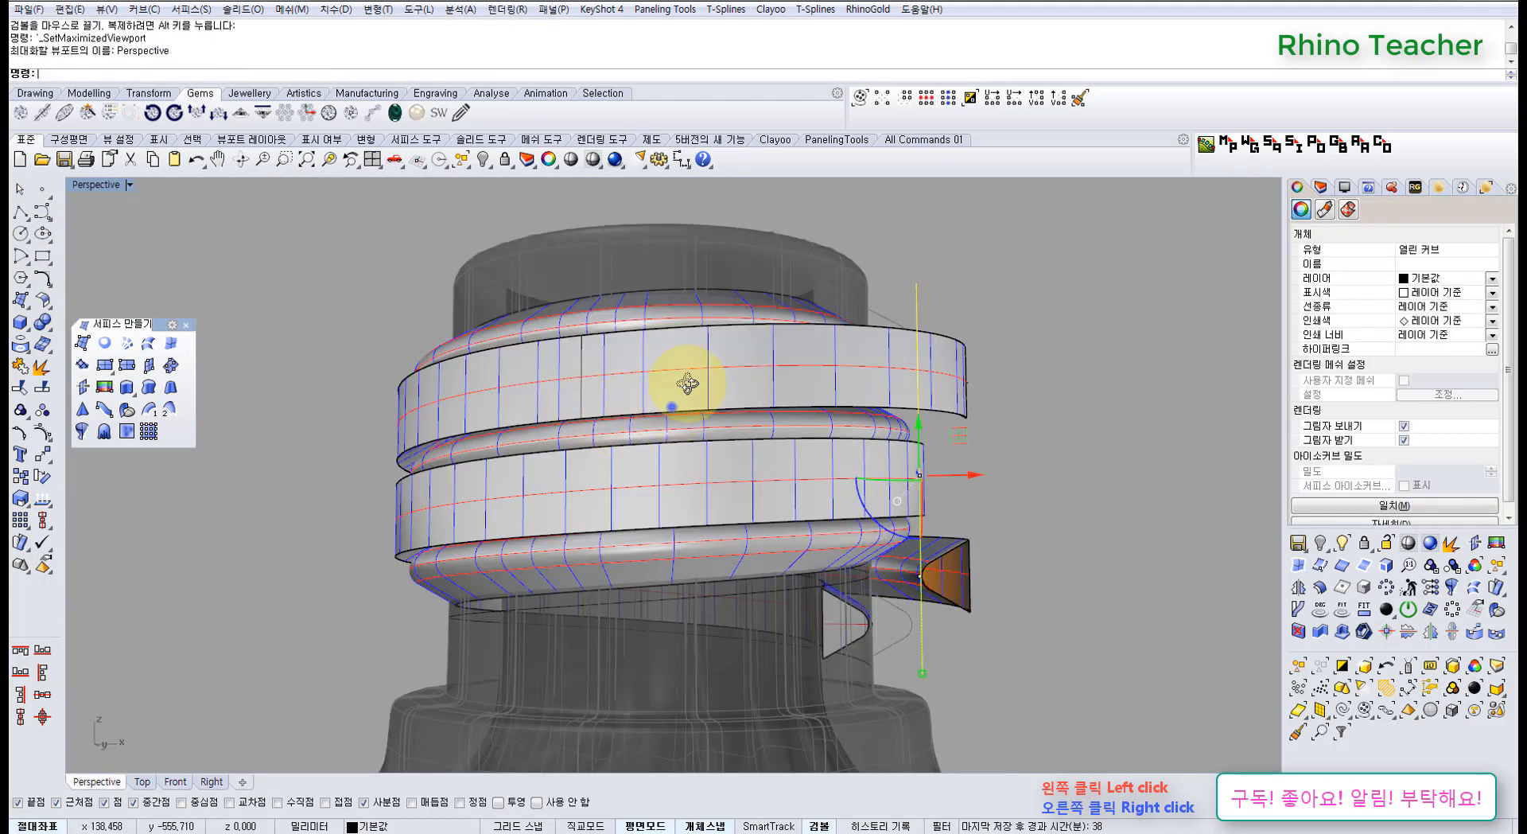
pyautogui.moveTo(672, 409); pyautogui.dragTo(525, 521, button='right')
pyautogui.moveTo(636, 518); pyautogui.dragTo(540, 533, button='right')
pyautogui.hotkey('ctrl', 'F2')
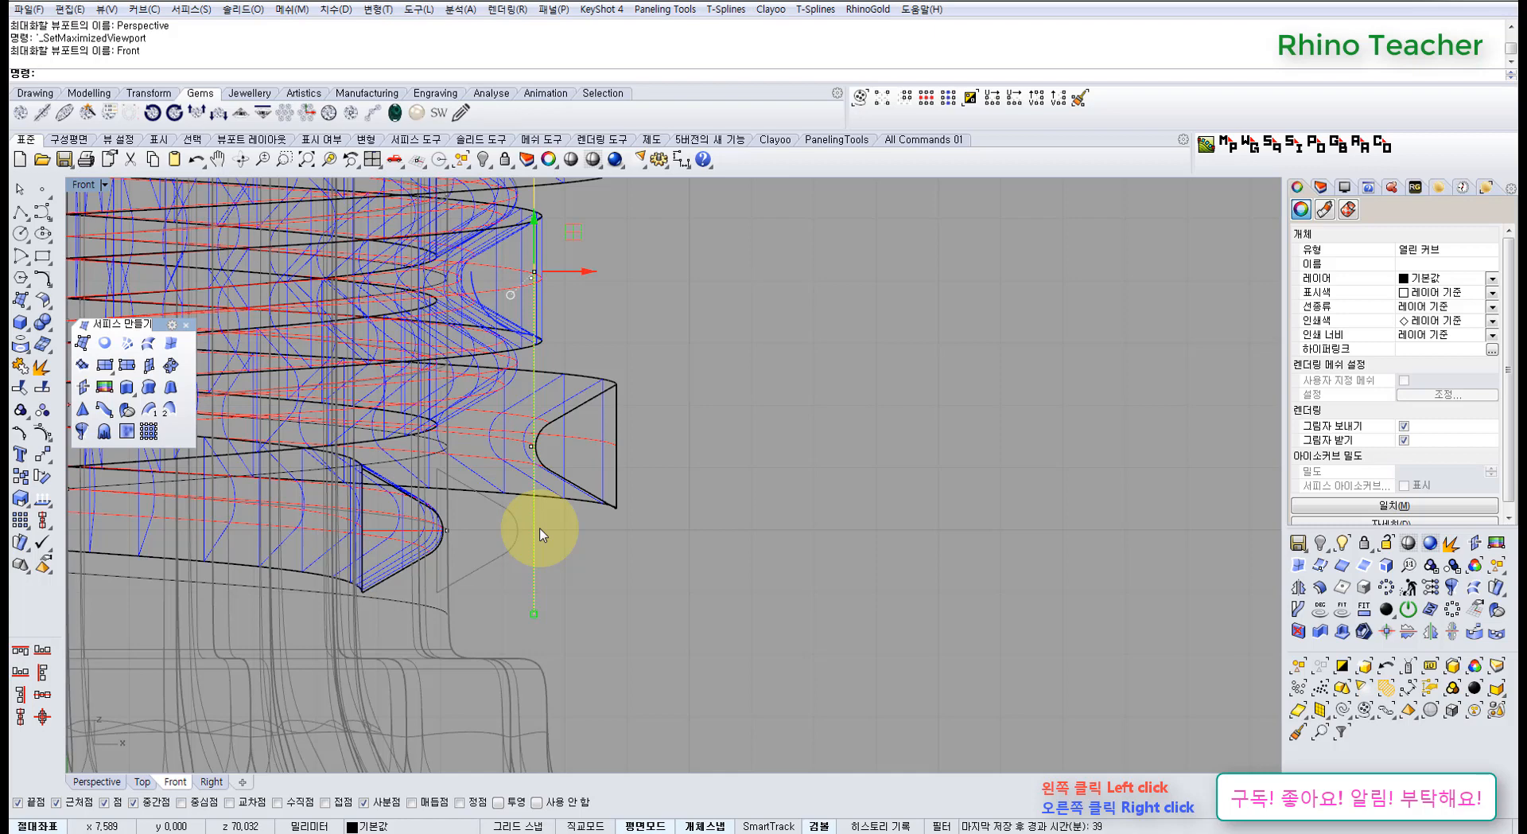
# Show the vertical line's control points and move its lower endpoint down to the level of the bottle shoulder
pyautogui.moveTo(533, 537); pyautogui.dragTo(487, 618, button='right')
pyautogui.scroll(6, 488, 621)
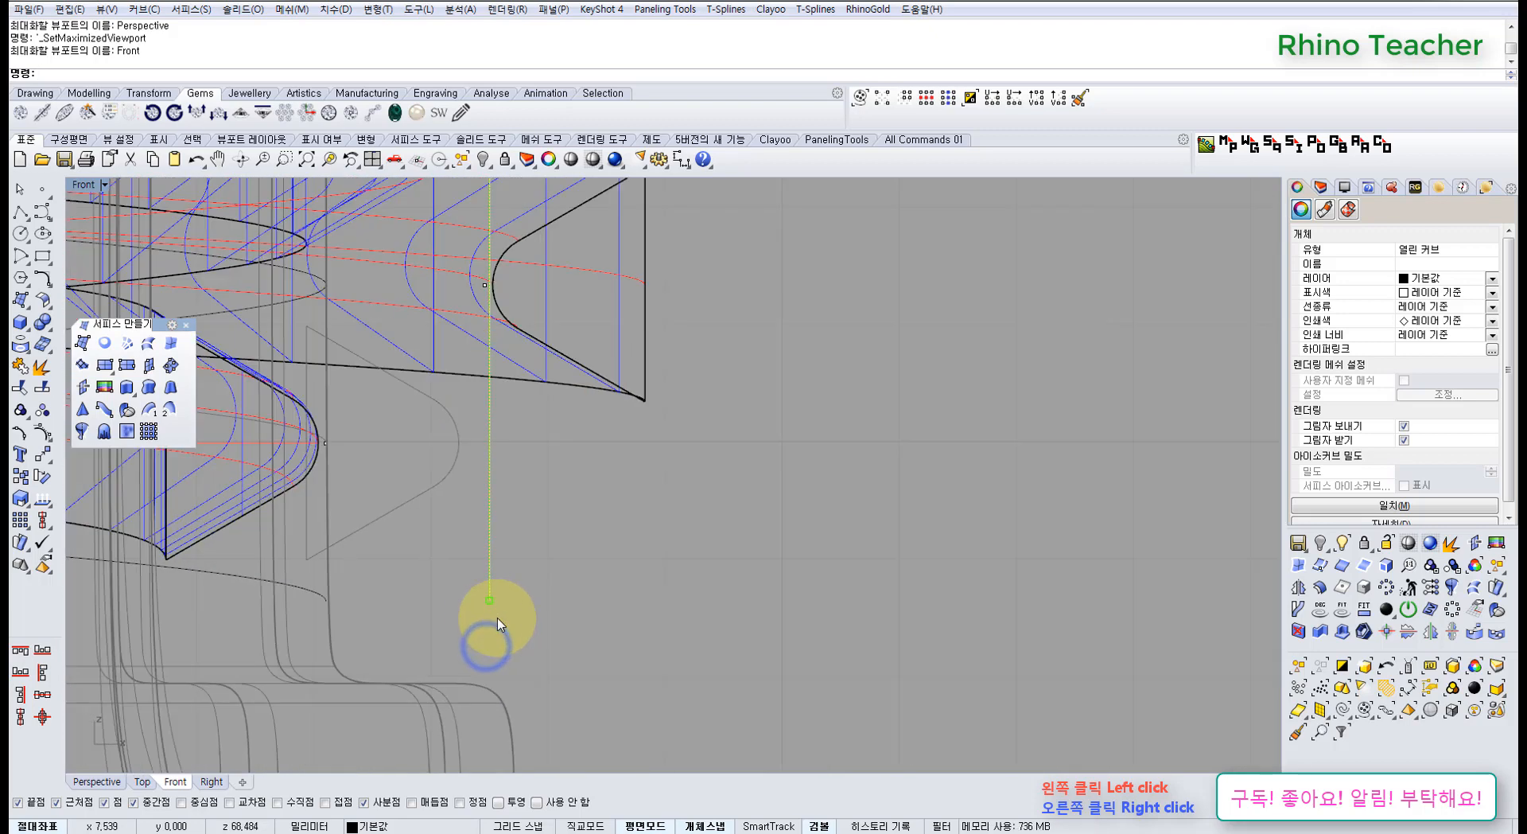
pyautogui.press('F10')
pyautogui.moveTo(470, 573); pyautogui.dragTo(510, 617)
pyautogui.moveTo(489, 583); pyautogui.dragTo(605, 569, button='right')
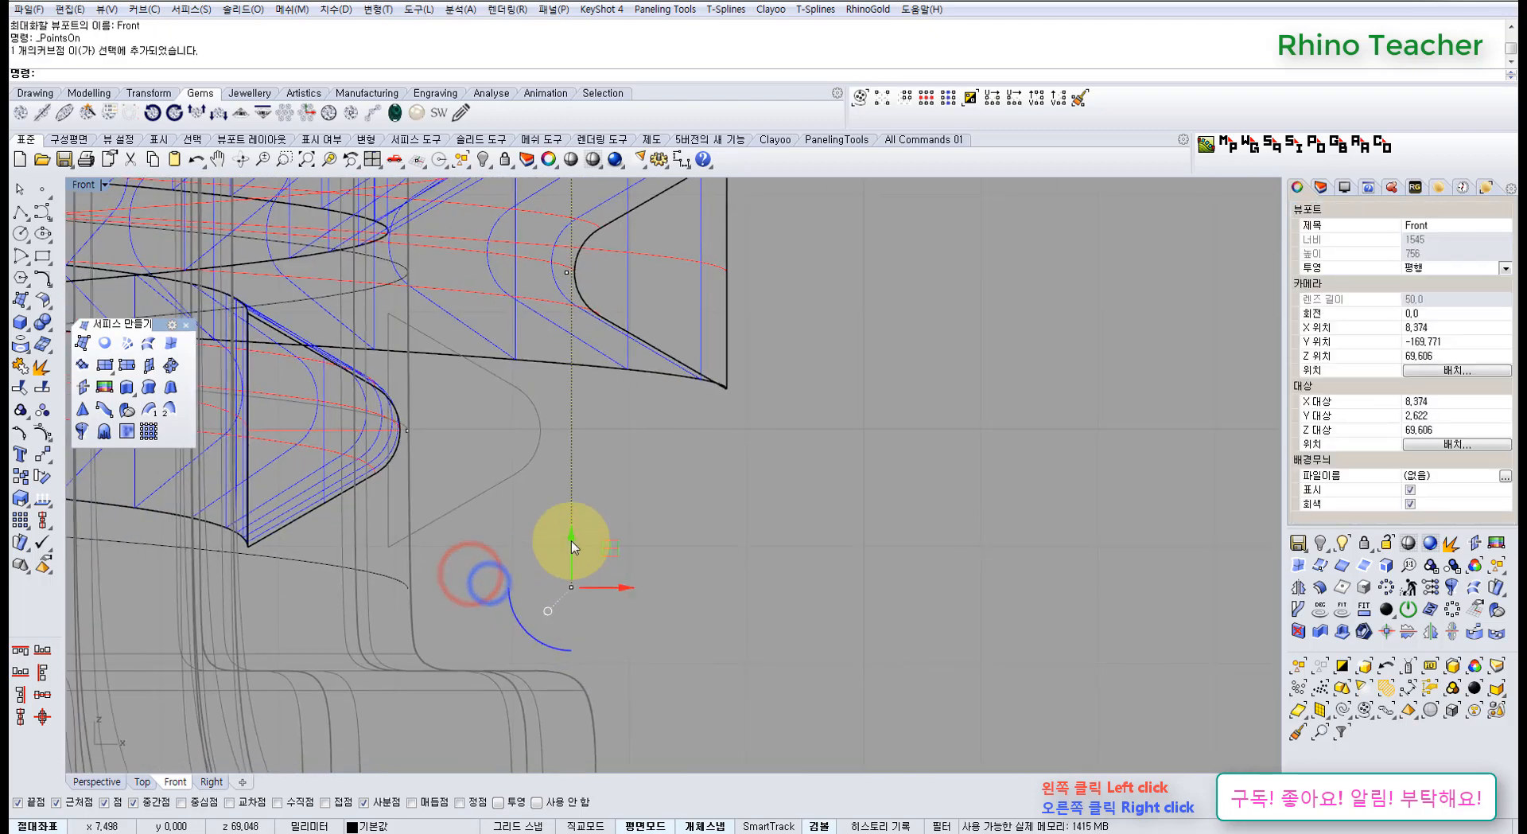
pyautogui.moveTo(571, 541); pyautogui.dragTo(588, 618)
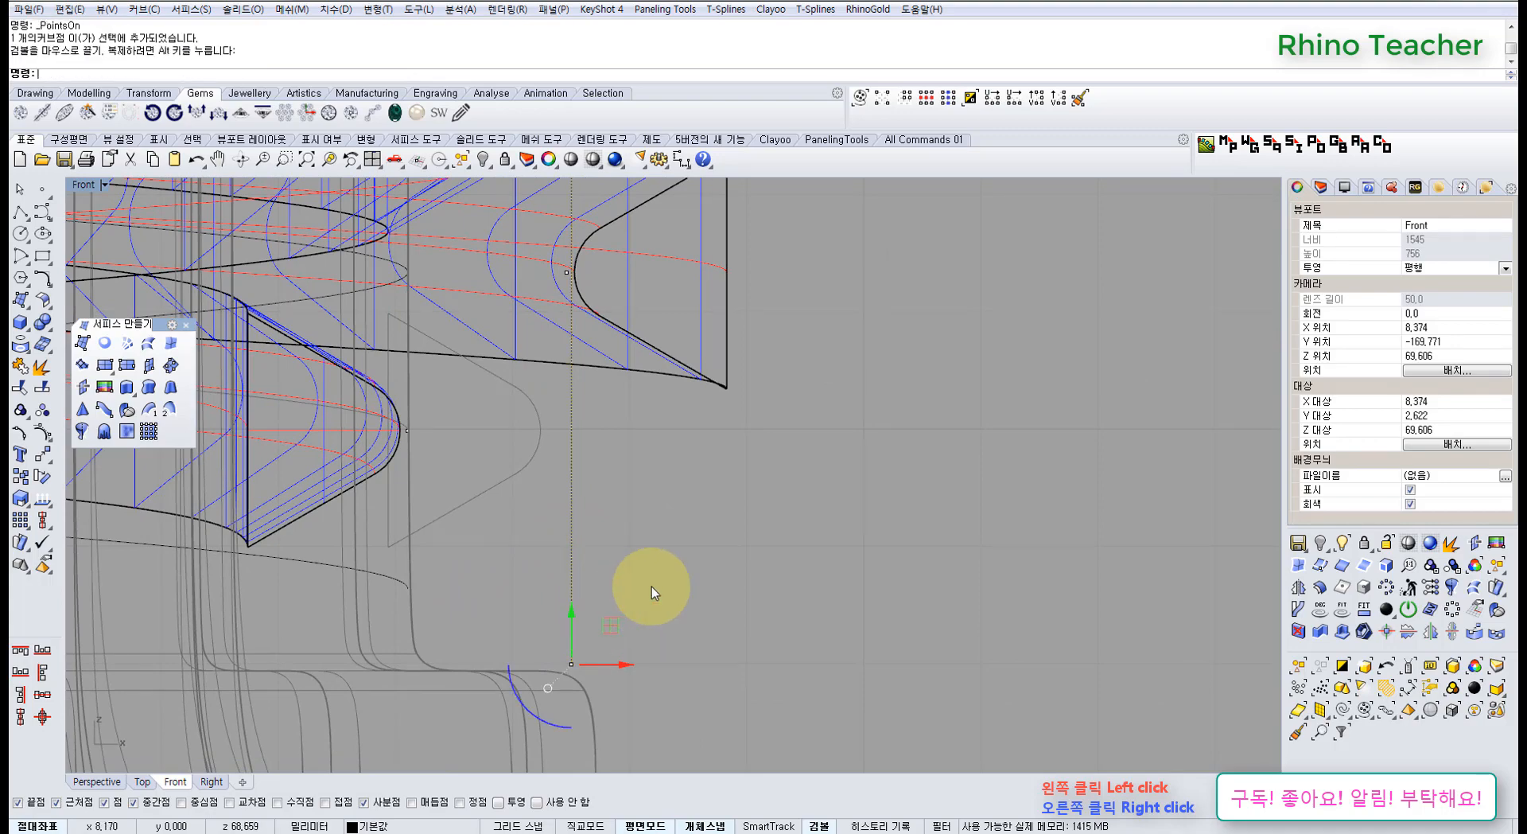
pyautogui.scroll(-10, 651, 586)
pyautogui.moveTo(689, 578); pyautogui.dragTo(613, 595, button='right')
pyautogui.press('Escape')
pyautogui.press('Escape')
# Show the vertical line's points again and move its upper endpoint to just above the neck's rim
pyautogui.moveTo(591, 598); pyautogui.dragTo(524, 572)
pyautogui.moveTo(555, 552); pyautogui.dragTo(556, 576, button='right')
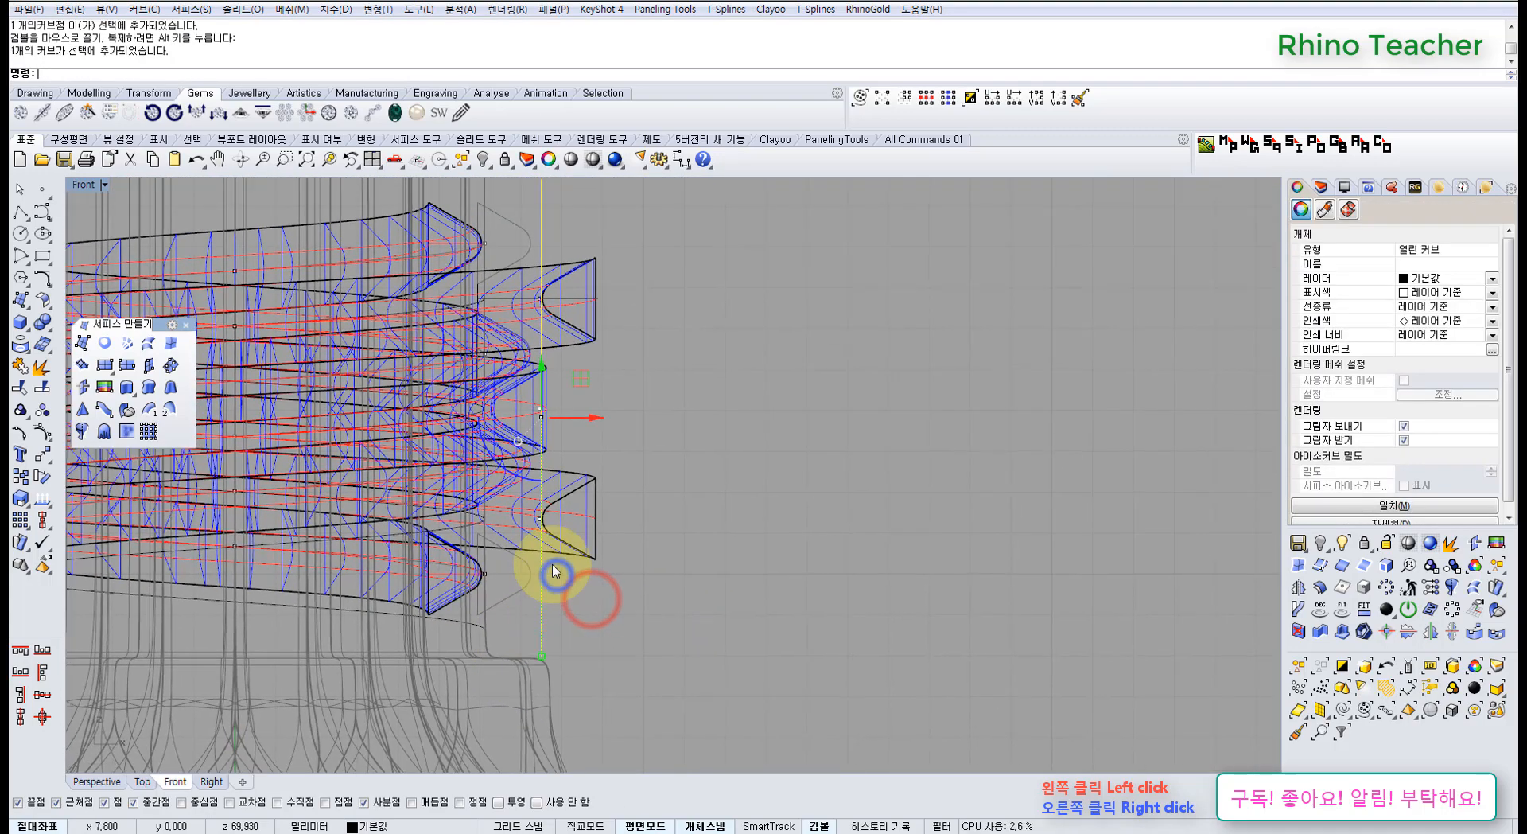
pyautogui.scroll(-6, 574, 471)
pyautogui.scroll(6, 580, 326)
pyautogui.moveTo(580, 327); pyautogui.dragTo(580, 397, button='right')
pyautogui.moveTo(593, 401); pyautogui.dragTo(533, 355)
pyautogui.press('F10')
pyautogui.moveTo(539, 356); pyautogui.dragTo(616, 458, button='right')
pyautogui.moveTo(626, 422)
pyautogui.mouseDown()
pyautogui.moveTo(623, 391)
pyautogui.moveTo(625, 415)
pyautogui.mouseUp()
pyautogui.click(723, 355)
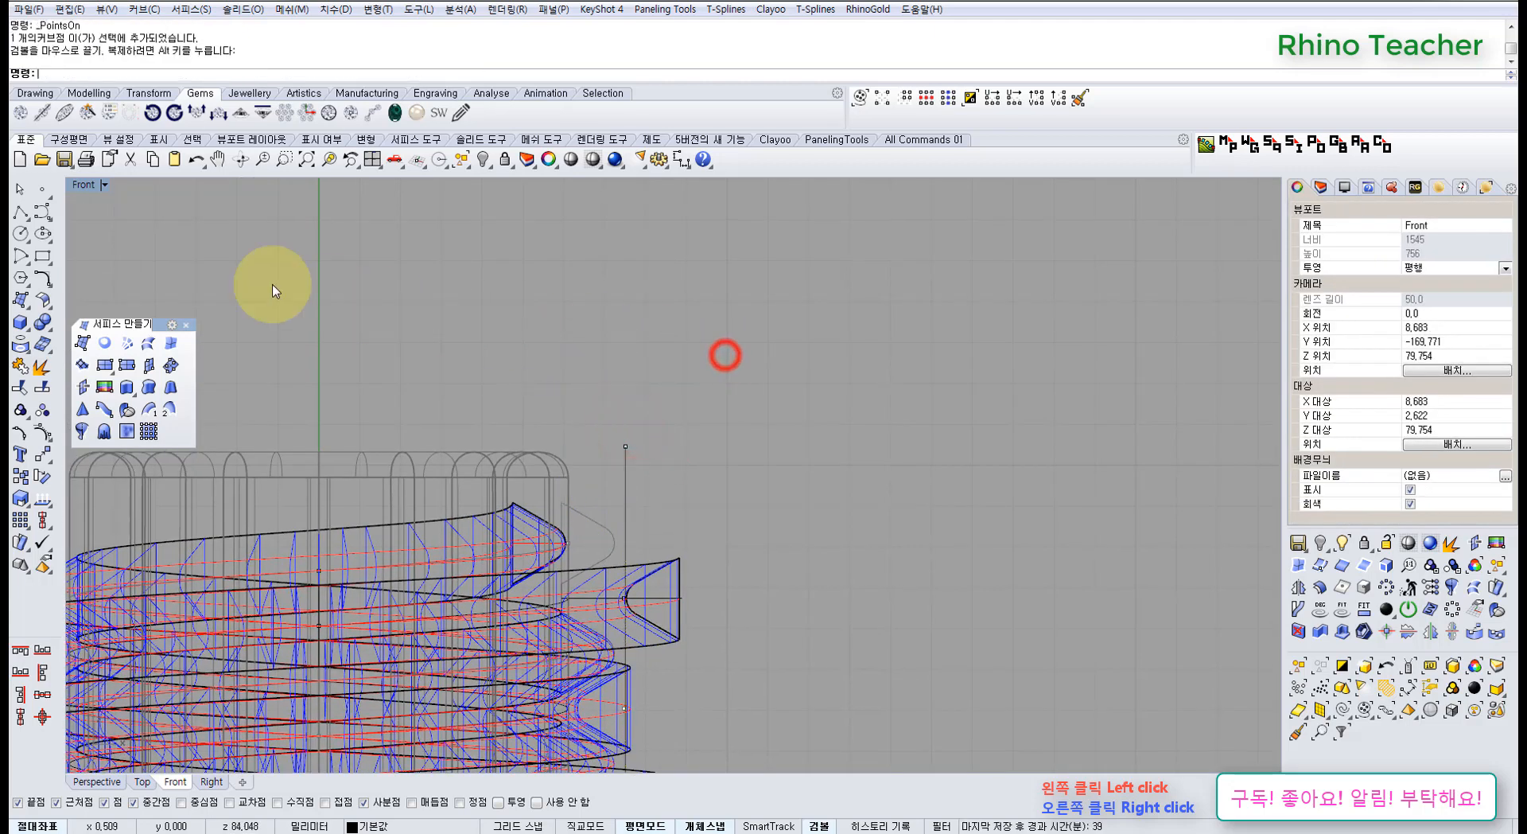
# Draw a horizontal polyline about 7.4 mm long from the vertical line's upper end toward the neck's centre axis
pyautogui.click(22, 211)
pyautogui.click(625, 447)
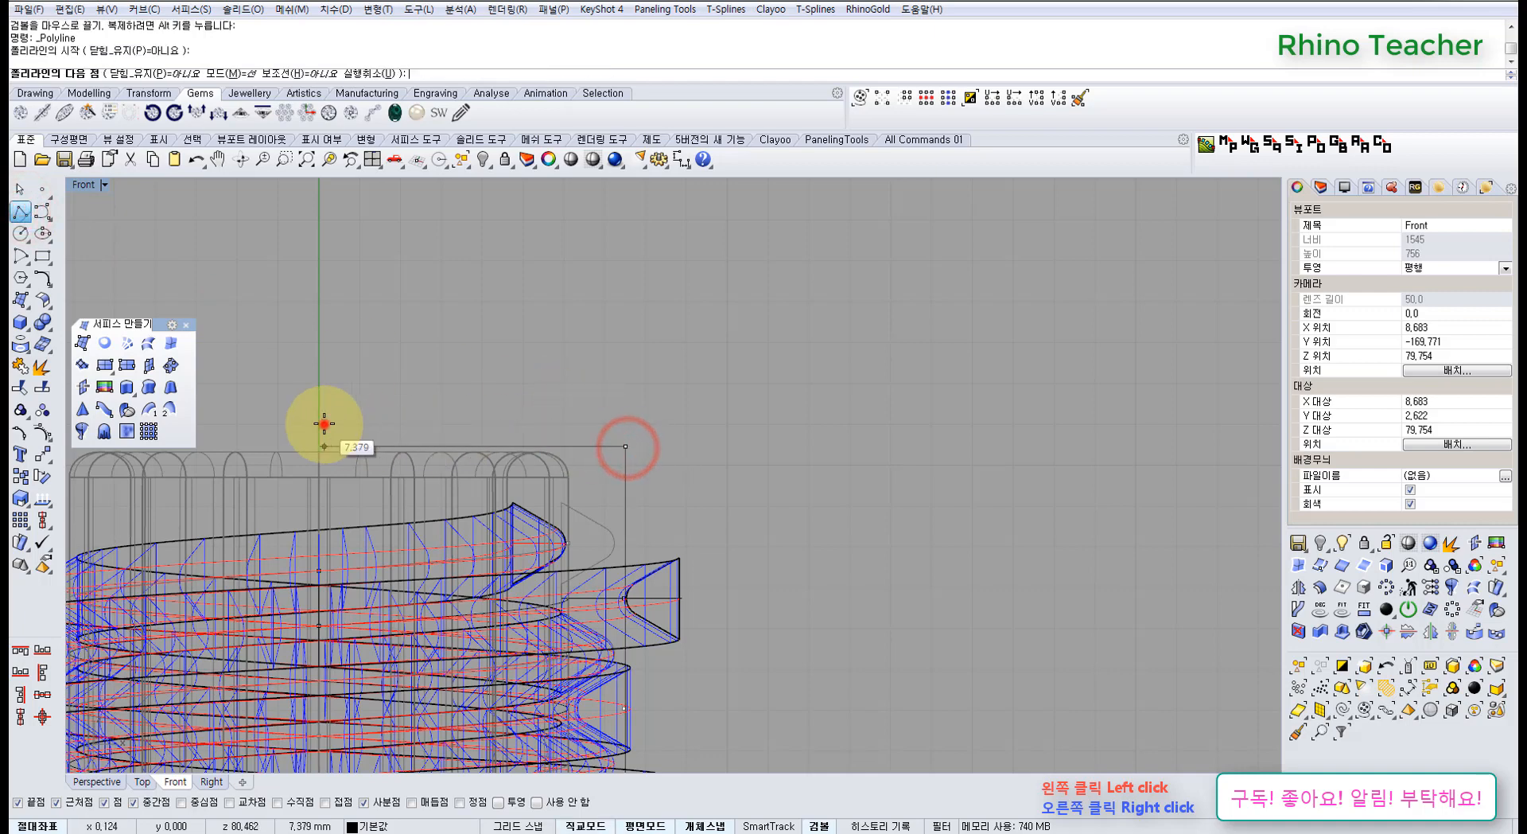
pyautogui.keyDown('shift'); pyautogui.click(324, 423); pyautogui.keyUp('shift')
pyautogui.press('Return')
# Align the horizontal line's inner endpoint exactly on the centre axis by using Set Points with X at 0
pyautogui.scroll(6, 334, 445)
pyautogui.click(369, 450)
pyautogui.press('F10')
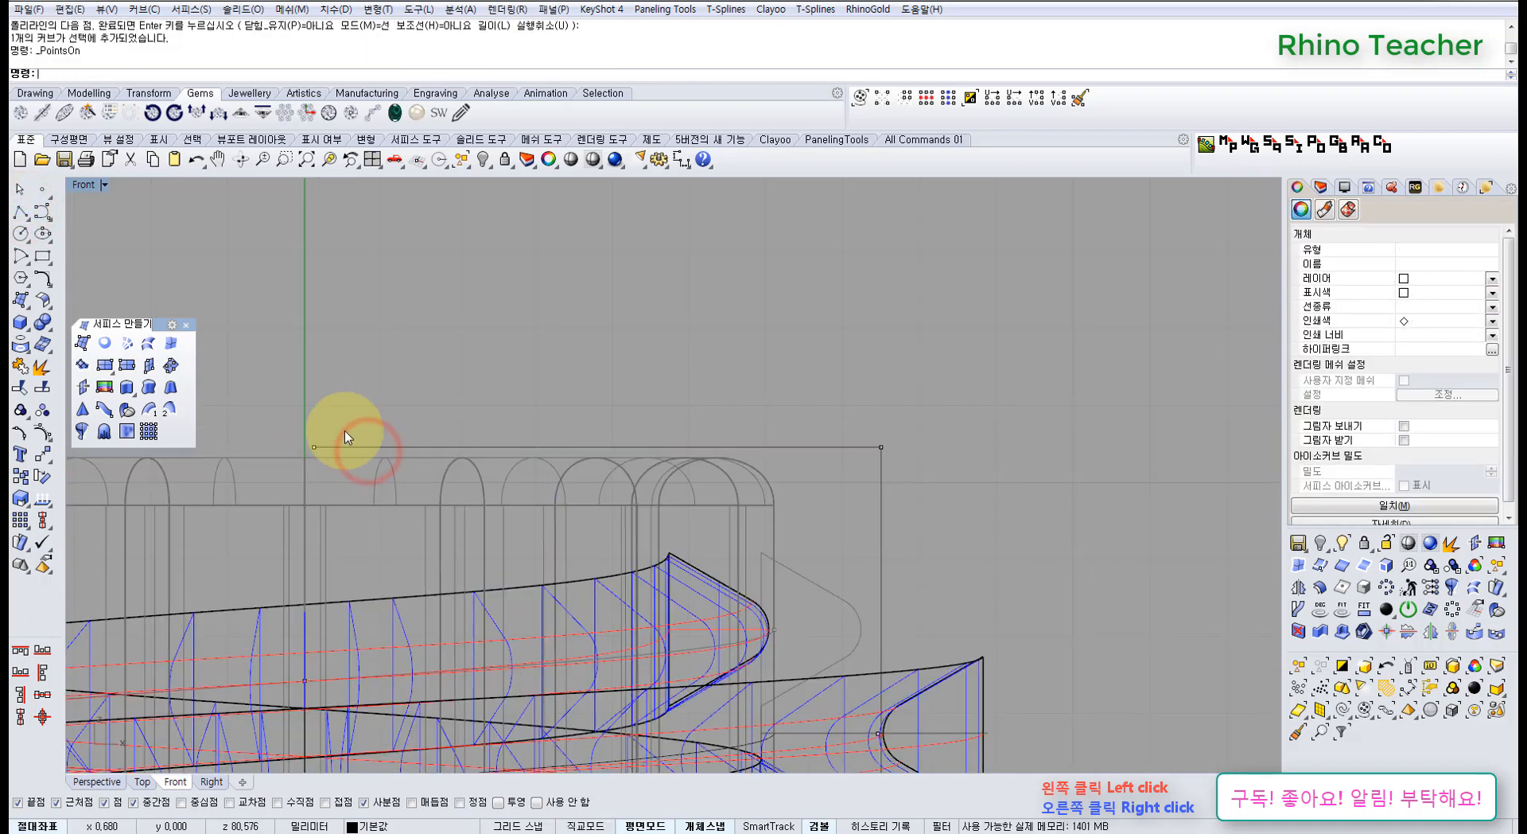
pyautogui.moveTo(287, 399); pyautogui.dragTo(327, 501)
pyautogui.moveTo(274, 500); pyautogui.dragTo(387, 442, button='right')
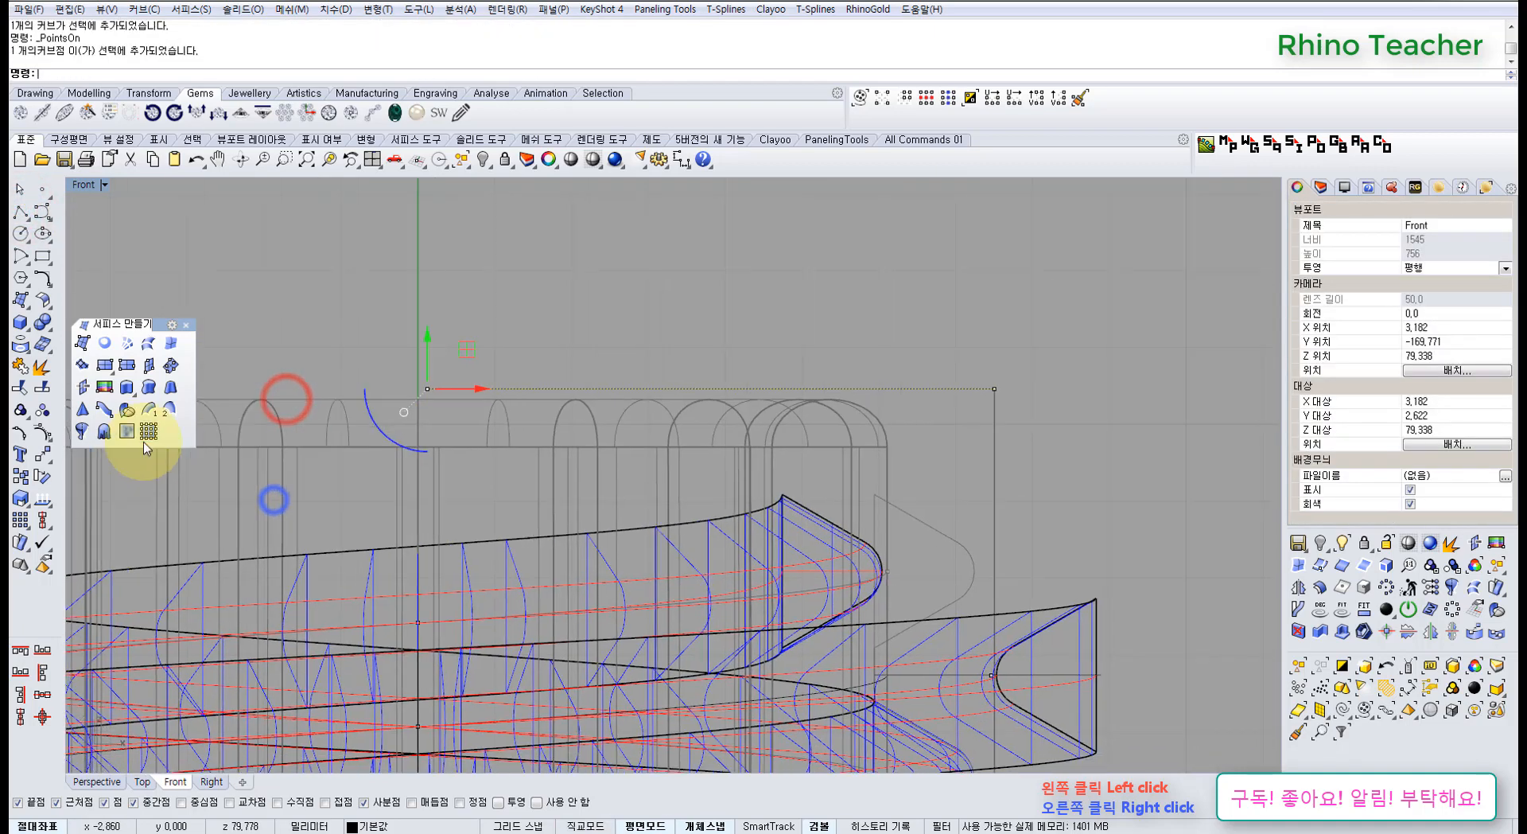
pyautogui.click(45, 455)
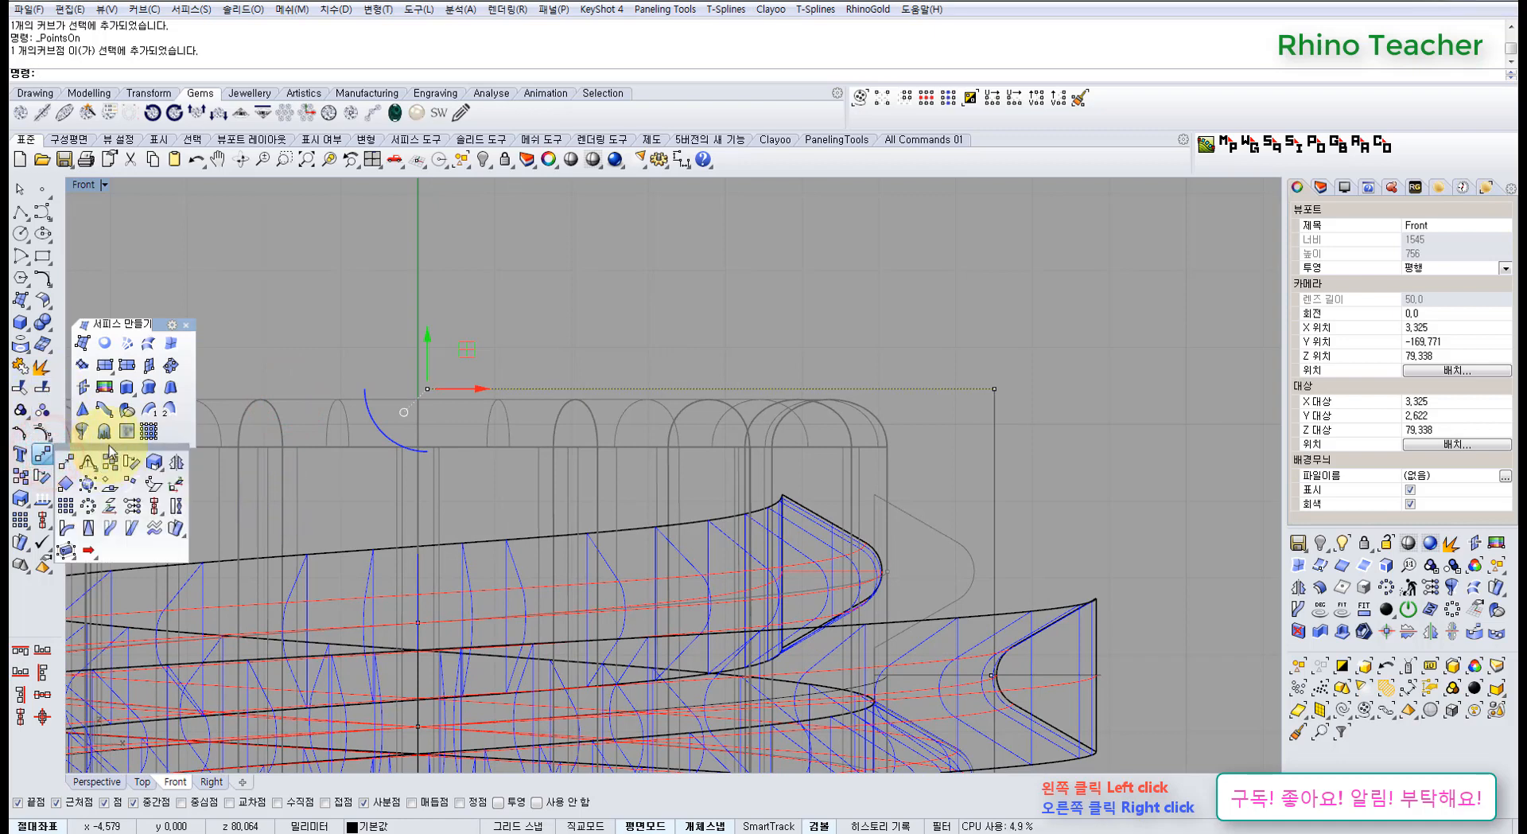
pyautogui.moveTo(111, 453); pyautogui.dragTo(137, 518)
pyautogui.click(159, 574)
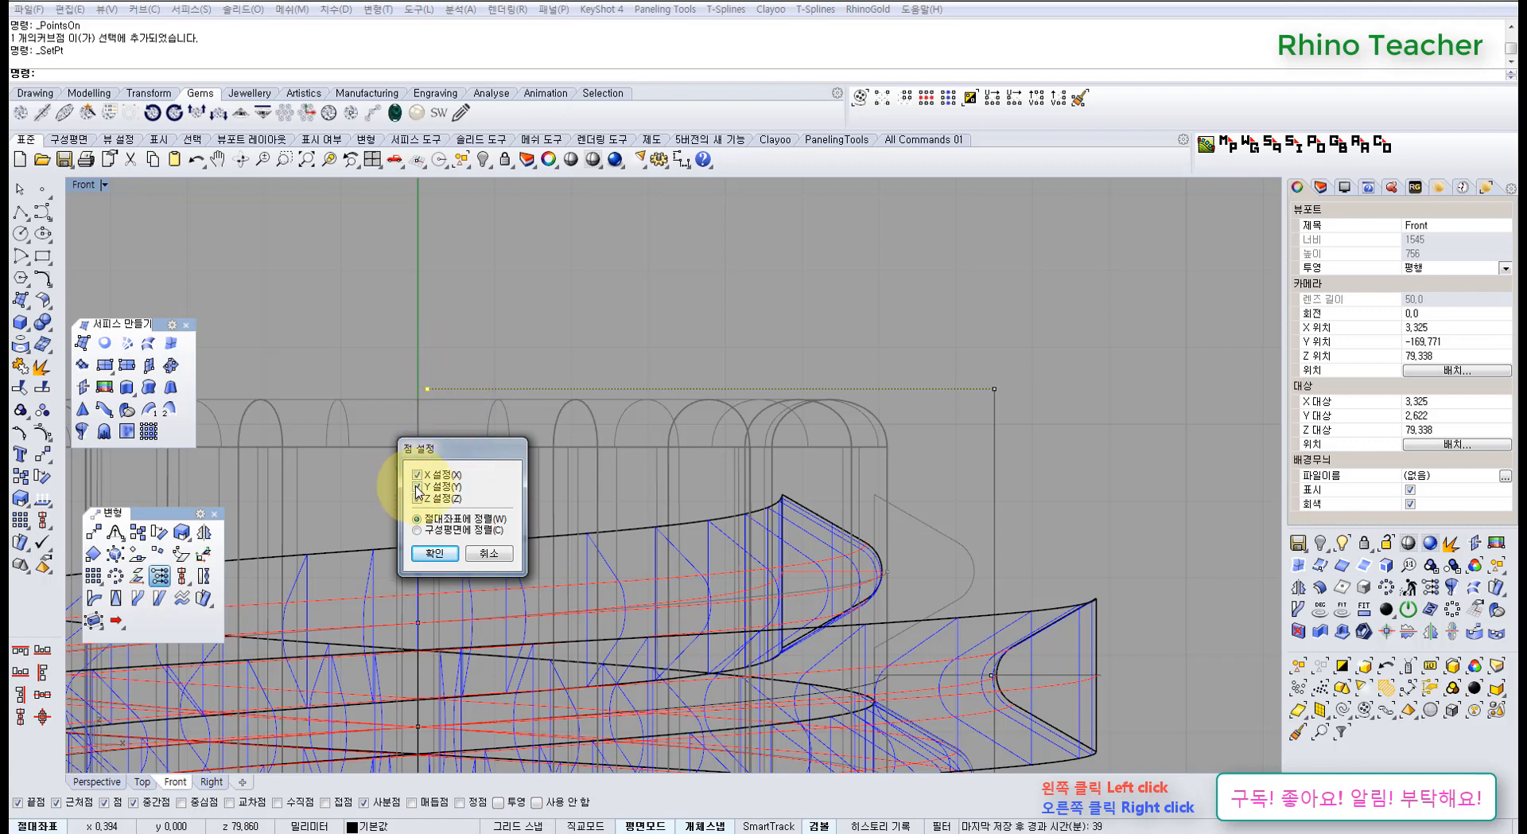
pyautogui.click(442, 550)
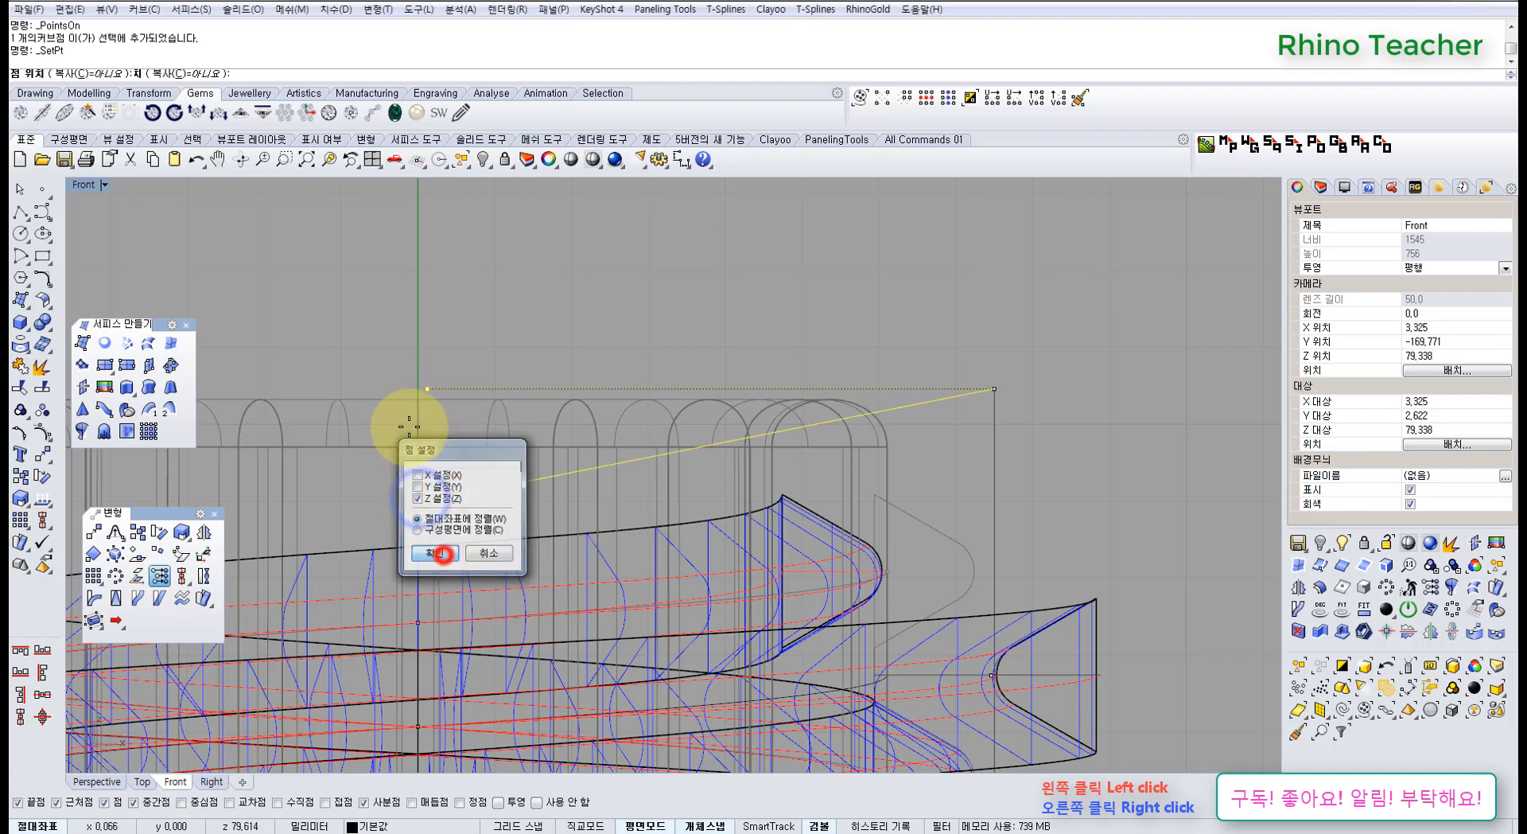
pyautogui.rightClick(442, 377)
pyautogui.click(417, 475)
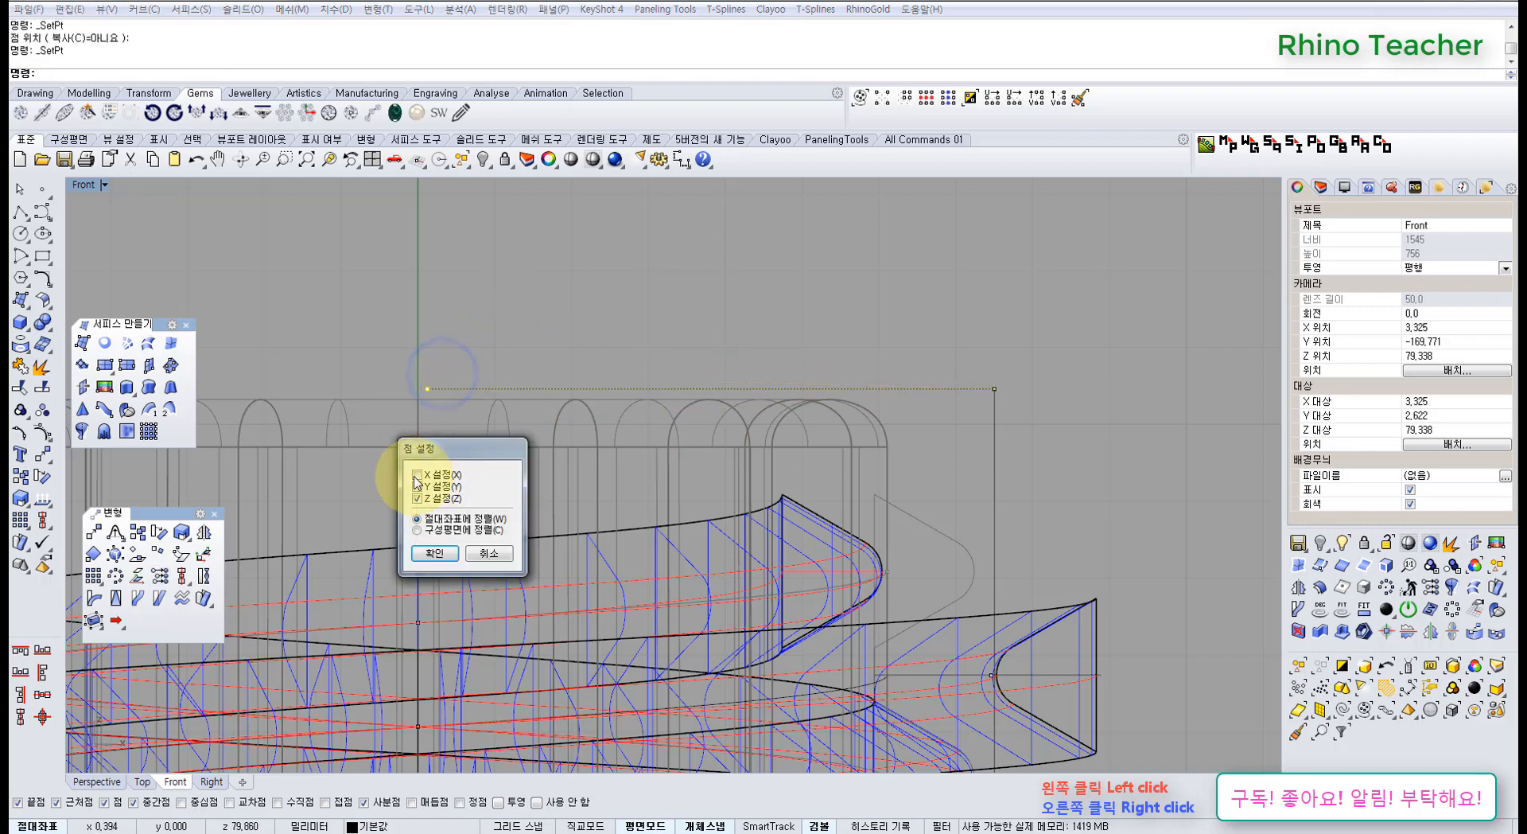
pyautogui.click(438, 551)
pyautogui.write('0')
pyautogui.press('Return')
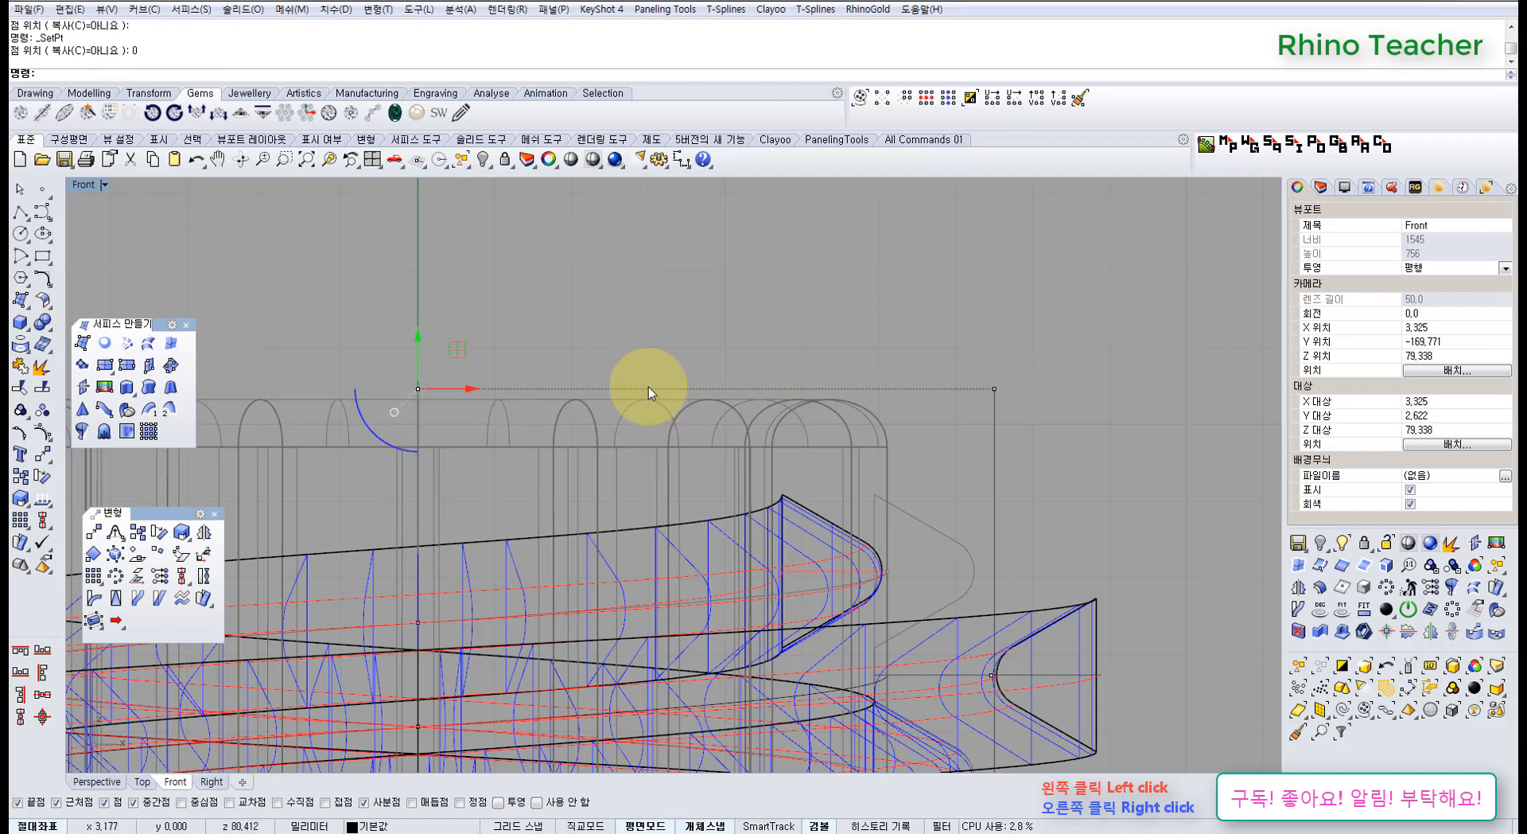
# Select the horizontal line's endpoints together with the vertical line's upper point and lower them to the neck's rim
pyautogui.click(654, 334)
pyautogui.moveTo(365, 331); pyautogui.dragTo(1058, 446)
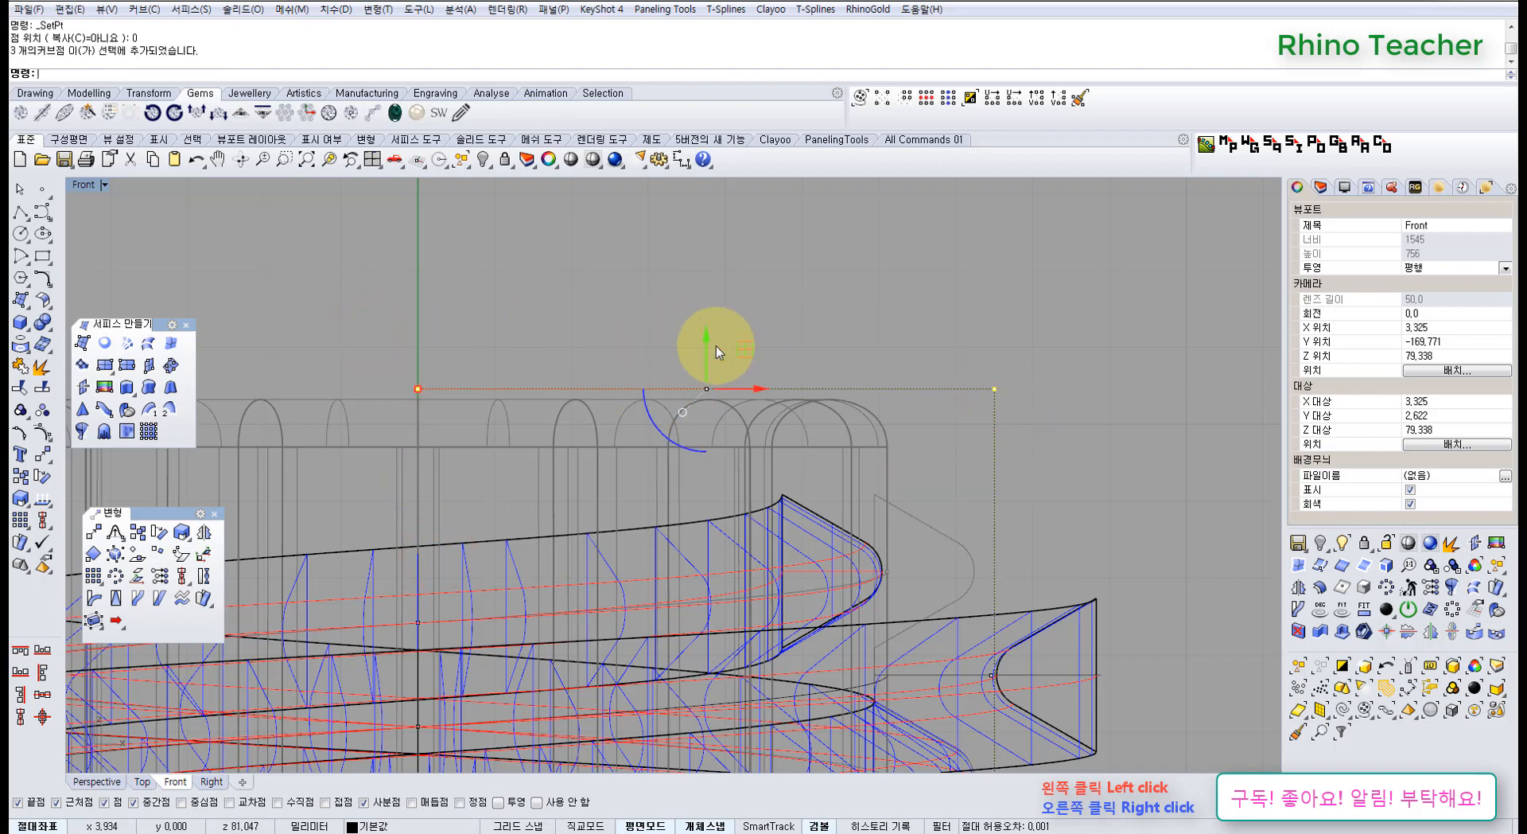
pyautogui.scroll(3, 716, 346)
pyautogui.moveTo(700, 364); pyautogui.dragTo(703, 380)
pyautogui.scroll(-4, 800, 413)
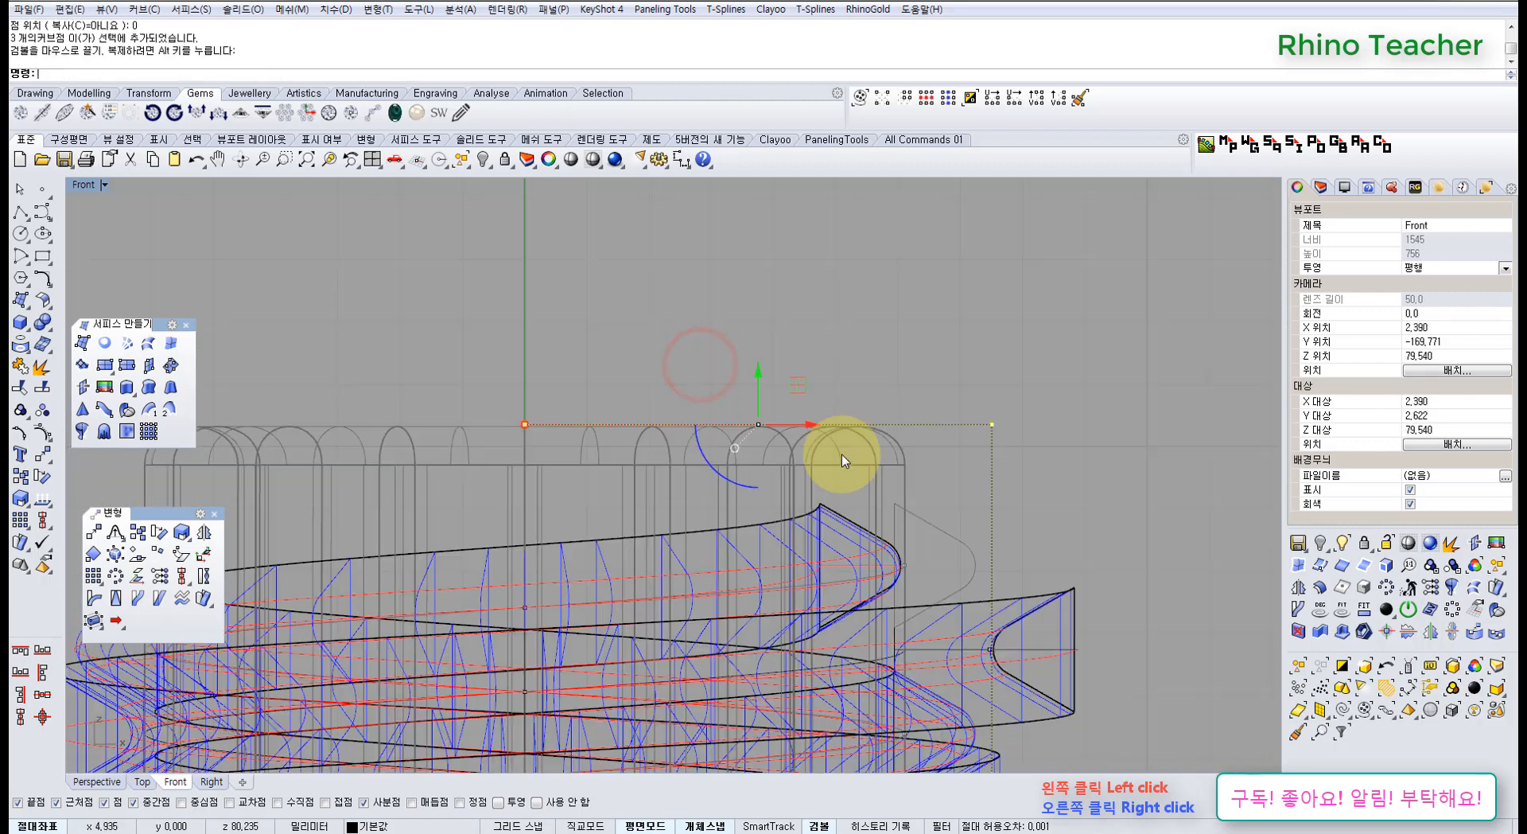
# Raise the vertical line's lower endpoint slightly above the bottle shoulder
pyautogui.scroll(-6, 852, 492)
pyautogui.scroll(3, 879, 585)
pyautogui.moveTo(890, 607); pyautogui.dragTo(842, 546, button='right')
pyautogui.scroll(4, 842, 543)
pyautogui.moveTo(829, 496)
pyautogui.mouseDown()
pyautogui.moveTo(875, 556)
pyautogui.moveTo(852, 485)
pyautogui.mouseUp()
pyautogui.scroll(-6, 873, 466)
pyautogui.moveTo(945, 426); pyautogui.dragTo(701, 570, button='right')
pyautogui.press('Escape')
# Select the vertical and horizontal lines and join them into one open curve
pyautogui.scroll(-6, 761, 517)
pyautogui.moveTo(720, 587); pyautogui.dragTo(660, 555)
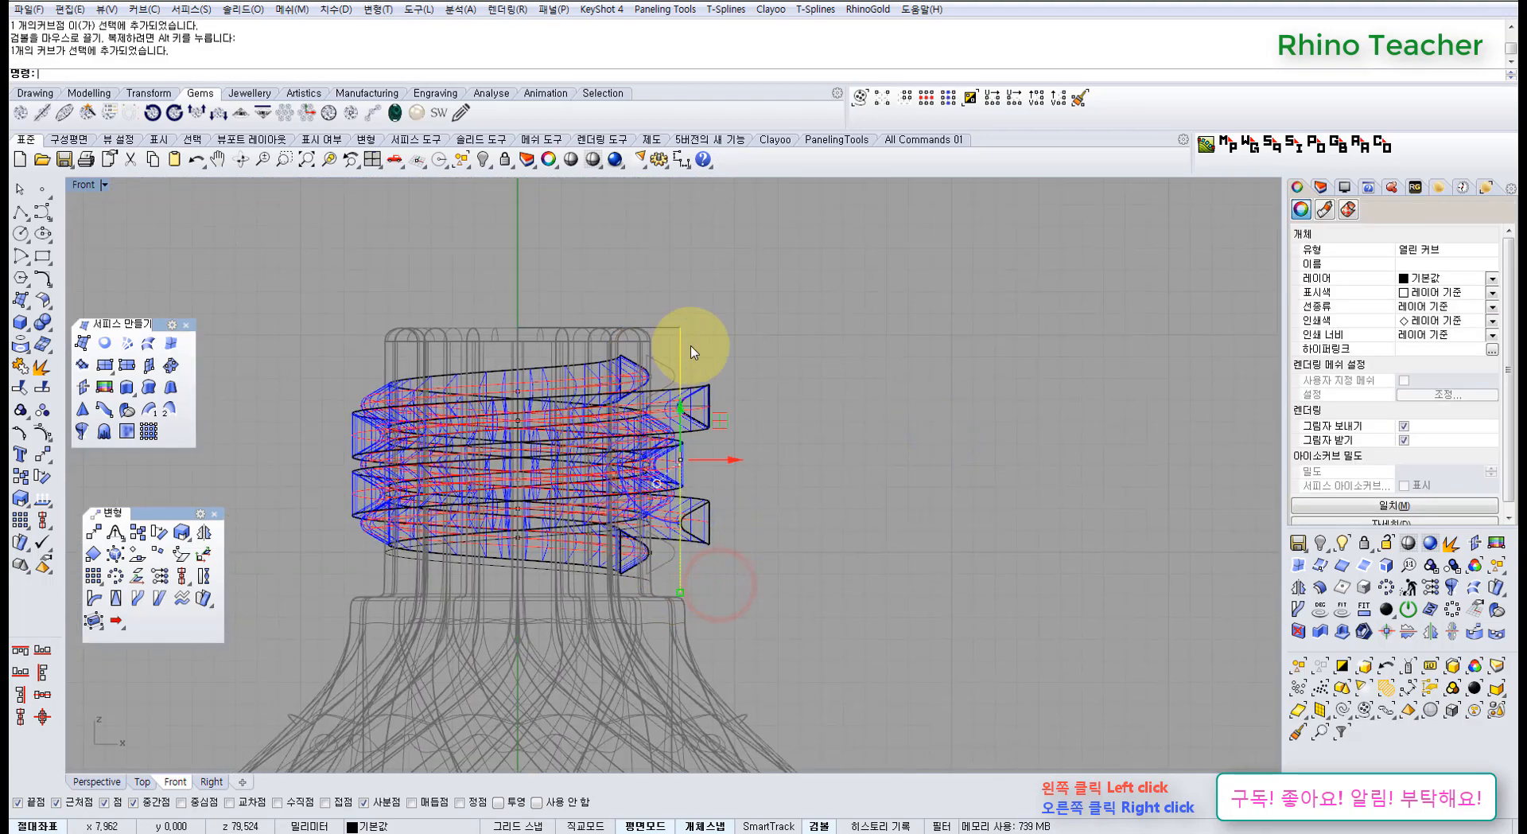
pyautogui.keyDown('shift'); pyautogui.click(676, 327); pyautogui.keyUp('shift')
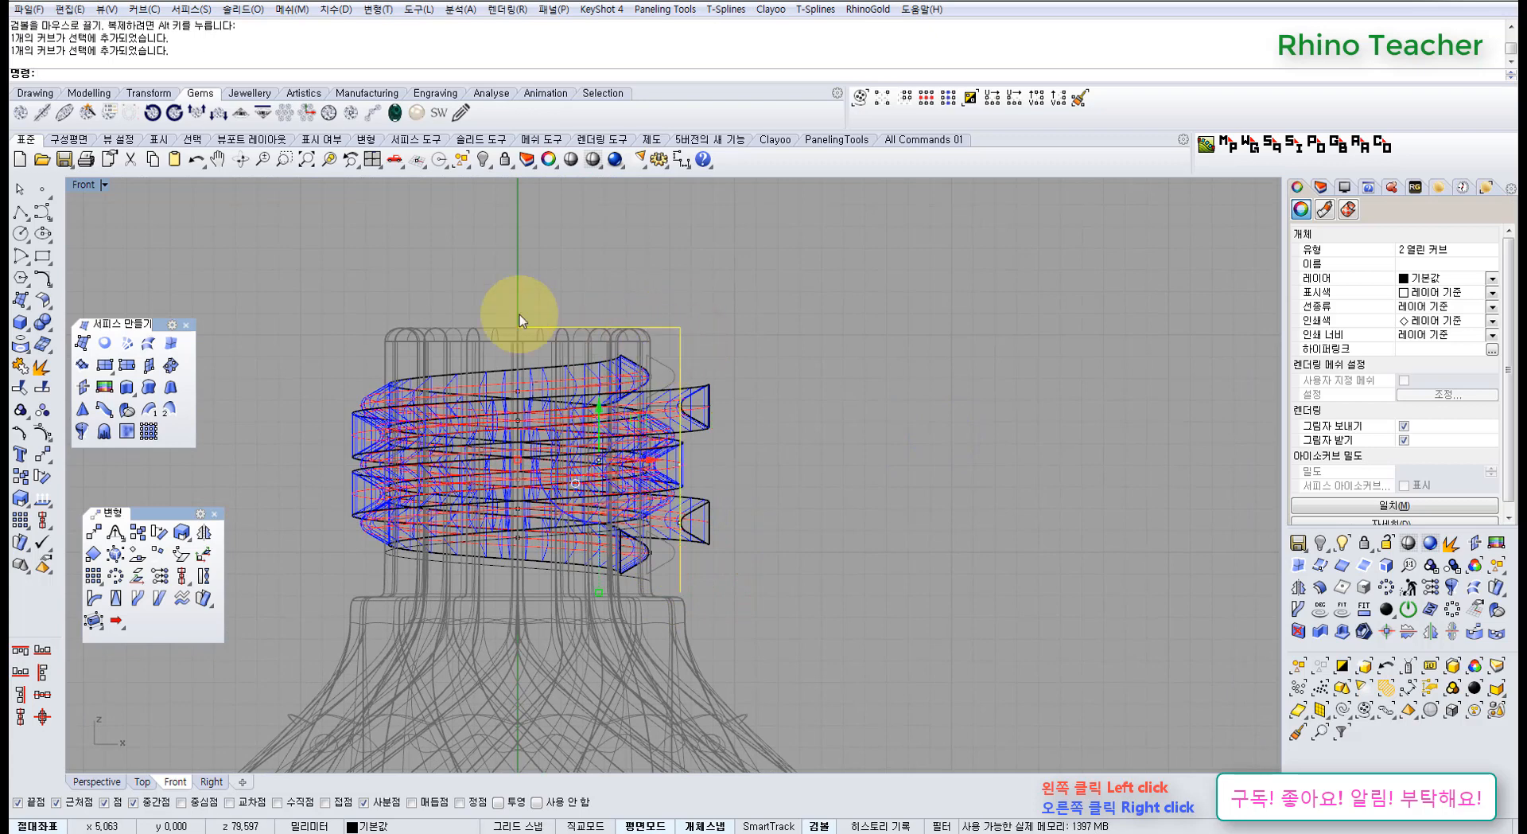
pyautogui.click(23, 387)
# Draw a degree 3 control-point curve from the joined line's lower end, outward and up around the threads, ending above the neck at the centre axis
pyautogui.click(42, 211)
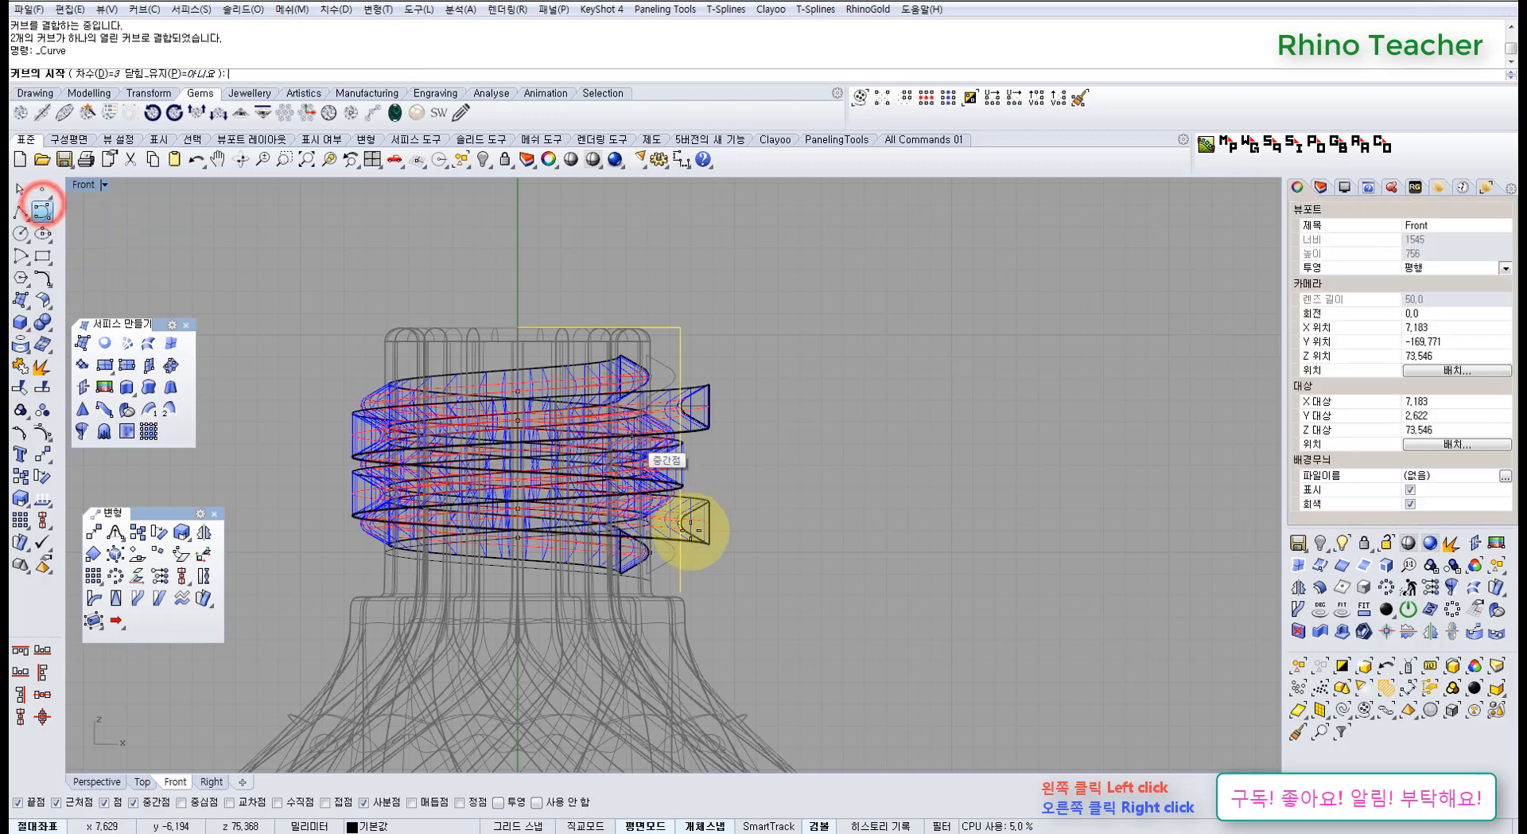
pyautogui.click(691, 592)
pyautogui.scroll(4, 720, 593)
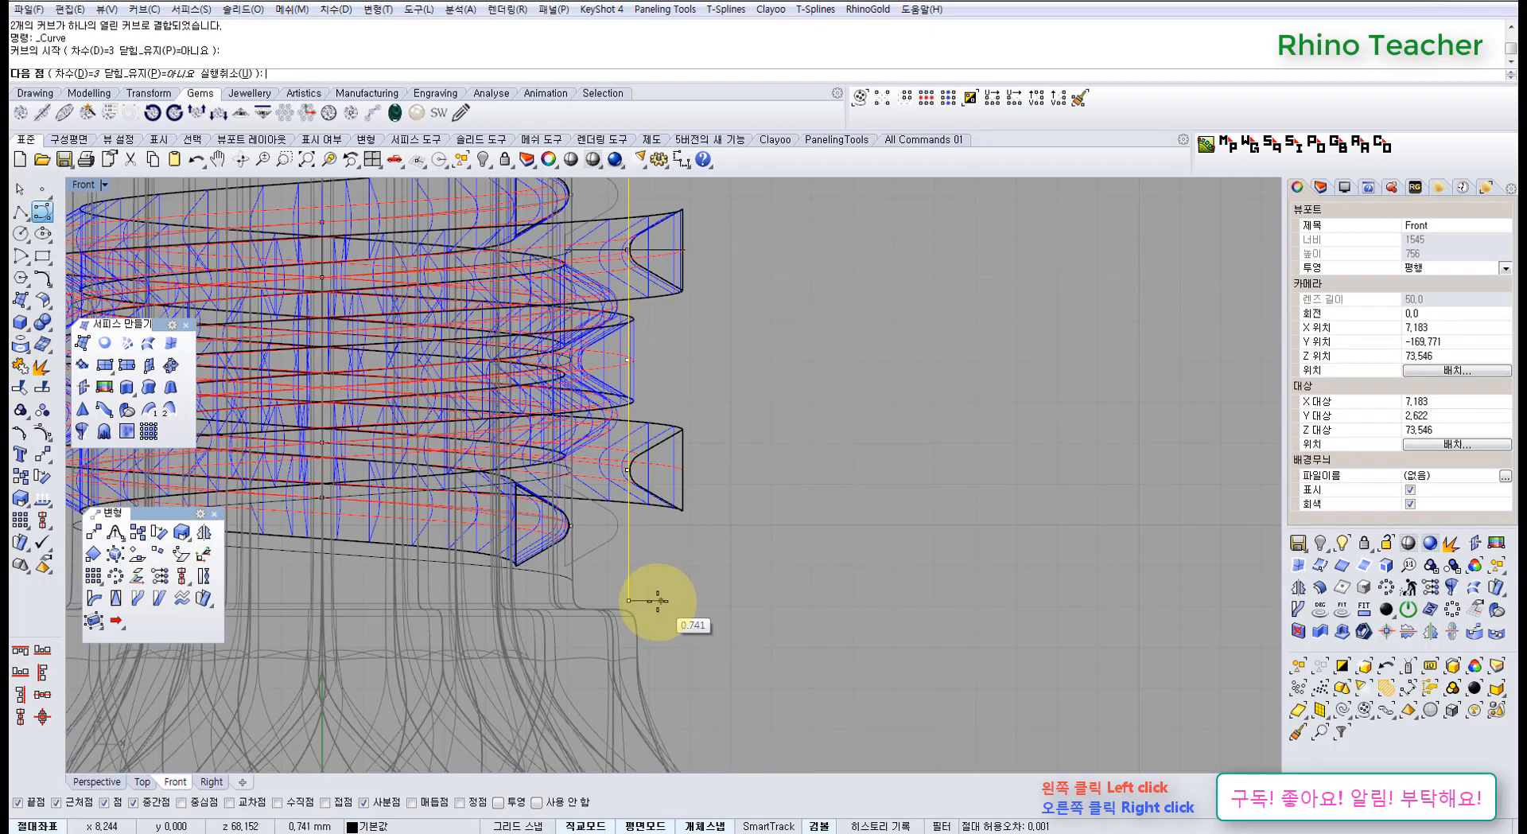
pyautogui.click(658, 599)
pyautogui.click(697, 600)
pyautogui.click(733, 563)
pyautogui.scroll(-4, 767, 494)
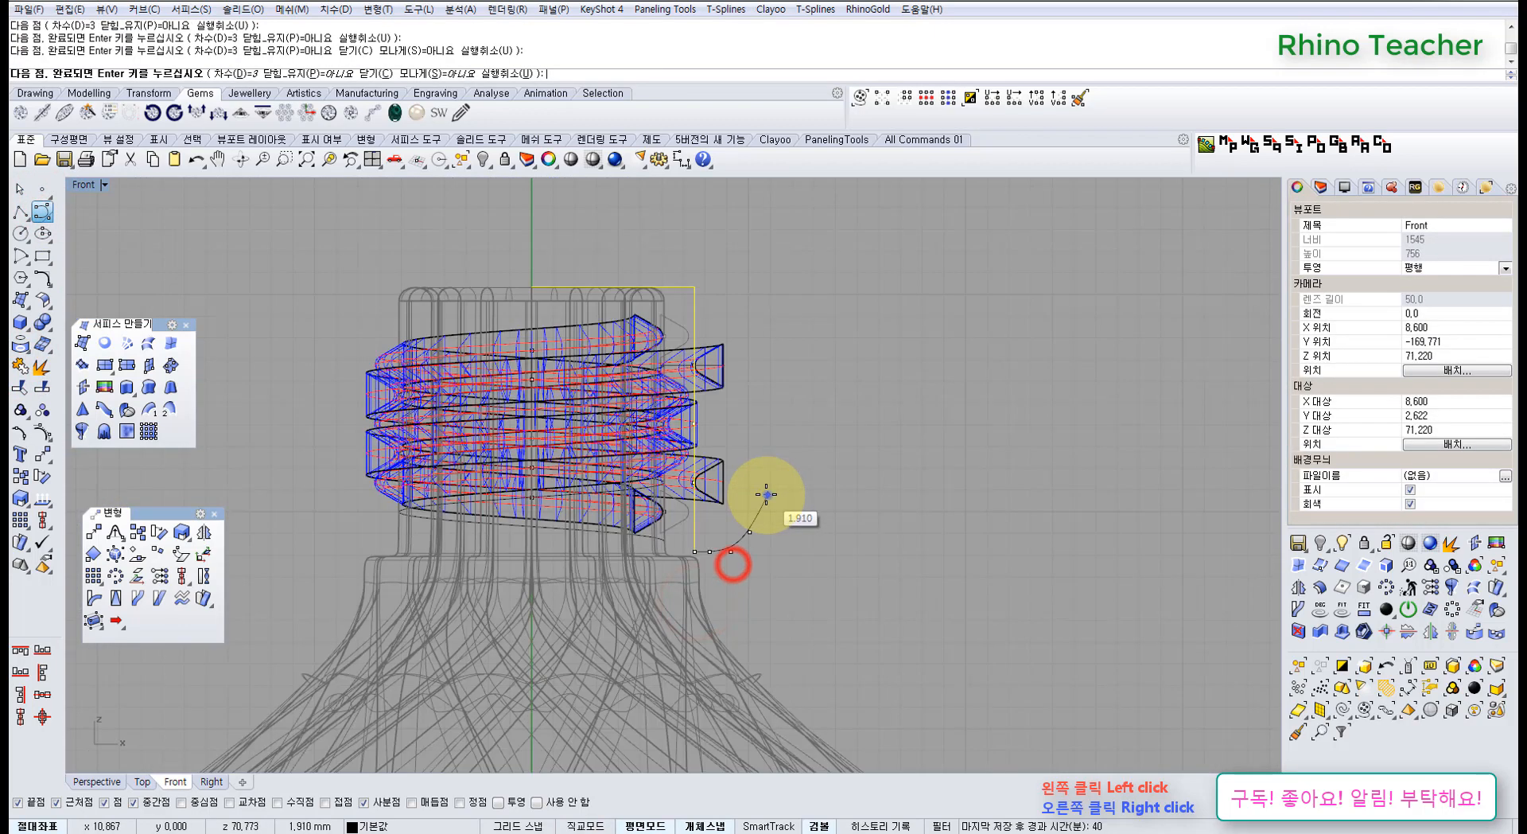
pyautogui.moveTo(767, 494); pyautogui.dragTo(631, 545, button='right')
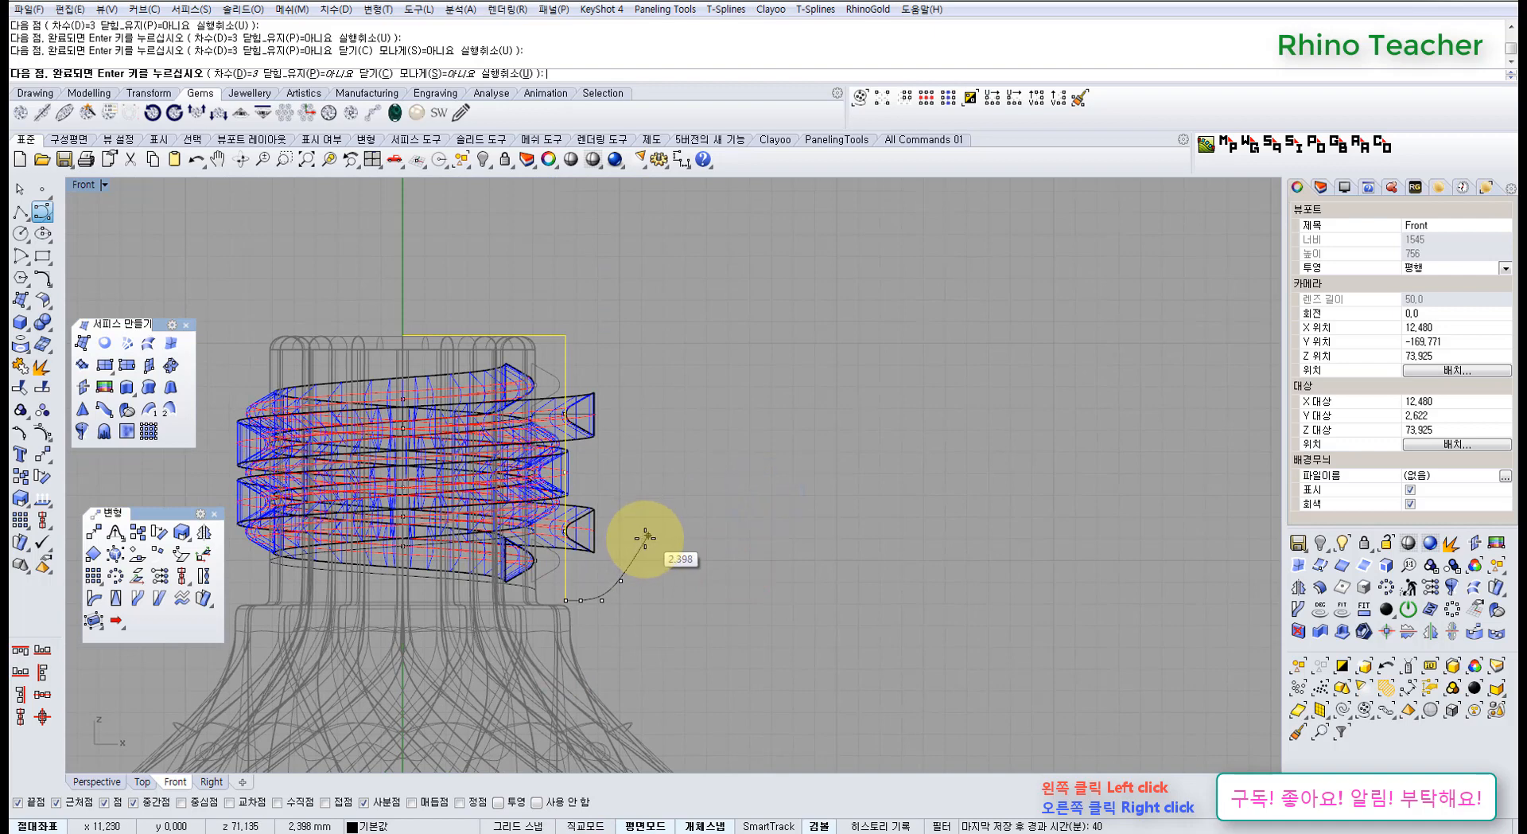
pyautogui.click(650, 529)
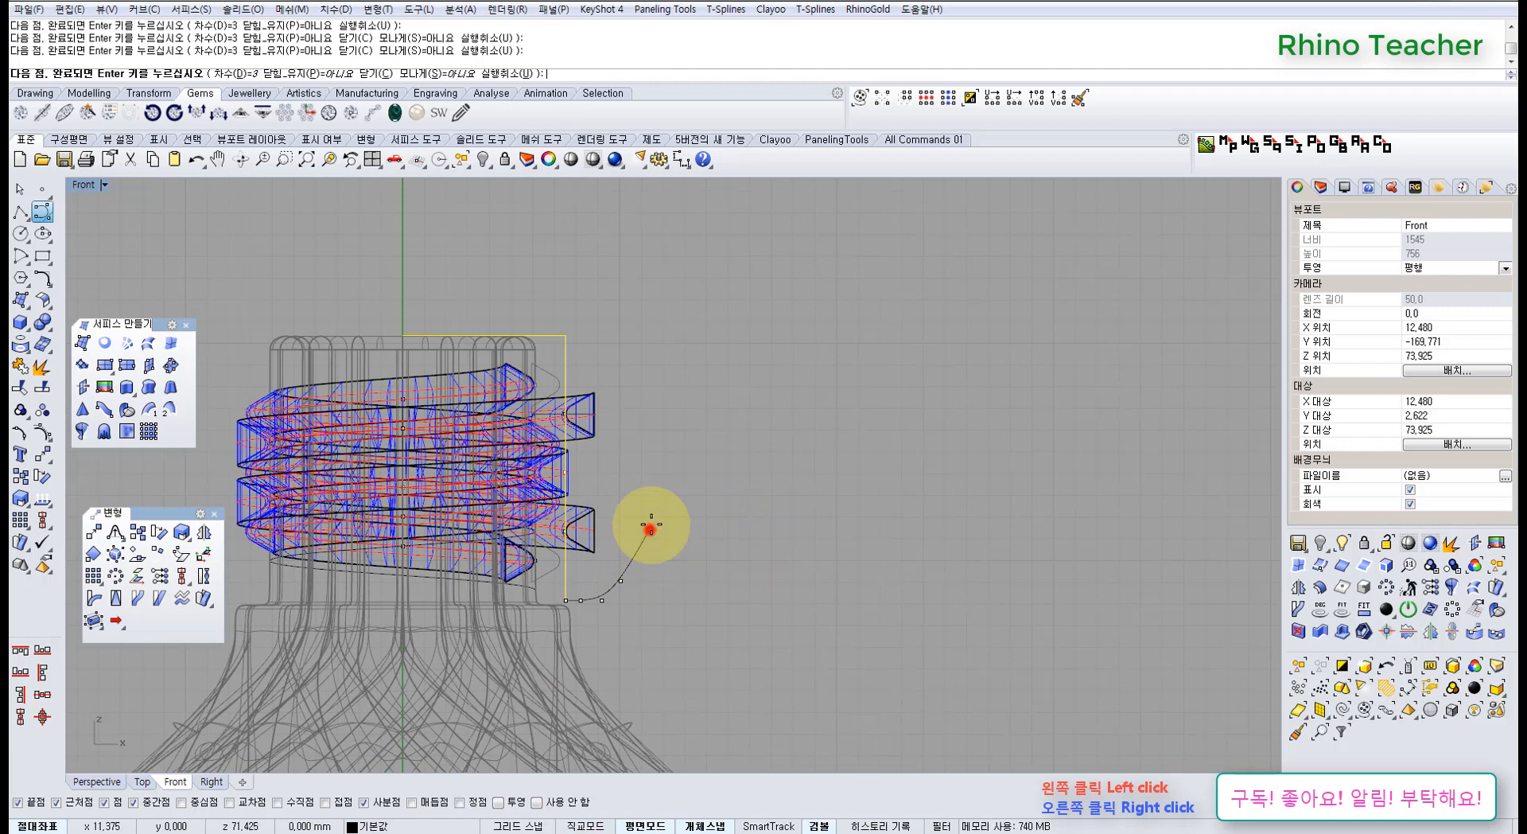
pyautogui.click(673, 356)
pyautogui.click(642, 260)
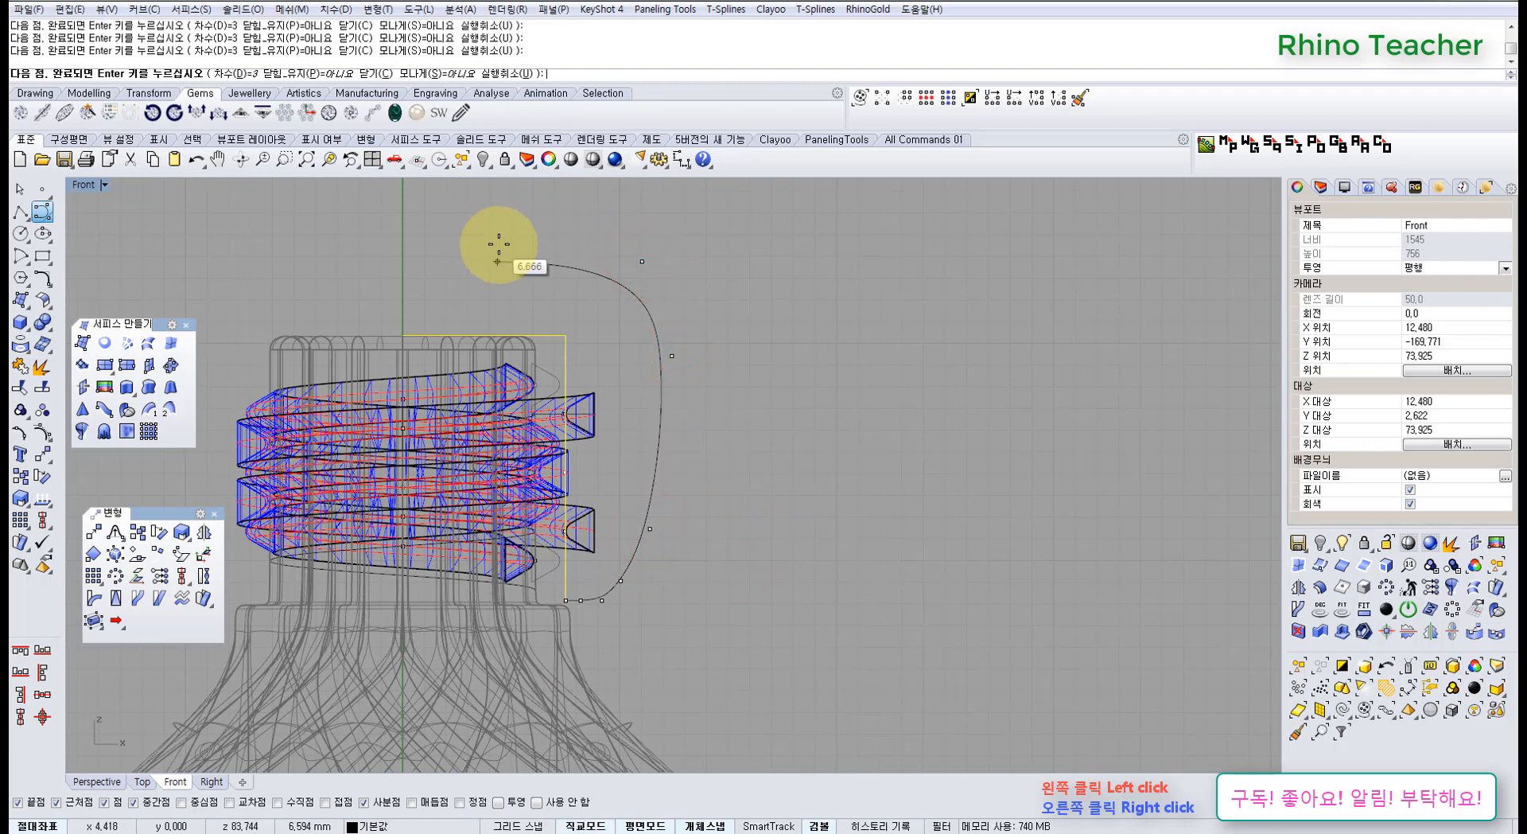
pyautogui.click(443, 233)
pyautogui.scroll(3, 403, 229)
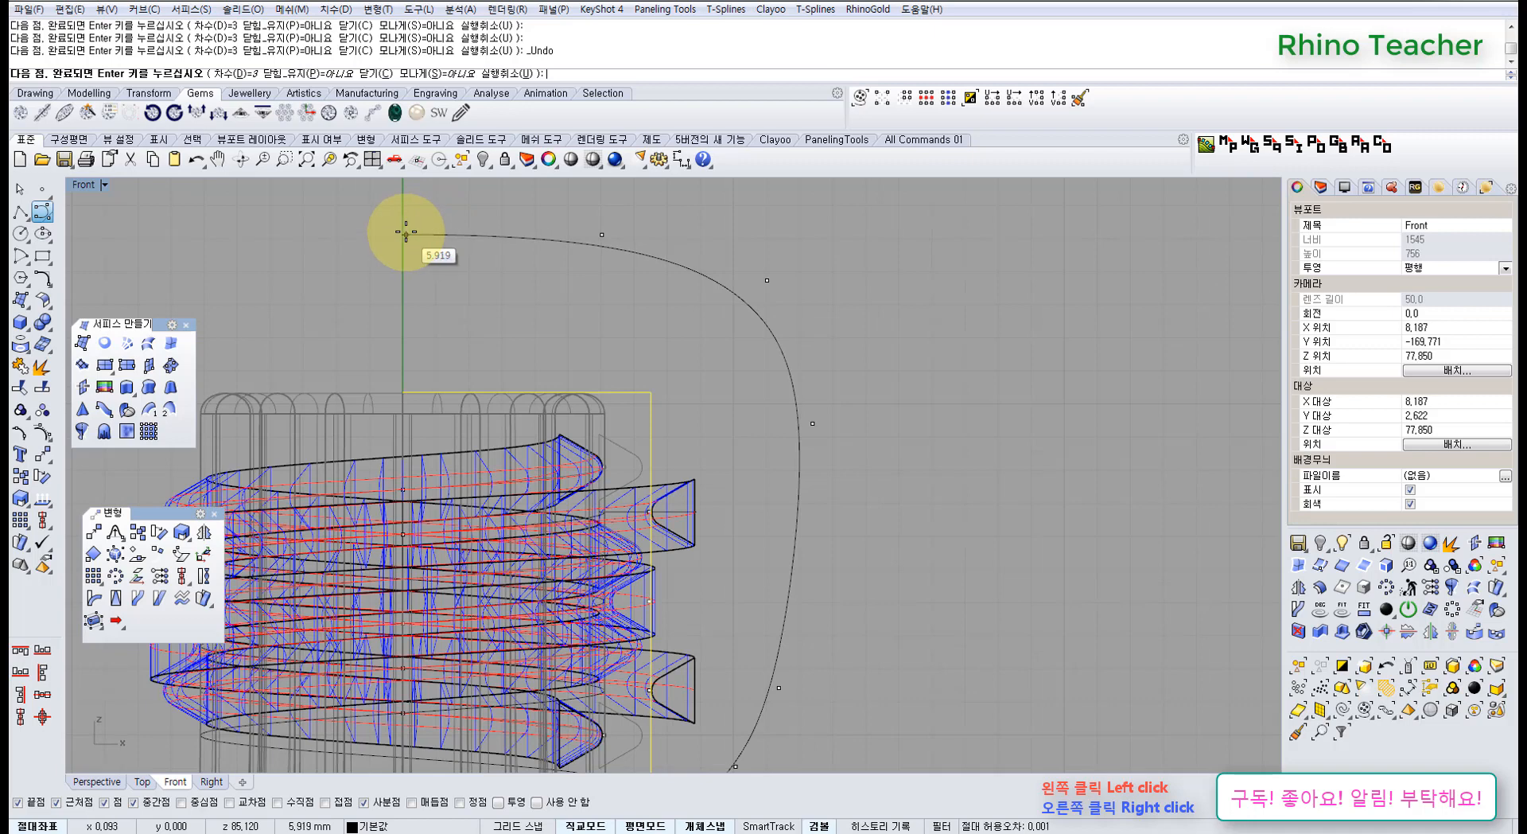
pyautogui.keyDown('shift'); pyautogui.click(404, 234); pyautogui.keyUp('shift')
pyautogui.rightClick(404, 234)
# Try to align the whole outer cap curve to X 0 with Set Points, and undo it
pyautogui.moveTo(447, 273); pyautogui.dragTo(416, 227)
pyautogui.scroll(8, 402, 247)
pyautogui.moveTo(422, 261); pyautogui.dragTo(470, 348, button='right')
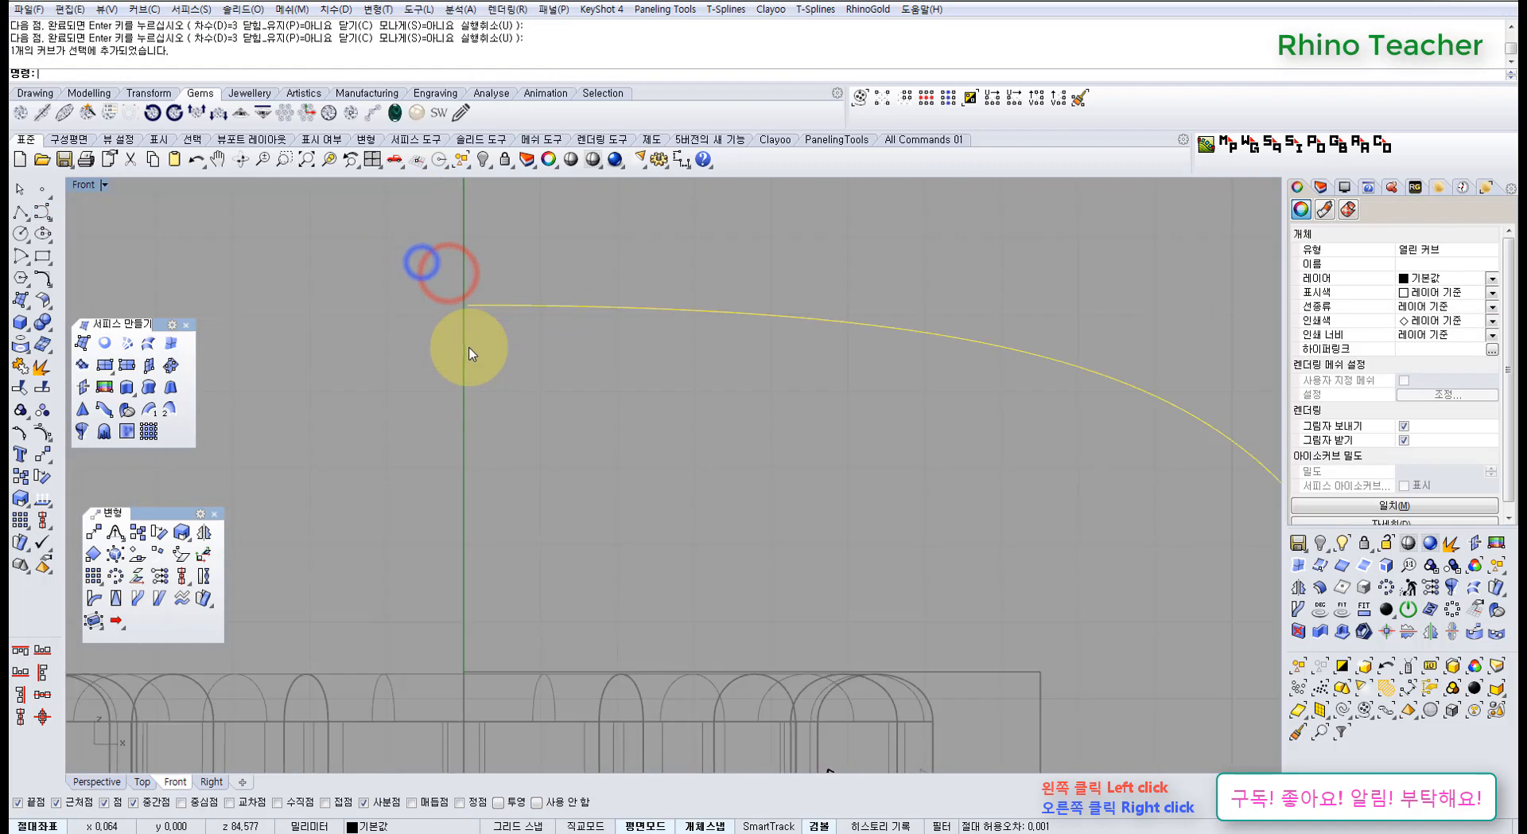
pyautogui.click(157, 577)
pyautogui.click(440, 555)
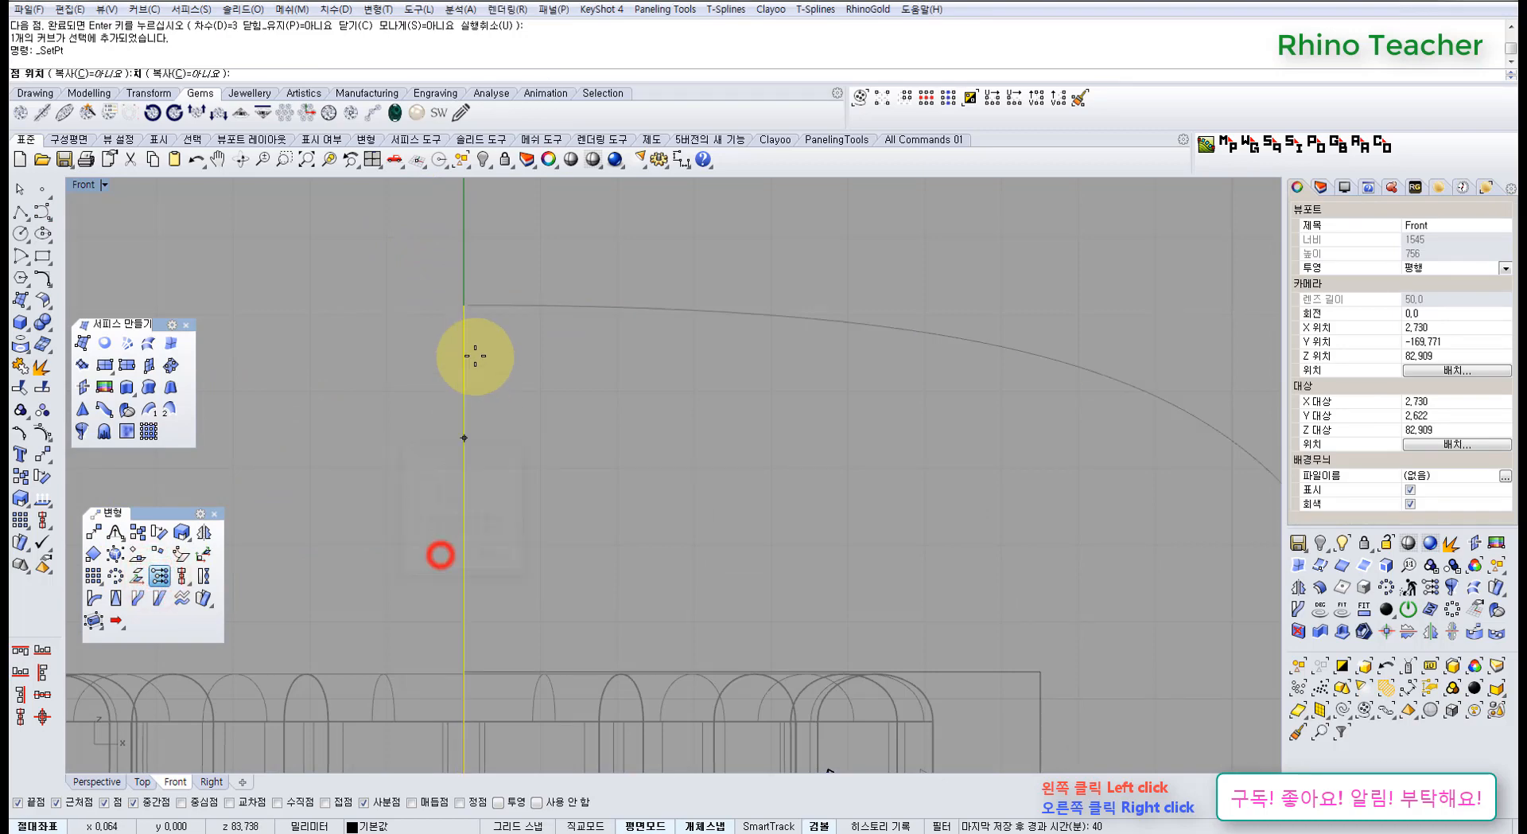
pyautogui.write('0')
pyautogui.press('Return')
pyautogui.hotkey('ctrl', 'z')
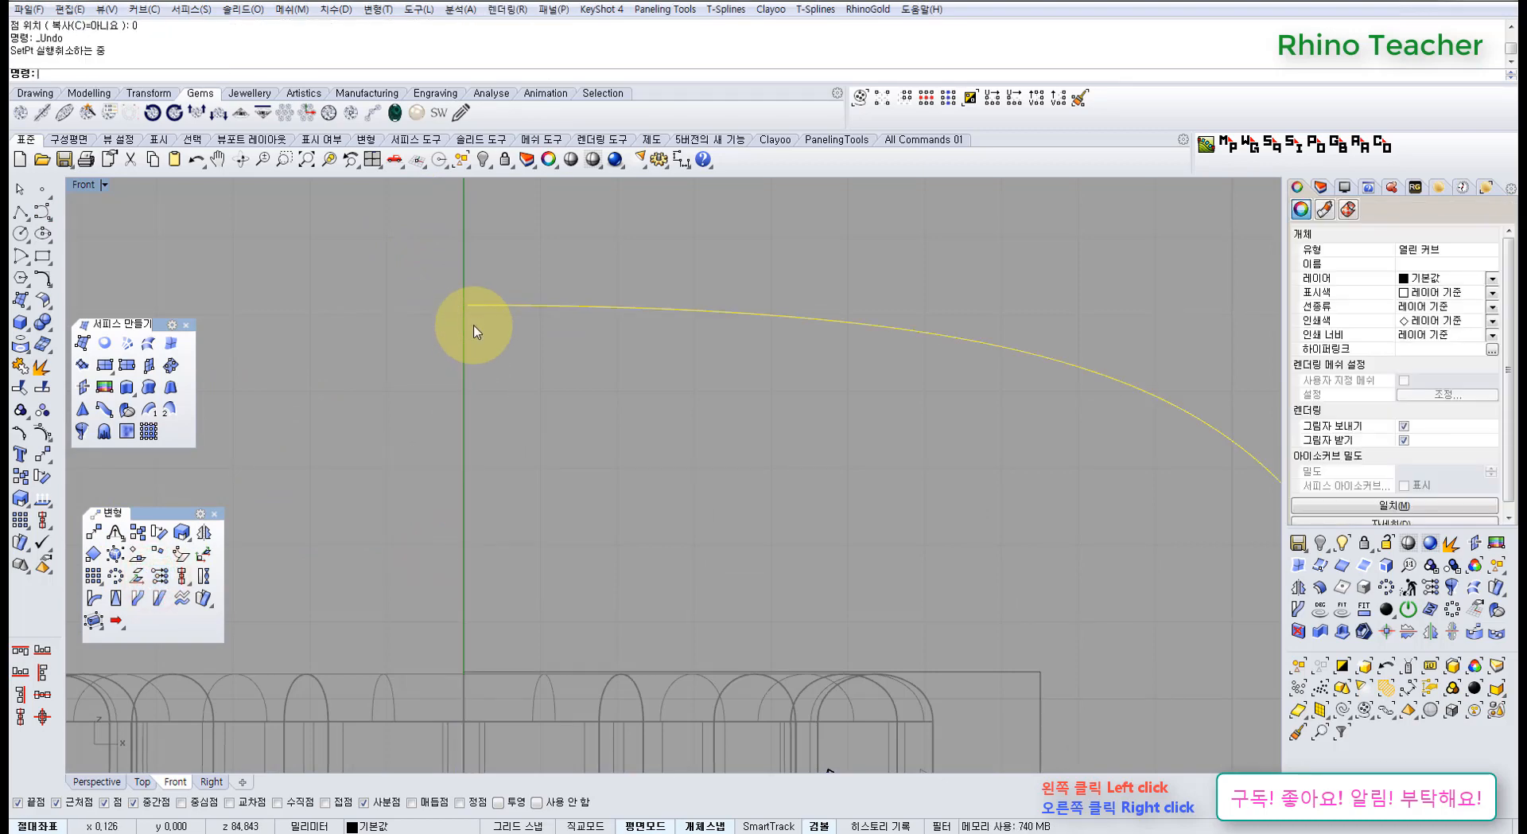
# Show the outer curve's control points and set its upper endpoint to X 0 in world coordinates
pyautogui.press('F10')
pyautogui.moveTo(430, 289); pyautogui.dragTo(513, 366)
pyautogui.rightClick(513, 366)
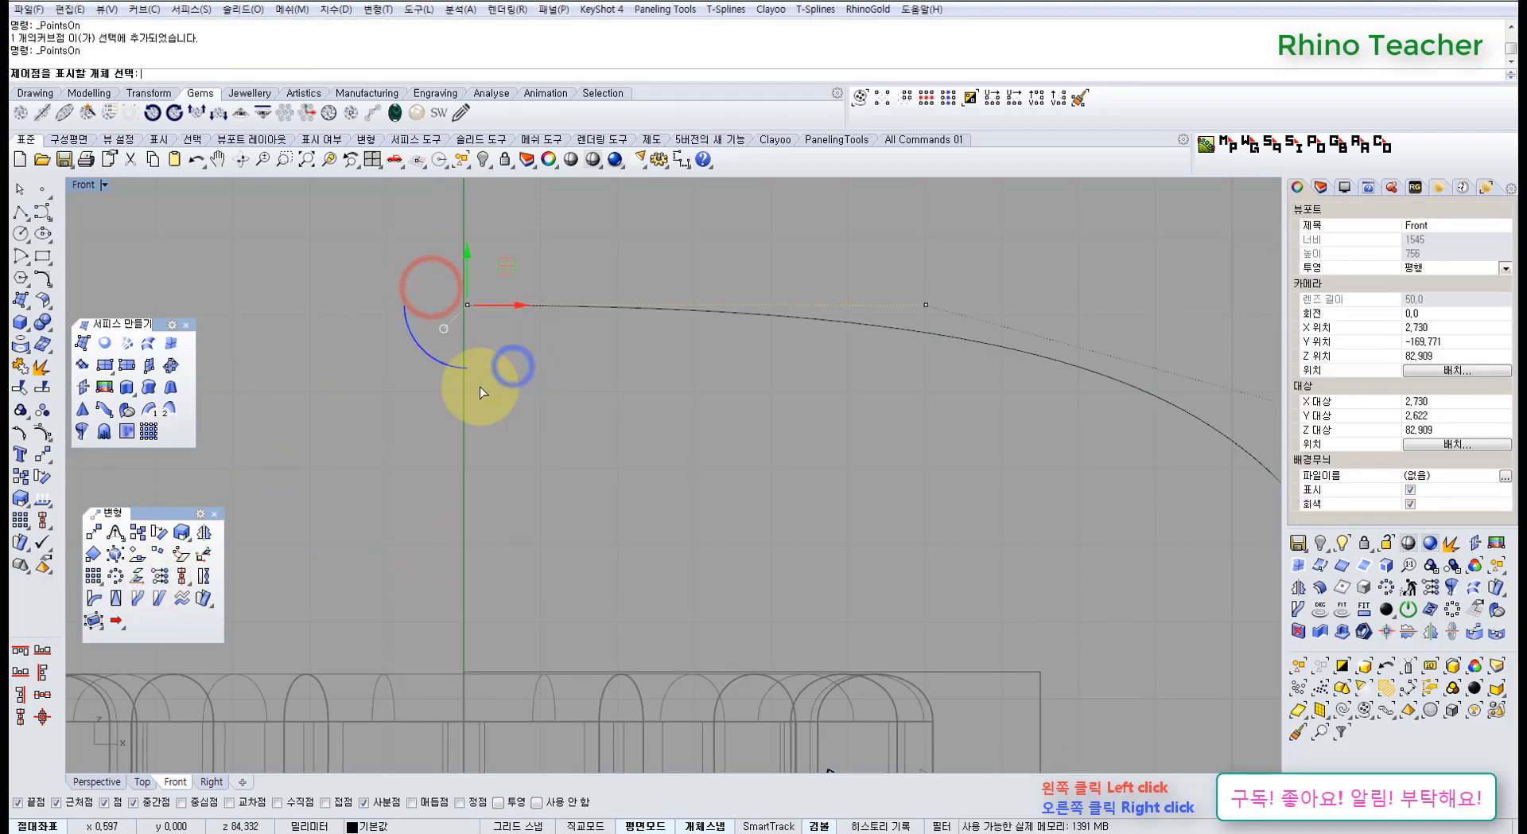
pyautogui.click(159, 578)
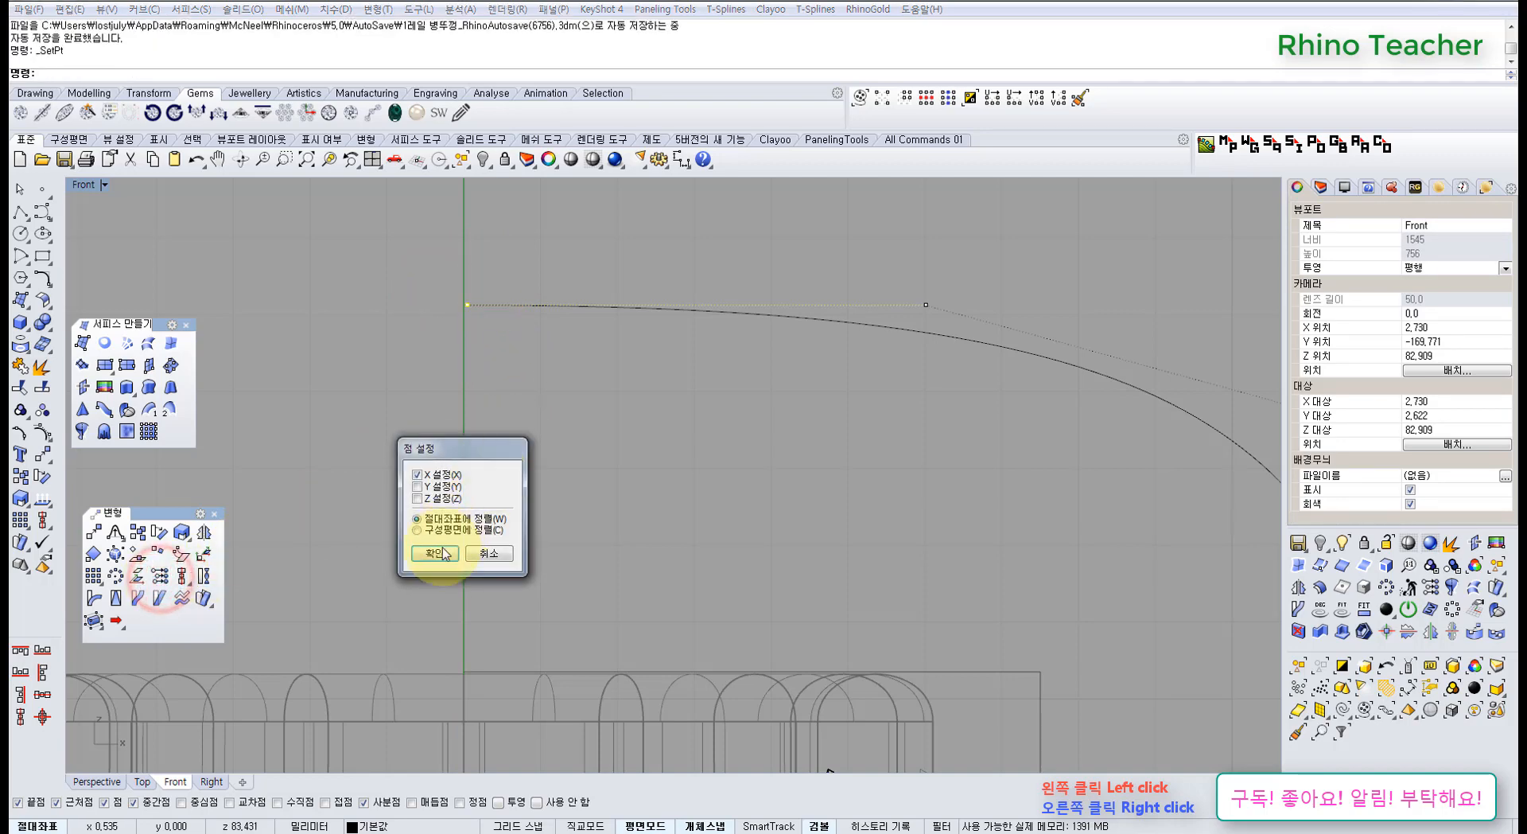
pyautogui.click(438, 553)
pyautogui.write('0')
pyautogui.press('Return')
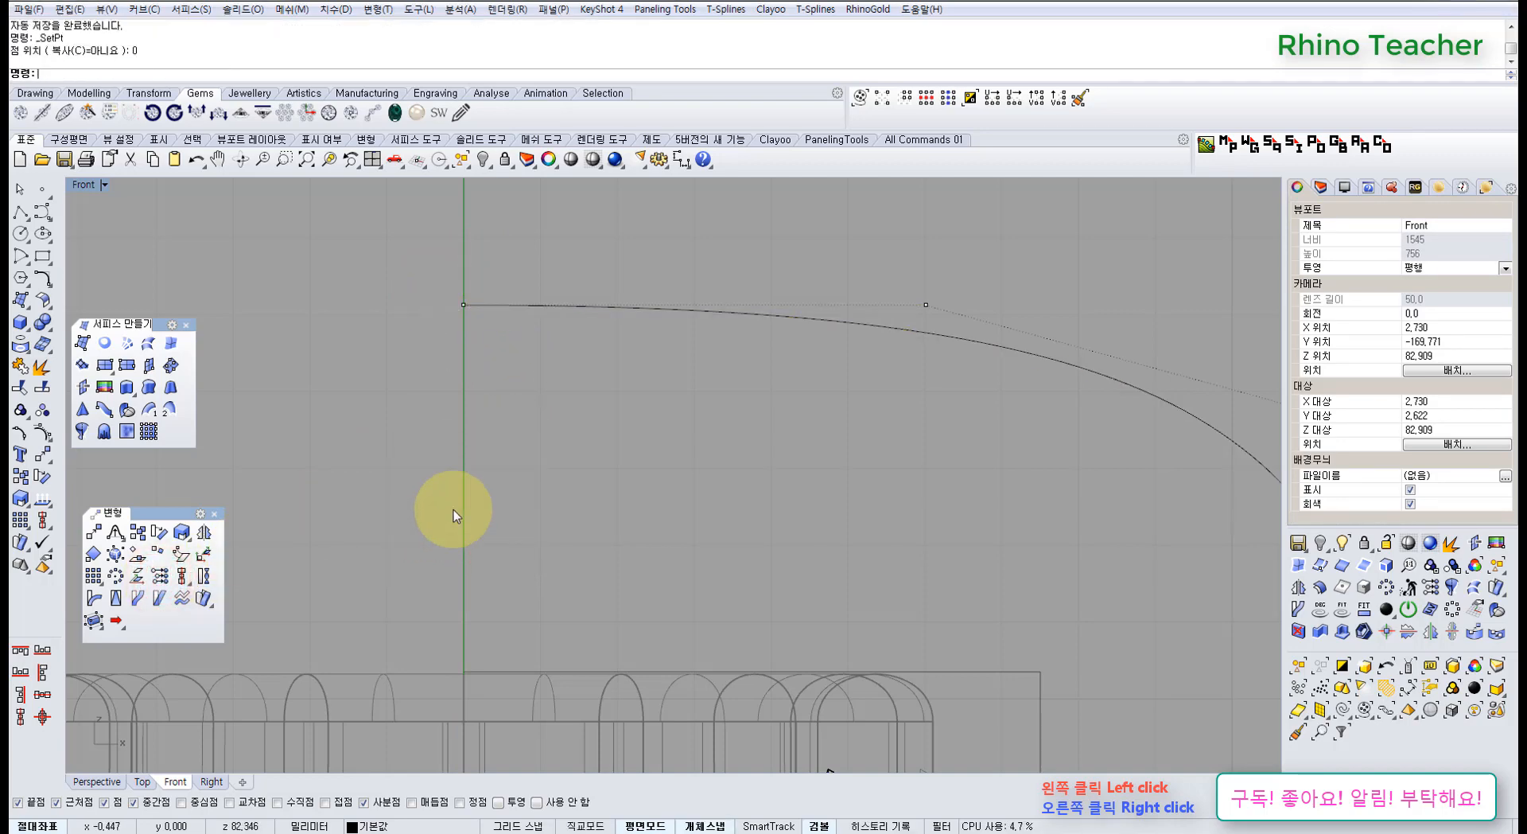
# Fillet the upper corner of the inner cap profile with a radius of 1, joining and trimming the lines
pyautogui.scroll(-6, 453, 509)
pyautogui.click(684, 570)
pyautogui.scroll(3, 579, 488)
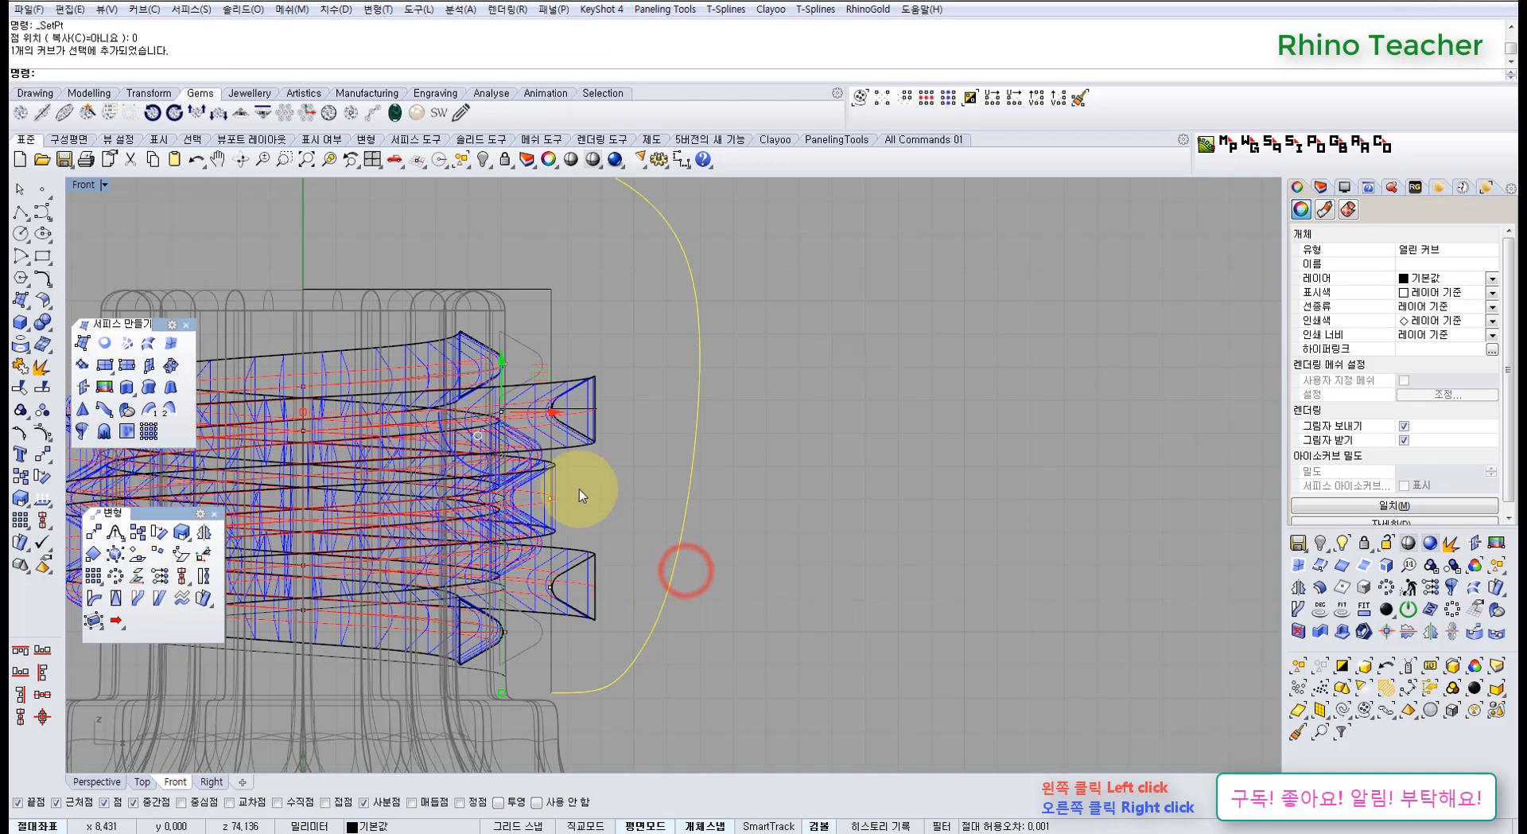
pyautogui.click(548, 341)
pyautogui.scroll(-4, 586, 373)
pyautogui.scroll(5, 598, 381)
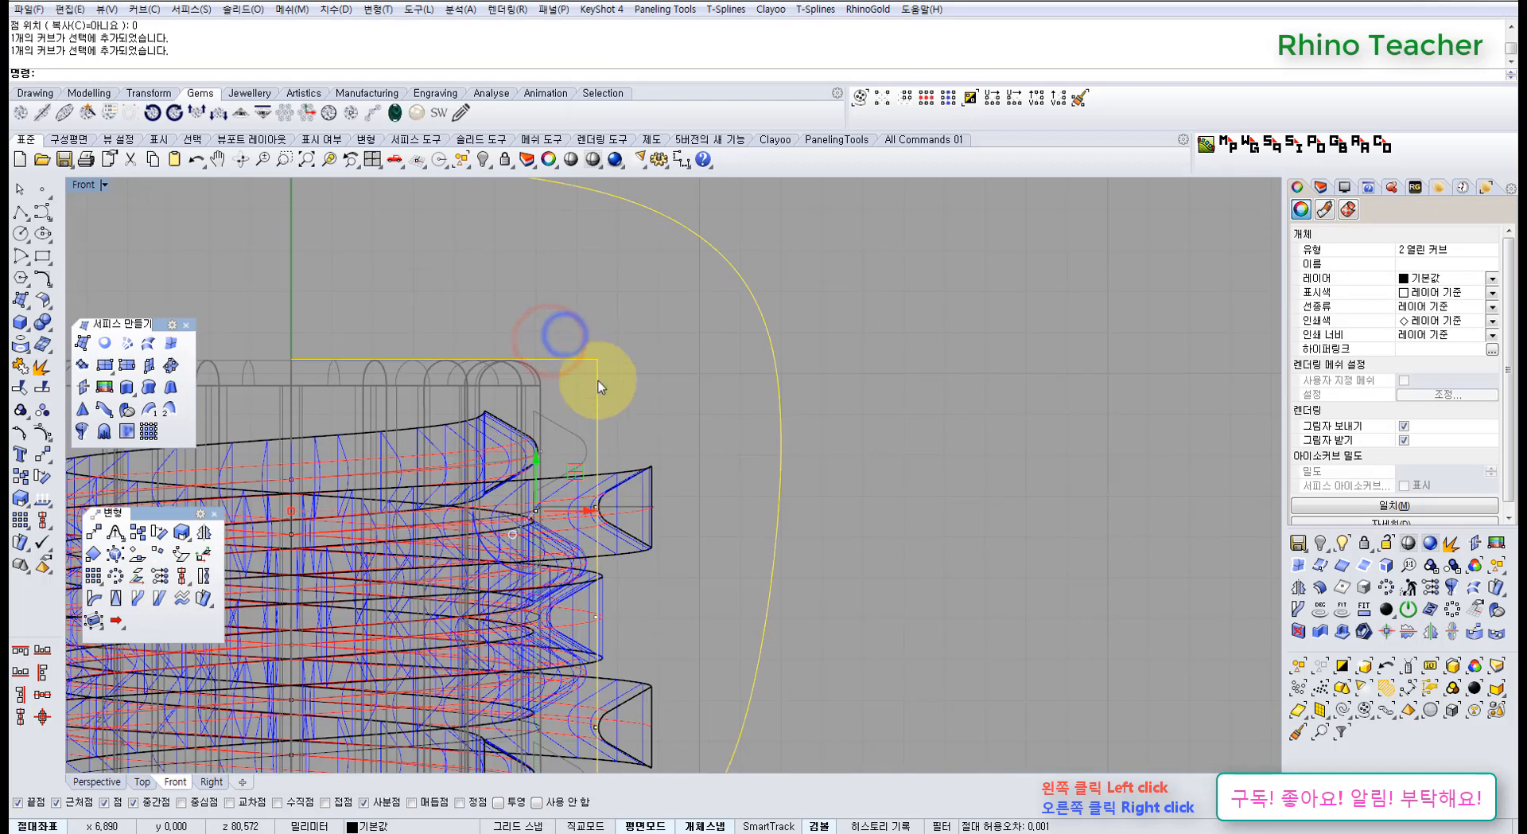
pyautogui.click(42, 278)
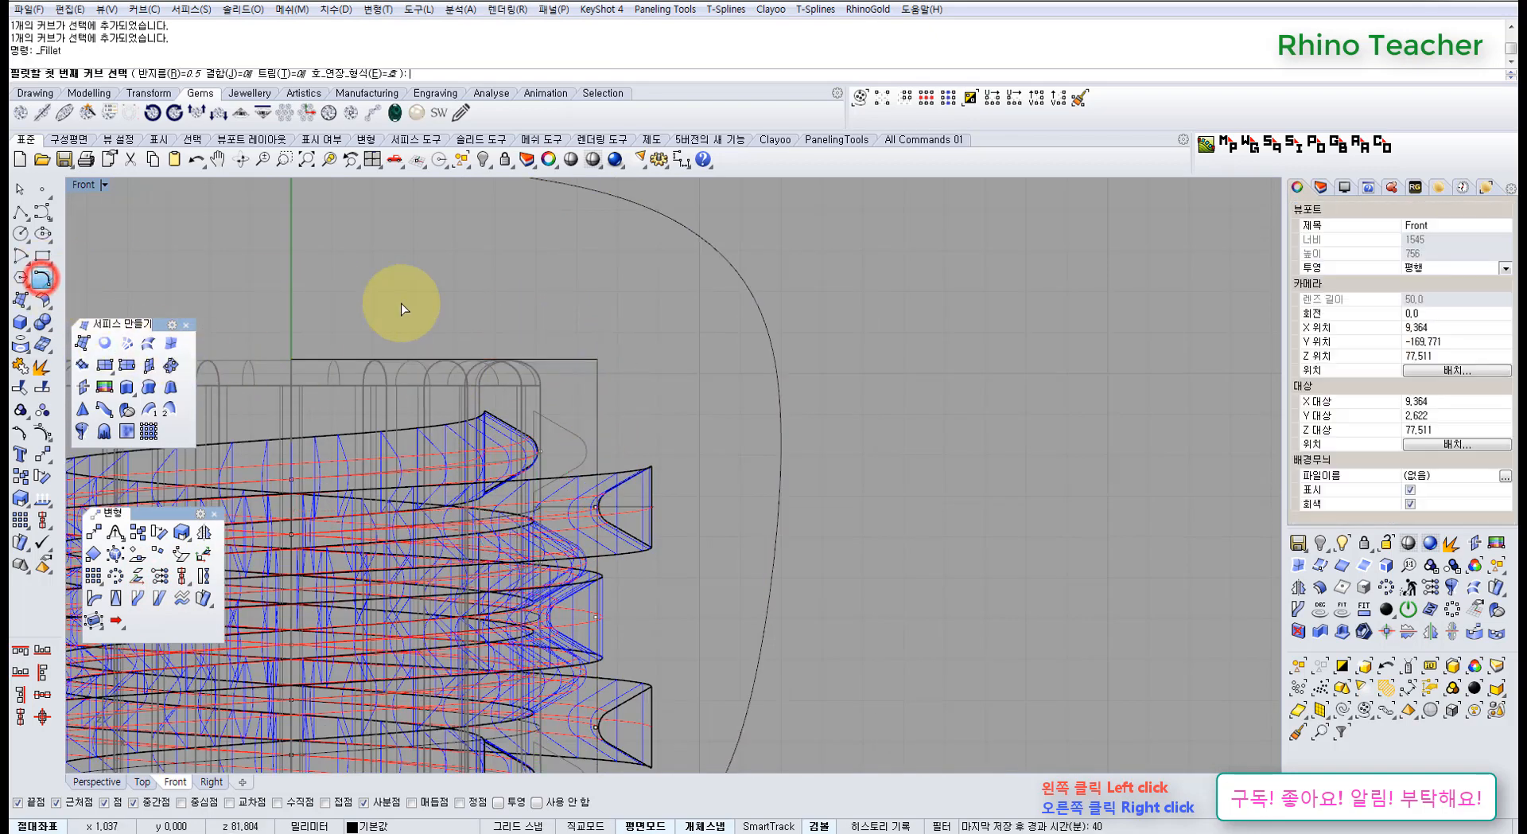
pyautogui.write('1')
pyautogui.press('Return')
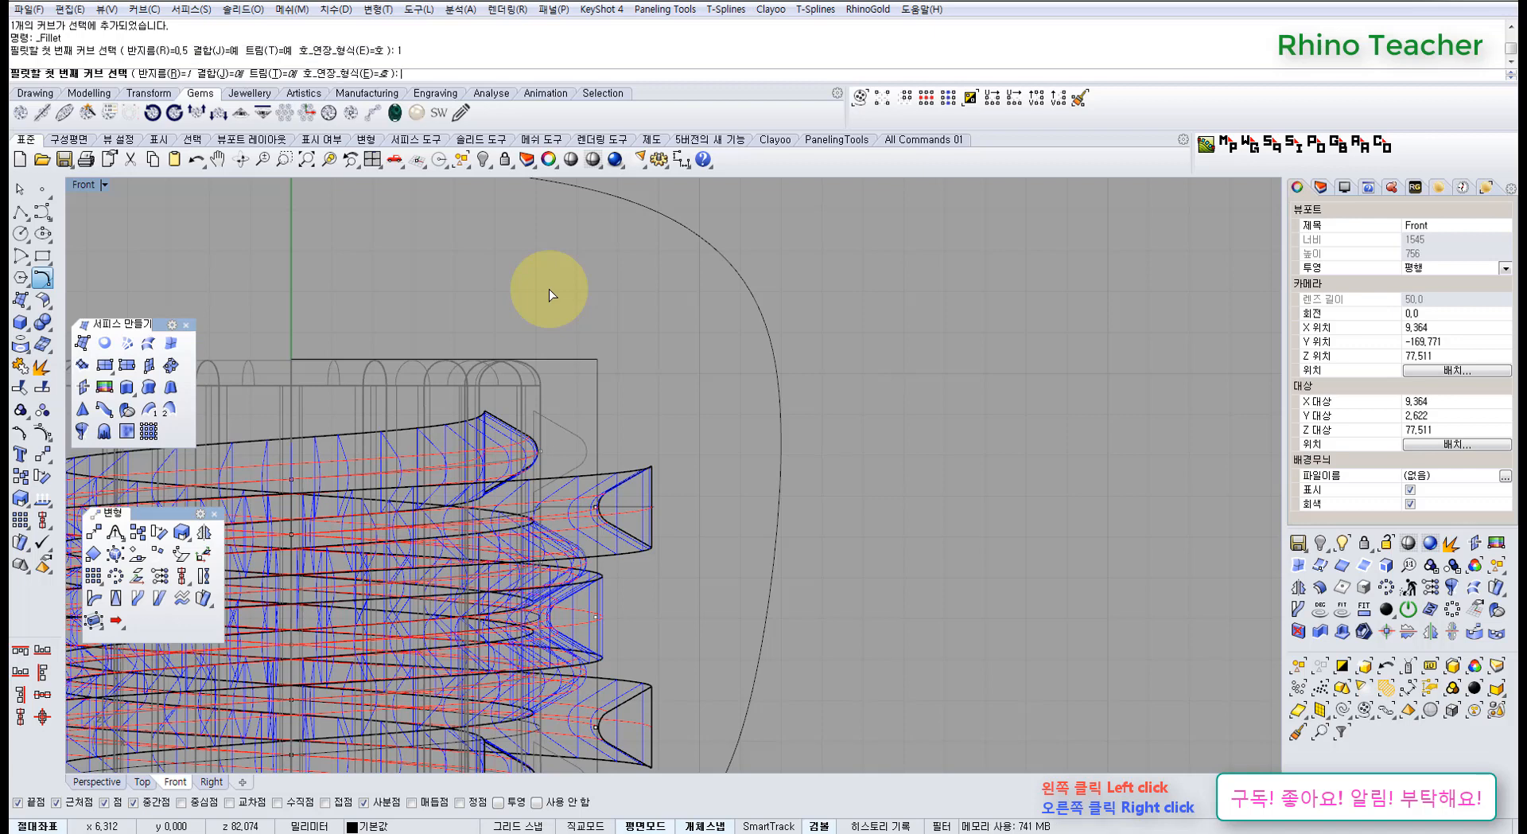
pyautogui.click(583, 358)
pyautogui.click(599, 388)
pyautogui.scroll(-4, 629, 394)
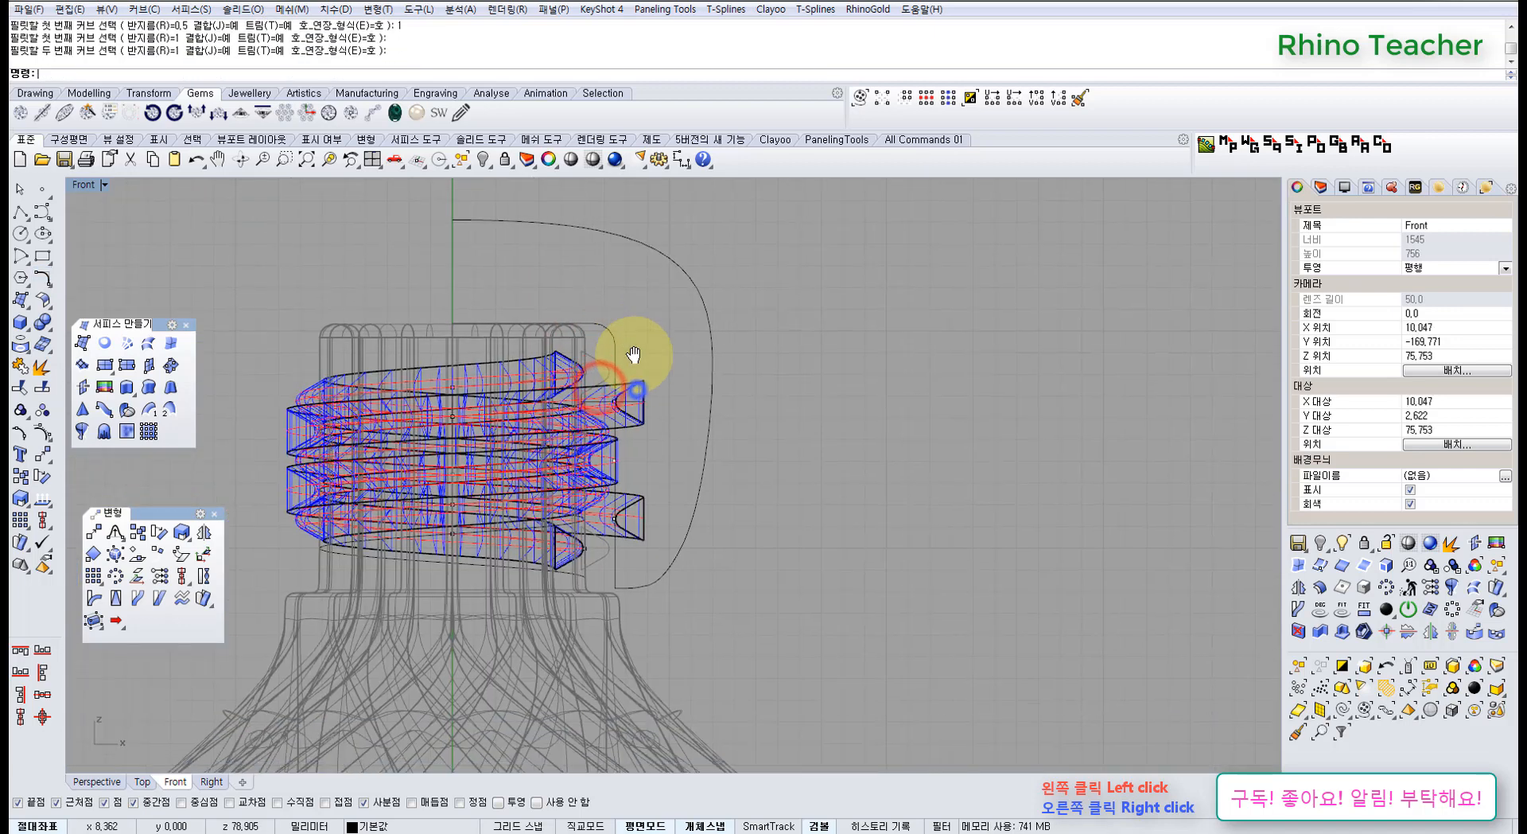
pyautogui.scroll(4, 637, 385)
pyautogui.click(609, 388)
pyautogui.scroll(-8, 767, 350)
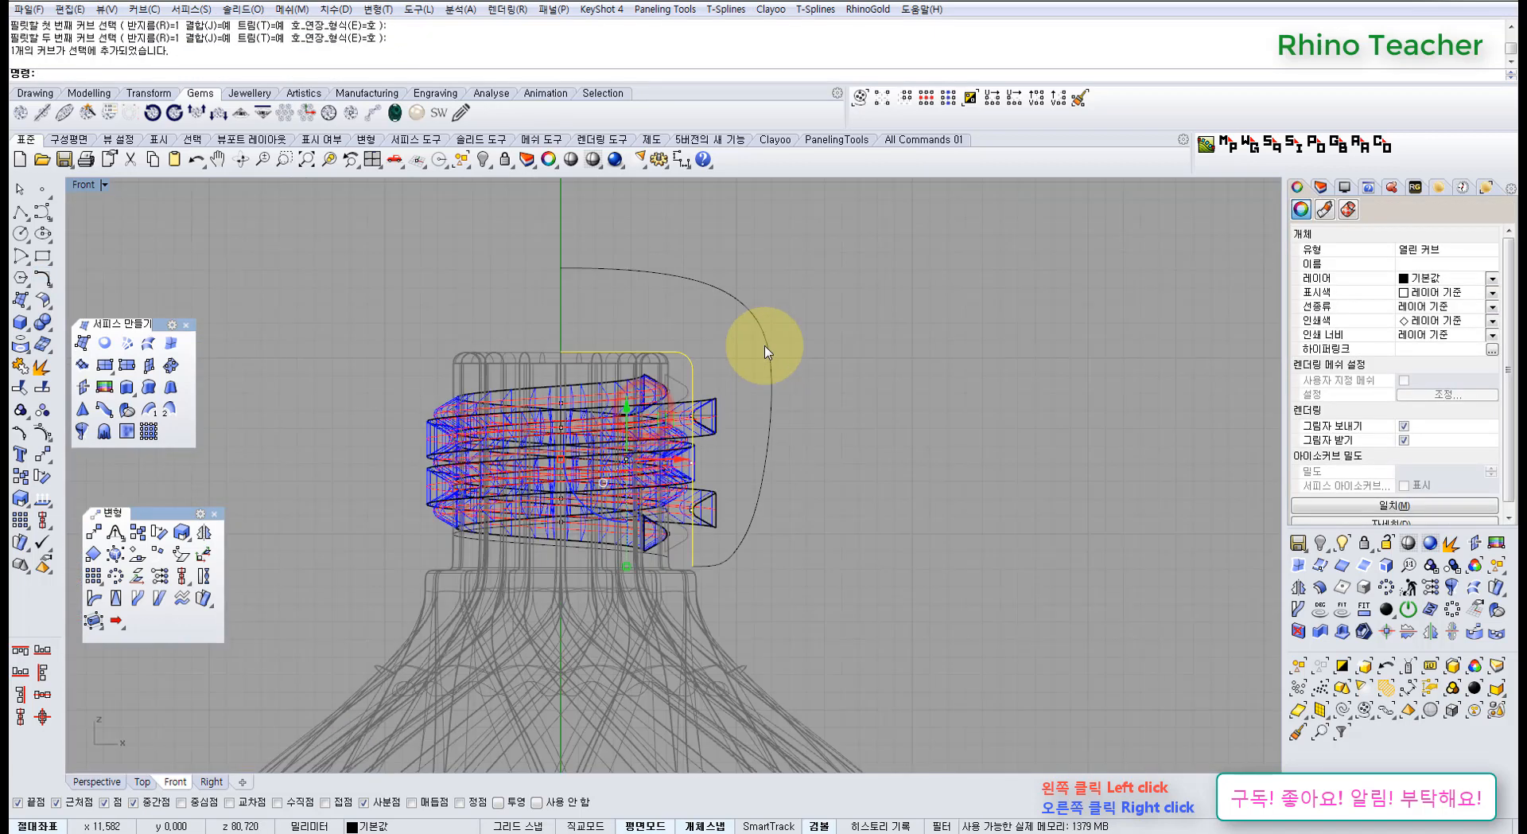
pyautogui.scroll(2, 693, 364)
pyautogui.click(706, 331)
pyautogui.click(676, 341)
pyautogui.click(726, 381)
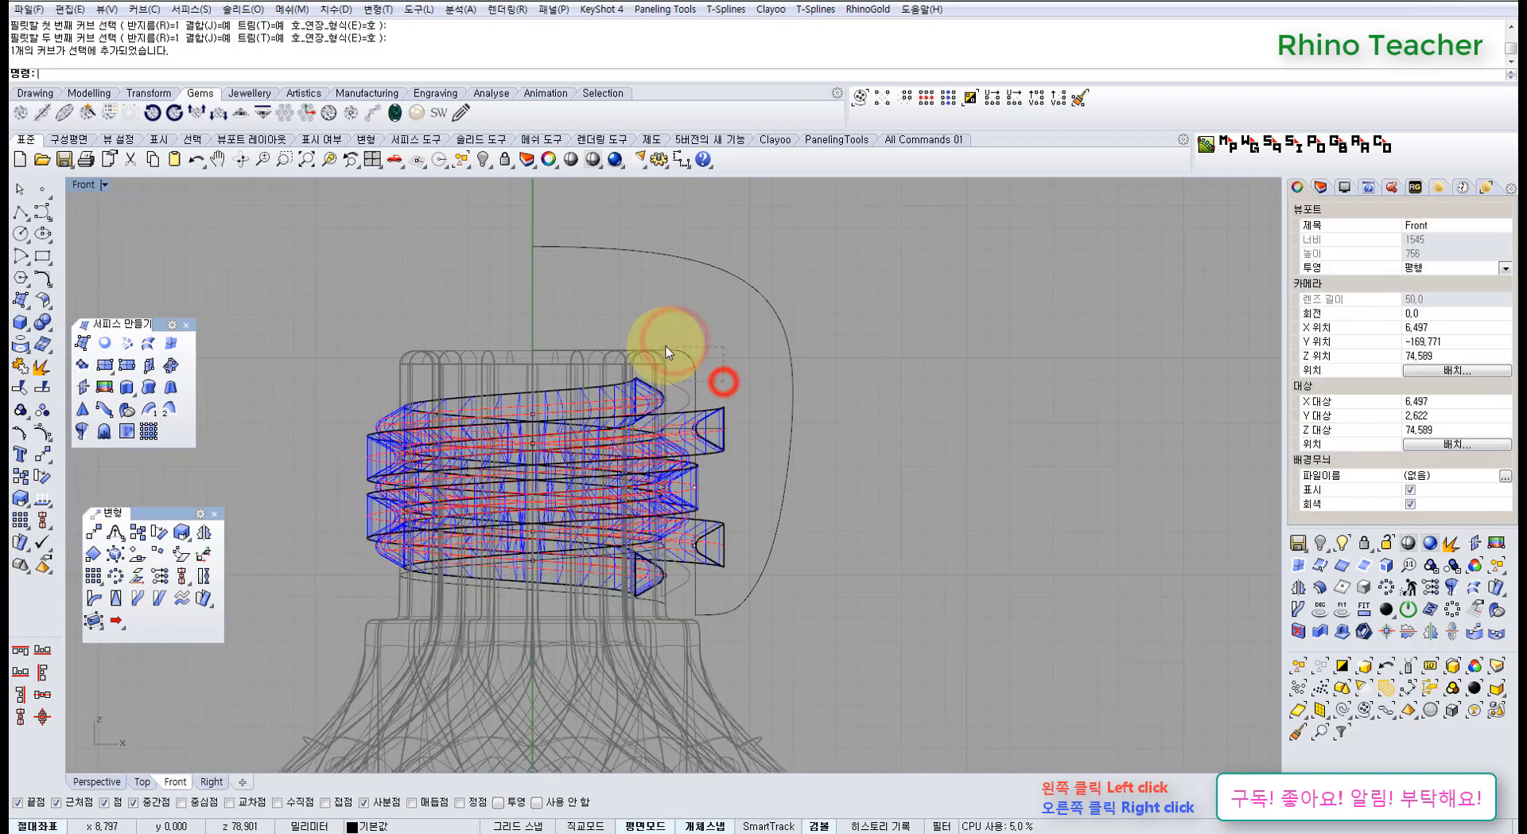
pyautogui.click(582, 293)
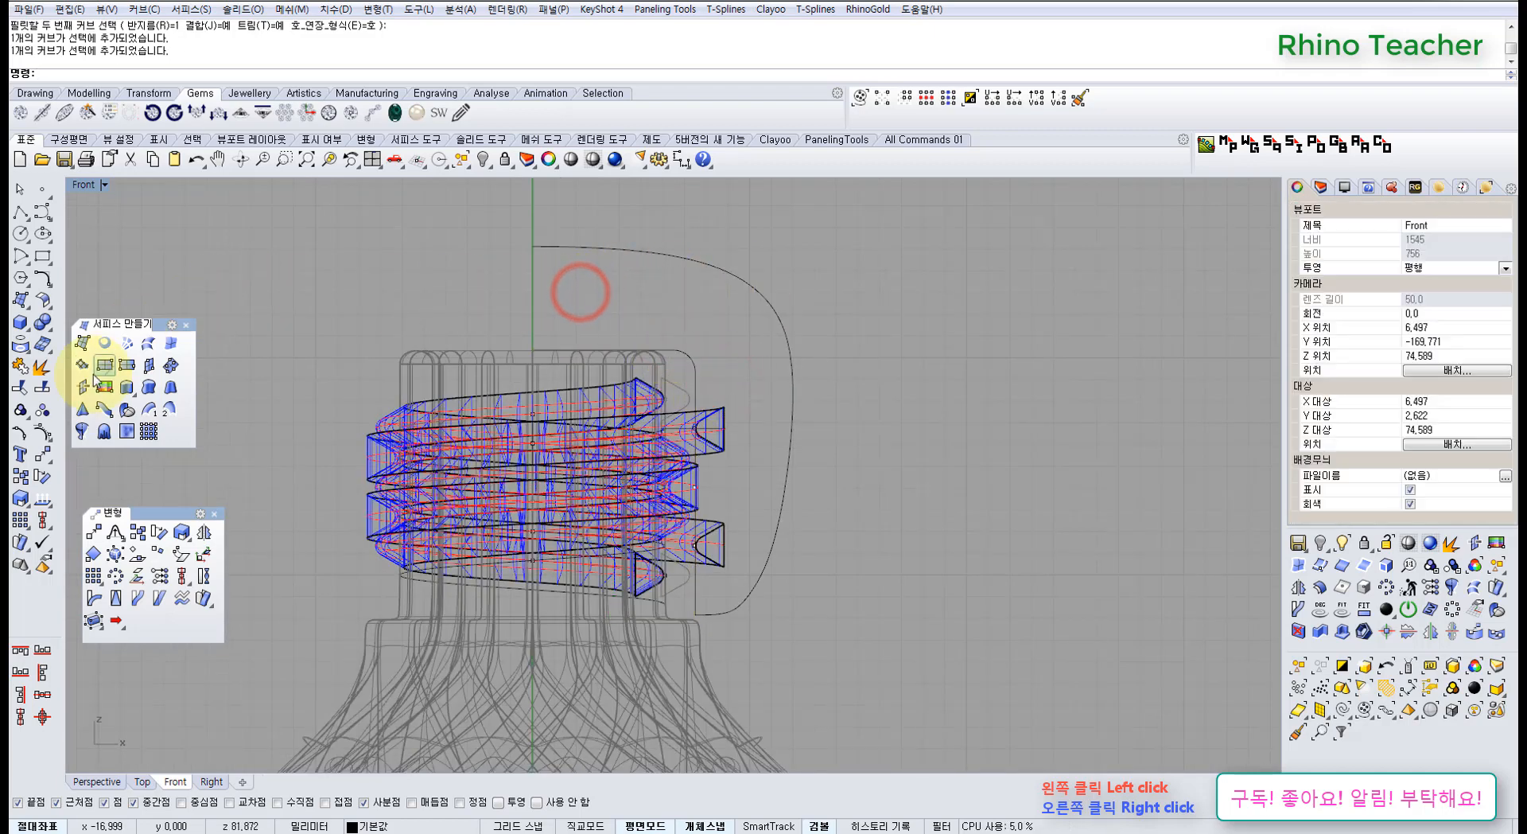
pyautogui.click(43, 277)
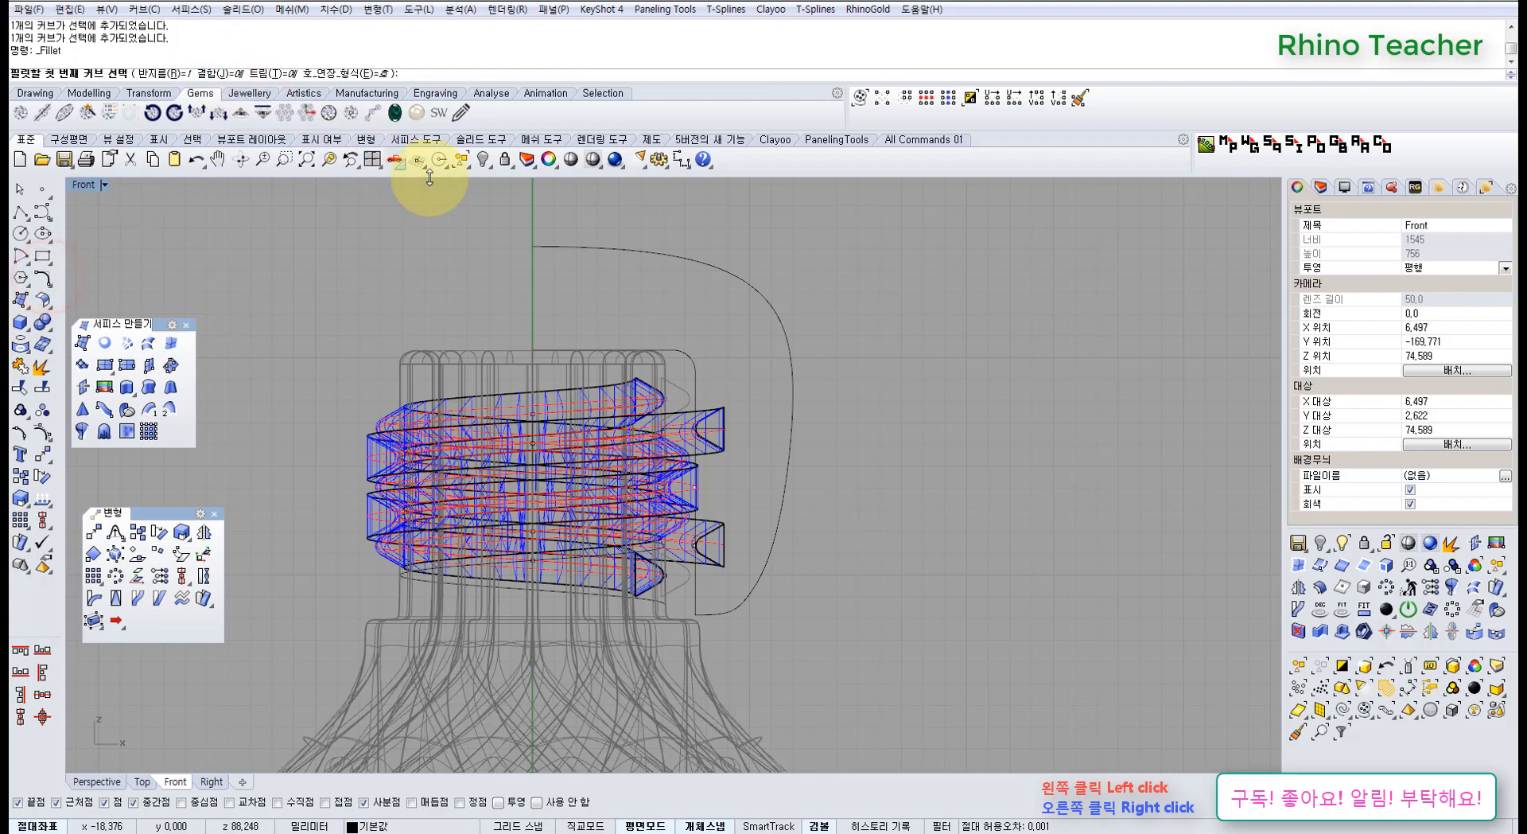
pyautogui.press('Escape')
# Select the filleted inner profile and the outer curve and join them into one open curve
pyautogui.moveTo(700, 337); pyautogui.dragTo(685, 358)
pyautogui.scroll(5, 689, 355)
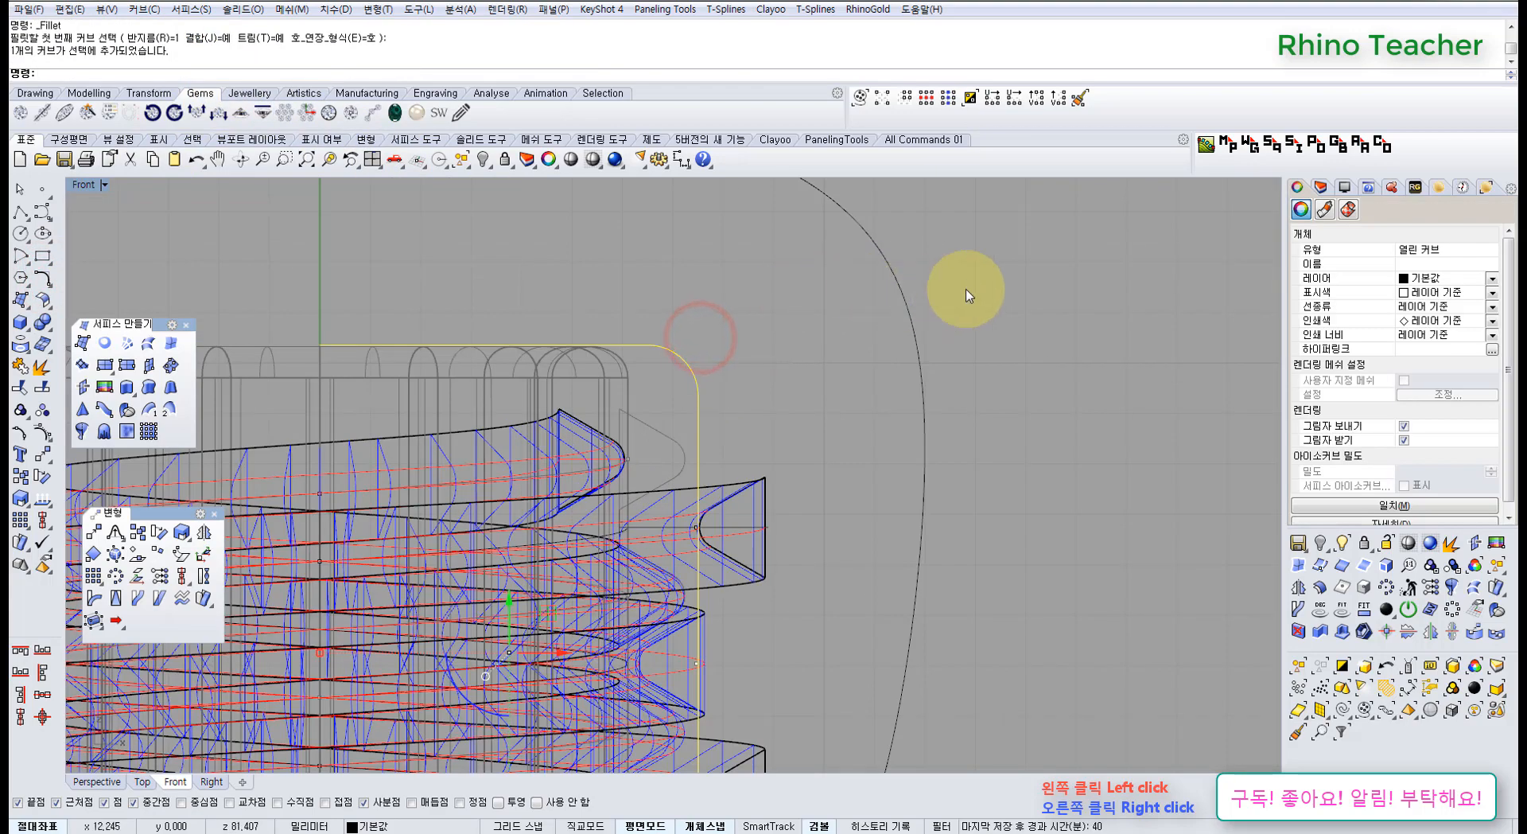
pyautogui.moveTo(950, 292); pyautogui.dragTo(818, 330)
pyautogui.scroll(-5, 823, 366)
pyautogui.moveTo(763, 473); pyautogui.dragTo(686, 419, button='right')
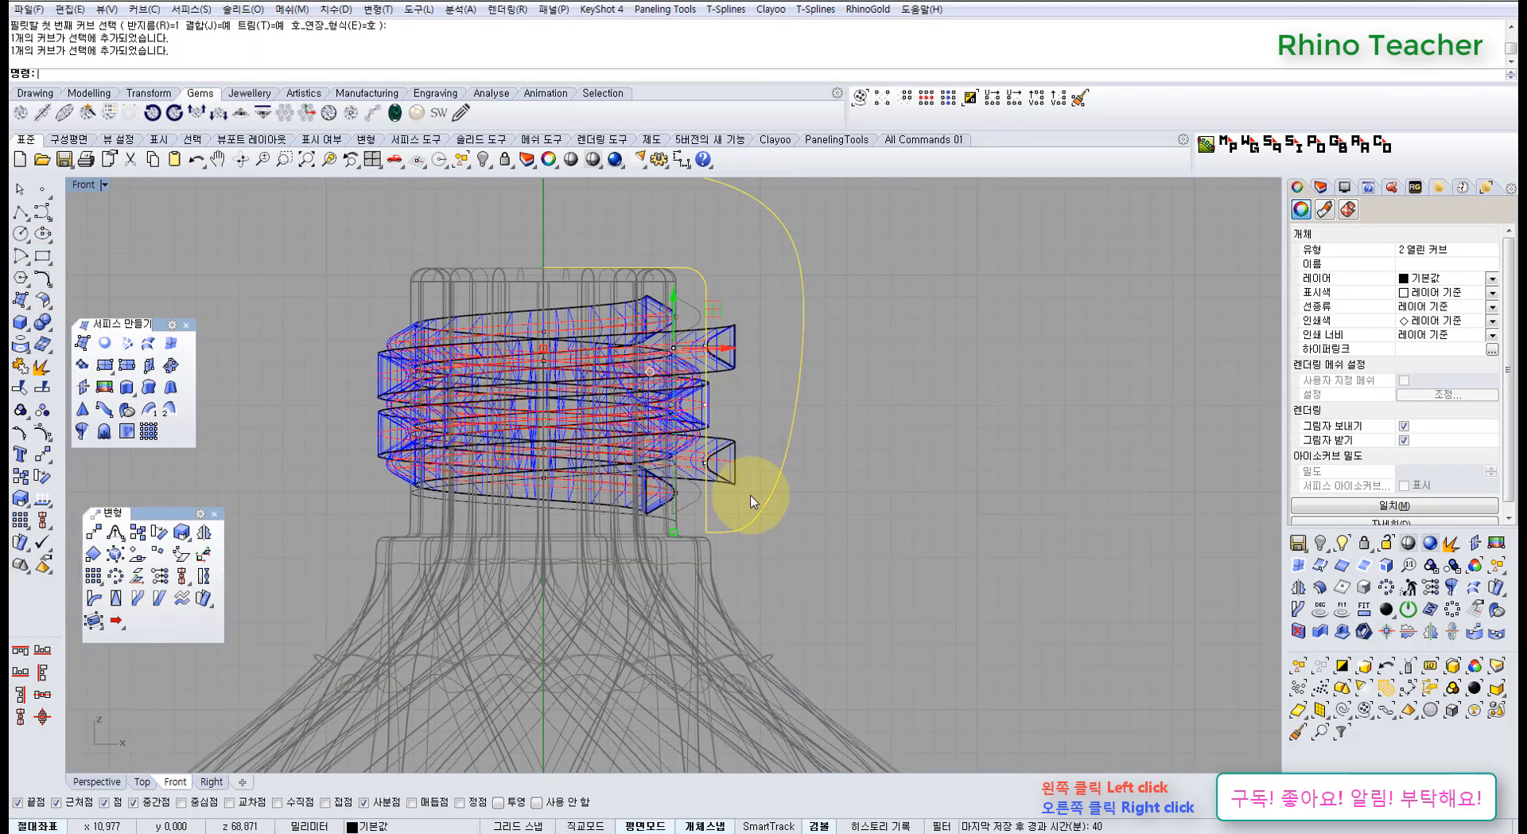
pyautogui.scroll(5, 750, 487)
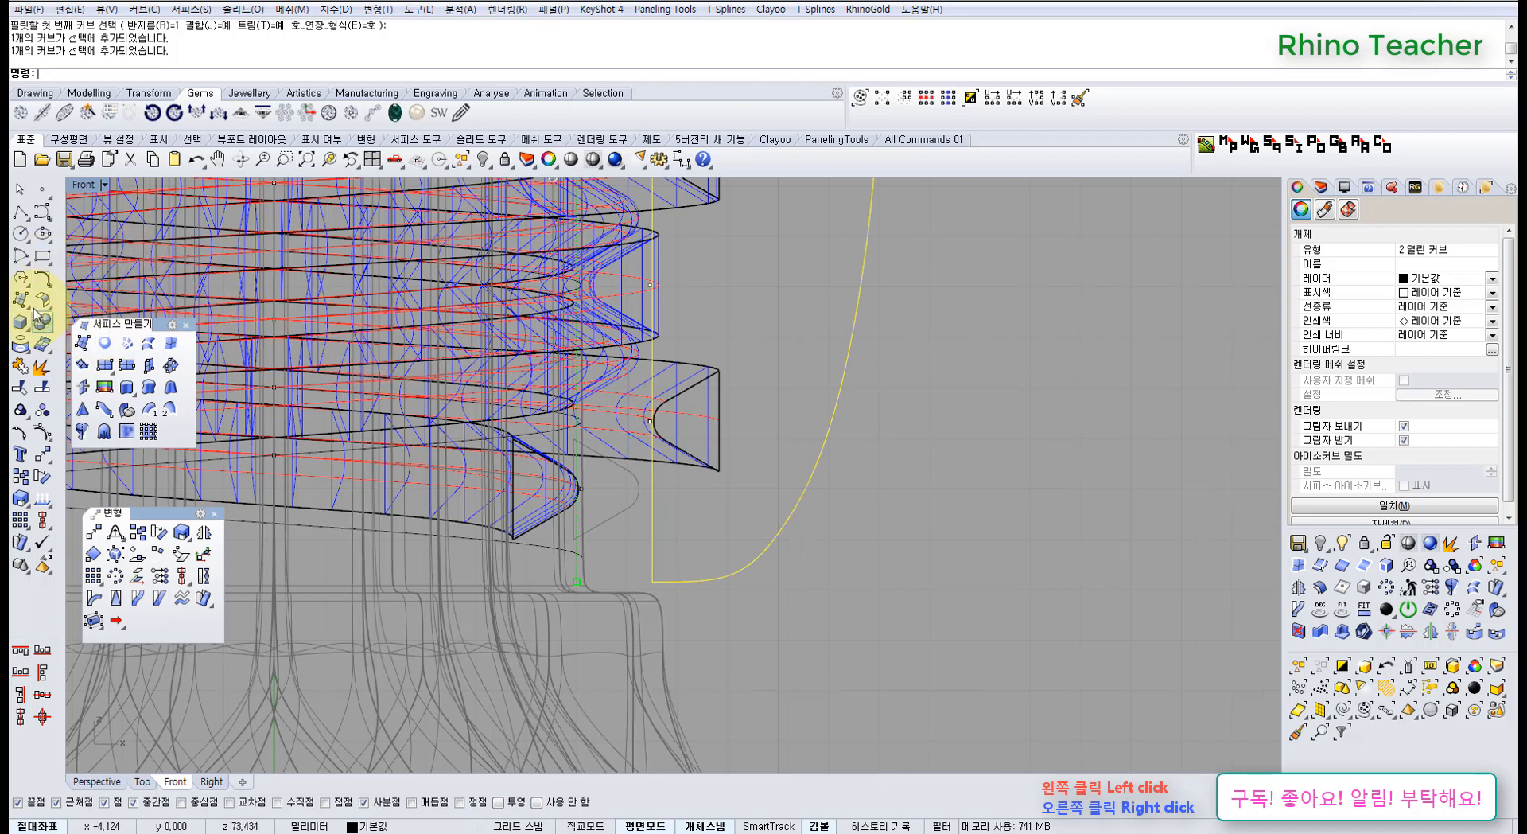
pyautogui.click(21, 367)
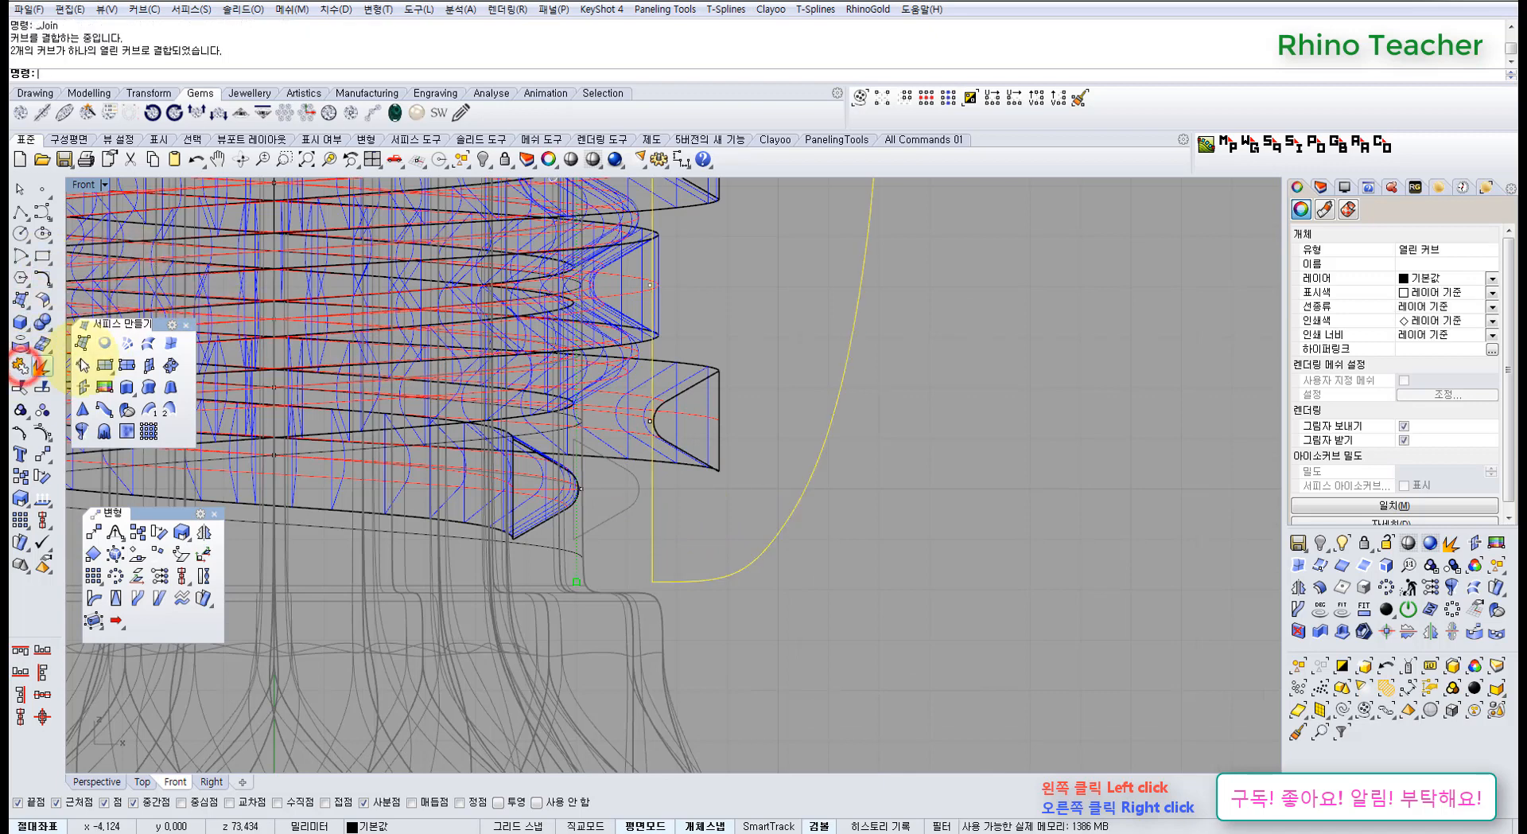
# Try a radius 1 fillet at the joined profile's lower inner corner, and undo it
pyautogui.click(43, 278)
pyautogui.click(653, 548)
pyautogui.click(689, 585)
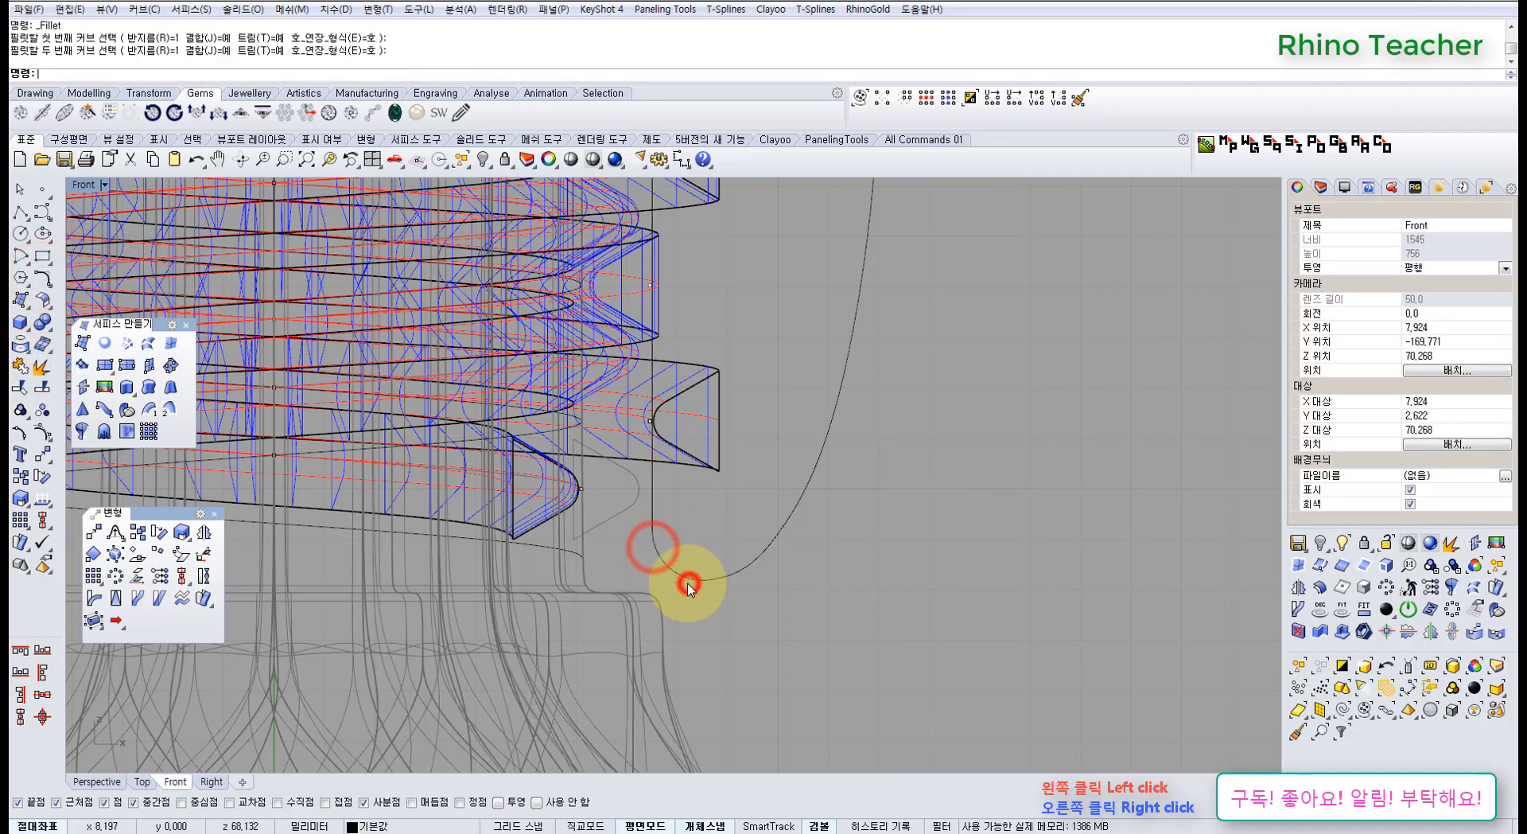
pyautogui.scroll(-5, 689, 587)
pyautogui.hotkey('ctrl', 'z')
# Fillet the lower inner corner of the cap profile with a radius of 0.5
pyautogui.rightClick(685, 543)
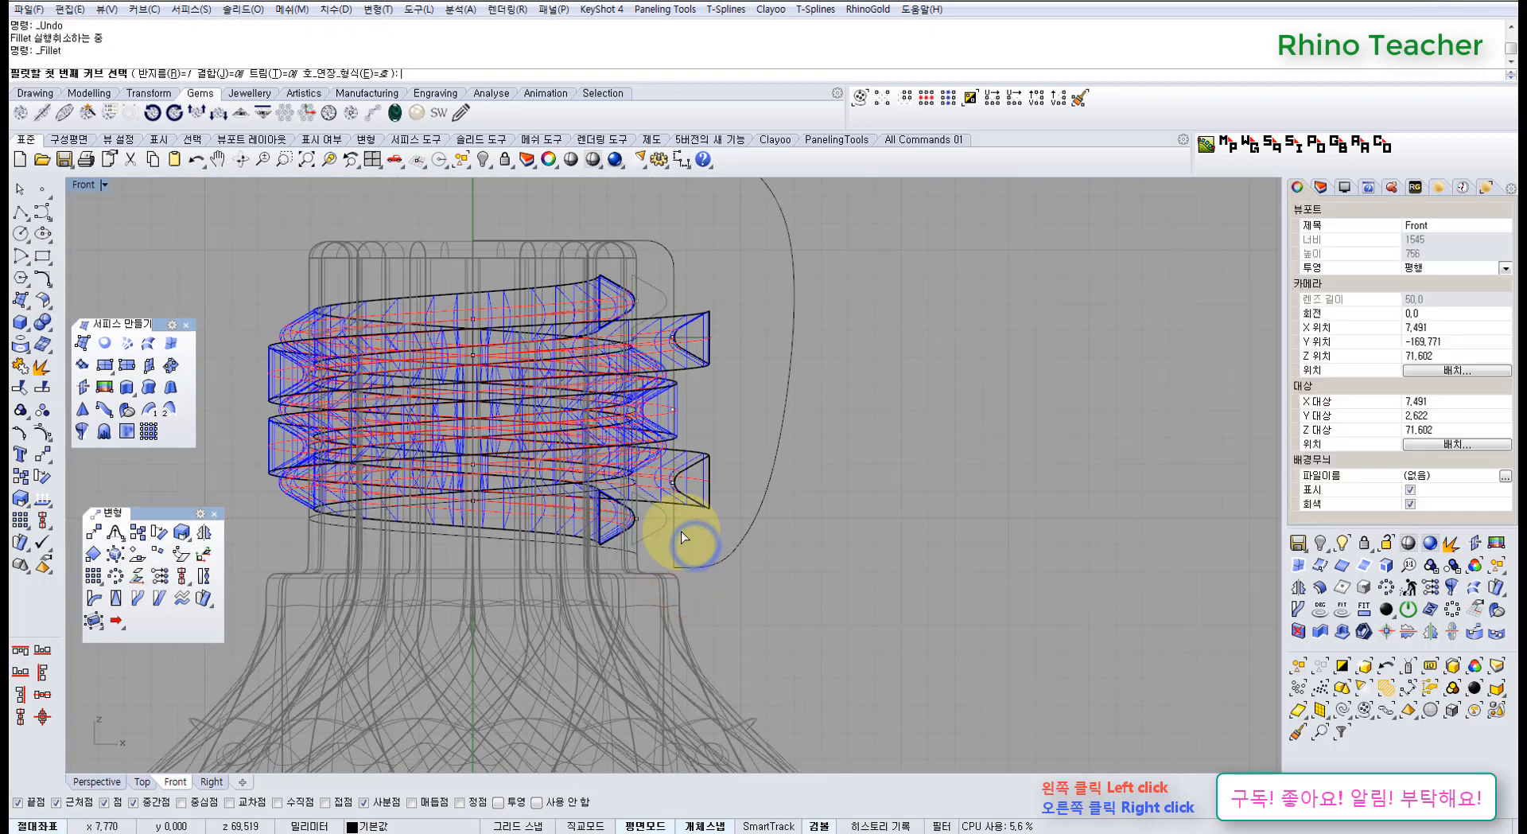
pyautogui.write('0,5')
pyautogui.press('Return')
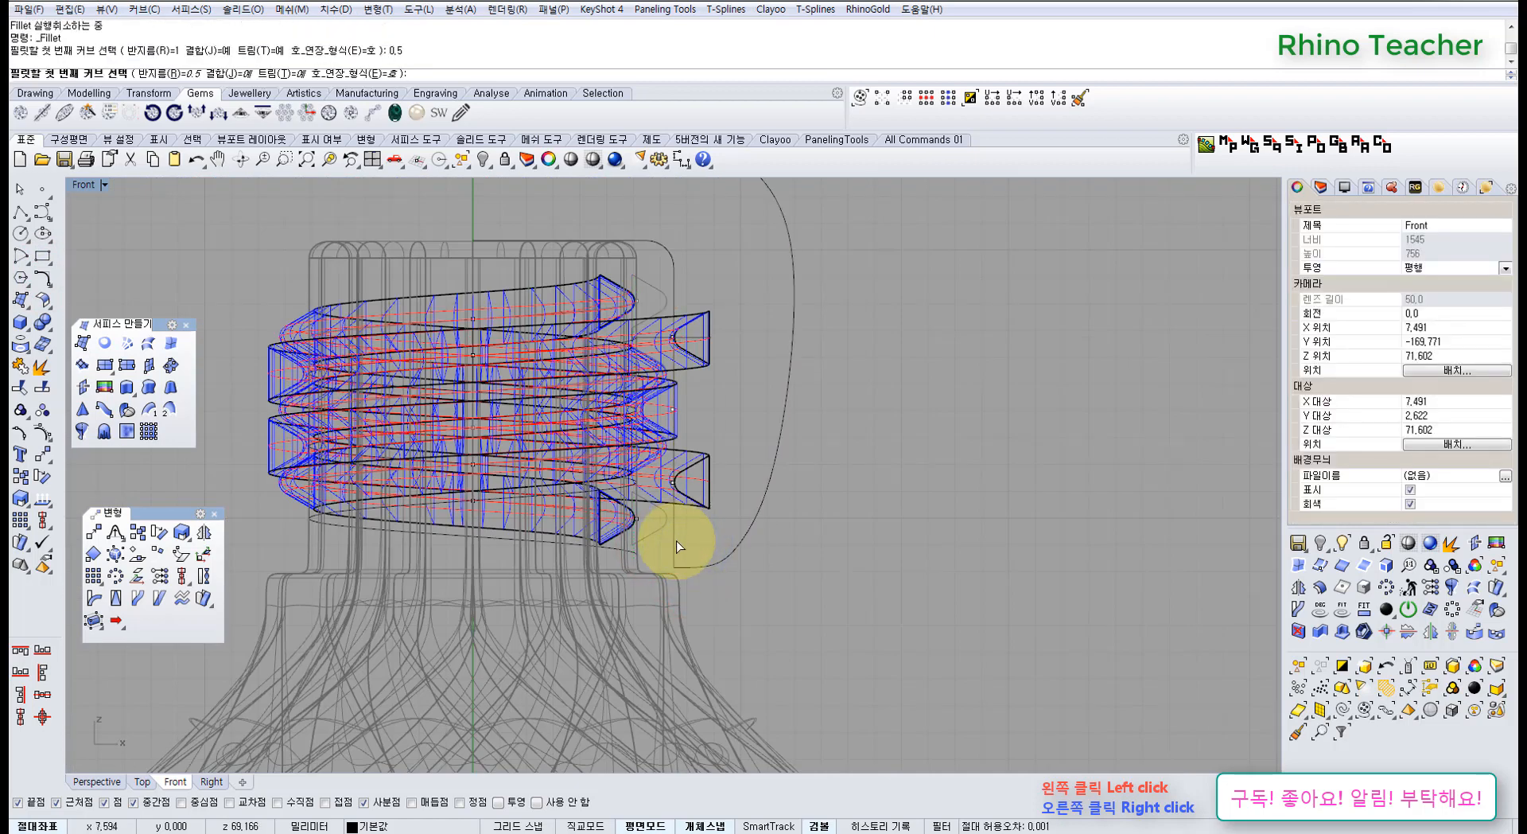
pyautogui.click(673, 541)
pyautogui.click(680, 565)
pyautogui.scroll(-3, 683, 566)
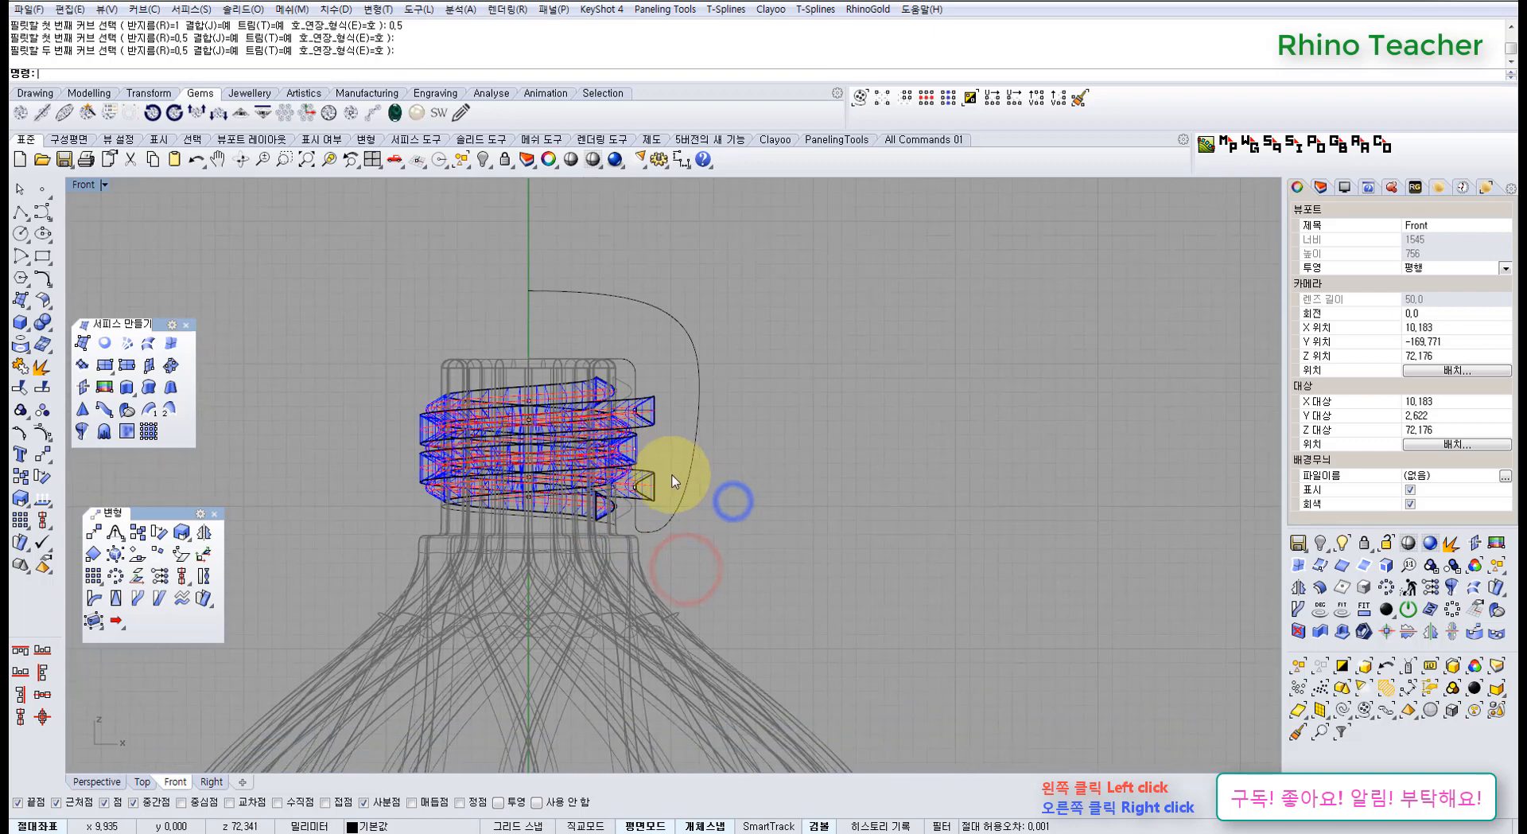
# Revolve the joined cap profile a full 360 degrees around the vertical axis through the origin
pyautogui.click(695, 512)
pyautogui.middleClick(537, 384)
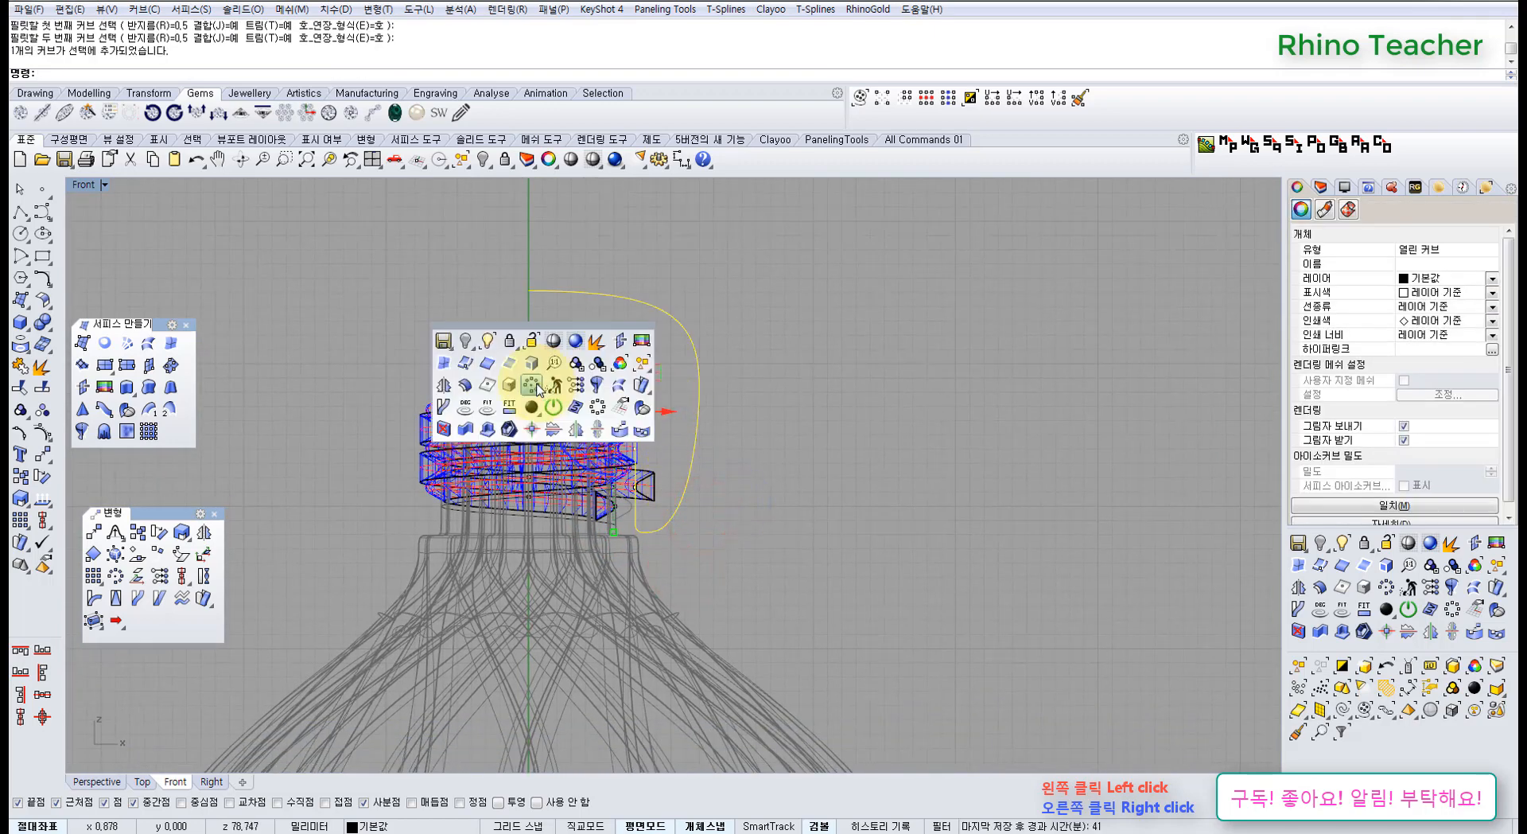
pyautogui.click(593, 387)
pyautogui.scroll(-2, 514, 434)
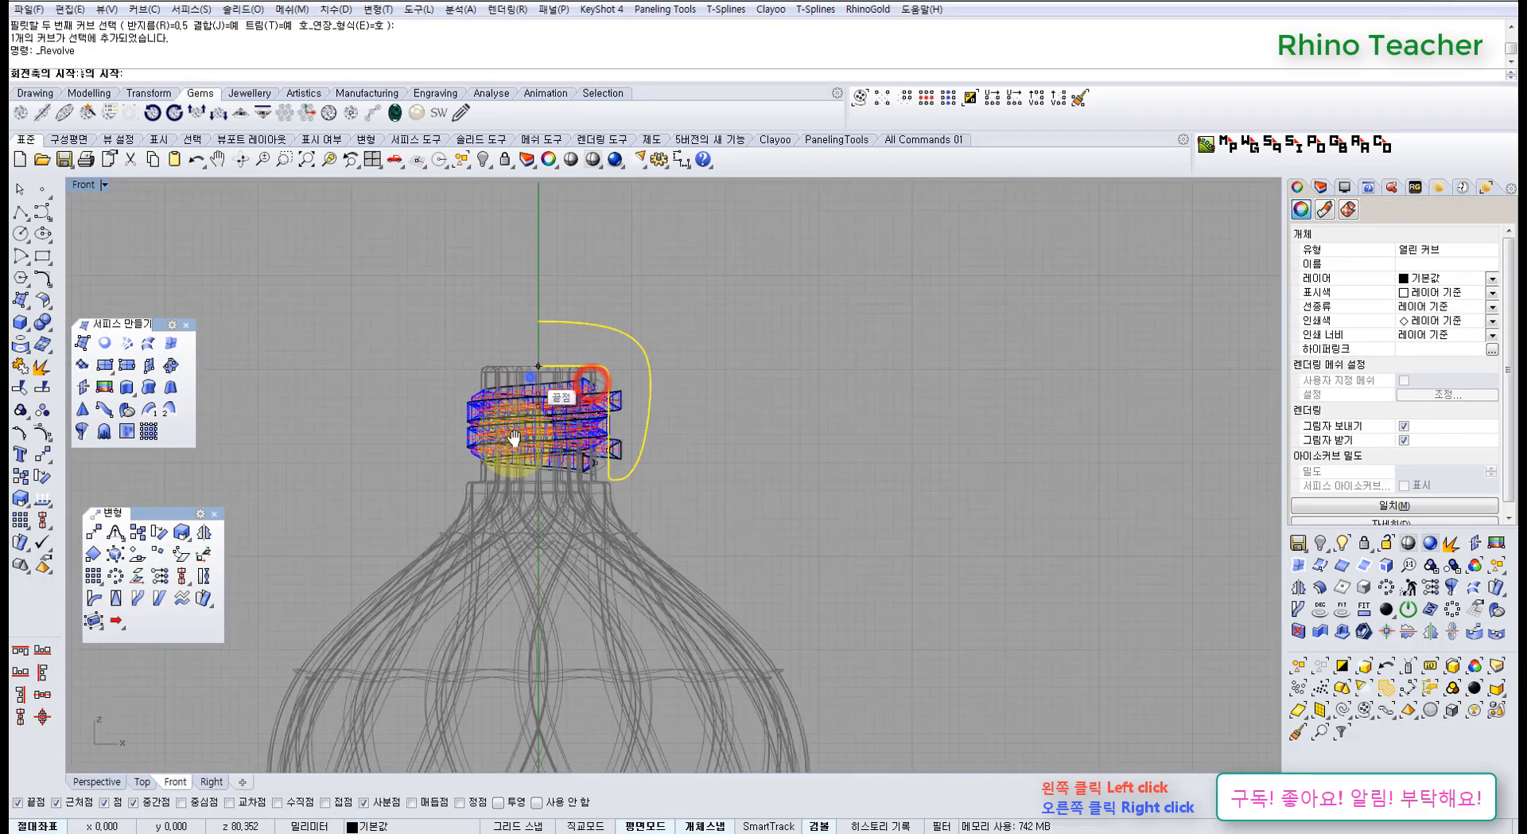
pyautogui.write('0')
pyautogui.press('Return')
pyautogui.click(561, 360)
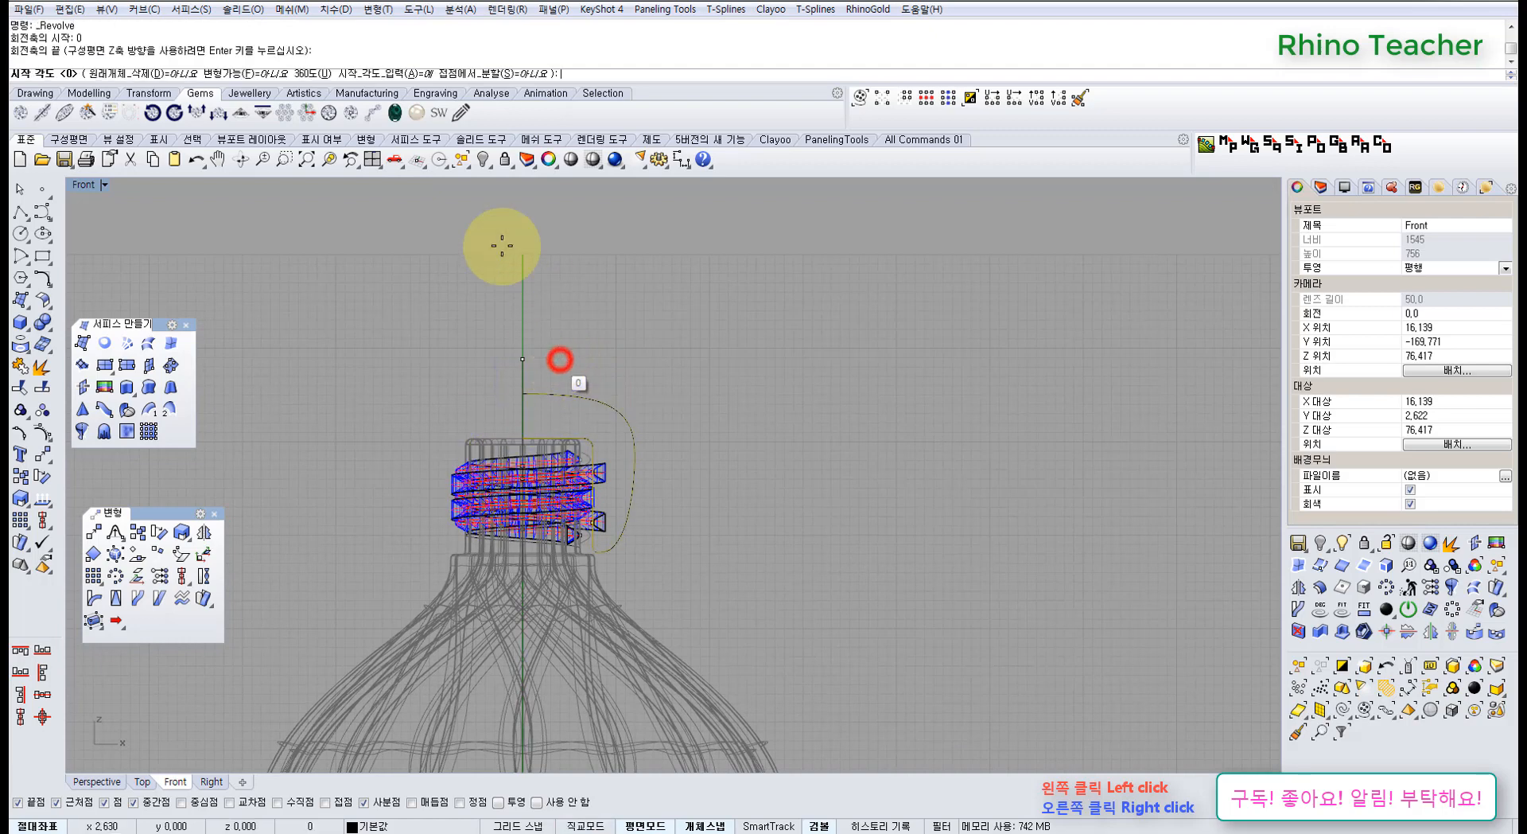
pyautogui.click(303, 75)
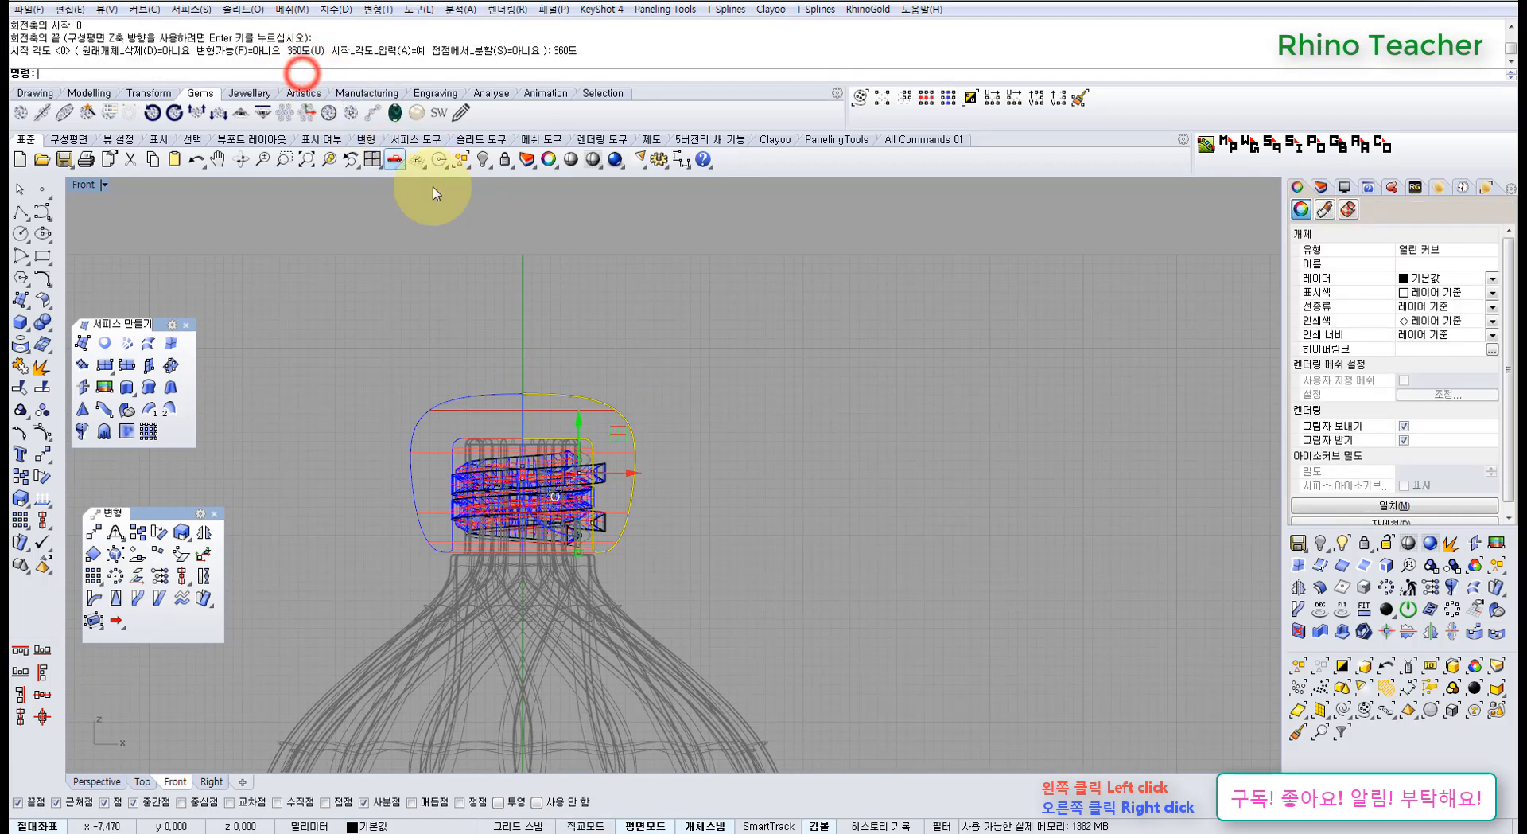
# Switch to the perspective view and unlock the bottle's body surface beneath the cap
pyautogui.hotkey('ctrl', 'F4')
pyautogui.moveTo(566, 465)
pyautogui.mouseDown(button='right')
pyautogui.moveTo(598, 378)
pyautogui.moveTo(689, 408)
pyautogui.moveTo(743, 469)
pyautogui.moveTo(770, 543)
pyautogui.moveTo(709, 546)
pyautogui.moveTo(740, 580)
pyautogui.moveTo(677, 640)
pyautogui.mouseUp(button='right')
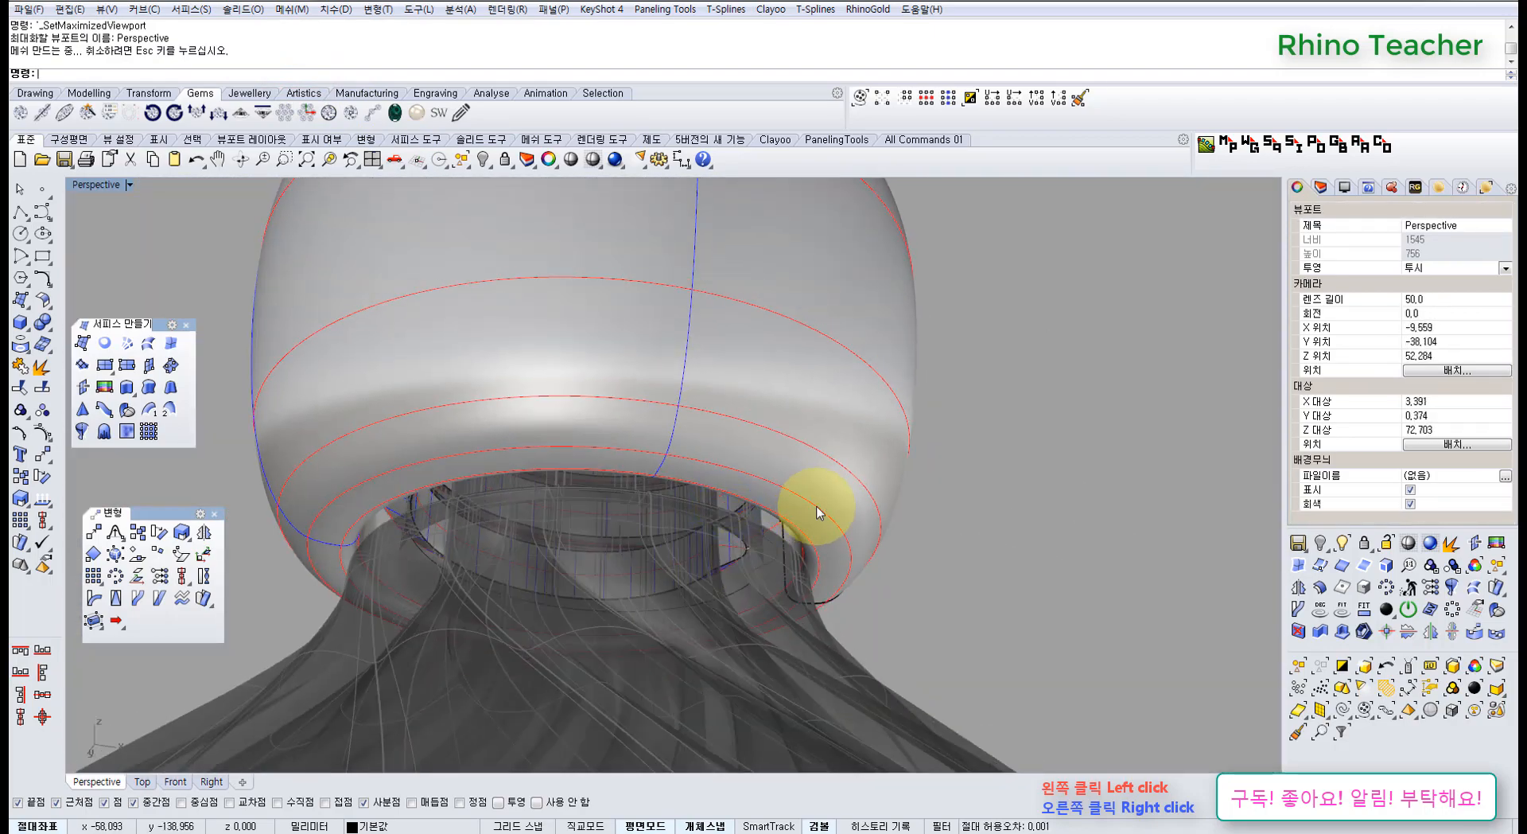
pyautogui.click(818, 507)
pyautogui.moveTo(788, 548)
pyautogui.mouseDown(button='right')
pyautogui.moveTo(756, 470)
pyautogui.moveTo(715, 570)
pyautogui.mouseUp(button='right')
pyautogui.scroll(6, 760, 477)
pyautogui.middleClick(699, 583)
pyautogui.click(695, 536)
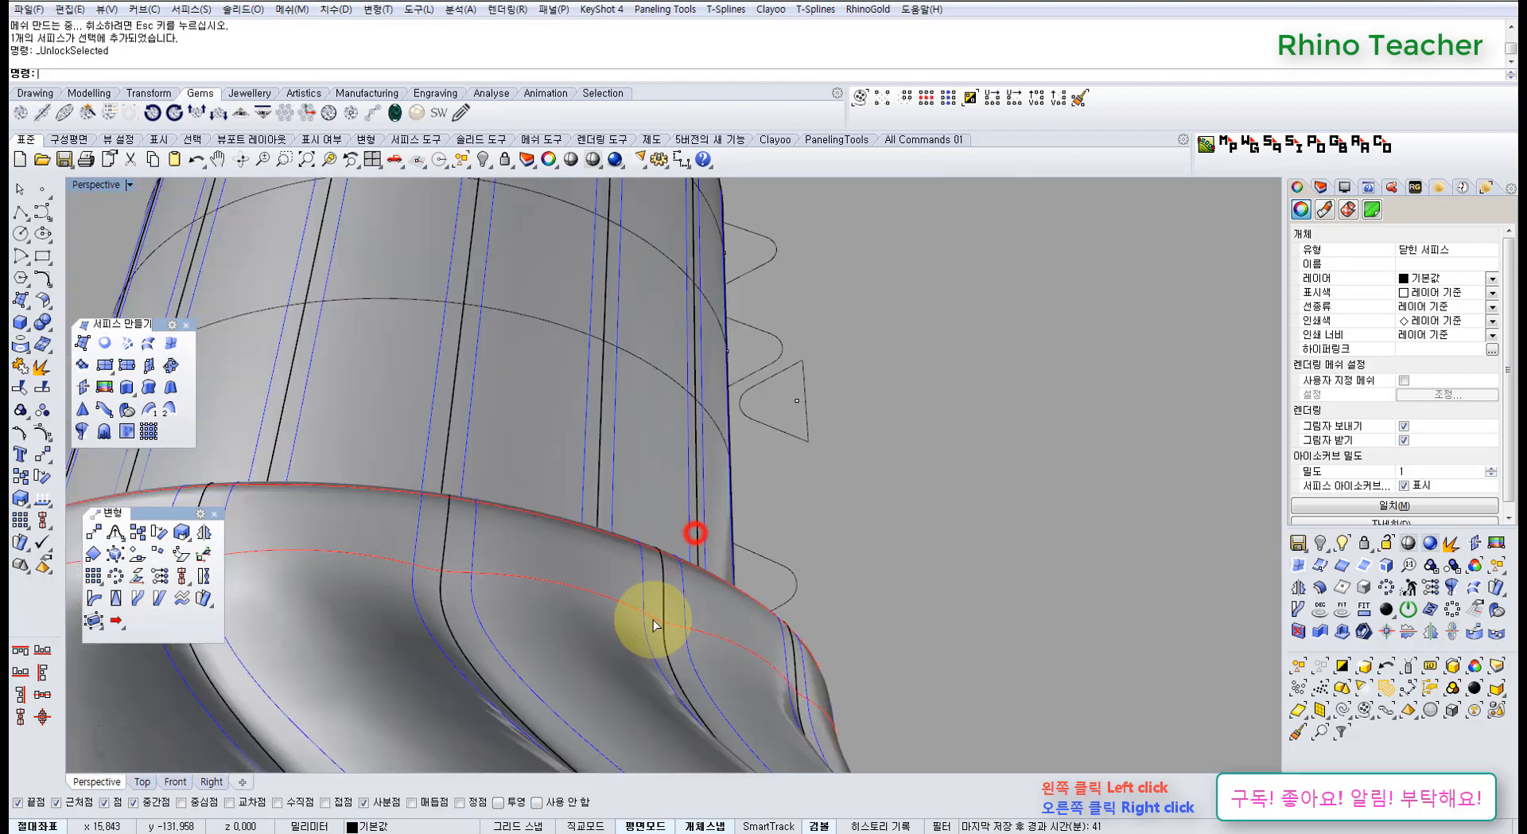
pyautogui.click(650, 621)
pyautogui.rightClick(650, 621)
# Move the revolved cap surface straight up to expose the threads on the bottle neck
pyautogui.scroll(-5, 708, 568)
pyautogui.moveTo(729, 443); pyautogui.dragTo(700, 543, button='right')
pyautogui.scroll(-6, 700, 542)
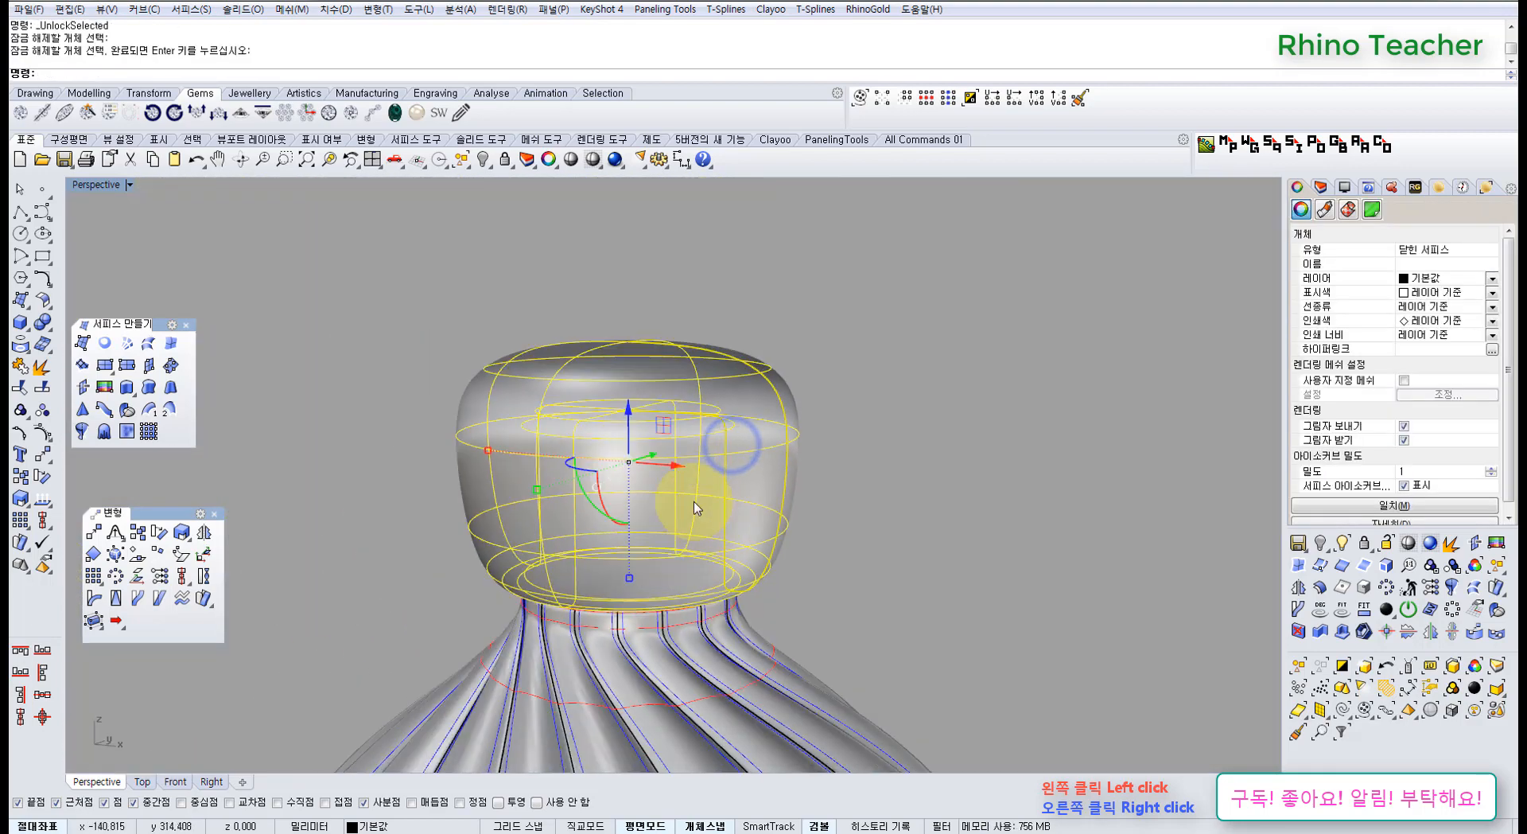
pyautogui.click(626, 414)
pyautogui.write('20')
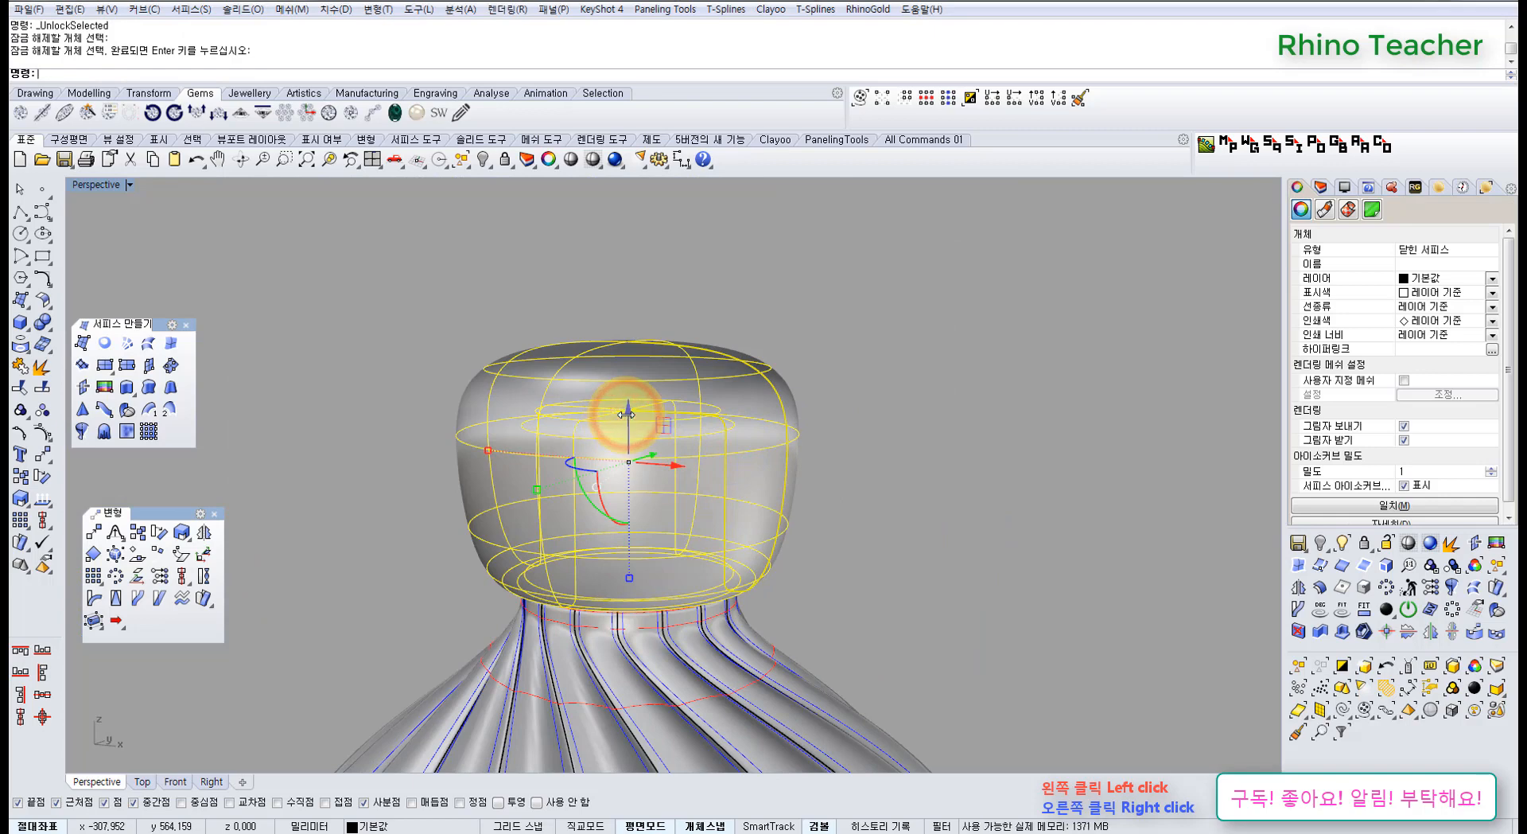
pyautogui.press('Return')
# Select the outer reversed thread sweep and cap its open ends to make it a closed solid
pyautogui.click(859, 549)
pyautogui.moveTo(777, 579); pyautogui.dragTo(757, 541, button='right')
pyautogui.scroll(4, 754, 542)
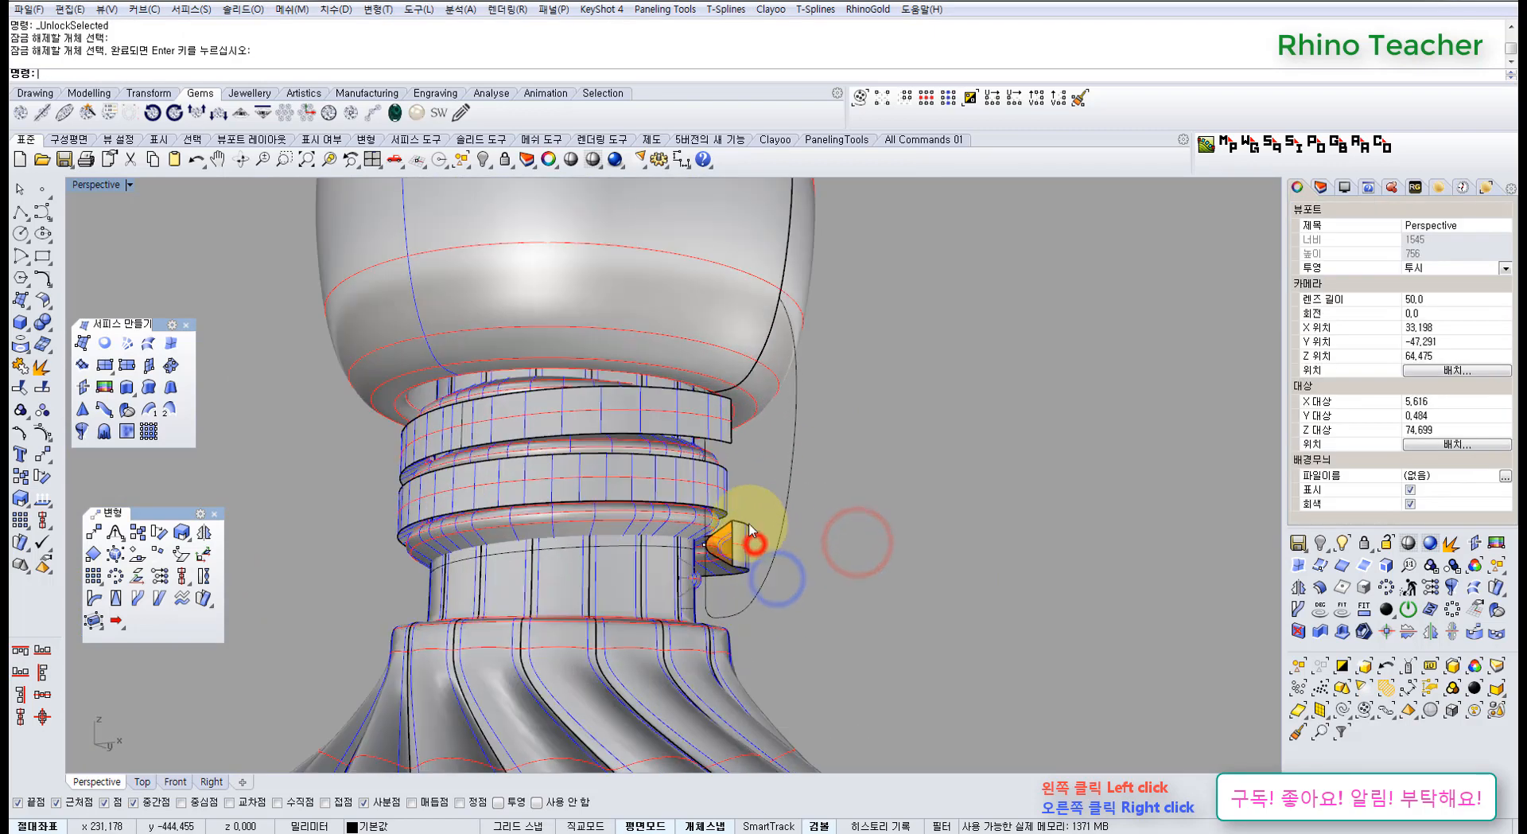
pyautogui.click(744, 551)
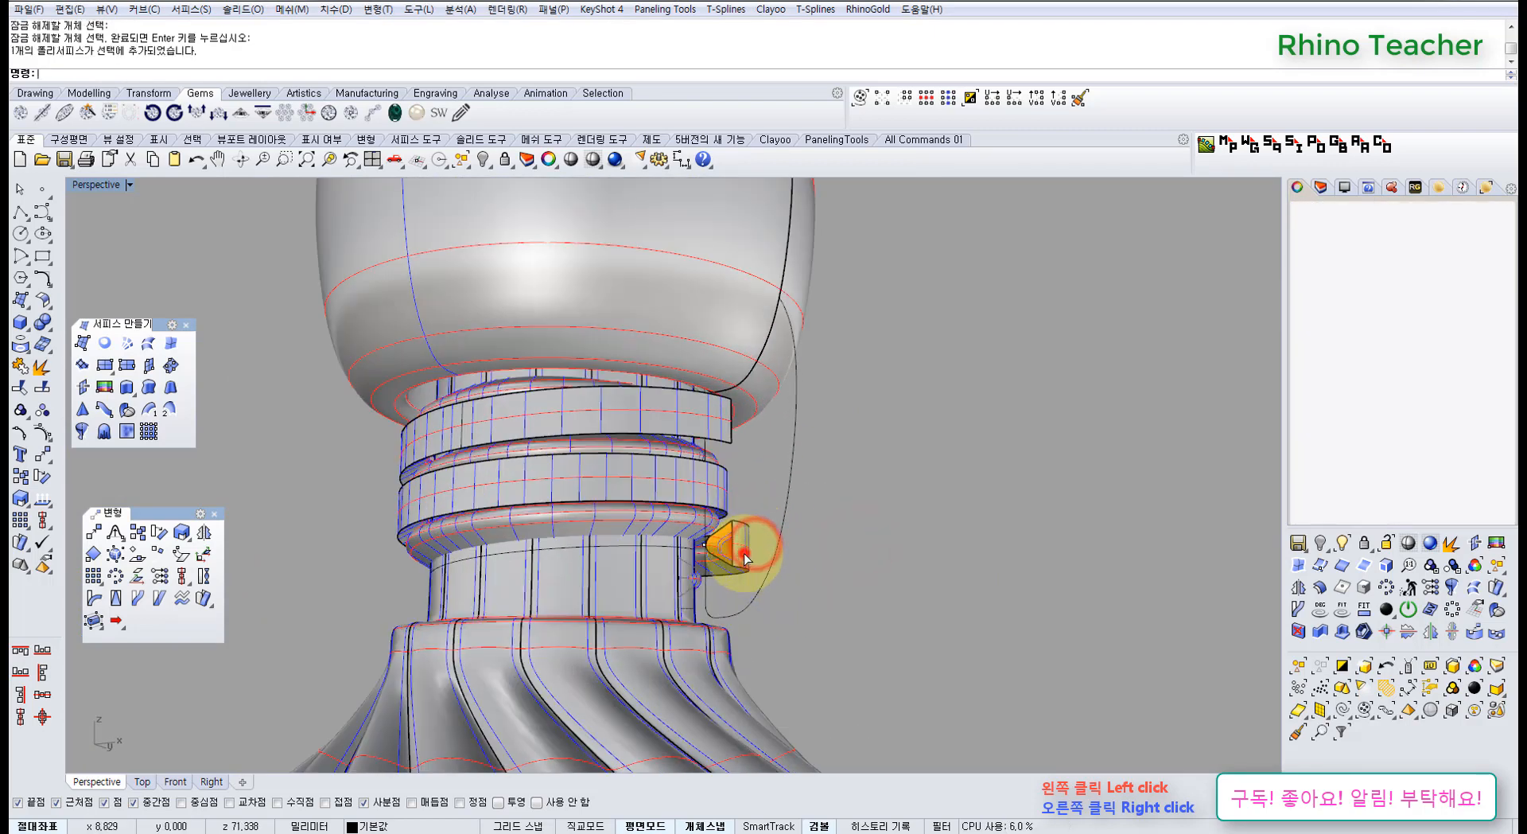
pyautogui.click(45, 326)
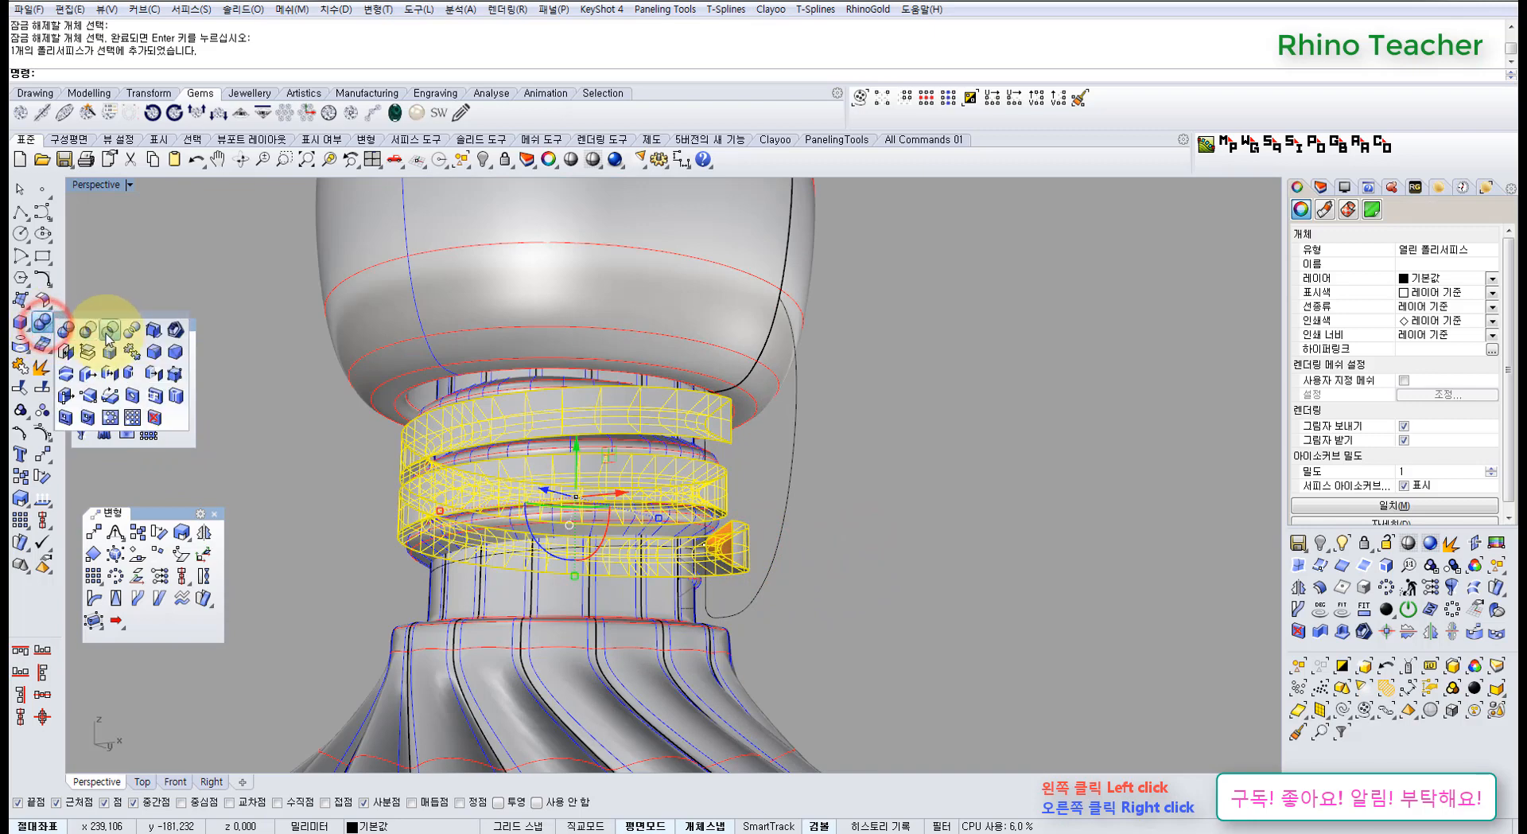
pyautogui.click(68, 354)
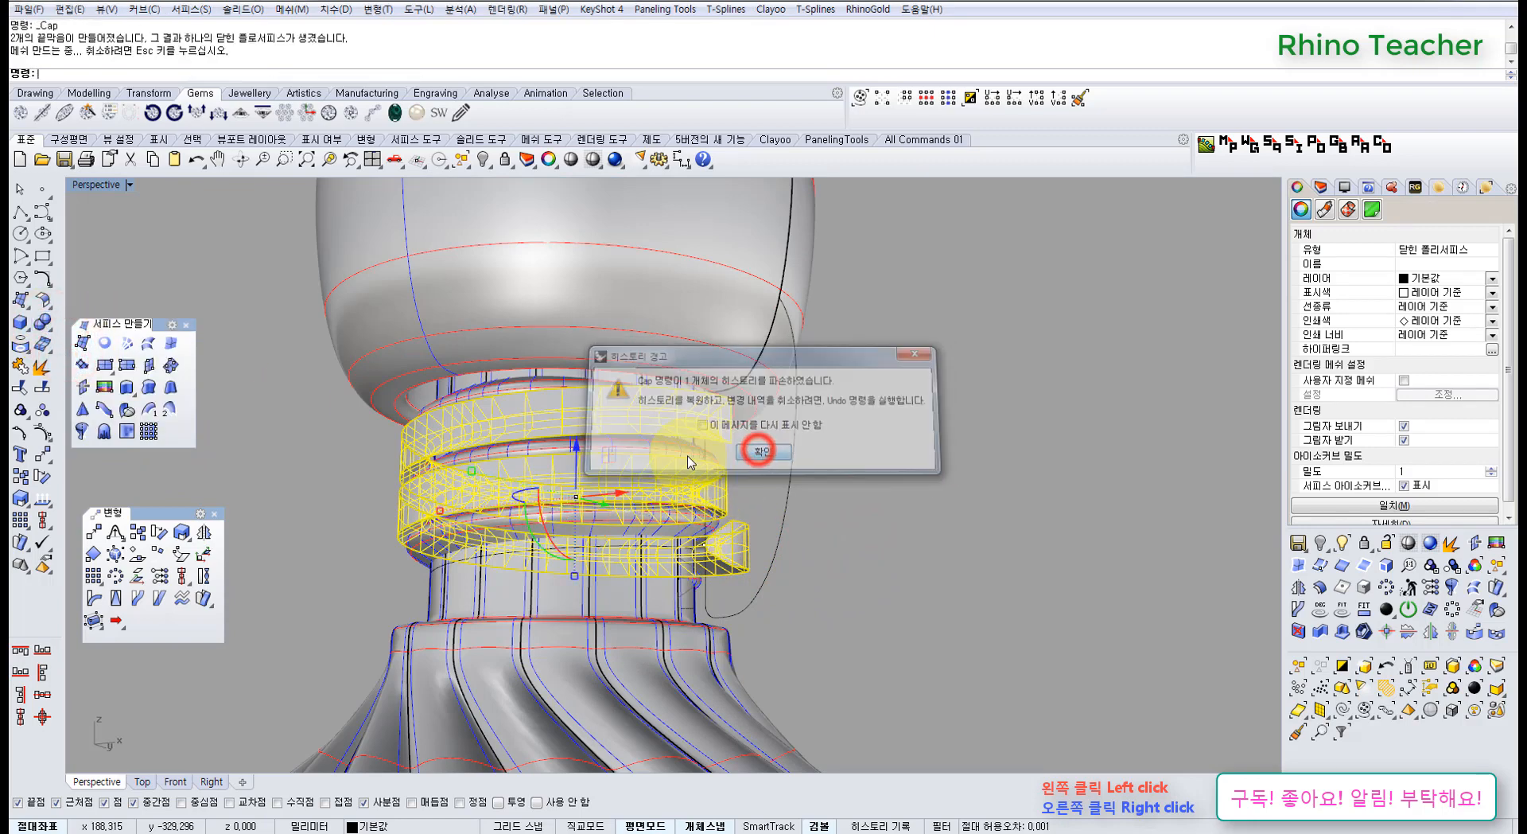
# Move the closed outer thread solid straight up 15 mm into the raised cap
pyautogui.click(575, 447)
pyautogui.write('15')
pyautogui.press('Return')
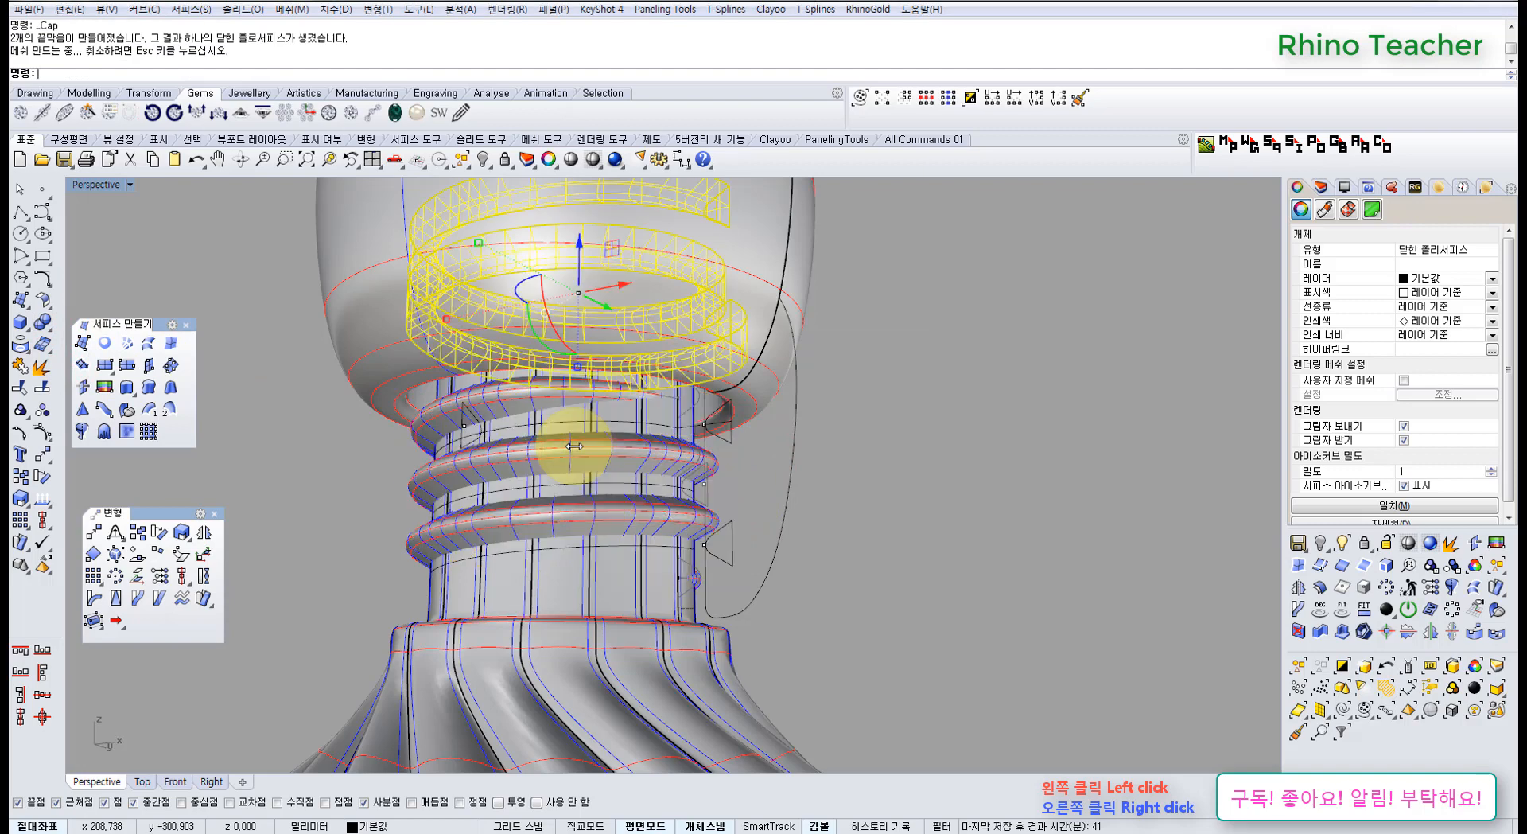
# Boolean union the cap with its raised internal thread, and the neck thread with the bottle body
pyautogui.keyDown('shift'); pyautogui.click(774, 274); pyautogui.keyUp('shift')
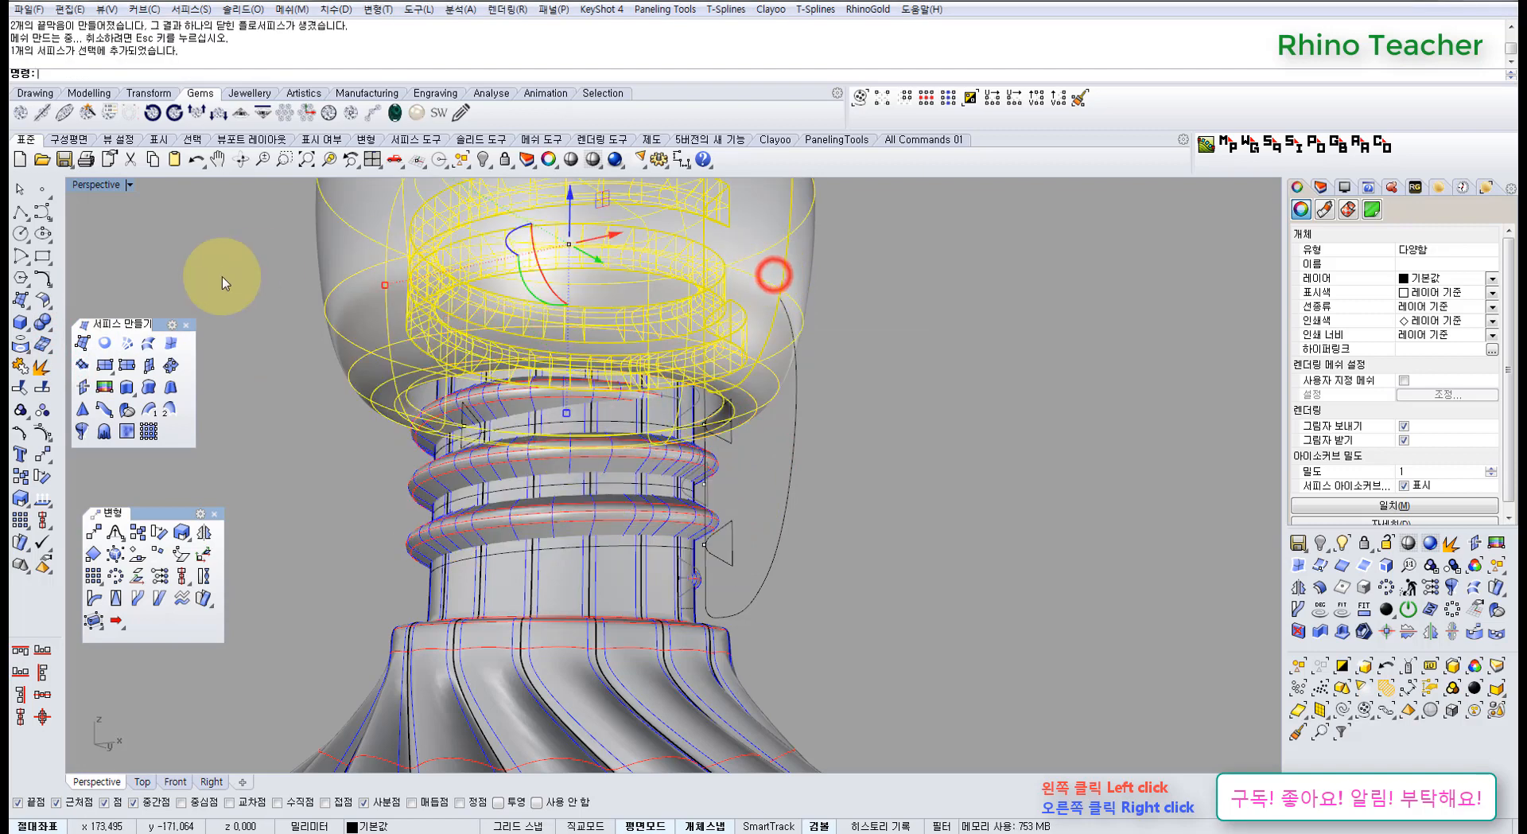
pyautogui.click(41, 322)
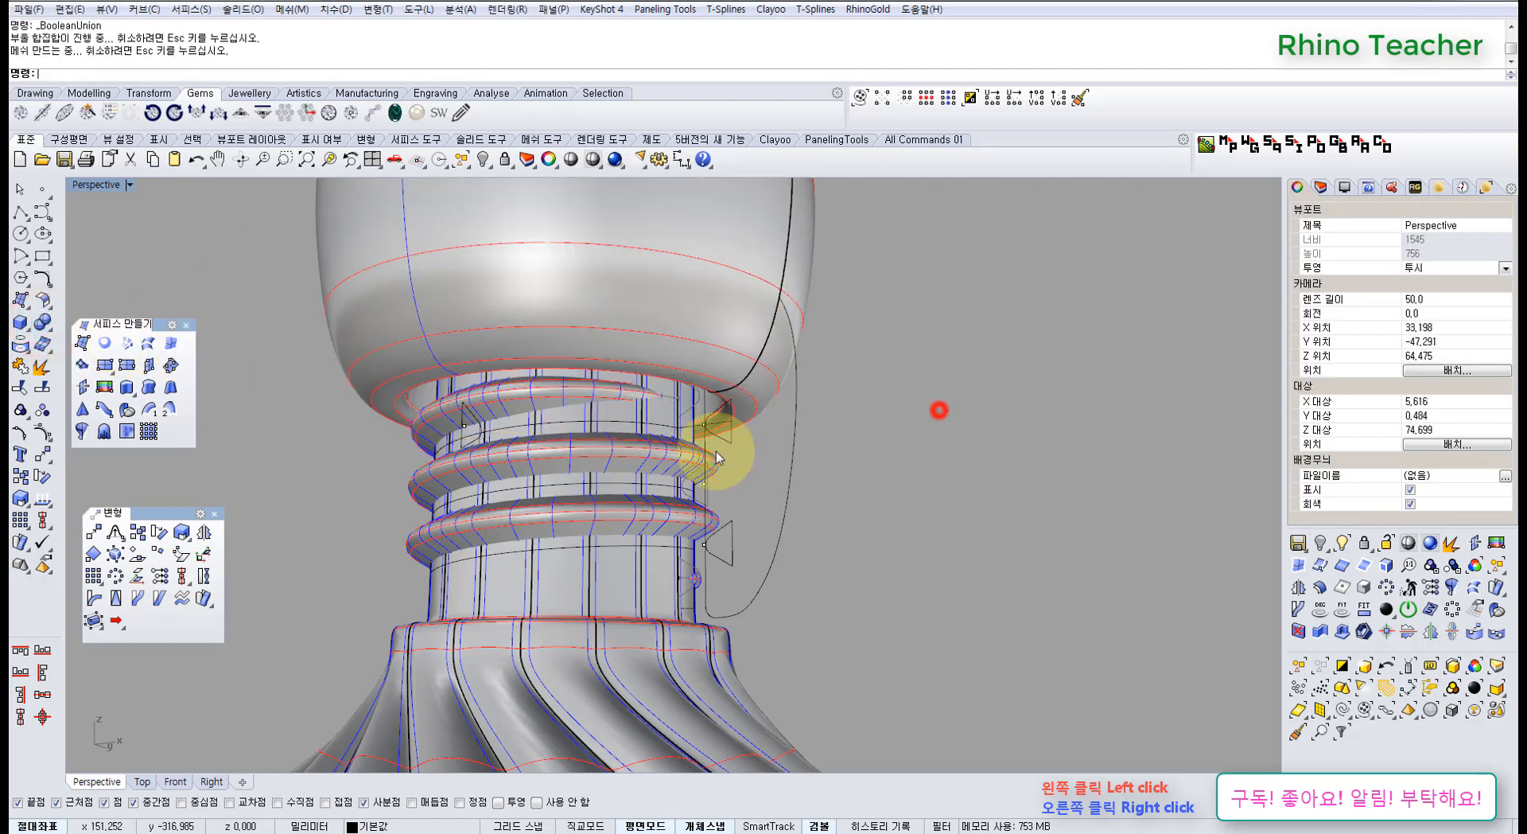
pyautogui.click(672, 446)
pyautogui.keyDown('shift'); pyautogui.click(610, 611); pyautogui.keyUp('shift')
pyautogui.rightClick(610, 611)
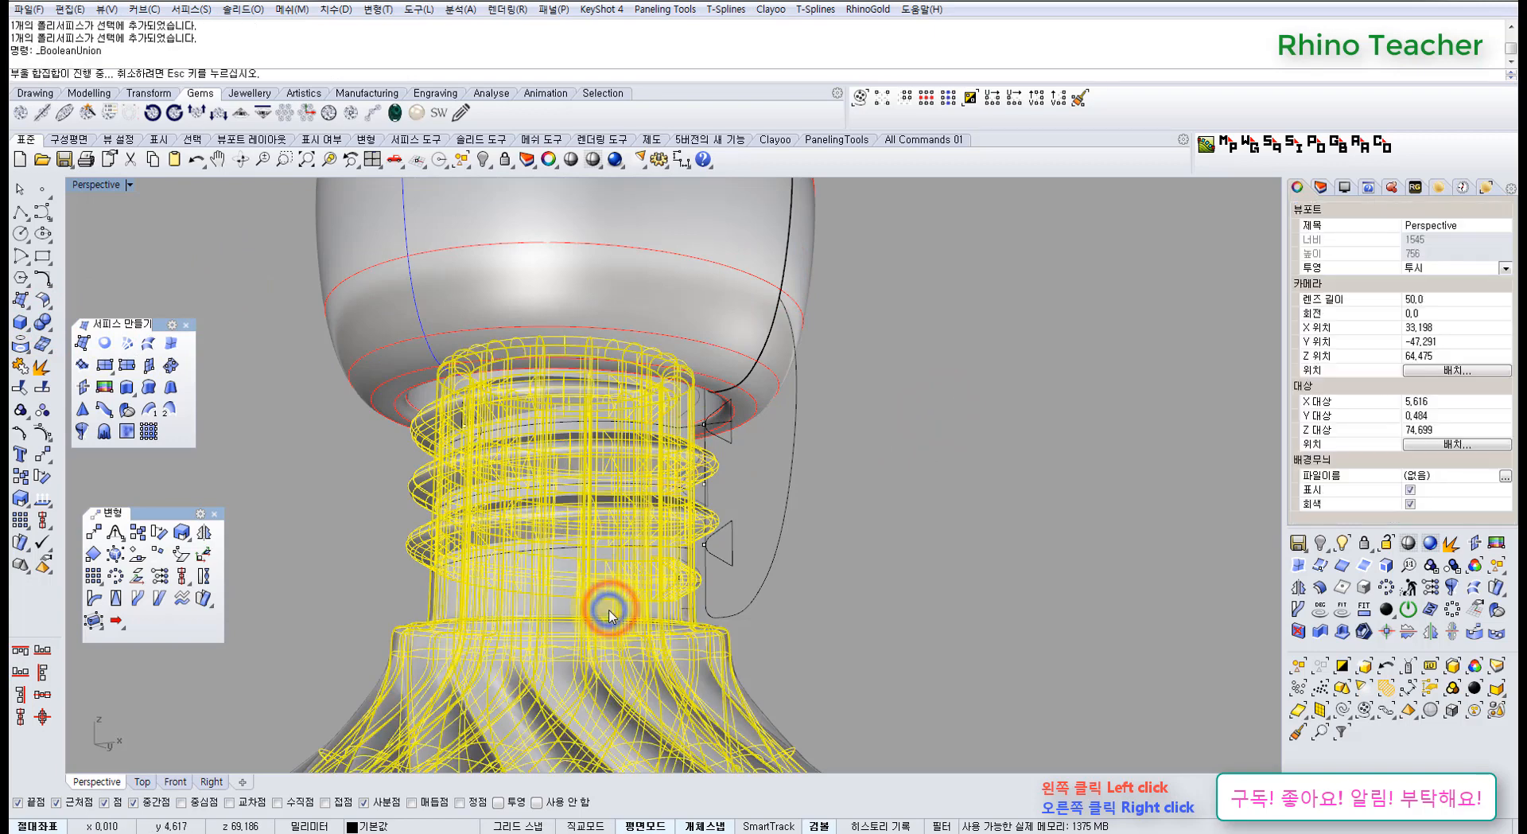
pyautogui.click(765, 497)
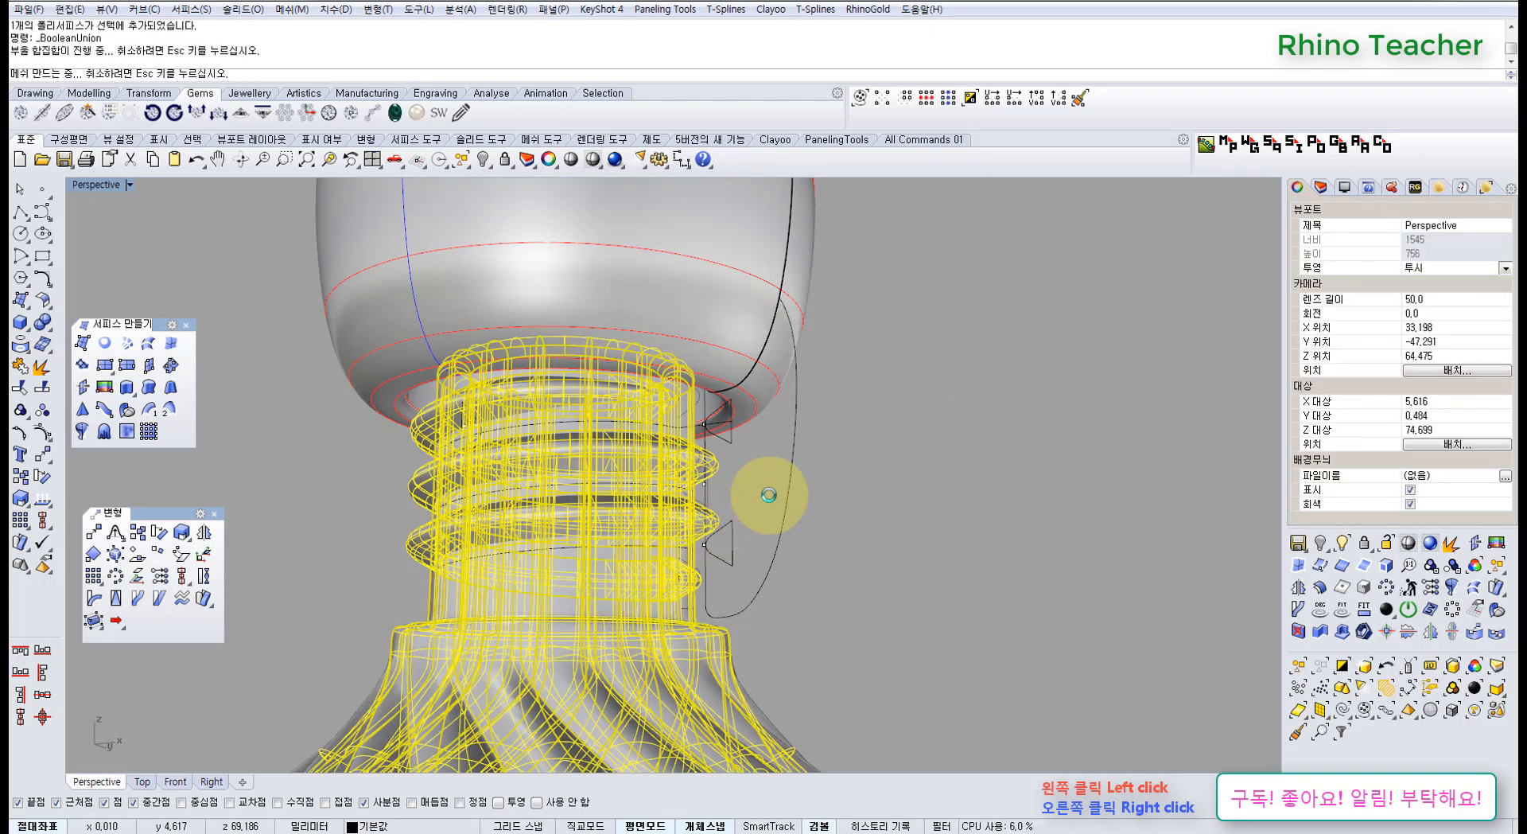
# Undo the last two Boolean unions so the threads, cap and bottle are separate objects again
pyautogui.moveTo(684, 521); pyautogui.dragTo(607, 470, button='right')
pyautogui.hotkey('ctrl', 'z')
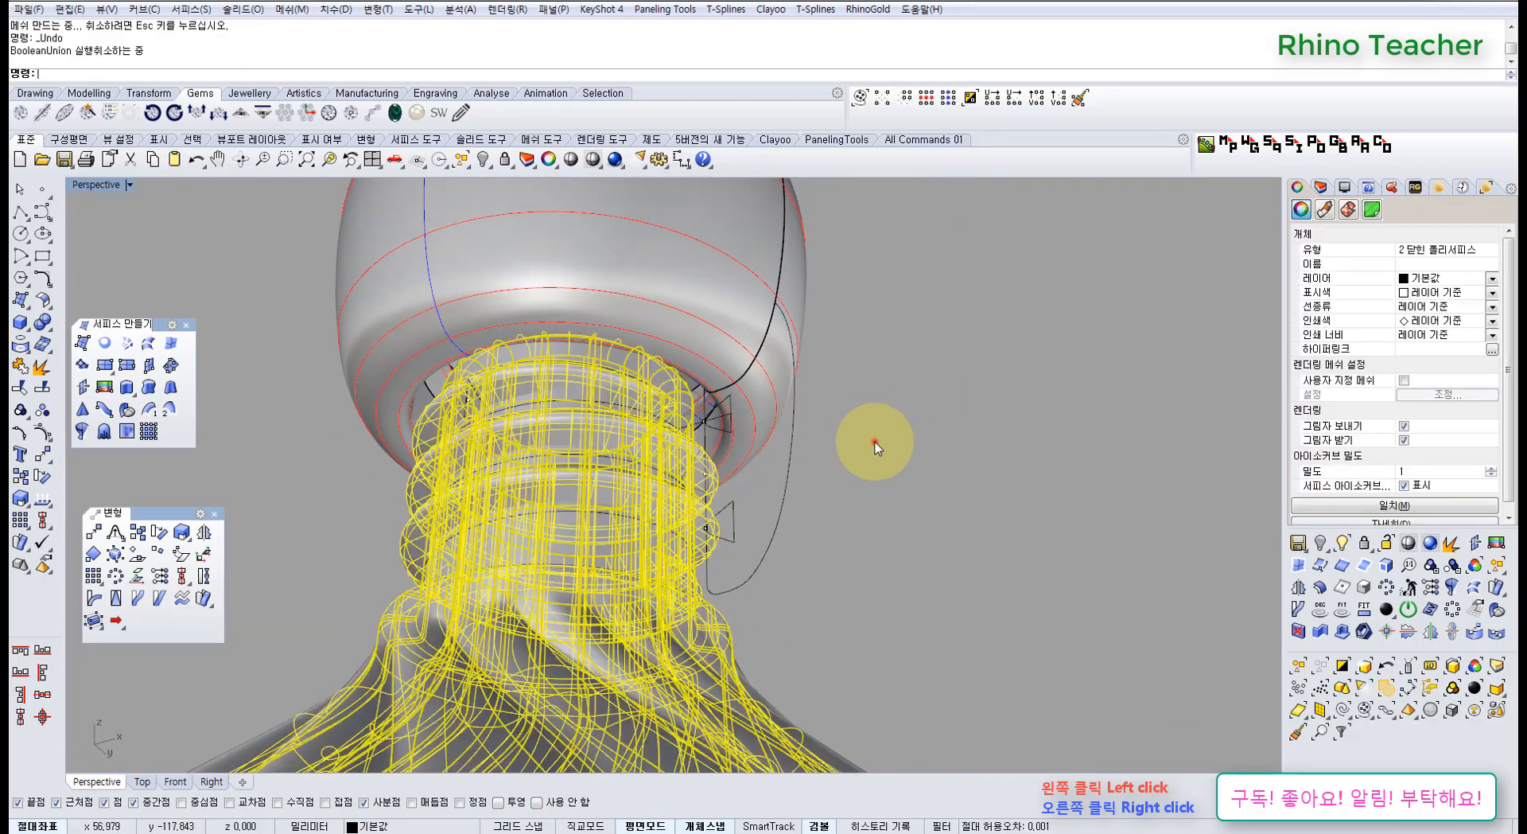
pyautogui.click(875, 442)
pyautogui.moveTo(645, 419); pyautogui.dragTo(750, 399, button='right')
pyautogui.scroll(5, 728, 386)
pyautogui.rightClick(700, 361)
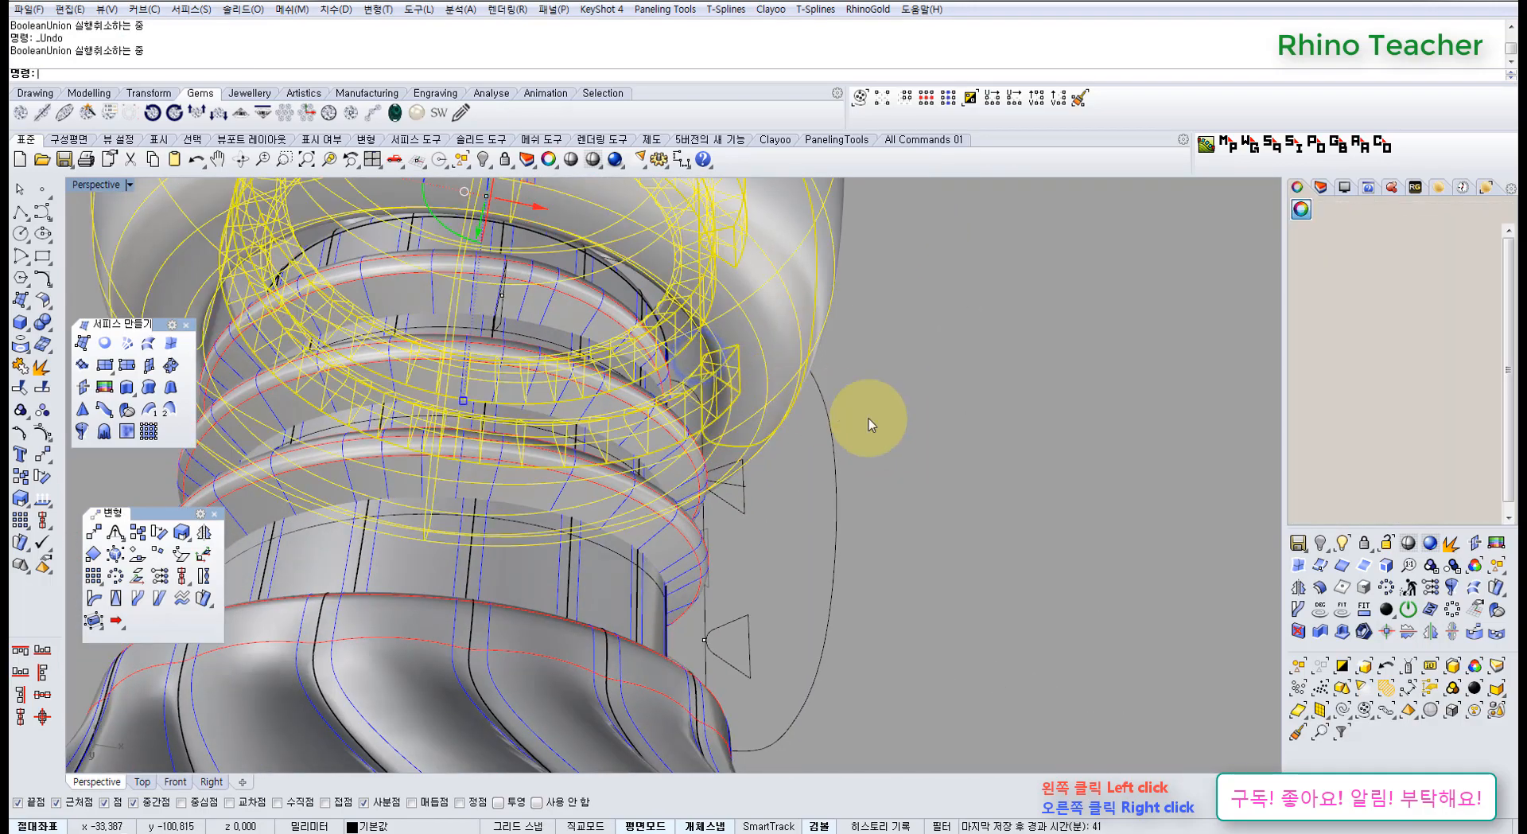
# Select both the neck thread and cap thread solids and copy them 50 mm sideways, clear of the bottle
pyautogui.click(958, 442)
pyautogui.click(673, 324)
pyautogui.keyDown('shift'); pyautogui.click(579, 309); pyautogui.keyUp('shift')
pyautogui.scroll(-6, 620, 328)
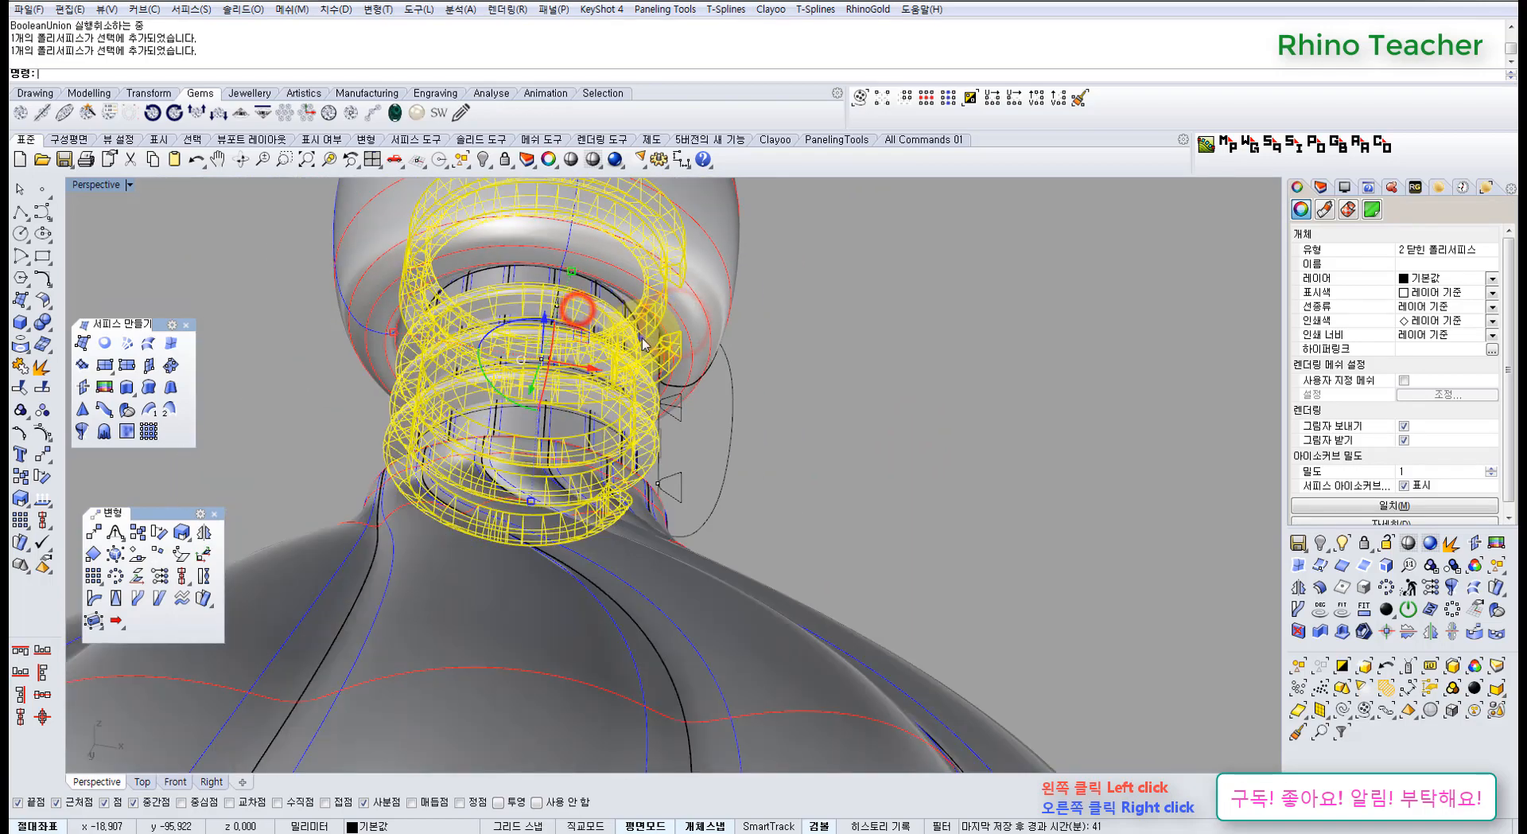
pyautogui.moveTo(642, 343); pyautogui.dragTo(459, 483, button='right')
pyautogui.scroll(-5, 569, 376)
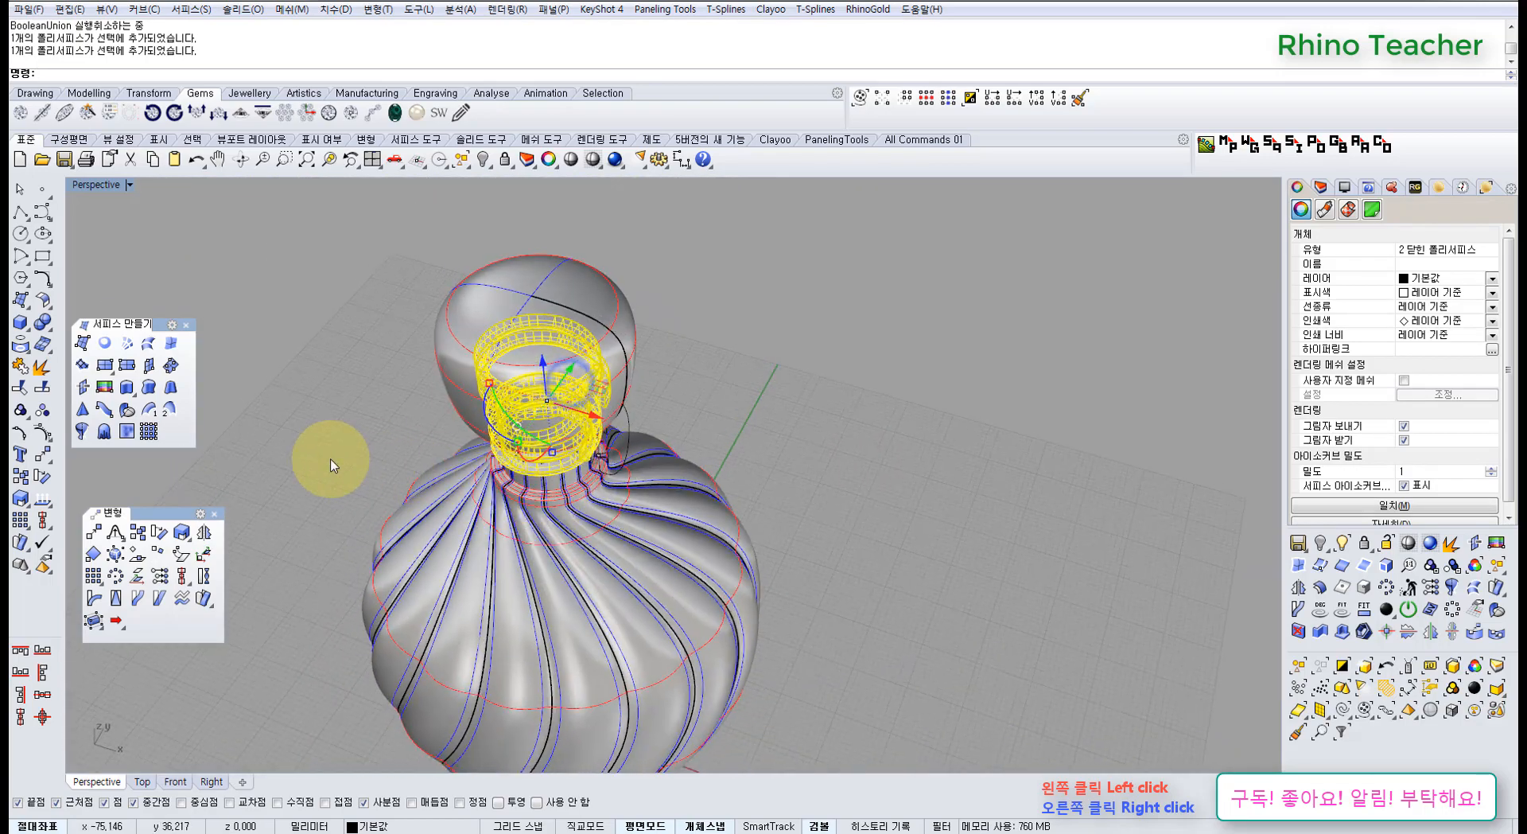
pyautogui.click(22, 477)
pyautogui.scroll(-4, 552, 487)
pyautogui.moveTo(552, 487); pyautogui.dragTo(603, 502, button='right')
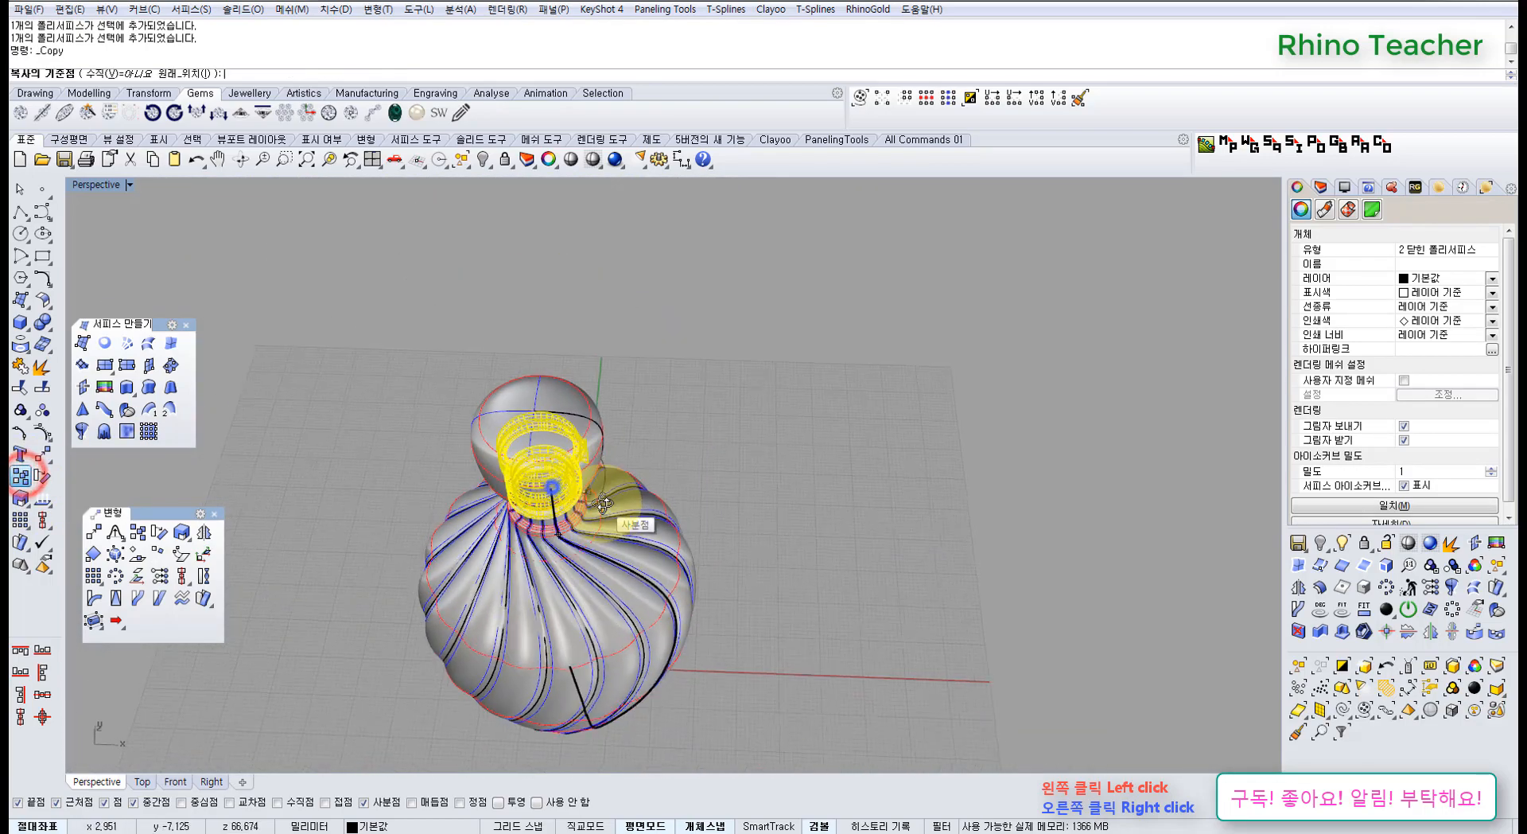
pyautogui.click(646, 361)
pyautogui.write('20')
pyautogui.press('Return')
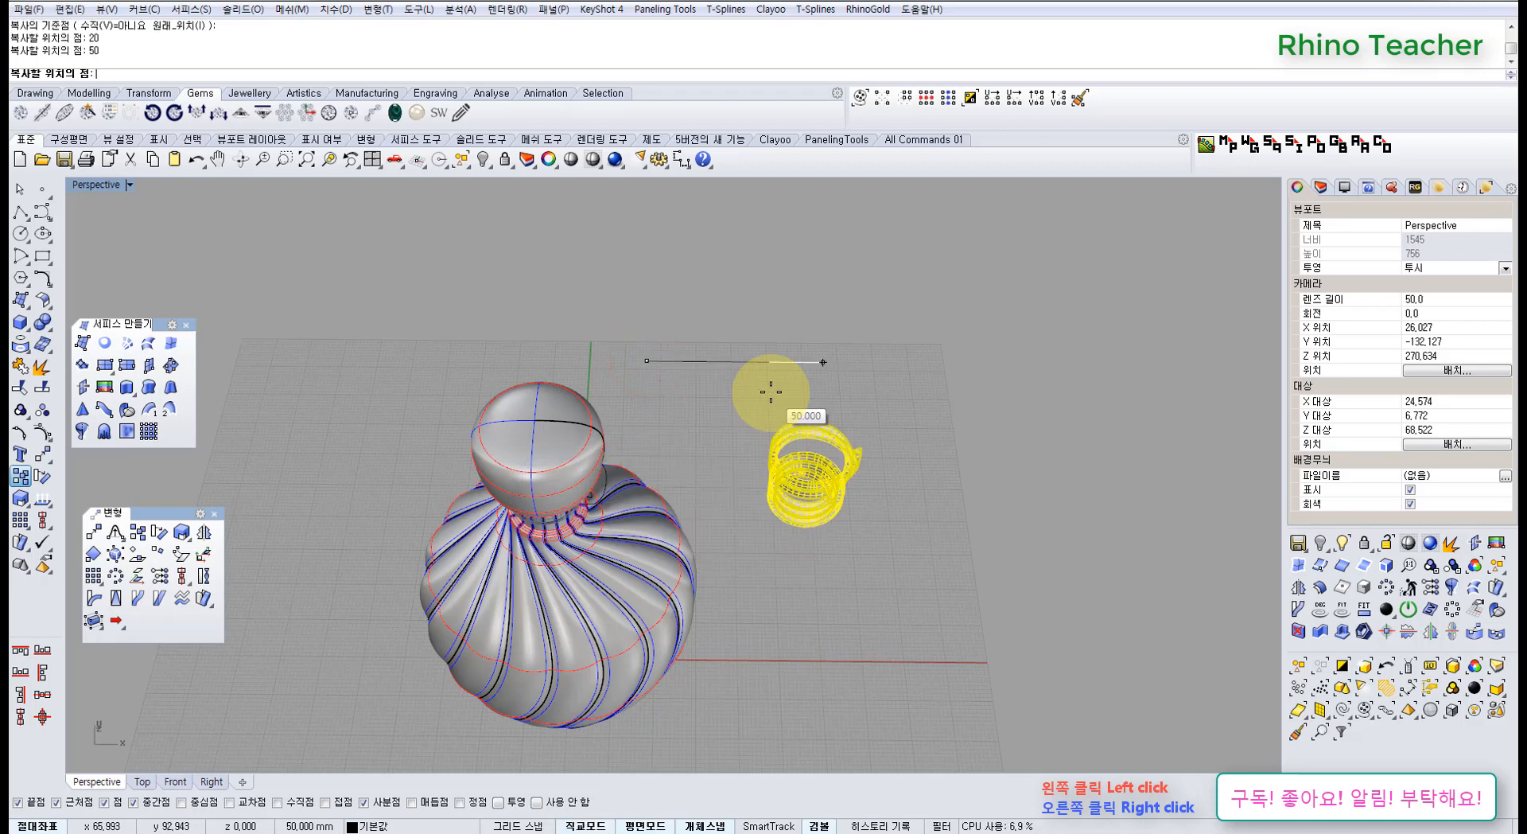
pyautogui.keyDown('shift'); pyautogui.click(771, 392); pyautogui.keyUp('shift')
pyautogui.rightClick(774, 352)
# Select the two copied thread solids beside the bottle and hide them as backups
pyautogui.click(792, 333)
pyautogui.moveTo(868, 523); pyautogui.dragTo(806, 437)
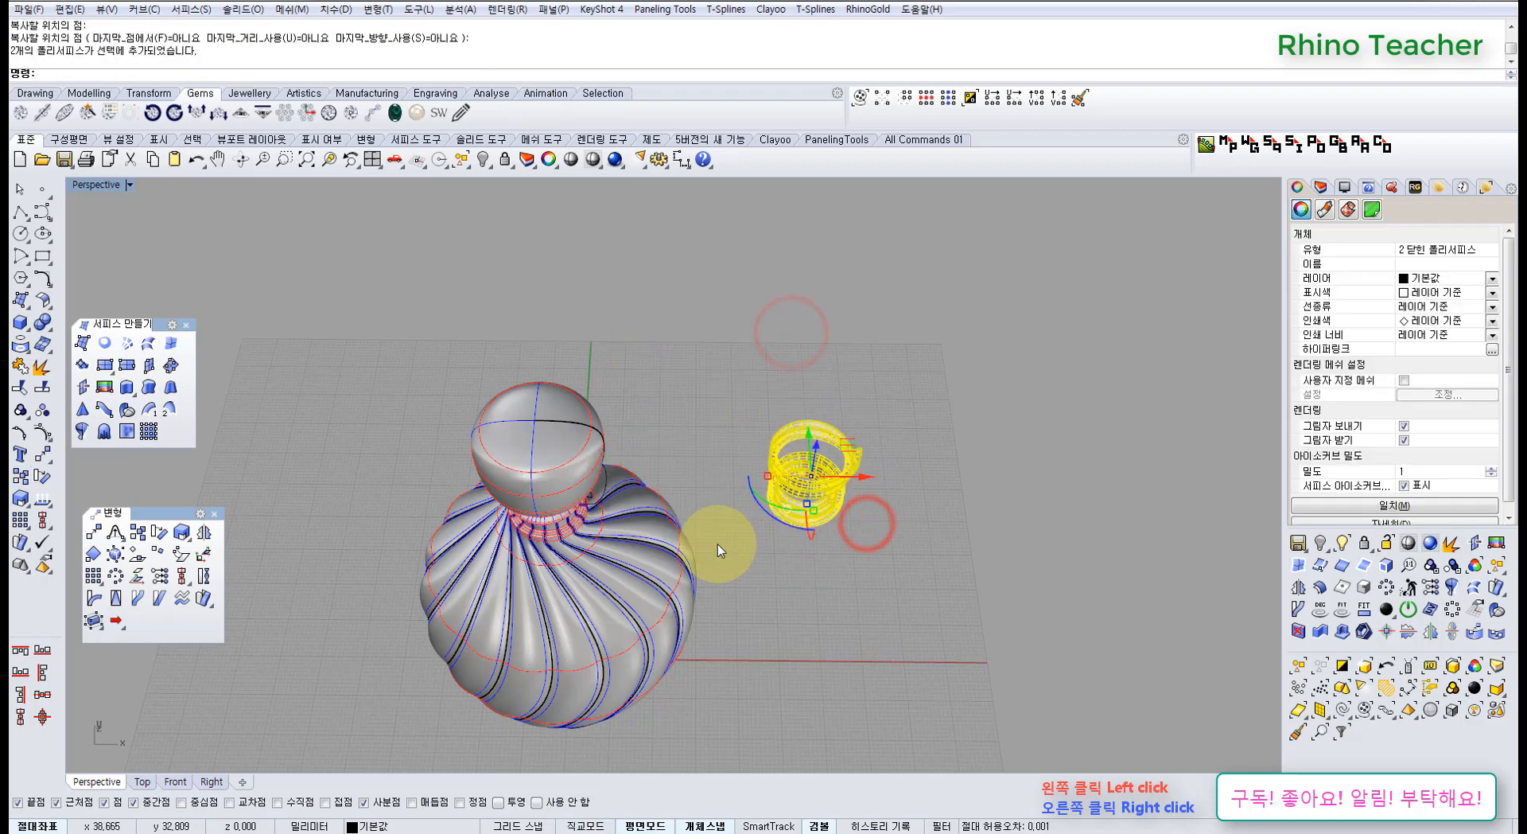
pyautogui.hotkey('ctrl', 'h')
# Boolean union the neck thread solid with the bottle body
pyautogui.moveTo(592, 538); pyautogui.dragTo(488, 586, button='right')
pyautogui.scroll(5, 566, 460)
pyautogui.click(488, 586)
pyautogui.click(519, 379)
pyautogui.click(739, 484)
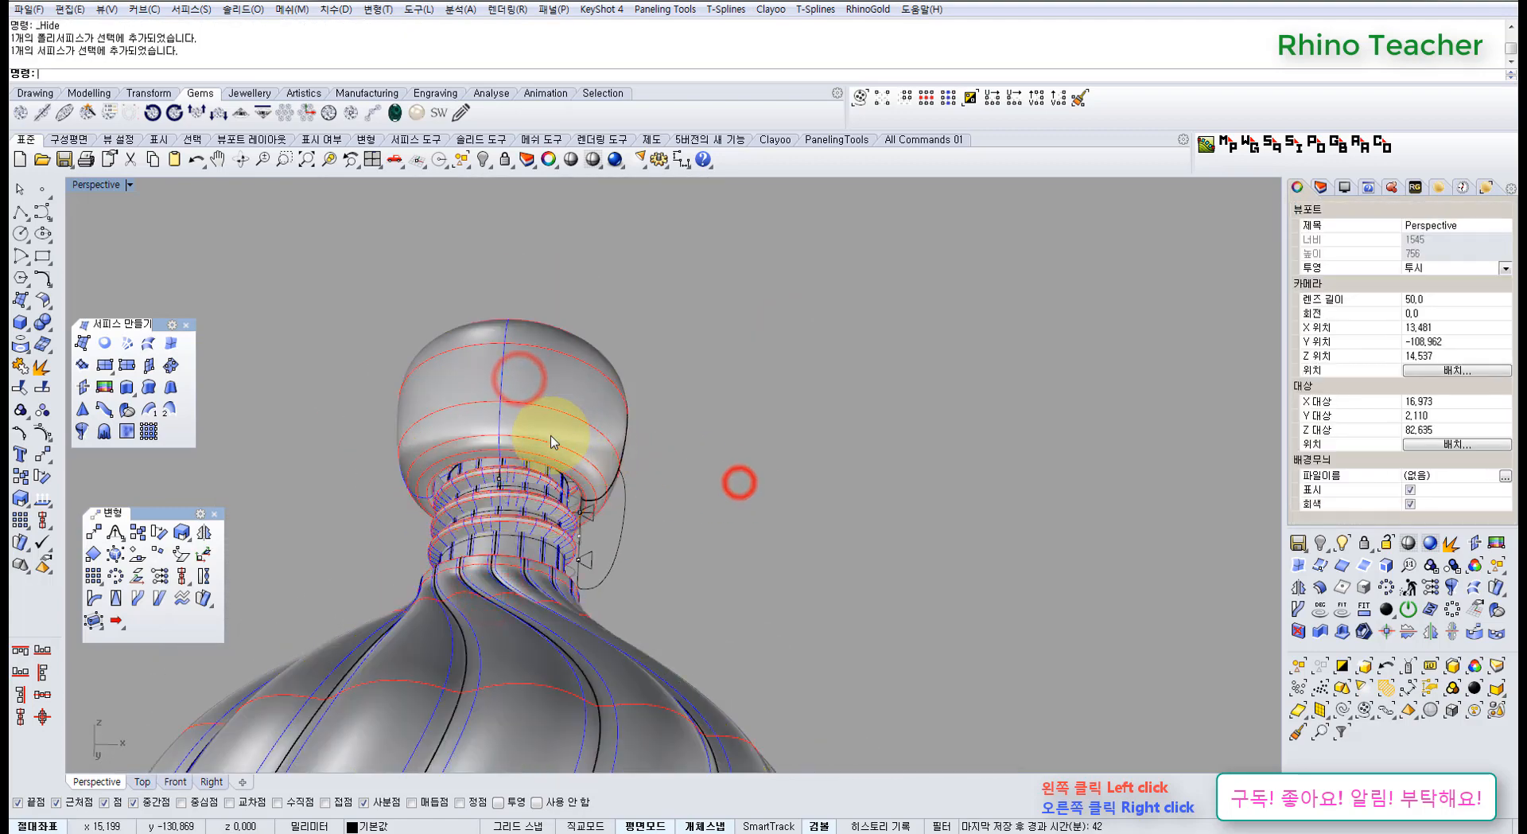
pyautogui.scroll(3, 545, 470)
pyautogui.click(574, 465)
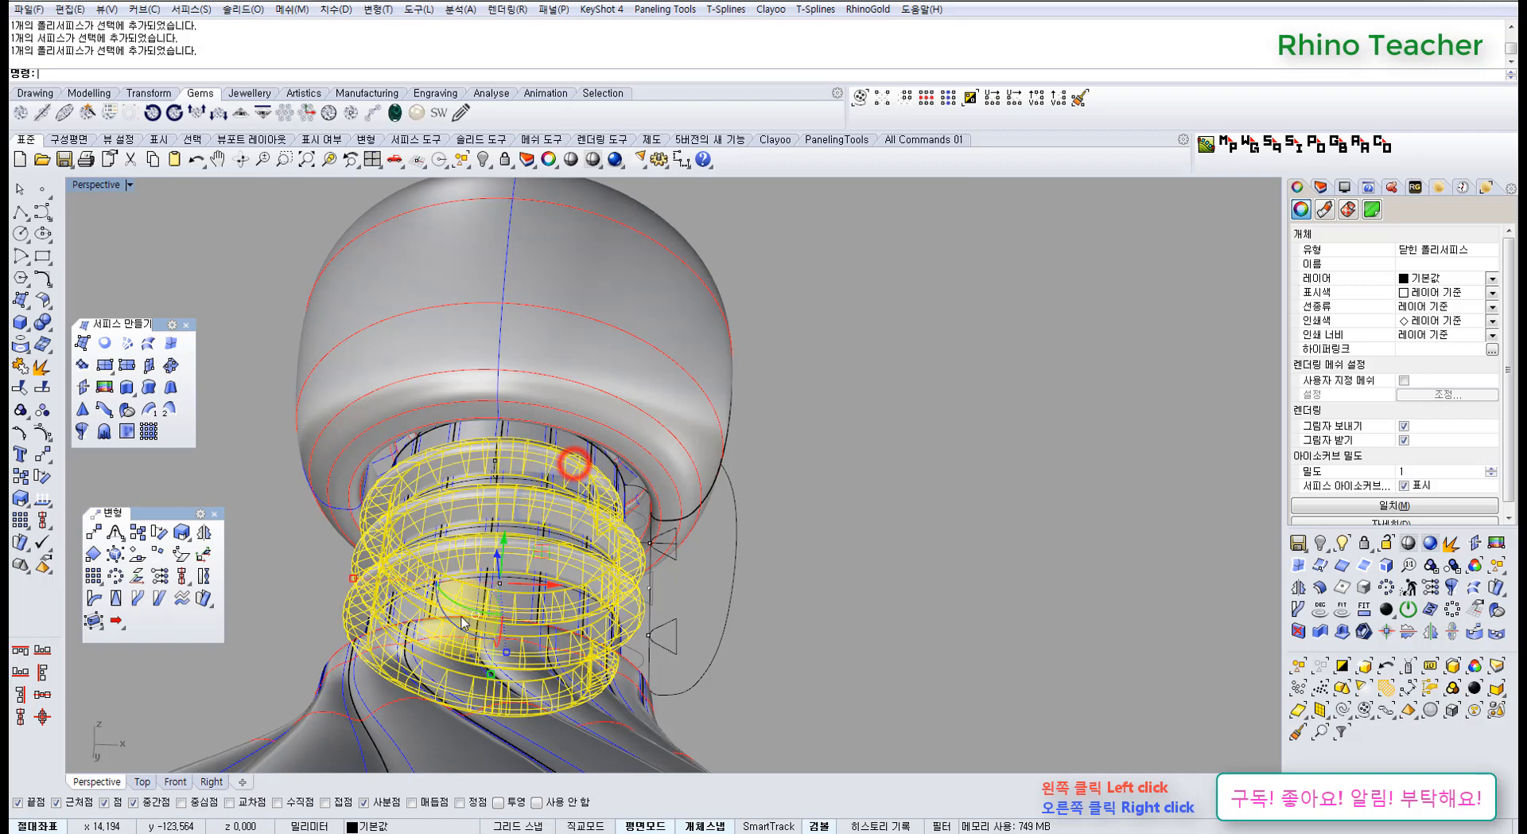
pyautogui.keyDown('shift'); pyautogui.click(446, 707); pyautogui.keyUp('shift')
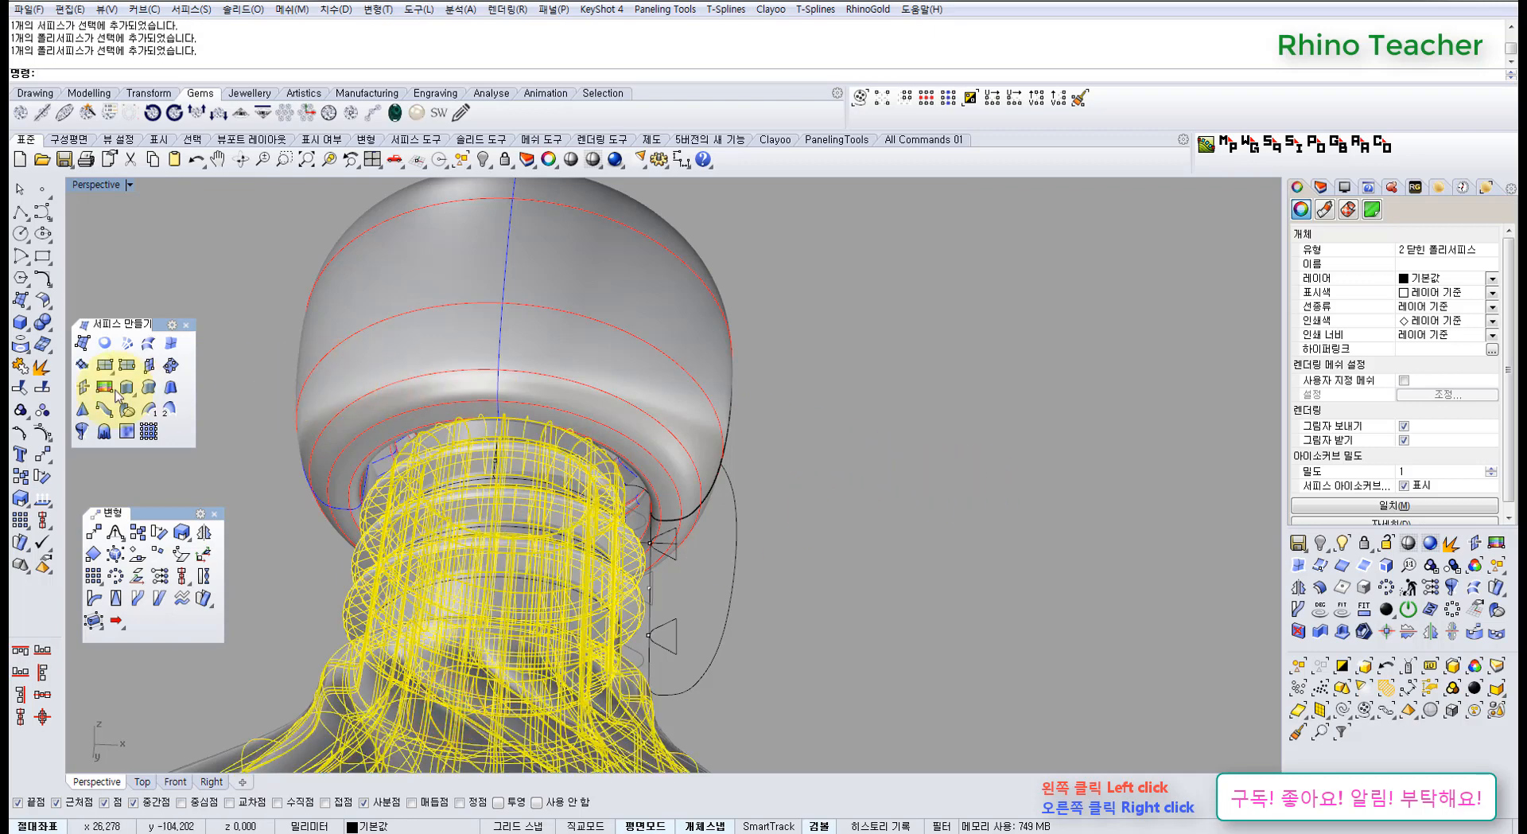
pyautogui.click(42, 321)
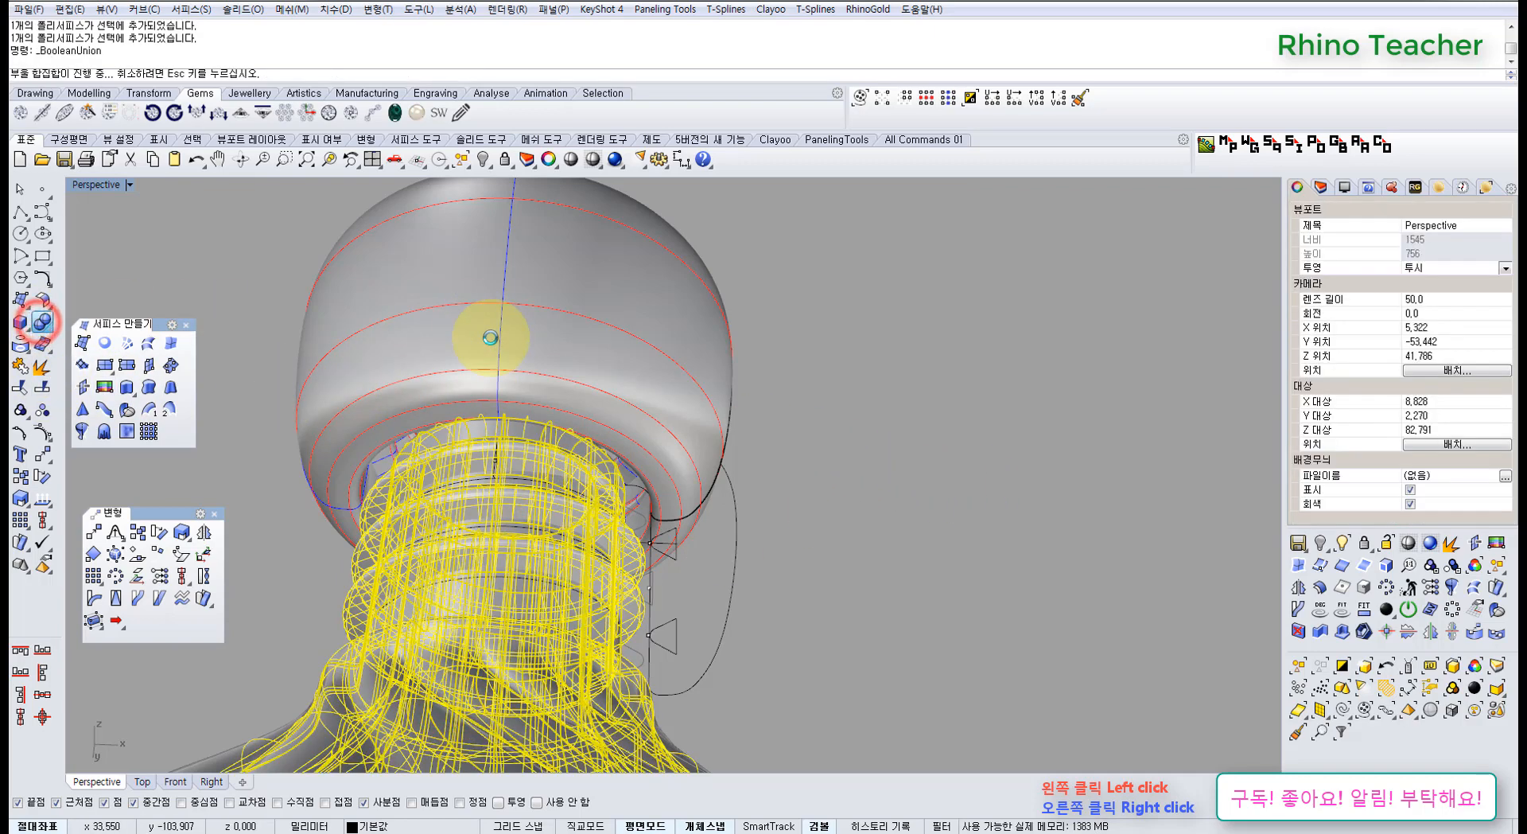
pyautogui.click(826, 461)
# Boolean union the raised internal thread solid with the revolved cap
pyautogui.moveTo(692, 463); pyautogui.dragTo(658, 415, button='right')
pyautogui.scroll(6, 658, 415)
pyautogui.click(652, 428)
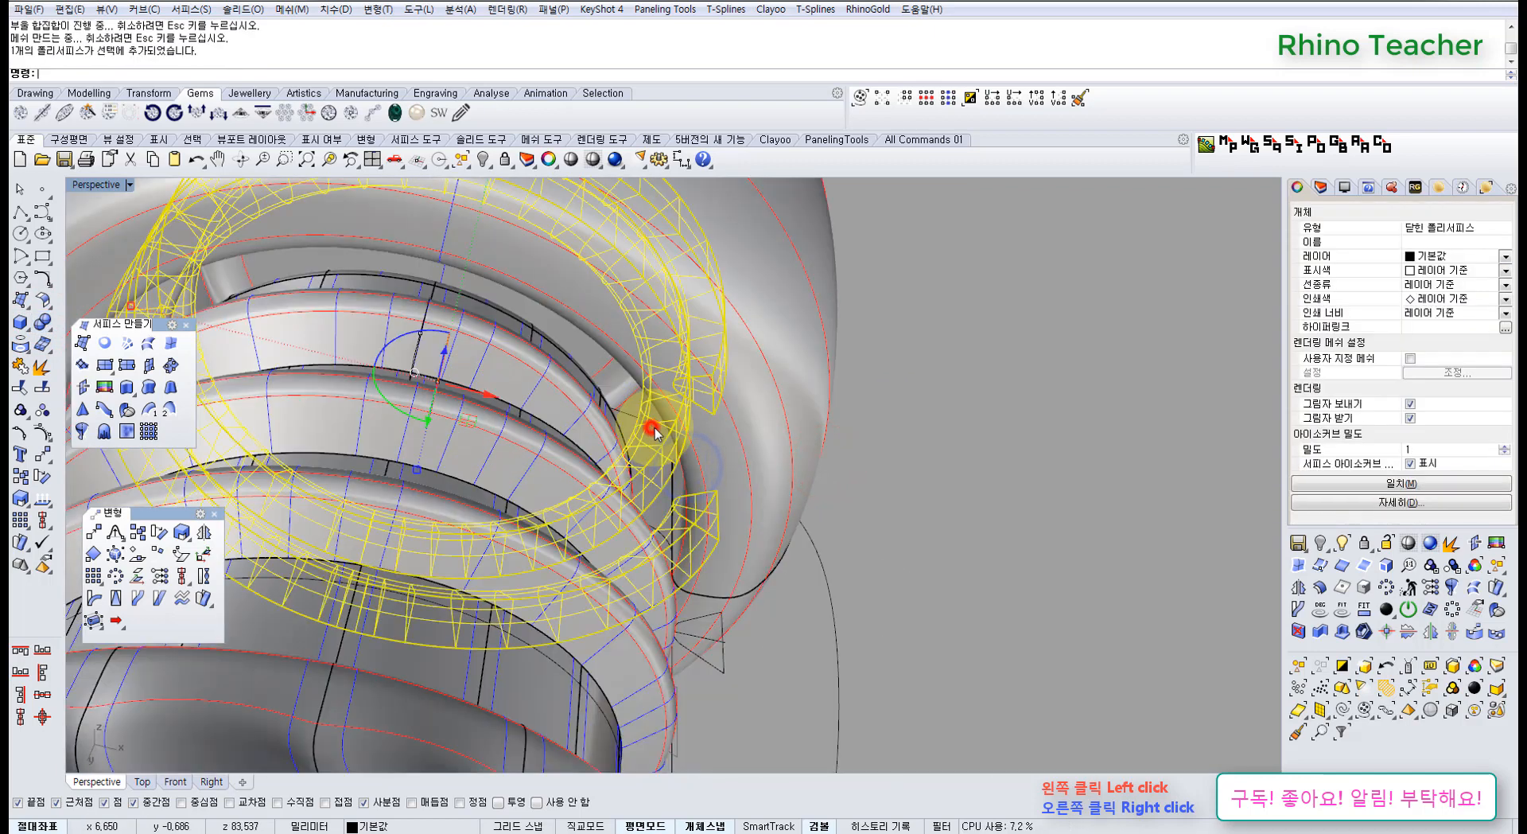
pyautogui.click(752, 412)
pyautogui.click(42, 321)
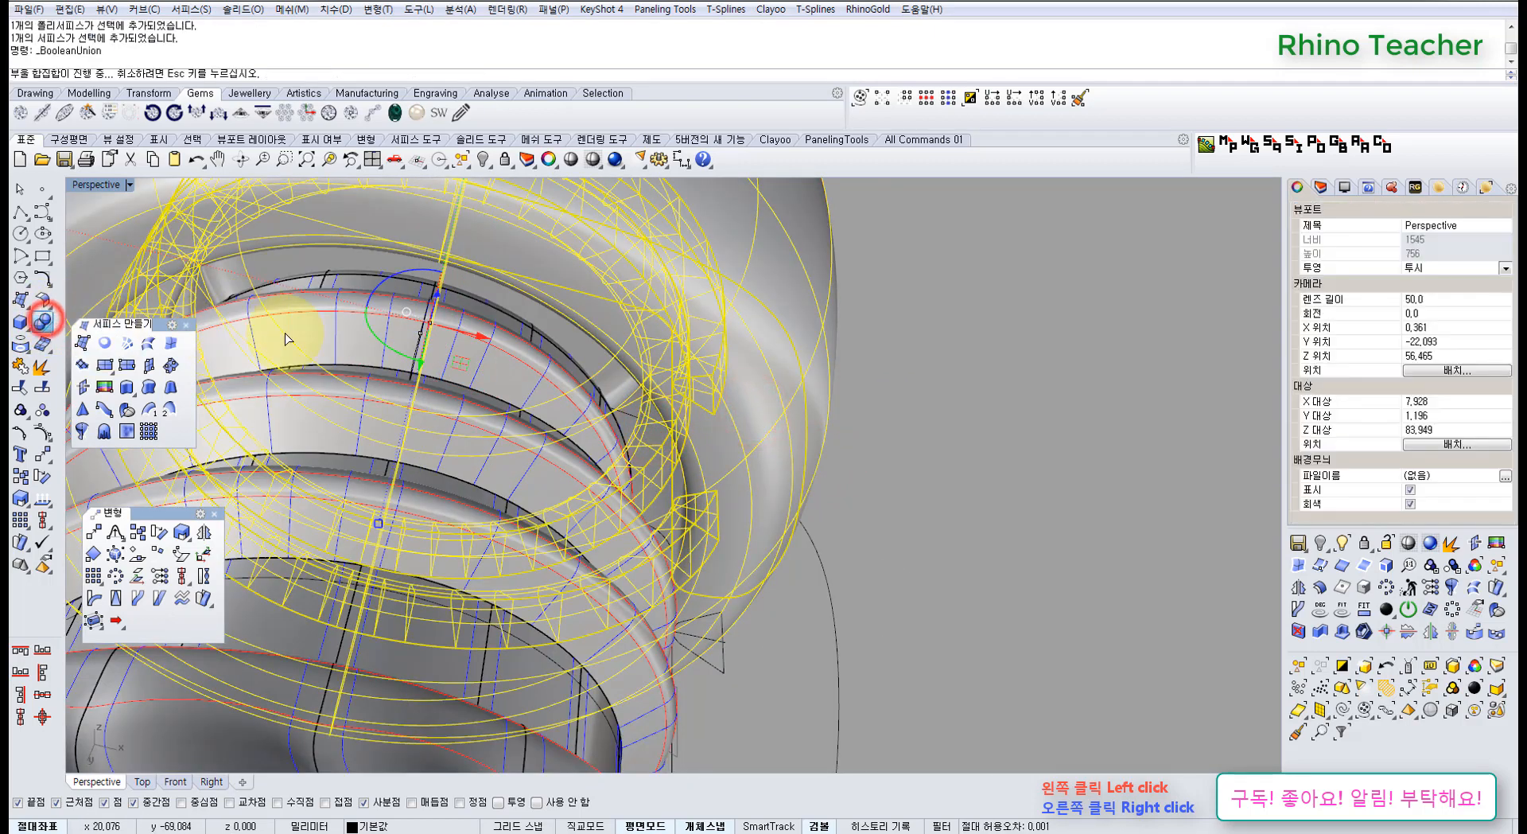
# Select the three leftover profile curves beside the bottle neck and hide them
pyautogui.moveTo(960, 432); pyautogui.dragTo(788, 569, button='right')
pyautogui.scroll(-7, 673, 472)
pyautogui.moveTo(857, 630); pyautogui.dragTo(781, 589)
pyautogui.moveTo(777, 681); pyautogui.dragTo(839, 701, button='right')
pyautogui.moveTo(839, 701); pyautogui.dragTo(749, 586)
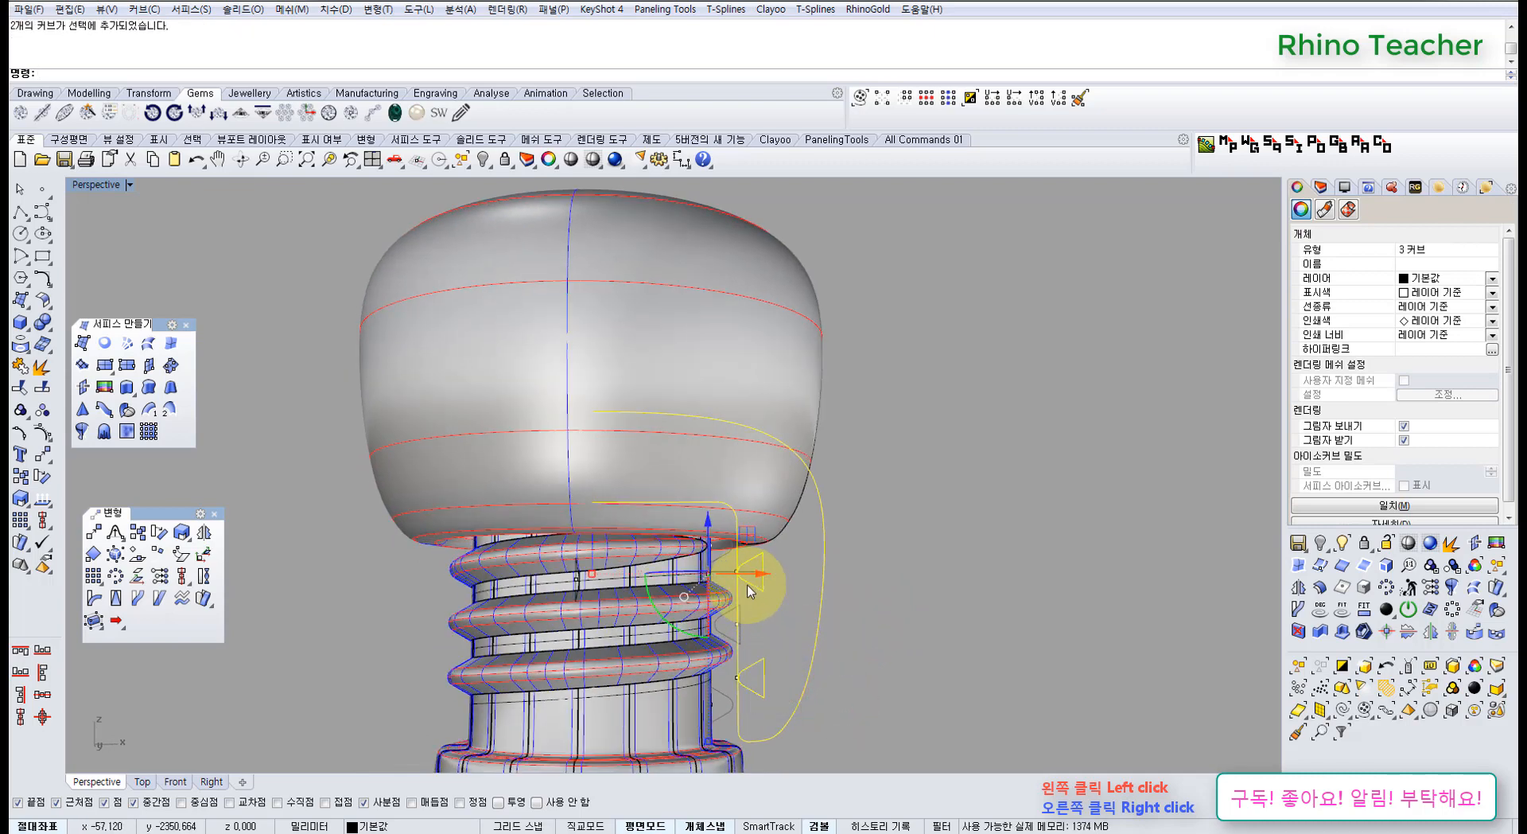
pyautogui.hotkey('ctrl', 'h')
# In the Front view, move the unioned cap straight up until it is well clear of the bottle neck
pyautogui.hotkey('ctrl', 'F2')
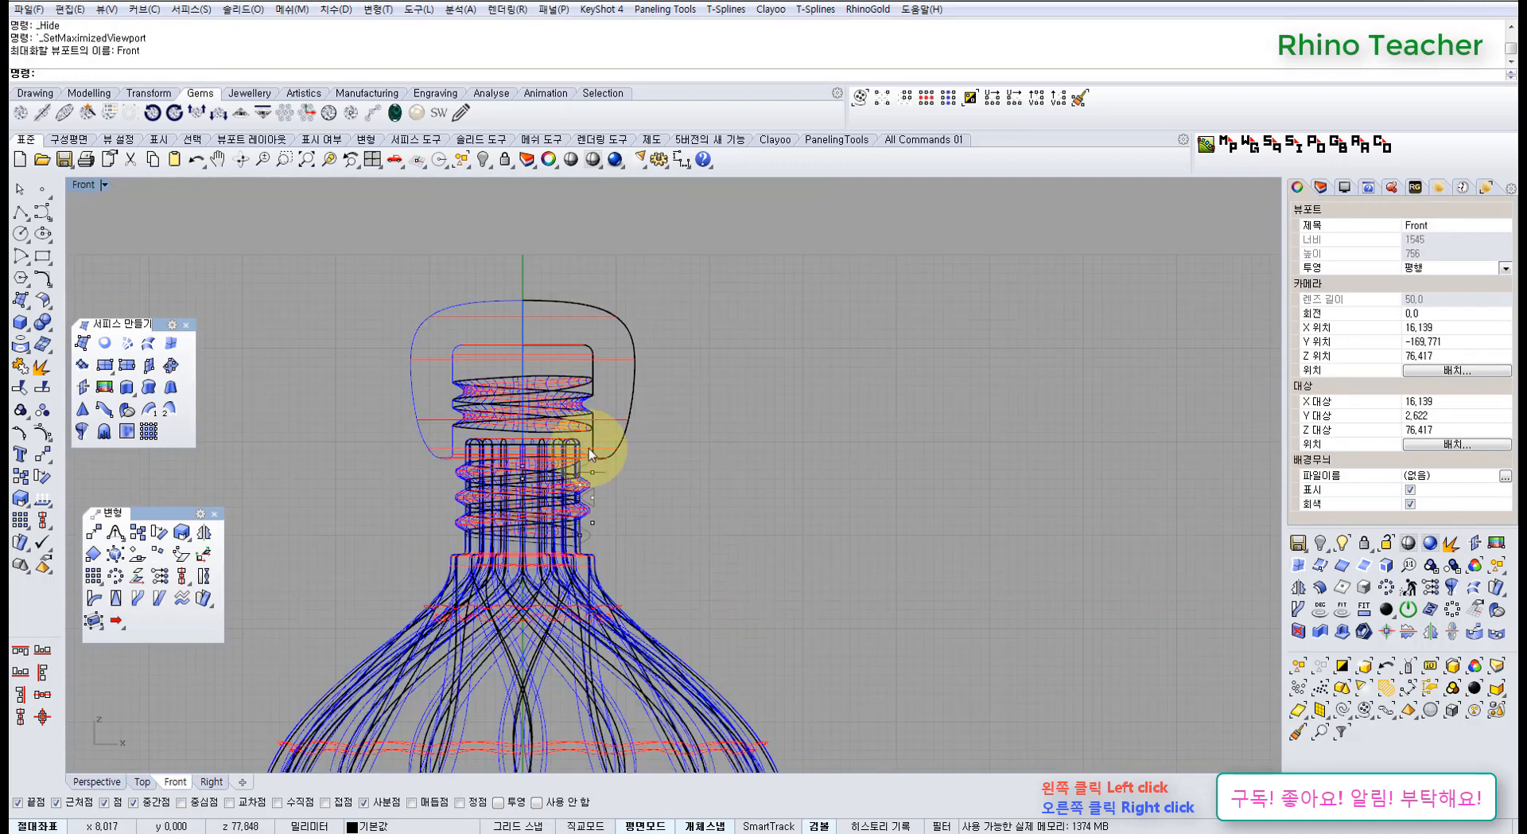
pyautogui.scroll(10, 588, 447)
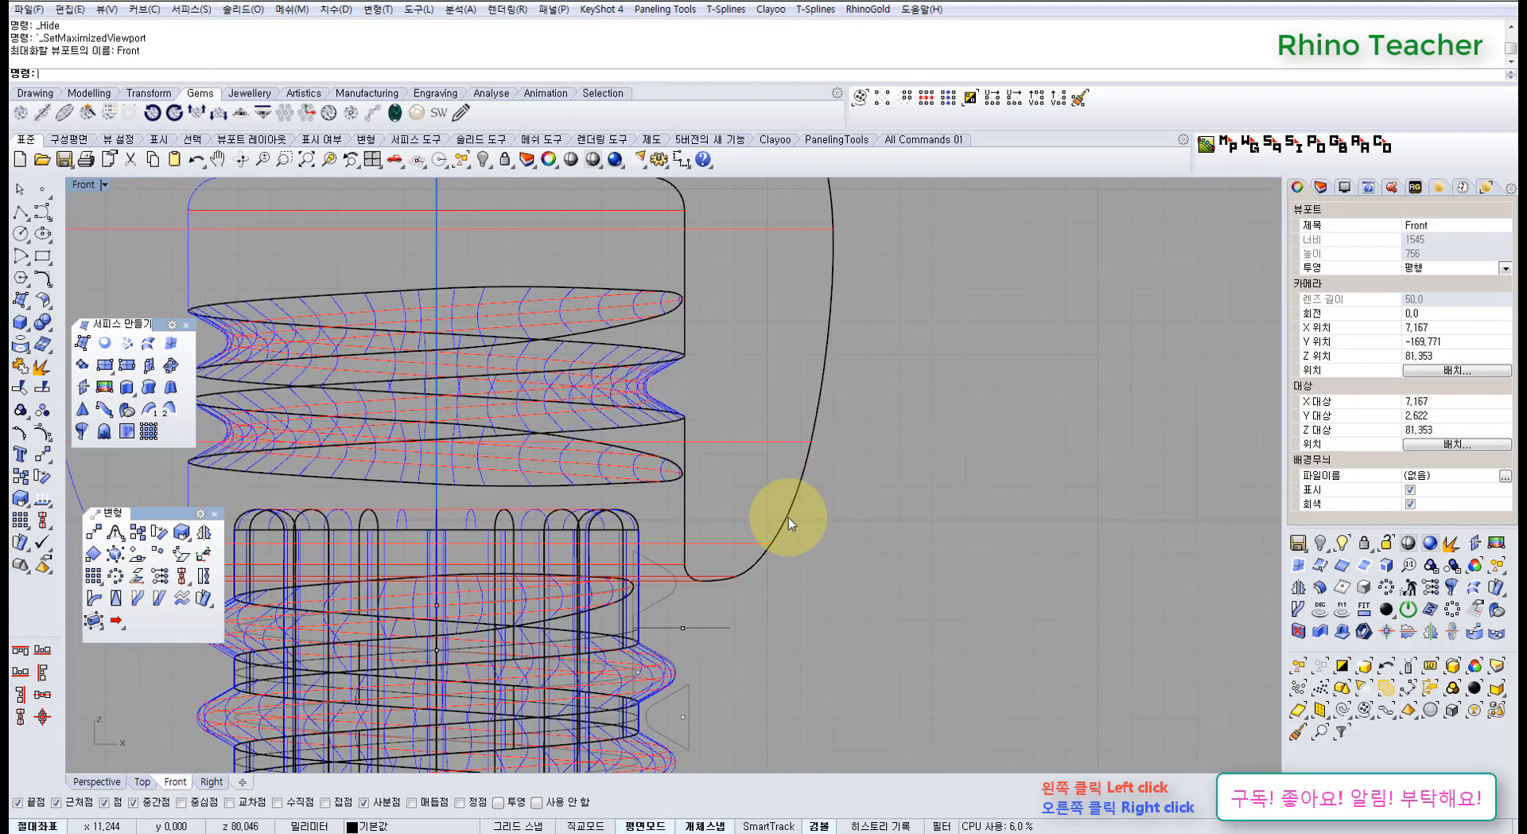
pyautogui.scroll(-5, 788, 509)
pyautogui.scroll(4, 631, 460)
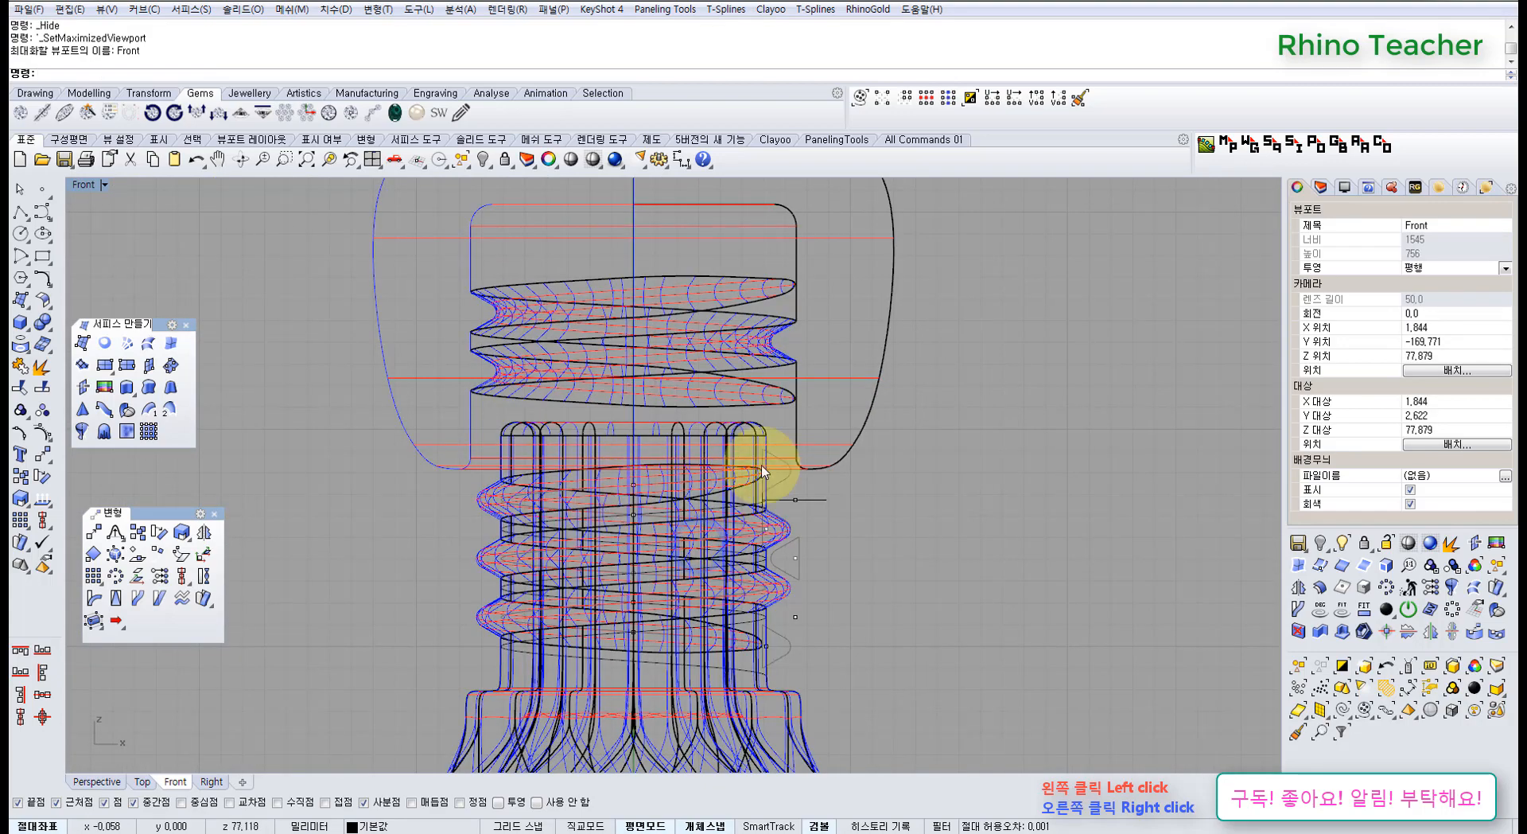
pyautogui.moveTo(928, 454); pyautogui.dragTo(822, 357)
pyautogui.scroll(-6, 828, 352)
pyautogui.moveTo(832, 351); pyautogui.dragTo(788, 468, button='right')
pyautogui.click(681, 382)
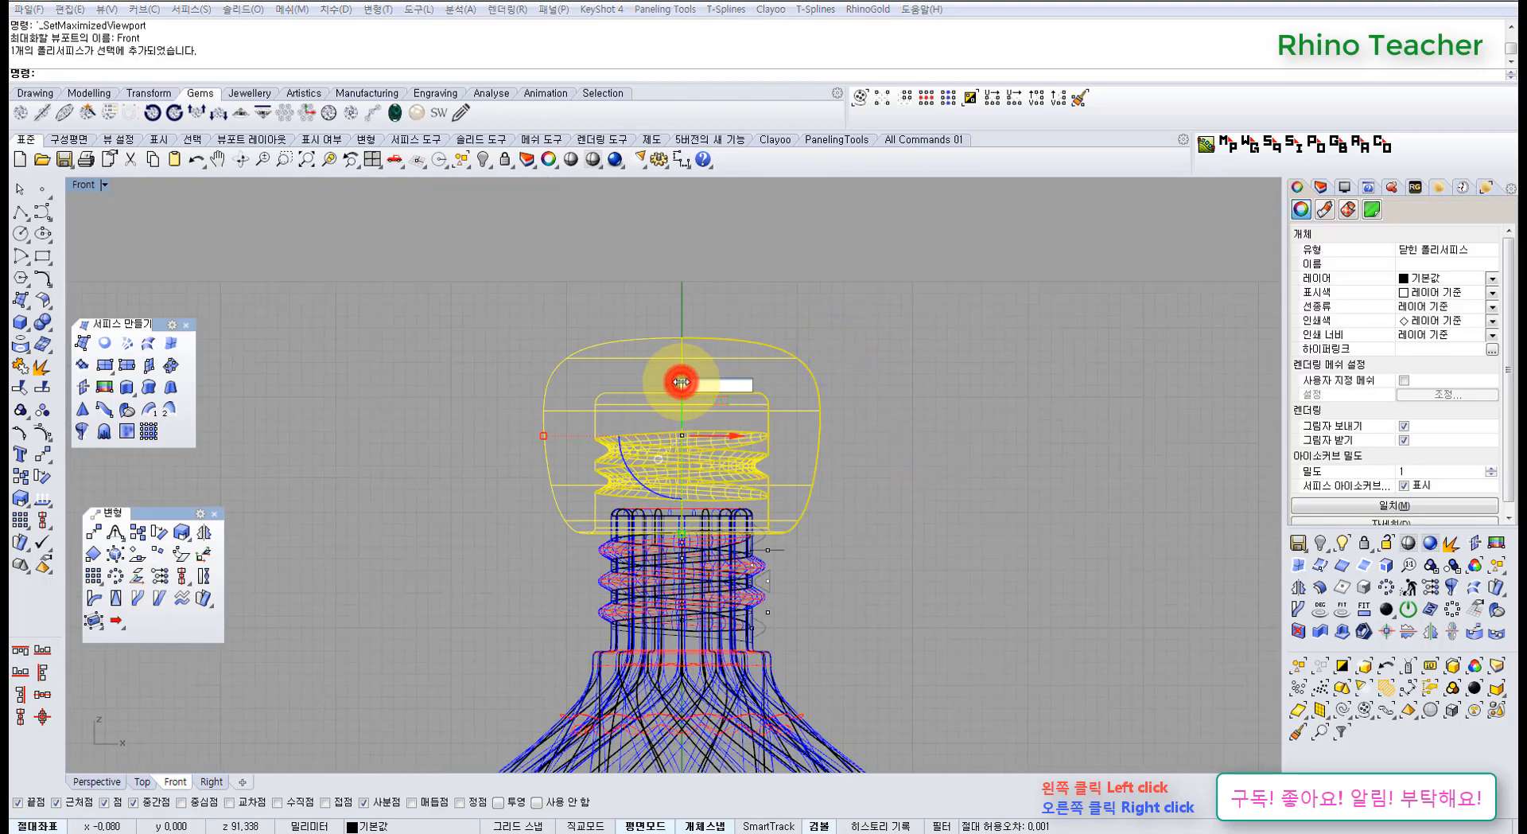
pyautogui.press('Return')
pyautogui.click(840, 554)
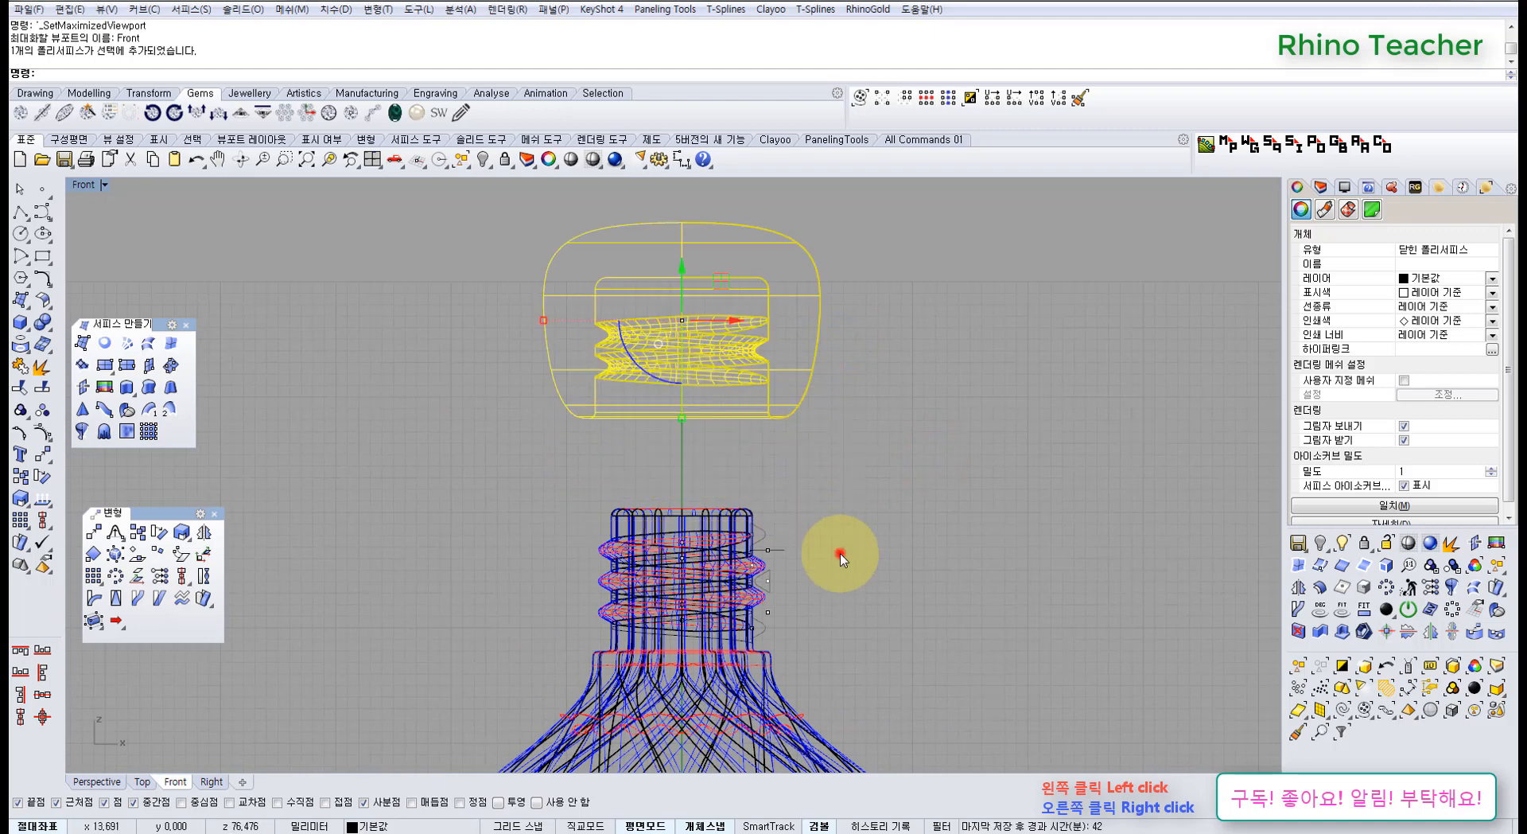
# Return to the shaded perspective view and examine how the thread end blends into the bottle neck
pyautogui.scroll(8, 733, 543)
pyautogui.click(732, 501)
pyautogui.press('F10')
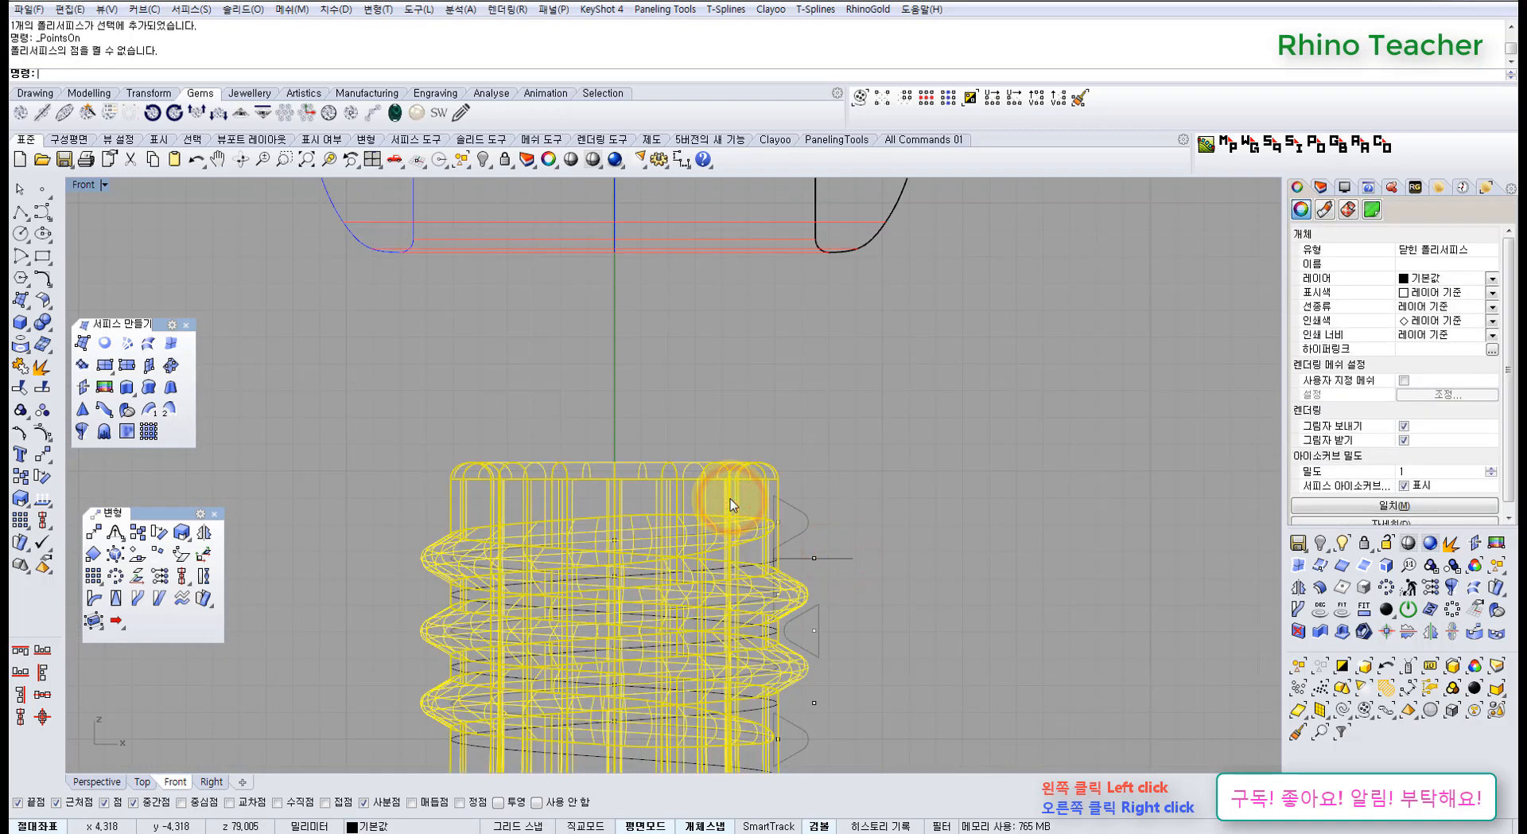
pyautogui.click(593, 162)
pyautogui.hotkey('ctrl', 'F4')
pyautogui.press('Escape')
pyautogui.moveTo(664, 574); pyautogui.dragTo(623, 606, button='right')
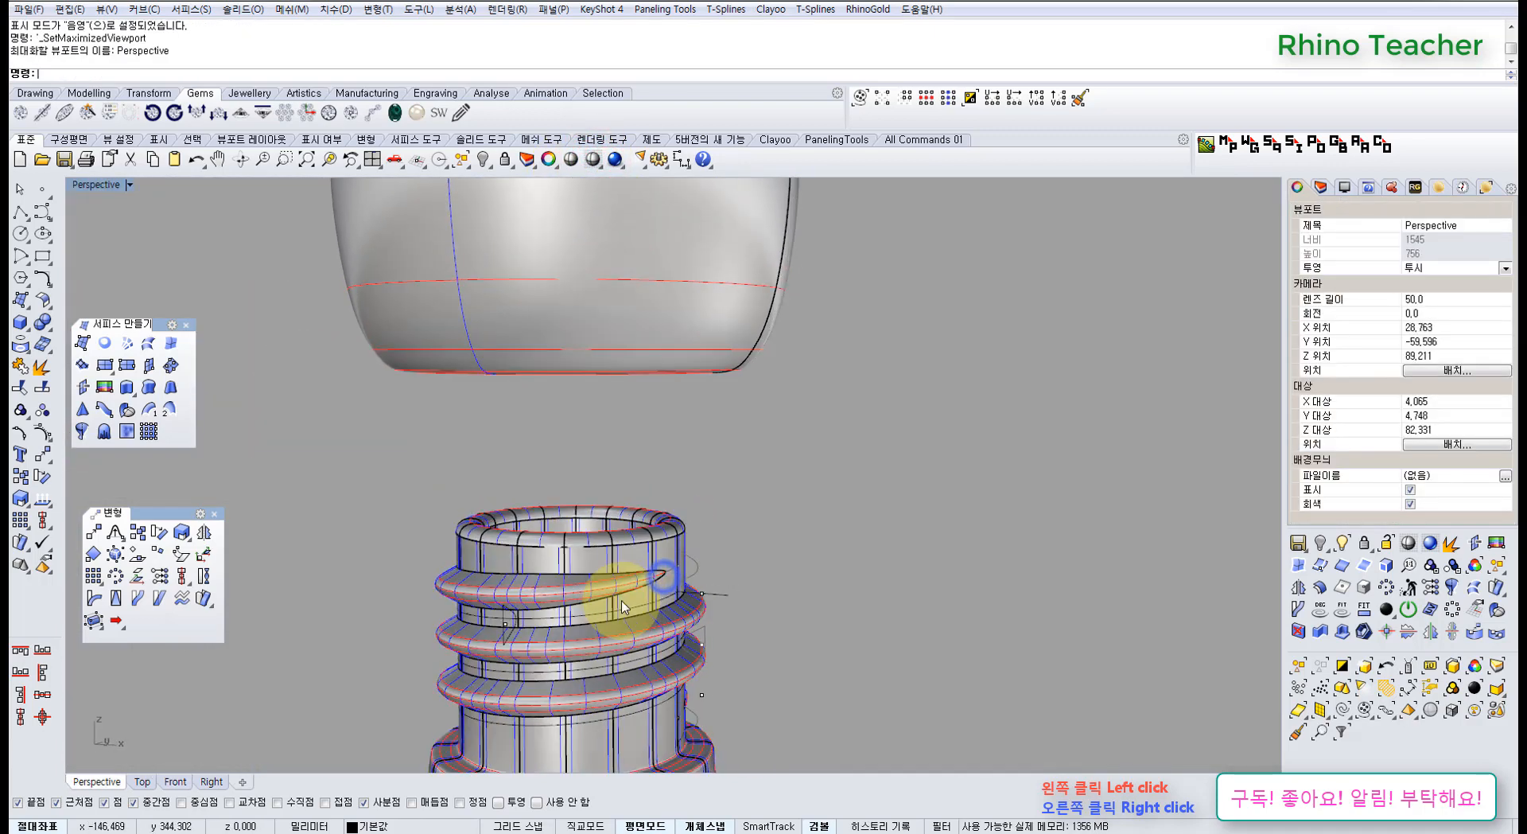
pyautogui.scroll(8, 622, 600)
pyautogui.moveTo(561, 542); pyautogui.dragTo(647, 476, button='right')
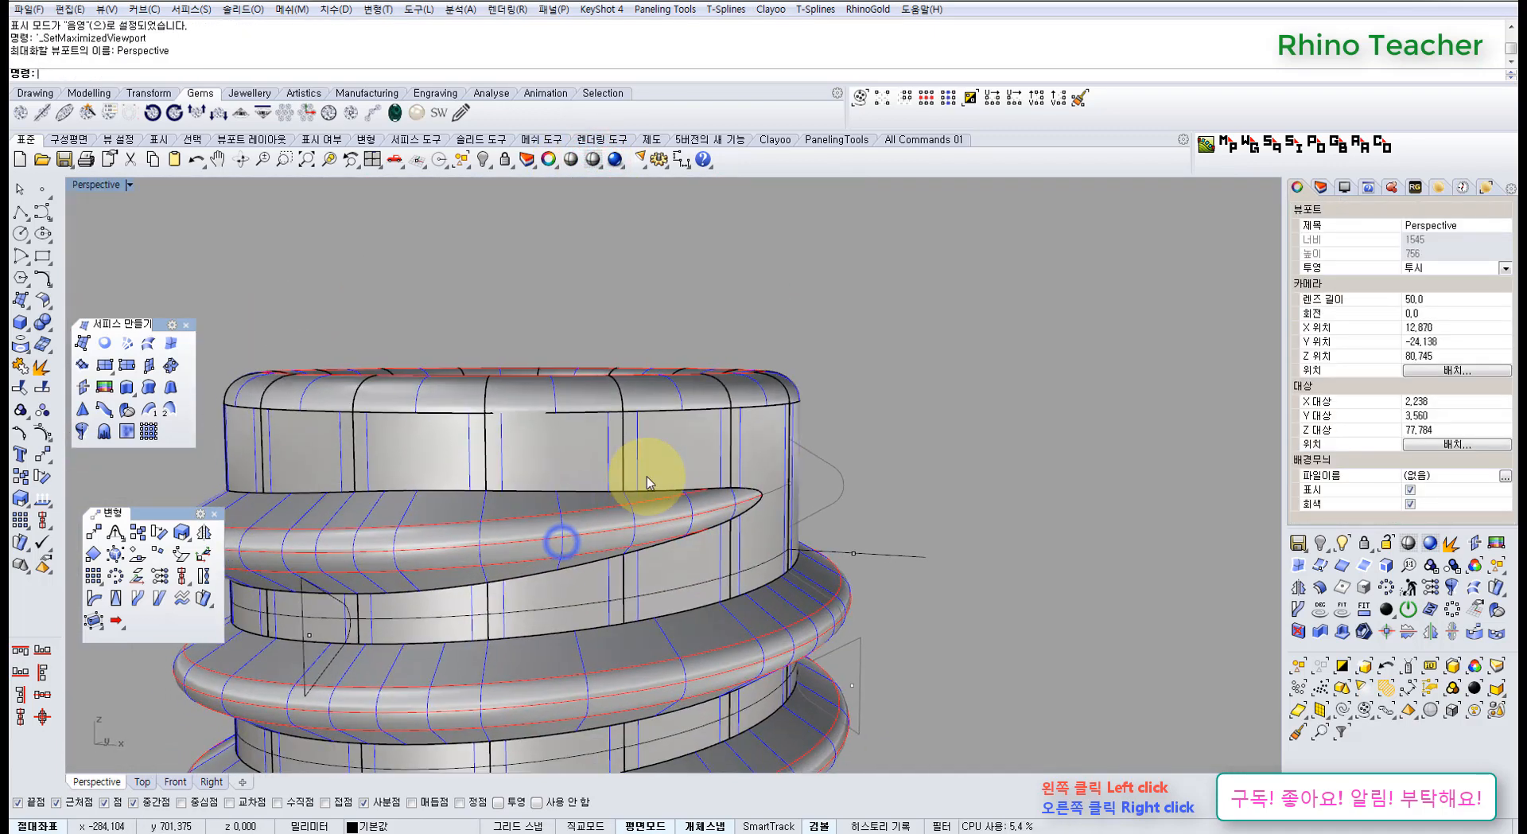
pyautogui.scroll(-8, 557, 511)
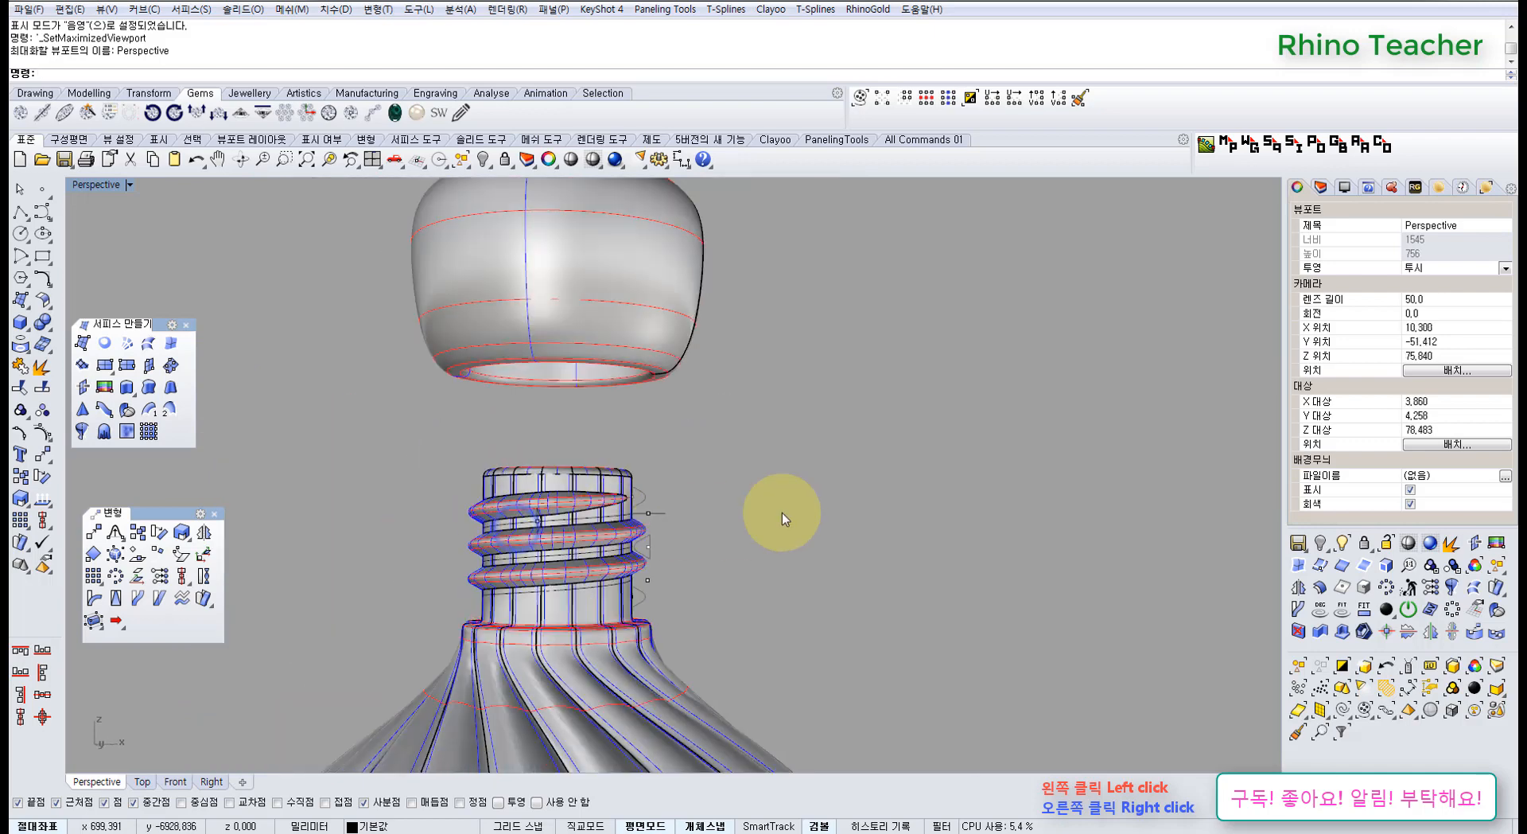
# Select all selectable curves and hide them, and unlock every locked object
pyautogui.click(1344, 716)
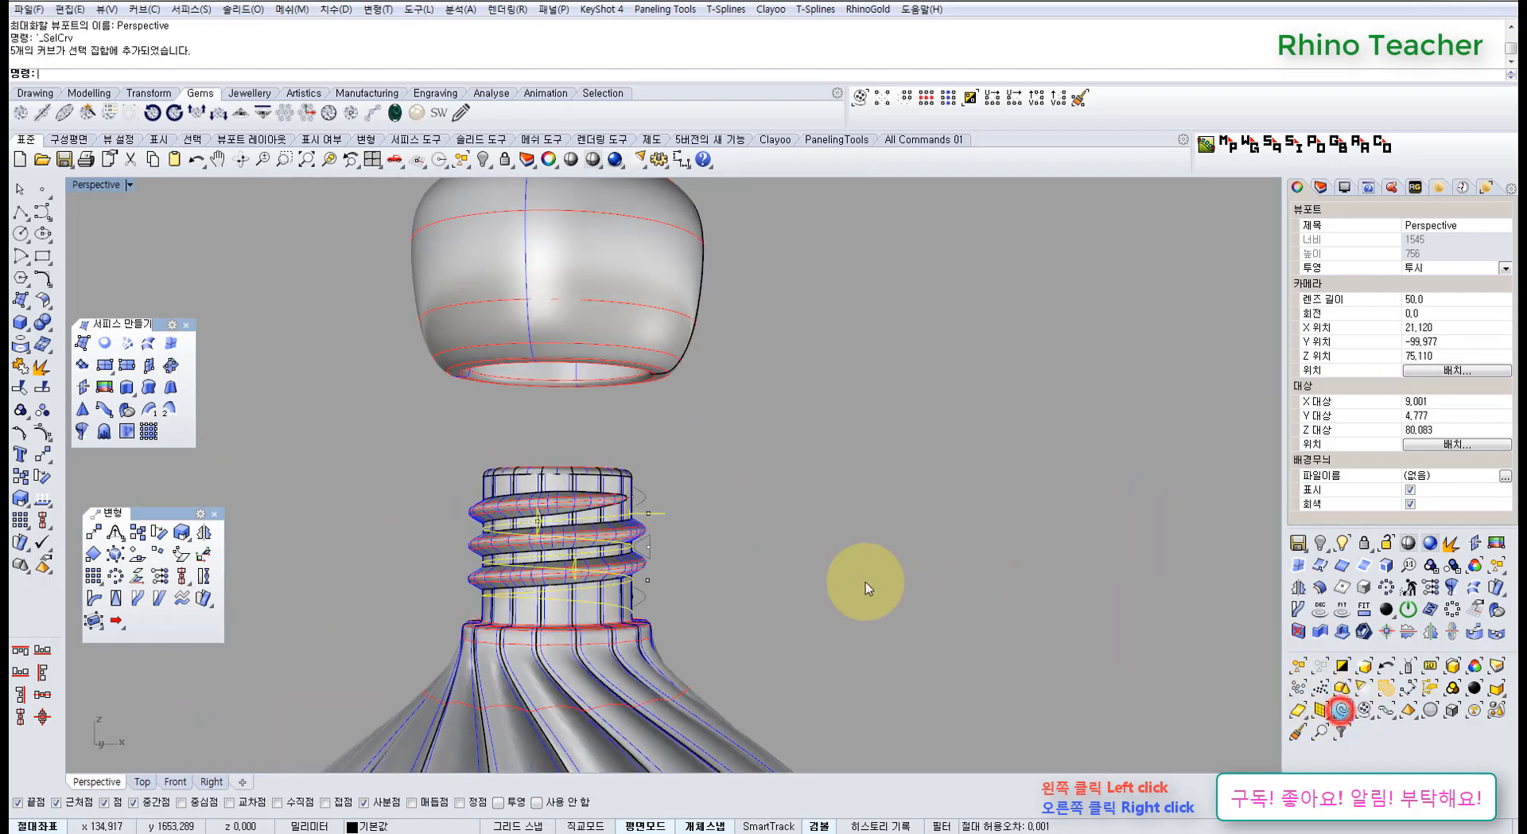
pyautogui.click(1343, 543)
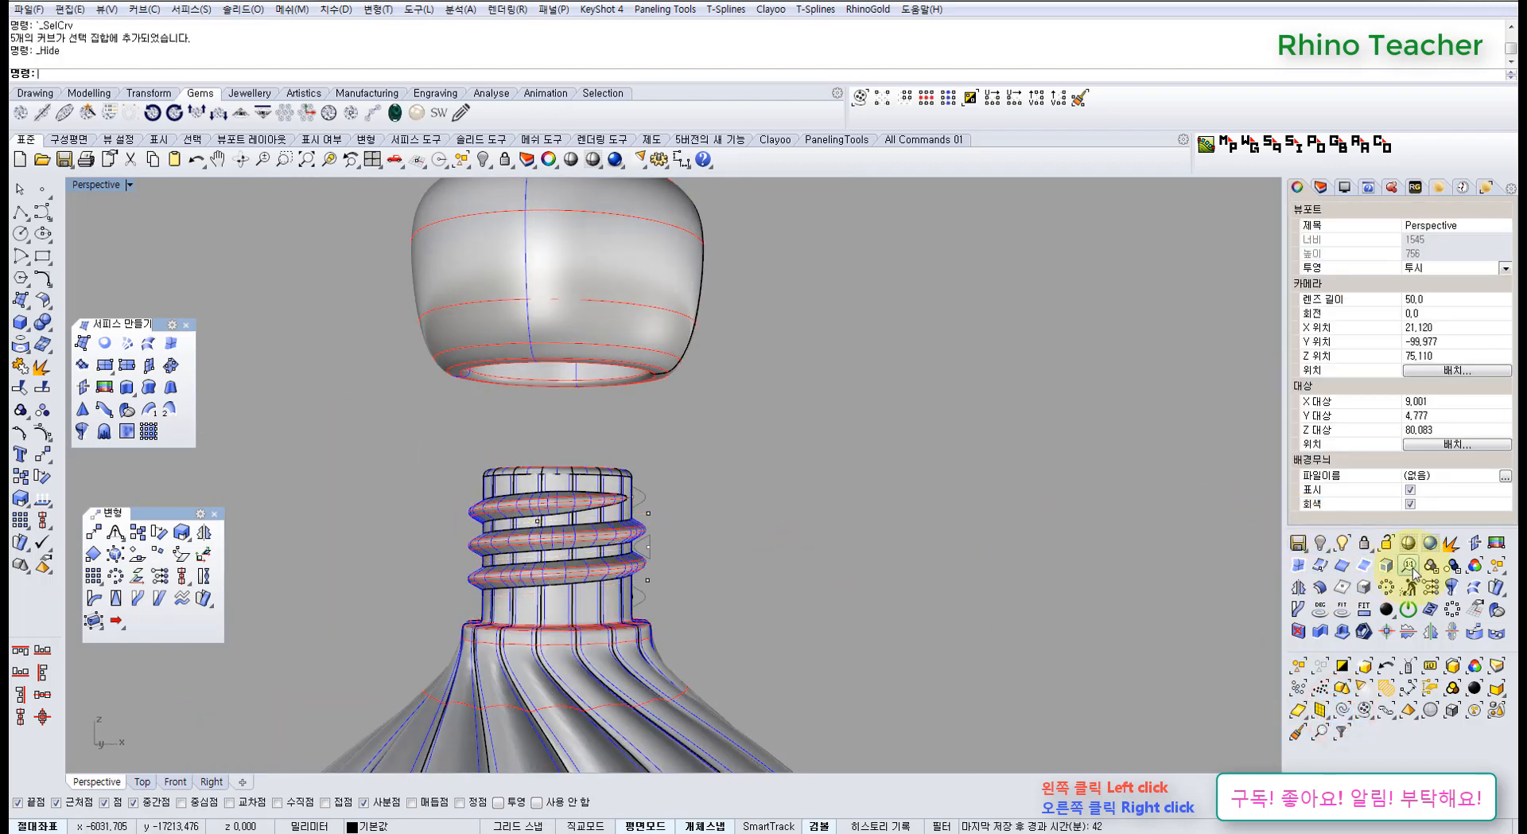
pyautogui.rightClick(506, 163)
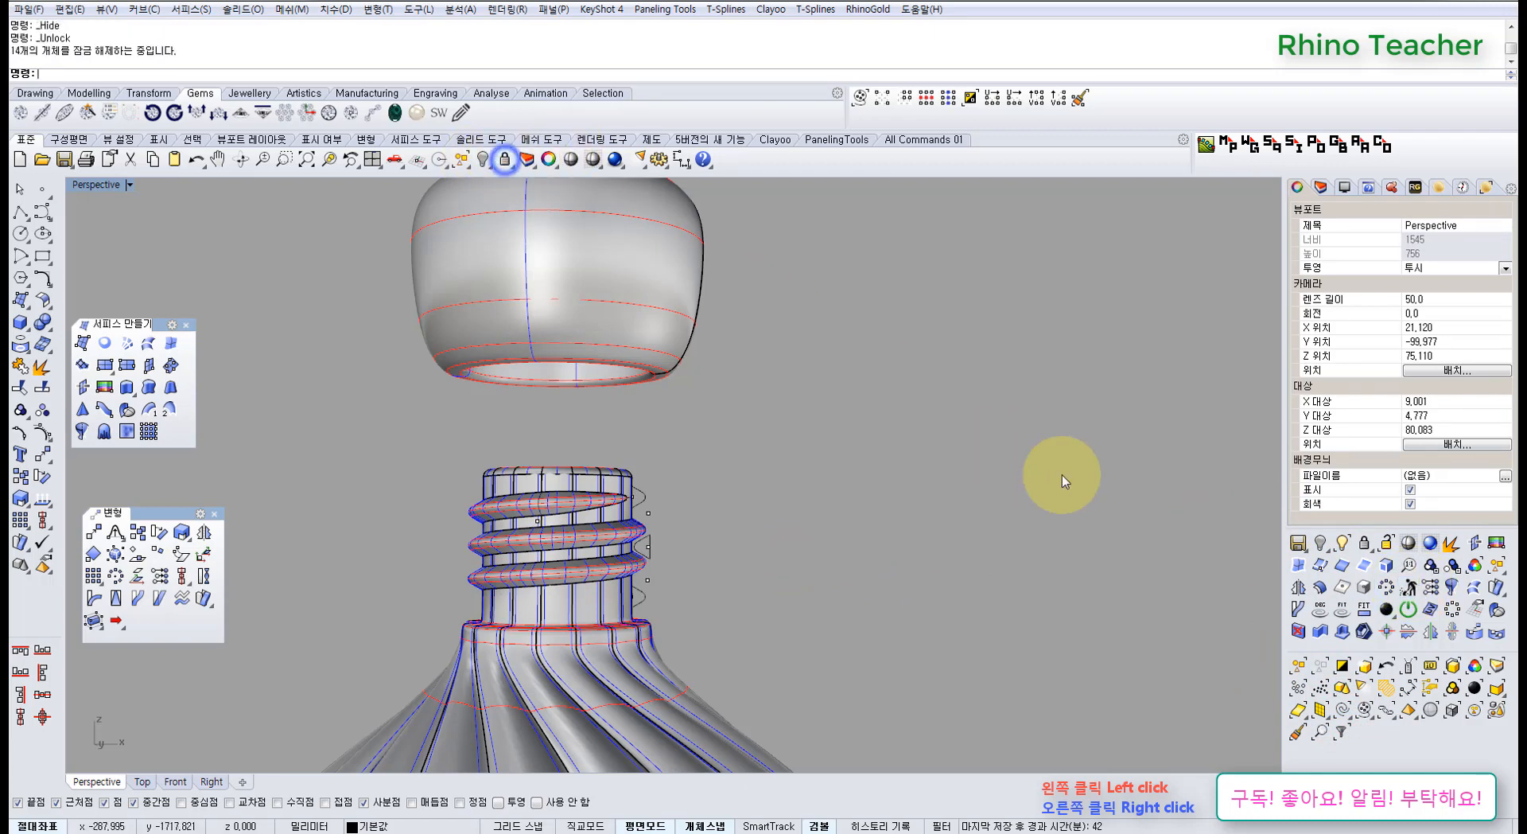
# Select all the newly unlocked curves and point objects and hide them, leaving only the bottle and cap
pyautogui.click(1346, 712)
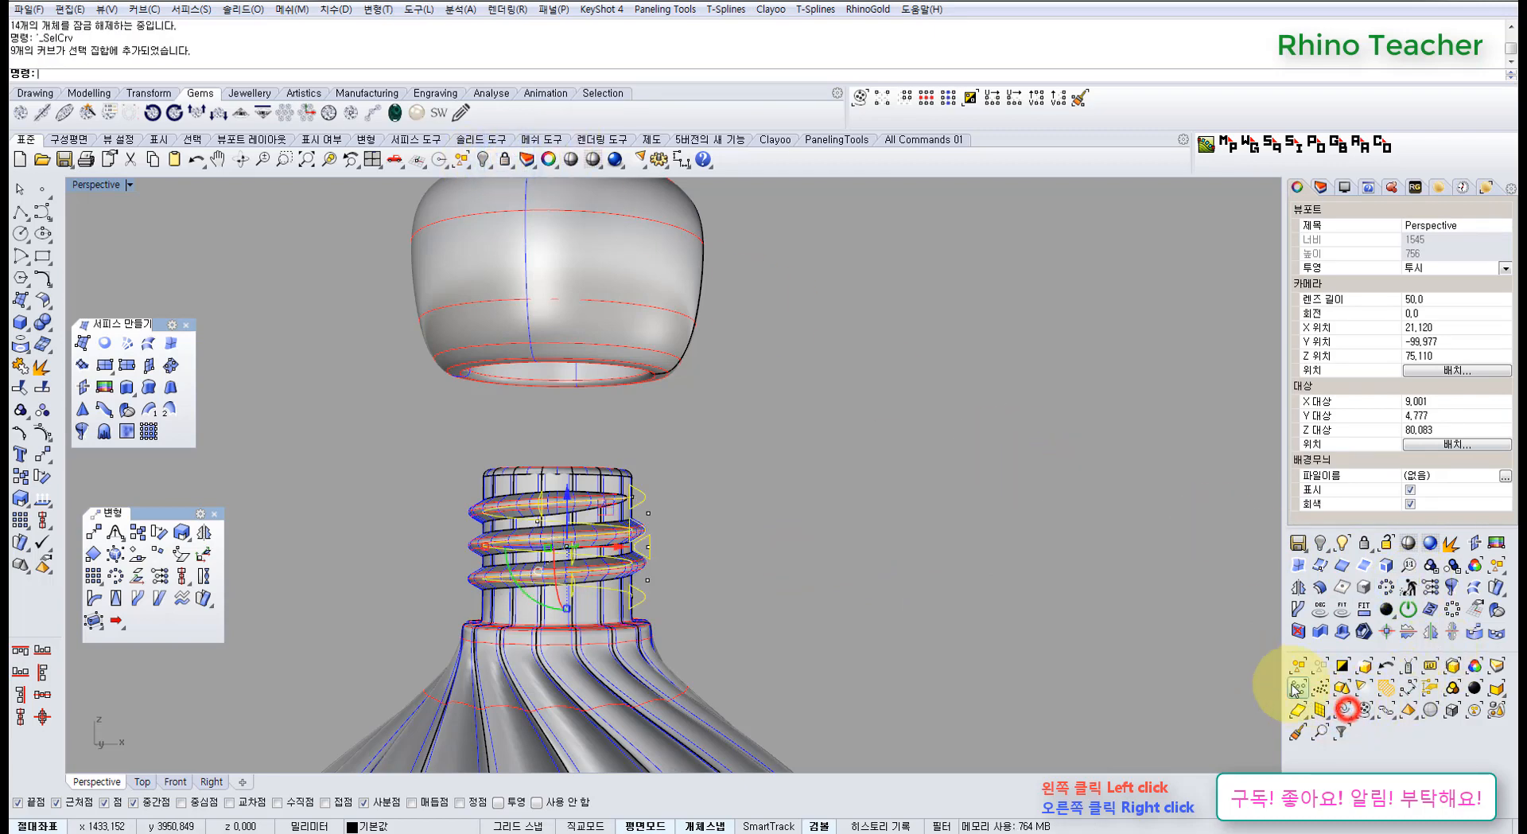
pyautogui.click(1298, 685)
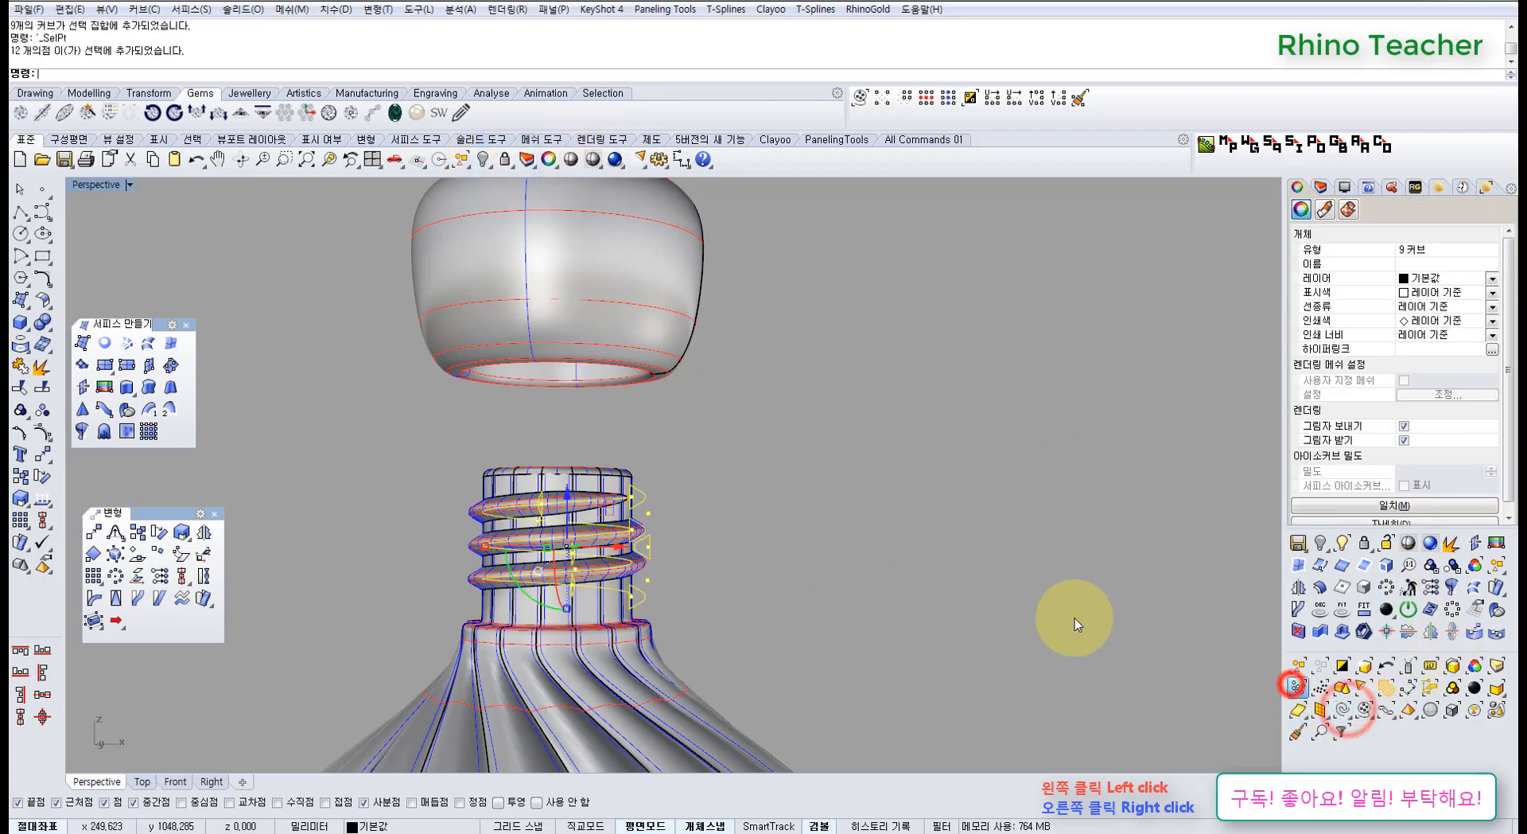
pyautogui.click(487, 161)
pyautogui.scroll(-5, 682, 554)
pyautogui.scroll(3, 636, 368)
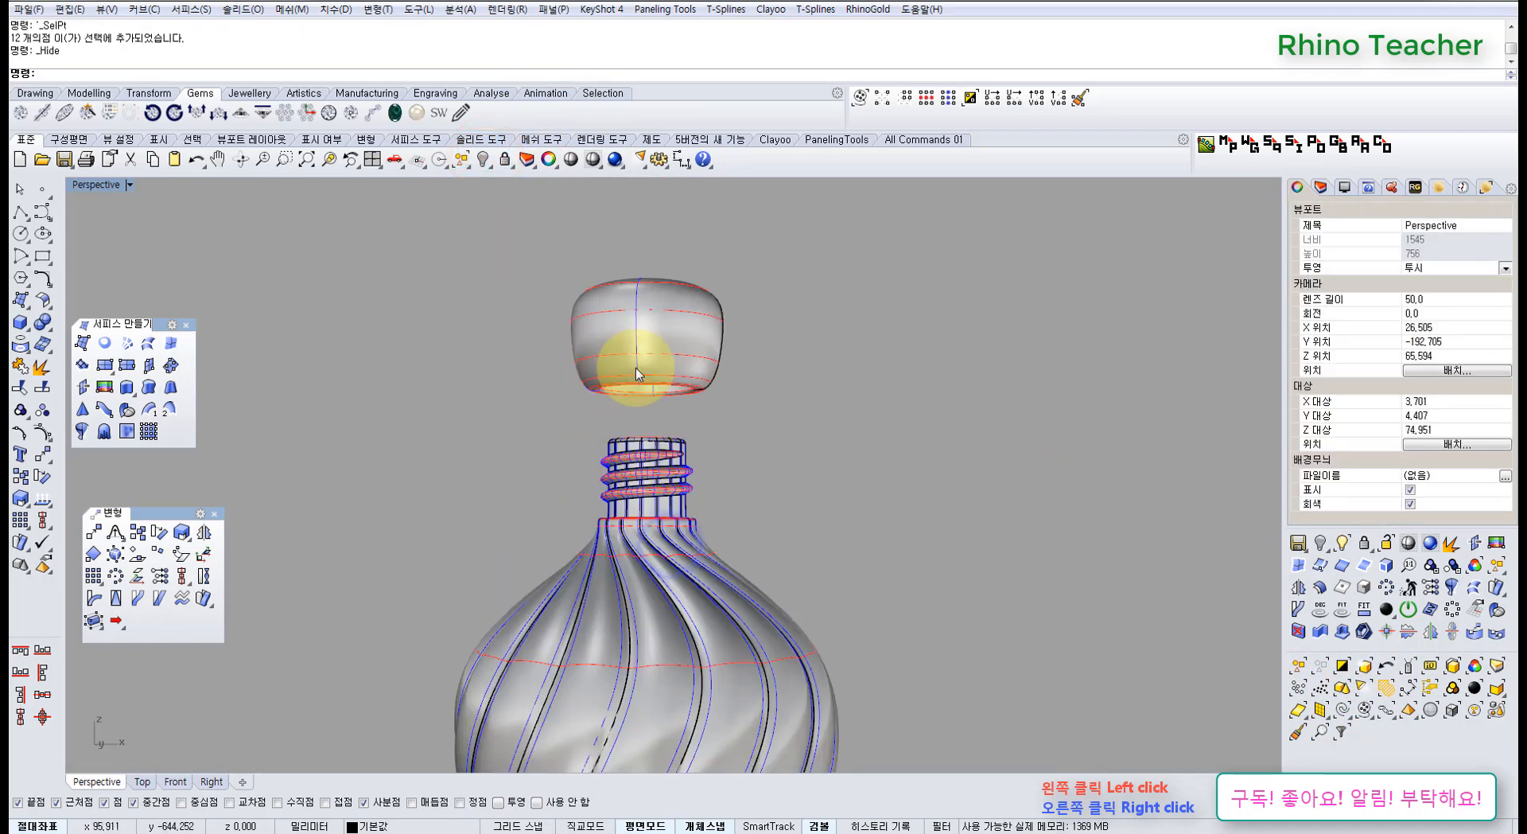
pyautogui.scroll(3, 637, 368)
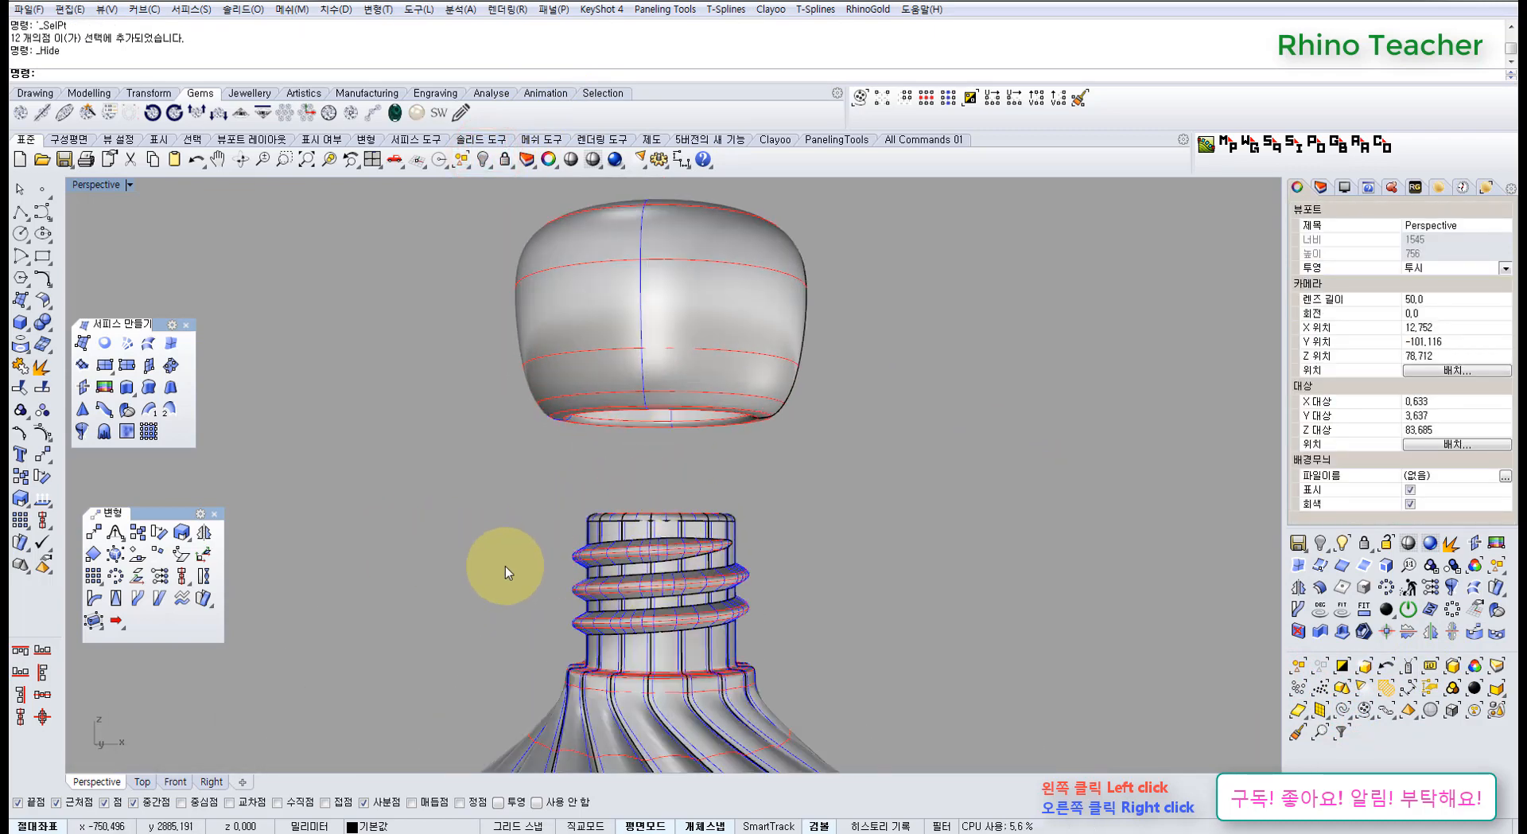
# In the Front view, set the Fillet Edge radius to 0.3 for the neck thread edges and save the file
pyautogui.hotkey('ctrl', 'F2')
pyautogui.scroll(2, 478, 528)
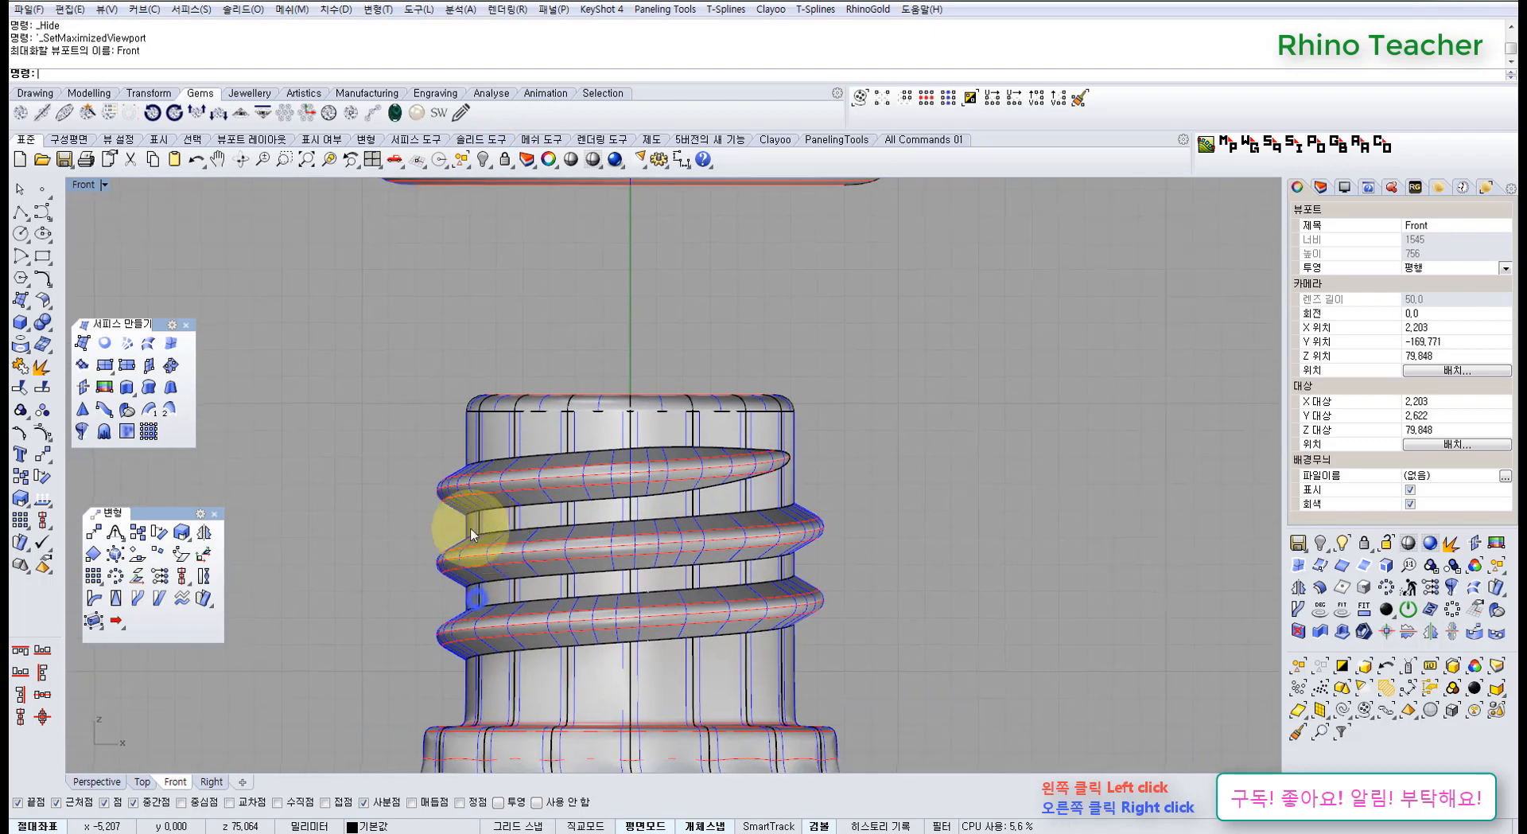
pyautogui.click(41, 325)
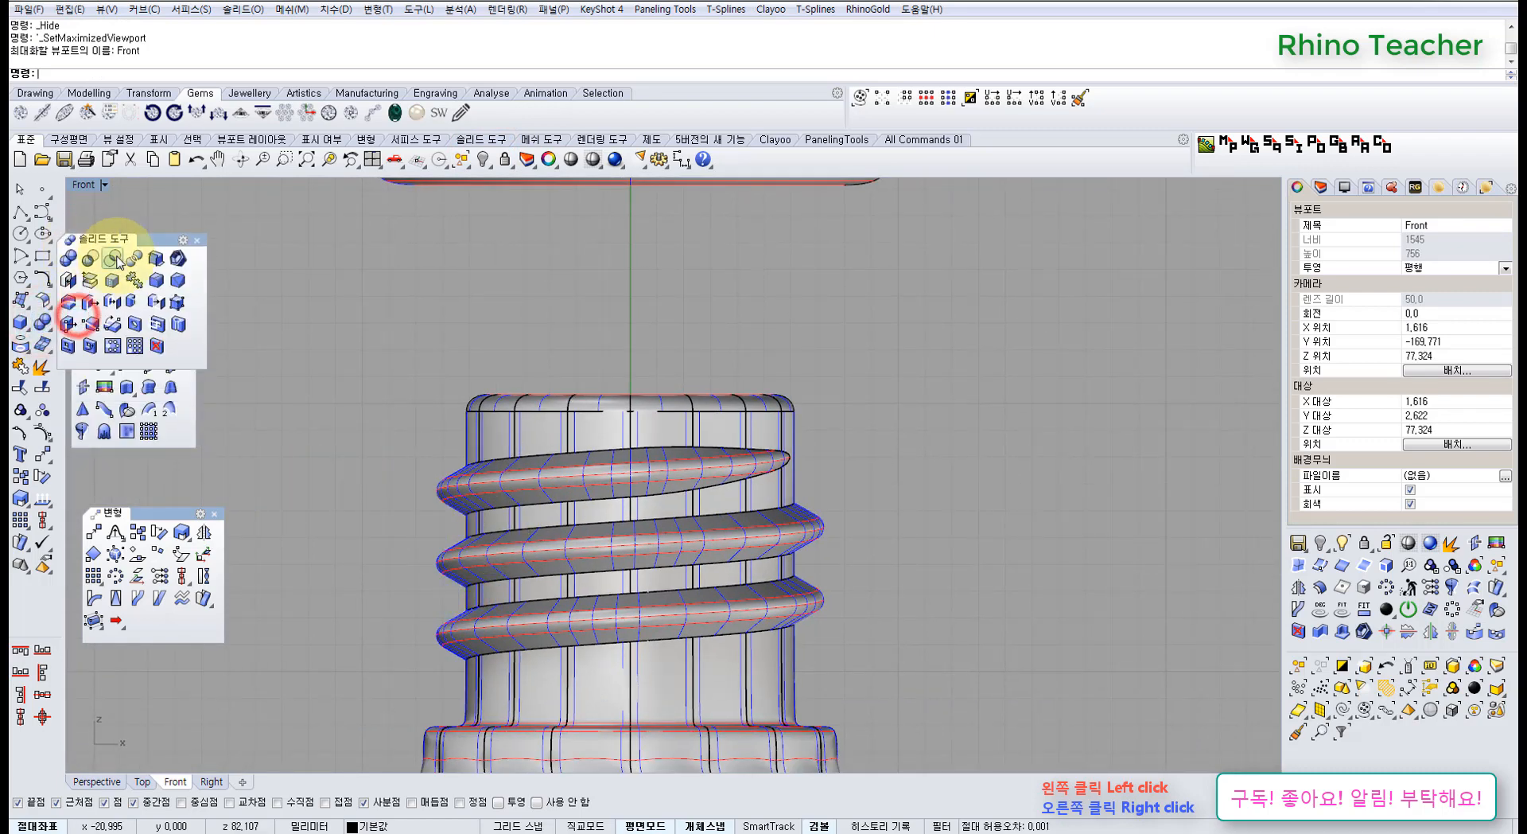
pyautogui.click(158, 280)
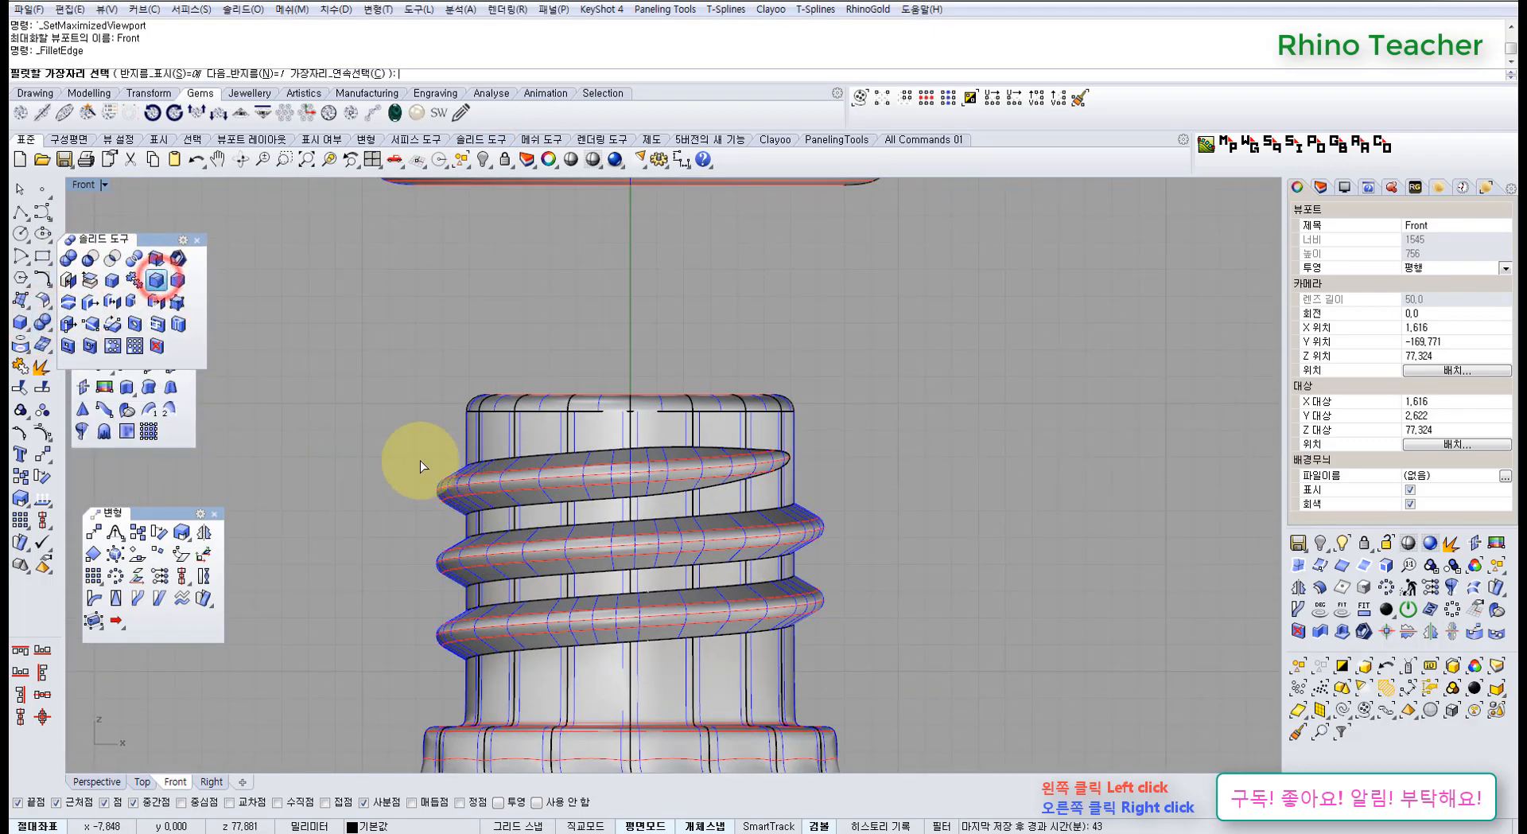
pyautogui.press('Return')
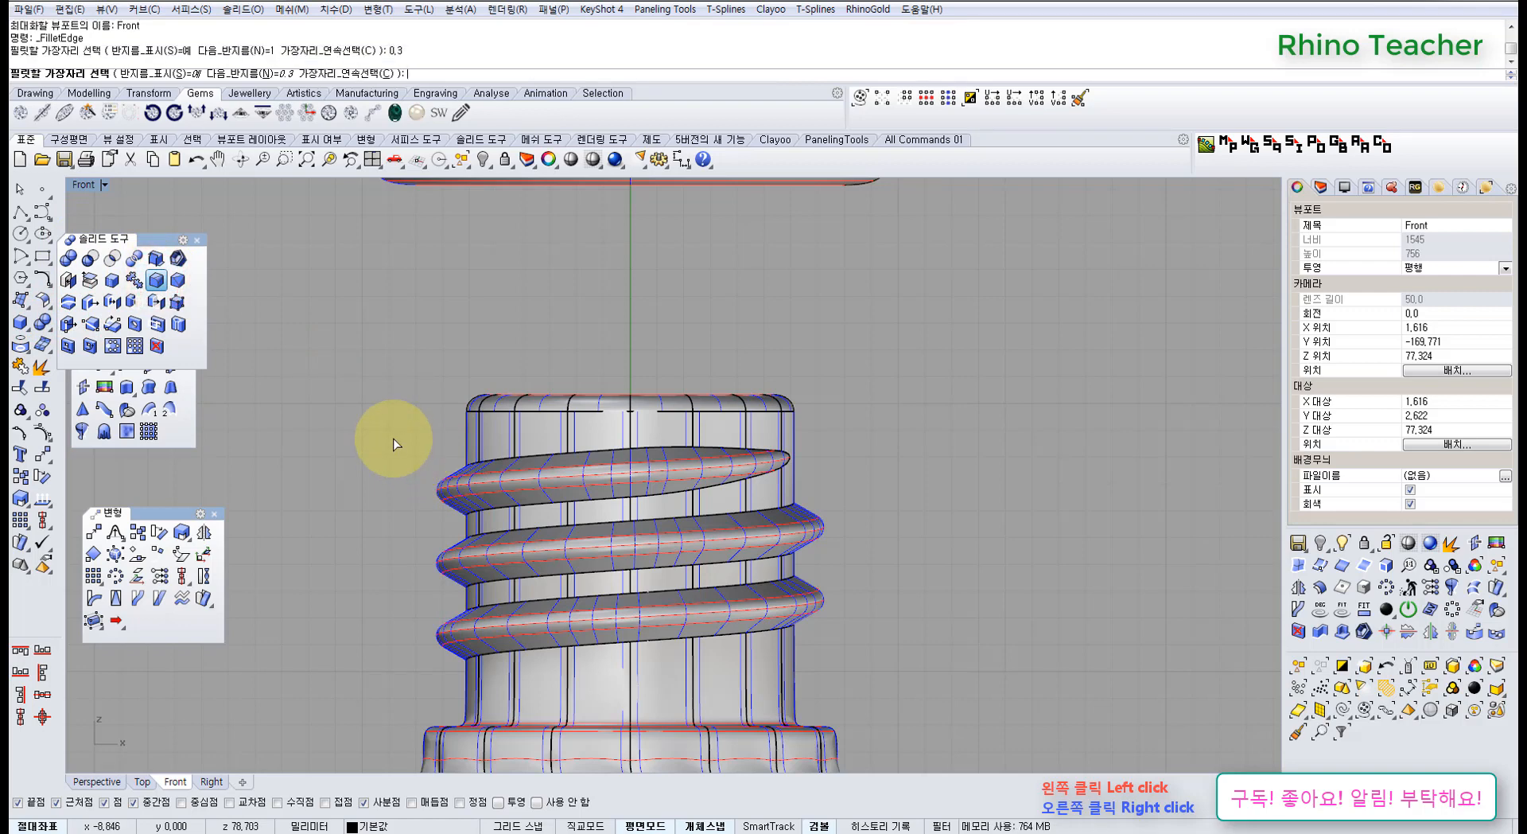
pyautogui.moveTo(387, 437); pyautogui.dragTo(904, 679)
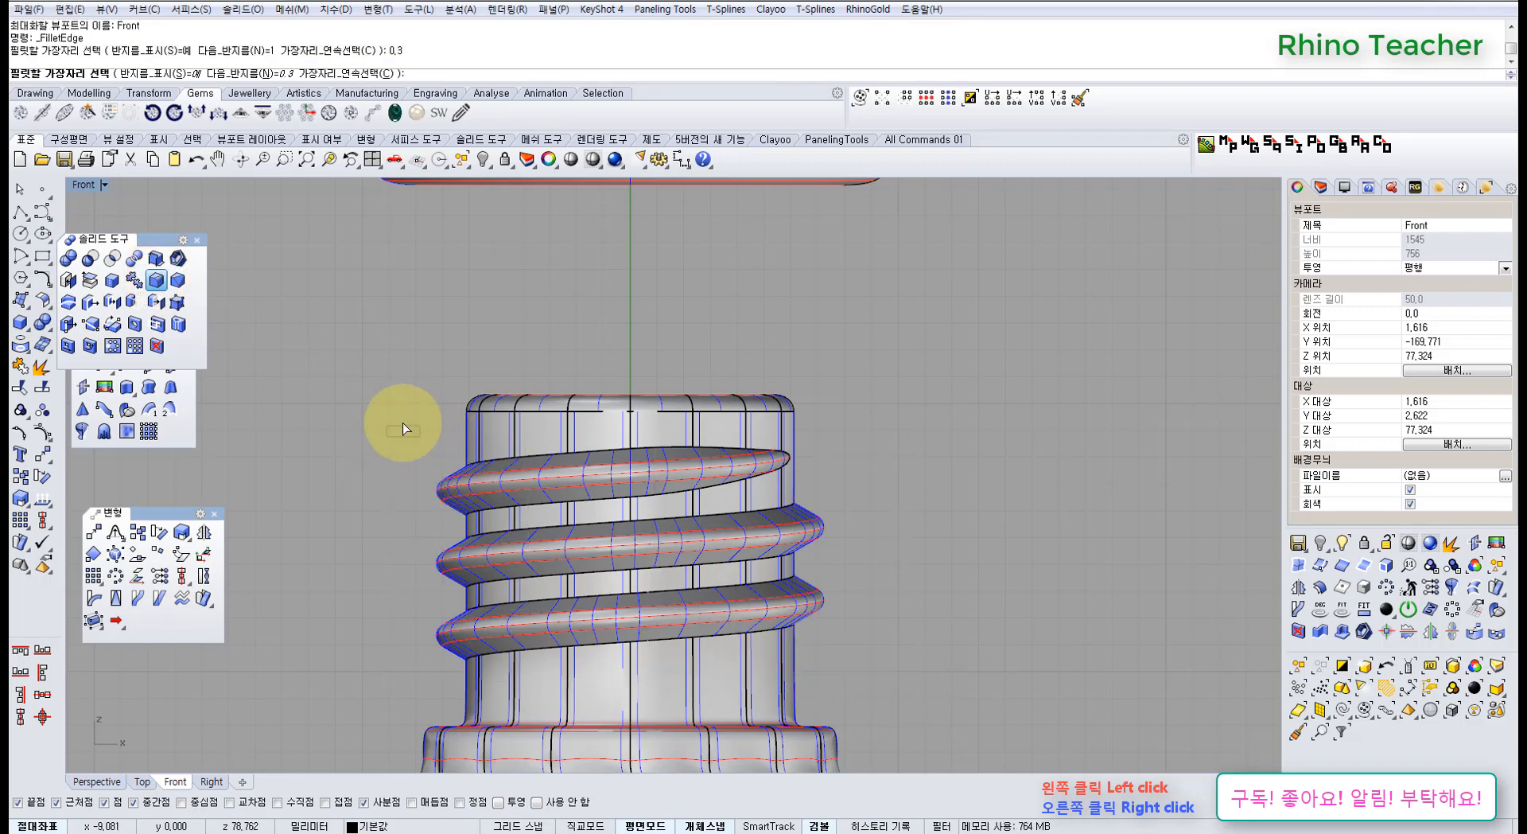
pyautogui.click(67, 160)
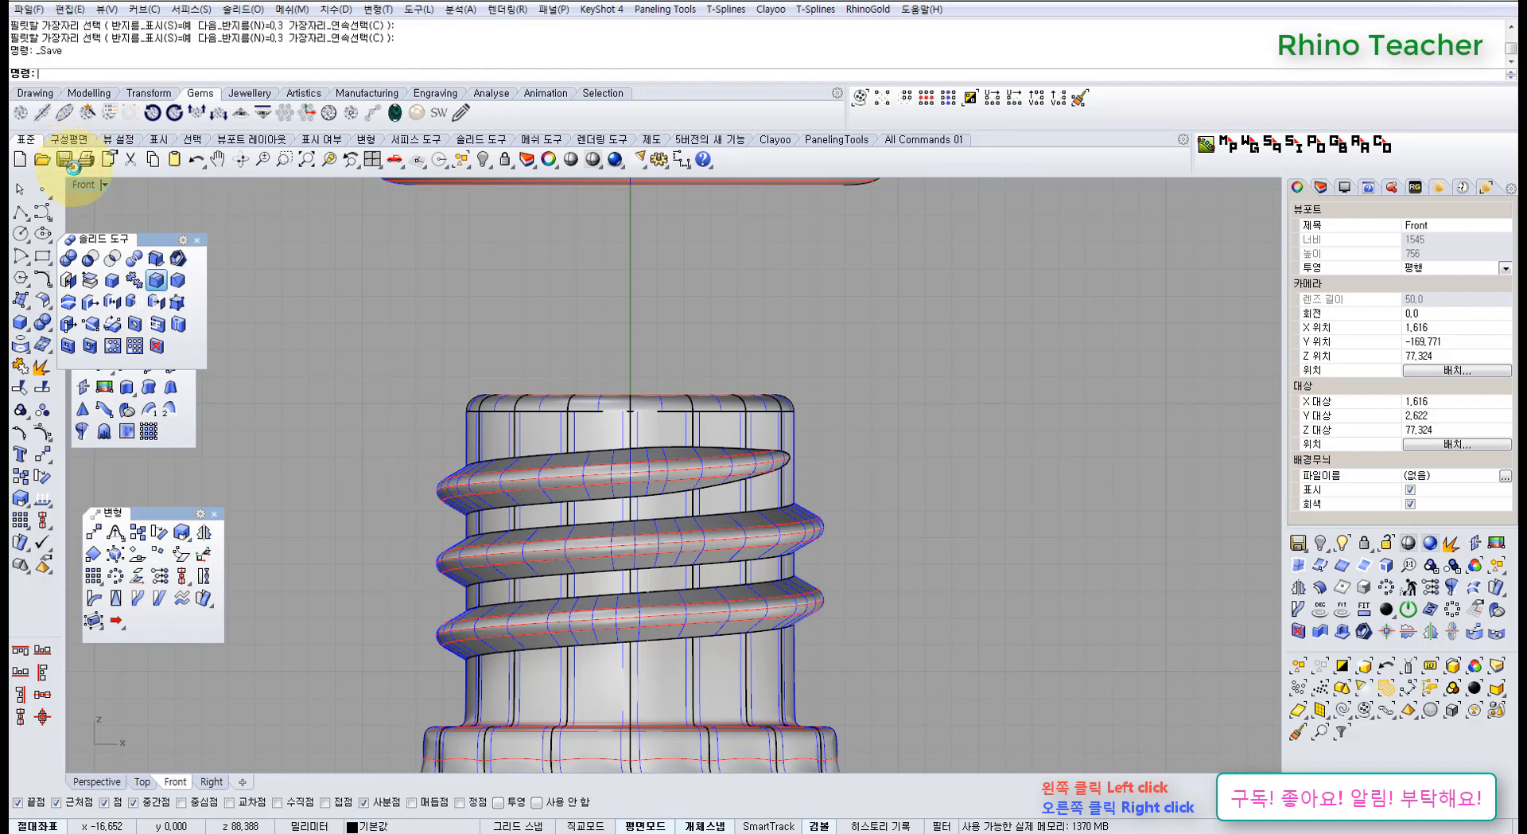
# Fillet the edges where the thread meets the bottle neck with a radius of 0.3
pyautogui.click(157, 284)
pyautogui.moveTo(375, 418); pyautogui.dragTo(899, 684)
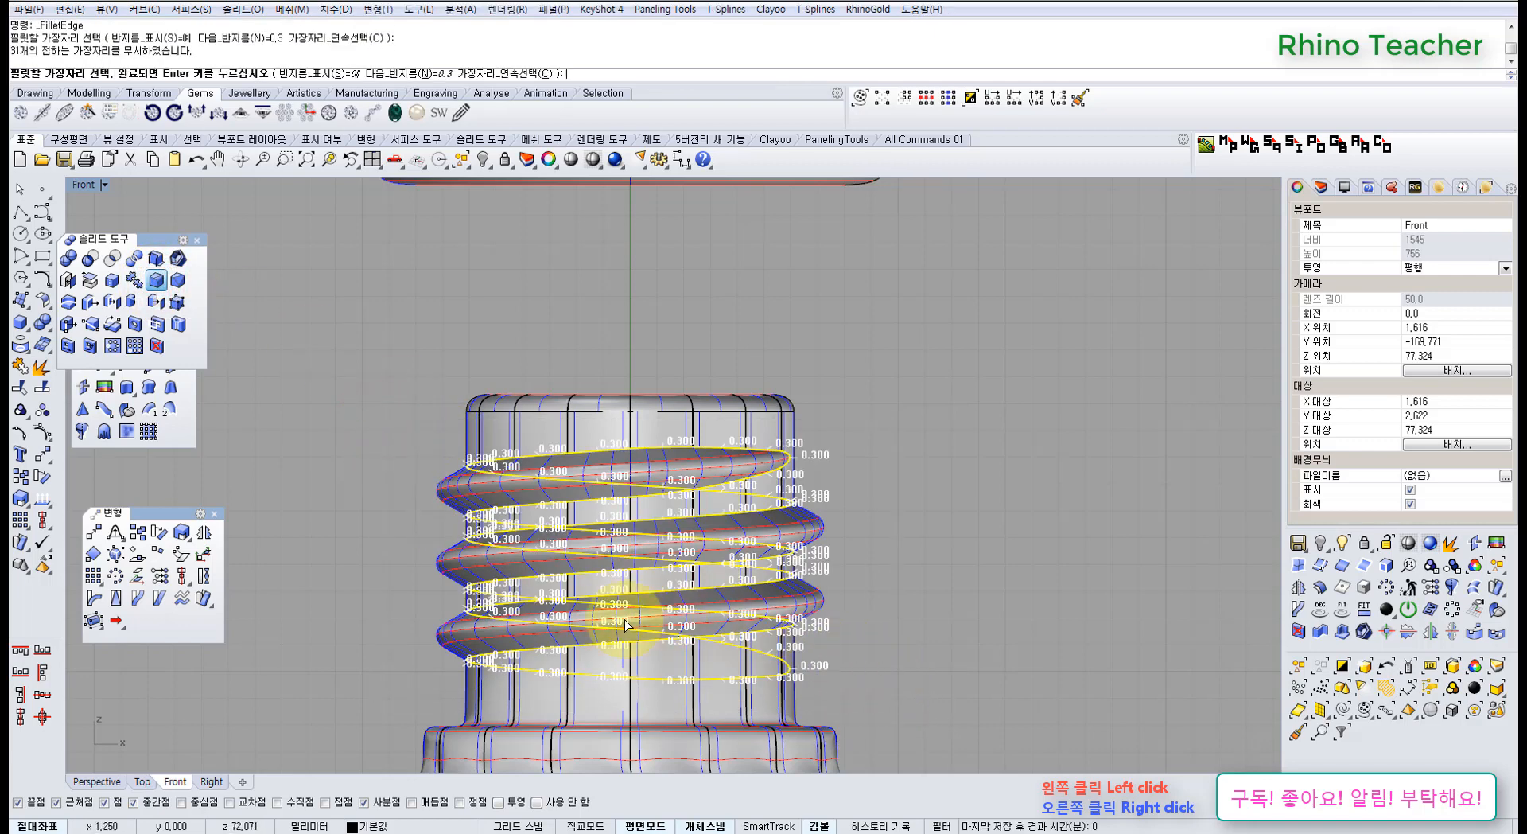
pyautogui.hotkey('ctrl', 'F4')
pyautogui.moveTo(750, 577); pyautogui.dragTo(722, 532, button='right')
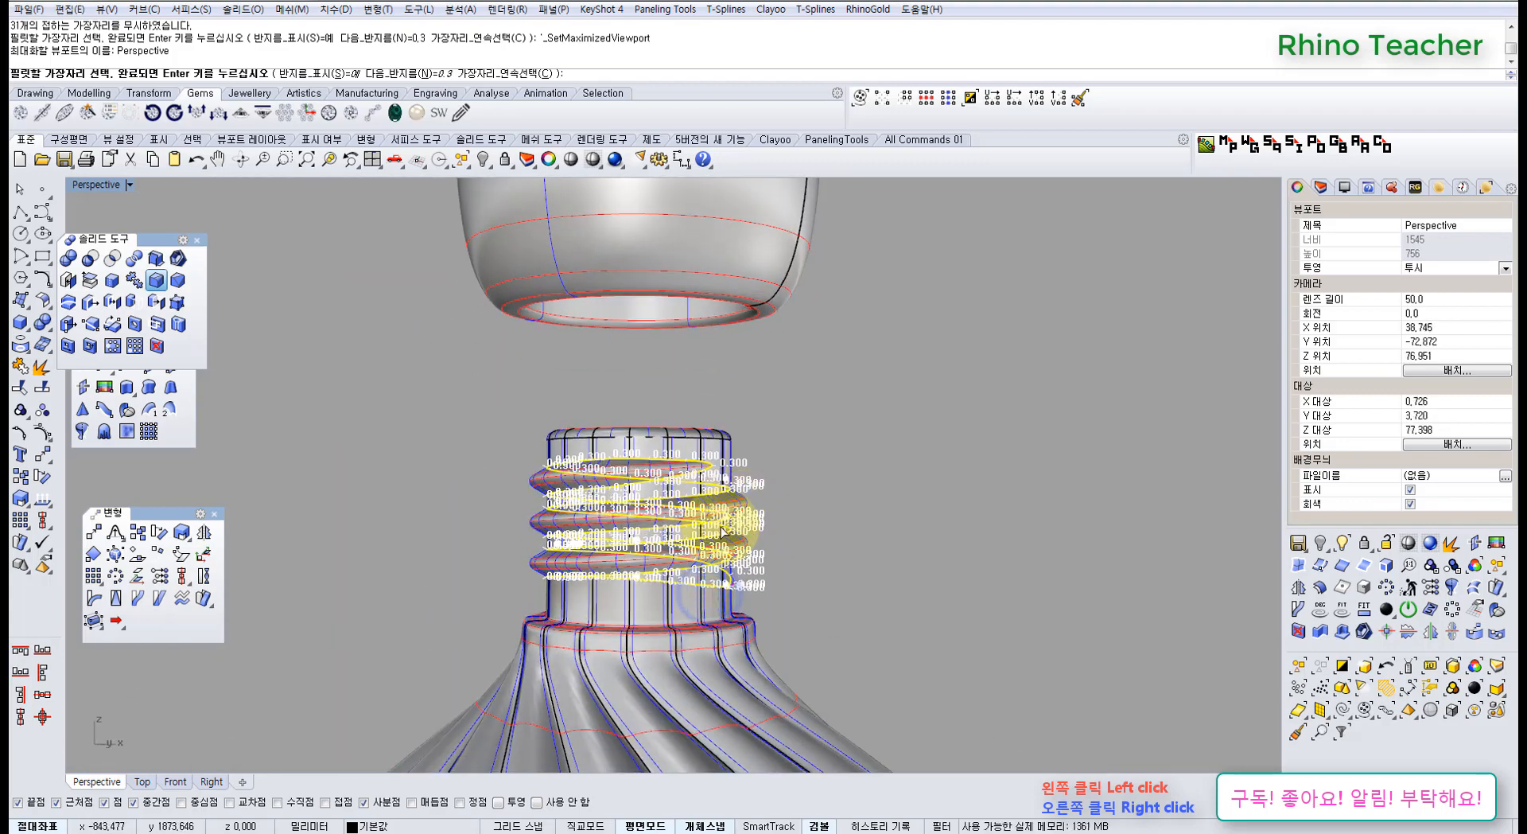
pyautogui.rightClick(784, 521)
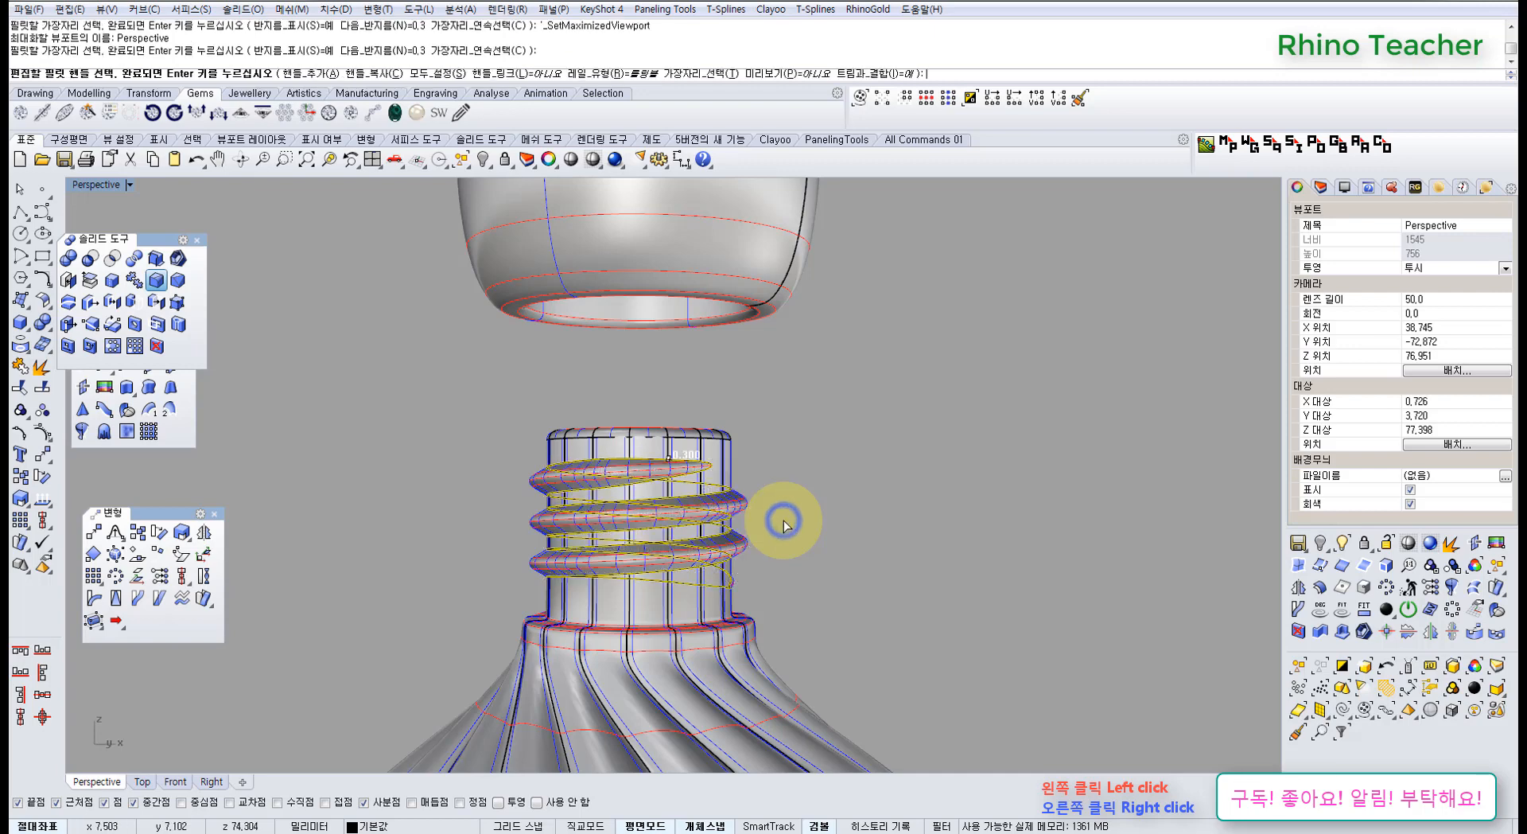
pyautogui.rightClick(784, 525)
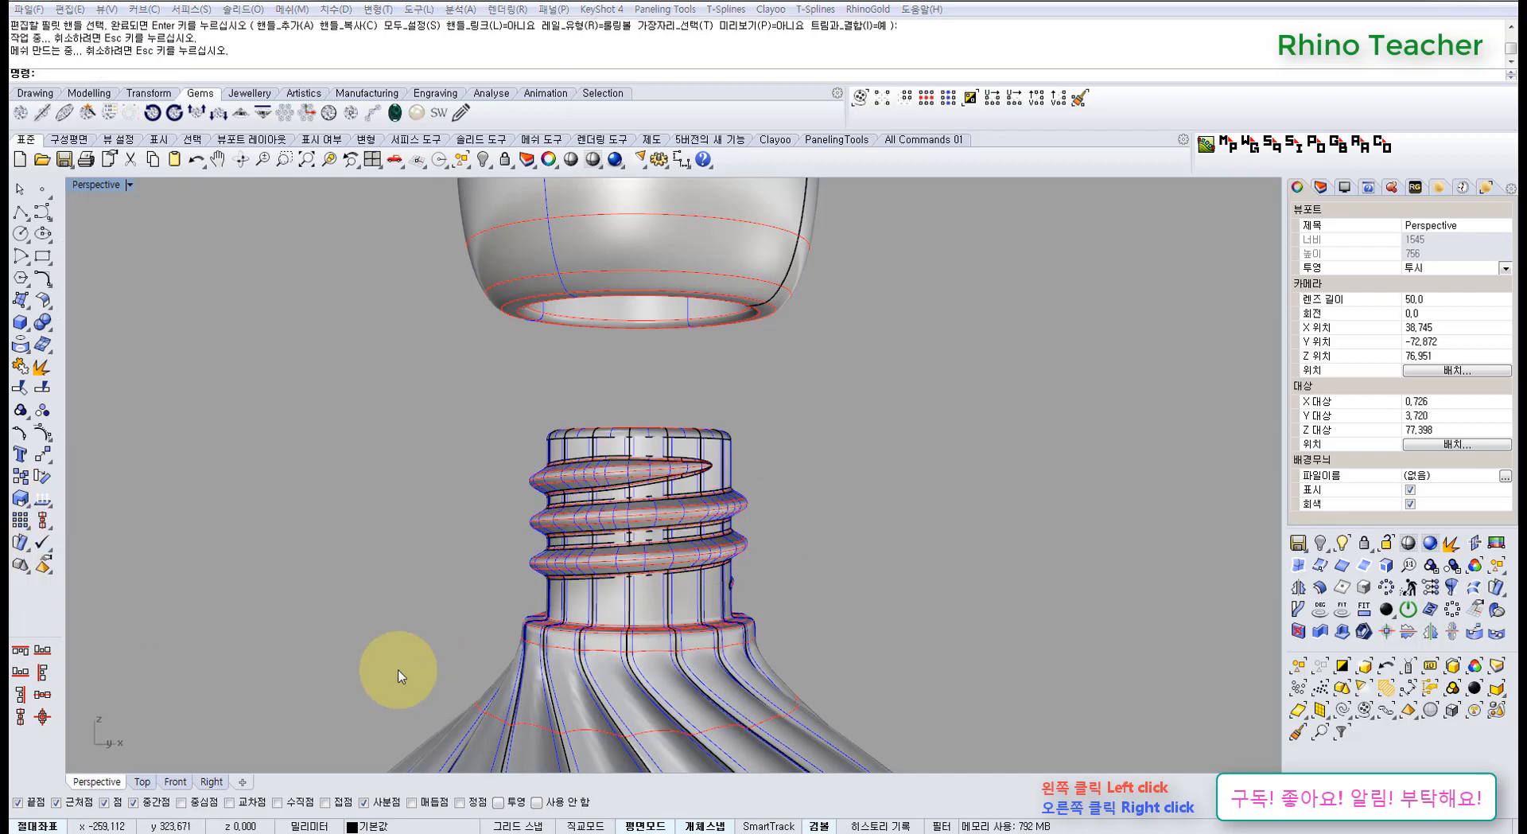
# Examine the filleted thread on the bottle neck close up in the Perspective and Front views
pyautogui.click(842, 579)
pyautogui.moveTo(790, 566); pyautogui.dragTo(661, 518, button='right')
pyautogui.scroll(4, 720, 455)
pyautogui.moveTo(661, 517); pyautogui.dragTo(701, 497, button='right')
pyautogui.scroll(-6, 699, 383)
pyautogui.hotkey('ctrl', 'F2')
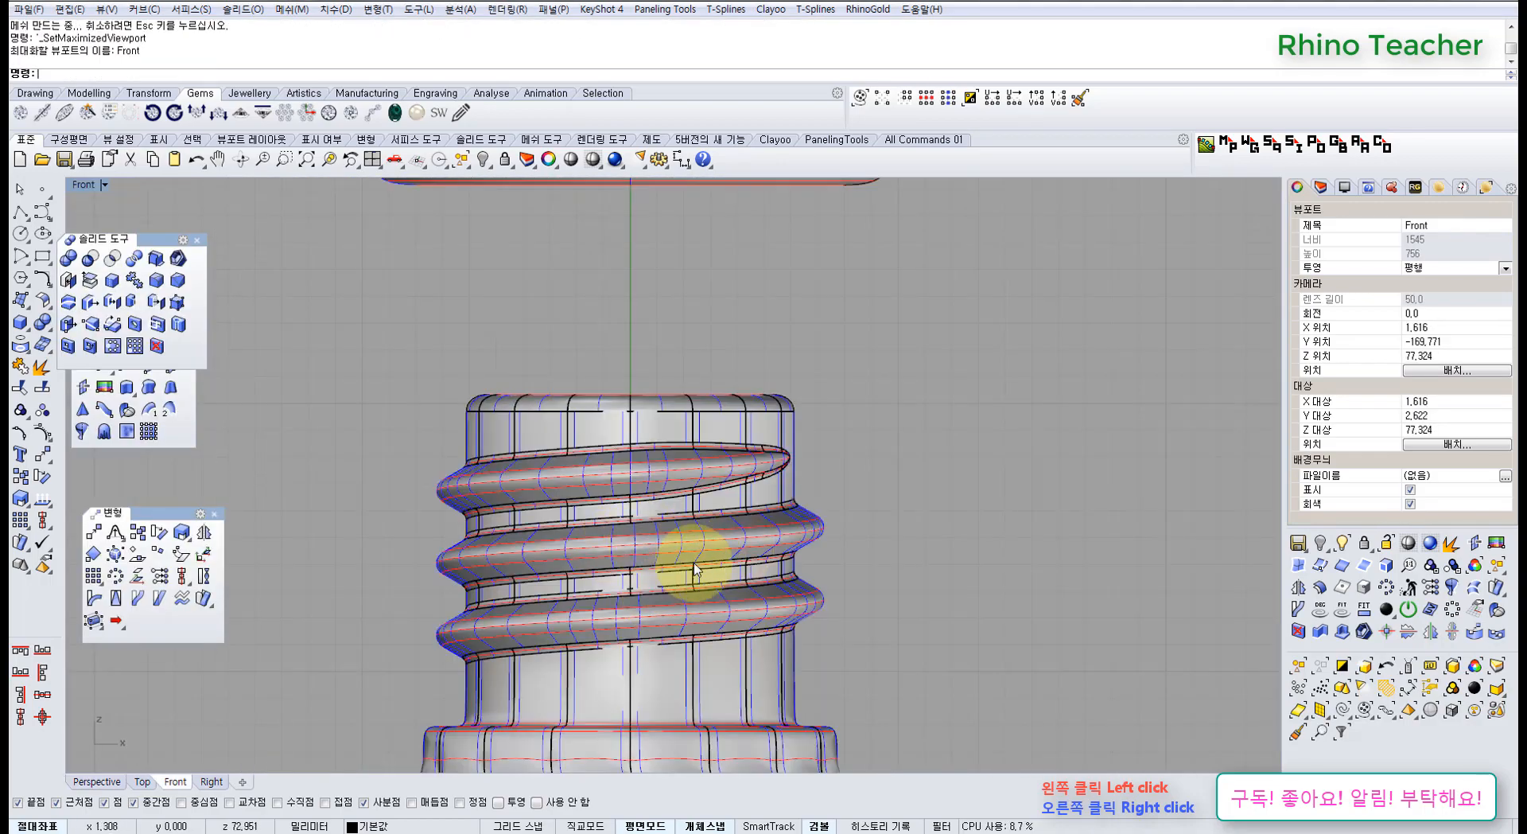
pyautogui.hotkey('ctrl', 'F4')
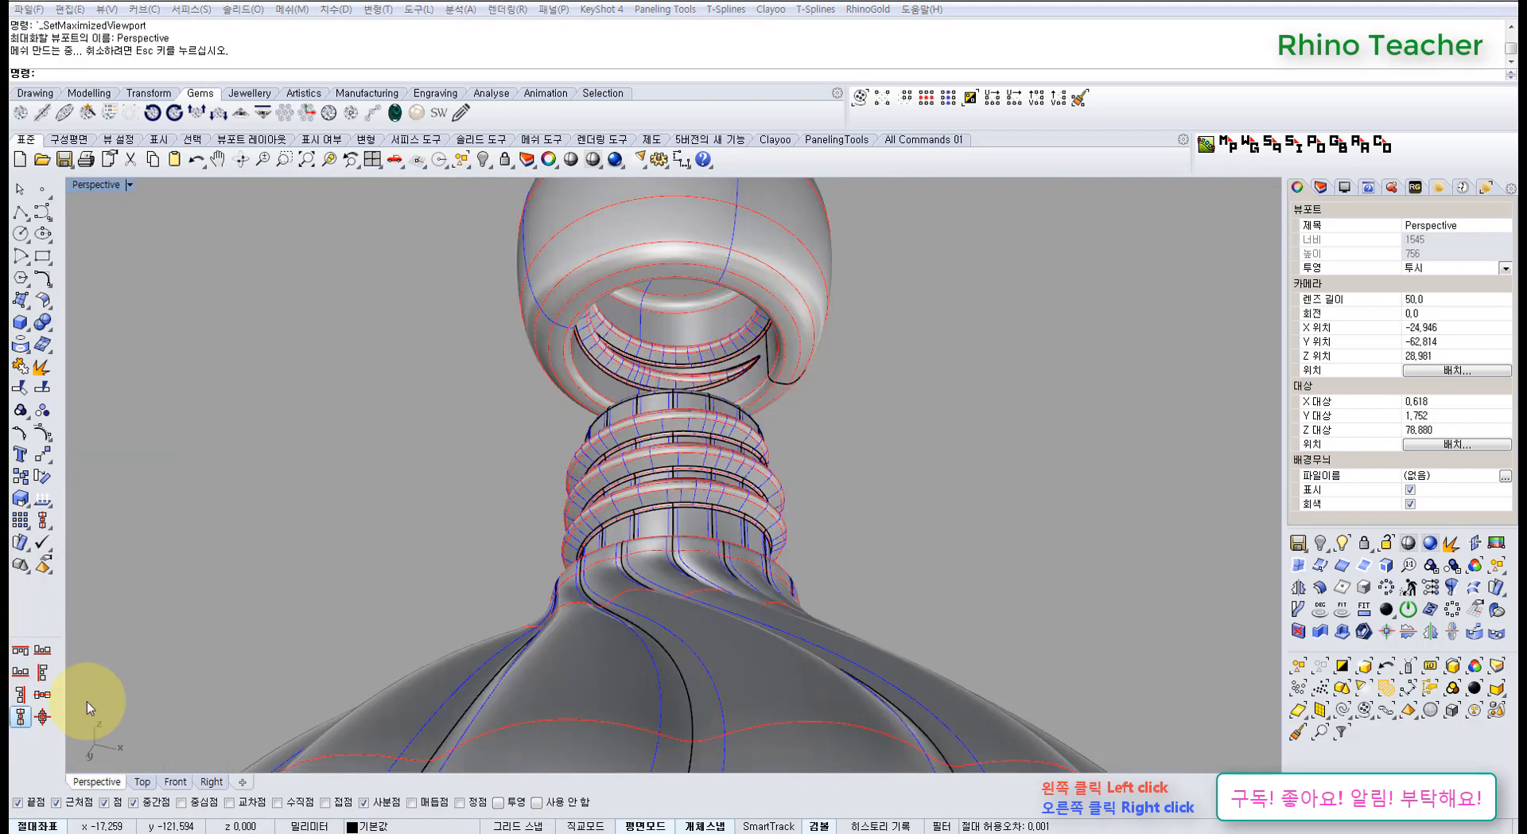
# Inspect the cap's internal thread from below and check the object type of the cap and bottle in their properties
pyautogui.moveTo(734, 376); pyautogui.dragTo(776, 354, button='right')
pyautogui.scroll(7, 675, 382)
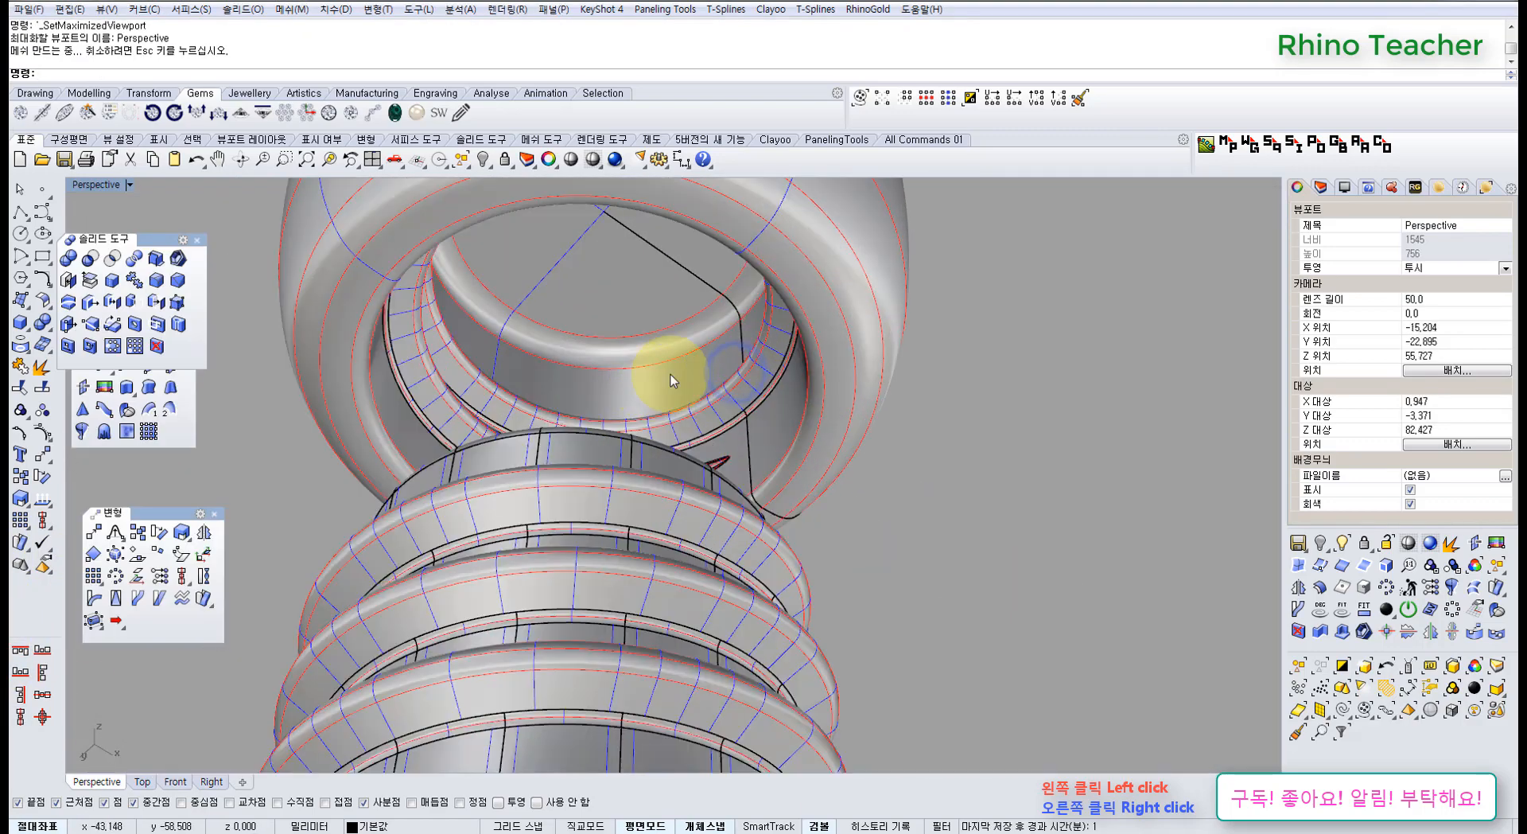
pyautogui.moveTo(692, 438); pyautogui.dragTo(794, 470, button='right')
pyautogui.scroll(-3, 766, 424)
pyautogui.scroll(-2, 766, 423)
pyautogui.click(791, 395)
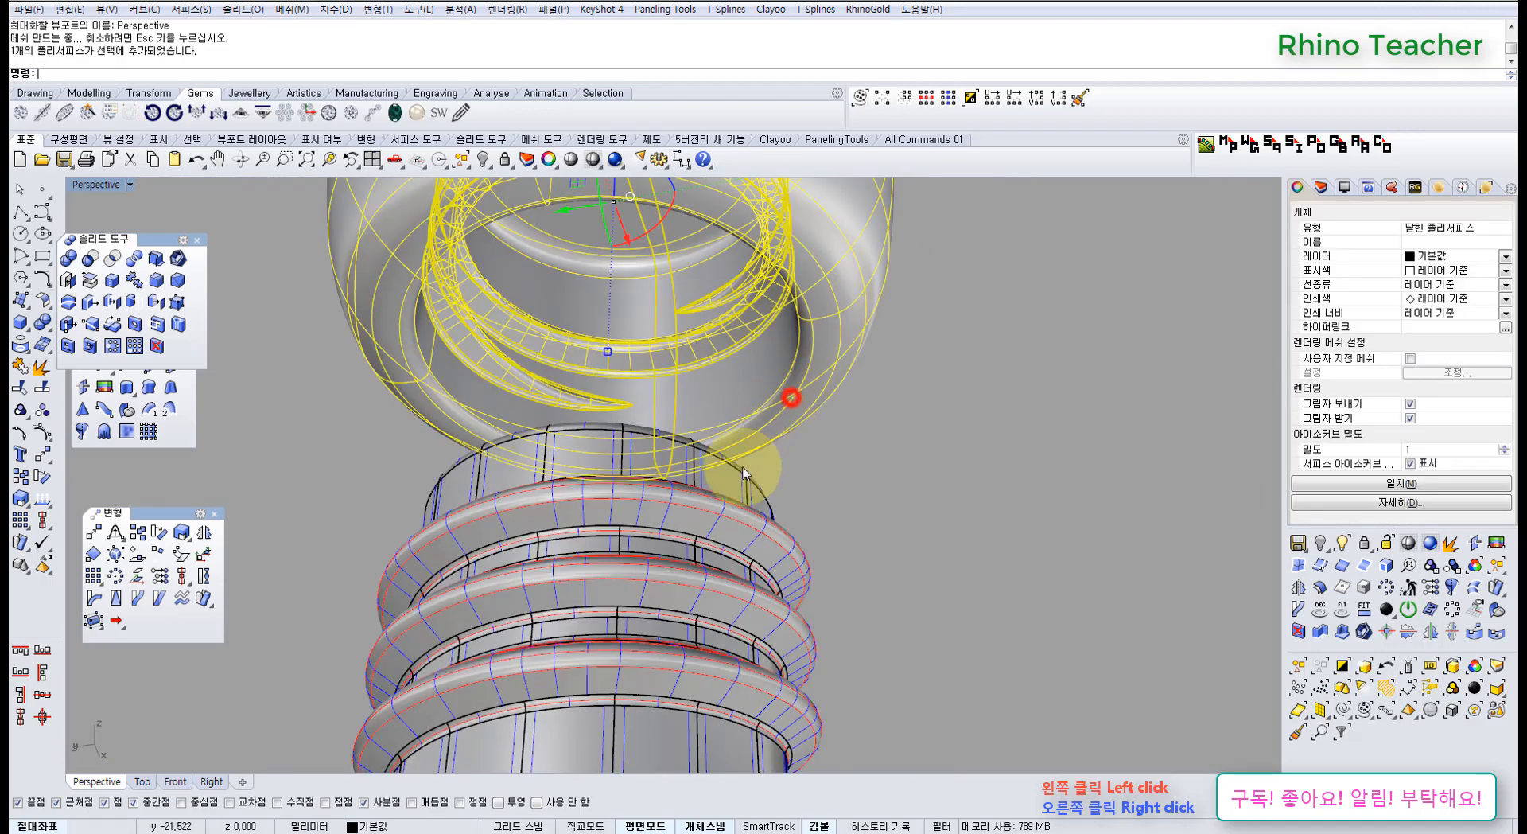
pyautogui.keyDown('shift'); pyautogui.click(708, 502); pyautogui.keyUp('shift')
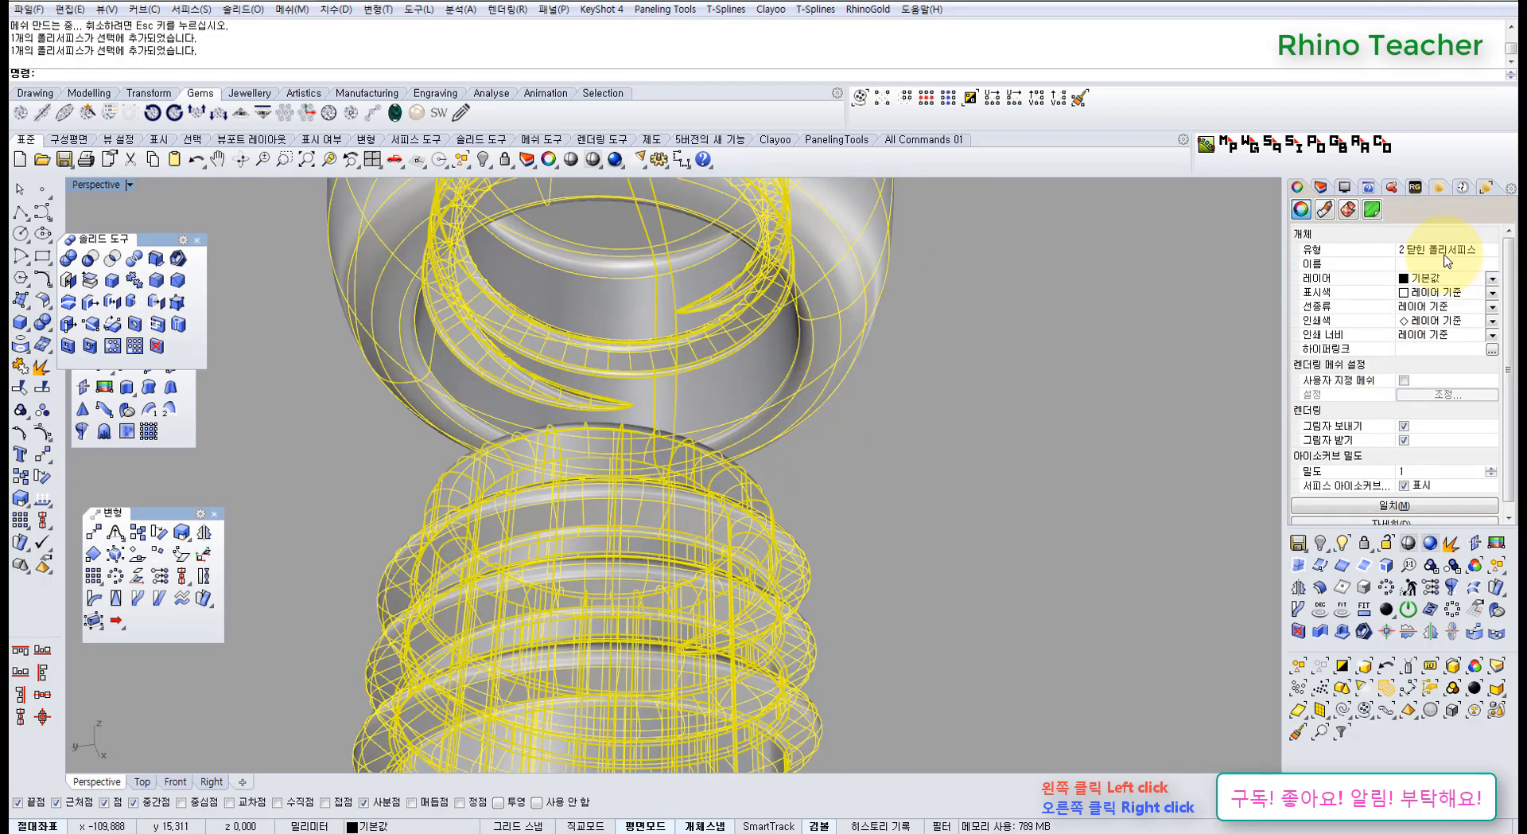
pyautogui.click(955, 471)
# In the Front view, move the cap 20 mm straight down onto the bottle neck
pyautogui.moveTo(958, 361); pyautogui.dragTo(812, 392, button='right')
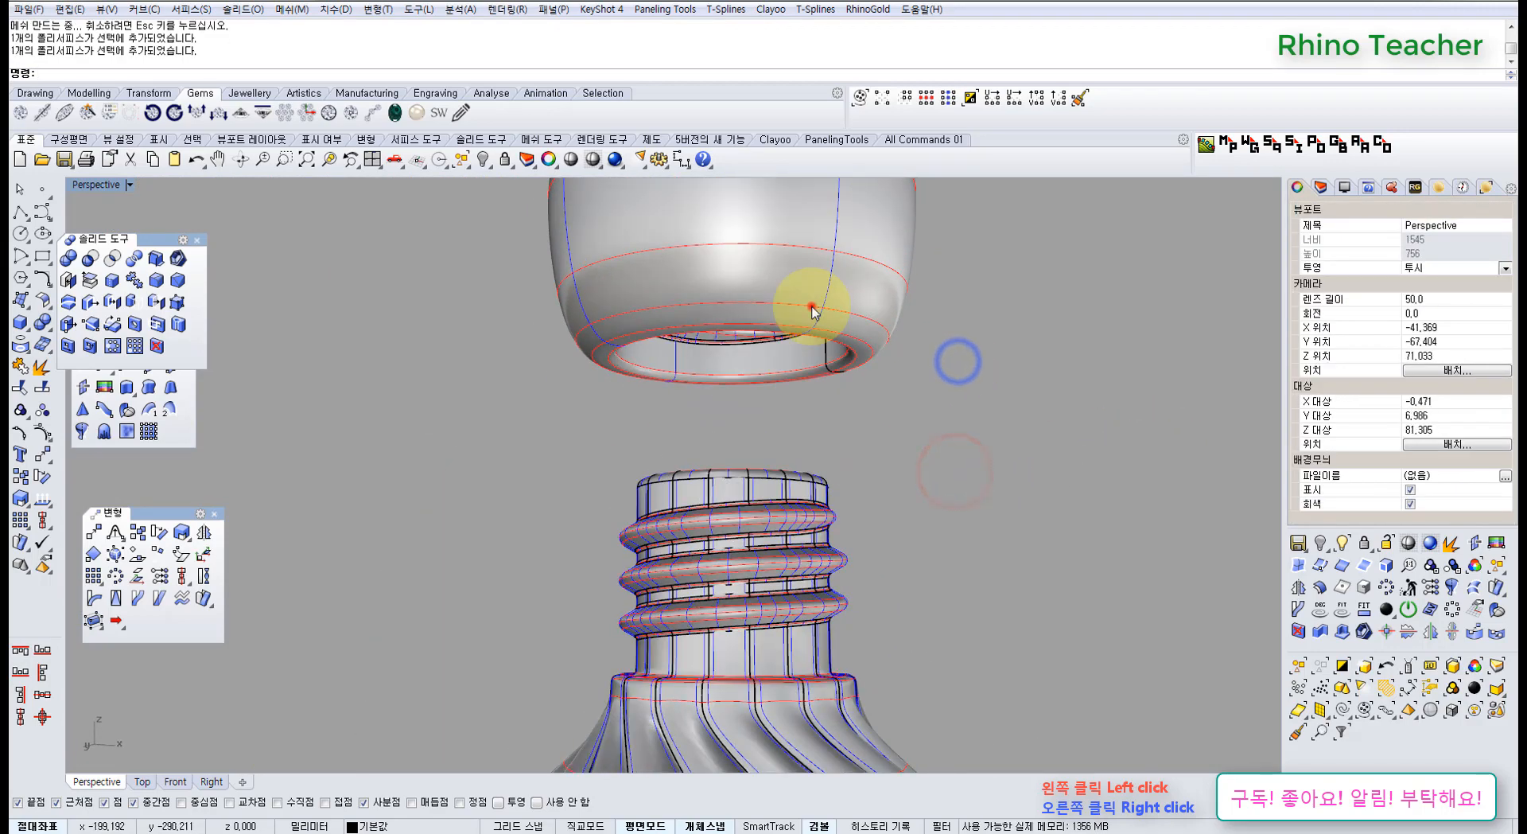
pyautogui.click(812, 310)
pyautogui.hotkey('ctrl', 'F2')
pyautogui.scroll(-3, 780, 451)
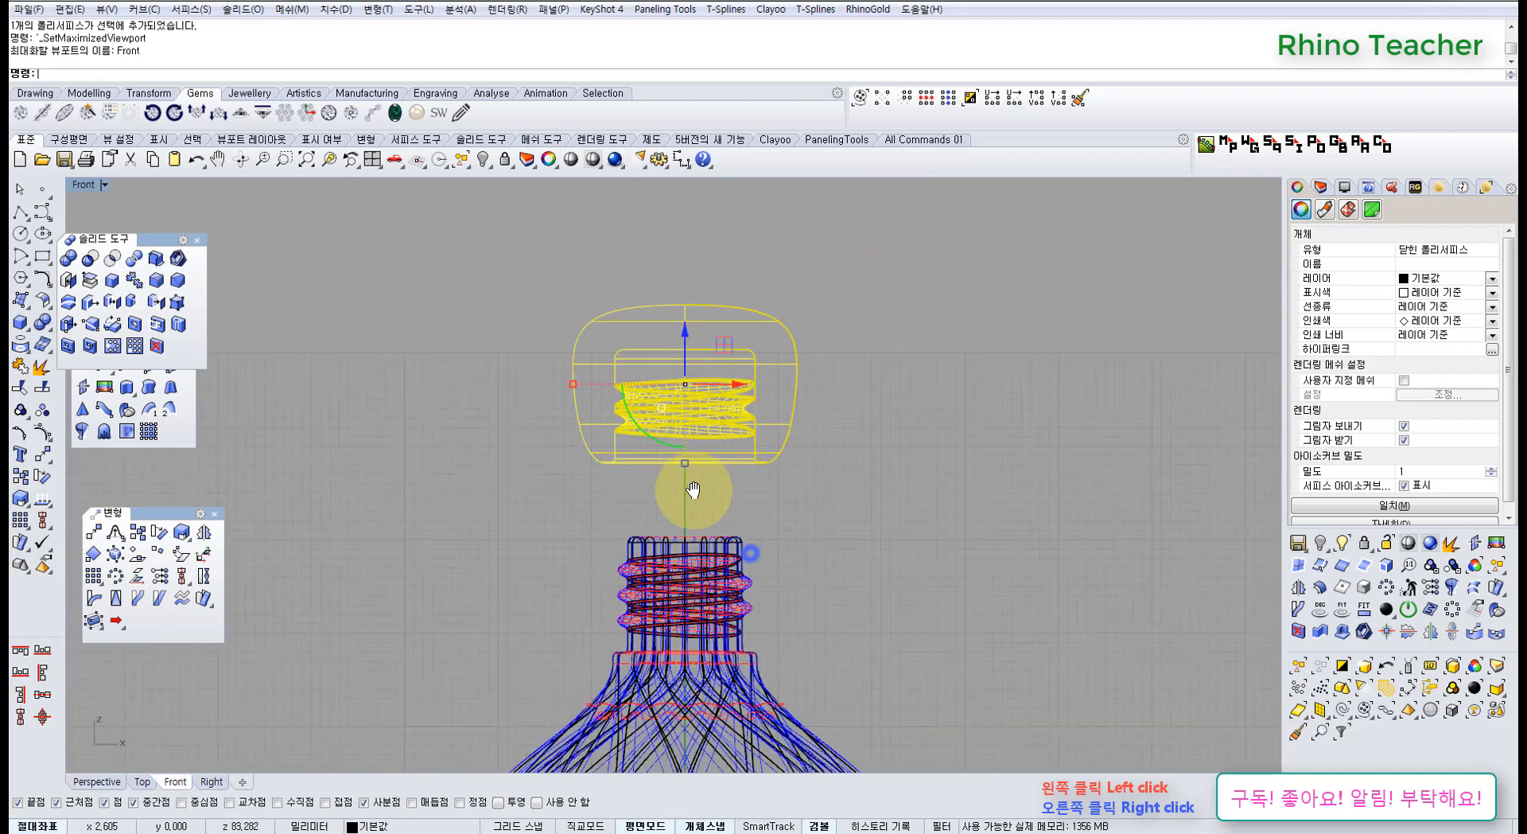
pyautogui.click(677, 333)
pyautogui.write('-20')
pyautogui.press('Return')
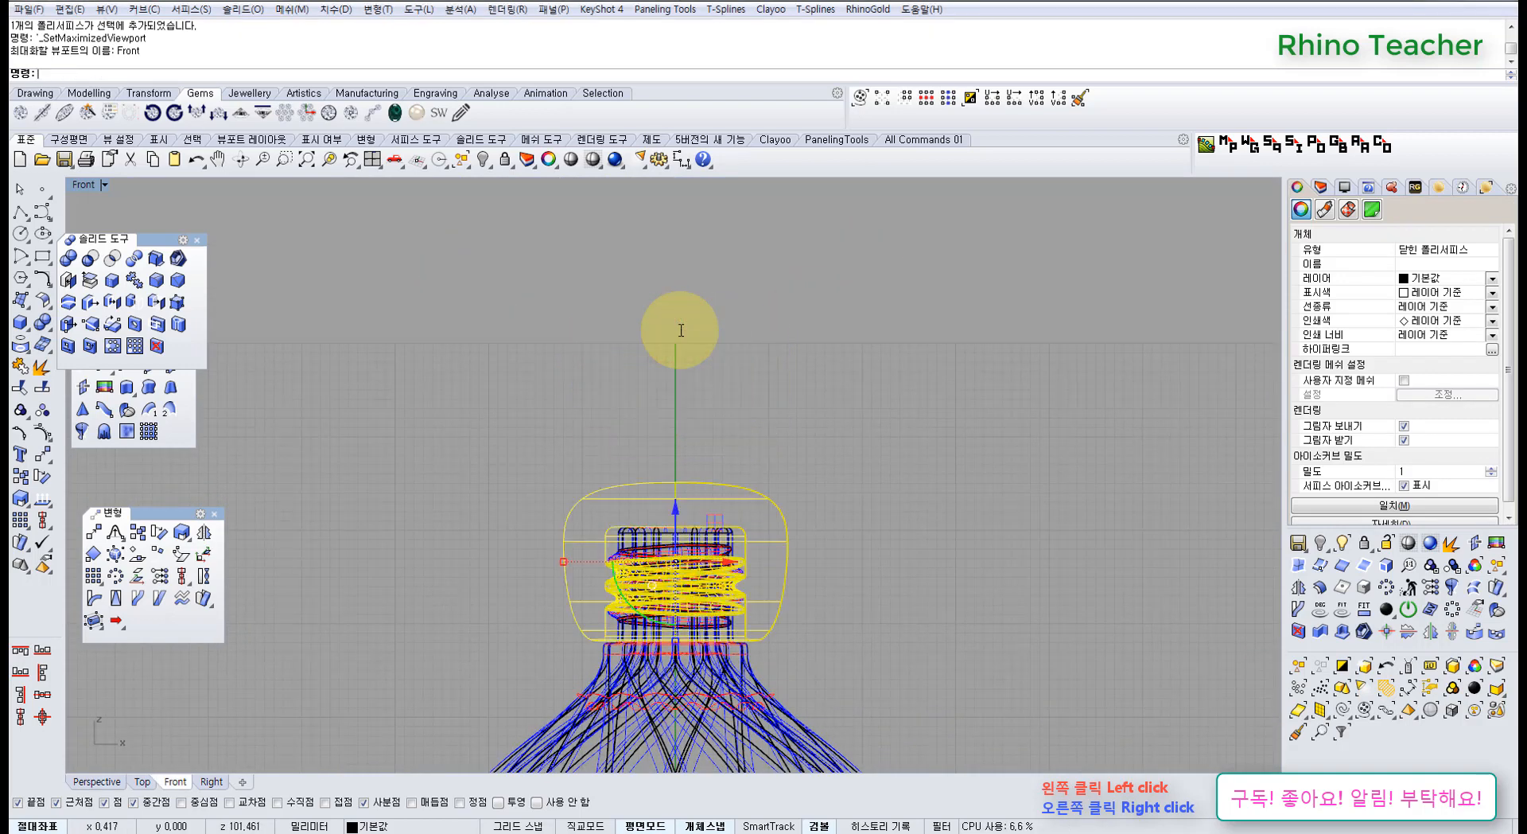
pyautogui.click(793, 394)
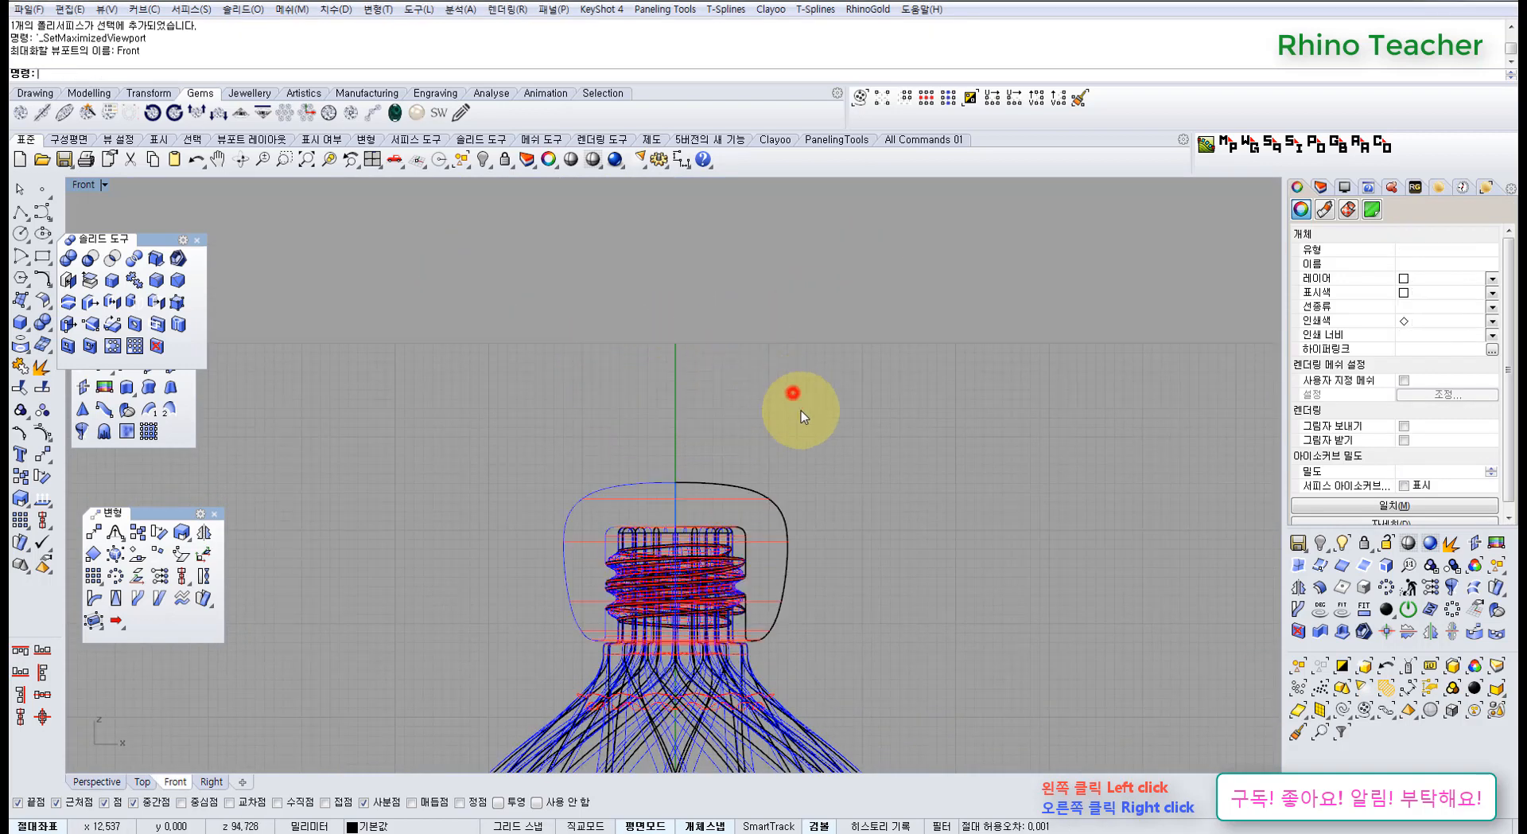
# Preview the capped bottle shaded in the Front view and examine it from above in the Perspective view
pyautogui.click(573, 160)
pyautogui.scroll(-3, 784, 457)
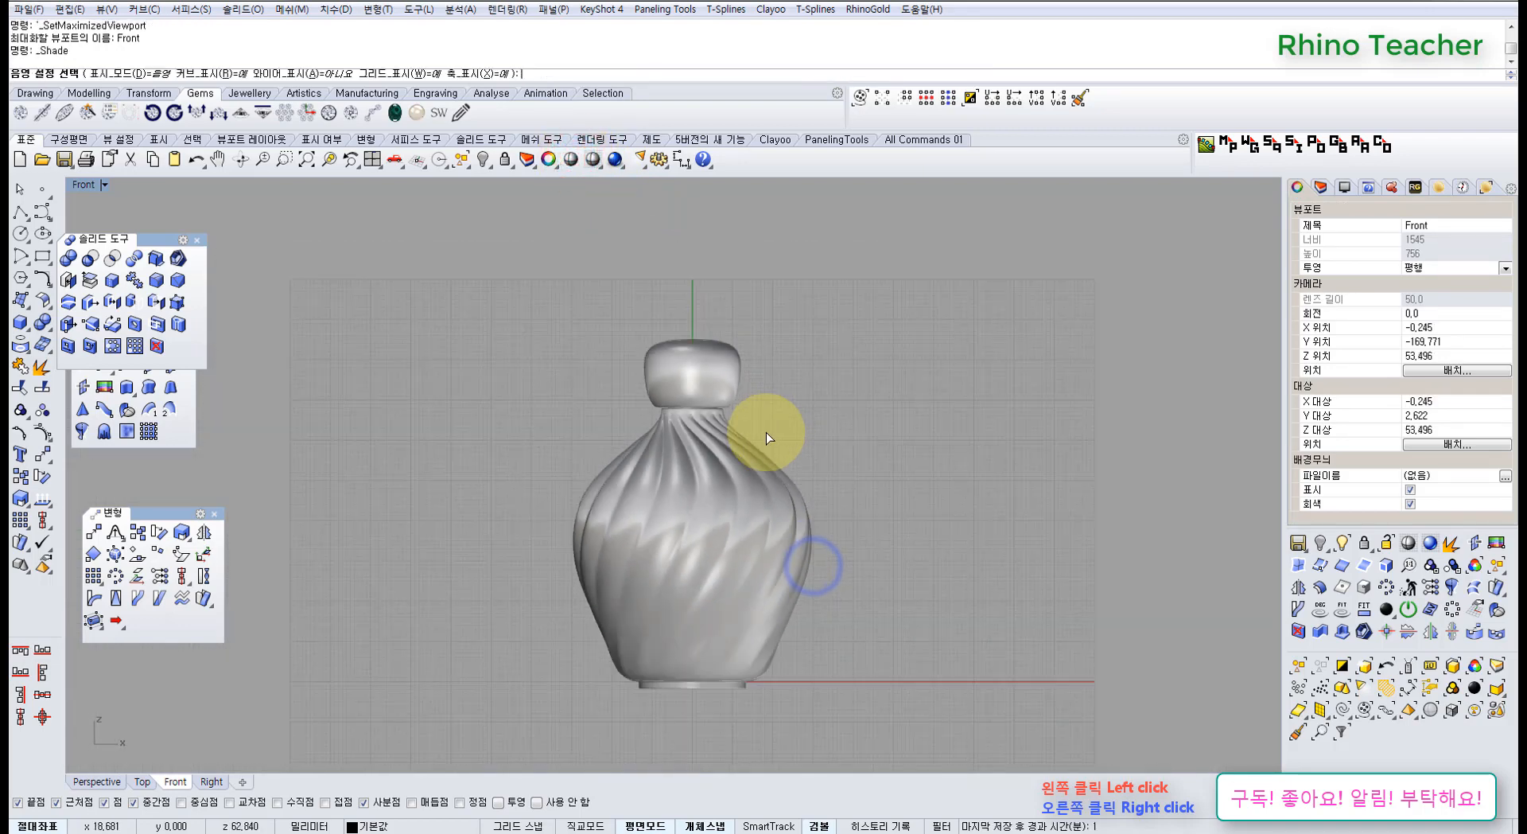
pyautogui.scroll(5, 699, 684)
pyautogui.hotkey('ctrl', 'F4')
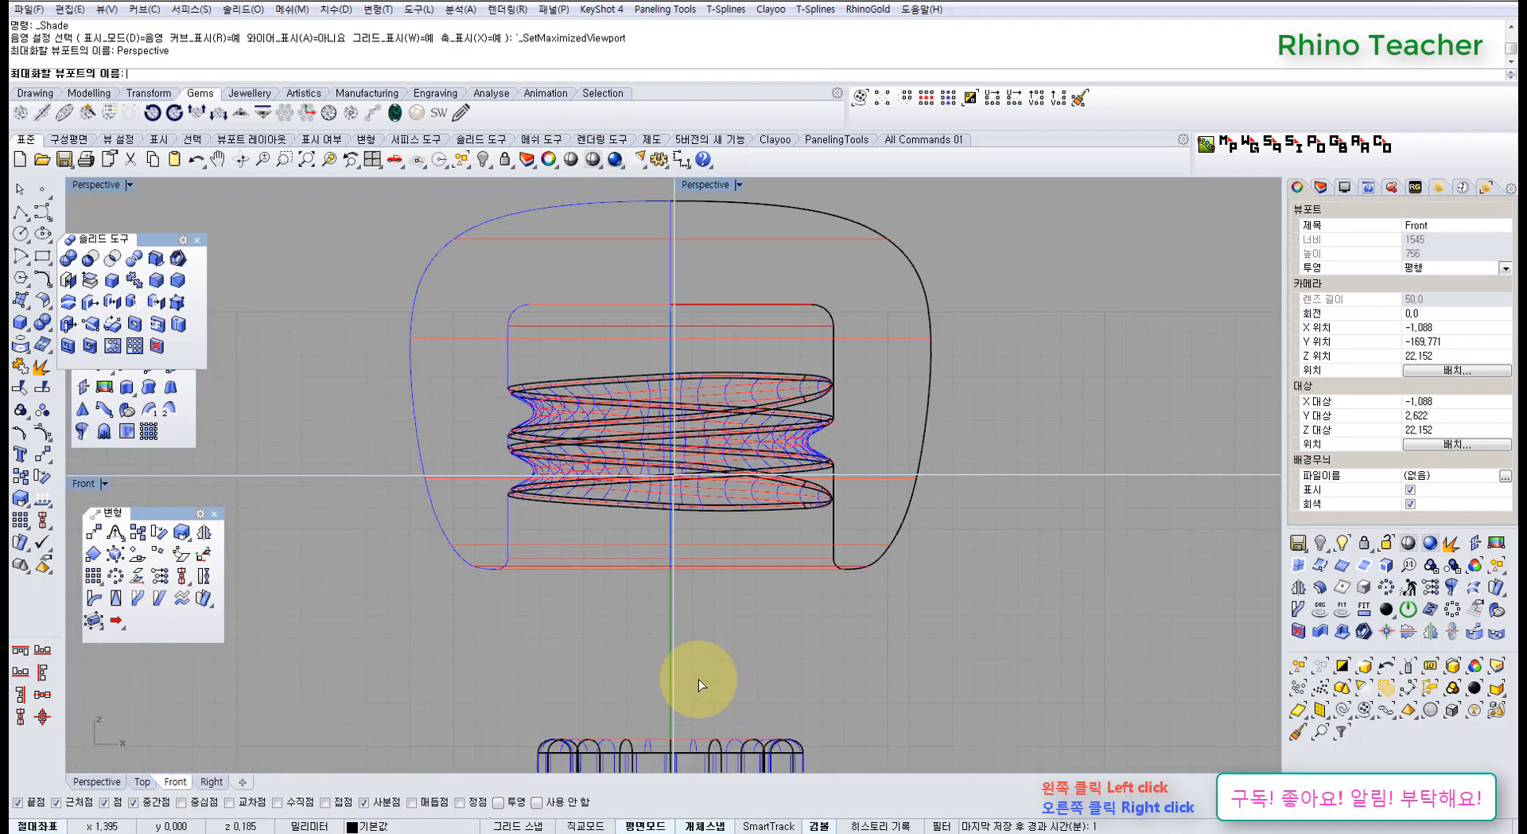
pyautogui.moveTo(815, 581)
pyautogui.mouseDown(button='right')
pyautogui.moveTo(808, 648)
pyautogui.moveTo(770, 545)
pyautogui.moveTo(867, 614)
pyautogui.moveTo(720, 422)
pyautogui.mouseUp(button='right')
pyautogui.click(698, 528)
pyautogui.click(865, 399)
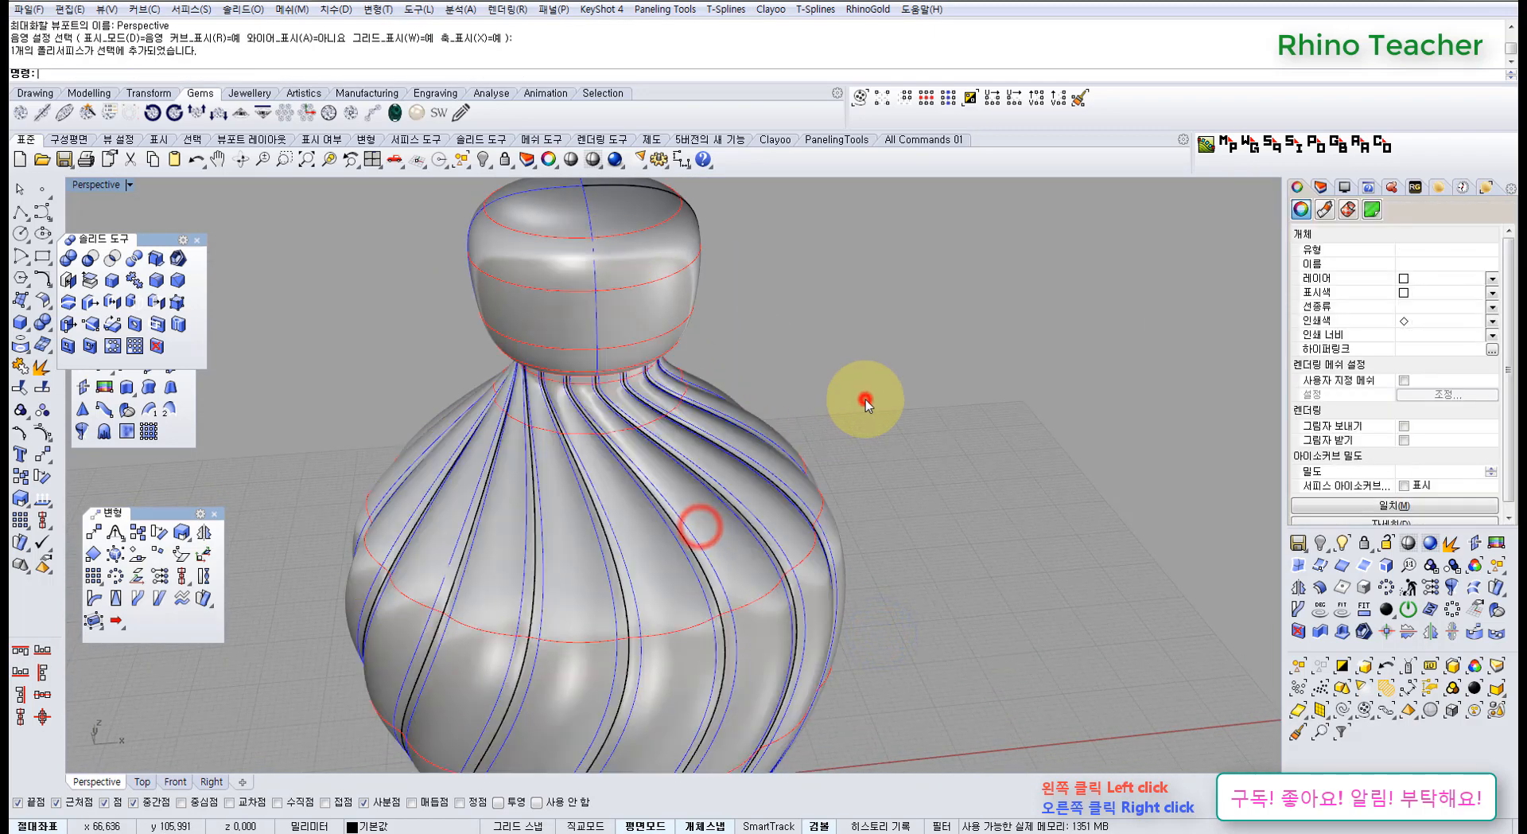
pyautogui.scroll(-10, 526, 506)
pyautogui.keyDown('shift'); pyautogui.moveTo(438, 534); pyautogui.dragTo(604, 525, button='right'); pyautogui.keyUp('shift')
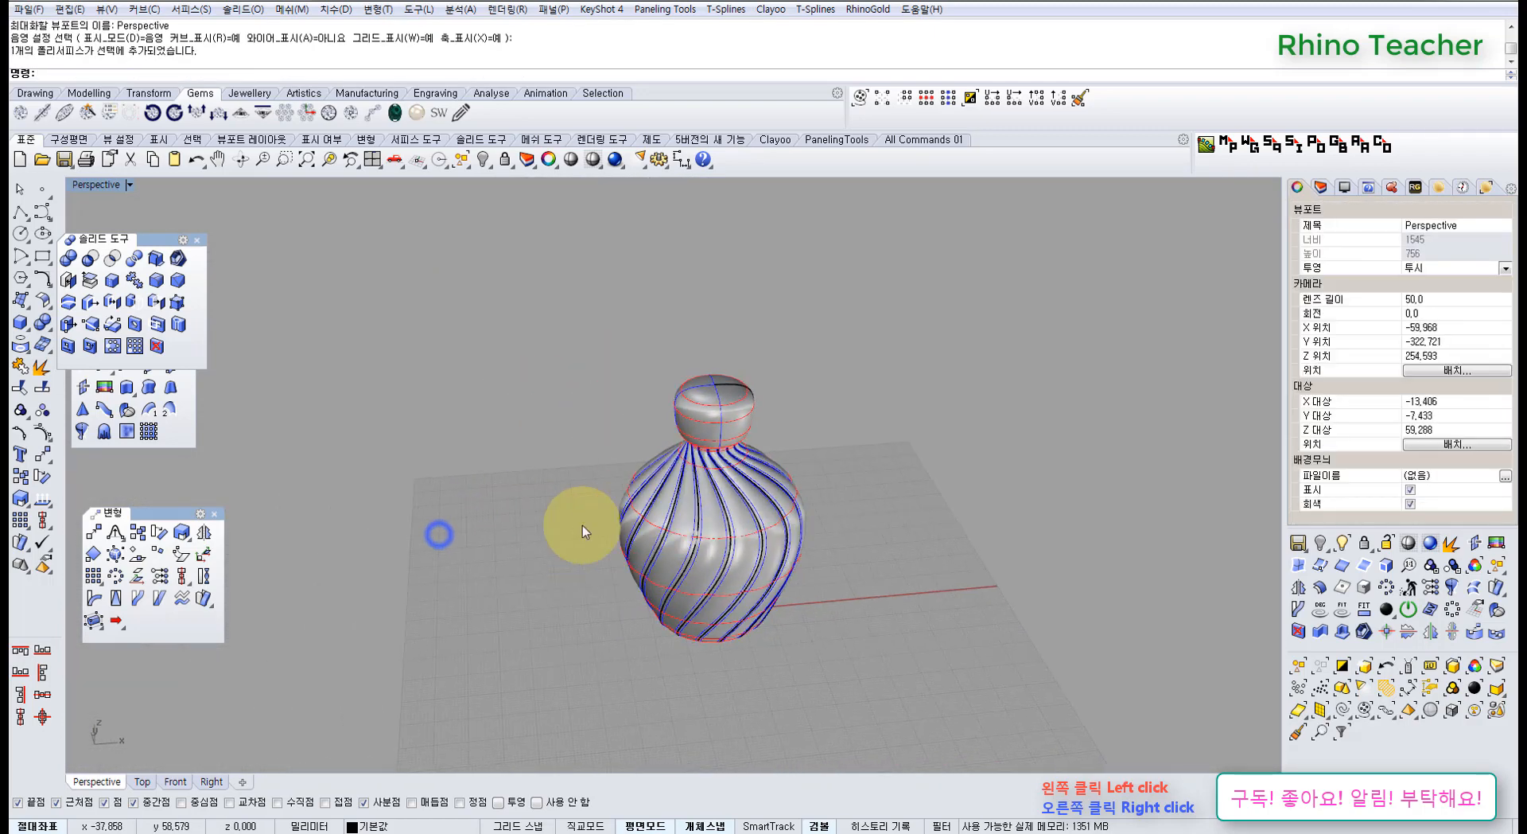
# Show only the hidden second fluted bottle and its twisted cap alongside the current bottle
pyautogui.middleClick(582, 526)
pyautogui.click(528, 484)
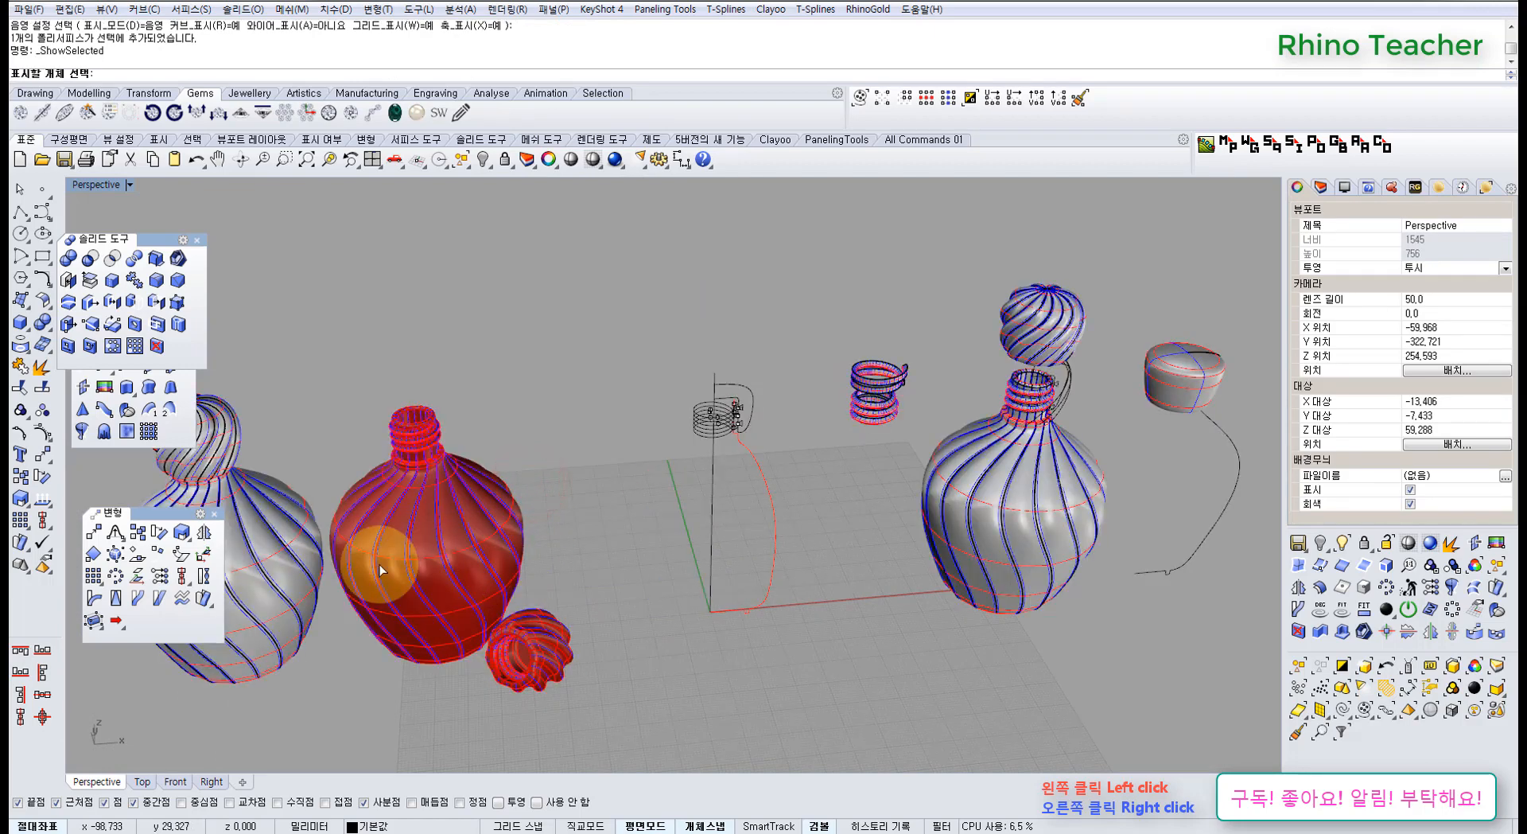
pyautogui.keyDown('shift'); pyautogui.moveTo(376, 563); pyautogui.dragTo(584, 580, button='right'); pyautogui.keyUp('shift')
pyautogui.click(454, 579)
pyautogui.click(413, 426)
pyautogui.rightClick(414, 425)
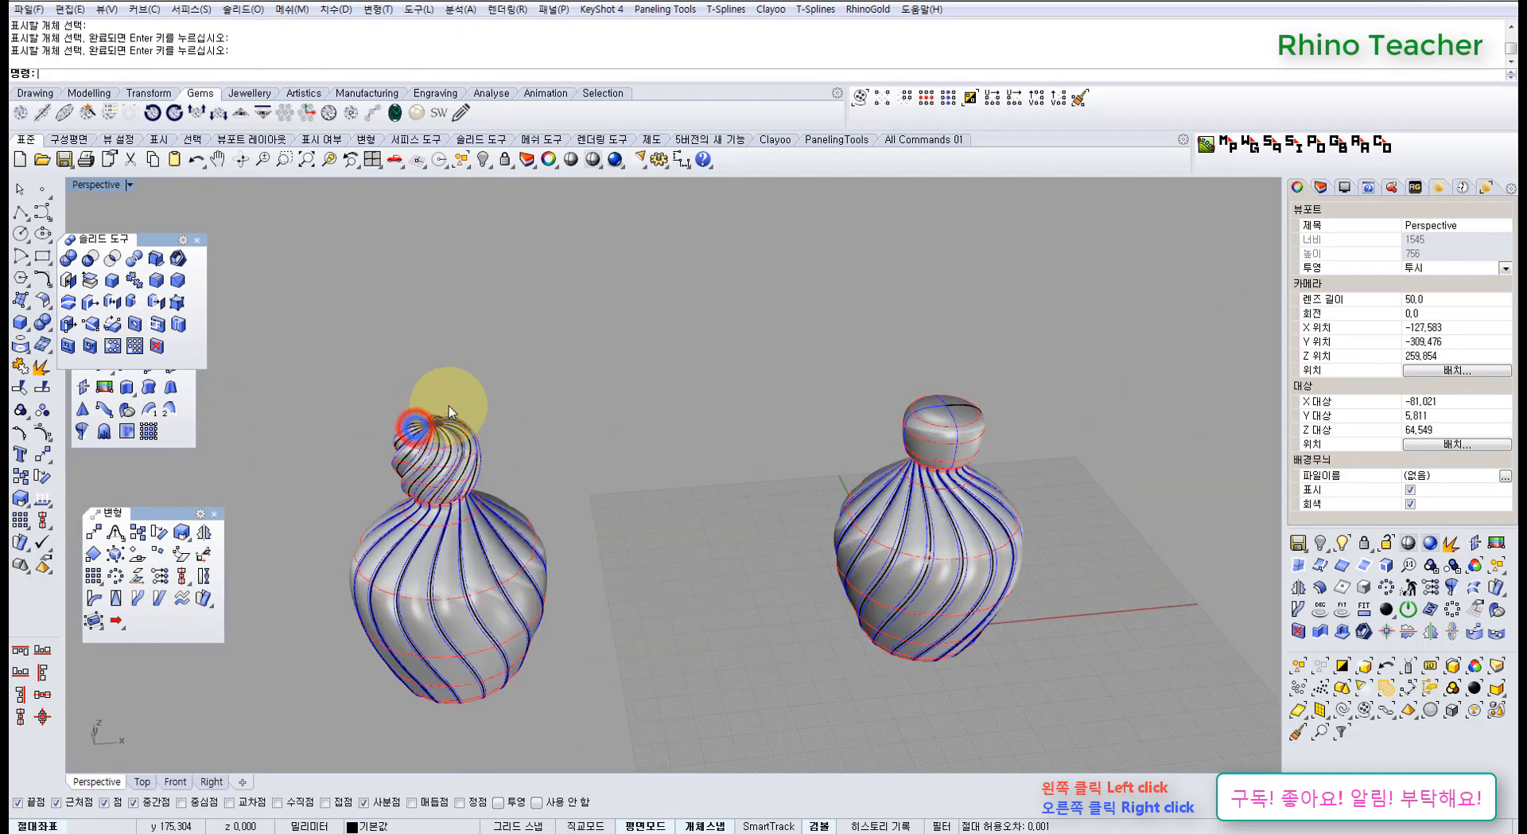
# Examine the second bottle's twisted cap and fluted body from several angles and compare it with the current bottle
pyautogui.scroll(5, 435, 493)
pyautogui.moveTo(423, 535); pyautogui.dragTo(624, 475, button='right')
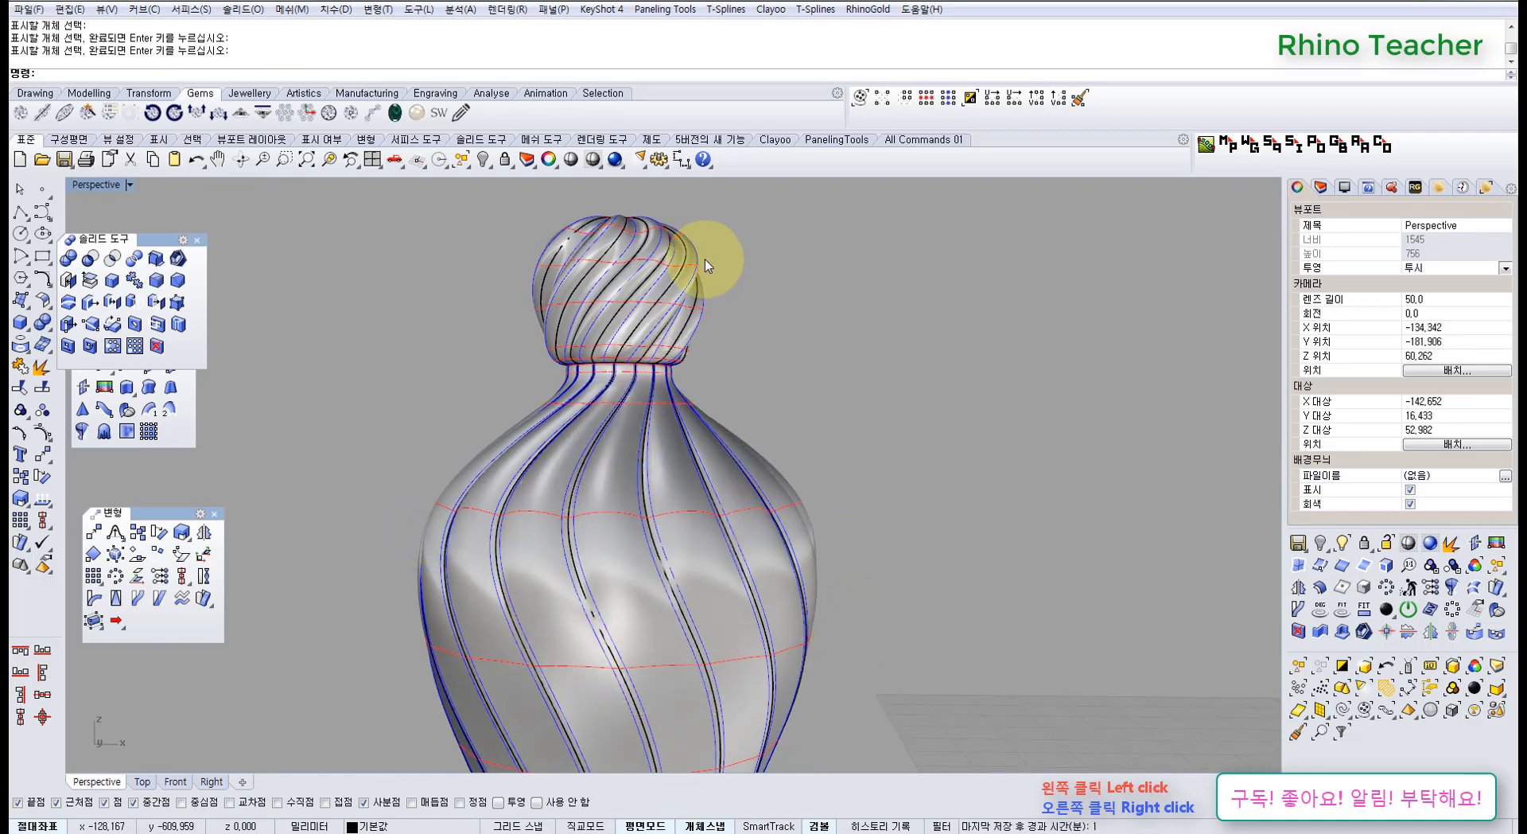
pyautogui.moveTo(697, 264); pyautogui.dragTo(610, 332, button='right')
pyautogui.moveTo(651, 521); pyautogui.dragTo(582, 460, button='right')
pyautogui.scroll(4, 509, 420)
pyautogui.keyDown('shift'); pyautogui.moveTo(540, 319); pyautogui.dragTo(616, 493, button='right'); pyautogui.keyUp('shift')
pyautogui.moveTo(546, 438); pyautogui.dragTo(681, 471, button='right')
pyautogui.scroll(3, 628, 436)
pyautogui.moveTo(580, 398); pyautogui.dragTo(689, 351, button='right')
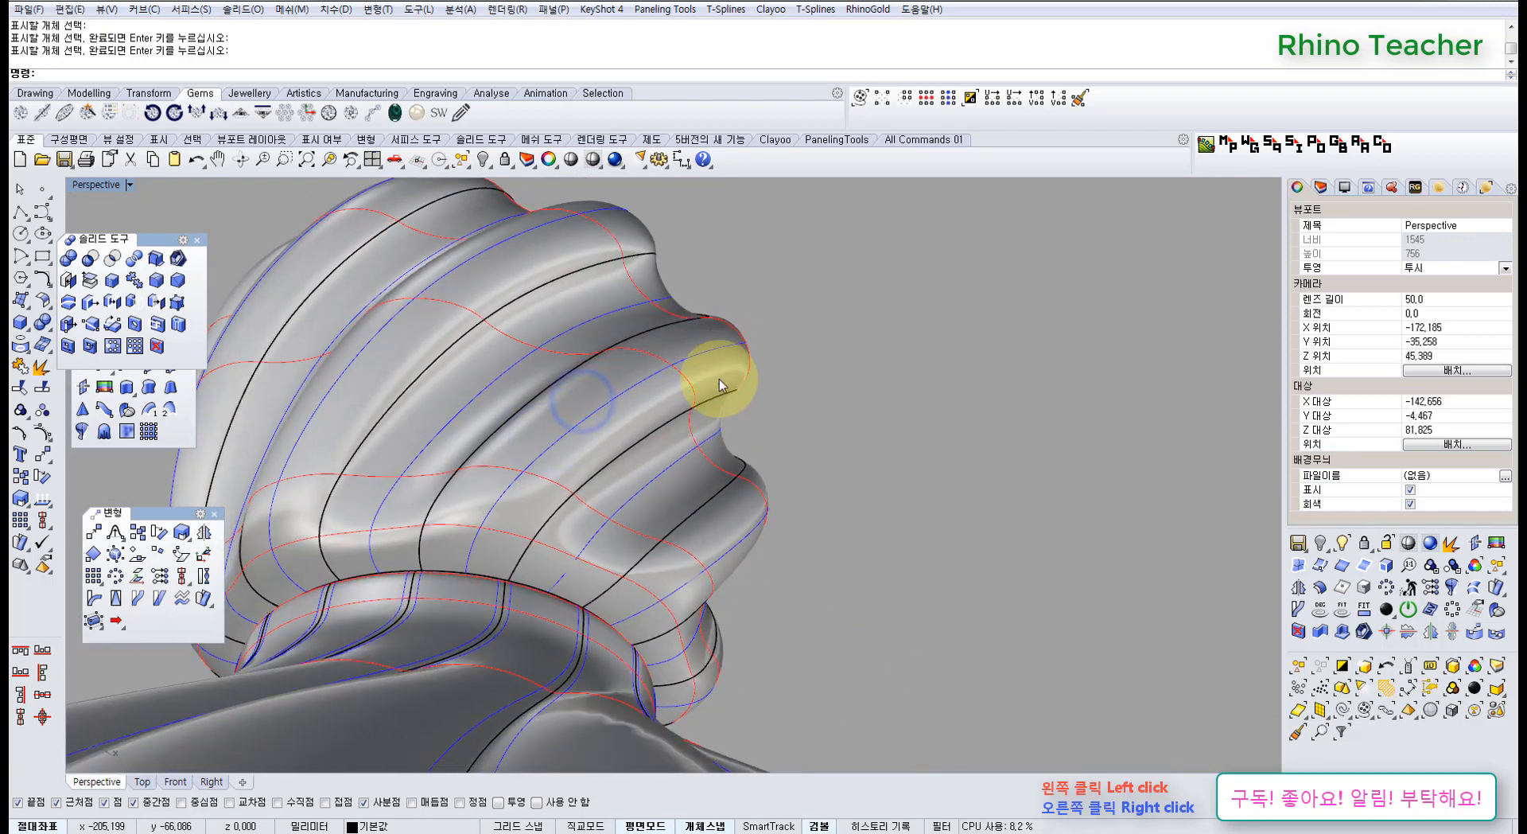
pyautogui.moveTo(852, 549); pyautogui.dragTo(763, 504, button='right')
pyautogui.scroll(-5, 825, 556)
pyautogui.scroll(-10, 736, 452)
pyautogui.moveTo(655, 518); pyautogui.dragTo(975, 521, button='right')
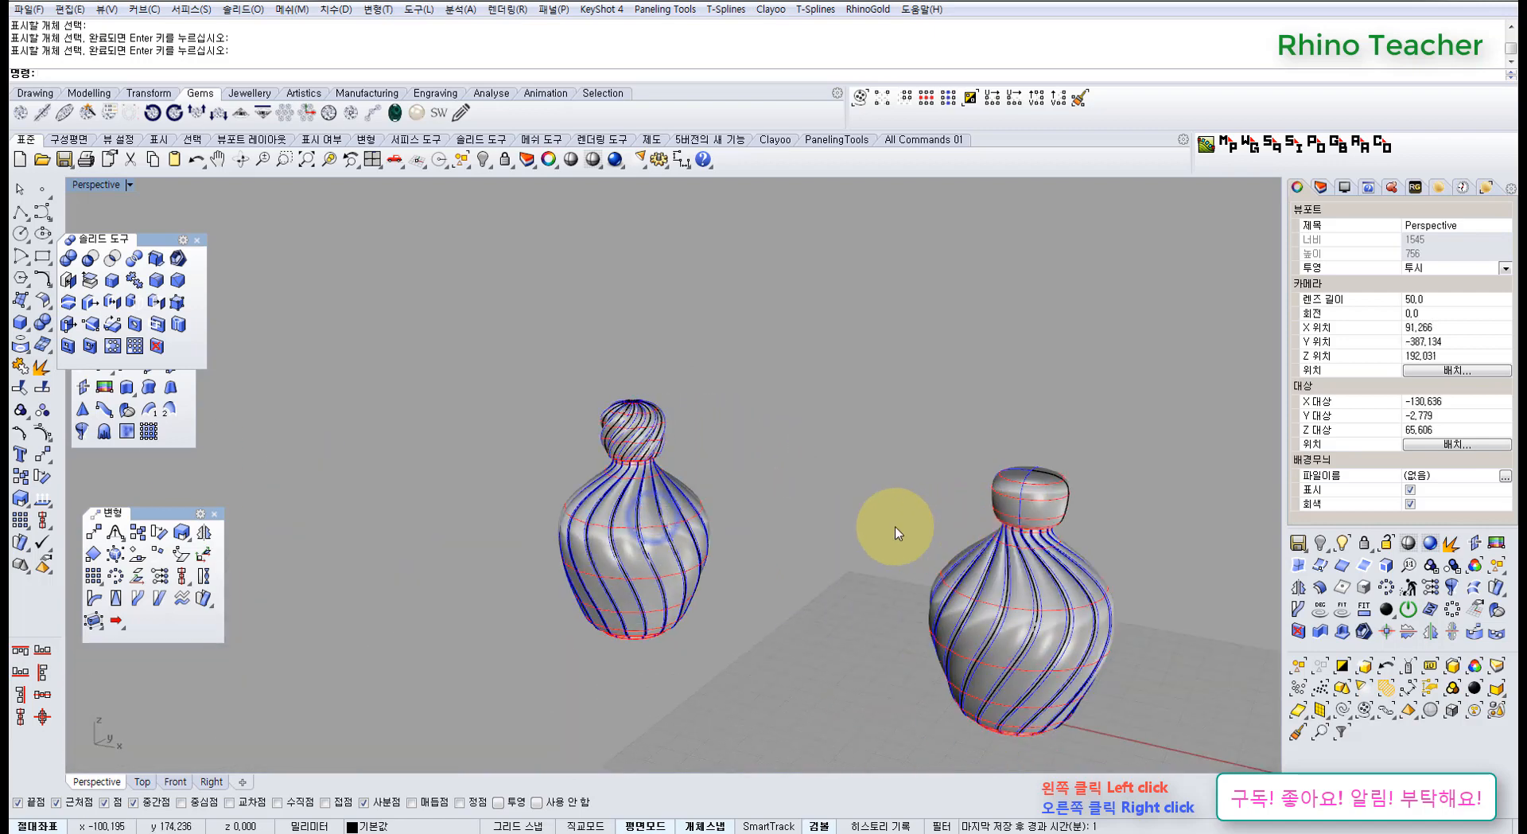
# In the Top view, select the second bottle together with its cap and hide both
pyautogui.hotkey('ctrl', 'F1')
pyautogui.scroll(-8, 755, 541)
pyautogui.moveTo(508, 549); pyautogui.dragTo(675, 551, button='right')
pyautogui.moveTo(607, 584); pyautogui.dragTo(388, 422)
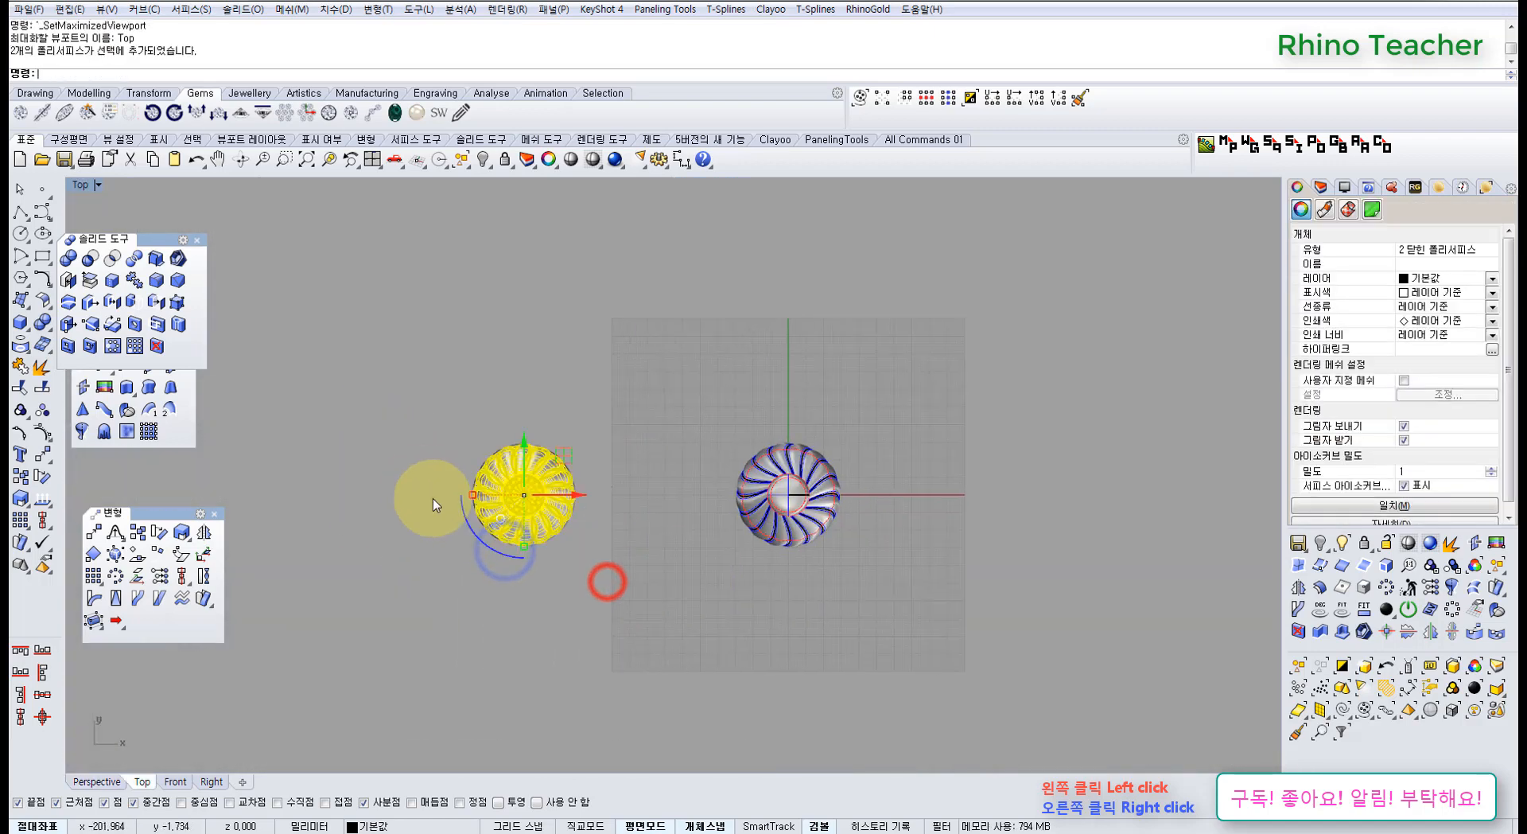
pyautogui.hotkey('ctrl', 'h')
# Set the Front view to shaded display and inspect how the cap sits on the bottle neck
pyautogui.hotkey('ctrl', 'F2')
pyautogui.scroll(-6, 703, 510)
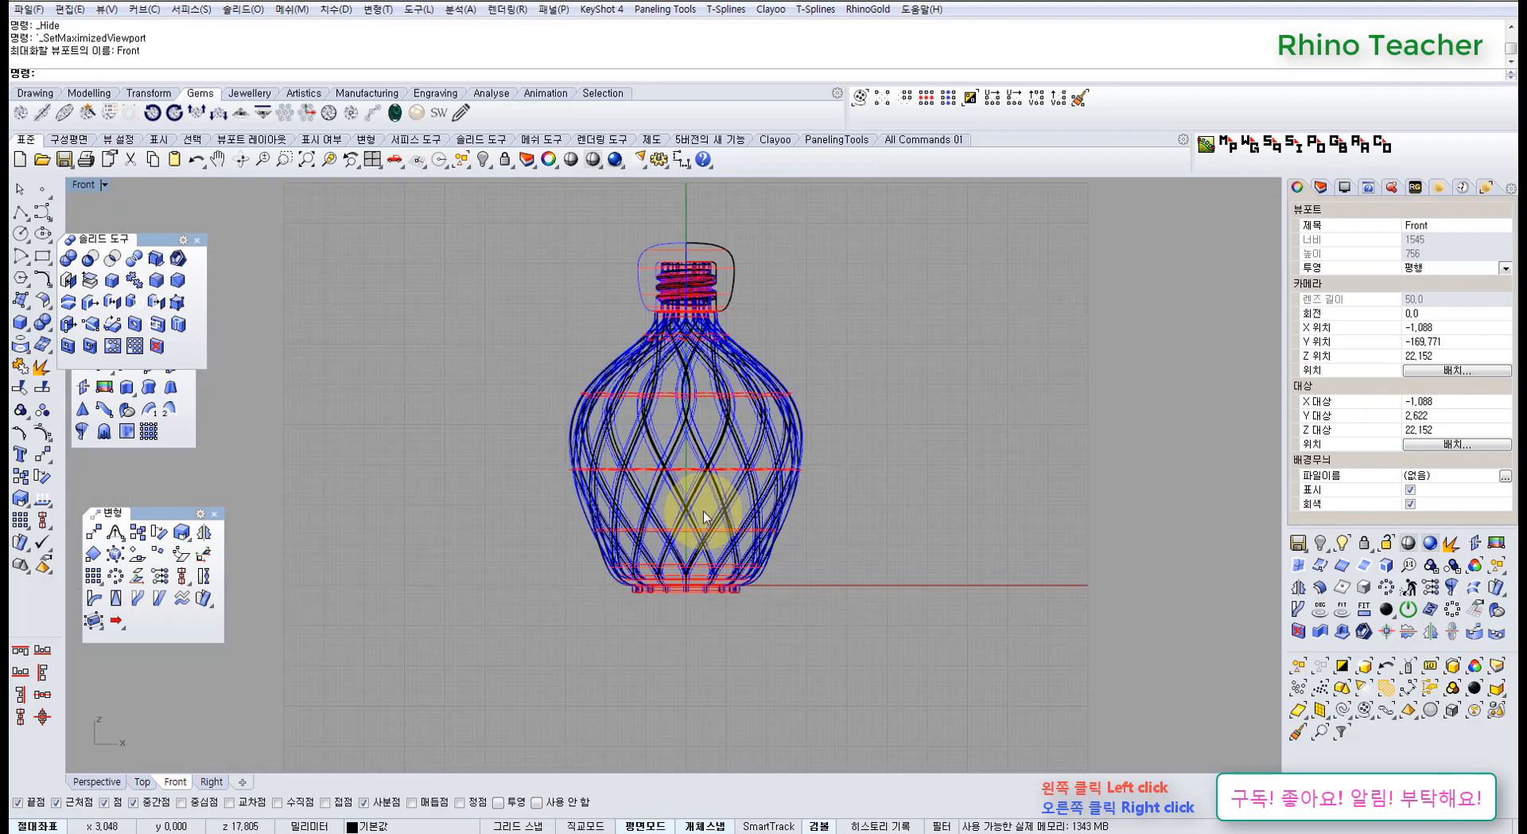
pyautogui.scroll(4, 716, 374)
pyautogui.click(593, 161)
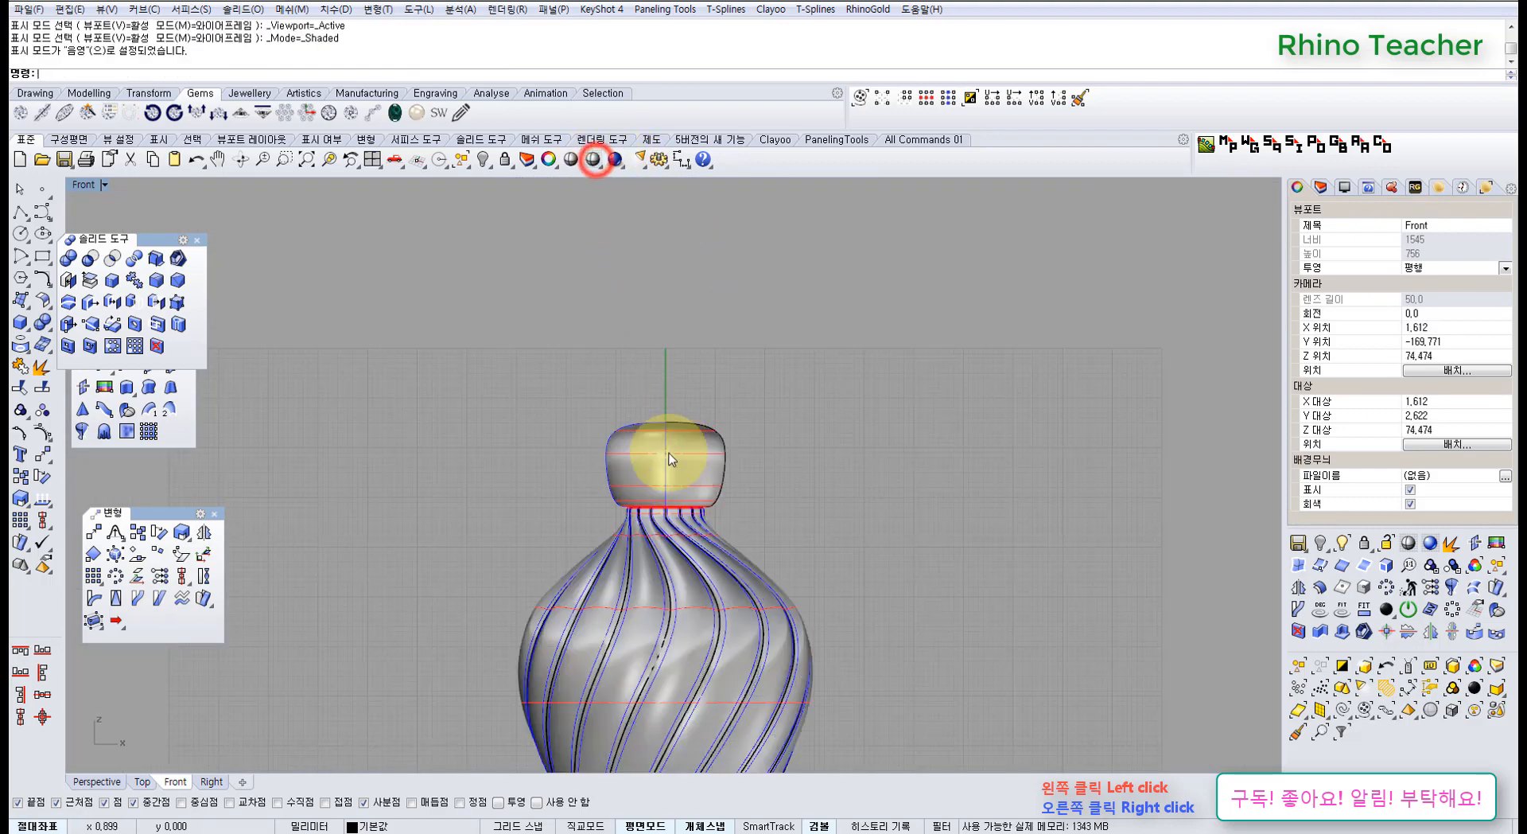
pyautogui.scroll(3, 699, 487)
pyautogui.scroll(2, 681, 365)
pyautogui.scroll(-2, 712, 391)
pyautogui.click(712, 391)
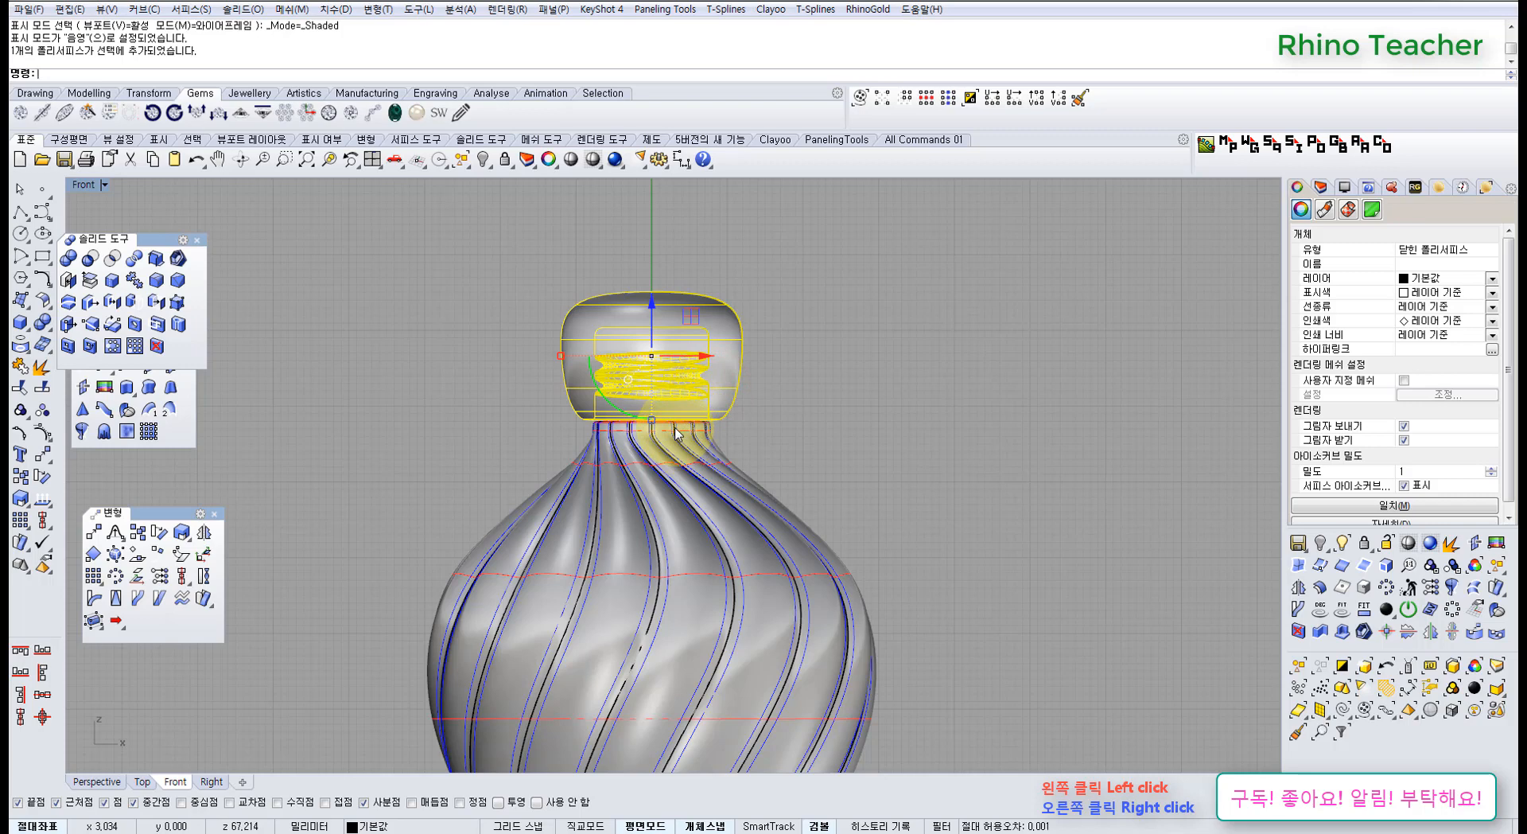
pyautogui.click(381, 327)
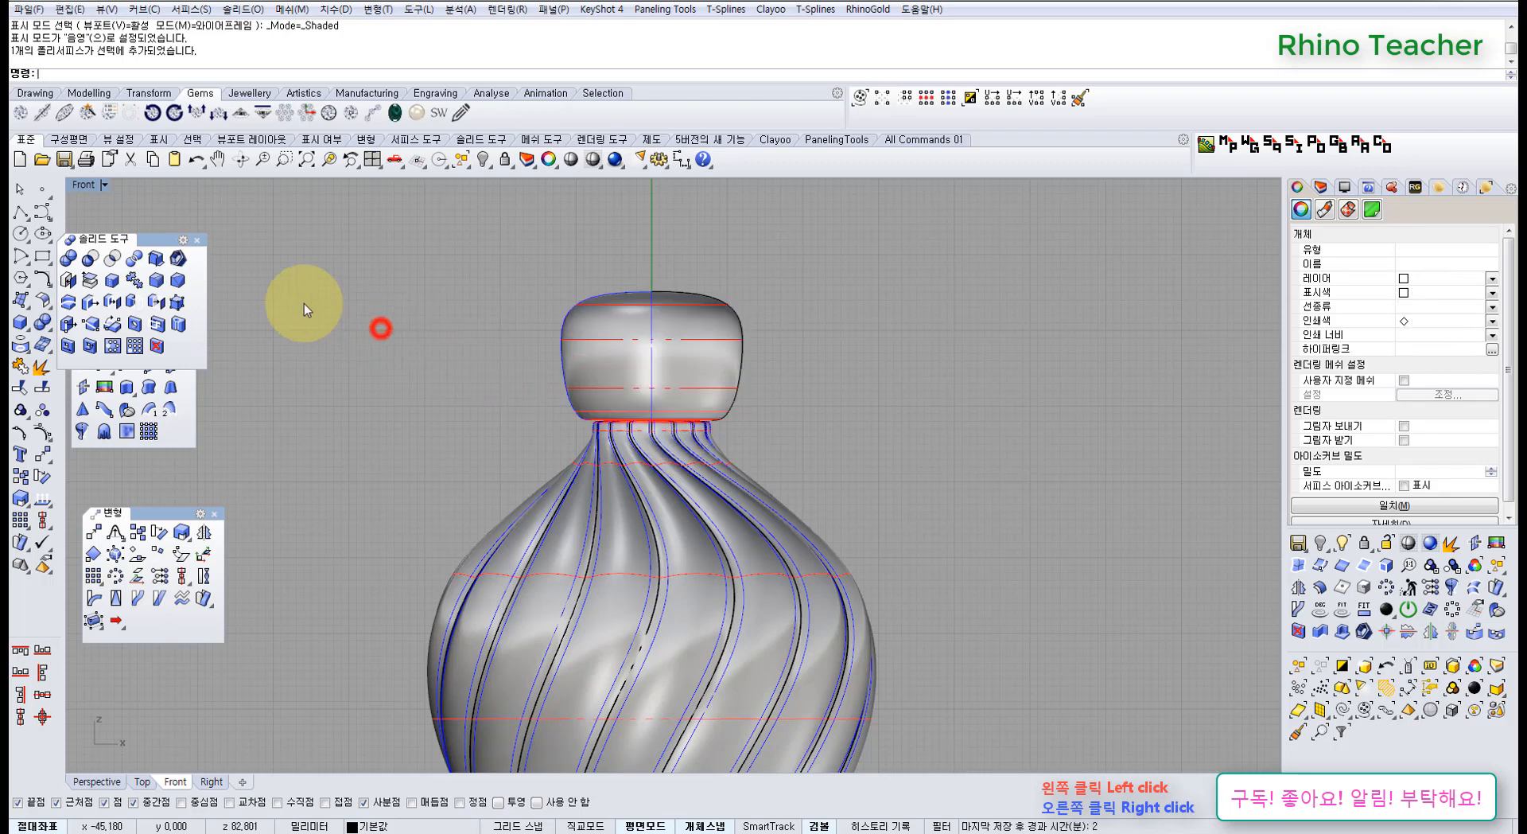
# Close the solid tools, surface creation and transform palettes, and frame the whole capped bottle in the Front view
pyautogui.click(197, 241)
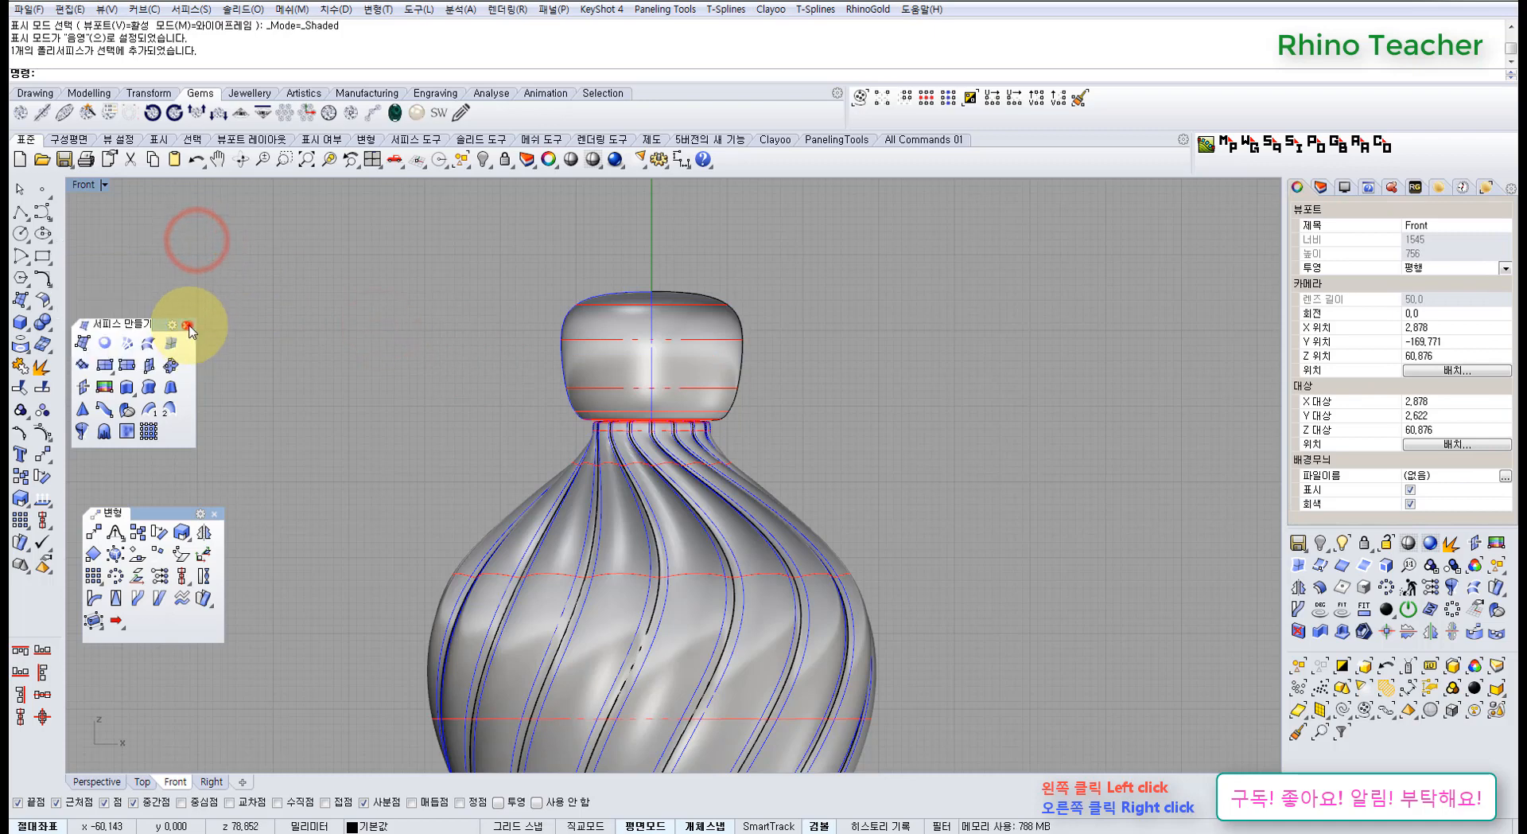
pyautogui.click(188, 325)
pyautogui.click(214, 514)
pyautogui.moveTo(385, 531); pyautogui.dragTo(403, 452, button='right')
pyautogui.scroll(-6, 413, 466)
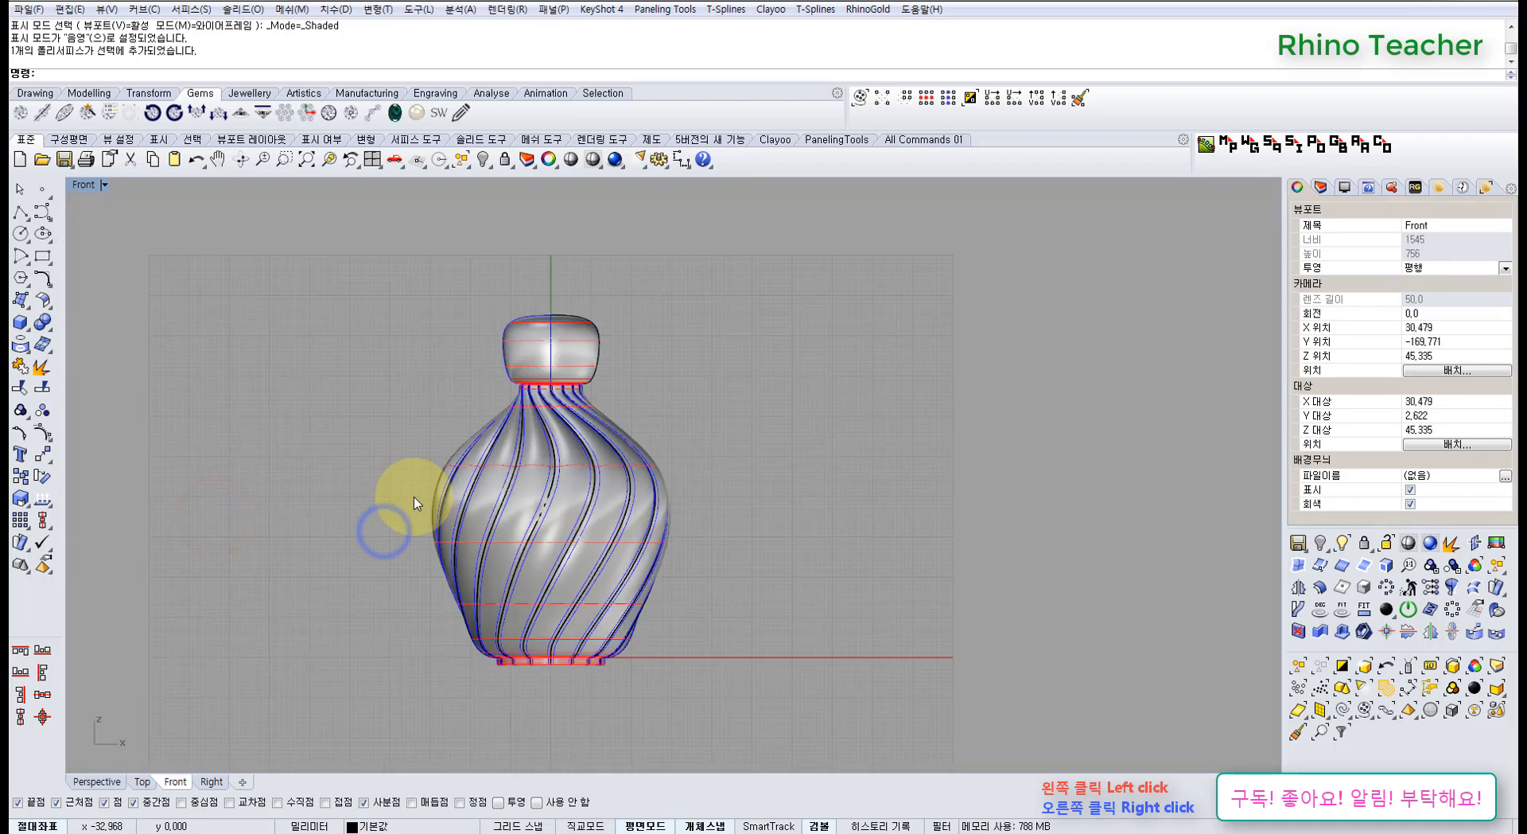
pyautogui.moveTo(414, 503); pyautogui.dragTo(437, 490, button='right')
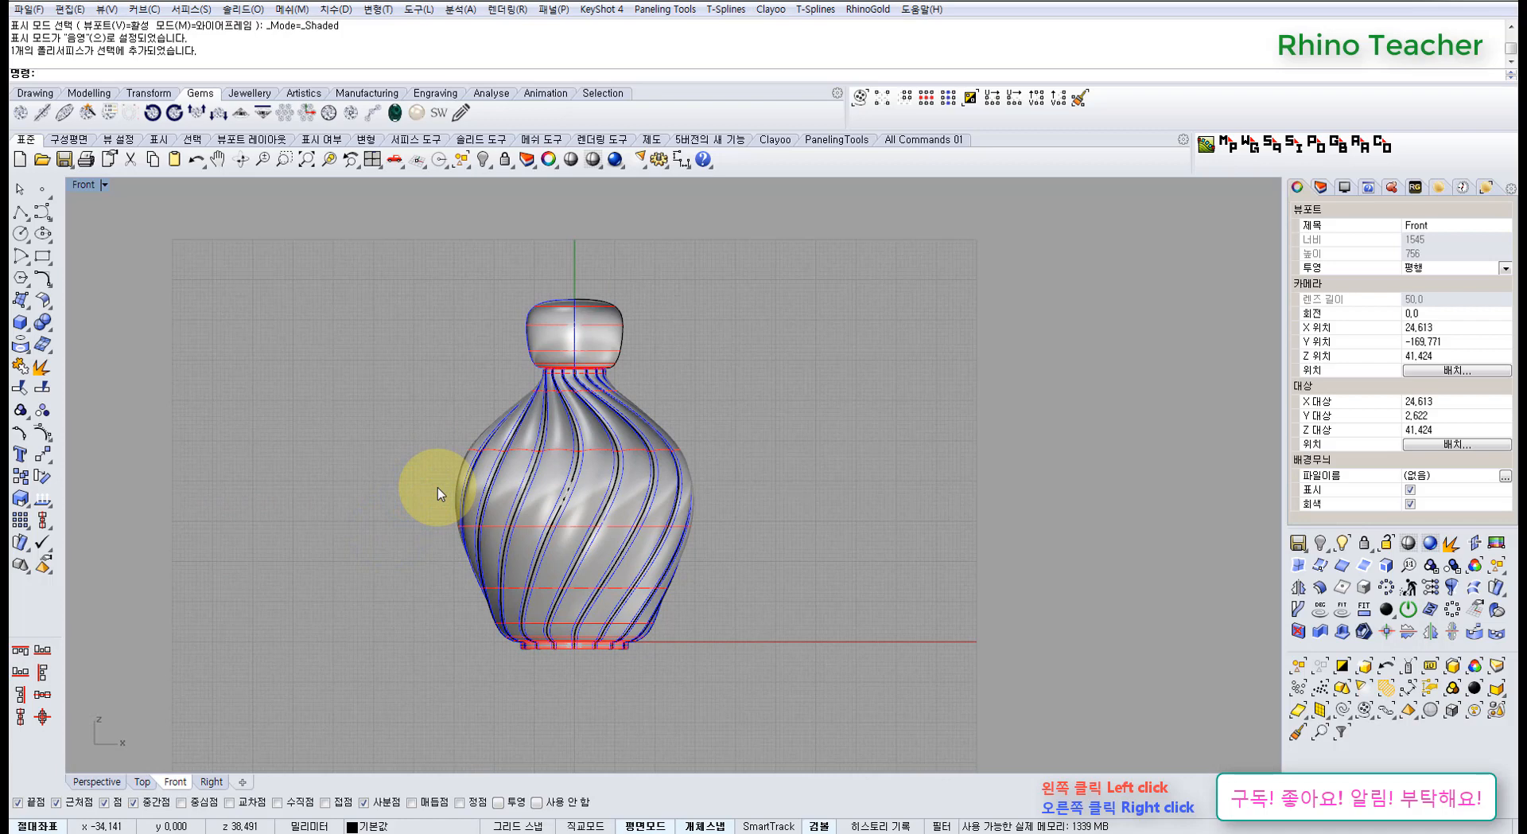